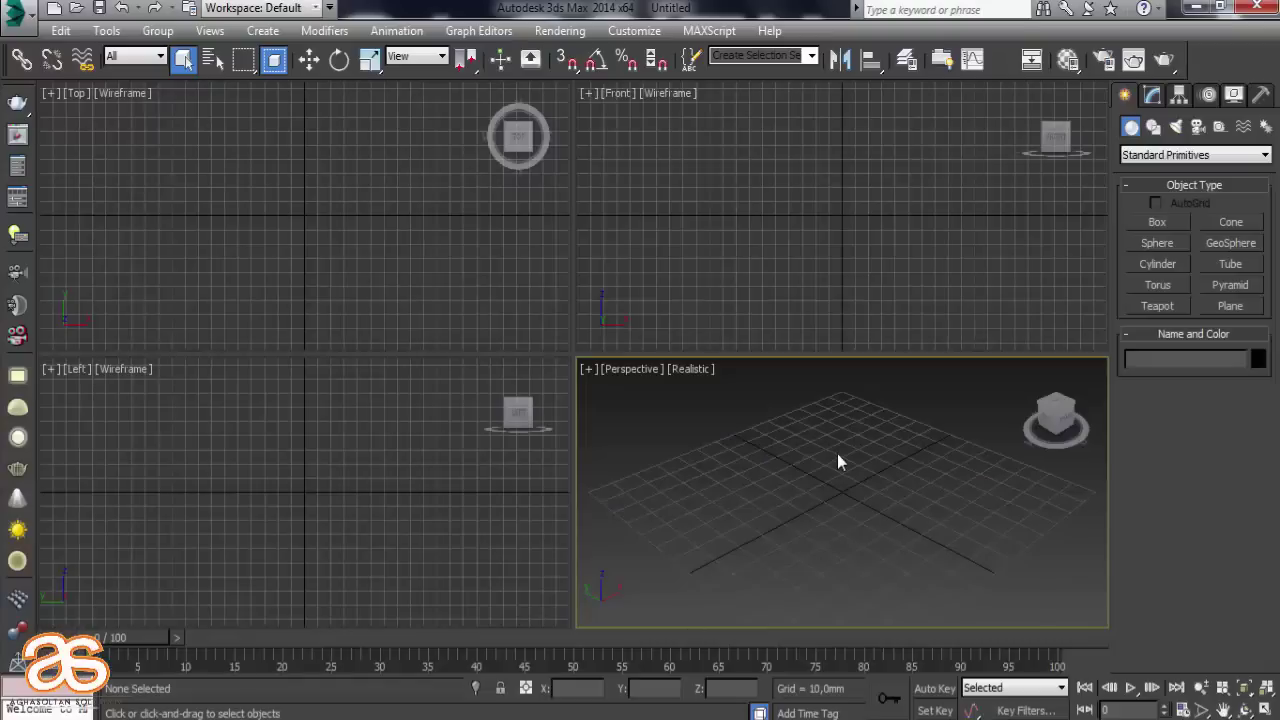
# Maximize the Perspective view and draw a flat box about 92 × 142 × 19 mm on the grid
pyautogui.moveTo(837, 453); pyautogui.dragTo(831, 443, button='middle')
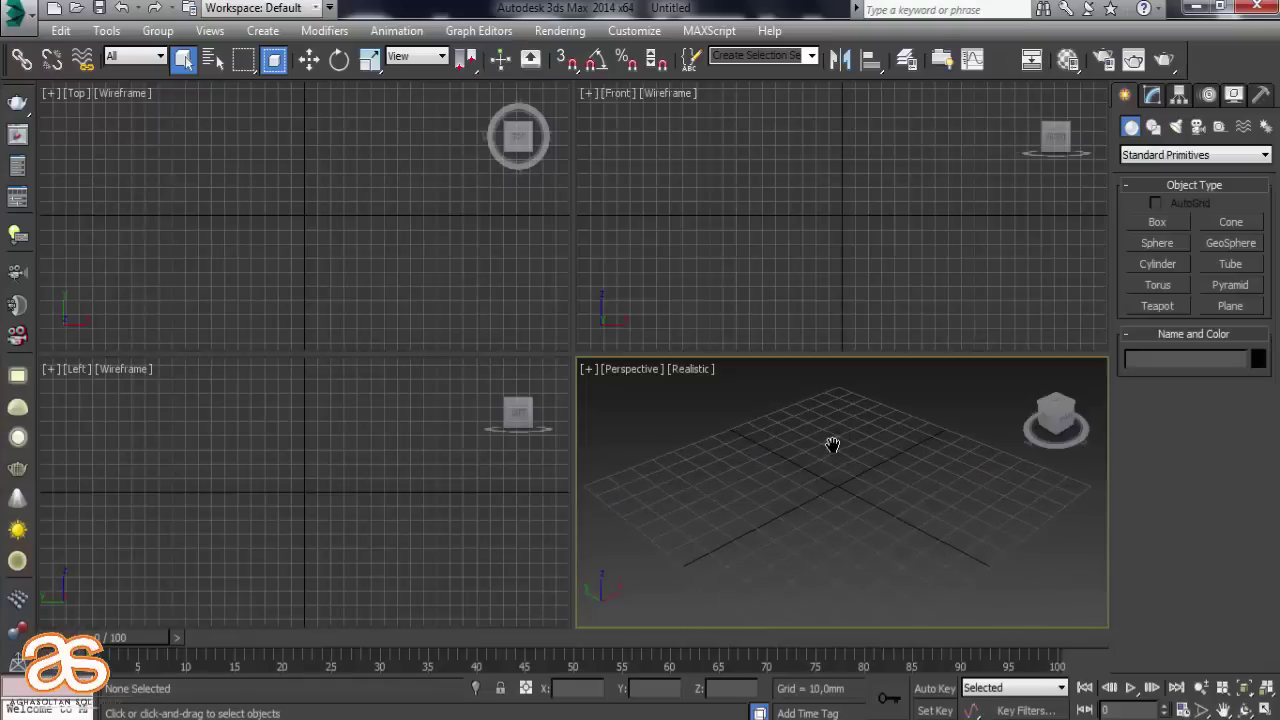
pyautogui.click(1264, 706)
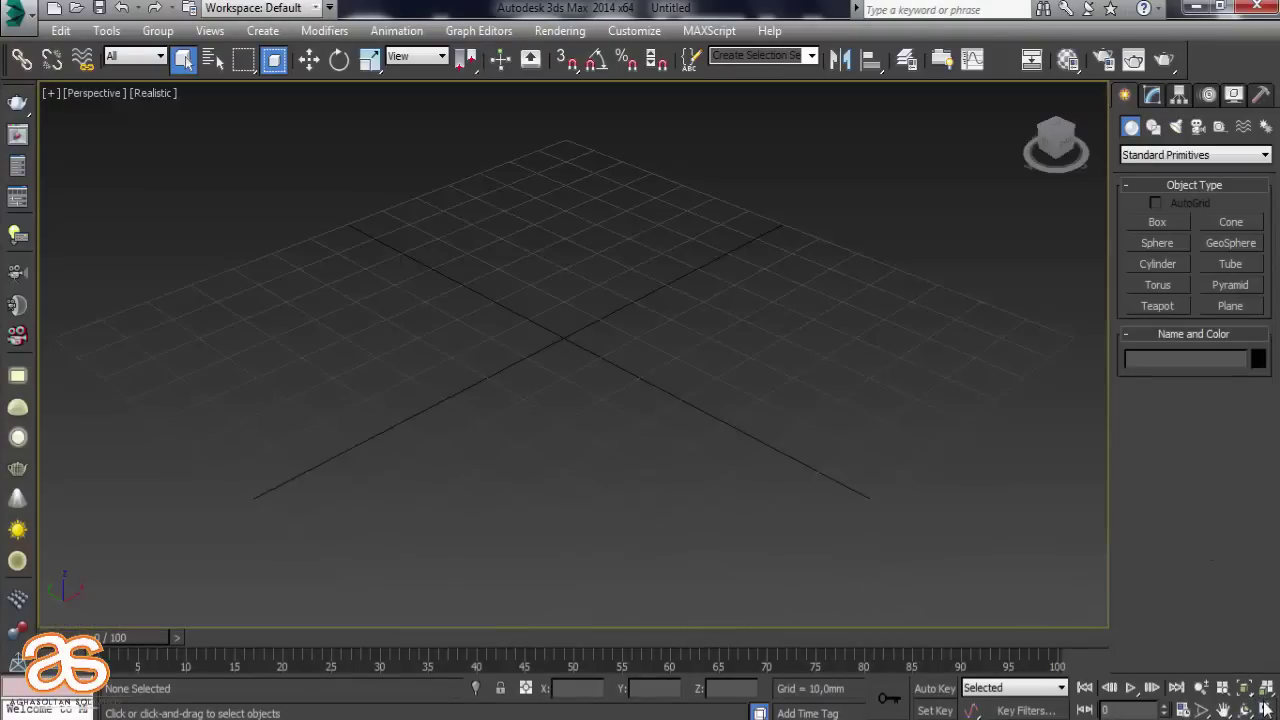
pyautogui.click(1174, 228)
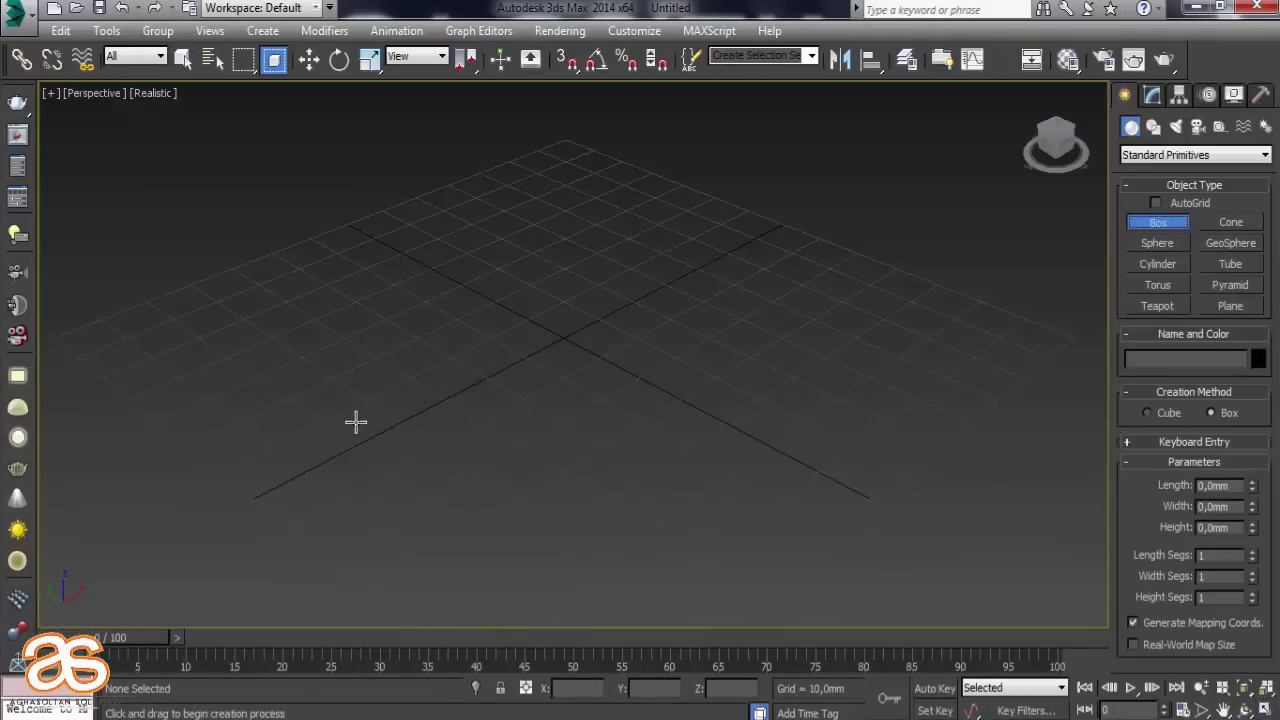
pyautogui.moveTo(180, 378)
pyautogui.mouseDown()
pyautogui.moveTo(683, 371)
pyautogui.moveTo(951, 317)
pyautogui.mouseUp()
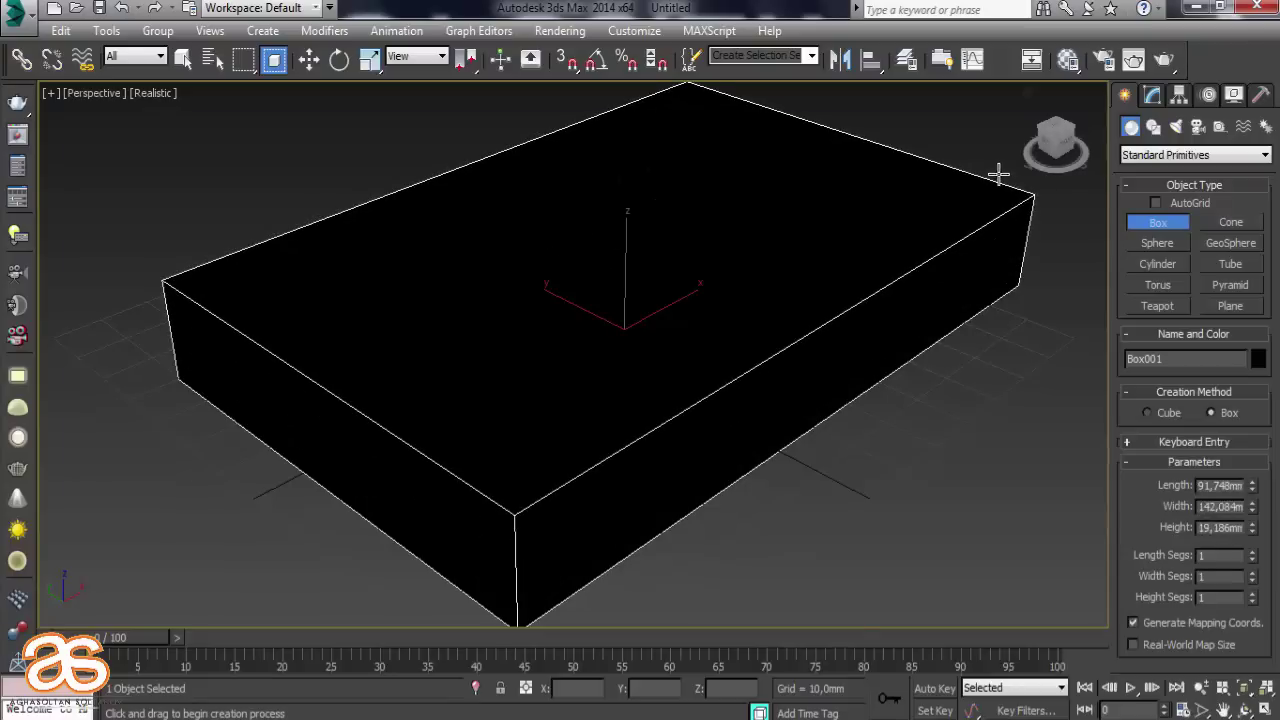
# Assign material slot 24 to the box and lighten its Diffuse colour to a paler grey
pyautogui.click(1069, 61)
pyautogui.click(1048, 232)
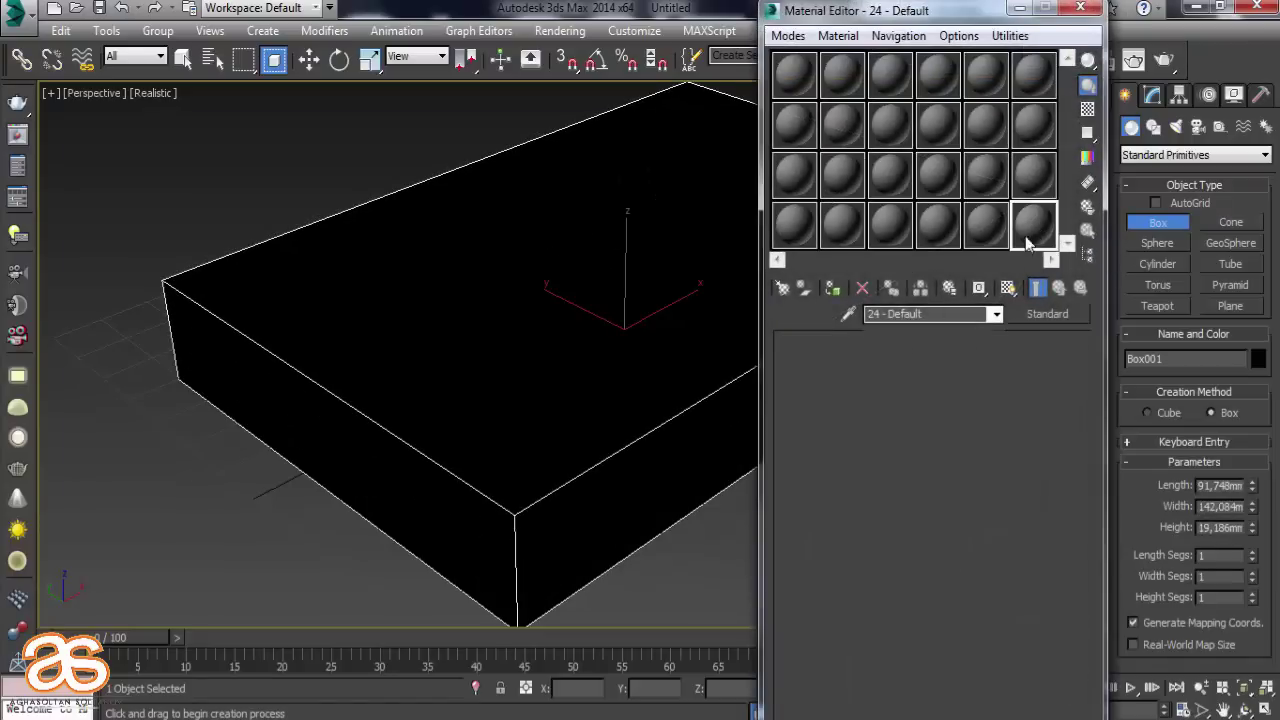
pyautogui.click(833, 288)
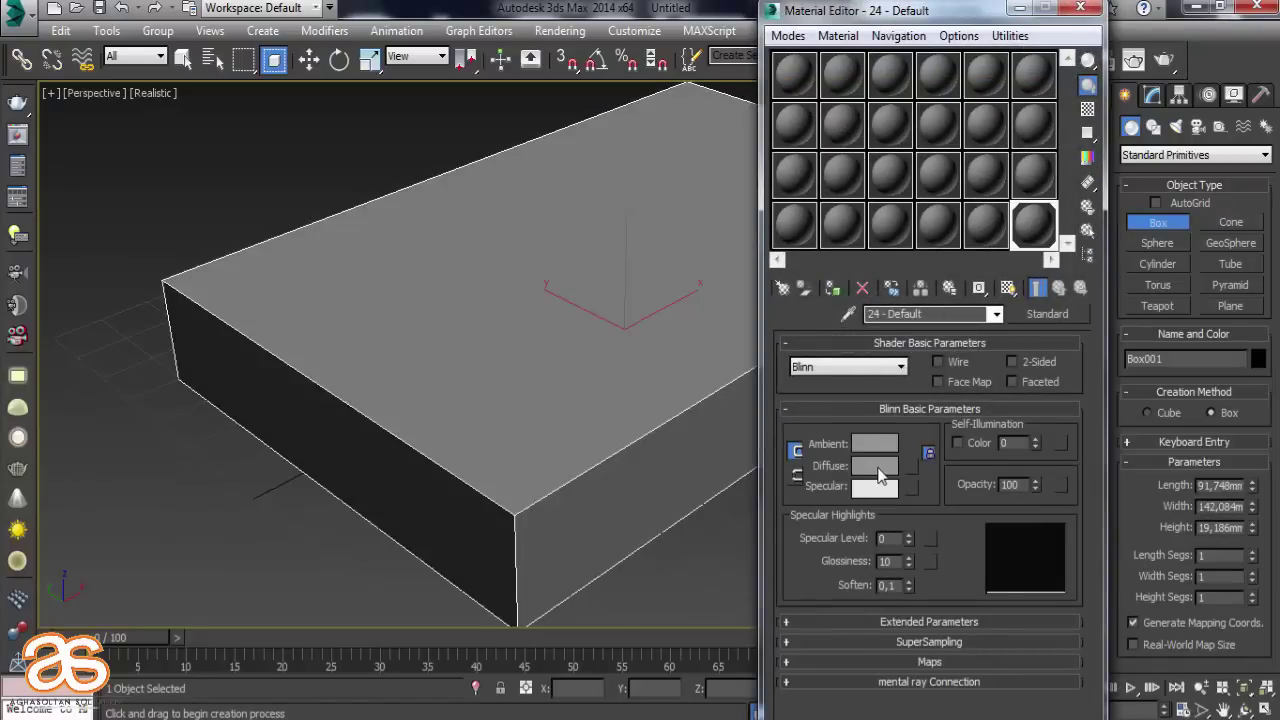
pyautogui.click(875, 466)
pyautogui.moveTo(542, 214); pyautogui.dragTo(542, 240)
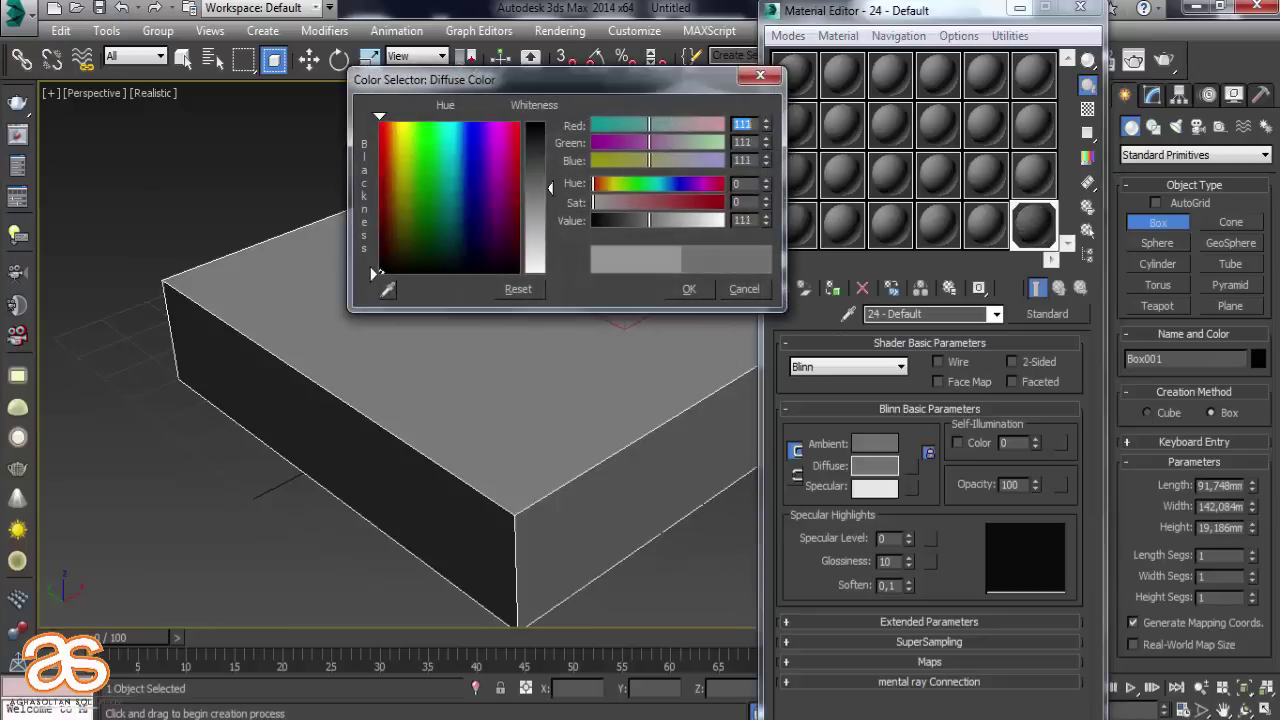
pyautogui.click(690, 289)
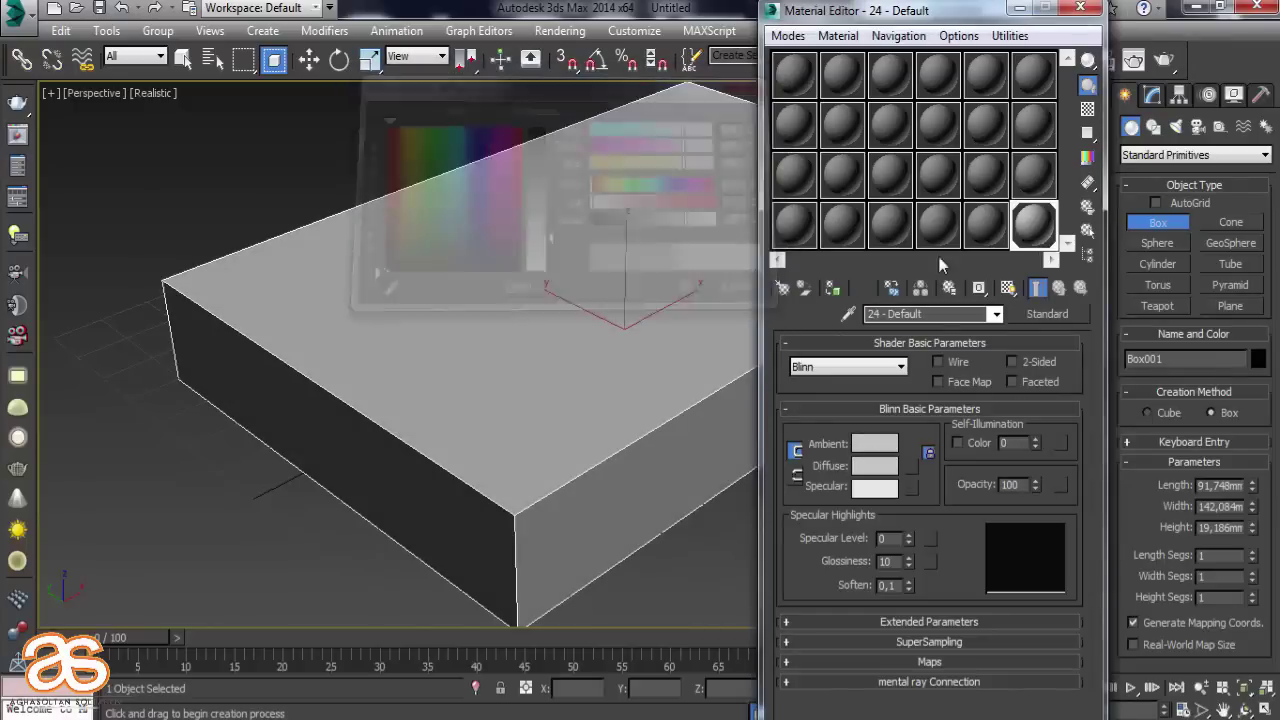
pyautogui.click(1079, 8)
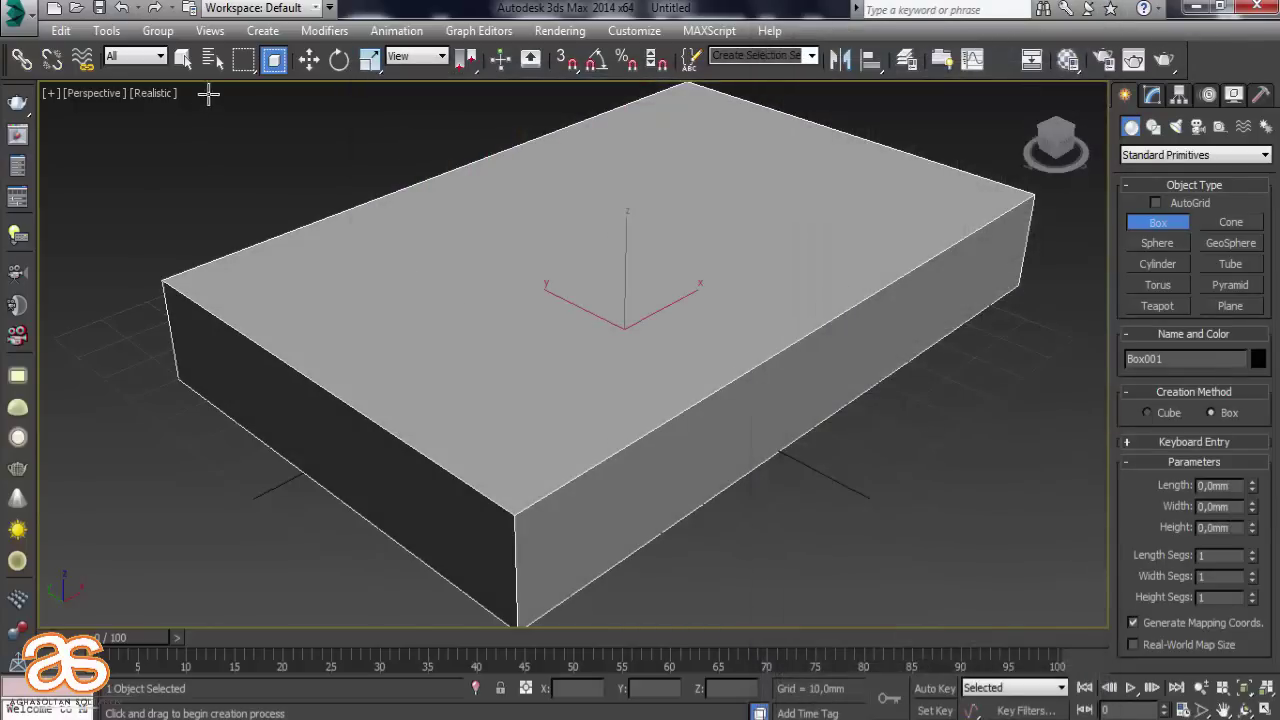
# Turn on edged faces (F4) and select the box to show its parameters
pyautogui.click(308, 59)
pyautogui.click(309, 133)
pyautogui.scroll(-3, 430, 328)
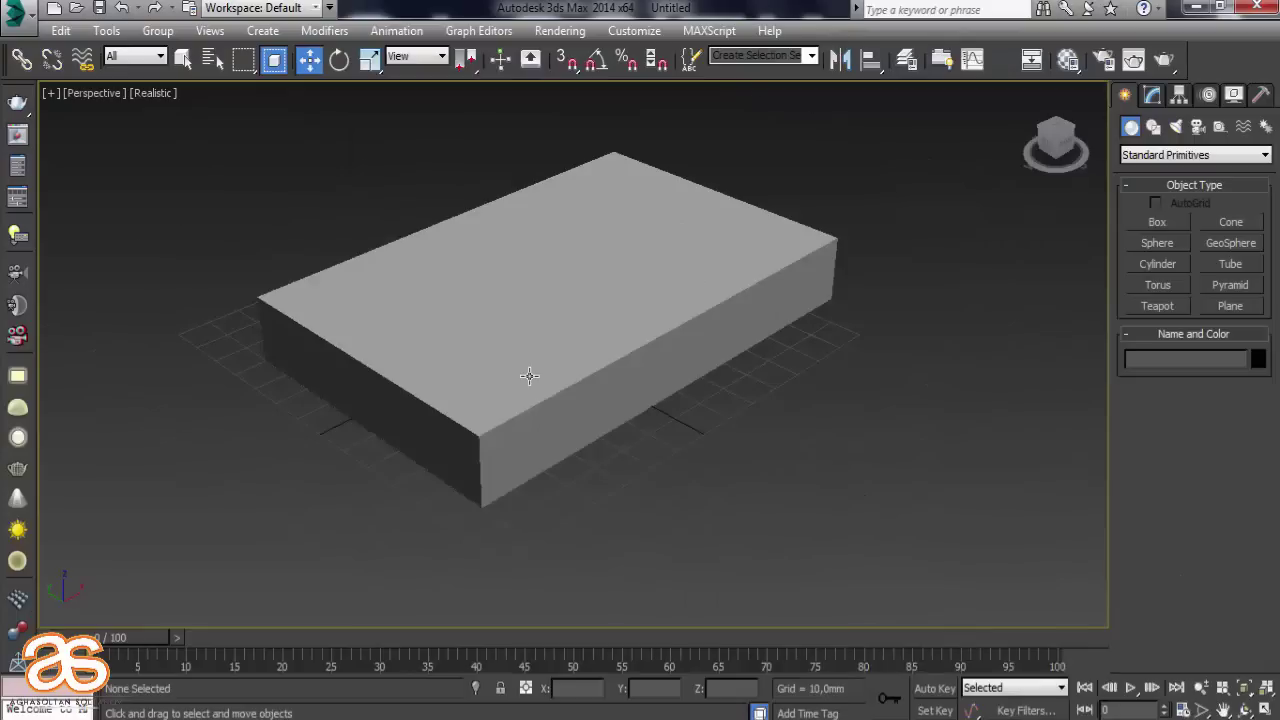
pyautogui.scroll(3, 529, 375)
pyautogui.press('F4')
pyautogui.scroll(-4, 766, 442)
pyautogui.click(656, 367)
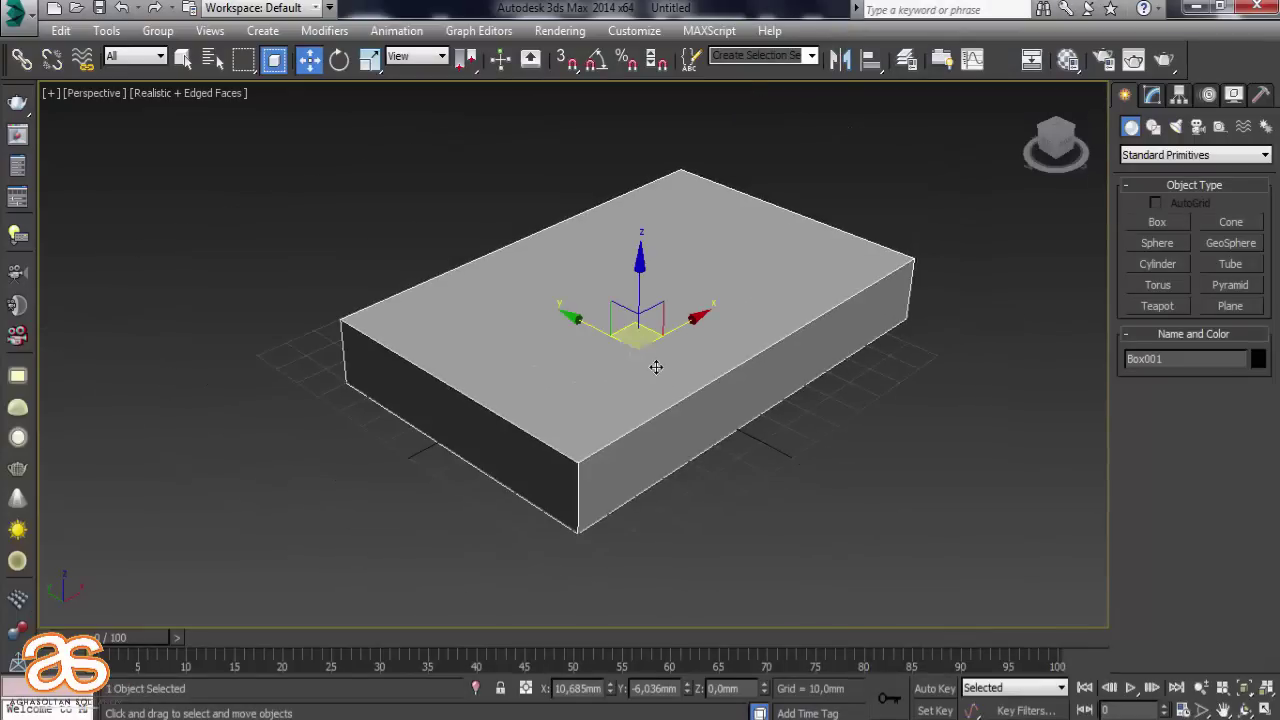
pyautogui.click(1154, 94)
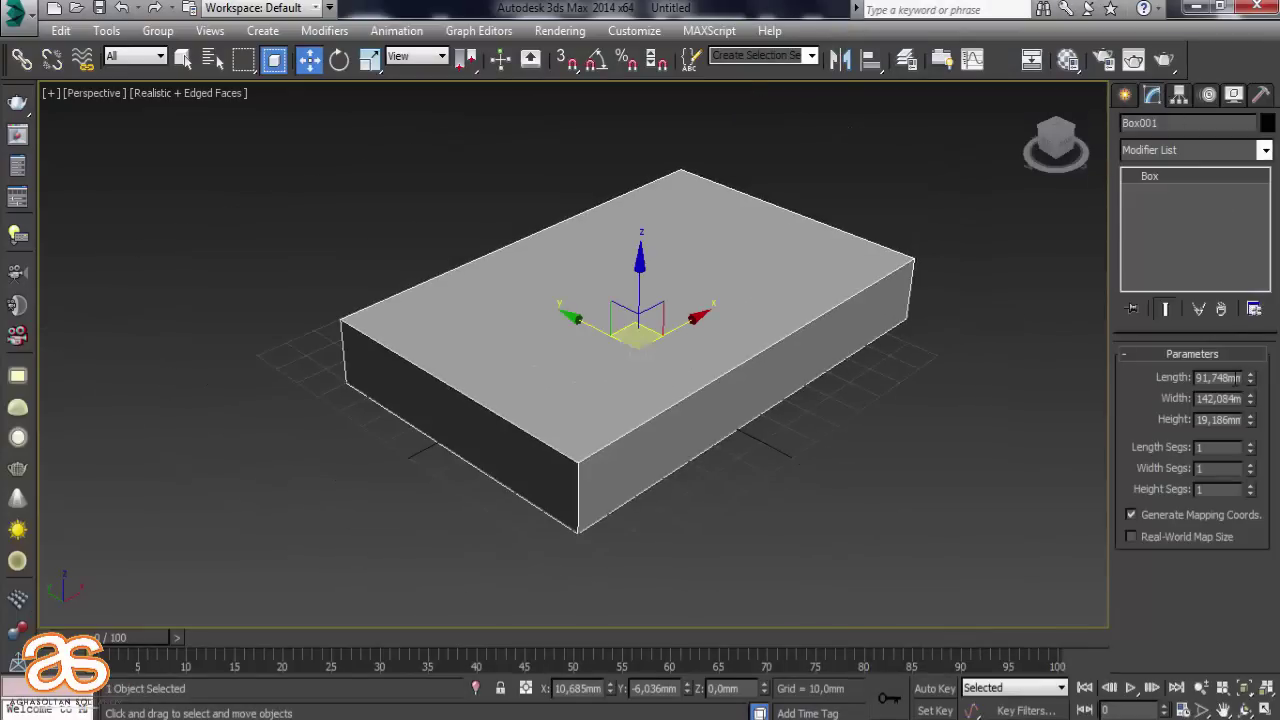
pyautogui.doubleClick(1218, 377)
# Check the Plug-in Manager, then try custom display units in Units Setup
pyautogui.click(556, 30)
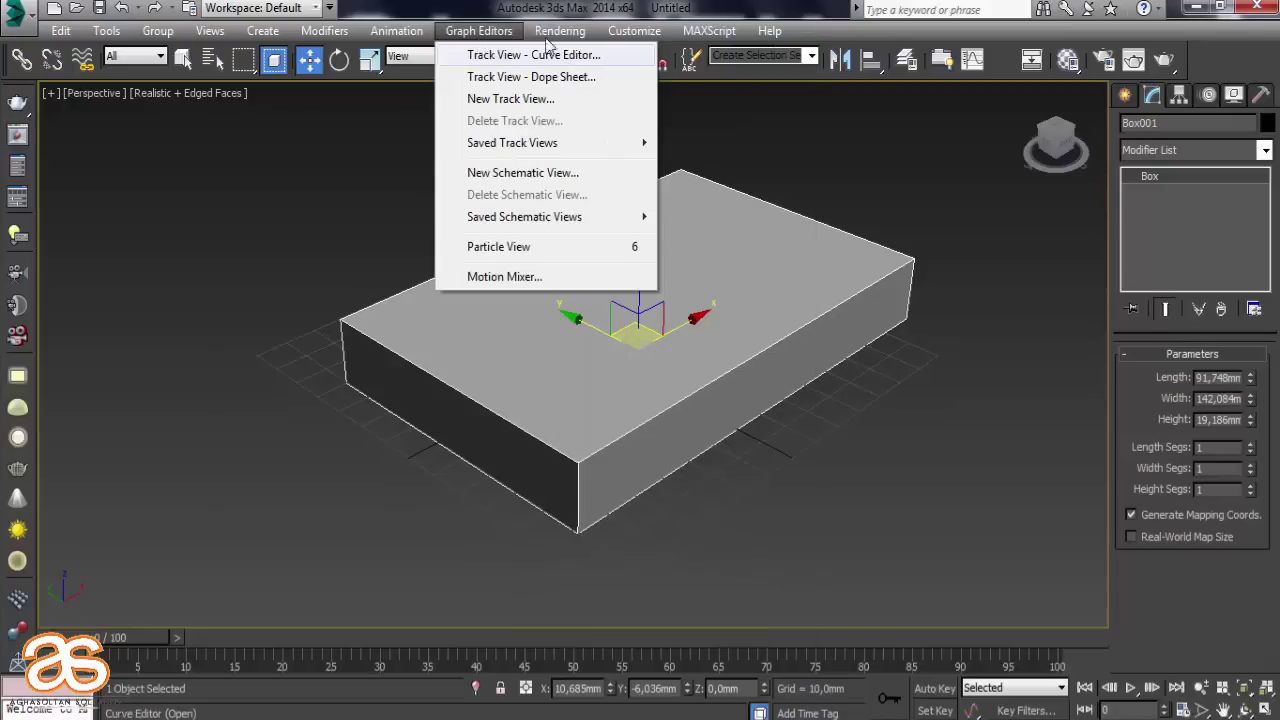
pyautogui.click(574, 324)
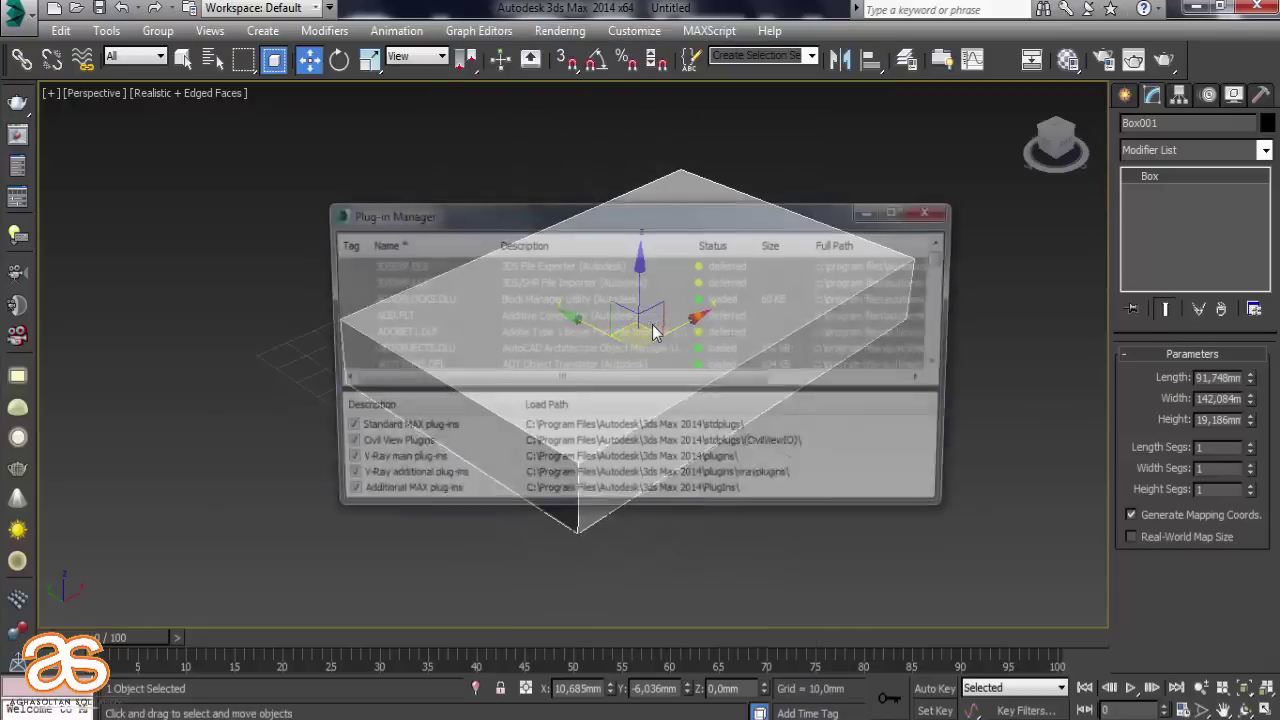
pyautogui.click(776, 211)
pyautogui.click(612, 30)
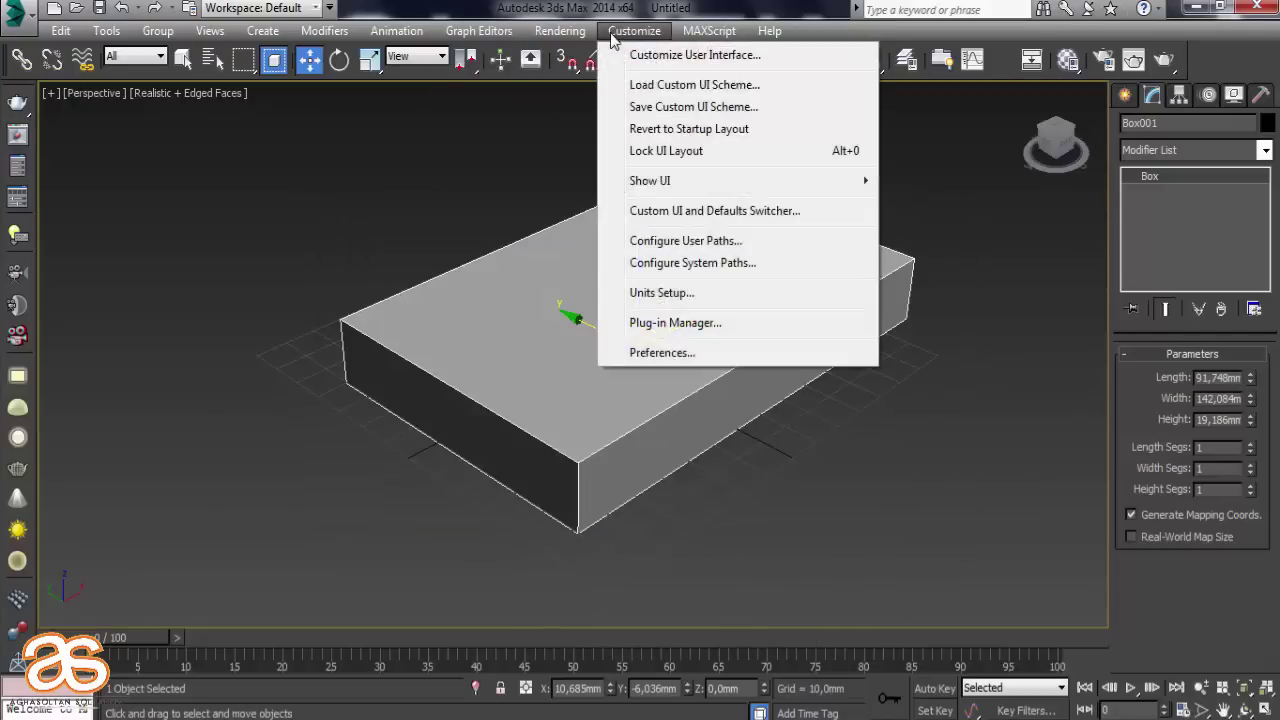
pyautogui.click(660, 293)
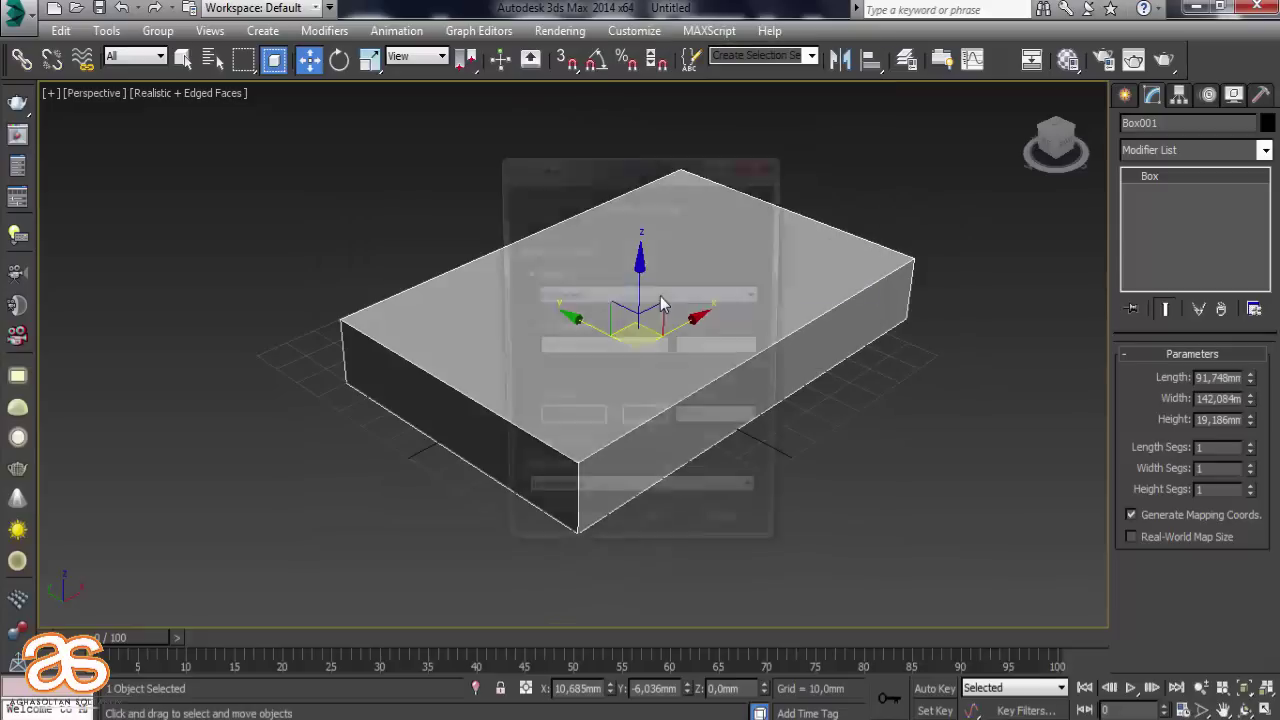
pyautogui.click(542, 405)
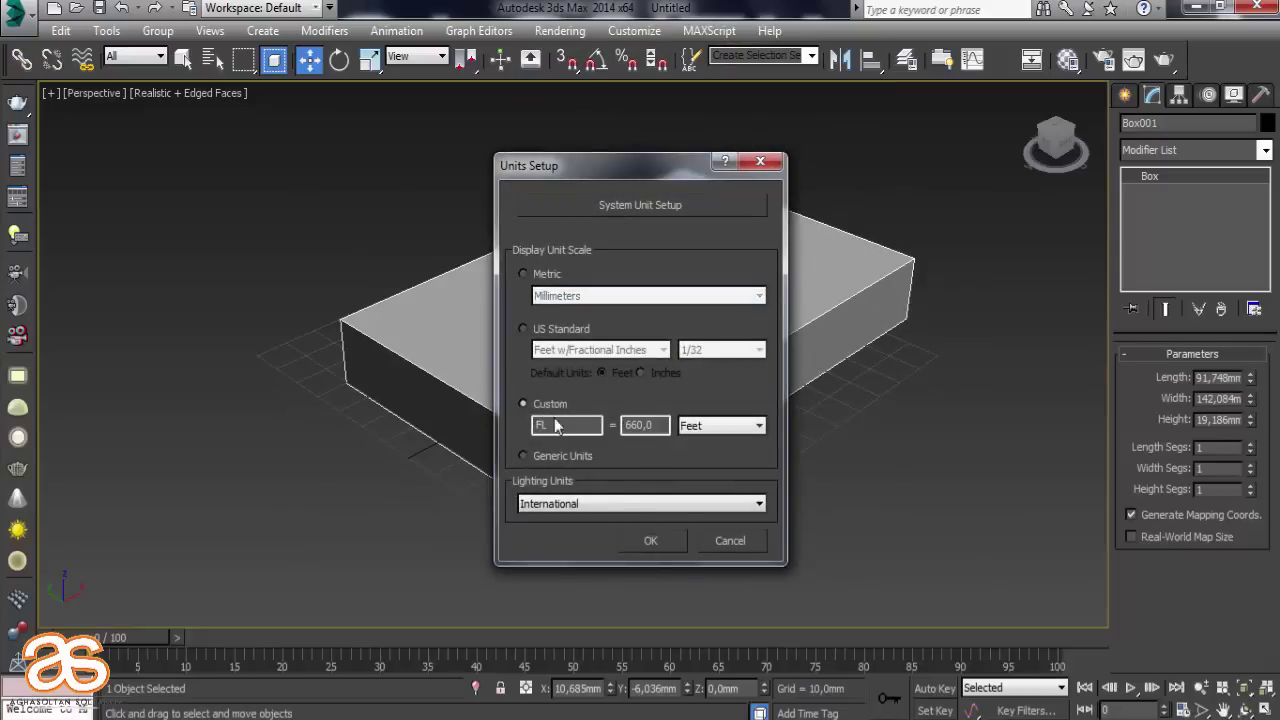
pyautogui.click(646, 534)
# Set display units to Metric Millimeters with International lighting units, then reselect the box
pyautogui.click(620, 33)
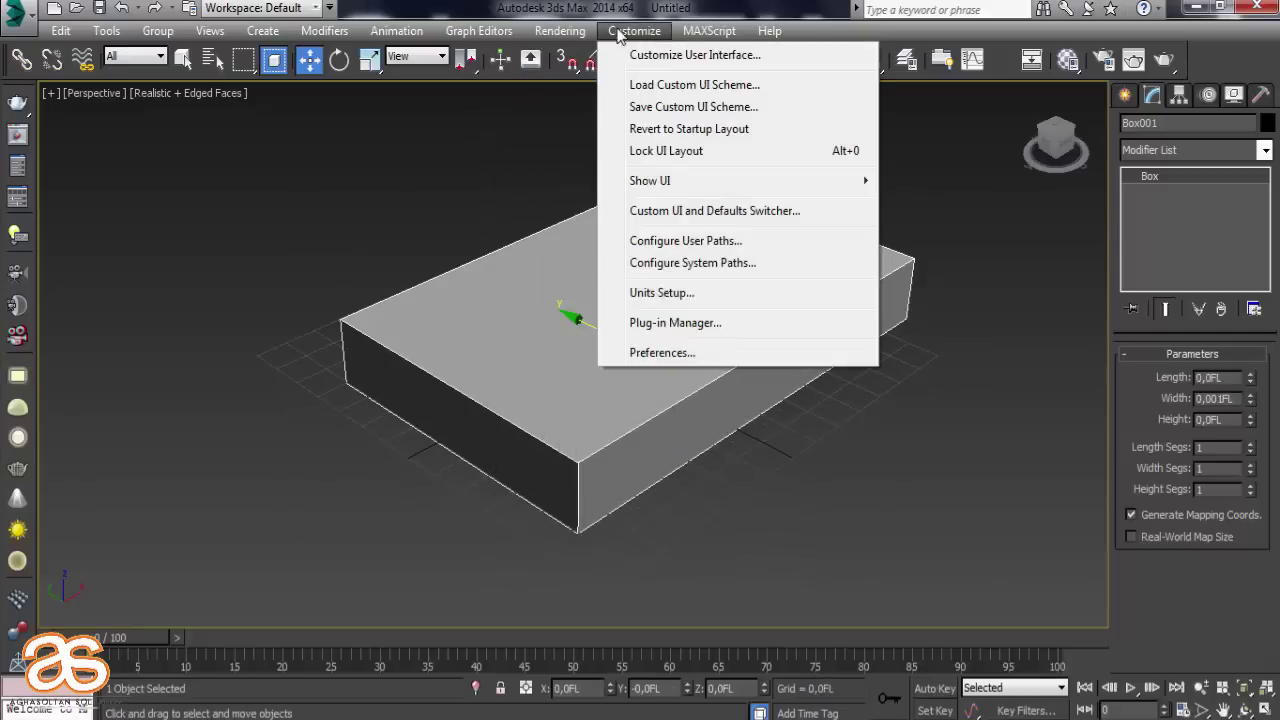
pyautogui.click(652, 292)
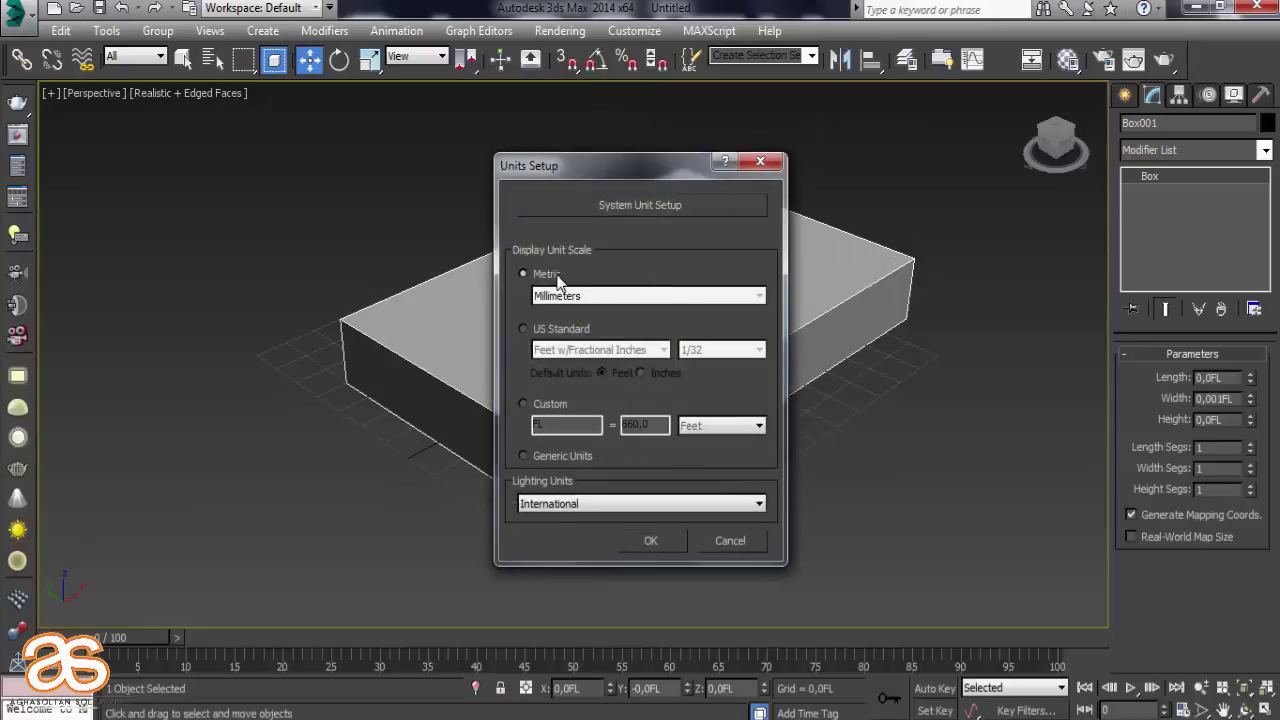
pyautogui.click(556, 276)
pyautogui.click(614, 296)
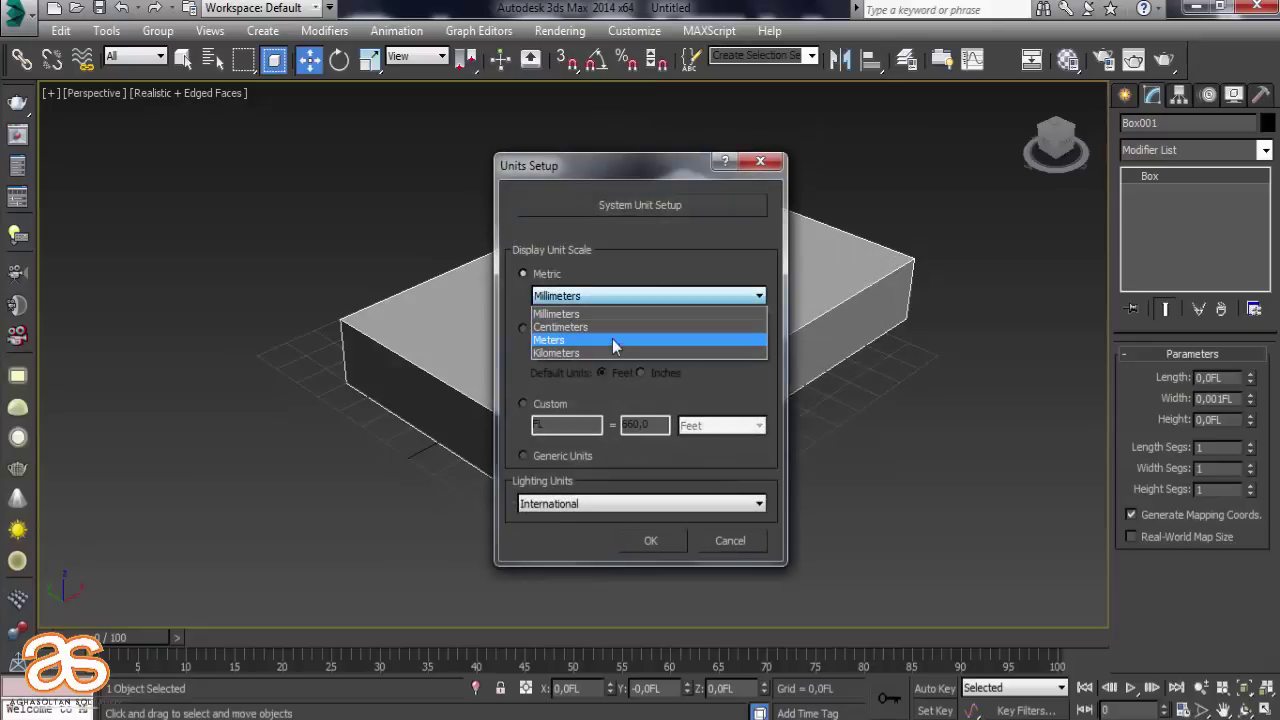
pyautogui.click(621, 314)
pyautogui.click(594, 504)
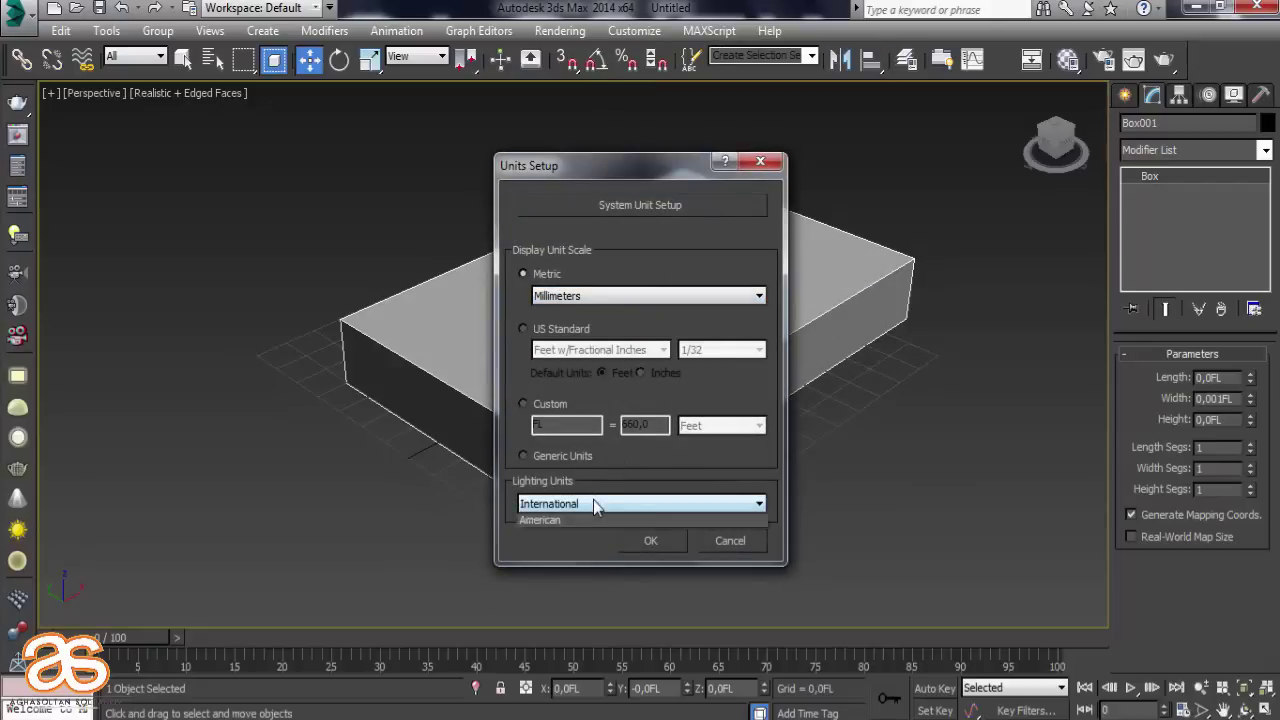
pyautogui.click(593, 504)
pyautogui.click(662, 546)
pyautogui.click(766, 558)
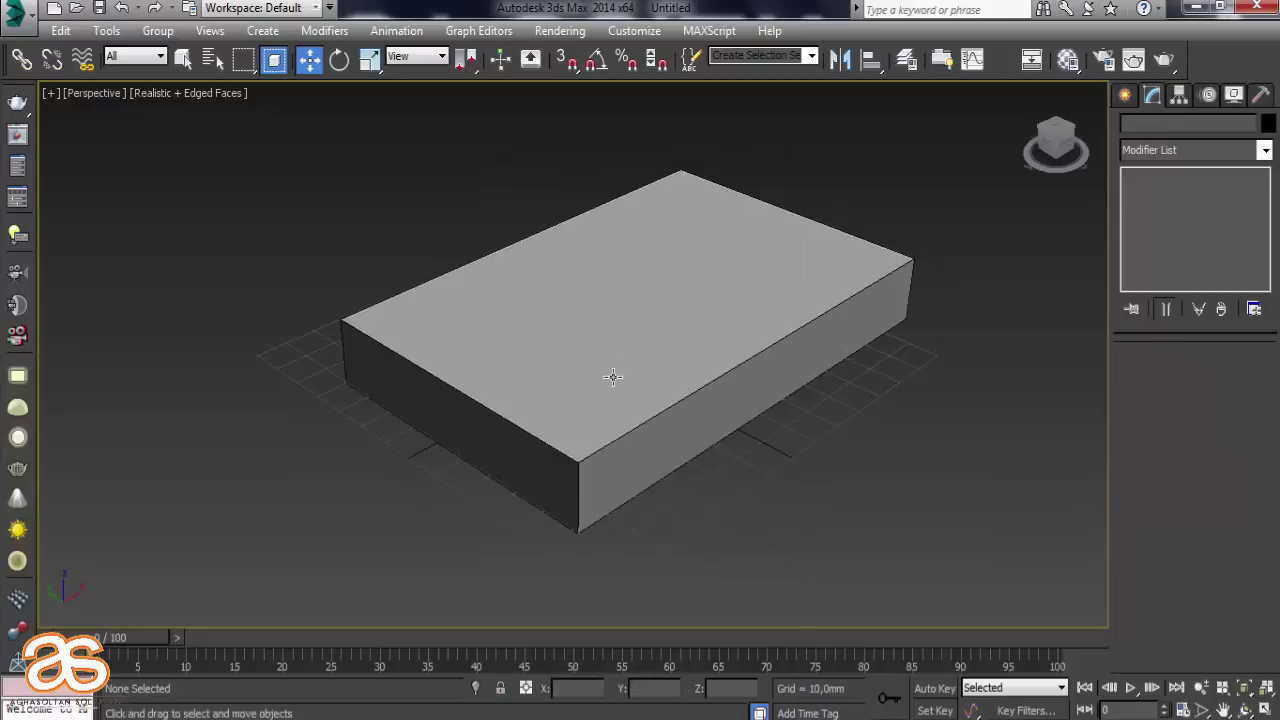
pyautogui.click(613, 377)
# Set the box to Length 6000, Width 9000 and Height 3400 mm
pyautogui.doubleClick(1217, 378)
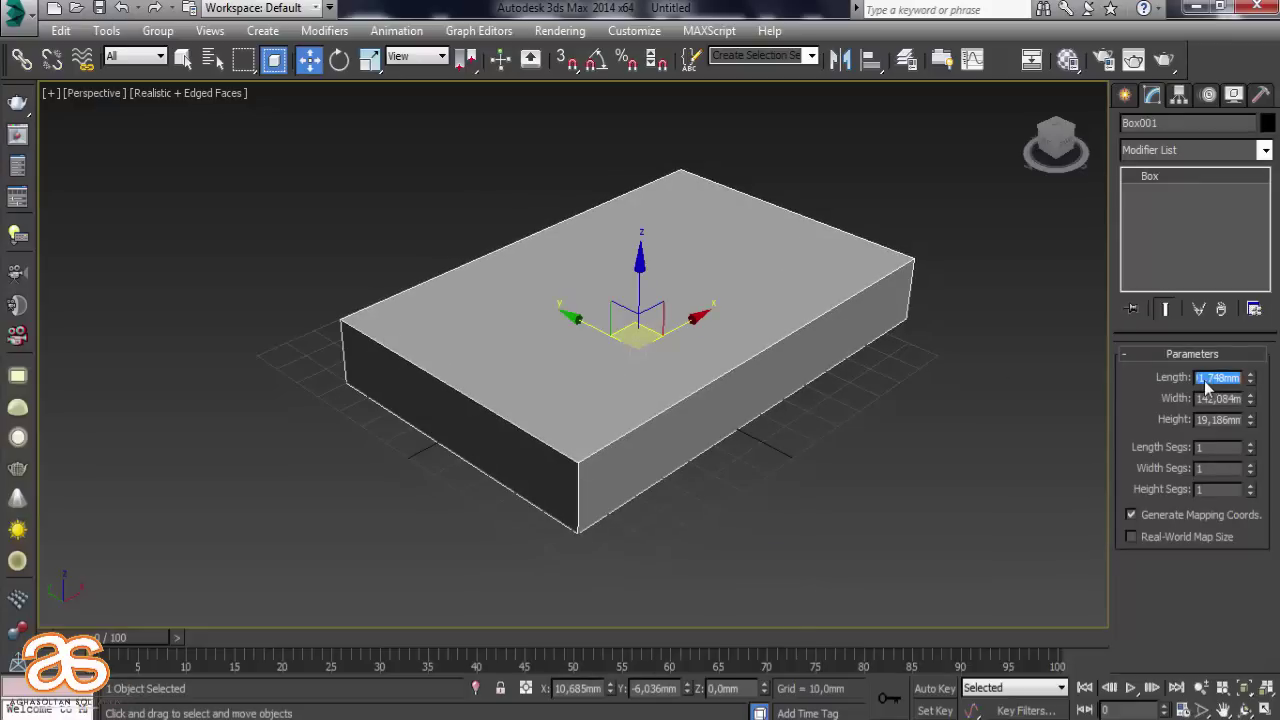
pyautogui.write('6000')
pyautogui.press('Return')
pyautogui.doubleClick(1229, 399)
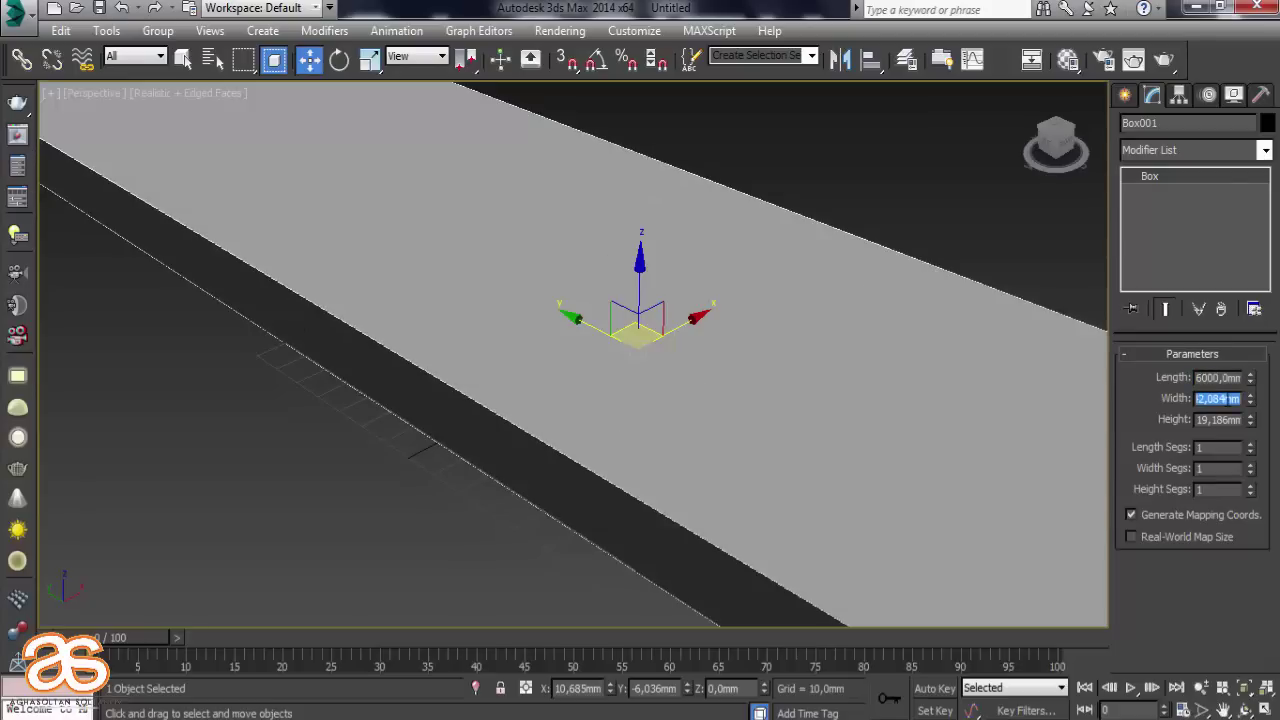
pyautogui.write('9000')
pyautogui.press('Tab')
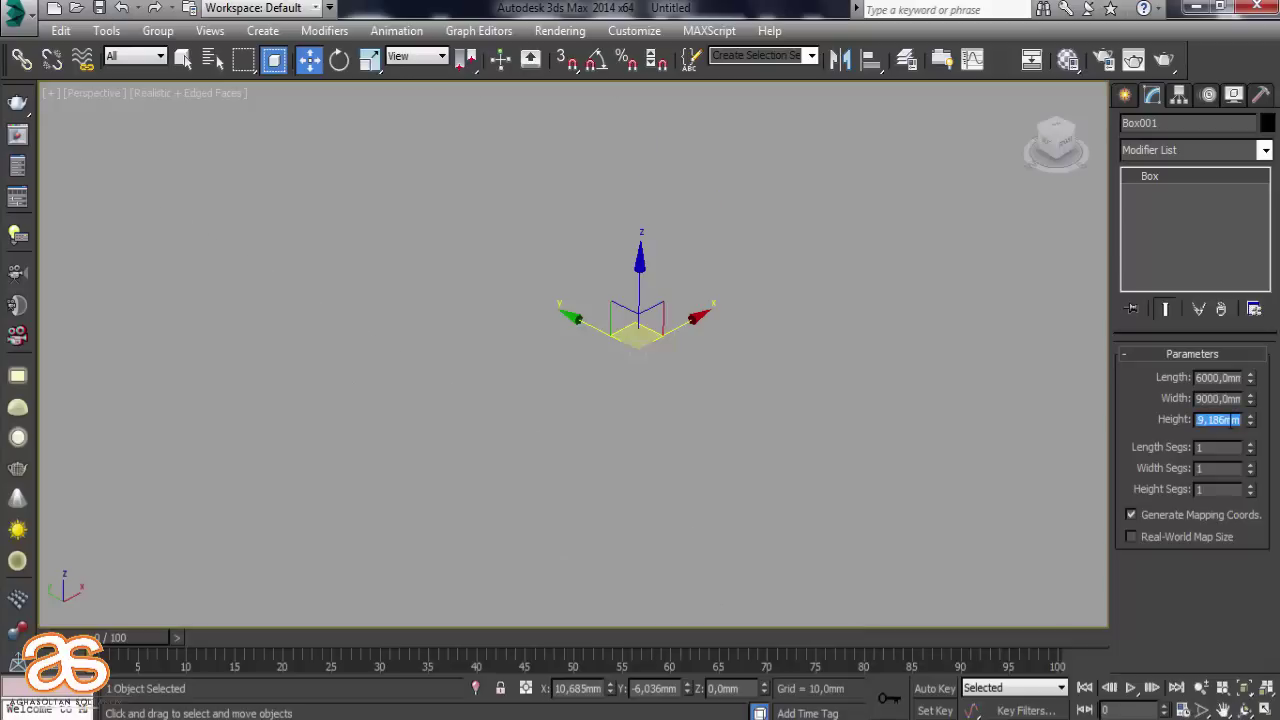
pyautogui.write('3400')
pyautogui.press('Return')
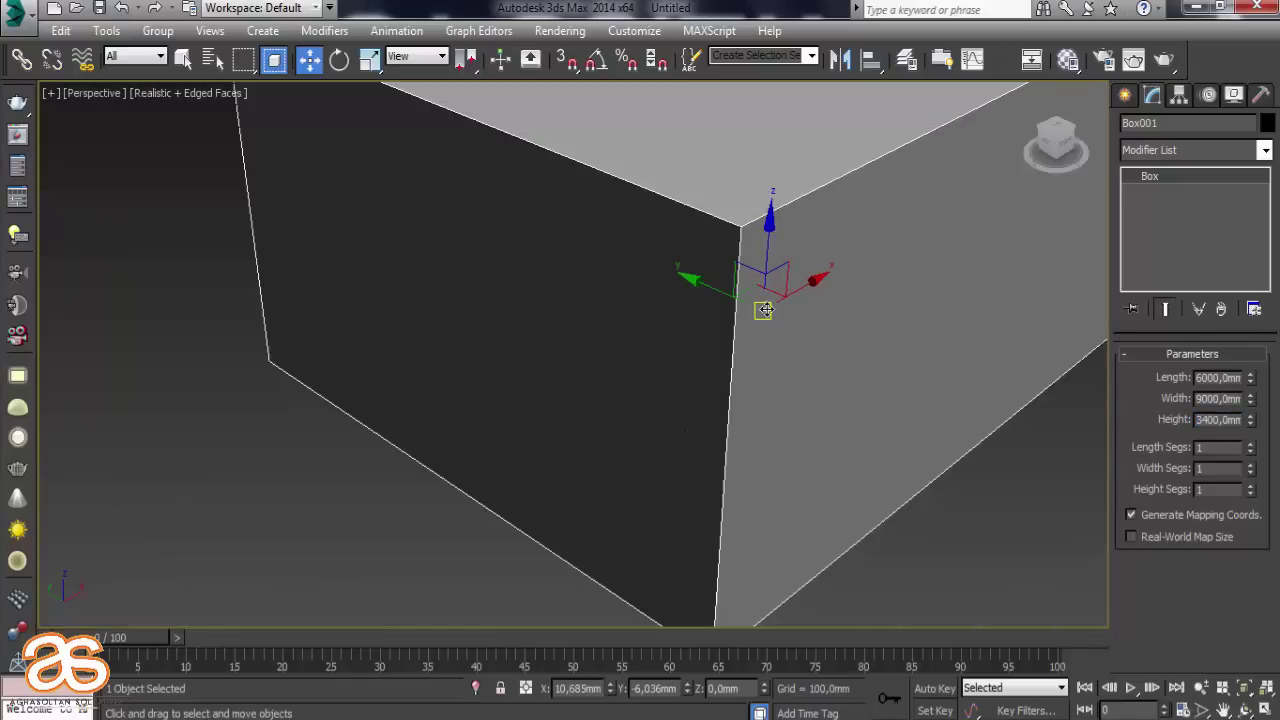
# Zoom out, recentre and orbit the view to frame the room-sized box
pyautogui.scroll(-5, 774, 309)
pyautogui.moveTo(774, 309); pyautogui.dragTo(699, 389)
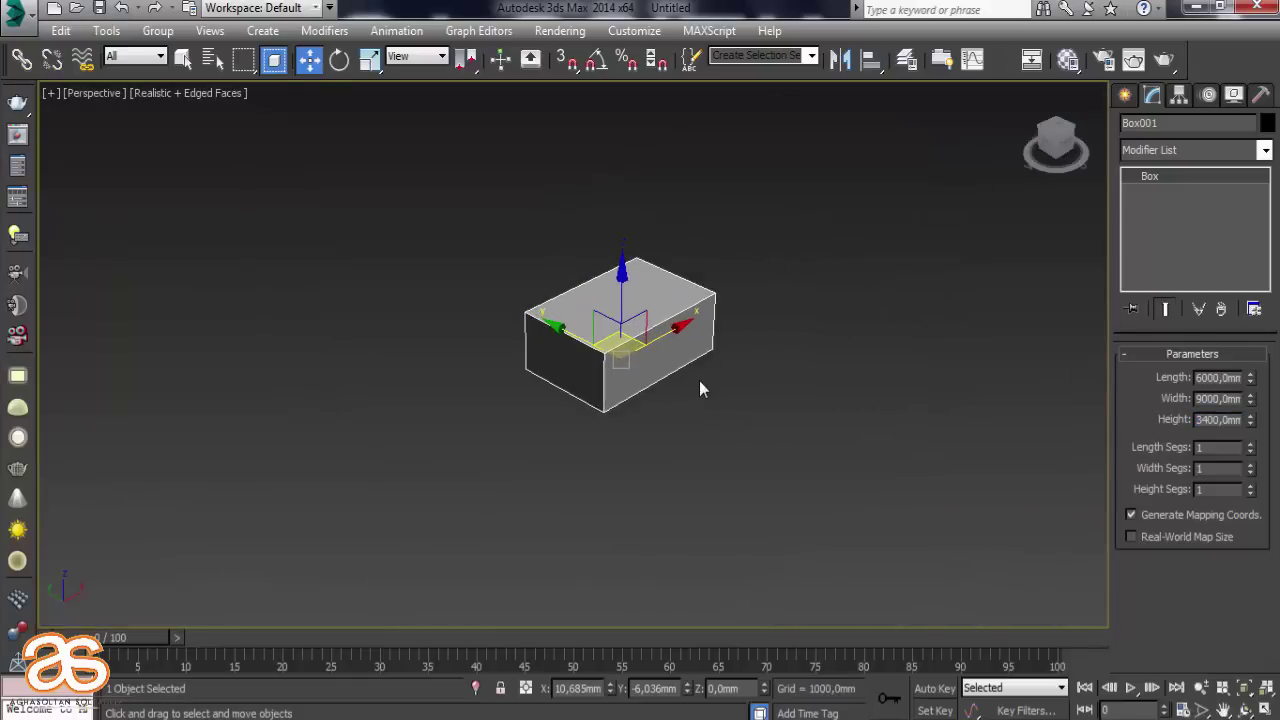
pyautogui.click(500, 200)
pyautogui.scroll(3, 640, 308)
pyautogui.scroll(4, 631, 351)
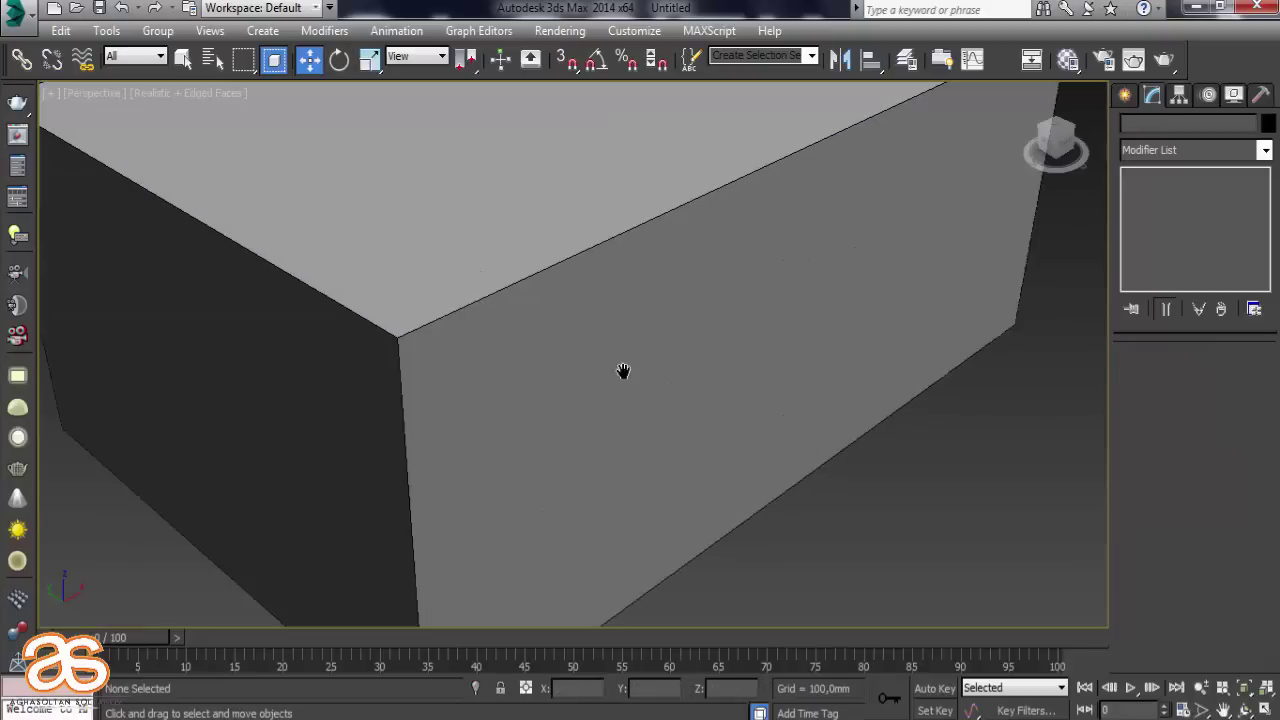
pyautogui.scroll(-2, 623, 371)
pyautogui.moveTo(567, 369)
pyautogui.keyDown('alt'); pyautogui.mouseDown(button='middle')
pyautogui.moveTo(594, 337)
pyautogui.moveTo(849, 314)
pyautogui.moveTo(557, 334)
pyautogui.moveTo(620, 377)
pyautogui.moveTo(432, 392)
pyautogui.moveTo(886, 377)
pyautogui.moveTo(563, 386)
pyautogui.moveTo(565, 403)
pyautogui.moveTo(703, 426)
pyautogui.moveTo(737, 406)
pyautogui.moveTo(734, 386)
pyautogui.moveTo(839, 378)
pyautogui.moveTo(614, 294)
pyautogui.moveTo(306, 380)
pyautogui.moveTo(363, 394)
pyautogui.moveTo(670, 398)
pyautogui.moveTo(1029, 371)
pyautogui.moveTo(855, 372)
pyautogui.moveTo(879, 387)
pyautogui.moveTo(825, 400)
pyautogui.moveTo(754, 491)
pyautogui.mouseUp(button='middle'); pyautogui.keyUp('alt')
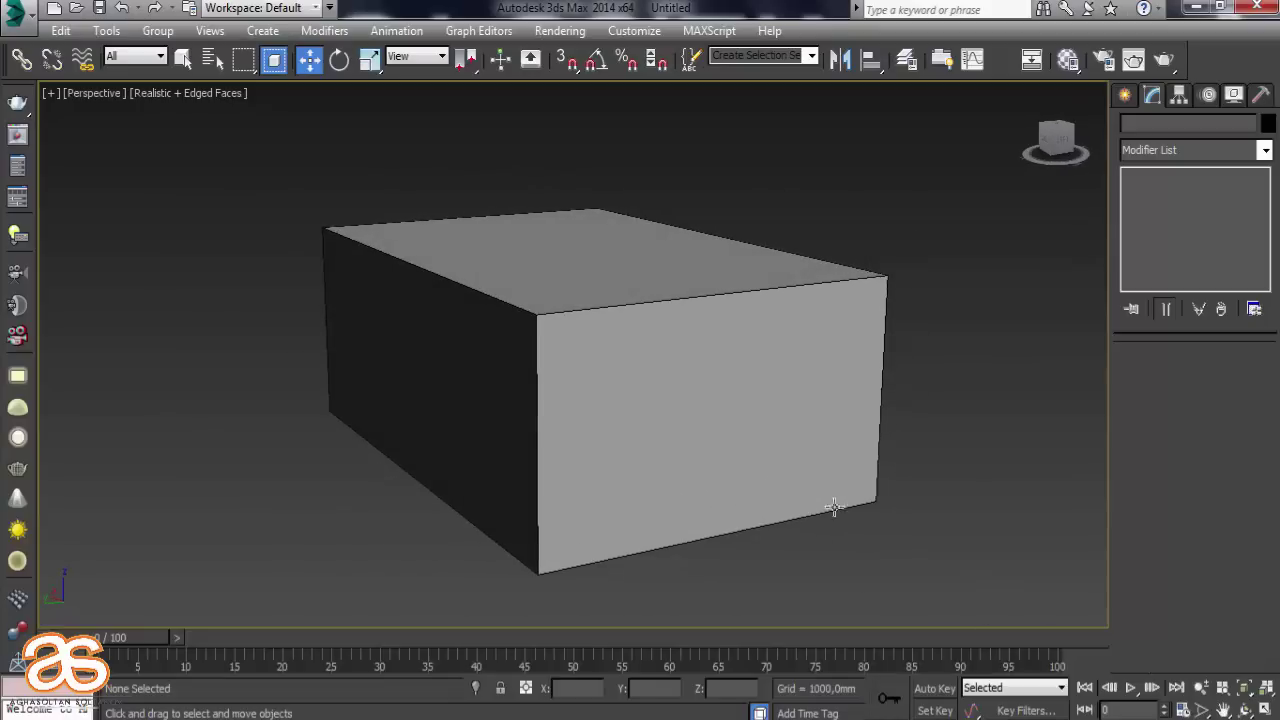
# Orbit lower around the 6000 × 9000 × 3400 mm box and select it
pyautogui.moveTo(841, 485)
pyautogui.keyDown('alt'); pyautogui.mouseDown(button='middle')
pyautogui.moveTo(734, 443)
pyautogui.moveTo(763, 411)
pyautogui.moveTo(823, 409)
pyautogui.moveTo(763, 417)
pyautogui.moveTo(695, 317)
pyautogui.mouseUp(button='middle'); pyautogui.keyUp('alt')
pyautogui.click(603, 370)
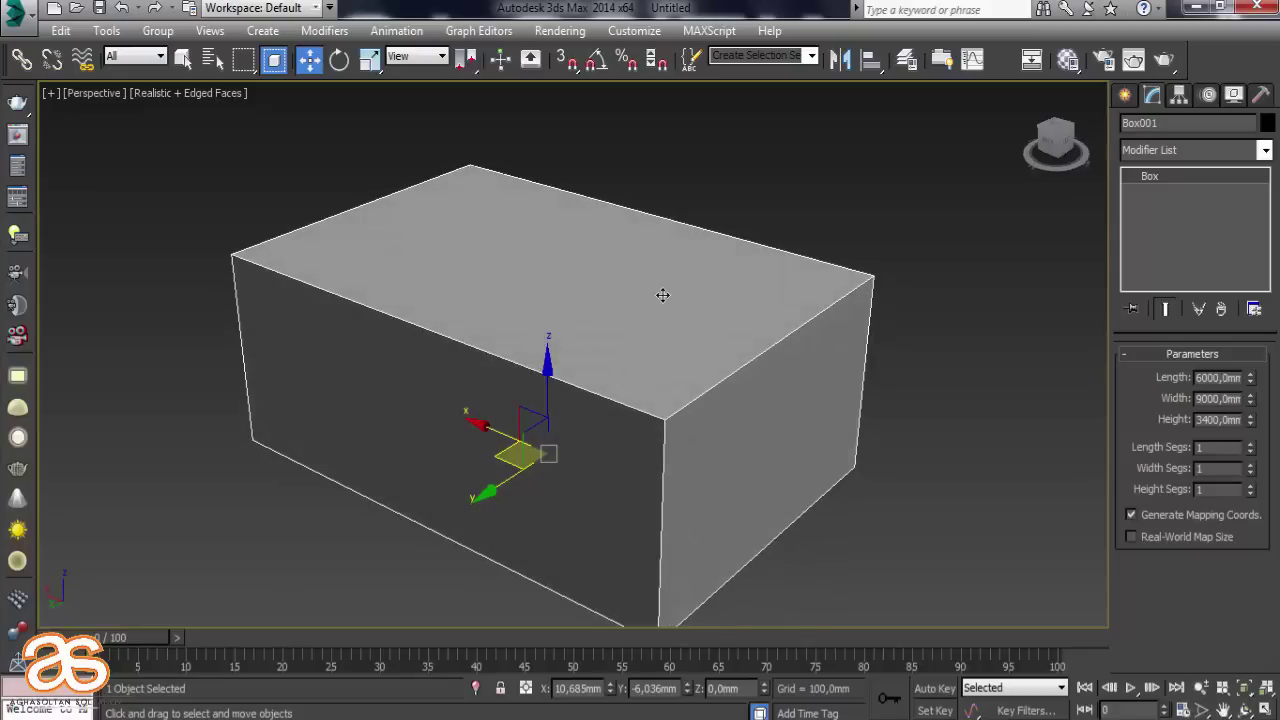
# Convert the box to an Editable Poly and detach its top face as a separate object
pyautogui.rightClick(662, 295)
pyautogui.click(891, 489)
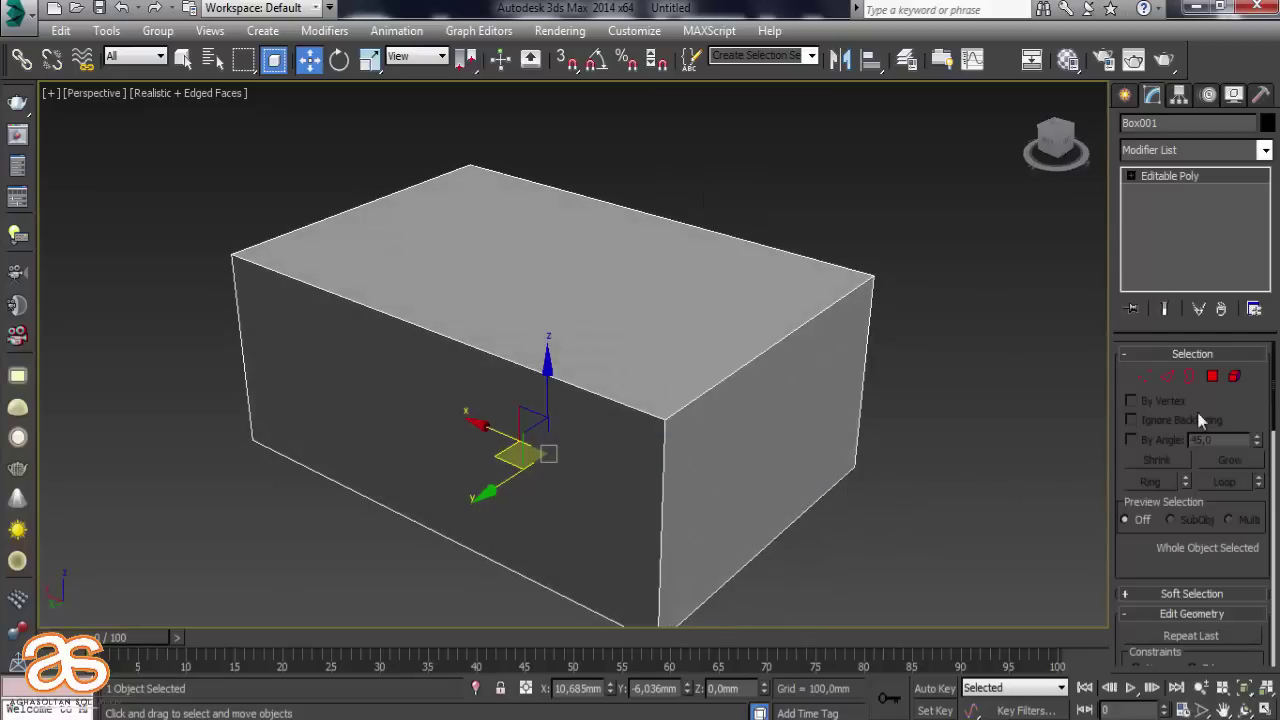
pyautogui.click(1212, 385)
pyautogui.click(680, 343)
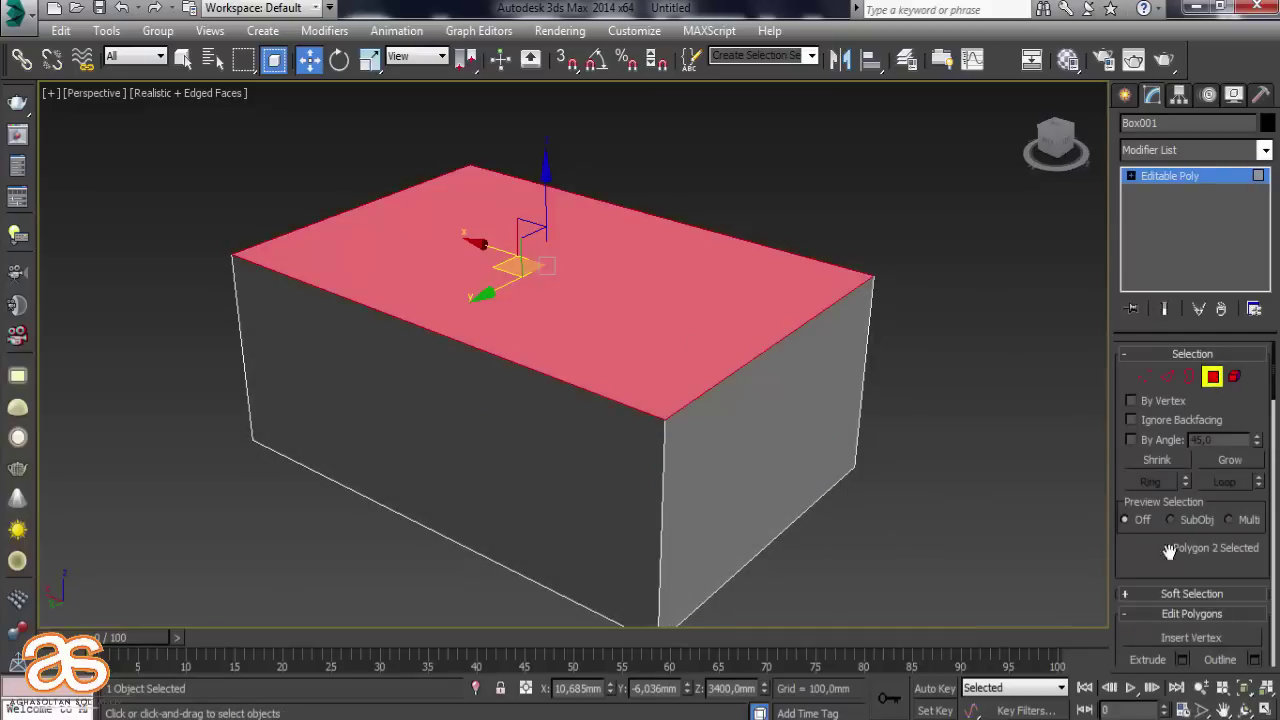
pyautogui.moveTo(1169, 552); pyautogui.dragTo(1189, 280)
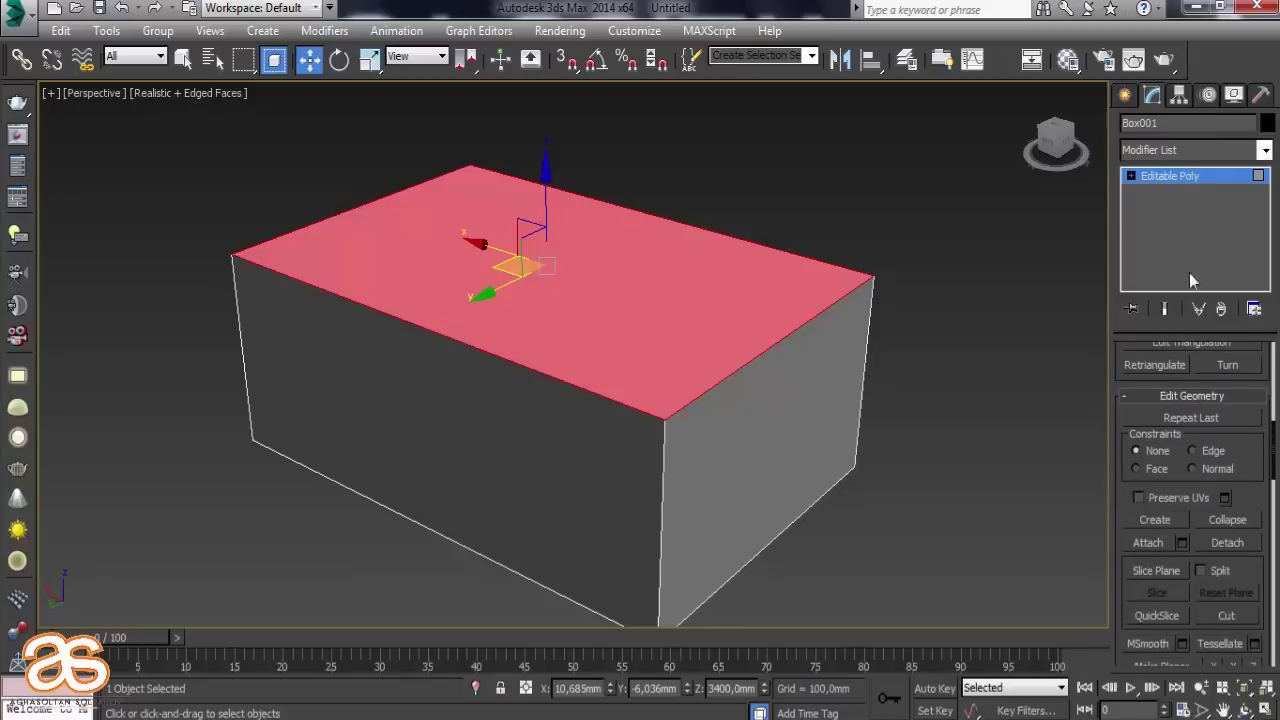
pyautogui.click(1238, 552)
pyautogui.click(693, 375)
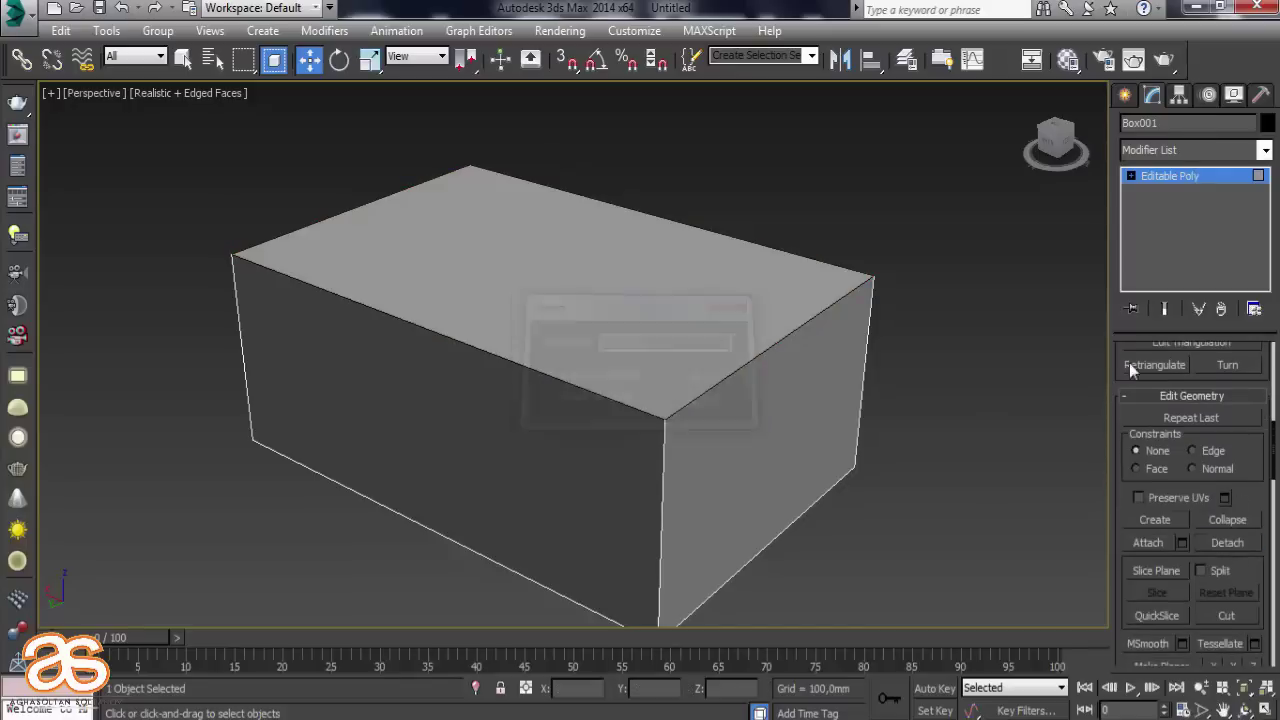
# Centre the detached top-face object's pivot using Affect Pivot Only in Hierarchy
pyautogui.click(1173, 181)
pyautogui.click(1034, 354)
pyautogui.click(662, 328)
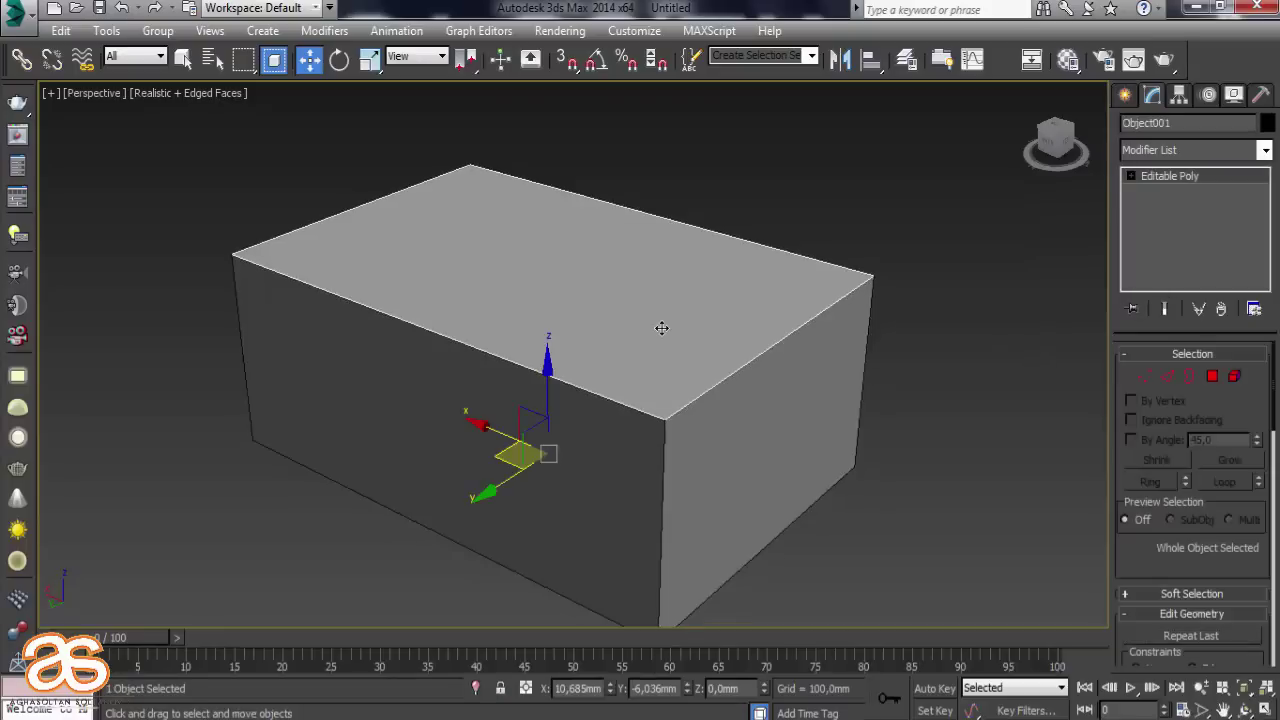
pyautogui.click(1178, 94)
pyautogui.click(1180, 218)
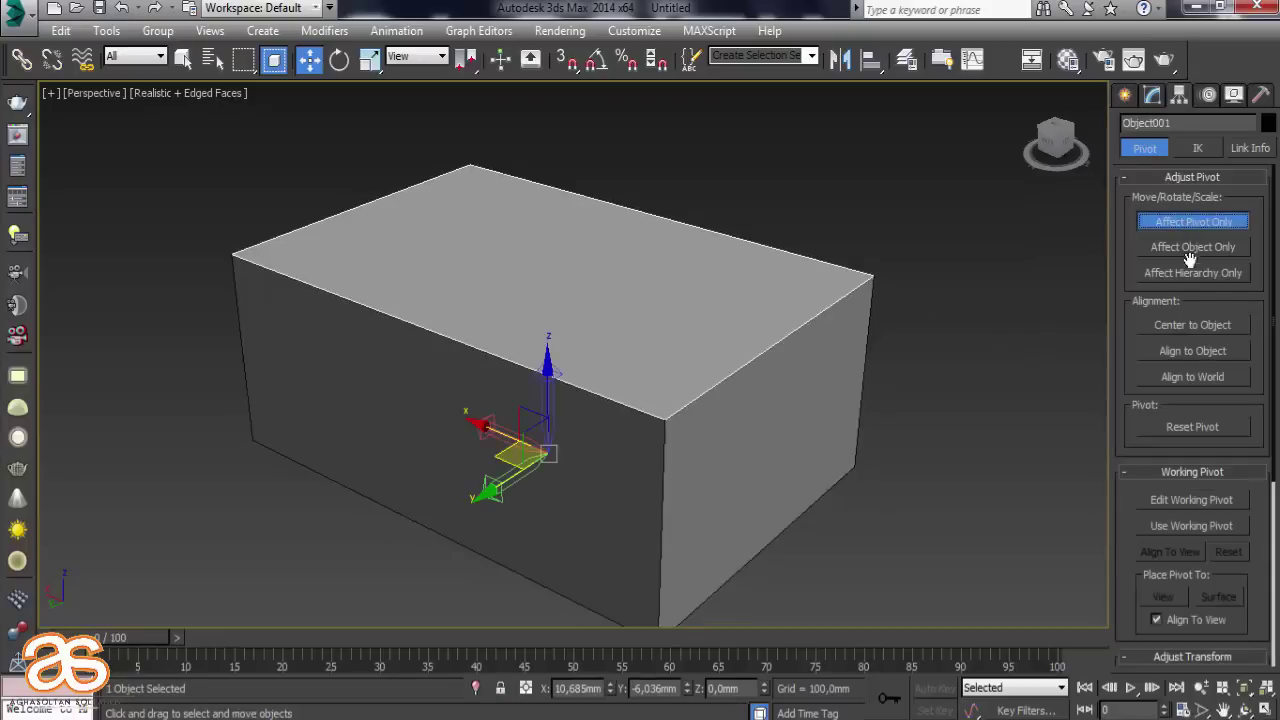
pyautogui.click(1197, 330)
pyautogui.click(1207, 224)
# Switch the selection from the top-face object back to Box001
pyautogui.click(1015, 293)
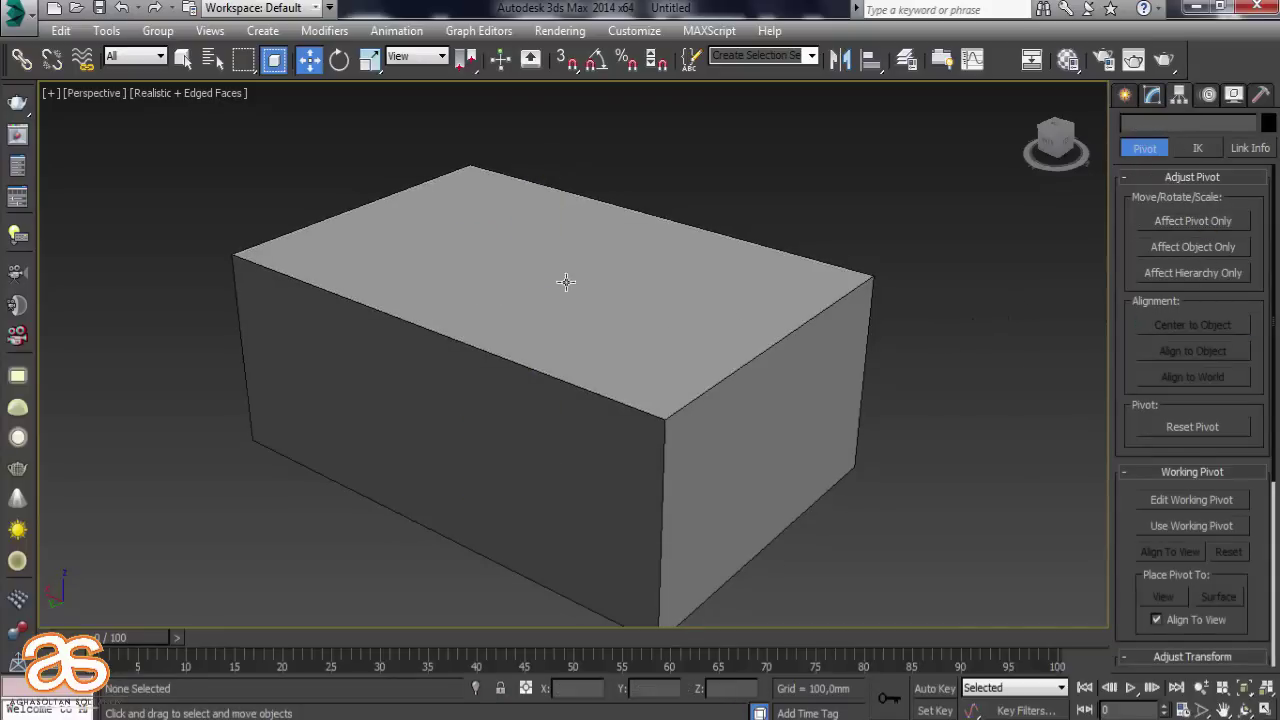
pyautogui.click(563, 280)
pyautogui.click(881, 252)
pyautogui.click(604, 477)
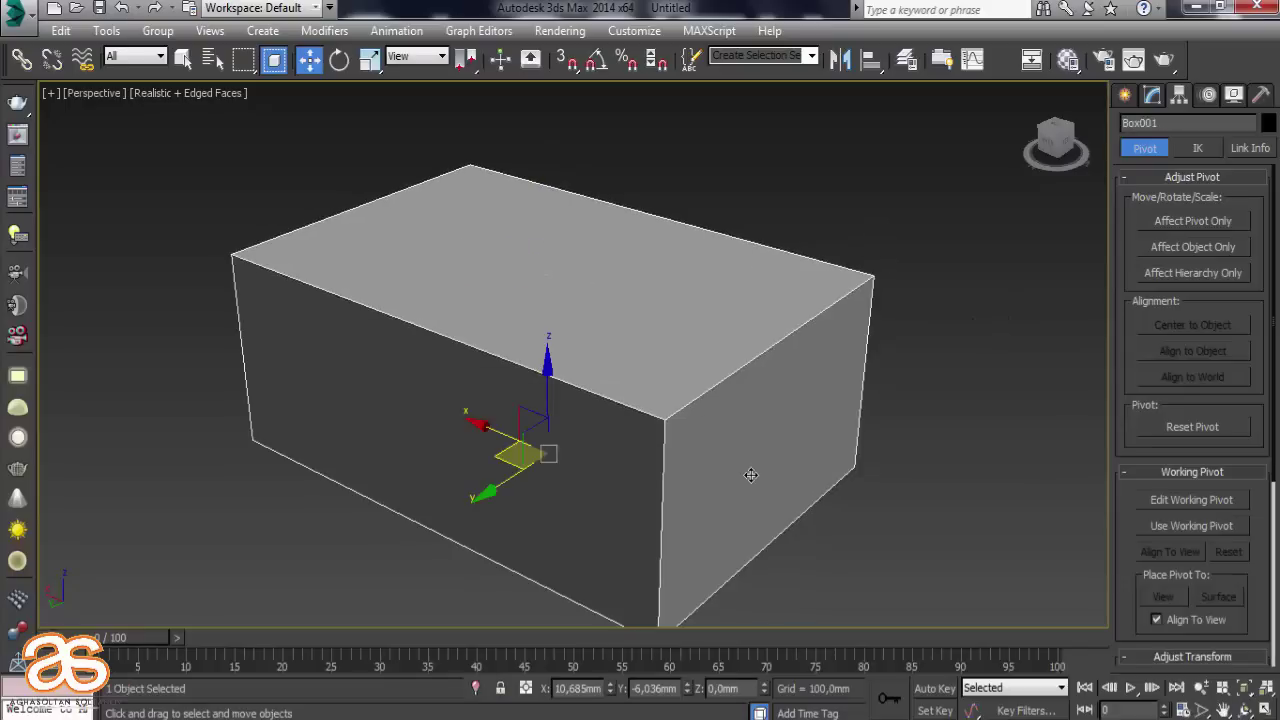
pyautogui.click(928, 414)
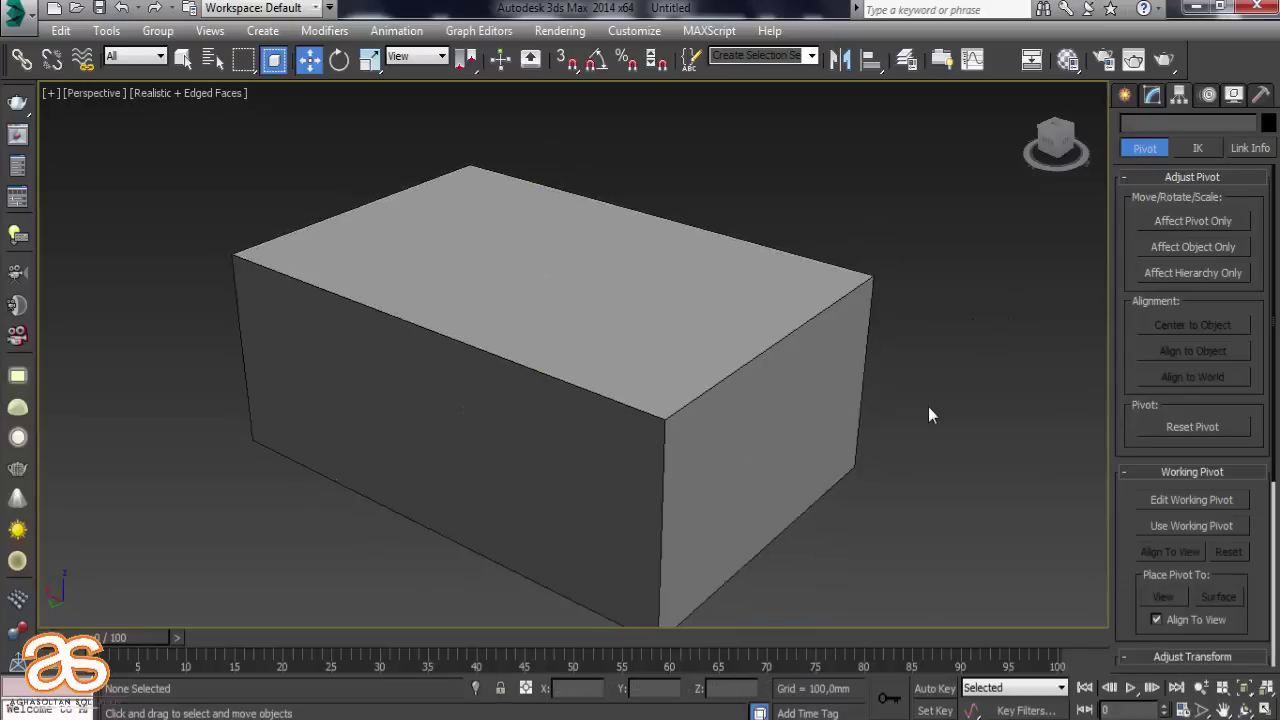
pyautogui.click(649, 462)
# Show all four viewports and zoom extents in Top, Left, Front and Perspective
pyautogui.click(1265, 709)
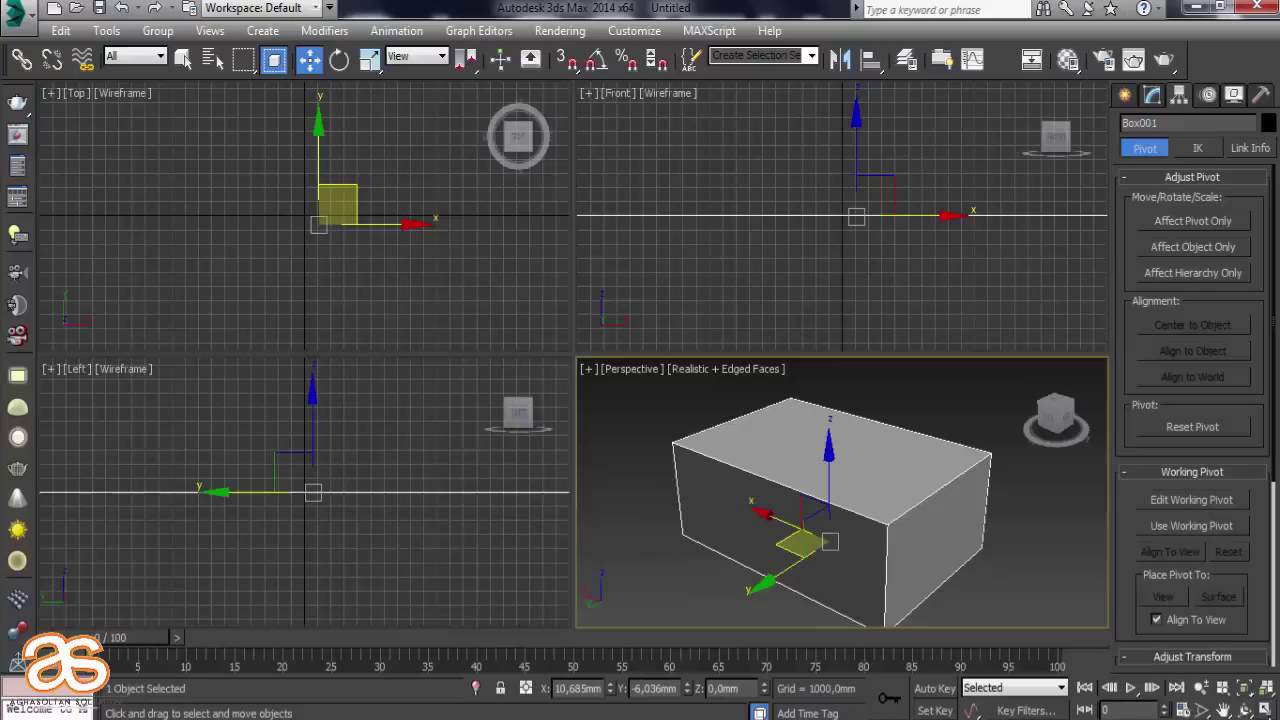
pyautogui.moveTo(471, 284); pyautogui.dragTo(471, 284, button='middle')
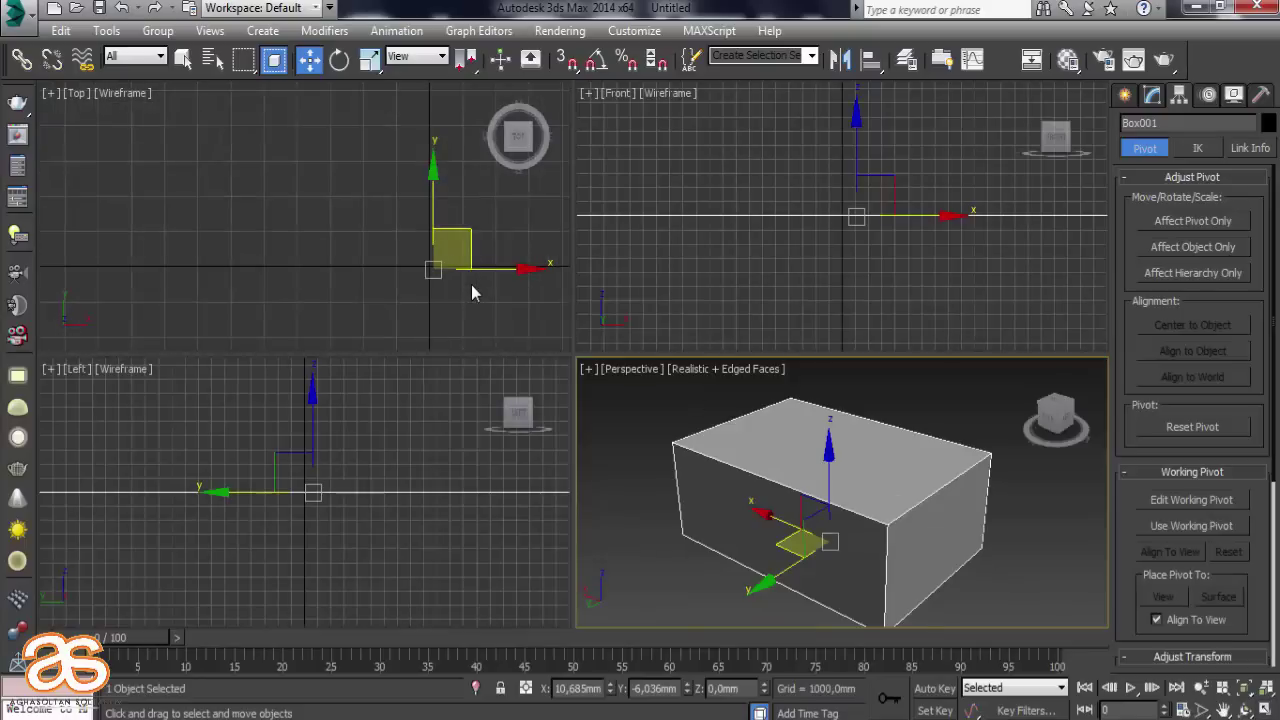
pyautogui.rightClick(471, 280)
pyautogui.press('z')
pyautogui.rightClick(732, 268)
pyautogui.press('z')
pyautogui.rightClick(448, 400)
pyautogui.press('z')
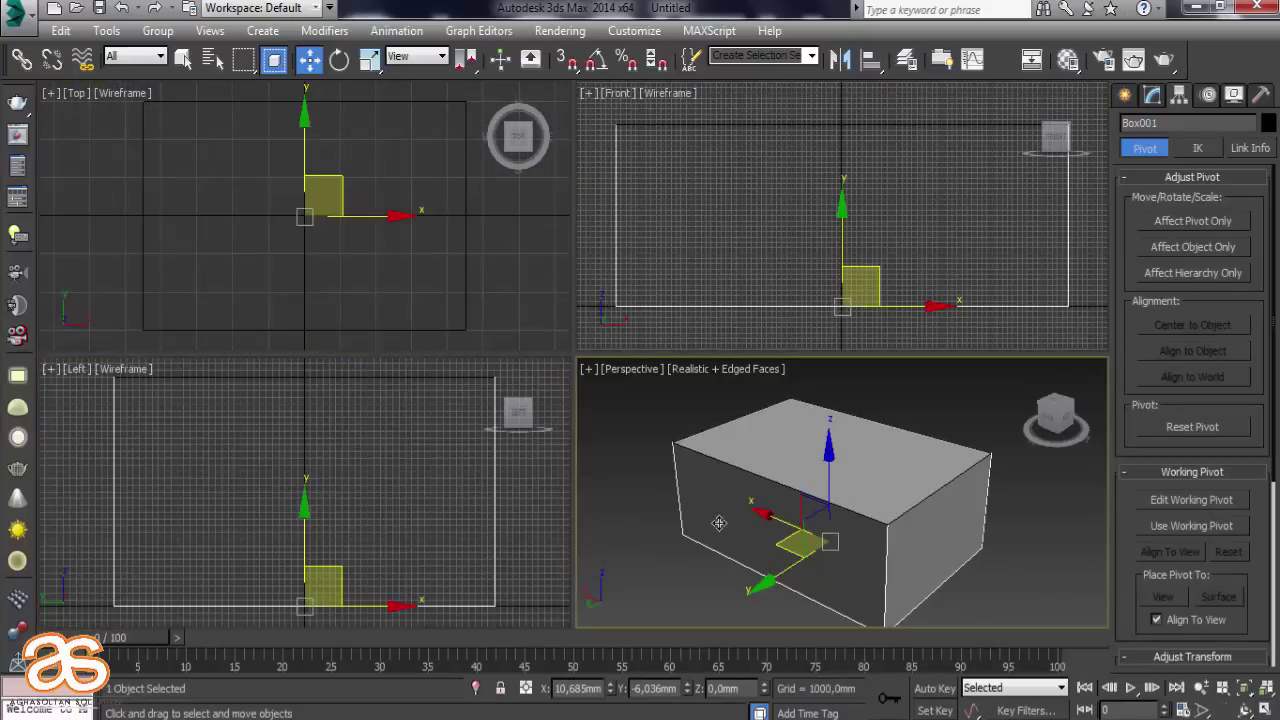
pyautogui.press('z')
pyautogui.click(490, 293)
pyautogui.press('z')
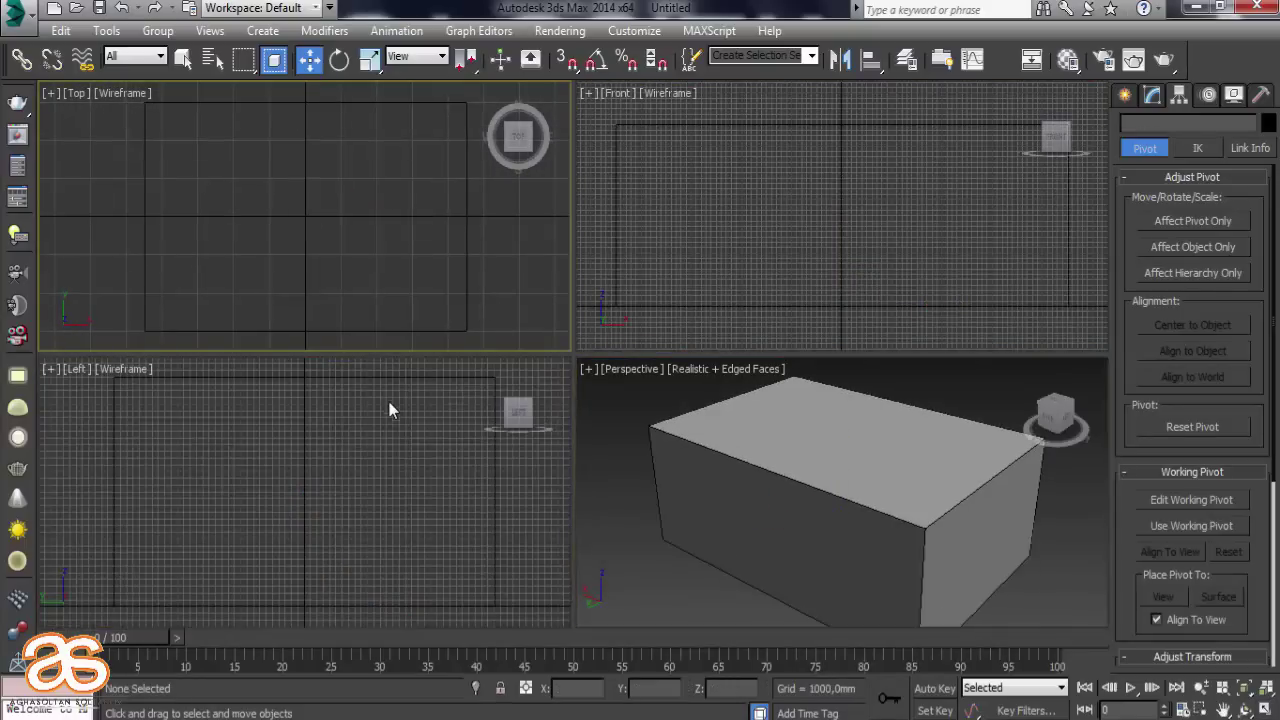
pyautogui.rightClick(389, 409)
pyautogui.press('z')
pyautogui.rightClick(745, 322)
pyautogui.press('z')
pyautogui.rightClick(628, 485)
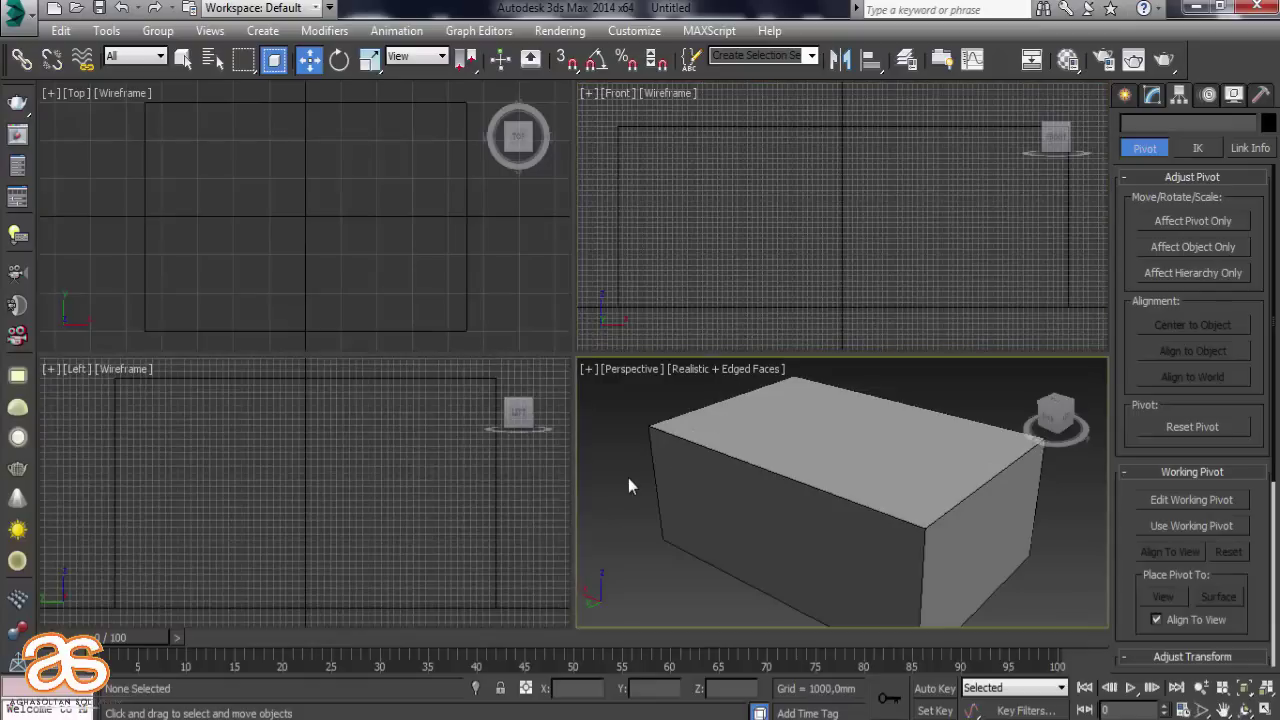
pyautogui.rightClick(460, 300)
pyautogui.rightClick(437, 457)
# Maximize and frame the Front view, select the box, and bring up the Splines shape types
pyautogui.scroll(-3, 802, 257)
pyautogui.moveTo(802, 257)
pyautogui.mouseDown(button='middle')
pyautogui.moveTo(751, 238)
pyautogui.moveTo(790, 263)
pyautogui.mouseUp(button='middle')
pyautogui.scroll(2, 751, 238)
pyautogui.scroll(1, 760, 248)
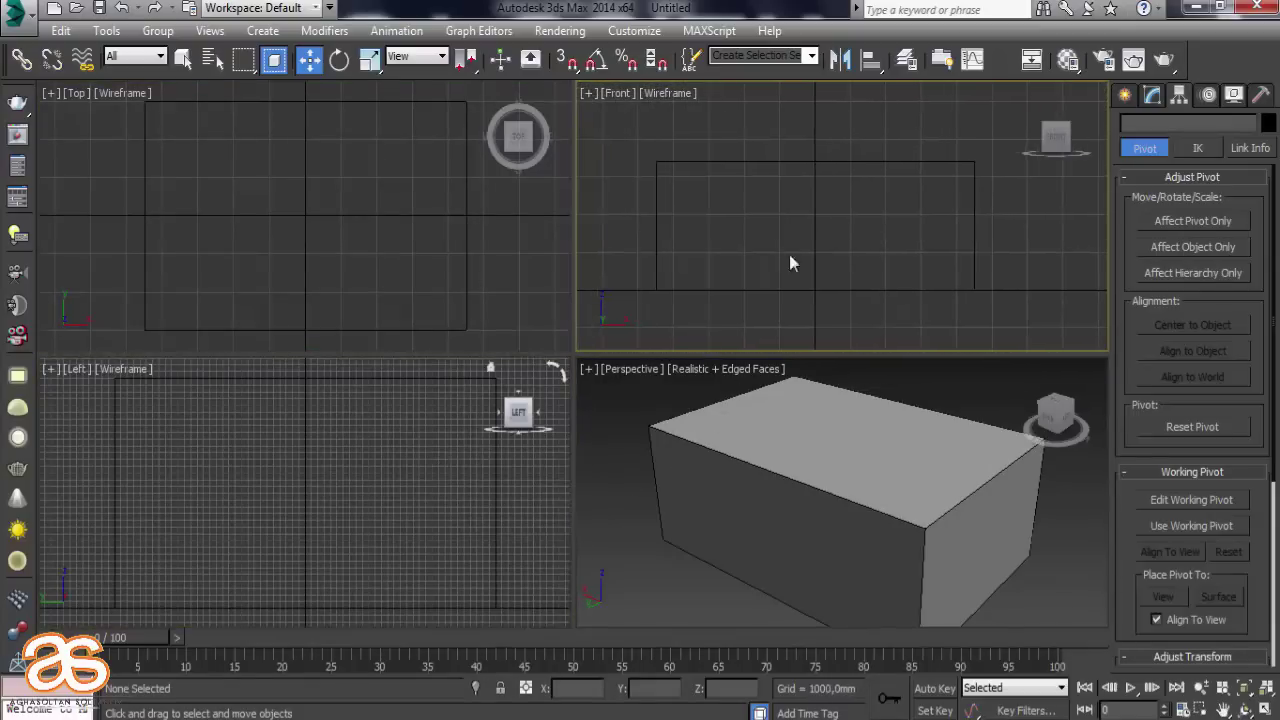
pyautogui.click(1125, 96)
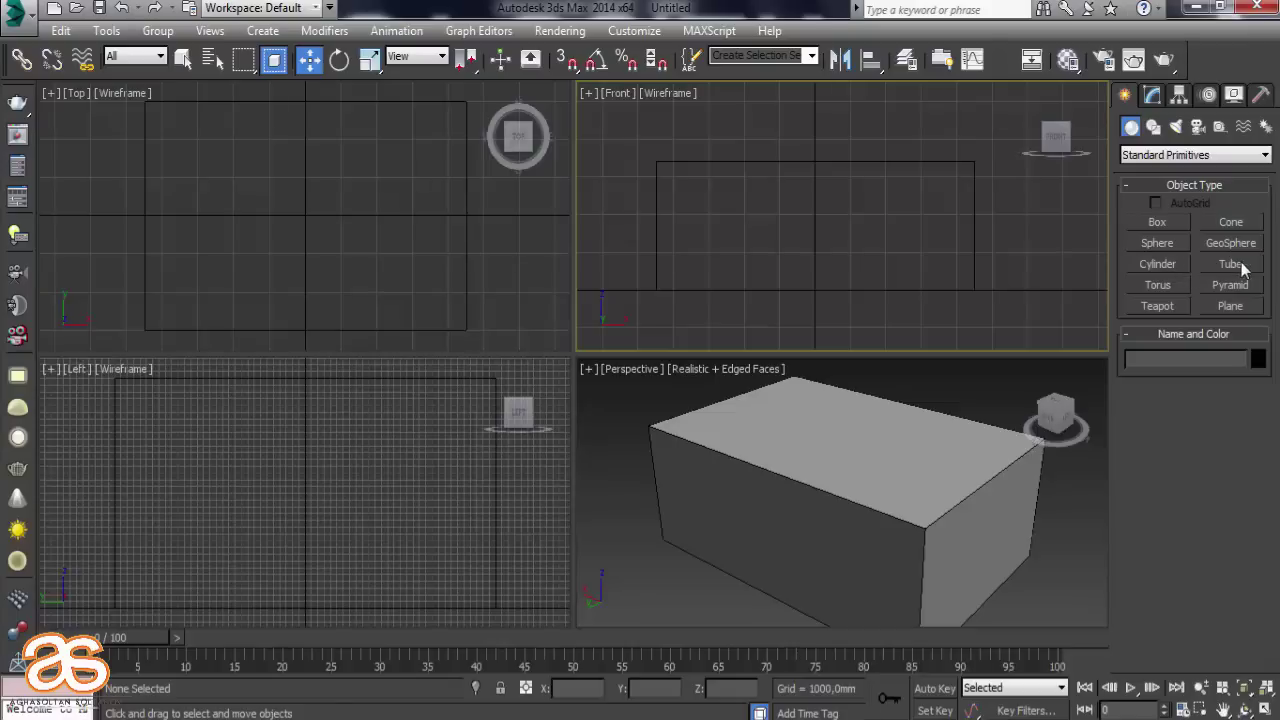
pyautogui.click(1265, 707)
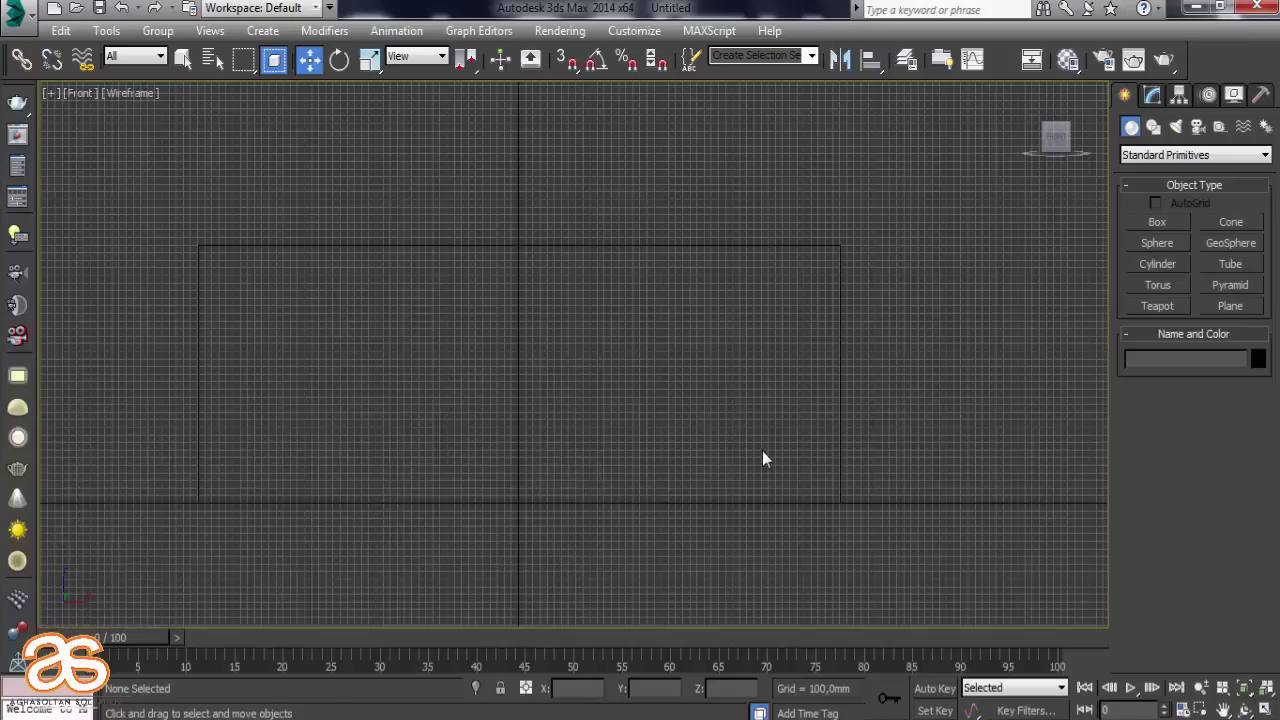
pyautogui.scroll(-2, 843, 366)
pyautogui.scroll(-3, 850, 367)
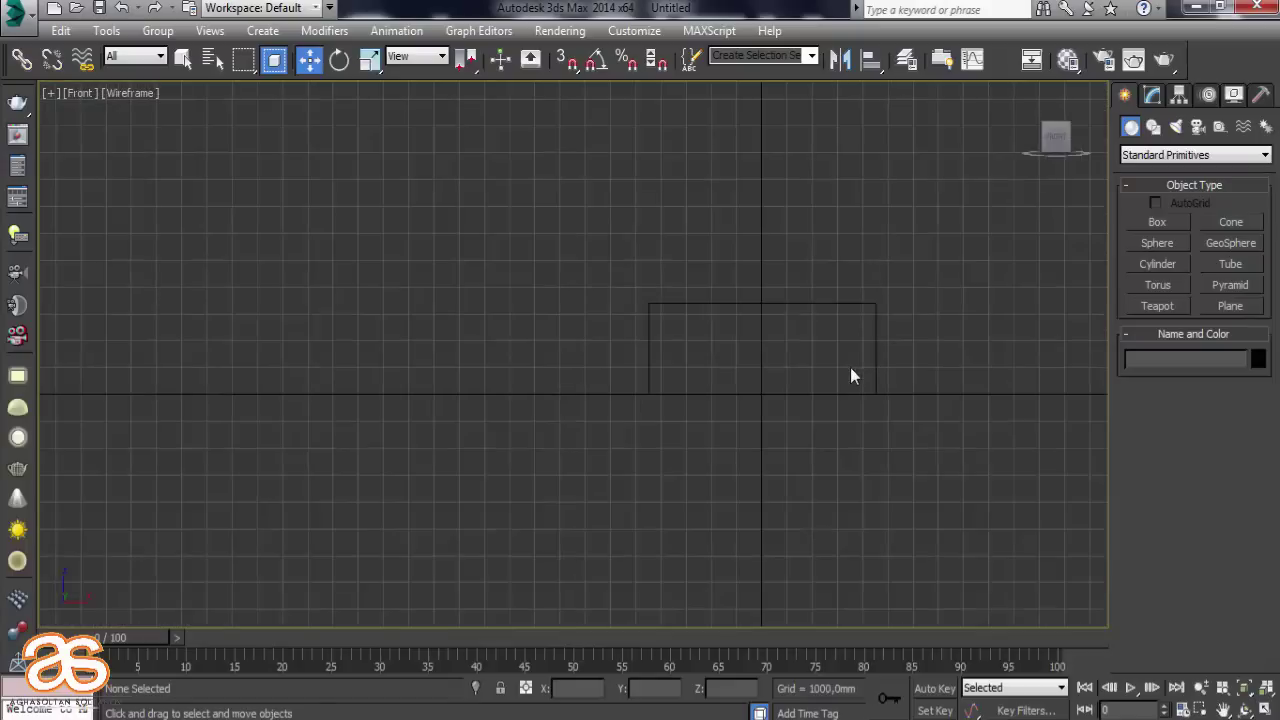
pyautogui.scroll(2, 850, 367)
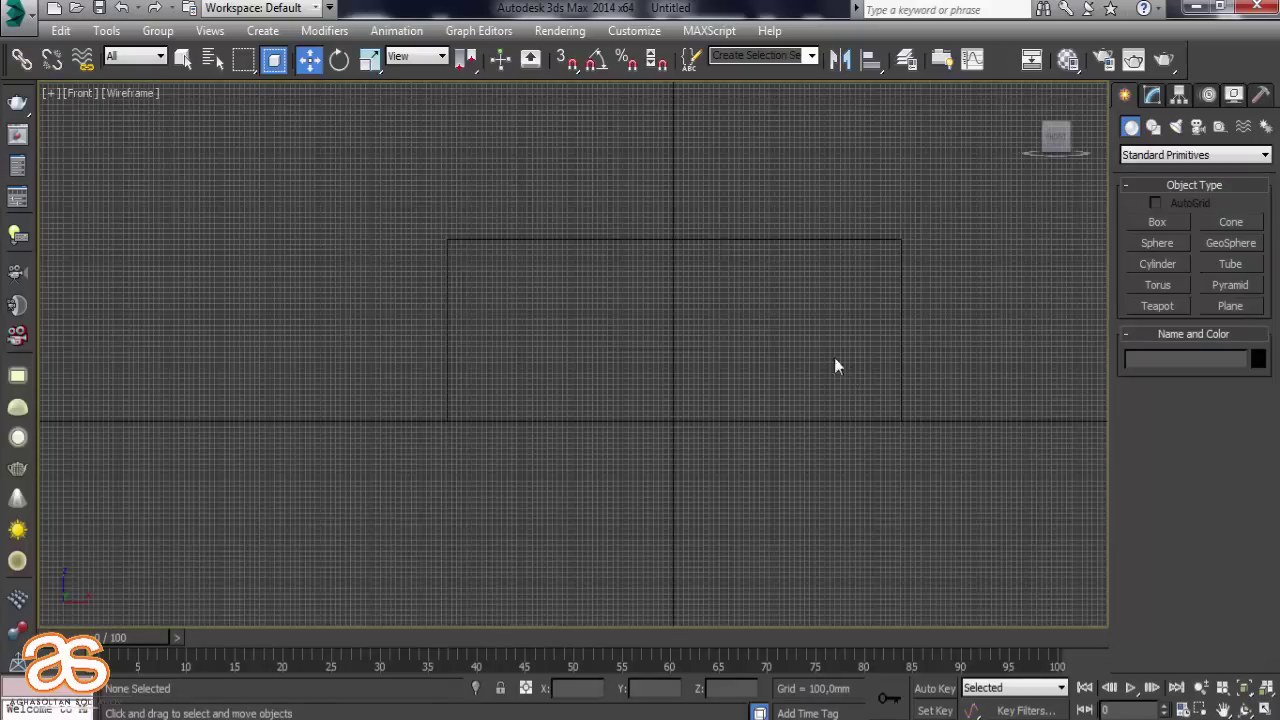
pyautogui.scroll(1, 834, 357)
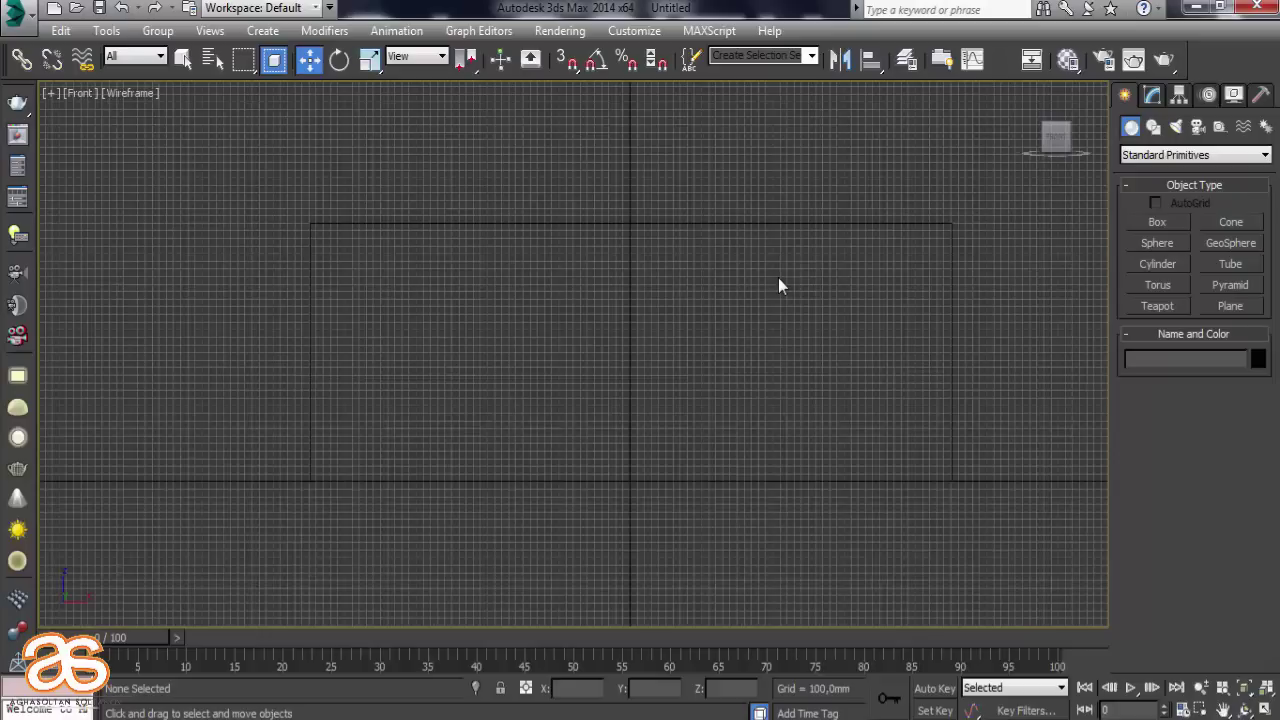
pyautogui.click(949, 245)
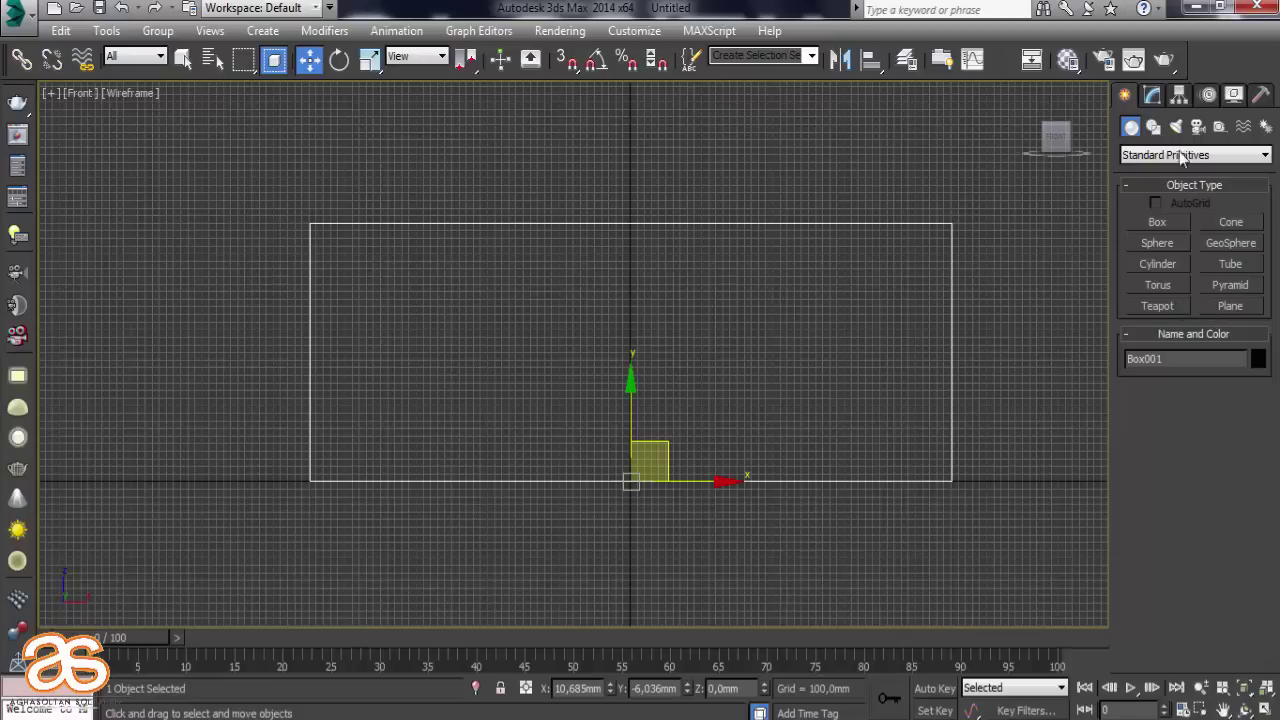
pyautogui.click(1153, 127)
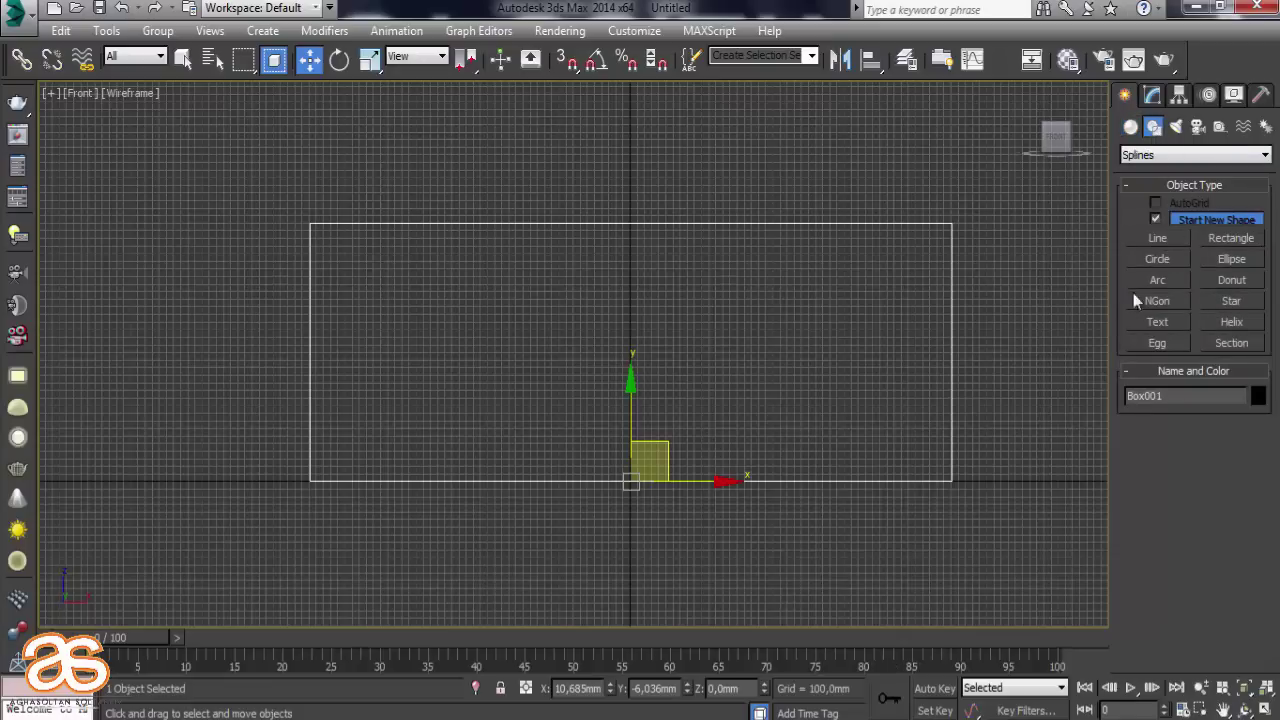
# Draw a tall rectangle, about 2552 × 1460 mm, inside the left of the room outline
pyautogui.click(1231, 240)
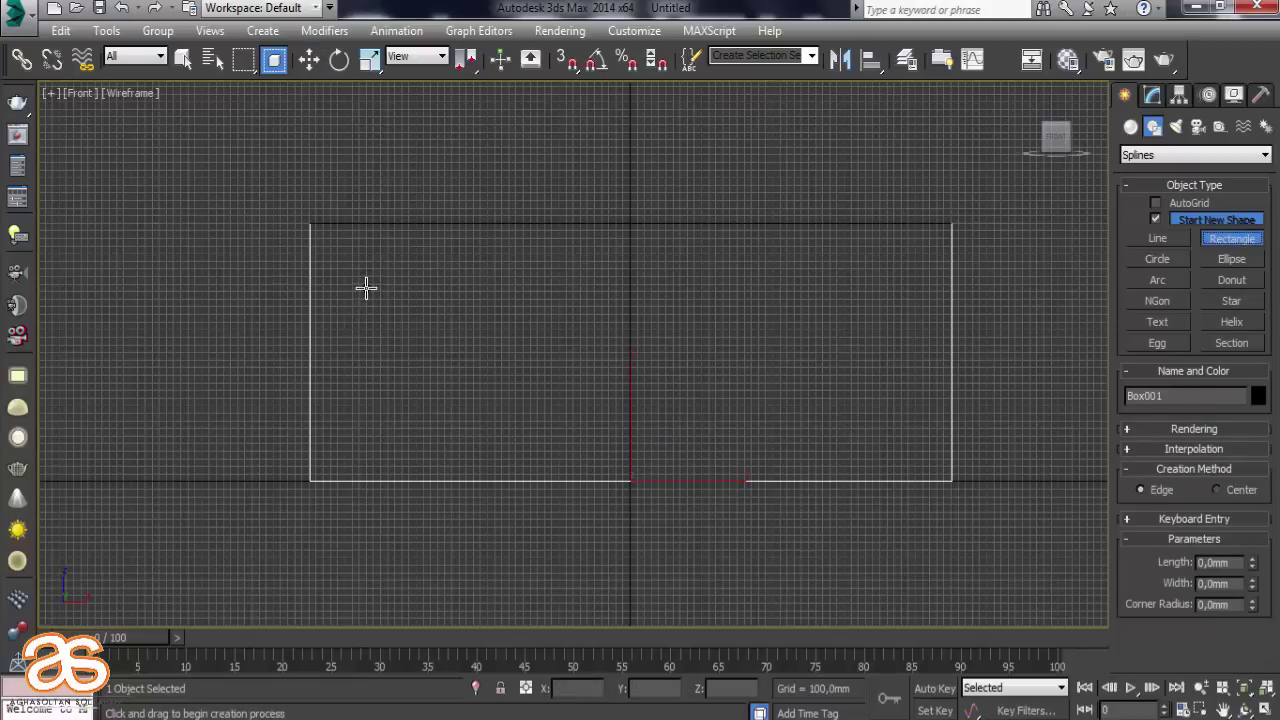
pyautogui.moveTo(360, 284)
pyautogui.mouseDown()
pyautogui.moveTo(451, 477)
pyautogui.moveTo(465, 477)
pyautogui.mouseUp()
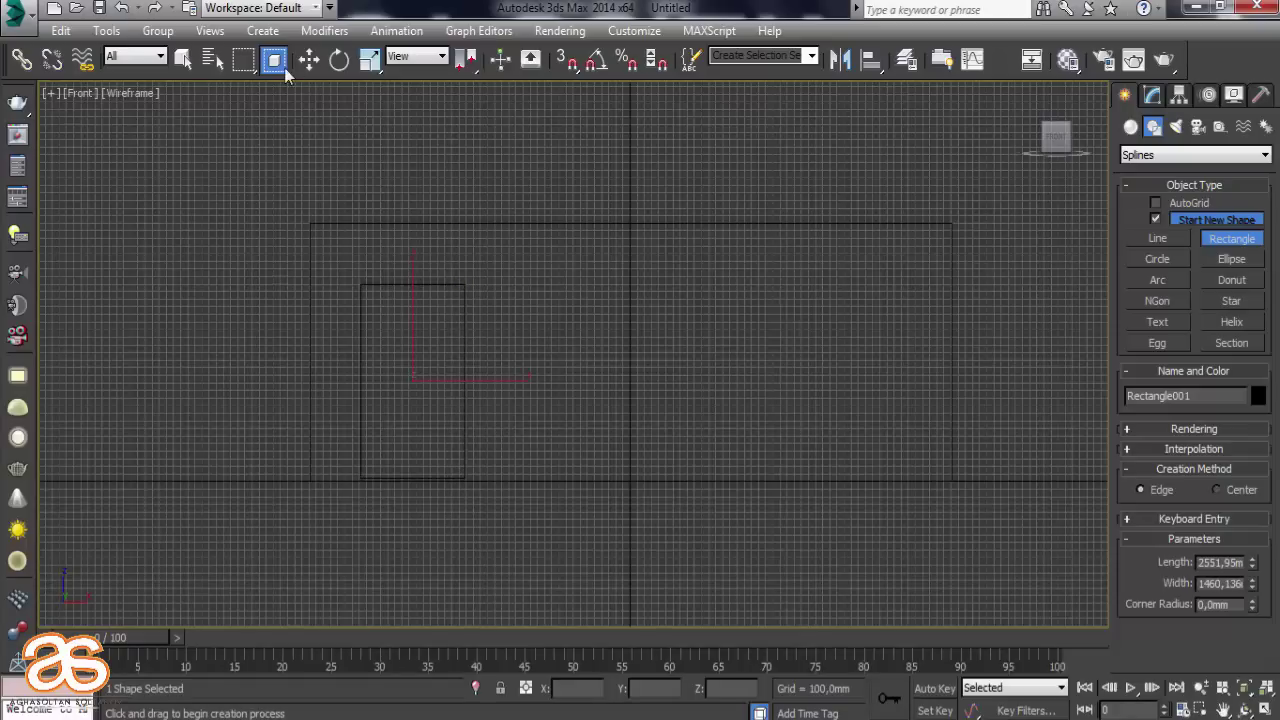
pyautogui.click(311, 60)
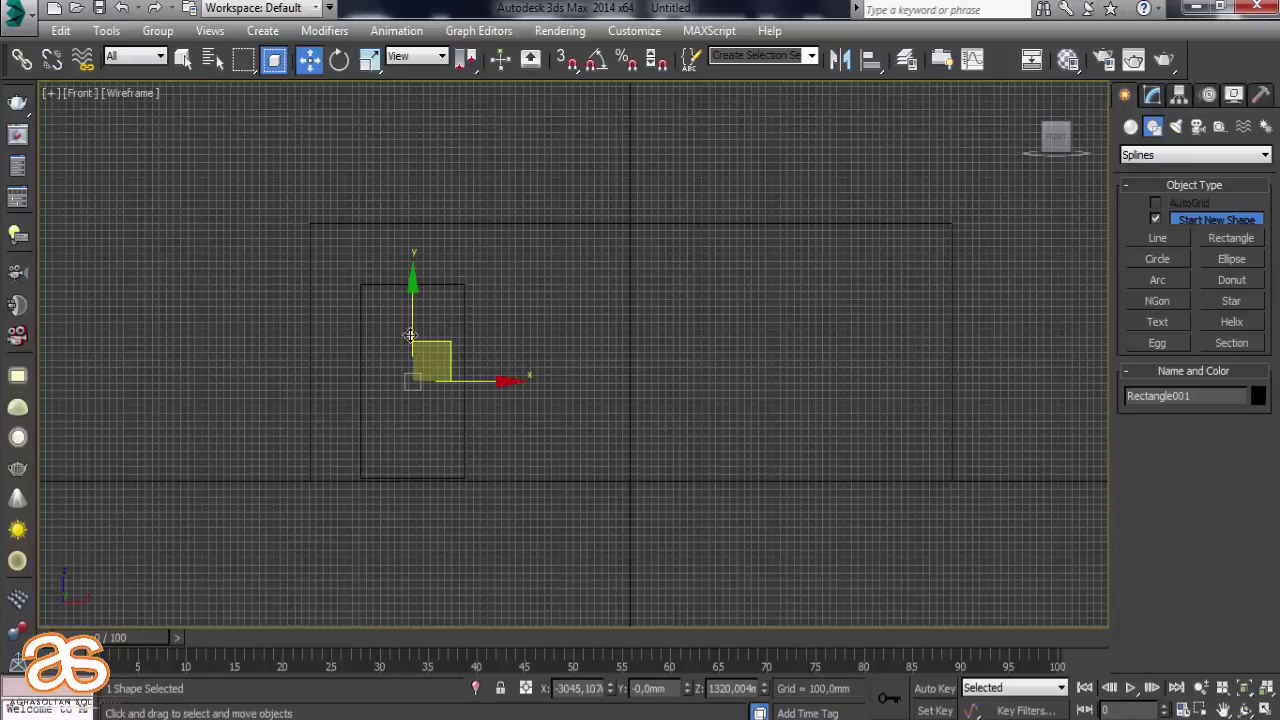
pyautogui.scroll(2, 405, 336)
pyautogui.scroll(2, 393, 337)
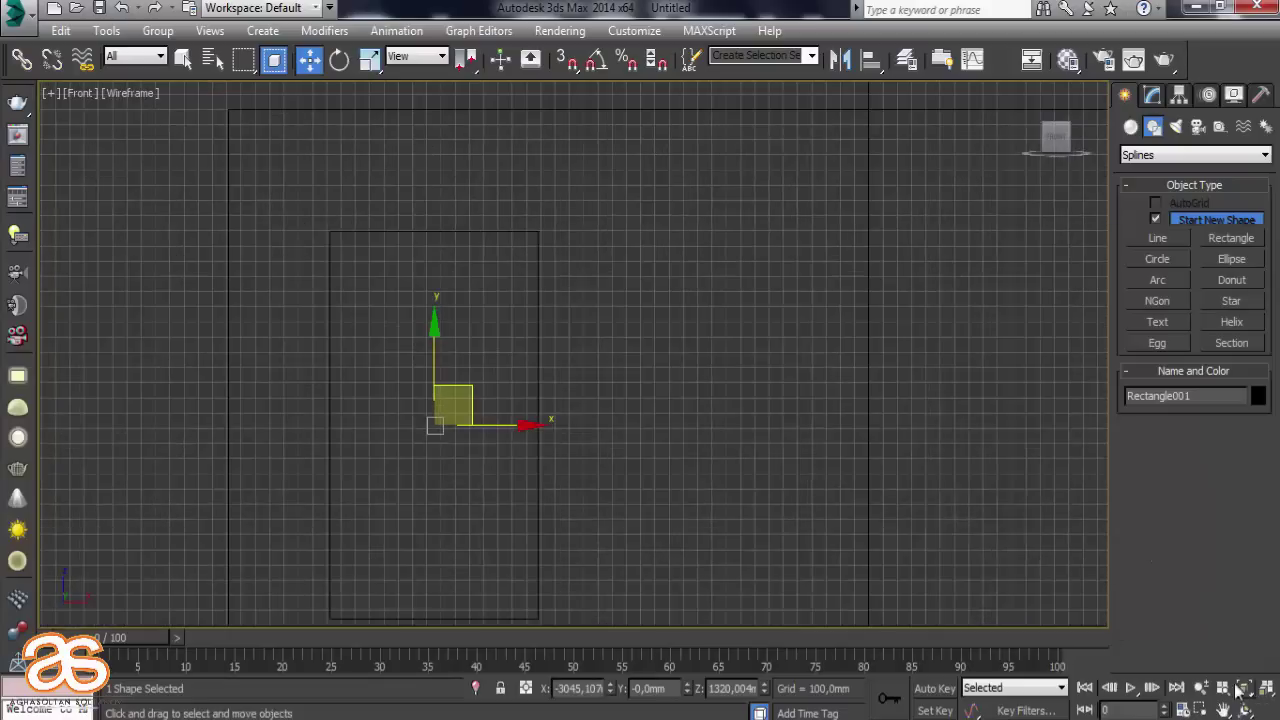
pyautogui.click(1244, 688)
# Move the rectangle flat onto the box's long side wall in the Perspective view
pyautogui.click(1266, 708)
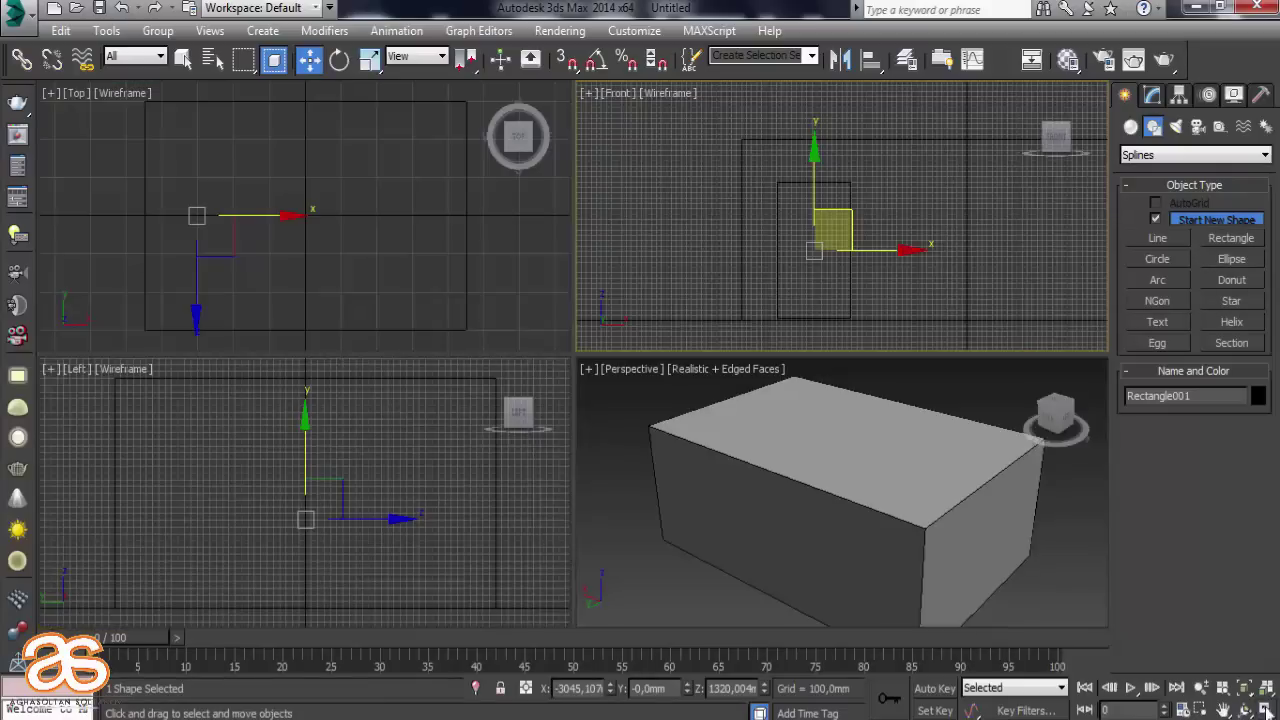
pyautogui.rightClick(851, 509)
pyautogui.click(1266, 708)
pyautogui.moveTo(976, 604)
pyautogui.keyDown('alt'); pyautogui.mouseDown(button='middle')
pyautogui.moveTo(714, 571)
pyautogui.moveTo(894, 571)
pyautogui.moveTo(737, 491)
pyautogui.mouseUp(button='middle'); pyautogui.keyUp('alt')
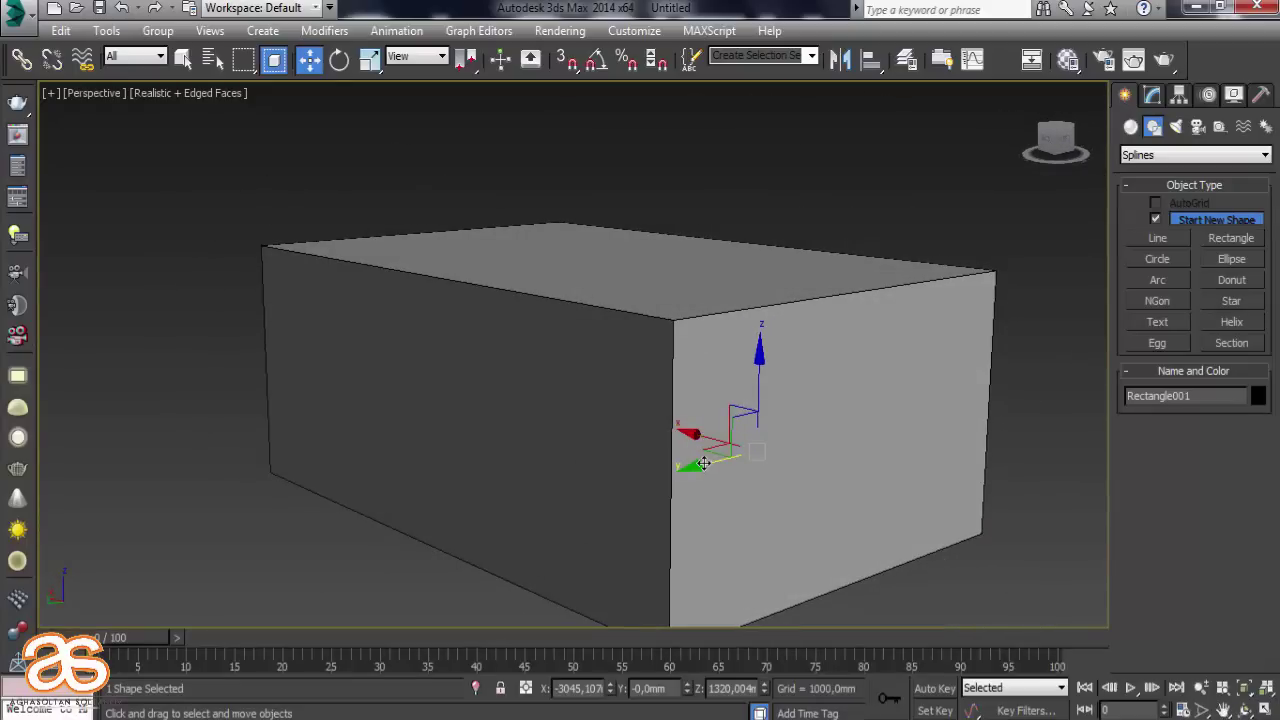
pyautogui.moveTo(704, 462); pyautogui.dragTo(520, 467)
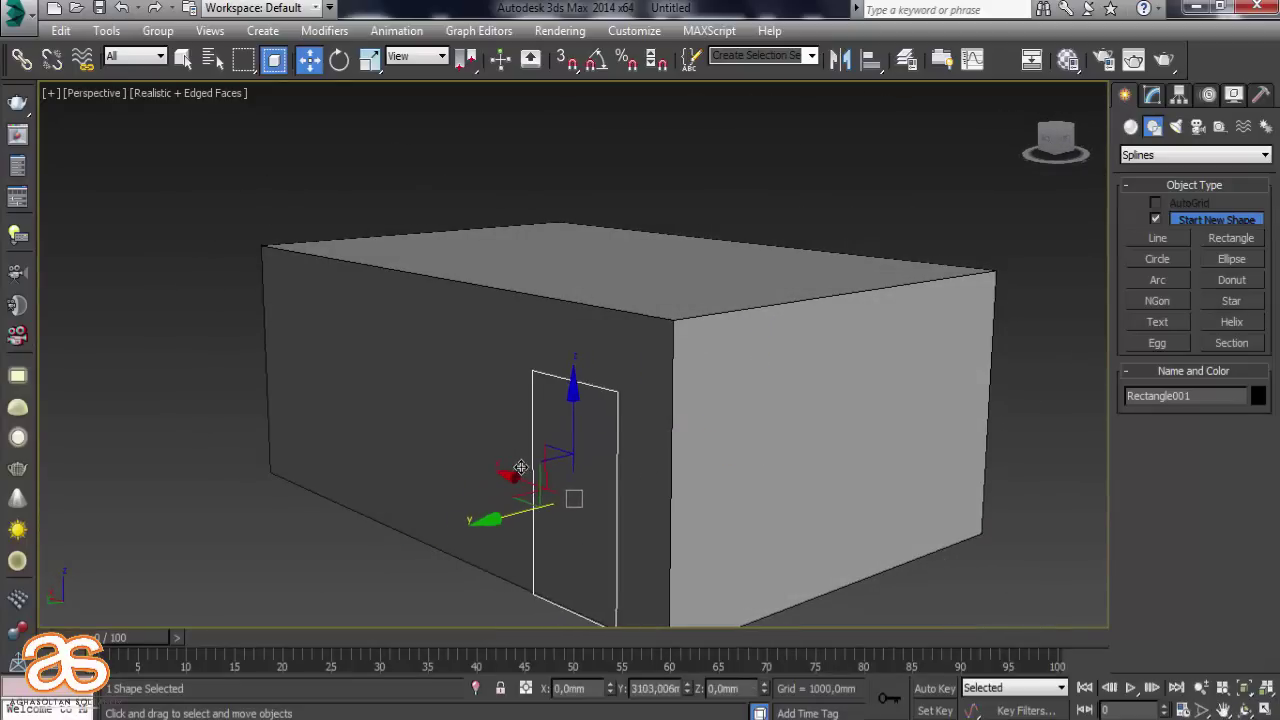
pyautogui.moveTo(523, 466)
pyautogui.keyDown('alt'); pyautogui.mouseDown(button='middle')
pyautogui.moveTo(580, 495)
pyautogui.moveTo(658, 482)
pyautogui.moveTo(657, 500)
pyautogui.moveTo(655, 330)
pyautogui.mouseUp(button='middle'); pyautogui.keyUp('alt')
pyautogui.scroll(3, 651, 457)
pyautogui.rightClick(655, 330)
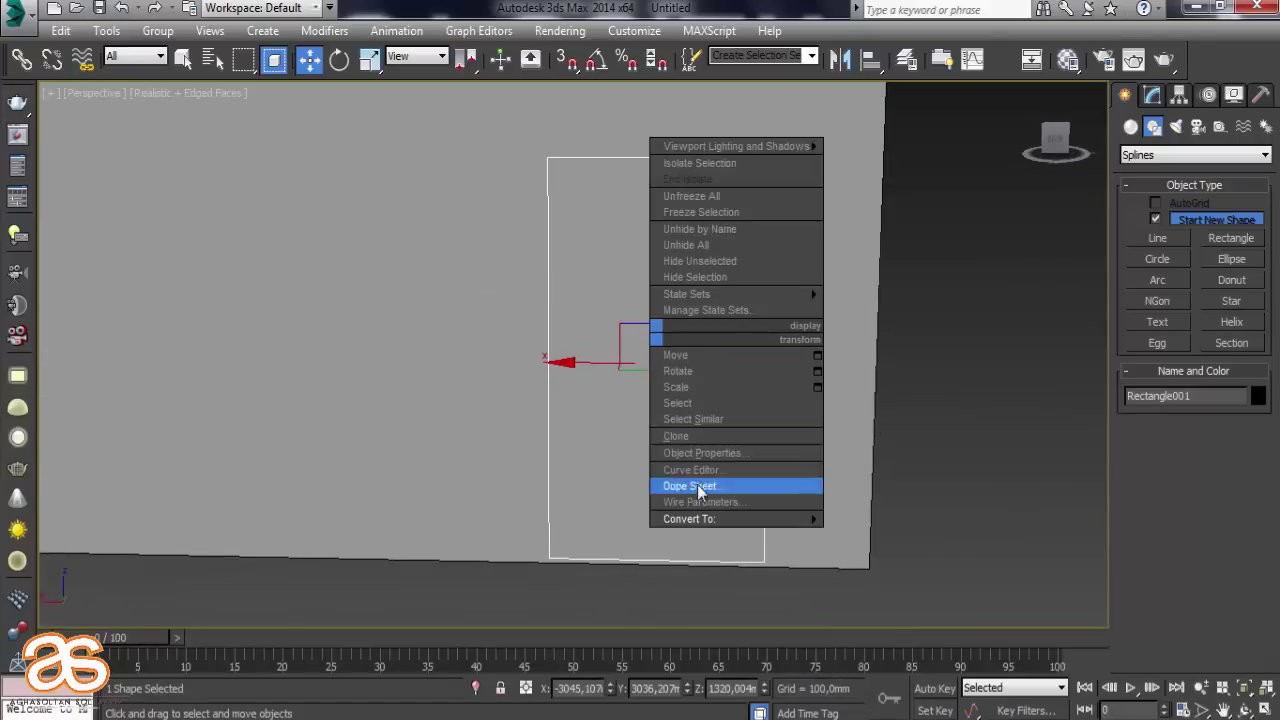
pyautogui.click(1151, 97)
# Convert the rectangle to an editable spline and round its top two vertices into an arch
pyautogui.rightClick(732, 286)
pyautogui.moveTo(800, 467)
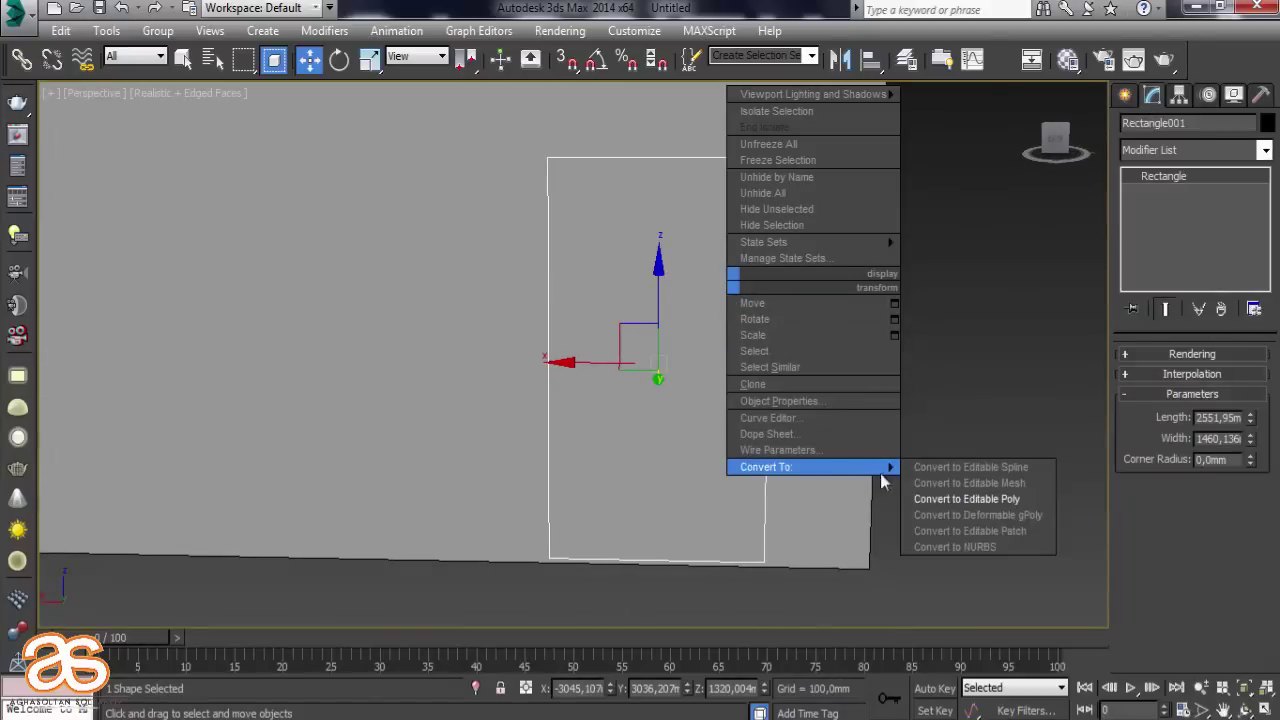
pyautogui.click(945, 470)
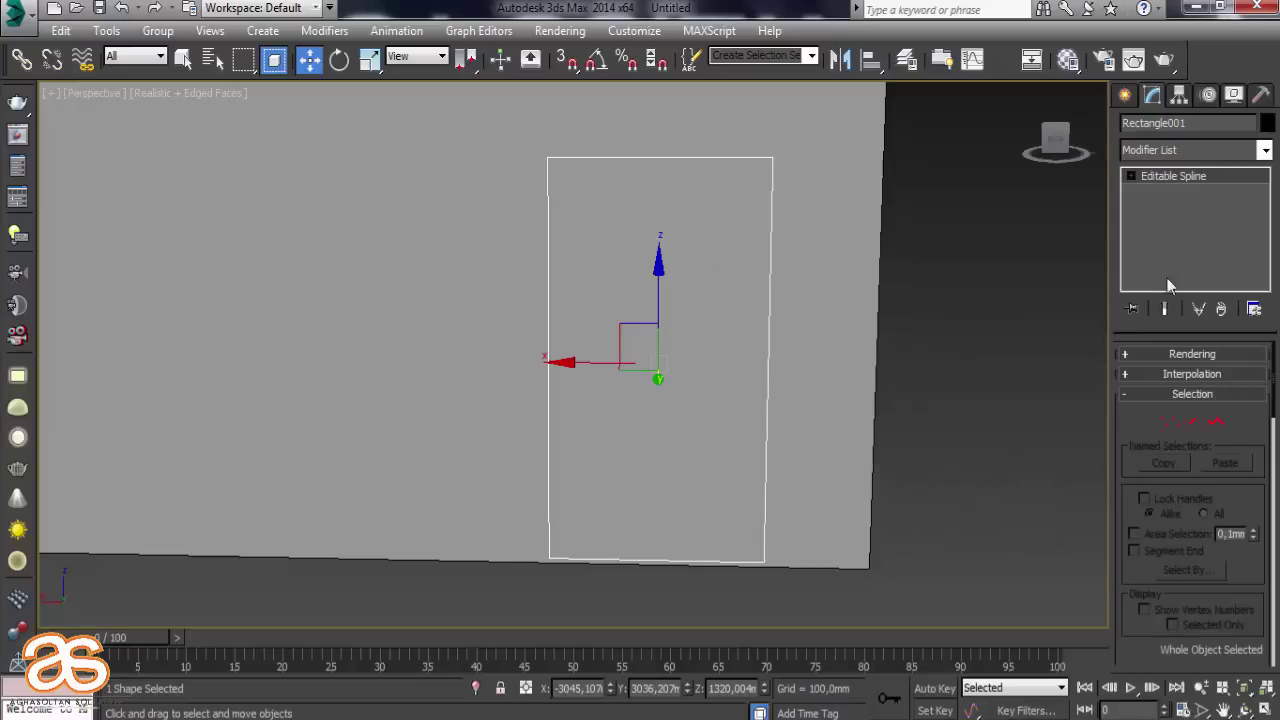
pyautogui.click(1168, 421)
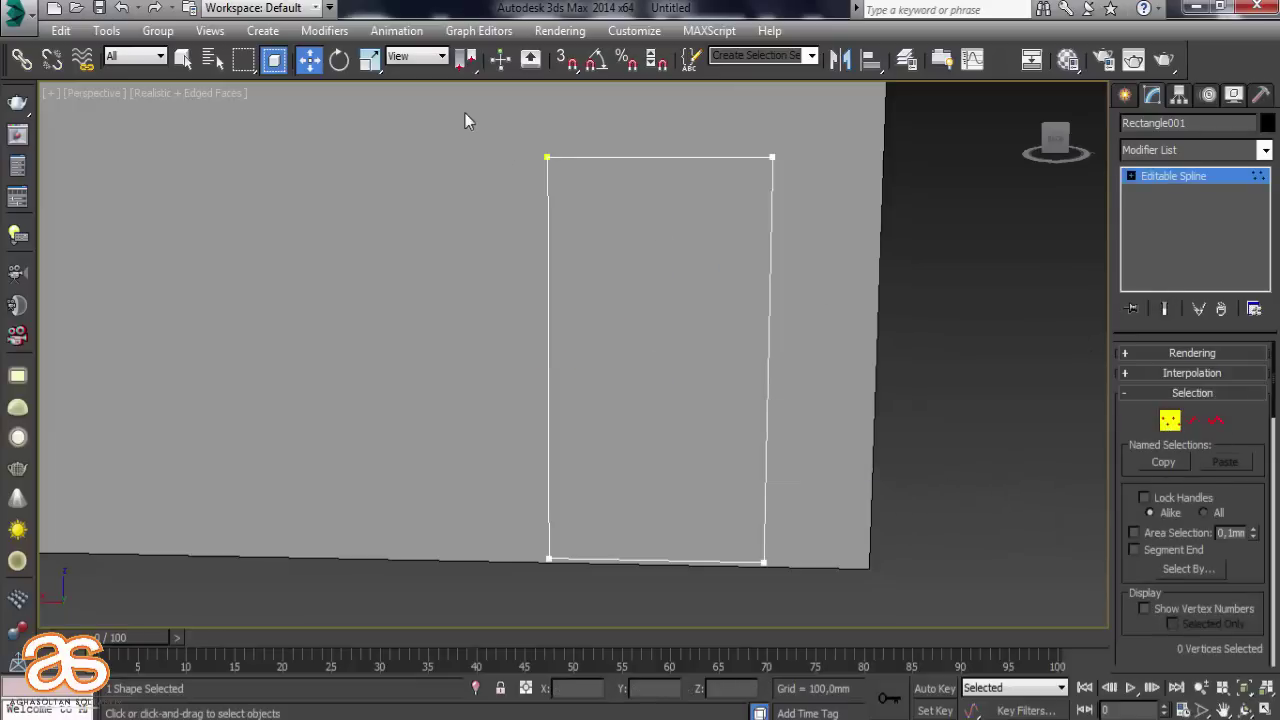
pyautogui.moveTo(979, 313); pyautogui.dragTo(979, 313)
pyautogui.moveTo(1121, 644)
pyautogui.mouseDown()
pyautogui.moveTo(1140, 288)
pyautogui.moveTo(1120, 62)
pyautogui.mouseUp()
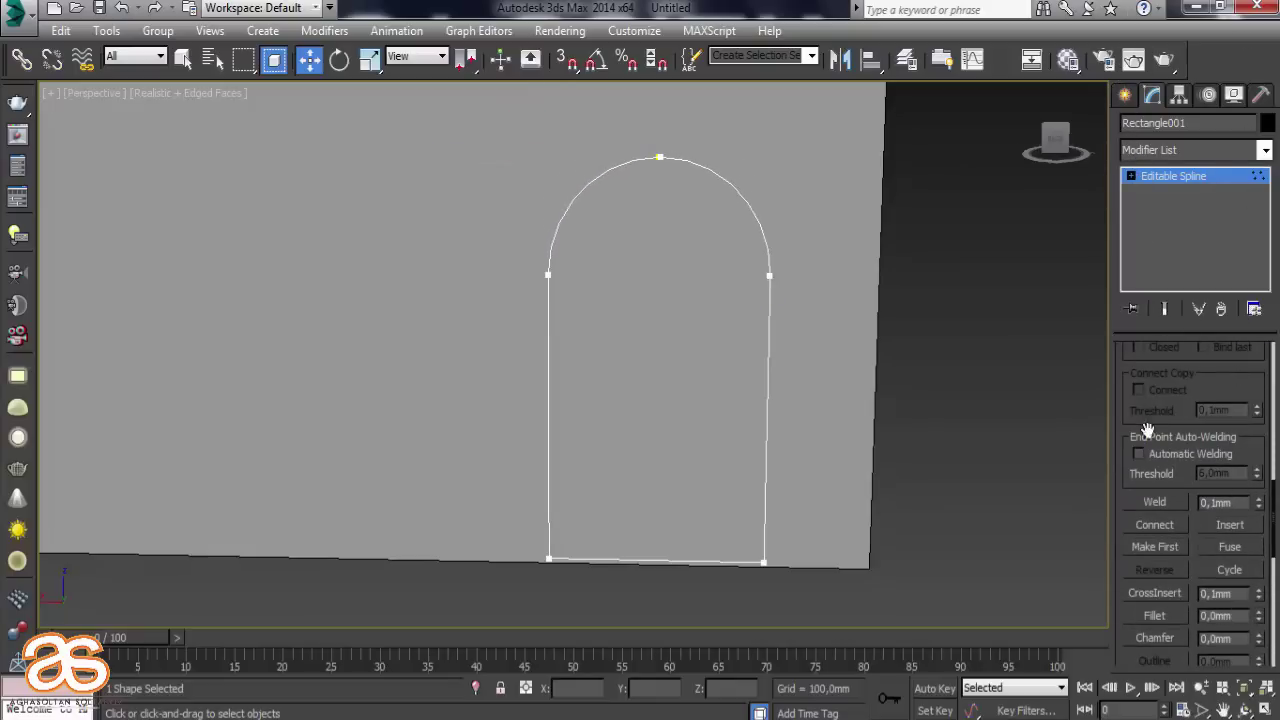
# Enable Adaptive interpolation on the spline so the arch curve is smooth
pyautogui.scroll(5, 713, 164)
pyautogui.scroll(3, 612, 149)
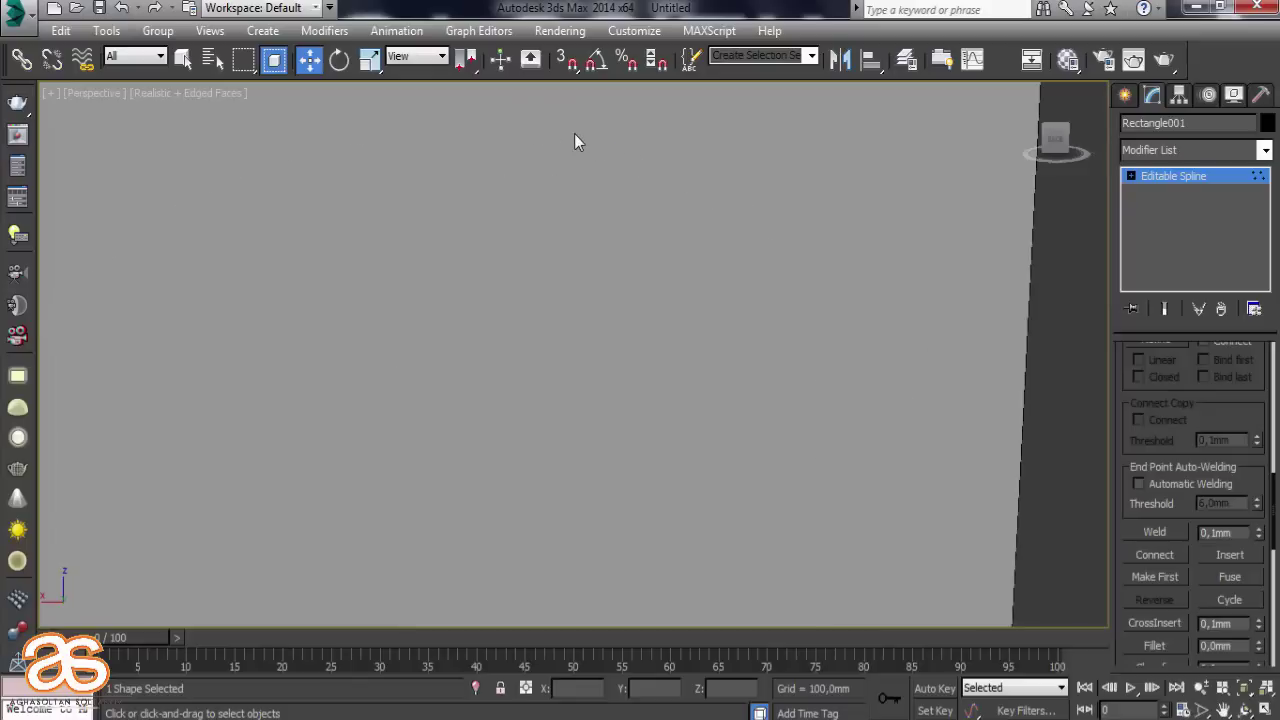
pyautogui.scroll(1, 574, 139)
pyautogui.scroll(-2, 575, 140)
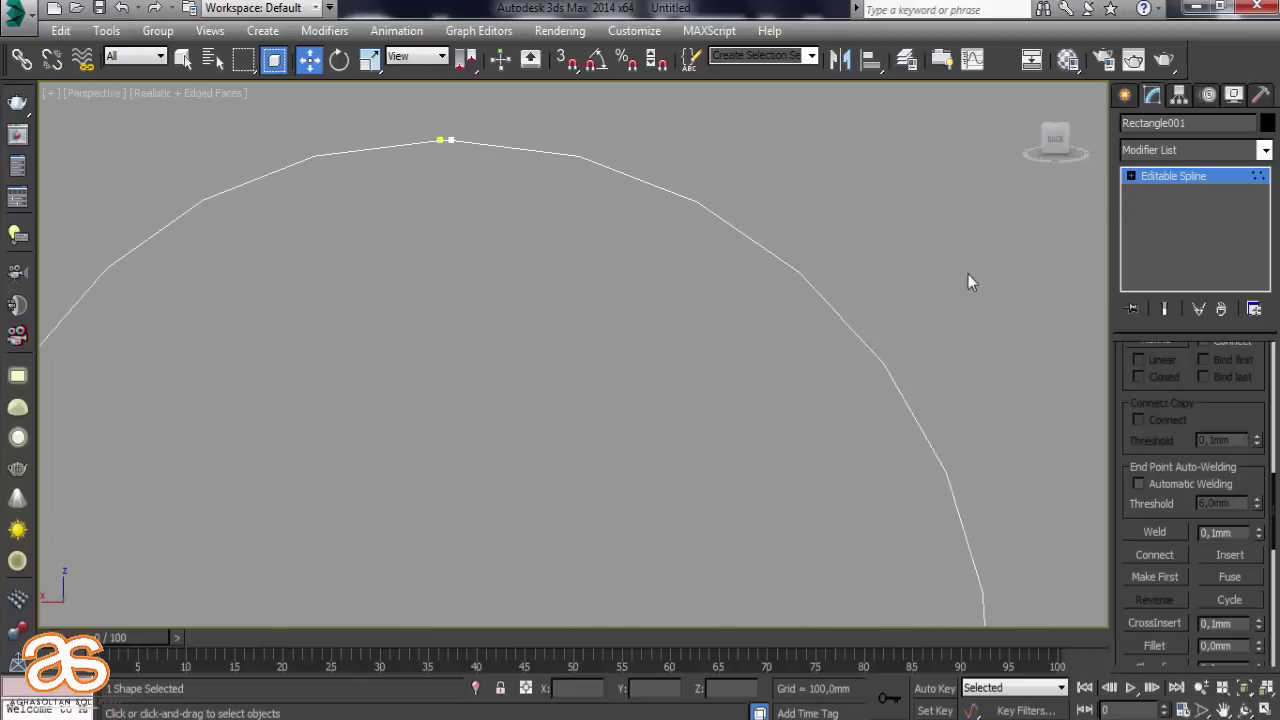
pyautogui.scroll(3, 1215, 425)
pyautogui.scroll(3, 1200, 450)
pyautogui.scroll(2, 1134, 466)
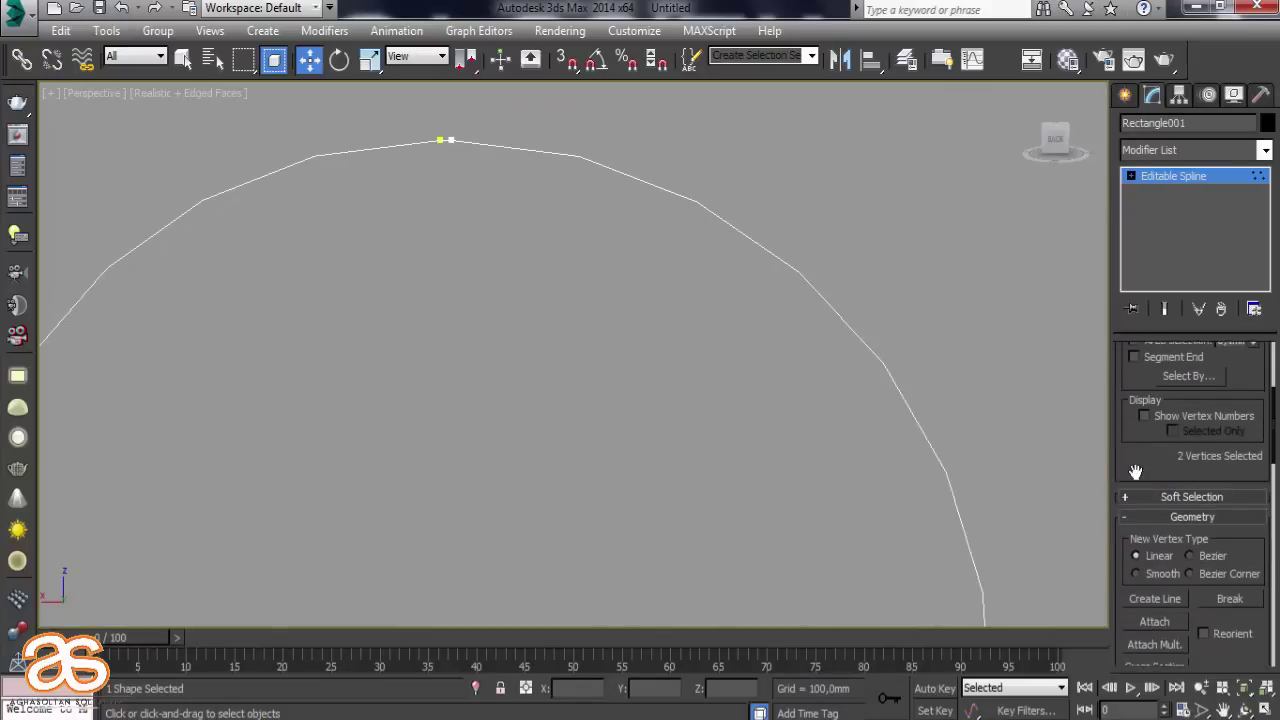
pyautogui.scroll(4, 1134, 466)
pyautogui.click(1152, 395)
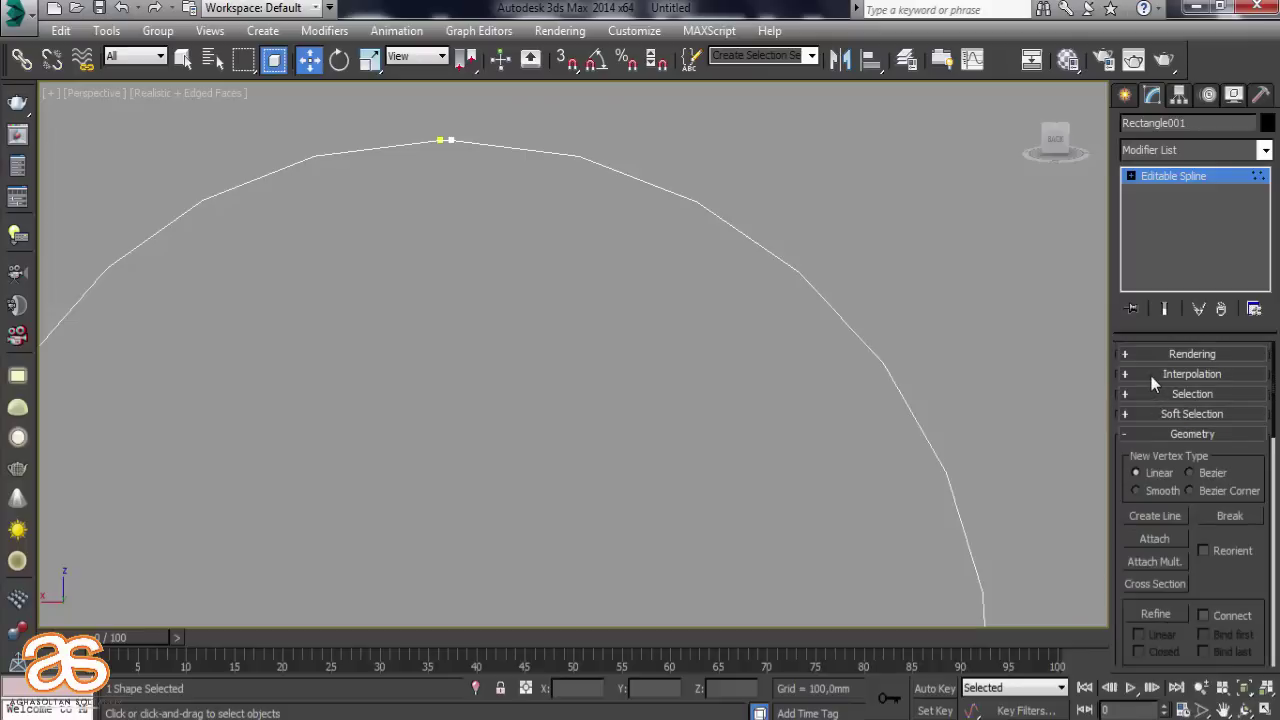
pyautogui.click(1151, 375)
pyautogui.click(1171, 431)
pyautogui.click(1171, 431)
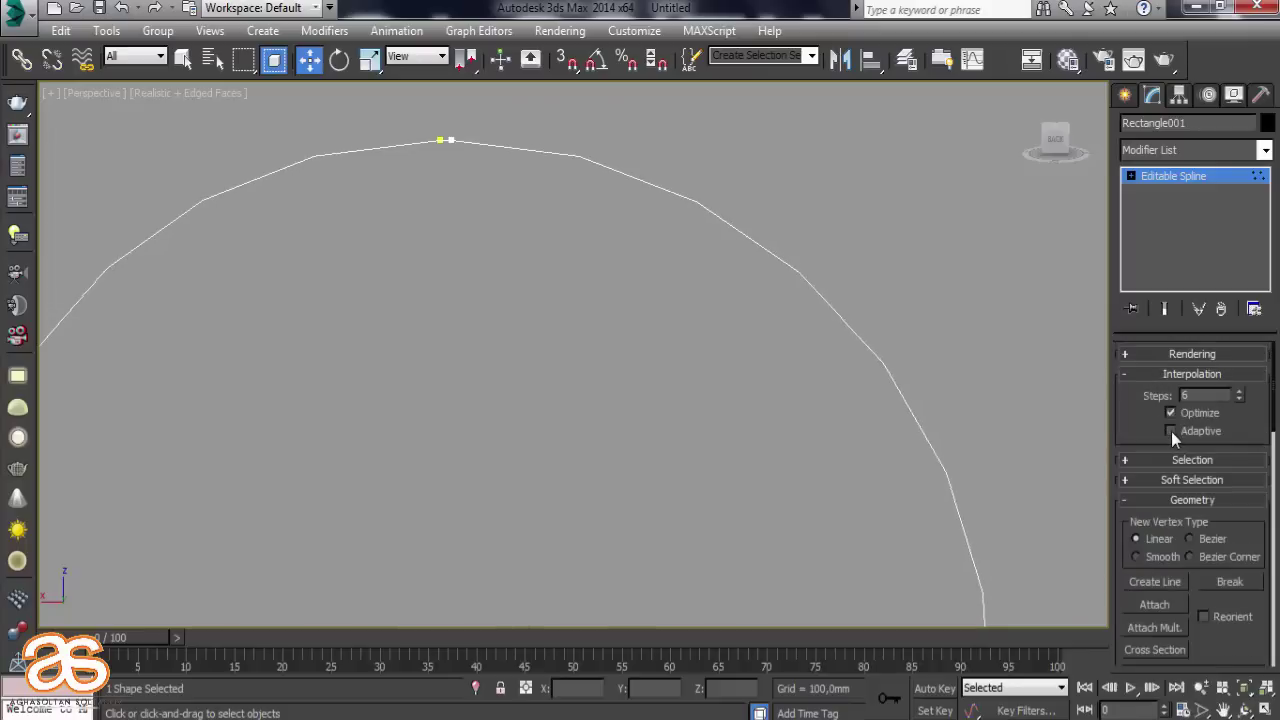
pyautogui.click(1171, 431)
pyautogui.click(1171, 431)
pyautogui.click(1171, 431)
pyautogui.click(1167, 374)
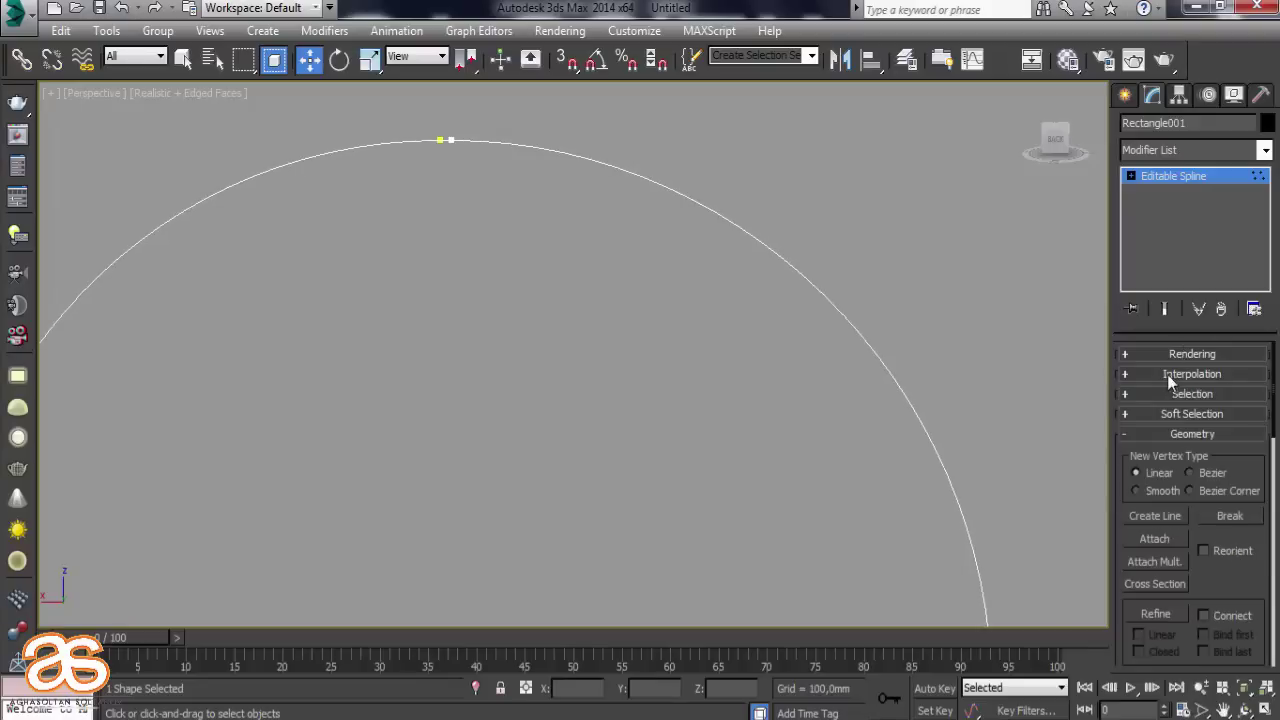
pyautogui.scroll(-5, 758, 376)
pyautogui.scroll(-5, 758, 376)
pyautogui.moveTo(758, 376)
pyautogui.mouseDown(button='middle')
pyautogui.moveTo(700, 302)
pyautogui.moveTo(650, 301)
pyautogui.mouseUp(button='middle')
pyautogui.scroll(4, 650, 303)
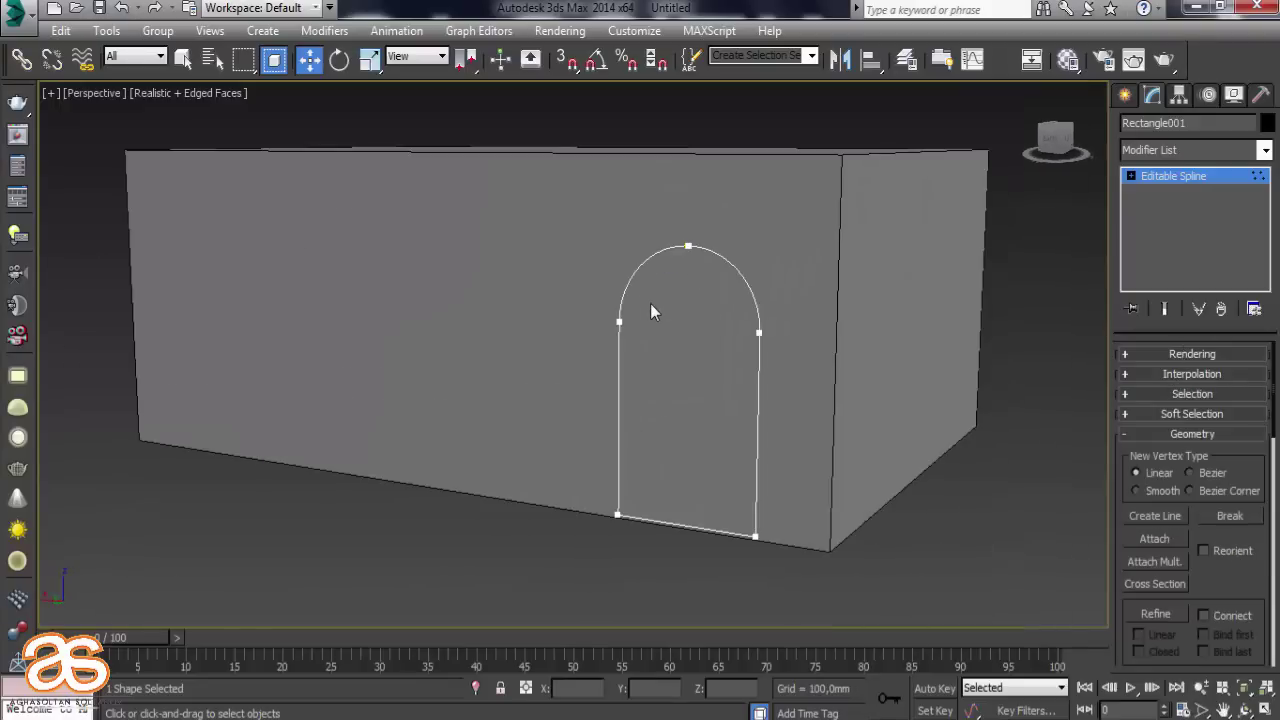
# Select the arch spline and maximize the Front viewport, framing the wall
pyautogui.click(1000, 457)
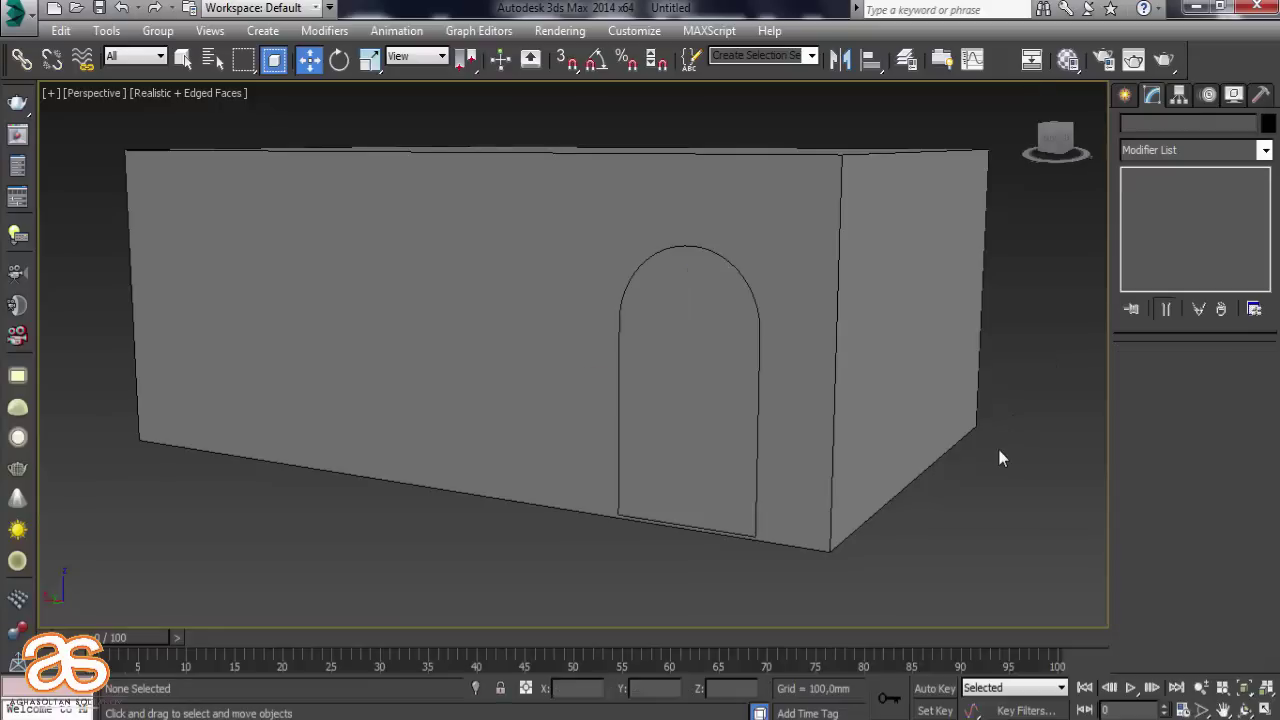
pyautogui.click(720, 438)
pyautogui.click(757, 427)
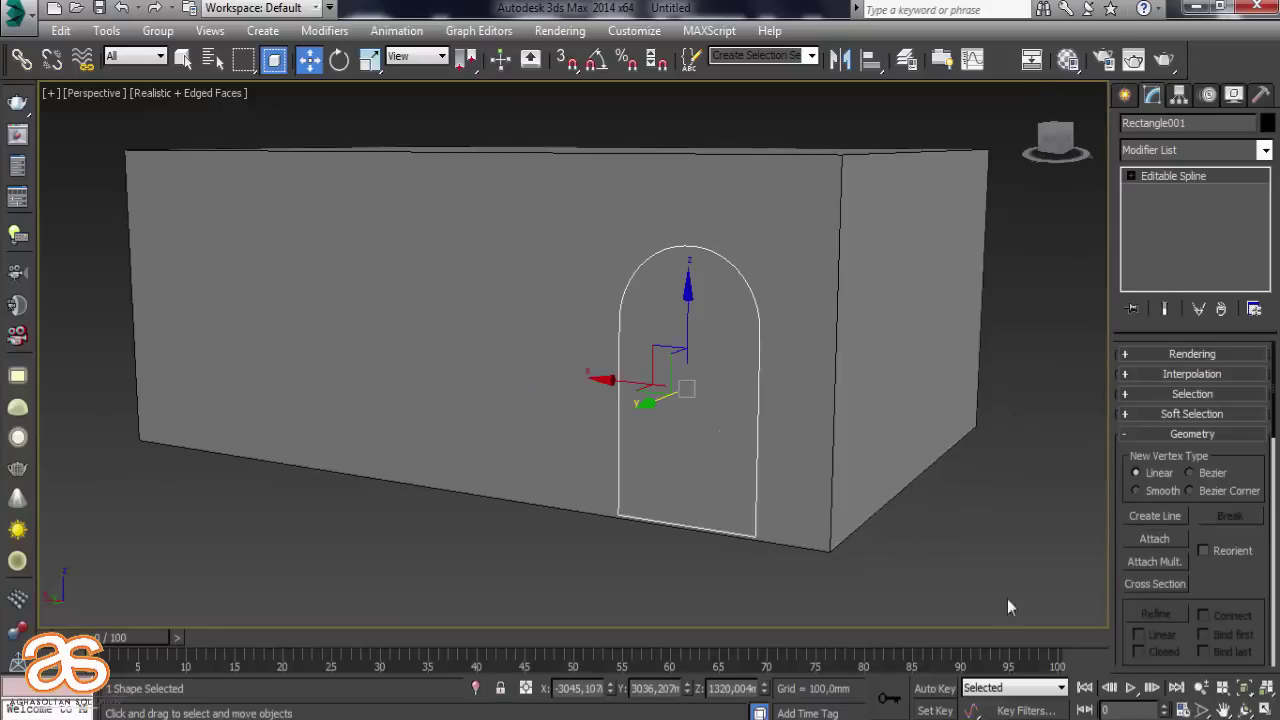
pyautogui.hotkey('alt', 'w')
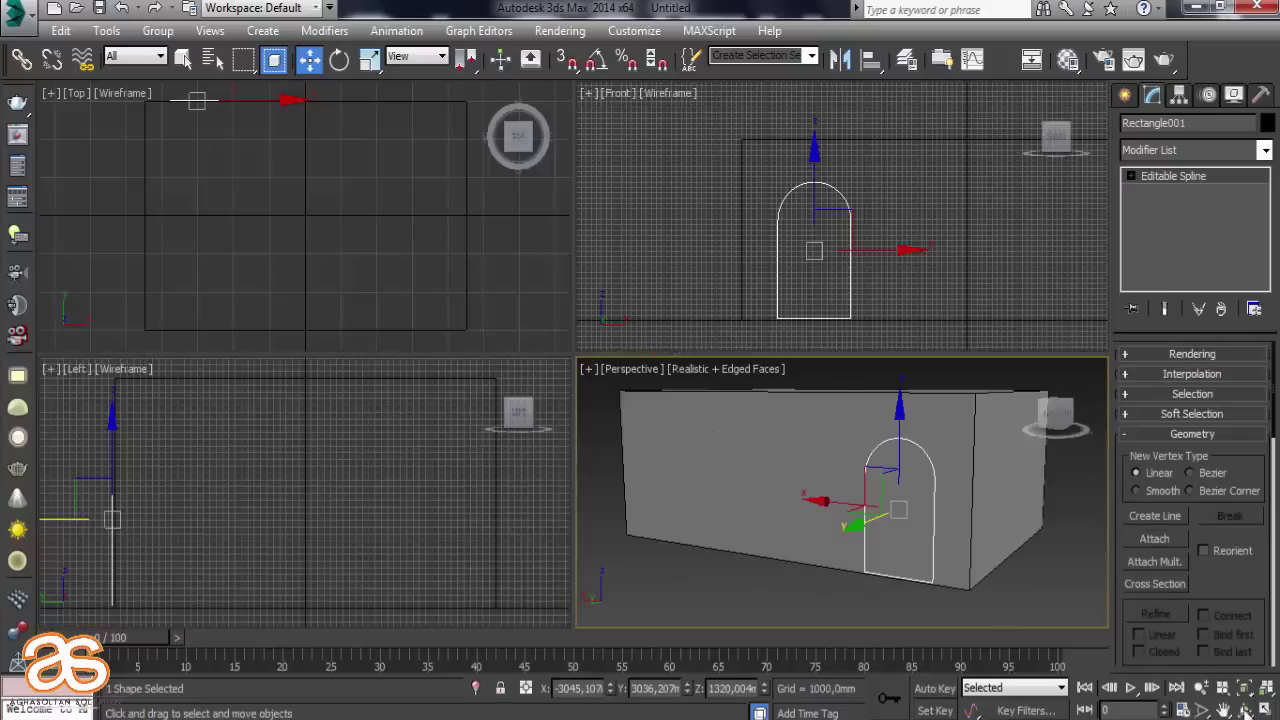
pyautogui.click(1265, 708)
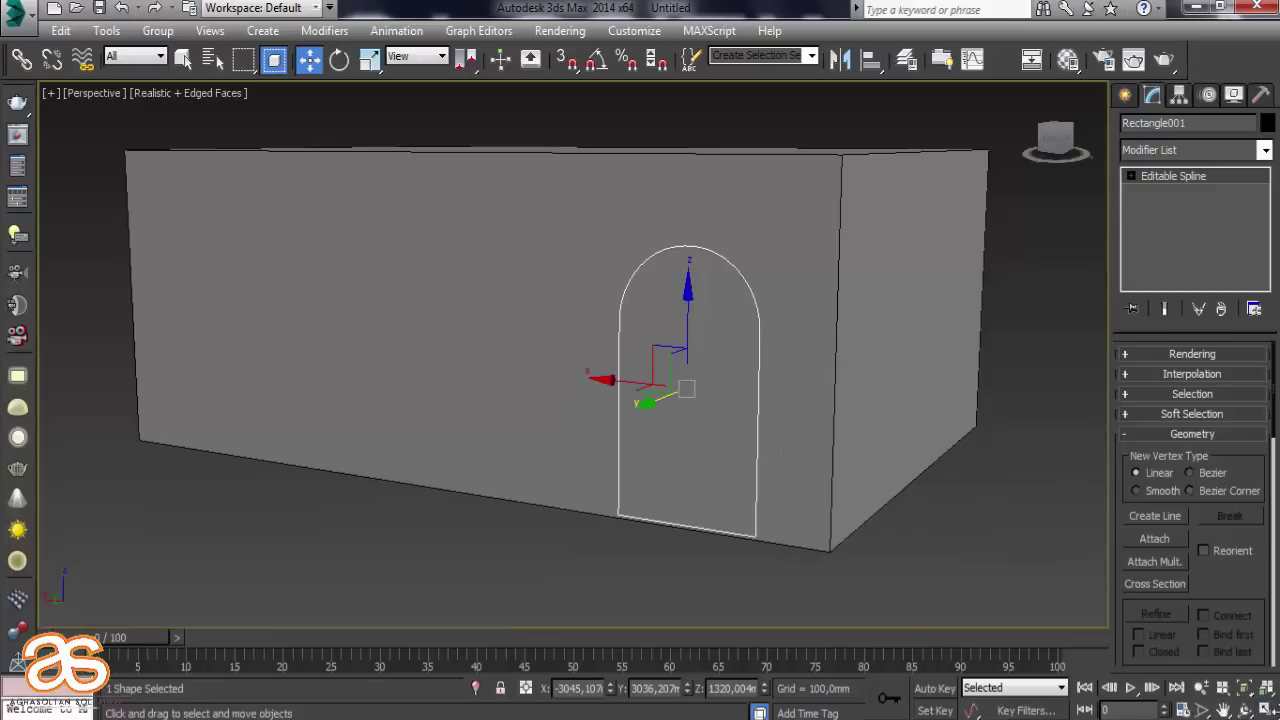
pyautogui.hotkey('alt', 'w')
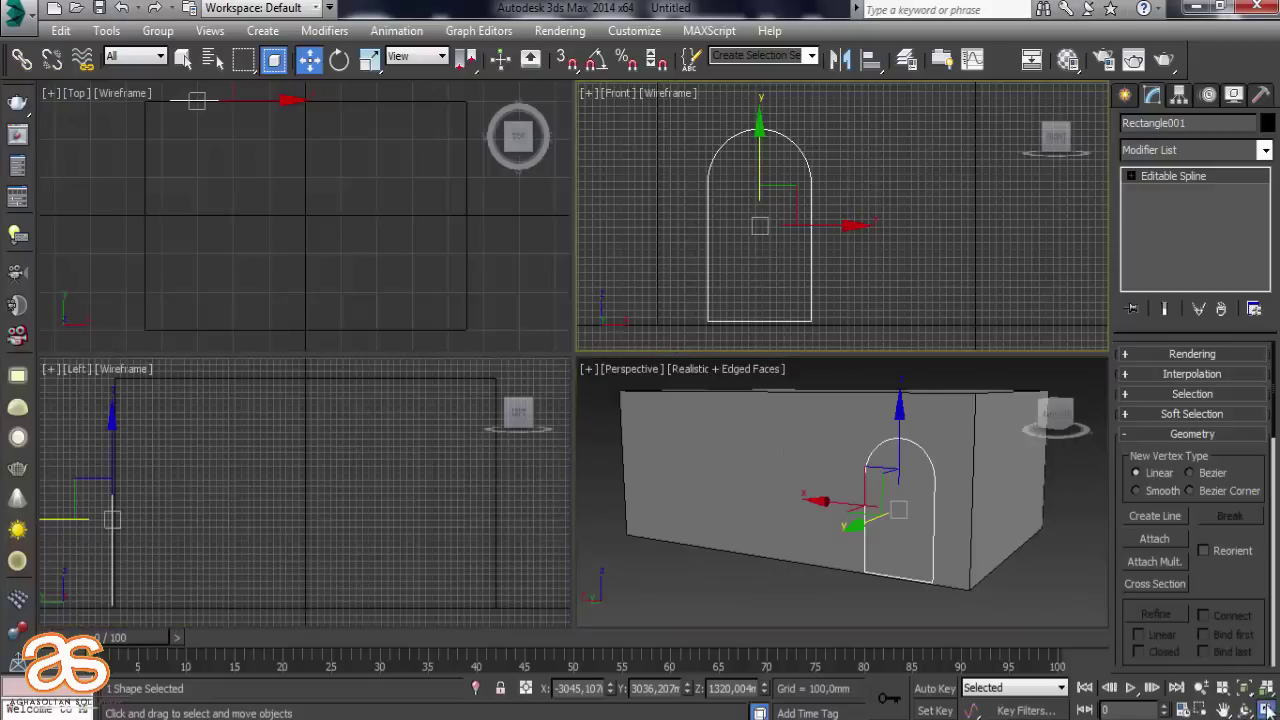
pyautogui.click(1265, 708)
pyautogui.scroll(-3, 689, 287)
pyautogui.moveTo(680, 286)
pyautogui.mouseDown(button='middle')
pyautogui.moveTo(543, 296)
pyautogui.moveTo(505, 331)
pyautogui.mouseUp(button='middle')
# Clone the arch along X with 3 copies, evenly spaced across the wall
pyautogui.moveTo(449, 345)
pyautogui.mouseDown()
pyautogui.moveTo(557, 357)
pyautogui.moveTo(488, 357)
pyautogui.moveTo(599, 349)
pyautogui.mouseUp()
pyautogui.hotkey('ctrl', 'z')
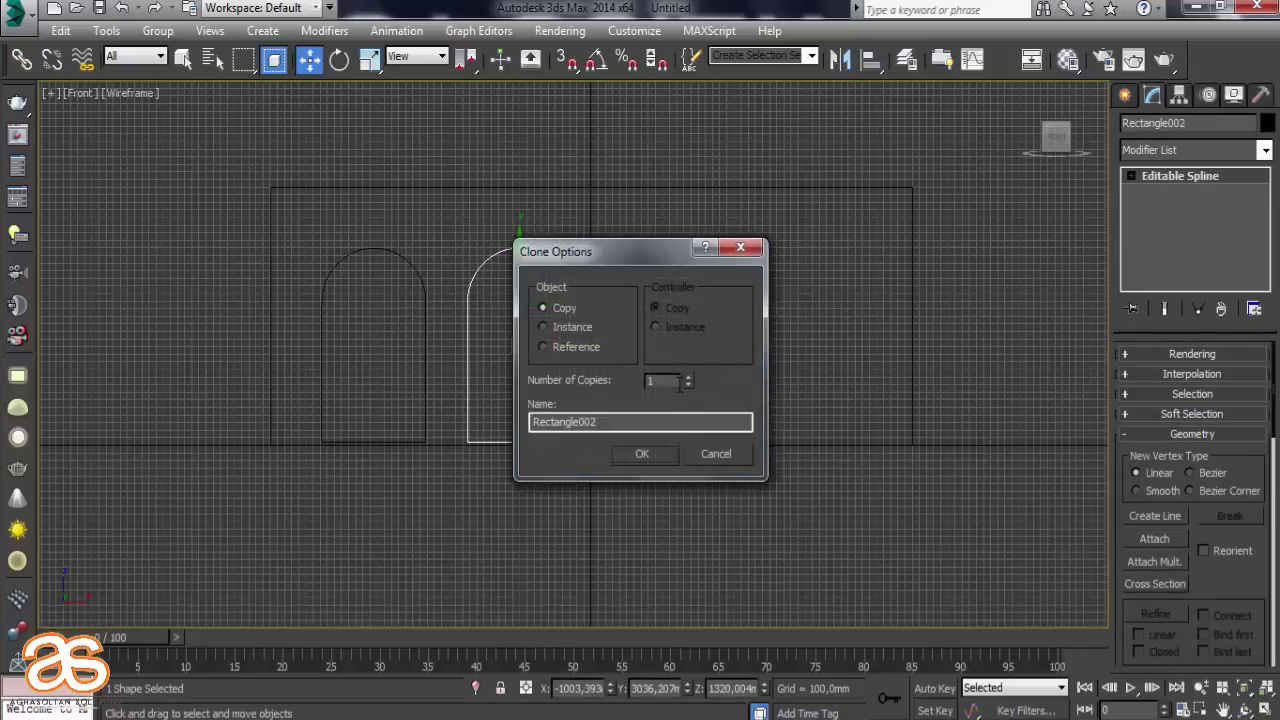
pyautogui.click(687, 376)
pyautogui.click(687, 376)
pyautogui.click(648, 453)
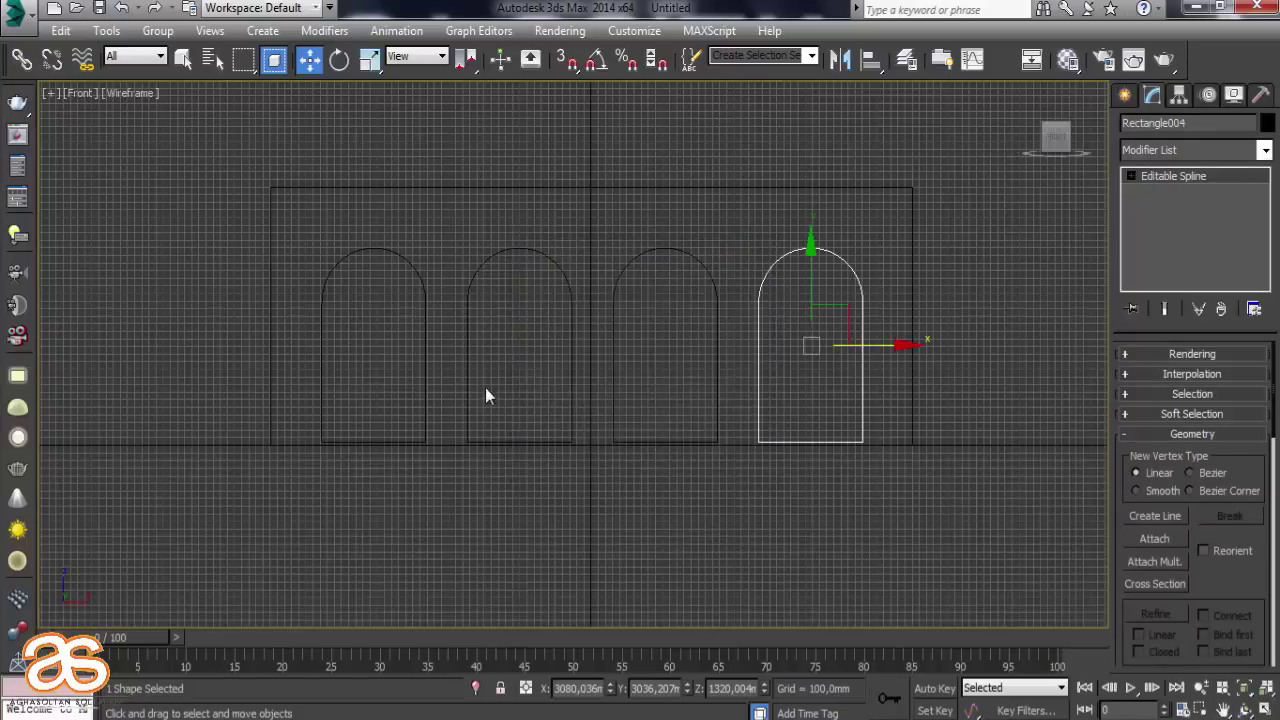
pyautogui.click(687, 536)
# Maximize the Perspective view and orbit to a front-on view of the arched wall
pyautogui.hotkey('alt', 'w')
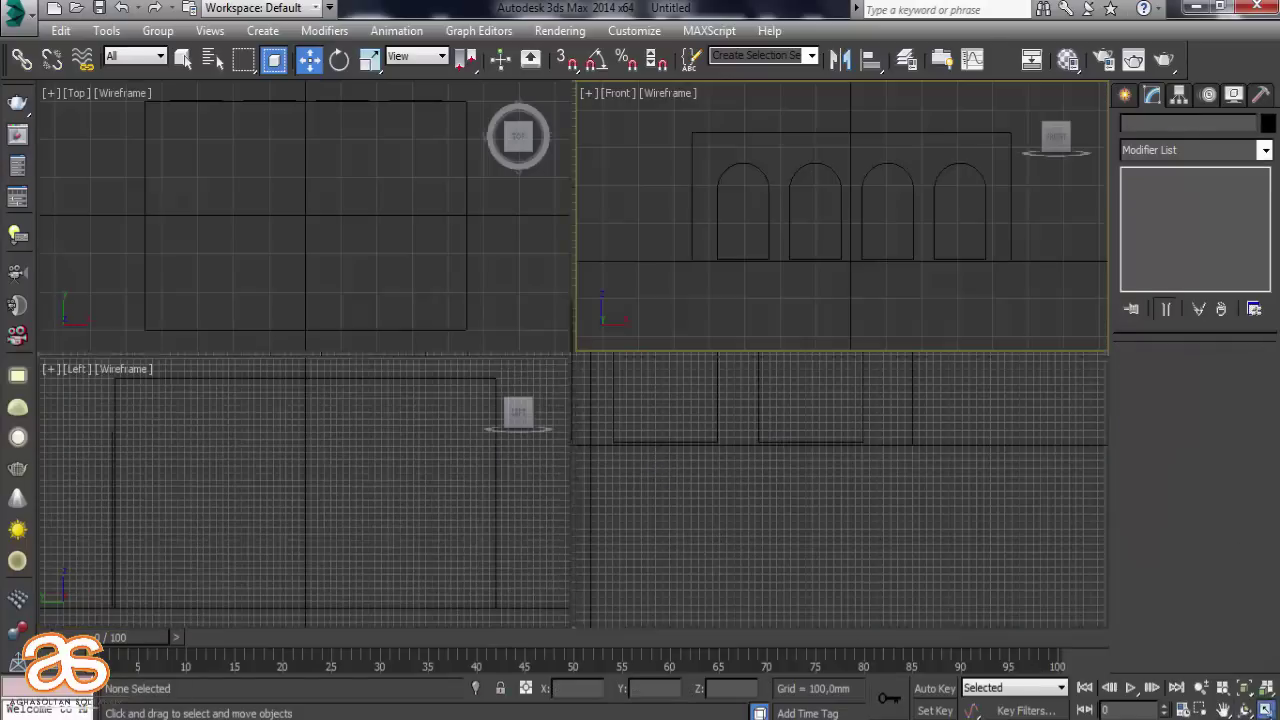
pyautogui.rightClick(939, 516)
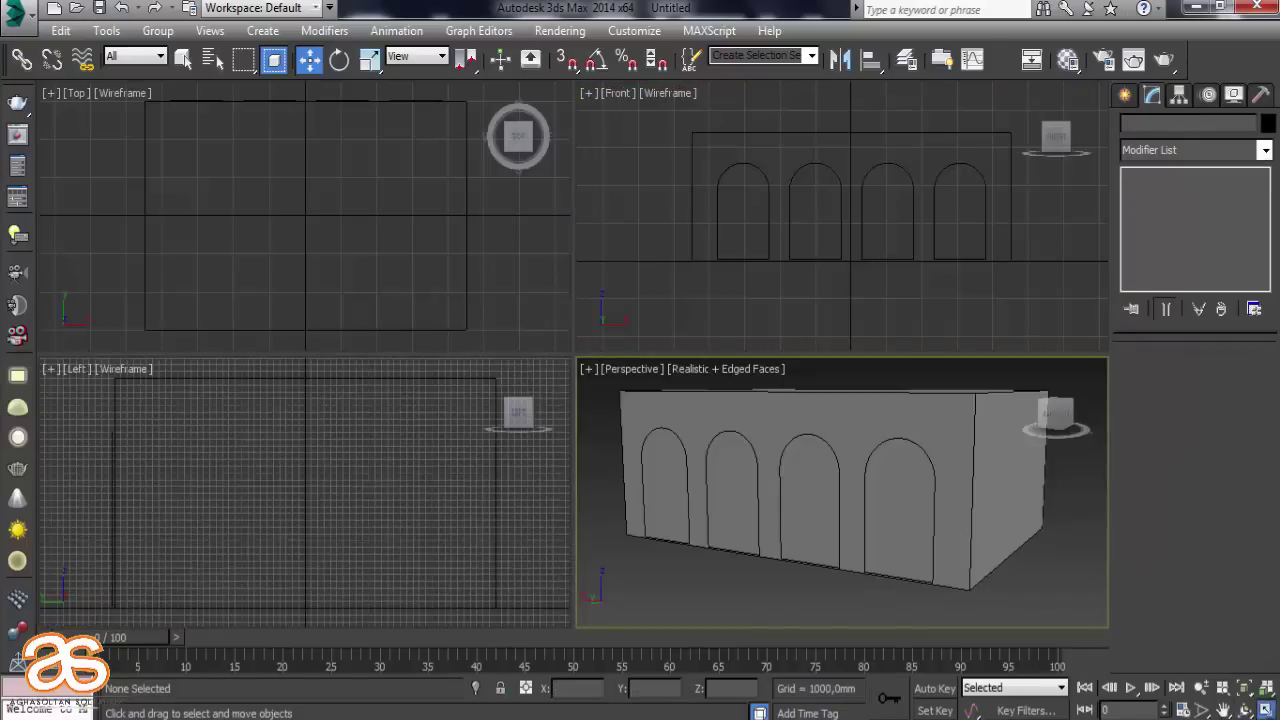
pyautogui.hotkey('alt', 'w')
pyautogui.moveTo(423, 371)
pyautogui.keyDown('alt'); pyautogui.mouseDown(button='middle')
pyautogui.moveTo(491, 371)
pyautogui.moveTo(491, 360)
pyautogui.moveTo(389, 406)
pyautogui.moveTo(500, 354)
pyautogui.mouseUp(button='middle'); pyautogui.keyUp('alt')
pyautogui.scroll(-3, 500, 354)
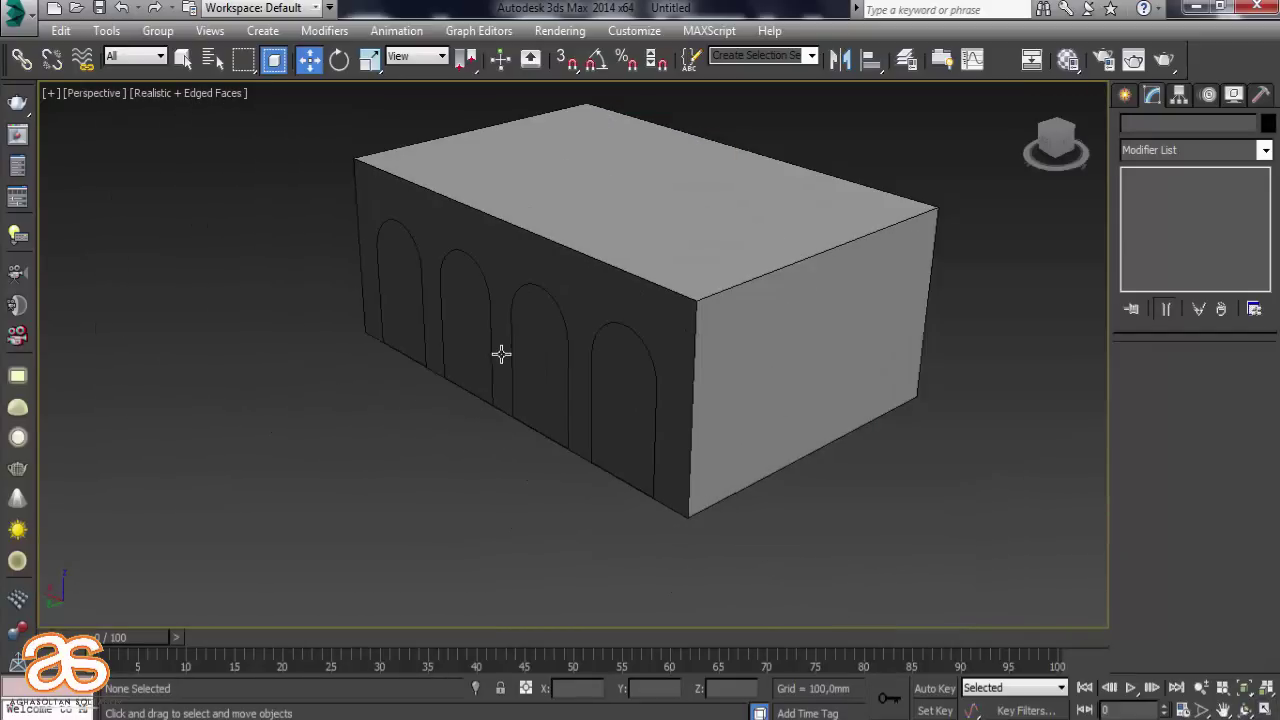
pyautogui.click(534, 373)
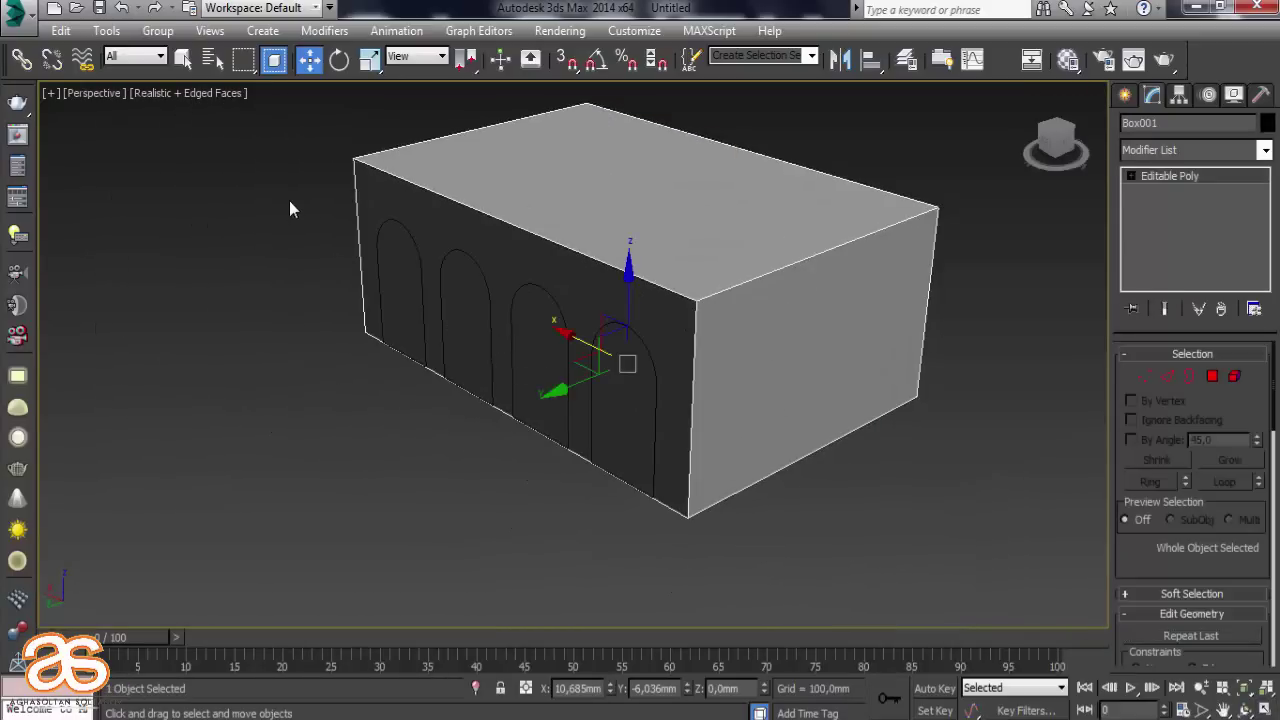
# Select the four arch outlines and clone copies of them out of the wall
pyautogui.moveTo(693, 527); pyautogui.dragTo(688, 533)
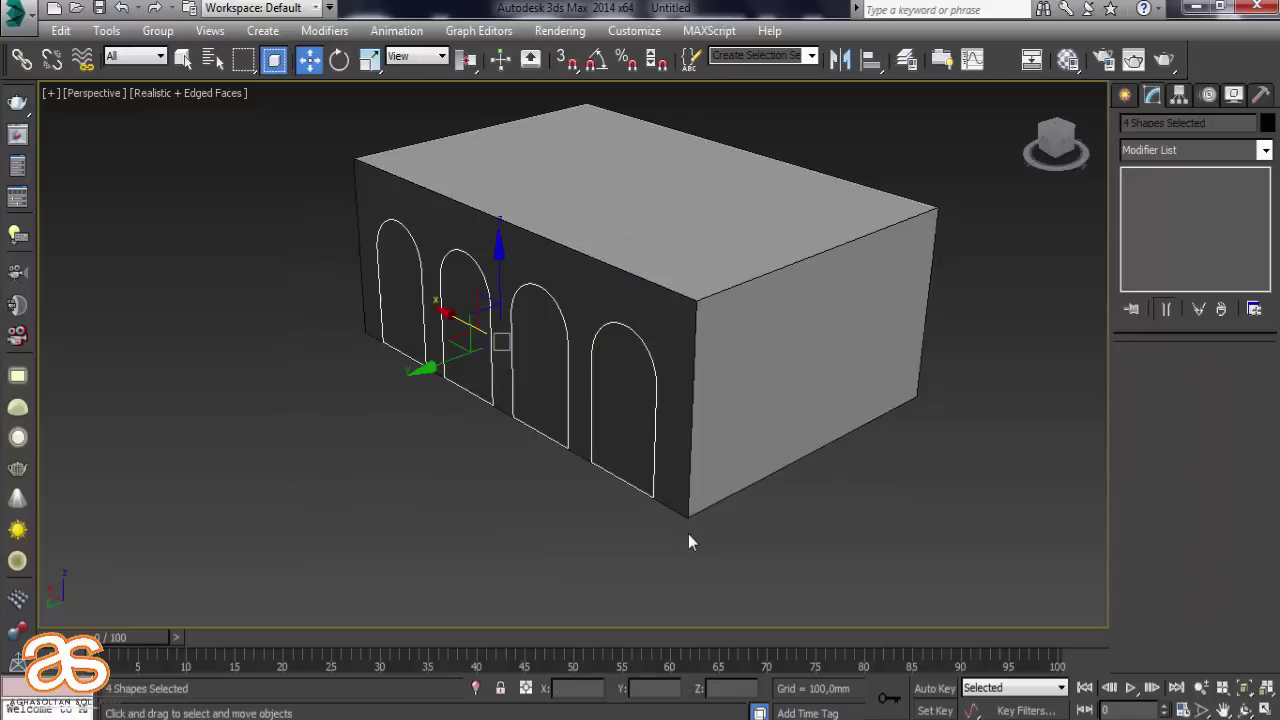
pyautogui.moveTo(444, 420)
pyautogui.keyDown('alt'); pyautogui.mouseDown(button='middle')
pyautogui.moveTo(400, 428)
pyautogui.moveTo(686, 423)
pyautogui.moveTo(752, 345)
pyautogui.mouseUp(button='middle'); pyautogui.keyUp('alt')
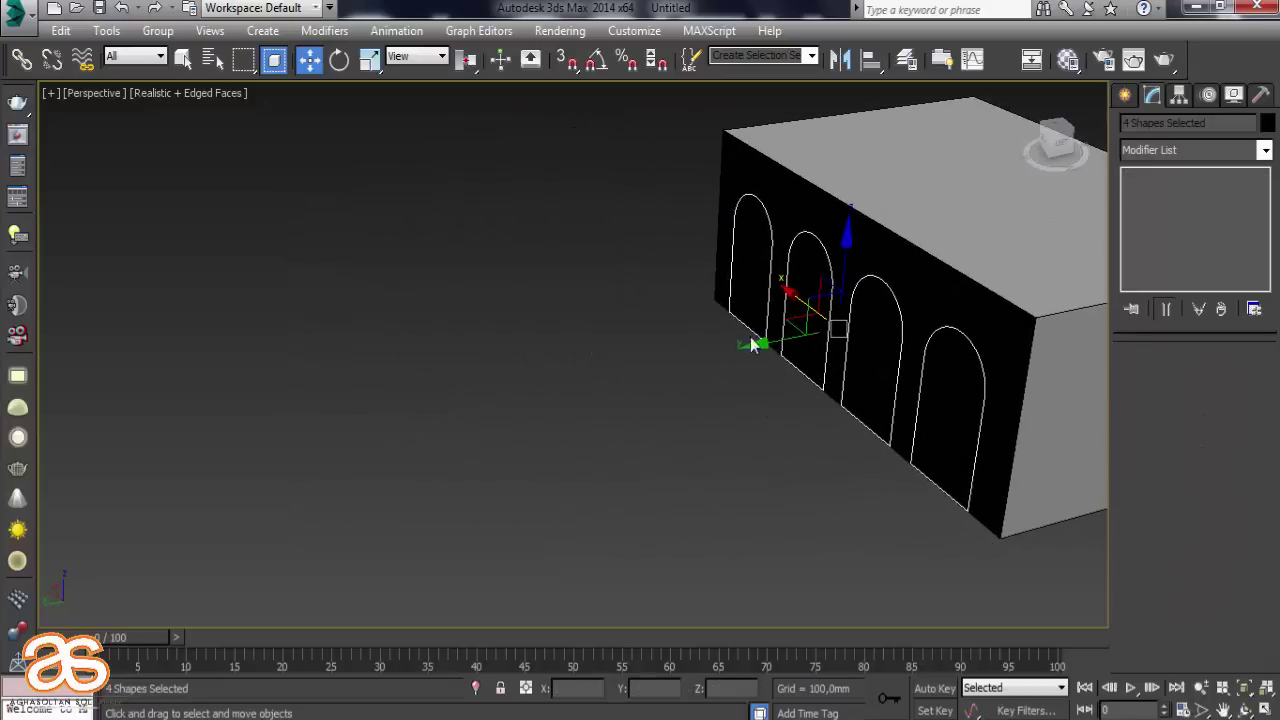
pyautogui.moveTo(760, 344); pyautogui.dragTo(340, 426)
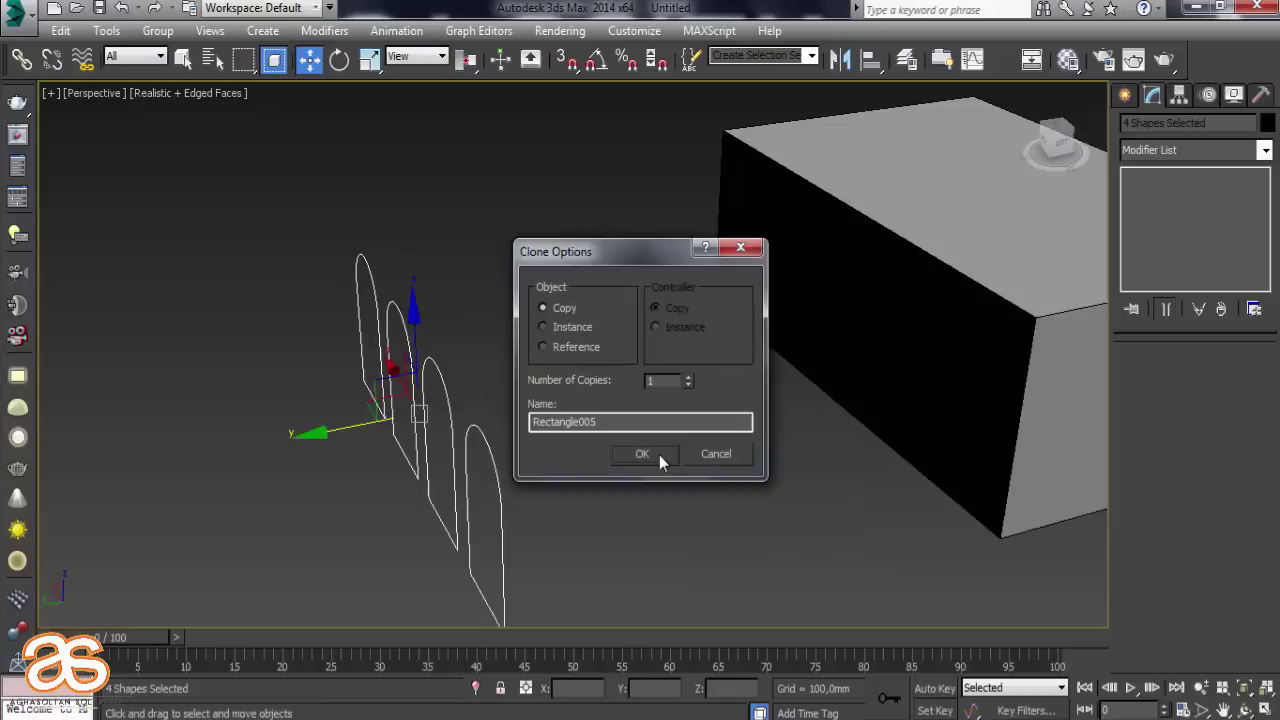
pyautogui.click(659, 455)
# Reselect the four arches on the wall, then select only the rightmost arch, Rectangle001
pyautogui.moveTo(666, 466)
pyautogui.keyDown('alt'); pyautogui.mouseDown(button='middle')
pyautogui.moveTo(757, 437)
pyautogui.moveTo(471, 451)
pyautogui.moveTo(376, 377)
pyautogui.mouseUp(button='middle'); pyautogui.keyUp('alt')
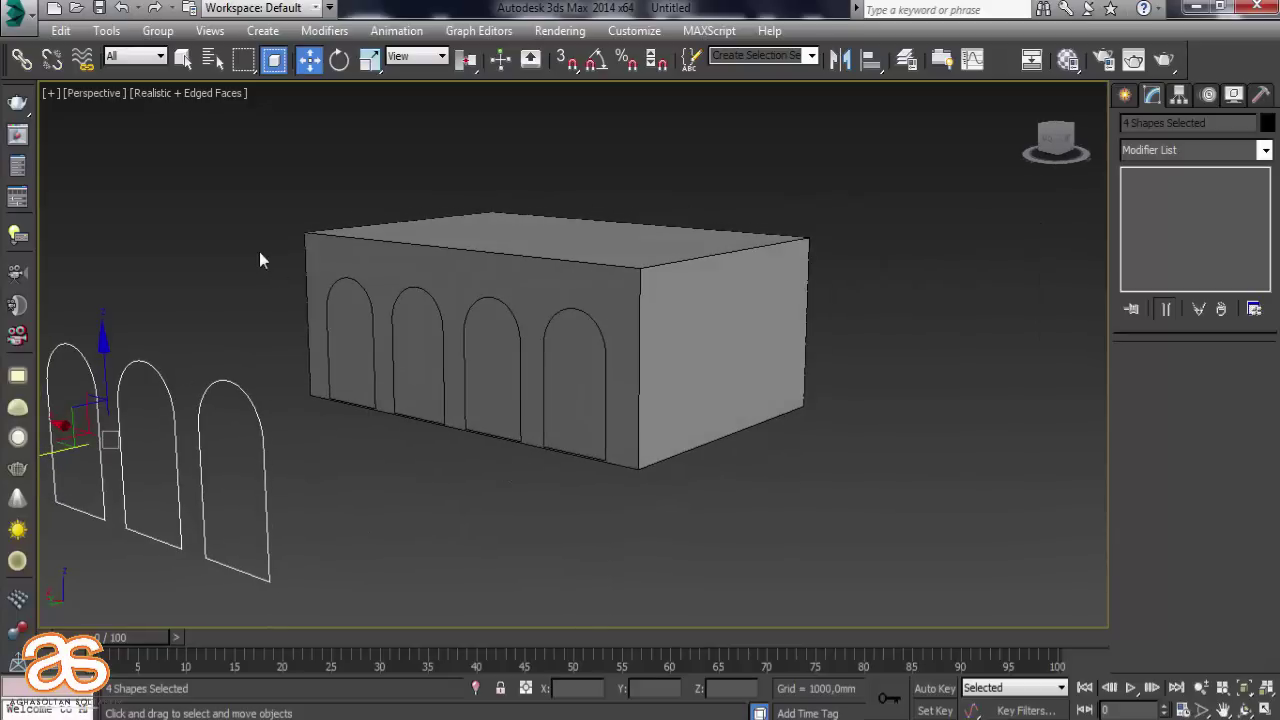
pyautogui.moveTo(656, 463); pyautogui.dragTo(679, 484)
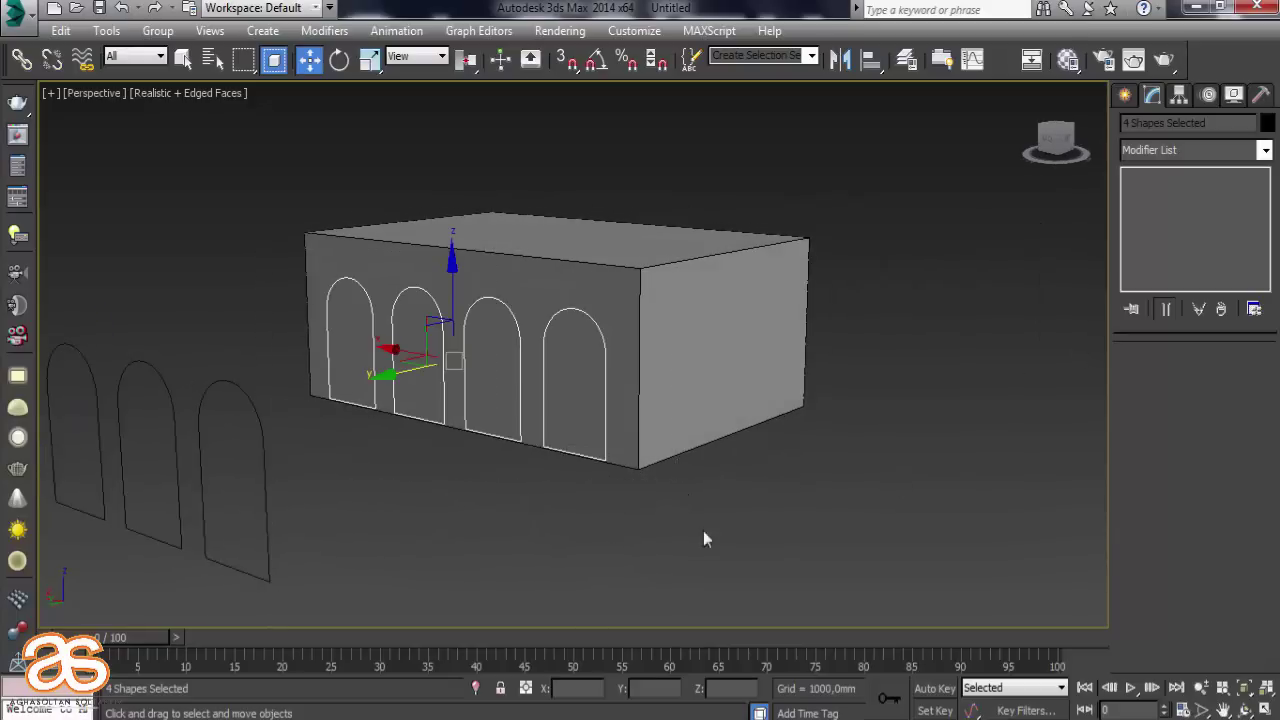
pyautogui.click(560, 406)
pyautogui.click(546, 400)
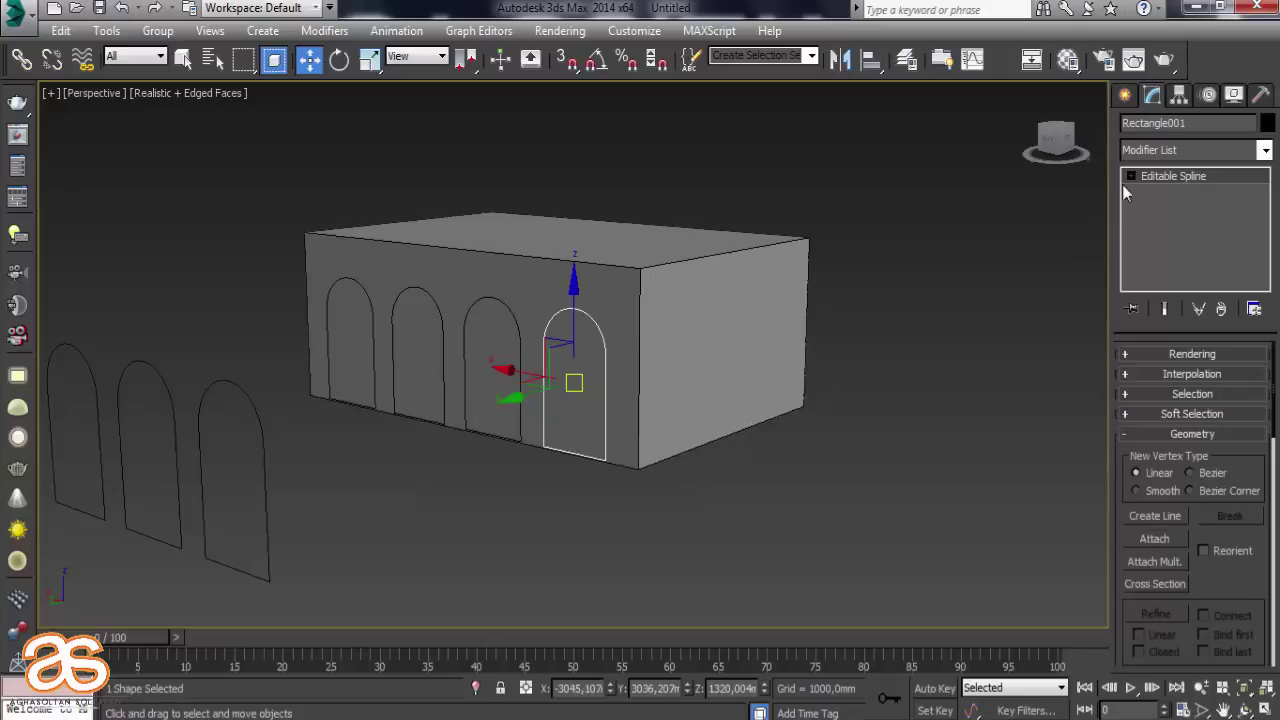
# Open the Modifier List and close it without adding a modifier
pyautogui.click(1265, 150)
pyautogui.scroll(-2, 1180, 450)
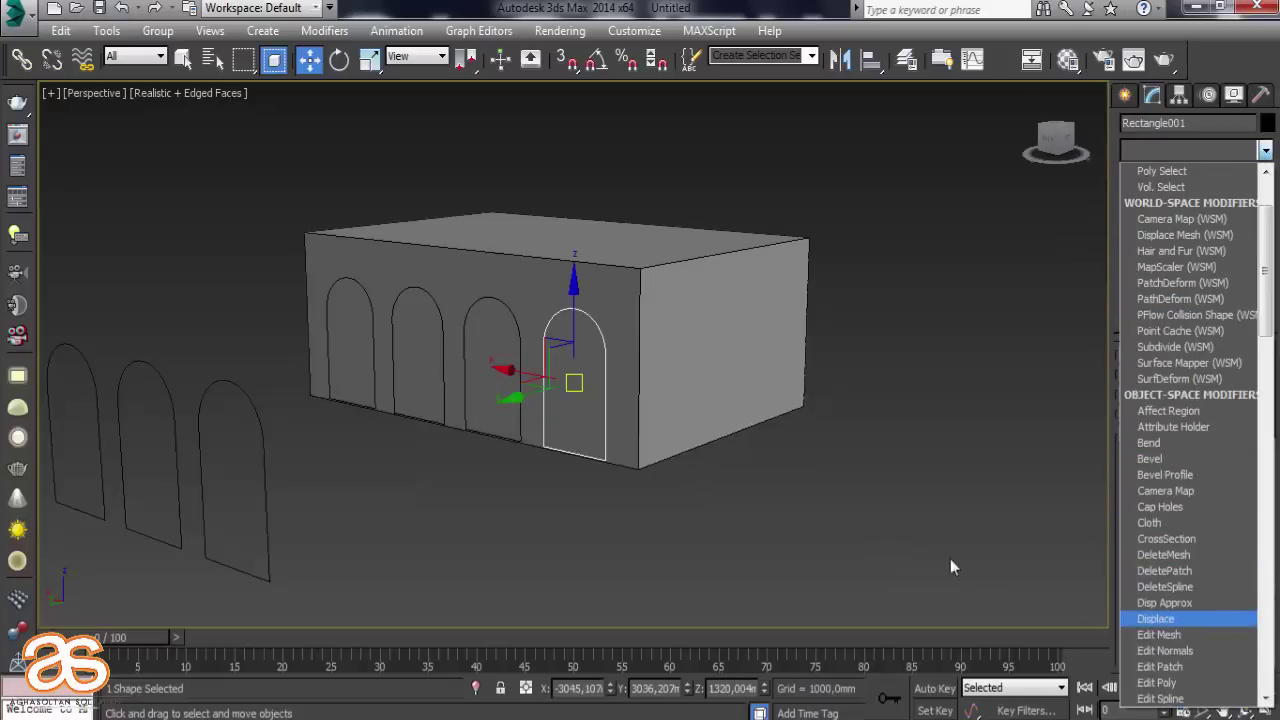
pyautogui.click(1049, 585)
pyautogui.scroll(2, 547, 373)
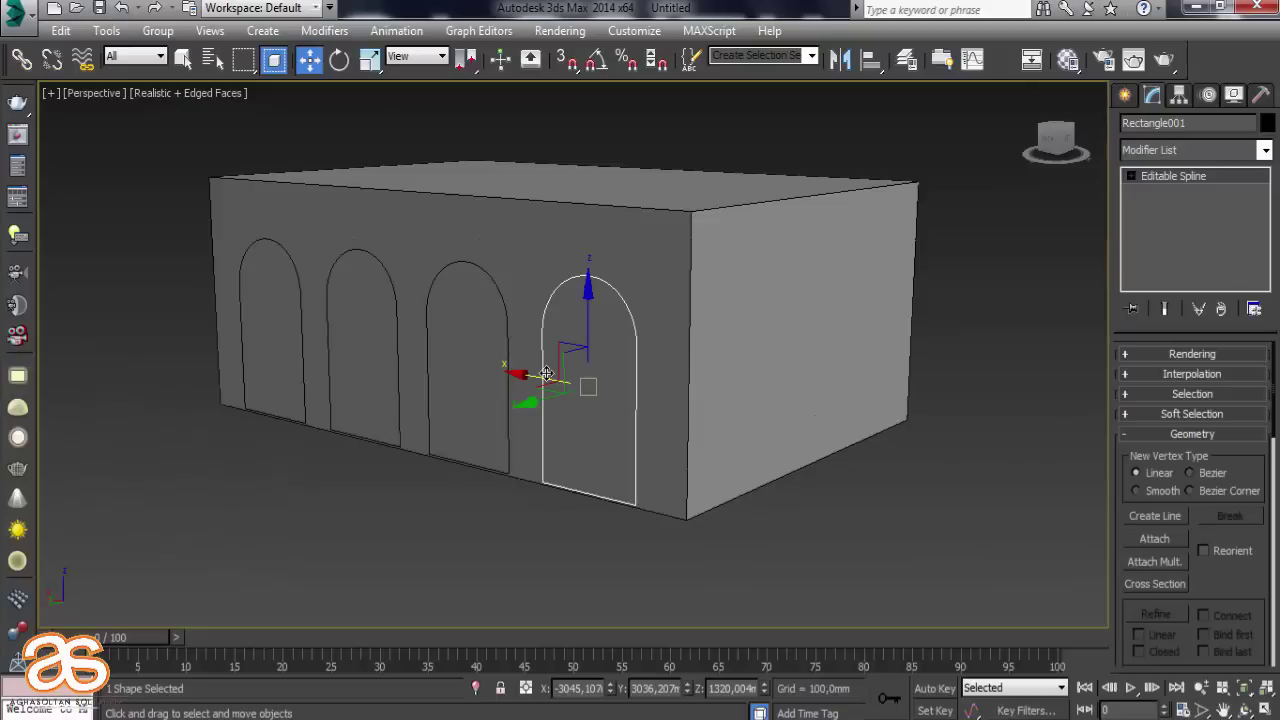
pyautogui.scroll(3, 547, 373)
pyautogui.scroll(-3, 547, 373)
pyautogui.scroll(-1, 547, 373)
pyautogui.moveTo(547, 373)
pyautogui.mouseDown(button='middle')
pyautogui.moveTo(514, 395)
pyautogui.moveTo(548, 376)
pyautogui.moveTo(488, 390)
pyautogui.mouseUp(button='middle')
# Select the top slab Object001 and move it up along Z above the walls
pyautogui.moveTo(559, 370)
pyautogui.keyDown('alt'); pyautogui.mouseDown(button='middle')
pyautogui.moveTo(514, 277)
pyautogui.moveTo(491, 276)
pyautogui.moveTo(531, 343)
pyautogui.moveTo(509, 366)
pyautogui.moveTo(556, 368)
pyautogui.moveTo(559, 357)
pyautogui.moveTo(569, 400)
pyautogui.moveTo(600, 402)
pyautogui.moveTo(530, 380)
pyautogui.moveTo(486, 323)
pyautogui.moveTo(460, 232)
pyautogui.moveTo(509, 380)
pyautogui.moveTo(500, 437)
pyautogui.moveTo(509, 377)
pyautogui.moveTo(501, 403)
pyautogui.moveTo(565, 316)
pyautogui.mouseUp(button='middle'); pyautogui.keyUp('alt')
pyautogui.scroll(5, 560, 366)
pyautogui.scroll(-5, 551, 360)
pyautogui.scroll(-4, 600, 402)
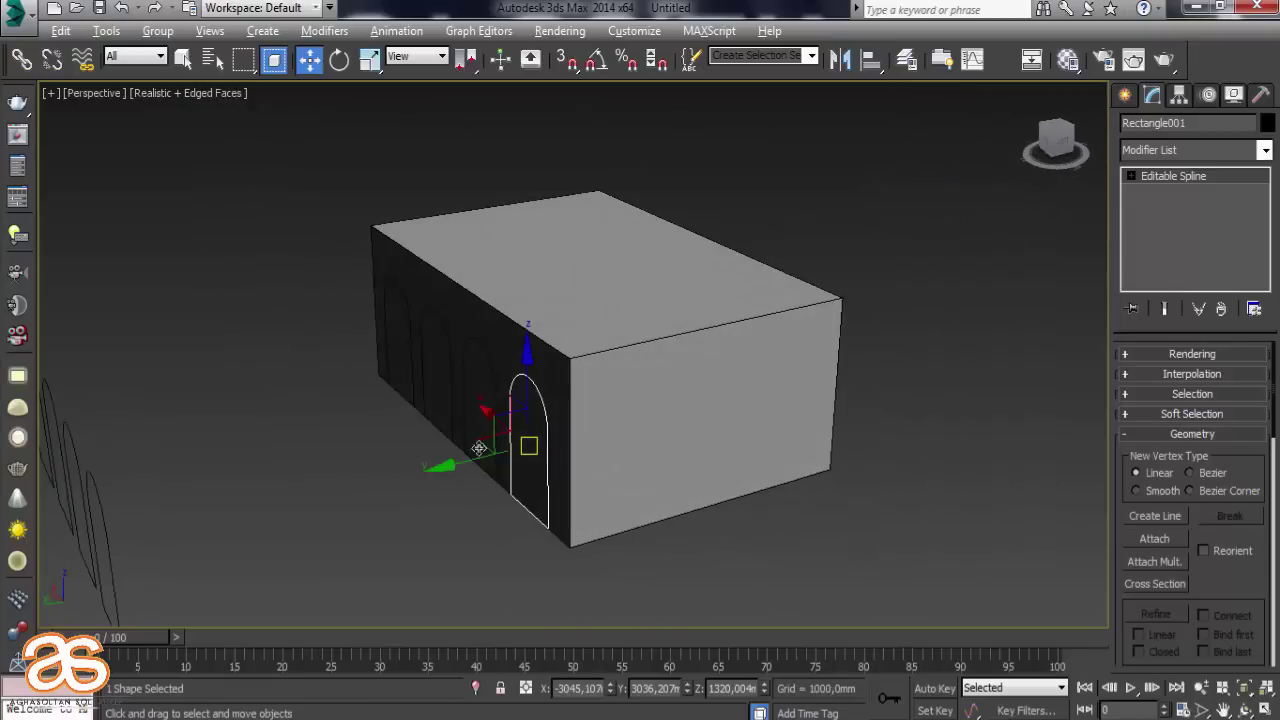
pyautogui.click(565, 316)
pyautogui.moveTo(580, 203); pyautogui.dragTo(603, 58)
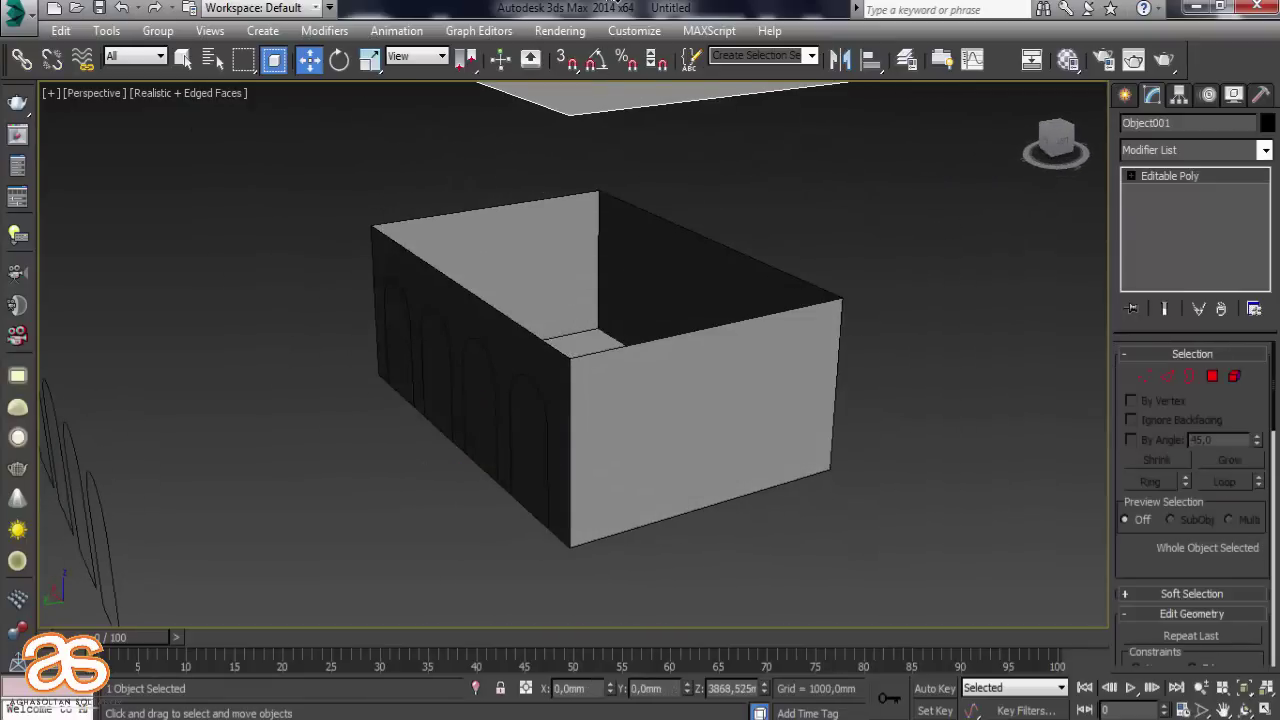
pyautogui.moveTo(557, 385)
pyautogui.keyDown('alt'); pyautogui.mouseDown(button='middle')
pyautogui.moveTo(457, 380)
pyautogui.moveTo(354, 397)
pyautogui.moveTo(442, 442)
pyautogui.moveTo(537, 420)
pyautogui.moveTo(500, 386)
pyautogui.moveTo(709, 321)
pyautogui.mouseUp(button='middle'); pyautogui.keyUp('alt')
pyautogui.click(709, 321)
pyautogui.scroll(2, 712, 324)
# Switch the Create panel to Geometry > Compound Objects with the box selected
pyautogui.rightClick(710, 324)
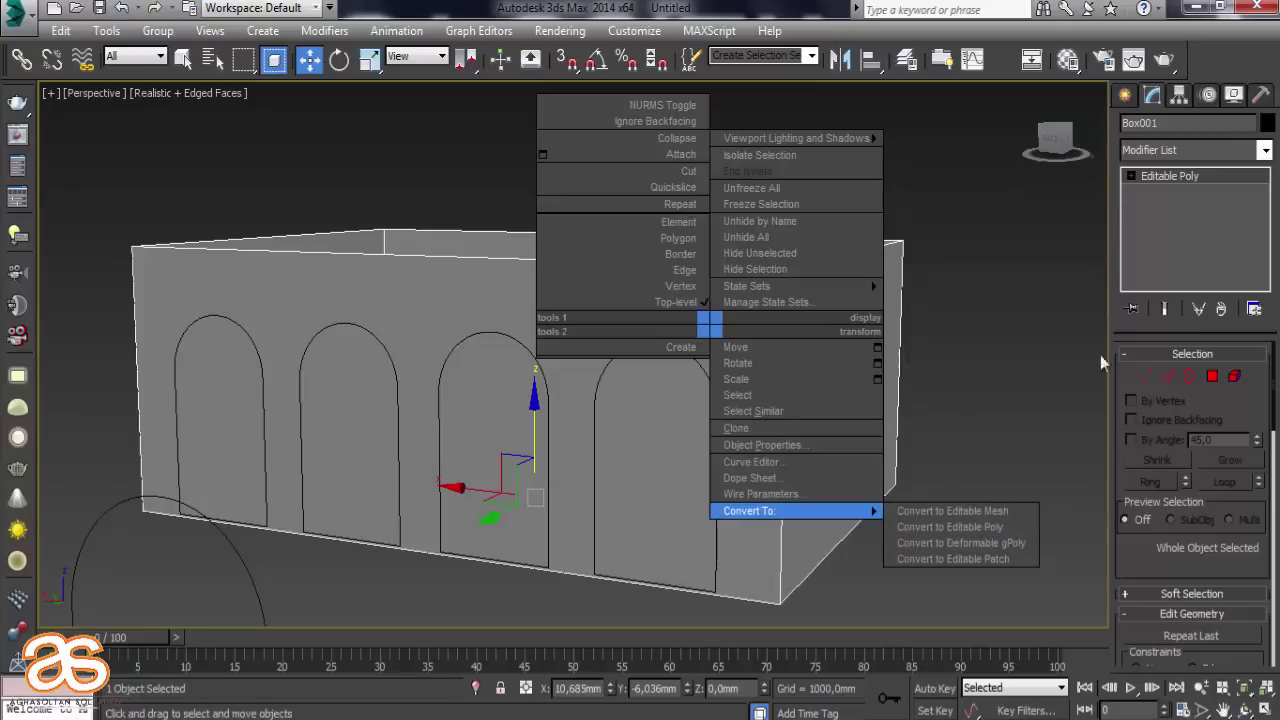
pyautogui.click(1133, 133)
pyautogui.click(1124, 94)
pyautogui.click(1150, 158)
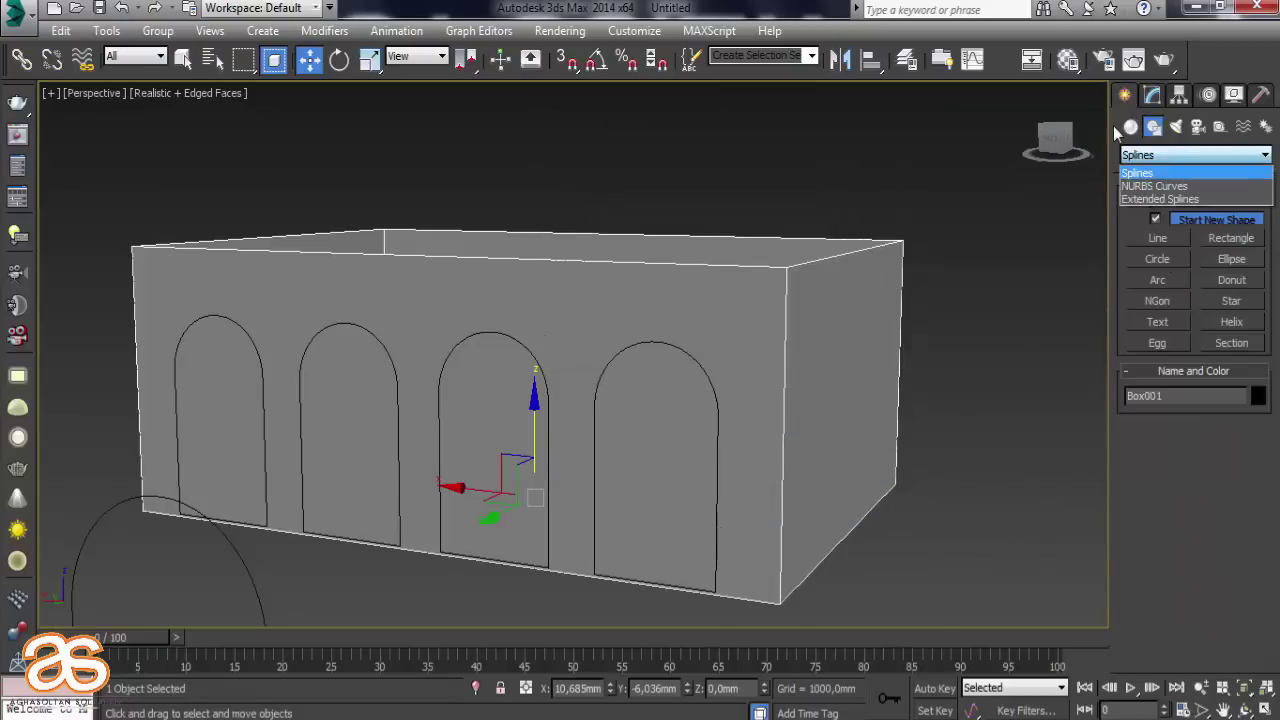
pyautogui.click(1150, 171)
pyautogui.click(1165, 155)
pyautogui.click(1160, 197)
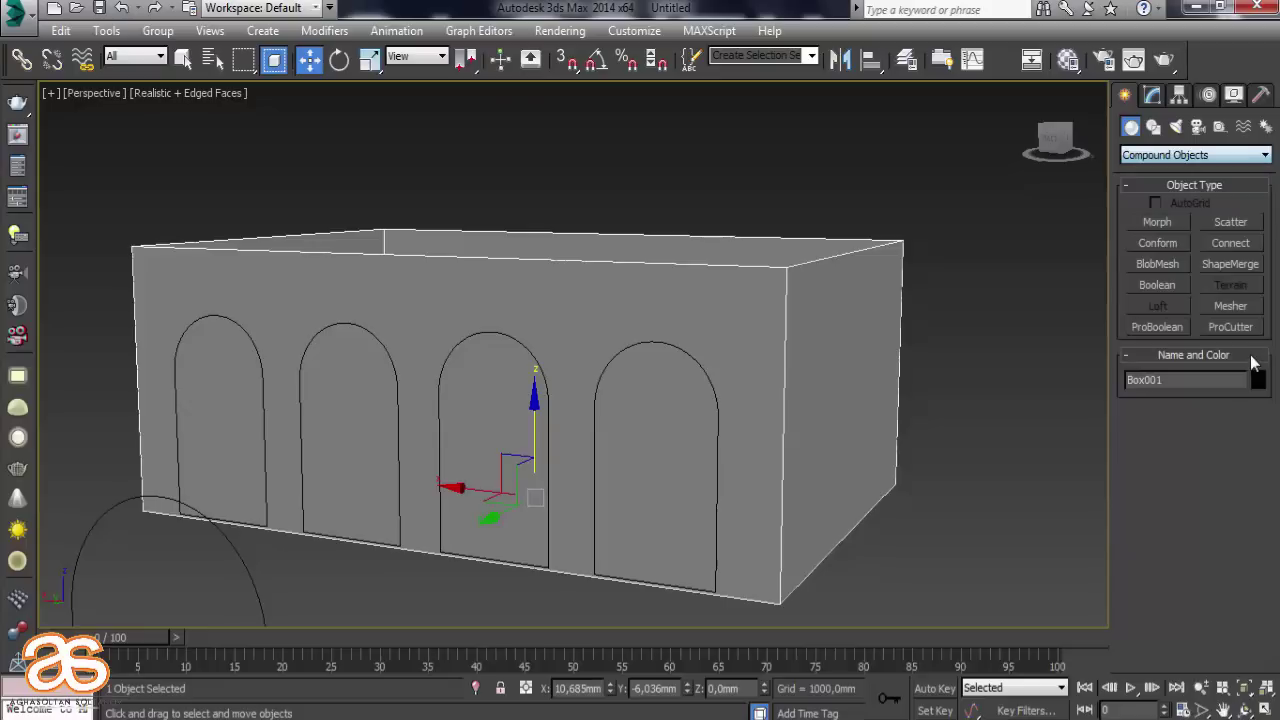
# Create a ShapeMerge on the box, picking the arch shapes as Cookie Cutter openings
pyautogui.click(1169, 267)
pyautogui.click(1226, 264)
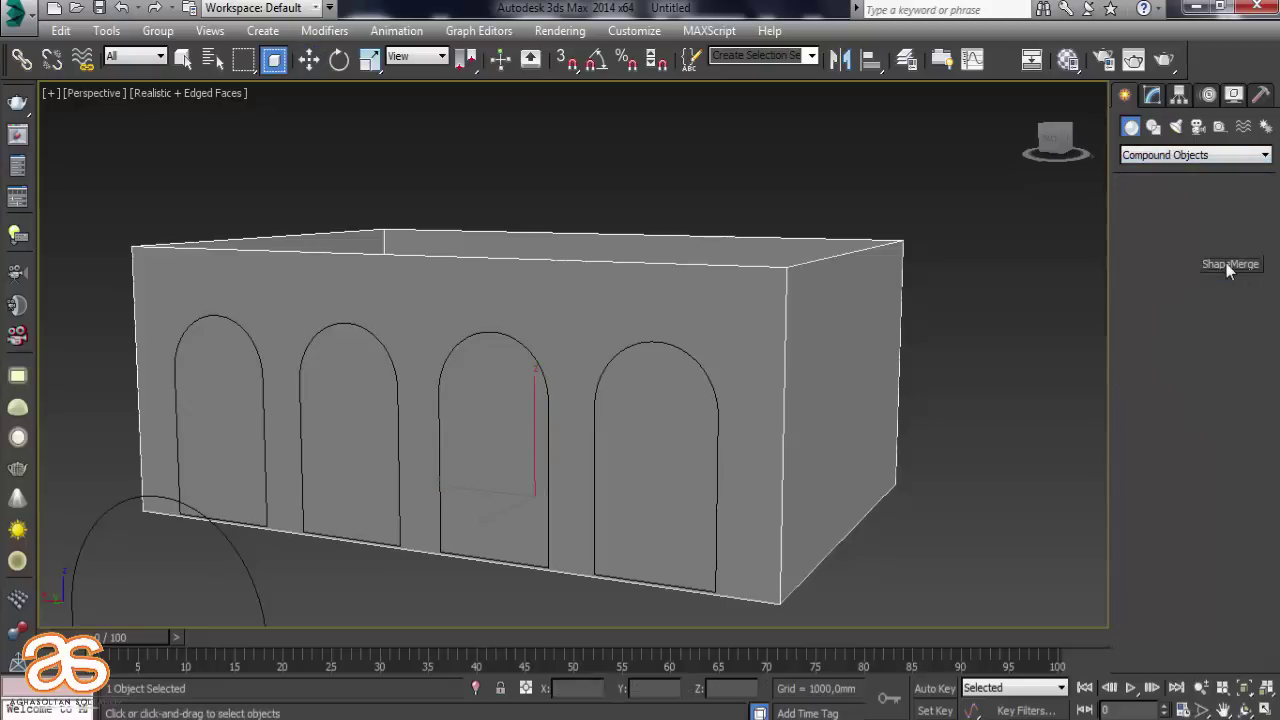
pyautogui.click(1186, 442)
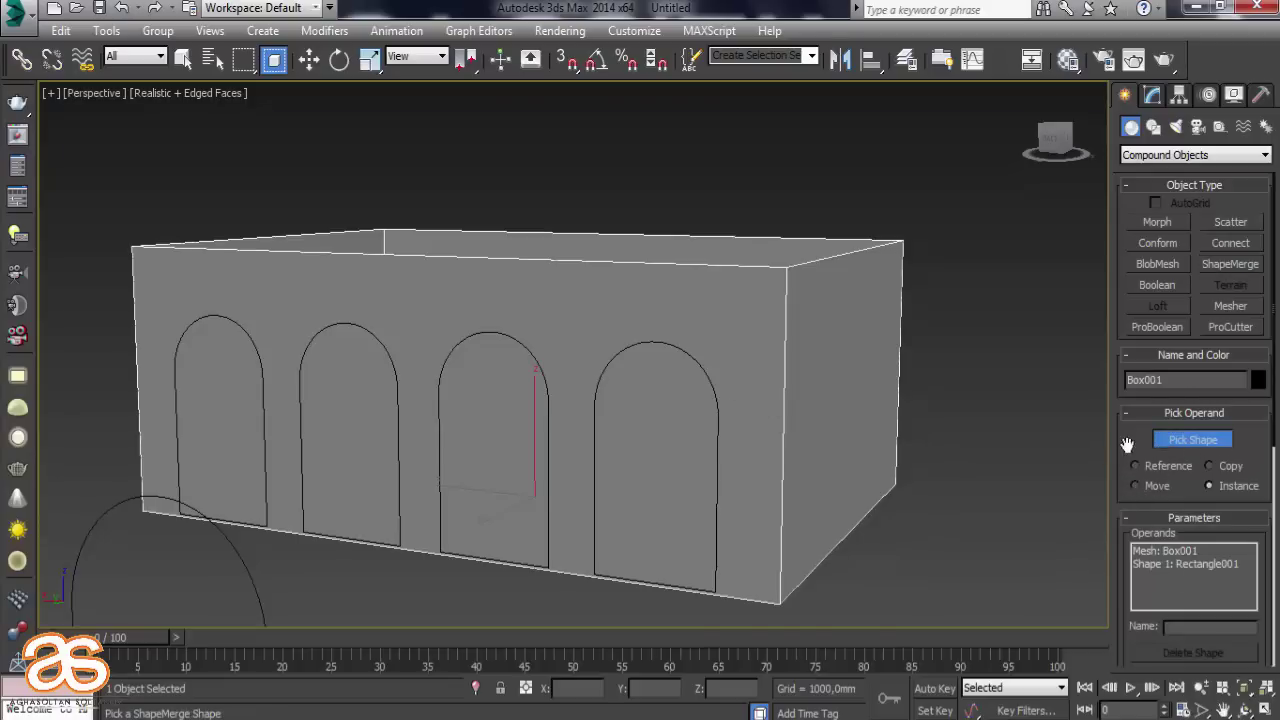
pyautogui.scroll(-2, 1140, 500)
pyautogui.scroll(-3, 1148, 520)
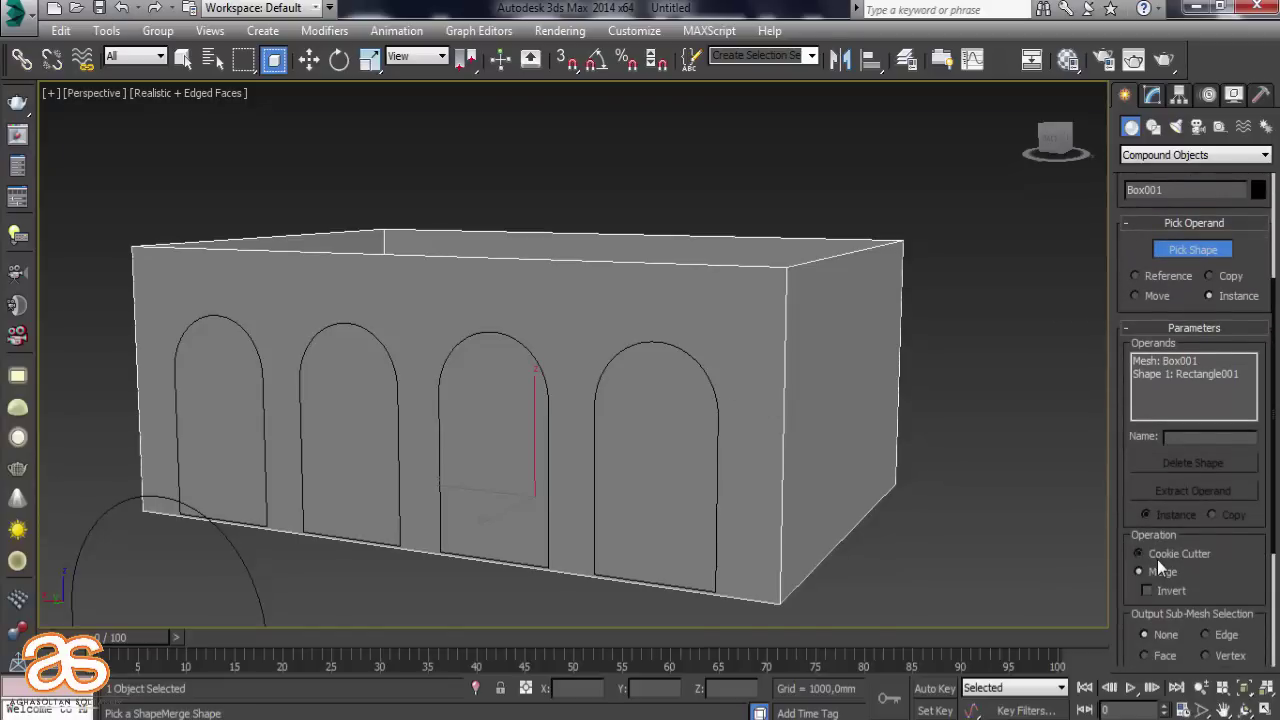
pyautogui.moveTo(714, 462)
pyautogui.keyDown('alt'); pyautogui.mouseDown(button='middle')
pyautogui.moveTo(556, 503)
pyautogui.moveTo(525, 472)
pyautogui.moveTo(471, 467)
pyautogui.moveTo(450, 495)
pyautogui.moveTo(751, 453)
pyautogui.moveTo(578, 428)
pyautogui.mouseUp(button='middle'); pyautogui.keyUp('alt')
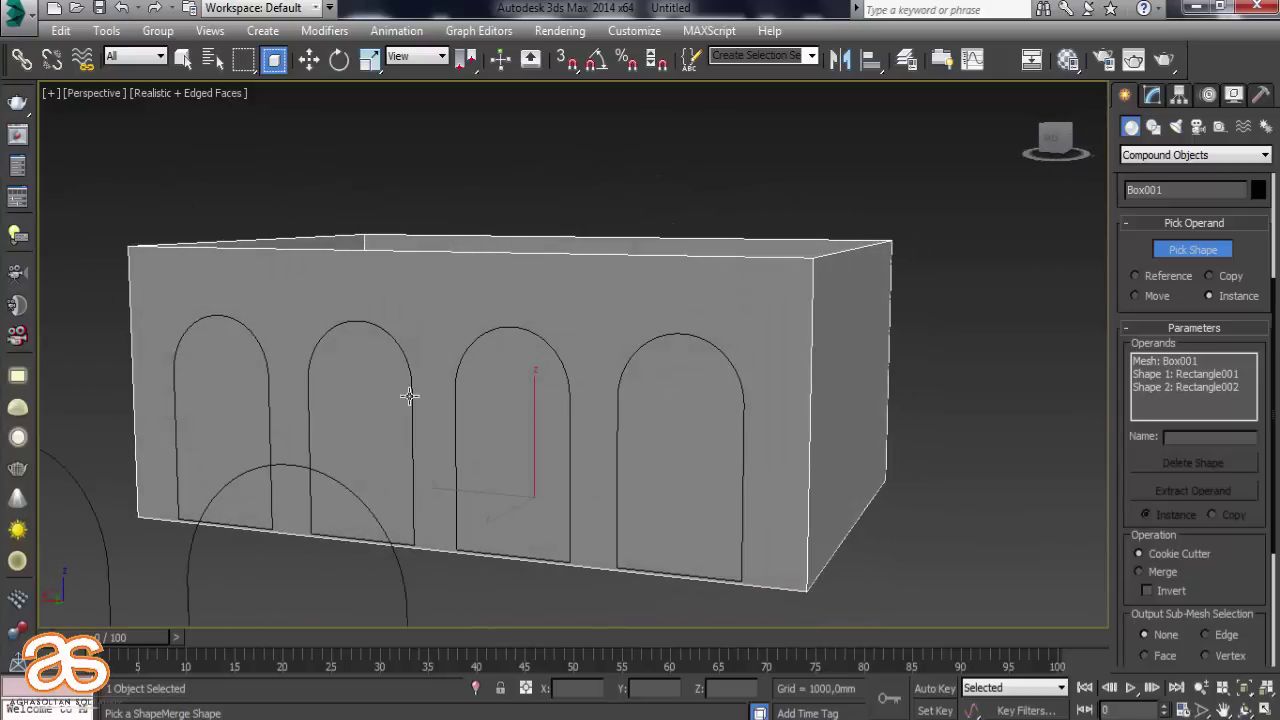
pyautogui.click(266, 382)
pyautogui.moveTo(266, 382)
pyautogui.keyDown('alt'); pyautogui.mouseDown(button='middle')
pyautogui.moveTo(362, 480)
pyautogui.moveTo(268, 485)
pyautogui.moveTo(206, 504)
pyautogui.moveTo(211, 521)
pyautogui.moveTo(274, 549)
pyautogui.moveTo(474, 480)
pyautogui.moveTo(443, 500)
pyautogui.moveTo(316, 175)
pyautogui.moveTo(420, 218)
pyautogui.mouseUp(button='middle'); pyautogui.keyUp('alt')
pyautogui.click(308, 60)
pyautogui.click(356, 164)
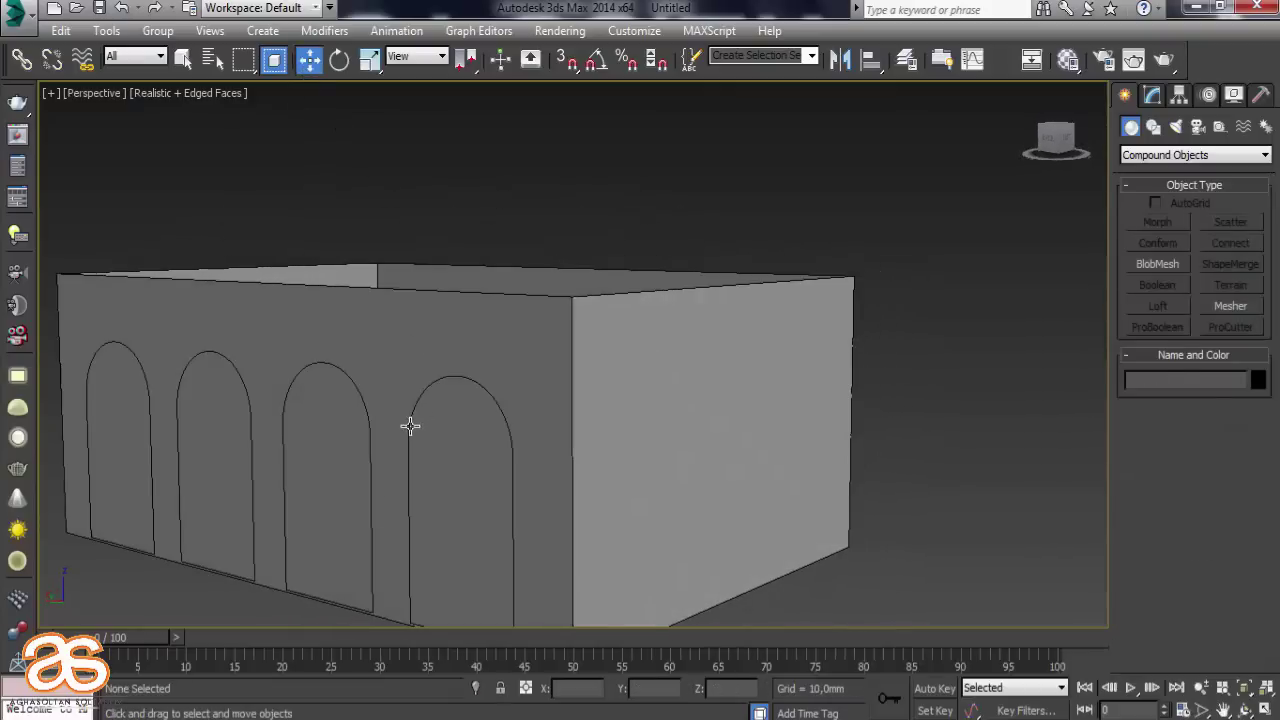
# Orbit to a high three-quarter view to inspect the arches cut into the front wall
pyautogui.click(410, 426)
pyautogui.moveTo(410, 426)
pyautogui.keyDown('alt'); pyautogui.mouseDown(button='middle')
pyautogui.moveTo(337, 487)
pyautogui.moveTo(586, 400)
pyautogui.moveTo(557, 446)
pyautogui.moveTo(634, 466)
pyautogui.moveTo(594, 343)
pyautogui.moveTo(583, 400)
pyautogui.moveTo(421, 365)
pyautogui.moveTo(429, 349)
pyautogui.moveTo(337, 357)
pyautogui.moveTo(371, 346)
pyautogui.mouseUp(button='middle'); pyautogui.keyUp('alt')
pyautogui.scroll(5, 606, 351)
pyautogui.scroll(-2, 613, 351)
pyautogui.scroll(-3, 613, 351)
pyautogui.scroll(-3, 583, 400)
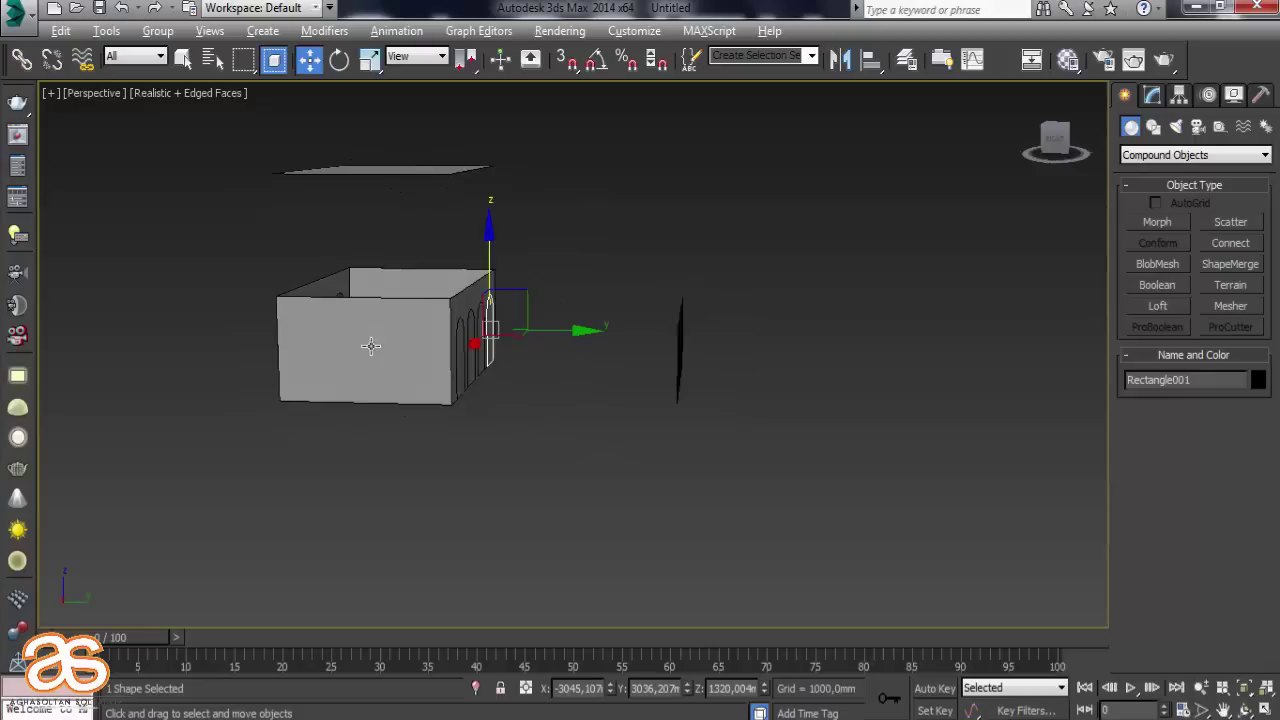
pyautogui.moveTo(430, 409); pyautogui.dragTo(421, 440)
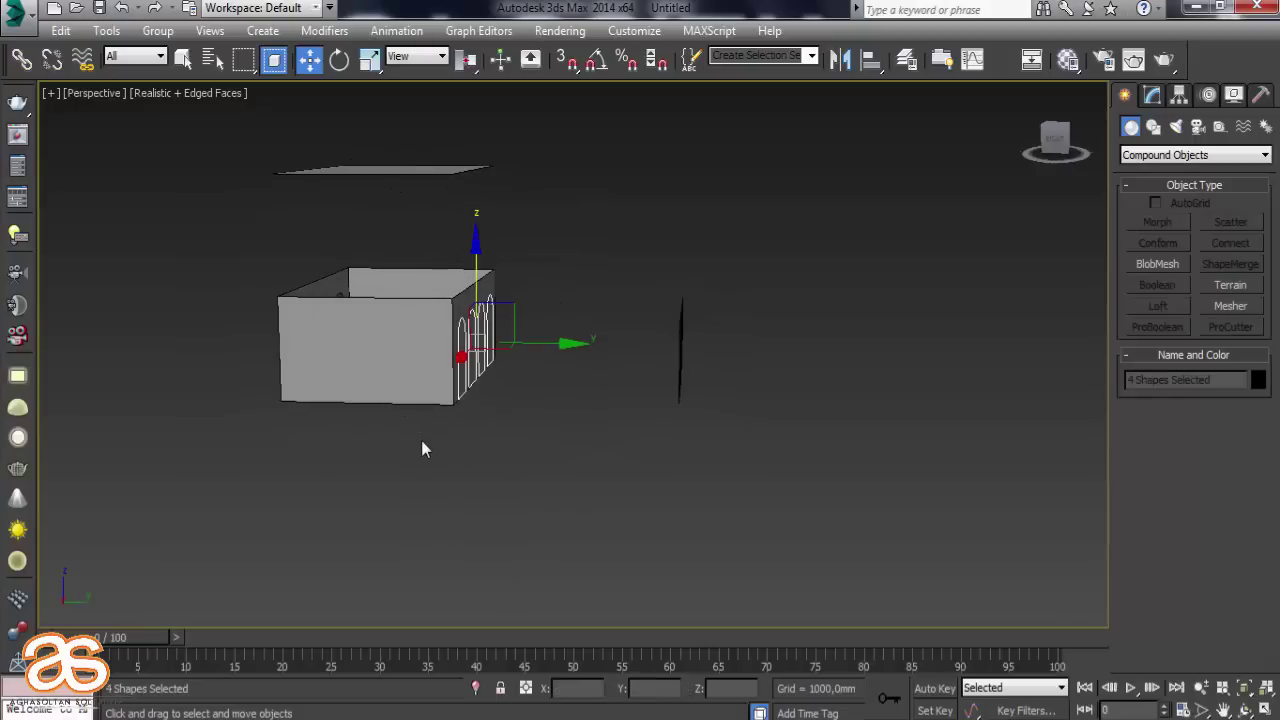
pyautogui.click(421, 441)
# Orbit around the box's arched side and zoom out to view the whole room
pyautogui.keyDown('alt'); pyautogui.moveTo(377, 485); pyautogui.dragTo(426, 372, button='middle'); pyautogui.keyUp('alt')
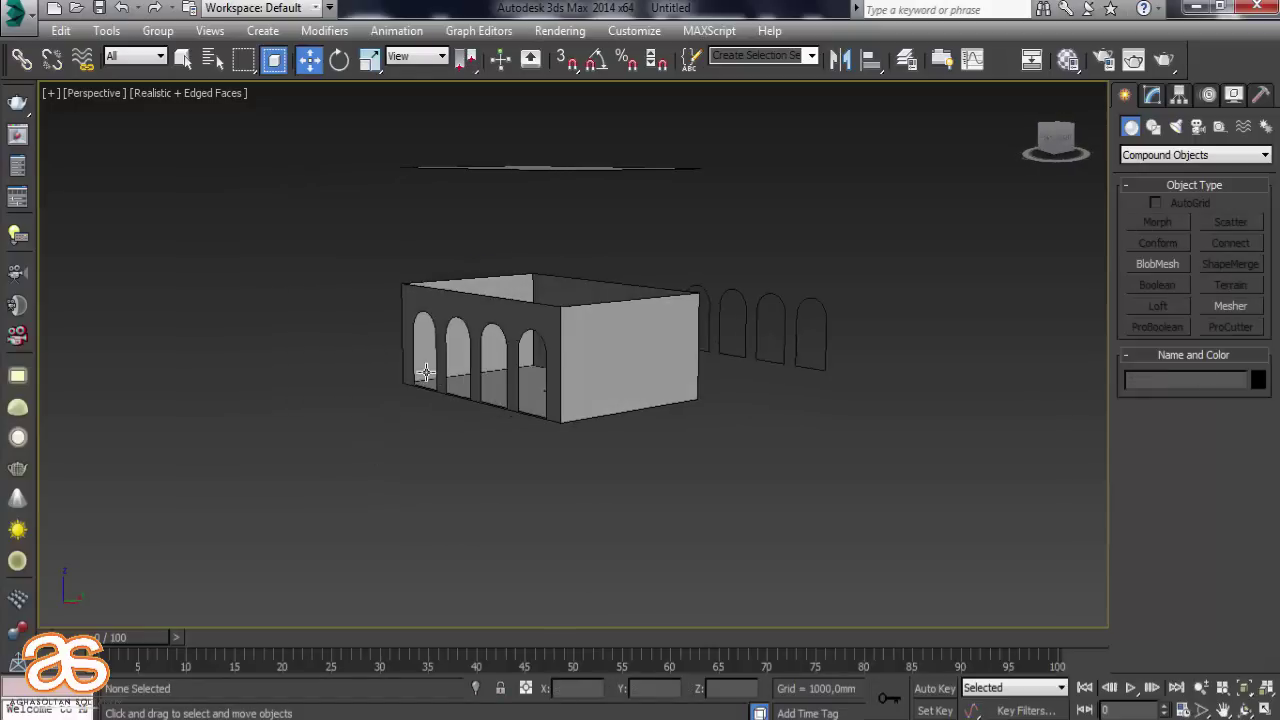
pyautogui.scroll(3, 520, 343)
pyautogui.scroll(3, 609, 336)
pyautogui.scroll(2, 664, 328)
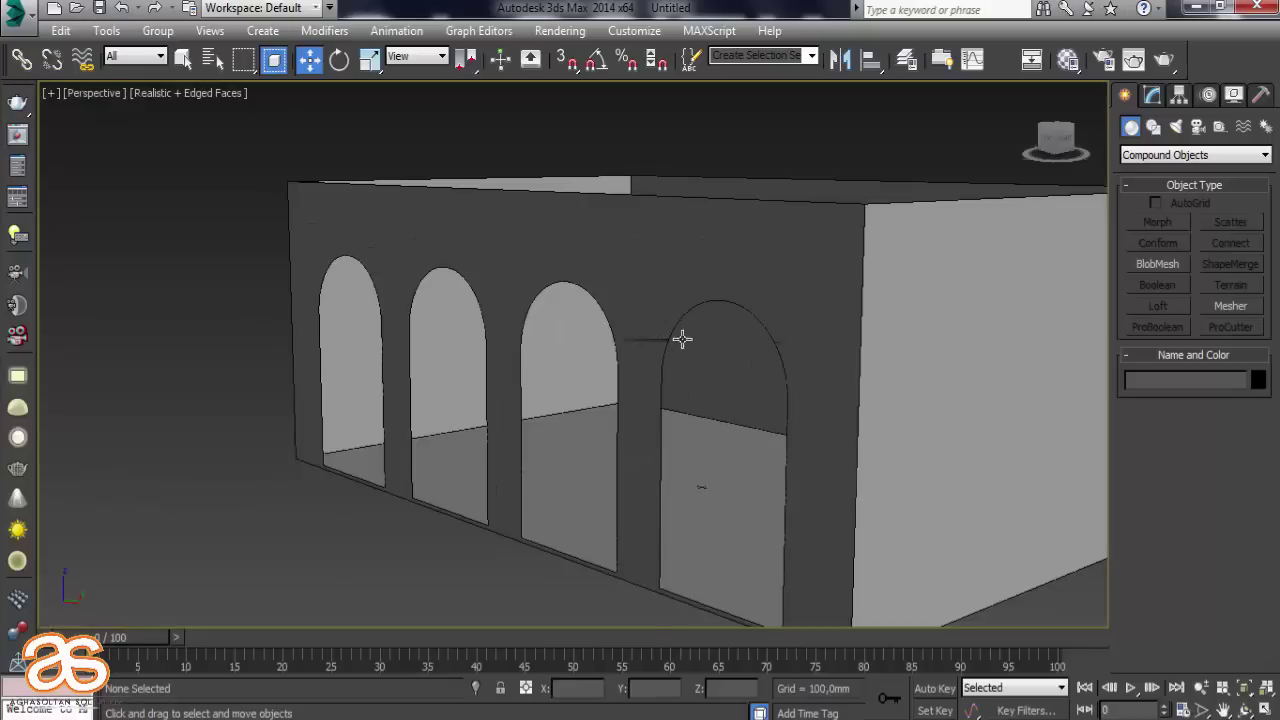
pyautogui.moveTo(682, 339)
pyautogui.keyDown('alt'); pyautogui.mouseDown(button='middle')
pyautogui.moveTo(757, 363)
pyautogui.moveTo(443, 283)
pyautogui.moveTo(710, 435)
pyautogui.mouseUp(button='middle'); pyautogui.keyUp('alt')
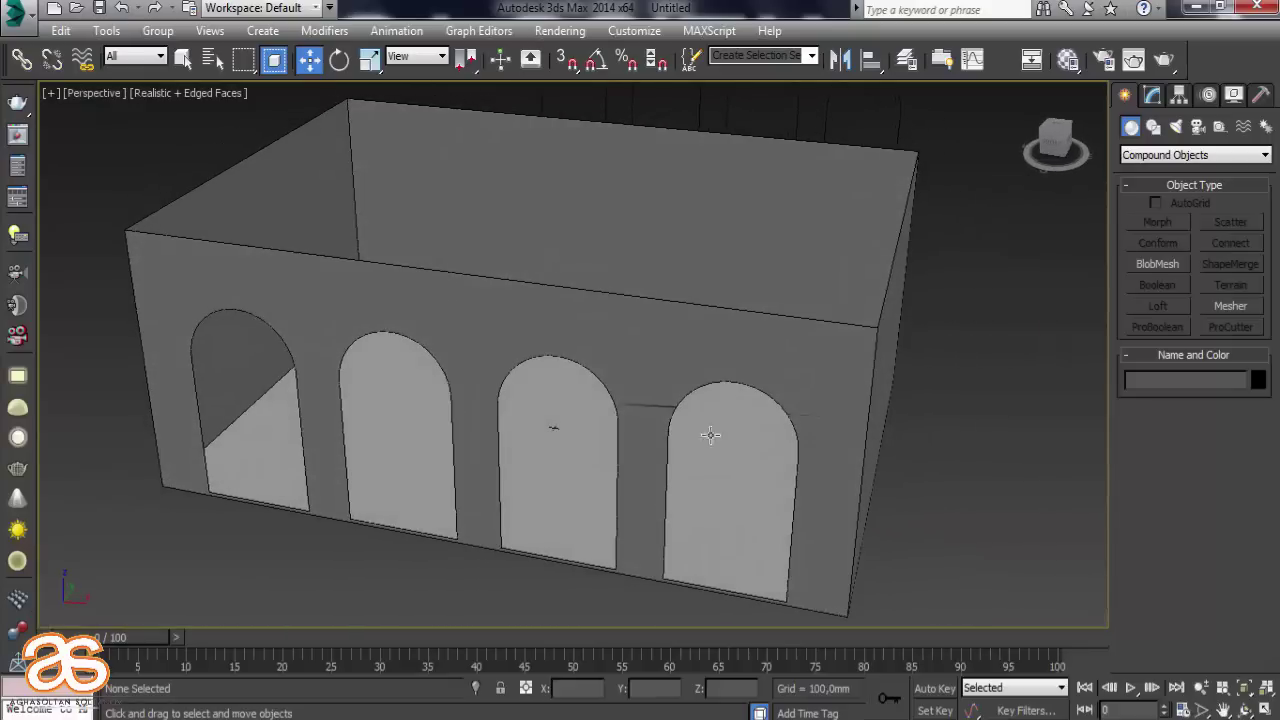
pyautogui.scroll(5, 710, 435)
pyautogui.scroll(-3, 576, 377)
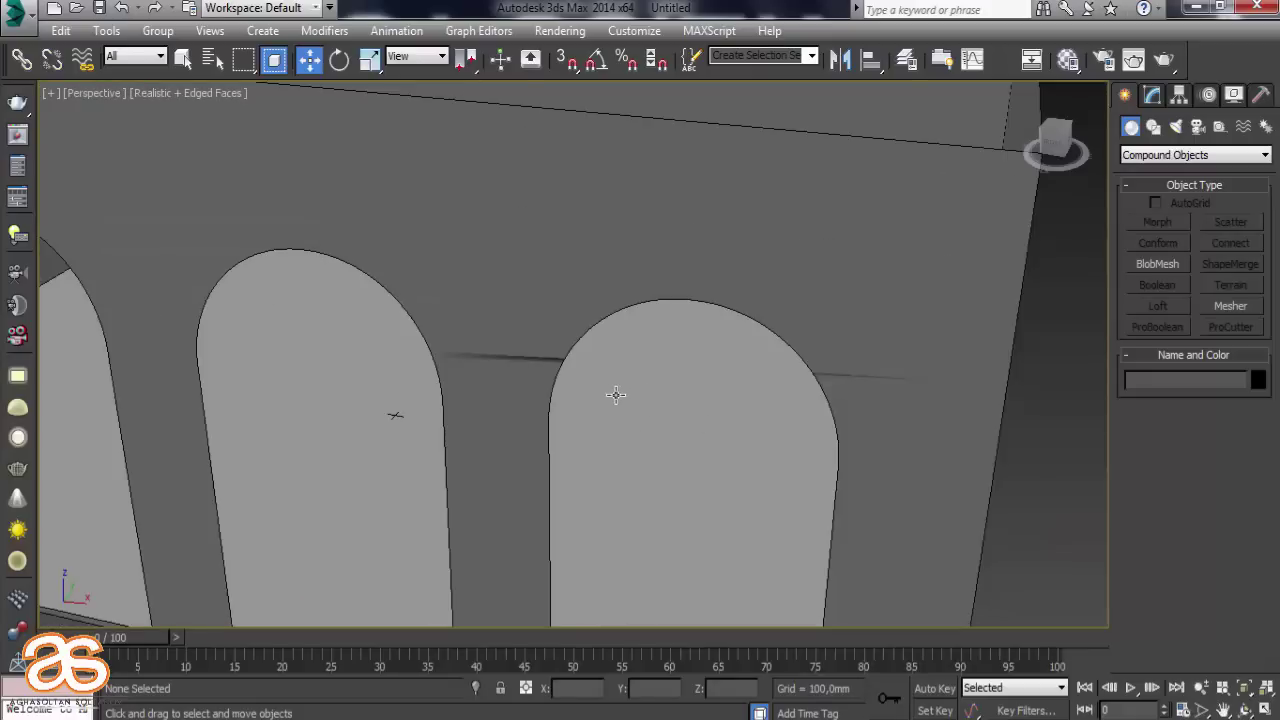
# Orbit to a new angle and select arch spline Rectangle004 near the back wall
pyautogui.click(615, 395)
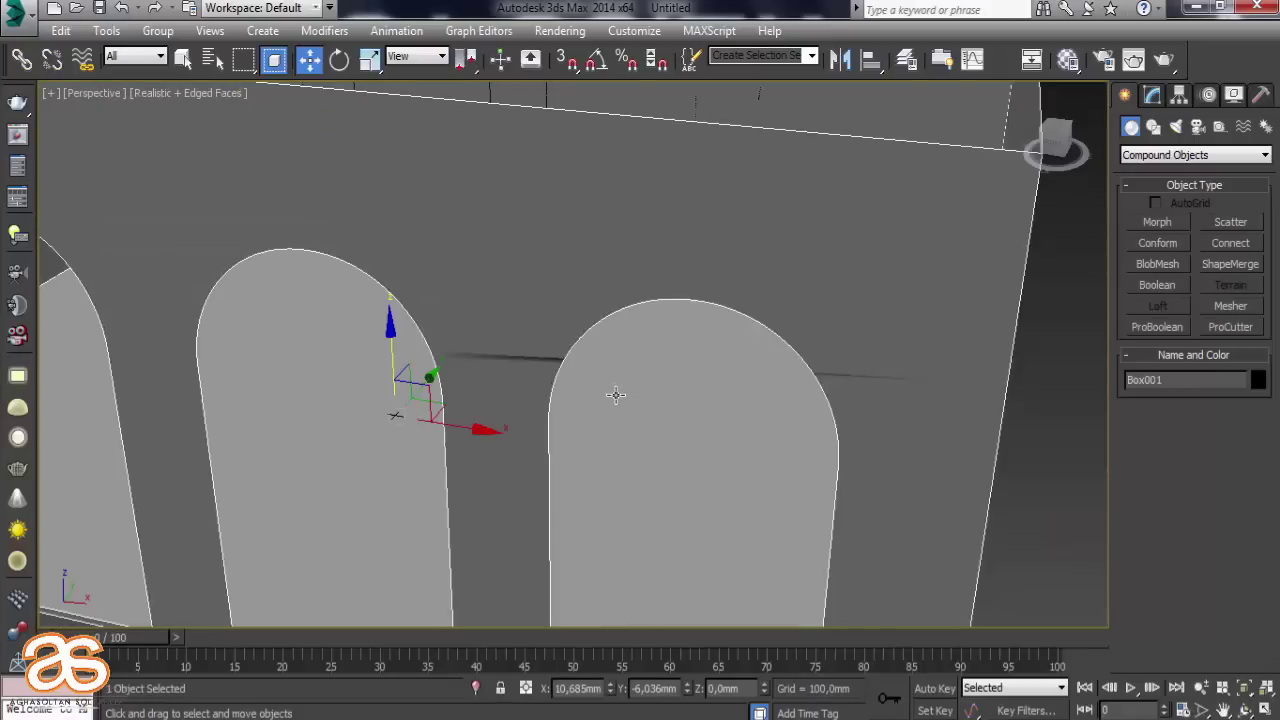
pyautogui.scroll(-6, 615, 395)
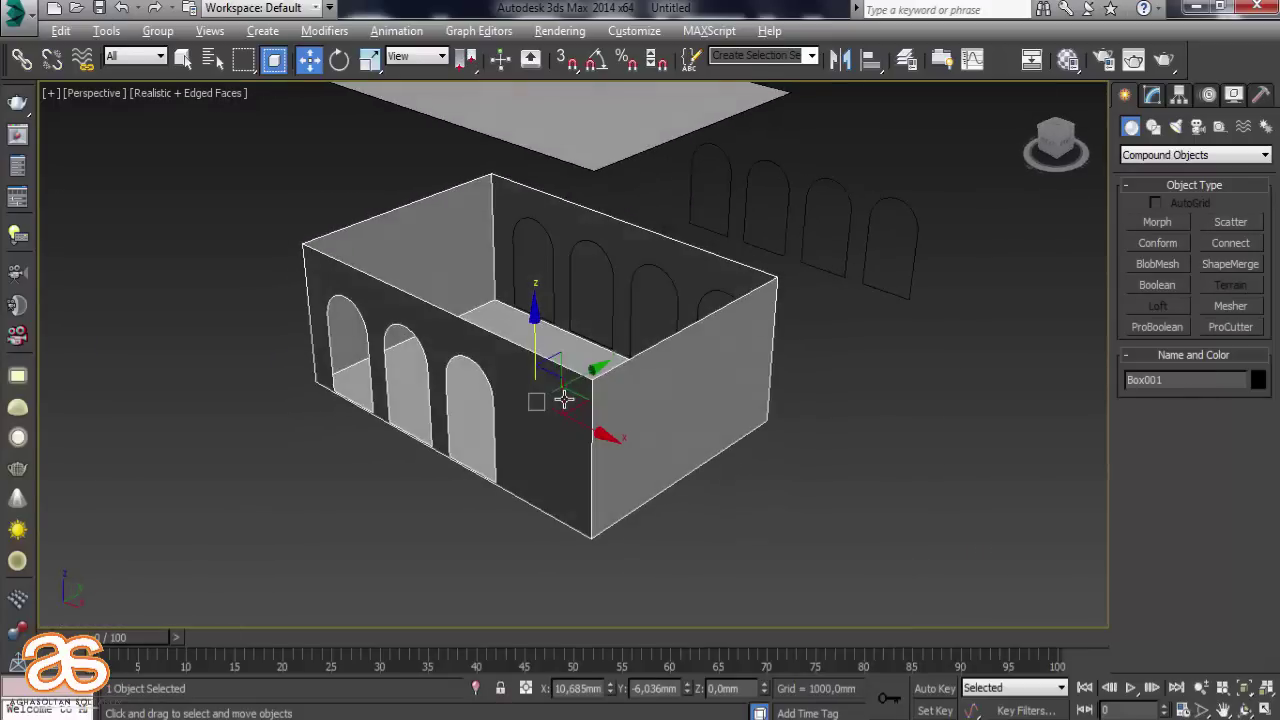
pyautogui.keyDown('alt'); pyautogui.moveTo(615, 395); pyautogui.dragTo(758, 420, button='middle'); pyautogui.keyUp('alt')
pyautogui.click(758, 420)
pyautogui.scroll(4, 646, 357)
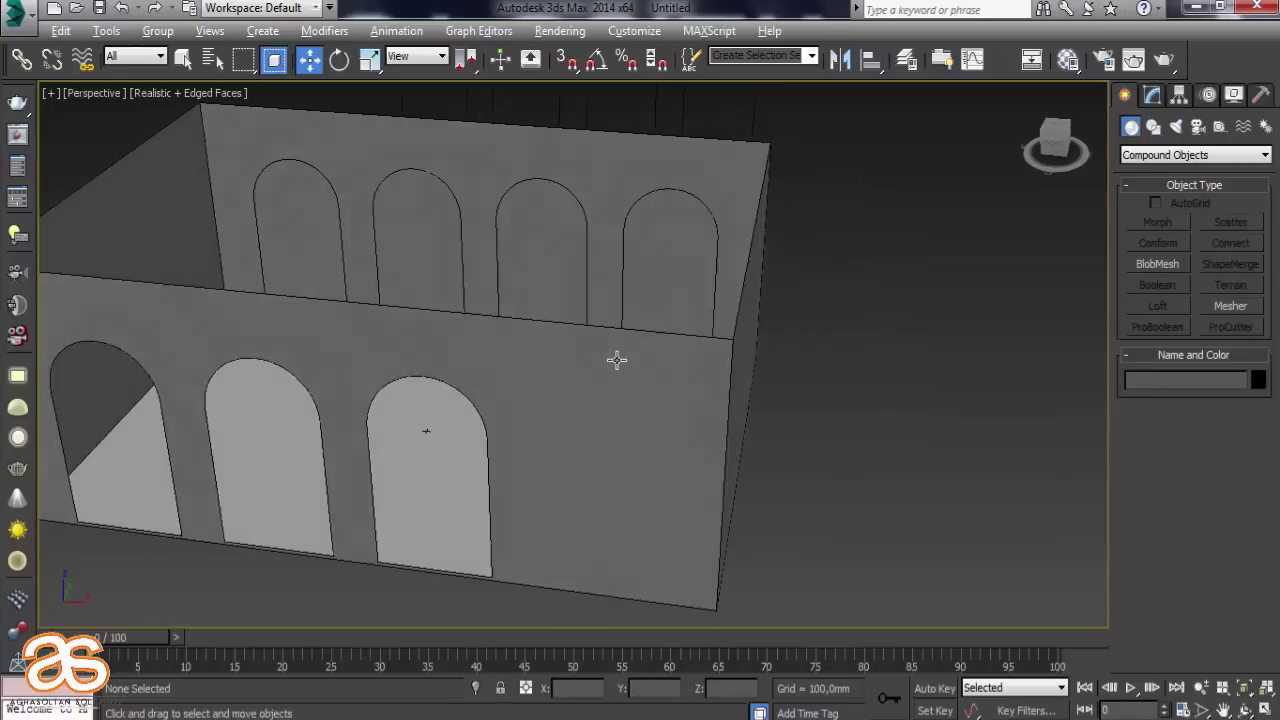
pyautogui.moveTo(617, 357)
pyautogui.keyDown('alt'); pyautogui.mouseDown(button='middle')
pyautogui.moveTo(413, 380)
pyautogui.moveTo(500, 394)
pyautogui.moveTo(643, 512)
pyautogui.moveTo(686, 466)
pyautogui.moveTo(786, 428)
pyautogui.moveTo(717, 431)
pyautogui.mouseUp(button='middle'); pyautogui.keyUp('alt')
pyautogui.scroll(-2, 411, 380)
pyautogui.click(657, 481)
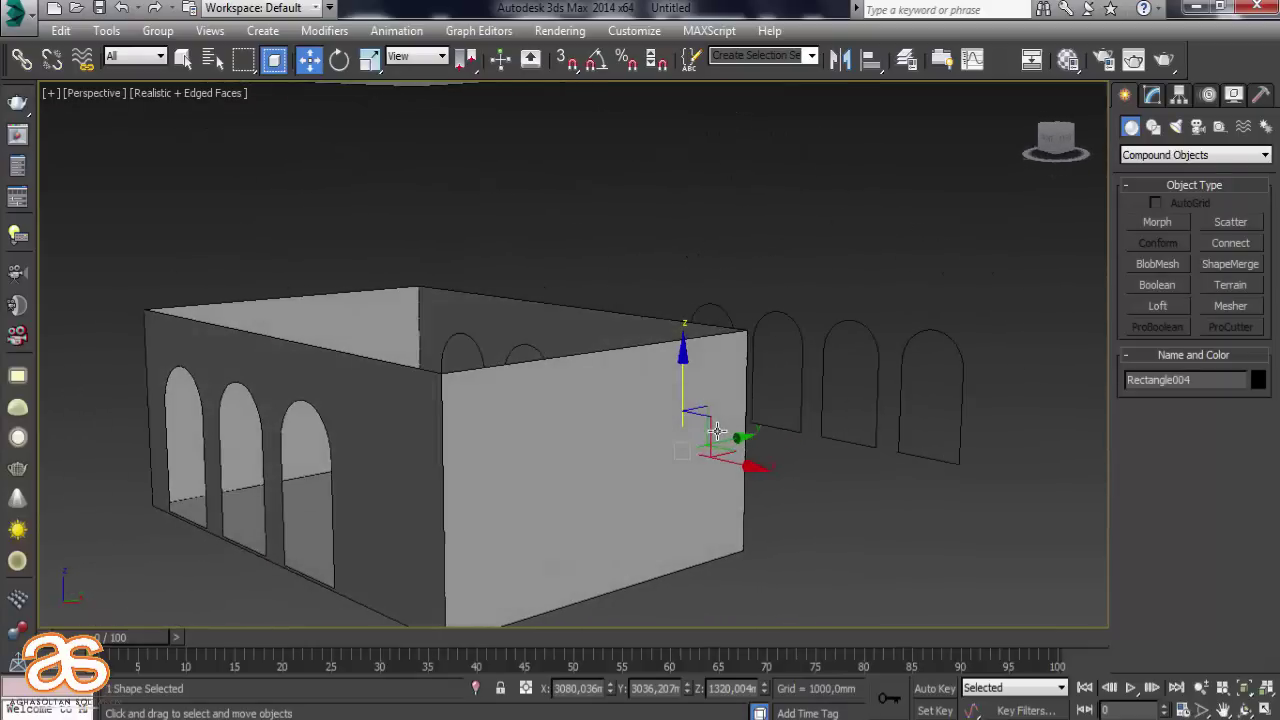
# Select Box001 and start a second ShapeMerge with Pick Shape active
pyautogui.click(656, 471)
pyautogui.click(1160, 264)
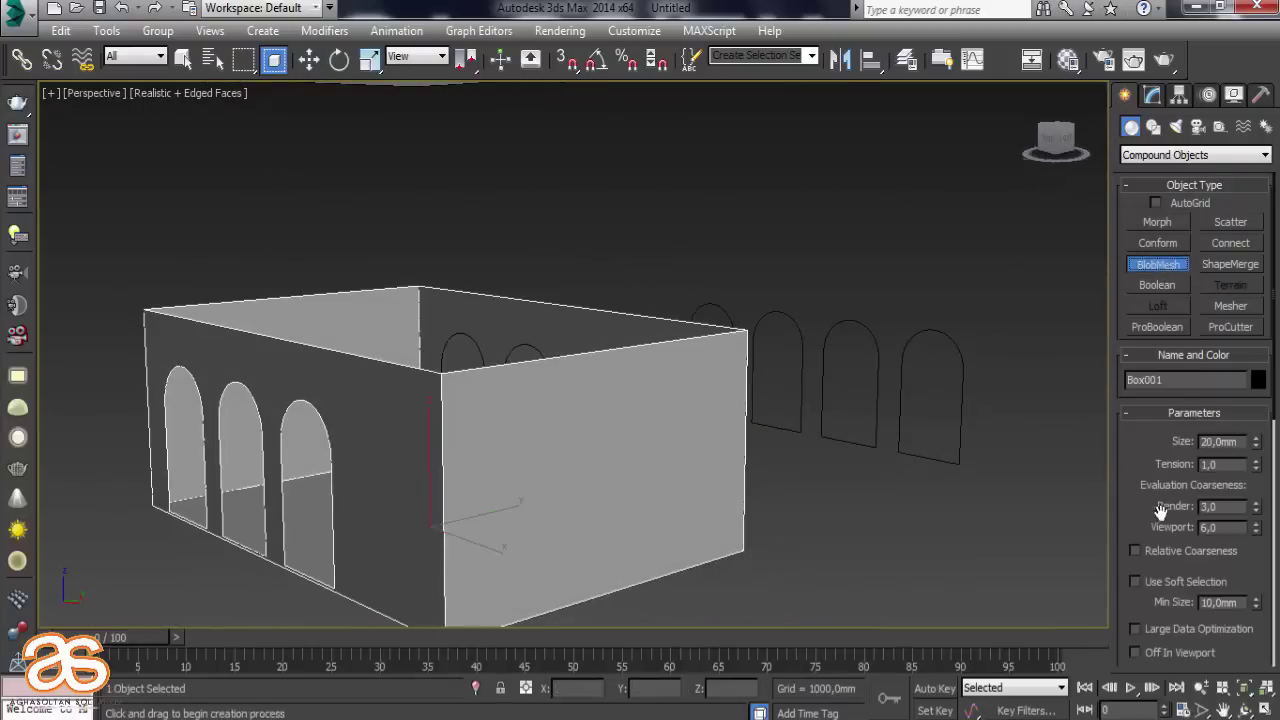
pyautogui.scroll(-4, 1129, 494)
pyautogui.scroll(-1, 1129, 494)
pyautogui.scroll(2, 1125, 480)
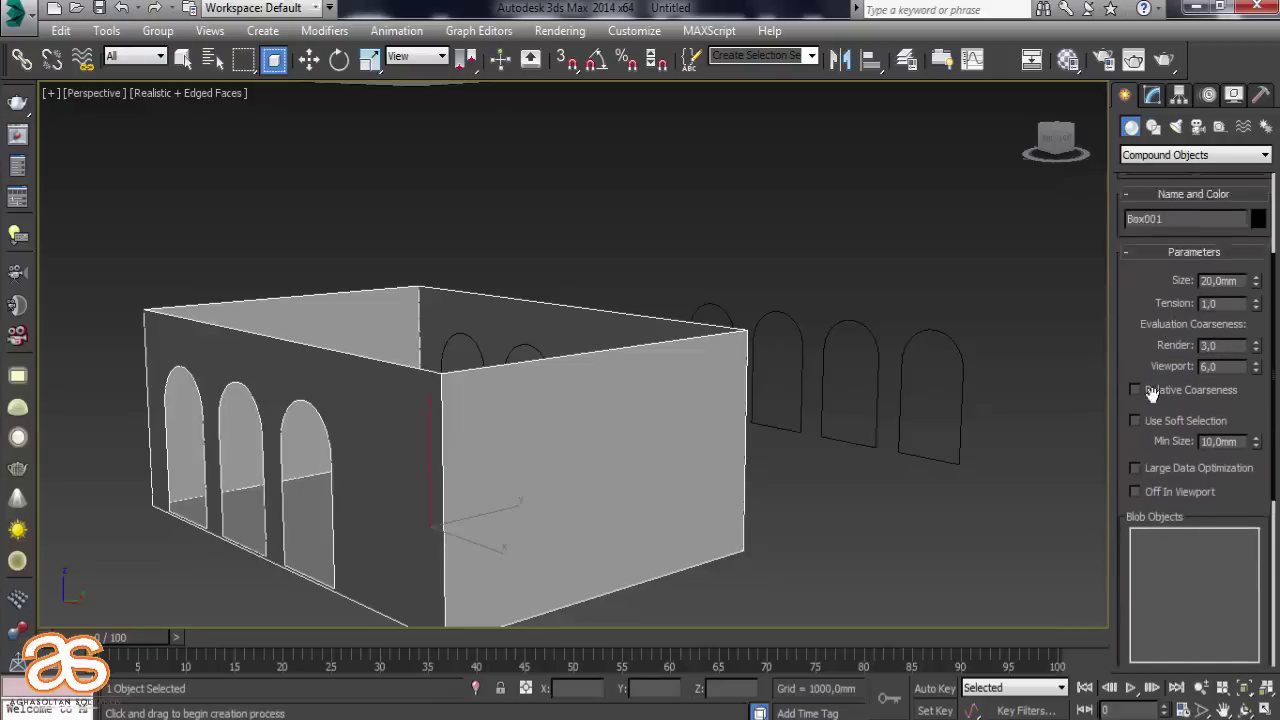
pyautogui.scroll(3, 1125, 480)
pyautogui.click(1228, 266)
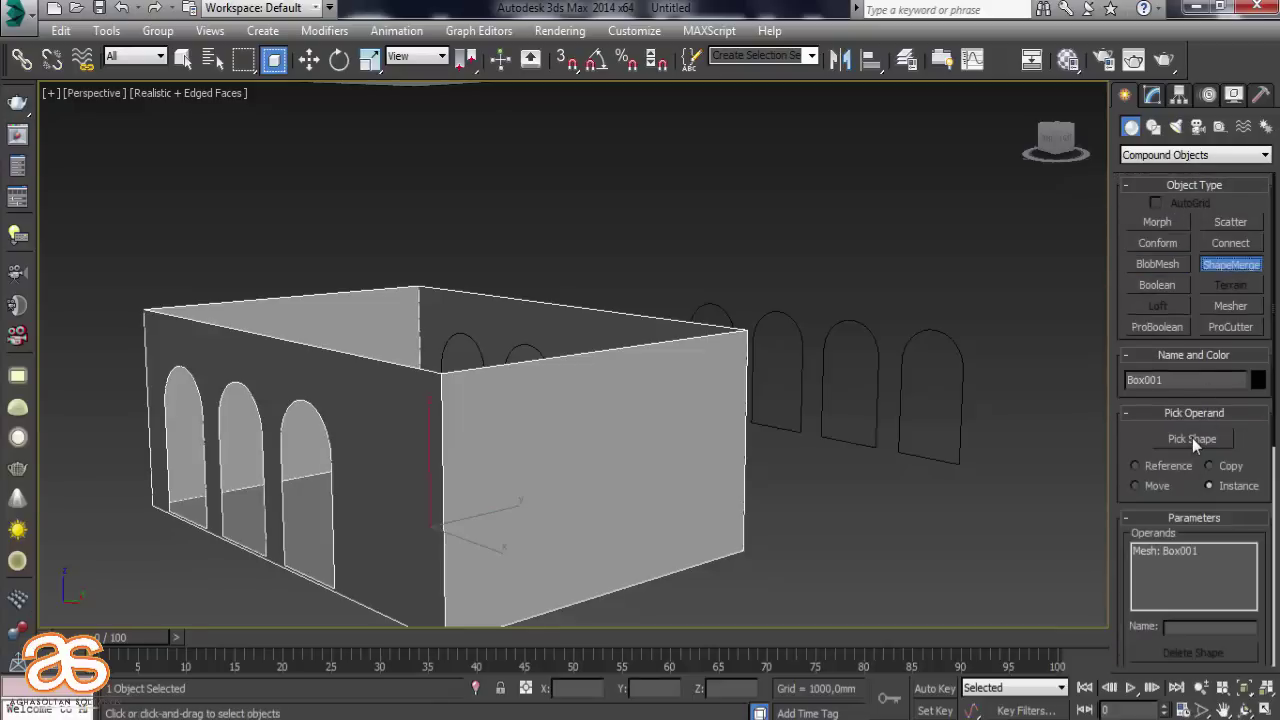
pyautogui.click(1192, 438)
# Inspect the arches on the opposite wall, then exit Pick Shape via Select and Move
pyautogui.moveTo(508, 443)
pyautogui.keyDown('alt'); pyautogui.mouseDown(button='middle')
pyautogui.moveTo(414, 480)
pyautogui.moveTo(430, 466)
pyautogui.moveTo(393, 471)
pyautogui.moveTo(470, 487)
pyautogui.moveTo(247, 530)
pyautogui.moveTo(179, 365)
pyautogui.mouseUp(button='middle'); pyautogui.keyUp('alt')
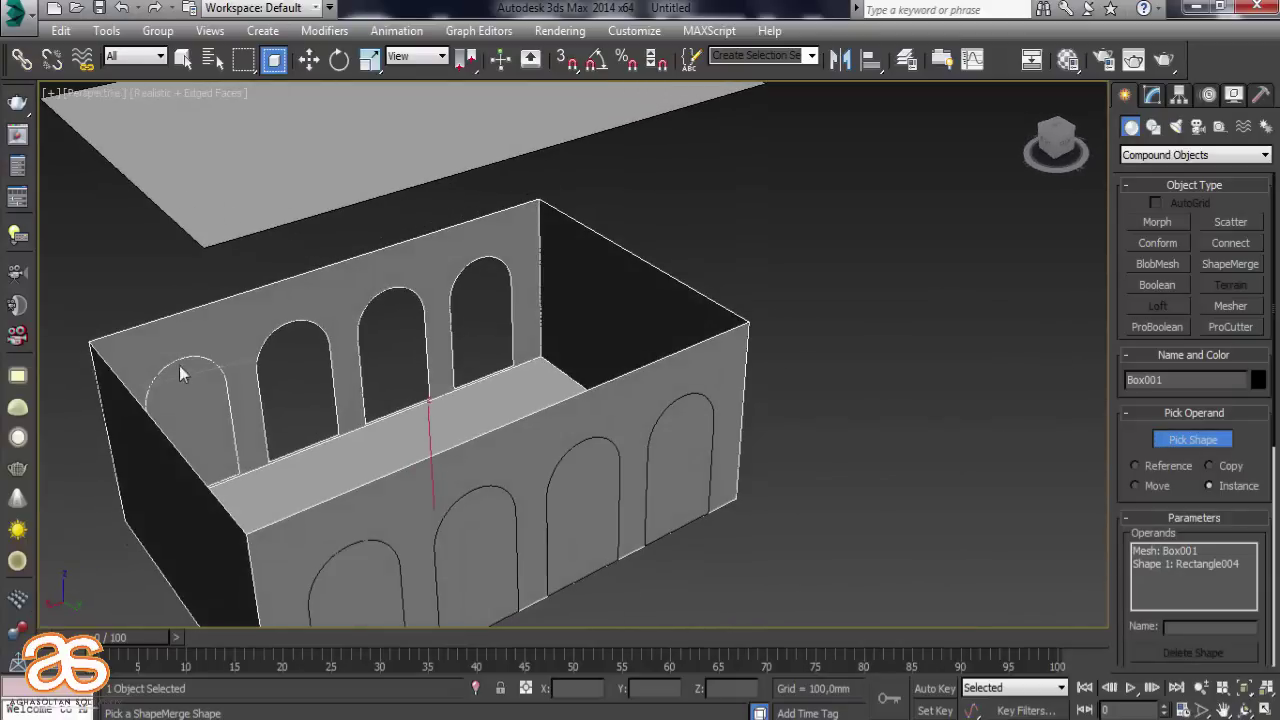
pyautogui.scroll(3, 179, 365)
pyautogui.scroll(3, 168, 347)
pyautogui.scroll(3, 116, 360)
pyautogui.scroll(3, 207, 278)
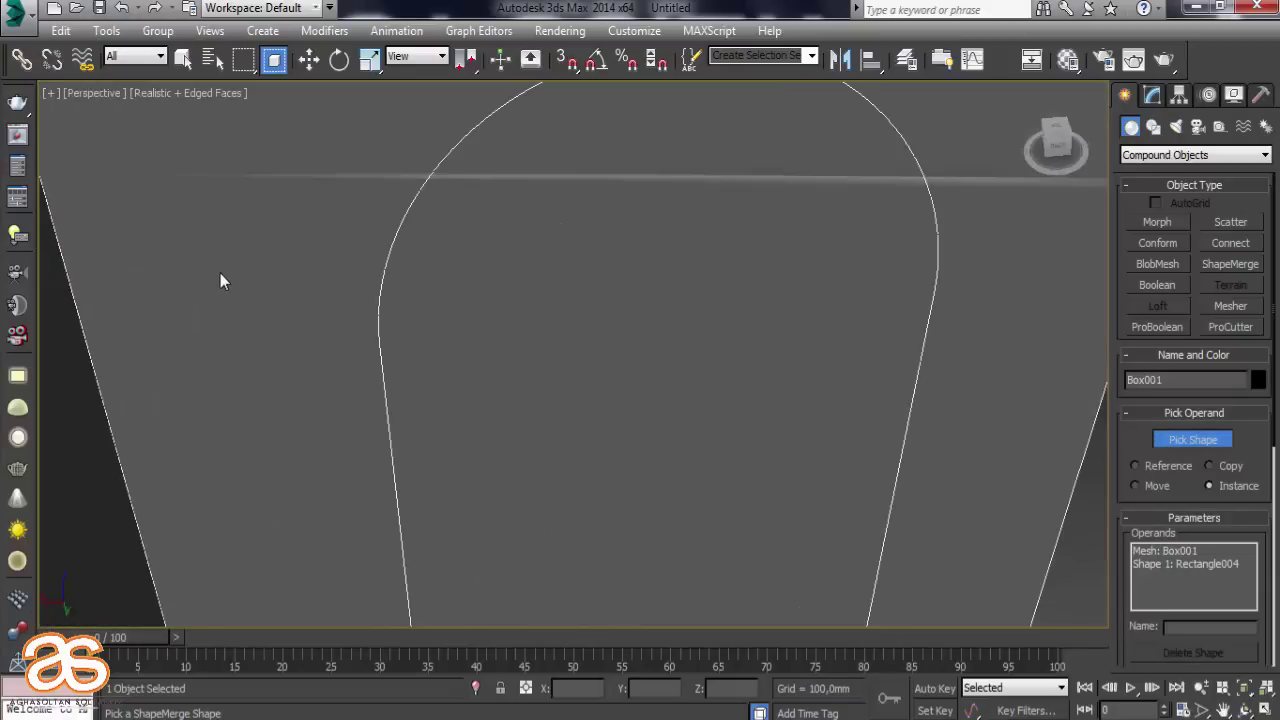
pyautogui.scroll(-3, 306, 317)
pyautogui.scroll(-3, 323, 331)
pyautogui.scroll(-3, 326, 330)
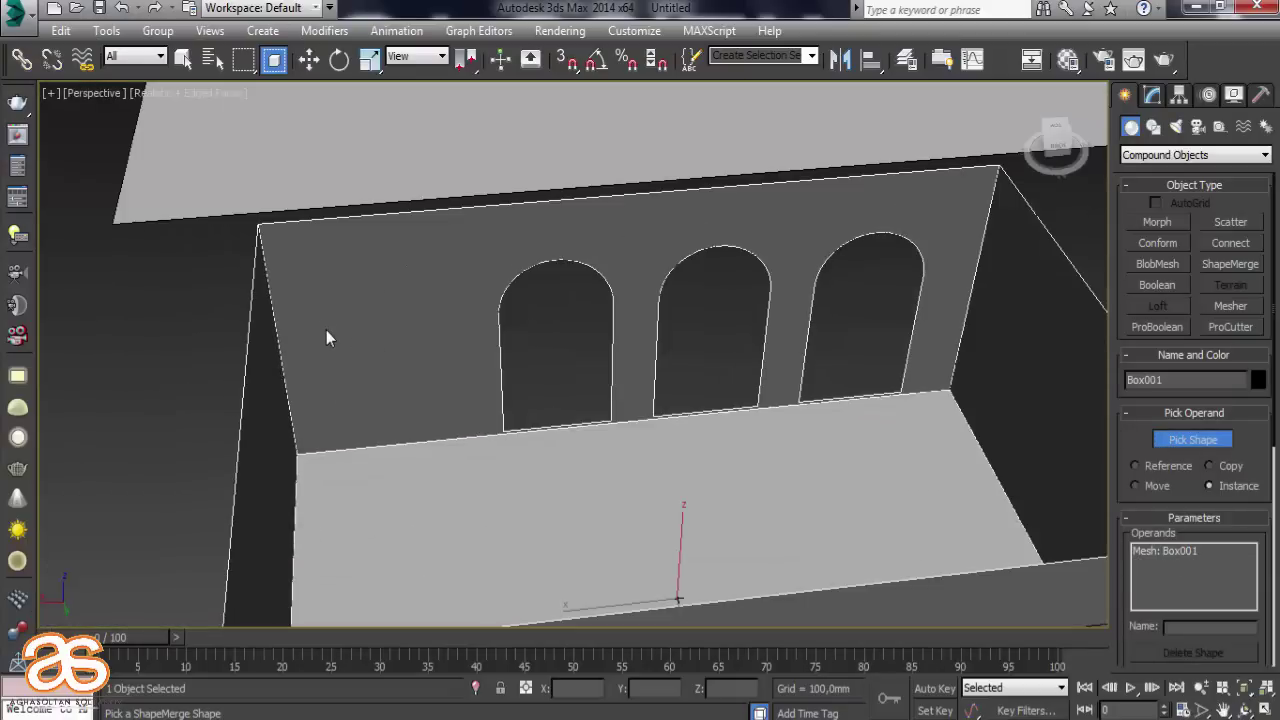
pyautogui.moveTo(326, 330)
pyautogui.keyDown('alt'); pyautogui.mouseDown(button='middle')
pyautogui.moveTo(390, 322)
pyautogui.moveTo(397, 301)
pyautogui.mouseUp(button='middle'); pyautogui.keyUp('alt')
pyautogui.click(309, 59)
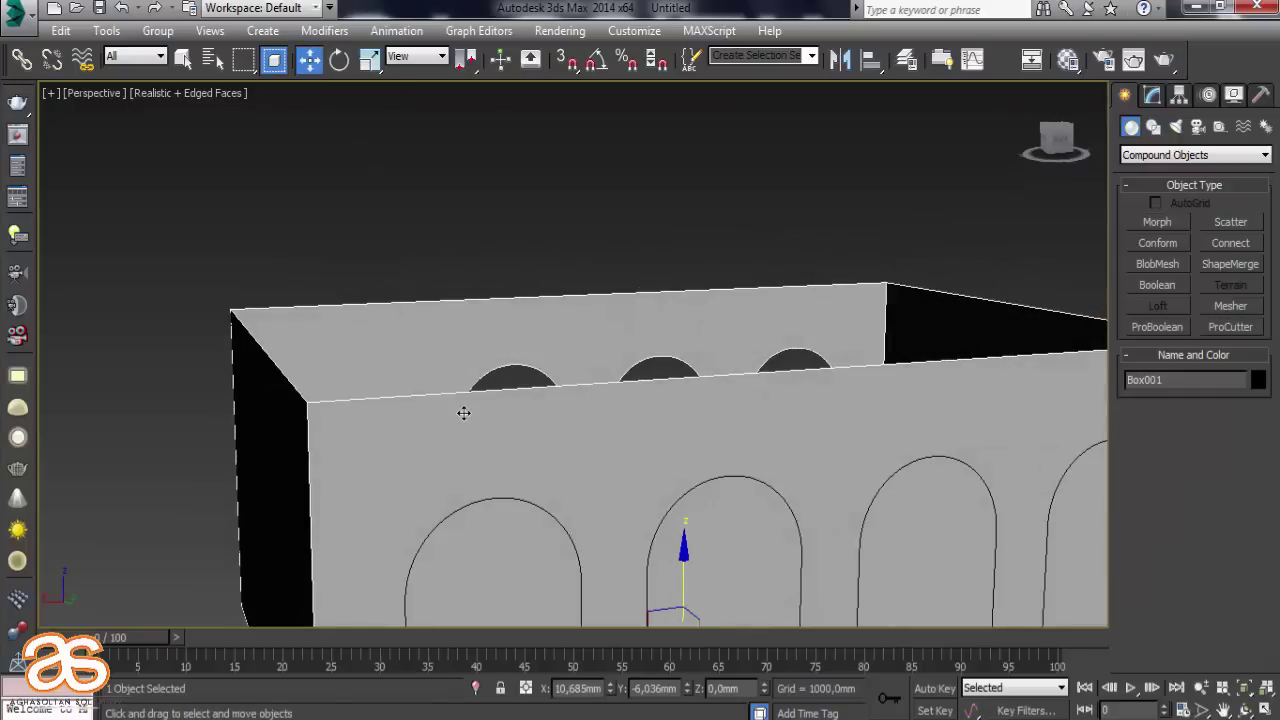
pyautogui.moveTo(463, 411)
pyautogui.keyDown('alt'); pyautogui.mouseDown(button='middle')
pyautogui.moveTo(503, 371)
pyautogui.moveTo(523, 434)
pyautogui.moveTo(510, 404)
pyautogui.mouseUp(button='middle'); pyautogui.keyUp('alt')
# Move the arch shape to the left end of the front wall
pyautogui.scroll(-4, 510, 404)
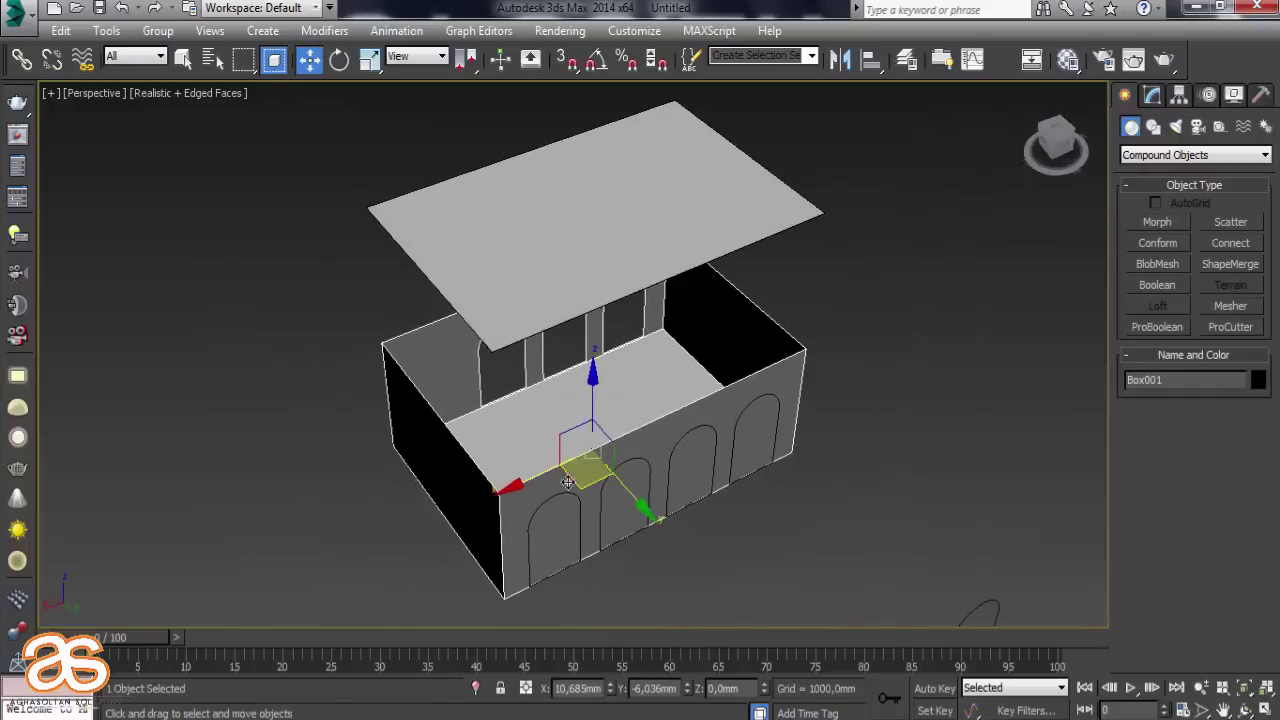
pyautogui.click(564, 482)
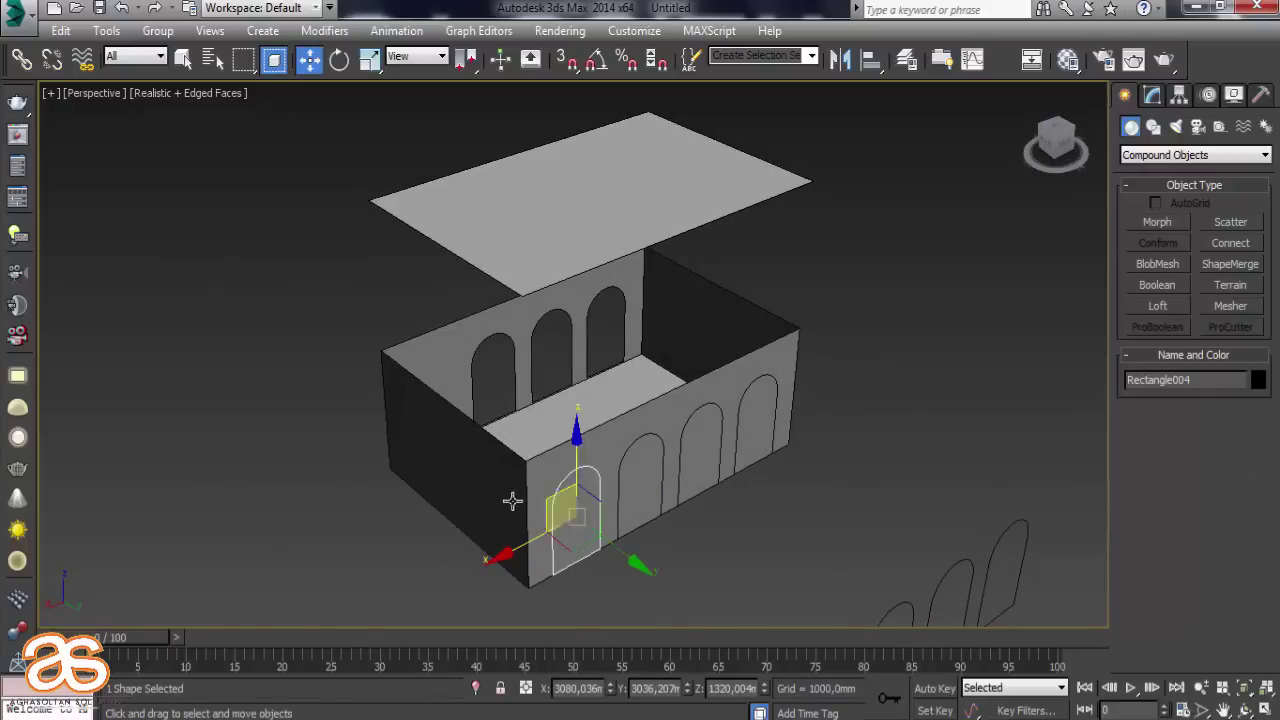
pyautogui.moveTo(512, 500)
pyautogui.keyDown('alt'); pyautogui.mouseDown(button='middle')
pyautogui.moveTo(528, 491)
pyautogui.moveTo(508, 486)
pyautogui.moveTo(527, 518)
pyautogui.mouseUp(button='middle'); pyautogui.keyUp('alt')
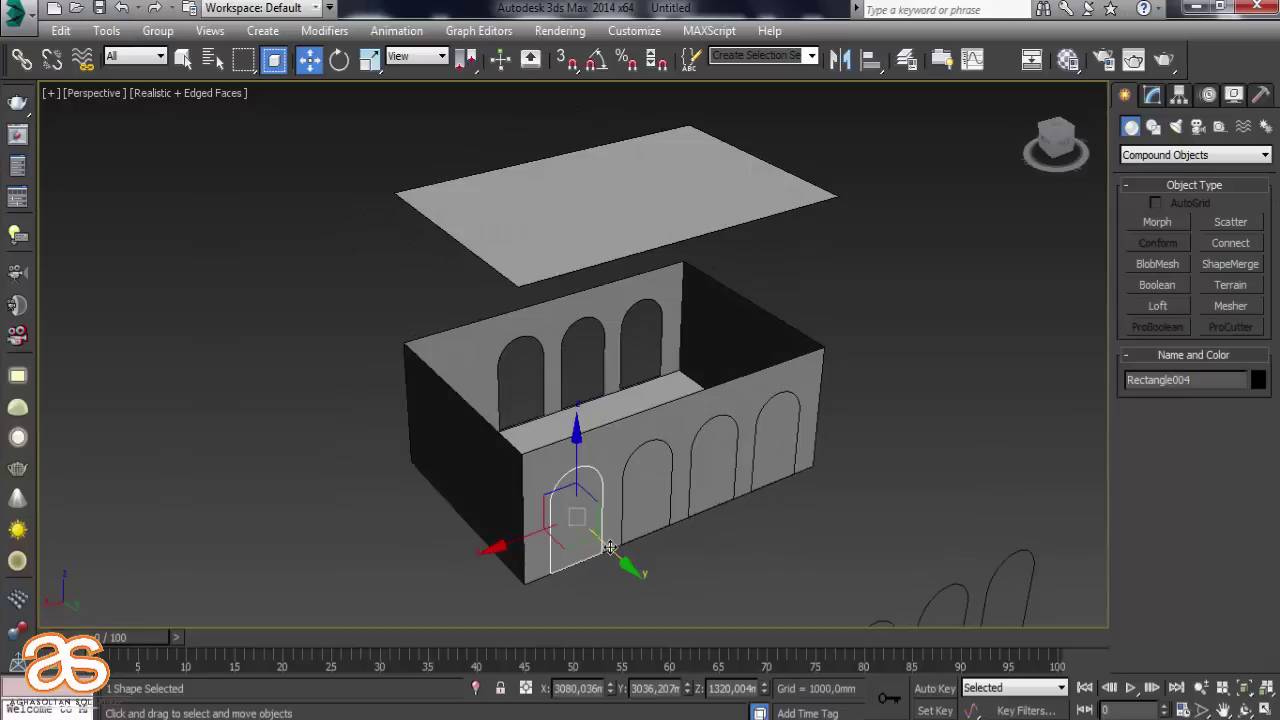
pyautogui.moveTo(610, 548); pyautogui.dragTo(571, 519)
pyautogui.keyDown('alt'); pyautogui.moveTo(549, 517); pyautogui.dragTo(543, 523, button='middle'); pyautogui.keyUp('alt')
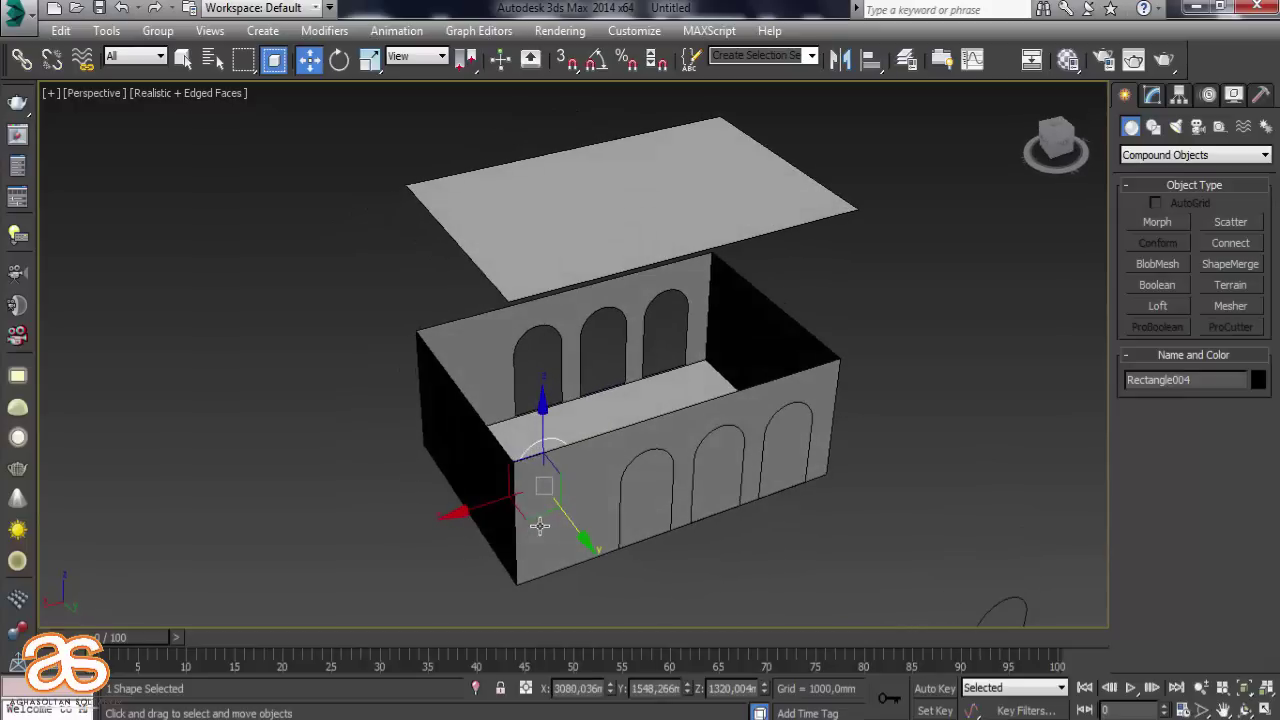
# Merge the moved arch into Box001 with a third ShapeMerge
pyautogui.click(499, 516)
pyautogui.click(1220, 265)
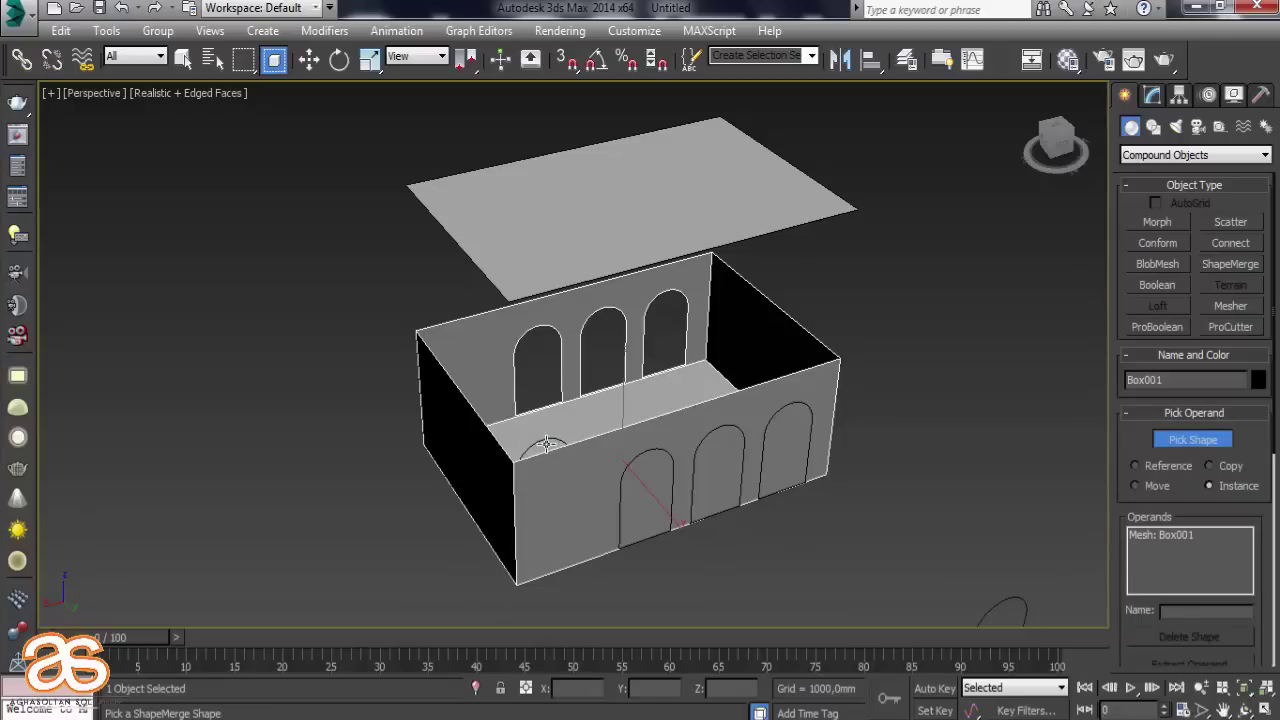
pyautogui.click(539, 441)
pyautogui.click(308, 59)
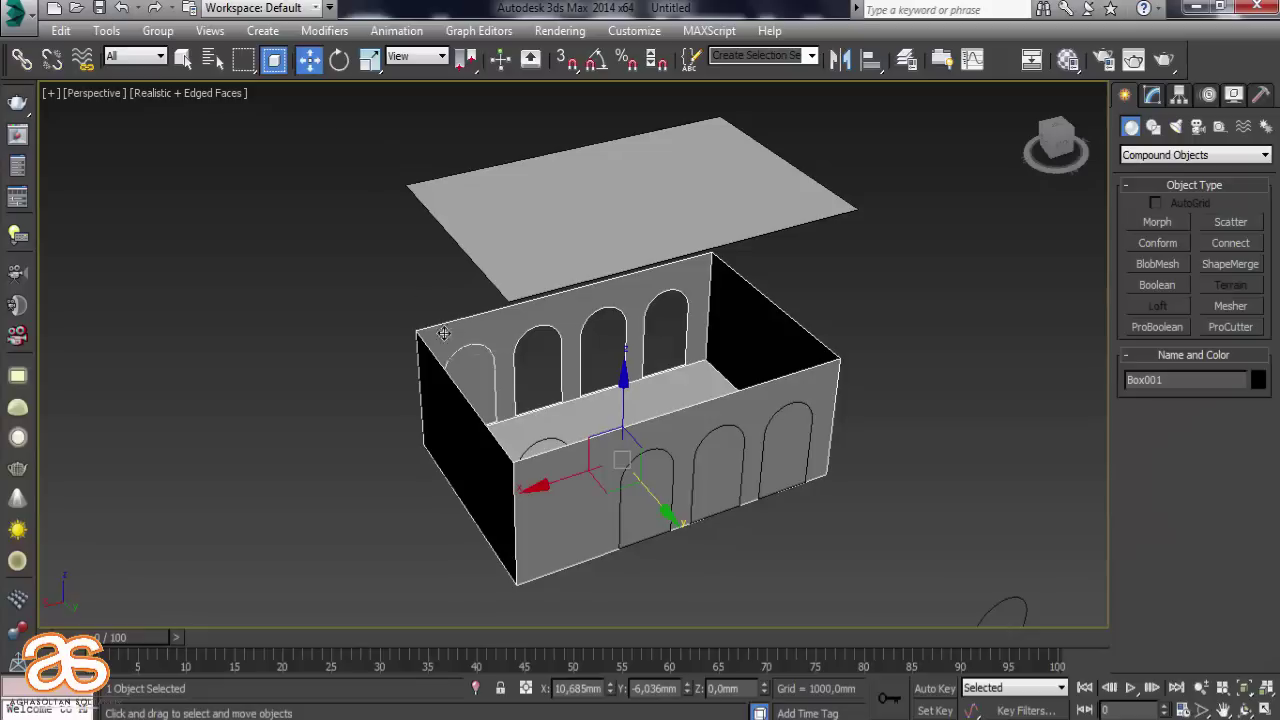
# Convert Box001 to an Editable Poly and enter Polygon mode
pyautogui.rightClick(457, 351)
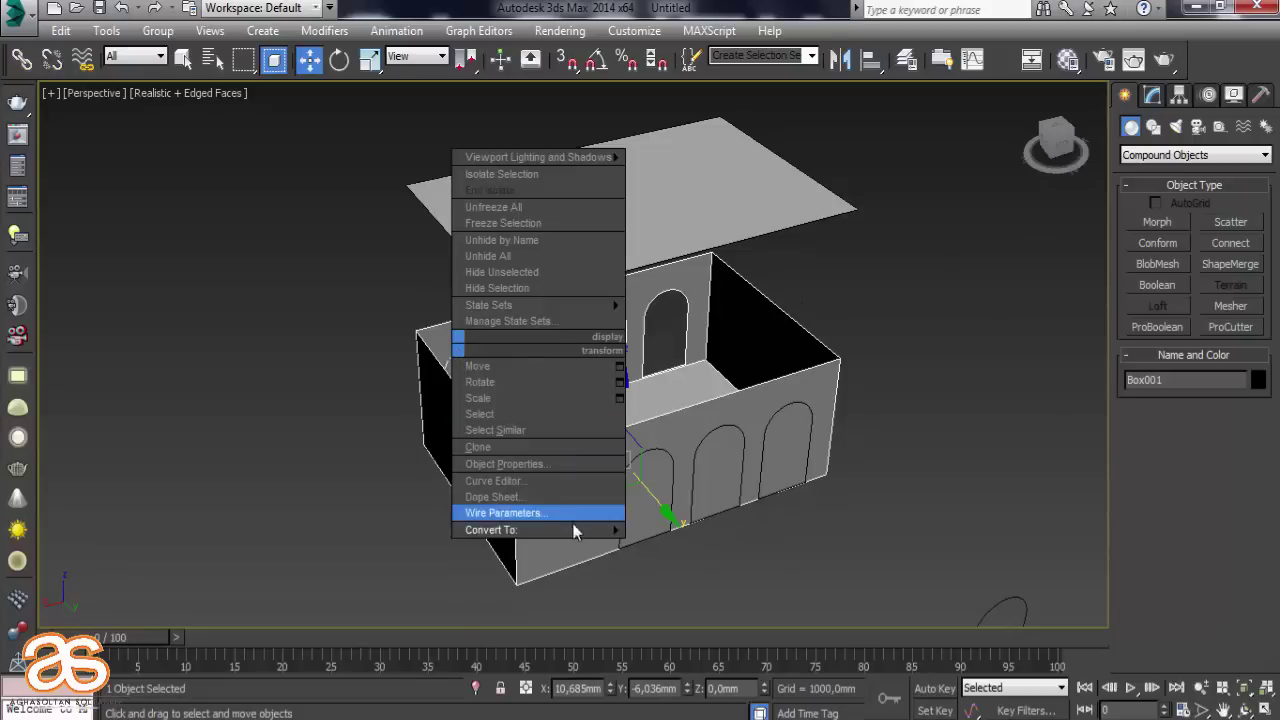
pyautogui.click(700, 546)
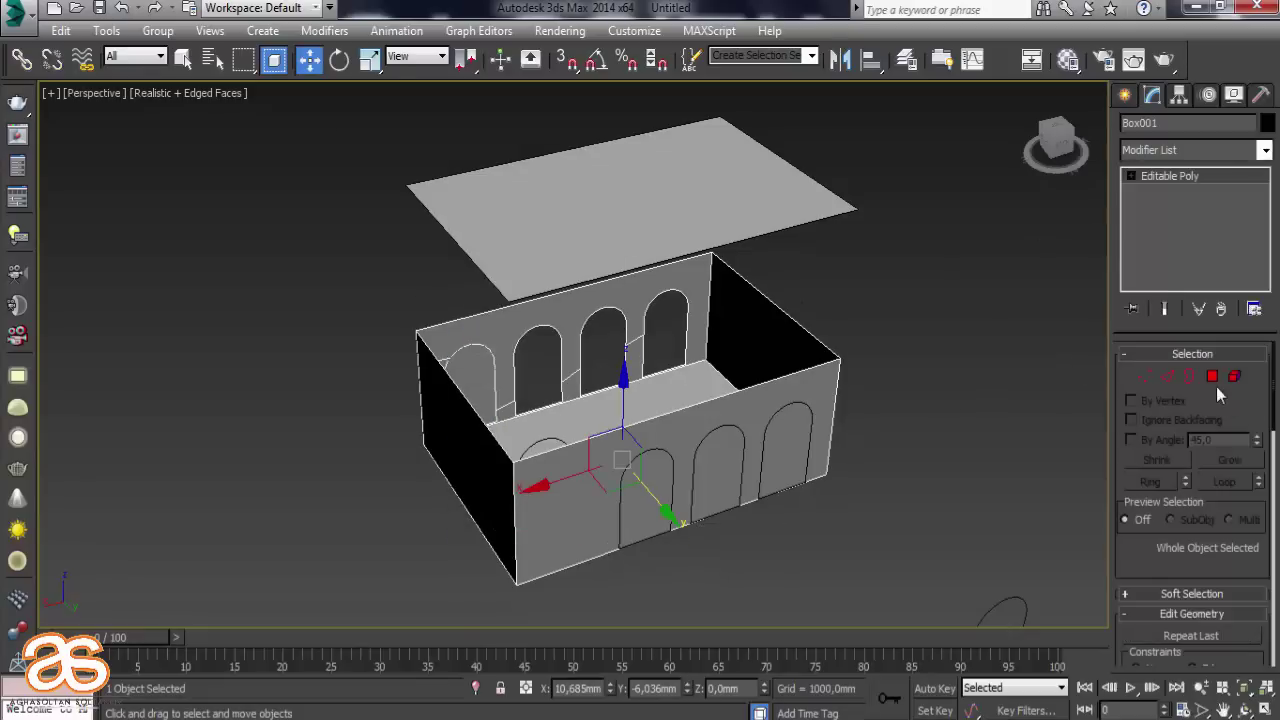
pyautogui.click(1212, 377)
pyautogui.keyDown('alt'); pyautogui.moveTo(472, 413); pyautogui.dragTo(523, 371, button='middle'); pyautogui.keyUp('alt')
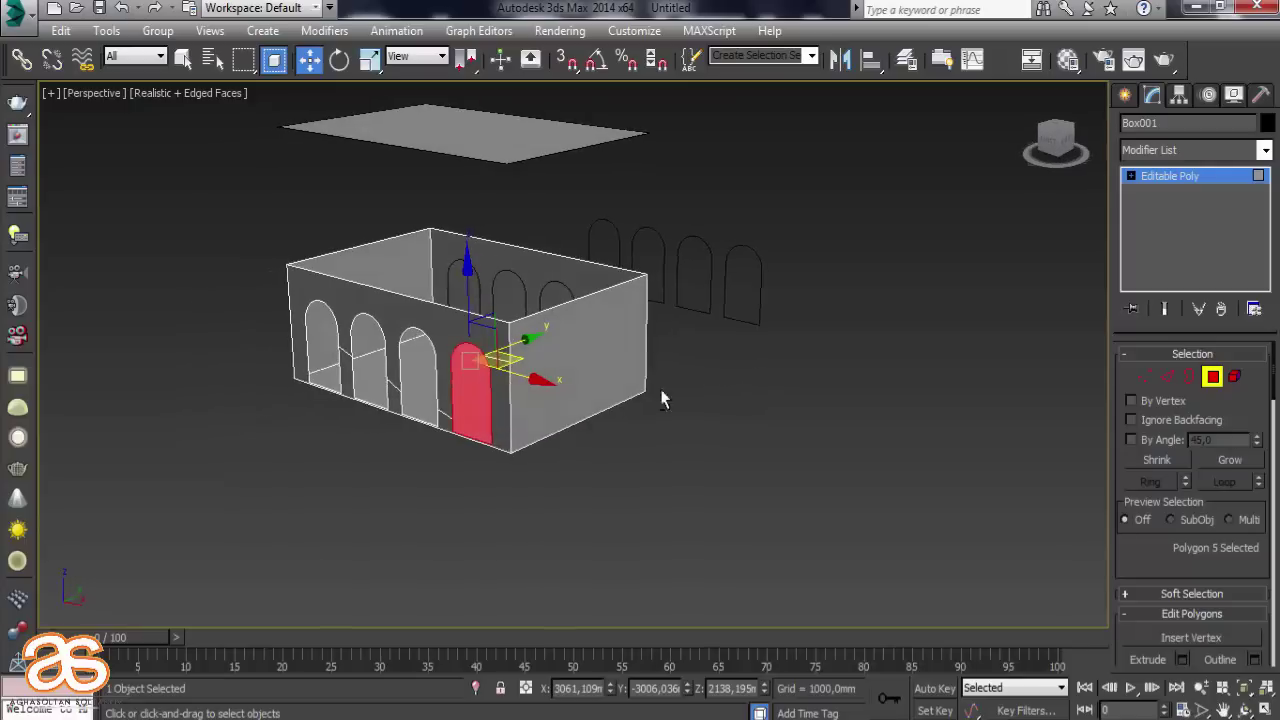
pyautogui.scroll(3, 663, 388)
pyautogui.moveTo(663, 388); pyautogui.dragTo(706, 391, button='middle')
pyautogui.scroll(3, 706, 391)
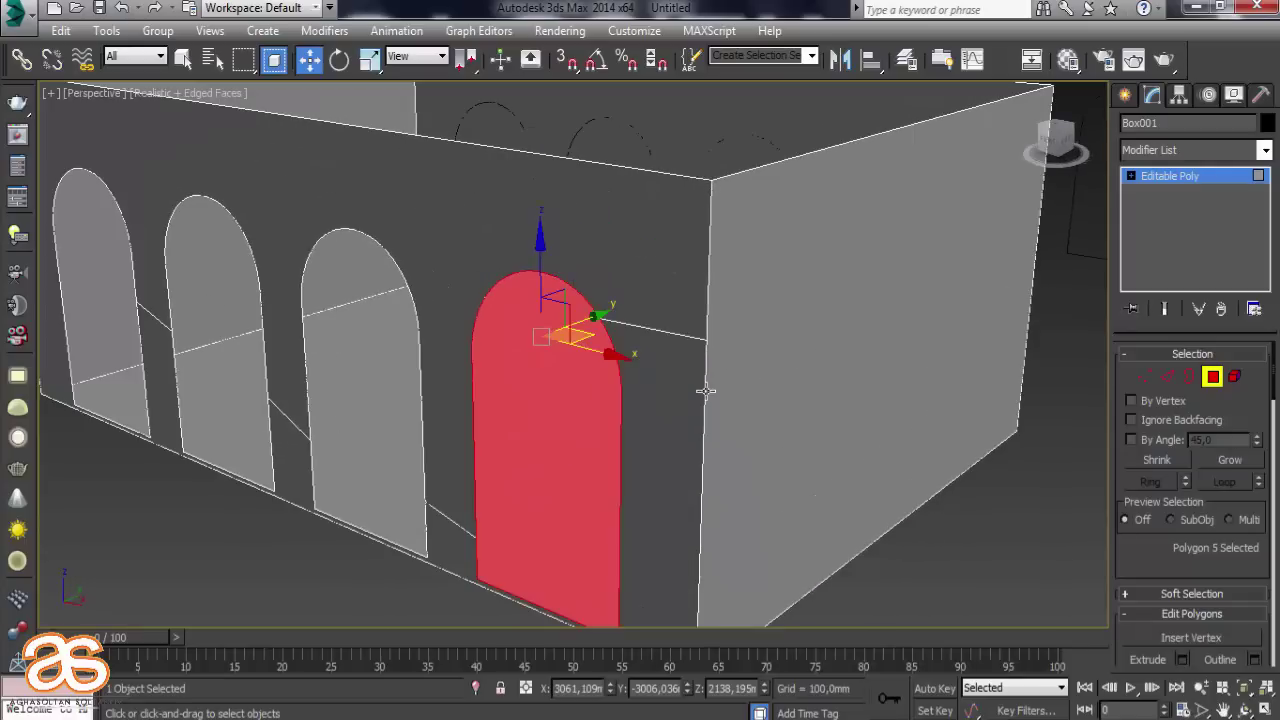
# Delete the arch polygons to open the doorways, then exit Polygon mode
pyautogui.hotkey('ctrl', 'd')
pyautogui.moveTo(620, 406)
pyautogui.keyDown('alt'); pyautogui.mouseDown(button='middle')
pyautogui.moveTo(939, 419)
pyautogui.moveTo(711, 420)
pyautogui.moveTo(740, 404)
pyautogui.moveTo(906, 396)
pyautogui.mouseUp(button='middle'); pyautogui.keyUp('alt')
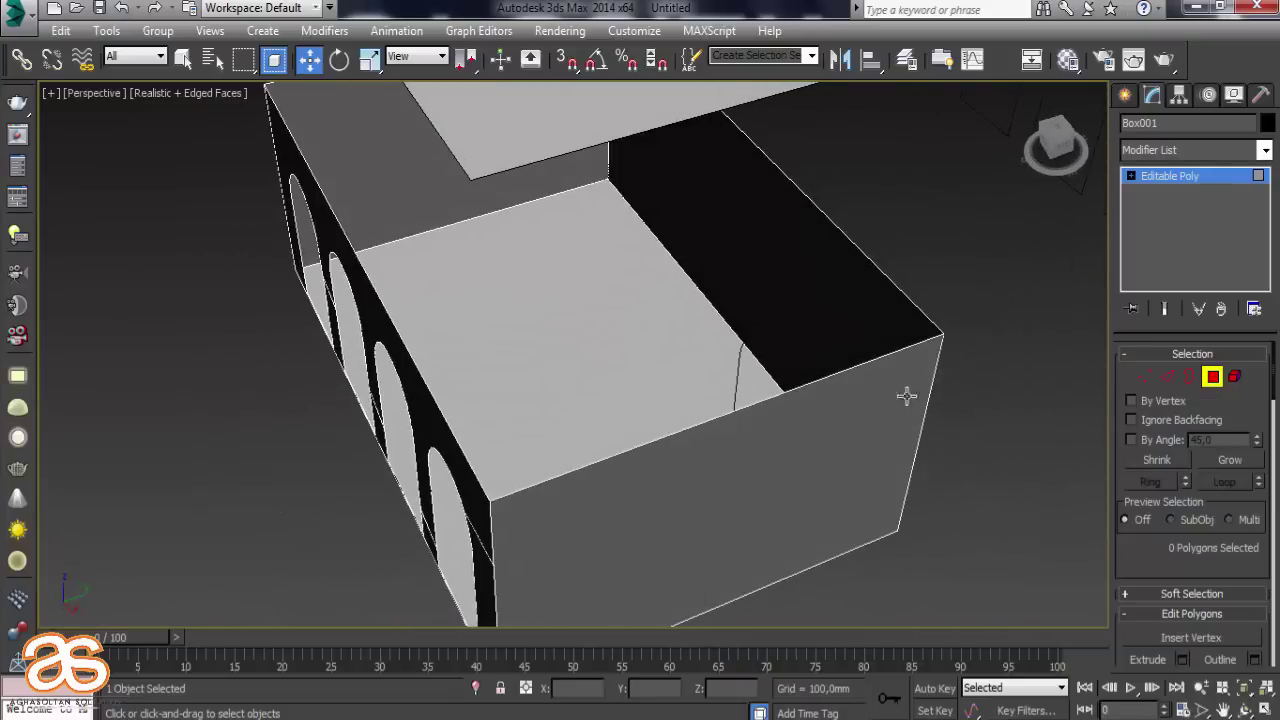
pyautogui.click(1184, 185)
pyautogui.click(991, 380)
pyautogui.moveTo(771, 517)
pyautogui.keyDown('alt'); pyautogui.mouseDown(button='middle')
pyautogui.moveTo(829, 434)
pyautogui.moveTo(735, 508)
pyautogui.moveTo(814, 409)
pyautogui.moveTo(738, 508)
pyautogui.moveTo(829, 457)
pyautogui.mouseUp(button='middle'); pyautogui.keyUp('alt')
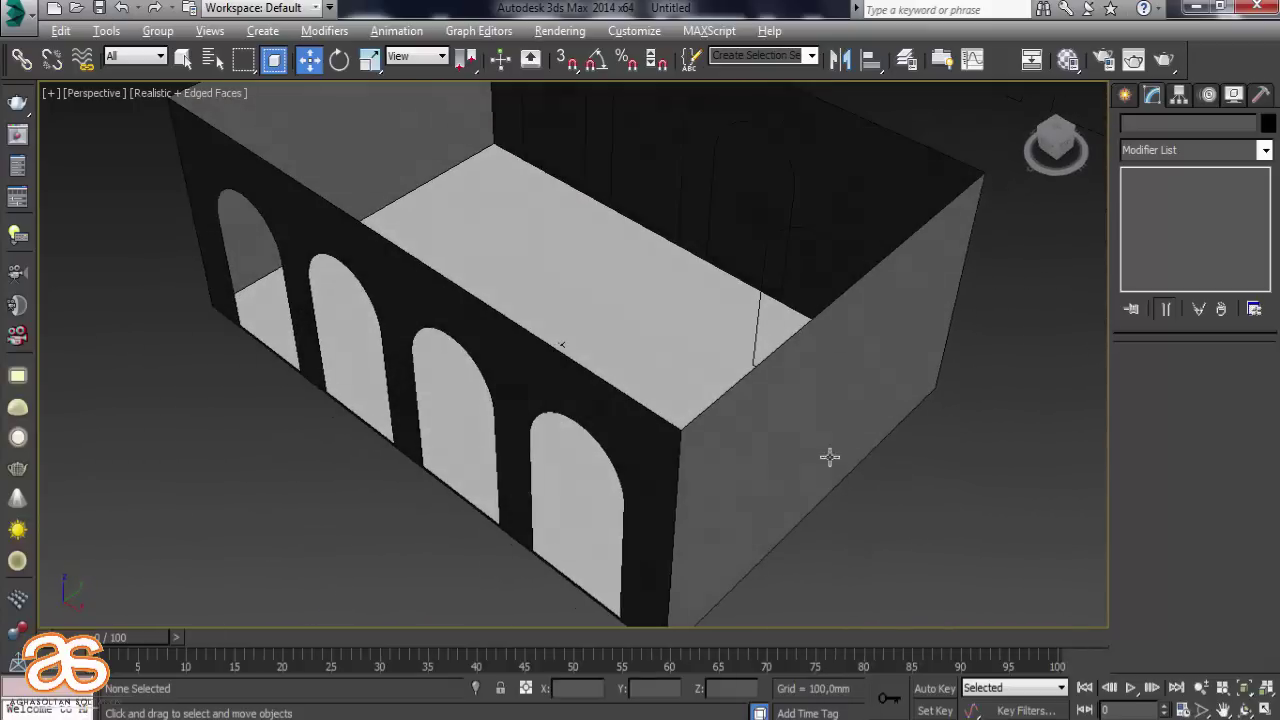
# Marquee-select the four arch shapes and move them to the left of the box
pyautogui.click(765, 271)
pyautogui.hotkey('ctrl', 'd')
pyautogui.scroll(-5, 640, 357)
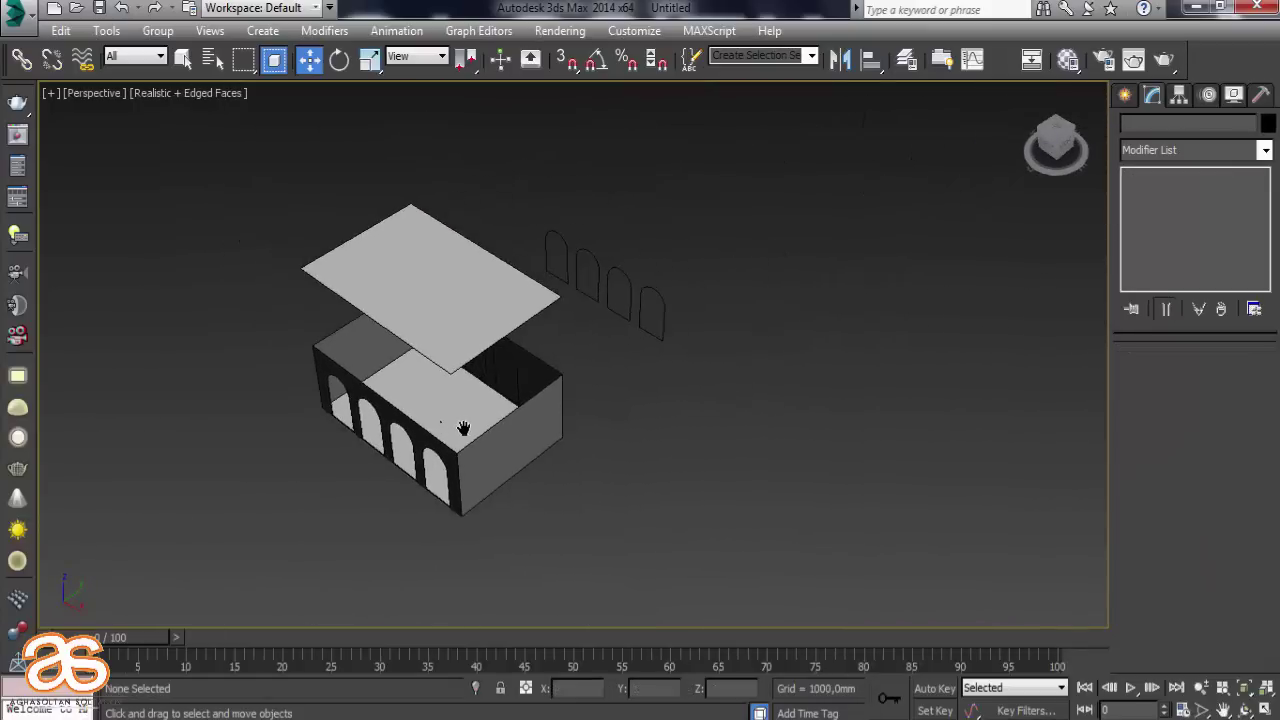
pyautogui.moveTo(446, 423)
pyautogui.keyDown('alt'); pyautogui.mouseDown(button='middle')
pyautogui.moveTo(336, 373)
pyautogui.moveTo(365, 343)
pyautogui.mouseUp(button='middle'); pyautogui.keyUp('alt')
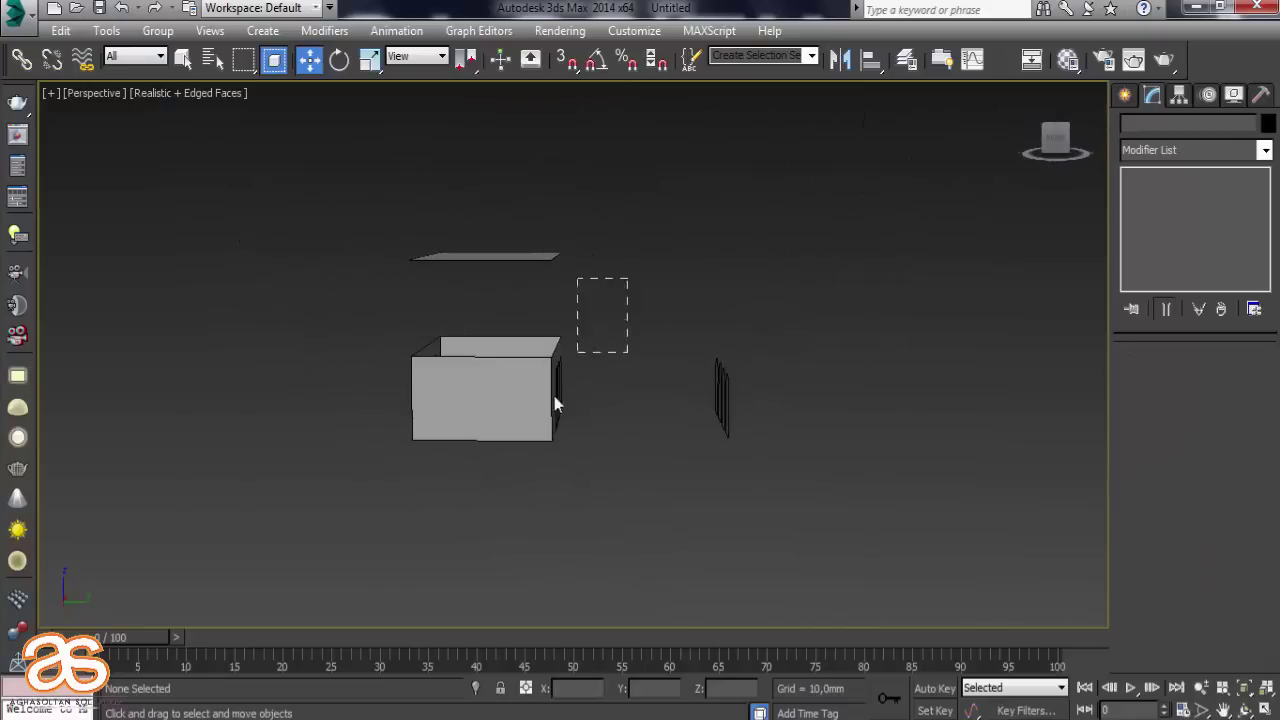
pyautogui.moveTo(554, 396); pyautogui.dragTo(508, 498)
pyautogui.click(930, 300)
pyautogui.moveTo(883, 545); pyautogui.dragTo(790, 446)
pyautogui.moveTo(792, 396); pyautogui.dragTo(410, 392)
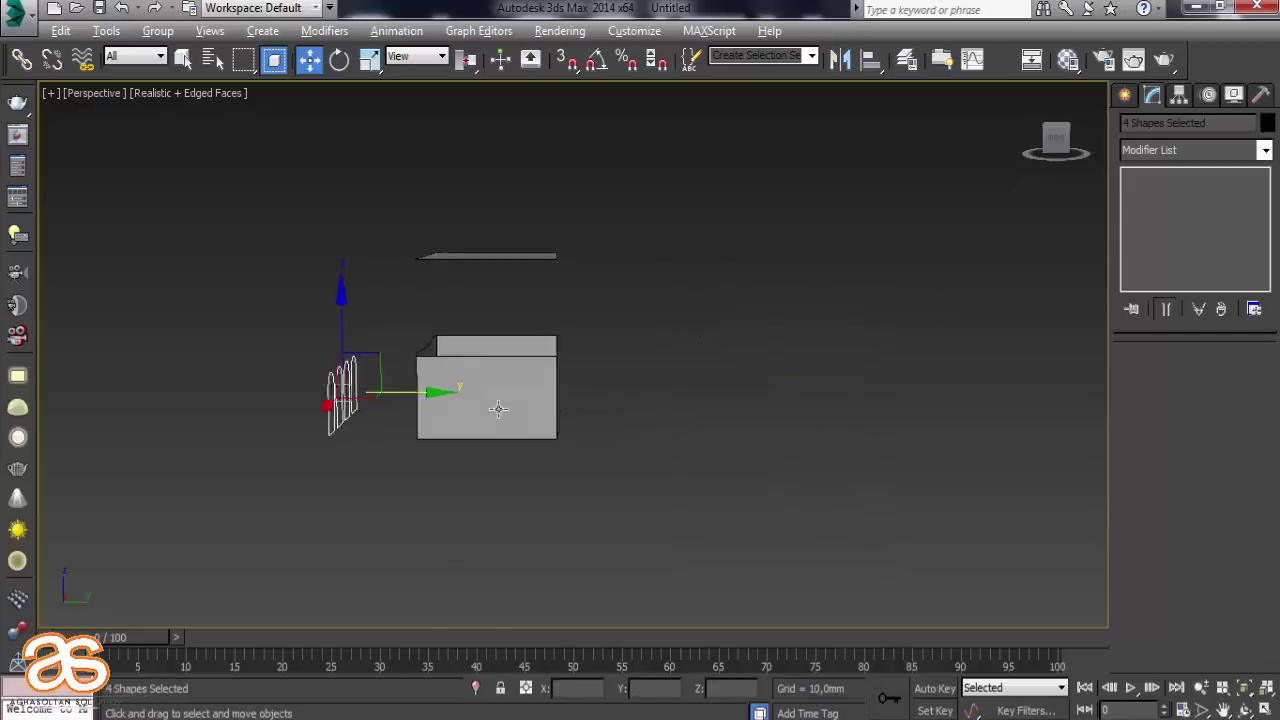
pyautogui.keyDown('alt'); pyautogui.moveTo(410, 392); pyautogui.dragTo(417, 378, button='middle'); pyautogui.keyUp('alt')
pyautogui.scroll(2, 415, 378)
pyautogui.scroll(3, 569, 431)
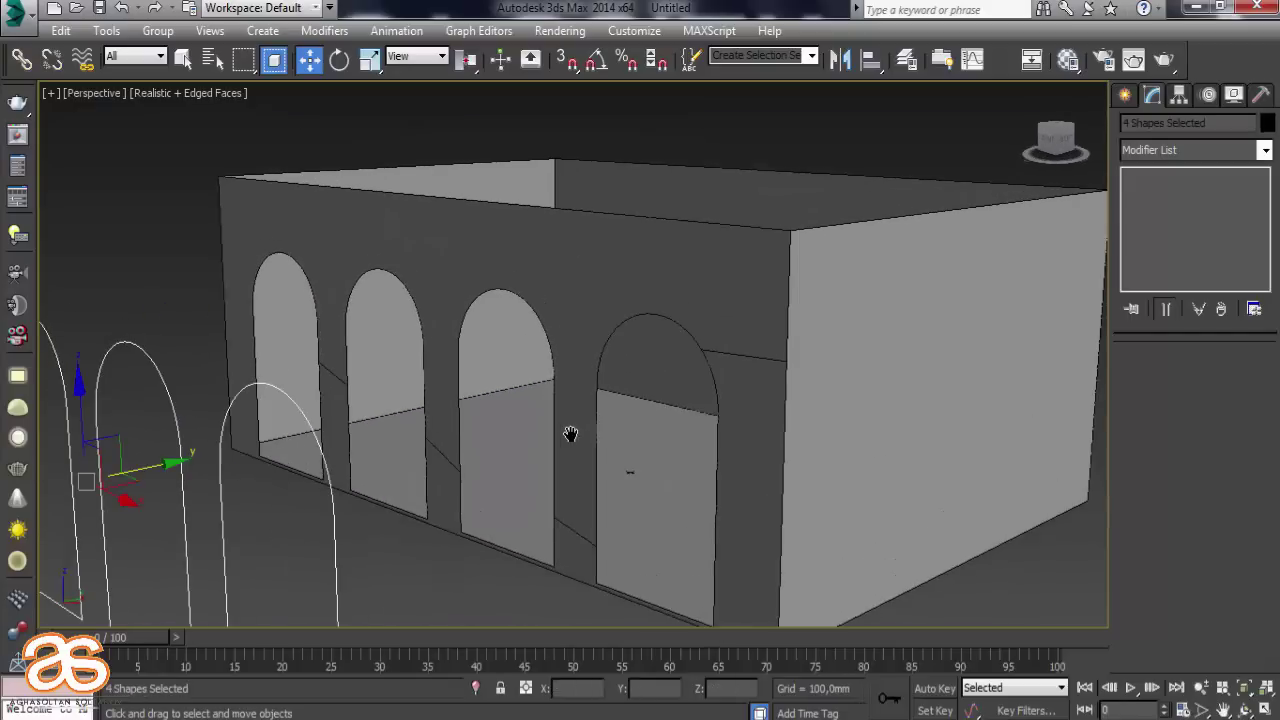
pyautogui.scroll(3, 569, 431)
pyautogui.scroll(2, 447, 443)
pyautogui.scroll(-1, 447, 443)
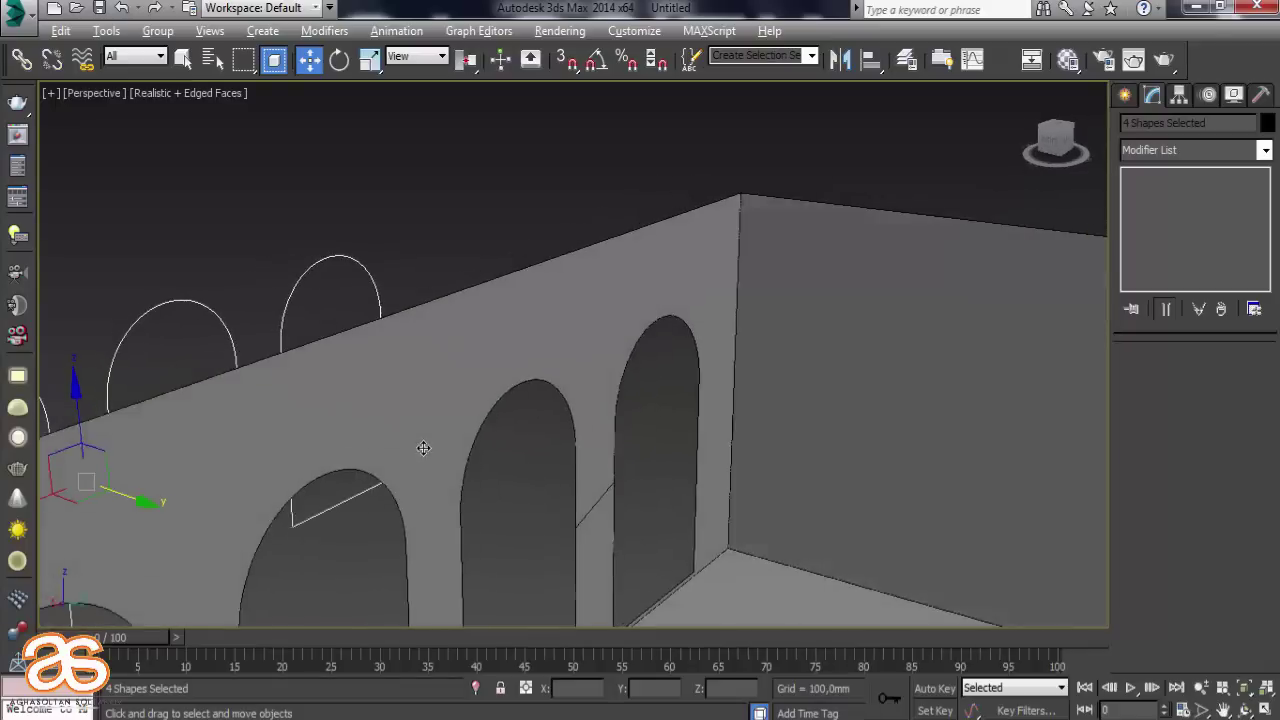
# Select Box001 and browse its Modifier List
pyautogui.click(443, 374)
pyautogui.moveTo(443, 374)
pyautogui.keyDown('alt'); pyautogui.mouseDown(button='middle')
pyautogui.moveTo(486, 337)
pyautogui.moveTo(592, 292)
pyautogui.mouseUp(button='middle'); pyautogui.keyUp('alt')
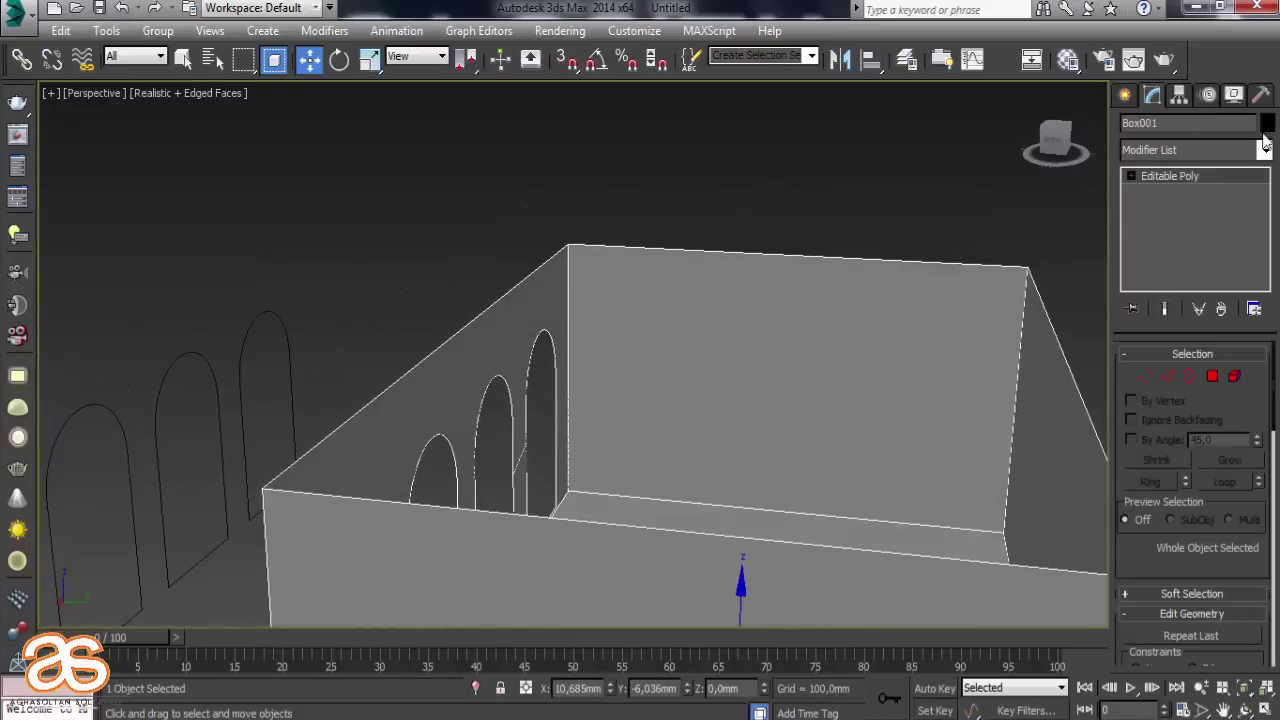
pyautogui.click(1264, 151)
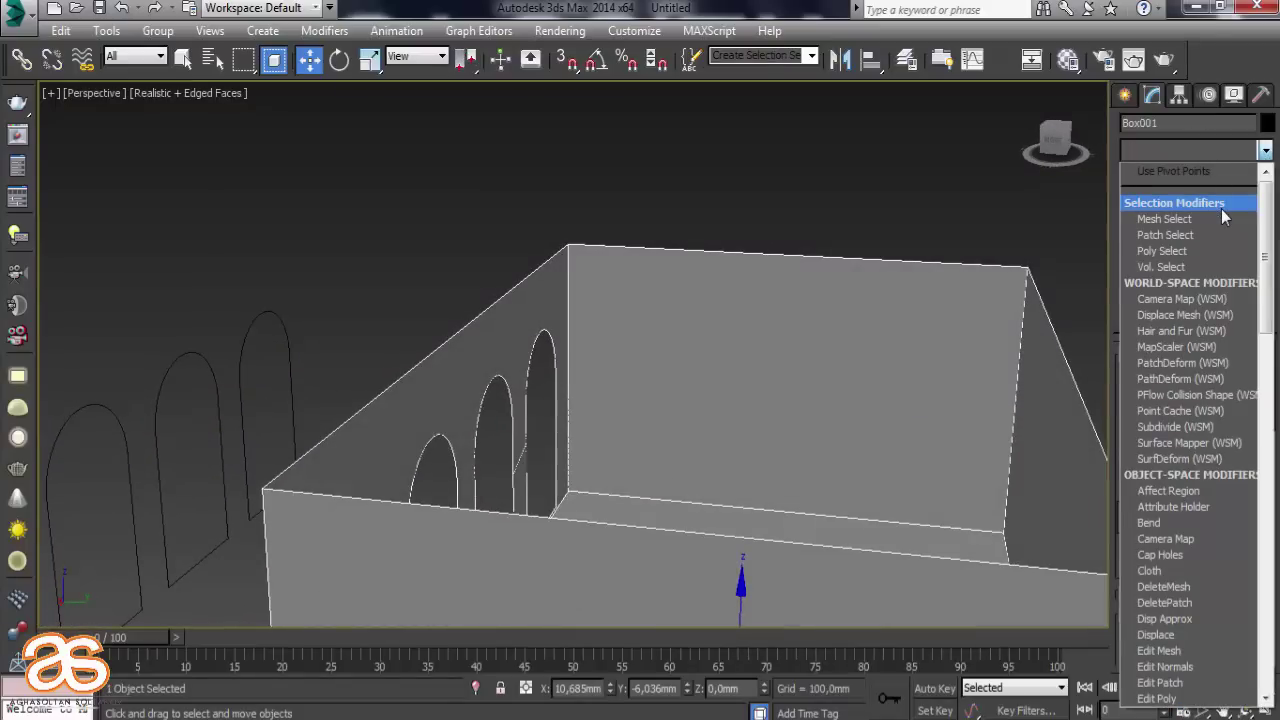
pyautogui.scroll(-5, 1221, 209)
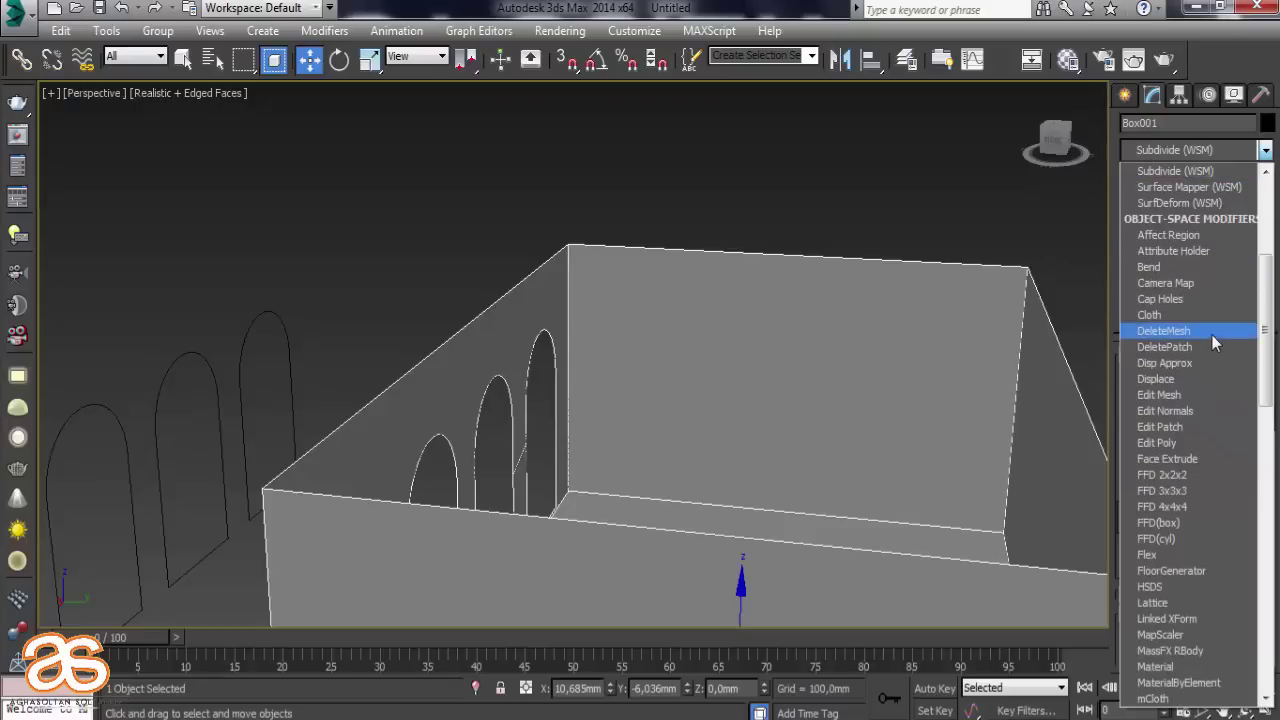
pyautogui.scroll(-7, 1211, 333)
pyautogui.scroll(-5, 1204, 404)
# Add a Shell modifier to Box001 with about 90 mm inner thickness
pyautogui.scroll(-2, 1183, 480)
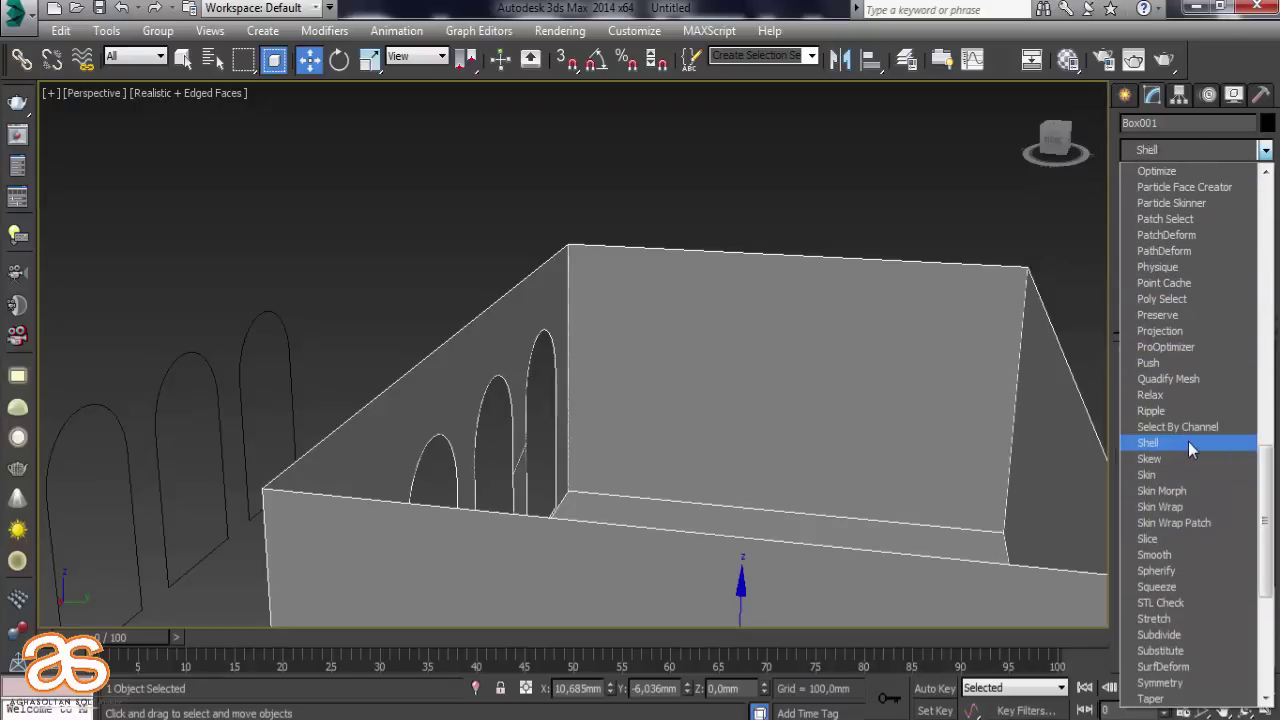
pyautogui.click(1188, 442)
pyautogui.moveTo(768, 371)
pyautogui.keyDown('alt'); pyautogui.mouseDown(button='middle')
pyautogui.moveTo(828, 372)
pyautogui.moveTo(929, 300)
pyautogui.moveTo(660, 369)
pyautogui.mouseUp(button='middle'); pyautogui.keyUp('alt')
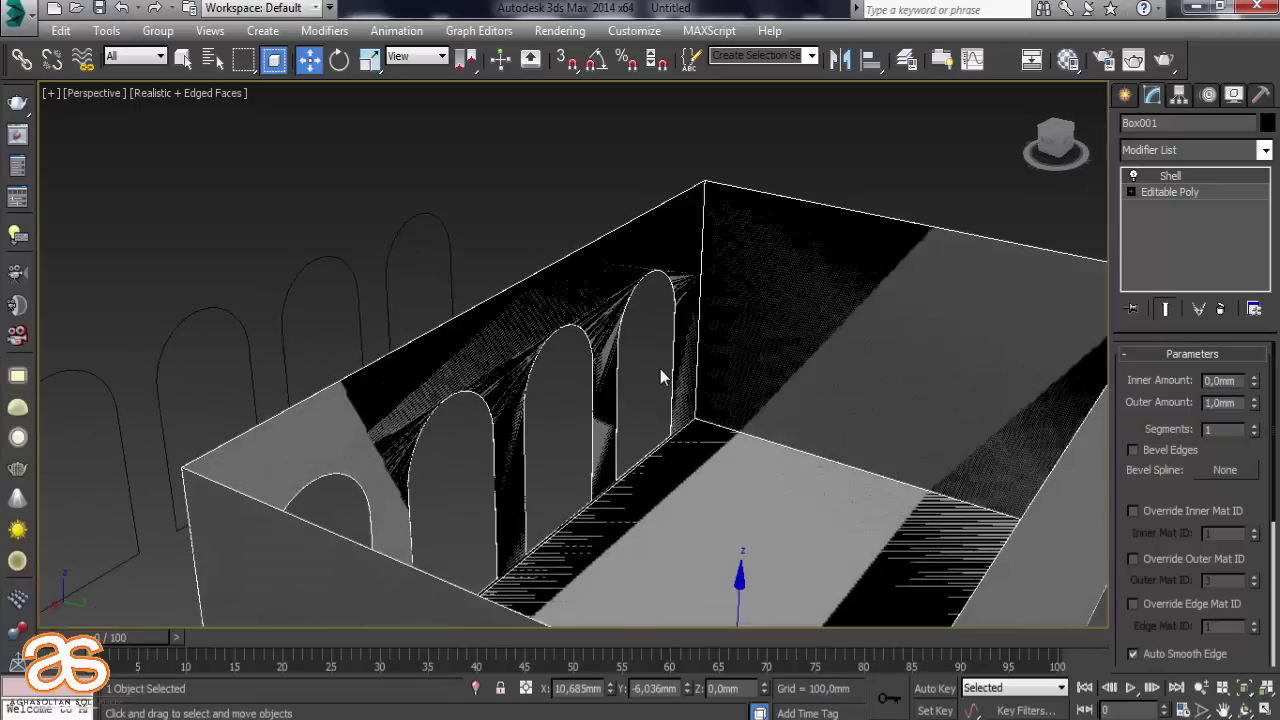
pyautogui.scroll(3, 660, 369)
pyautogui.scroll(3, 522, 360)
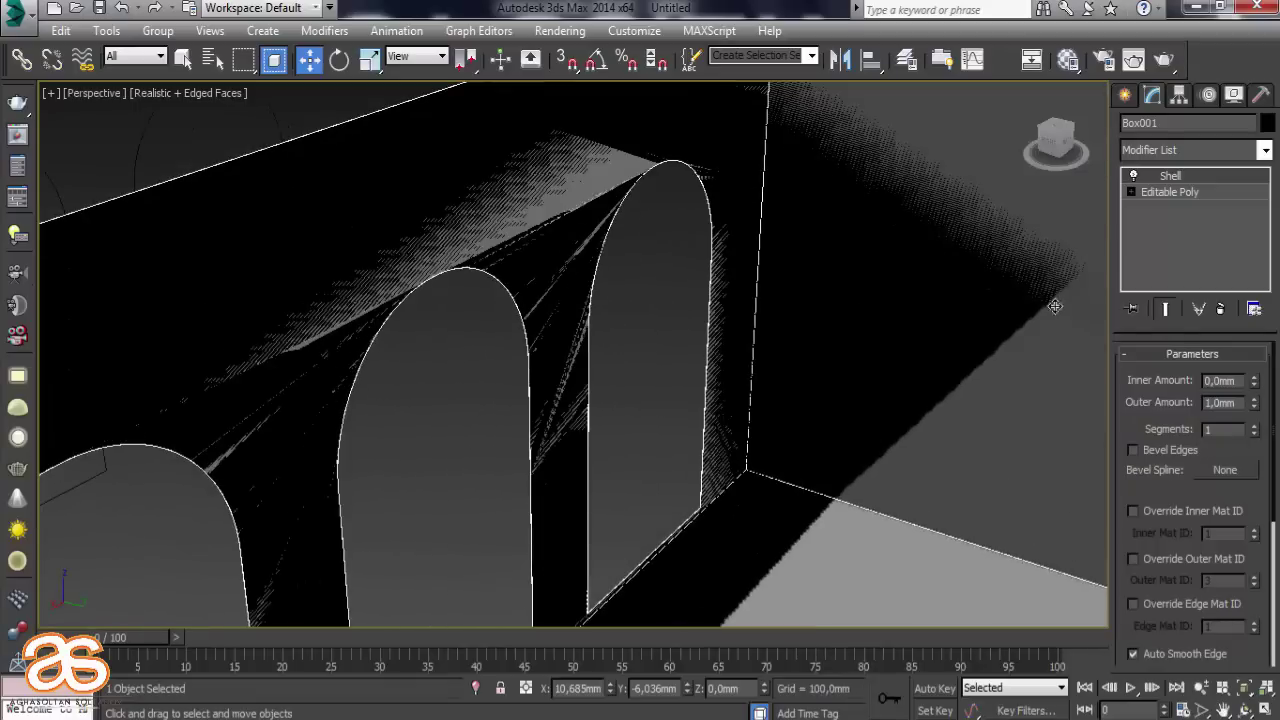
pyautogui.moveTo(1256, 386); pyautogui.dragTo(1254, 340)
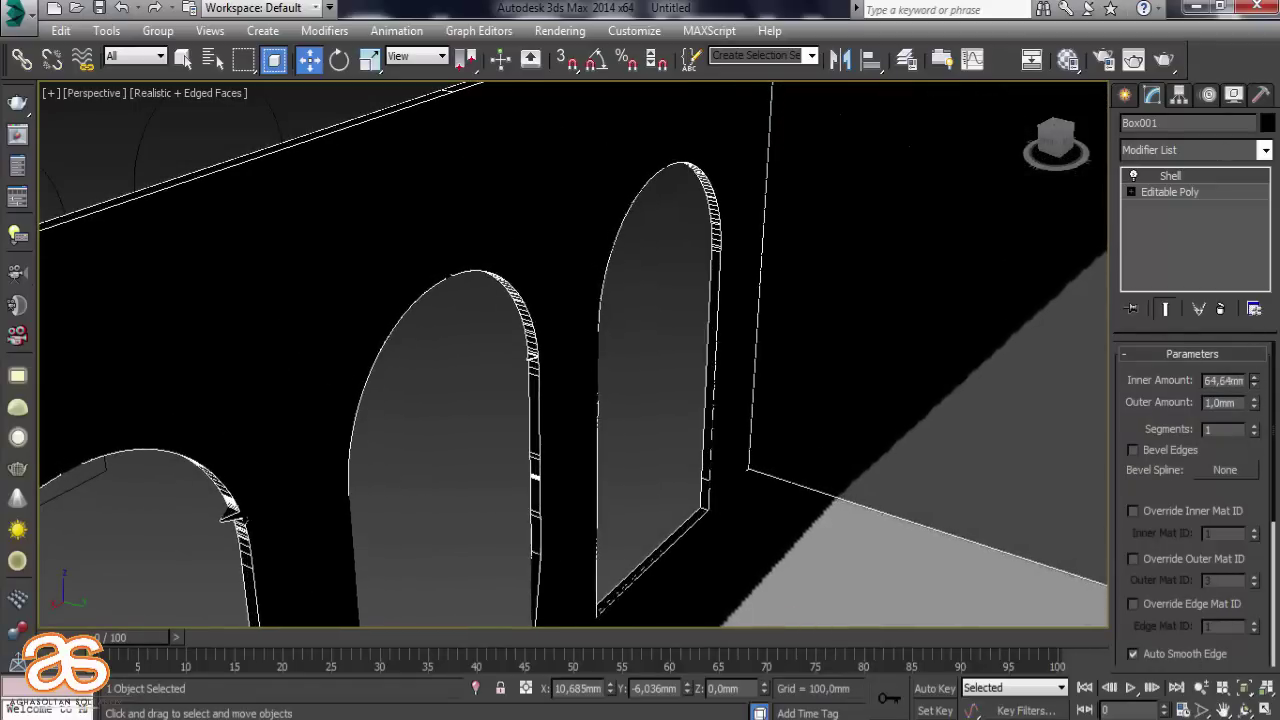
pyautogui.moveTo(190, 356); pyautogui.dragTo(169, 275)
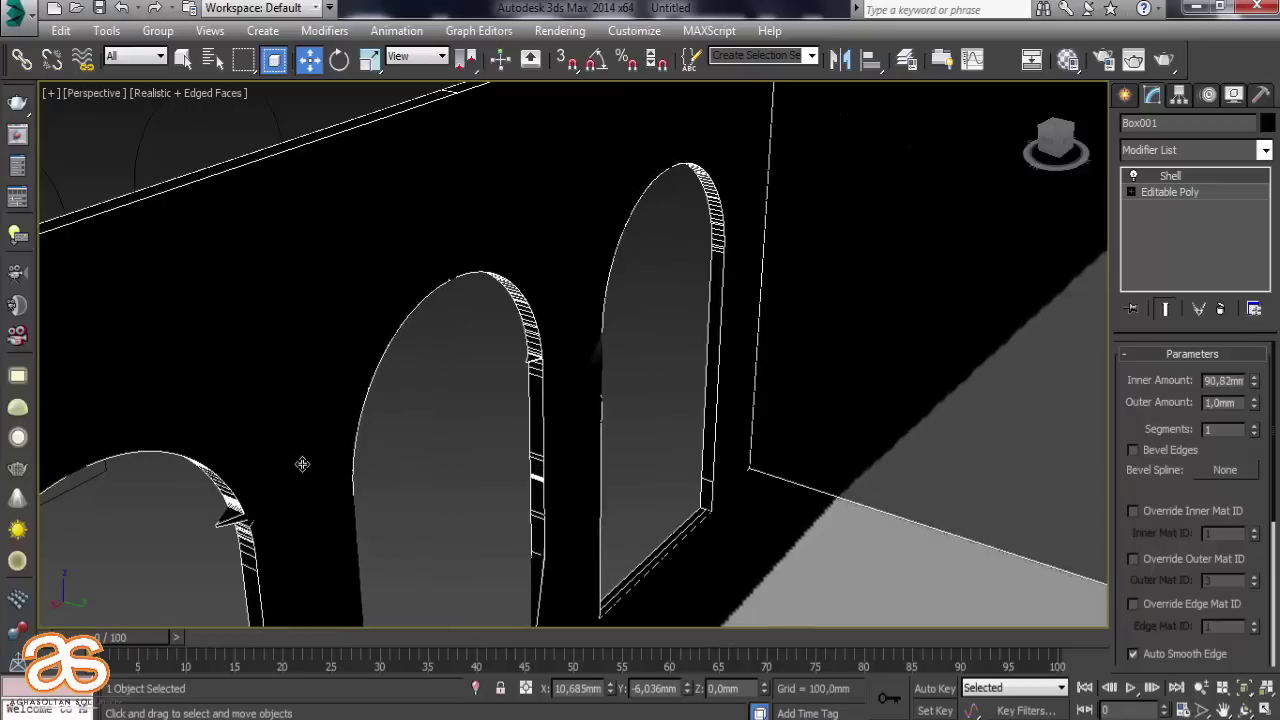
pyautogui.keyDown('alt'); pyautogui.moveTo(302, 464); pyautogui.dragTo(449, 340, button='middle'); pyautogui.keyUp('alt')
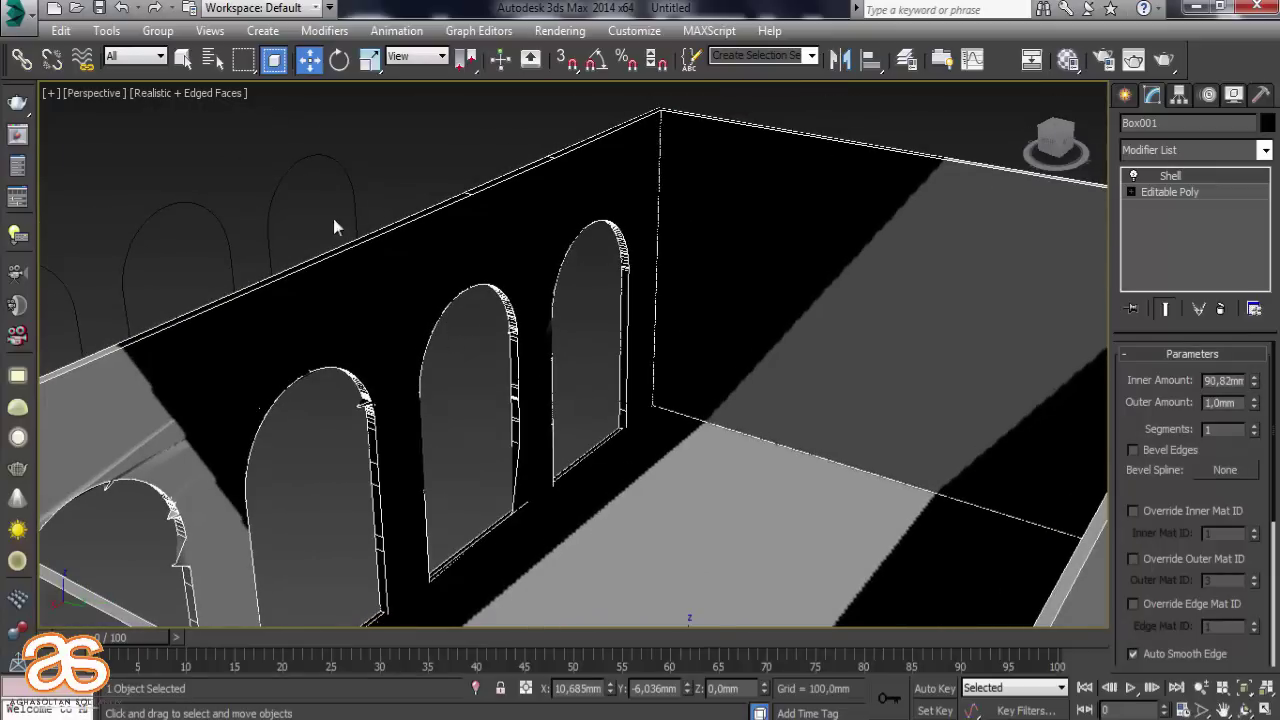
# Set the viewport to shaded with edges and clear the selection
pyautogui.click(203, 93)
pyautogui.click(243, 137)
pyautogui.click(276, 229)
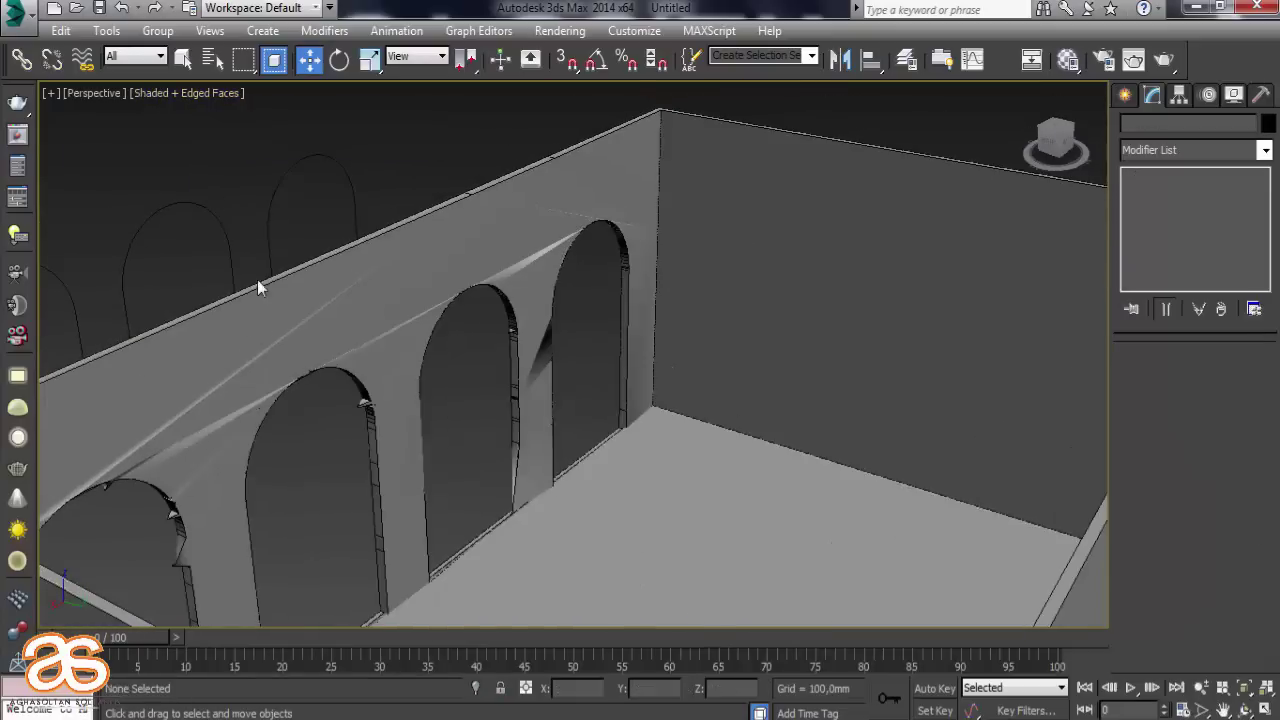
pyautogui.moveTo(257, 279)
pyautogui.mouseDown(button='middle')
pyautogui.moveTo(451, 333)
pyautogui.moveTo(362, 360)
pyautogui.moveTo(382, 339)
pyautogui.mouseUp(button='middle')
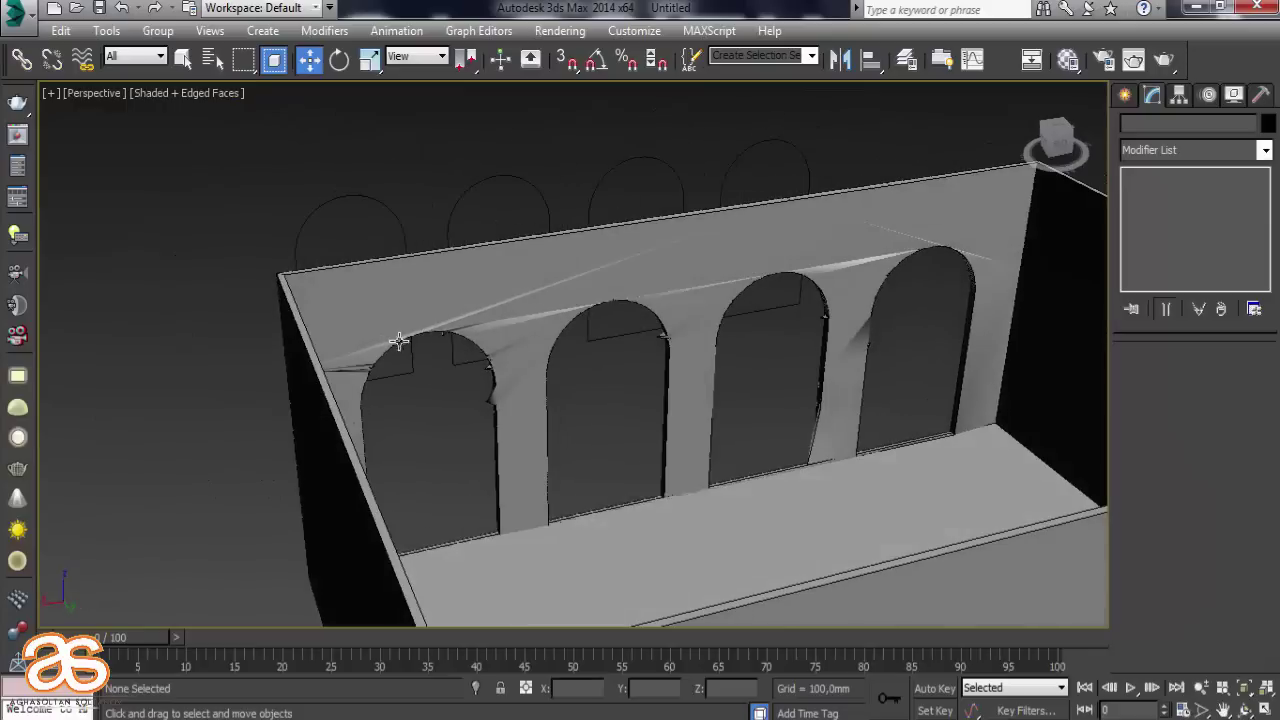
# Delete the Shell modifier from the arched wall, leaving Editable Poly
pyautogui.click(555, 428)
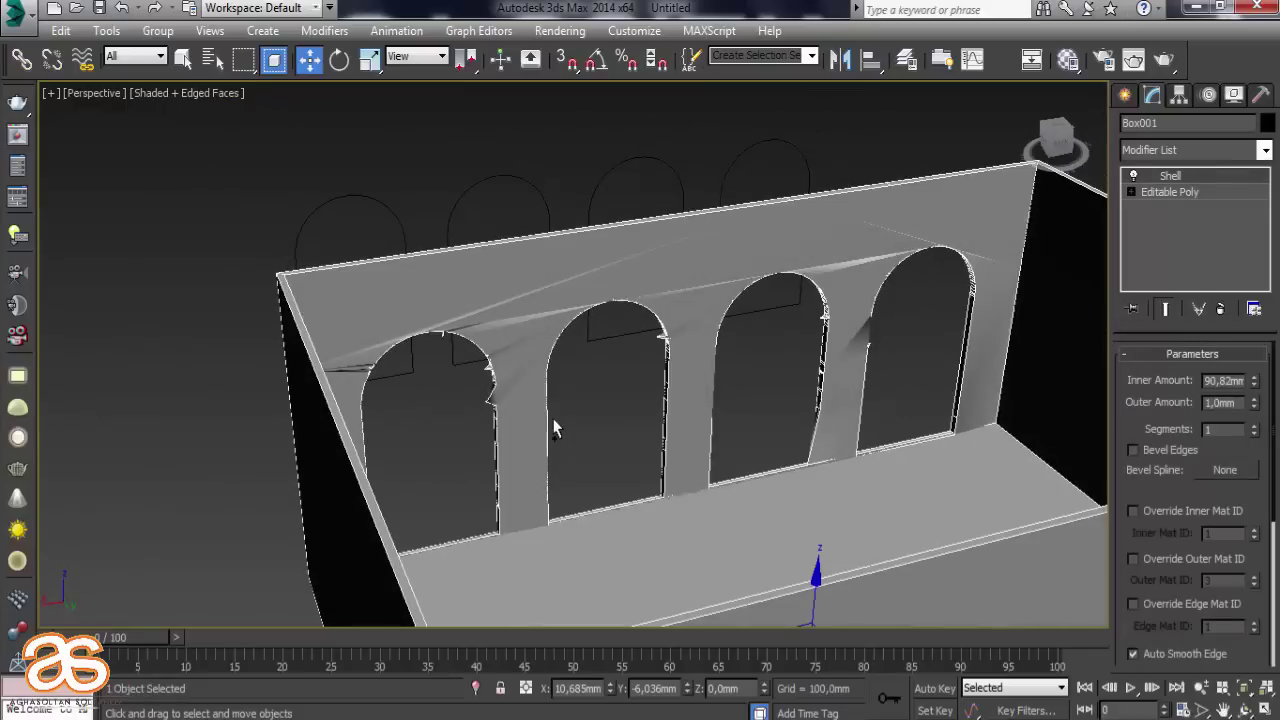
pyautogui.rightClick(1163, 178)
pyautogui.click(1074, 211)
# In Border mode, select the borders of all four arched openings
pyautogui.keyDown('alt'); pyautogui.moveTo(706, 403); pyautogui.dragTo(684, 389, button='middle'); pyautogui.keyUp('alt')
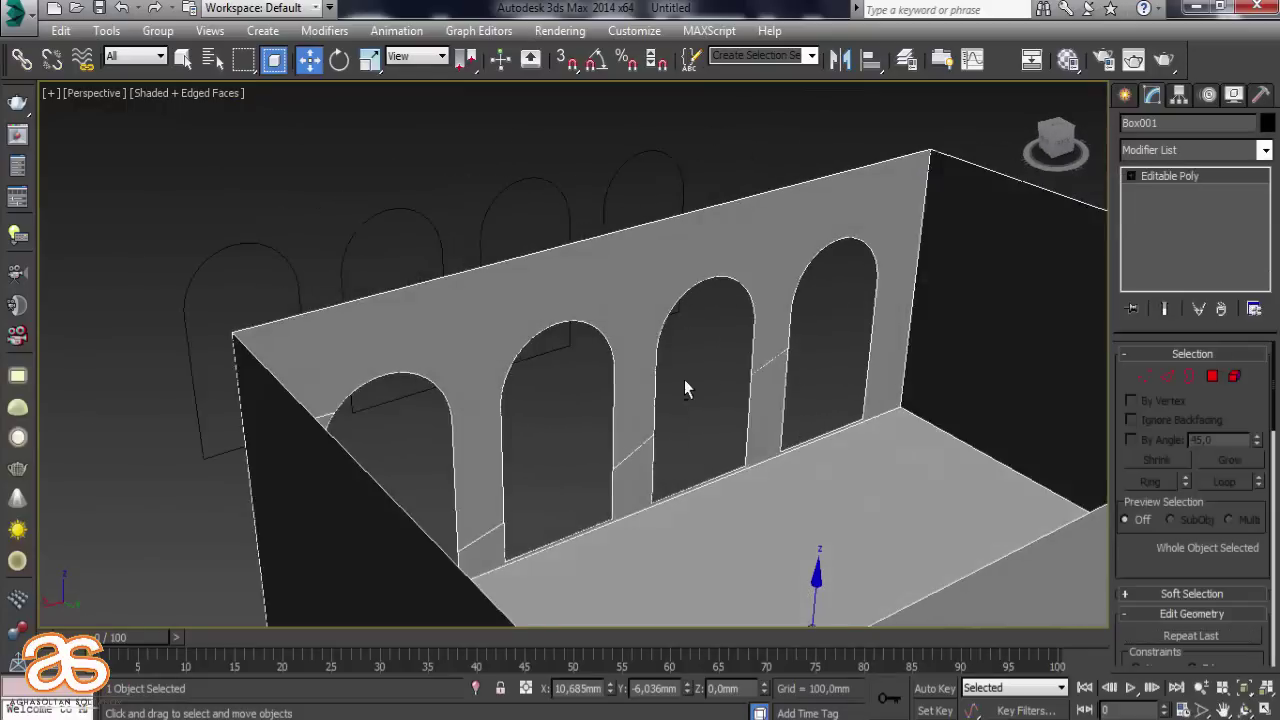
pyautogui.scroll(2, 573, 398)
pyautogui.scroll(3, 573, 398)
pyautogui.scroll(-1, 560, 403)
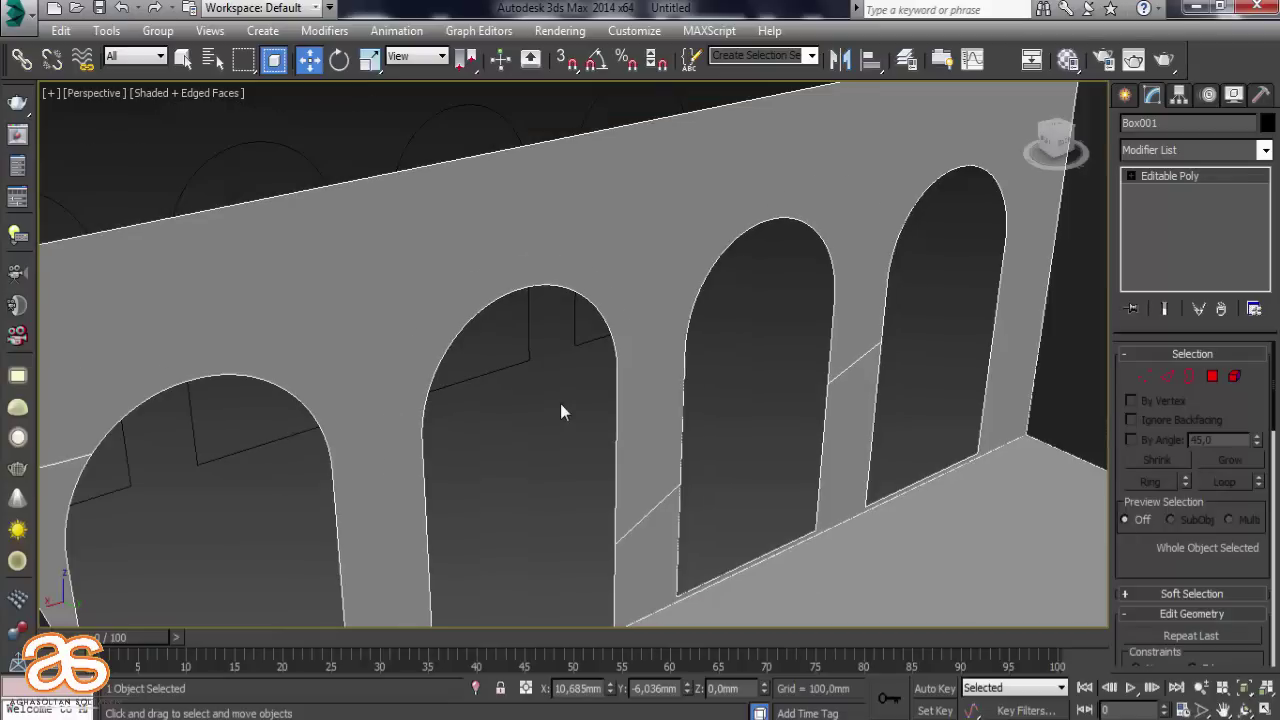
pyautogui.moveTo(560, 403)
pyautogui.keyDown('alt'); pyautogui.mouseDown(button='middle')
pyautogui.moveTo(625, 393)
pyautogui.moveTo(571, 417)
pyautogui.moveTo(603, 412)
pyautogui.mouseUp(button='middle'); pyautogui.keyUp('alt')
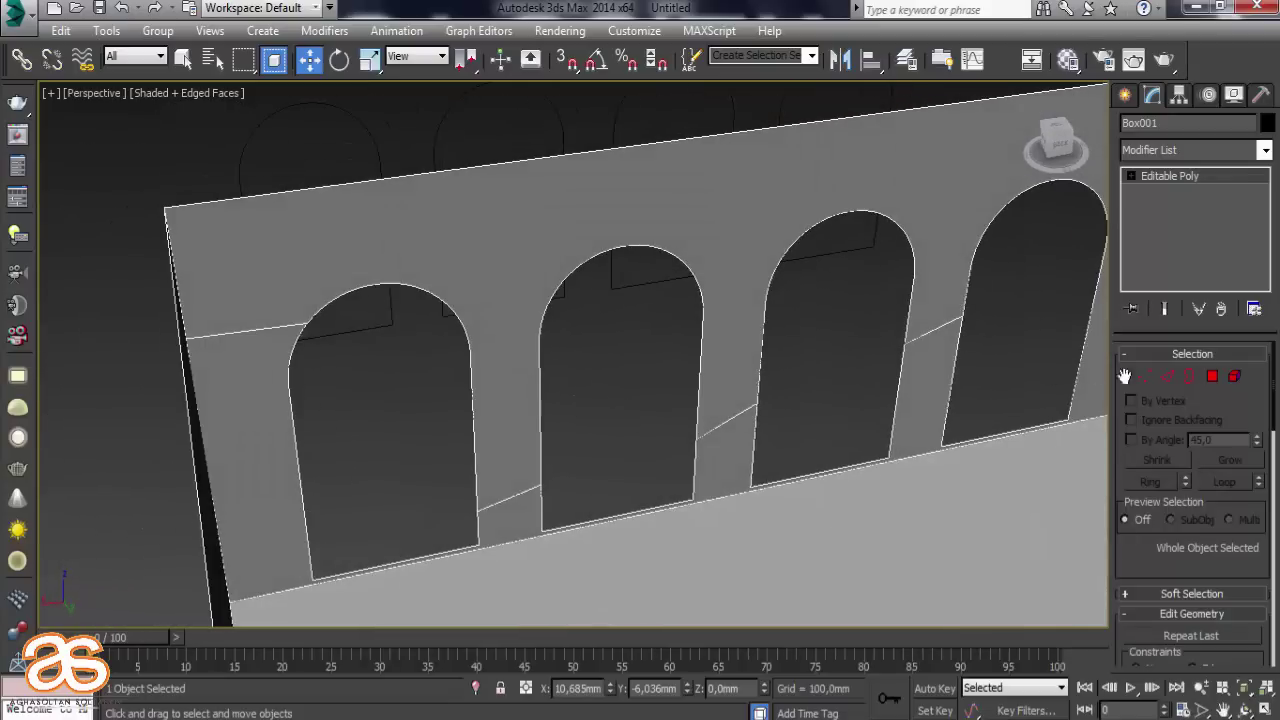
pyautogui.click(1188, 376)
pyautogui.click(759, 360)
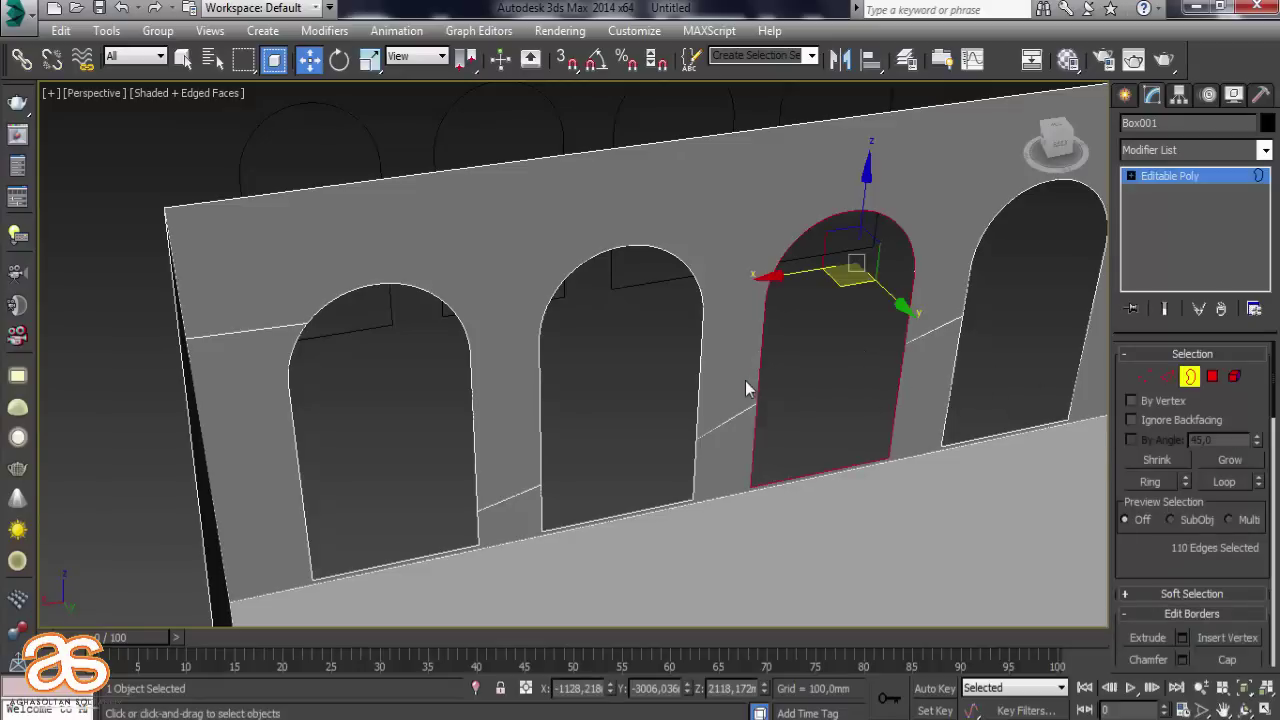
pyautogui.keyDown('ctrl'); pyautogui.click(700, 387); pyautogui.keyUp('ctrl')
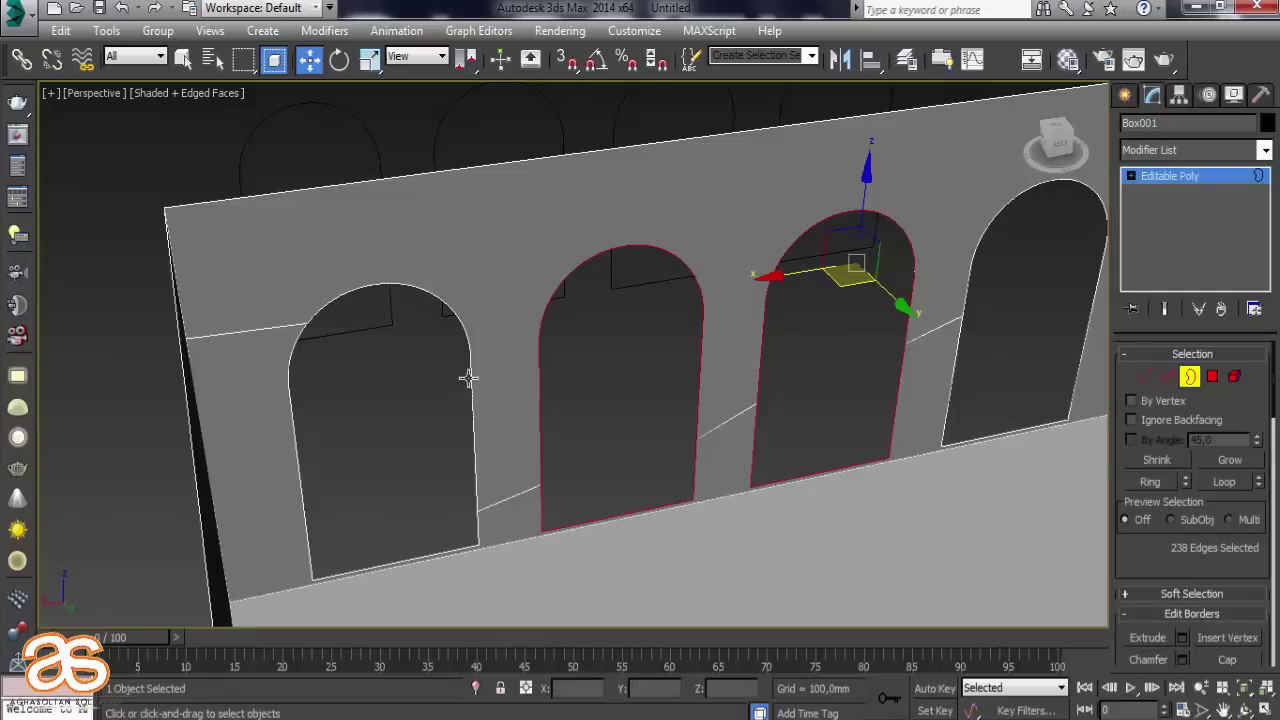
pyautogui.keyDown('ctrl'); pyautogui.click(469, 378); pyautogui.keyUp('ctrl')
pyautogui.keyDown('ctrl'); pyautogui.click(963, 290); pyautogui.keyUp('ctrl')
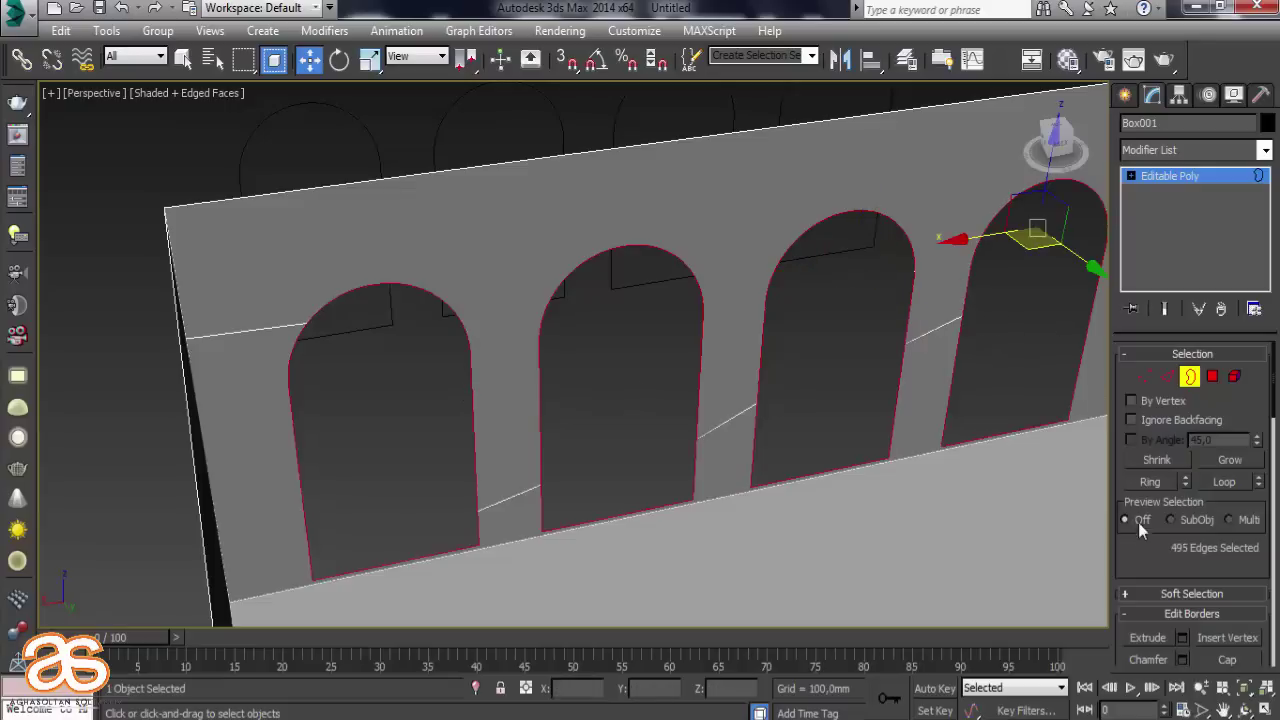
pyautogui.scroll(-2, 1150, 525)
pyautogui.scroll(-1, 1194, 537)
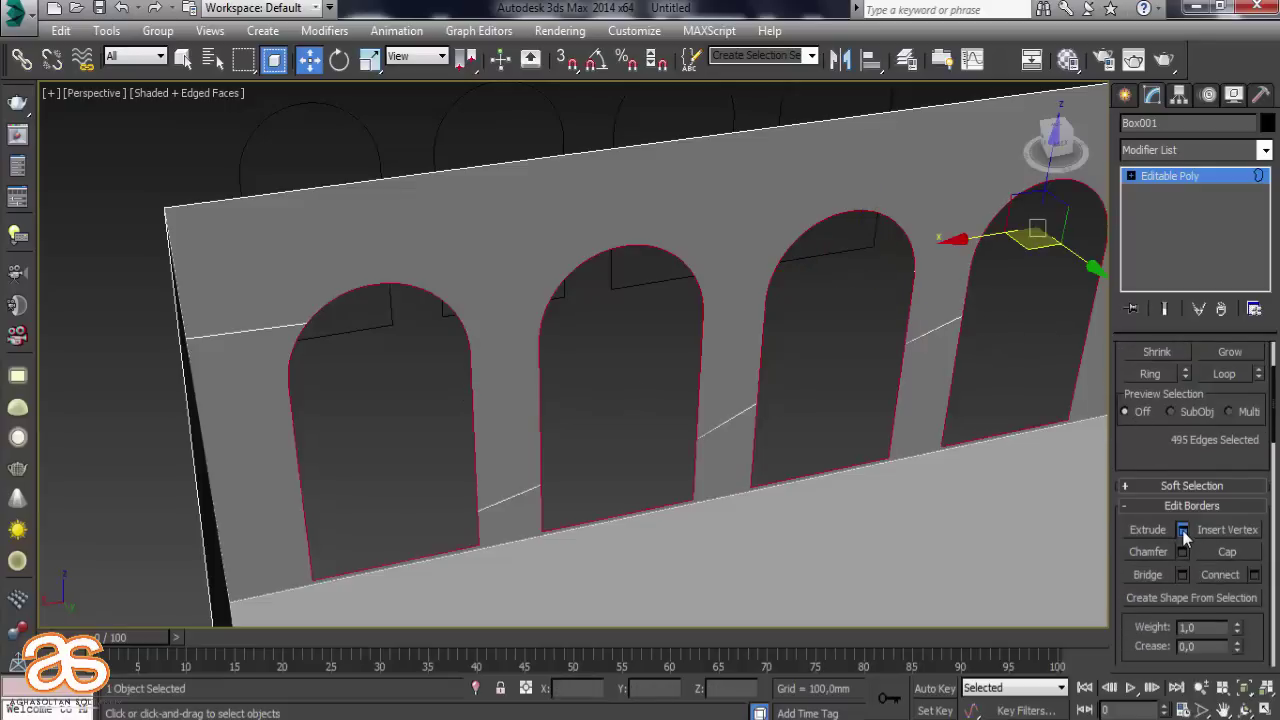
# Extrude the four arch borders back along Y to form deep reveals
pyautogui.click(1182, 531)
pyautogui.click(638, 423)
pyautogui.moveTo(1083, 258)
pyautogui.keyDown('shift'); pyautogui.mouseDown()
pyautogui.moveTo(1062, 237)
pyautogui.moveTo(1065, 263)
pyautogui.mouseUp(); pyautogui.keyUp('shift')
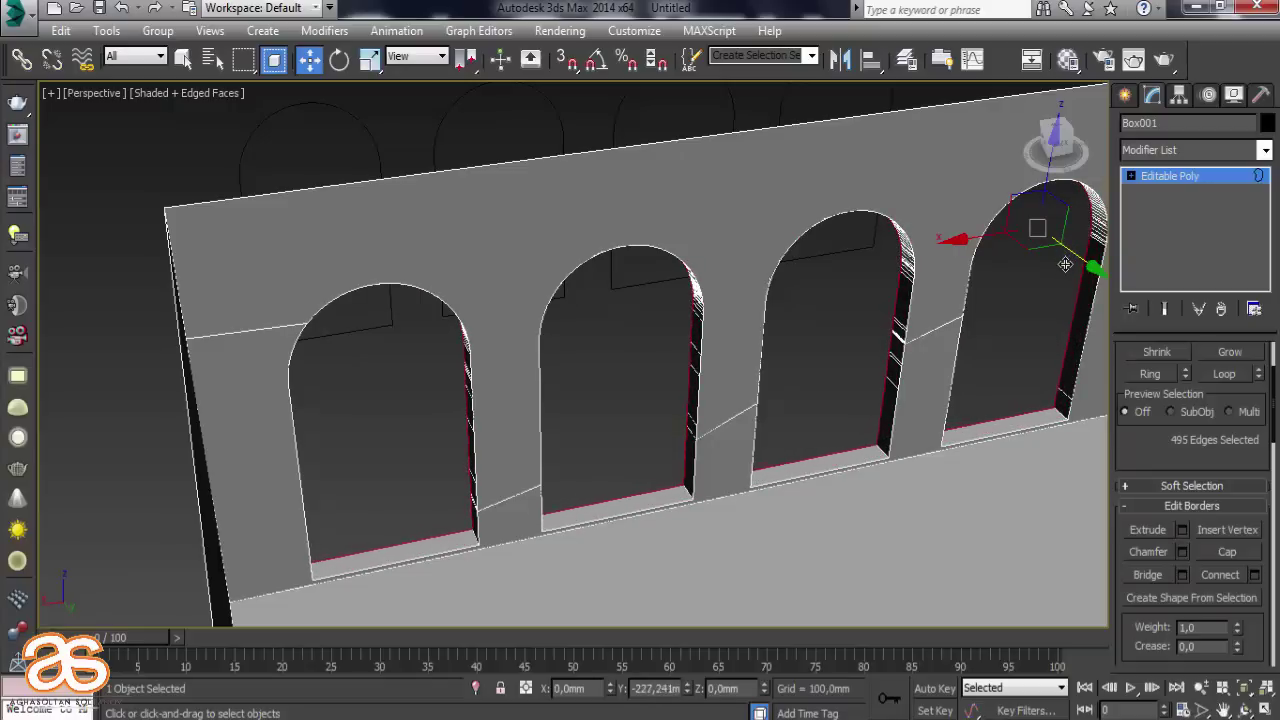
pyautogui.moveTo(594, 383)
pyautogui.keyDown('alt'); pyautogui.mouseDown(button='middle')
pyautogui.moveTo(768, 350)
pyautogui.moveTo(810, 370)
pyautogui.mouseUp(button='middle'); pyautogui.keyUp('alt')
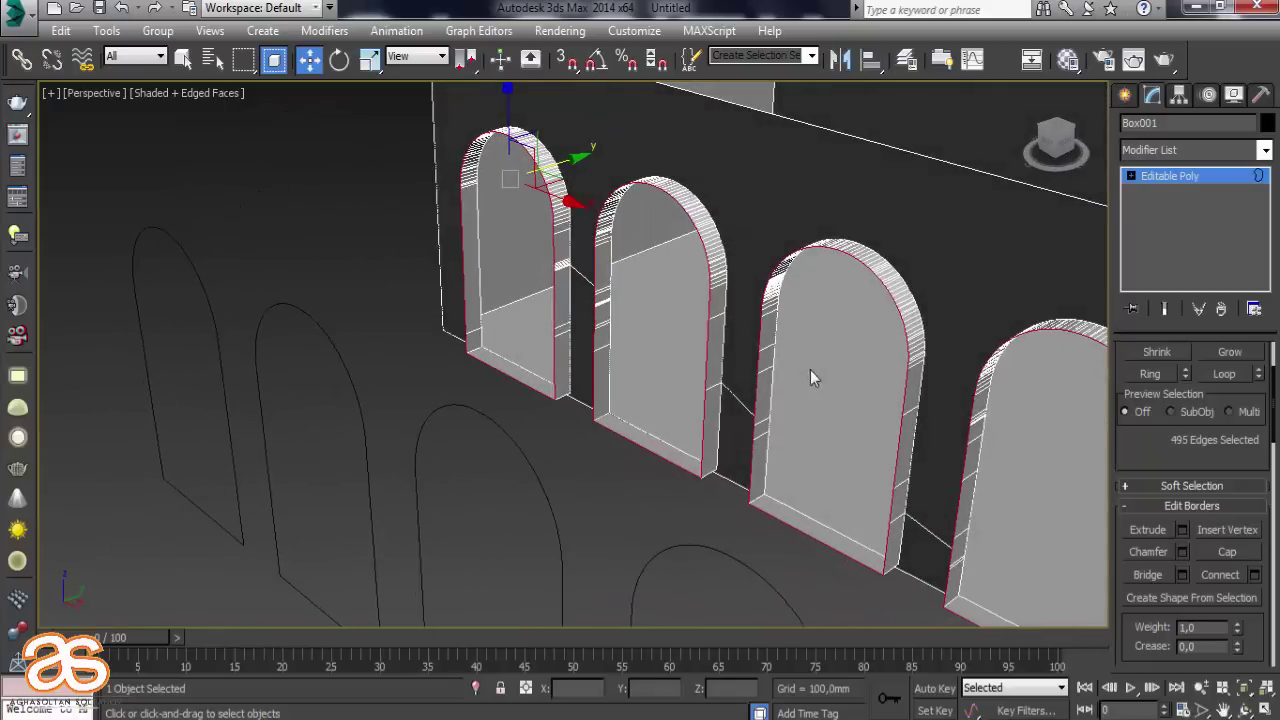
# Scale the selected arch borders up slightly
pyautogui.click(376, 60)
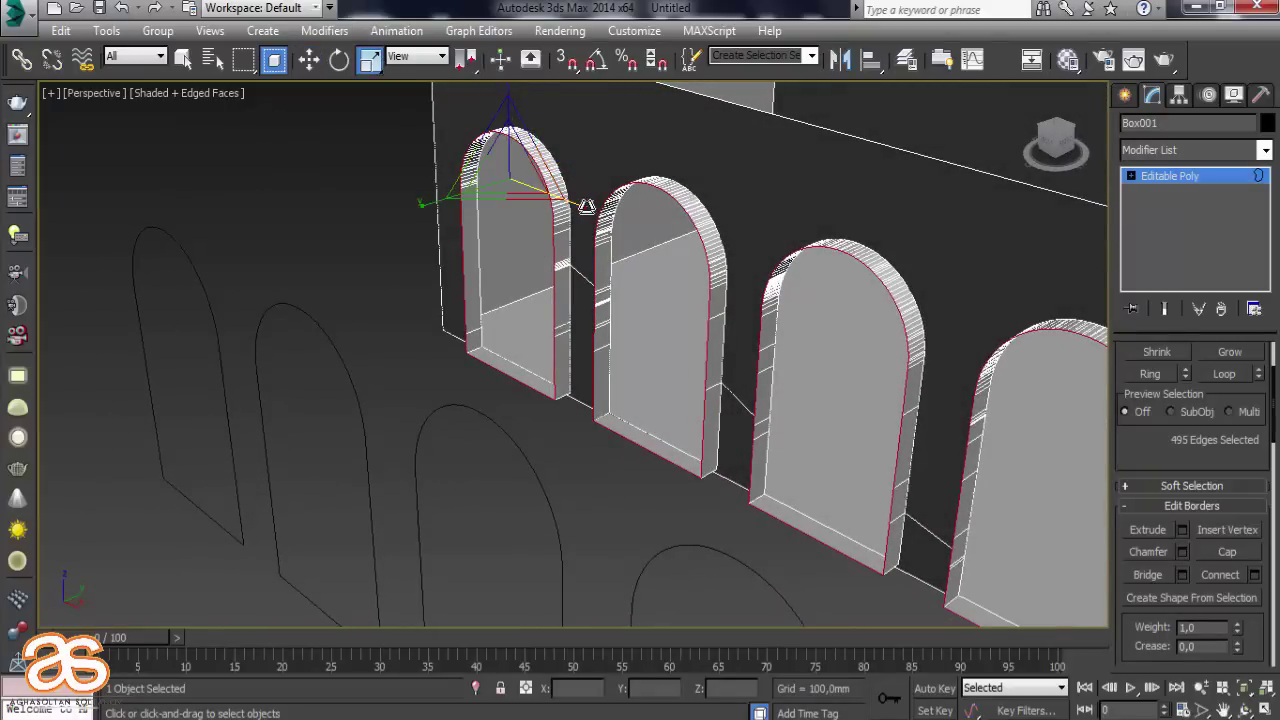
pyautogui.keyDown('shift'); pyautogui.moveTo(597, 206); pyautogui.dragTo(593, 206); pyautogui.keyUp('shift')
pyautogui.moveTo(630, 278)
pyautogui.keyDown('alt'); pyautogui.mouseDown(button='middle')
pyautogui.moveTo(645, 238)
pyautogui.moveTo(625, 216)
pyautogui.moveTo(571, 241)
pyautogui.moveTo(627, 283)
pyautogui.moveTo(623, 317)
pyautogui.moveTo(503, 334)
pyautogui.moveTo(531, 380)
pyautogui.moveTo(617, 374)
pyautogui.moveTo(203, 314)
pyautogui.moveTo(183, 348)
pyautogui.mouseUp(button='middle'); pyautogui.keyUp('alt')
pyautogui.scroll(2, 532, 383)
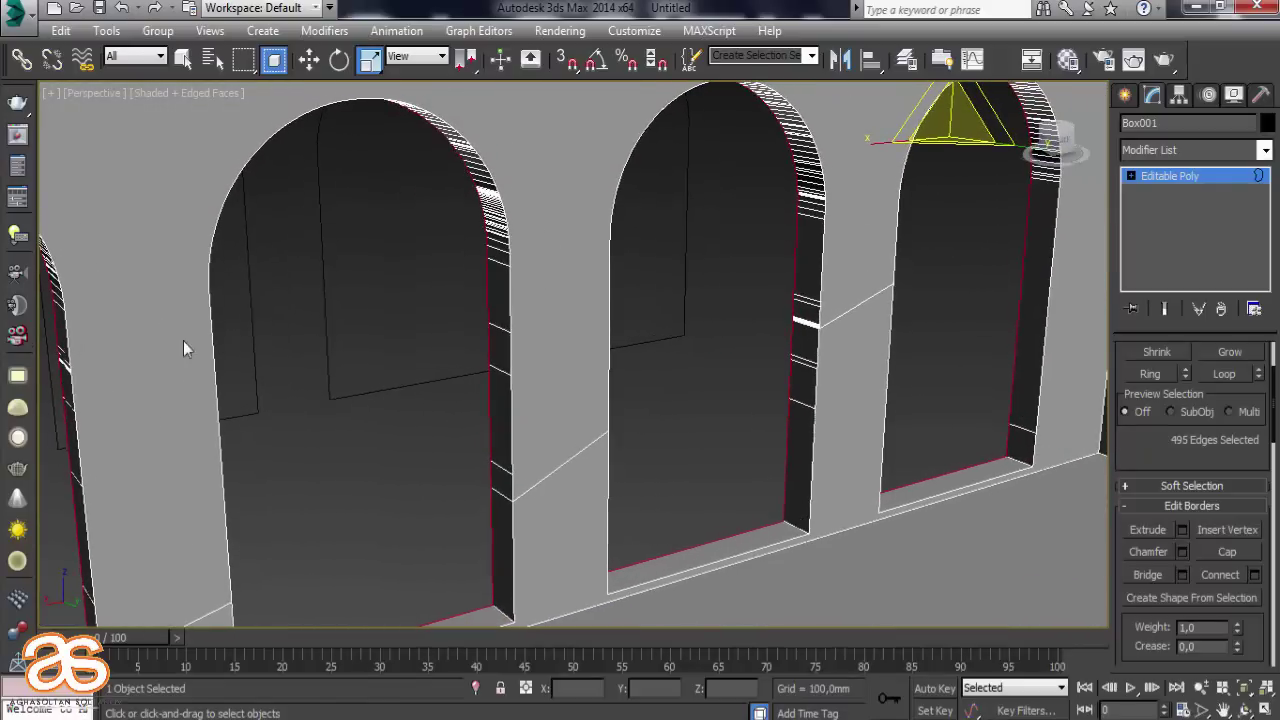
# Select the ceiling plane Object001 above the room
pyautogui.click(725, 320)
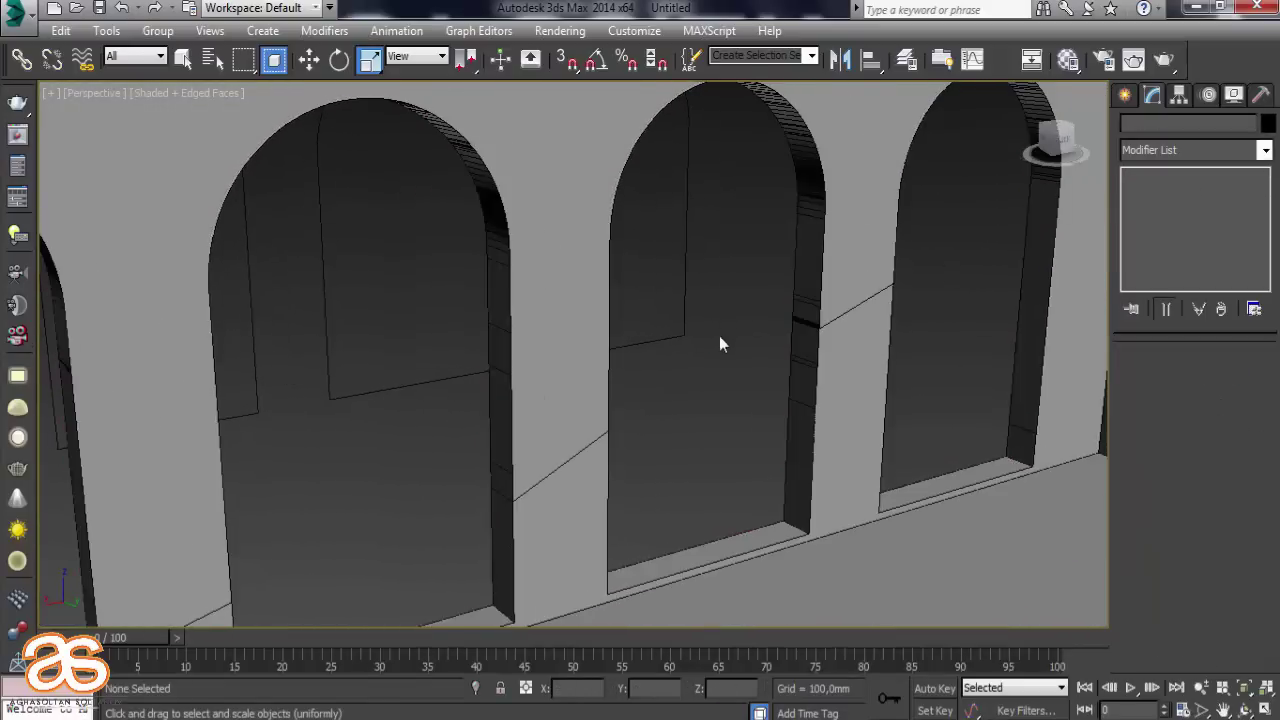
pyautogui.moveTo(719, 336)
pyautogui.mouseDown(button='middle')
pyautogui.moveTo(669, 421)
pyautogui.moveTo(680, 423)
pyautogui.mouseUp(button='middle')
pyautogui.scroll(3, 690, 420)
pyautogui.scroll(4, 715, 412)
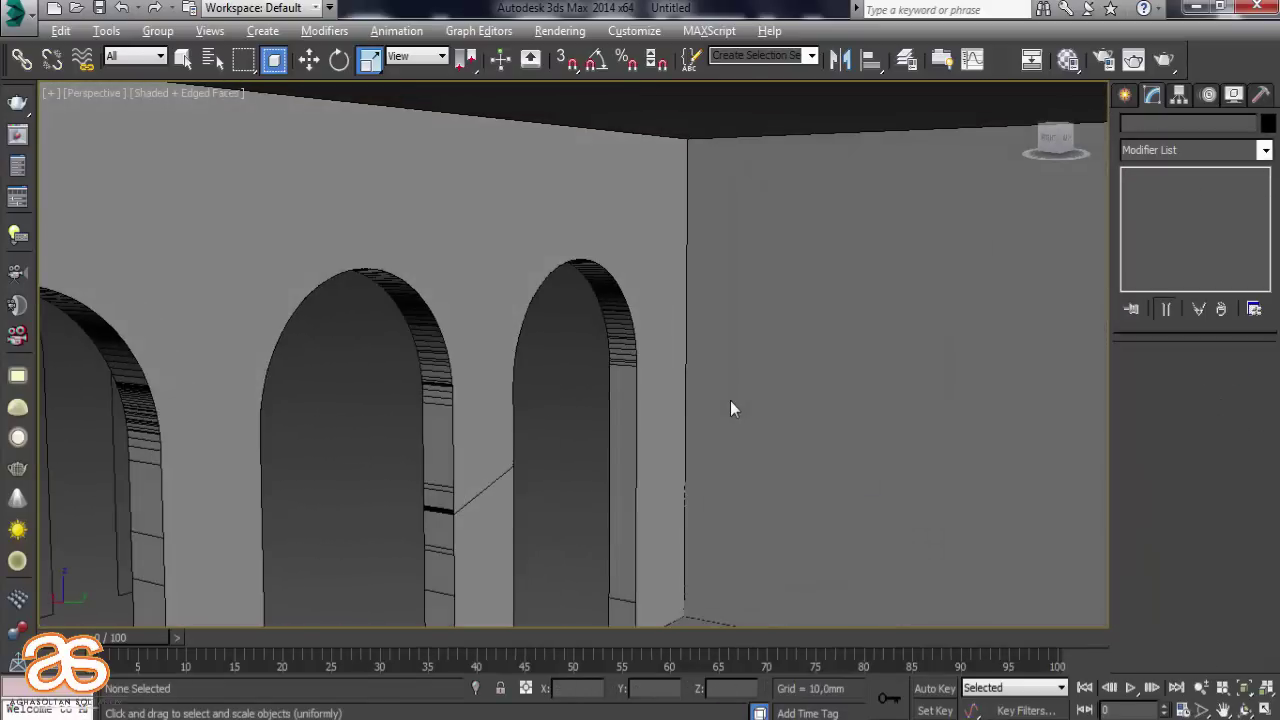
pyautogui.scroll(4, 729, 403)
pyautogui.scroll(-3, 727, 401)
pyautogui.scroll(-4, 714, 414)
pyautogui.scroll(3, 629, 414)
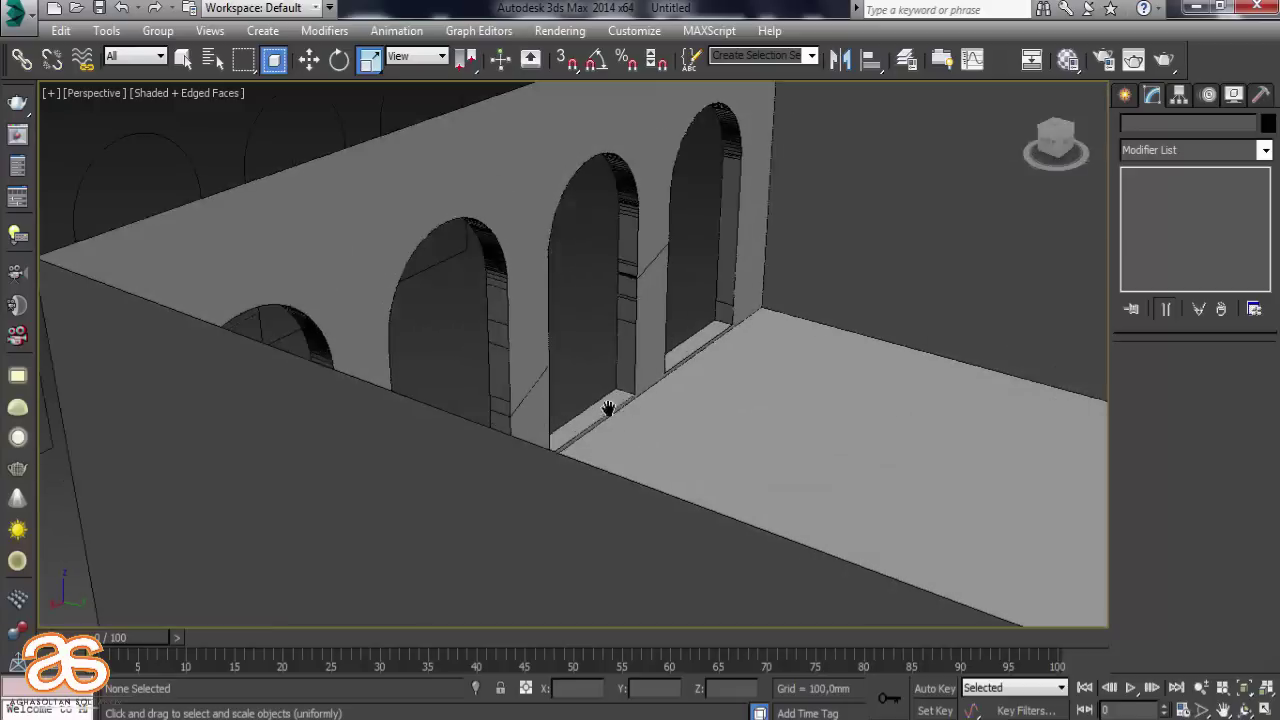
pyautogui.scroll(-4, 700, 410)
pyautogui.moveTo(766, 391)
pyautogui.keyDown('alt'); pyautogui.mouseDown(button='middle')
pyautogui.moveTo(714, 400)
pyautogui.moveTo(809, 403)
pyautogui.moveTo(903, 366)
pyautogui.moveTo(806, 400)
pyautogui.moveTo(662, 403)
pyautogui.moveTo(620, 380)
pyautogui.mouseUp(button='middle'); pyautogui.keyUp('alt')
pyautogui.scroll(-5, 662, 403)
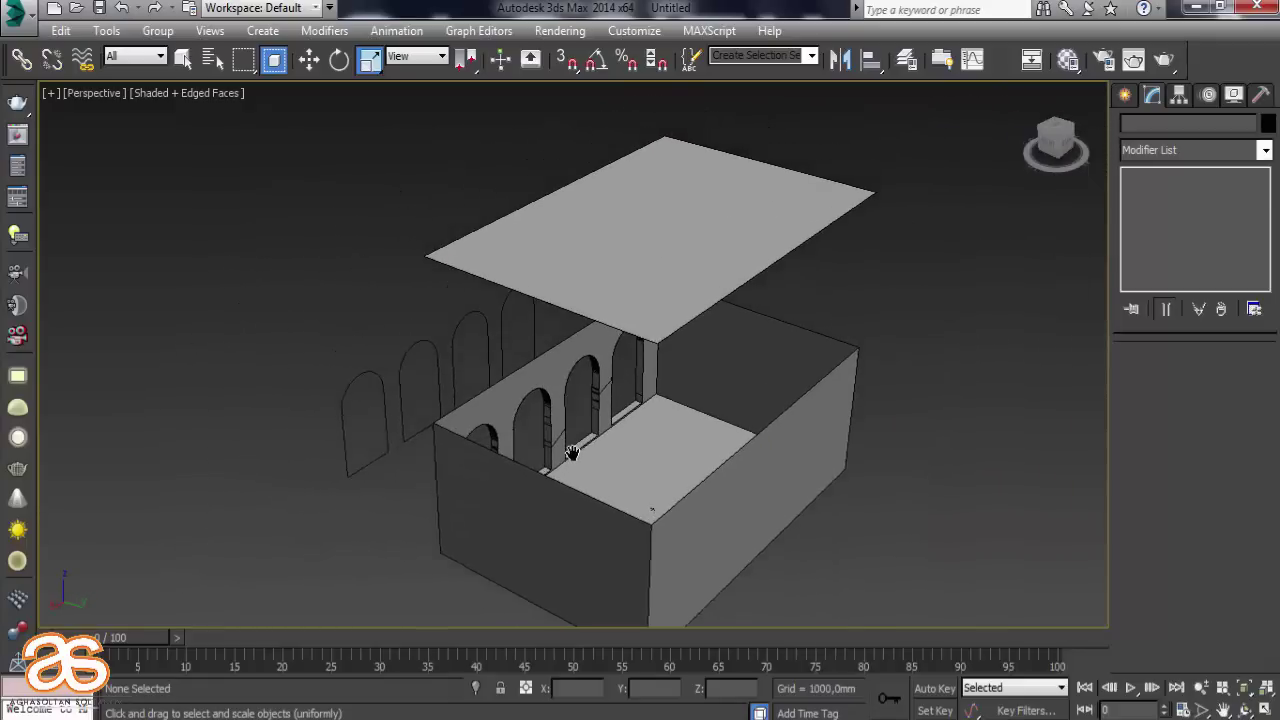
pyautogui.click(606, 268)
pyautogui.scroll(5, 606, 268)
pyautogui.scroll(-3, 697, 304)
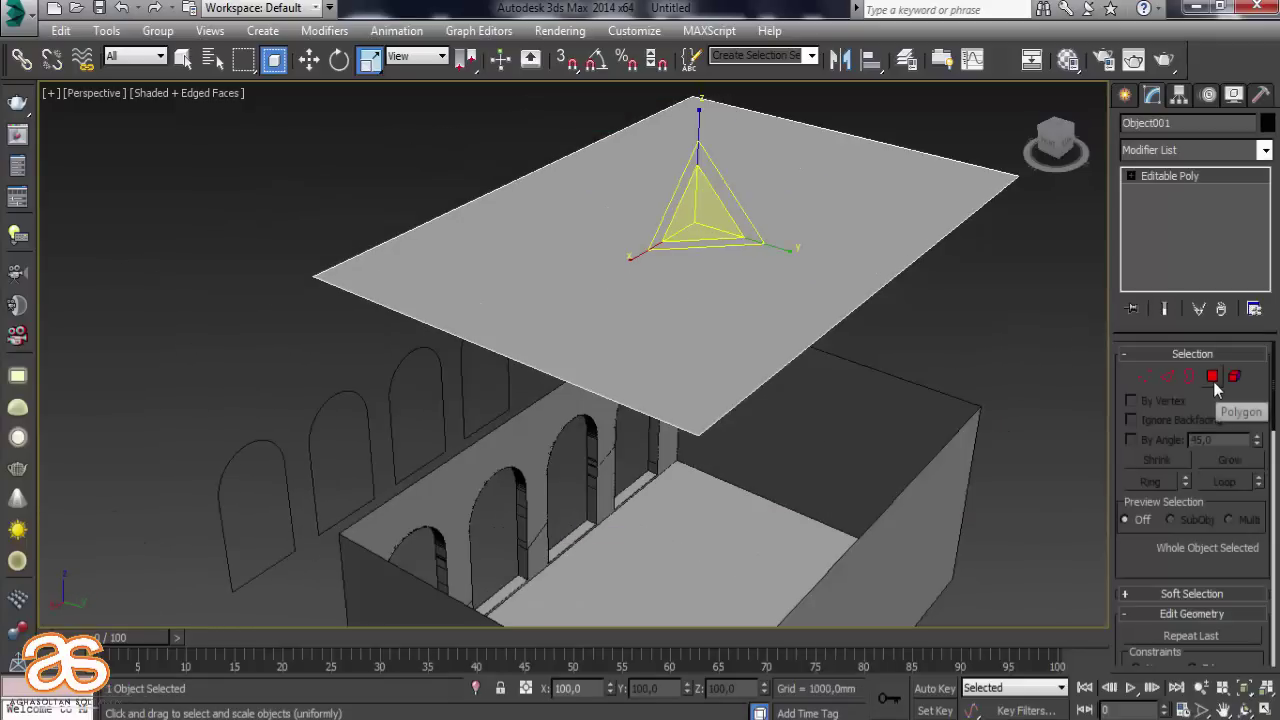
# At Edge level, connect the plane's right and back edges with 4 segments
pyautogui.click(1167, 376)
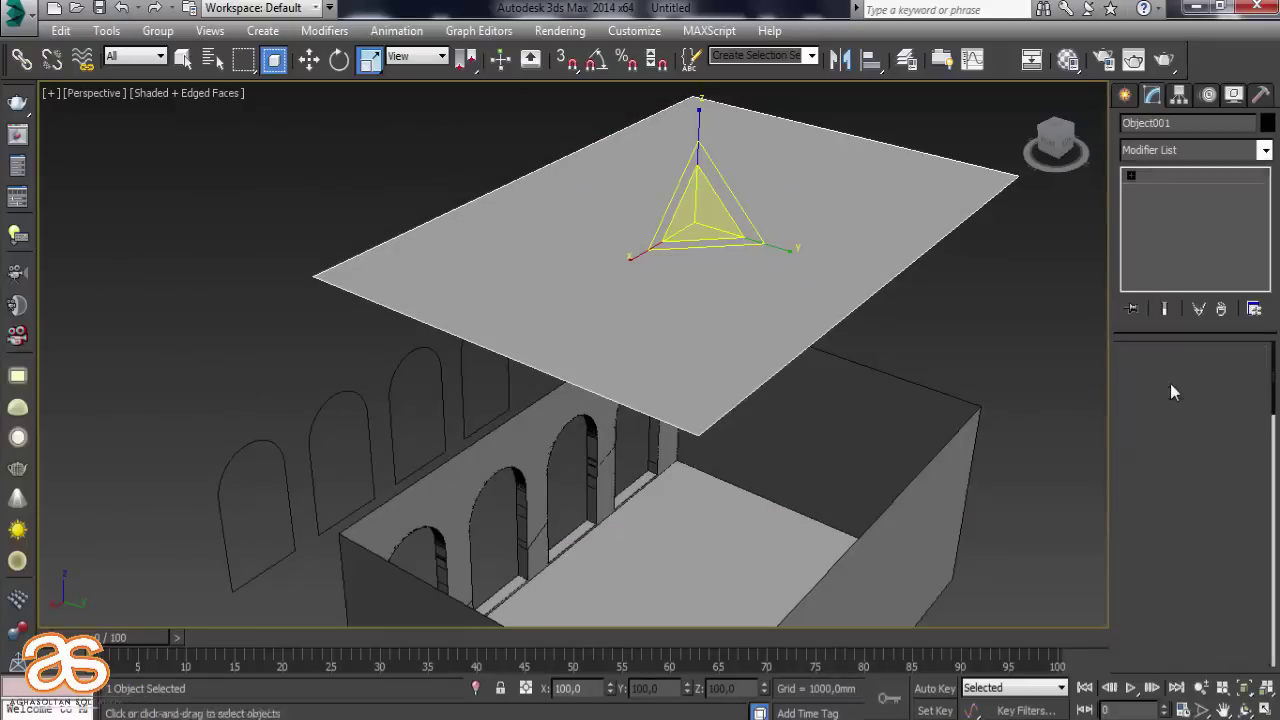
pyautogui.click(881, 296)
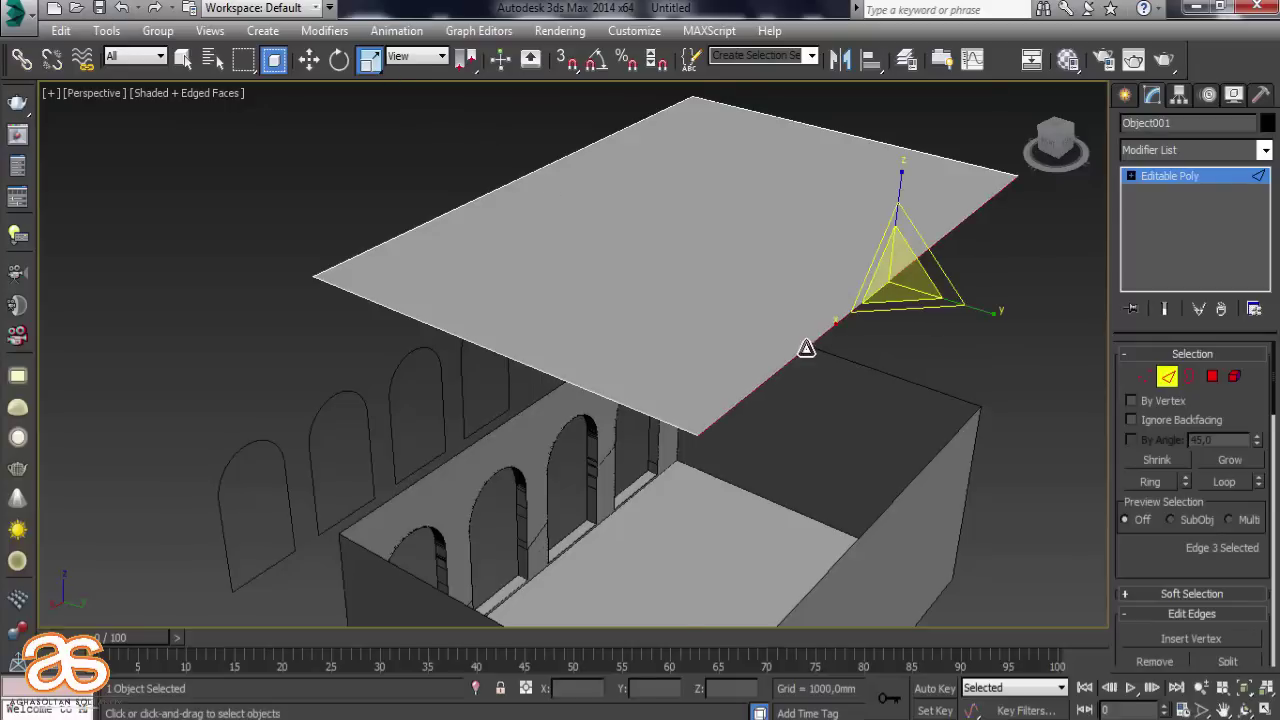
pyautogui.keyDown('alt'); pyautogui.moveTo(806, 348); pyautogui.dragTo(739, 468, button='middle'); pyautogui.keyUp('alt')
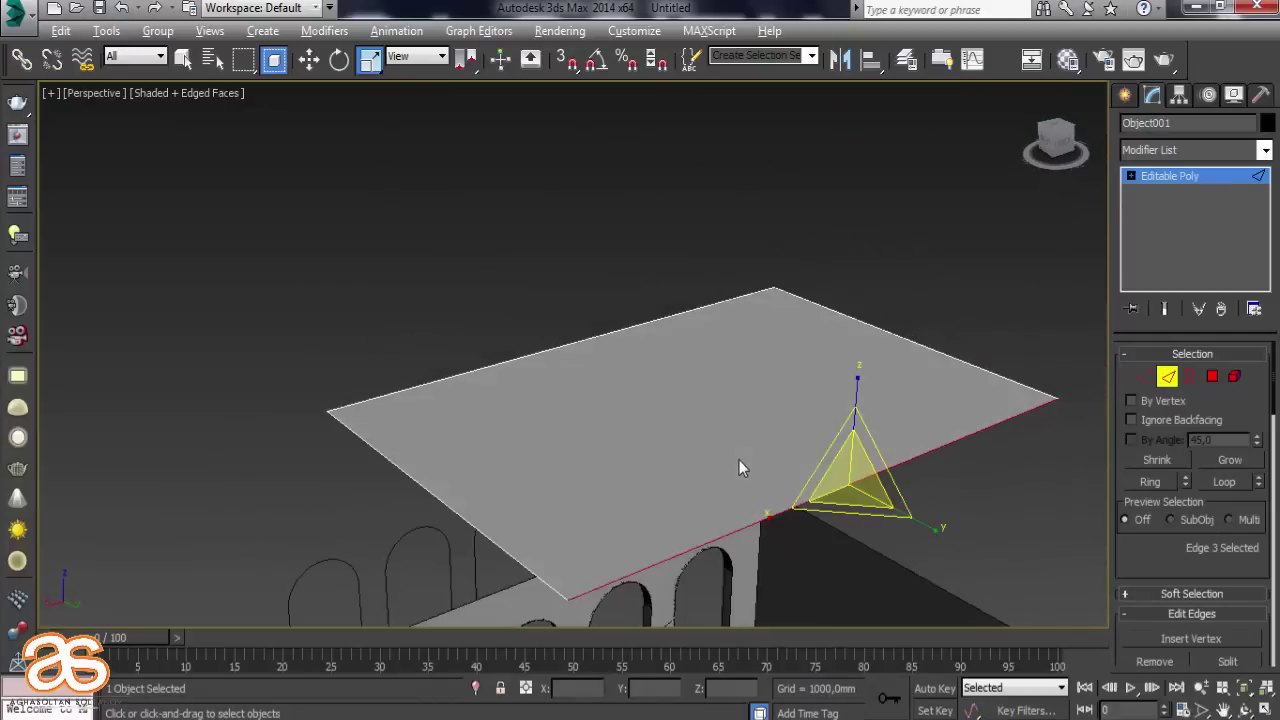
pyautogui.keyDown('ctrl'); pyautogui.click(612, 338); pyautogui.keyUp('ctrl')
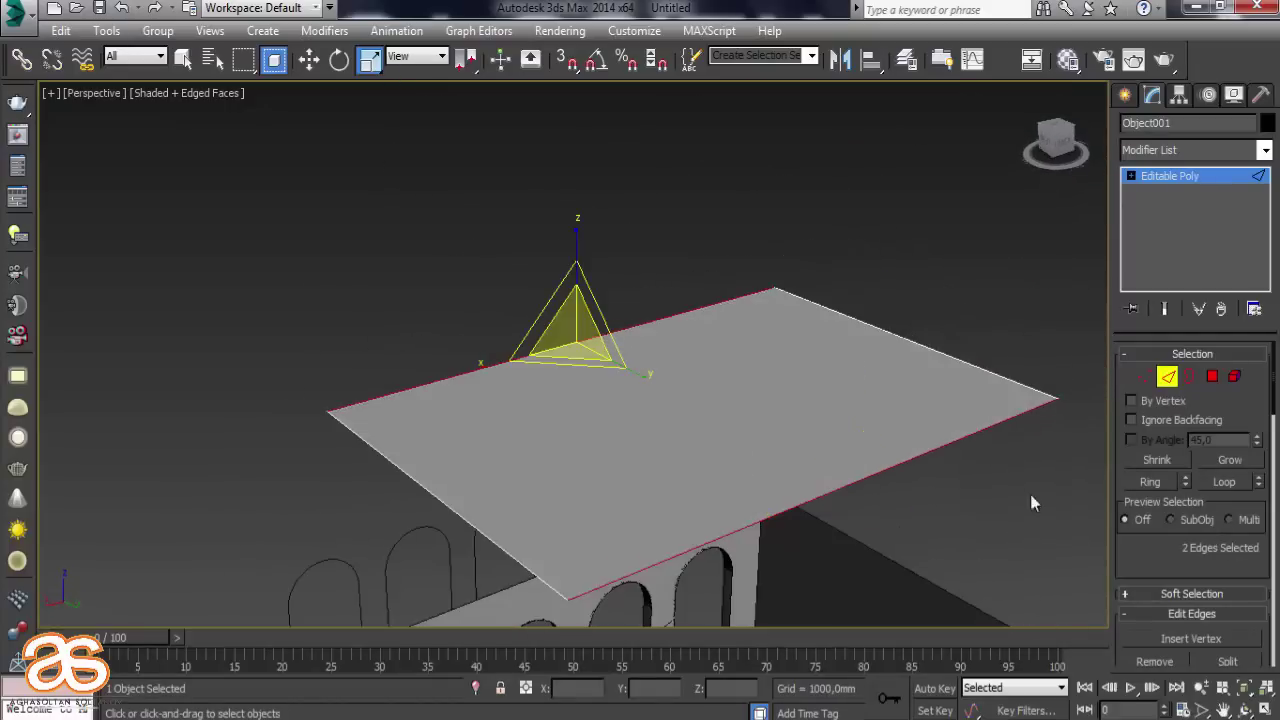
pyautogui.click(309, 60)
pyautogui.scroll(-2, 1135, 541)
pyautogui.scroll(-2, 1228, 578)
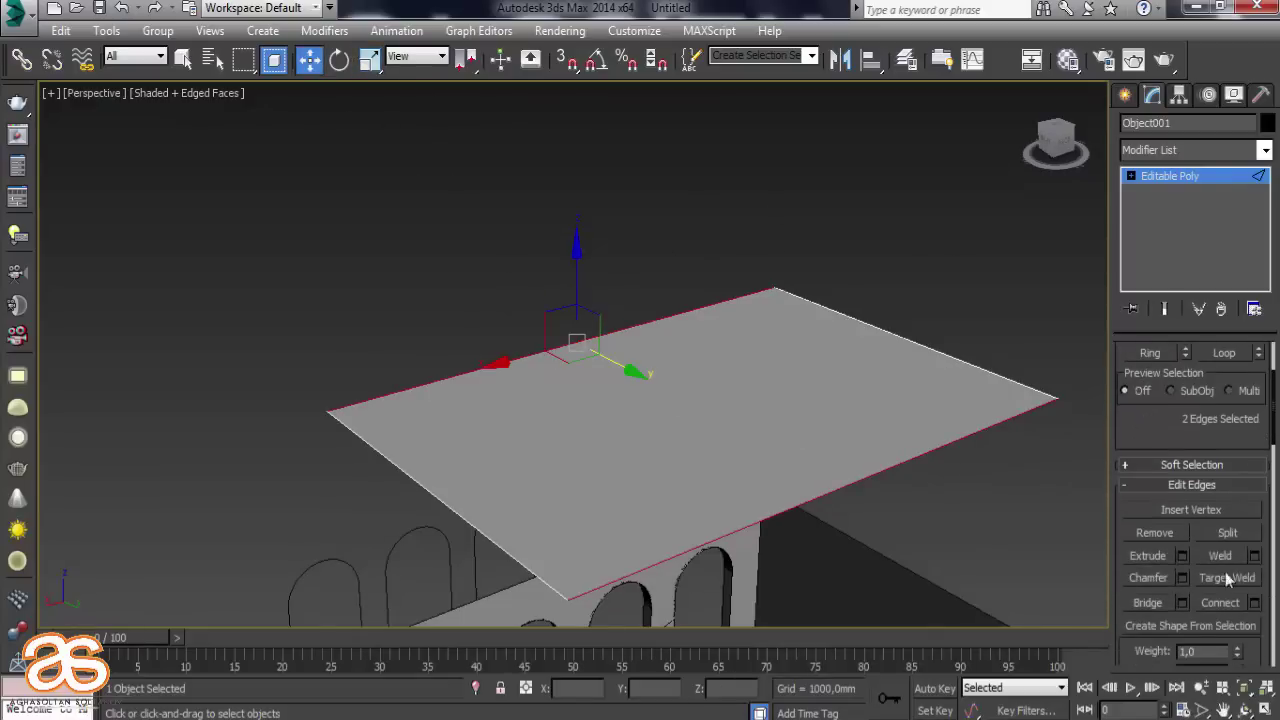
pyautogui.click(1255, 602)
pyautogui.keyDown('alt'); pyautogui.moveTo(916, 455); pyautogui.dragTo(812, 495, button='middle'); pyautogui.keyUp('alt')
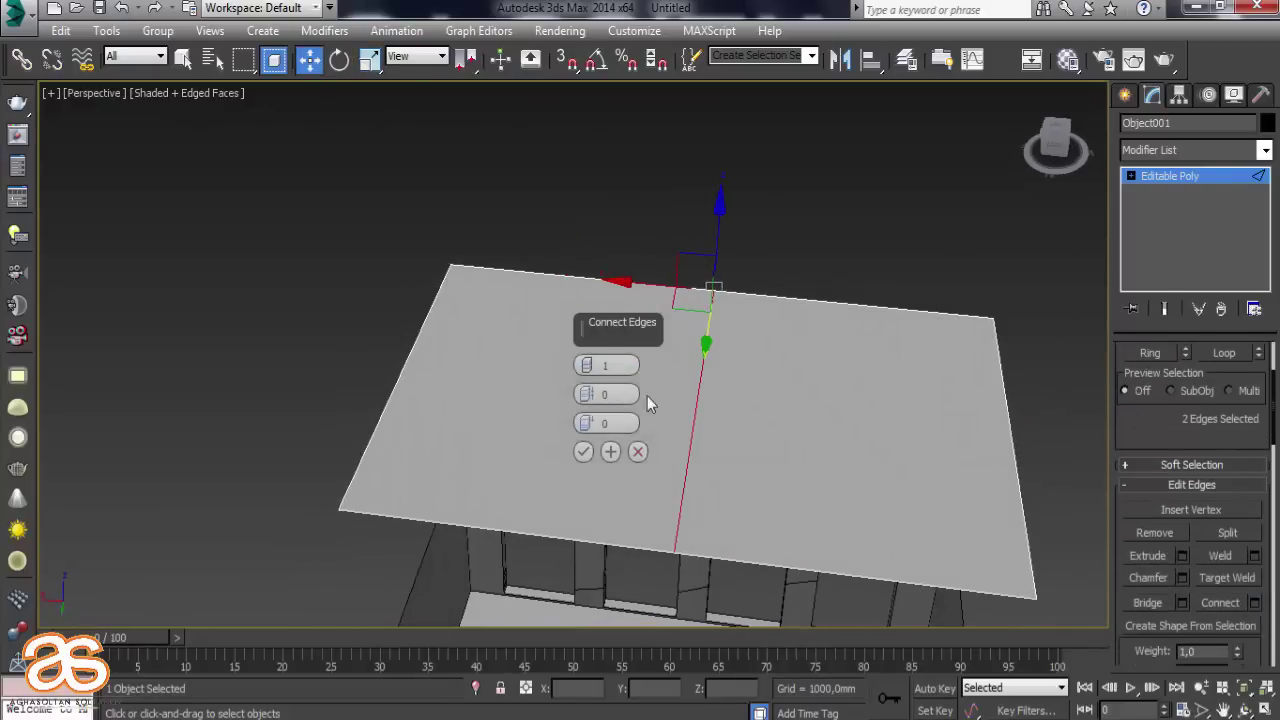
pyautogui.moveTo(586, 365); pyautogui.dragTo(586, 358)
pyautogui.click(583, 452)
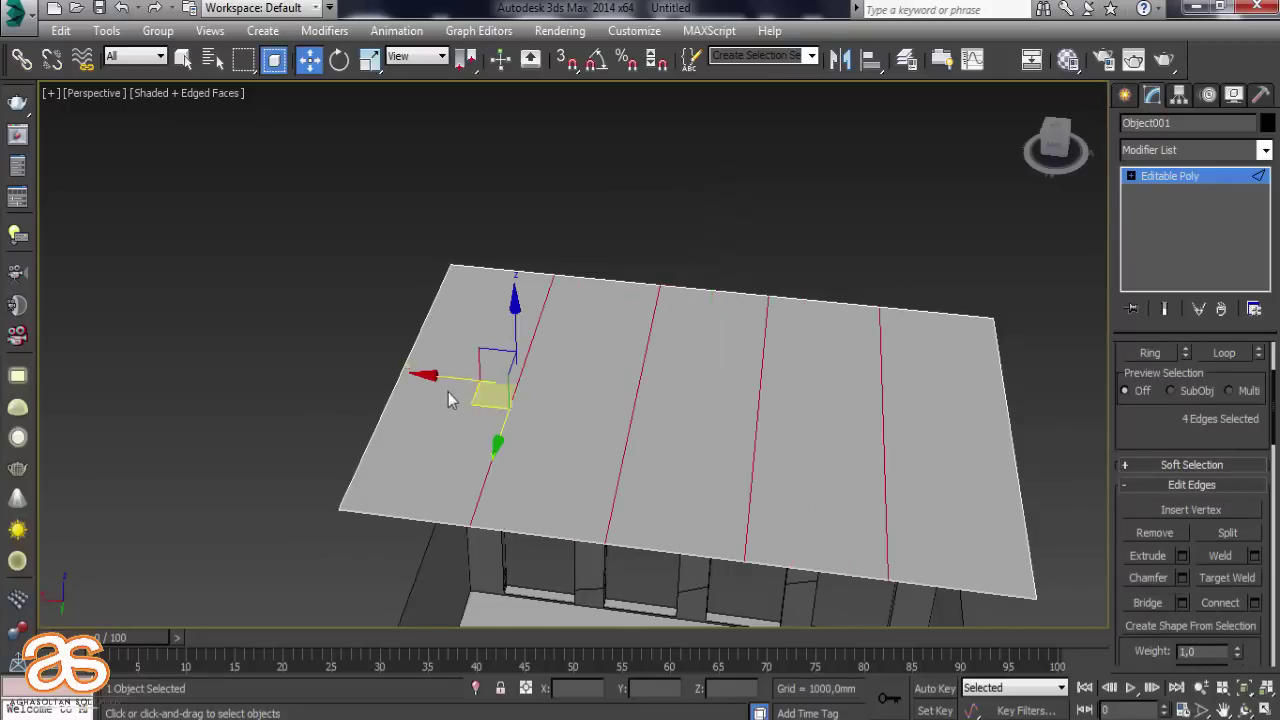
# Connect crosswise edges to complete the 20-panel grid, then switch to Polygon level
pyautogui.keyDown('ctrl'); pyautogui.click(397, 380); pyautogui.keyUp('ctrl')
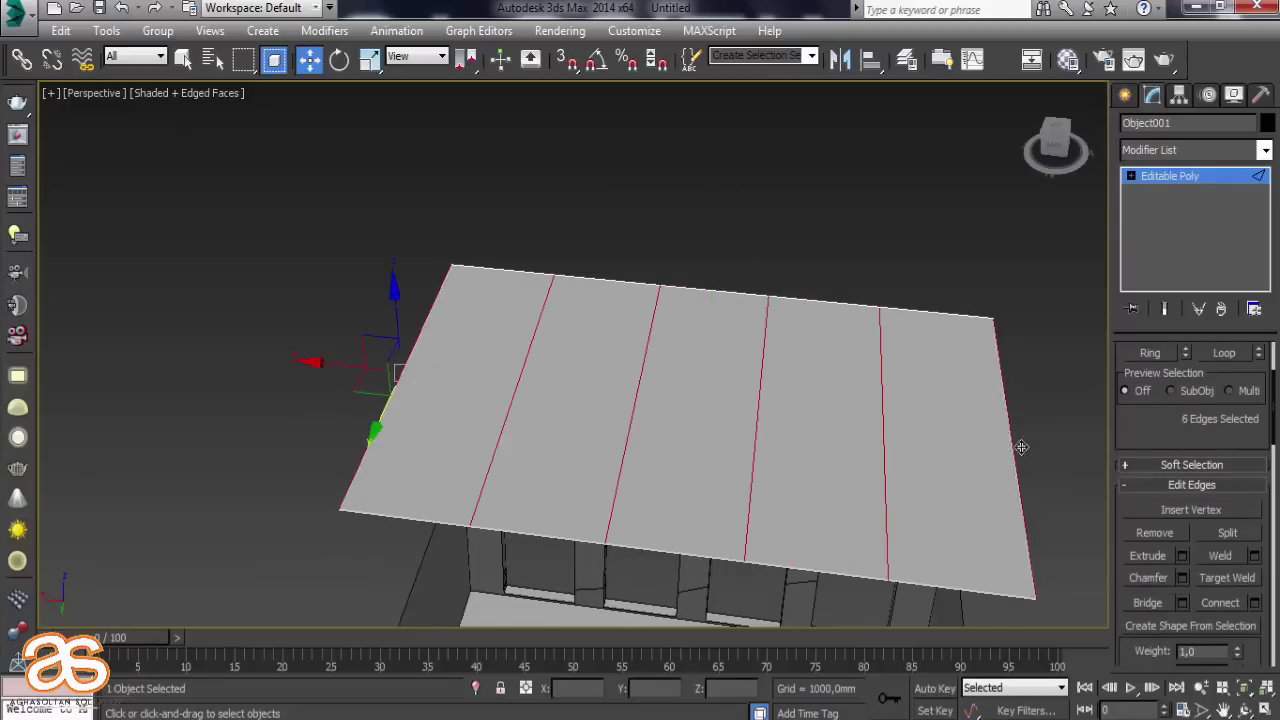
pyautogui.click(1255, 603)
pyautogui.keyDown('alt'); pyautogui.moveTo(903, 471); pyautogui.dragTo(1088, 492, button='middle'); pyautogui.keyUp('alt')
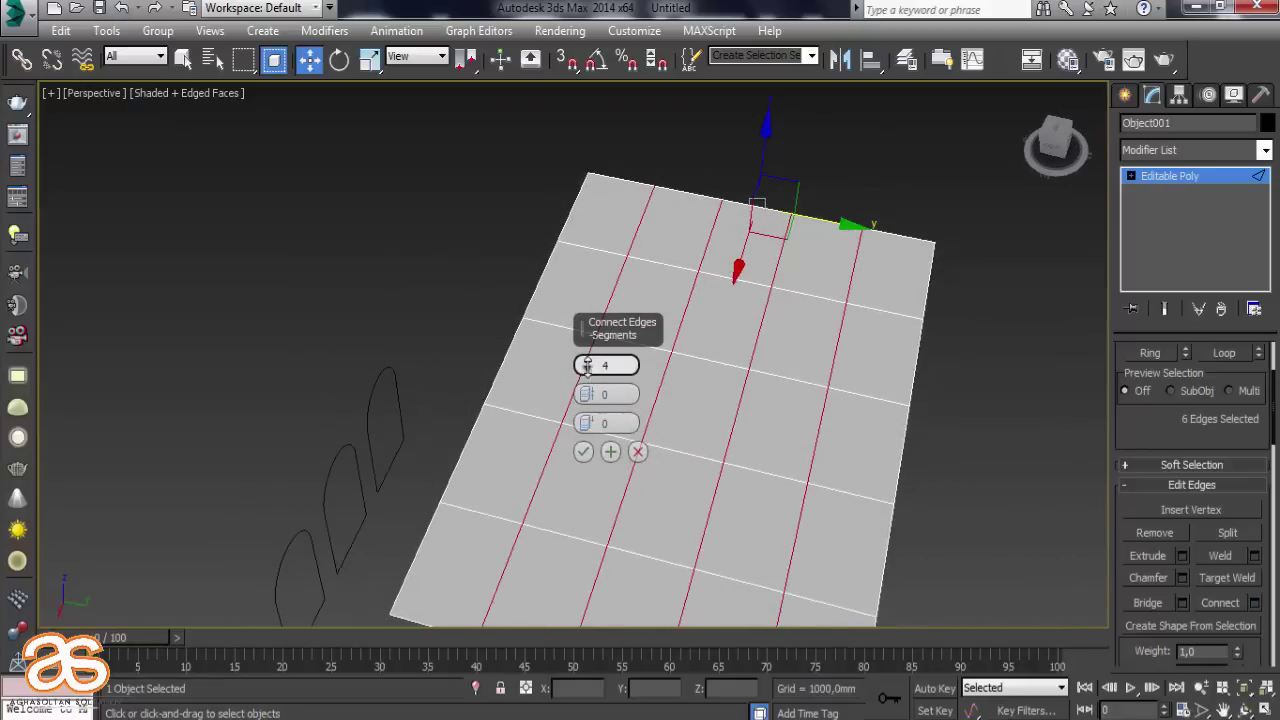
pyautogui.moveTo(588, 366); pyautogui.dragTo(588, 382)
pyautogui.click(583, 451)
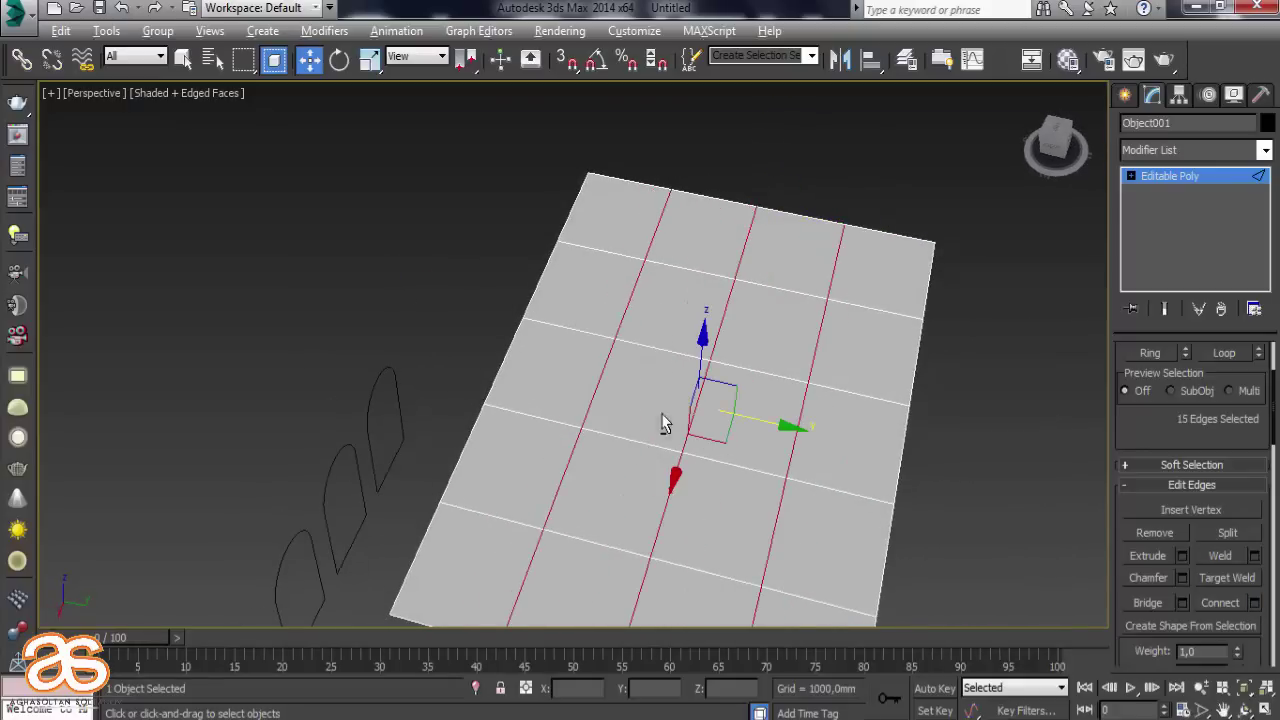
pyautogui.keyDown('alt'); pyautogui.moveTo(661, 423); pyautogui.dragTo(698, 413, button='middle'); pyautogui.keyUp('alt')
pyautogui.click(1131, 176)
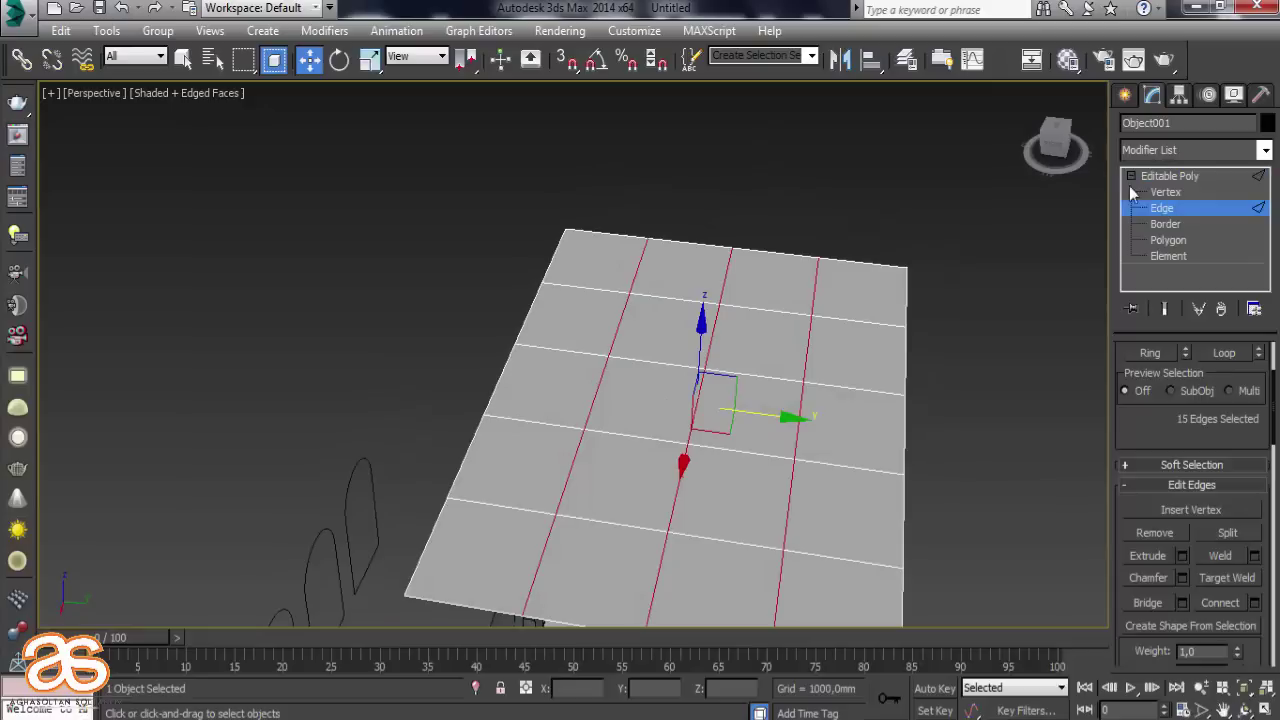
pyautogui.click(1165, 240)
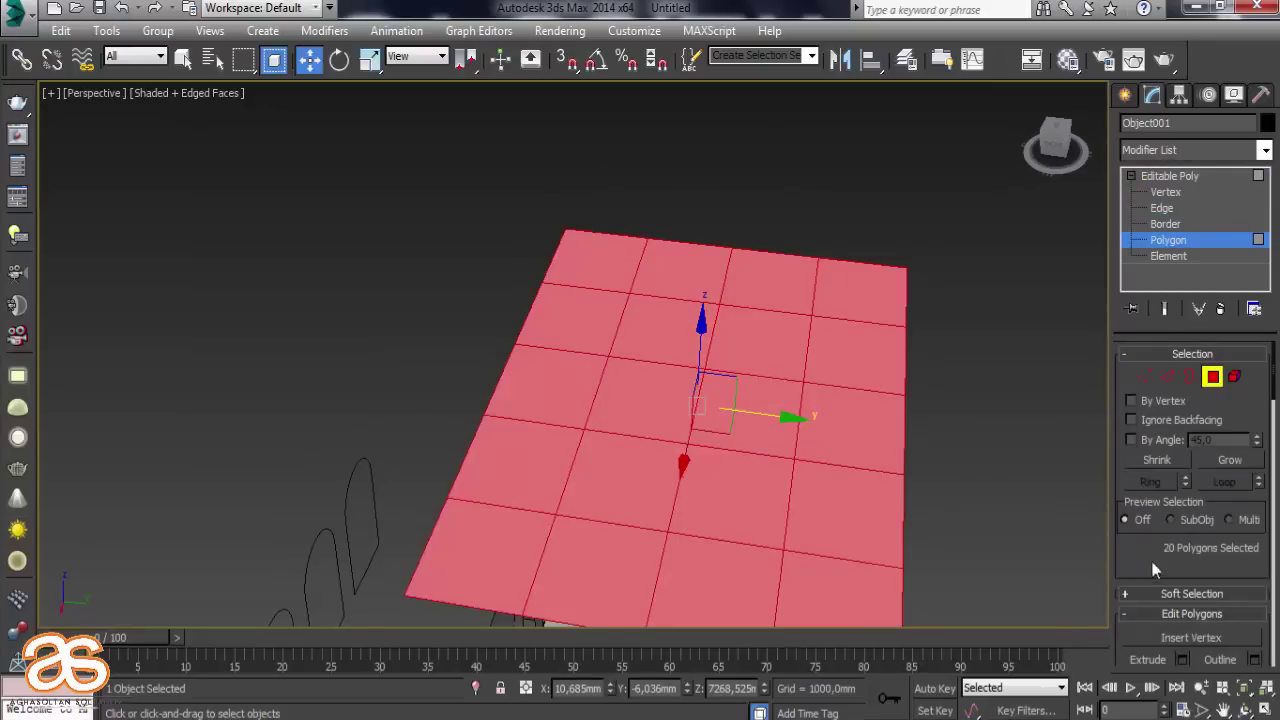
# Inset all 20 ceiling panels By Polygon by about 60 mm
pyautogui.scroll(-3, 1155, 570)
pyautogui.click(1255, 549)
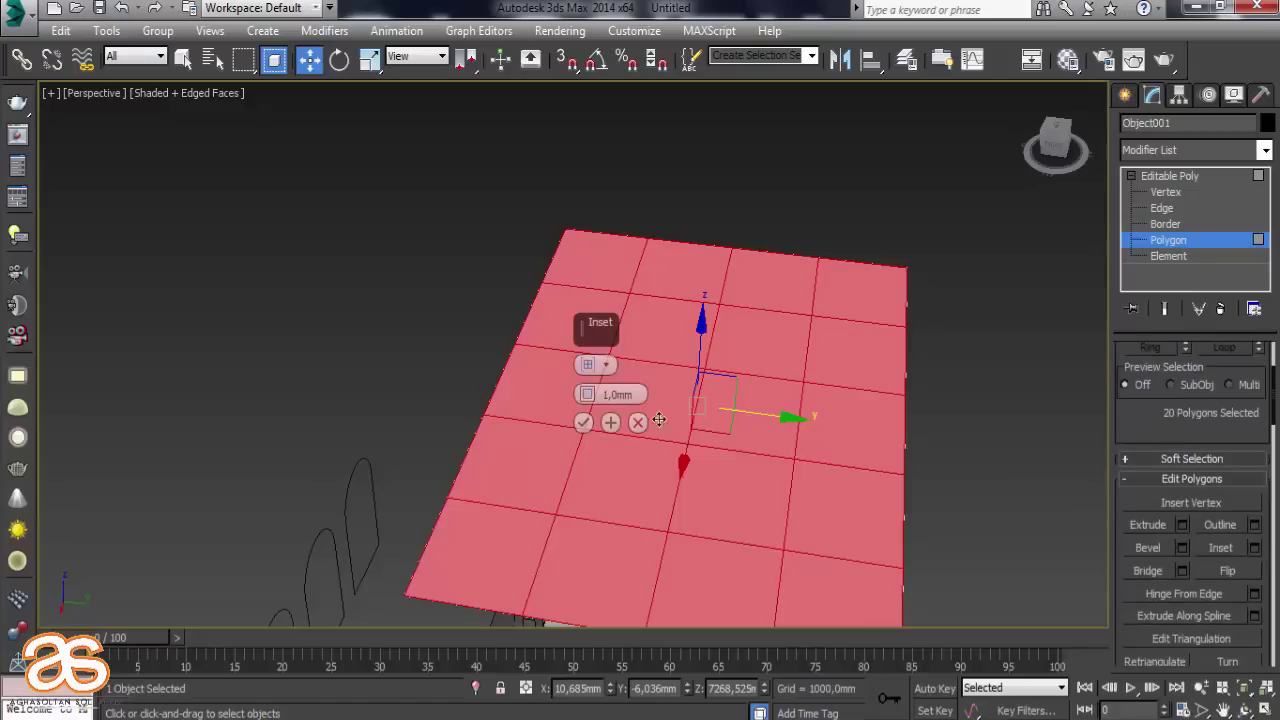
pyautogui.moveTo(586, 390); pyautogui.dragTo(594, 149)
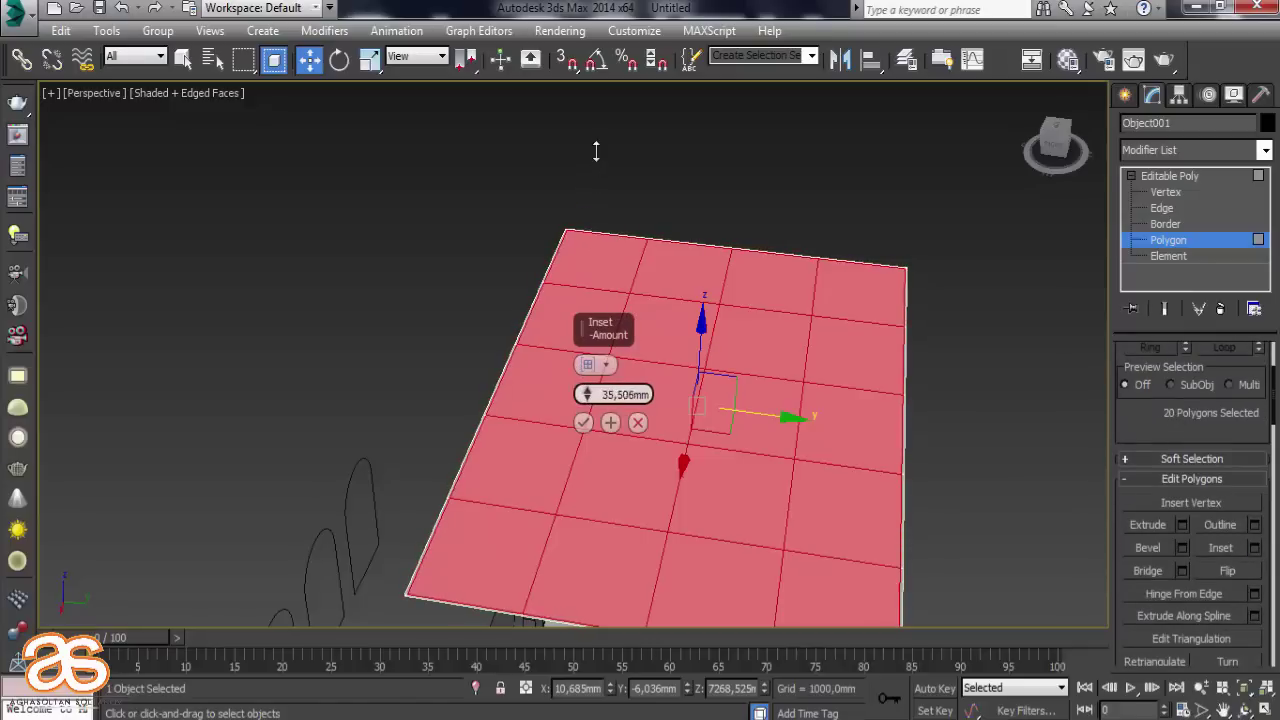
pyautogui.click(589, 362)
pyautogui.click(615, 385)
pyautogui.scroll(2, 615, 385)
pyautogui.scroll(3, 686, 418)
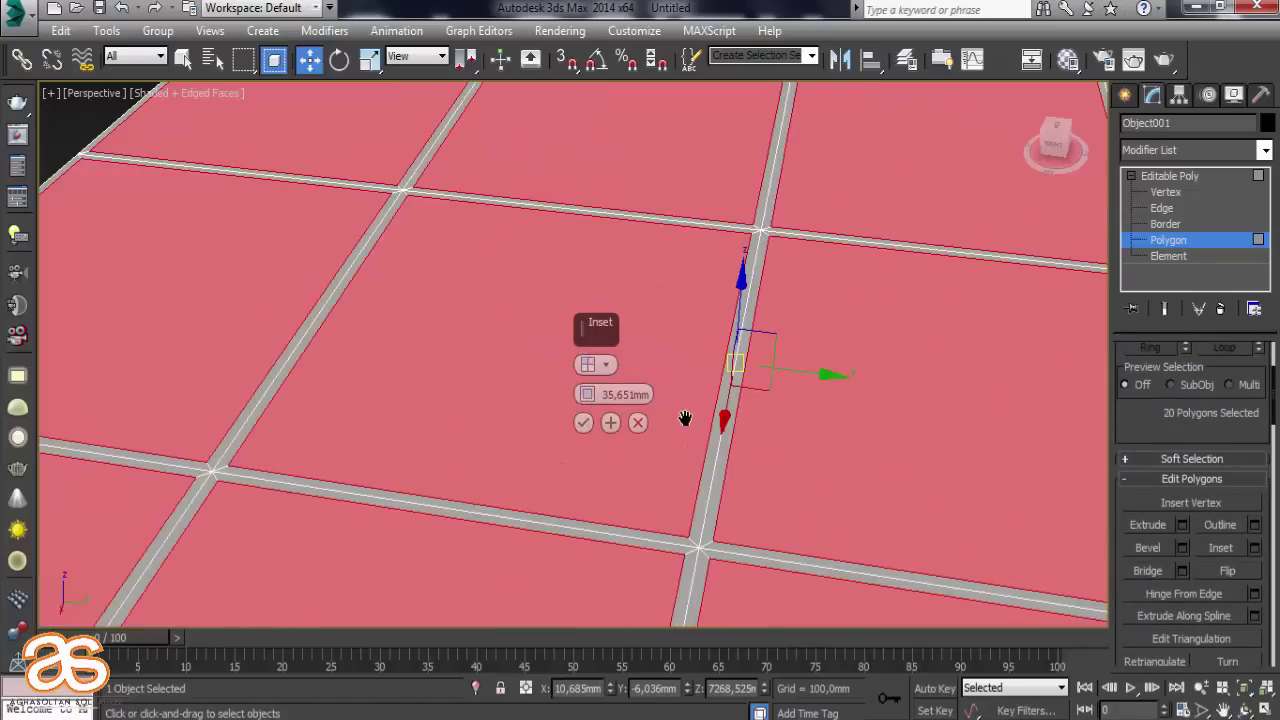
pyautogui.scroll(-1, 686, 418)
pyautogui.moveTo(590, 396); pyautogui.dragTo(580, 234)
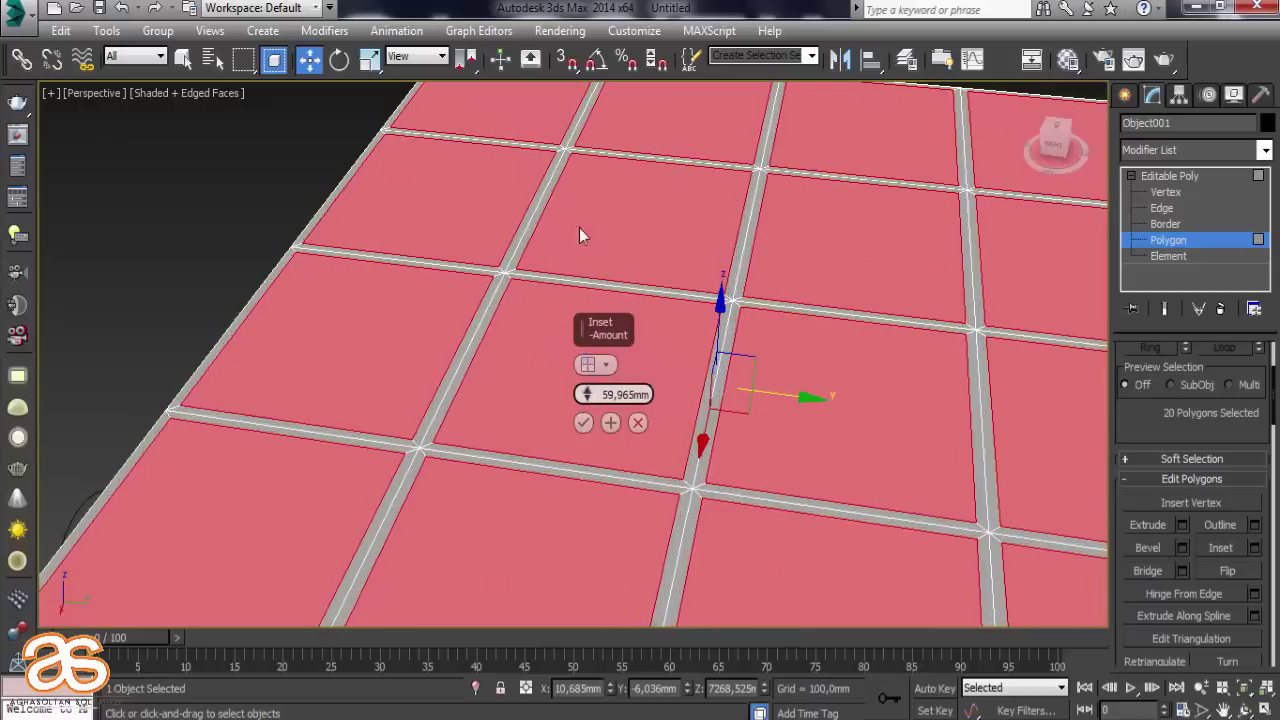
pyautogui.click(593, 437)
pyautogui.hotkey('ctrl', 'a')
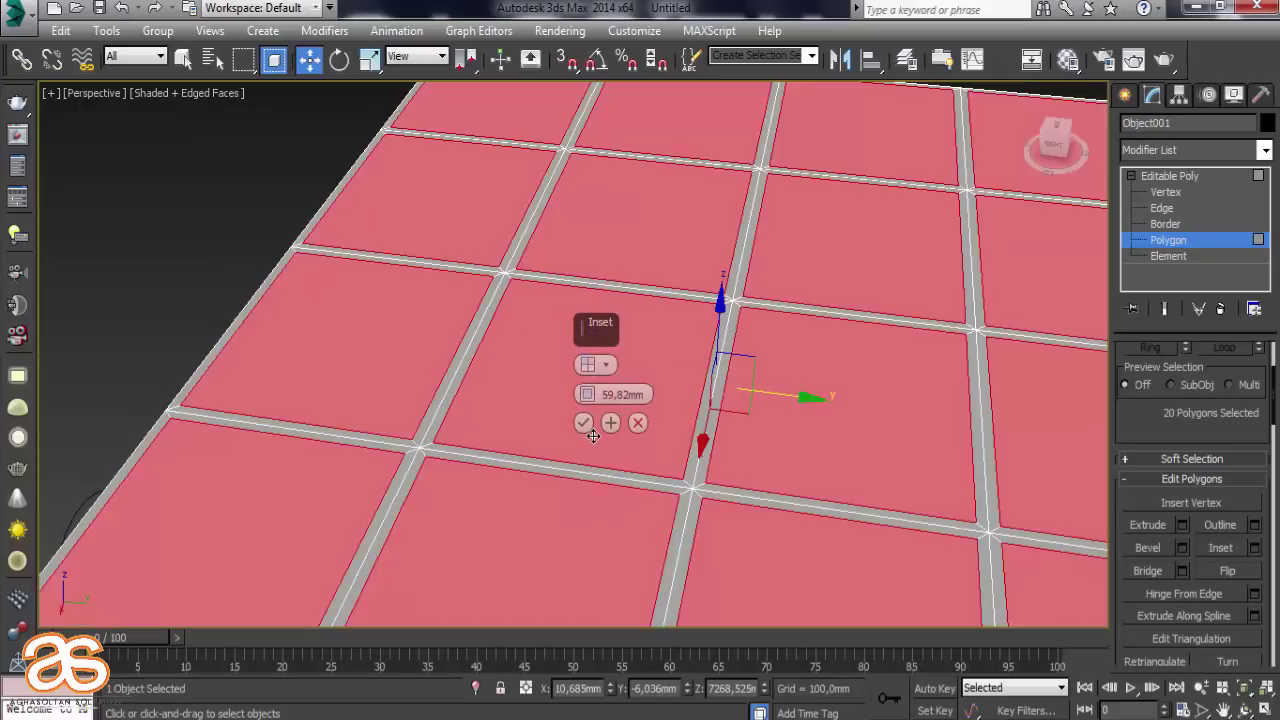
pyautogui.click(584, 423)
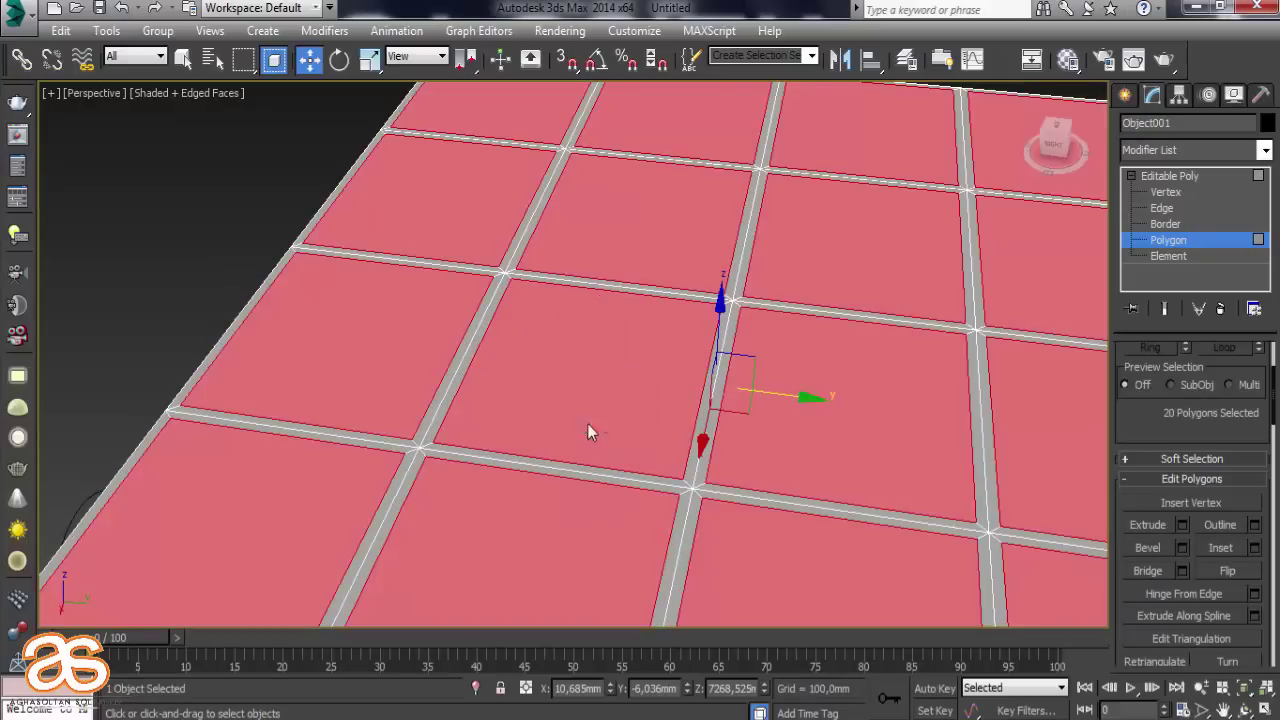
# Extrude the inset panels to form the first coffer step
pyautogui.click(1181, 525)
pyautogui.moveTo(829, 491)
pyautogui.keyDown('alt'); pyautogui.mouseDown(button='middle')
pyautogui.moveTo(871, 394)
pyautogui.moveTo(743, 380)
pyautogui.moveTo(769, 433)
pyautogui.mouseUp(button='middle'); pyautogui.keyUp('alt')
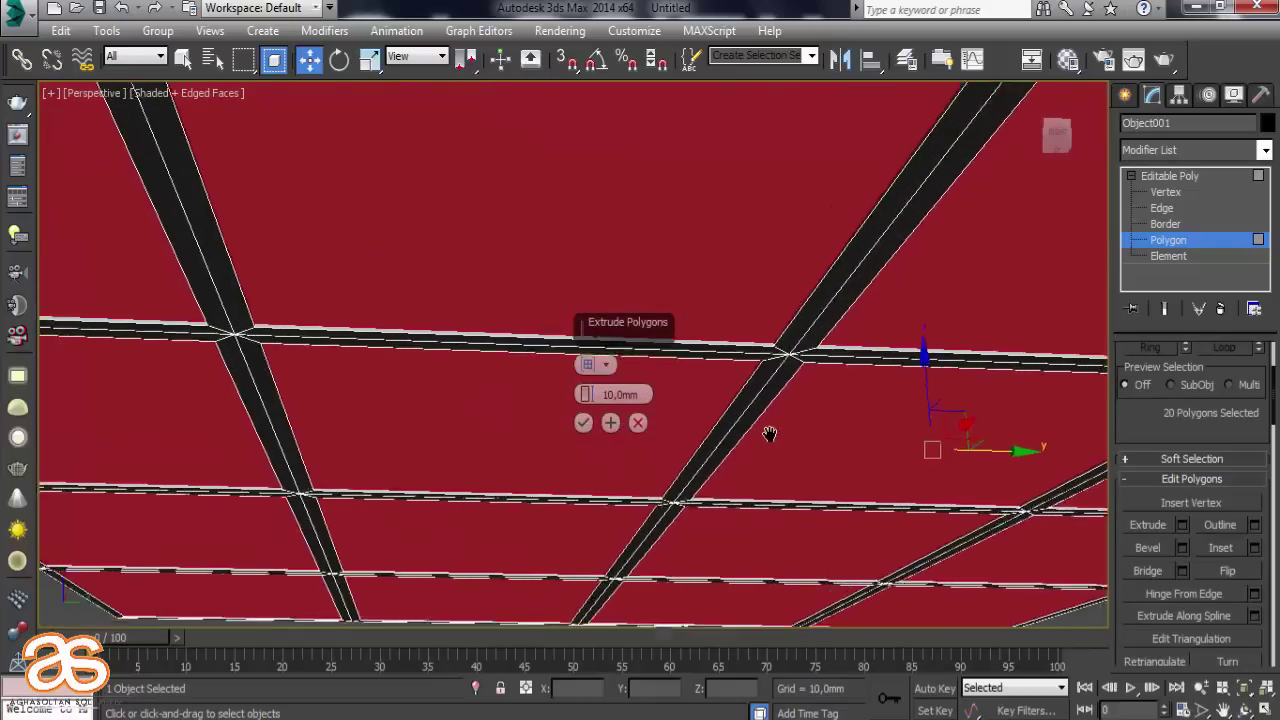
pyautogui.scroll(4, 769, 433)
pyautogui.moveTo(586, 378)
pyautogui.mouseDown()
pyautogui.moveTo(636, 150)
pyautogui.moveTo(580, 306)
pyautogui.mouseUp()
pyautogui.click(583, 422)
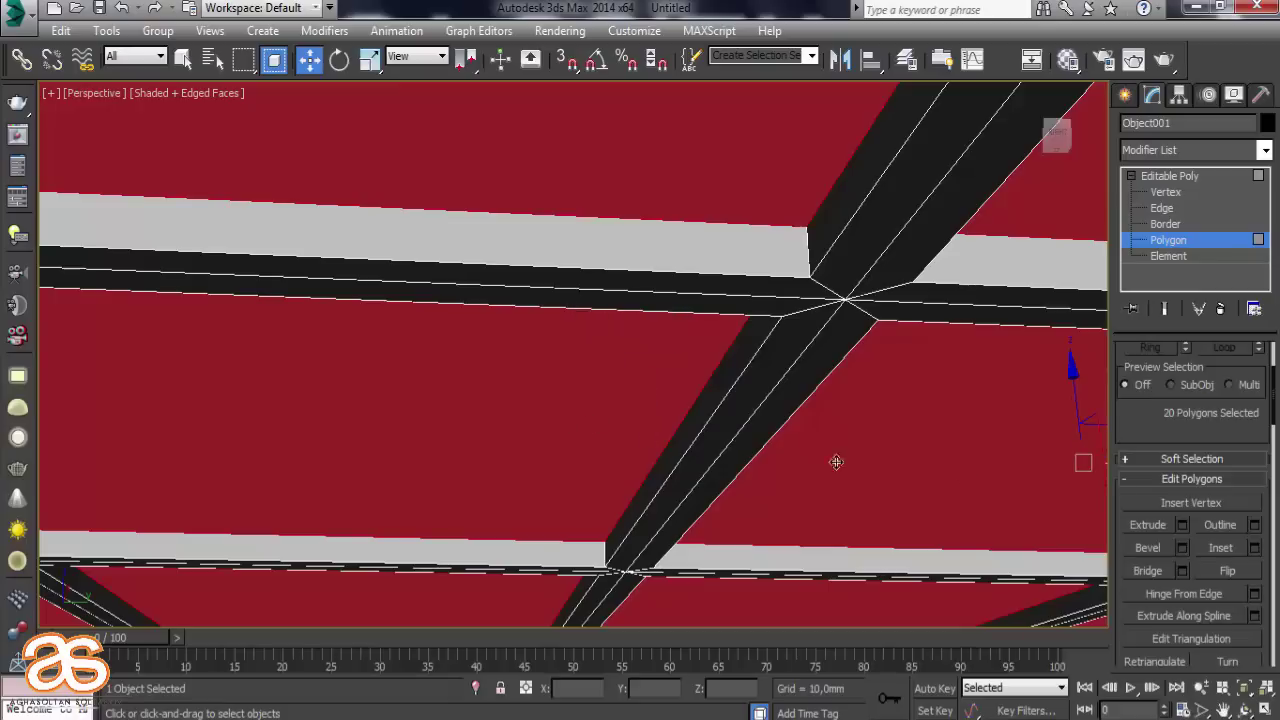
pyautogui.click(1183, 526)
pyautogui.click(645, 422)
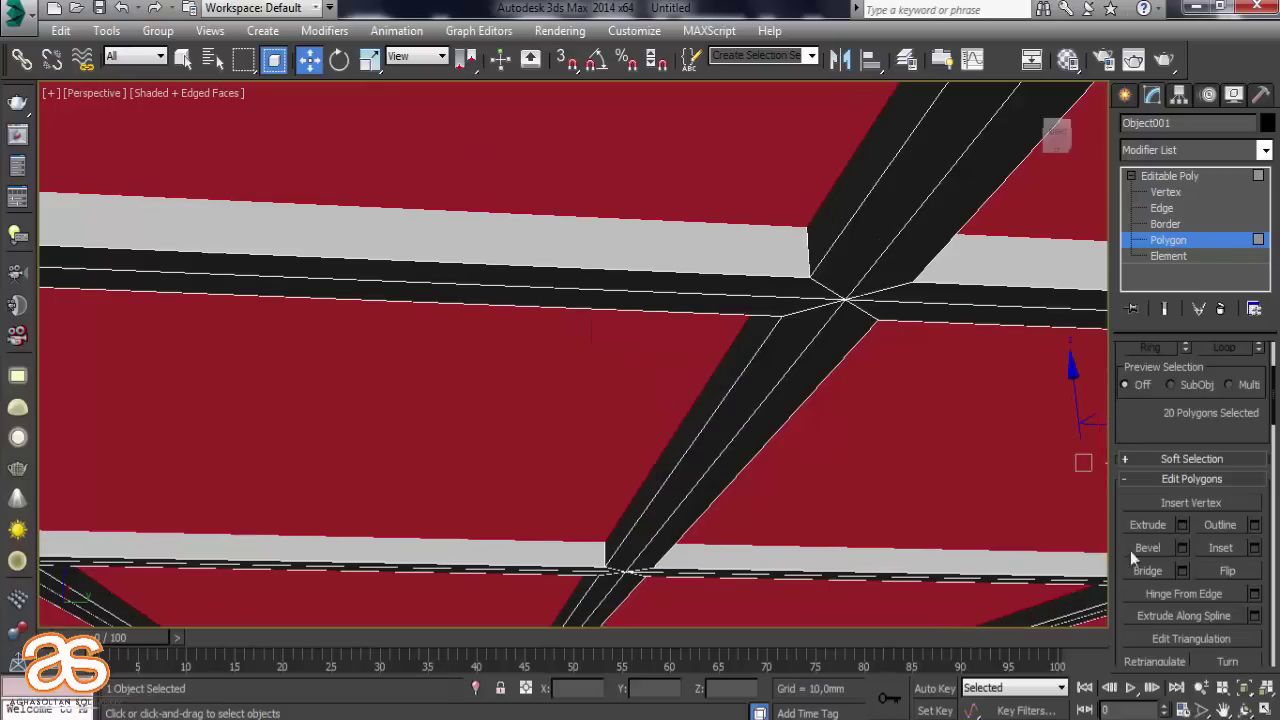
# Inset the panels again and extrude them once more
pyautogui.click(1254, 548)
pyautogui.scroll(3, 665, 372)
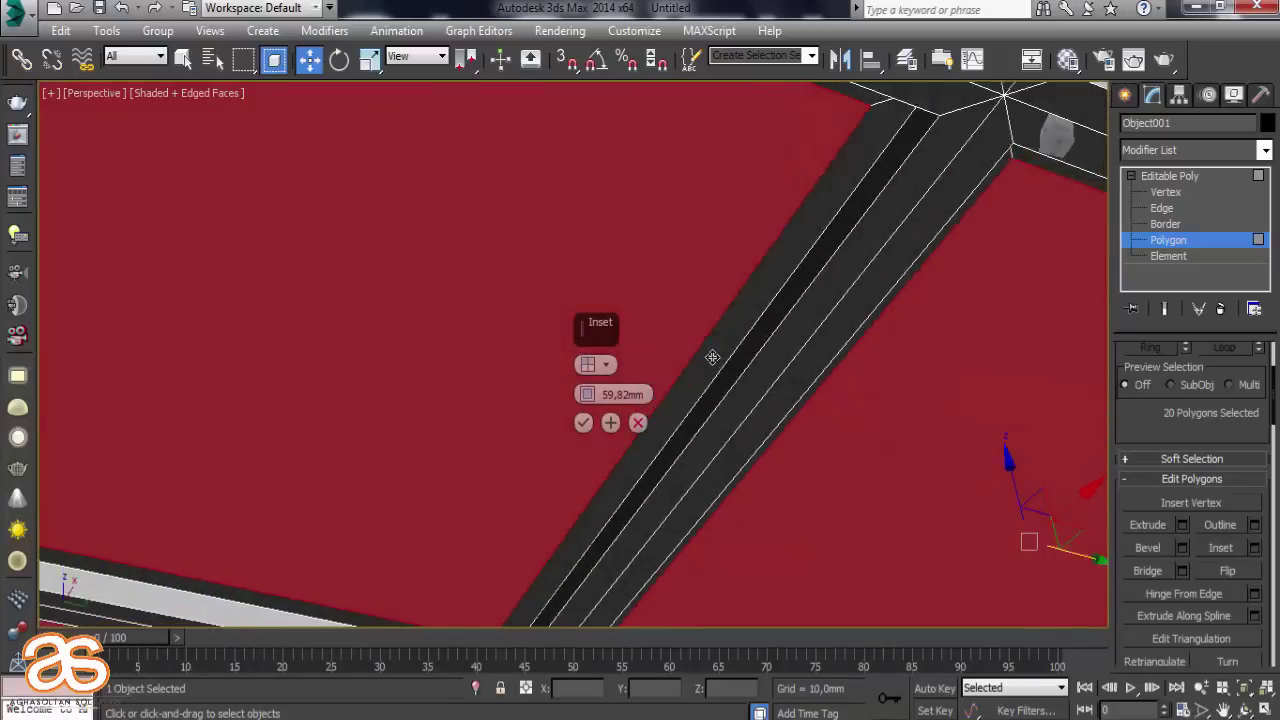
pyautogui.keyDown('alt'); pyautogui.moveTo(666, 374); pyautogui.dragTo(701, 374, button='middle'); pyautogui.keyUp('alt')
pyautogui.click(583, 422)
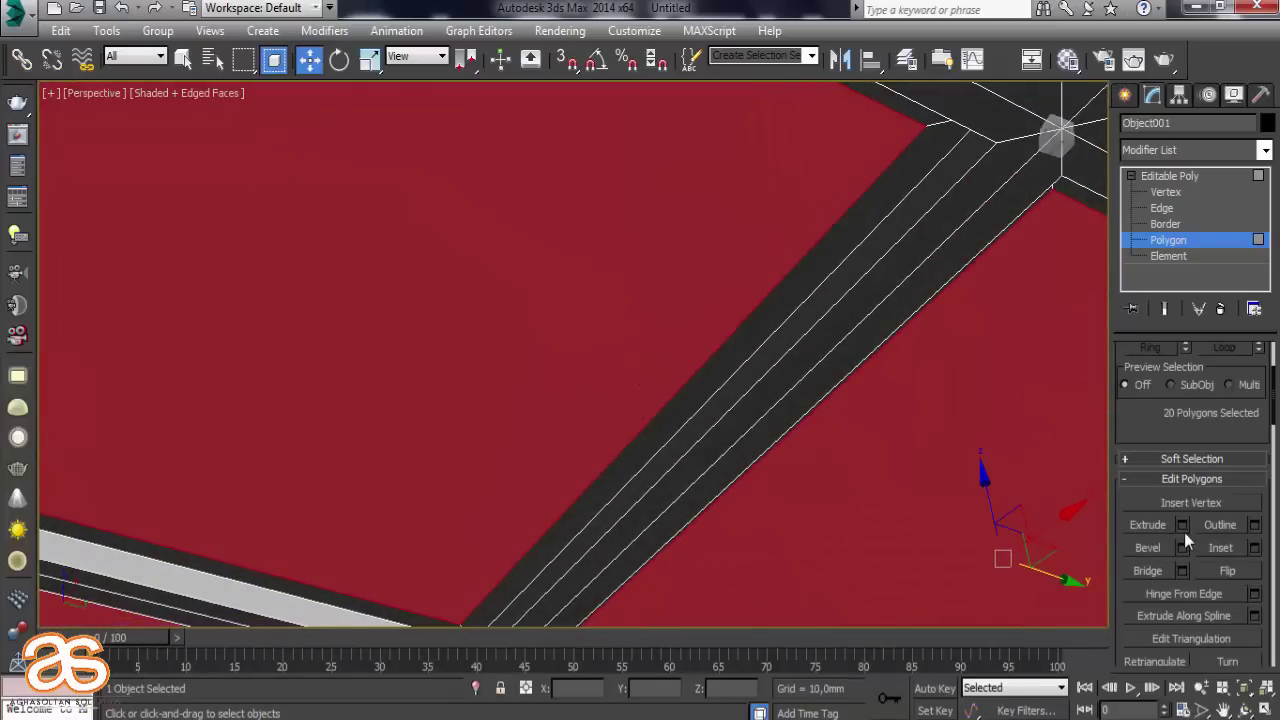
pyautogui.click(1181, 526)
pyautogui.click(584, 423)
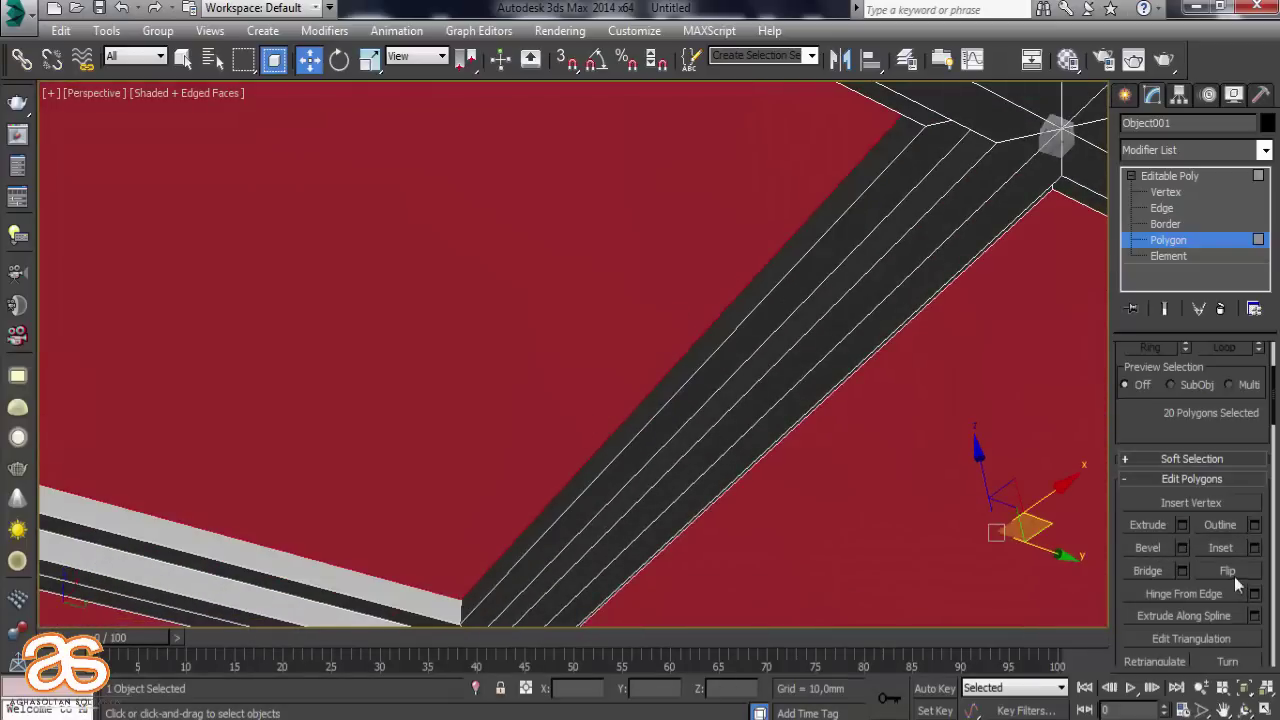
# Inset the panels by about 92 mm and extrude them twice
pyautogui.click(1255, 548)
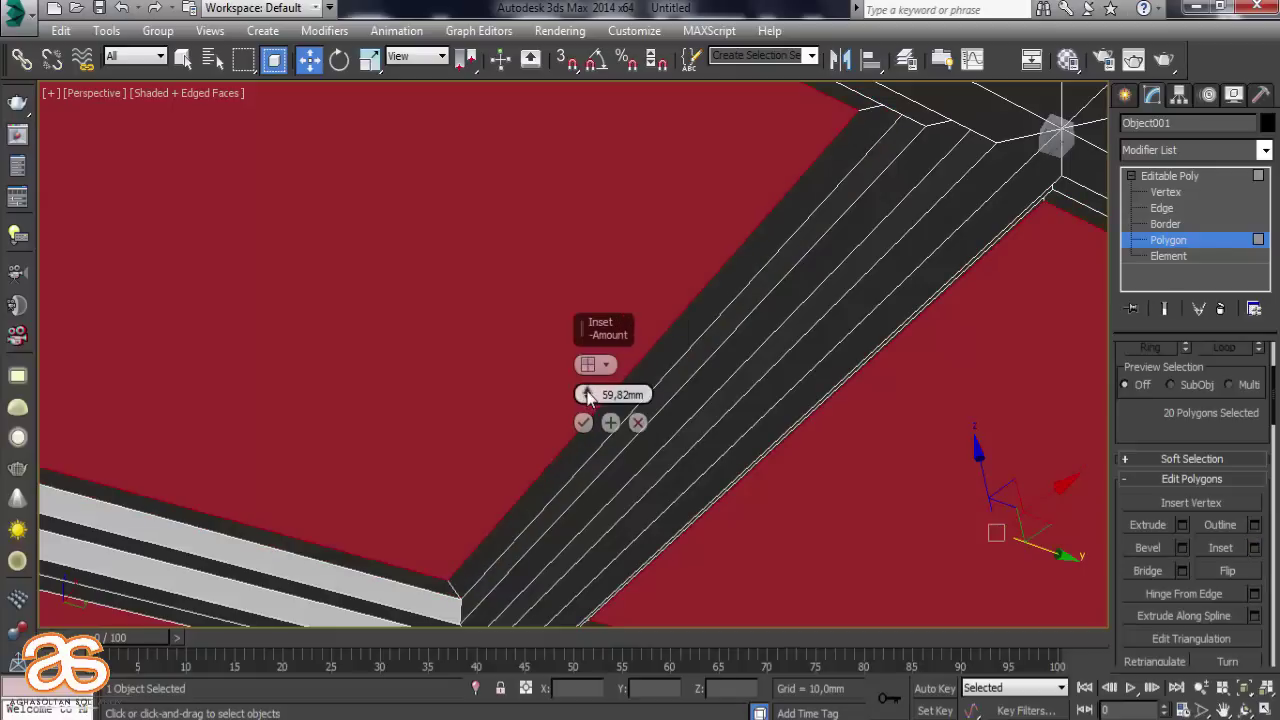
pyautogui.moveTo(580, 345); pyautogui.dragTo(540, 163)
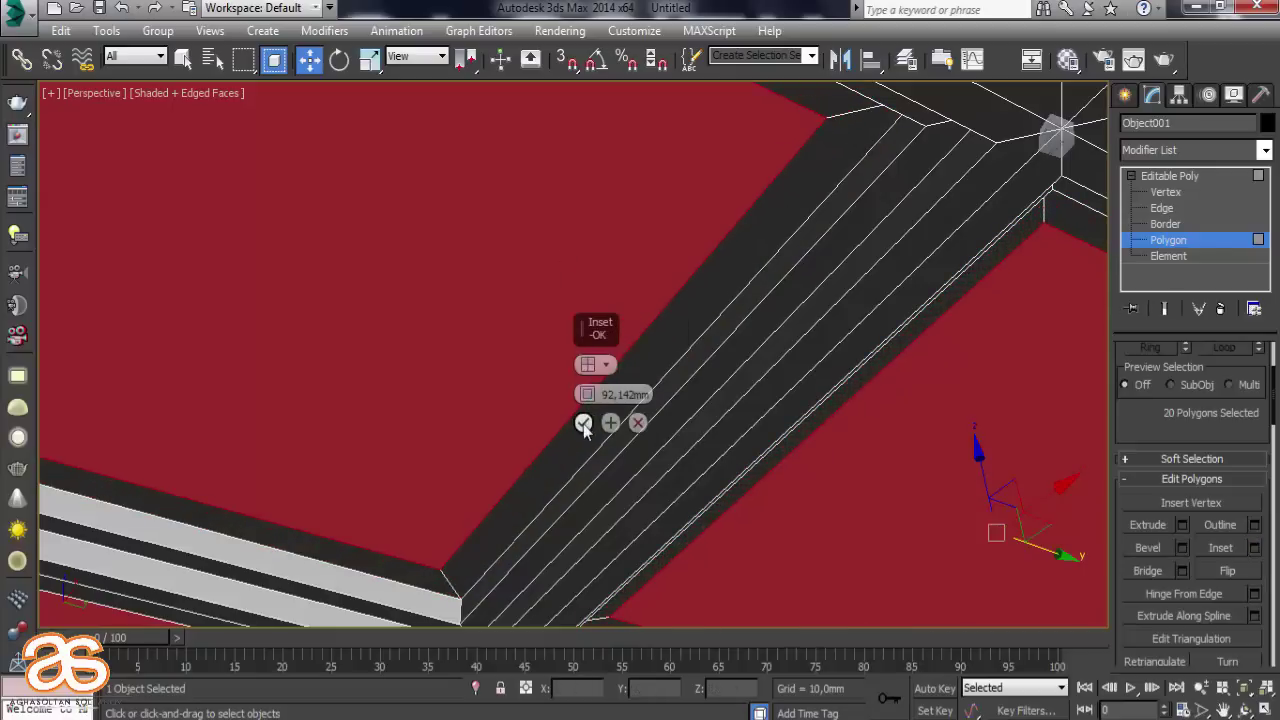
pyautogui.click(583, 422)
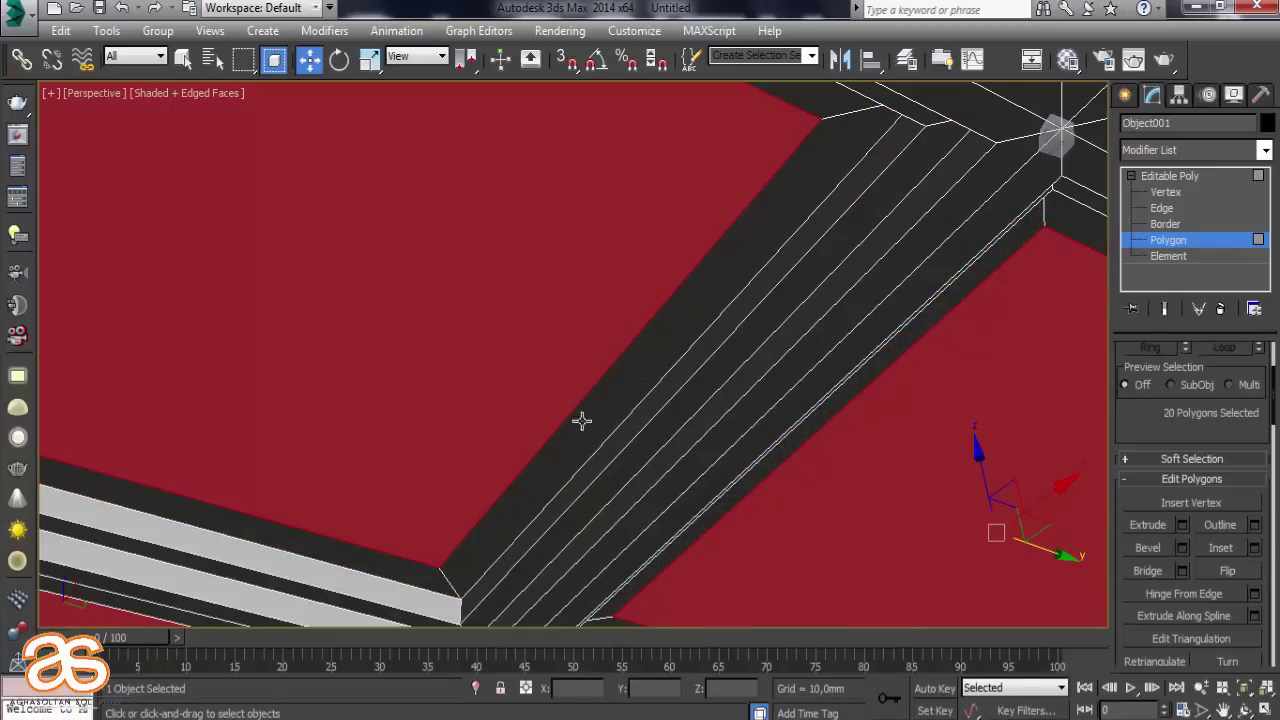
pyautogui.click(1183, 526)
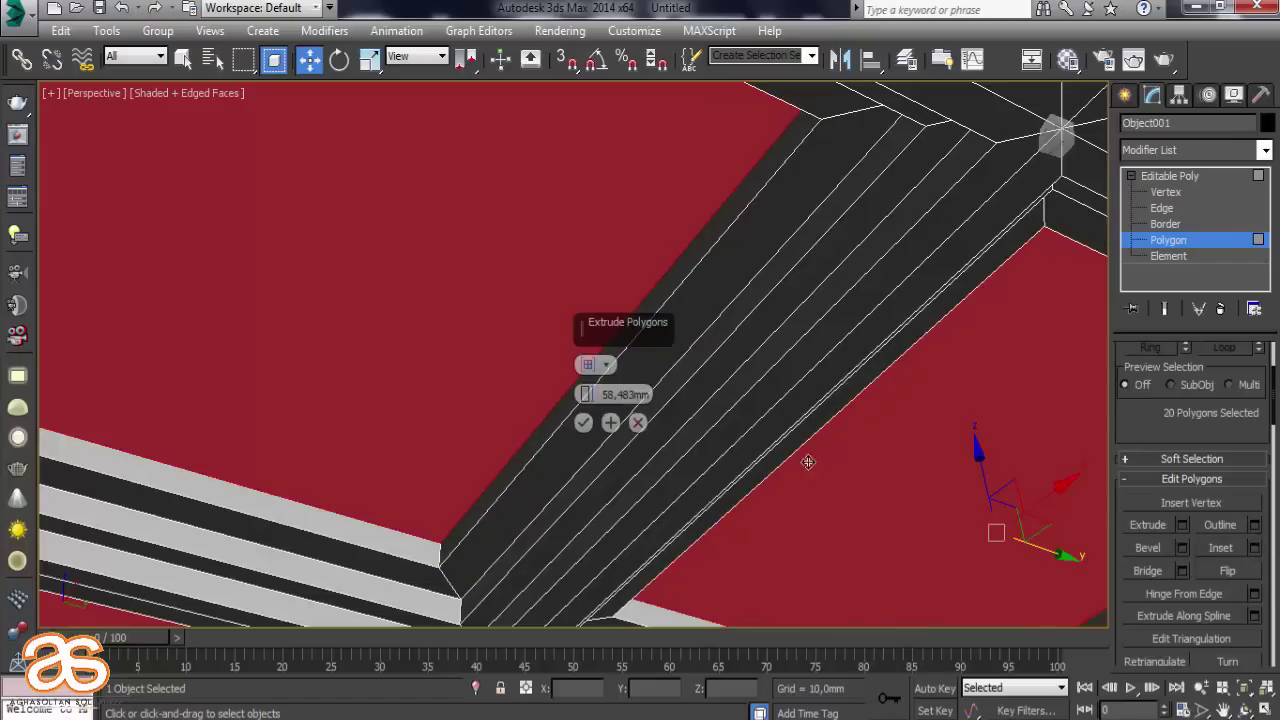
pyautogui.click(583, 422)
pyautogui.click(1182, 525)
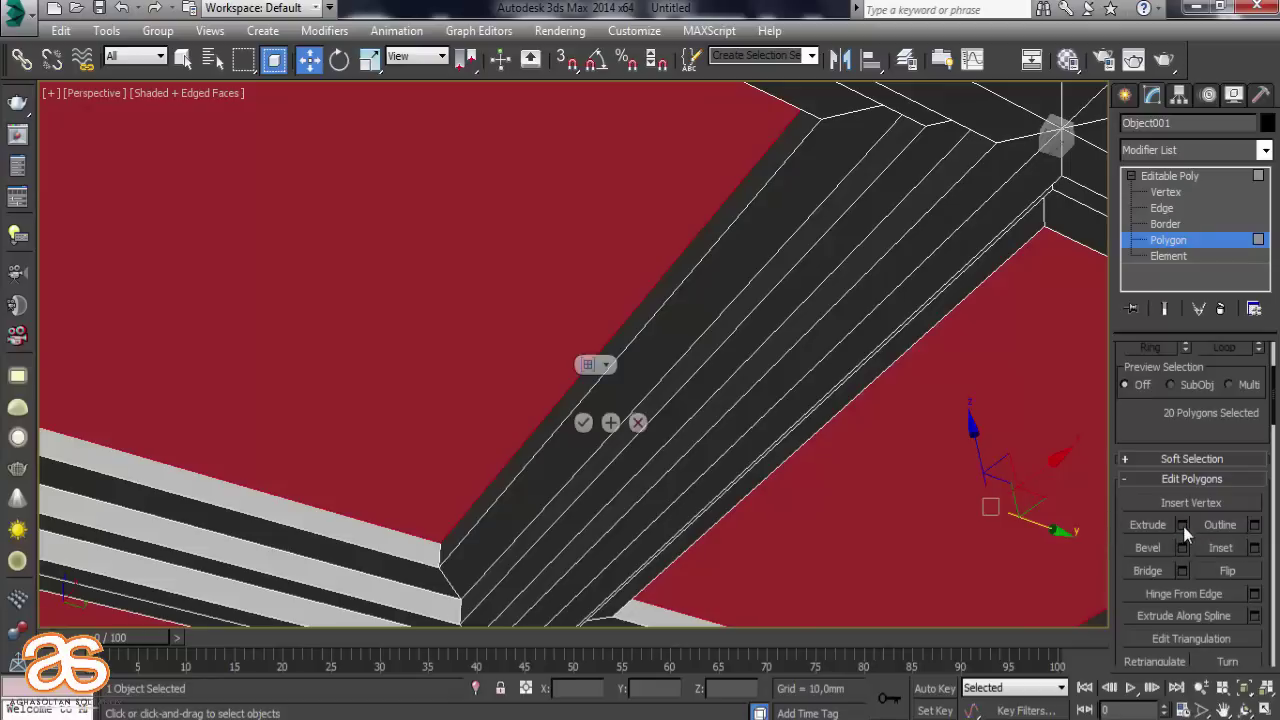
pyautogui.click(610, 422)
# Inset the panels by about 184 mm and apply a final extrusion
pyautogui.click(1256, 547)
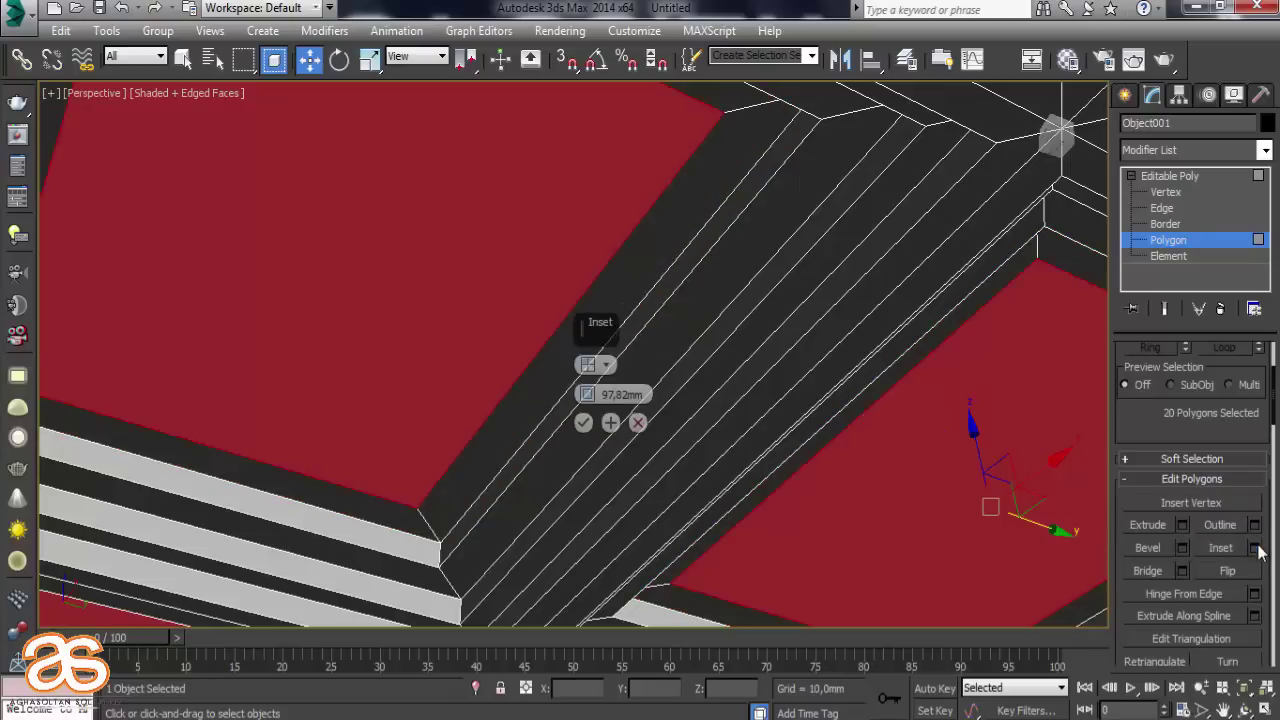
pyautogui.moveTo(587, 383)
pyautogui.mouseDown()
pyautogui.moveTo(551, 220)
pyautogui.moveTo(466, 569)
pyautogui.mouseUp()
pyautogui.click(583, 423)
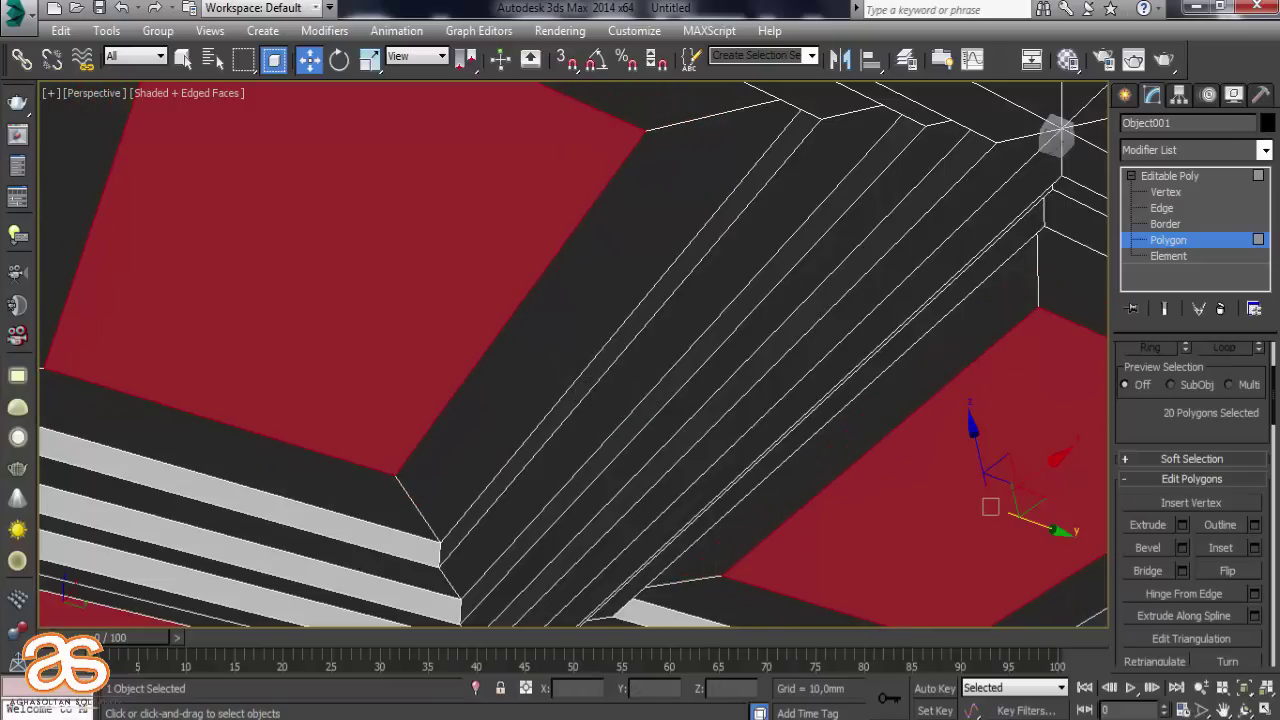
pyautogui.click(1182, 524)
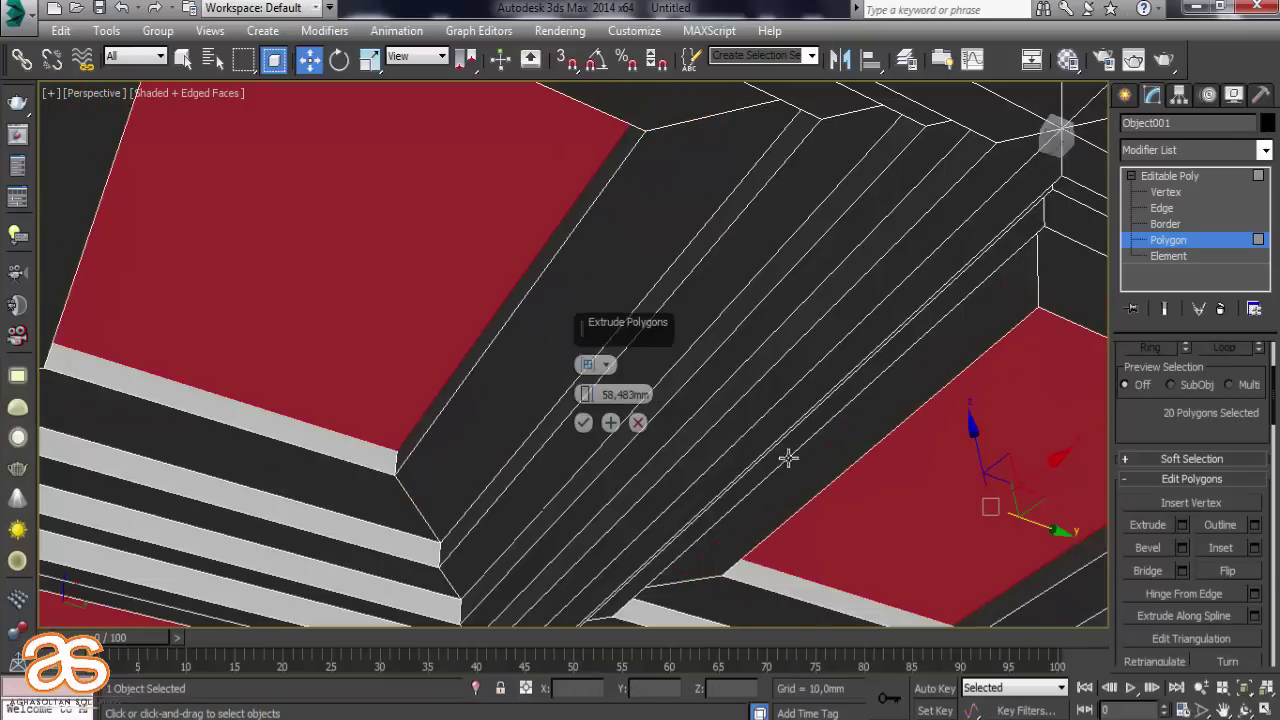
pyautogui.click(580, 424)
# Return to object level and lower the coffered panel Object001 on Z onto the top of Box001
pyautogui.click(1168, 240)
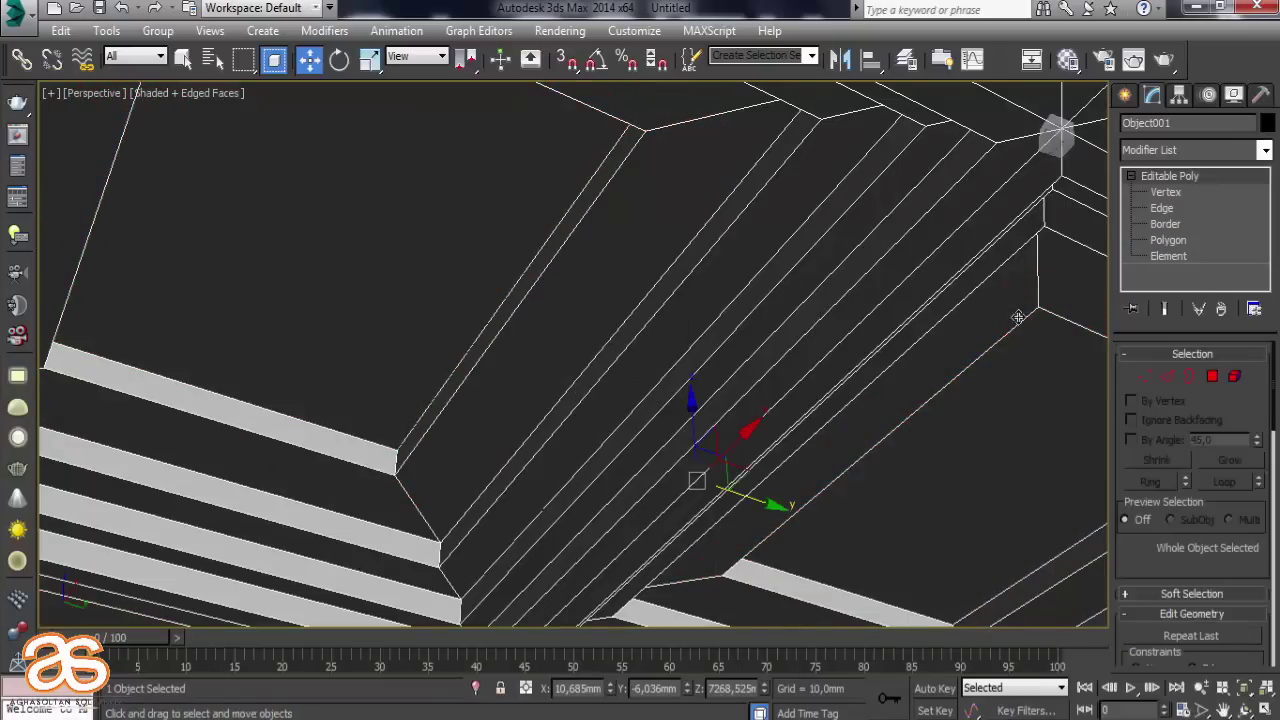
pyautogui.scroll(-3, 704, 401)
pyautogui.scroll(-3, 704, 401)
pyautogui.scroll(-3, 704, 401)
pyautogui.moveTo(704, 401)
pyautogui.keyDown('alt'); pyautogui.mouseDown(button='middle')
pyautogui.moveTo(974, 547)
pyautogui.moveTo(1089, 471)
pyautogui.moveTo(1011, 477)
pyautogui.moveTo(971, 557)
pyautogui.moveTo(923, 523)
pyautogui.moveTo(923, 323)
pyautogui.moveTo(940, 240)
pyautogui.mouseUp(button='middle'); pyautogui.keyUp('alt')
pyautogui.click(974, 547)
pyautogui.click(920, 180)
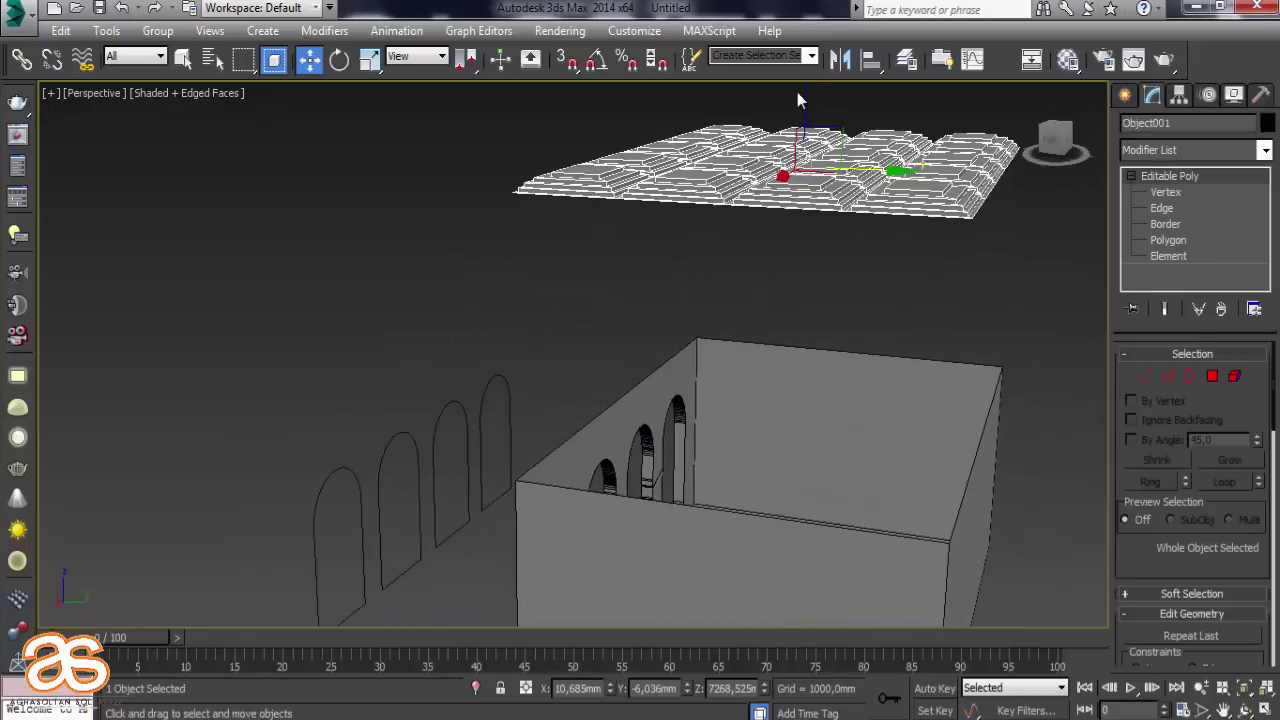
pyautogui.moveTo(800, 108); pyautogui.dragTo(804, 347)
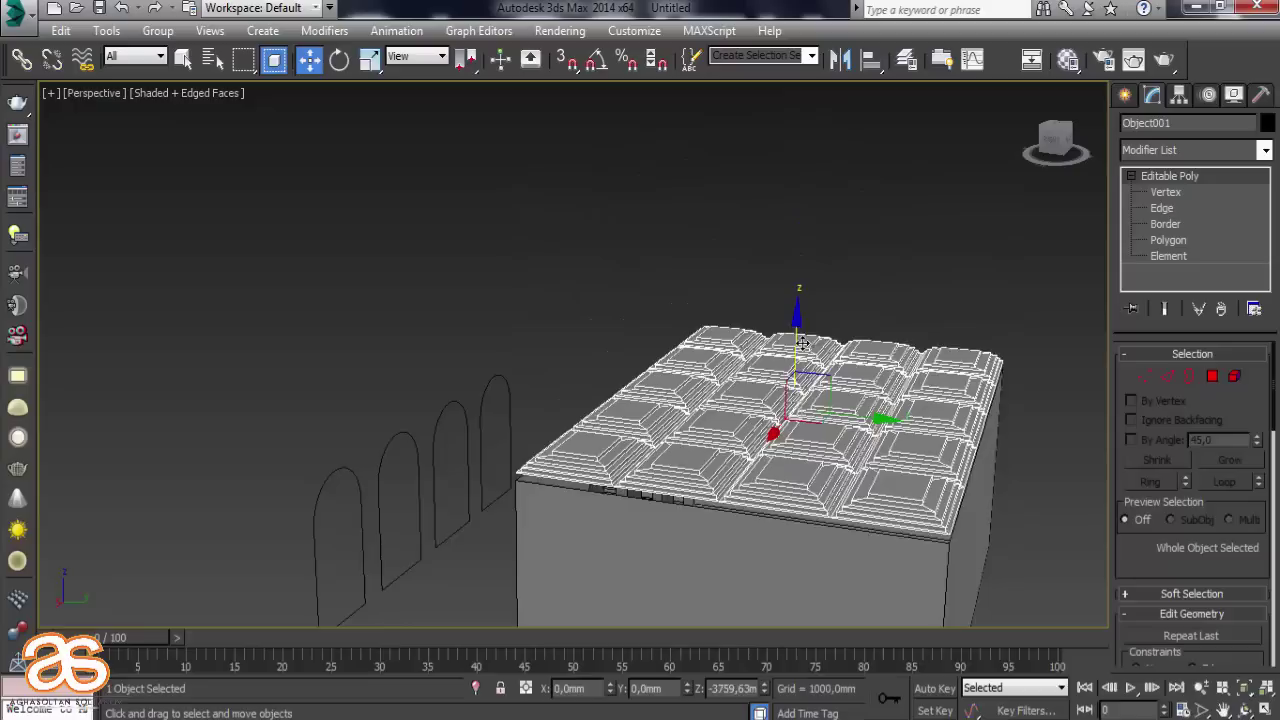
# Deselect and orbit around the room box to check the ceiling fit, ending on the Create panel
pyautogui.click(1017, 295)
pyautogui.moveTo(1017, 295)
pyautogui.keyDown('alt'); pyautogui.mouseDown(button='middle')
pyautogui.moveTo(931, 383)
pyautogui.moveTo(1110, 392)
pyautogui.moveTo(863, 429)
pyautogui.mouseUp(button='middle'); pyautogui.keyUp('alt')
pyautogui.scroll(5, 863, 429)
pyautogui.scroll(3, 923, 506)
pyautogui.scroll(2, 947, 512)
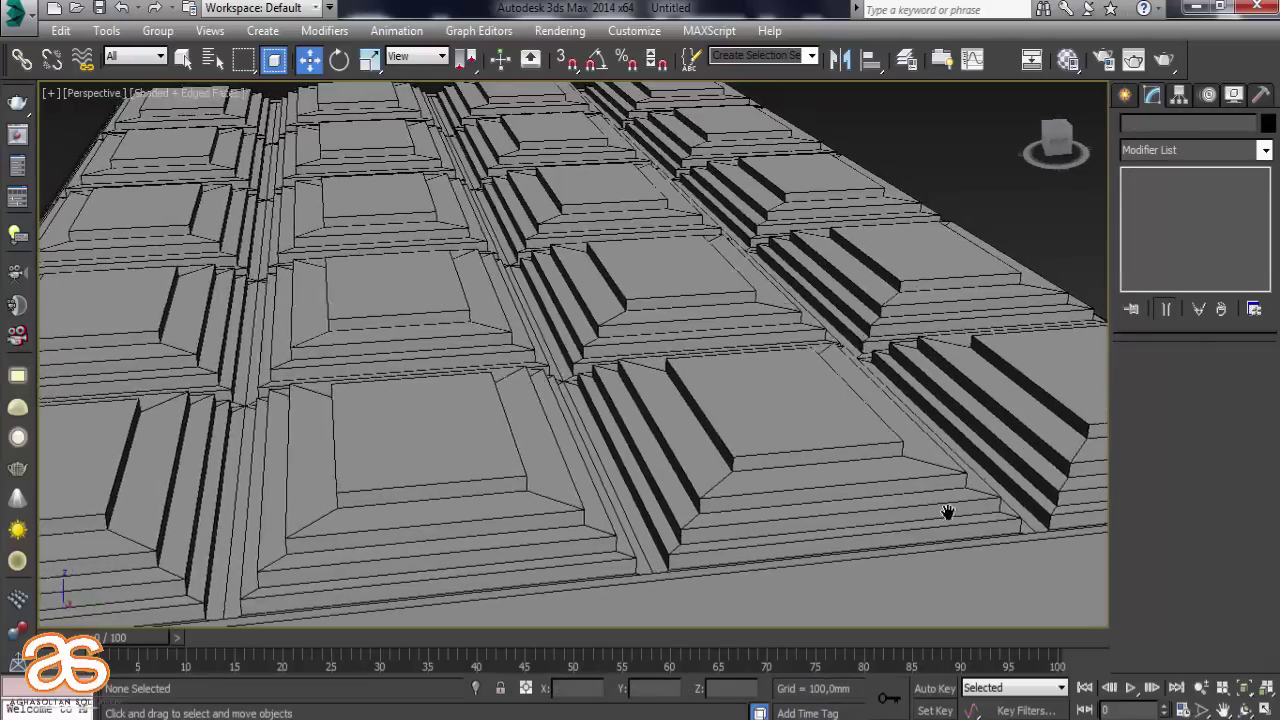
pyautogui.scroll(-5, 947, 512)
pyautogui.moveTo(947, 512)
pyautogui.keyDown('alt'); pyautogui.mouseDown(button='middle')
pyautogui.moveTo(946, 443)
pyautogui.moveTo(881, 415)
pyautogui.mouseUp(button='middle'); pyautogui.keyUp('alt')
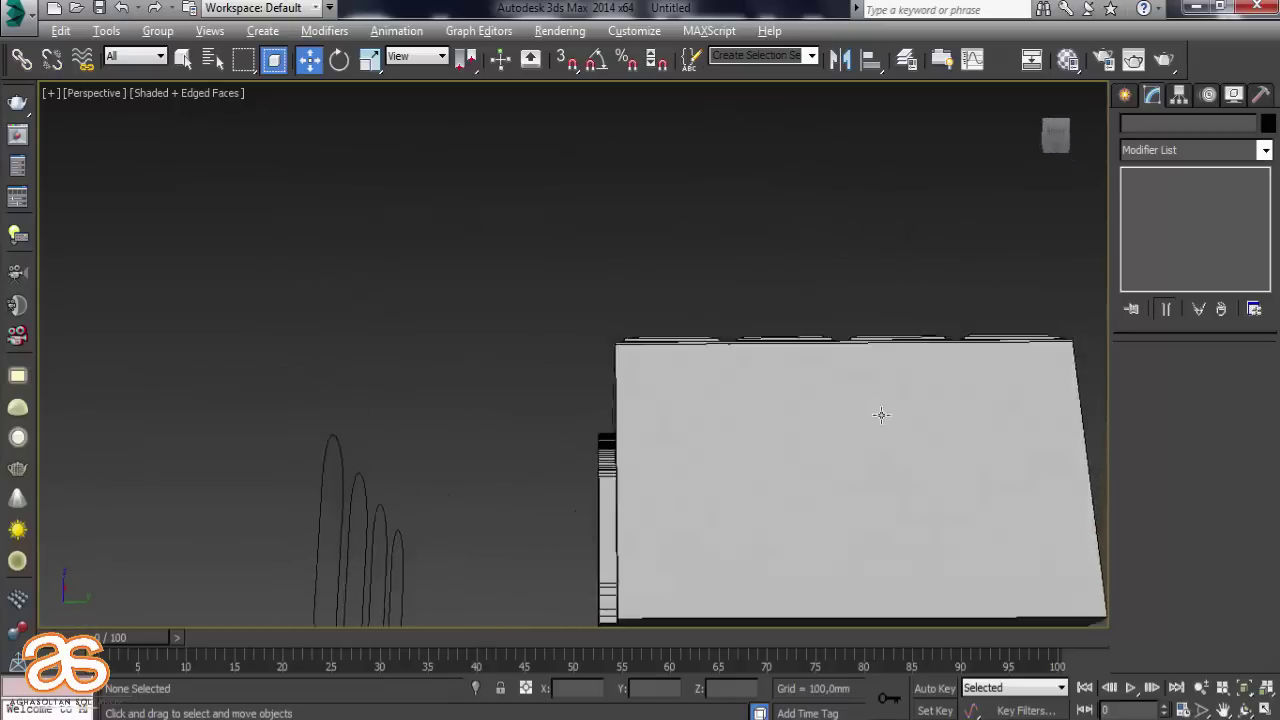
pyautogui.scroll(-4, 881, 415)
pyautogui.moveTo(777, 409)
pyautogui.keyDown('alt'); pyautogui.mouseDown(button='middle')
pyautogui.moveTo(720, 460)
pyautogui.moveTo(667, 483)
pyautogui.moveTo(752, 428)
pyautogui.mouseUp(button='middle'); pyautogui.keyUp('alt')
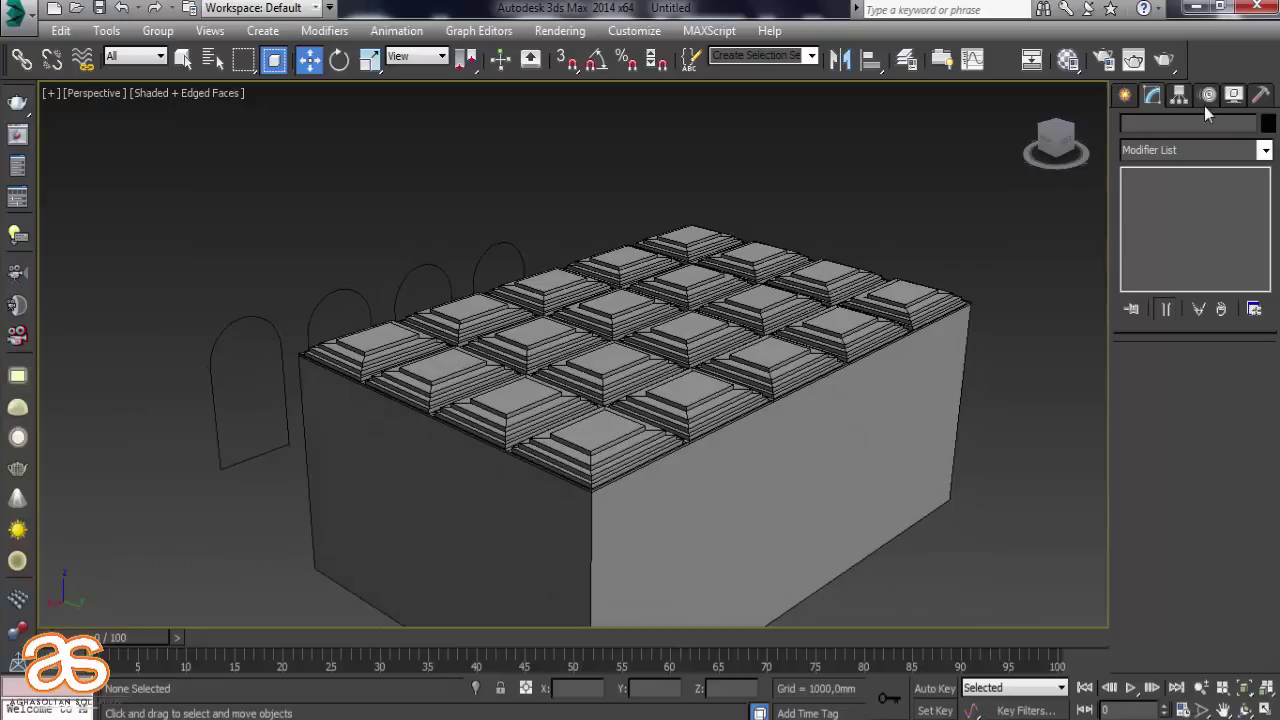
pyautogui.click(1122, 96)
# Pick the VRayPhysicalCam tool from the VRay camera types in the Create panel
pyautogui.click(1165, 155)
pyautogui.click(1165, 155)
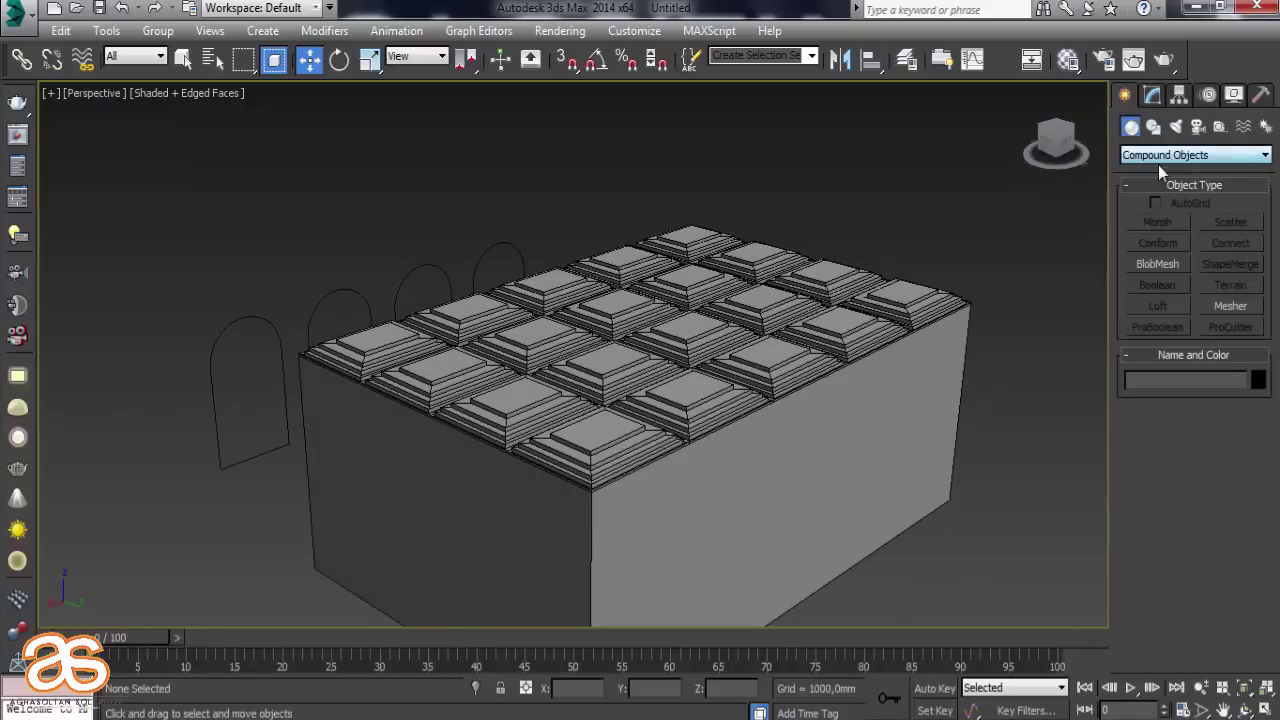
pyautogui.click(1165, 155)
pyautogui.click(1197, 126)
pyautogui.click(1195, 155)
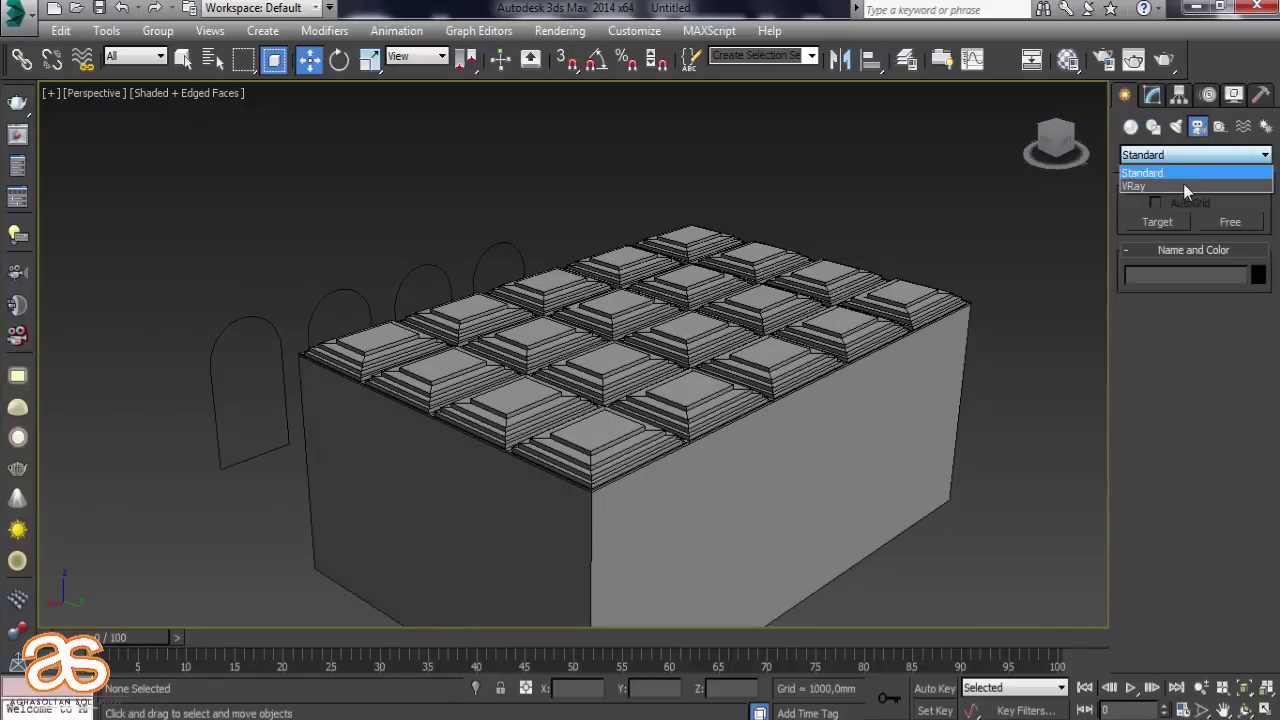
pyautogui.click(1140, 186)
pyautogui.click(1230, 222)
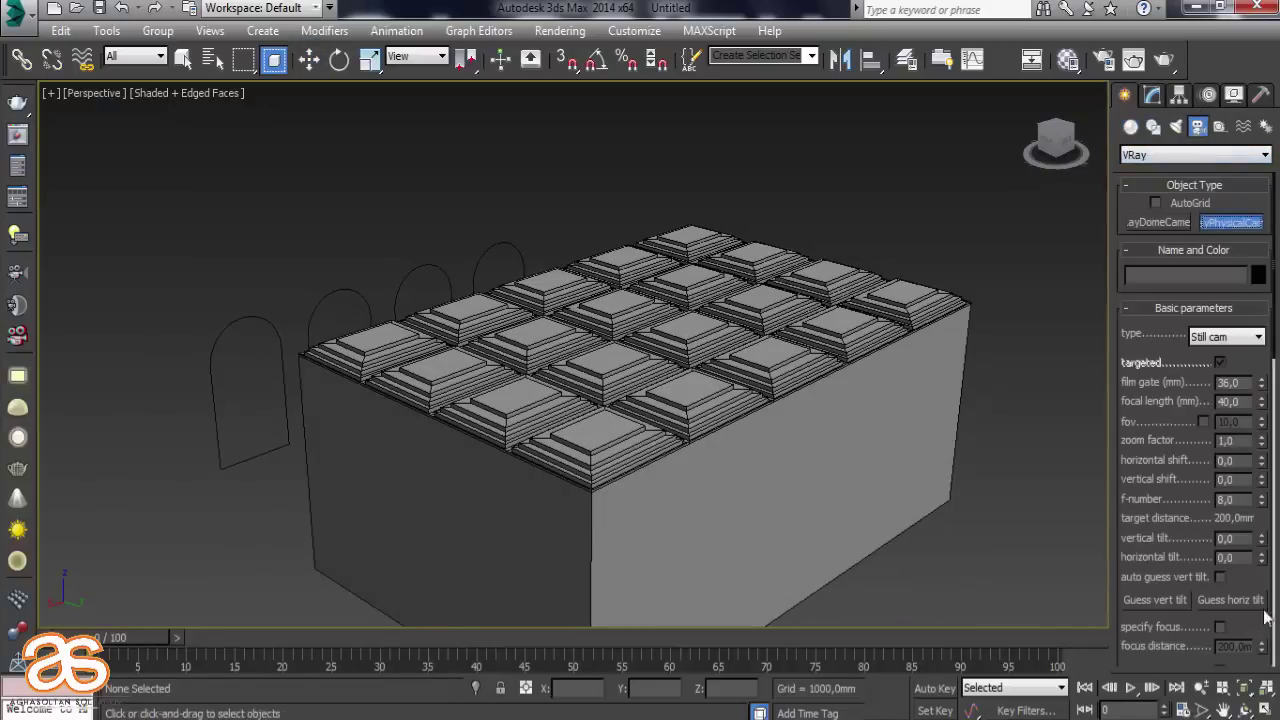
# Show all four viewports and Zoom Extents in the Front, Top and Left views
pyautogui.click(1266, 710)
pyautogui.click(617, 272)
pyautogui.press('z')
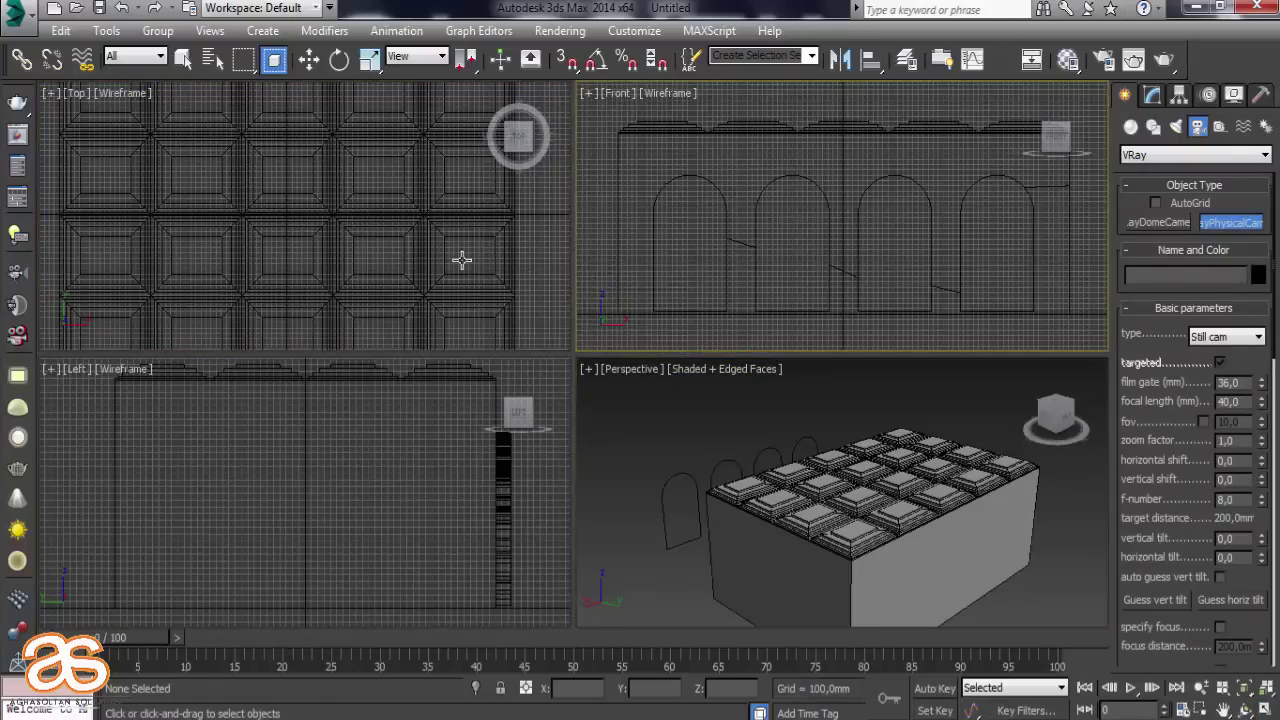
pyautogui.click(462, 260)
pyautogui.press('z')
pyautogui.click(410, 390)
pyautogui.press('z')
# Zoom in on the room and drag out the targeted VRayCam001 aiming across it
pyautogui.click(637, 279)
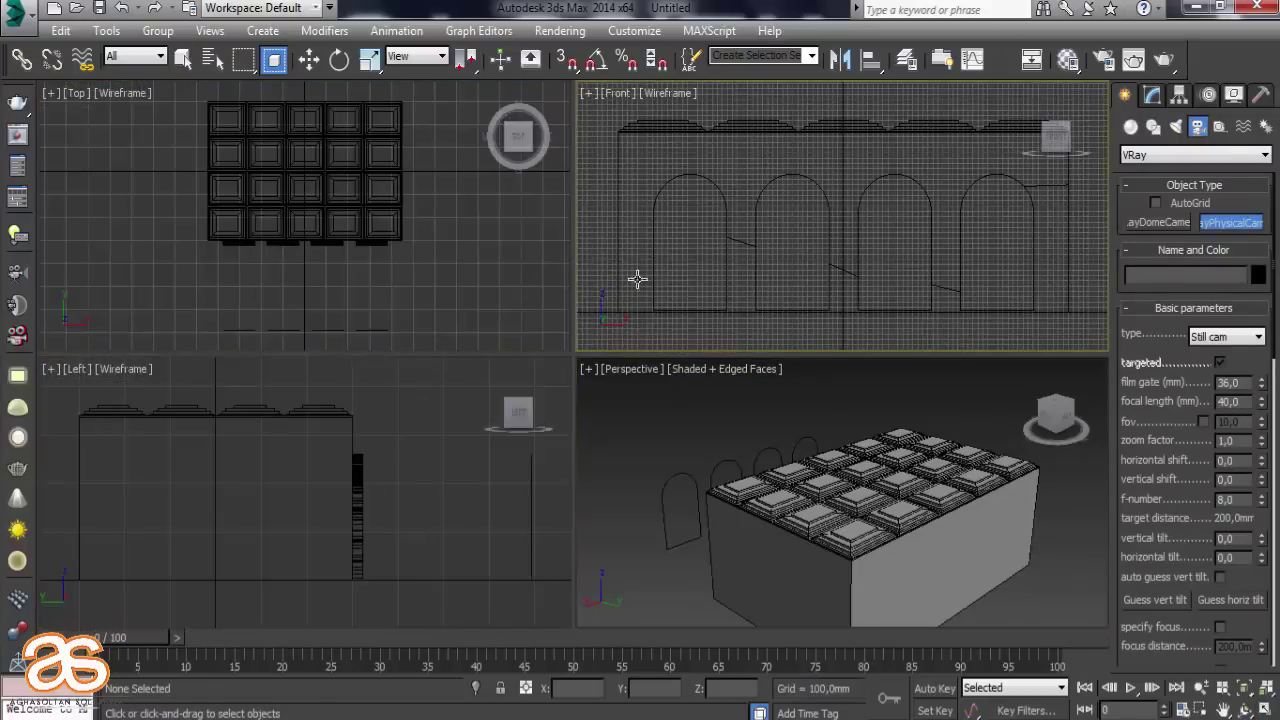
pyautogui.scroll(2, 632, 446)
pyautogui.scroll(-2, 438, 255)
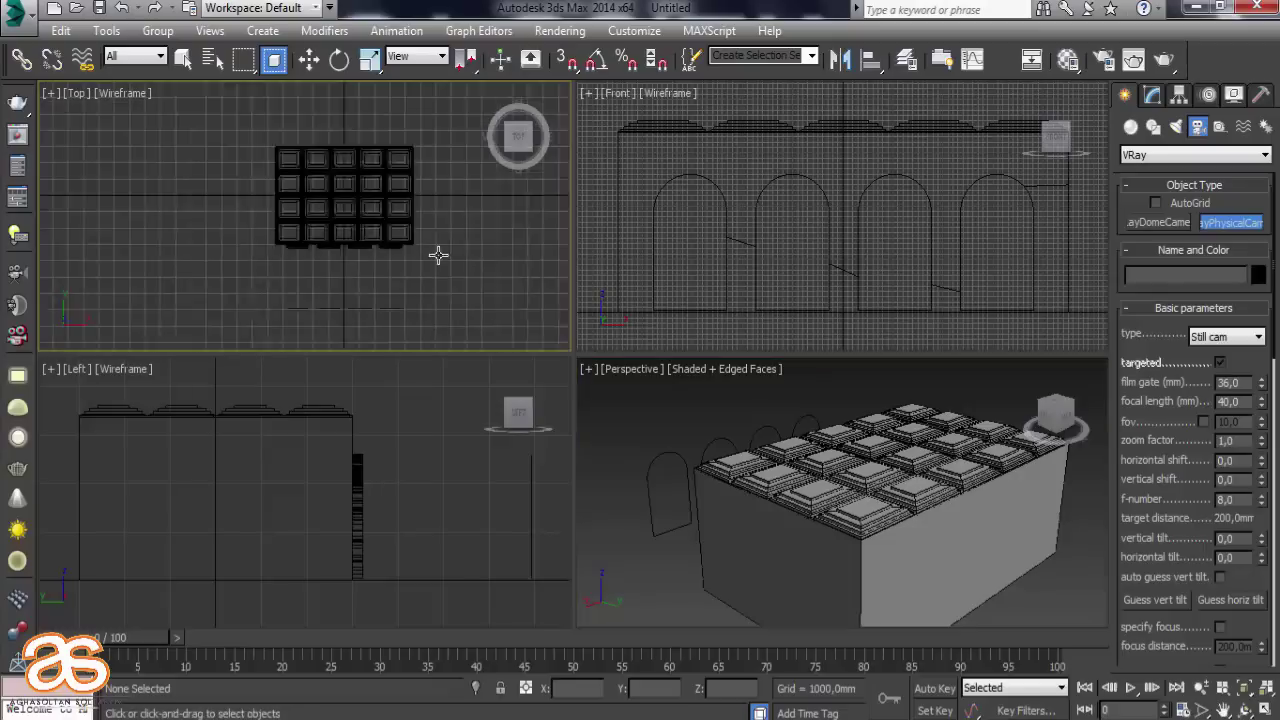
pyautogui.scroll(1, 438, 255)
pyautogui.scroll(1, 382, 222)
pyautogui.scroll(1, 417, 220)
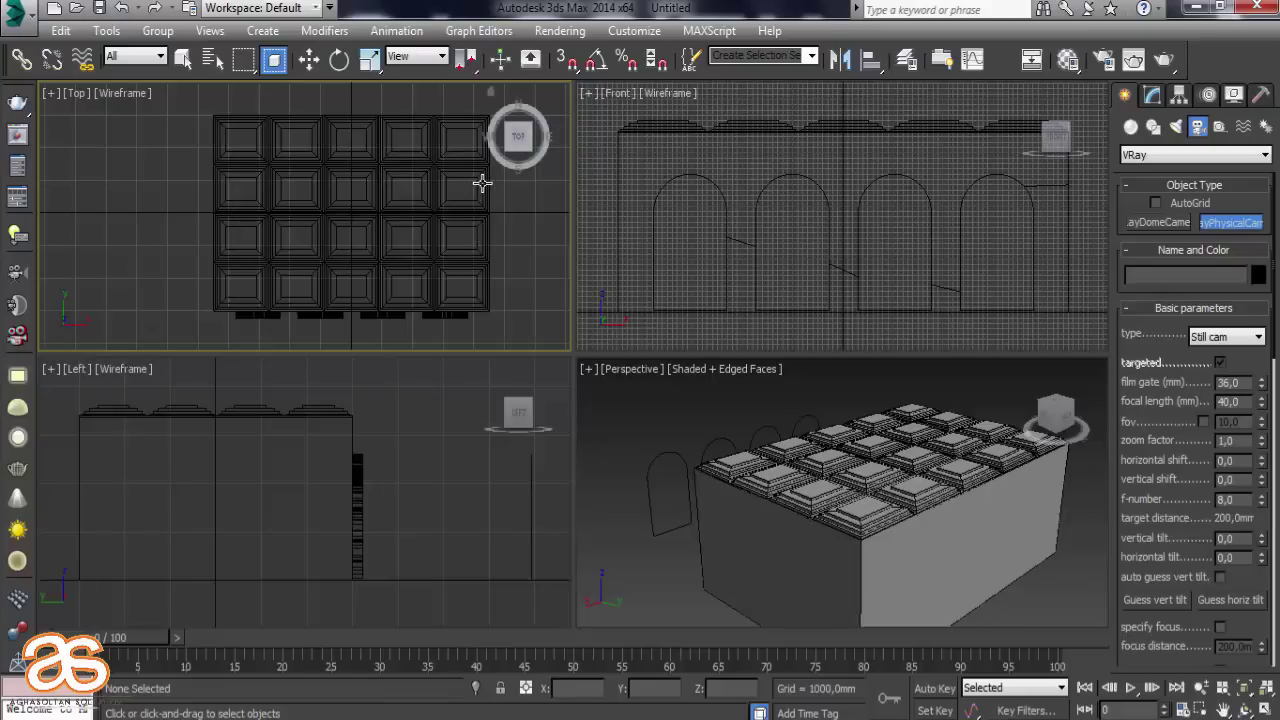
pyautogui.moveTo(480, 184); pyautogui.dragTo(384, 218)
# Switch the Perspective viewport to look through VRayCam001
pyautogui.rightClick(796, 459)
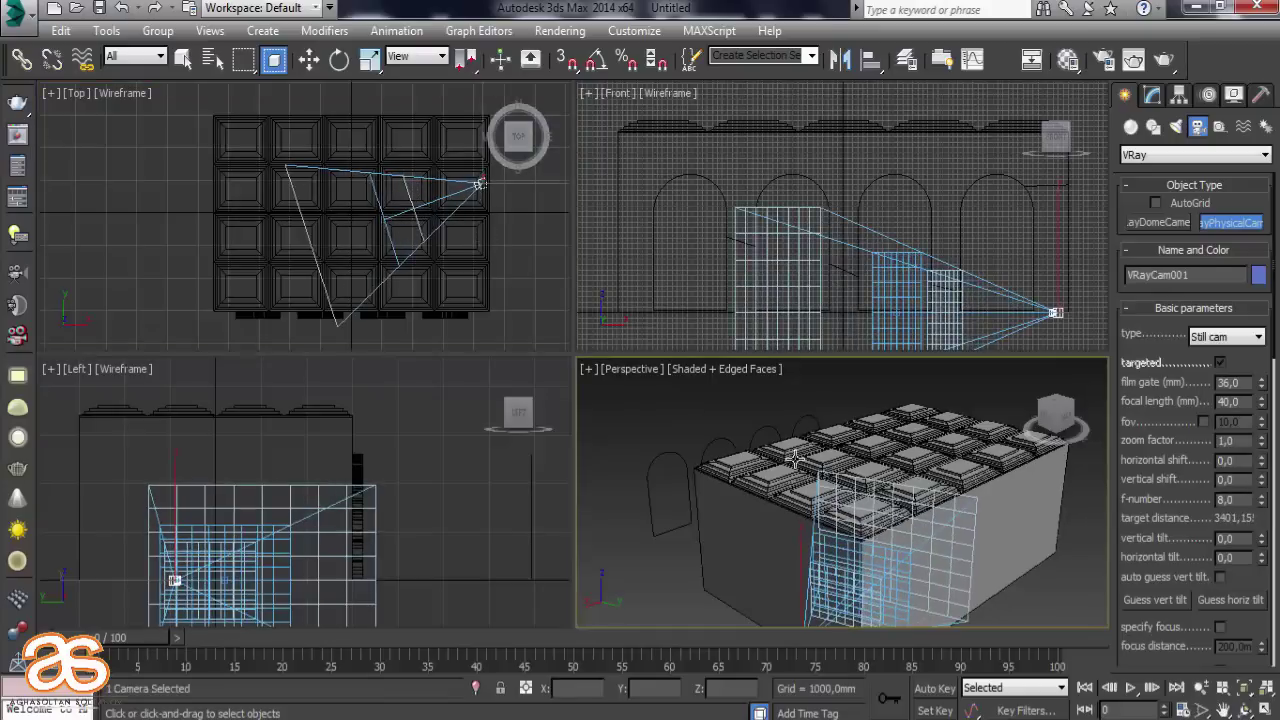
pyautogui.click(308, 59)
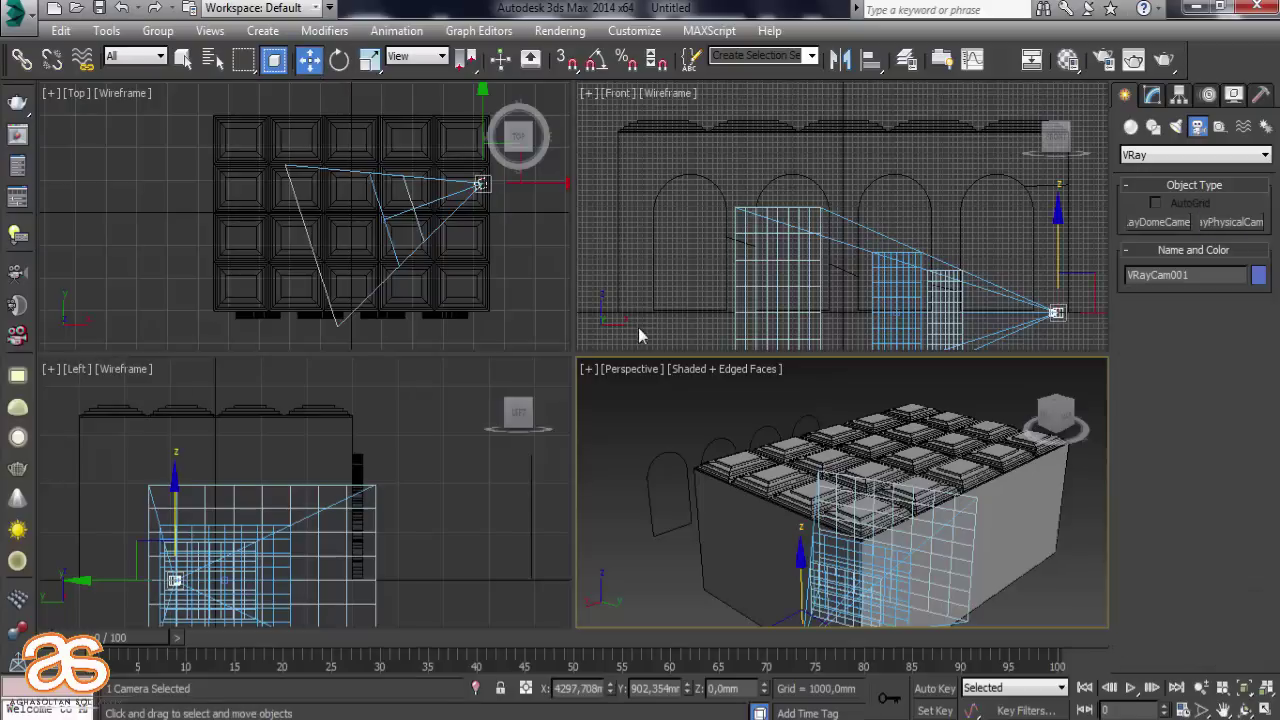
pyautogui.click(657, 368)
pyautogui.moveTo(694, 317)
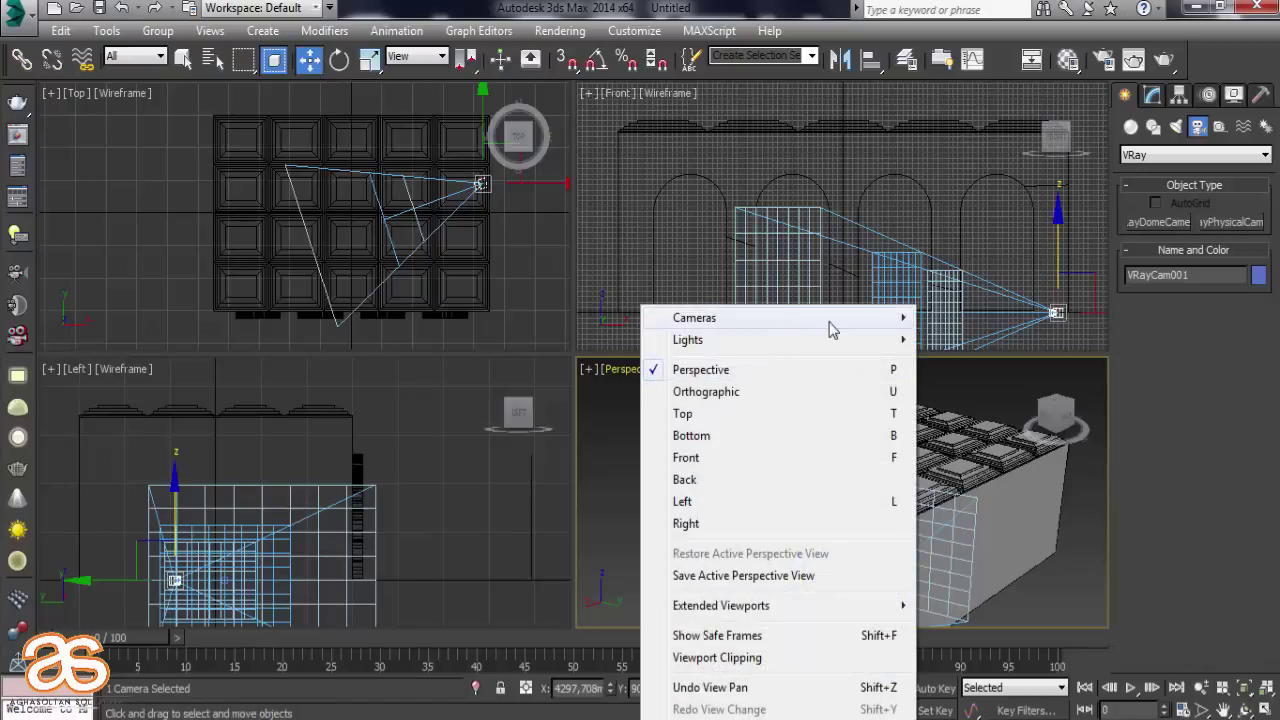
pyautogui.click(940, 318)
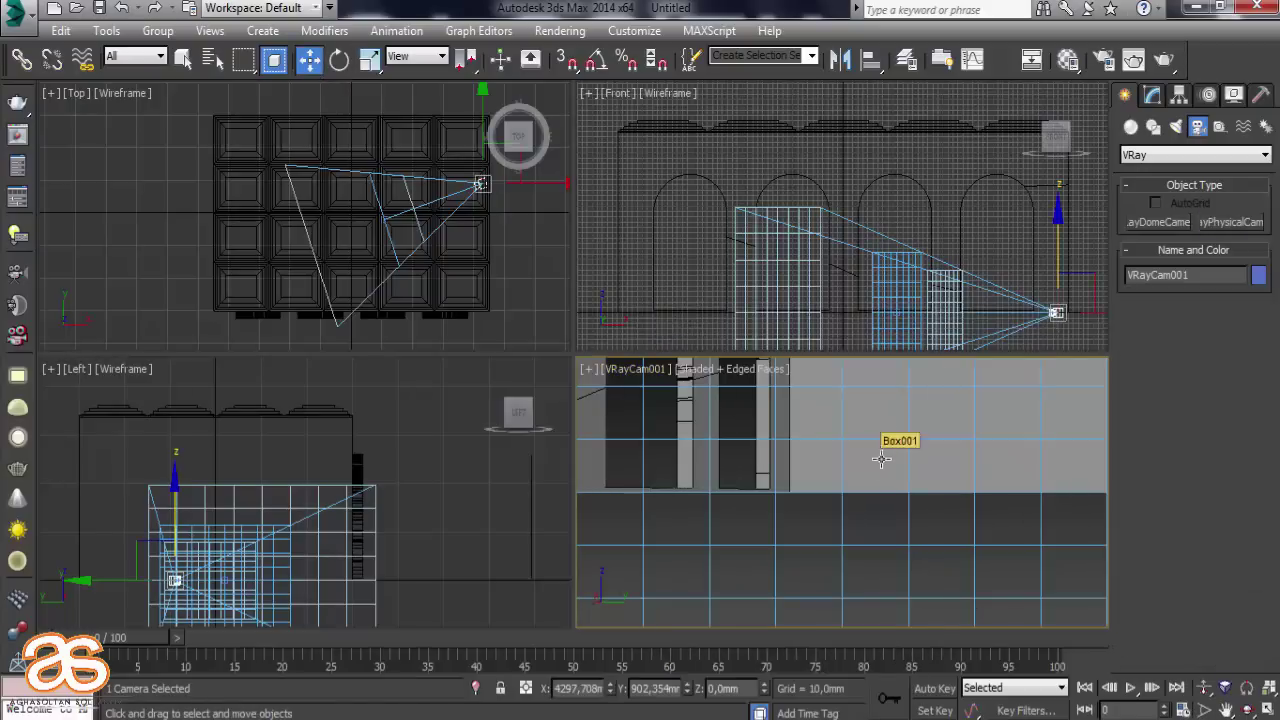
# Raise the camera above the floor and set its film gate to 60 mm
pyautogui.moveTo(880, 454); pyautogui.dragTo(880, 652, button='middle')
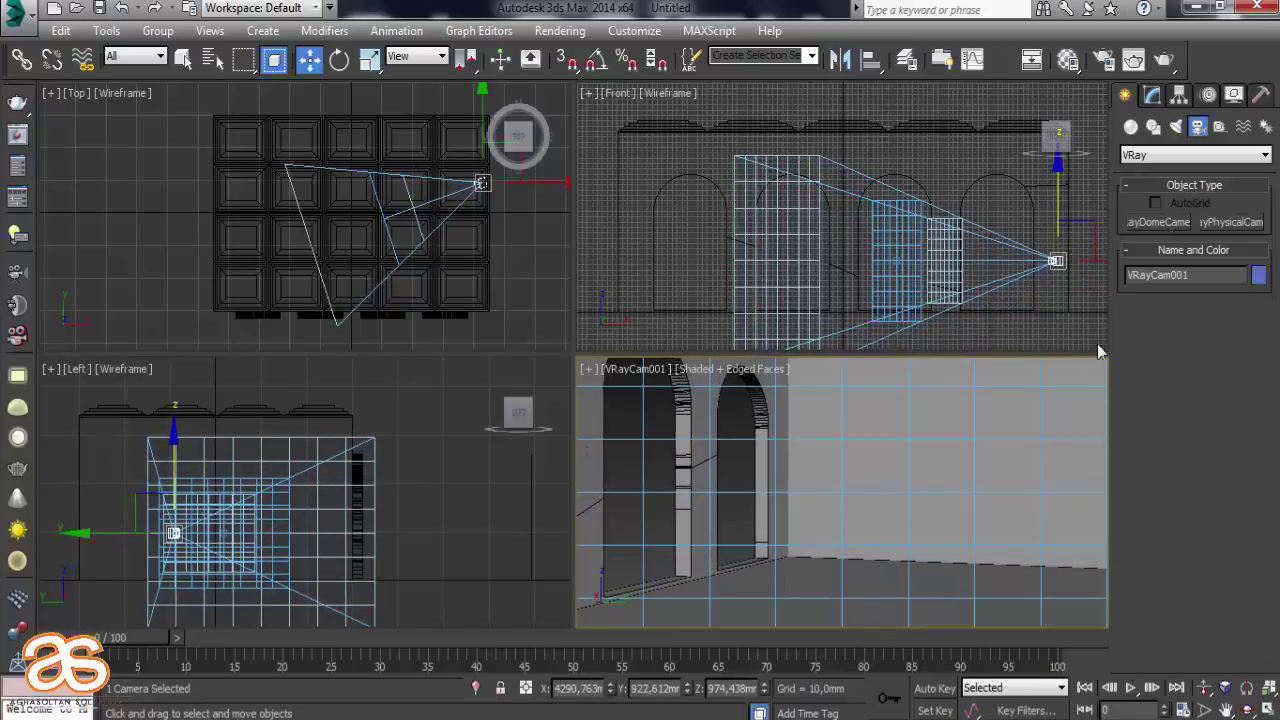
pyautogui.click(1153, 94)
pyautogui.write('60')
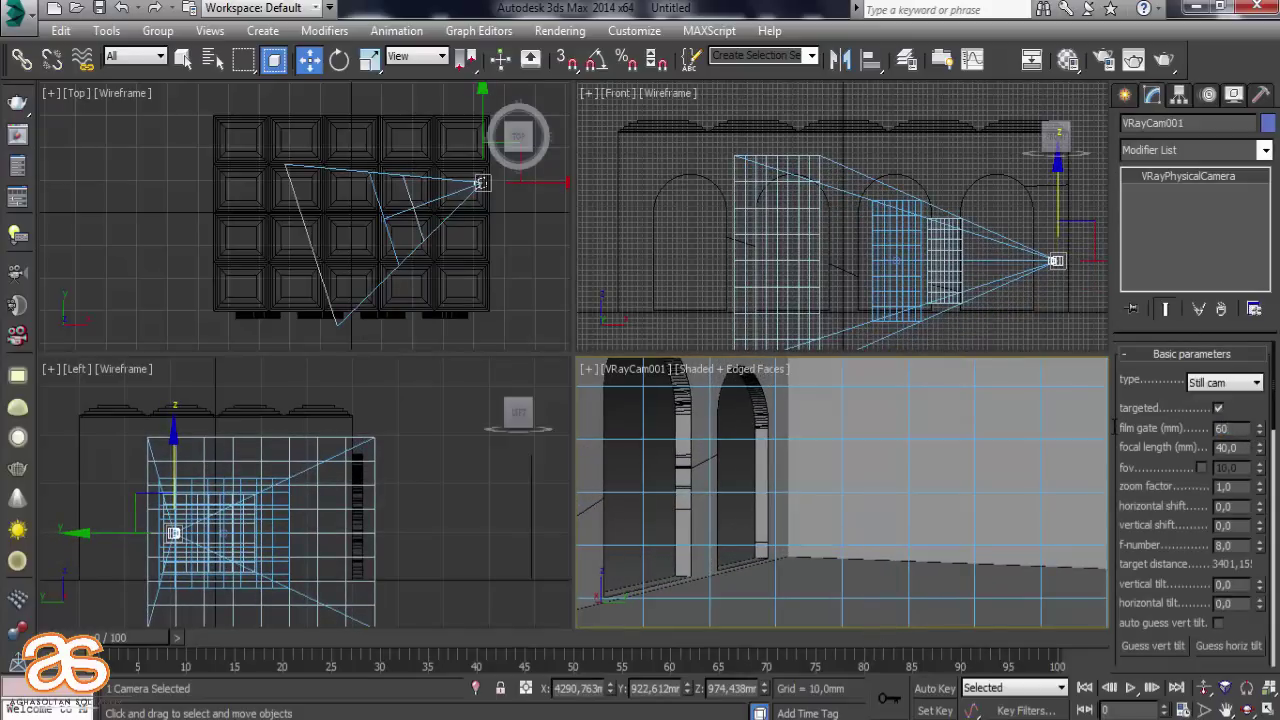
pyautogui.press('Return')
# With angle snap on, orbit and truck the camera to frame the arched doorway wall
pyautogui.moveTo(766, 500)
pyautogui.mouseDown(button='middle')
pyautogui.moveTo(777, 463)
pyautogui.moveTo(875, 531)
pyautogui.mouseUp(button='middle')
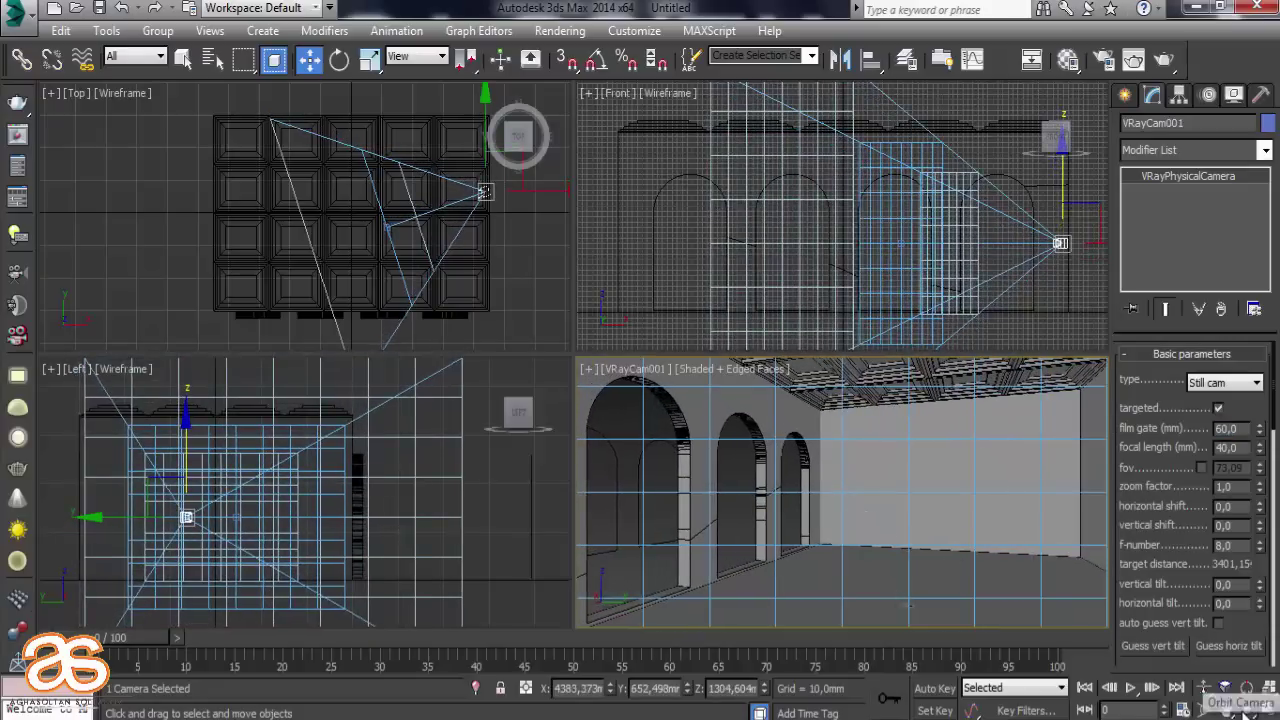
pyautogui.click(596, 62)
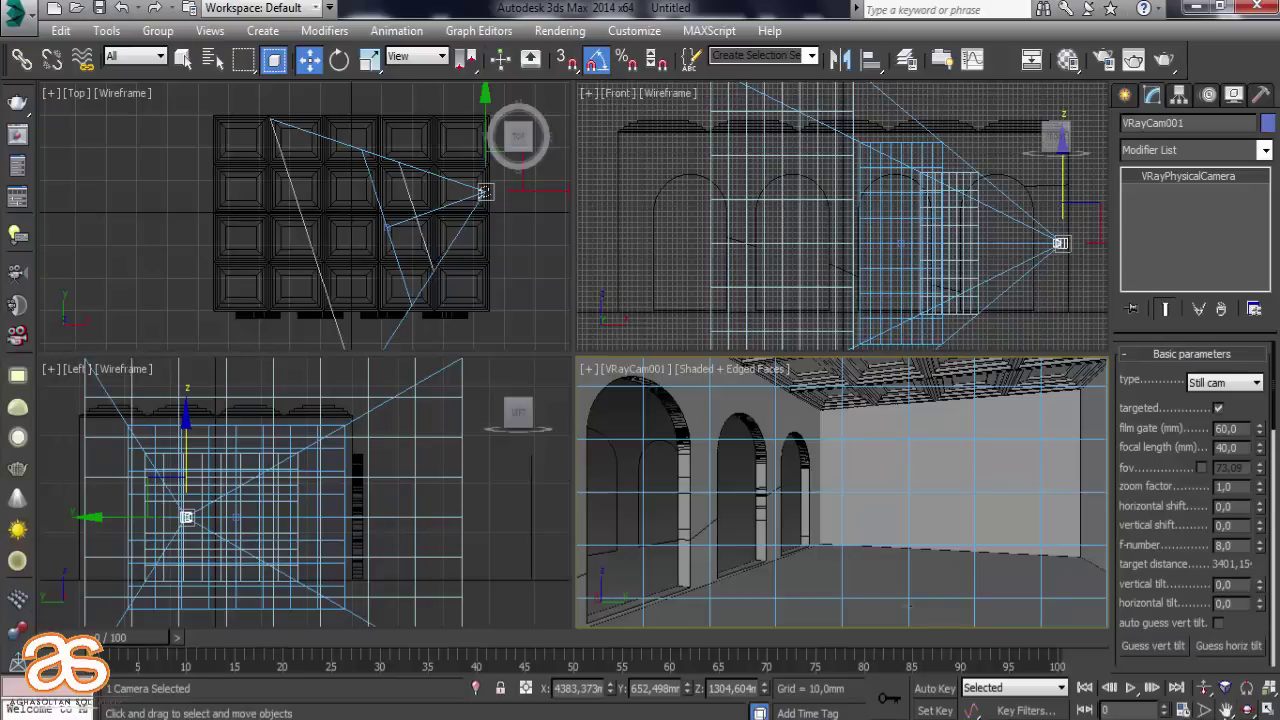
pyautogui.click(1247, 710)
pyautogui.moveTo(994, 552); pyautogui.dragTo(955, 554)
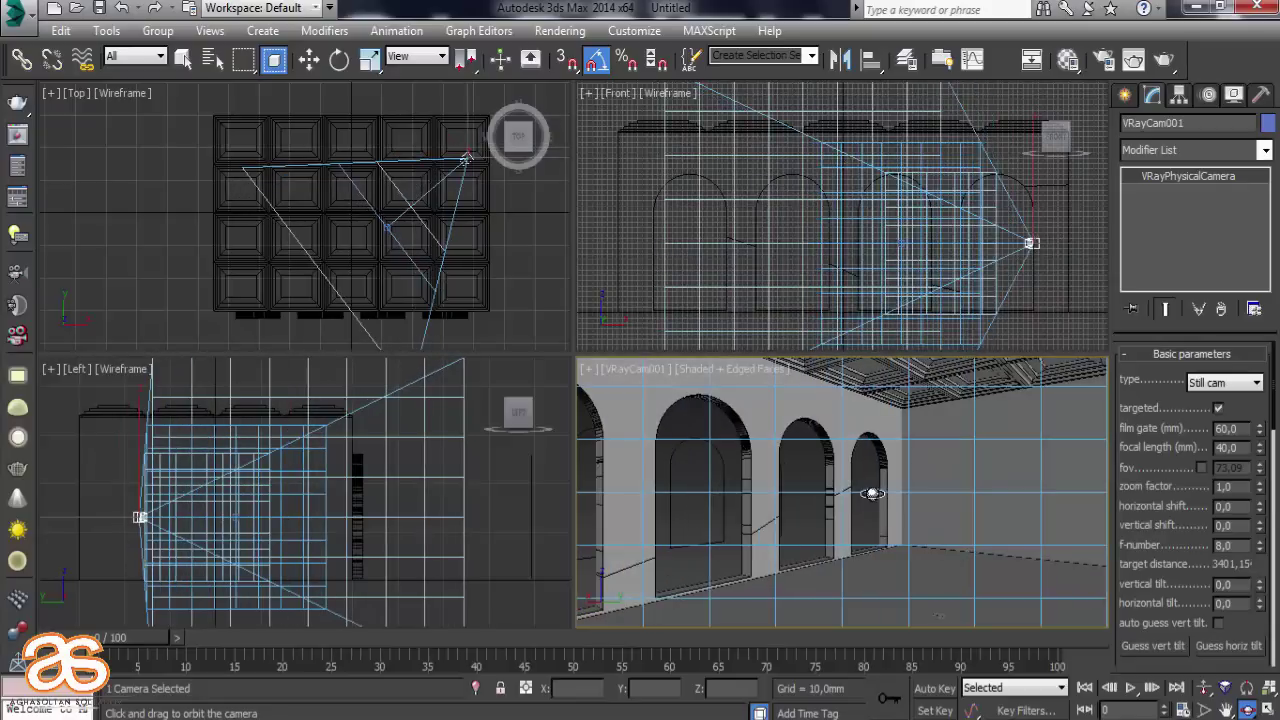
pyautogui.moveTo(955, 554)
pyautogui.mouseDown(button='middle')
pyautogui.moveTo(950, 505)
pyautogui.moveTo(988, 488)
pyautogui.mouseUp(button='middle')
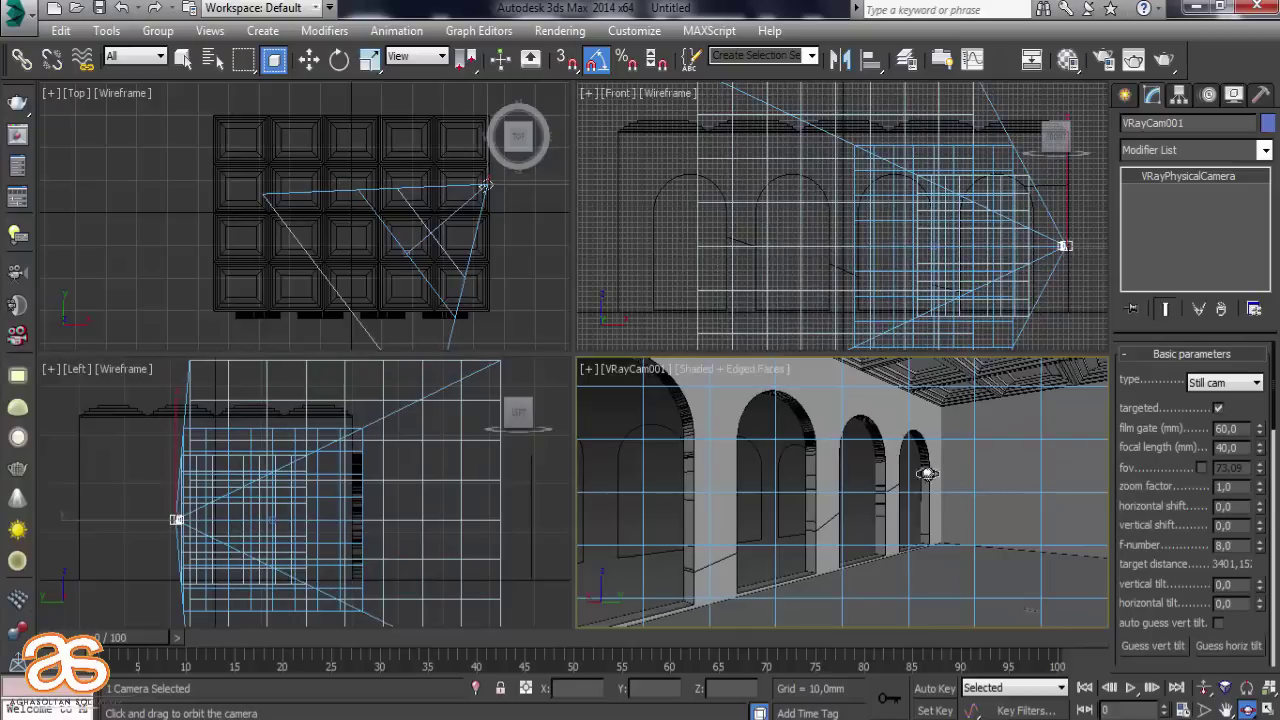
# Maximize the VRayCam001 viewport so it fills the workspace
pyautogui.click(1125, 95)
pyautogui.click(309, 59)
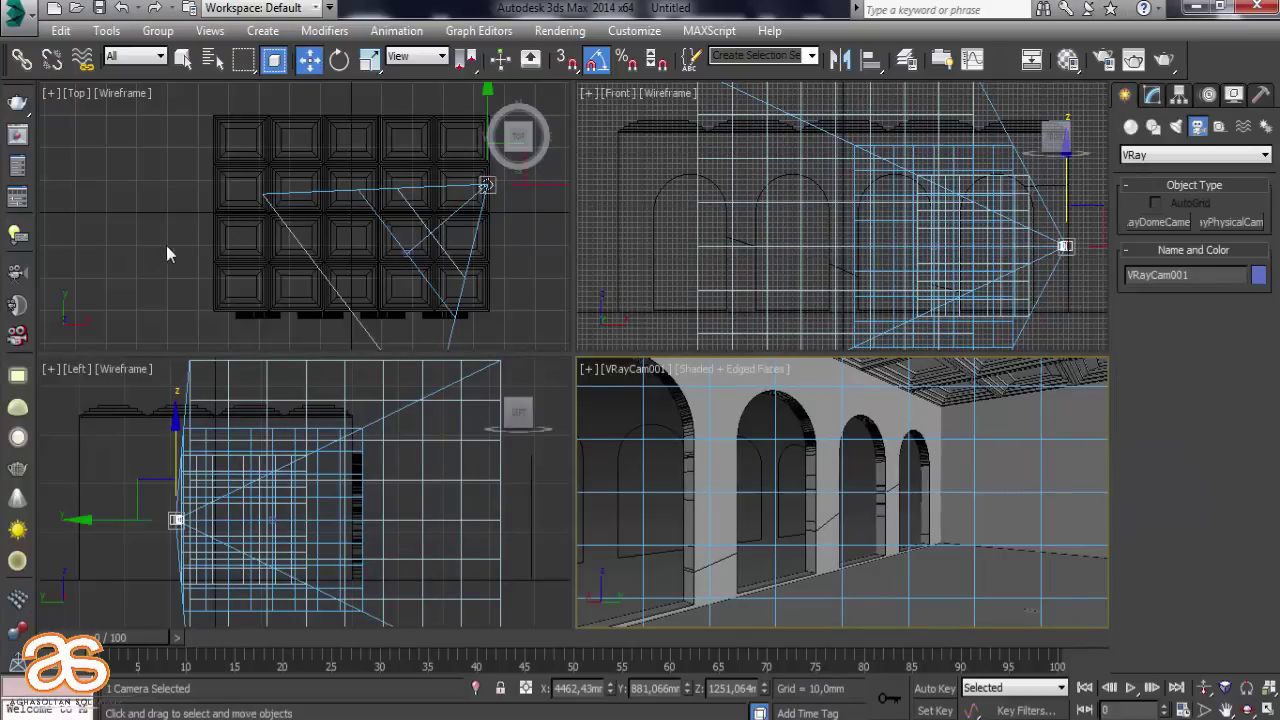
pyautogui.click(168, 248)
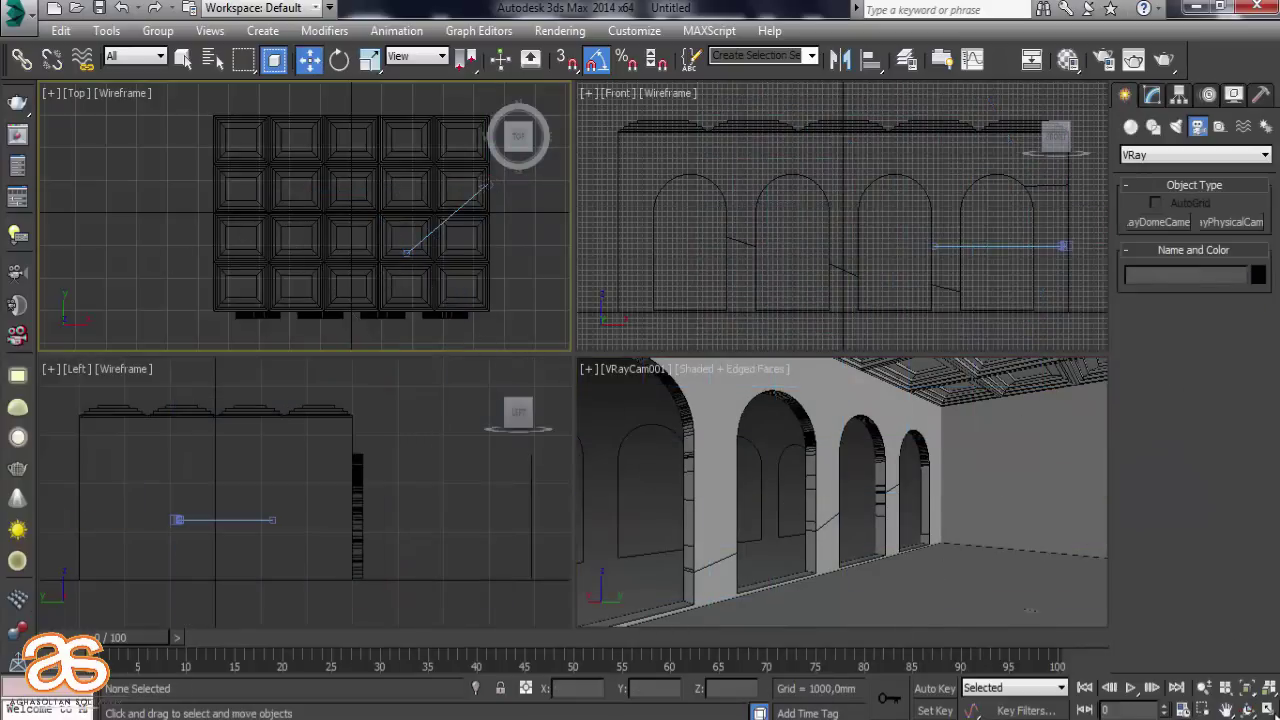
pyautogui.click(1256, 710)
pyautogui.click(1256, 710)
pyautogui.click(1067, 568)
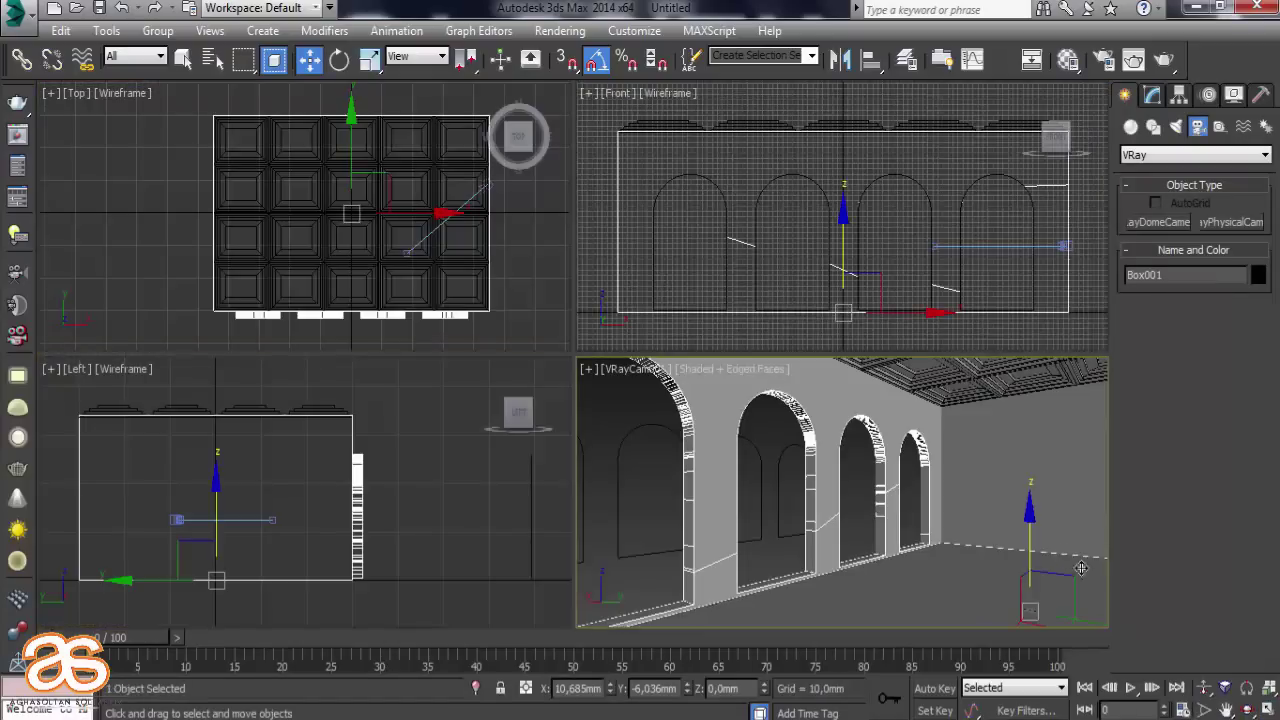
pyautogui.click(1266, 708)
pyautogui.click(471, 430)
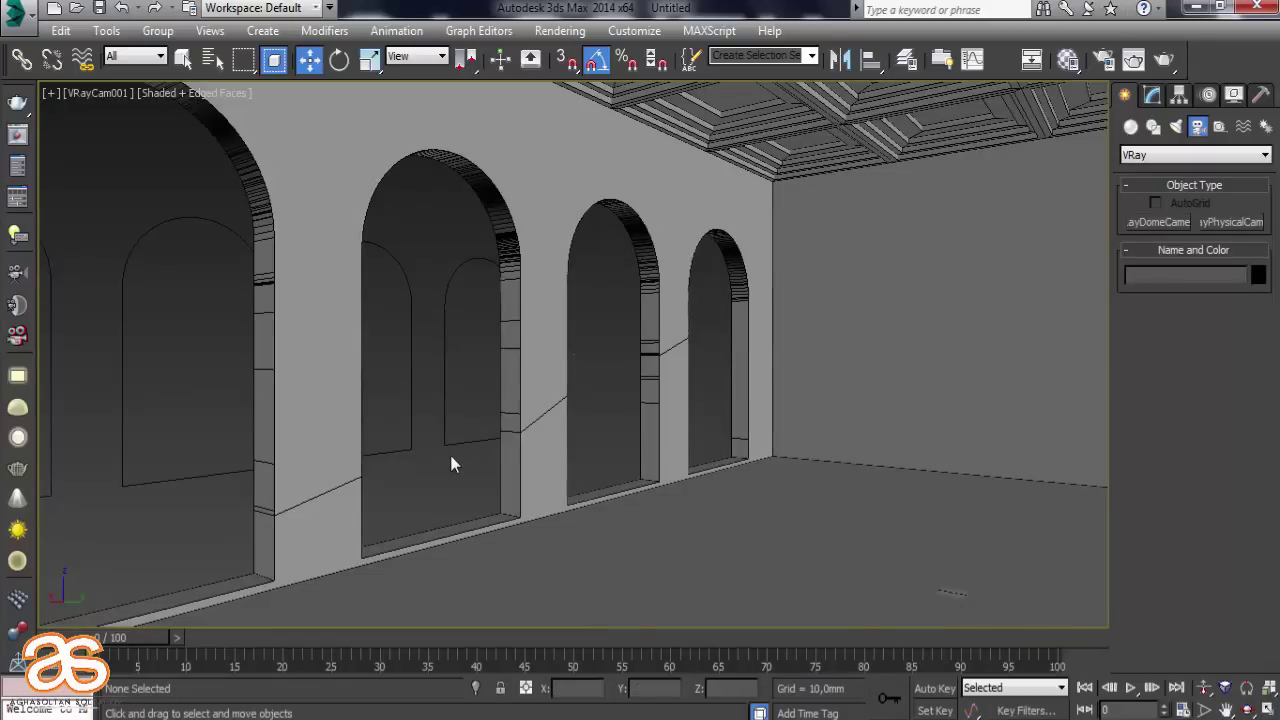
# Select the view's camera and set its film gate to 80 mm
pyautogui.click(1152, 96)
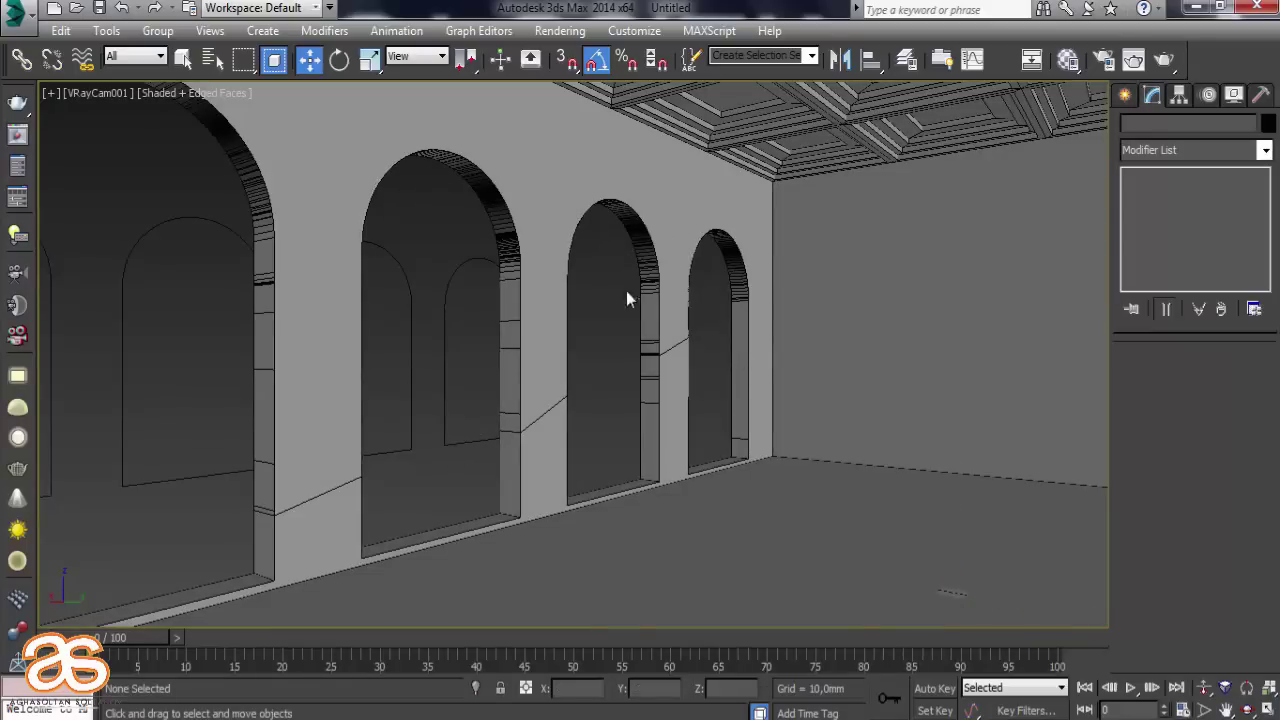
pyautogui.click(120, 94)
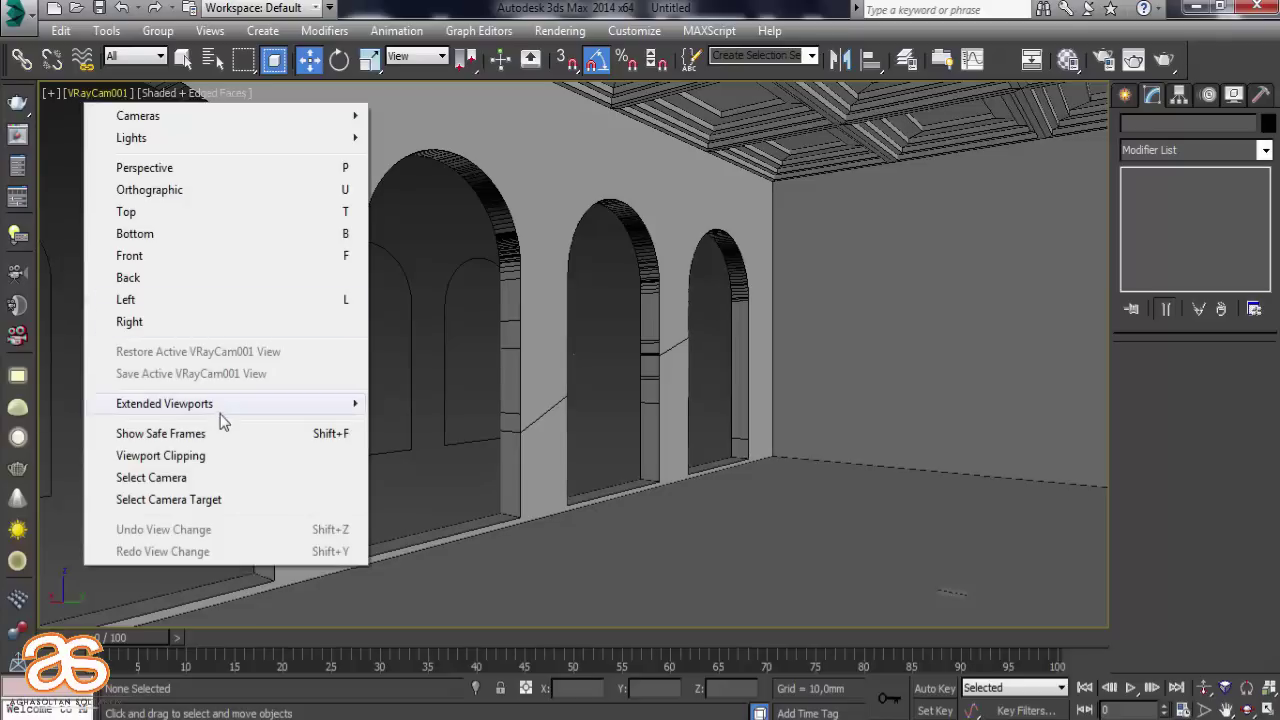
pyautogui.click(218, 478)
pyautogui.write('80')
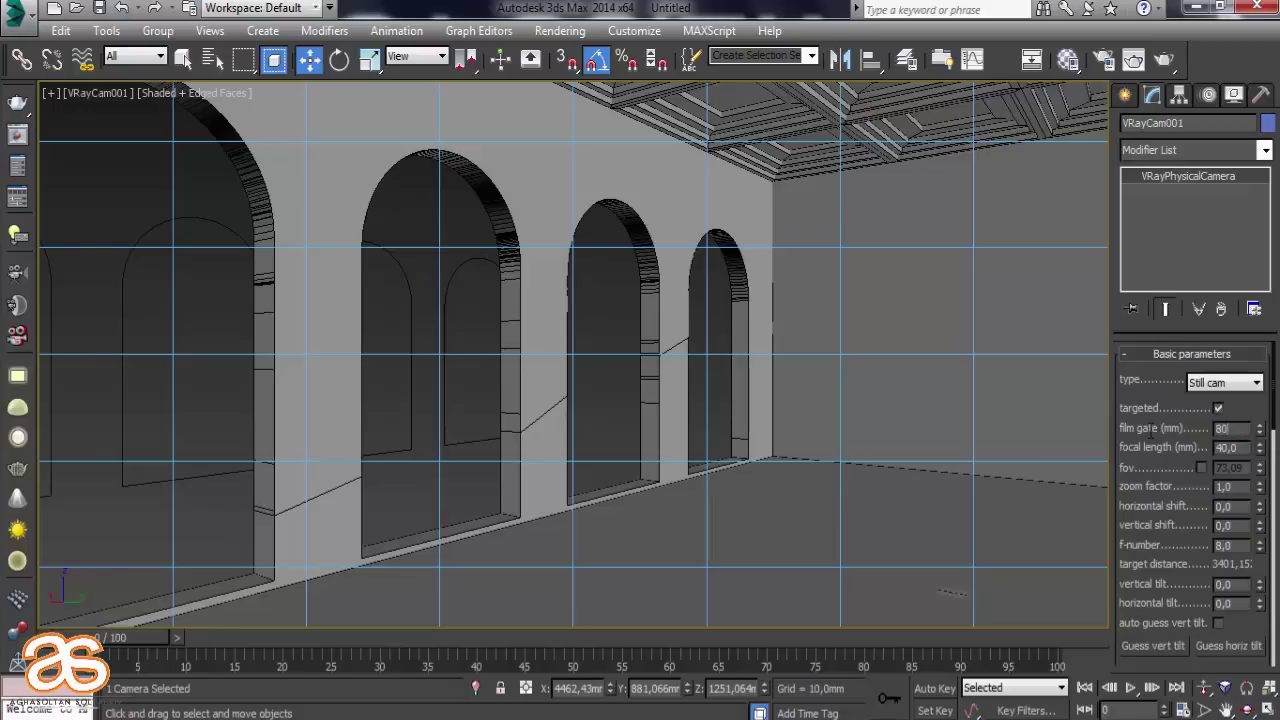
pyautogui.press('Return')
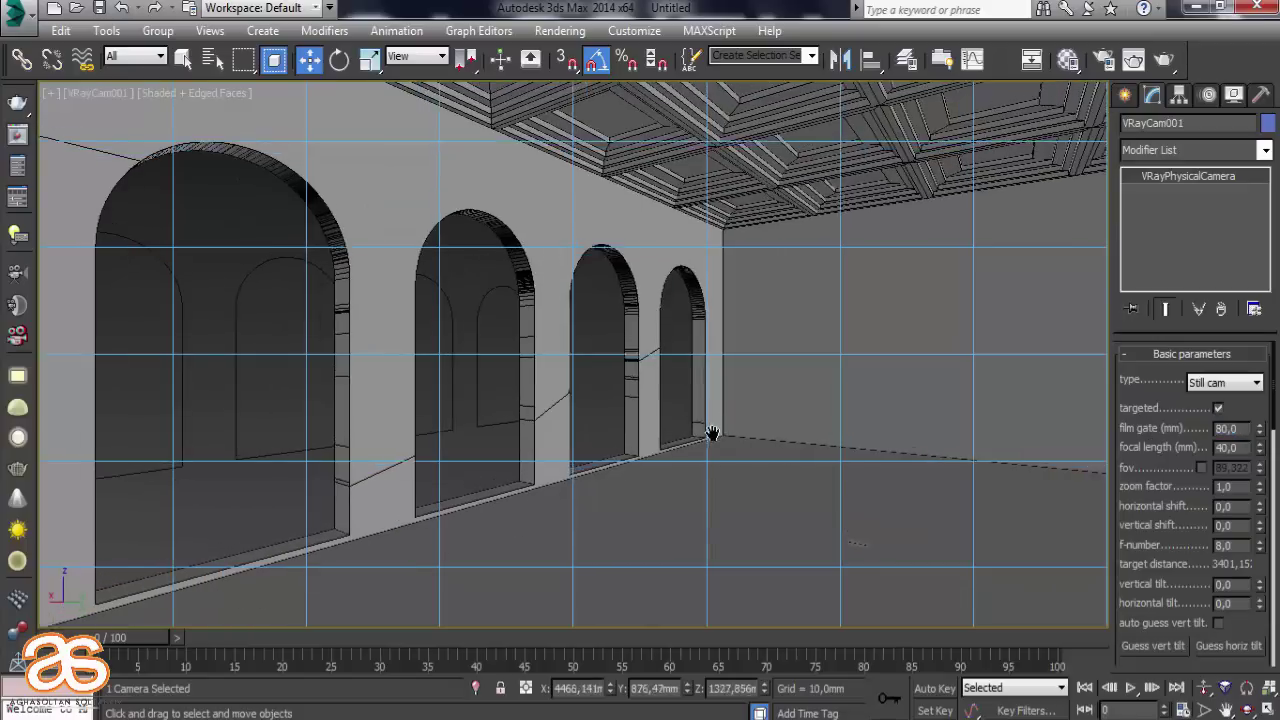
# Truck the camera to frame all four arches and the coffered ceiling, then clear the selection
pyautogui.moveTo(711, 433)
pyautogui.mouseDown(button='middle')
pyautogui.moveTo(700, 450)
pyautogui.moveTo(694, 425)
pyautogui.mouseUp(button='middle')
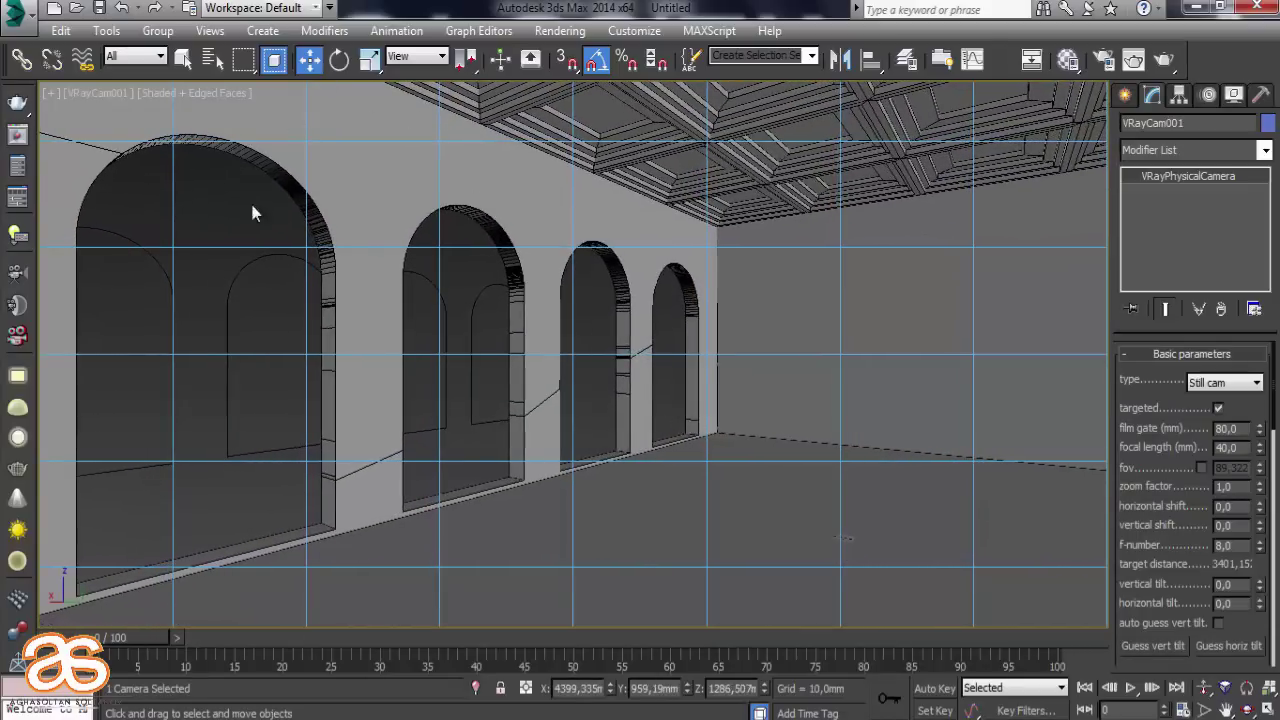
pyautogui.click(173, 330)
pyautogui.click(218, 377)
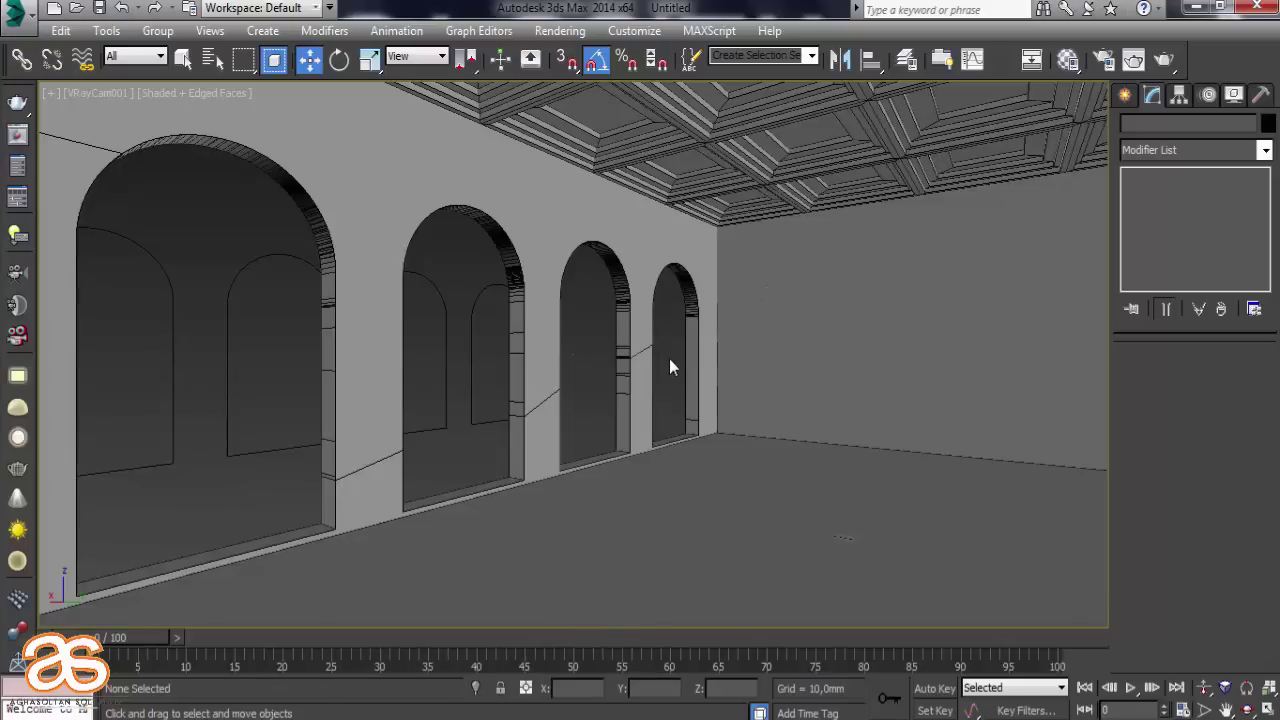
# Switch from VRayCam001 to Perspective and orbit and zoom to a low side view of the arches
pyautogui.press('p')
pyautogui.keyDown('alt'); pyautogui.moveTo(443, 357); pyautogui.dragTo(649, 419, button='middle'); pyautogui.keyUp('alt')
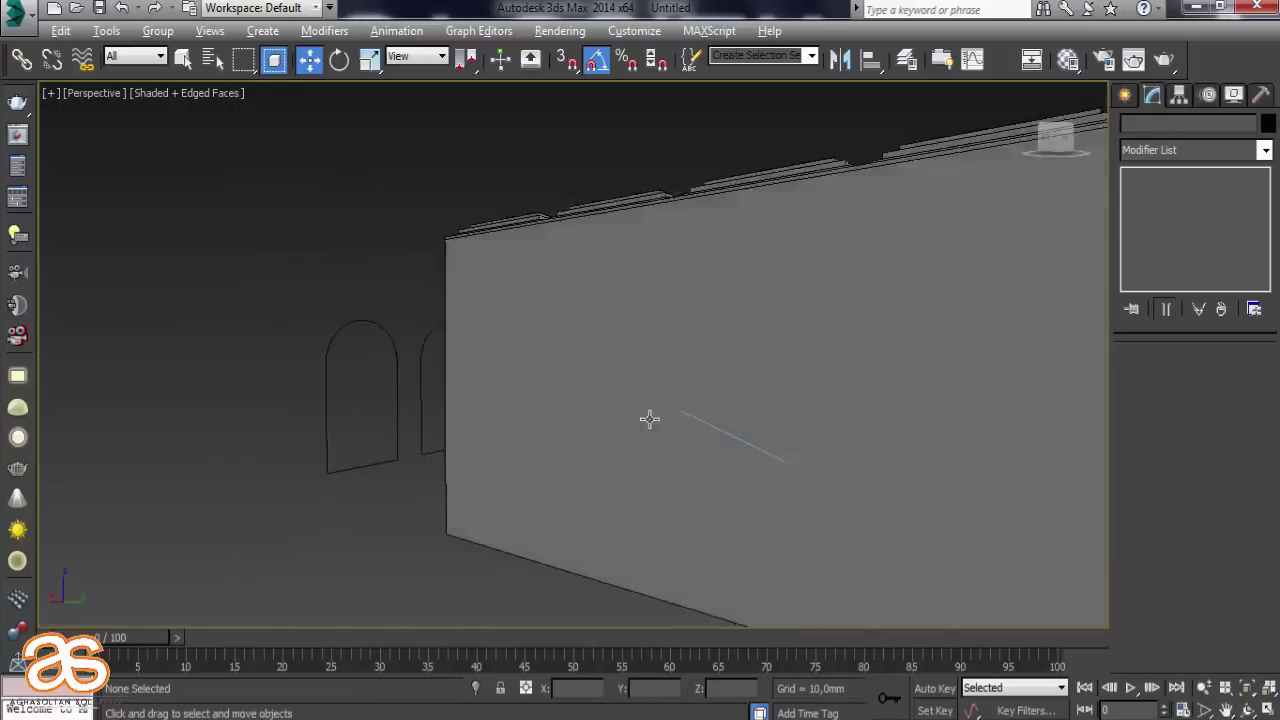
pyautogui.scroll(-5, 649, 419)
pyautogui.keyDown('alt'); pyautogui.moveTo(766, 406); pyautogui.dragTo(760, 434, button='middle'); pyautogui.keyUp('alt')
pyautogui.moveTo(386, 429)
pyautogui.keyDown('alt'); pyautogui.mouseDown(button='middle')
pyautogui.moveTo(614, 380)
pyautogui.moveTo(649, 412)
pyautogui.moveTo(588, 376)
pyautogui.mouseUp(button='middle'); pyautogui.keyUp('alt')
# Make the arch spline render in viewport and renderer with a rectangular 91.584 × 98.96 mm section
pyautogui.click(630, 393)
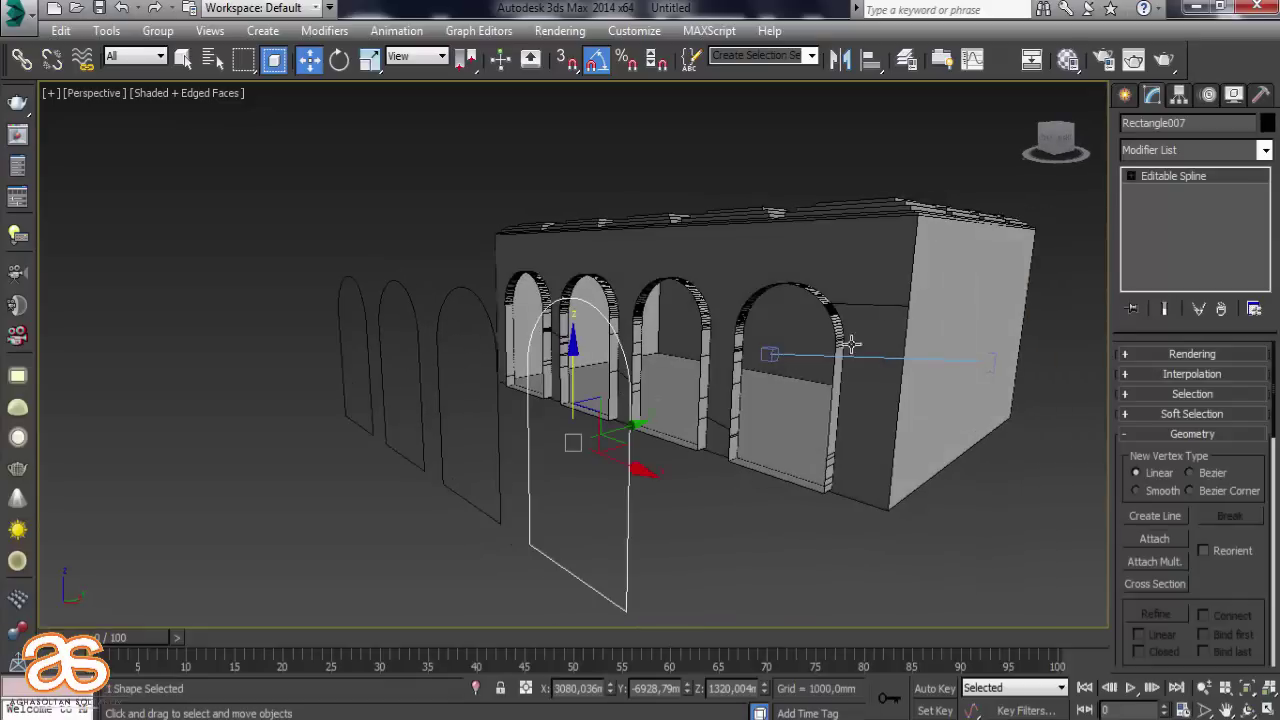
pyautogui.click(1127, 355)
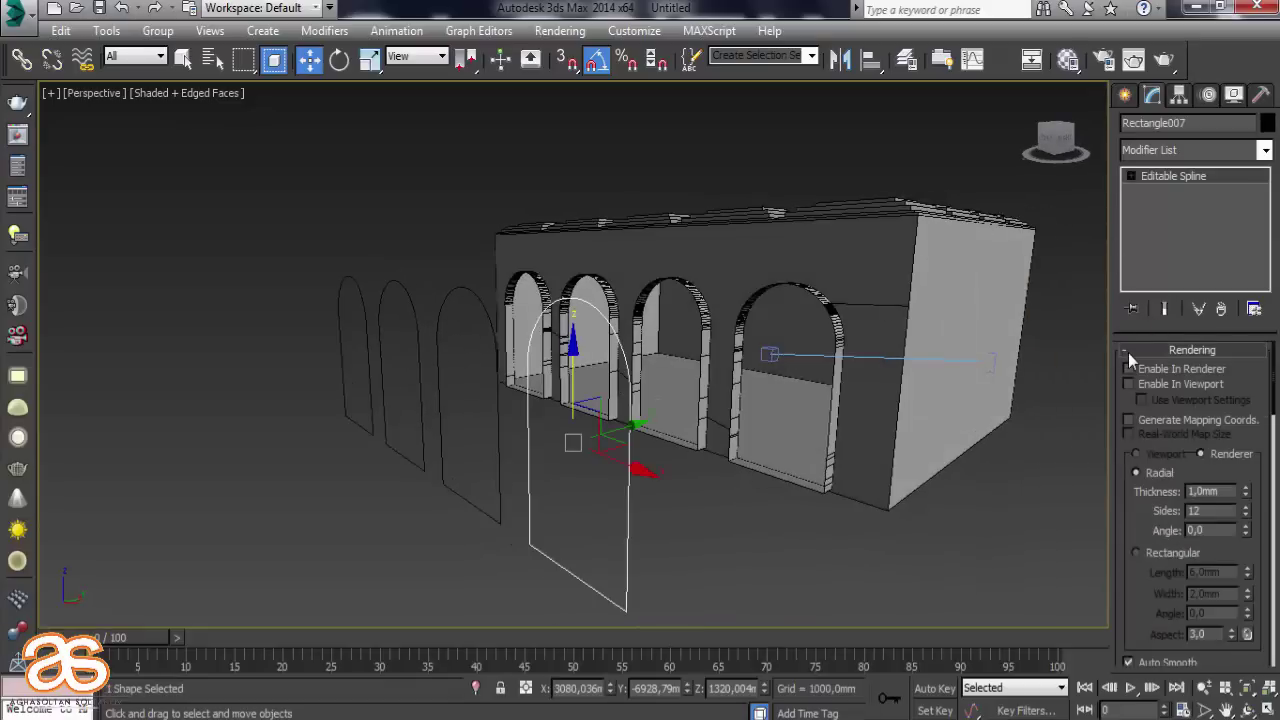
pyautogui.click(1129, 383)
pyautogui.click(1149, 369)
pyautogui.click(1155, 556)
pyautogui.moveTo(1247, 567); pyautogui.dragTo(1247, 500)
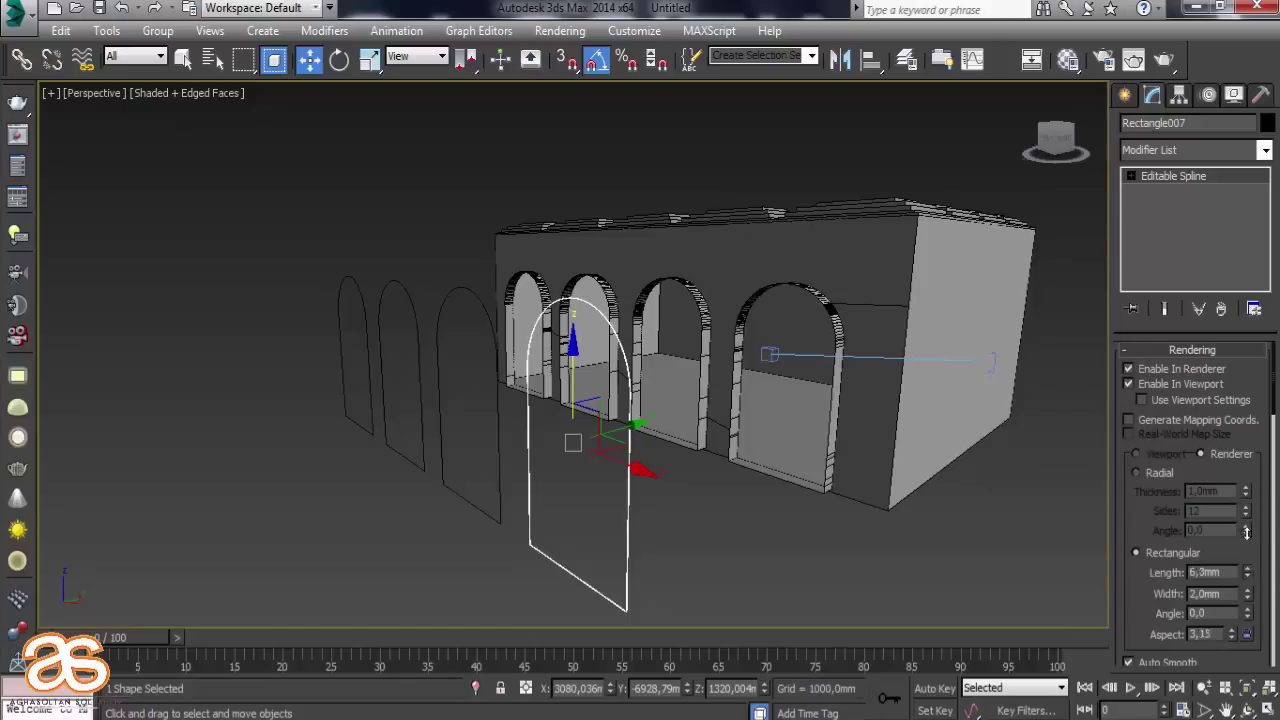
pyautogui.moveTo(1247, 567); pyautogui.dragTo(1247, 520)
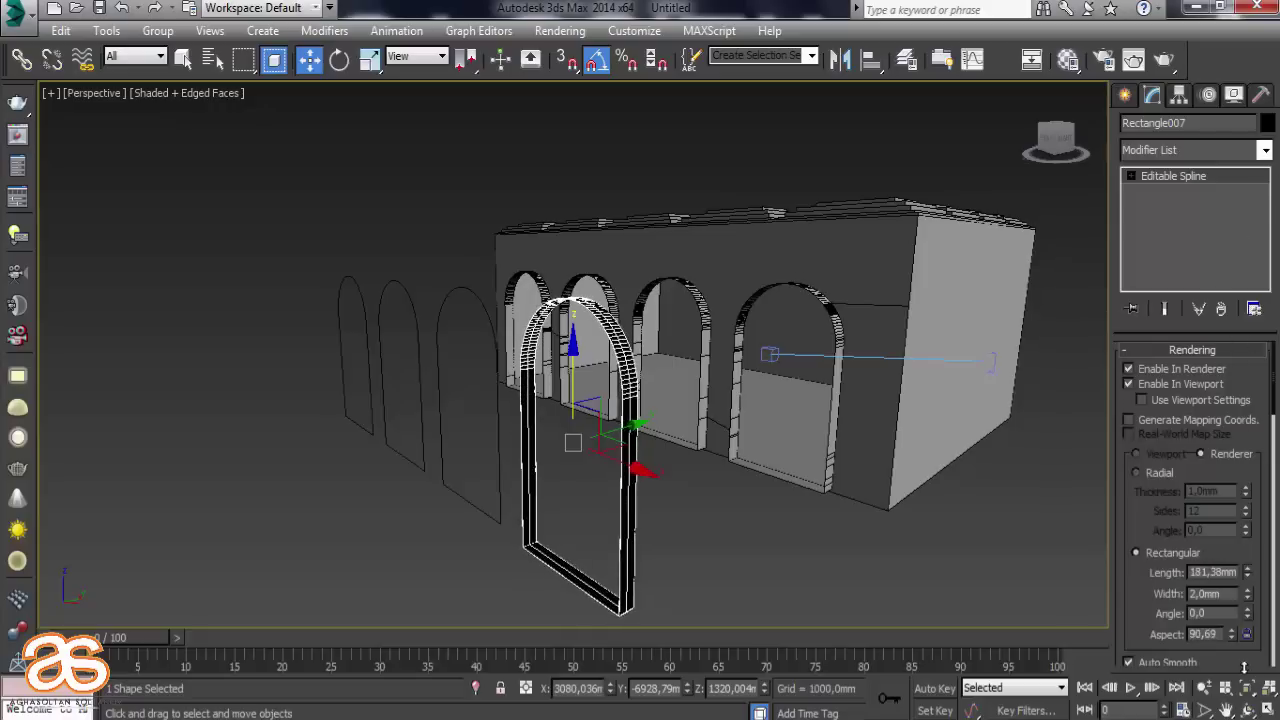
pyautogui.moveTo(668, 537); pyautogui.dragTo(670, 527, button='middle')
pyautogui.scroll(5, 670, 527)
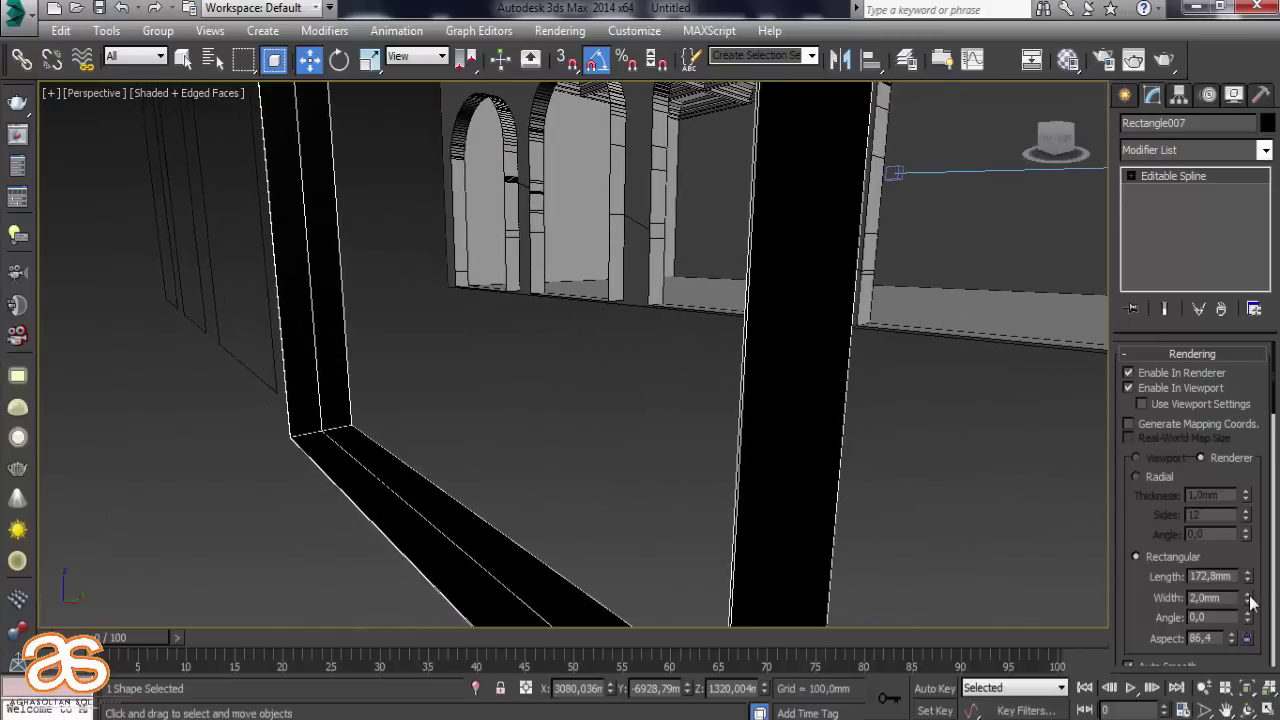
pyautogui.moveTo(1247, 597)
pyautogui.mouseDown()
pyautogui.moveTo(1223, 213)
pyautogui.moveTo(1248, 463)
pyautogui.mouseUp()
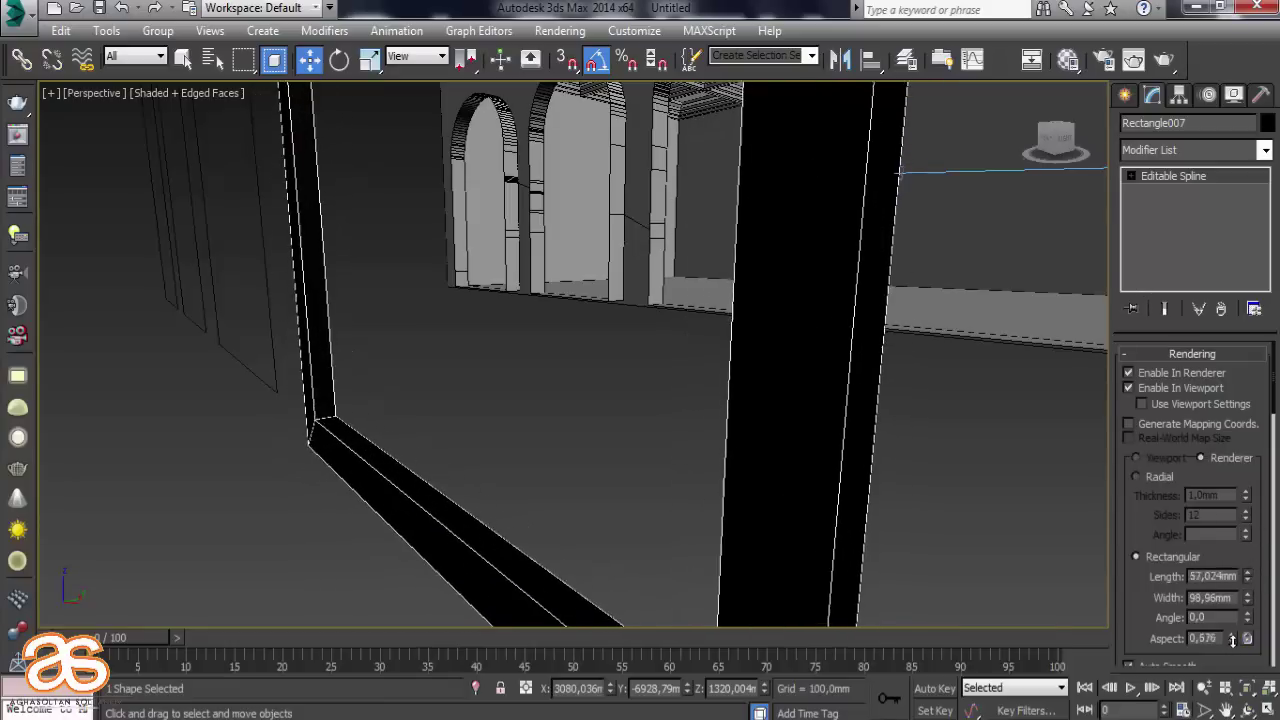
pyautogui.moveTo(1248, 578); pyautogui.dragTo(797, 452)
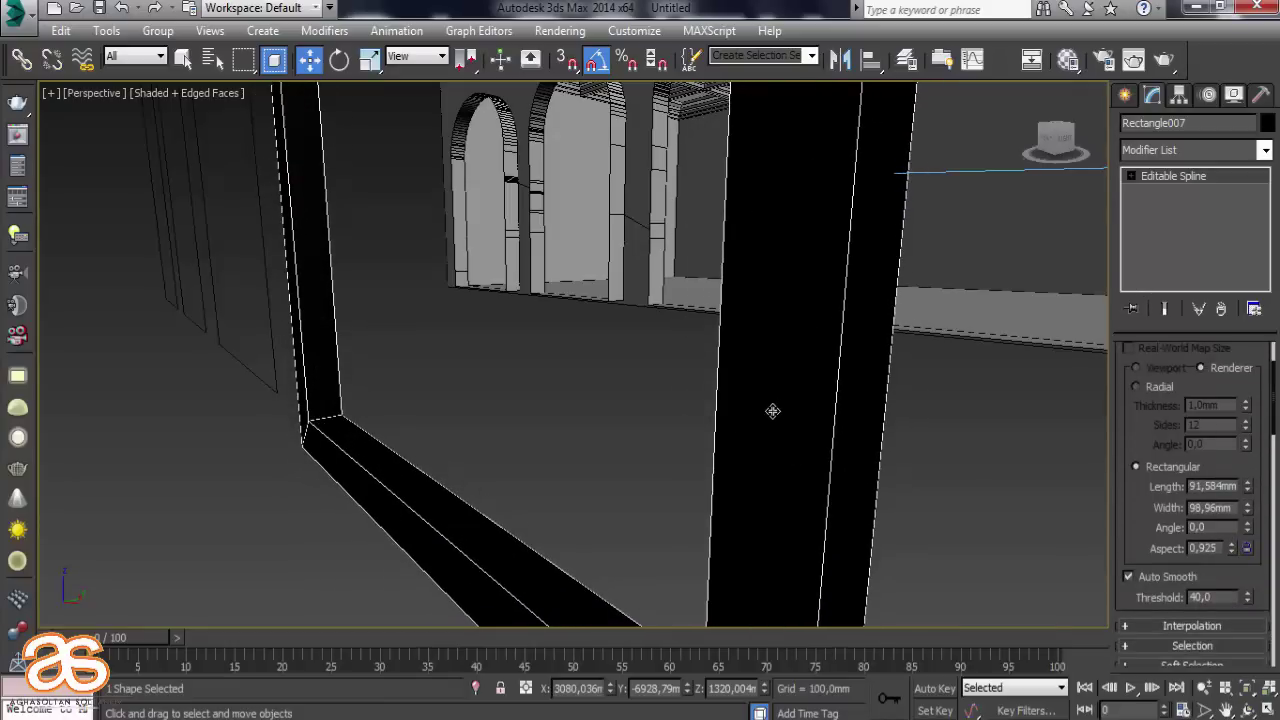
# Move the arch frame into the wall's arch opening and lengthen its section to 210.643 mm
pyautogui.scroll(-3, 772, 408)
pyautogui.scroll(2, 708, 463)
pyautogui.moveTo(873, 438)
pyautogui.keyDown('alt'); pyautogui.mouseDown(button='middle')
pyautogui.moveTo(791, 448)
pyautogui.moveTo(586, 437)
pyautogui.moveTo(588, 452)
pyautogui.mouseUp(button='middle'); pyautogui.keyUp('alt')
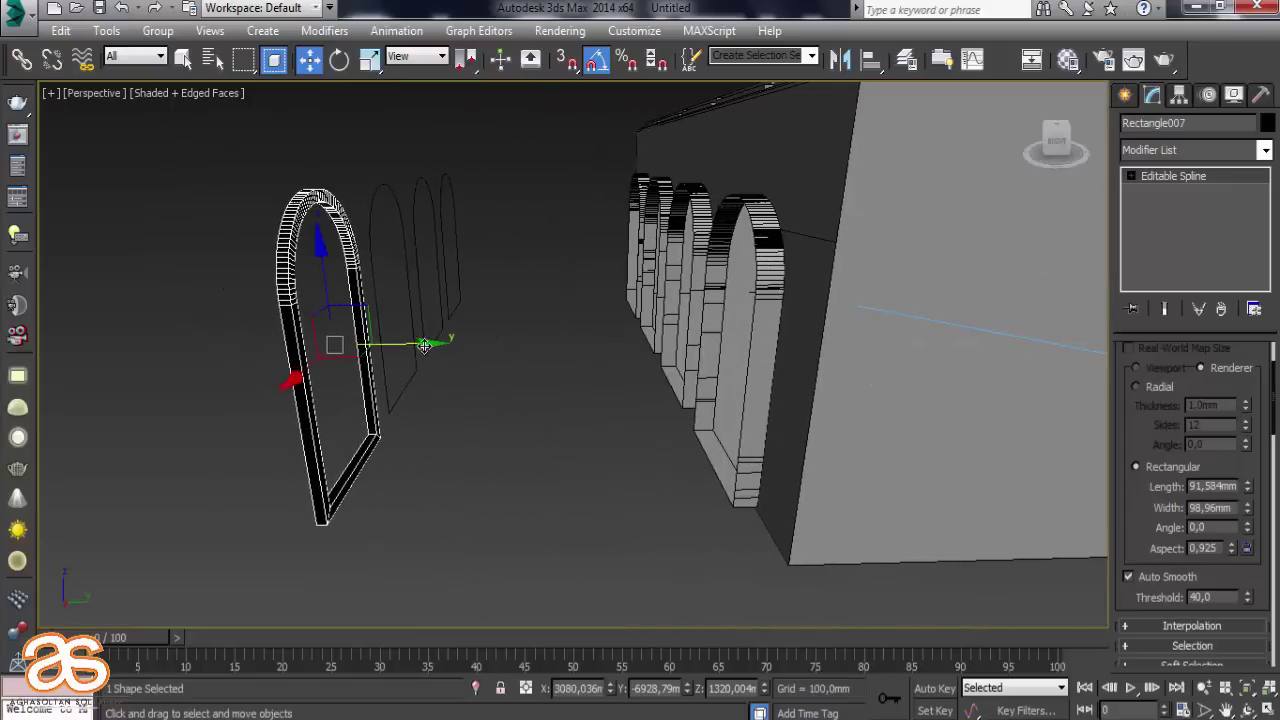
pyautogui.moveTo(428, 355)
pyautogui.mouseDown()
pyautogui.moveTo(794, 370)
pyautogui.moveTo(825, 385)
pyautogui.mouseUp()
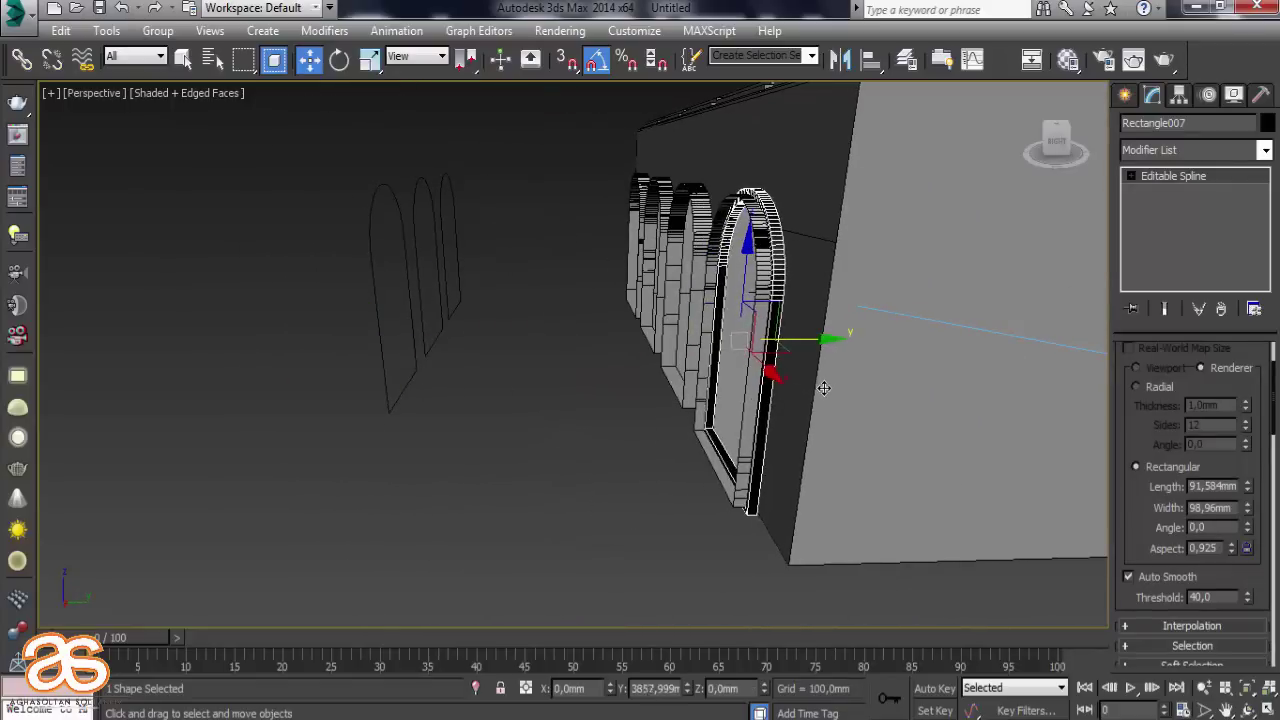
pyautogui.moveTo(825, 385)
pyautogui.keyDown('alt'); pyautogui.mouseDown(button='middle')
pyautogui.moveTo(851, 434)
pyautogui.moveTo(674, 429)
pyautogui.moveTo(794, 398)
pyautogui.moveTo(920, 414)
pyautogui.mouseUp(button='middle'); pyautogui.keyUp('alt')
pyautogui.scroll(5, 793, 397)
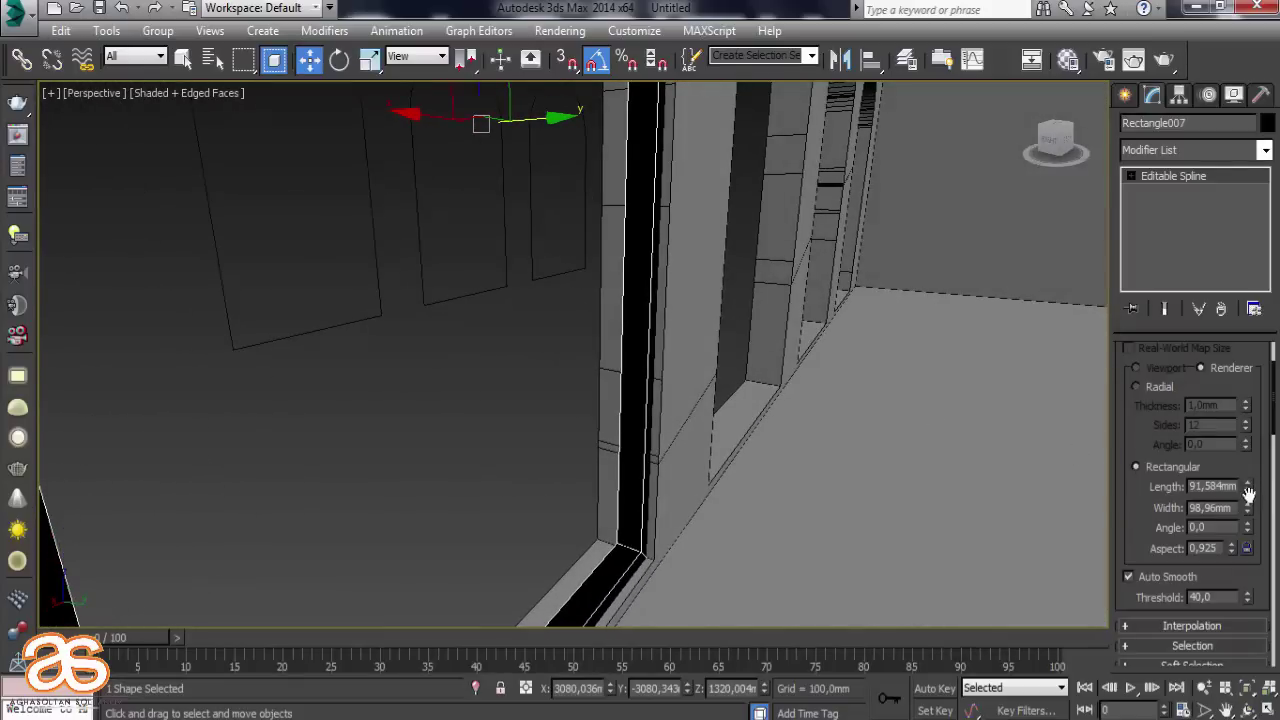
pyautogui.moveTo(1248, 487); pyautogui.dragTo(608, 185)
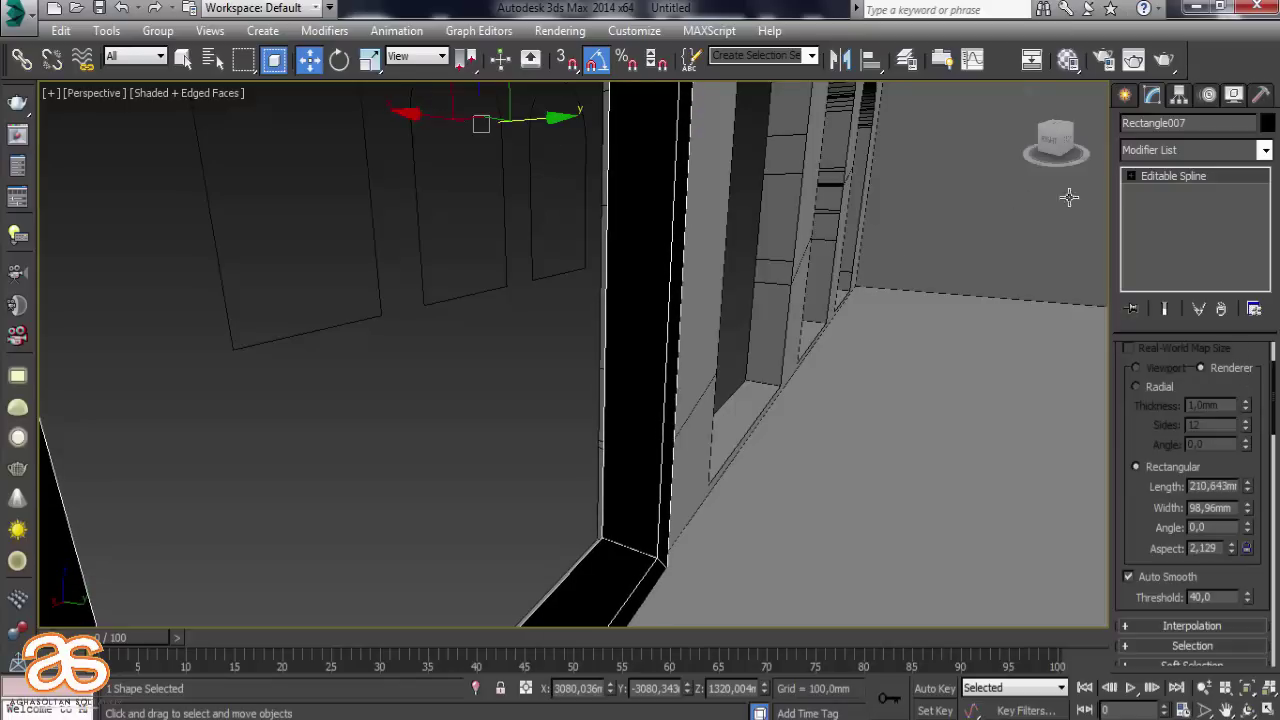
# Assign the grey material to the arch frame in the Material Editor
pyautogui.click(1068, 59)
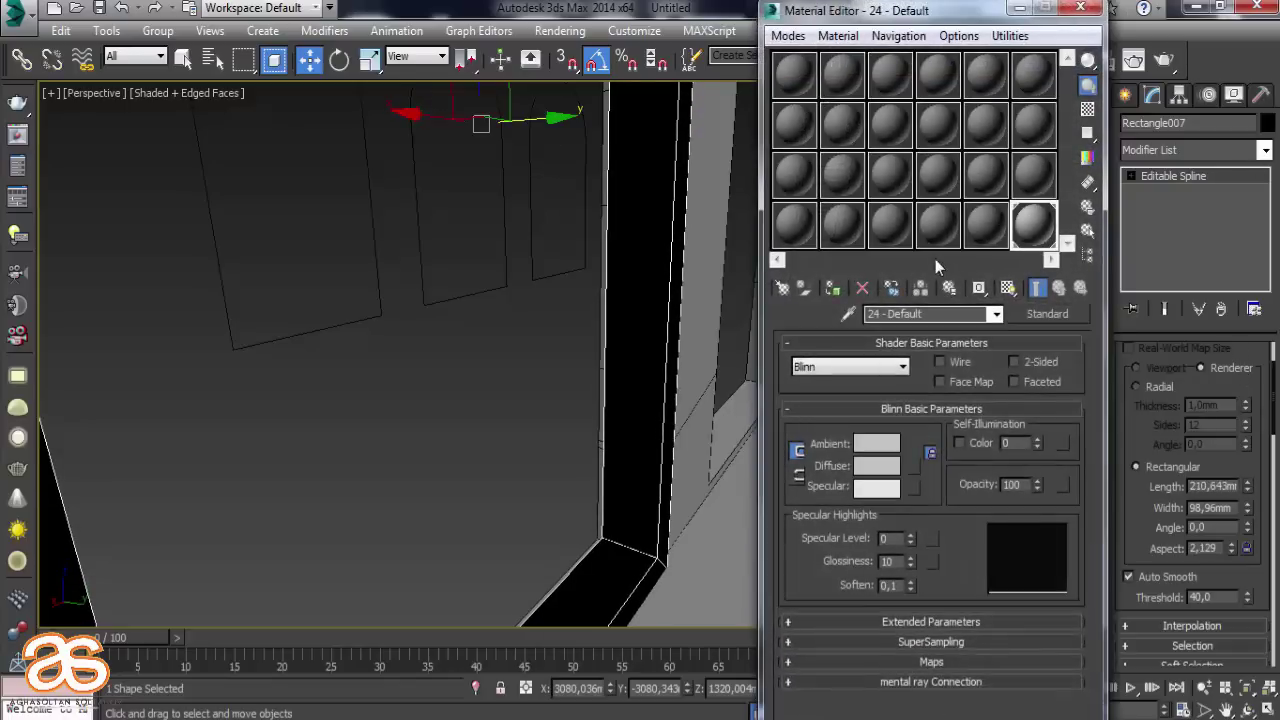
pyautogui.click(836, 297)
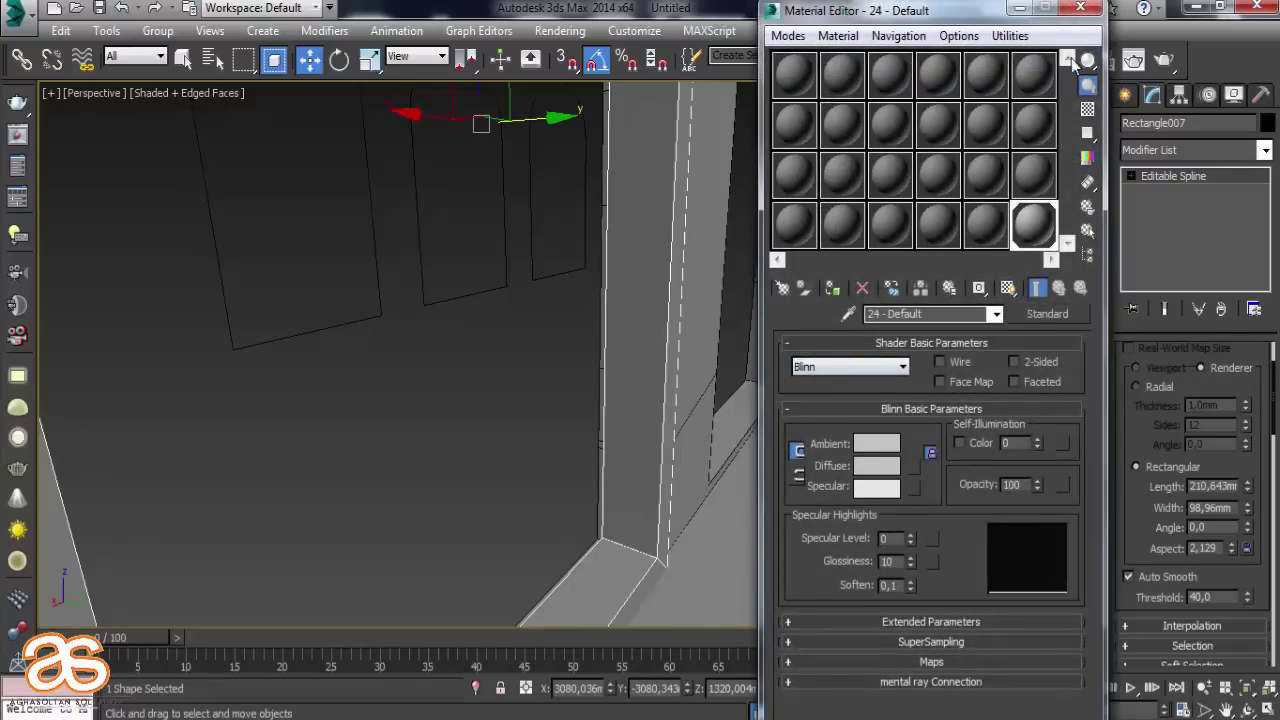
pyautogui.click(1020, 8)
# Nudge the frame along Y into the opening and lengthen its section to 235.92 mm
pyautogui.scroll(3, 894, 460)
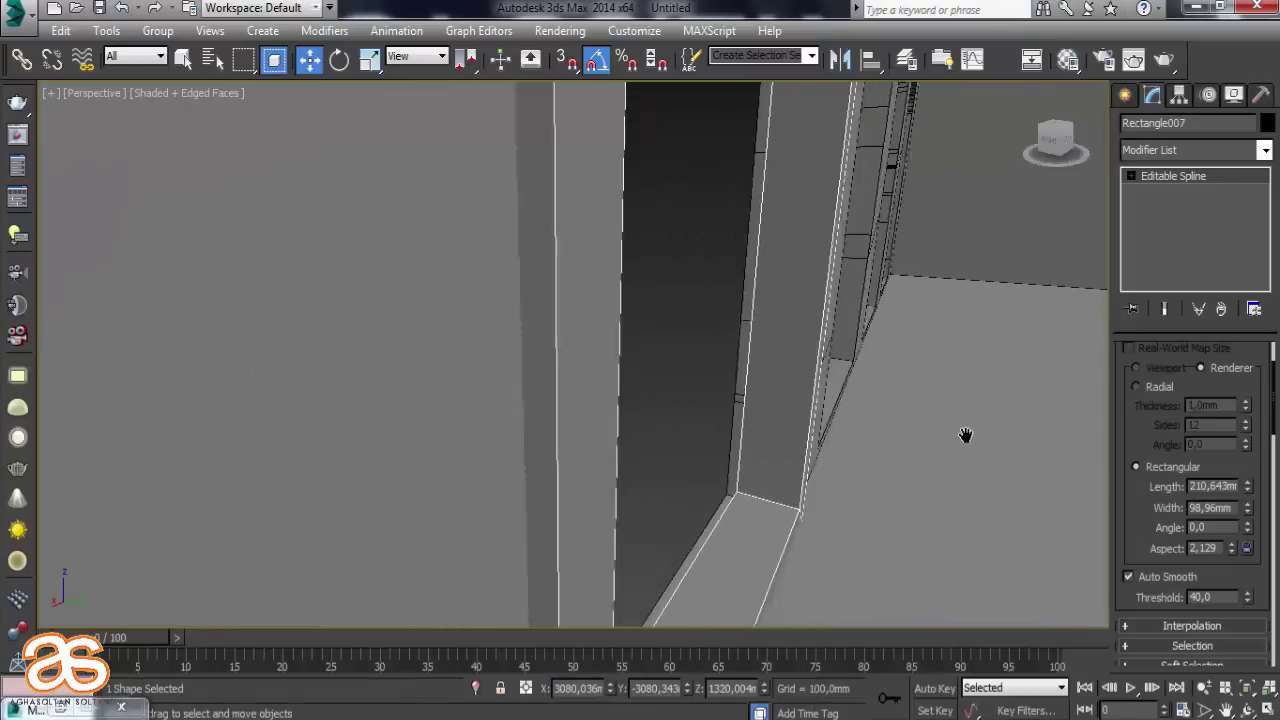
pyautogui.scroll(2, 960, 437)
pyautogui.moveTo(685, 283); pyautogui.dragTo(680, 397, button='middle')
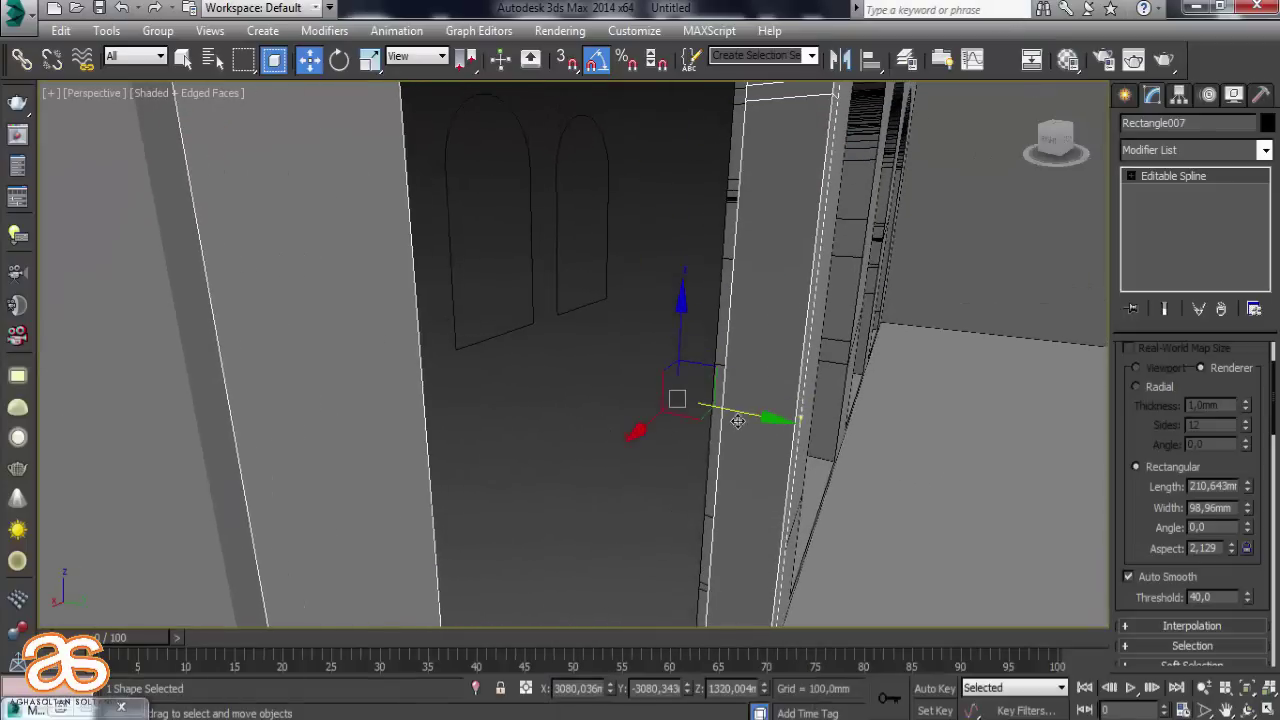
pyautogui.moveTo(735, 410); pyautogui.dragTo(722, 407)
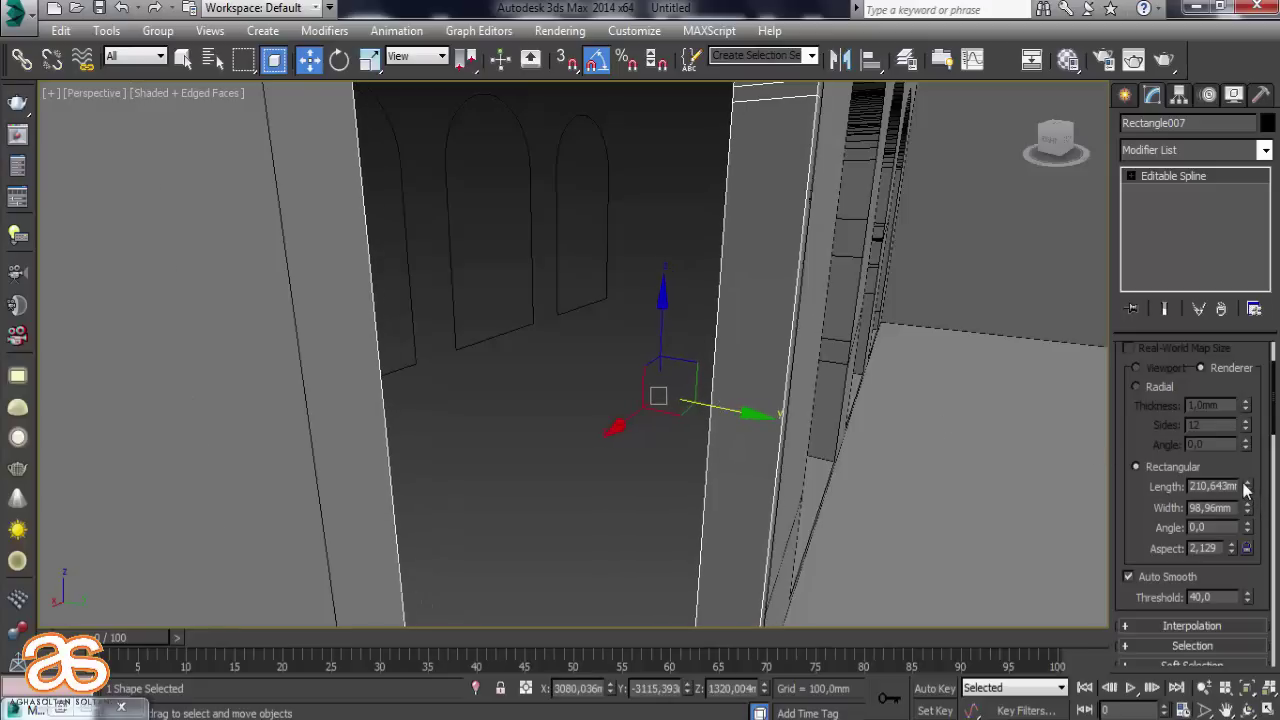
pyautogui.moveTo(1245, 487); pyautogui.dragTo(1245, 470)
pyautogui.scroll(3, 723, 446)
# Select the inner arched outline Rectangle006 and enable it in the viewport
pyautogui.scroll(2, 603, 415)
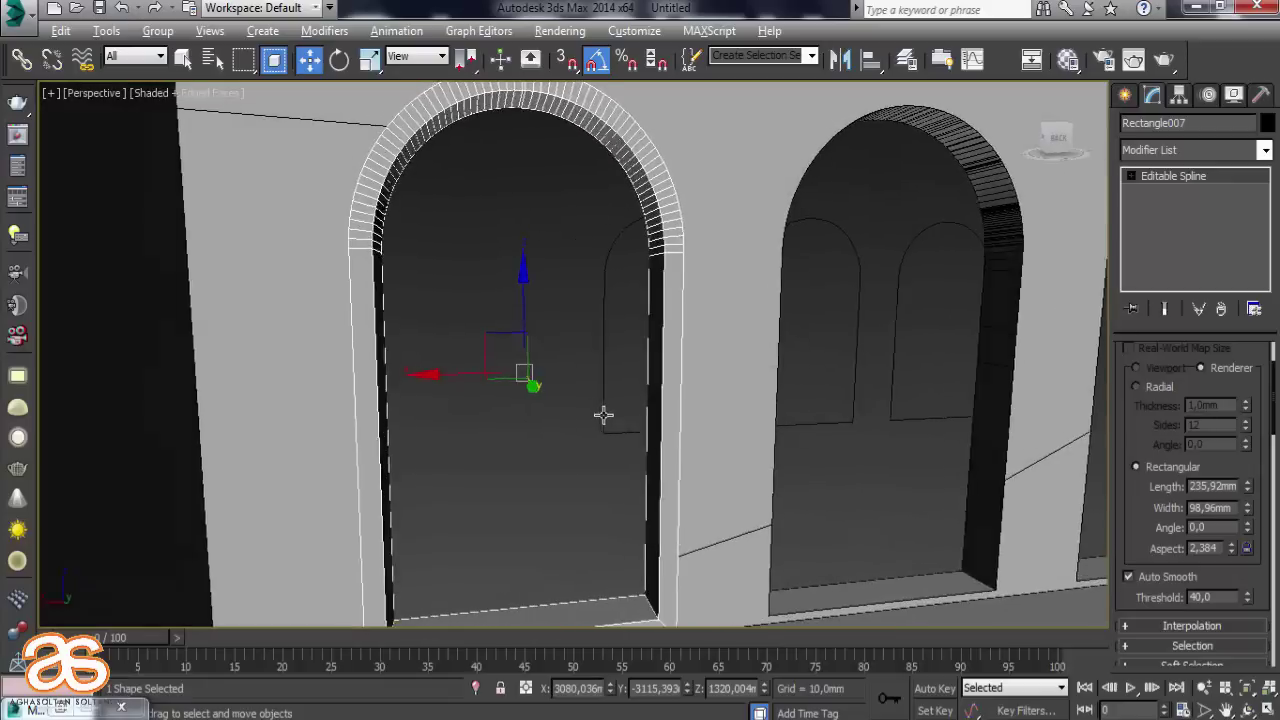
pyautogui.moveTo(603, 415)
pyautogui.keyDown('alt'); pyautogui.mouseDown(button='middle')
pyautogui.moveTo(608, 400)
pyautogui.moveTo(546, 411)
pyautogui.moveTo(588, 451)
pyautogui.moveTo(629, 457)
pyautogui.moveTo(586, 414)
pyautogui.moveTo(671, 466)
pyautogui.moveTo(402, 163)
pyautogui.moveTo(374, 166)
pyautogui.moveTo(369, 209)
pyautogui.moveTo(309, 177)
pyautogui.moveTo(357, 166)
pyautogui.moveTo(364, 124)
pyautogui.moveTo(397, 120)
pyautogui.moveTo(382, 143)
pyautogui.mouseUp(button='middle'); pyautogui.keyUp('alt')
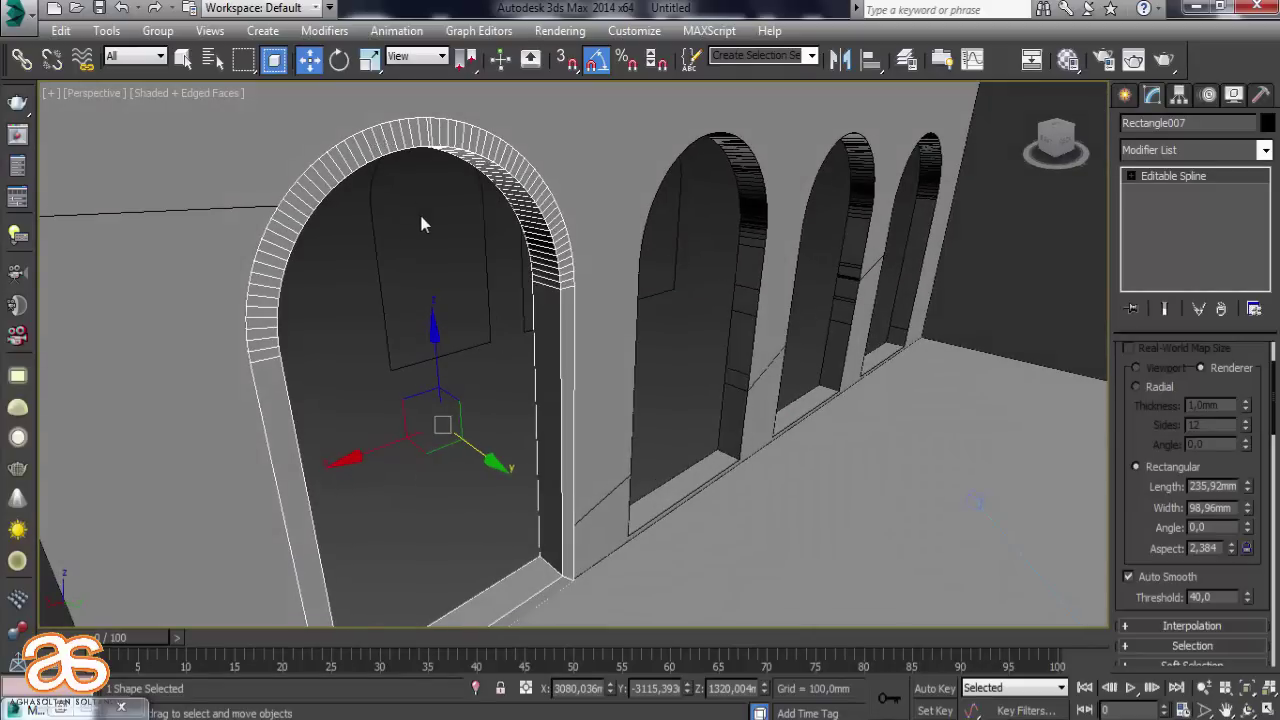
pyautogui.click(489, 330)
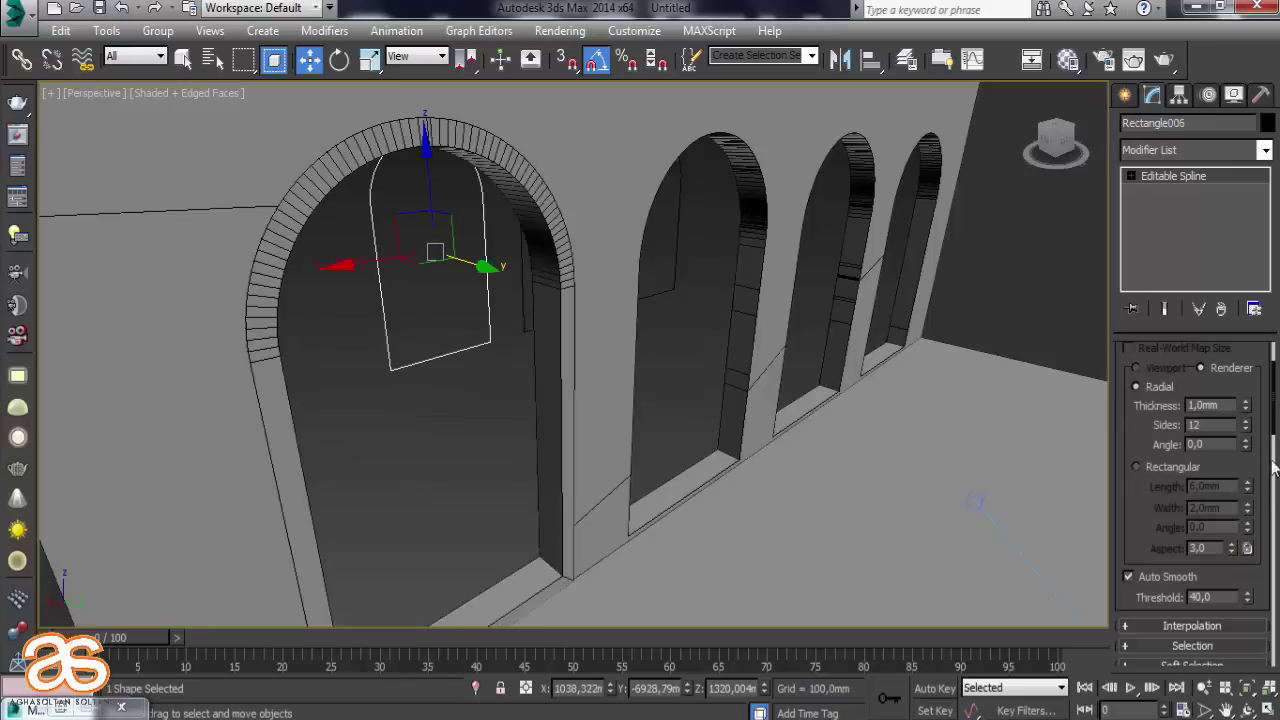
pyautogui.scroll(2, 1124, 470)
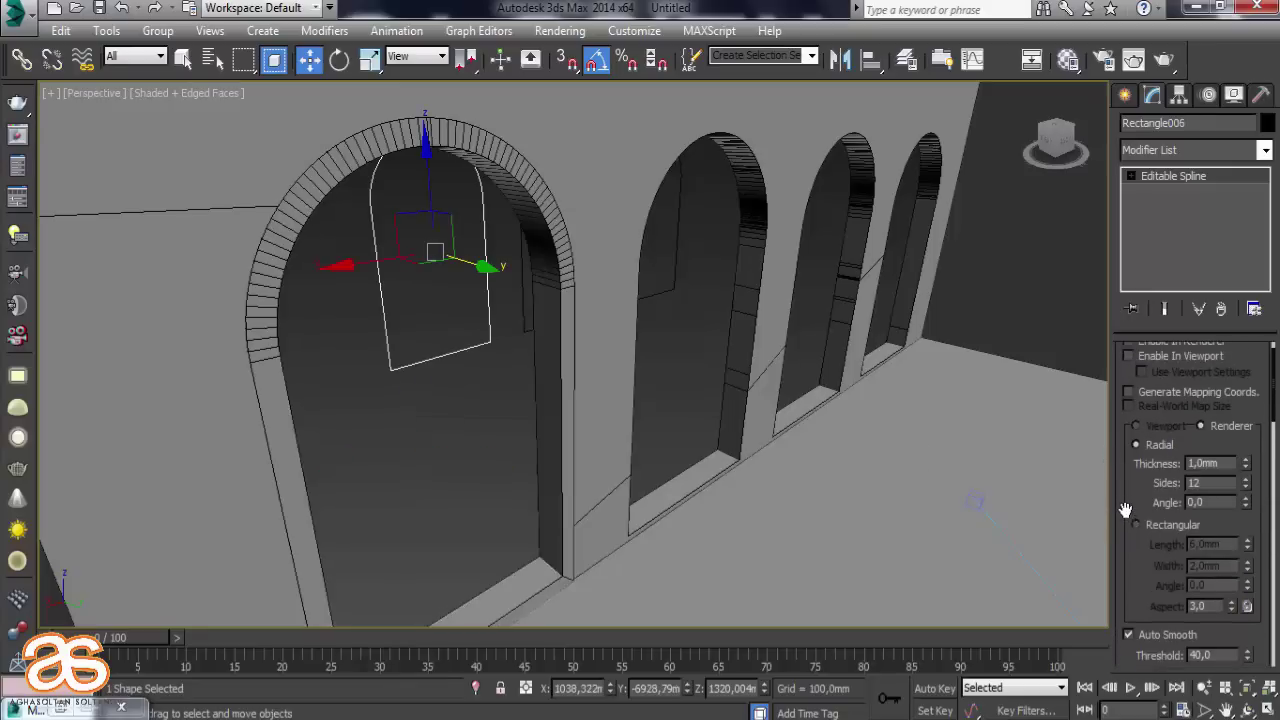
pyautogui.click(1130, 357)
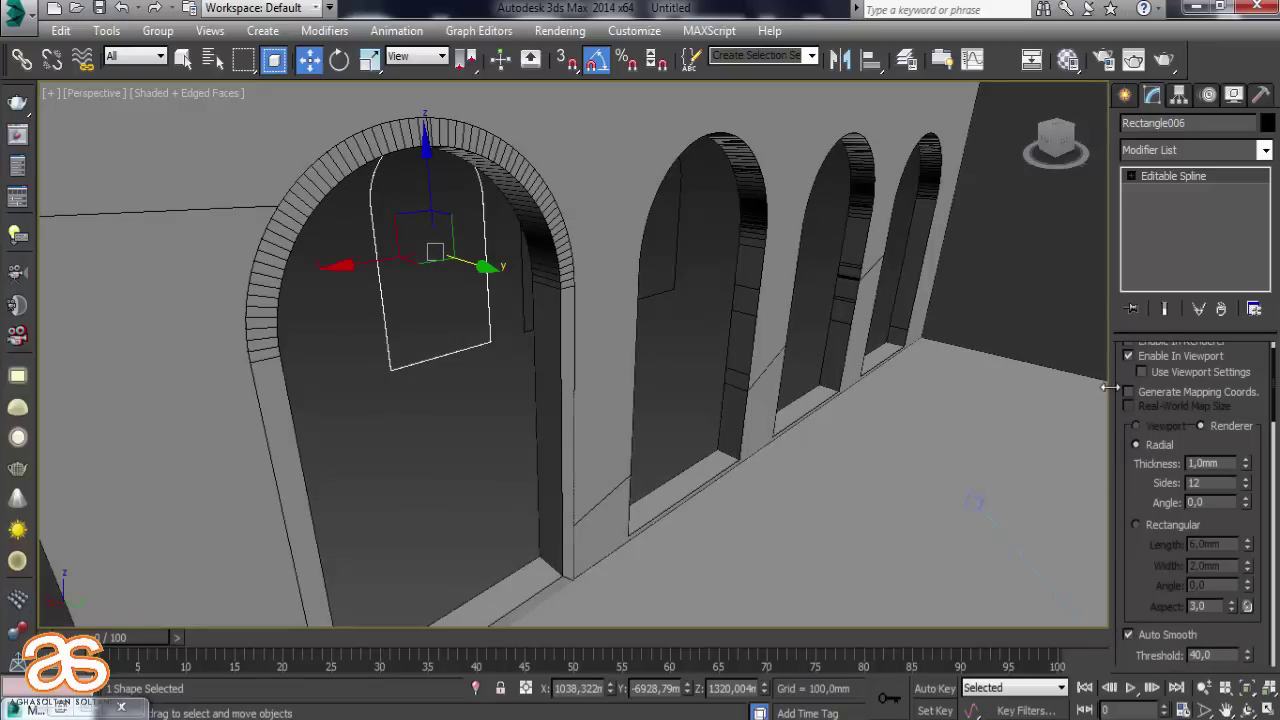
# Undo the arch frame edits with Ctrl+Z, returning it to a thin outline
pyautogui.hotkey('ctrl', 'z')
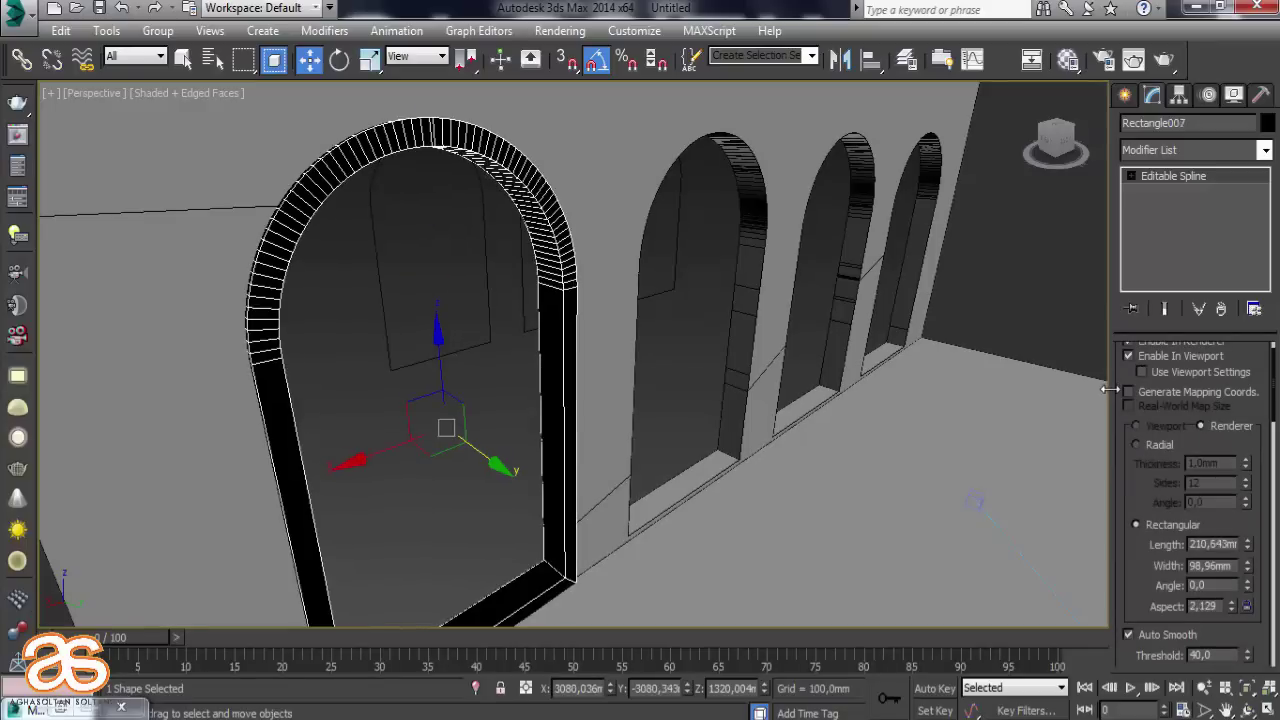
pyautogui.hotkey('ctrl', 'z')
pyautogui.hotkey('ctrl', 'z')
pyautogui.hotkey('ctrl', 'z')
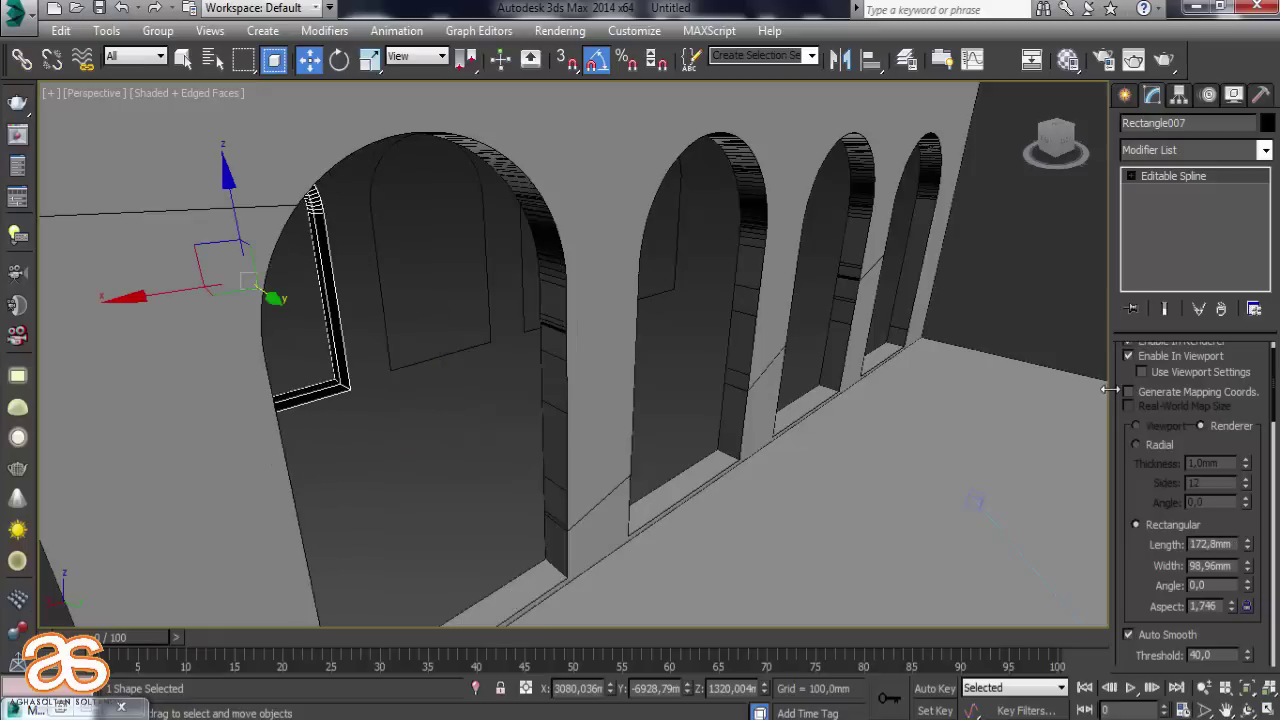
pyautogui.hotkey('ctrl', 'z')
pyautogui.hotkey('ctrl', 'z')
pyautogui.hotkey('ctrl', 'z')
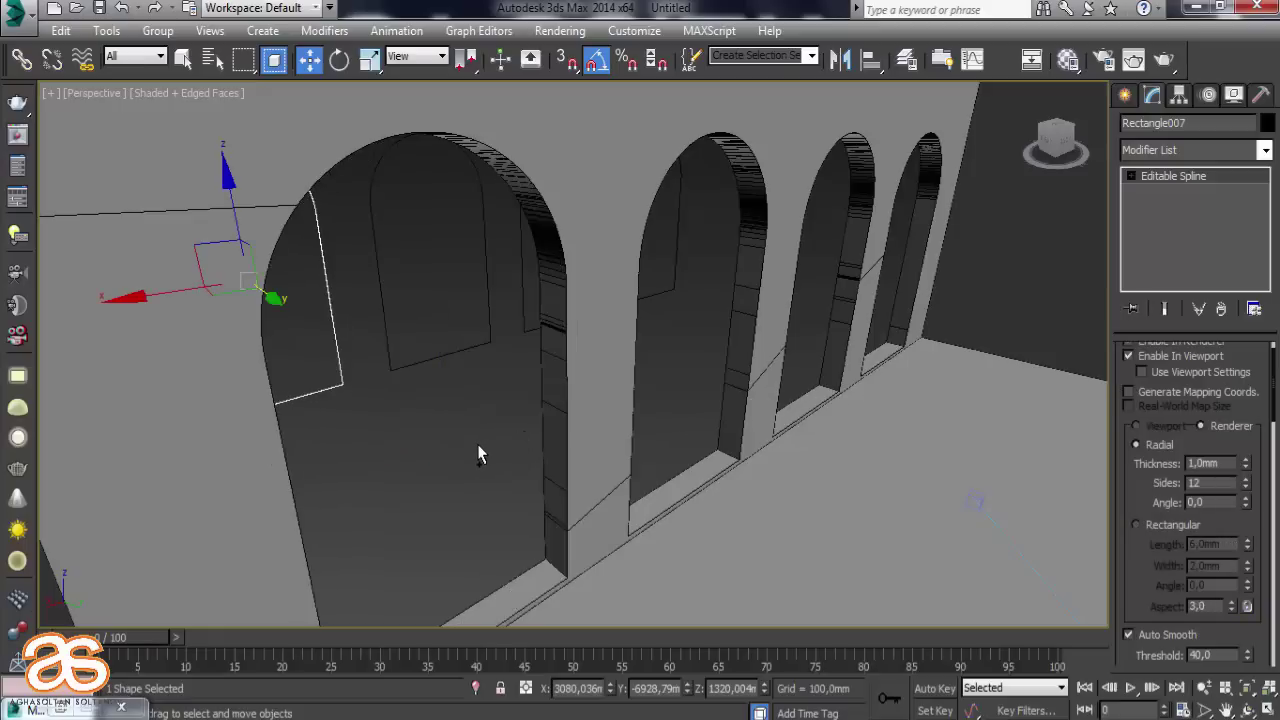
pyautogui.scroll(-3, 477, 444)
pyautogui.scroll(-5, 491, 424)
pyautogui.scroll(-5, 560, 423)
# Orbit to the wall's right side and select only the right arch outline
pyautogui.scroll(-3, 632, 408)
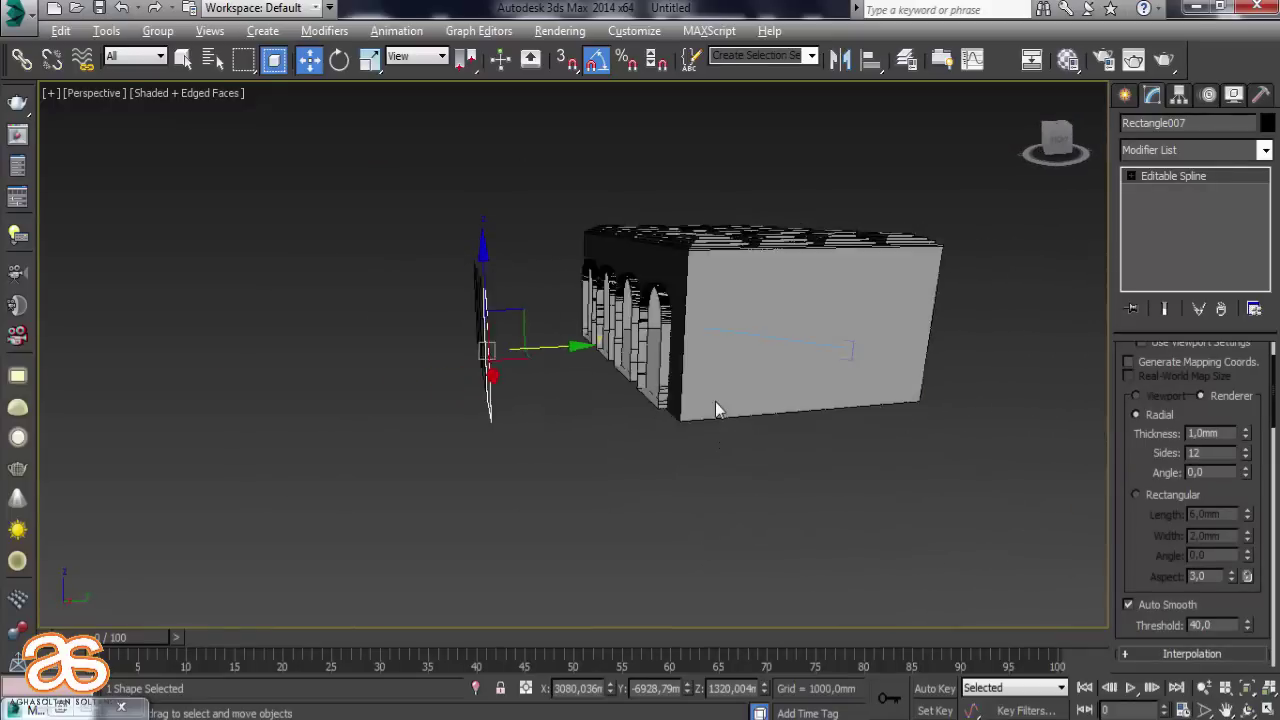
pyautogui.moveTo(715, 401)
pyautogui.keyDown('alt'); pyautogui.mouseDown(button='middle')
pyautogui.moveTo(771, 366)
pyautogui.moveTo(711, 414)
pyautogui.mouseUp(button='middle'); pyautogui.keyUp('alt')
pyautogui.scroll(2, 363, 377)
pyautogui.scroll(4, 379, 444)
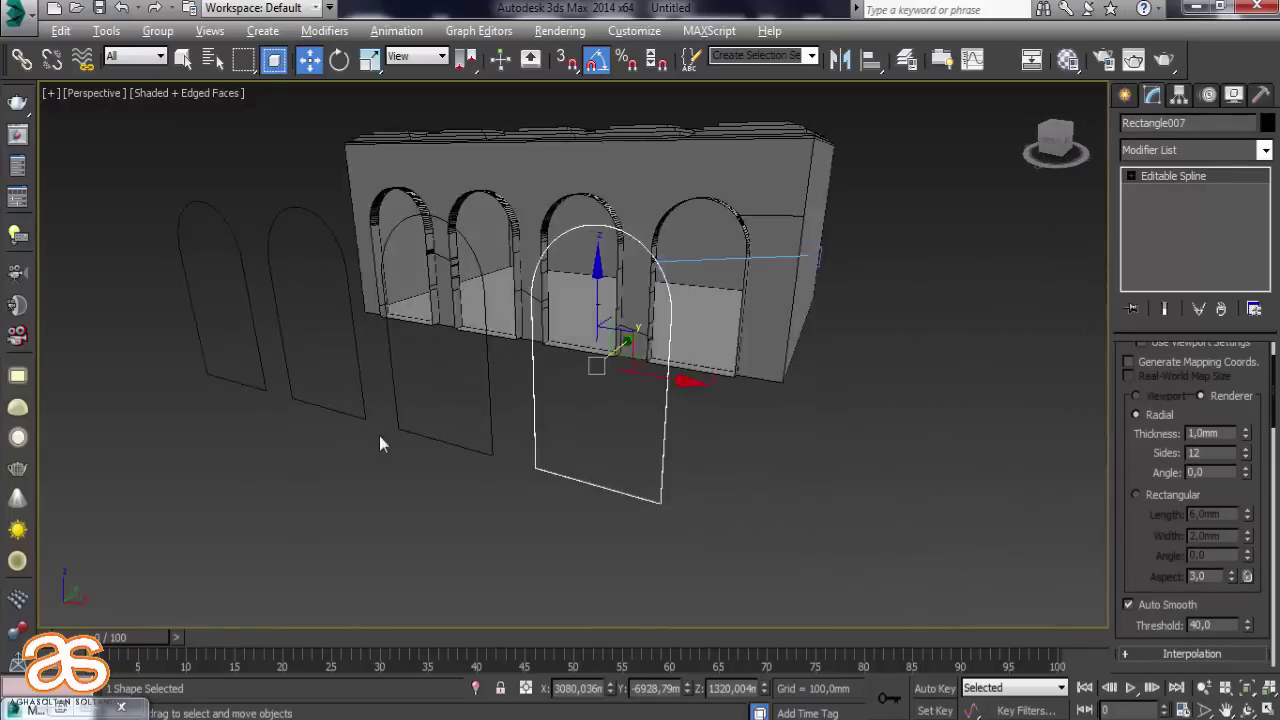
pyautogui.keyDown('alt'); pyautogui.moveTo(379, 444); pyautogui.dragTo(349, 451, button='middle'); pyautogui.keyUp('alt')
pyautogui.keyDown('ctrl'); pyautogui.click(513, 377); pyautogui.keyUp('ctrl')
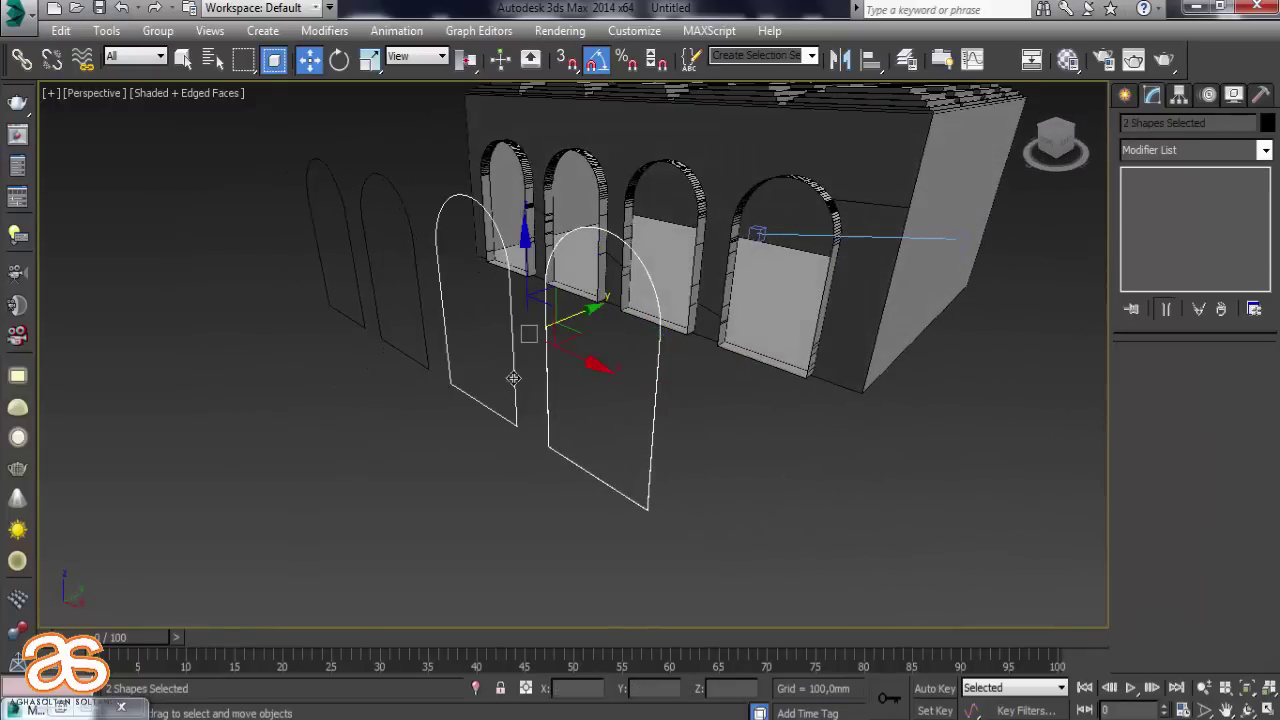
pyautogui.click(671, 456)
pyautogui.click(651, 444)
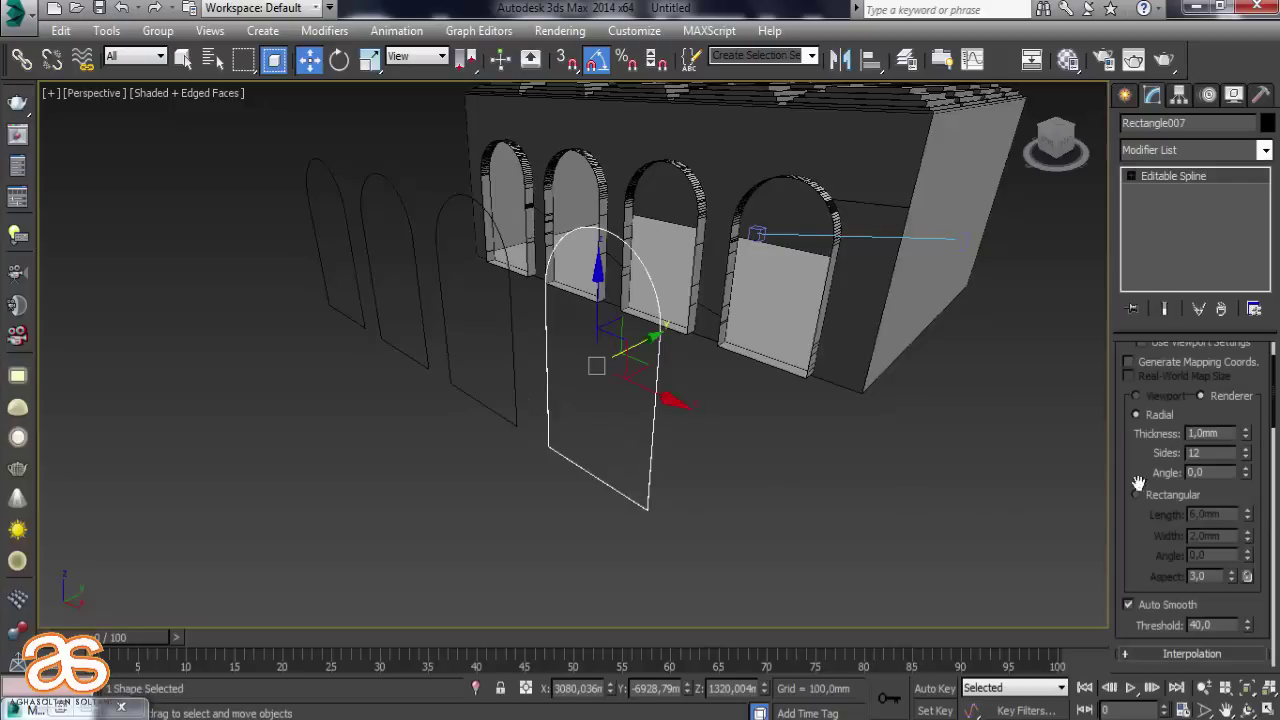
# Switch the arch's rendering profile to Rectangular with Length 210 mm
pyautogui.scroll(1, 1134, 520)
pyautogui.scroll(1, 1134, 480)
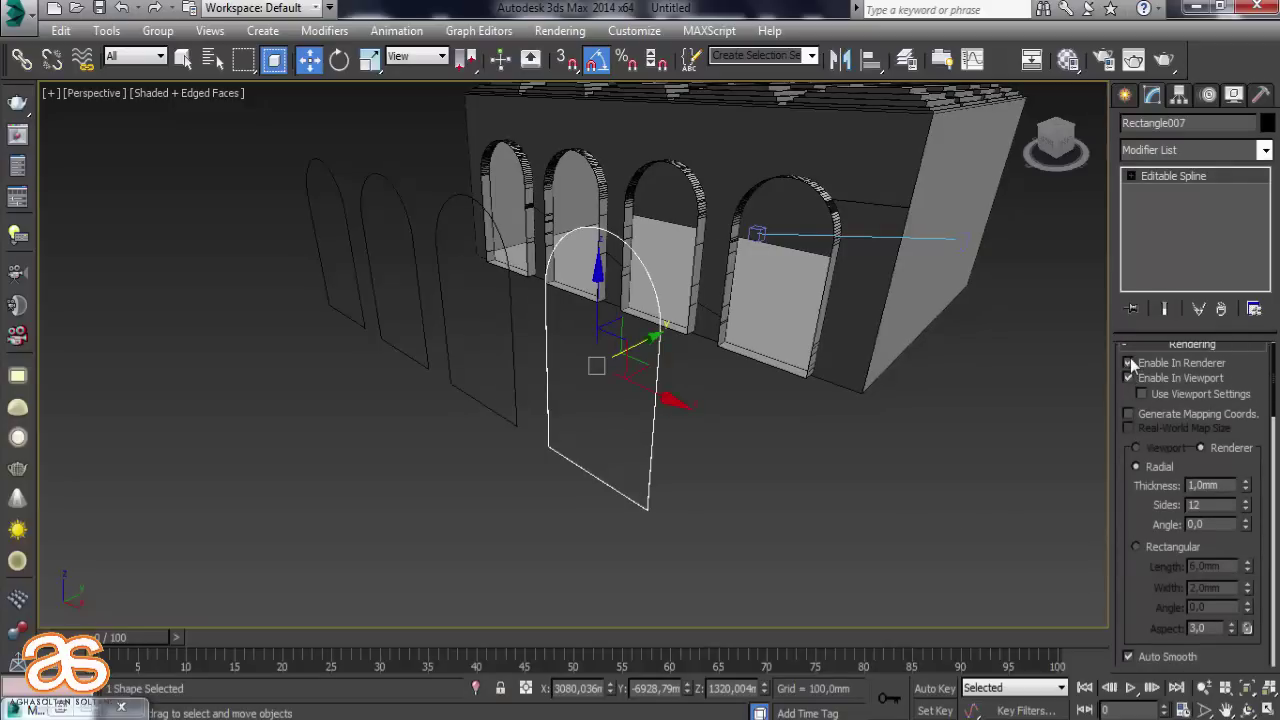
pyautogui.click(1137, 547)
pyautogui.doubleClick(1227, 566)
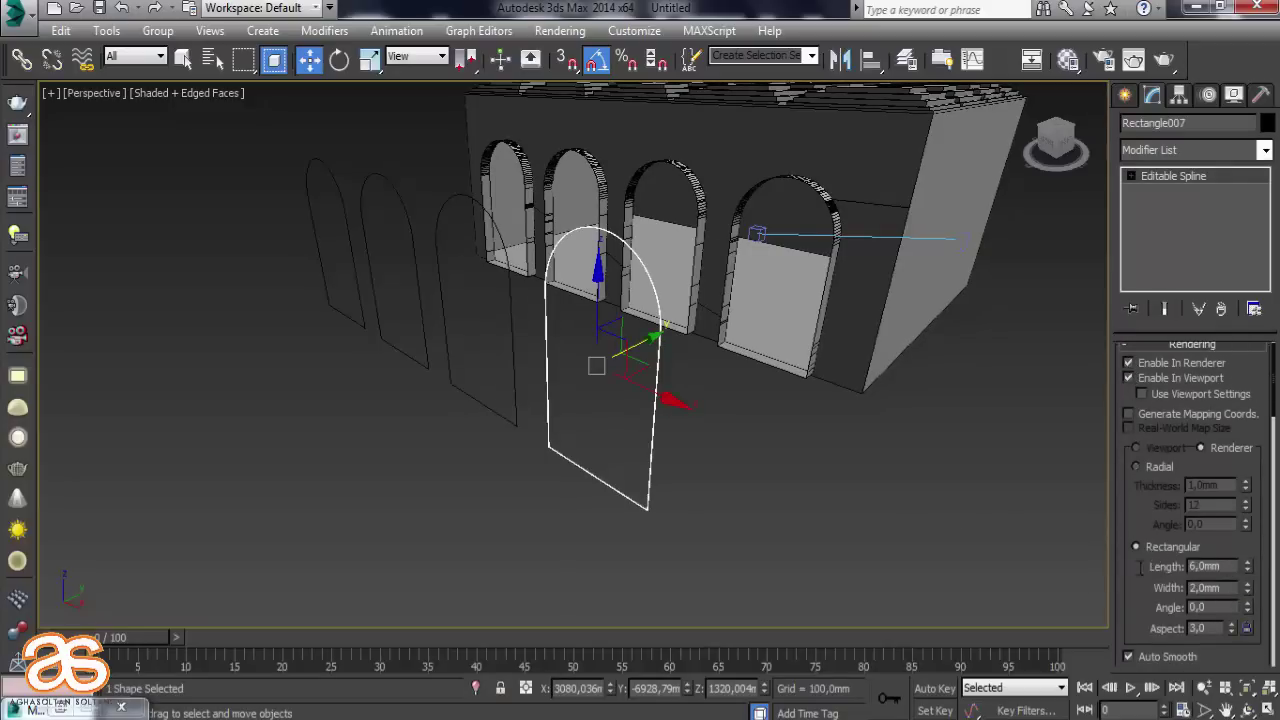
pyautogui.write('210')
pyautogui.press('Tab')
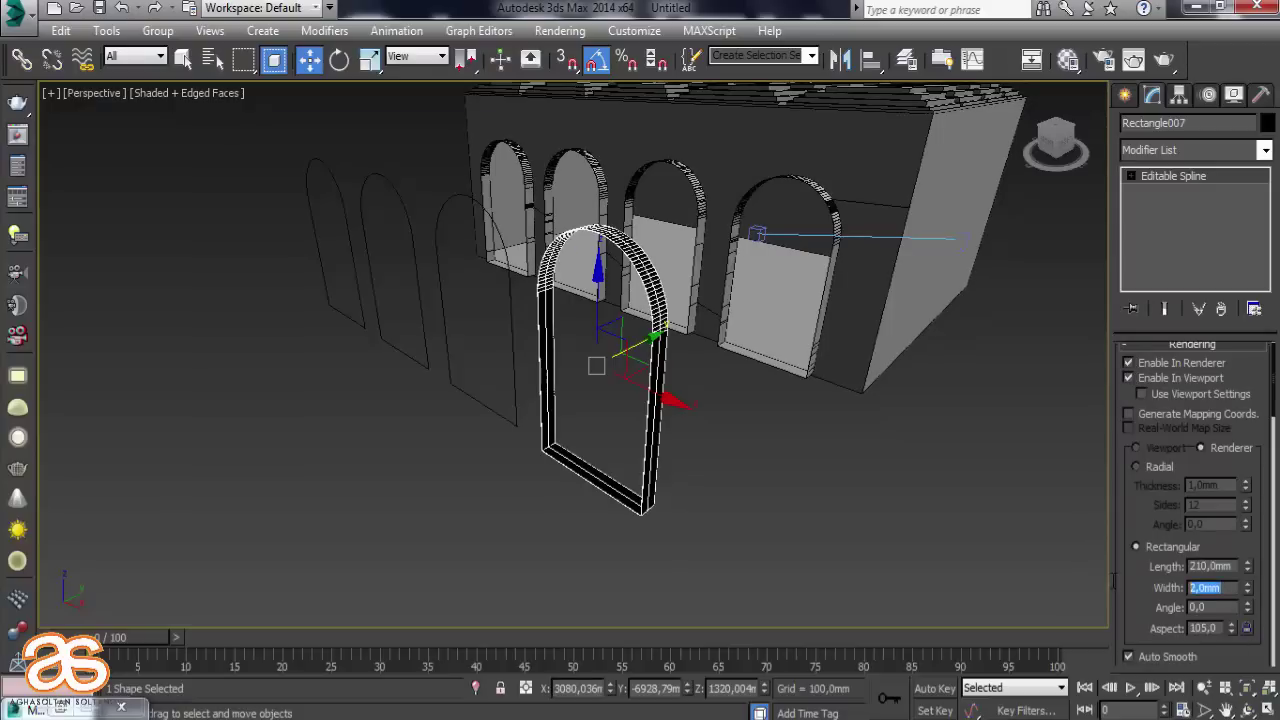
# Finish that arch at width 98, then give the third arch a renderable rectangular 210 × 98 mm profile
pyautogui.write('98')
pyautogui.click(865, 553)
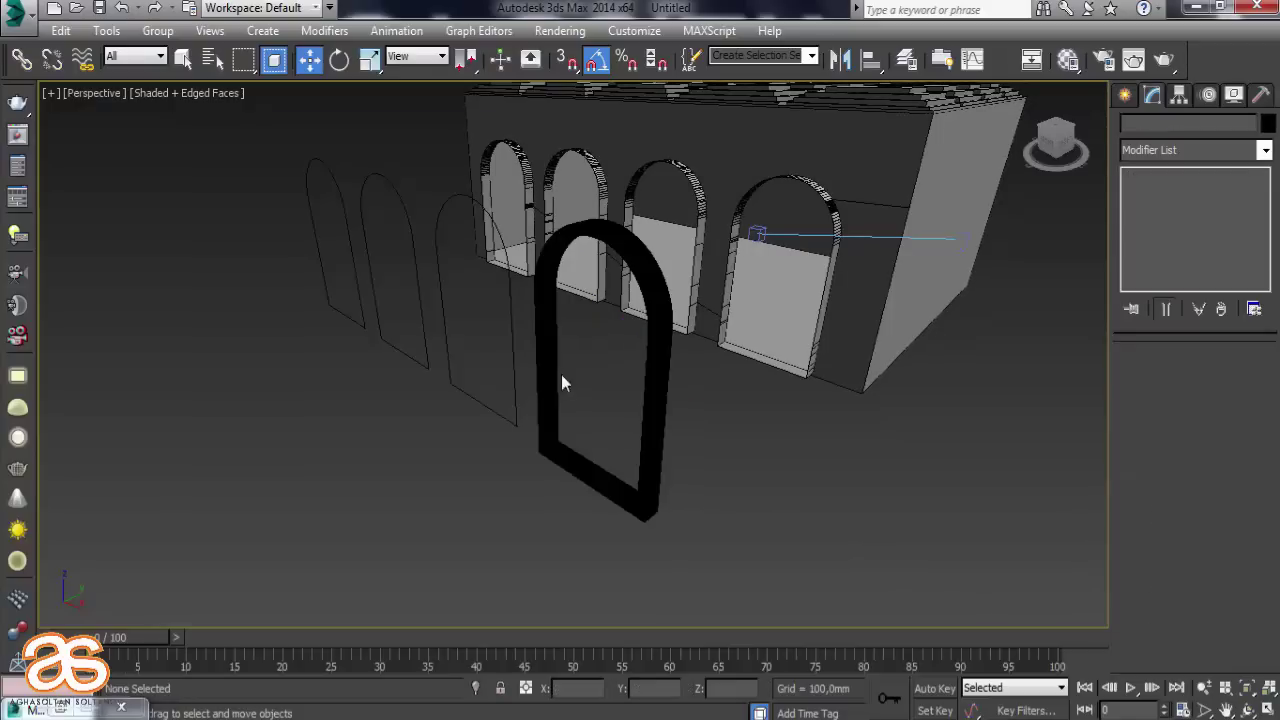
pyautogui.click(507, 338)
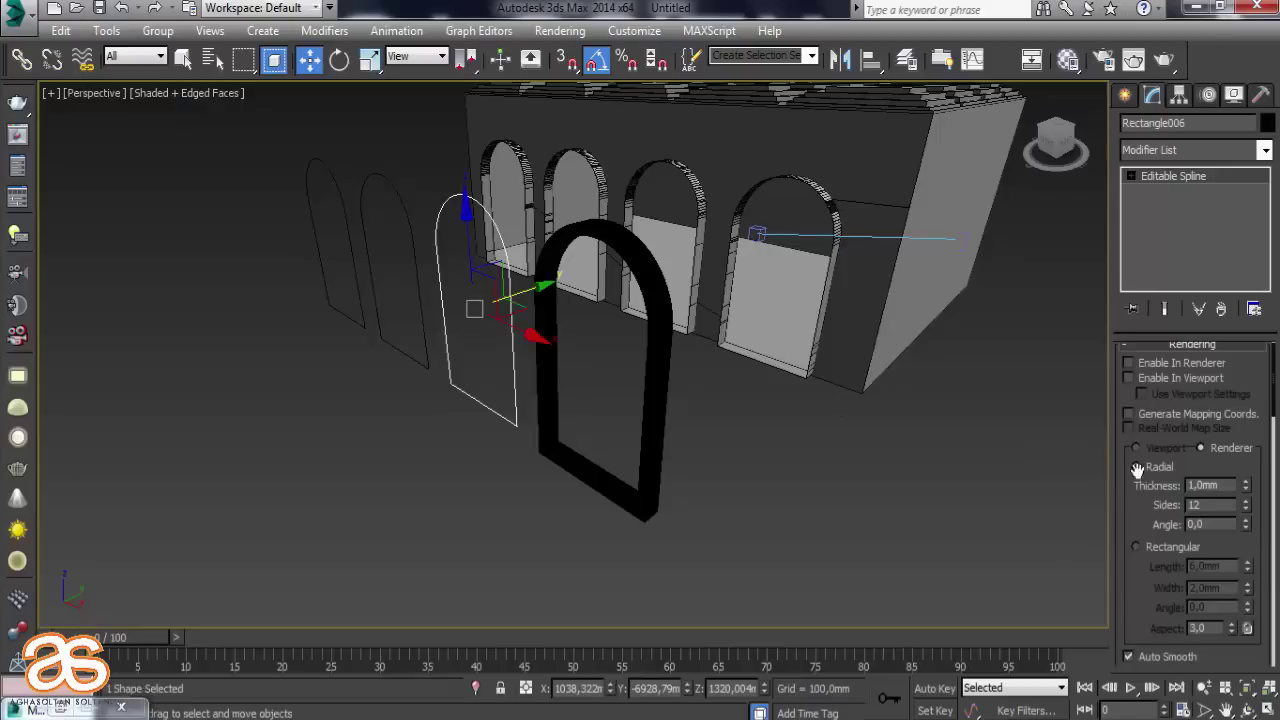
pyautogui.click(1136, 381)
pyautogui.click(1131, 363)
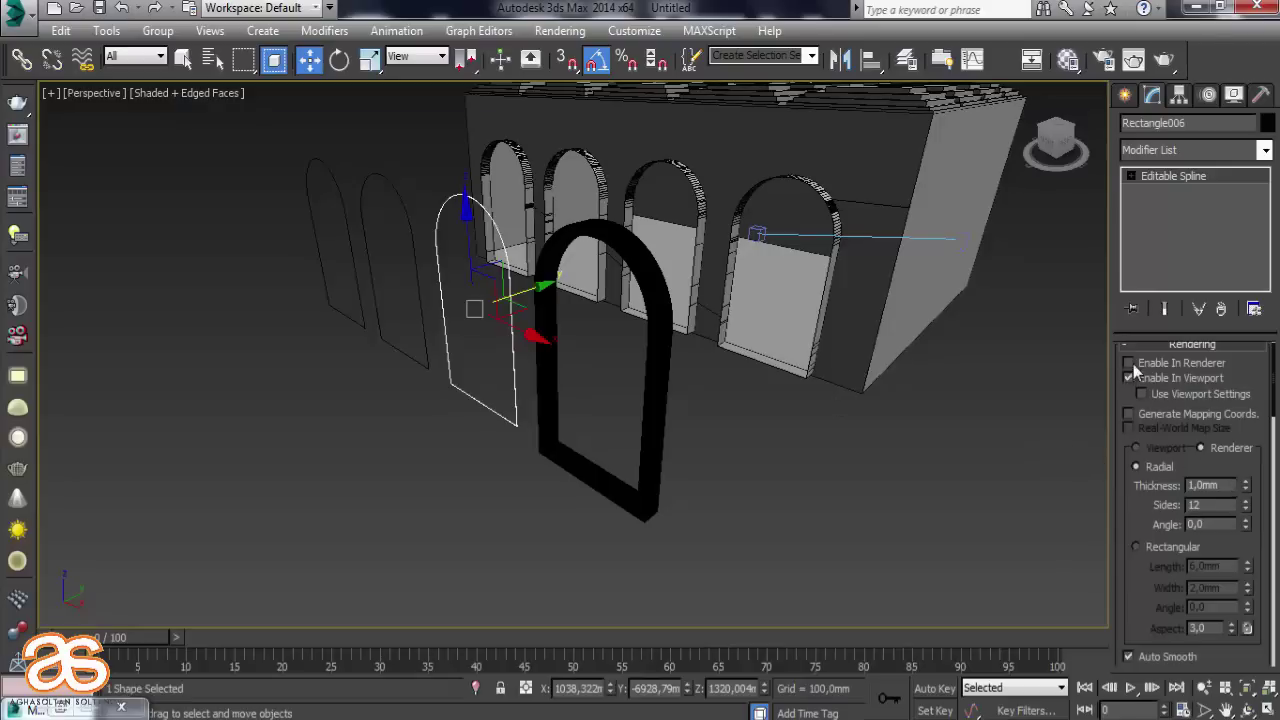
pyautogui.click(1170, 547)
pyautogui.moveTo(1224, 562); pyautogui.dragTo(1127, 565)
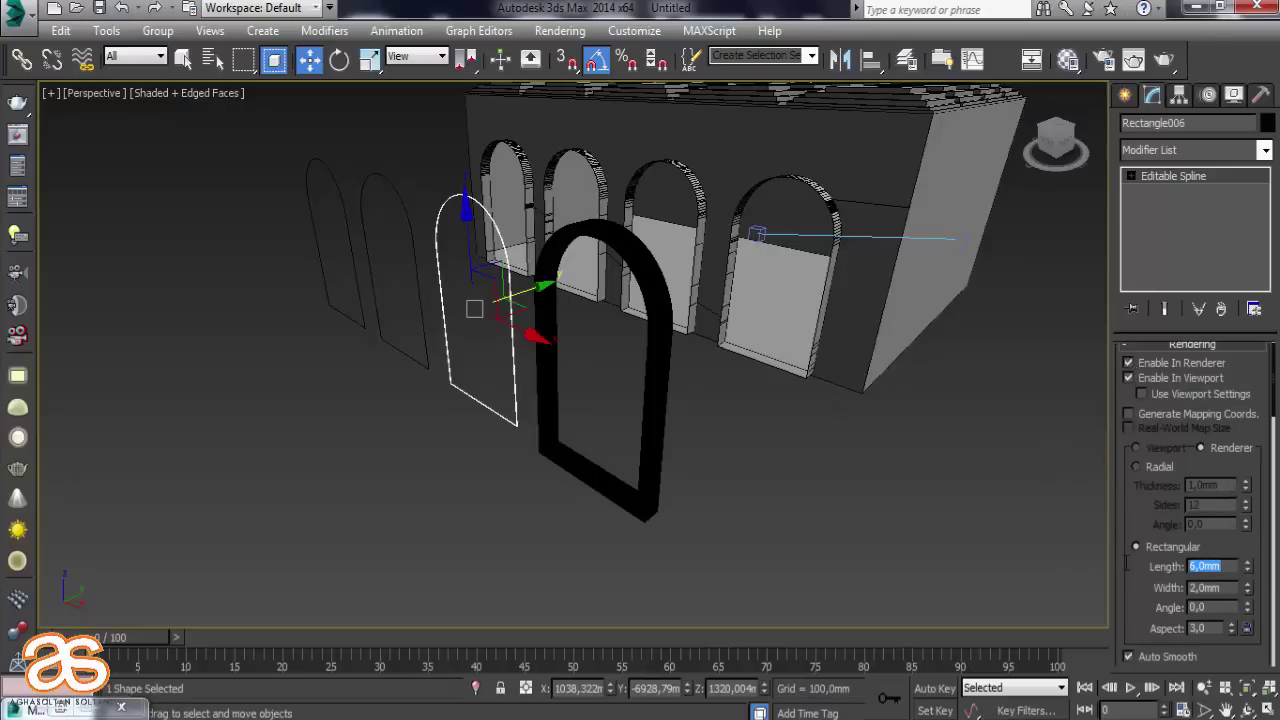
pyautogui.write('210')
pyautogui.press('Tab')
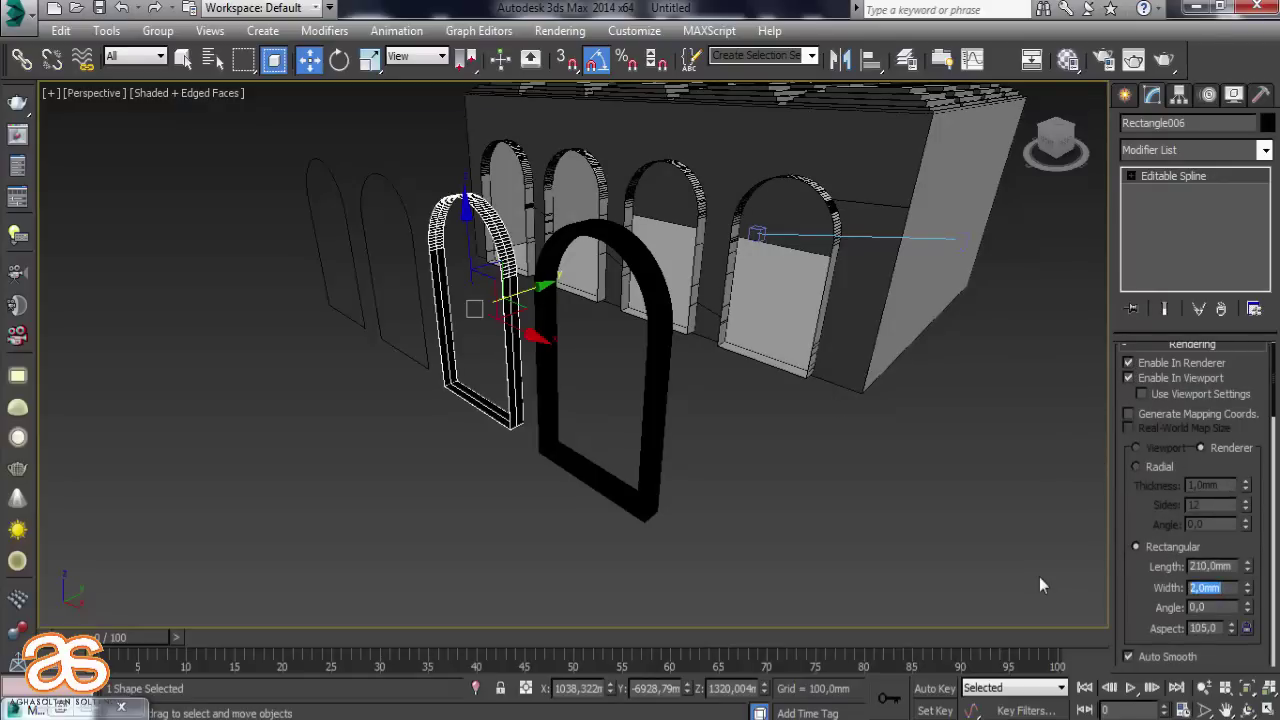
pyautogui.write('98')
# Give the next arch outline a renderable rectangular profile, Length 210 and Width 98
pyautogui.click(417, 309)
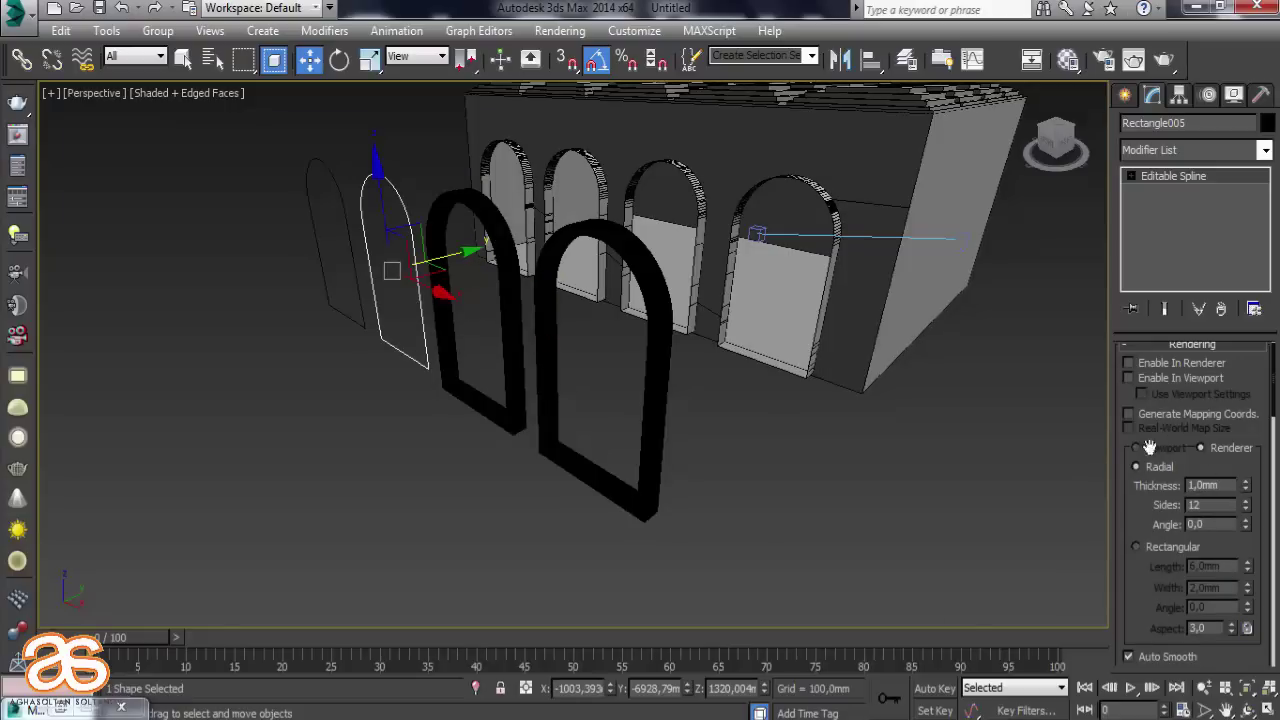
pyautogui.click(1128, 363)
pyautogui.click(1128, 378)
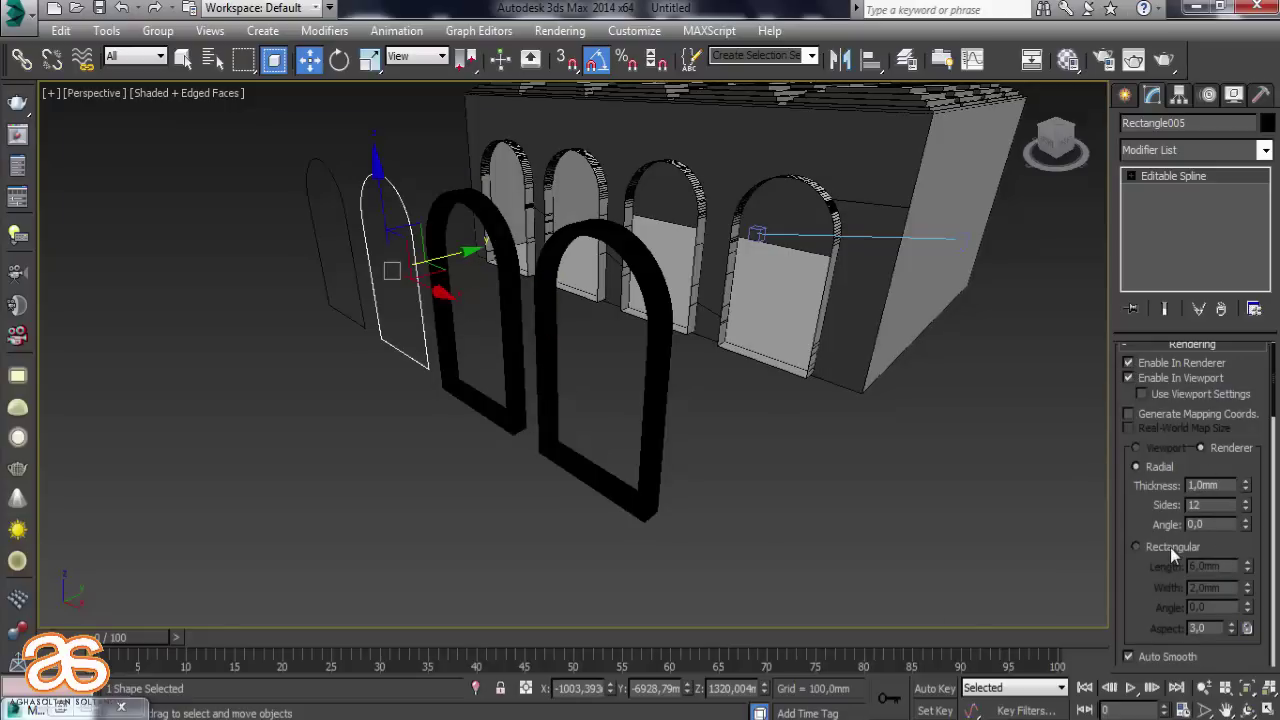
pyautogui.click(1136, 547)
pyautogui.doubleClick(1210, 566)
pyautogui.write('21')
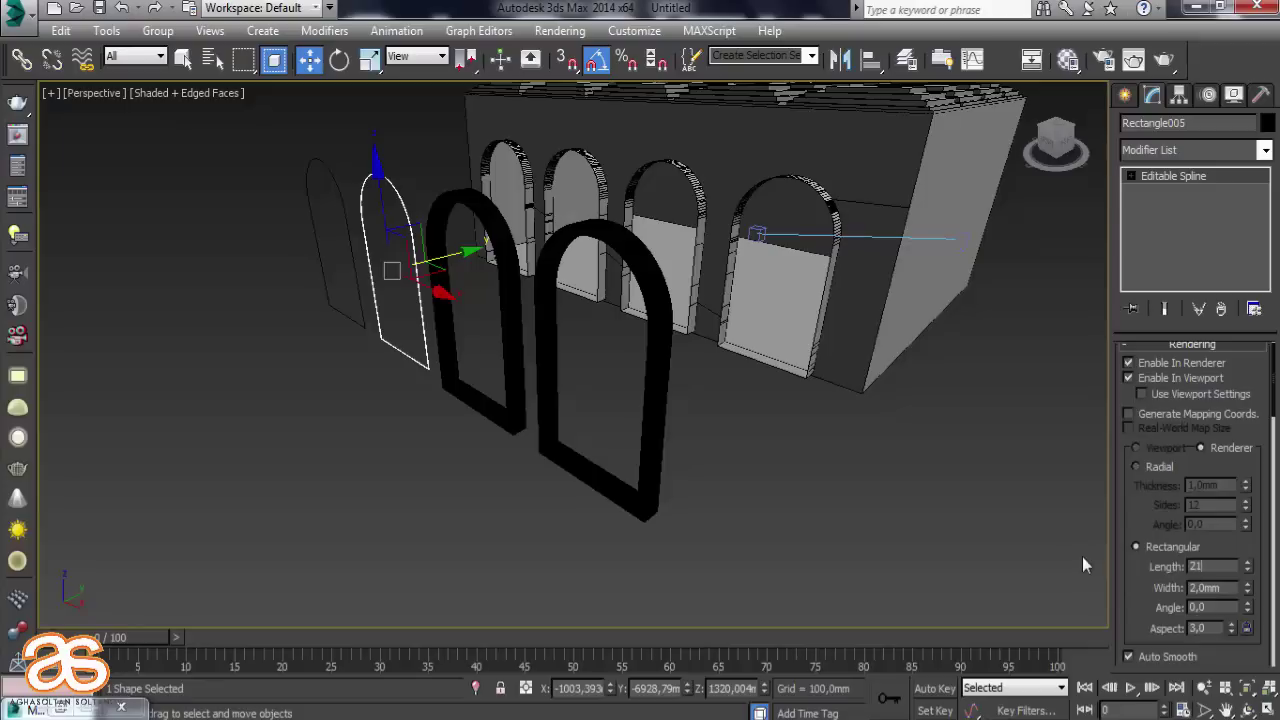
pyautogui.write('0')
pyautogui.click(1218, 590)
pyautogui.doubleClick(1219, 588)
pyautogui.write('98')
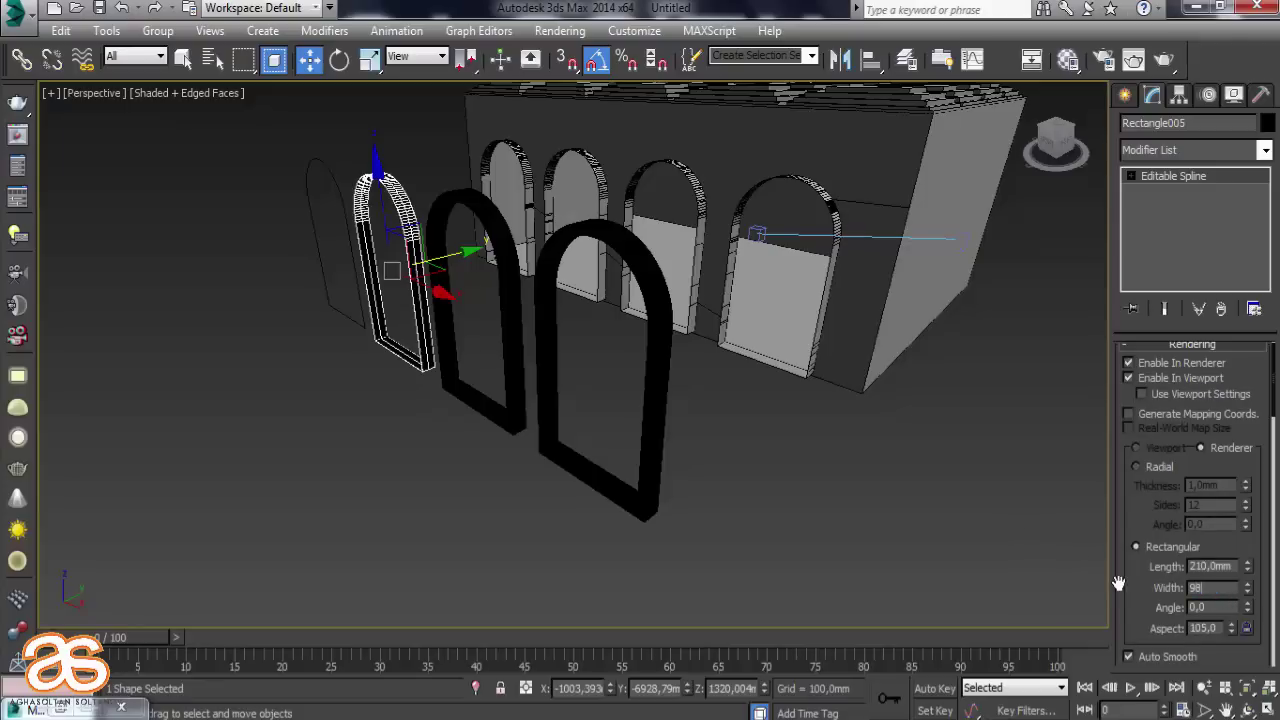
pyautogui.click(980, 560)
# Give the last thin arch outline the same rectangular 210 × 98 mm rendered profile
pyautogui.click(352, 263)
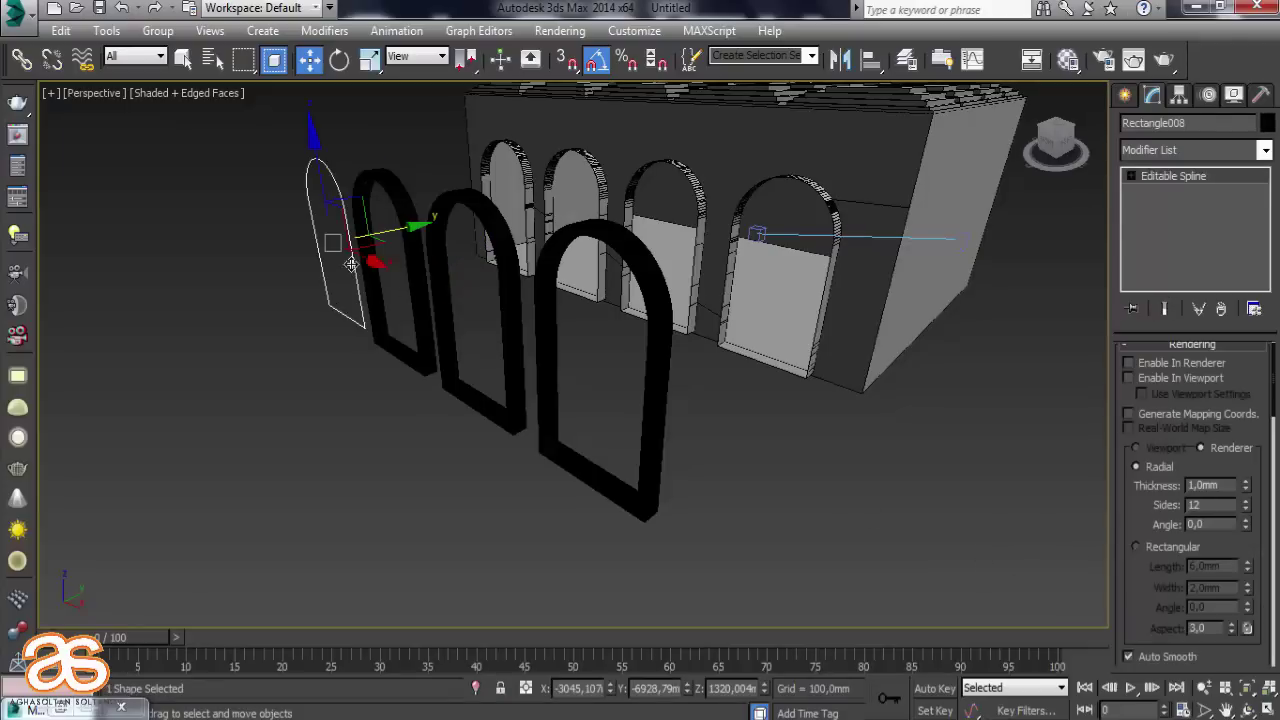
pyautogui.click(1128, 373)
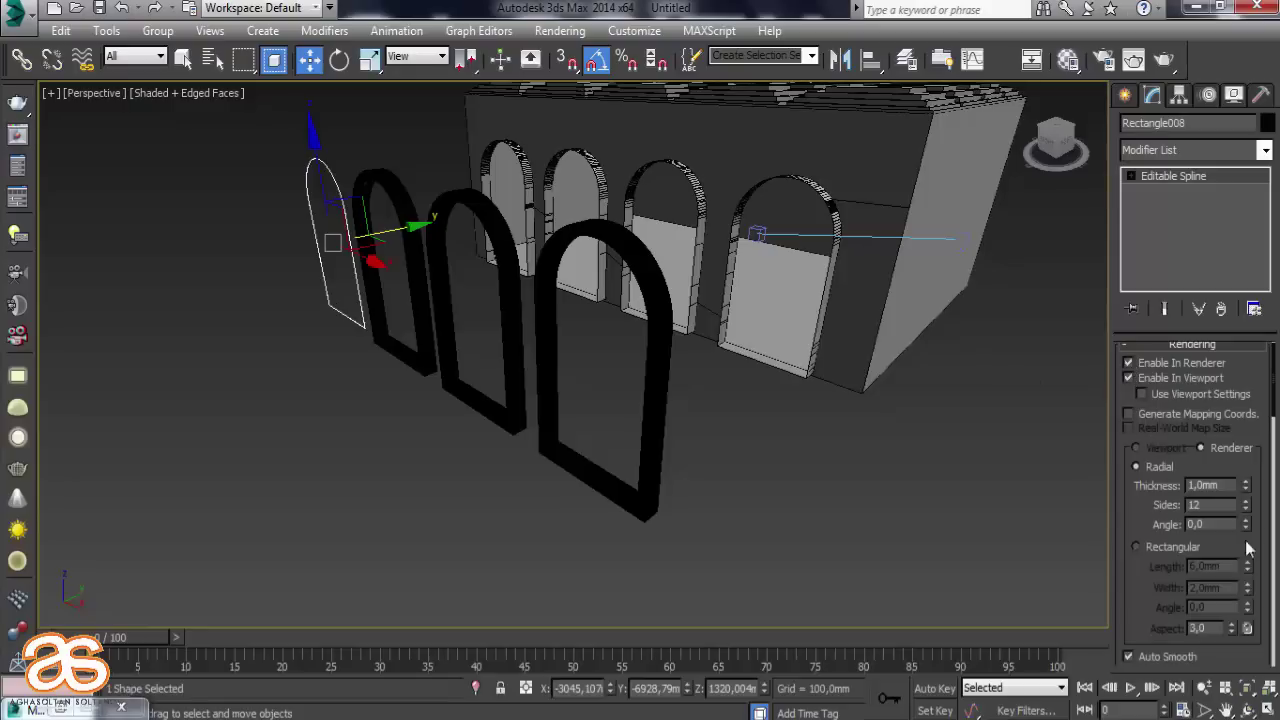
pyautogui.click(1137, 547)
pyautogui.doubleClick(1210, 566)
pyautogui.write('2')
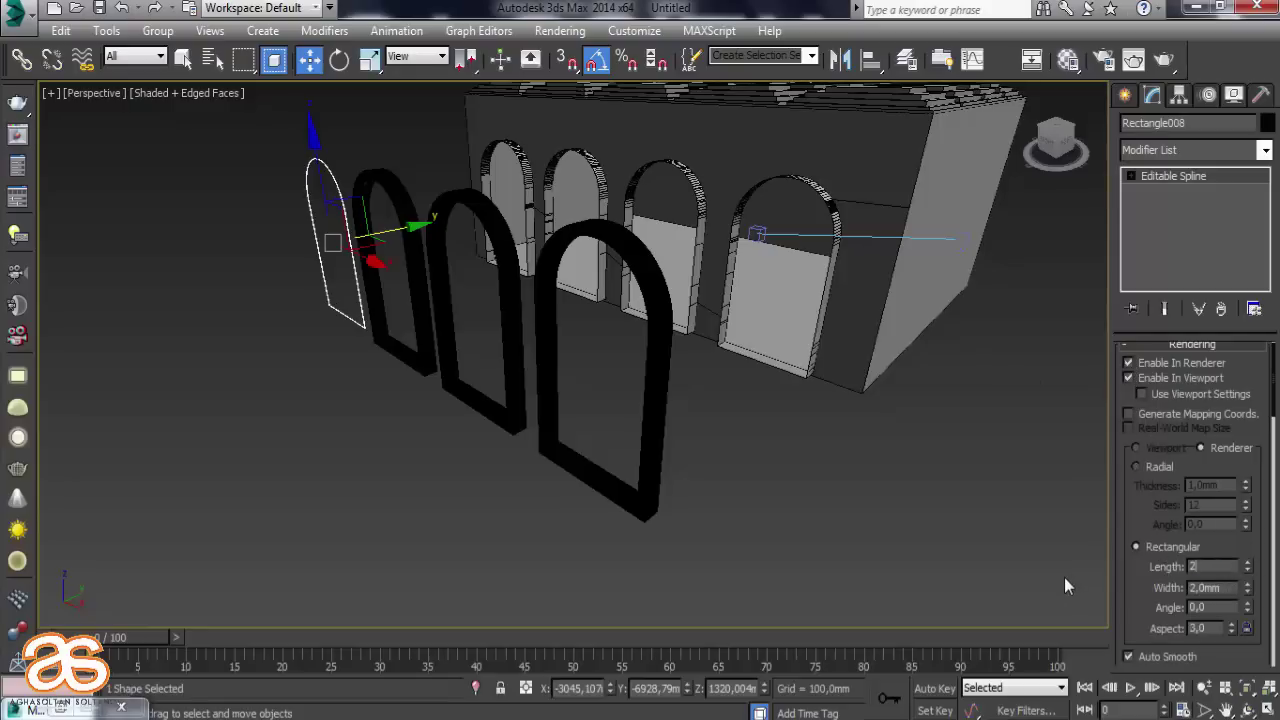
pyautogui.write('10')
pyautogui.press('Tab')
pyautogui.write('9')
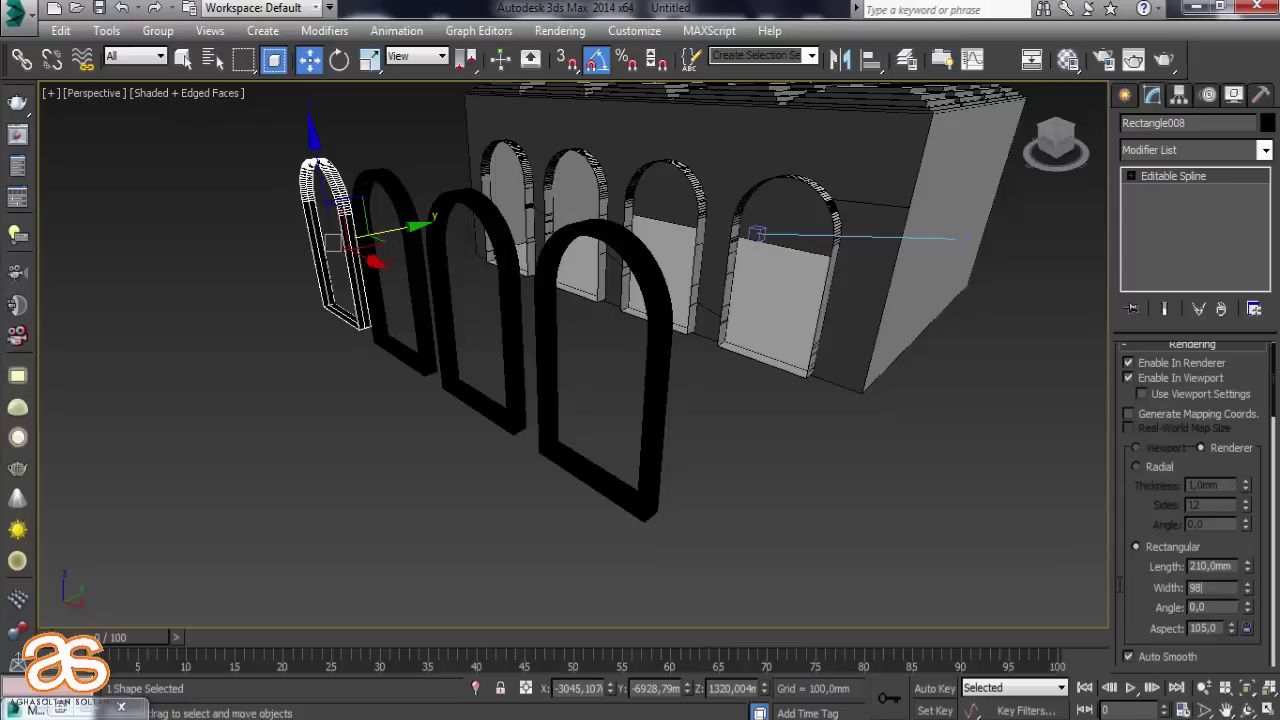
pyautogui.press('Return')
pyautogui.click(876, 616)
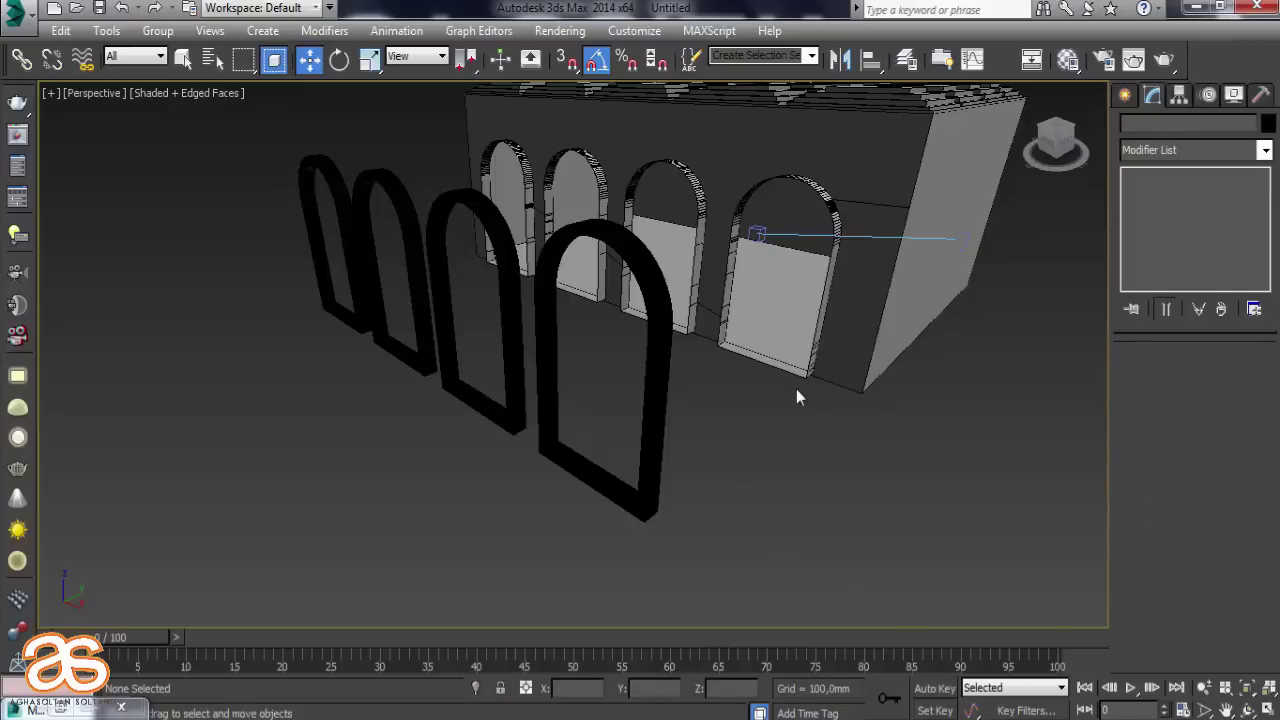
# Box-select the four arch frames and assign them the grey material
pyautogui.keyDown('alt'); pyautogui.moveTo(1075, 145); pyautogui.dragTo(714, 313, button='middle'); pyautogui.keyUp('alt')
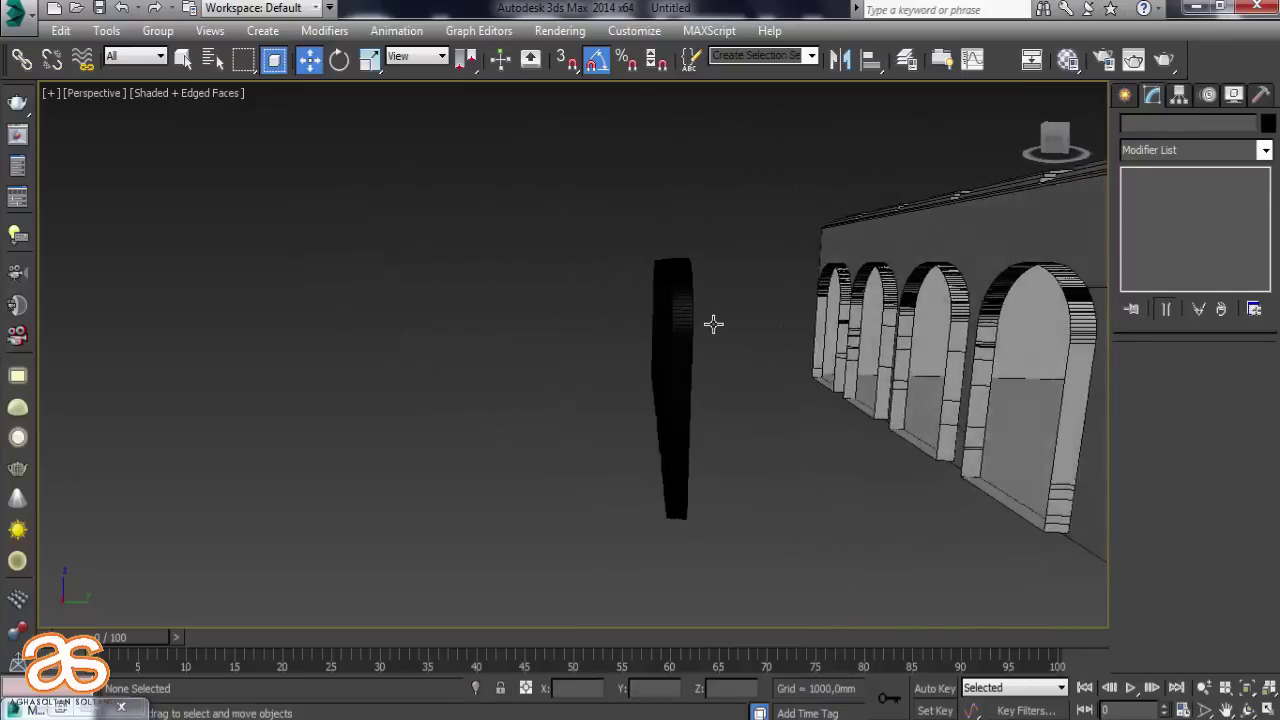
pyautogui.moveTo(655, 368); pyautogui.dragTo(777, 560)
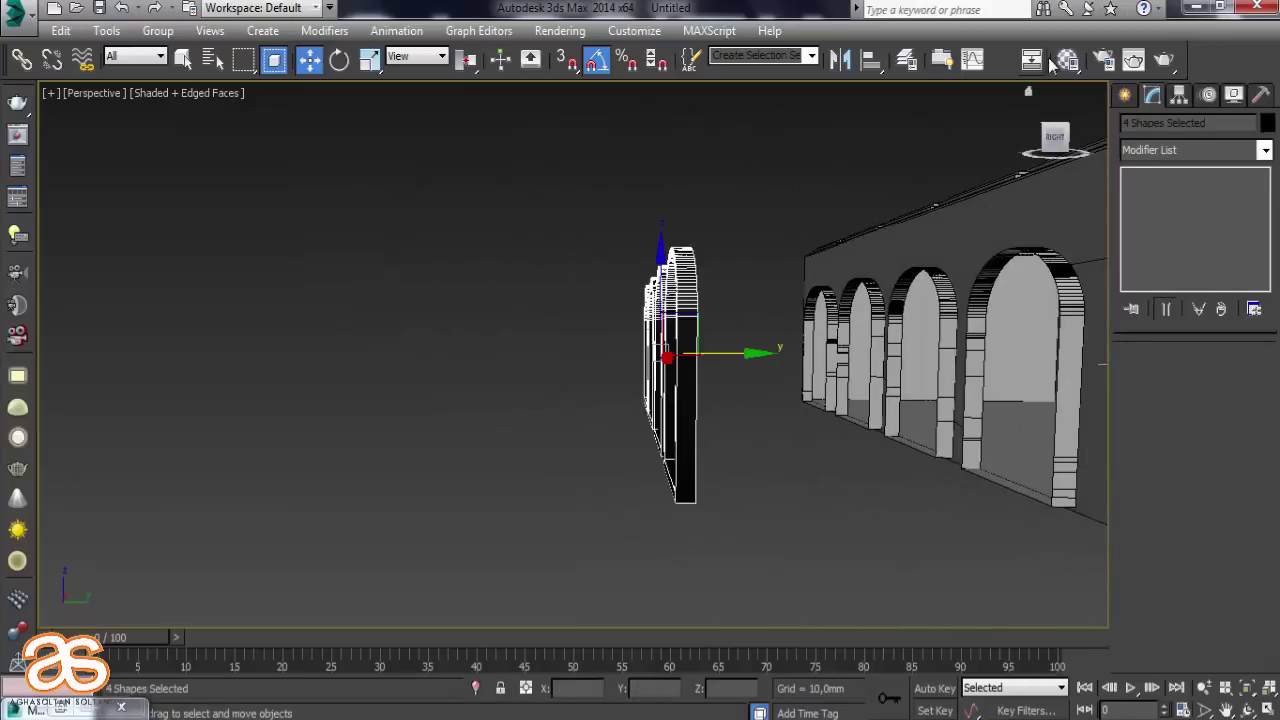
pyautogui.click(1038, 62)
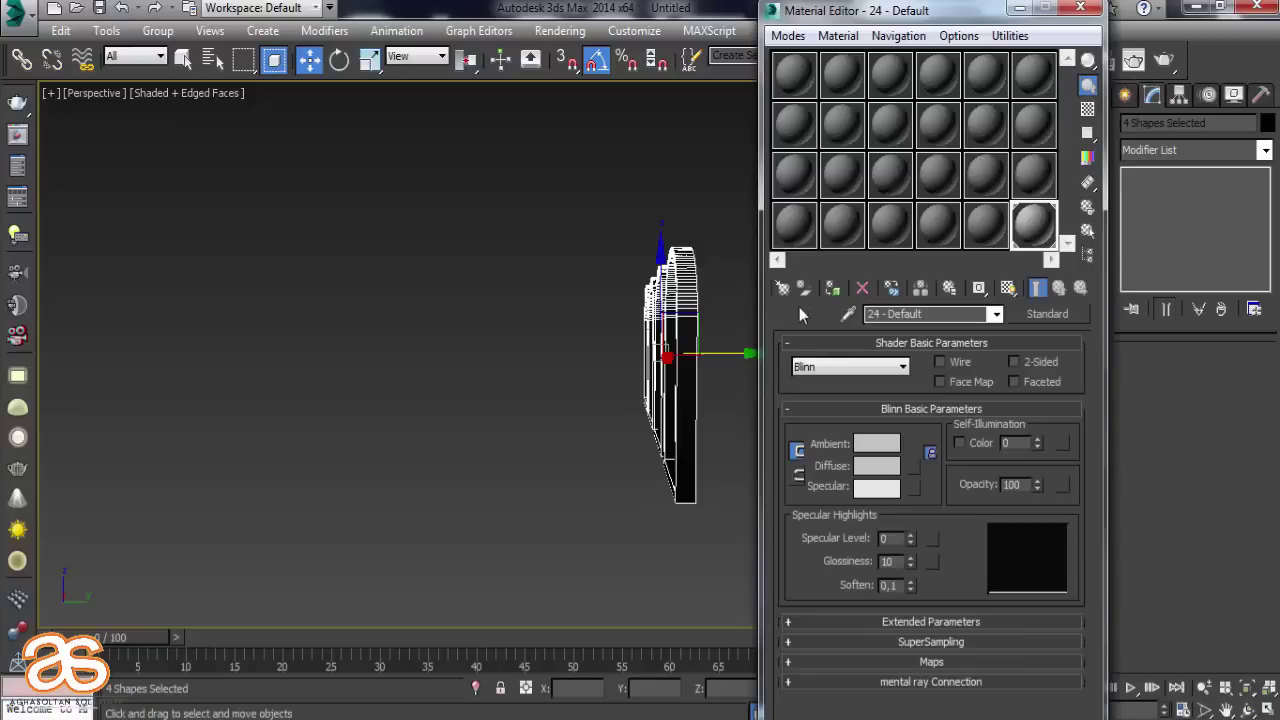
pyautogui.click(831, 288)
pyautogui.click(1080, 7)
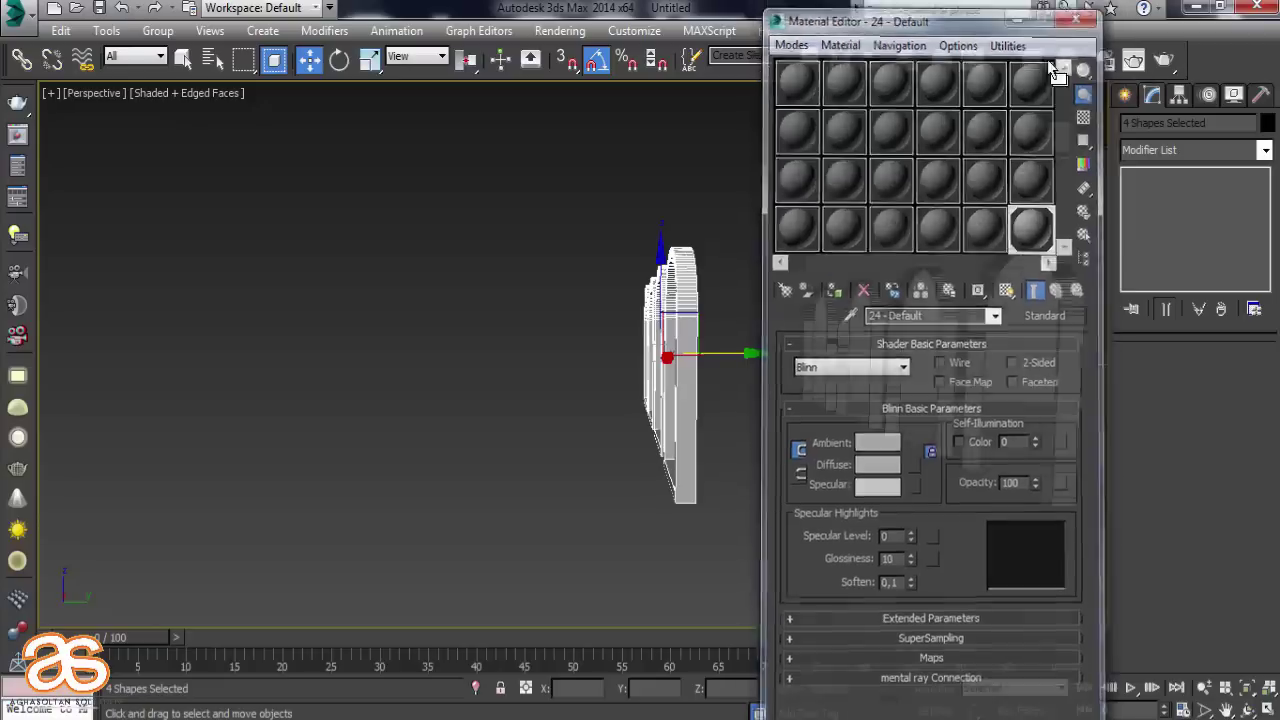
# Move the four arch frames along Y into the wall's arched openings
pyautogui.keyDown('alt'); pyautogui.moveTo(1011, 303); pyautogui.dragTo(957, 297, button='middle'); pyautogui.keyUp('alt')
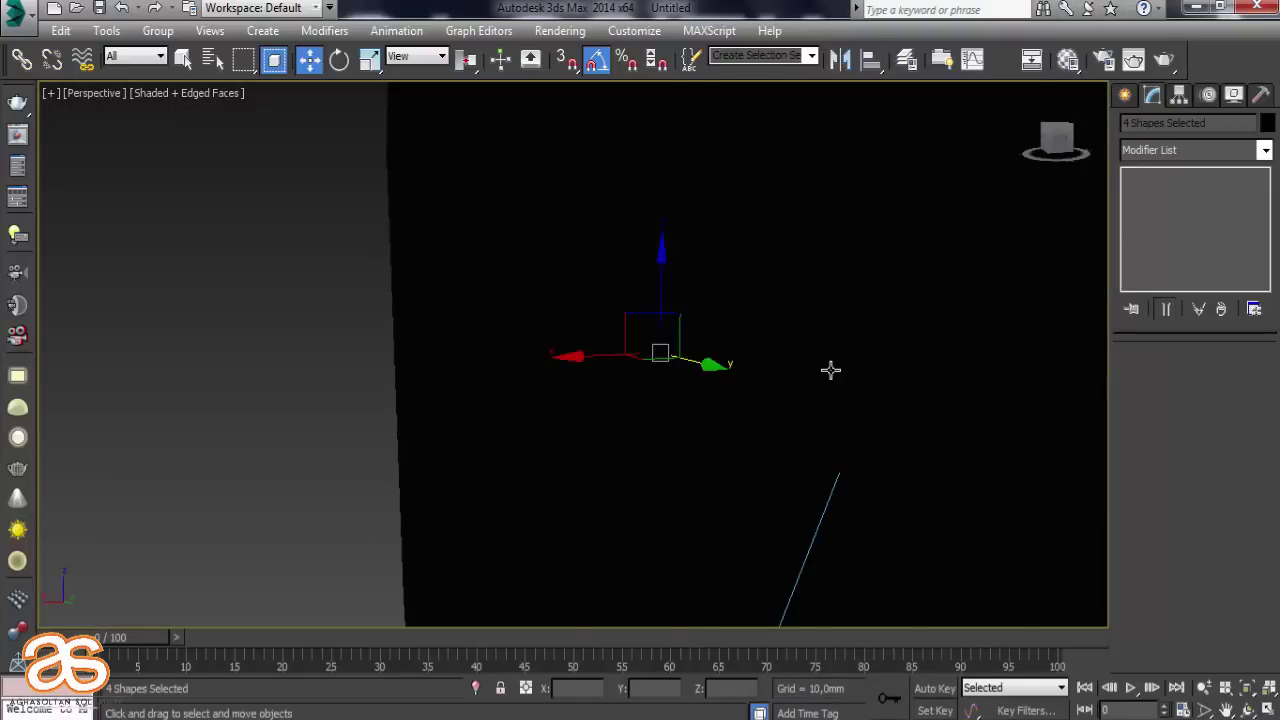
pyautogui.moveTo(830, 370)
pyautogui.keyDown('alt'); pyautogui.mouseDown(button='middle')
pyautogui.moveTo(780, 351)
pyautogui.moveTo(700, 357)
pyautogui.moveTo(765, 397)
pyautogui.moveTo(637, 366)
pyautogui.moveTo(647, 354)
pyautogui.moveTo(715, 378)
pyautogui.mouseUp(button='middle'); pyautogui.keyUp('alt')
pyautogui.scroll(5, 647, 354)
pyautogui.moveTo(948, 395); pyautogui.dragTo(950, 396)
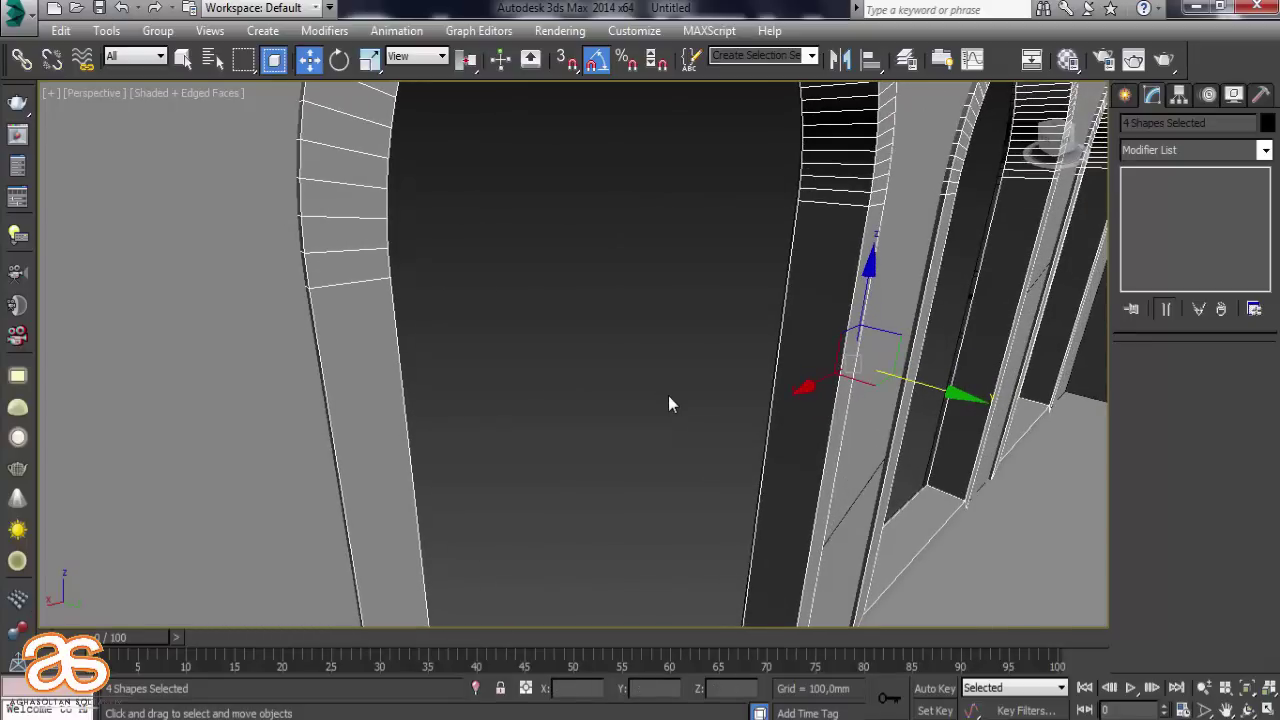
pyautogui.scroll(-5, 620, 390)
pyautogui.moveTo(586, 391)
pyautogui.keyDown('alt'); pyautogui.mouseDown(button='middle')
pyautogui.moveTo(521, 396)
pyautogui.moveTo(640, 360)
pyautogui.moveTo(601, 374)
pyautogui.moveTo(616, 394)
pyautogui.mouseUp(button='middle'); pyautogui.keyUp('alt')
pyautogui.scroll(2, 640, 360)
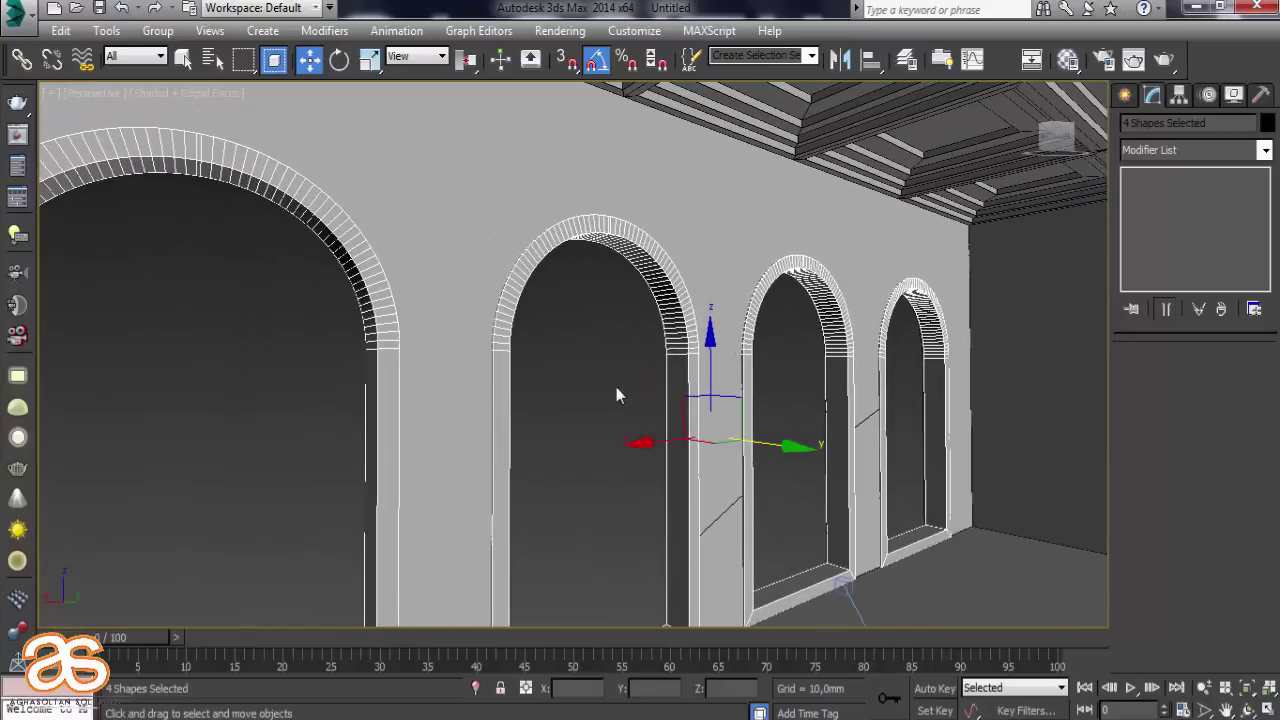
# Convert the front arch frame to an Editable Poly
pyautogui.click(571, 405)
pyautogui.click(394, 338)
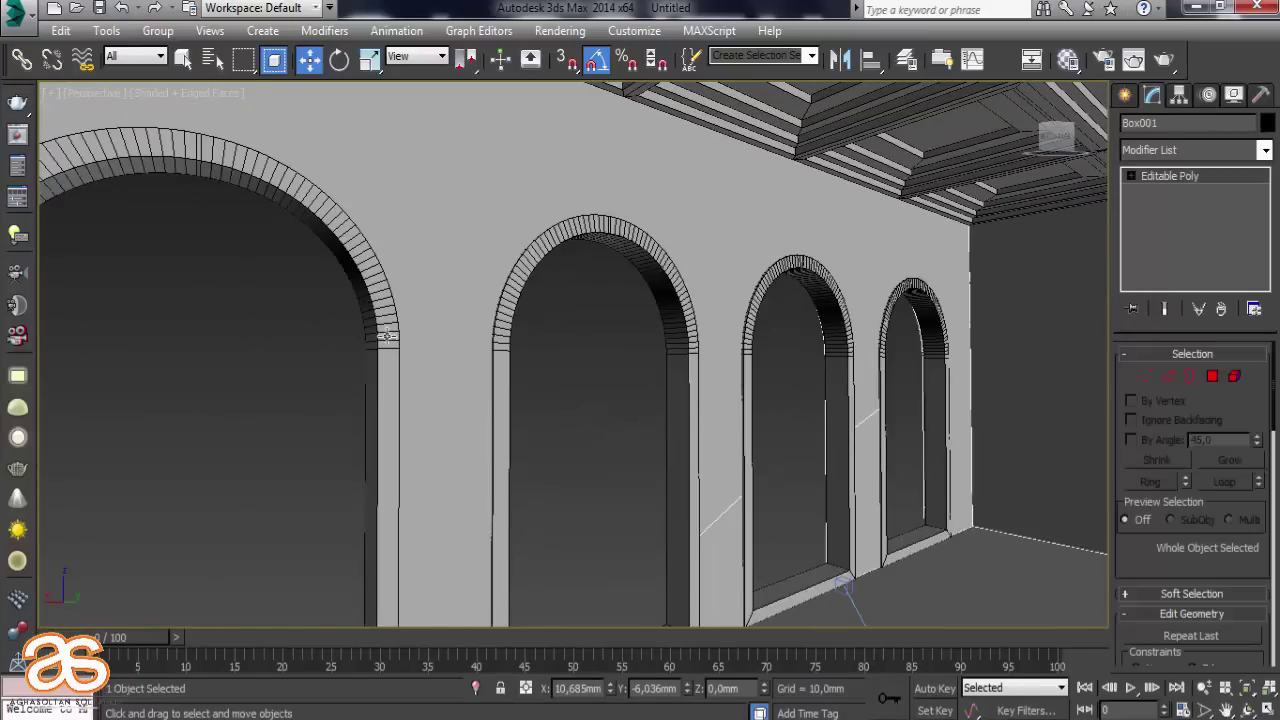
pyautogui.click(378, 338)
pyautogui.rightClick(371, 327)
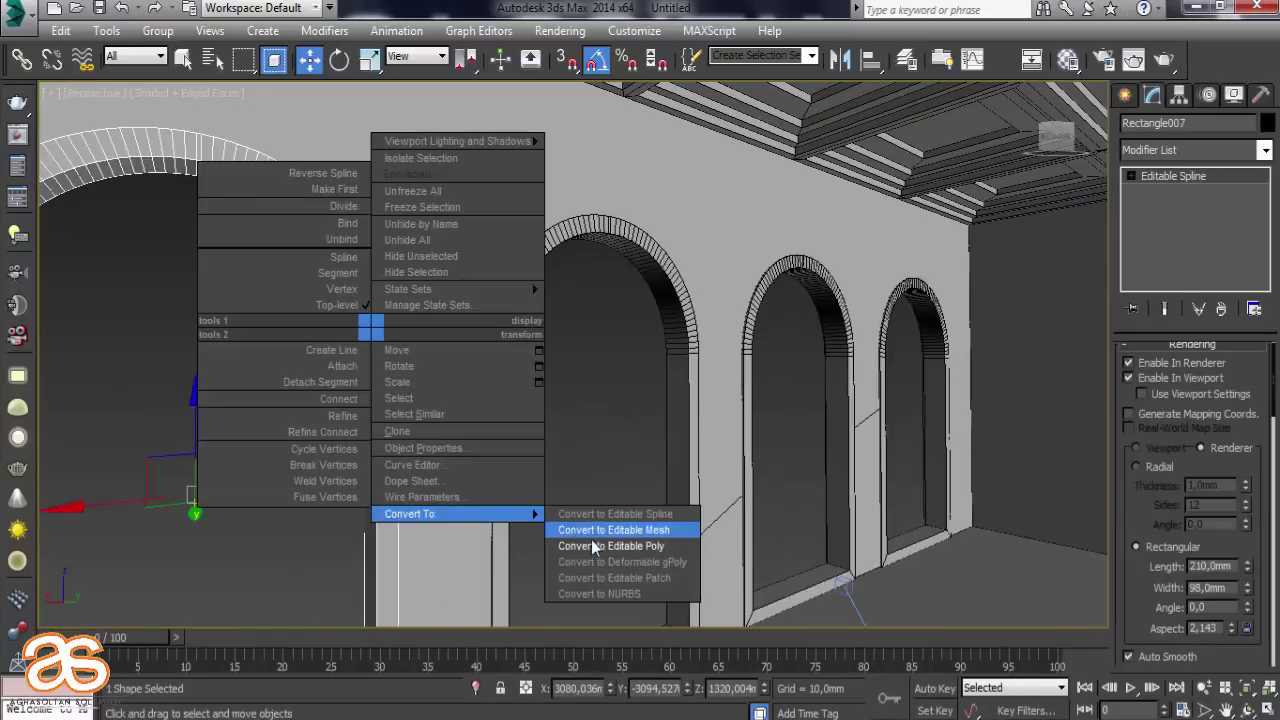
pyautogui.click(591, 545)
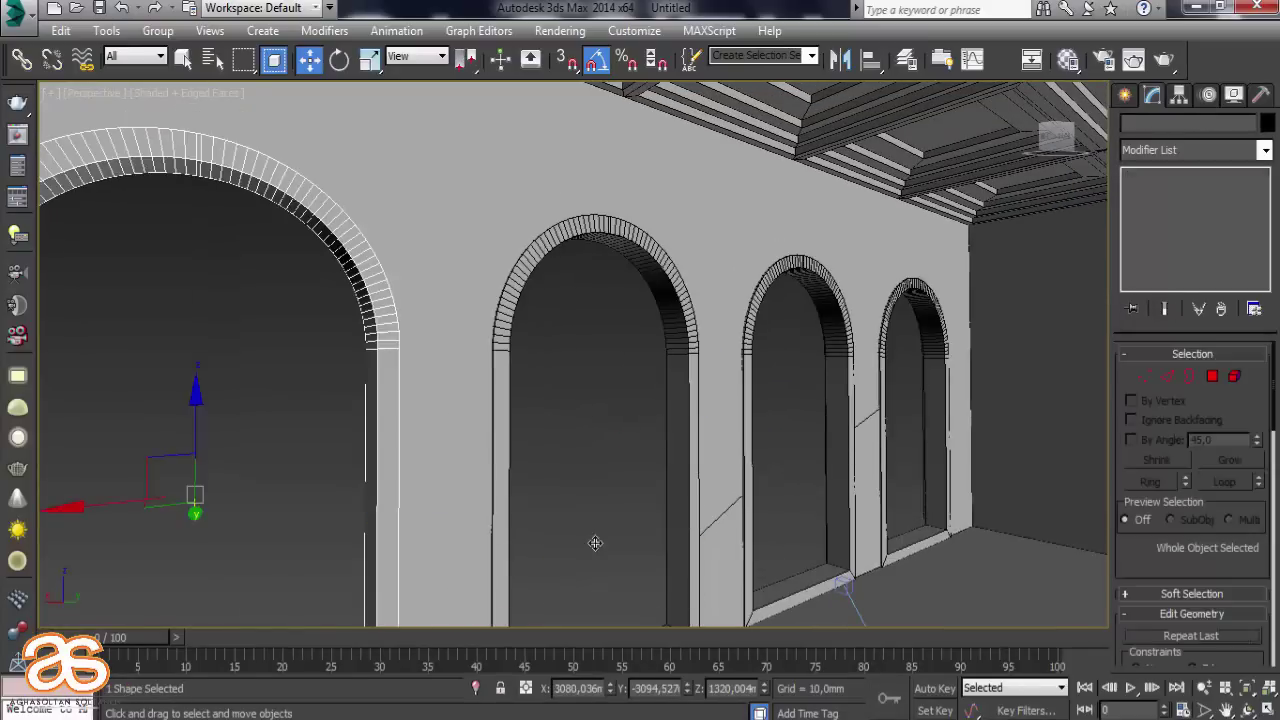
pyautogui.click(502, 451)
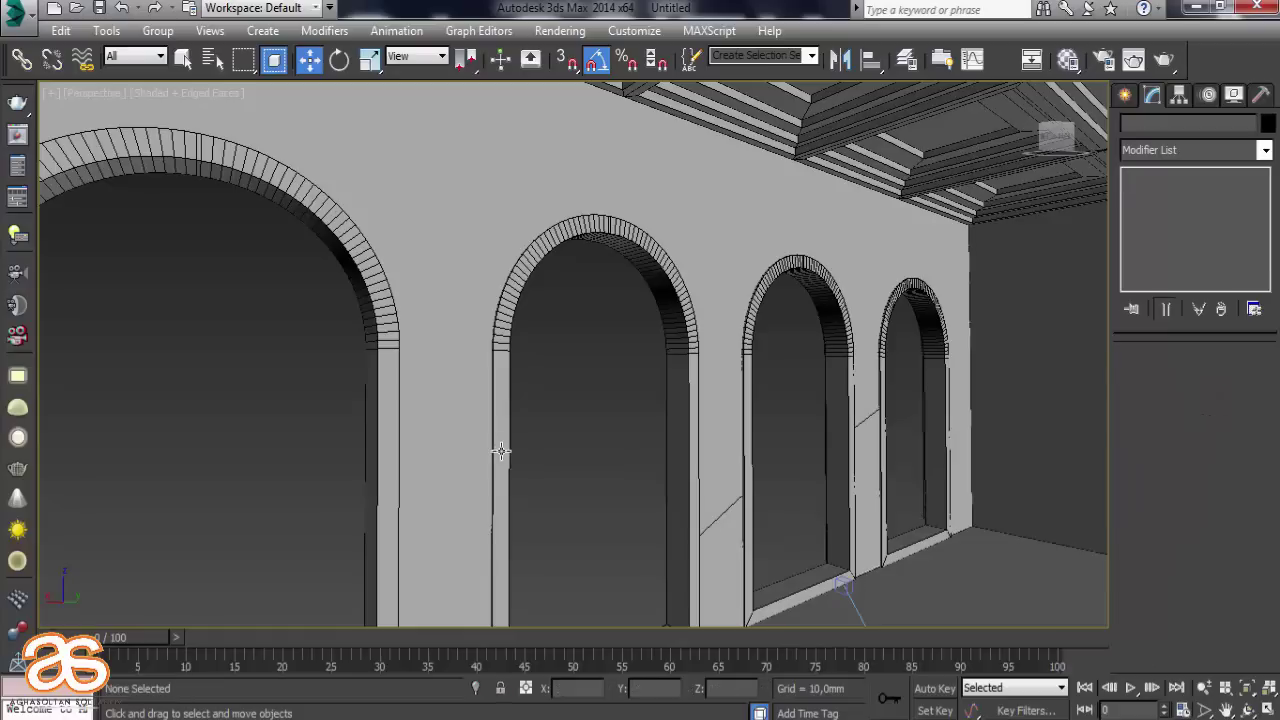
# Convert the next two arch frames, including the third molding, to Editable Poly
pyautogui.click(548, 250)
pyautogui.click(545, 247)
pyautogui.rightClick(542, 242)
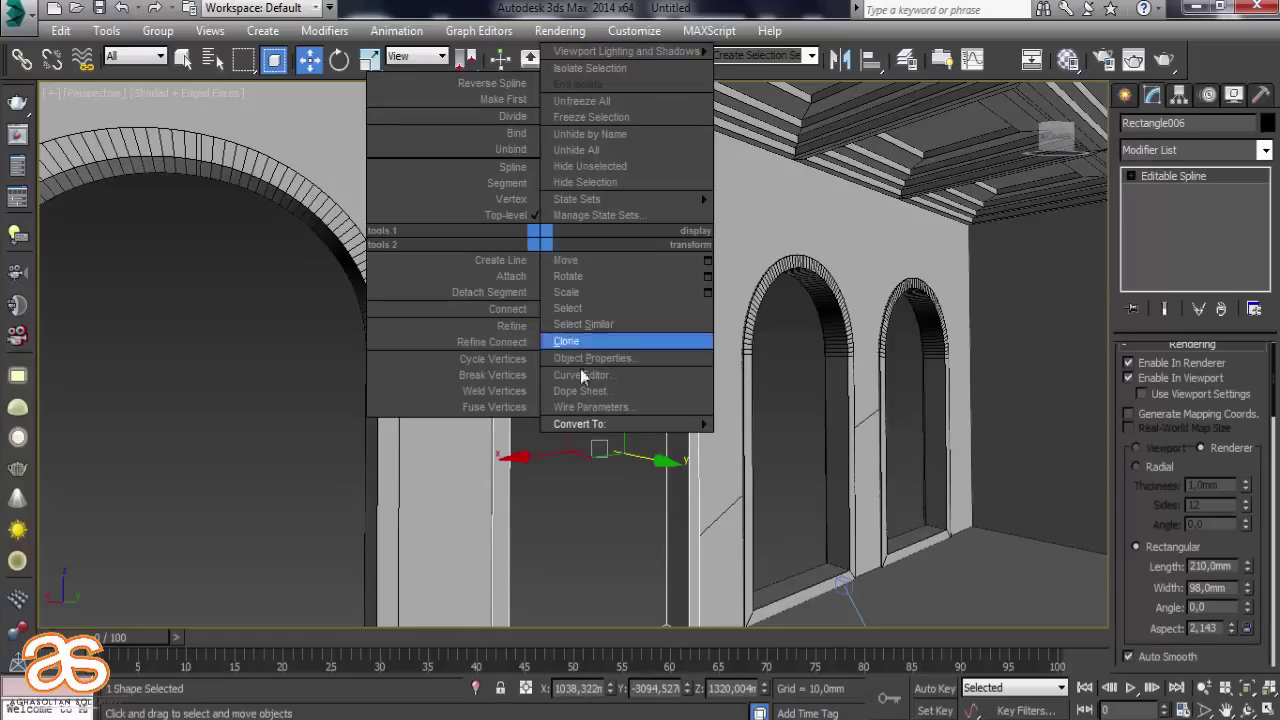
pyautogui.click(770, 455)
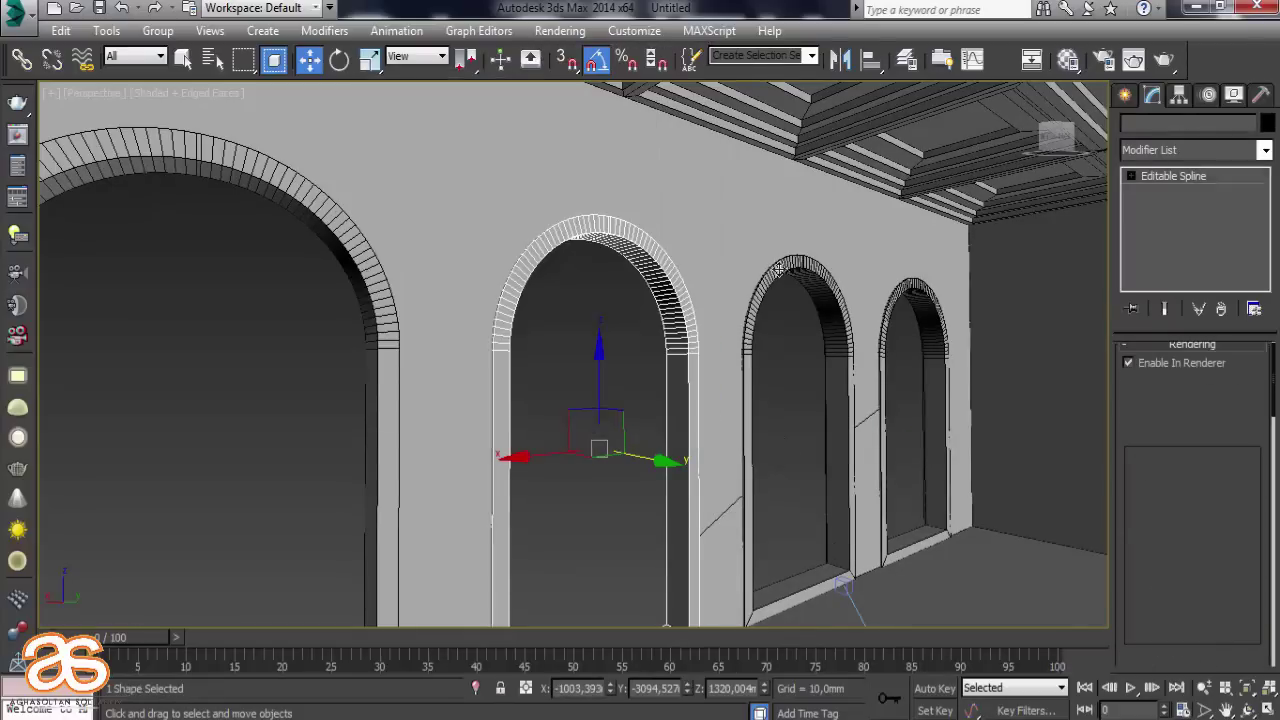
pyautogui.click(779, 268)
pyautogui.rightClick(774, 264)
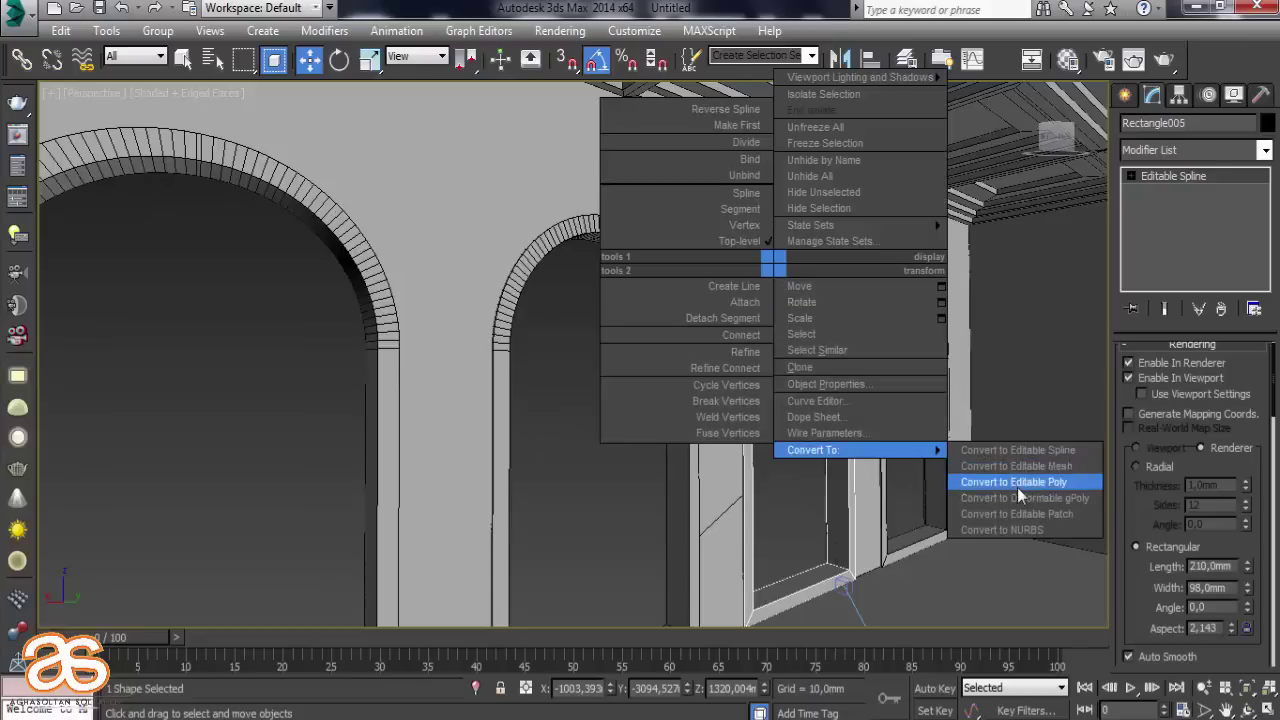
pyautogui.click(1017, 483)
pyautogui.hotkey('ctrl', 'd')
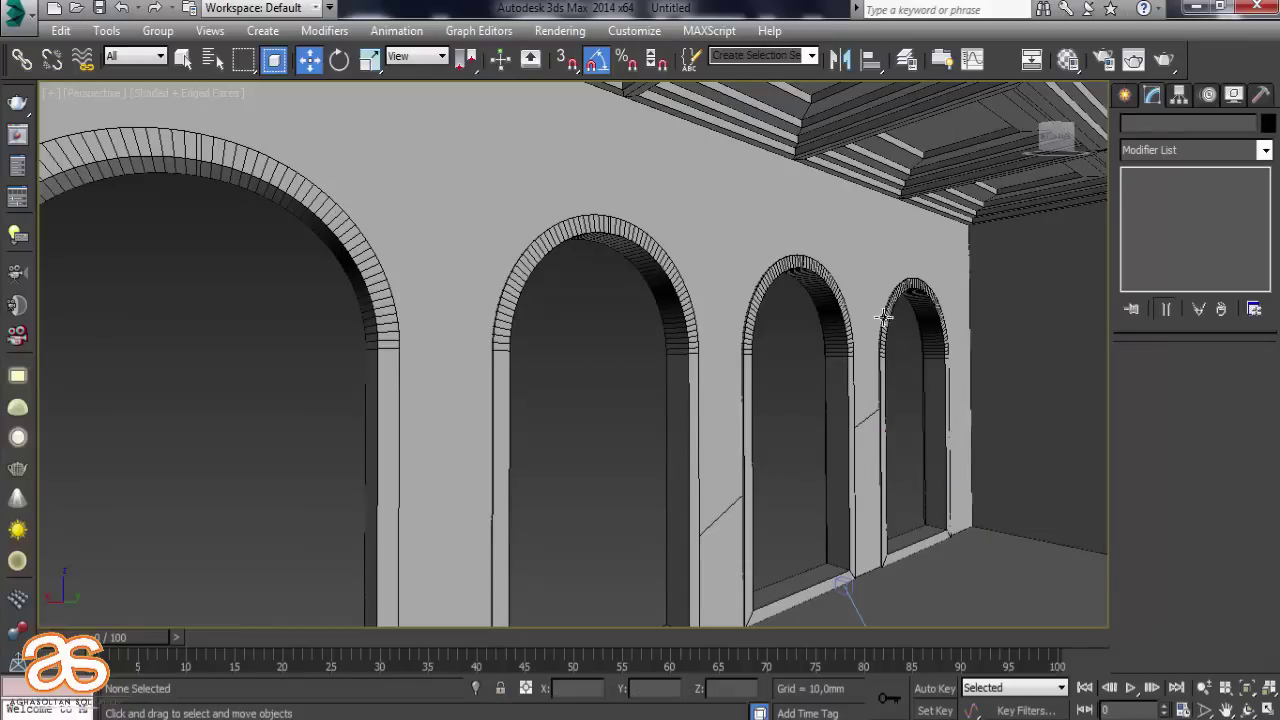
# Frame Rectangle008, convert it to Editable Poly, and return to the VRayCam001 view
pyautogui.click(882, 318)
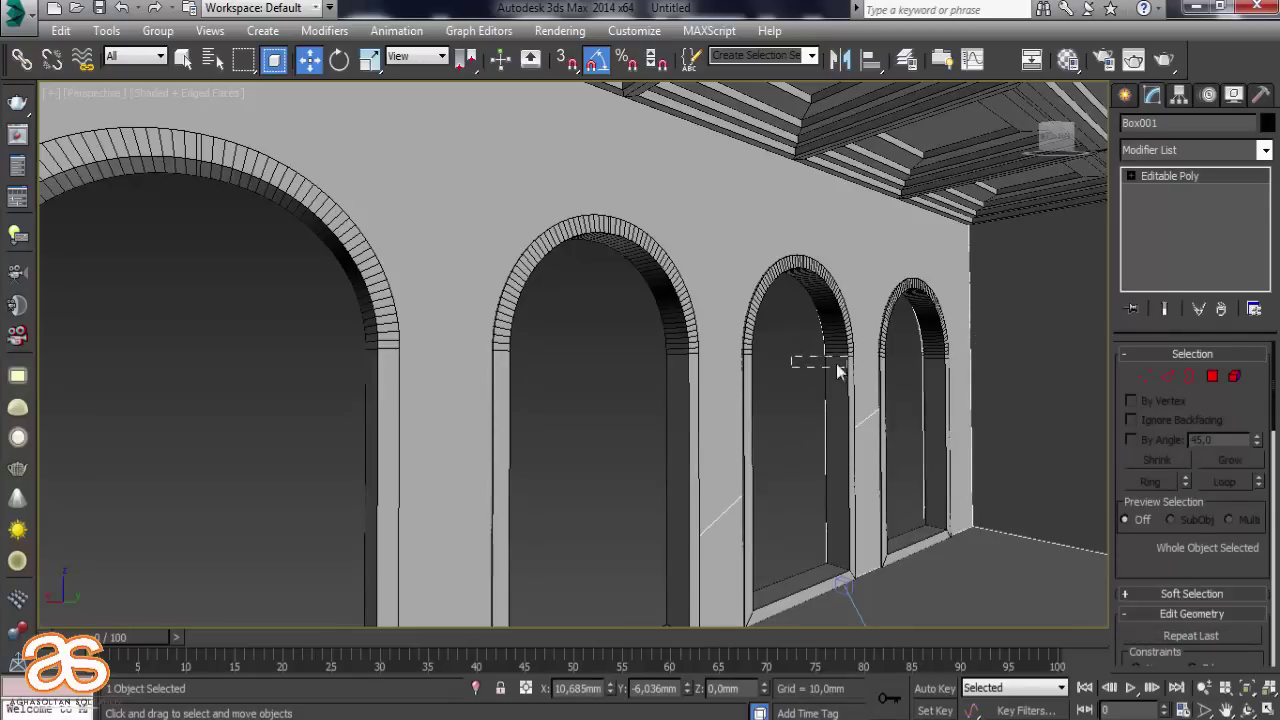
pyautogui.click(803, 396)
pyautogui.keyDown('alt'); pyautogui.moveTo(803, 396); pyautogui.dragTo(946, 418, button='middle'); pyautogui.keyUp('alt')
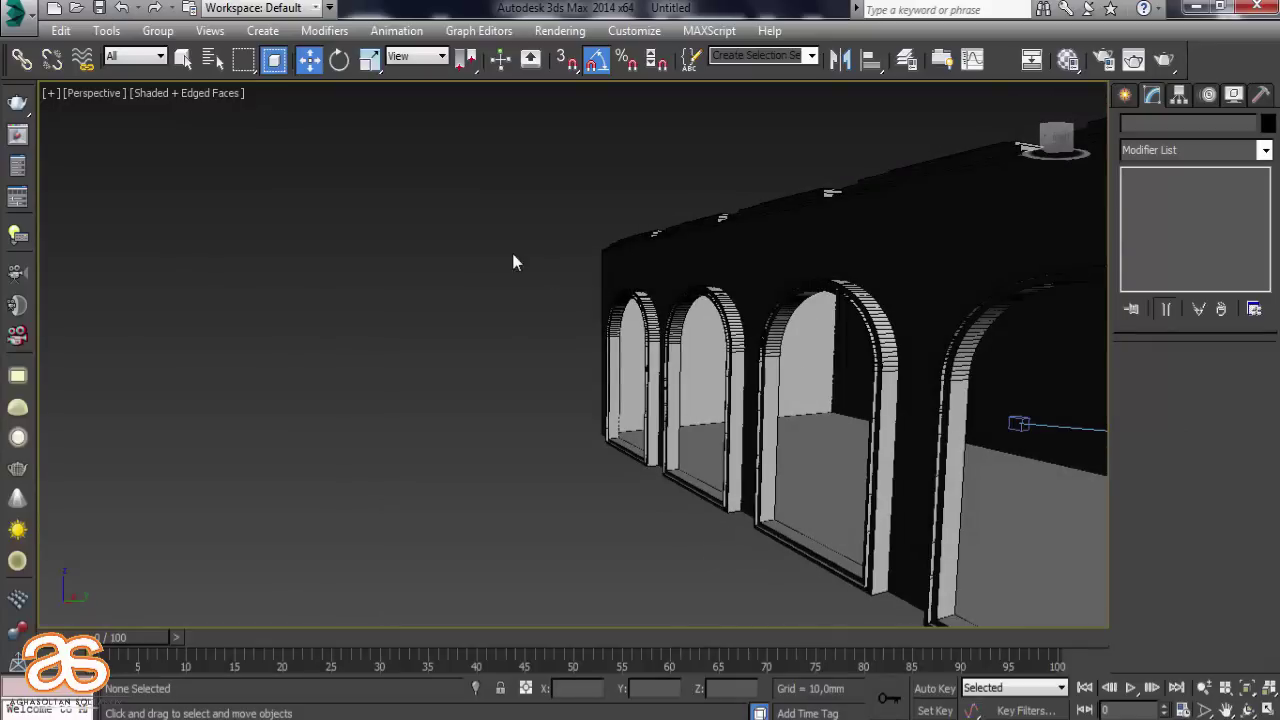
pyautogui.moveTo(666, 545); pyautogui.dragTo(671, 547)
pyautogui.press('z')
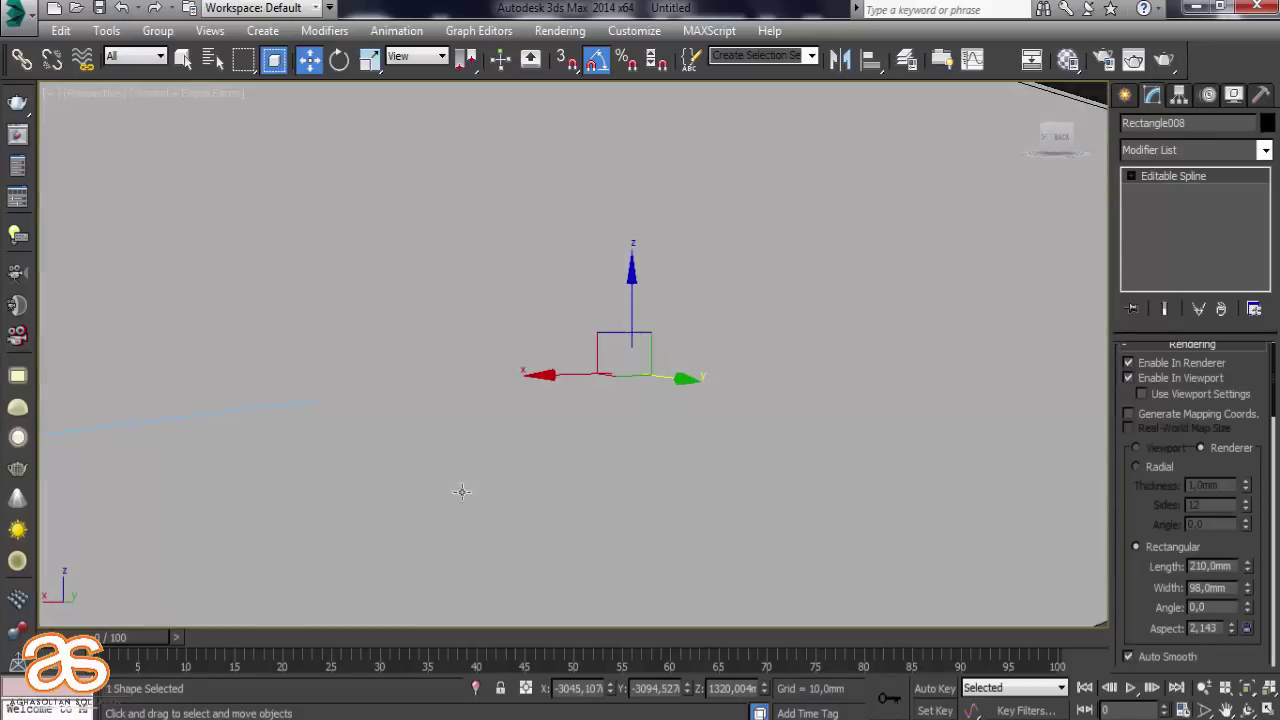
pyautogui.scroll(-5, 614, 397)
pyautogui.rightClick(603, 358)
pyautogui.moveTo(688, 543)
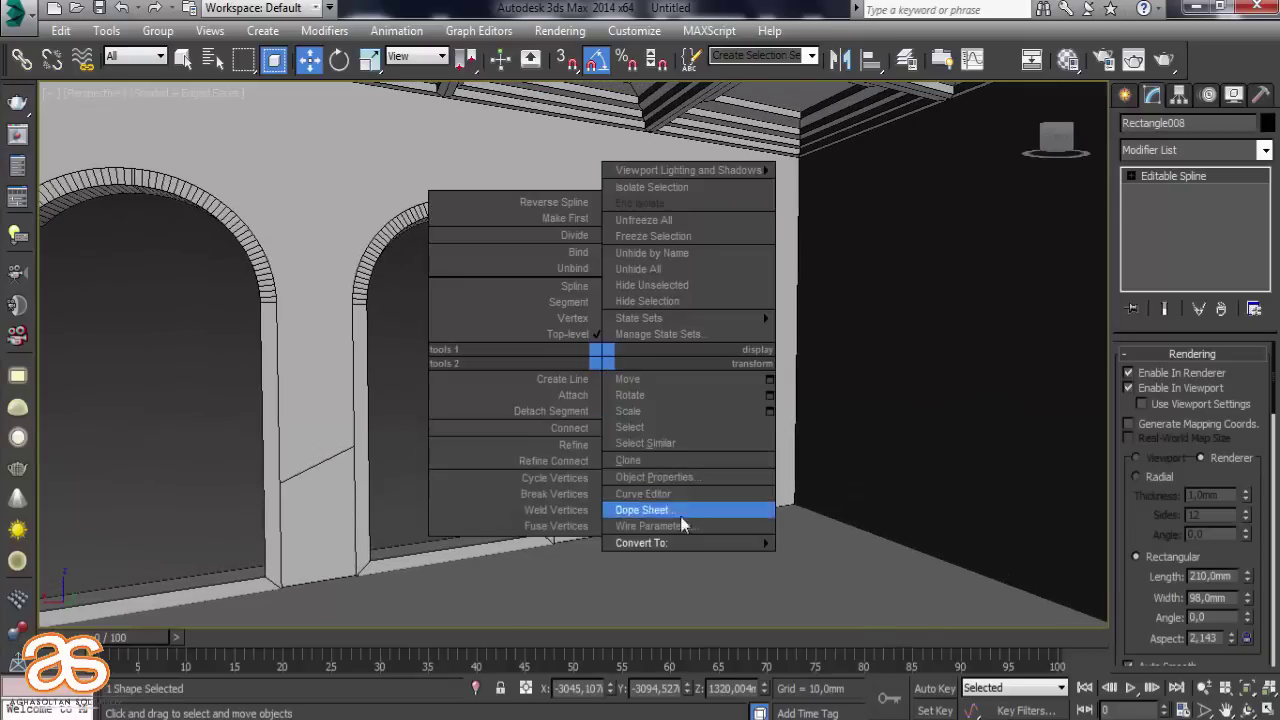
pyautogui.click(835, 576)
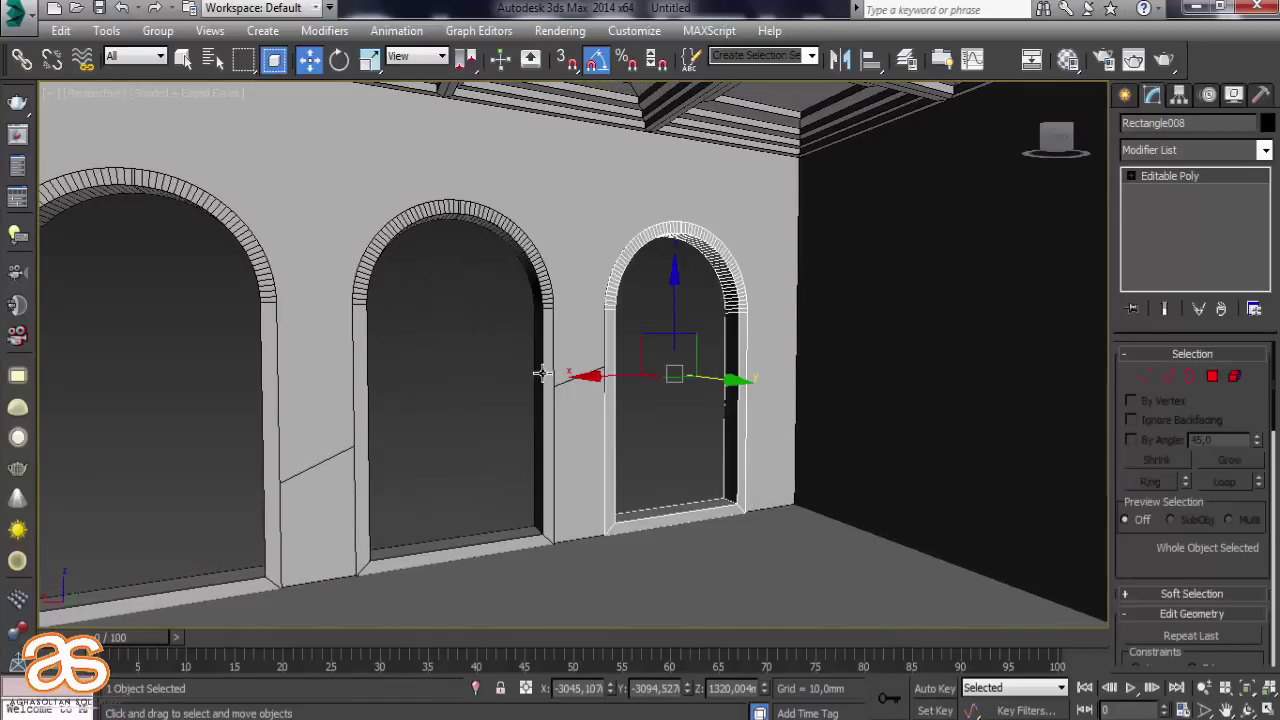
pyautogui.click(489, 375)
pyautogui.scroll(3, 513, 378)
pyautogui.press('c')
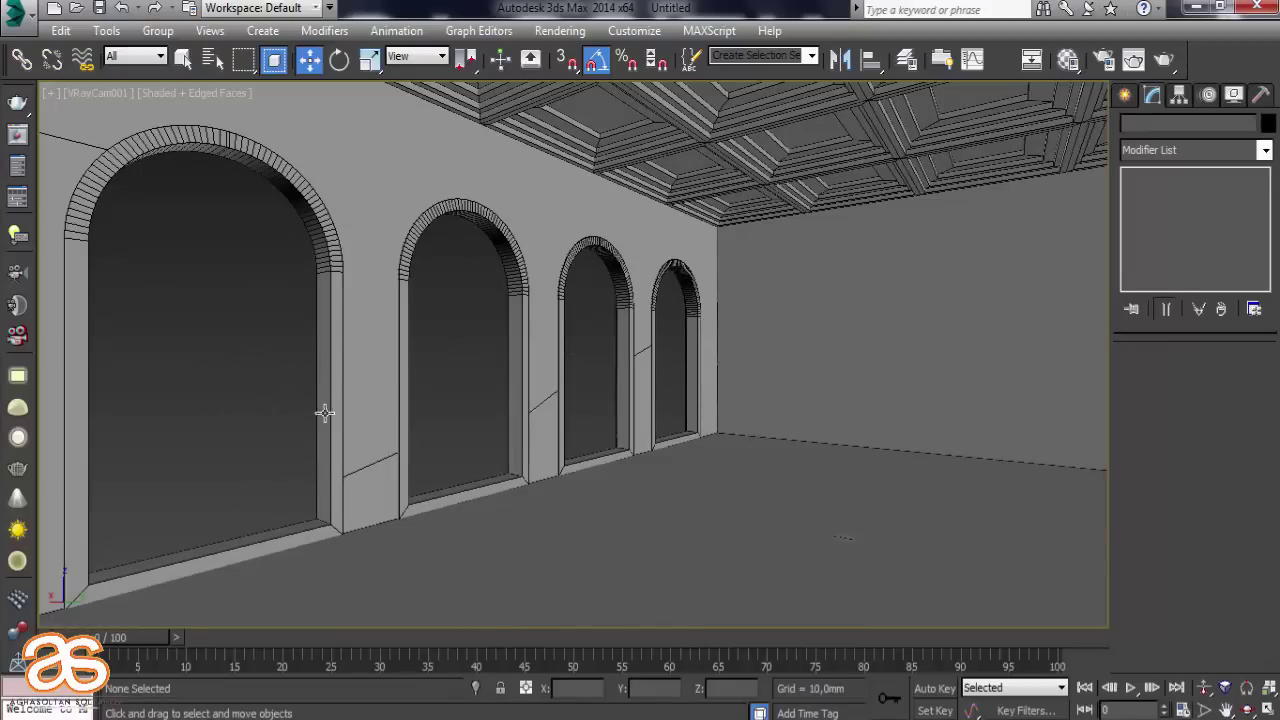
# Return to Perspective and Save As 'classic interior.max' on the Desktop
pyautogui.press('p')
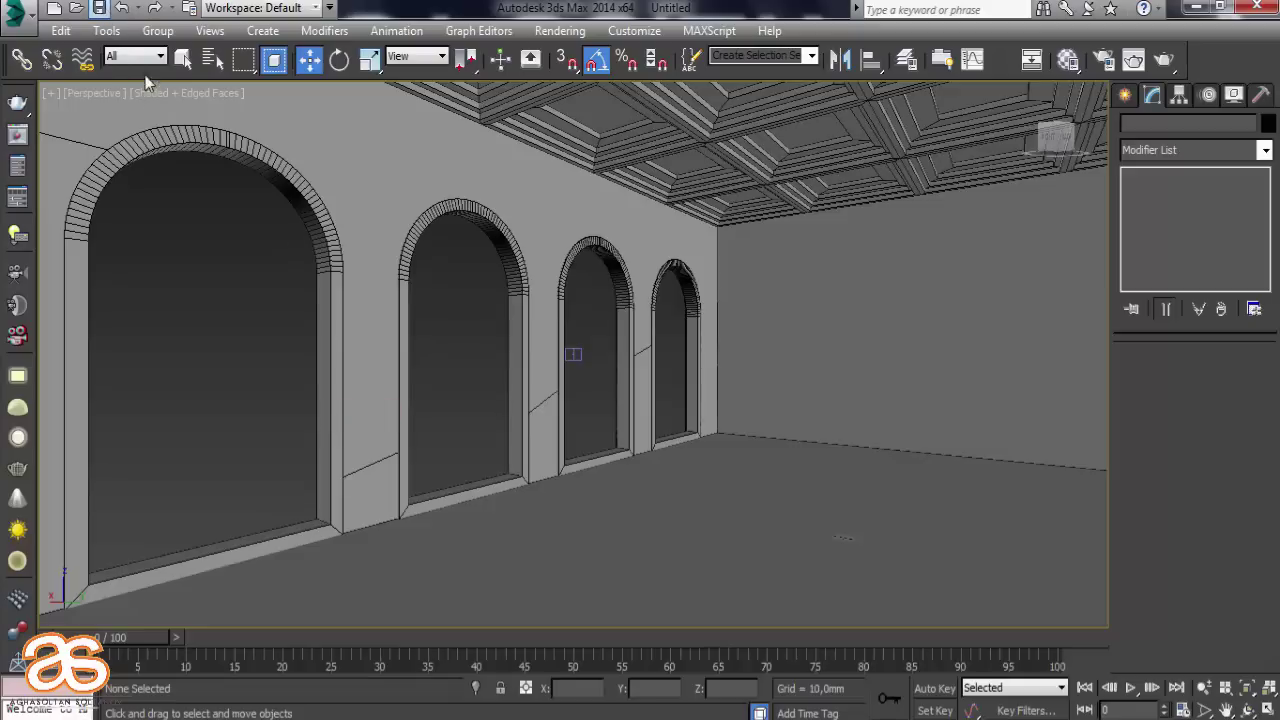
pyautogui.click(99, 8)
pyautogui.click(55, 205)
pyautogui.write('classic interio')
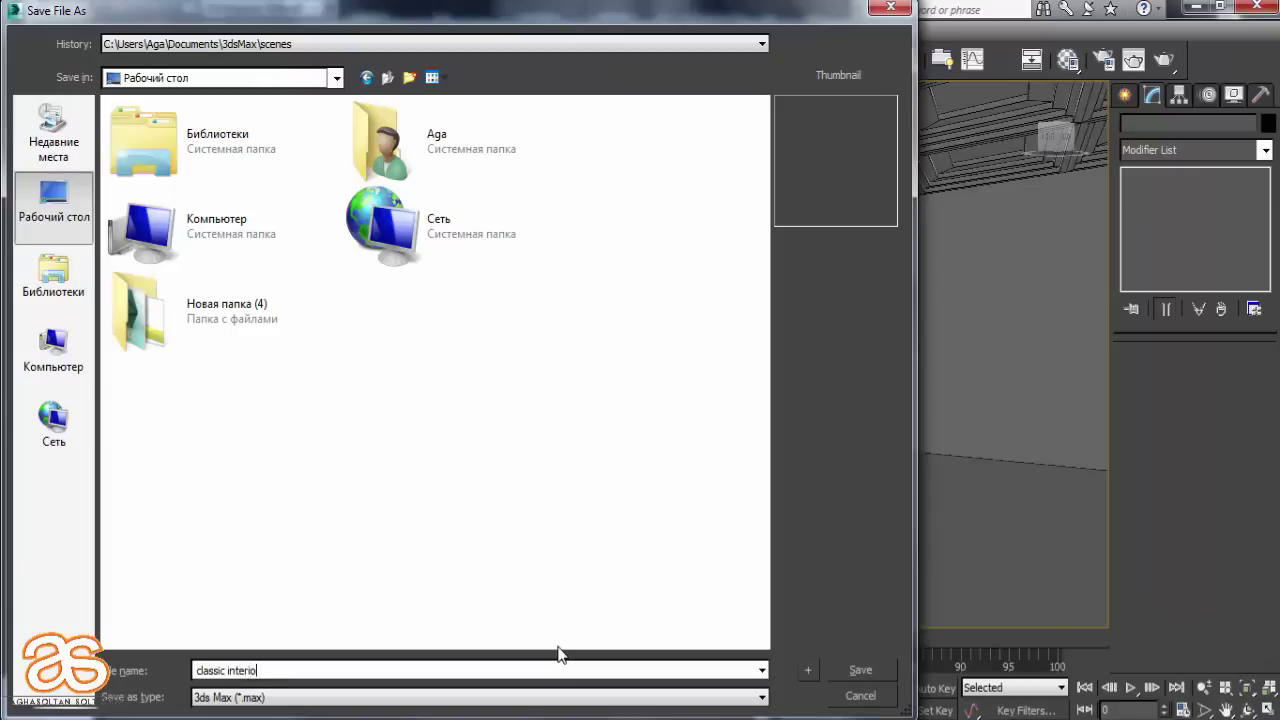
pyautogui.write('r')
pyautogui.click(874, 668)
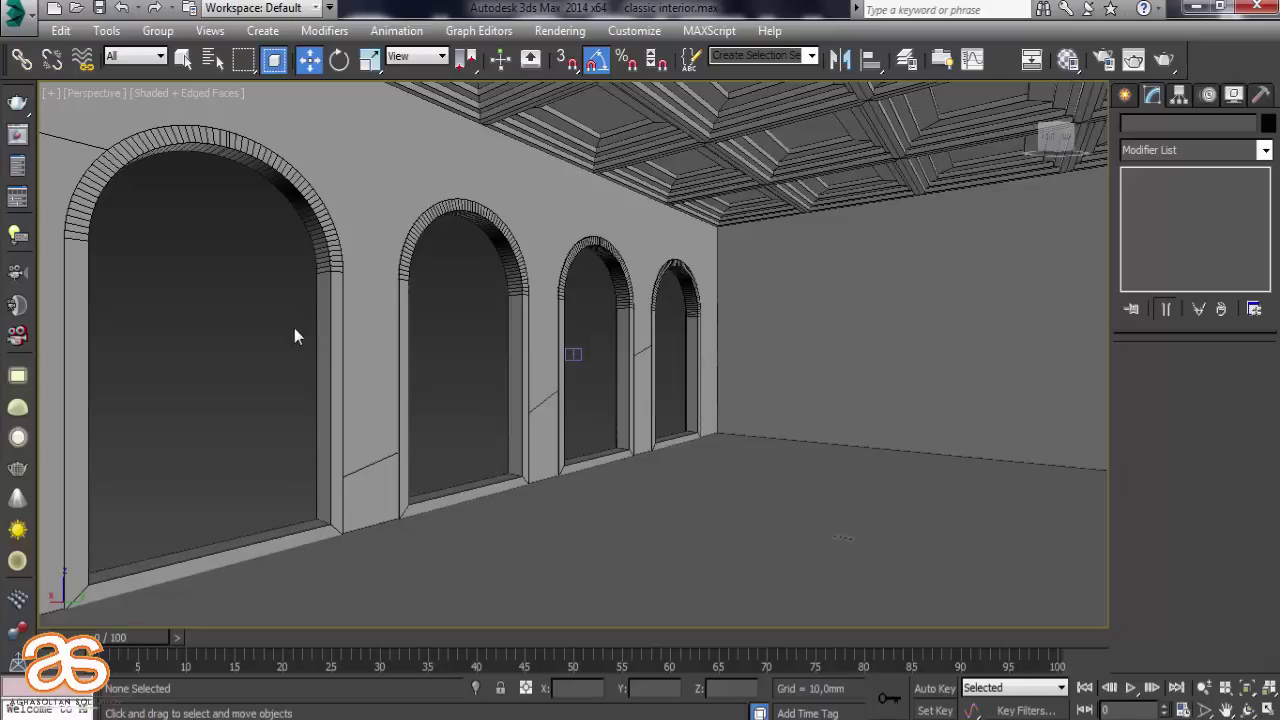
# Zoom in, select Rectangle007 in Edge mode and pick the two base edges on one side of the arch
pyautogui.scroll(3, 287, 330)
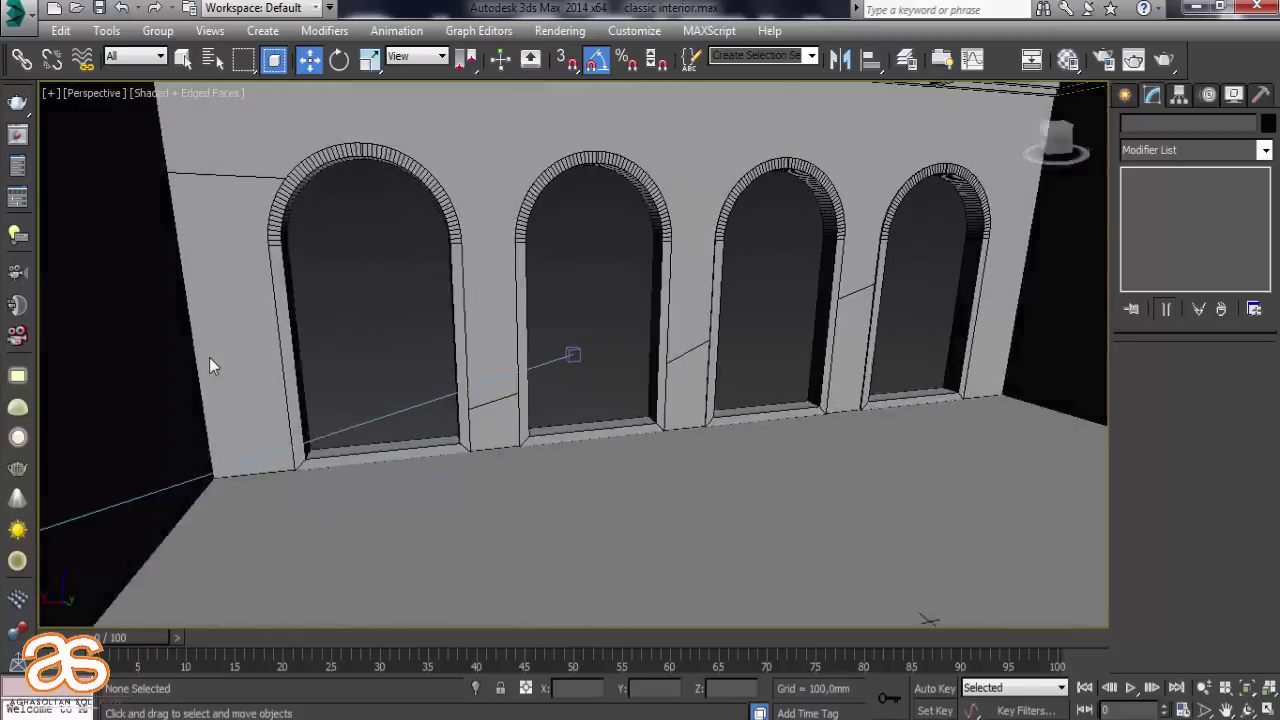
pyautogui.moveTo(296, 338)
pyautogui.keyDown('alt'); pyautogui.mouseDown(button='middle')
pyautogui.moveTo(192, 369)
pyautogui.moveTo(250, 361)
pyautogui.mouseUp(button='middle'); pyautogui.keyUp('alt')
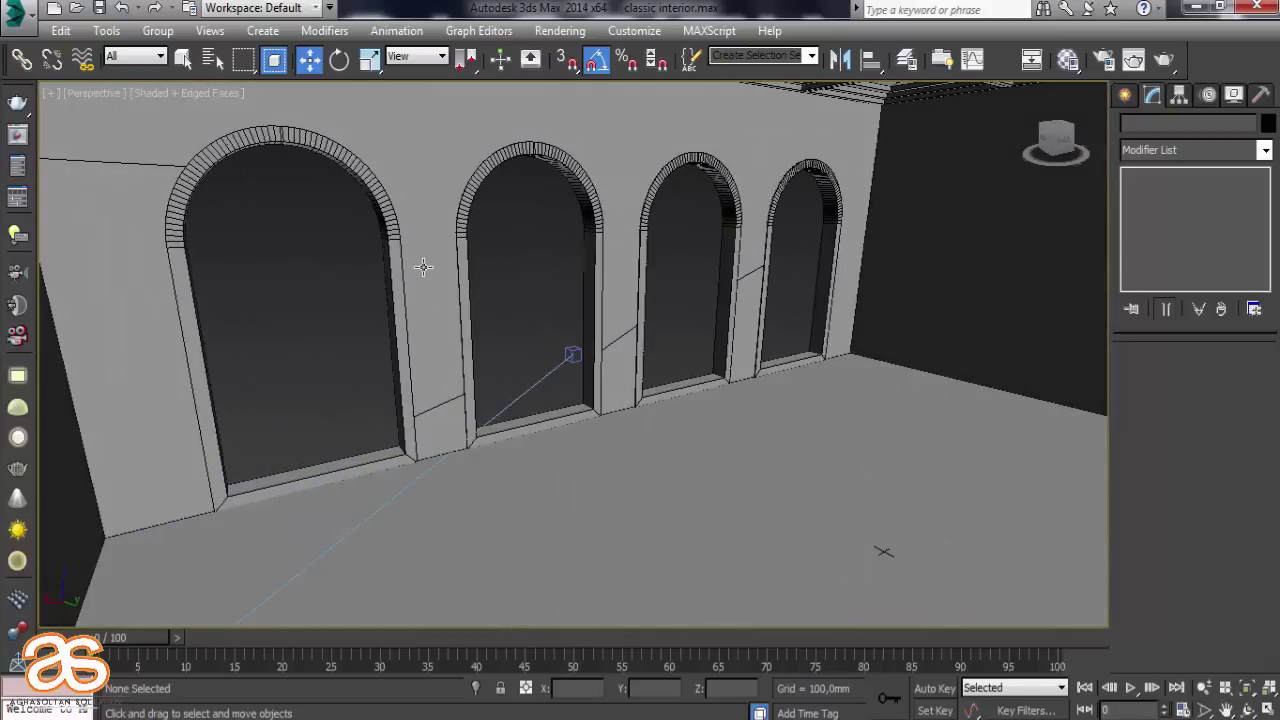
pyautogui.scroll(2, 237, 217)
pyautogui.scroll(2, 371, 334)
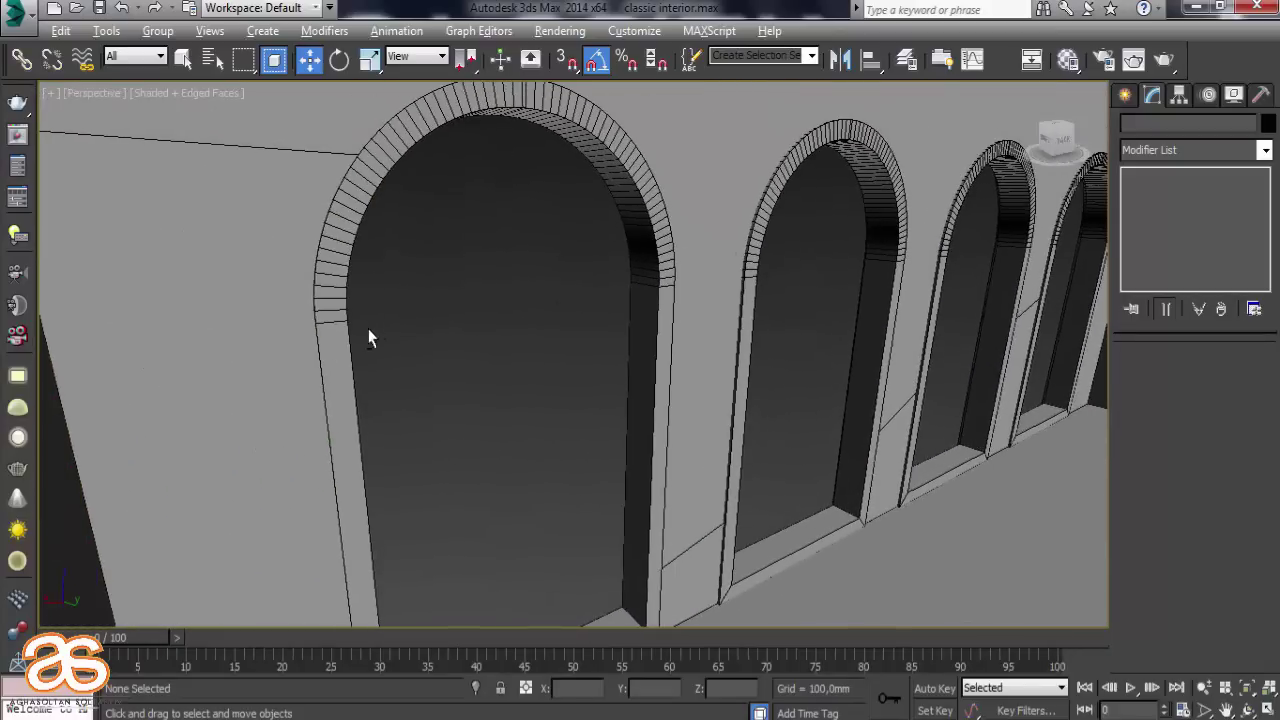
pyautogui.scroll(2, 296, 345)
pyautogui.scroll(2, 296, 345)
pyautogui.scroll(2, 440, 300)
pyautogui.moveTo(620, 286)
pyautogui.keyDown('alt'); pyautogui.mouseDown(button='middle')
pyautogui.moveTo(497, 266)
pyautogui.moveTo(509, 291)
pyautogui.mouseUp(button='middle'); pyautogui.keyUp('alt')
pyautogui.scroll(2, 509, 291)
pyautogui.click(520, 281)
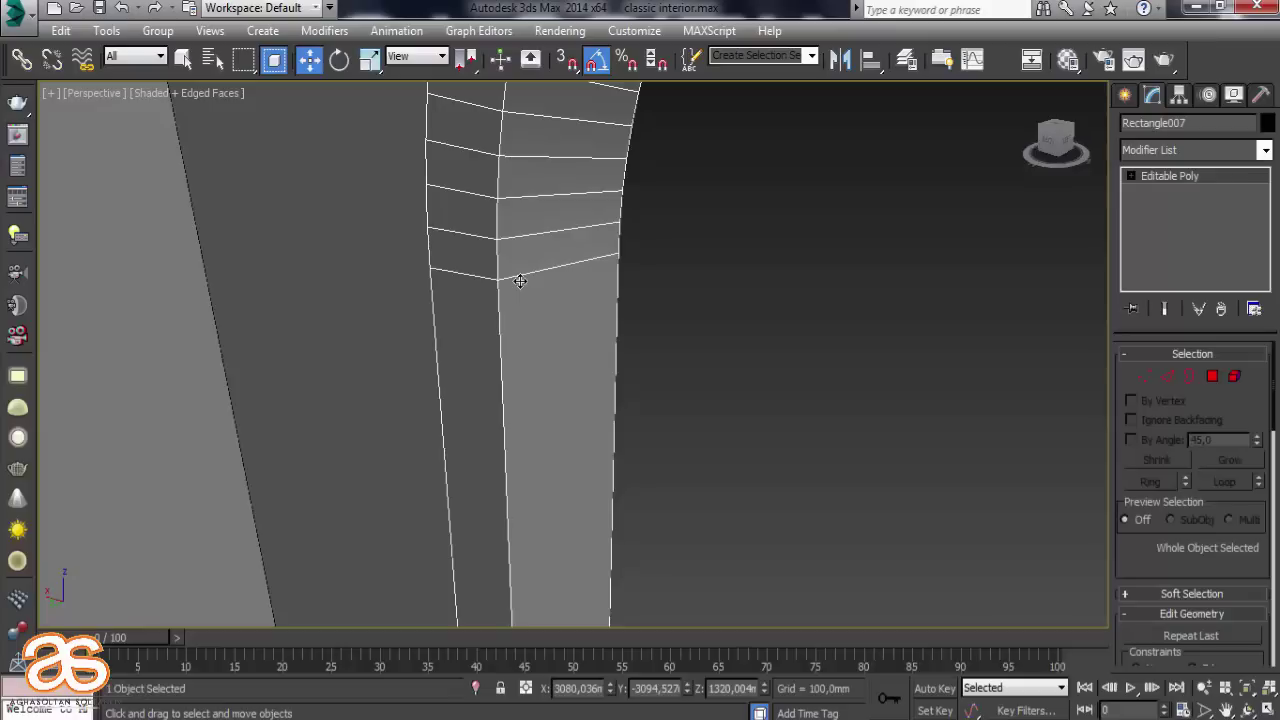
pyautogui.click(1167, 376)
pyautogui.click(486, 276)
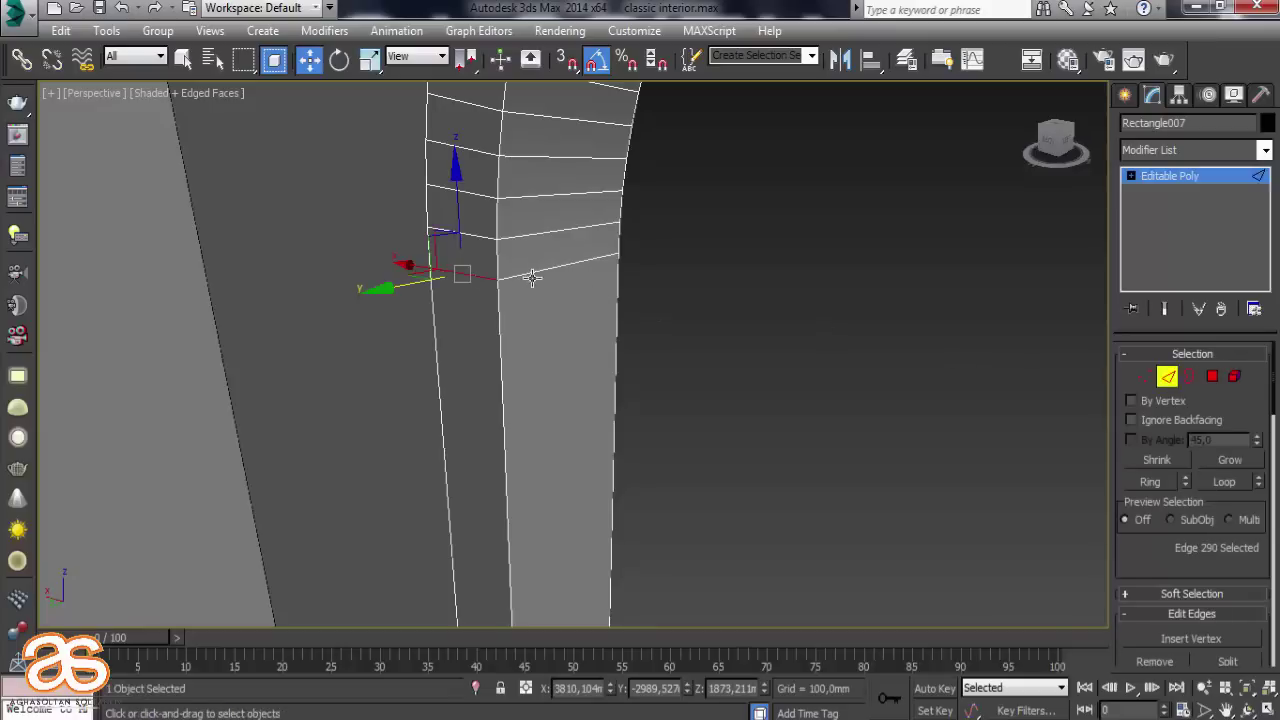
pyautogui.keyDown('ctrl'); pyautogui.click(529, 271); pyautogui.keyUp('ctrl')
# Add the base edges on the opposite side of the arch ring to the selection
pyautogui.scroll(-3, 544, 297)
pyautogui.moveTo(709, 354)
pyautogui.keyDown('alt'); pyautogui.mouseDown(button='middle')
pyautogui.moveTo(329, 263)
pyautogui.moveTo(1100, 260)
pyautogui.moveTo(931, 349)
pyautogui.moveTo(966, 349)
pyautogui.moveTo(951, 337)
pyautogui.mouseUp(button='middle'); pyautogui.keyUp('alt')
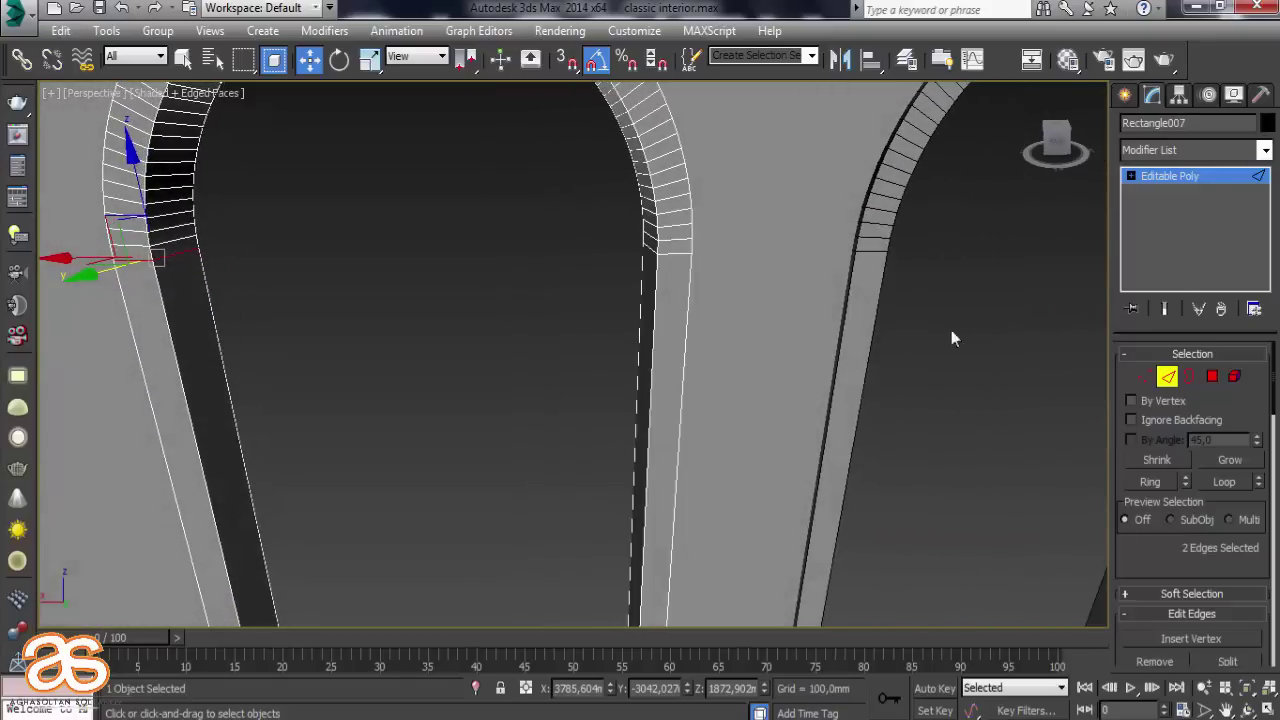
pyautogui.keyDown('ctrl'); pyautogui.click(648, 252); pyautogui.keyUp('ctrl')
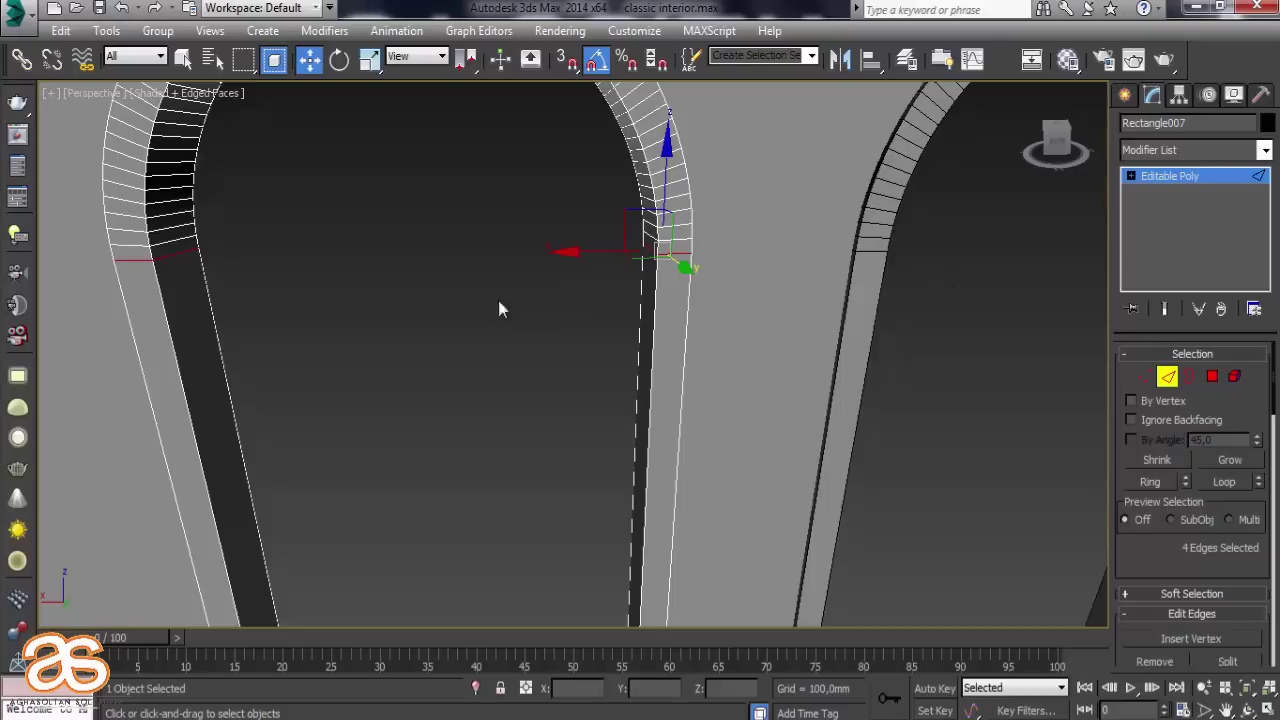
pyautogui.moveTo(446, 214)
pyautogui.keyDown('alt'); pyautogui.mouseDown(button='middle')
pyautogui.moveTo(571, 194)
pyautogui.moveTo(900, 306)
pyautogui.moveTo(1185, 346)
pyautogui.mouseUp(button='middle'); pyautogui.keyUp('alt')
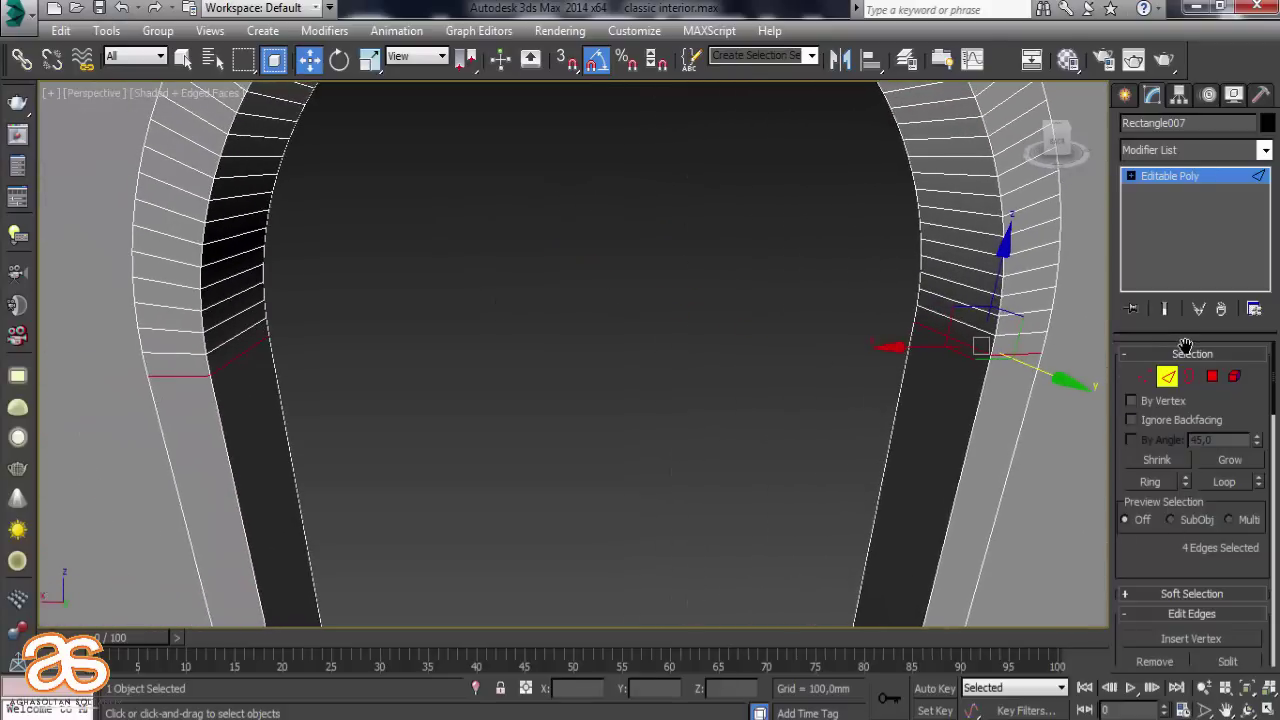
pyautogui.moveTo(1195, 590); pyautogui.dragTo(1201, 379)
# Create the linear shape Shape001 from the selected arch edges
pyautogui.click(1201, 590)
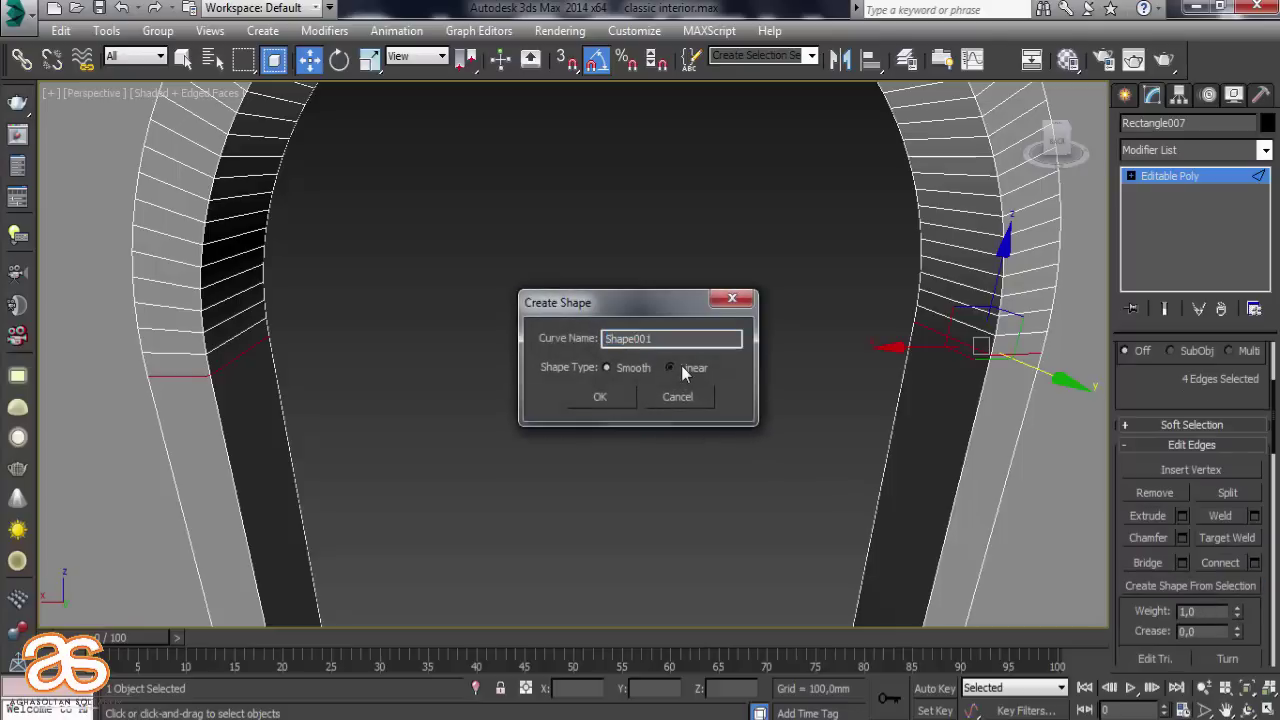
pyautogui.click(600, 397)
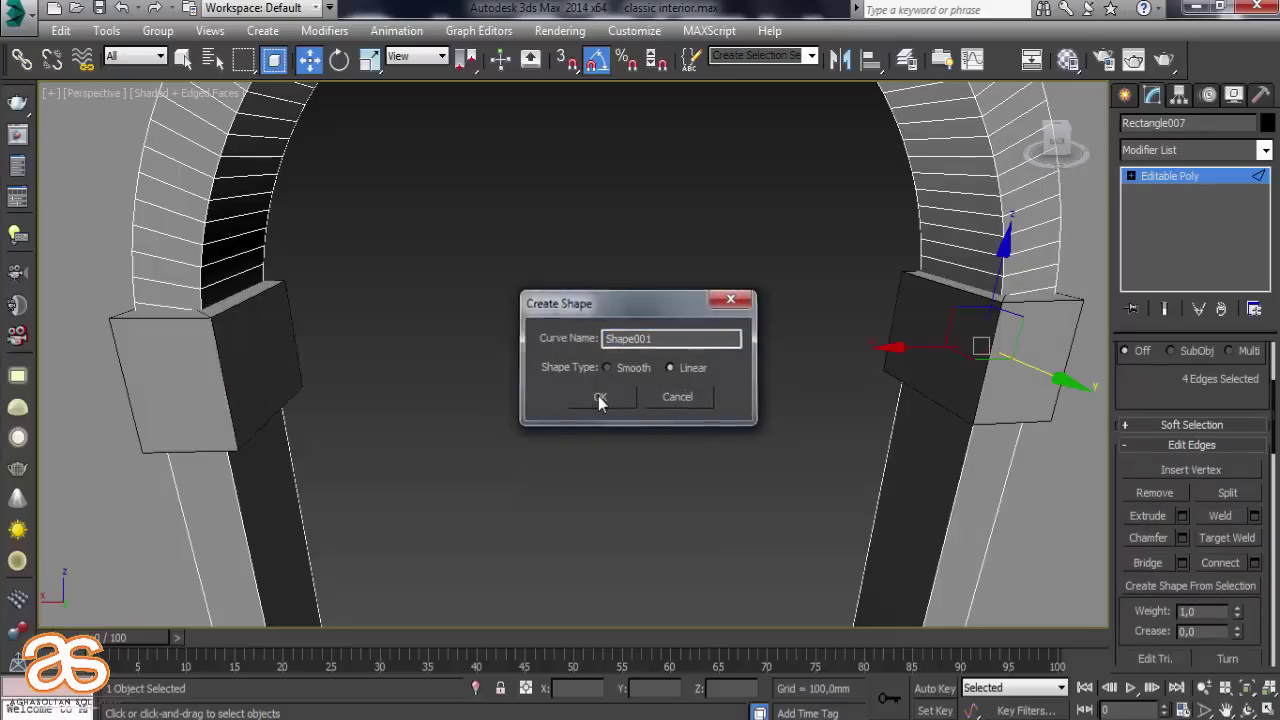
pyautogui.click(659, 398)
pyautogui.click(262, 340)
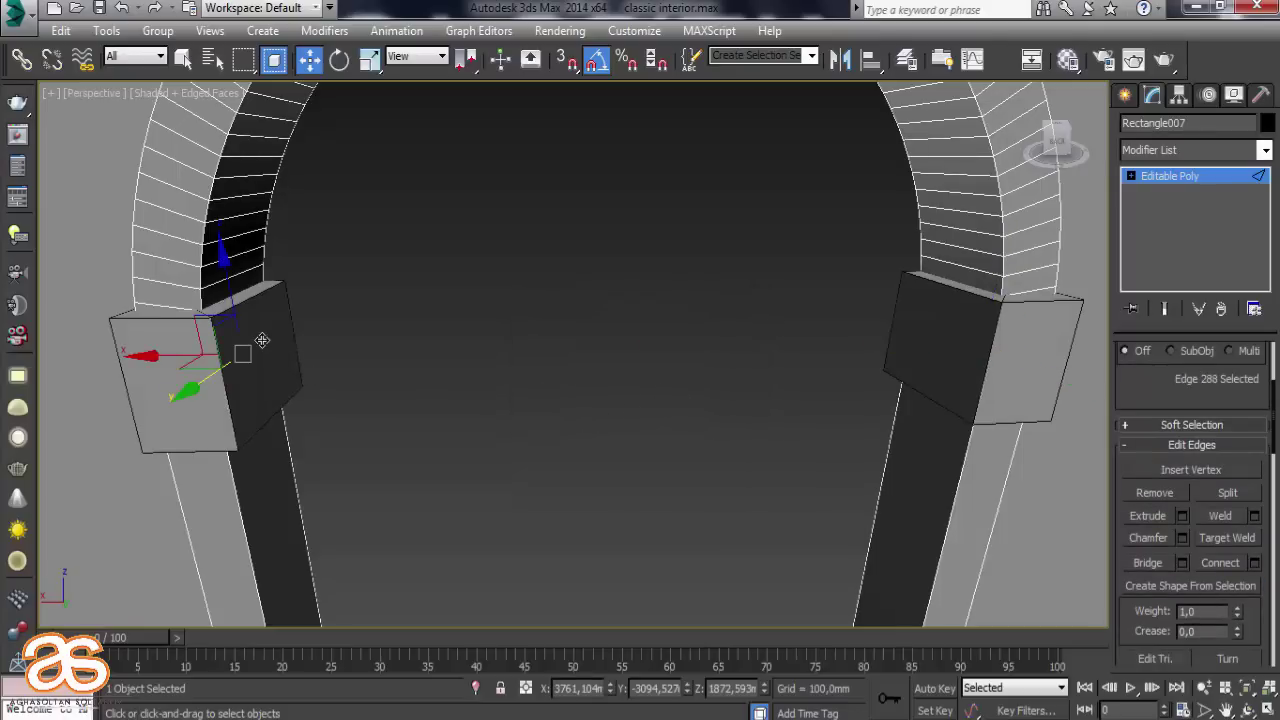
# Select Shape001 and turn off its Enable In Viewport rendering
pyautogui.click(1167, 178)
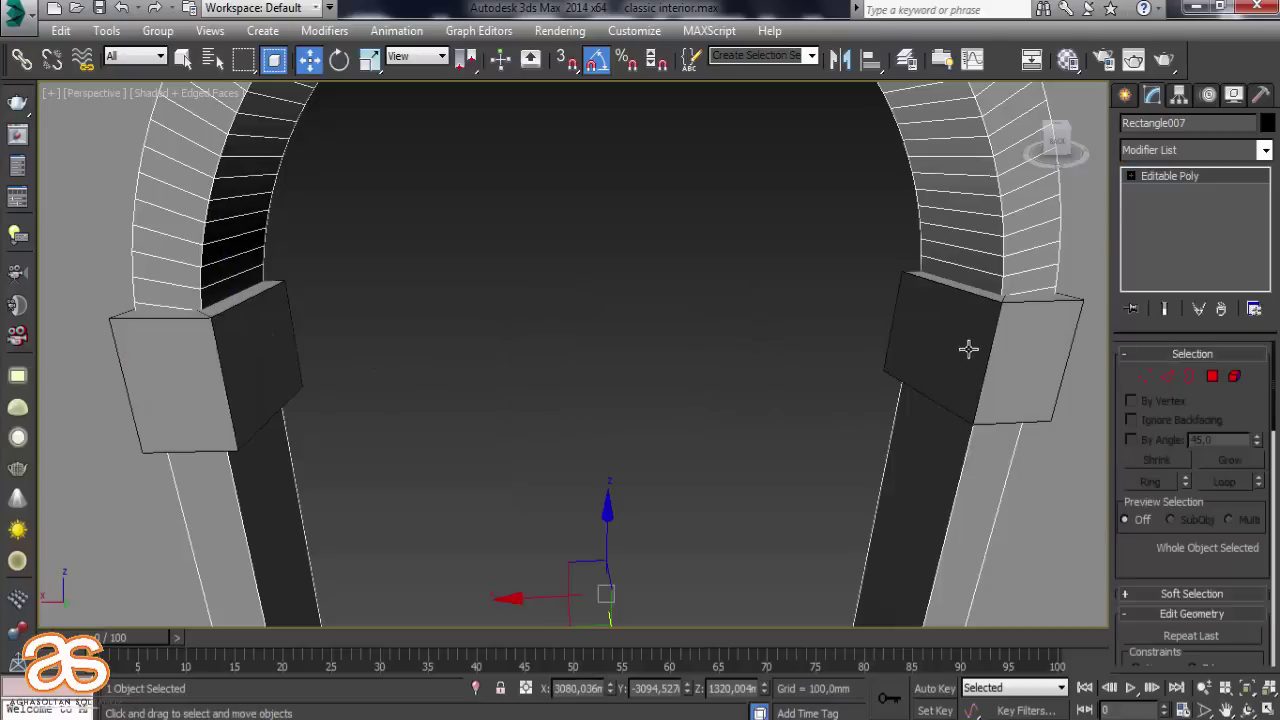
pyautogui.click(963, 357)
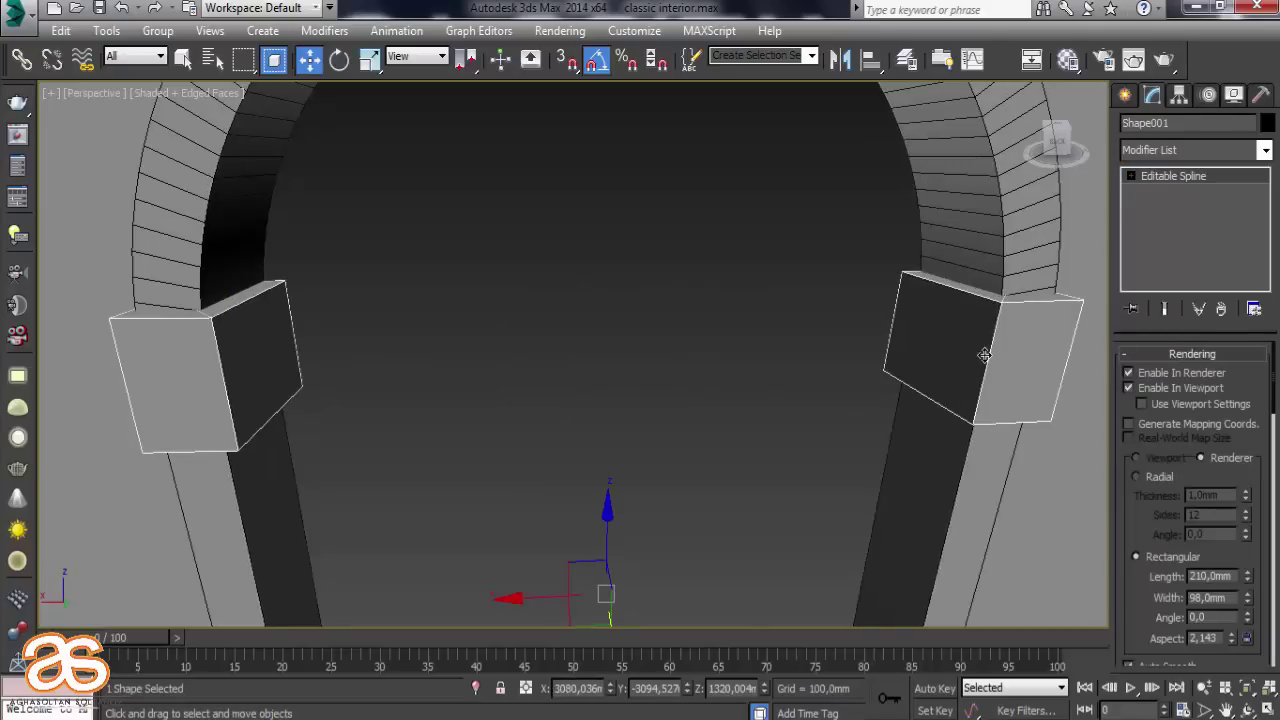
pyautogui.click(1140, 387)
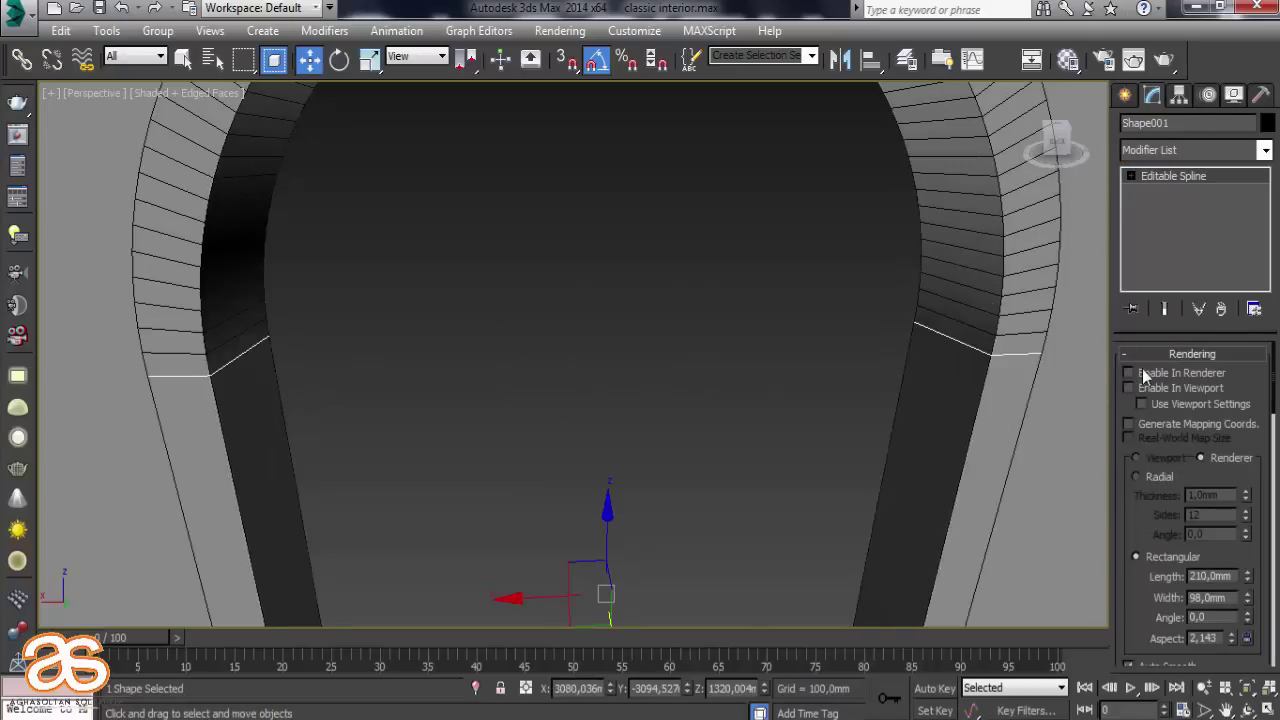
pyautogui.moveTo(185, 349)
pyautogui.keyDown('alt'); pyautogui.mouseDown(button='middle')
pyautogui.moveTo(211, 340)
pyautogui.moveTo(126, 423)
pyautogui.moveTo(463, 517)
pyautogui.mouseUp(button='middle'); pyautogui.keyUp('alt')
pyautogui.moveTo(318, 472); pyautogui.dragTo(290, 460, button='middle')
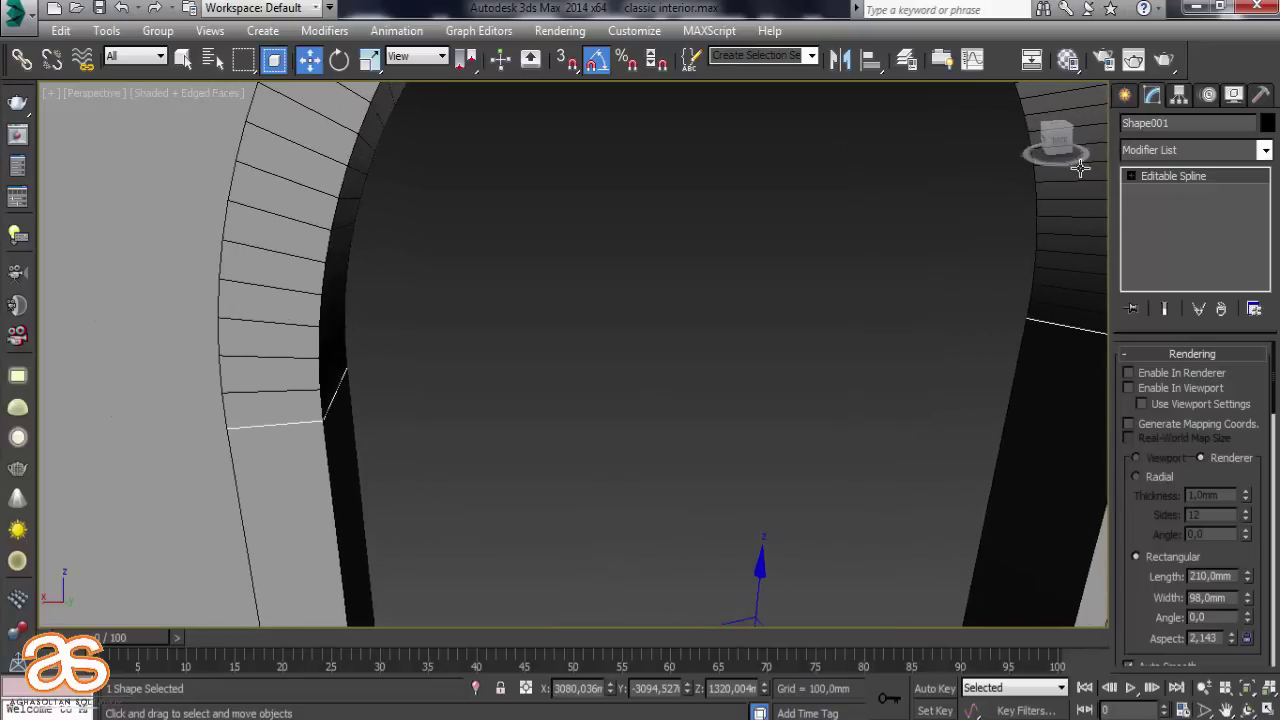
# Sweep profile 12 from the Sweep Profile gallery along Shape001 as a capital
pyautogui.click(1002, 59)
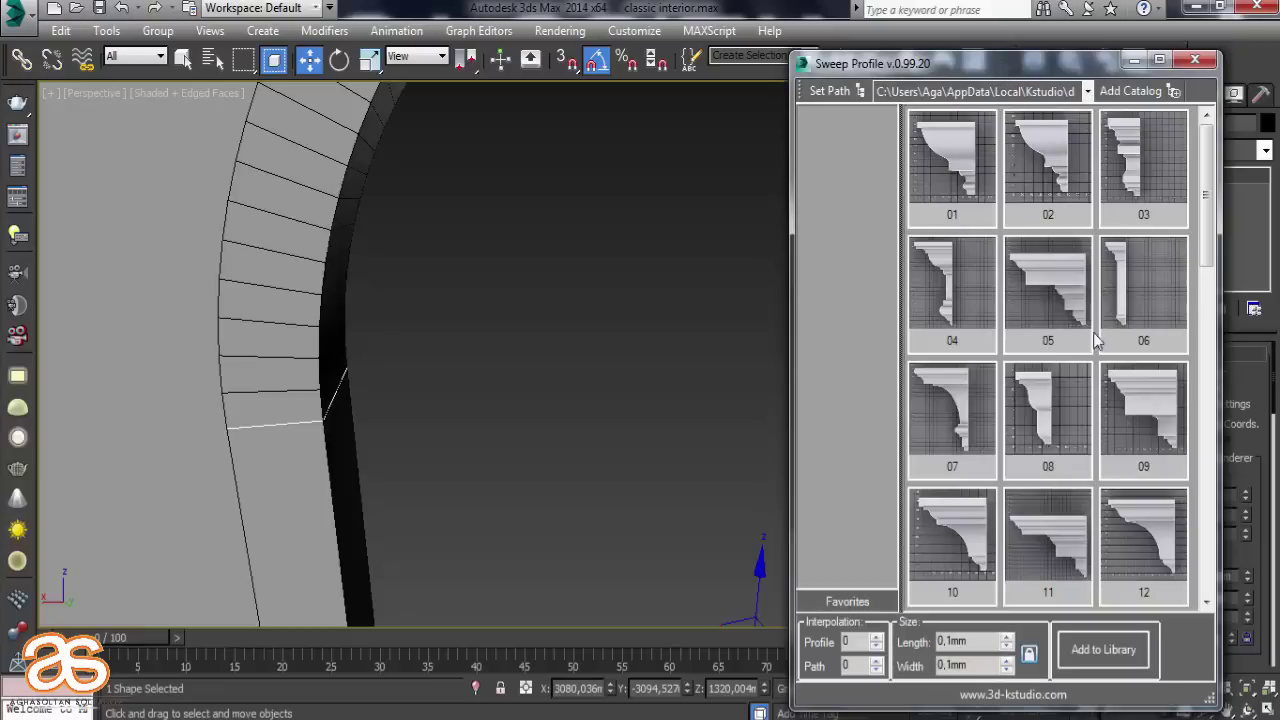
pyautogui.click(1137, 533)
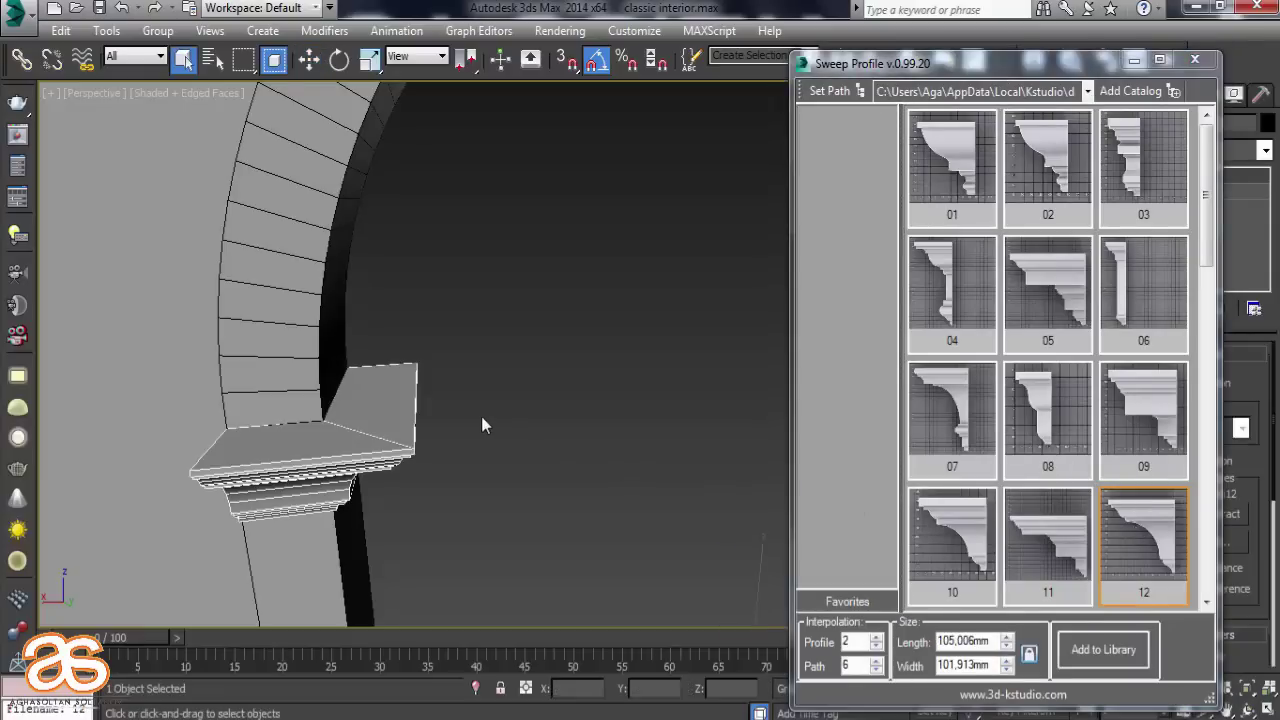
pyautogui.moveTo(483, 423)
pyautogui.keyDown('alt'); pyautogui.mouseDown(button='middle')
pyautogui.moveTo(422, 283)
pyautogui.moveTo(454, 283)
pyautogui.moveTo(467, 310)
pyautogui.moveTo(359, 323)
pyautogui.moveTo(432, 376)
pyautogui.mouseUp(button='middle'); pyautogui.keyUp('alt')
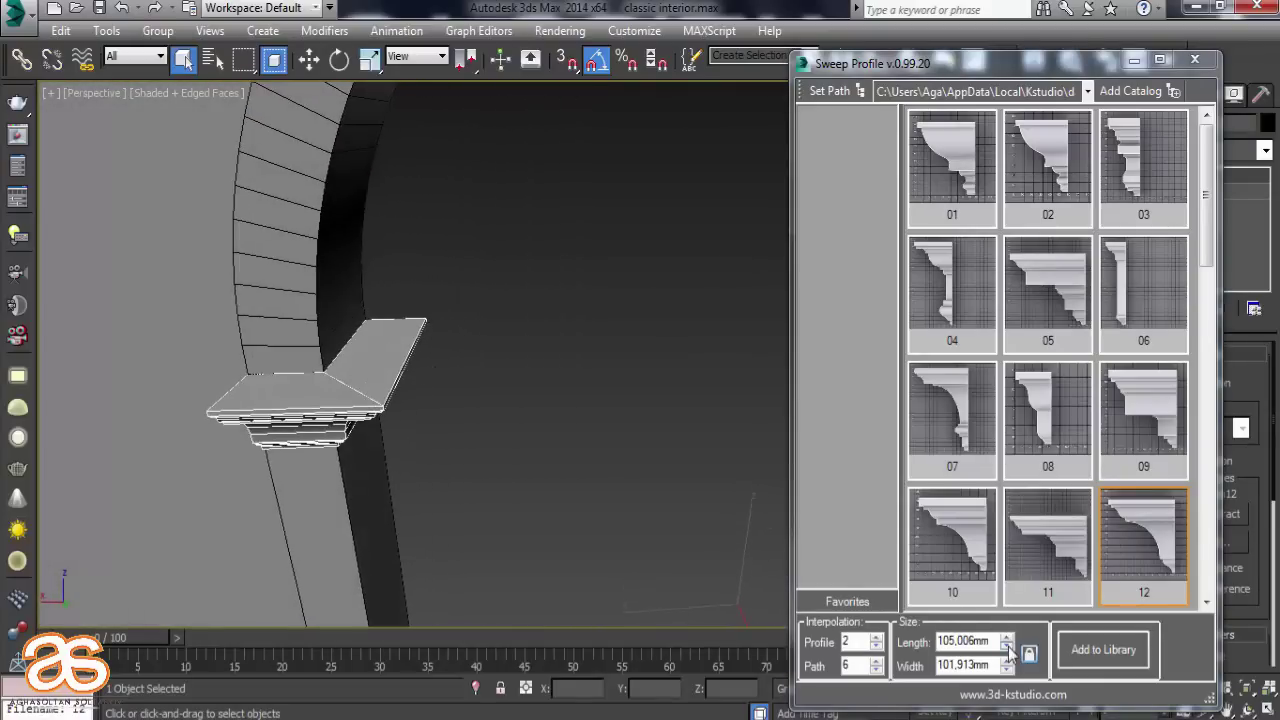
pyautogui.moveTo(1006, 645); pyautogui.dragTo(1010, 655)
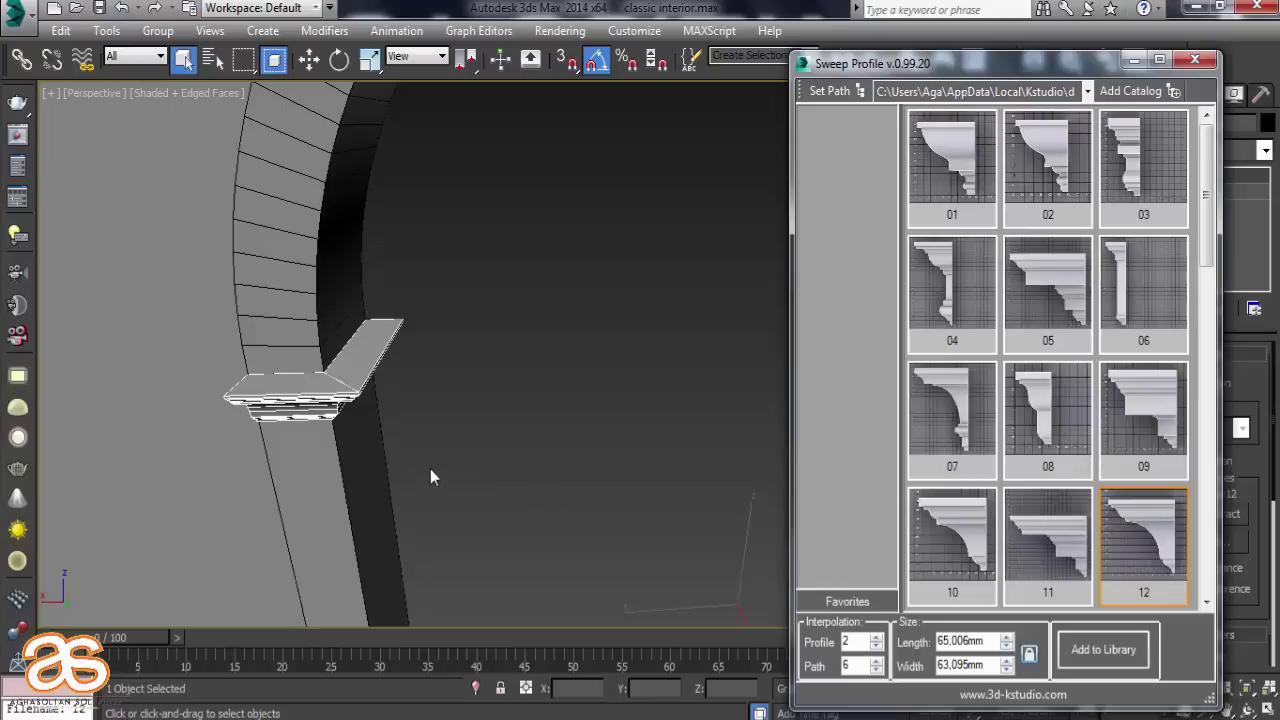
pyautogui.moveTo(429, 458)
pyautogui.keyDown('alt'); pyautogui.mouseDown(button='middle')
pyautogui.moveTo(435, 400)
pyautogui.moveTo(477, 421)
pyautogui.moveTo(397, 453)
pyautogui.moveTo(443, 455)
pyautogui.moveTo(442, 437)
pyautogui.mouseUp(button='middle'); pyautogui.keyUp('alt')
pyautogui.scroll(2, 437, 390)
pyautogui.scroll(3, 455, 378)
pyautogui.scroll(-3, 471, 385)
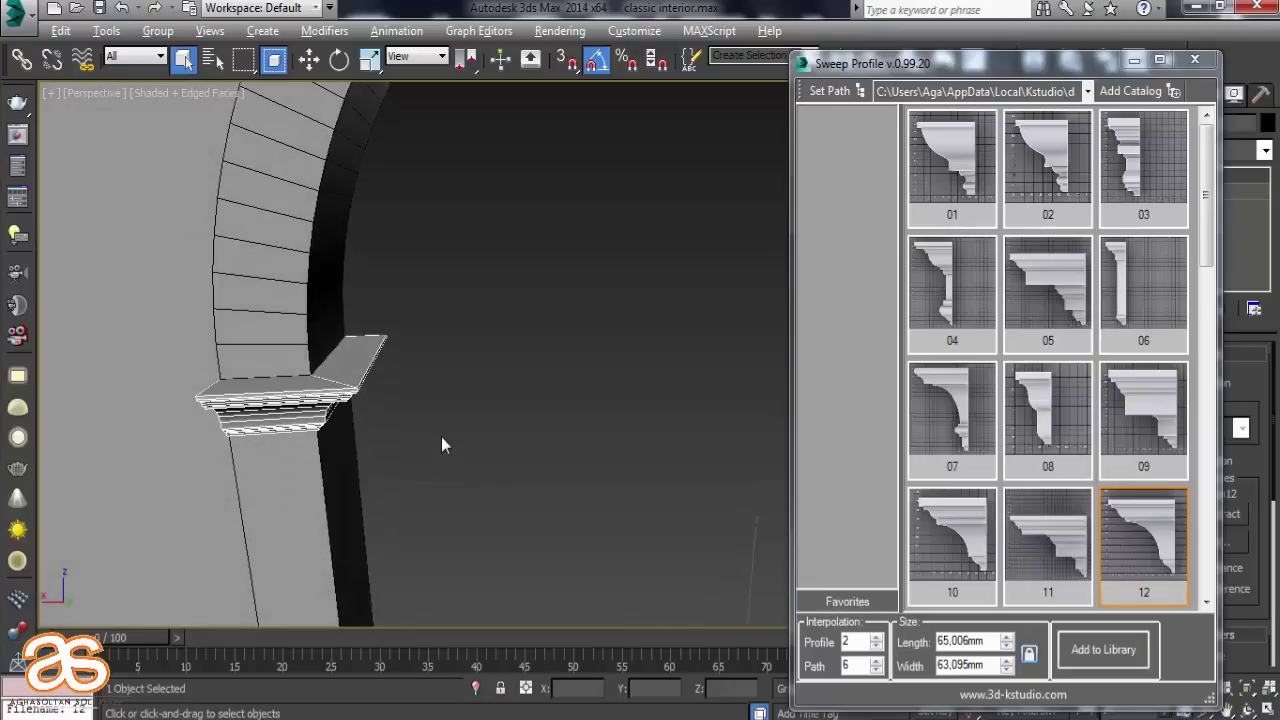
# Resize the capital profile to 95,006mm length and 53,095mm width
pyautogui.click(1008, 648)
pyautogui.moveTo(1008, 638); pyautogui.dragTo(1008, 676)
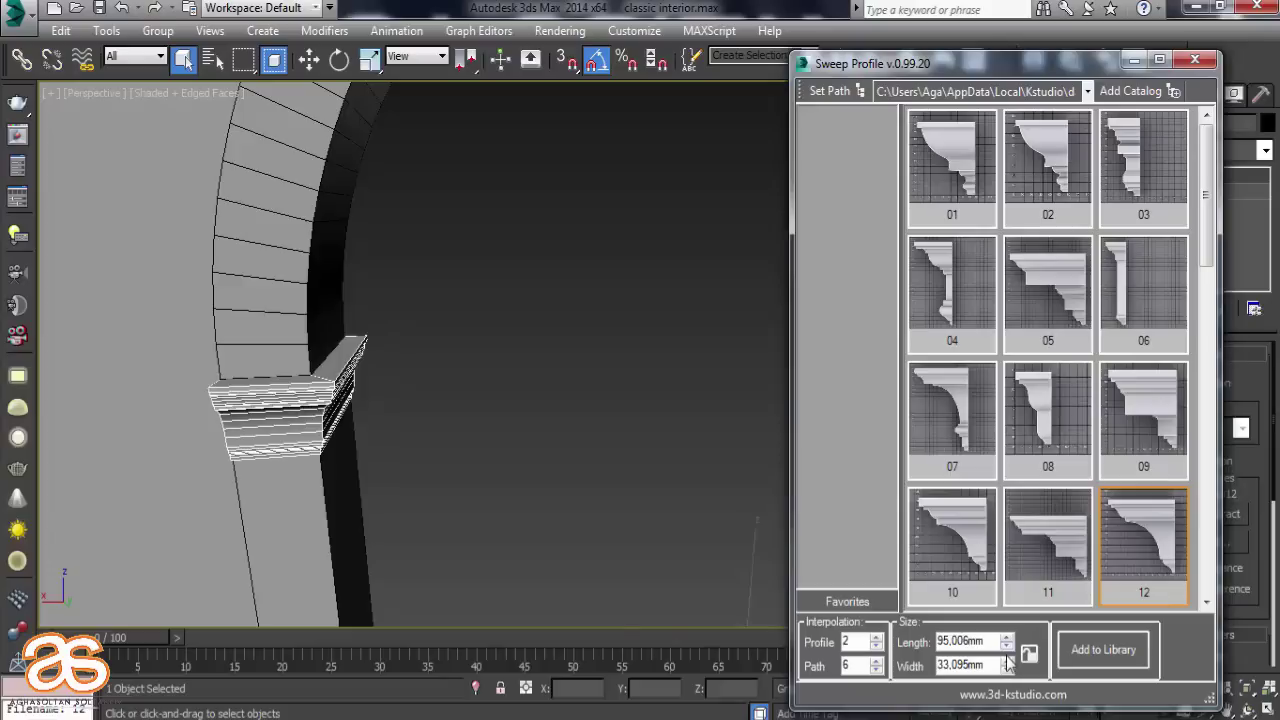
pyautogui.moveTo(1008, 662); pyautogui.dragTo(1008, 652)
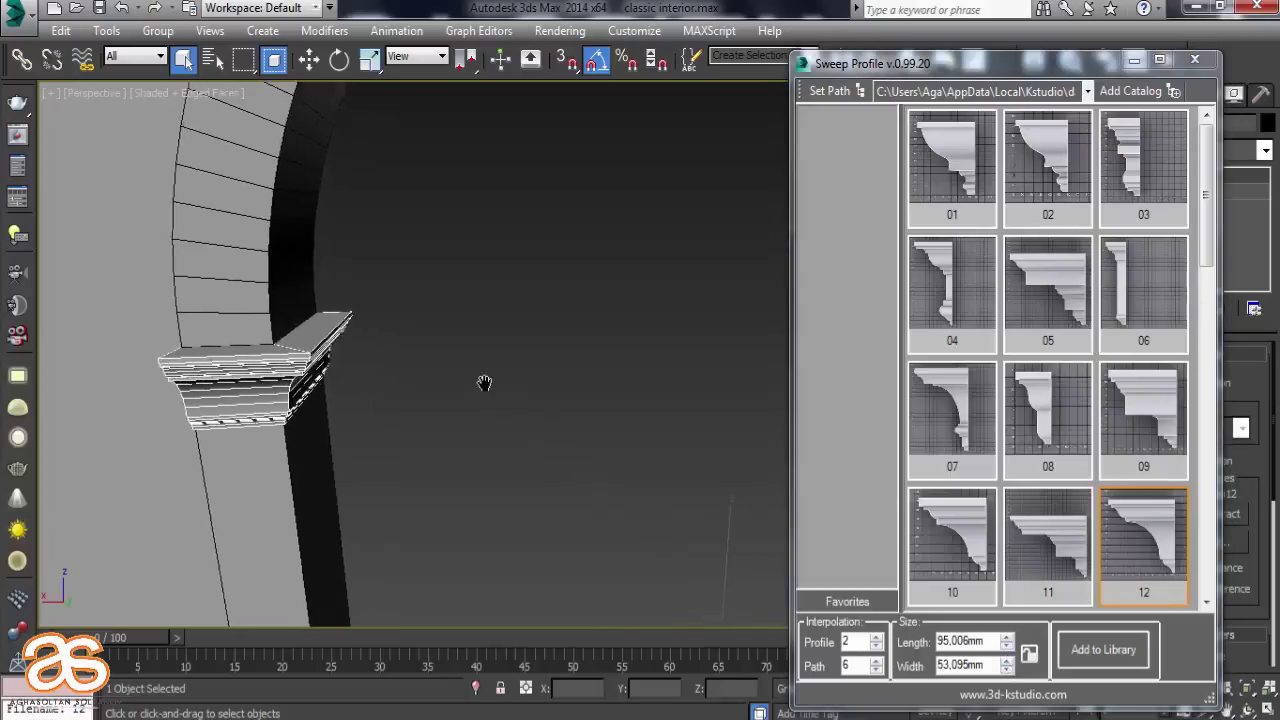
pyautogui.scroll(3, 486, 380)
pyautogui.scroll(-5, 288, 246)
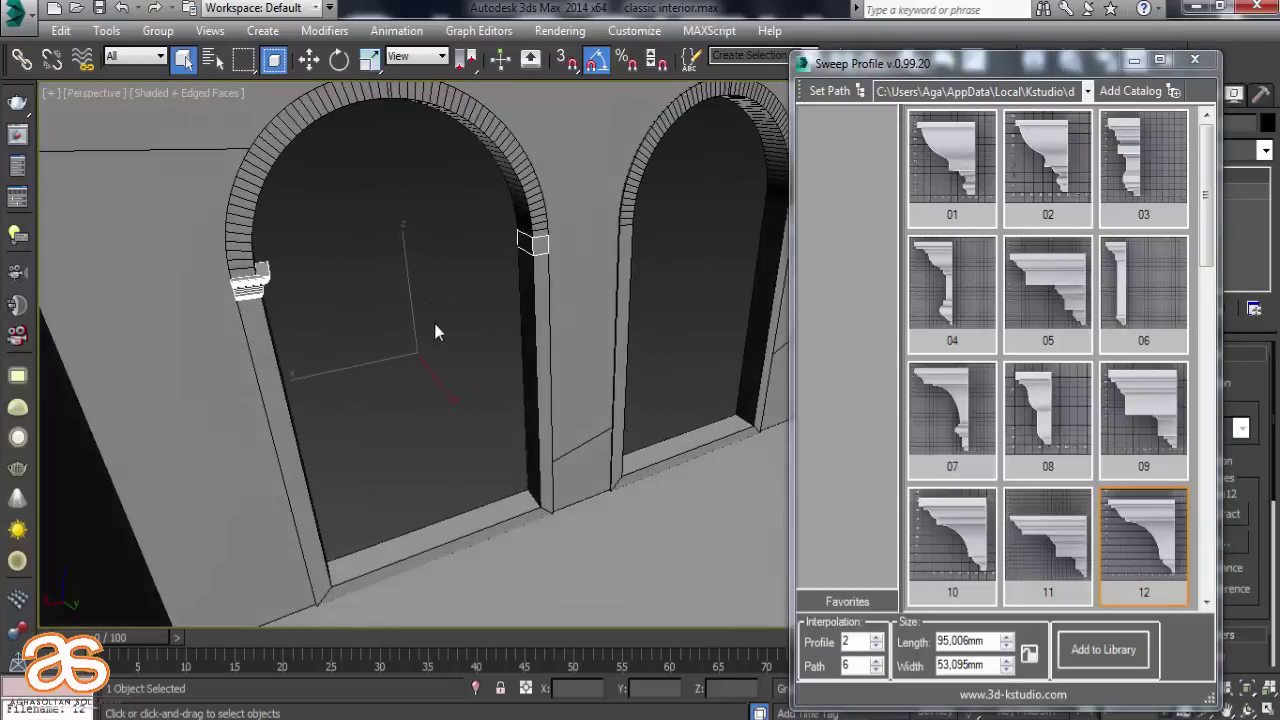
pyautogui.scroll(5, 520, 270)
pyautogui.moveTo(593, 281); pyautogui.dragTo(649, 318, button='middle')
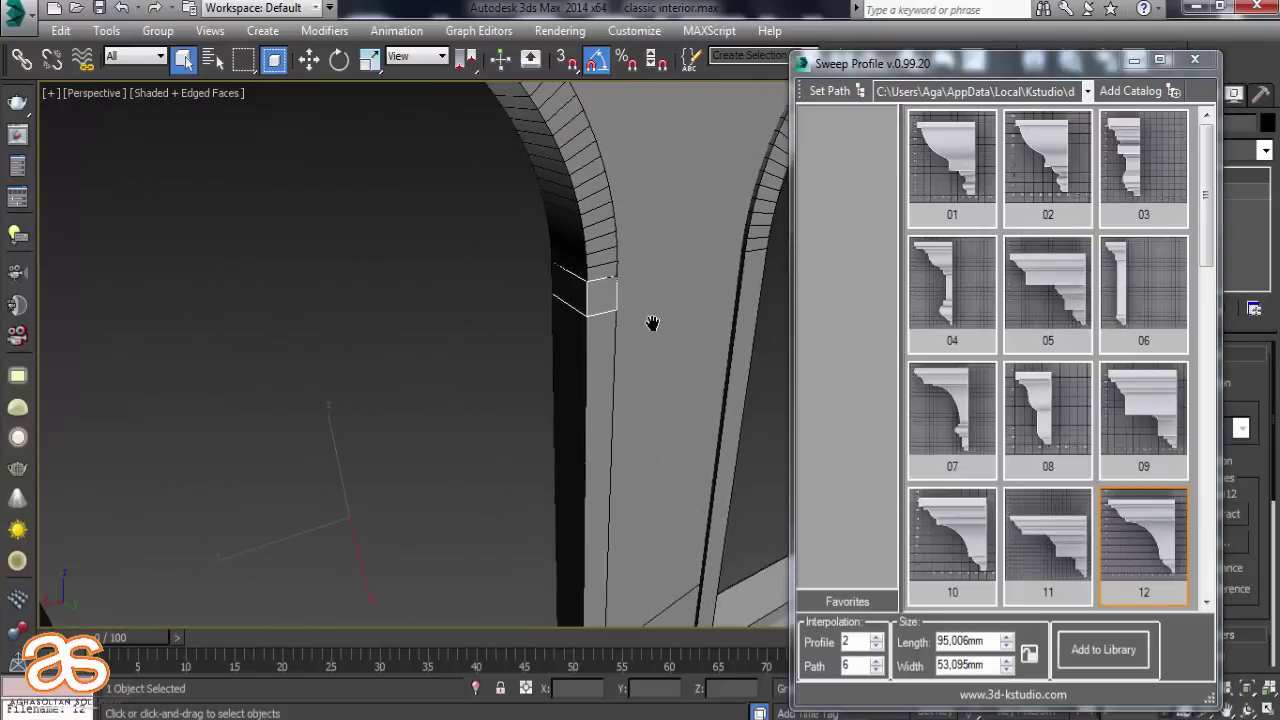
pyautogui.scroll(-2, 660, 324)
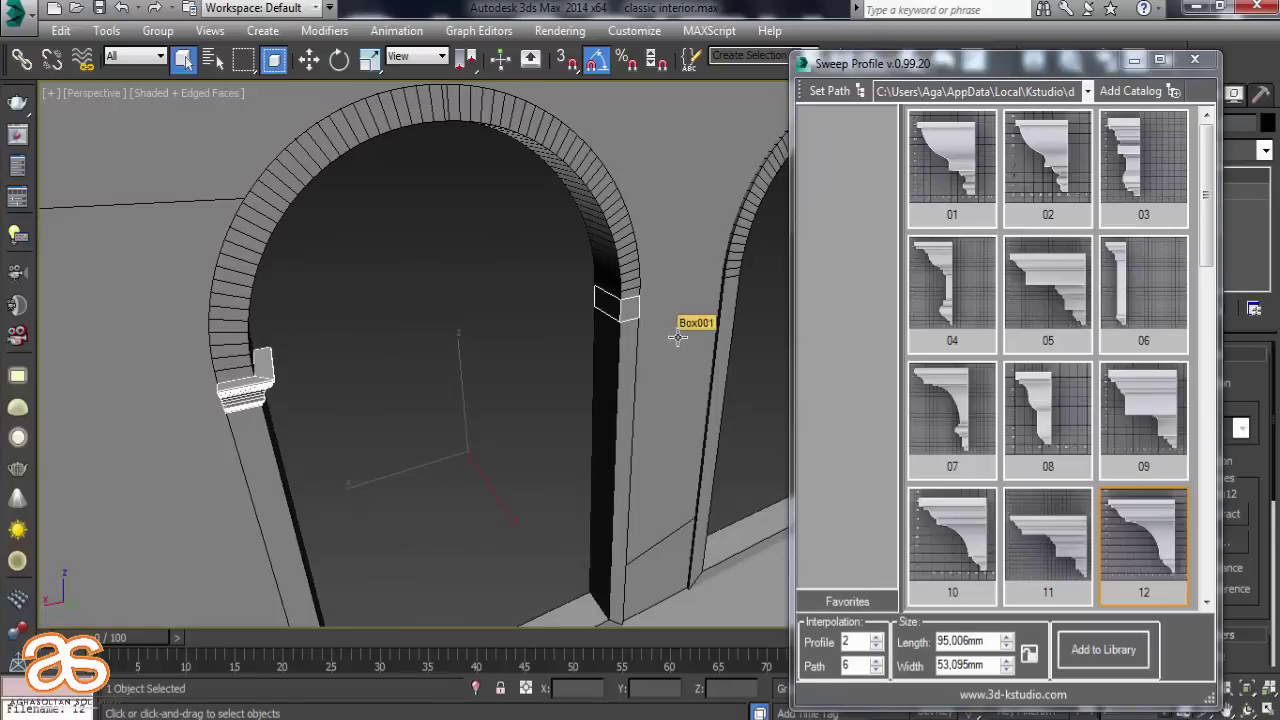
# Select the capital moulding and remove its current Sweep
pyautogui.click(1194, 59)
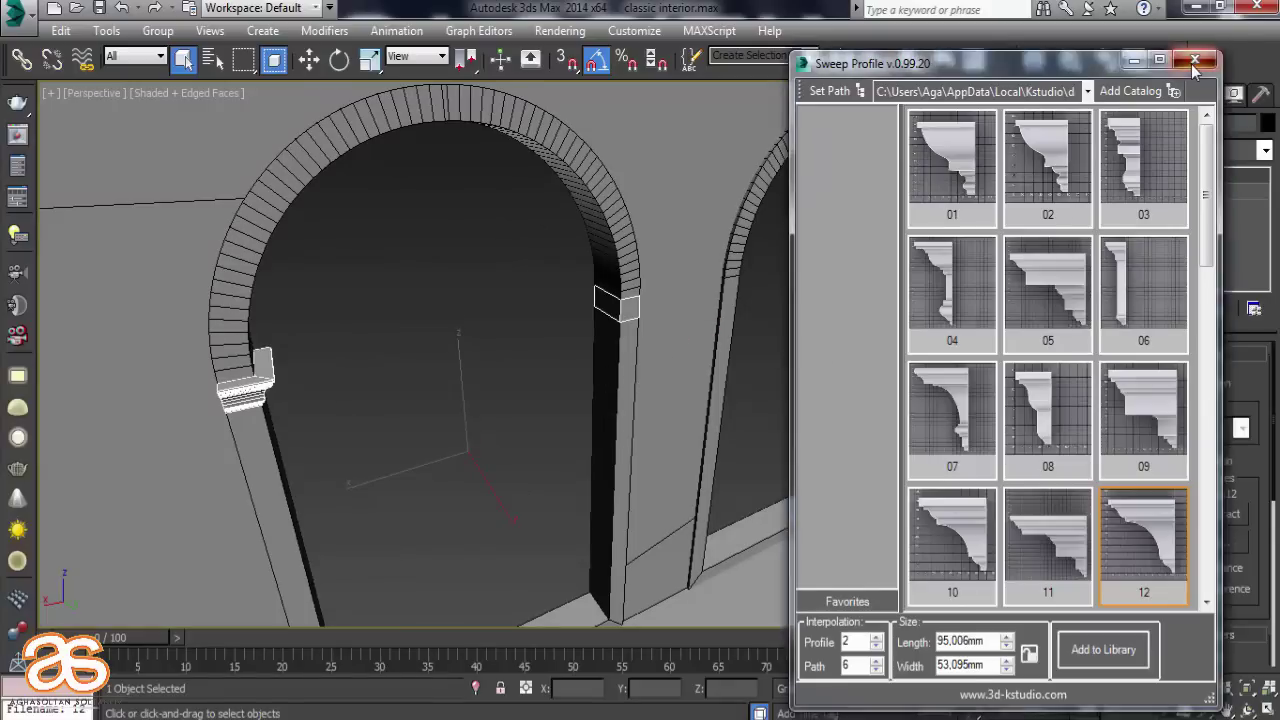
pyautogui.click(606, 312)
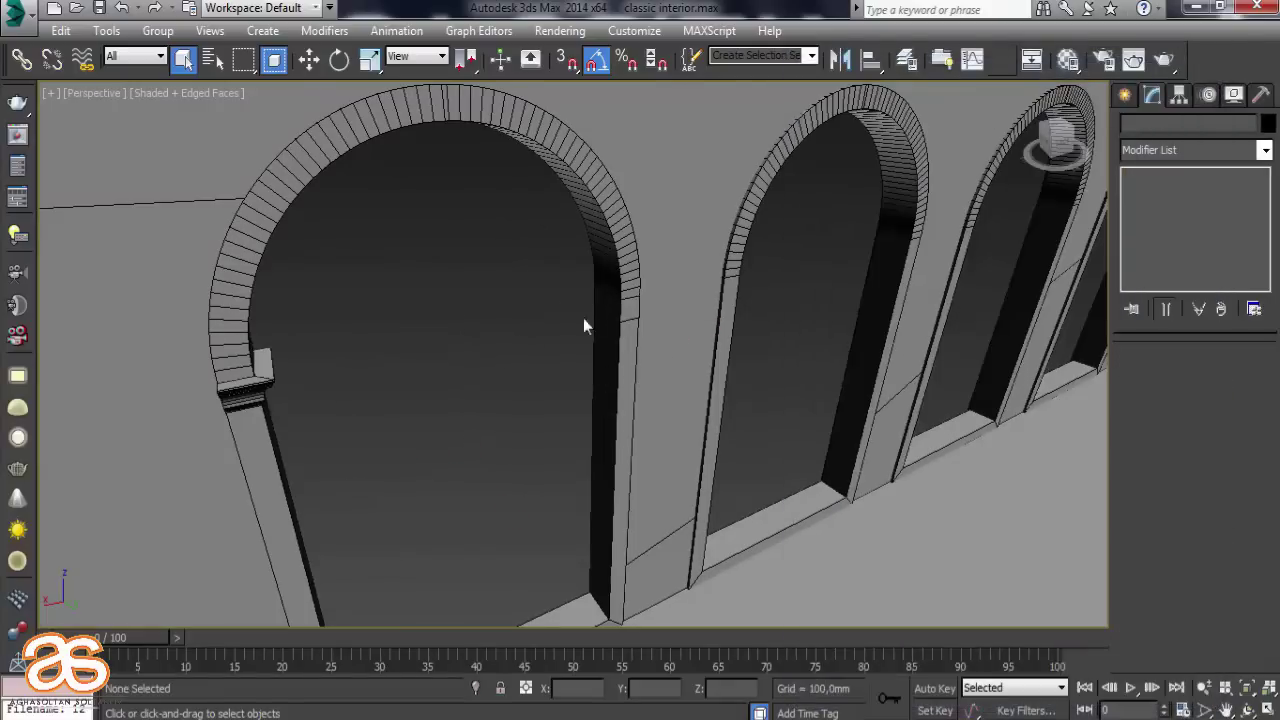
pyautogui.click(630, 310)
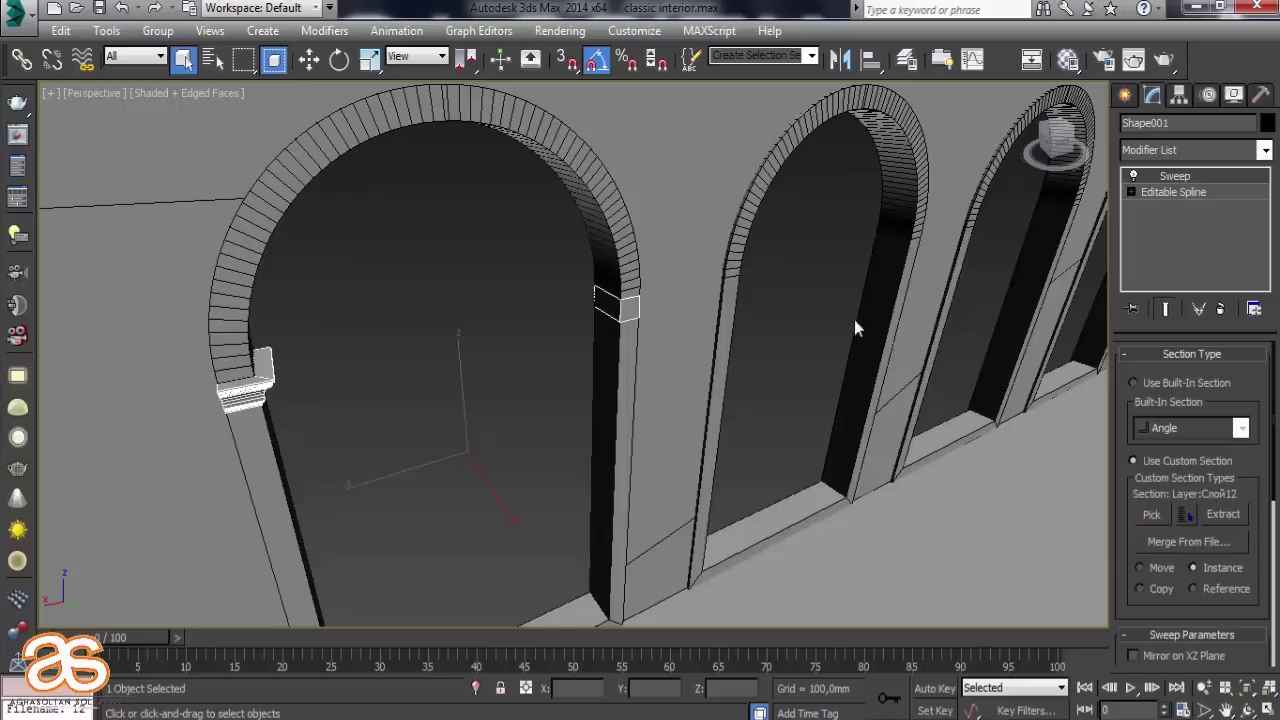
pyautogui.rightClick(1192, 175)
pyautogui.click(1151, 203)
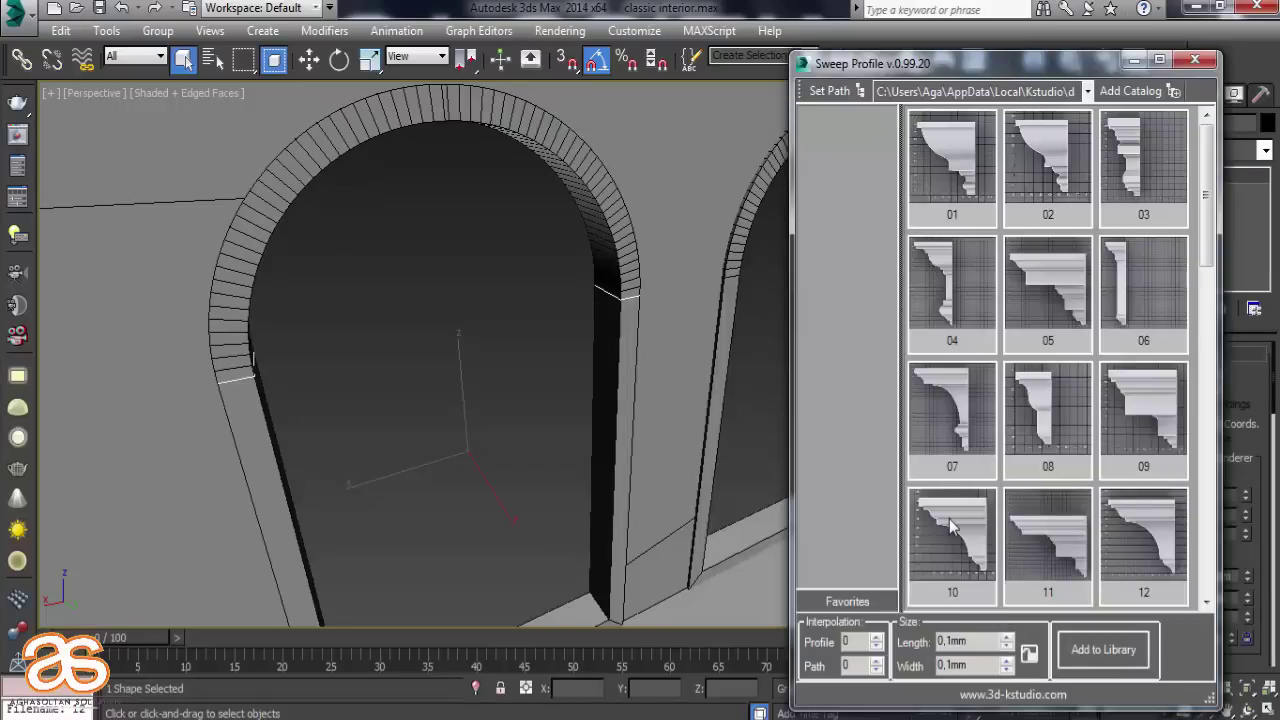
# Try profile 10 on the moulding, then bring up the Sweep modifier's menu for removal
pyautogui.click(952, 527)
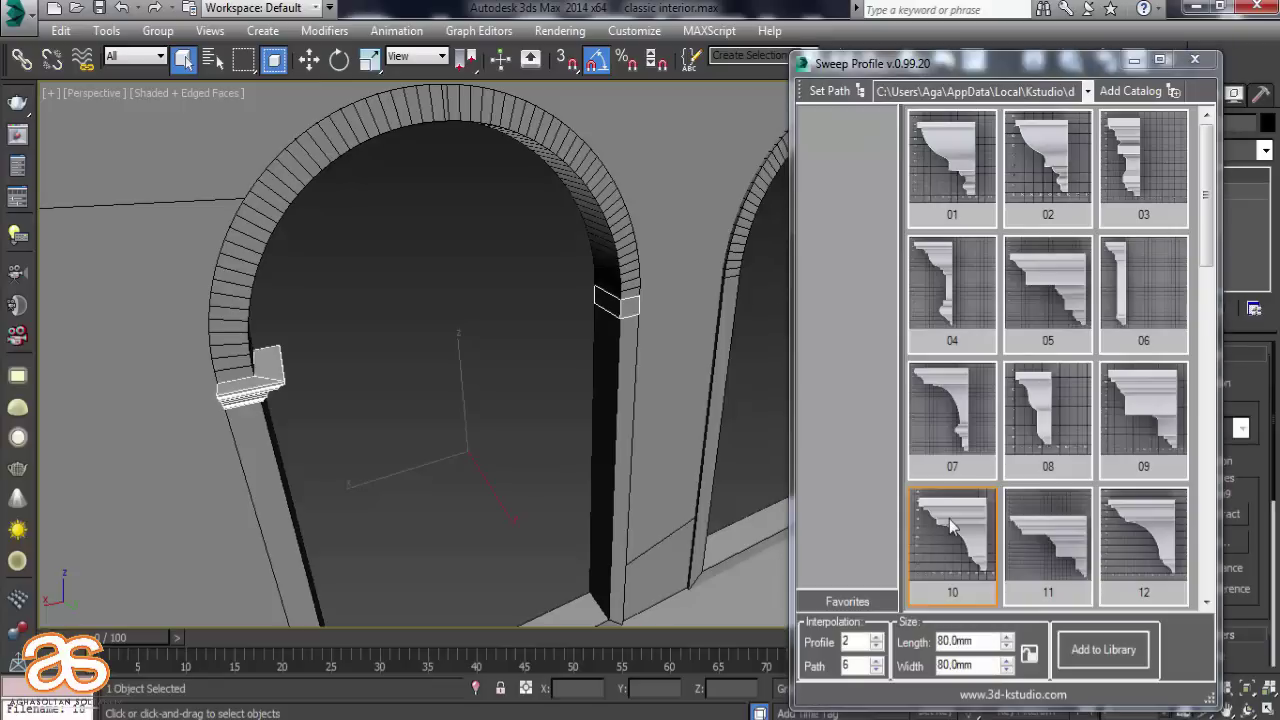
pyautogui.scroll(2, 1090, 400)
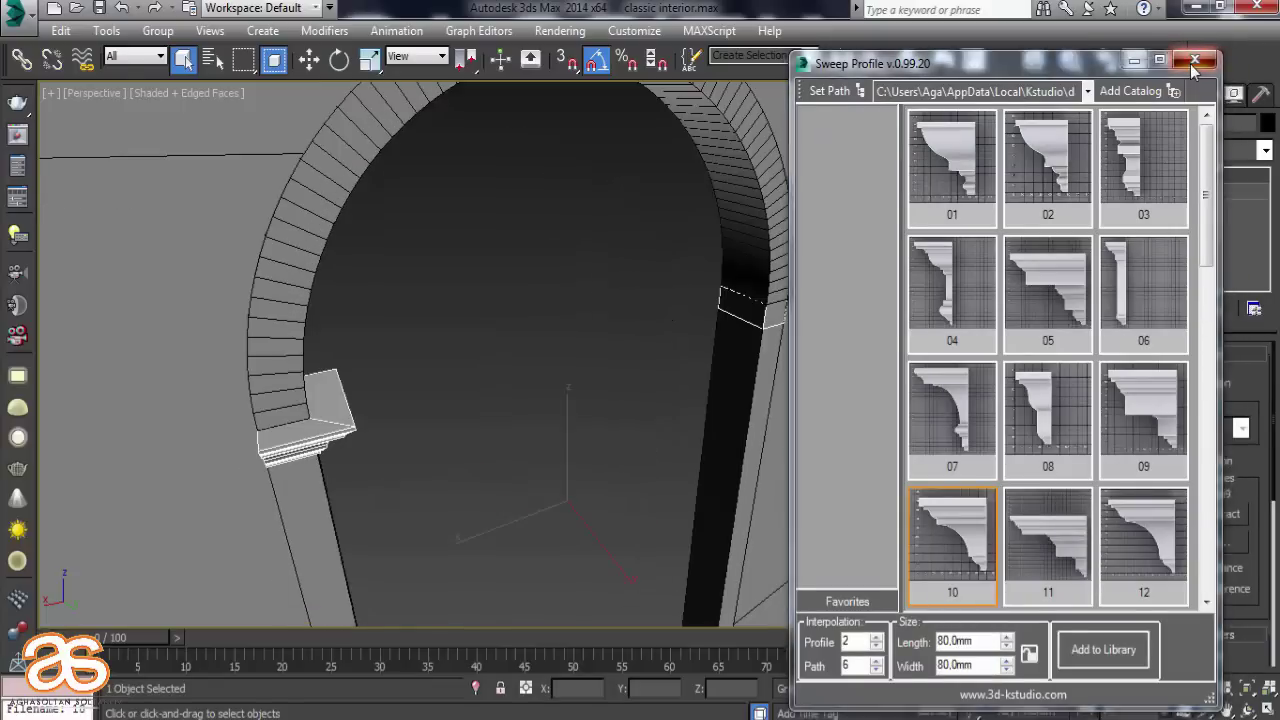
pyautogui.click(1193, 61)
pyautogui.click(309, 59)
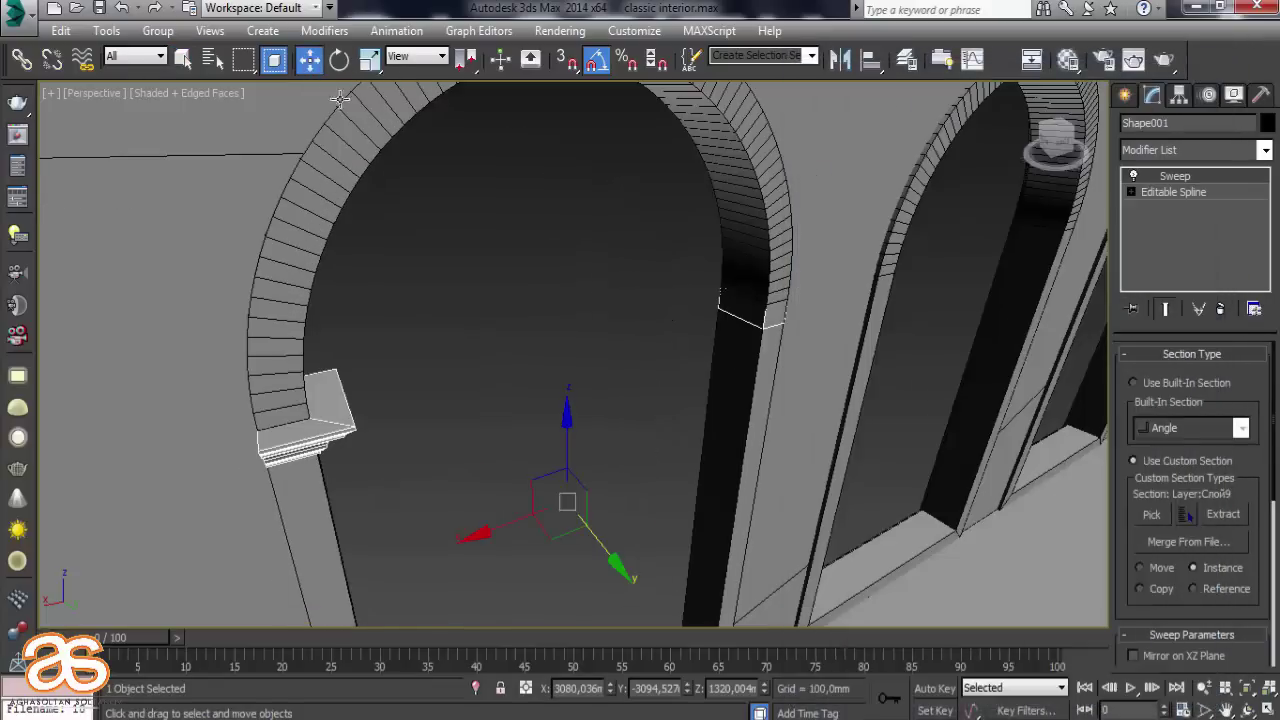
pyautogui.rightClick(1176, 177)
# Delete the Sweep from Shape001 and reselect the arch frame Rectangle007
pyautogui.click(1173, 212)
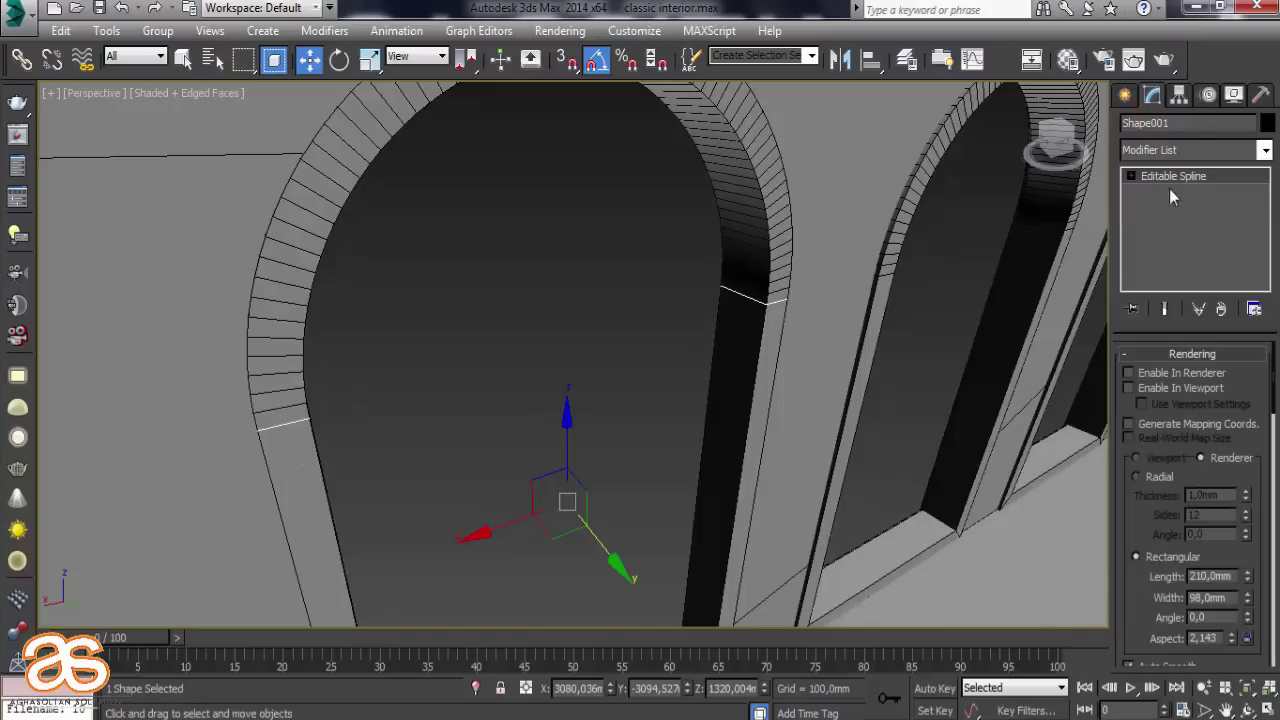
pyautogui.click(832, 366)
pyautogui.click(307, 415)
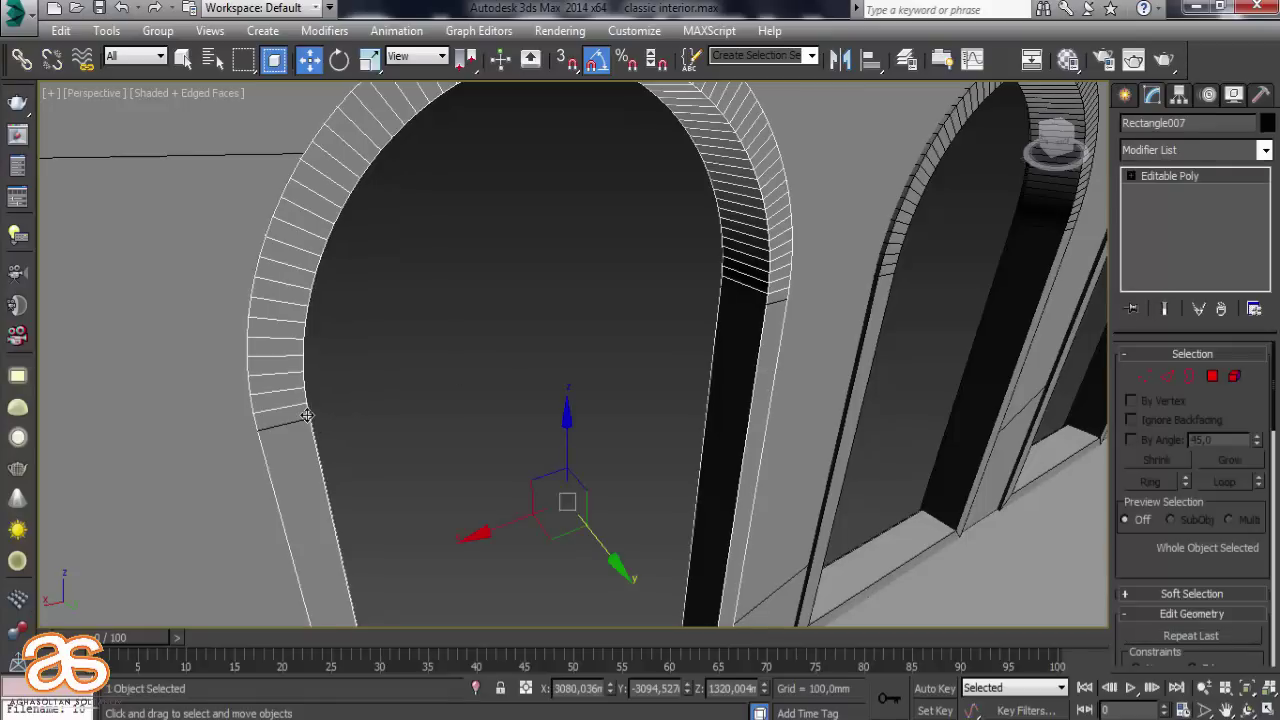
pyautogui.click(307, 415)
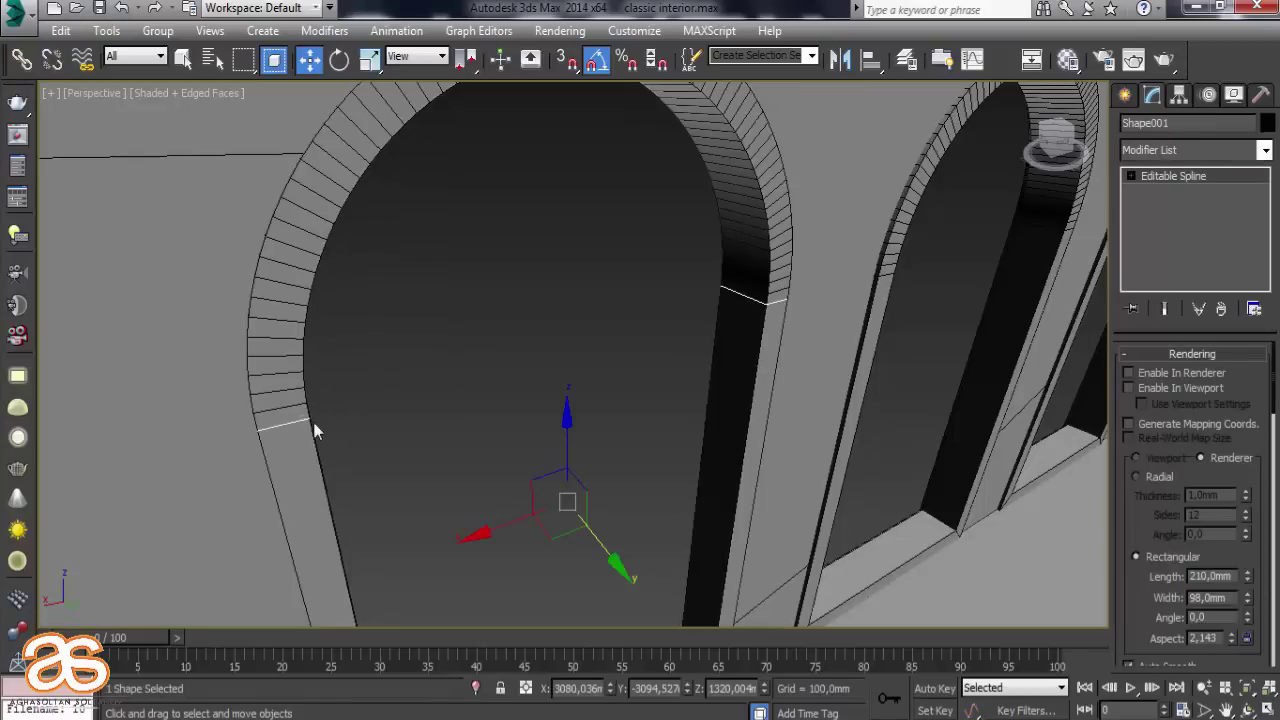
pyautogui.click(313, 430)
pyautogui.click(268, 424)
pyautogui.keyDown('alt'); pyautogui.moveTo(268, 424); pyautogui.dragTo(614, 448, button='middle'); pyautogui.keyUp('alt')
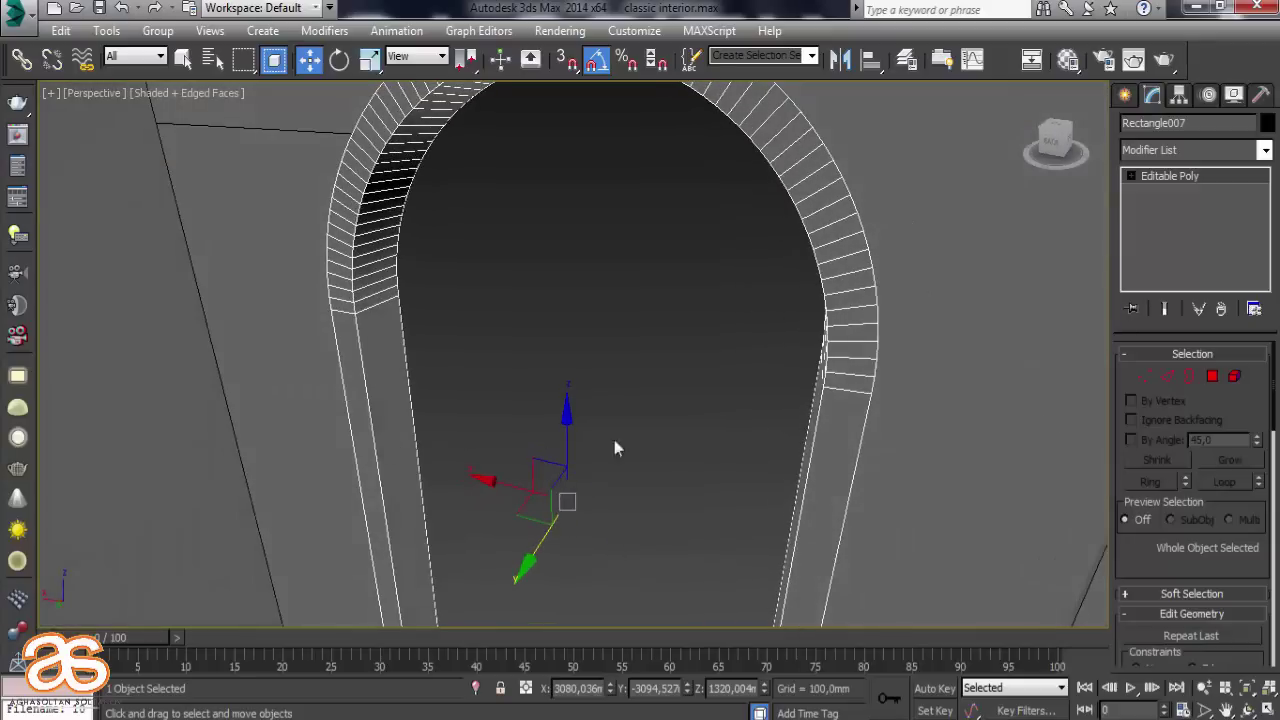
# Pick two edges on the arch frame's left side and turn them into a linear shape
pyautogui.click(1168, 377)
pyautogui.moveTo(461, 364)
pyautogui.keyDown('alt'); pyautogui.mouseDown(button='middle')
pyautogui.moveTo(555, 351)
pyautogui.moveTo(483, 323)
pyautogui.mouseUp(button='middle'); pyautogui.keyUp('alt')
pyautogui.scroll(4, 483, 323)
pyautogui.keyDown('ctrl'); pyautogui.click(384, 346); pyautogui.keyUp('ctrl')
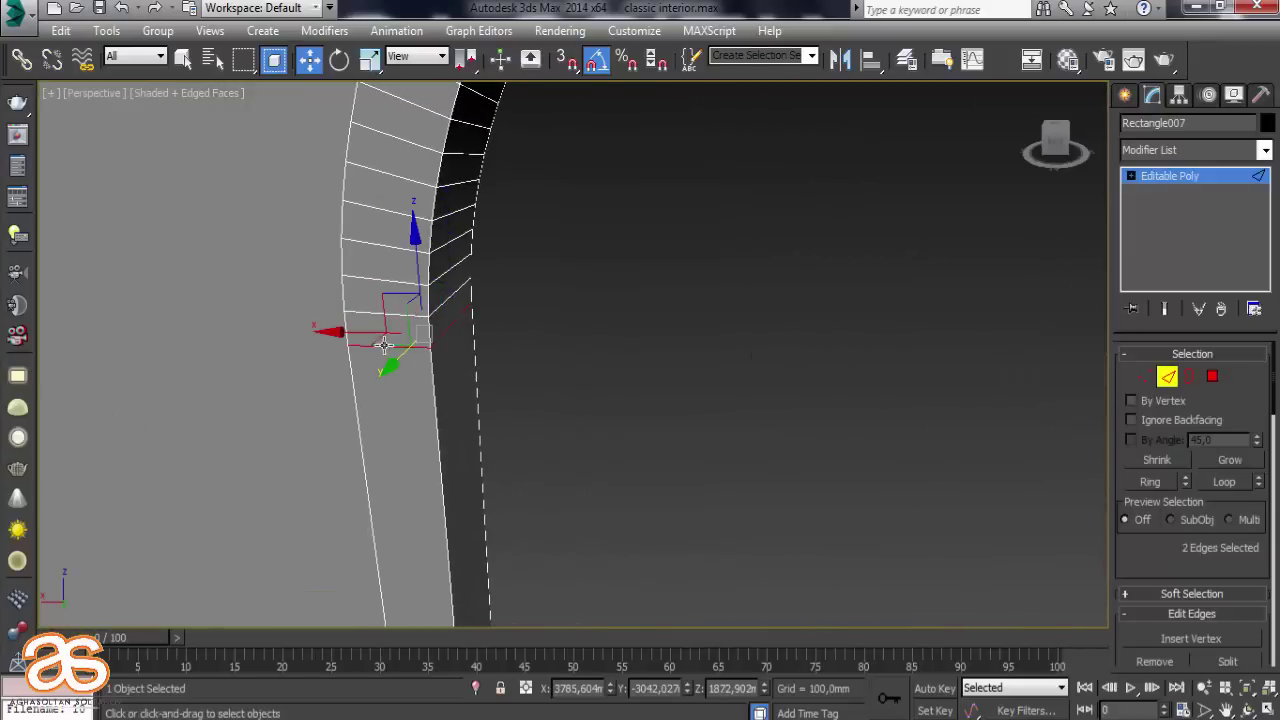
pyautogui.scroll(-3, 1159, 579)
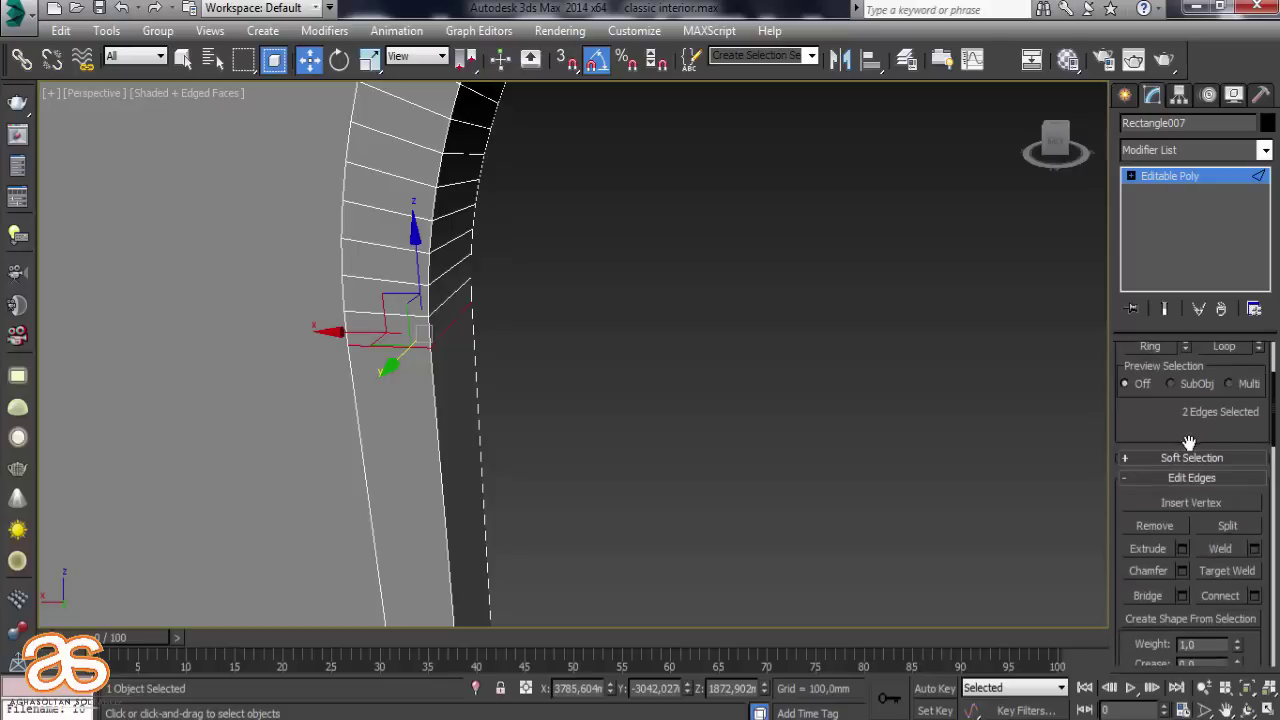
pyautogui.click(1243, 620)
pyautogui.click(627, 397)
# Exit Edge mode, select the new spline and open the Sweep Profile gallery
pyautogui.click(1206, 205)
pyautogui.click(683, 318)
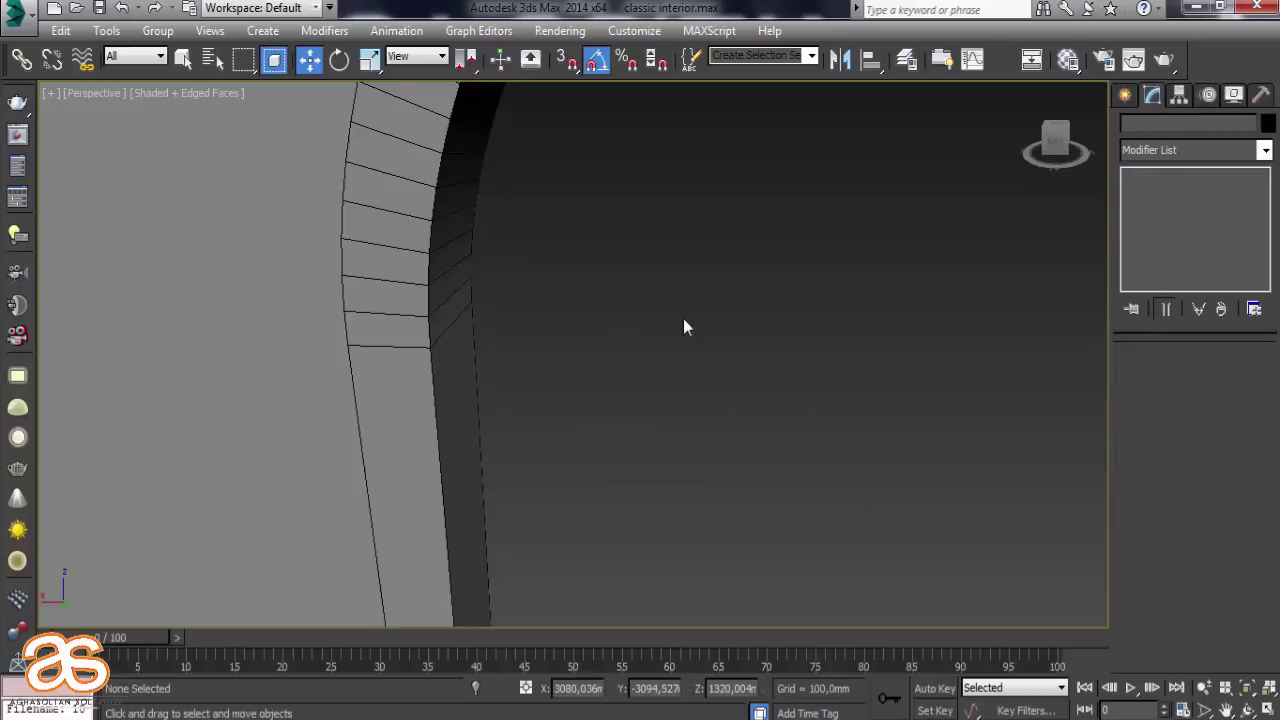
pyautogui.click(456, 326)
pyautogui.click(1008, 62)
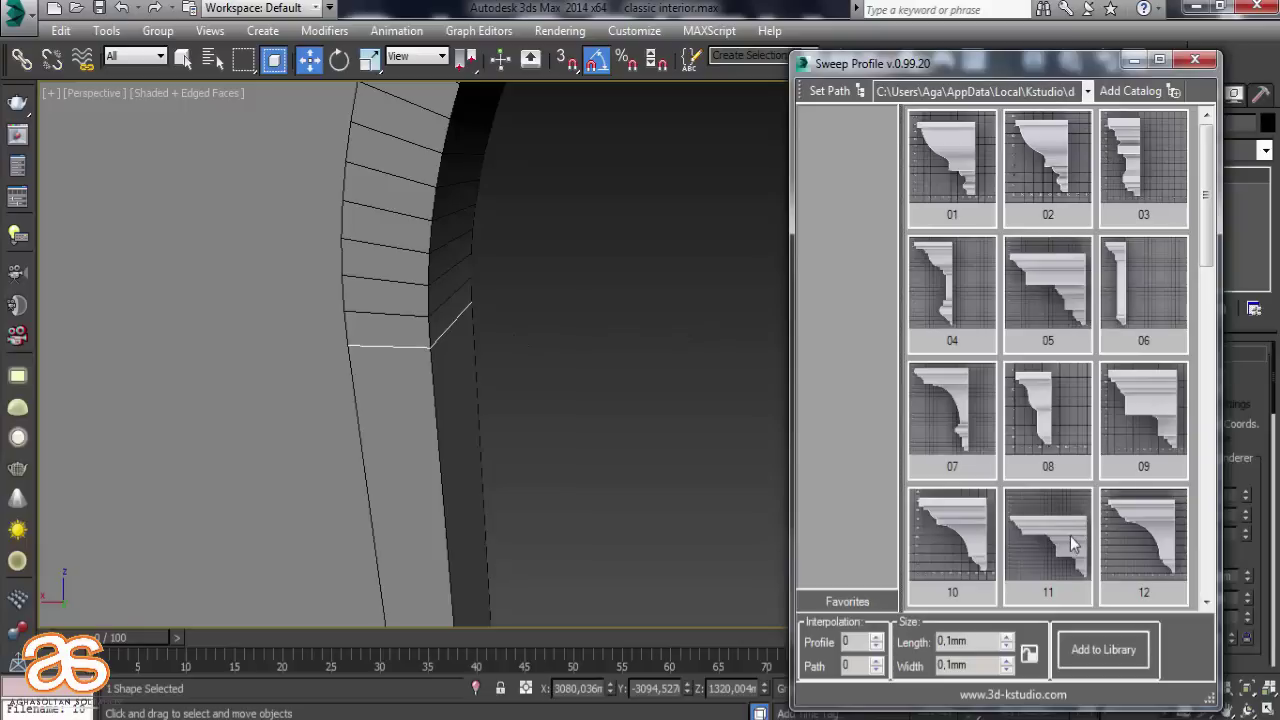
# Sweep profile 07 along the new spline, sizing it to about 100,143mm by 40,127mm
pyautogui.click(942, 424)
pyautogui.moveTo(640, 465)
pyautogui.keyDown('alt'); pyautogui.mouseDown(button='middle')
pyautogui.moveTo(563, 391)
pyautogui.moveTo(563, 343)
pyautogui.moveTo(509, 331)
pyautogui.moveTo(577, 372)
pyautogui.moveTo(607, 417)
pyautogui.mouseUp(button='middle'); pyautogui.keyUp('alt')
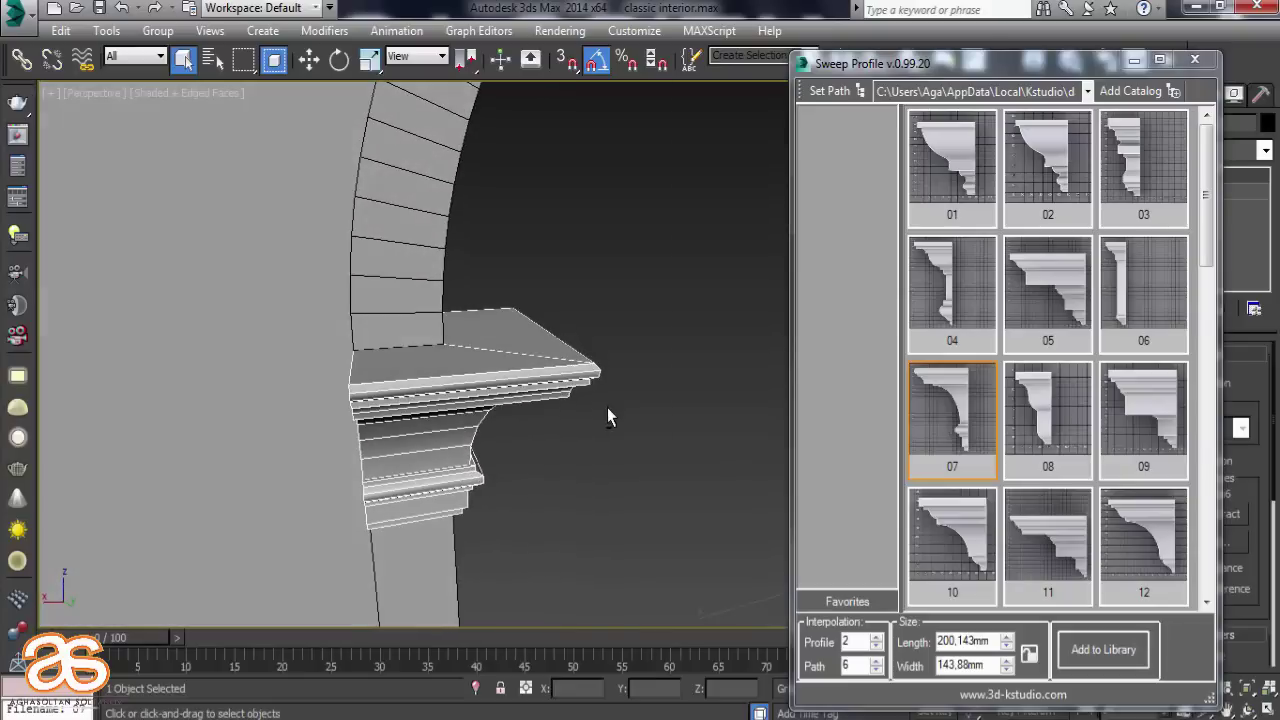
pyautogui.click(1007, 648)
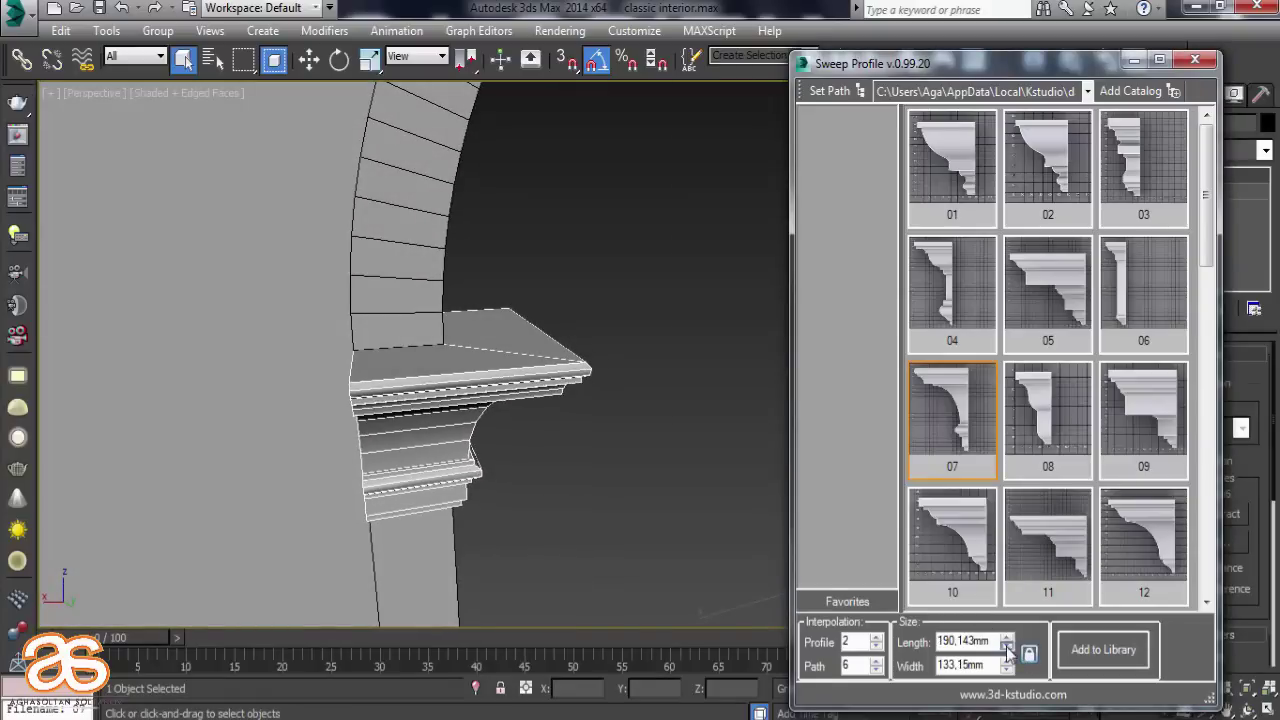
pyautogui.click(1007, 648)
pyautogui.click(1007, 648)
pyautogui.click(1007, 648)
pyautogui.click(1007, 648)
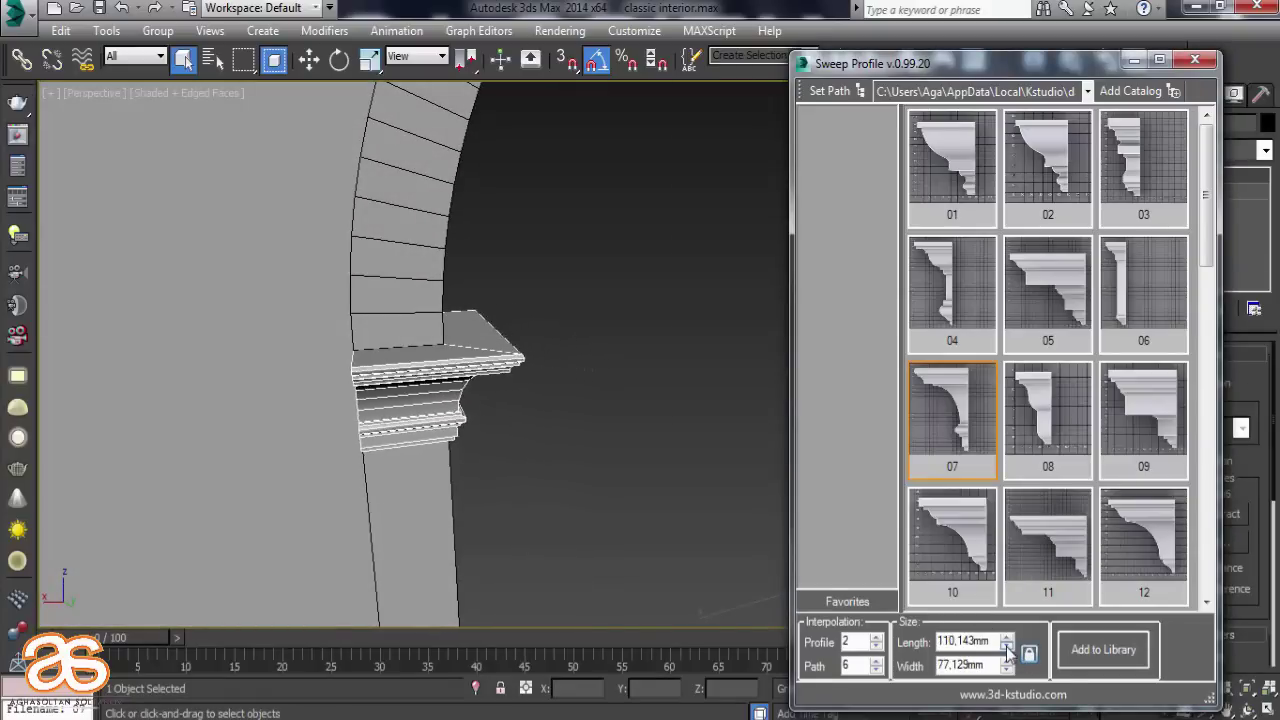
pyautogui.click(1007, 648)
pyautogui.click(1007, 661)
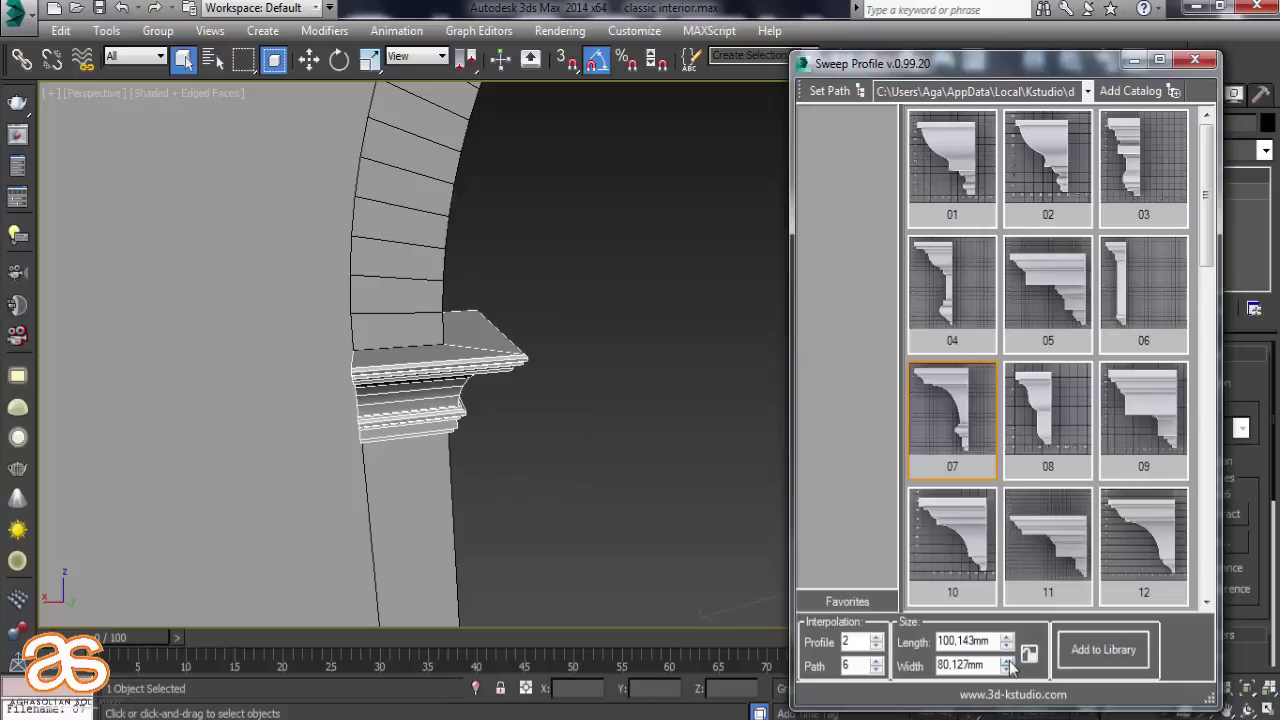
pyautogui.click(1007, 661)
pyautogui.click(1007, 669)
pyautogui.click(1007, 669)
pyautogui.click(1007, 669)
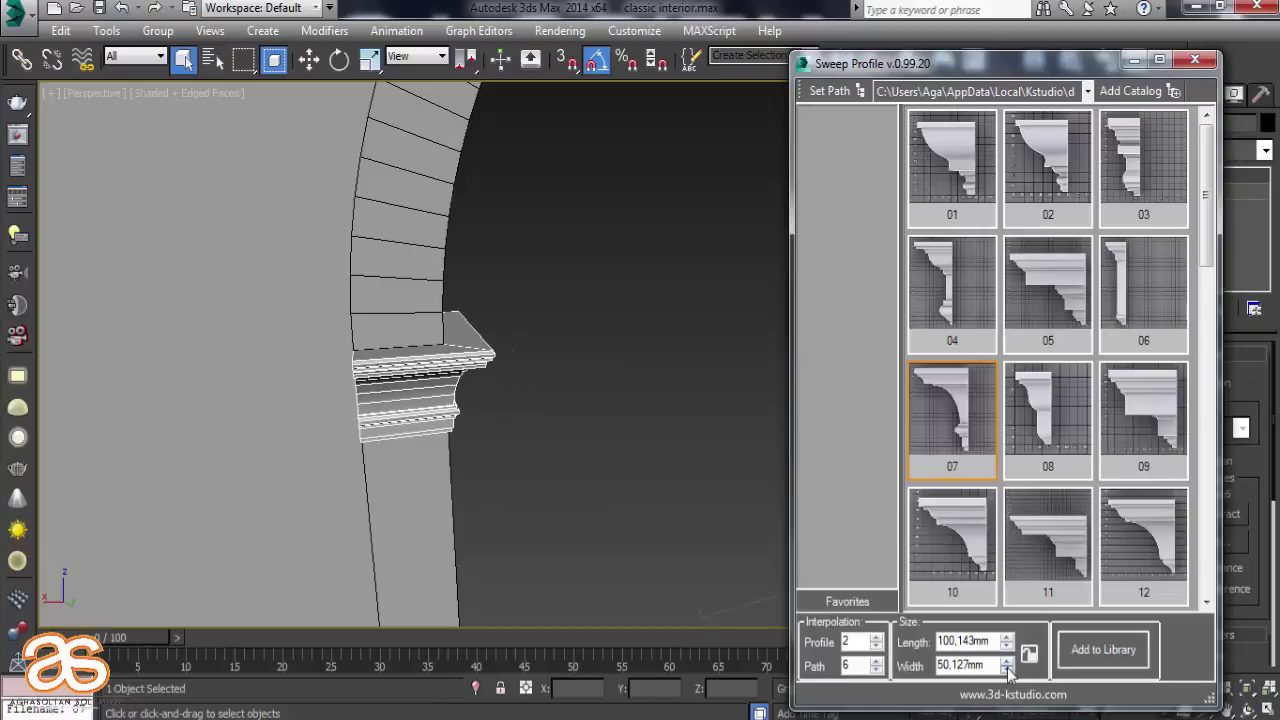
pyautogui.click(1007, 669)
pyautogui.click(1007, 669)
pyautogui.moveTo(600, 480)
pyautogui.keyDown('alt'); pyautogui.mouseDown(button='middle')
pyautogui.moveTo(543, 515)
pyautogui.moveTo(460, 491)
pyautogui.moveTo(517, 460)
pyautogui.moveTo(589, 451)
pyautogui.moveTo(640, 500)
pyautogui.moveTo(631, 514)
pyautogui.moveTo(597, 523)
pyautogui.moveTo(609, 525)
pyautogui.moveTo(534, 509)
pyautogui.moveTo(251, 423)
pyautogui.moveTo(400, 425)
pyautogui.mouseUp(button='middle'); pyautogui.keyUp('alt')
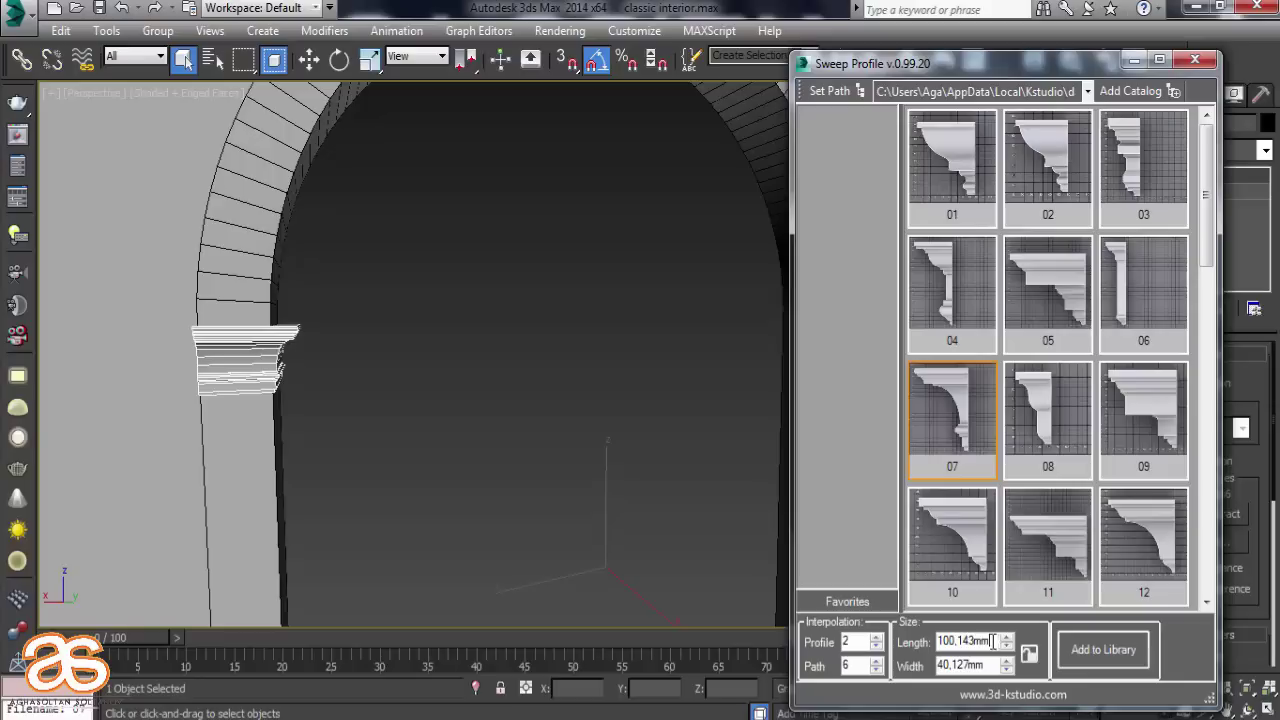
# Round the profile to 100,0mm length and 40,0mm width and close the gallery
pyautogui.moveTo(992, 641)
pyautogui.mouseDown()
pyautogui.moveTo(960, 640)
pyautogui.moveTo(958, 664)
pyautogui.mouseUp()
pyautogui.write('0.')
pyautogui.write('0')
pyautogui.click(995, 640)
pyautogui.click(1194, 59)
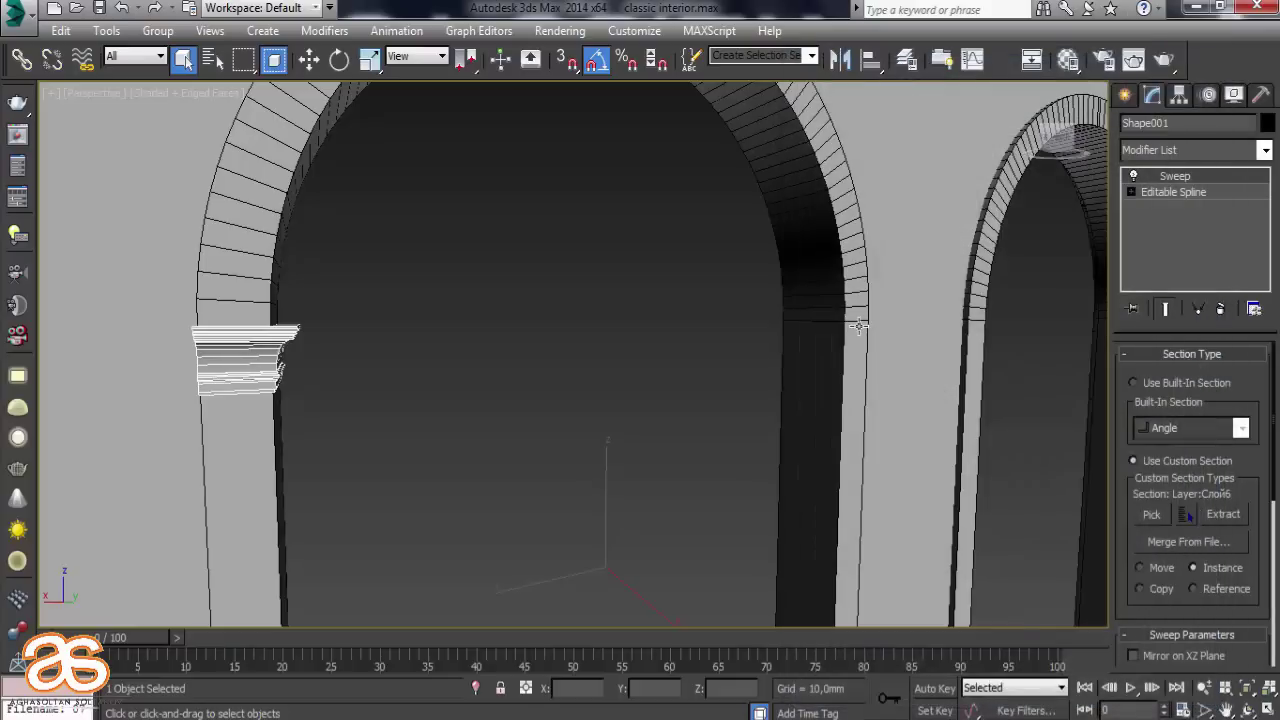
# Pick two right-side edges of Rectangle007's arch and create the linear shape Shape002
pyautogui.click(863, 321)
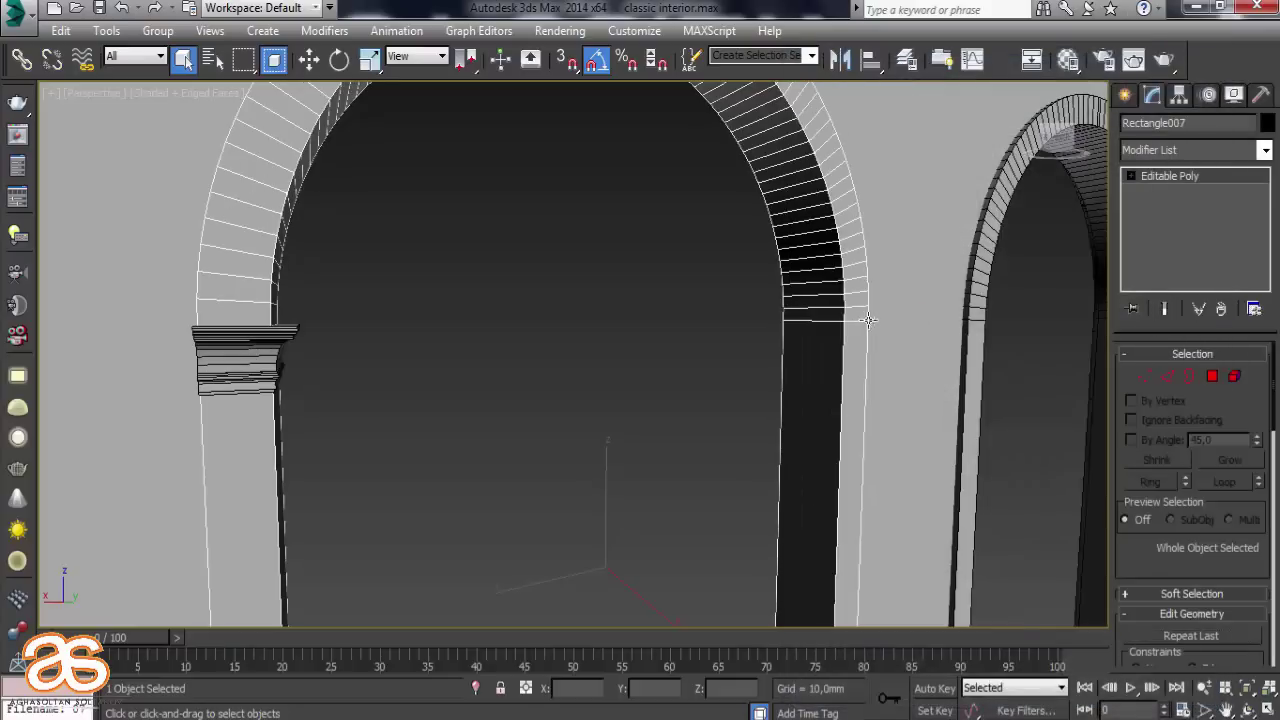
pyautogui.click(1172, 376)
pyautogui.click(857, 321)
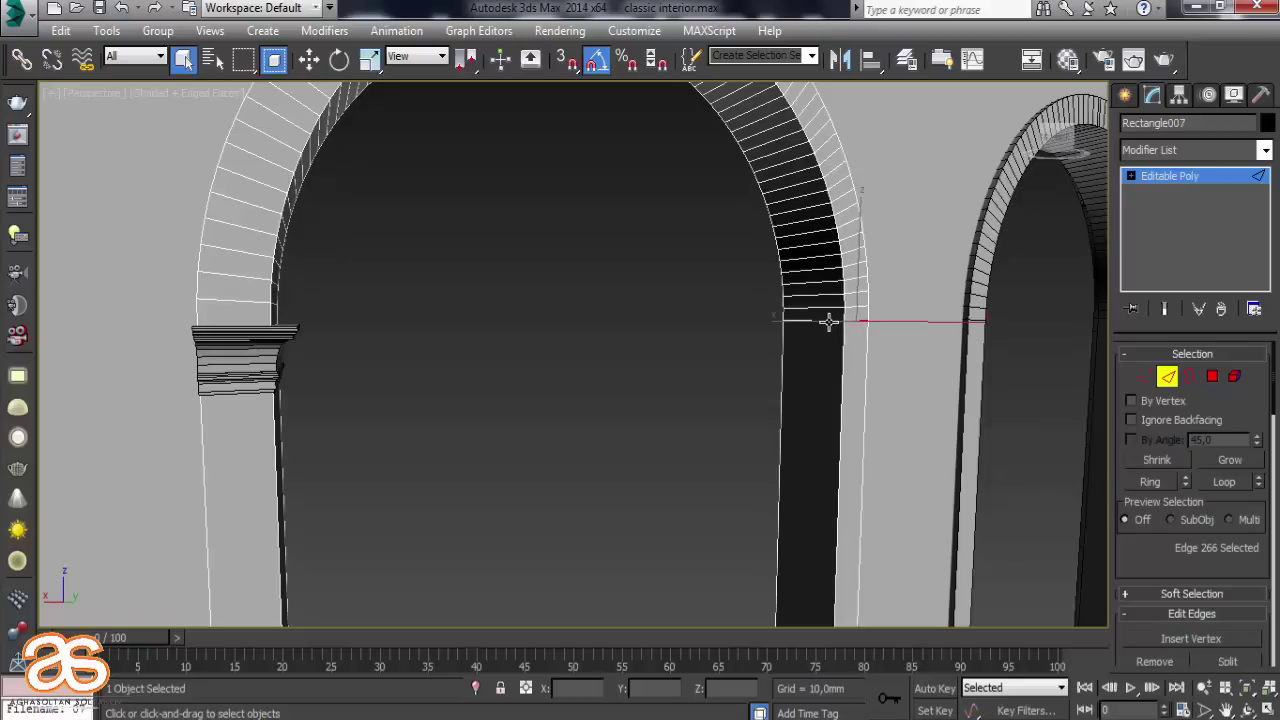
pyautogui.keyDown('ctrl'); pyautogui.click(829, 322); pyautogui.keyUp('ctrl')
pyautogui.scroll(-2, 1143, 477)
pyautogui.scroll(-3, 1250, 632)
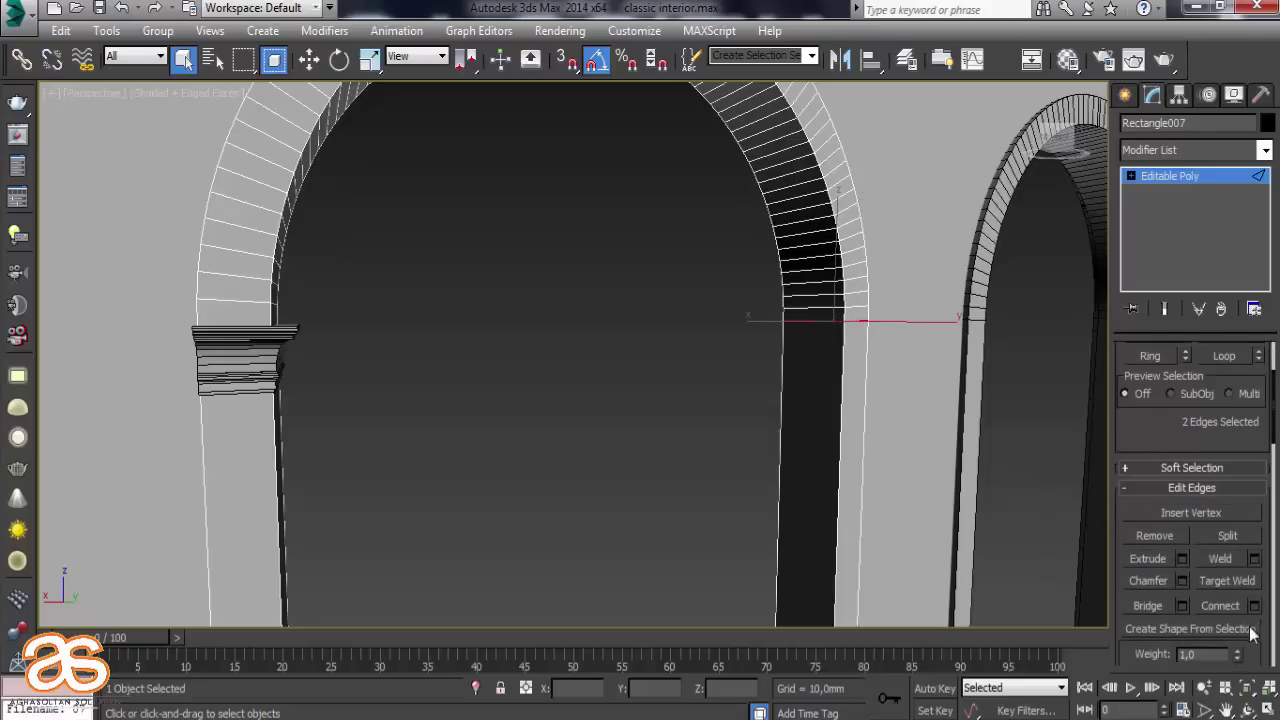
pyautogui.click(1190, 628)
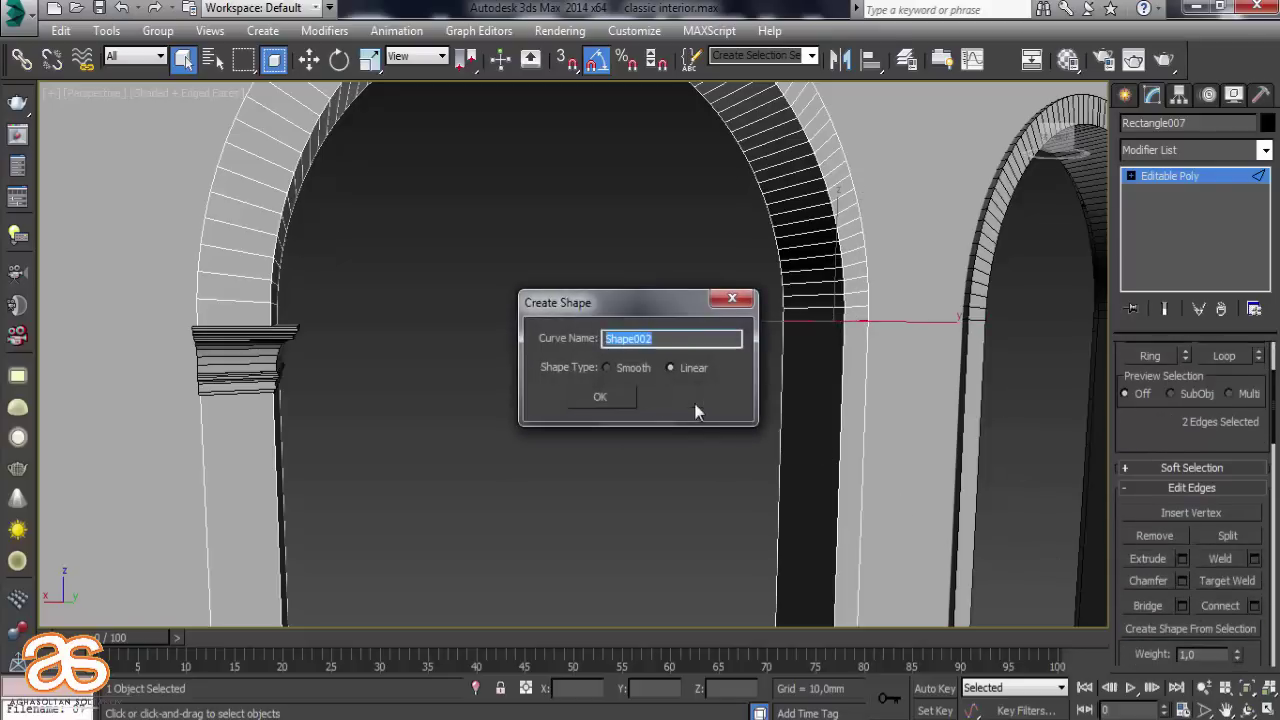
pyautogui.click(623, 394)
# Select Shape002 and open the Sweep Profile catalogue
pyautogui.keyDown('alt'); pyautogui.moveTo(746, 383); pyautogui.dragTo(996, 330, button='middle'); pyautogui.keyUp('alt')
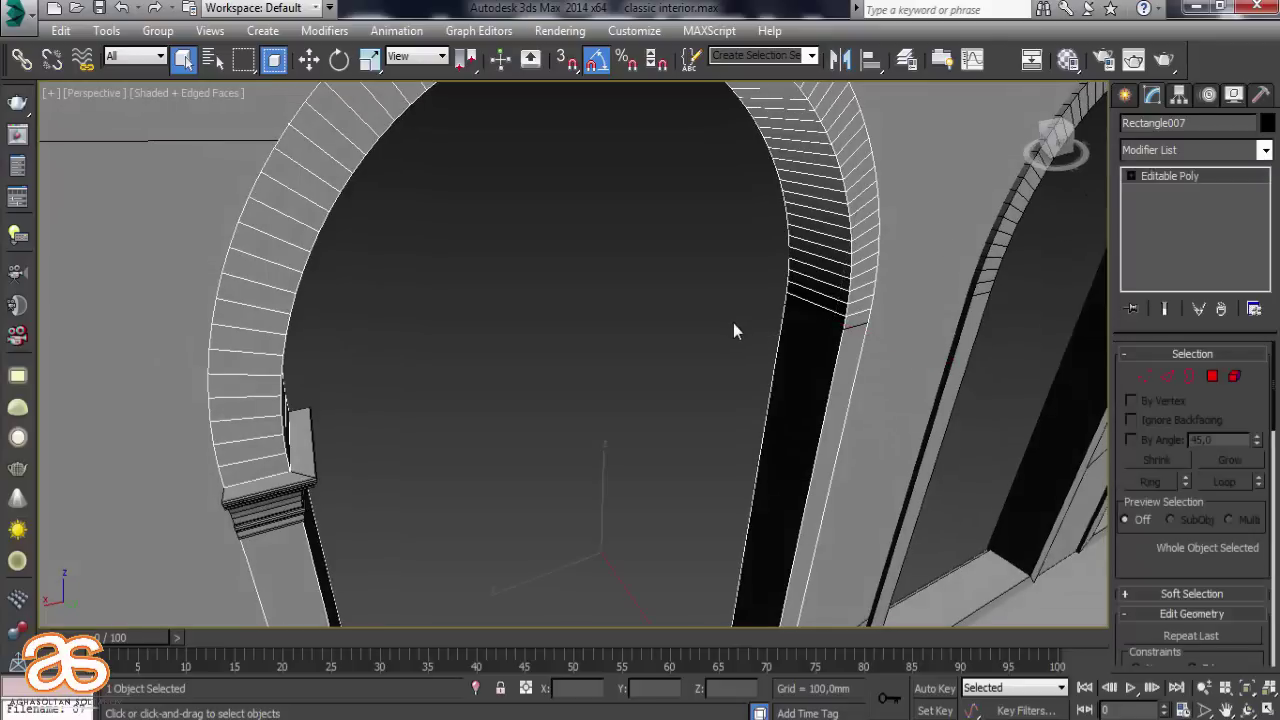
pyautogui.click(733, 323)
pyautogui.click(840, 326)
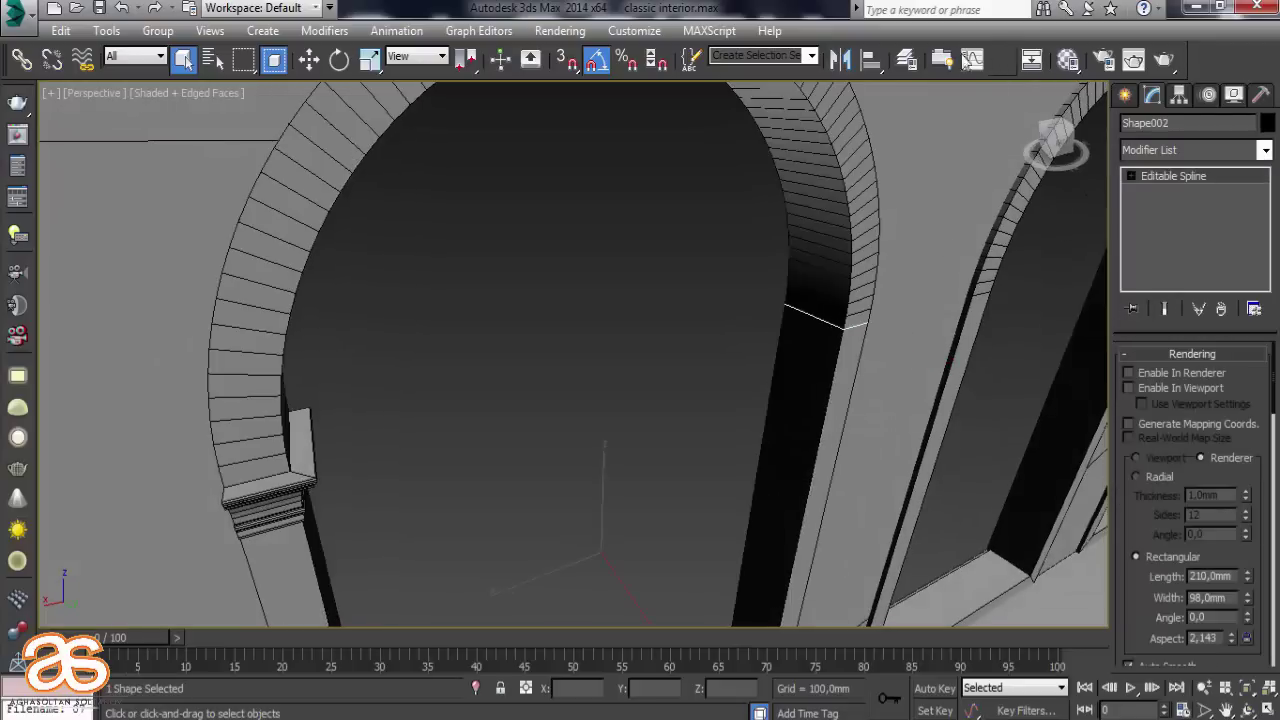
pyautogui.click(1003, 59)
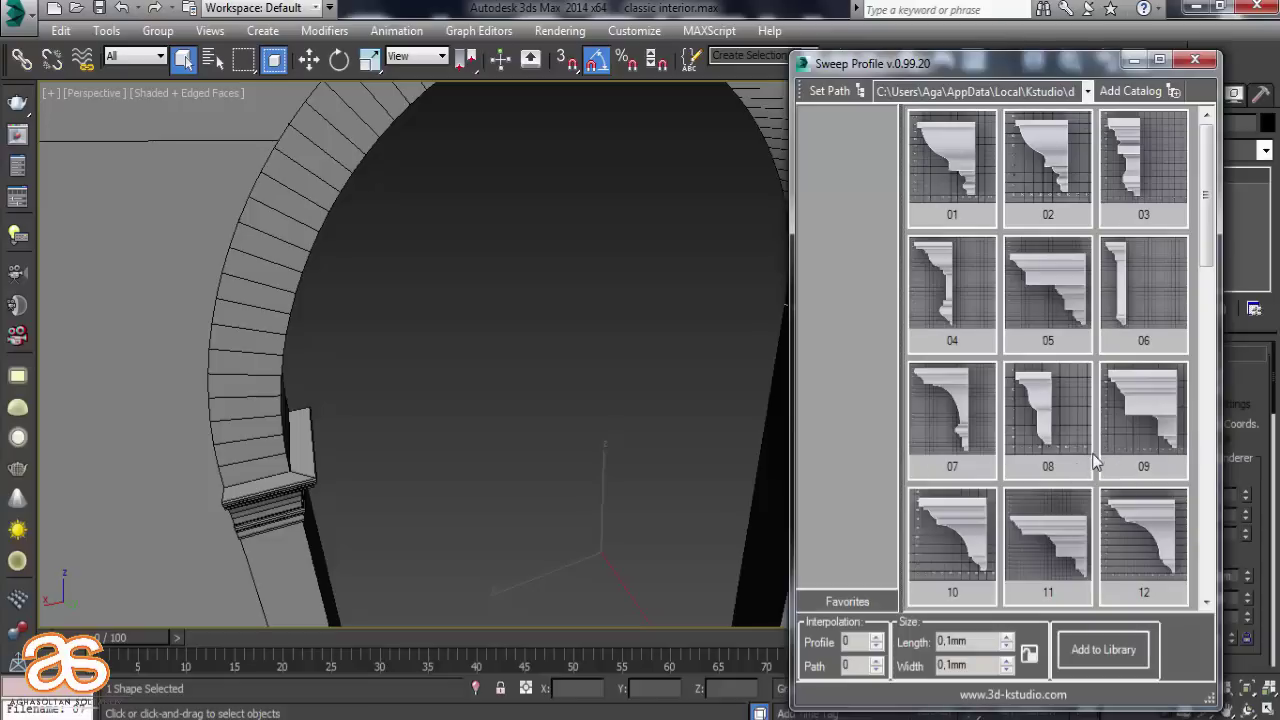
# Sweep profile 07 along Shape002 at 100 mm length and 40 mm width
pyautogui.click(945, 409)
pyautogui.moveTo(936, 63); pyautogui.dragTo(467, 2)
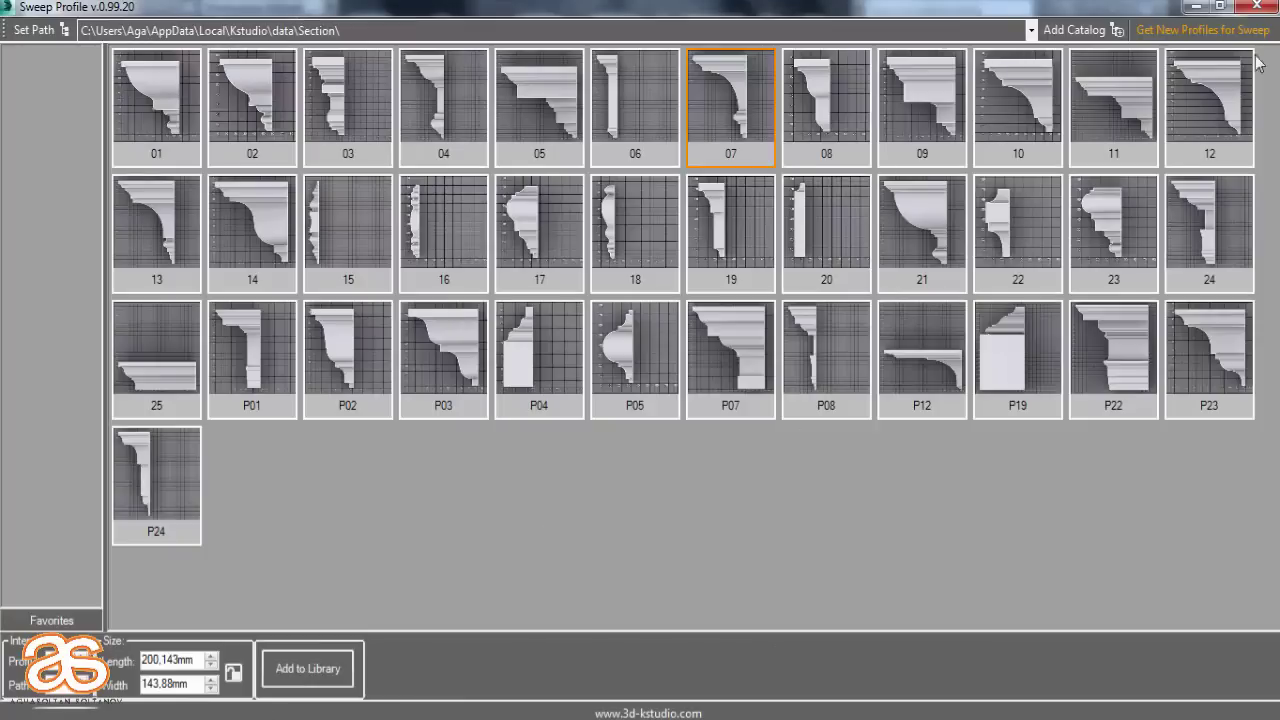
pyautogui.click(1219, 6)
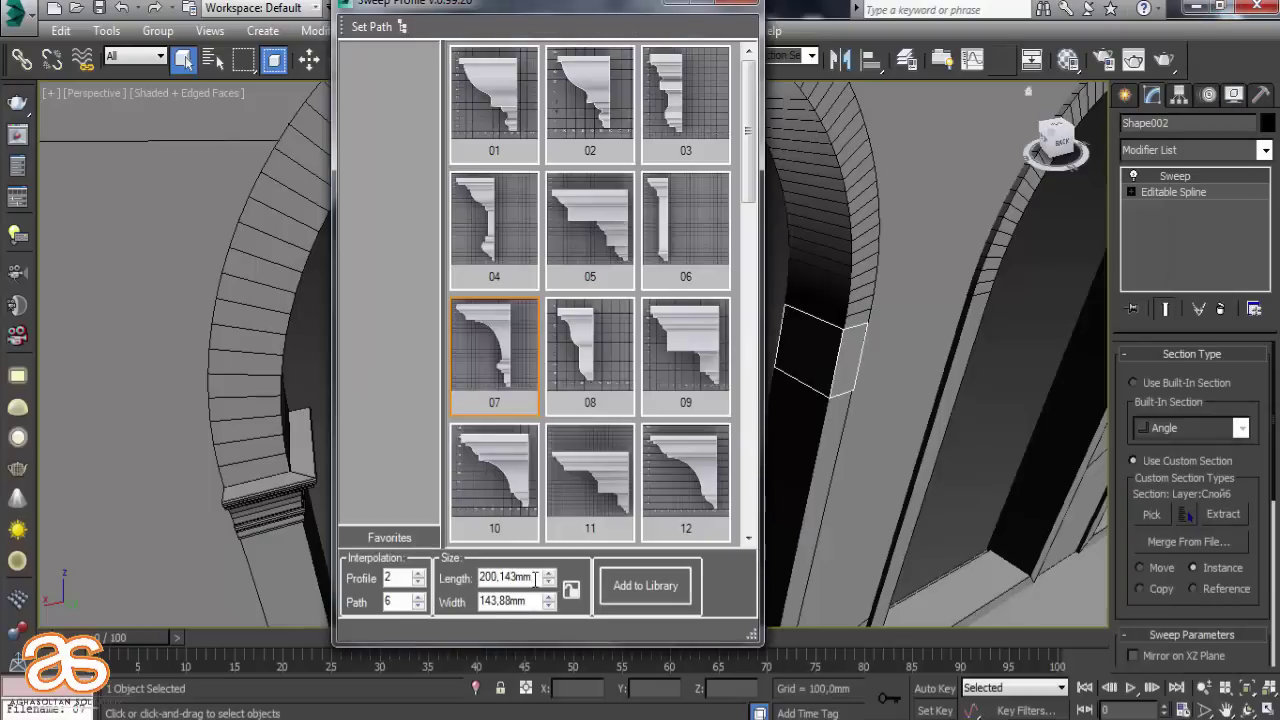
pyautogui.moveTo(535, 578); pyautogui.dragTo(432, 576)
pyautogui.write('10')
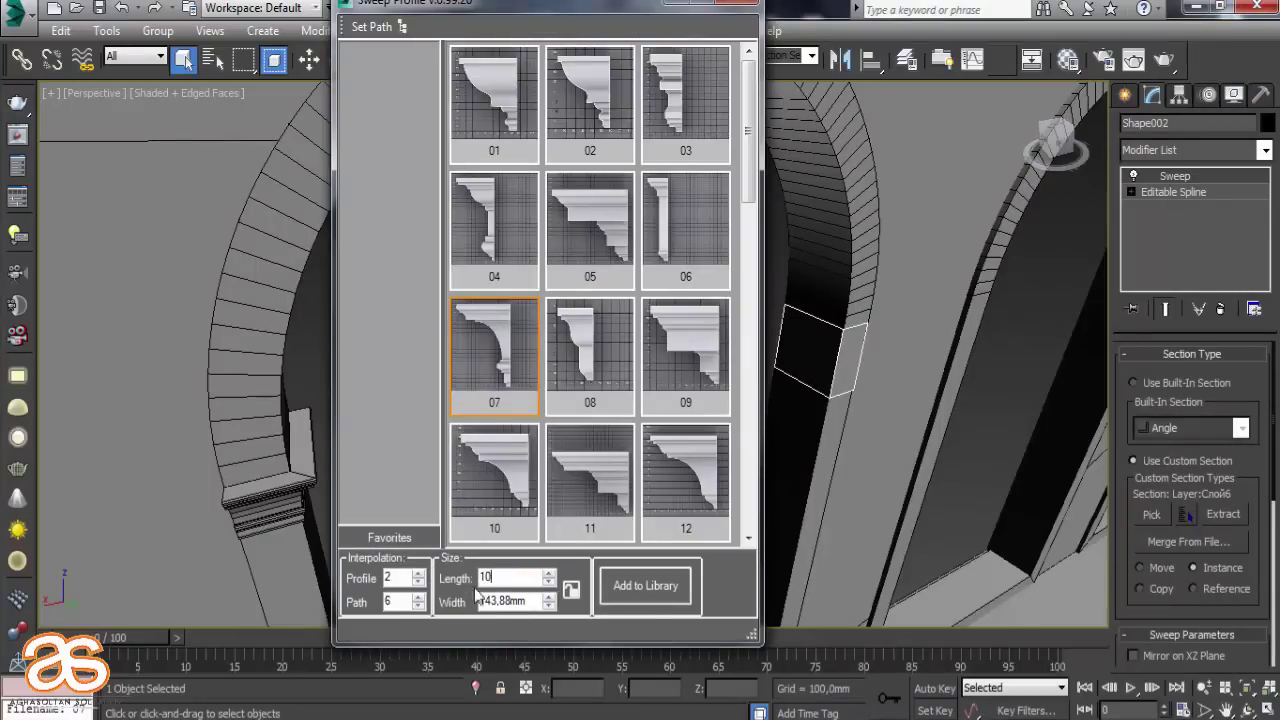
pyautogui.write('0')
pyautogui.press('Tab')
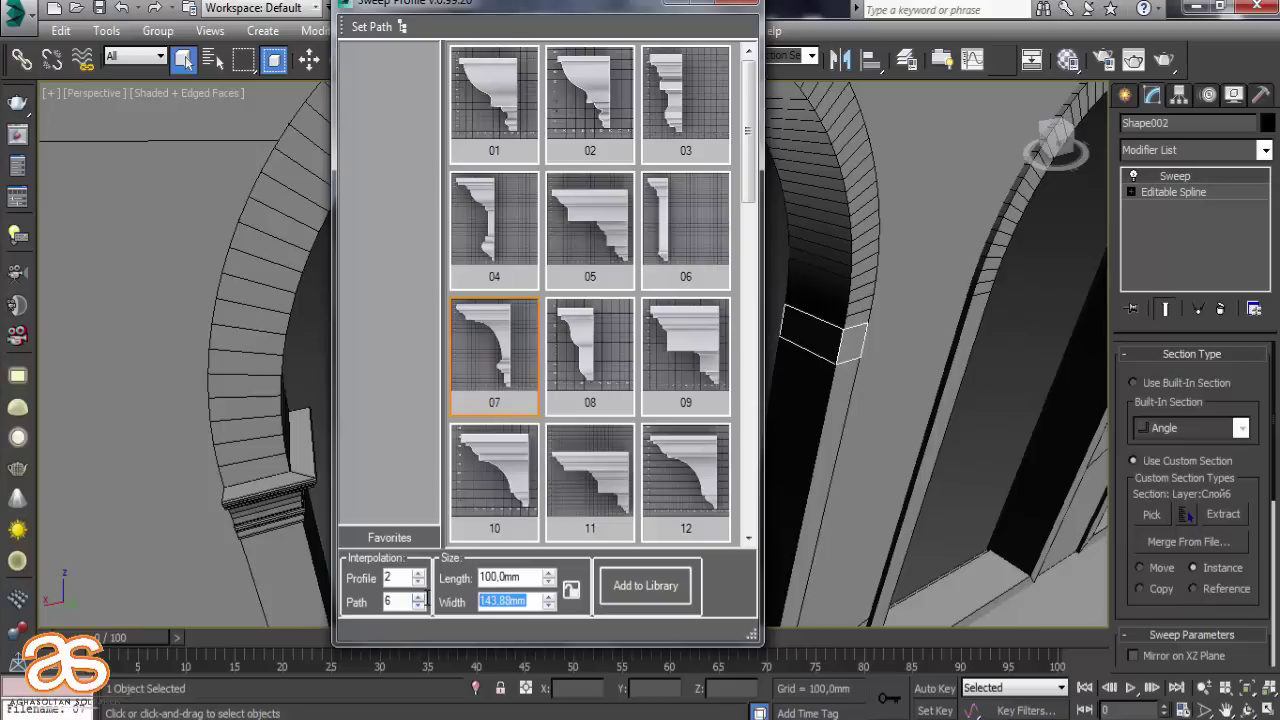
pyautogui.write('40')
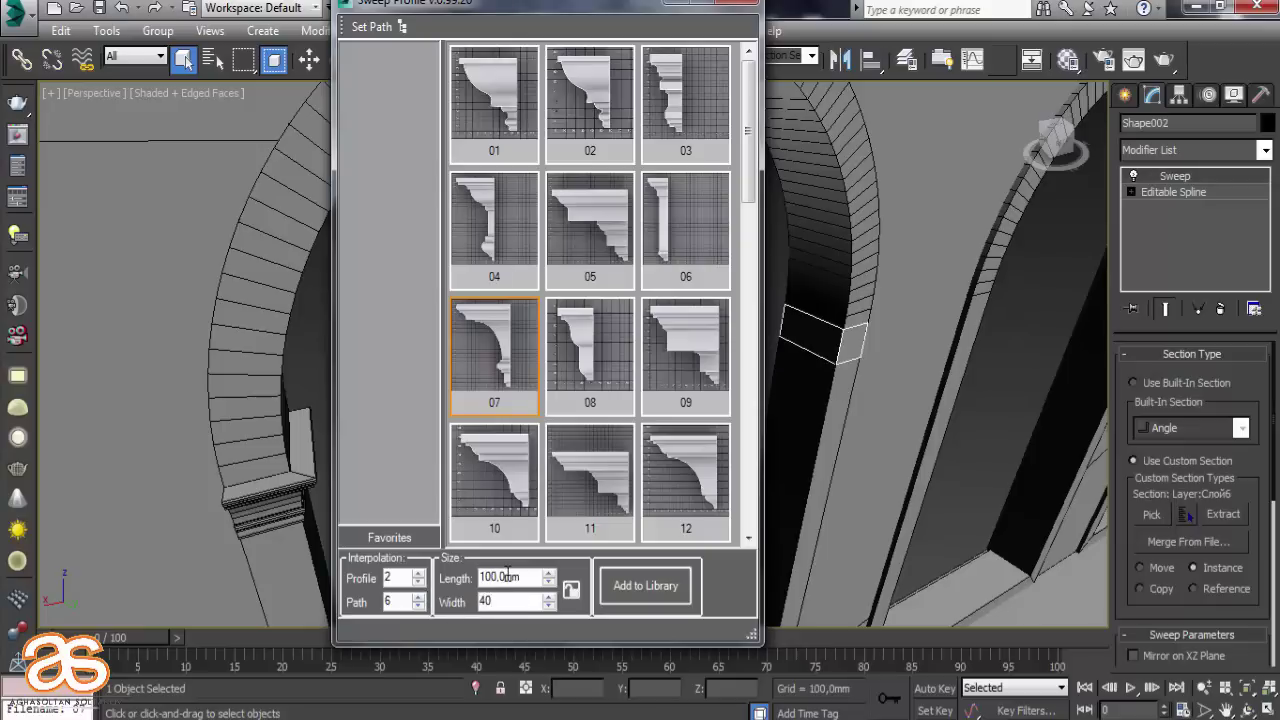
pyautogui.press('Tab')
pyautogui.click(741, 6)
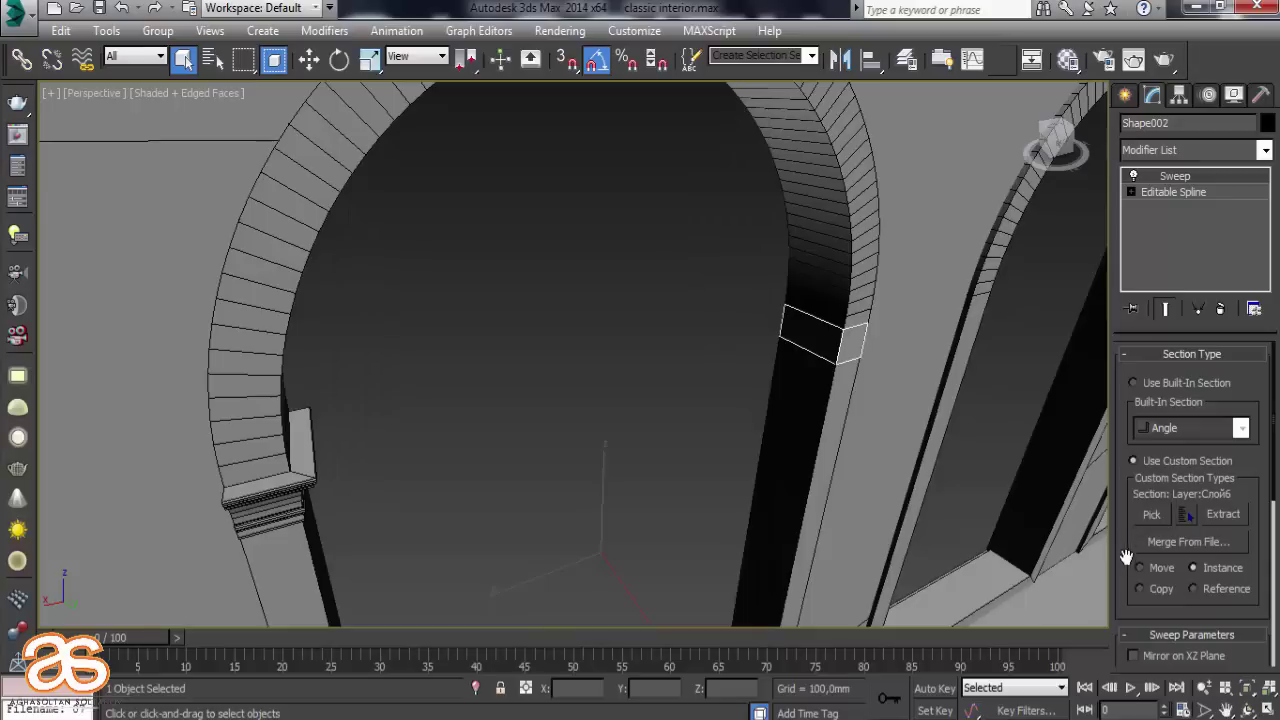
# Mirror the molding on the XZ plane and push its X offset out to about 75,33mm
pyautogui.scroll(-2, 1135, 400)
pyautogui.scroll(-4, 1135, 394)
pyautogui.click(1134, 452)
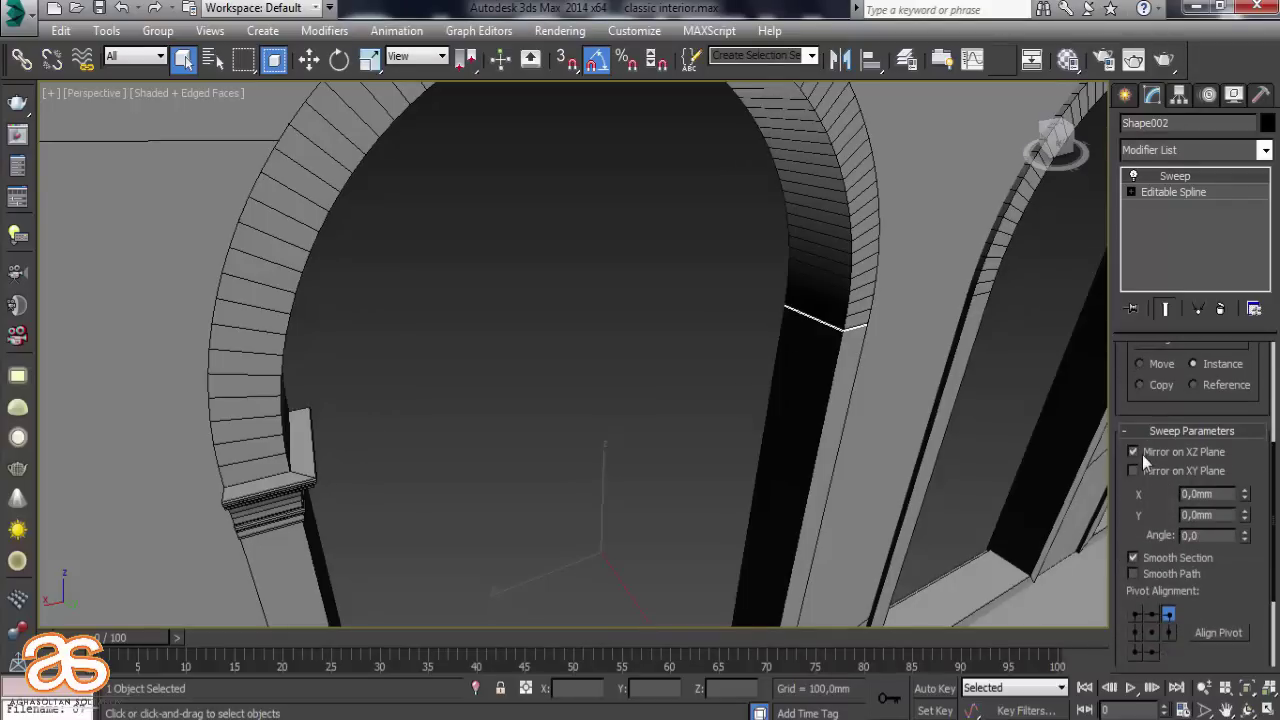
pyautogui.click(1134, 471)
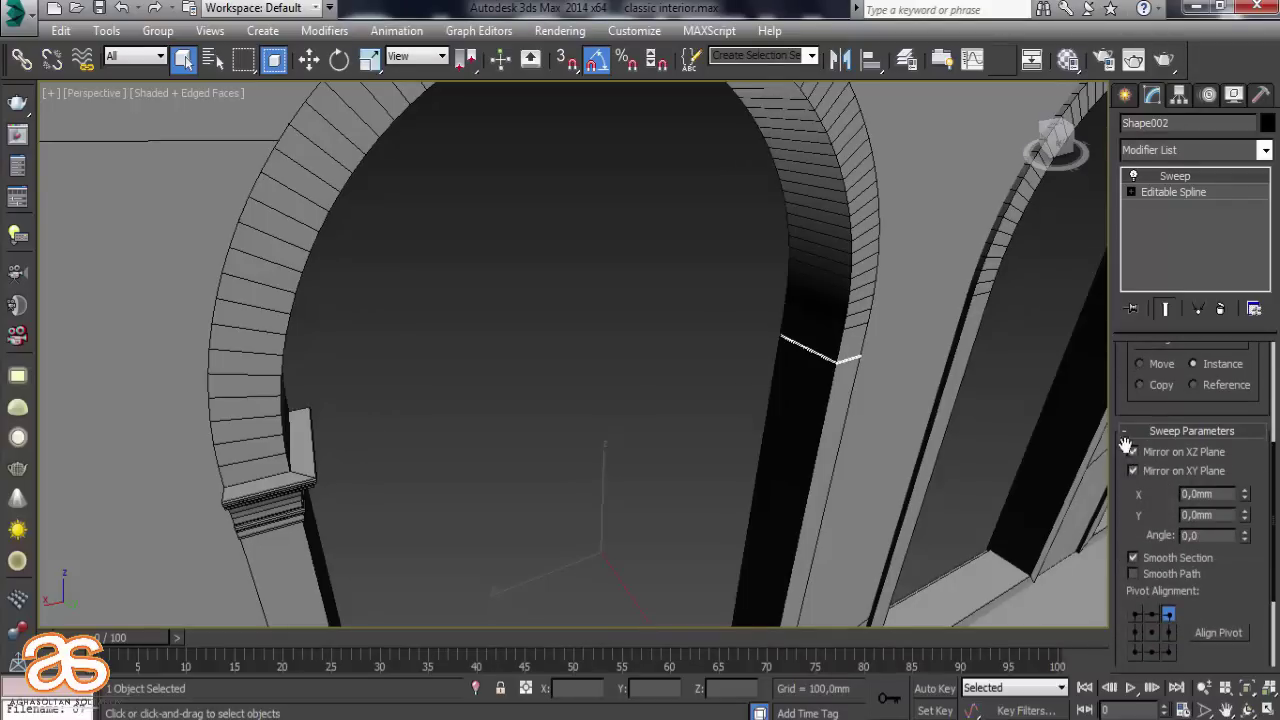
pyautogui.click(1133, 452)
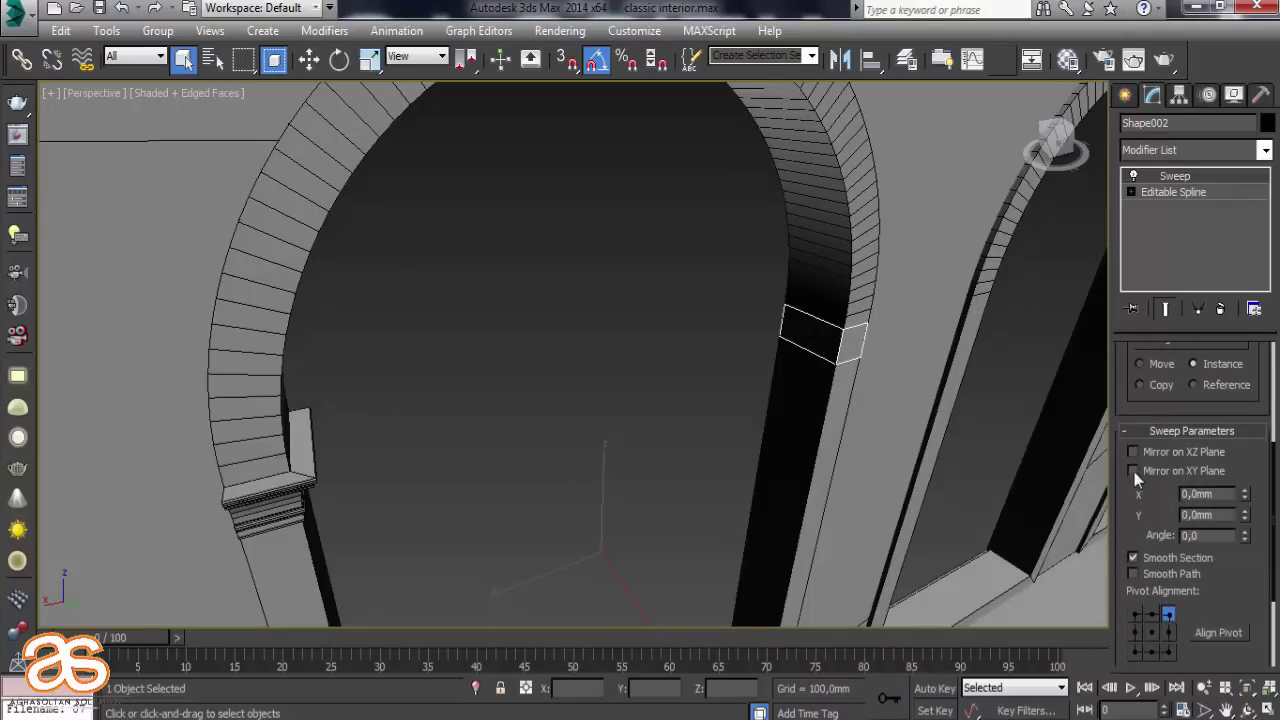
pyautogui.moveTo(1245, 492)
pyautogui.mouseDown()
pyautogui.moveTo(1244, 217)
pyautogui.moveTo(1272, 88)
pyautogui.mouseUp()
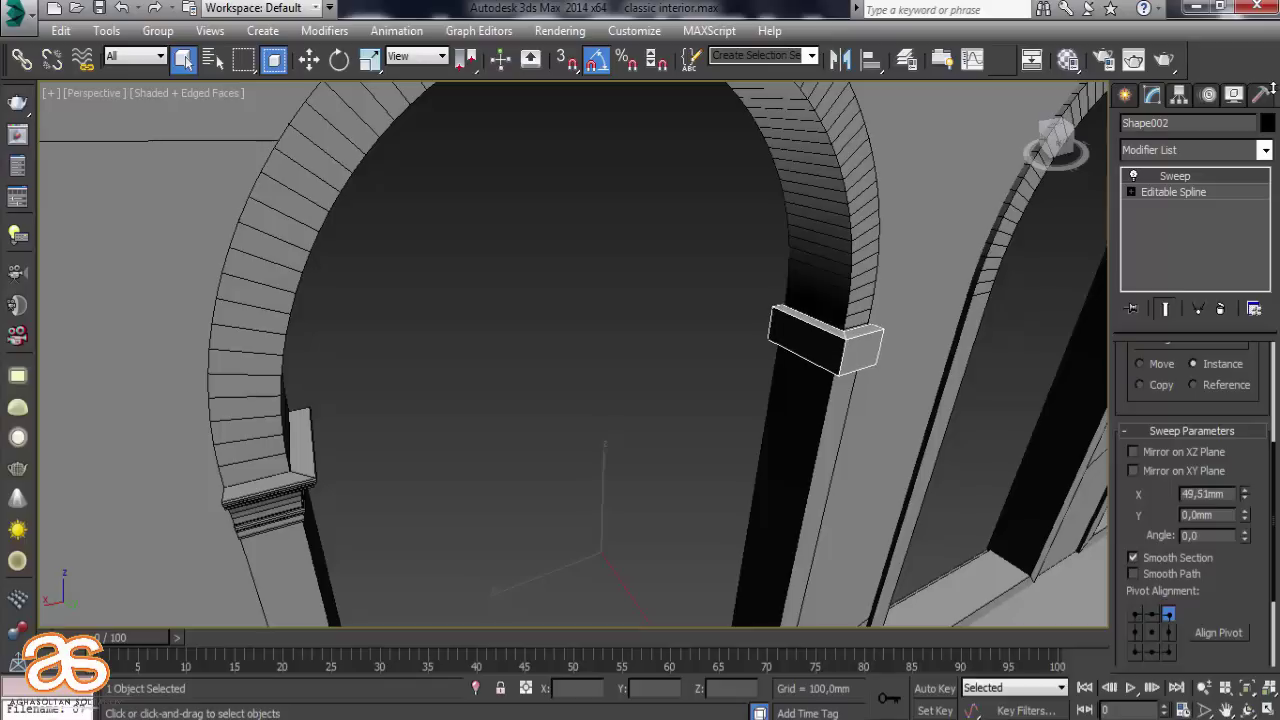
pyautogui.moveTo(1272, 88); pyautogui.dragTo(1224, 467)
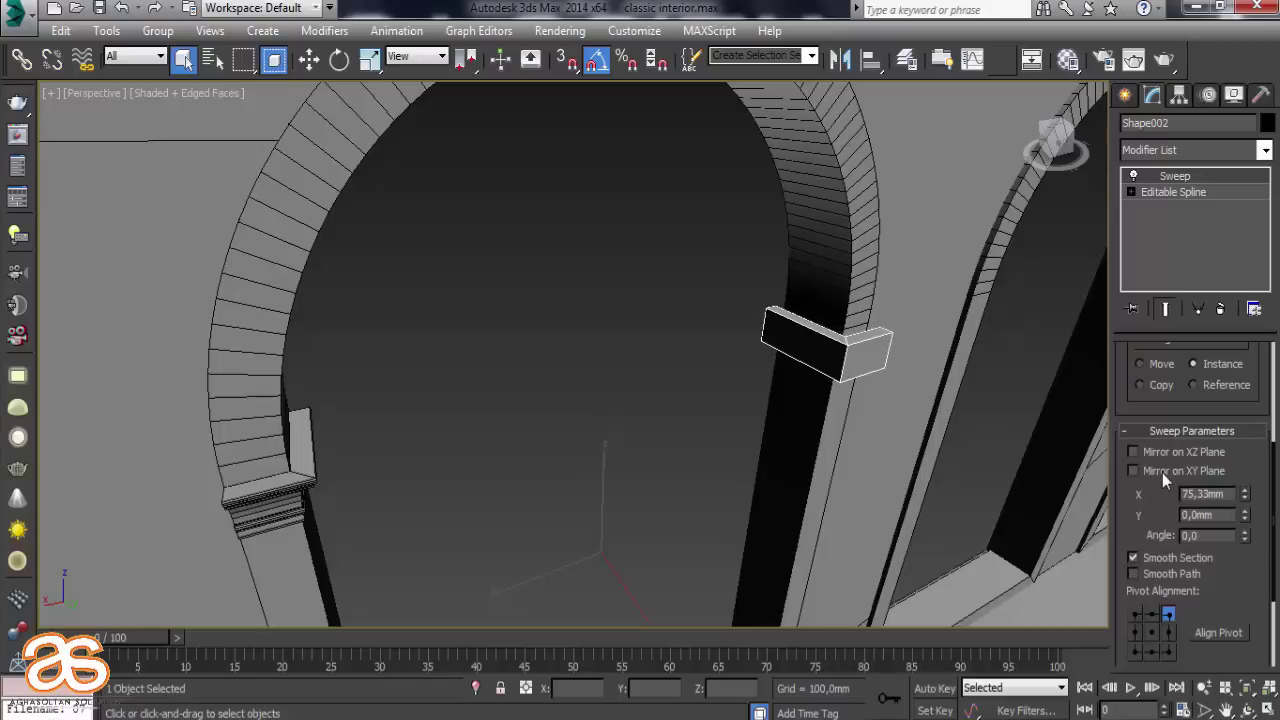
pyautogui.click(1133, 452)
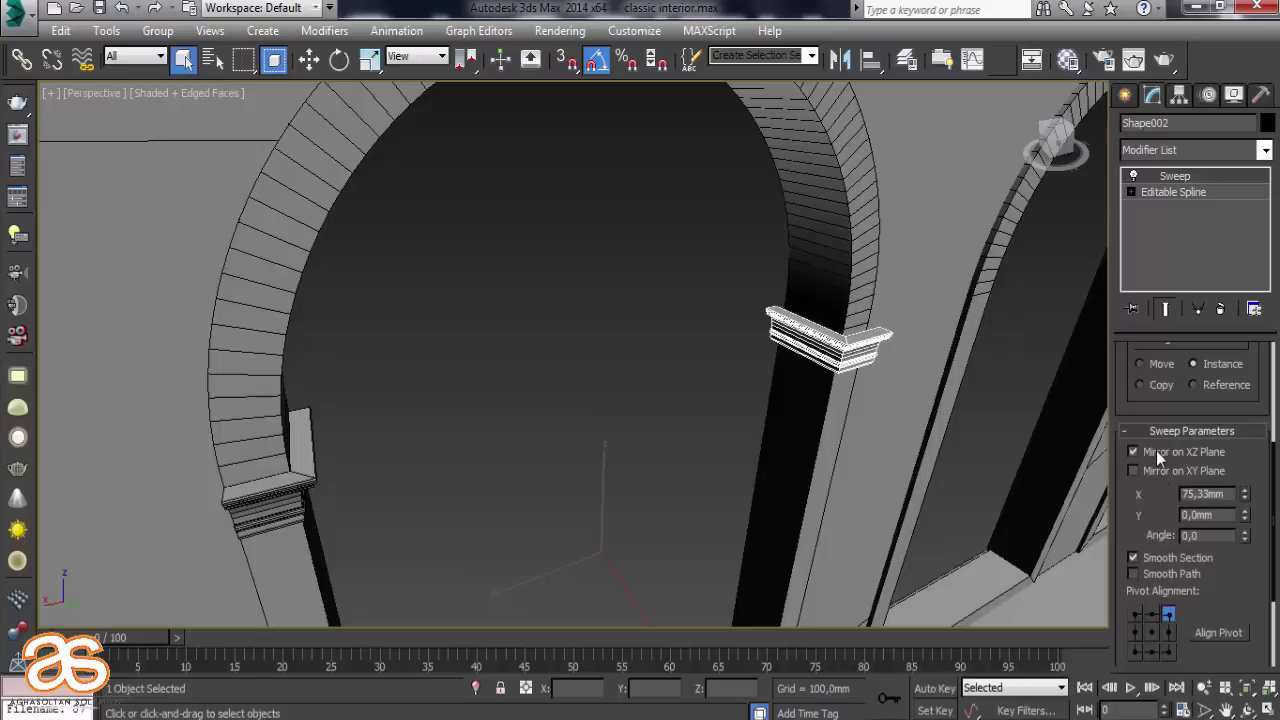
# Slide the molding's X offset back to 37,665mm so it sits on the right pilaster
pyautogui.moveTo(791, 403)
pyautogui.keyDown('alt'); pyautogui.mouseDown(button='middle')
pyautogui.moveTo(763, 349)
pyautogui.moveTo(658, 301)
pyautogui.mouseUp(button='middle'); pyautogui.keyUp('alt')
pyautogui.scroll(2, 860, 349)
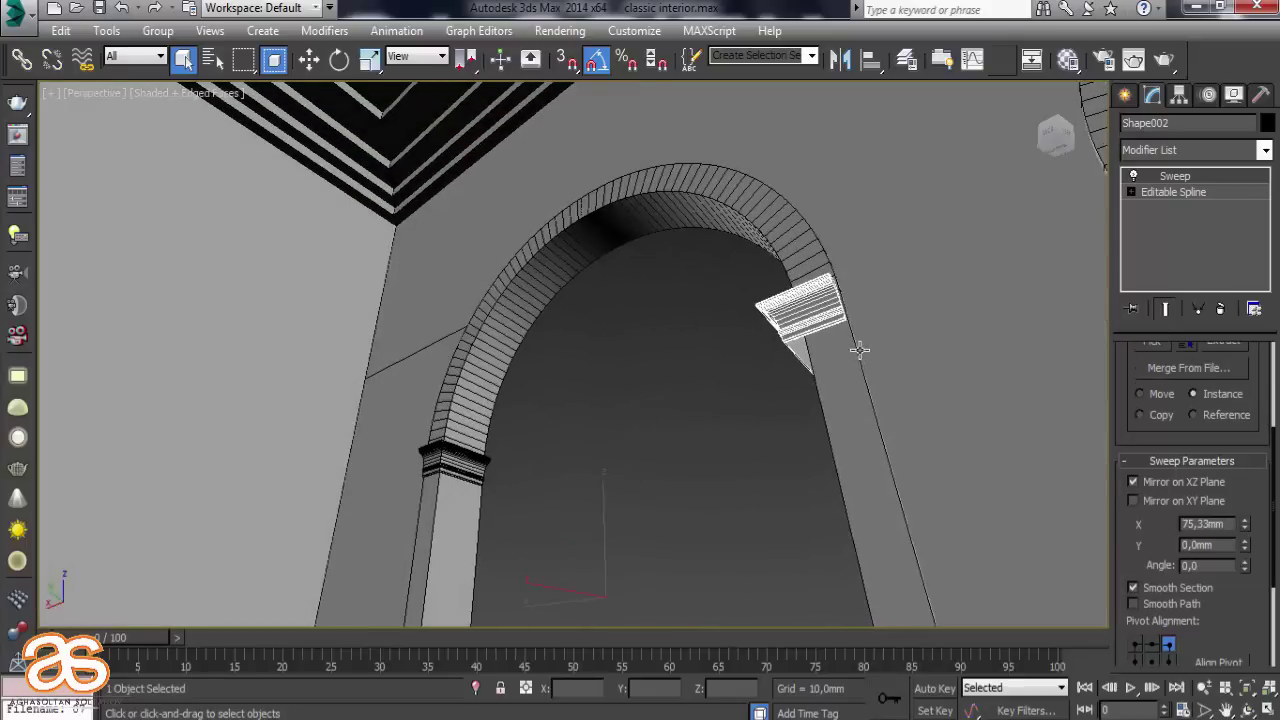
pyautogui.scroll(2, 860, 349)
pyautogui.scroll(2, 845, 351)
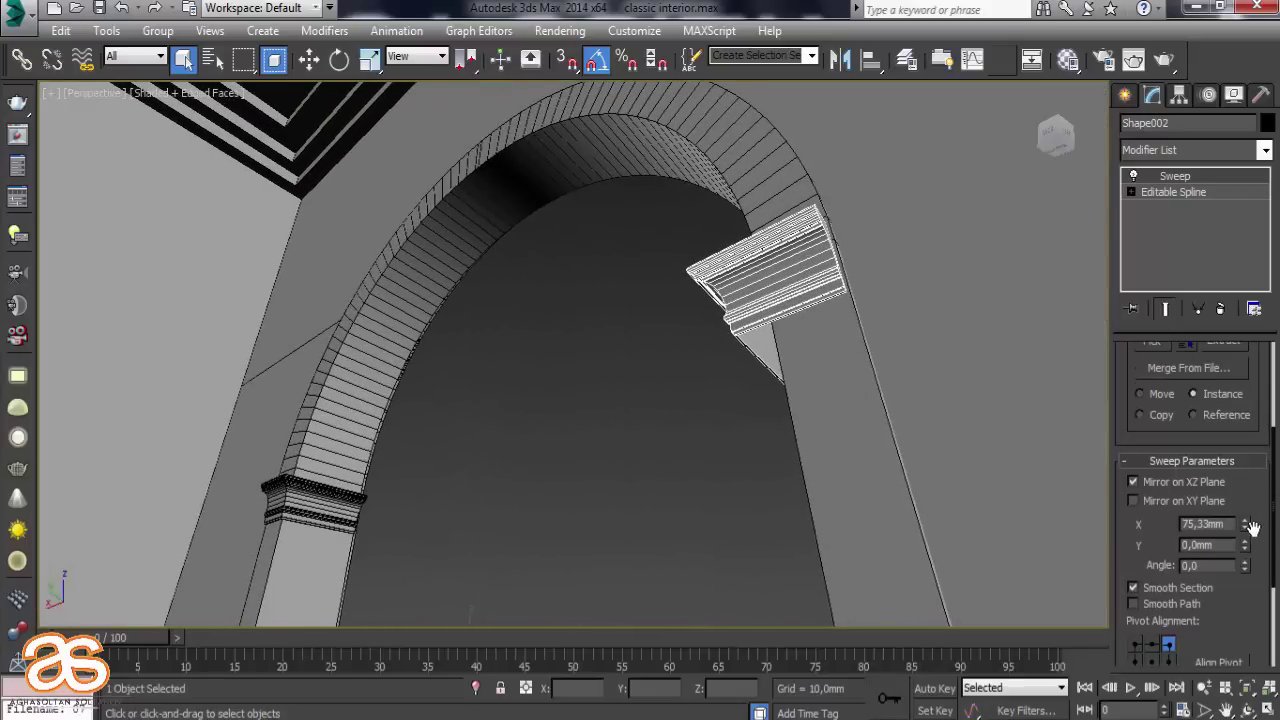
pyautogui.moveTo(1246, 532); pyautogui.dragTo(1218, 163)
pyautogui.moveTo(1244, 523)
pyautogui.mouseDown()
pyautogui.moveTo(1136, 550)
pyautogui.moveTo(1139, 575)
pyautogui.mouseUp()
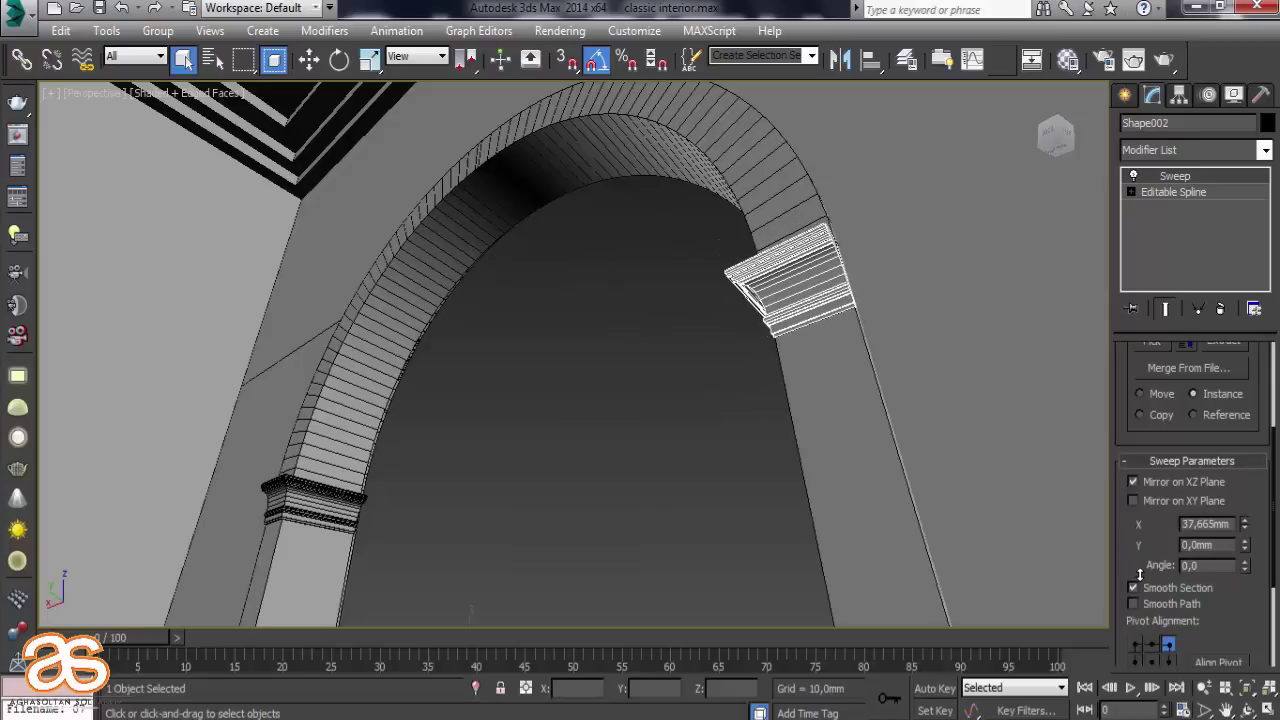
pyautogui.scroll(5, 730, 467)
pyautogui.moveTo(764, 471)
pyautogui.keyDown('alt'); pyautogui.mouseDown(button='middle')
pyautogui.moveTo(786, 514)
pyautogui.moveTo(790, 571)
pyautogui.moveTo(766, 614)
pyautogui.moveTo(814, 520)
pyautogui.moveTo(723, 463)
pyautogui.moveTo(754, 444)
pyautogui.moveTo(729, 412)
pyautogui.moveTo(677, 411)
pyautogui.moveTo(724, 401)
pyautogui.mouseUp(button='middle'); pyautogui.keyUp('alt')
pyautogui.scroll(-5, 754, 444)
pyautogui.scroll(-2, 754, 434)
pyautogui.scroll(2, 754, 434)
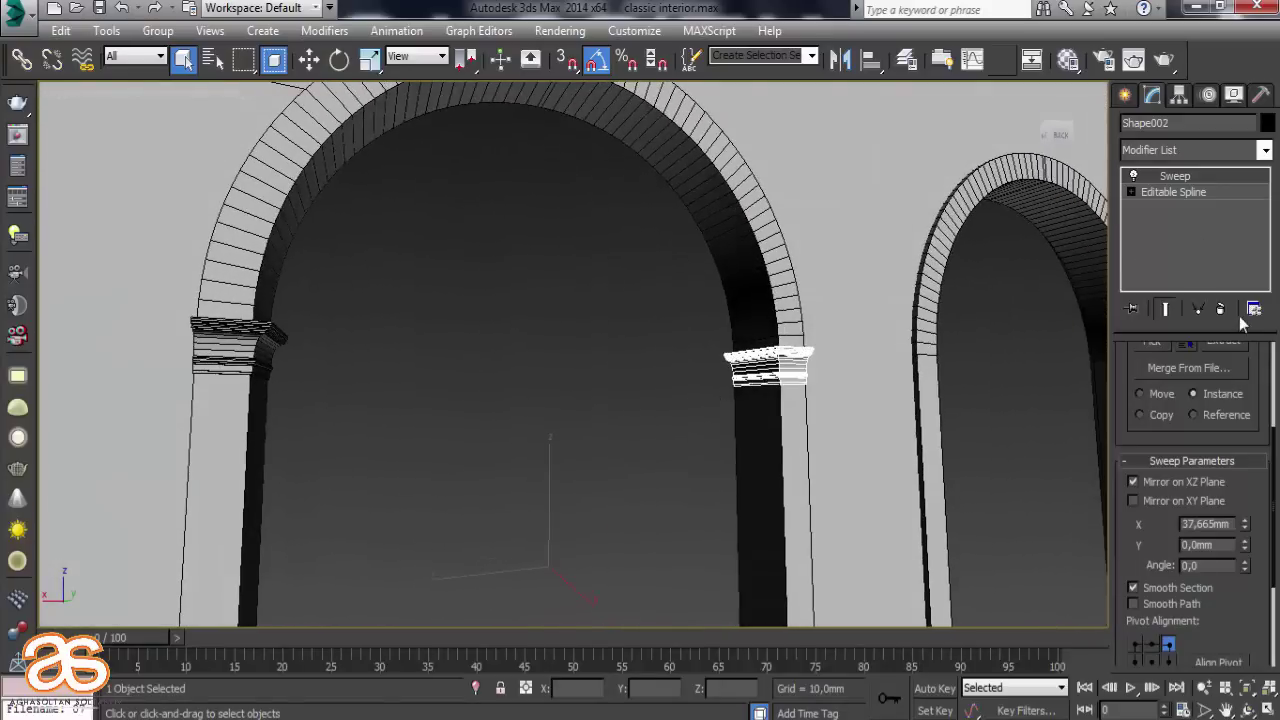
pyautogui.keyDown('ctrl'); pyautogui.click(258, 350); pyautogui.keyUp('ctrl')
pyautogui.moveTo(357, 380); pyautogui.dragTo(314, 391, button='middle')
pyautogui.scroll(-3, 300, 395)
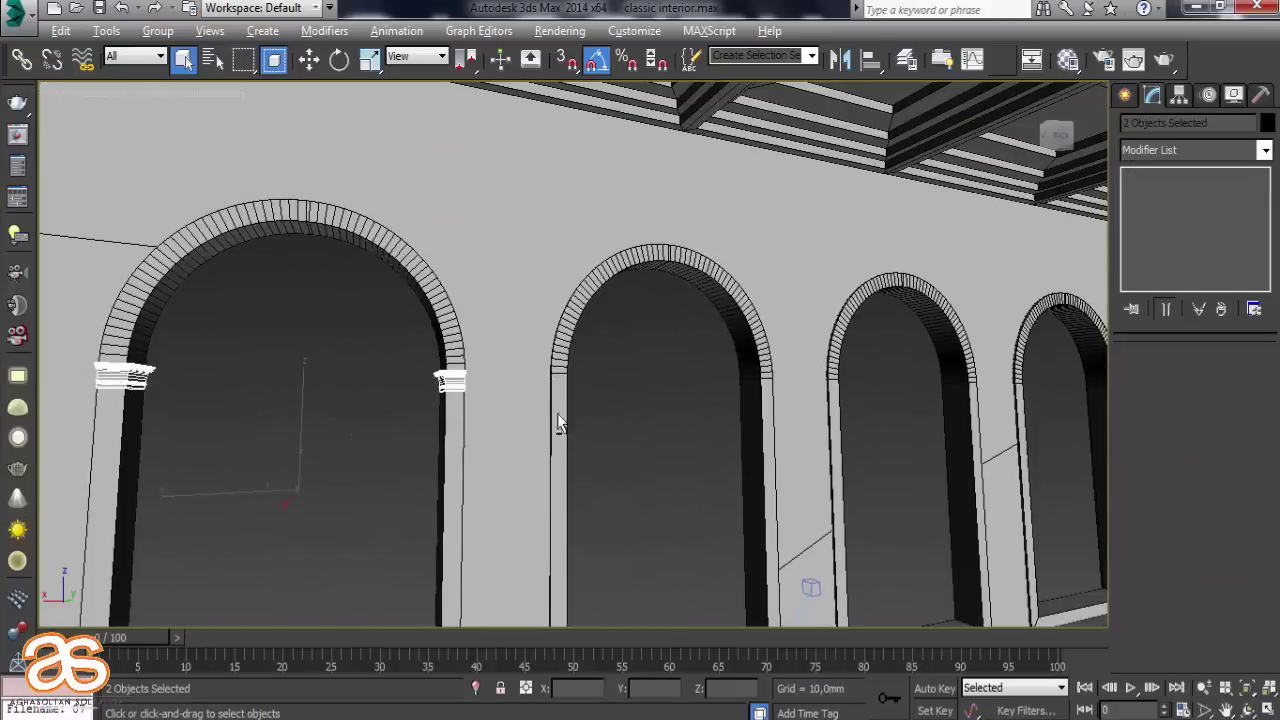
pyautogui.scroll(3, 557, 413)
pyautogui.click(310, 60)
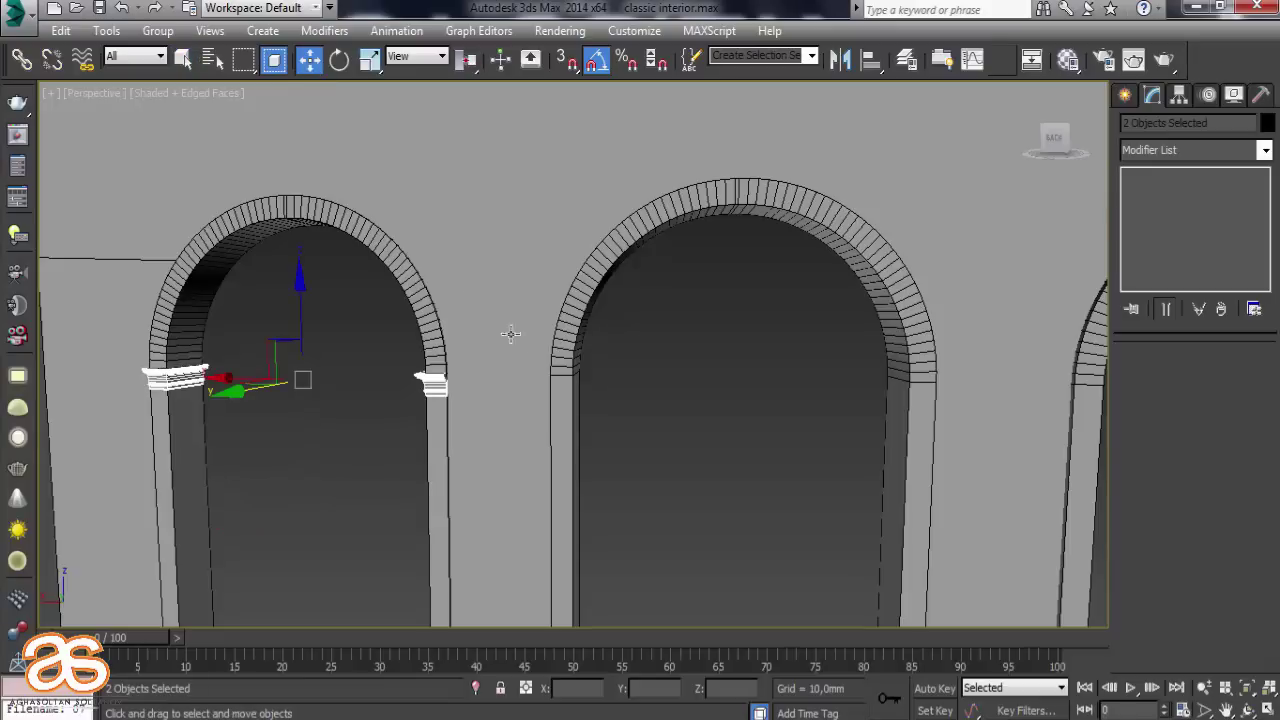
pyautogui.scroll(3, 520, 340)
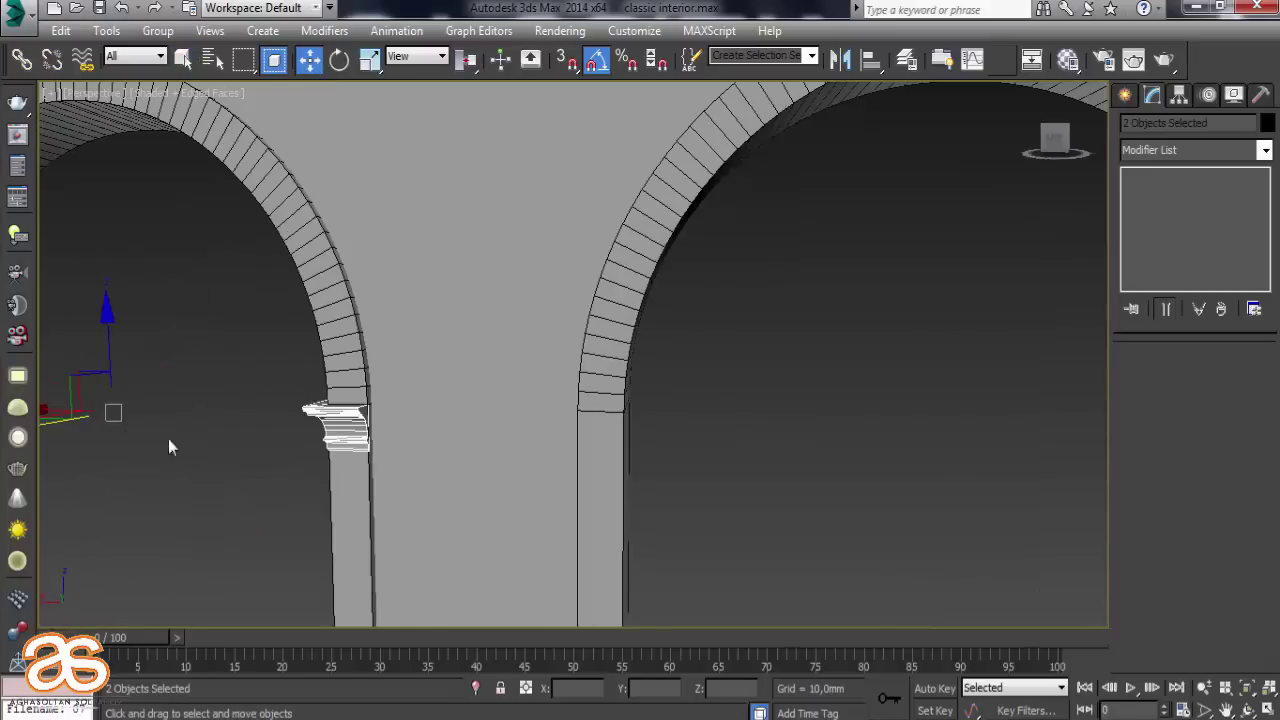
pyautogui.moveTo(65, 410); pyautogui.dragTo(904, 520)
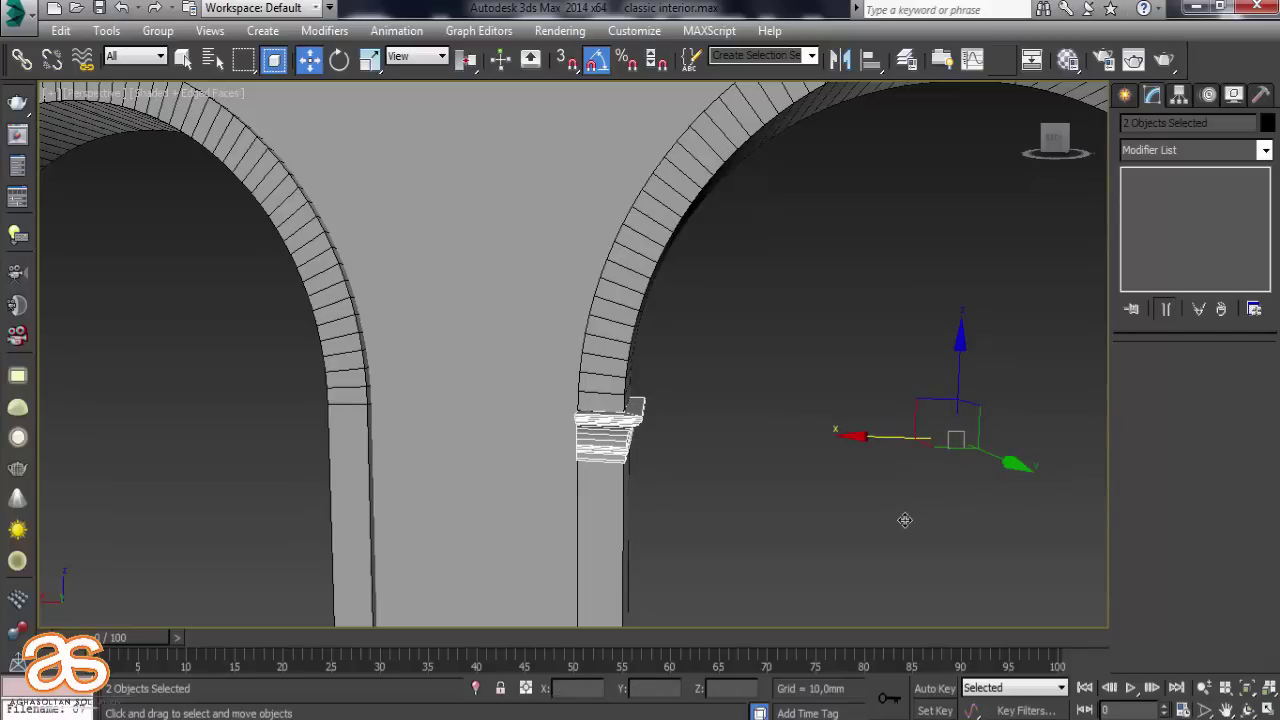
pyautogui.hotkey('ctrl', 'z')
pyautogui.moveTo(53, 408)
pyautogui.mouseDown()
pyautogui.moveTo(918, 525)
pyautogui.moveTo(892, 525)
pyautogui.mouseUp()
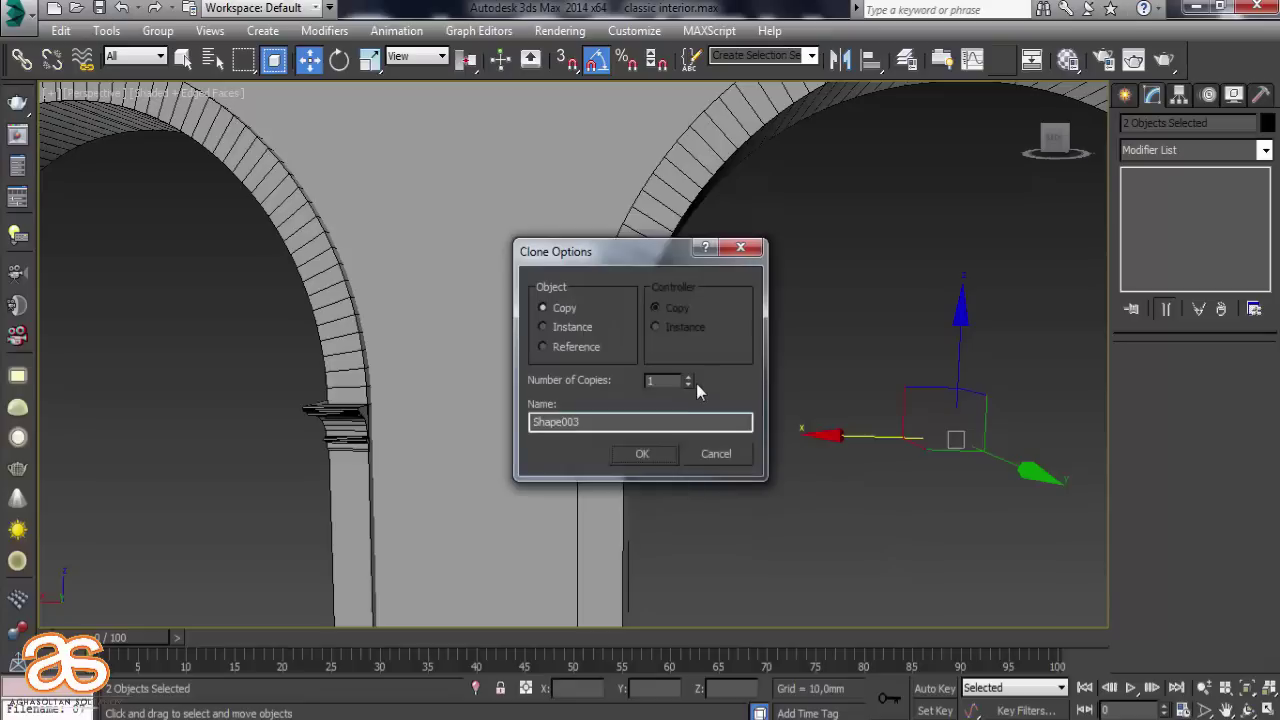
pyautogui.click(663, 457)
pyautogui.scroll(-3, 777, 503)
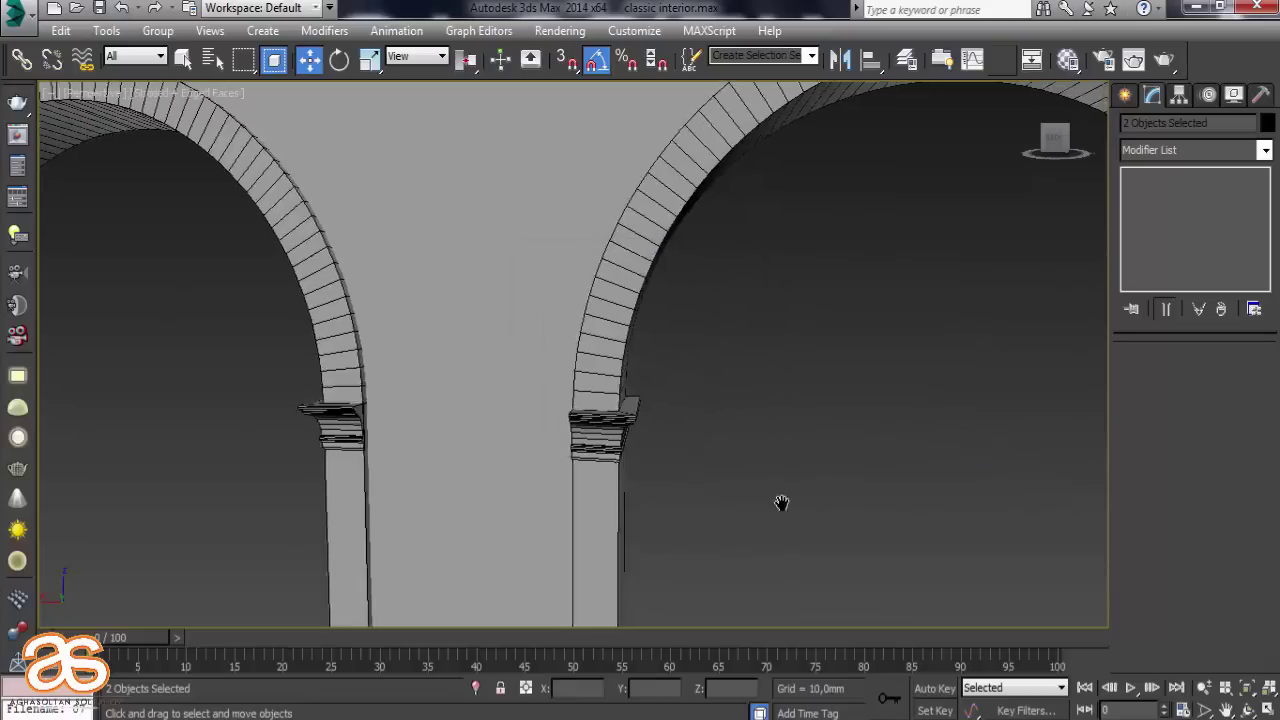
pyautogui.moveTo(777, 503)
pyautogui.mouseDown(button='middle')
pyautogui.moveTo(356, 387)
pyautogui.moveTo(421, 405)
pyautogui.mouseUp(button='middle')
pyautogui.scroll(-3, 340, 380)
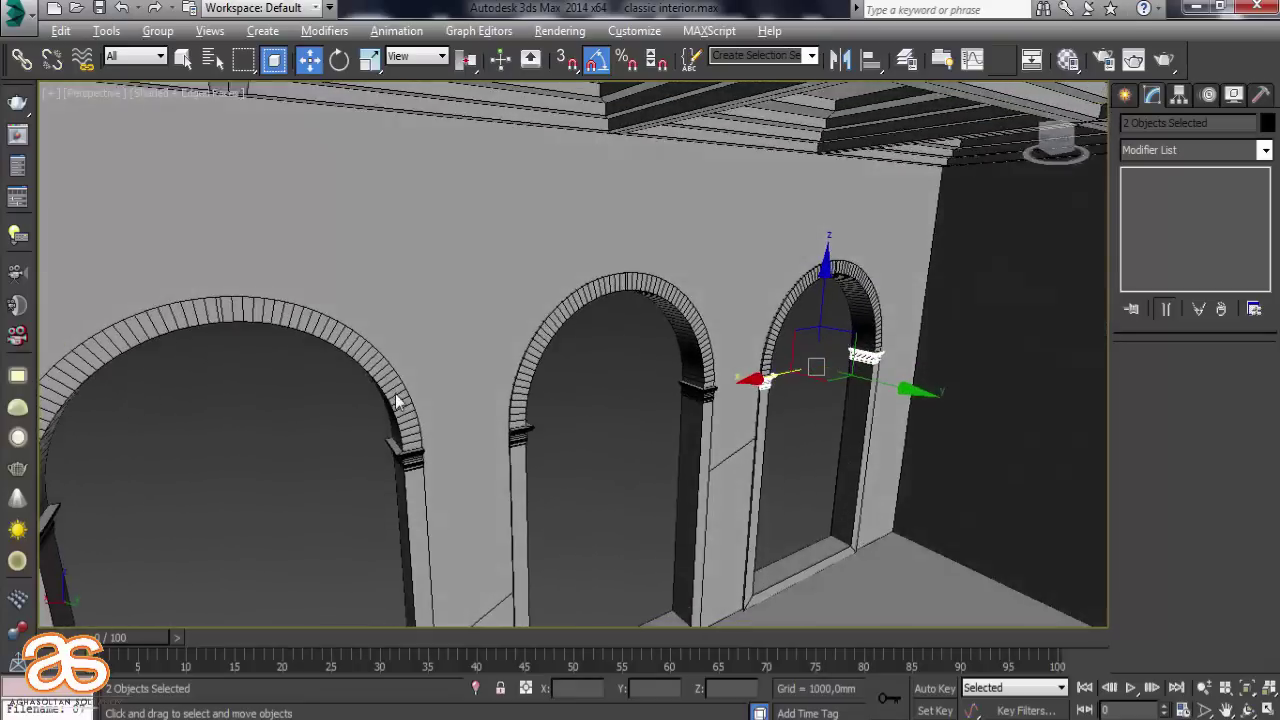
pyautogui.scroll(4, 421, 405)
pyautogui.scroll(-4, 546, 507)
pyautogui.click(742, 330)
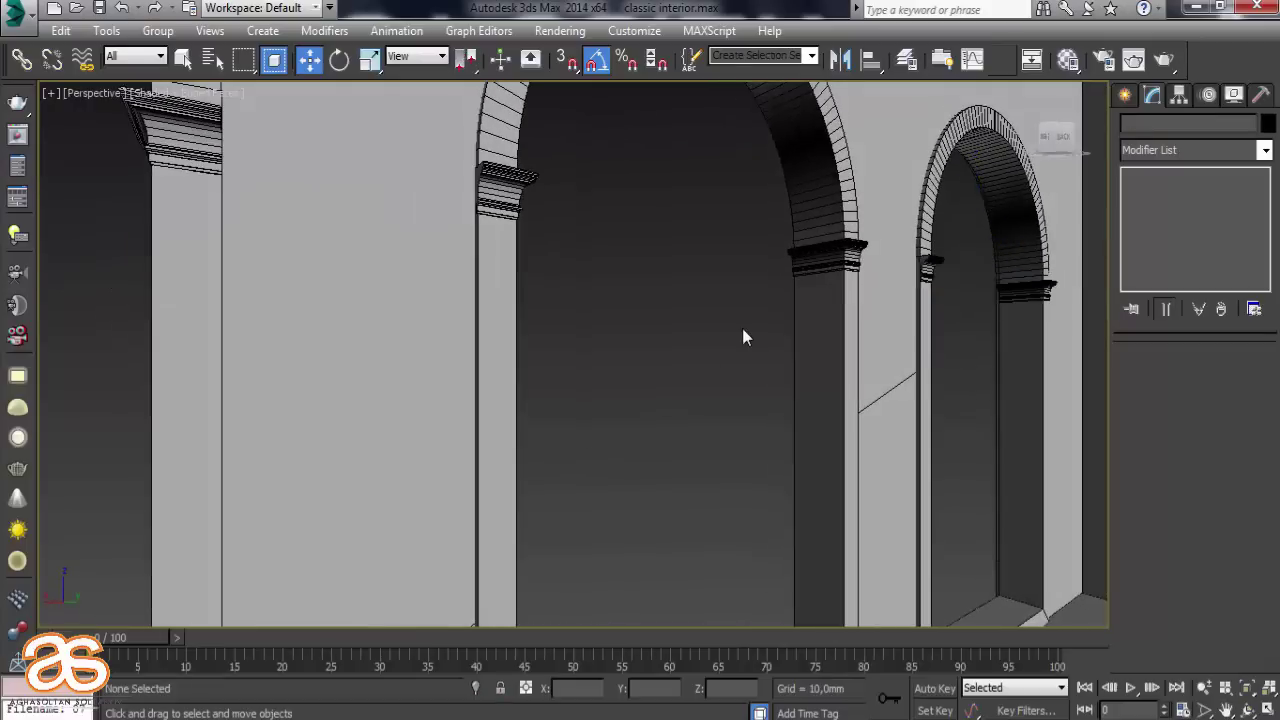
pyautogui.scroll(4, 742, 330)
pyautogui.scroll(3, 691, 362)
pyautogui.moveTo(691, 362)
pyautogui.mouseDown(button='middle')
pyautogui.moveTo(729, 377)
pyautogui.moveTo(789, 271)
pyautogui.mouseUp(button='middle')
pyautogui.scroll(2, 729, 377)
pyautogui.scroll(-2, 720, 380)
pyautogui.scroll(-2, 789, 397)
pyautogui.scroll(-4, 771, 373)
pyautogui.scroll(3, 789, 271)
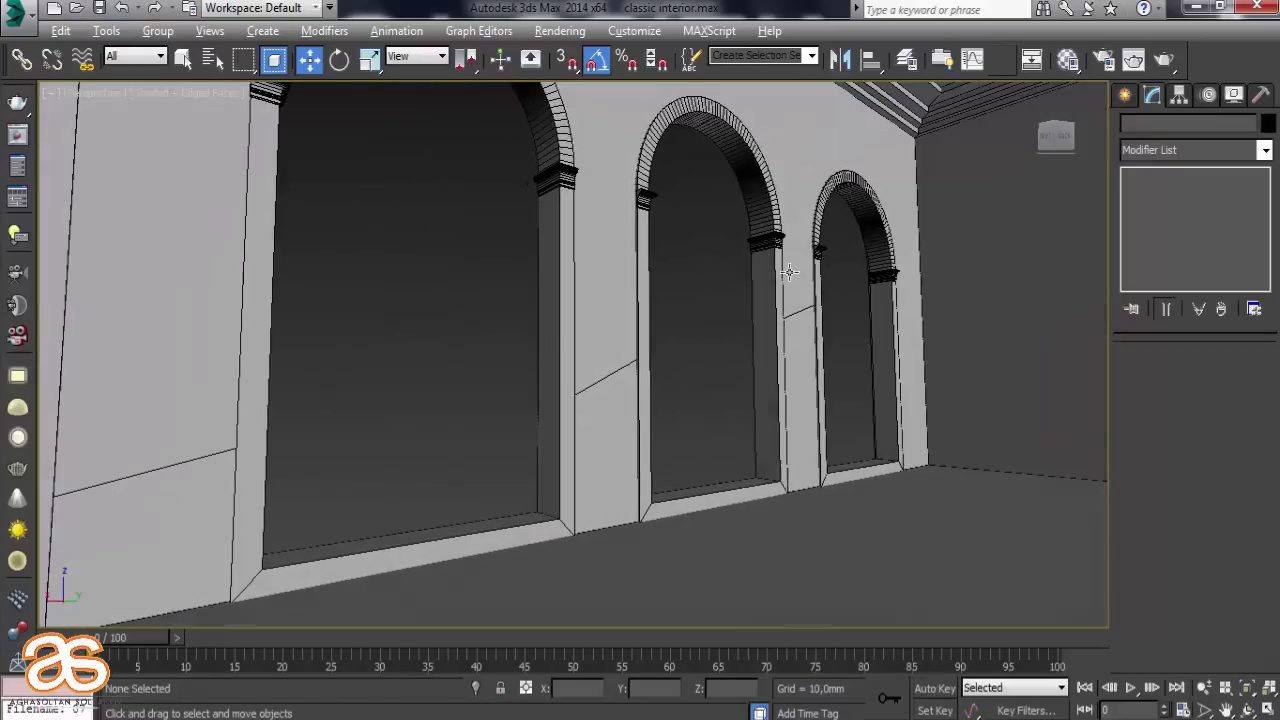
pyautogui.scroll(2, 835, 338)
pyautogui.moveTo(835, 338)
pyautogui.keyDown('alt'); pyautogui.mouseDown(button='middle')
pyautogui.moveTo(777, 346)
pyautogui.moveTo(778, 365)
pyautogui.mouseUp(button='middle'); pyautogui.keyUp('alt')
pyautogui.scroll(3, 779, 343)
pyautogui.scroll(2, 790, 348)
pyautogui.scroll(-6, 806, 354)
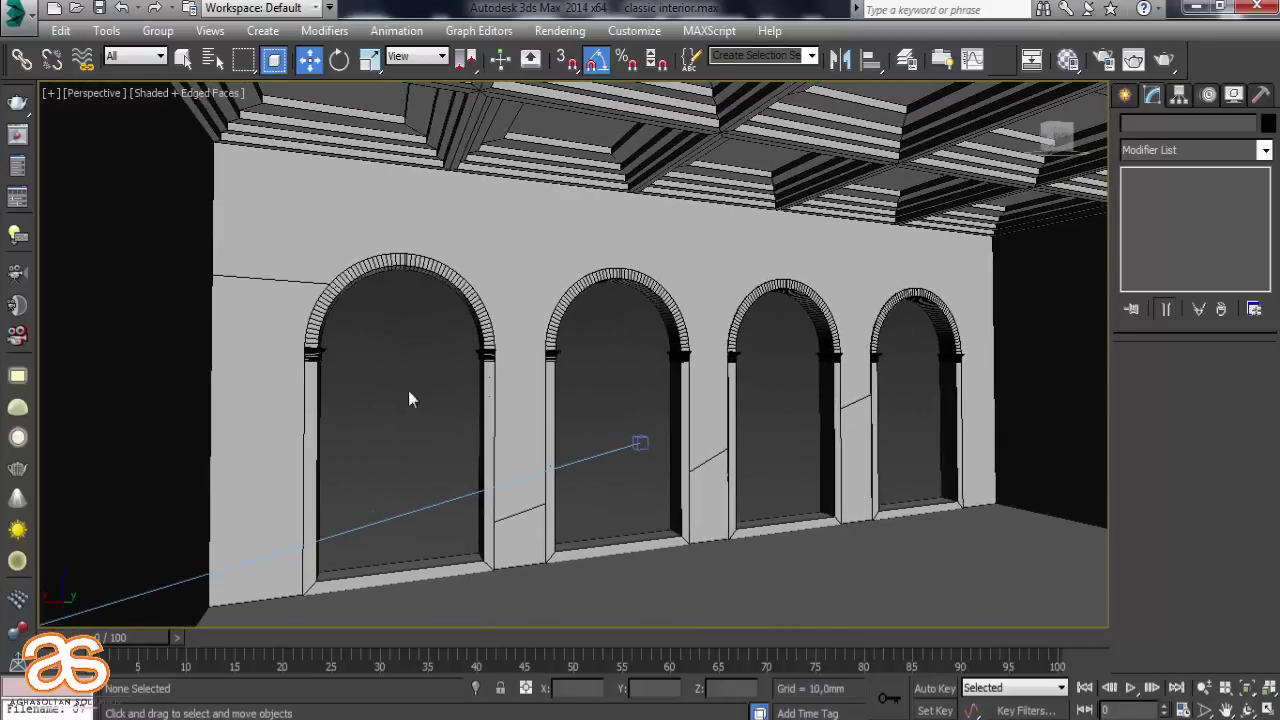
# Select the eight capital mouldings, two on each of the four arches
pyautogui.click(312, 353)
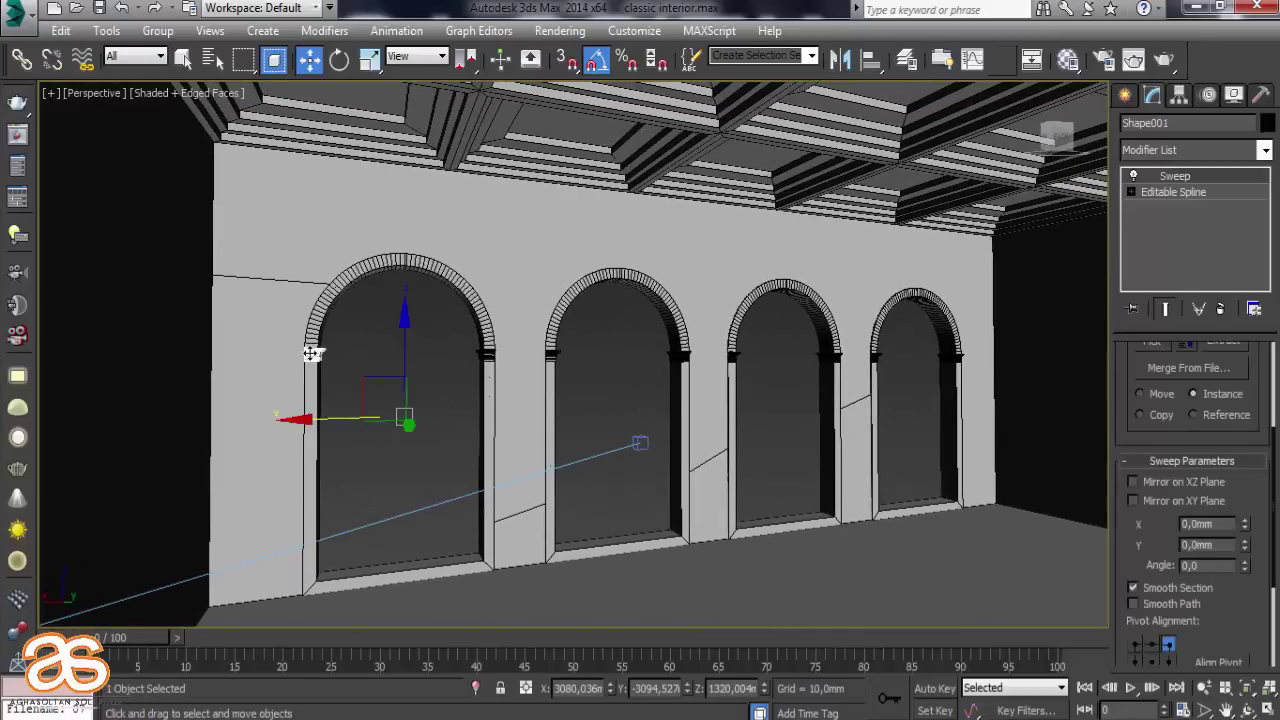
pyautogui.keyDown('ctrl'); pyautogui.click(481, 354); pyautogui.keyUp('ctrl')
pyautogui.keyDown('ctrl'); pyautogui.click(550, 354); pyautogui.keyUp('ctrl')
pyautogui.keyDown('ctrl'); pyautogui.click(680, 355); pyautogui.keyUp('ctrl')
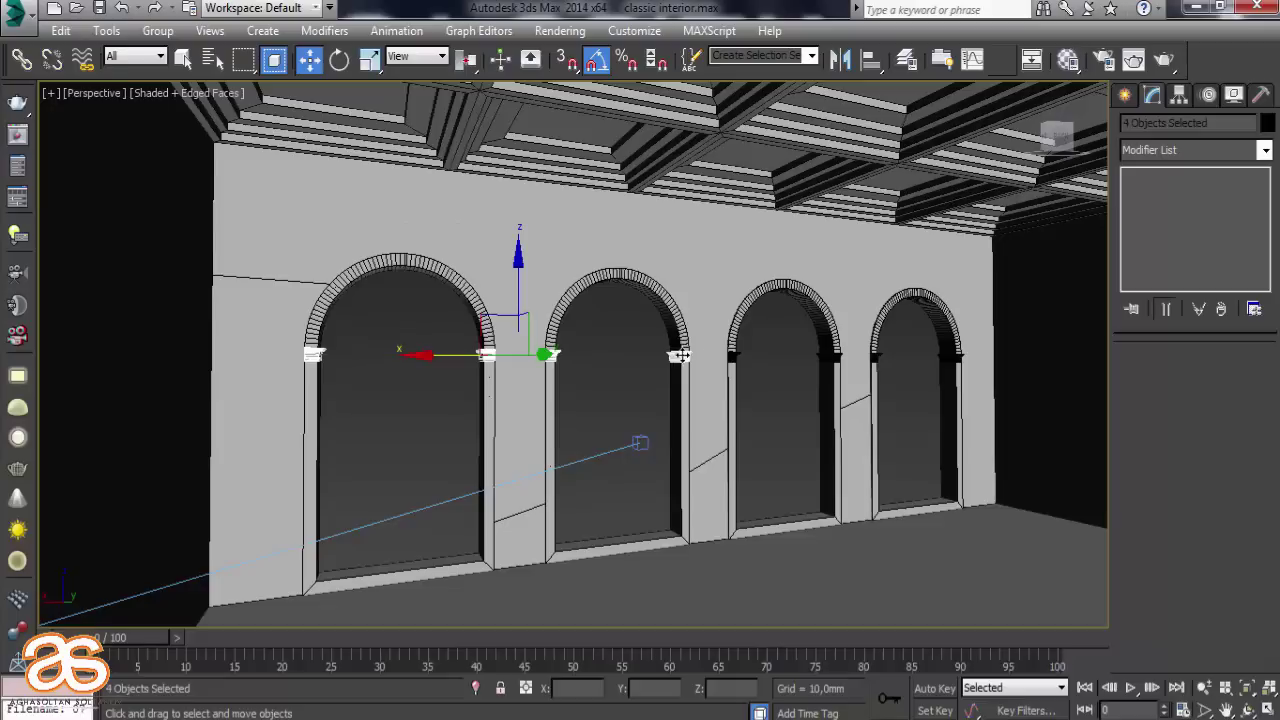
pyautogui.keyDown('ctrl'); pyautogui.click(735, 354); pyautogui.keyUp('ctrl')
pyautogui.keyDown('ctrl'); pyautogui.click(831, 355); pyautogui.keyUp('ctrl')
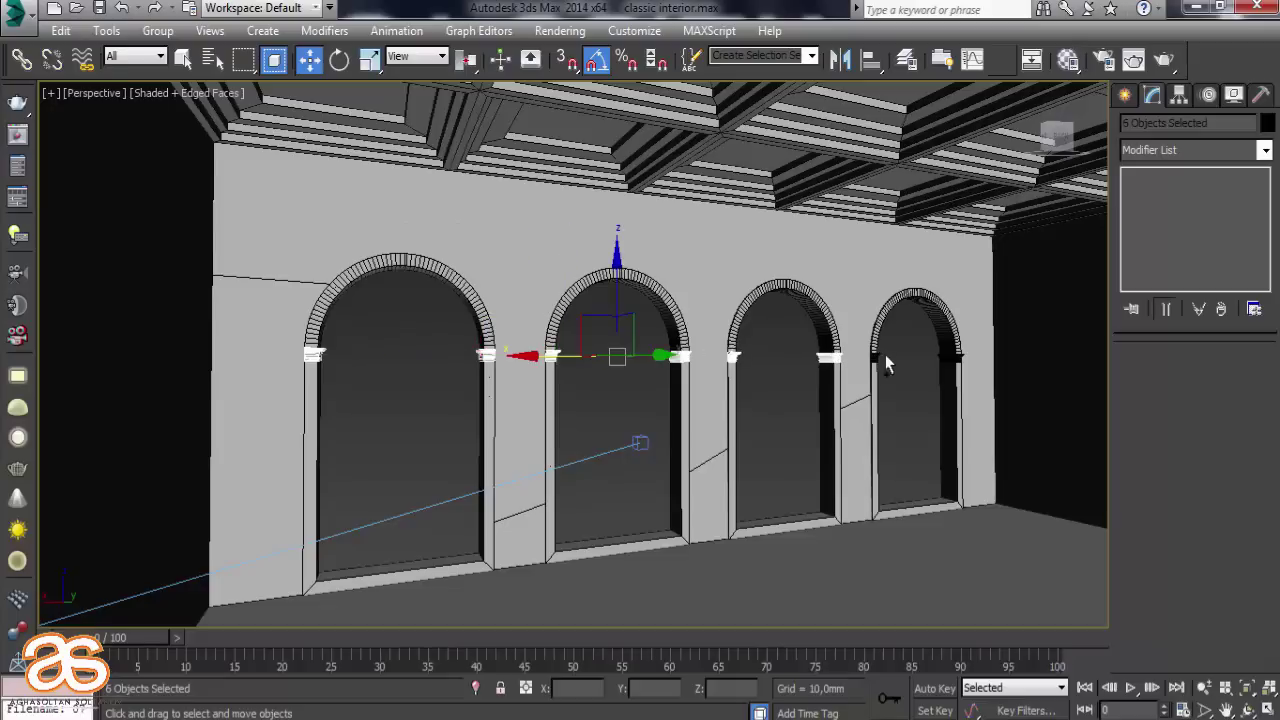
pyautogui.keyDown('ctrl'); pyautogui.click(877, 356); pyautogui.keyUp('ctrl')
pyautogui.keyDown('ctrl'); pyautogui.click(955, 354); pyautogui.keyUp('ctrl')
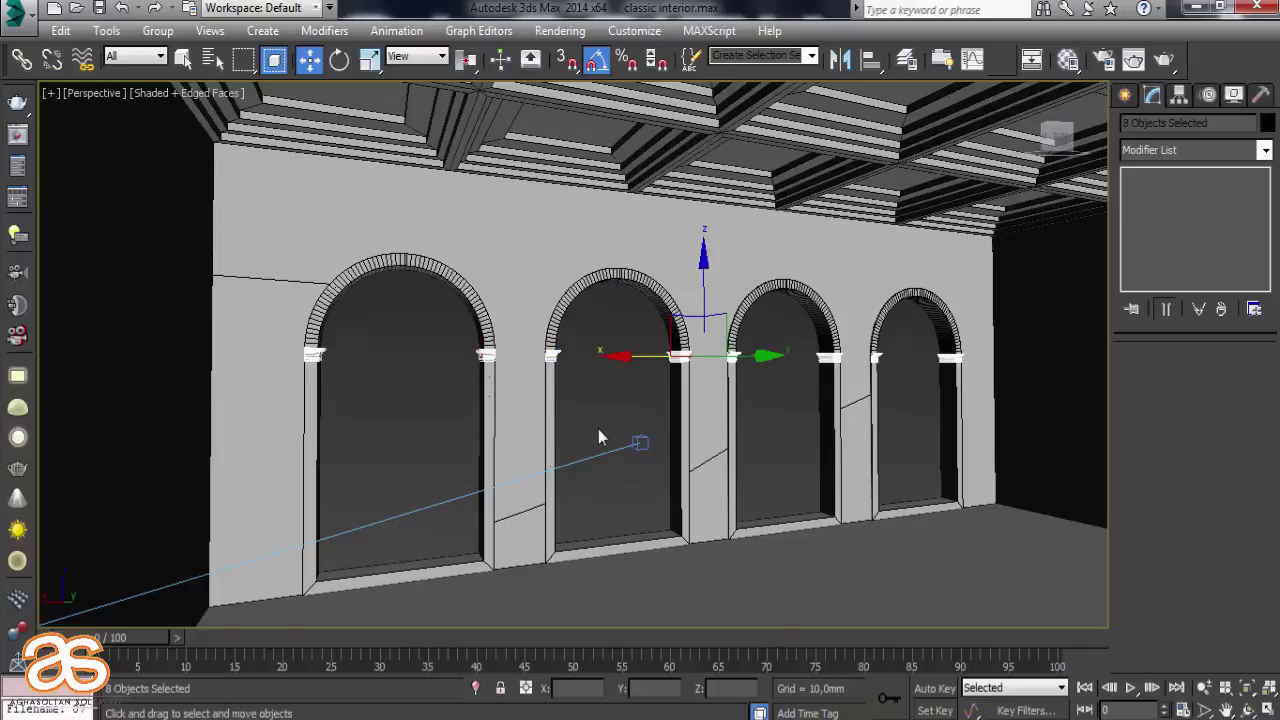
# Shift-drag the capitals down on Z to the arch bases, cloning them as Copy
pyautogui.scroll(5, 598, 429)
pyautogui.scroll(-3, 592, 432)
pyautogui.scroll(-2, 606, 386)
pyautogui.moveTo(646, 357); pyautogui.dragTo(672, 358, button='middle')
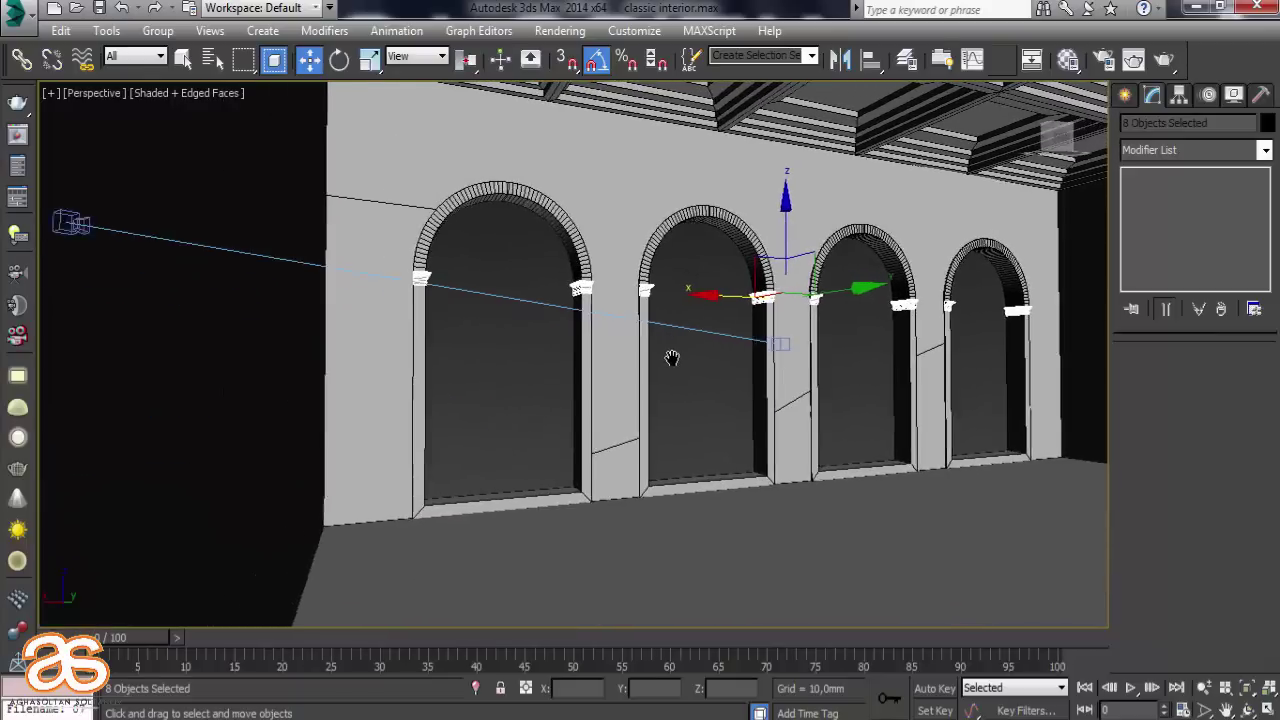
pyautogui.scroll(3, 672, 358)
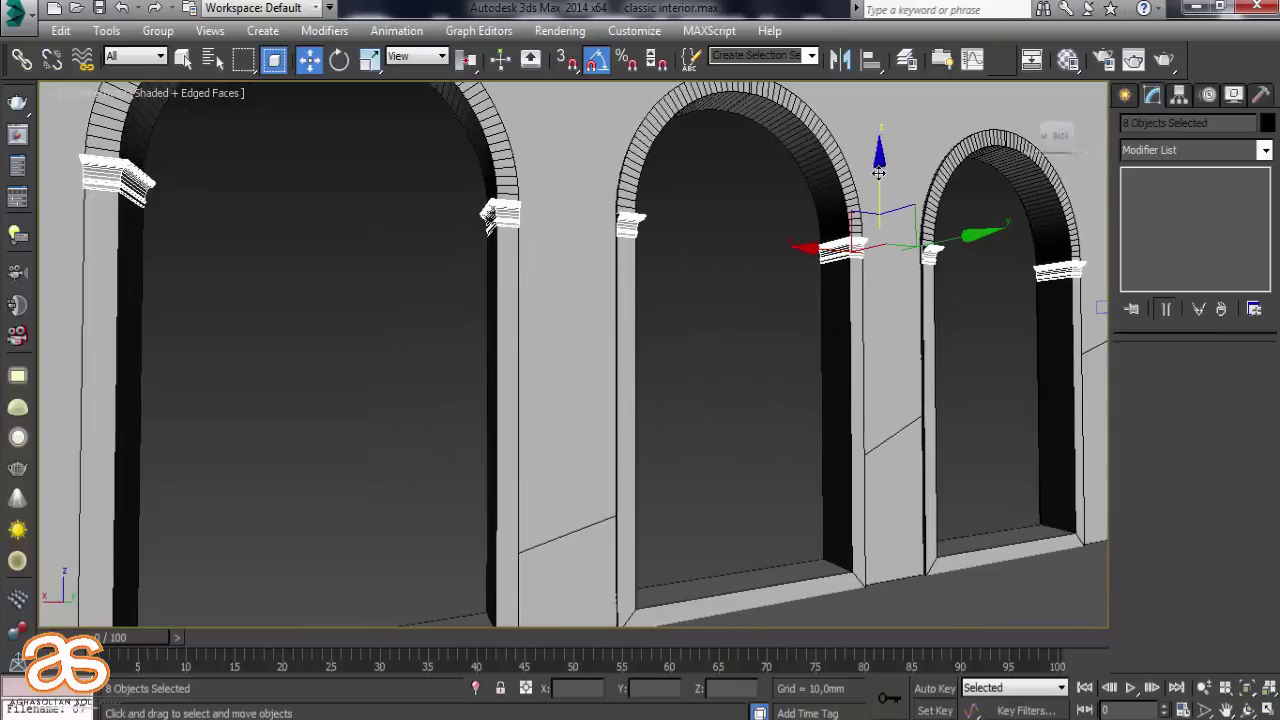
pyautogui.moveTo(878, 172); pyautogui.dragTo(860, 345)
pyautogui.hotkey('ctrl', 'z')
pyautogui.moveTo(878, 187); pyautogui.dragTo(837, 360)
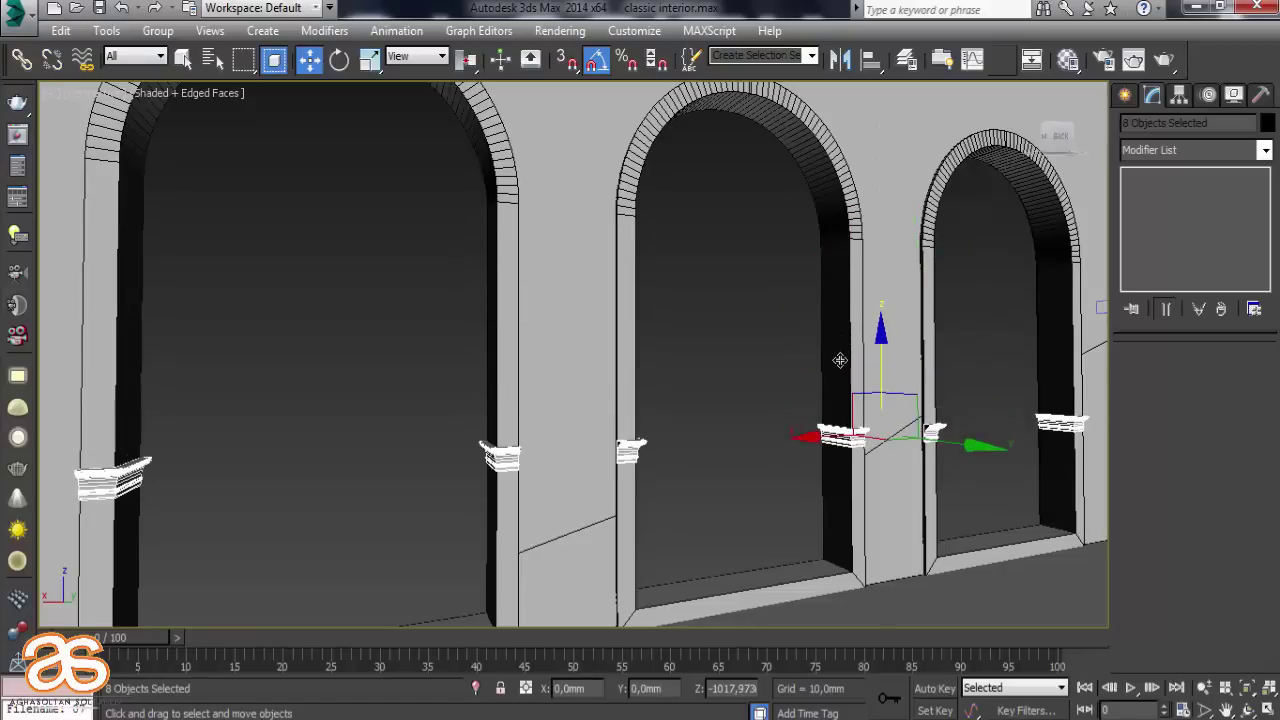
pyautogui.hotkey('ctrl', 'z')
pyautogui.hotkey('ctrl', 'y')
pyautogui.hotkey('ctrl', 'z')
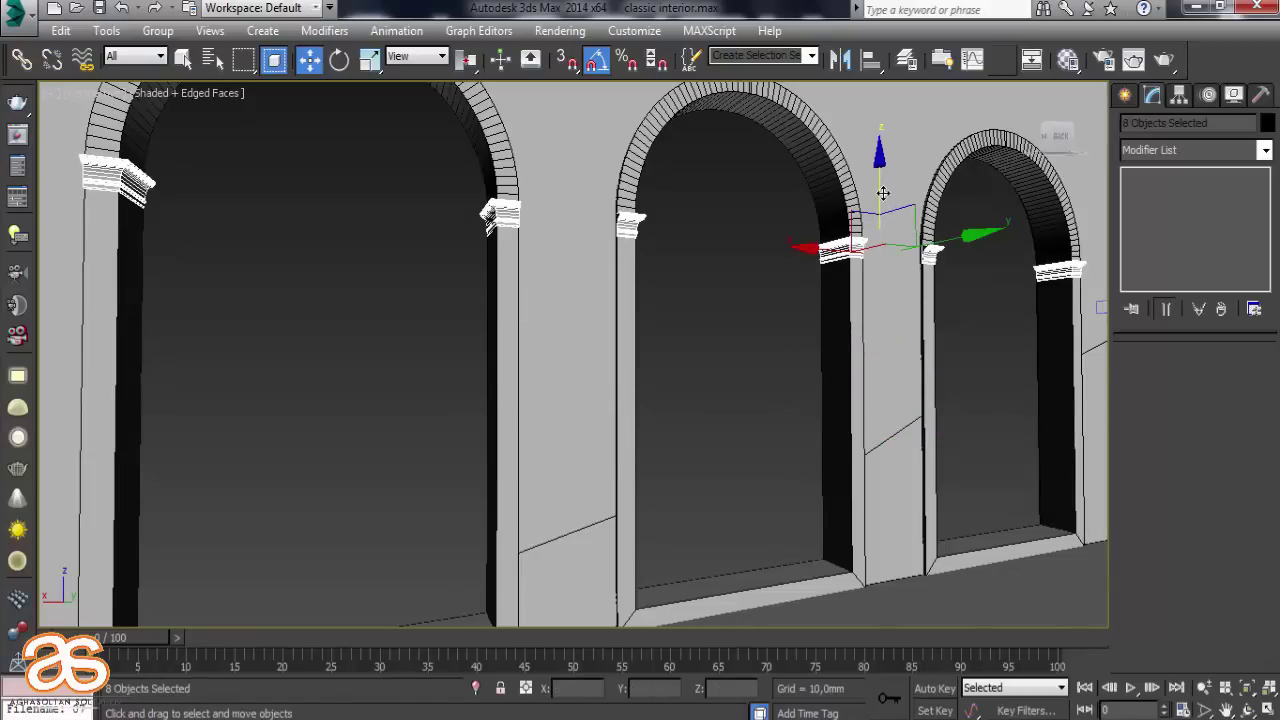
pyautogui.moveTo(876, 183)
pyautogui.mouseDown()
pyautogui.moveTo(803, 466)
pyautogui.moveTo(806, 450)
pyautogui.mouseUp()
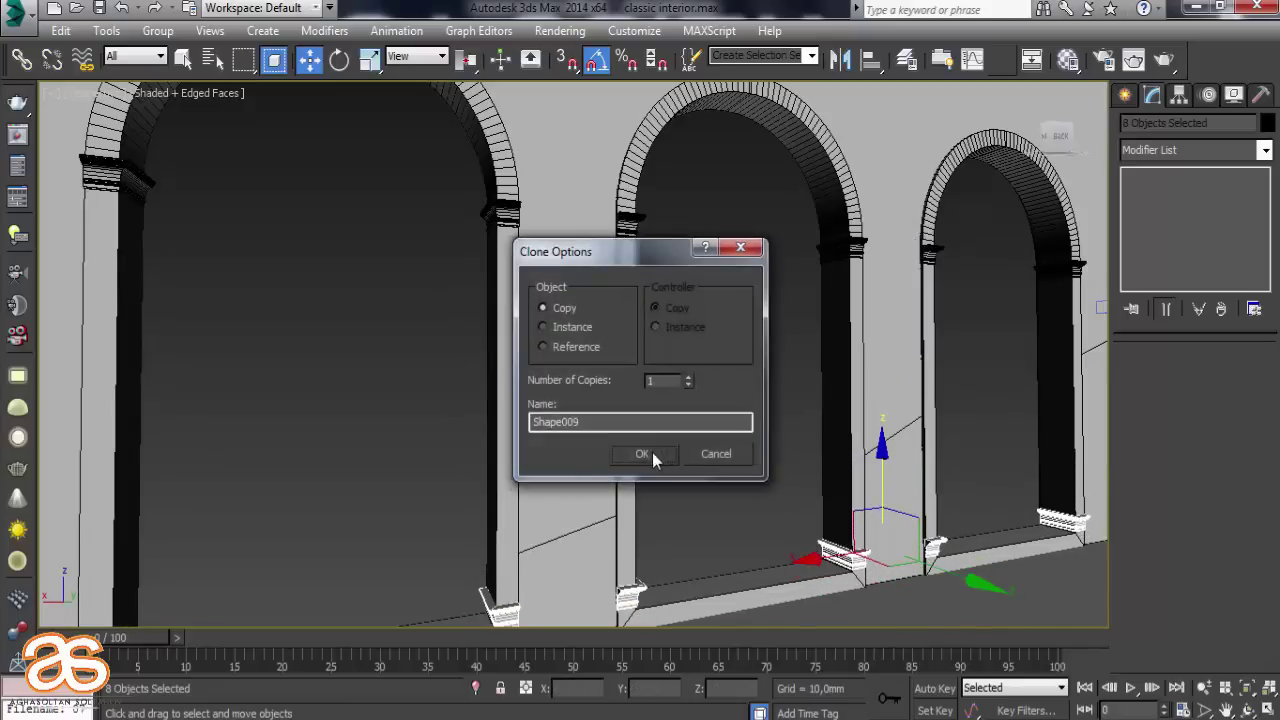
pyautogui.click(648, 453)
pyautogui.scroll(3, 700, 505)
pyautogui.scroll(3, 666, 470)
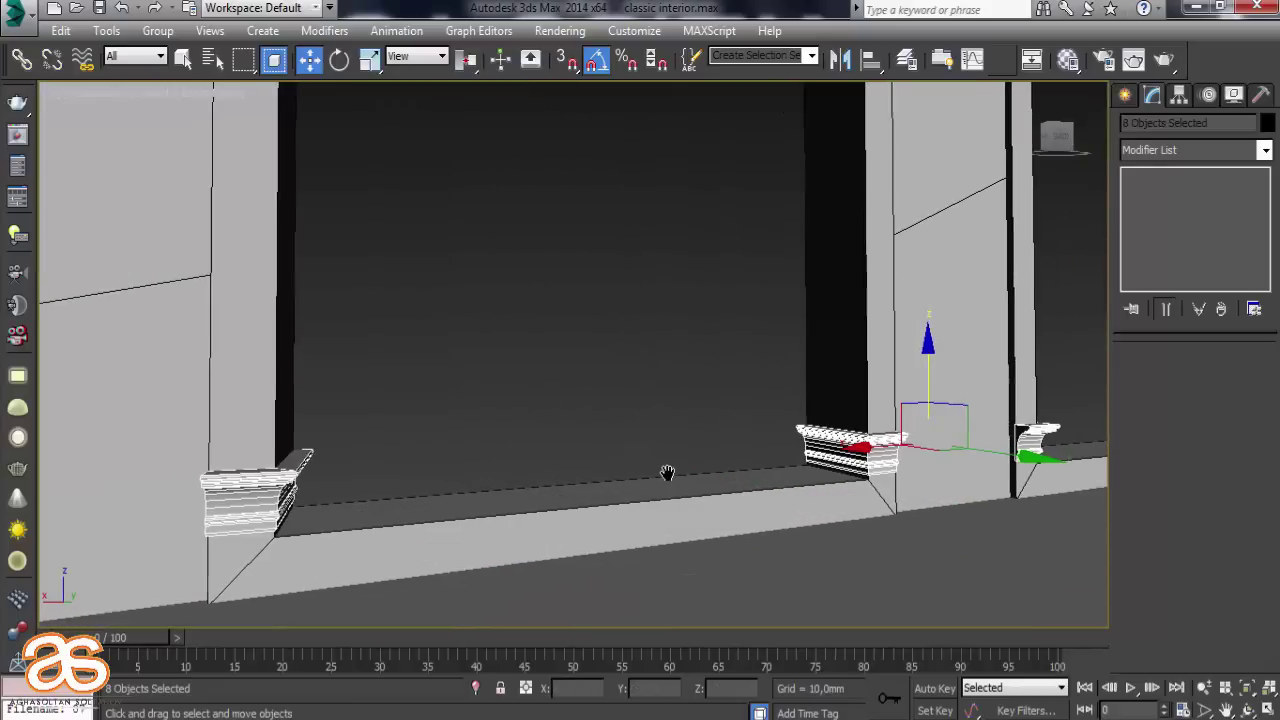
pyautogui.scroll(1, 666, 480)
pyautogui.scroll(1, 668, 500)
pyautogui.scroll(-3, 668, 500)
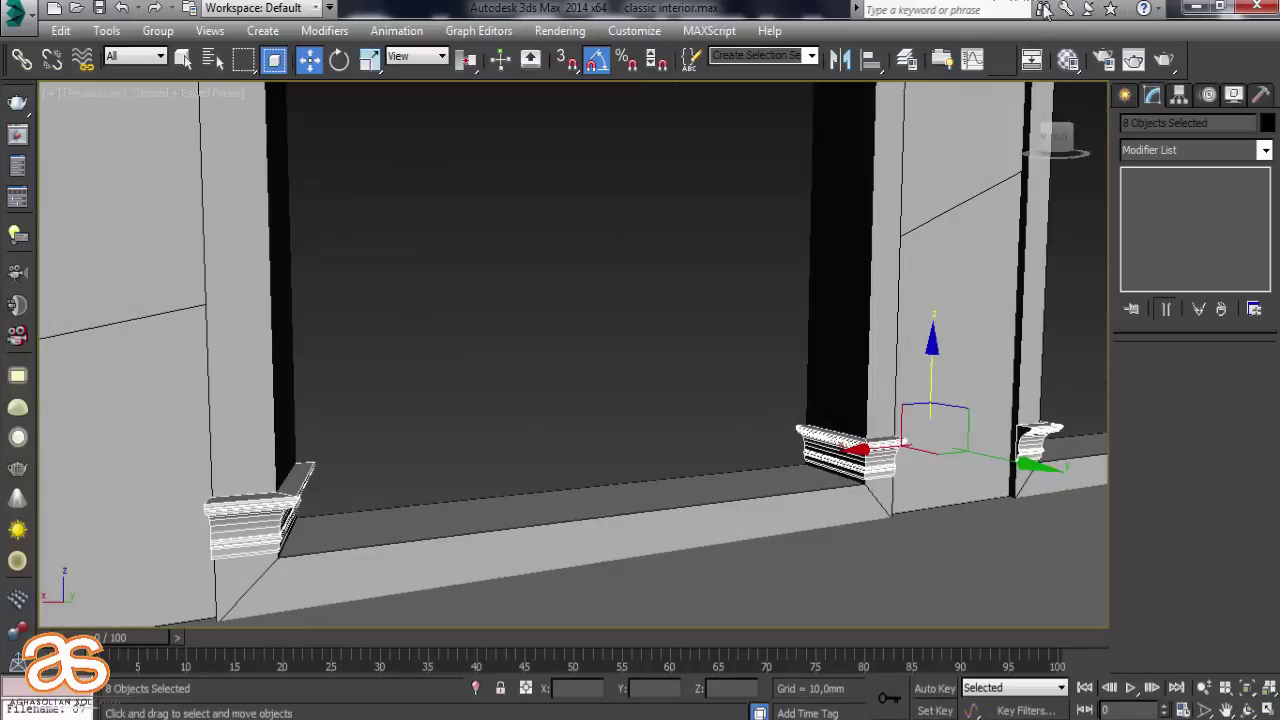
# Apply sweep profile 16 from the Sweep Profile library to the copied mouldings
pyautogui.click(1002, 60)
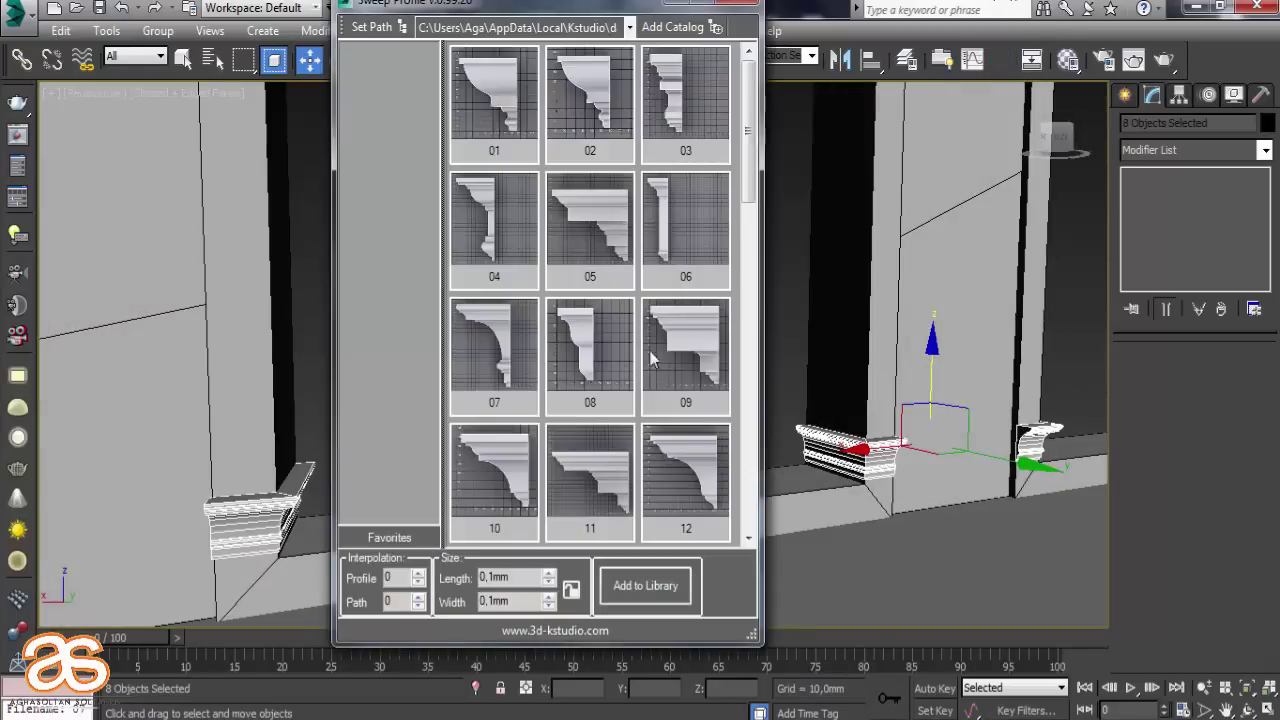
pyautogui.moveTo(752, 190); pyautogui.dragTo(742, 338)
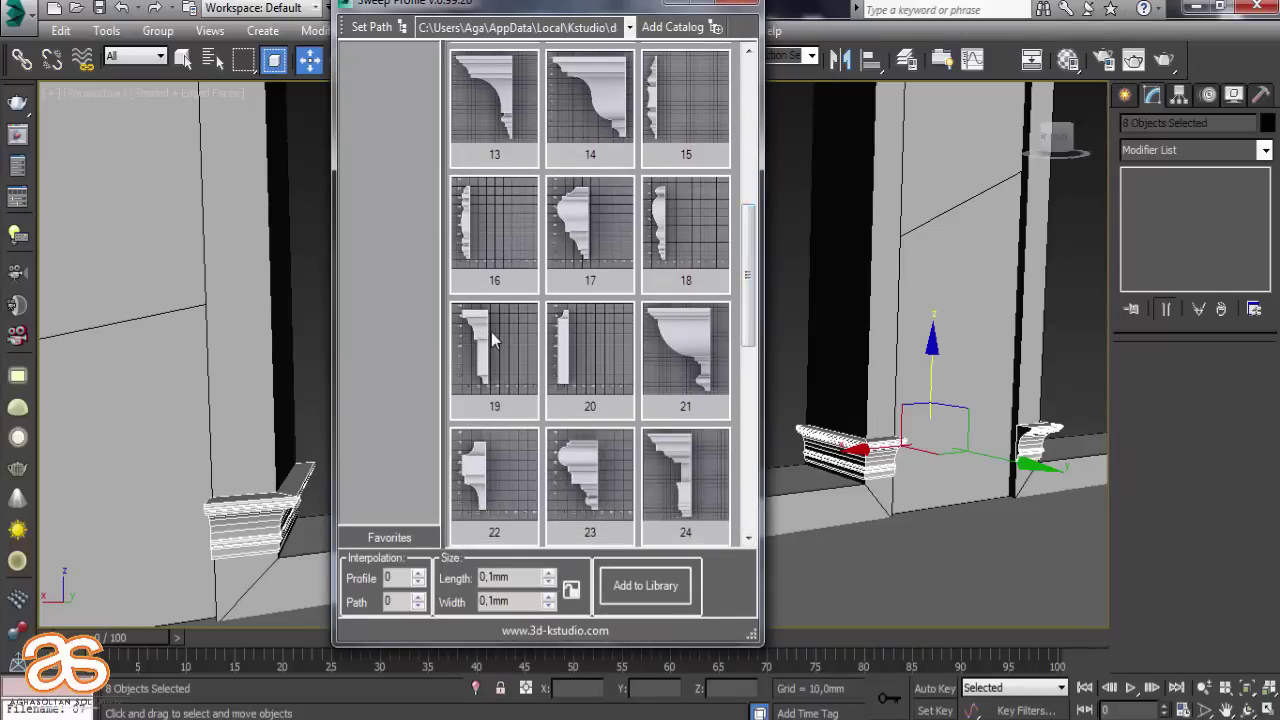
pyautogui.click(477, 223)
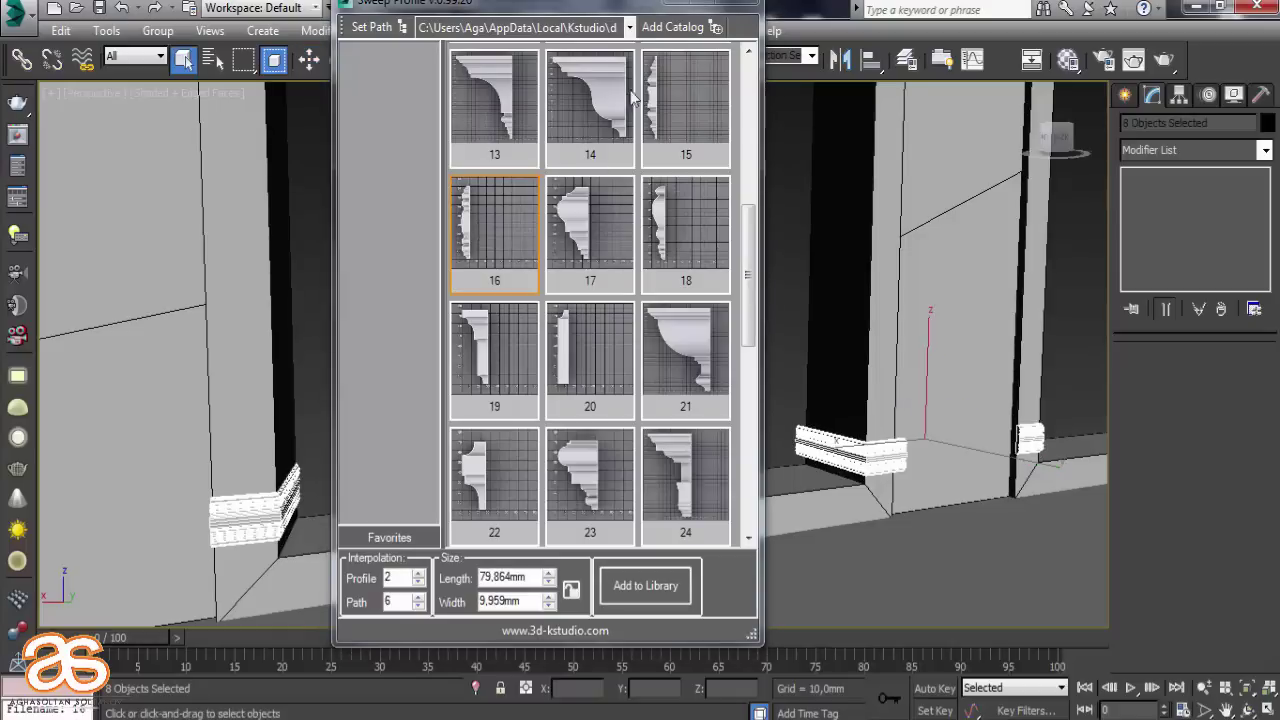
pyautogui.click(751, 8)
# Lower the copied mouldings down the jambs to floor level, then deselect them
pyautogui.scroll(-2, 456, 357)
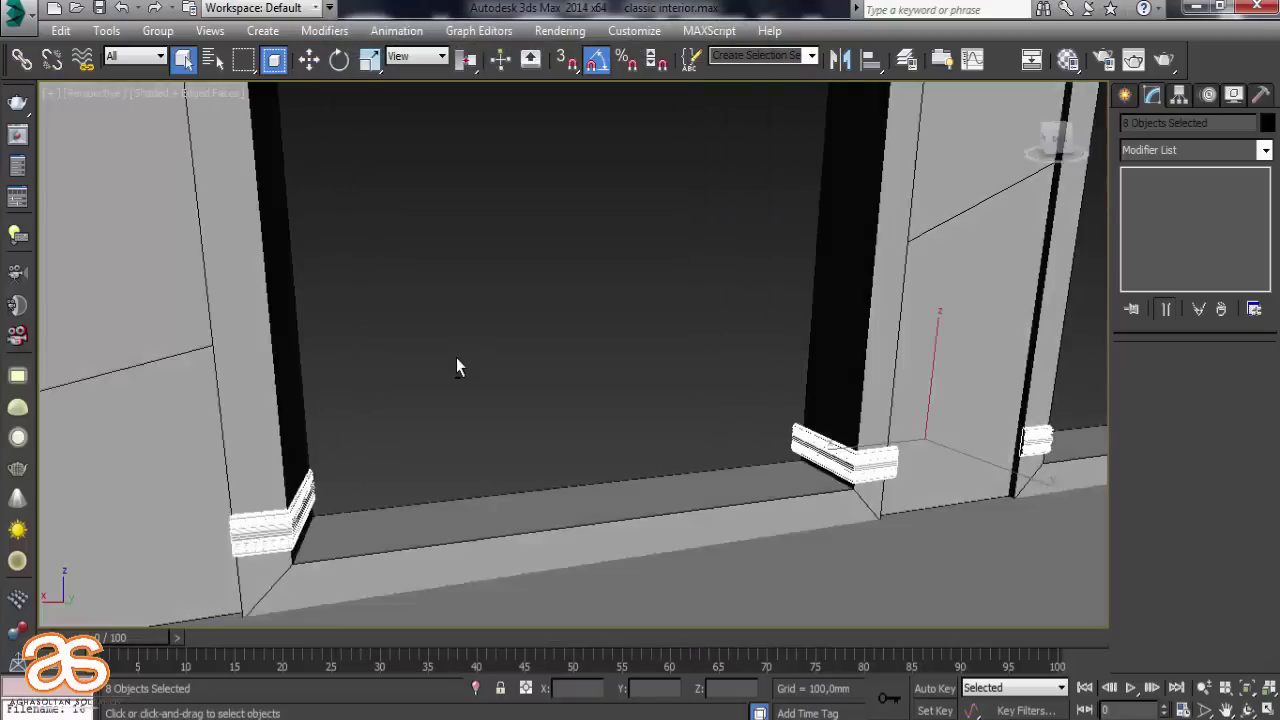
pyautogui.scroll(-2, 429, 398)
pyautogui.moveTo(429, 389)
pyautogui.keyDown('alt'); pyautogui.mouseDown(button='middle')
pyautogui.moveTo(410, 392)
pyautogui.moveTo(470, 350)
pyautogui.mouseUp(button='middle'); pyautogui.keyUp('alt')
pyautogui.scroll(2, 470, 350)
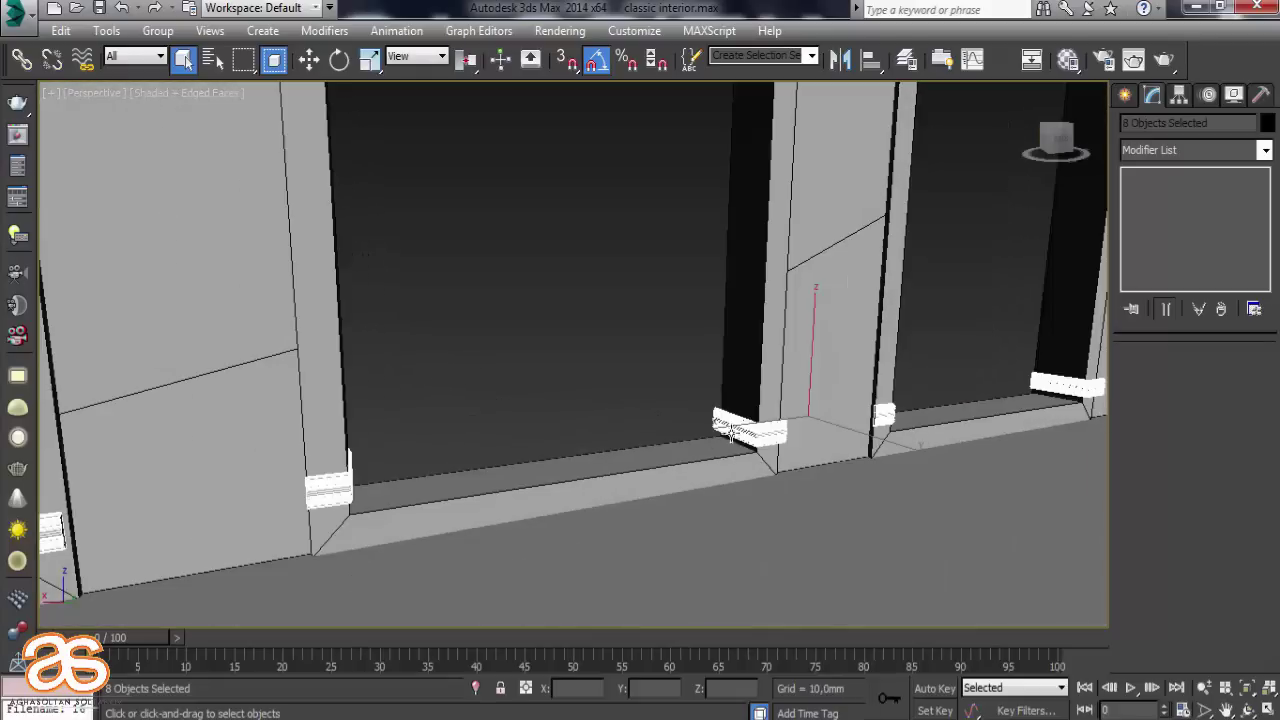
pyautogui.scroll(4, 841, 444)
pyautogui.scroll(-2, 814, 437)
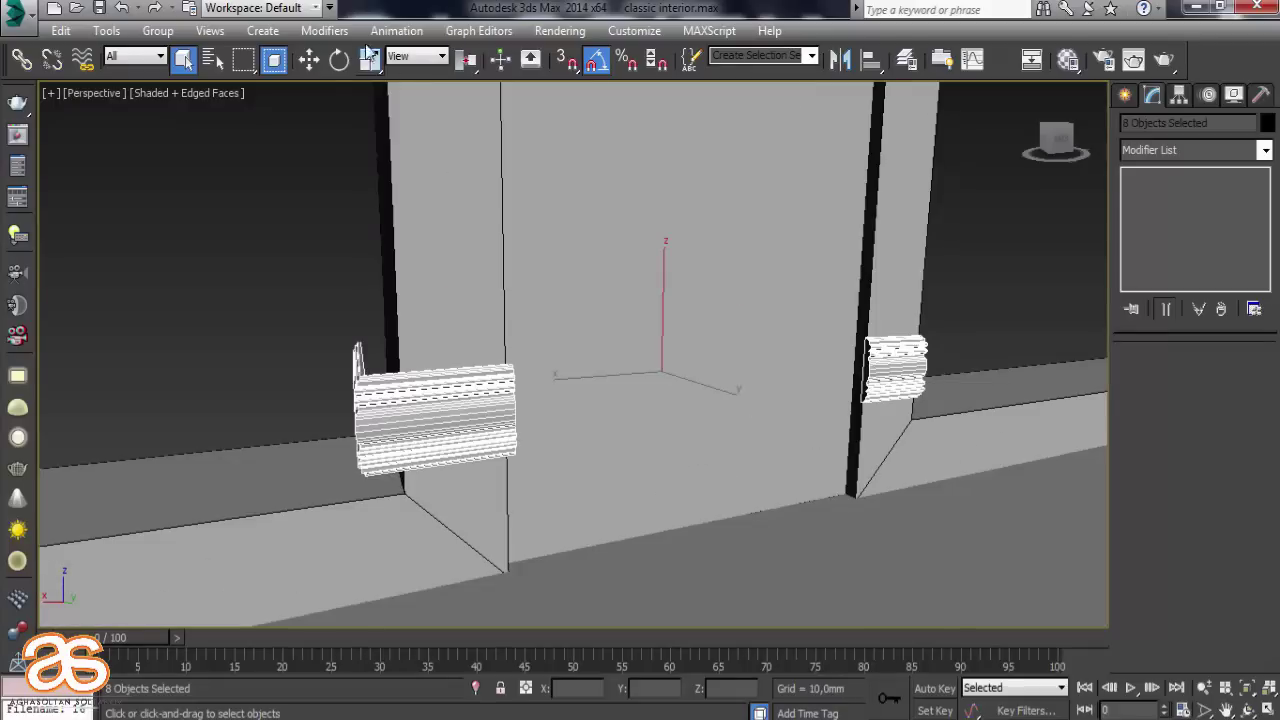
pyautogui.click(309, 59)
pyautogui.moveTo(624, 330)
pyautogui.keyDown('alt'); pyautogui.mouseDown(button='middle')
pyautogui.moveTo(647, 371)
pyautogui.moveTo(623, 429)
pyautogui.moveTo(423, 360)
pyautogui.moveTo(443, 366)
pyautogui.moveTo(371, 377)
pyautogui.moveTo(620, 381)
pyautogui.moveTo(555, 293)
pyautogui.mouseUp(button='middle'); pyautogui.keyUp('alt')
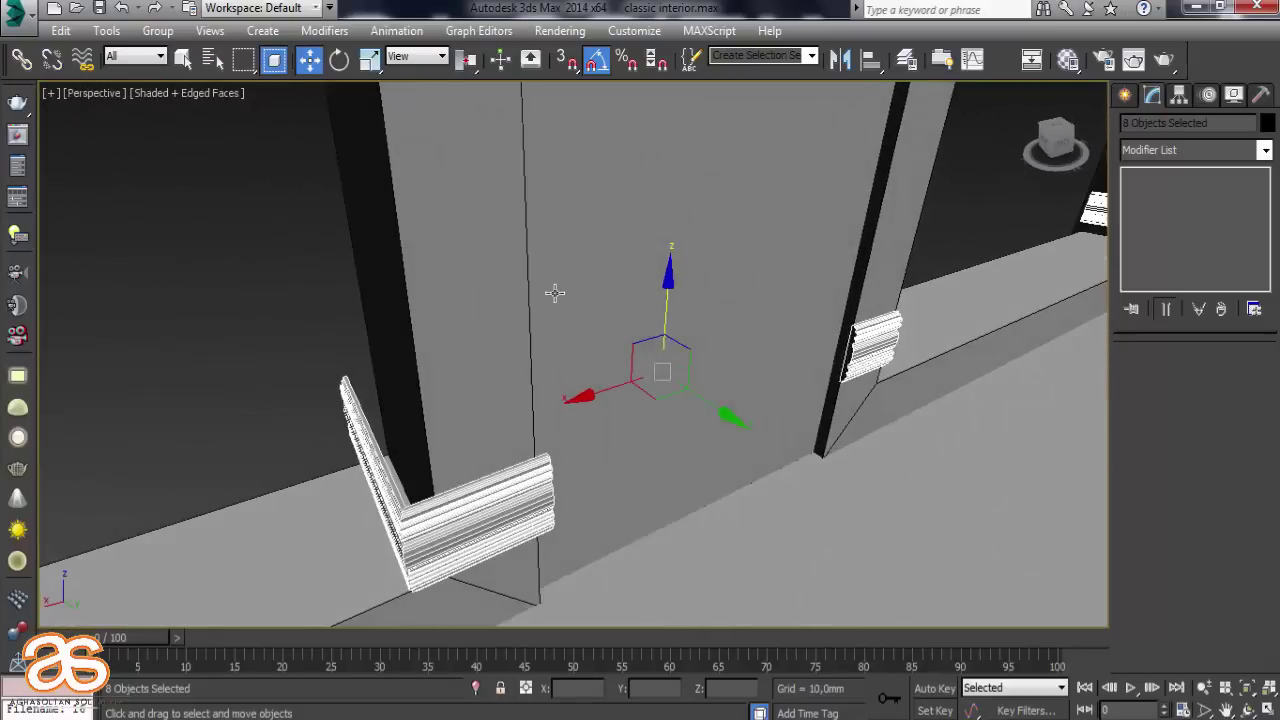
pyautogui.moveTo(672, 297); pyautogui.dragTo(652, 391)
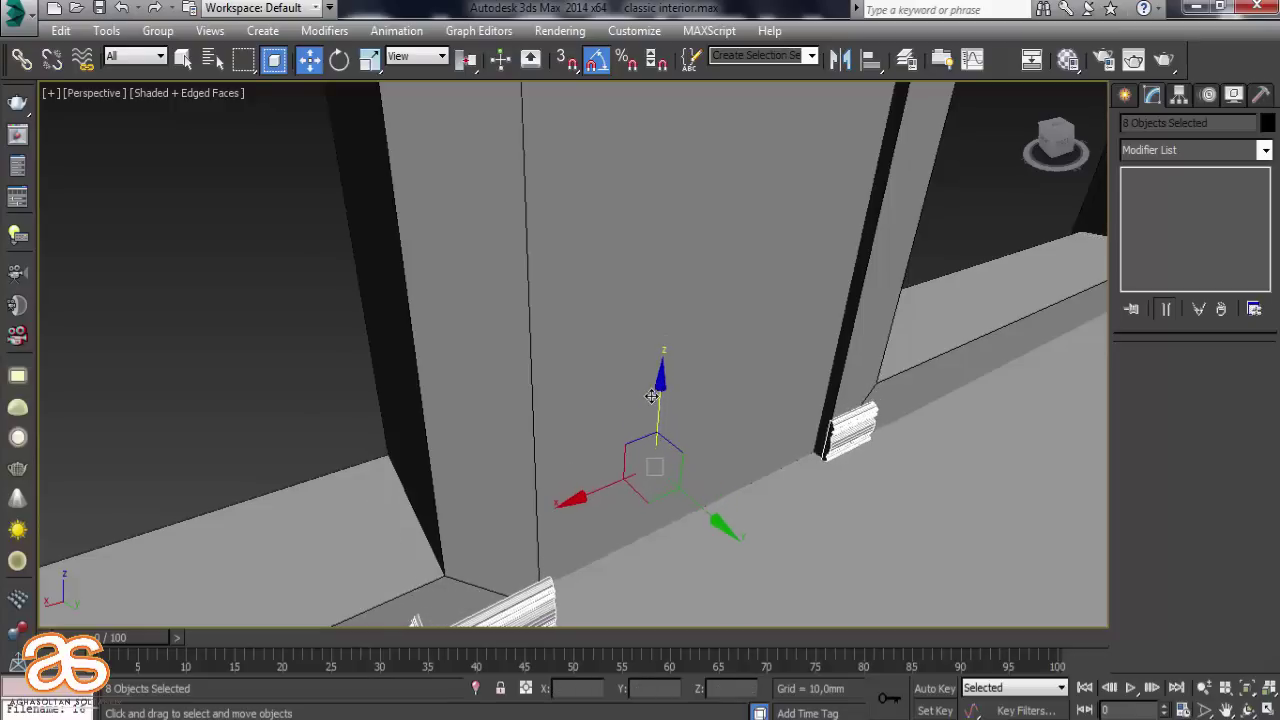
pyautogui.press('Delete')
pyautogui.scroll(-5, 643, 380)
pyautogui.scroll(5, 594, 351)
pyautogui.moveTo(594, 351)
pyautogui.mouseDown(button='middle')
pyautogui.moveTo(654, 237)
pyautogui.moveTo(661, 291)
pyautogui.mouseUp(button='middle')
pyautogui.scroll(-5, 654, 237)
pyautogui.scroll(5, 661, 291)
pyautogui.scroll(-5, 749, 294)
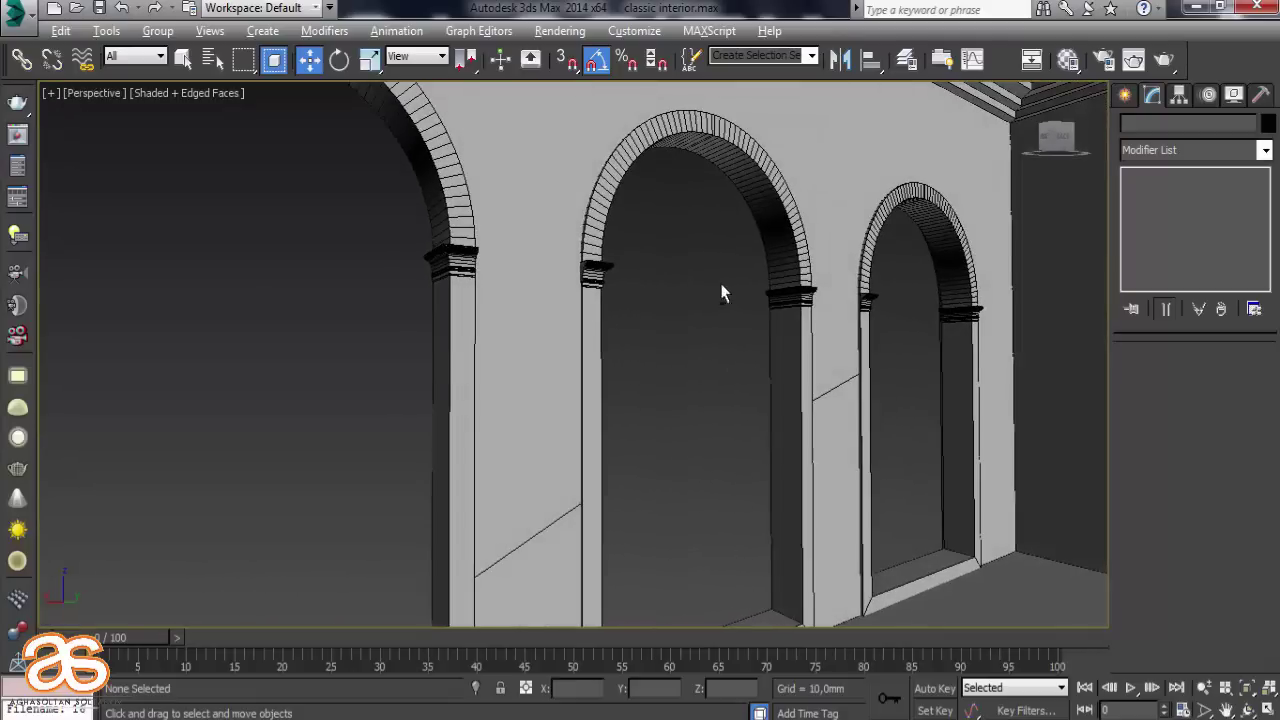
# Start a standard Box at the pillar base, then cancel it
pyautogui.scroll(2, 720, 288)
pyautogui.scroll(5, 555, 283)
pyautogui.scroll(-5, 531, 289)
pyautogui.moveTo(560, 280)
pyautogui.keyDown('alt'); pyautogui.mouseDown(button='middle')
pyautogui.moveTo(631, 277)
pyautogui.moveTo(631, 336)
pyautogui.moveTo(609, 249)
pyautogui.mouseUp(button='middle'); pyautogui.keyUp('alt')
pyautogui.scroll(-3, 606, 255)
pyautogui.scroll(5, 489, 334)
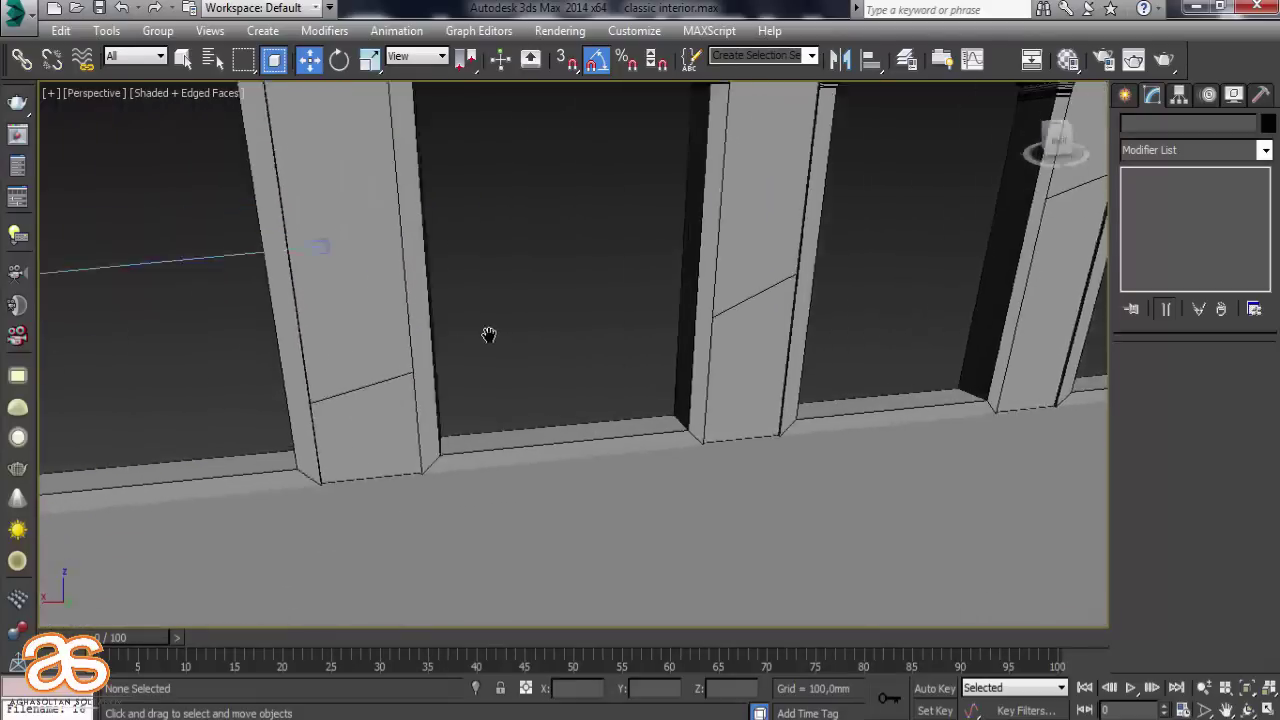
pyautogui.scroll(1, 459, 383)
pyautogui.scroll(3, 459, 383)
pyautogui.moveTo(491, 386); pyautogui.dragTo(504, 362, button='middle')
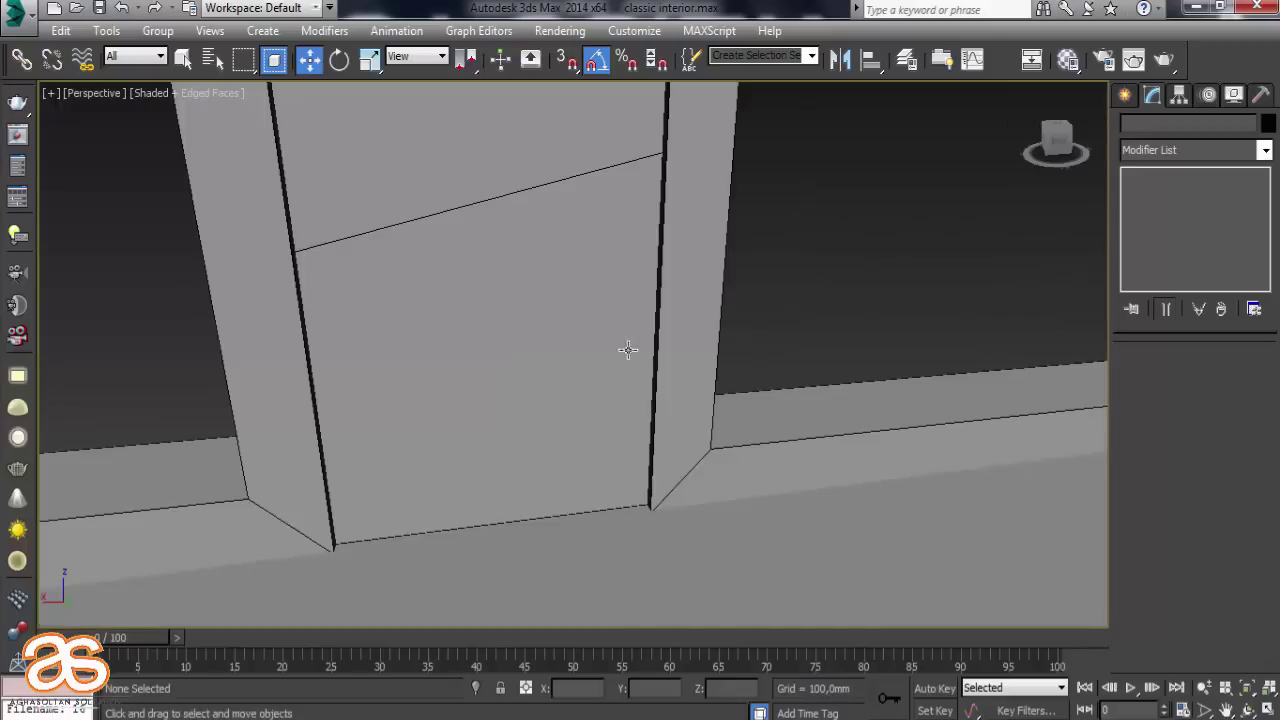
pyautogui.click(1124, 97)
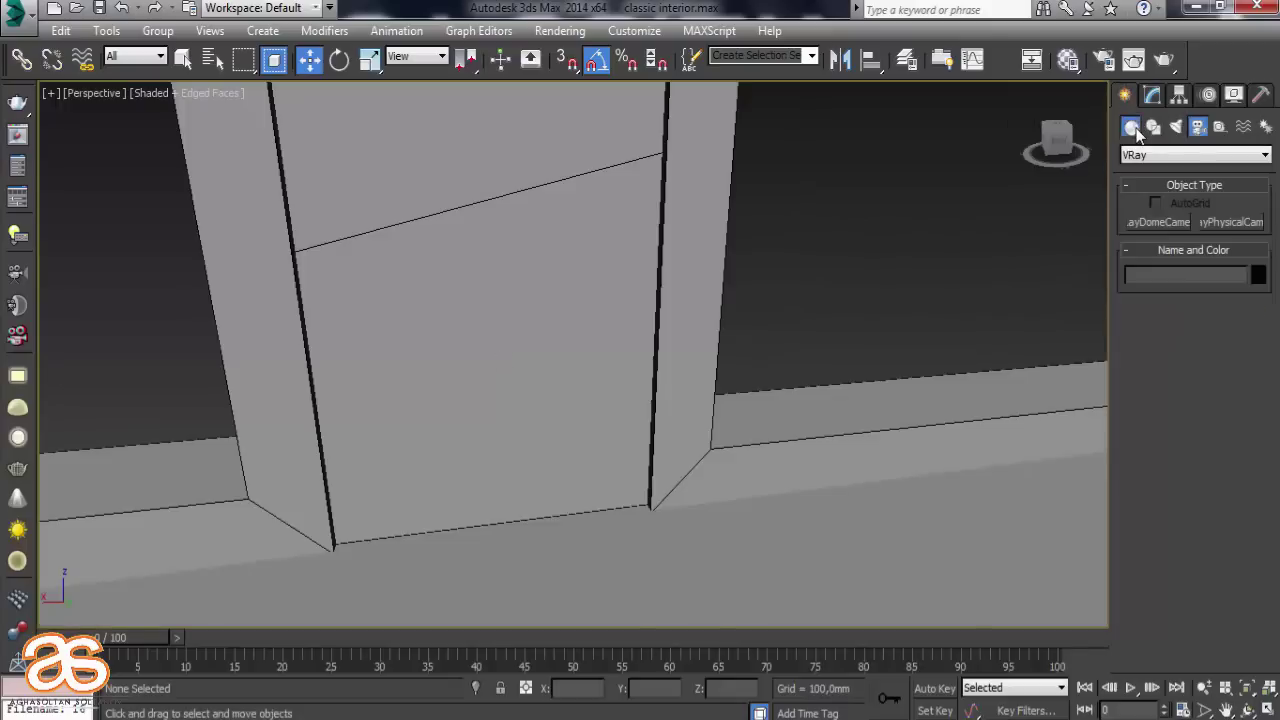
pyautogui.click(1131, 127)
pyautogui.click(1157, 222)
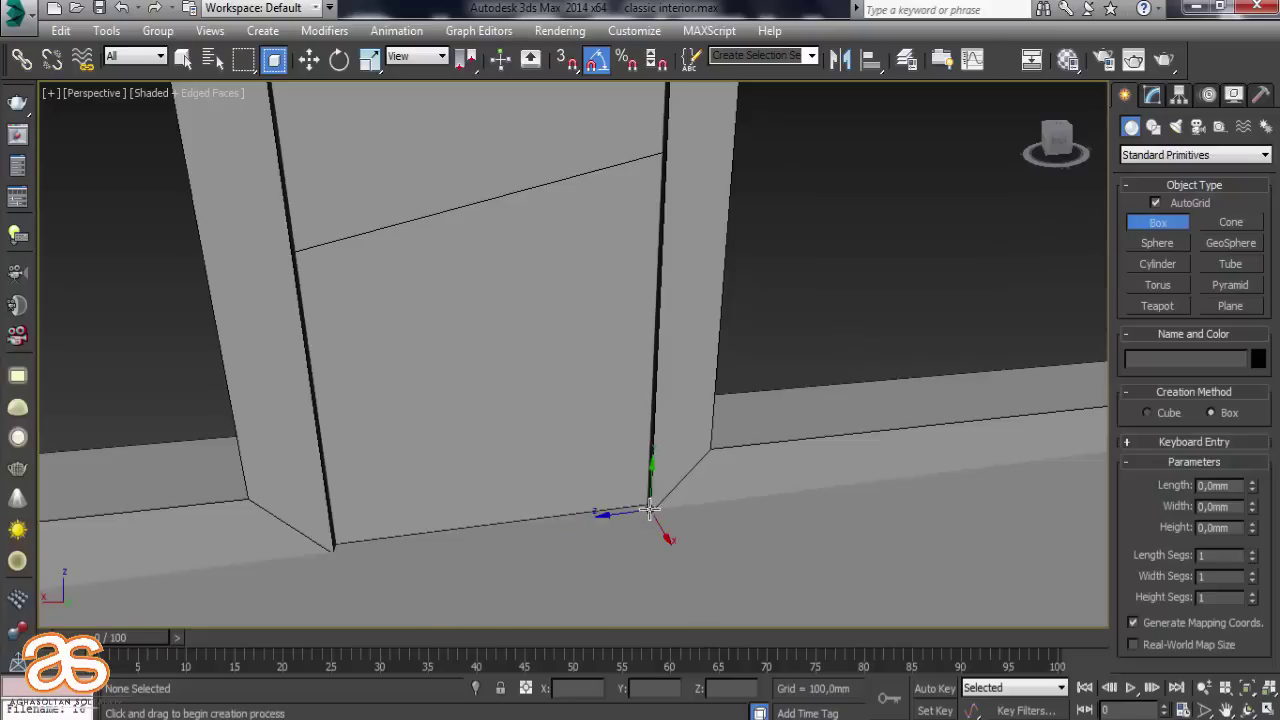
pyautogui.moveTo(649, 510); pyautogui.dragTo(514, 531)
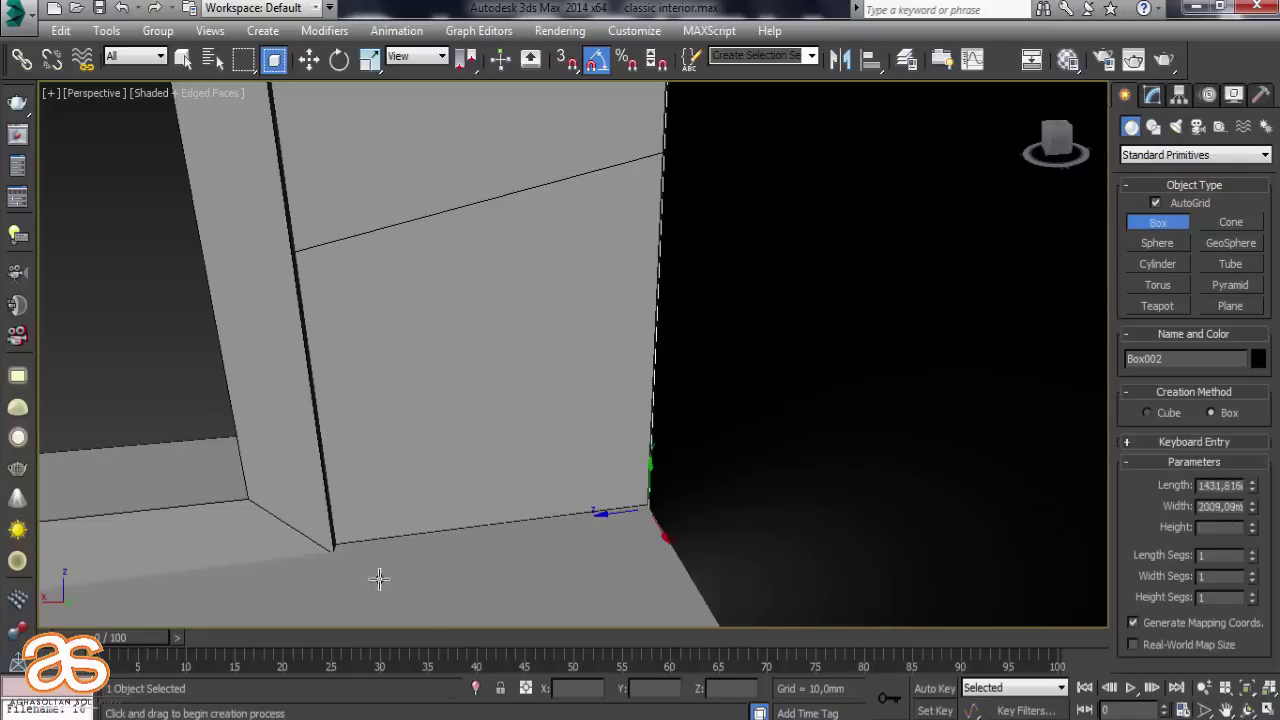
pyautogui.rightClick(405, 408)
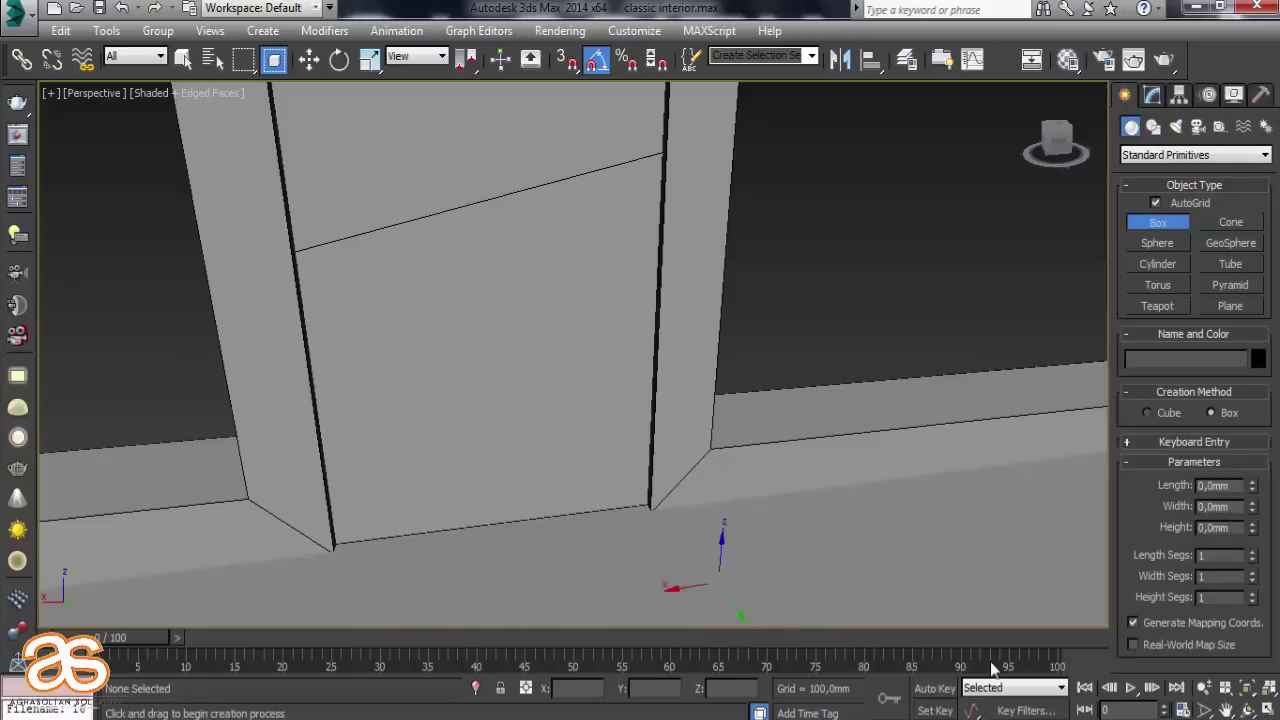
pyautogui.click(1266, 709)
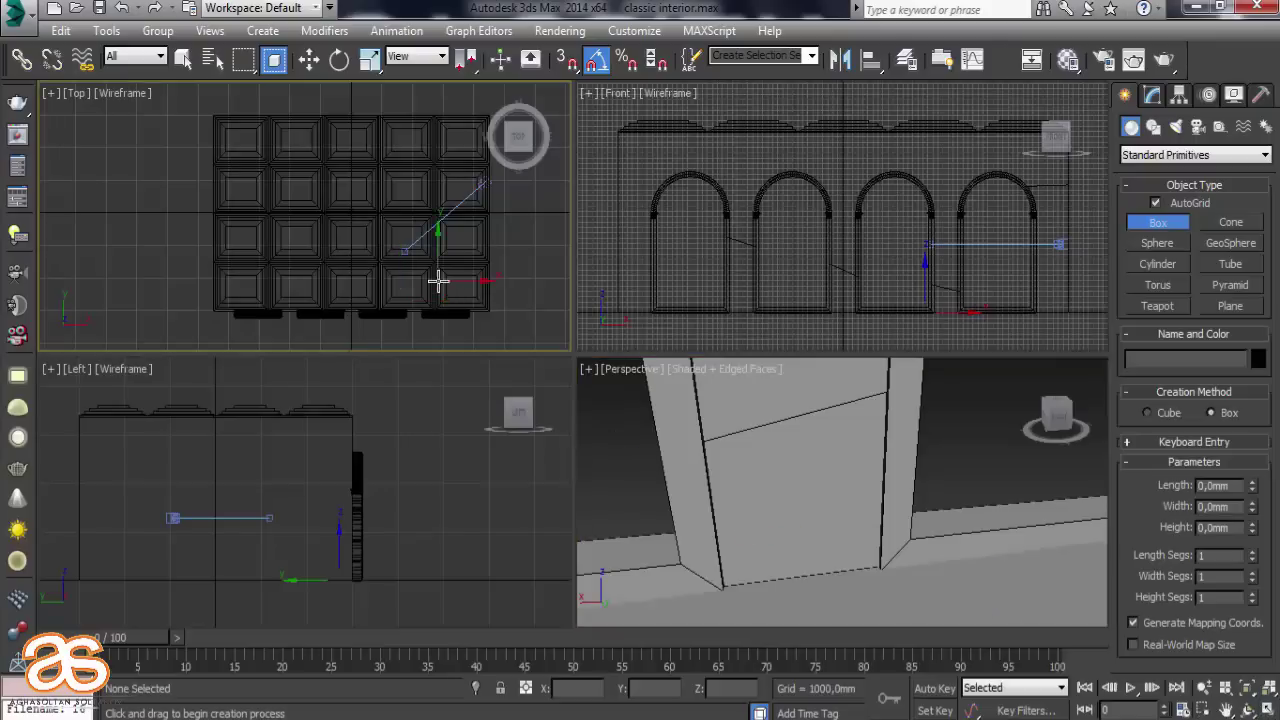
# In the maximized Front view, turn off AutoGrid, discard a trial box, and restore four viewports
pyautogui.scroll(2, 851, 331)
pyautogui.scroll(4, 838, 287)
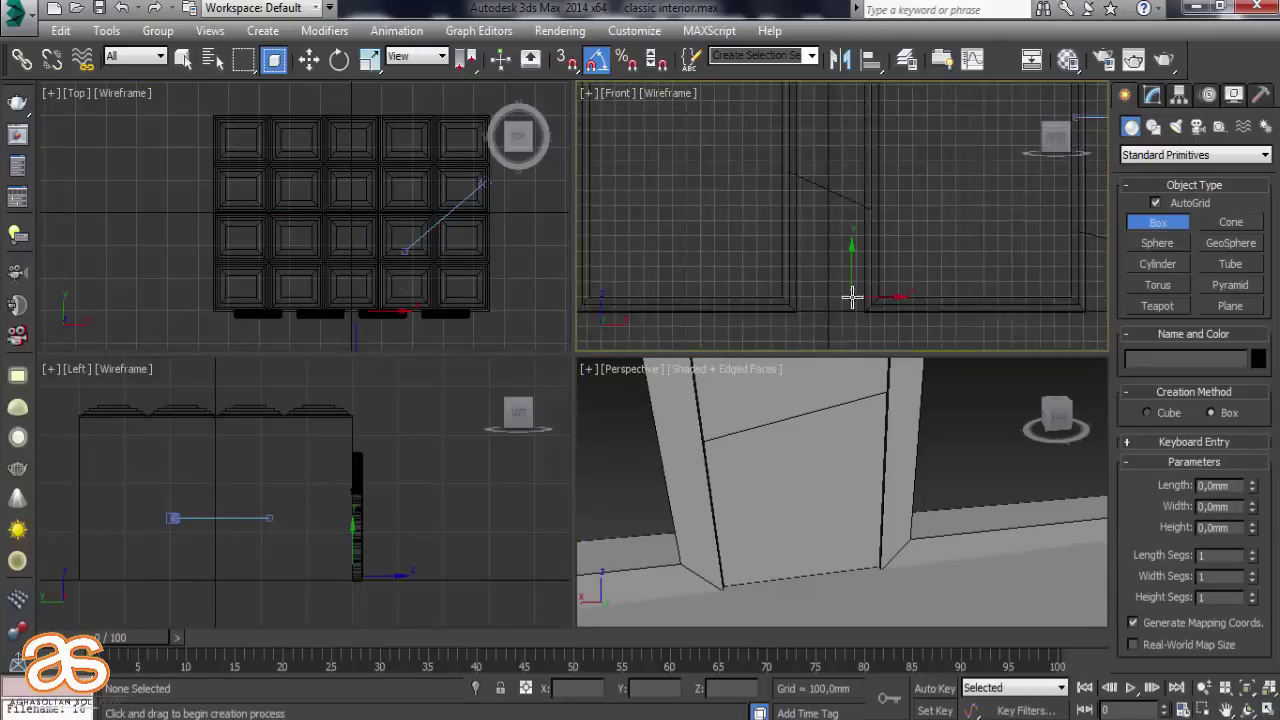
pyautogui.click(1268, 709)
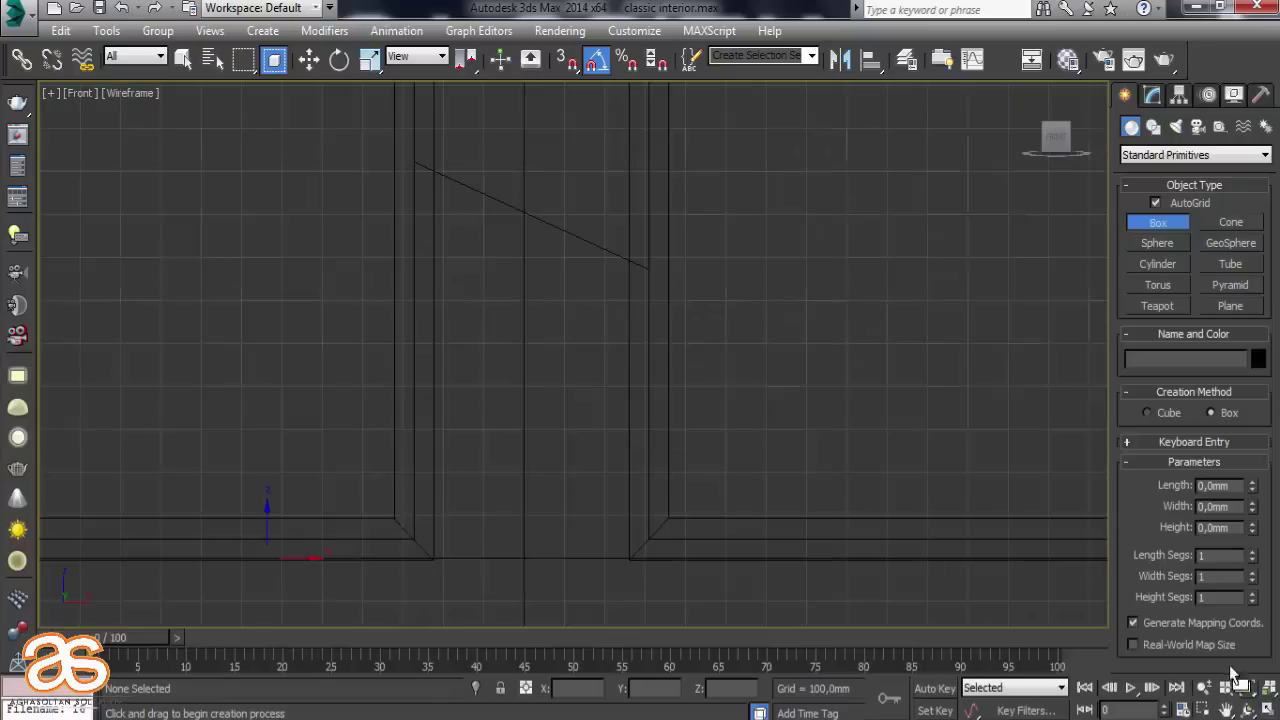
pyautogui.moveTo(610, 523); pyautogui.dragTo(693, 490, button='middle')
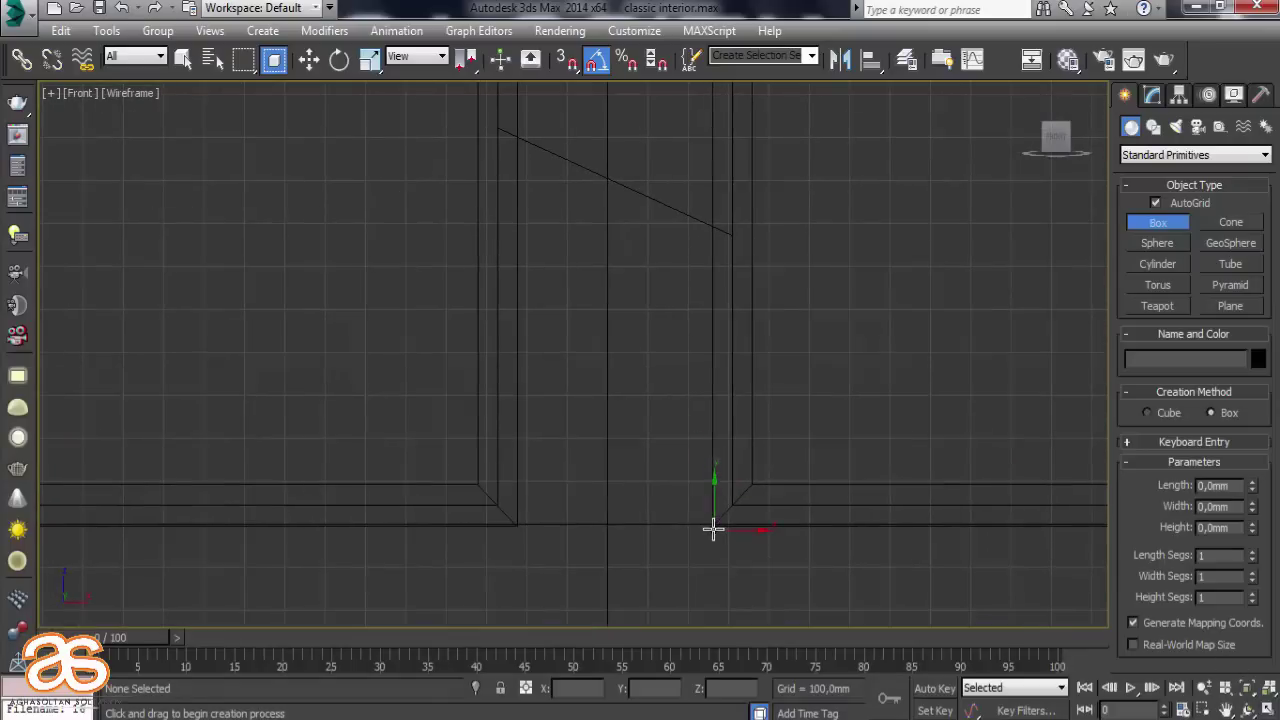
pyautogui.click(1157, 203)
pyautogui.moveTo(712, 527); pyautogui.dragTo(517, 519)
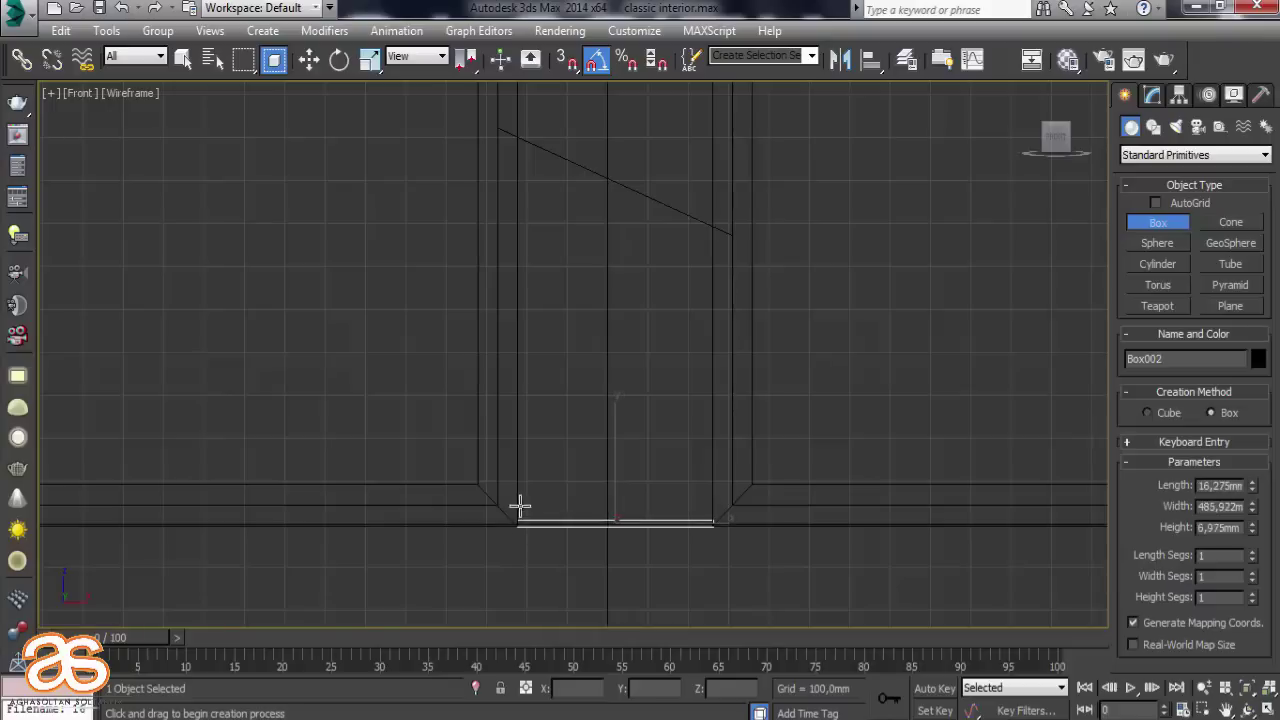
pyautogui.rightClick(744, 500)
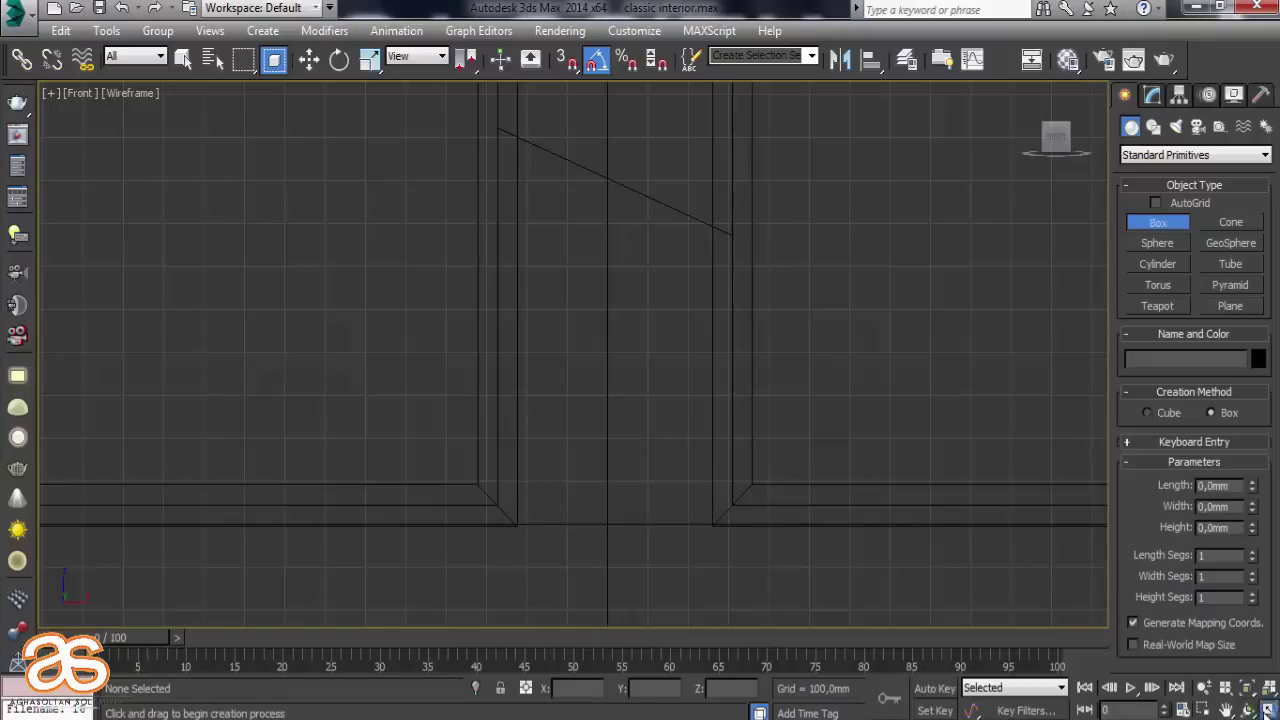
pyautogui.hotkey('alt', 'w')
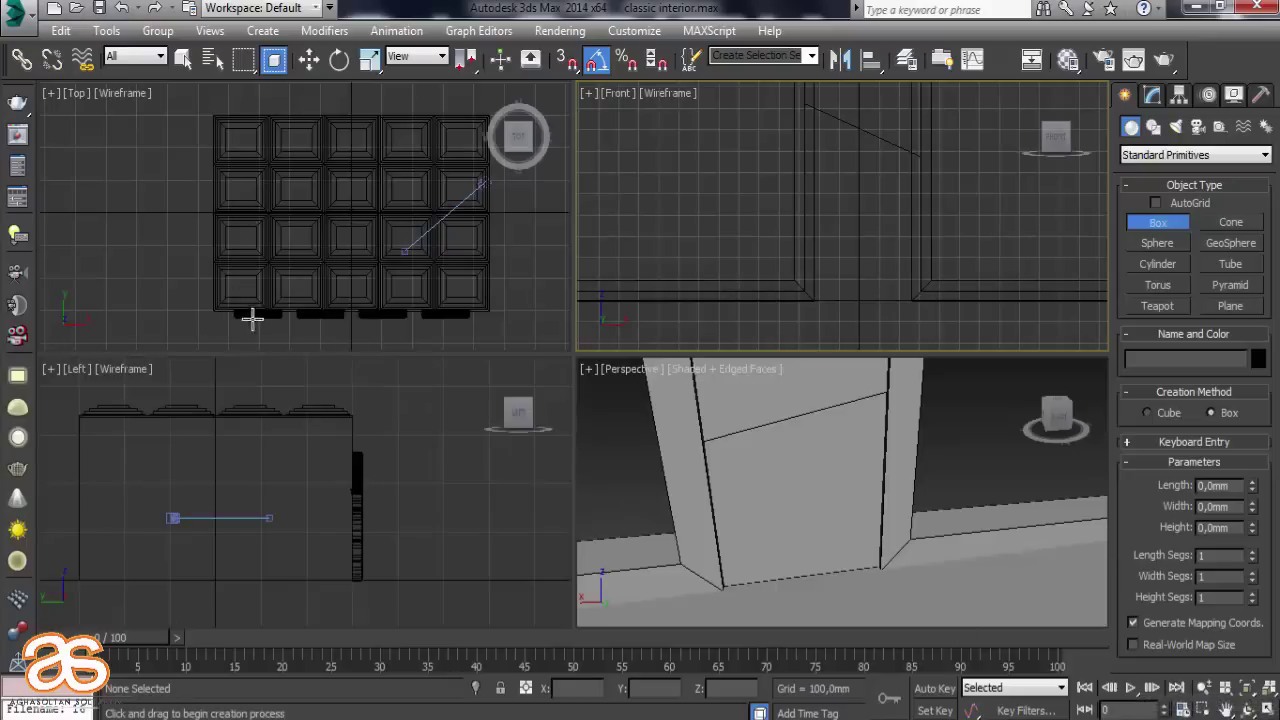
# Draw Box002 at the pillar base in the Top view, about 69 × 454 × 95 mm
pyautogui.scroll(5, 251, 318)
pyautogui.scroll(3, 129, 249)
pyautogui.moveTo(251, 260); pyautogui.dragTo(167, 257, button='middle')
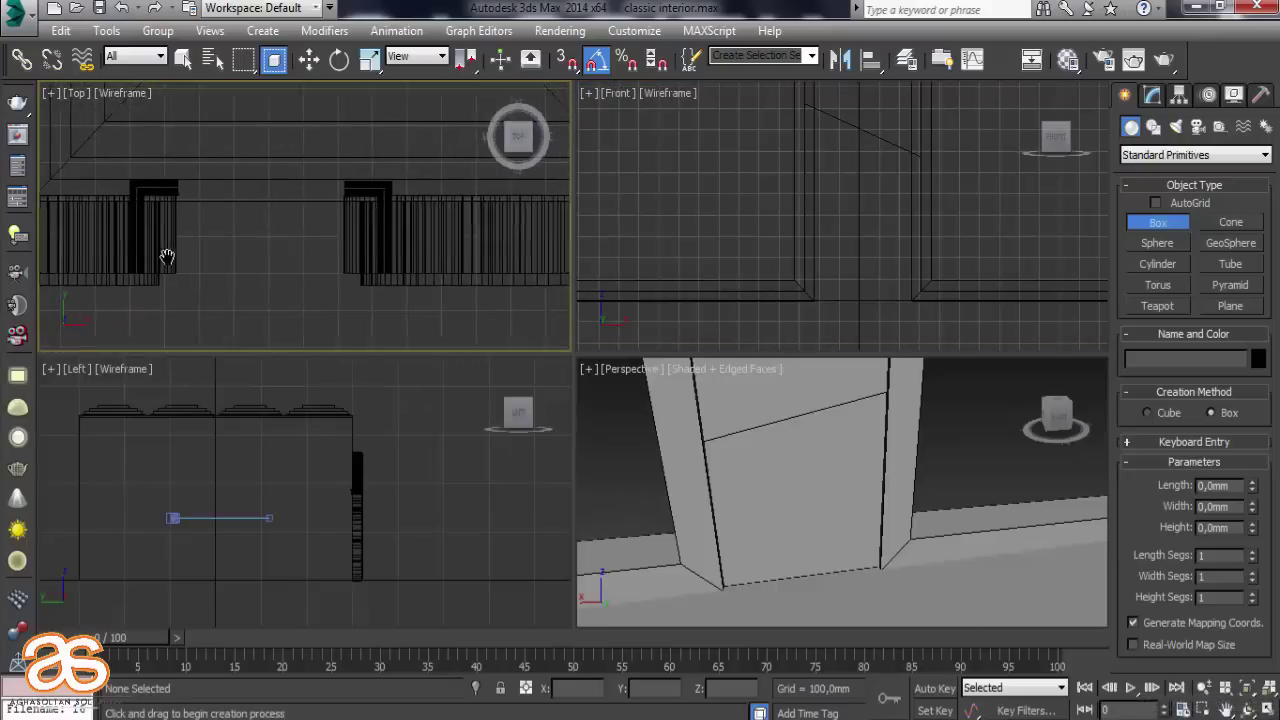
pyautogui.scroll(2, 170, 250)
pyautogui.scroll(1, 174, 215)
pyautogui.scroll(1, 174, 217)
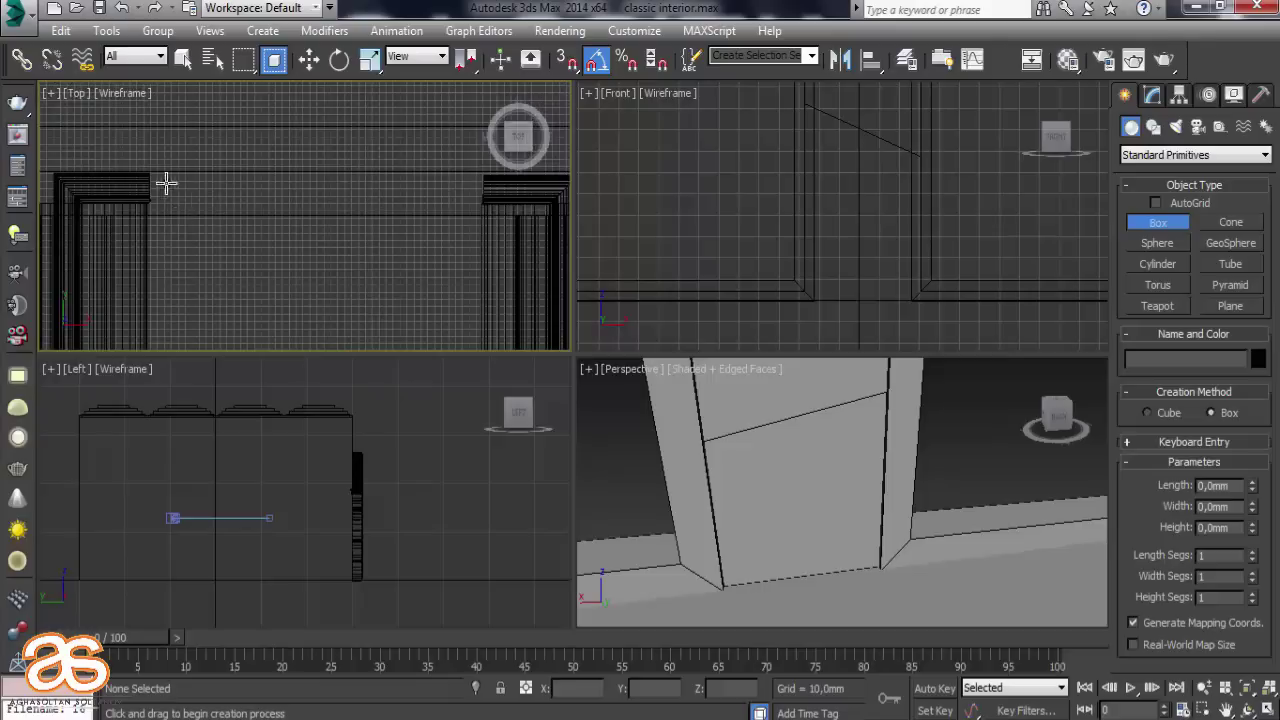
pyautogui.moveTo(160, 173)
pyautogui.mouseDown()
pyautogui.moveTo(470, 255)
pyautogui.moveTo(476, 223)
pyautogui.mouseUp()
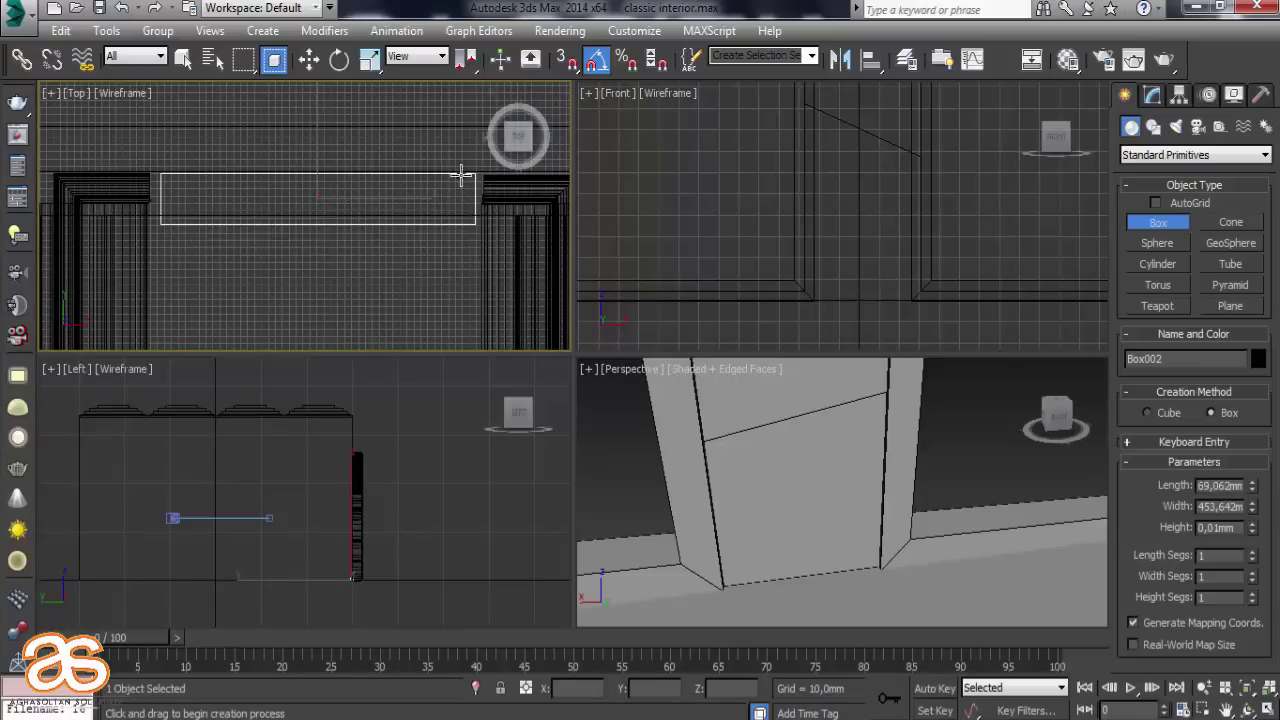
# Maximize the Perspective viewport and zoom in close on the new box
pyautogui.click(917, 455)
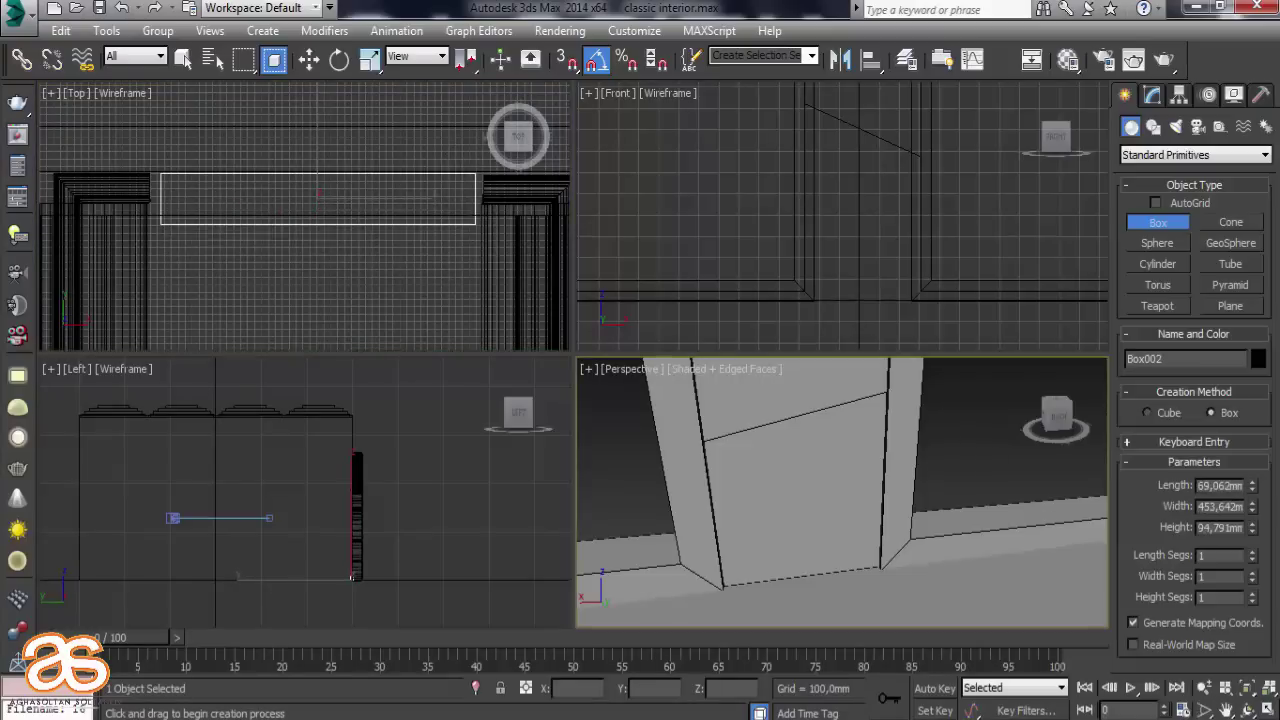
pyautogui.click(1267, 690)
pyautogui.scroll(-5, 925, 610)
pyautogui.hotkey('alt', 'q')
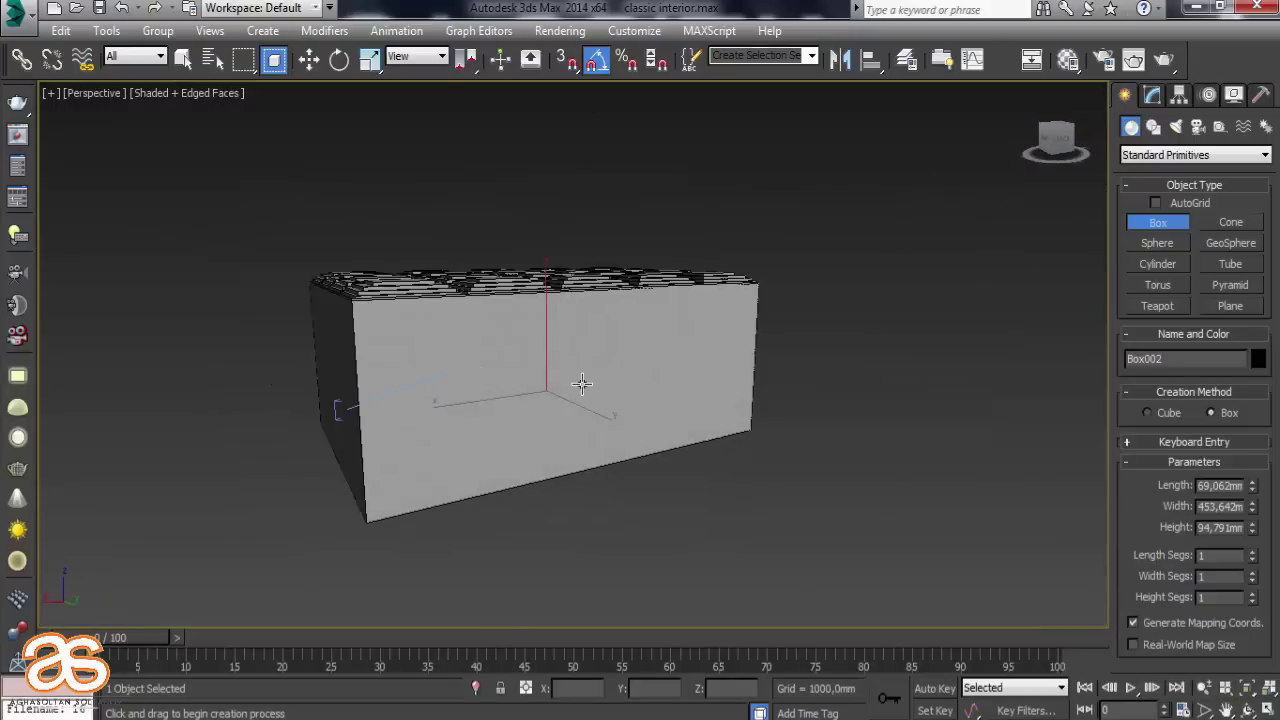
pyautogui.scroll(5, 582, 384)
pyautogui.scroll(5, 497, 507)
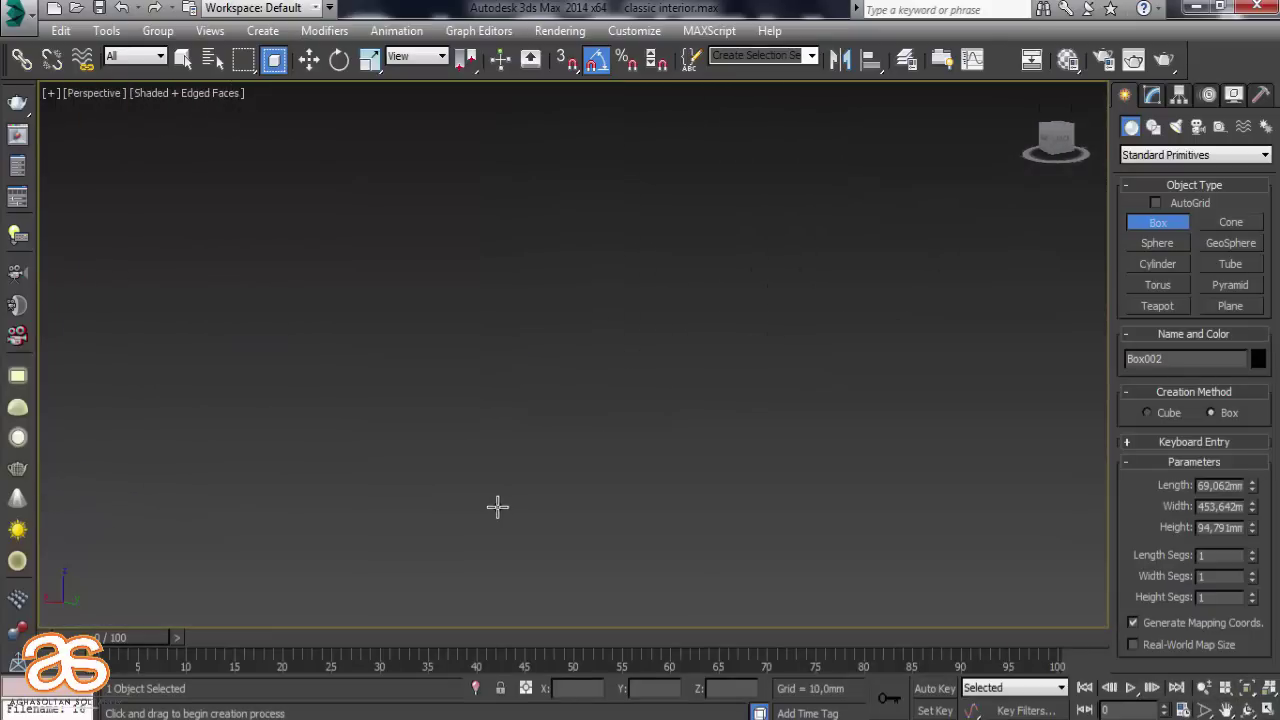
pyautogui.scroll(-5, 497, 507)
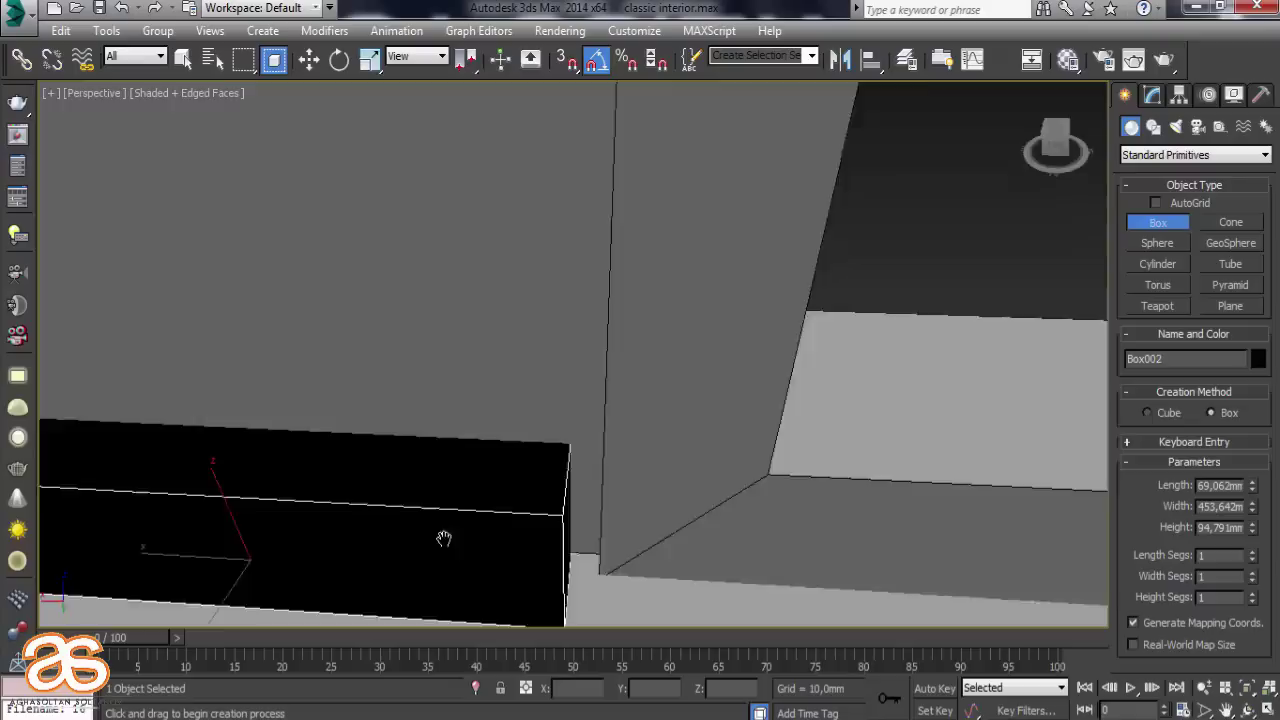
pyautogui.moveTo(443, 537); pyautogui.dragTo(617, 449, button='middle')
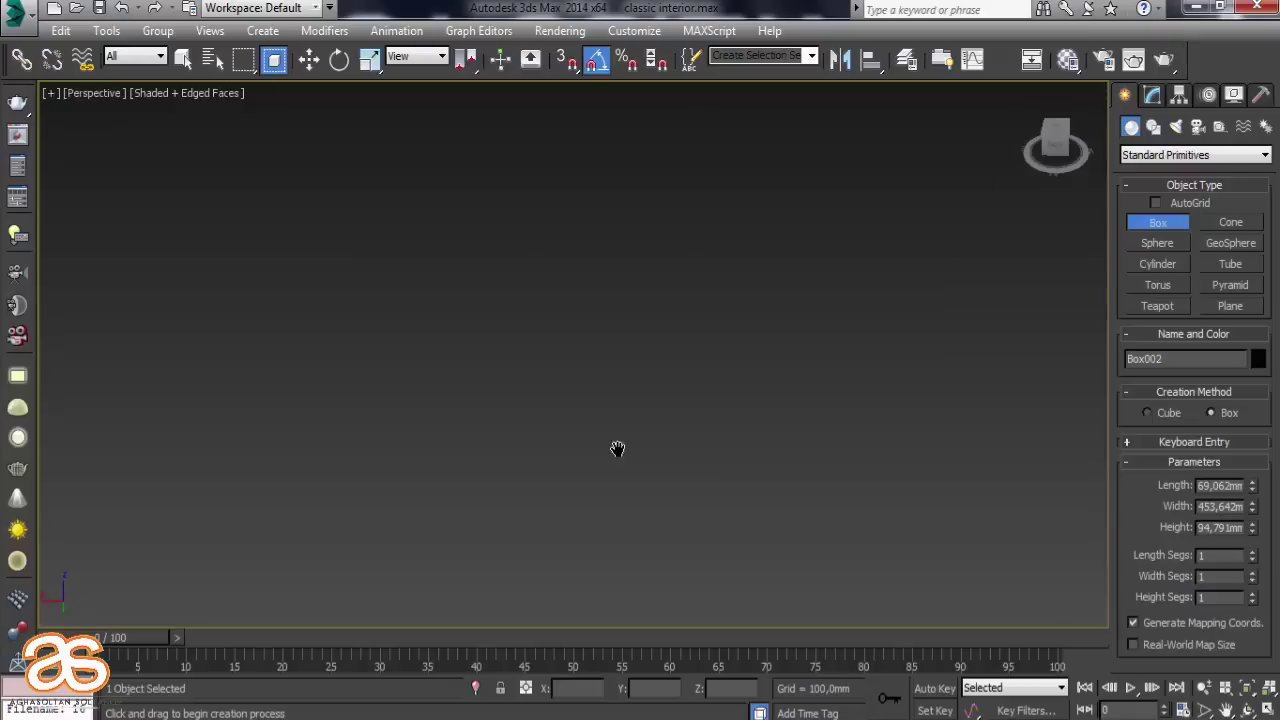
pyautogui.hotkey('shift', 'z')
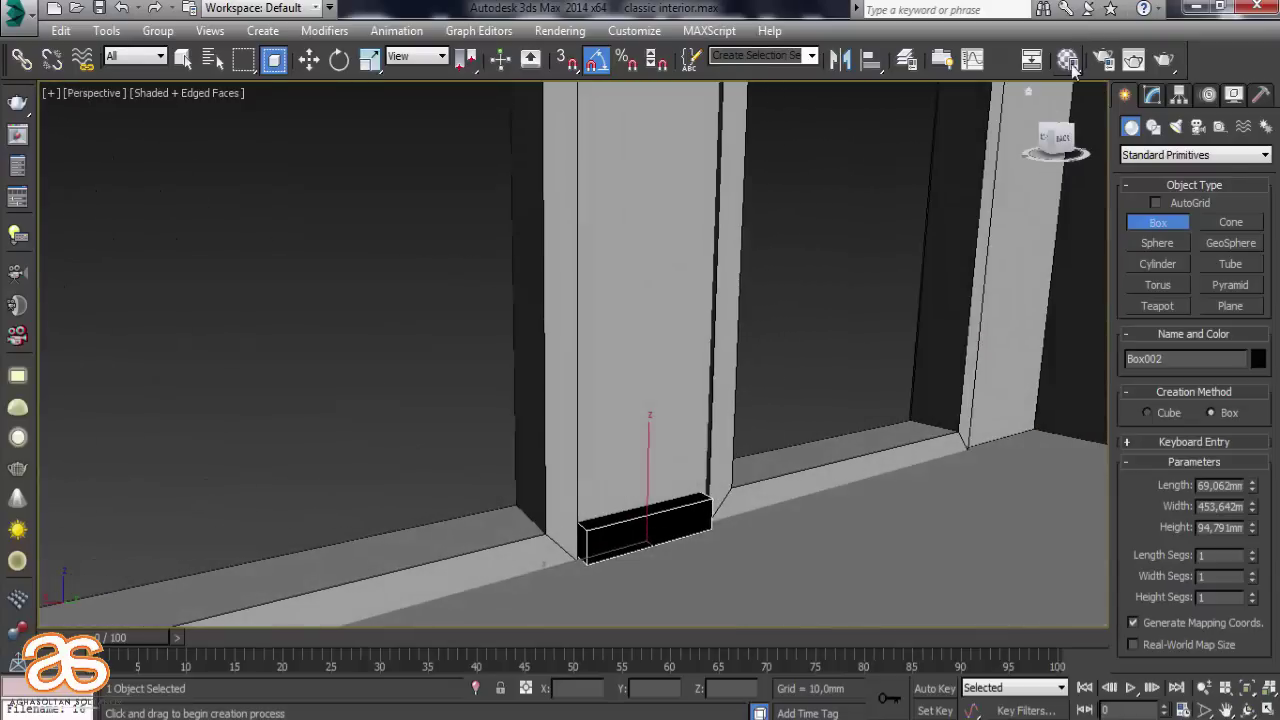
# Assign the light-grey material from the Material Editor to Box002
pyautogui.click(1068, 60)
pyautogui.click(834, 290)
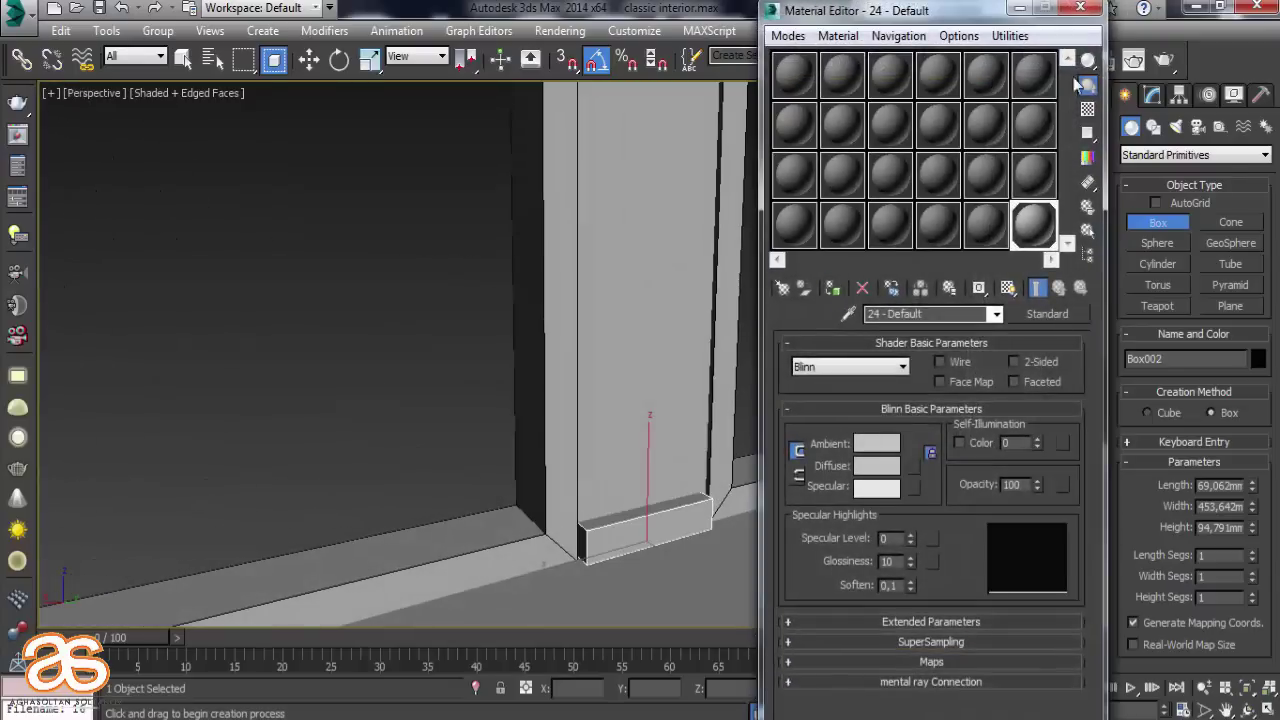
pyautogui.click(1079, 10)
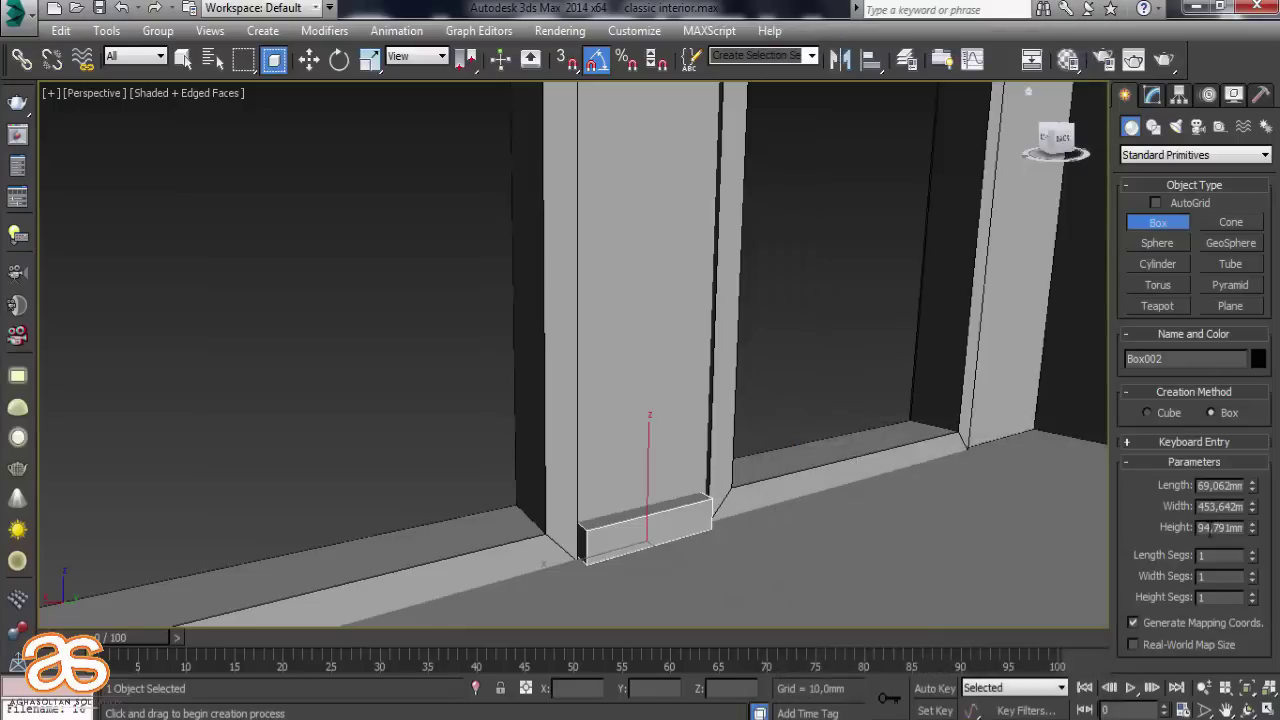
# Set the box Height to 3400 mm and reduce its Length to 14.503 mm
pyautogui.doubleClick(1213, 523)
pyautogui.write('3400')
pyautogui.press('Return')
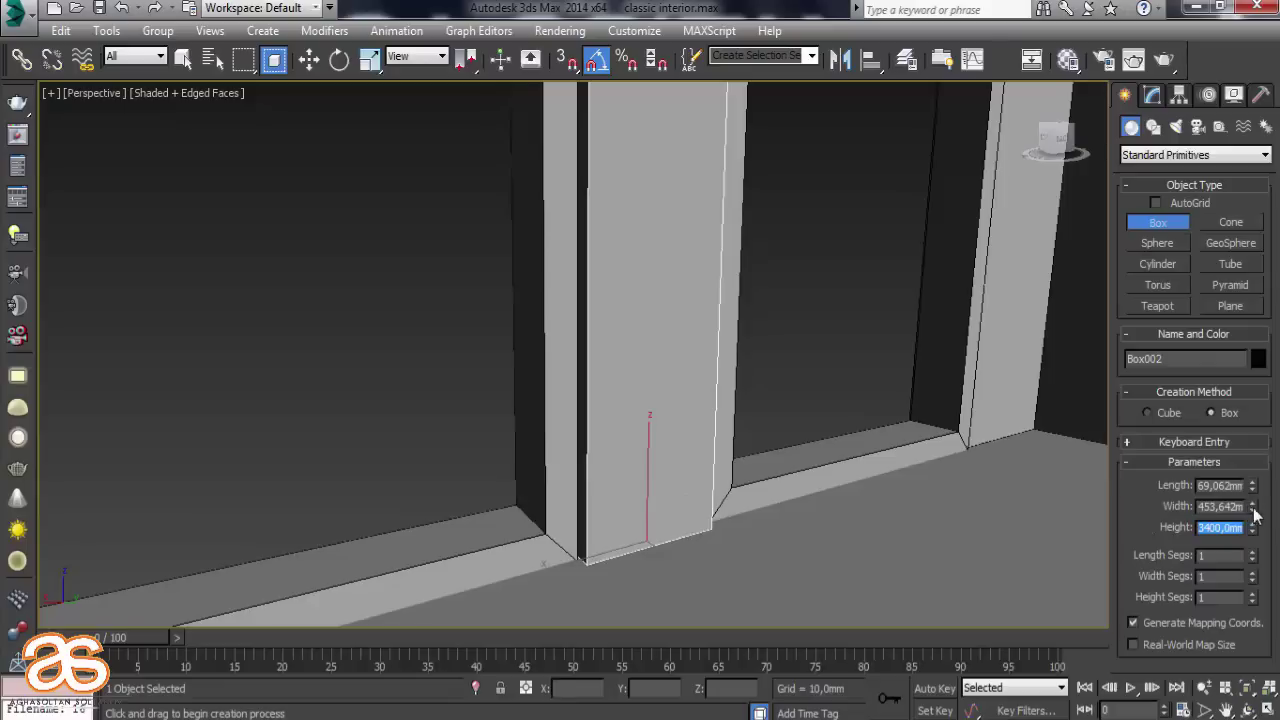
pyautogui.moveTo(1253, 488); pyautogui.dragTo(1260, 568)
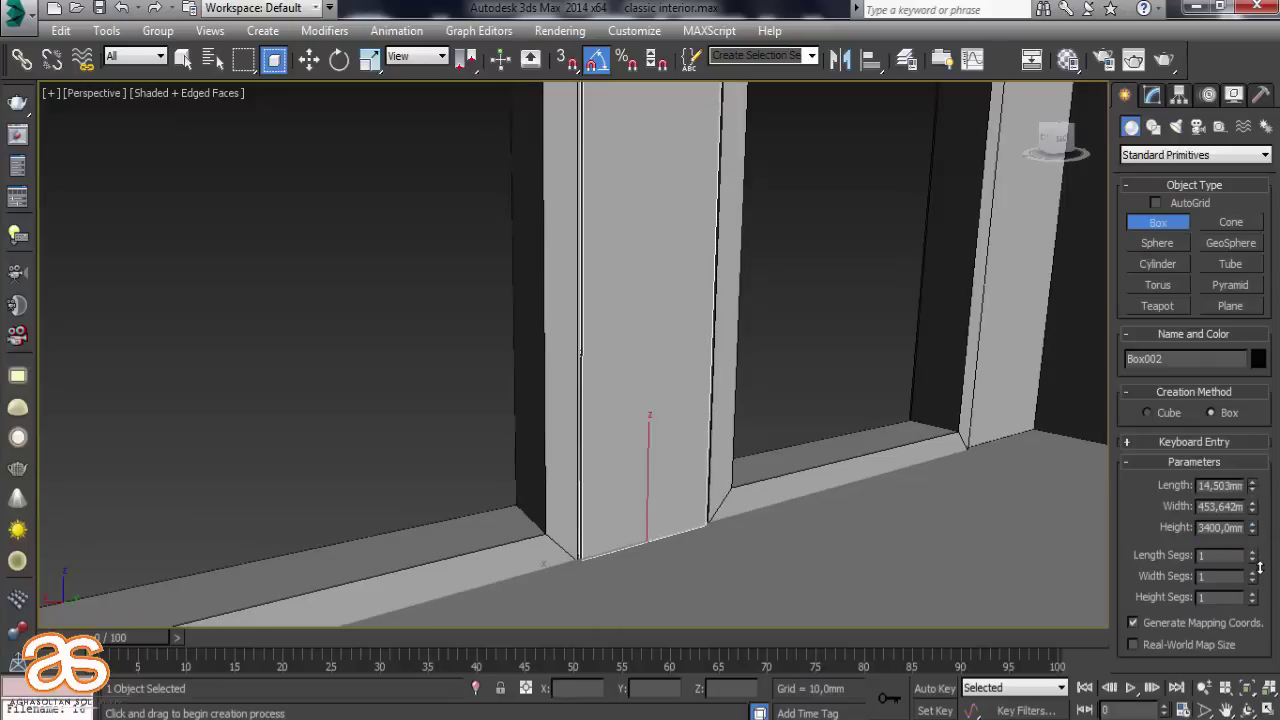
pyautogui.scroll(-3, 571, 357)
pyautogui.moveTo(571, 357)
pyautogui.keyDown('alt'); pyautogui.mouseDown(button='middle')
pyautogui.moveTo(579, 552)
pyautogui.moveTo(391, 551)
pyautogui.mouseUp(button='middle'); pyautogui.keyUp('alt')
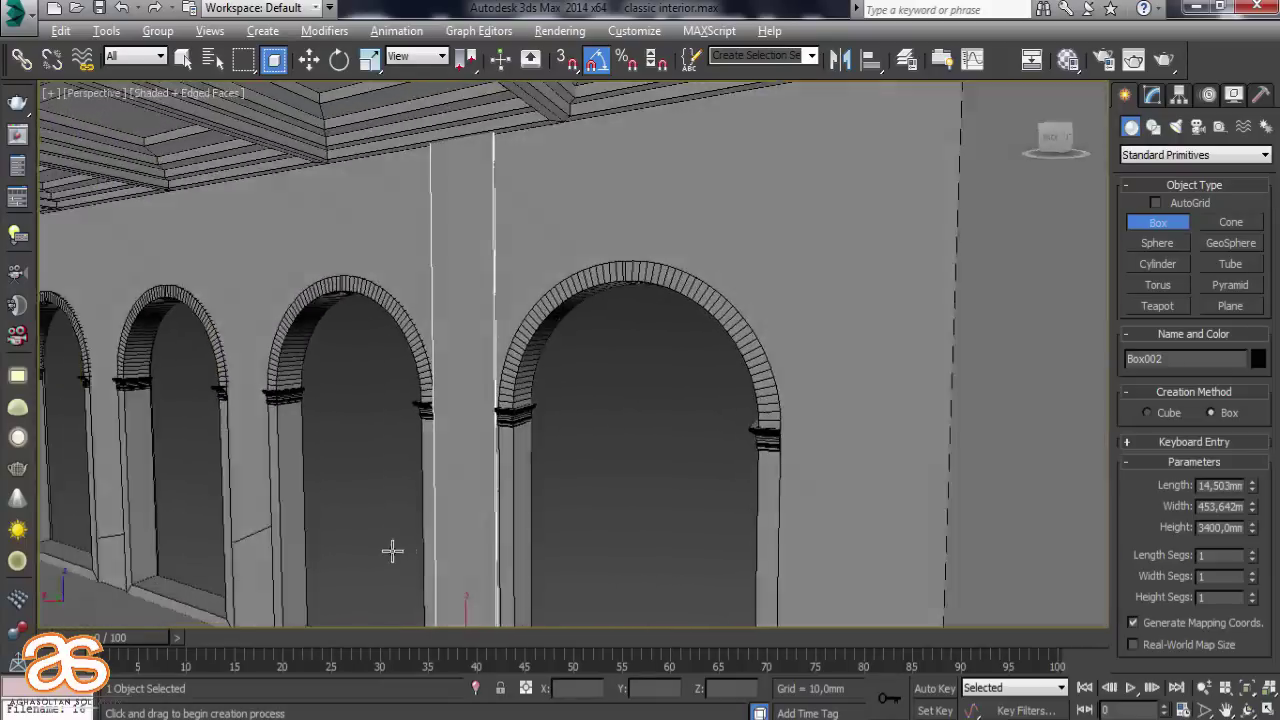
# Orbit the Perspective view along the arcade, level with the arched wall, and activate Select and Move
pyautogui.scroll(3, 371, 545)
pyautogui.scroll(-3, 371, 545)
pyautogui.moveTo(471, 523)
pyautogui.keyDown('alt'); pyautogui.mouseDown(button='middle')
pyautogui.moveTo(526, 517)
pyautogui.moveTo(449, 522)
pyautogui.moveTo(491, 520)
pyautogui.moveTo(454, 520)
pyautogui.moveTo(445, 486)
pyautogui.moveTo(466, 474)
pyautogui.moveTo(443, 480)
pyautogui.moveTo(501, 530)
pyautogui.moveTo(531, 531)
pyautogui.moveTo(406, 206)
pyautogui.moveTo(363, 223)
pyautogui.mouseUp(button='middle'); pyautogui.keyUp('alt')
pyautogui.scroll(2, 440, 176)
pyautogui.moveTo(402, 216)
pyautogui.keyDown('alt'); pyautogui.mouseDown(button='middle')
pyautogui.moveTo(451, 149)
pyautogui.moveTo(409, 154)
pyautogui.moveTo(424, 301)
pyautogui.mouseUp(button='middle'); pyautogui.keyUp('alt')
pyautogui.click(313, 72)
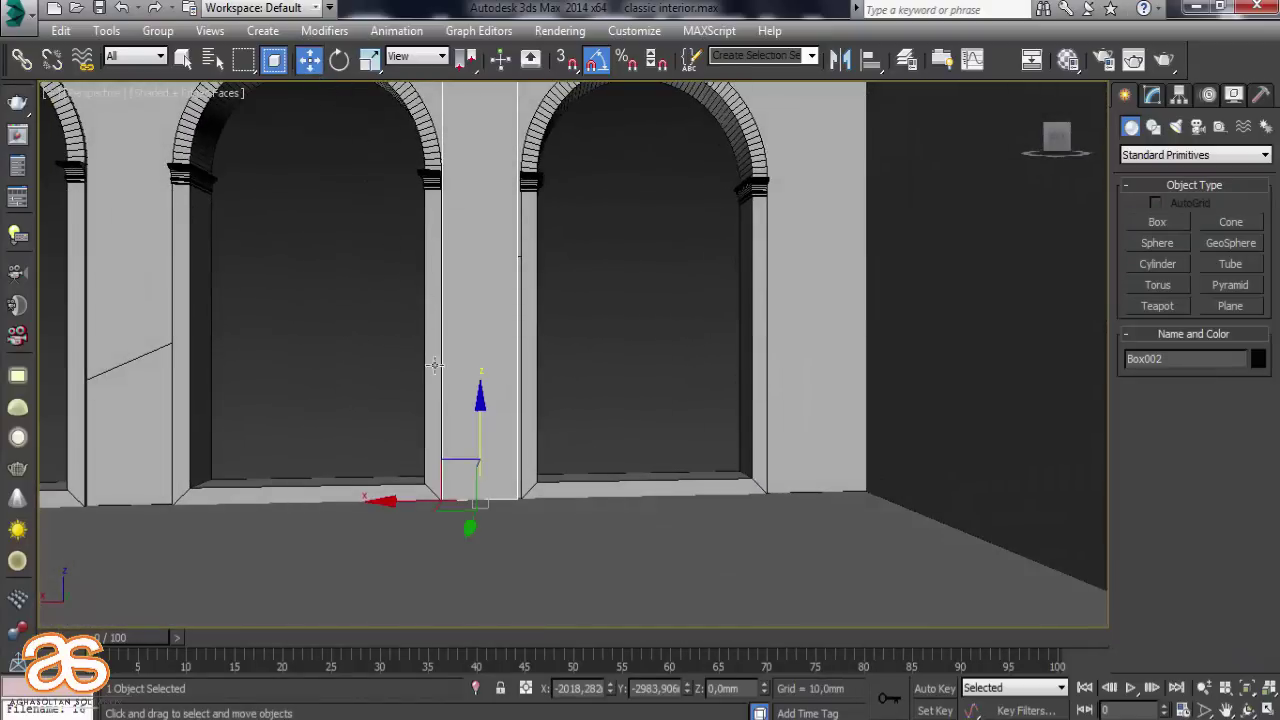
# Zoom in close to the pillar base and pick Cylinder from Standard Primitives
pyautogui.scroll(4, 437, 370)
pyautogui.scroll(-4, 443, 377)
pyautogui.moveTo(443, 380)
pyautogui.mouseDown(button='middle')
pyautogui.moveTo(440, 437)
pyautogui.moveTo(517, 454)
pyautogui.moveTo(580, 437)
pyautogui.moveTo(481, 388)
pyautogui.mouseUp(button='middle')
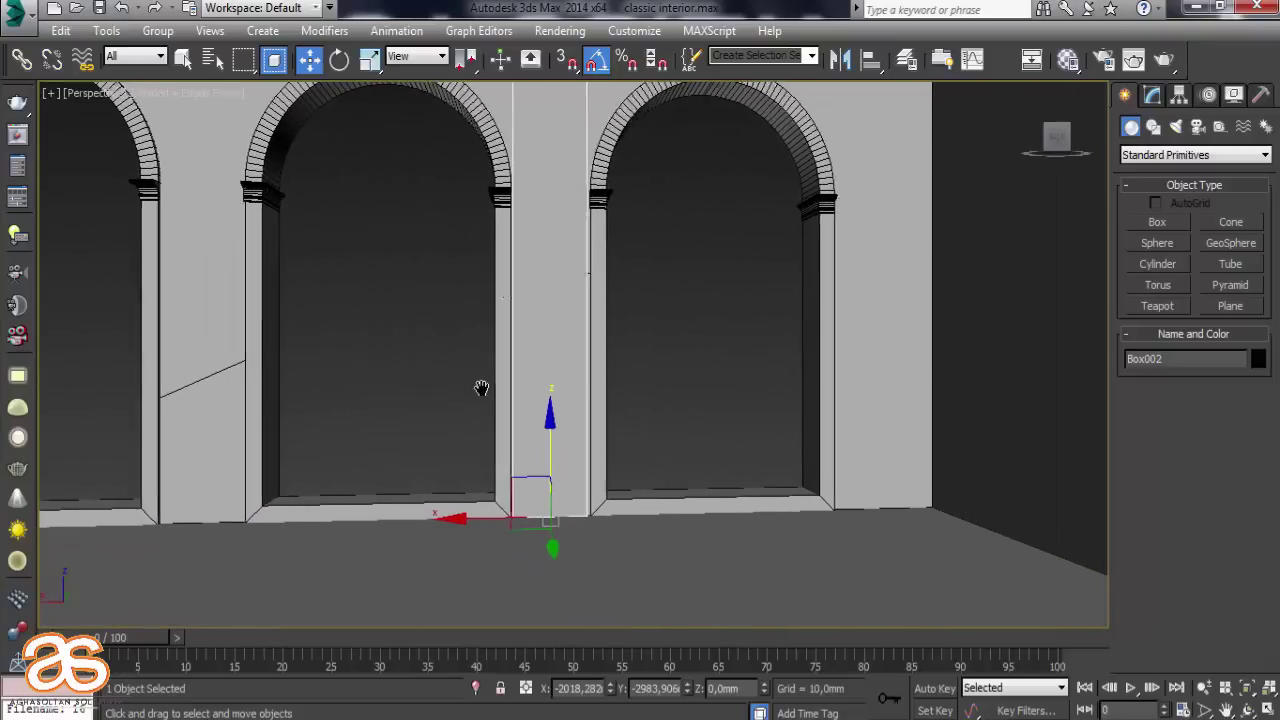
pyautogui.scroll(3, 518, 493)
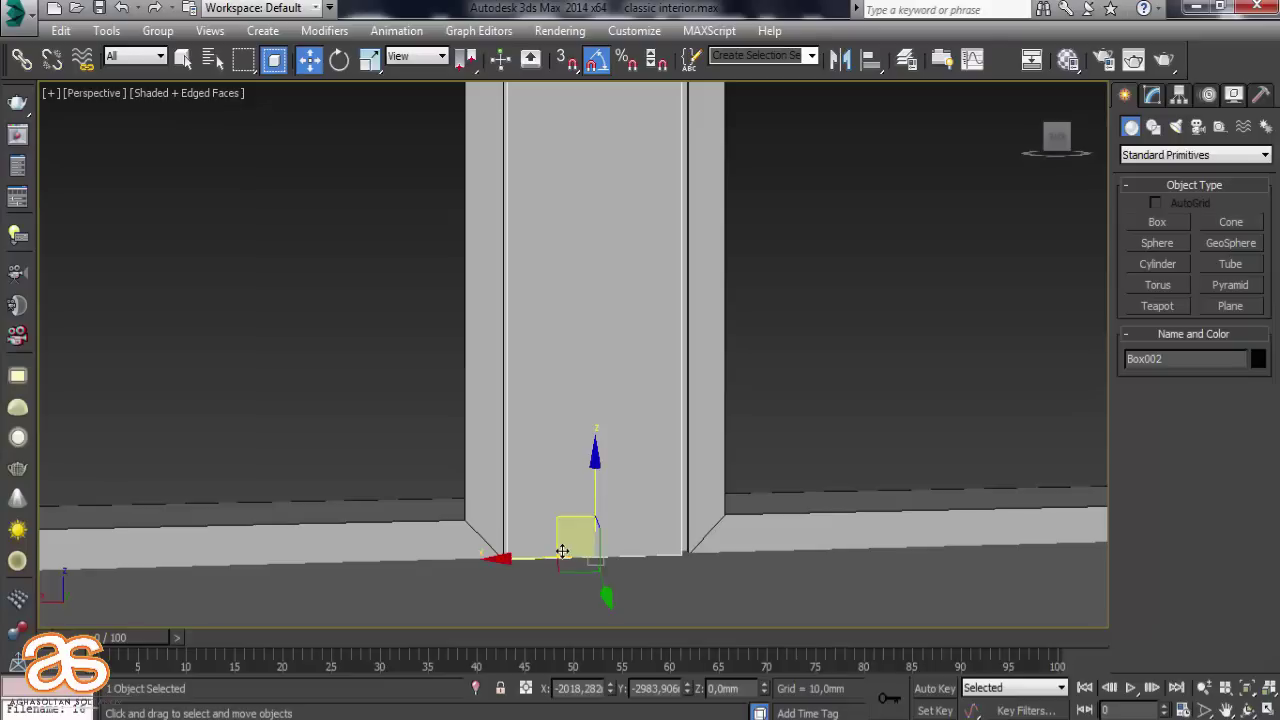
pyautogui.scroll(3, 517, 551)
pyautogui.moveTo(517, 549); pyautogui.dragTo(514, 536, button='middle')
pyautogui.scroll(-3, 514, 538)
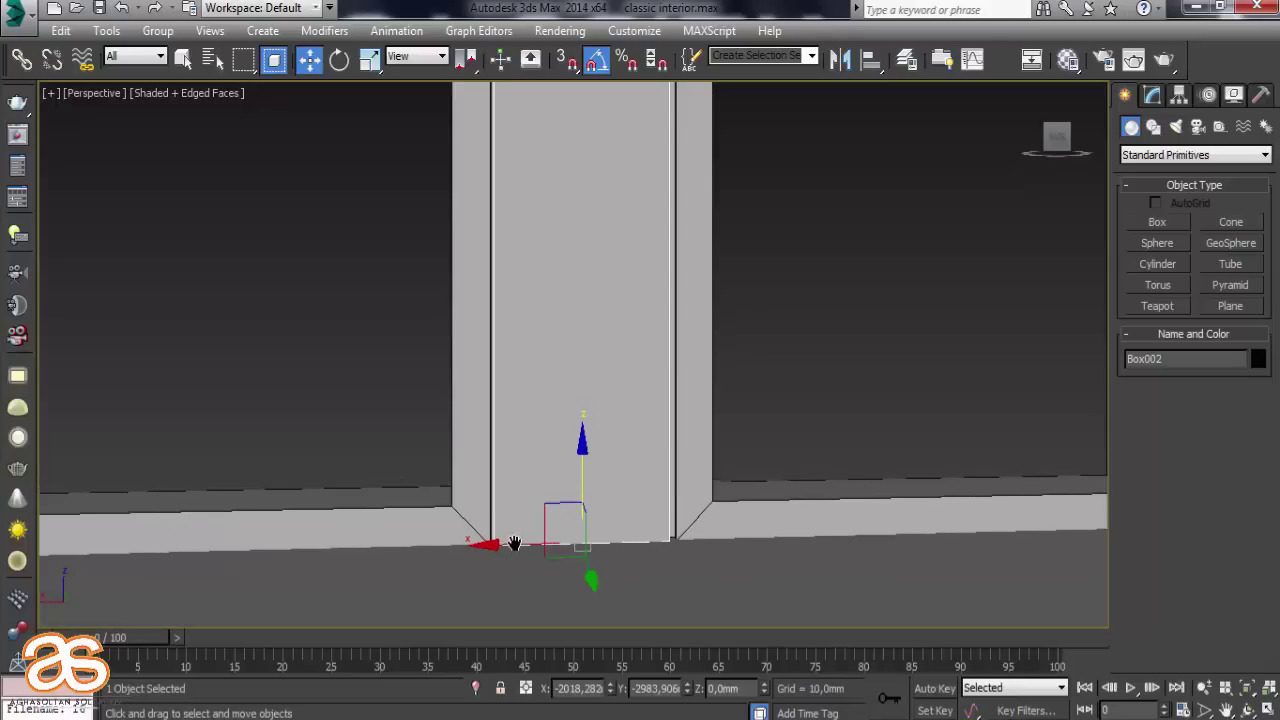
pyautogui.scroll(3, 514, 543)
pyautogui.click(1163, 264)
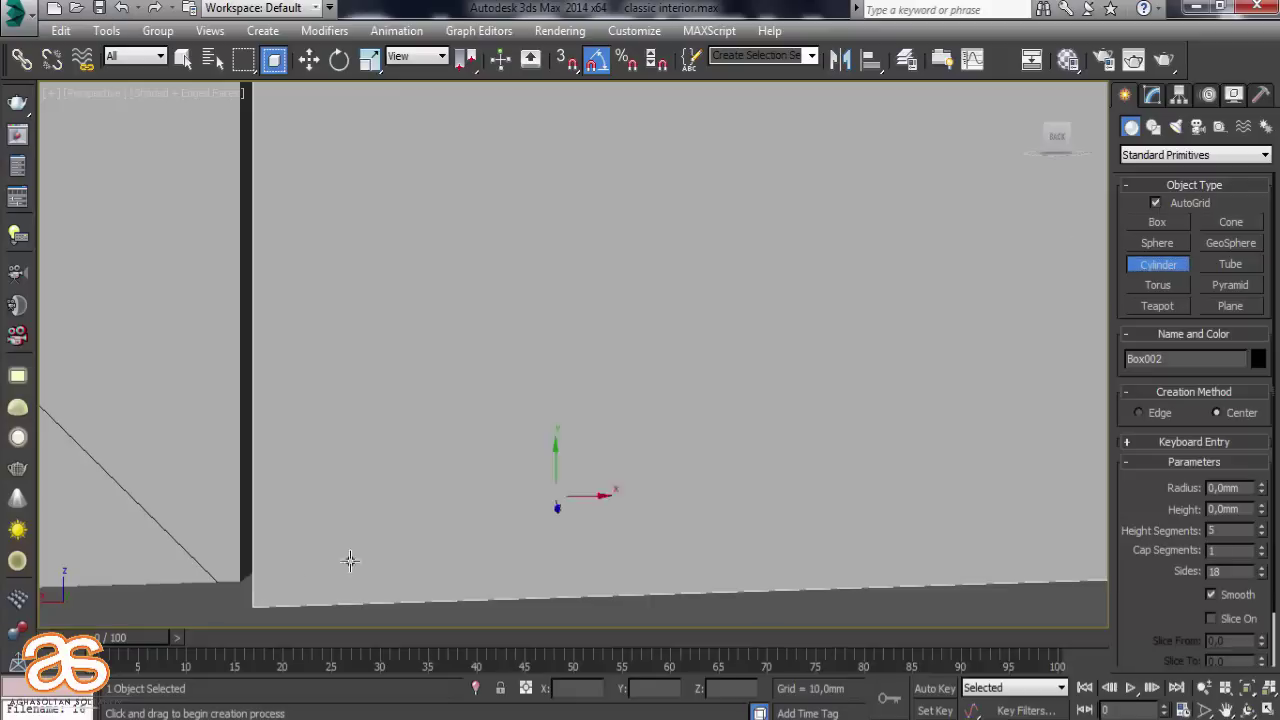
# Draw a small cylinder (2.468 mm radius, 5.967 mm high) and rotate it 90° on X upright
pyautogui.moveTo(270, 592); pyautogui.dragTo(280, 598)
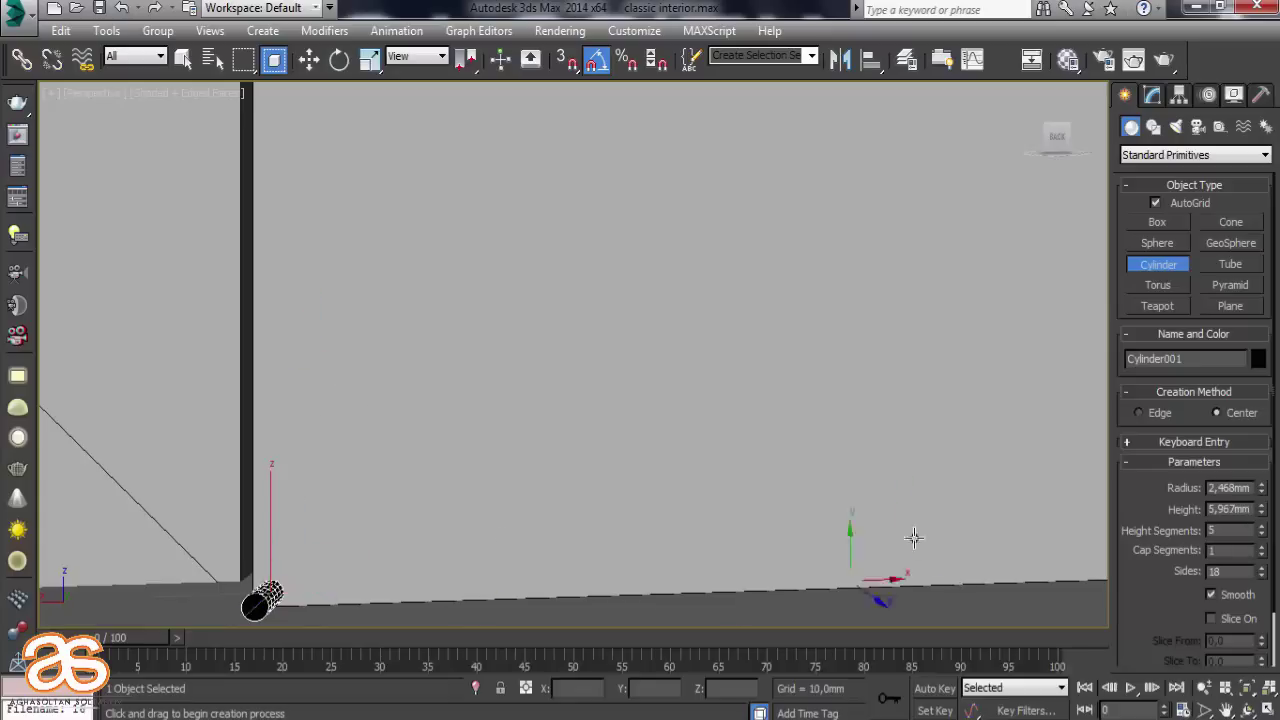
pyautogui.click(341, 62)
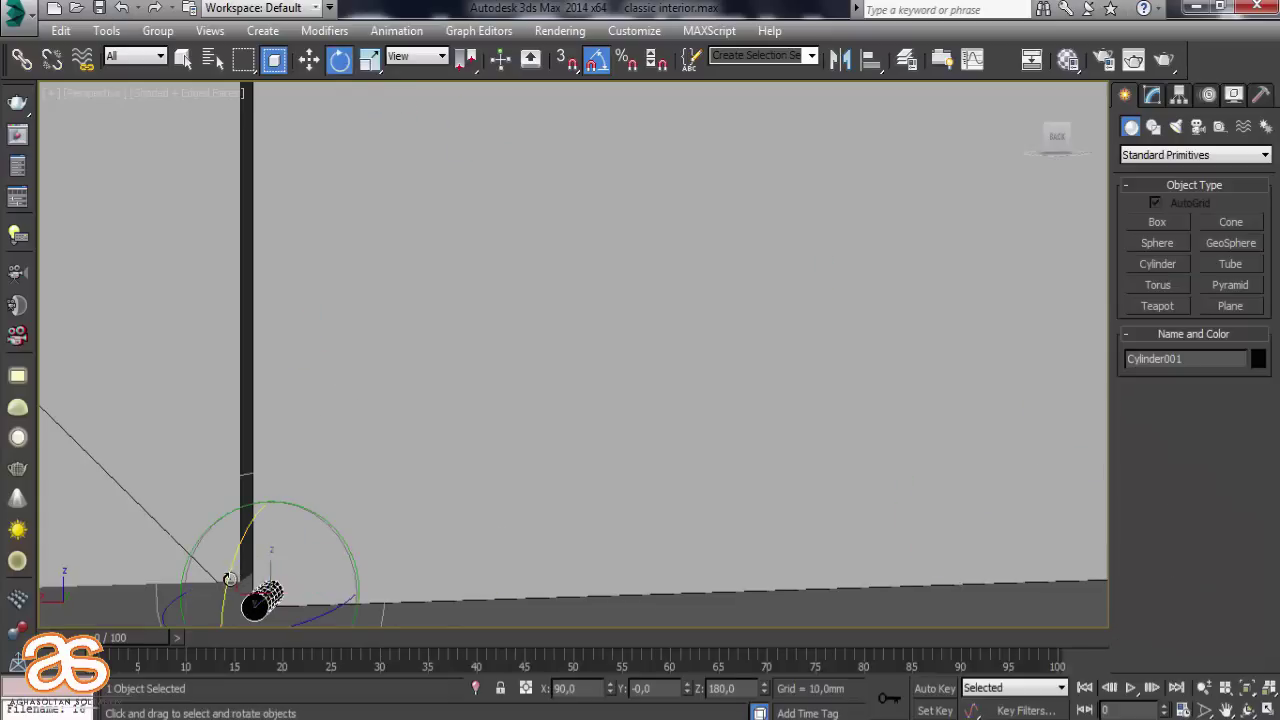
pyautogui.moveTo(229, 579); pyautogui.dragTo(244, 481)
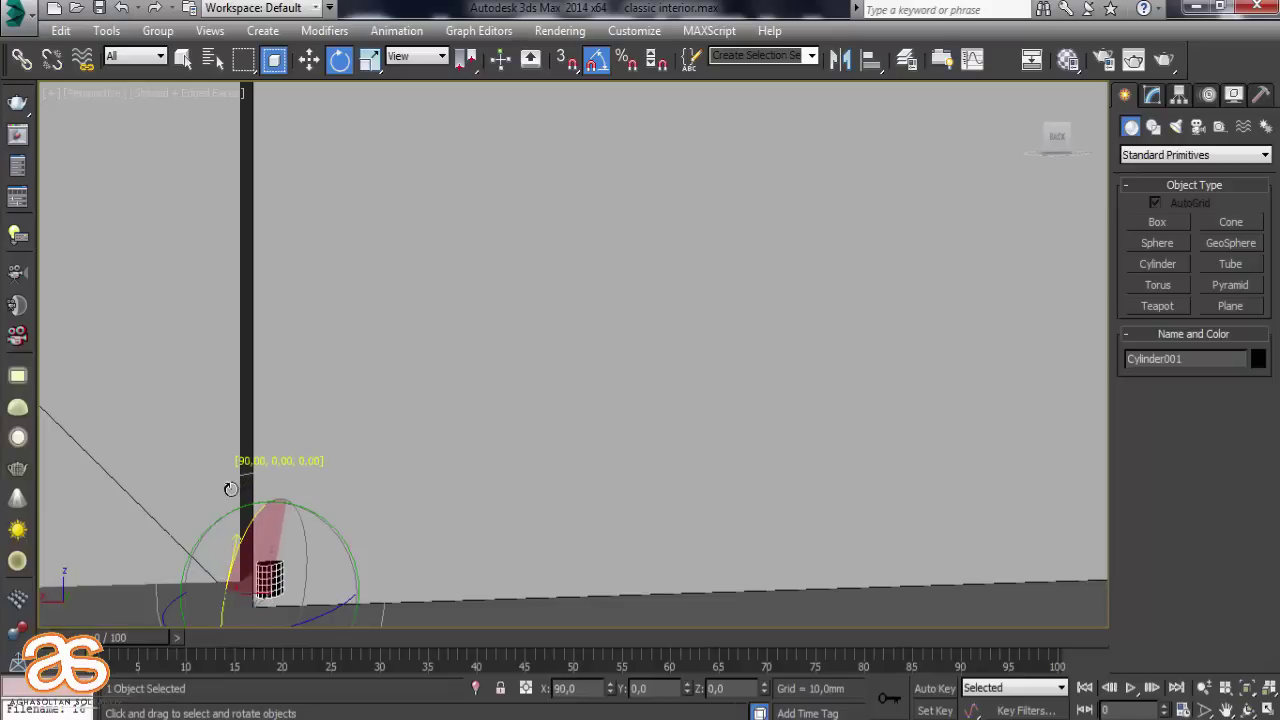
pyautogui.moveTo(230, 489); pyautogui.dragTo(211, 558)
# Move the cylinder into place at the foot of the thin panel
pyautogui.click(309, 59)
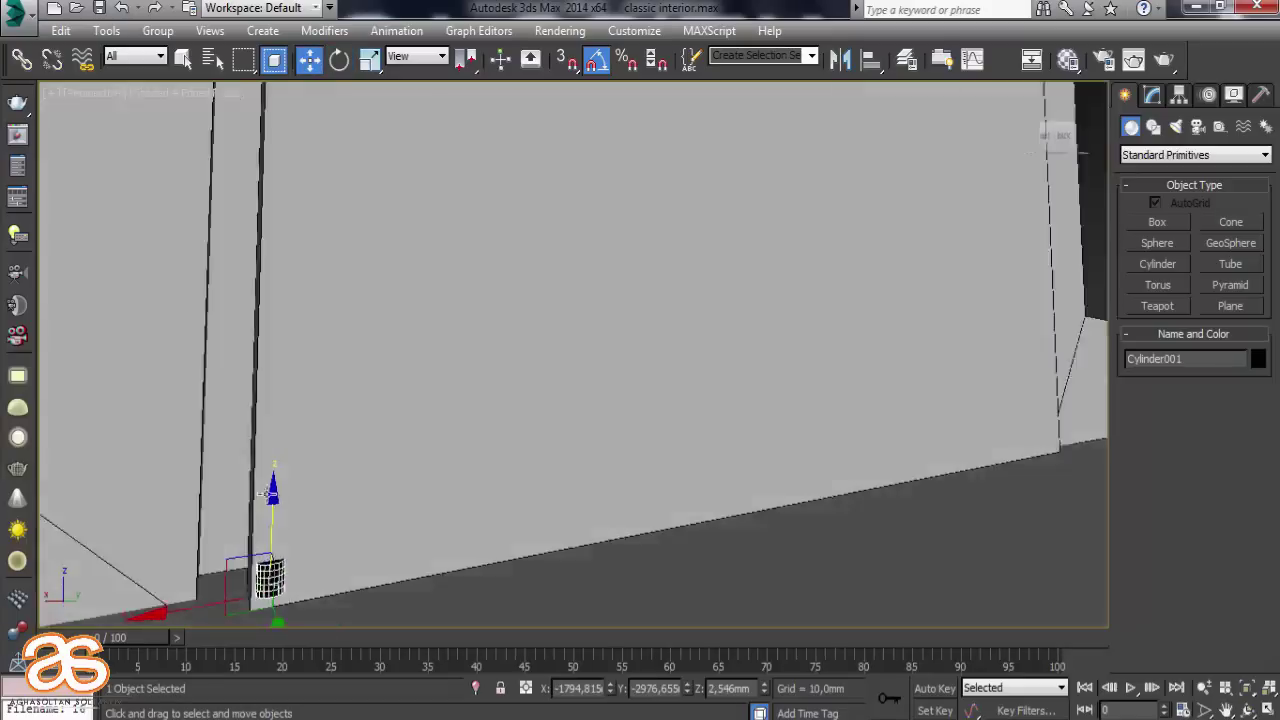
pyautogui.keyDown('alt'); pyautogui.moveTo(310, 420); pyautogui.dragTo(326, 486, button='middle'); pyautogui.keyUp('alt')
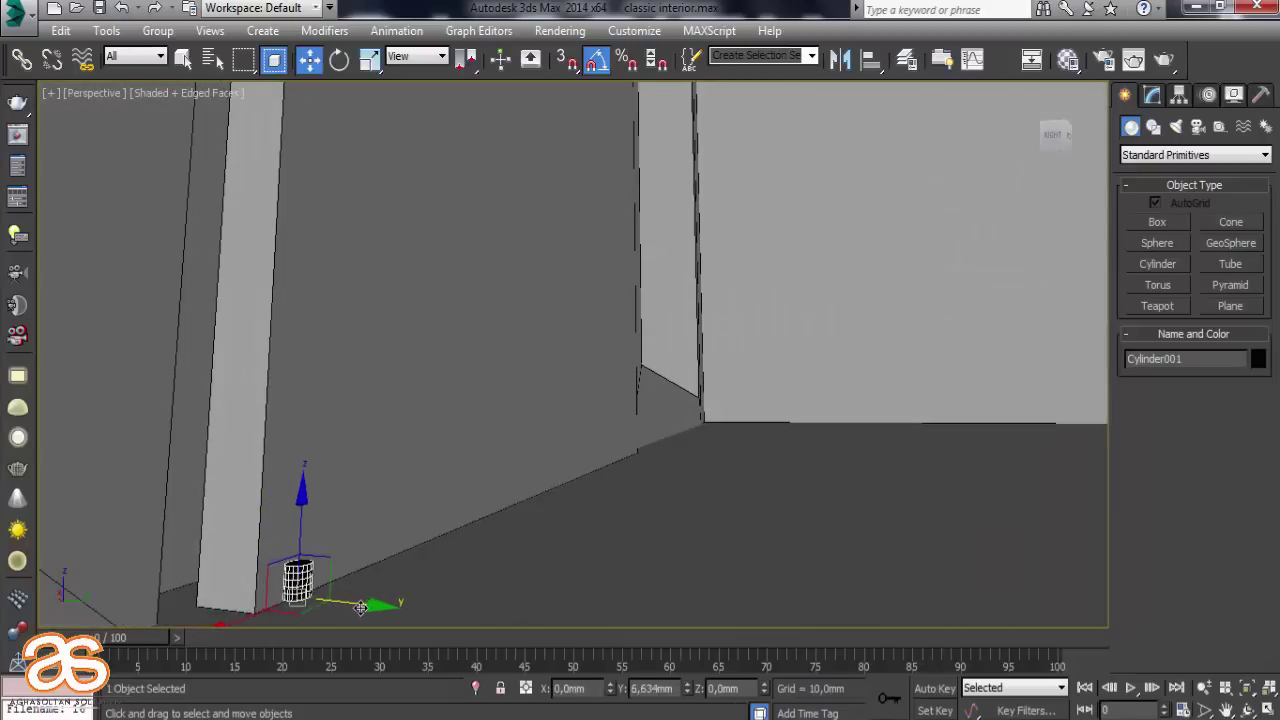
pyautogui.moveTo(333, 603); pyautogui.dragTo(330, 603)
pyautogui.moveTo(330, 603)
pyautogui.keyDown('alt'); pyautogui.mouseDown(button='middle')
pyautogui.moveTo(262, 652)
pyautogui.moveTo(251, 641)
pyautogui.mouseUp(button='middle'); pyautogui.keyUp('alt')
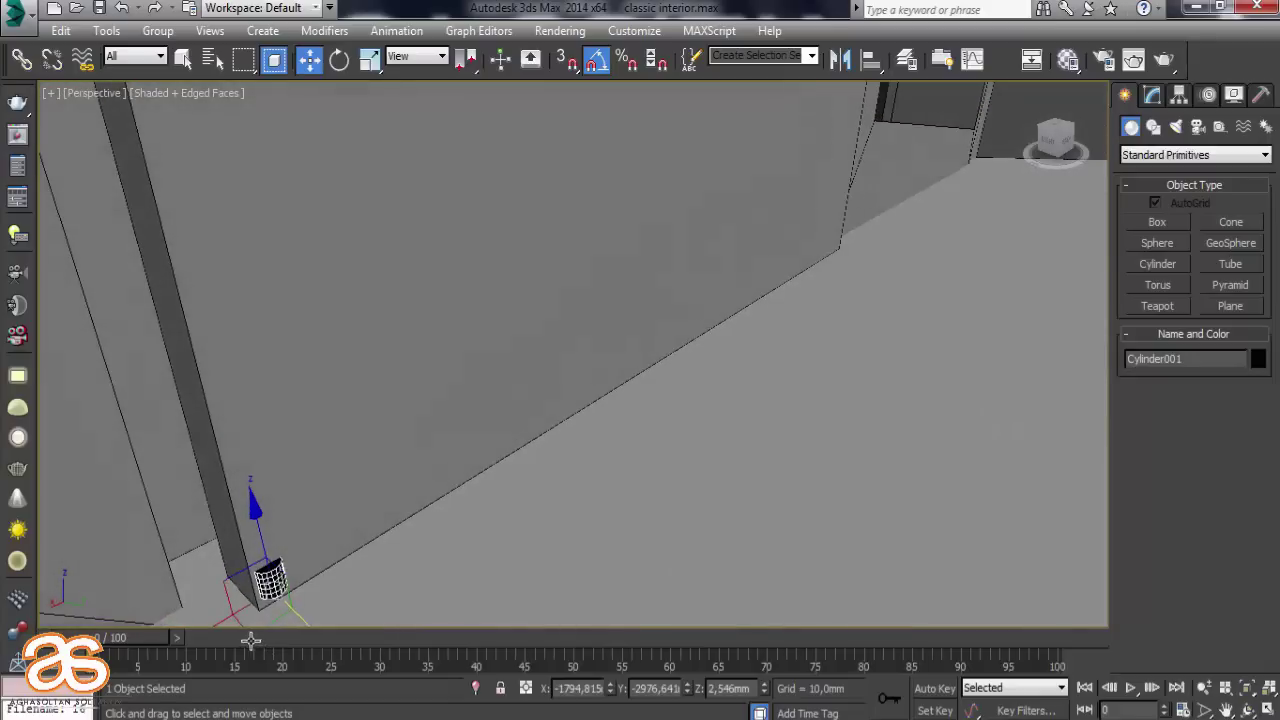
pyautogui.click(1150, 96)
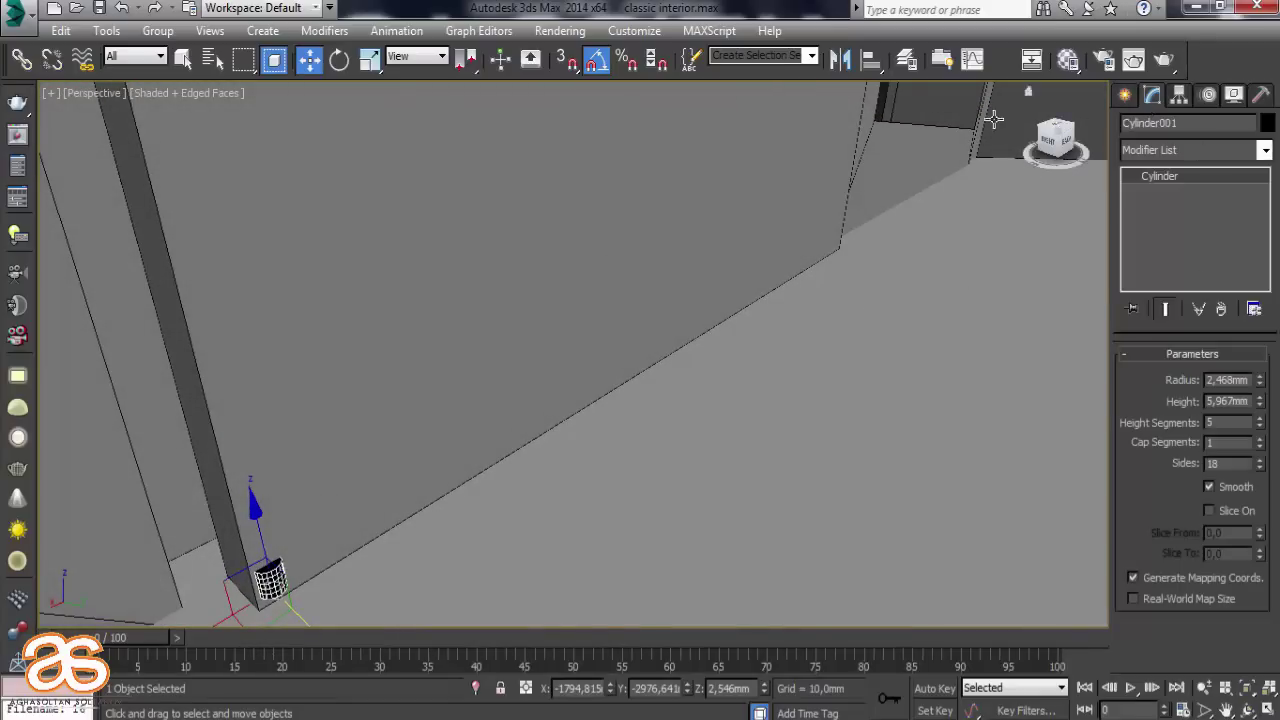
# Raise Cylinder001's height to about 2377.592 mm, the full pilaster height
pyautogui.click(1068, 59)
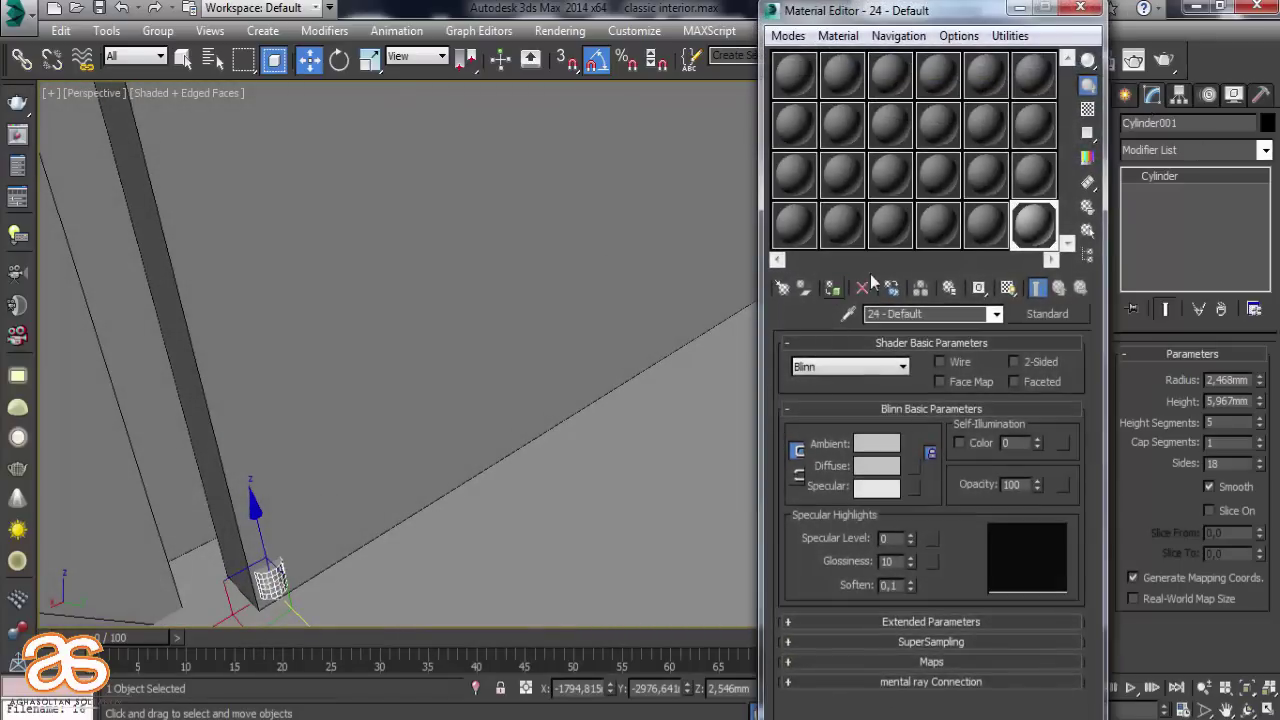
pyautogui.click(1080, 8)
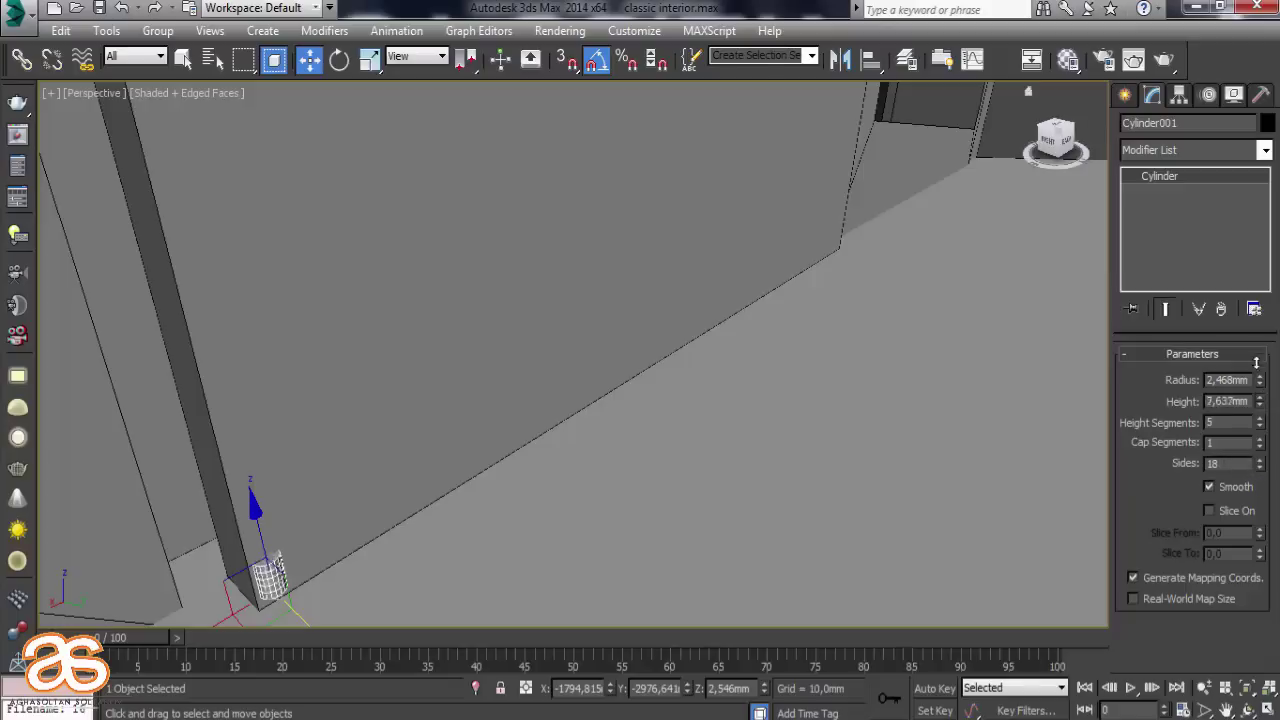
pyautogui.moveTo(1256, 362); pyautogui.dragTo(1256, 300)
pyautogui.moveTo(531, 429); pyautogui.dragTo(474, 482, button='middle')
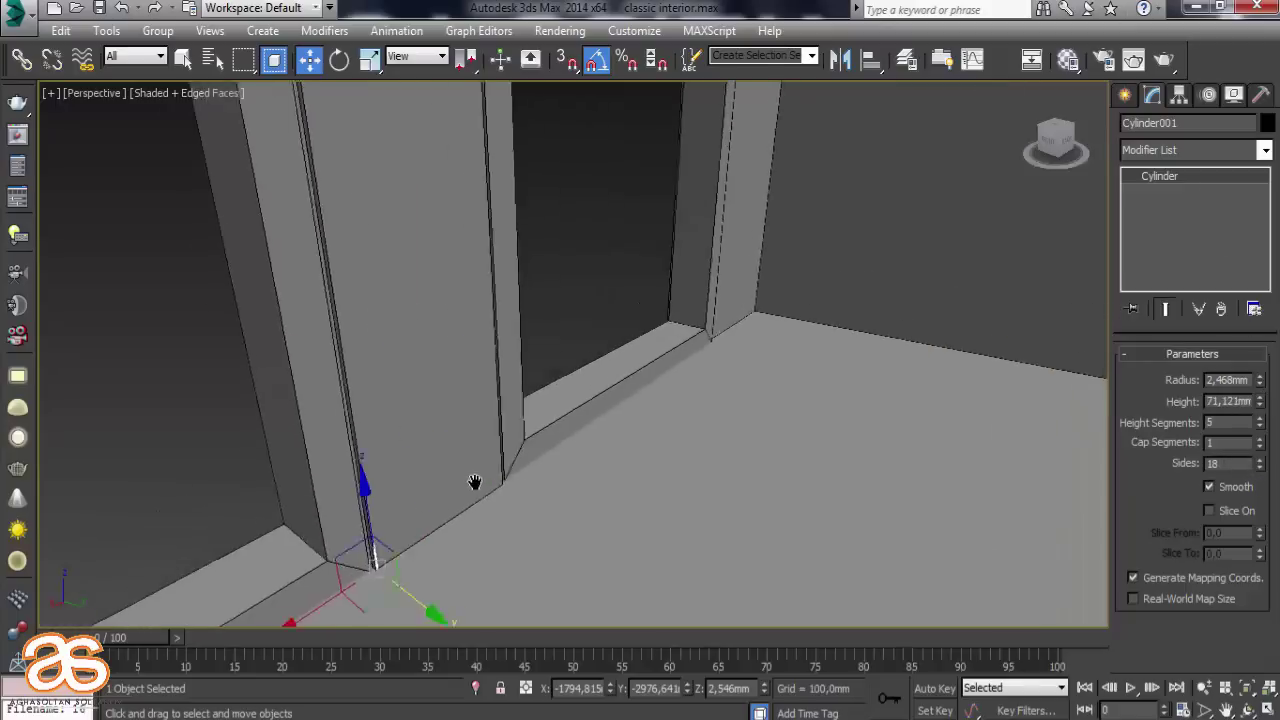
pyautogui.scroll(-5, 474, 482)
pyautogui.scroll(2, 430, 480)
pyautogui.scroll(2, 380, 470)
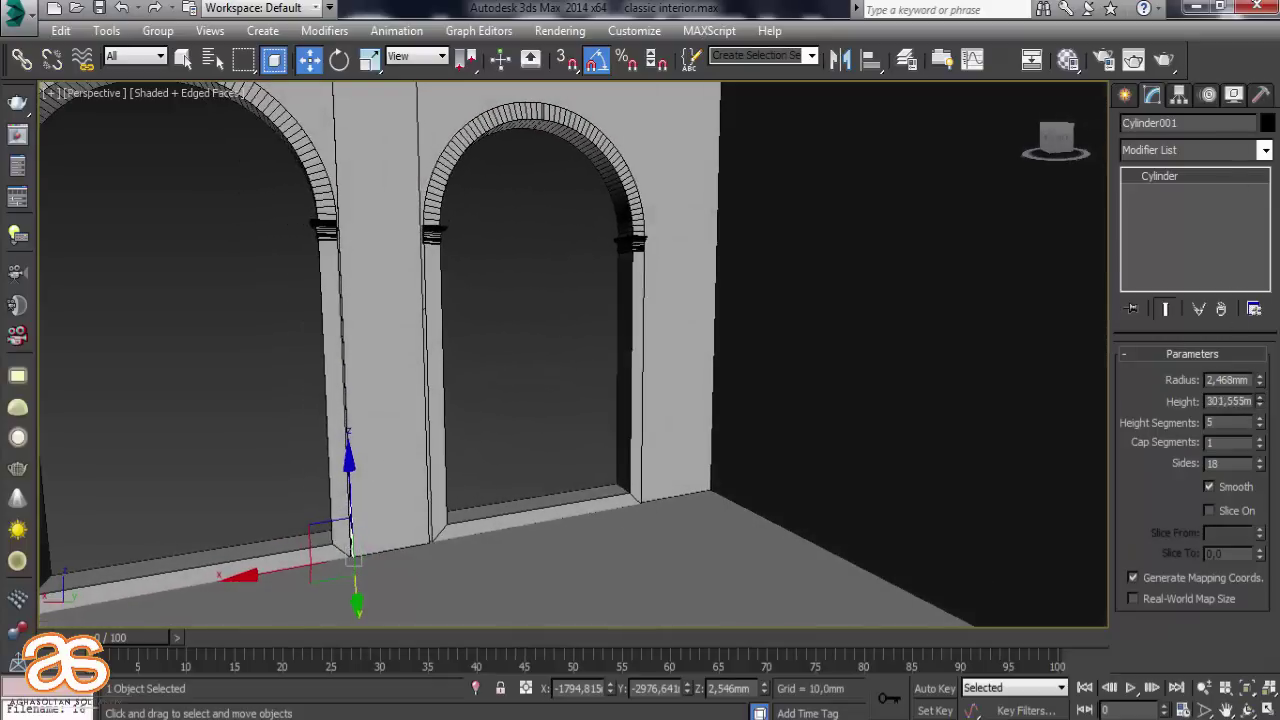
pyautogui.moveTo(1259, 401); pyautogui.dragTo(940, 5)
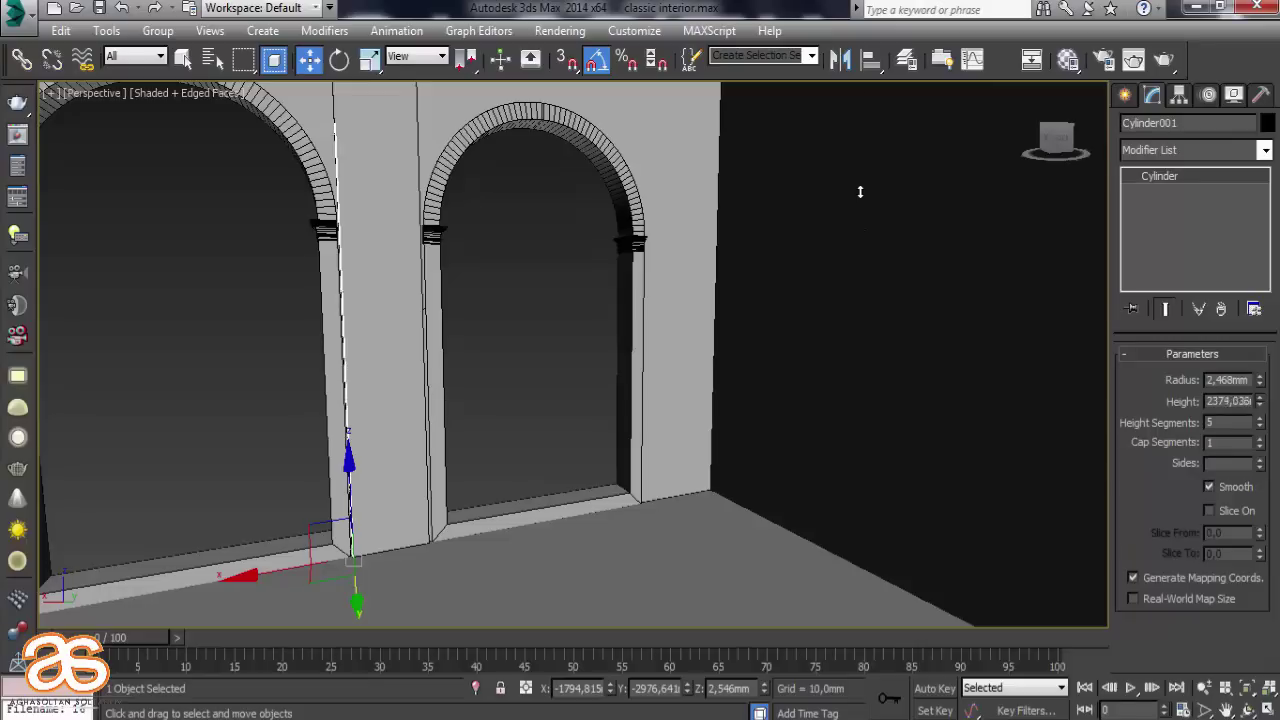
# Pan and zoom the view to check the rod running up the panel's edge
pyautogui.moveTo(315, 609); pyautogui.dragTo(313, 612, button='middle')
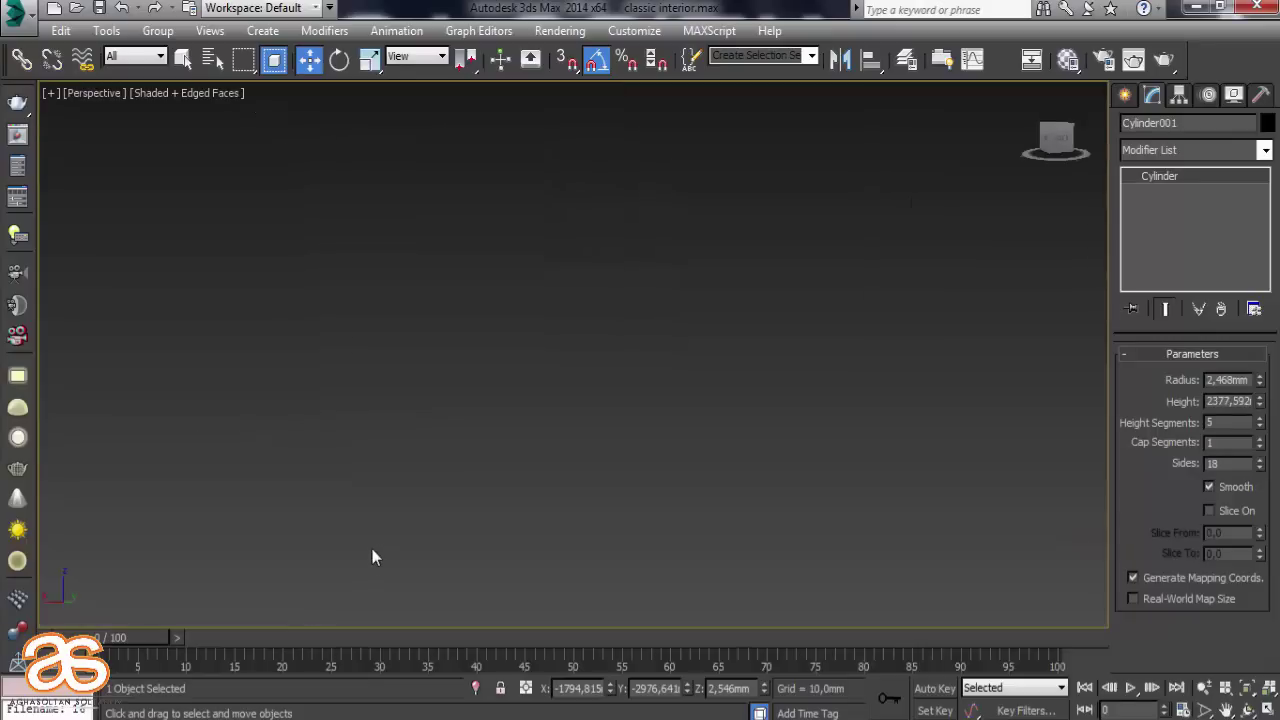
pyautogui.scroll(-3, 372, 550)
pyautogui.scroll(4, 420, 491)
pyautogui.moveTo(423, 494)
pyautogui.mouseDown(button='middle')
pyautogui.moveTo(482, 569)
pyautogui.moveTo(408, 494)
pyautogui.mouseUp(button='middle')
pyautogui.scroll(-2, 423, 517)
pyautogui.scroll(-3, 598, 545)
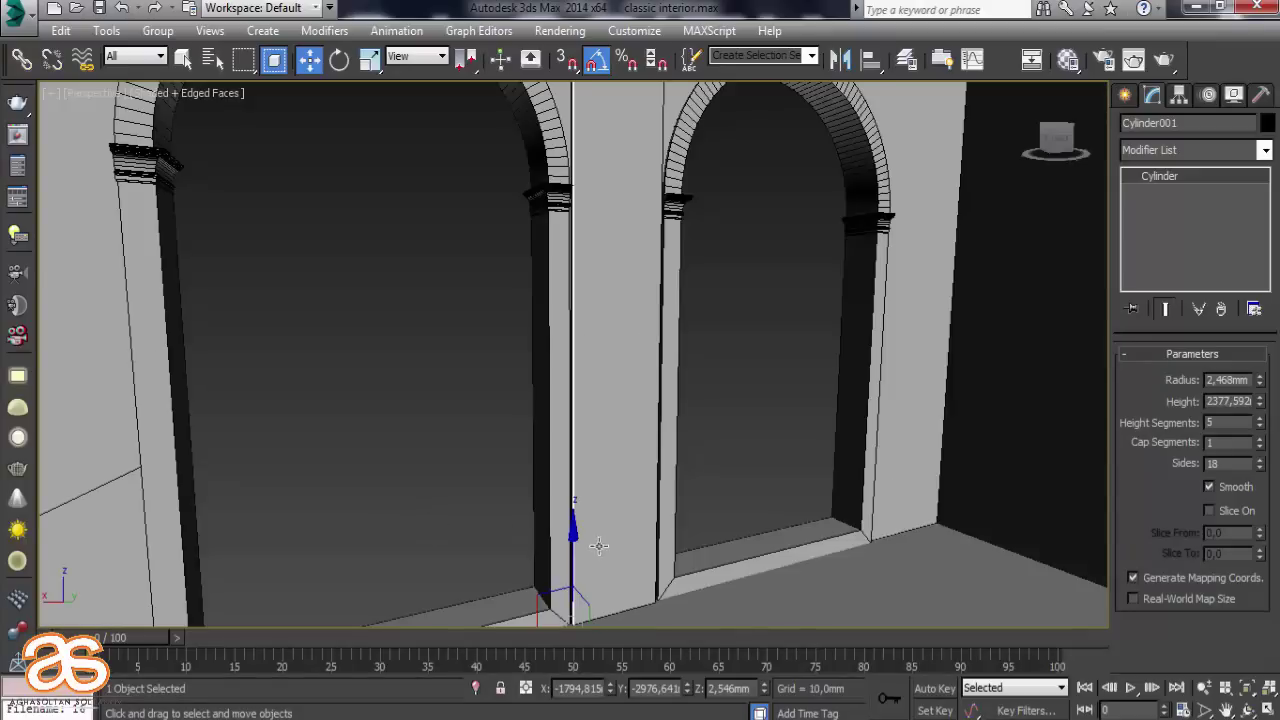
pyautogui.scroll(2, 599, 536)
pyautogui.scroll(2, 608, 440)
pyautogui.scroll(2, 615, 260)
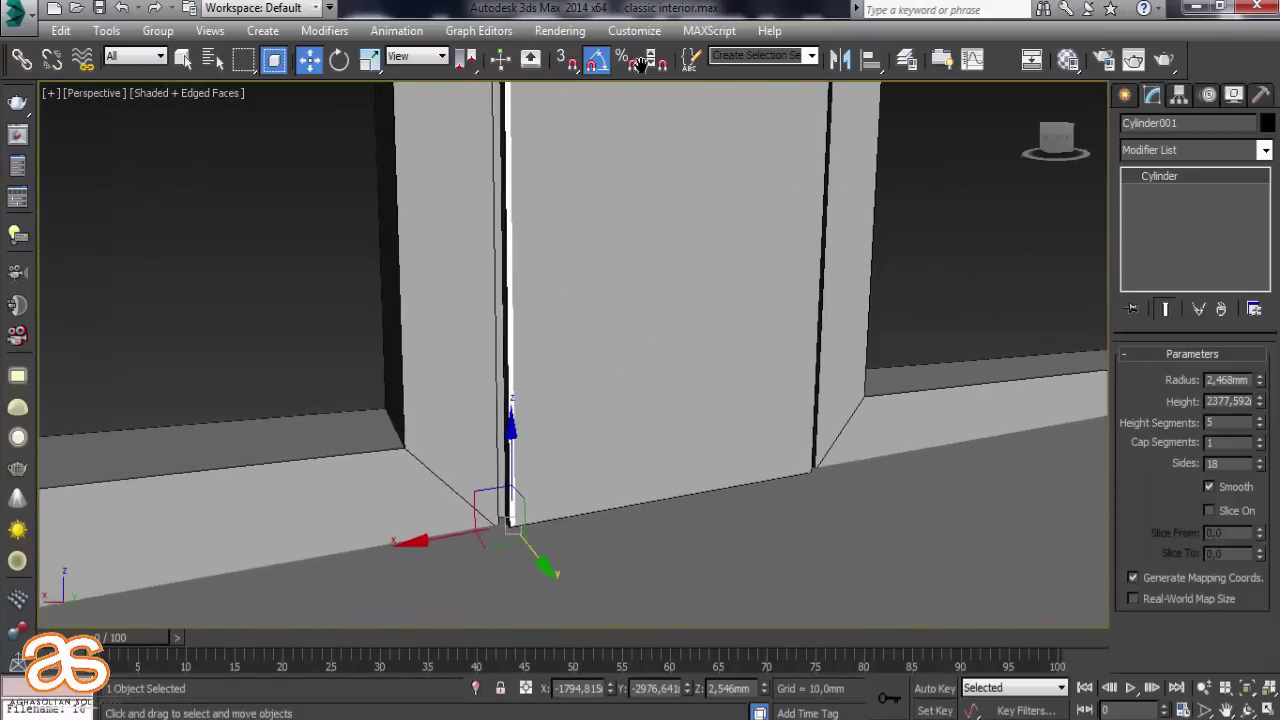
# Slide the cylinder along the wall and set its radius to 7,502 mm
pyautogui.scroll(2, 546, 278)
pyautogui.scroll(2, 500, 480)
pyautogui.moveTo(486, 540)
pyautogui.mouseDown(button='middle')
pyautogui.moveTo(370, 374)
pyautogui.moveTo(350, 390)
pyautogui.mouseUp(button='middle')
pyautogui.moveTo(414, 596); pyautogui.dragTo(444, 592)
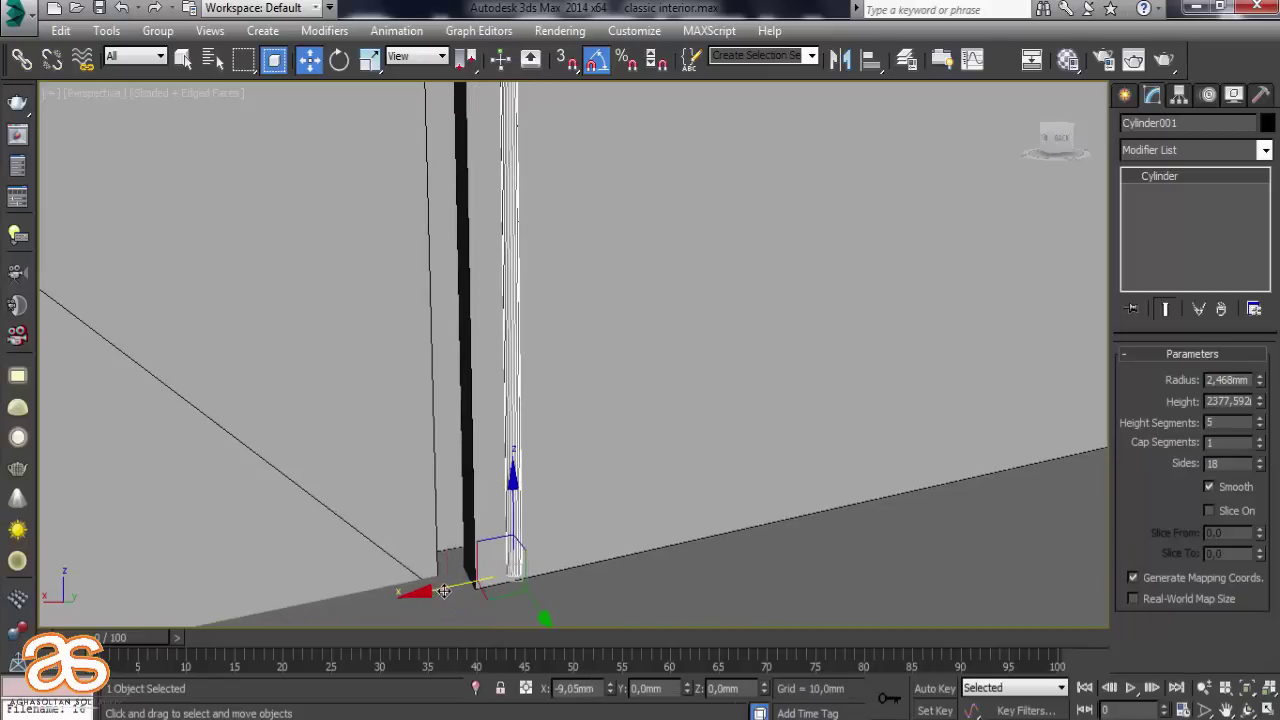
pyautogui.moveTo(1260, 373); pyautogui.dragTo(1260, 330)
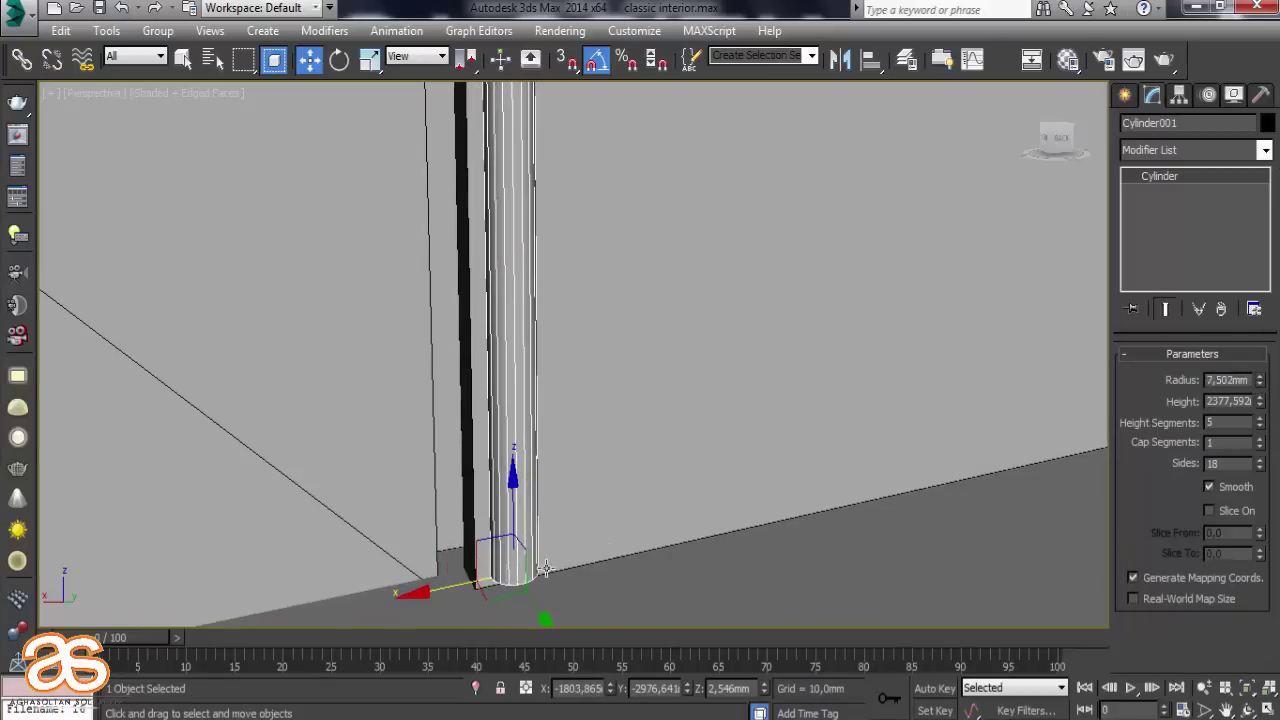
# Align the cylinder along X at the panel's left edge and raise it to Z 173,653 mm
pyautogui.moveTo(545, 568)
pyautogui.keyDown('alt'); pyautogui.mouseDown(button='middle')
pyautogui.moveTo(623, 557)
pyautogui.moveTo(611, 509)
pyautogui.moveTo(640, 149)
pyautogui.moveTo(544, 468)
pyautogui.mouseUp(button='middle'); pyautogui.keyUp('alt')
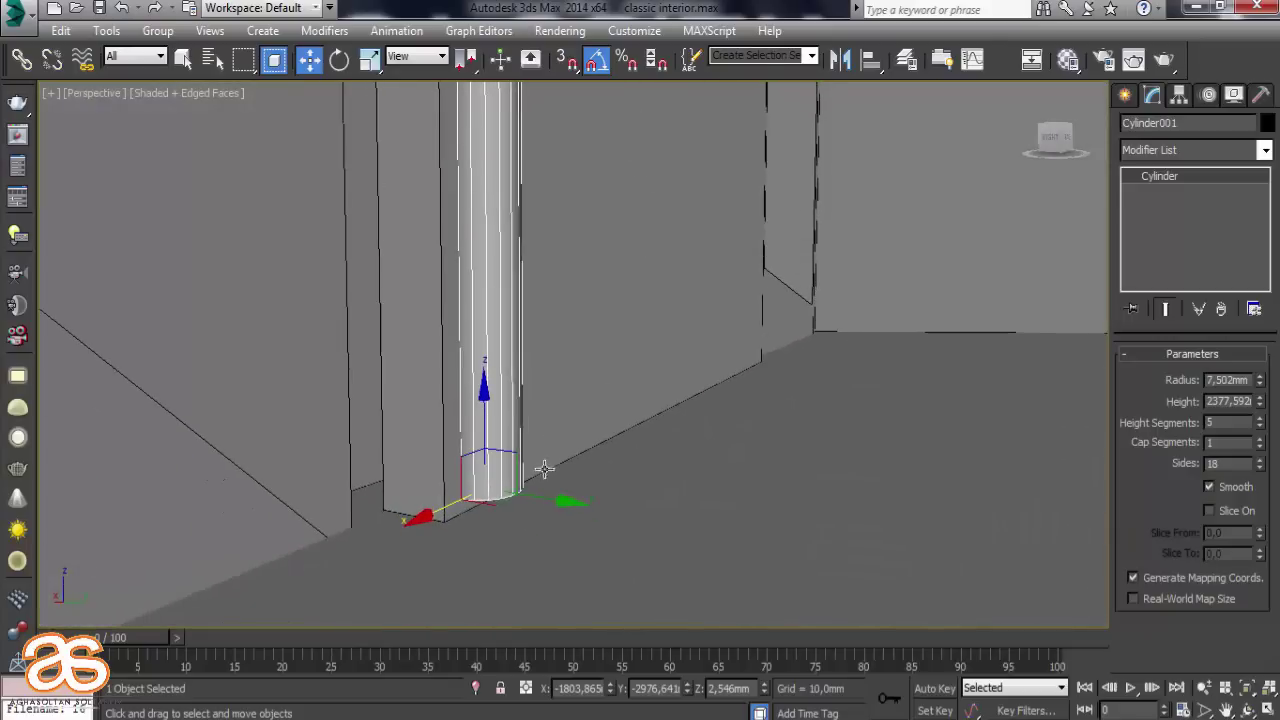
pyautogui.moveTo(540, 496)
pyautogui.mouseDown()
pyautogui.moveTo(599, 511)
pyautogui.moveTo(547, 503)
pyautogui.moveTo(541, 485)
pyautogui.mouseUp()
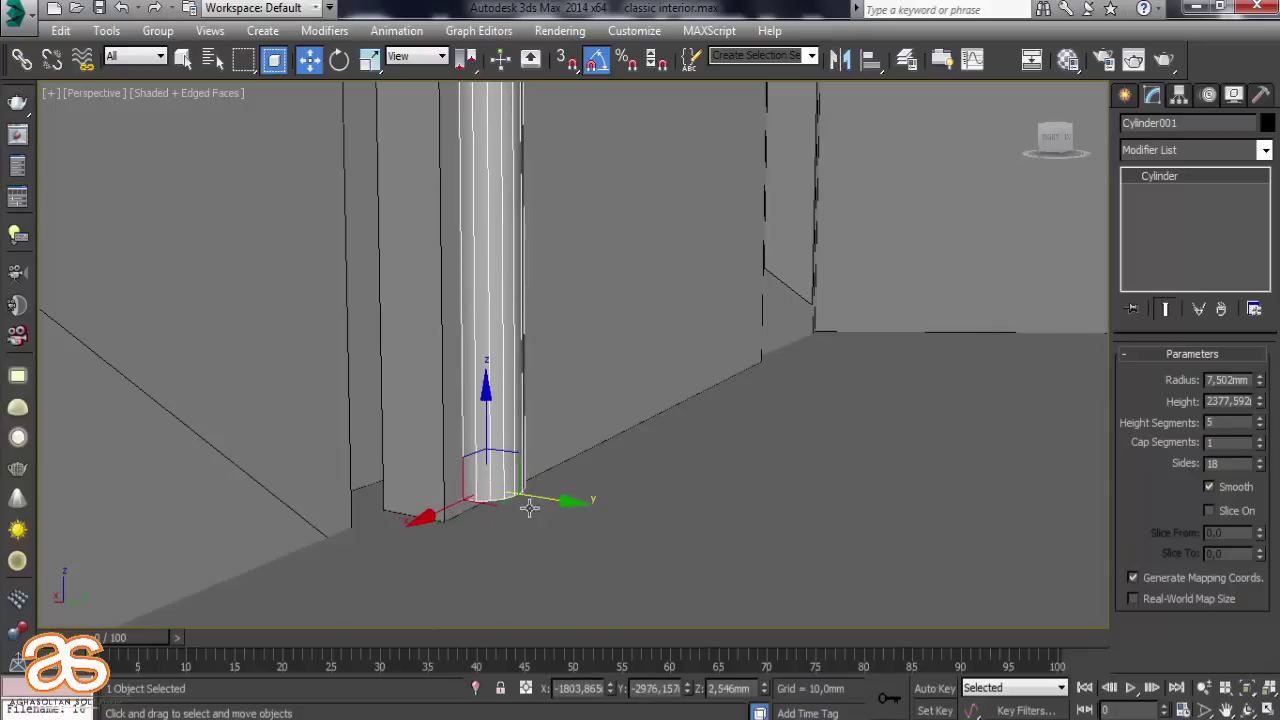
pyautogui.moveTo(529, 508)
pyautogui.keyDown('alt'); pyautogui.mouseDown(button='middle')
pyautogui.moveTo(477, 514)
pyautogui.moveTo(400, 600)
pyautogui.moveTo(463, 514)
pyautogui.moveTo(355, 560)
pyautogui.mouseUp(button='middle'); pyautogui.keyUp('alt')
pyautogui.moveTo(351, 577); pyautogui.dragTo(360, 575)
pyautogui.moveTo(420, 481); pyautogui.dragTo(418, 360)
# Shift-drag the cylinder rightward along X to start cloning it
pyautogui.scroll(-4, 352, 578)
pyautogui.moveTo(352, 578); pyautogui.dragTo(373, 552, button='middle')
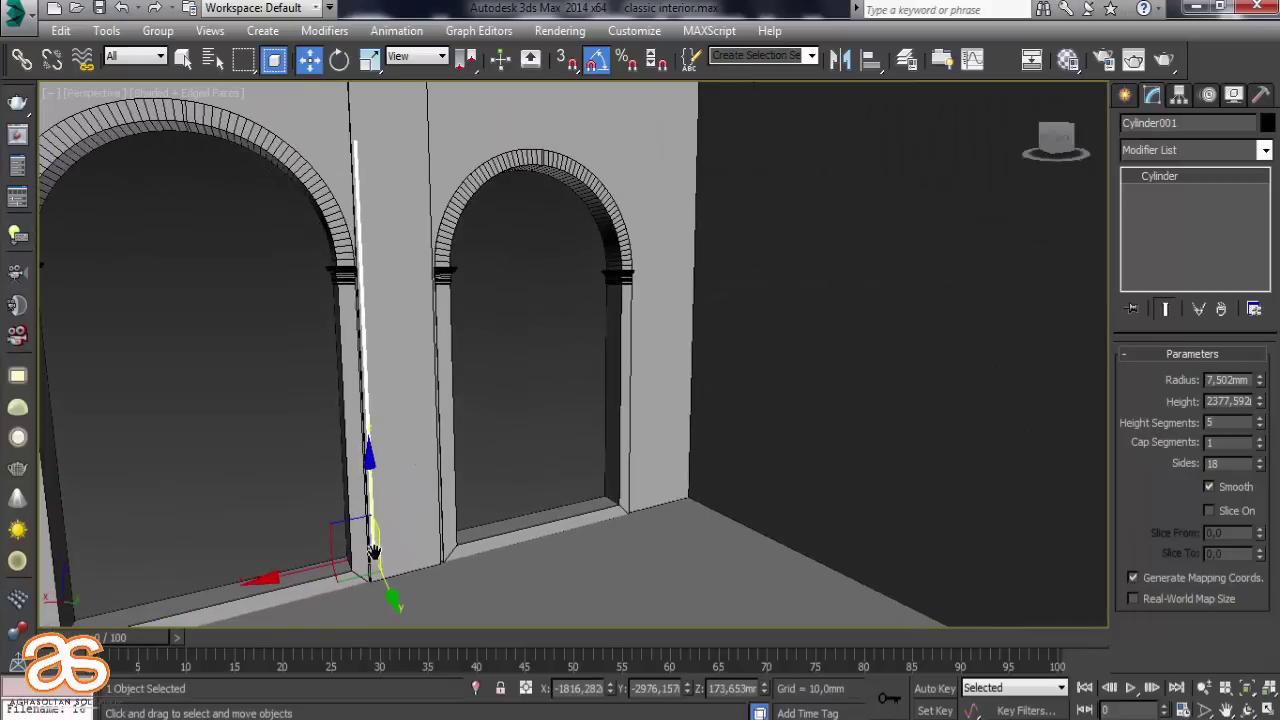
pyautogui.scroll(3, 381, 487)
pyautogui.scroll(3, 431, 423)
pyautogui.scroll(3, 474, 286)
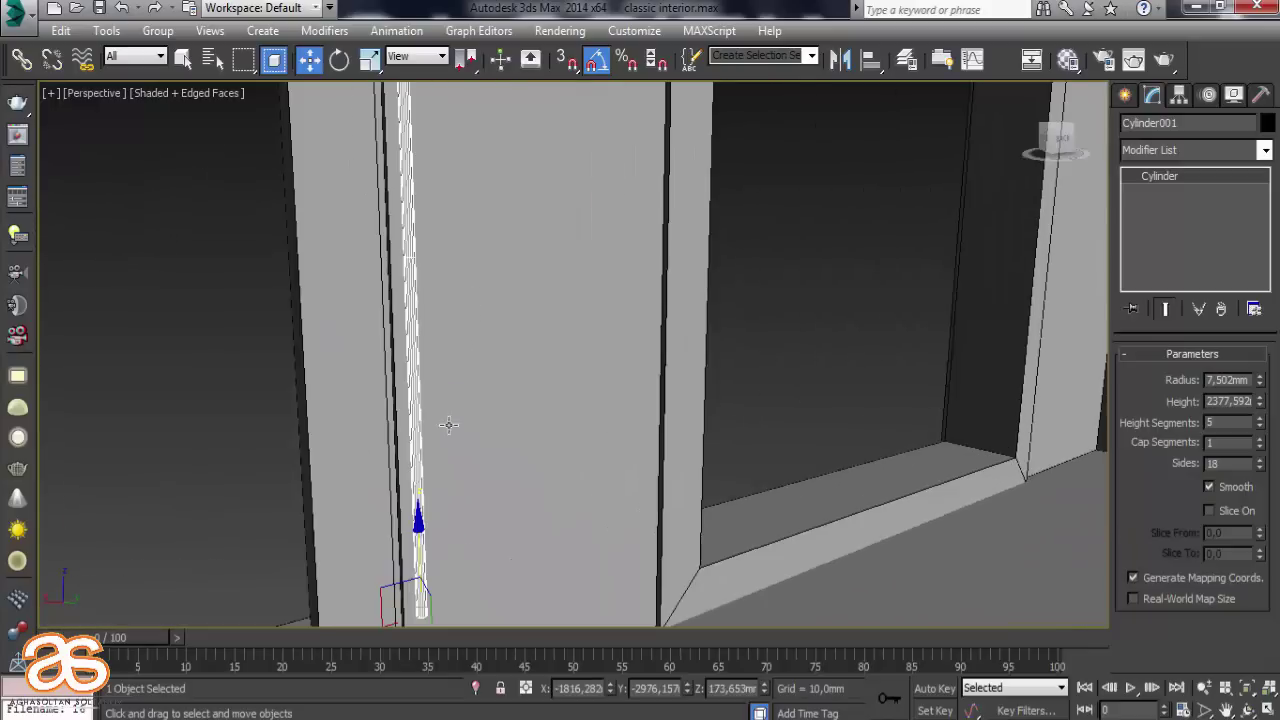
pyautogui.moveTo(448, 426); pyautogui.dragTo(438, 239, button='middle')
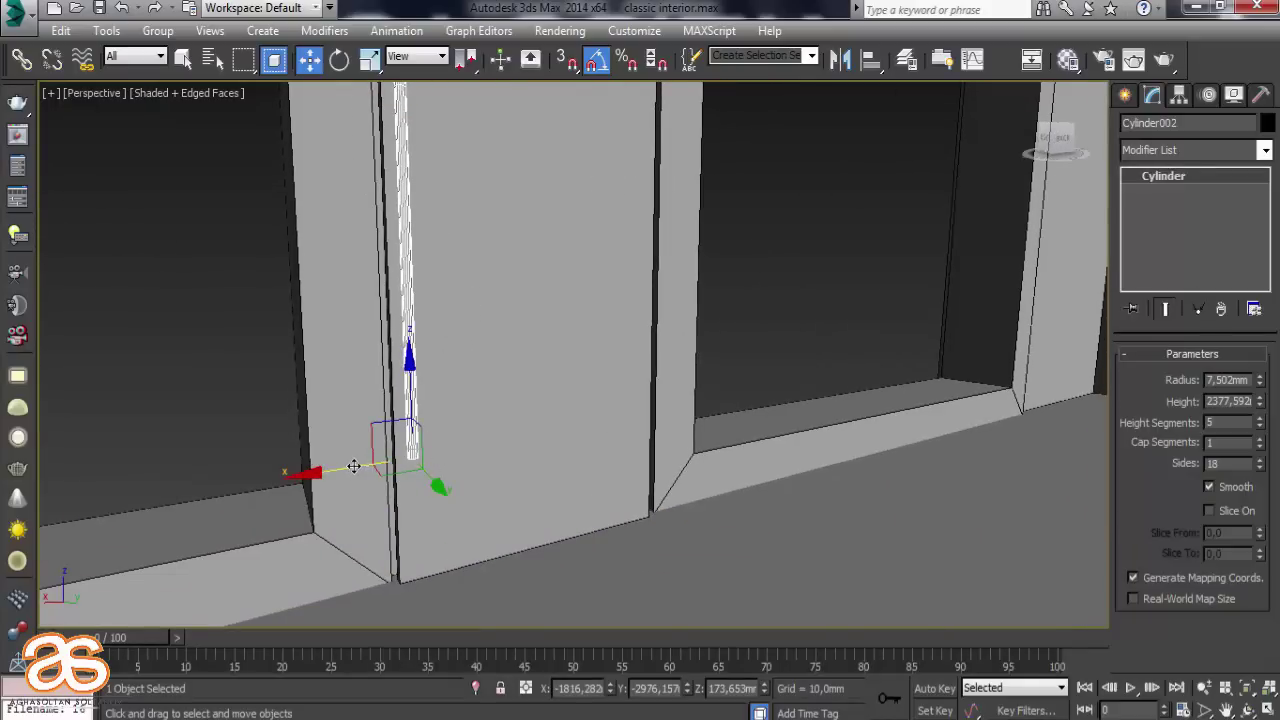
pyautogui.moveTo(354, 466); pyautogui.dragTo(370, 462)
# Create 19 copies of the cylinder across the pilaster panel
pyautogui.moveTo(687, 378); pyautogui.dragTo(687, 357)
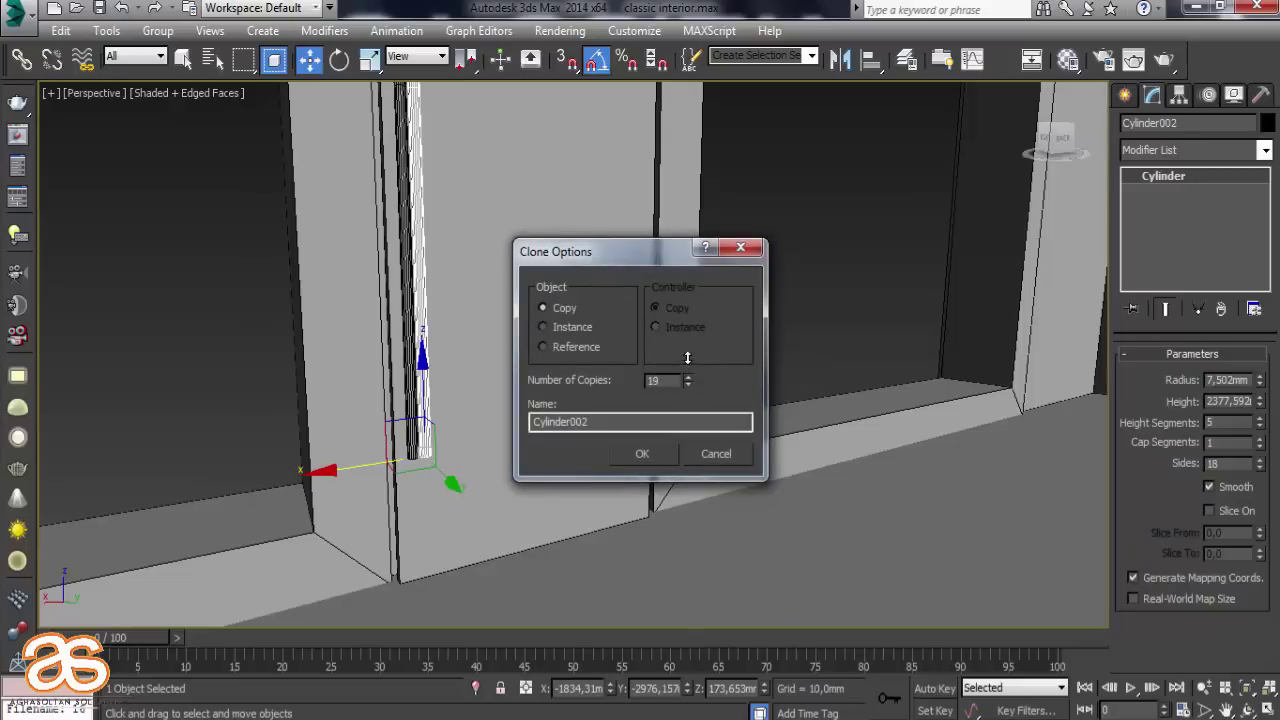
pyautogui.click(642, 455)
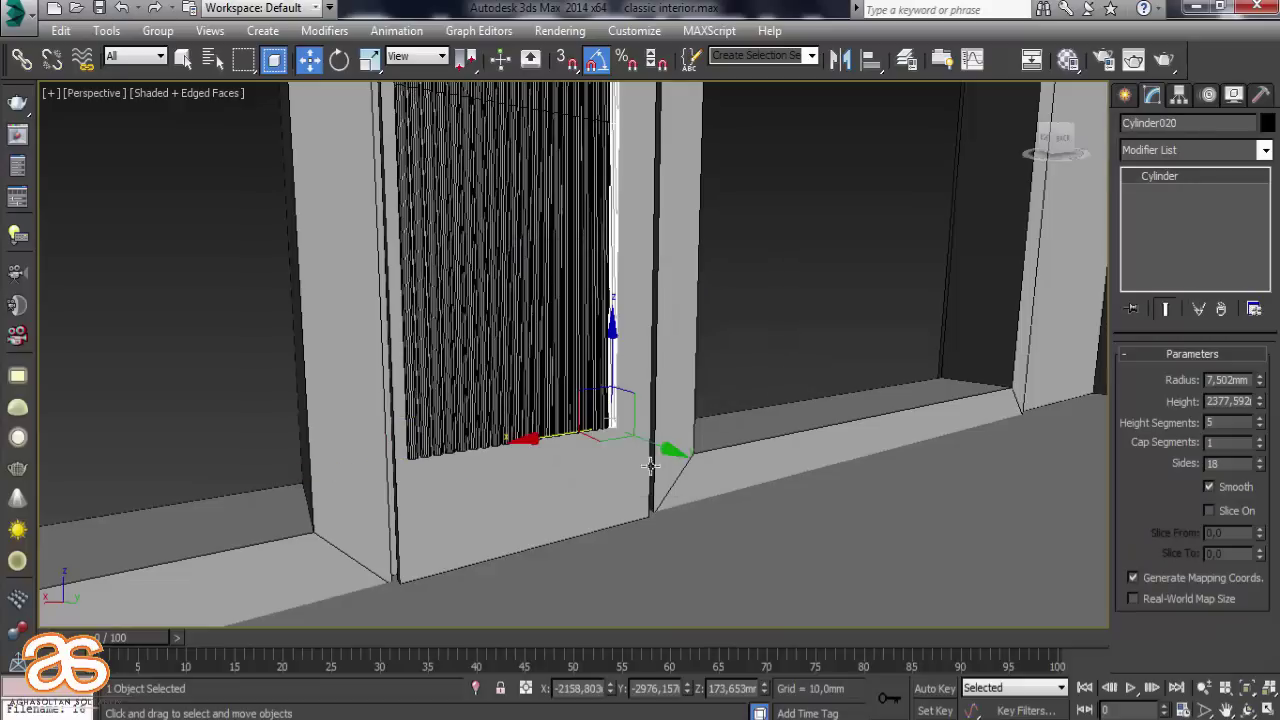
pyautogui.scroll(5, 630, 463)
pyautogui.keyDown('alt'); pyautogui.moveTo(600, 418); pyautogui.dragTo(567, 445, button='middle'); pyautogui.keyUp('alt')
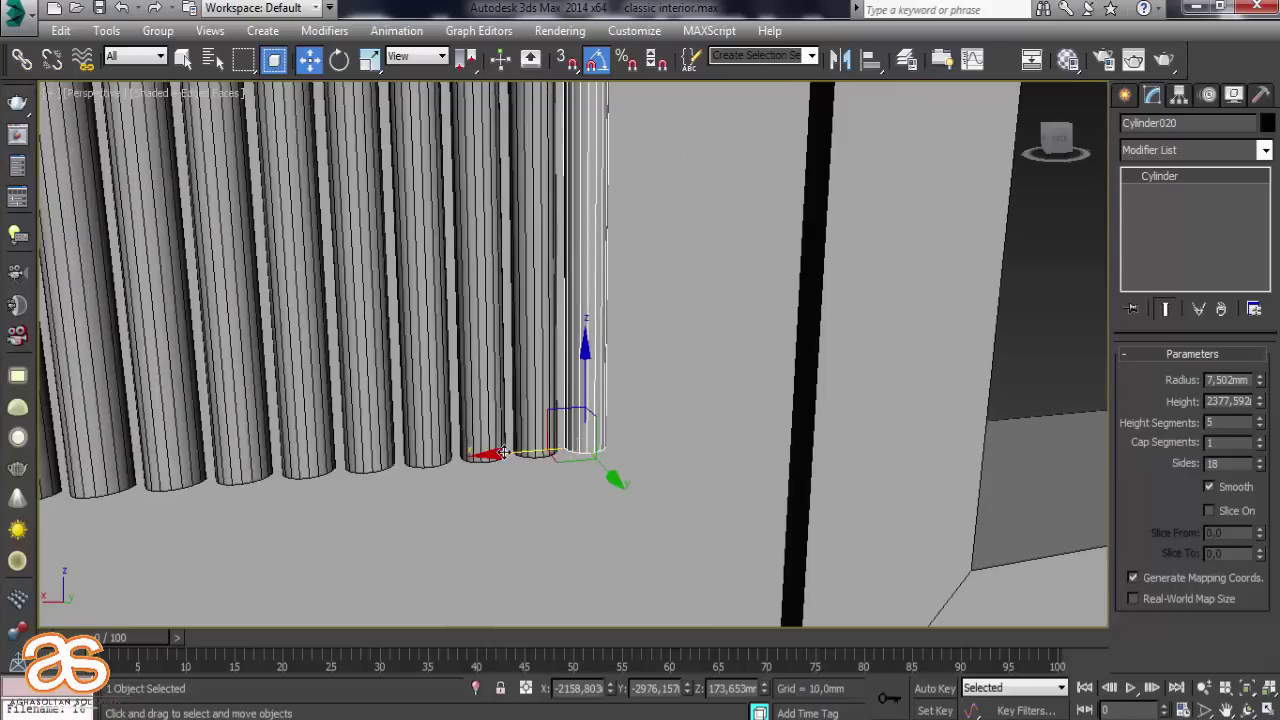
# Add one more cylinder copy further right, then select the Box002 panel
pyautogui.keyDown('shift'); pyautogui.moveTo(498, 453); pyautogui.dragTo(546, 449); pyautogui.keyUp('shift')
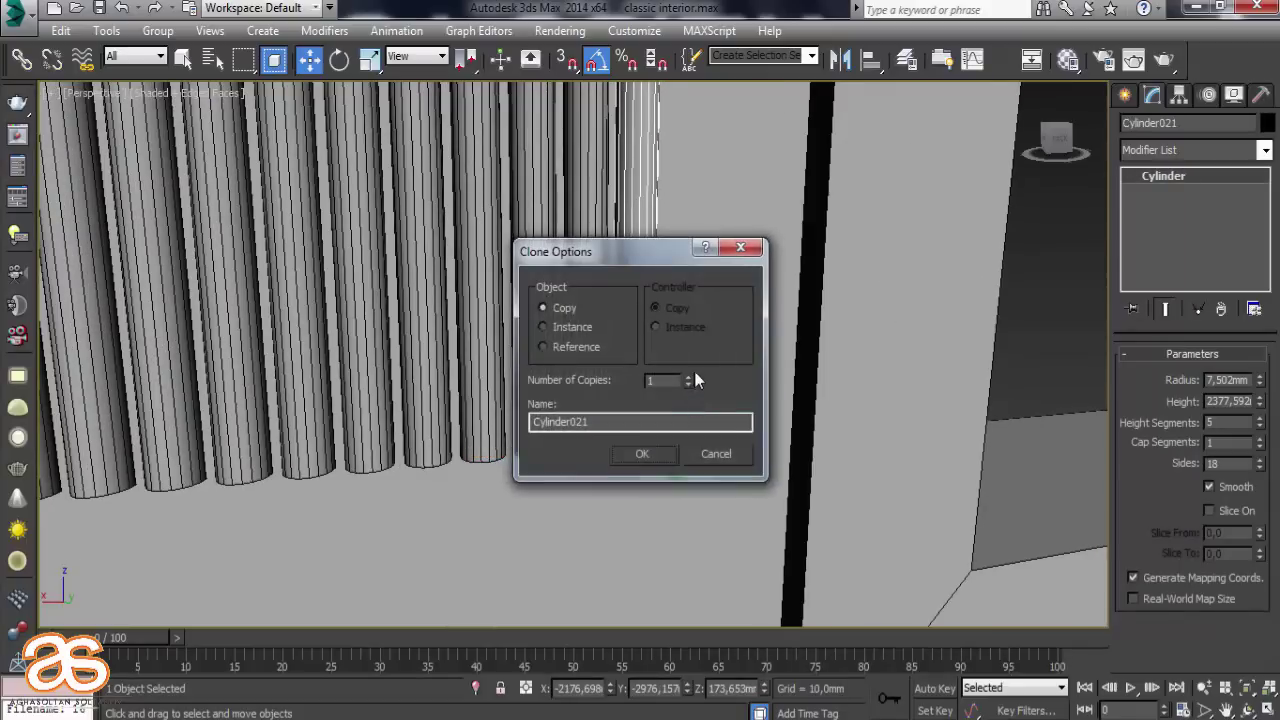
pyautogui.click(642, 453)
pyautogui.scroll(-2, 657, 461)
pyautogui.scroll(-3, 657, 461)
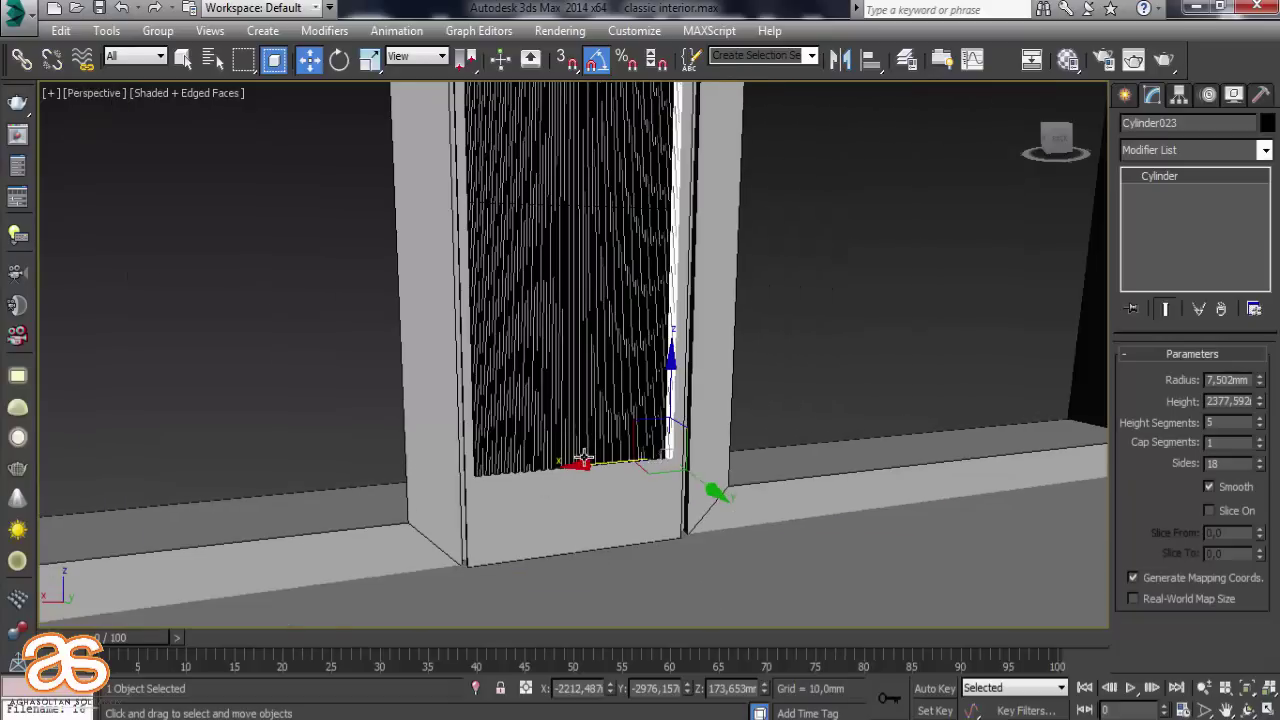
pyautogui.scroll(3, 584, 460)
pyautogui.scroll(2, 583, 543)
pyautogui.click(578, 508)
# Start a ProBoolean subtraction on Box002 with Start Picking enabled
pyautogui.click(1124, 95)
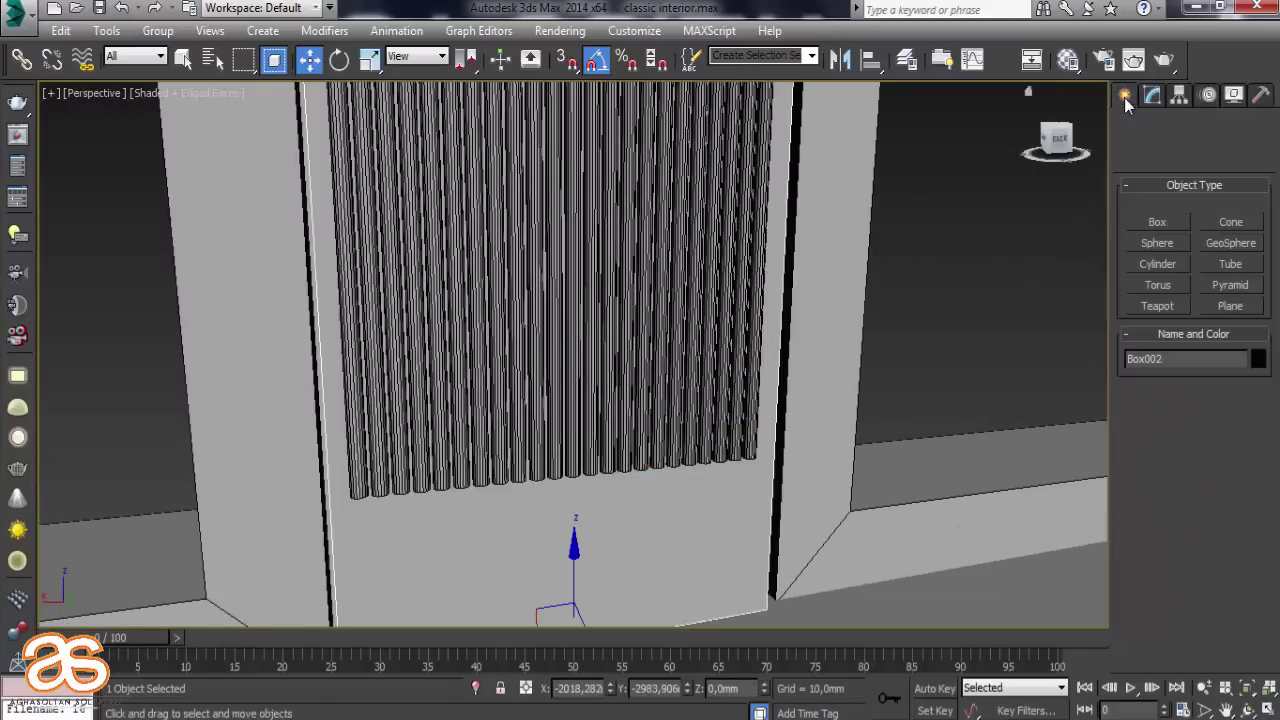
pyautogui.click(1149, 155)
pyautogui.click(1146, 200)
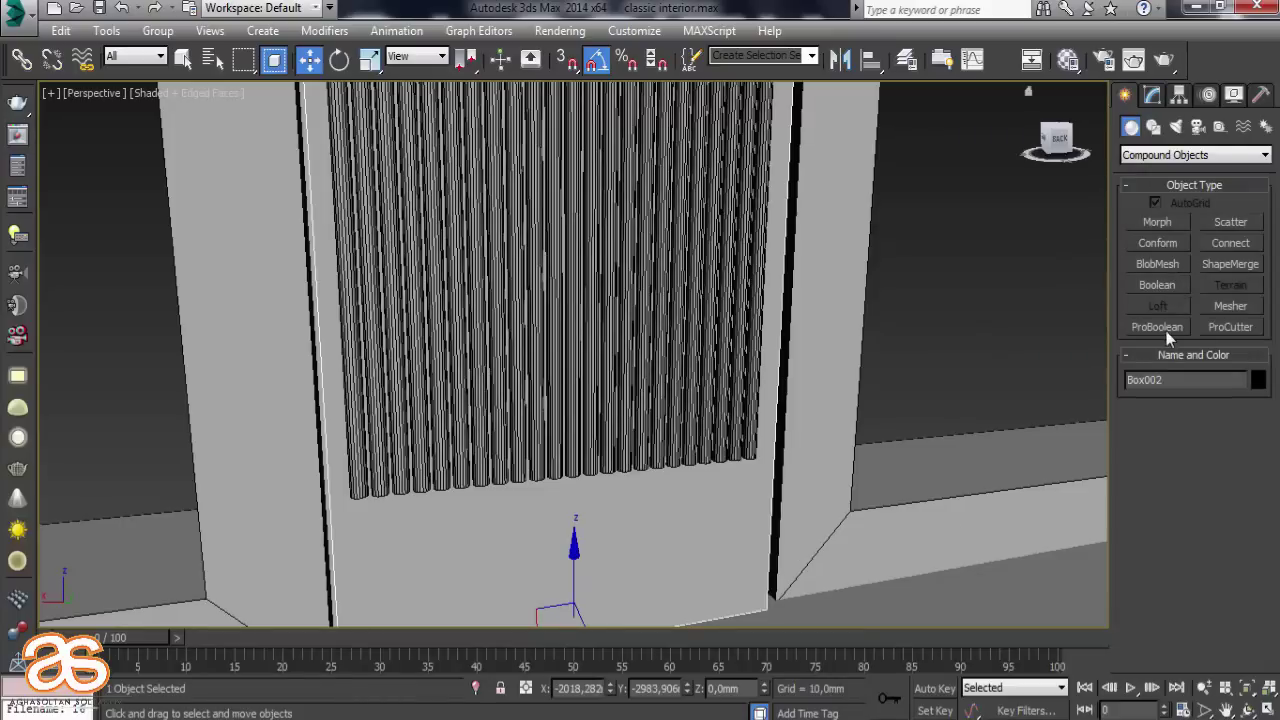
pyautogui.click(1166, 328)
pyautogui.click(1192, 436)
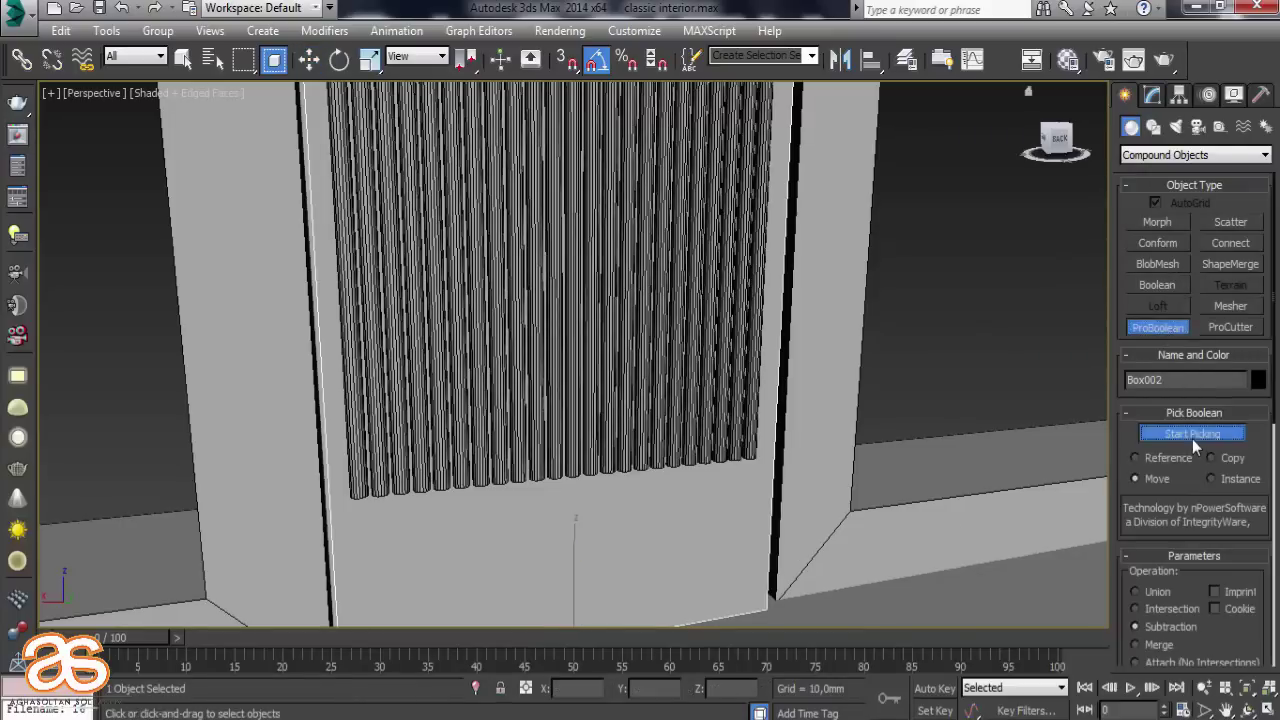
# Subtract the left half of the cylinders from the panel box
pyautogui.click(363, 462)
pyautogui.click(368, 462)
pyautogui.click(400, 456)
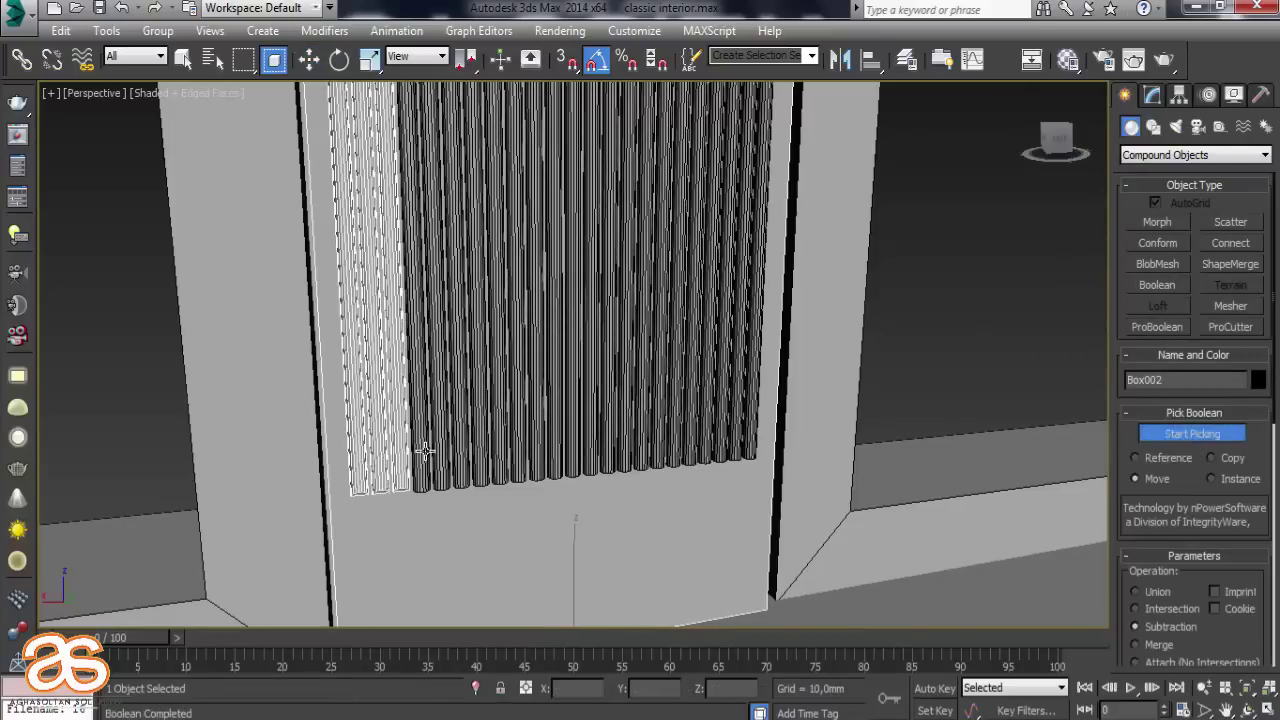
pyautogui.click(428, 451)
pyautogui.click(446, 448)
pyautogui.click(472, 446)
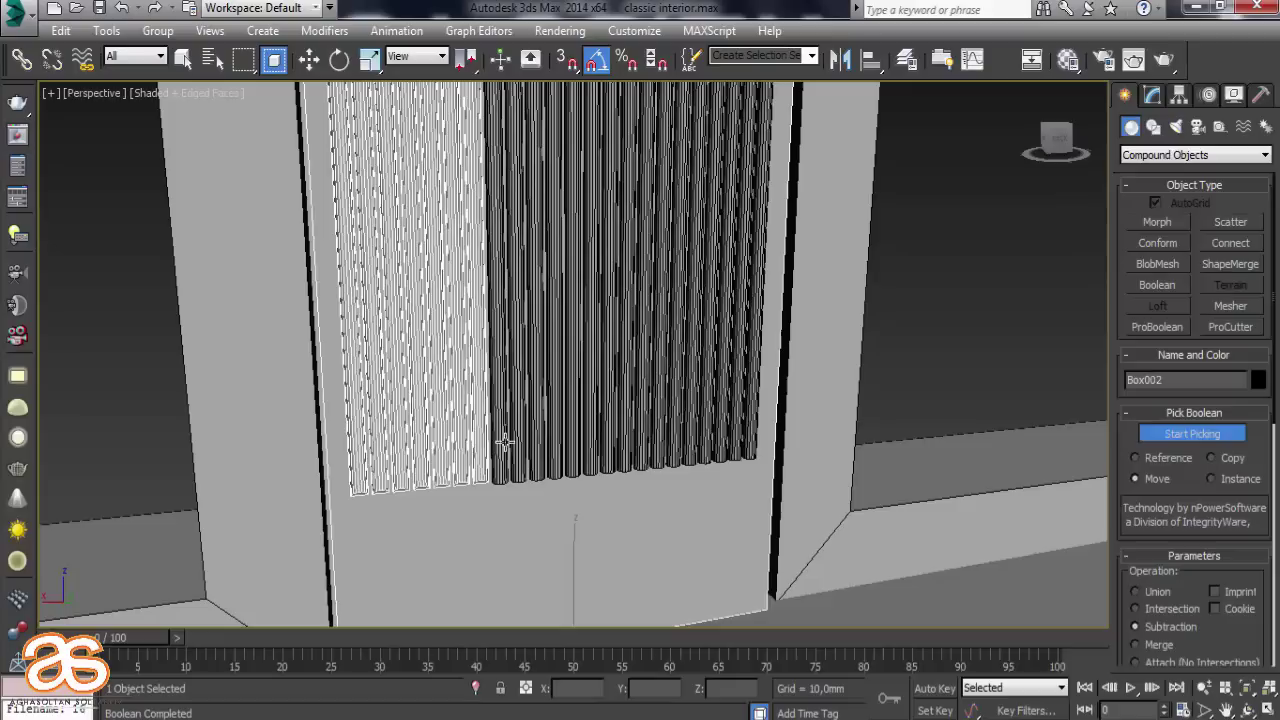
pyautogui.click(504, 441)
pyautogui.click(530, 437)
pyautogui.click(548, 437)
pyautogui.click(568, 437)
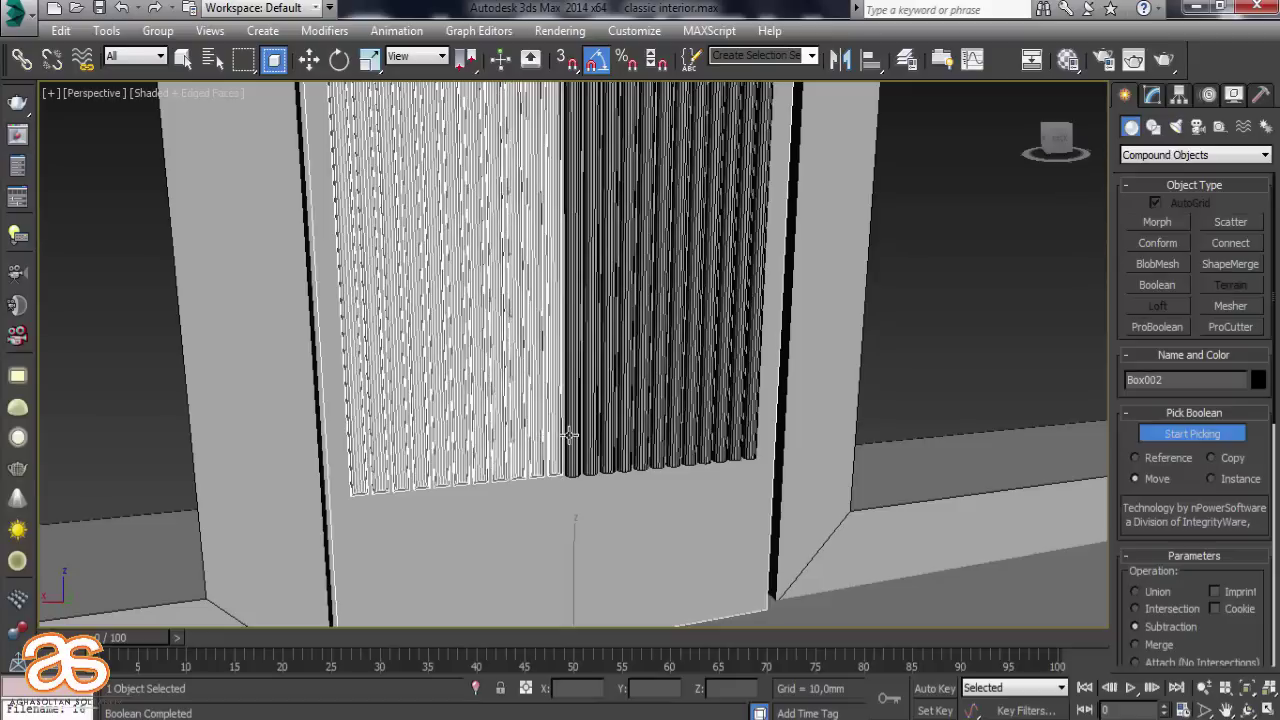
pyautogui.click(588, 436)
pyautogui.click(605, 437)
# Subtract the remaining right-hand cylinders and exit picking with Select and Move
pyautogui.click(623, 440)
pyautogui.click(645, 440)
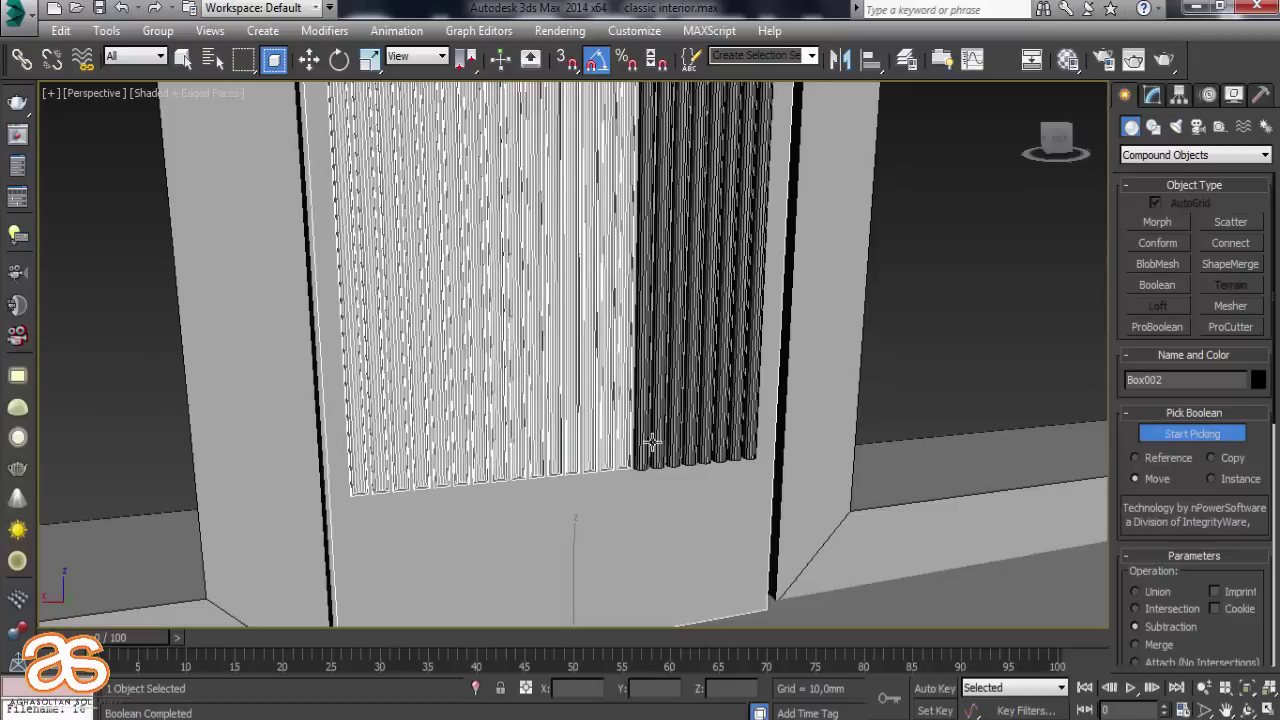
pyautogui.click(660, 438)
pyautogui.click(675, 437)
pyautogui.click(680, 437)
pyautogui.click(690, 436)
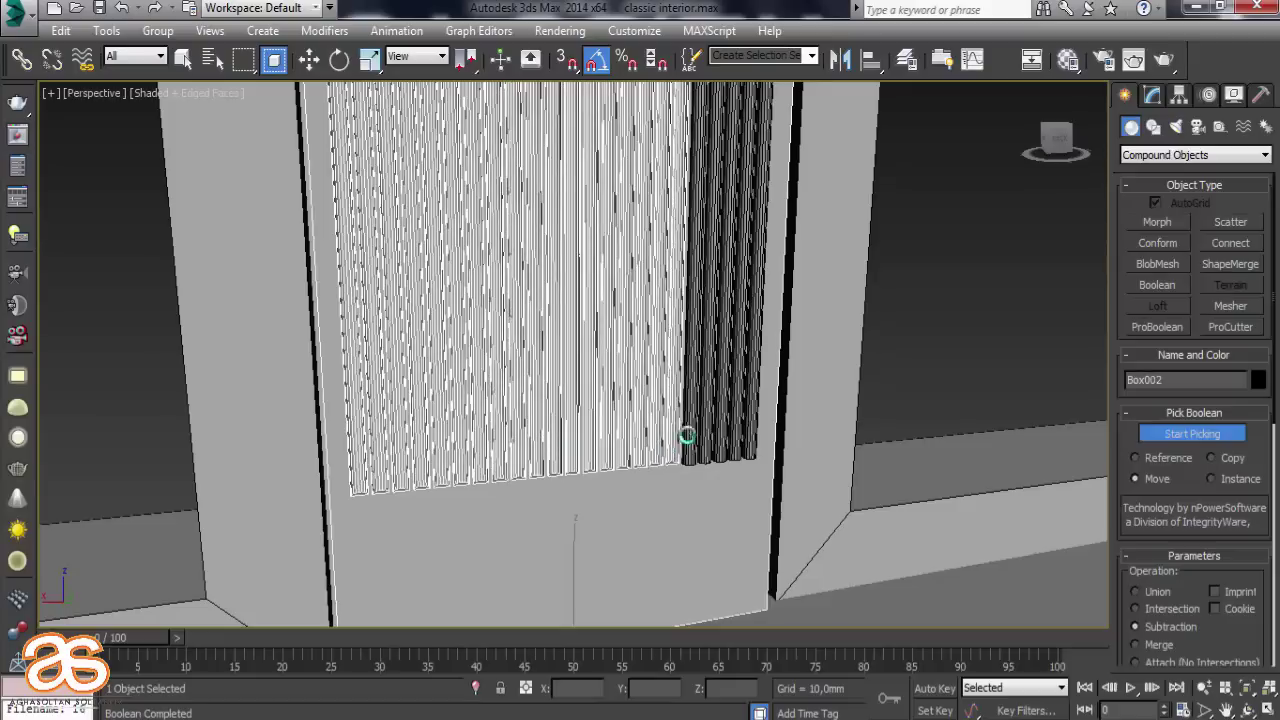
pyautogui.click(707, 433)
pyautogui.click(726, 430)
pyautogui.click(737, 429)
pyautogui.click(748, 427)
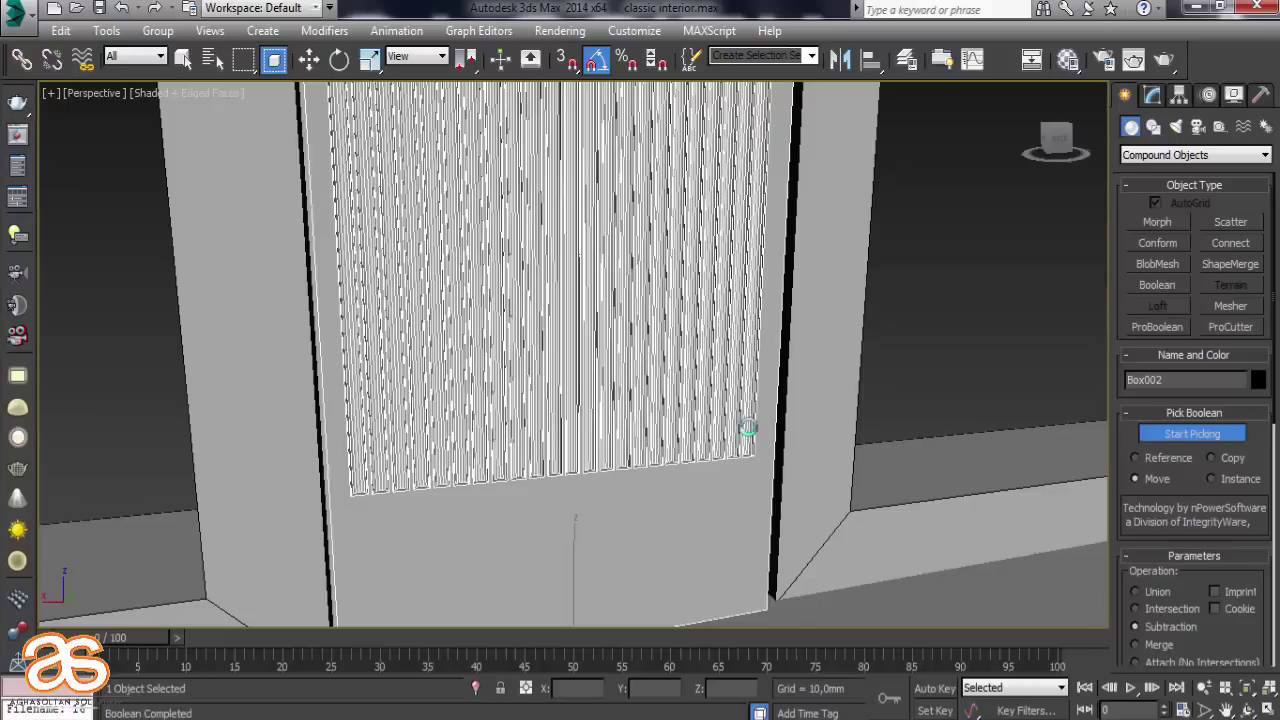
pyautogui.click(309, 60)
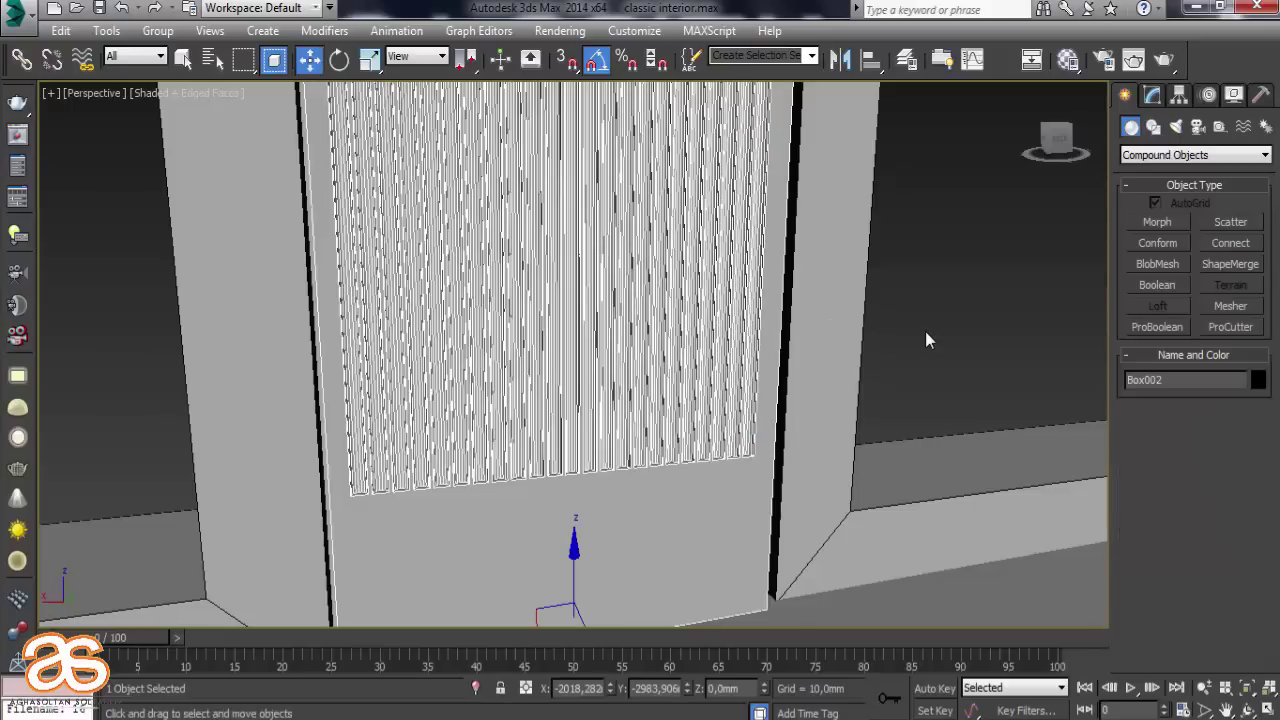
pyautogui.click(846, 335)
# Turn off edged faces and select the fluted Box002 panel between the arches
pyautogui.scroll(-2, 666, 391)
pyautogui.scroll(-3, 648, 417)
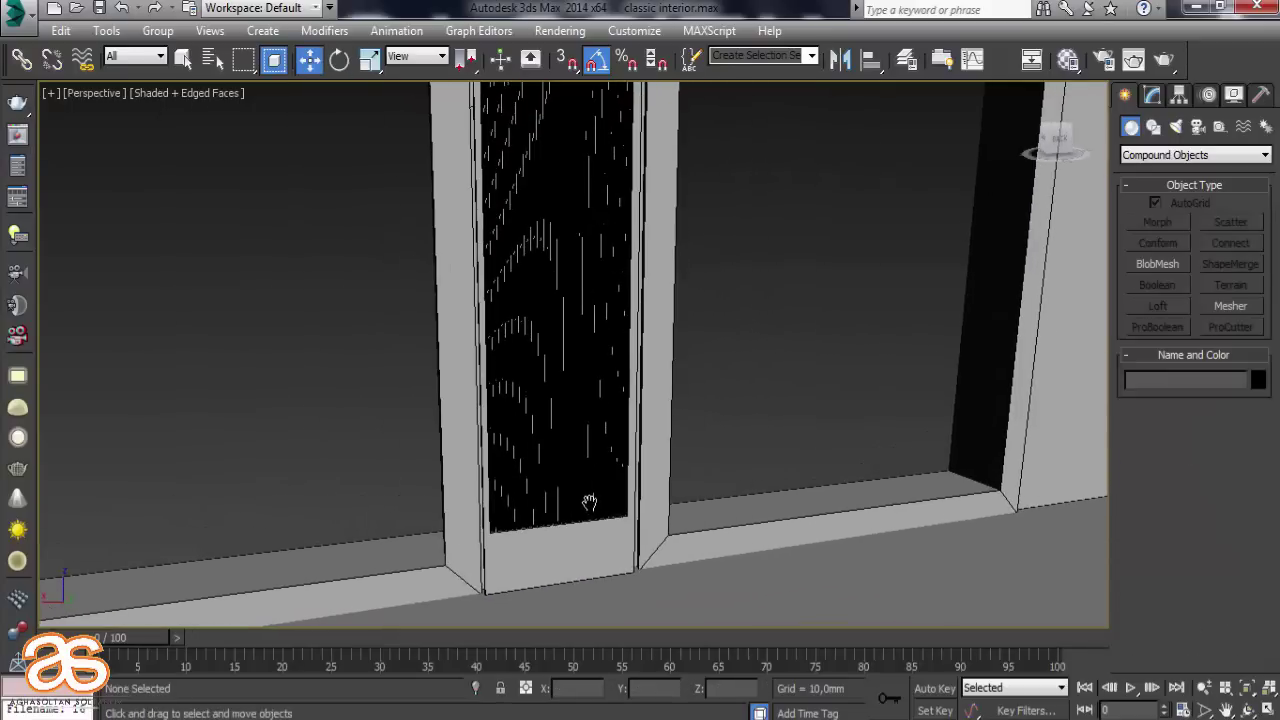
pyautogui.press('F4')
pyautogui.scroll(-5, 566, 438)
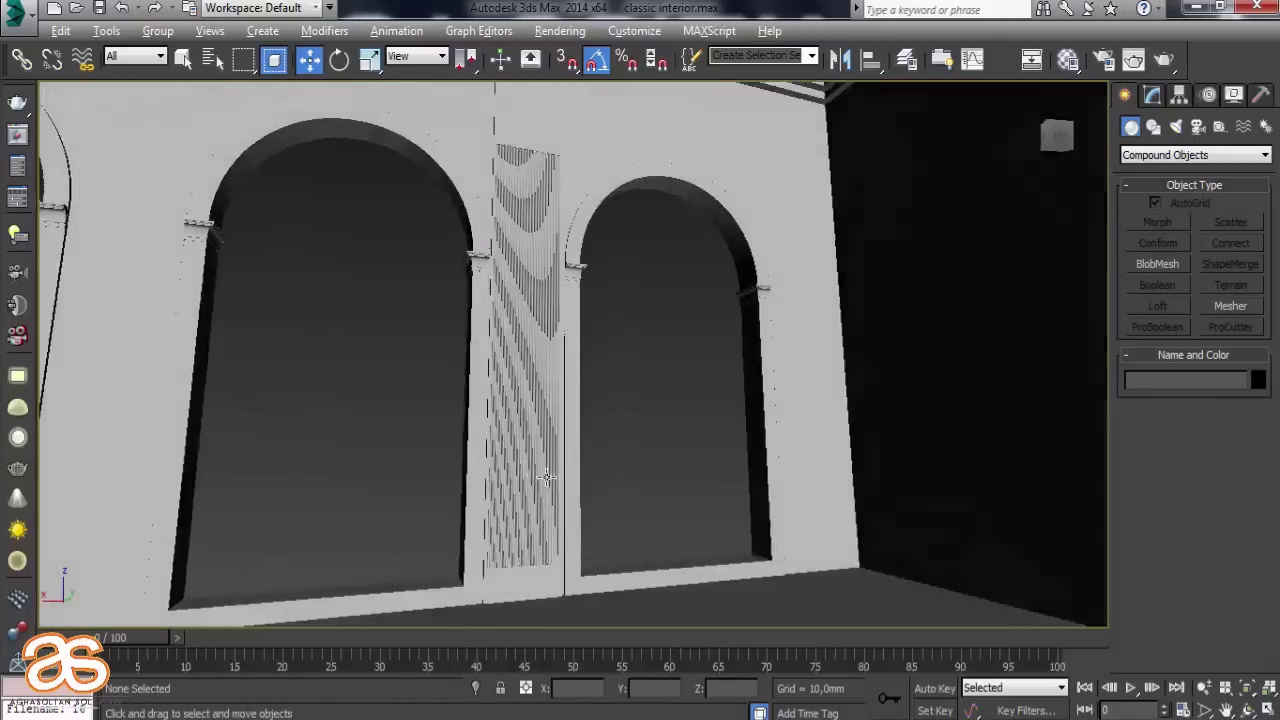
pyautogui.scroll(2, 575, 480)
pyautogui.moveTo(577, 486)
pyautogui.keyDown('alt'); pyautogui.mouseDown(button='middle')
pyautogui.moveTo(530, 500)
pyautogui.moveTo(548, 508)
pyautogui.mouseUp(button='middle'); pyautogui.keyUp('alt')
pyautogui.scroll(-3, 530, 500)
pyautogui.scroll(3, 535, 503)
pyautogui.click(548, 508)
pyautogui.scroll(2, 586, 529)
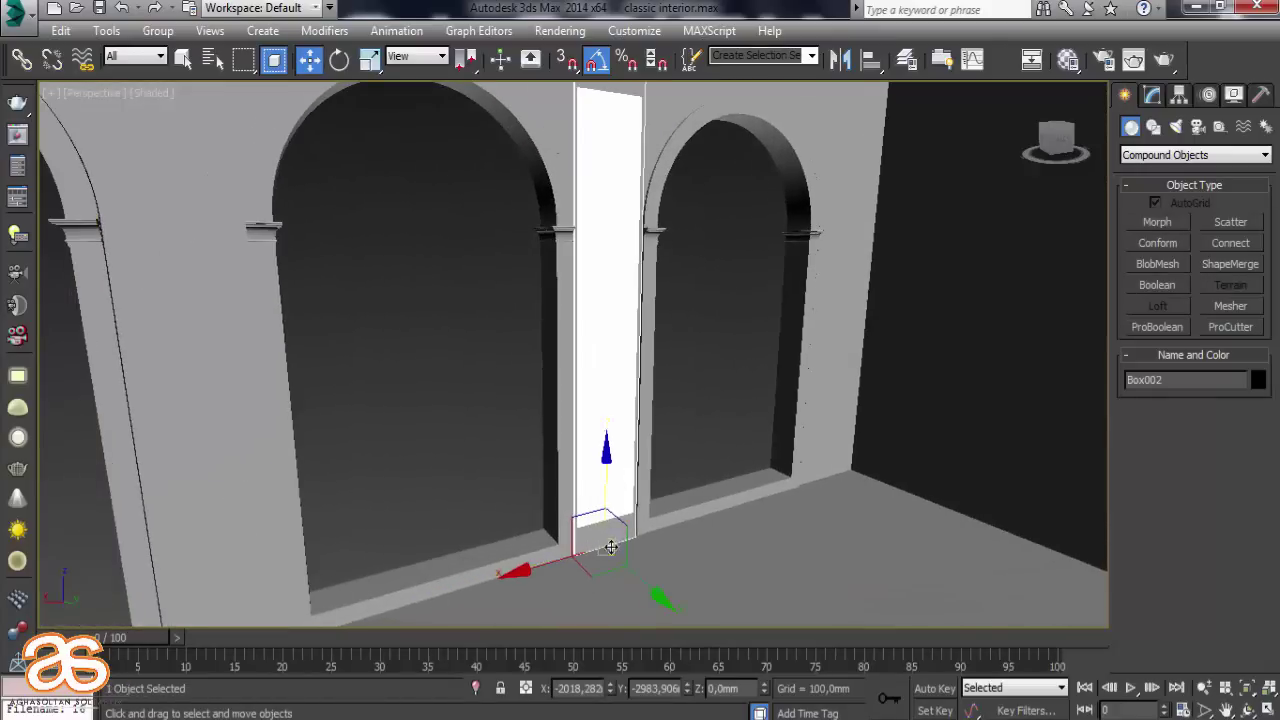
pyautogui.scroll(2, 595, 540)
pyautogui.scroll(3, 612, 565)
pyautogui.scroll(3, 612, 565)
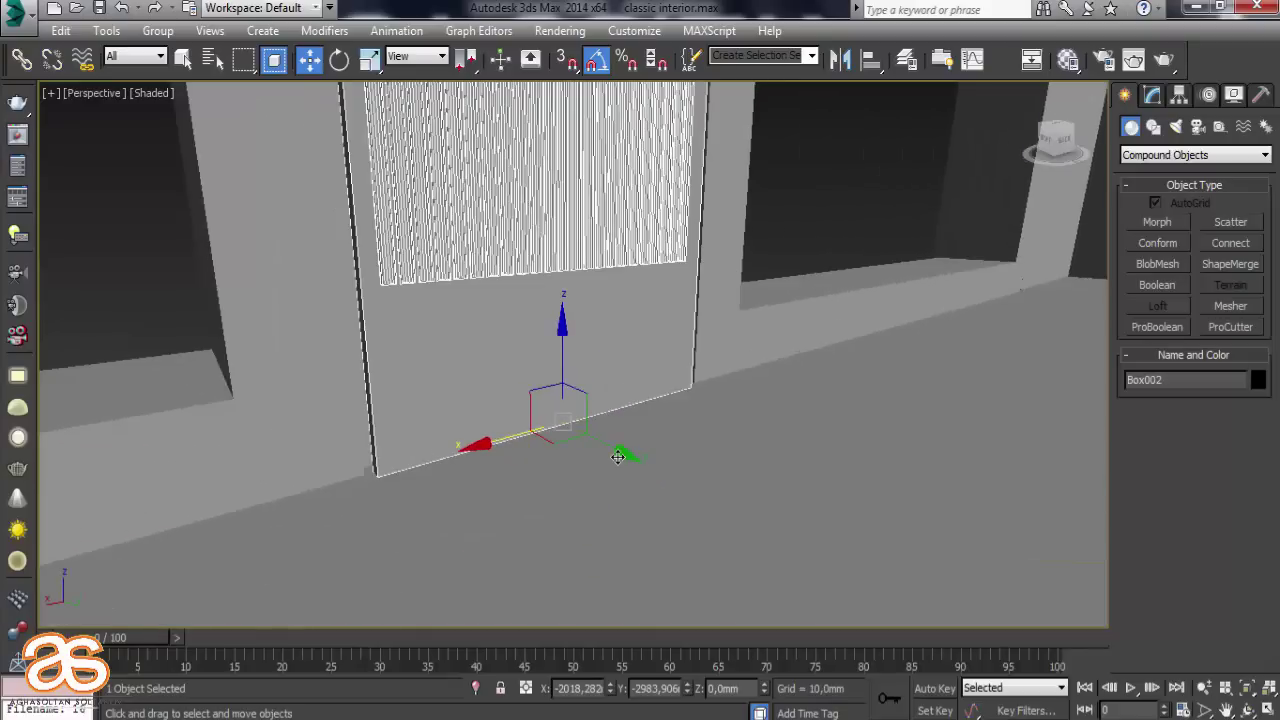
# Nudge the panel along Y to -3001.776 mm, flush with the pier, and restore edged faces
pyautogui.moveTo(616, 454); pyautogui.dragTo(609, 447)
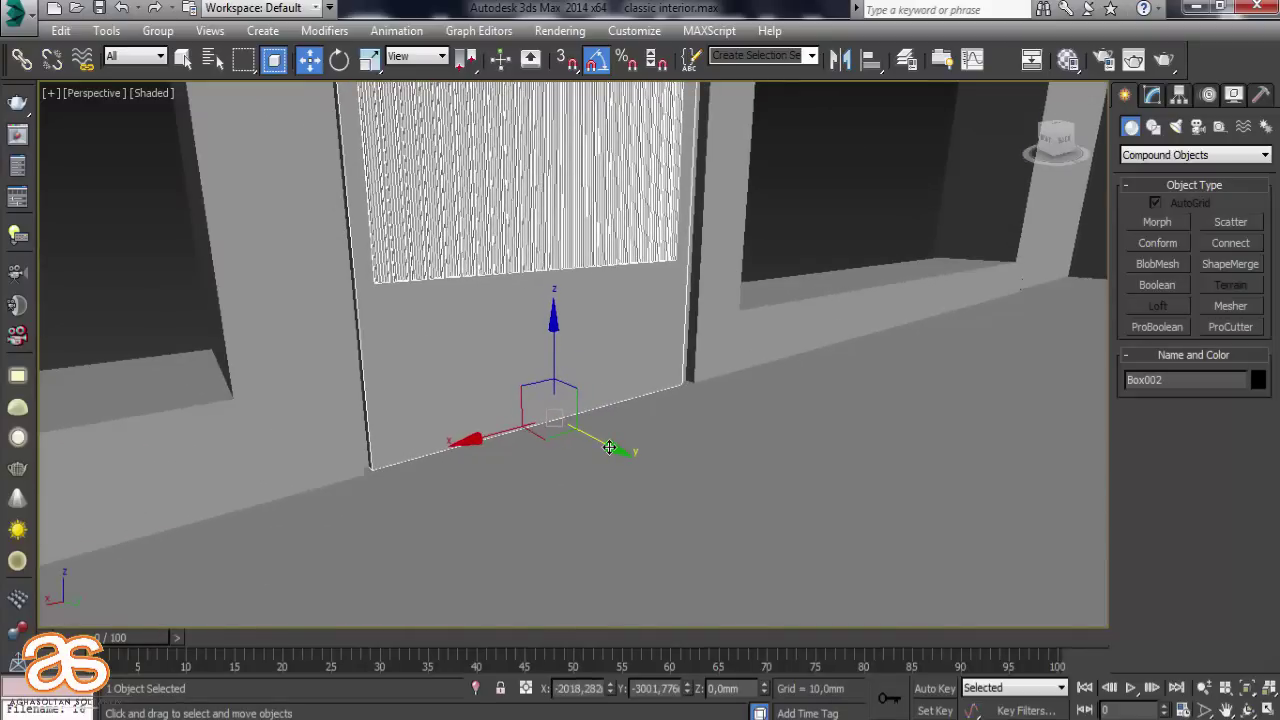
pyautogui.scroll(-4, 609, 447)
pyautogui.keyDown('alt'); pyautogui.moveTo(609, 447); pyautogui.dragTo(758, 484, button='middle'); pyautogui.keyUp('alt')
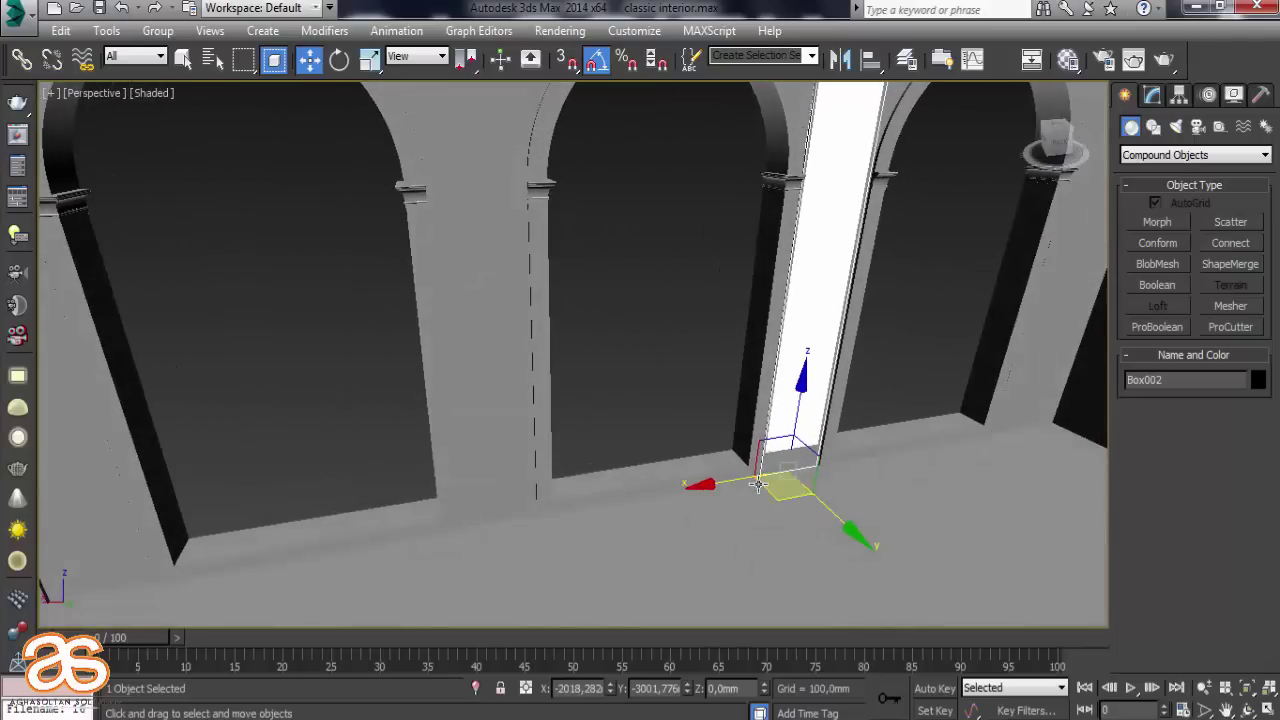
pyautogui.press('F4')
pyautogui.scroll(2, 645, 500)
pyautogui.scroll(2, 650, 493)
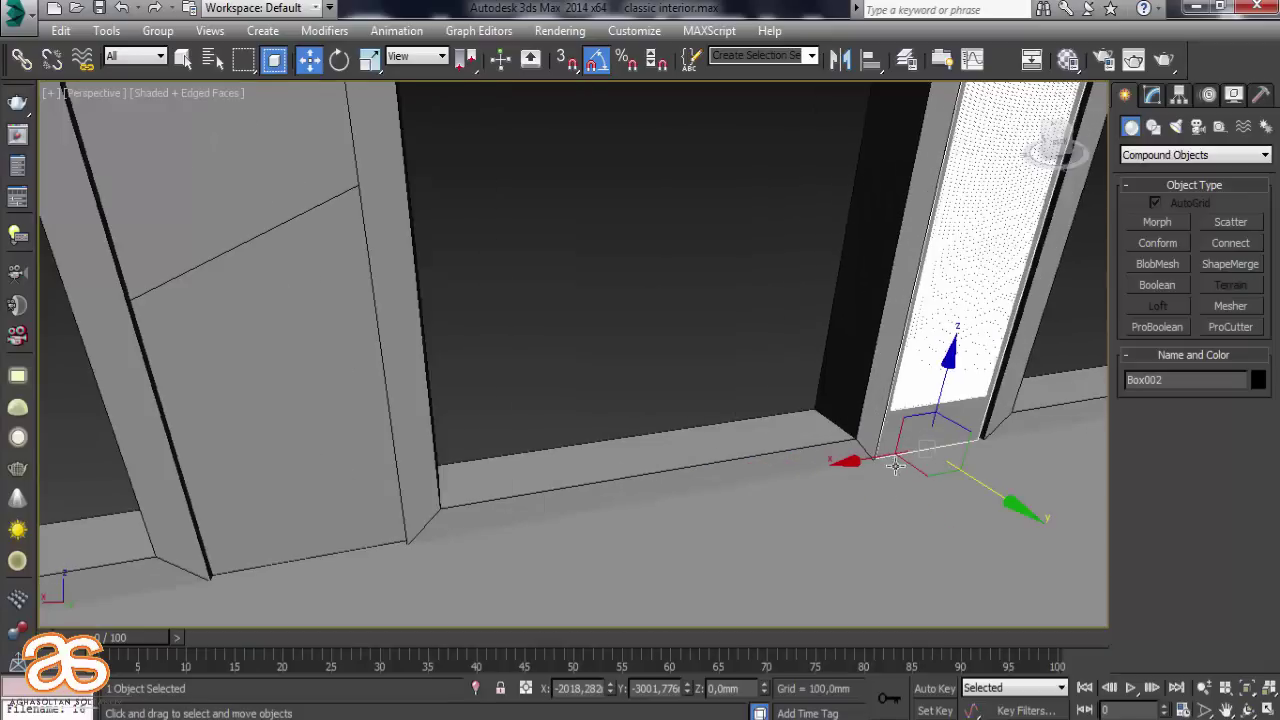
# Clone the fluted panel along X as 3 copies onto the other piers
pyautogui.moveTo(876, 457); pyautogui.dragTo(450, 520)
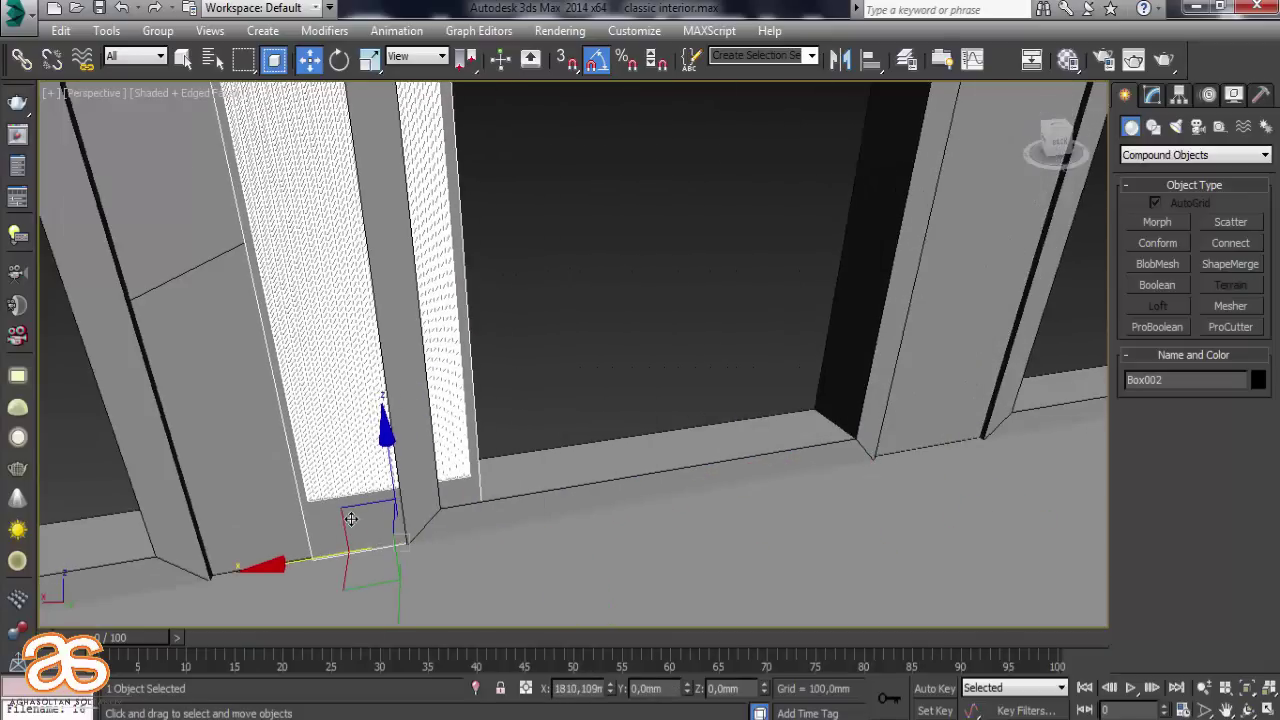
pyautogui.rightClick(450, 520)
pyautogui.keyDown('shift'); pyautogui.moveTo(872, 460); pyautogui.dragTo(247, 533); pyautogui.keyUp('shift')
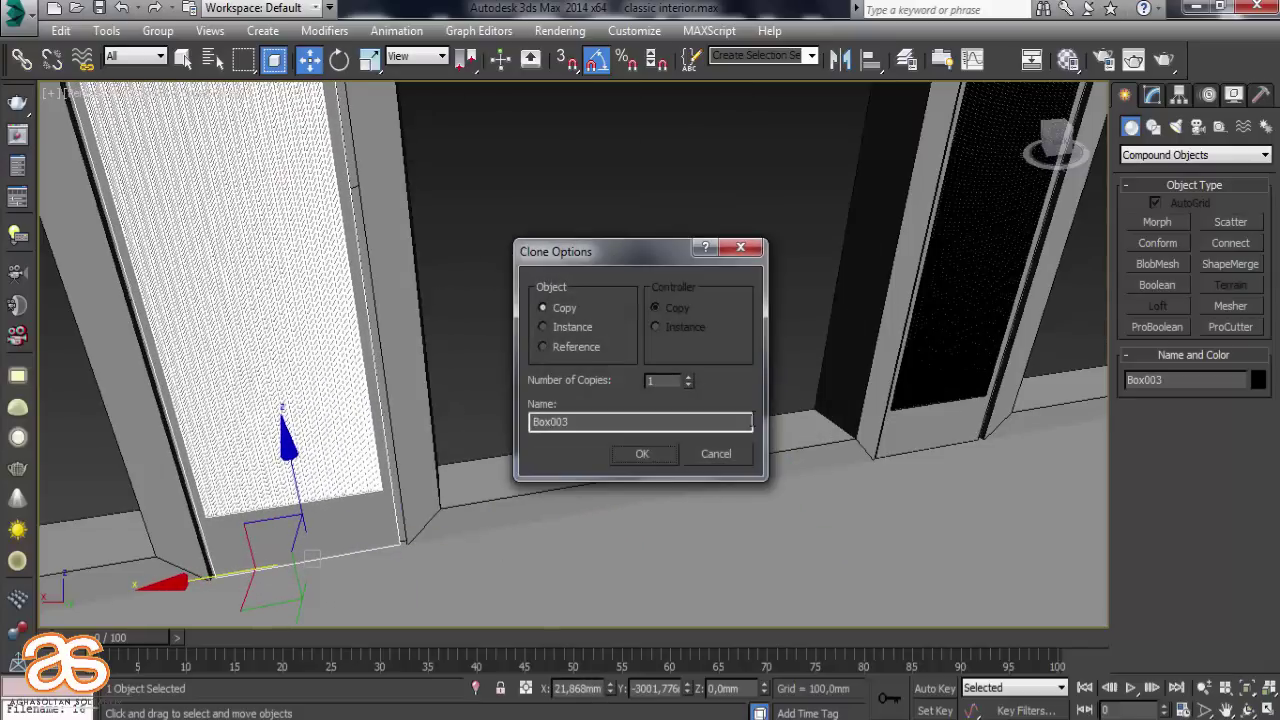
pyautogui.click(645, 454)
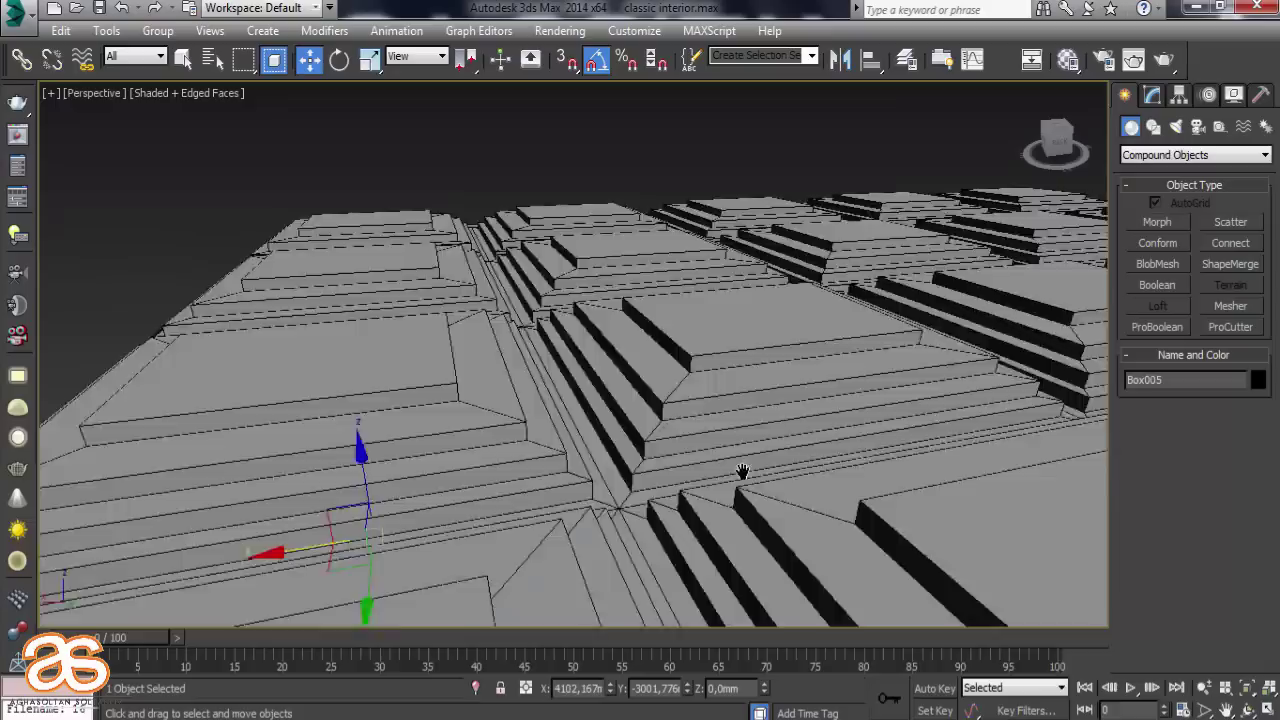
# Add one more panel copy on the pier of the next arch to the right
pyautogui.keyDown('alt'); pyautogui.moveTo(742, 471); pyautogui.dragTo(781, 413, button='middle'); pyautogui.keyUp('alt')
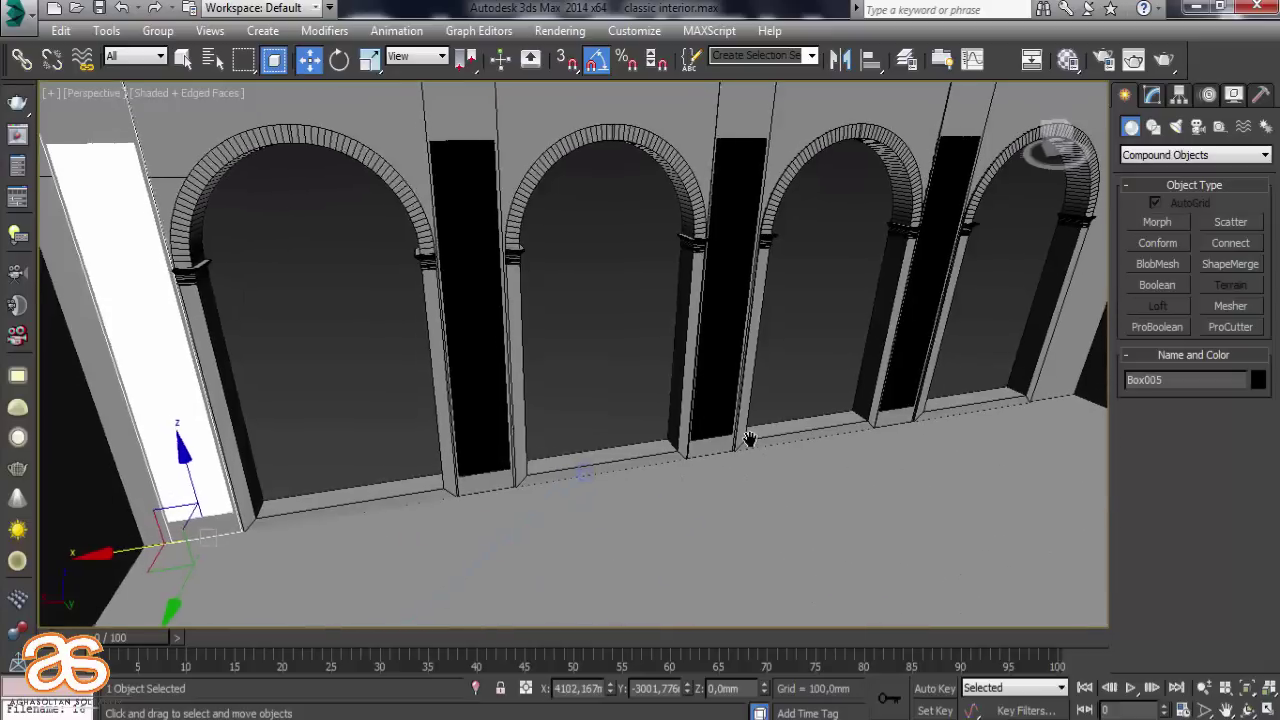
pyautogui.scroll(3, 666, 429)
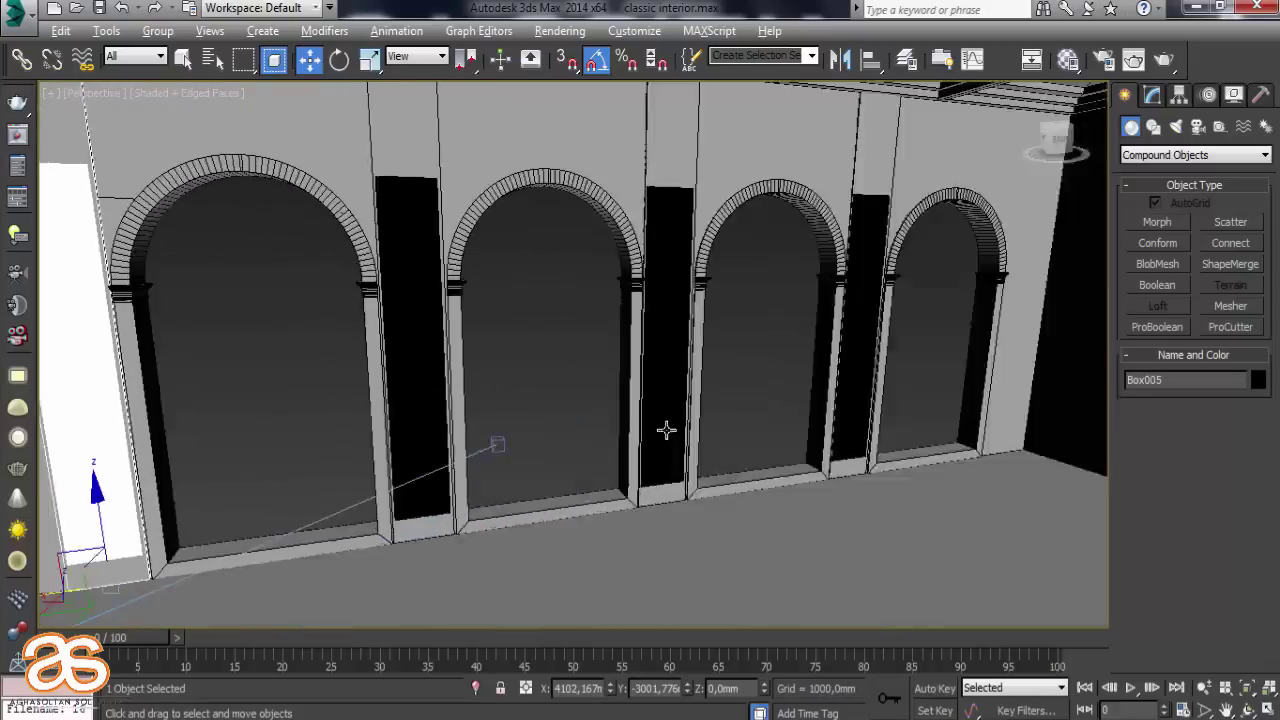
pyautogui.scroll(3, 831, 429)
pyautogui.moveTo(831, 429); pyautogui.dragTo(469, 438, button='middle')
pyautogui.click(480, 435)
pyautogui.scroll(3, 629, 429)
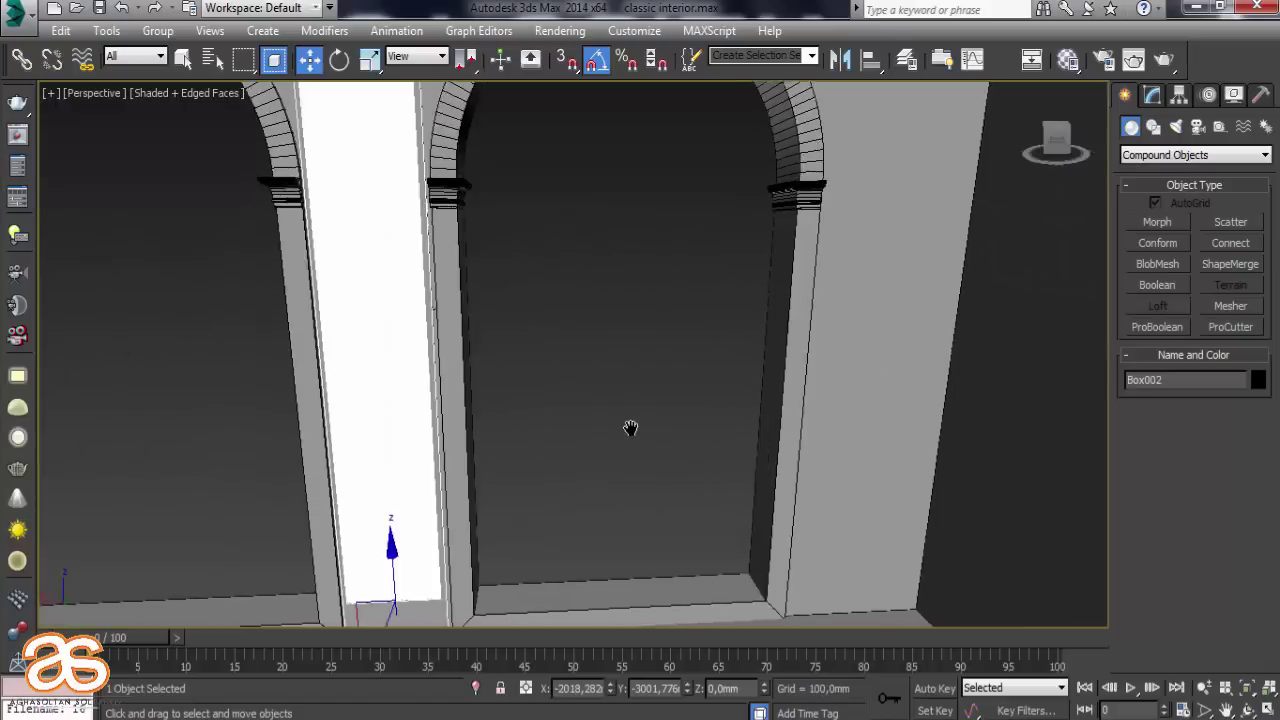
pyautogui.scroll(1, 623, 391)
pyautogui.scroll(1, 623, 391)
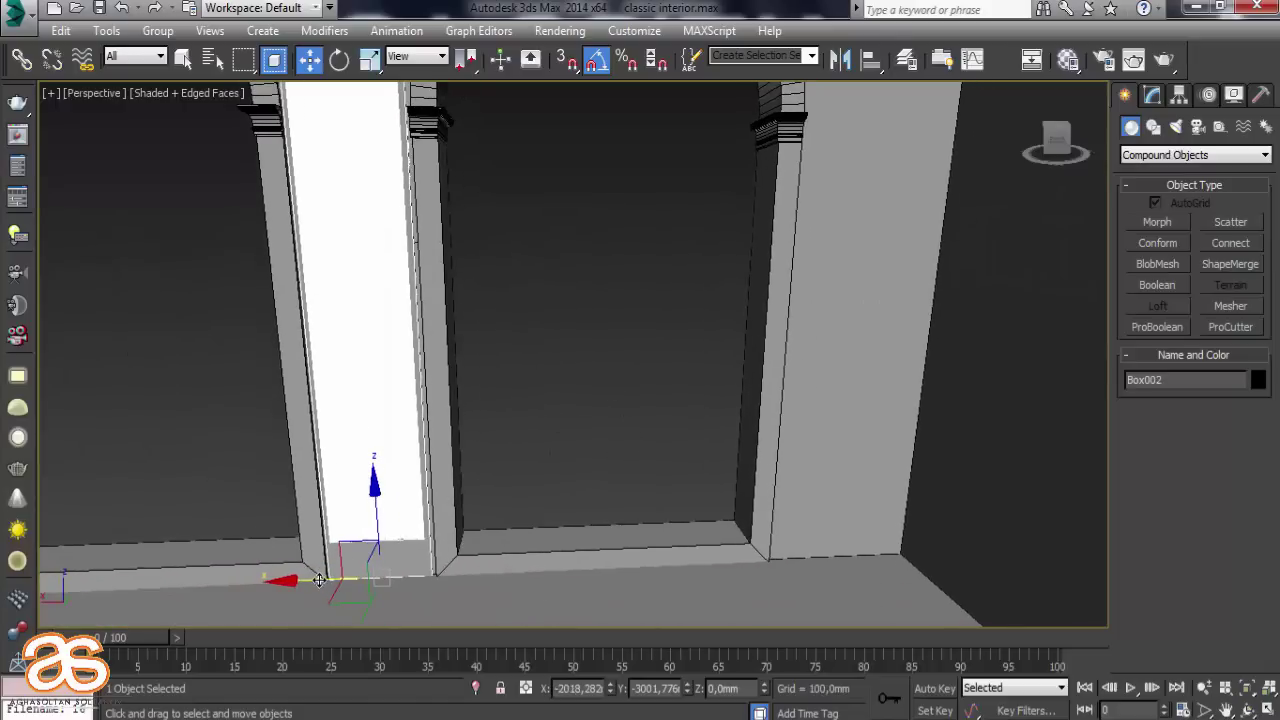
pyautogui.moveTo(328, 580); pyautogui.dragTo(759, 563)
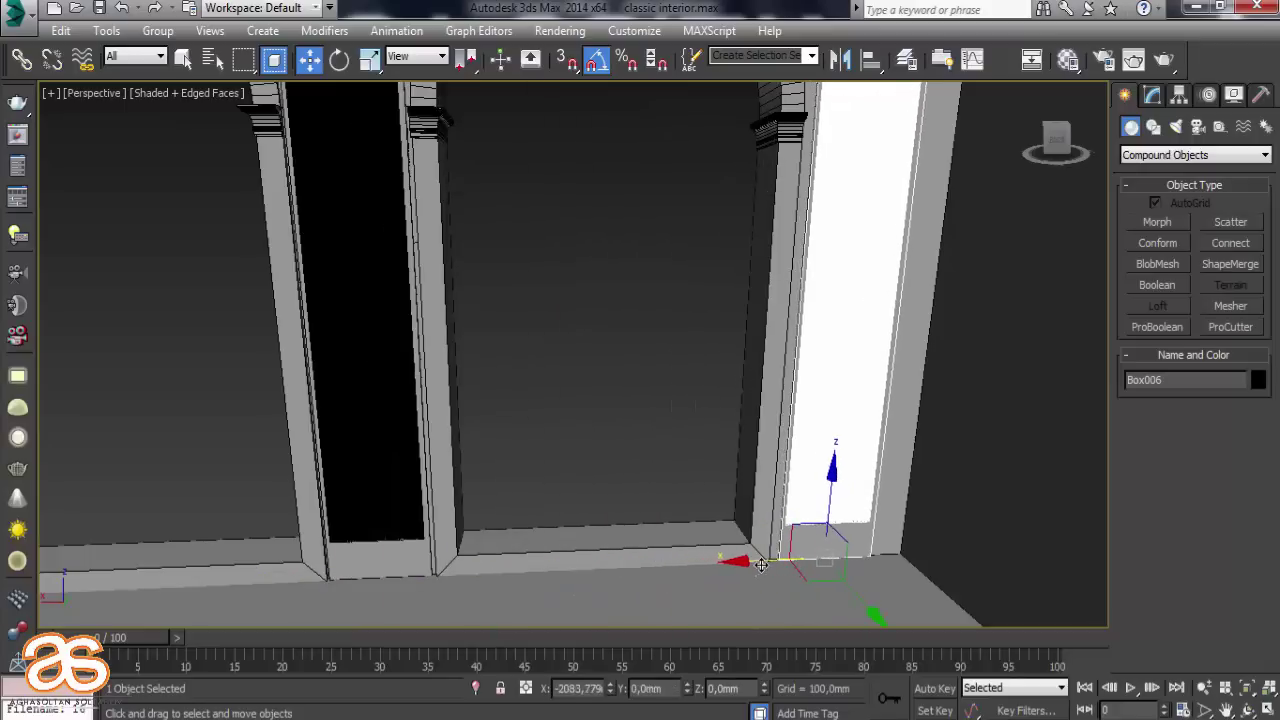
pyautogui.keyDown('shift'); pyautogui.moveTo(759, 563); pyautogui.dragTo(753, 562); pyautogui.keyUp('shift')
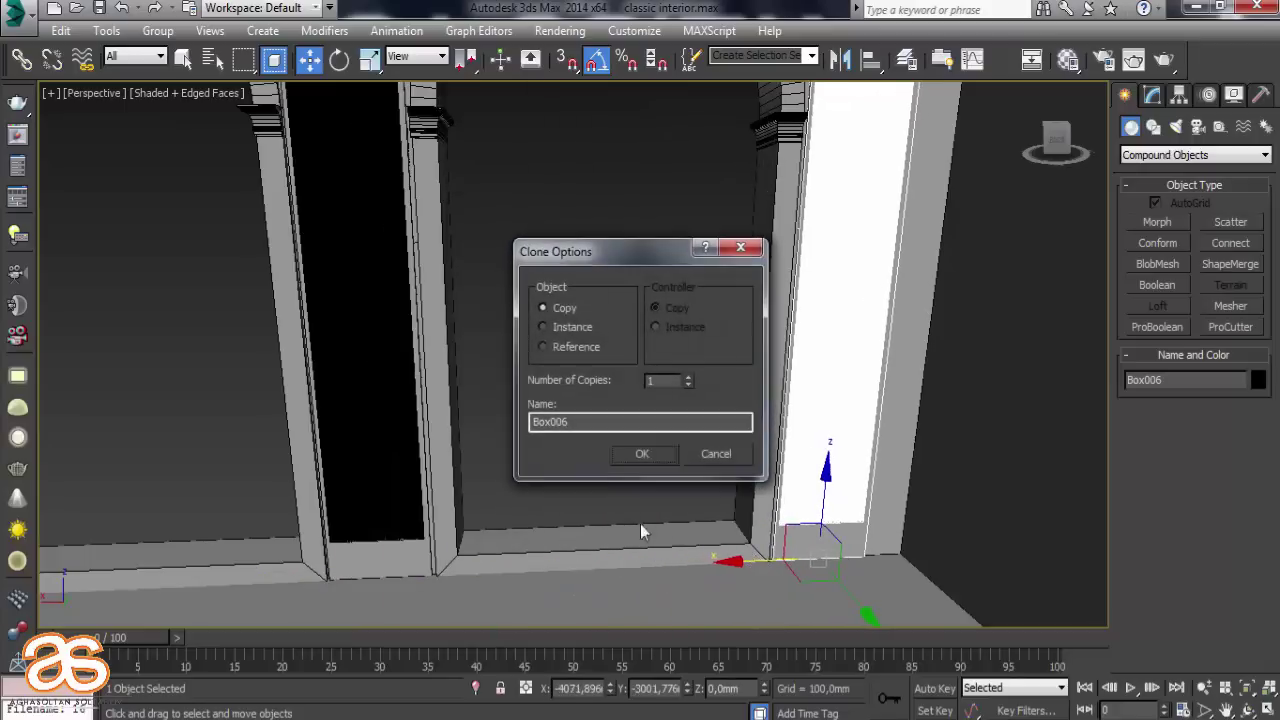
pyautogui.click(641, 454)
pyautogui.scroll(-2, 599, 464)
# Preview the arcade through VRayCam001 without edged faces, then save the scene
pyautogui.keyDown('alt'); pyautogui.moveTo(599, 464); pyautogui.dragTo(650, 470, button='middle'); pyautogui.keyUp('alt')
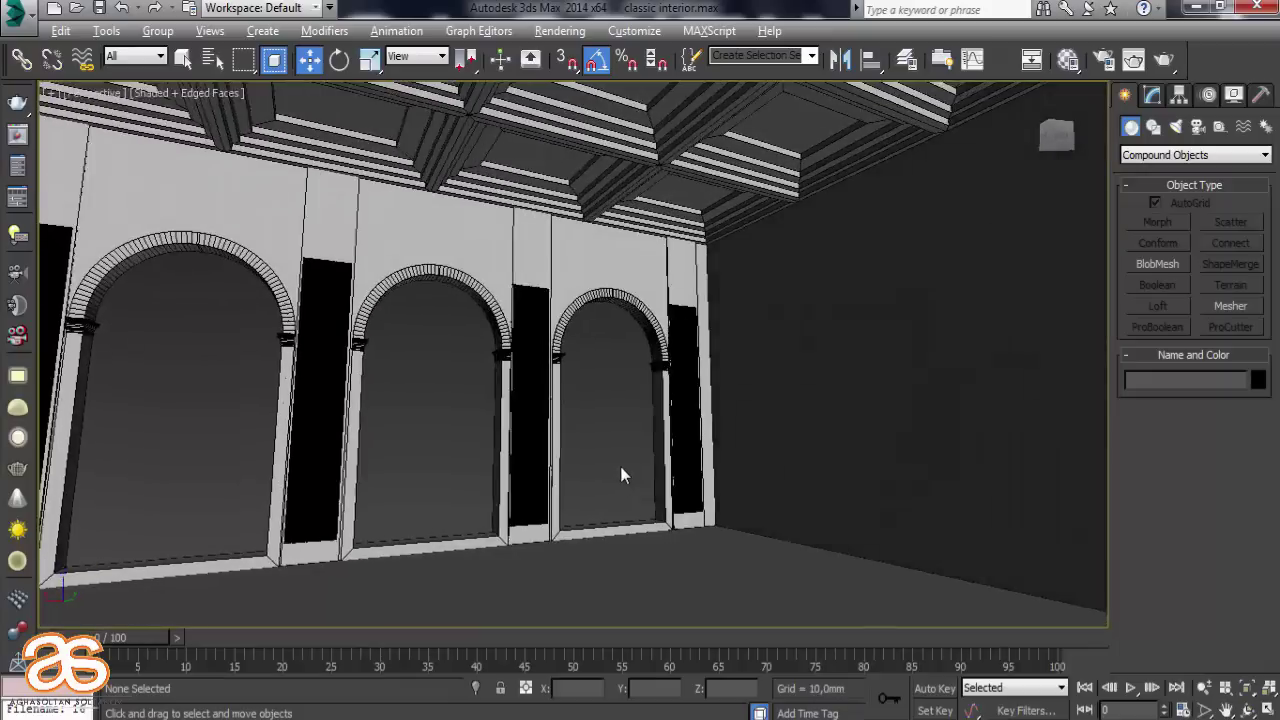
pyautogui.press('c')
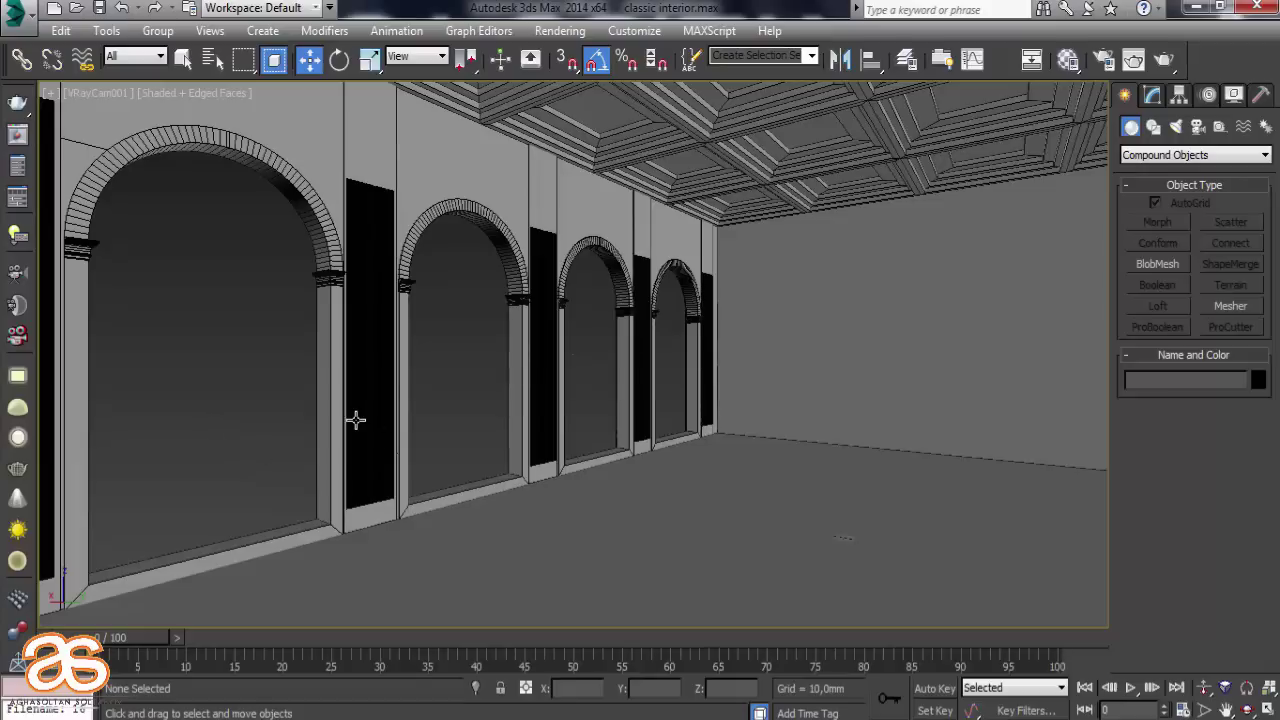
pyautogui.press('F4')
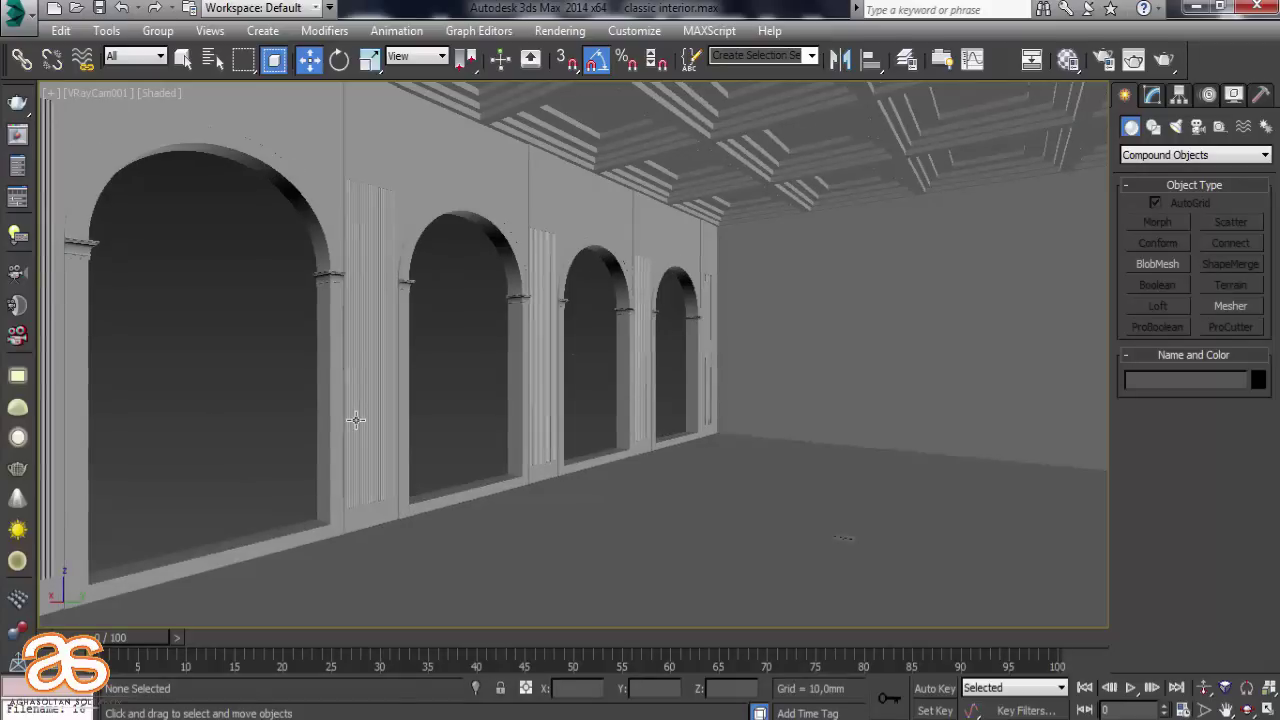
pyautogui.press('F4')
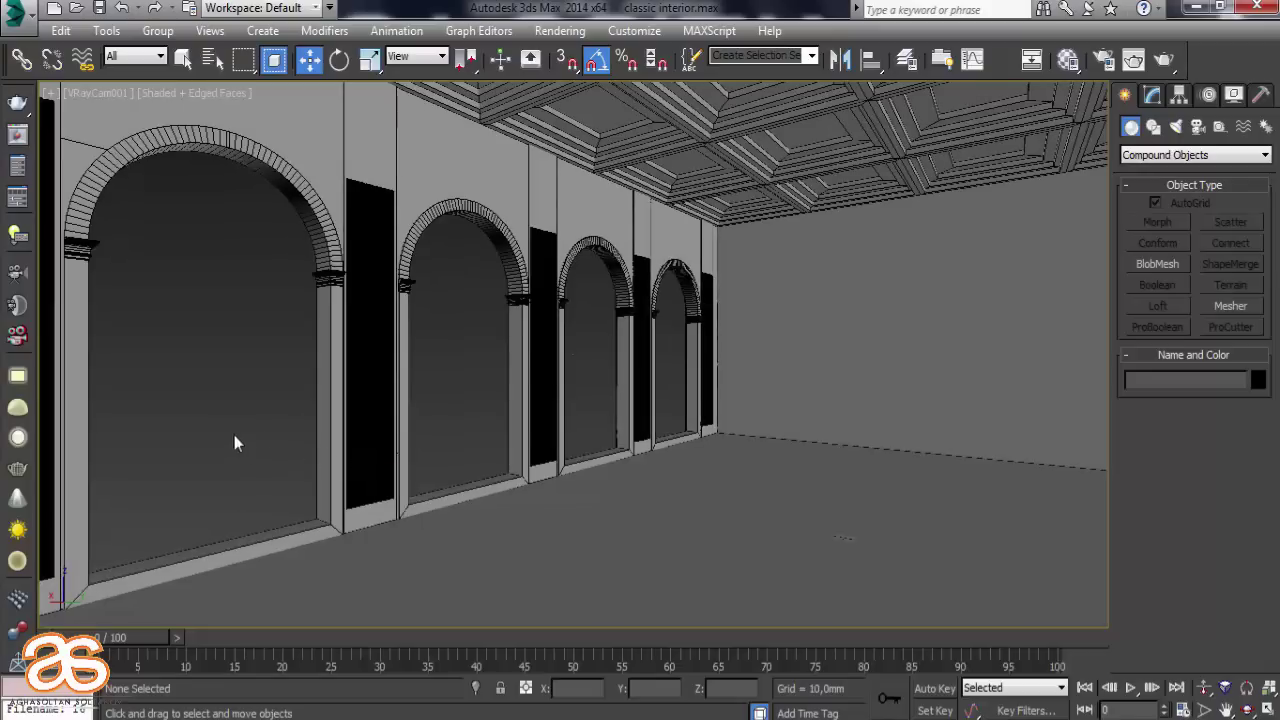
pyautogui.click(100, 10)
# Return to the Perspective view and orbit until the arches face the view
pyautogui.press('p')
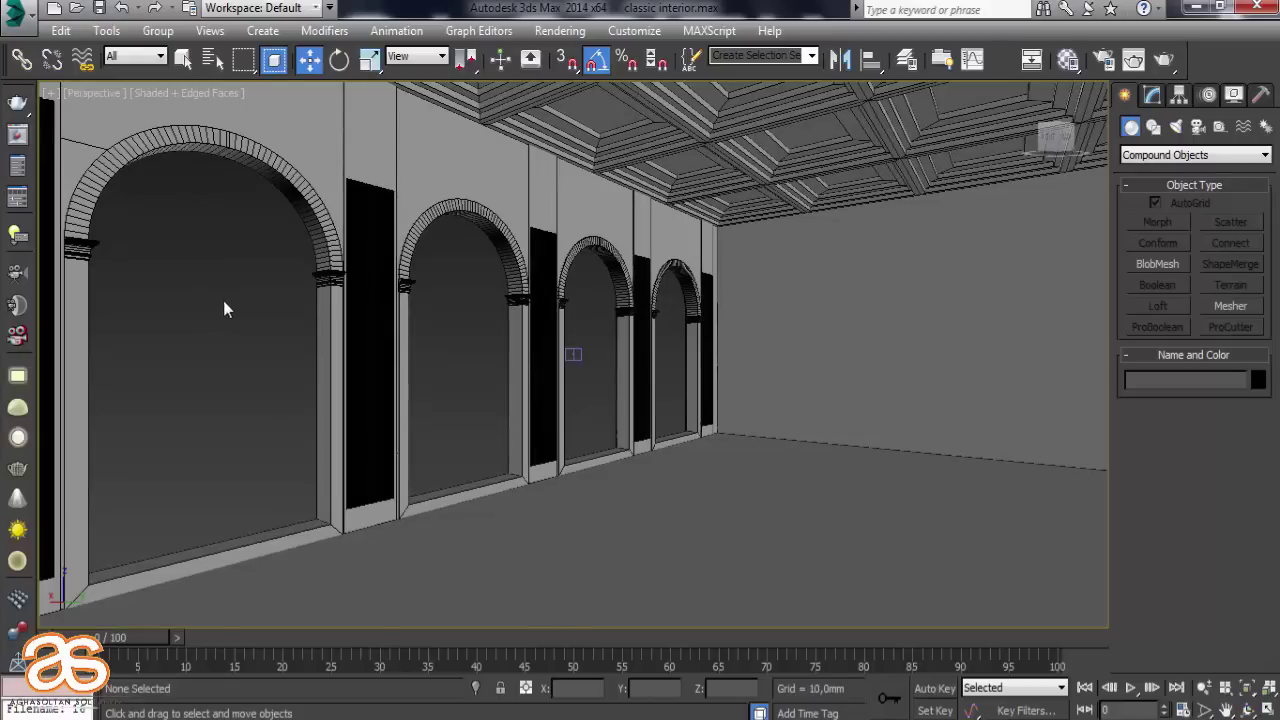
pyautogui.keyDown('alt'); pyautogui.moveTo(243, 331); pyautogui.dragTo(214, 357, button='middle'); pyautogui.keyUp('alt')
pyautogui.scroll(3, 437, 343)
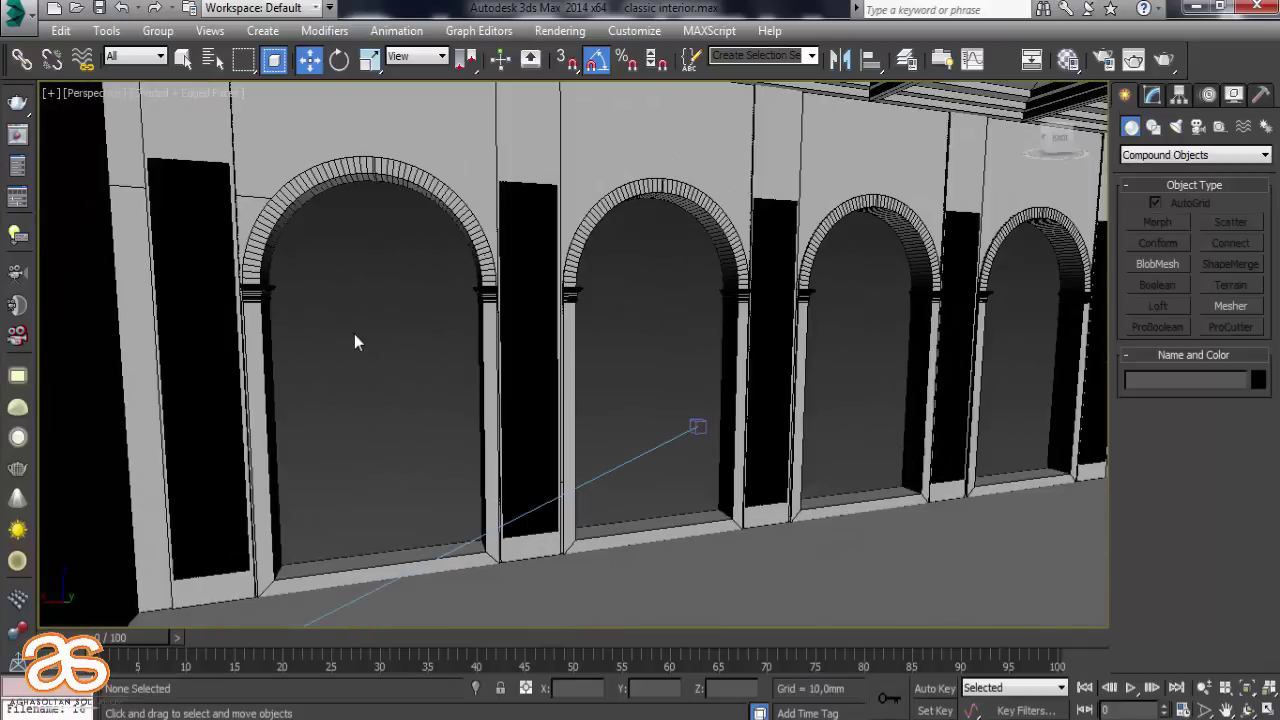
pyautogui.scroll(3, 403, 409)
pyautogui.moveTo(403, 409)
pyautogui.mouseDown(button='middle')
pyautogui.moveTo(489, 189)
pyautogui.moveTo(540, 586)
pyautogui.moveTo(486, 471)
pyautogui.moveTo(571, 453)
pyautogui.moveTo(610, 470)
pyautogui.moveTo(657, 428)
pyautogui.moveTo(551, 429)
pyautogui.moveTo(587, 433)
pyautogui.mouseUp(button='middle')
pyautogui.moveTo(620, 437)
pyautogui.keyDown('alt'); pyautogui.mouseDown(button='middle')
pyautogui.moveTo(666, 437)
pyautogui.moveTo(593, 453)
pyautogui.moveTo(435, 455)
pyautogui.moveTo(509, 449)
pyautogui.moveTo(506, 461)
pyautogui.moveTo(502, 403)
pyautogui.moveTo(474, 437)
pyautogui.moveTo(491, 448)
pyautogui.moveTo(551, 432)
pyautogui.mouseUp(button='middle'); pyautogui.keyUp('alt')
pyautogui.scroll(-2, 496, 467)
pyautogui.scroll(-2, 502, 403)
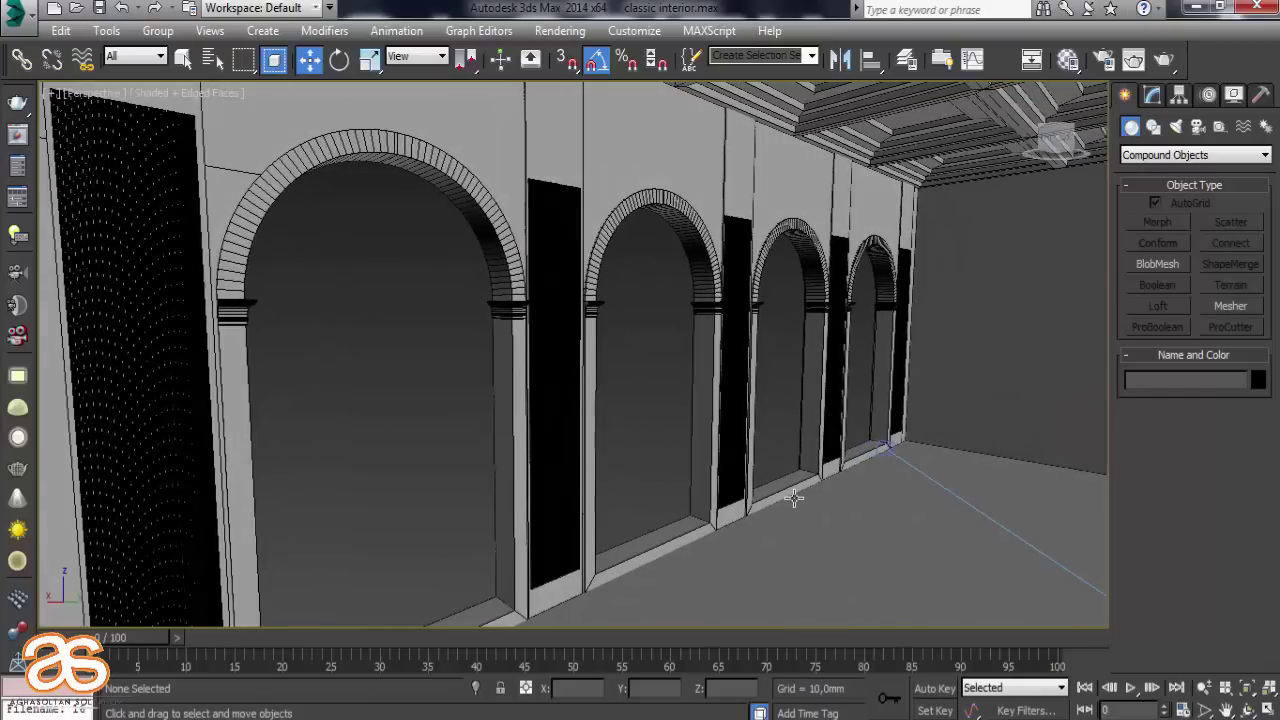
pyautogui.scroll(5, 455, 405)
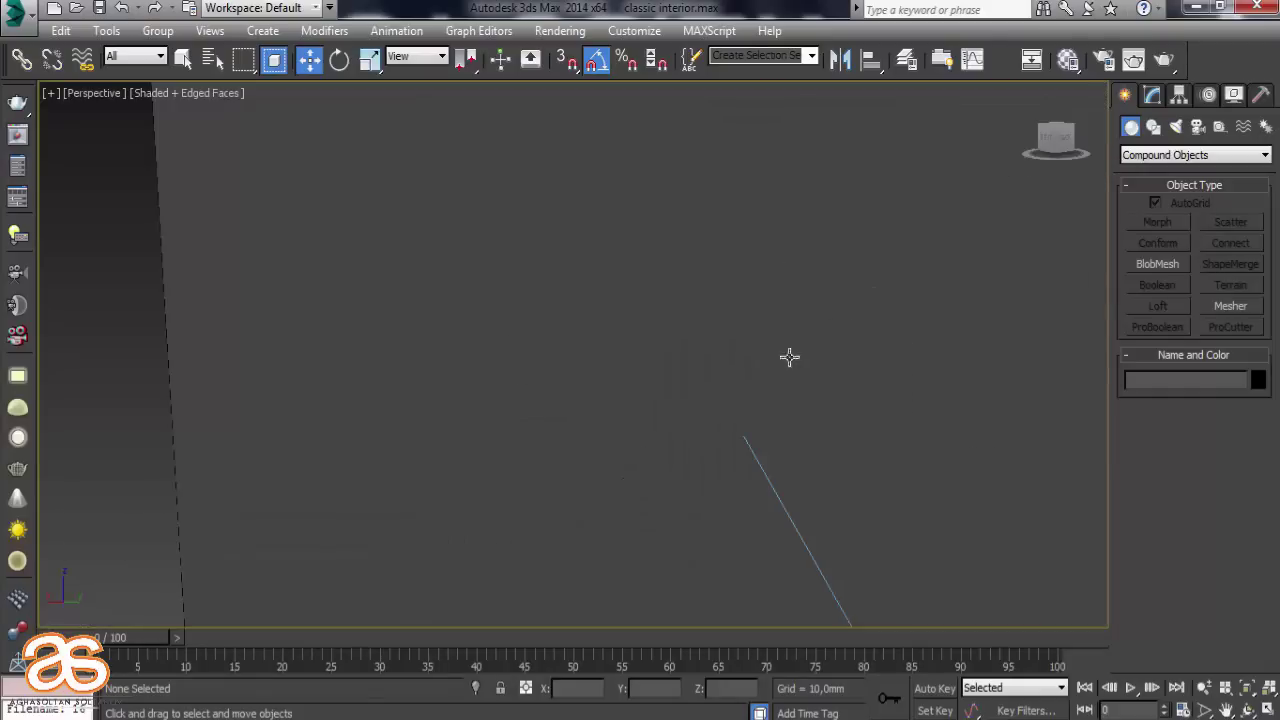
pyautogui.scroll(-4, 674, 329)
pyautogui.scroll(-1, 669, 337)
pyautogui.scroll(-2, 700, 349)
pyautogui.scroll(-4, 844, 363)
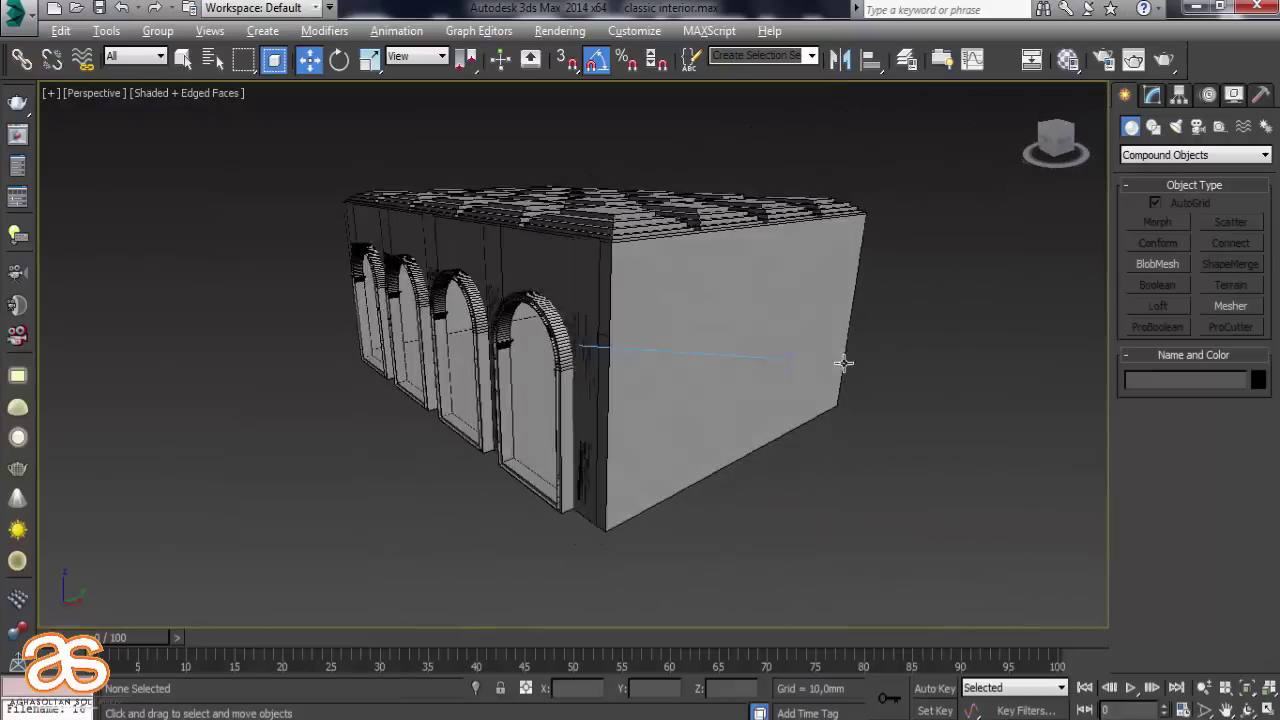
pyautogui.keyDown('alt'); pyautogui.moveTo(844, 363); pyautogui.dragTo(560, 275, button='middle'); pyautogui.keyUp('alt')
pyautogui.scroll(5, 650, 277)
pyautogui.moveTo(650, 277)
pyautogui.keyDown('alt'); pyautogui.mouseDown(button='middle')
pyautogui.moveTo(630, 290)
pyautogui.moveTo(641, 321)
pyautogui.mouseUp(button='middle'); pyautogui.keyUp('alt')
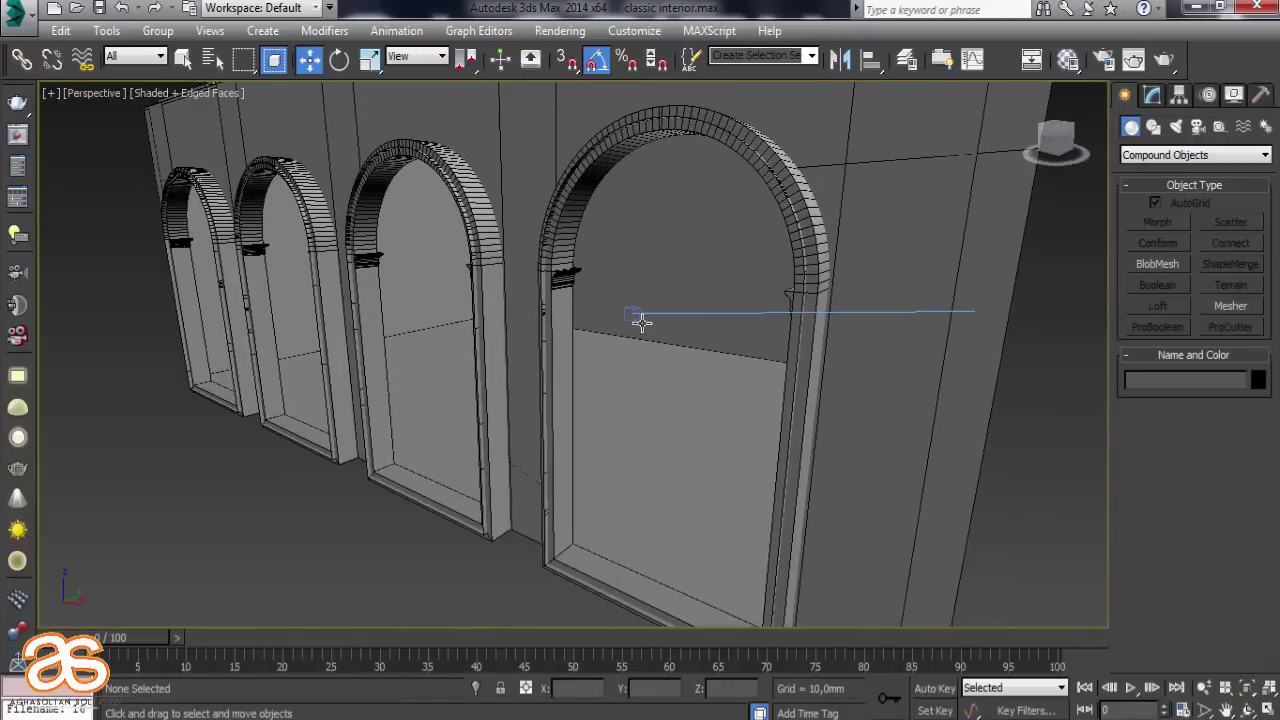
# Drag Zerkalo.max from its folder into the viewport and merge it into the scene
pyautogui.click(1190, 7)
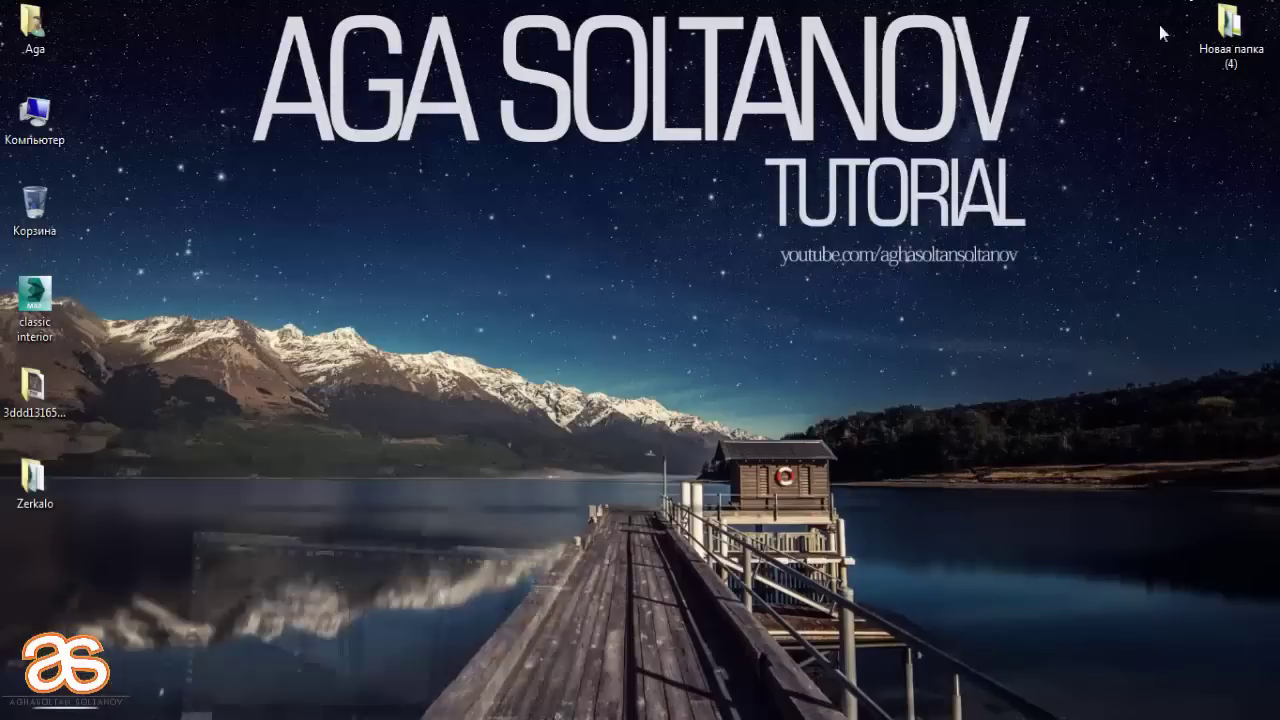
pyautogui.doubleClick(33, 478)
pyautogui.moveTo(294, 204)
pyautogui.mouseDown()
pyautogui.moveTo(257, 712)
pyautogui.moveTo(210, 545)
pyautogui.mouseUp()
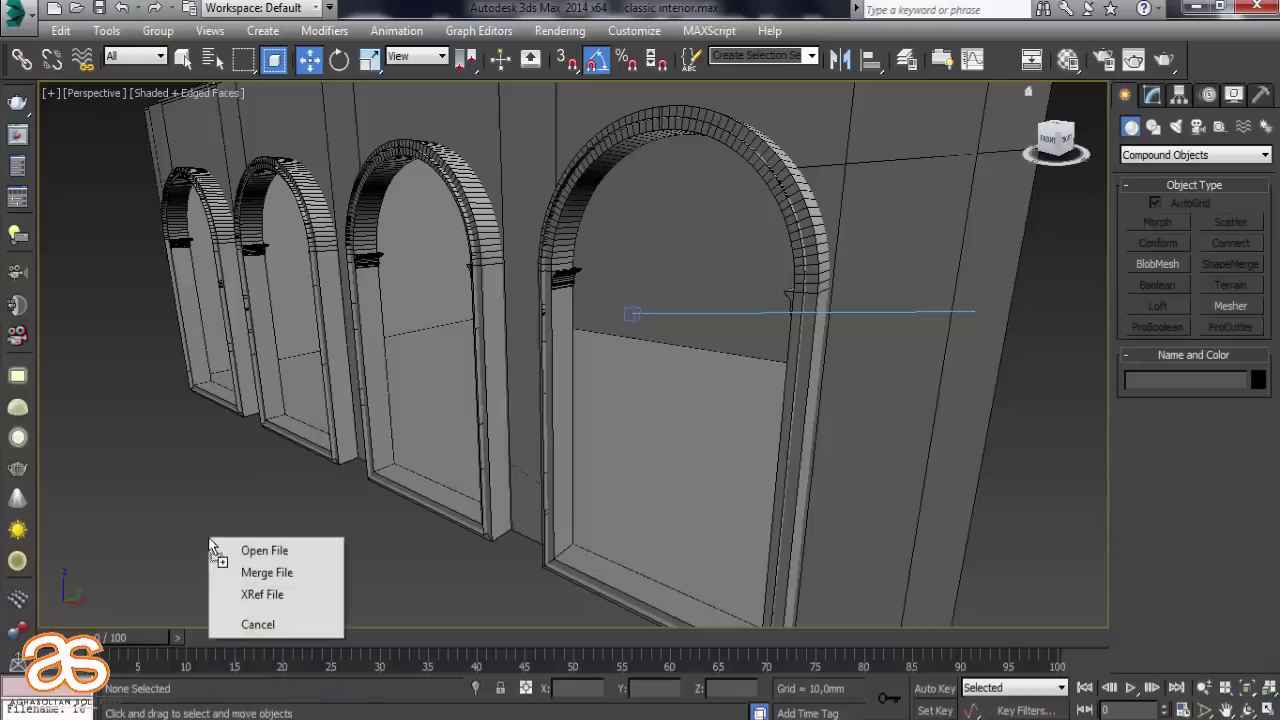
pyautogui.click(229, 575)
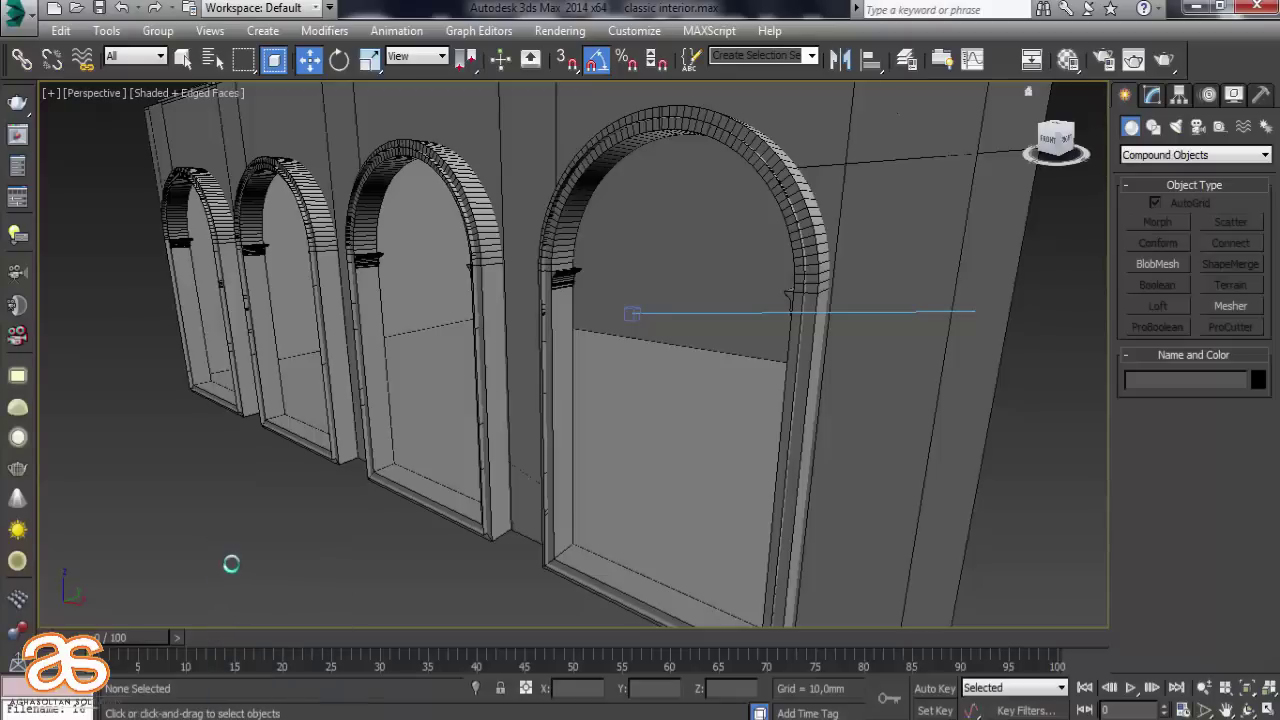
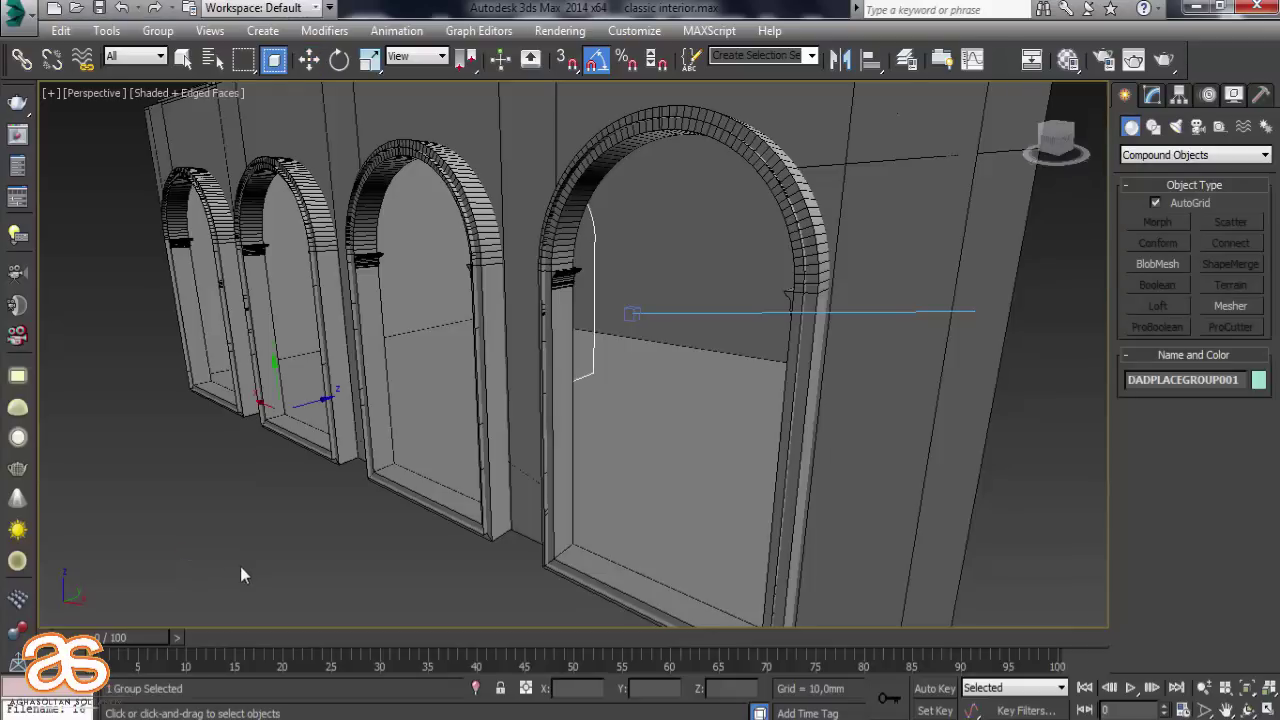
# Select all 561 objects and drag the whole arched building far along the X axis
pyautogui.scroll(-5, 421, 544)
pyautogui.scroll(-3, 421, 544)
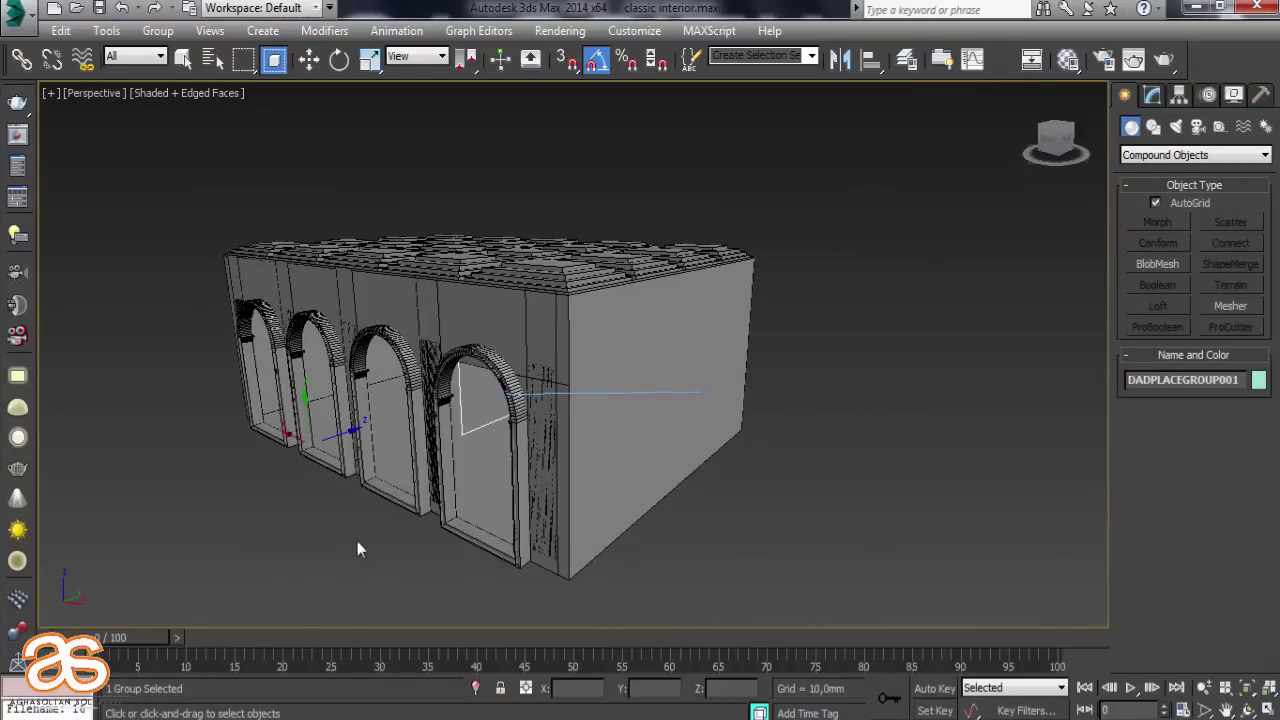
pyautogui.hotkey('ctrl', 'a')
pyautogui.click(312, 69)
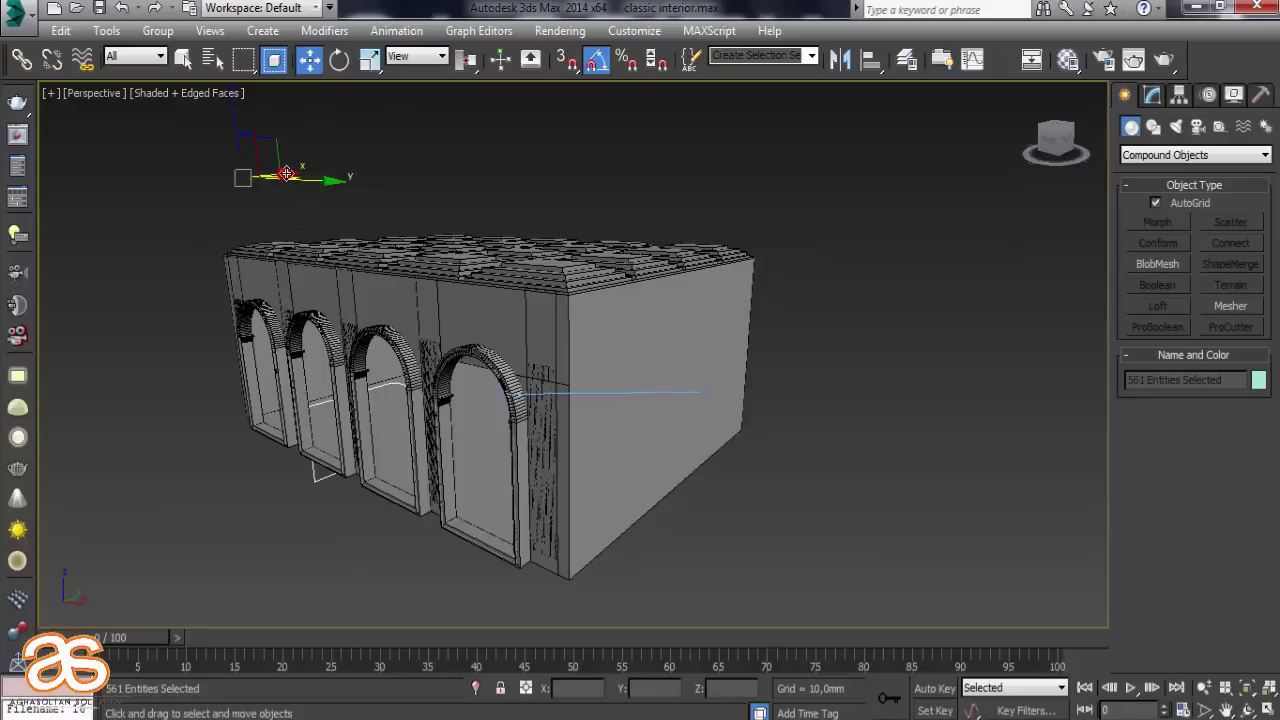
pyautogui.moveTo(311, 176)
pyautogui.mouseDown()
pyautogui.moveTo(532, 222)
pyautogui.moveTo(478, 211)
pyautogui.mouseUp()
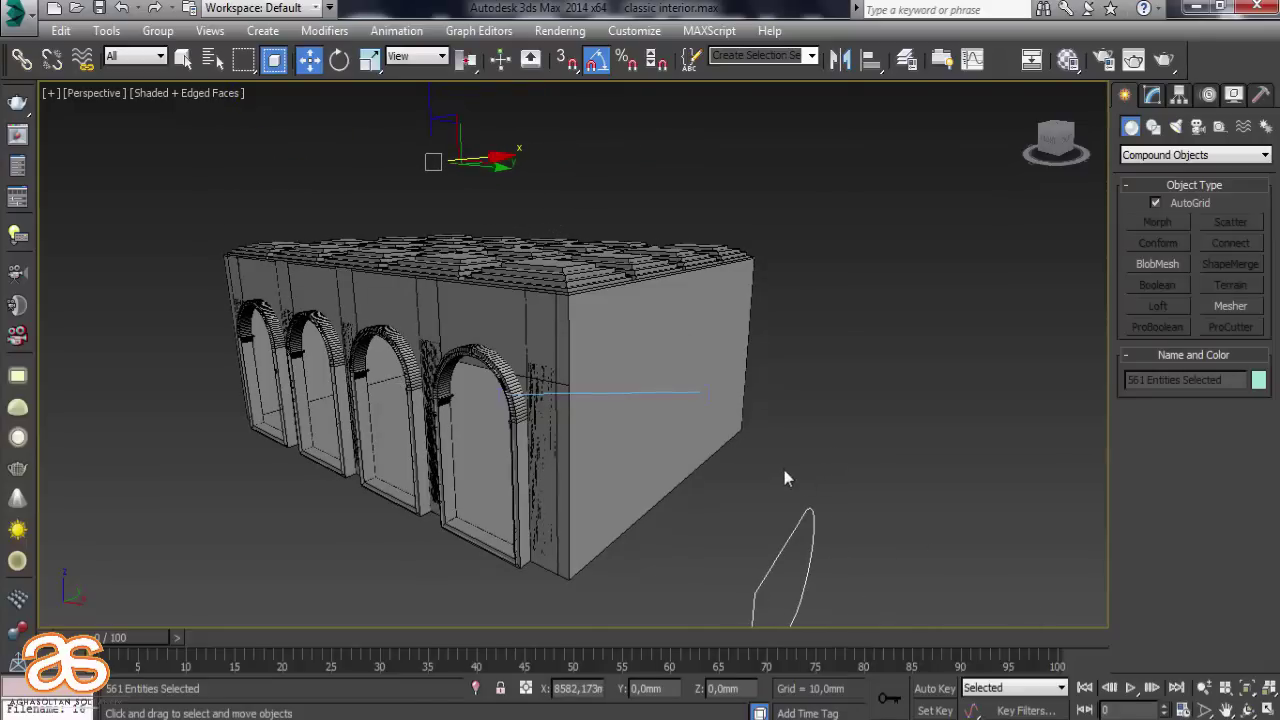
pyautogui.moveTo(786, 474); pyautogui.dragTo(672, 410, button='middle')
pyautogui.scroll(-3, 672, 410)
pyautogui.scroll(-2, 606, 486)
pyautogui.scroll(-4, 586, 460)
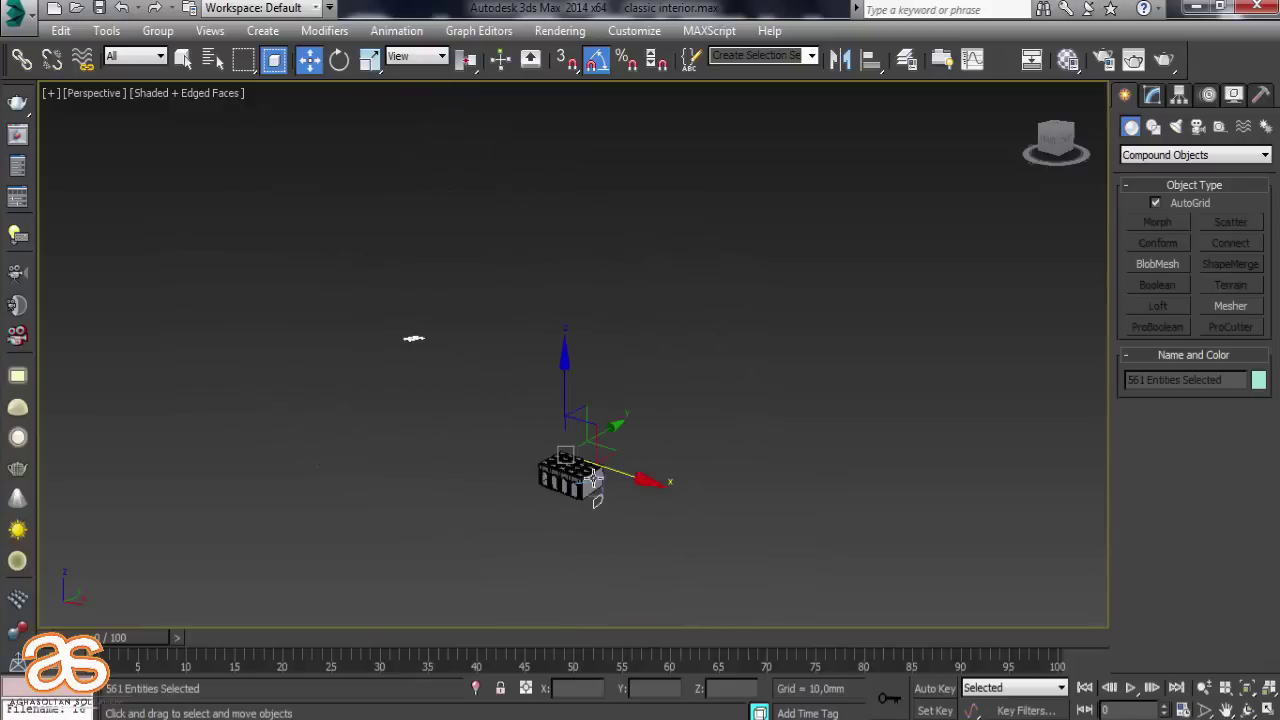
pyautogui.scroll(3, 548, 445)
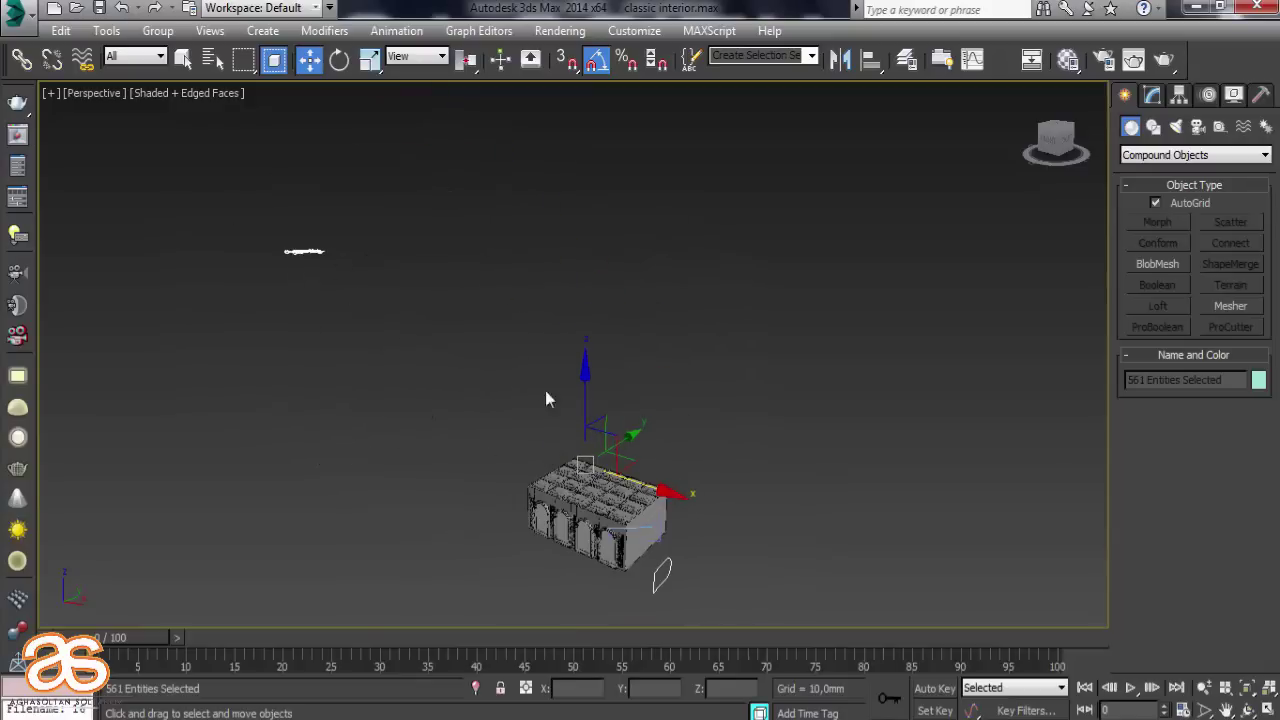
pyautogui.click(339, 59)
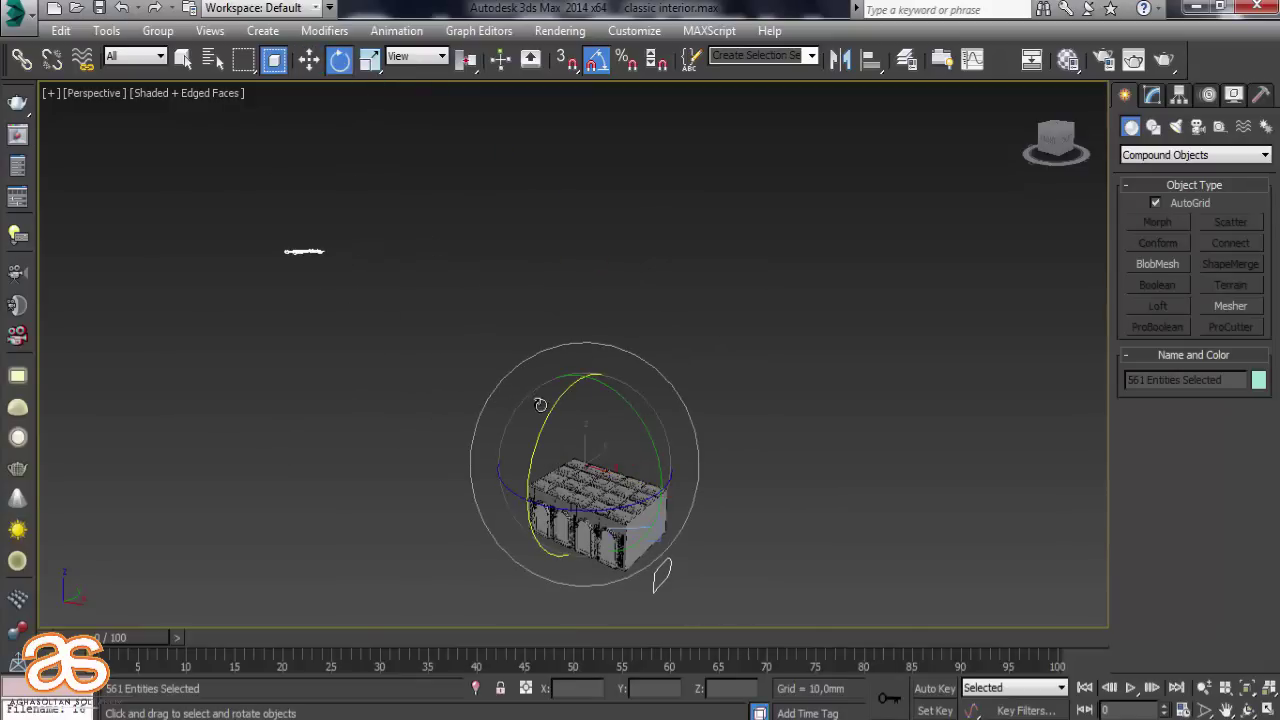
# Rotate the building 90° about X and frame the small door object frontally in the view
pyautogui.moveTo(530, 428)
pyautogui.mouseDown()
pyautogui.moveTo(513, 497)
pyautogui.moveTo(510, 482)
pyautogui.mouseUp()
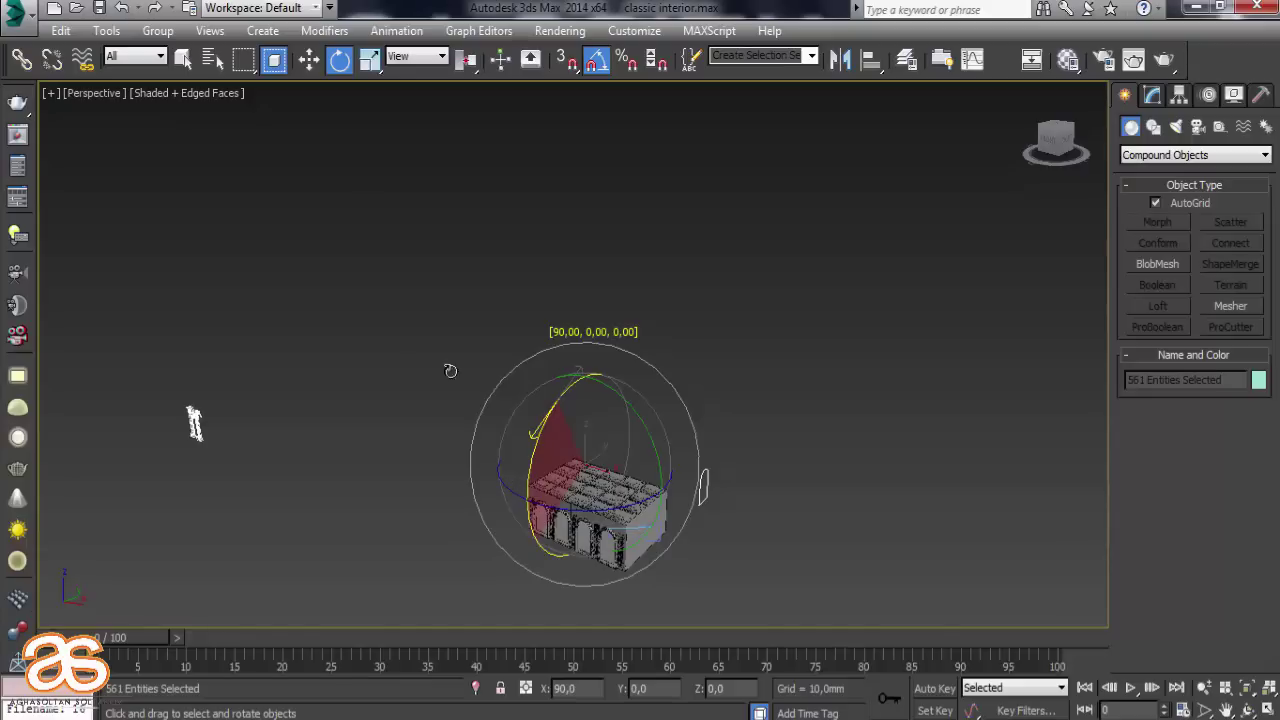
pyautogui.click(309, 59)
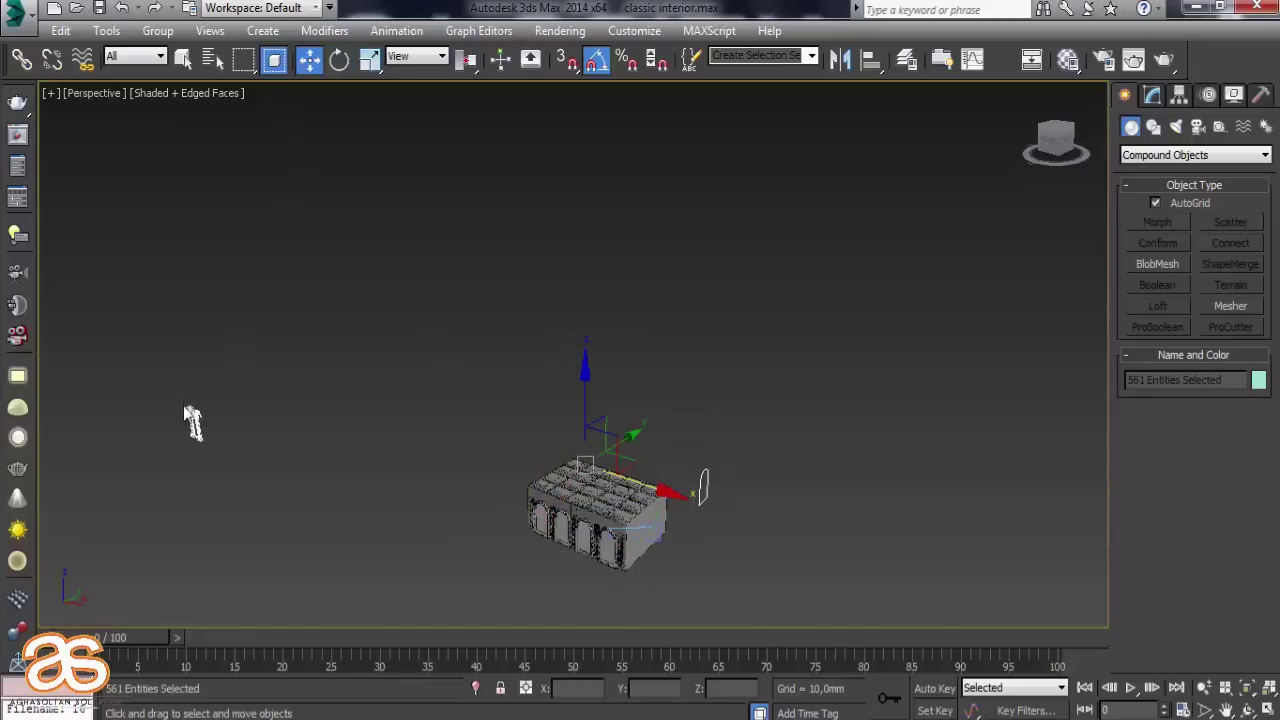
pyautogui.moveTo(192, 420); pyautogui.dragTo(343, 340, button='middle')
pyautogui.scroll(2, 285, 322)
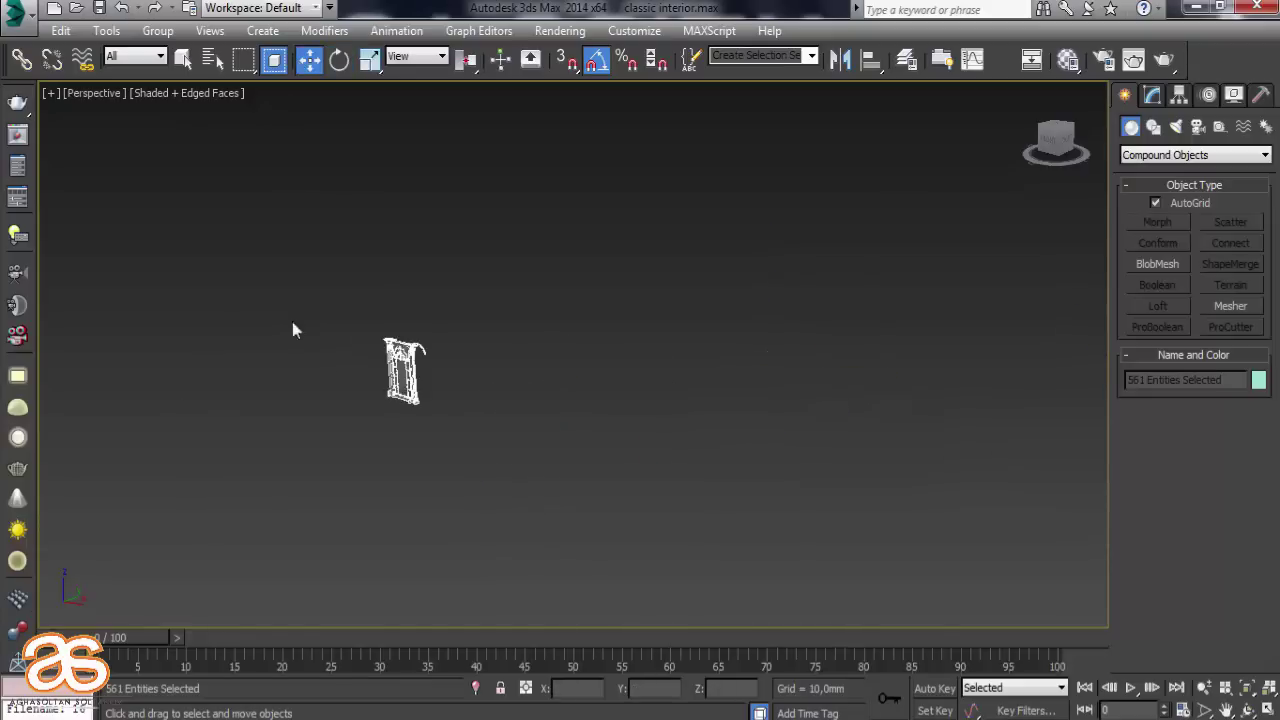
pyautogui.scroll(1, 400, 360)
pyautogui.scroll(2, 410, 365)
pyautogui.scroll(3, 417, 369)
pyautogui.moveTo(417, 369)
pyautogui.keyDown('alt'); pyautogui.mouseDown(button='middle')
pyautogui.moveTo(386, 369)
pyautogui.moveTo(421, 369)
pyautogui.mouseUp(button='middle'); pyautogui.keyUp('alt')
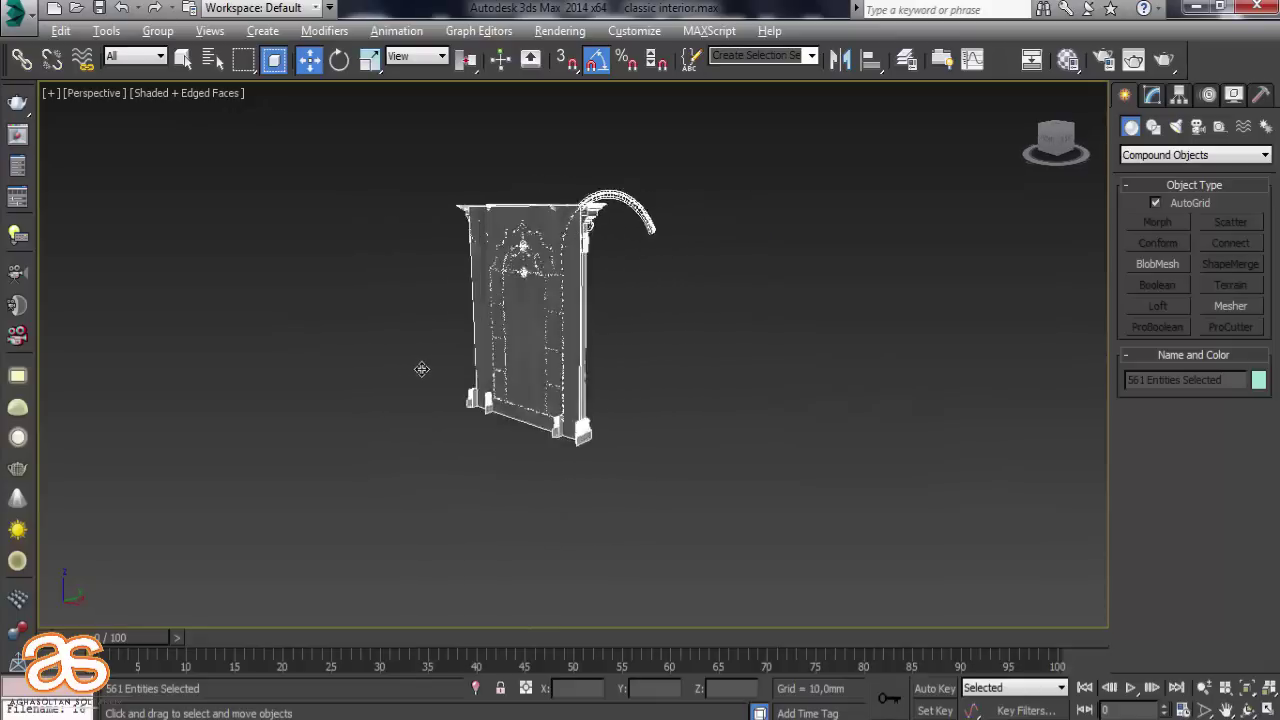
# Center the selection's pivots on their objects using Affect Pivot Only
pyautogui.click(1178, 95)
pyautogui.click(1177, 222)
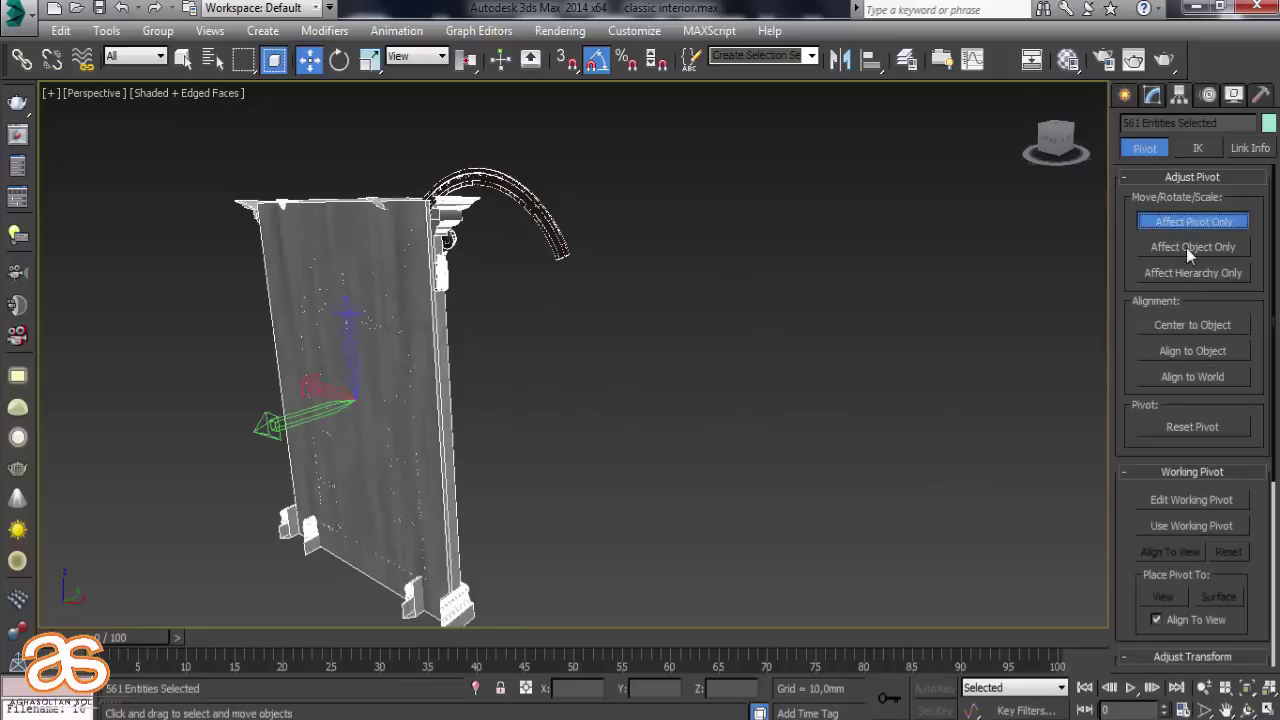
pyautogui.click(1179, 327)
pyautogui.click(1176, 220)
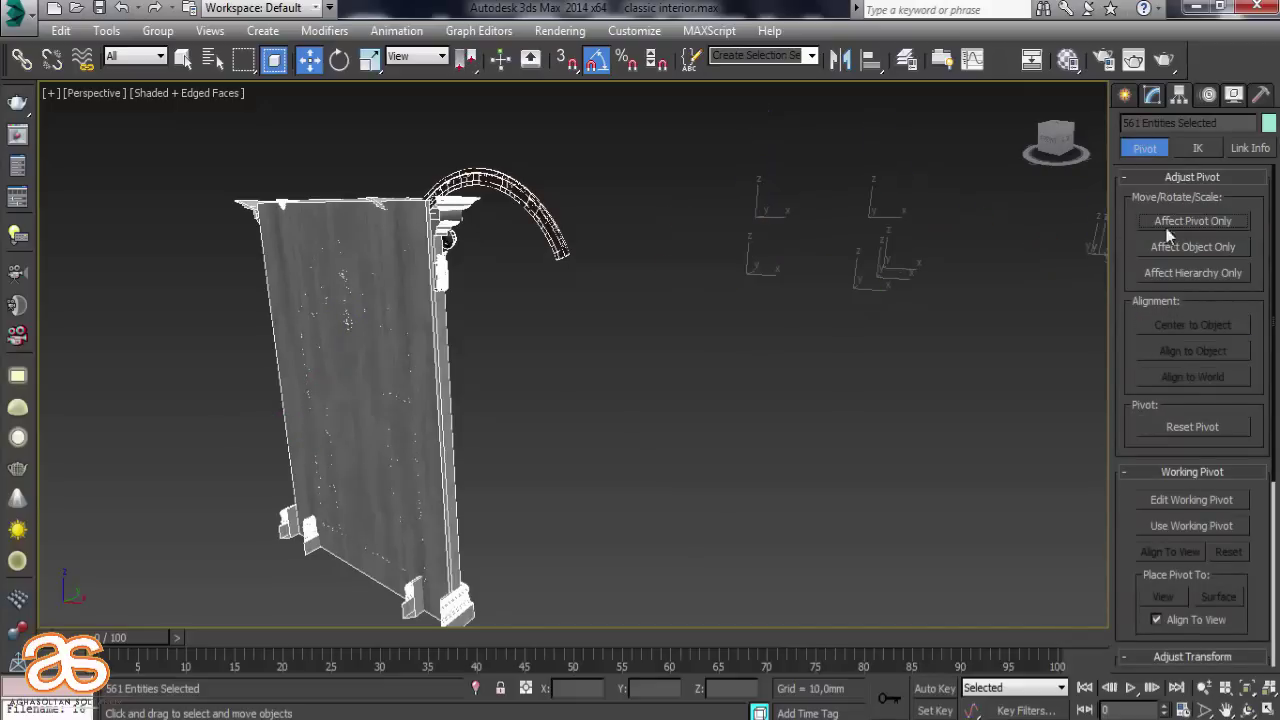
# Clear the selection and pick out the small mirror group, dropping the stray Line001 shape
pyautogui.click(681, 366)
pyautogui.scroll(-2, 681, 366)
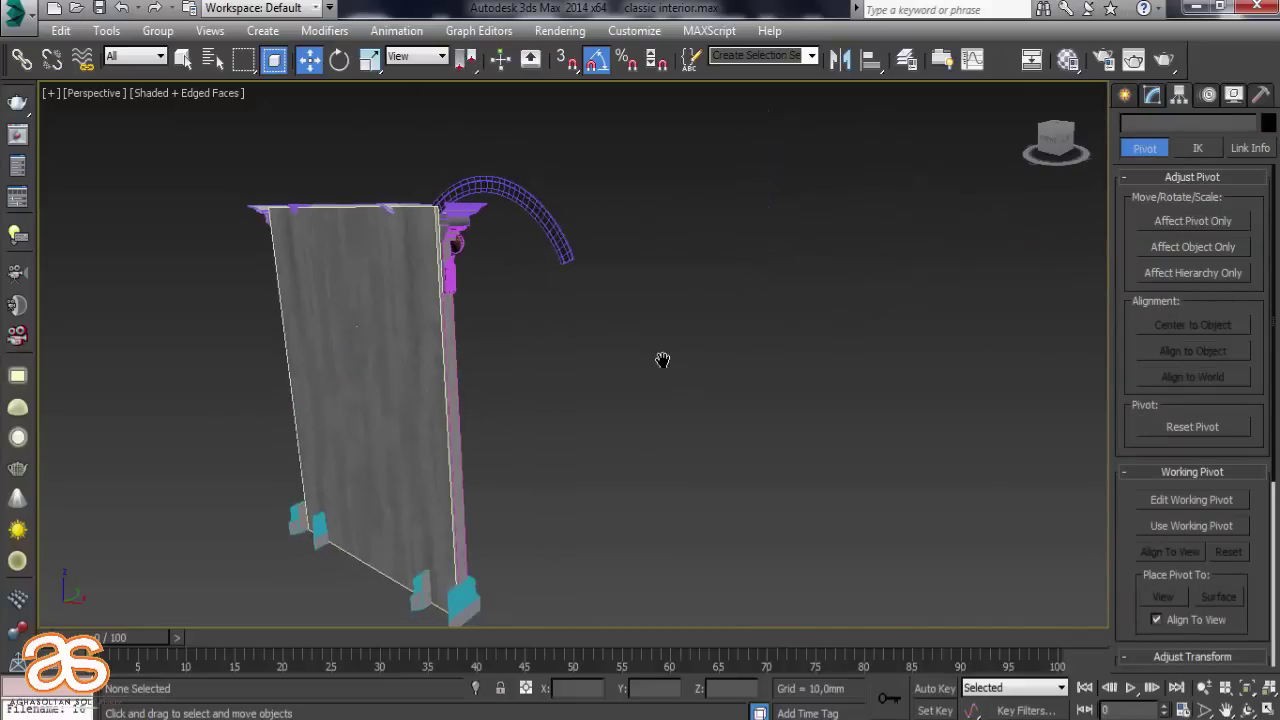
pyautogui.scroll(-2, 660, 362)
pyautogui.scroll(-3, 641, 366)
pyautogui.scroll(-2, 623, 340)
pyautogui.moveTo(494, 272); pyautogui.dragTo(679, 411)
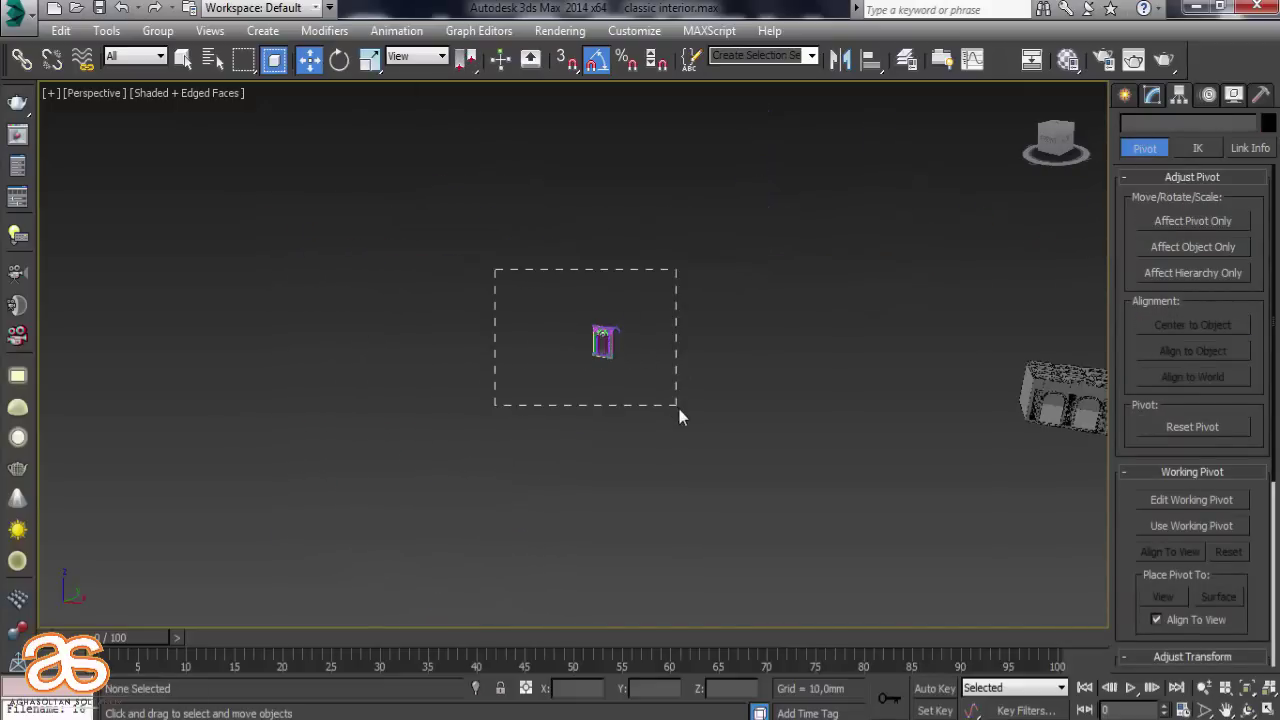
pyautogui.moveTo(643, 395); pyautogui.dragTo(286, 391, button='middle')
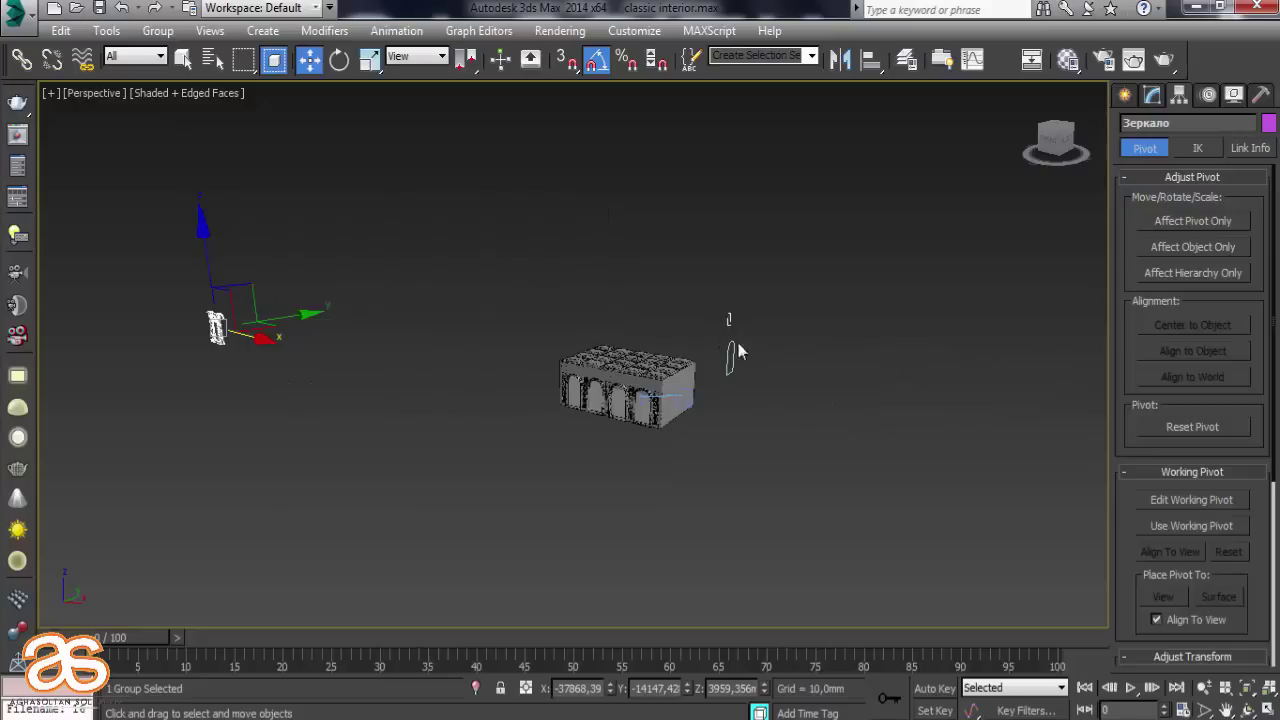
pyautogui.moveTo(726, 313); pyautogui.dragTo(793, 459)
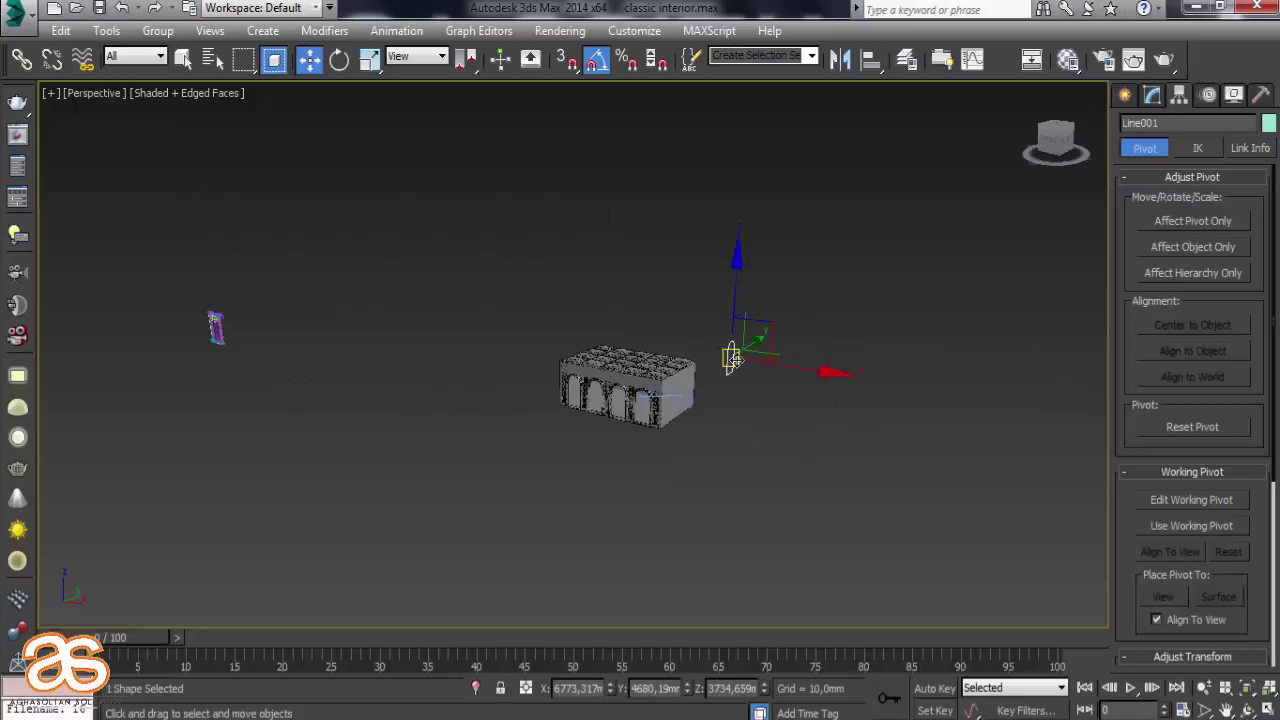
pyautogui.click(370, 262)
# Select the Зеркало group and inspect the arc shape inside the mirror frame
pyautogui.moveTo(152, 237); pyautogui.dragTo(294, 423)
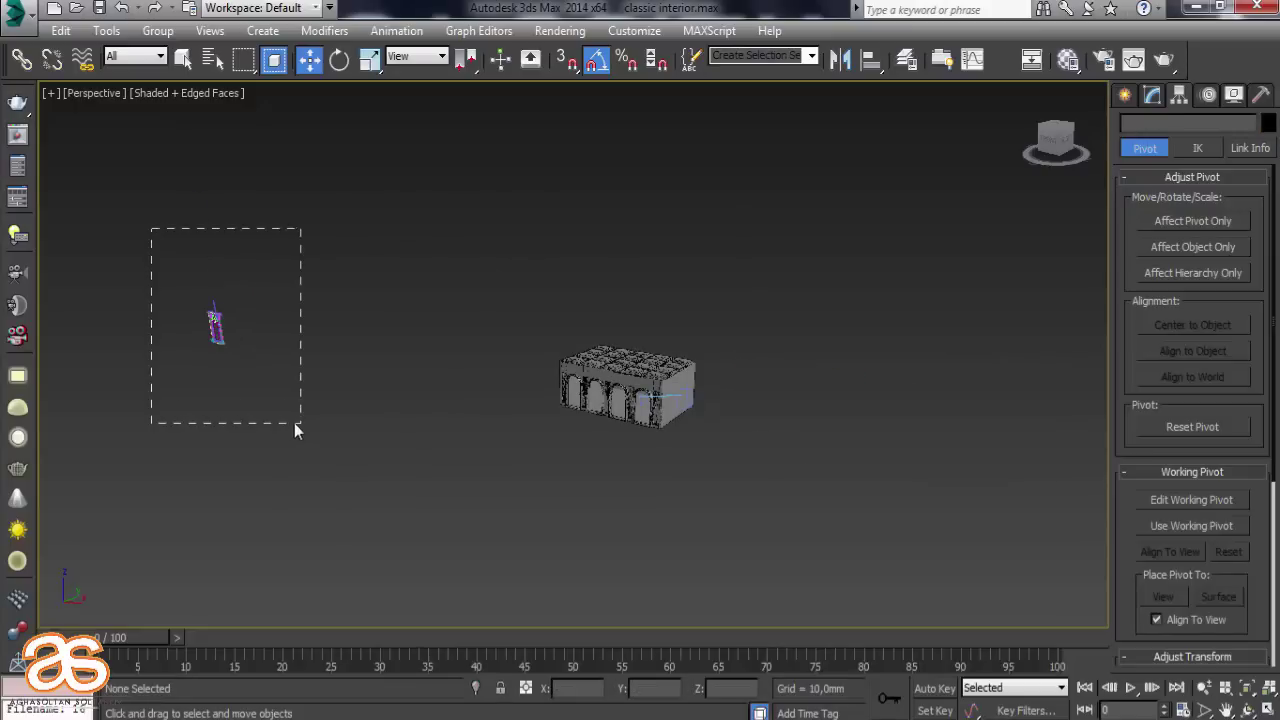
pyautogui.scroll(3, 170, 358)
pyautogui.scroll(2, 105, 360)
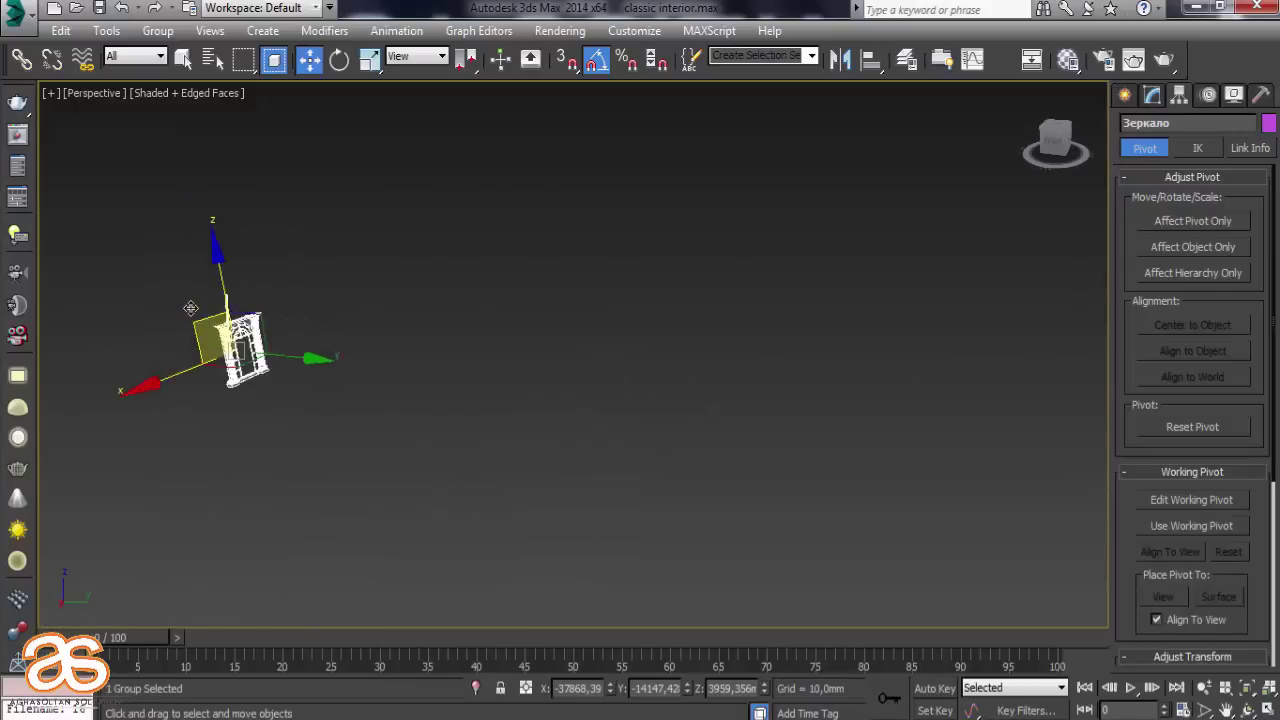
pyautogui.scroll(3, 191, 306)
pyautogui.scroll(2, 220, 400)
pyautogui.scroll(2, 248, 446)
pyautogui.scroll(2, 265, 438)
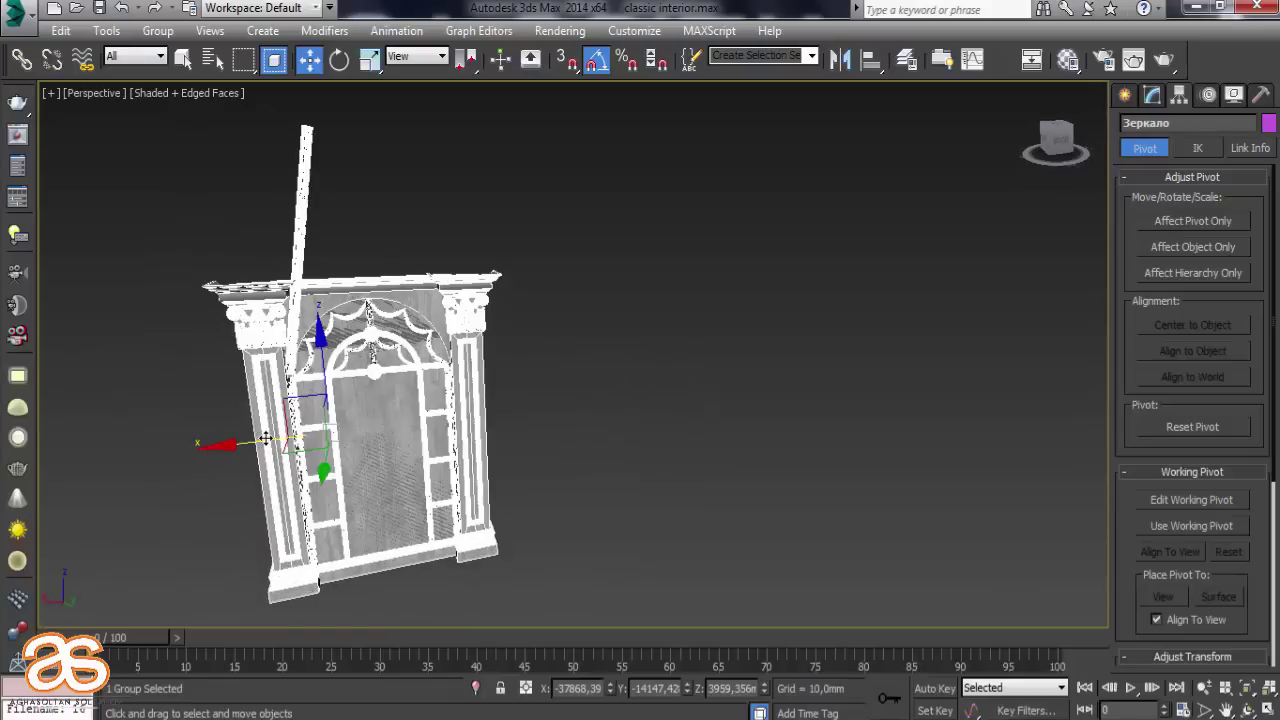
pyautogui.hotkey('ctrl', 'd')
pyautogui.click(330, 453)
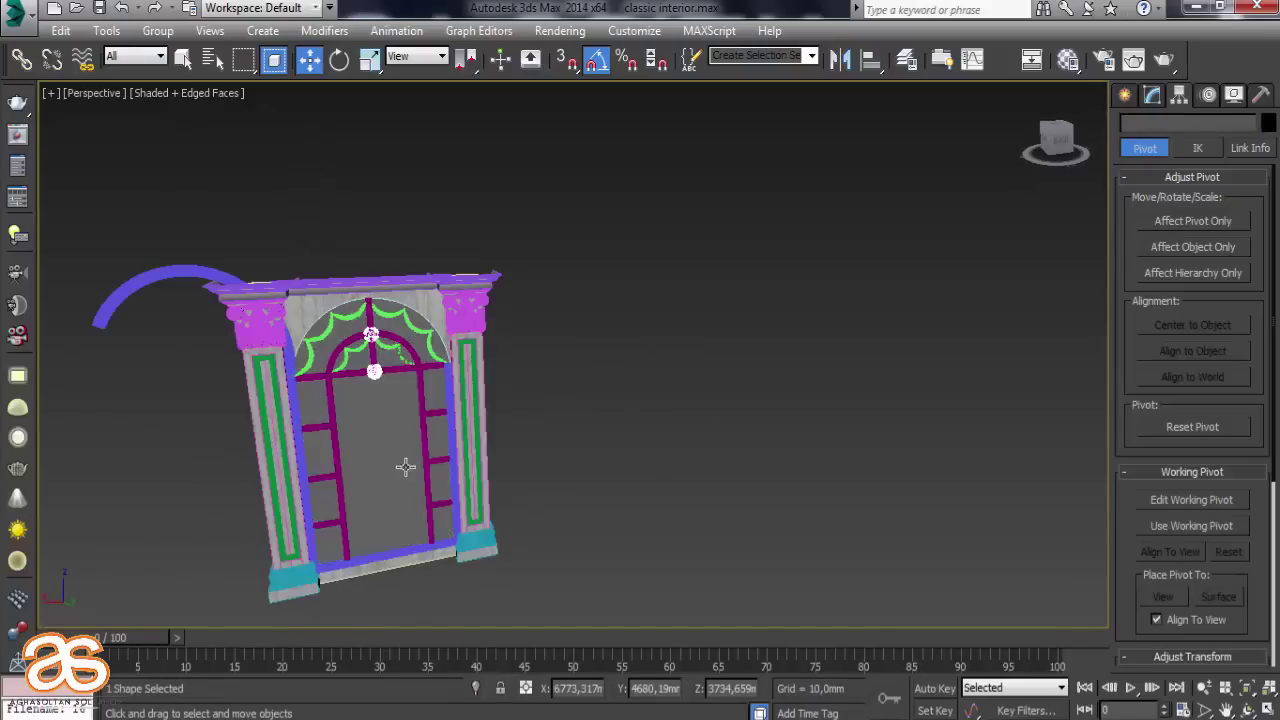
pyautogui.click(613, 482)
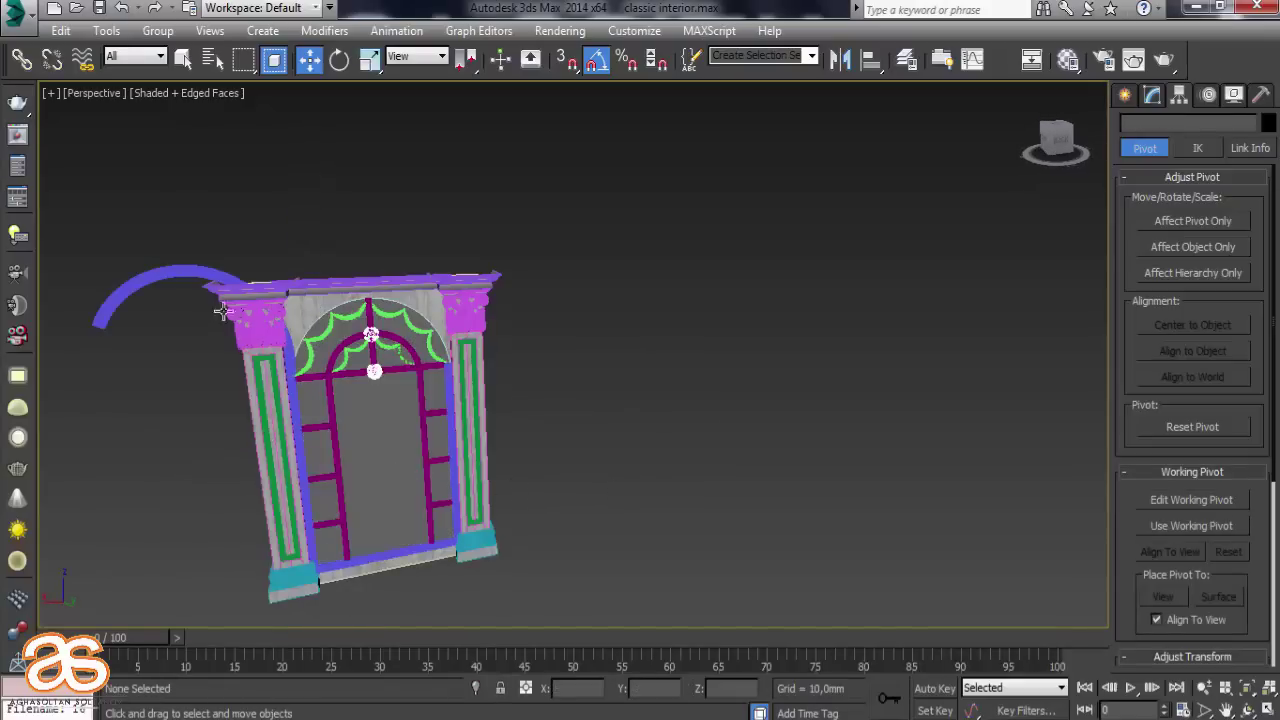
# Reselect the Зеркало group and move it along X into the building, to X -14882.84
pyautogui.click(194, 272)
pyautogui.moveTo(194, 272)
pyautogui.keyDown('alt'); pyautogui.mouseDown(button='middle')
pyautogui.moveTo(590, 363)
pyautogui.moveTo(197, 444)
pyautogui.mouseUp(button='middle'); pyautogui.keyUp('alt')
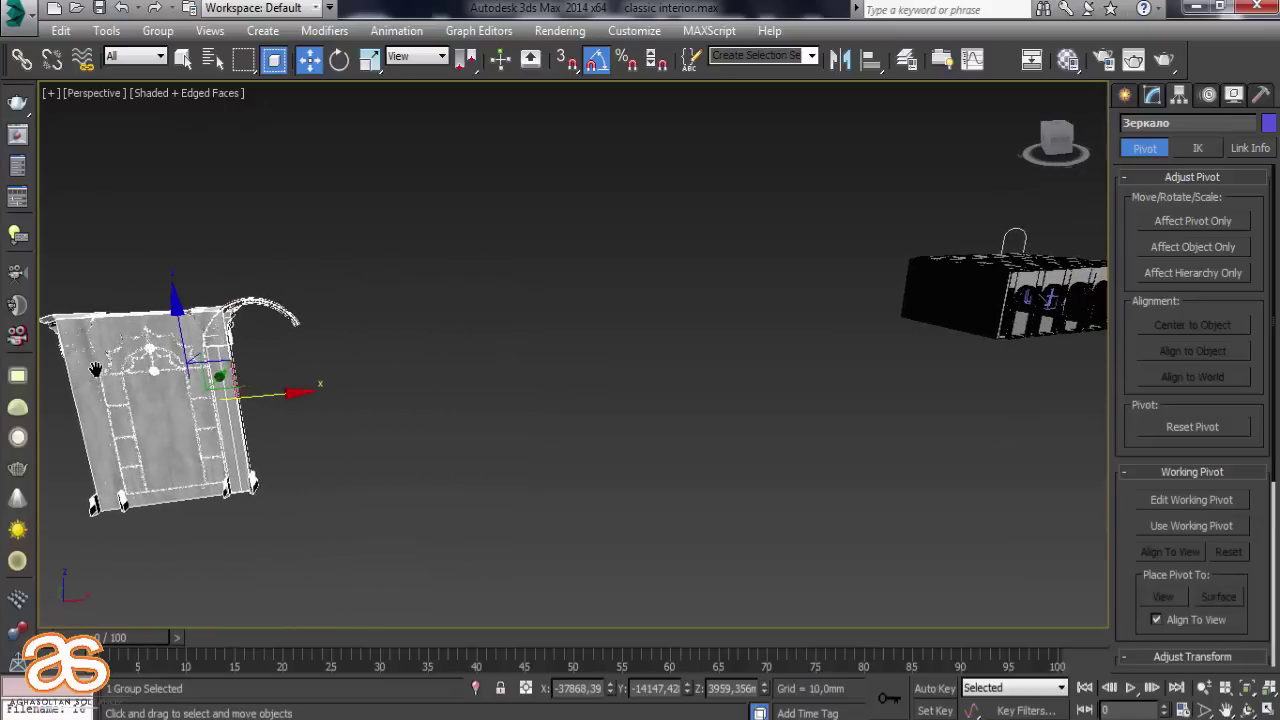
pyautogui.moveTo(275, 400); pyautogui.dragTo(1106, 370)
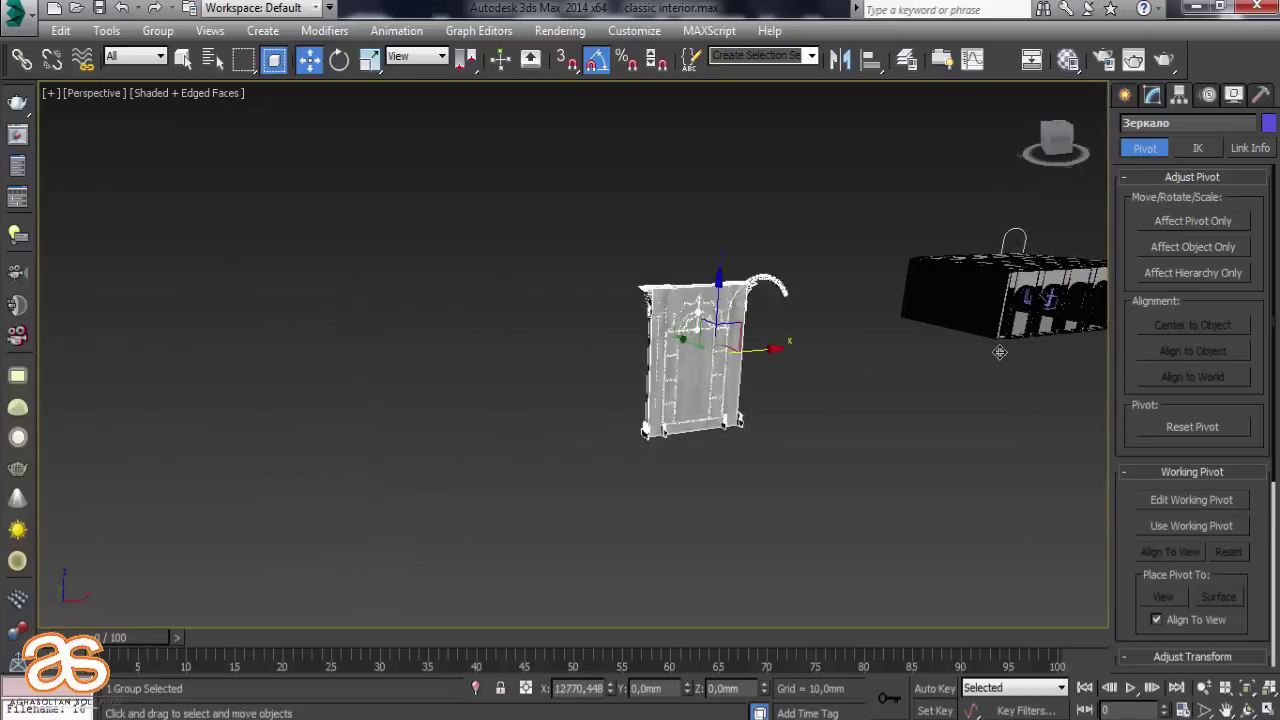
pyautogui.keyDown('alt'); pyautogui.moveTo(728, 474); pyautogui.dragTo(620, 470, button='middle'); pyautogui.keyUp('alt')
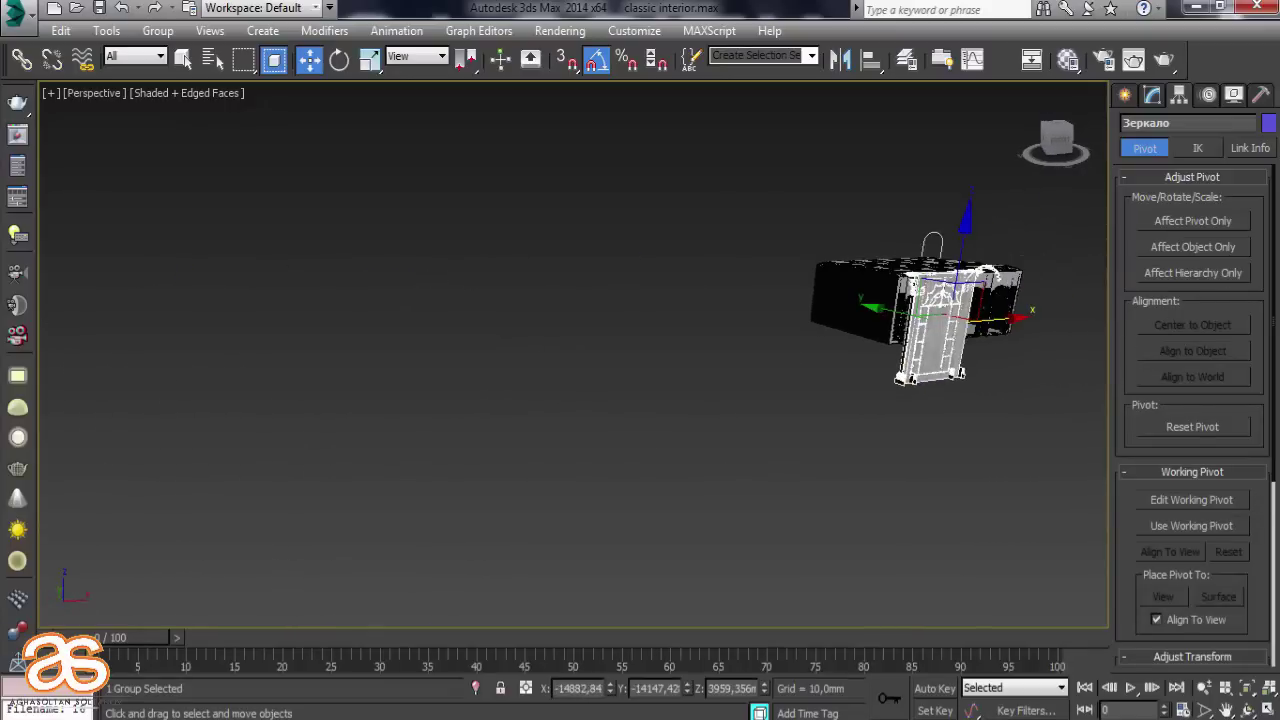
pyautogui.press('z')
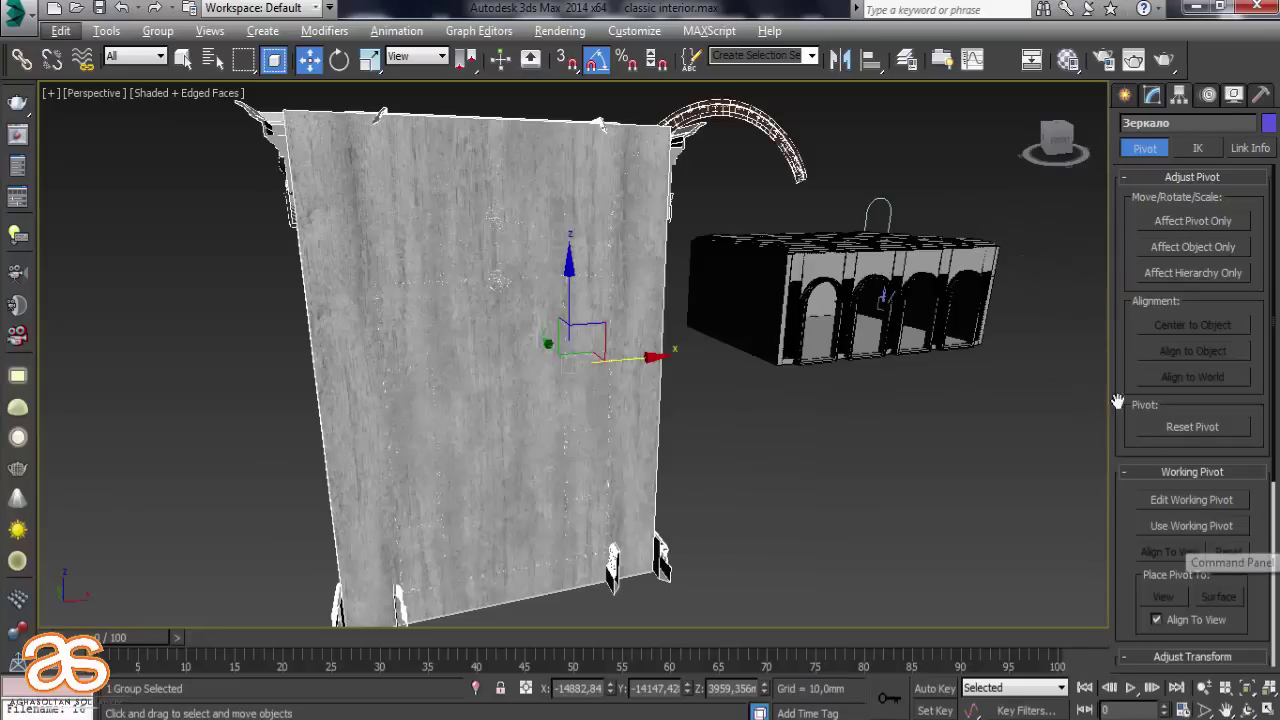
# Show all four views and shift the mirror across the Top view plane
pyautogui.click(1264, 710)
pyautogui.scroll(-3, 421, 268)
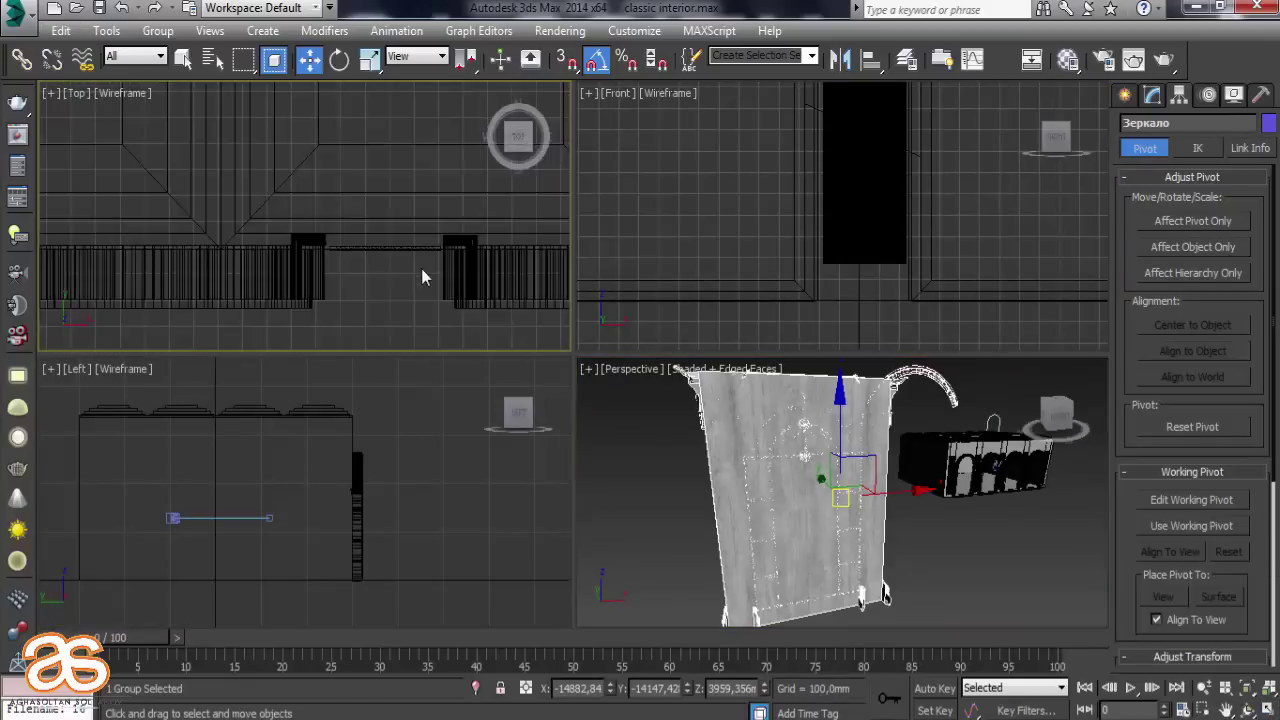
pyautogui.scroll(-3, 421, 268)
pyautogui.scroll(-3, 420, 268)
pyautogui.scroll(-3, 437, 300)
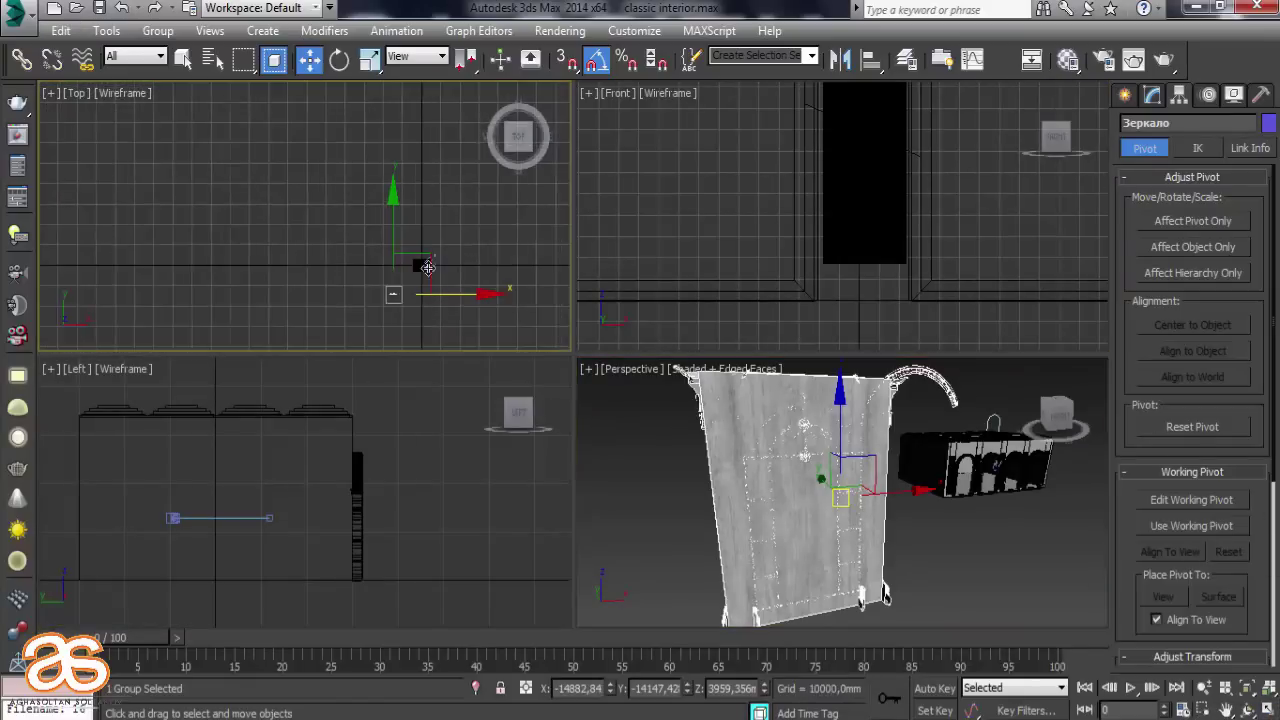
pyautogui.moveTo(442, 264); pyautogui.dragTo(457, 236)
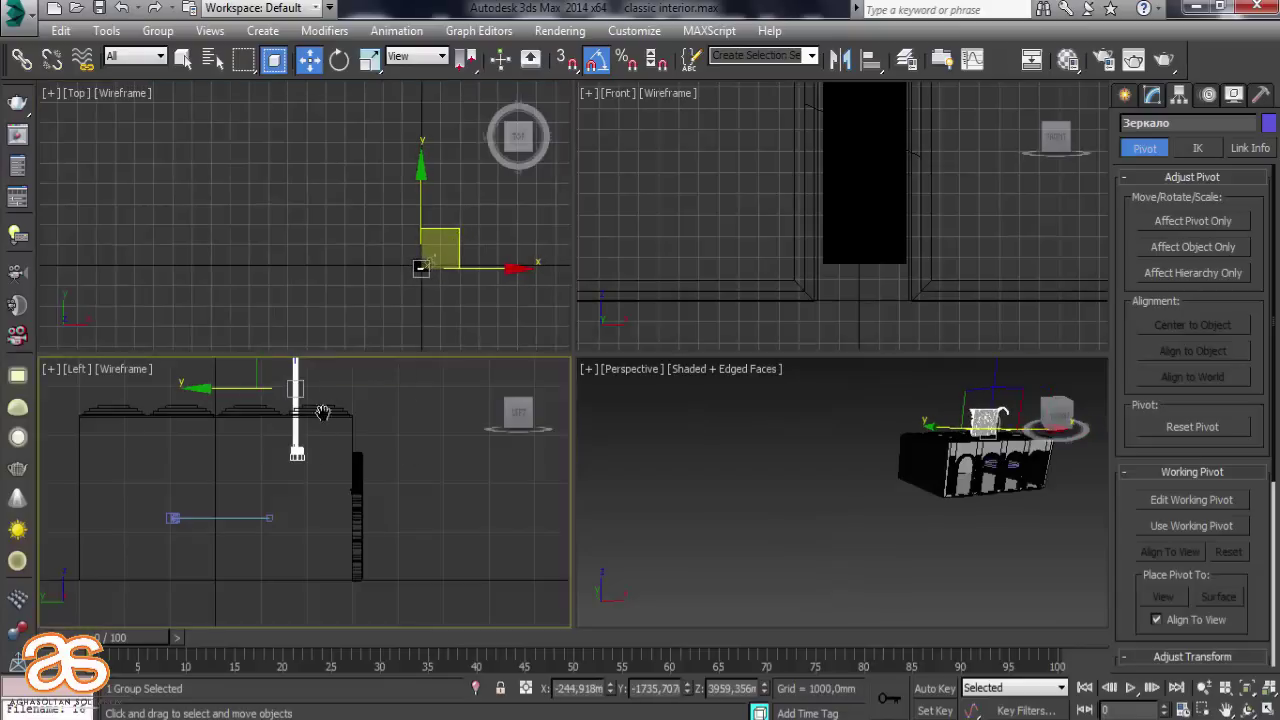
# Lower the mirror beside the front wall to Z 1318.43 and maximize the Perspective view
pyautogui.moveTo(323, 410); pyautogui.dragTo(311, 467, button='middle')
pyautogui.moveTo(334, 457); pyautogui.dragTo(388, 541)
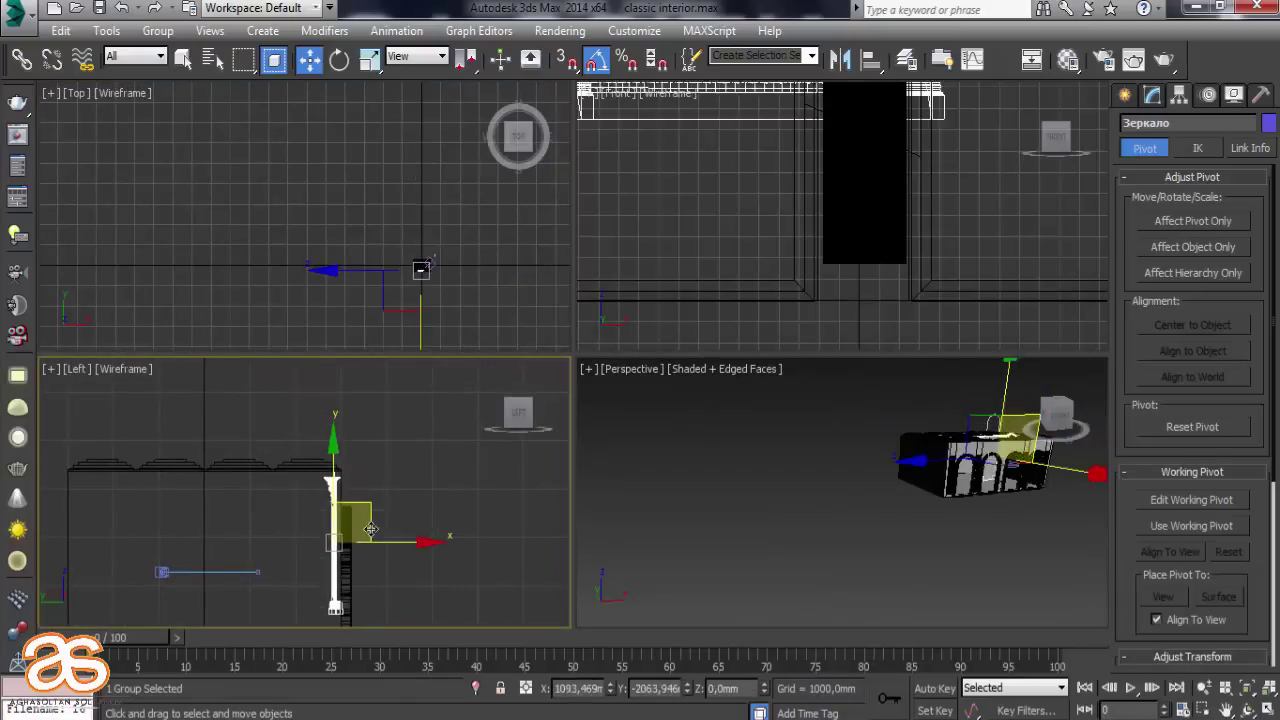
pyautogui.keyDown('alt'); pyautogui.moveTo(927, 549); pyautogui.dragTo(660, 541, button='middle'); pyautogui.keyUp('alt')
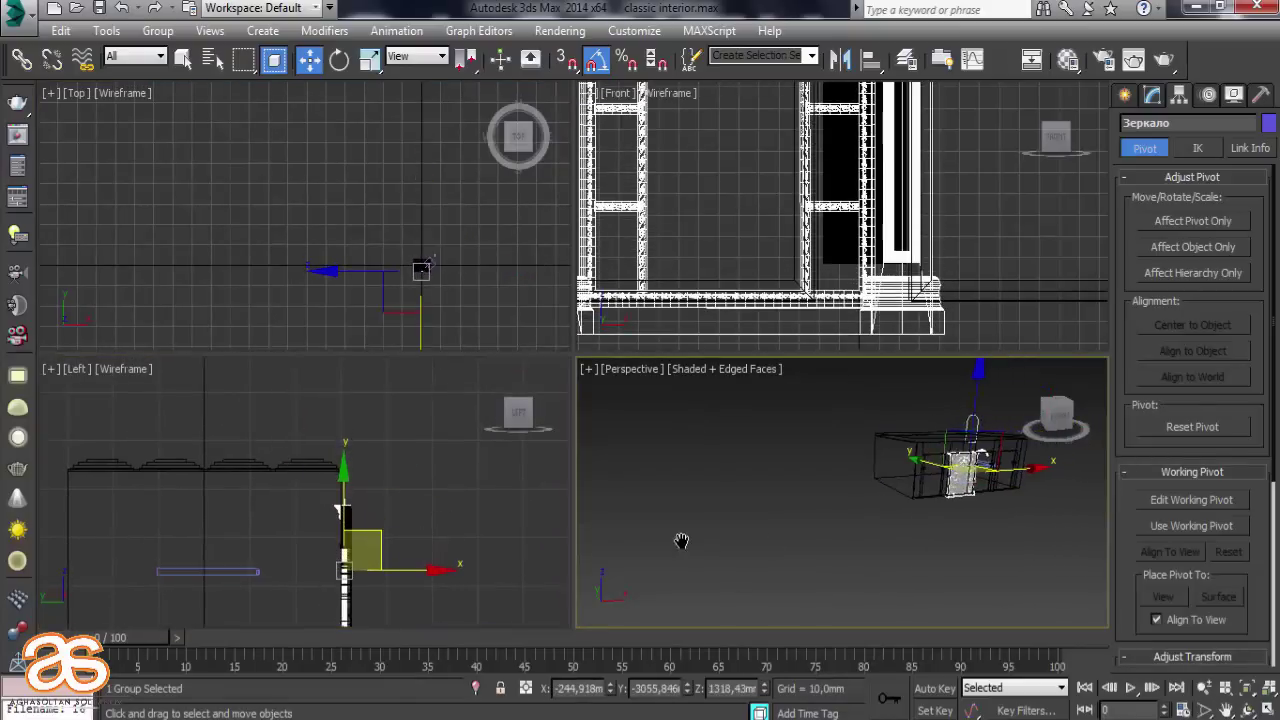
pyautogui.hotkey('alt', 'w')
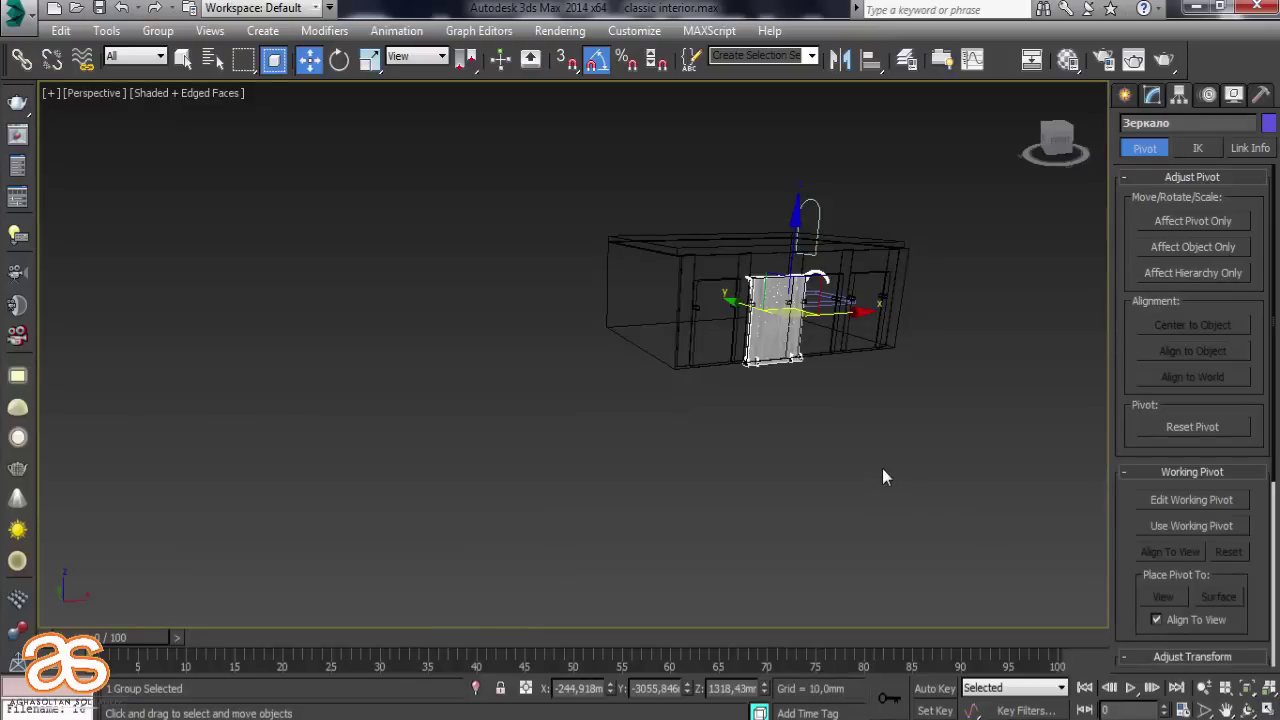
# Slide the Зеркало mirror group into the leftmost arch of the wall
pyautogui.press('z')
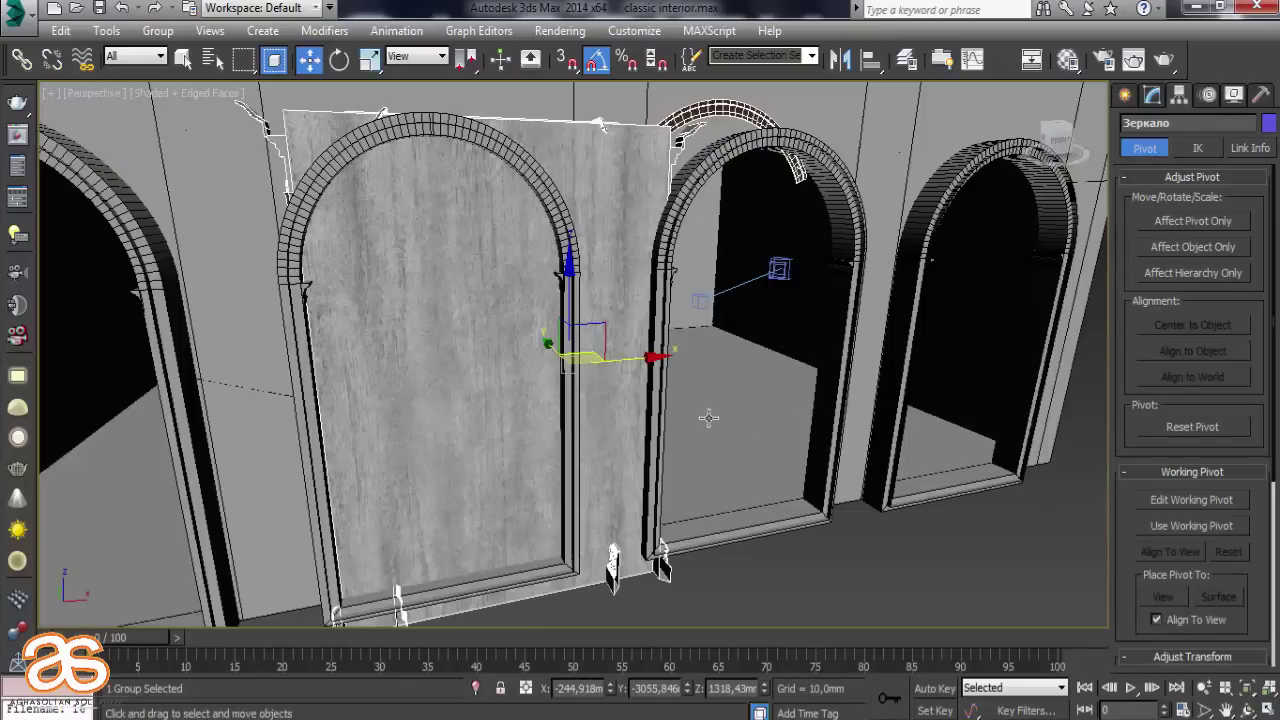
pyautogui.moveTo(709, 420)
pyautogui.keyDown('alt'); pyautogui.mouseDown(button='middle')
pyautogui.moveTo(1035, 412)
pyautogui.moveTo(509, 443)
pyautogui.moveTo(620, 440)
pyautogui.moveTo(742, 413)
pyautogui.moveTo(722, 393)
pyautogui.mouseUp(button='middle'); pyautogui.keyUp('alt')
pyautogui.scroll(-3, 509, 443)
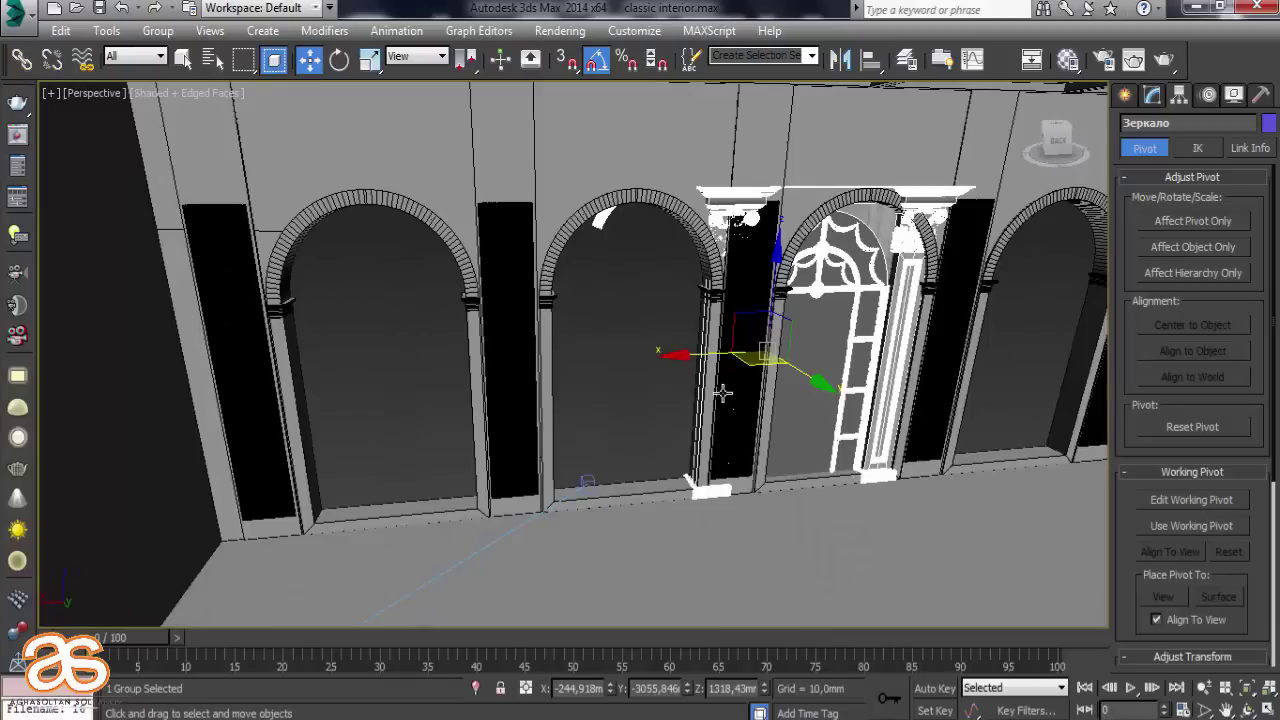
pyautogui.moveTo(640, 354); pyautogui.dragTo(262, 322)
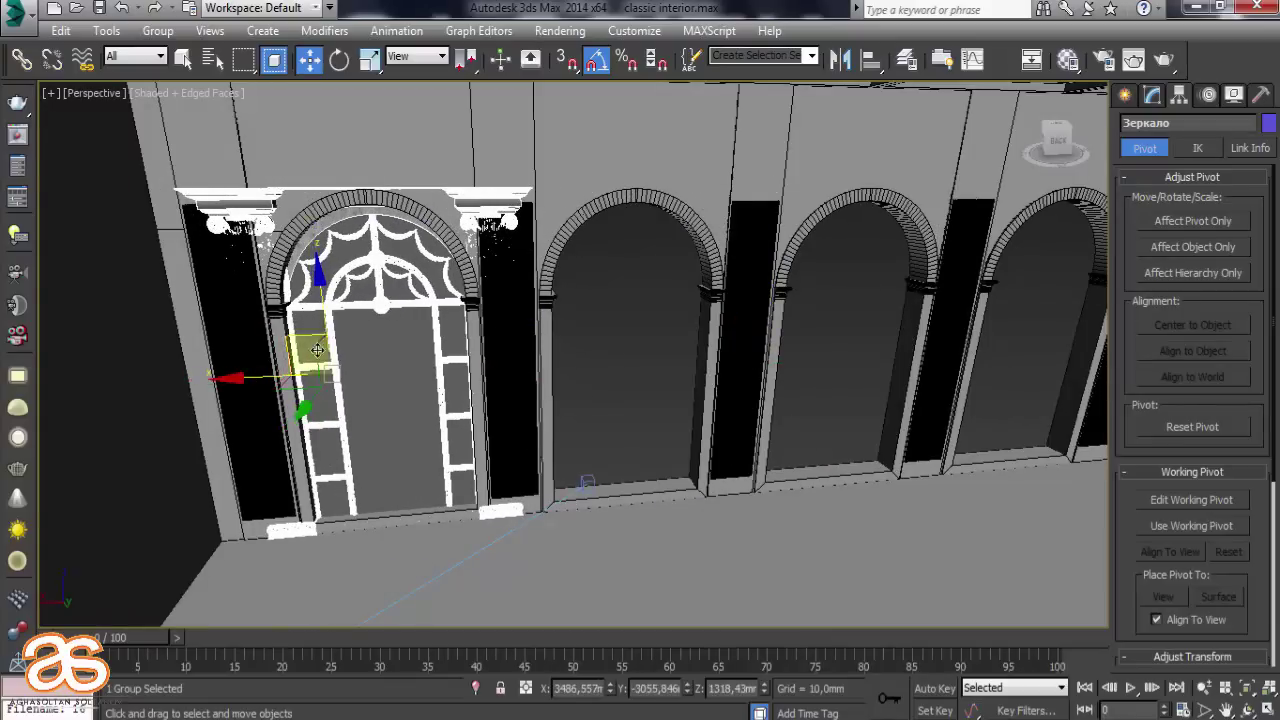
pyautogui.keyDown('alt'); pyautogui.moveTo(305, 350); pyautogui.dragTo(362, 331, button='middle'); pyautogui.keyUp('alt')
# Slide the ornate arched window frame along the wall and settle it inside the left arch
pyautogui.press('z')
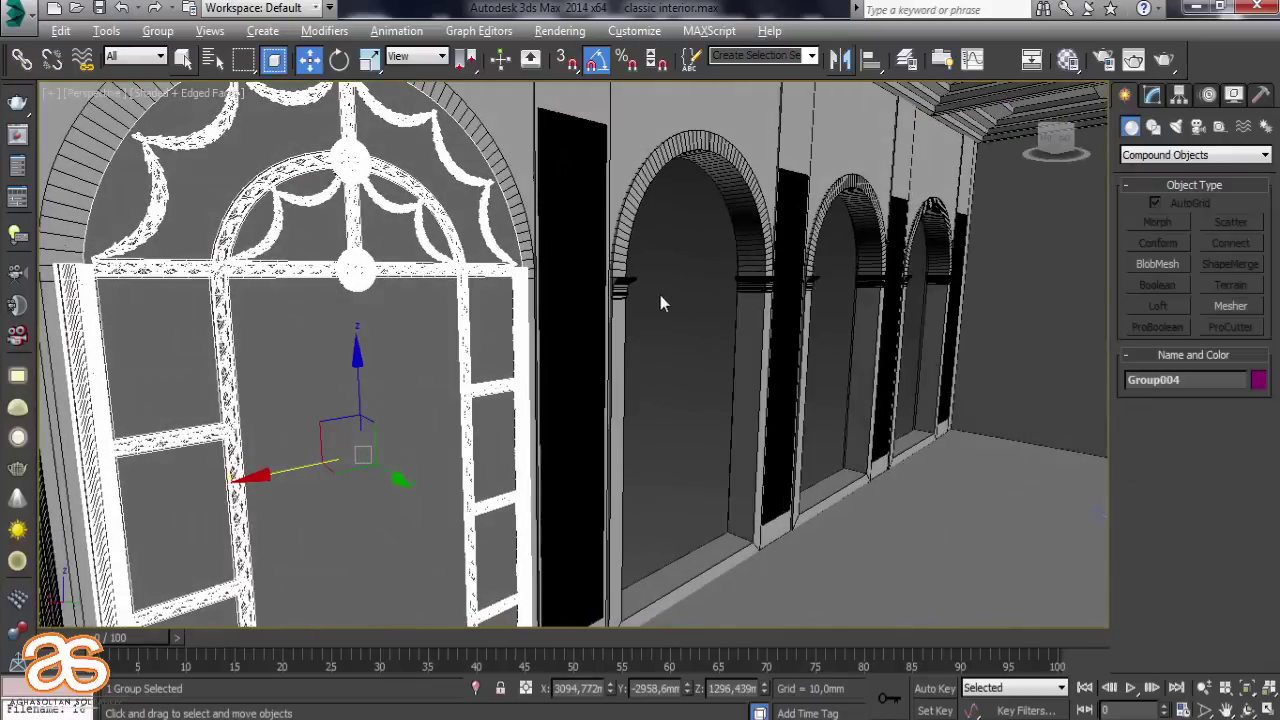
pyautogui.keyDown('alt'); pyautogui.moveTo(660, 295); pyautogui.dragTo(290, 350, button='middle'); pyautogui.keyUp('alt')
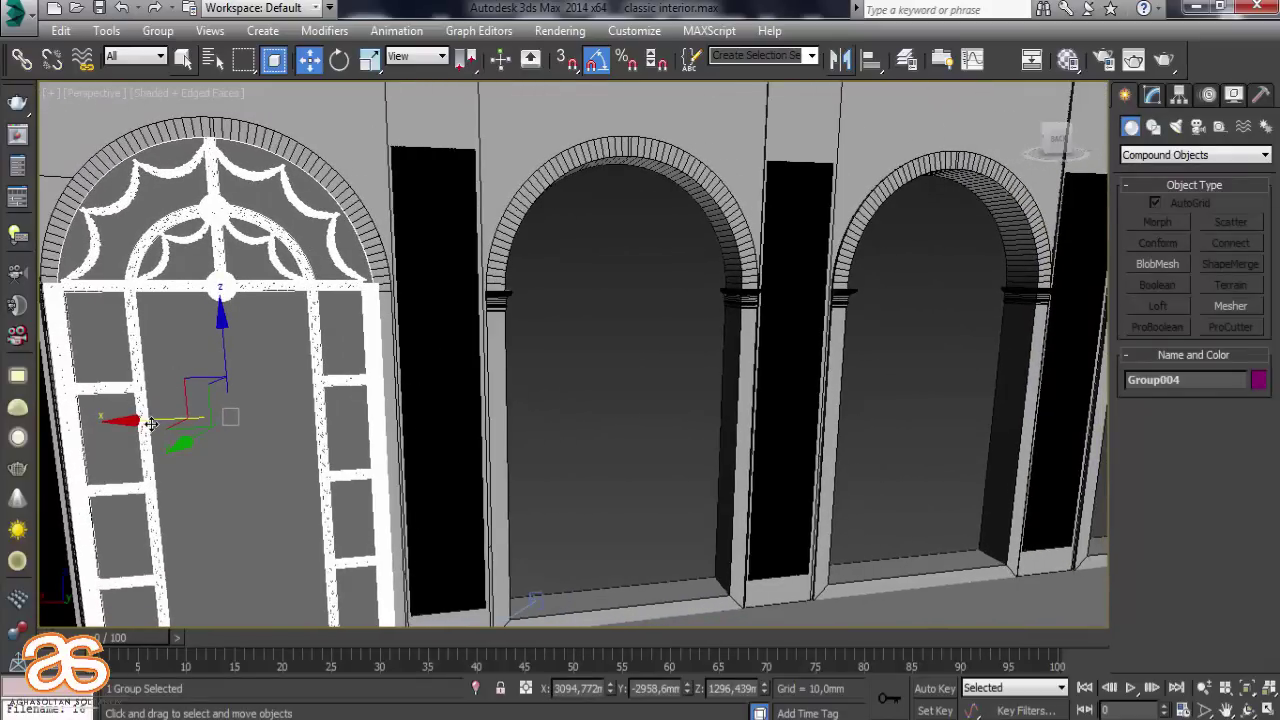
pyautogui.moveTo(150, 420)
pyautogui.keyDown('shift'); pyautogui.mouseDown()
pyautogui.moveTo(544, 421)
pyautogui.moveTo(571, 448)
pyautogui.mouseUp(); pyautogui.keyUp('shift')
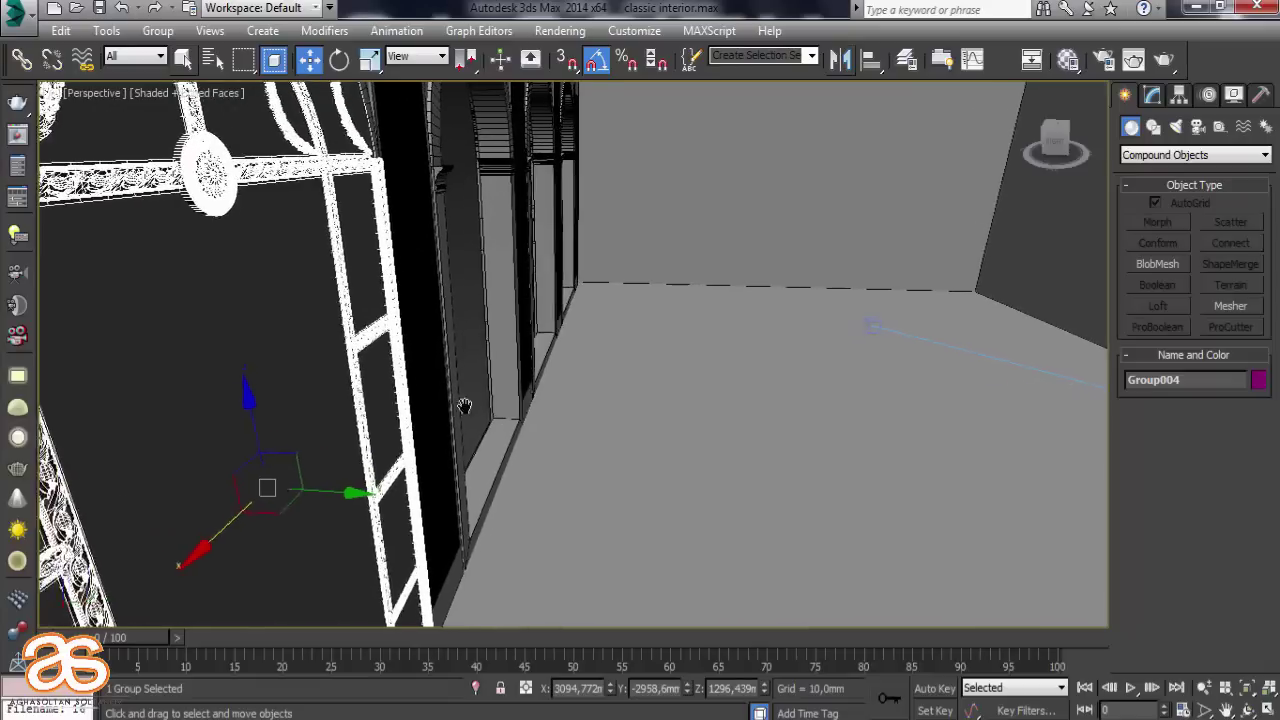
pyautogui.moveTo(306, 378); pyautogui.dragTo(452, 468, button='middle')
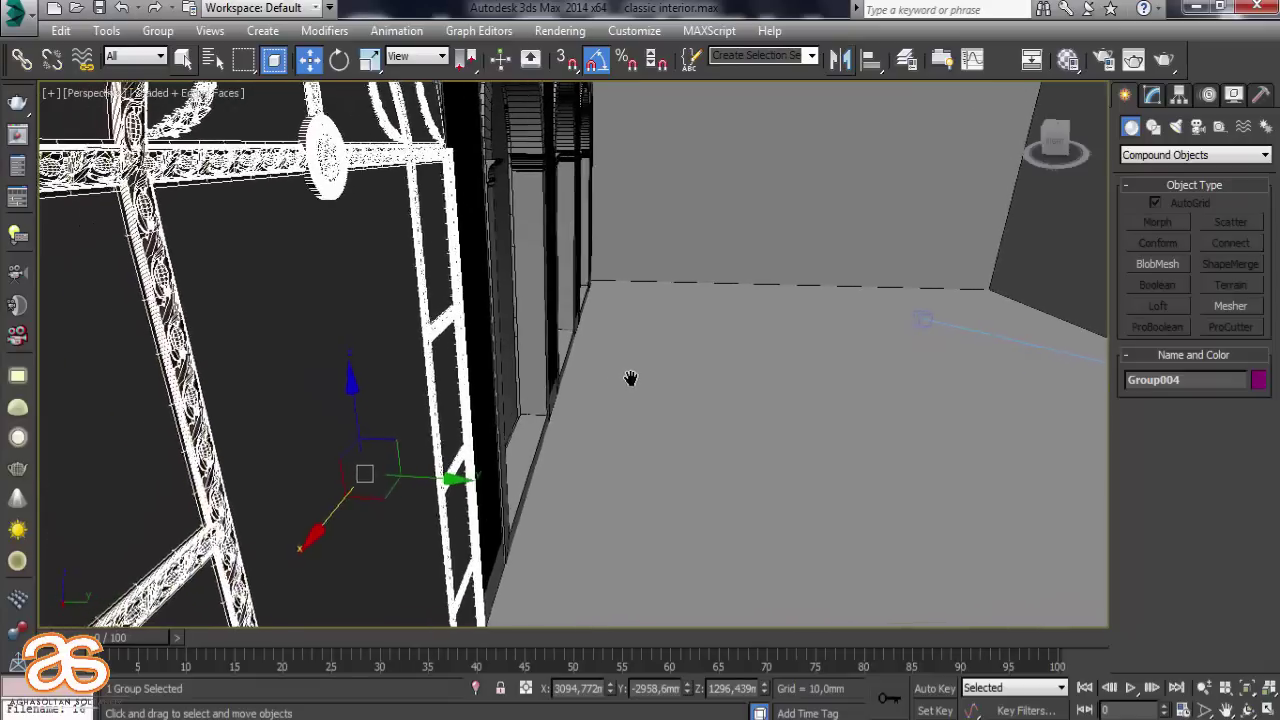
pyautogui.moveTo(452, 468); pyautogui.dragTo(335, 465)
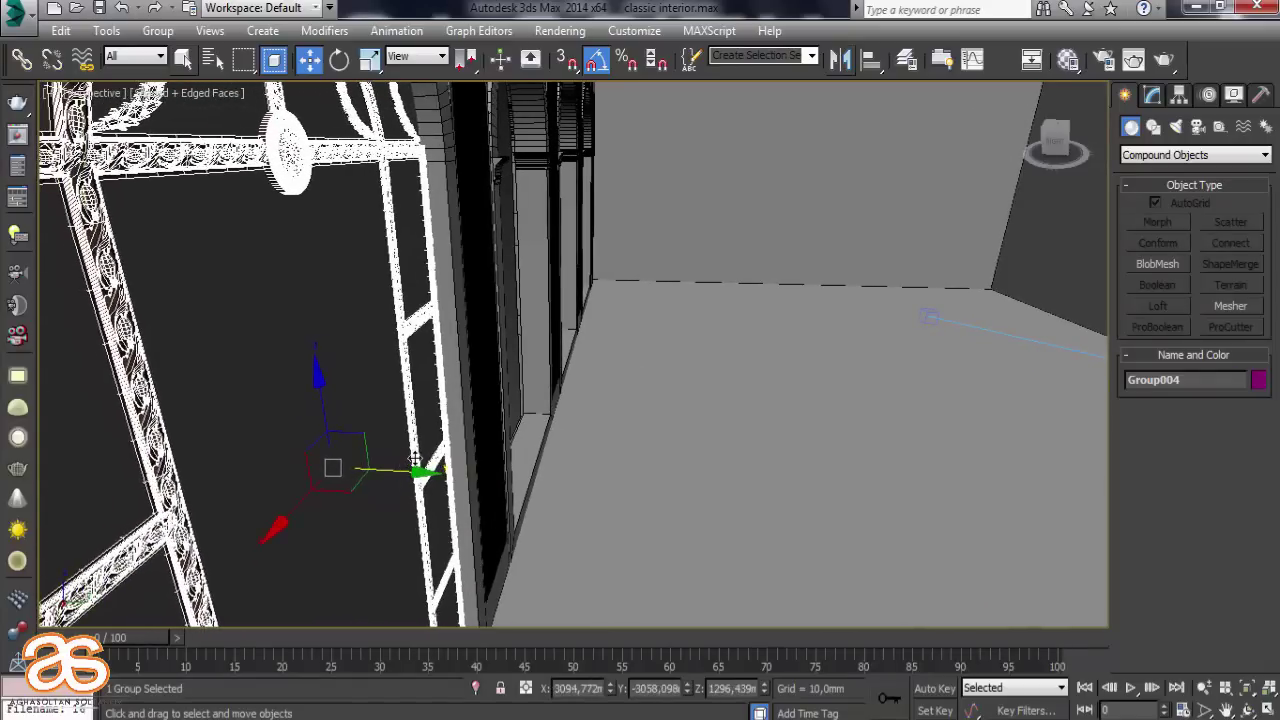
pyautogui.moveTo(335, 465)
pyautogui.keyDown('alt'); pyautogui.mouseDown(button='middle')
pyautogui.moveTo(300, 435)
pyautogui.moveTo(183, 425)
pyautogui.mouseUp(button='middle'); pyautogui.keyUp('alt')
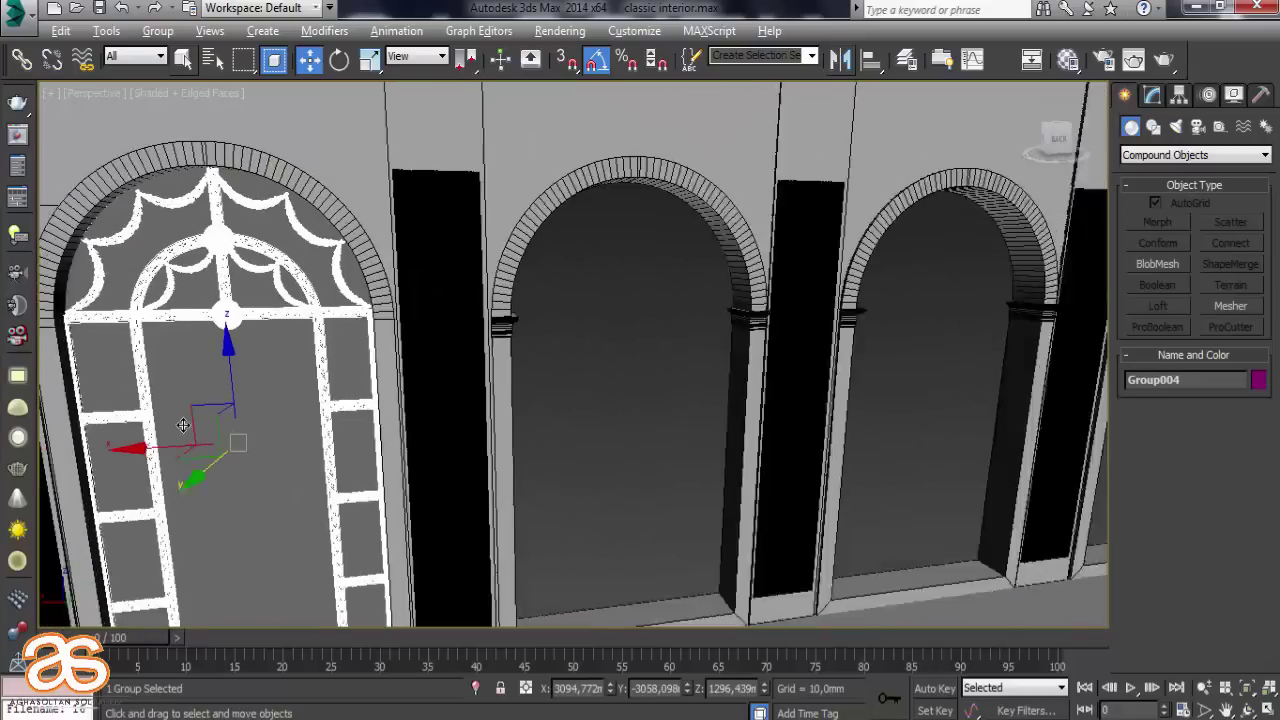
pyautogui.scroll(-3, 194, 424)
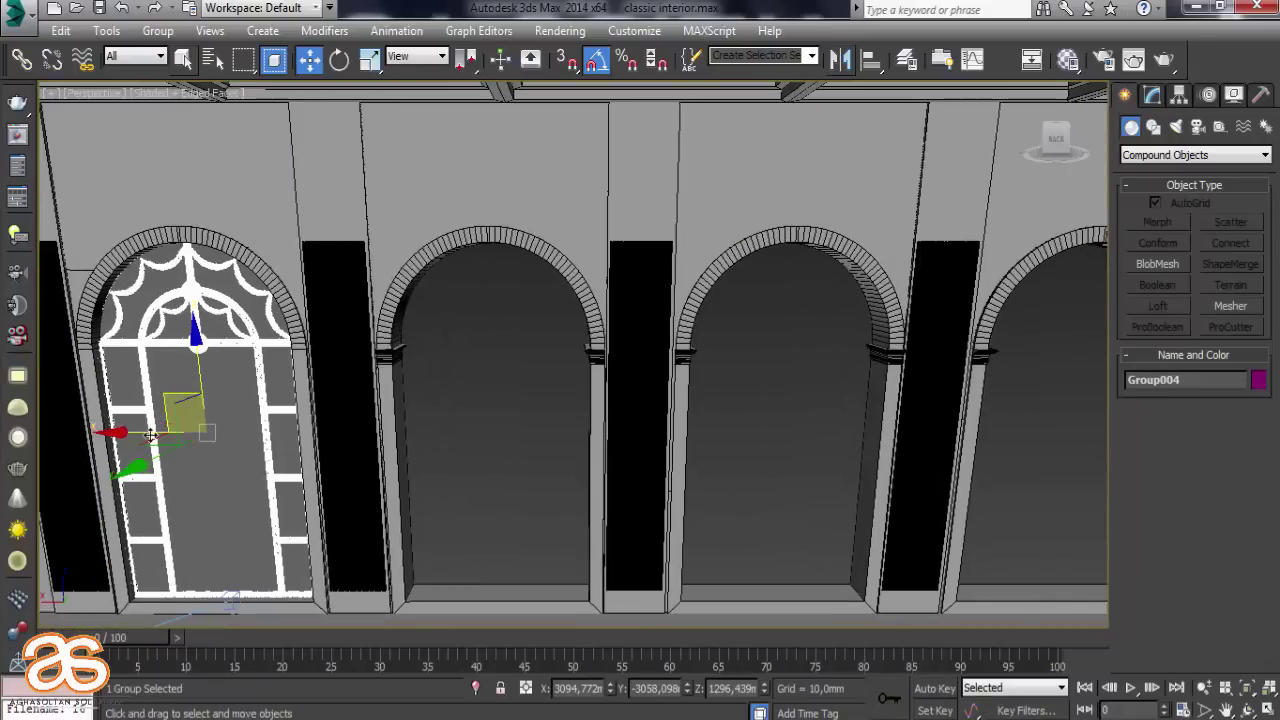
# Clone the window frame as copies into the other arches, then view through VRayCam001
pyautogui.moveTo(135, 433)
pyautogui.keyDown('shift'); pyautogui.mouseDown()
pyautogui.moveTo(320, 470)
pyautogui.moveTo(422, 460)
pyautogui.mouseUp(); pyautogui.keyUp('shift')
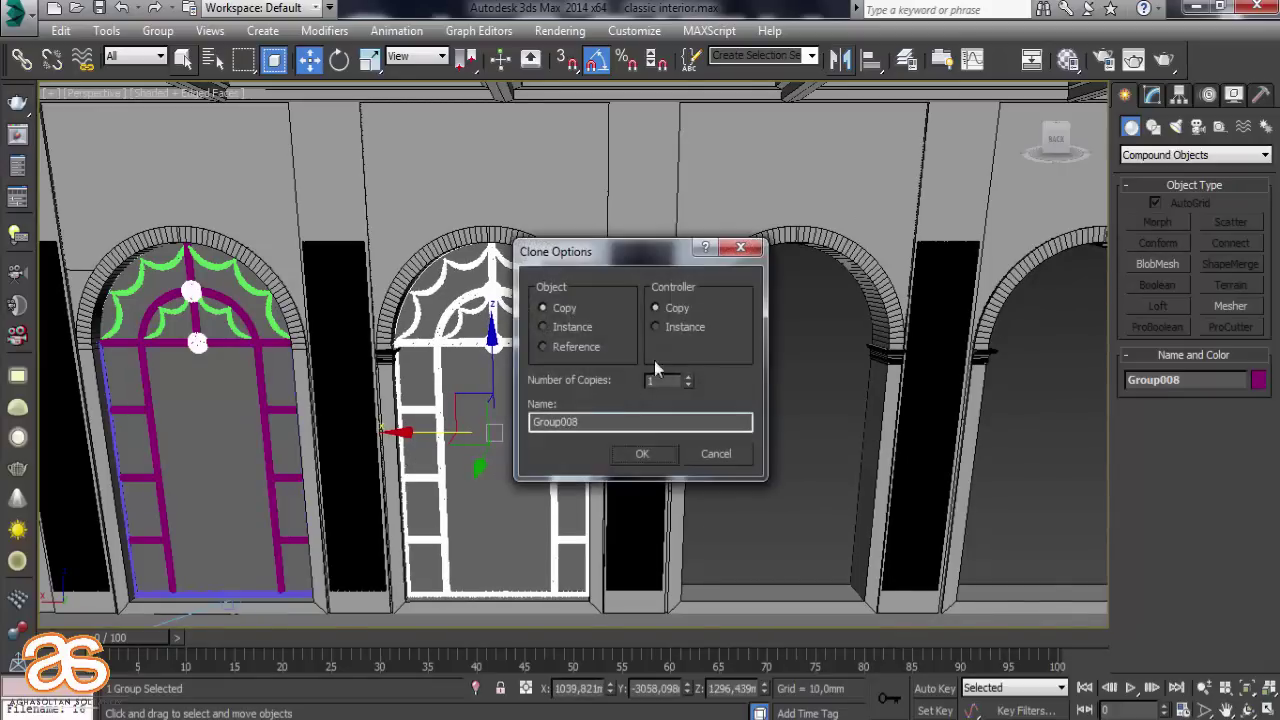
pyautogui.click(647, 452)
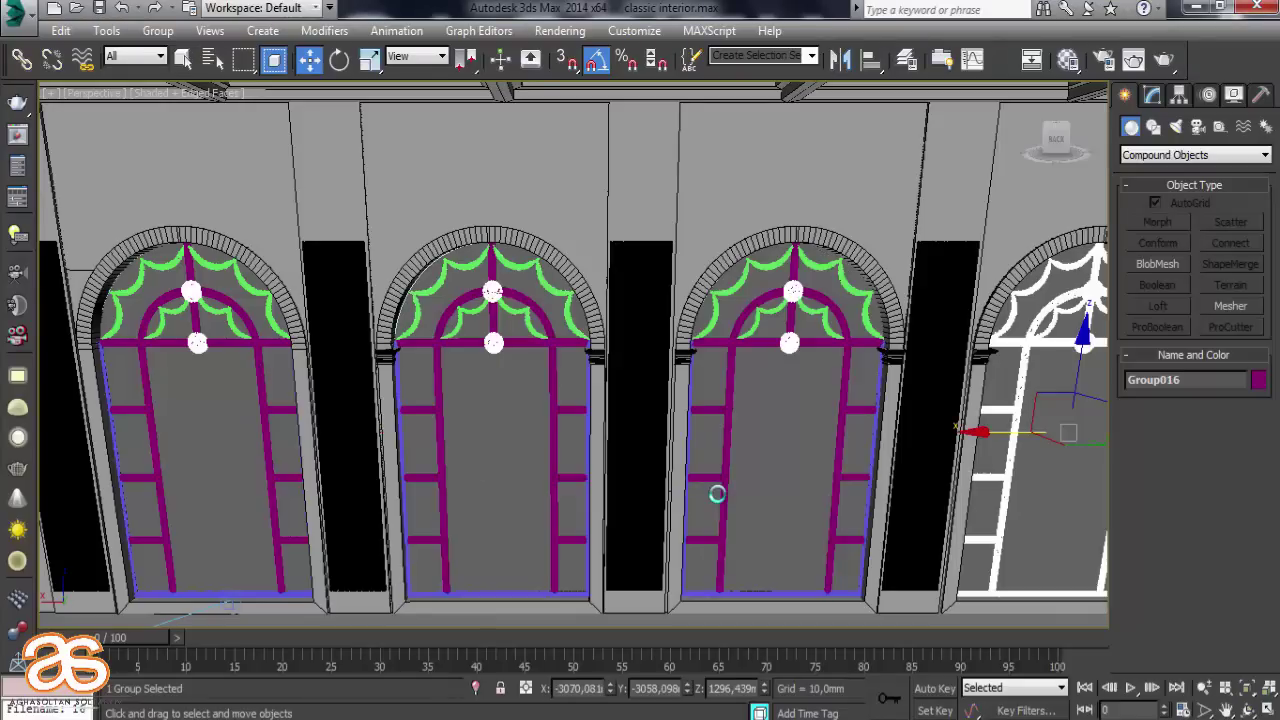
pyautogui.moveTo(257, 292); pyautogui.dragTo(738, 340, button='middle')
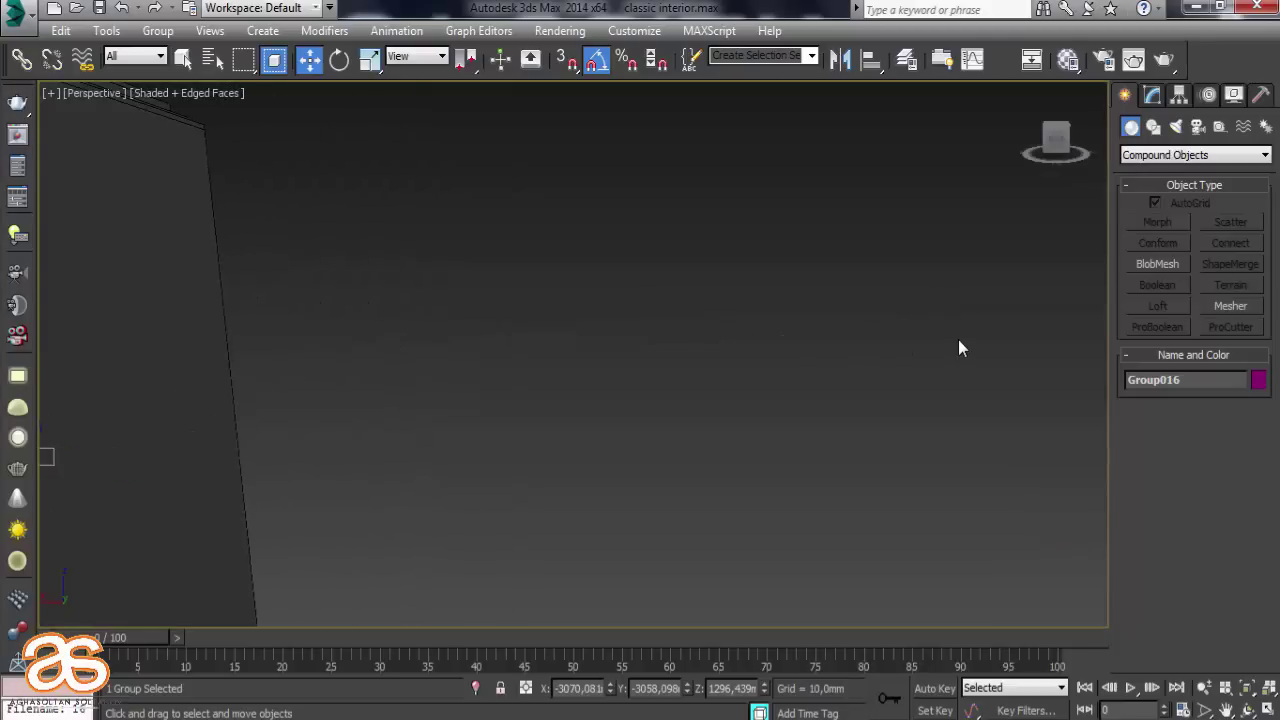
pyautogui.click(958, 341)
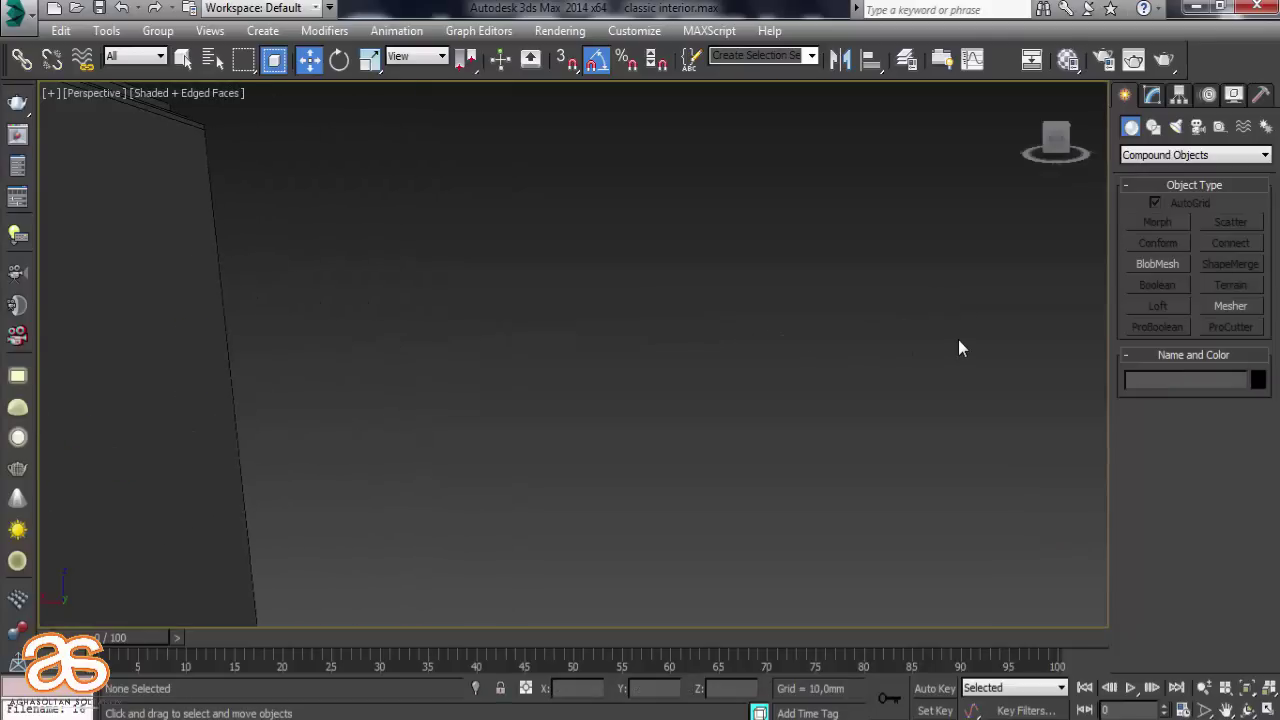
pyautogui.press('c')
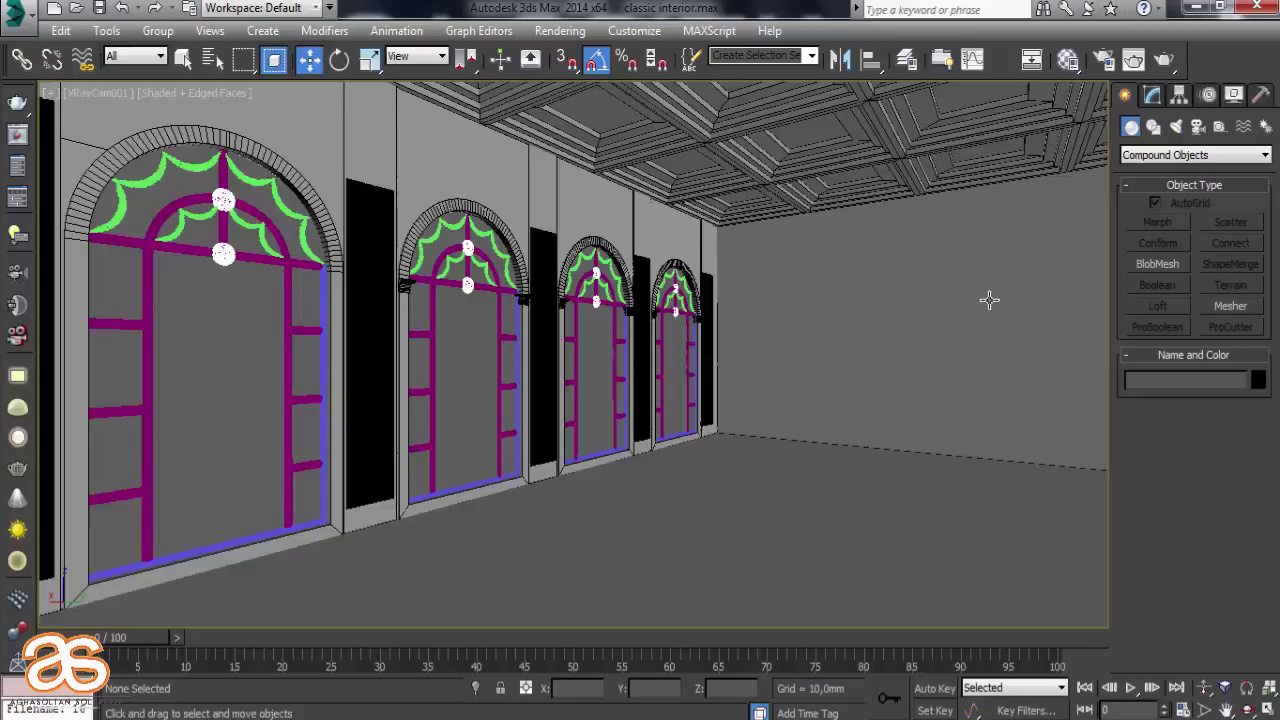
# Show plain shaded materials and return to a Perspective view facing the arched wall
pyautogui.press('F4')
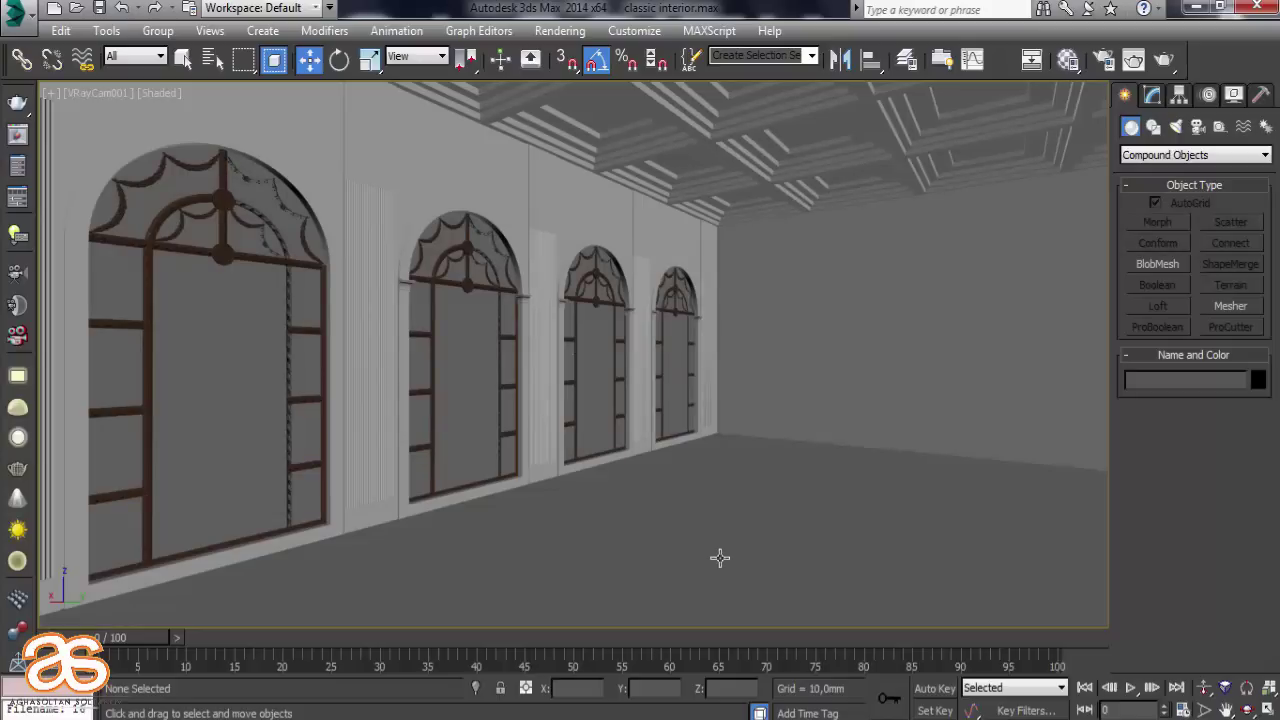
pyautogui.press('p')
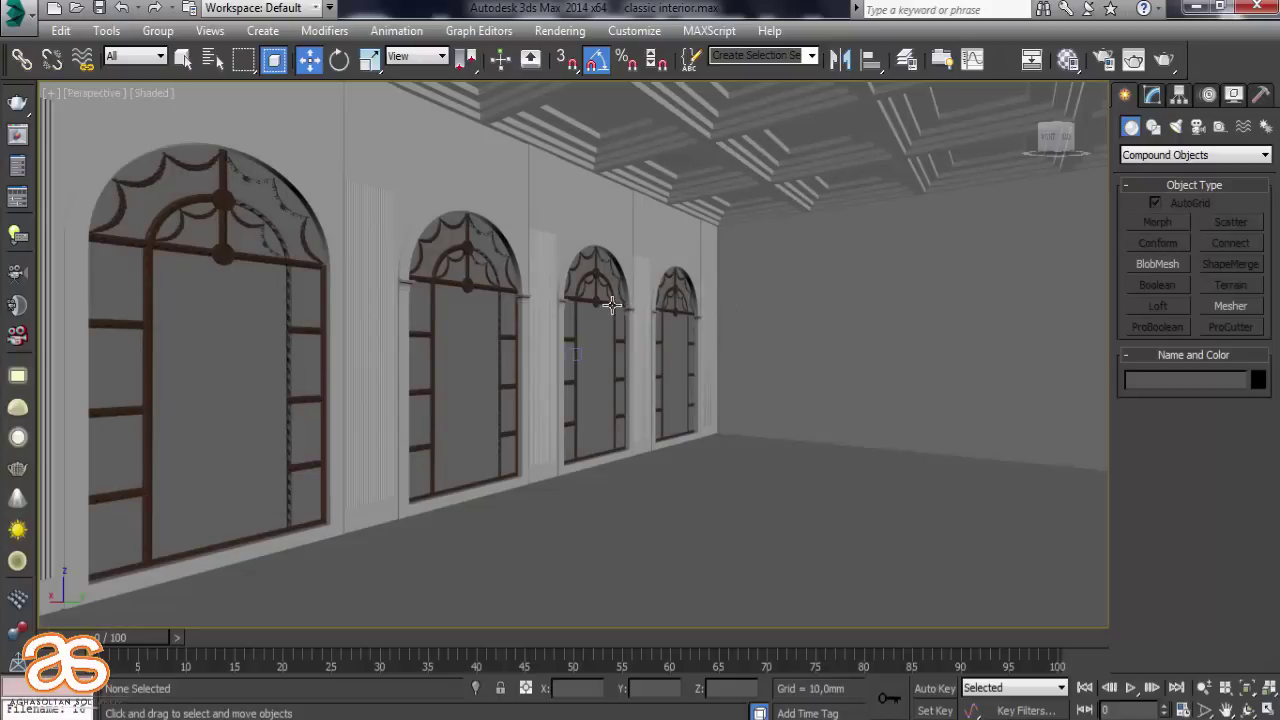
pyautogui.moveTo(608, 286)
pyautogui.keyDown('alt'); pyautogui.mouseDown(button='middle')
pyautogui.moveTo(583, 320)
pyautogui.moveTo(491, 354)
pyautogui.mouseUp(button='middle'); pyautogui.keyUp('alt')
pyautogui.scroll(3, 491, 354)
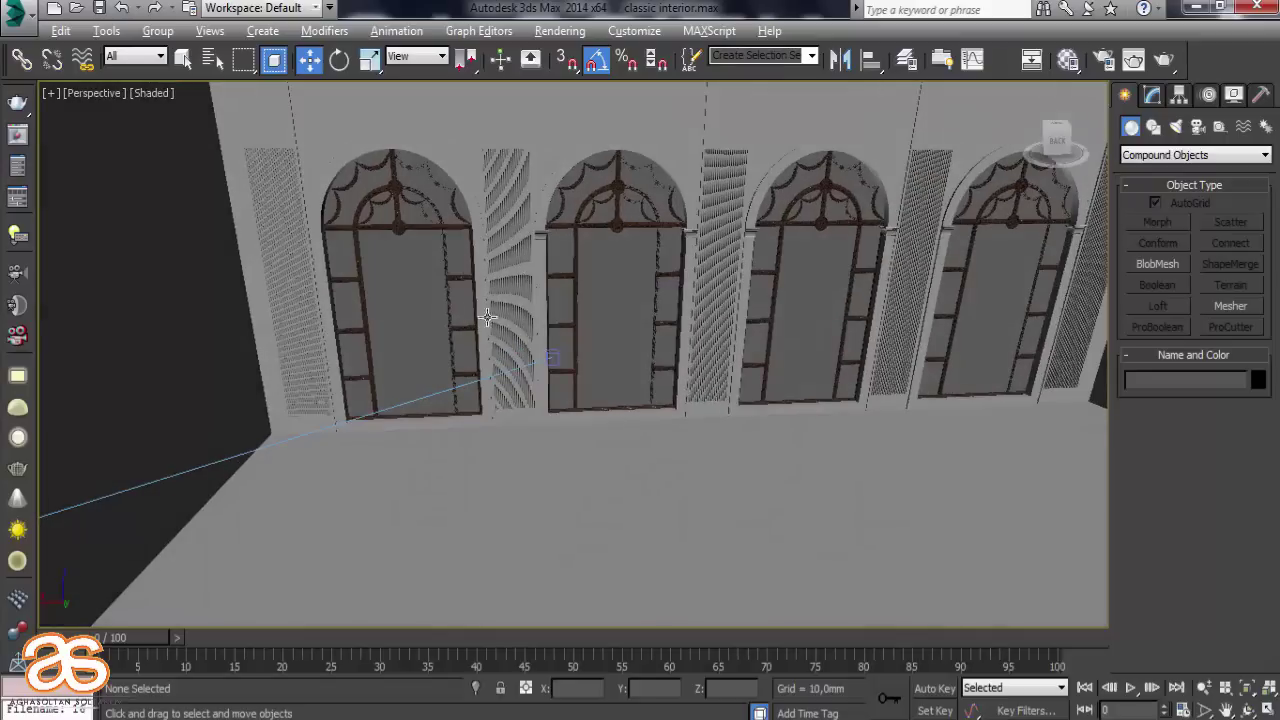
pyautogui.scroll(3, 486, 250)
pyautogui.moveTo(486, 234); pyautogui.dragTo(463, 319, button='middle')
pyautogui.scroll(2, 463, 319)
# Copy the pair of white capitals to the leftmost arched window and nudge them into alignment
pyautogui.click(591, 261)
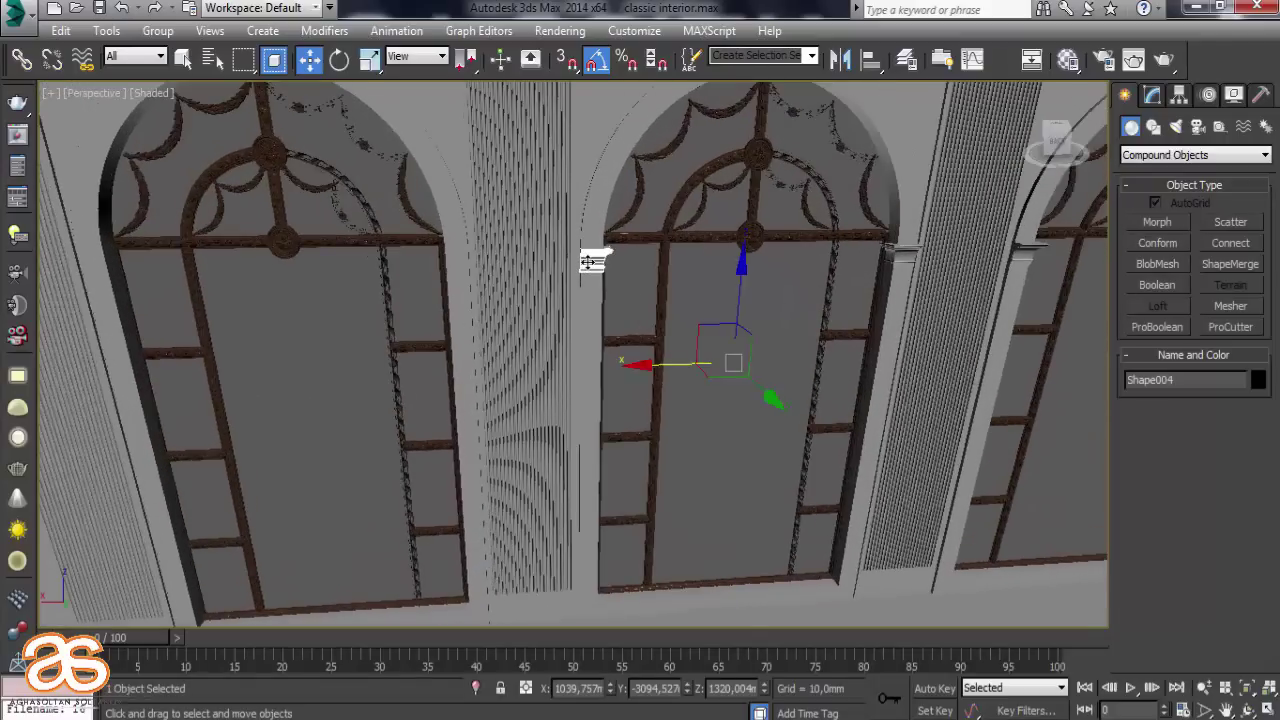
pyautogui.keyDown('ctrl'); pyautogui.click(896, 256); pyautogui.keyUp('ctrl')
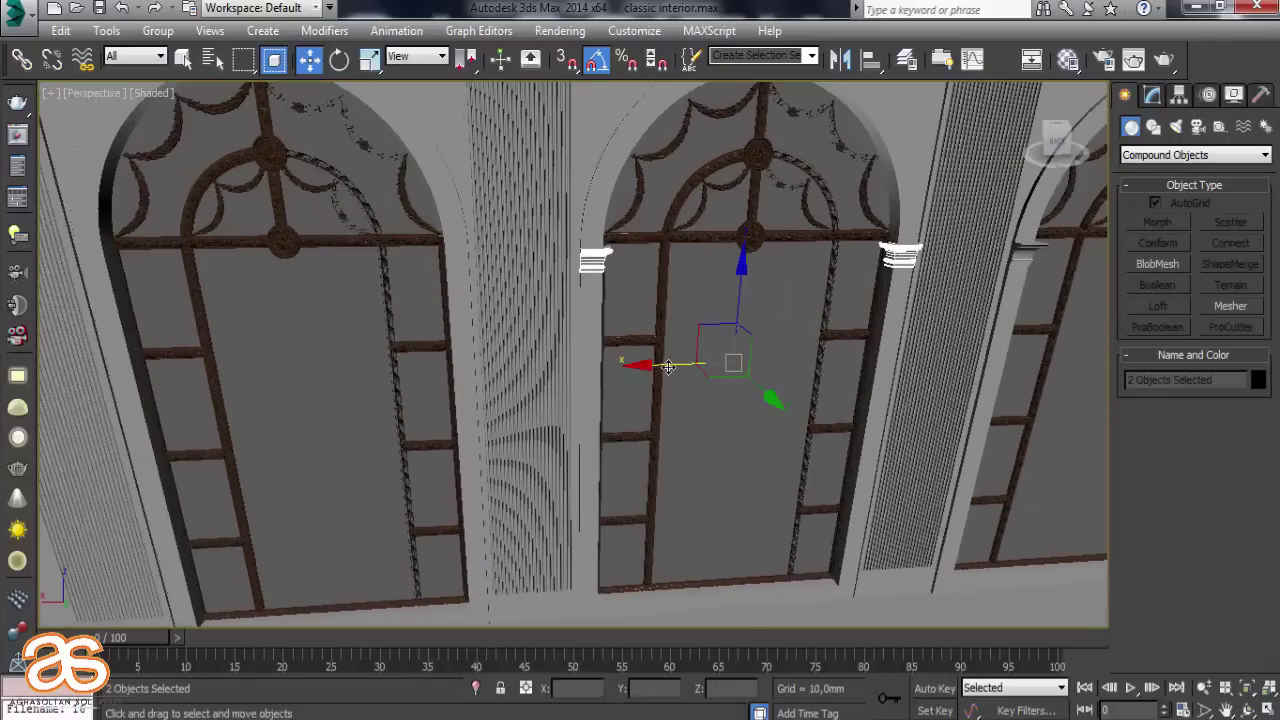
pyautogui.moveTo(668, 367)
pyautogui.mouseDown()
pyautogui.moveTo(195, 338)
pyautogui.moveTo(664, 362)
pyautogui.moveTo(223, 340)
pyautogui.mouseUp()
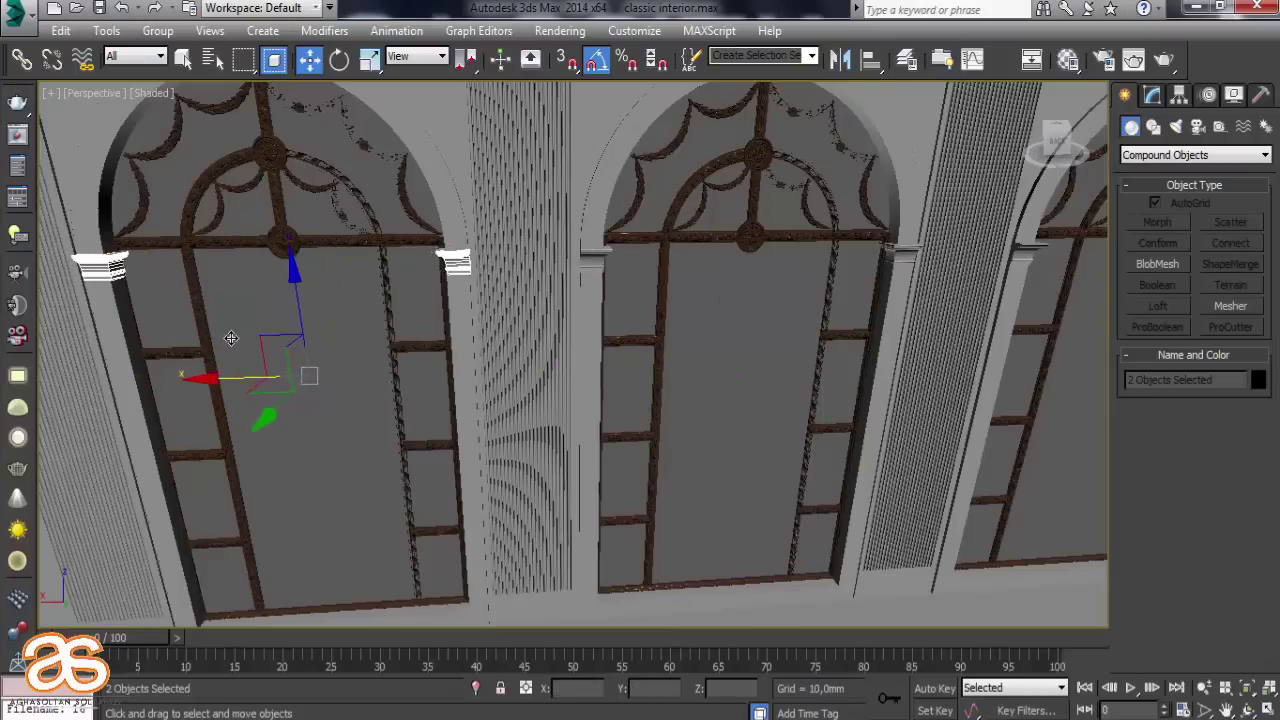
pyautogui.keyDown('shift'); pyautogui.moveTo(223, 340); pyautogui.dragTo(231, 339); pyautogui.keyUp('shift')
pyautogui.click(677, 460)
pyautogui.scroll(3, 340, 306)
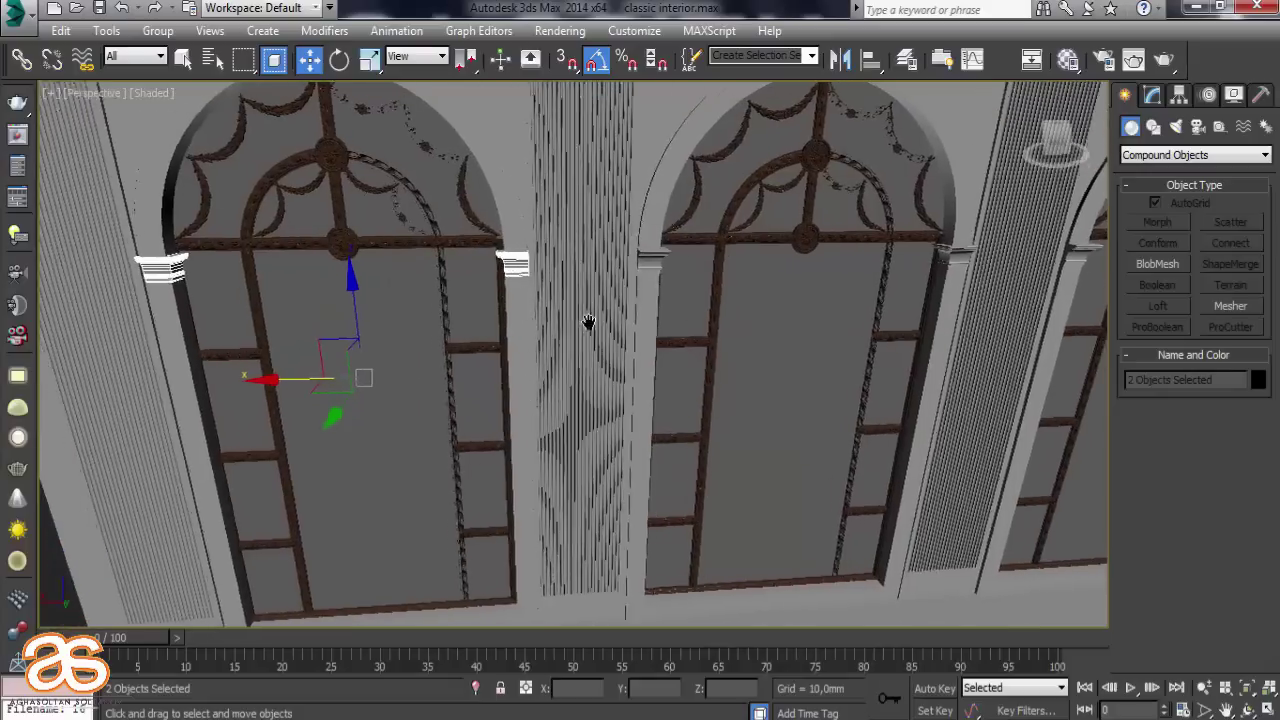
pyautogui.scroll(3, 218, 311)
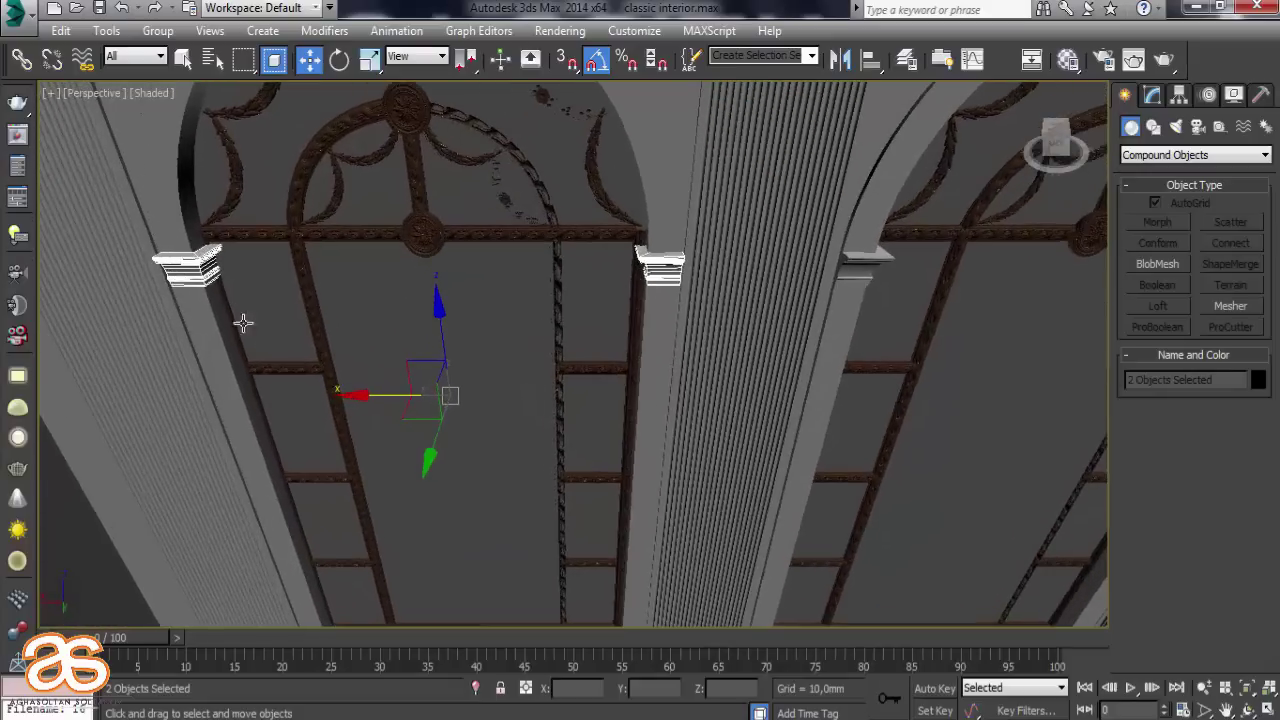
pyautogui.scroll(3, 163, 237)
pyautogui.scroll(1, 160, 237)
pyautogui.scroll(2, 160, 237)
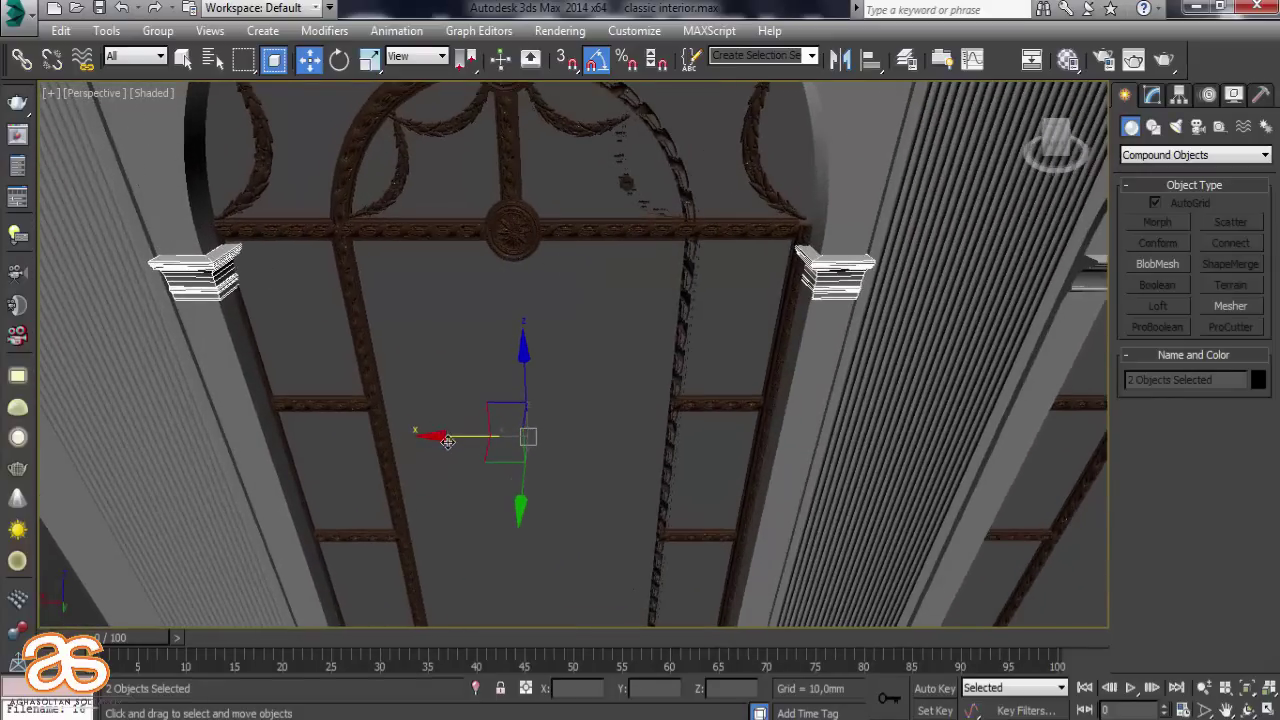
pyautogui.moveTo(447, 438); pyautogui.dragTo(445, 437)
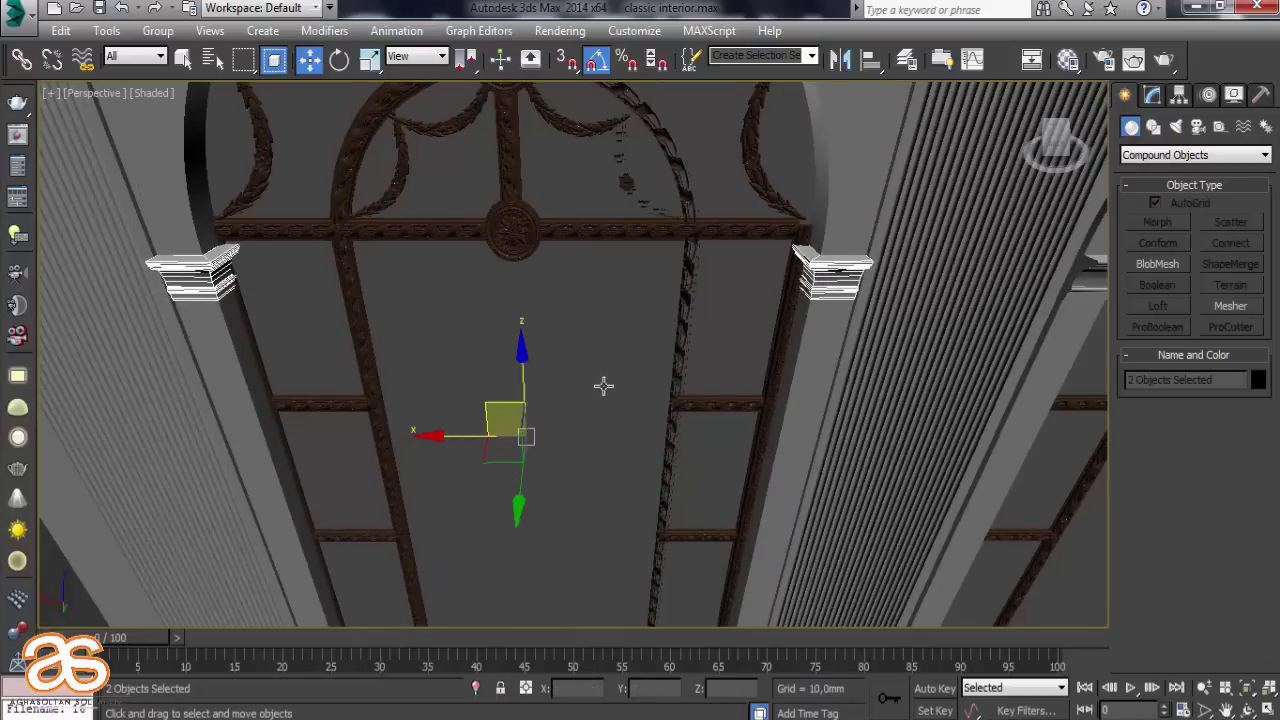
pyautogui.moveTo(603, 383)
pyautogui.keyDown('alt'); pyautogui.mouseDown(button='middle')
pyautogui.moveTo(709, 318)
pyautogui.moveTo(290, 233)
pyautogui.mouseUp(button='middle'); pyautogui.keyUp('alt')
# Check a window group and the floor box Box001 from VRayCam001, then return to Perspective
pyautogui.press('c')
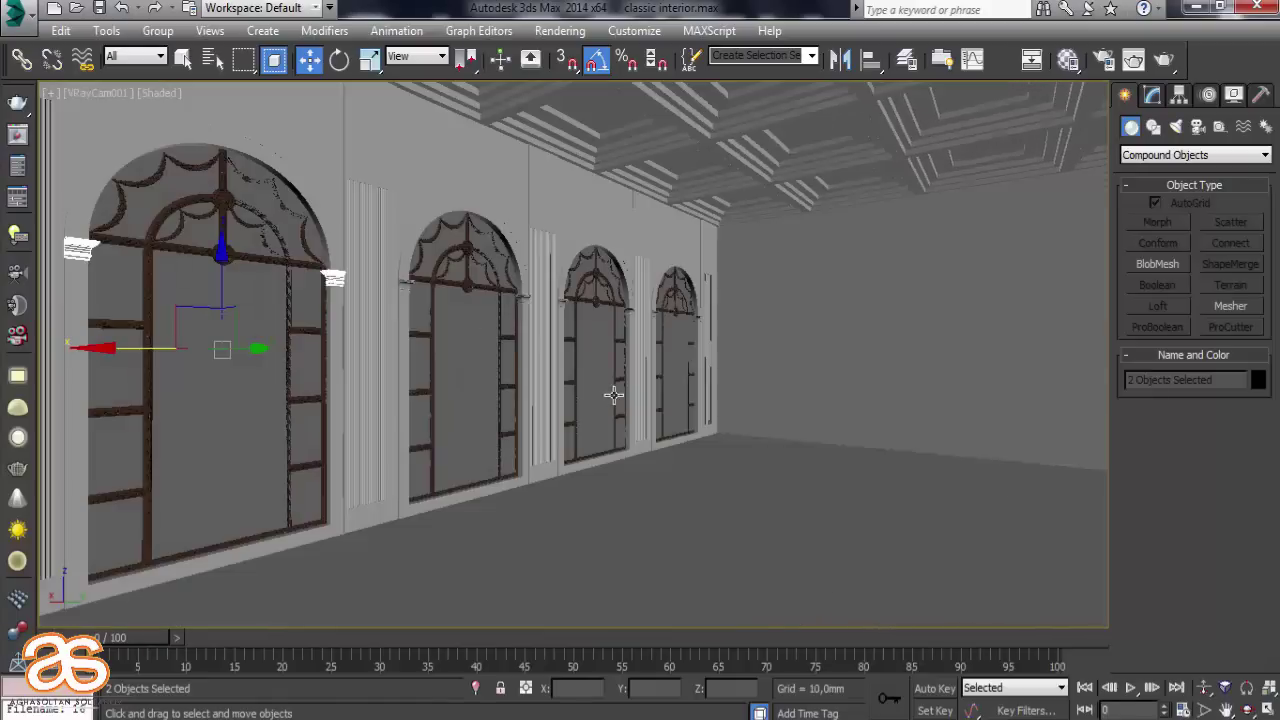
pyautogui.click(613, 396)
pyautogui.click(815, 441)
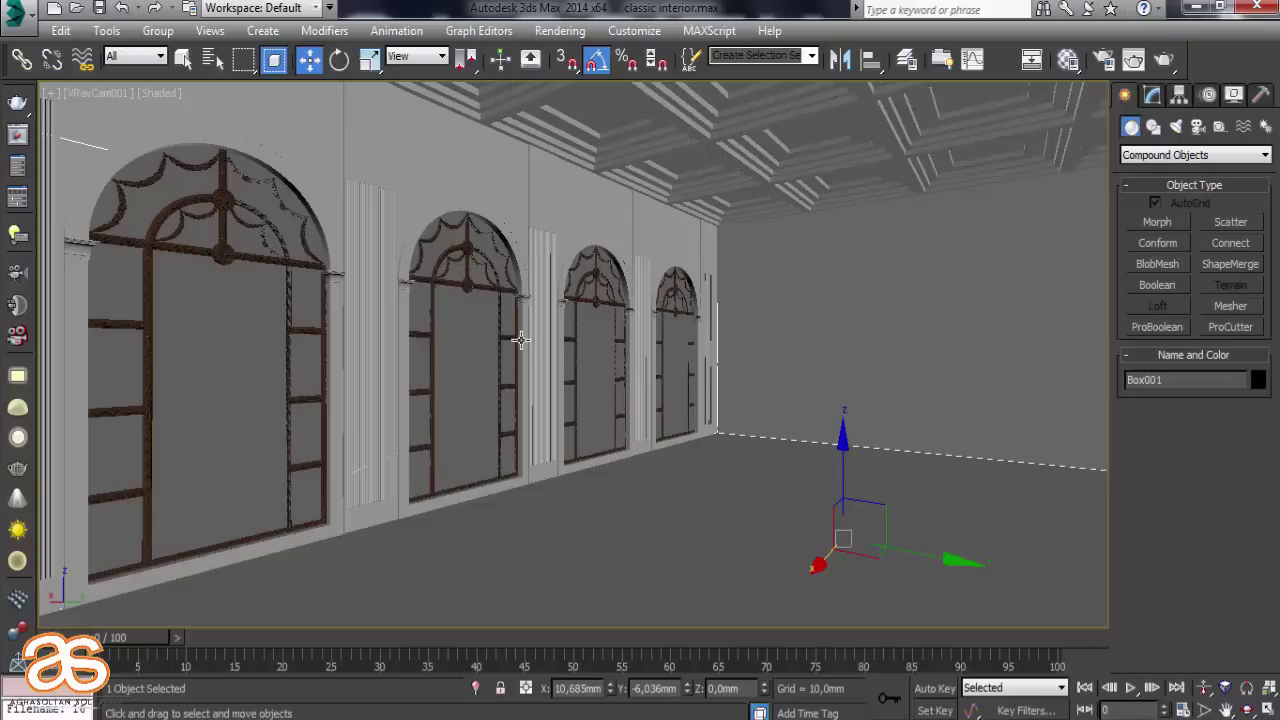
pyautogui.press('p')
pyautogui.moveTo(577, 312)
pyautogui.keyDown('alt'); pyautogui.mouseDown(button='middle')
pyautogui.moveTo(480, 357)
pyautogui.moveTo(570, 370)
pyautogui.mouseUp(button='middle'); pyautogui.keyUp('alt')
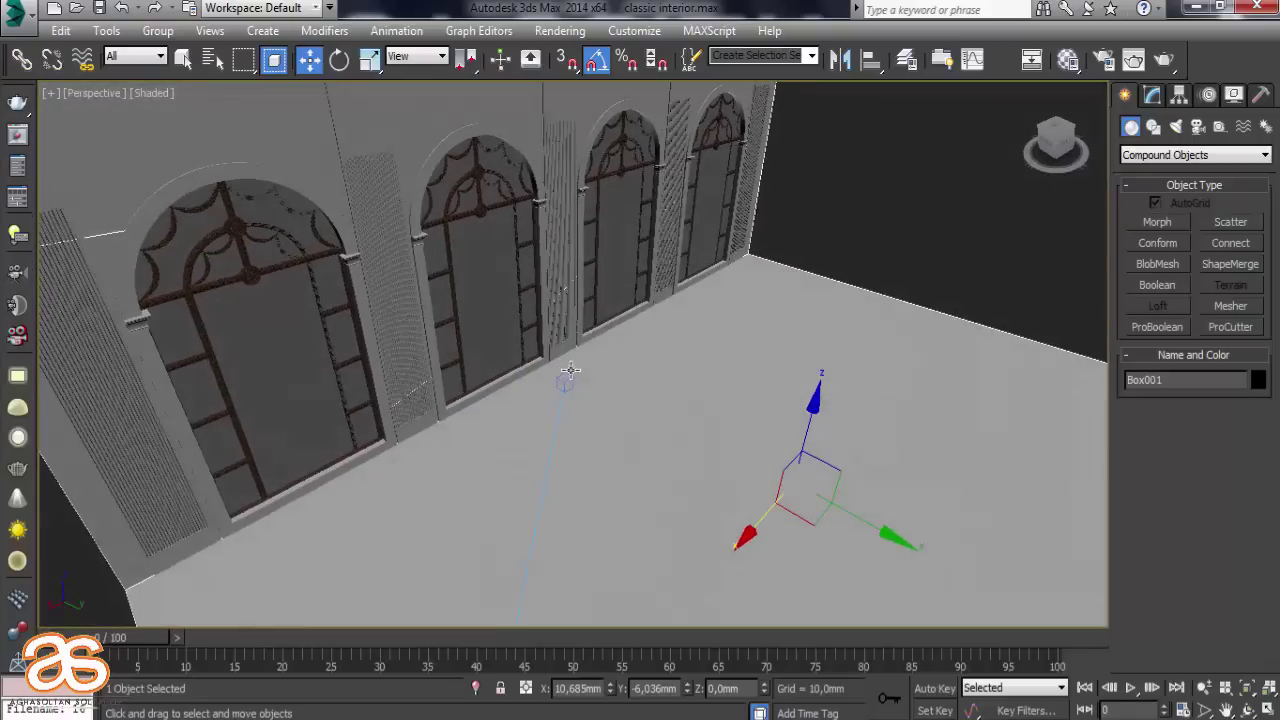
pyautogui.click(743, 423)
# Turn on Edged Faces, inspect the arched wall and coffered ceiling, and return to VRayCam001
pyautogui.scroll(3, 729, 394)
pyautogui.scroll(1, 718, 390)
pyautogui.scroll(-2, 715, 382)
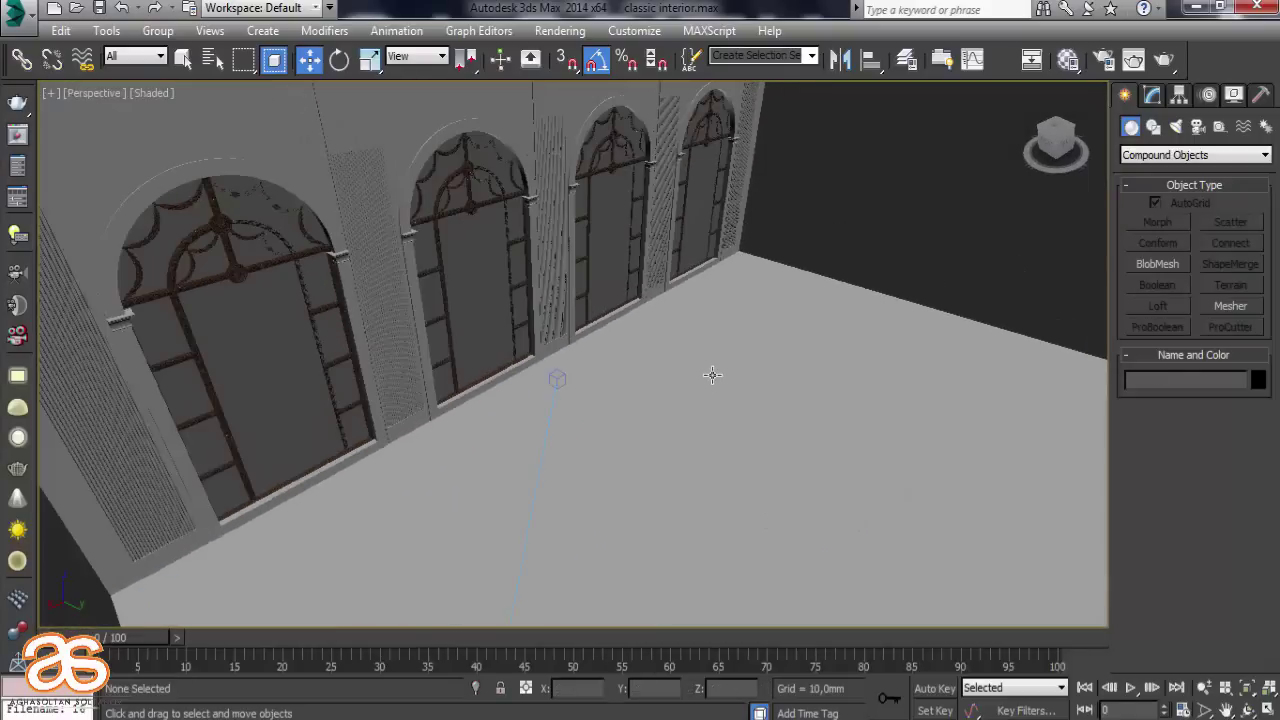
pyautogui.moveTo(661, 370)
pyautogui.keyDown('alt'); pyautogui.mouseDown(button='middle')
pyautogui.moveTo(543, 329)
pyautogui.moveTo(520, 340)
pyautogui.moveTo(607, 232)
pyautogui.moveTo(509, 237)
pyautogui.moveTo(497, 257)
pyautogui.moveTo(560, 302)
pyautogui.mouseUp(button='middle'); pyautogui.keyUp('alt')
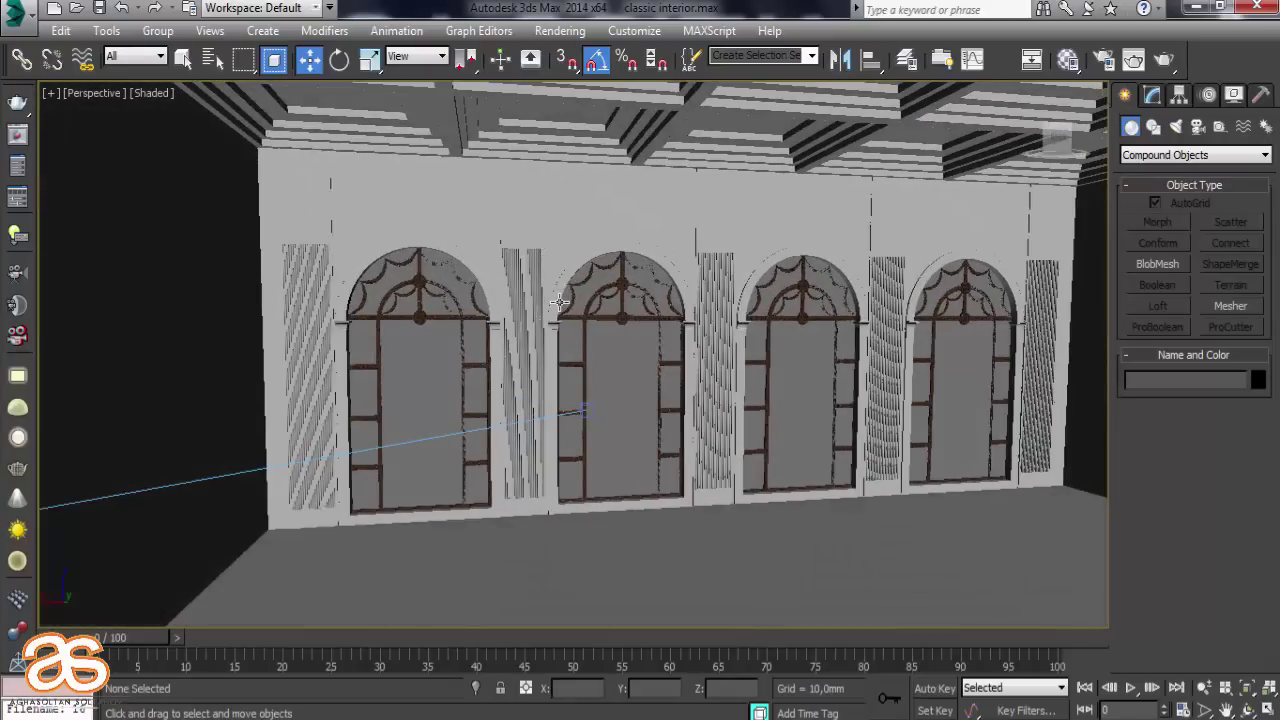
pyautogui.press('F4')
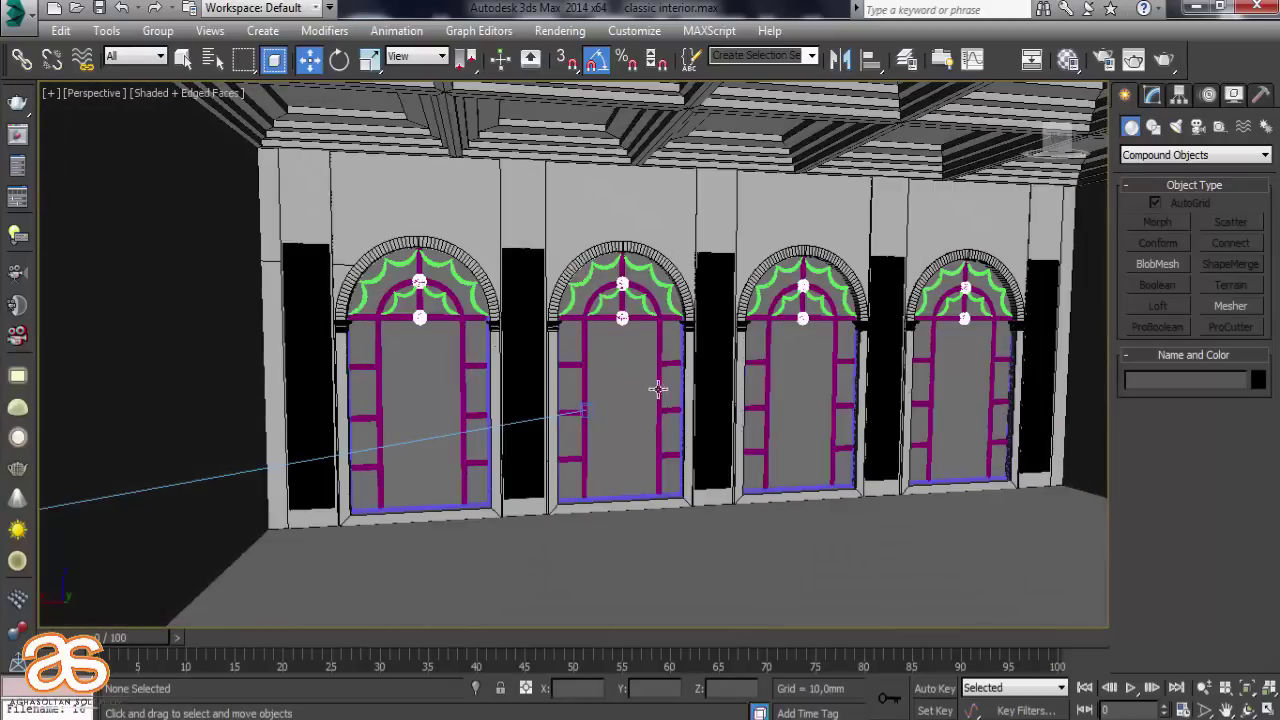
pyautogui.moveTo(658, 389)
pyautogui.keyDown('alt'); pyautogui.mouseDown(button='middle')
pyautogui.moveTo(694, 374)
pyautogui.moveTo(728, 380)
pyautogui.moveTo(614, 528)
pyautogui.moveTo(634, 528)
pyautogui.moveTo(614, 549)
pyautogui.moveTo(603, 478)
pyautogui.mouseUp(button='middle'); pyautogui.keyUp('alt')
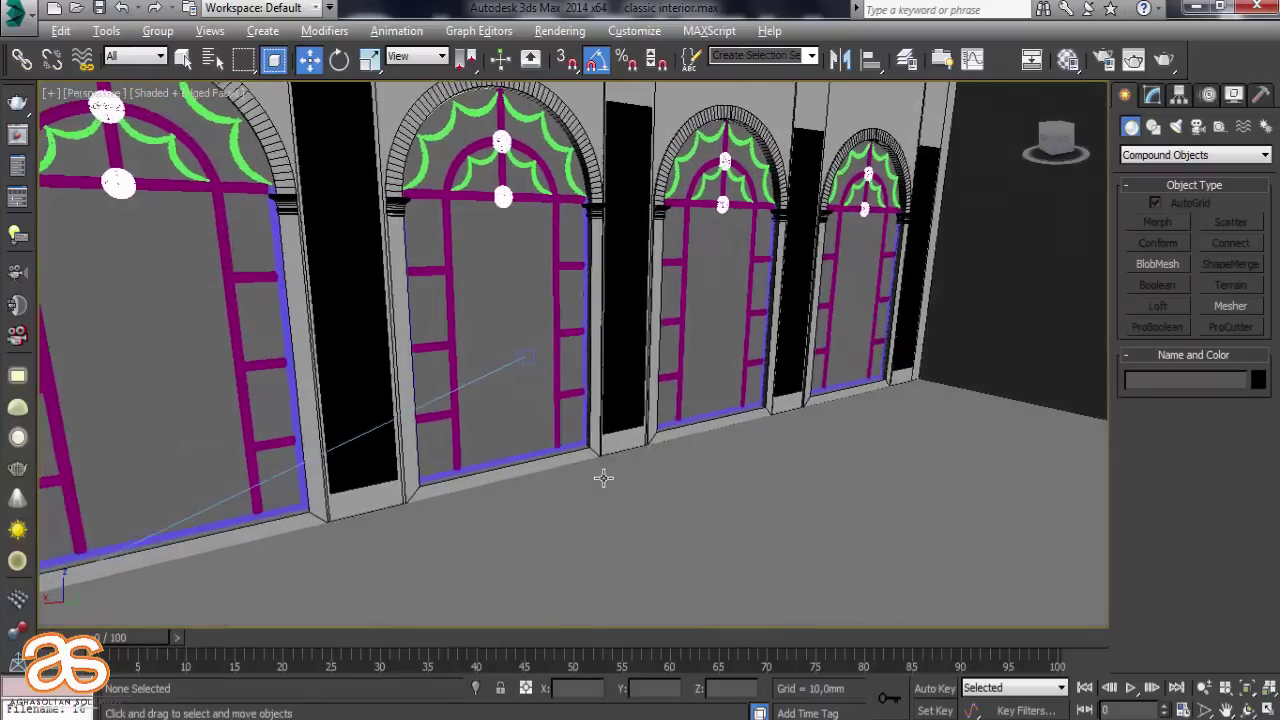
pyautogui.keyDown('alt'); pyautogui.moveTo(453, 440); pyautogui.dragTo(493, 438, button='middle'); pyautogui.keyUp('alt')
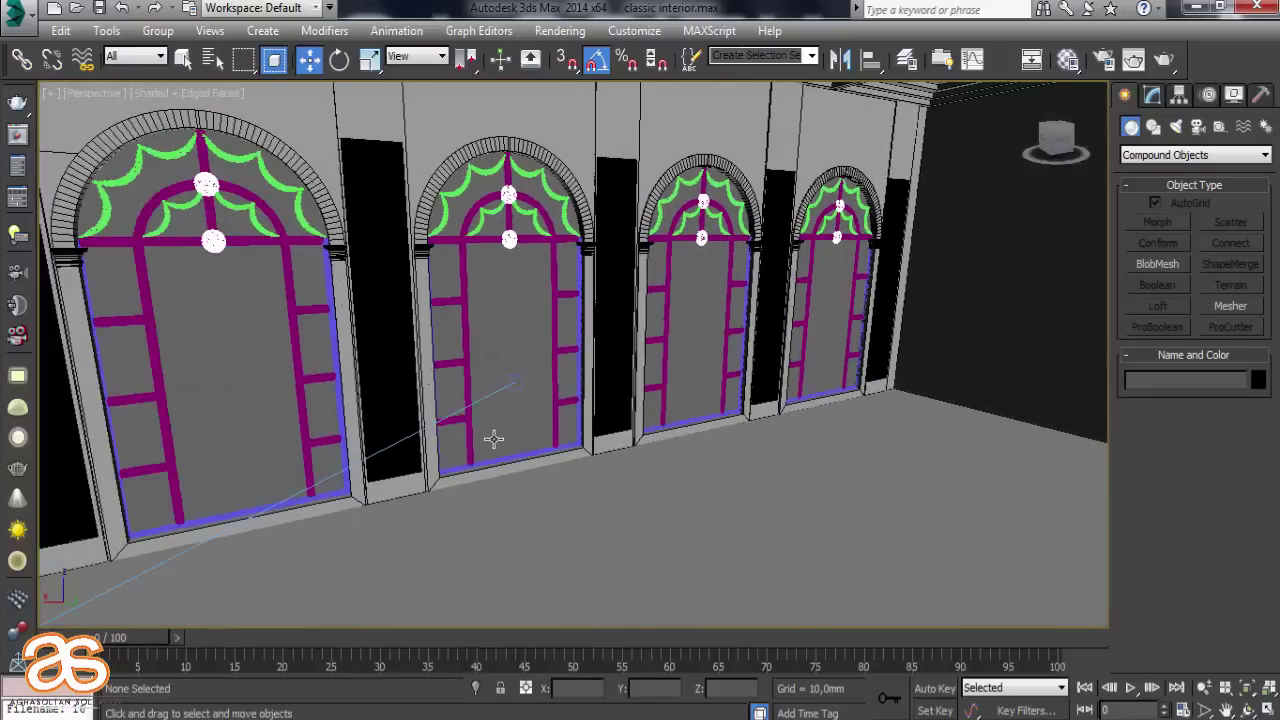
pyautogui.moveTo(570, 496)
pyautogui.keyDown('alt'); pyautogui.mouseDown(button='middle')
pyautogui.moveTo(414, 557)
pyautogui.moveTo(411, 534)
pyautogui.moveTo(591, 429)
pyautogui.moveTo(557, 446)
pyautogui.moveTo(469, 451)
pyautogui.moveTo(626, 399)
pyautogui.moveTo(558, 450)
pyautogui.mouseUp(button='middle'); pyautogui.keyUp('alt')
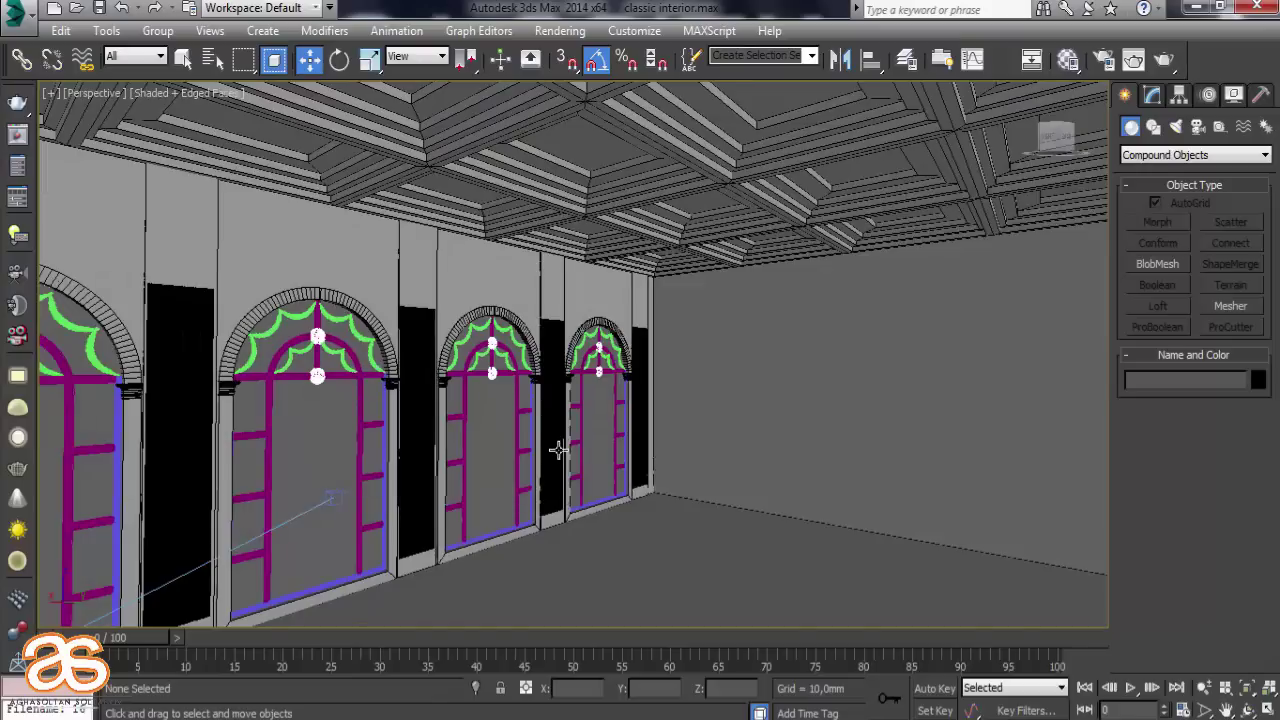
pyautogui.press('c')
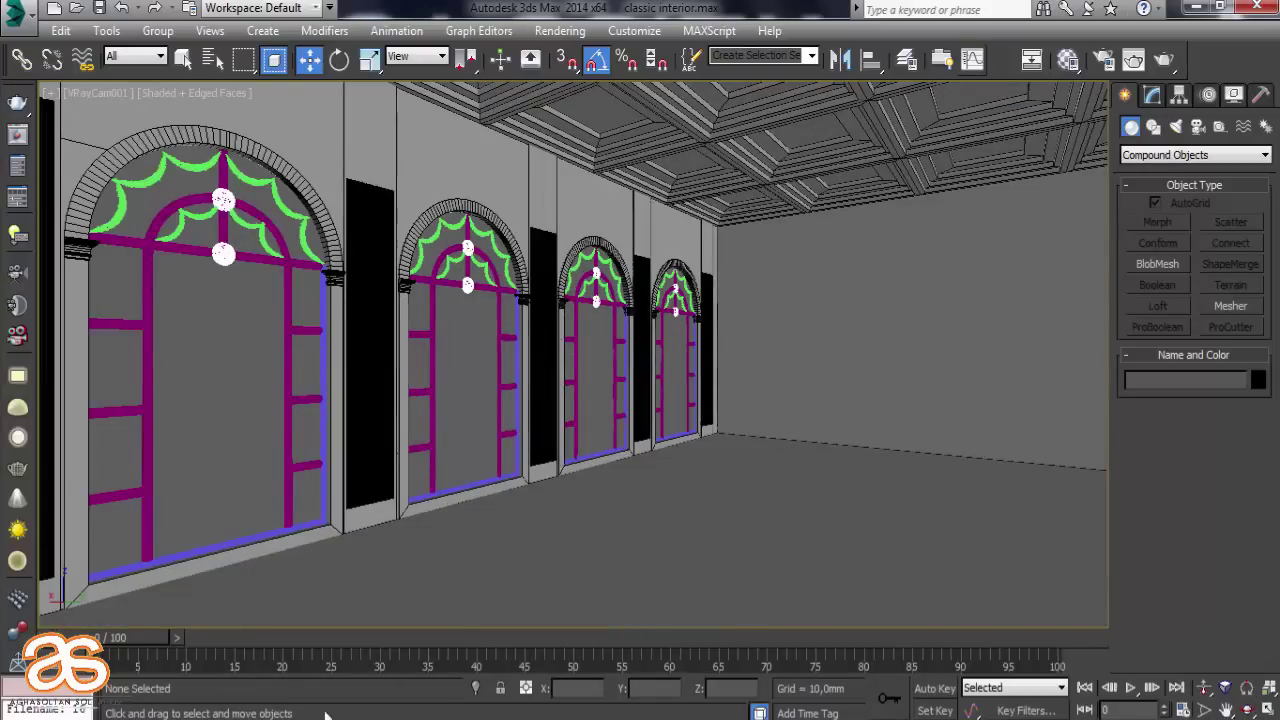
# Merge the portal_cupboard file into the scene and place it on the room floor
pyautogui.click(443, 680)
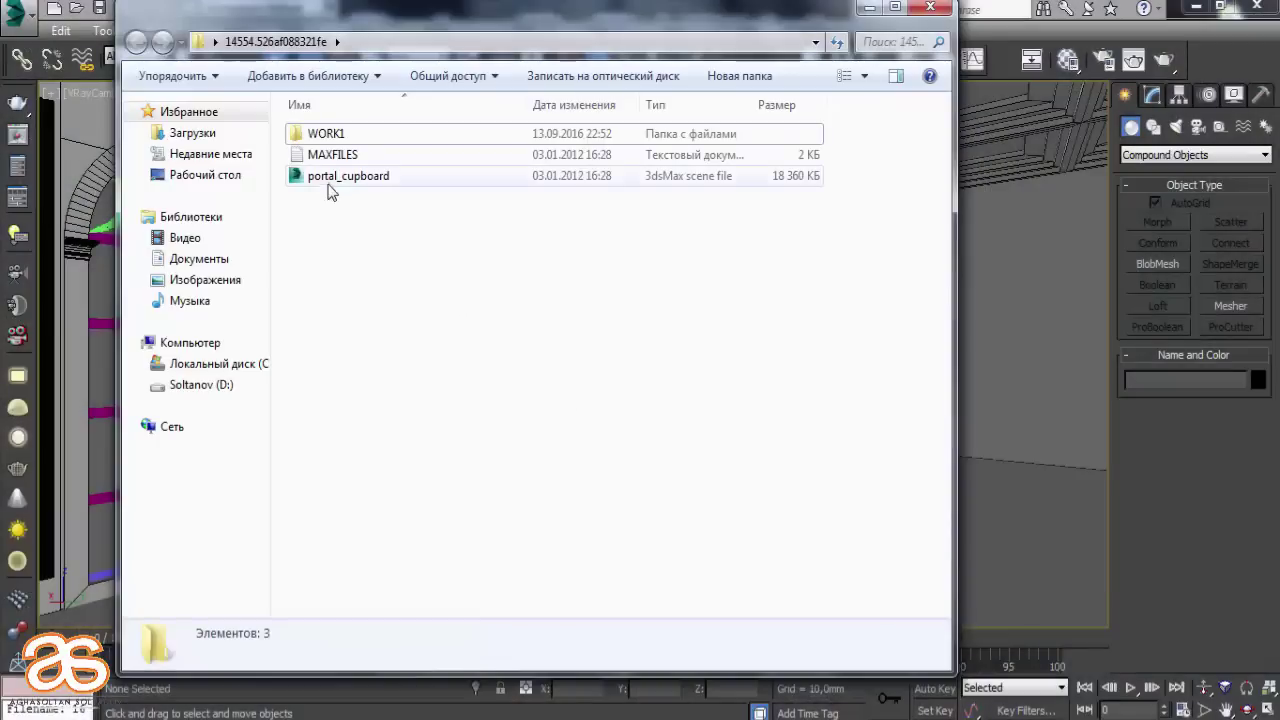
pyautogui.moveTo(330, 178); pyautogui.dragTo(1038, 580)
pyautogui.click(1045, 589)
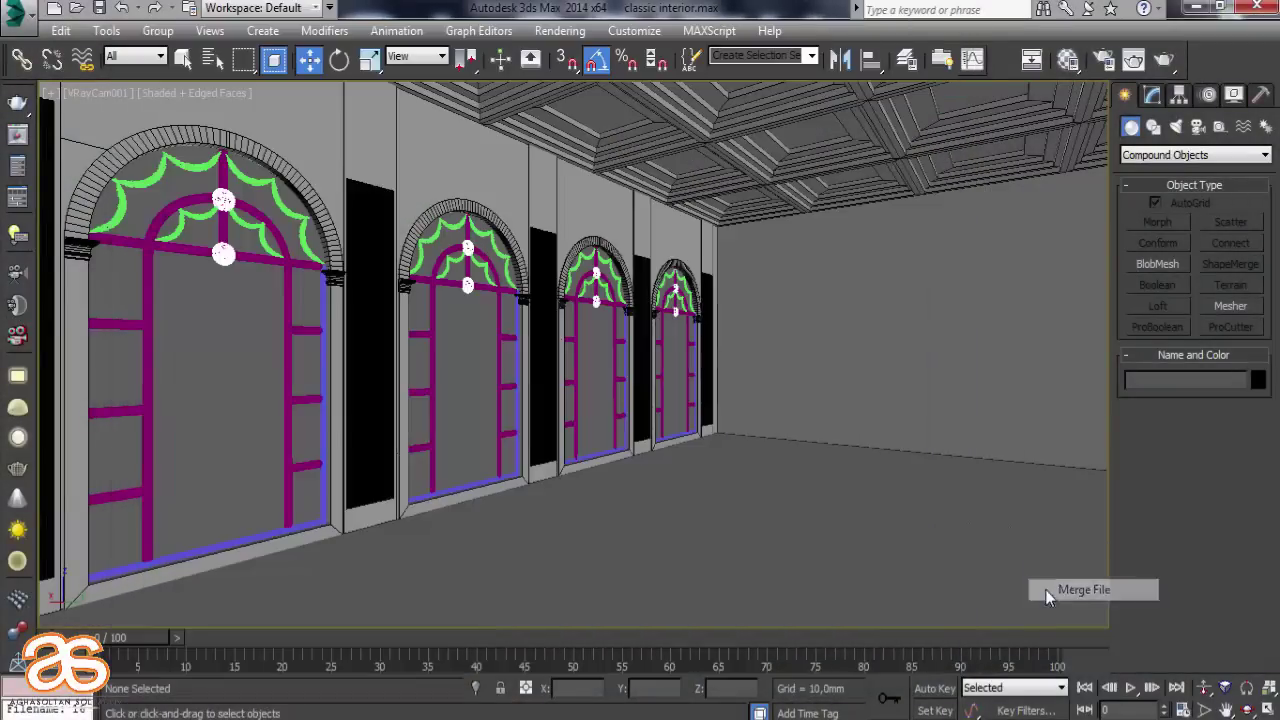
pyautogui.click(700, 411)
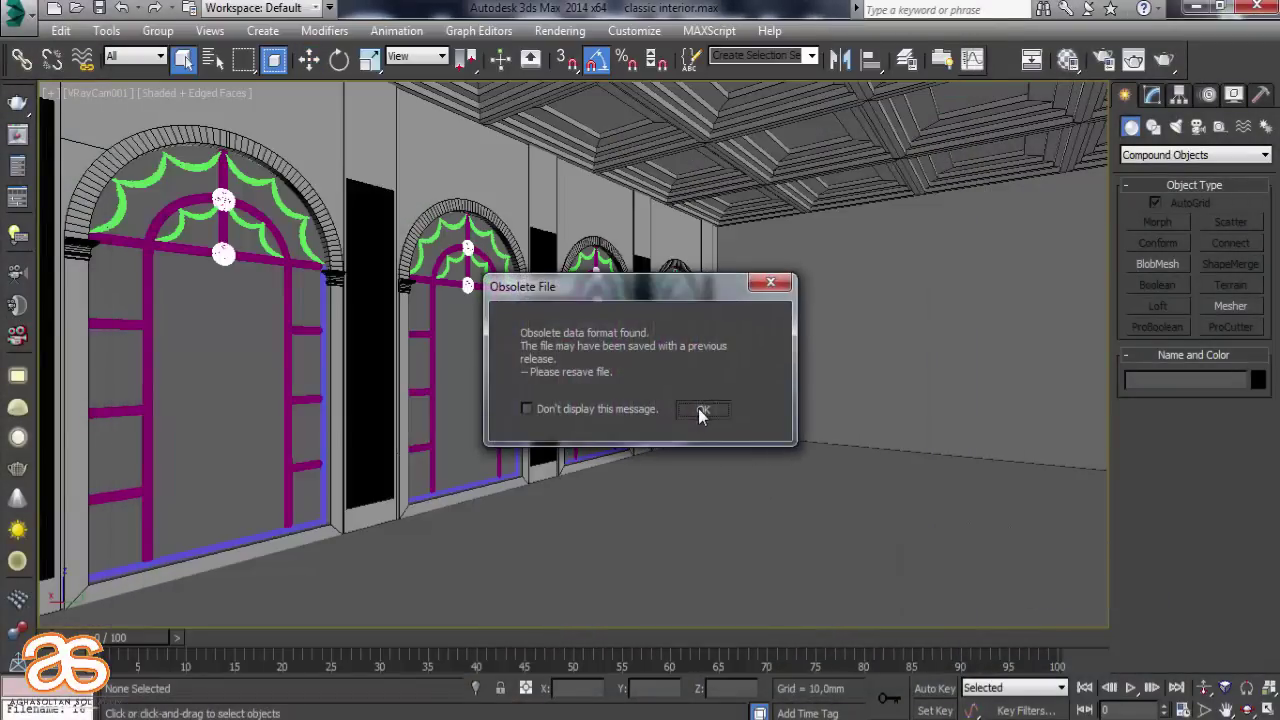
pyautogui.click(779, 538)
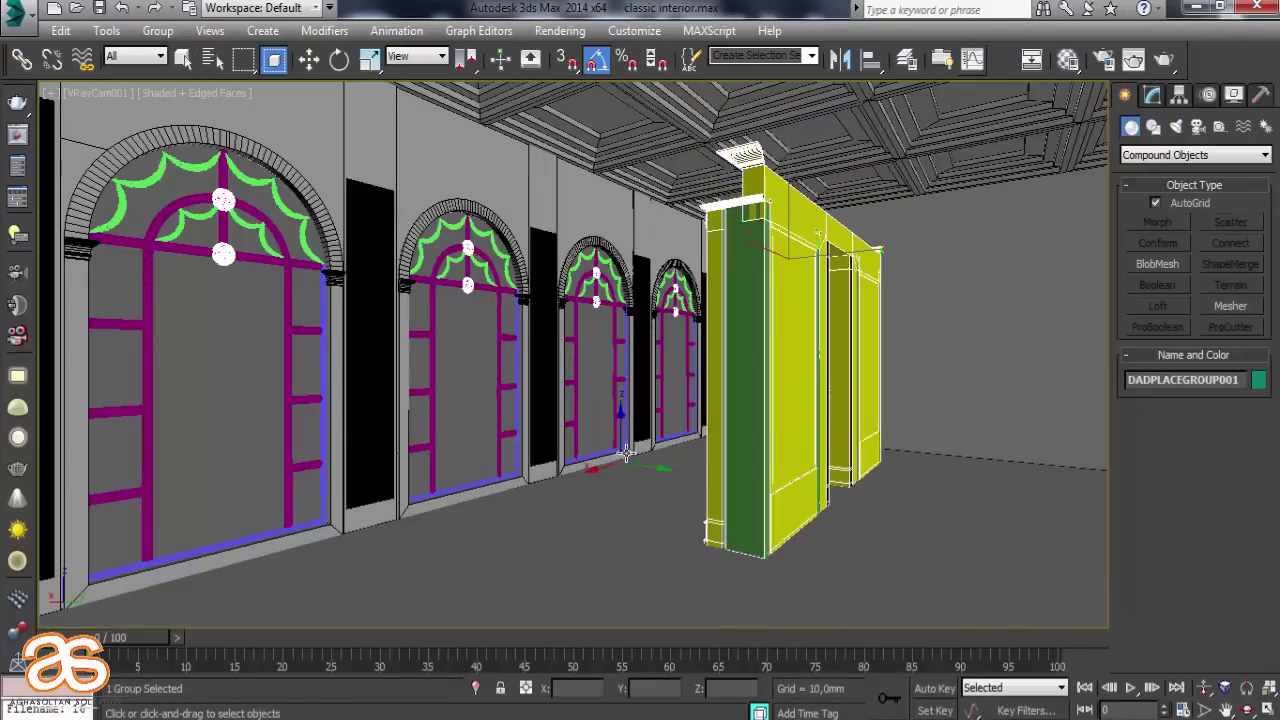
pyautogui.click(644, 466)
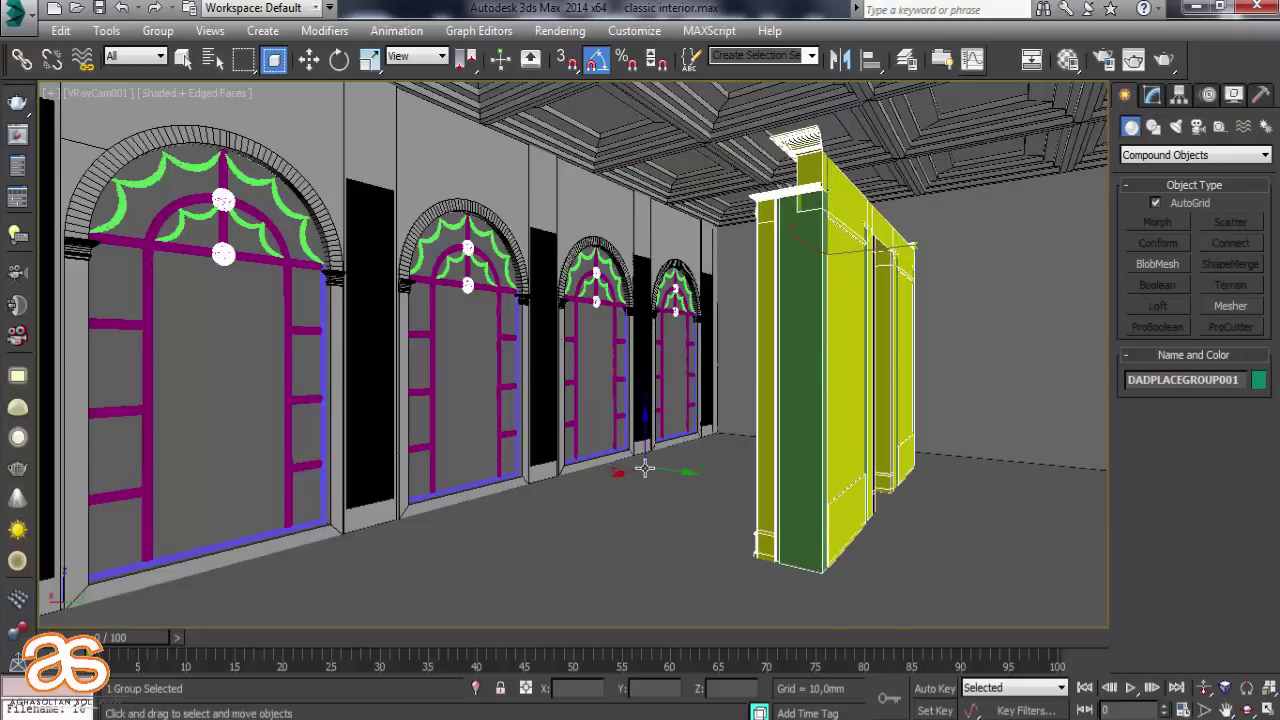
# Turn the cupboard to face the room and push it against the far wall, to X -4380.639
pyautogui.press('e')
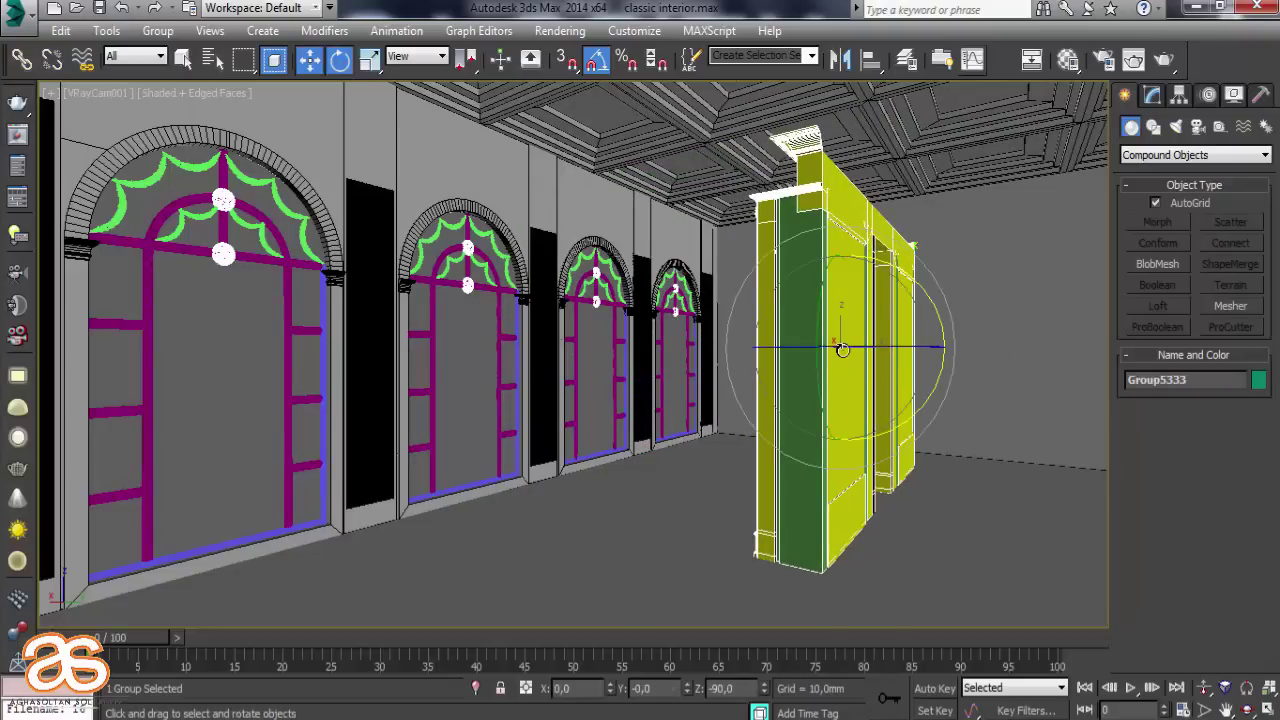
pyautogui.moveTo(843, 349); pyautogui.dragTo(929, 349)
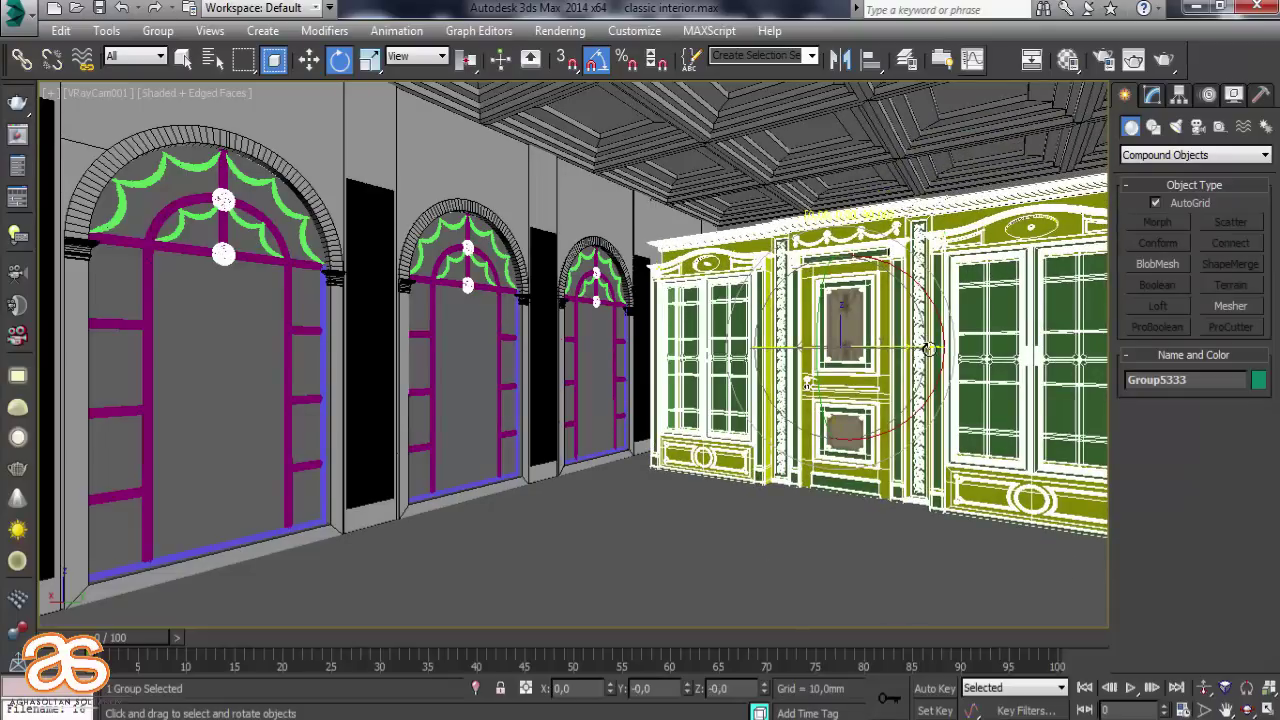
pyautogui.click(308, 59)
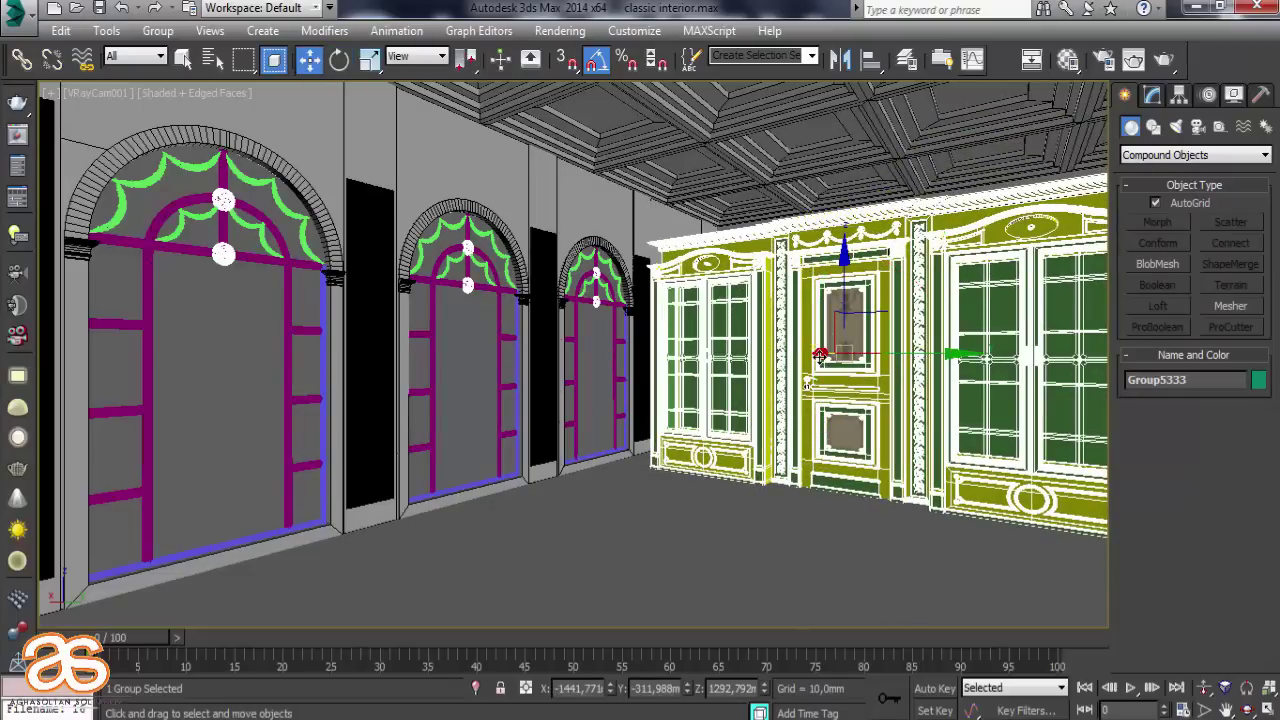
pyautogui.moveTo(820, 355)
pyautogui.mouseDown()
pyautogui.moveTo(872, 353)
pyautogui.moveTo(866, 368)
pyautogui.mouseUp()
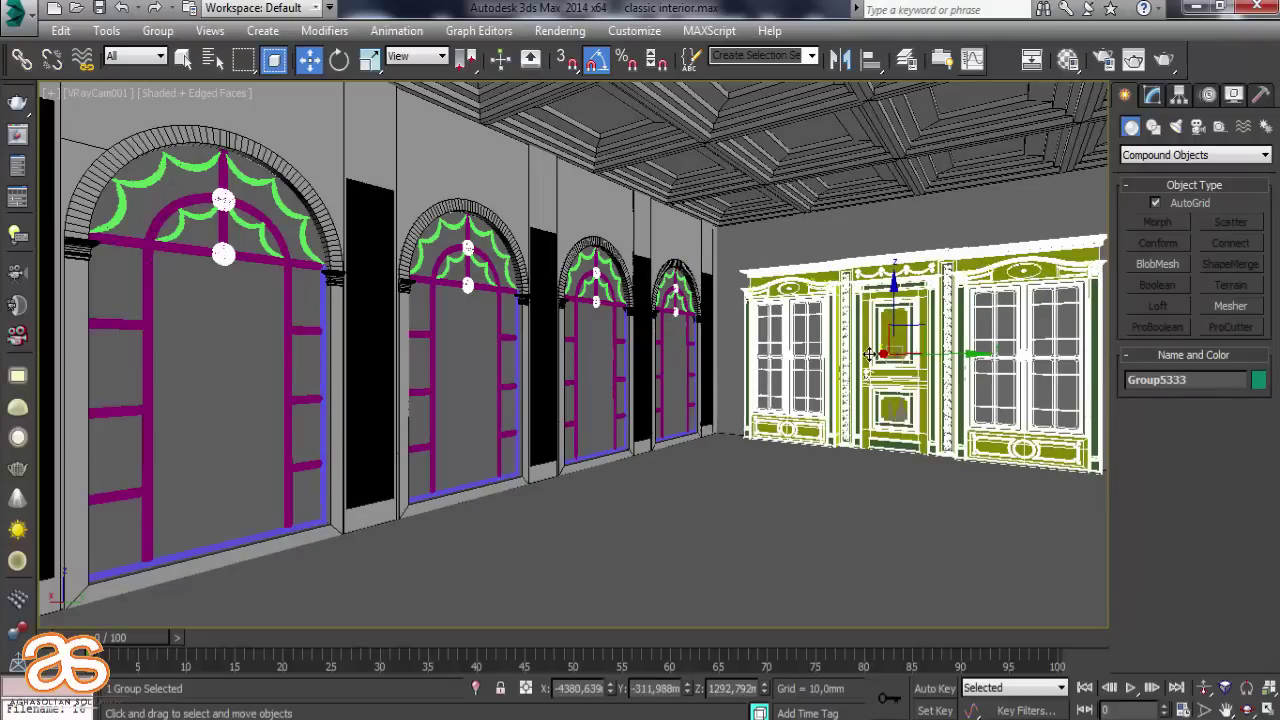
# Slide the cupboard along its X axis to sit against the right wall
pyautogui.press('p')
pyautogui.moveTo(866, 368)
pyautogui.keyDown('alt'); pyautogui.mouseDown(button='middle')
pyautogui.moveTo(615, 383)
pyautogui.moveTo(775, 408)
pyautogui.moveTo(664, 452)
pyautogui.moveTo(562, 432)
pyautogui.moveTo(531, 516)
pyautogui.mouseUp(button='middle'); pyautogui.keyUp('alt')
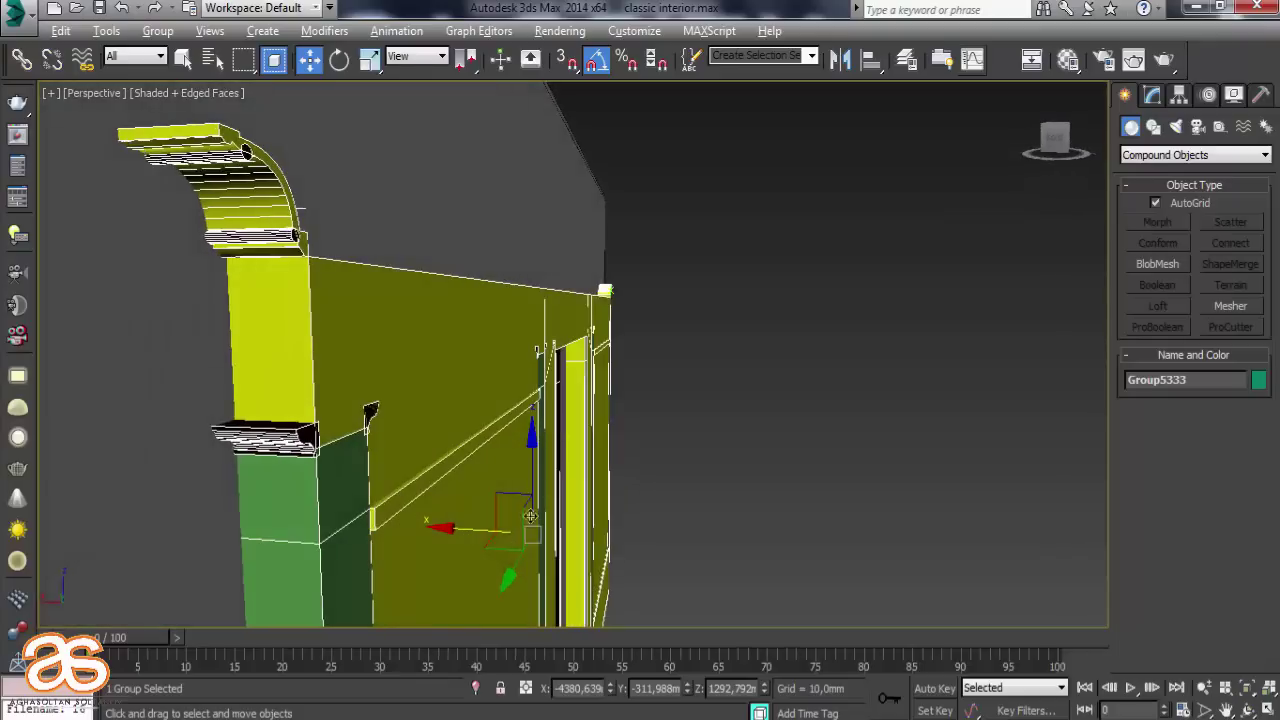
pyautogui.moveTo(480, 534); pyautogui.dragTo(453, 534)
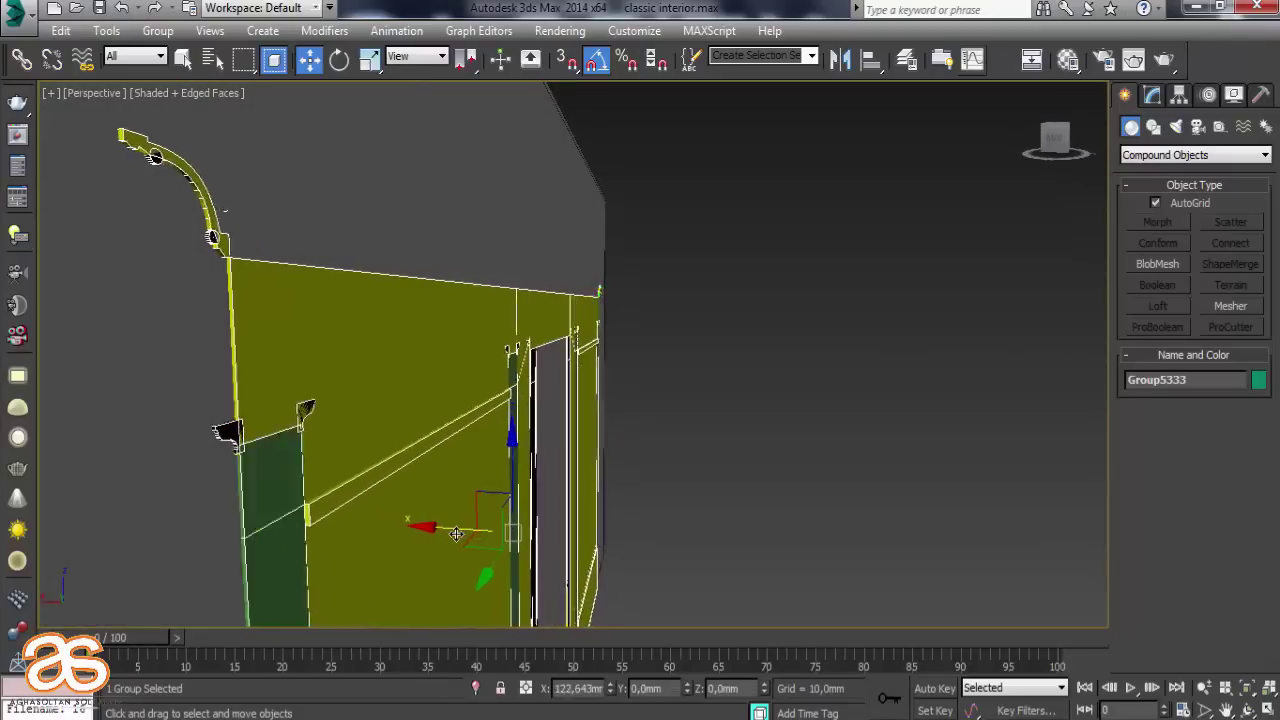
pyautogui.moveTo(456, 533); pyautogui.dragTo(594, 503)
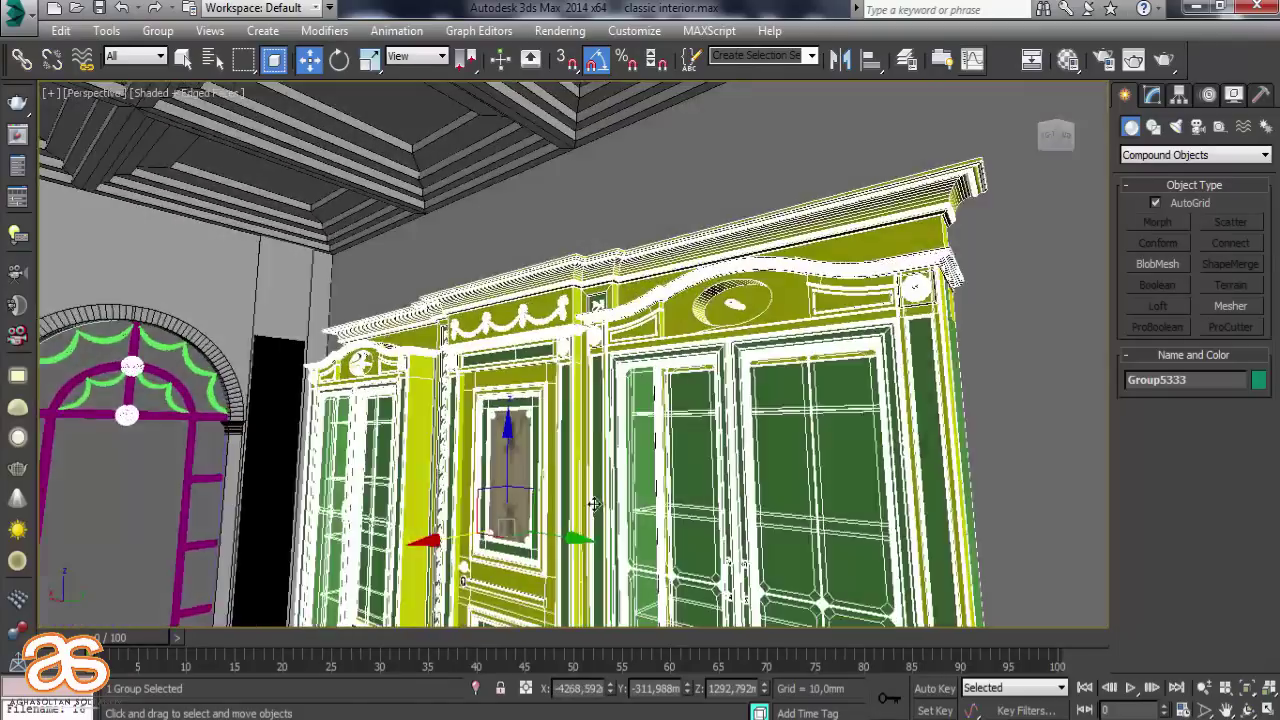
pyautogui.keyDown('alt'); pyautogui.moveTo(594, 503); pyautogui.dragTo(571, 517, button='middle'); pyautogui.keyUp('alt')
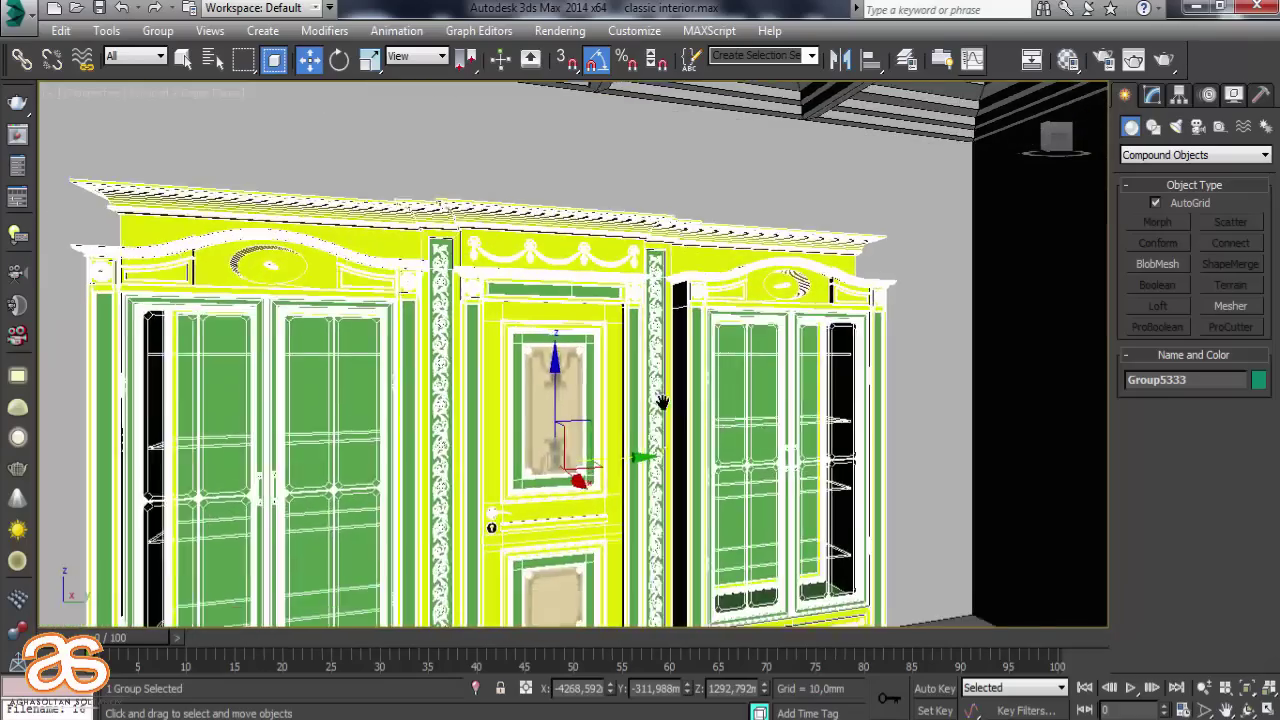
# Orbit and zoom around the cupboard to check its placement from above and the left
pyautogui.moveTo(660, 400); pyautogui.dragTo(579, 418, button='middle')
pyautogui.scroll(-4, 579, 418)
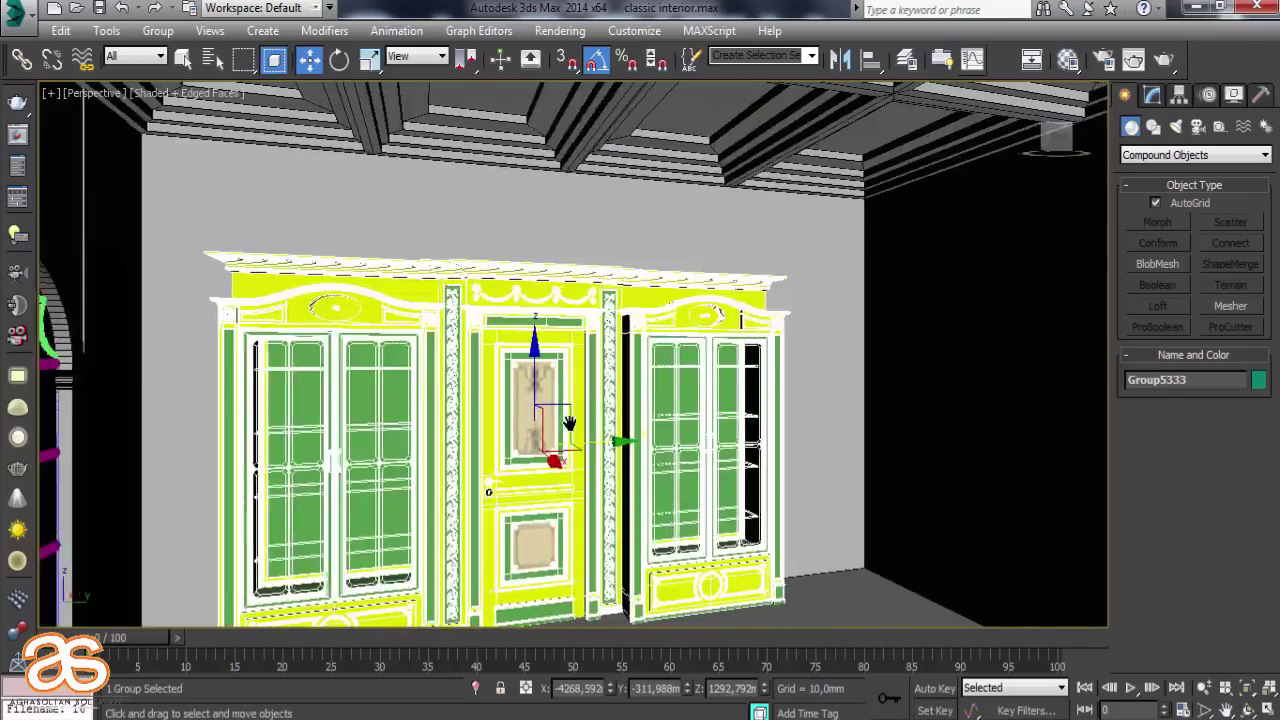
pyautogui.scroll(-3, 560, 415)
pyautogui.scroll(3, 538, 413)
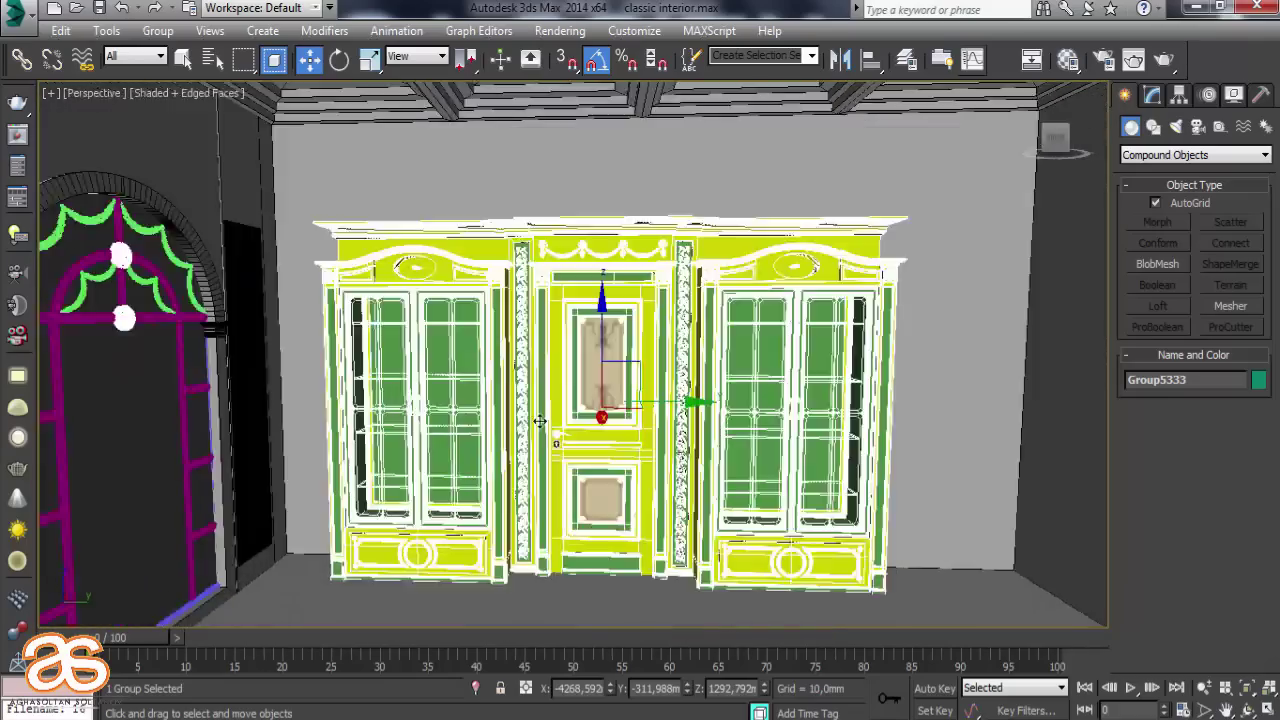
pyautogui.scroll(3, 550, 425)
pyautogui.moveTo(560, 430)
pyautogui.keyDown('alt'); pyautogui.mouseDown(button='middle')
pyautogui.moveTo(560, 470)
pyautogui.moveTo(582, 474)
pyautogui.mouseUp(button='middle'); pyautogui.keyUp('alt')
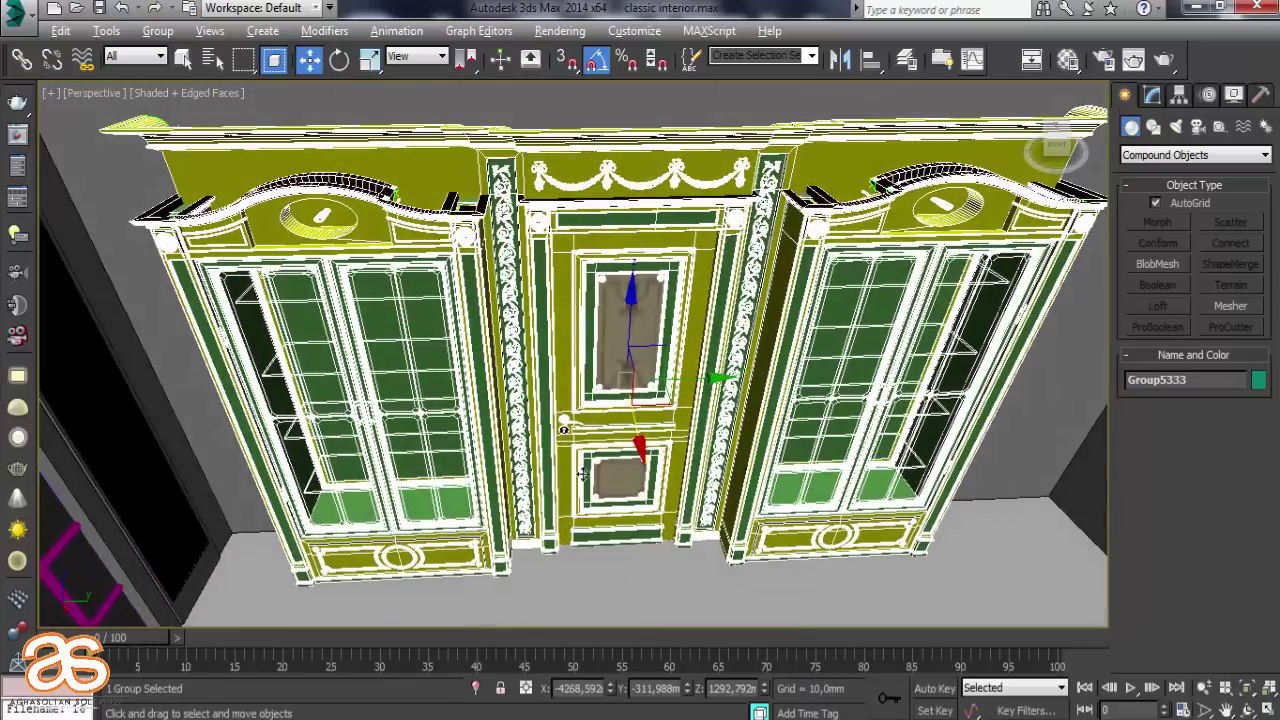
pyautogui.moveTo(691, 378)
pyautogui.keyDown('alt'); pyautogui.mouseDown(button='middle')
pyautogui.moveTo(707, 380)
pyautogui.moveTo(587, 355)
pyautogui.mouseUp(button='middle'); pyautogui.keyUp('alt')
pyautogui.scroll(2, 707, 380)
# Return to the VRayCam001 view with nothing selected and Edged Faces turned off
pyautogui.click(253, 490)
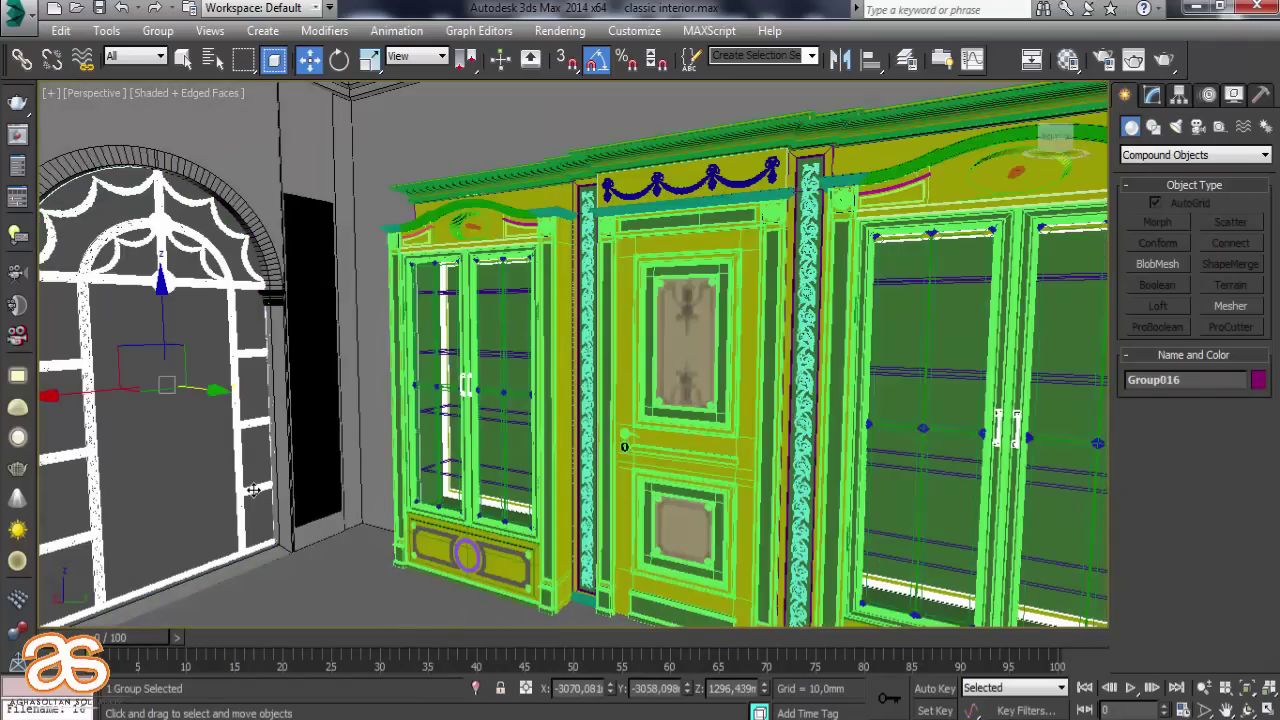
pyautogui.press('c')
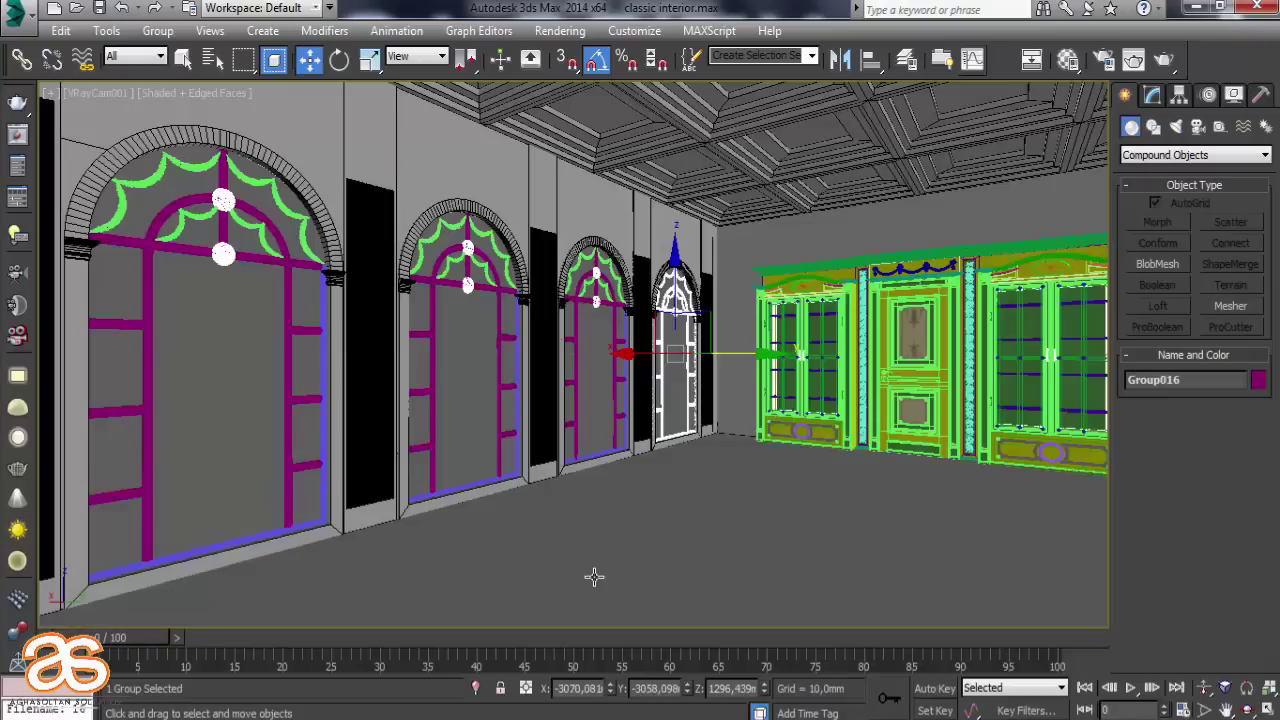
pyautogui.click(594, 577)
pyautogui.press('F4')
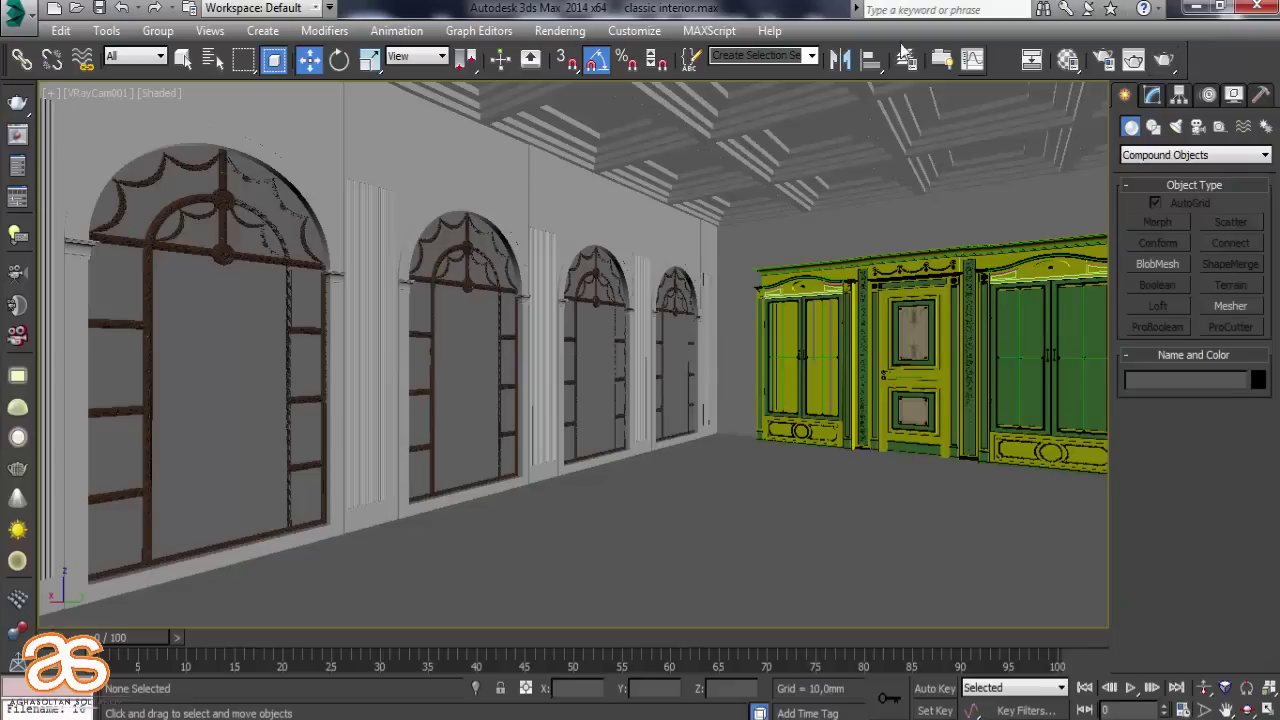
pyautogui.click(557, 30)
# Load all categories of the nostroyka render preset and set output size to HDTV 1920x1080
pyautogui.click(572, 77)
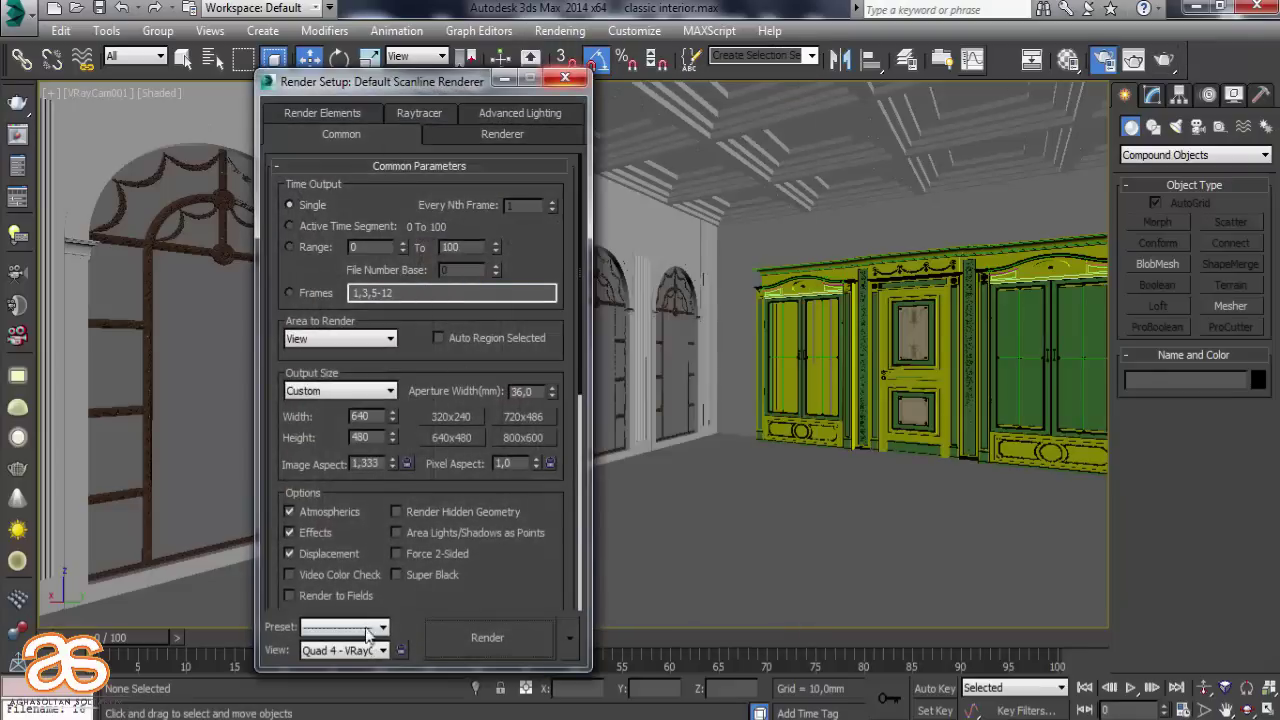
pyautogui.click(368, 634)
pyautogui.click(396, 464)
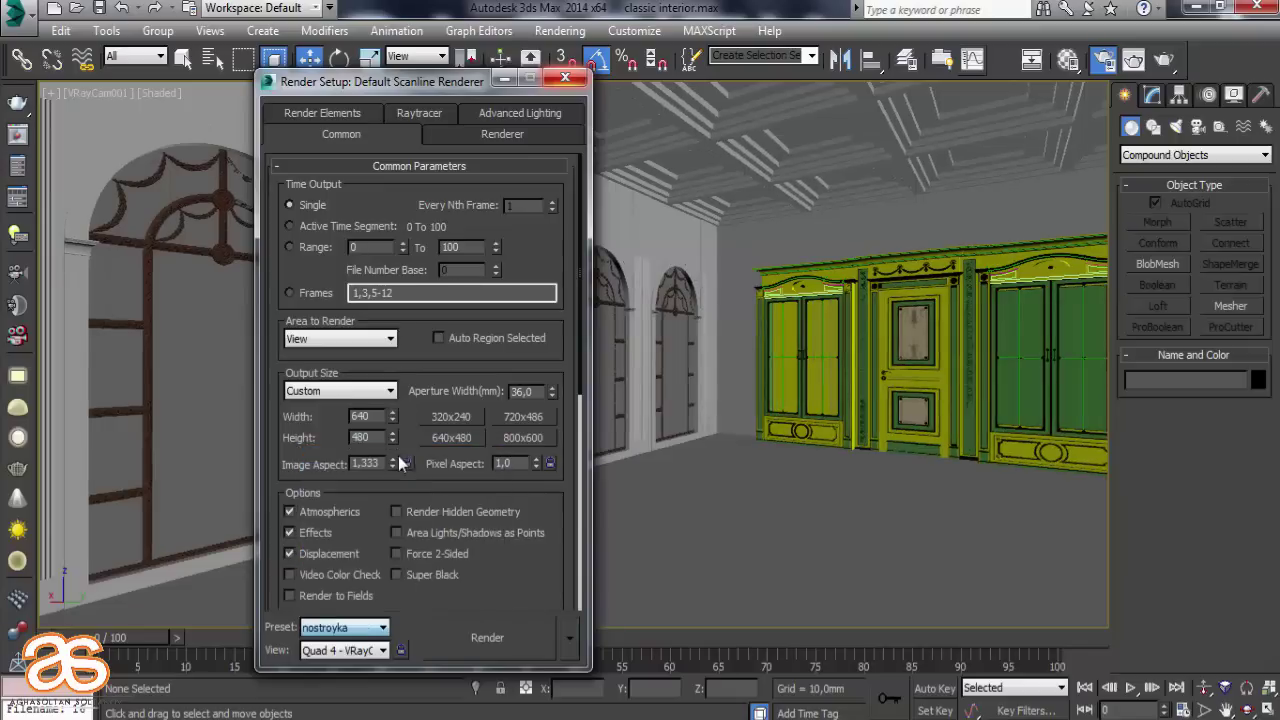
pyautogui.click(217, 471)
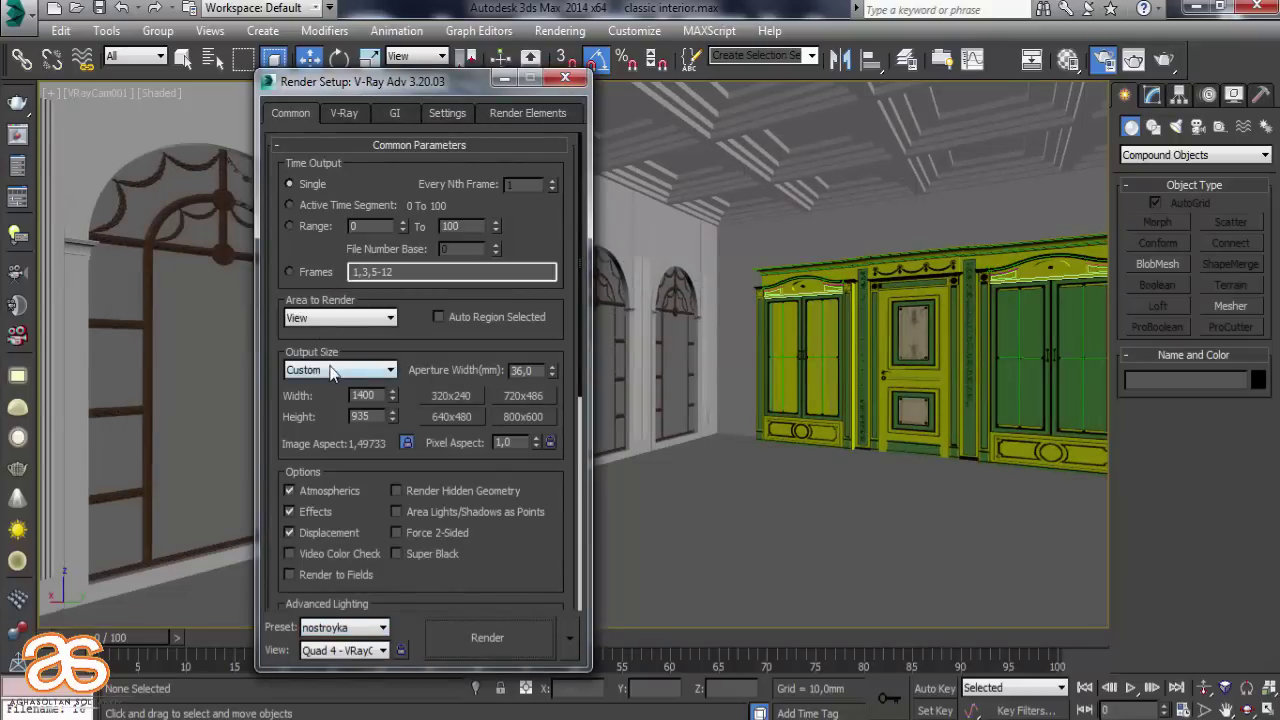
pyautogui.click(333, 370)
pyautogui.click(400, 612)
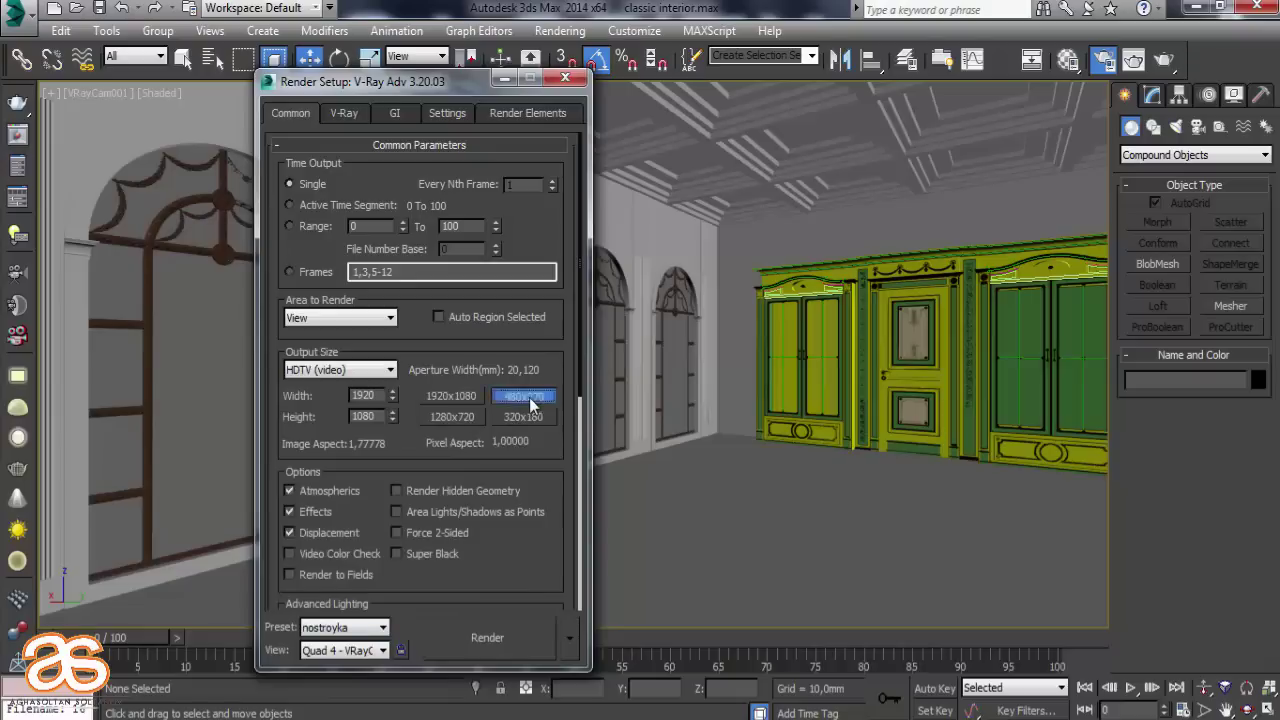
# Render the camera view, then close the frame buffer and Render Setup
pyautogui.click(497, 636)
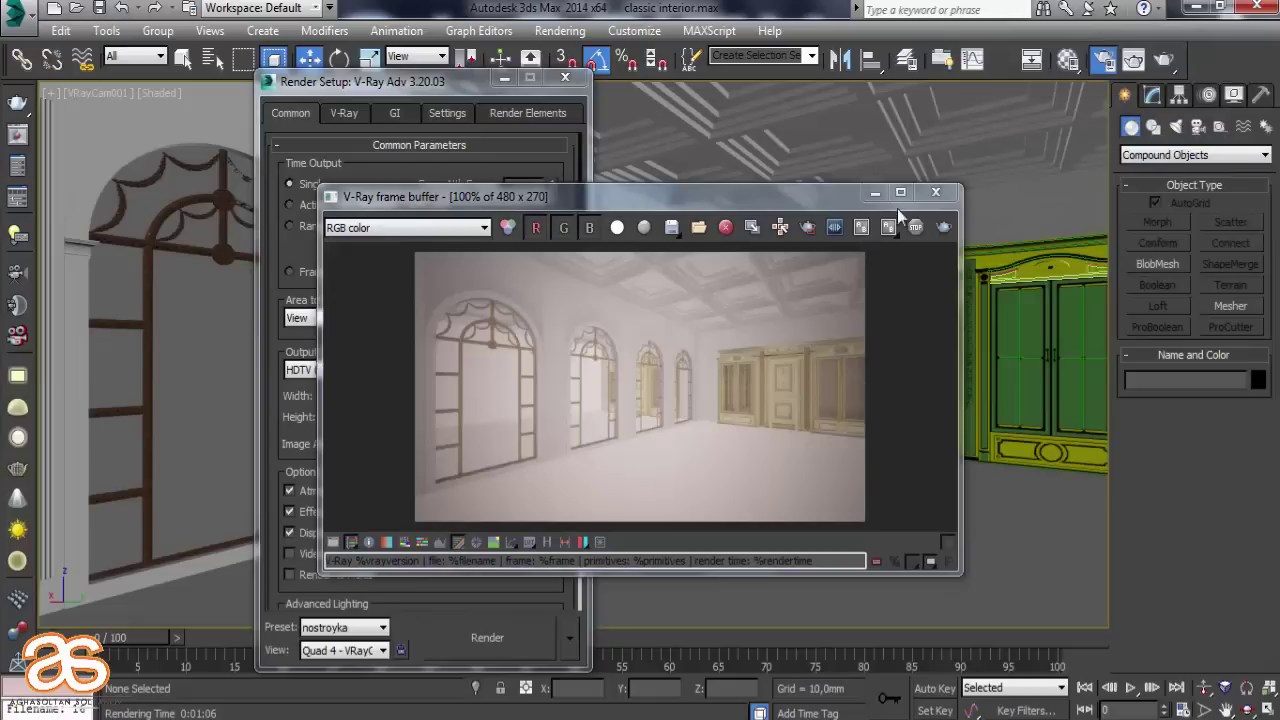
pyautogui.click(933, 194)
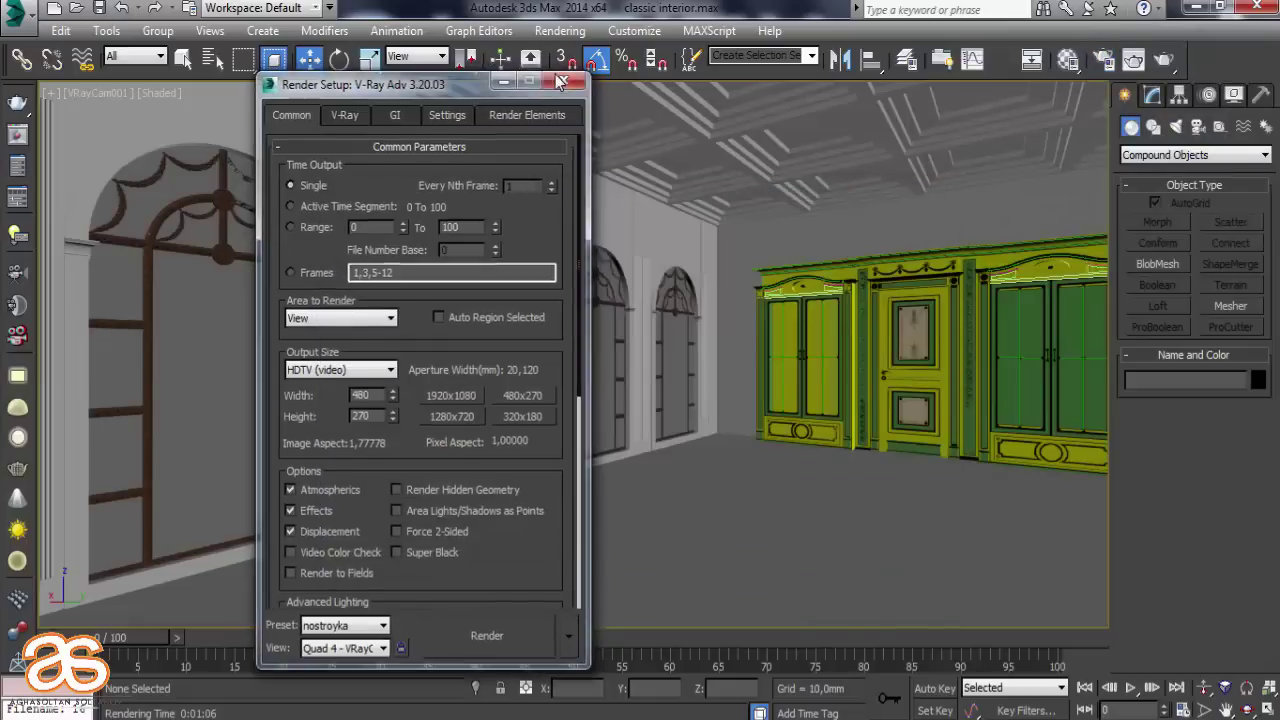
pyautogui.click(560, 82)
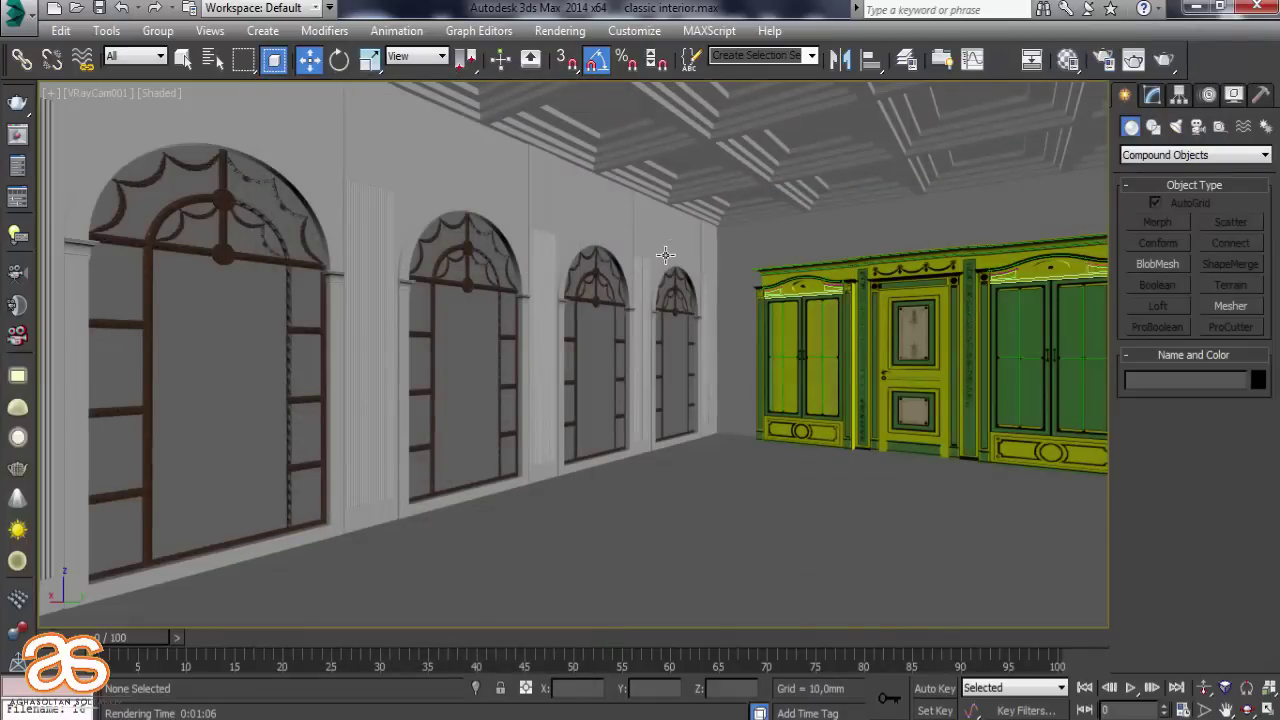
# In Perspective, select Box001's floor polygon in Polygon sub-object mode
pyautogui.moveTo(653, 420)
pyautogui.mouseDown(button='middle')
pyautogui.moveTo(671, 457)
pyautogui.moveTo(671, 443)
pyautogui.mouseUp(button='middle')
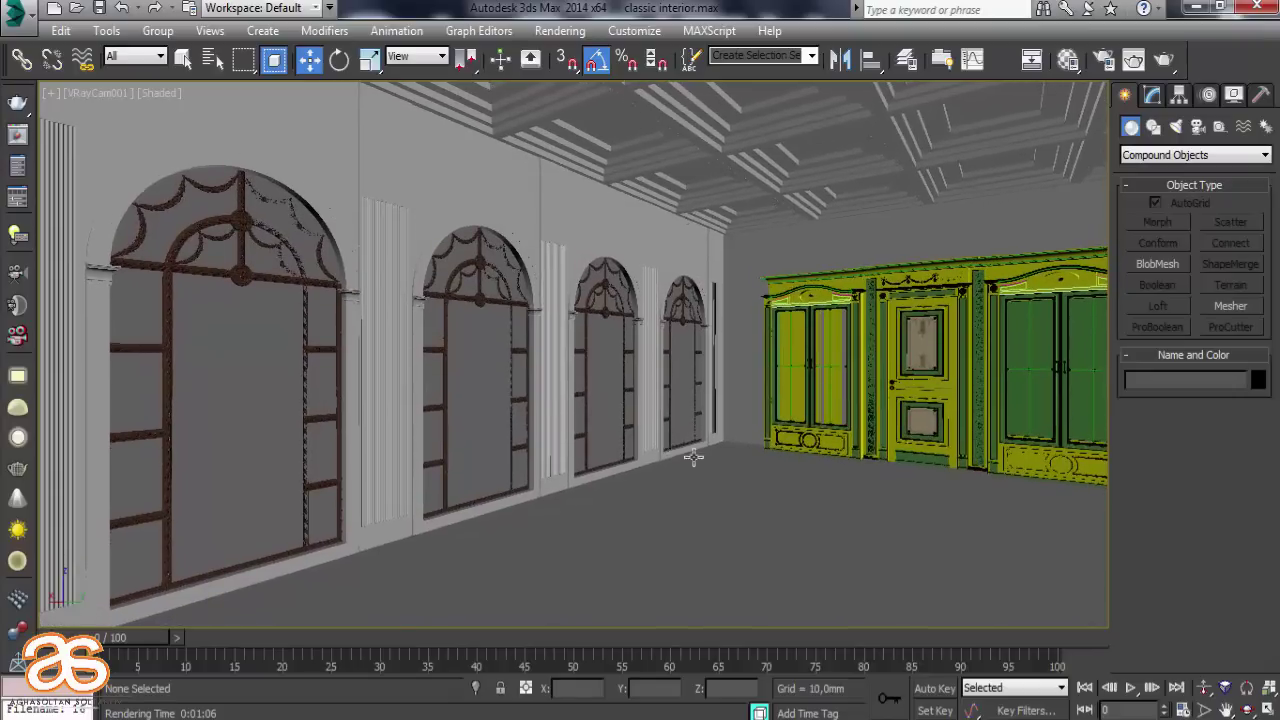
pyautogui.press('p')
pyautogui.moveTo(726, 496); pyautogui.dragTo(714, 484, button='middle')
pyautogui.click(716, 487)
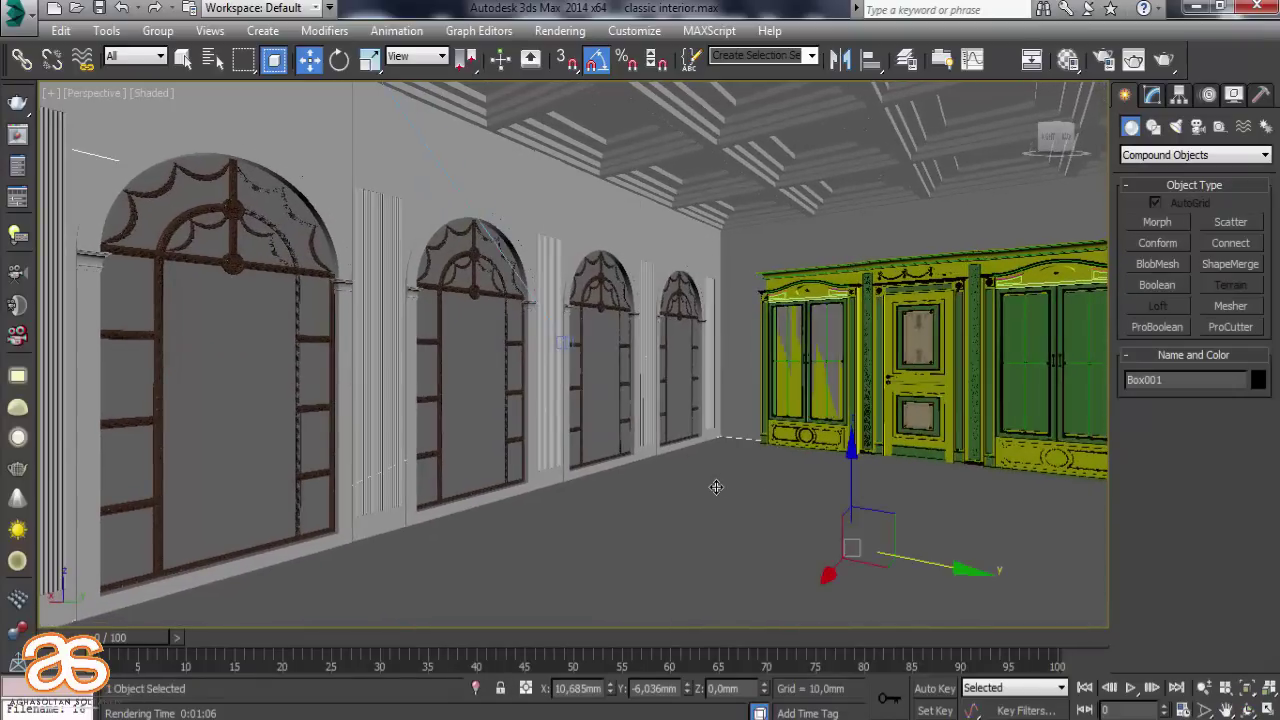
pyautogui.click(1152, 94)
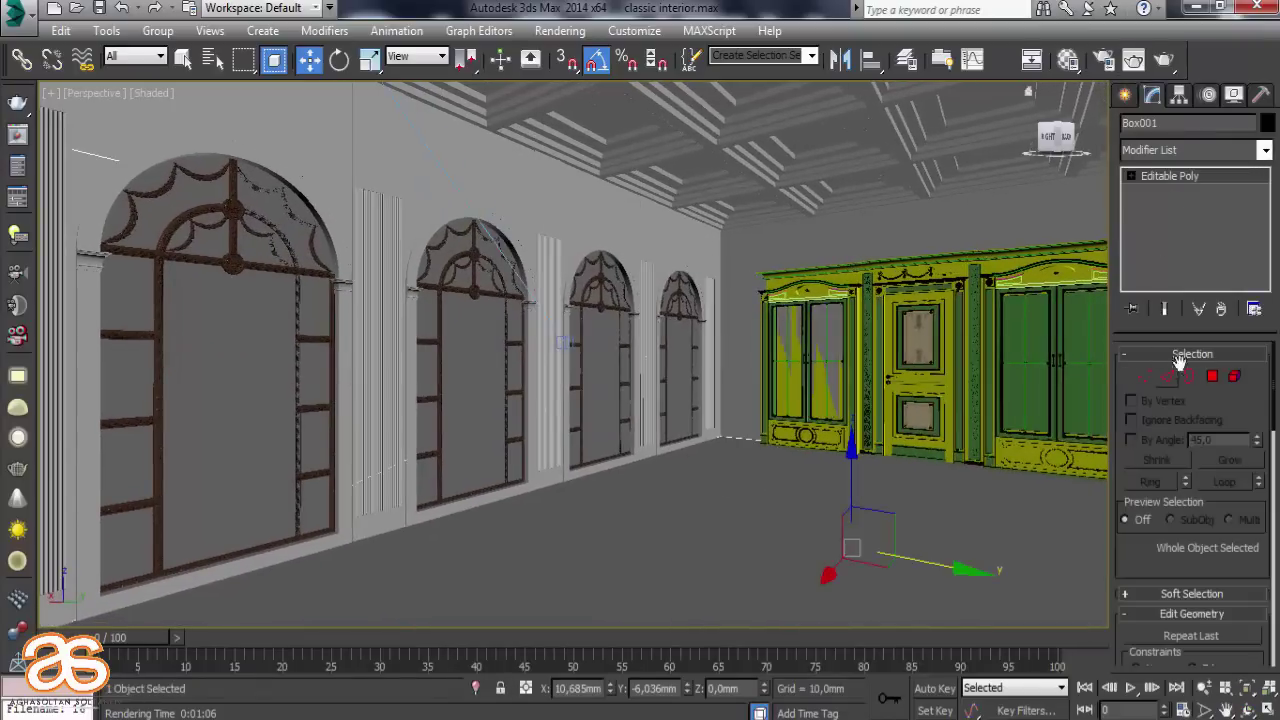
pyautogui.click(1212, 376)
pyautogui.click(833, 532)
# Detach the floor polygon as Object2870, exit Polygon mode, and select the new floor
pyautogui.scroll(-3, 1160, 524)
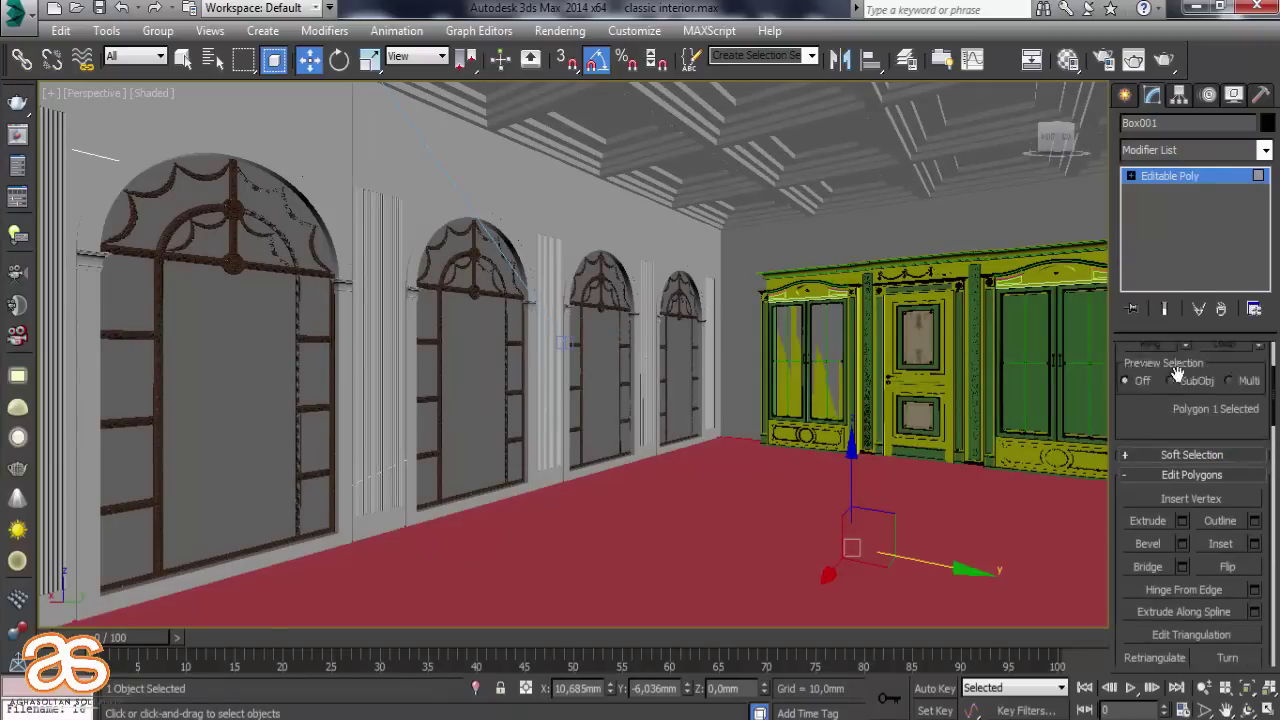
pyautogui.scroll(-1, 1240, 574)
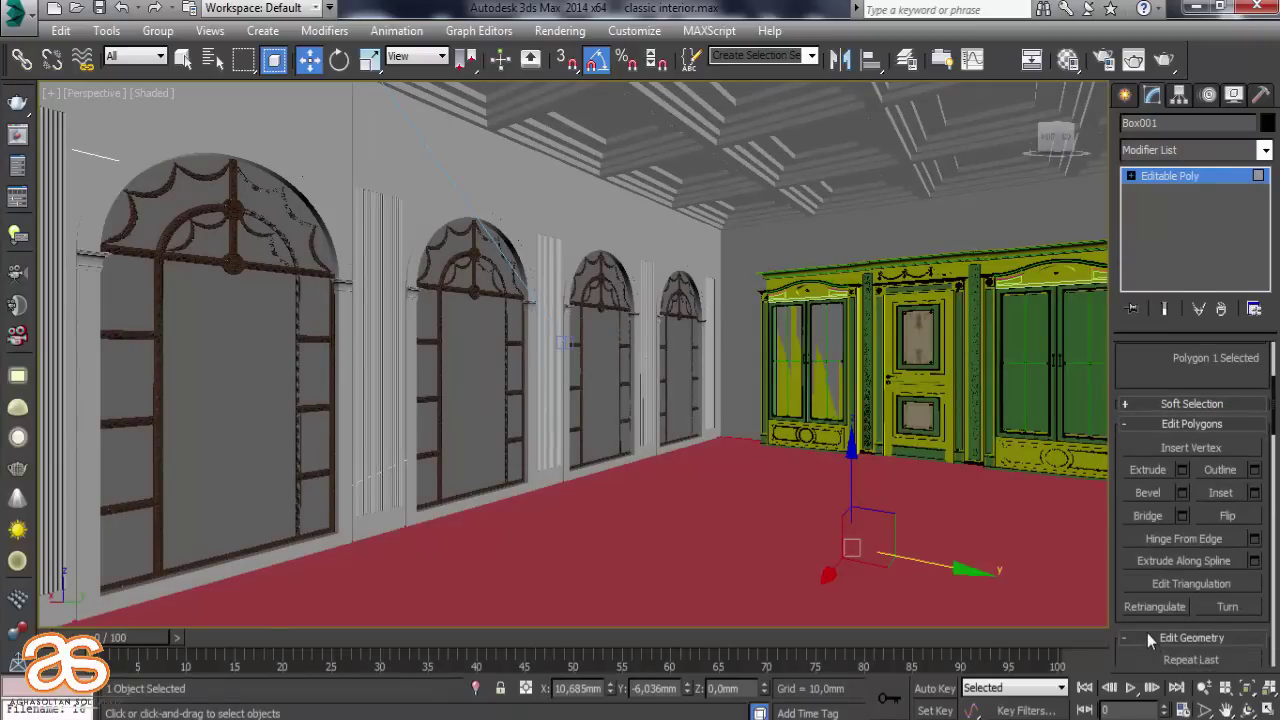
pyautogui.moveTo(1149, 638)
pyautogui.mouseDown()
pyautogui.moveTo(1153, 325)
pyautogui.moveTo(1153, 715)
pyautogui.mouseUp()
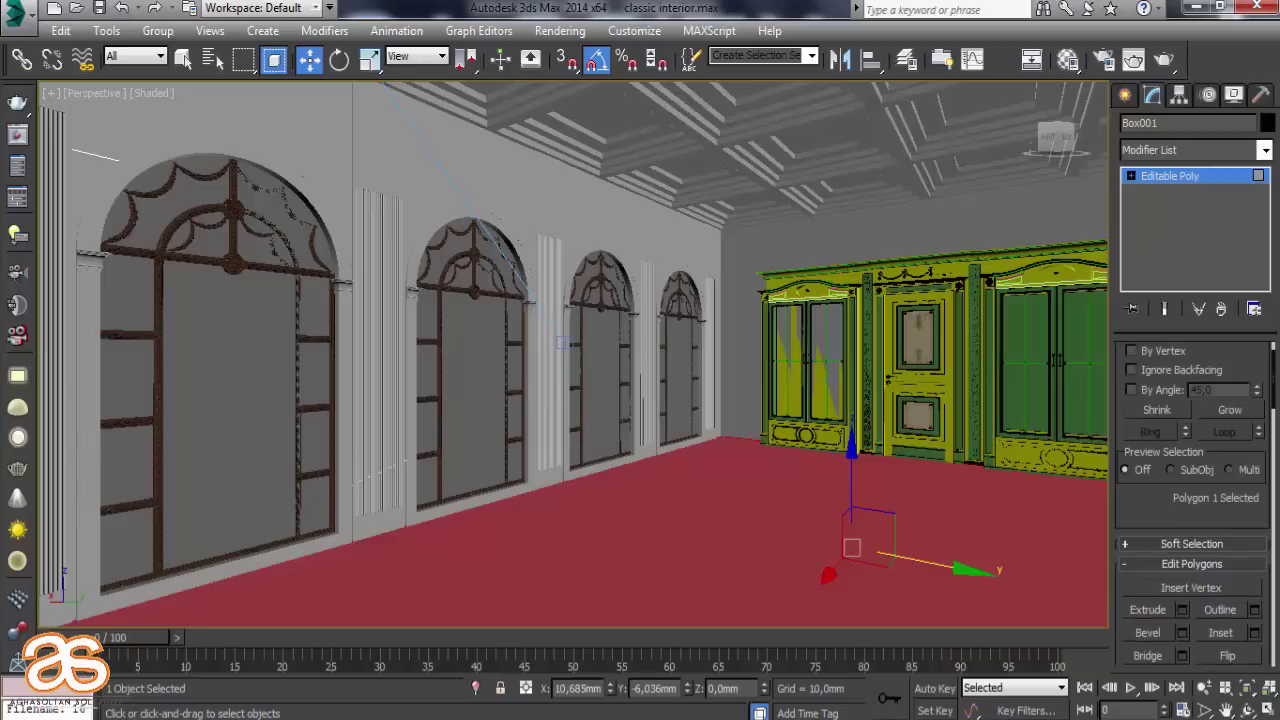
pyautogui.scroll(1, 1160, 519)
pyautogui.scroll(-3, 1162, 500)
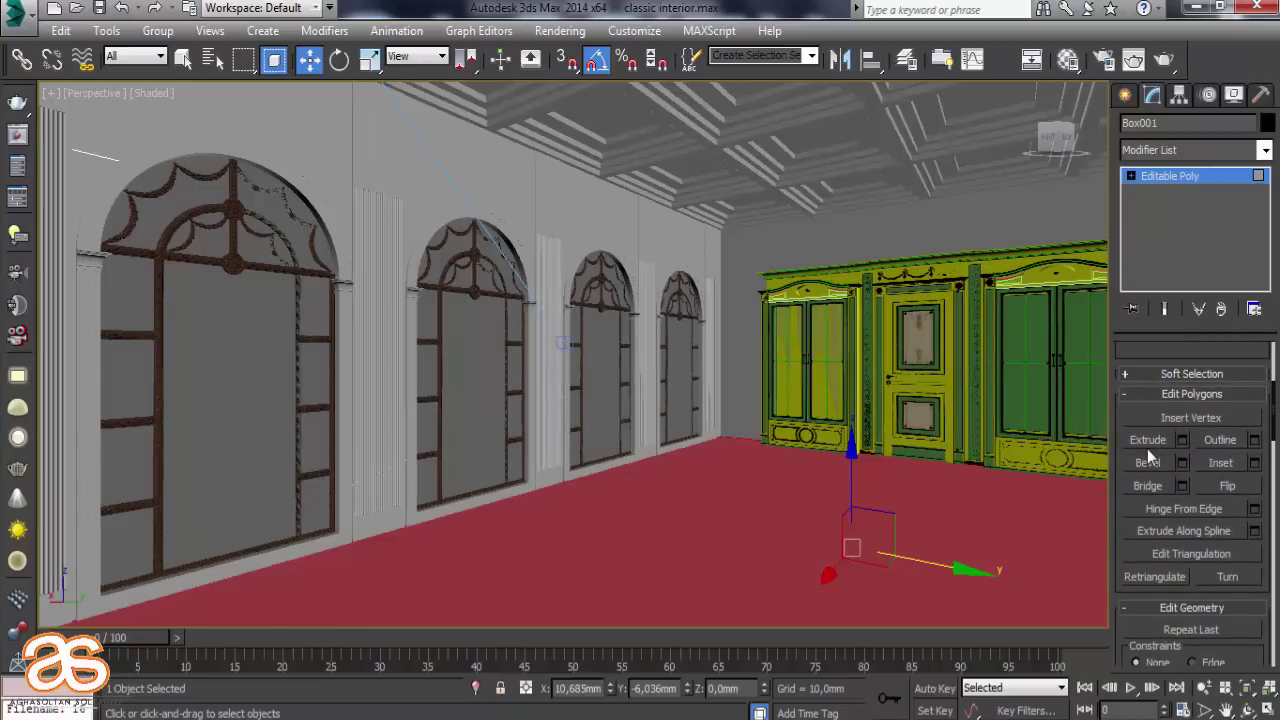
pyautogui.click(1168, 535)
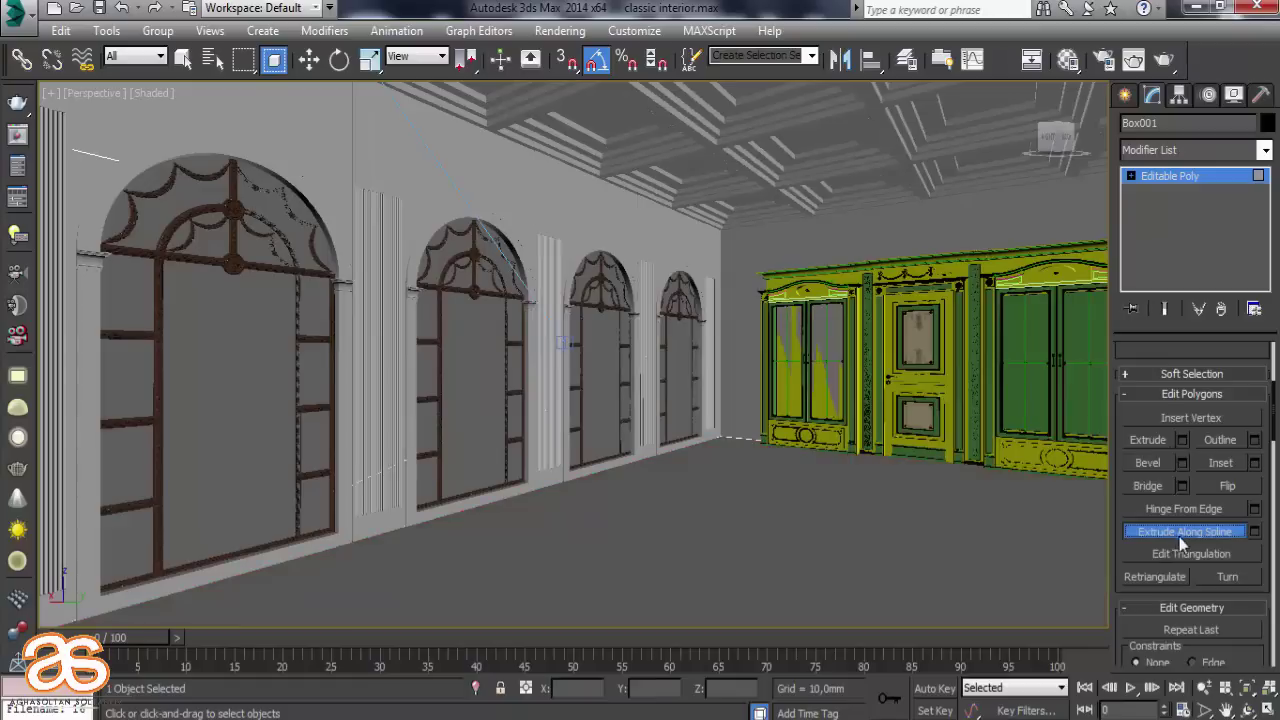
pyautogui.press('w')
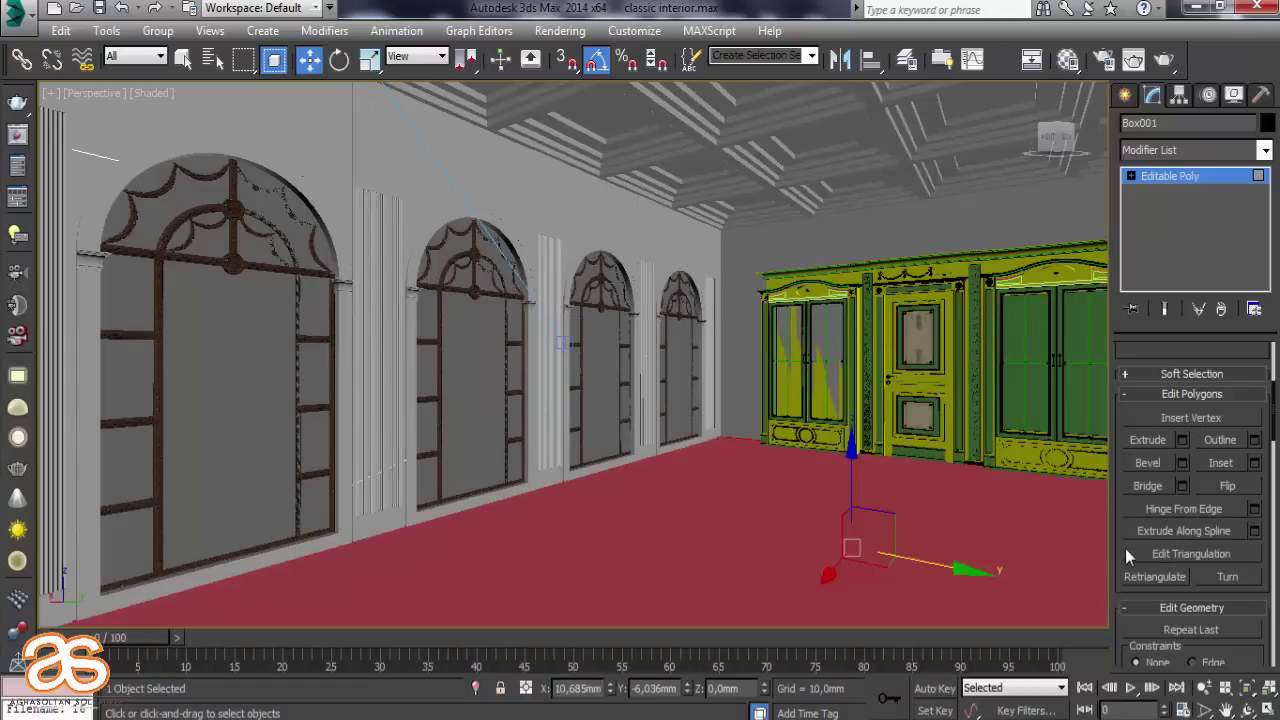
pyautogui.scroll(-3, 1120, 545)
pyautogui.scroll(-1, 1168, 483)
pyautogui.click(1227, 591)
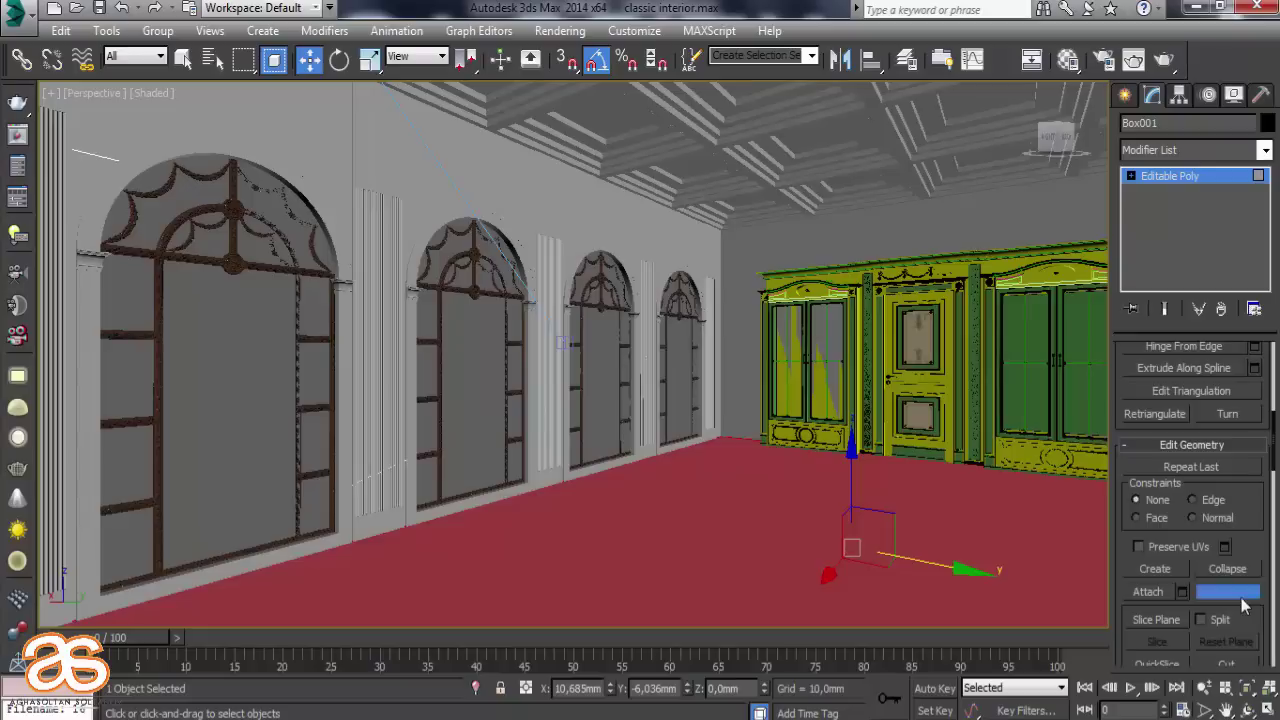
pyautogui.click(700, 378)
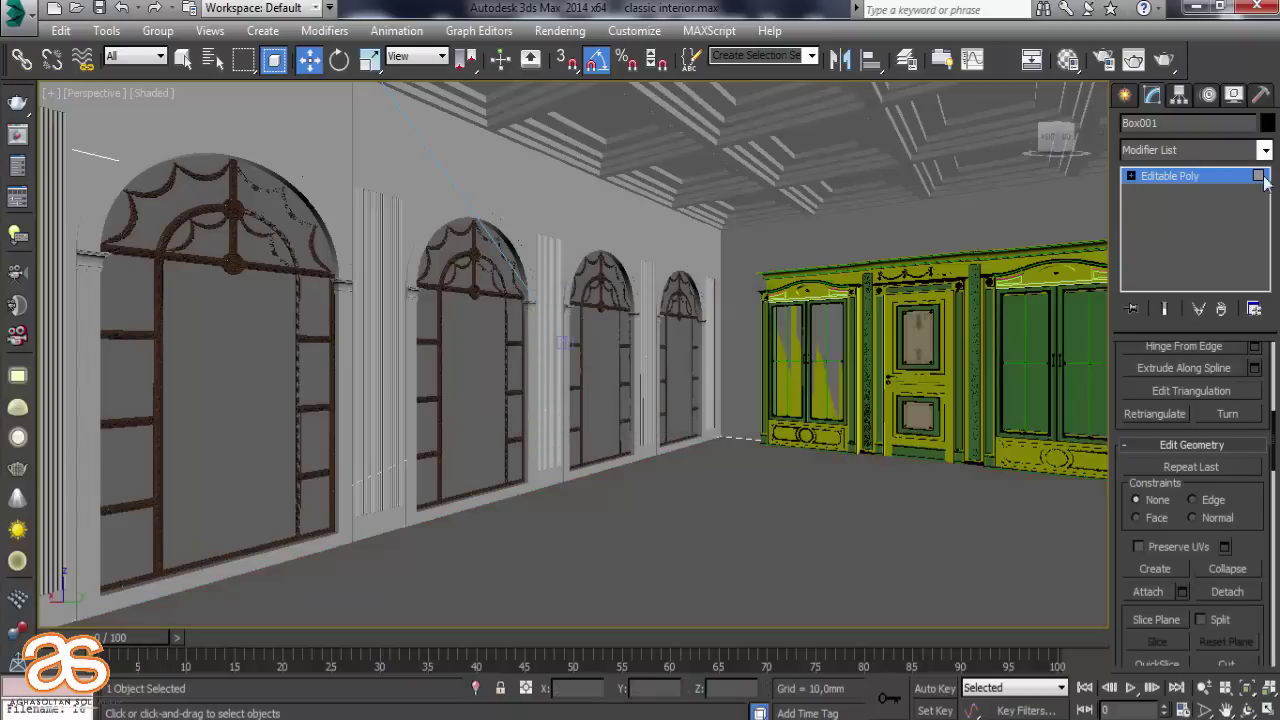
pyautogui.click(1218, 180)
pyautogui.click(788, 523)
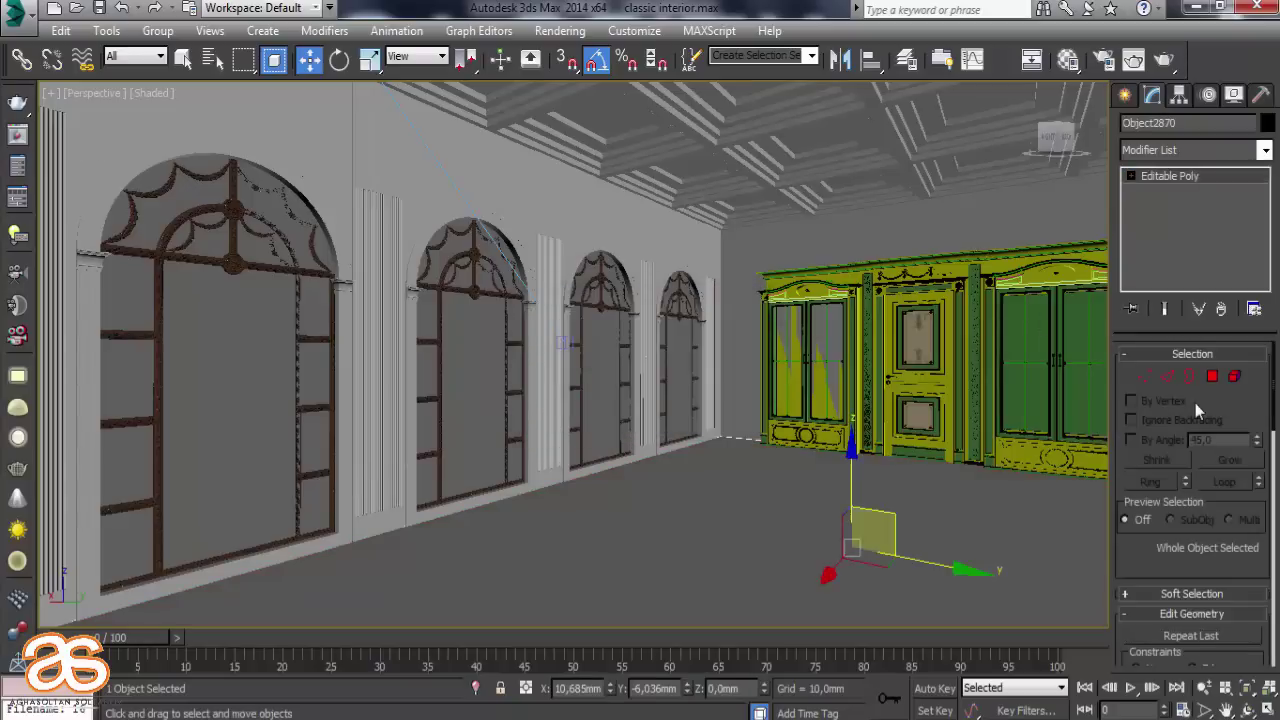
# Convert the 01 - Default material to VRayMtl and add a Bitmap map to its Diffuse
pyautogui.click(1067, 59)
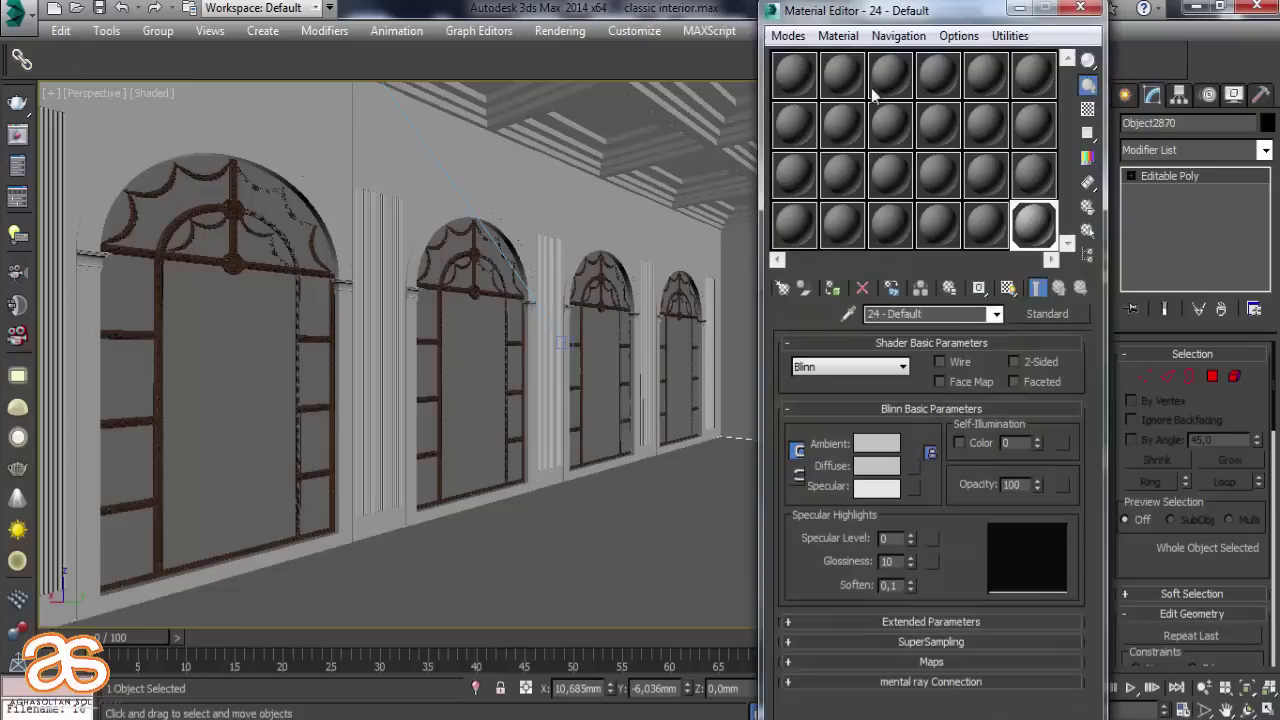
pyautogui.click(1056, 314)
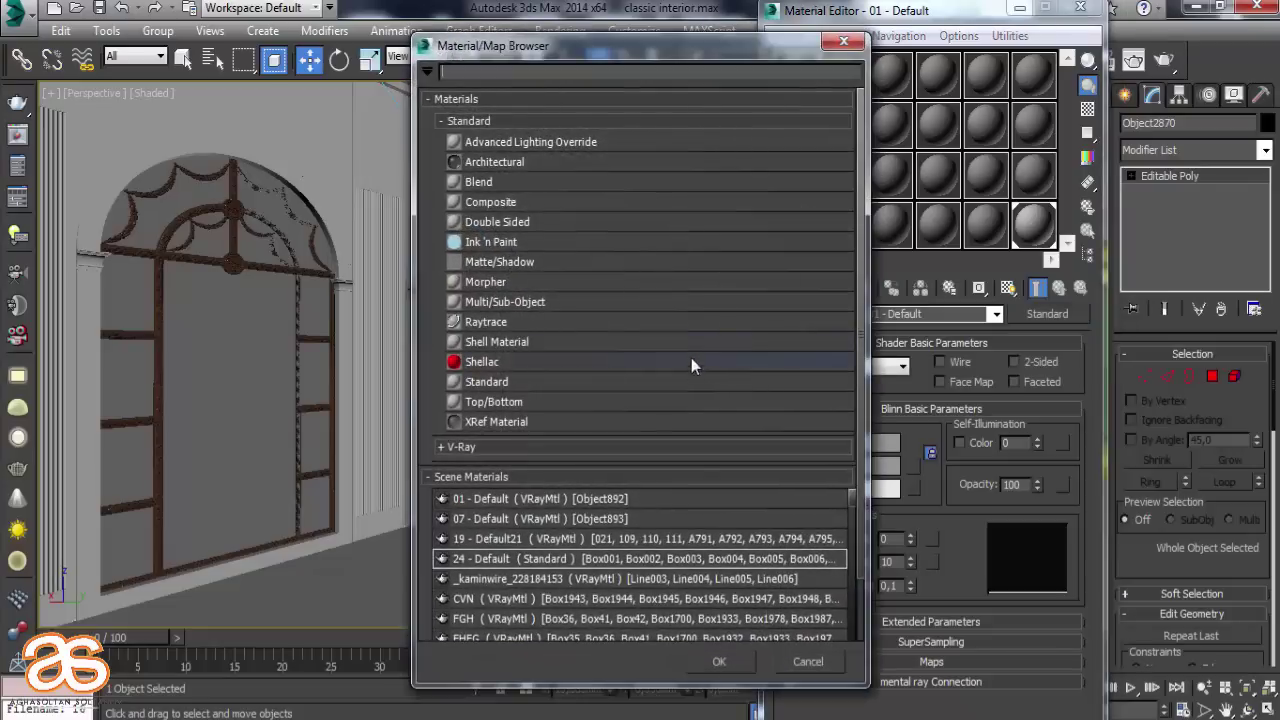
pyautogui.click(492, 448)
pyautogui.scroll(-2, 492, 448)
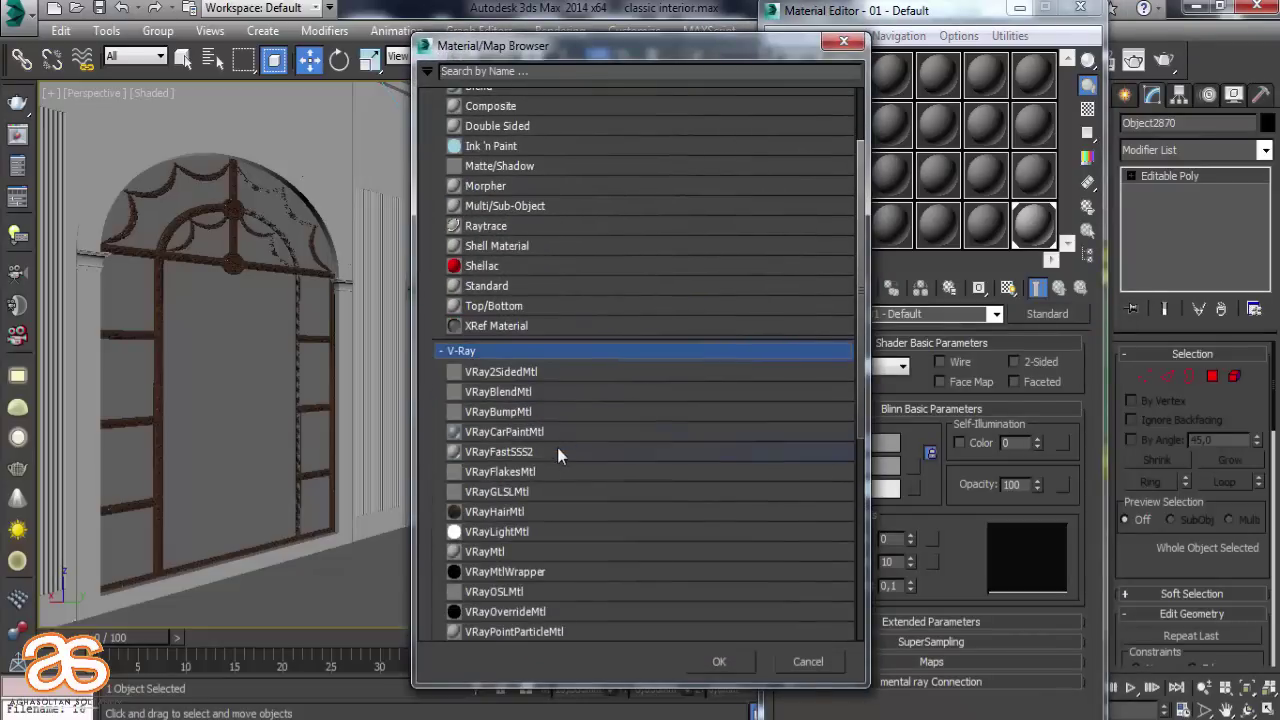
pyautogui.doubleClick(497, 551)
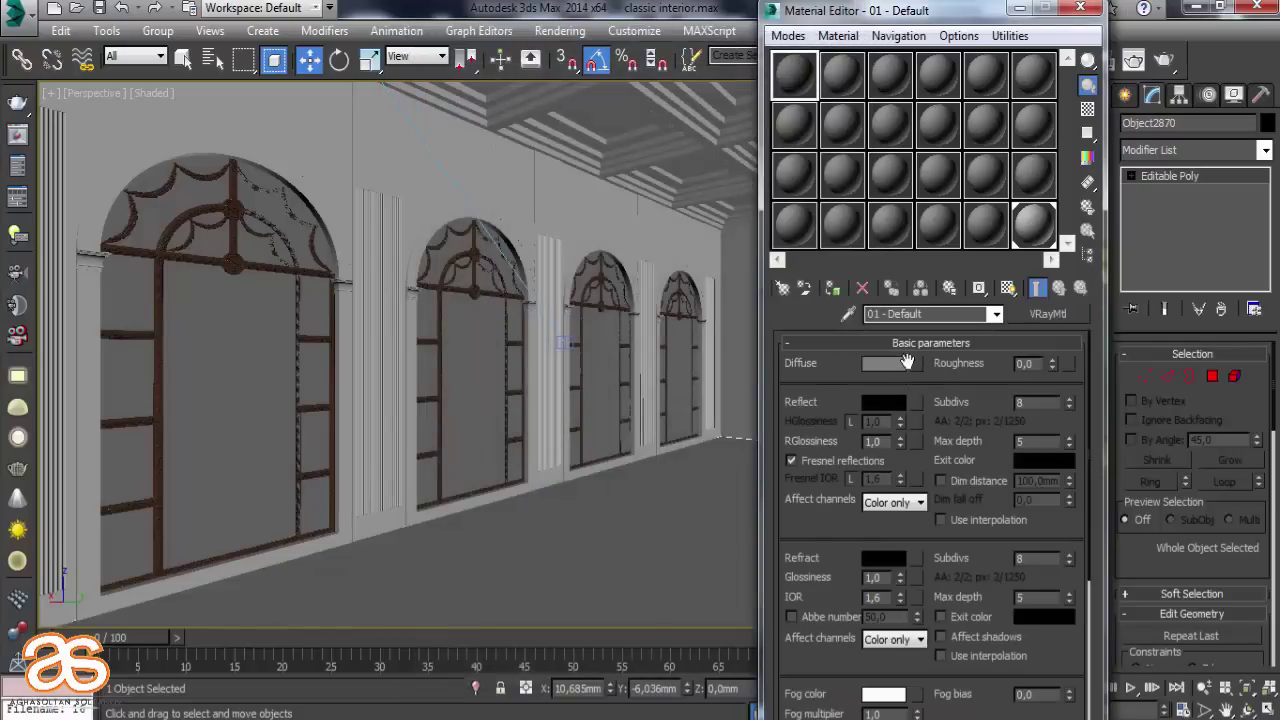
pyautogui.click(912, 364)
pyautogui.scroll(2, 525, 200)
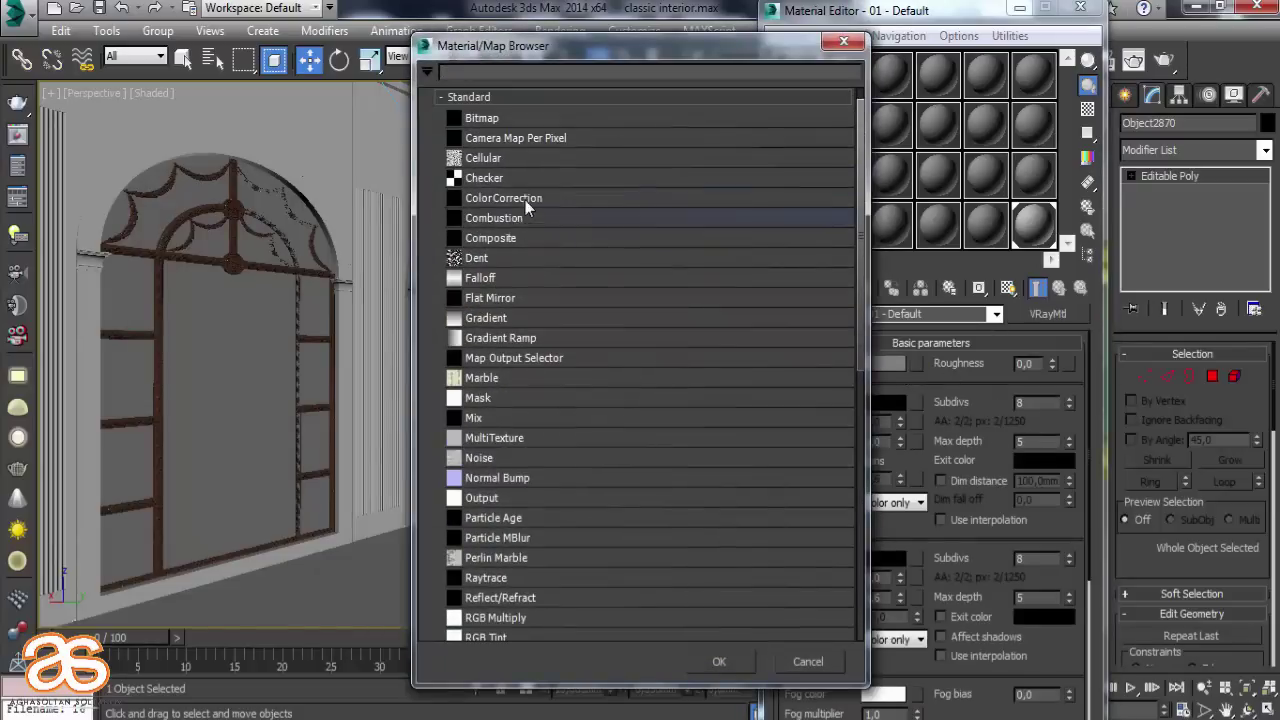
pyautogui.doubleClick(513, 120)
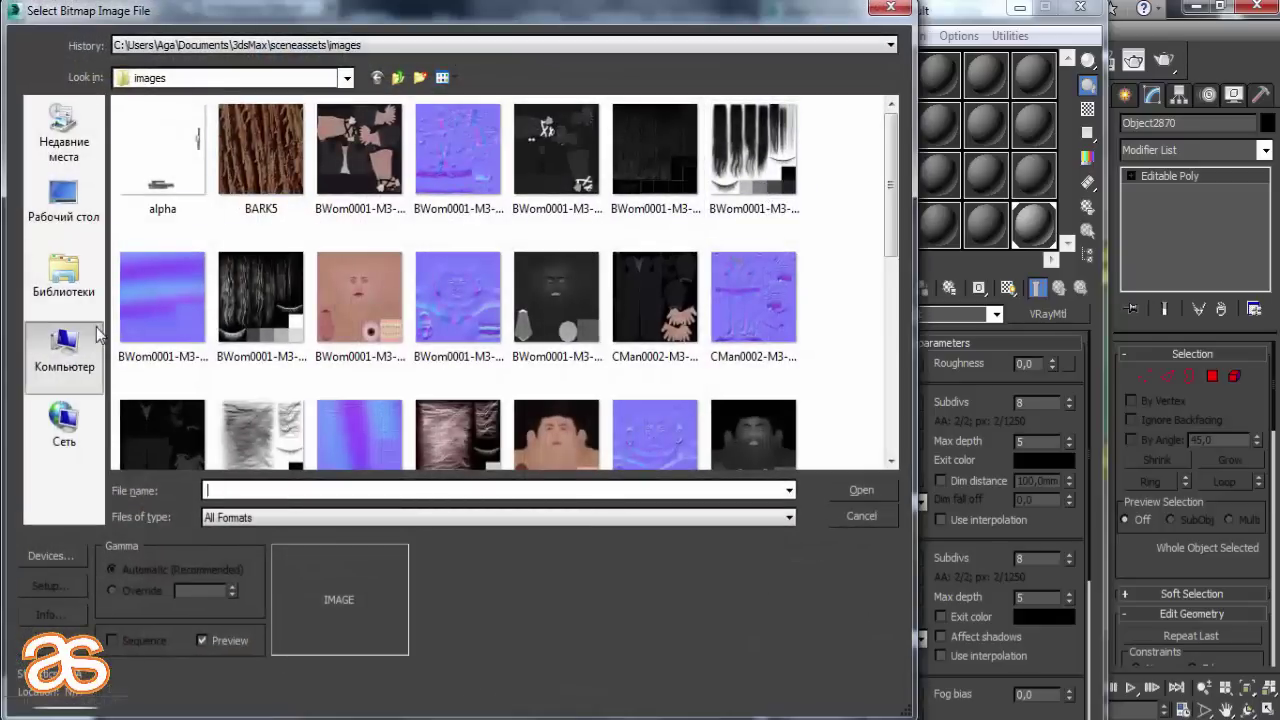
# Browse D: to the texture, 3D MAT 3, Parket folder and load picture304112 as the diffuse bitmap
pyautogui.click(97, 340)
pyautogui.doubleClick(390, 140)
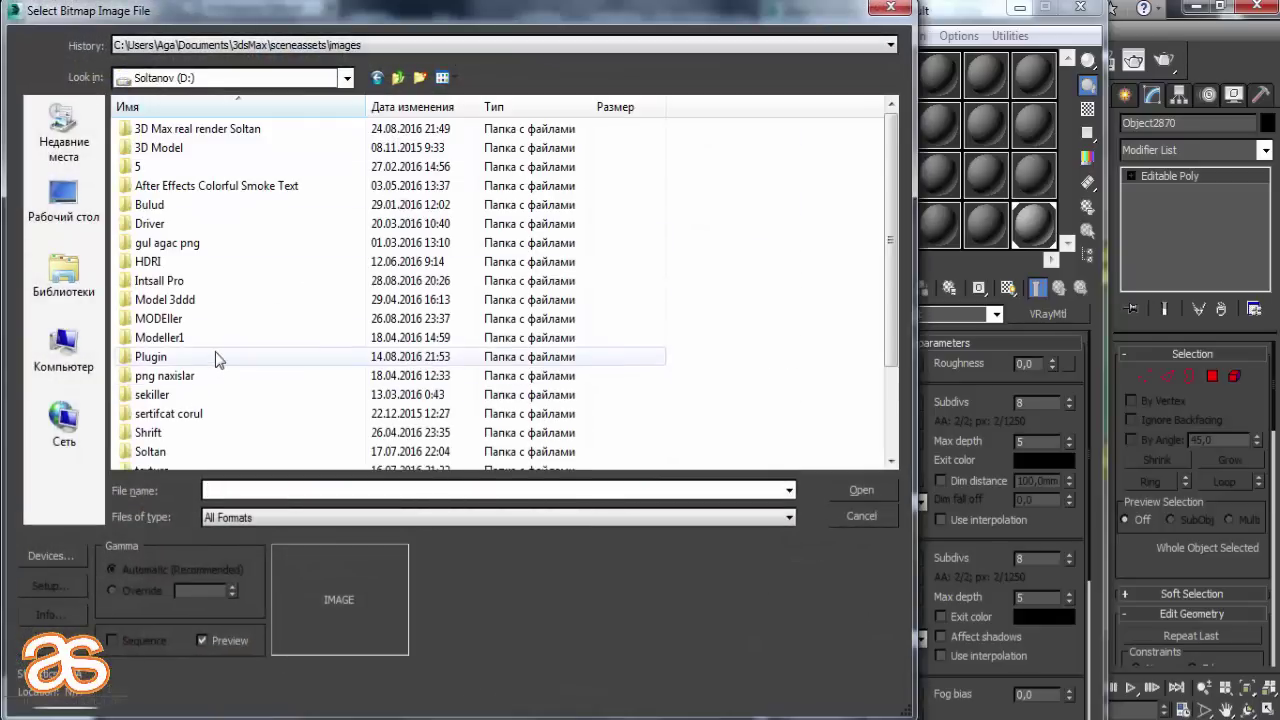
pyautogui.scroll(-1, 218, 360)
pyautogui.scroll(-1, 210, 362)
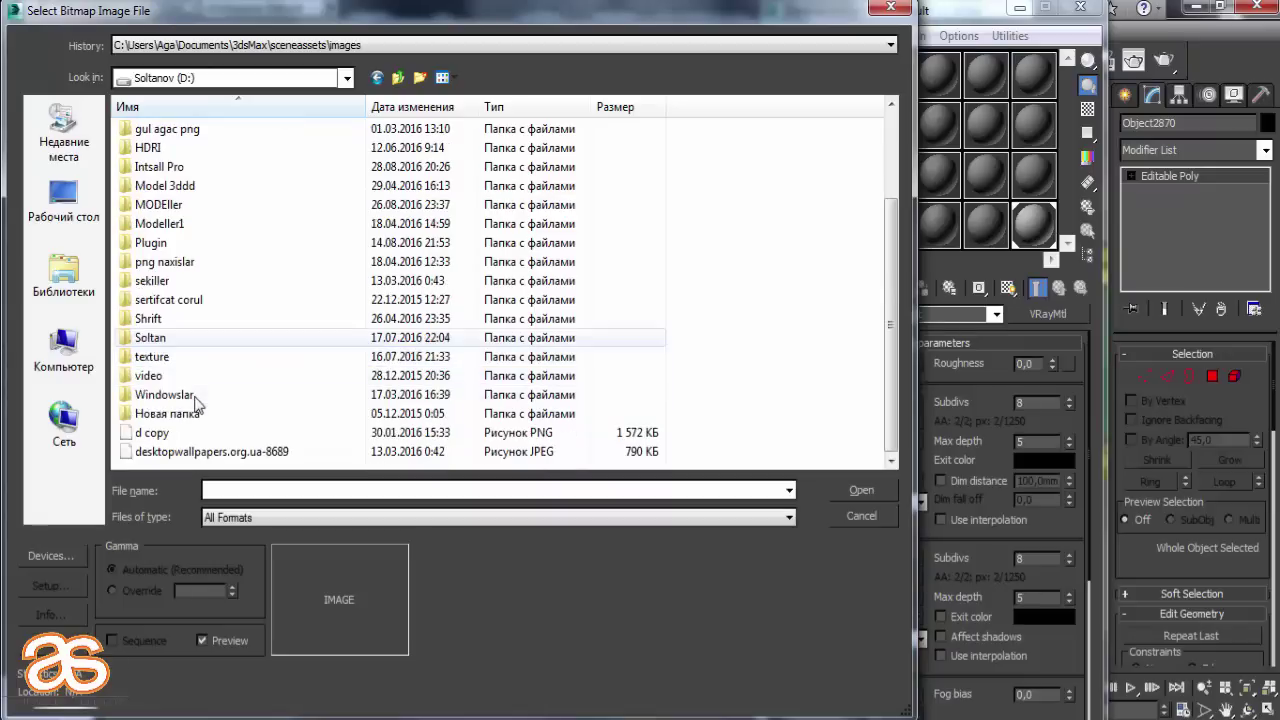
pyautogui.doubleClick(220, 355)
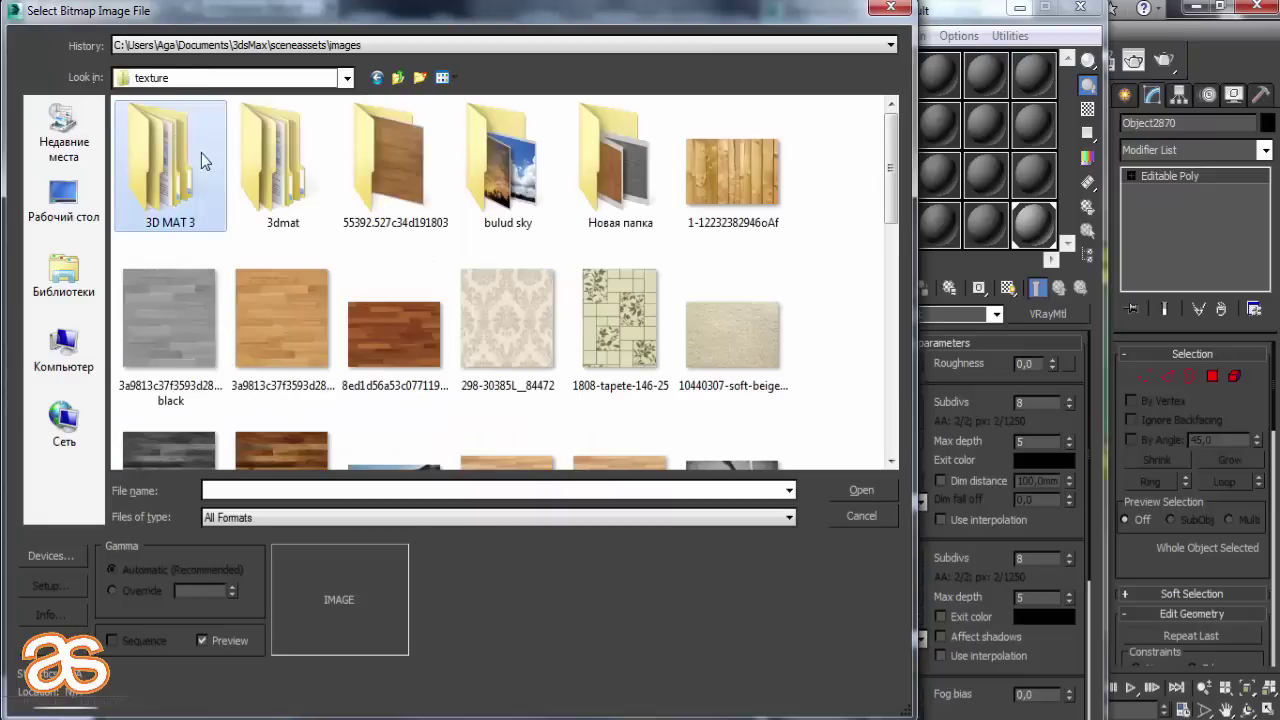
pyautogui.doubleClick(203, 160)
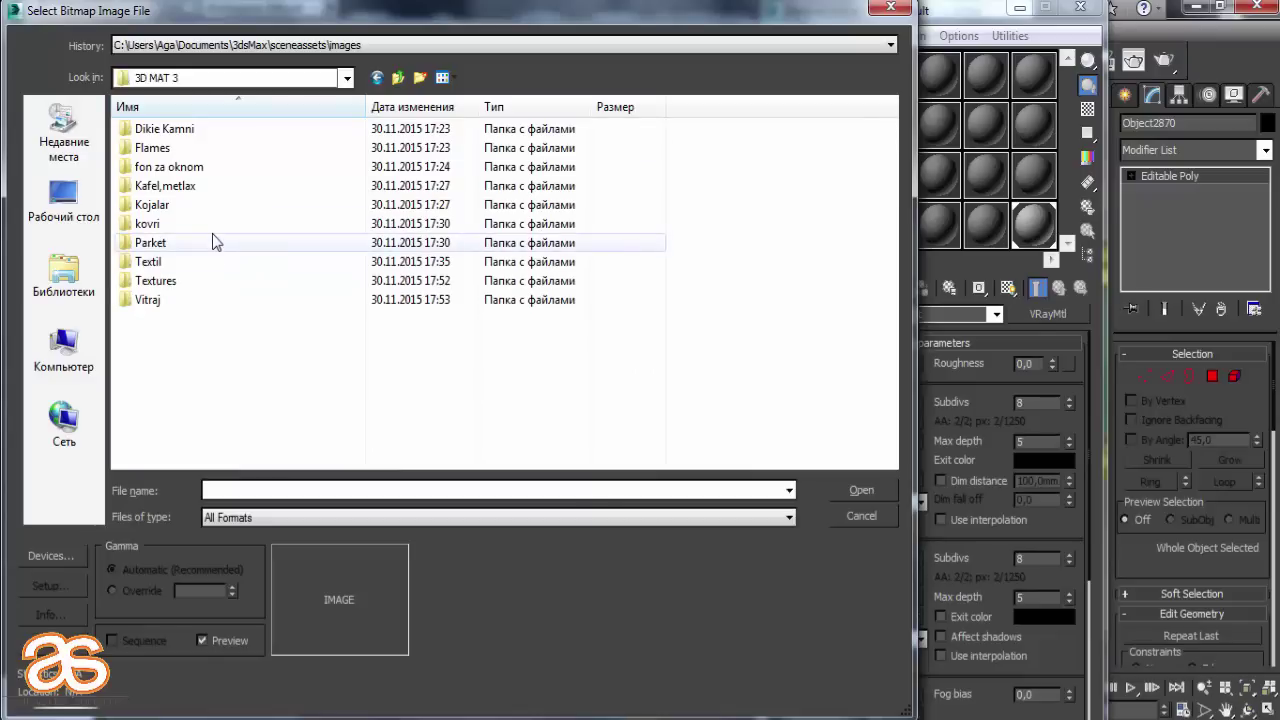
pyautogui.doubleClick(216, 242)
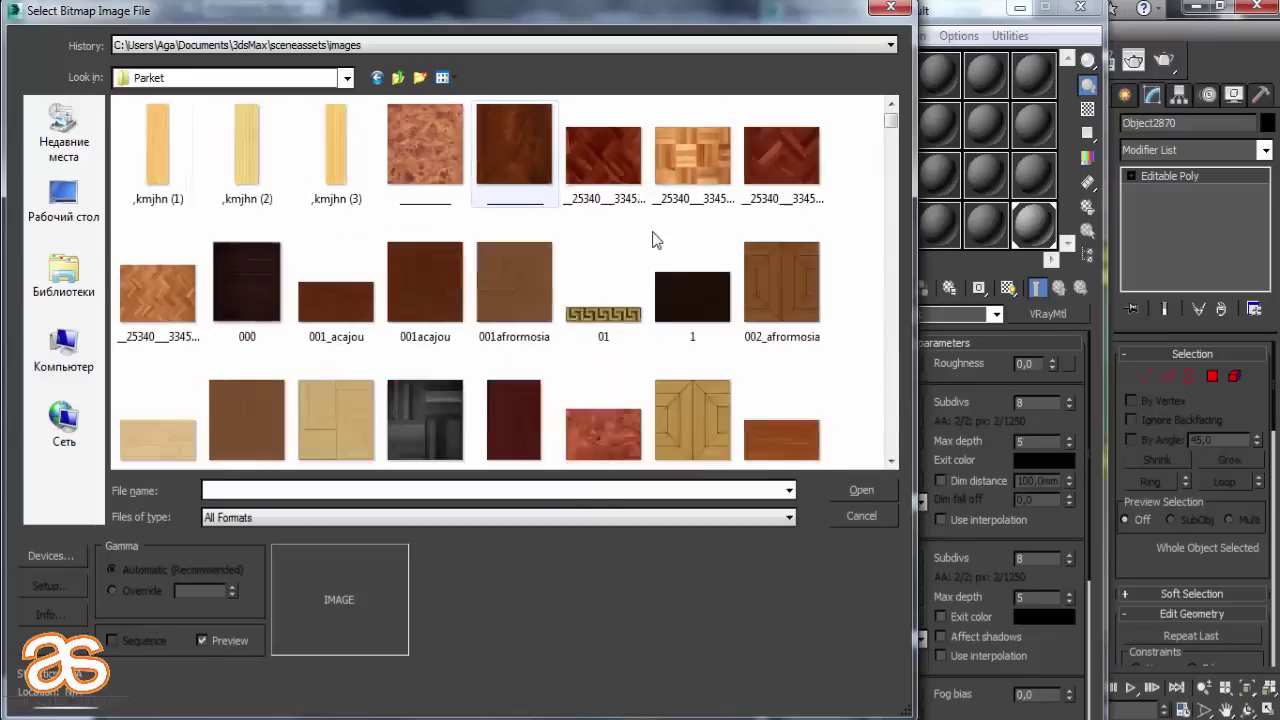
pyautogui.scroll(-2, 653, 240)
pyautogui.scroll(-3, 653, 242)
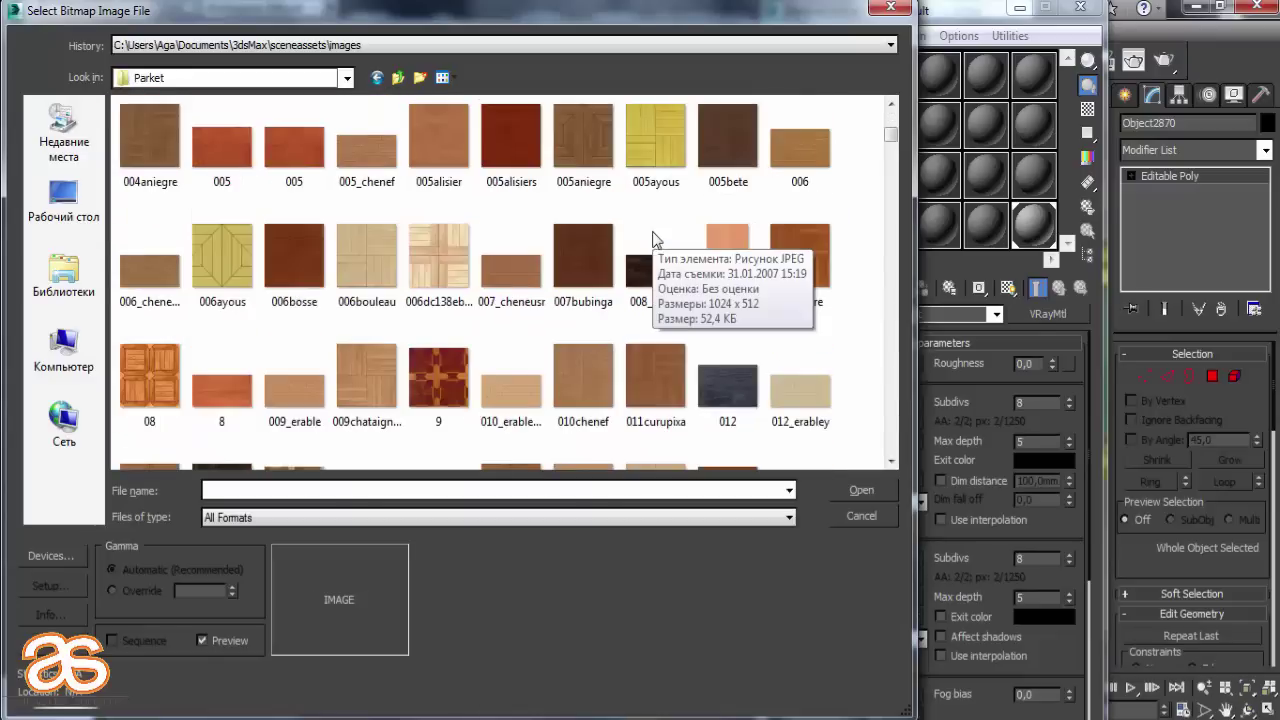
pyautogui.scroll(-3, 653, 245)
pyautogui.scroll(-3, 697, 245)
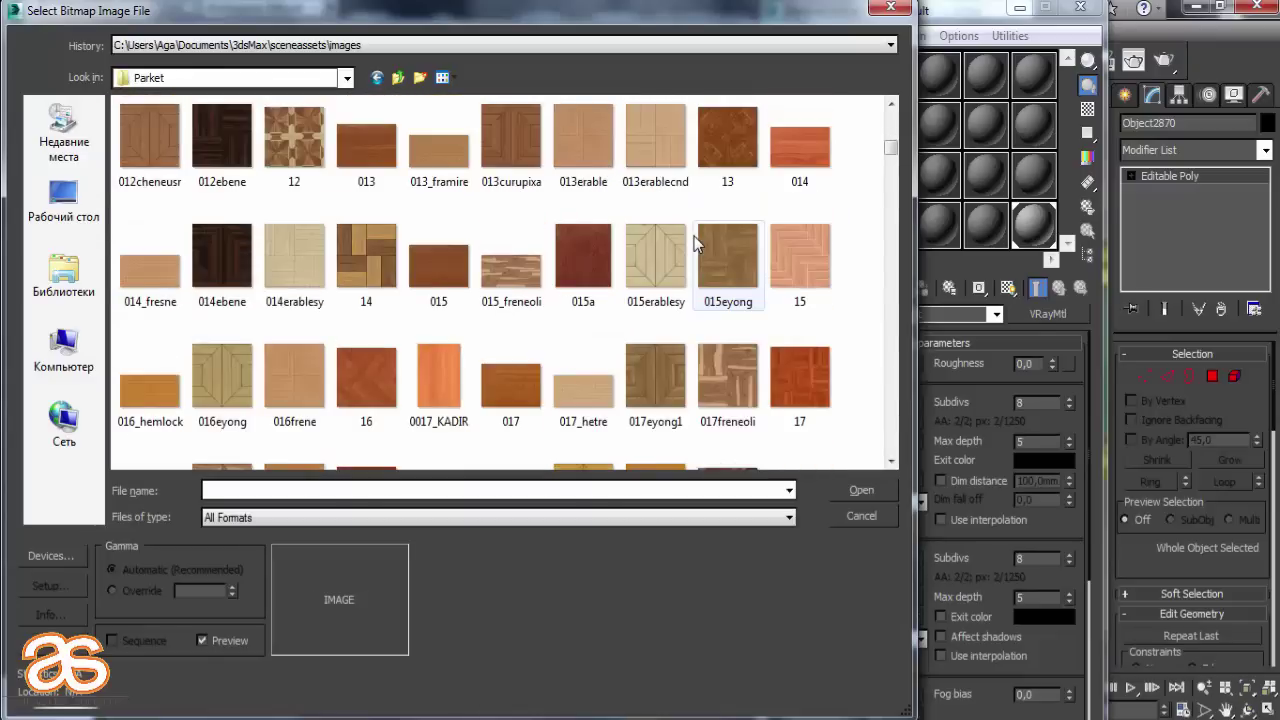
pyautogui.scroll(-3, 697, 245)
pyautogui.scroll(2, 697, 243)
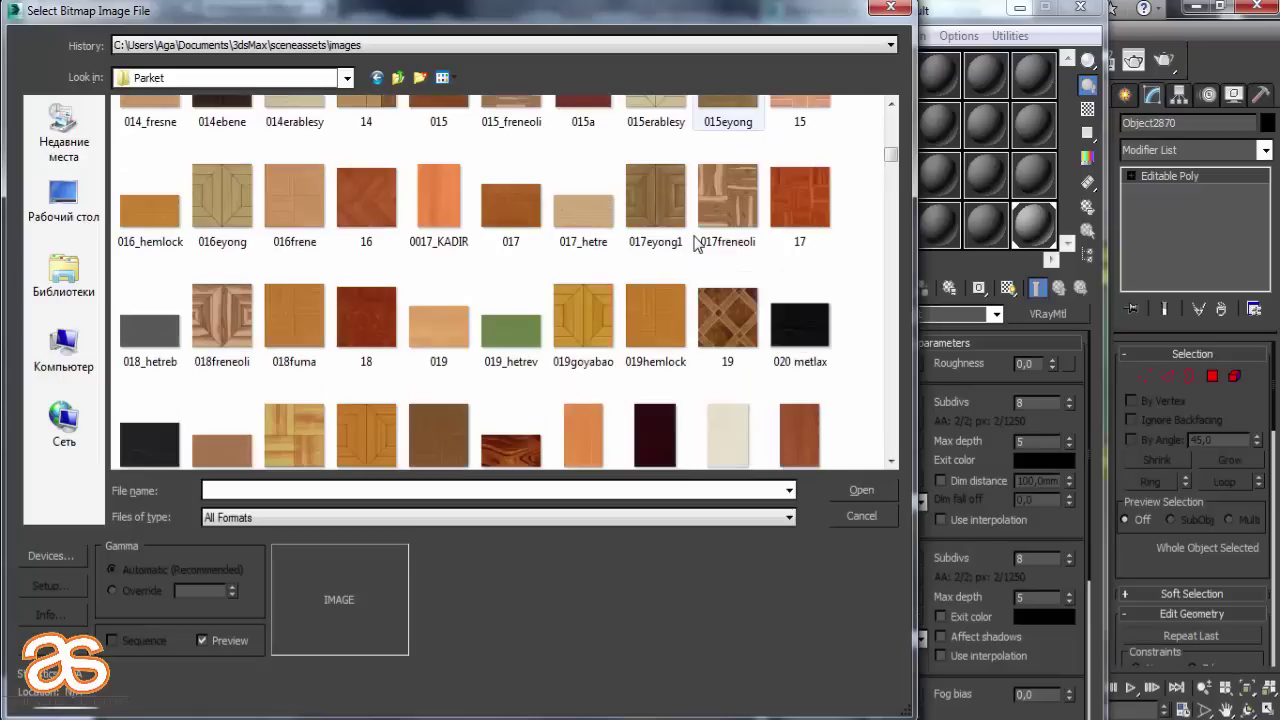
pyautogui.scroll(-2, 697, 243)
pyautogui.scroll(-3, 697, 243)
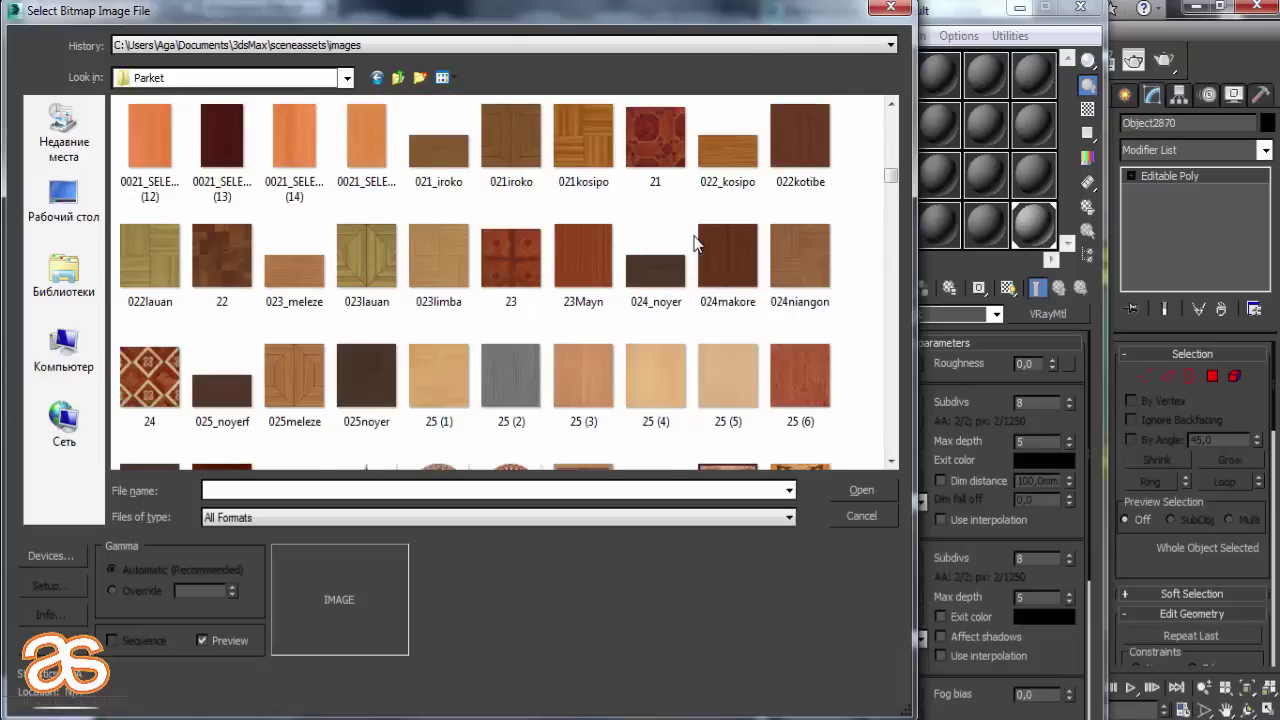
pyautogui.scroll(-3, 697, 243)
pyautogui.scroll(-3, 697, 243)
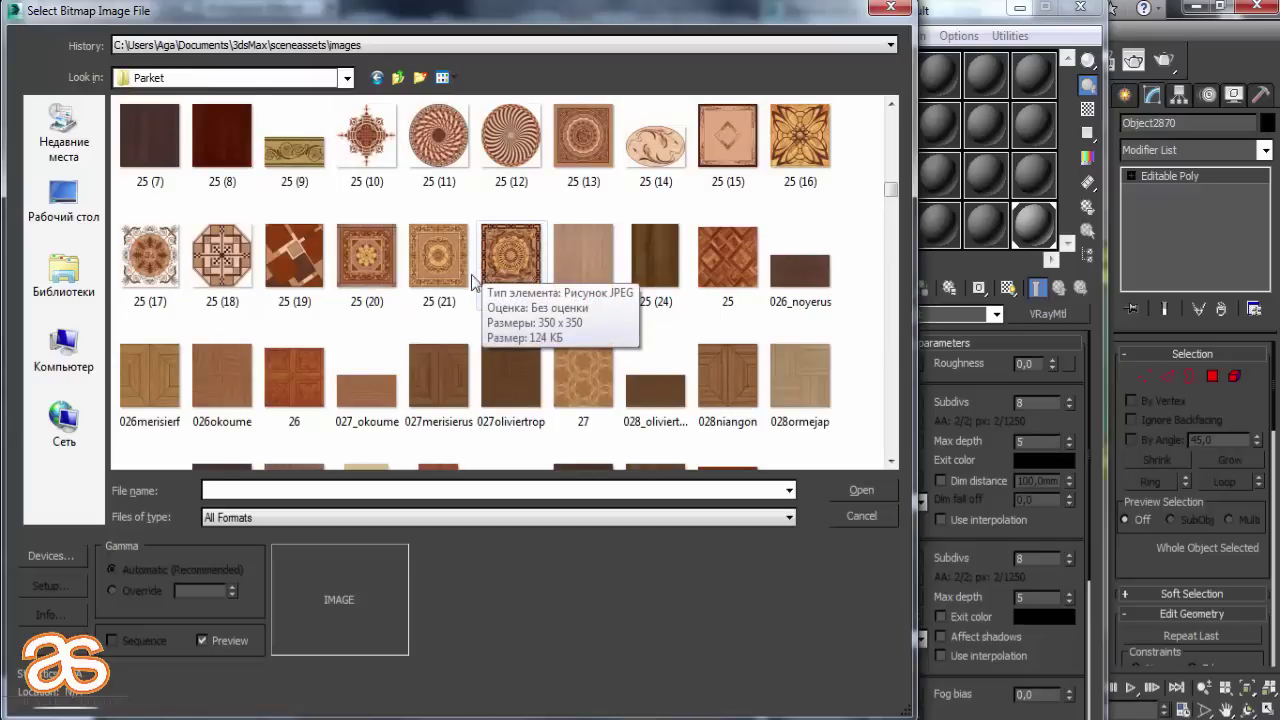
pyautogui.keyDown('ctrl'); pyautogui.scroll(2, 593, 246); pyautogui.keyUp('ctrl')
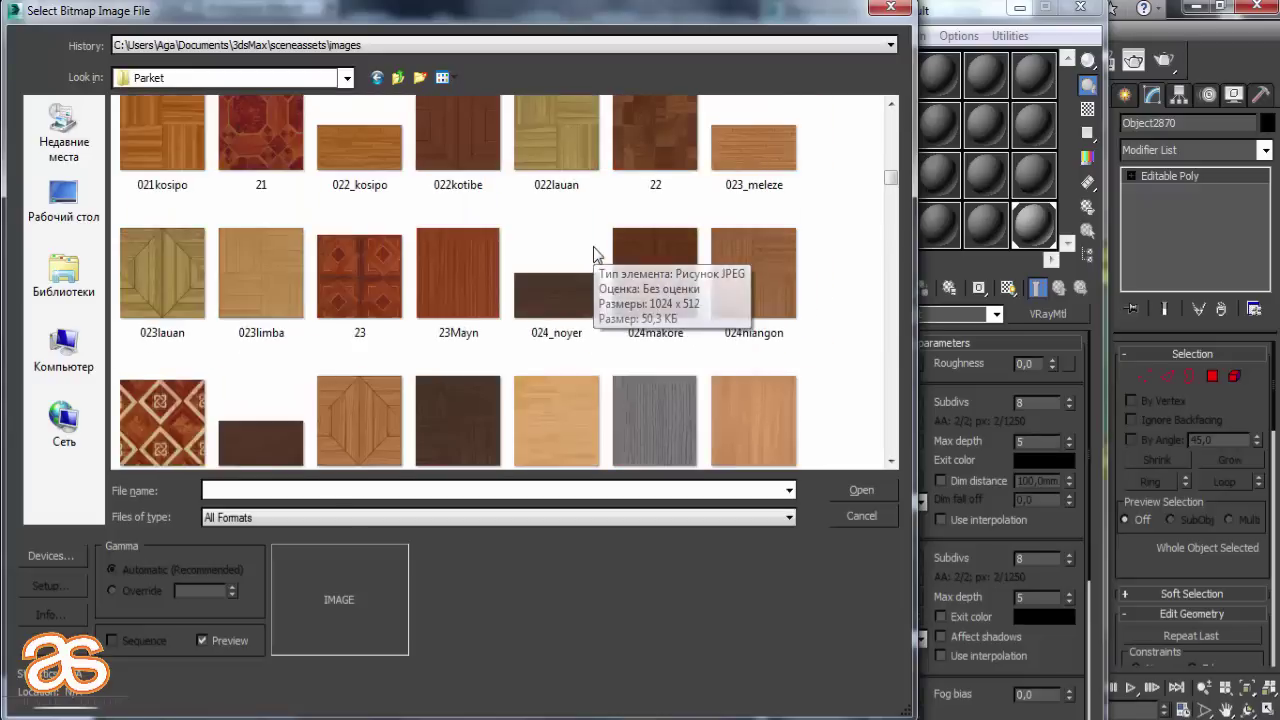
pyautogui.scroll(-2, 593, 246)
pyautogui.scroll(-3, 593, 246)
pyautogui.scroll(-4, 593, 246)
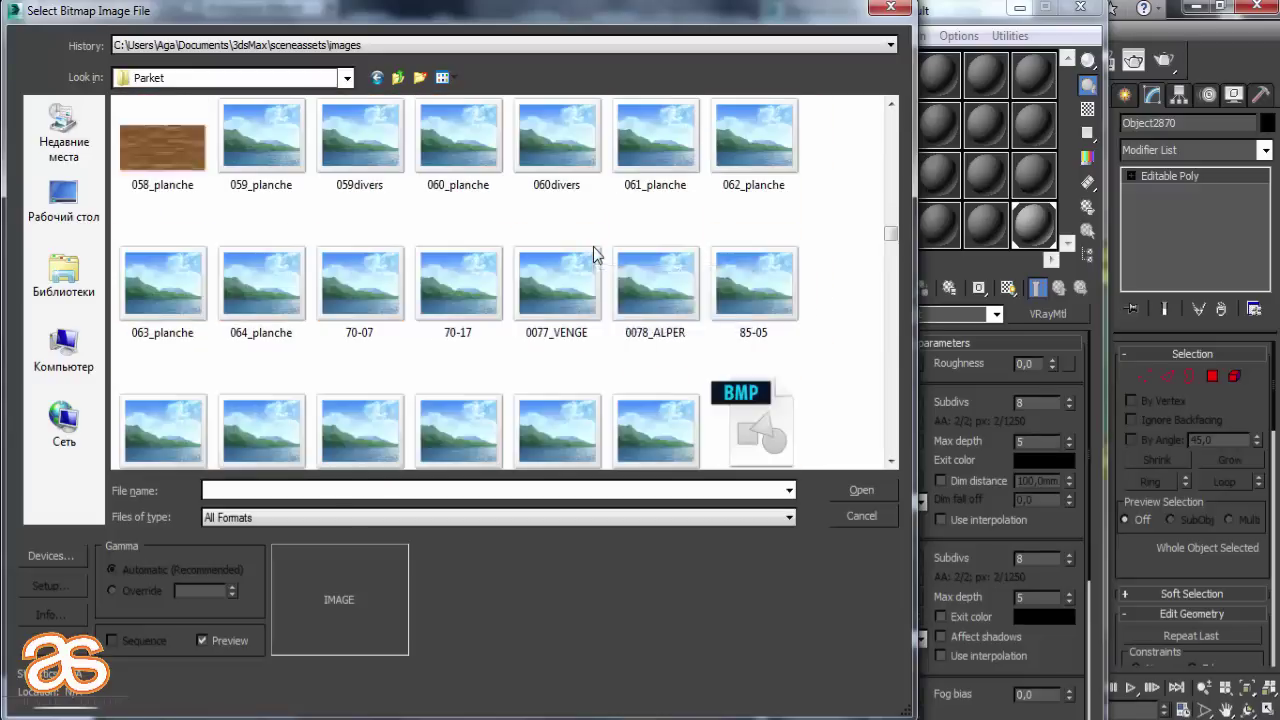
pyautogui.scroll(-3, 593, 246)
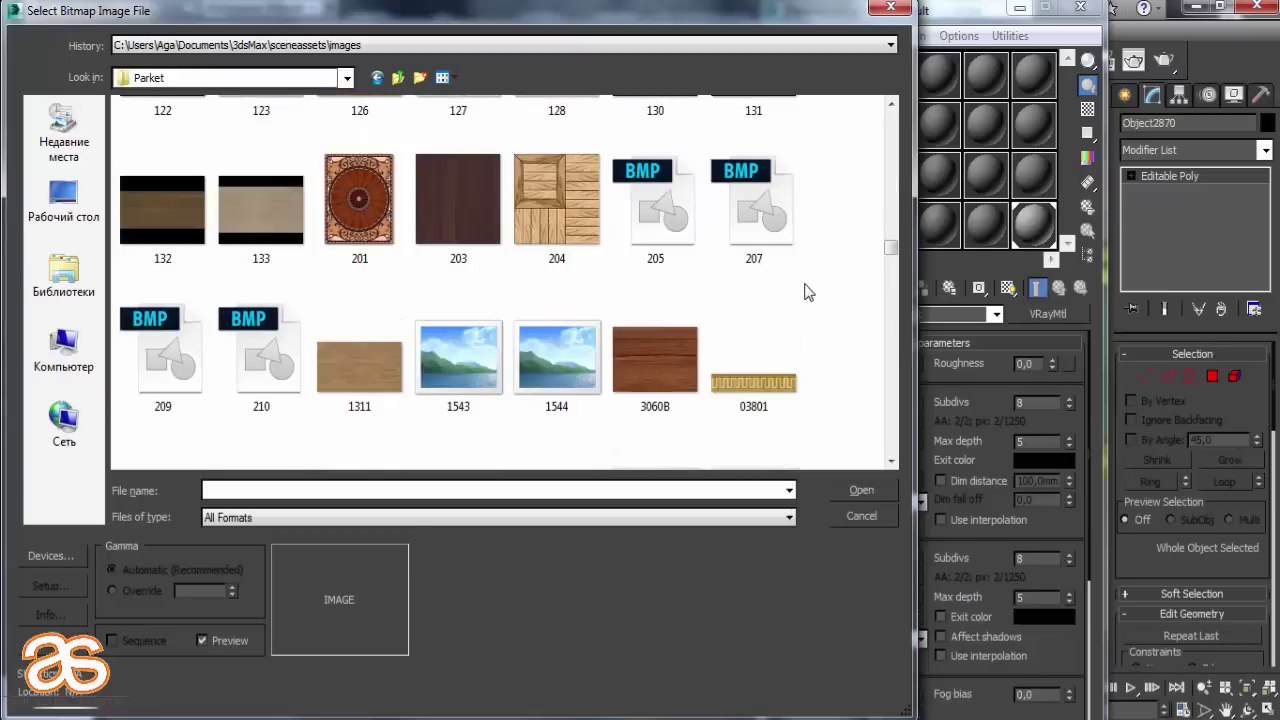
pyautogui.scroll(-2, 716, 287)
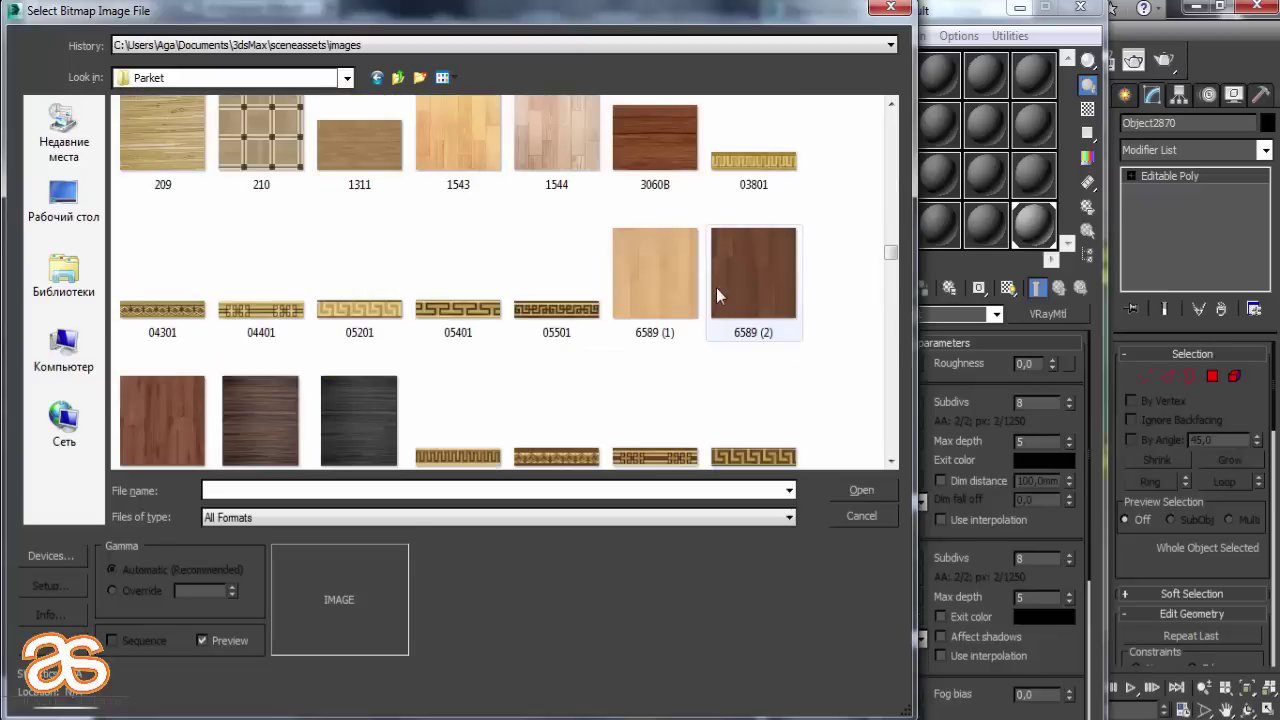
pyautogui.scroll(-2, 716, 287)
pyautogui.scroll(-2, 760, 292)
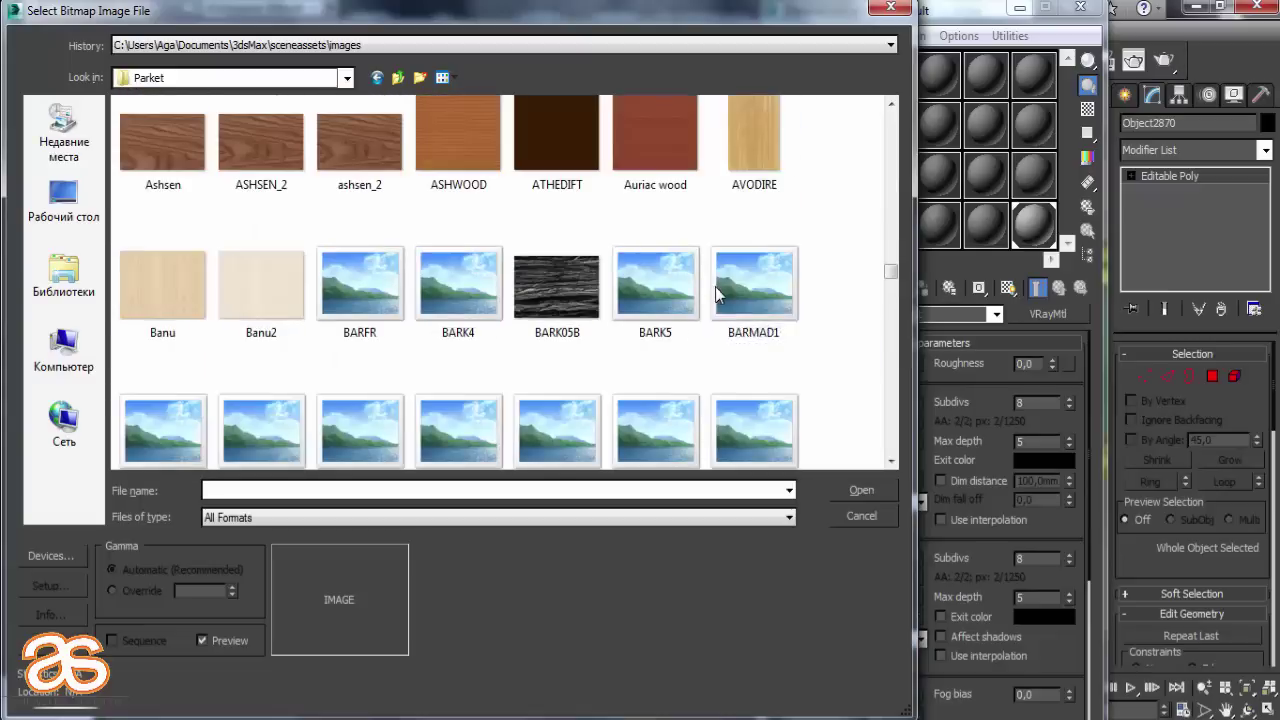
pyautogui.scroll(-2, 806, 291)
pyautogui.scroll(-2, 843, 298)
pyautogui.scroll(-2, 838, 294)
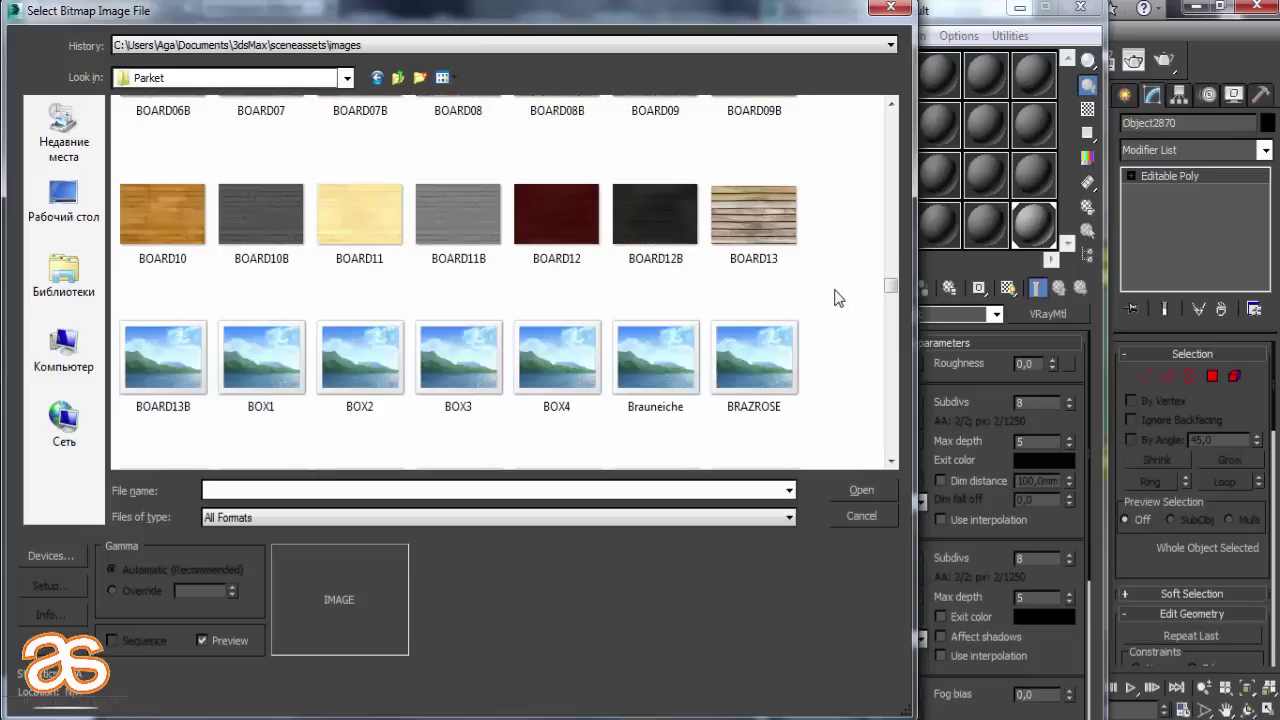
pyautogui.scroll(-2, 836, 295)
pyautogui.scroll(-3, 857, 307)
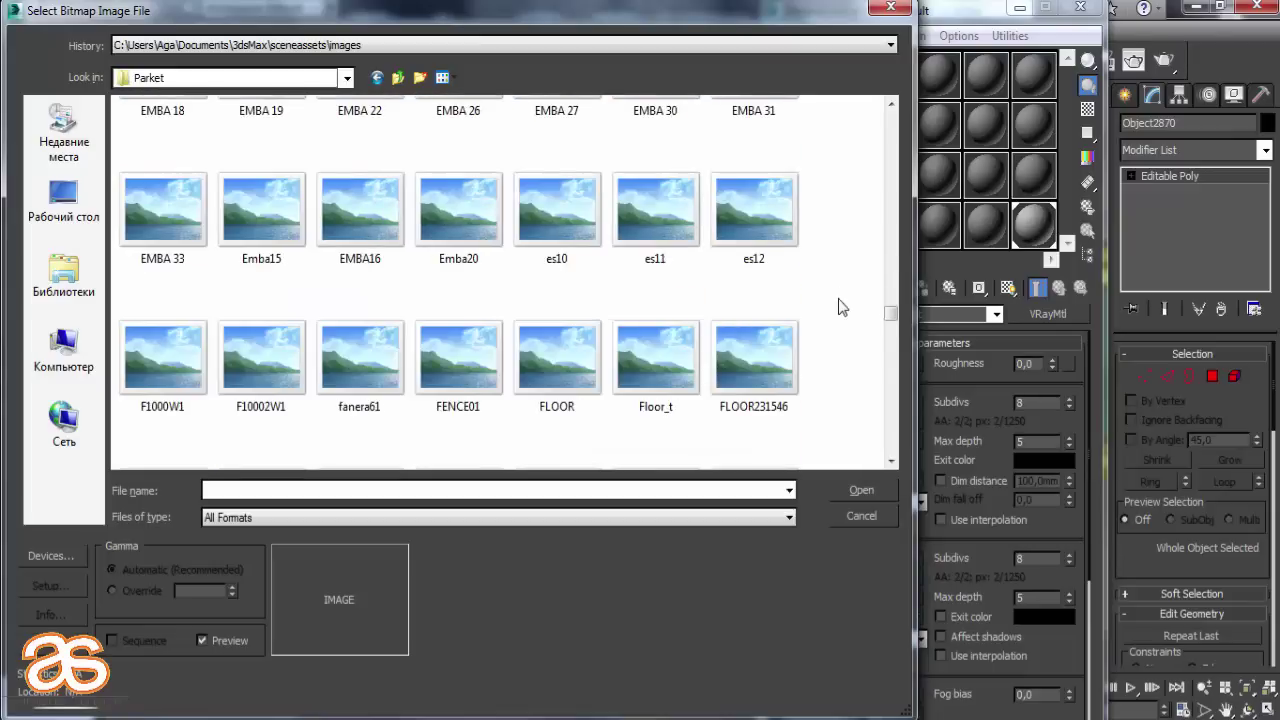
pyautogui.scroll(-2, 840, 300)
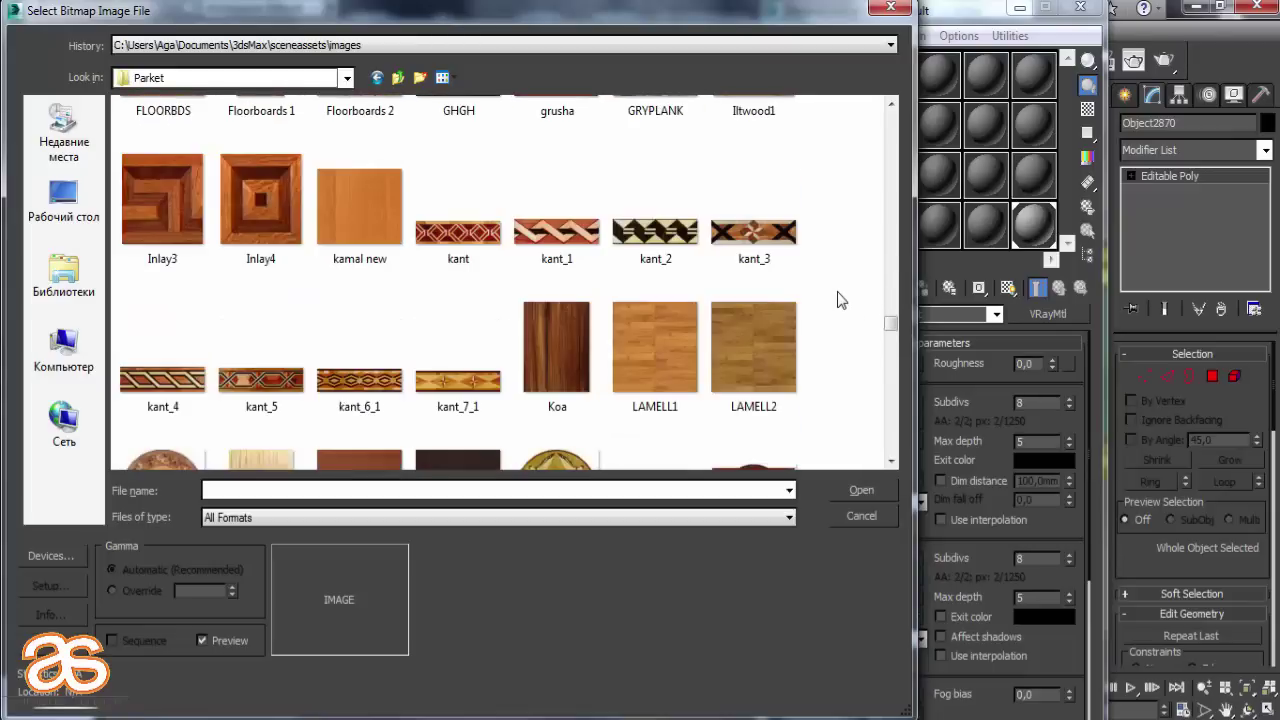
pyautogui.scroll(-1, 840, 300)
pyautogui.scroll(-1, 840, 300)
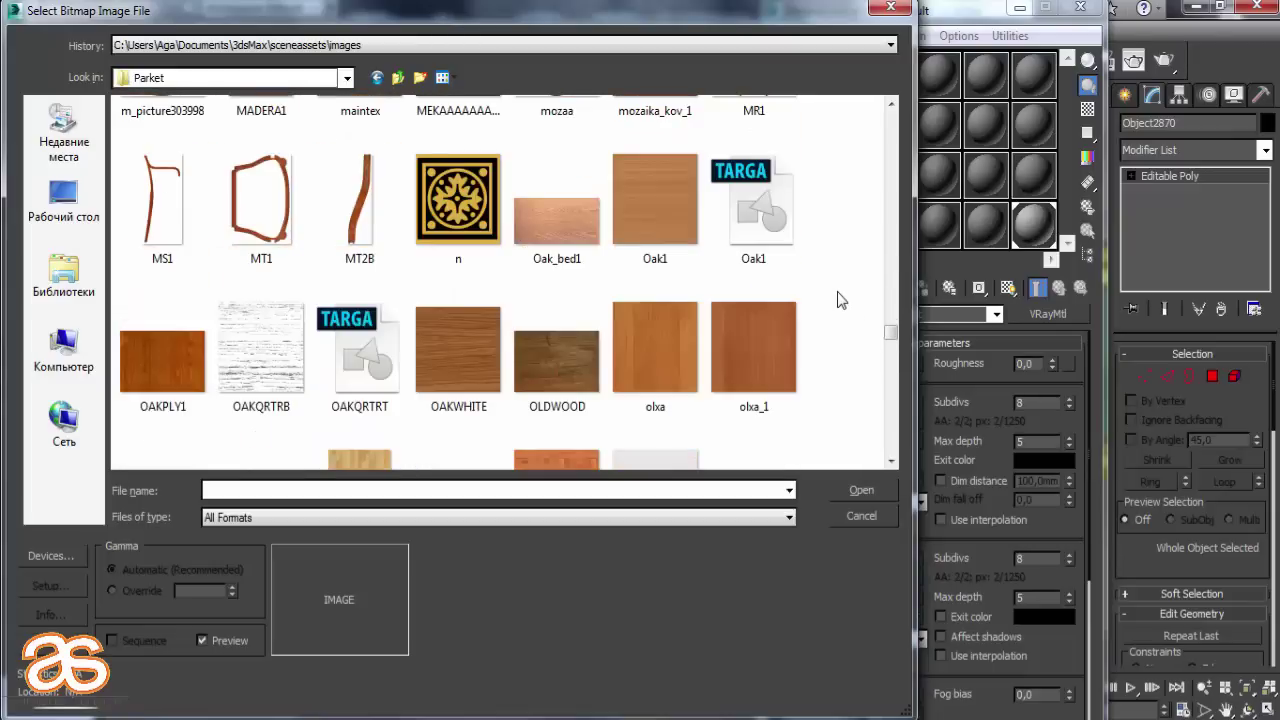
pyautogui.scroll(-2, 840, 300)
pyautogui.scroll(-3, 840, 300)
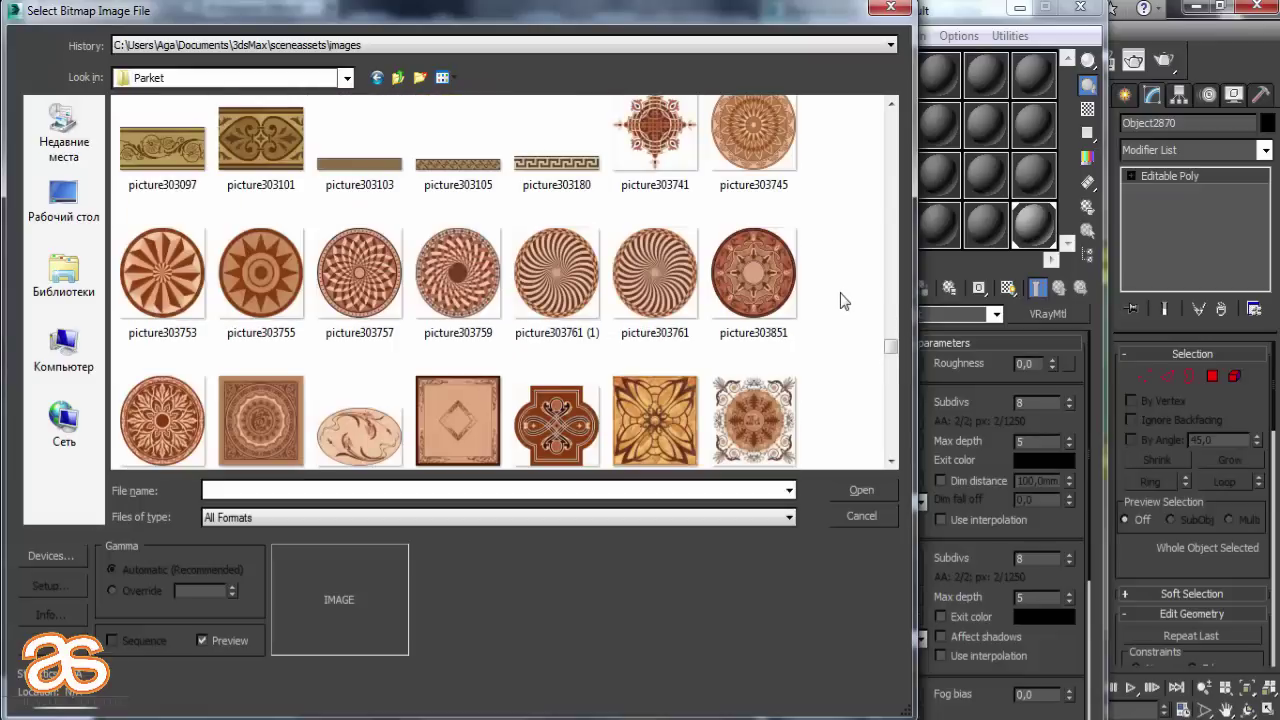
pyautogui.scroll(-3, 843, 300)
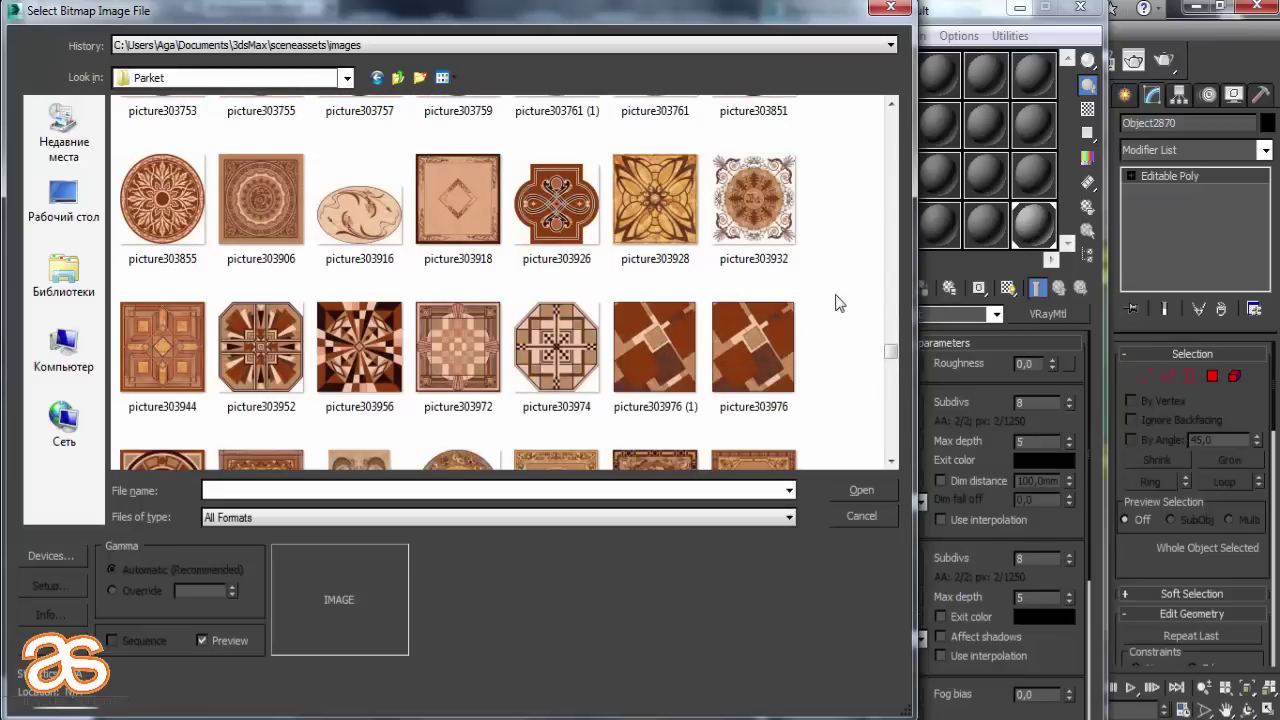
pyautogui.scroll(-3, 838, 291)
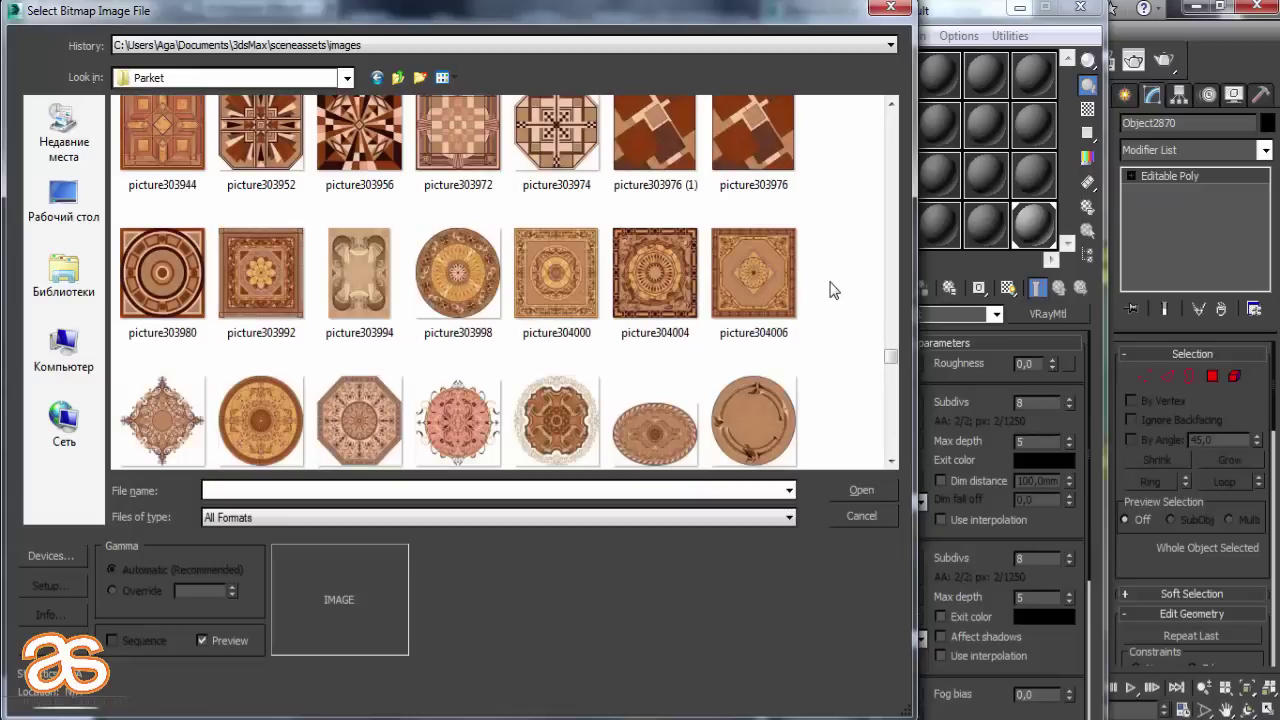
pyautogui.scroll(-7, 826, 290)
pyautogui.scroll(-1, 822, 289)
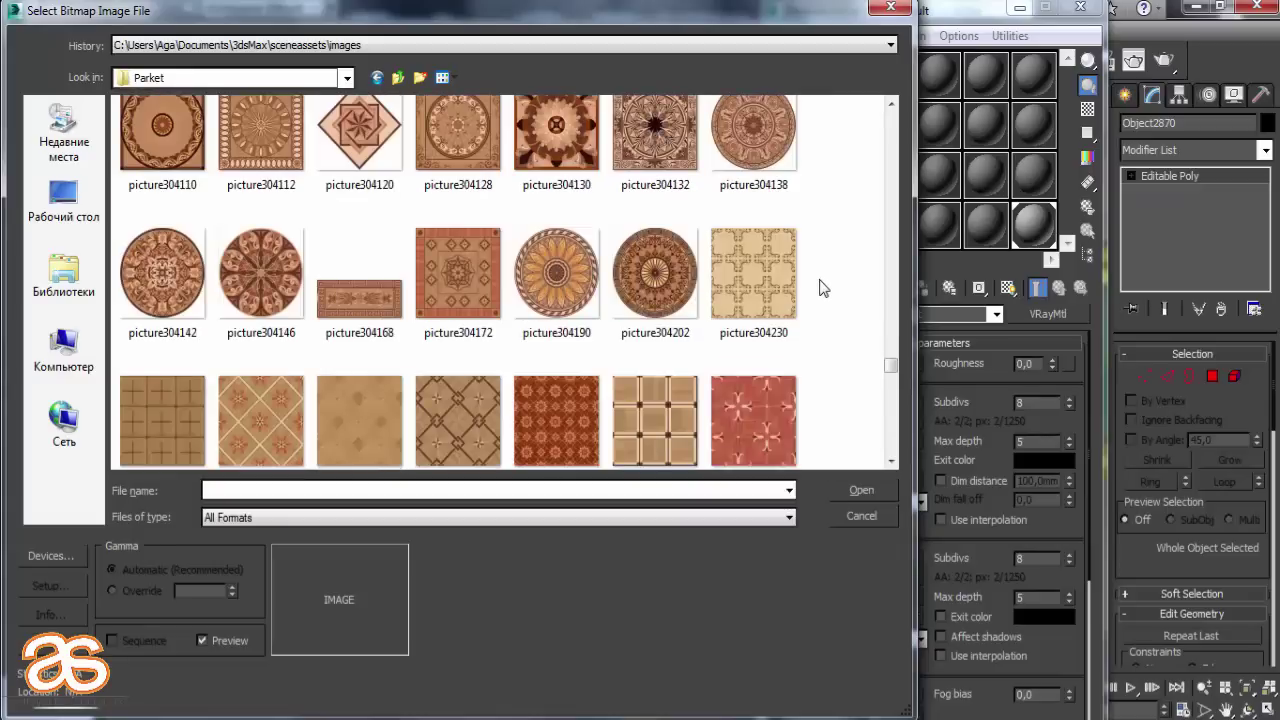
pyautogui.scroll(3, 820, 289)
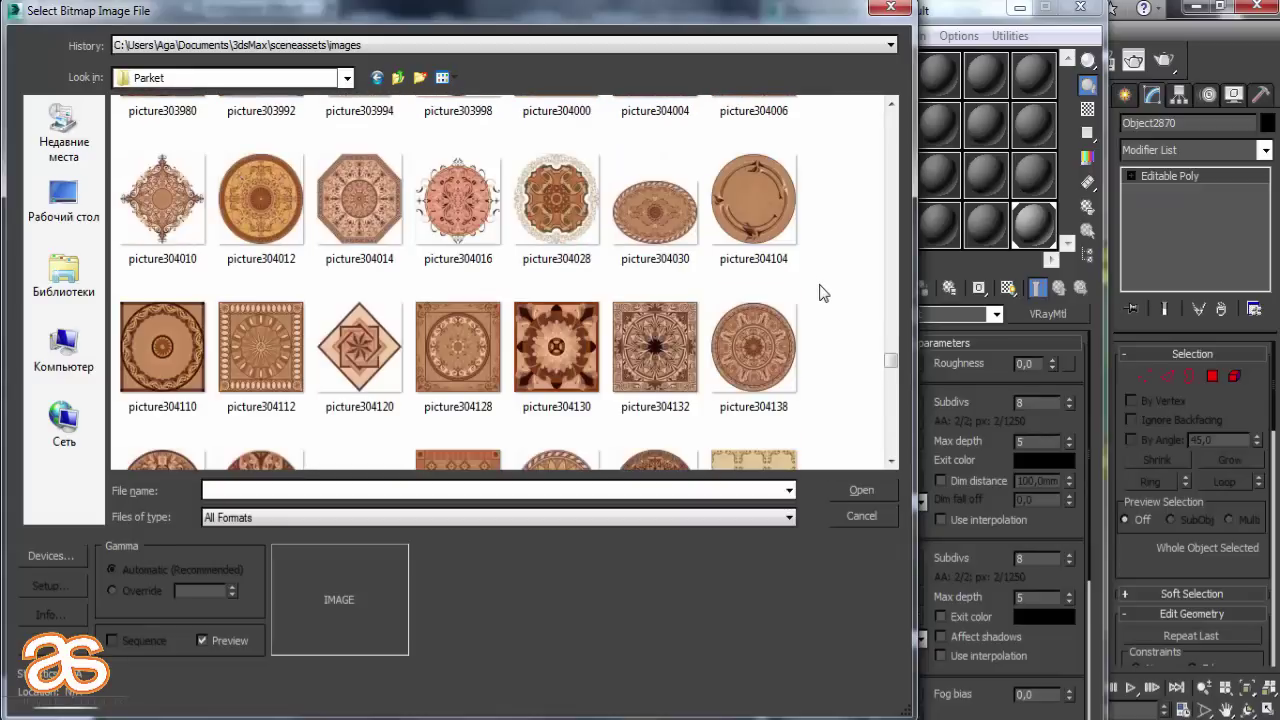
pyautogui.scroll(6, 820, 292)
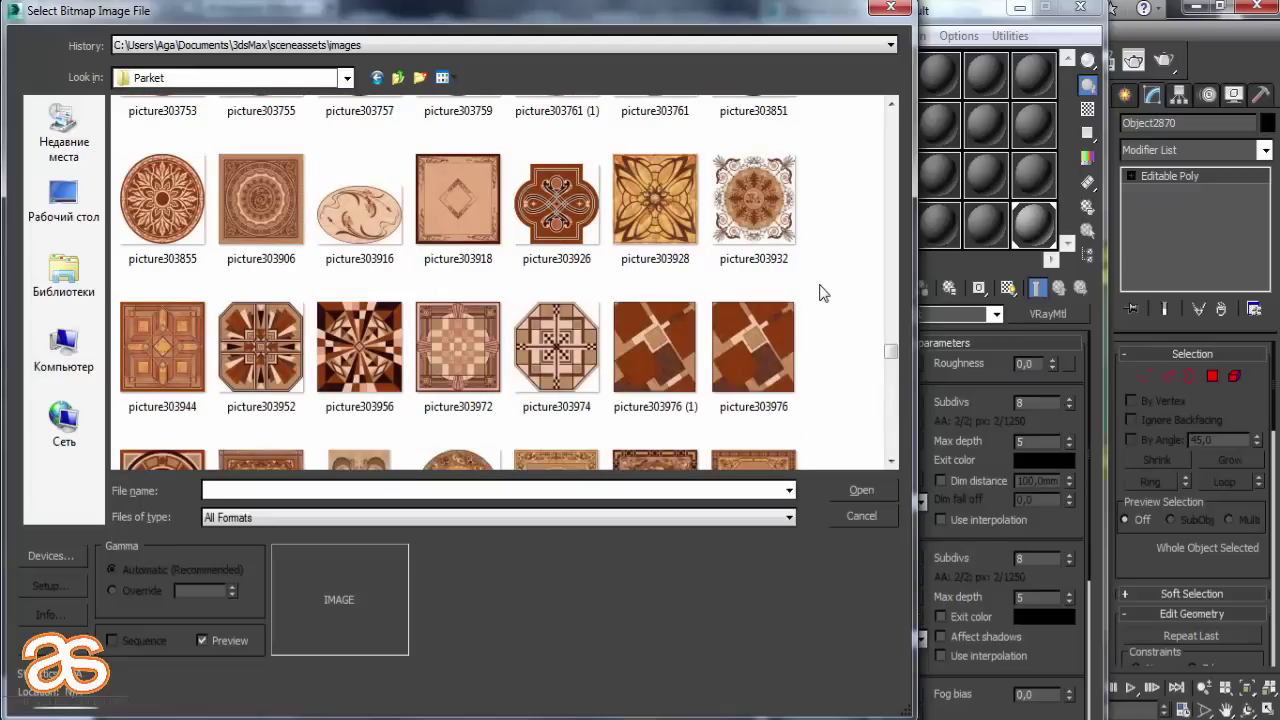
pyautogui.scroll(3, 822, 292)
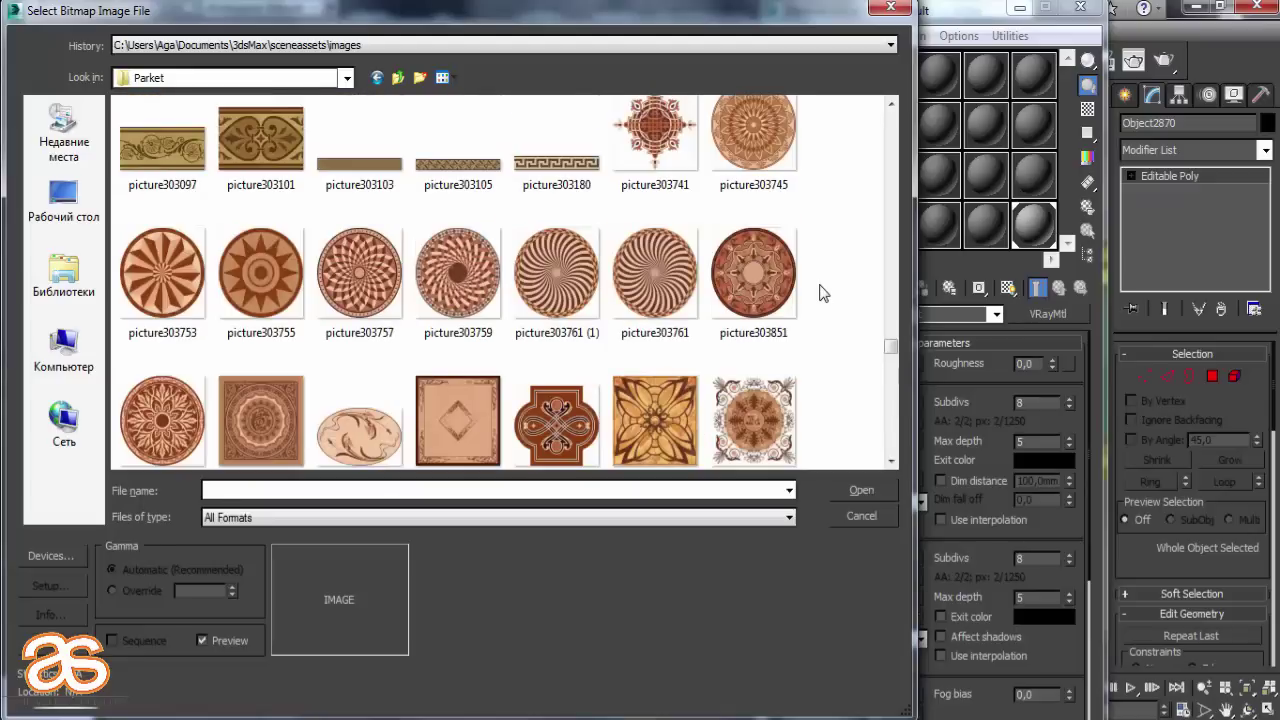
pyautogui.scroll(3, 820, 292)
pyautogui.scroll(-6, 820, 292)
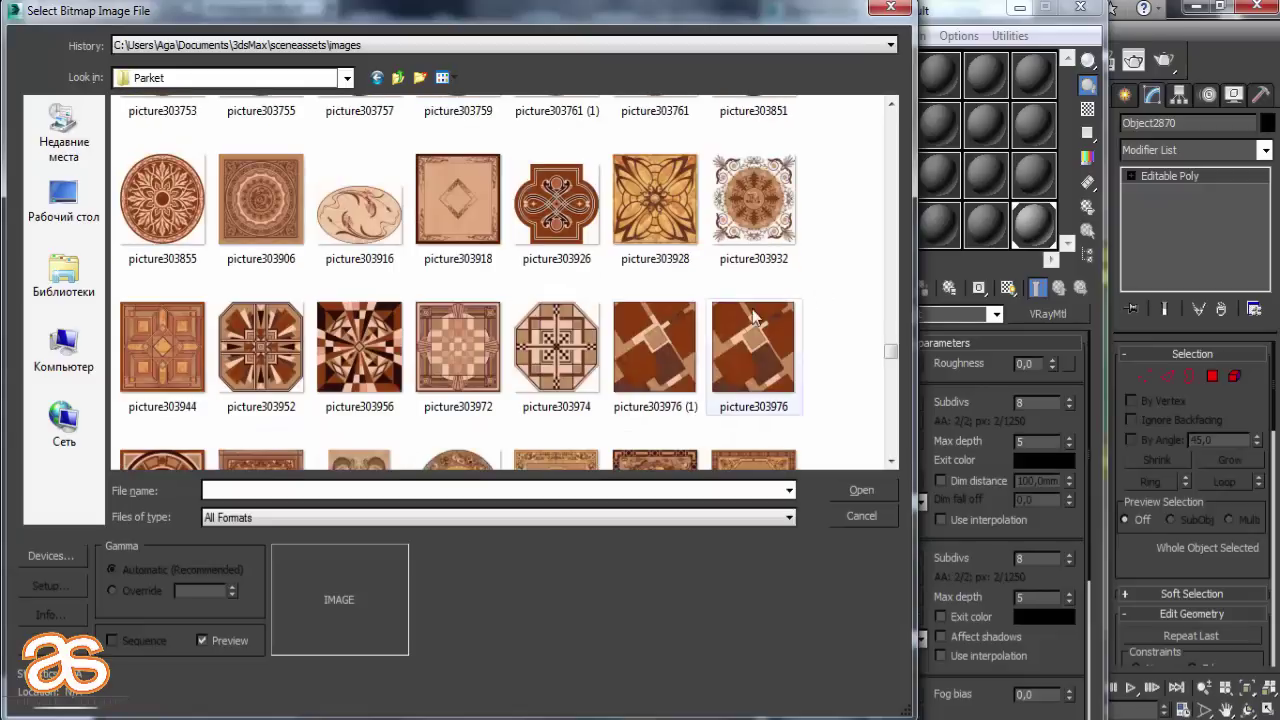
pyautogui.moveTo(458, 347)
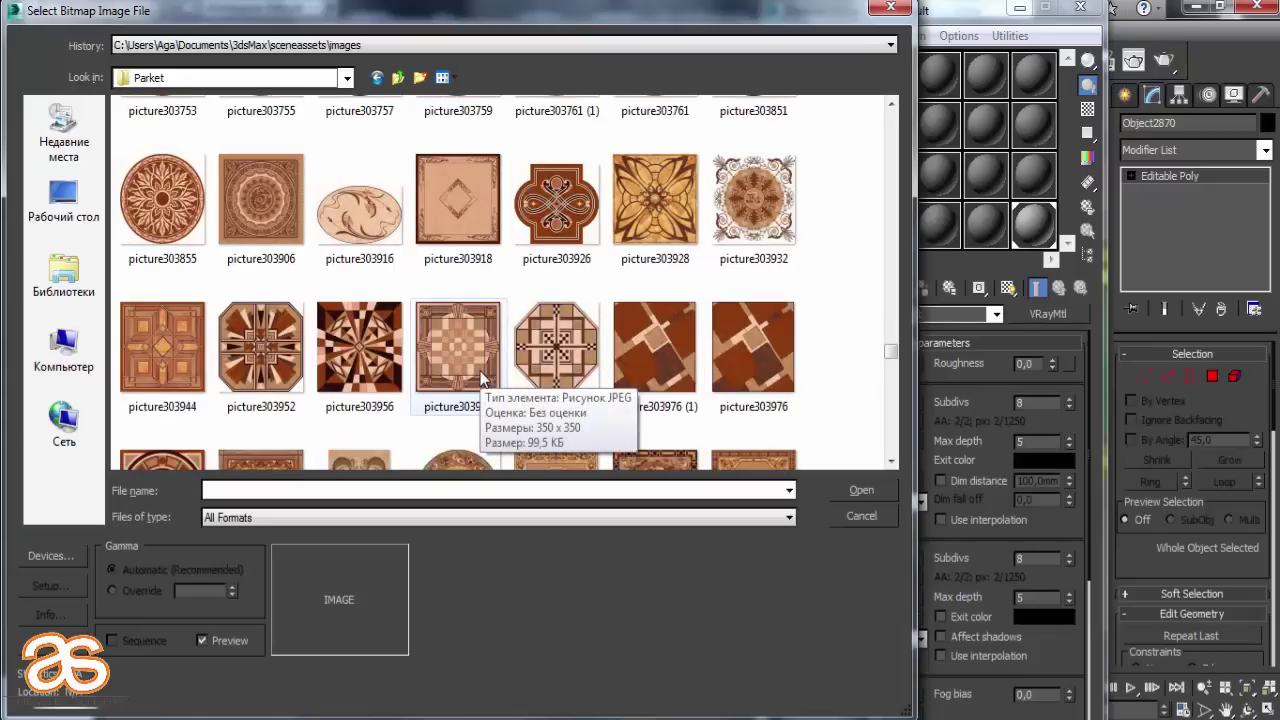
pyautogui.scroll(-3, 480, 371)
pyautogui.scroll(-3, 480, 371)
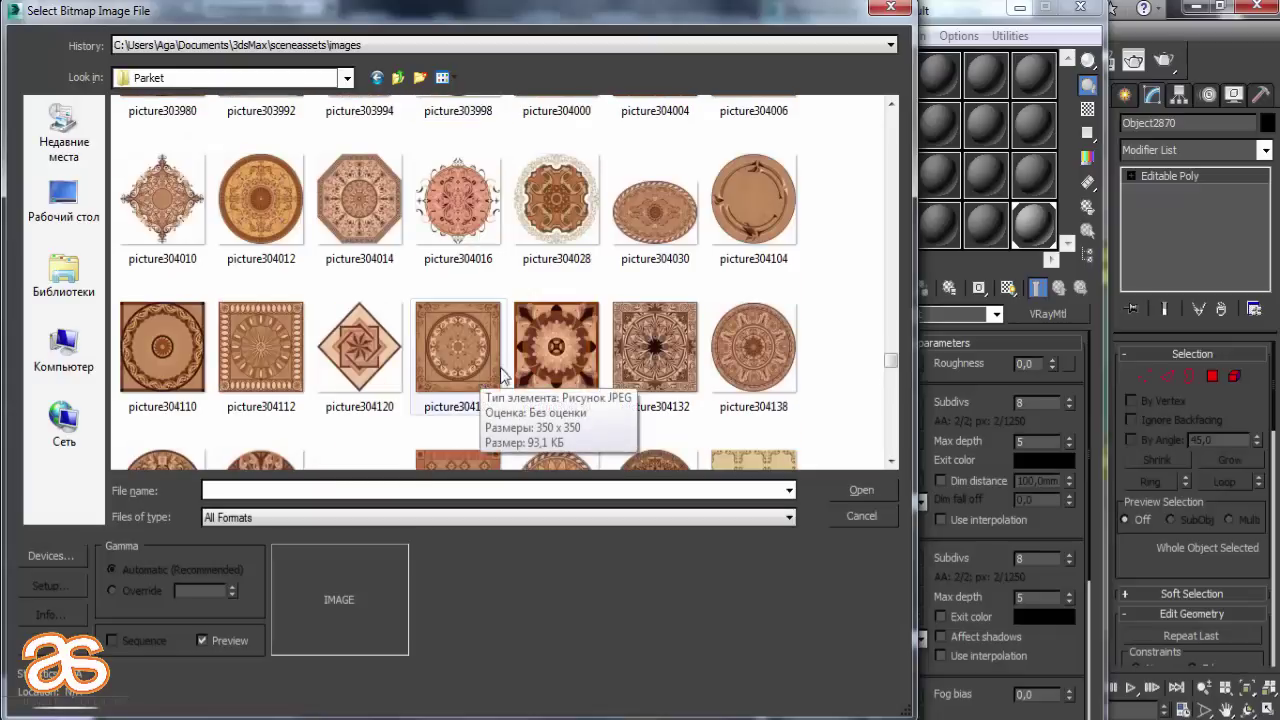
pyautogui.doubleClick(300, 360)
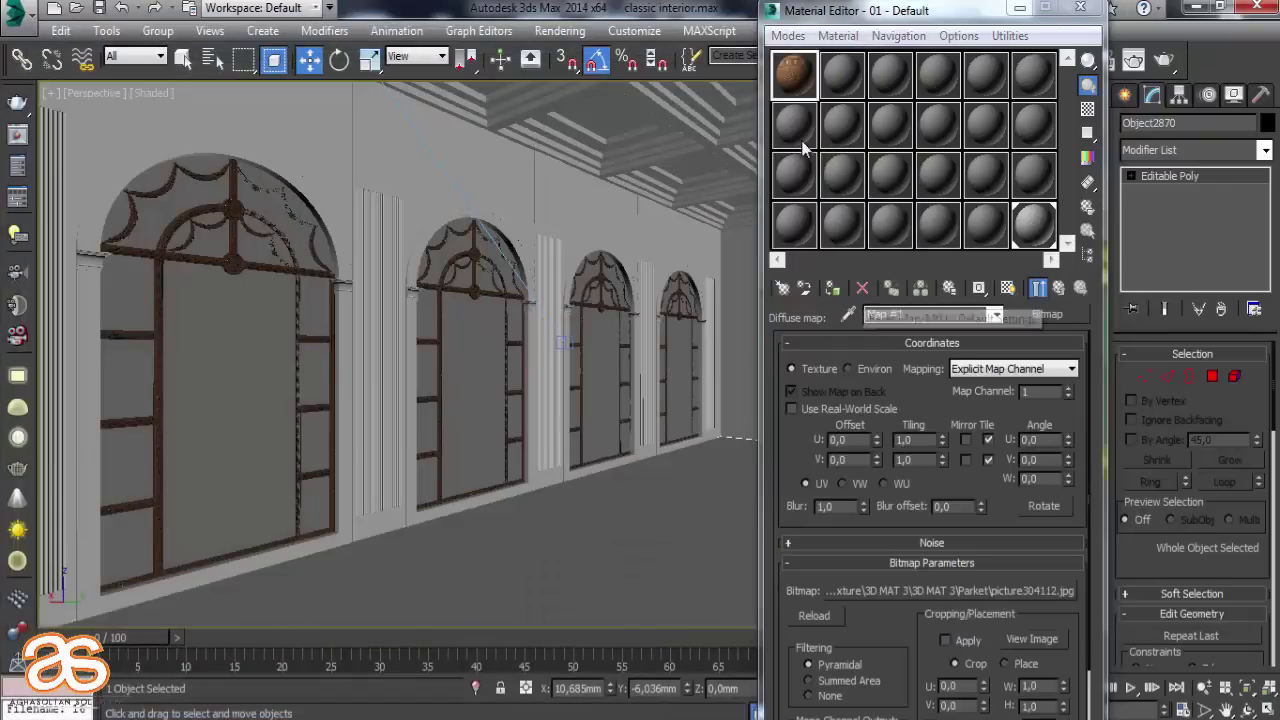
# Assign the parquet VRayMtl to floor Object2870 and show its texture in the viewport
pyautogui.moveTo(789, 75); pyautogui.dragTo(619, 540)
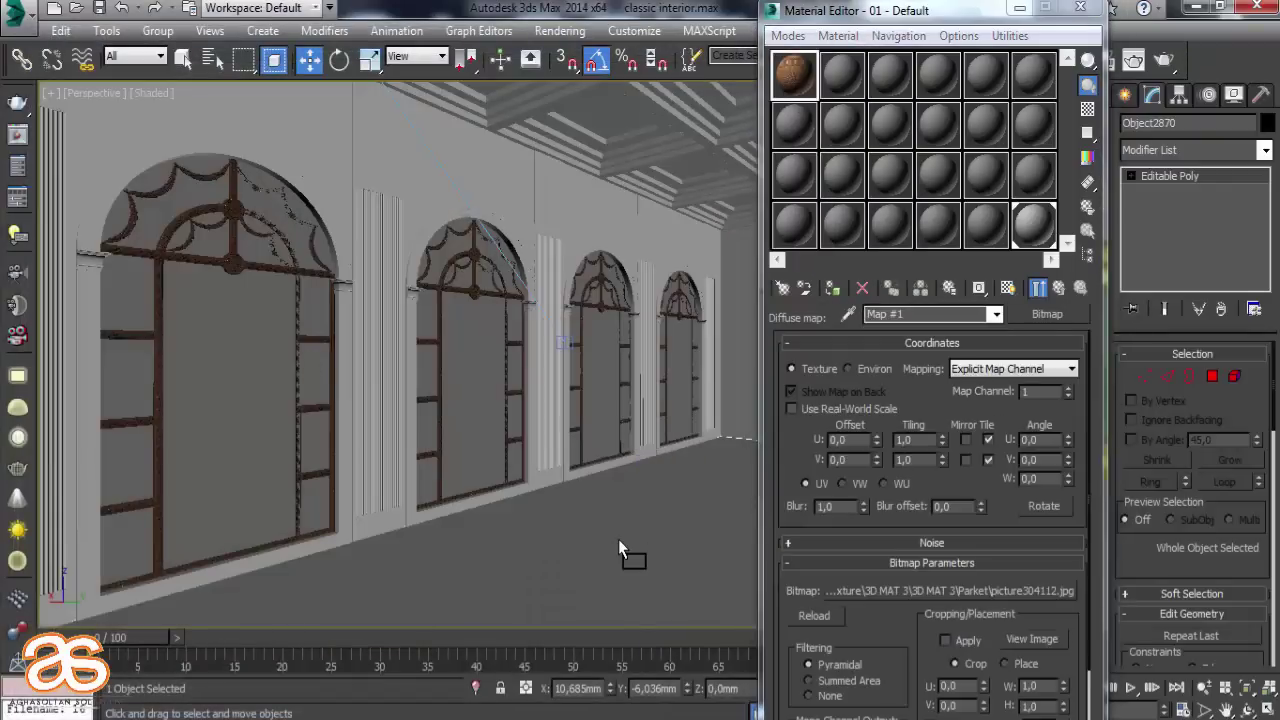
pyautogui.click(650, 442)
pyautogui.moveTo(808, 95); pyautogui.dragTo(637, 542)
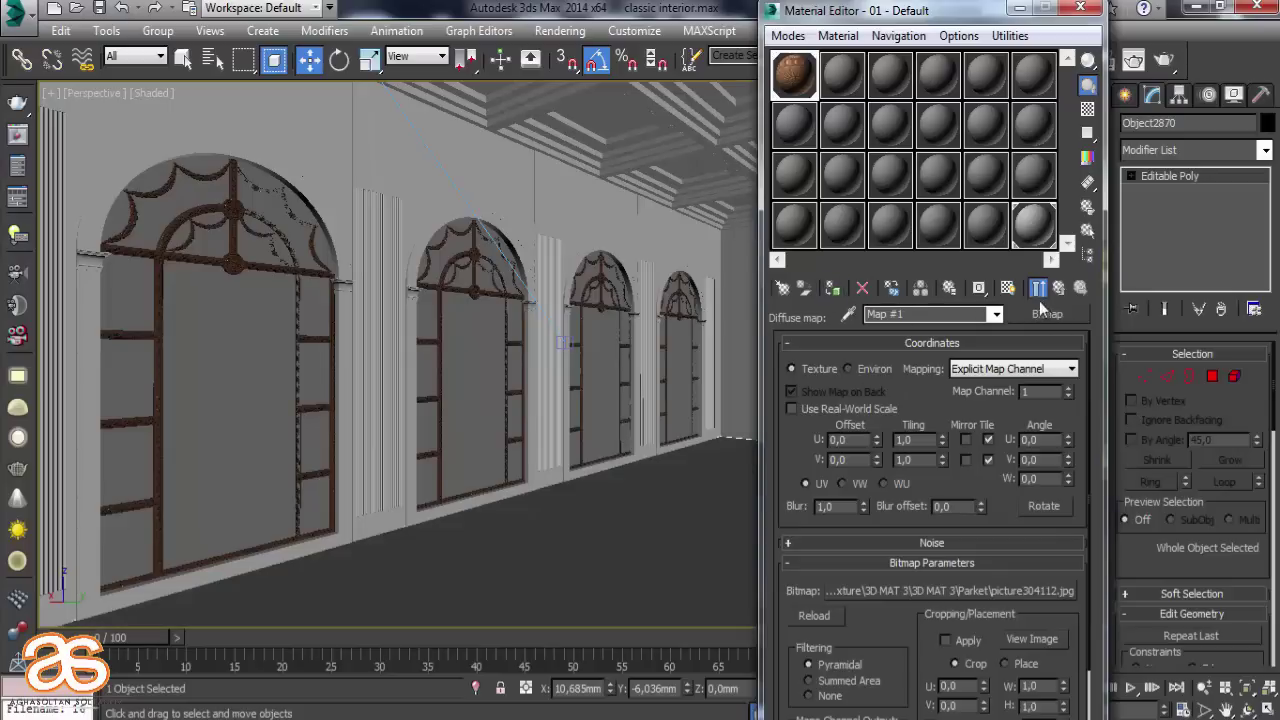
pyautogui.click(1008, 288)
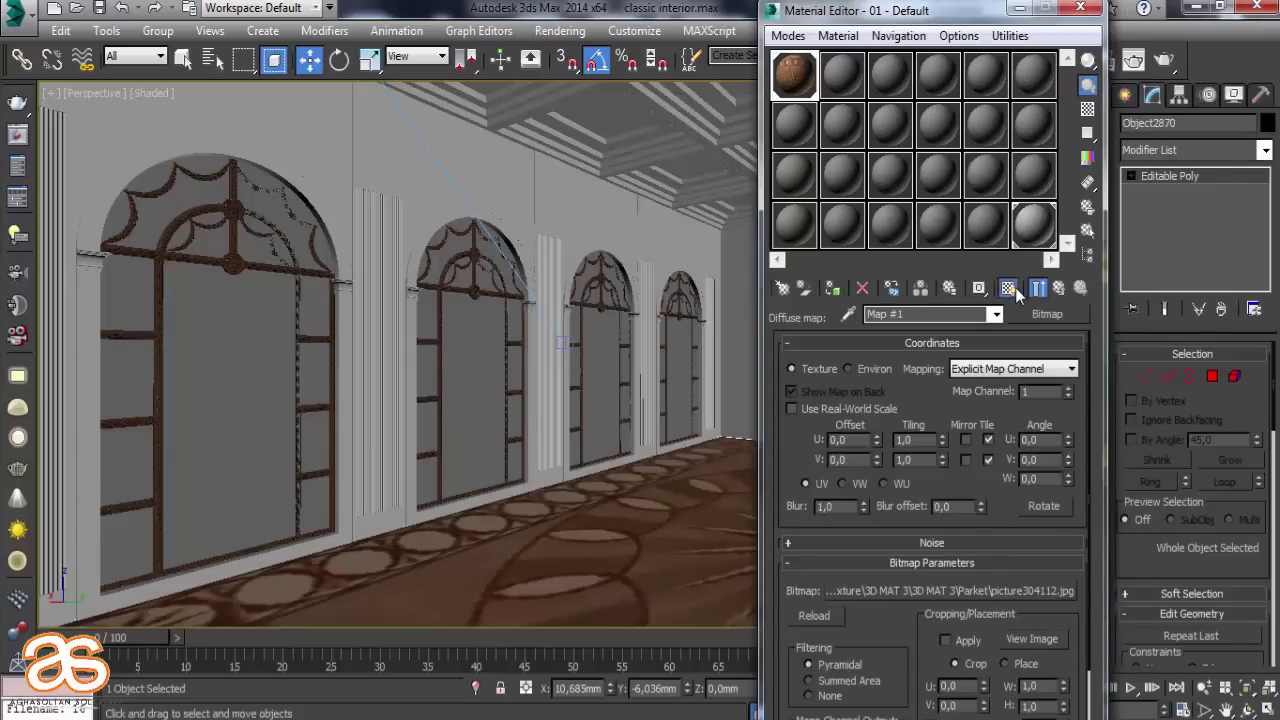
pyautogui.click(1019, 7)
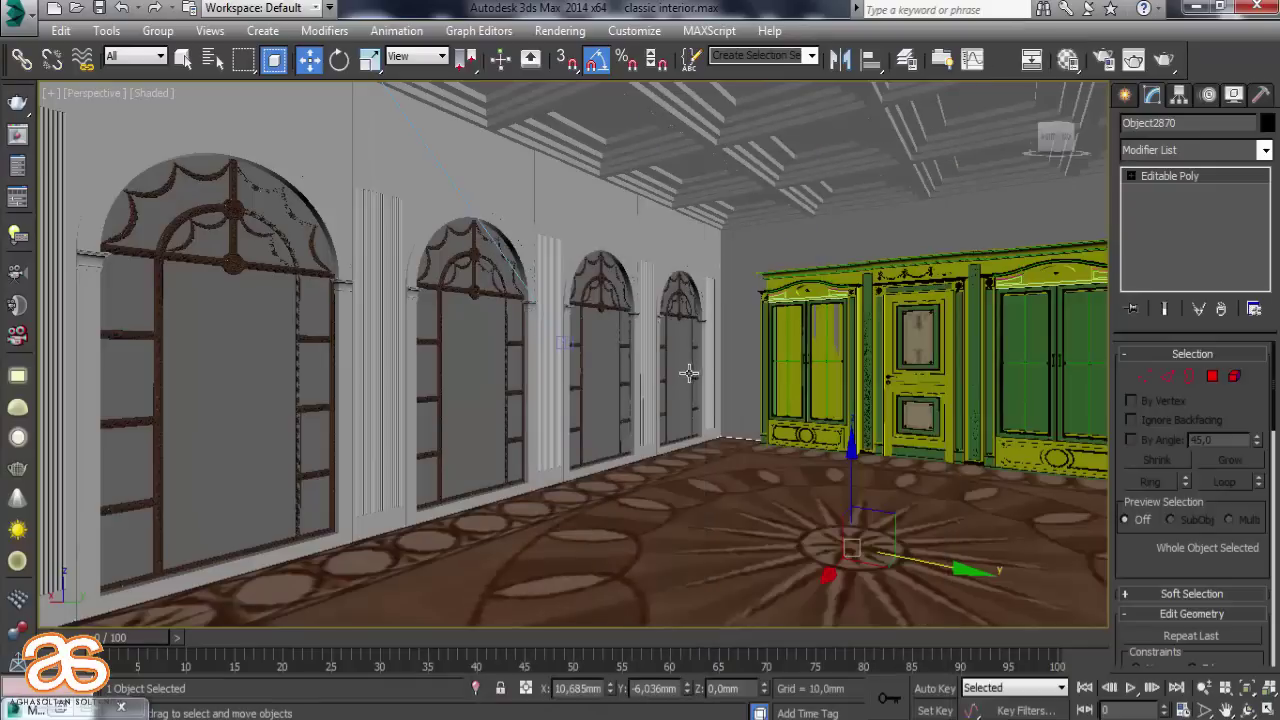
pyautogui.moveTo(753, 506); pyautogui.dragTo(651, 555, button='middle')
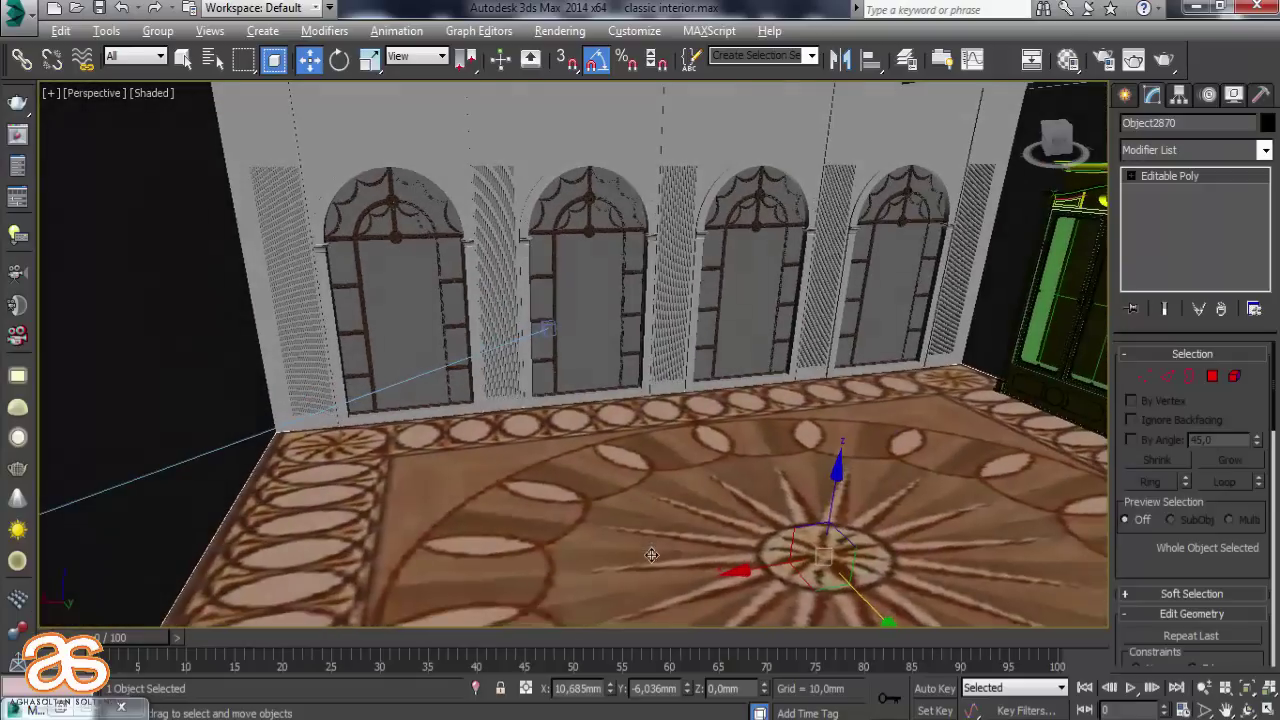
# Isolate the floor object and orbit to see it from above
pyautogui.click(1264, 150)
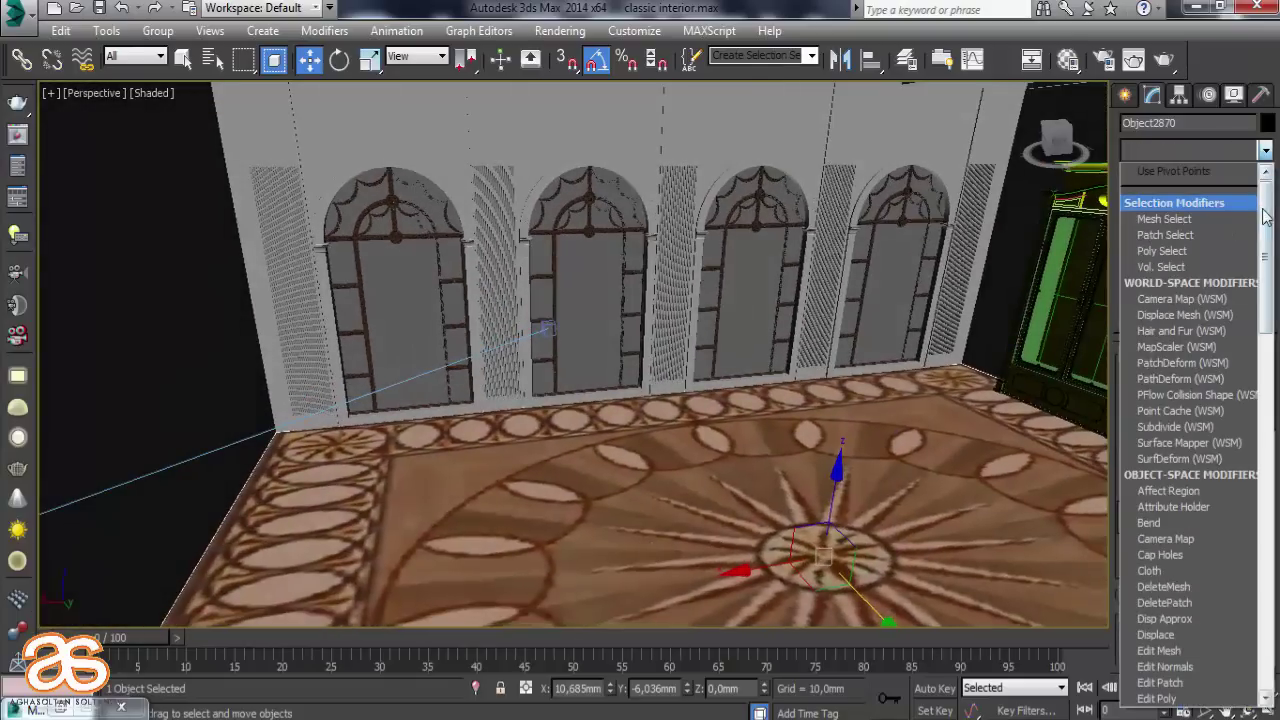
pyautogui.click(485, 688)
pyautogui.click(477, 688)
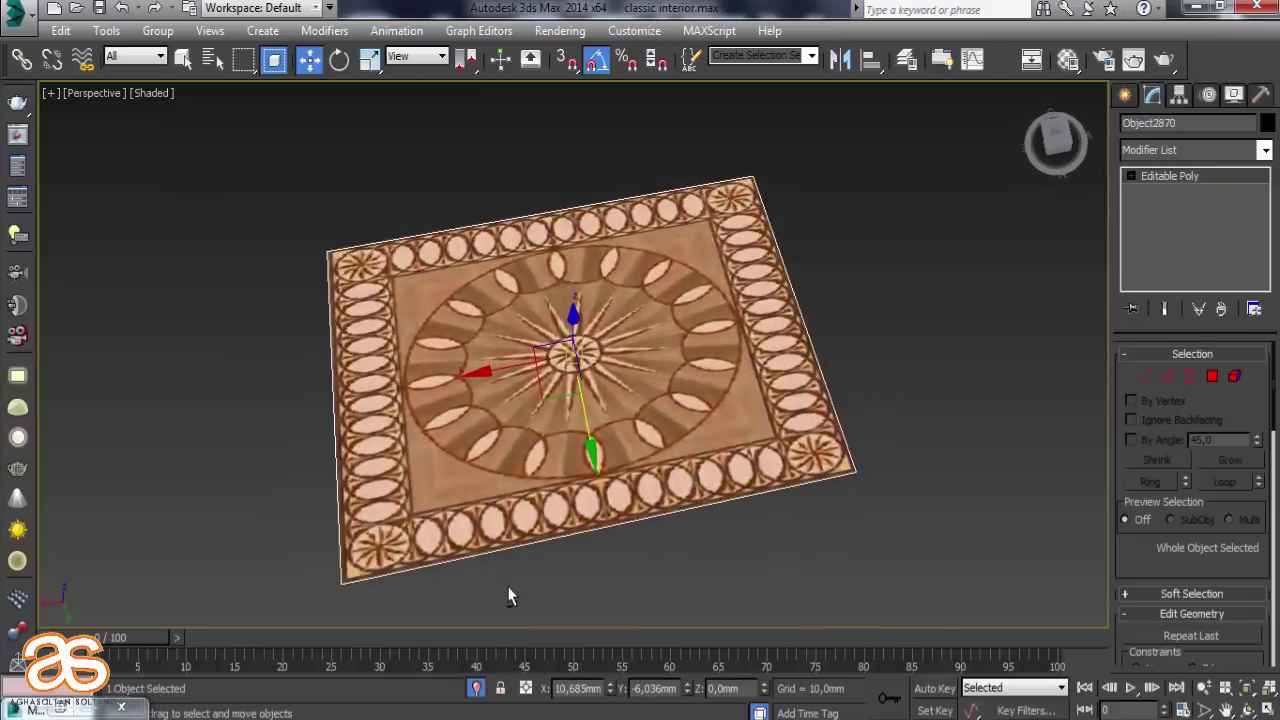
pyautogui.keyDown('alt'); pyautogui.moveTo(508, 596); pyautogui.dragTo(1079, 371, button='middle'); pyautogui.keyUp('alt')
# Add a Box UVW Map modifier tiling at U 5.99, V 4.1, then end isolation
pyautogui.click(1264, 150)
pyautogui.scroll(-5, 1188, 450)
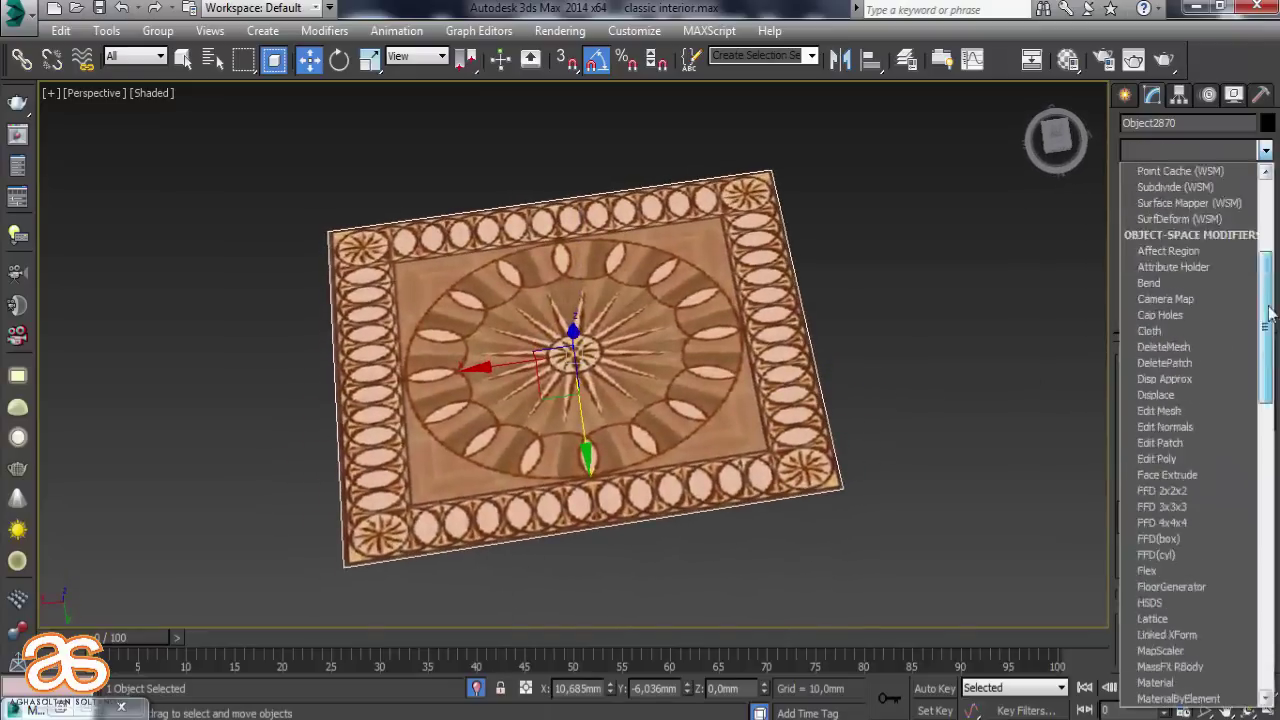
pyautogui.scroll(-5, 1188, 500)
pyautogui.scroll(-3, 1188, 537)
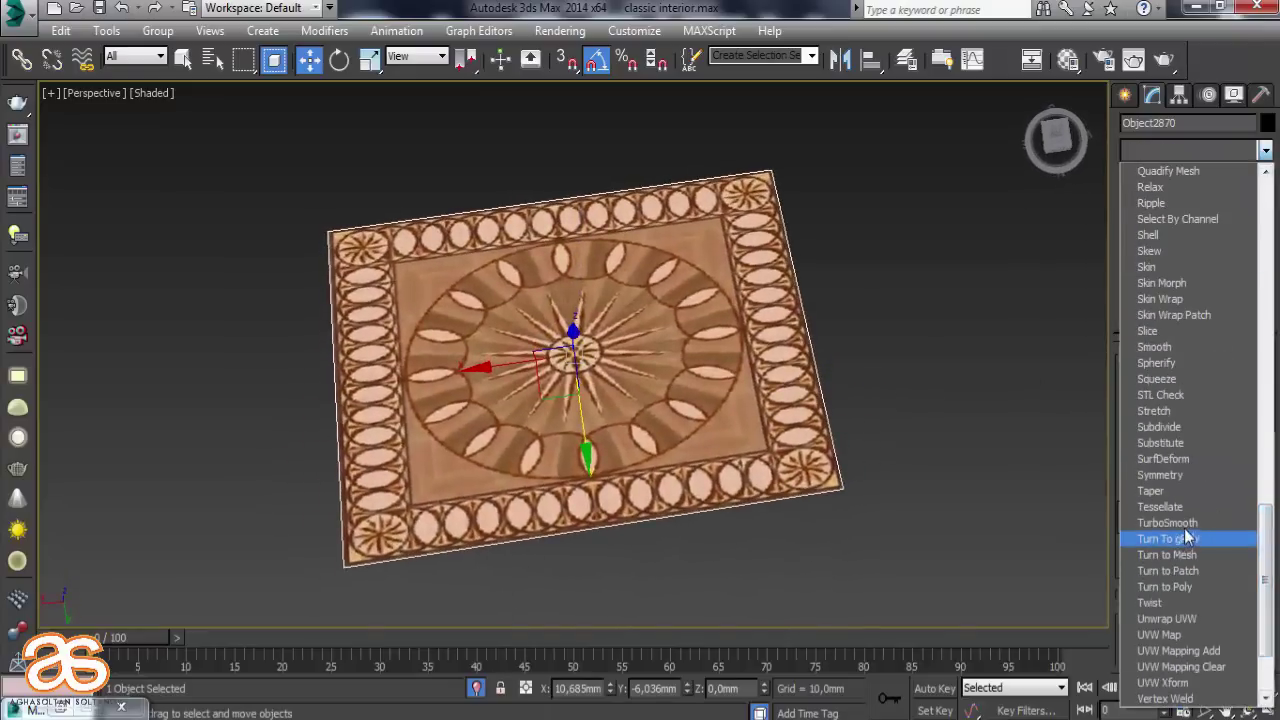
pyautogui.click(1160, 634)
pyautogui.click(1157, 466)
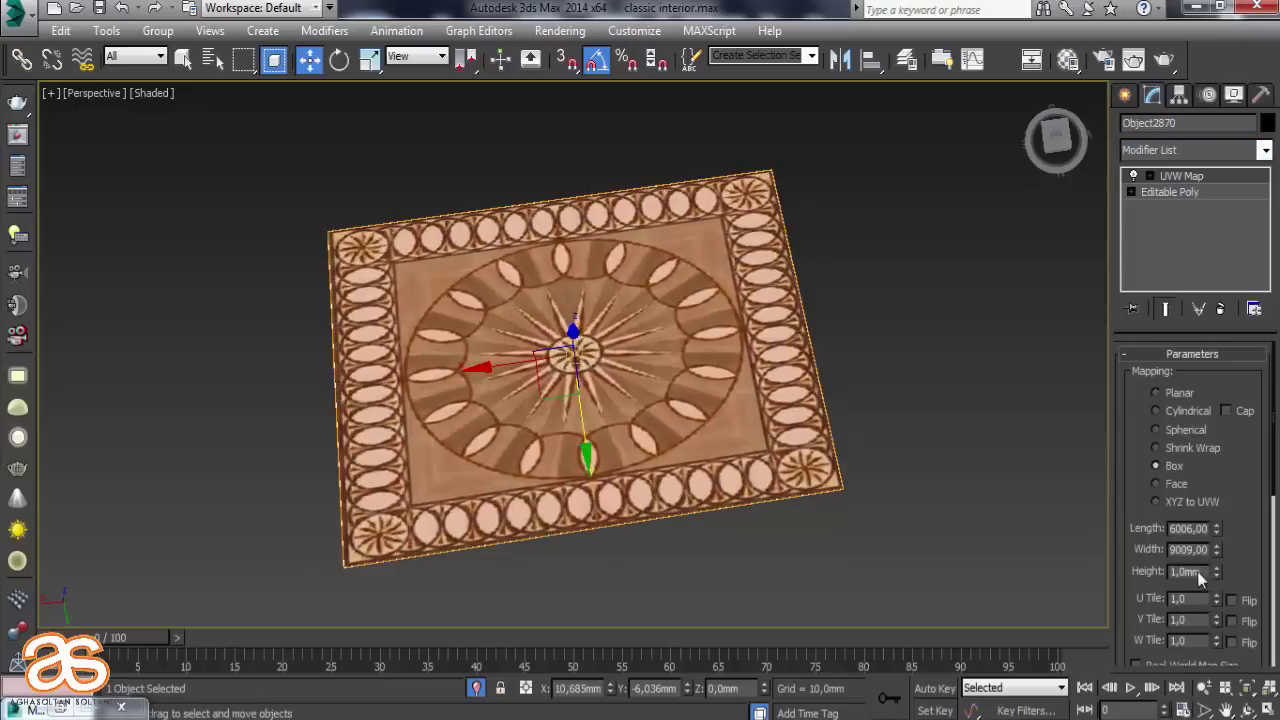
pyautogui.moveTo(1216, 595); pyautogui.dragTo(1155, 60)
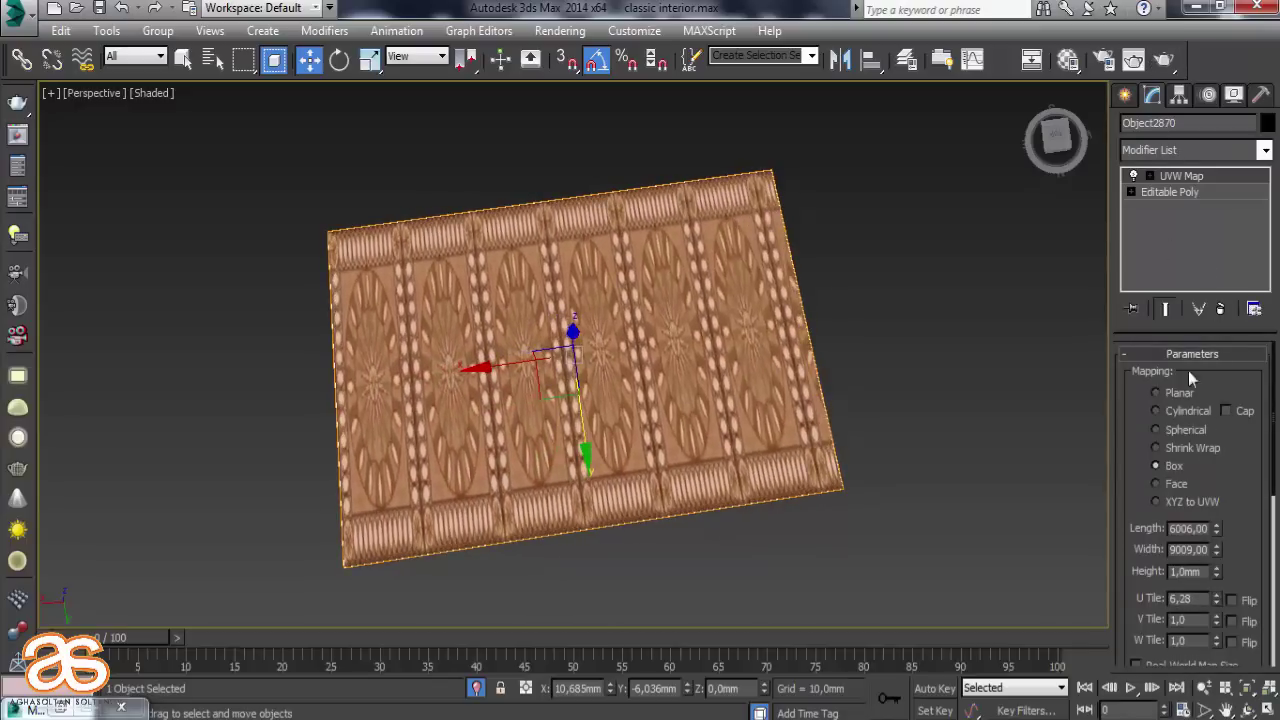
pyautogui.moveTo(1216, 621); pyautogui.dragTo(1171, 310)
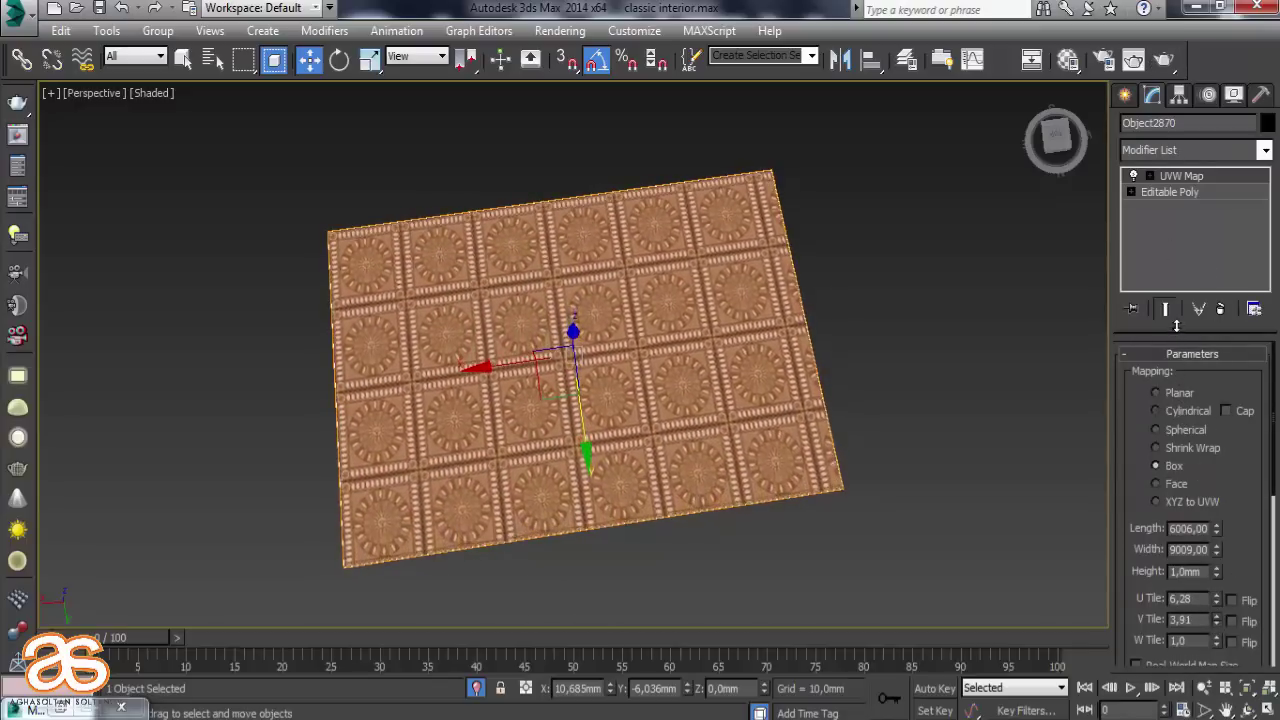
pyautogui.moveTo(1216, 620); pyautogui.dragTo(1213, 620)
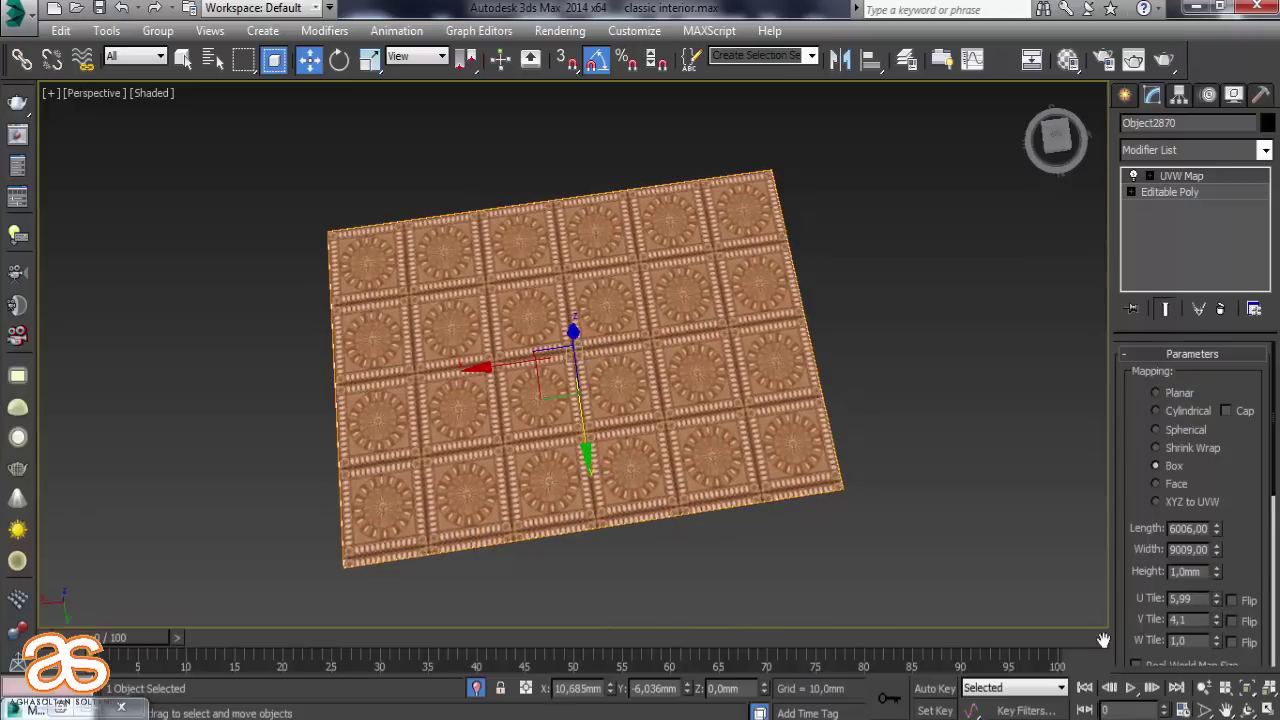
pyautogui.click(475, 688)
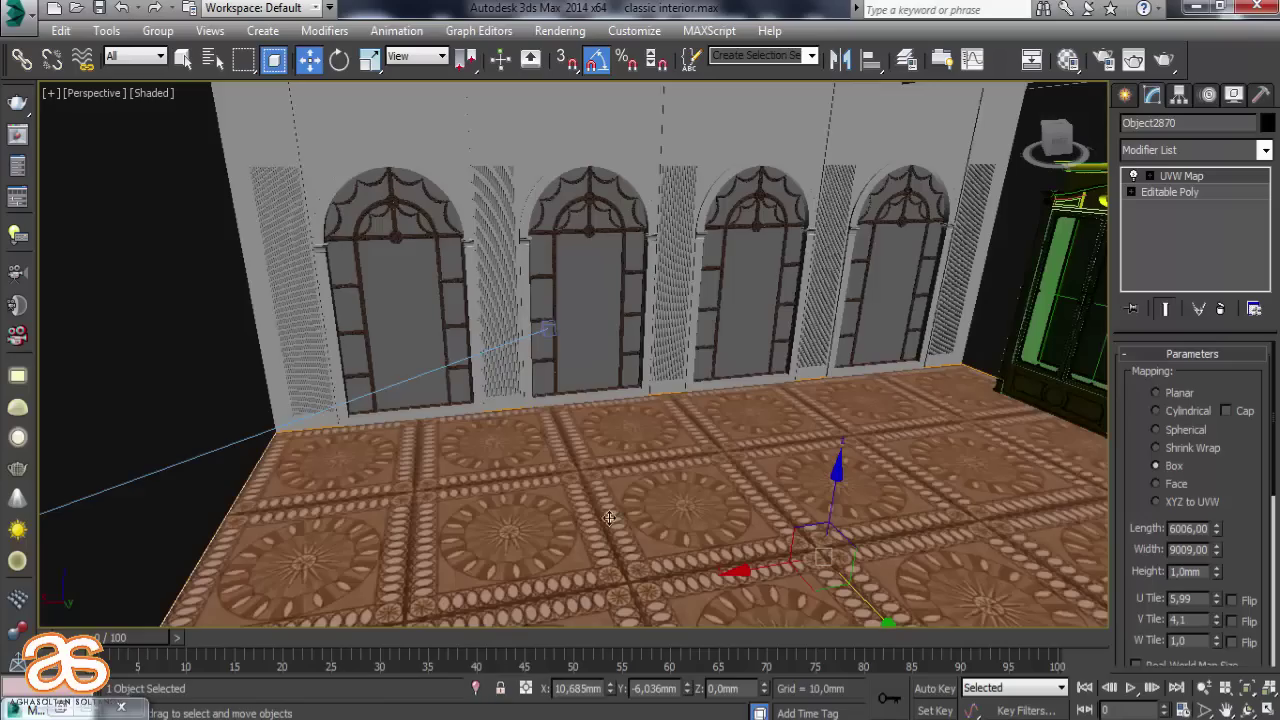
# Through VRayCam001, raise the floor's UVW tiling to U 10.09 and V 6.34
pyautogui.moveTo(609, 517)
pyautogui.keyDown('alt'); pyautogui.mouseDown(button='middle')
pyautogui.moveTo(662, 575)
pyautogui.moveTo(630, 512)
pyautogui.mouseUp(button='middle'); pyautogui.keyUp('alt')
pyautogui.scroll(5, 662, 575)
pyautogui.scroll(-5, 662, 575)
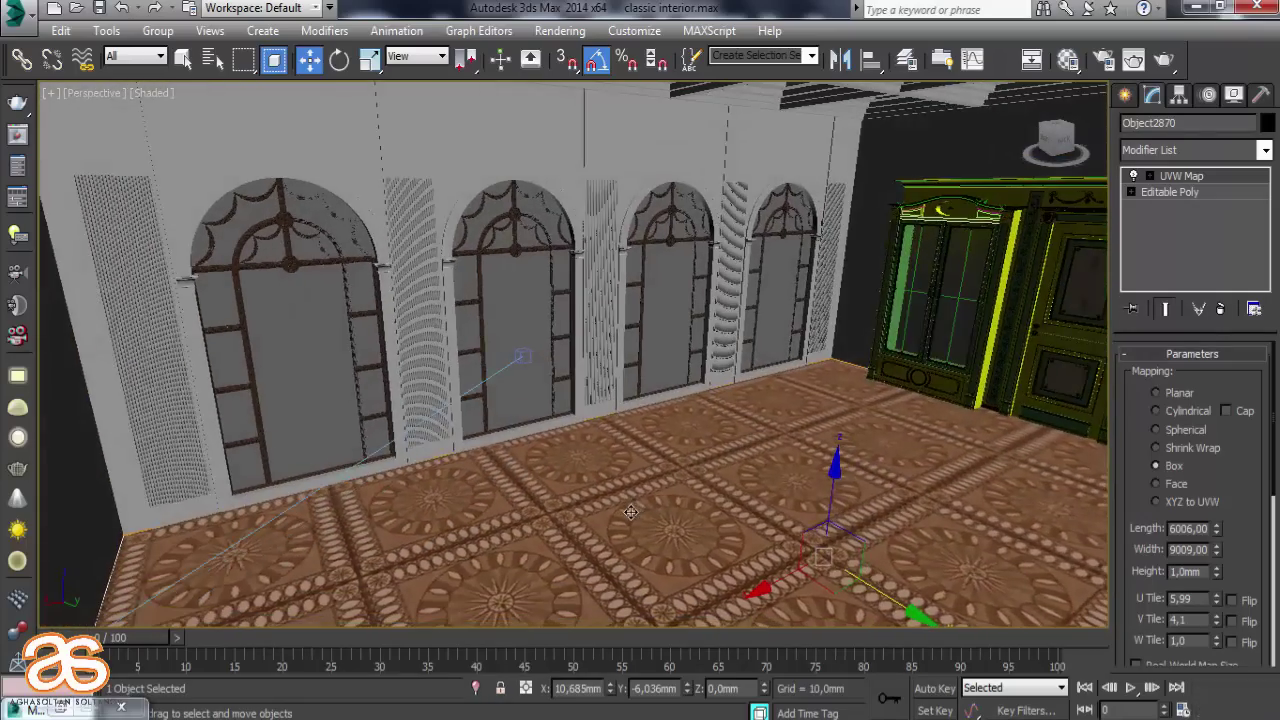
pyautogui.press('c')
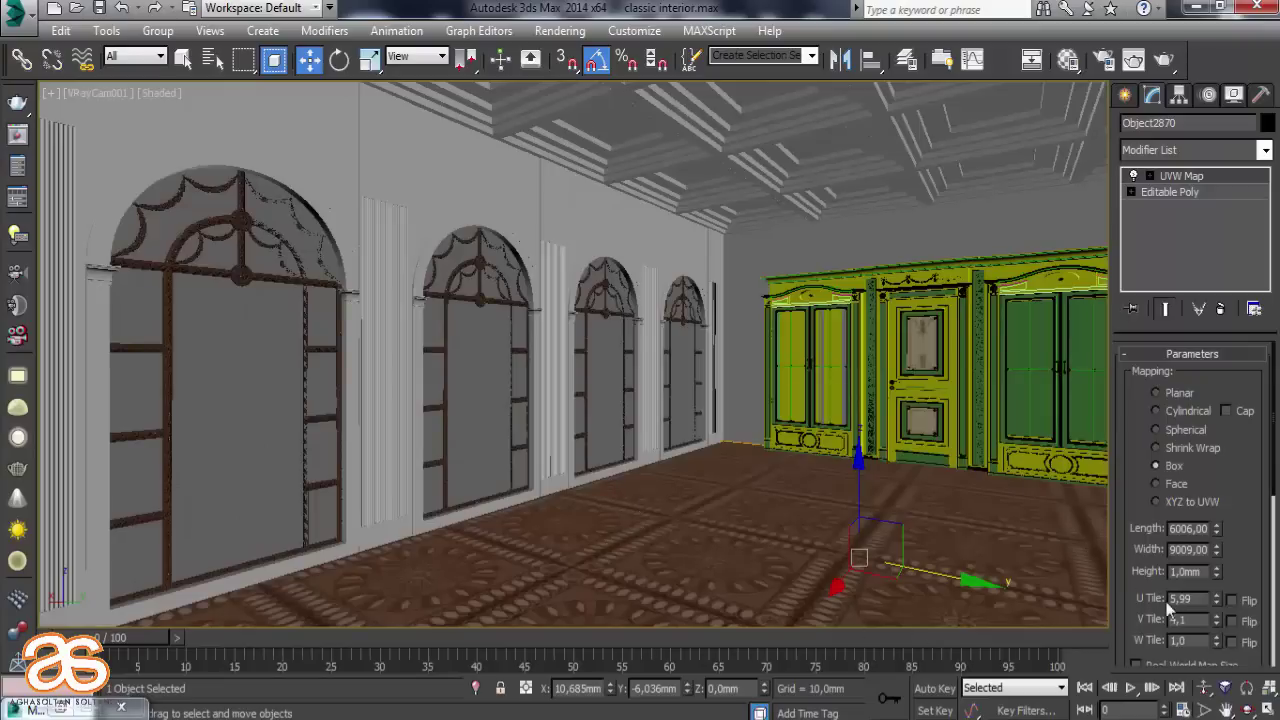
pyautogui.moveTo(1216, 597)
pyautogui.mouseDown()
pyautogui.moveTo(1029, 179)
pyautogui.moveTo(997, 182)
pyautogui.mouseUp()
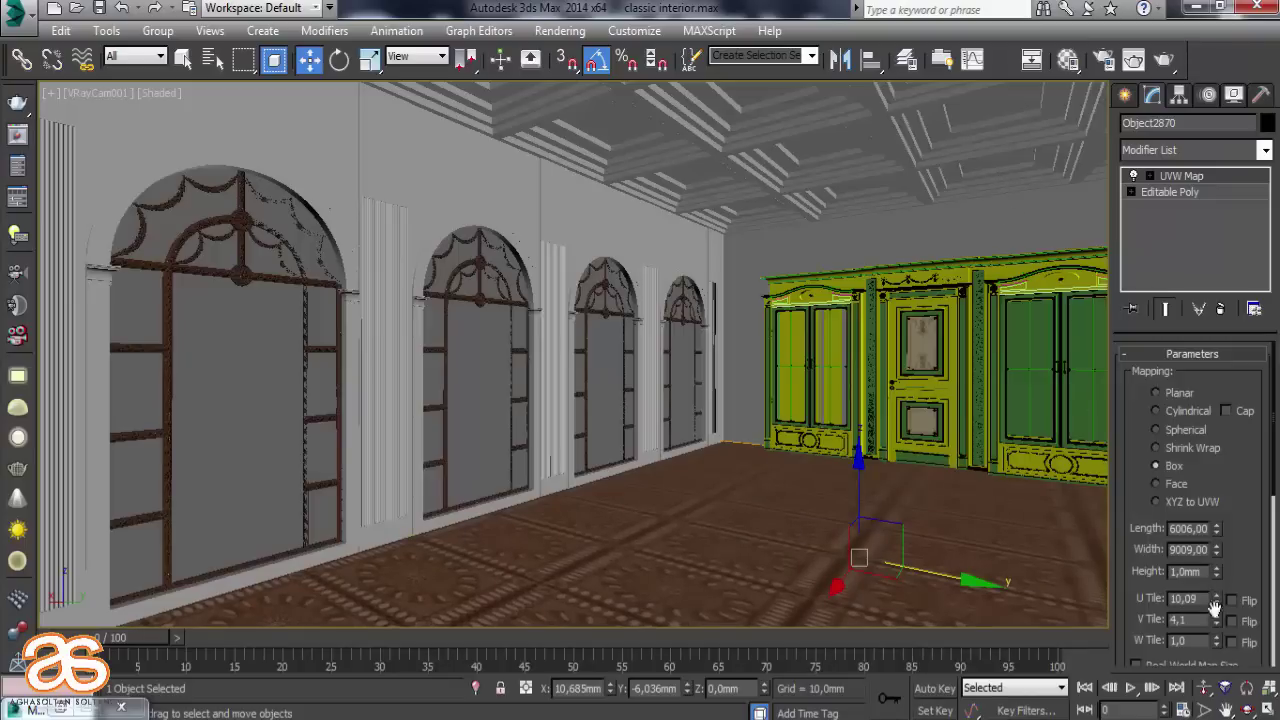
pyautogui.moveTo(1213, 597); pyautogui.dragTo(1098, 391)
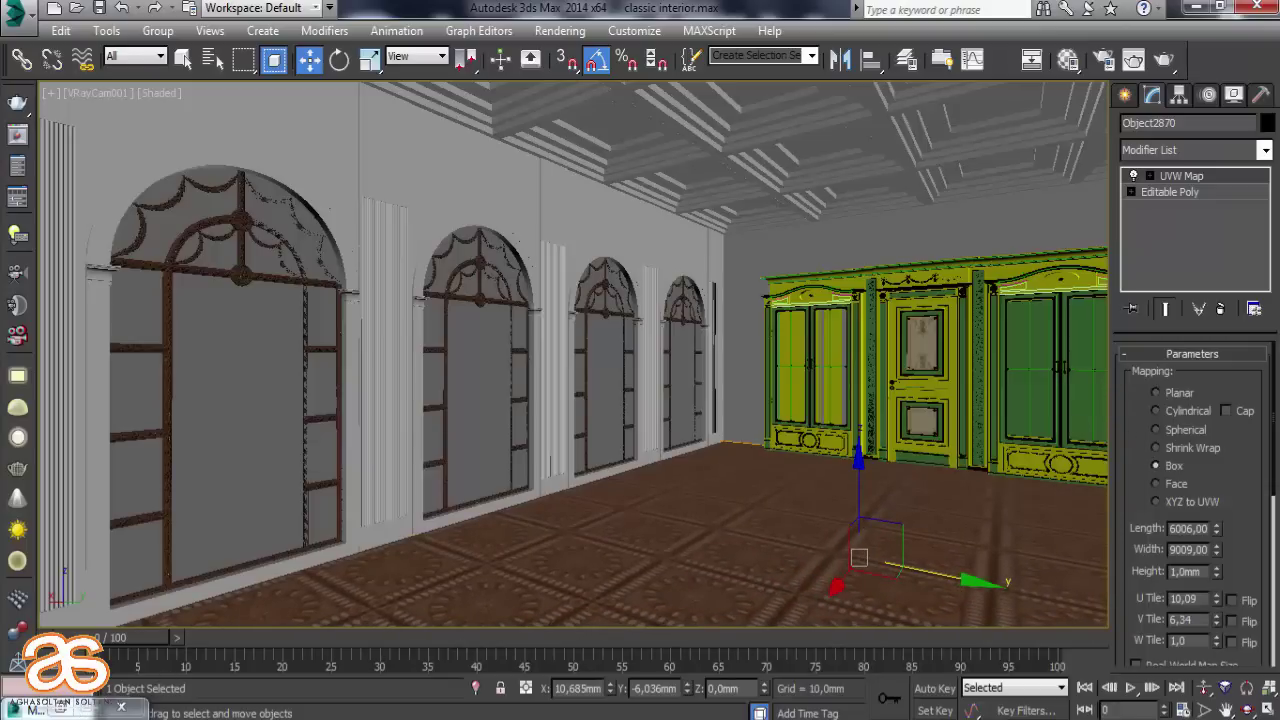
# Isolate the floor in Perspective to inspect the denser tiles, then show the whole scene
pyautogui.click(474, 690)
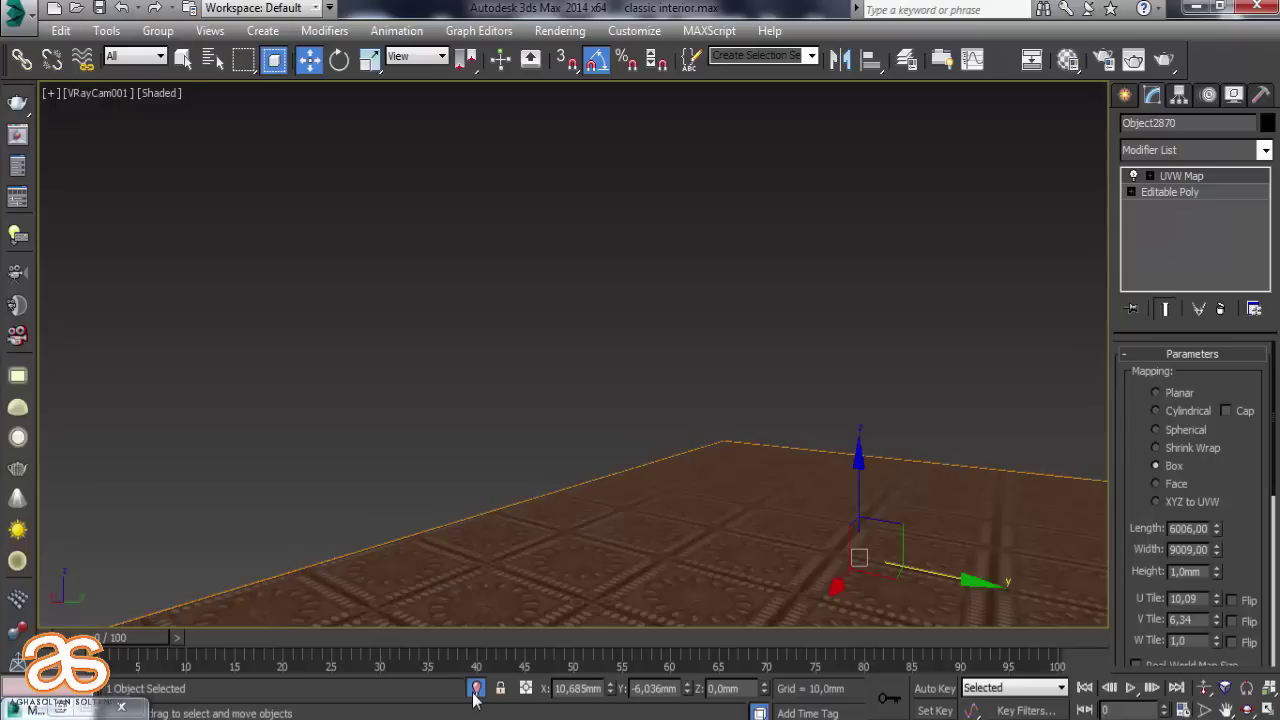
pyautogui.press('p')
pyautogui.moveTo(444, 523)
pyautogui.keyDown('alt'); pyautogui.mouseDown(button='middle')
pyautogui.moveTo(403, 592)
pyautogui.moveTo(424, 600)
pyautogui.mouseUp(button='middle'); pyautogui.keyUp('alt')
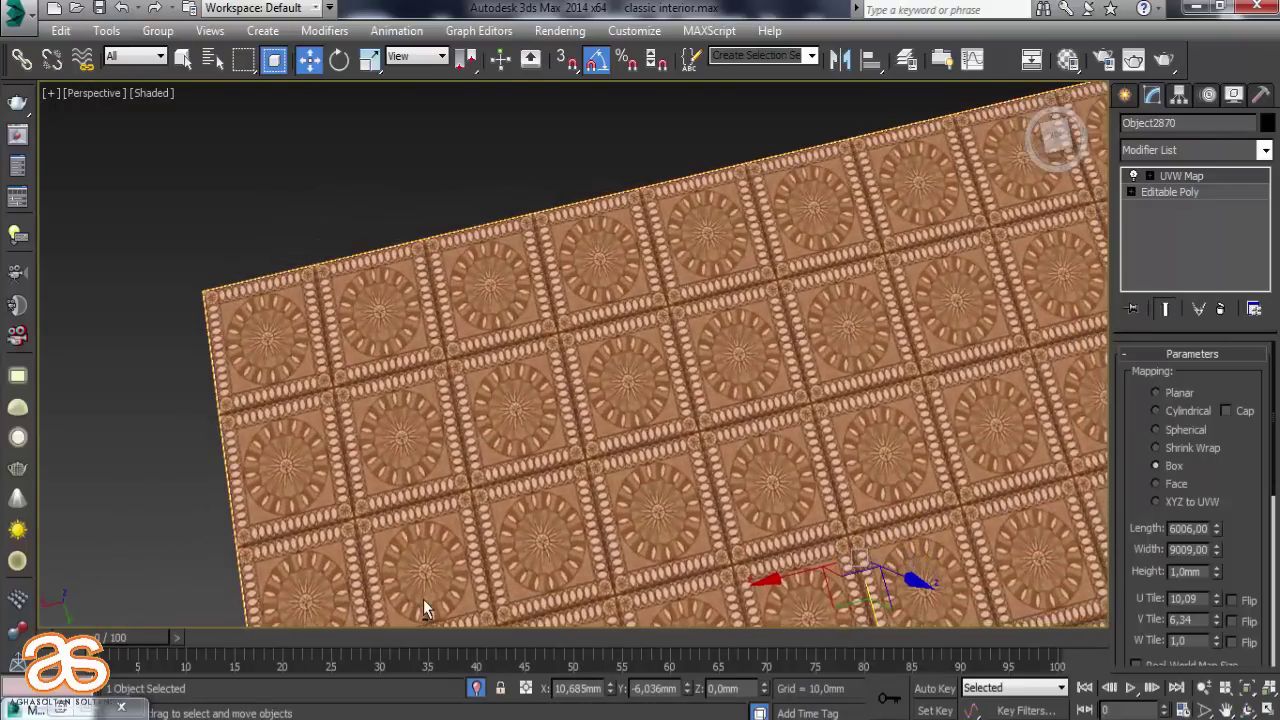
pyautogui.click(477, 690)
# Copy the floor VRayMtl's parquet diffuse map into its Bump slot
pyautogui.press('c')
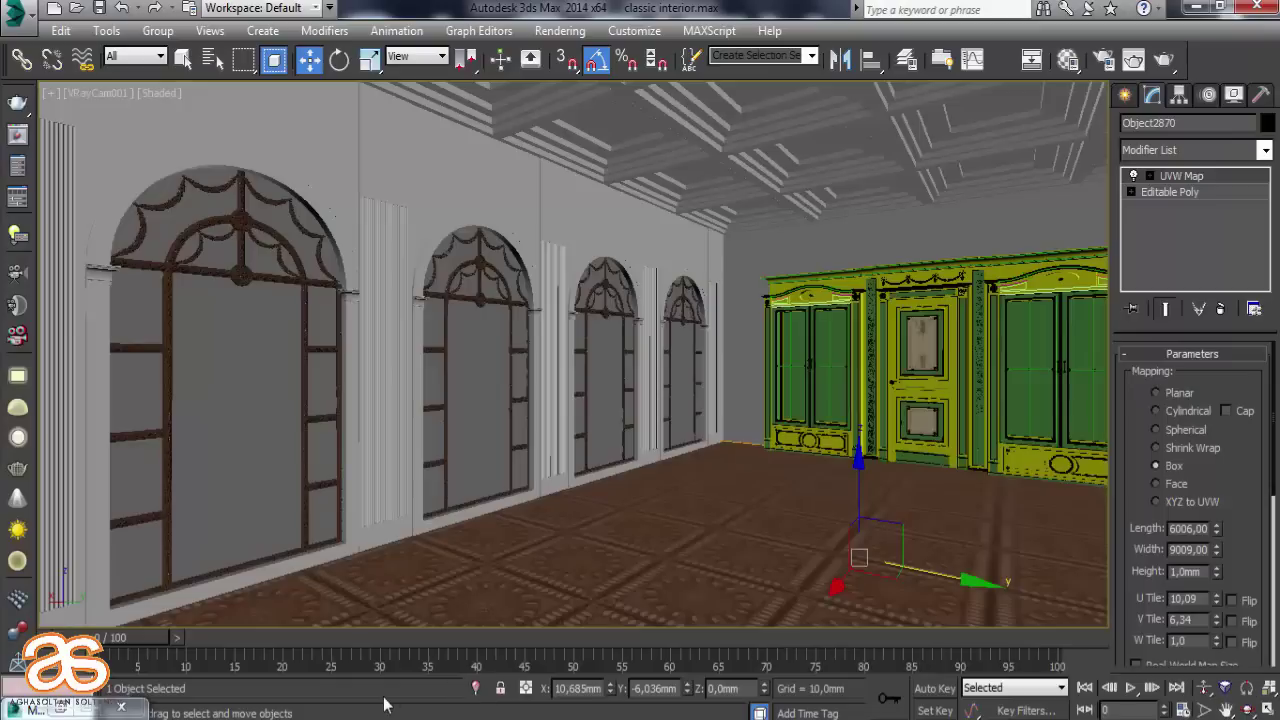
pyautogui.click(1066, 59)
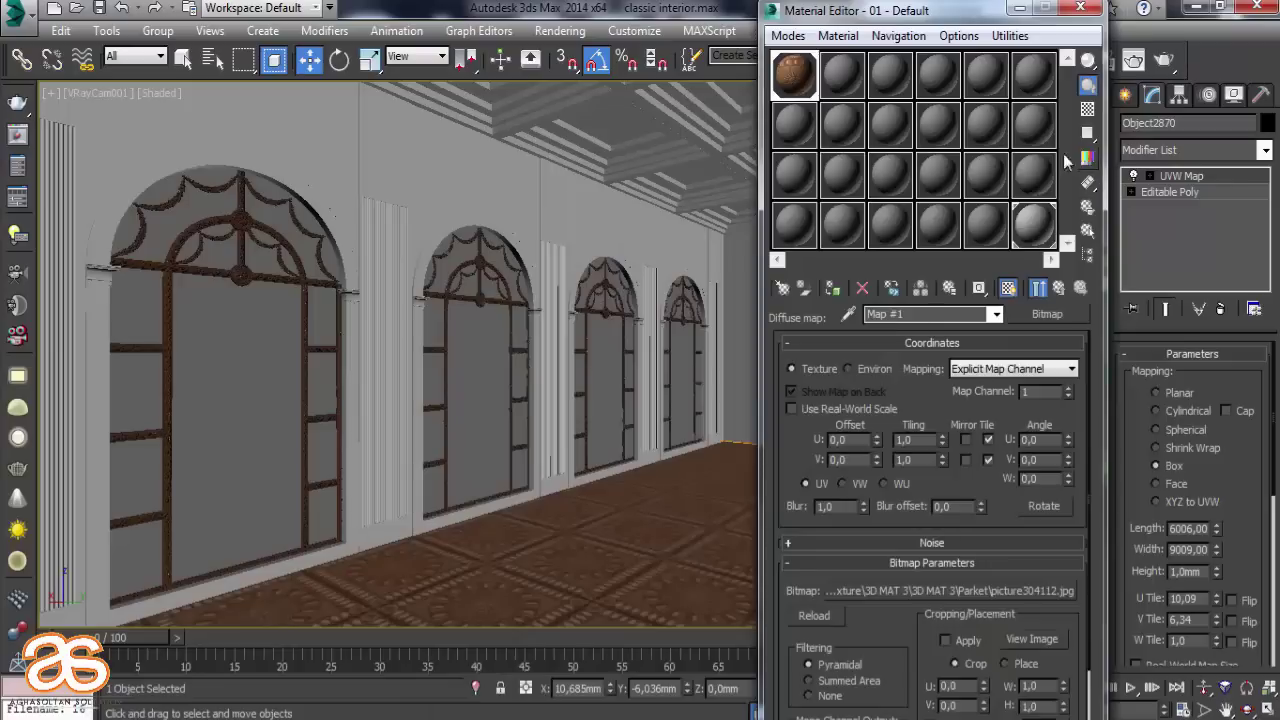
pyautogui.click(1059, 293)
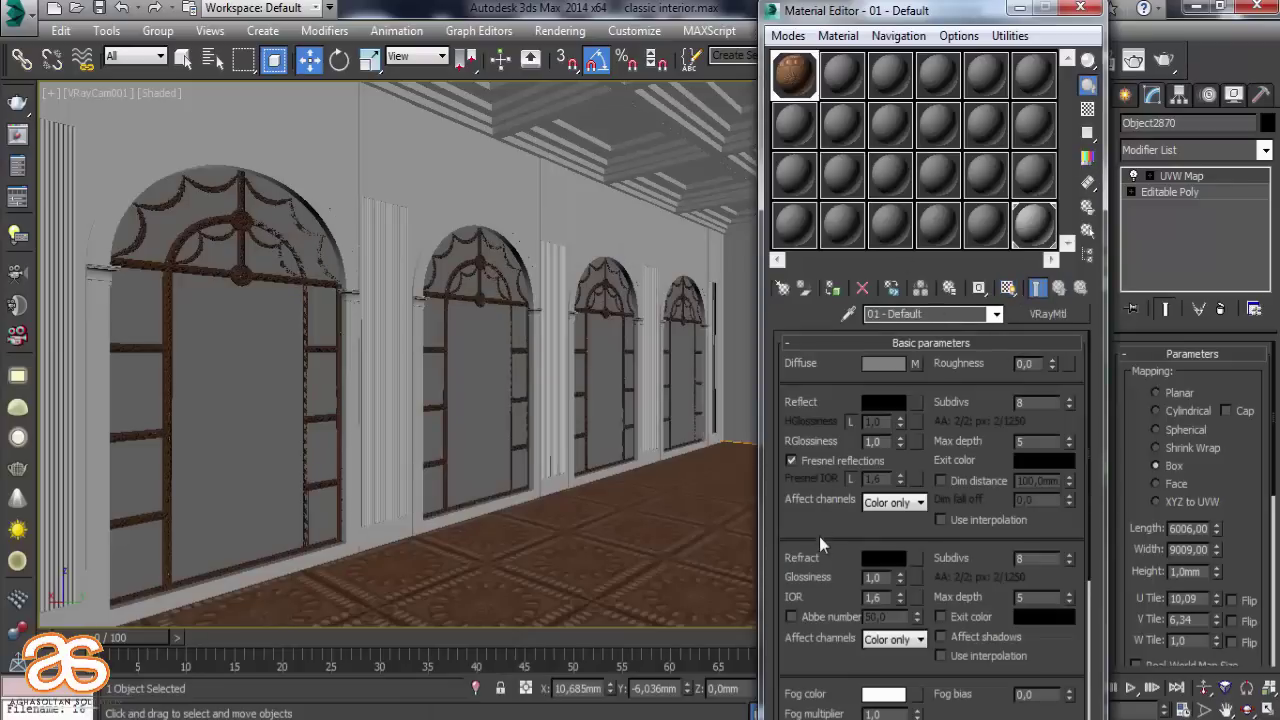
pyautogui.scroll(-5, 819, 536)
pyautogui.click(884, 700)
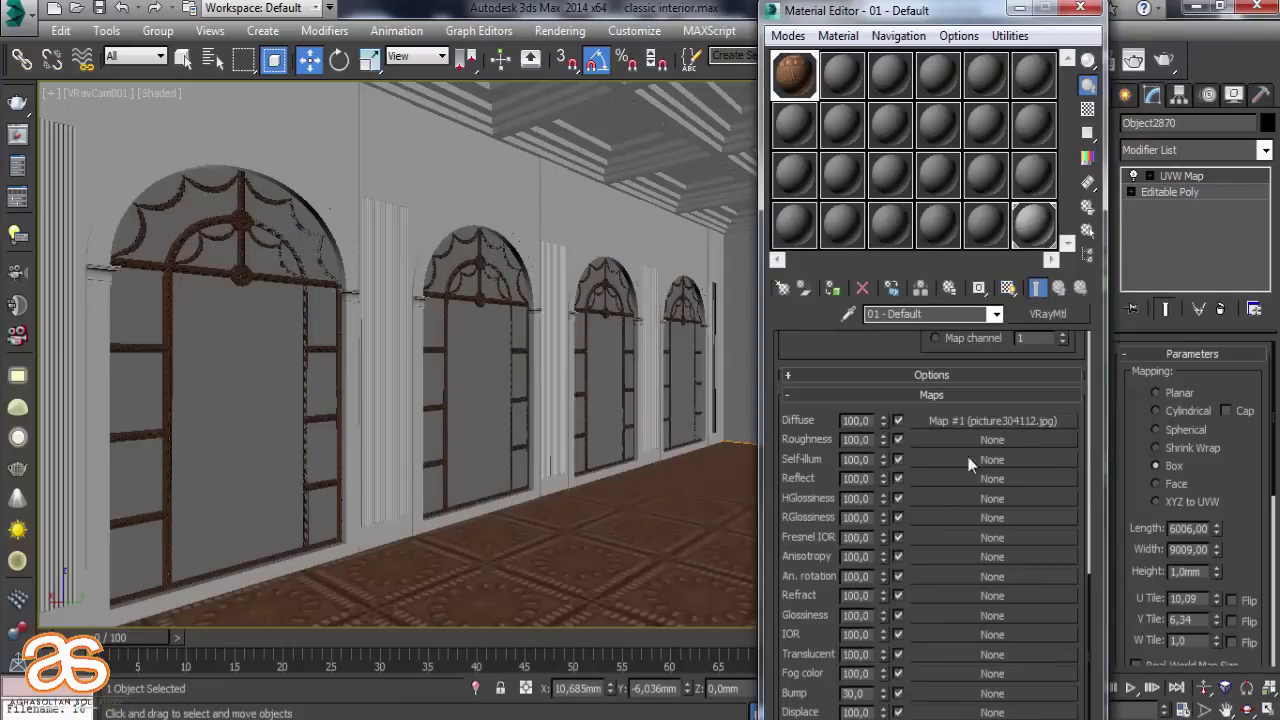
pyautogui.moveTo(937, 703); pyautogui.dragTo(940, 700)
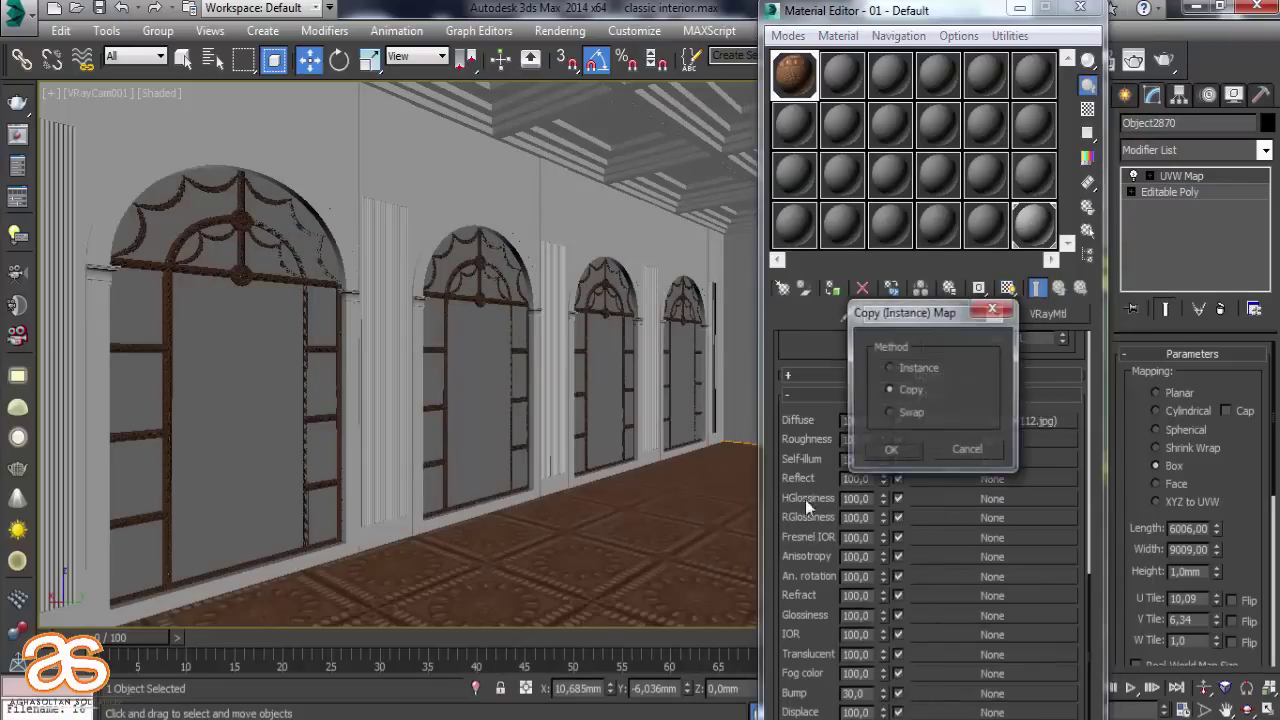
pyautogui.click(872, 383)
pyautogui.click(891, 451)
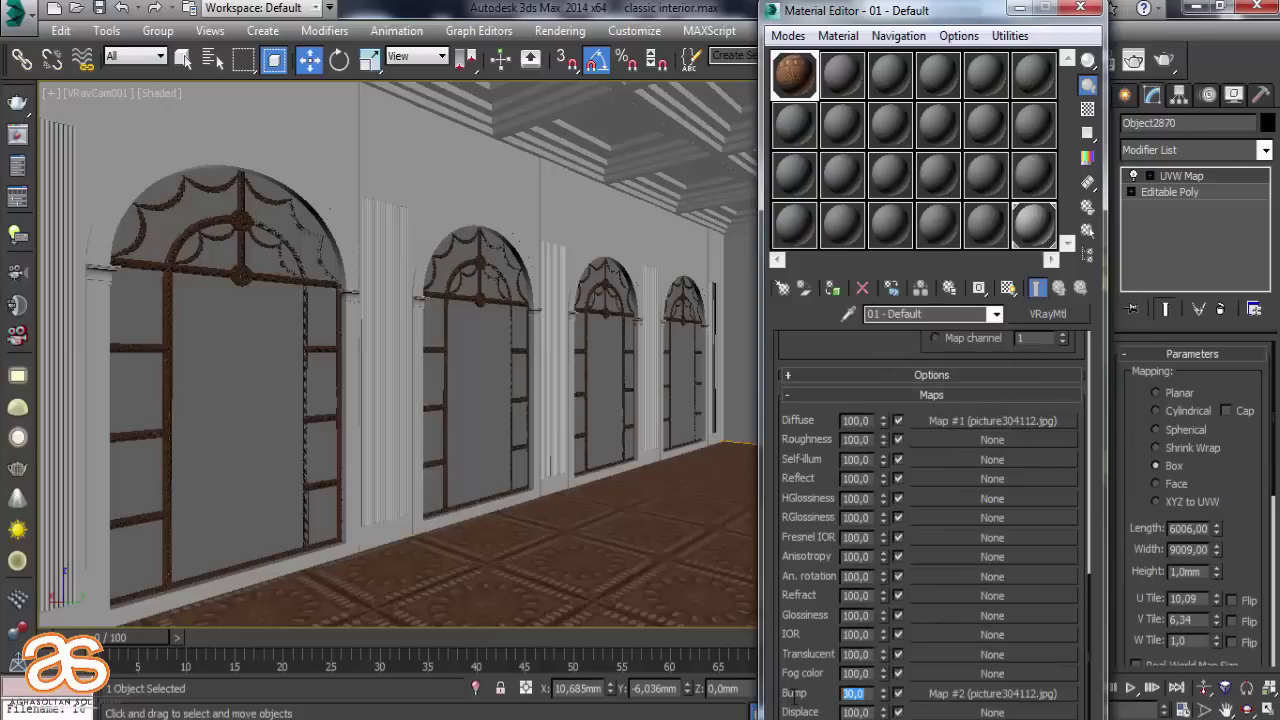
pyautogui.click(858, 693)
pyautogui.write('15')
# Set Reflect to grey 32, turn Fresnel off, and reflection glossiness to 0.8
pyautogui.scroll(2, 816, 598)
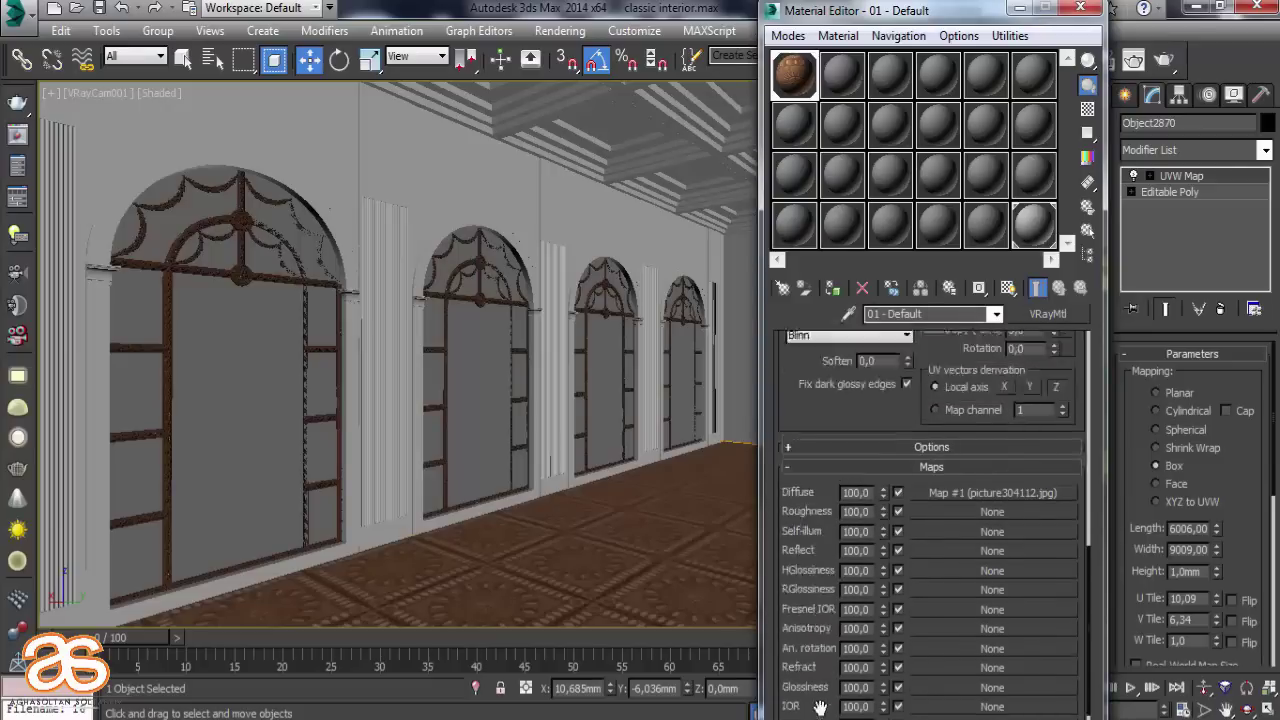
pyautogui.scroll(1, 816, 598)
pyautogui.moveTo(795, 494); pyautogui.dragTo(796, 712)
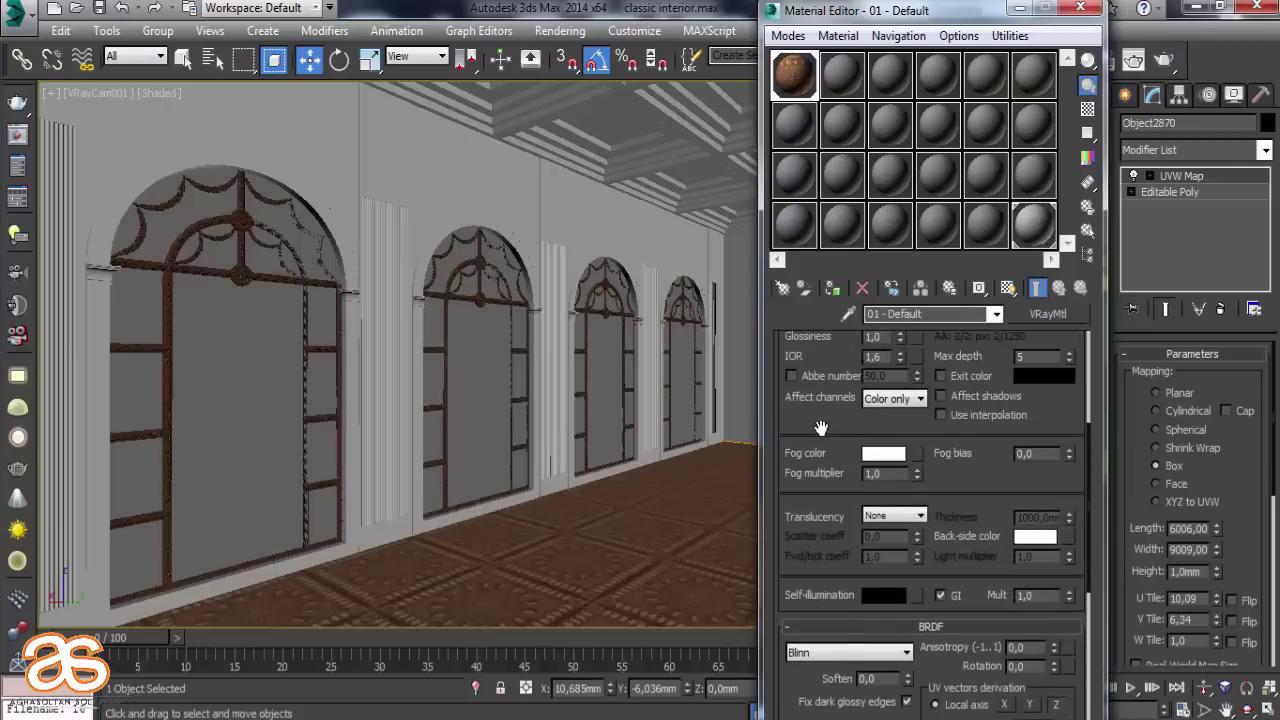
pyautogui.moveTo(820, 428); pyautogui.dragTo(818, 708)
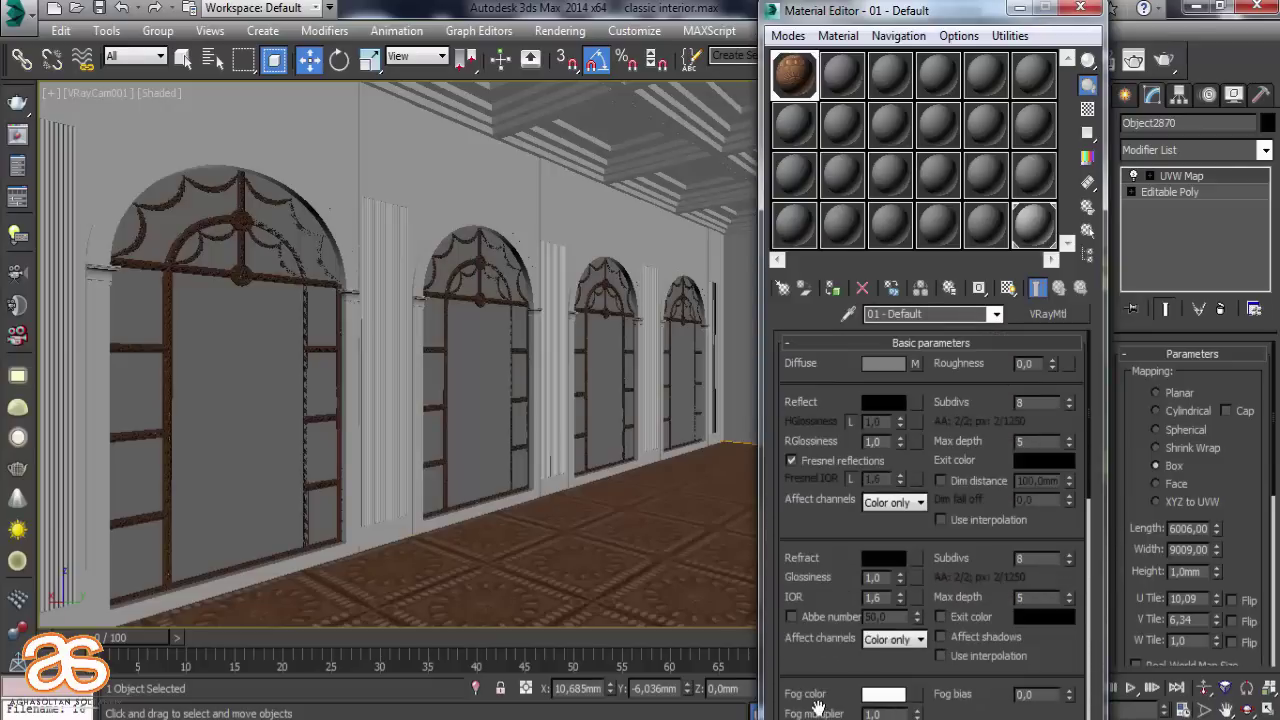
pyautogui.click(884, 401)
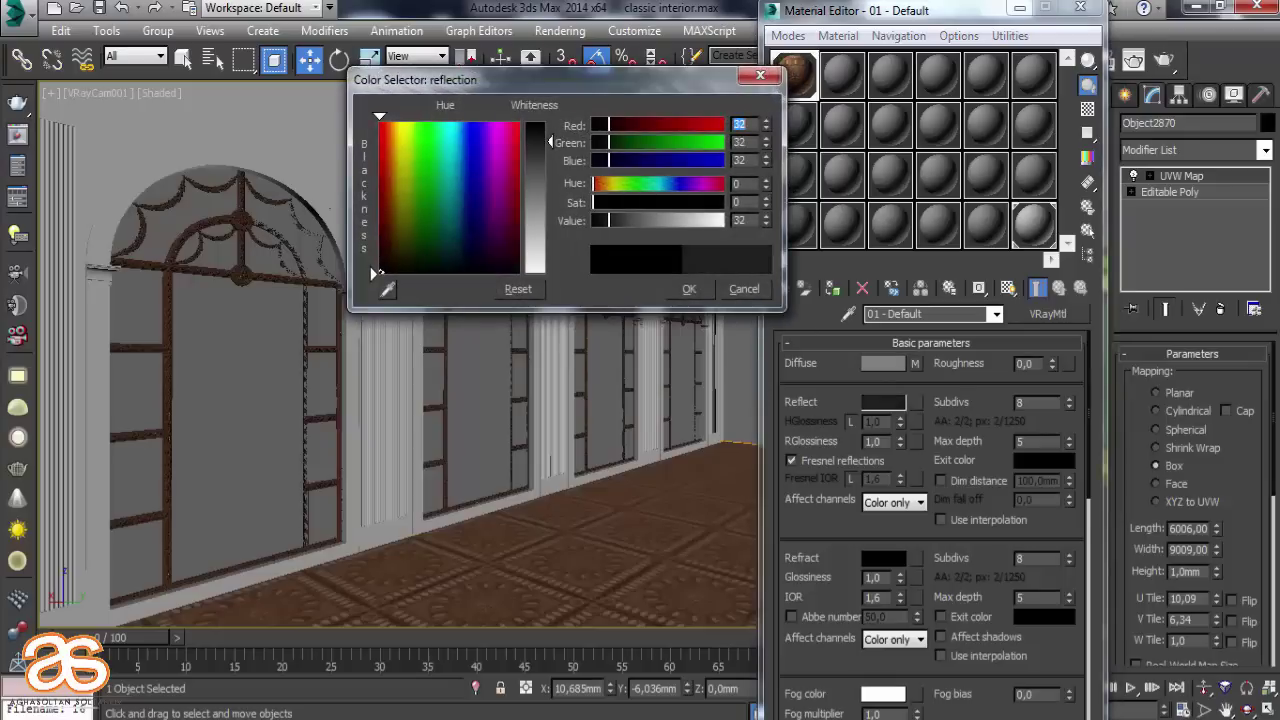
pyautogui.click(689, 288)
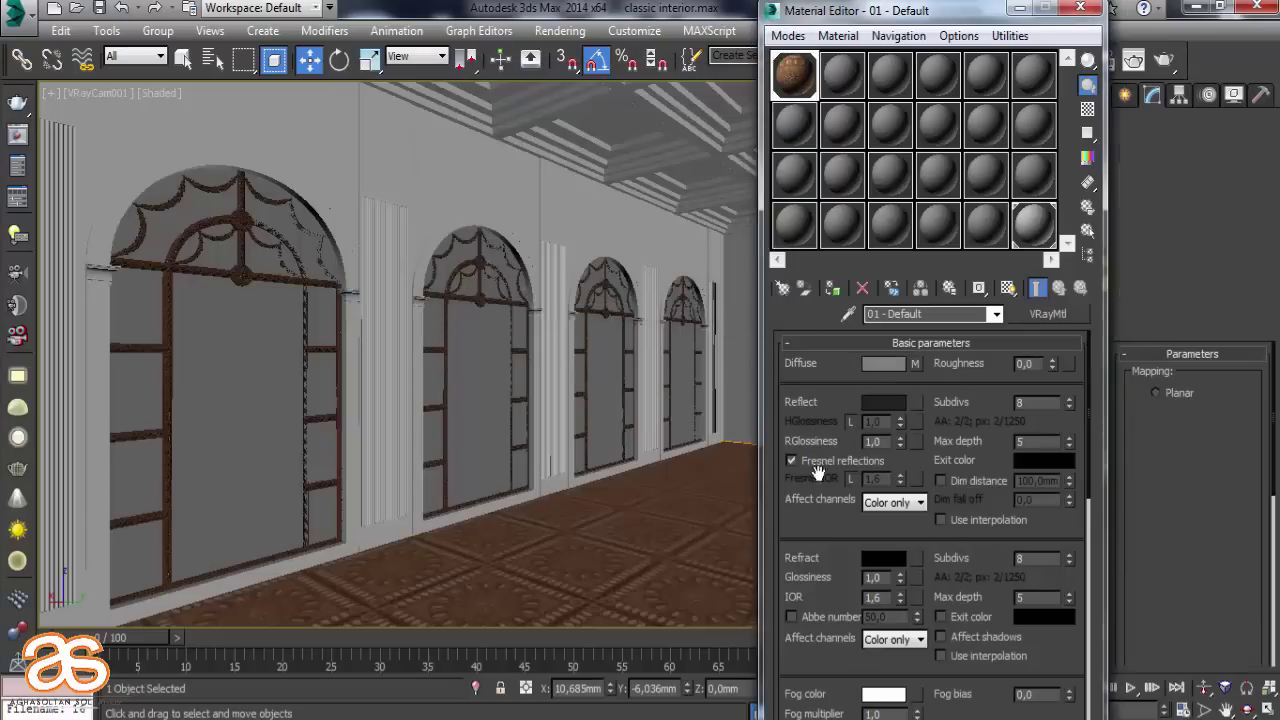
pyautogui.click(806, 456)
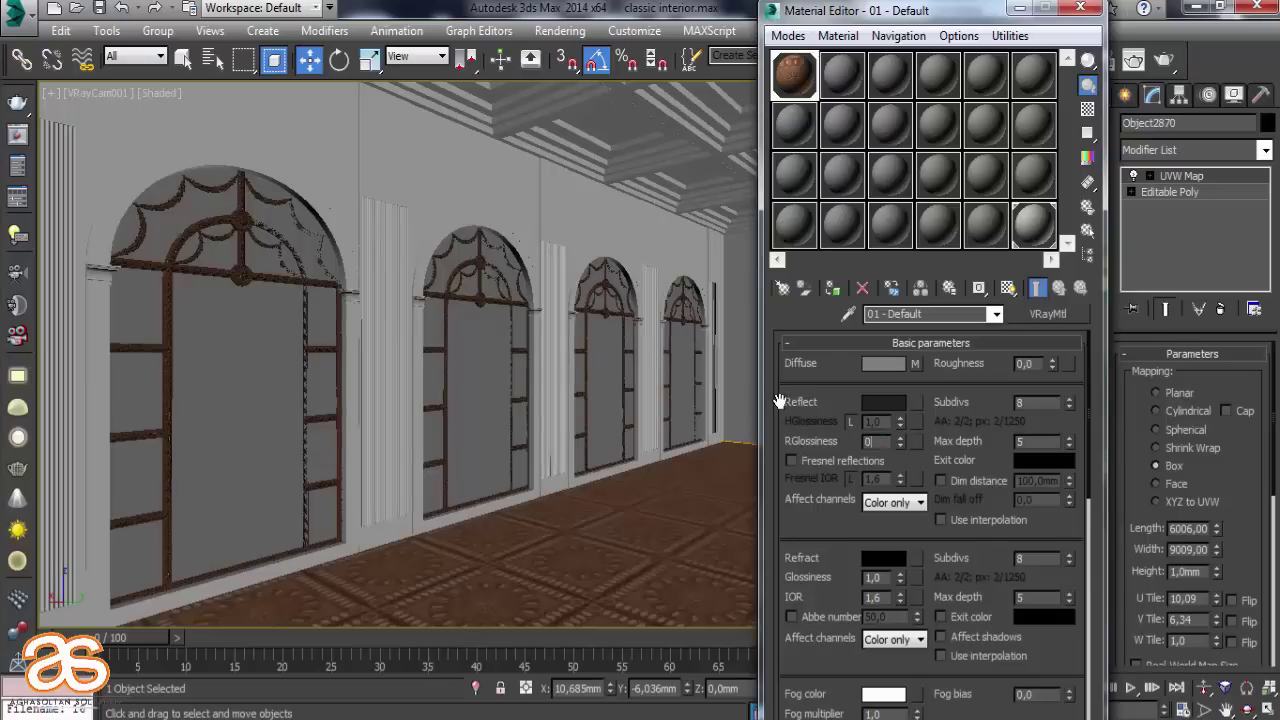
pyautogui.write(',9')
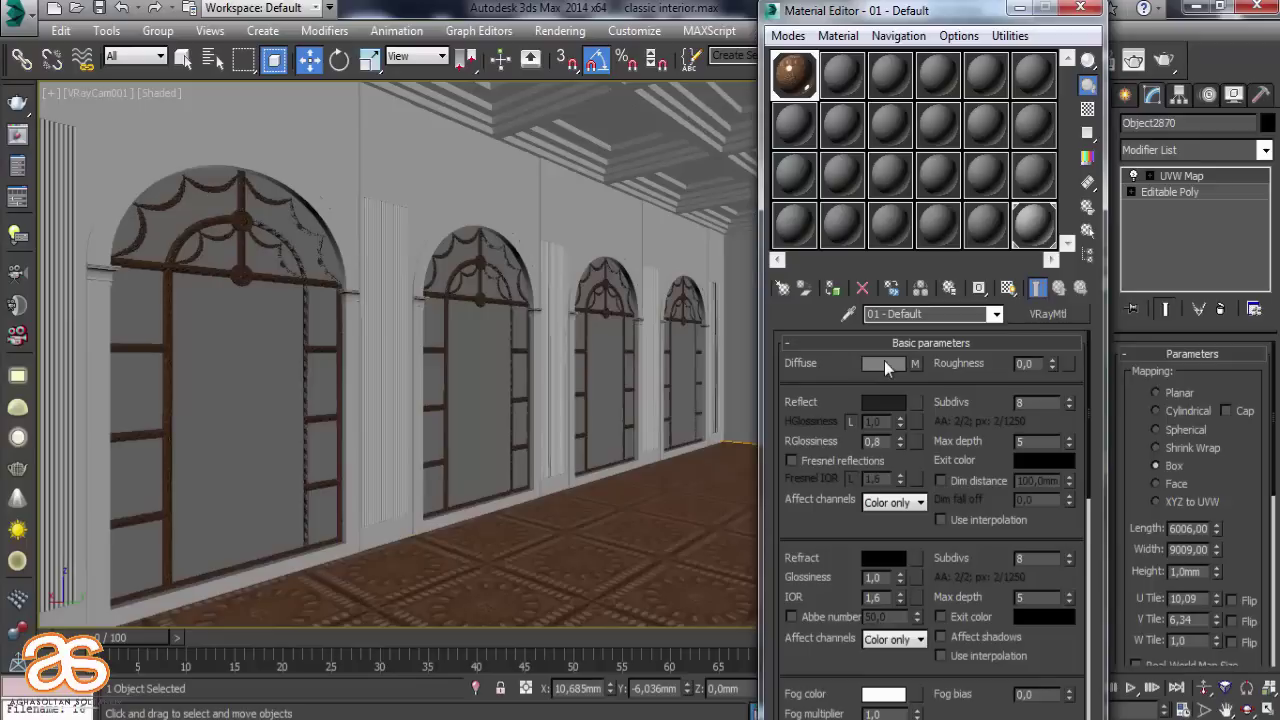
pyautogui.click(1016, 9)
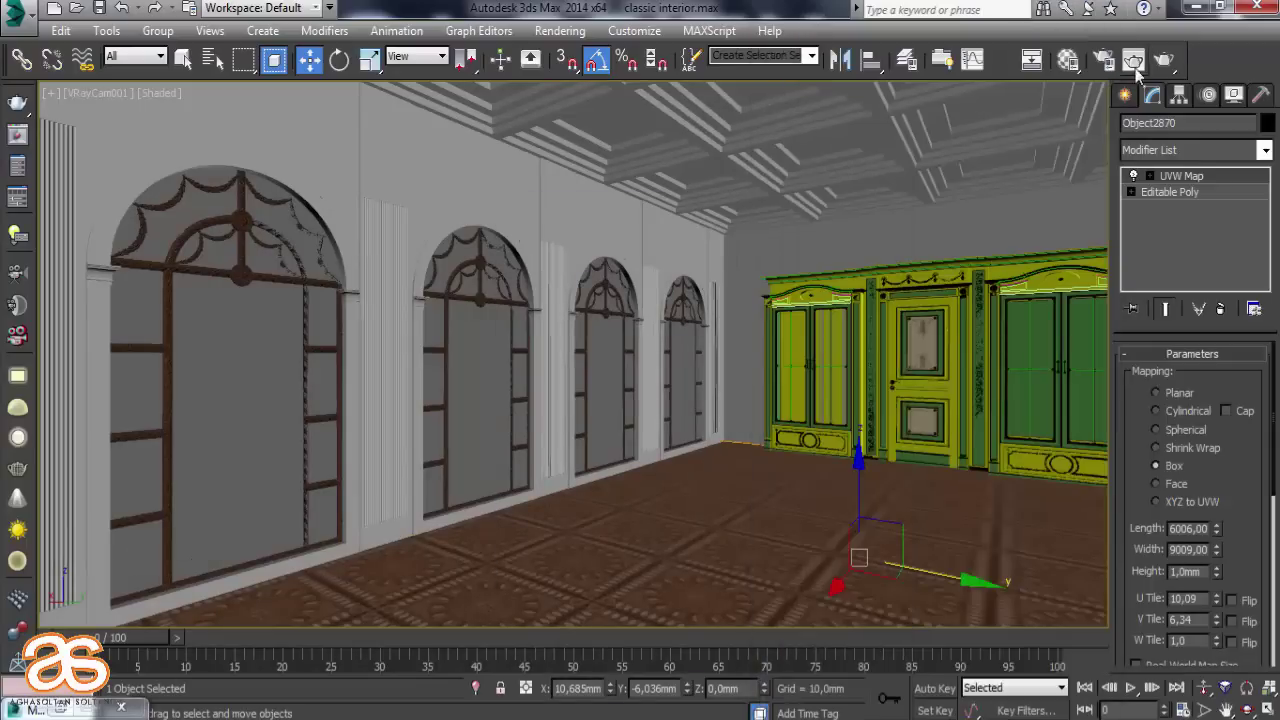
# Test-render the camera view with the parquet floor, then close the frame buffer
pyautogui.click(1165, 60)
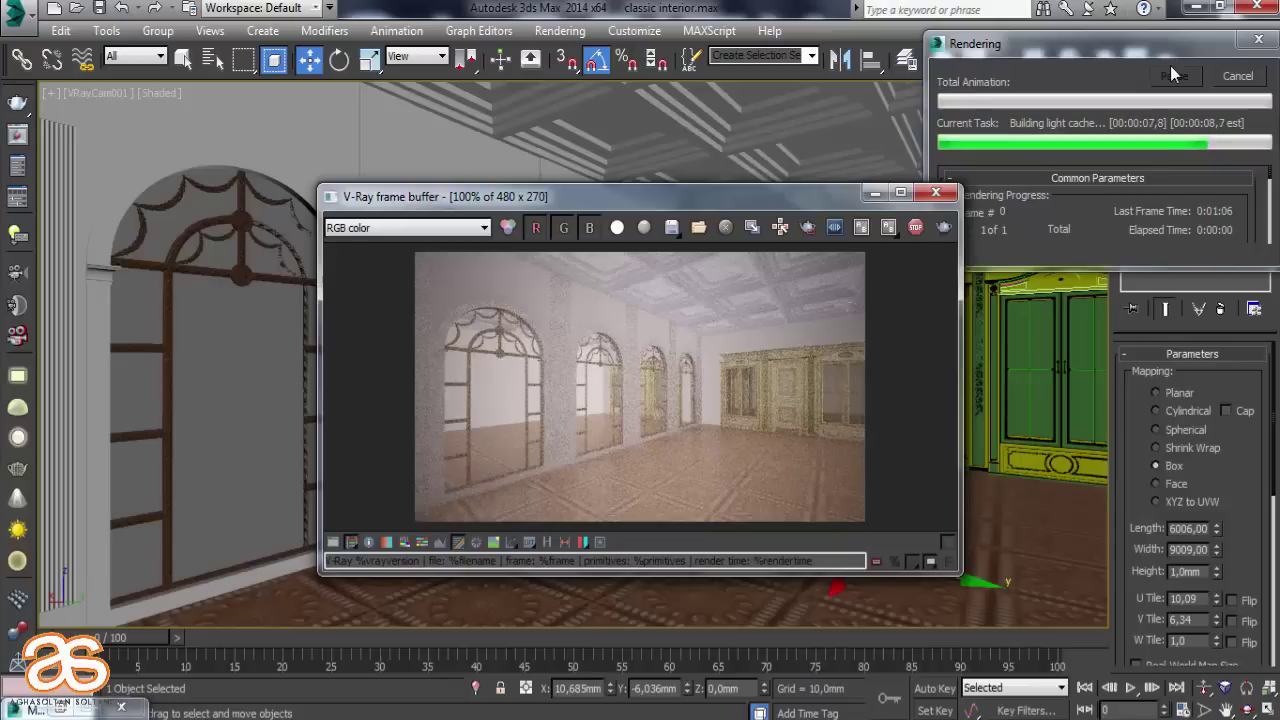
pyautogui.click(936, 192)
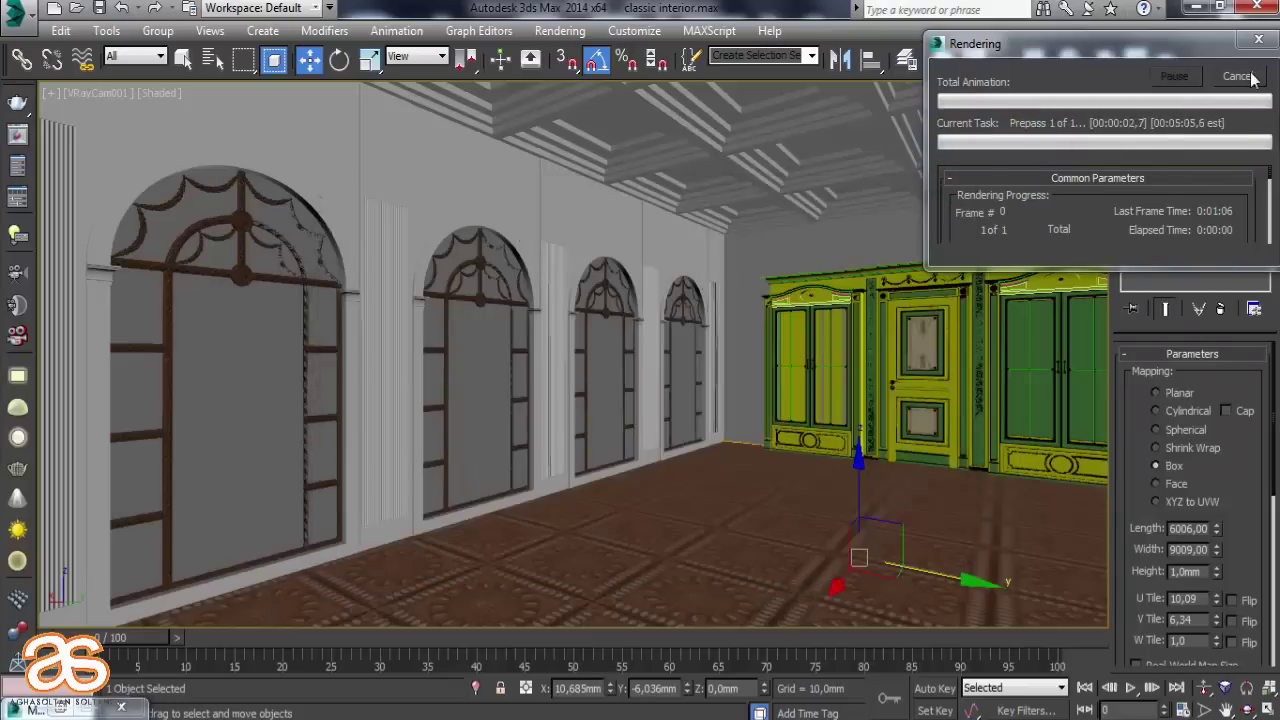
# Pick the _kaminwire window-frame material from the scene into material slot 2
pyautogui.click(1108, 60)
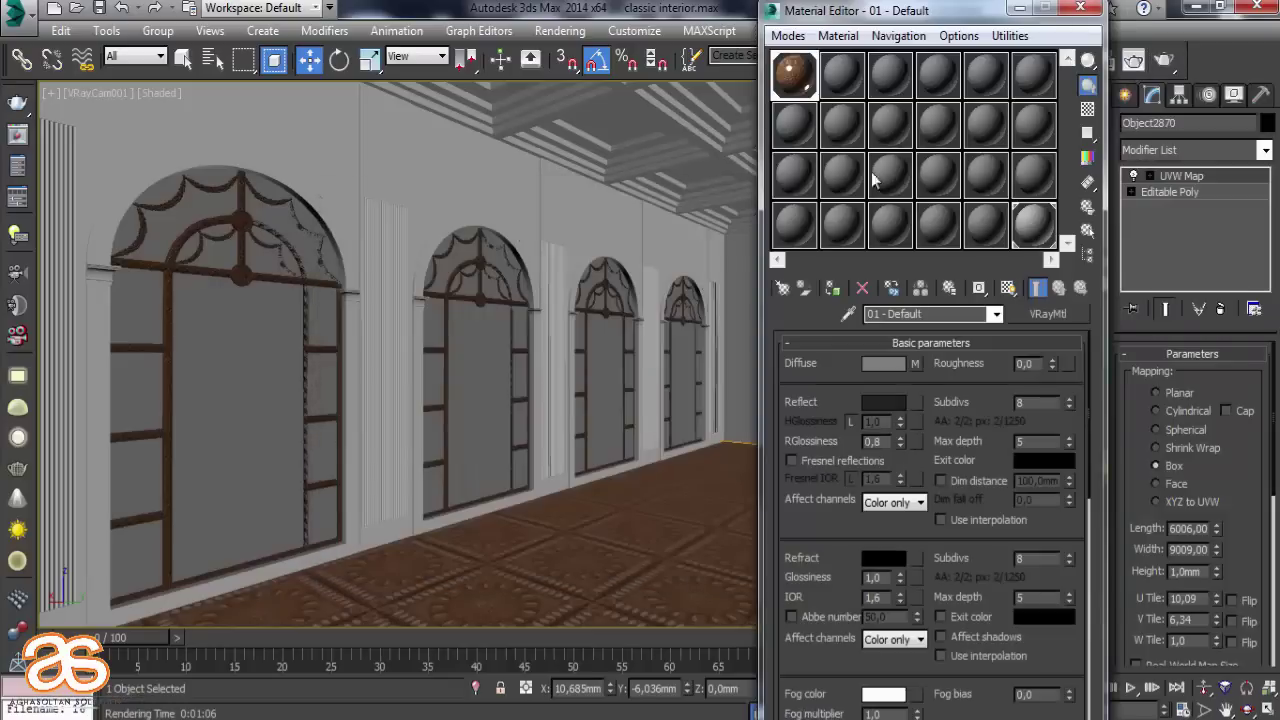
pyautogui.click(842, 74)
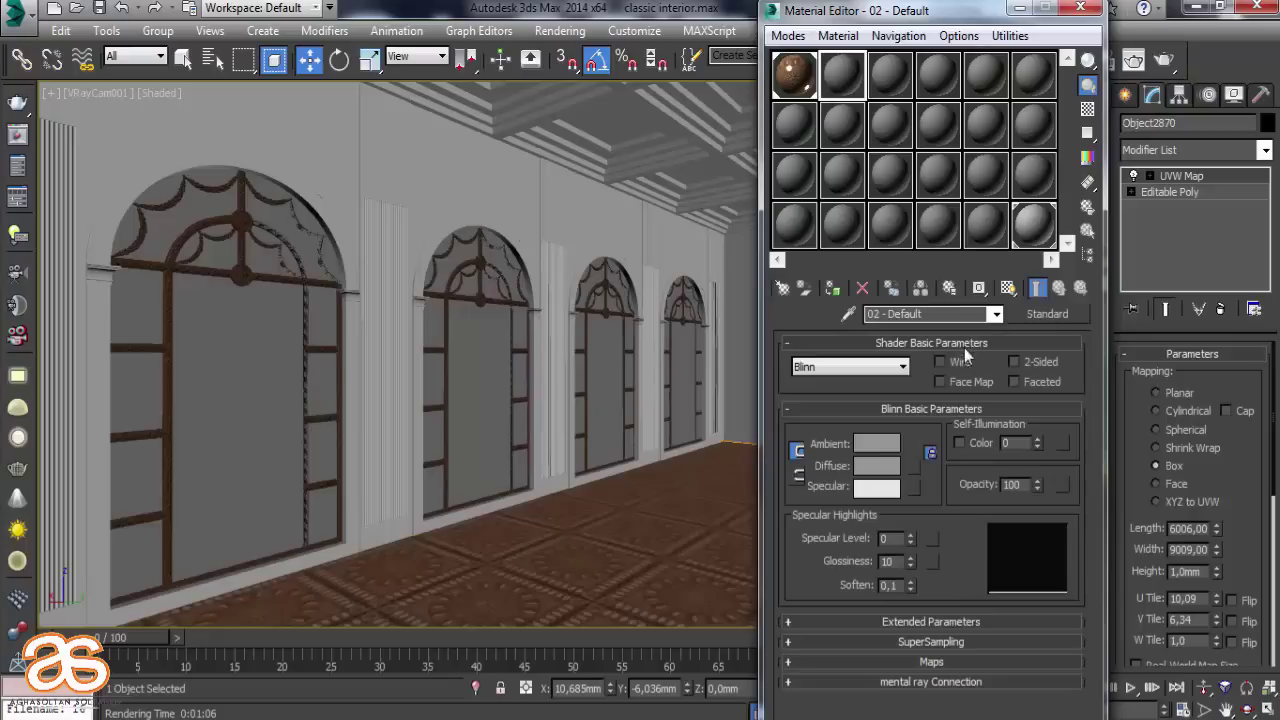
pyautogui.click(848, 313)
pyautogui.click(229, 389)
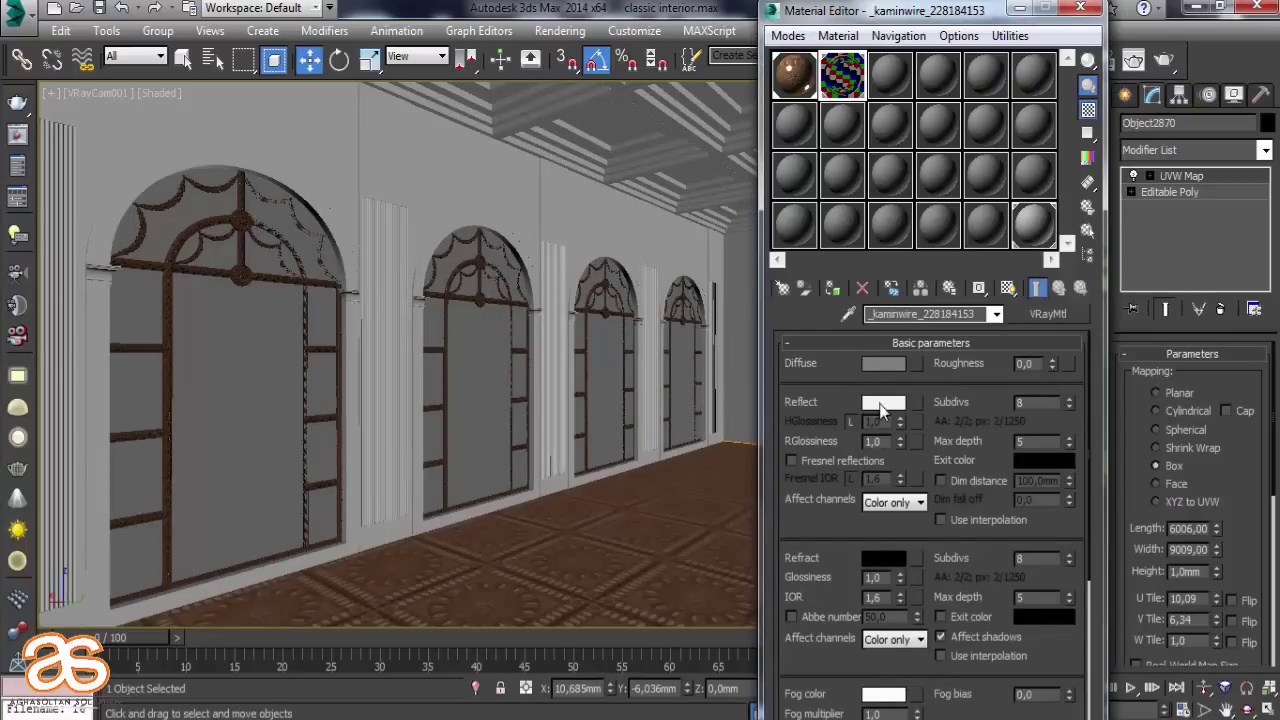
pyautogui.scroll(-1, 829, 540)
pyautogui.scroll(1, 840, 500)
# Darken the kaminwire material's reflection colour to a dark grey
pyautogui.click(882, 403)
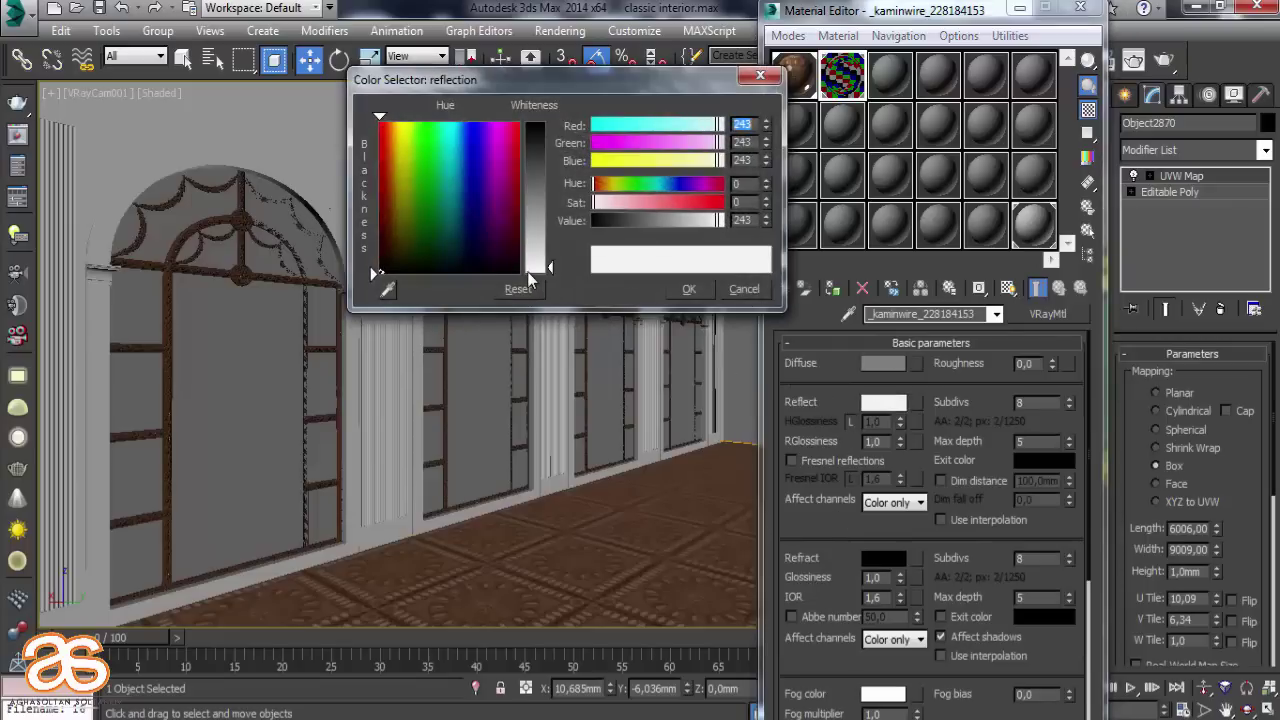
pyautogui.moveTo(548, 269); pyautogui.dragTo(548, 148)
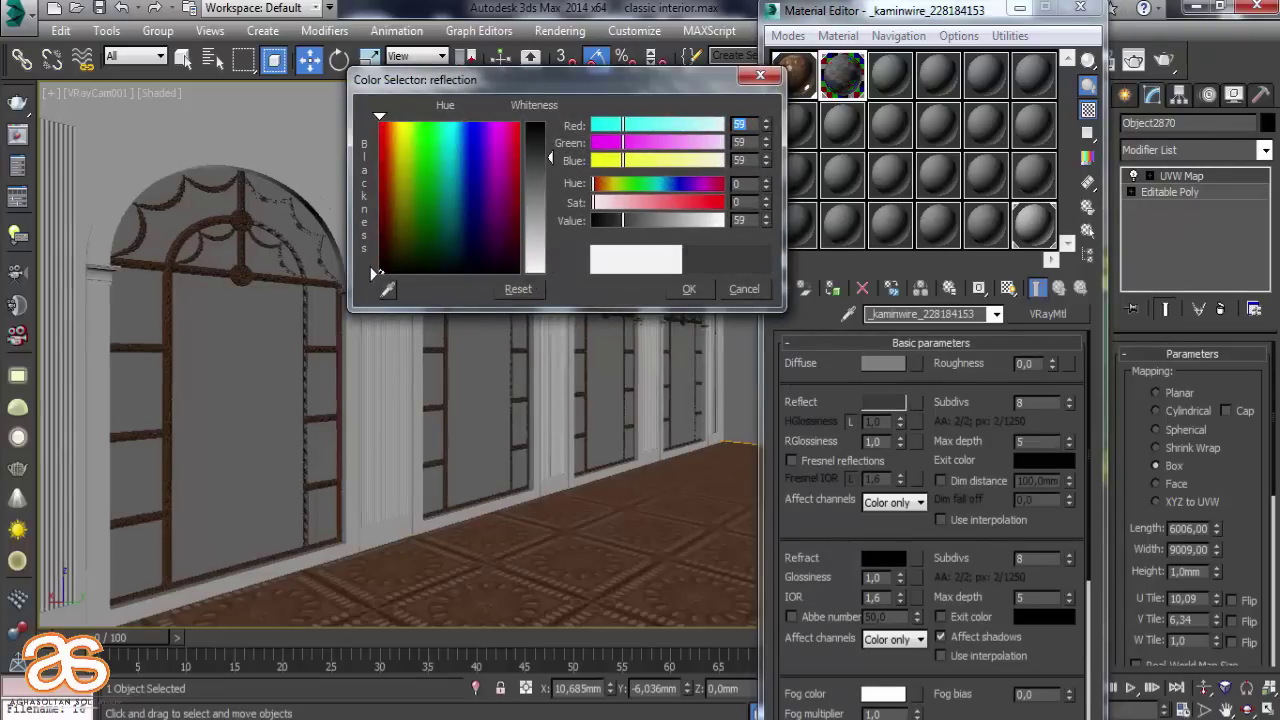
pyautogui.moveTo(548, 148); pyautogui.dragTo(646, 250)
pyautogui.click(689, 289)
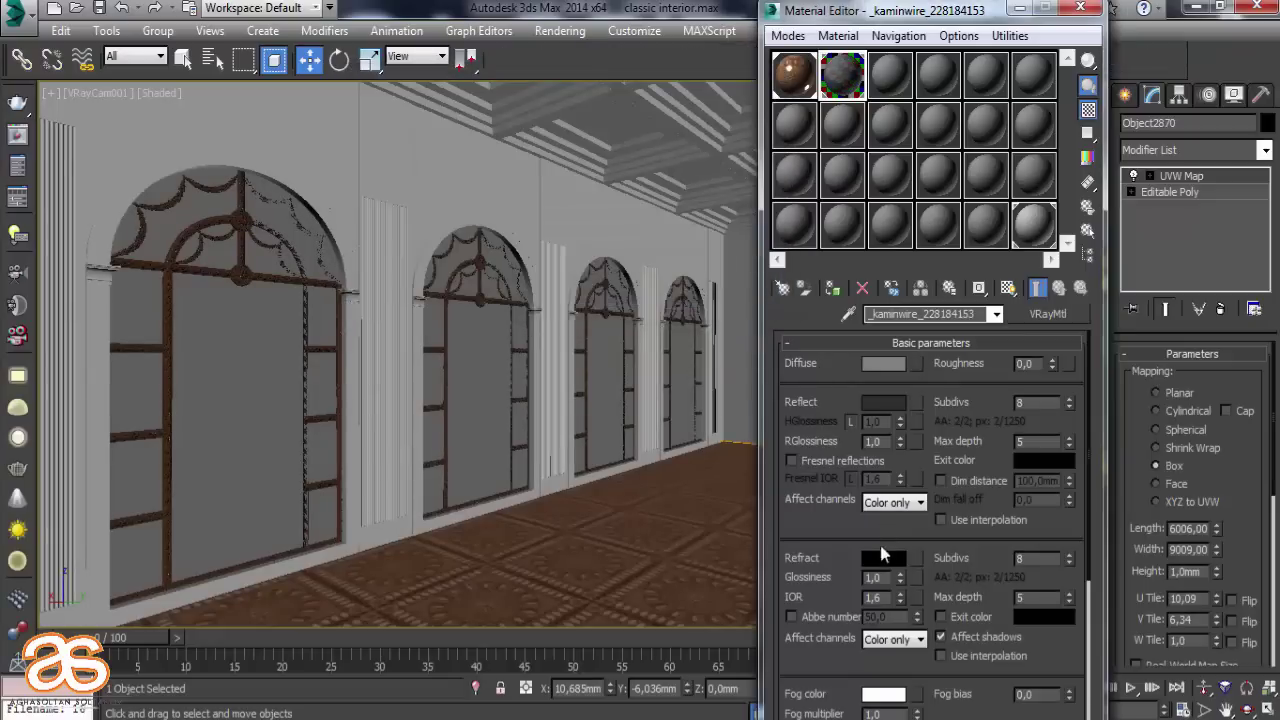
# Set the refraction colour to light grey 190 and start a test render
pyautogui.click(883, 557)
pyautogui.moveTo(549, 125); pyautogui.dragTo(555, 245)
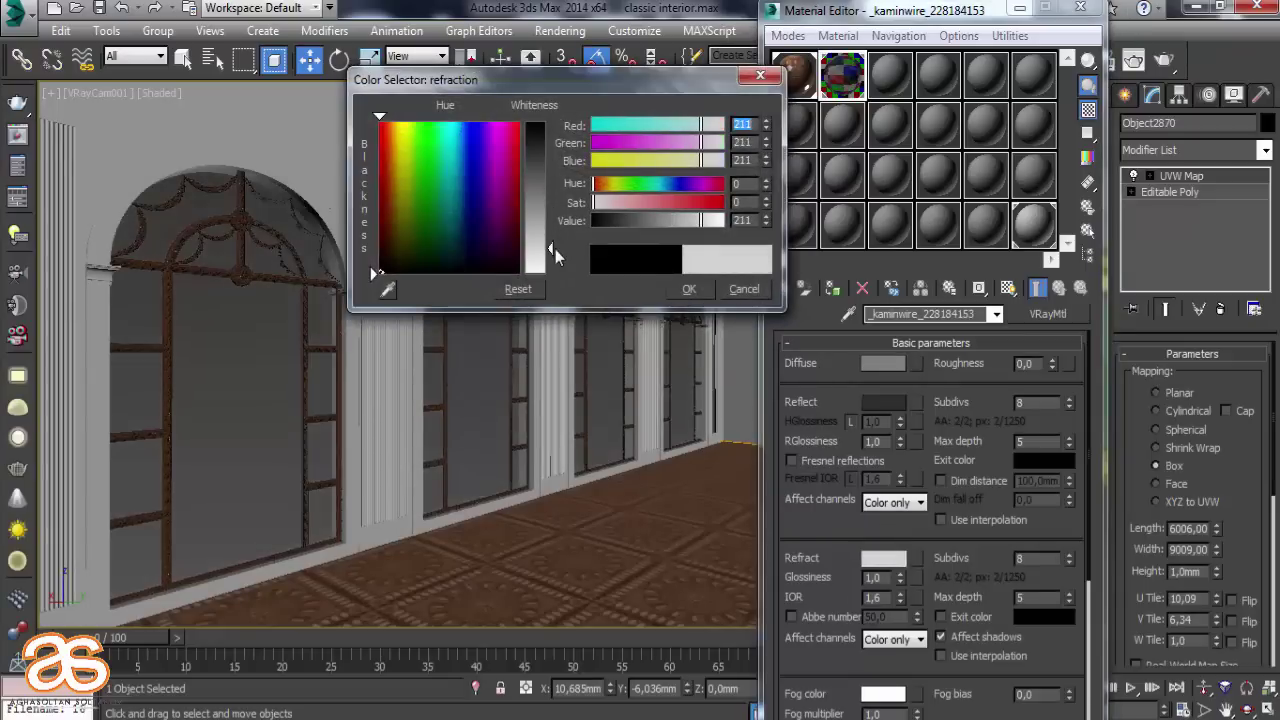
pyautogui.click(689, 289)
pyautogui.click(1080, 7)
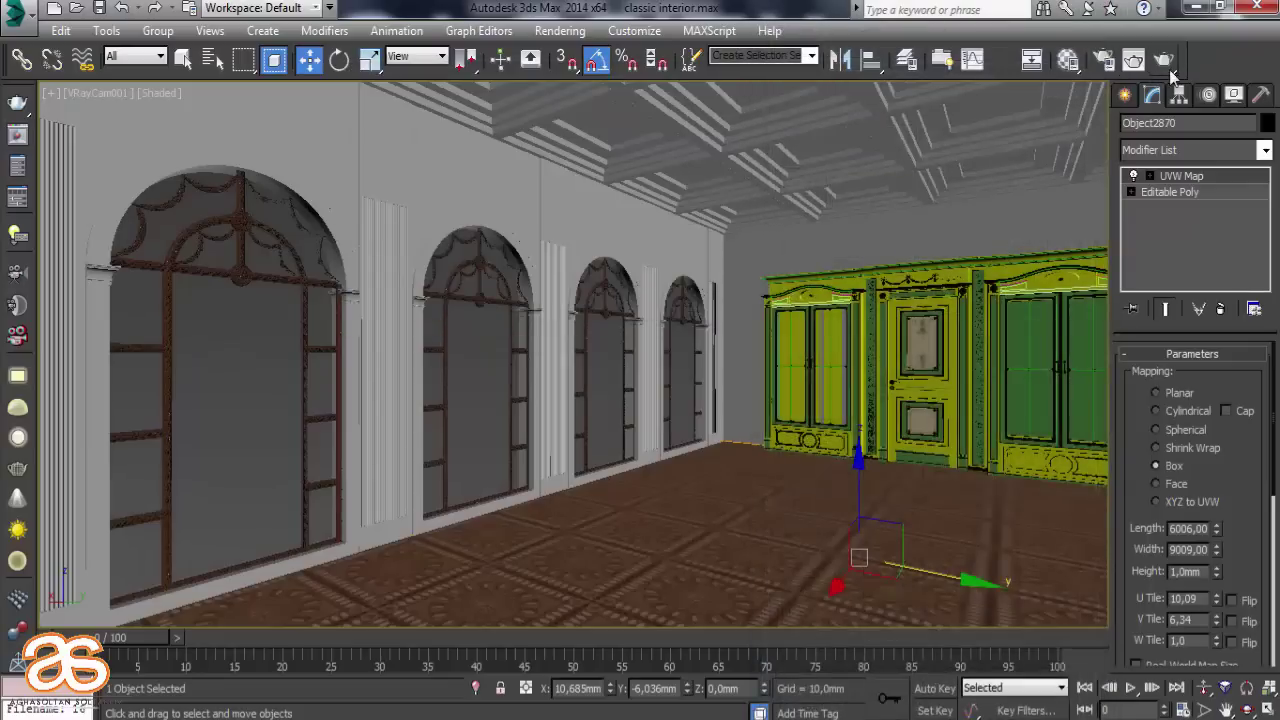
pyautogui.click(1169, 69)
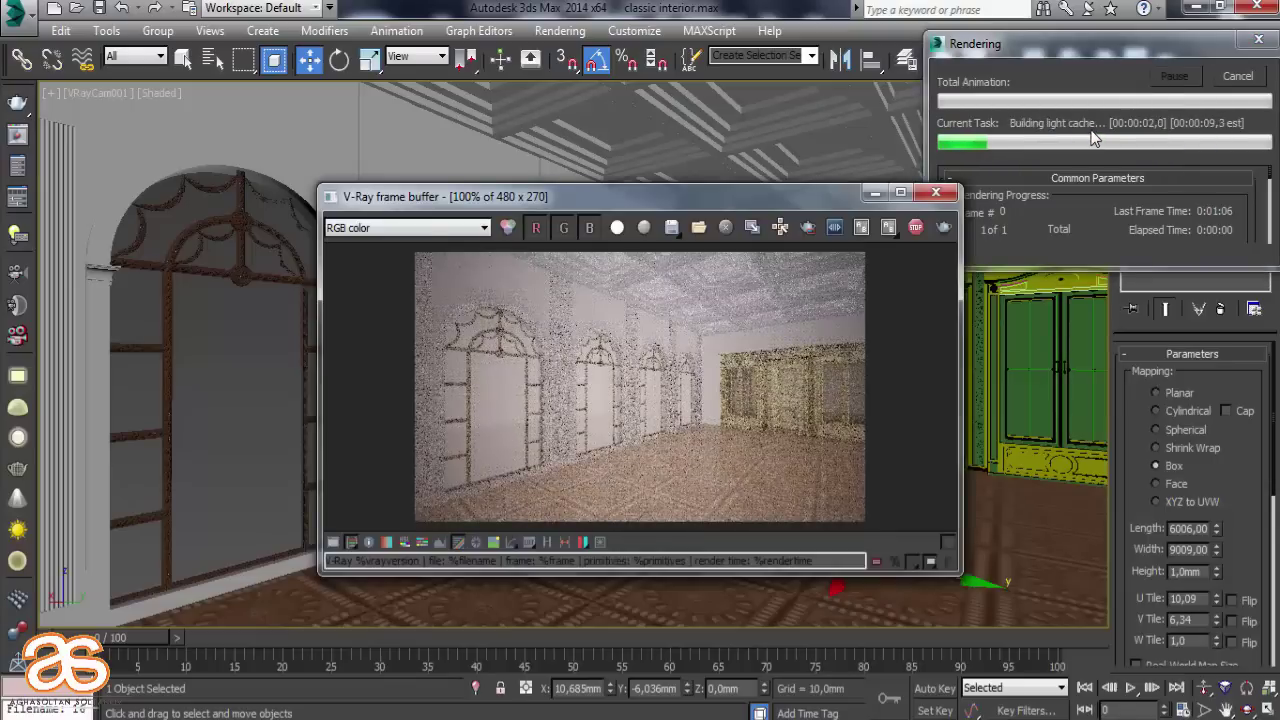
# Close the V-Ray frame buffer once the arched hall test render finishes
pyautogui.click(950, 197)
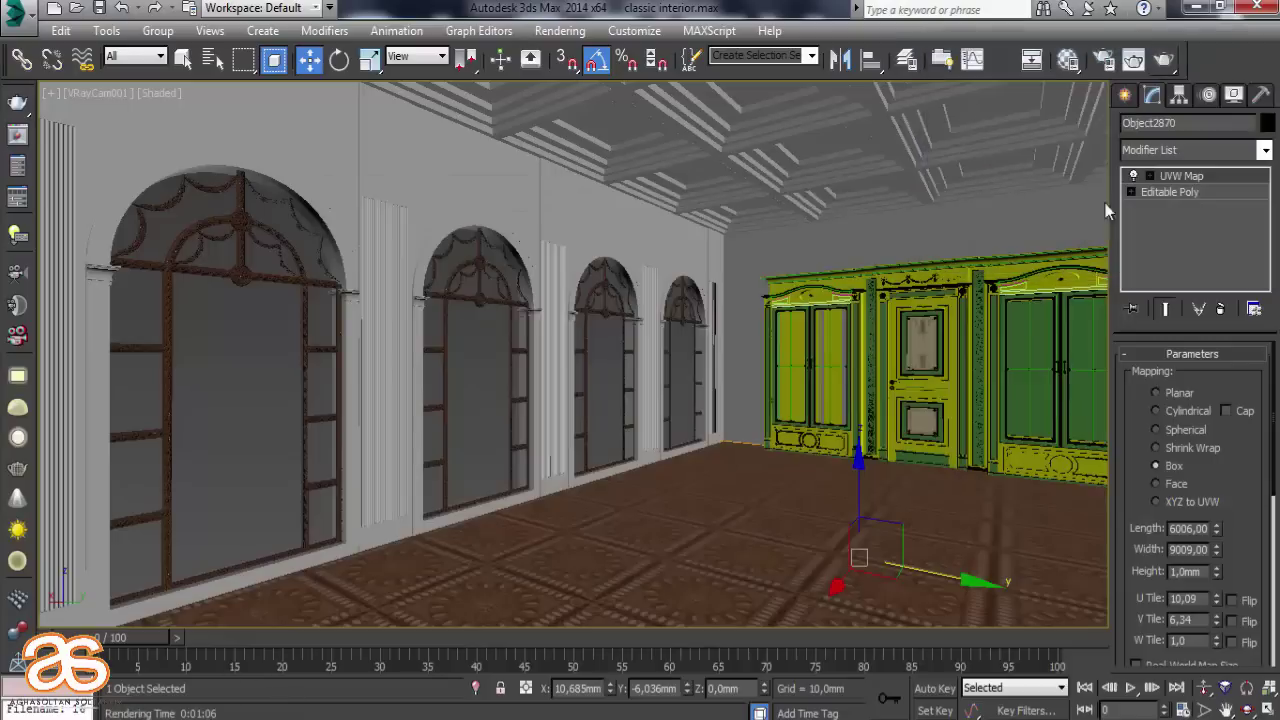
# Raise the 01 - Default material's reflection colour to grey 54
pyautogui.click(1069, 72)
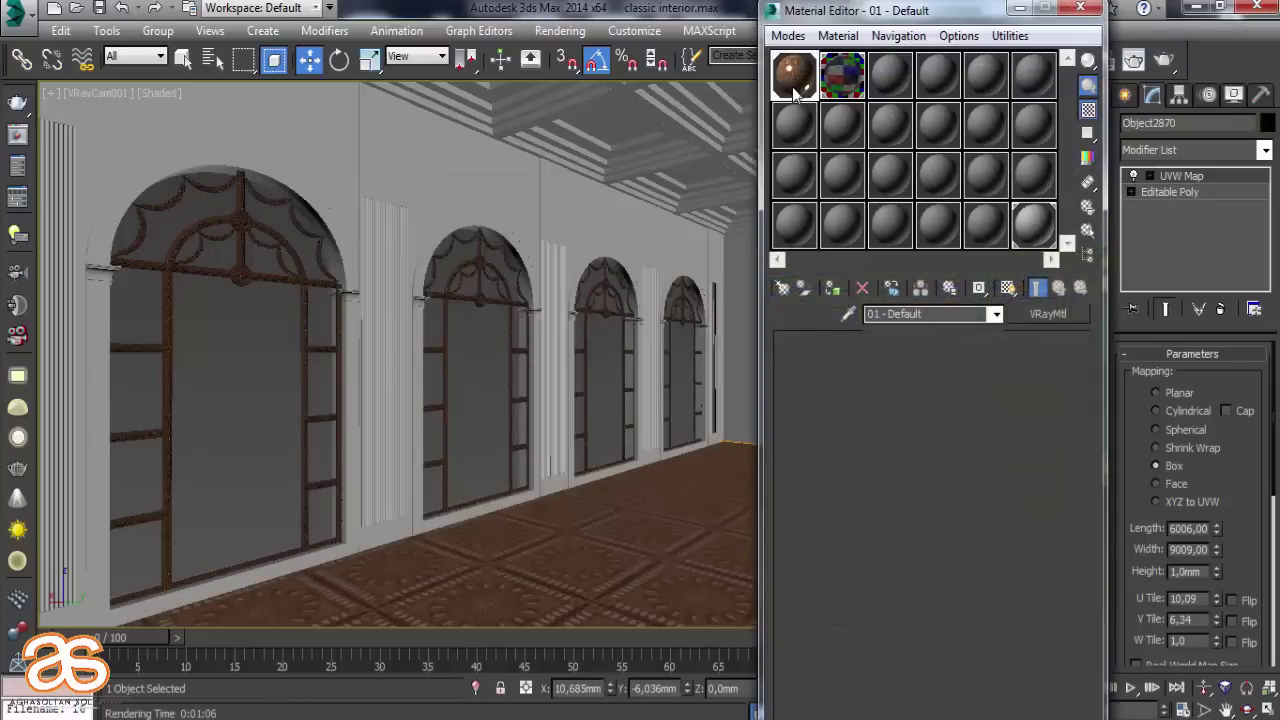
pyautogui.click(881, 401)
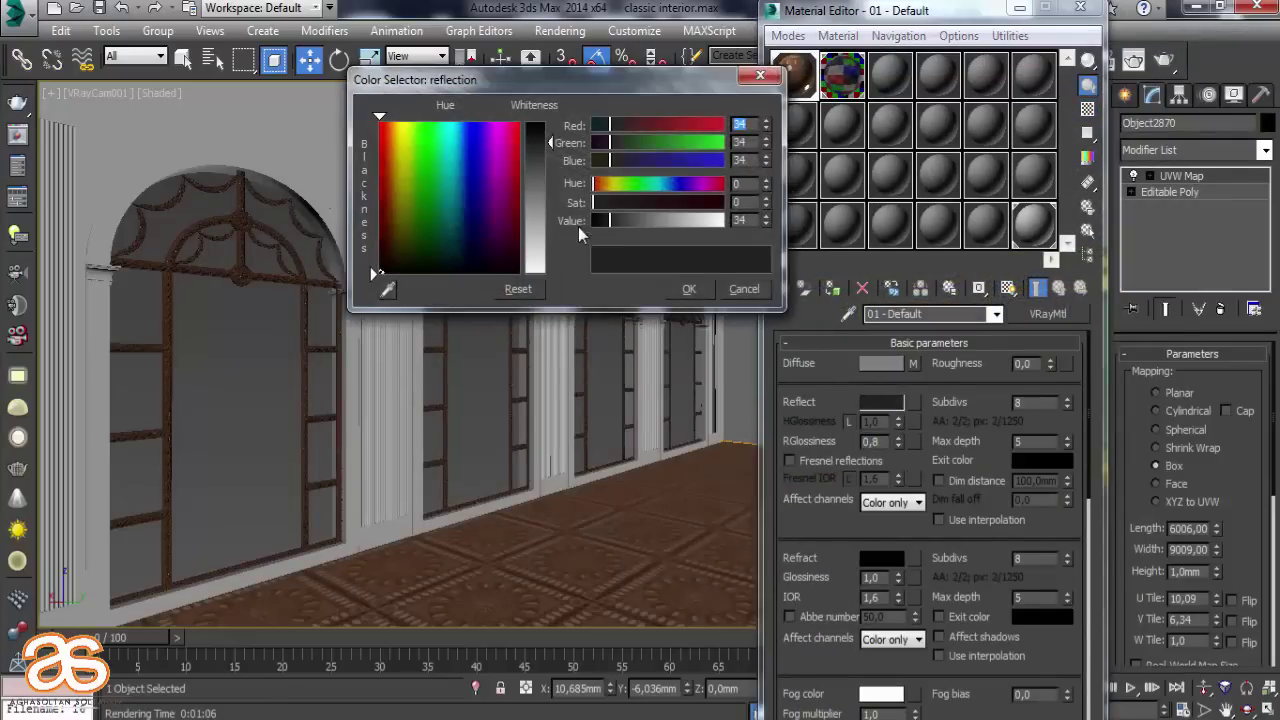
pyautogui.click(548, 155)
pyautogui.click(690, 289)
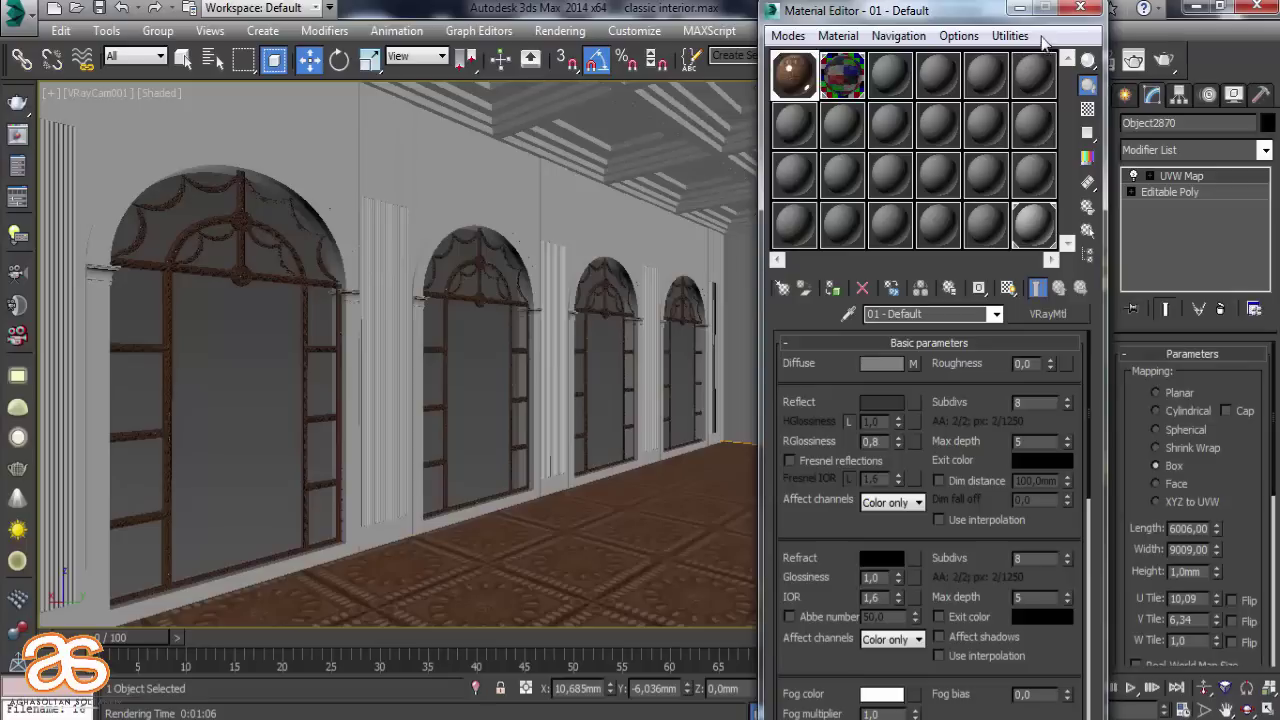
pyautogui.click(1079, 8)
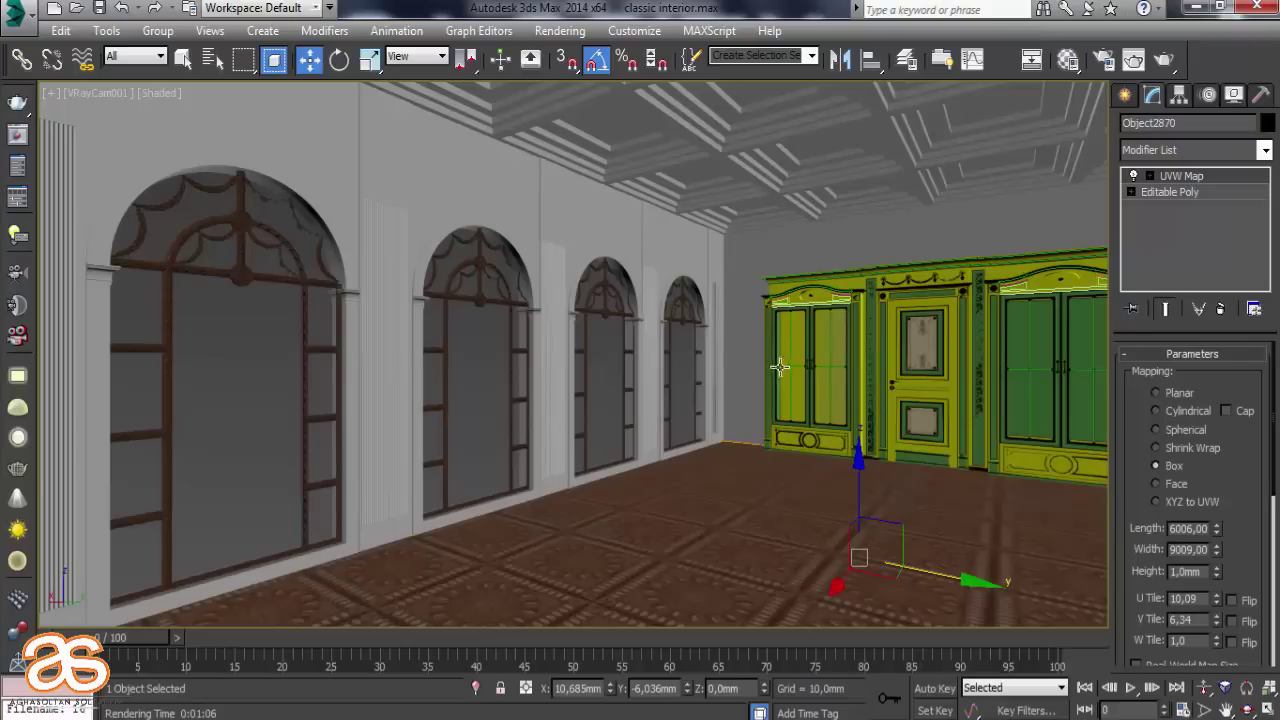
# Orbit and pan the perspective view along the arched wall, then return to the camera view
pyautogui.press('p')
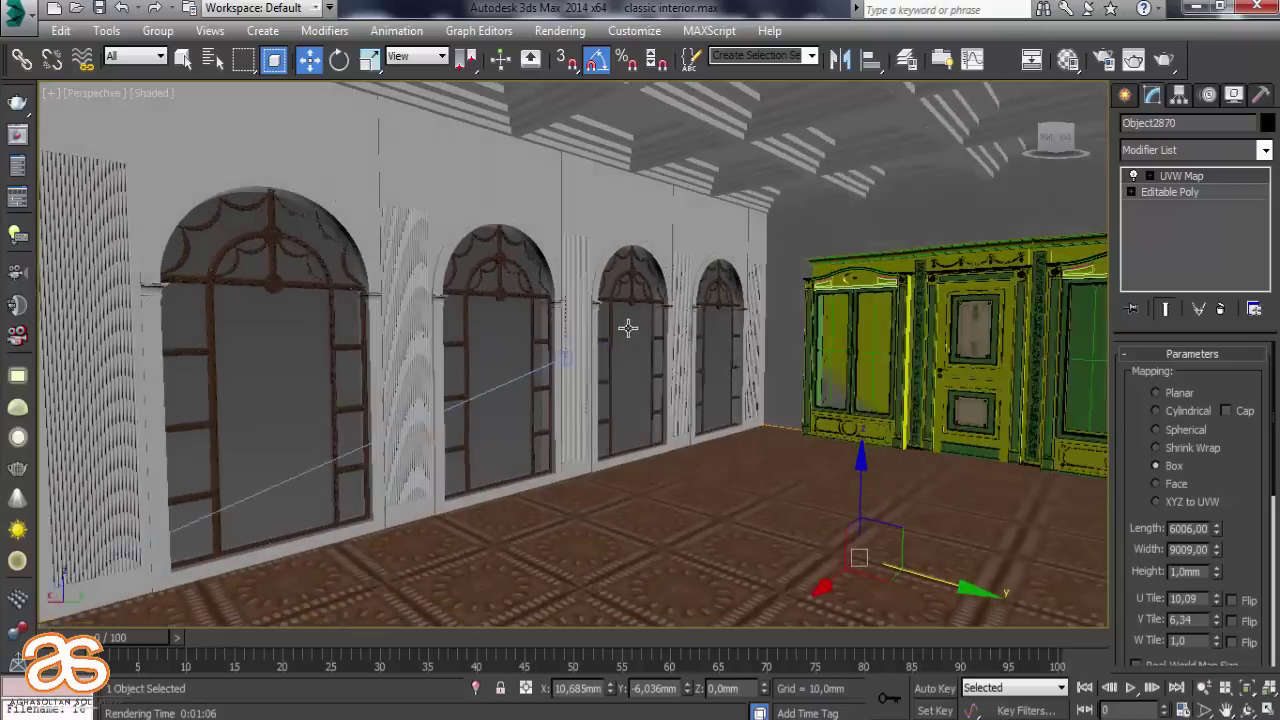
pyautogui.keyDown('alt'); pyautogui.moveTo(628, 328); pyautogui.dragTo(600, 340, button='middle'); pyautogui.keyUp('alt')
pyautogui.scroll(5, 640, 381)
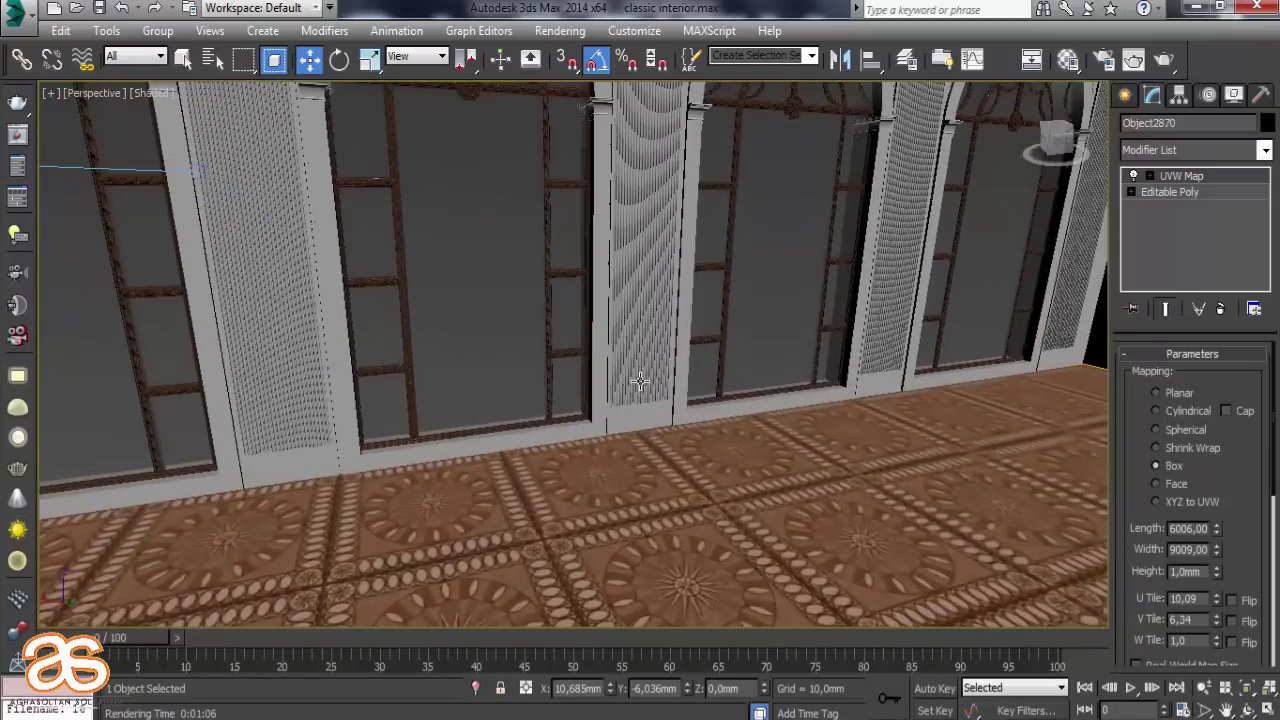
pyautogui.moveTo(640, 381); pyautogui.dragTo(703, 396, button='middle')
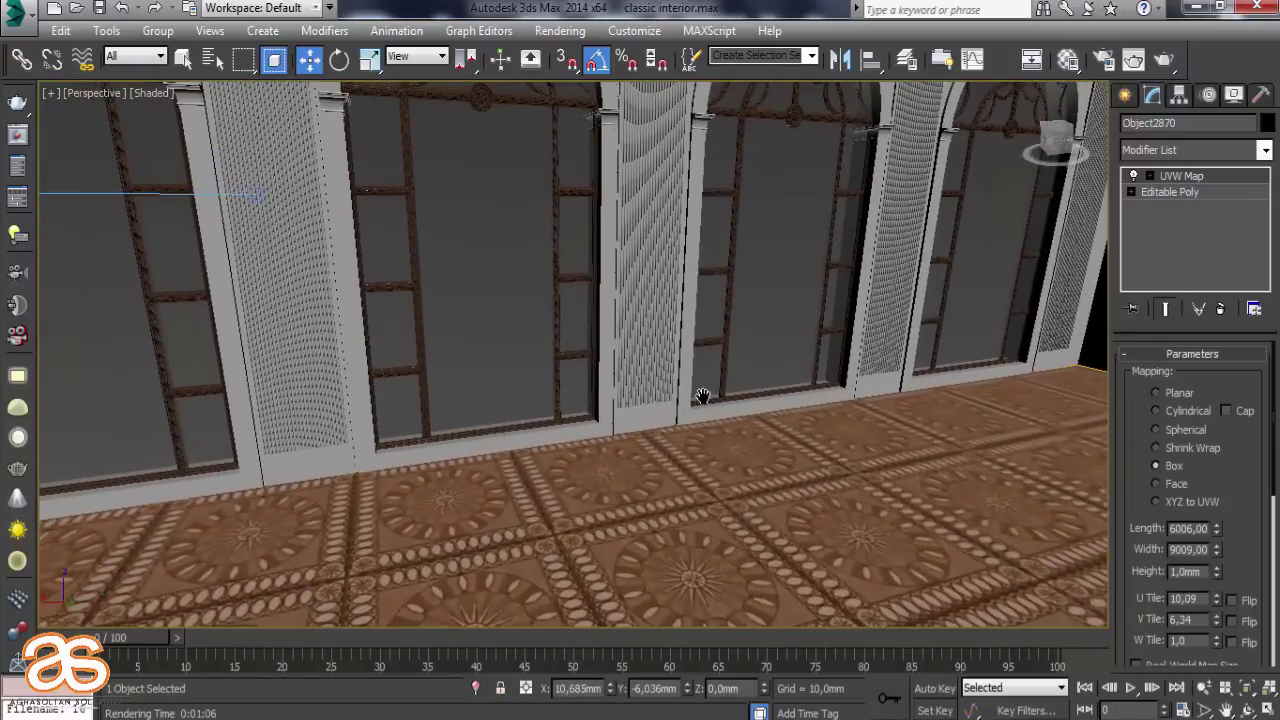
pyautogui.press('c')
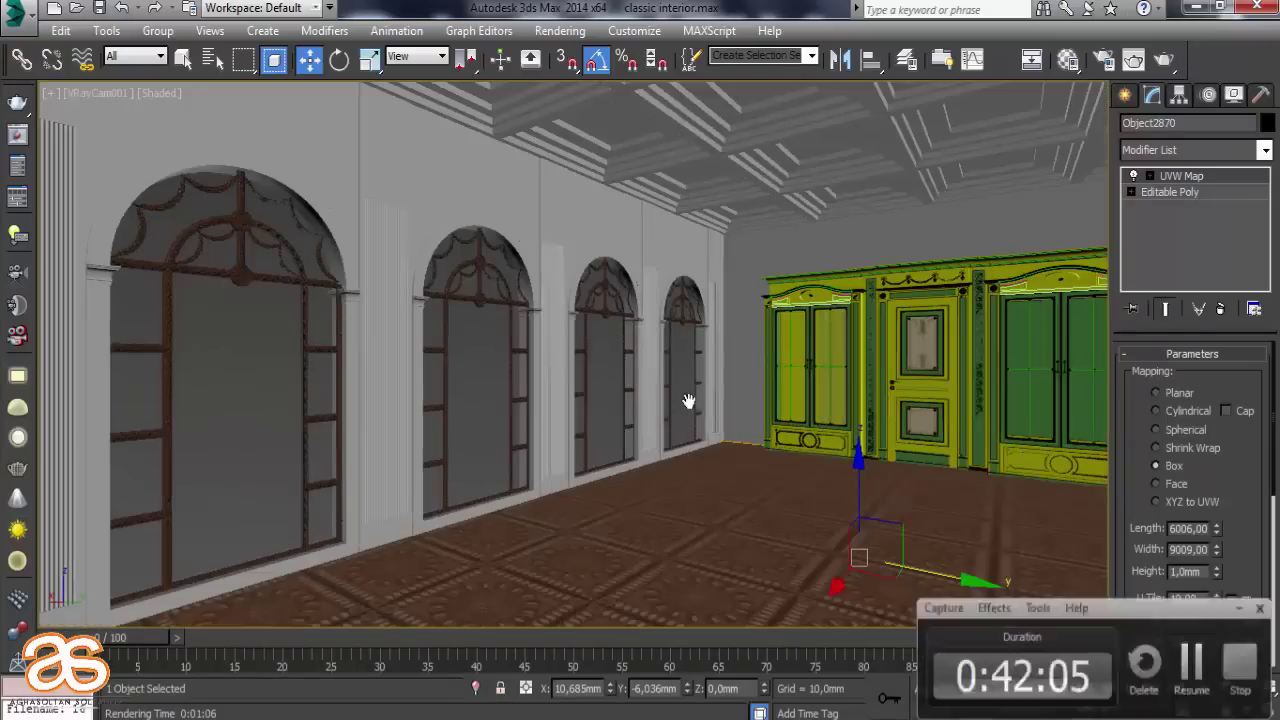
# Drag 043_vray.max from the V-ray models folder into the scene and merge it
pyautogui.click(435, 692)
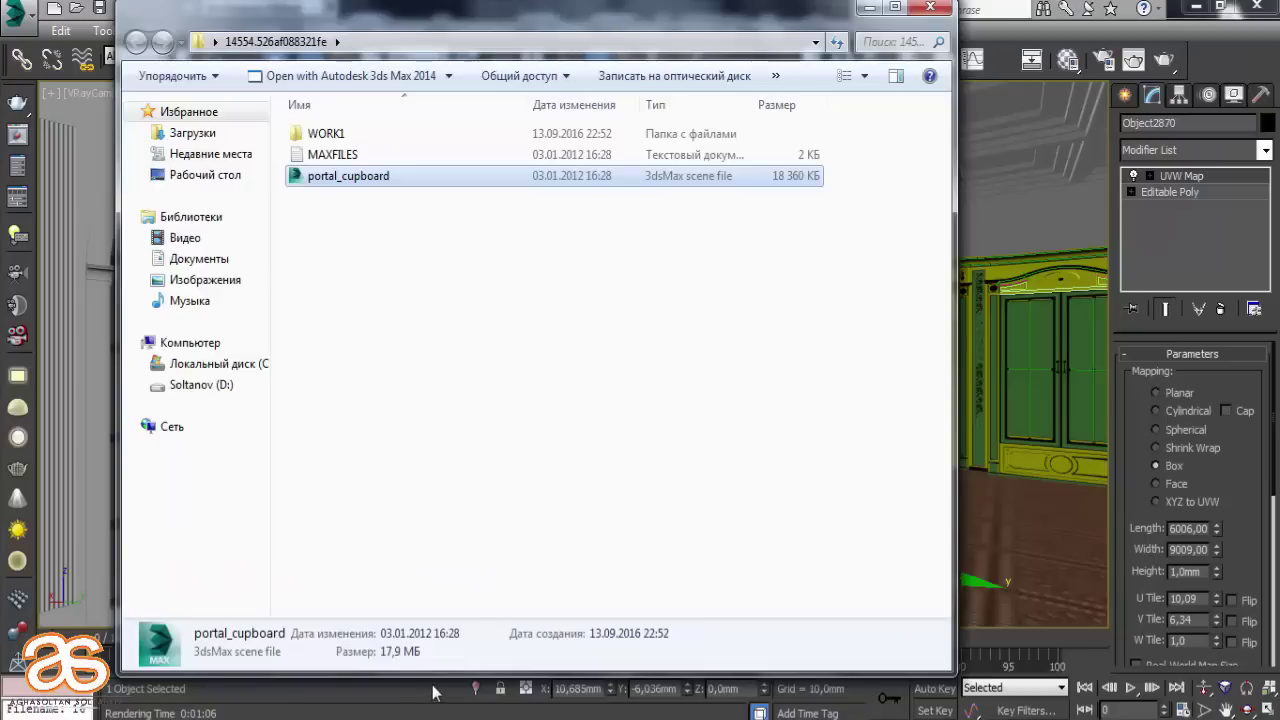
pyautogui.click(930, 7)
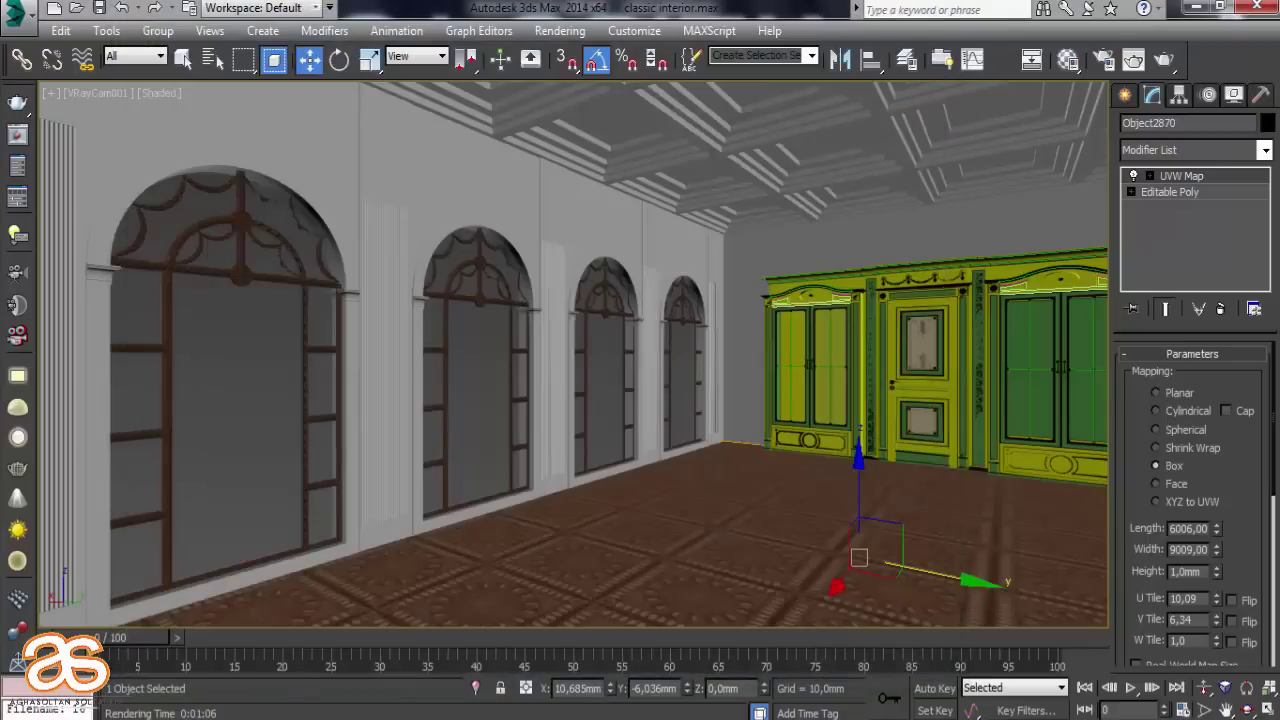
pyautogui.click(390, 610)
pyautogui.scroll(-6, 325, 400)
pyautogui.scroll(-2, 320, 470)
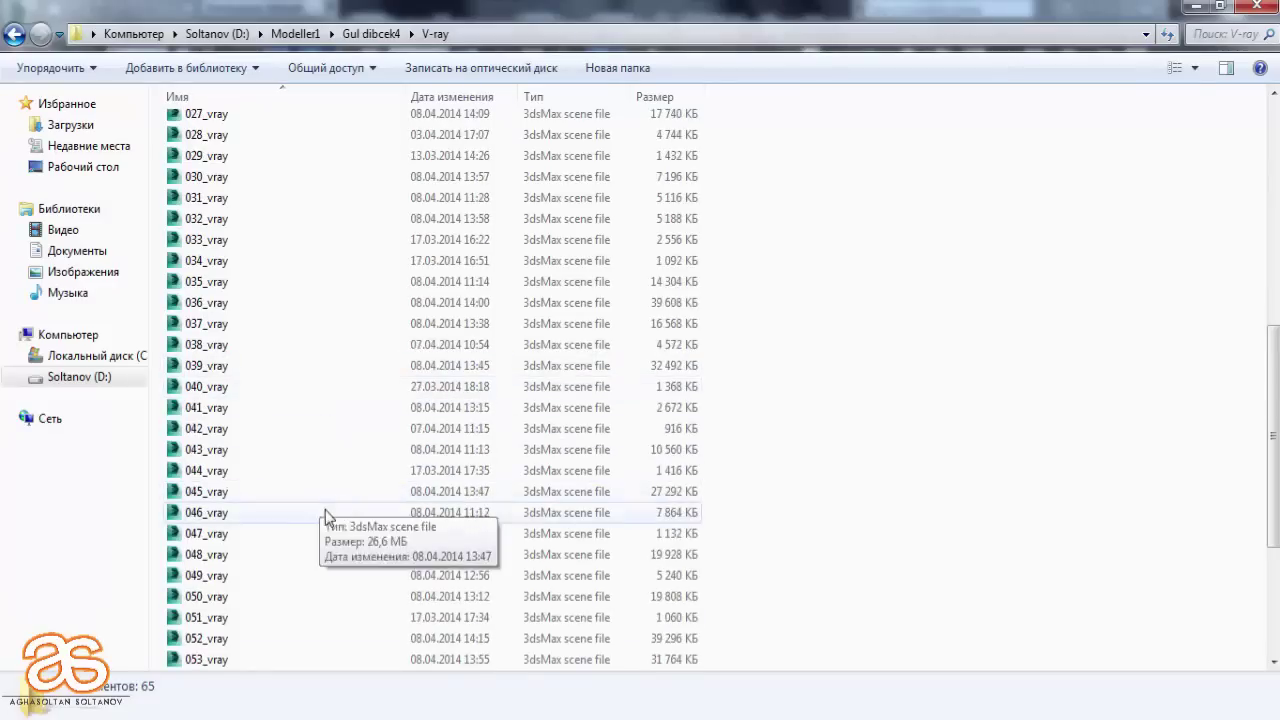
pyautogui.moveTo(245, 450)
pyautogui.mouseDown()
pyautogui.moveTo(465, 628)
pyautogui.moveTo(579, 532)
pyautogui.mouseUp()
pyautogui.click(614, 564)
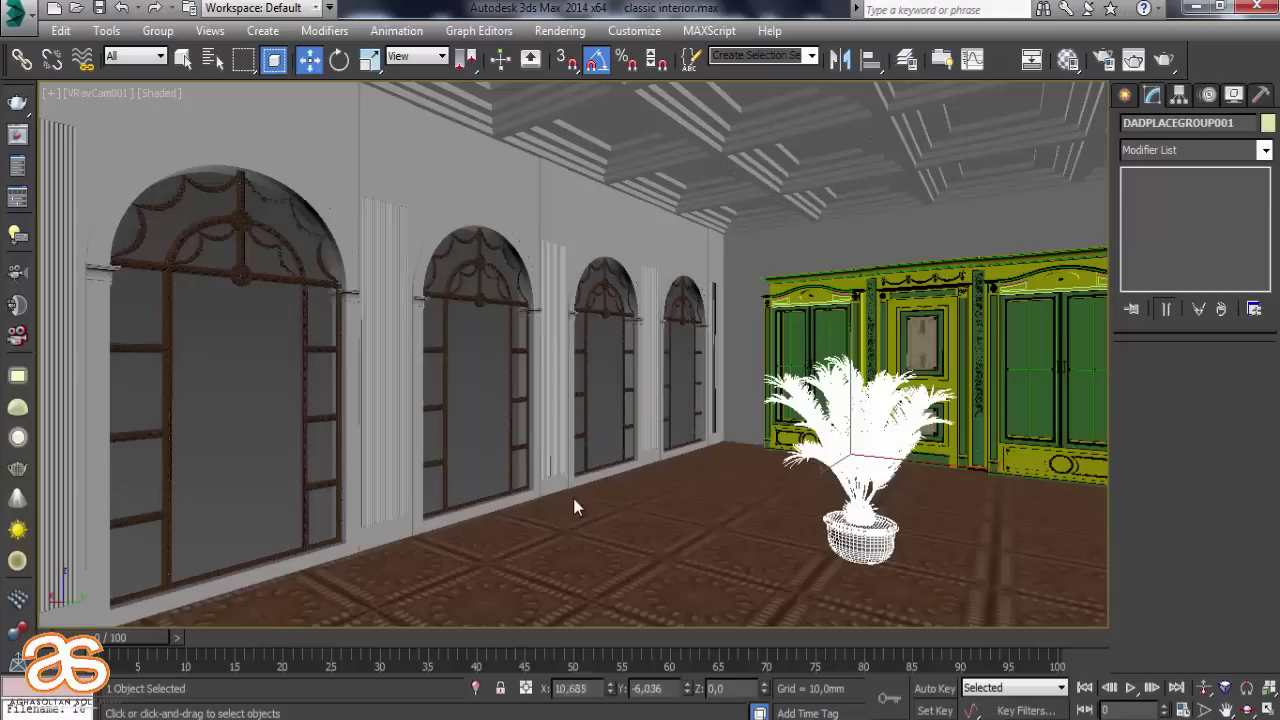
# Slide the merged palm left along the floor and turn it about its vertical axis
pyautogui.click(310, 60)
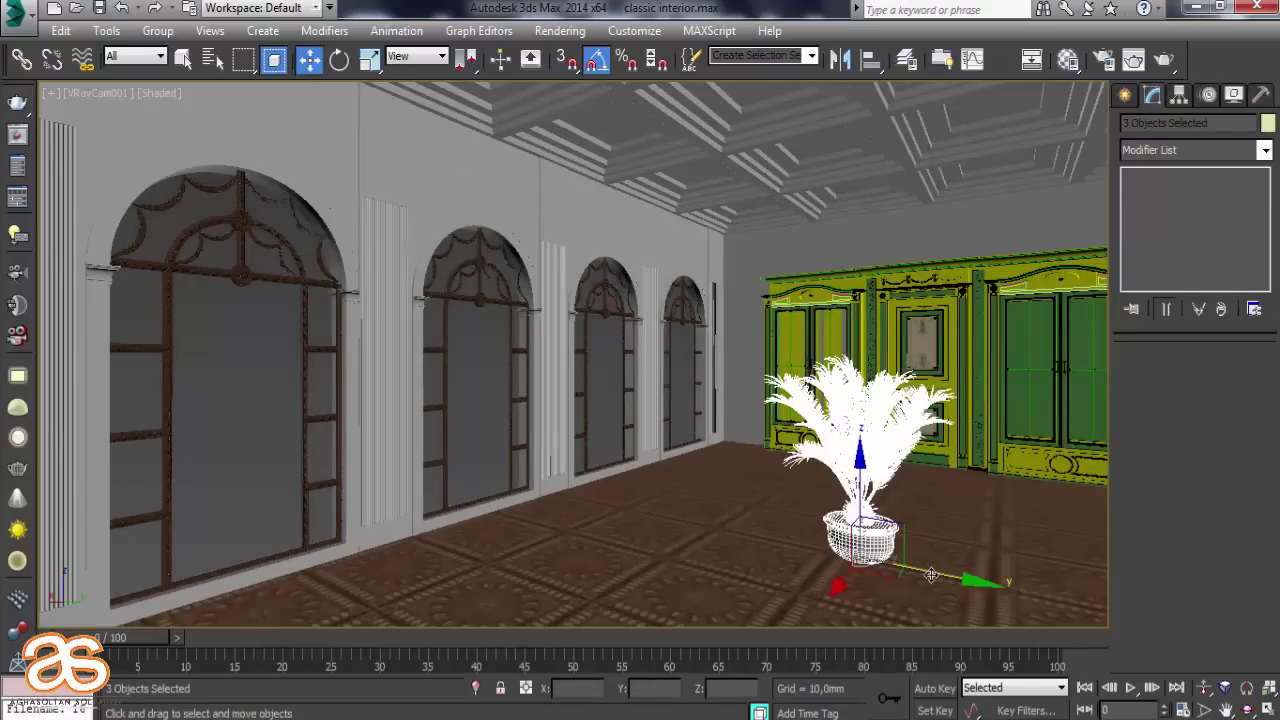
pyautogui.moveTo(931, 575)
pyautogui.mouseDown()
pyautogui.moveTo(652, 521)
pyautogui.moveTo(670, 526)
pyautogui.mouseUp()
pyautogui.press('p')
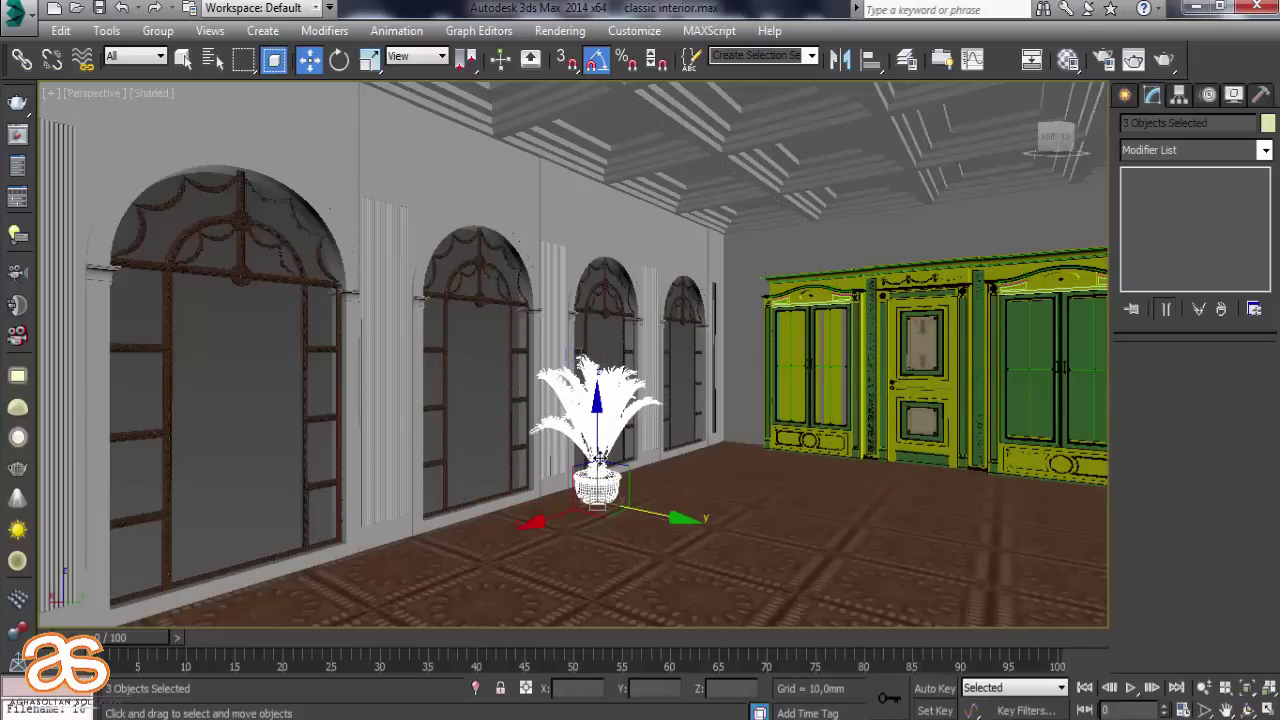
pyautogui.moveTo(612, 507)
pyautogui.keyDown('alt'); pyautogui.mouseDown(button='middle')
pyautogui.moveTo(558, 475)
pyautogui.moveTo(714, 401)
pyautogui.moveTo(381, 117)
pyautogui.mouseUp(button='middle'); pyautogui.keyUp('alt')
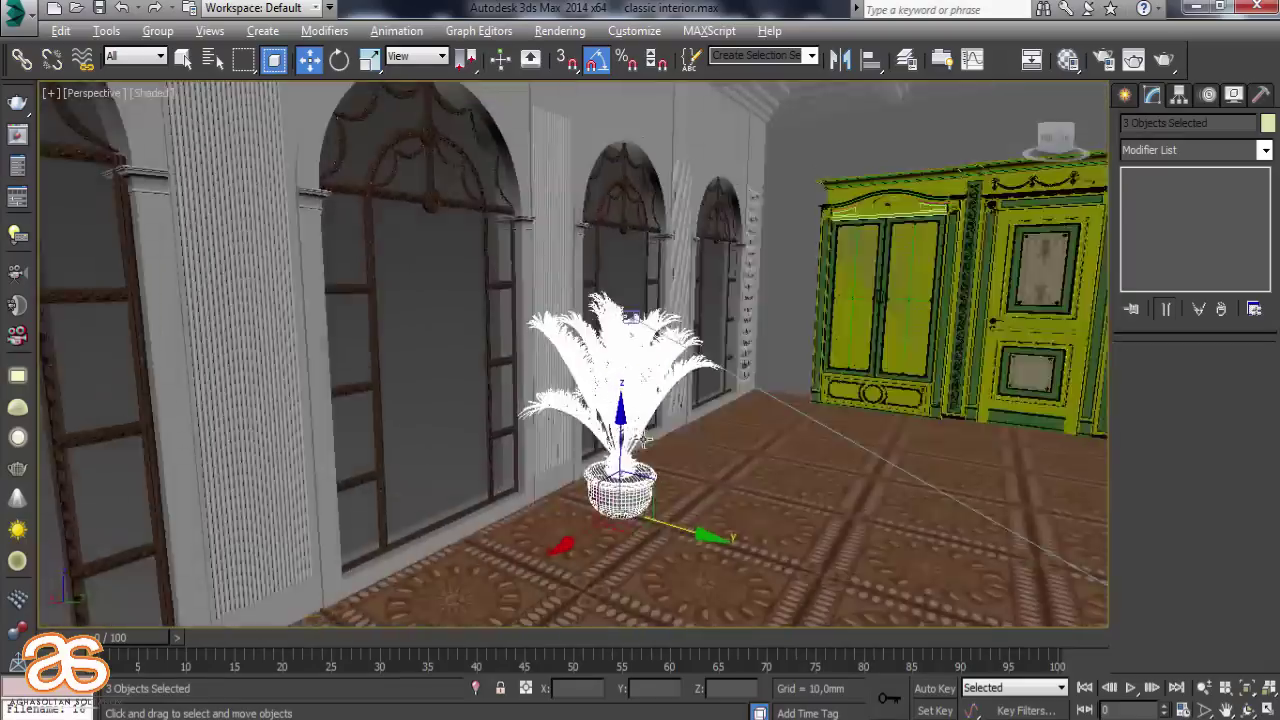
pyautogui.press('e')
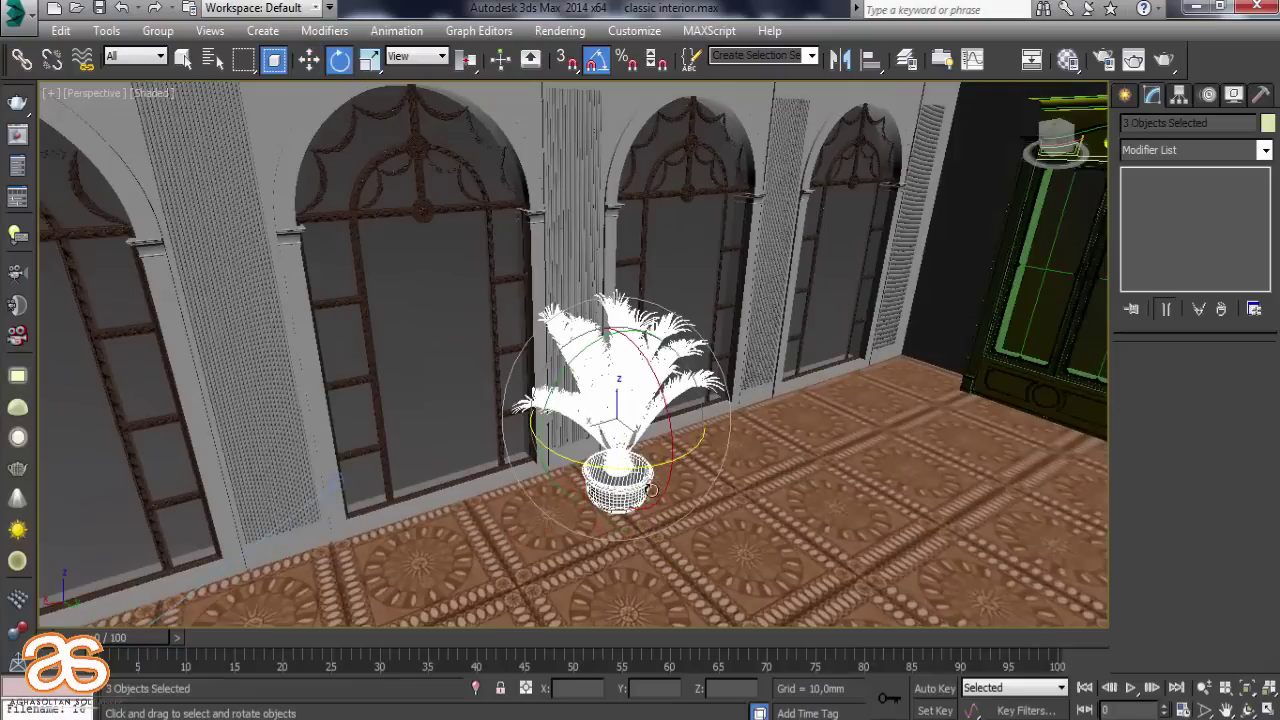
pyautogui.moveTo(637, 470); pyautogui.dragTo(512, 397)
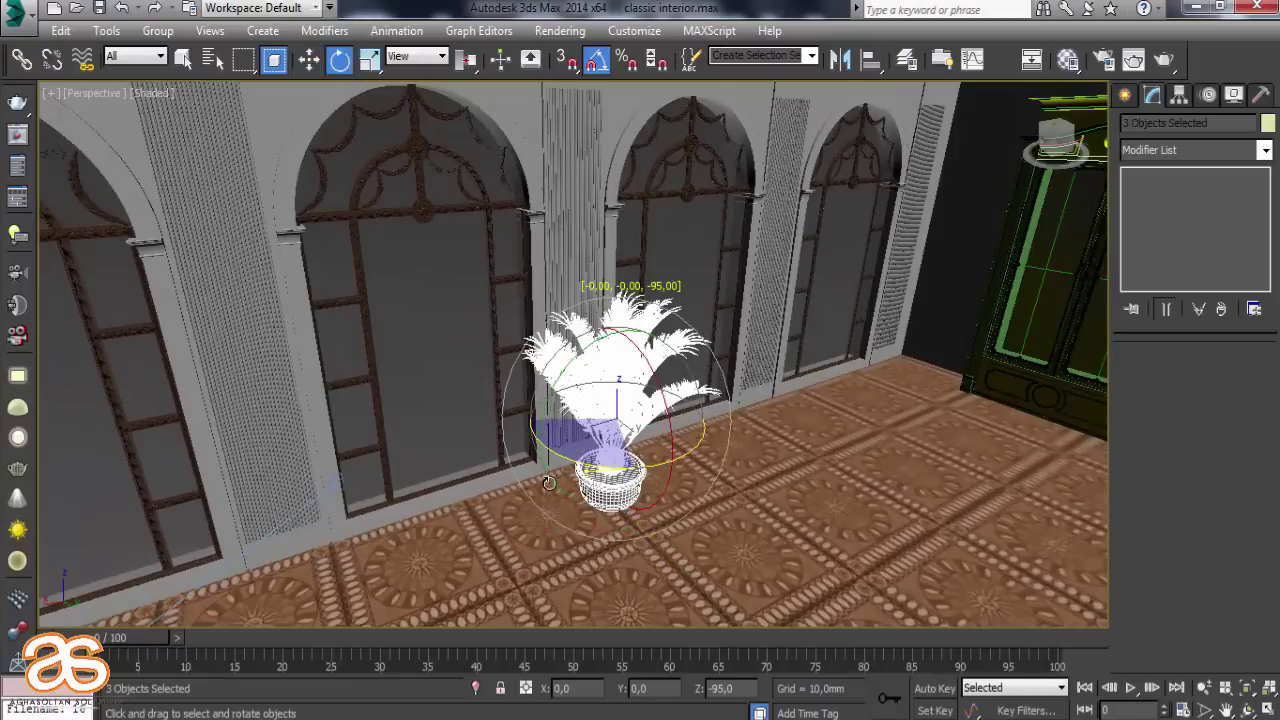
# Nudge the palm sideways and rotate it a little further, facing the arched windows
pyautogui.click(308, 62)
pyautogui.keyDown('alt'); pyautogui.moveTo(414, 106); pyautogui.dragTo(584, 284, button='middle'); pyautogui.keyUp('alt')
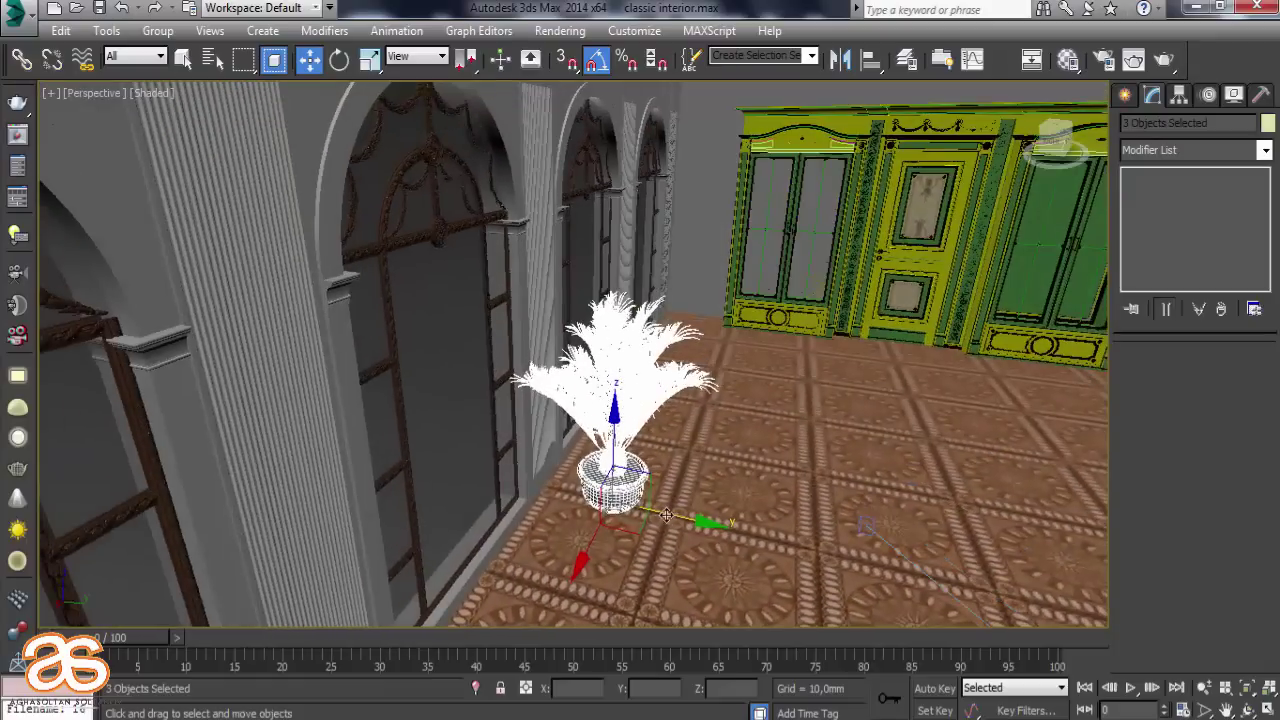
pyautogui.moveTo(666, 515); pyautogui.dragTo(650, 517)
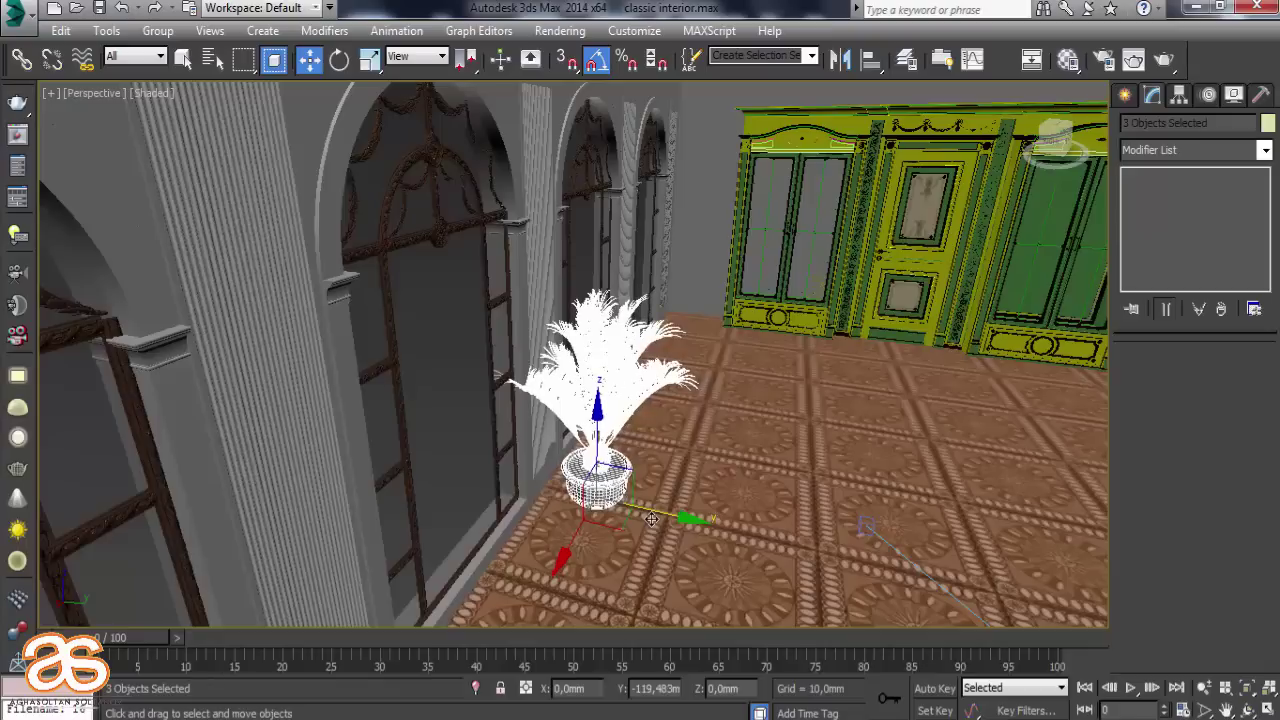
pyautogui.click(339, 61)
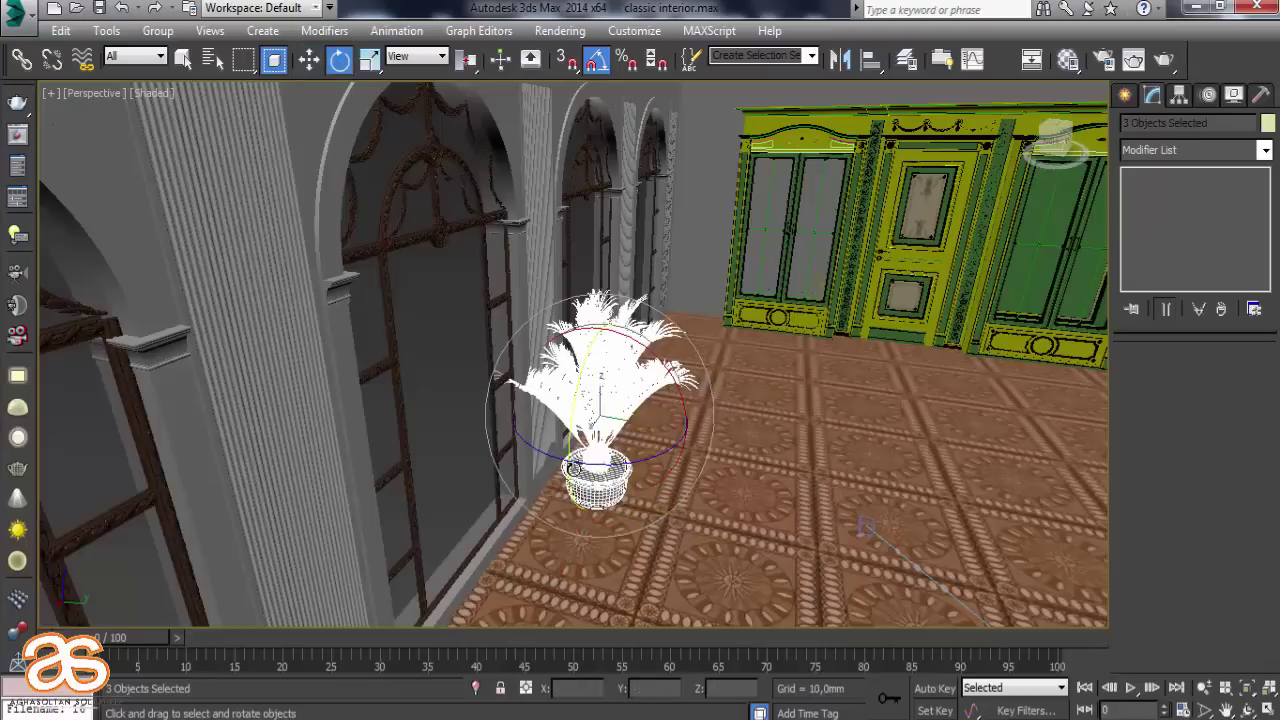
pyautogui.moveTo(612, 467); pyautogui.dragTo(600, 462)
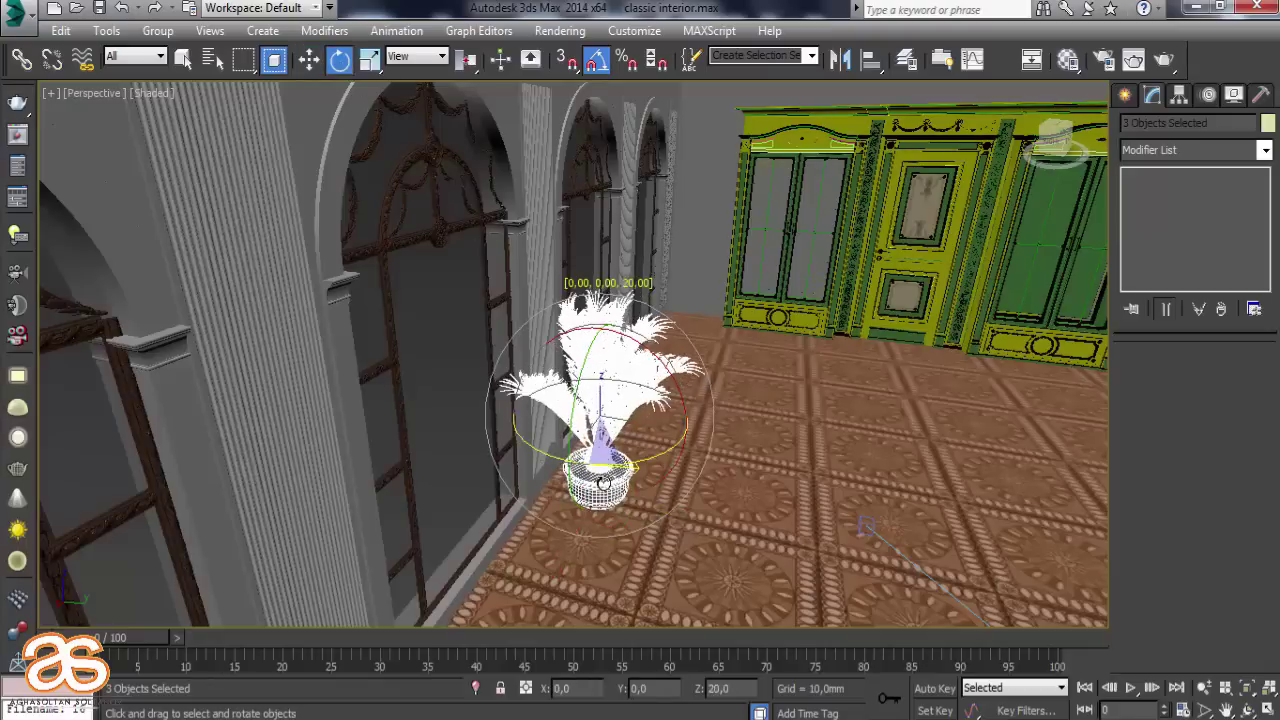
pyautogui.keyDown('alt'); pyautogui.moveTo(602, 482); pyautogui.dragTo(320, 108, button='middle'); pyautogui.keyUp('alt')
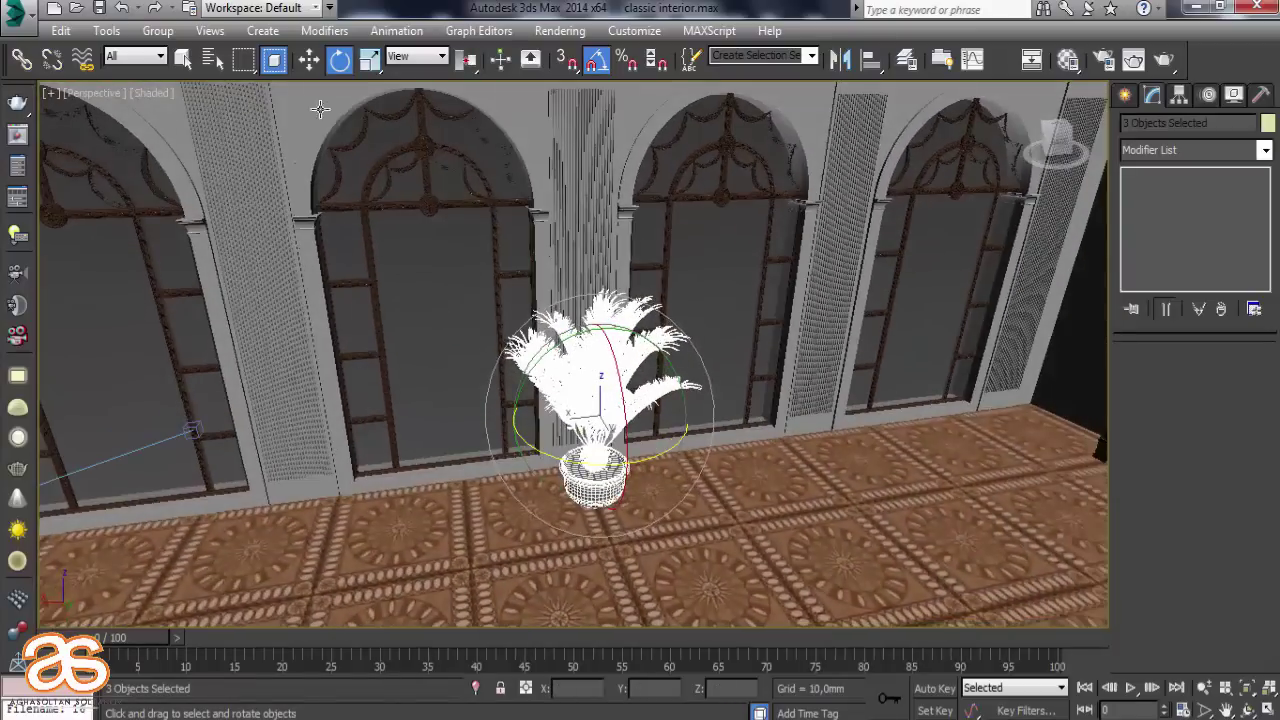
pyautogui.click(309, 61)
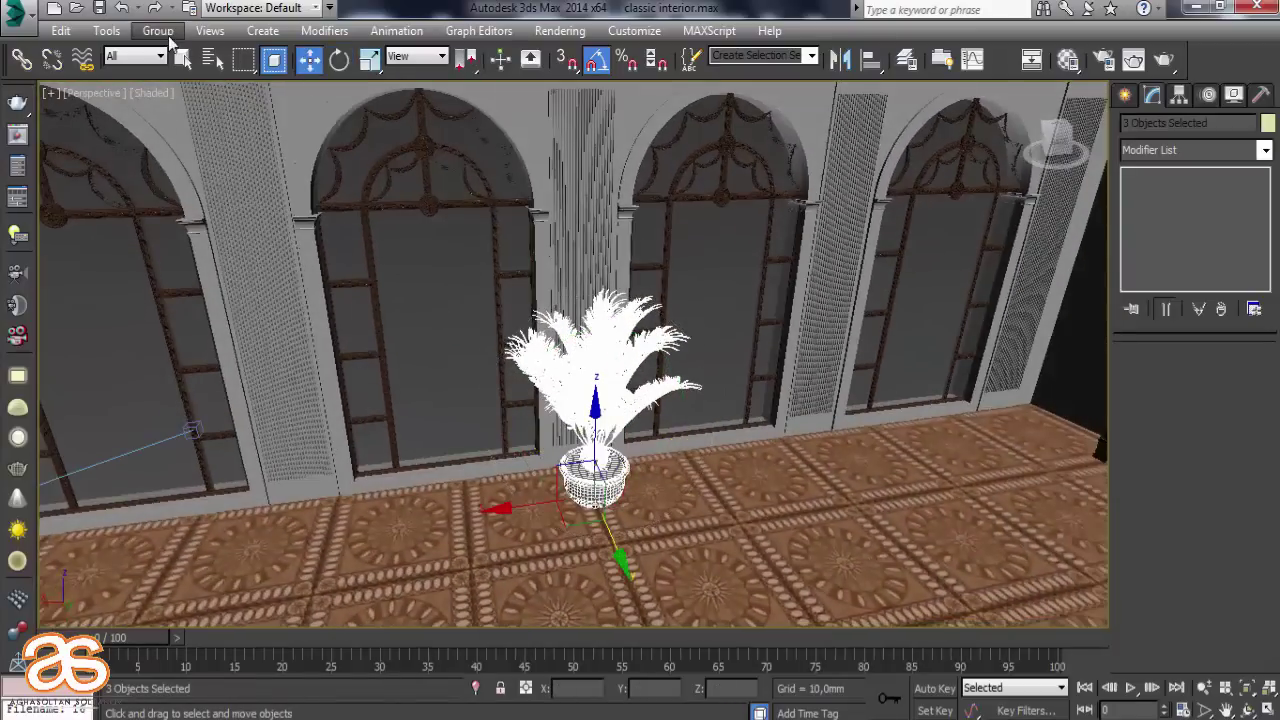
# Group the palm's three objects and frame the plant group in the view
pyautogui.click(158, 30)
pyautogui.click(178, 48)
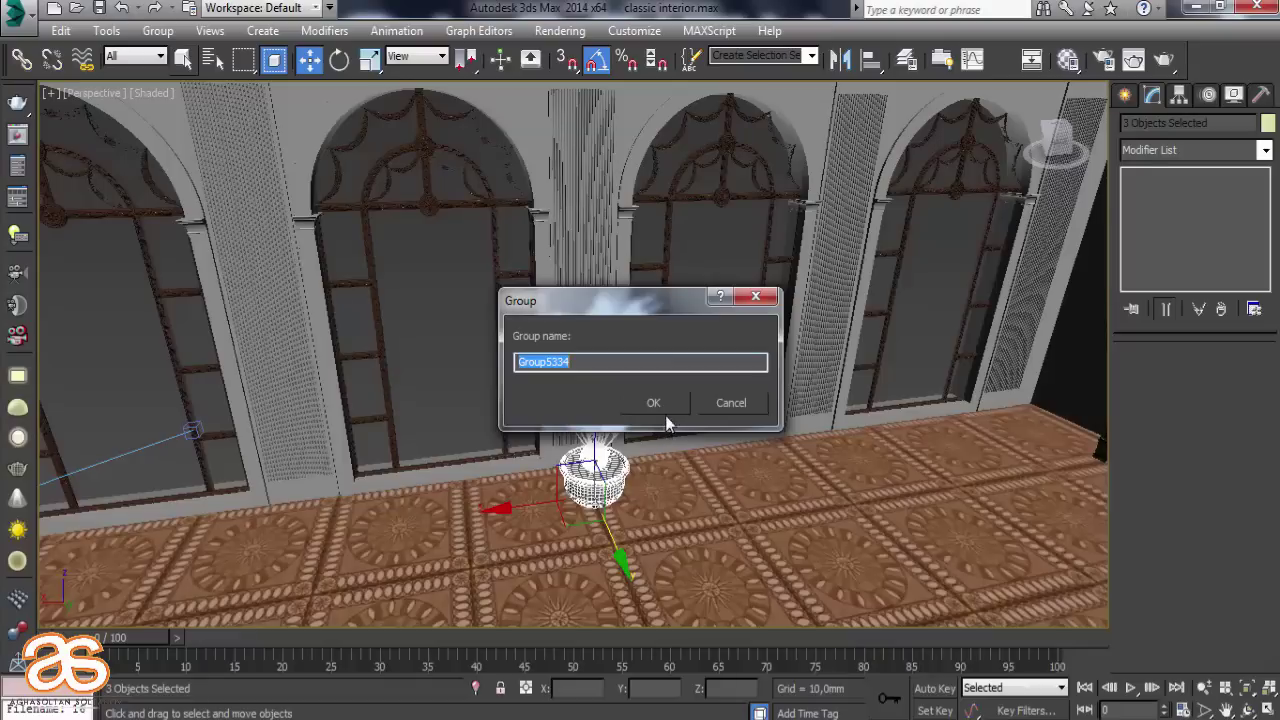
pyautogui.click(653, 402)
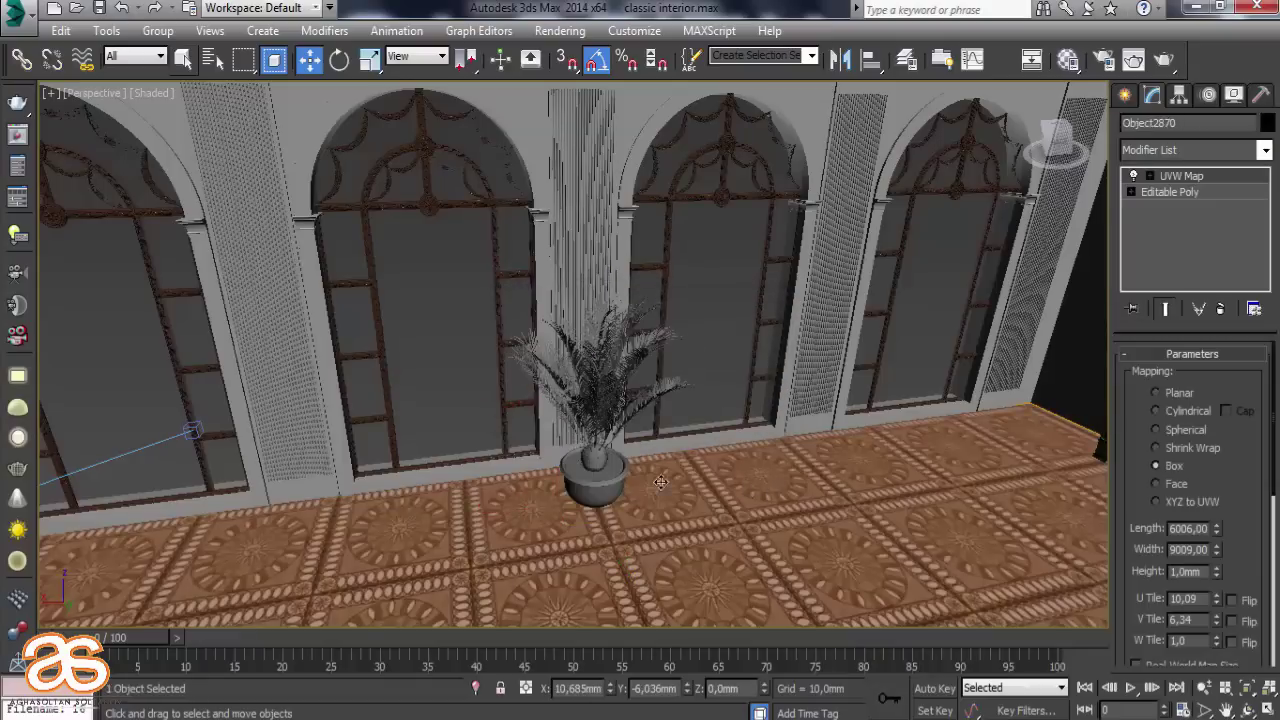
pyautogui.moveTo(661, 482)
pyautogui.keyDown('alt'); pyautogui.mouseDown(button='middle')
pyautogui.moveTo(652, 457)
pyautogui.moveTo(460, 568)
pyautogui.mouseUp(button='middle'); pyautogui.keyUp('alt')
pyautogui.scroll(5, 460, 568)
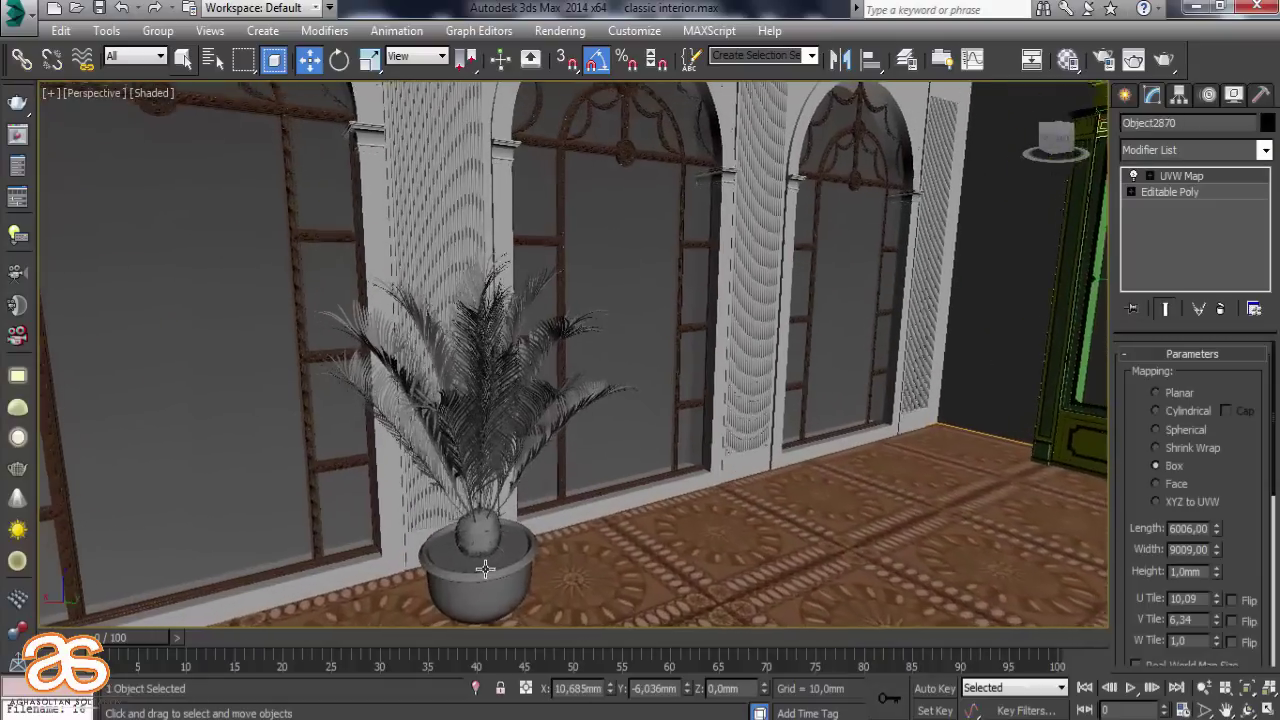
pyautogui.click(460, 568)
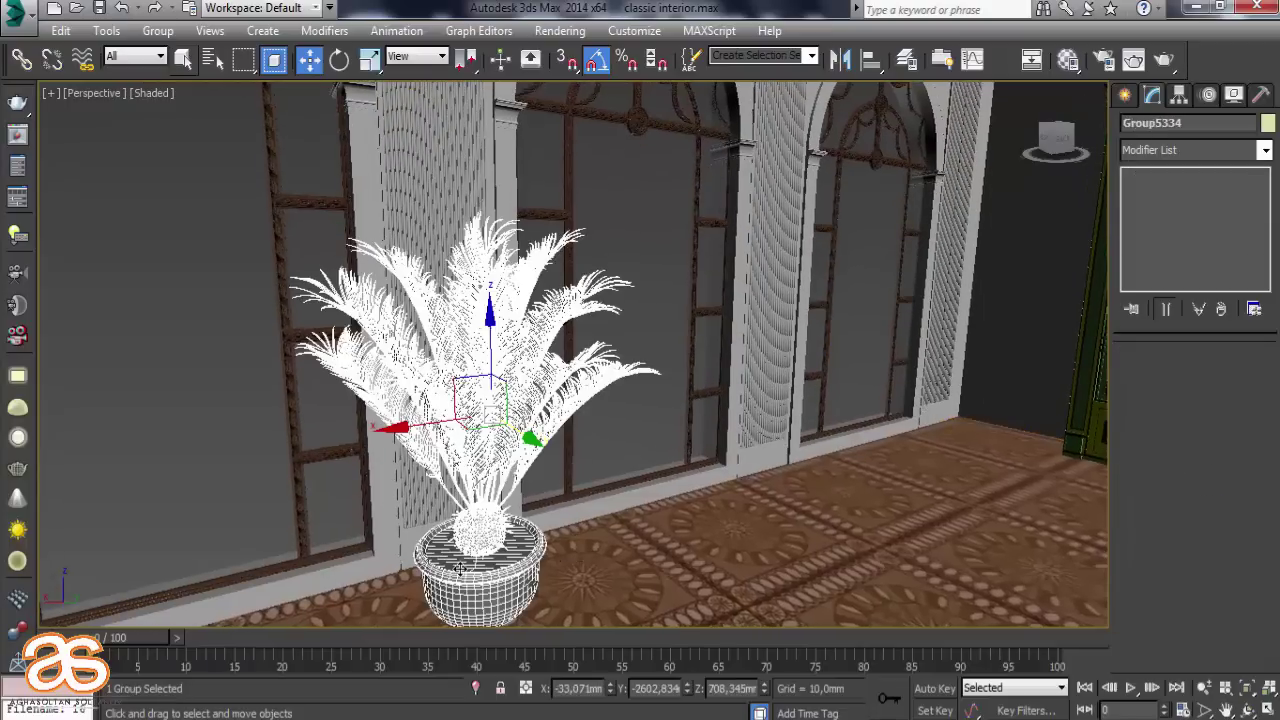
pyautogui.press('z')
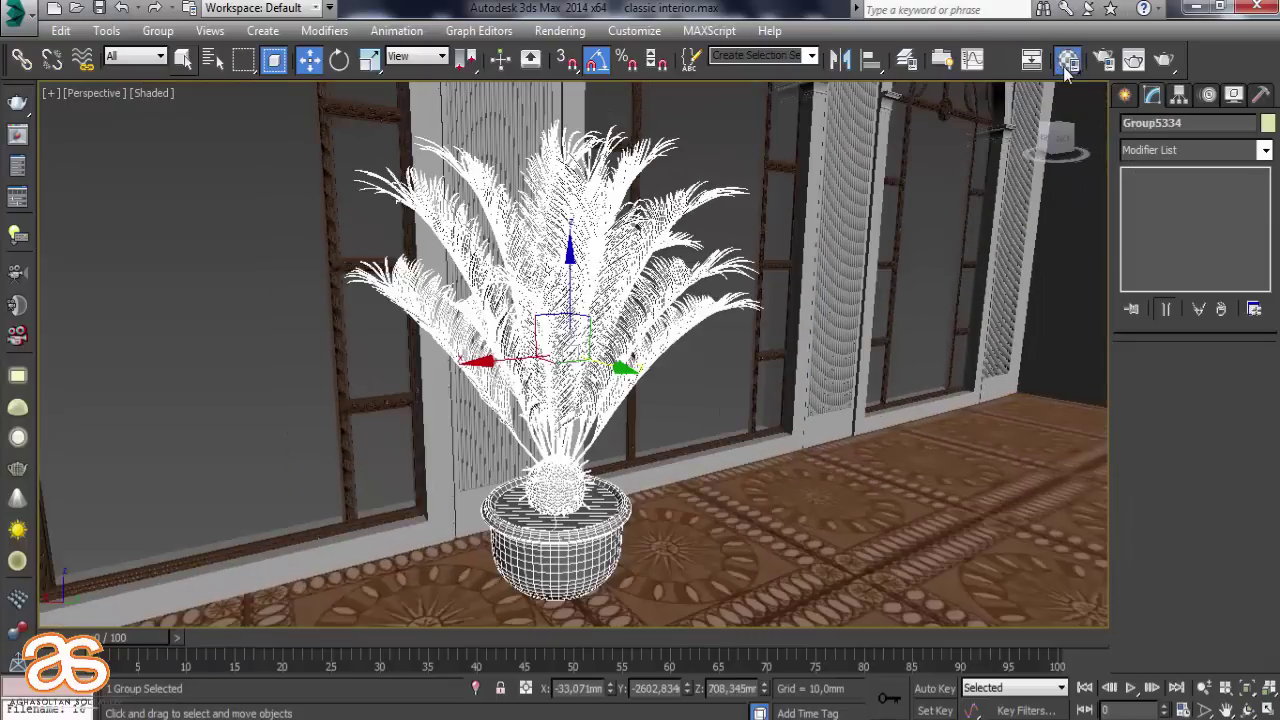
# Load the plant's material into a free slot and open sub-material arch75_043_001
pyautogui.click(1068, 60)
pyautogui.click(890, 74)
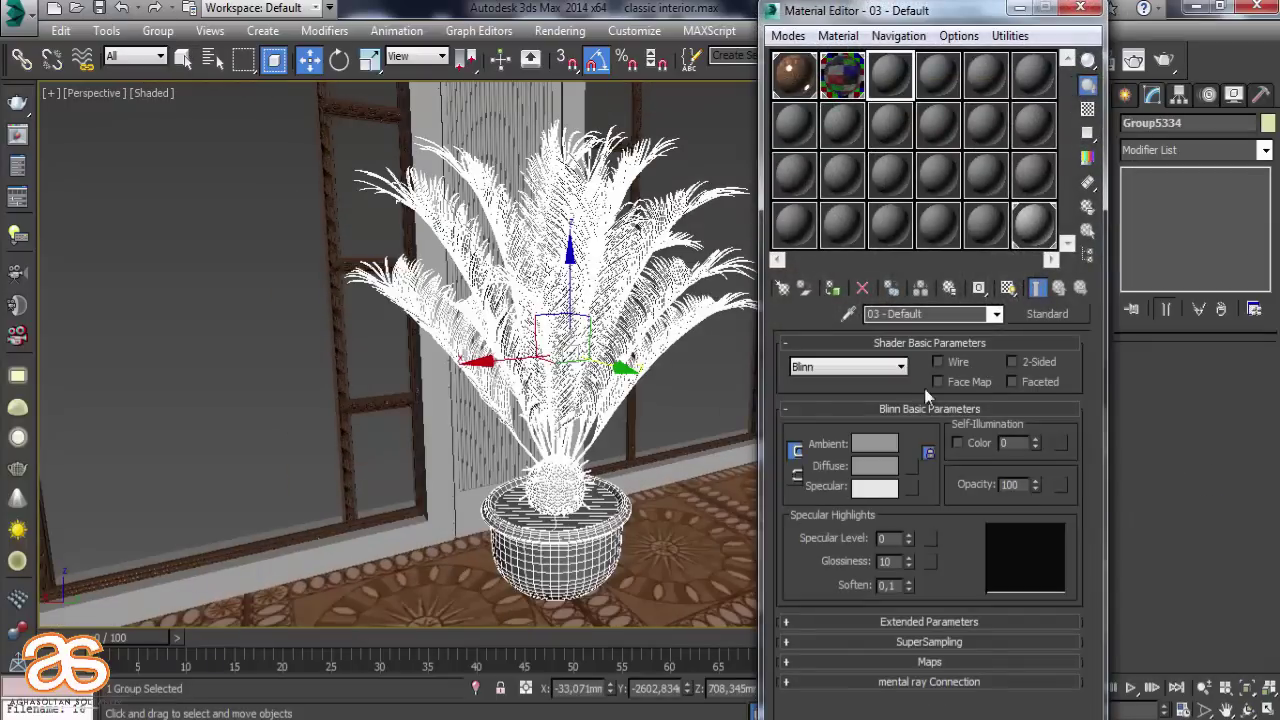
pyautogui.click(847, 313)
pyautogui.click(549, 314)
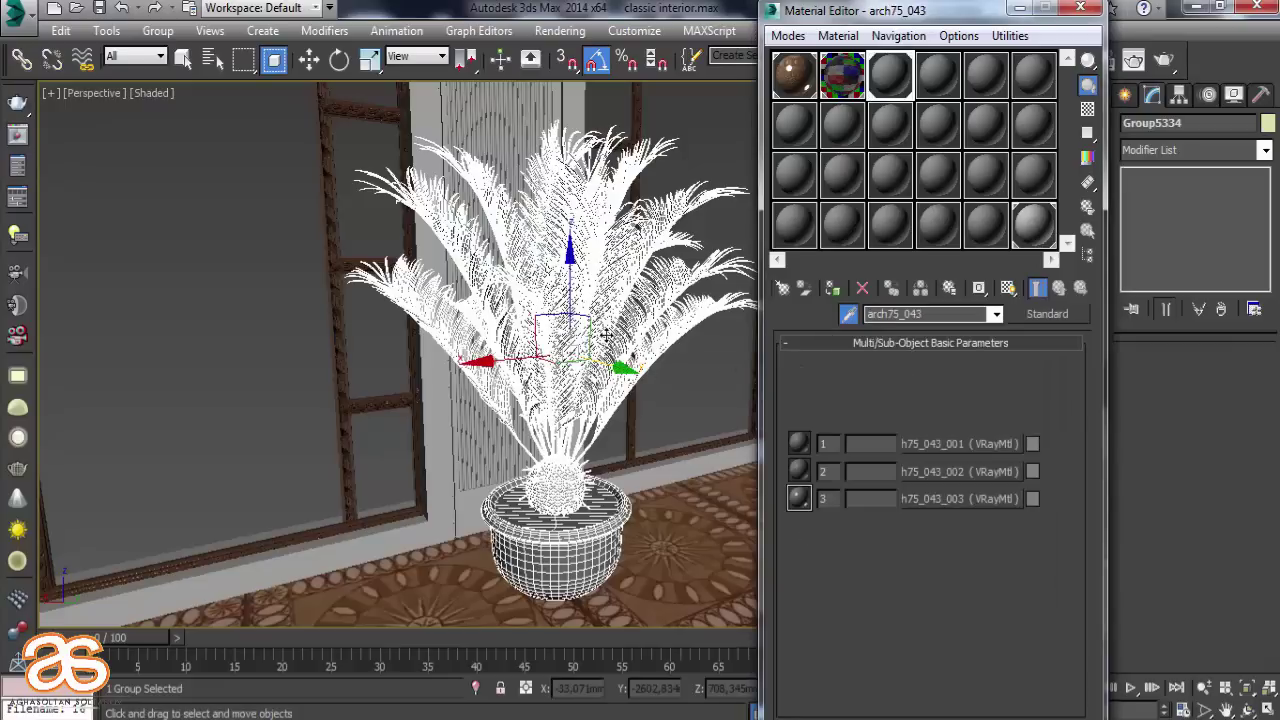
pyautogui.click(962, 445)
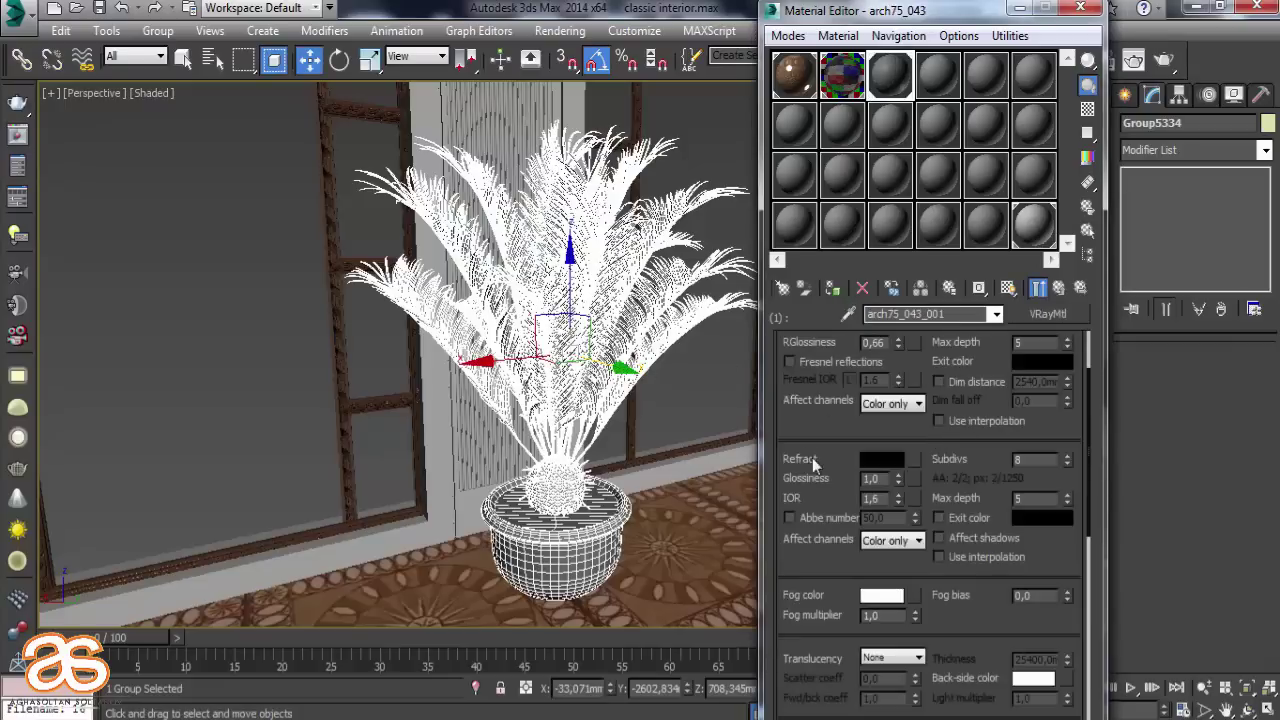
pyautogui.moveTo(825, 405); pyautogui.dragTo(830, 705)
# Relink its diffuse bitmap to D:\Modeller1\Gul dibcek4\maps\arch75_043_diffuse.jpg
pyautogui.click(913, 363)
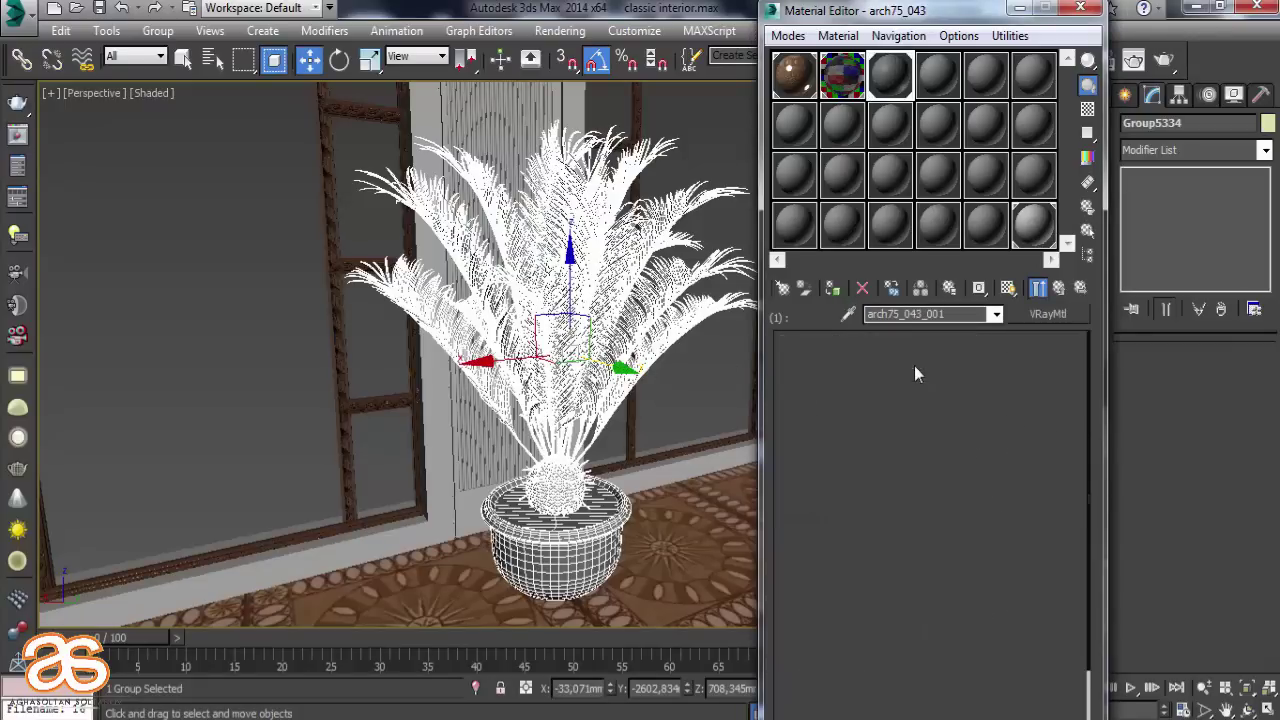
pyautogui.click(963, 585)
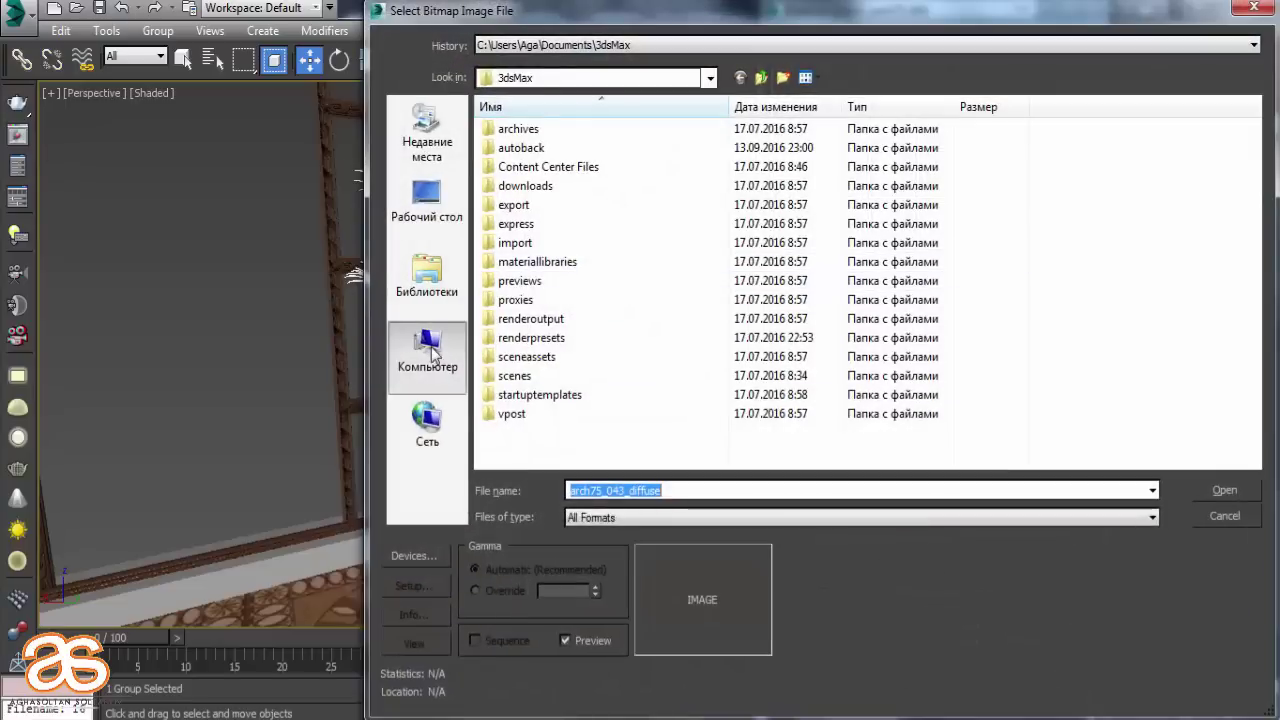
pyautogui.click(427, 350)
pyautogui.doubleClick(755, 143)
pyautogui.doubleClick(595, 337)
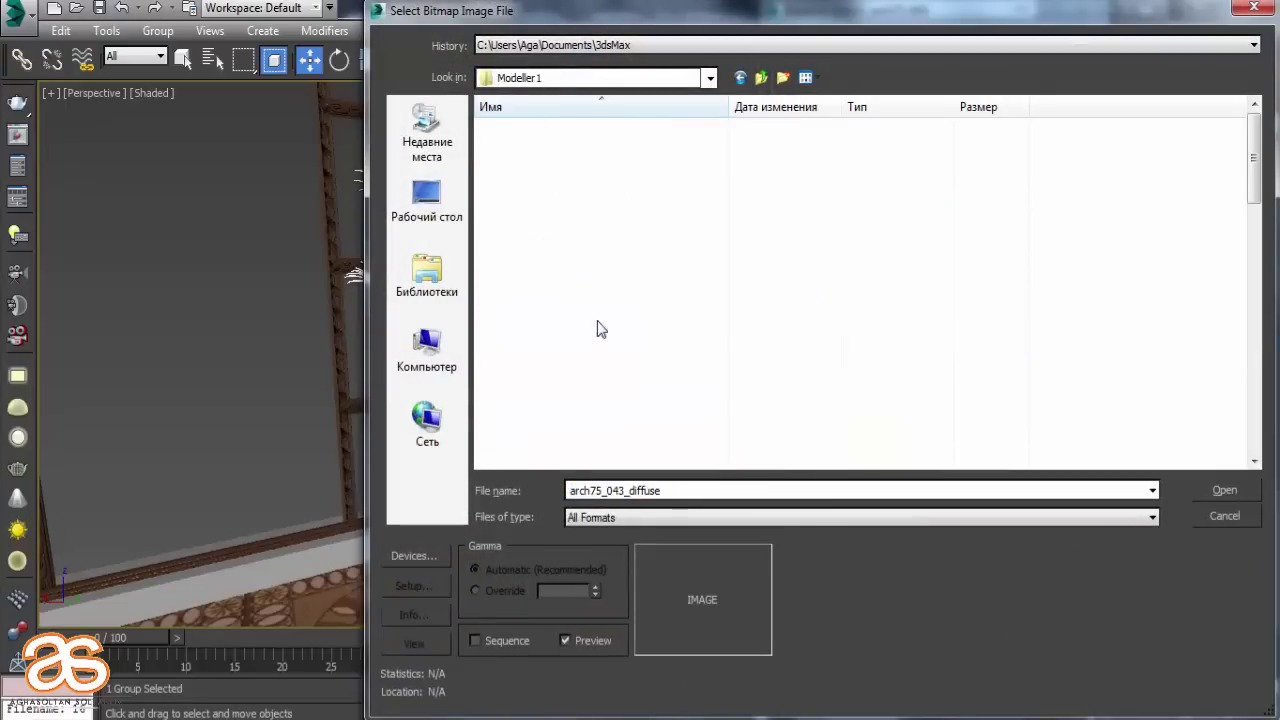
pyautogui.doubleClick(585, 166)
pyautogui.doubleClick(578, 135)
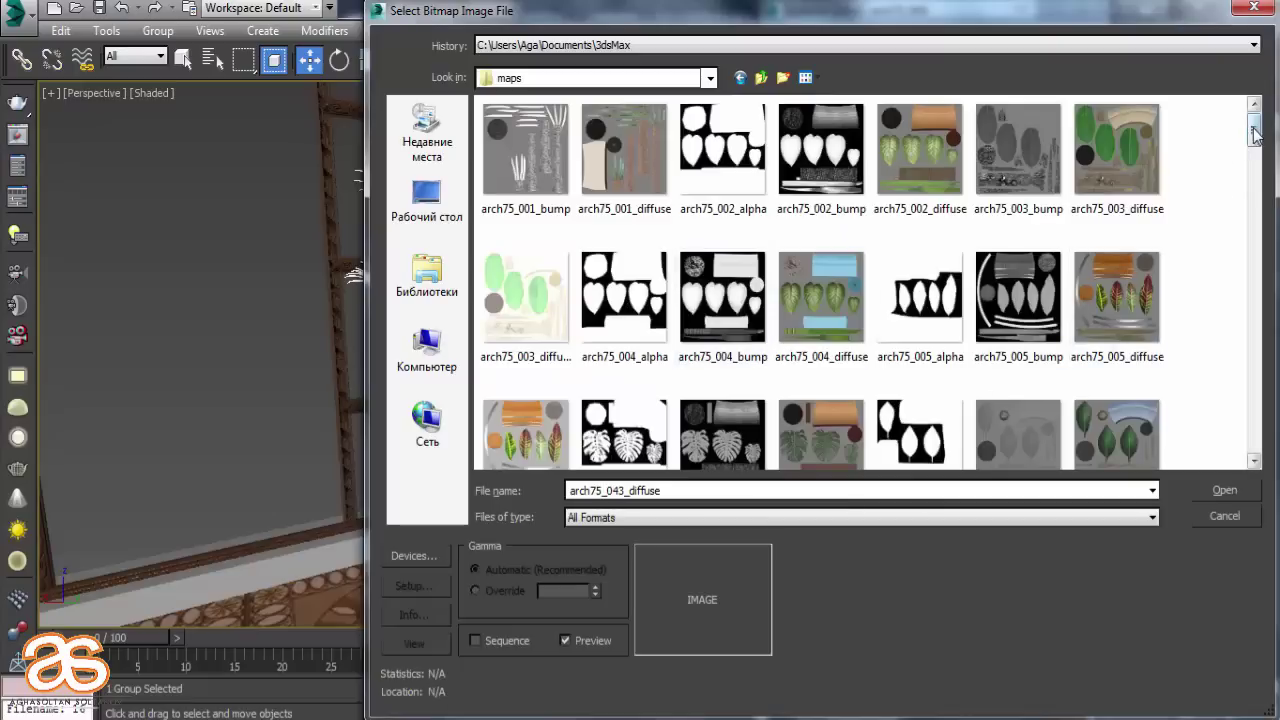
pyautogui.moveTo(1253, 128); pyautogui.dragTo(1227, 315)
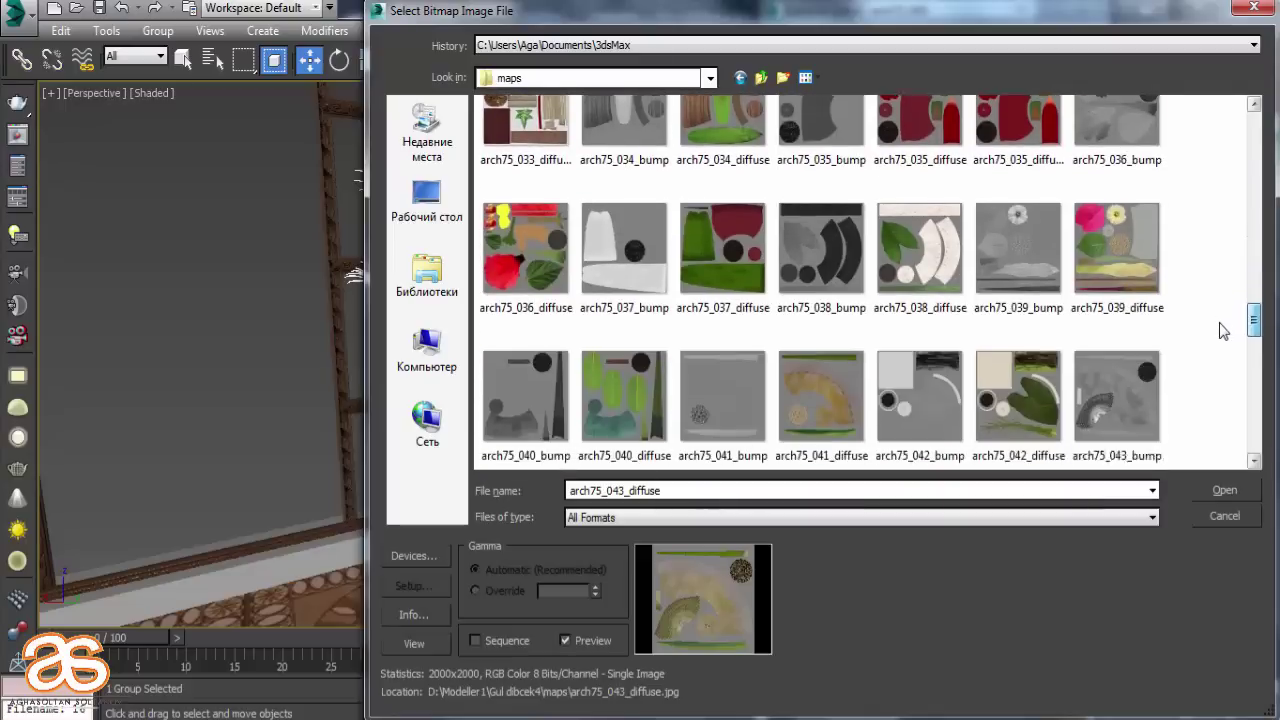
pyautogui.scroll(-3, 1220, 335)
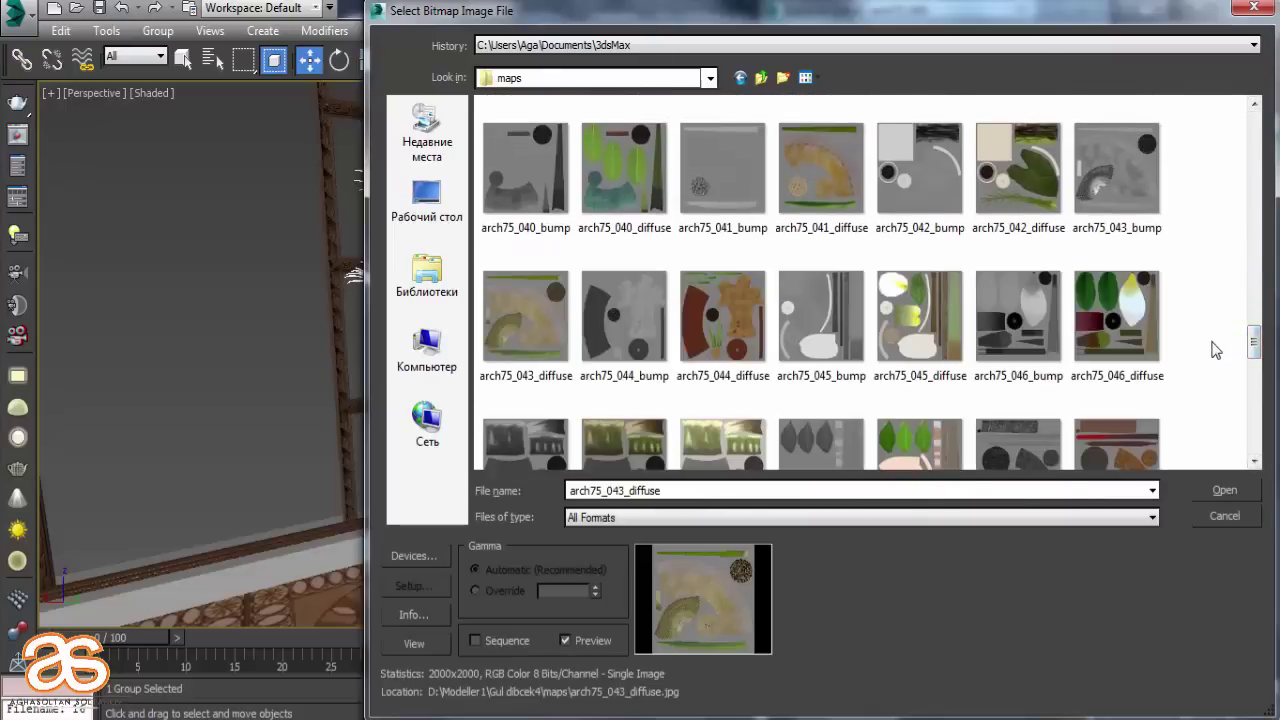
pyautogui.doubleClick(527, 318)
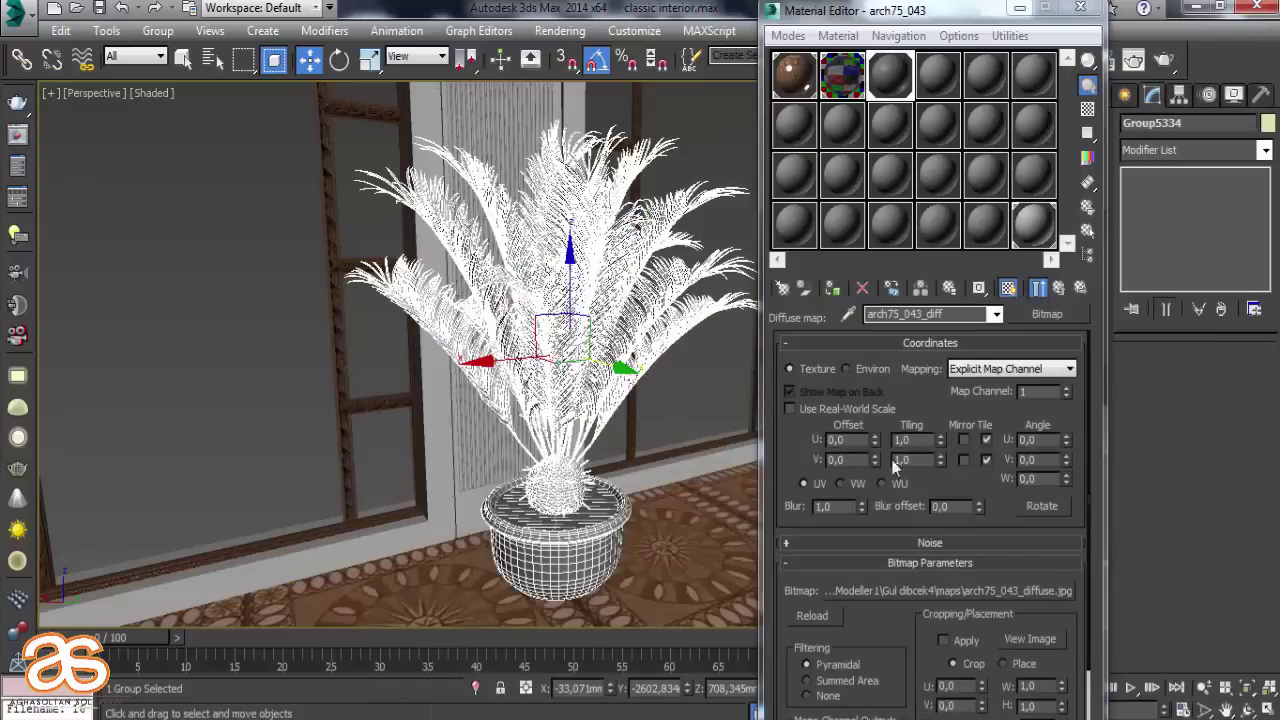
# Open sub-material arch75_043_002's diffuse map and dismiss the missing-file error
pyautogui.click(1045, 292)
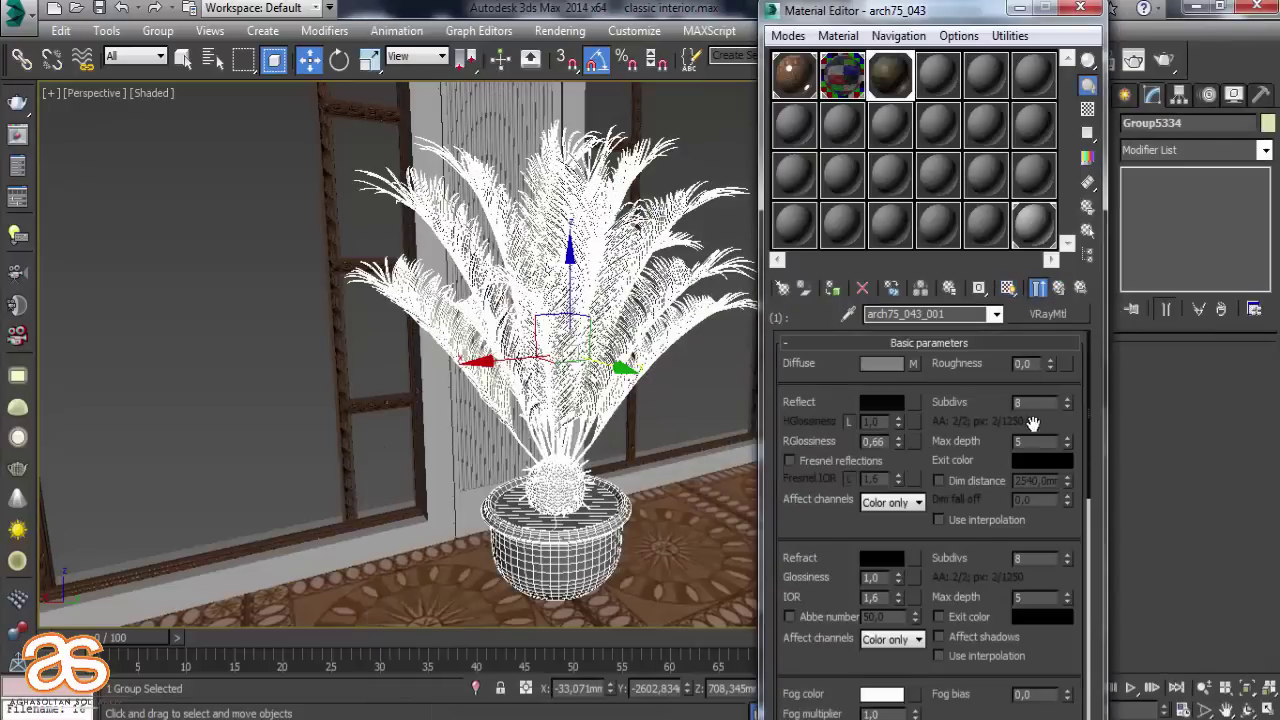
pyautogui.click(1057, 290)
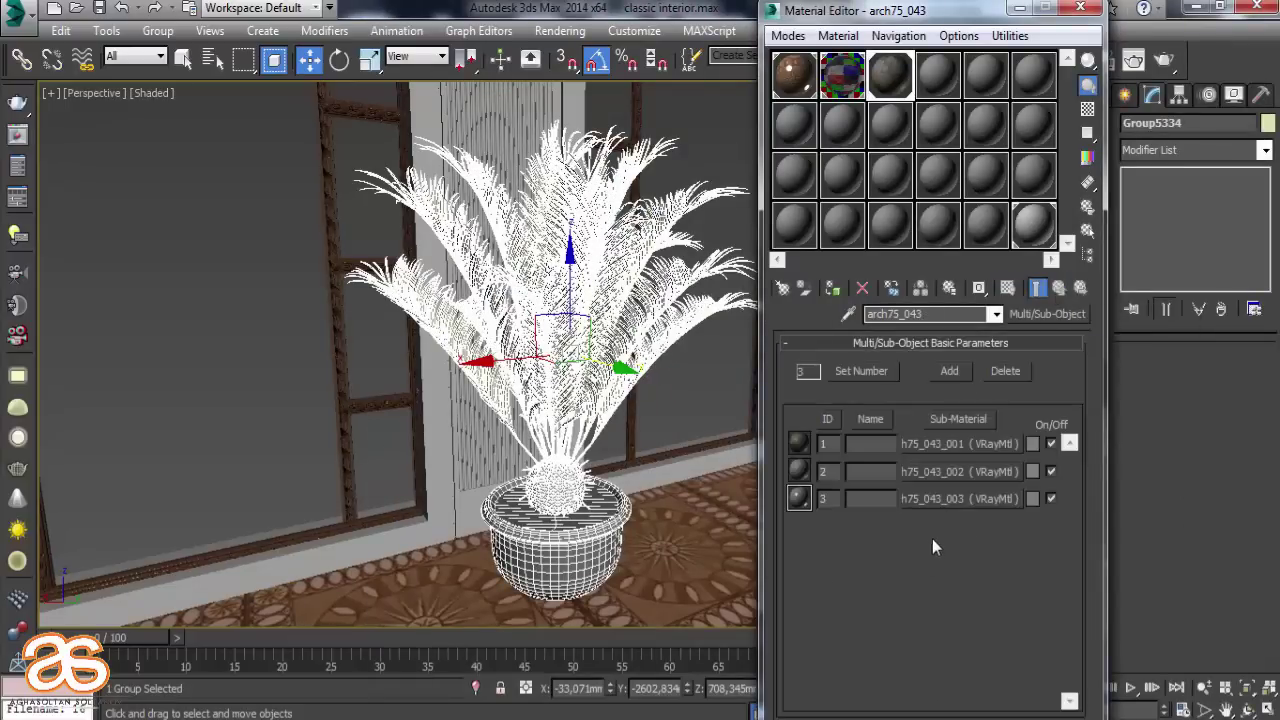
pyautogui.click(965, 470)
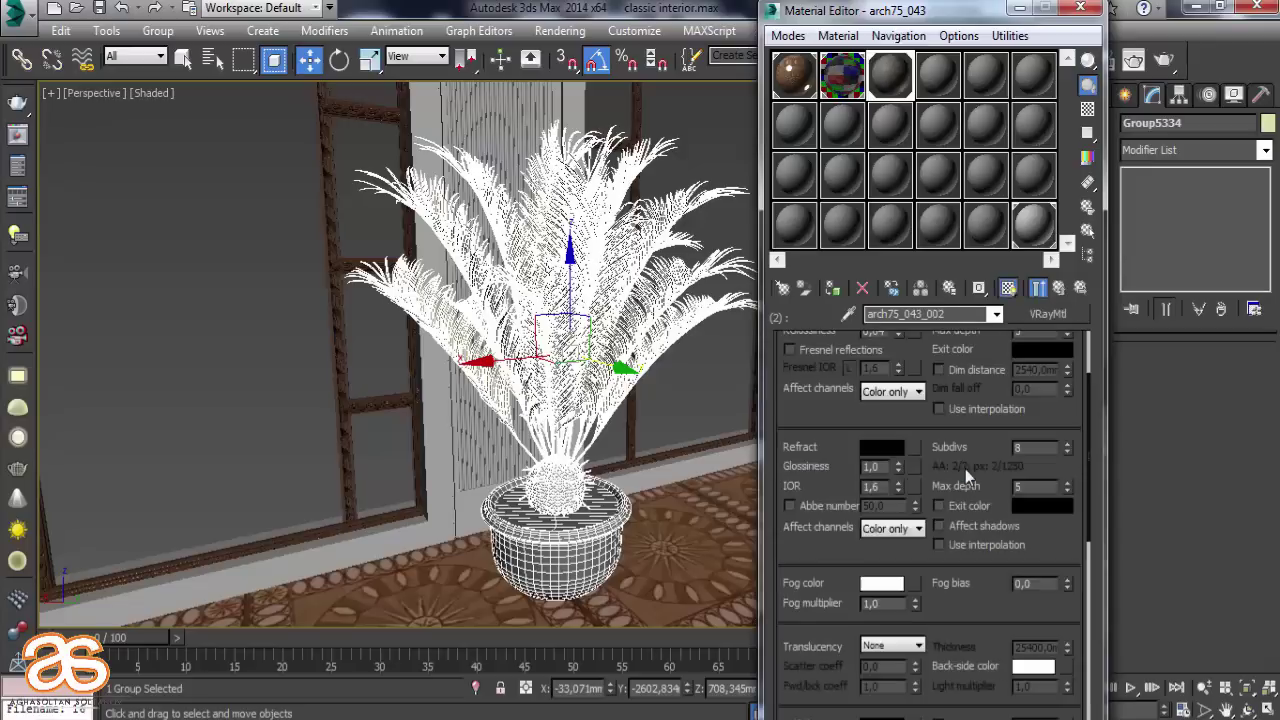
pyautogui.moveTo(820, 571); pyautogui.dragTo(815, 682)
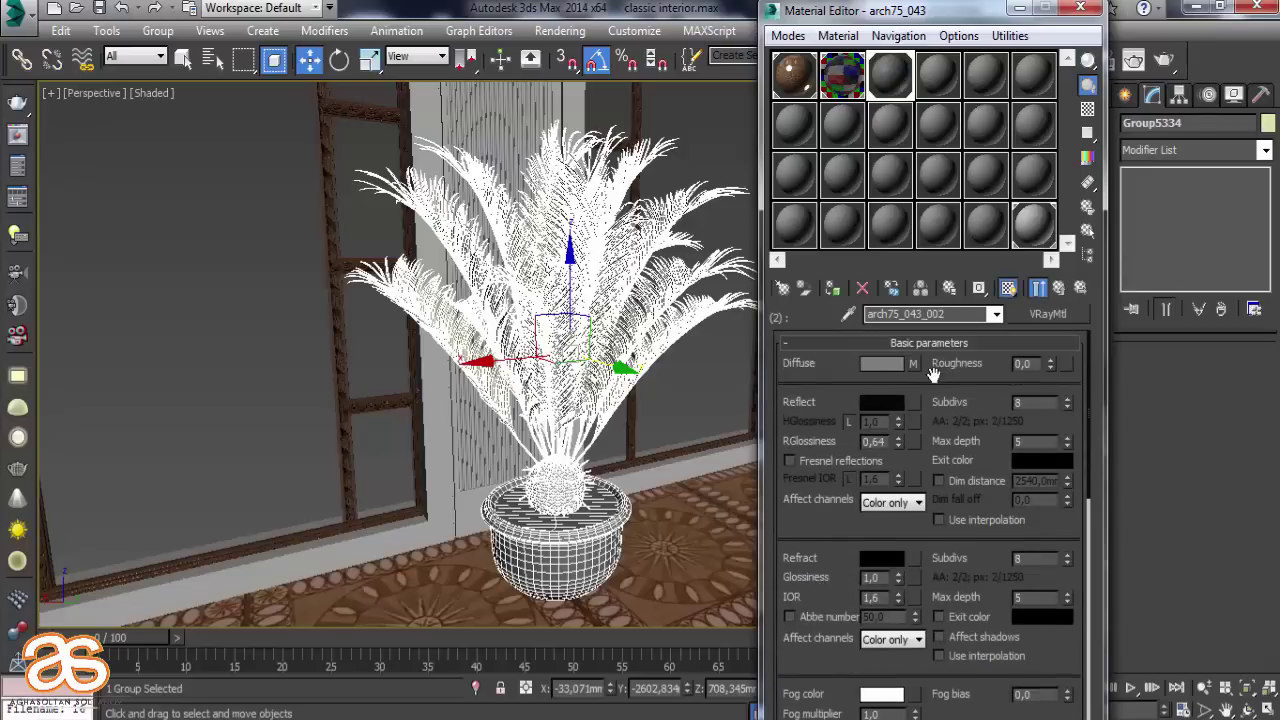
pyautogui.click(913, 364)
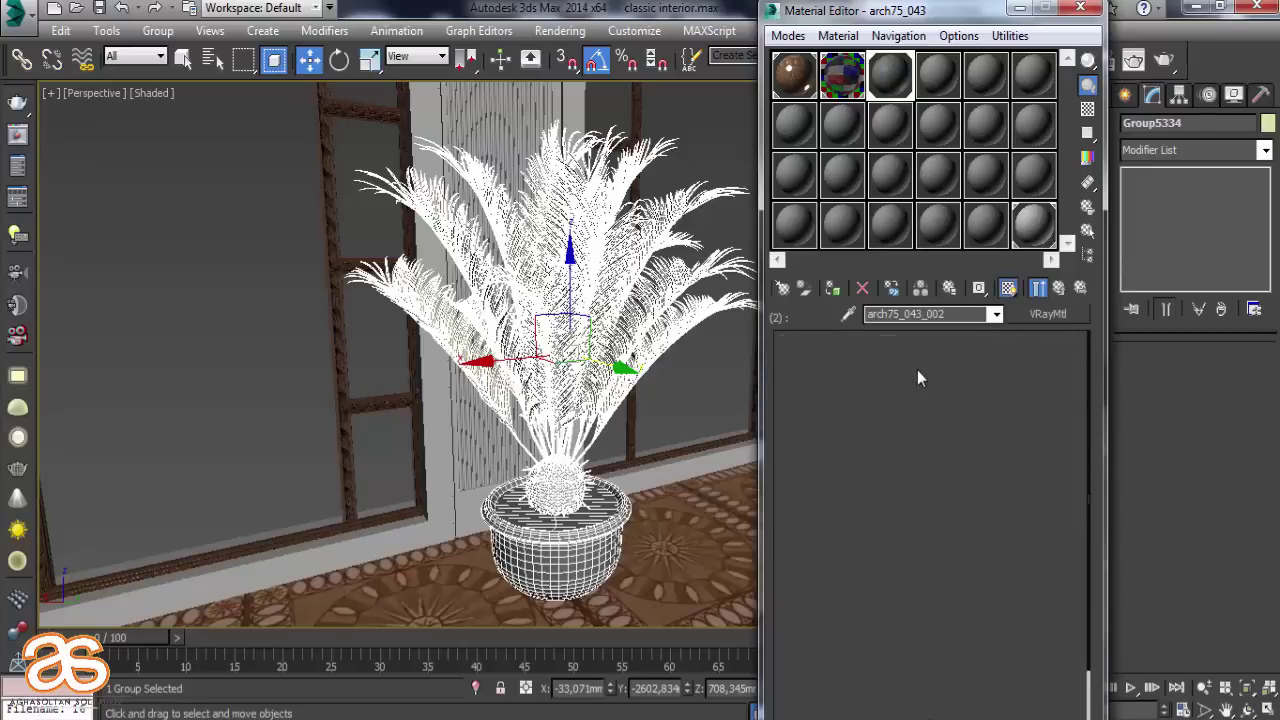
pyautogui.click(1058, 289)
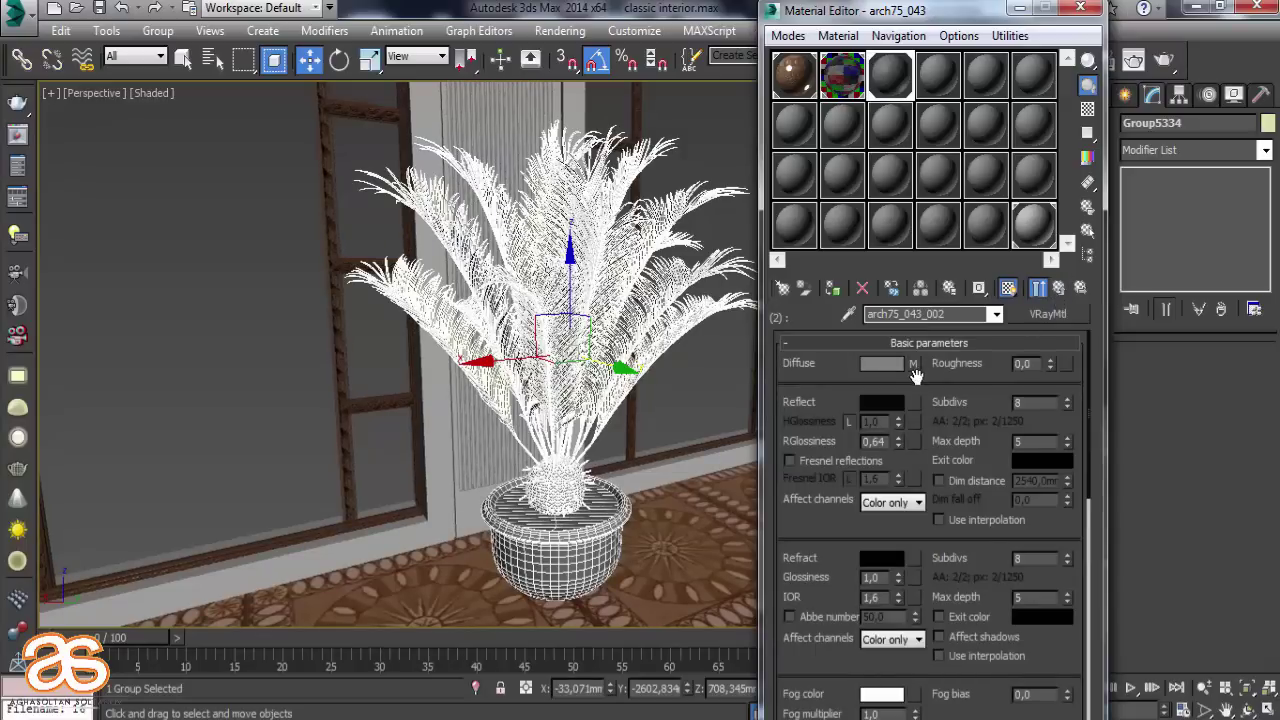
pyautogui.click(913, 364)
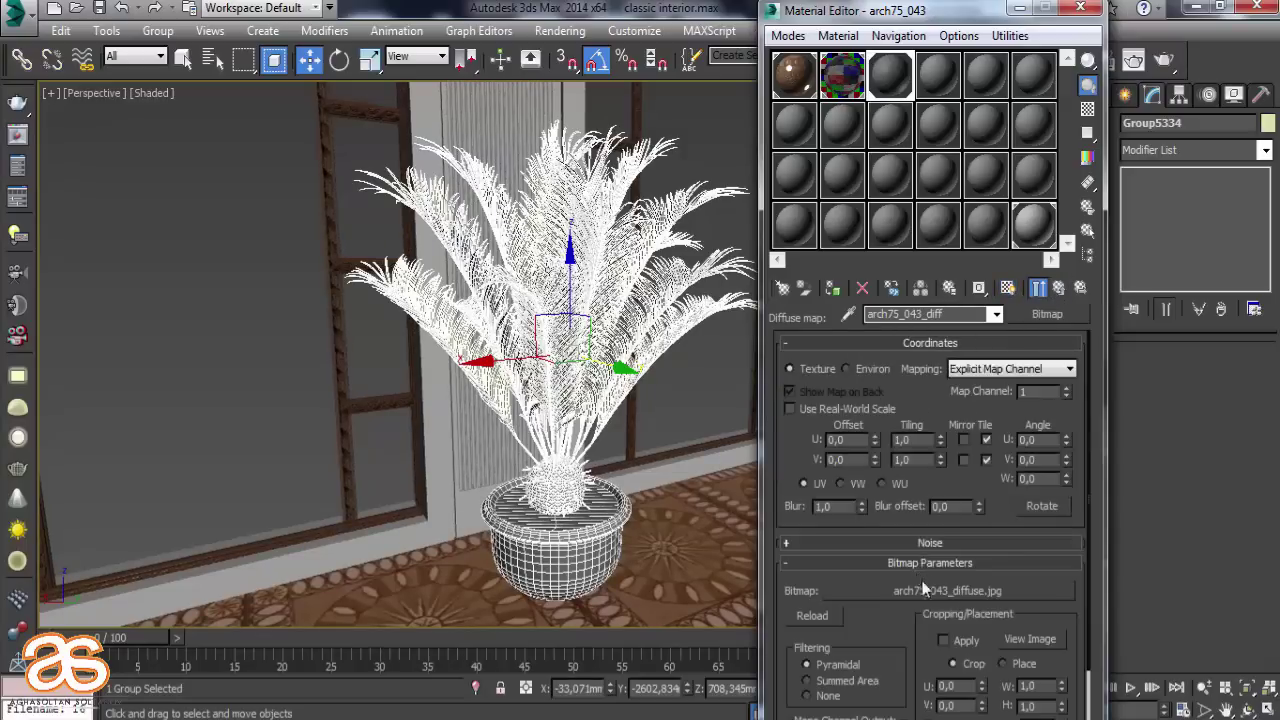
pyautogui.click(930, 591)
pyautogui.click(758, 436)
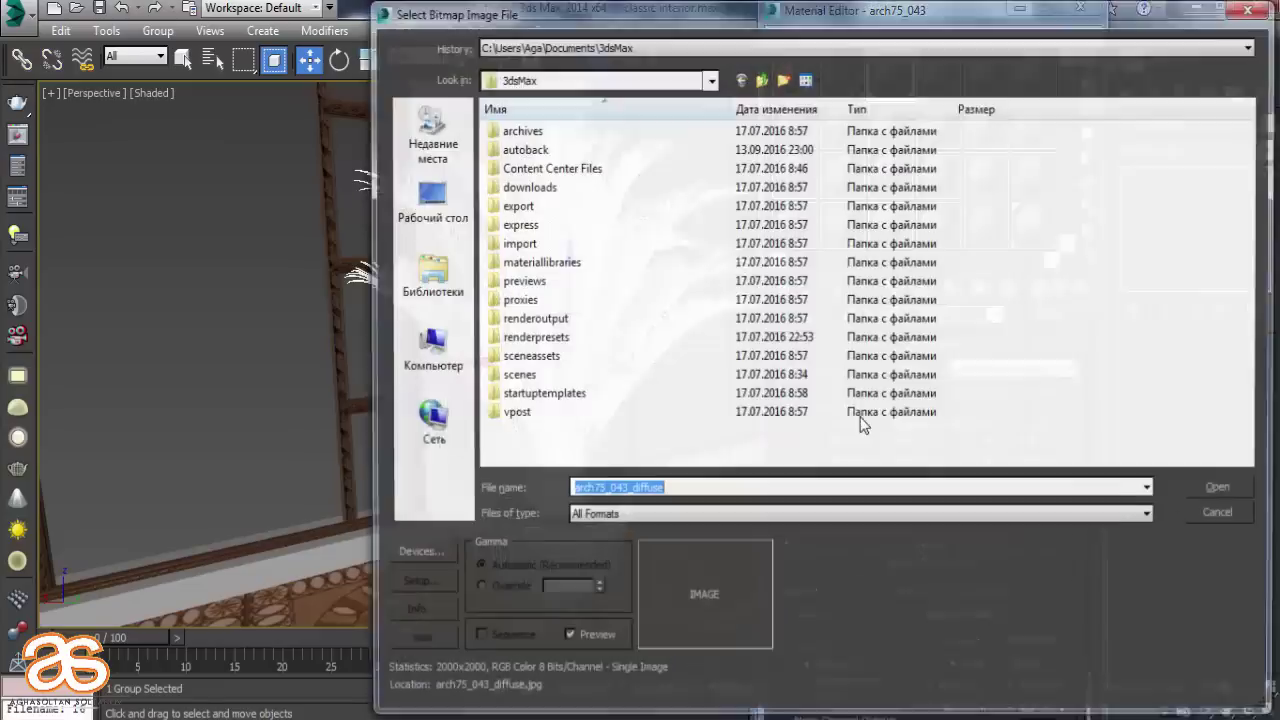
# Relink it to arch75_043_diffuse.jpg in D:\Modeller1\Gul dibcek4\maps
pyautogui.click(427, 355)
pyautogui.doubleClick(708, 160)
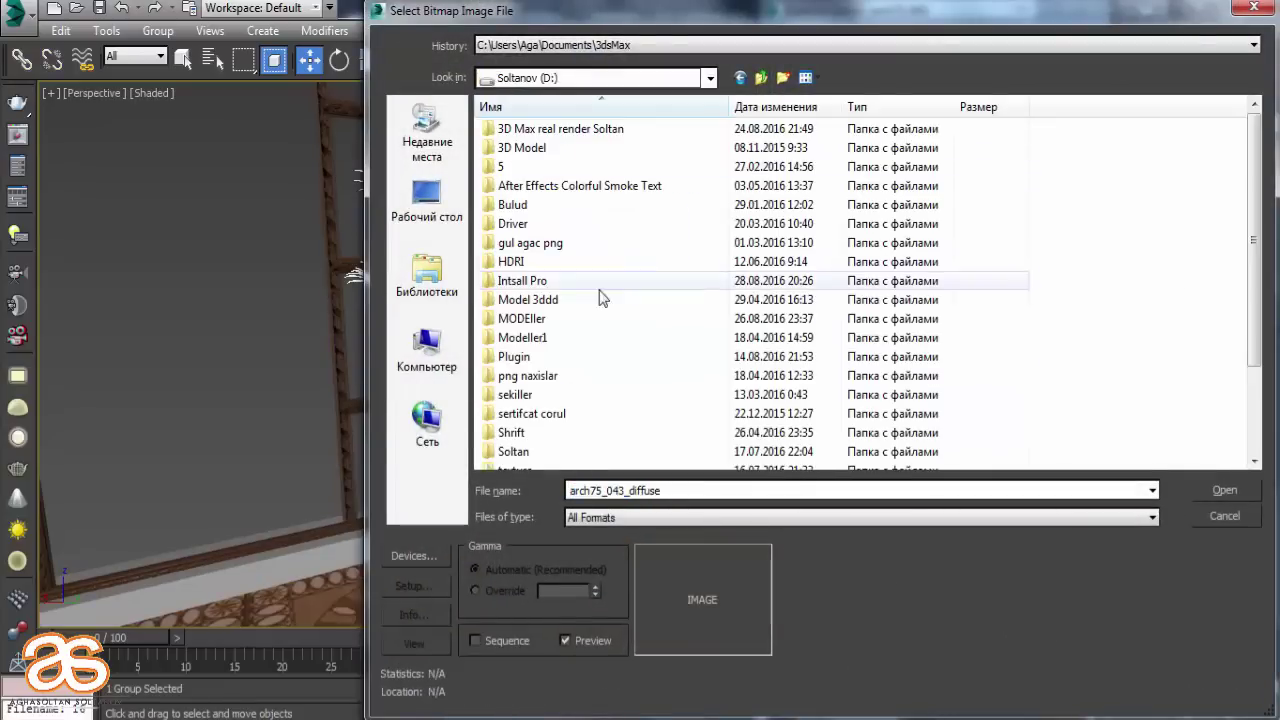
pyautogui.doubleClick(603, 343)
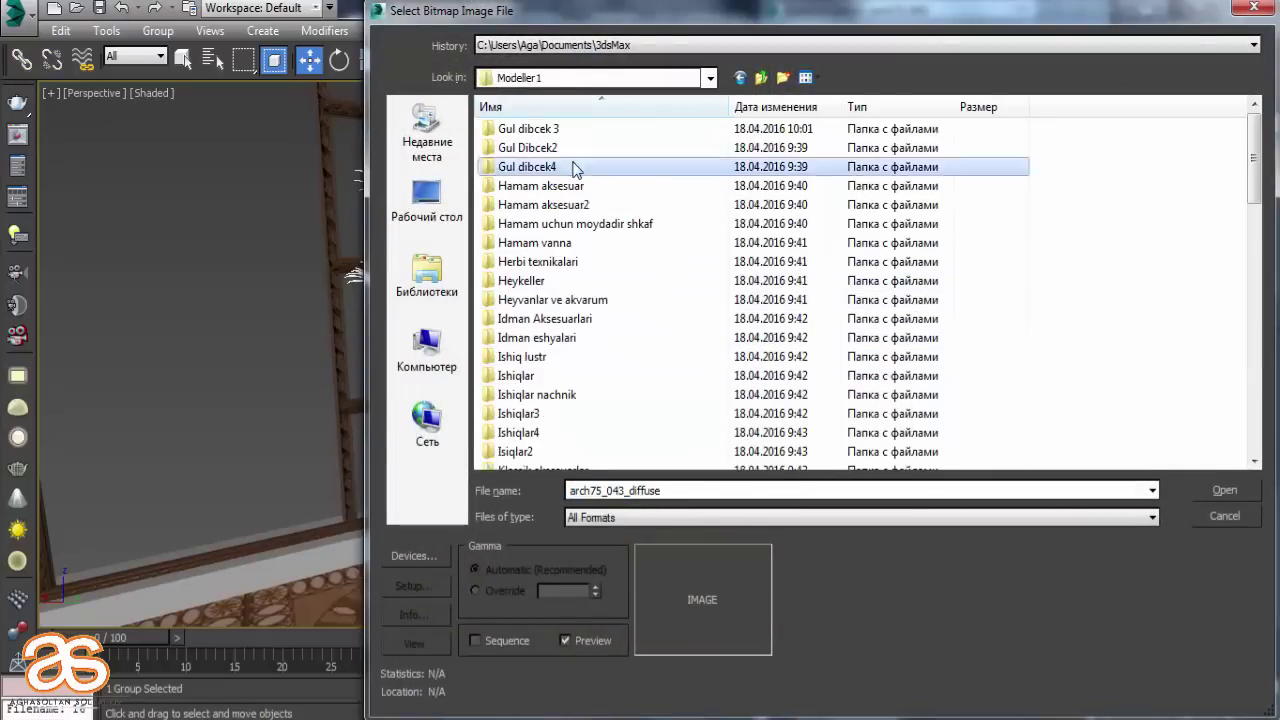
pyautogui.doubleClick(571, 166)
pyautogui.doubleClick(575, 131)
pyautogui.scroll(-3, 623, 231)
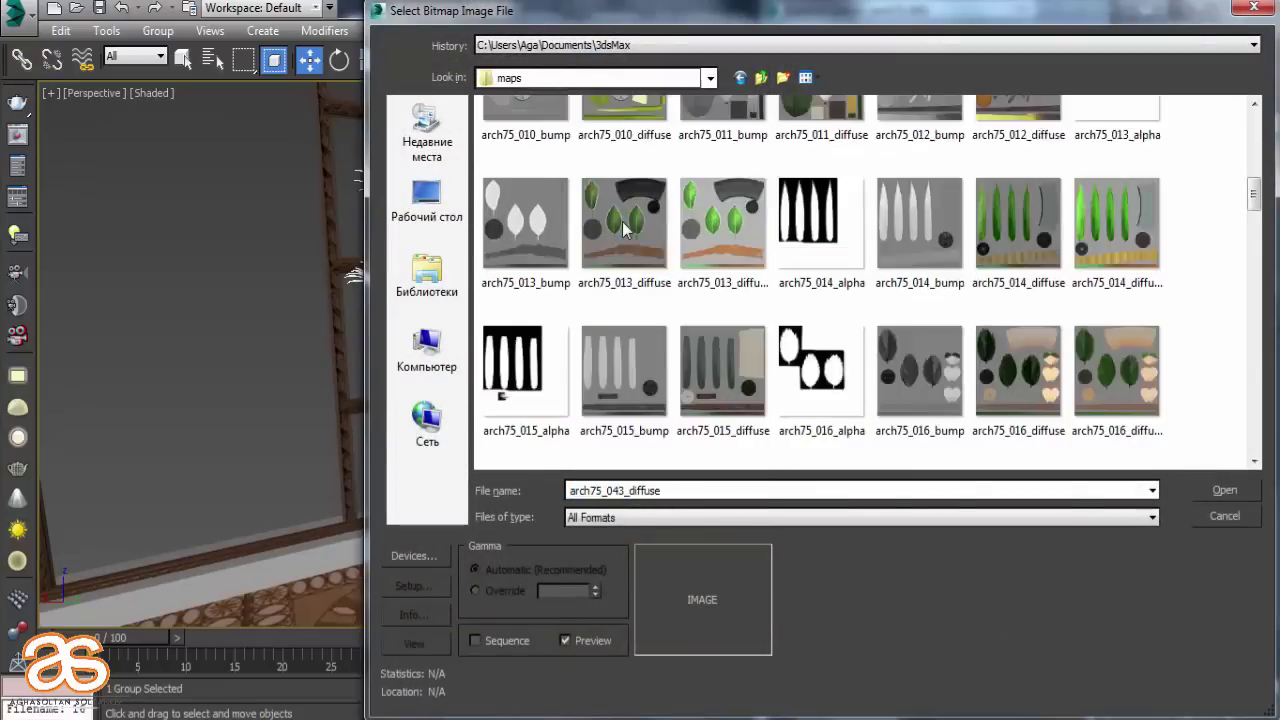
pyautogui.scroll(-2, 623, 231)
pyautogui.scroll(-2, 623, 231)
pyautogui.scroll(-5, 632, 254)
pyautogui.scroll(-2, 633, 246)
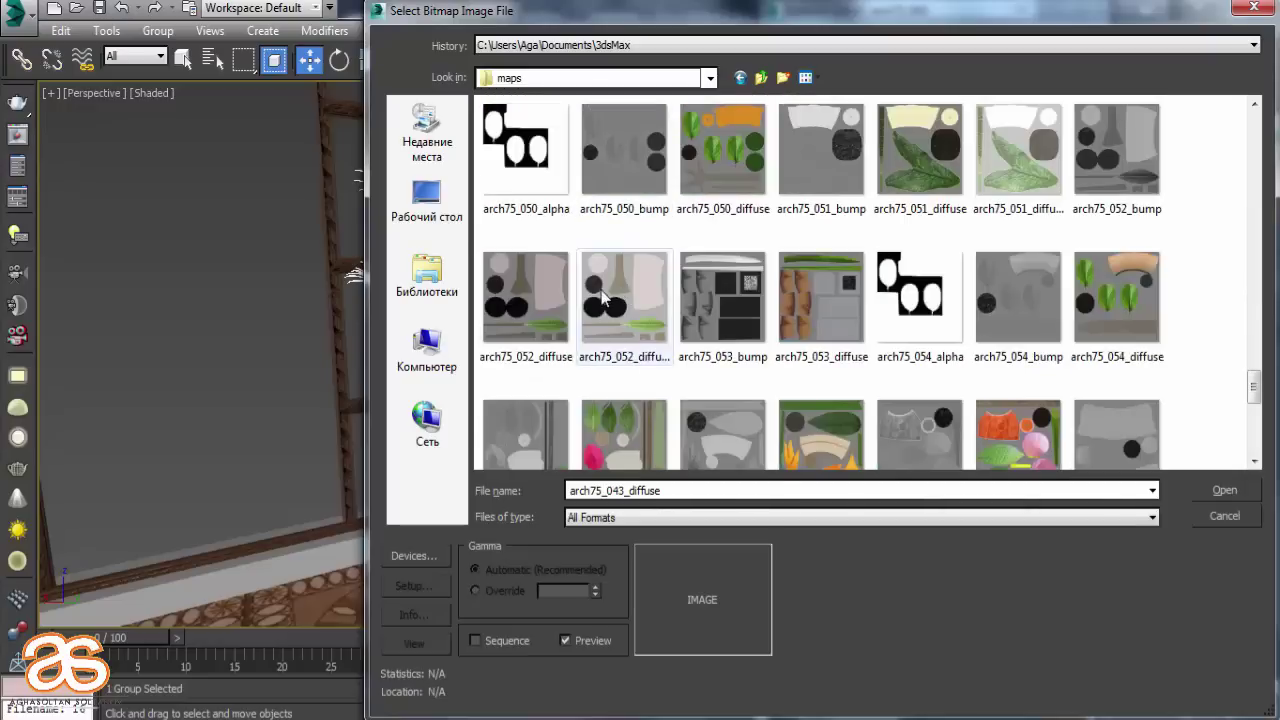
pyautogui.scroll(2, 668, 285)
pyautogui.scroll(2, 700, 290)
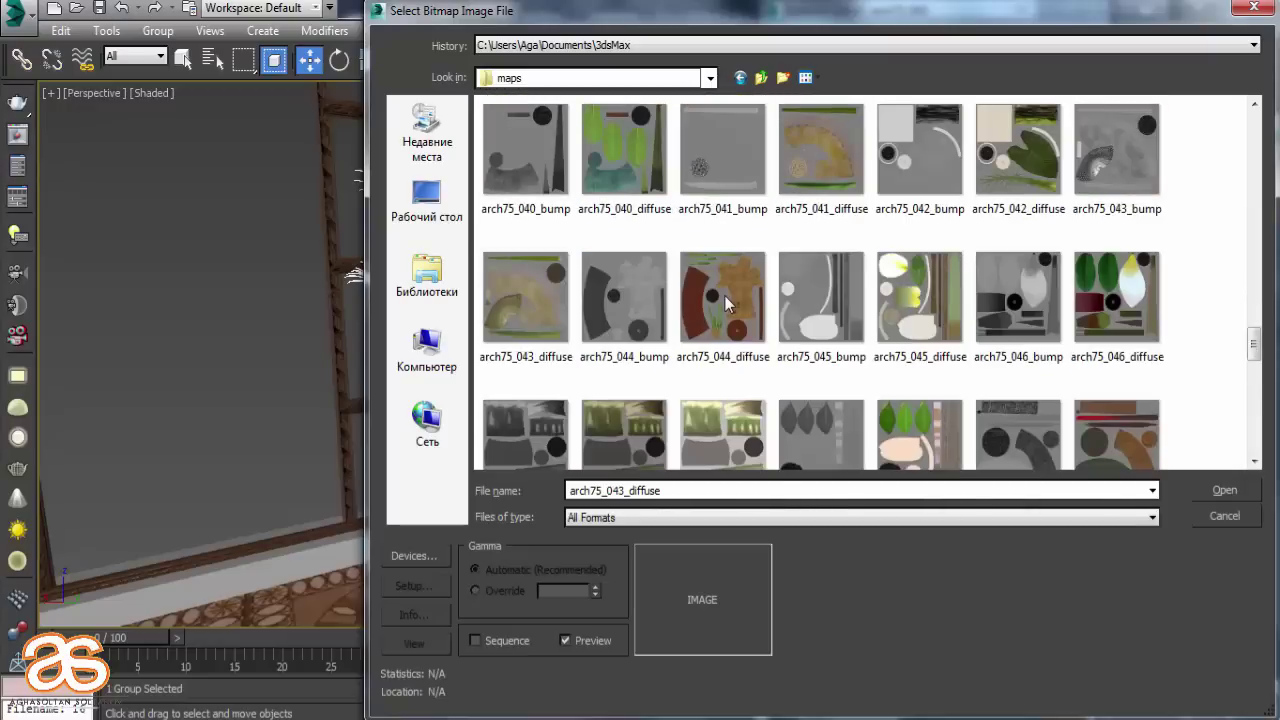
pyautogui.doubleClick(525, 300)
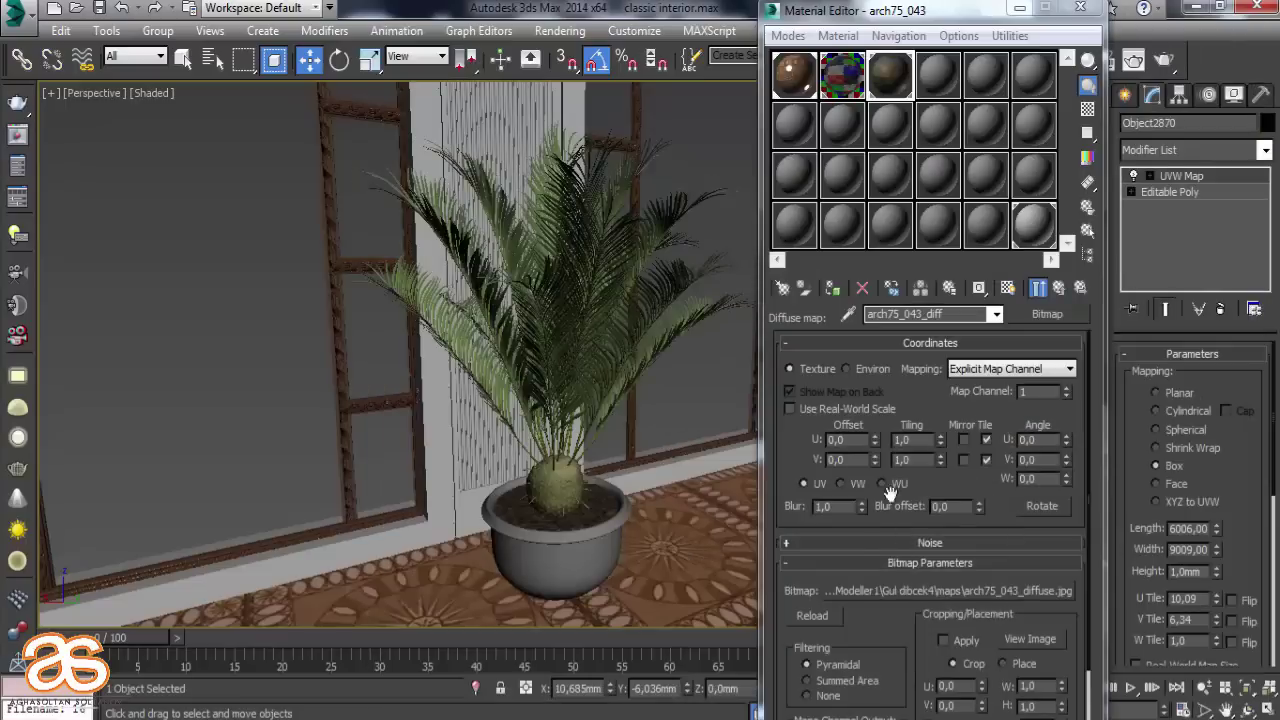
# Copy arch75_043_002 into the third sub-material slot of the arch75_043 multi-material
pyautogui.click(1064, 284)
pyautogui.click(1064, 284)
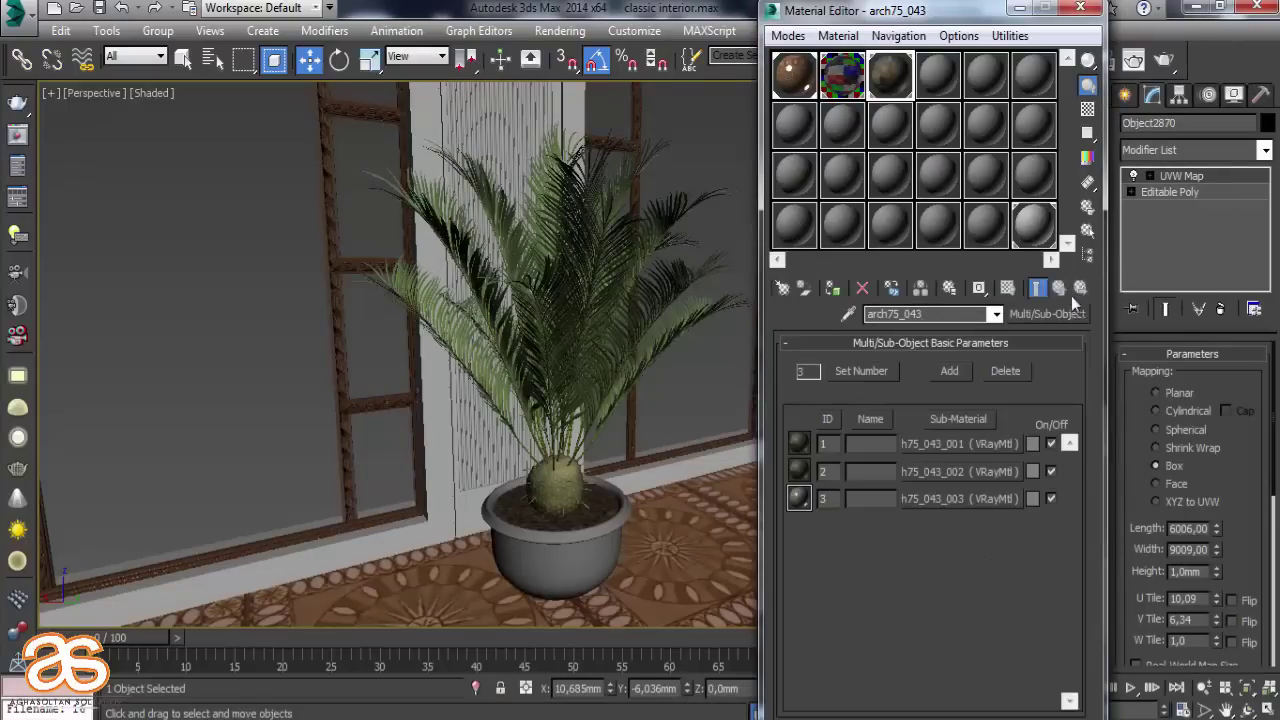
pyautogui.moveTo(950, 512); pyautogui.dragTo(950, 505)
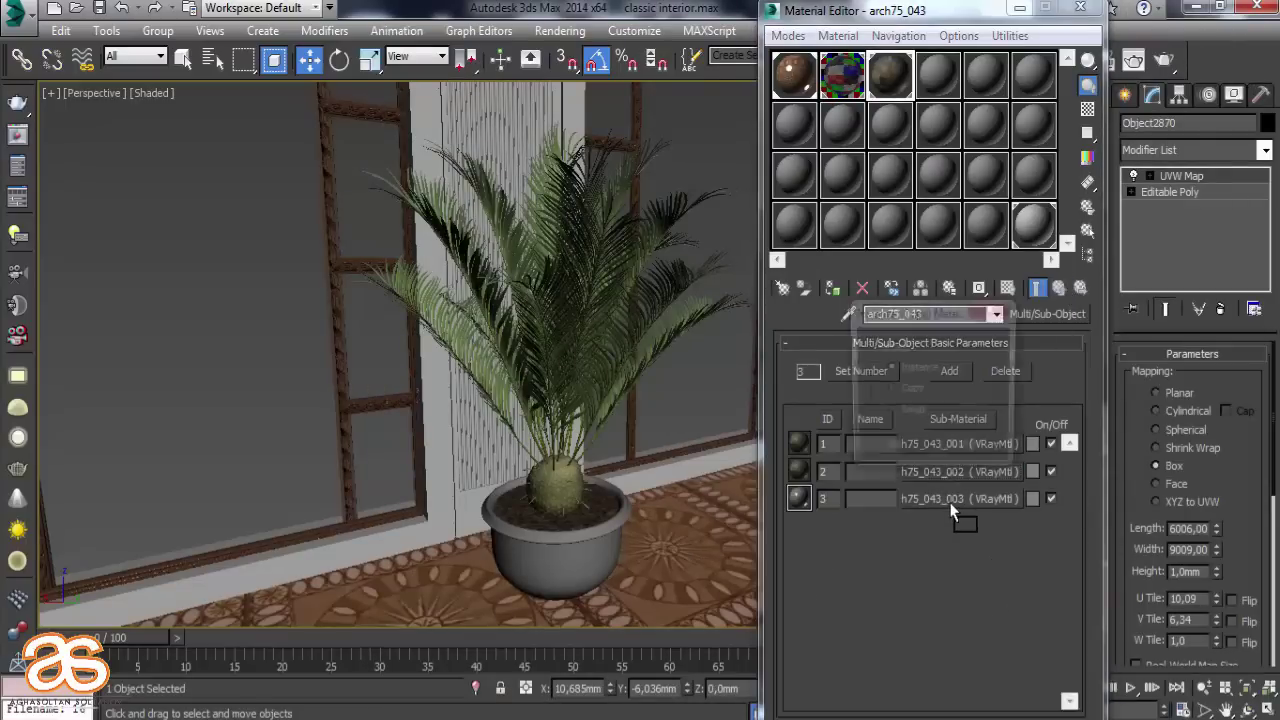
pyautogui.click(905, 451)
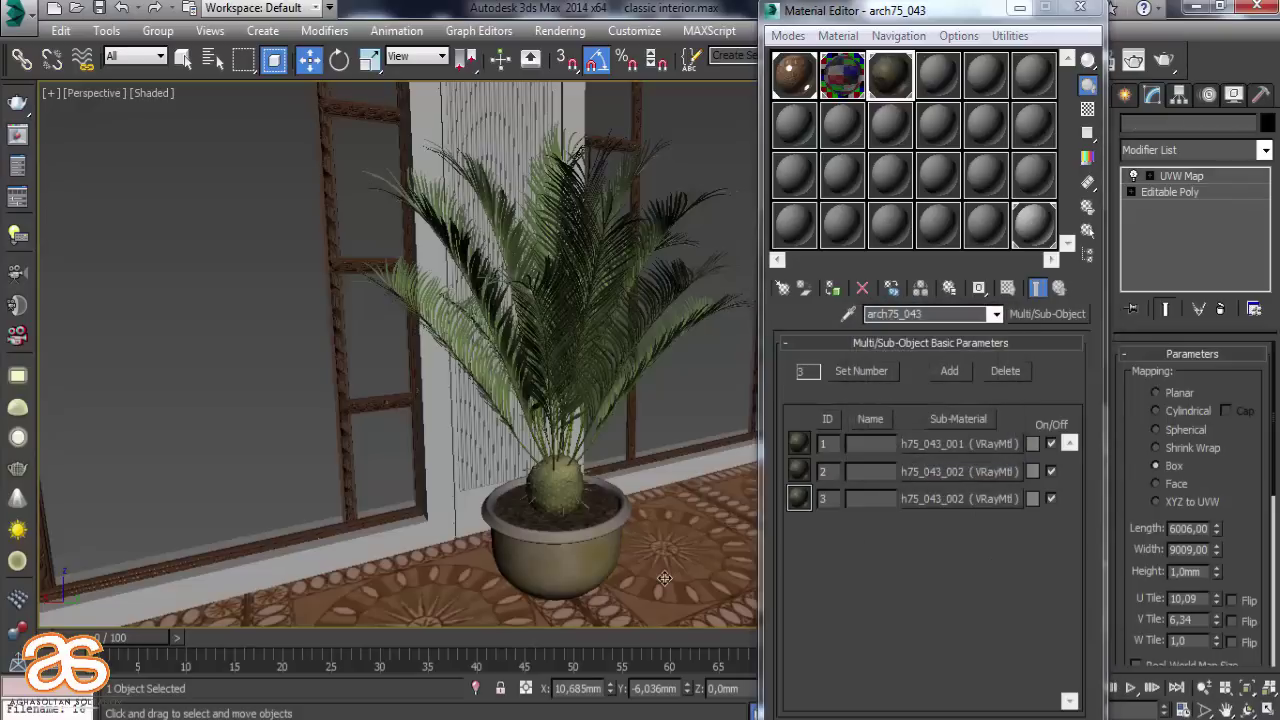
# Select the potted palm group and reposition it along the arched wall
pyautogui.press('m')
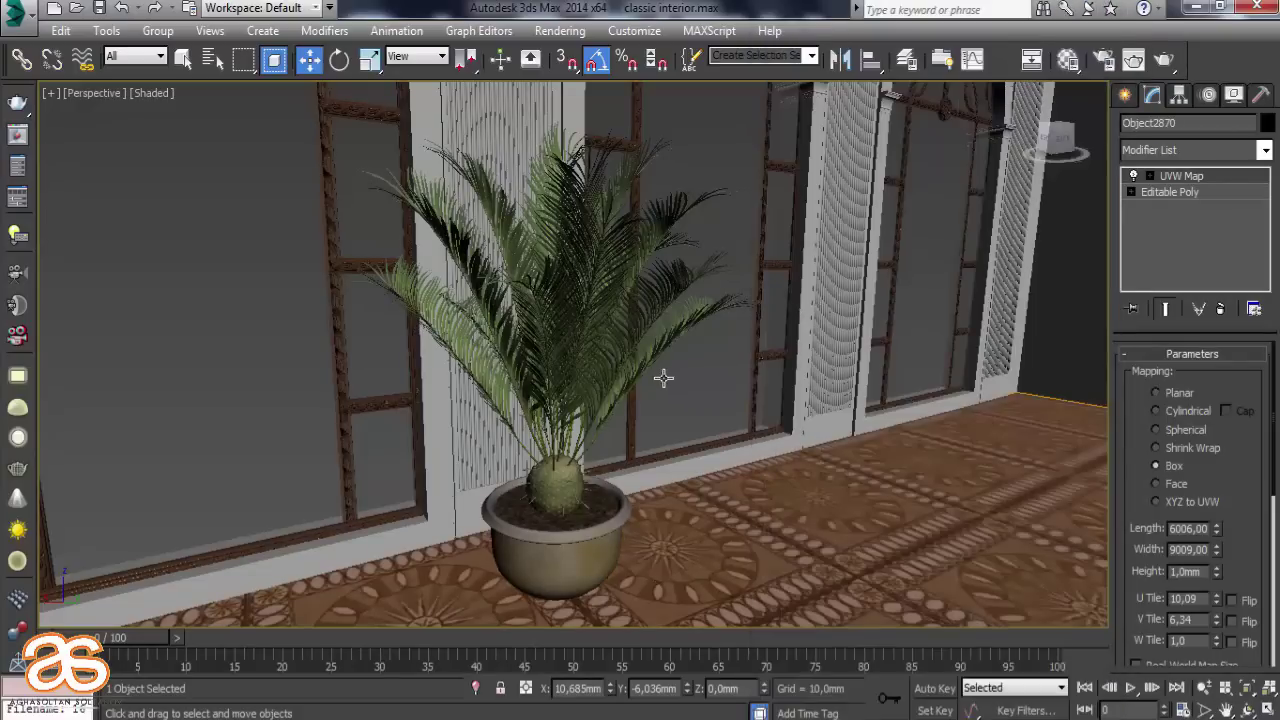
pyautogui.scroll(-3, 663, 374)
pyautogui.scroll(-3, 610, 393)
pyautogui.keyDown('alt'); pyautogui.moveTo(610, 393); pyautogui.dragTo(702, 392, button='middle'); pyautogui.keyUp('alt')
pyautogui.click(702, 392)
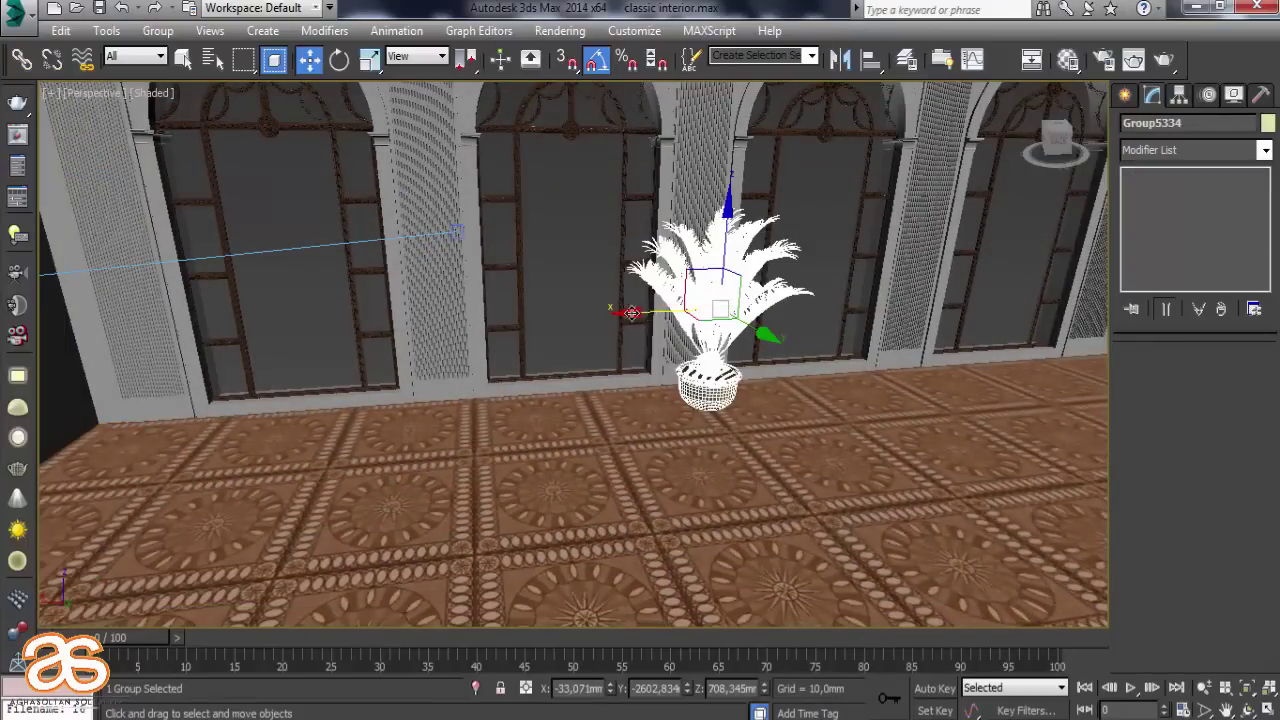
pyautogui.moveTo(650, 313)
pyautogui.mouseDown()
pyautogui.moveTo(198, 304)
pyautogui.moveTo(40, 281)
pyautogui.mouseUp()
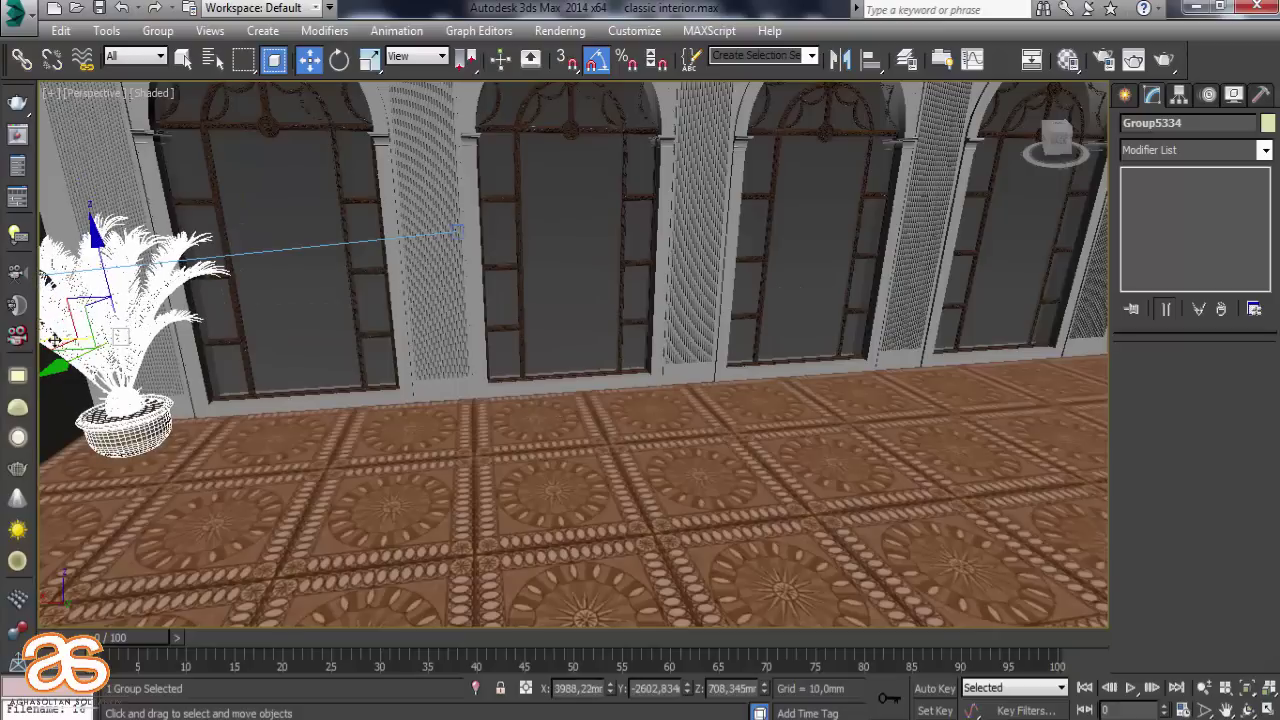
pyautogui.moveTo(54, 340); pyautogui.dragTo(48, 344)
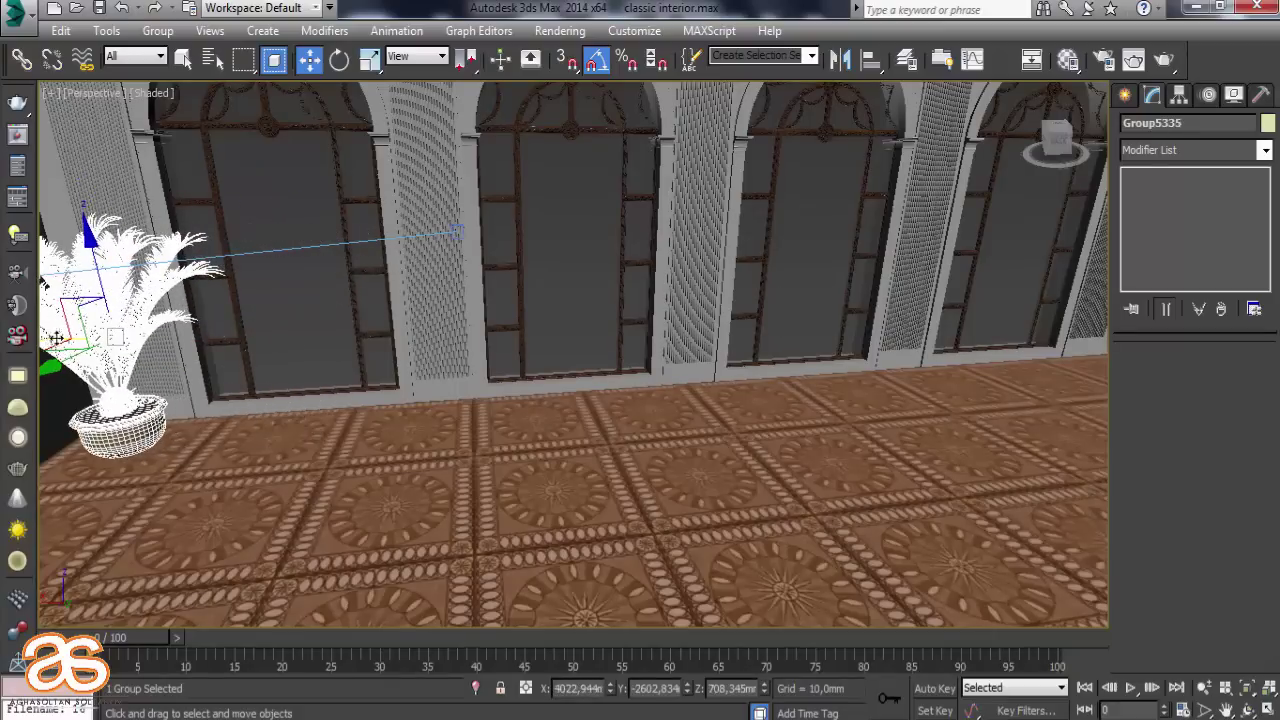
pyautogui.moveTo(56, 340); pyautogui.dragTo(386, 366)
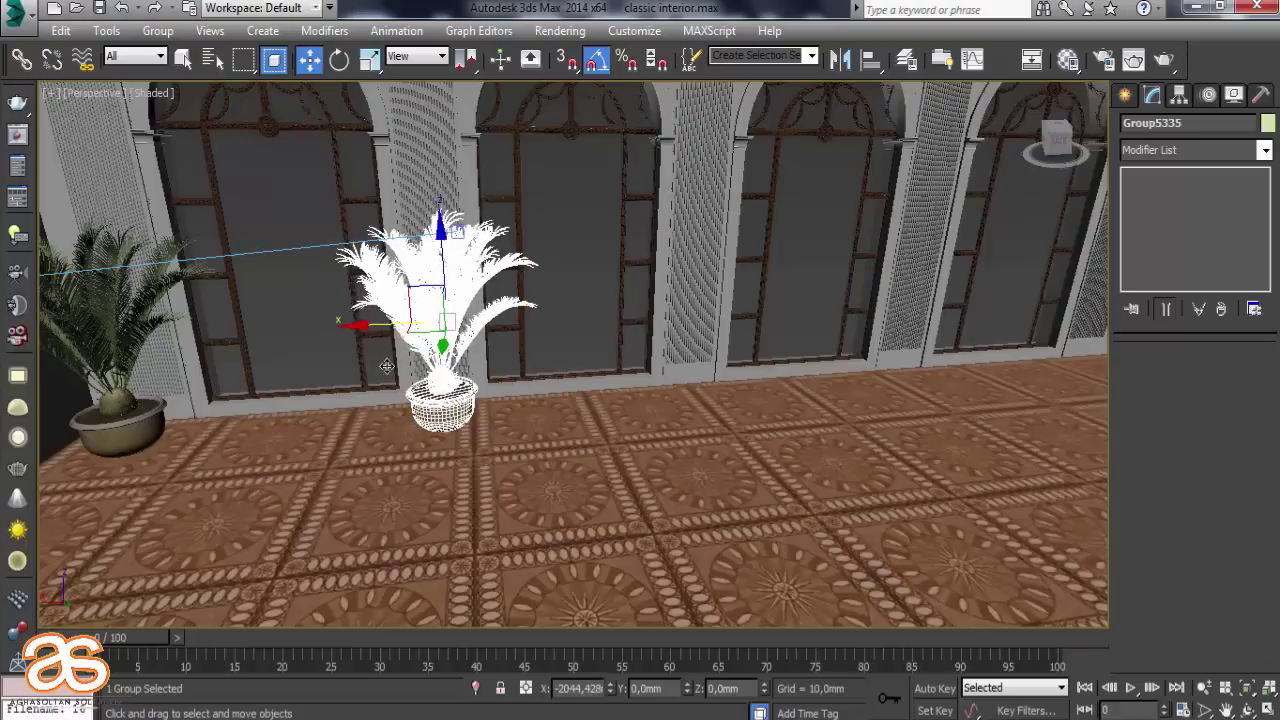
# Clone the palm into a row of four along the wall, adjust the last one, view through VRayCam001
pyautogui.keyDown('shift'); pyautogui.moveTo(386, 366); pyautogui.dragTo(383, 366); pyautogui.keyUp('shift')
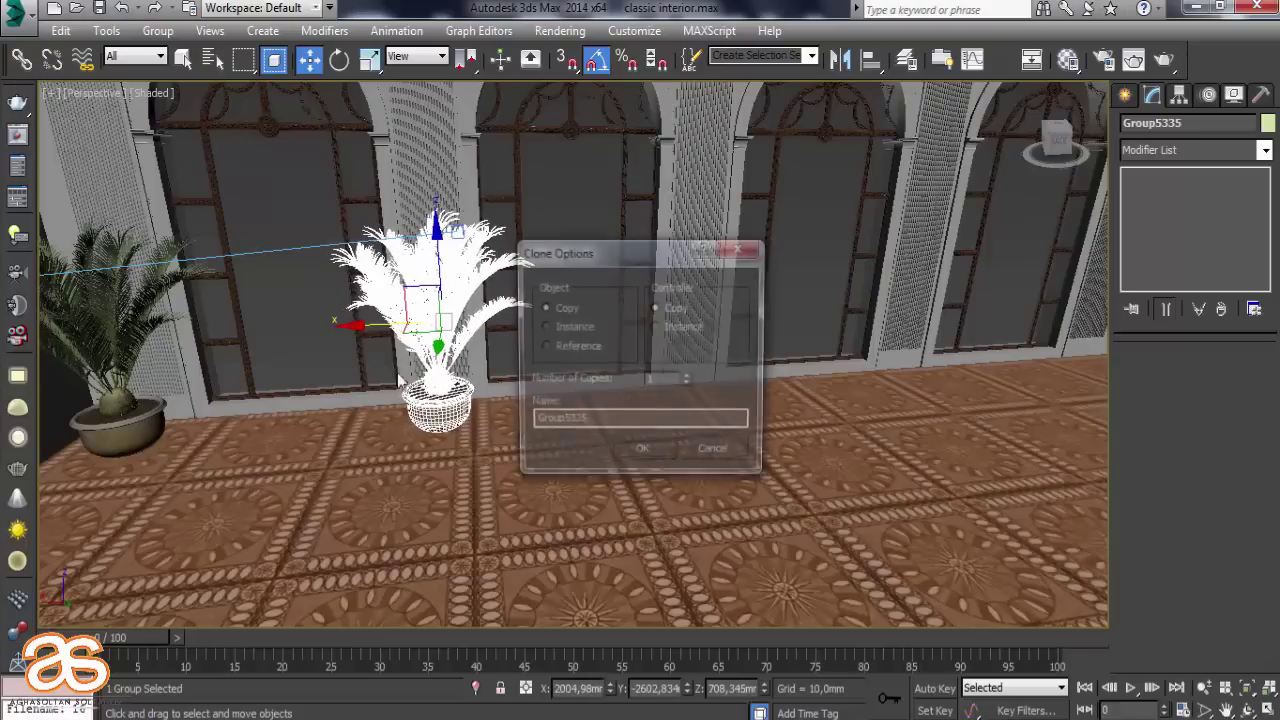
pyautogui.click(688, 378)
pyautogui.click(688, 378)
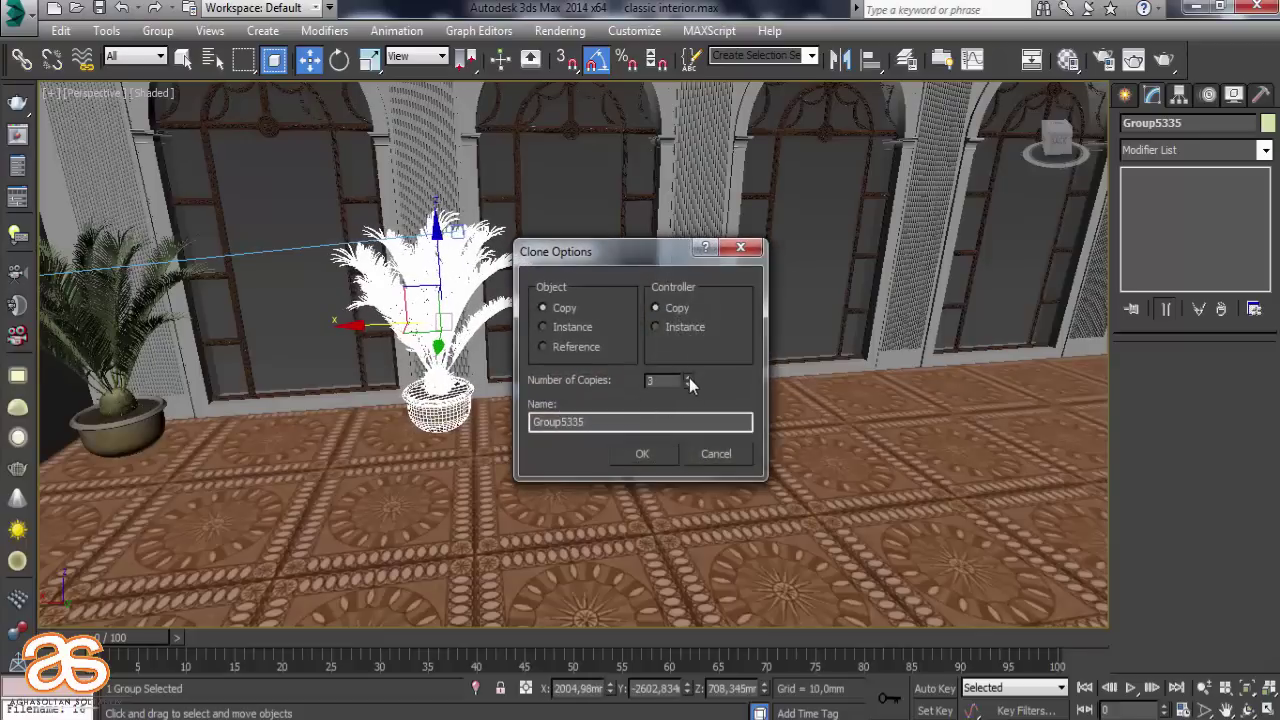
pyautogui.click(653, 455)
pyautogui.moveTo(826, 433)
pyautogui.keyDown('alt'); pyautogui.mouseDown(button='middle')
pyautogui.moveTo(589, 449)
pyautogui.moveTo(904, 328)
pyautogui.mouseUp(button='middle'); pyautogui.keyUp('alt')
pyautogui.scroll(5, 655, 432)
pyautogui.scroll(-5, 655, 432)
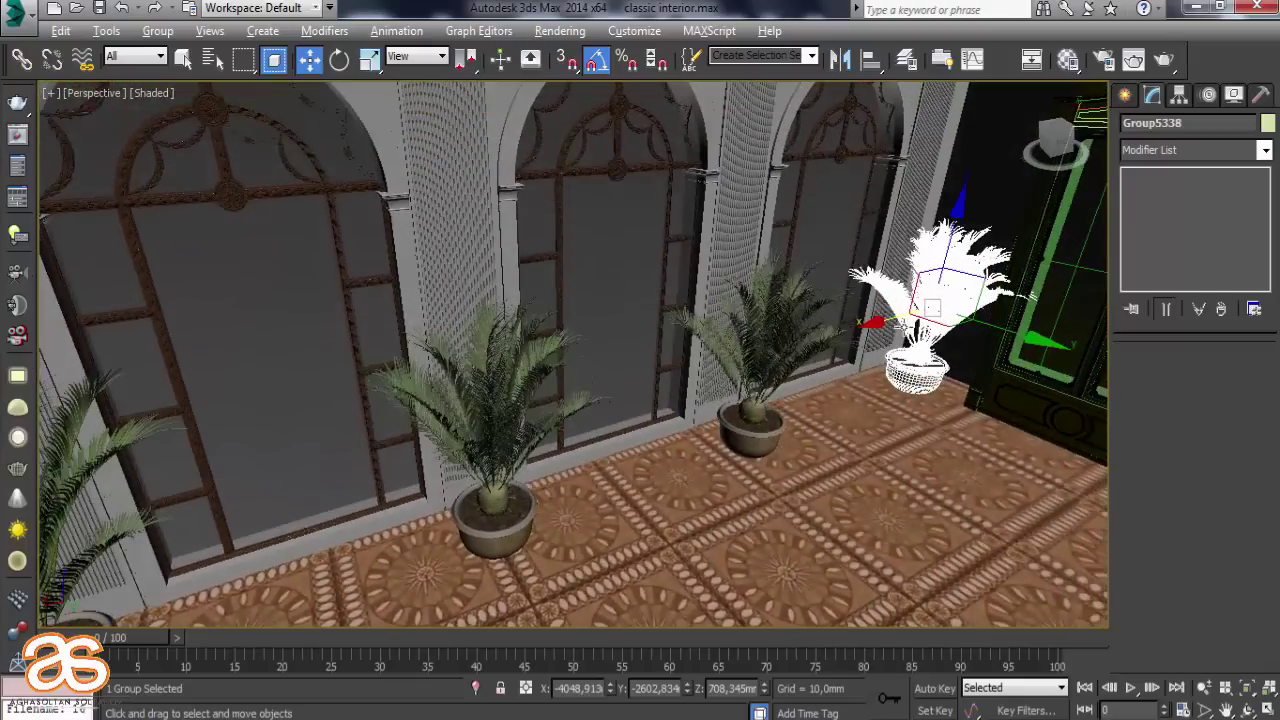
pyautogui.moveTo(893, 325); pyautogui.dragTo(868, 327)
pyautogui.click(855, 469)
pyautogui.press('c')
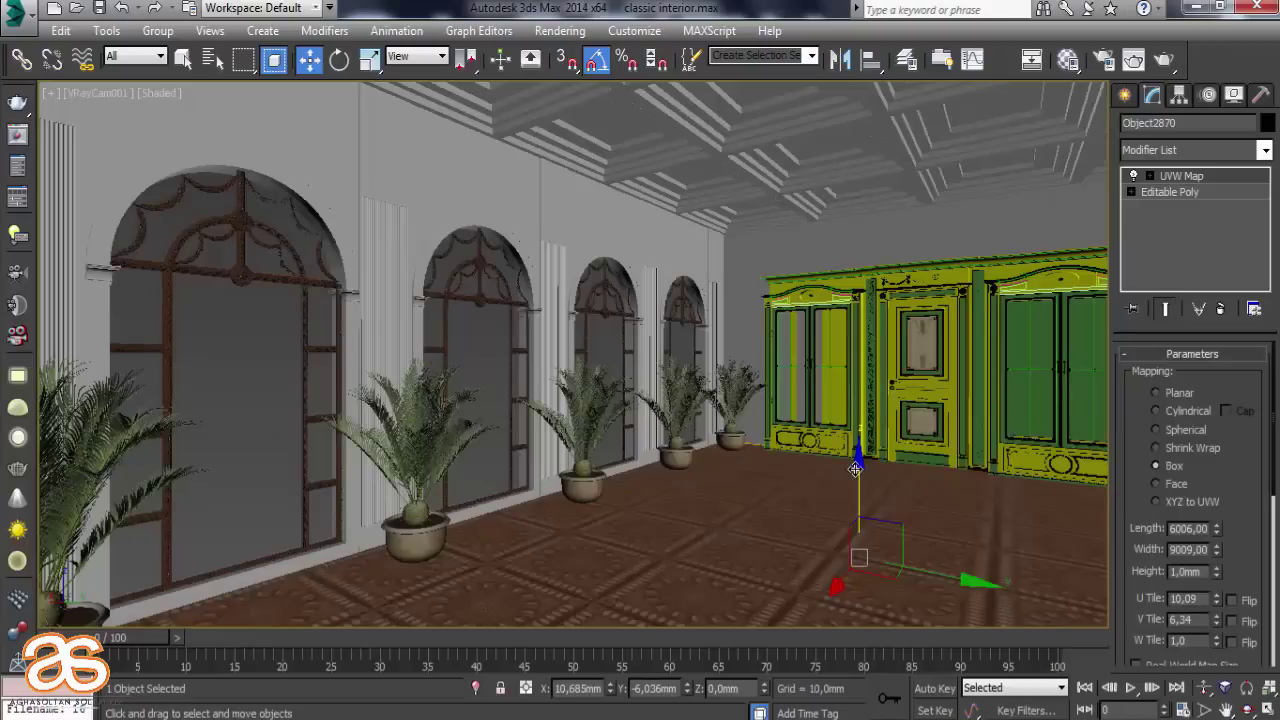
# Render the palm-lined camera view with V-Ray, then close the frame buffer and progress windows
pyautogui.click(423, 540)
pyautogui.click(797, 560)
pyautogui.click(1167, 73)
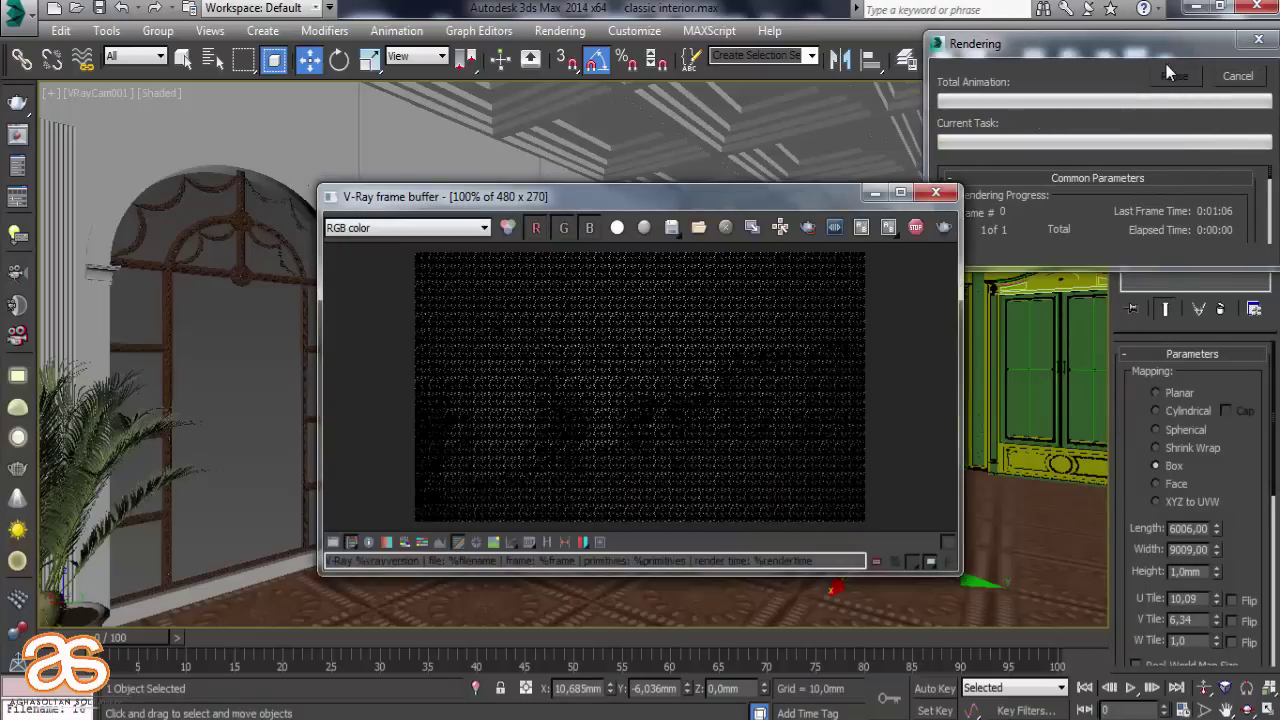
pyautogui.click(935, 193)
pyautogui.click(1235, 78)
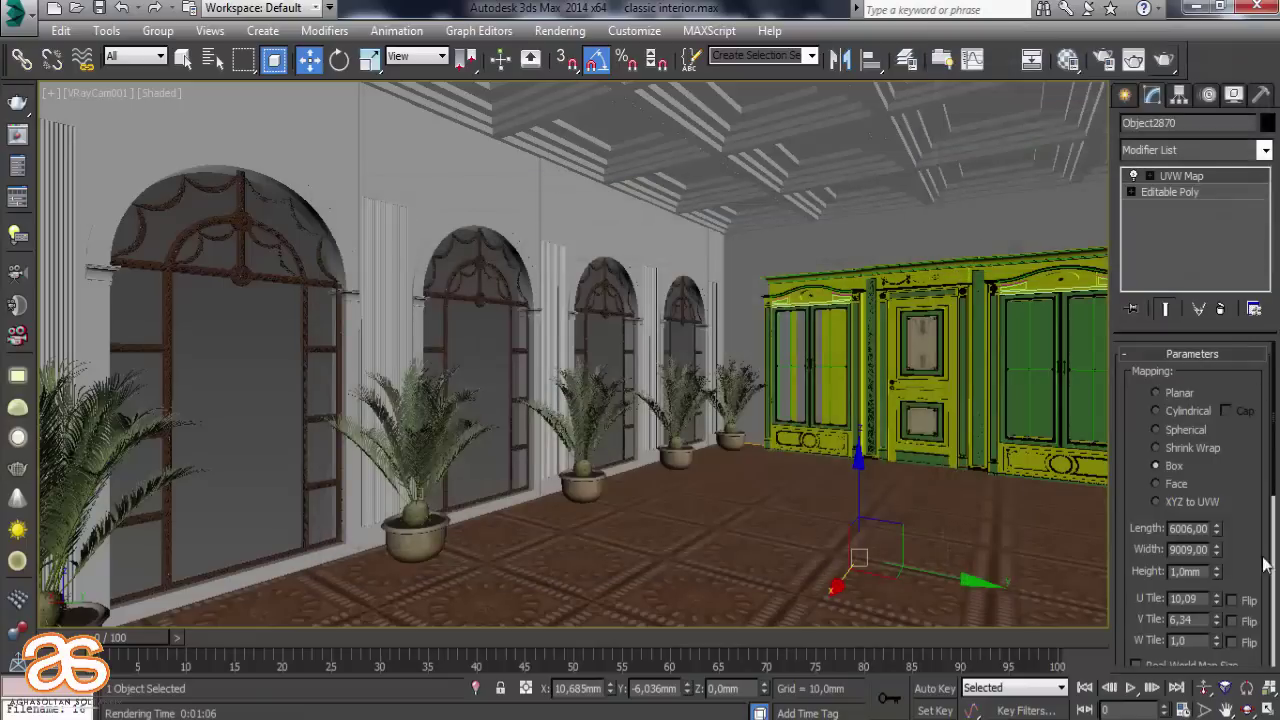
pyautogui.click(109, 94)
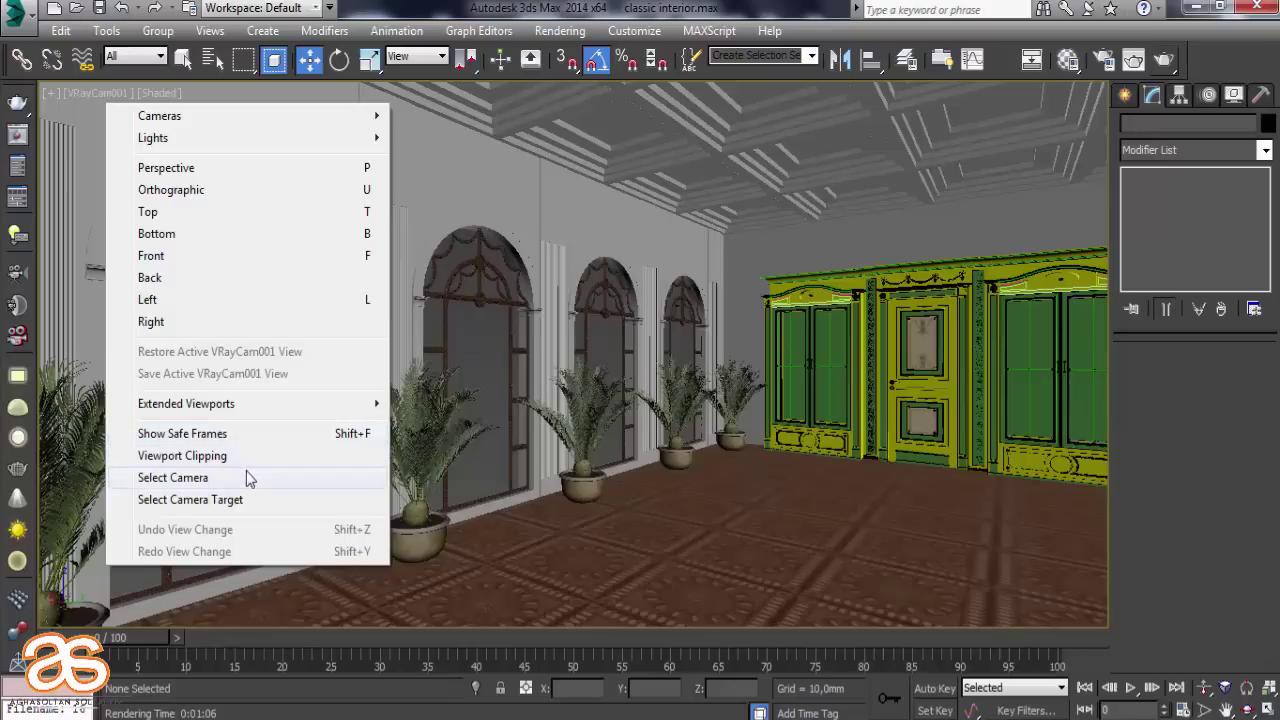
# Select VRayCam001 and set its film gate to 60 mm
pyautogui.click(173, 477)
pyautogui.doubleClick(1227, 428)
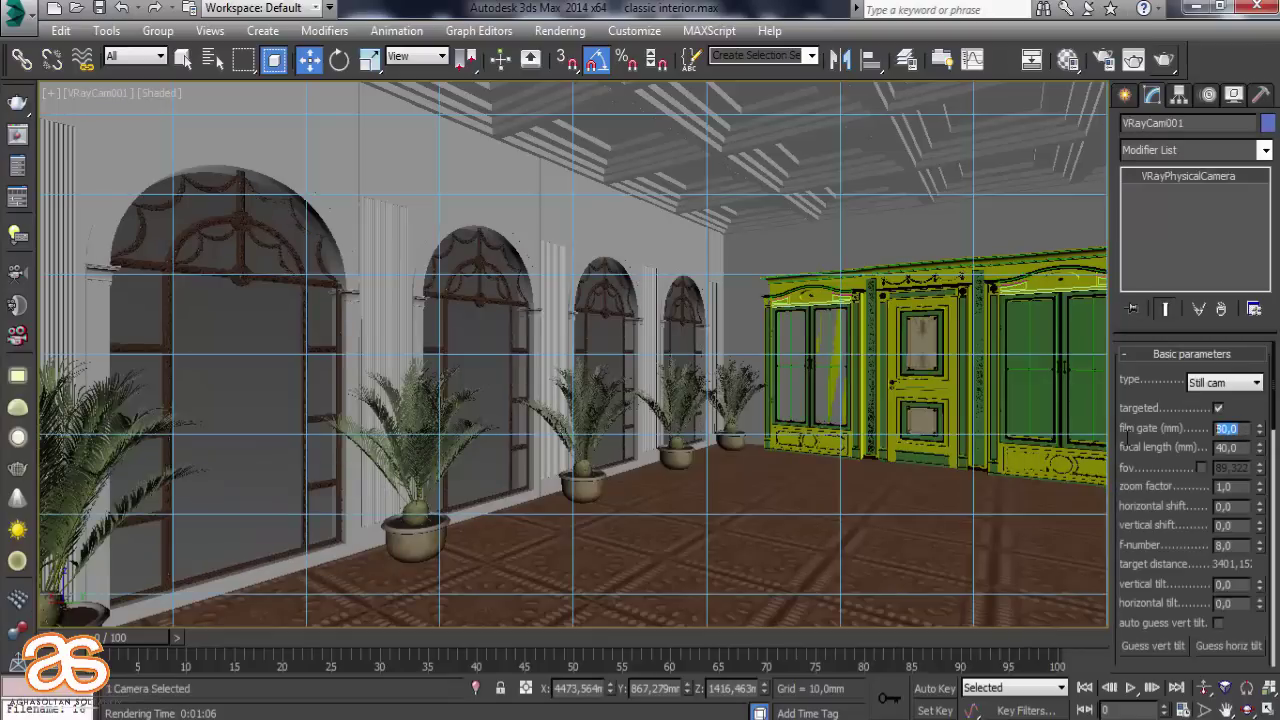
pyautogui.write('60')
pyautogui.press('Return')
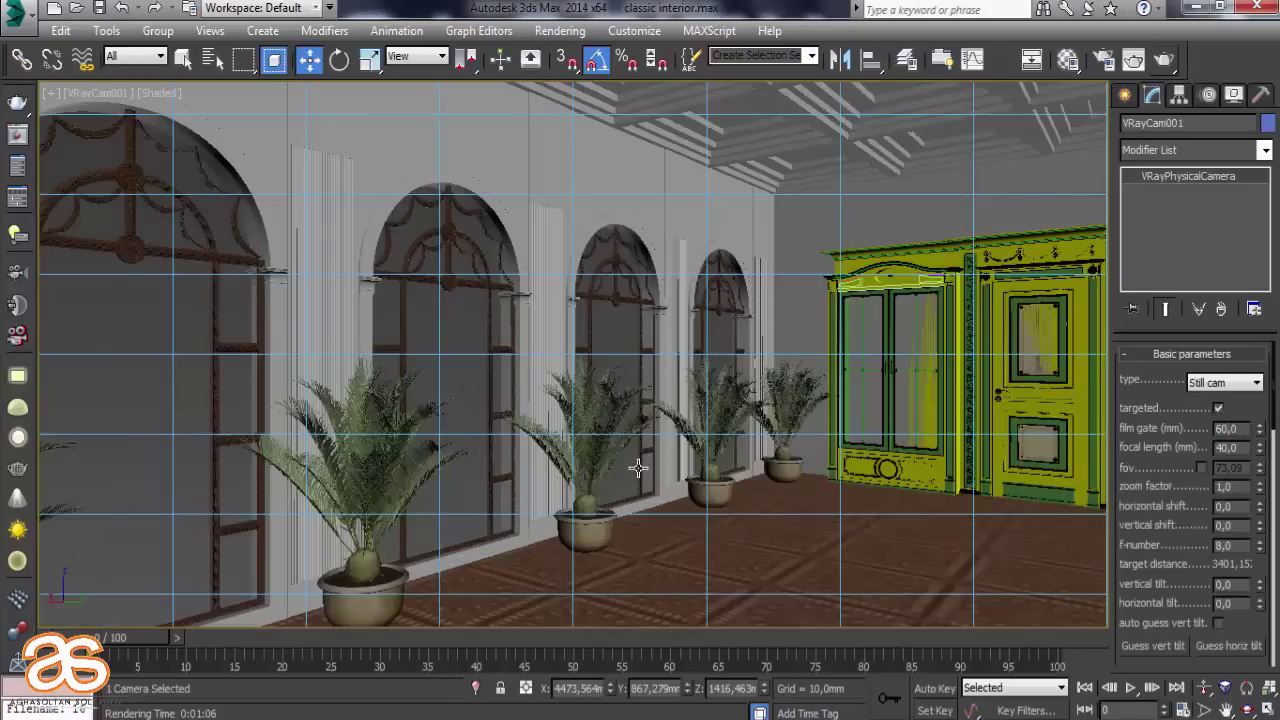
# Widen the camera to a 34.544 mm focal length and pan to frame the arched wall, palms and cabinet
pyautogui.moveTo(638, 467)
pyautogui.mouseDown(button='middle')
pyautogui.moveTo(594, 430)
pyautogui.moveTo(610, 427)
pyautogui.mouseUp(button='middle')
pyautogui.click(1204, 709)
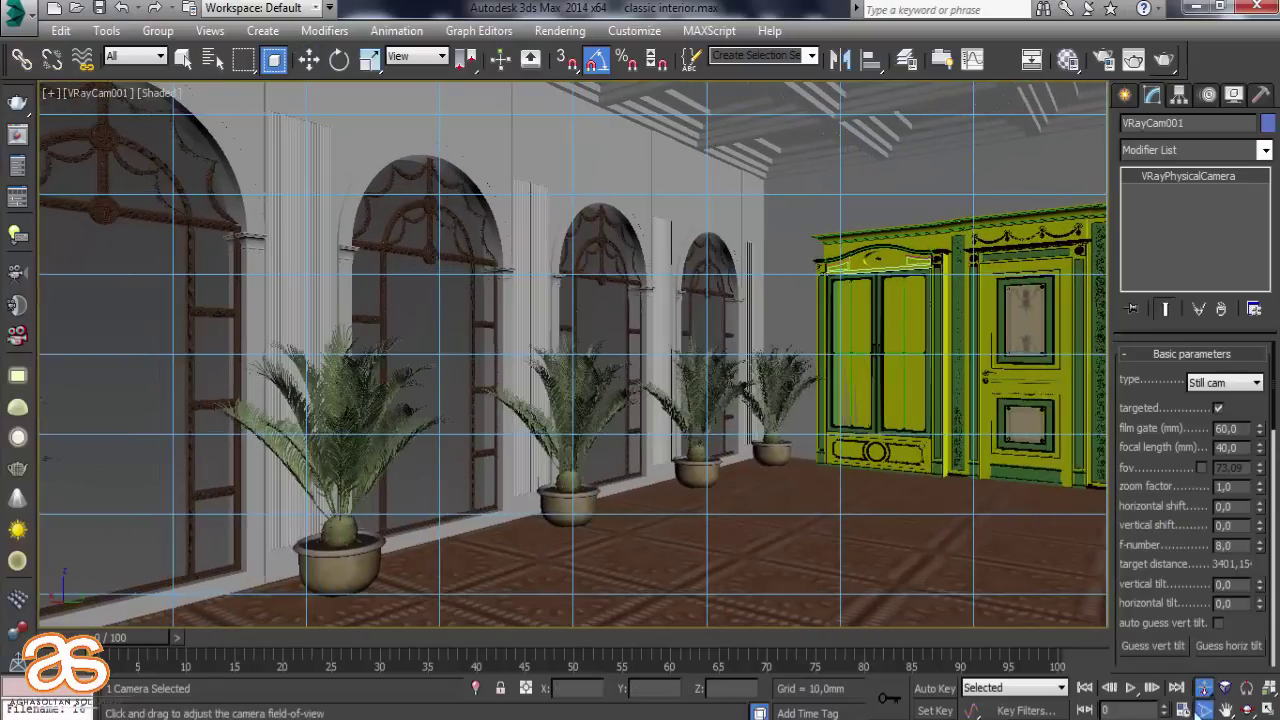
pyautogui.moveTo(690, 495); pyautogui.dragTo(700, 514)
pyautogui.moveTo(554, 477); pyautogui.dragTo(594, 463)
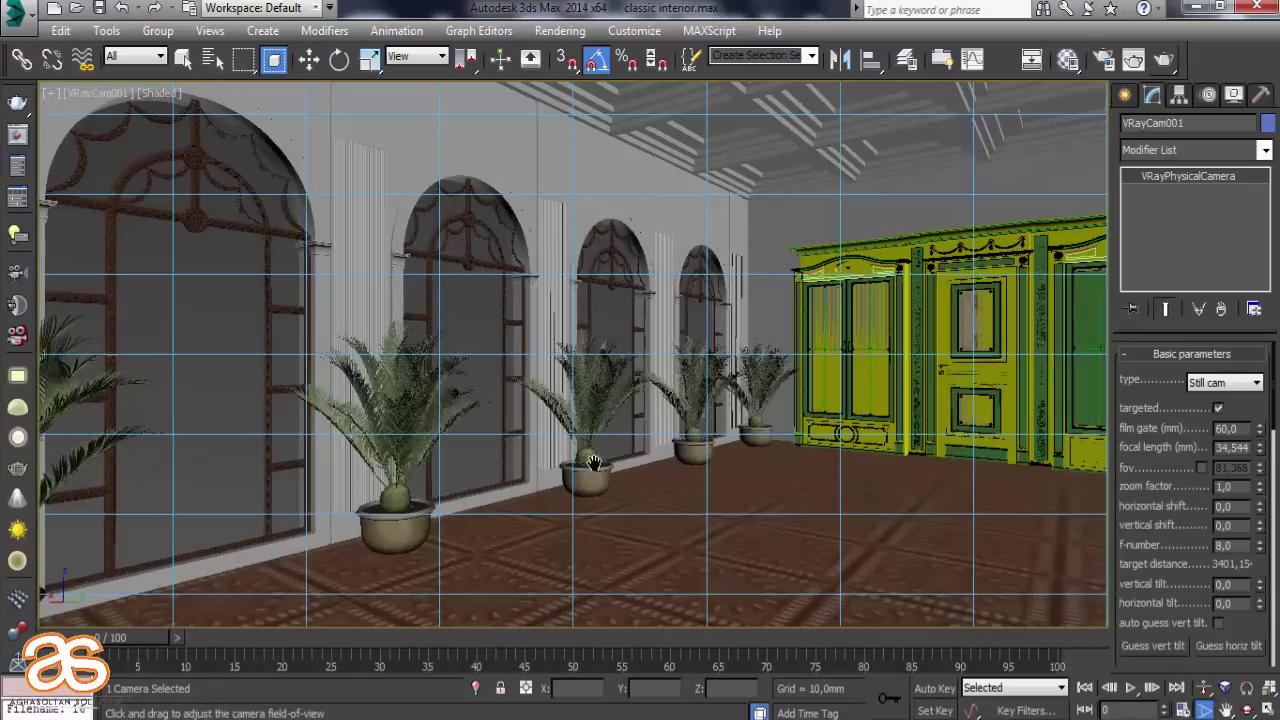
pyautogui.moveTo(594, 463); pyautogui.dragTo(564, 445, button='middle')
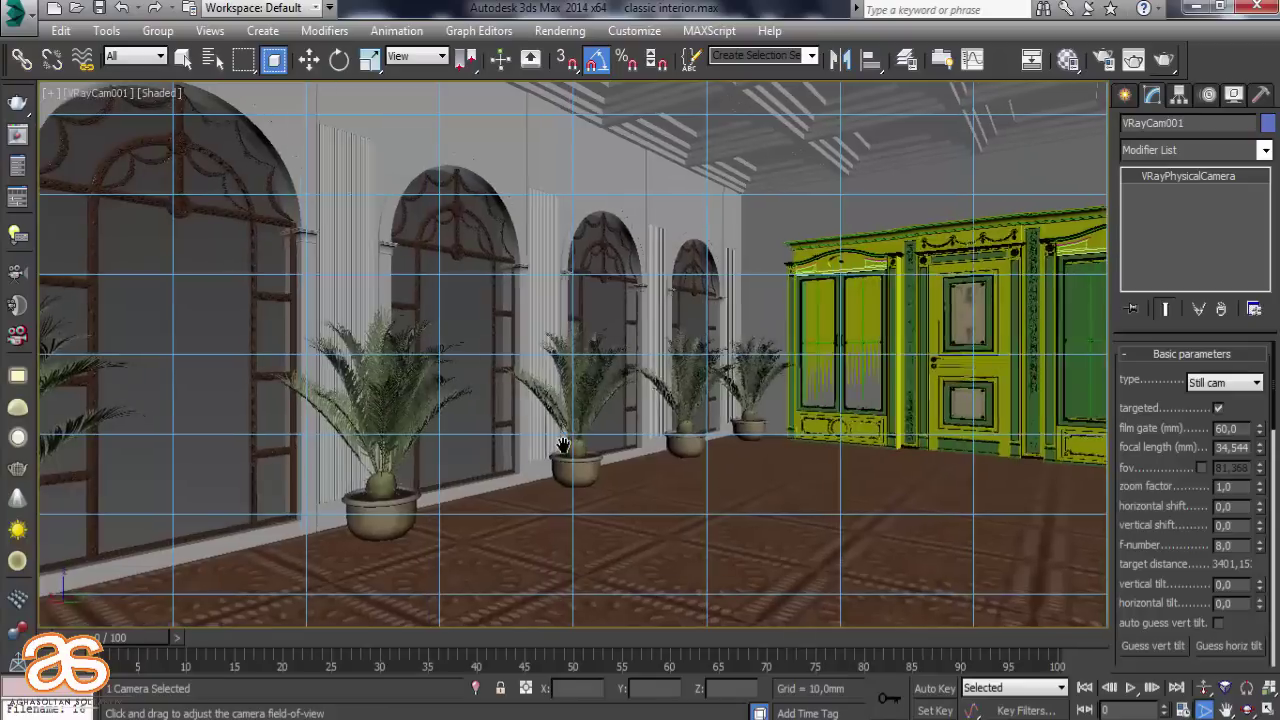
pyautogui.click(310, 62)
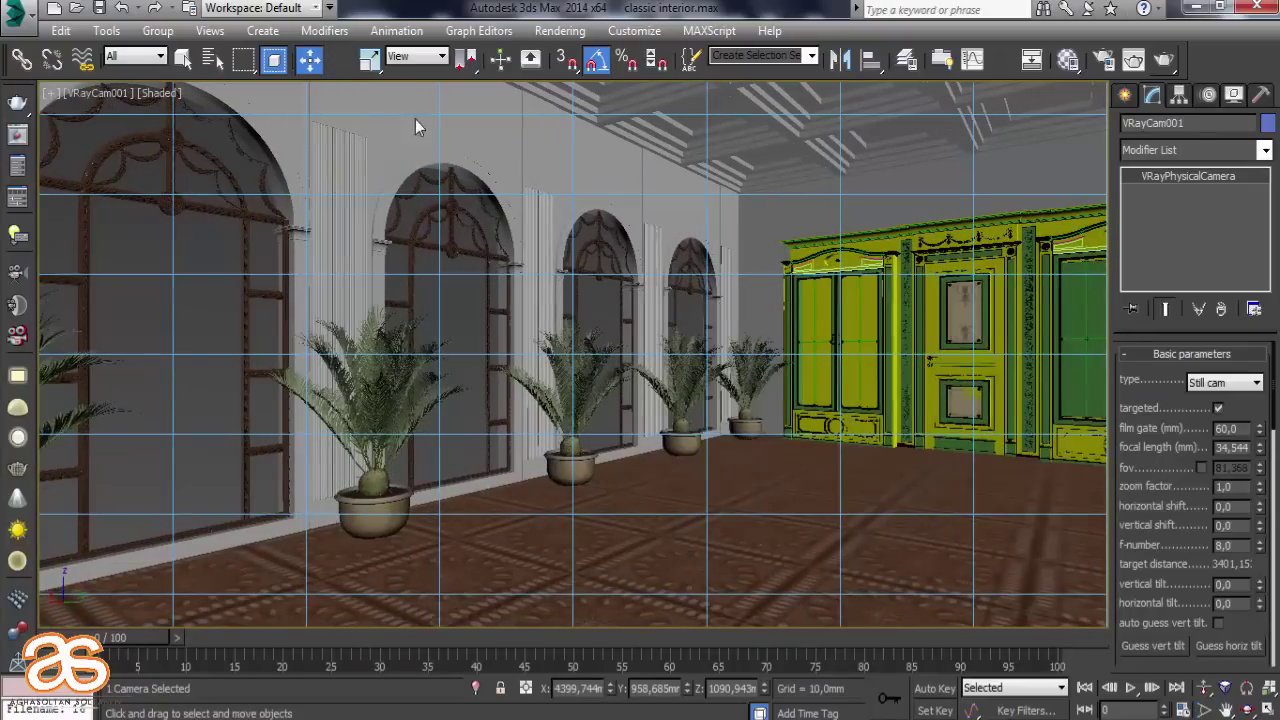
# Shift the cabinet group slightly along the far wall, then orbit a perspective view over the floor
pyautogui.click(846, 353)
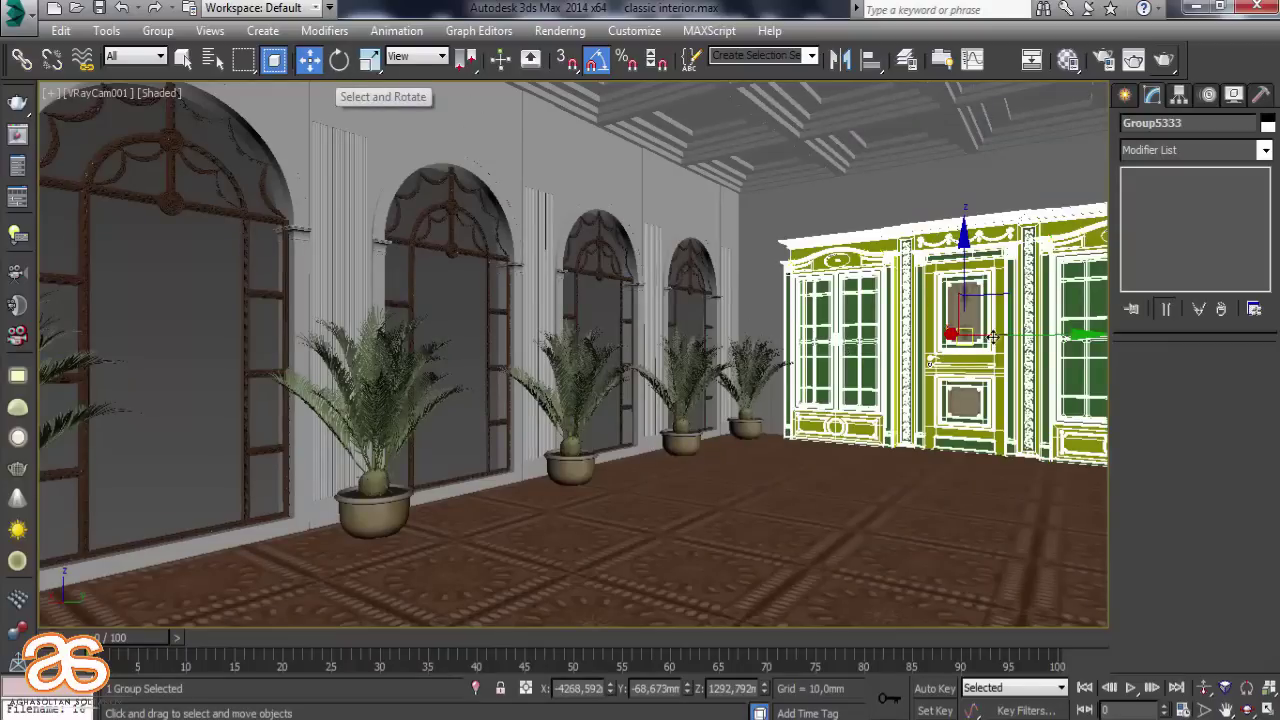
pyautogui.moveTo(1018, 340); pyautogui.dragTo(1002, 338)
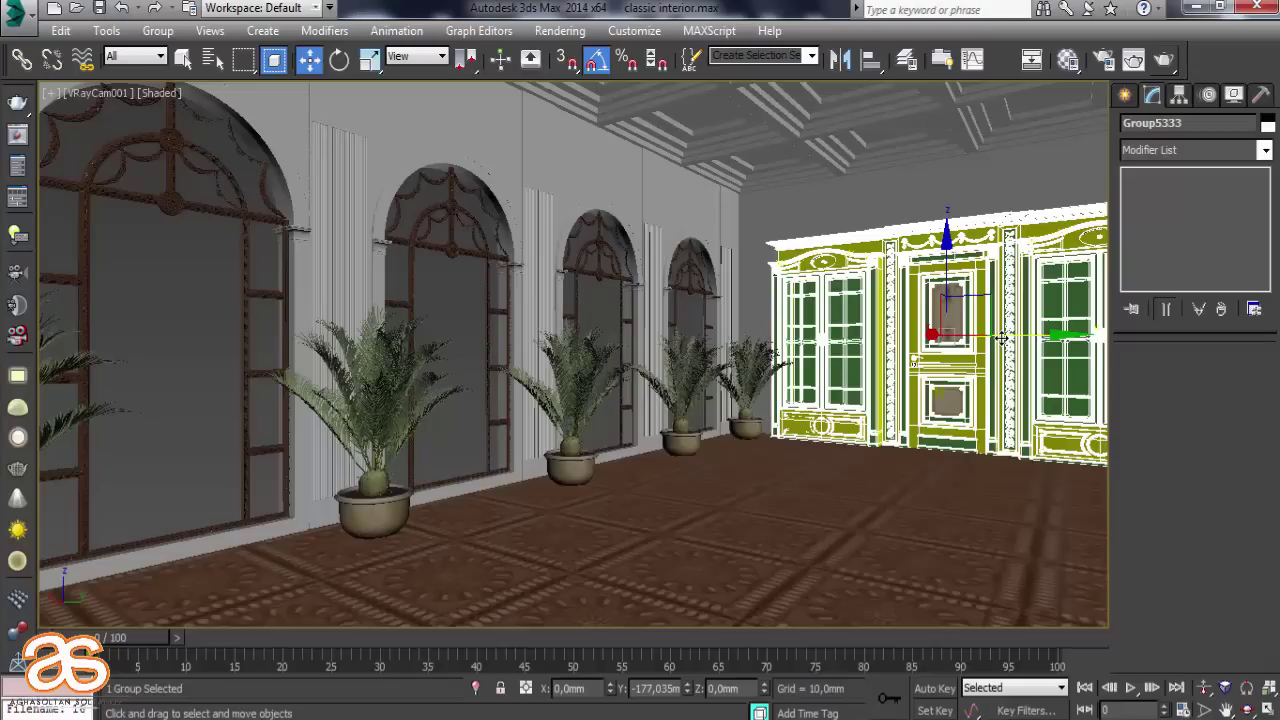
pyautogui.moveTo(1001, 338); pyautogui.dragTo(1005, 338)
pyautogui.click(607, 509)
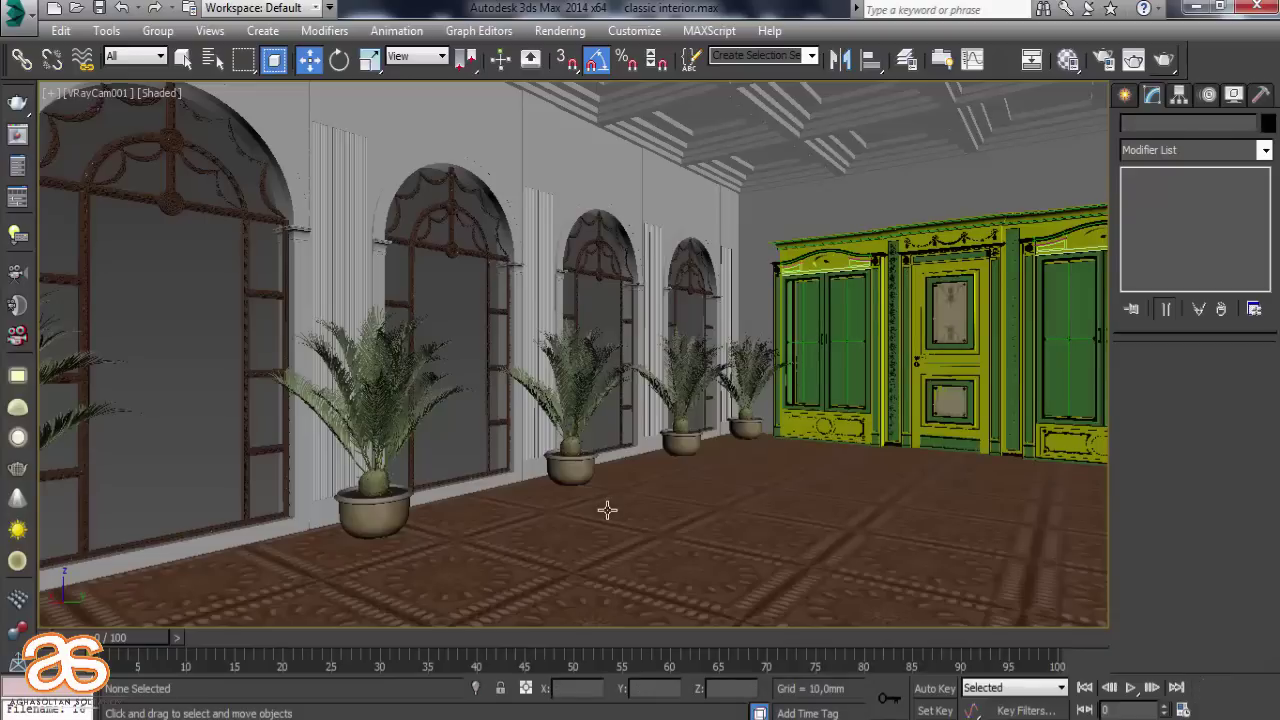
pyautogui.press('p')
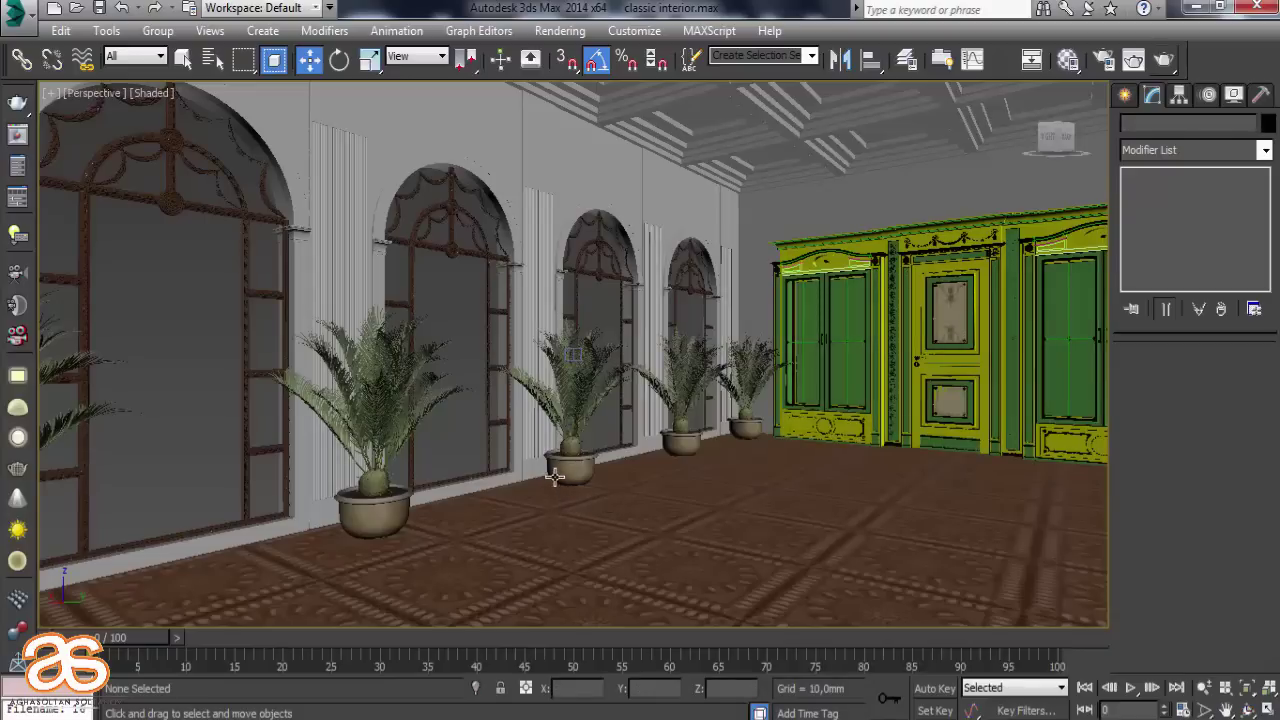
pyautogui.moveTo(696, 515)
pyautogui.keyDown('alt'); pyautogui.mouseDown(button='middle')
pyautogui.moveTo(606, 549)
pyautogui.moveTo(650, 575)
pyautogui.moveTo(543, 457)
pyautogui.moveTo(501, 433)
pyautogui.mouseUp(button='middle'); pyautogui.keyUp('alt')
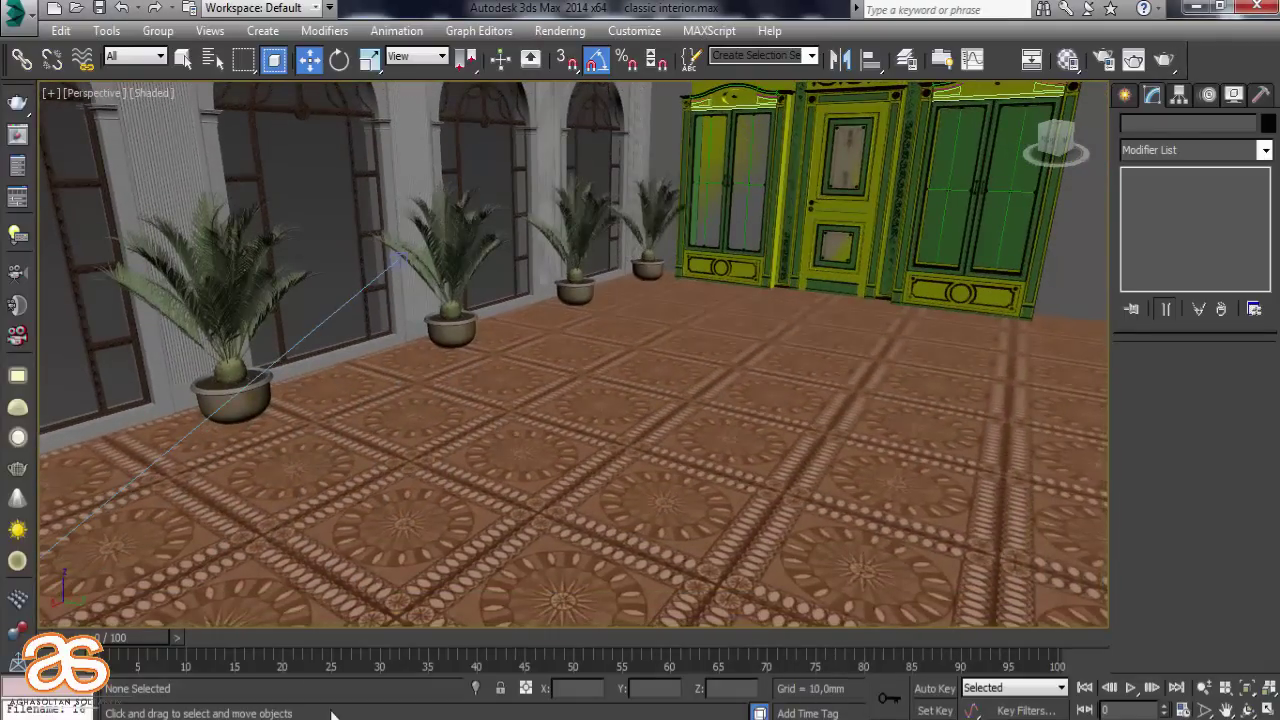
# Merge the Baxter03.max sofa file from Explorer into the scene and place it
pyautogui.click(510, 670)
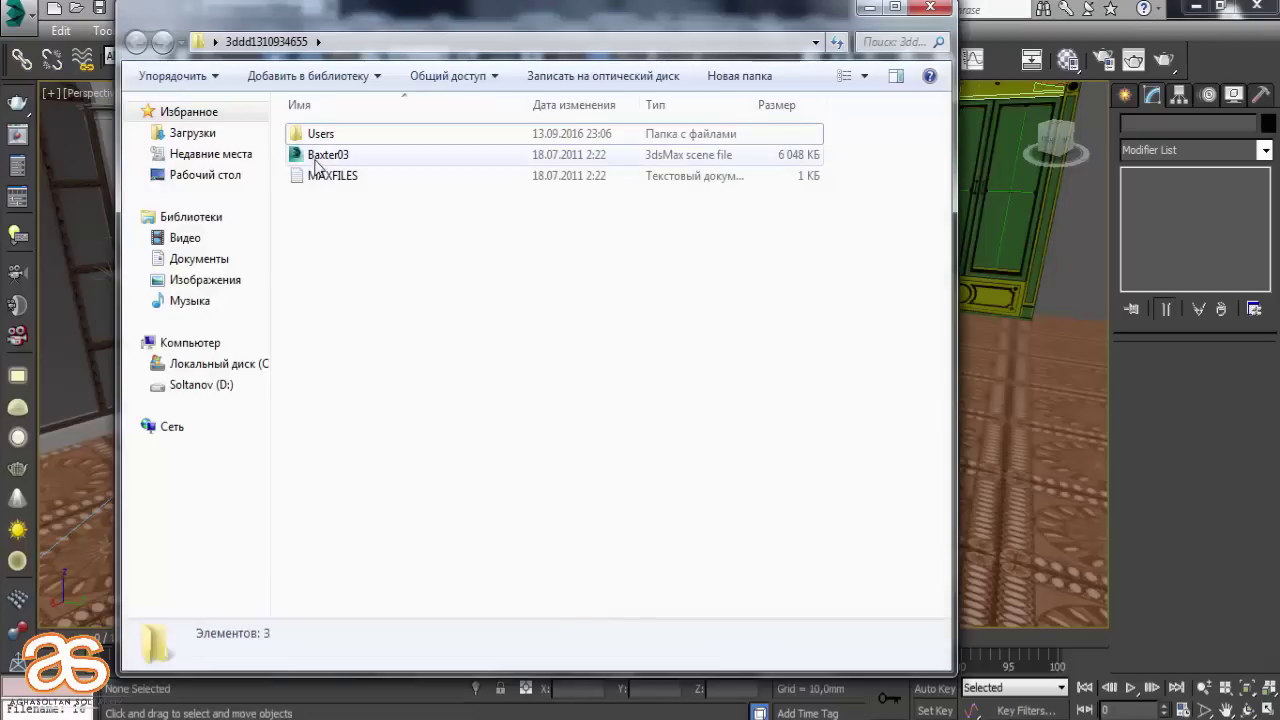
pyautogui.moveTo(316, 163); pyautogui.dragTo(1032, 460)
pyautogui.click(1048, 498)
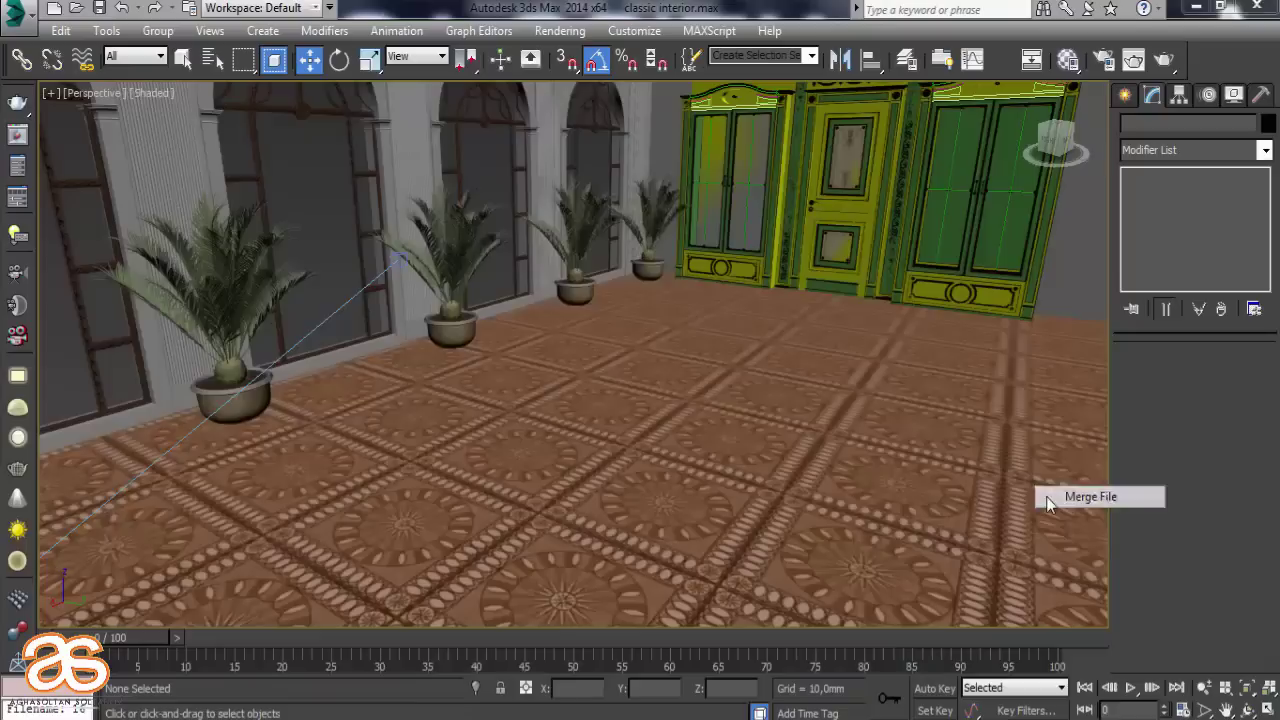
pyautogui.click(1048, 498)
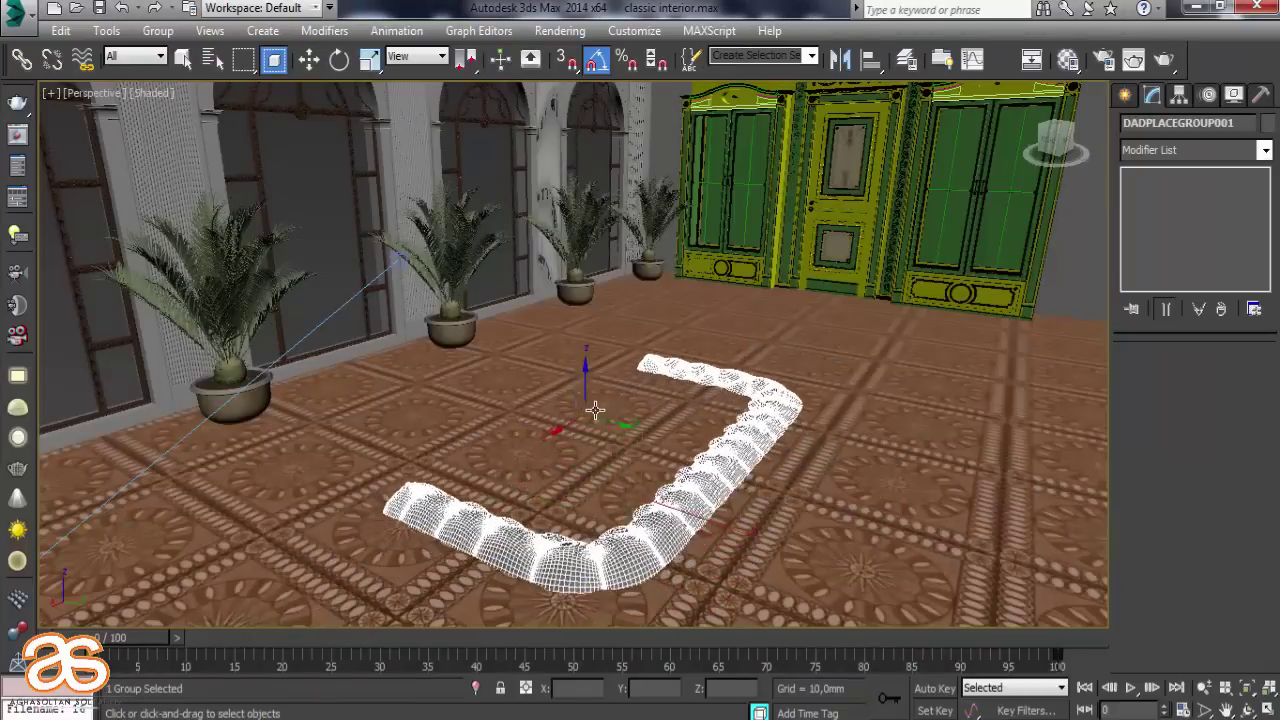
pyautogui.click(650, 435)
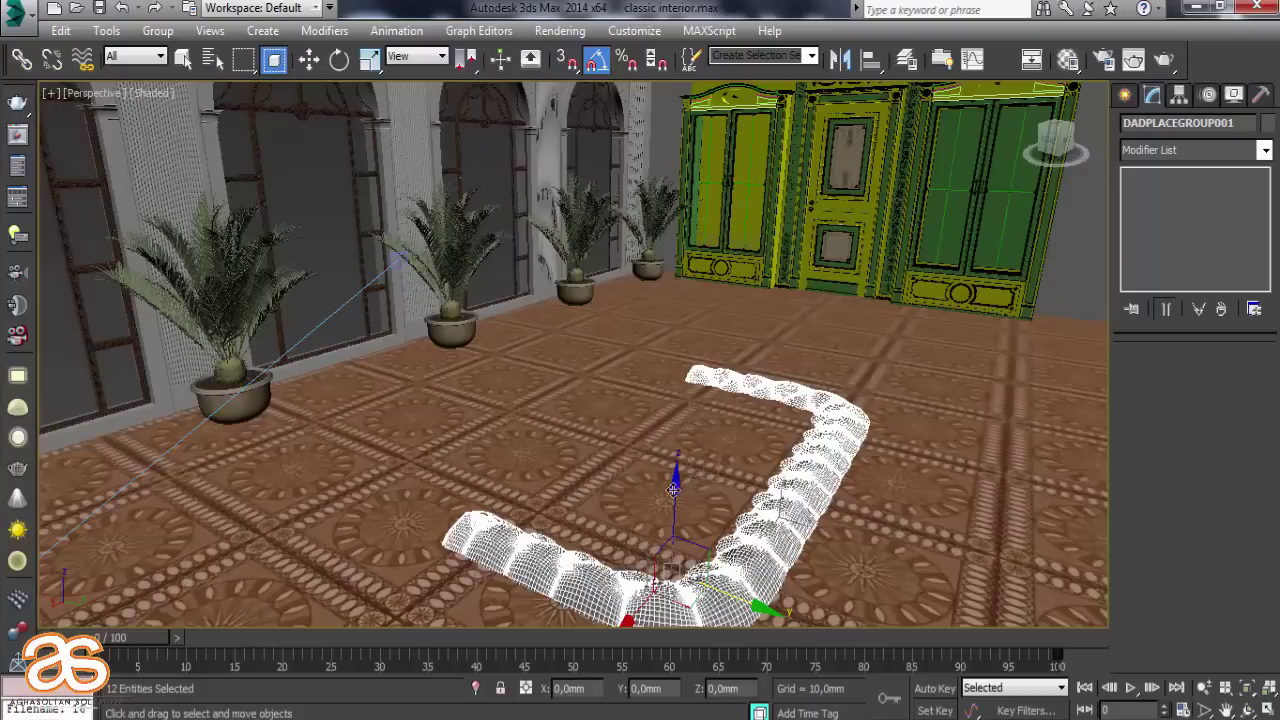
# Raise the sofa onto the floor, turn it 90° about Z, and view through VRayCam001
pyautogui.press('w')
pyautogui.moveTo(688, 440)
pyautogui.mouseDown()
pyautogui.moveTo(682, 325)
pyautogui.moveTo(684, 338)
pyautogui.mouseUp()
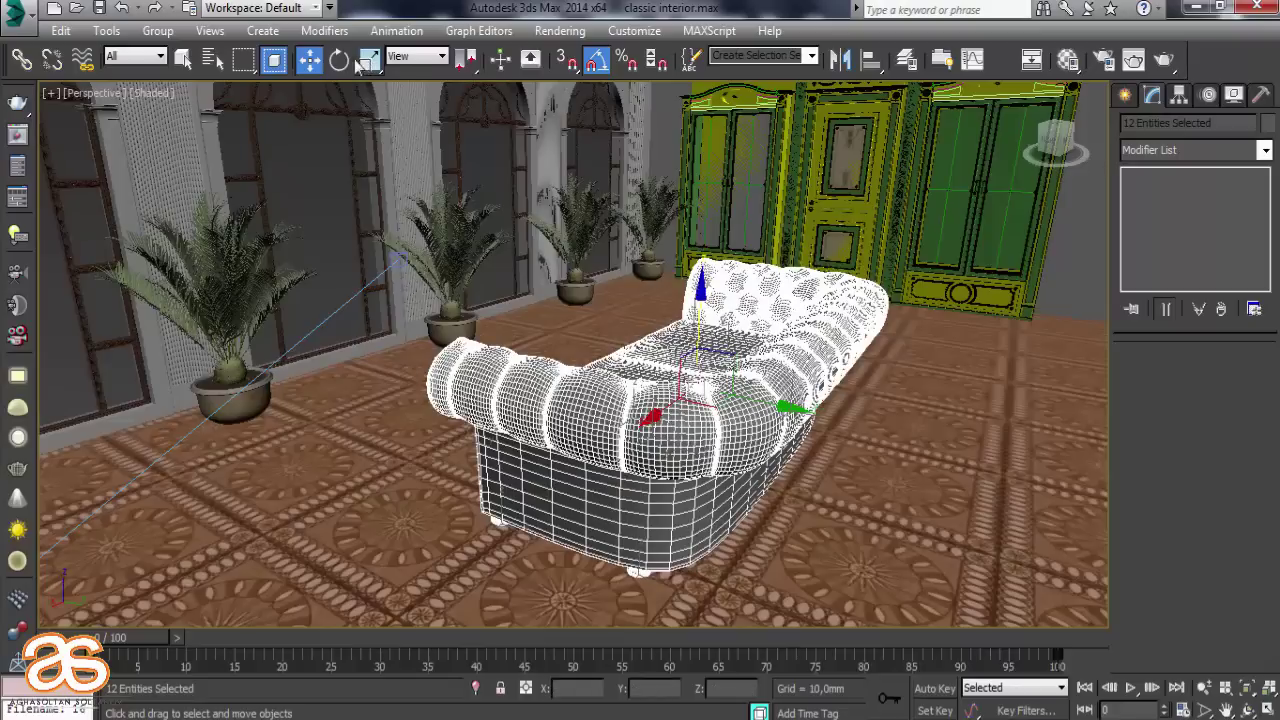
pyautogui.press('e')
pyautogui.moveTo(612, 398); pyautogui.dragTo(698, 405)
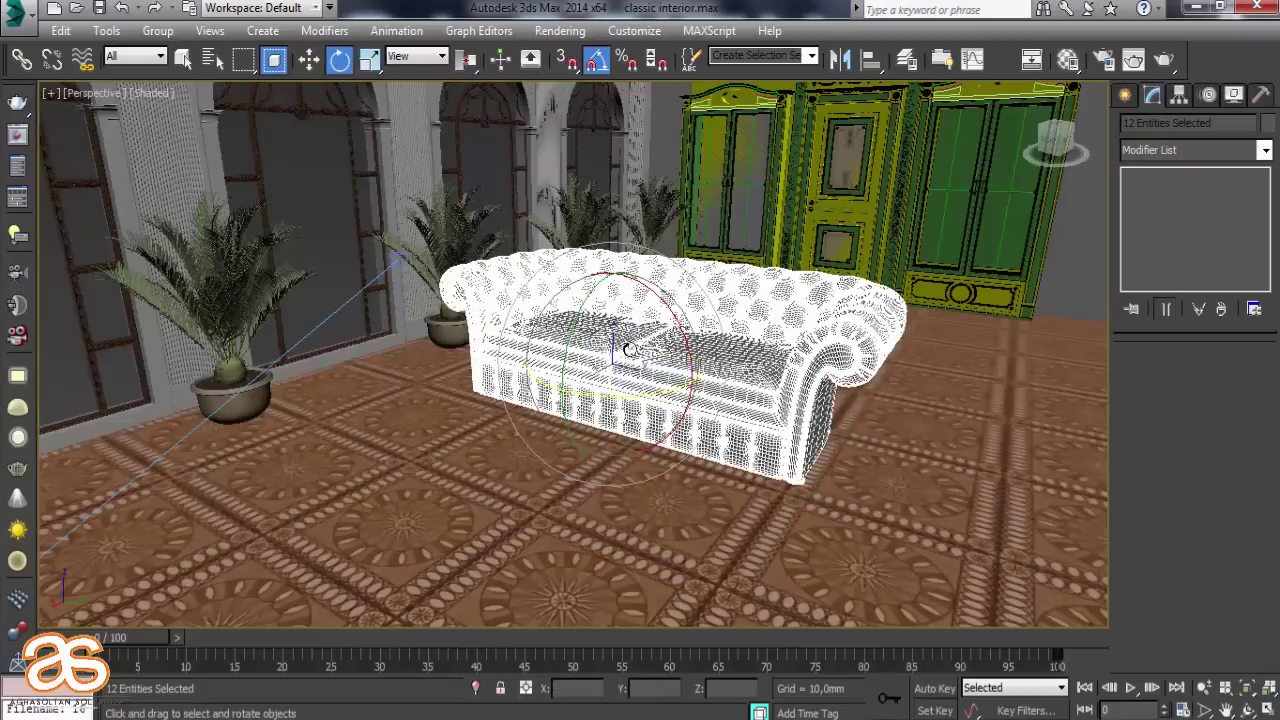
pyautogui.click(311, 70)
pyautogui.press('c')
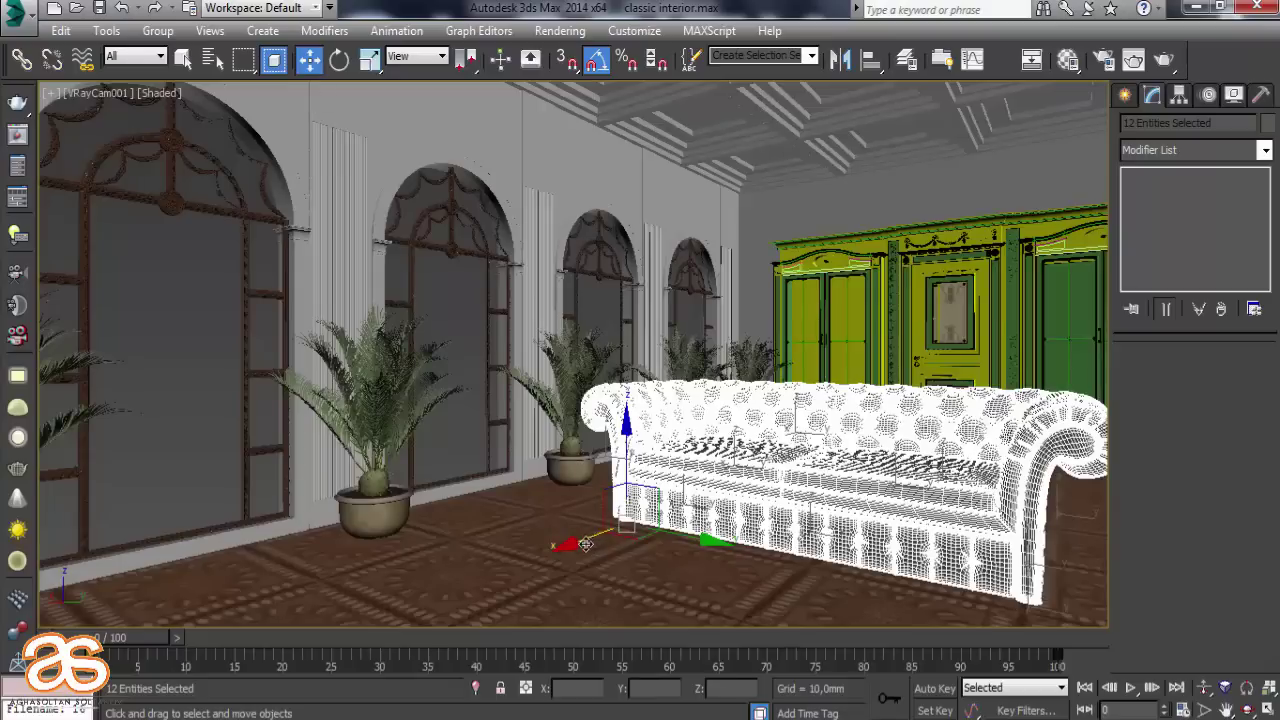
# Slide the sofa group left and scale it down to 90%
pyautogui.moveTo(586, 543); pyautogui.dragTo(506, 576)
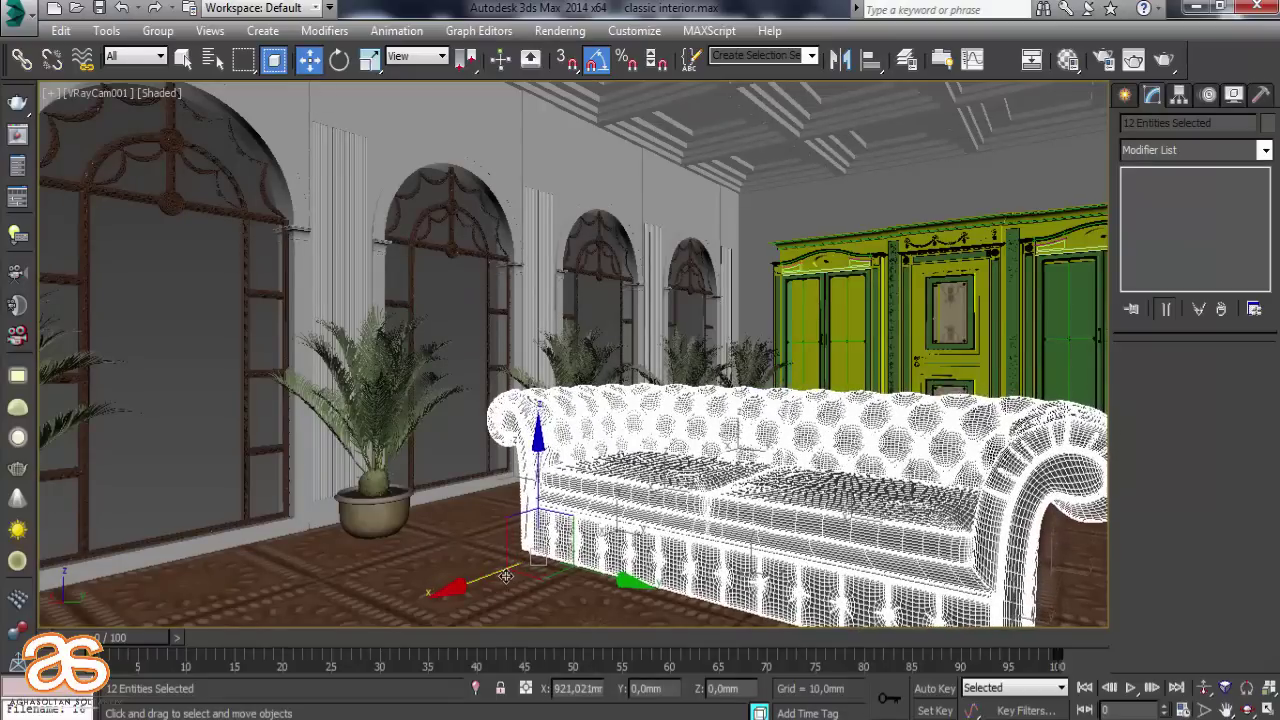
pyautogui.click(370, 62)
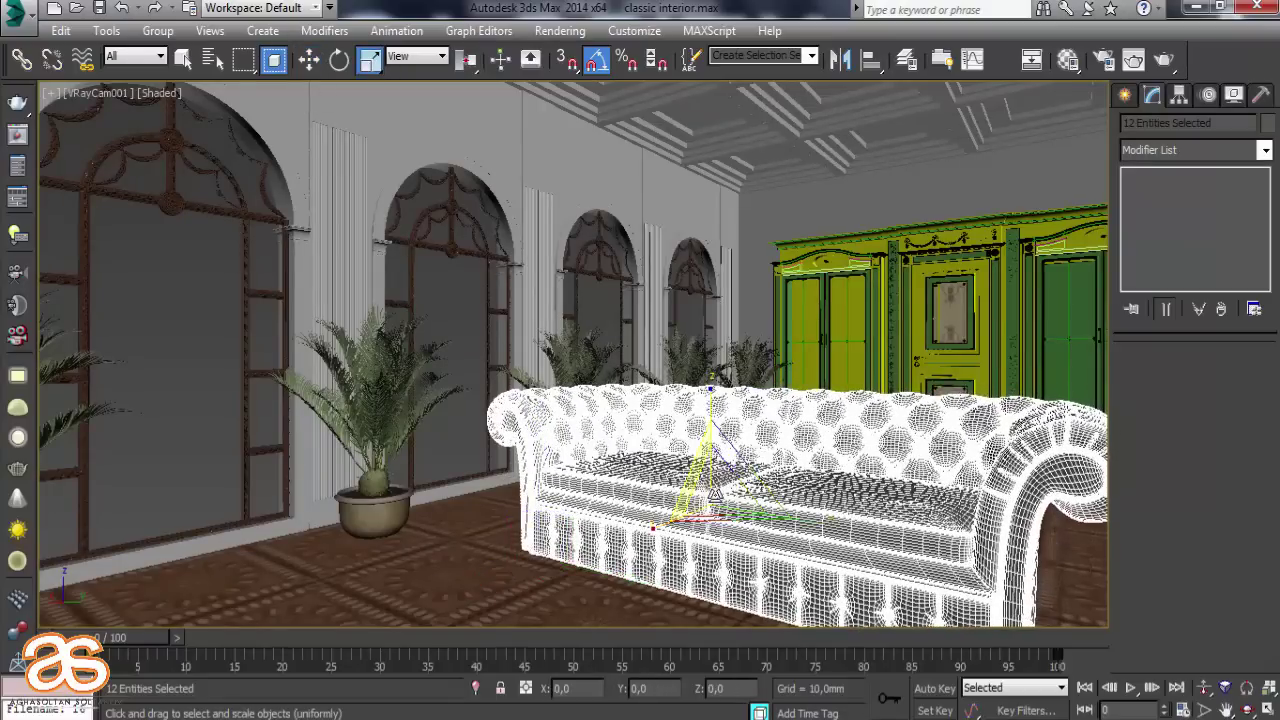
pyautogui.moveTo(716, 494); pyautogui.dragTo(706, 526)
# Shift the sofa further left, lower it onto the floor, and minimize 3ds Max
pyautogui.click(308, 62)
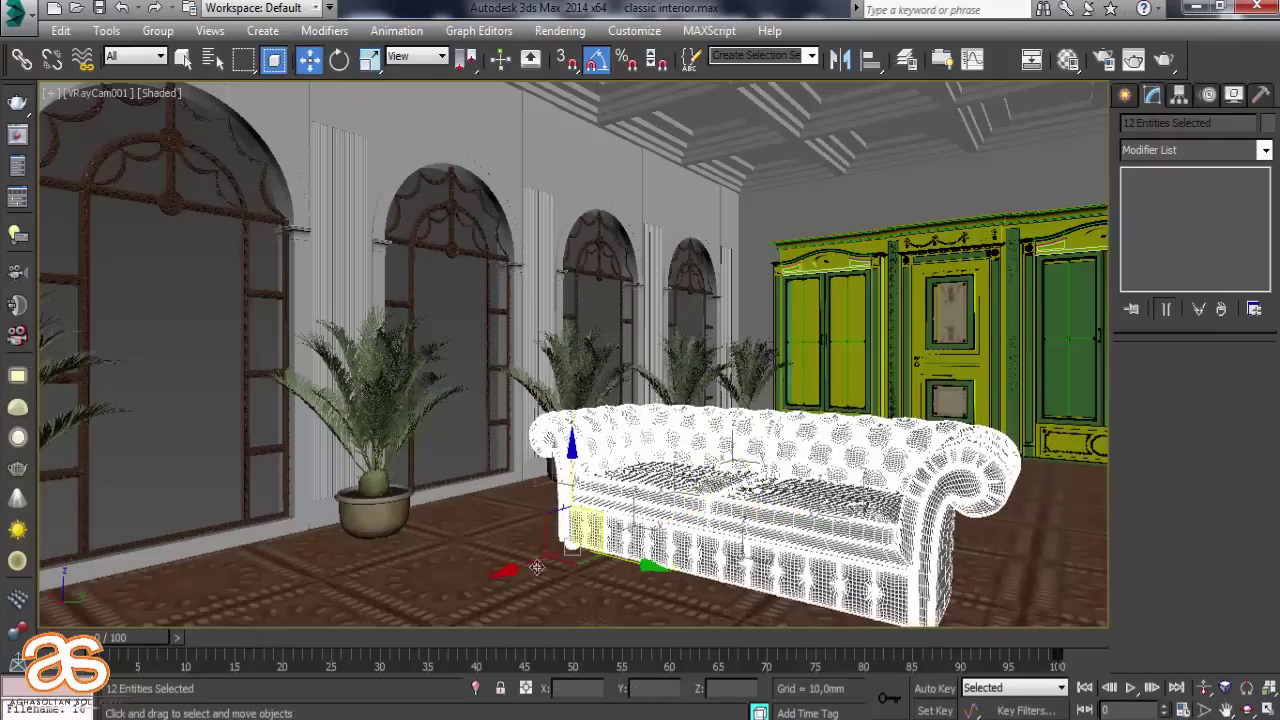
pyautogui.moveTo(530, 569); pyautogui.dragTo(468, 590)
pyautogui.moveTo(520, 492); pyautogui.dragTo(503, 509)
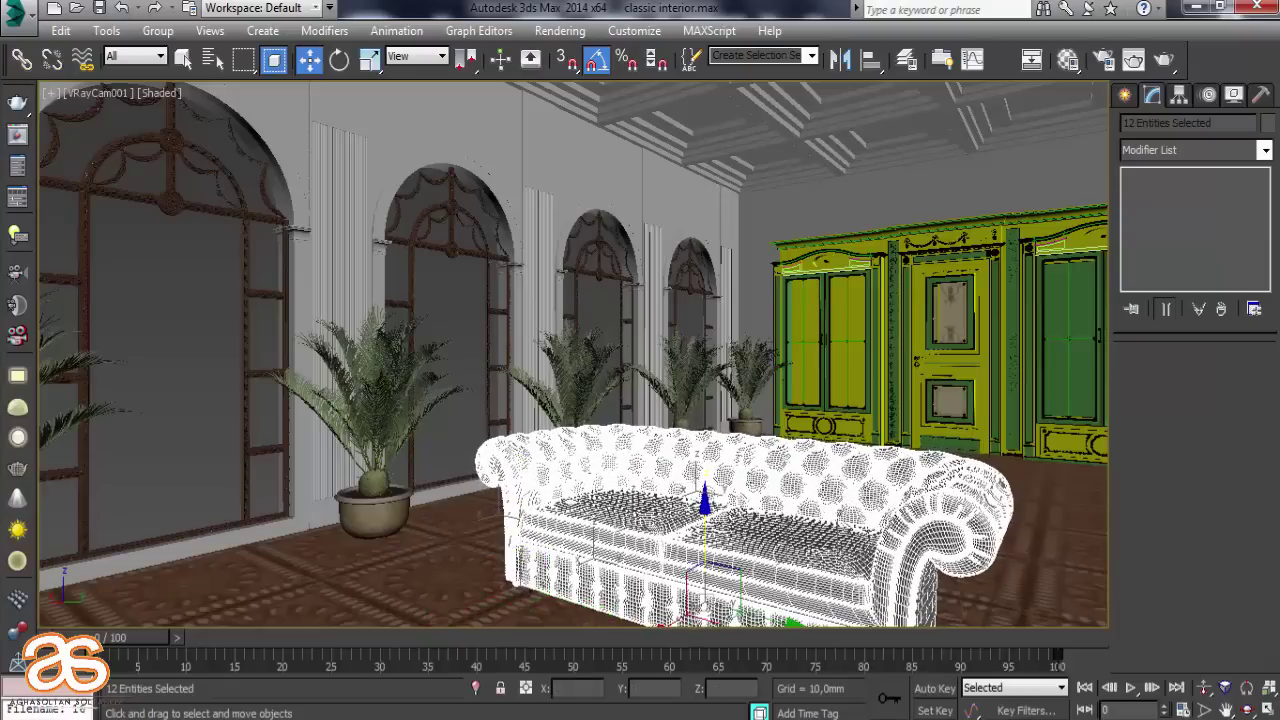
pyautogui.click(1193, 9)
# Merge the armchair .max file from Armchair_Classic_S5 > Кресло_Archi into the 3ds Max scene
pyautogui.click(941, 6)
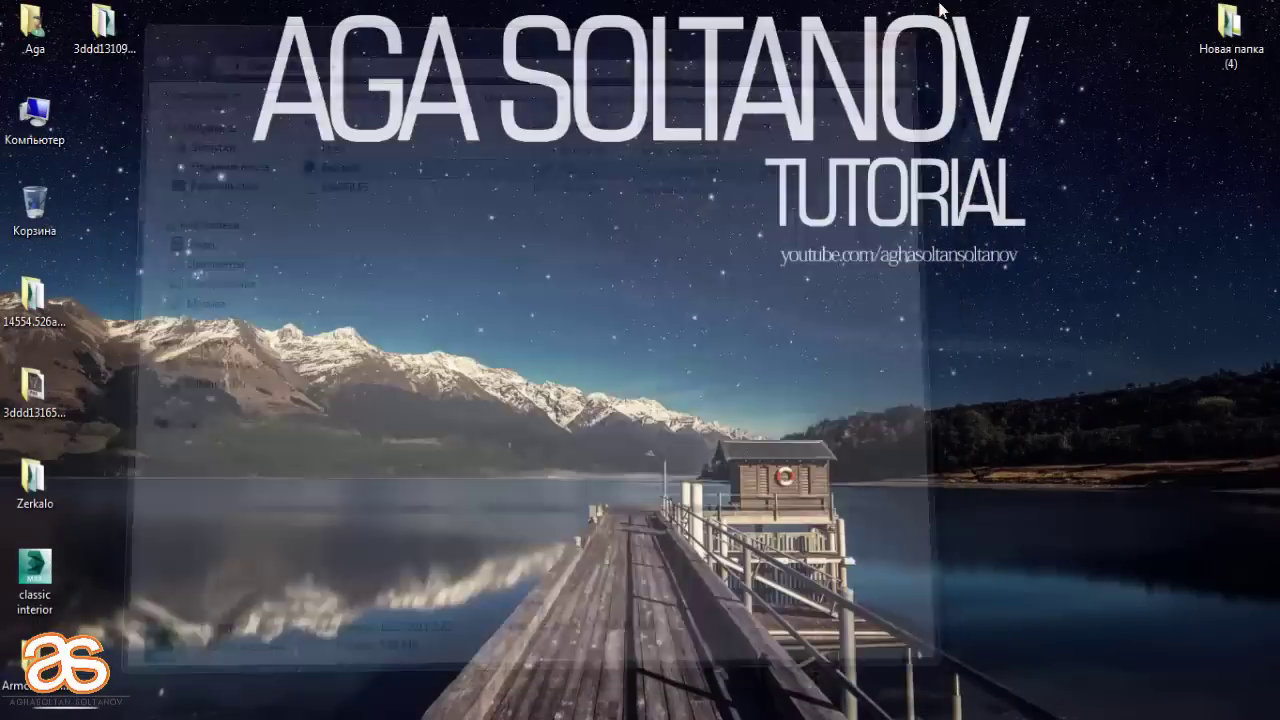
pyautogui.doubleClick(35, 662)
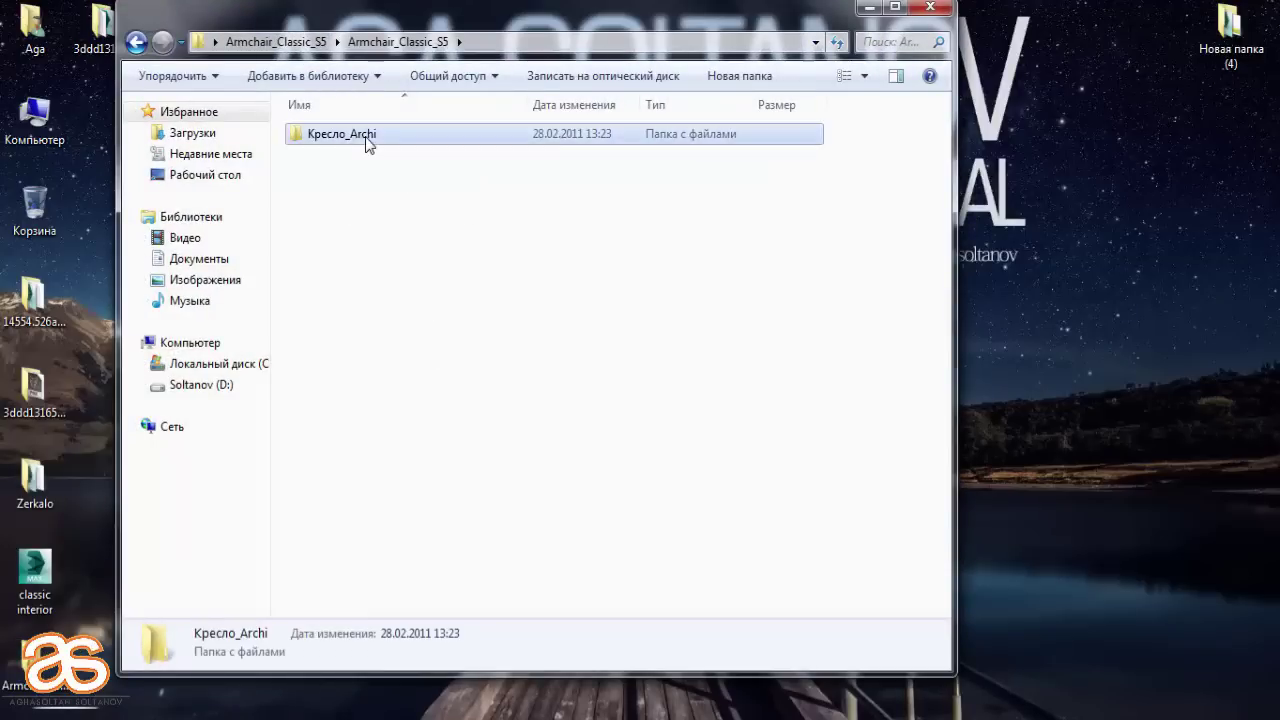
pyautogui.doubleClick(366, 143)
pyautogui.moveTo(750, 148); pyautogui.dragTo(336, 556)
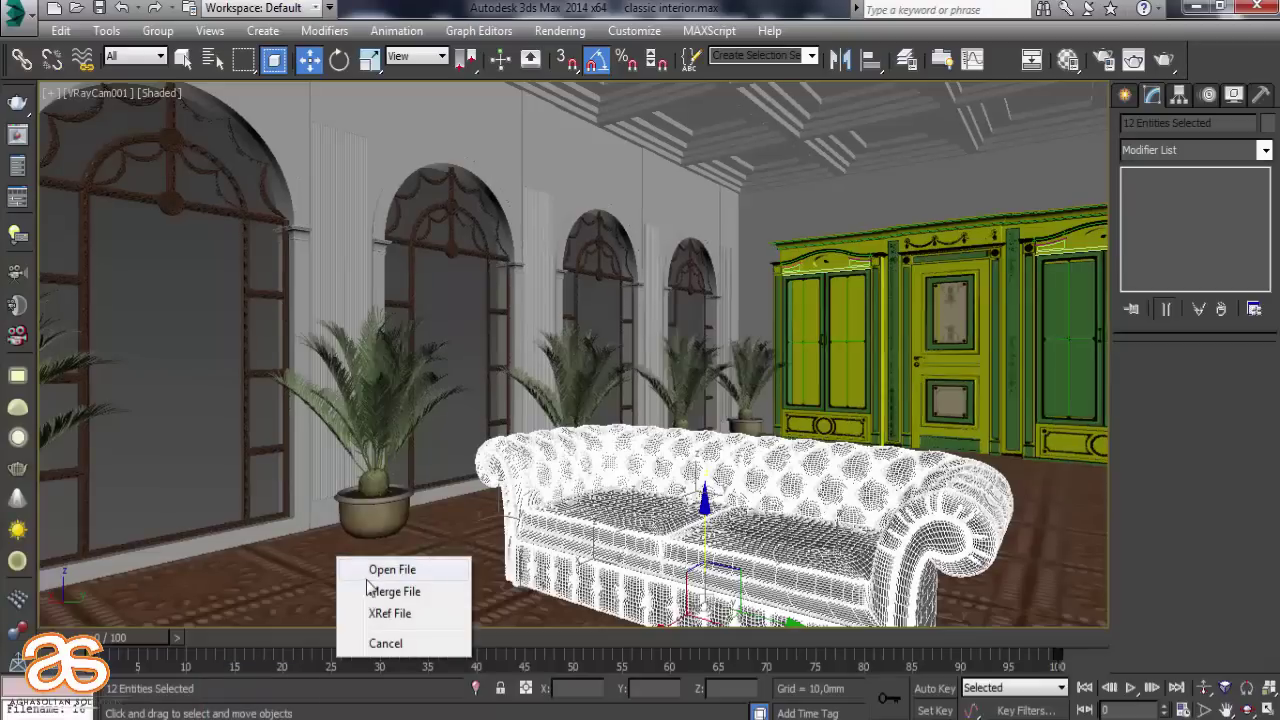
pyautogui.click(381, 588)
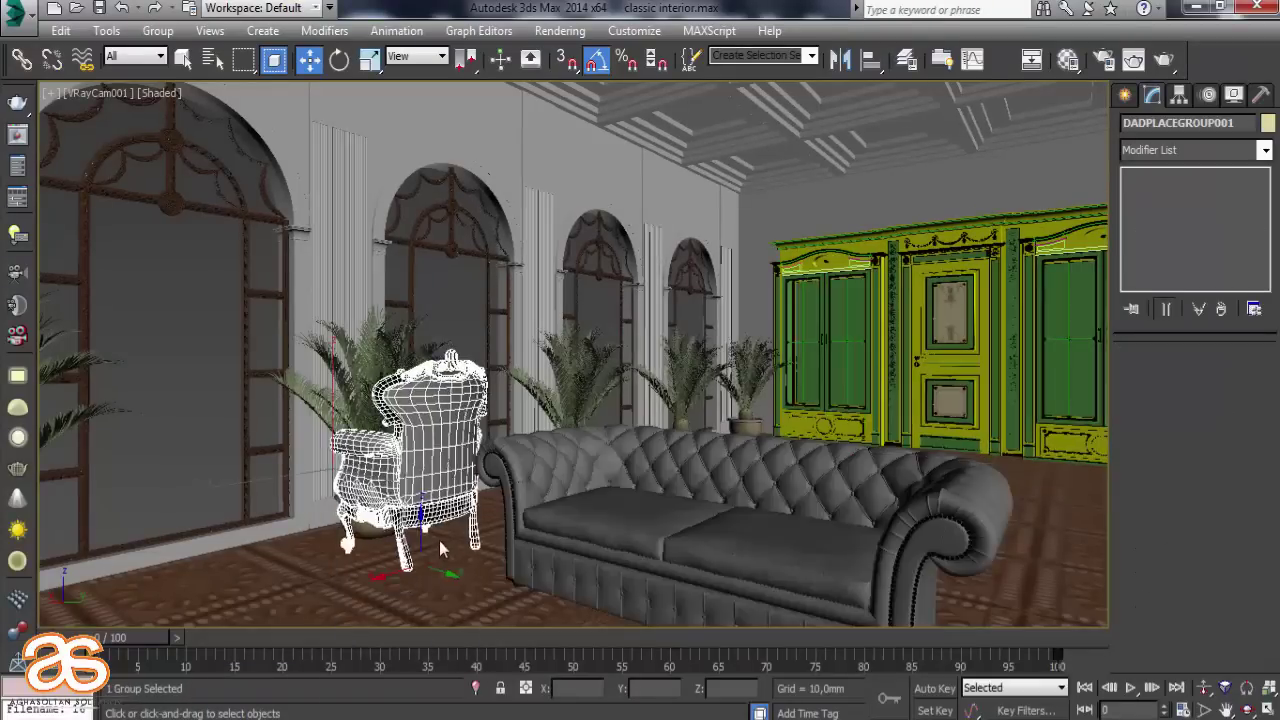
# Place the armchair, turn it 180° to face the room, and move it beside the sofa's left arm
pyautogui.click(339, 624)
pyautogui.click(340, 60)
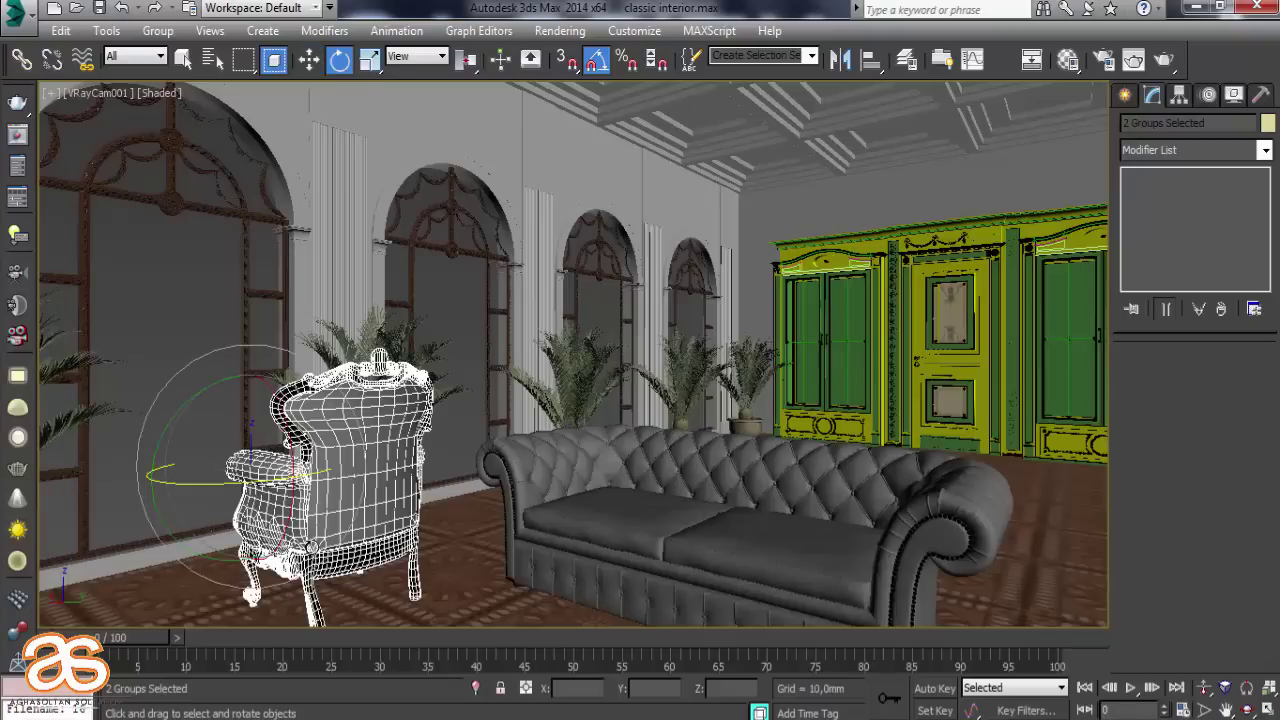
pyautogui.moveTo(245, 478)
pyautogui.mouseDown()
pyautogui.moveTo(400, 459)
pyautogui.moveTo(390, 466)
pyautogui.mouseUp()
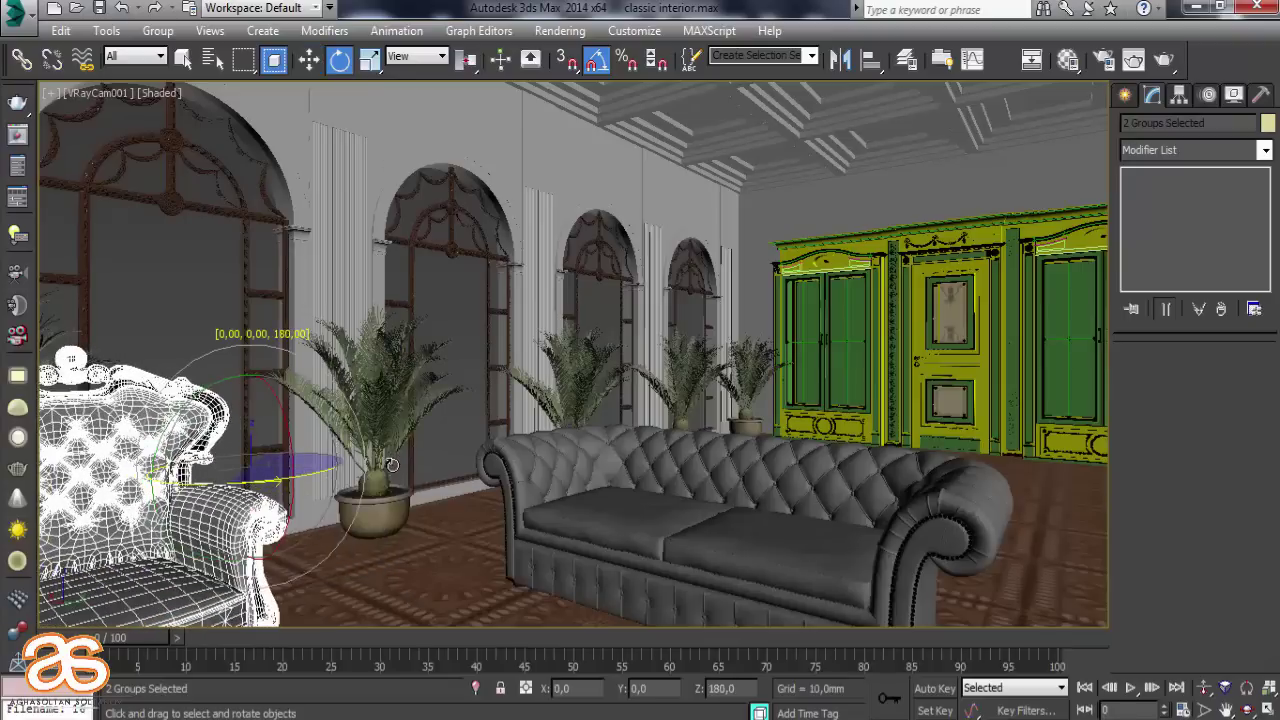
pyautogui.click(310, 60)
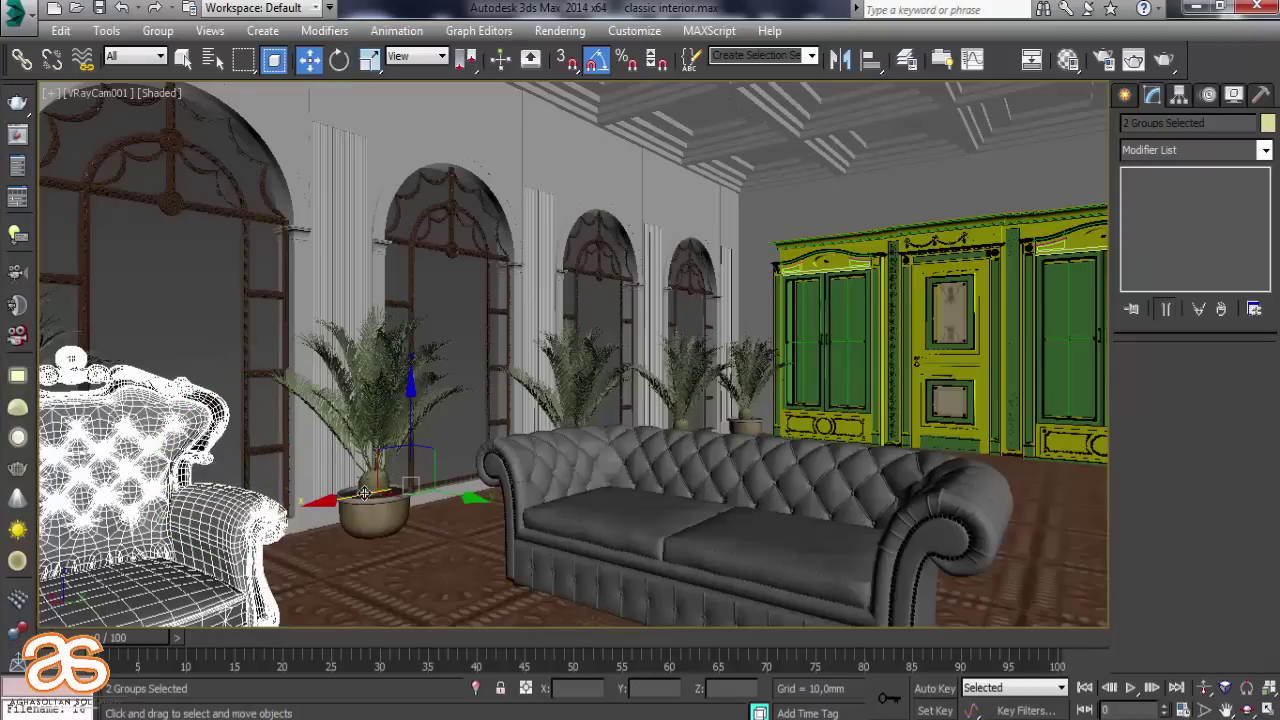
pyautogui.moveTo(375, 495); pyautogui.dragTo(533, 345)
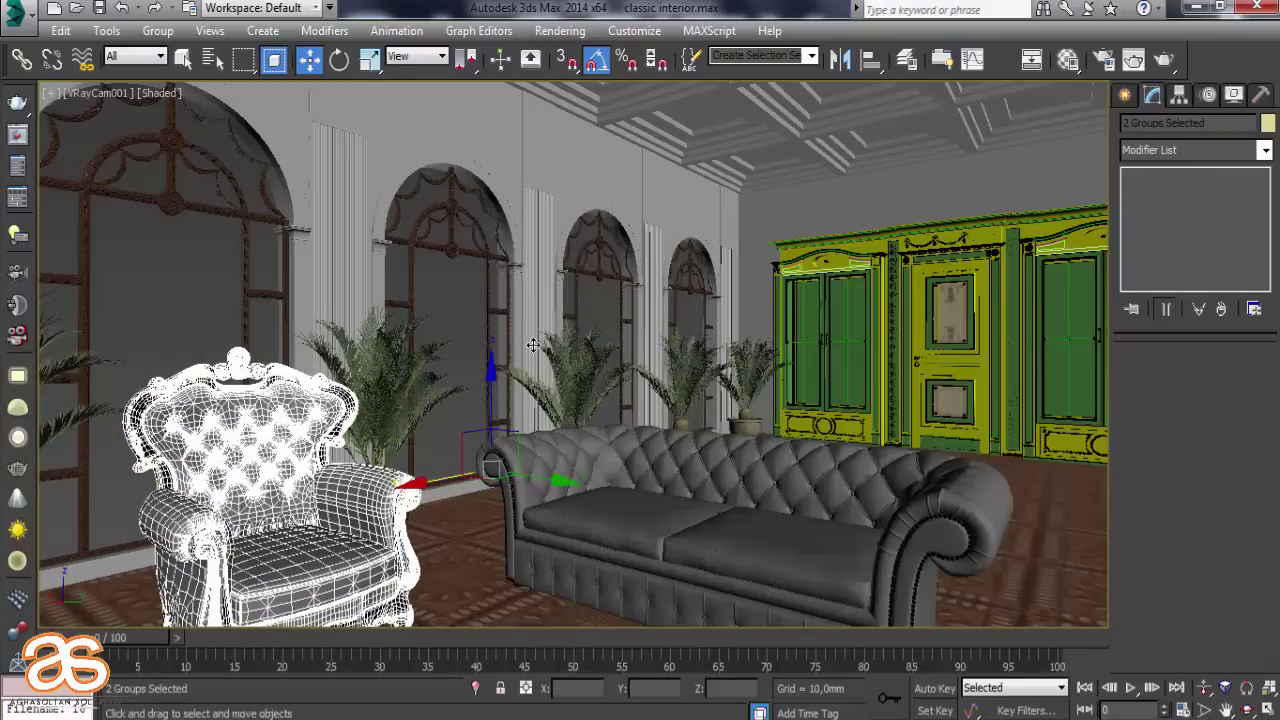
pyautogui.moveTo(425, 483)
pyautogui.mouseDown()
pyautogui.moveTo(565, 470)
pyautogui.moveTo(511, 452)
pyautogui.mouseUp()
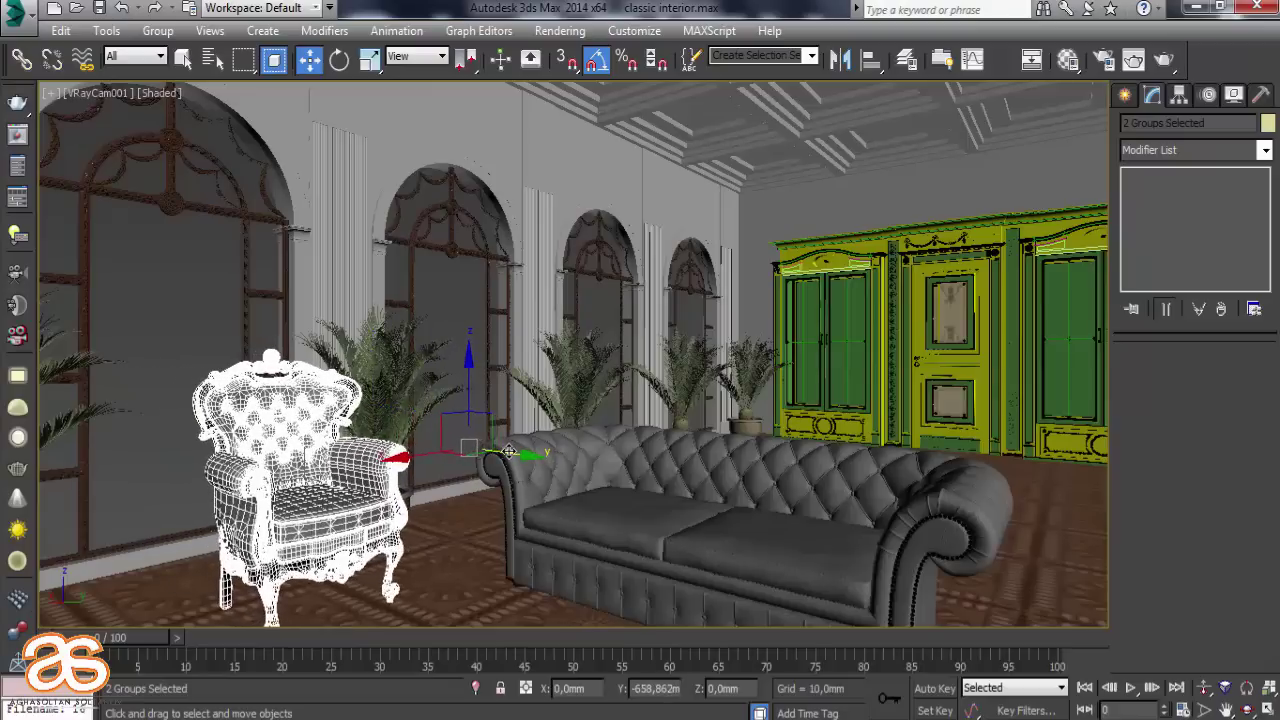
# Scale the armchair down to 90% and lower it onto the parquet floor
pyautogui.press('r')
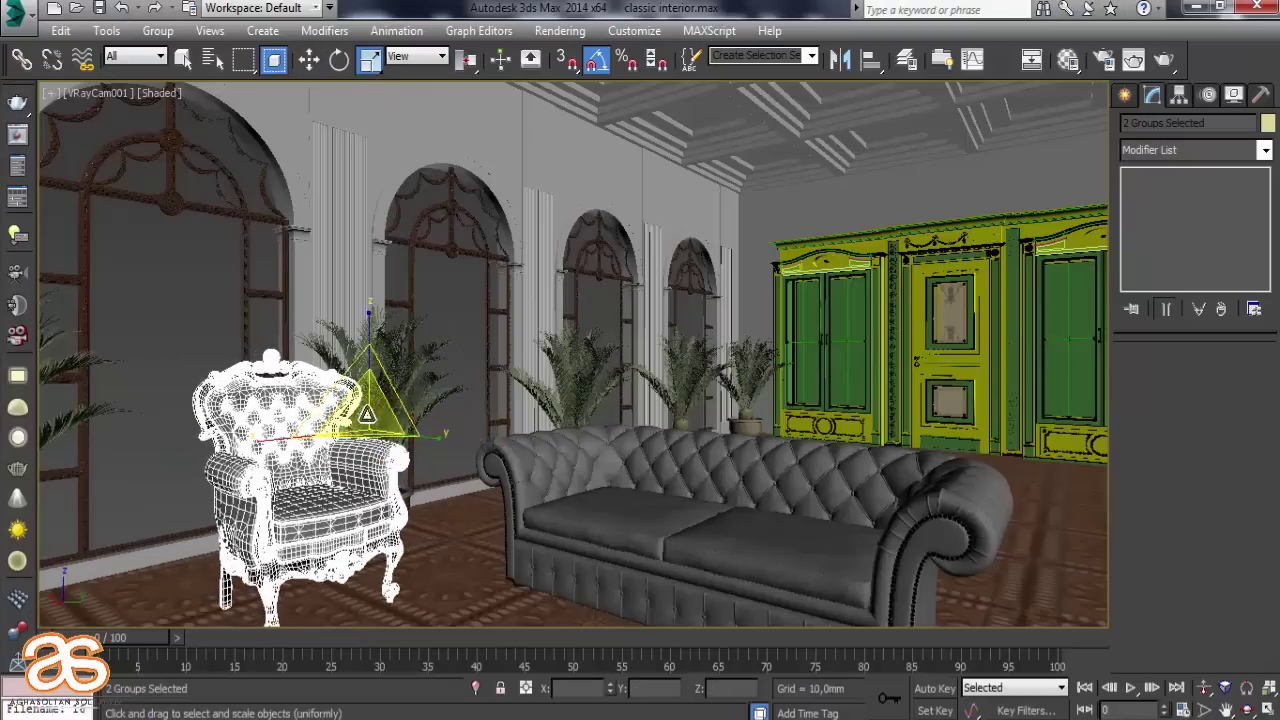
pyautogui.moveTo(378, 412); pyautogui.dragTo(371, 427)
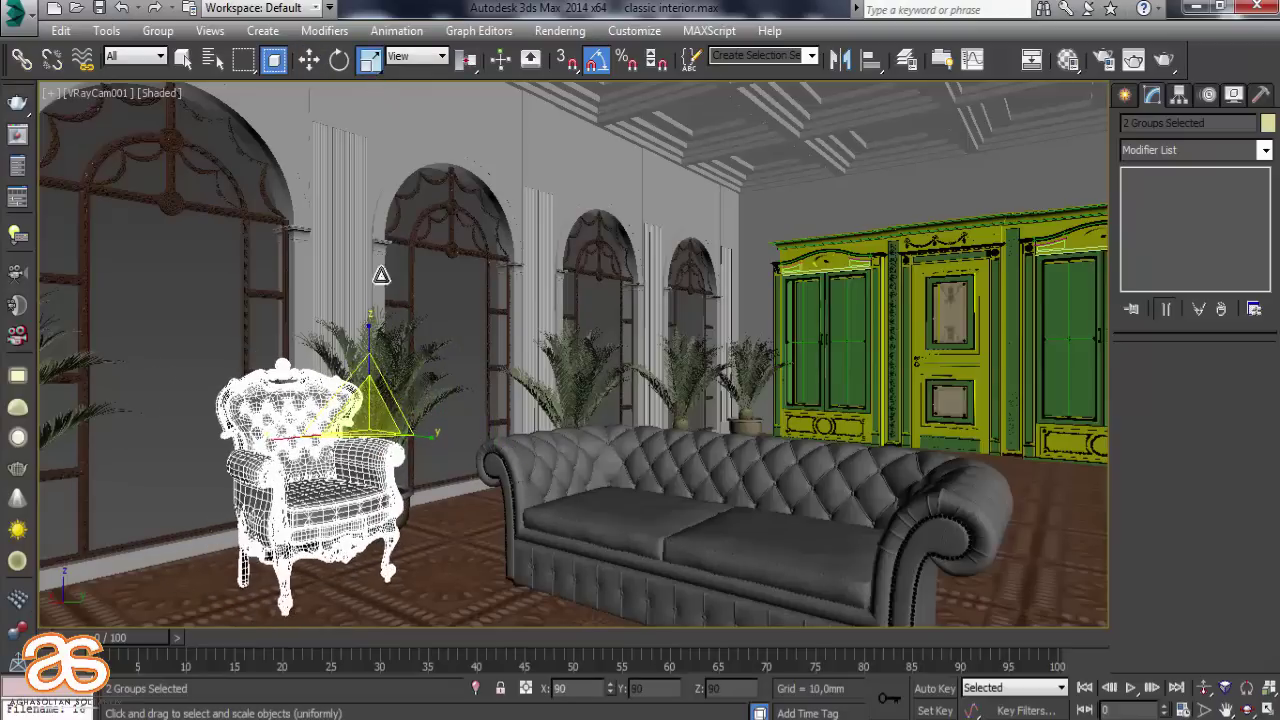
pyautogui.press('w')
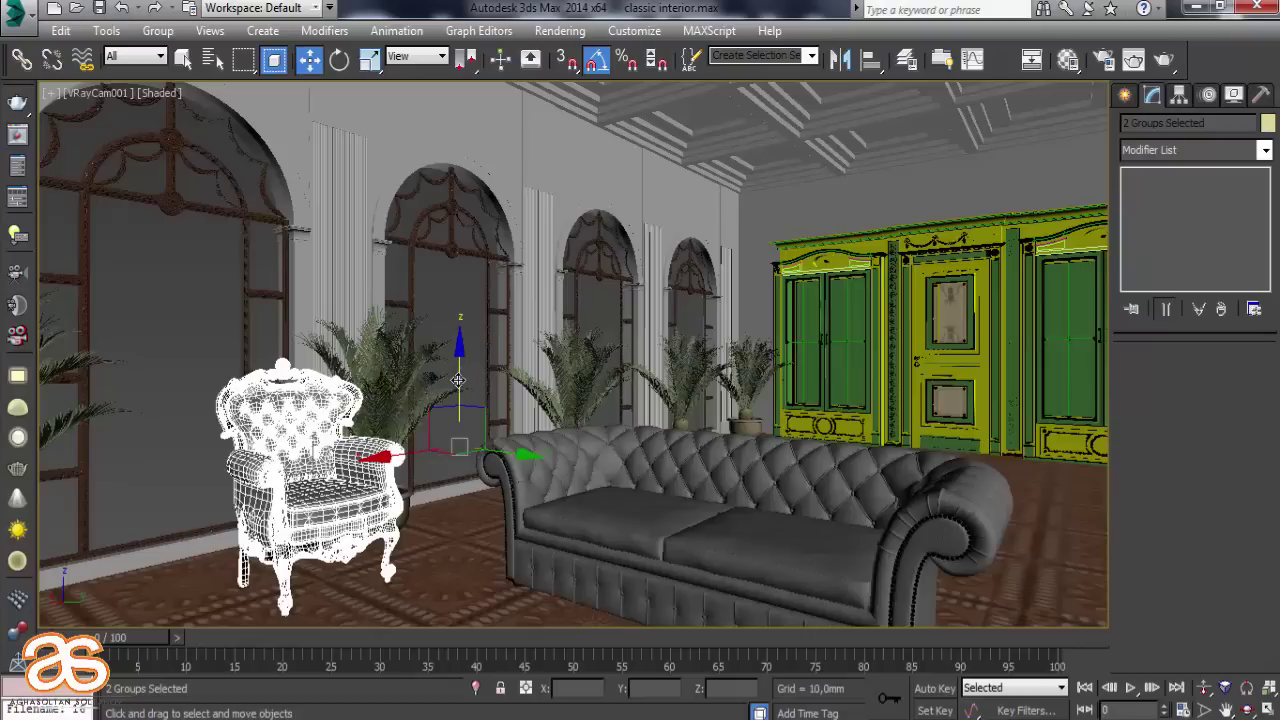
pyautogui.moveTo(457, 380); pyautogui.dragTo(457, 395)
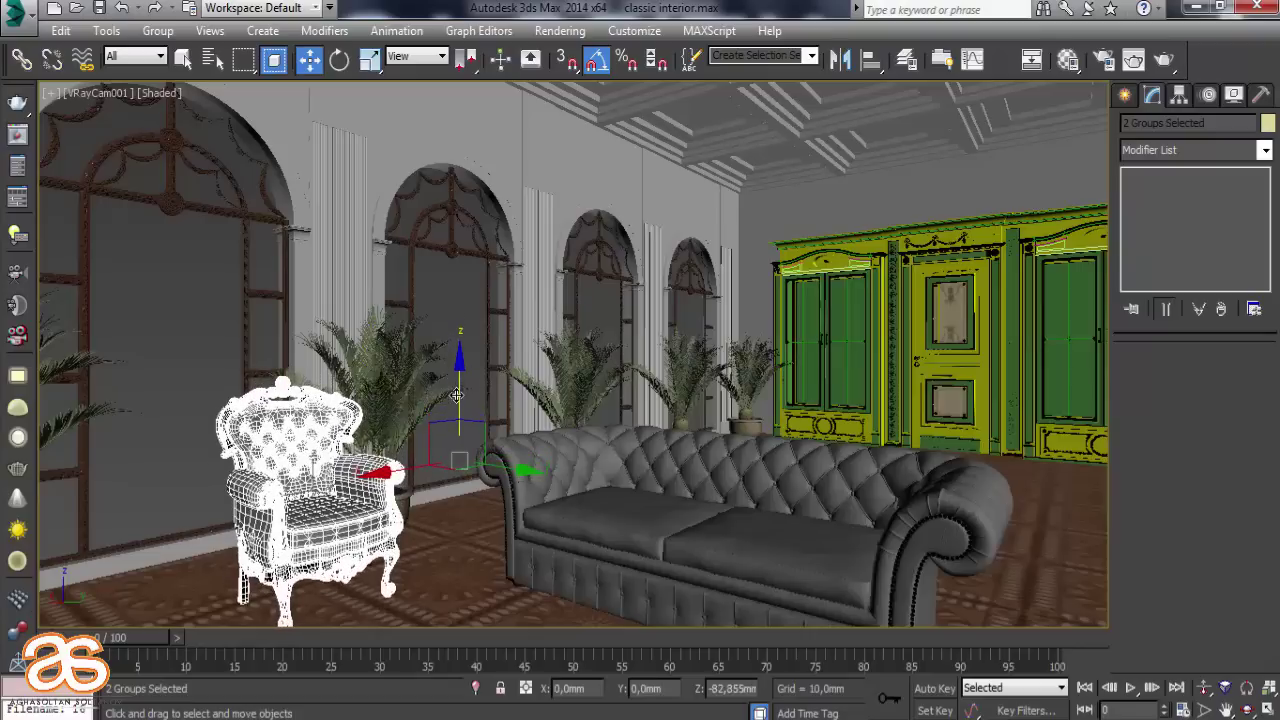
pyautogui.moveTo(457, 395); pyautogui.dragTo(453, 395)
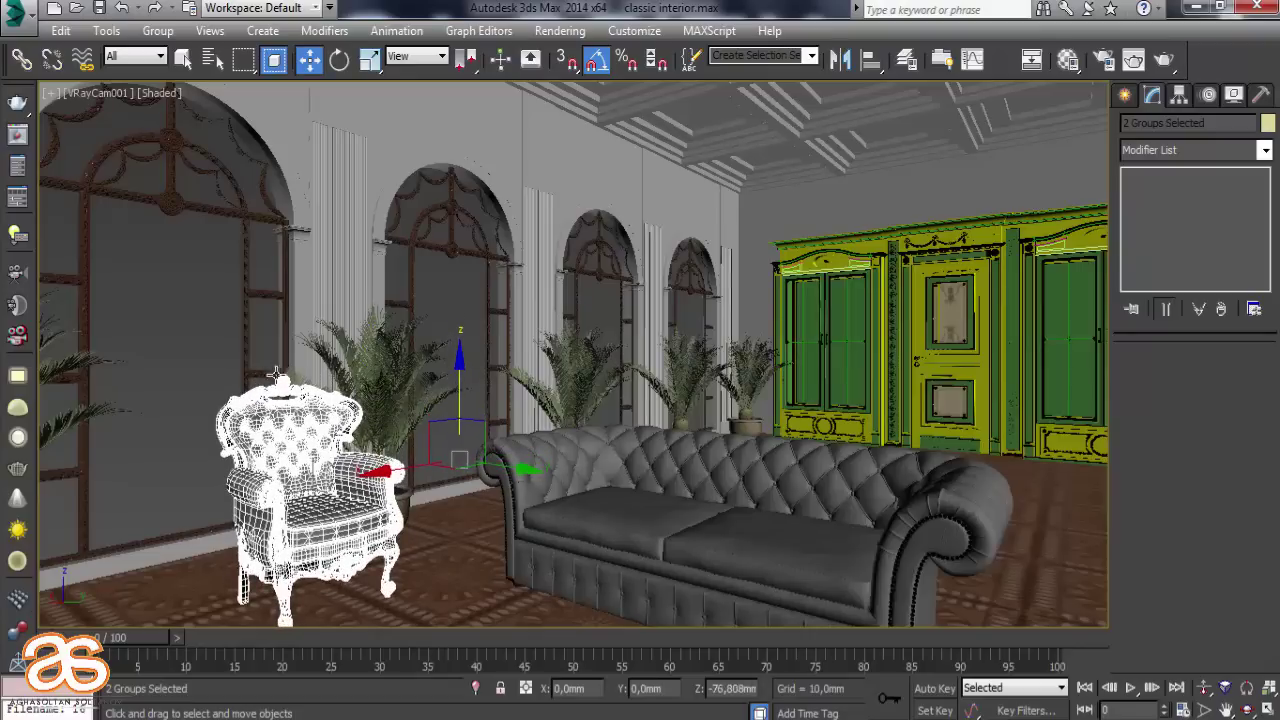
pyautogui.click(437, 543)
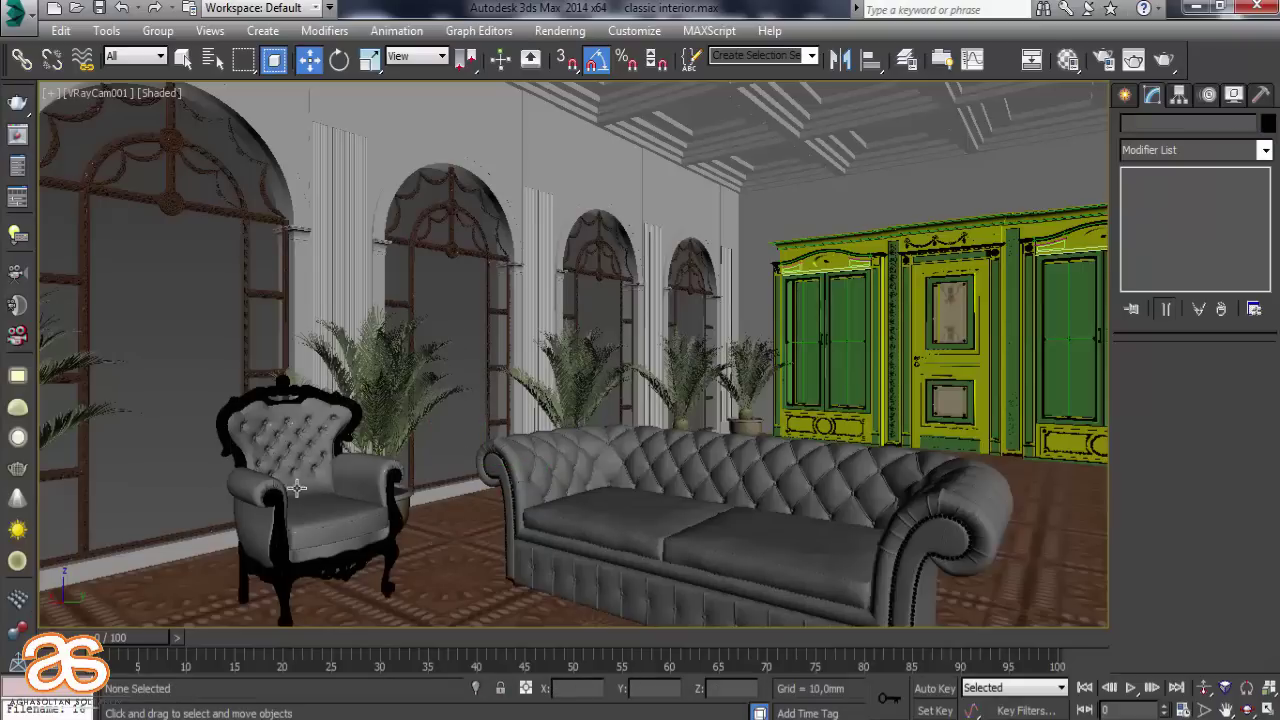
# Load the Leathe_red Blend material into a slot, apply it to the sofa, and start a render
pyautogui.click(1067, 60)
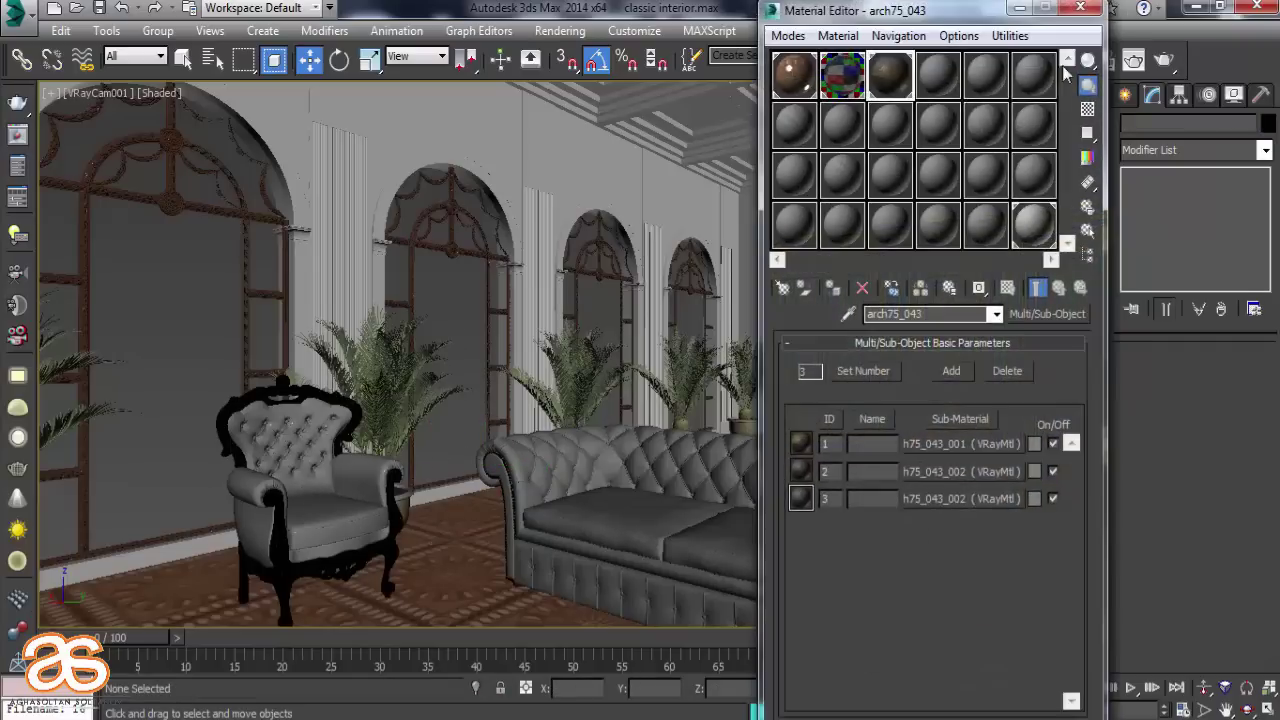
pyautogui.click(943, 82)
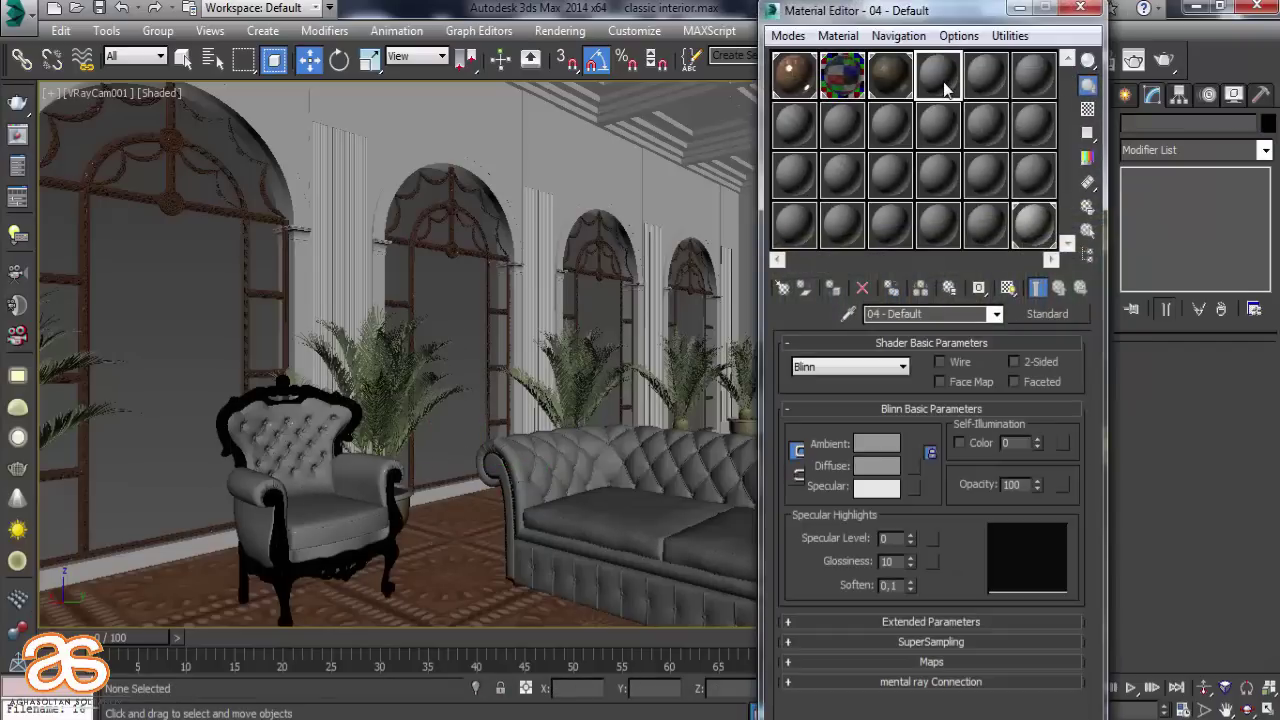
pyautogui.click(848, 313)
pyautogui.click(300, 535)
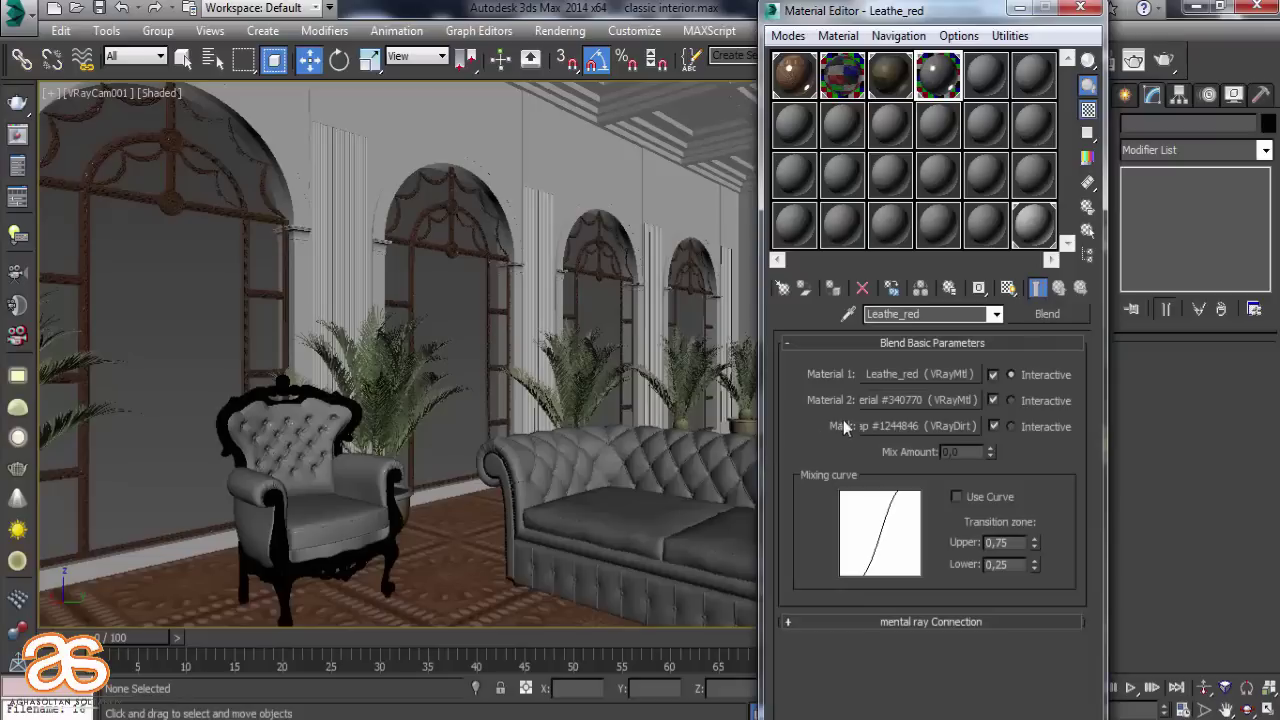
pyautogui.moveTo(922, 86); pyautogui.dragTo(665, 518)
pyautogui.moveTo(875, 22); pyautogui.dragTo(1014, 75)
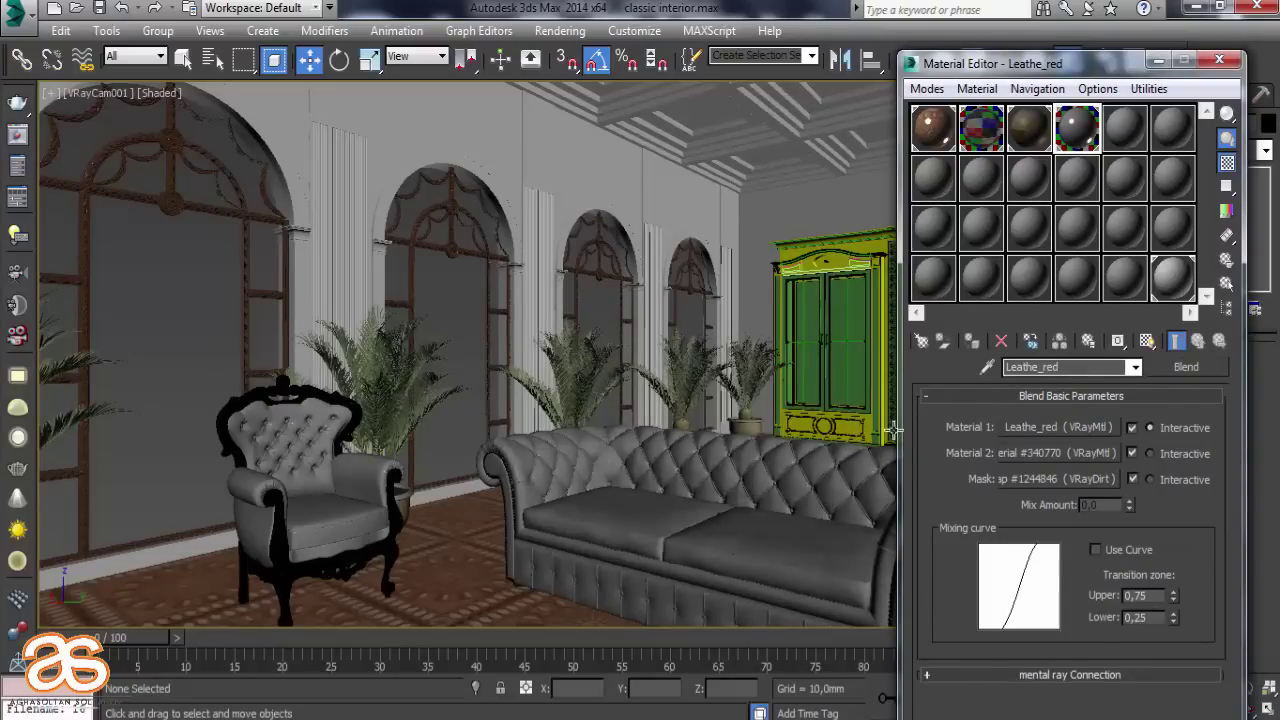
pyautogui.click(1158, 60)
pyautogui.click(1169, 69)
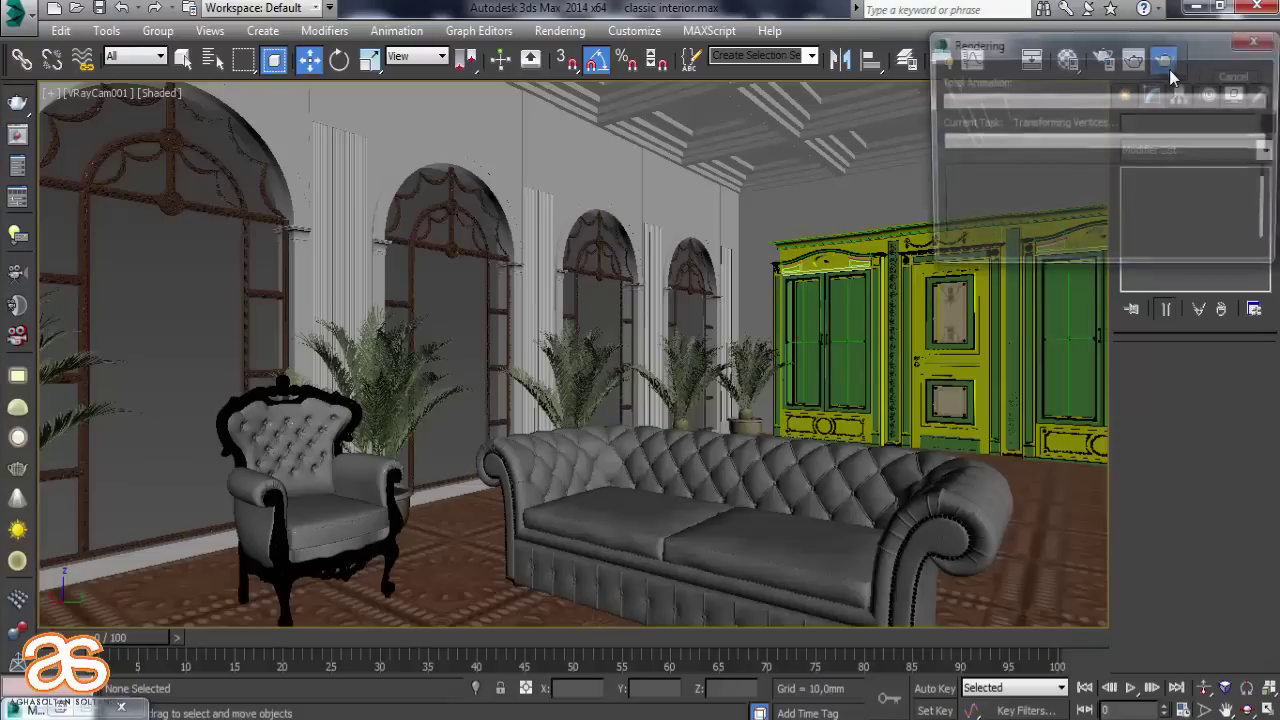
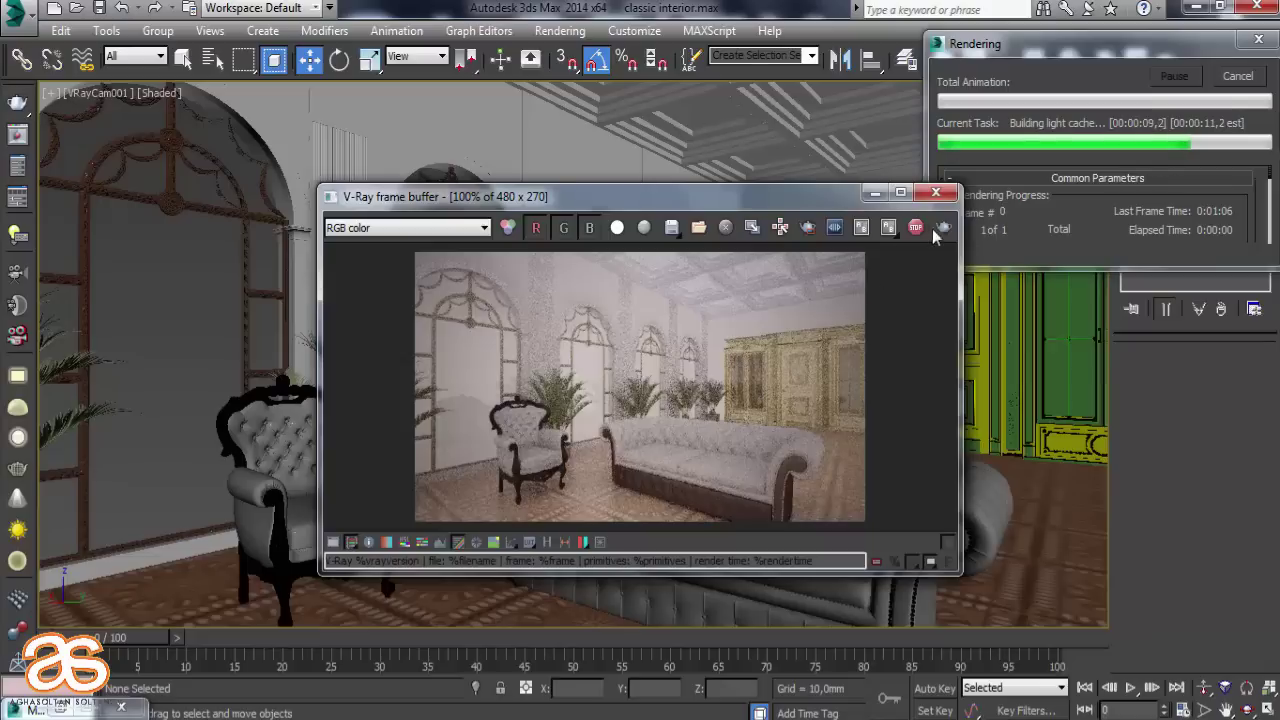
# Sample the sofa base's black leather VRayMtl into an empty Material Editor slot
pyautogui.click(935, 192)
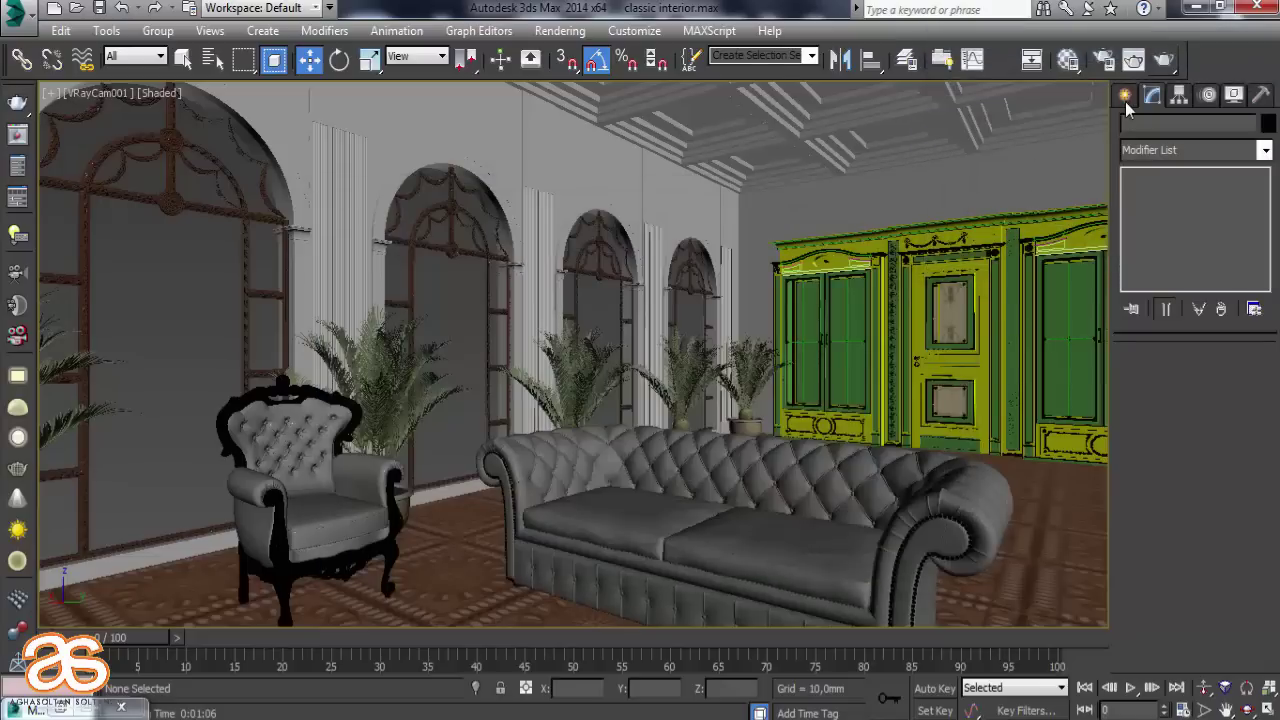
pyautogui.click(1067, 61)
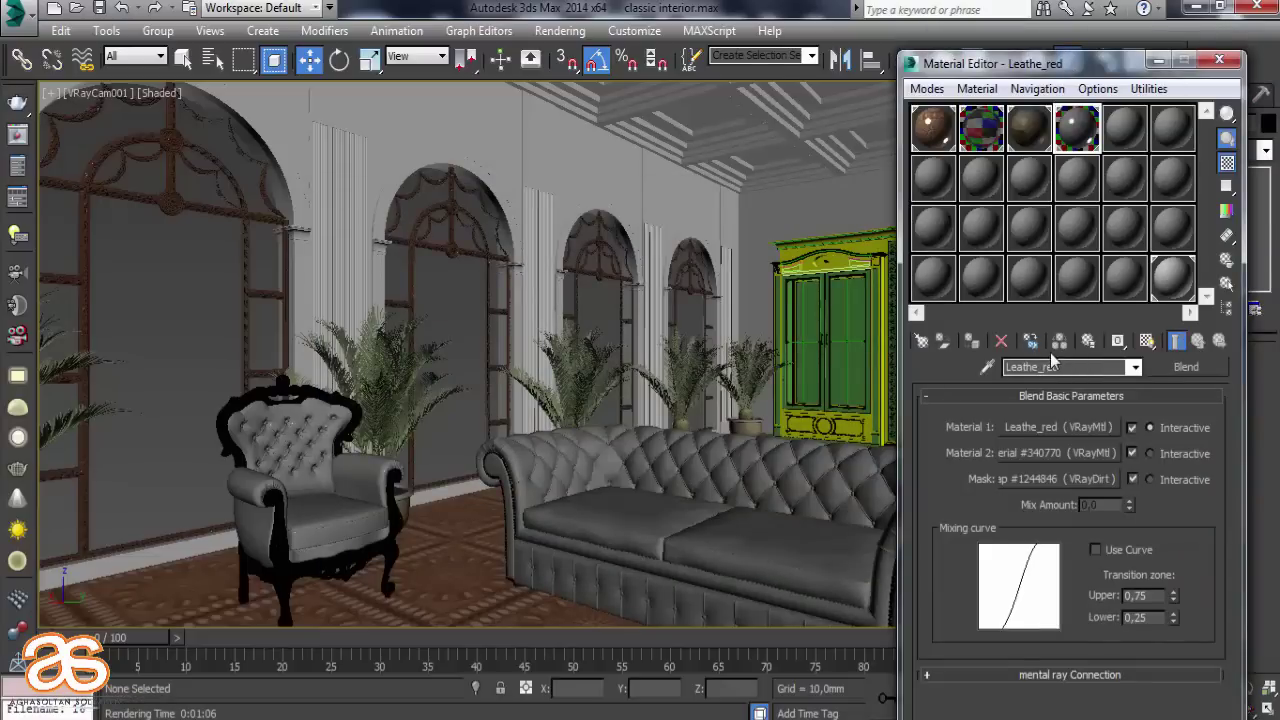
pyautogui.click(1114, 140)
pyautogui.click(987, 367)
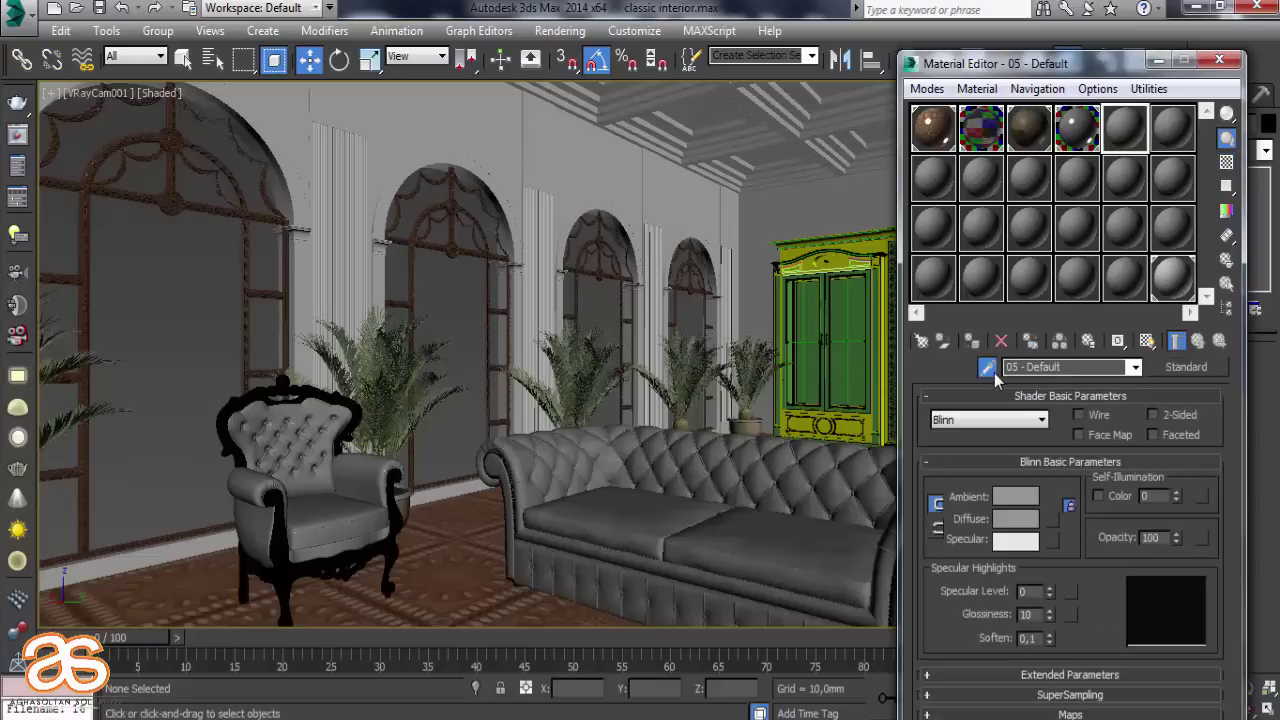
pyautogui.click(676, 590)
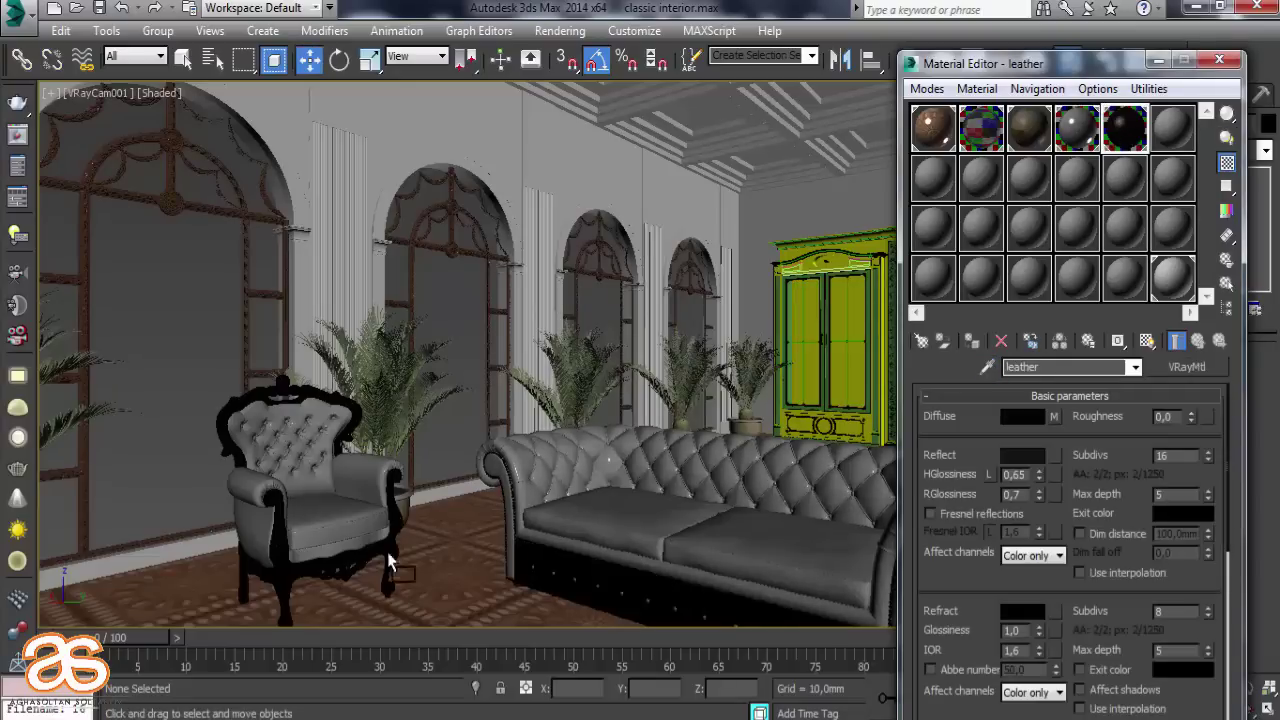
# Select the armchair, test-render the camera view, and assign the leather material to the armchair
pyautogui.click(283, 580)
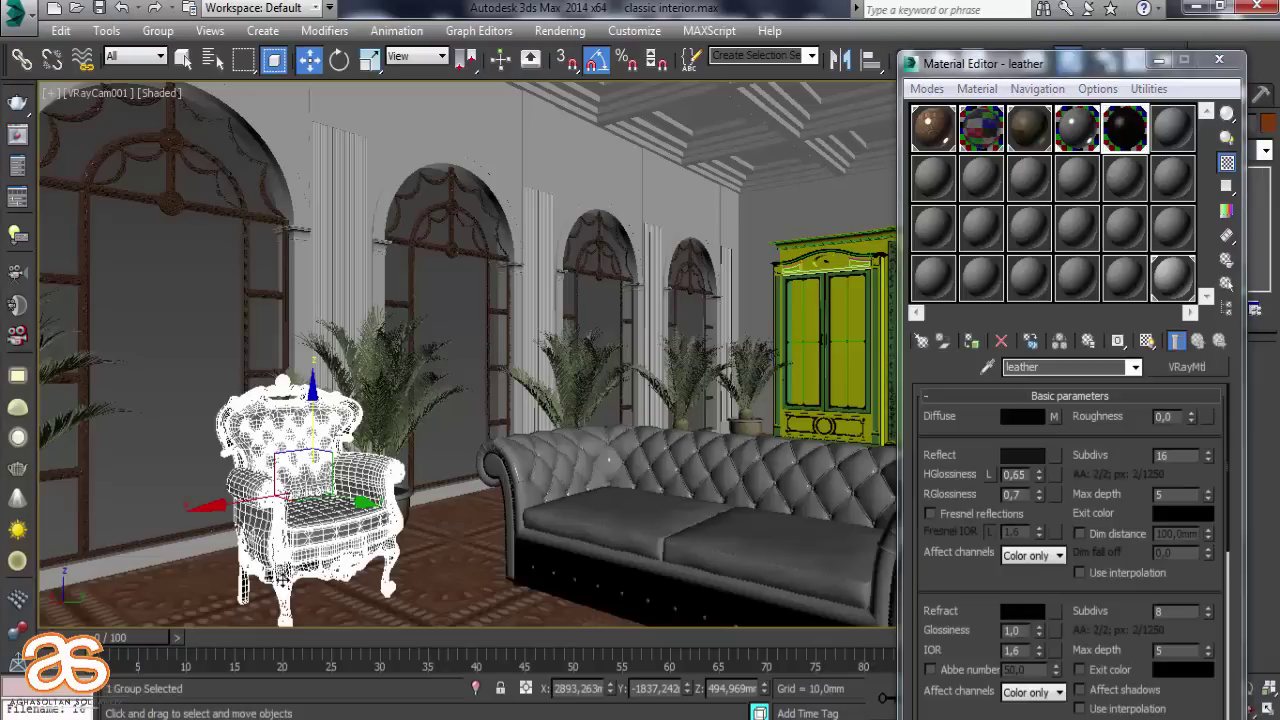
pyautogui.click(1183, 60)
pyautogui.click(1168, 60)
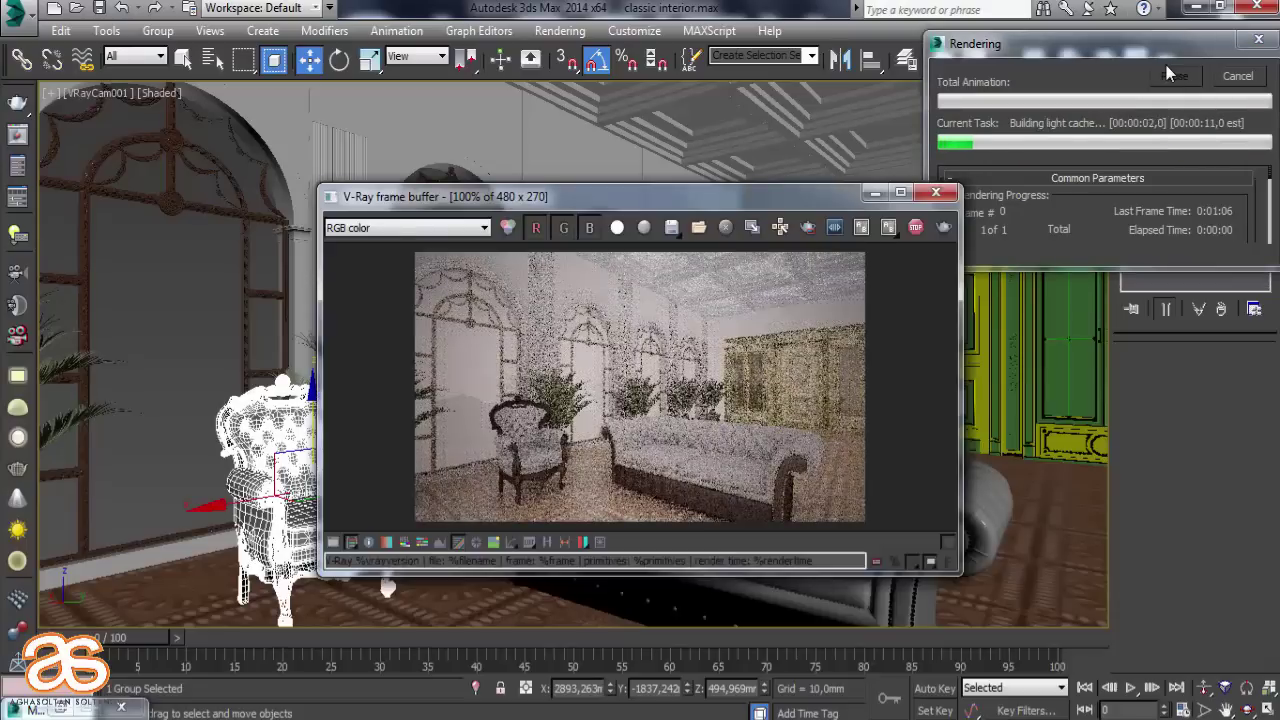
pyautogui.click(936, 192)
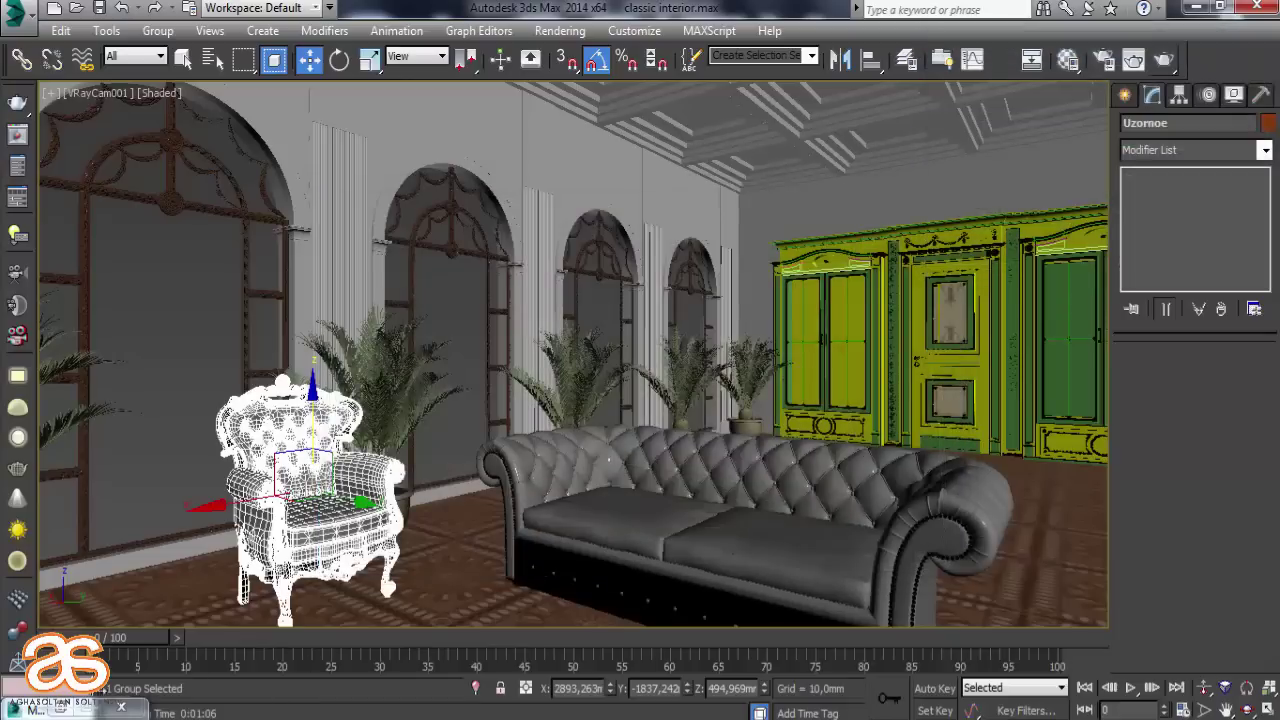
pyautogui.press('m')
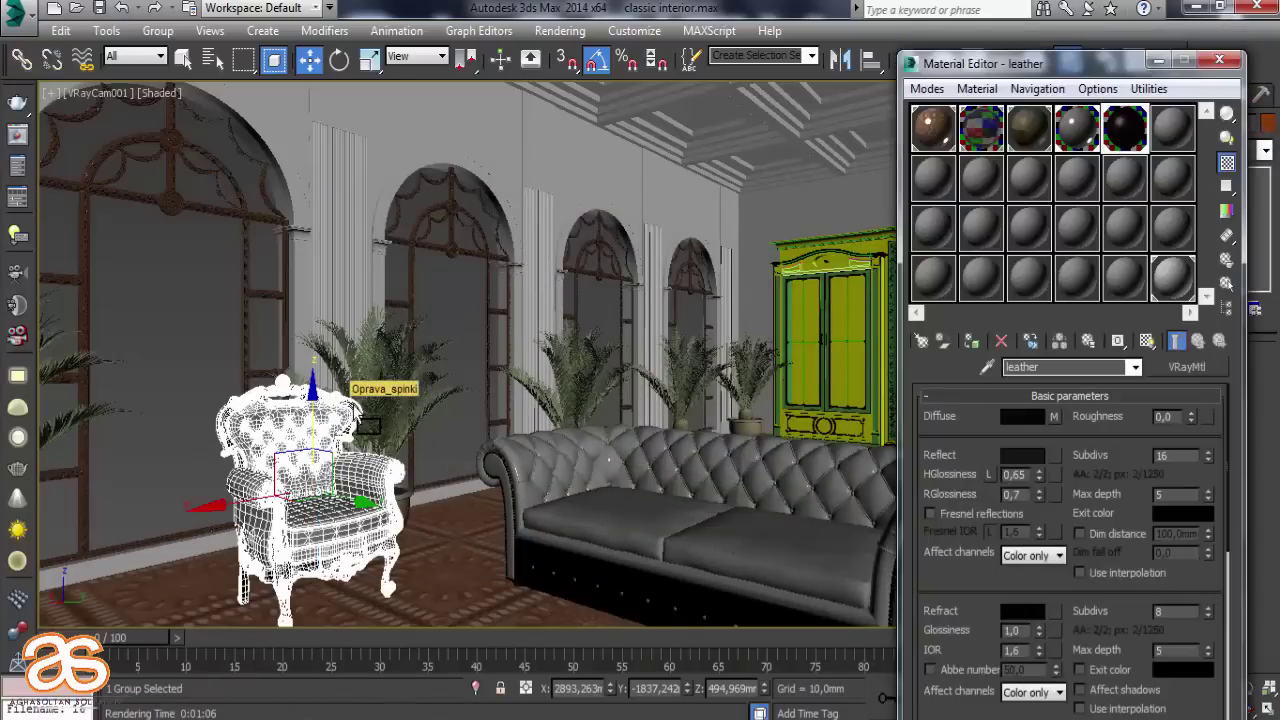
pyautogui.moveTo(328, 400); pyautogui.dragTo(328, 400)
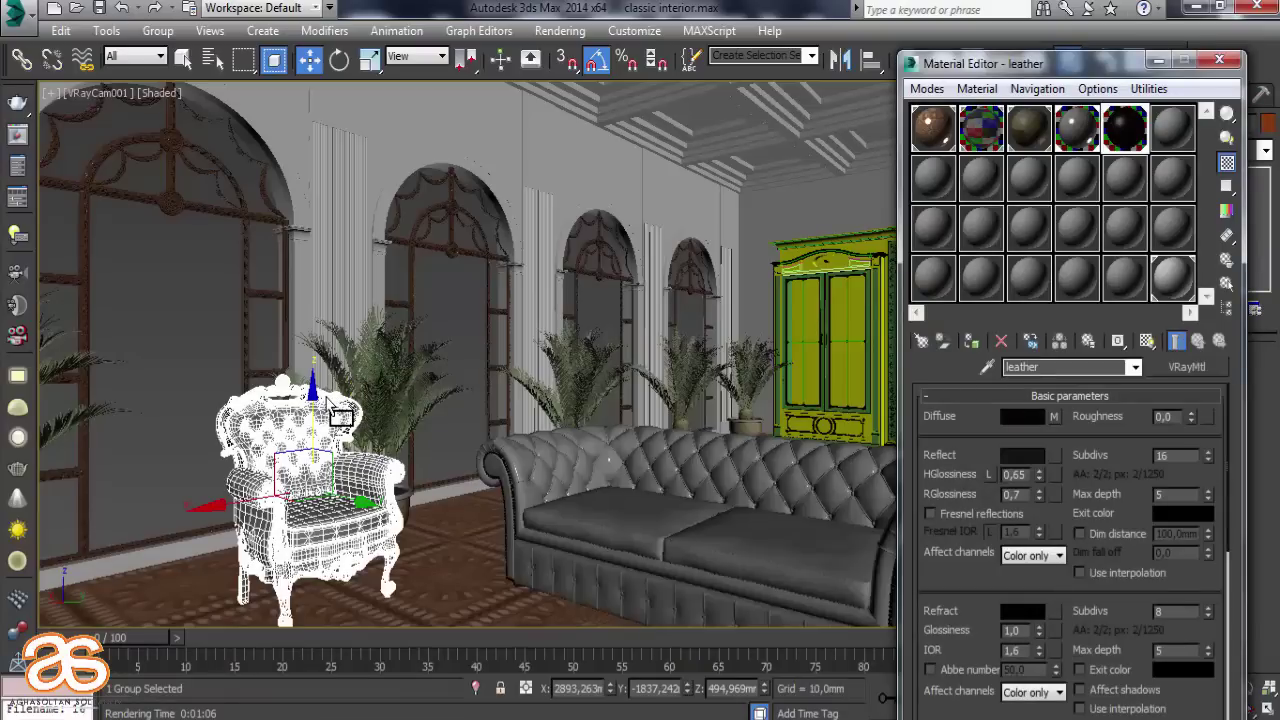
pyautogui.click(667, 405)
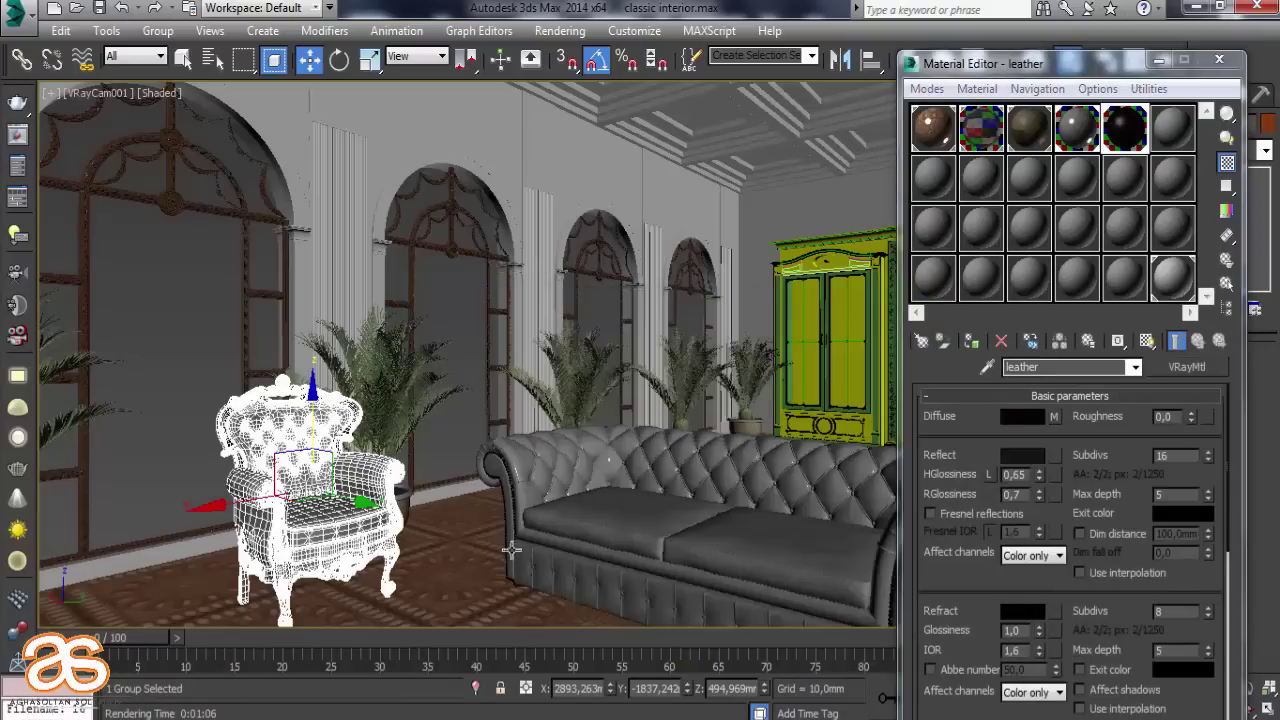
# Ungroup the armchair into its separate parts
pyautogui.click(476, 590)
pyautogui.click(237, 410)
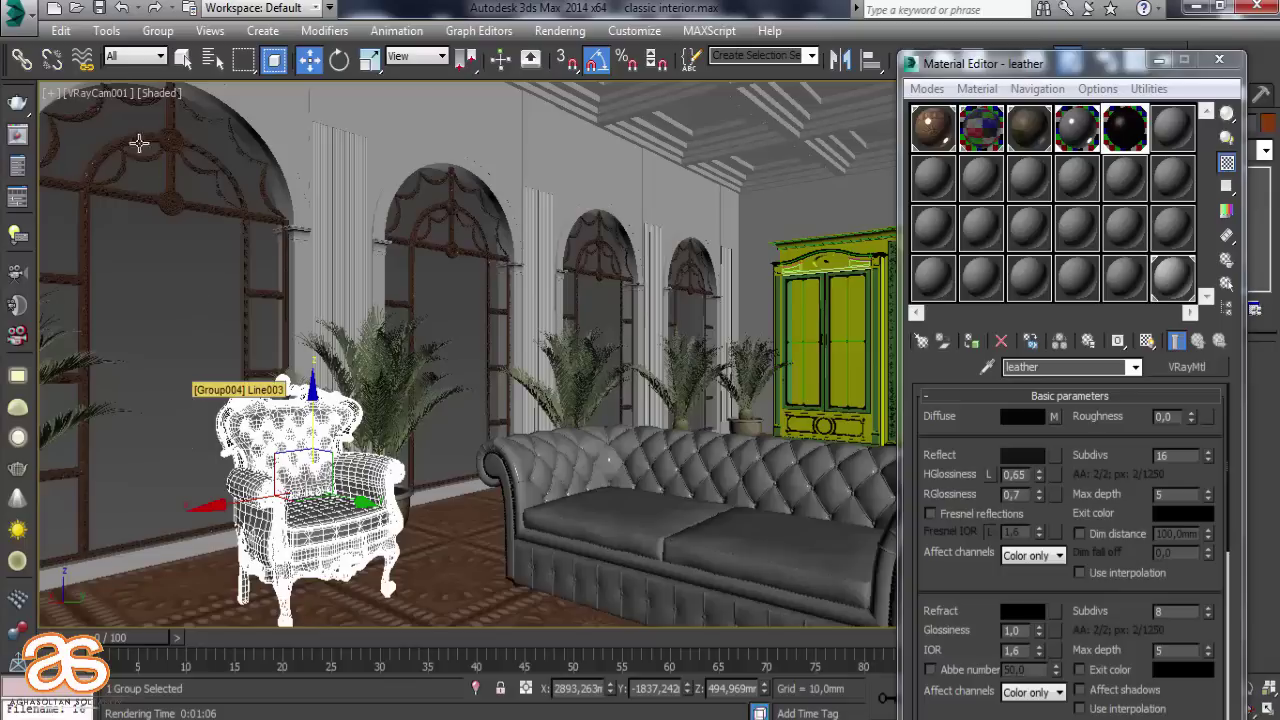
pyautogui.click(158, 30)
pyautogui.click(180, 55)
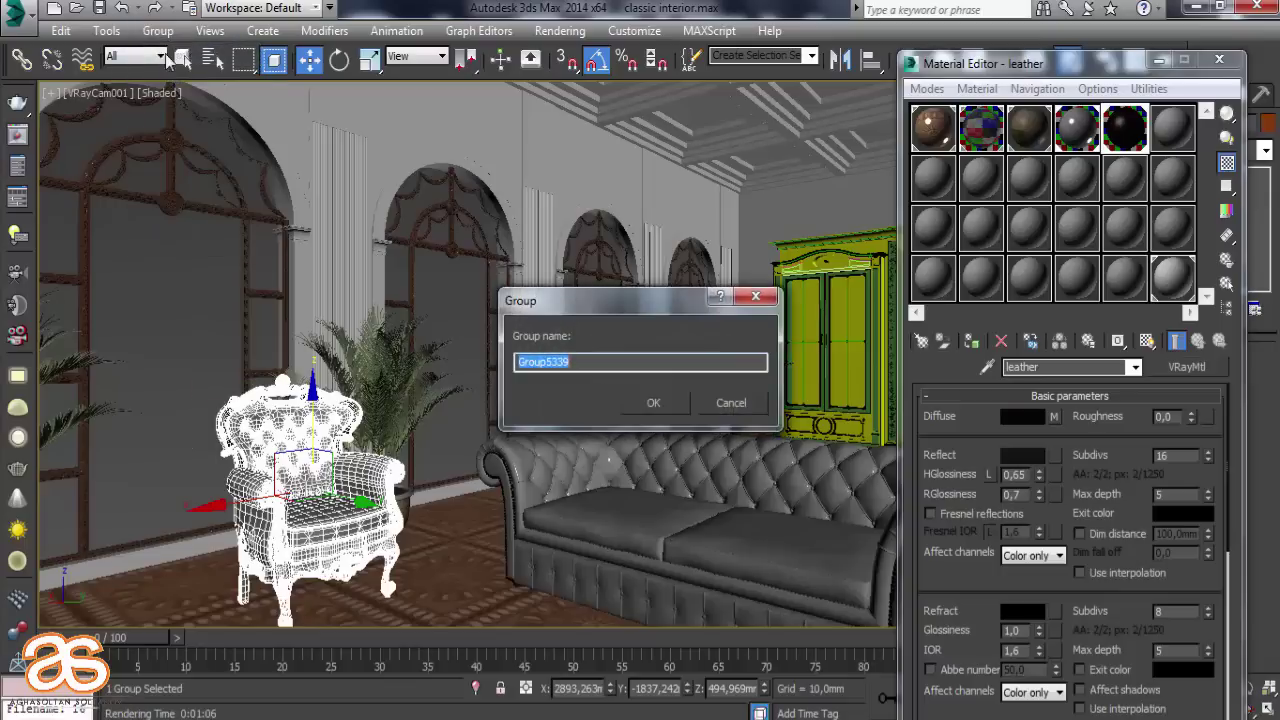
pyautogui.click(733, 405)
pyautogui.click(158, 30)
pyautogui.click(180, 76)
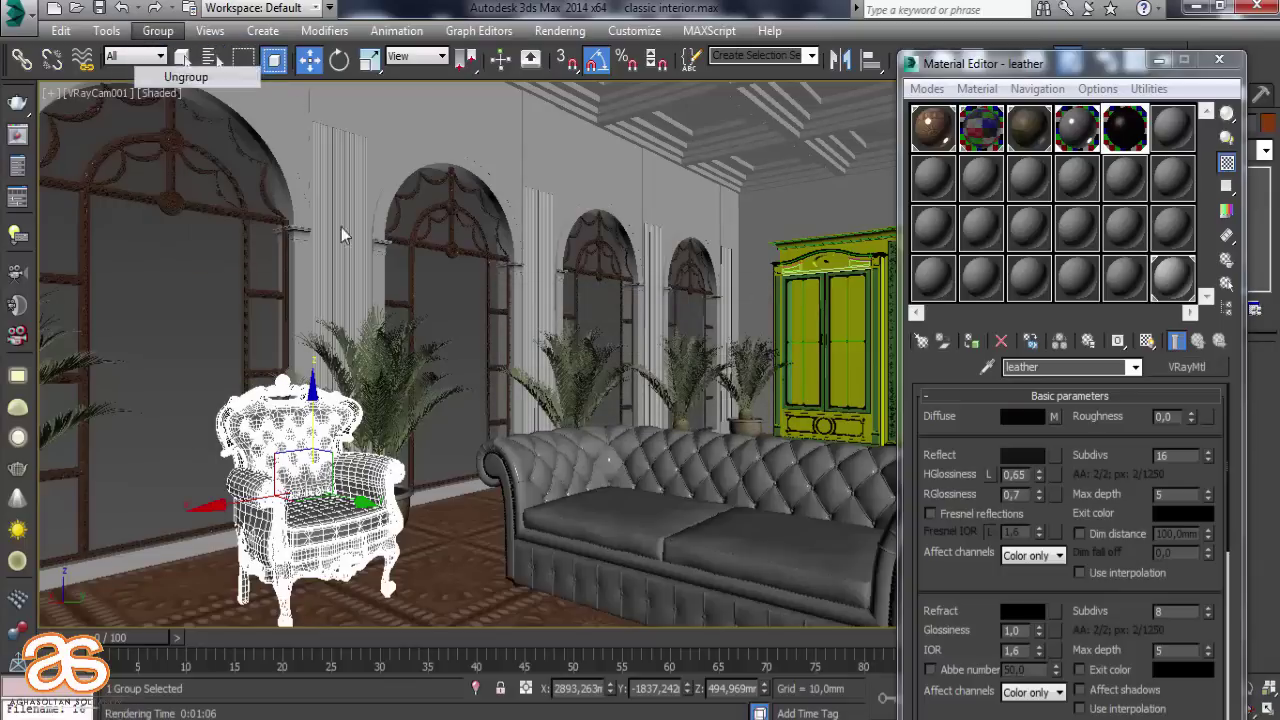
# Show the leather material shaded in the viewport and minimize the Material Editor
pyautogui.click(447, 399)
pyautogui.click(298, 392)
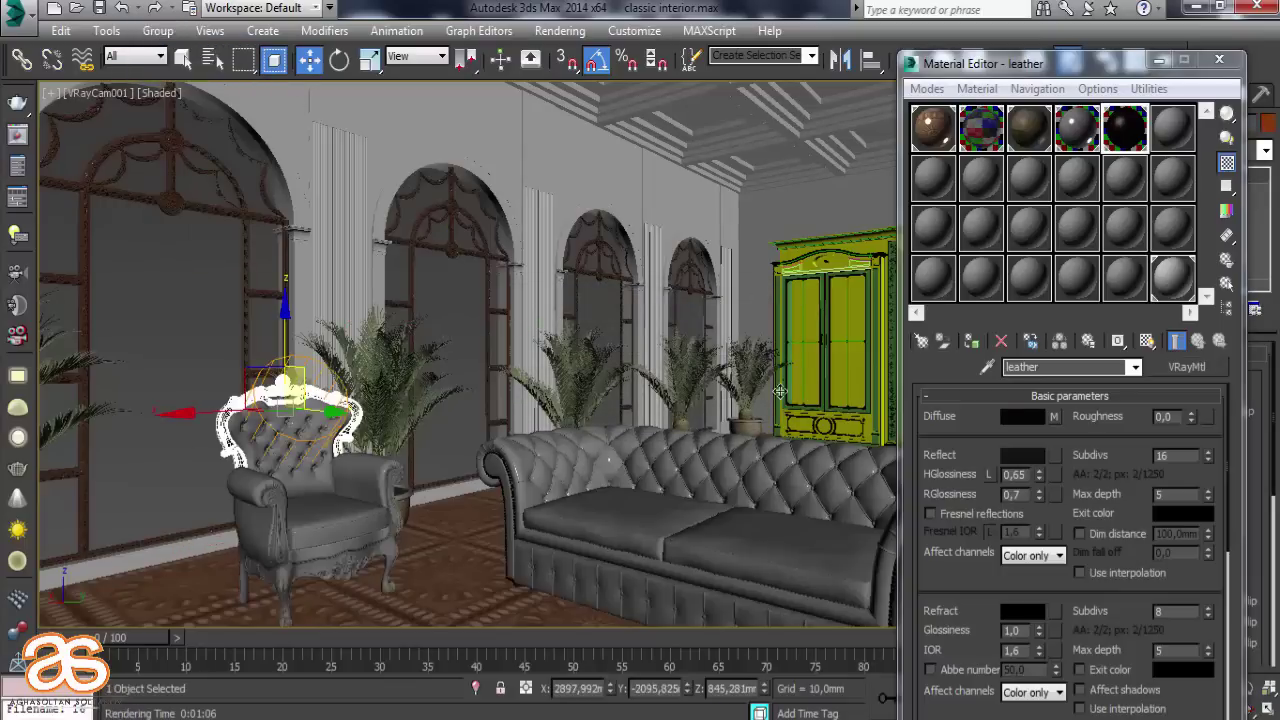
pyautogui.click(975, 342)
pyautogui.click(462, 568)
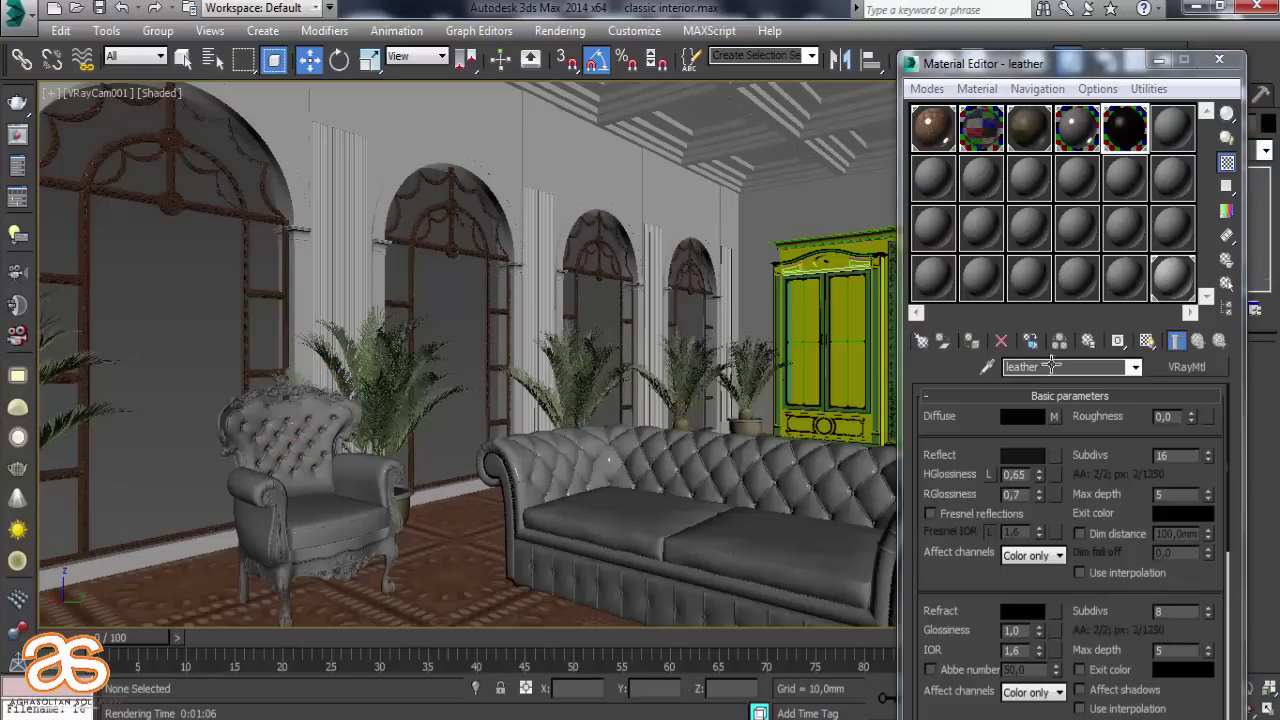
pyautogui.click(1147, 341)
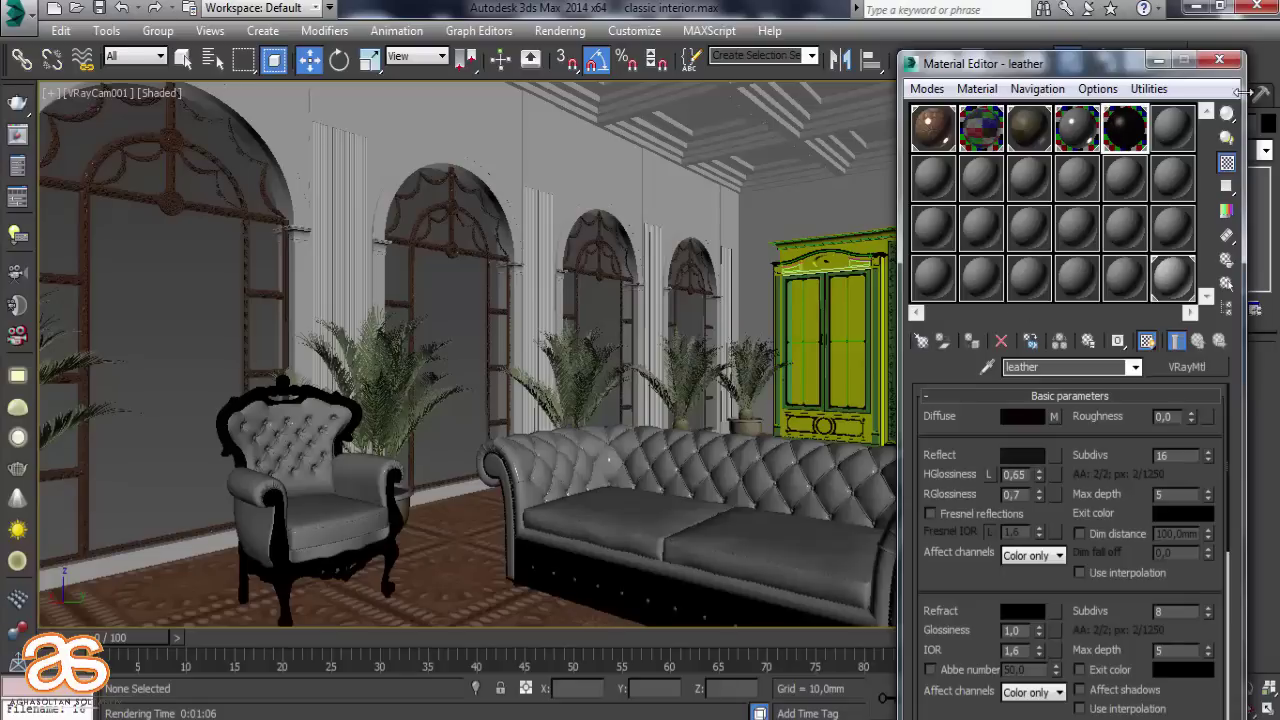
pyautogui.click(1157, 62)
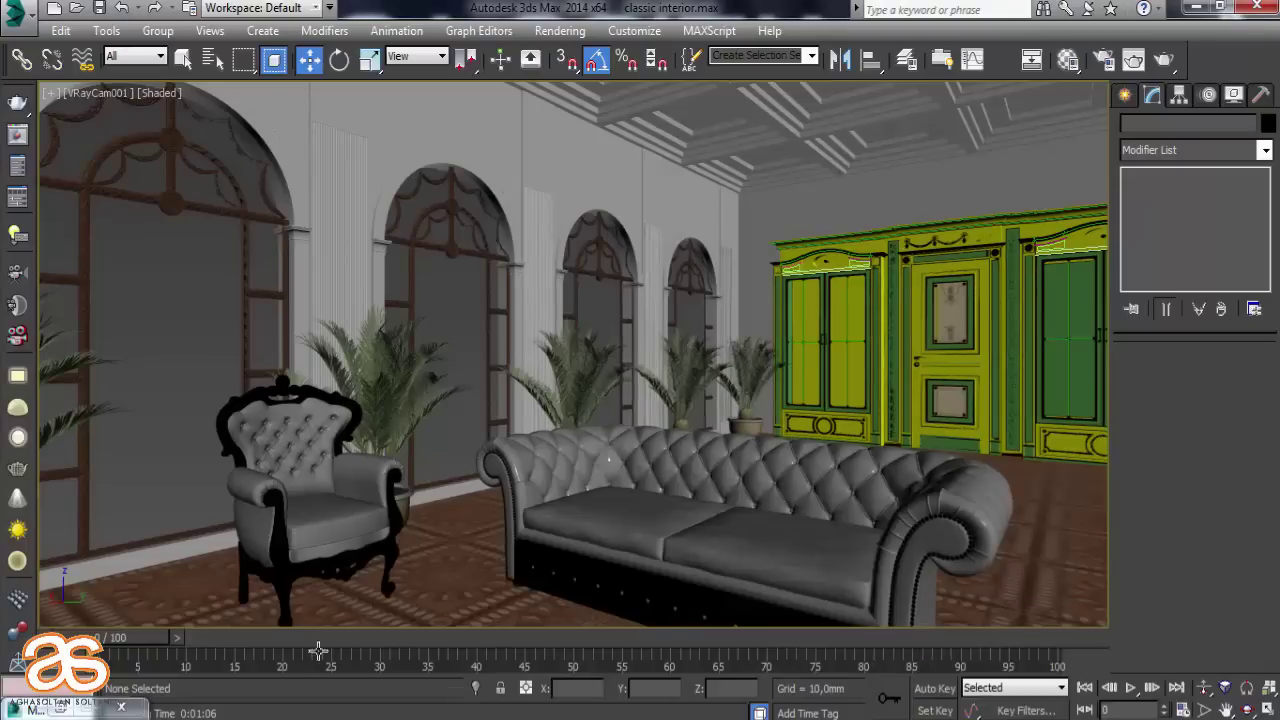
# Drag the coffee table .max file from the Журнальный столик folder into the viewport and merge it
pyautogui.click(418, 670)
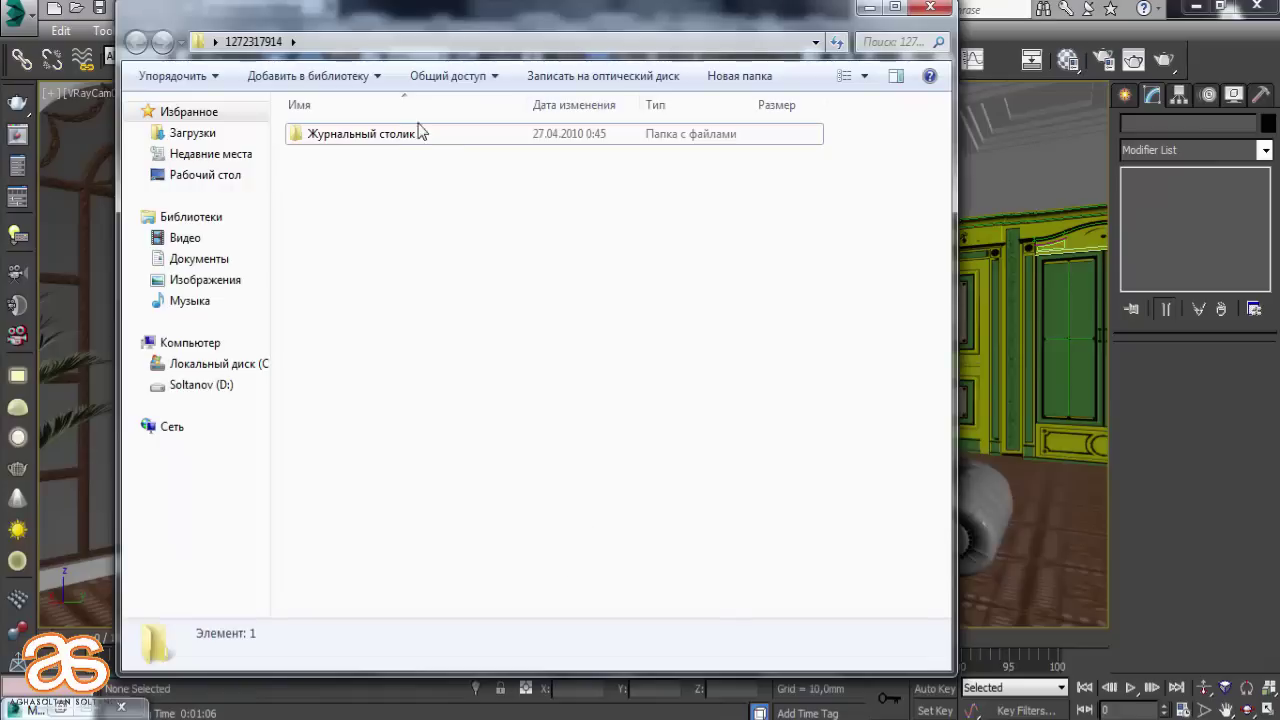
pyautogui.doubleClick(394, 137)
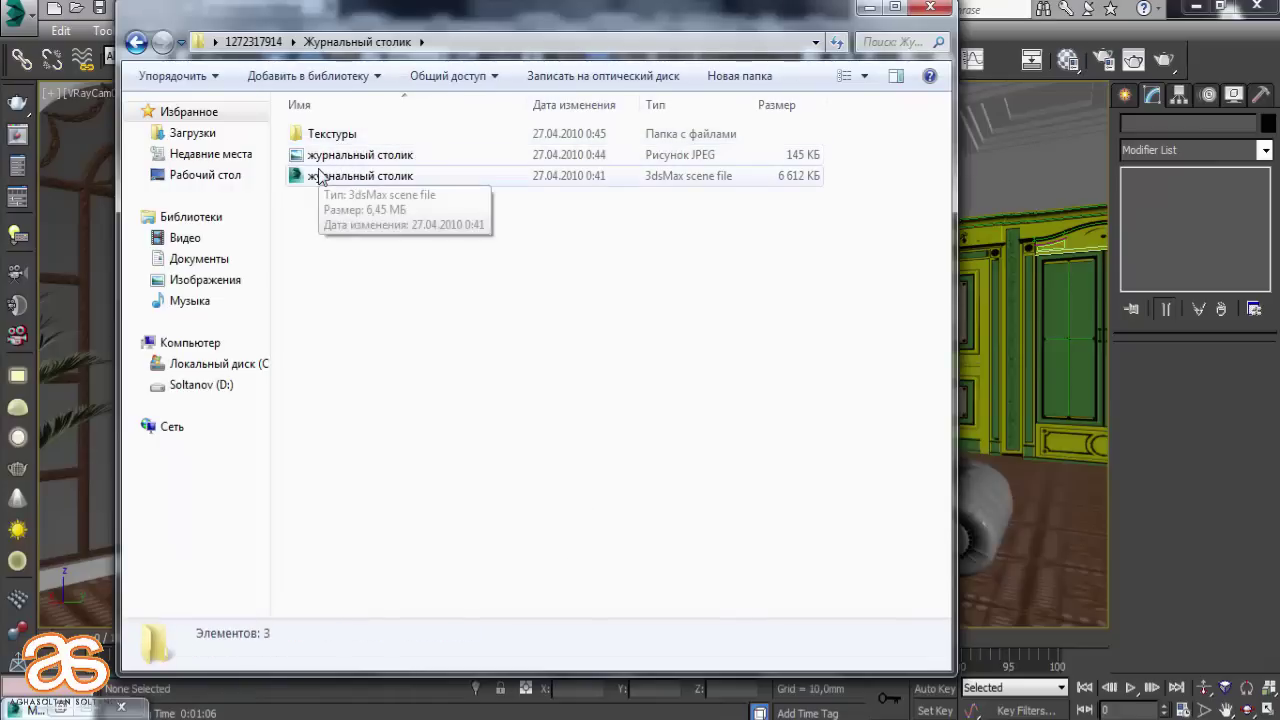
pyautogui.moveTo(322, 177)
pyautogui.mouseDown()
pyautogui.moveTo(391, 284)
pyautogui.moveTo(1054, 518)
pyautogui.mouseUp()
pyautogui.click(1090, 552)
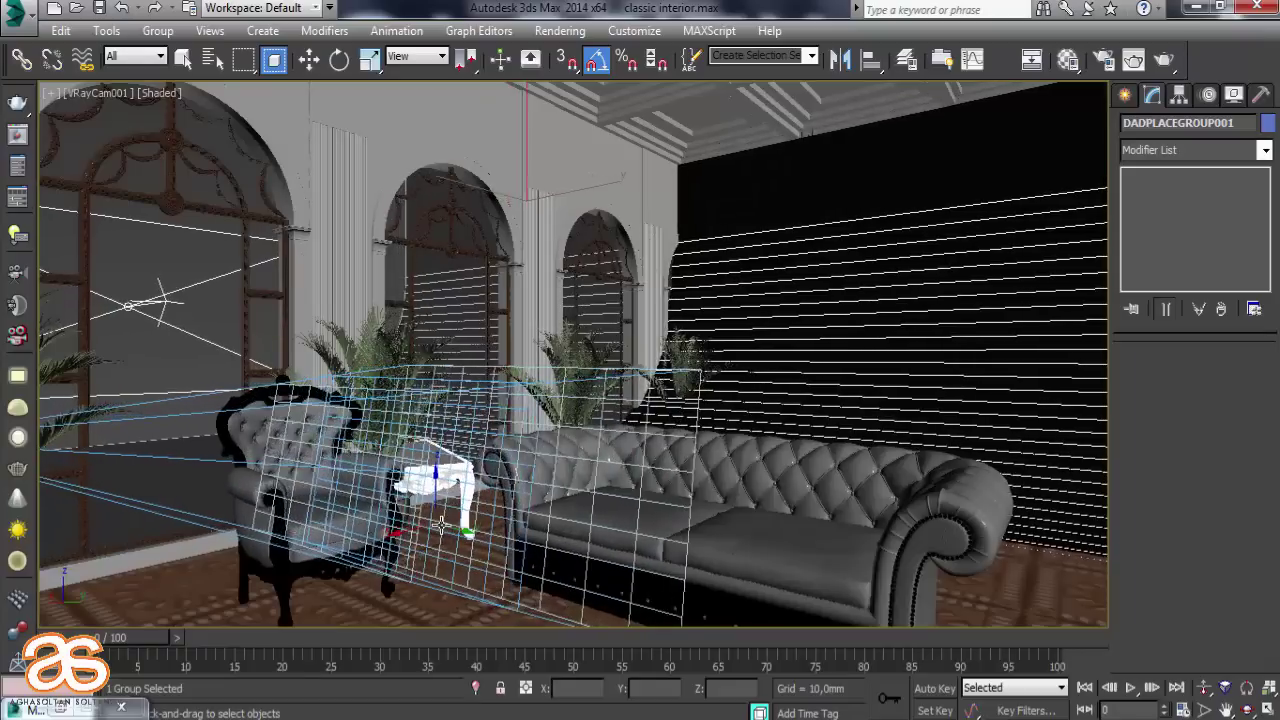
# Move the merged coffee table group to the left wall and isolate it with Alt+Q
pyautogui.click(440, 525)
pyautogui.click(310, 66)
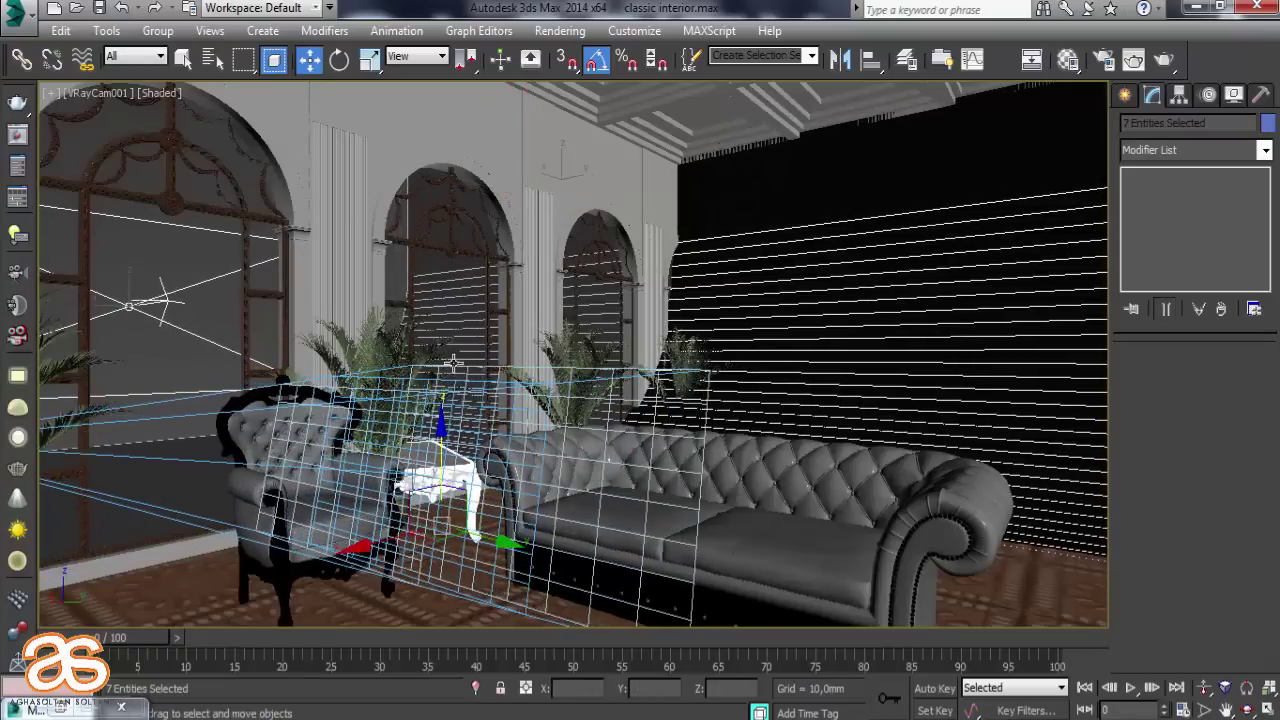
pyautogui.moveTo(465, 525)
pyautogui.mouseDown()
pyautogui.moveTo(133, 378)
pyautogui.moveTo(185, 400)
pyautogui.mouseUp()
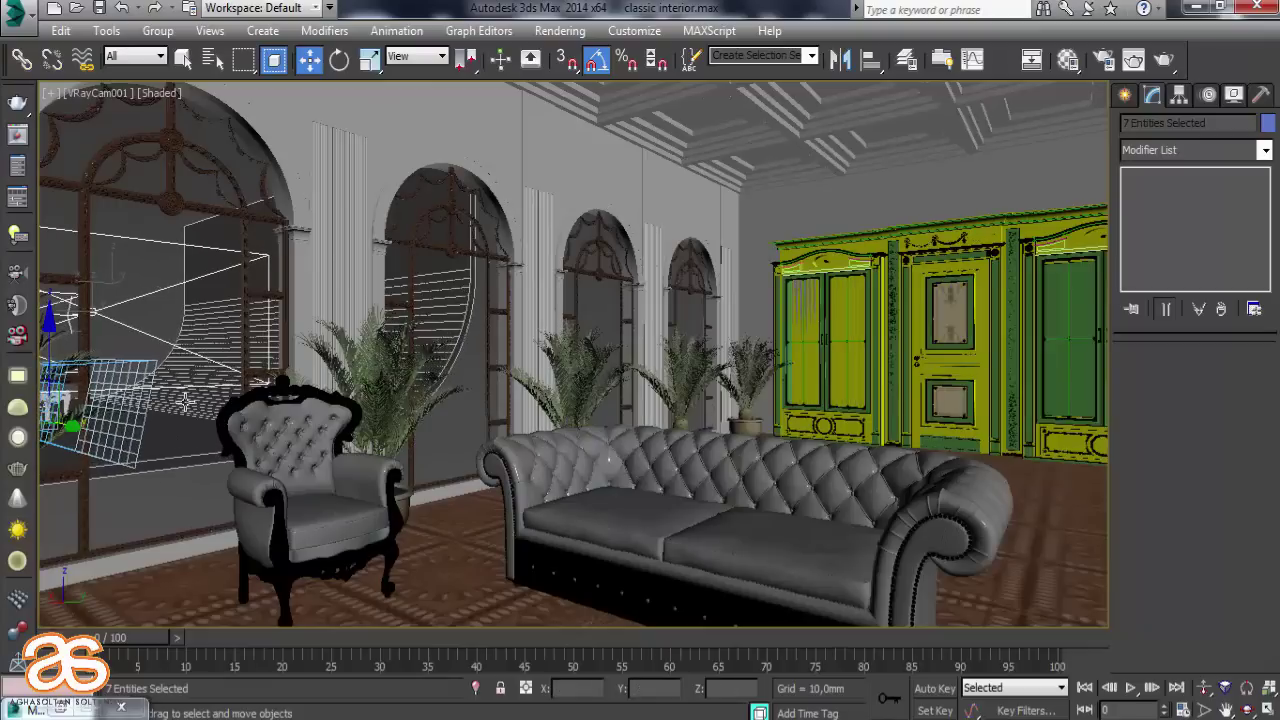
pyautogui.press('p')
pyautogui.hotkey('alt', 'q')
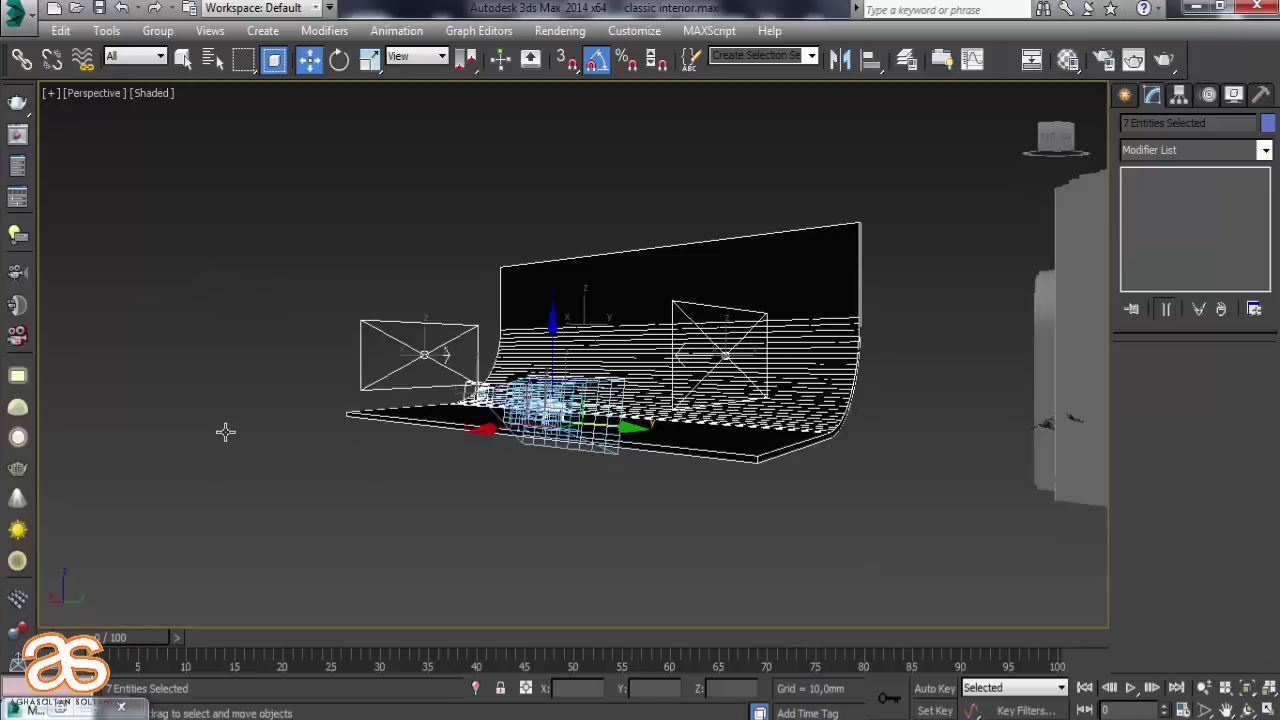
pyautogui.keyDown('alt'); pyautogui.moveTo(502, 437); pyautogui.dragTo(517, 606, button='middle'); pyautogui.keyUp('alt')
pyautogui.click(517, 606)
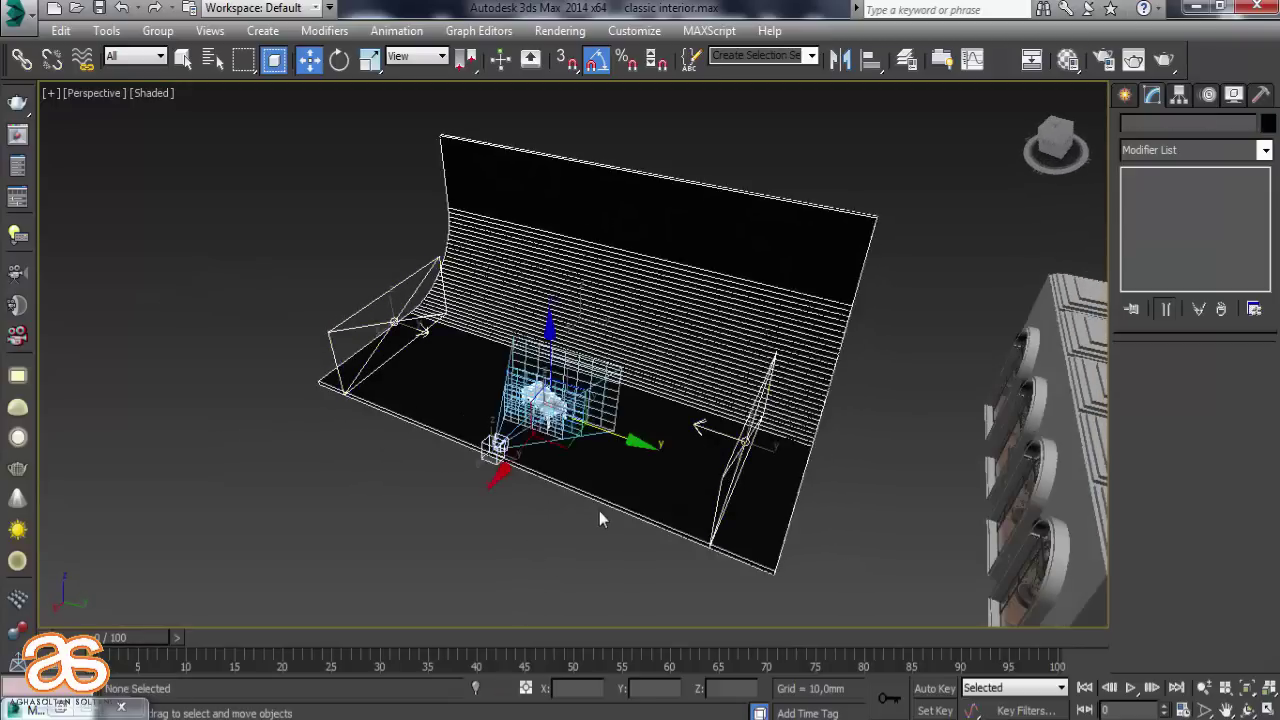
# Delete the merged backdrop, both lights and the VRayPhysicalCamera
pyautogui.click(620, 493)
pyautogui.press('Delete')
pyautogui.moveTo(671, 293); pyautogui.dragTo(823, 604)
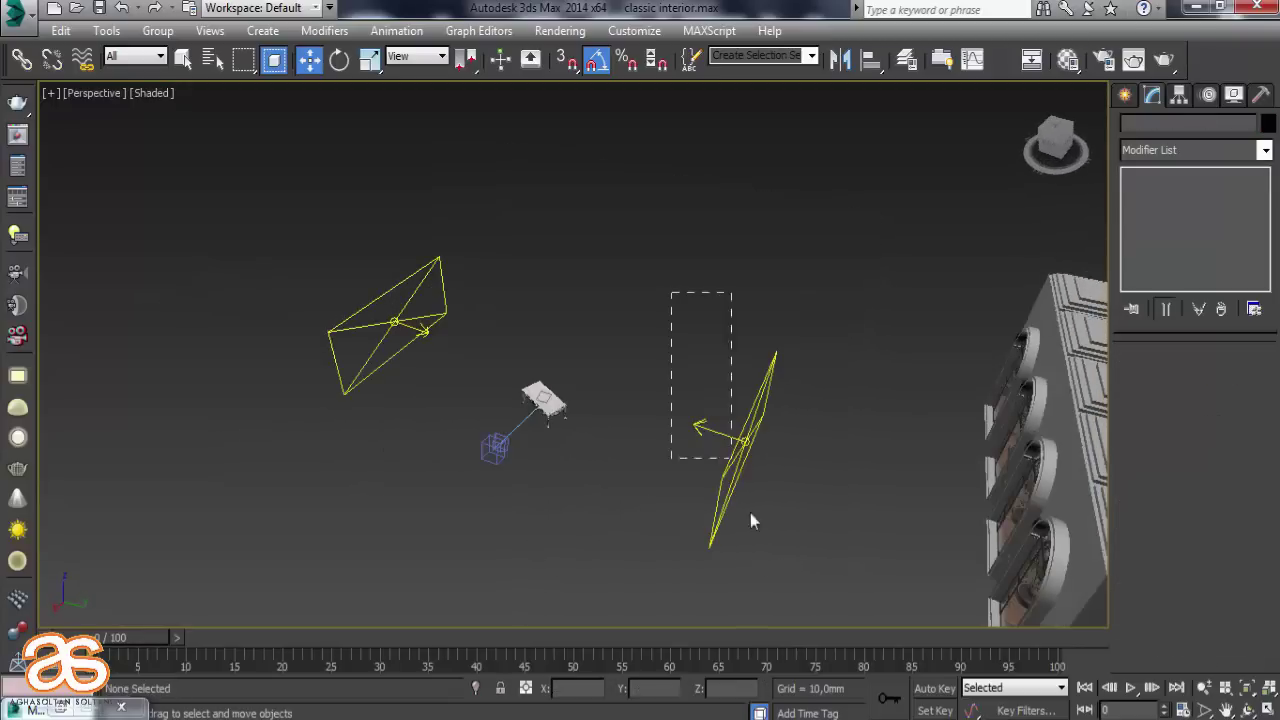
pyautogui.press('Delete')
pyautogui.moveTo(277, 237); pyautogui.dragTo(462, 441)
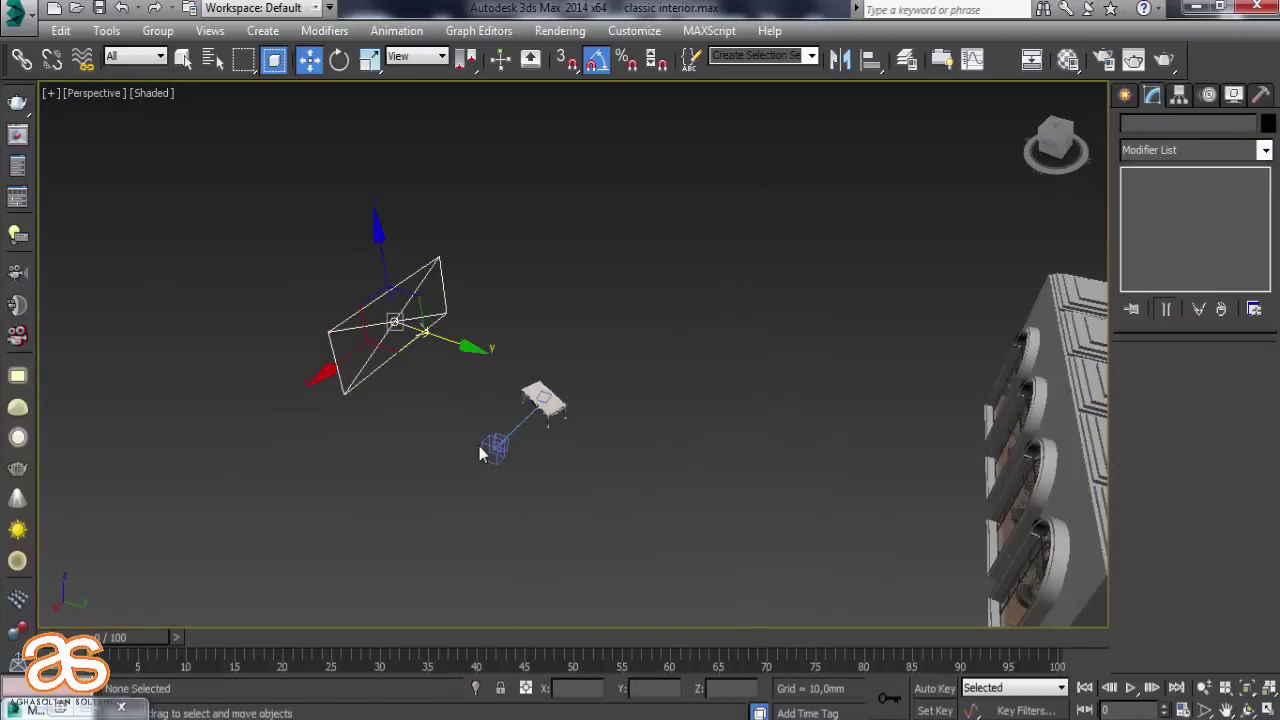
pyautogui.press('Delete')
pyautogui.click(497, 446)
pyautogui.press('Delete')
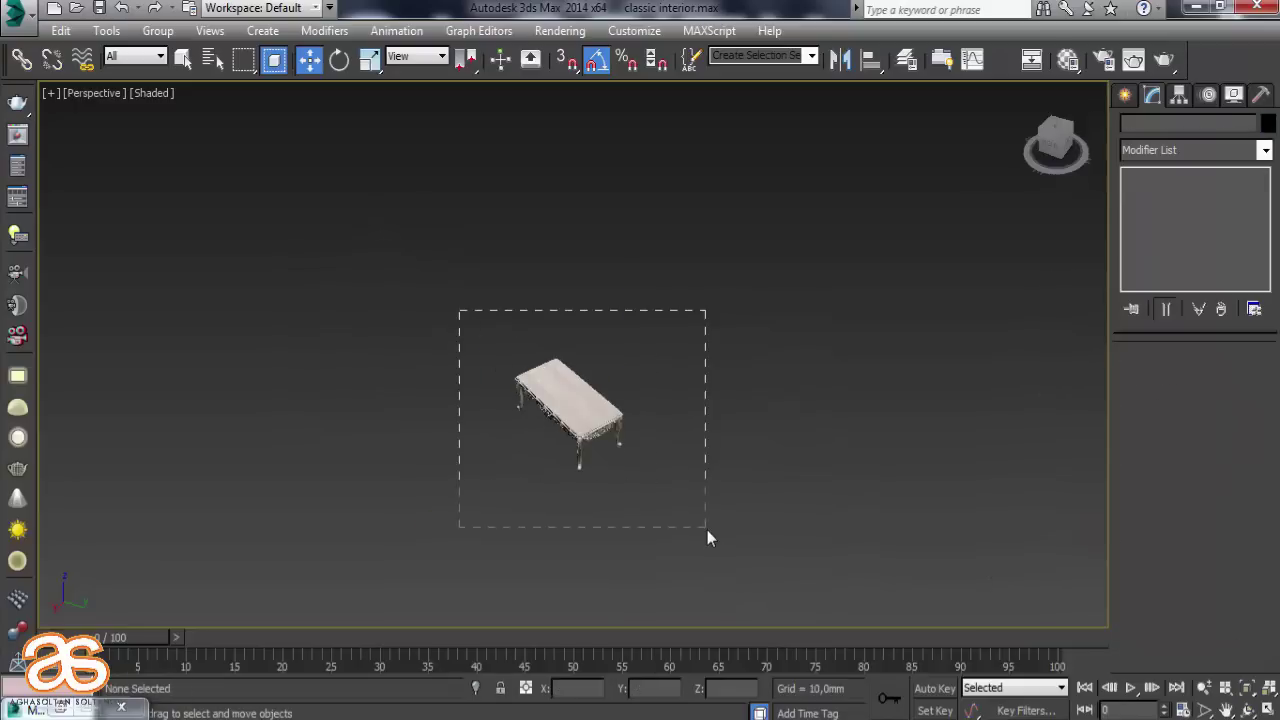
# Select the coffee table and slide it along Y back into the room
pyautogui.moveTo(459, 310); pyautogui.dragTo(707, 530)
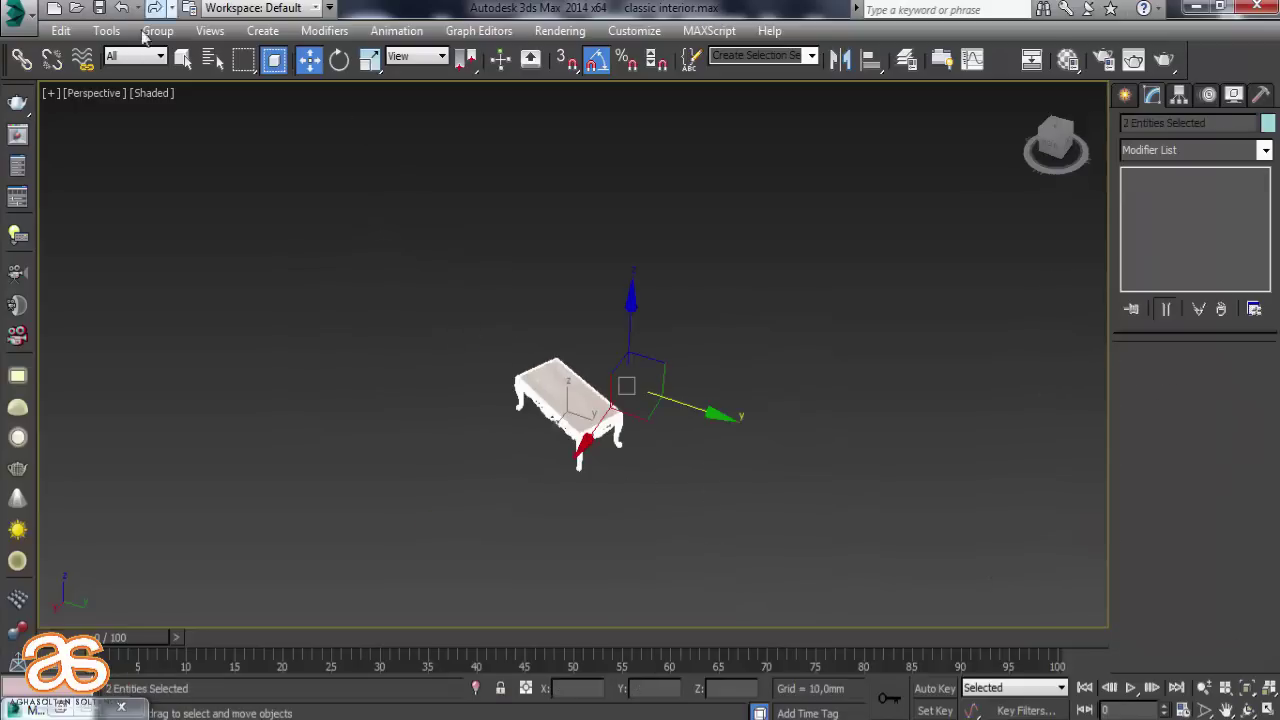
pyautogui.click(1179, 95)
pyautogui.click(1191, 229)
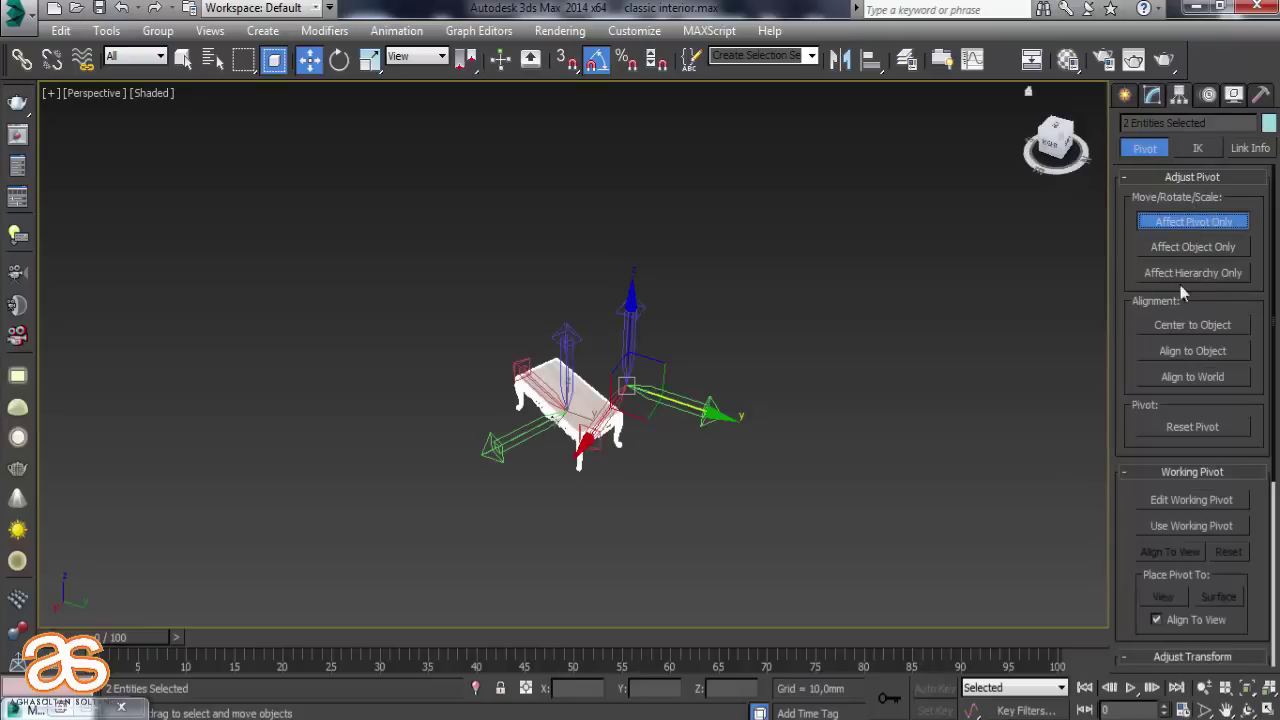
pyautogui.click(1186, 219)
pyautogui.click(706, 310)
pyautogui.moveTo(450, 322); pyautogui.dragTo(642, 502)
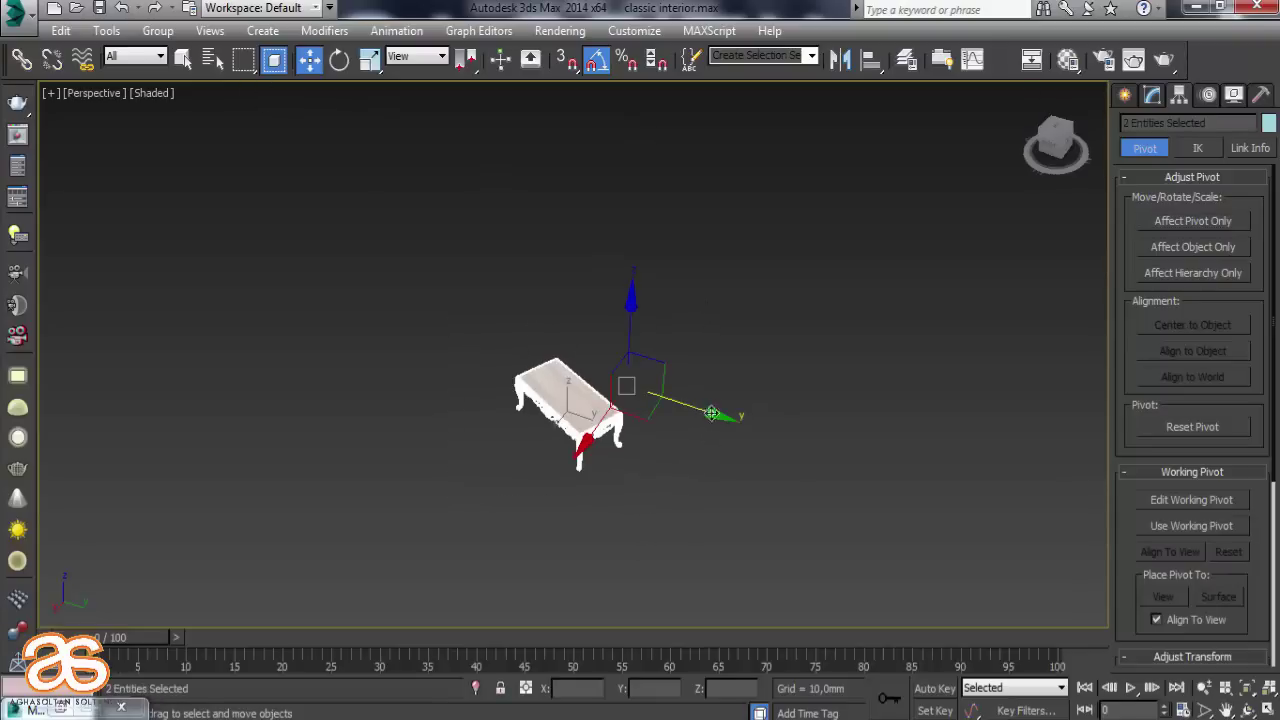
pyautogui.moveTo(711, 413)
pyautogui.mouseDown()
pyautogui.moveTo(213, 252)
pyautogui.moveTo(305, 320)
pyautogui.moveTo(543, 443)
pyautogui.moveTo(521, 474)
pyautogui.moveTo(932, 524)
pyautogui.moveTo(840, 443)
pyautogui.moveTo(725, 441)
pyautogui.mouseUp()
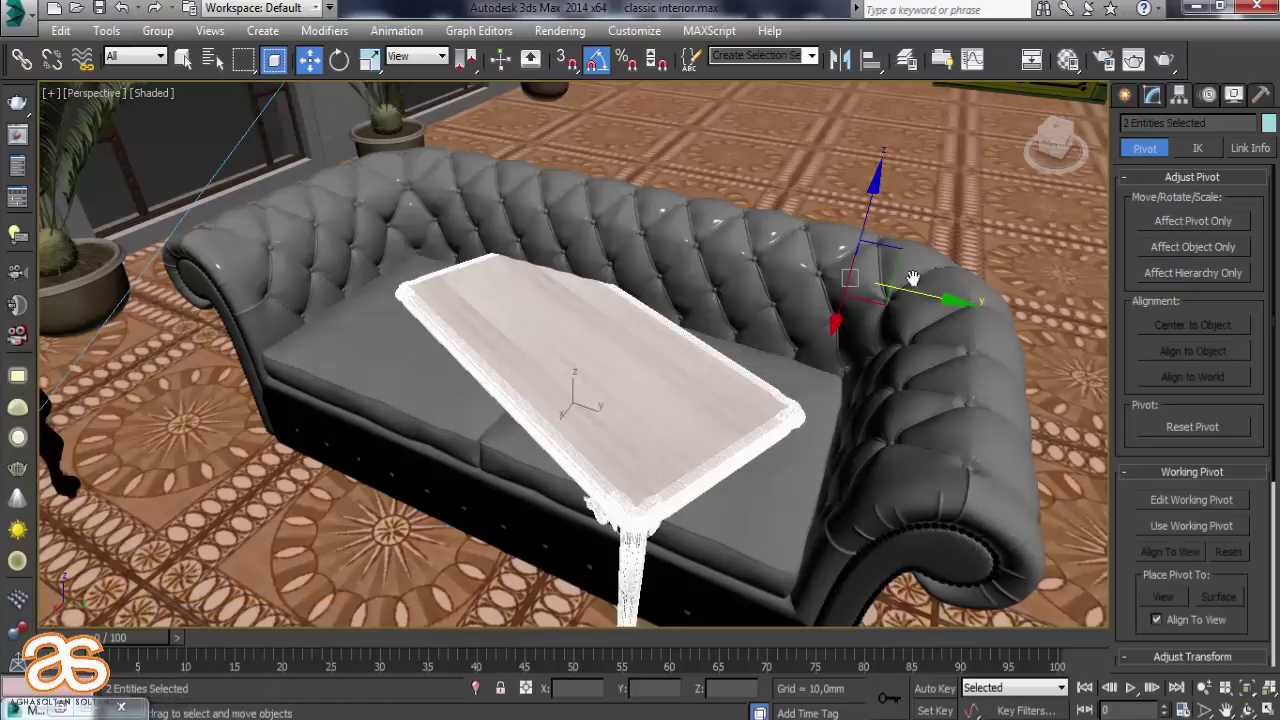
# Rotate the coffee table 20° about its vertical axis and slide it toward the viewer
pyautogui.click(340, 59)
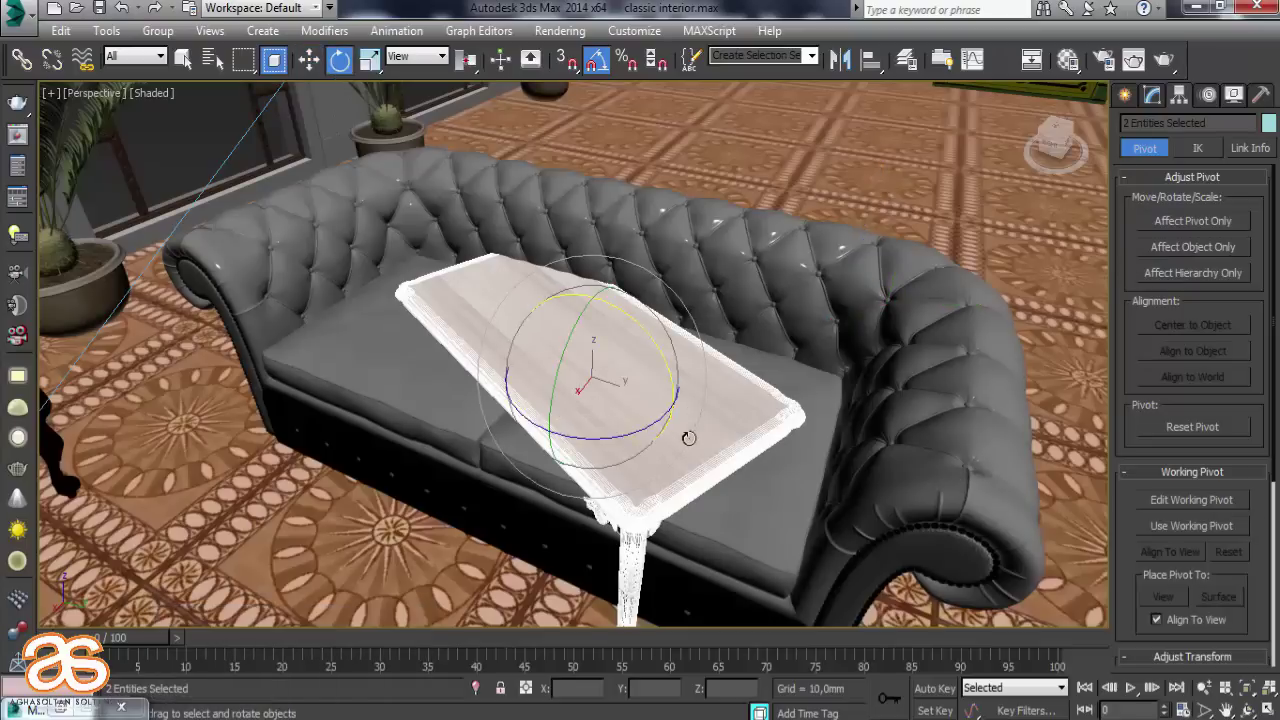
pyautogui.moveTo(631, 429); pyautogui.dragTo(655, 427)
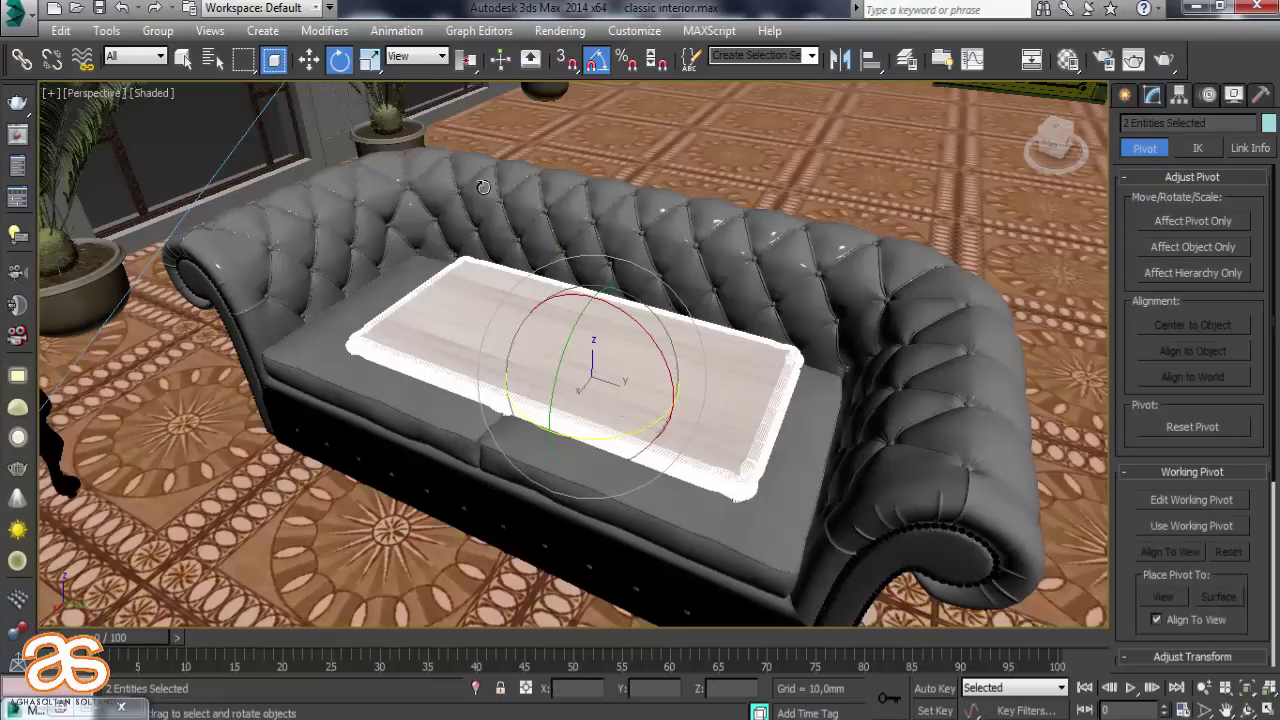
pyautogui.click(307, 60)
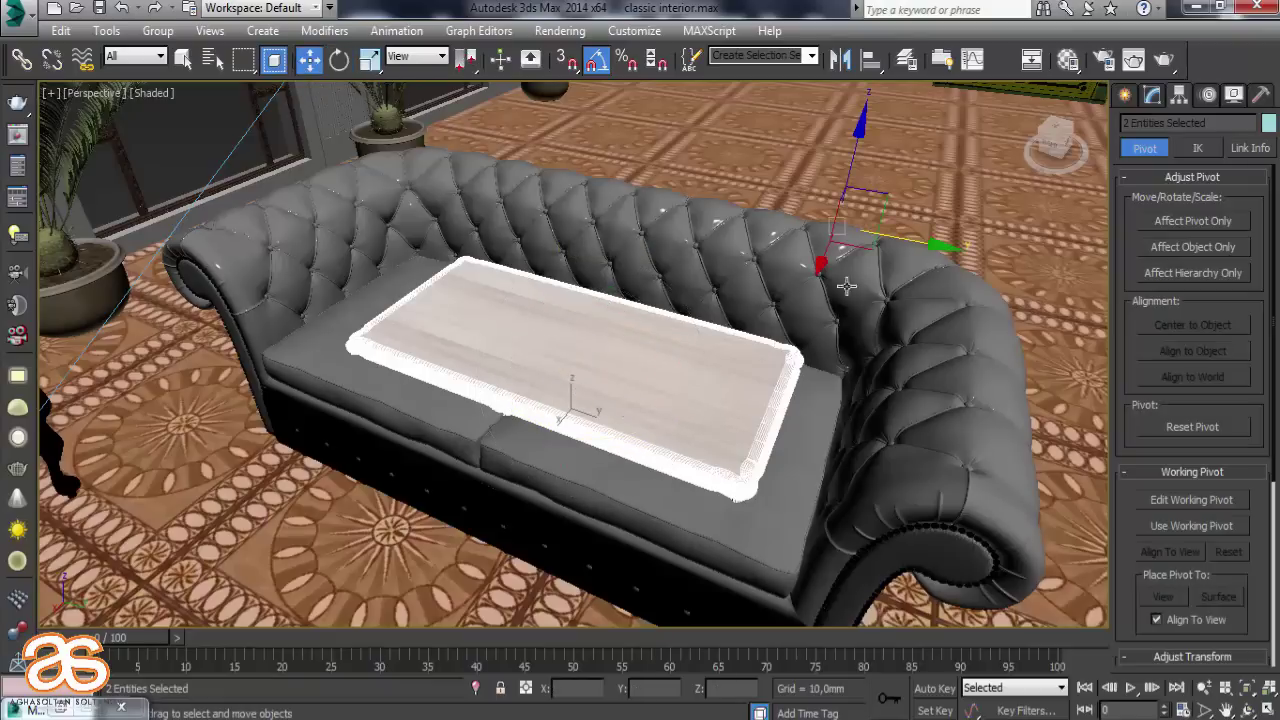
pyautogui.moveTo(808, 287); pyautogui.dragTo(649, 437)
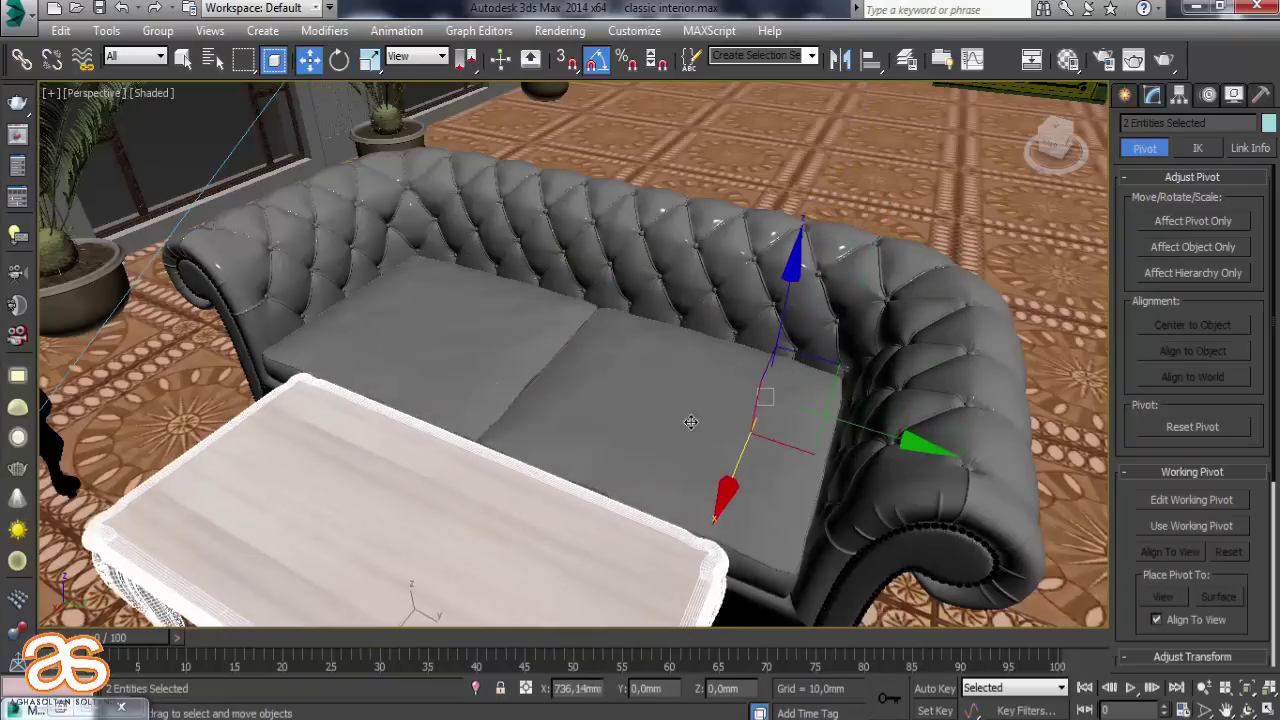
pyautogui.moveTo(649, 437)
pyautogui.mouseDown(button='middle')
pyautogui.moveTo(671, 180)
pyautogui.moveTo(656, 296)
pyautogui.mouseUp(button='middle')
pyautogui.scroll(-5, 551, 306)
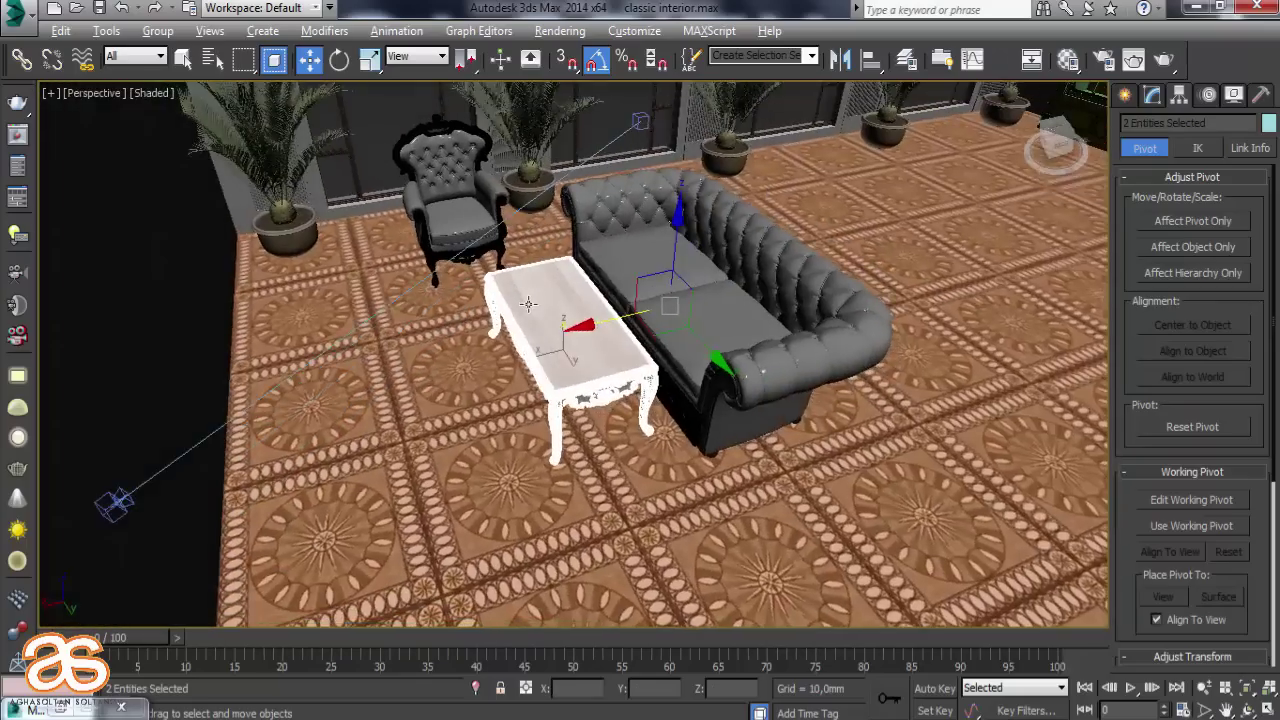
pyautogui.scroll(5, 549, 300)
pyautogui.scroll(2, 556, 306)
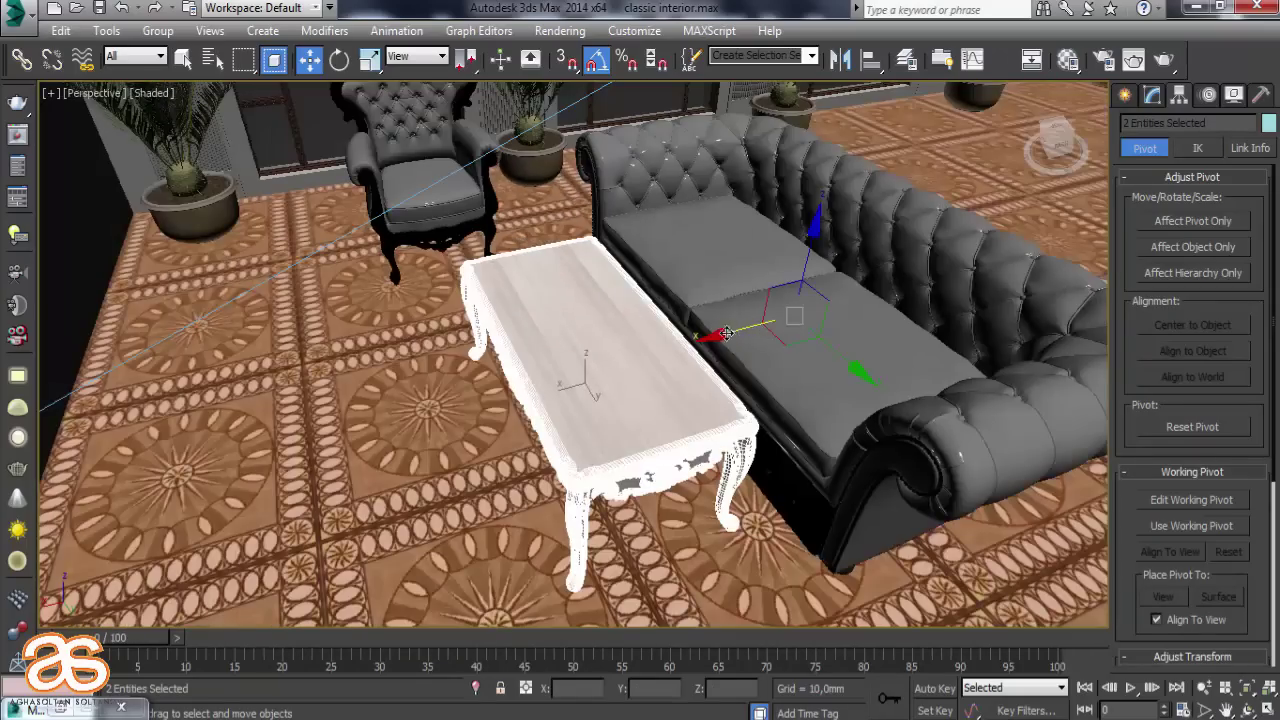
pyautogui.moveTo(727, 333)
pyautogui.keyDown('alt'); pyautogui.mouseDown(button='middle')
pyautogui.moveTo(708, 266)
pyautogui.moveTo(695, 335)
pyautogui.mouseUp(button='middle'); pyautogui.keyUp('alt')
# Scale the table down uniformly, lower it on Z, and shift it left along Y
pyautogui.press('r')
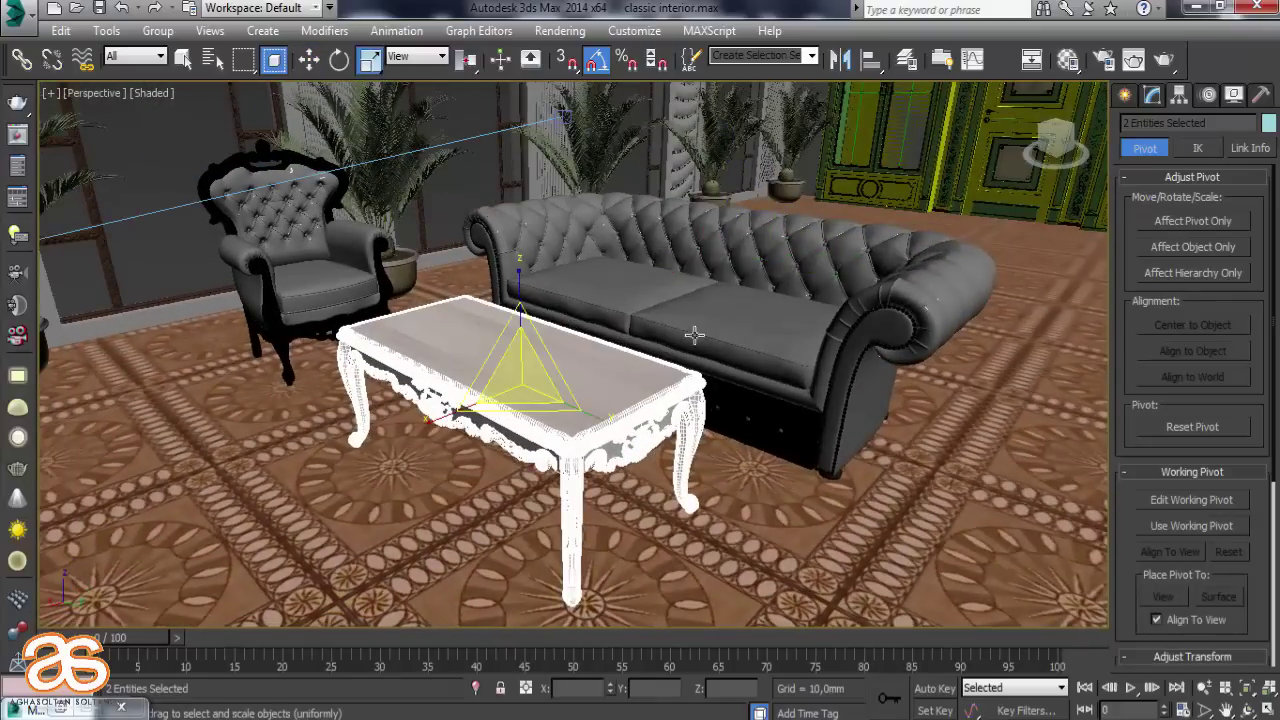
pyautogui.moveTo(516, 376); pyautogui.dragTo(520, 400)
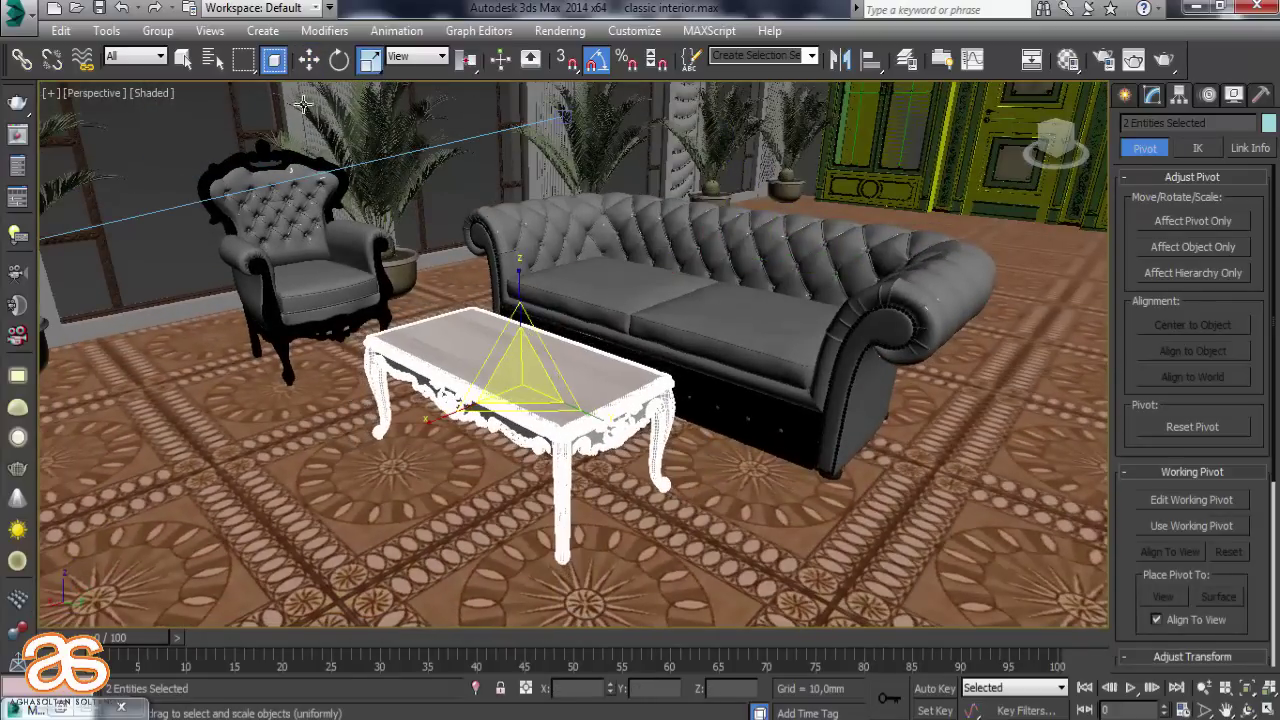
pyautogui.press('w')
pyautogui.moveTo(688, 213); pyautogui.dragTo(688, 242)
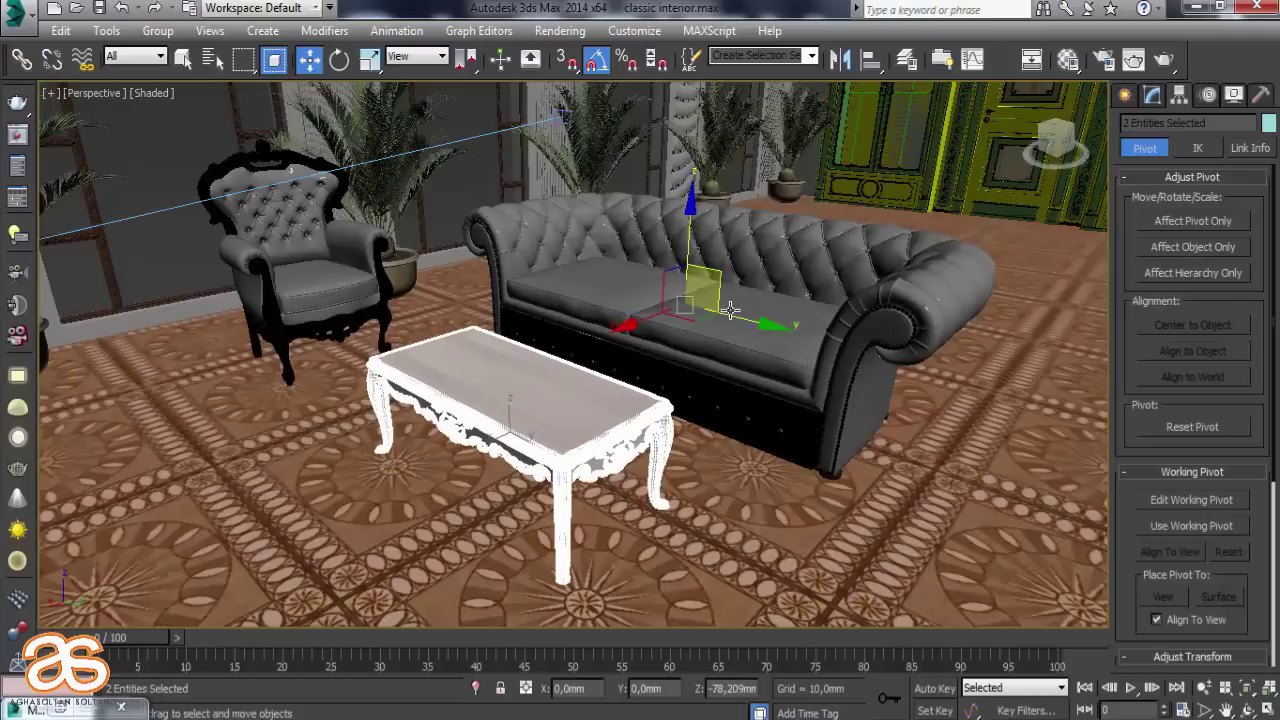
pyautogui.moveTo(730, 314); pyautogui.dragTo(658, 300)
# Ungroup the coffee table and select only the table top Loft01
pyautogui.hotkey('ctrl', 'd')
pyautogui.click(549, 421)
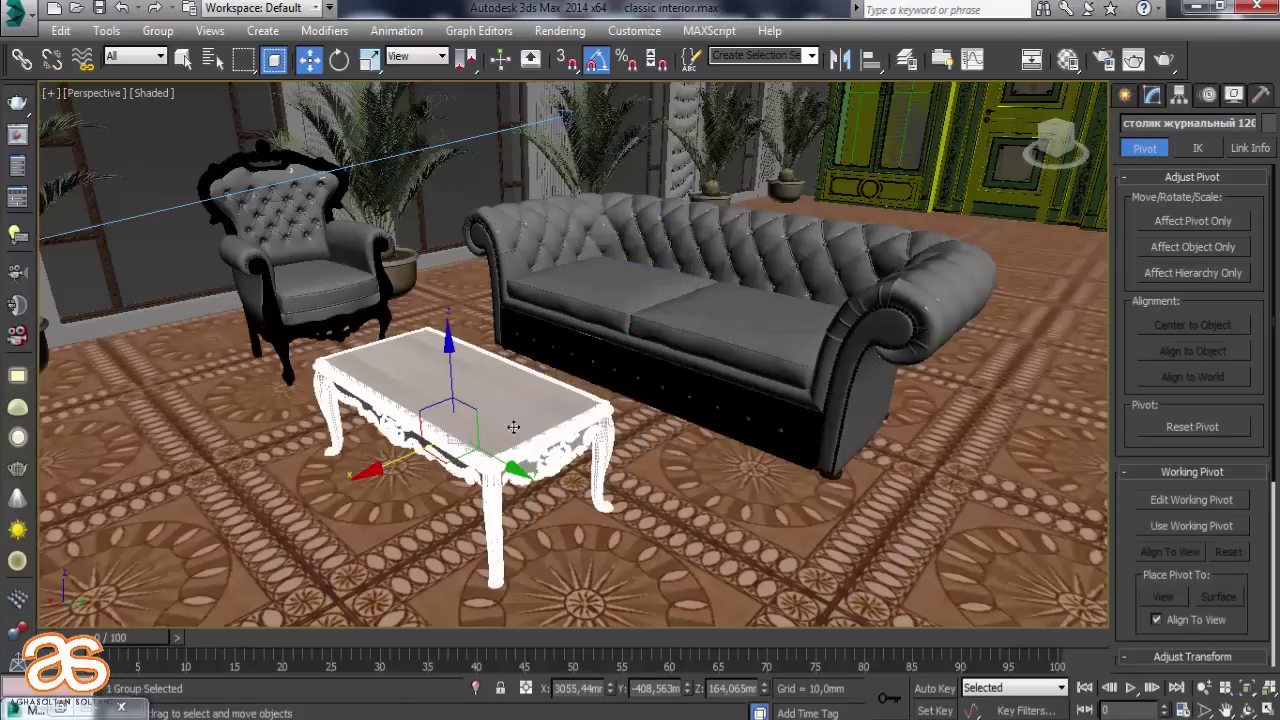
pyautogui.scroll(3, 440, 448)
pyautogui.click(158, 31)
pyautogui.click(185, 77)
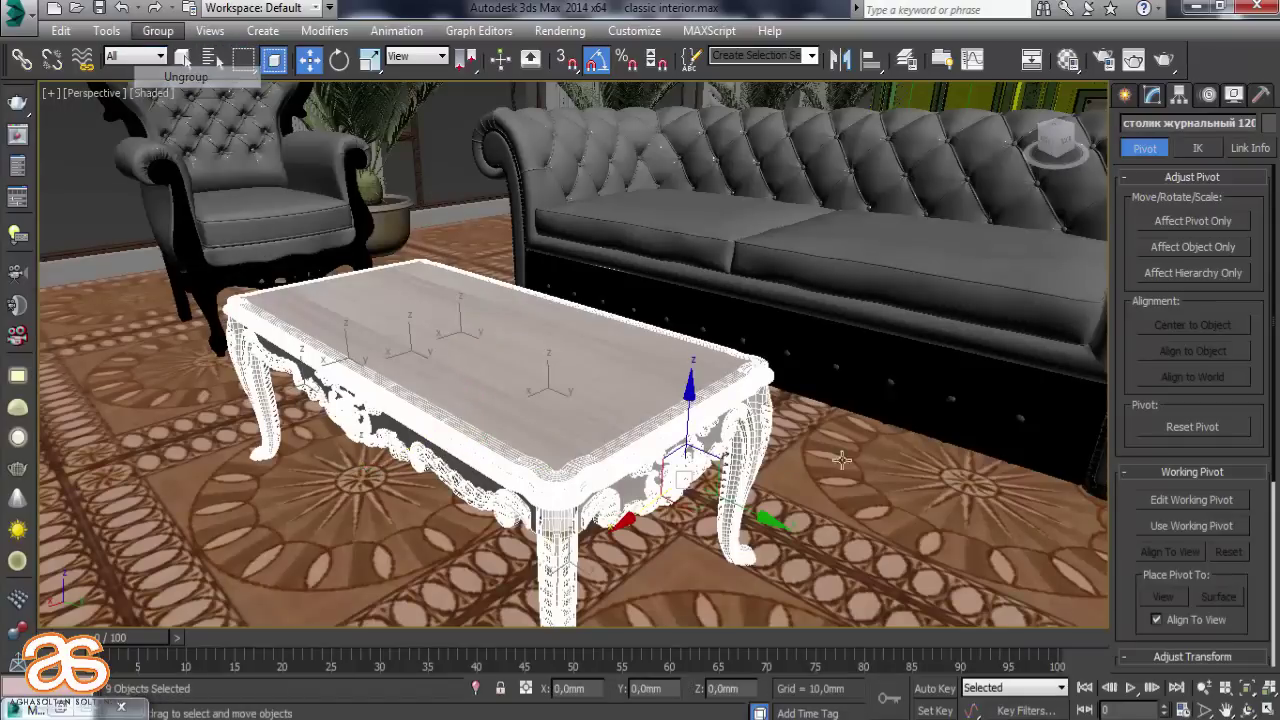
pyautogui.click(808, 469)
pyautogui.click(613, 403)
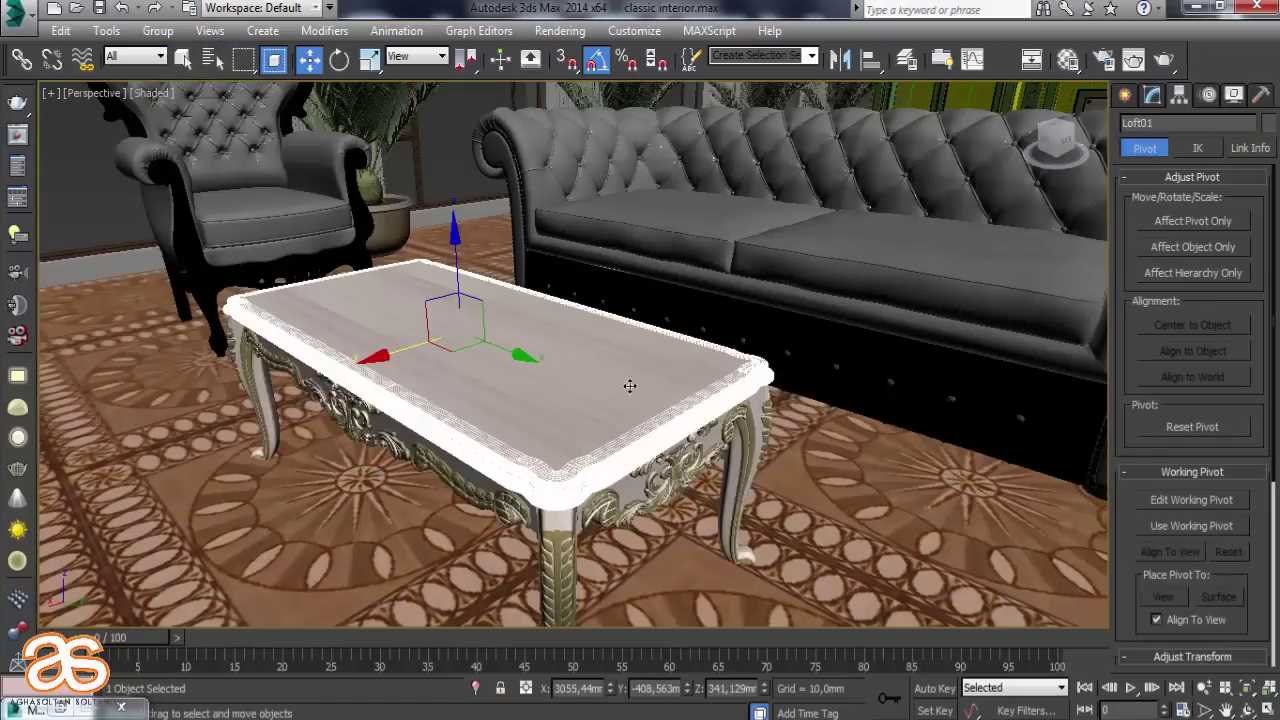
# Assign the black leather VRayMtl to the table top Loft01 and minimize the editor
pyautogui.click(1079, 62)
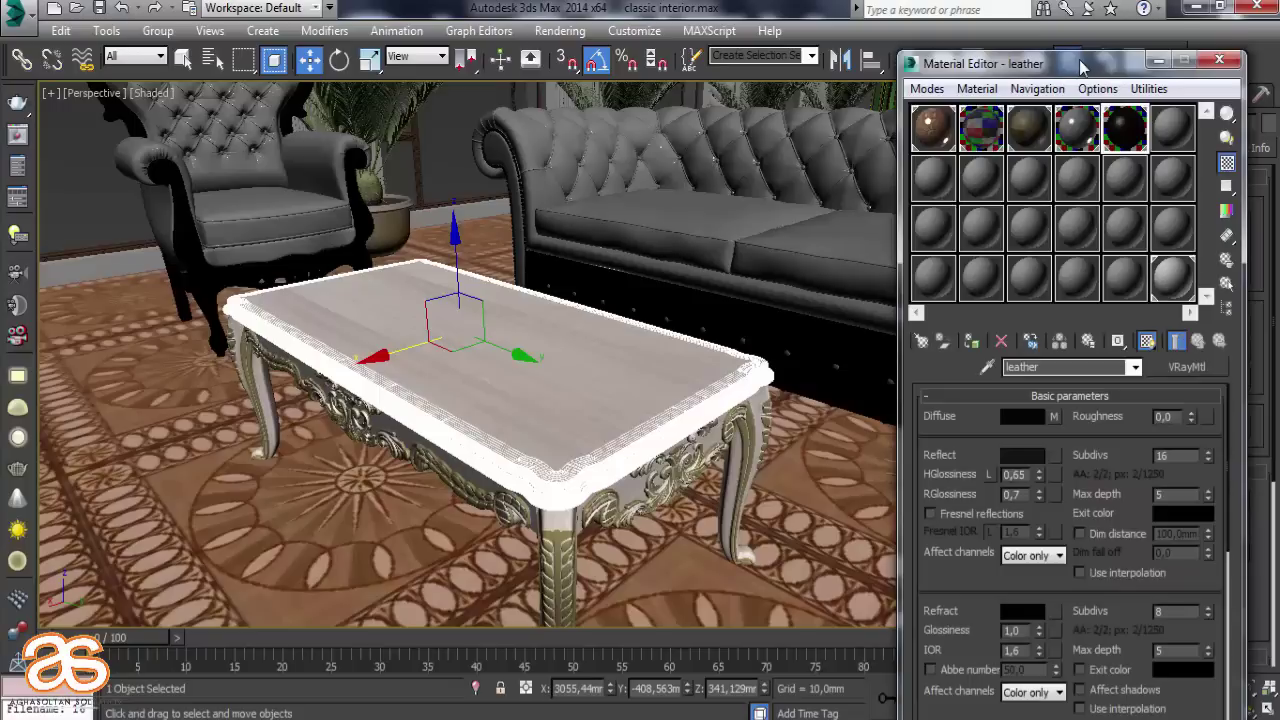
pyautogui.click(970, 342)
pyautogui.click(765, 415)
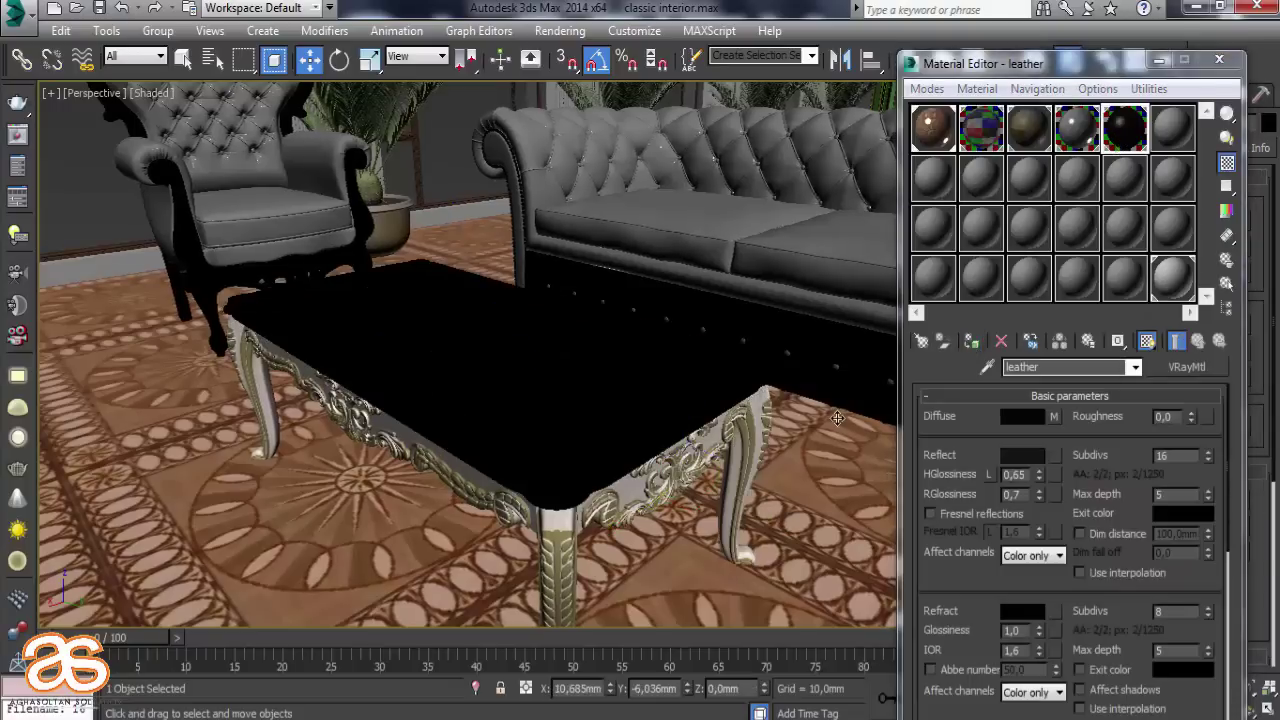
pyautogui.click(1159, 60)
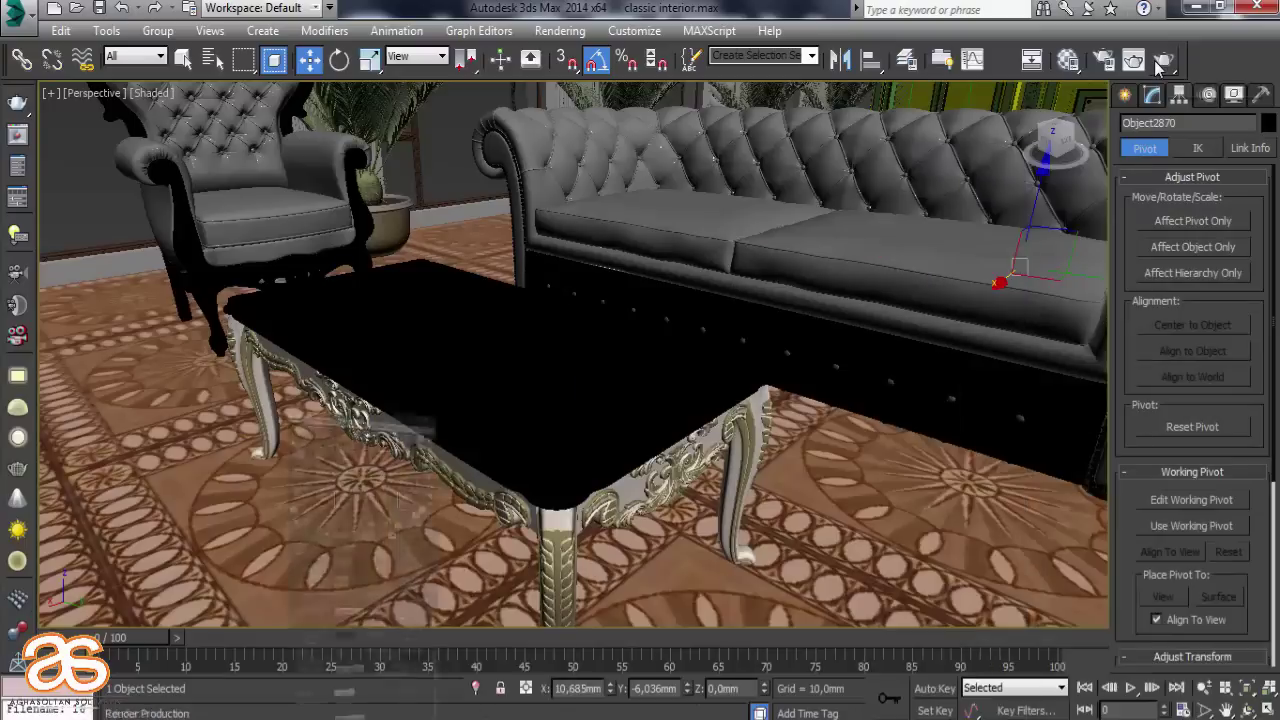
# View through VRayCam001, start a production render, then reopen the Material Editor
pyautogui.click(643, 402)
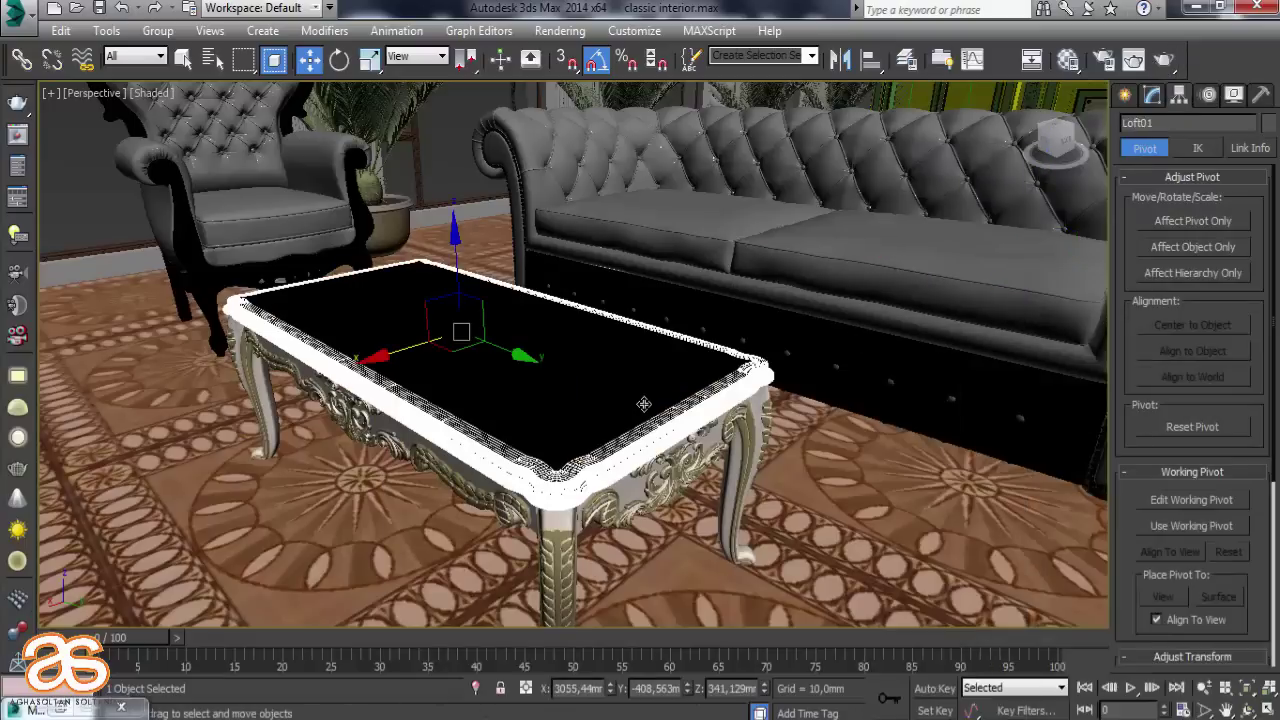
pyautogui.press('c')
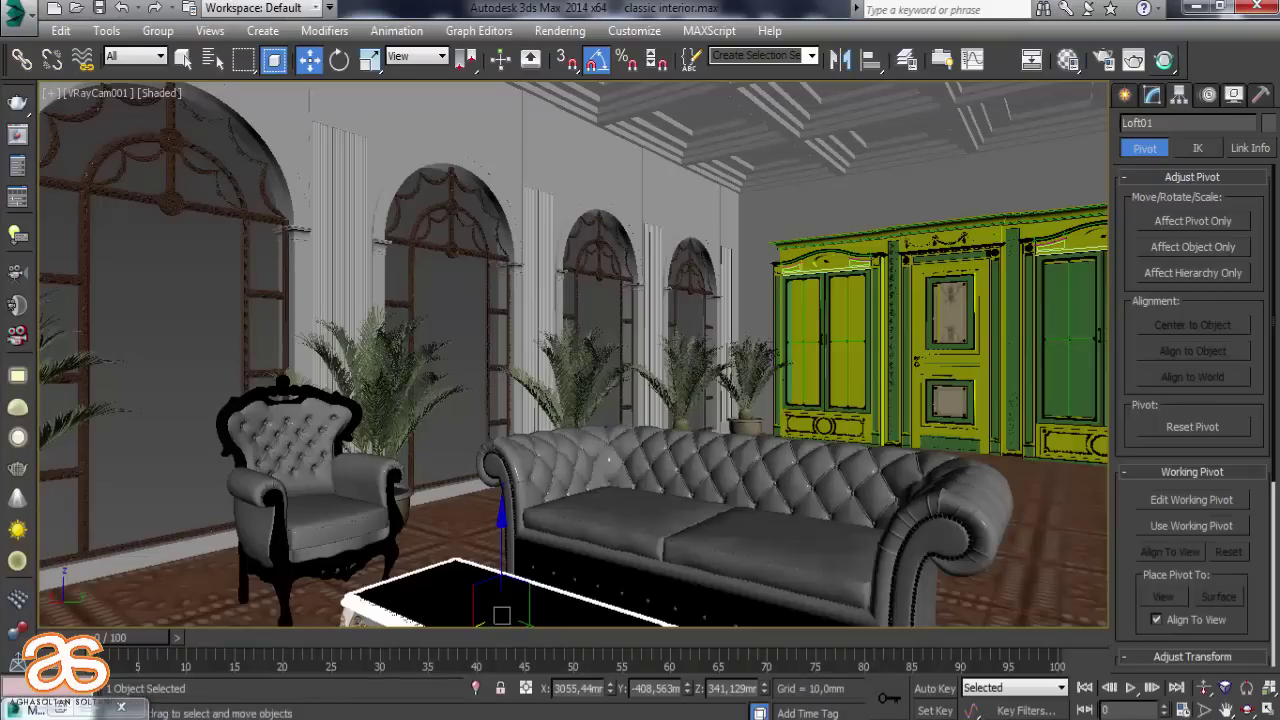
pyautogui.click(1164, 62)
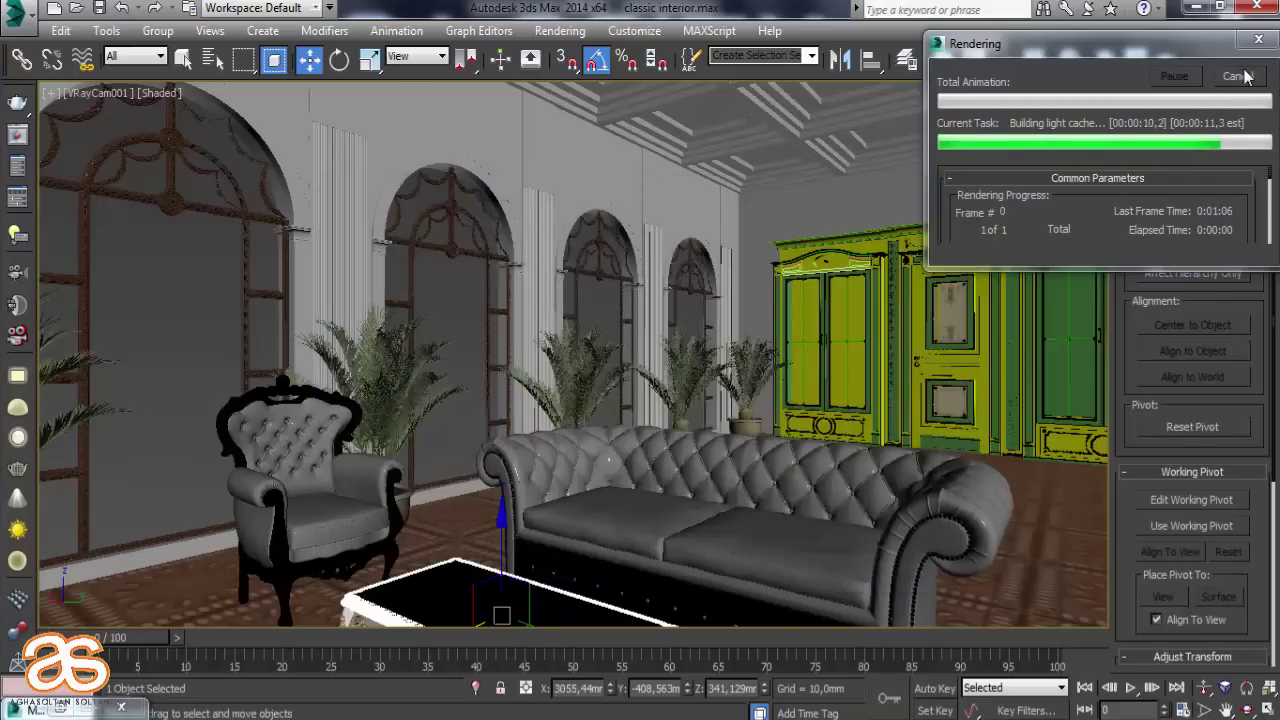
pyautogui.click(1069, 60)
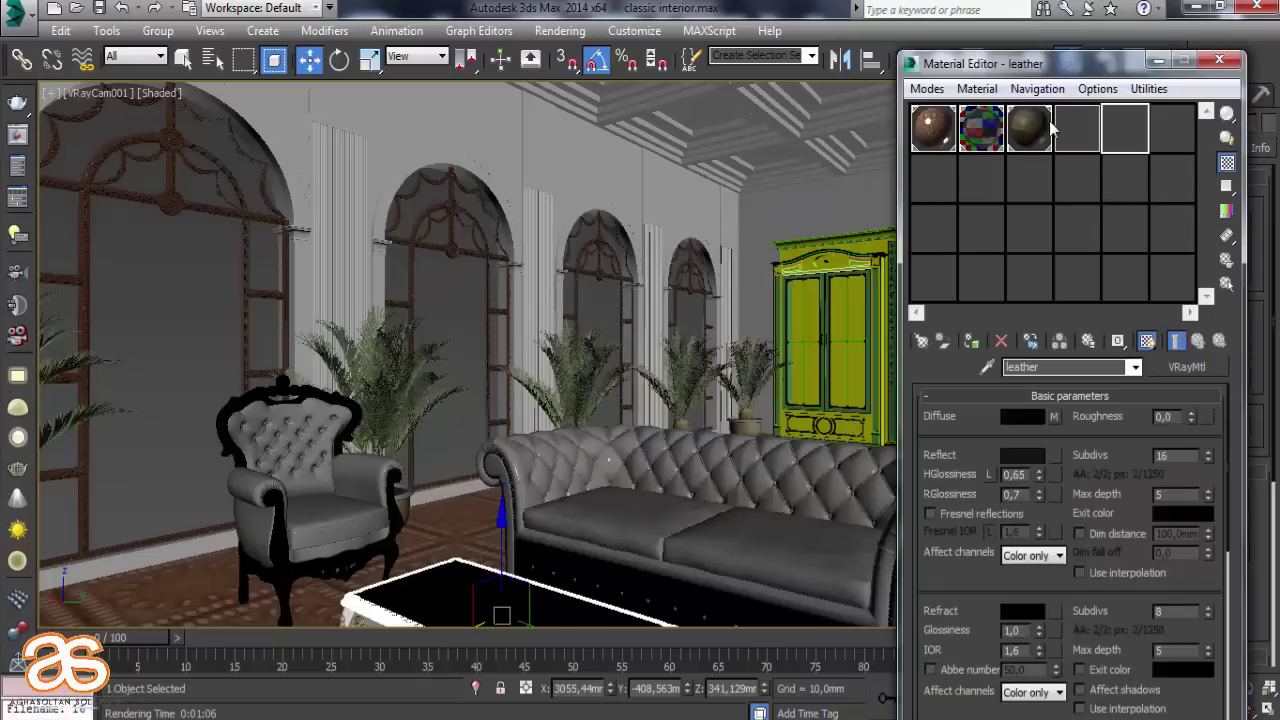
# Change the 06 - Default material to VRayMtl with a dark red diffuse colour
pyautogui.click(1172, 367)
pyautogui.scroll(-2, 528, 548)
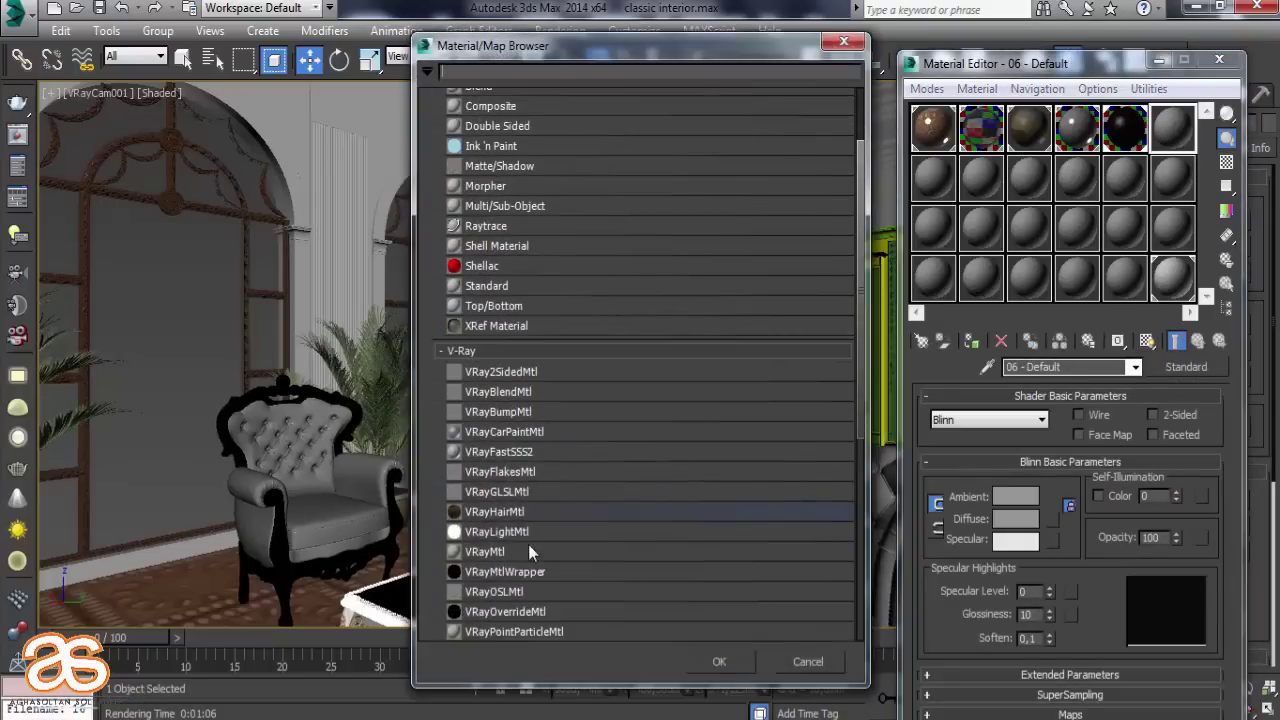
pyautogui.doubleClick(510, 550)
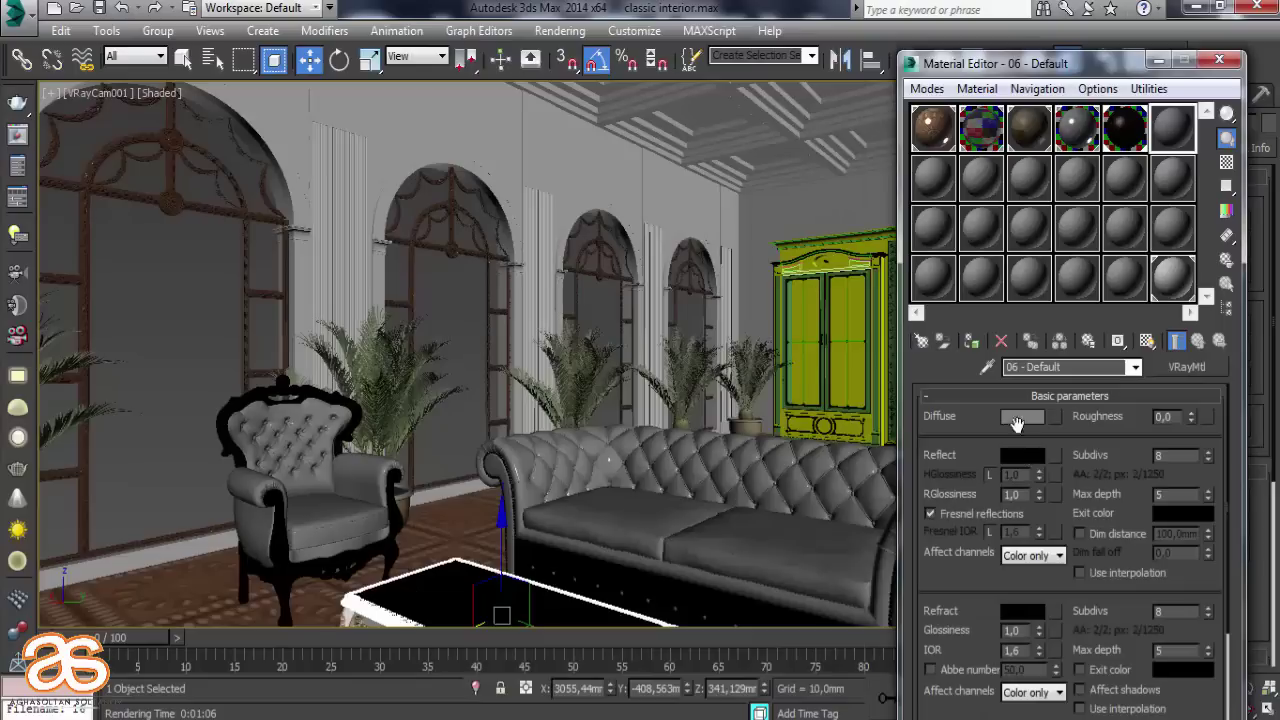
pyautogui.click(1020, 416)
pyautogui.moveTo(458, 179); pyautogui.dragTo(378, 242)
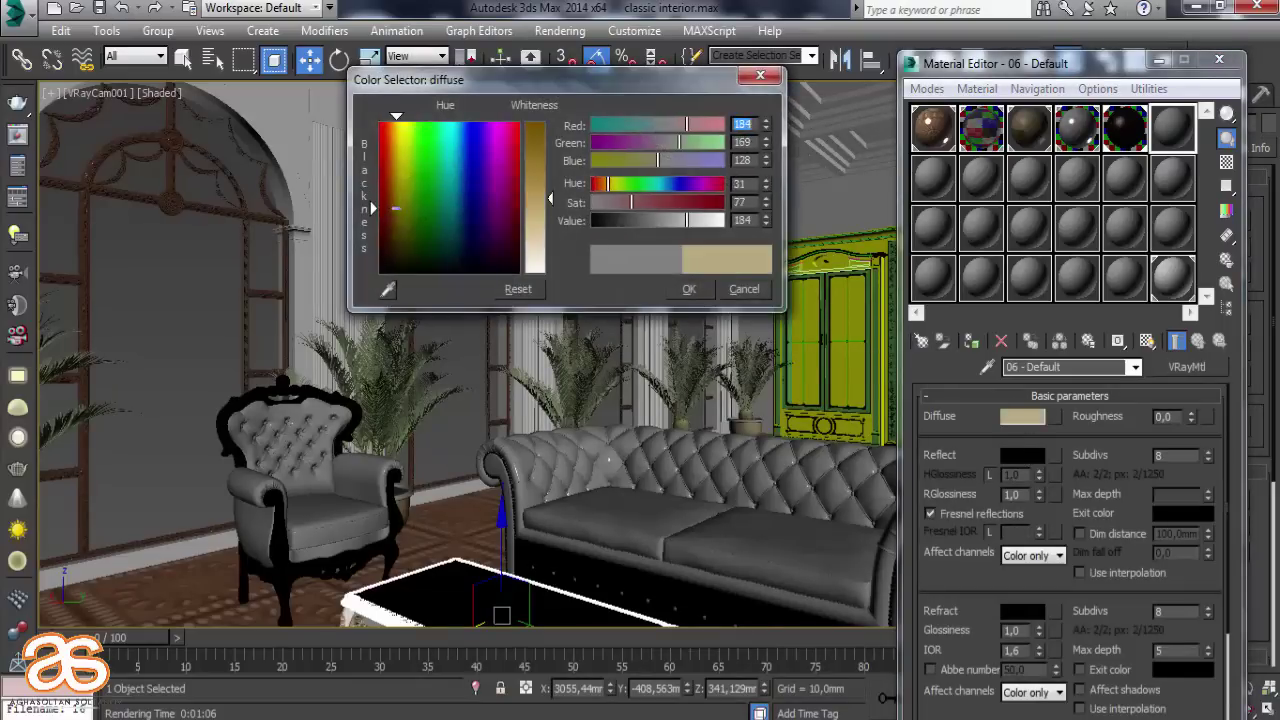
pyautogui.moveTo(535, 199); pyautogui.dragTo(535, 122)
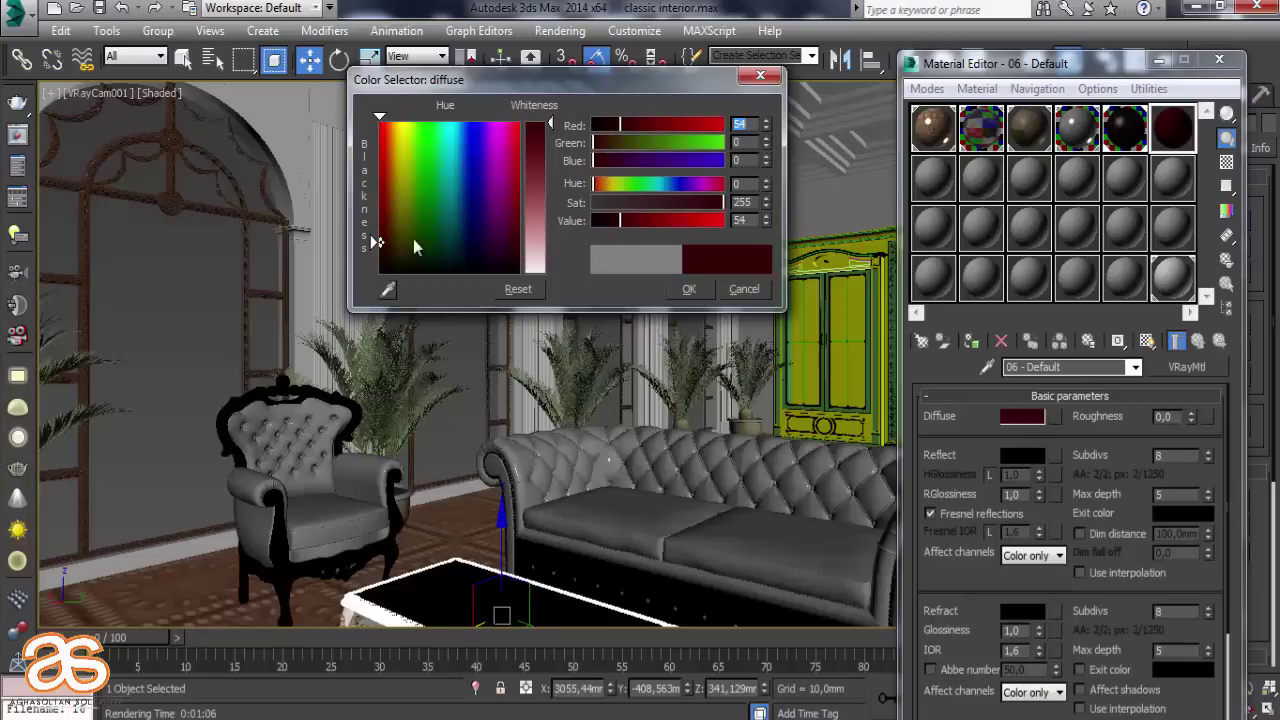
pyautogui.moveTo(378, 242); pyautogui.dragTo(378, 258)
pyautogui.click(688, 289)
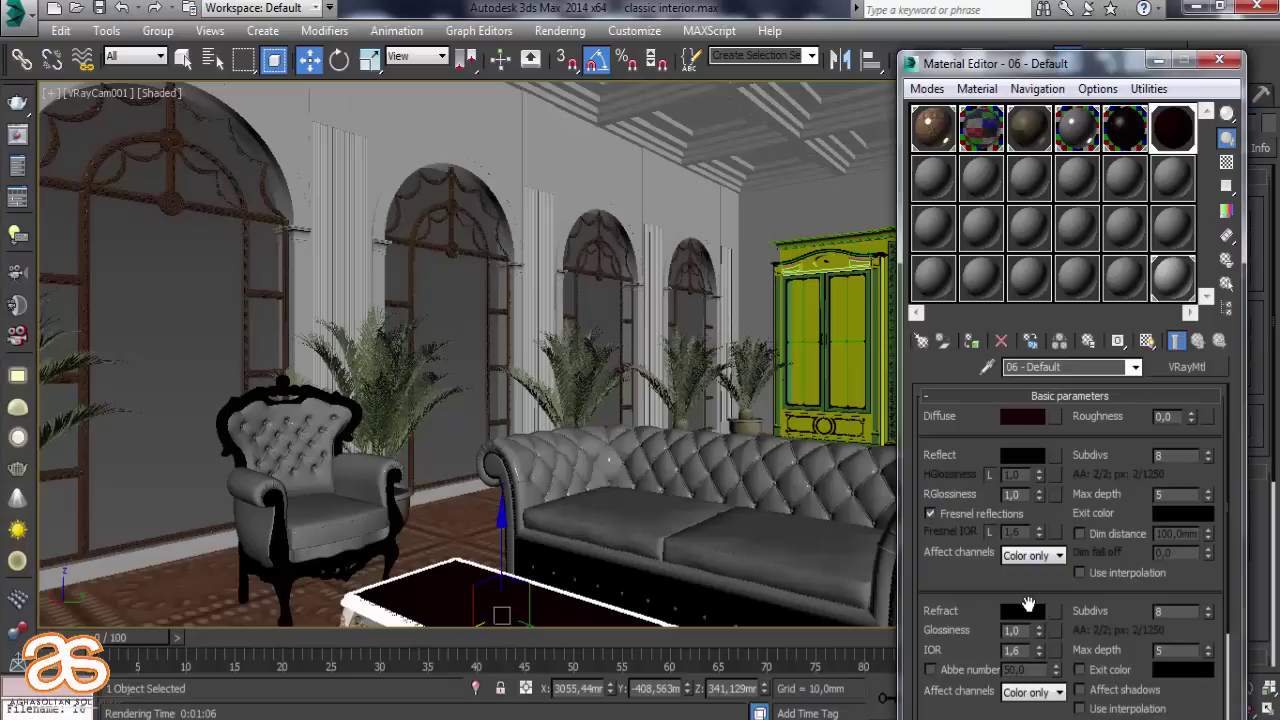
# Set the reflection colour to grey 42 and the refraction colour to grey 143
pyautogui.click(1022, 610)
pyautogui.moveTo(549, 124); pyautogui.dragTo(545, 193)
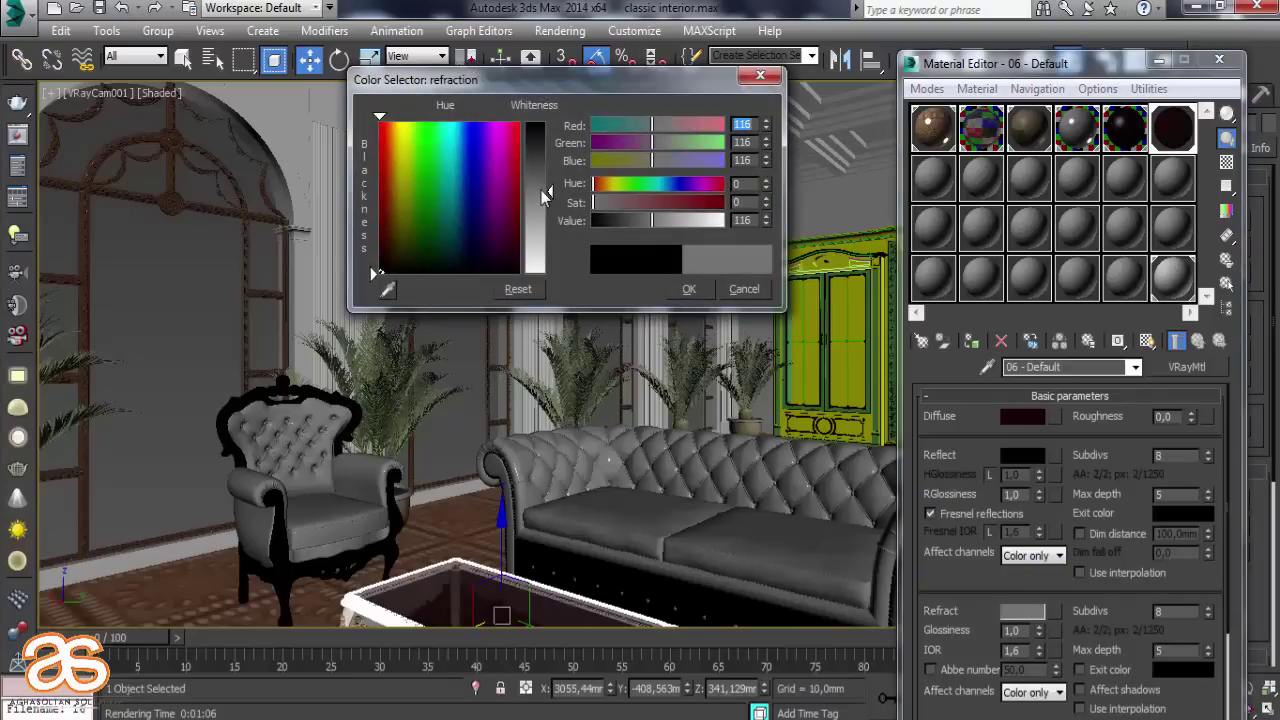
pyautogui.click(688, 288)
pyautogui.click(1020, 455)
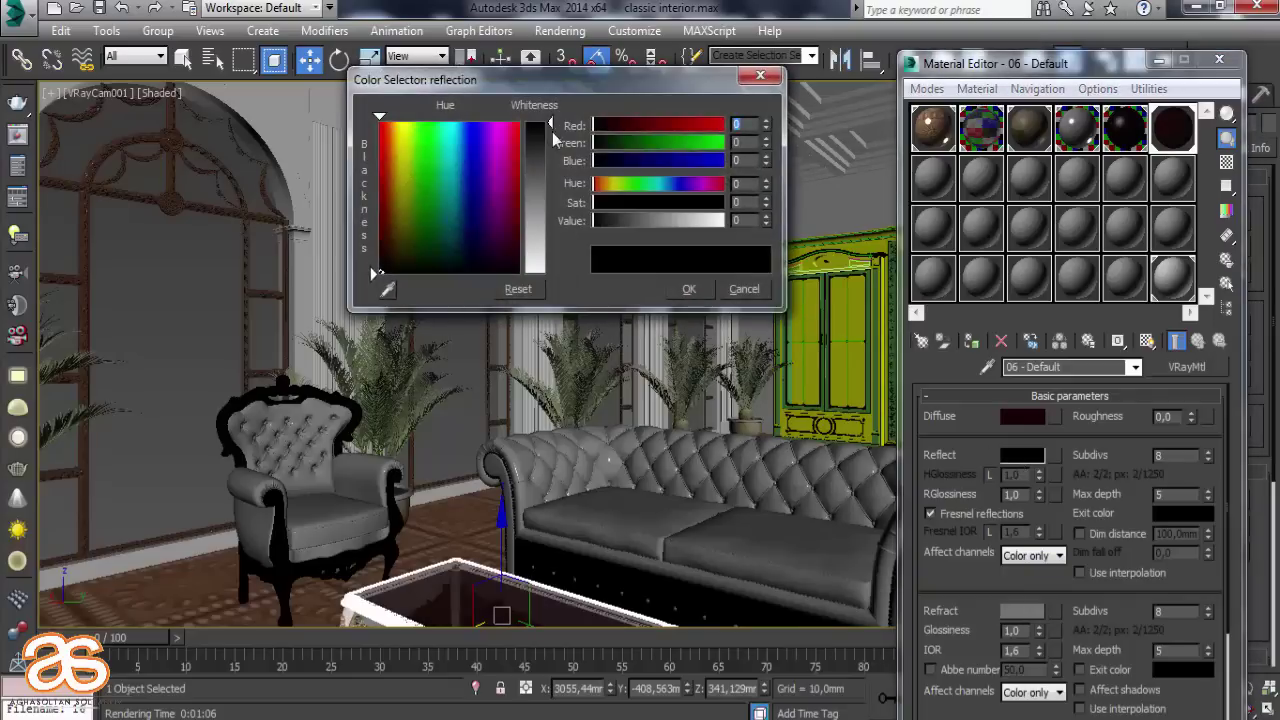
pyautogui.moveTo(549, 124); pyautogui.dragTo(549, 158)
pyautogui.click(689, 288)
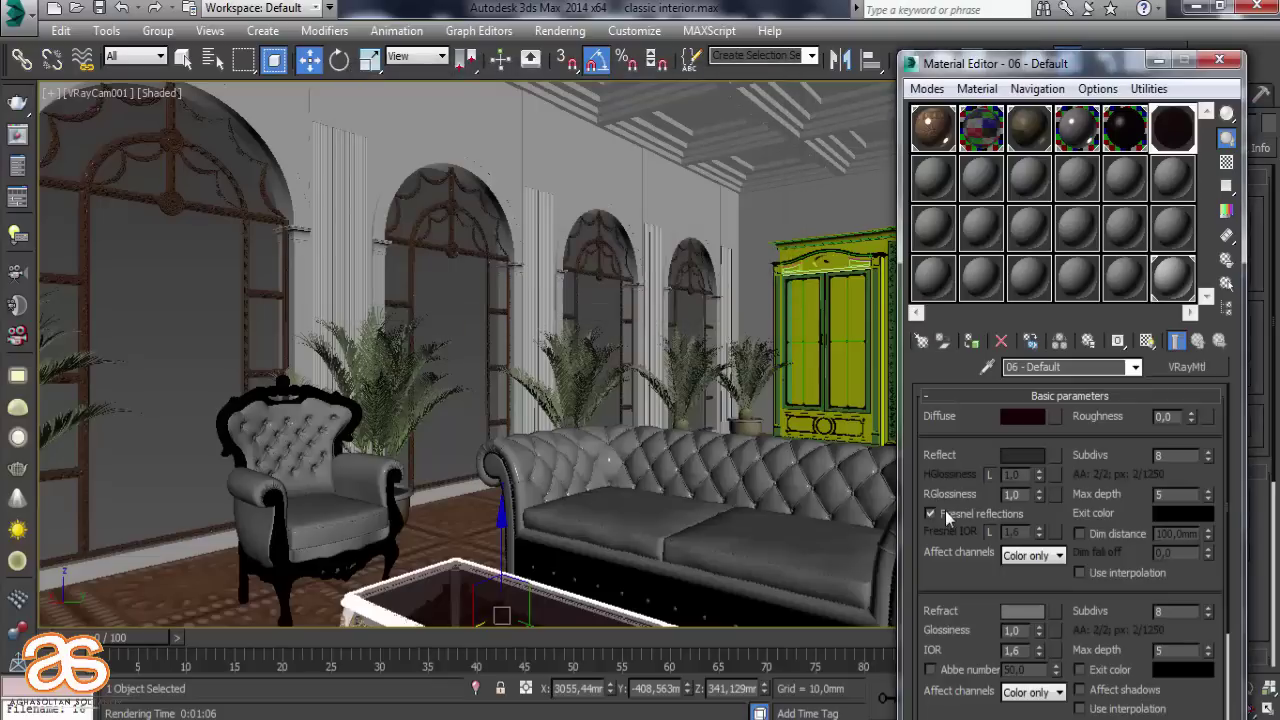
pyautogui.click(1027, 458)
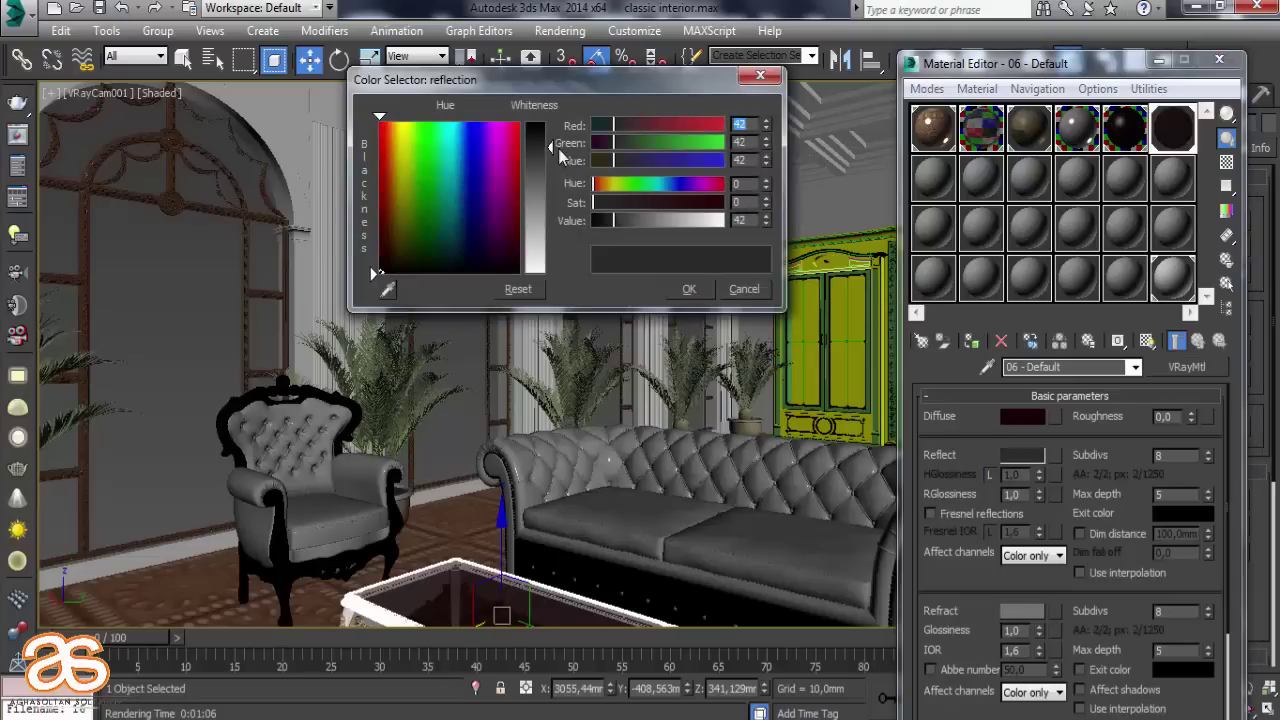
pyautogui.click(708, 291)
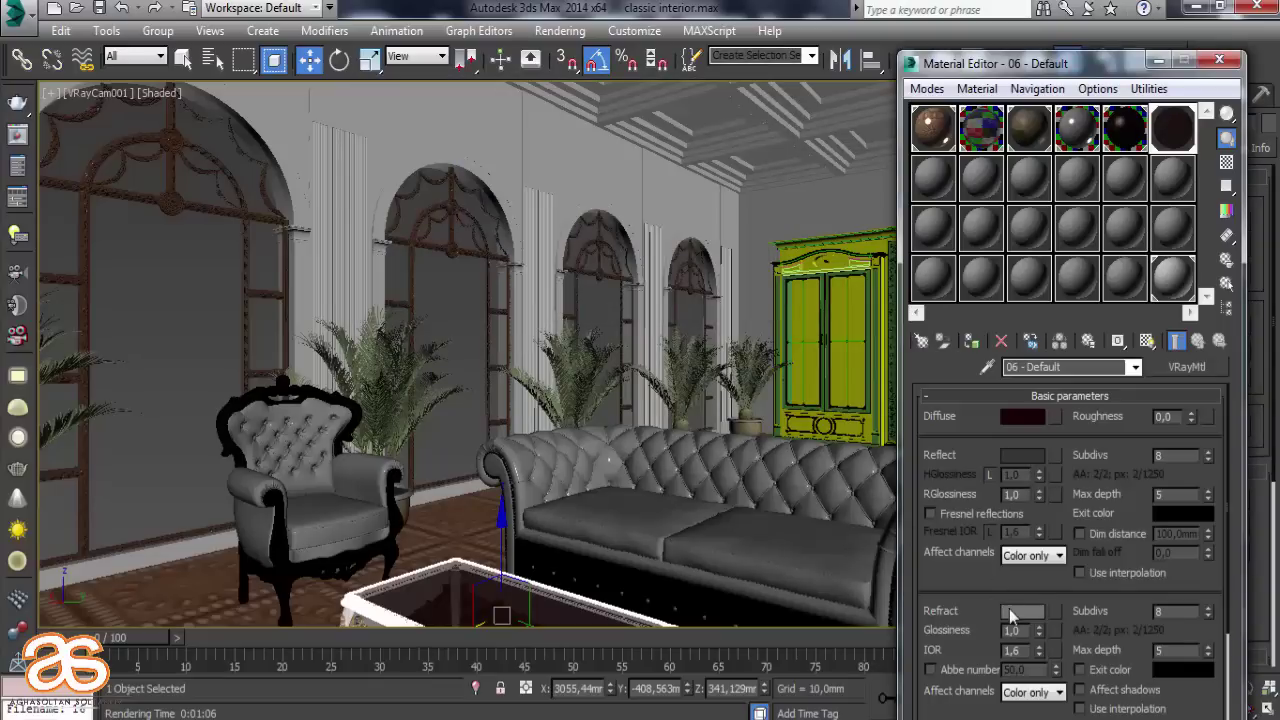
pyautogui.click(1013, 612)
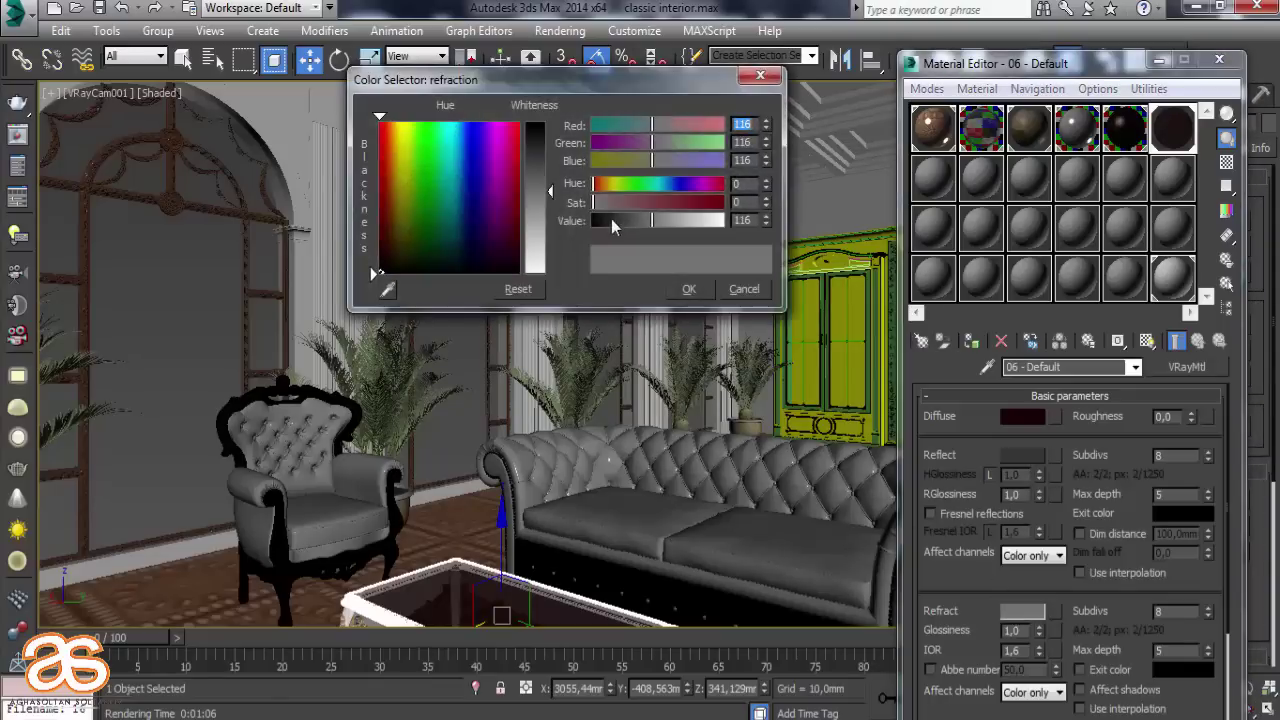
pyautogui.click(689, 289)
# Merge the curved-tabletop dining table .max file from Explorer into the interior scene
pyautogui.click(468, 366)
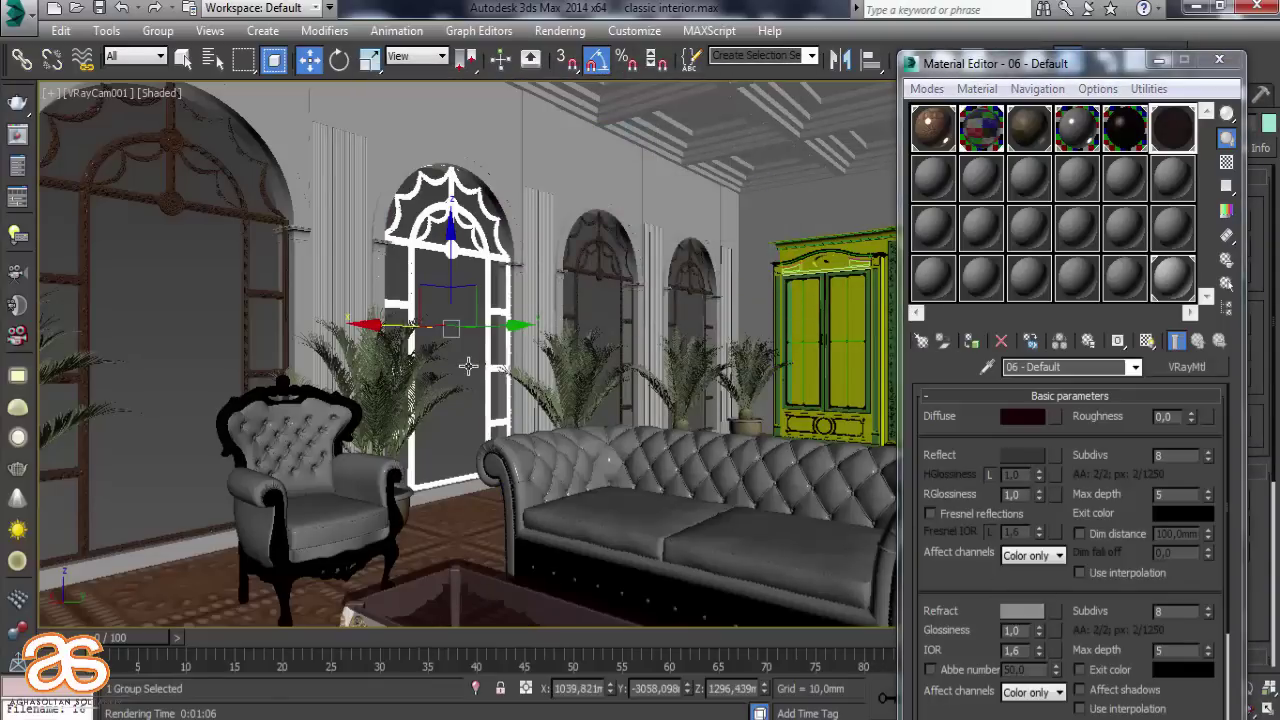
pyautogui.click(1216, 58)
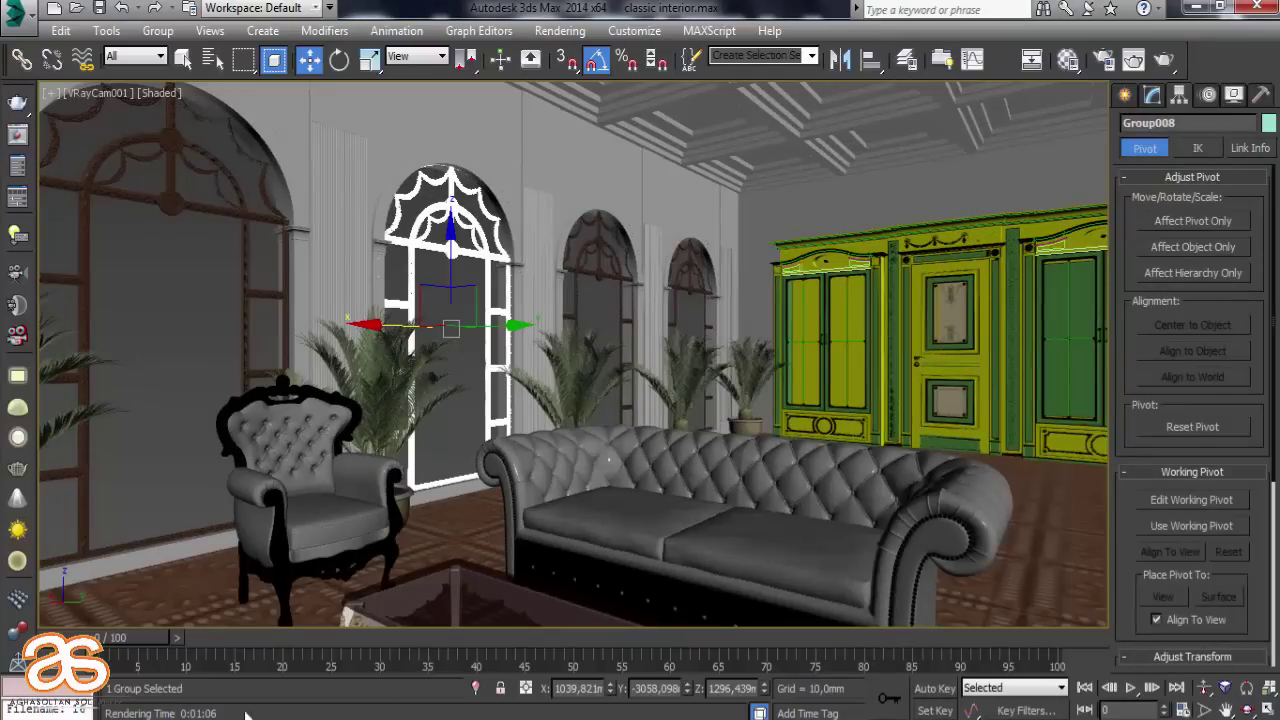
pyautogui.click(430, 620)
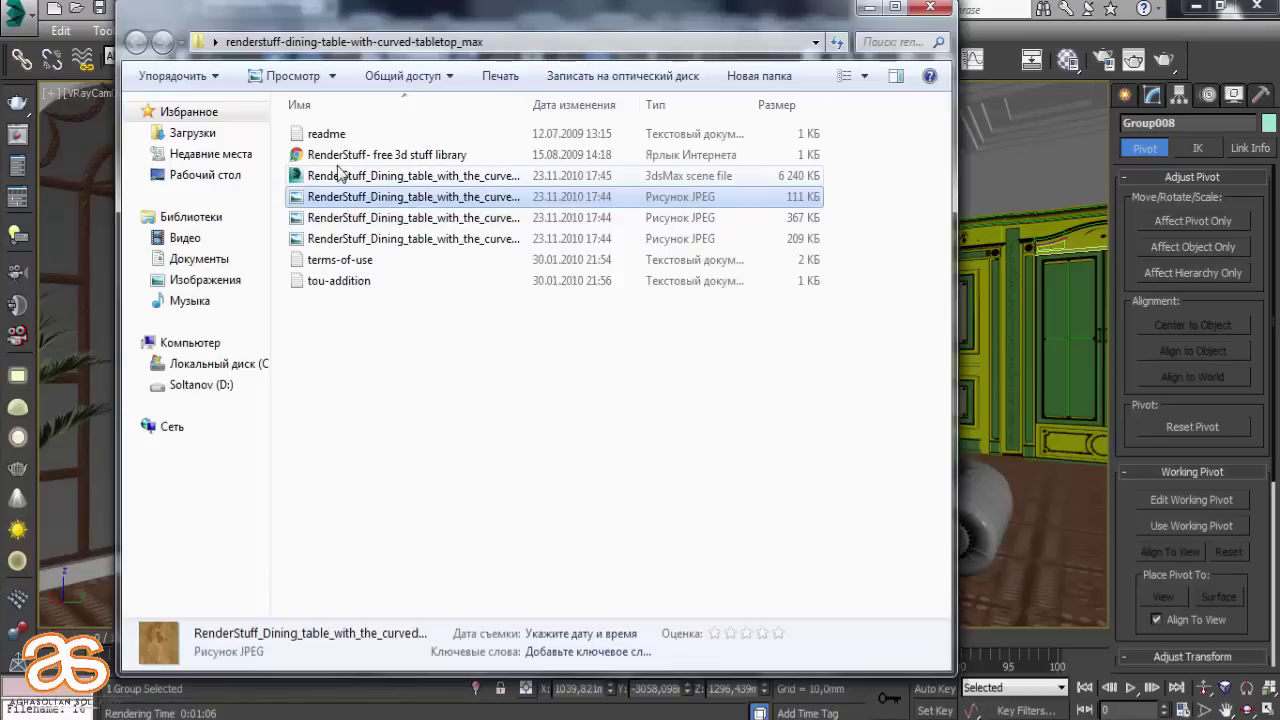
pyautogui.moveTo(338, 183); pyautogui.dragTo(1059, 527)
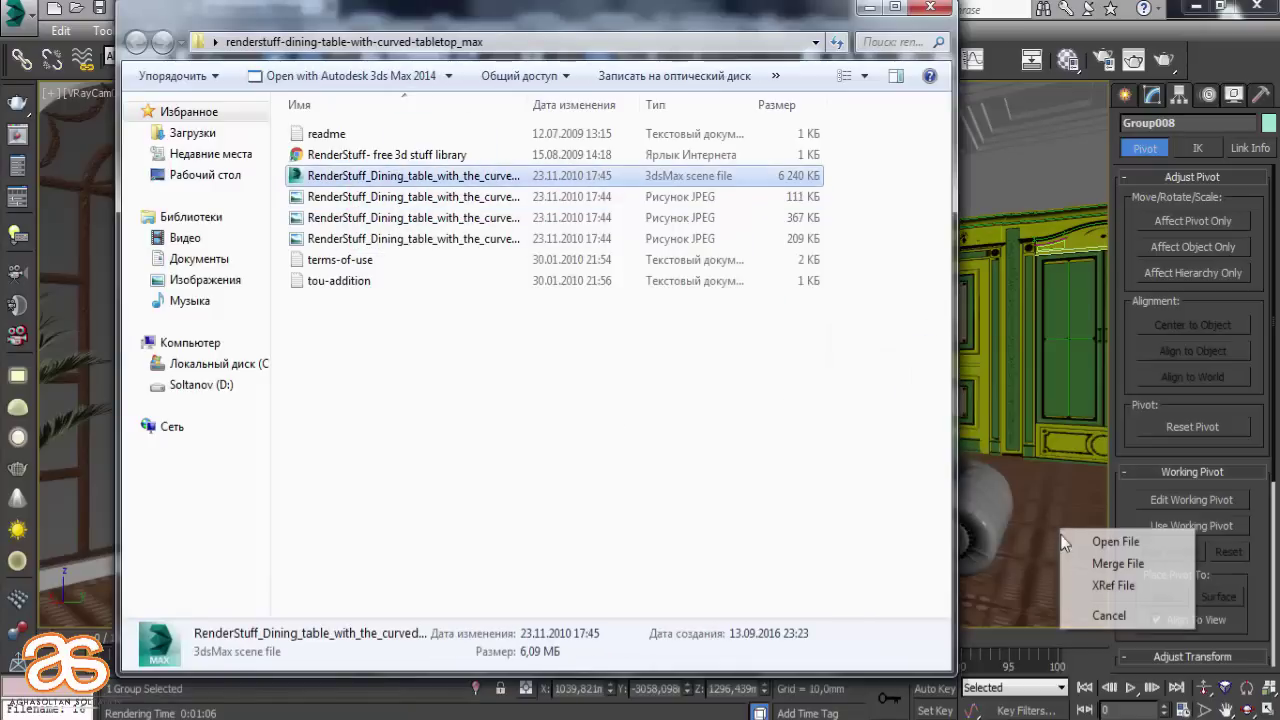
pyautogui.click(1074, 564)
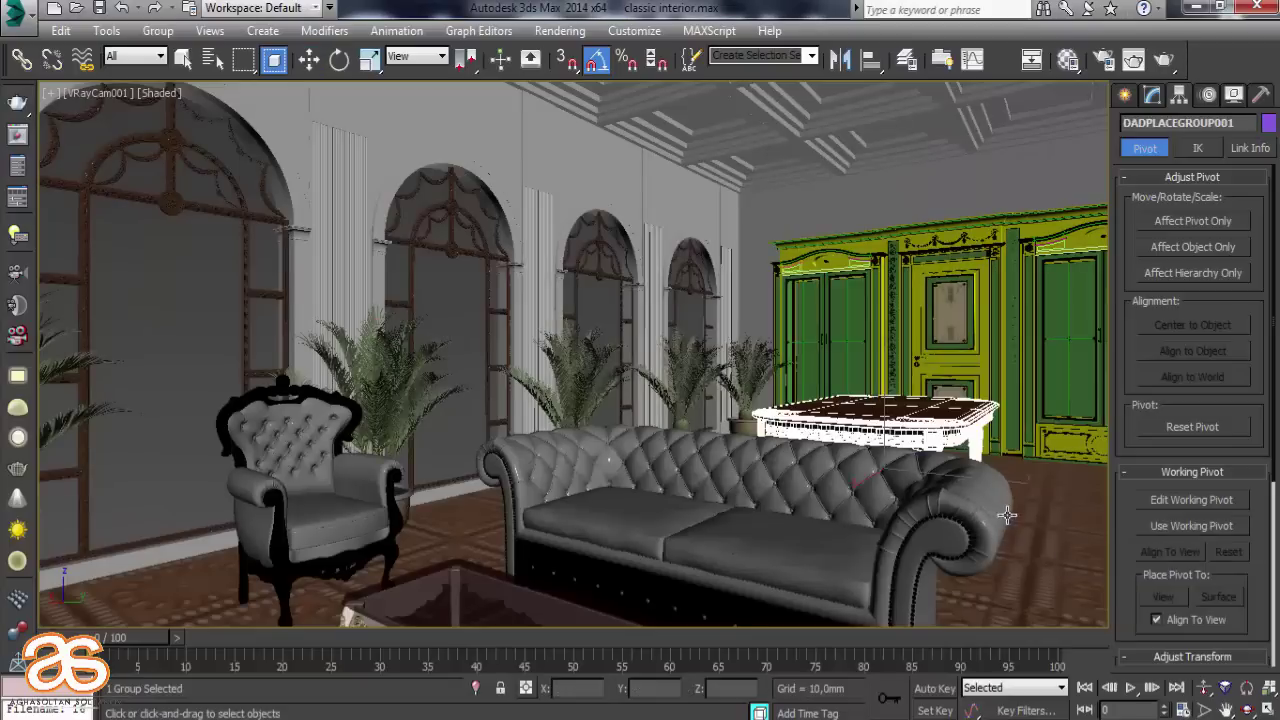
# Turn the merged dining table 90° about its vertical axis
pyautogui.click(309, 59)
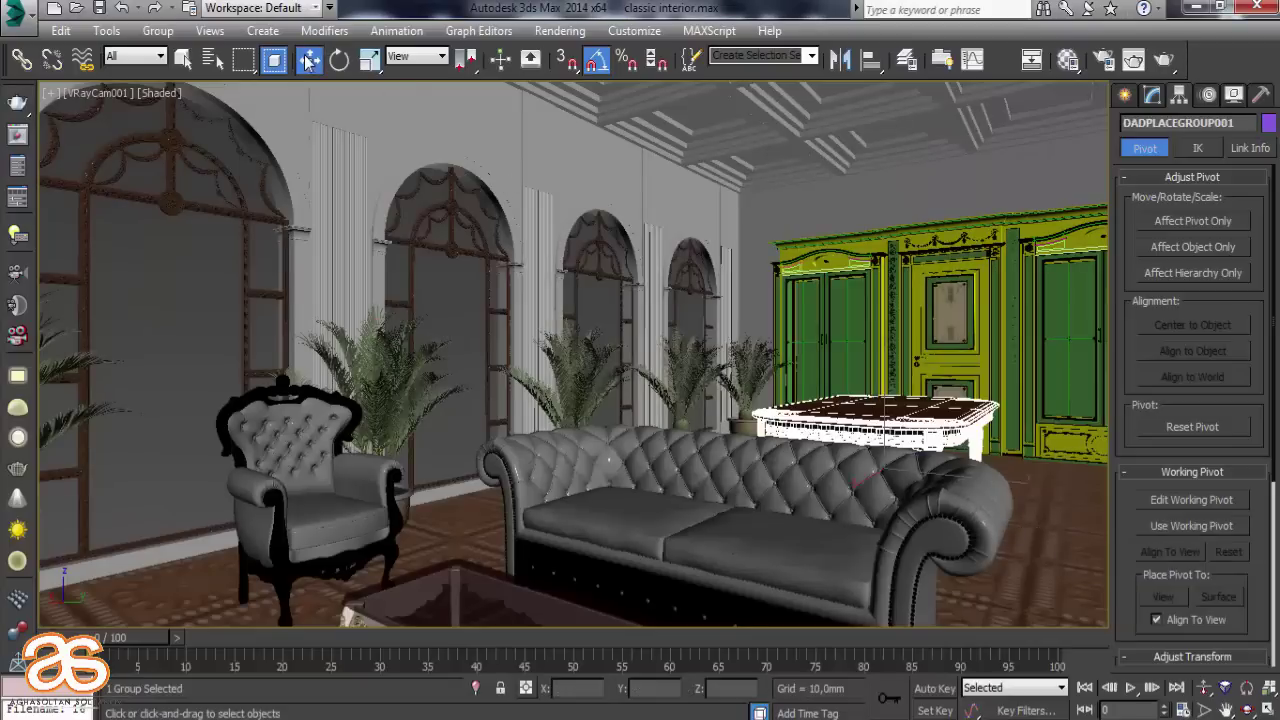
pyautogui.press('z')
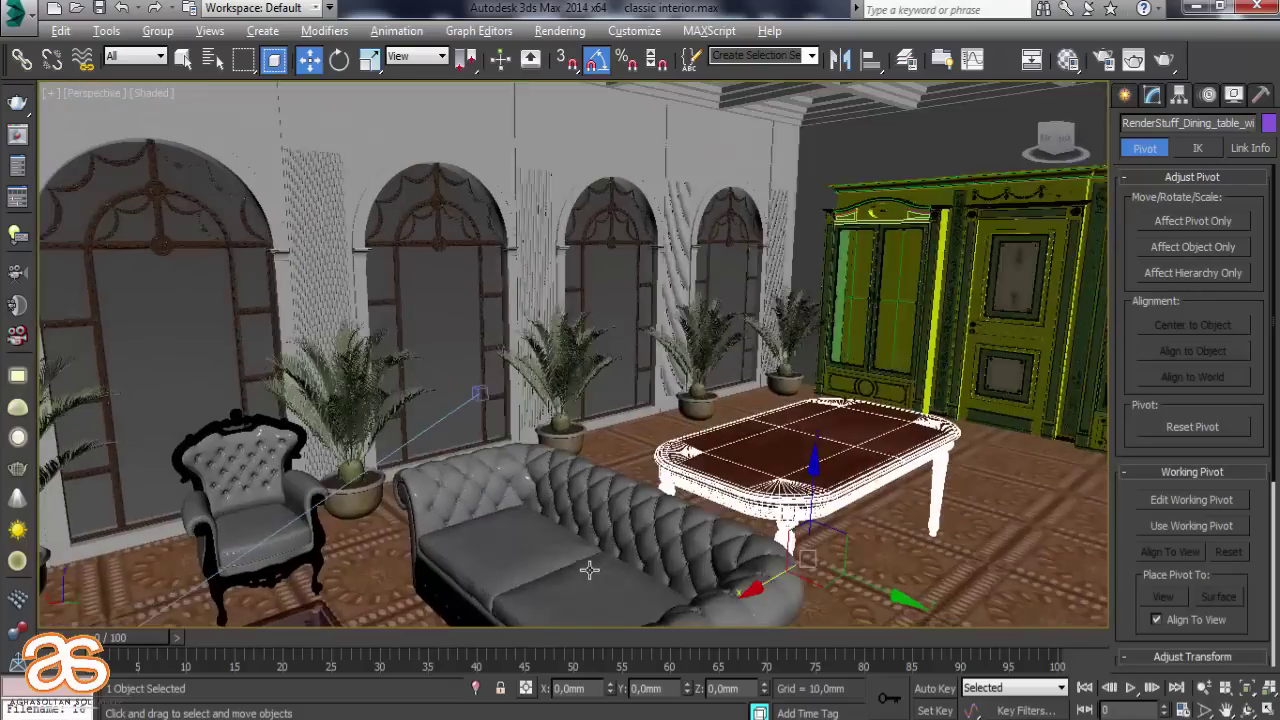
pyautogui.press('z')
pyautogui.moveTo(363, 438)
pyautogui.keyDown('alt'); pyautogui.mouseDown(button='middle')
pyautogui.moveTo(313, 490)
pyautogui.moveTo(325, 477)
pyautogui.mouseUp(button='middle'); pyautogui.keyUp('alt')
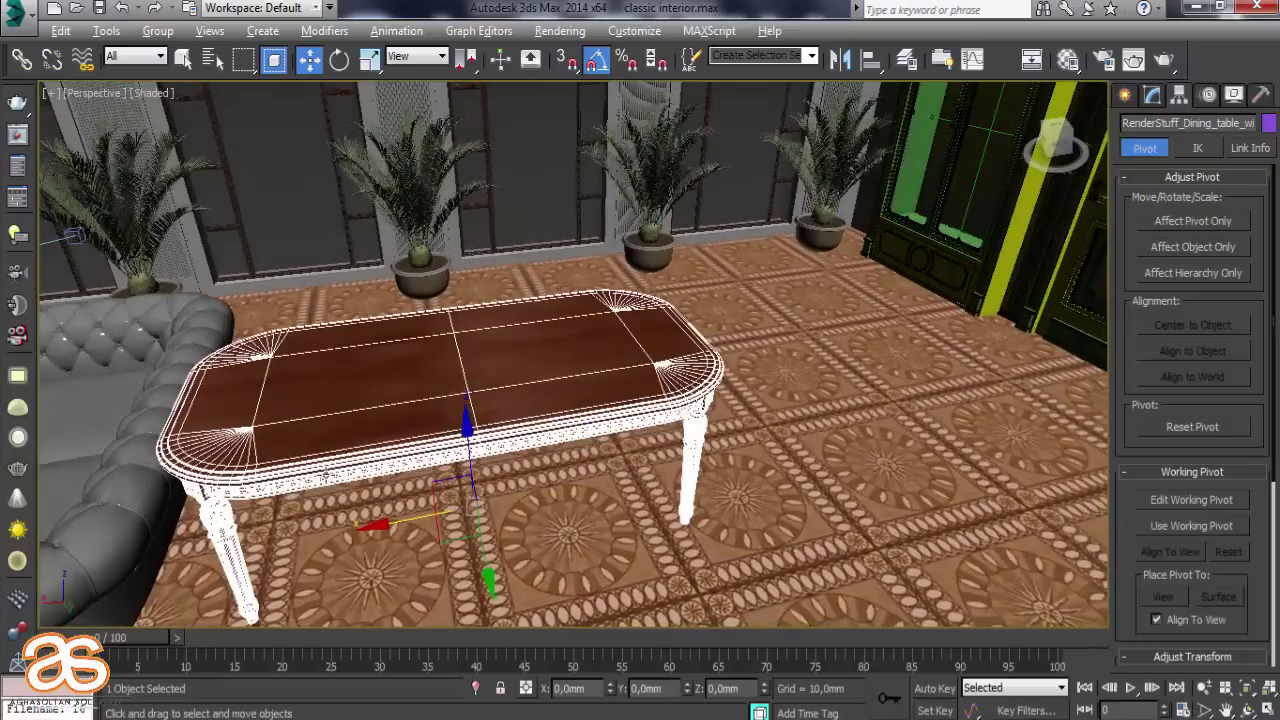
pyautogui.press('Delete')
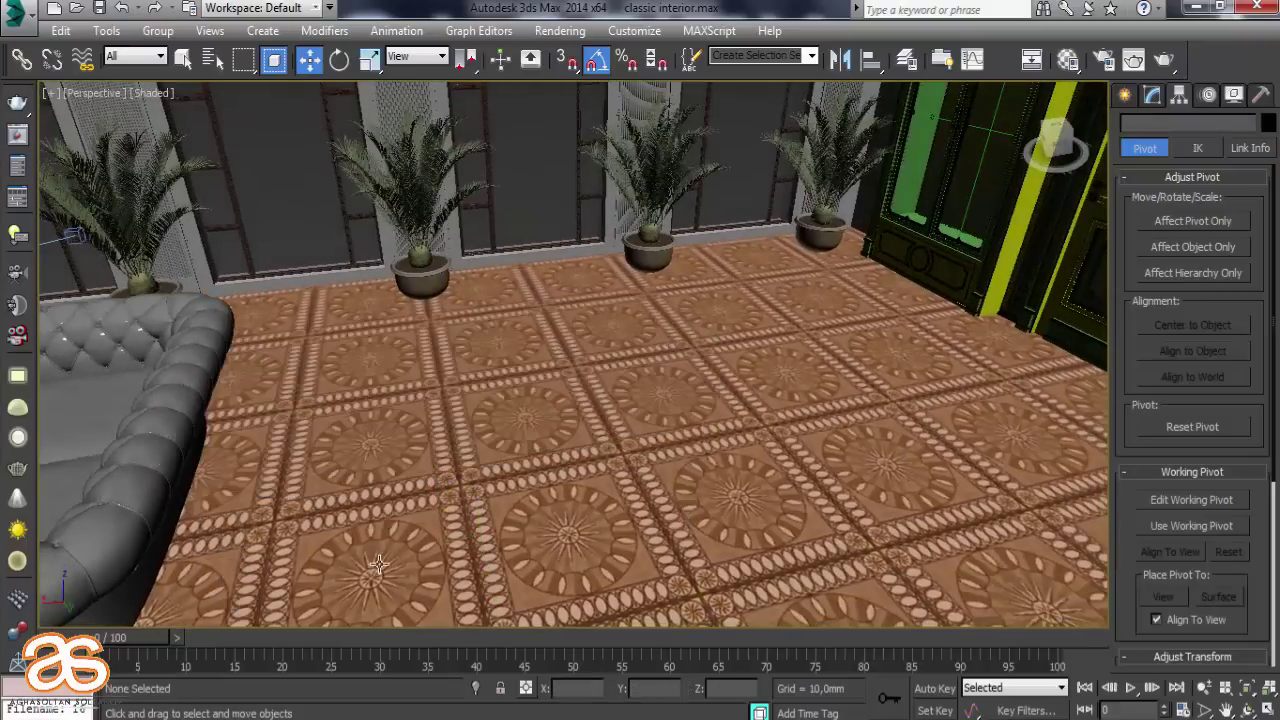
pyautogui.press('c')
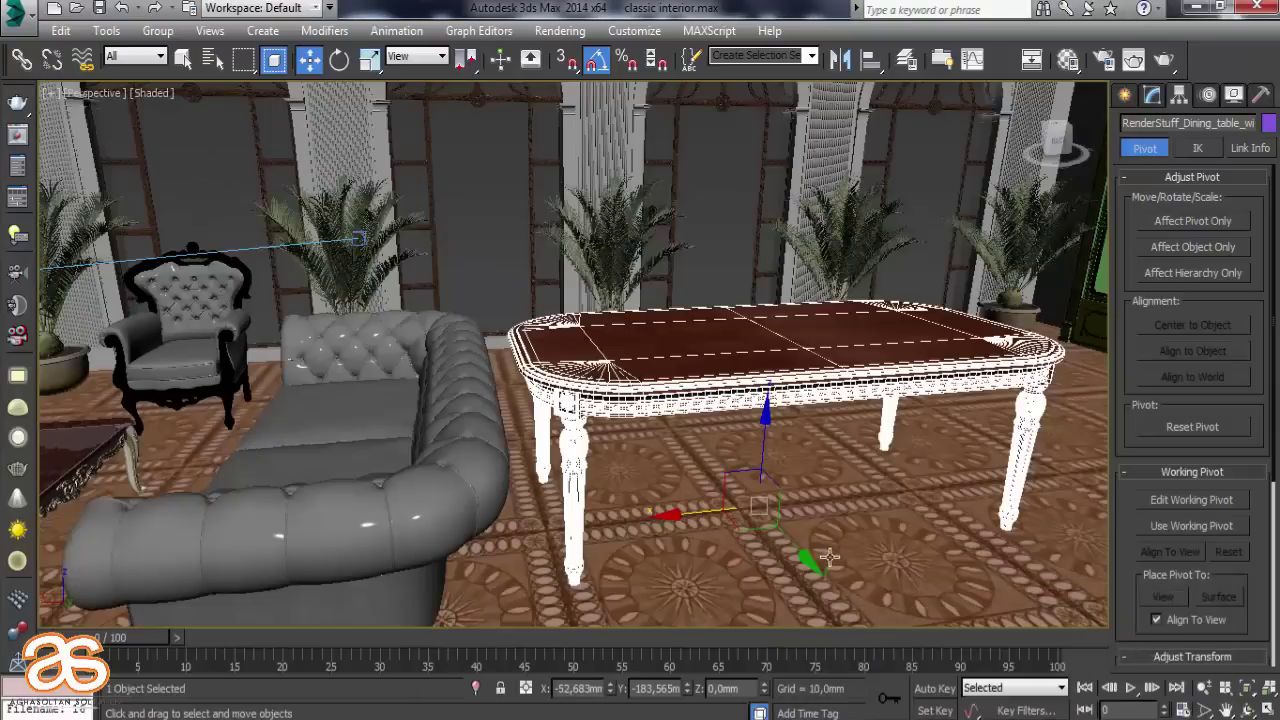
pyautogui.keyDown('alt'); pyautogui.moveTo(831, 557); pyautogui.dragTo(775, 557, button='middle'); pyautogui.keyUp('alt')
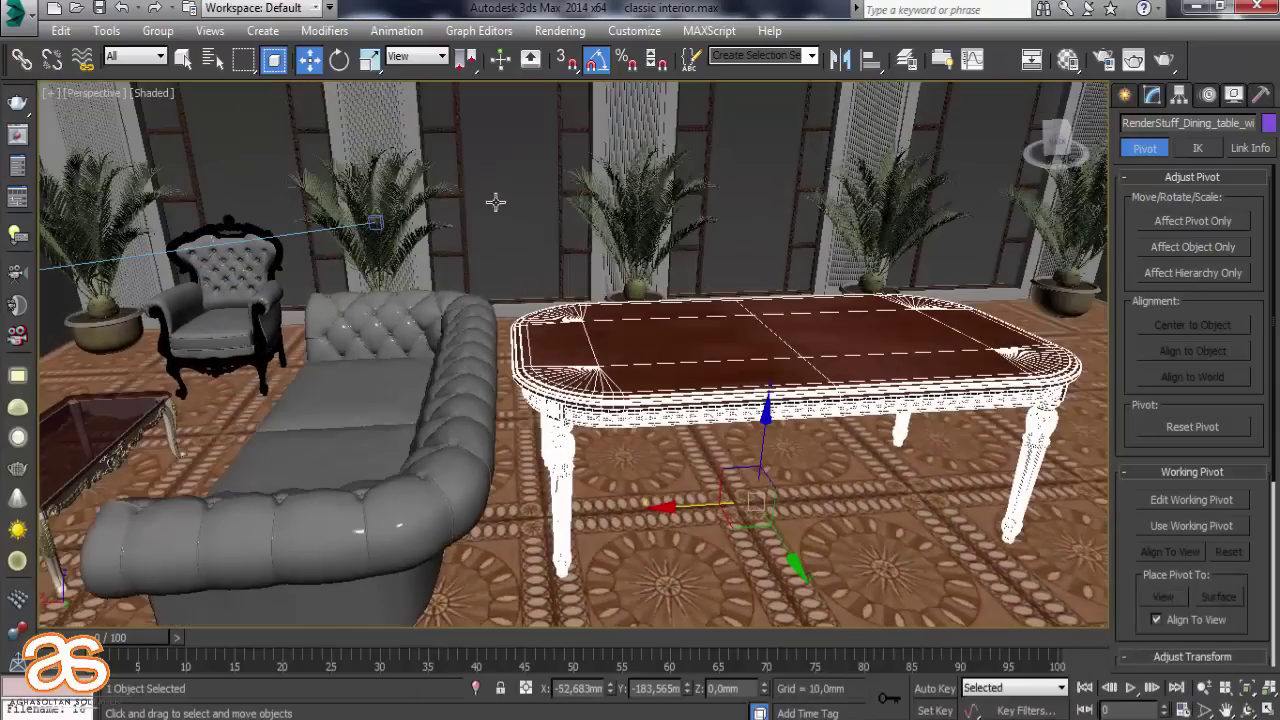
pyautogui.click(339, 59)
pyautogui.moveTo(764, 559); pyautogui.dragTo(835, 541)
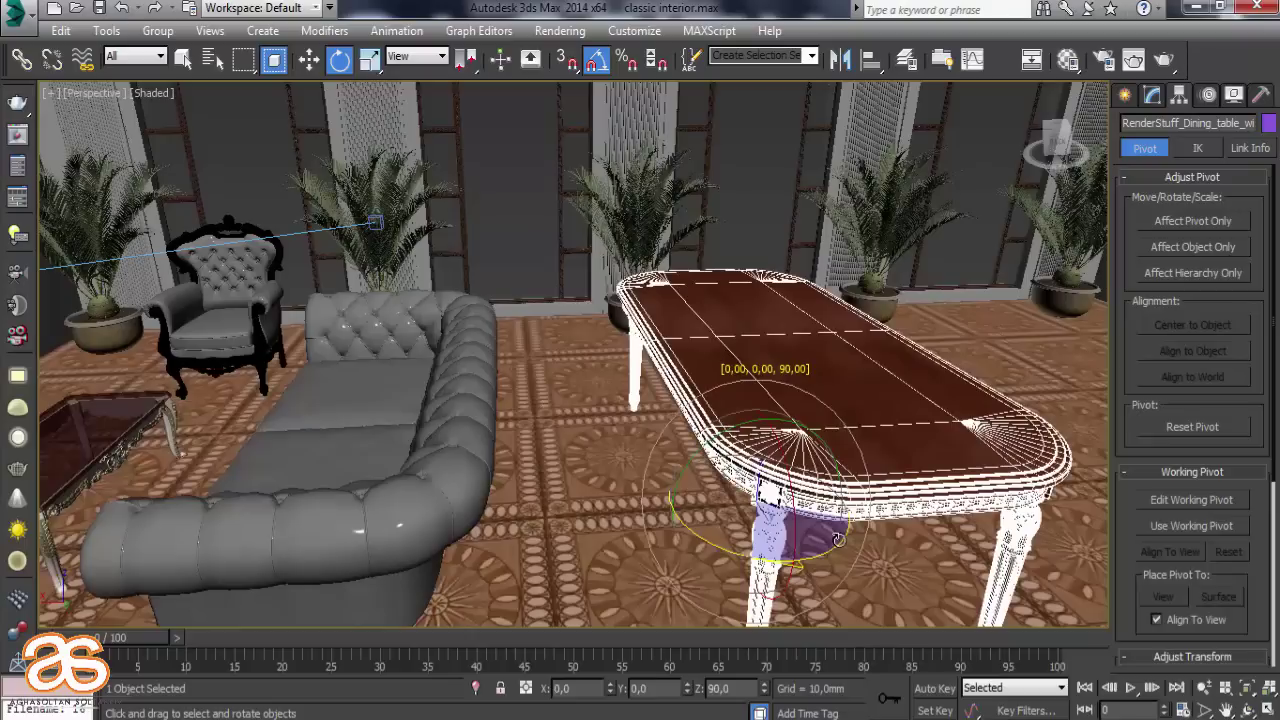
# Scale the dining table down uniformly to about 88%
pyautogui.click(308, 59)
pyautogui.click(540, 240)
pyautogui.moveTo(742, 403)
pyautogui.keyDown('alt'); pyautogui.mouseDown(button='middle')
pyautogui.moveTo(737, 377)
pyautogui.moveTo(770, 437)
pyautogui.moveTo(705, 248)
pyautogui.mouseUp(button='middle'); pyautogui.keyUp('alt')
pyautogui.click(770, 437)
pyautogui.click(369, 60)
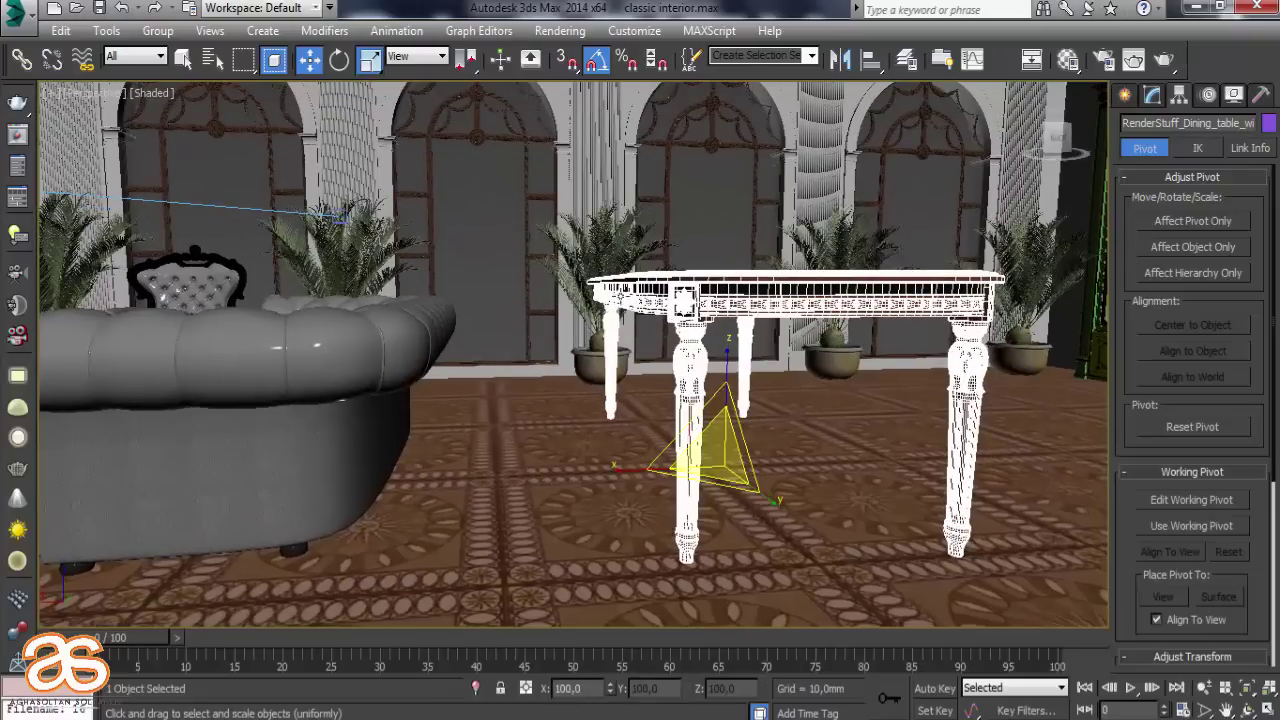
pyautogui.moveTo(723, 458); pyautogui.dragTo(719, 485)
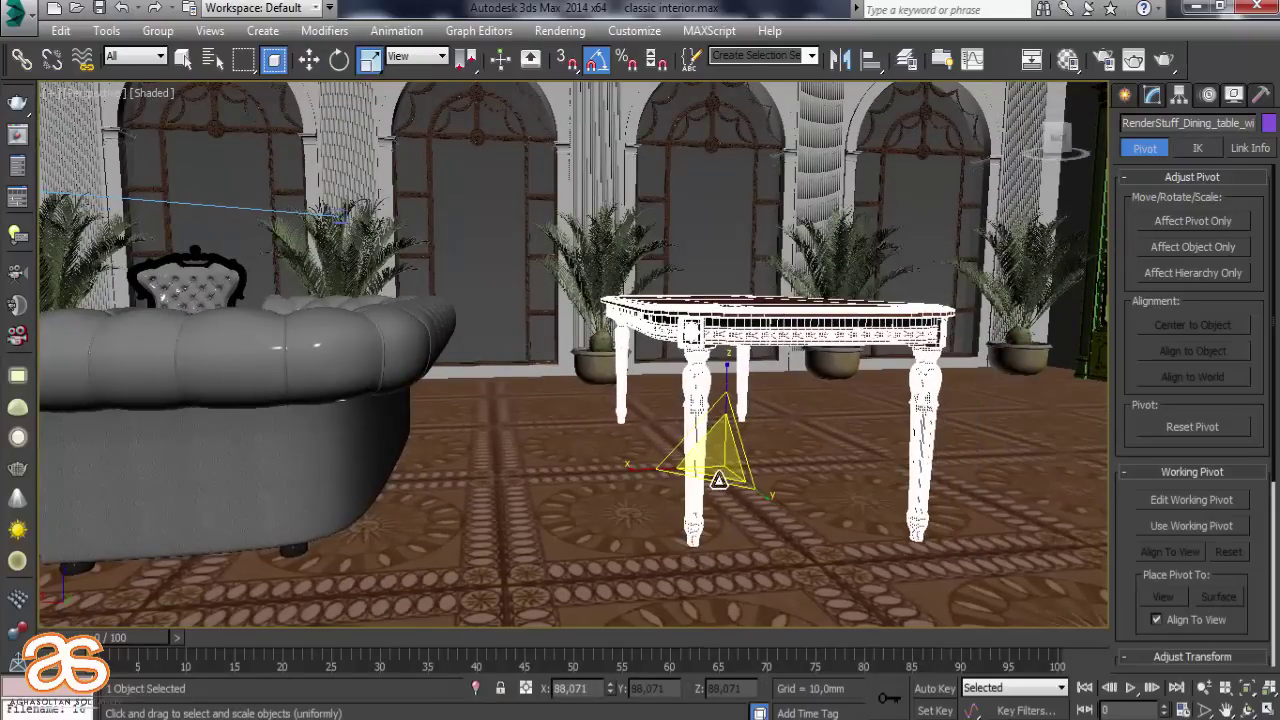
# Slide the table along Y and rotate it 5° about Z
pyautogui.click(309, 60)
pyautogui.keyDown('alt'); pyautogui.moveTo(565, 347); pyautogui.dragTo(788, 440, button='middle'); pyautogui.keyUp('alt')
pyautogui.moveTo(788, 440); pyautogui.dragTo(662, 519)
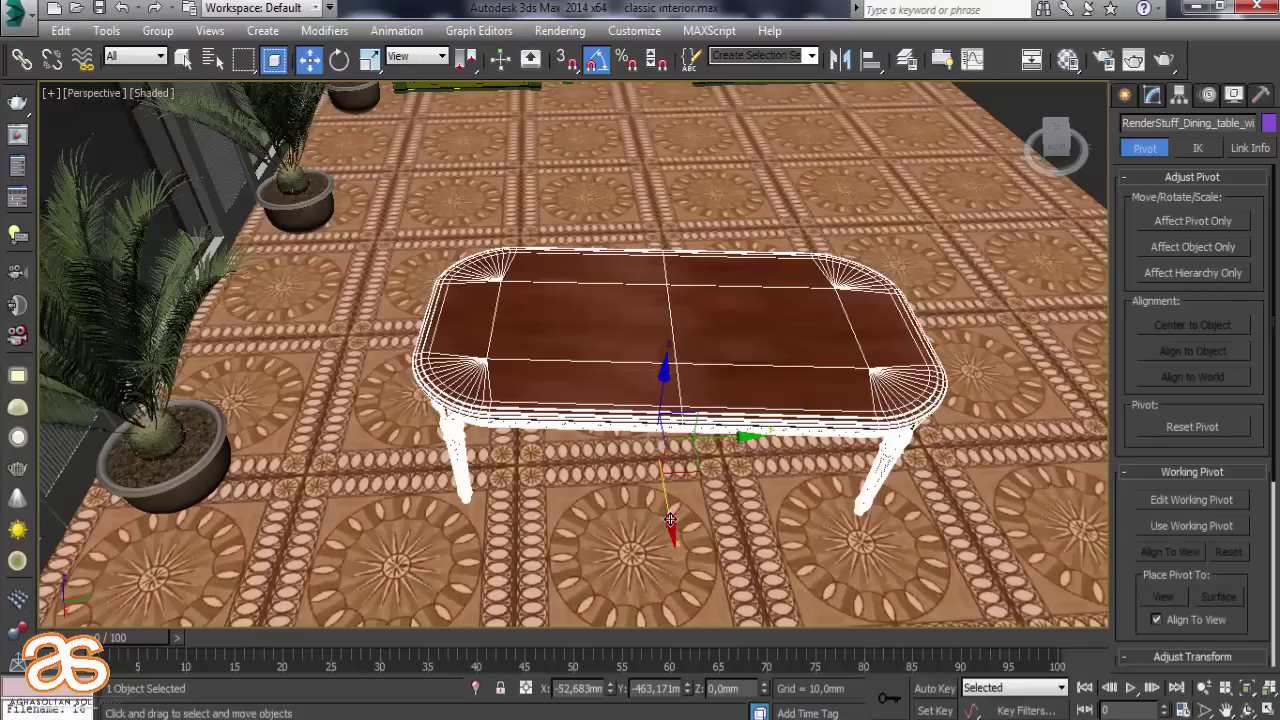
pyautogui.click(339, 59)
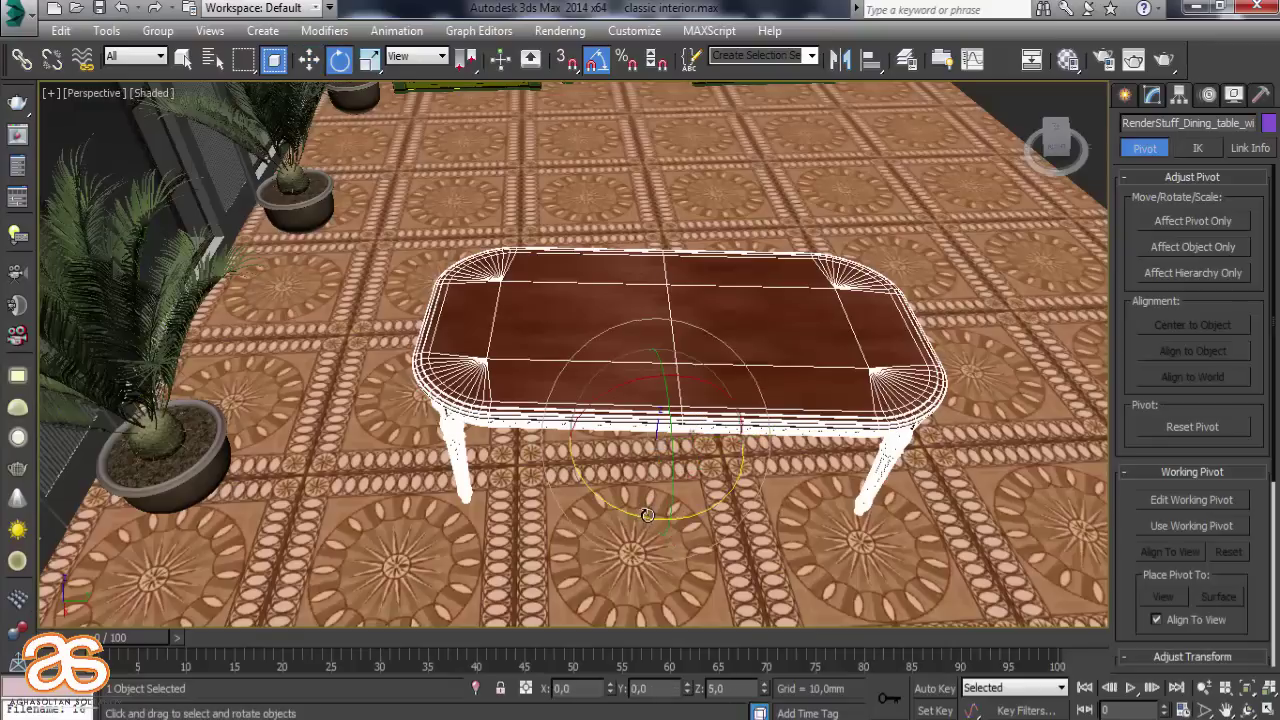
pyautogui.moveTo(644, 510); pyautogui.dragTo(602, 462)
# Move the table along X so it stands behind the sofa in the VRayCam001 view
pyautogui.click(320, 71)
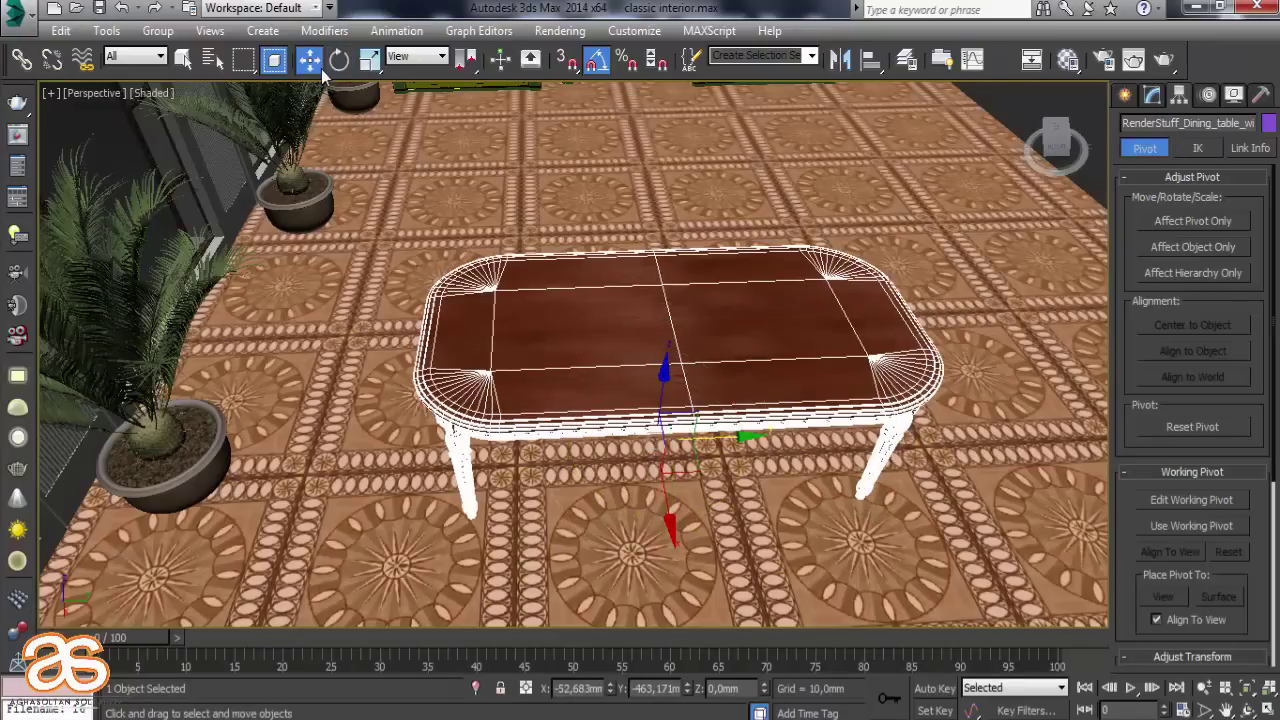
pyautogui.keyDown('alt'); pyautogui.moveTo(555, 405); pyautogui.dragTo(468, 392, button='middle'); pyautogui.keyUp('alt')
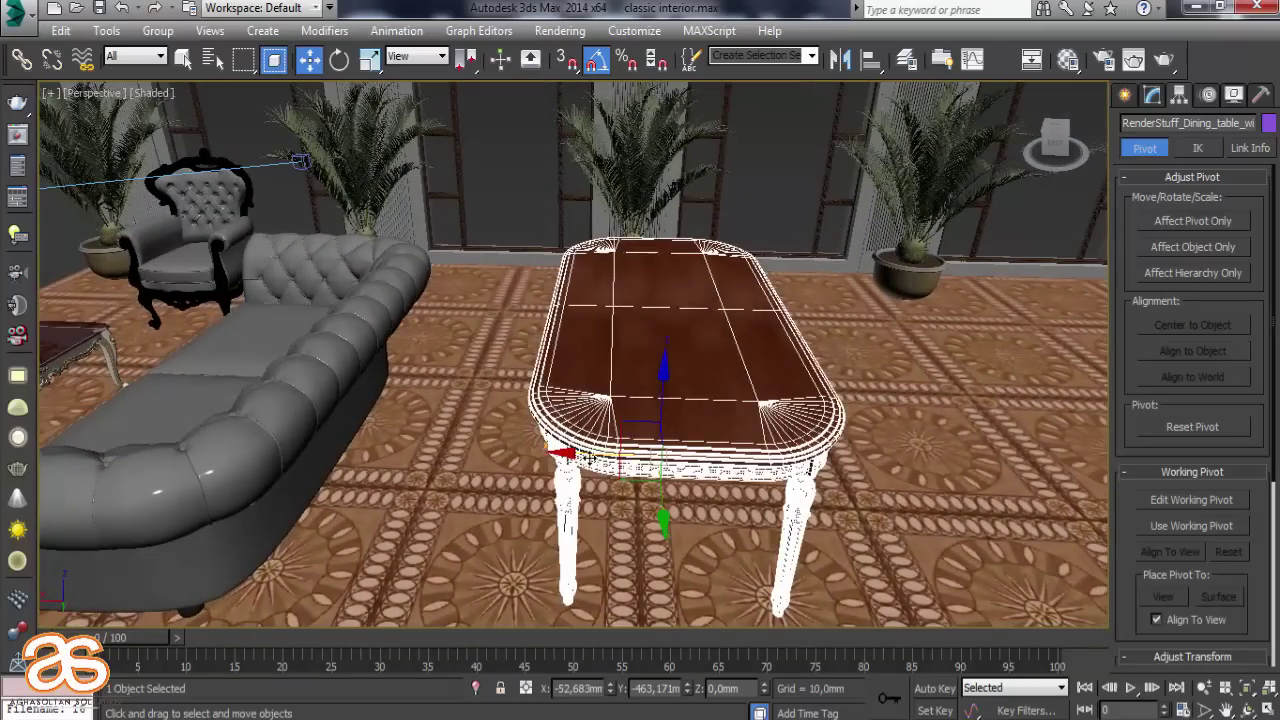
pyautogui.moveTo(563, 450); pyautogui.dragTo(754, 449)
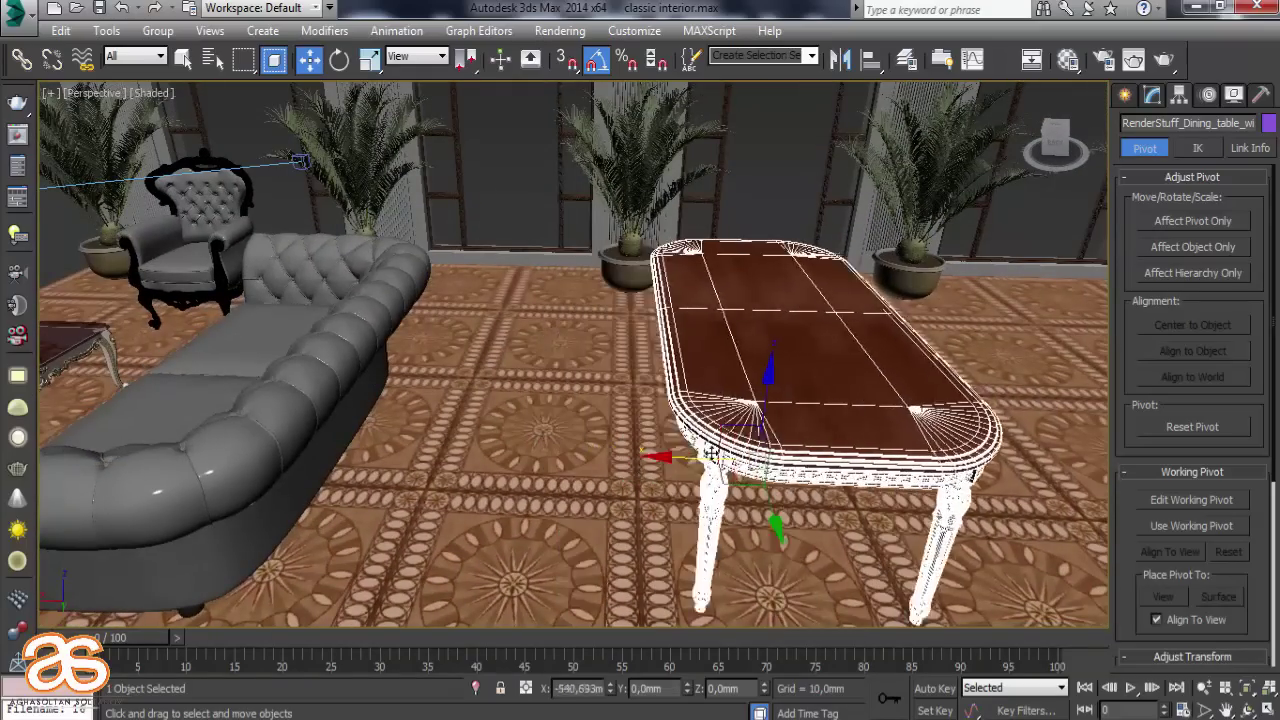
pyautogui.press('c')
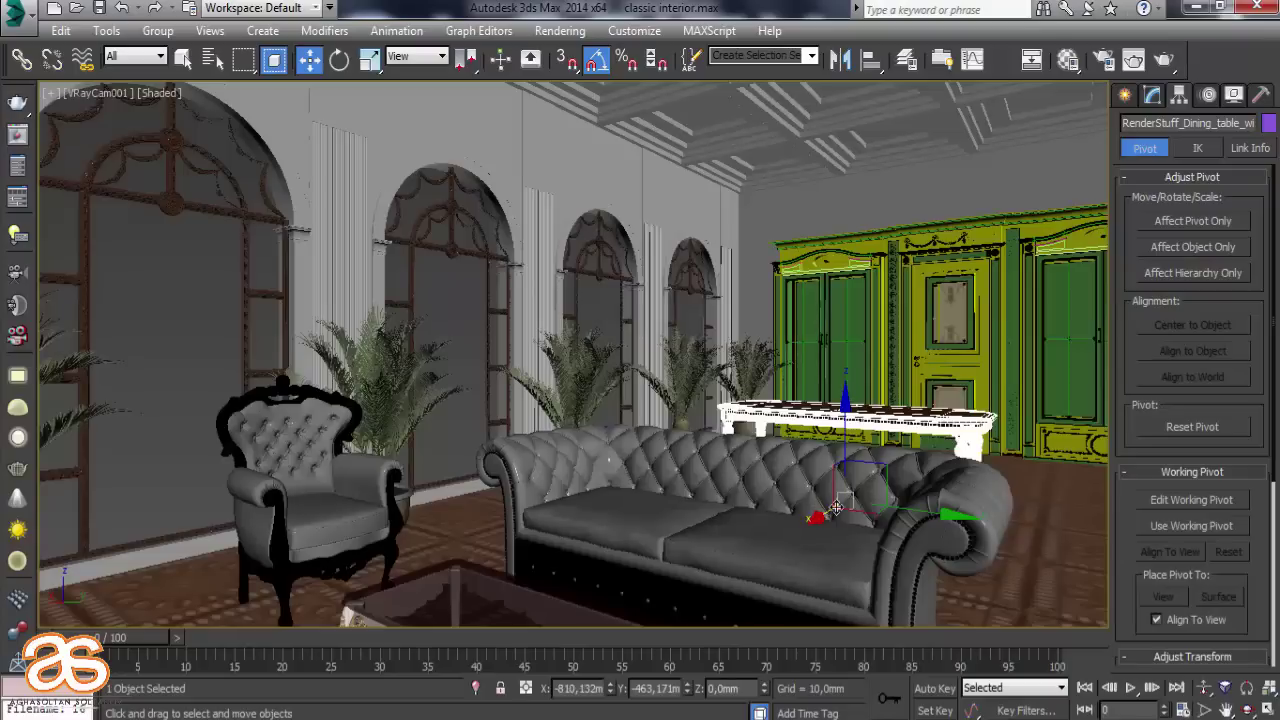
pyautogui.moveTo(838, 508); pyautogui.dragTo(829, 526)
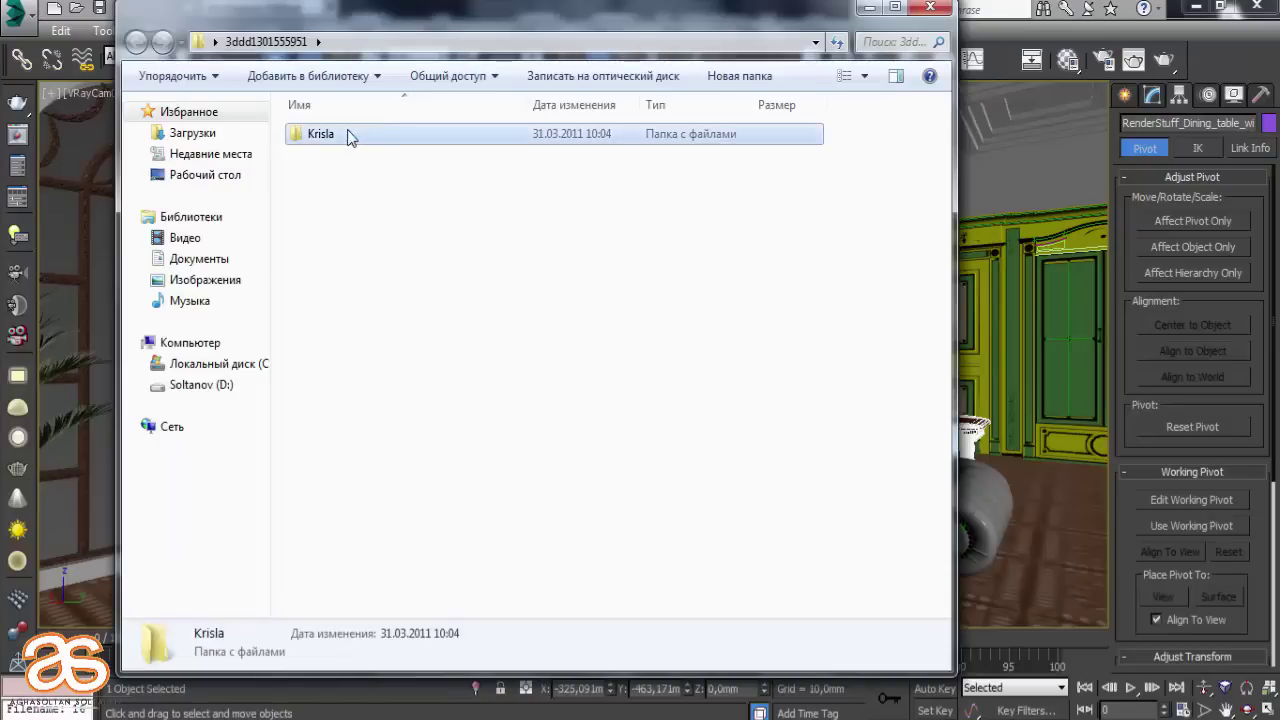
# Merge the Krisla table-and-chairs scene into the interior and place it
pyautogui.doubleClick(346, 134)
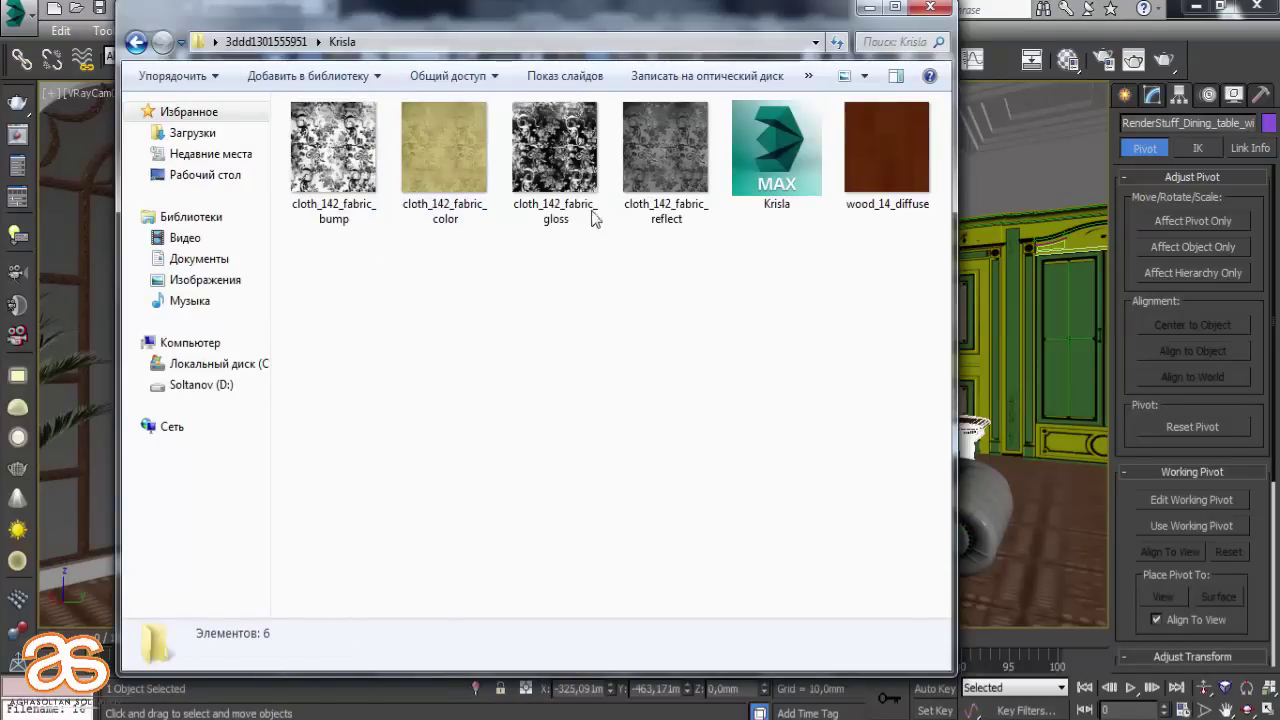
pyautogui.click(762, 172)
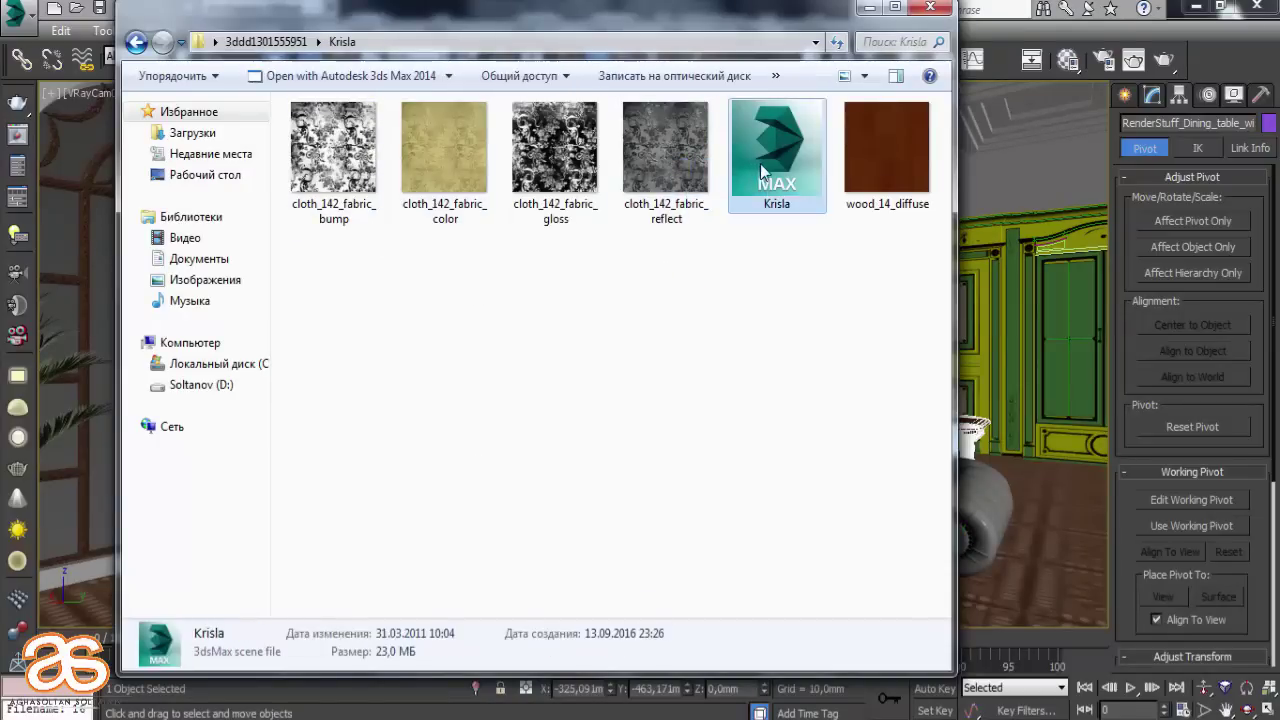
pyautogui.moveTo(762, 172); pyautogui.dragTo(1079, 565)
pyautogui.click(1081, 555)
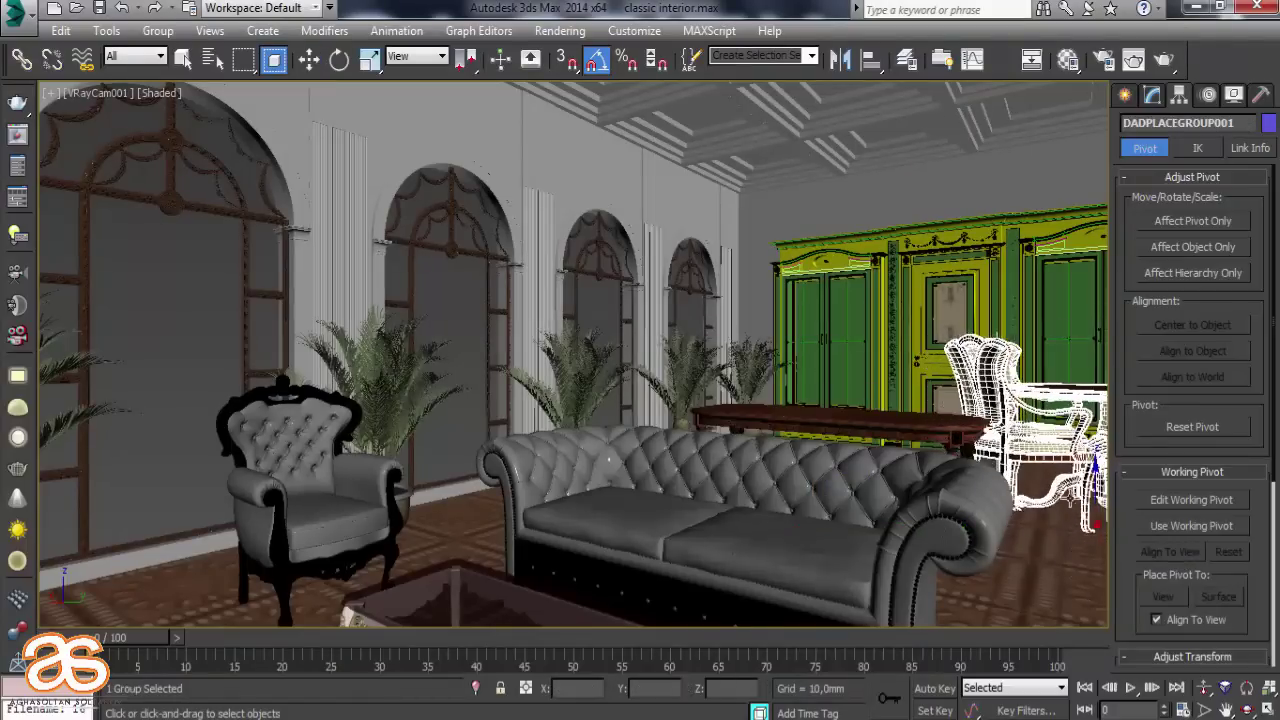
pyautogui.click(950, 390)
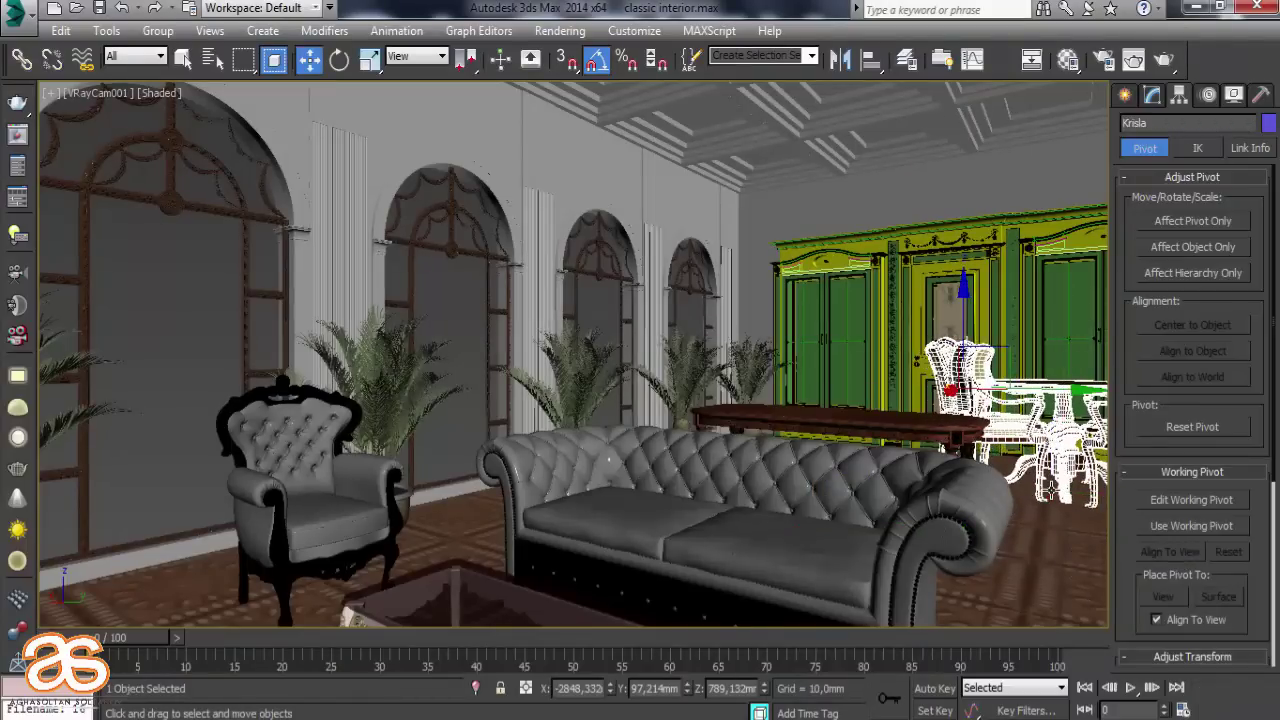
# Frame the merged Krisla set in the perspective view and select the table and chairs
pyautogui.press('p')
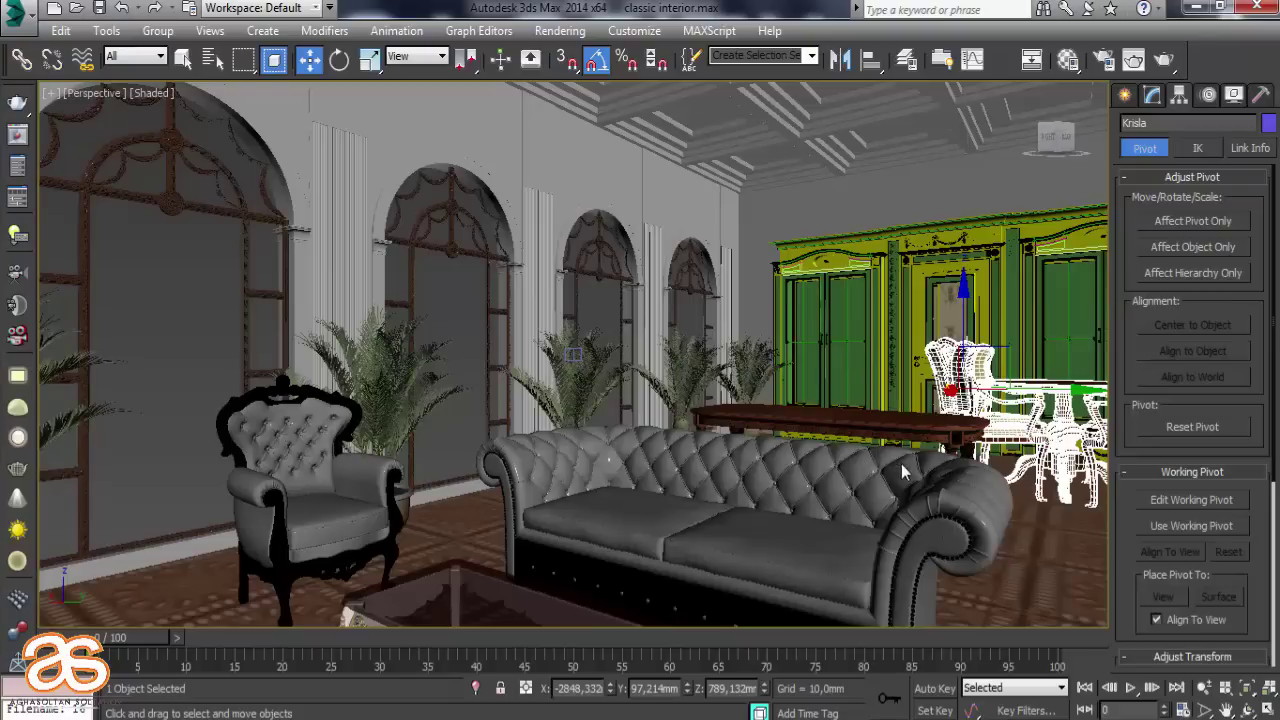
pyautogui.press('z')
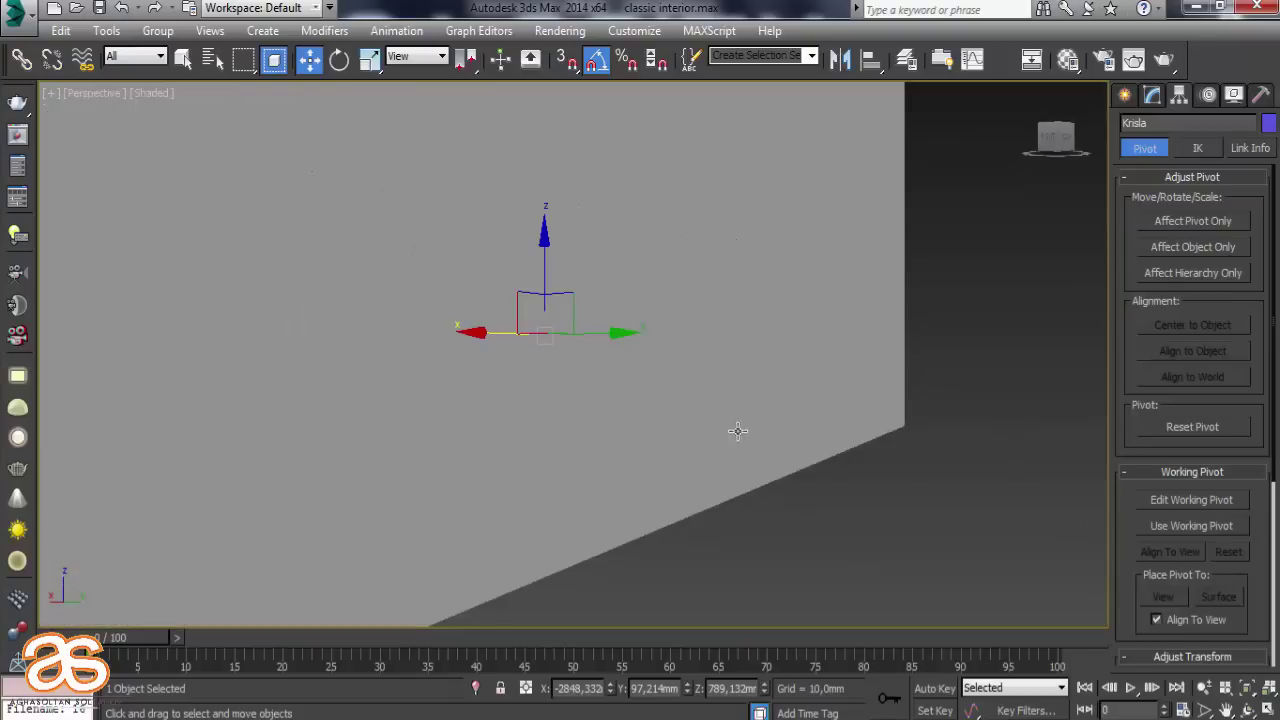
pyautogui.scroll(-5, 650, 430)
pyautogui.scroll(3, 640, 430)
pyautogui.scroll(3, 600, 420)
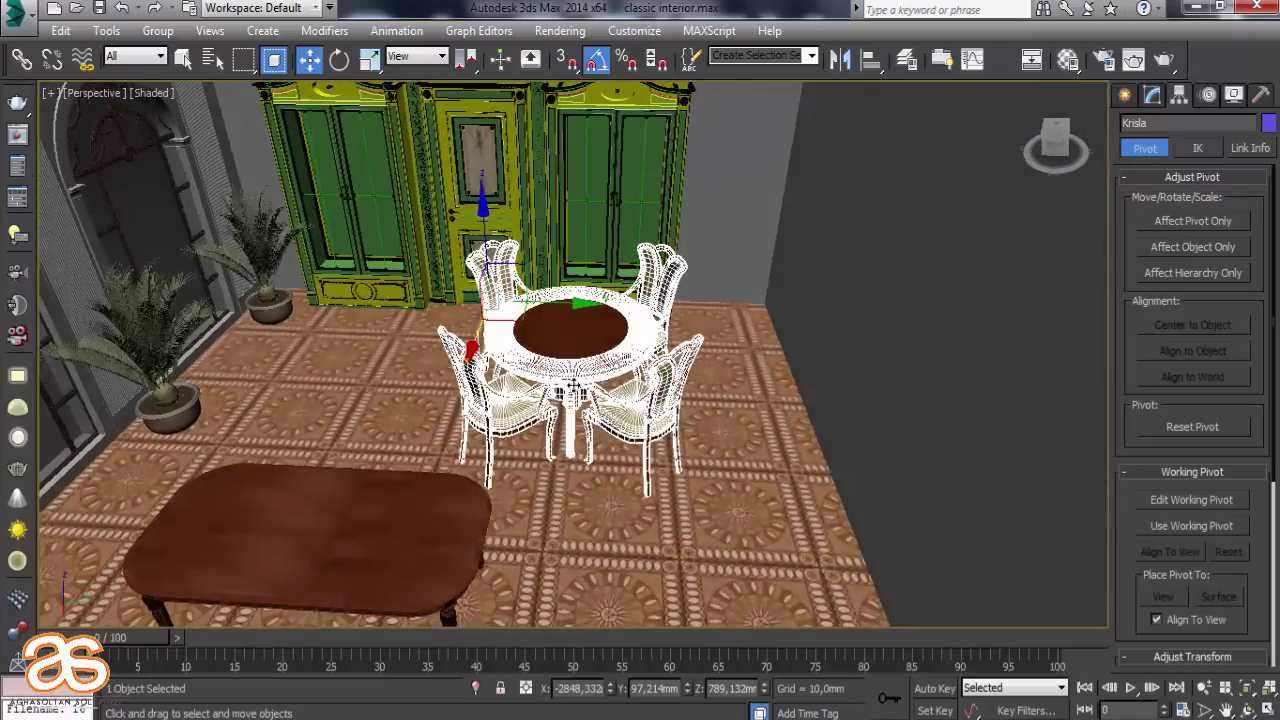
pyautogui.scroll(3, 573, 382)
pyautogui.click(454, 244)
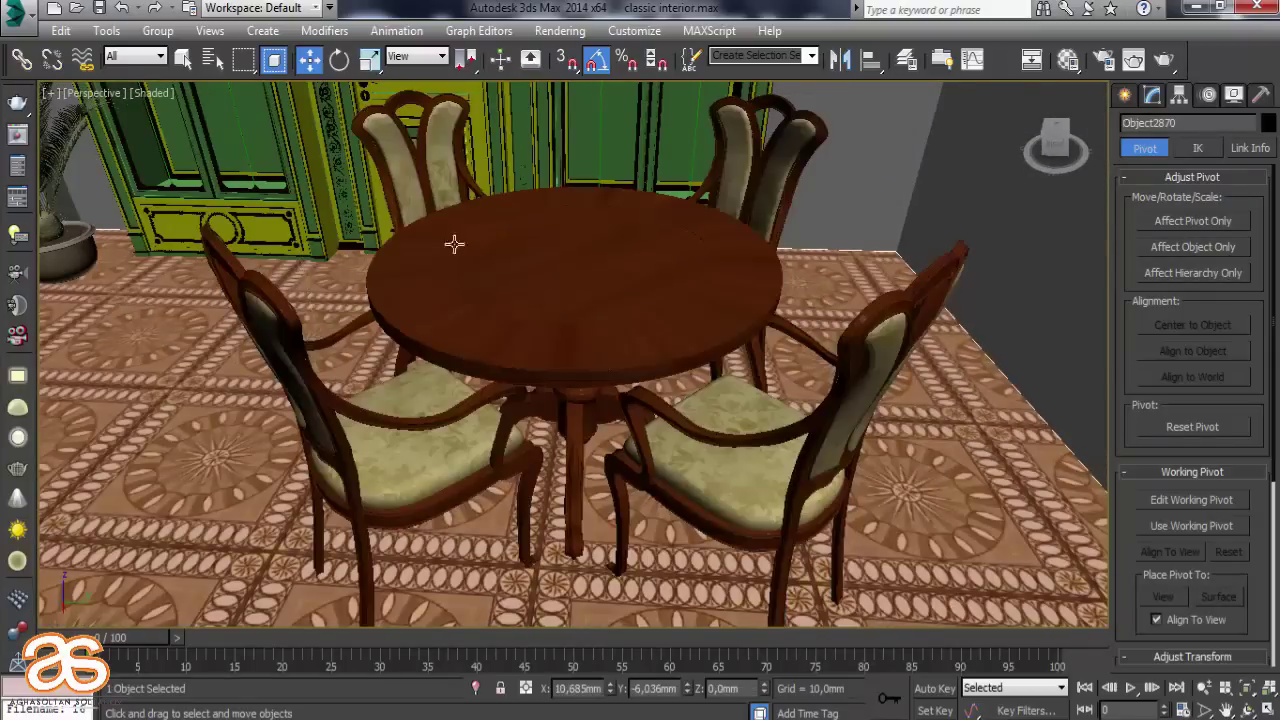
pyautogui.click(582, 293)
pyautogui.click(157, 30)
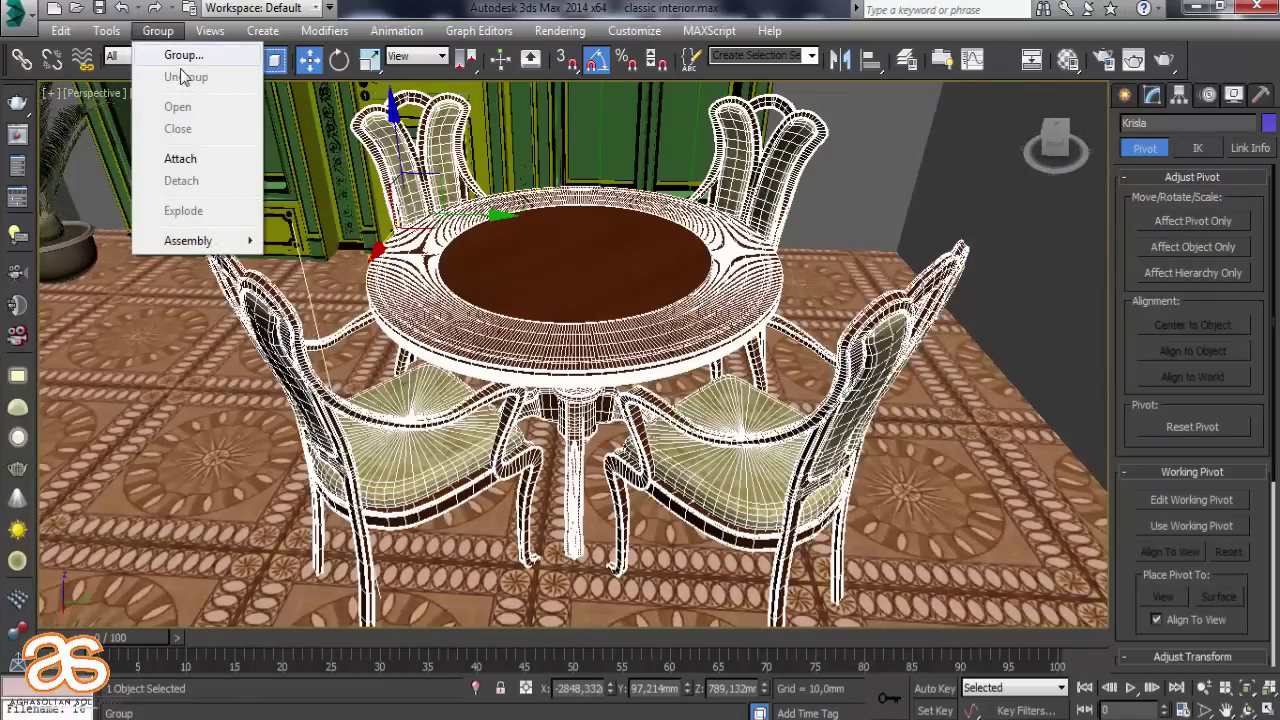
pyautogui.click(880, 460)
pyautogui.click(745, 268)
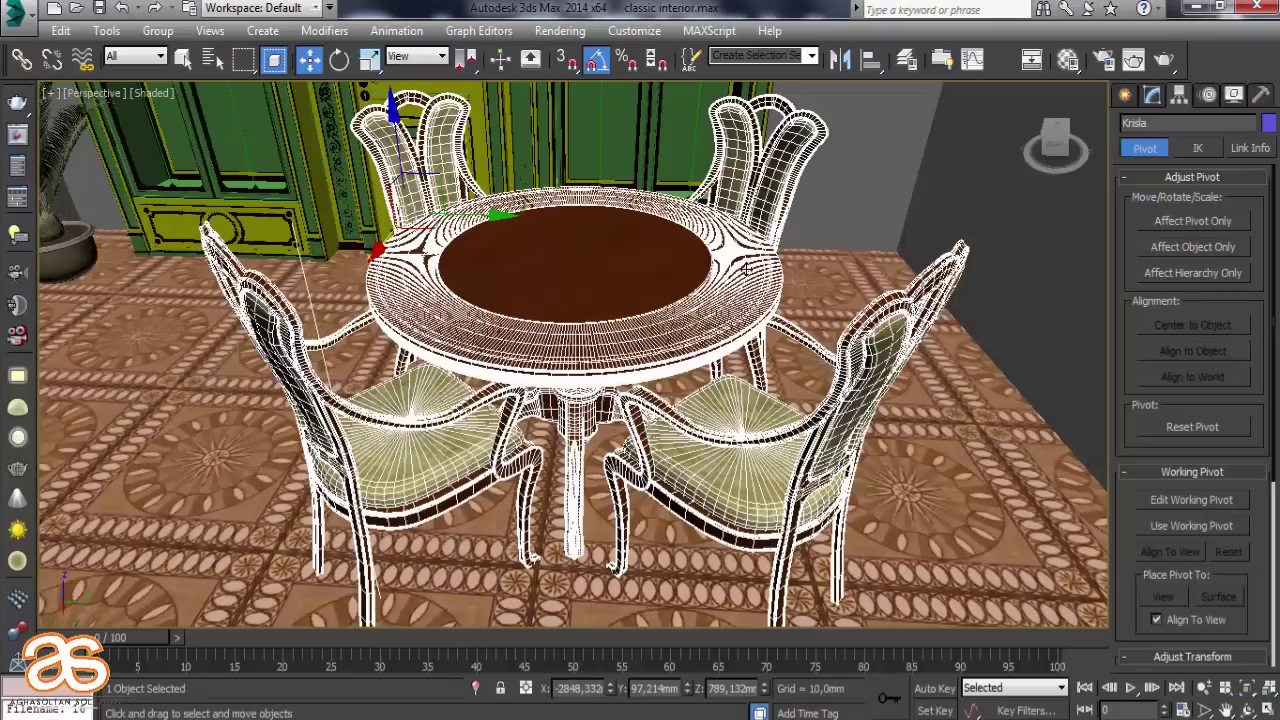
# Pick the Krisla table's tabletop element in Element sub-object mode
pyautogui.click(1156, 101)
pyautogui.click(944, 438)
pyautogui.click(609, 346)
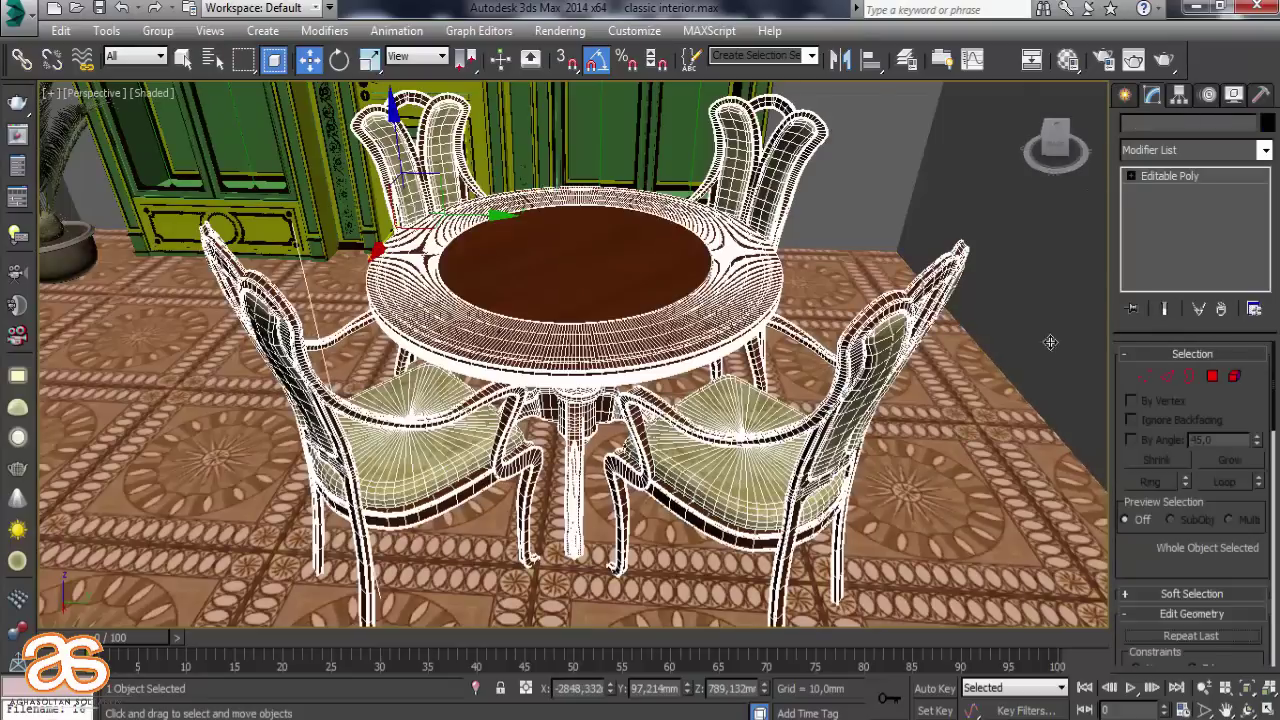
pyautogui.press('5')
pyautogui.click(586, 358)
# Delete the Krisla tabletop elements, the pedestal and the vase-shaped central column
pyautogui.click(588, 357)
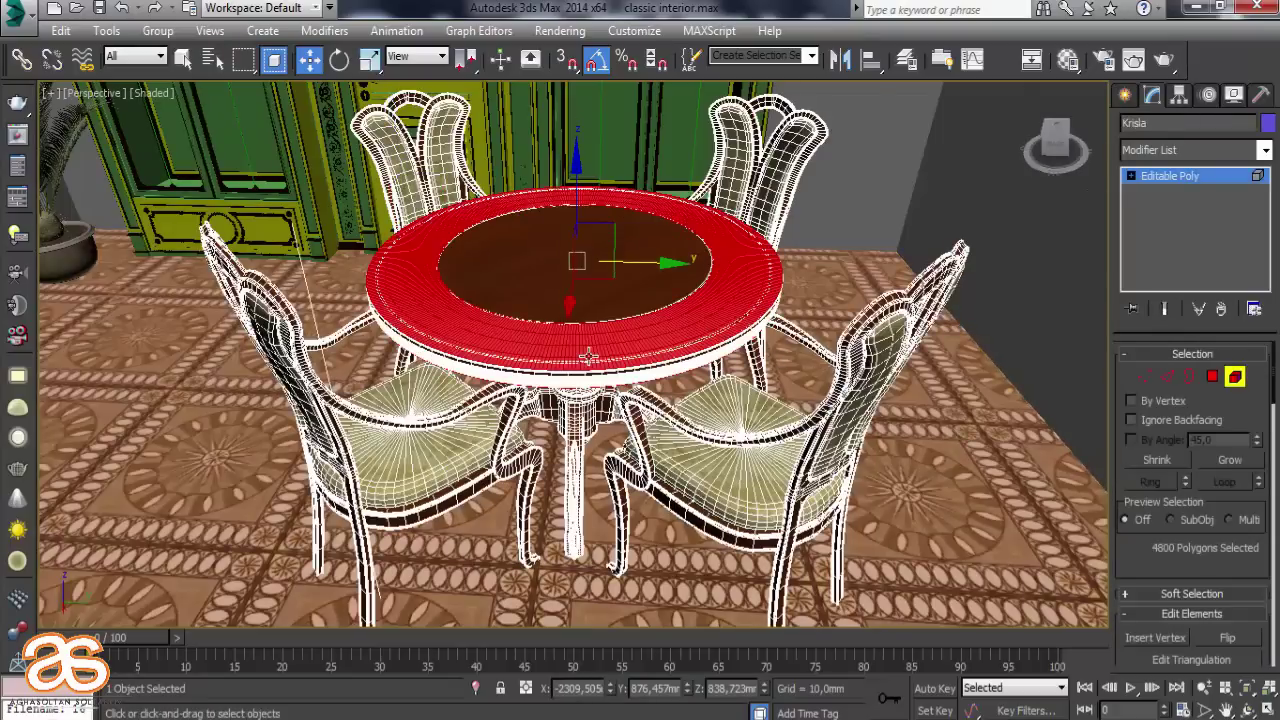
pyautogui.click(590, 370)
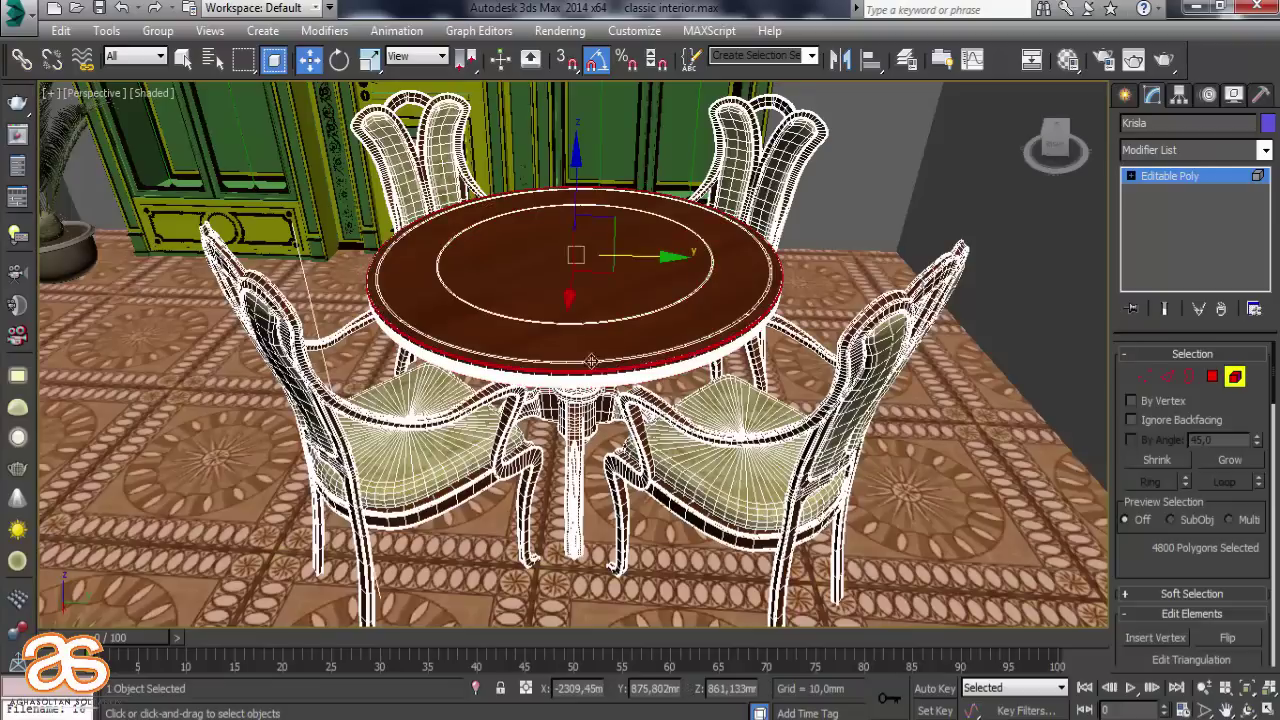
pyautogui.press('Delete')
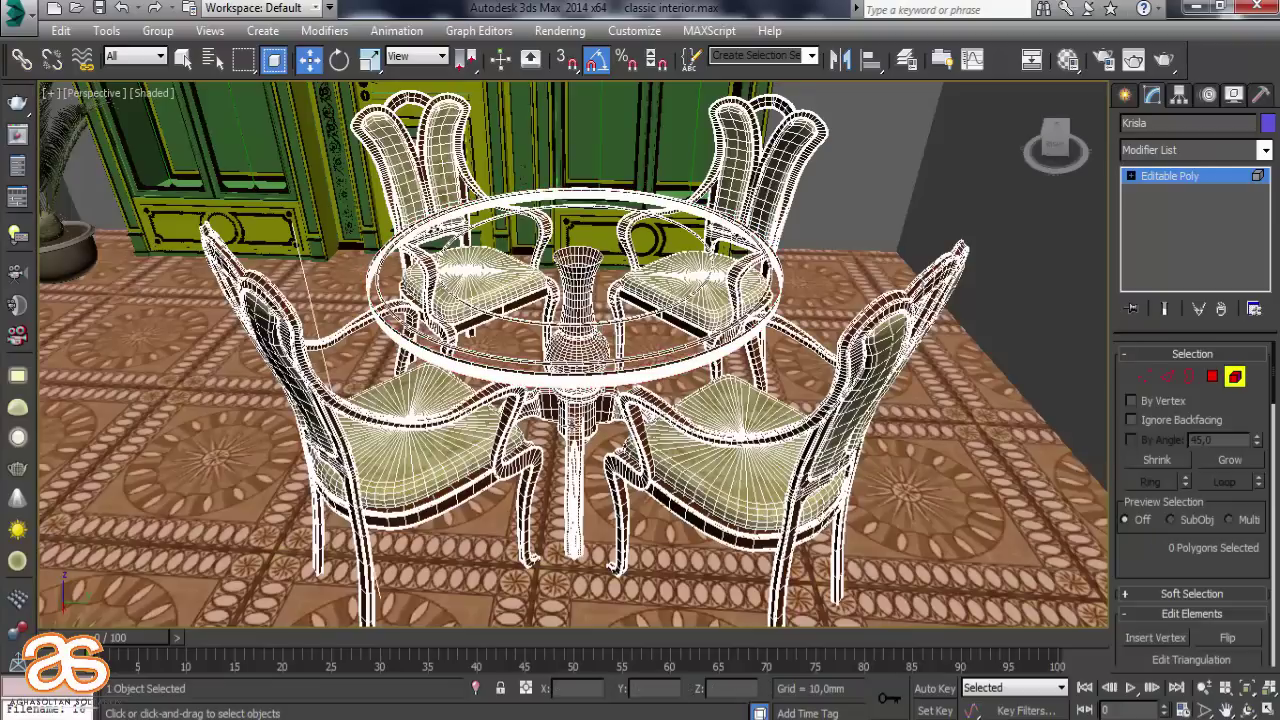
pyautogui.click(573, 470)
pyautogui.press('Delete')
pyautogui.keyDown('alt'); pyautogui.moveTo(573, 470); pyautogui.dragTo(562, 437, button='middle'); pyautogui.keyUp('alt')
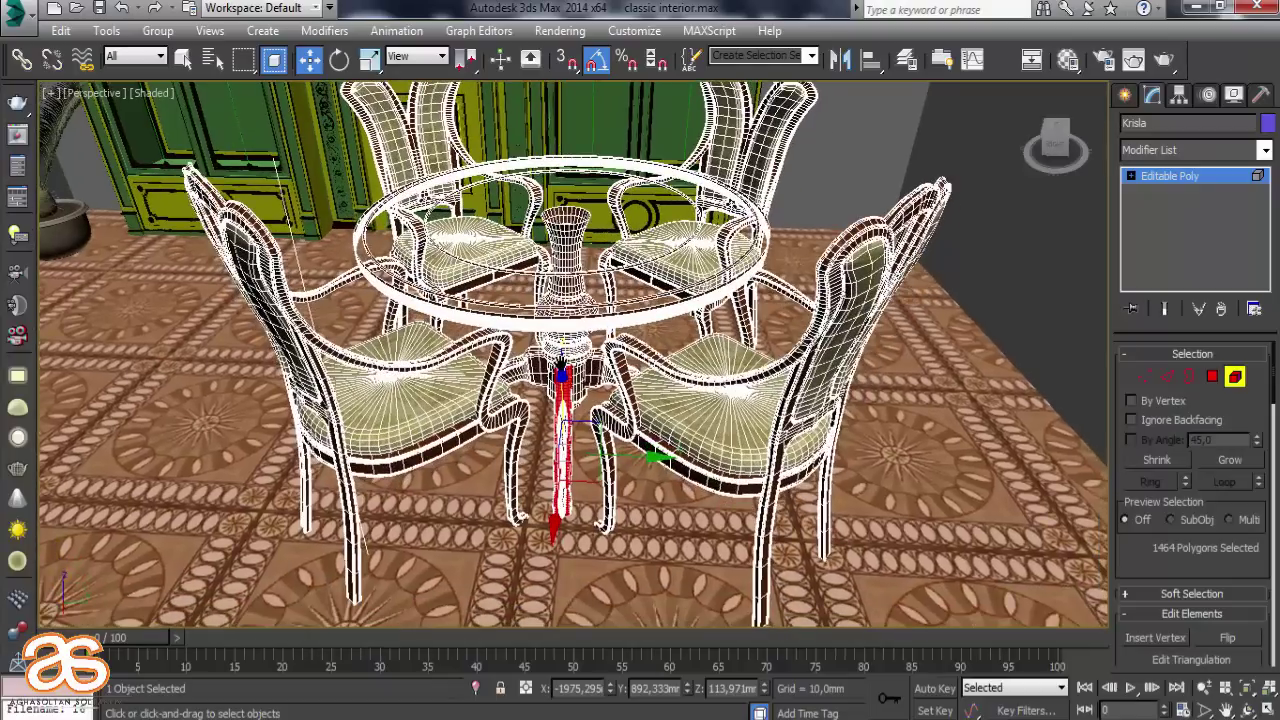
pyautogui.click(566, 376)
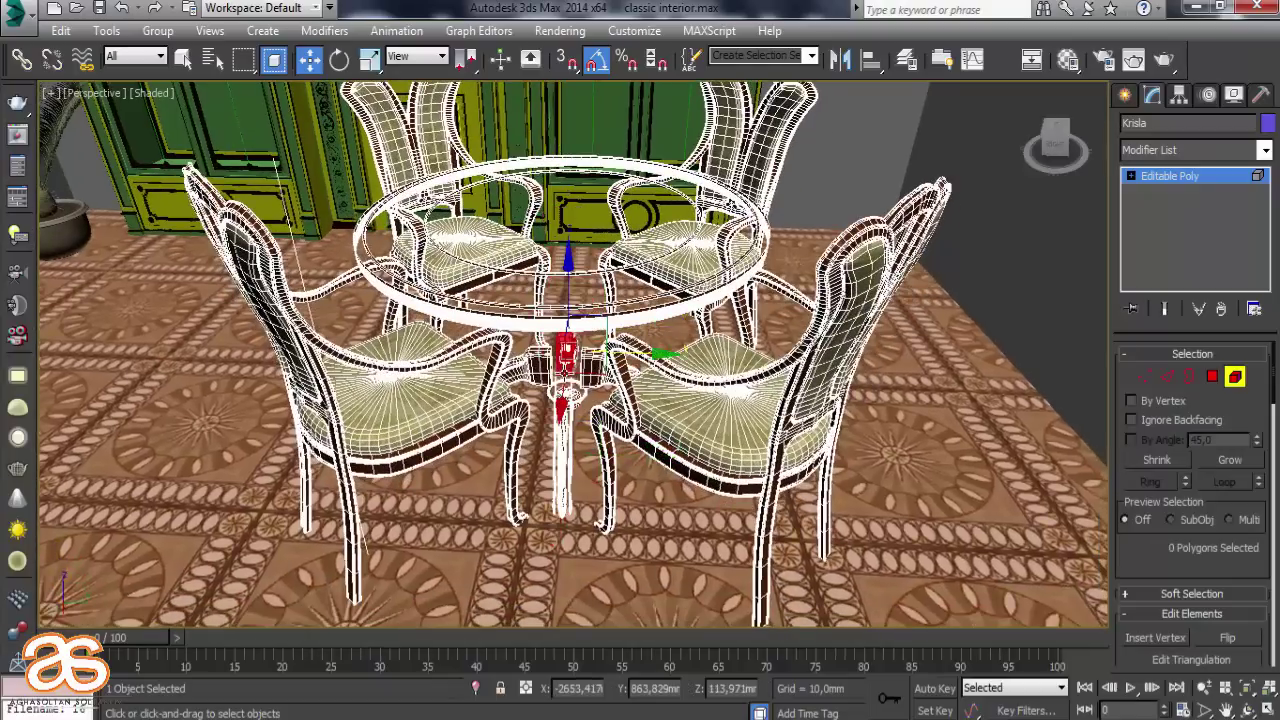
pyautogui.press('Delete')
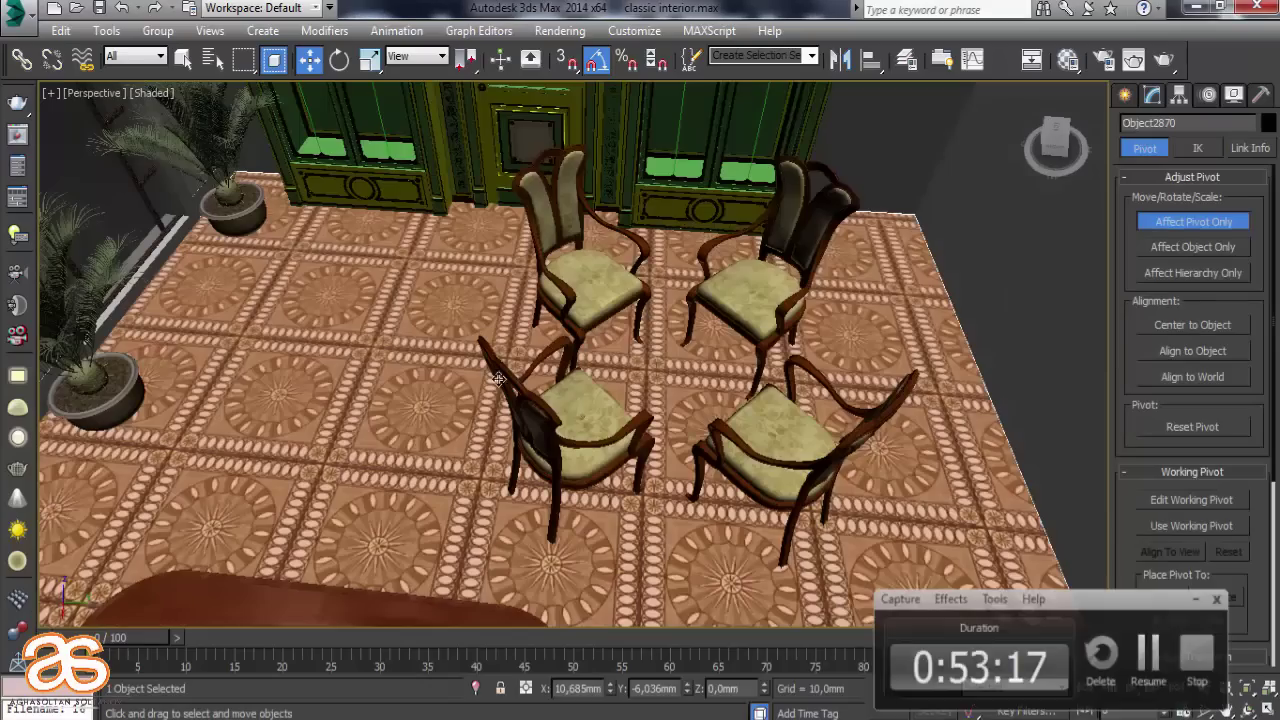
# Shift one chair's pivot along X toward the table, then turn Affect Pivot Only off
pyautogui.scroll(-5, 687, 350)
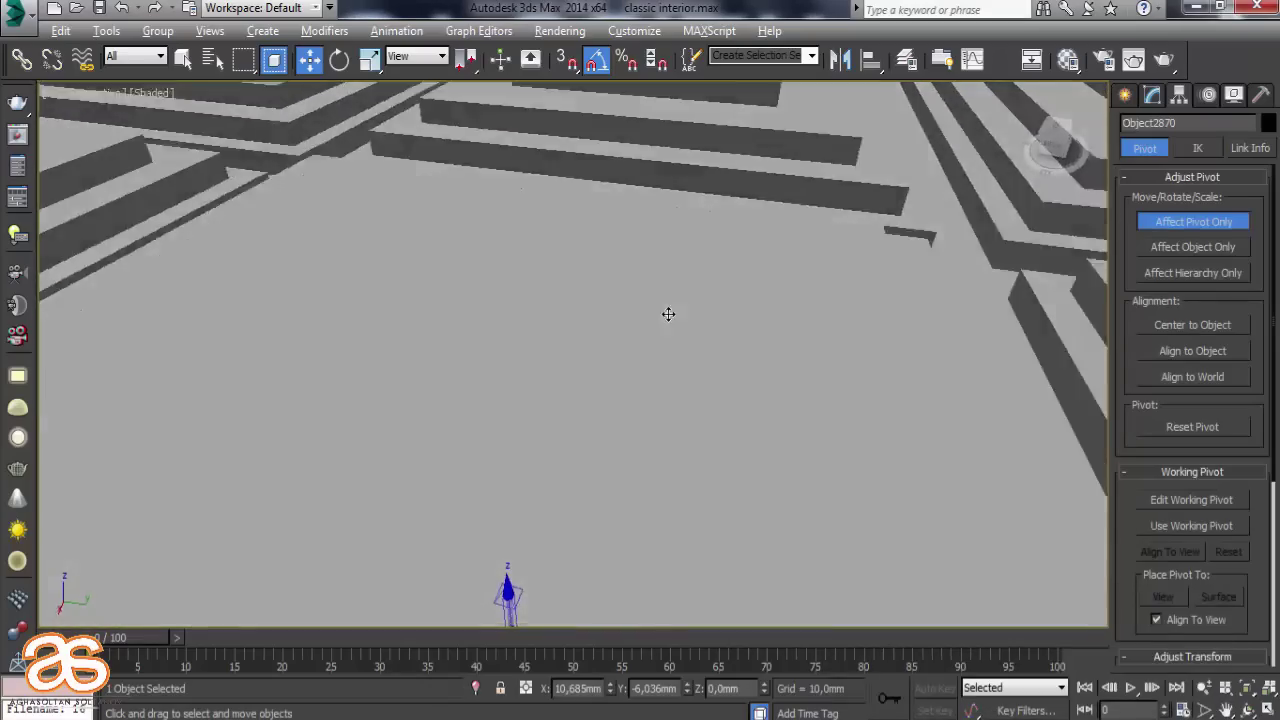
pyautogui.moveTo(624, 244); pyautogui.dragTo(638, 238, button='middle')
pyautogui.moveTo(563, 146); pyautogui.dragTo(625, 282, button='middle')
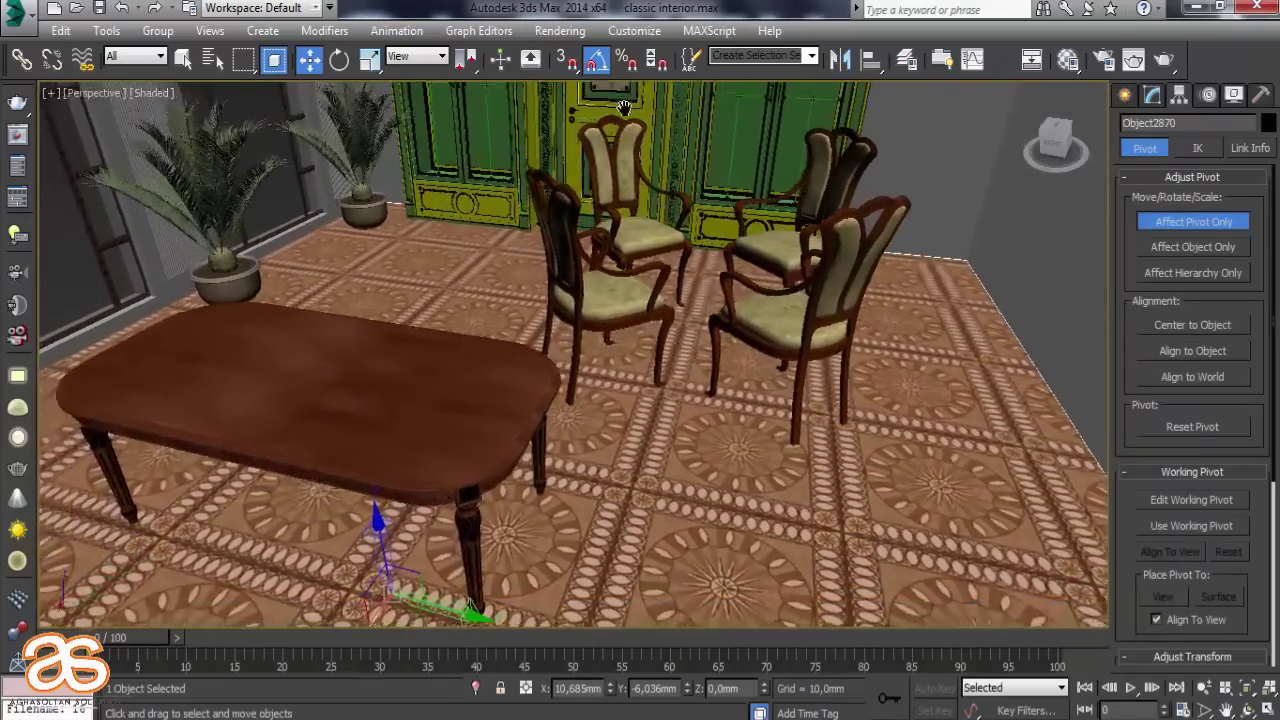
pyautogui.click(628, 288)
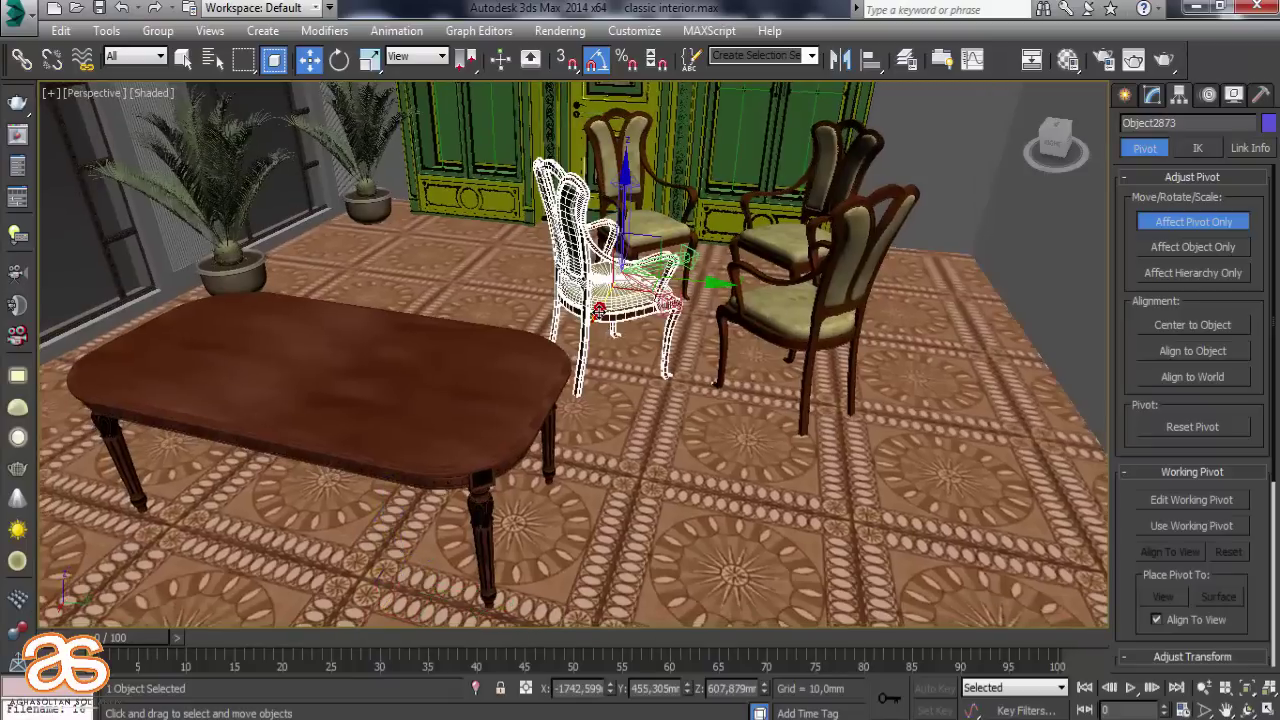
pyautogui.moveTo(583, 318)
pyautogui.mouseDown()
pyautogui.moveTo(499, 400)
pyautogui.moveTo(770, 332)
pyautogui.mouseUp()
pyautogui.click(1175, 228)
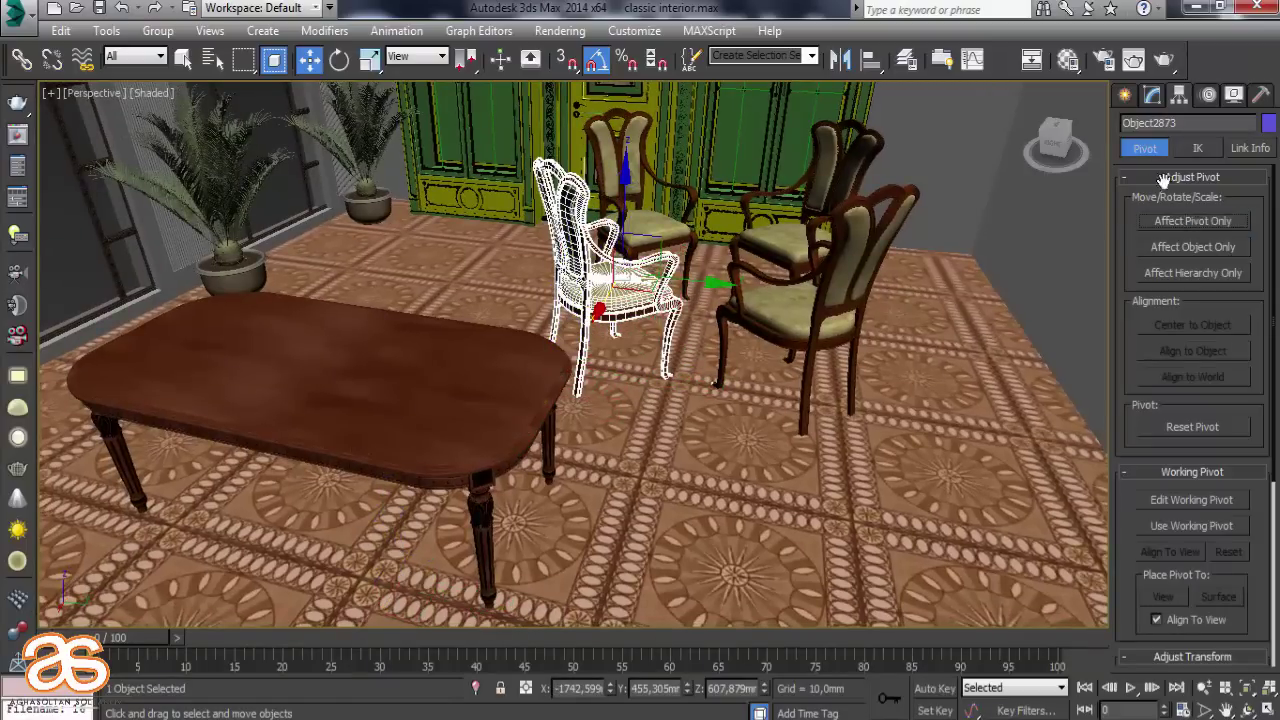
pyautogui.click(1124, 96)
# Move the chair next to the long wooden table
pyautogui.moveTo(596, 320); pyautogui.dragTo(430, 550)
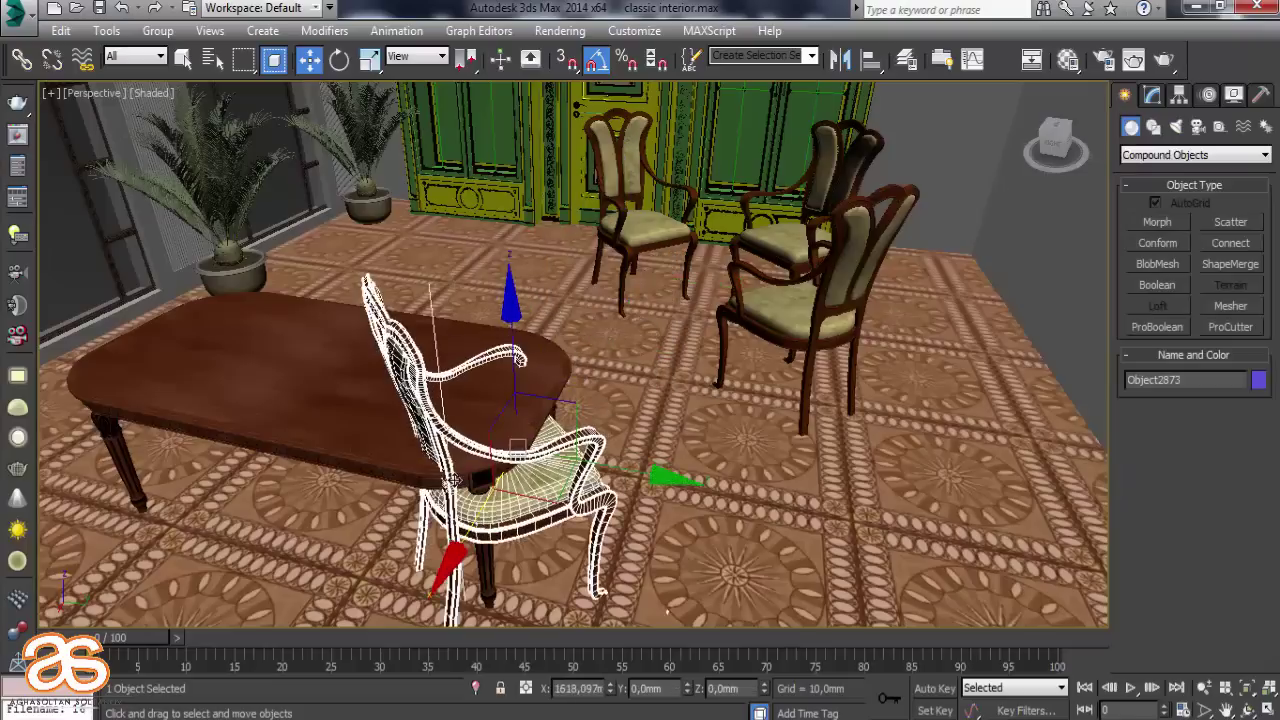
pyautogui.moveTo(440, 495)
pyautogui.mouseDown()
pyautogui.moveTo(582, 563)
pyautogui.moveTo(330, 520)
pyautogui.mouseUp()
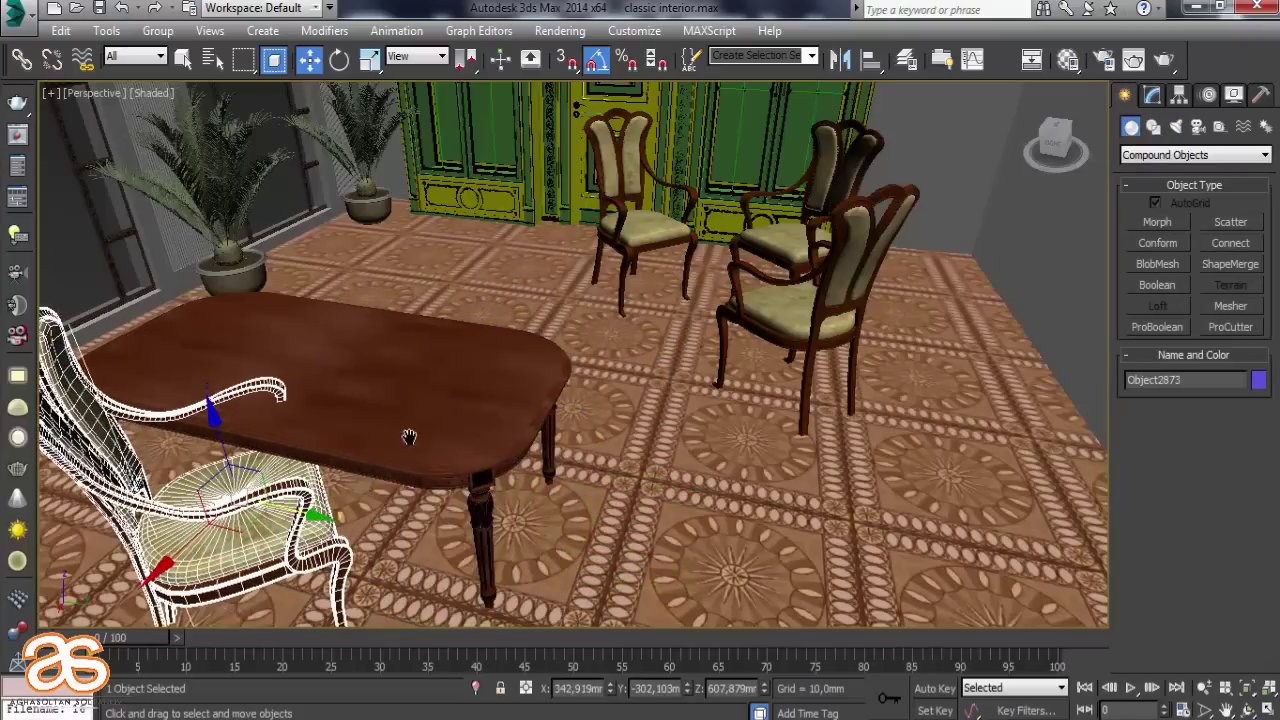
pyautogui.scroll(-3, 408, 437)
pyautogui.keyDown('alt'); pyautogui.moveTo(330, 455); pyautogui.dragTo(408, 400, button='middle'); pyautogui.keyUp('alt')
pyautogui.scroll(5, 400, 400)
pyautogui.scroll(-3, 402, 398)
# Turn the chair about its vertical axis and scale it down uniformly
pyautogui.click(339, 60)
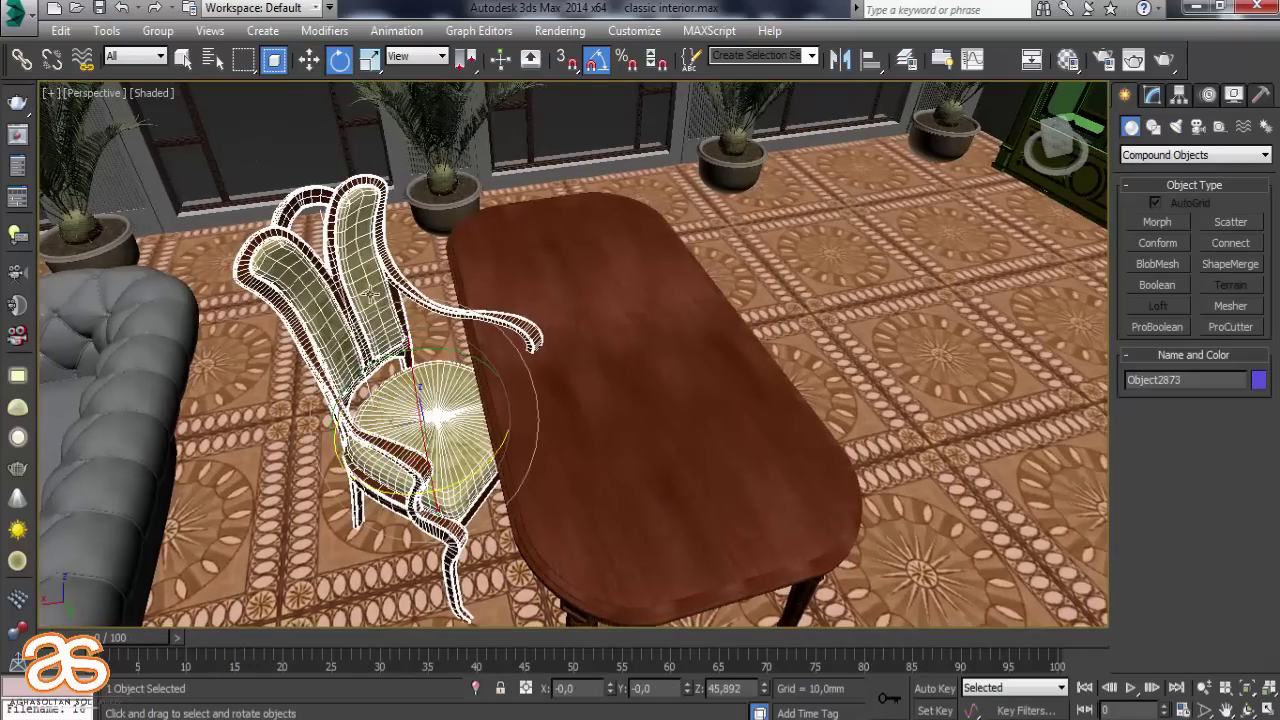
pyautogui.moveTo(408, 496); pyautogui.dragTo(435, 494)
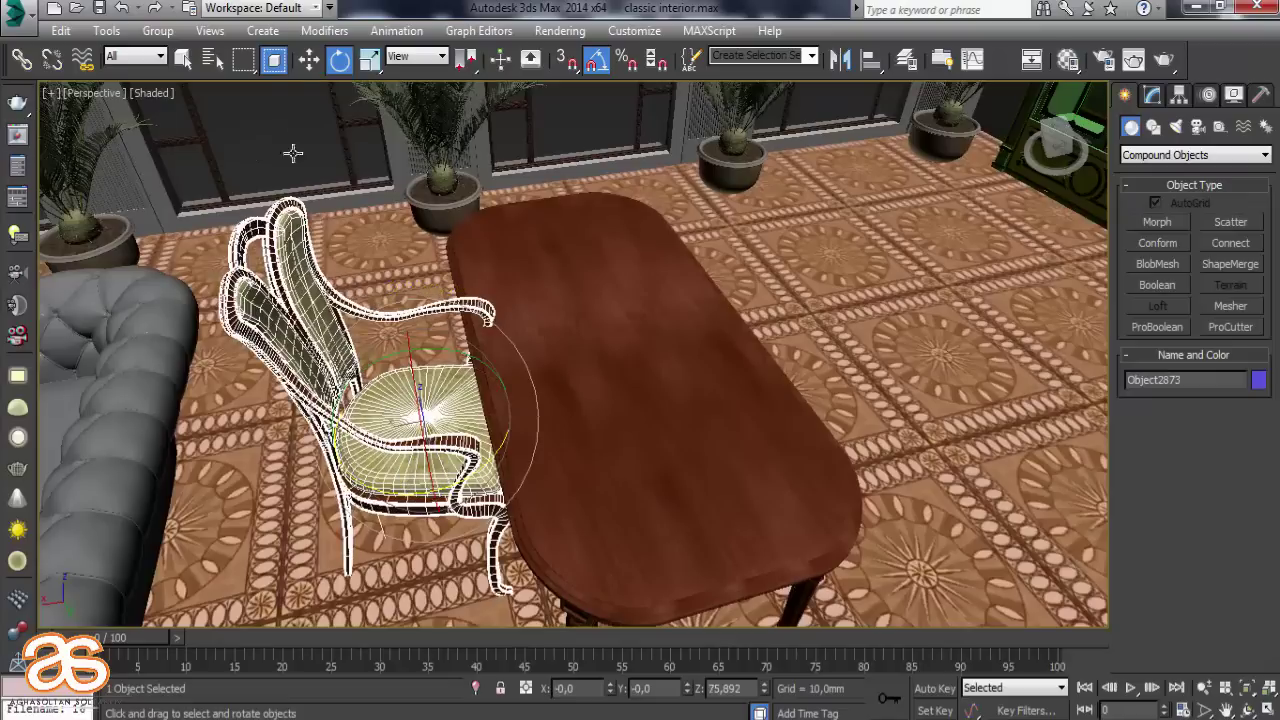
pyautogui.click(369, 60)
pyautogui.moveTo(407, 424); pyautogui.dragTo(405, 443)
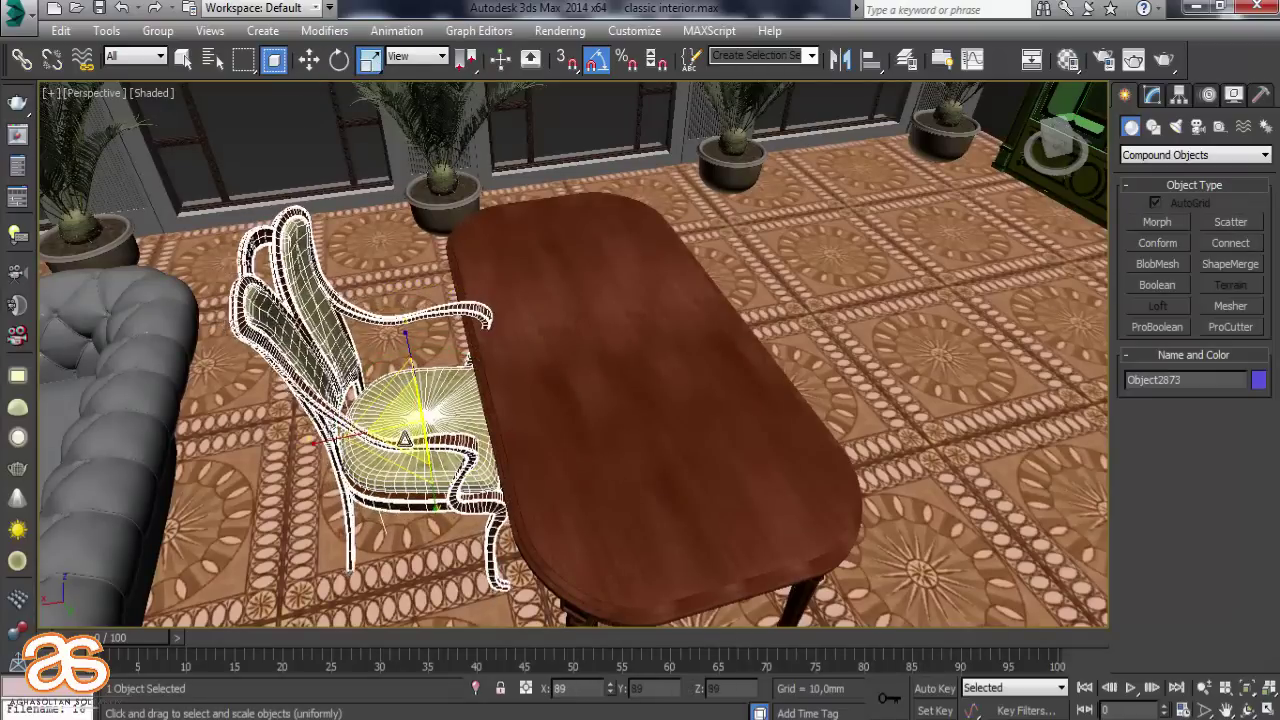
pyautogui.keyDown('alt'); pyautogui.moveTo(397, 372); pyautogui.dragTo(421, 348, button='middle'); pyautogui.keyUp('alt')
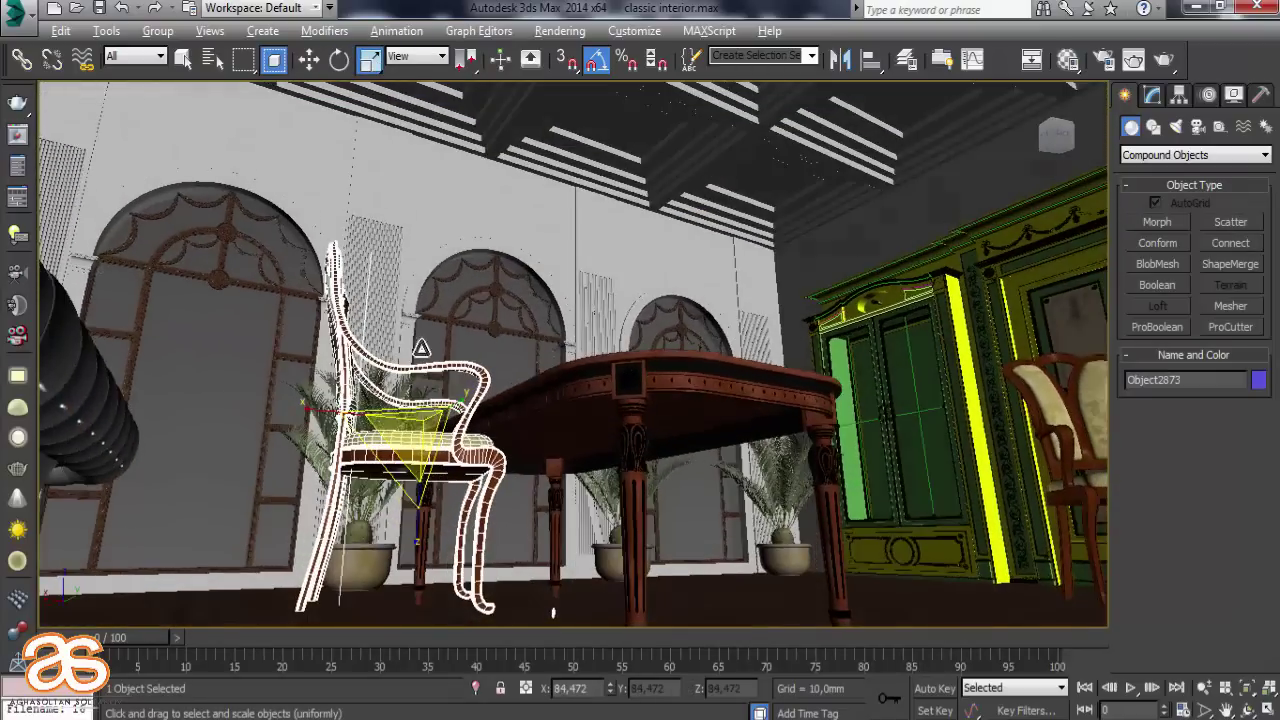
pyautogui.keyDown('alt'); pyautogui.moveTo(553, 612); pyautogui.dragTo(577, 492, button='middle'); pyautogui.keyUp('alt')
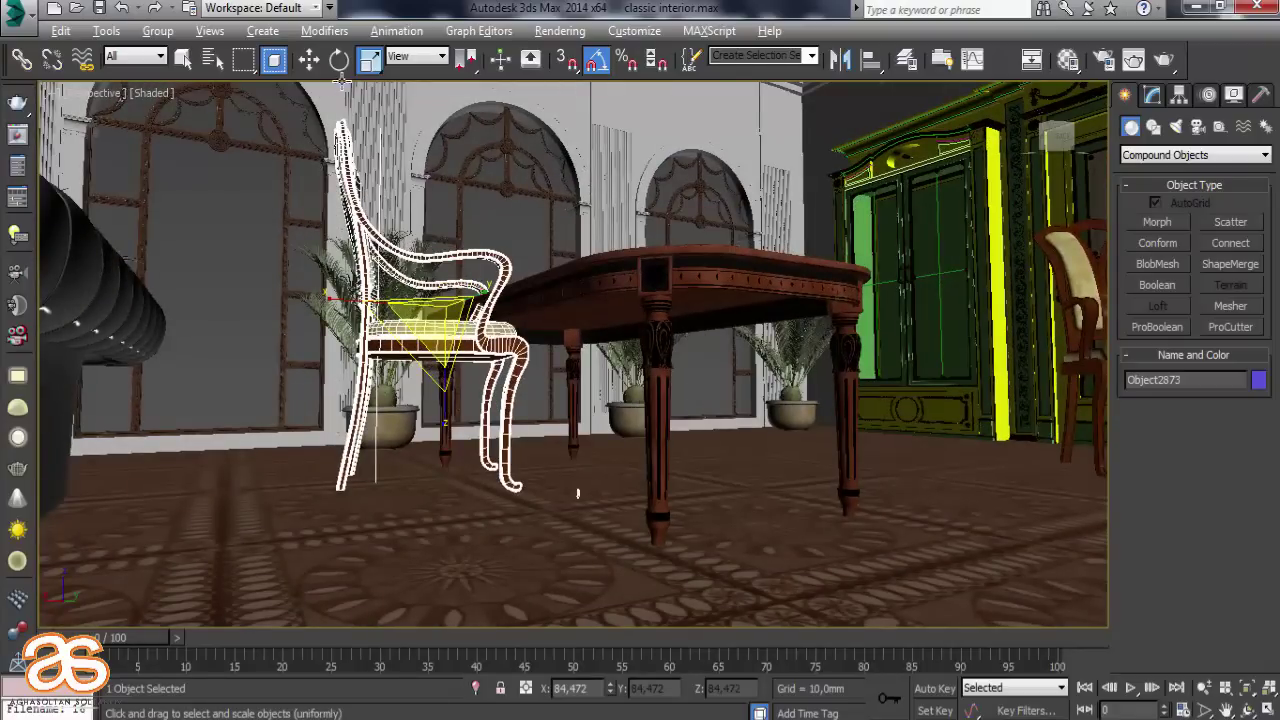
# Lower the chair onto the floor and shift it back and to the left
pyautogui.click(309, 60)
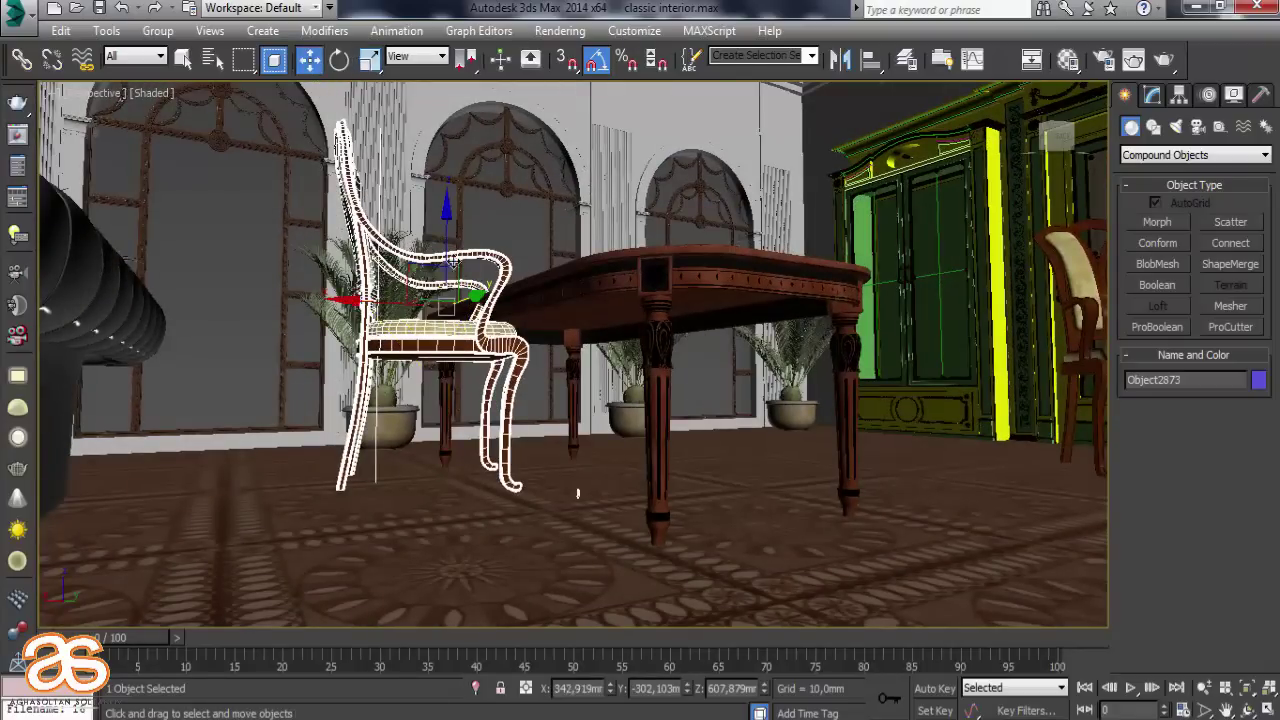
pyautogui.moveTo(444, 252); pyautogui.dragTo(444, 288)
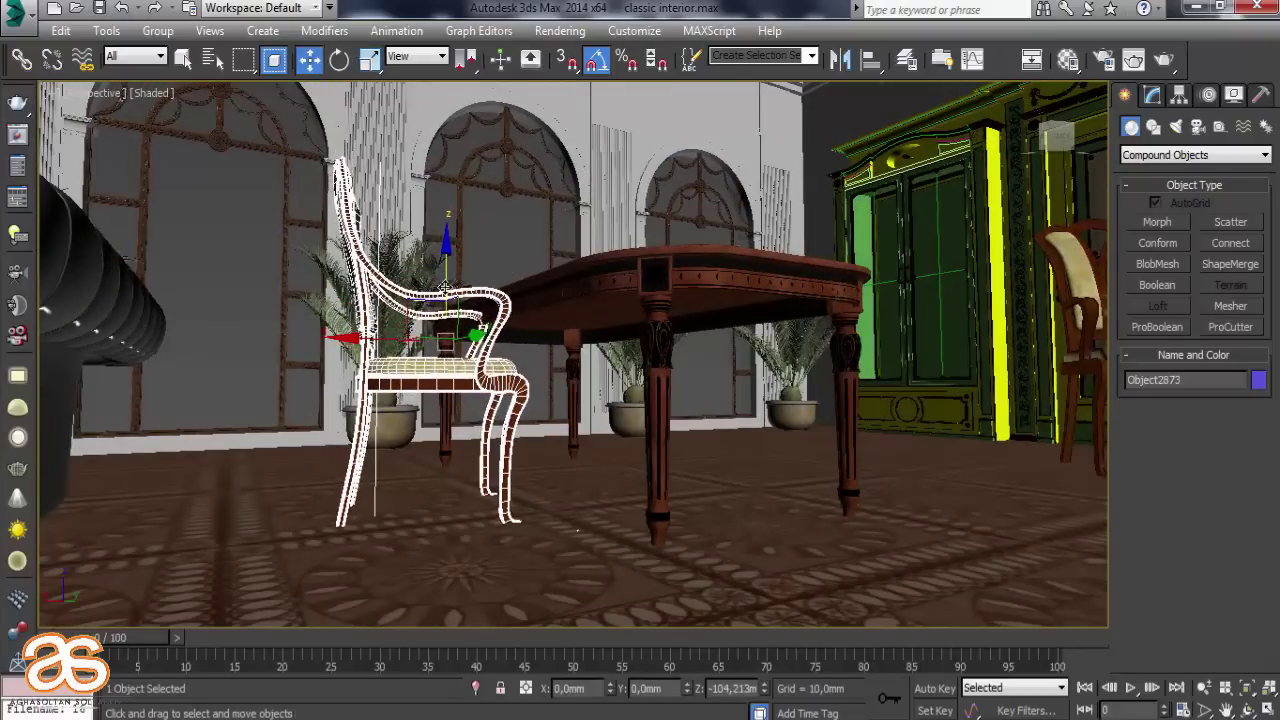
pyautogui.keyDown('alt'); pyautogui.moveTo(444, 297); pyautogui.dragTo(481, 404, button='middle'); pyautogui.keyUp('alt')
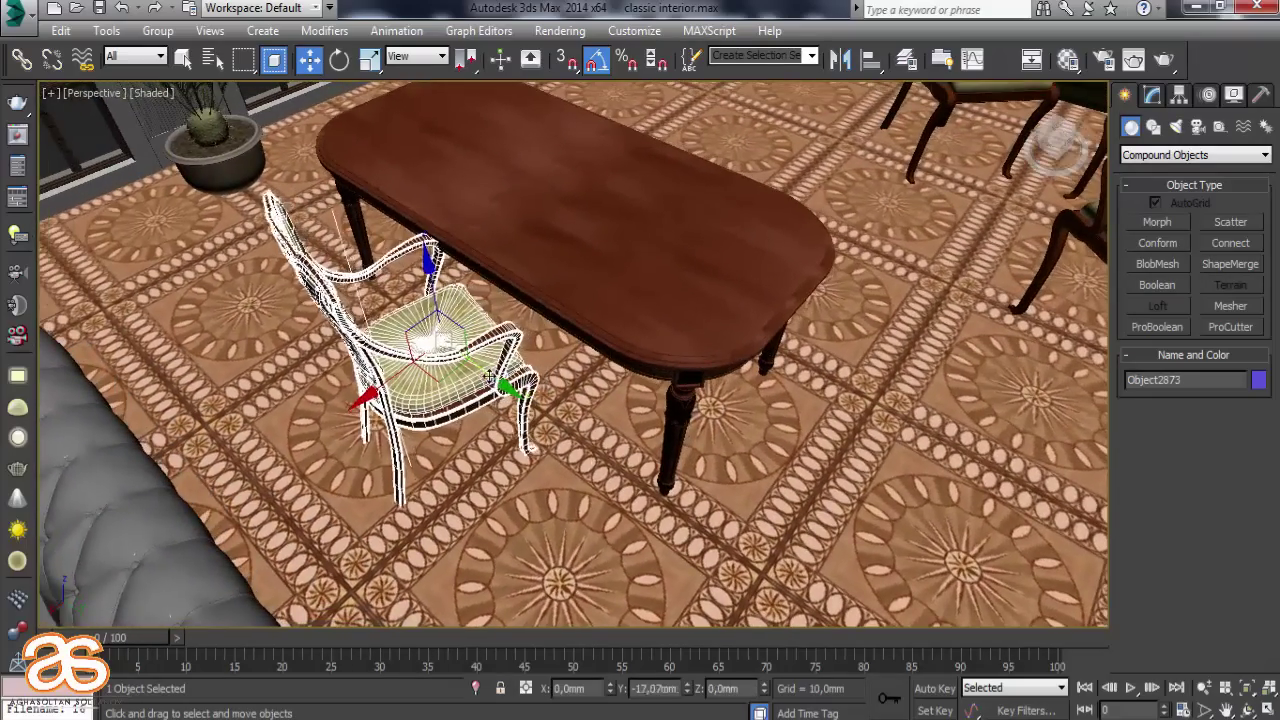
pyautogui.moveTo(481, 404)
pyautogui.mouseDown()
pyautogui.moveTo(349, 307)
pyautogui.moveTo(275, 291)
pyautogui.mouseUp()
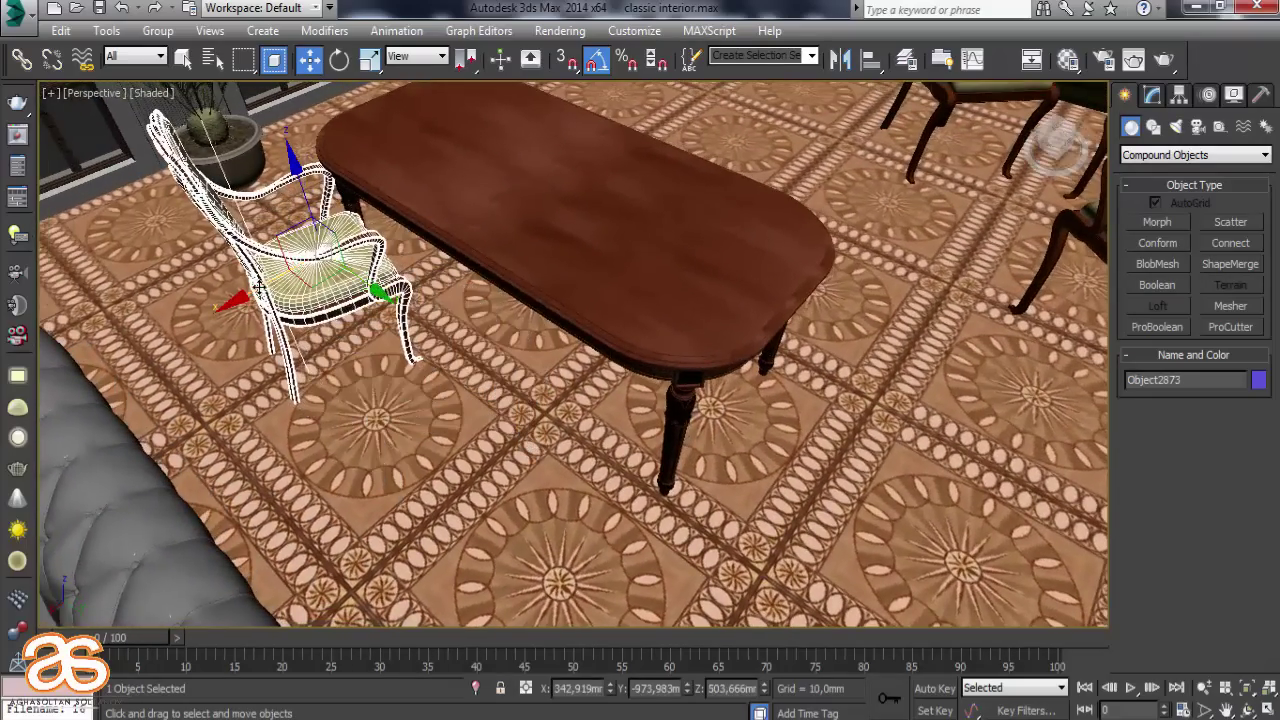
pyautogui.scroll(3, 258, 287)
pyautogui.scroll(4, 258, 287)
pyautogui.scroll(3, 366, 320)
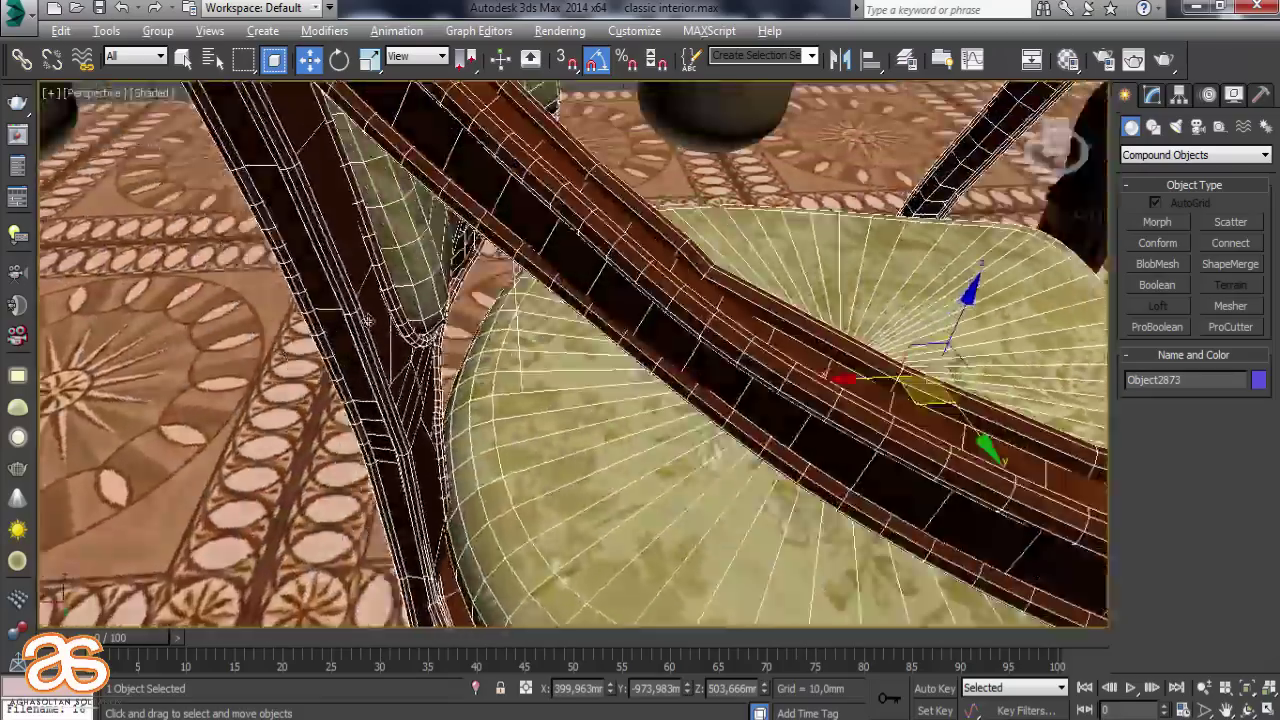
pyautogui.scroll(-3, 366, 320)
pyautogui.scroll(-3, 366, 320)
pyautogui.scroll(-2, 340, 360)
pyautogui.scroll(-3, 320, 392)
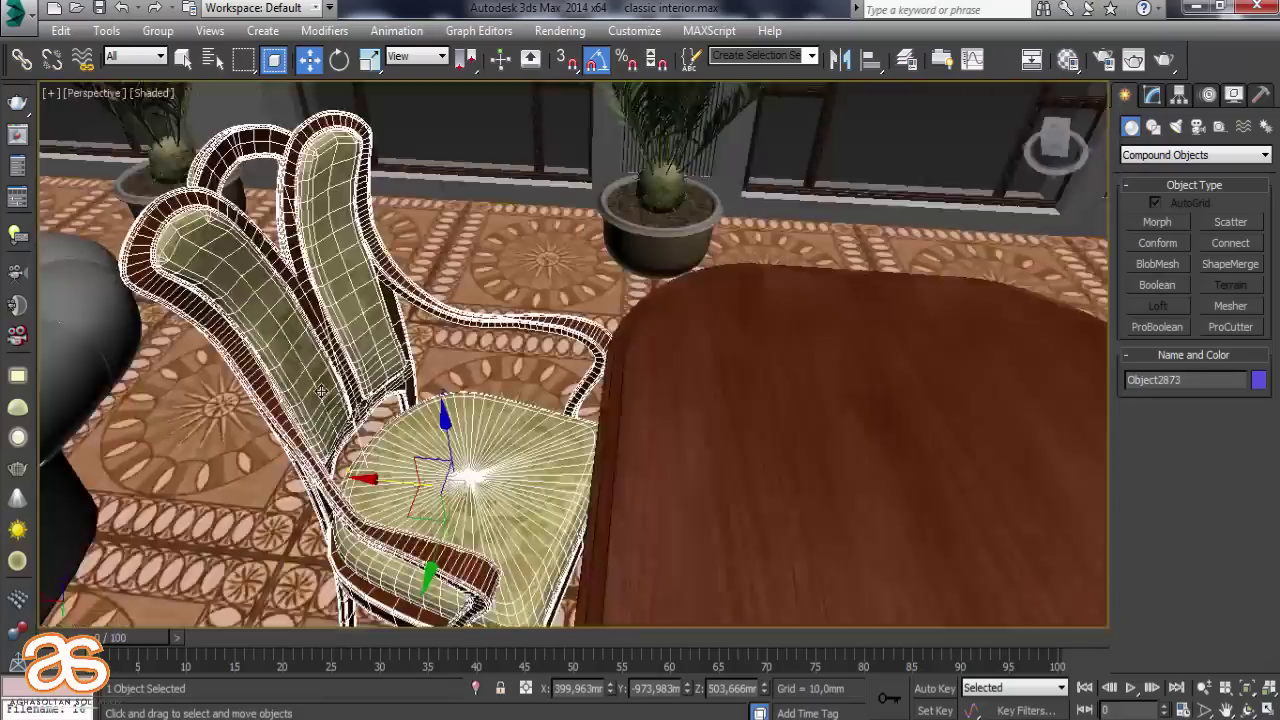
pyautogui.scroll(4, 321, 391)
# Inspect the chair's polygons in Editable Poly, then return to object level
pyautogui.click(1157, 96)
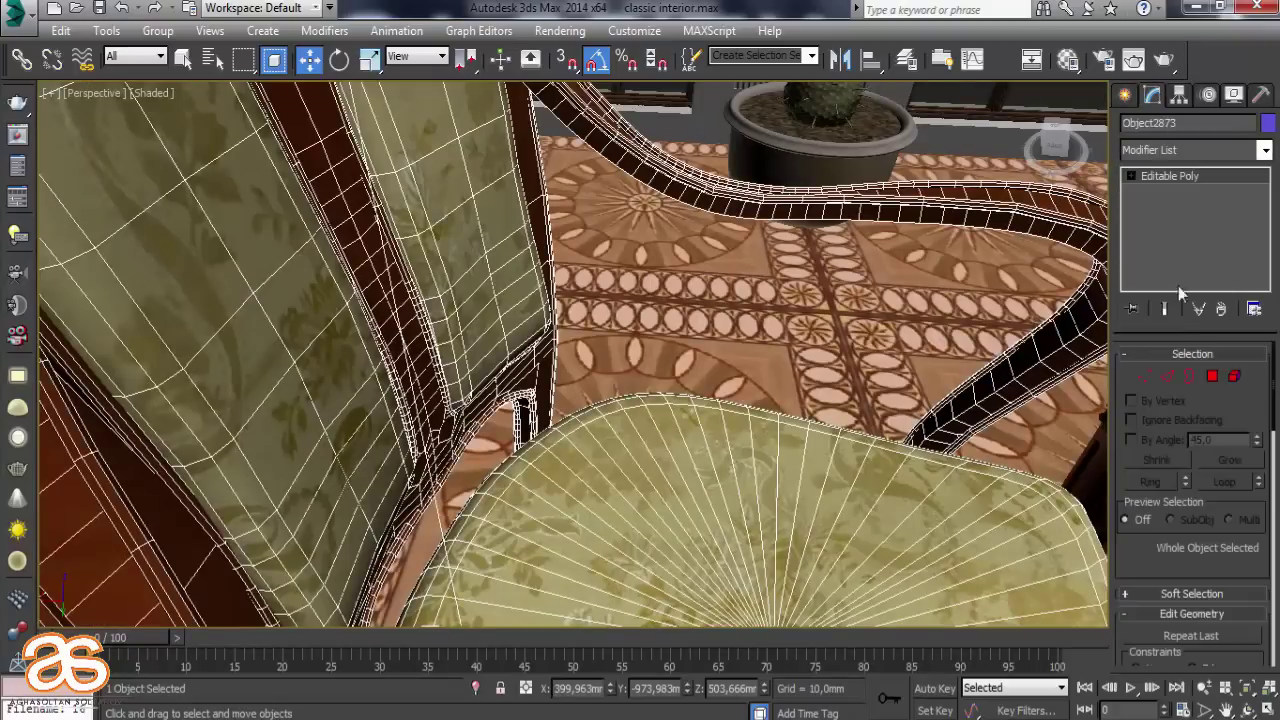
pyautogui.click(1211, 376)
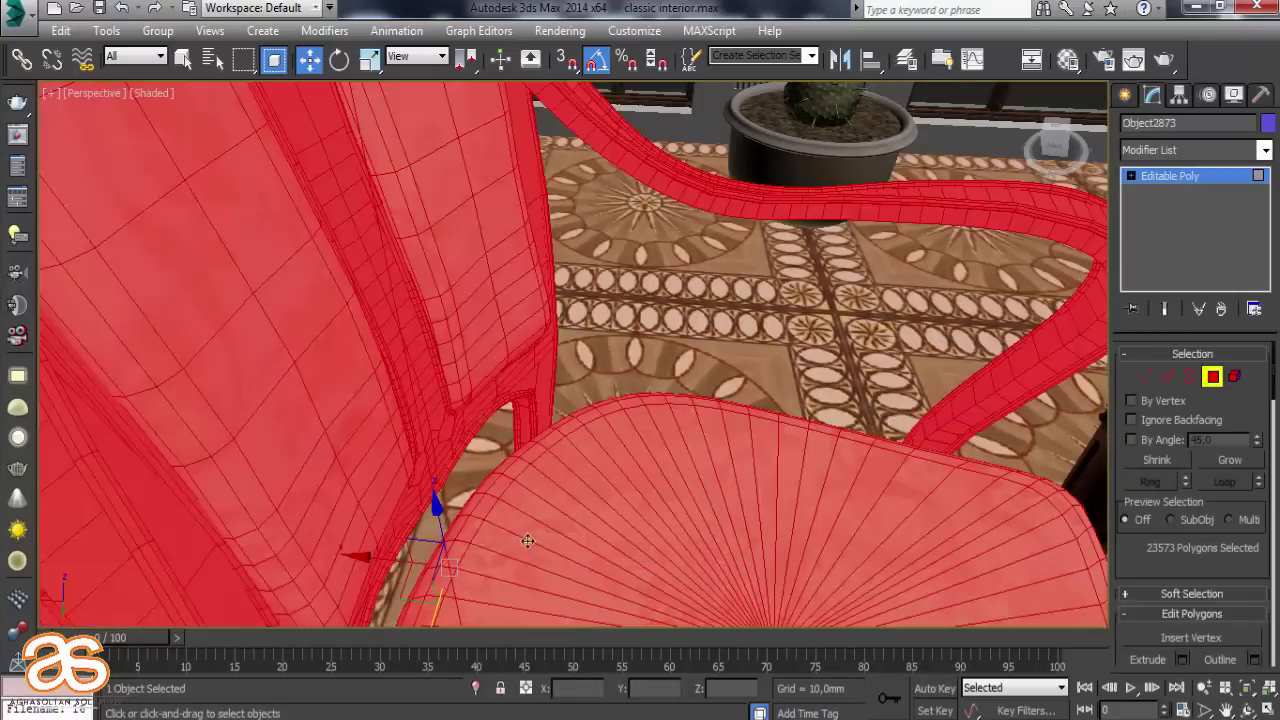
pyautogui.click(440, 527)
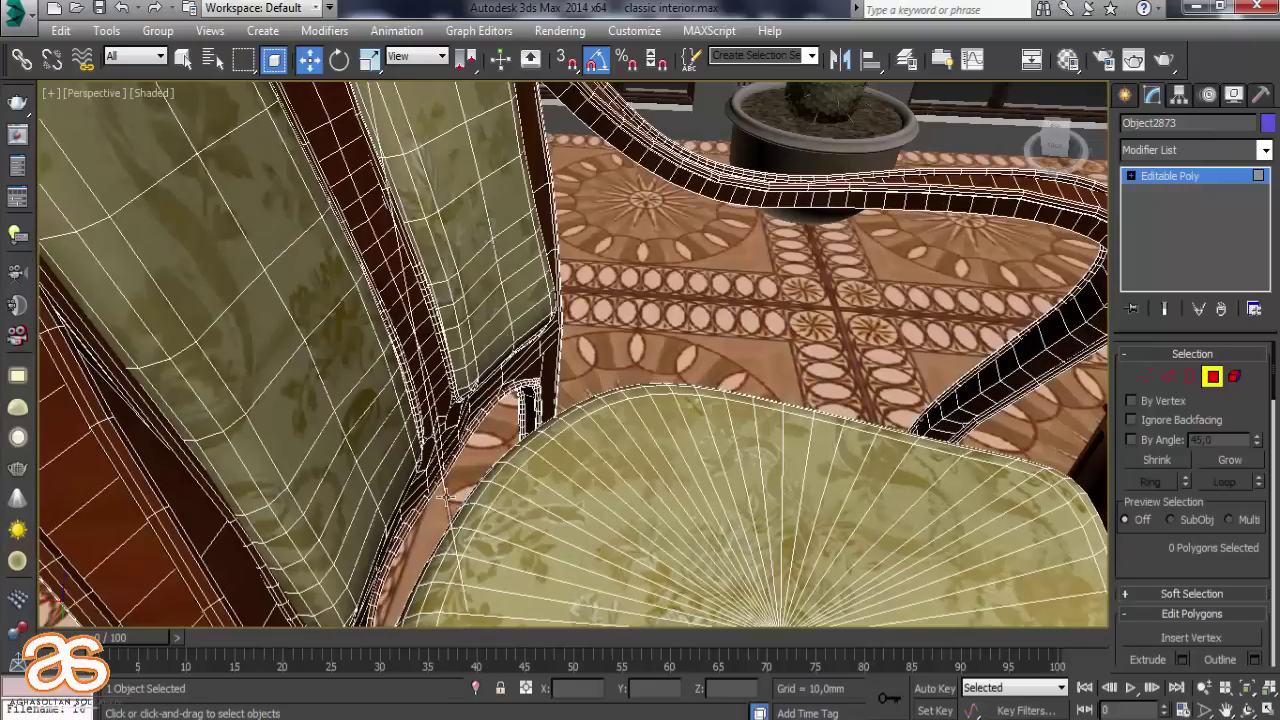
pyautogui.click(448, 513)
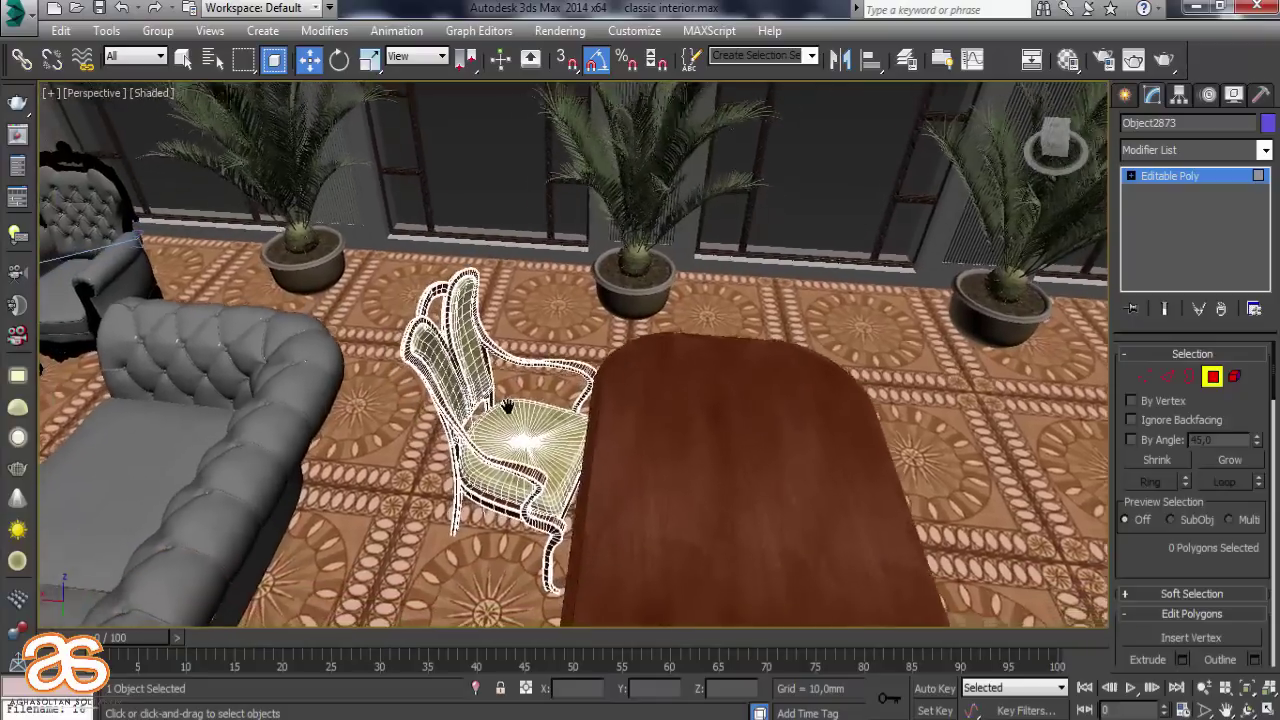
pyautogui.keyDown('alt'); pyautogui.moveTo(507, 406); pyautogui.dragTo(656, 372, button='middle'); pyautogui.keyUp('alt')
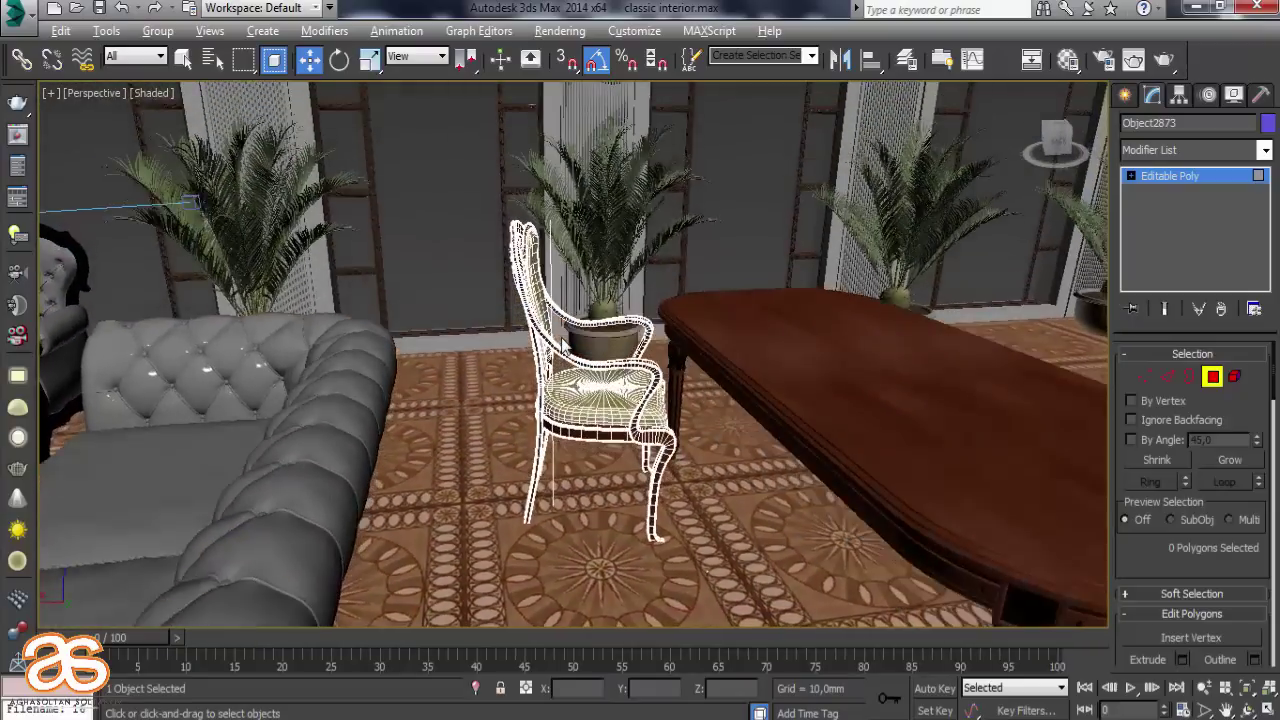
pyautogui.click(1233, 376)
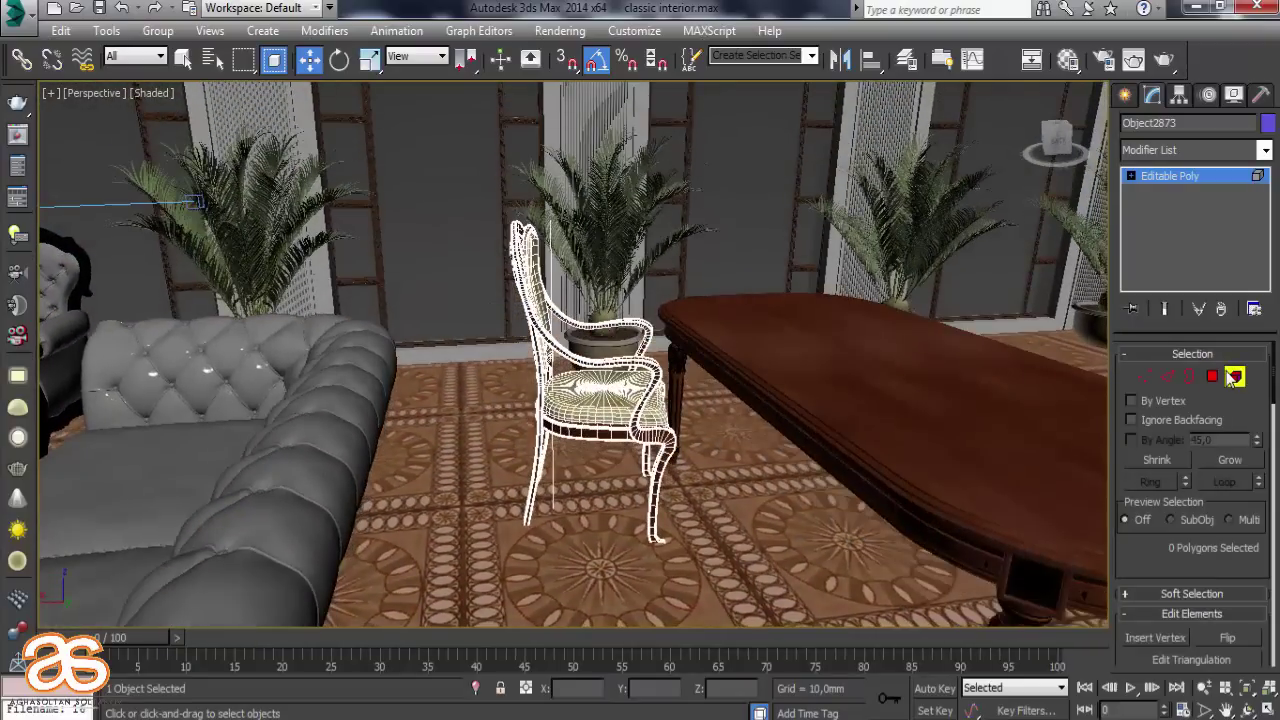
pyautogui.click(1235, 376)
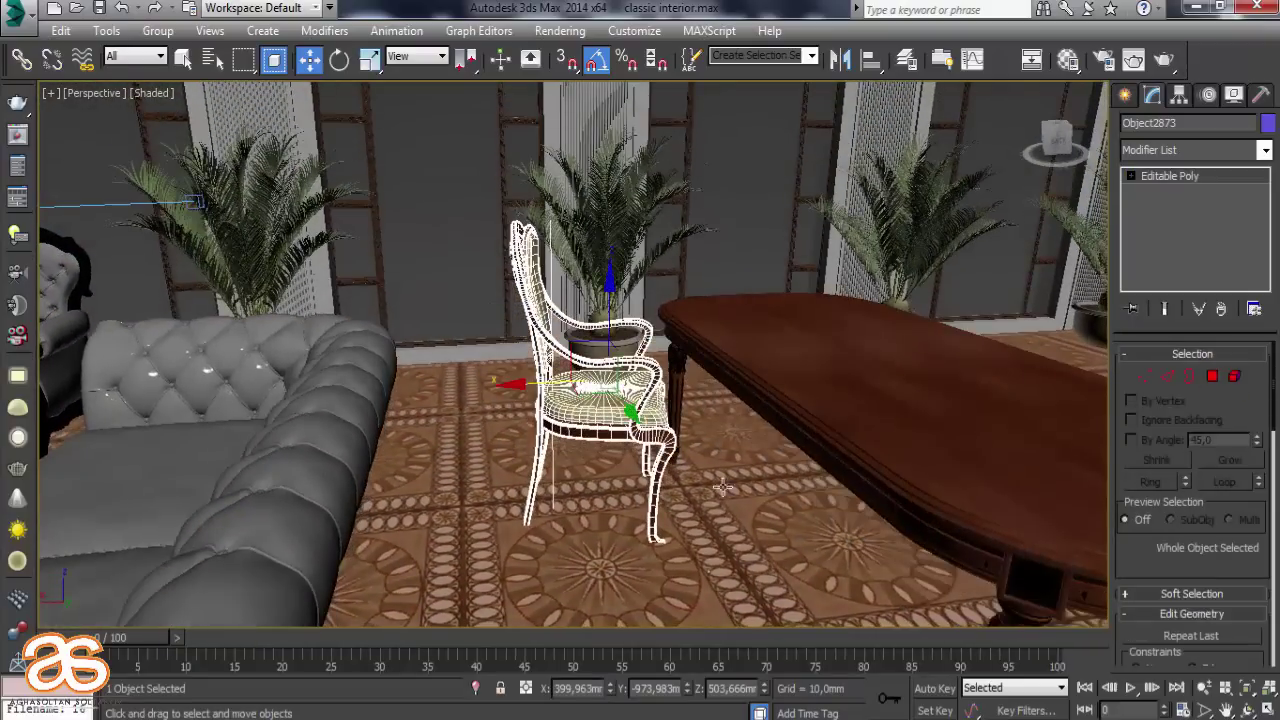
# Rotate the chair about 10° and move it along X and Y between sofa and table
pyautogui.click(340, 63)
pyautogui.moveTo(591, 413); pyautogui.dragTo(598, 409)
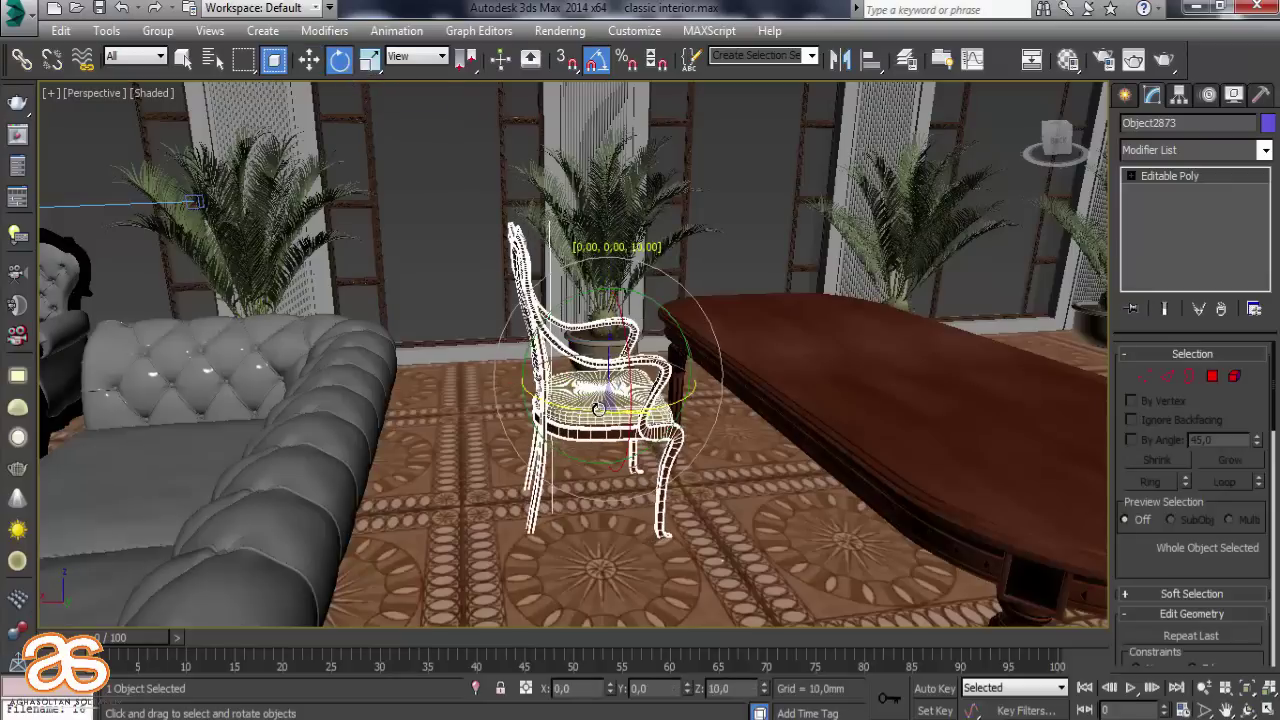
pyautogui.press('w')
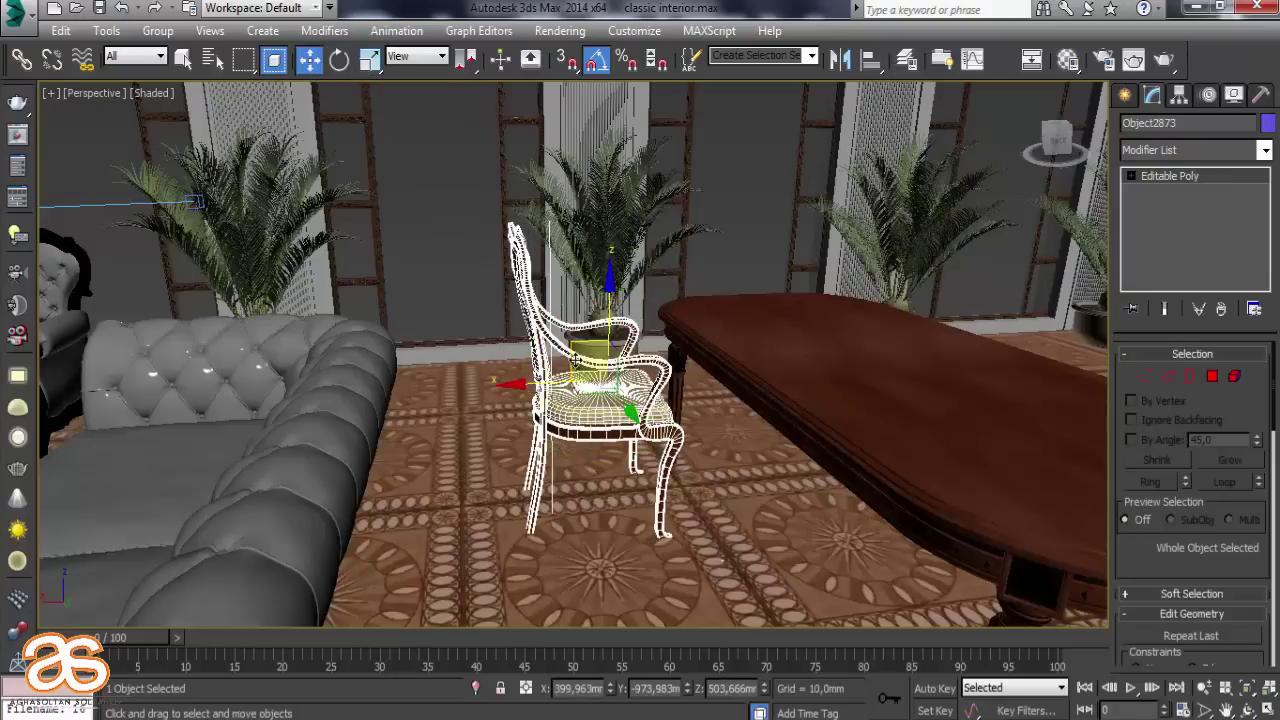
pyautogui.scroll(-4, 450, 328)
pyautogui.scroll(-1, 450, 328)
pyautogui.press('z')
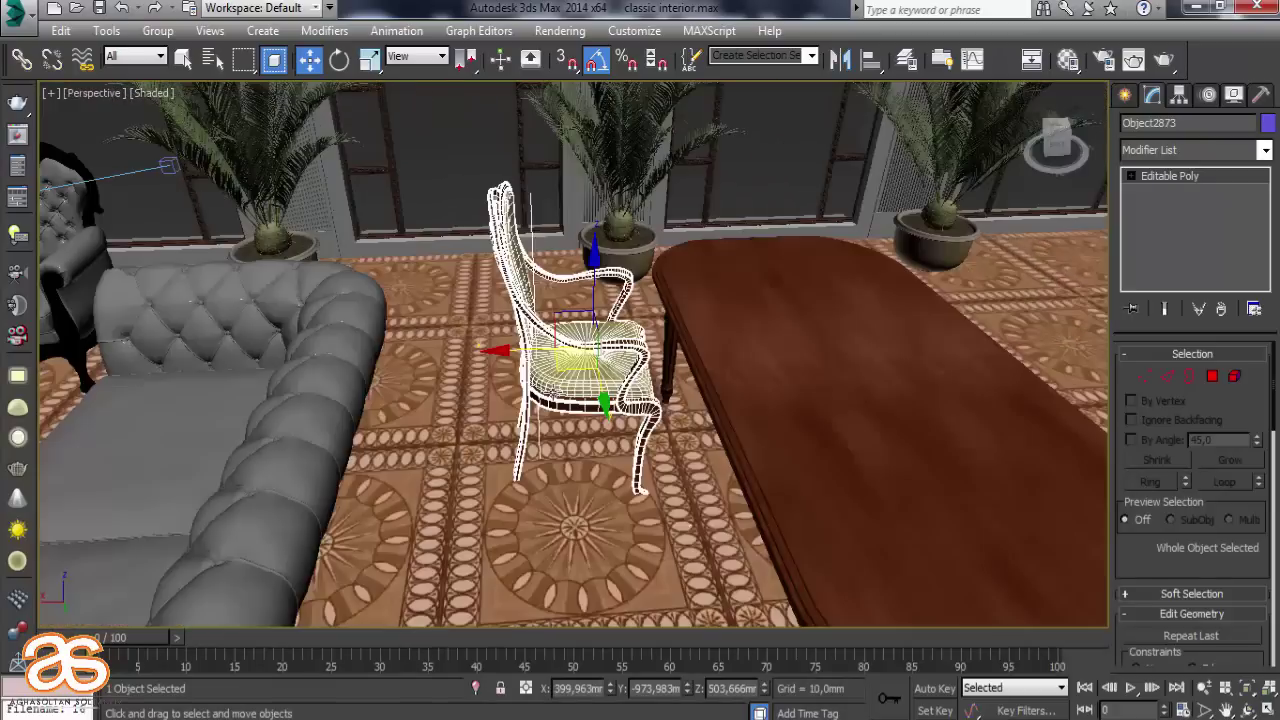
pyautogui.moveTo(522, 345); pyautogui.dragTo(479, 347)
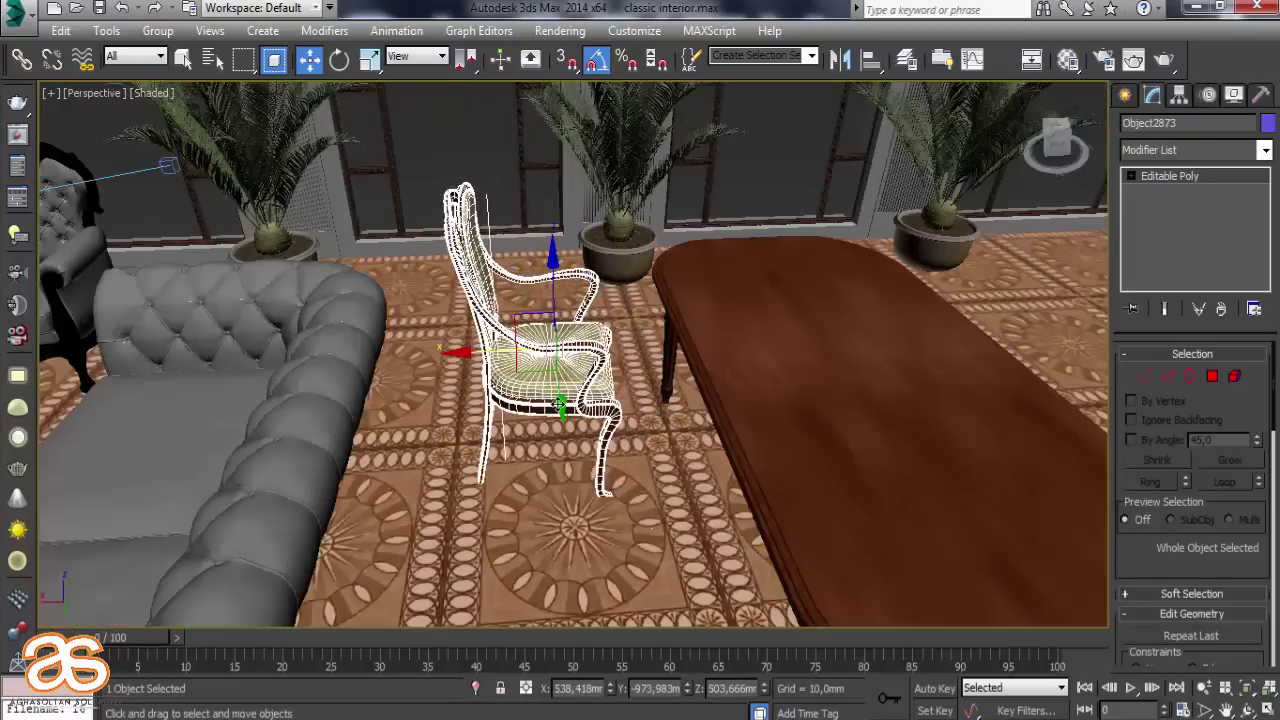
pyautogui.moveTo(562, 402)
pyautogui.mouseDown()
pyautogui.moveTo(565, 376)
pyautogui.moveTo(566, 538)
pyautogui.moveTo(568, 480)
pyautogui.mouseUp()
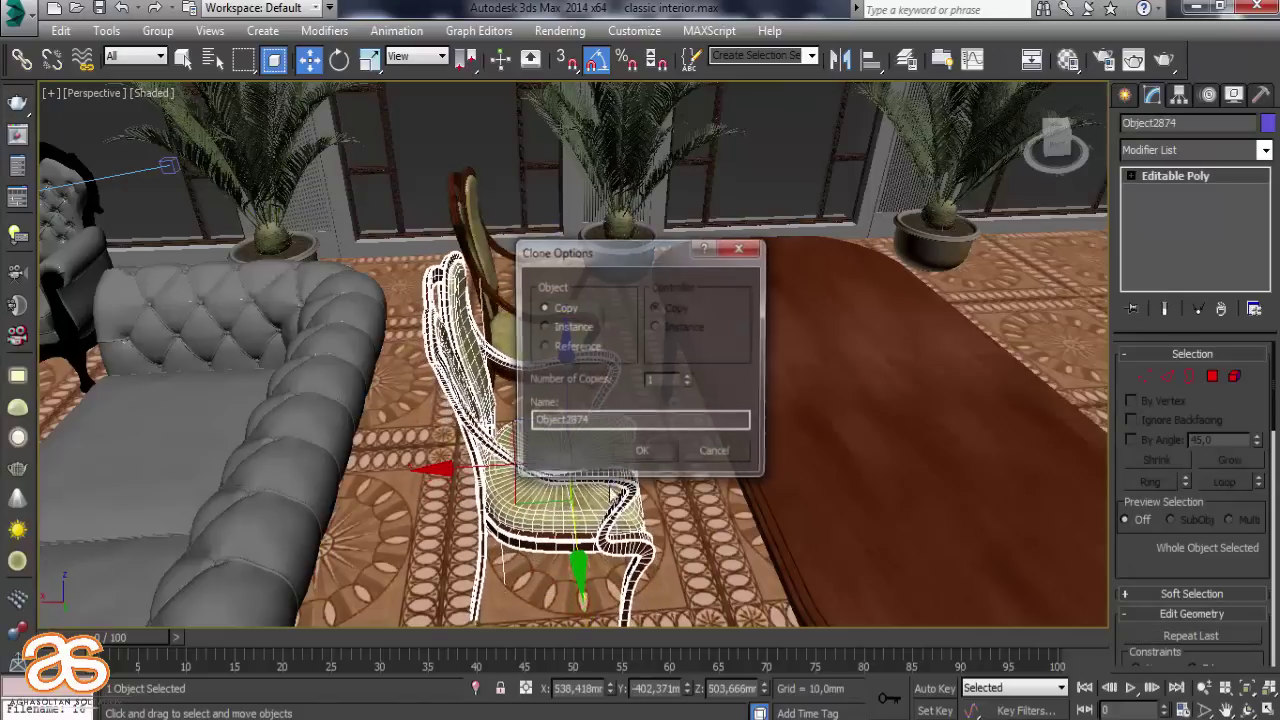
# Confirm the chair copy as Object2874 and bring the chairs and table into view
pyautogui.click(642, 453)
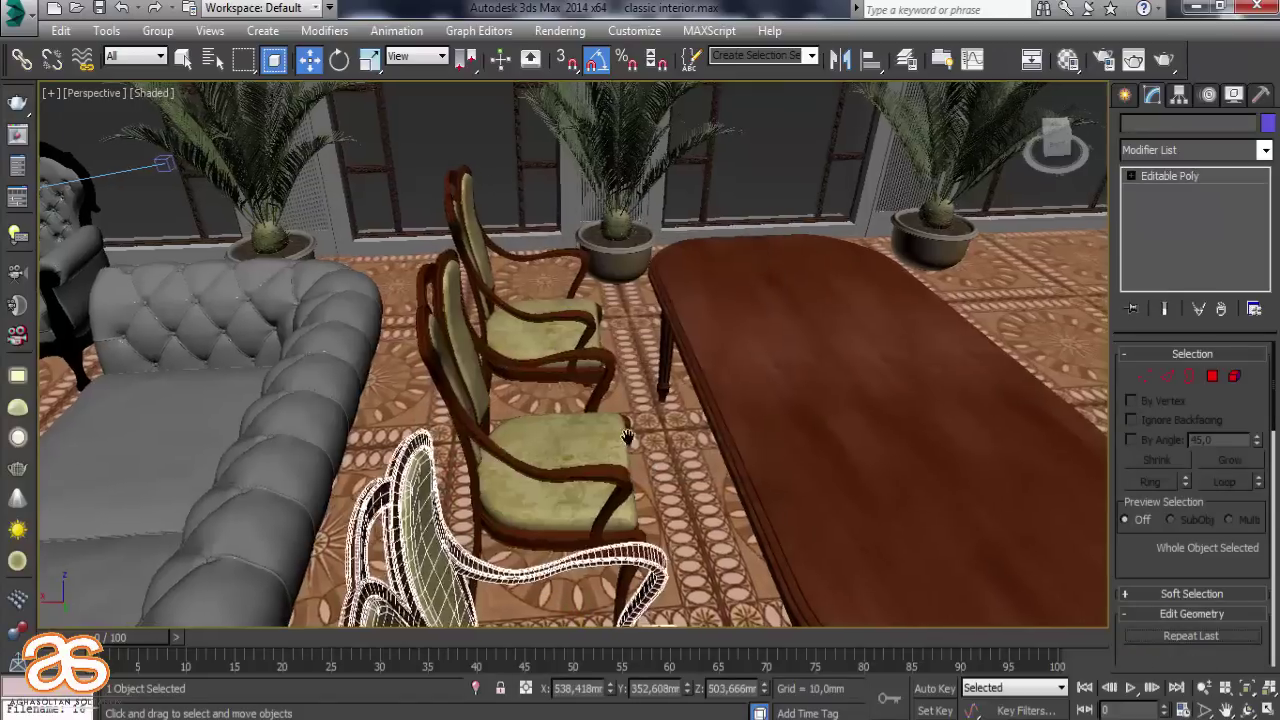
pyautogui.scroll(5, 541, 340)
pyautogui.scroll(-5, 541, 340)
pyautogui.keyDown('alt'); pyautogui.moveTo(541, 340); pyautogui.dragTo(695, 388, button='middle'); pyautogui.keyUp('alt')
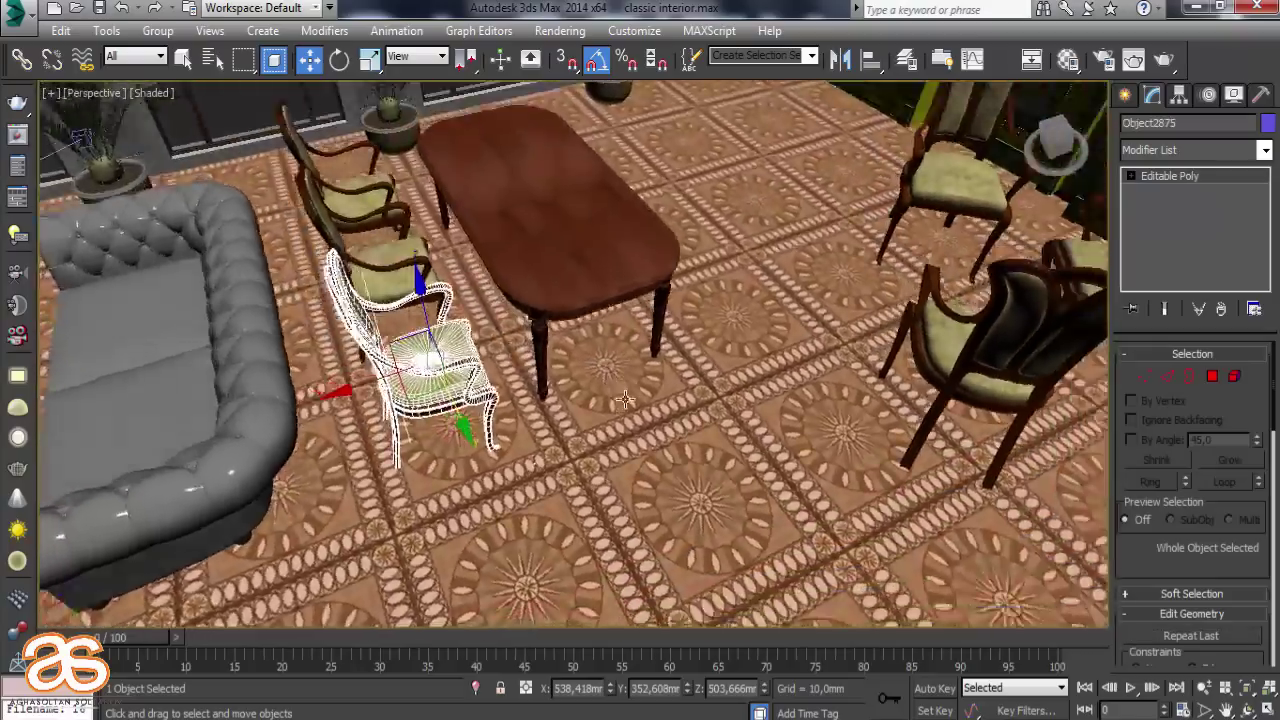
pyautogui.scroll(5, 695, 388)
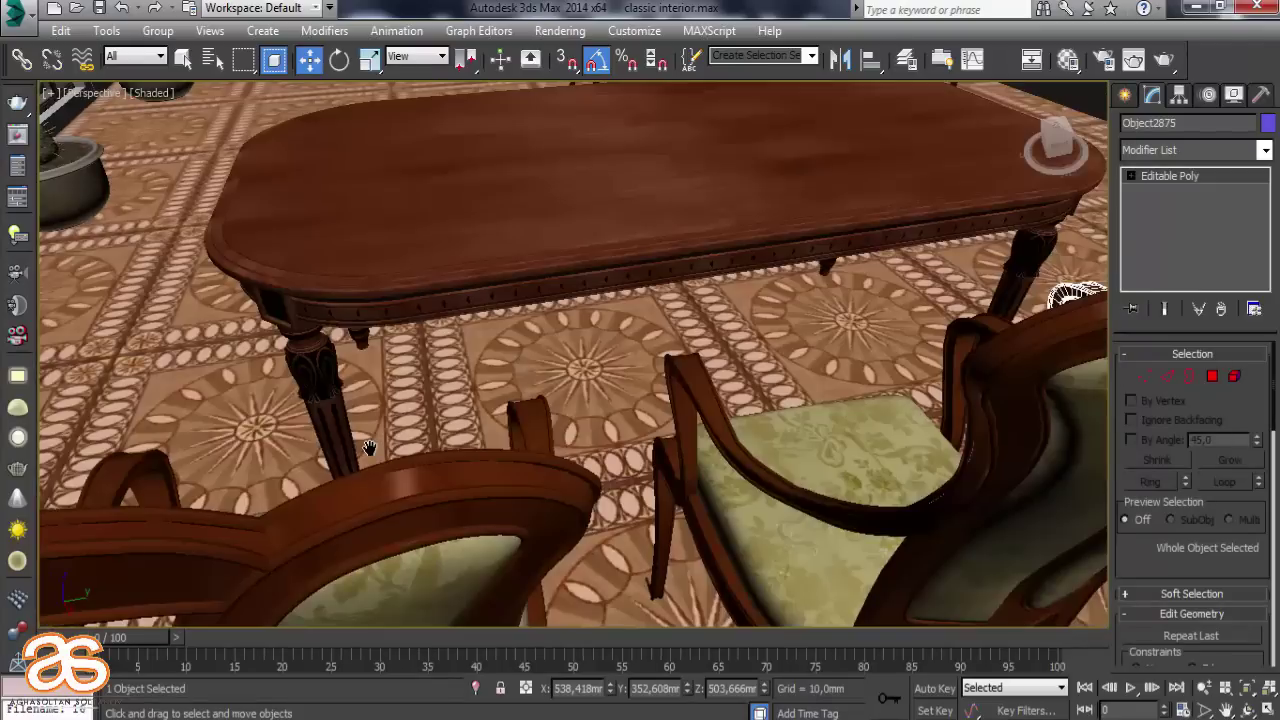
pyautogui.moveTo(371, 449)
pyautogui.mouseDown(button='middle')
pyautogui.moveTo(349, 430)
pyautogui.moveTo(586, 420)
pyautogui.mouseUp(button='middle')
# Select the right-hand and middle chairs, then add another chair to the selection
pyautogui.click(711, 473)
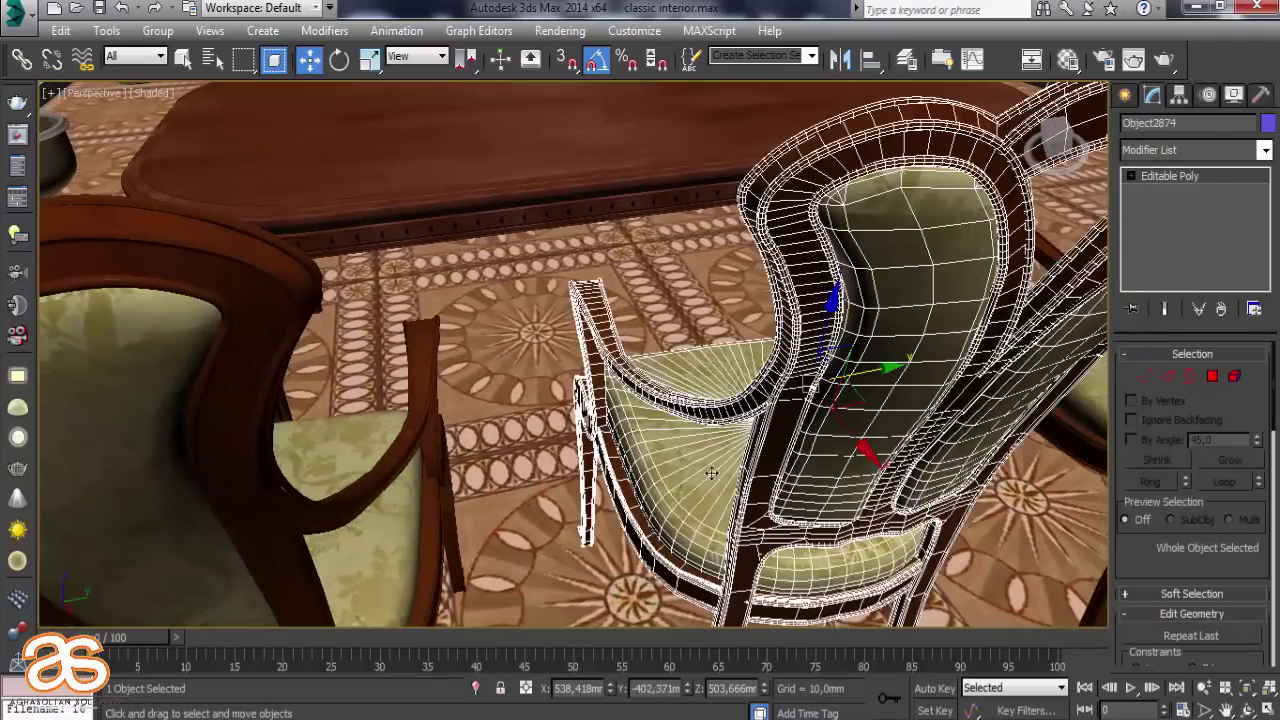
pyautogui.moveTo(868, 372)
pyautogui.mouseDown(button='middle')
pyautogui.moveTo(530, 430)
pyautogui.moveTo(565, 463)
pyautogui.moveTo(657, 434)
pyautogui.mouseUp(button='middle')
pyautogui.click(657, 434)
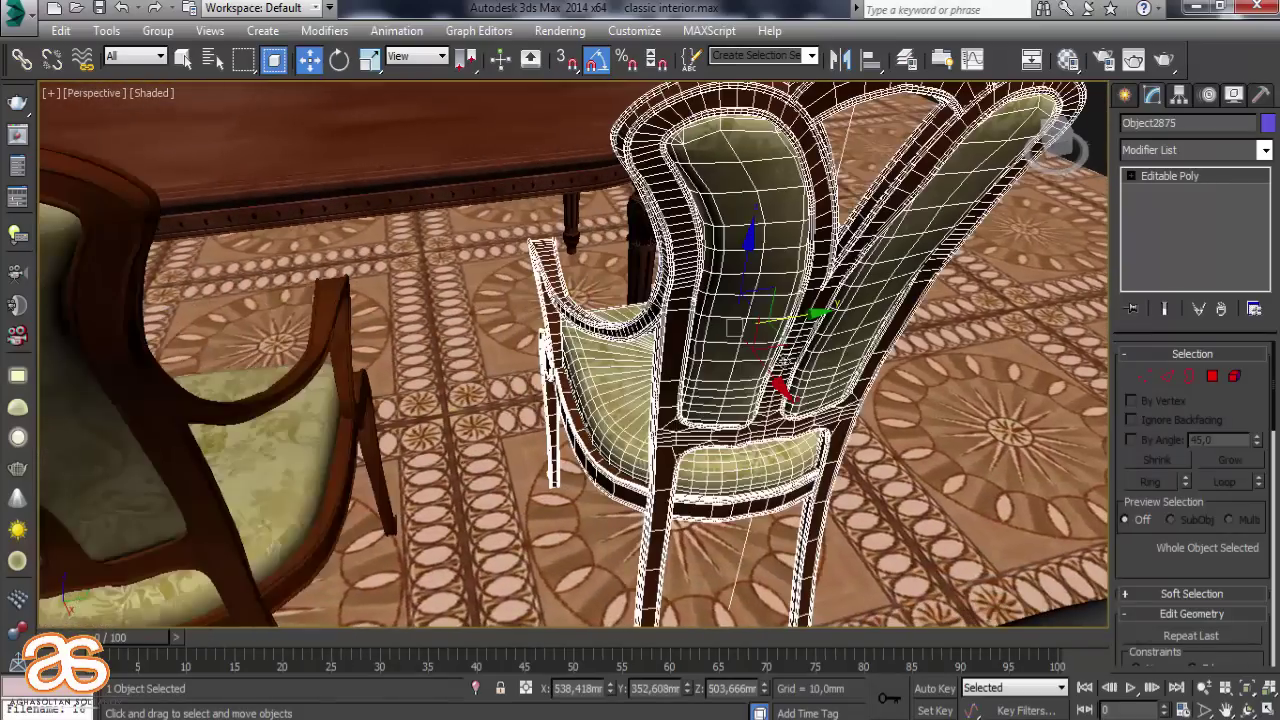
pyautogui.moveTo(797, 322)
pyautogui.keyDown('alt'); pyautogui.mouseDown(button='middle')
pyautogui.moveTo(715, 400)
pyautogui.moveTo(600, 380)
pyautogui.moveTo(415, 413)
pyautogui.moveTo(457, 406)
pyautogui.mouseUp(button='middle'); pyautogui.keyUp('alt')
pyautogui.scroll(-3, 600, 380)
pyautogui.scroll(3, 312, 456)
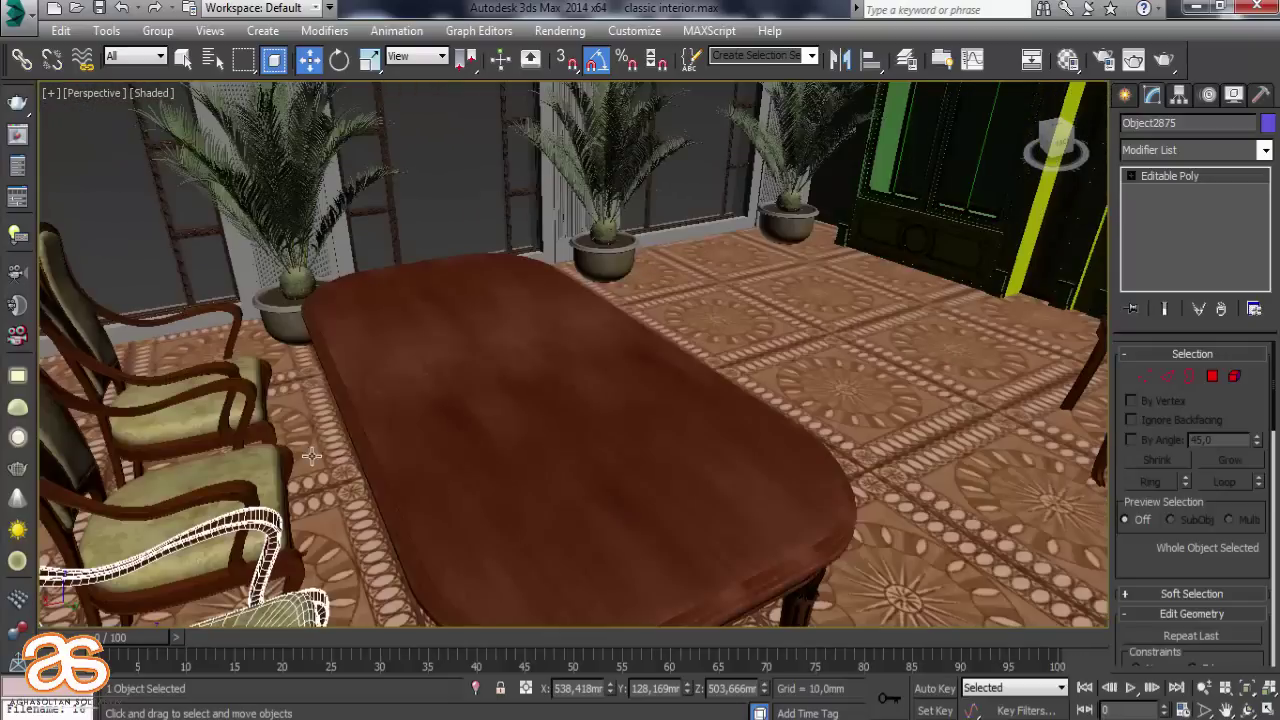
pyautogui.keyDown('ctrl'); pyautogui.click(232, 468); pyautogui.keyUp('ctrl')
# Add the third chair and copy all three toward the table's other side
pyautogui.keyDown('ctrl'); pyautogui.click(232, 366); pyautogui.keyUp('ctrl')
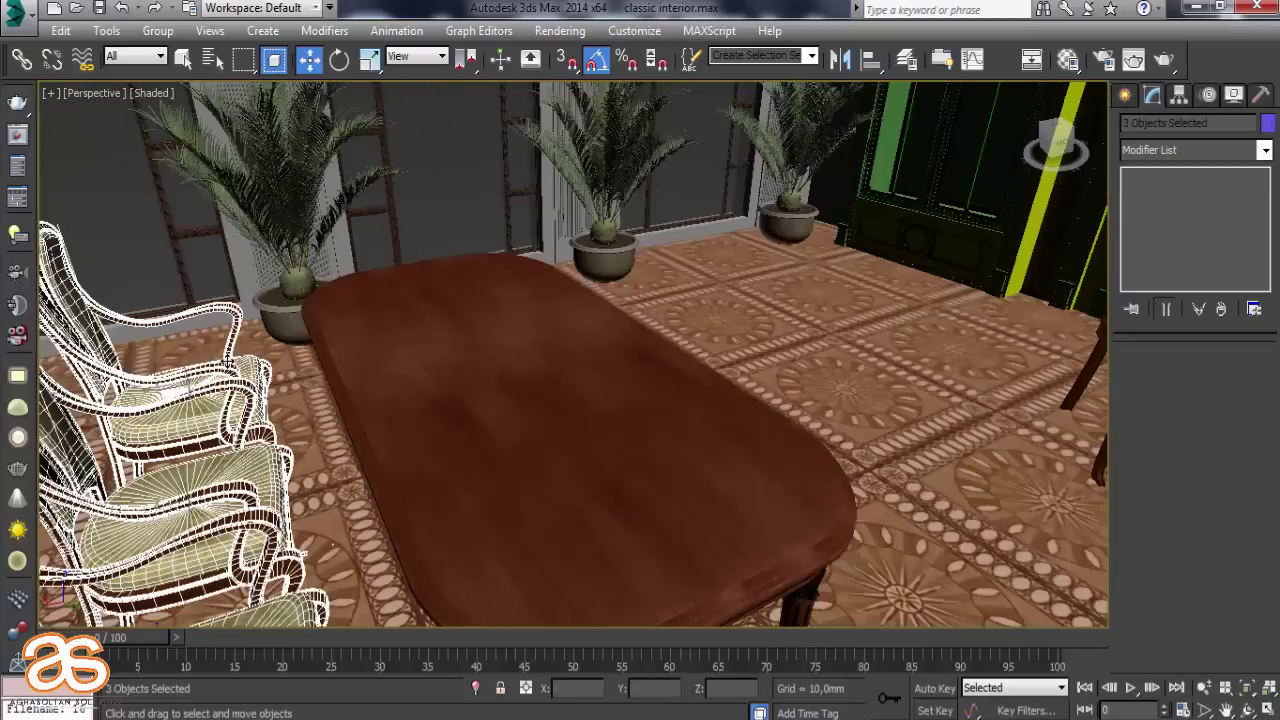
pyautogui.scroll(-4, 232, 366)
pyautogui.keyDown('alt'); pyautogui.moveTo(232, 366); pyautogui.dragTo(297, 533, button='middle'); pyautogui.keyUp('alt')
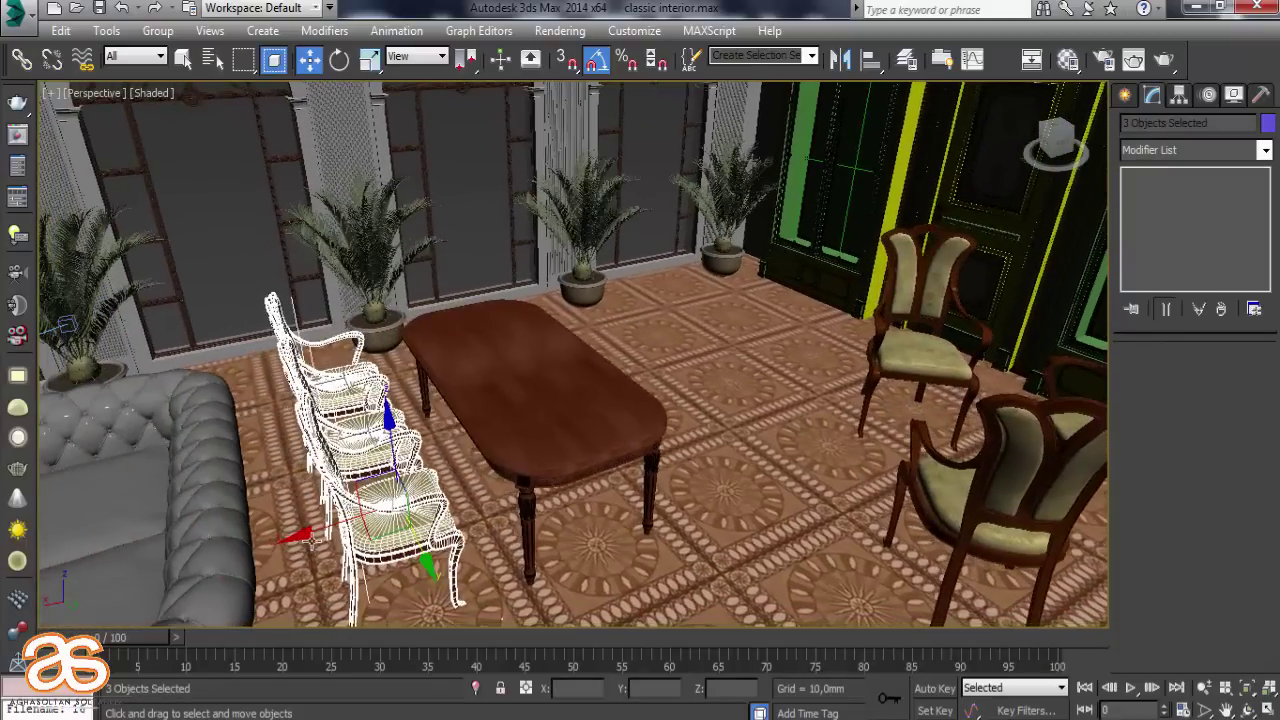
pyautogui.moveTo(314, 537)
pyautogui.mouseDown()
pyautogui.moveTo(420, 500)
pyautogui.moveTo(609, 489)
pyautogui.moveTo(596, 494)
pyautogui.moveTo(620, 471)
pyautogui.mouseUp()
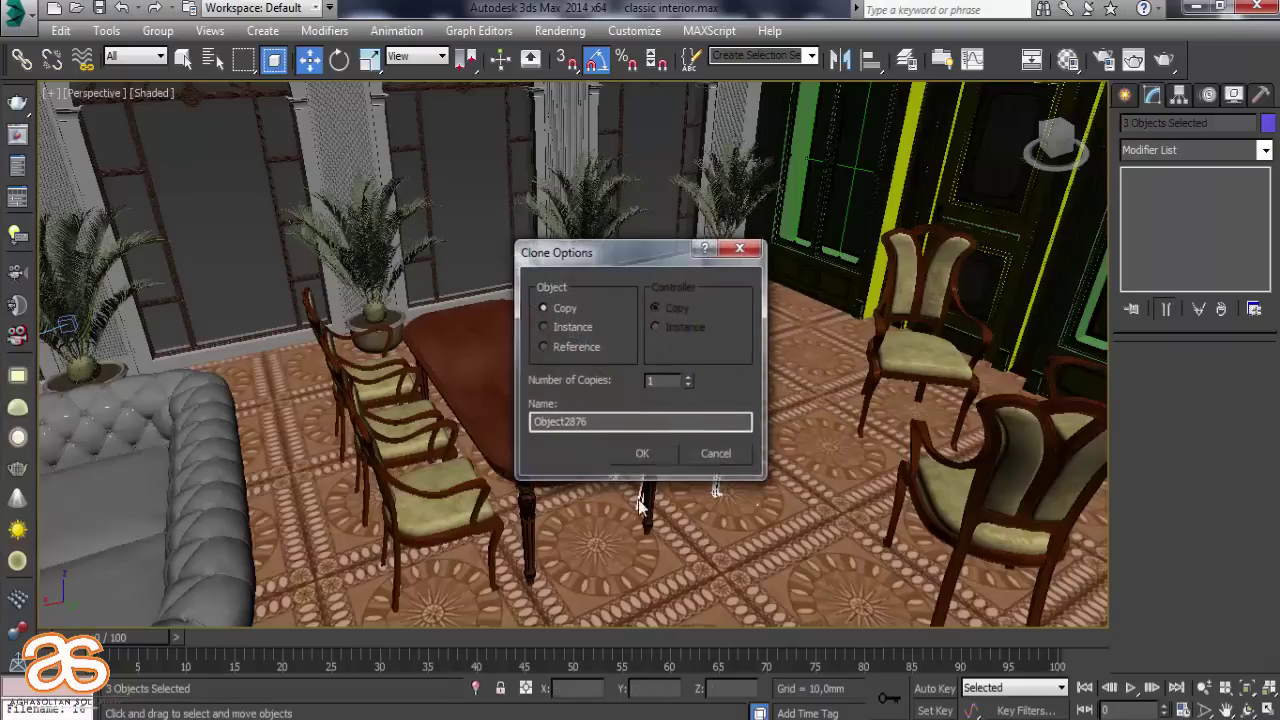
pyautogui.click(642, 452)
# Mirror the copied chairs on X to face the table and slide them along its far side
pyautogui.click(840, 62)
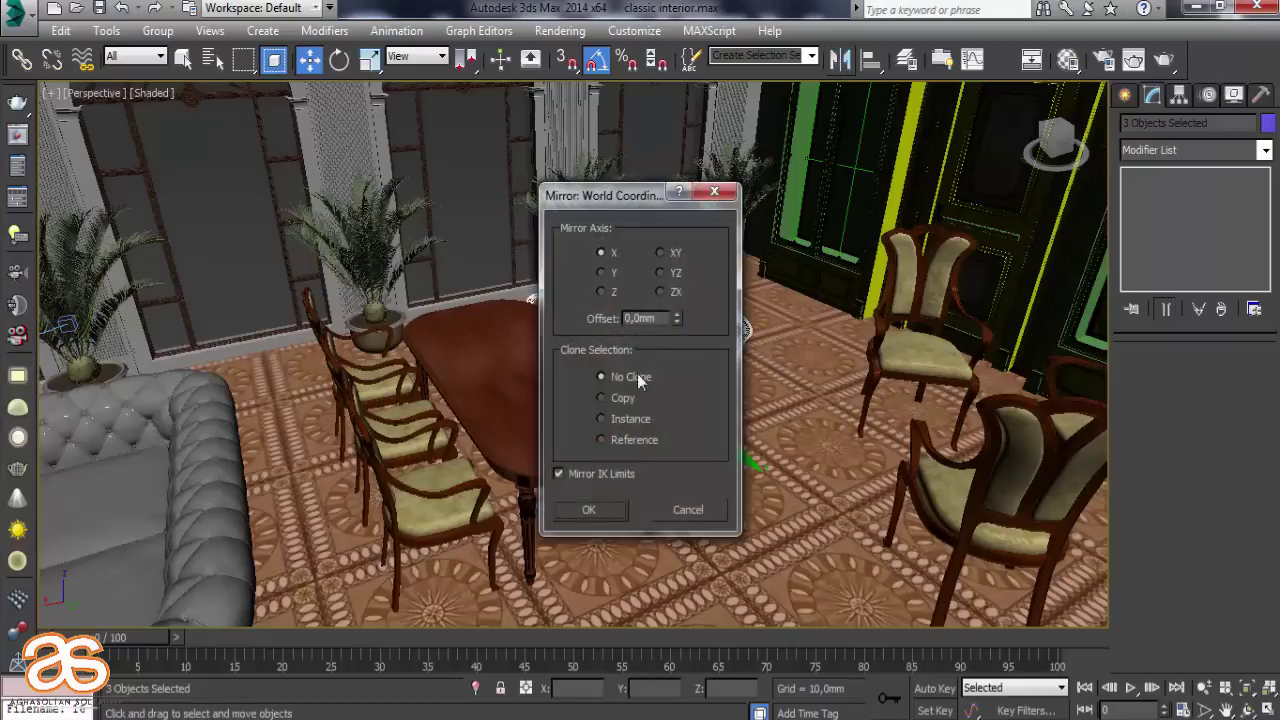
pyautogui.click(595, 510)
pyautogui.keyDown('alt'); pyautogui.moveTo(636, 428); pyautogui.dragTo(618, 432, button='middle'); pyautogui.keyUp('alt')
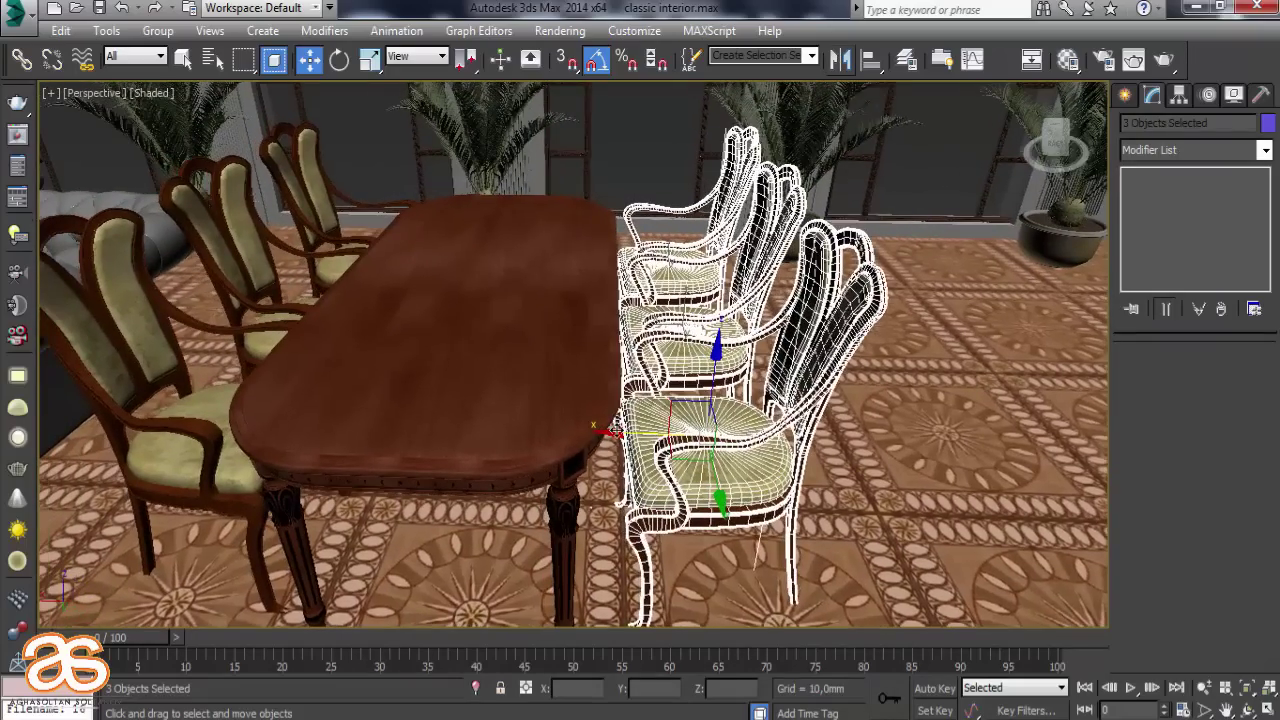
pyautogui.moveTo(618, 432); pyautogui.dragTo(661, 432)
pyautogui.scroll(2, 661, 432)
pyautogui.scroll(-3, 661, 432)
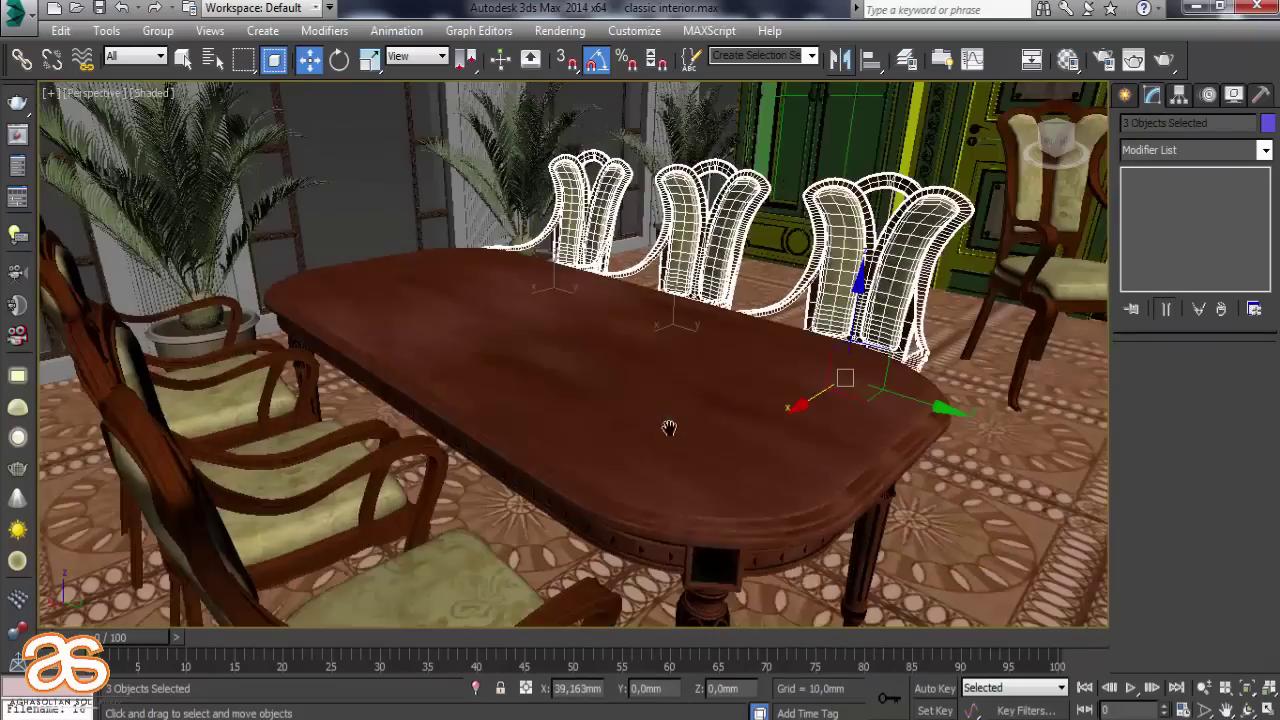
pyautogui.scroll(-2, 661, 432)
# Copy the front chair, place it beside the table and turn it to face the table
pyautogui.keyDown('alt'); pyautogui.moveTo(600, 420); pyautogui.dragTo(493, 463, button='middle'); pyautogui.keyUp('alt')
pyautogui.click(493, 463)
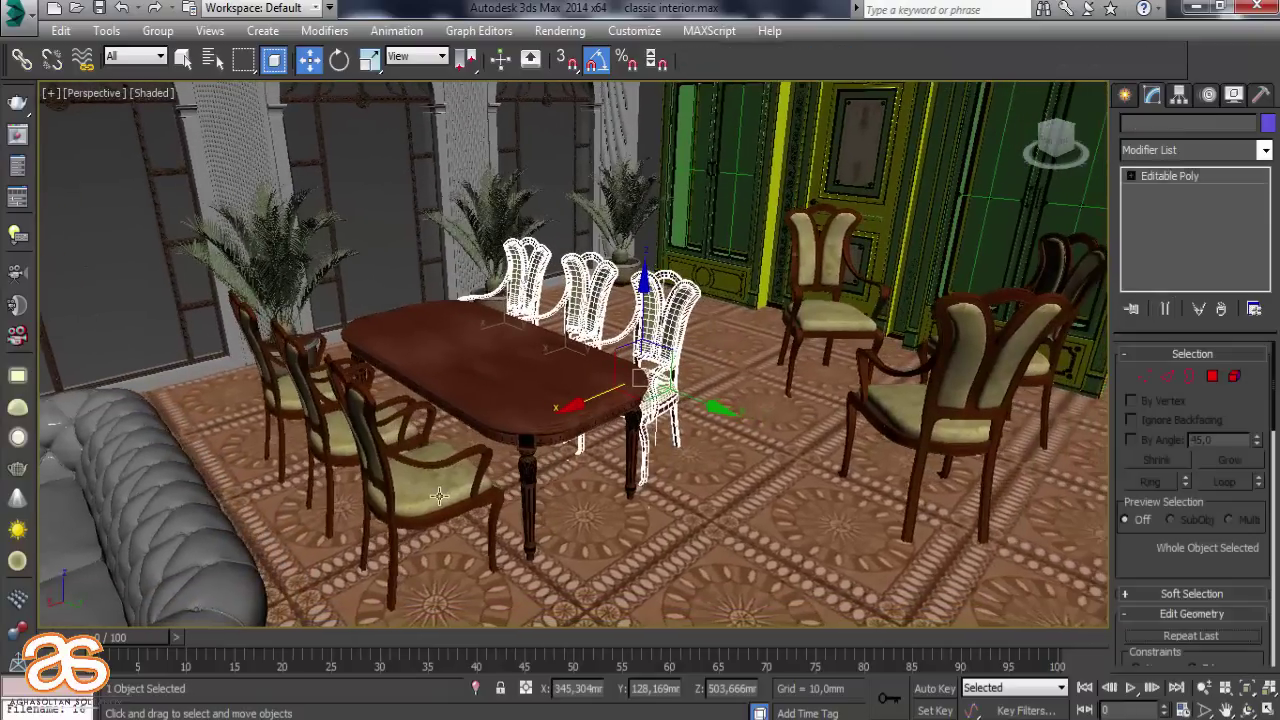
pyautogui.moveTo(488, 503); pyautogui.dragTo(549, 513)
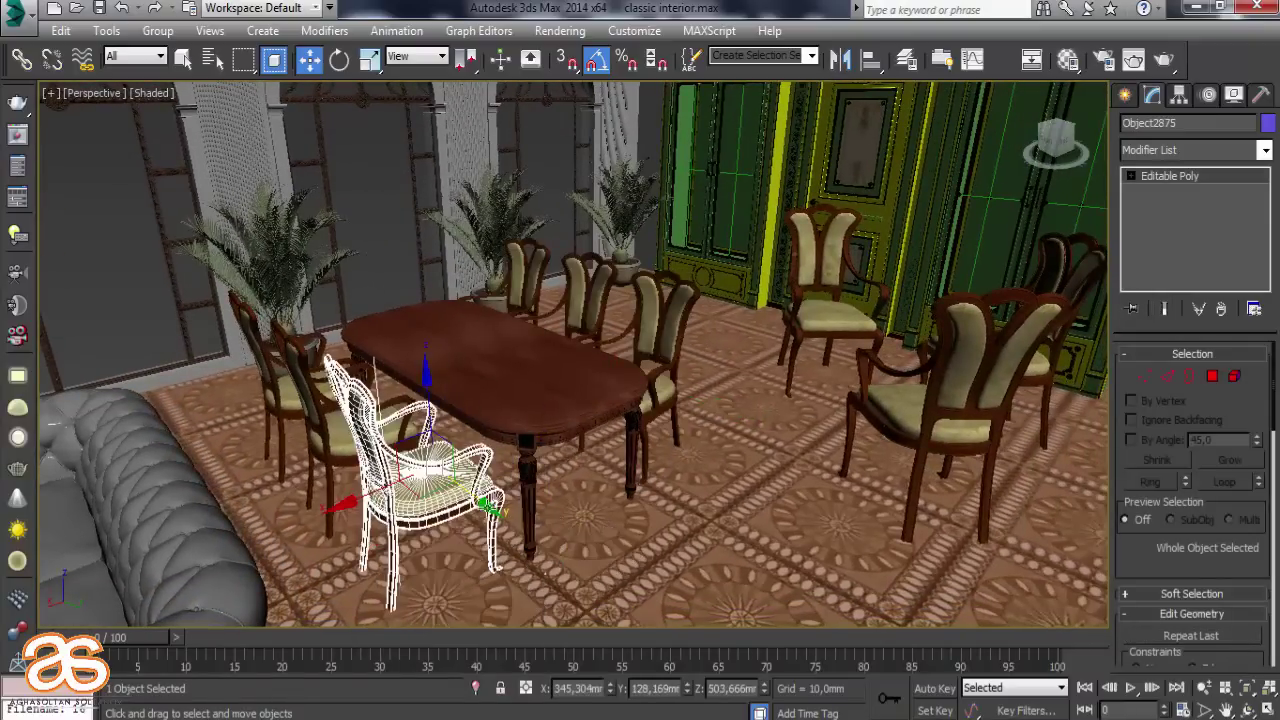
pyautogui.keyDown('shift'); pyautogui.moveTo(460, 480); pyautogui.dragTo(560, 560); pyautogui.keyUp('shift')
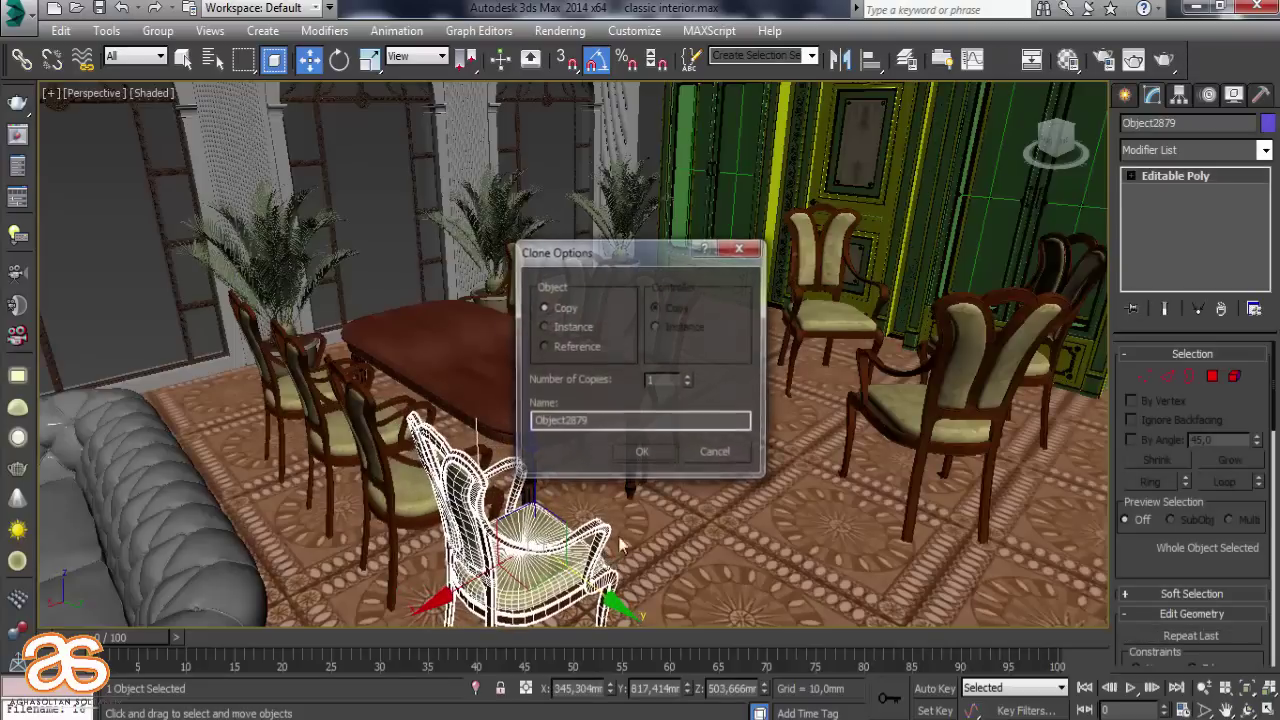
pyautogui.click(643, 455)
pyautogui.moveTo(484, 576); pyautogui.dragTo(569, 536)
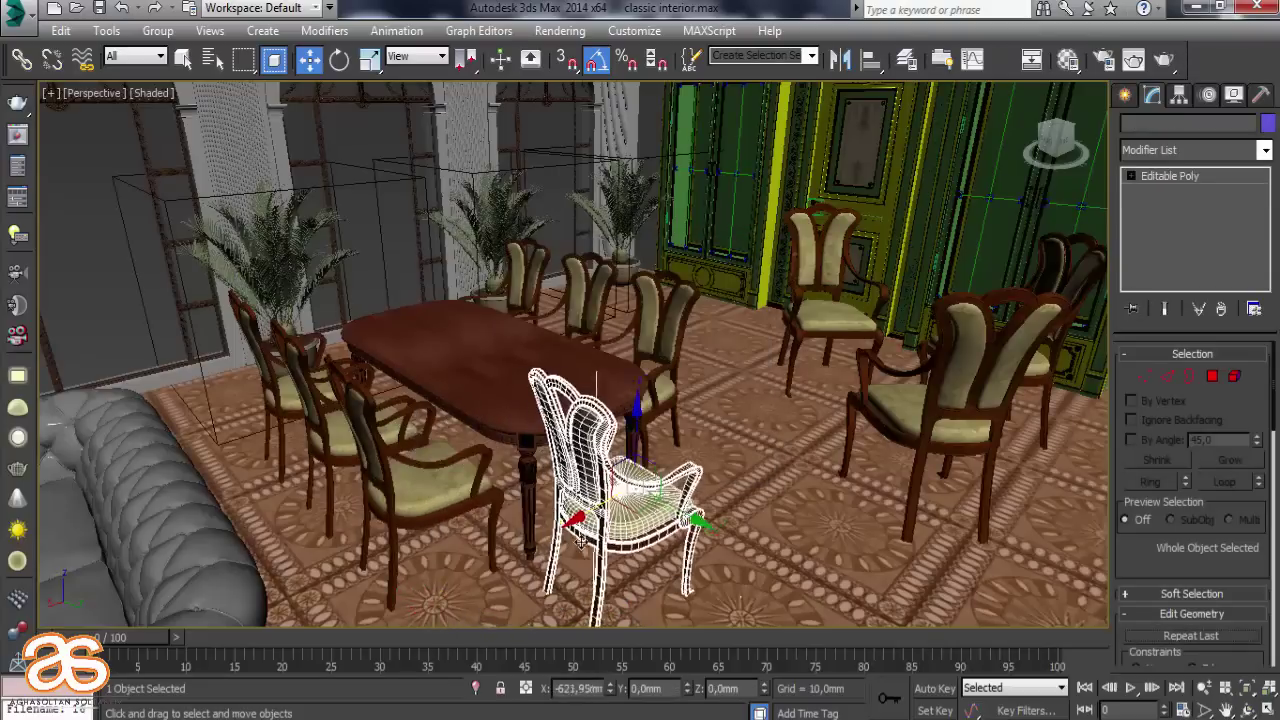
pyautogui.click(340, 60)
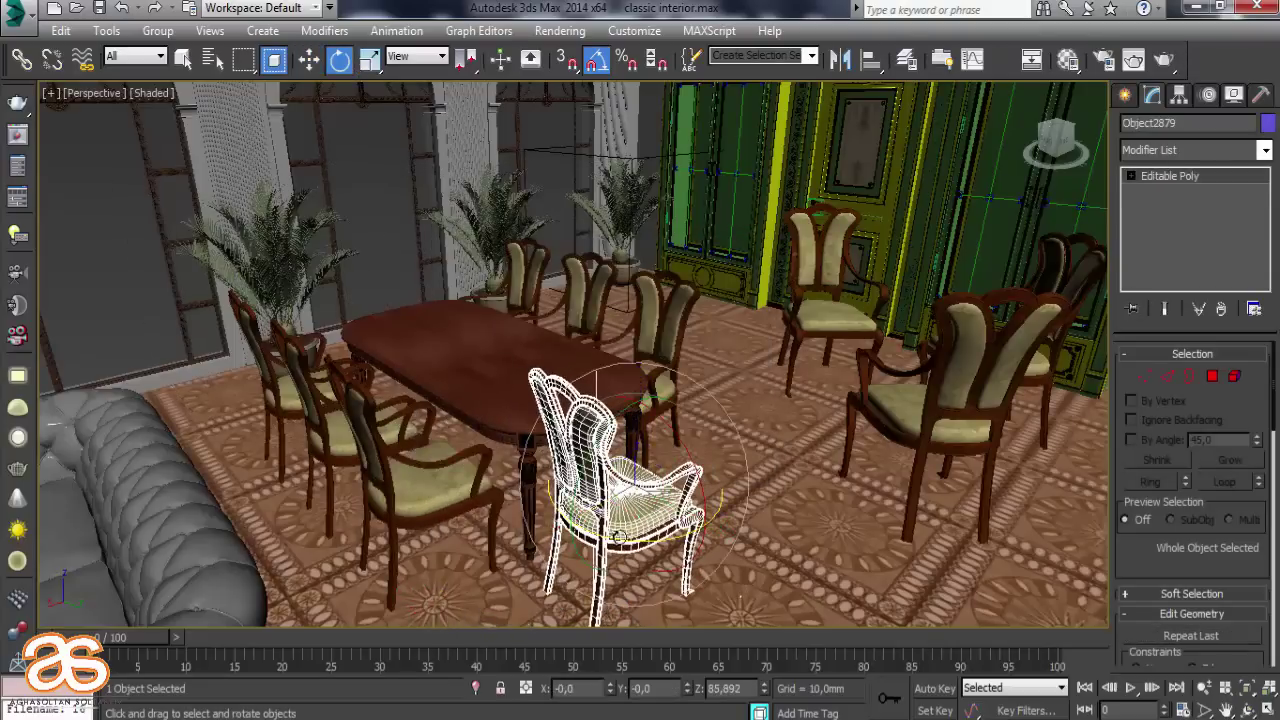
pyautogui.moveTo(664, 541)
pyautogui.mouseDown()
pyautogui.moveTo(748, 523)
pyautogui.moveTo(745, 540)
pyautogui.mouseUp()
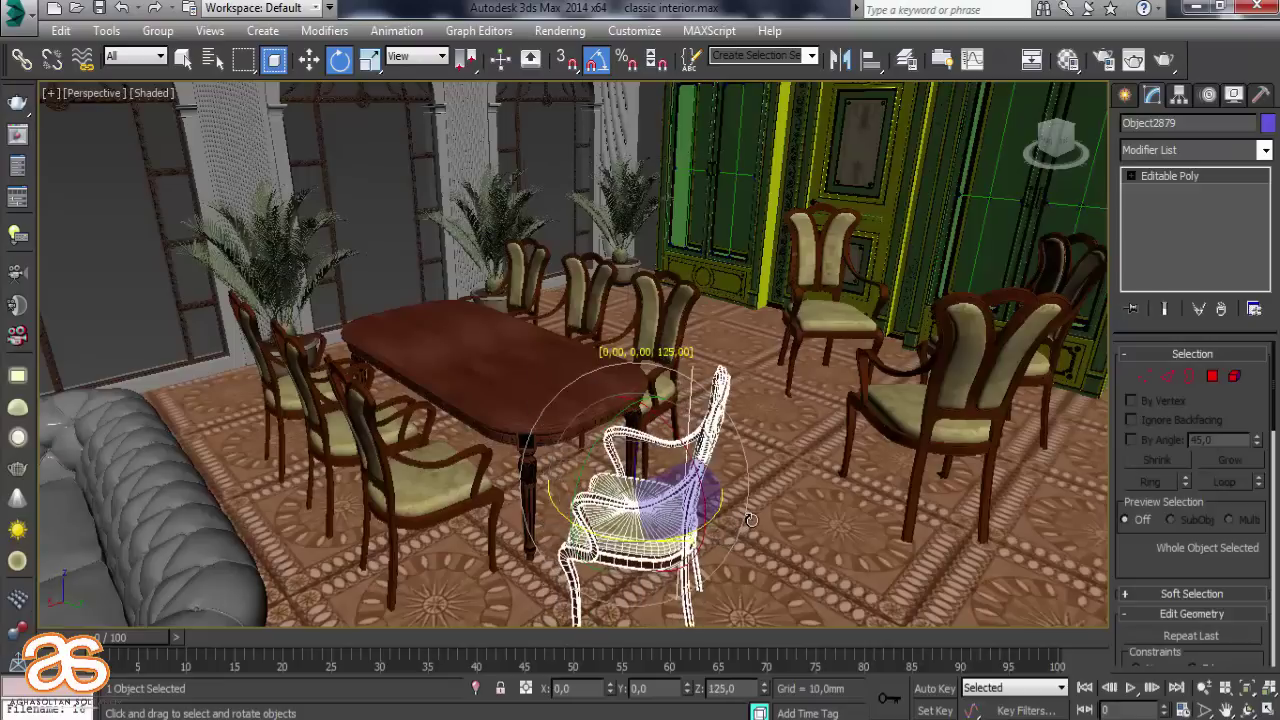
pyautogui.click(309, 60)
# Copy a chair to the table's far end and mirror it to face the table
pyautogui.moveTo(566, 522)
pyautogui.mouseDown()
pyautogui.moveTo(726, 488)
pyautogui.moveTo(436, 318)
pyautogui.mouseUp()
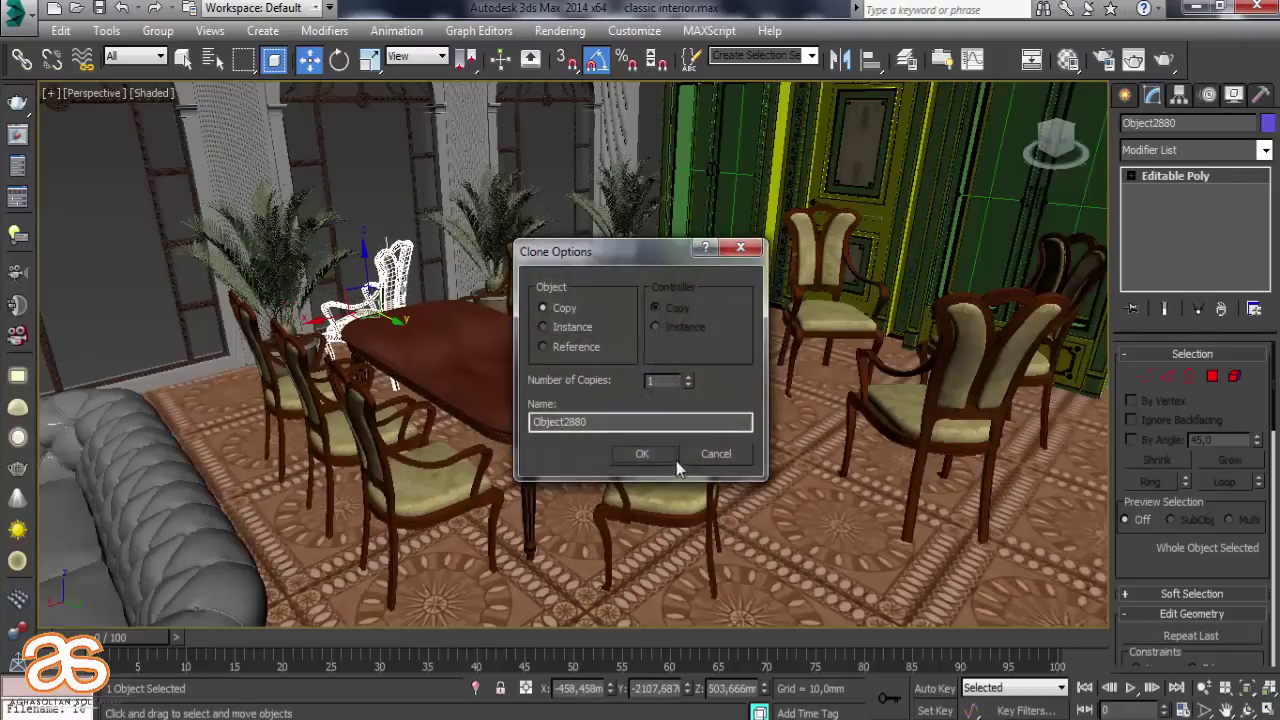
pyautogui.click(624, 456)
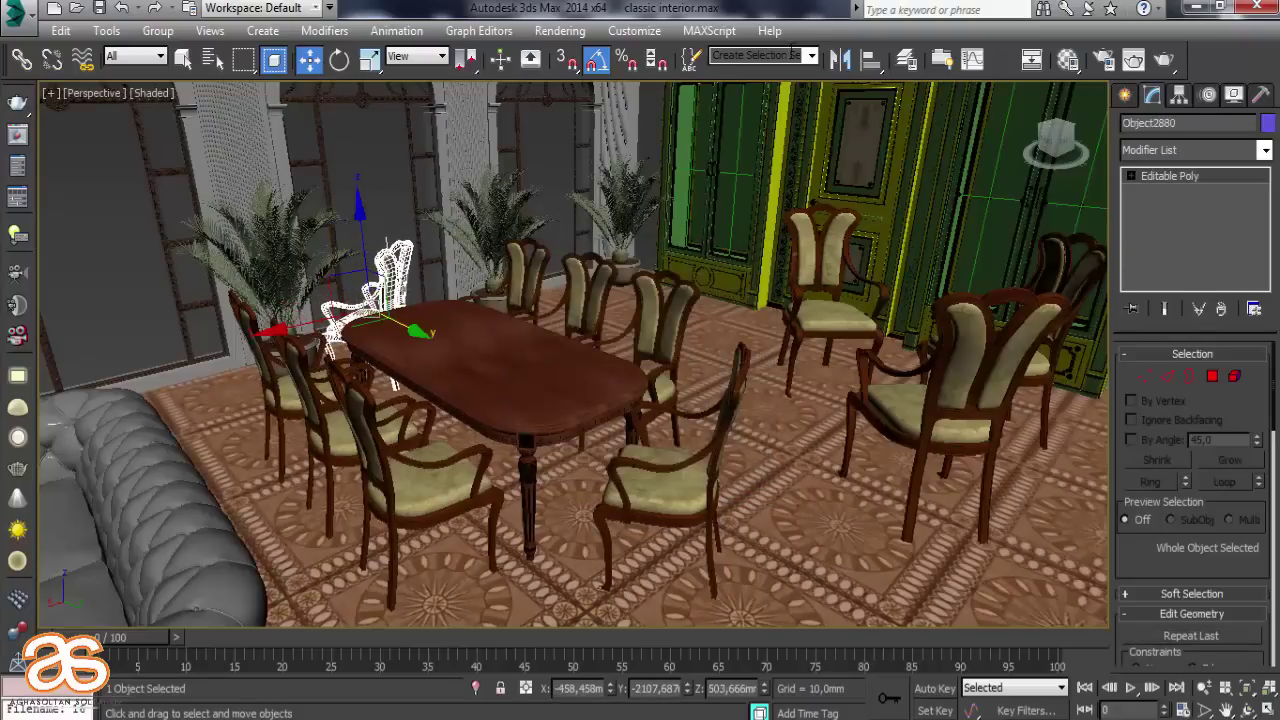
pyautogui.click(836, 60)
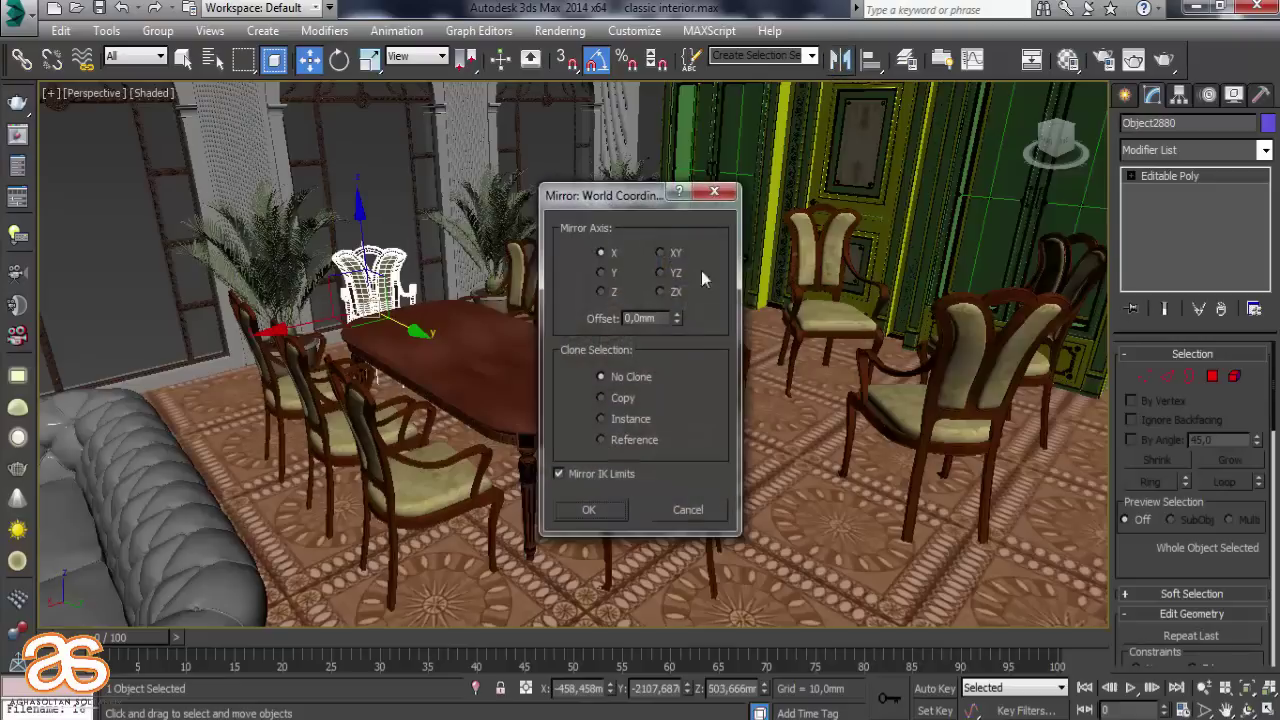
pyautogui.click(620, 504)
# Delete the two leftover chairs standing by the doors
pyautogui.click(945, 410)
pyautogui.press('Delete')
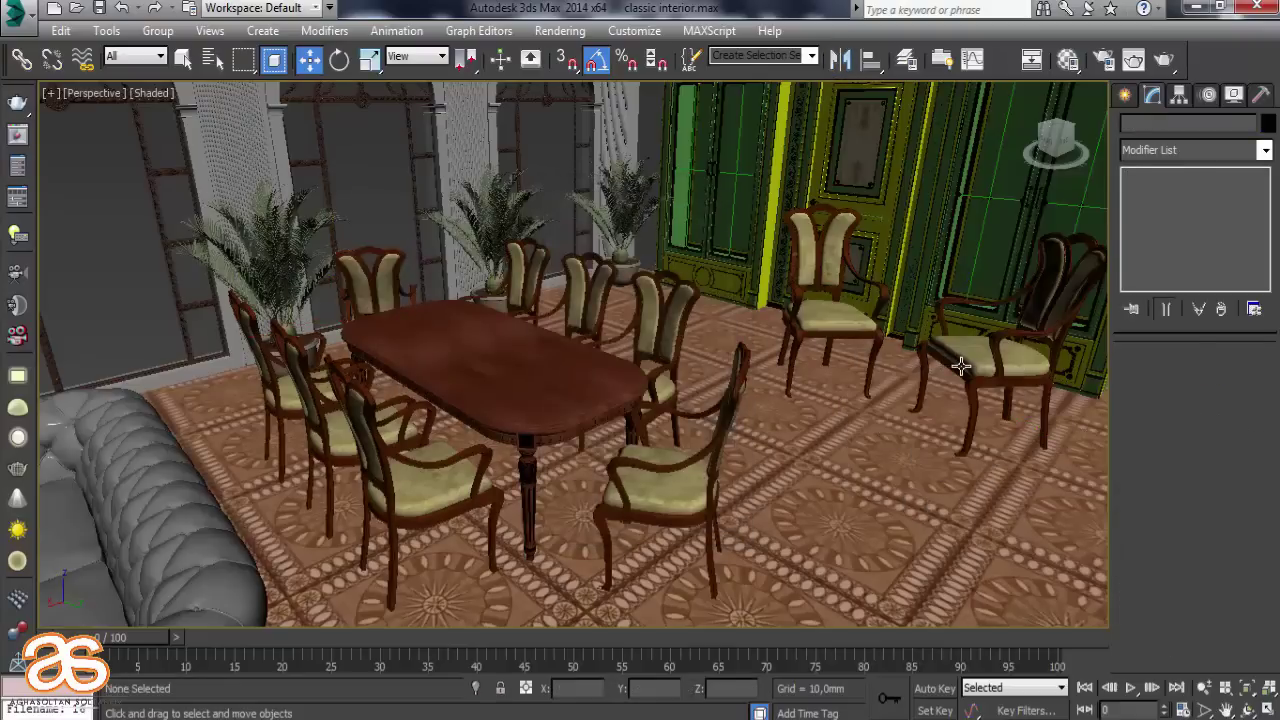
pyautogui.hotkey('ctrl', 'z')
pyautogui.press('Delete')
pyautogui.click(800, 370)
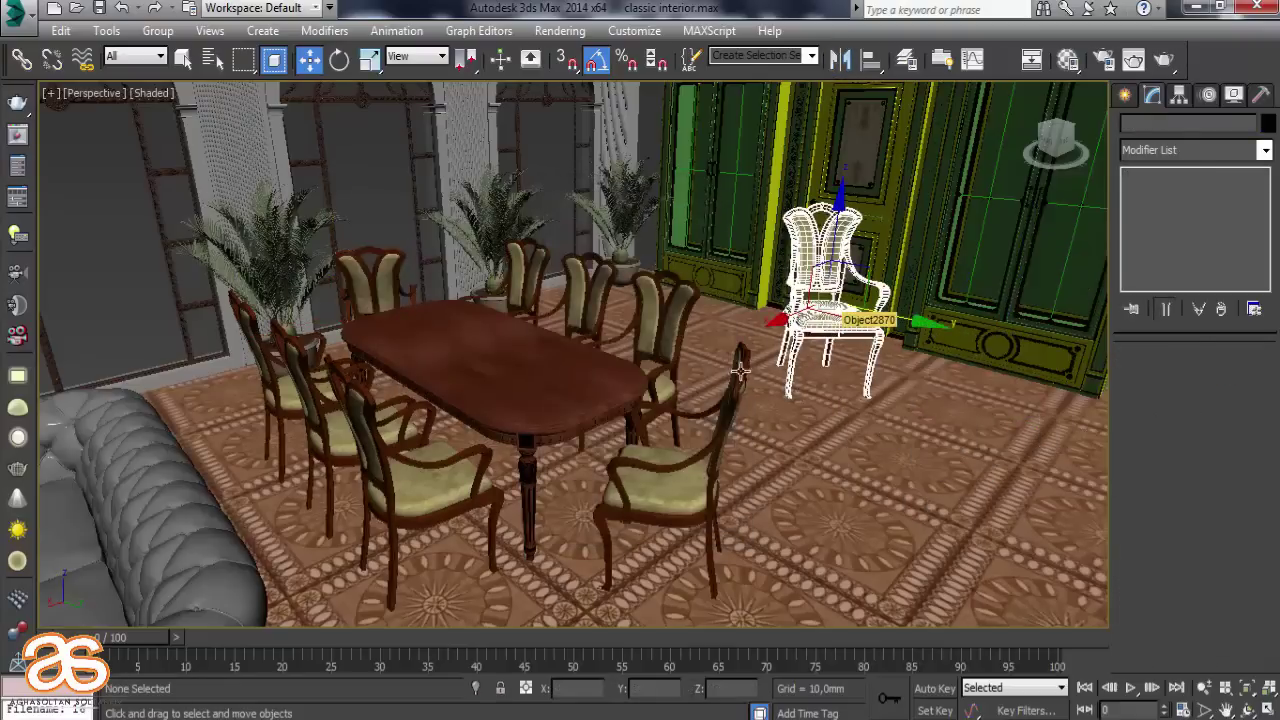
pyautogui.press('Delete')
pyautogui.click(708, 444)
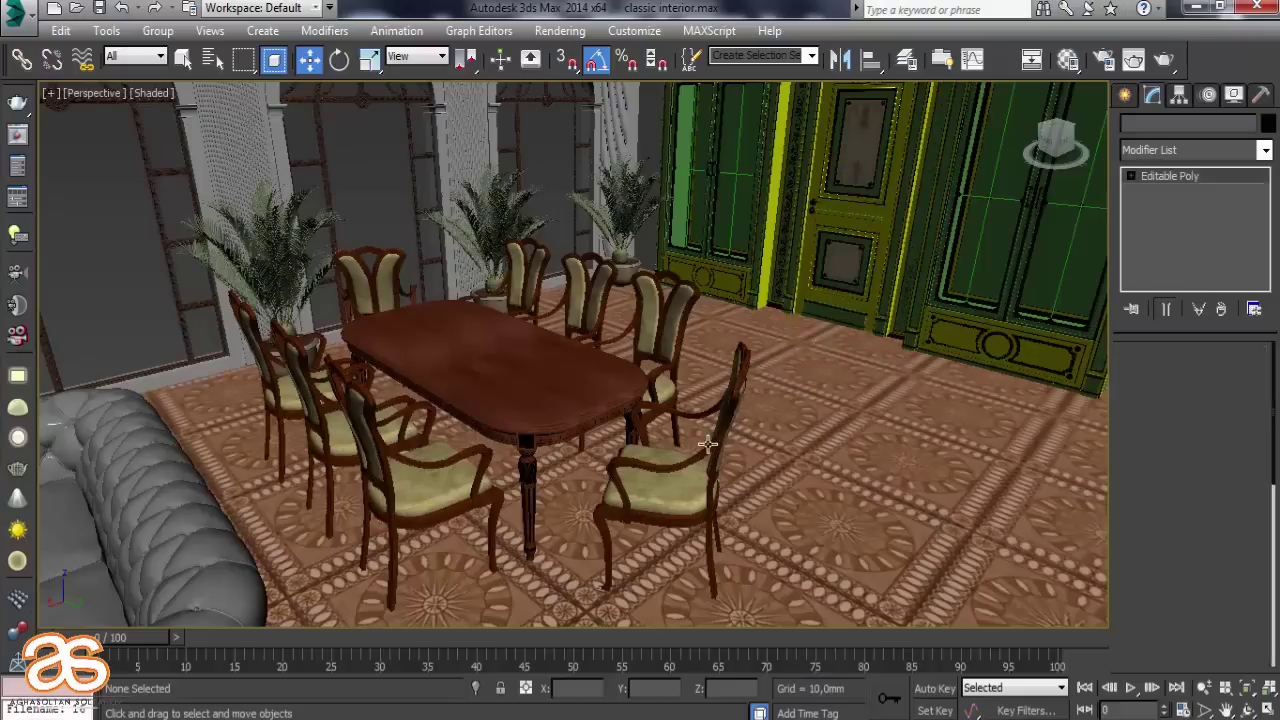
# Select the dining table together with all of its chairs
pyautogui.keyDown('ctrl'); pyautogui.click(665, 355); pyautogui.keyUp('ctrl')
pyautogui.keyDown('ctrl'); pyautogui.click(594, 317); pyautogui.keyUp('ctrl')
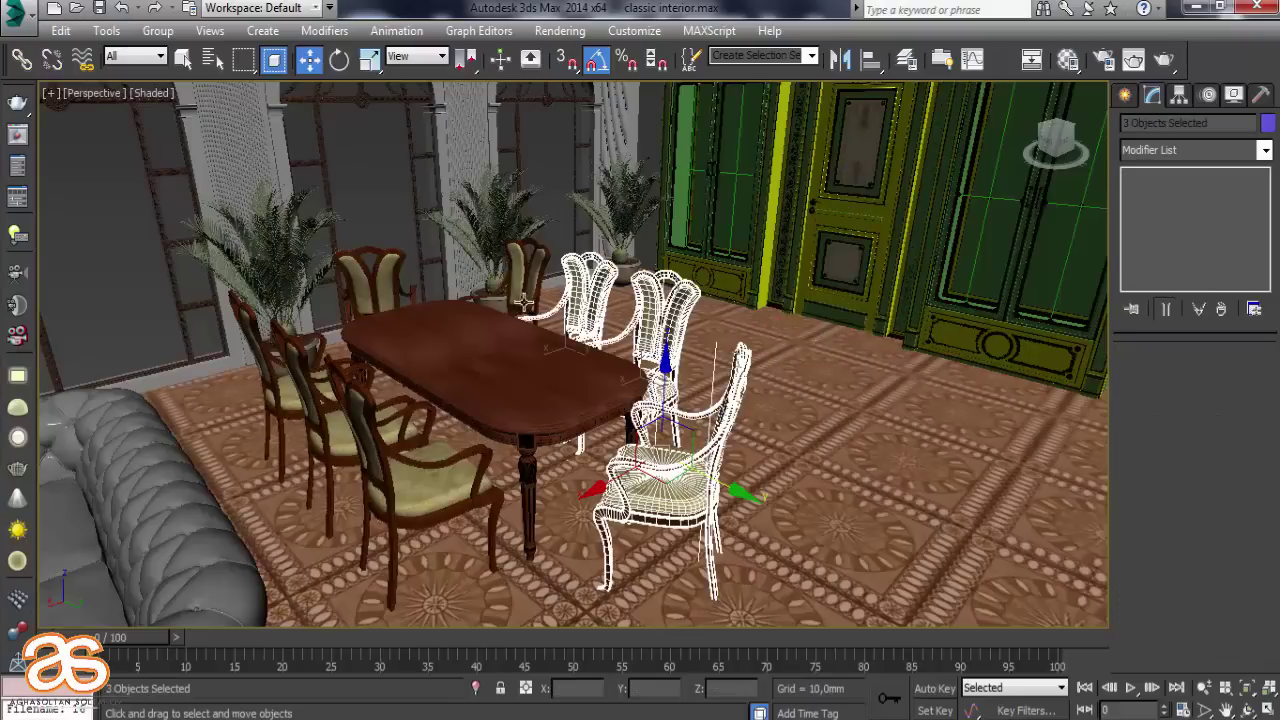
pyautogui.keyDown('ctrl'); pyautogui.click(521, 300); pyautogui.keyUp('ctrl')
pyautogui.keyDown('ctrl'); pyautogui.click(386, 300); pyautogui.keyUp('ctrl')
pyautogui.keyDown('ctrl'); pyautogui.click(262, 340); pyautogui.keyUp('ctrl')
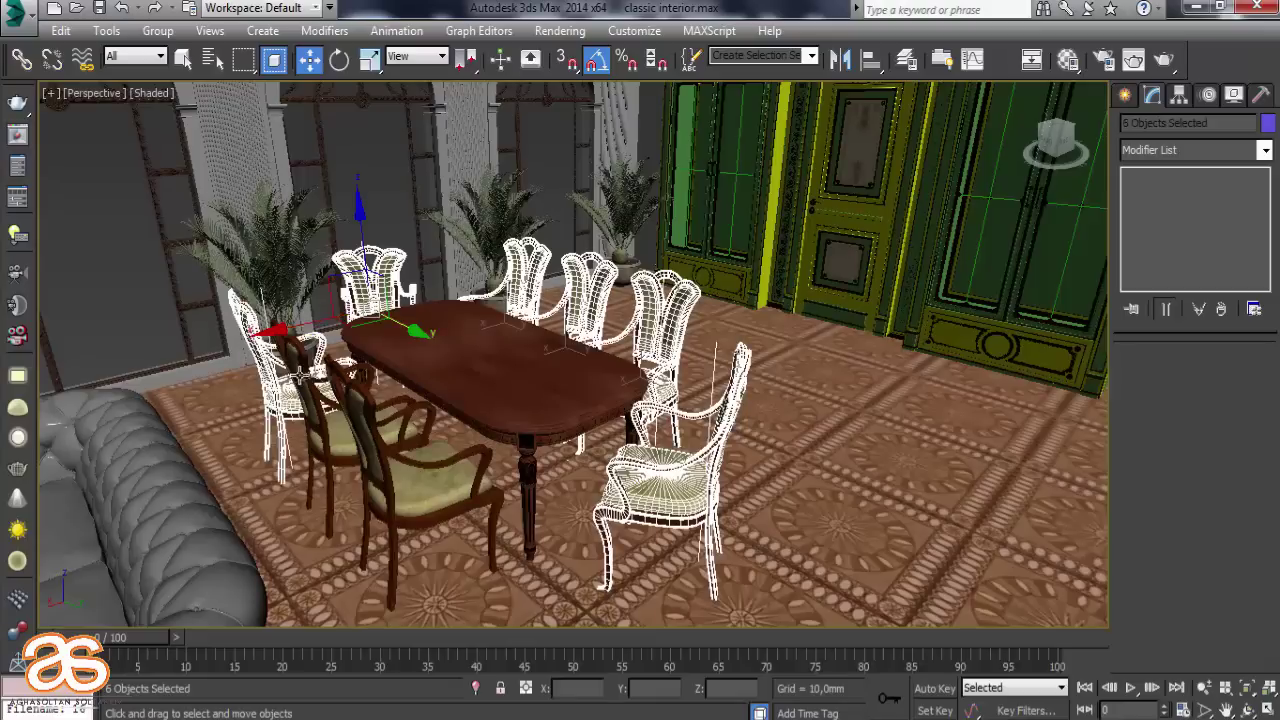
pyautogui.keyDown('ctrl'); pyautogui.click(318, 380); pyautogui.keyUp('ctrl')
pyautogui.keyDown('ctrl'); pyautogui.click(470, 430); pyautogui.keyUp('ctrl')
pyautogui.keyDown('ctrl'); pyautogui.click(493, 404); pyautogui.keyUp('ctrl')
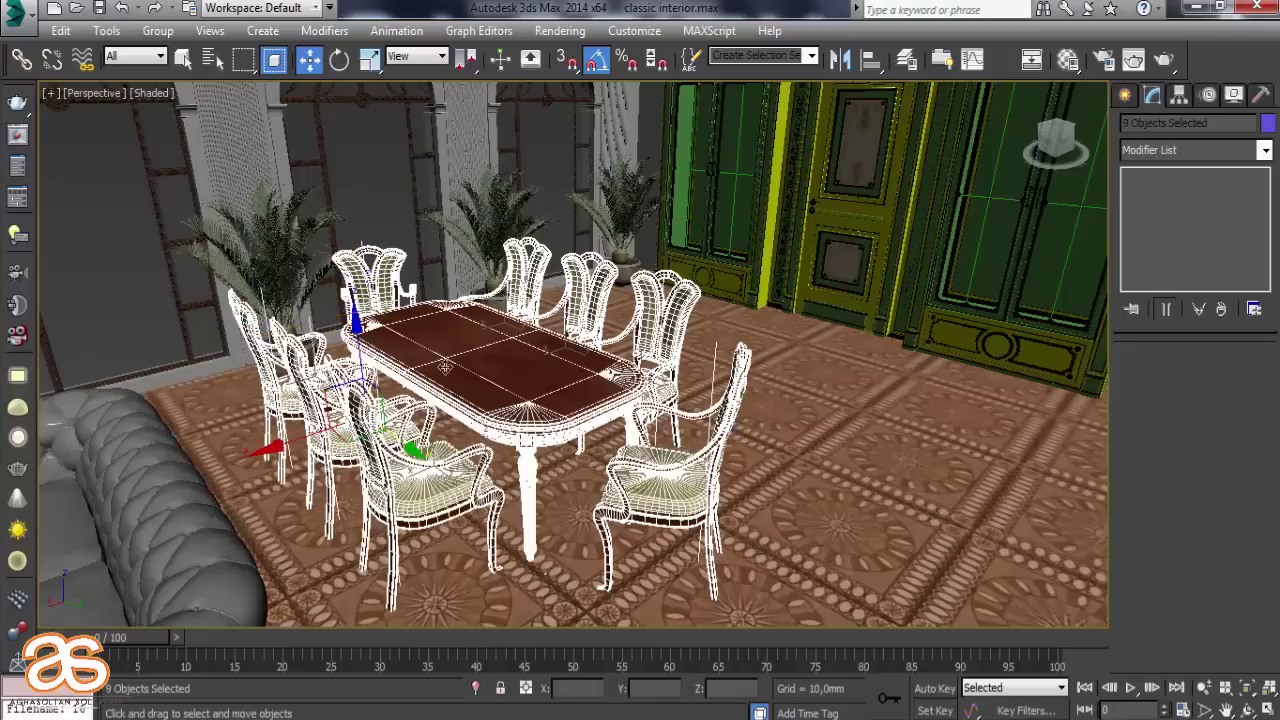
# Shift the dining set right and further back, checking through the V-Ray camera
pyautogui.moveTo(313, 440); pyautogui.dragTo(320, 435)
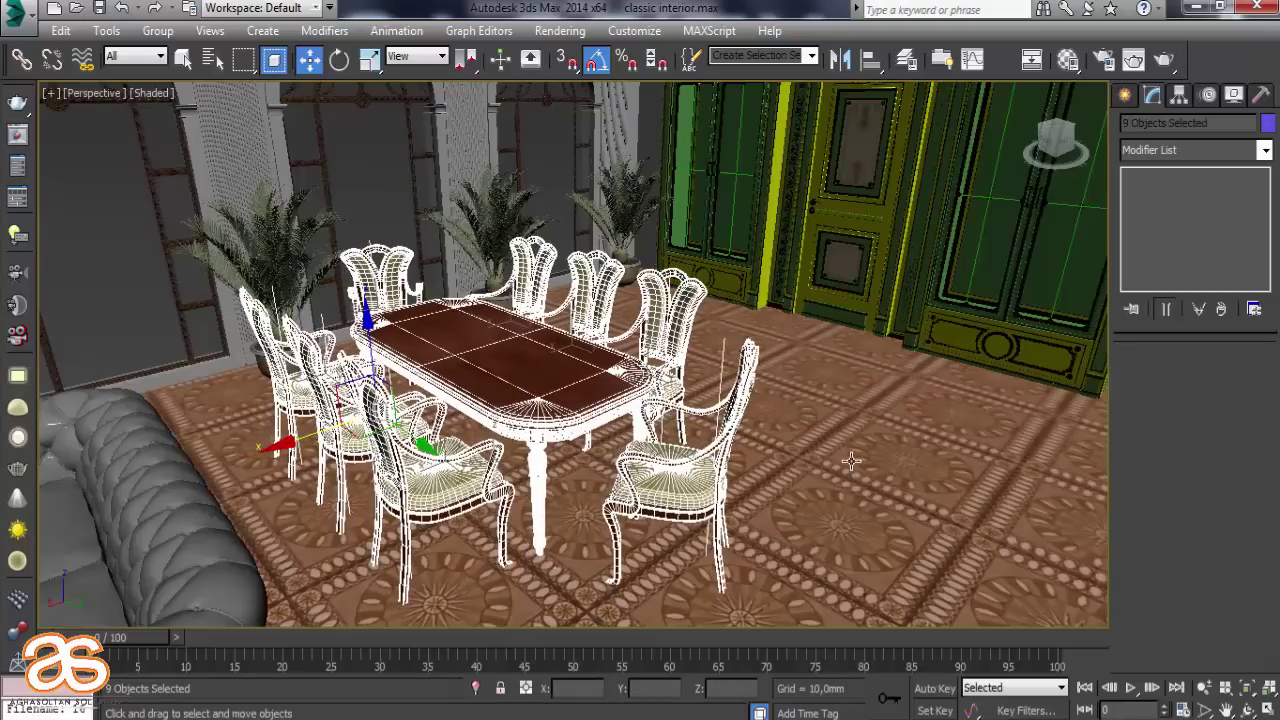
pyautogui.press('c')
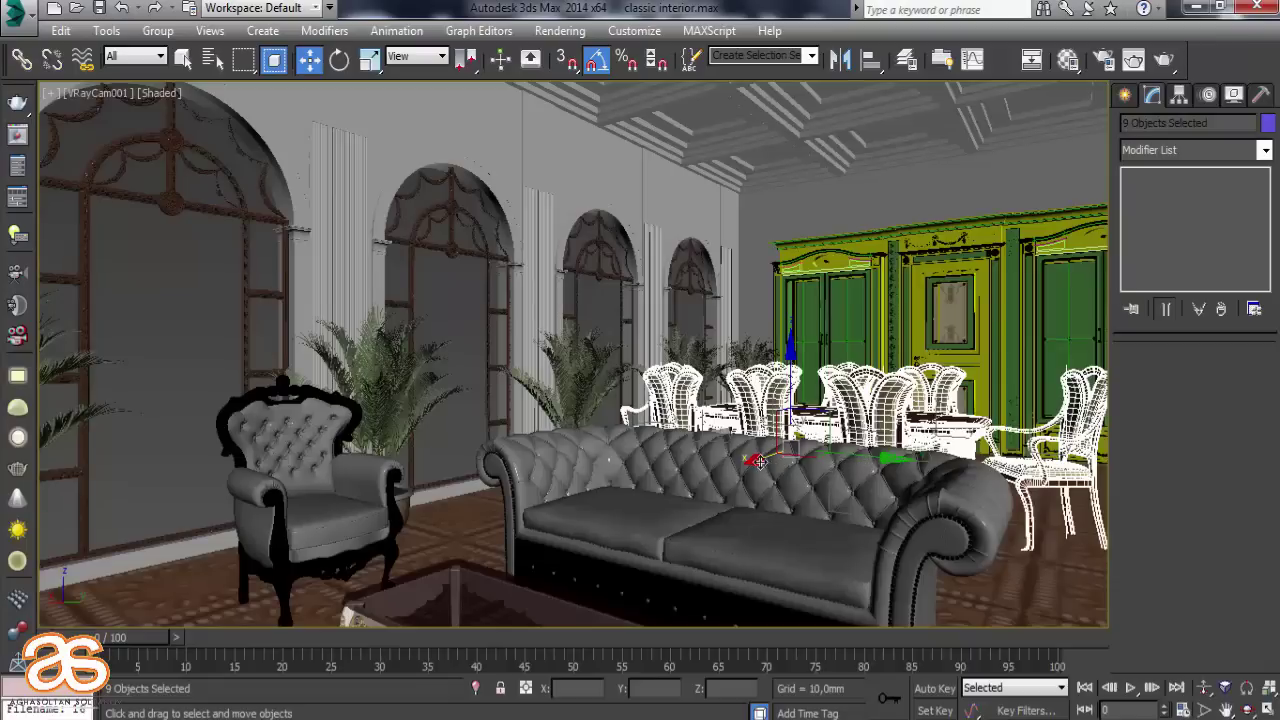
pyautogui.moveTo(760, 462); pyautogui.dragTo(900, 473)
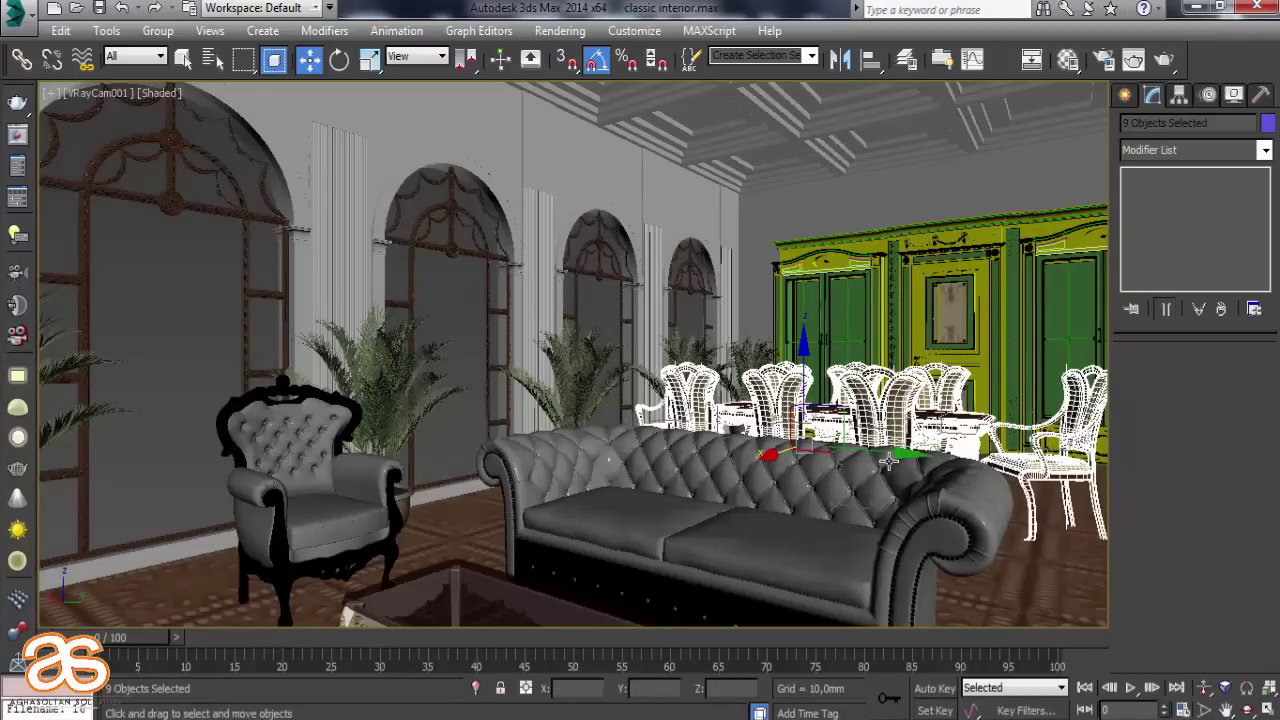
pyautogui.moveTo(903, 458); pyautogui.dragTo(916, 463)
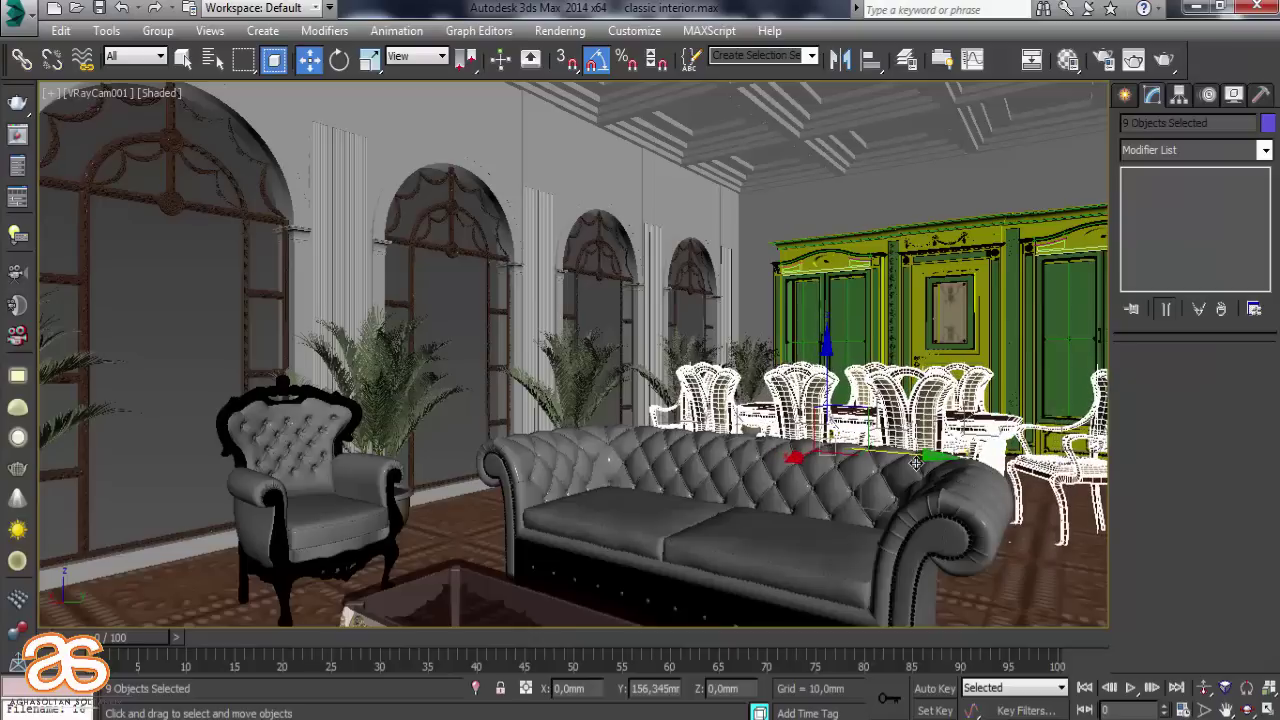
# Clone the potted palm to the right end of the sofa
pyautogui.click(980, 569)
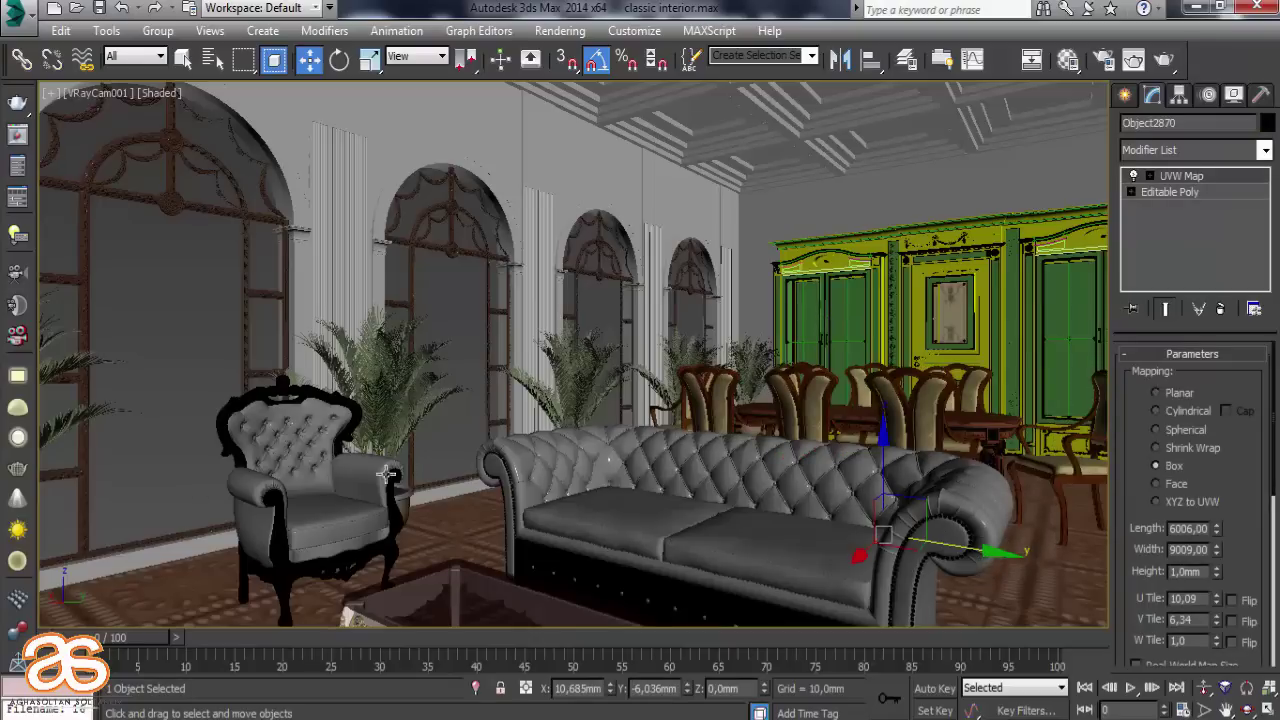
pyautogui.click(407, 510)
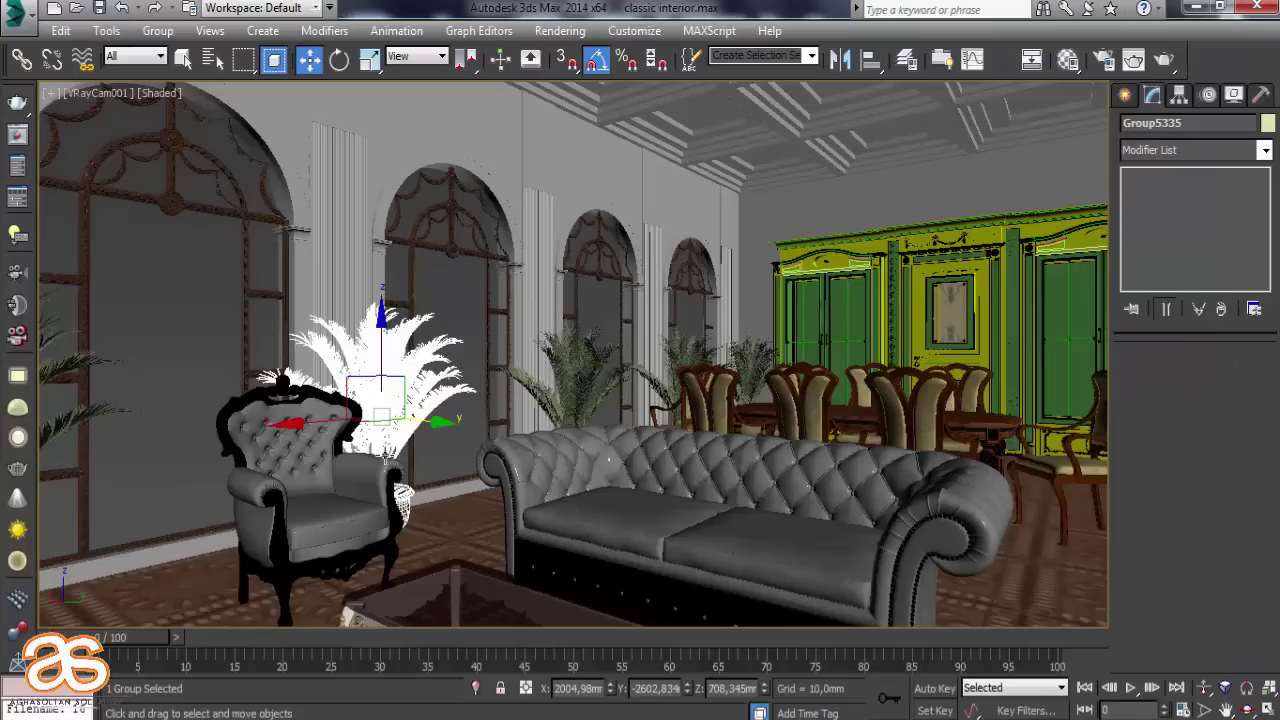
pyautogui.moveTo(437, 426)
pyautogui.keyDown('shift'); pyautogui.mouseDown()
pyautogui.moveTo(1120, 643)
pyautogui.moveTo(1265, 705)
pyautogui.moveTo(1178, 690)
pyautogui.moveTo(669, 495)
pyautogui.mouseUp(); pyautogui.keyUp('shift')
pyautogui.click(645, 456)
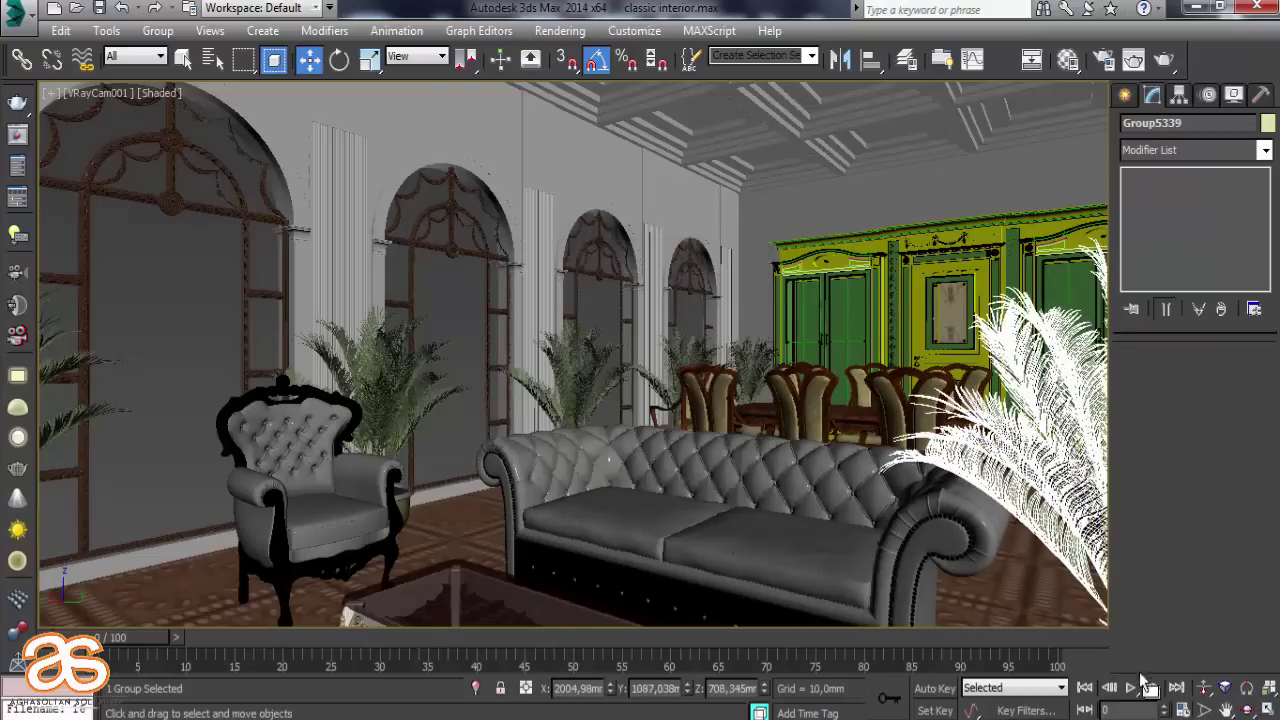
# Dolly the camera closer to the sofa and shift the view slightly left
pyautogui.click(1204, 689)
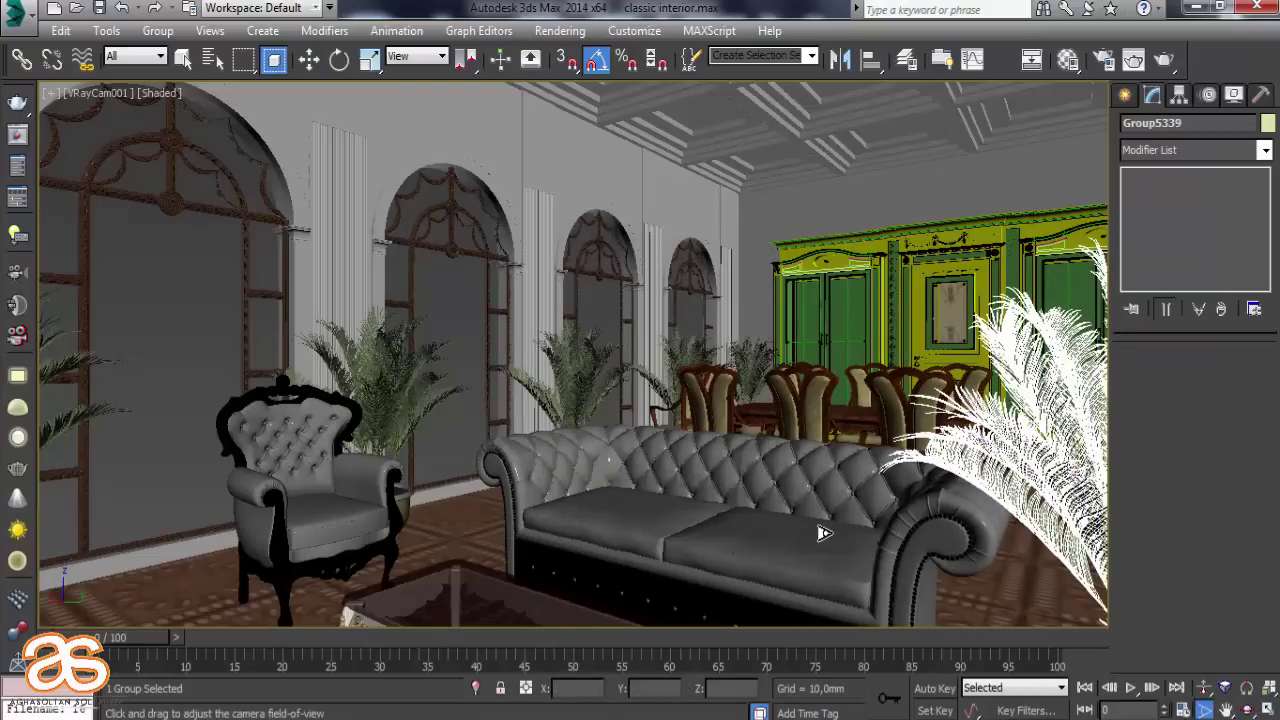
pyautogui.moveTo(822, 533); pyautogui.dragTo(840, 527)
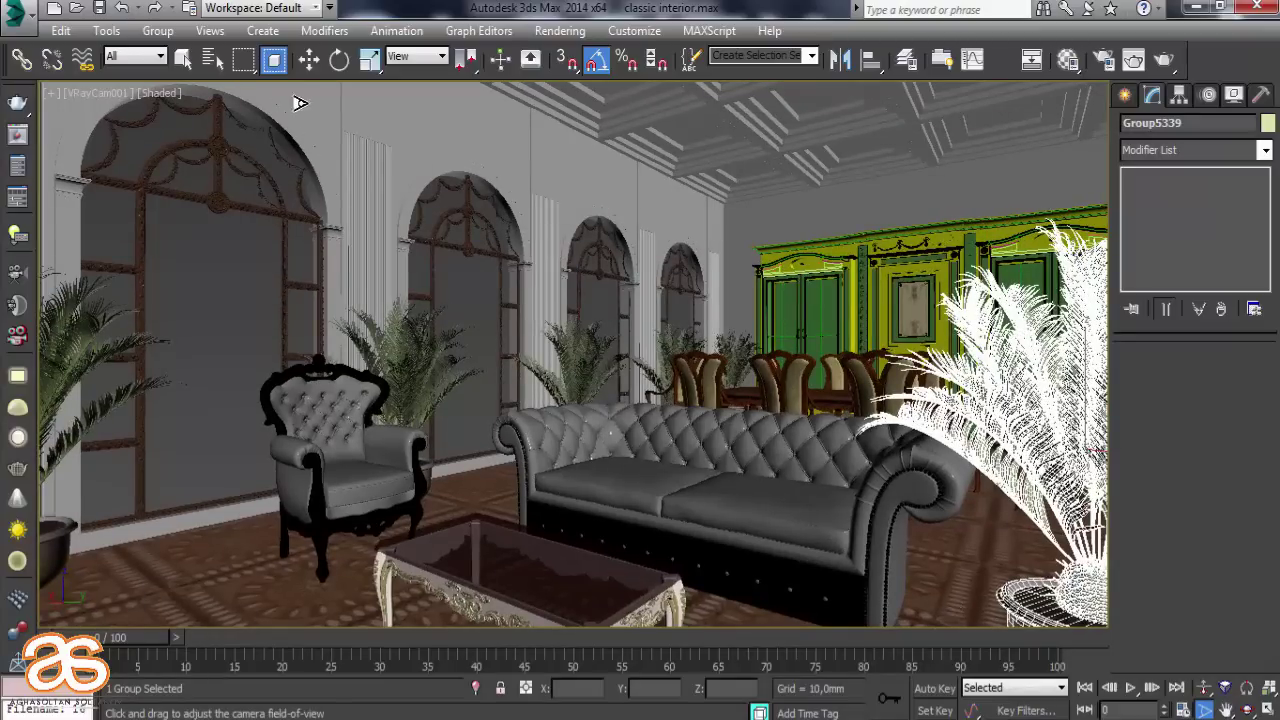
pyautogui.click(245, 553)
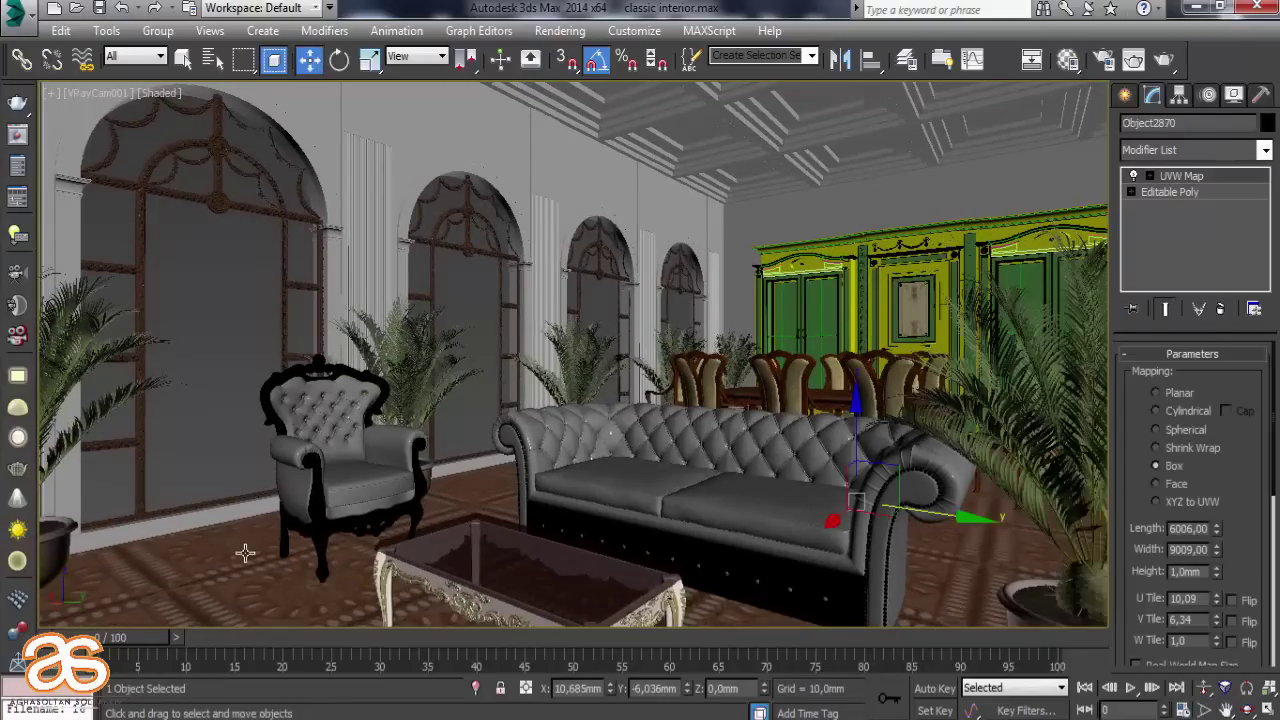
pyautogui.moveTo(440, 570)
pyautogui.mouseDown(button='middle')
pyautogui.moveTo(407, 560)
pyautogui.moveTo(411, 585)
pyautogui.mouseUp(button='middle')
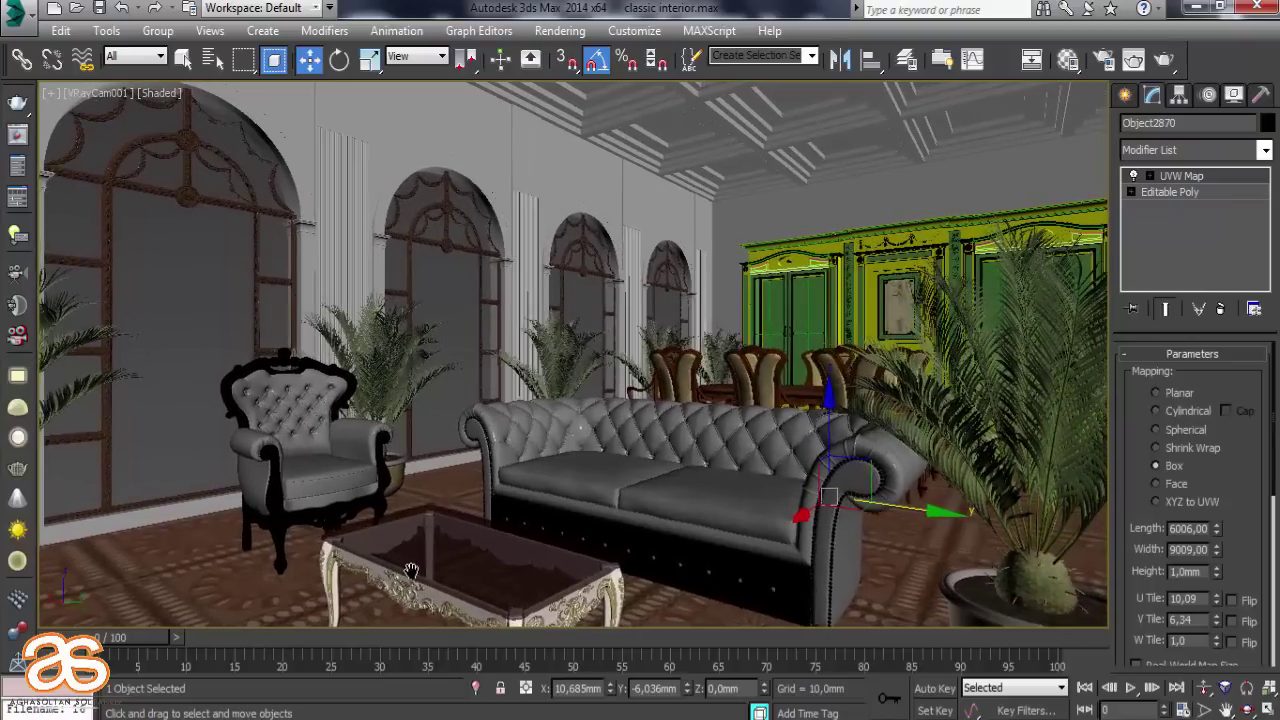
# Move the copied palm further right and back, then save the scene
pyautogui.click(1036, 583)
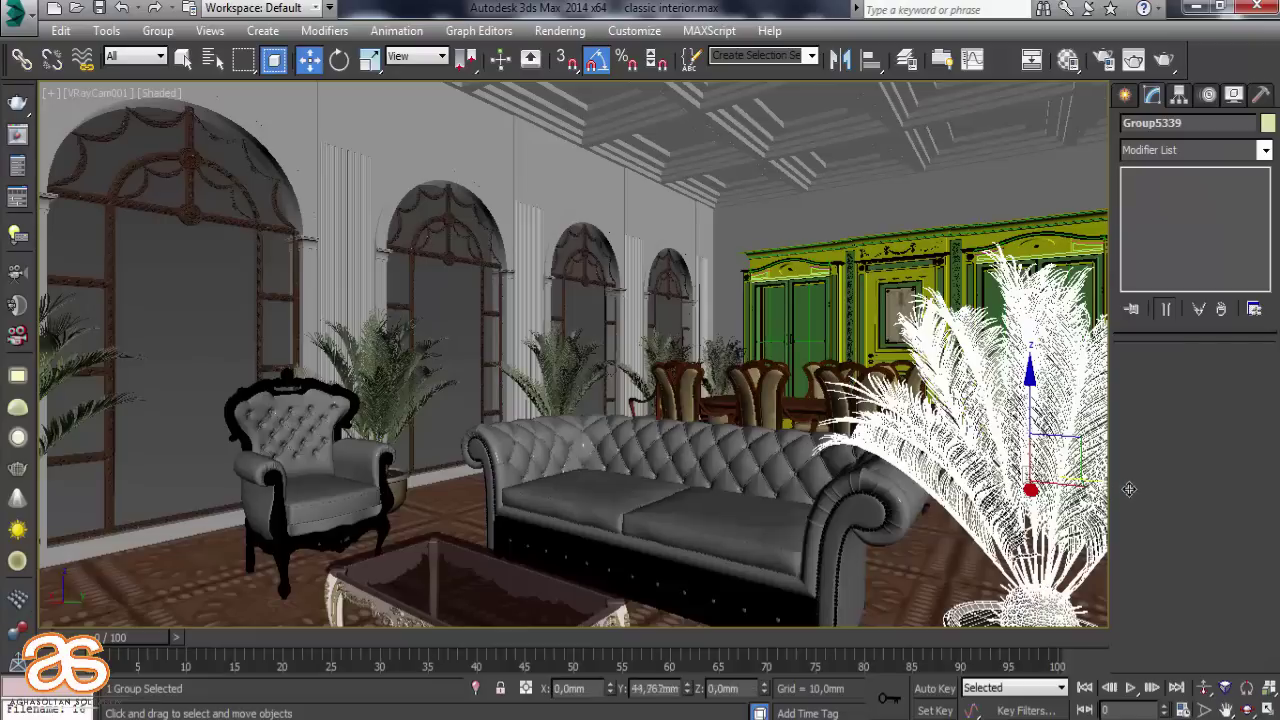
pyautogui.moveTo(1129, 489)
pyautogui.mouseDown()
pyautogui.moveTo(1226, 531)
pyautogui.moveTo(923, 559)
pyautogui.mouseUp()
pyautogui.click(927, 562)
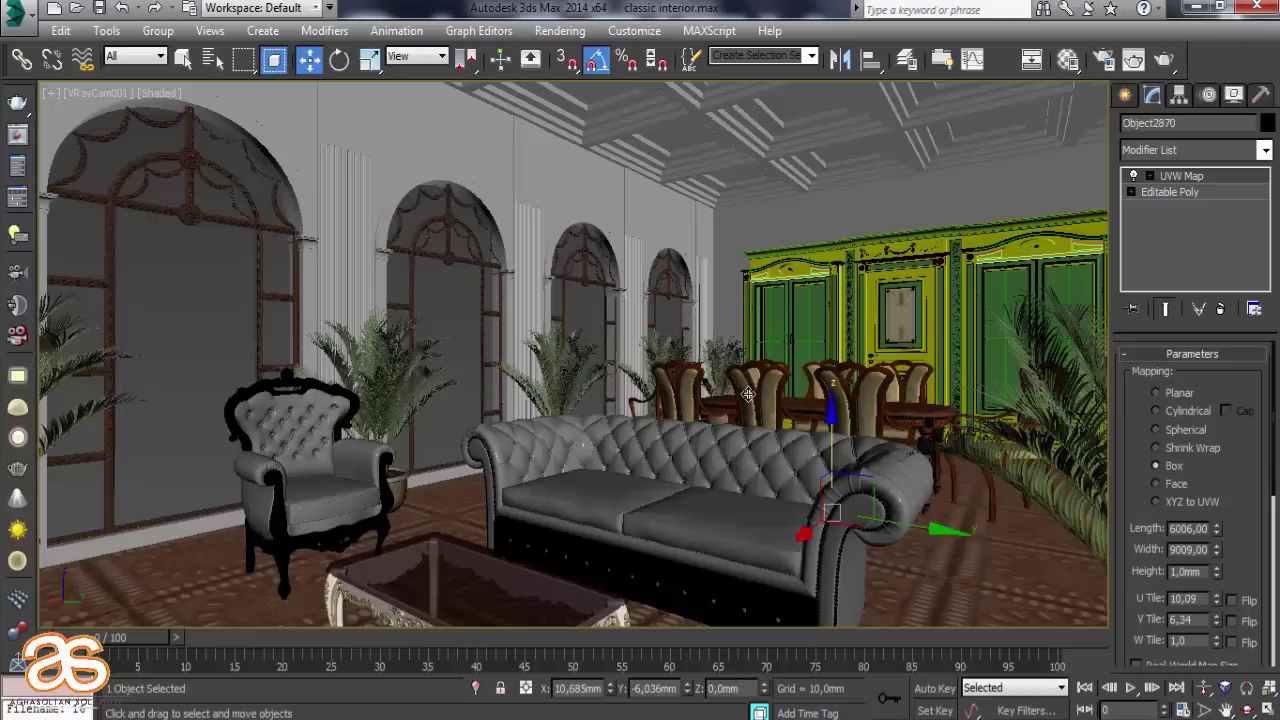
pyautogui.click(100, 8)
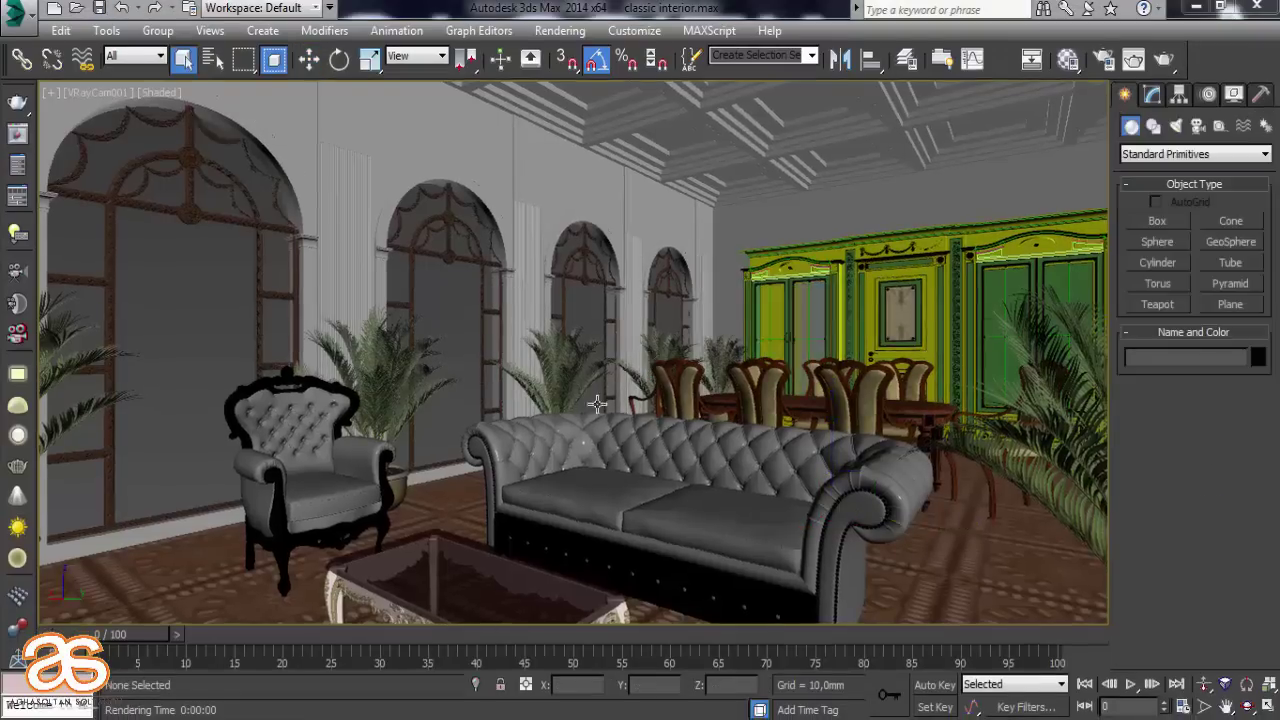
# In Perspective view, delete the old patterned floor Object2870 and orbit out to check the room
pyautogui.click(212, 565)
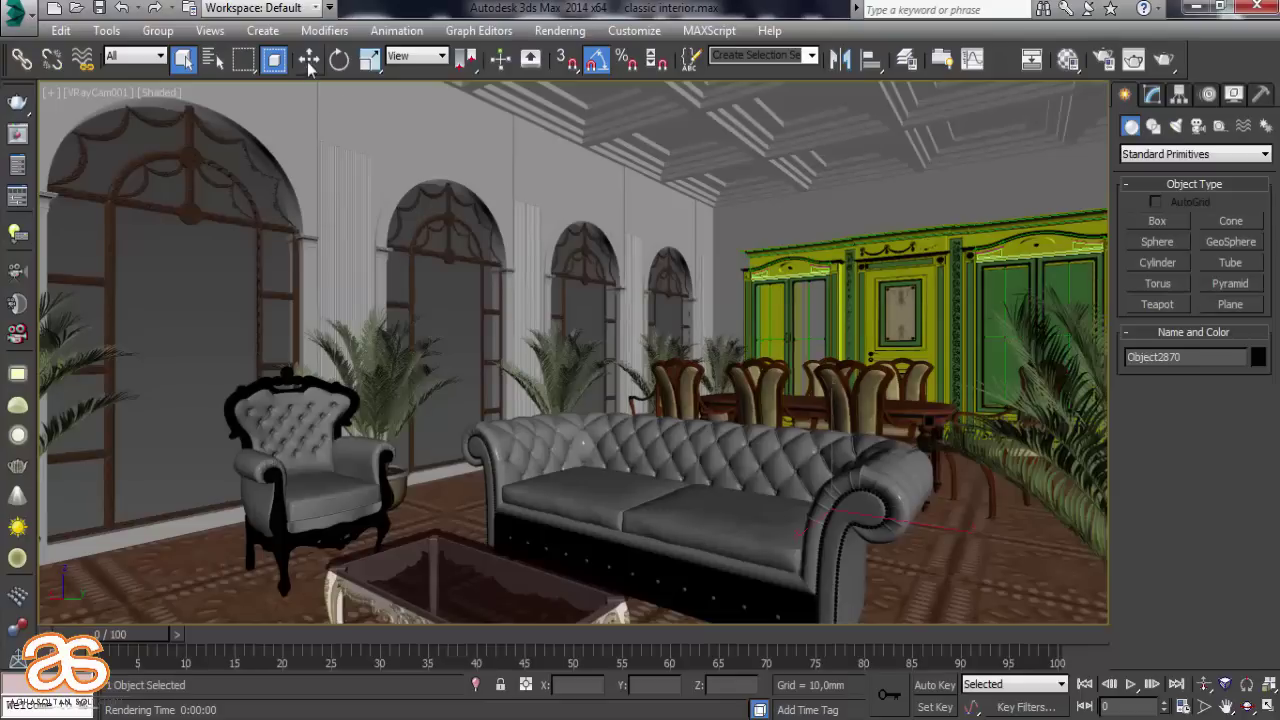
pyautogui.click(309, 60)
pyautogui.click(220, 575)
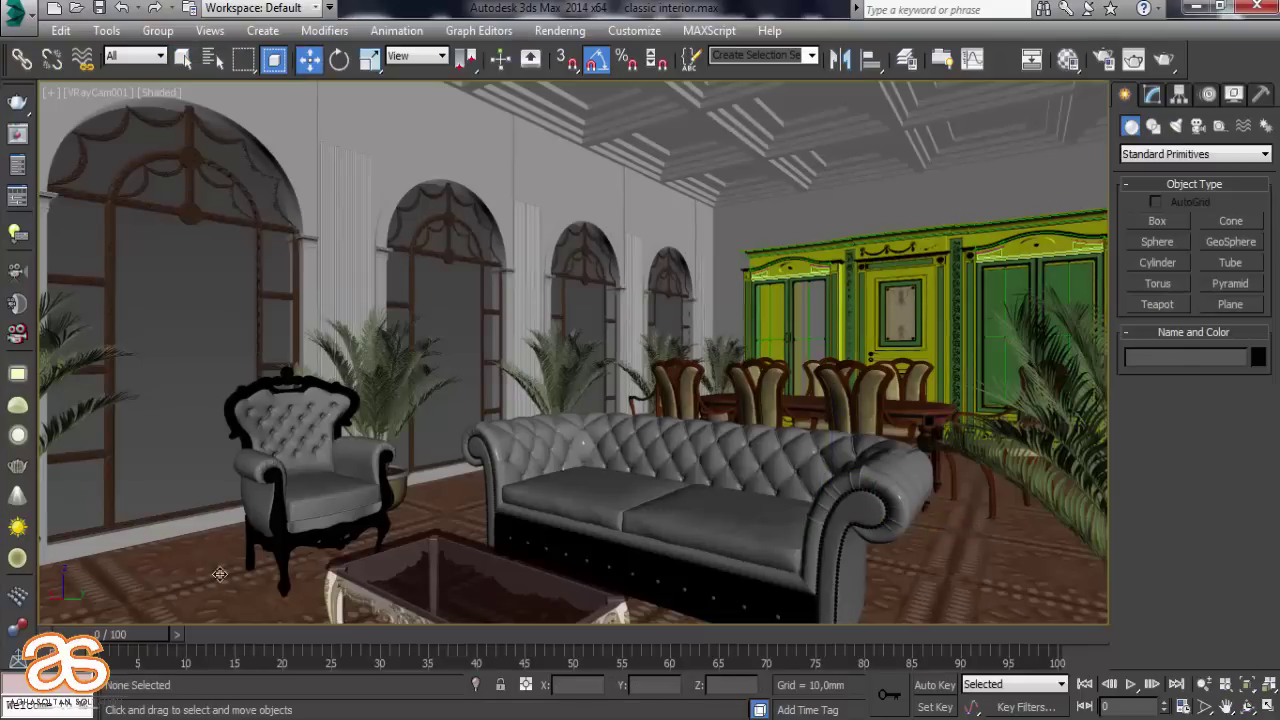
pyautogui.press('p')
pyautogui.moveTo(373, 498)
pyautogui.keyDown('alt'); pyautogui.mouseDown(button='middle')
pyautogui.moveTo(355, 528)
pyautogui.moveTo(275, 533)
pyautogui.mouseUp(button='middle'); pyautogui.keyUp('alt')
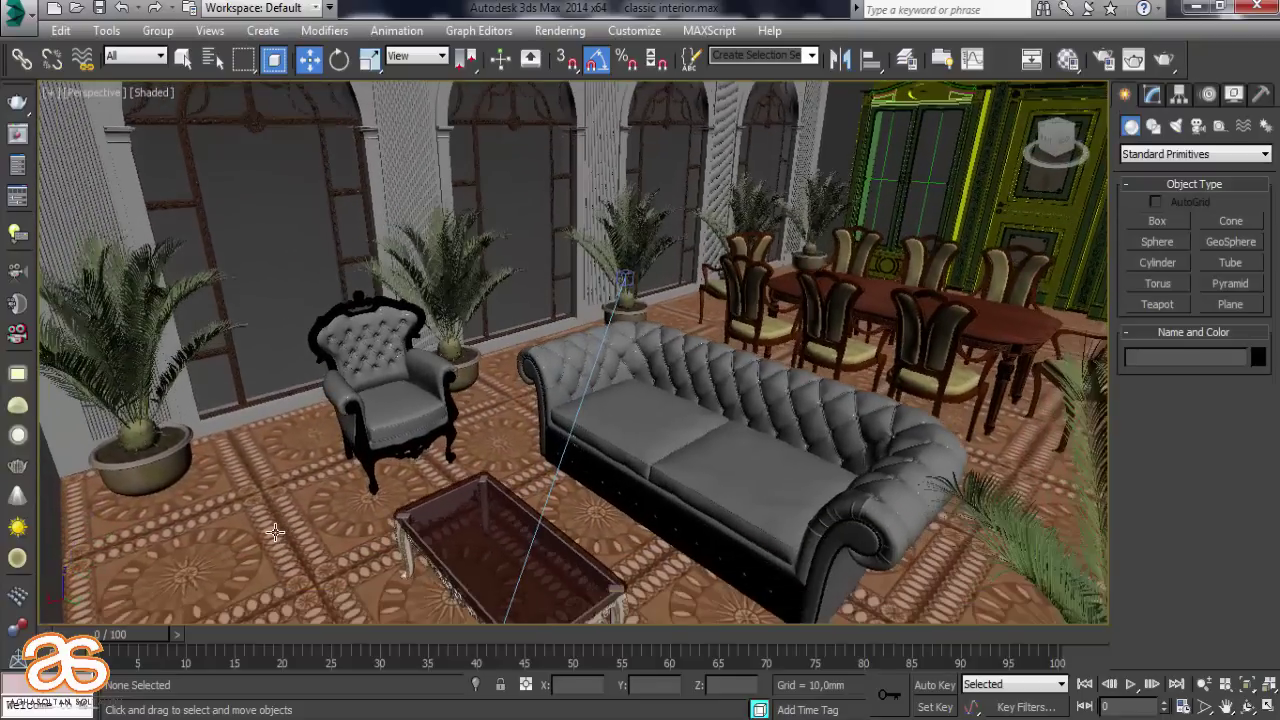
pyautogui.click(275, 532)
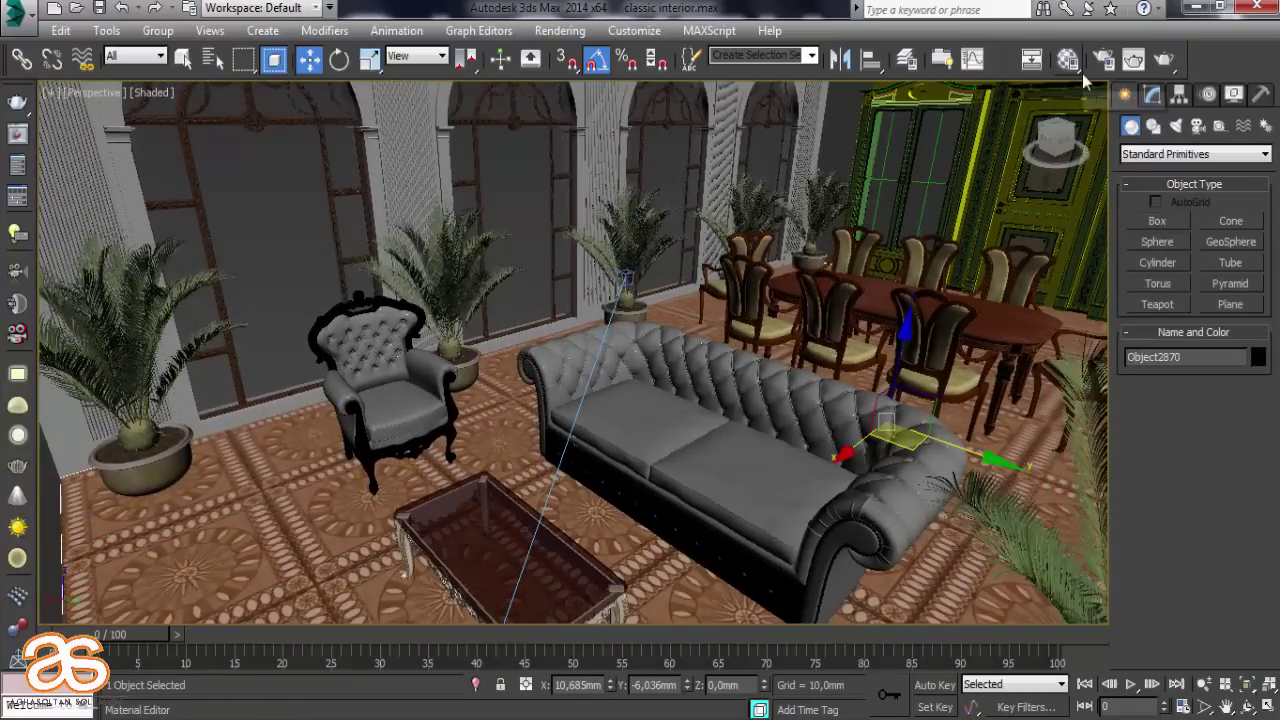
pyautogui.press('Delete')
pyautogui.scroll(5, 705, 290)
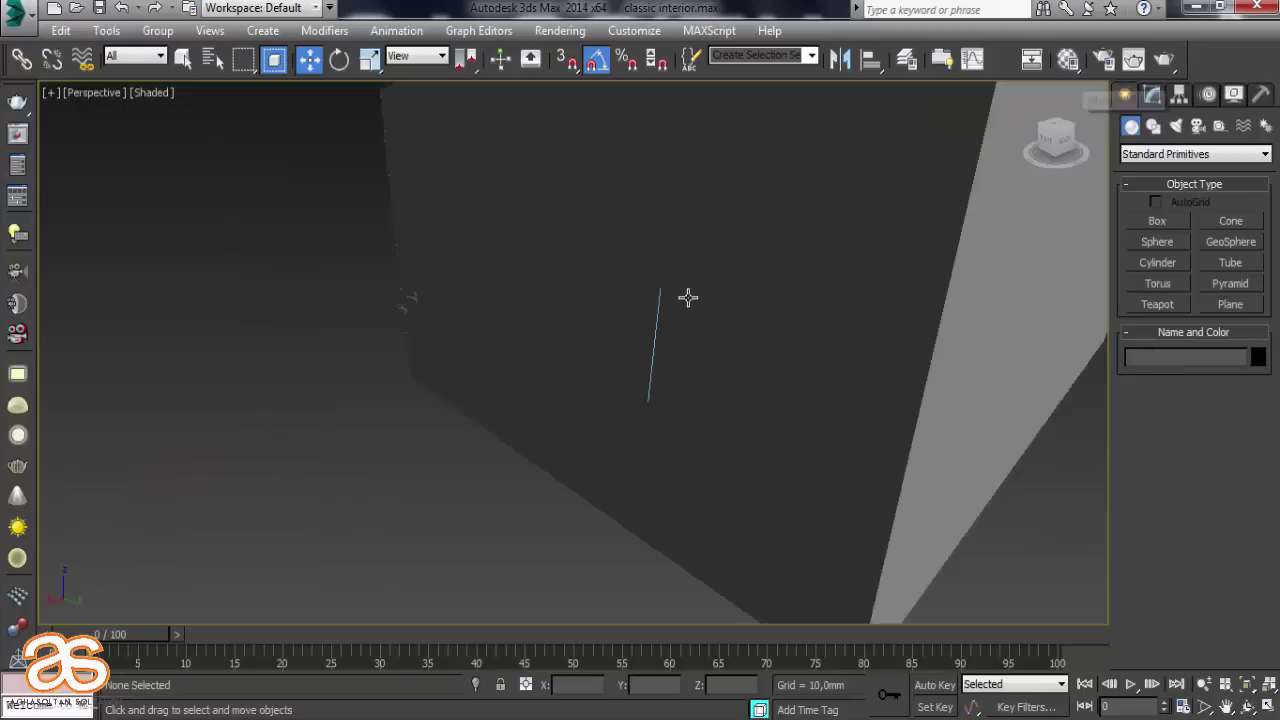
pyautogui.moveTo(714, 237)
pyautogui.keyDown('alt'); pyautogui.mouseDown(button='middle')
pyautogui.moveTo(814, 70)
pyautogui.moveTo(829, 100)
pyautogui.moveTo(826, 153)
pyautogui.moveTo(851, 166)
pyautogui.moveTo(929, 177)
pyautogui.moveTo(971, 112)
pyautogui.mouseUp(button='middle'); pyautogui.keyUp('alt')
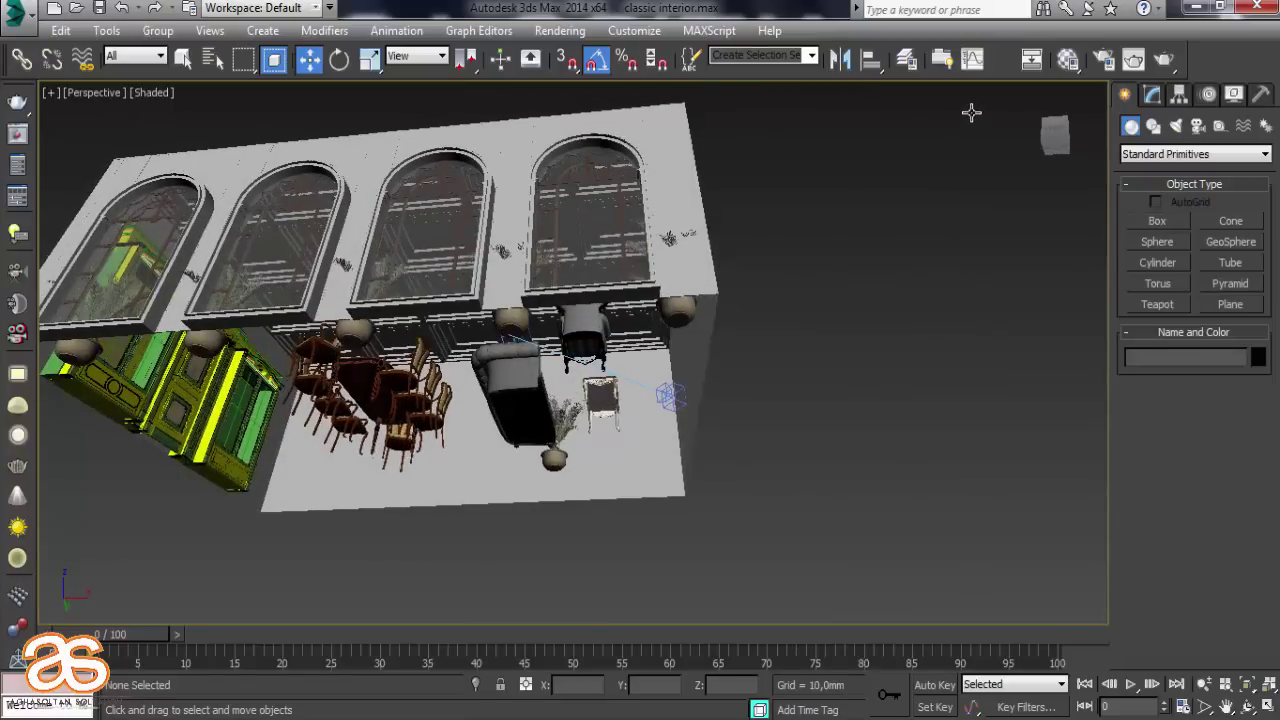
# Return to the four-viewport layout and zoom to fit the whole scene, including the Top view
pyautogui.click(1267, 706)
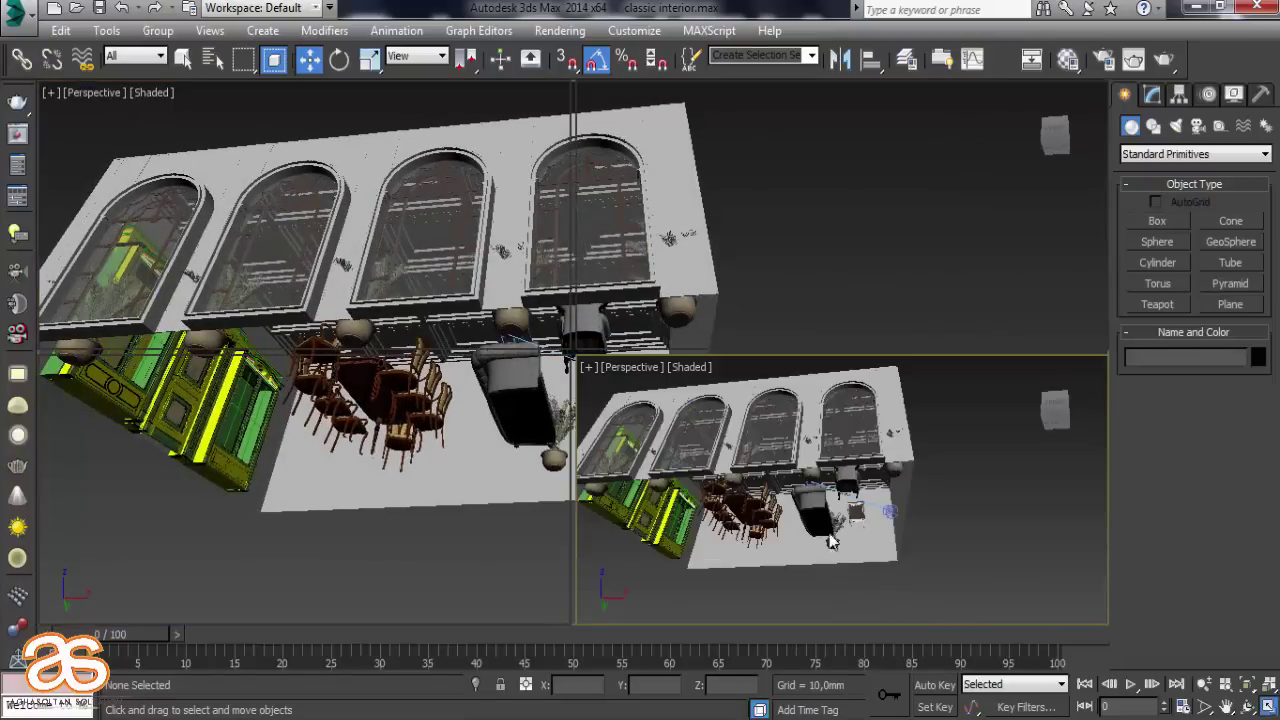
pyautogui.scroll(2, 435, 271)
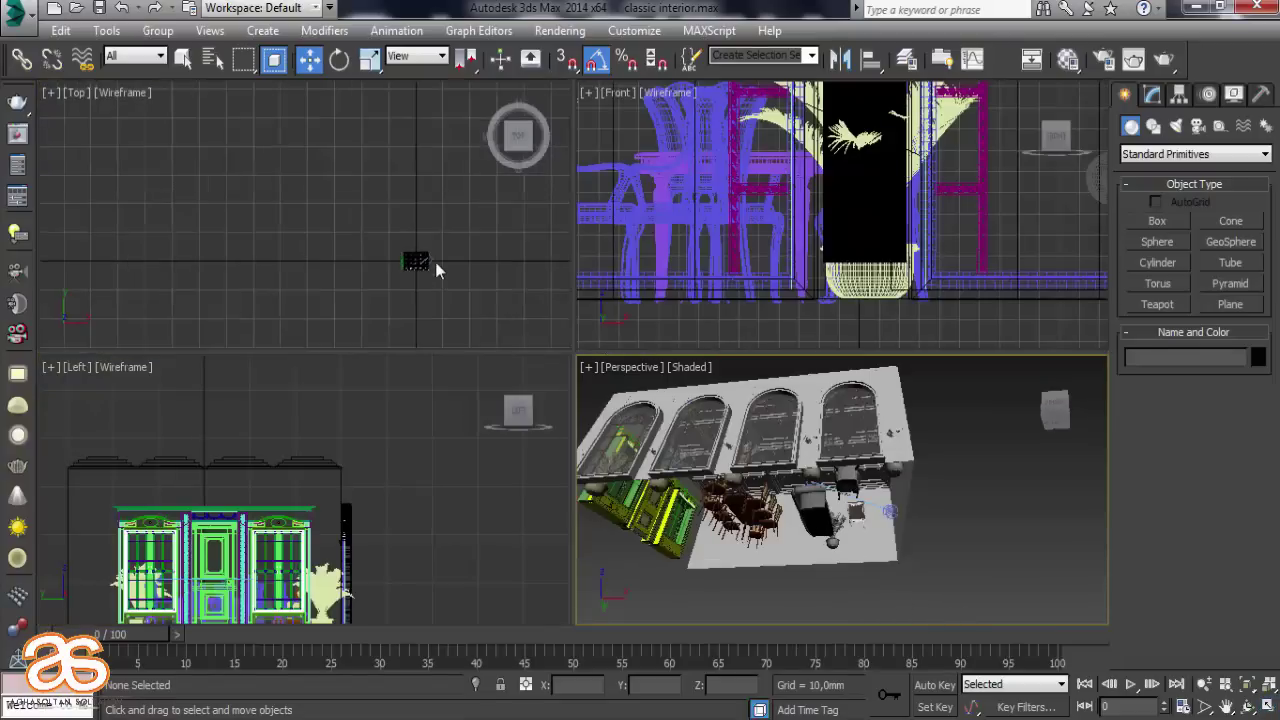
pyautogui.scroll(2, 426, 265)
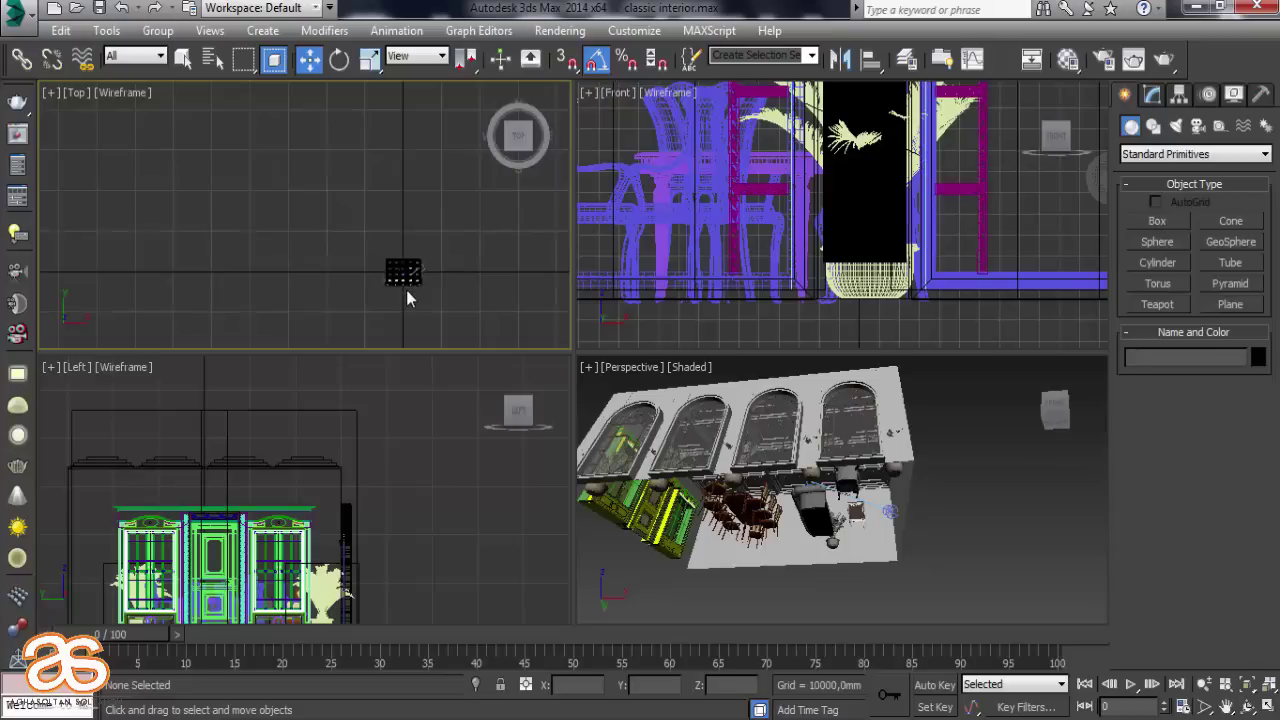
pyautogui.scroll(2, 408, 449)
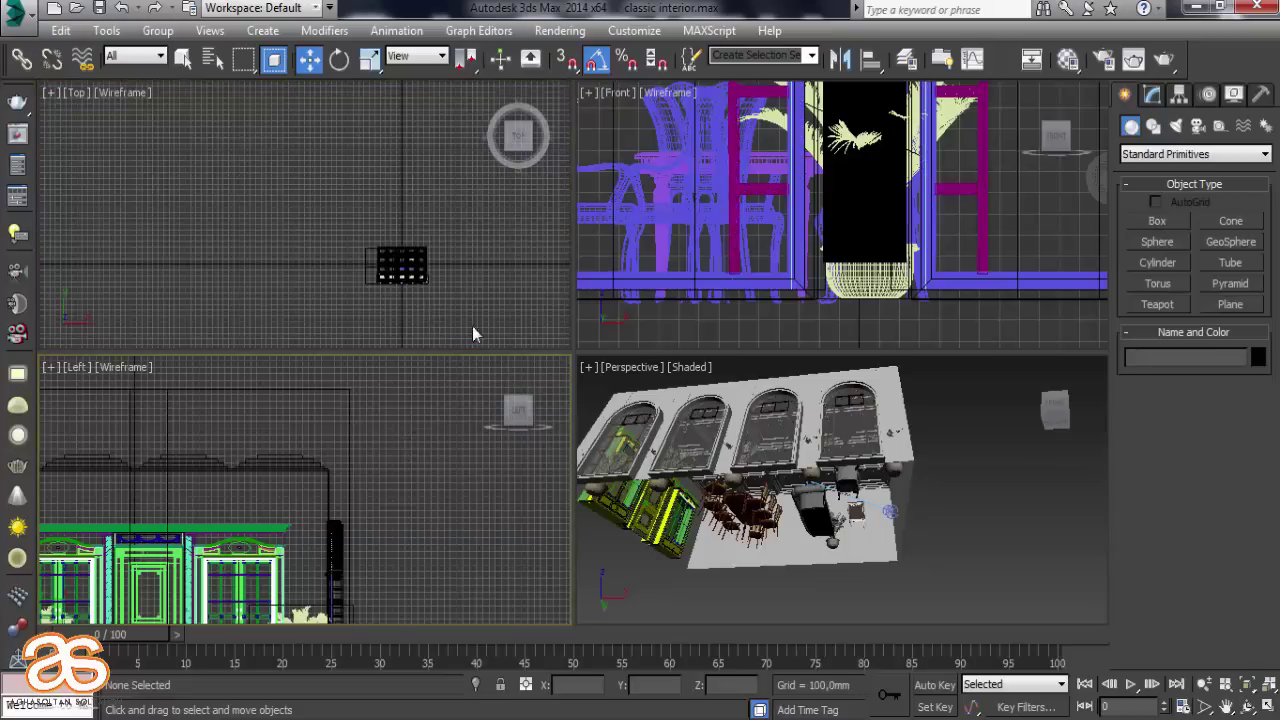
pyautogui.scroll(3, 633, 337)
pyautogui.press('z')
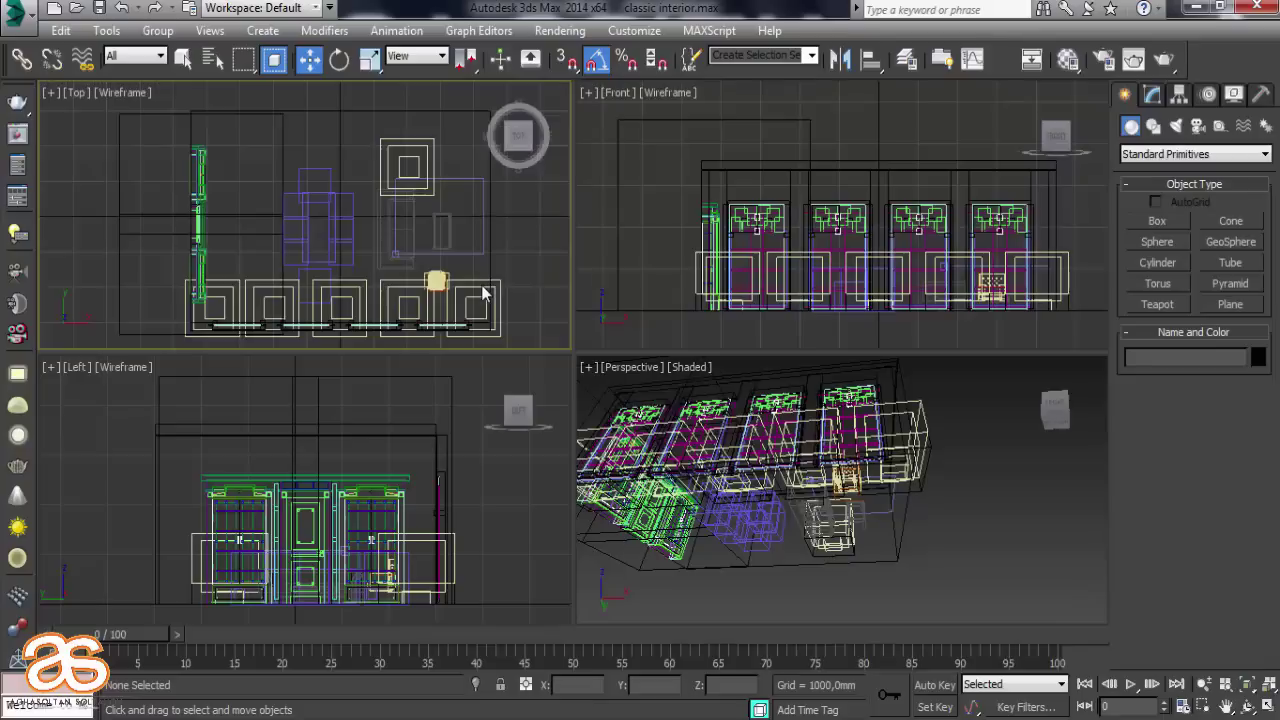
pyautogui.click(473, 288)
pyautogui.press('z')
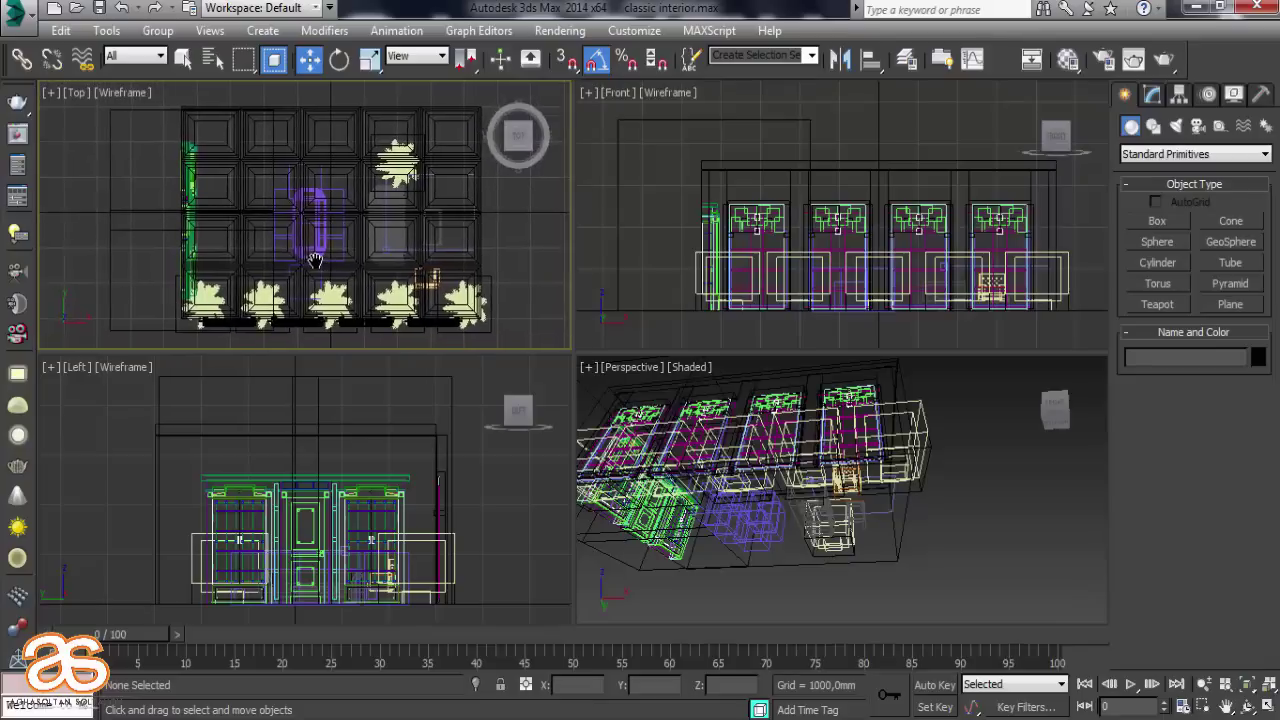
# With 3D Snap on, draw a 6000 × 9000 mm rectangle snapped corner to corner across the room
pyautogui.click(1153, 125)
pyautogui.click(1232, 237)
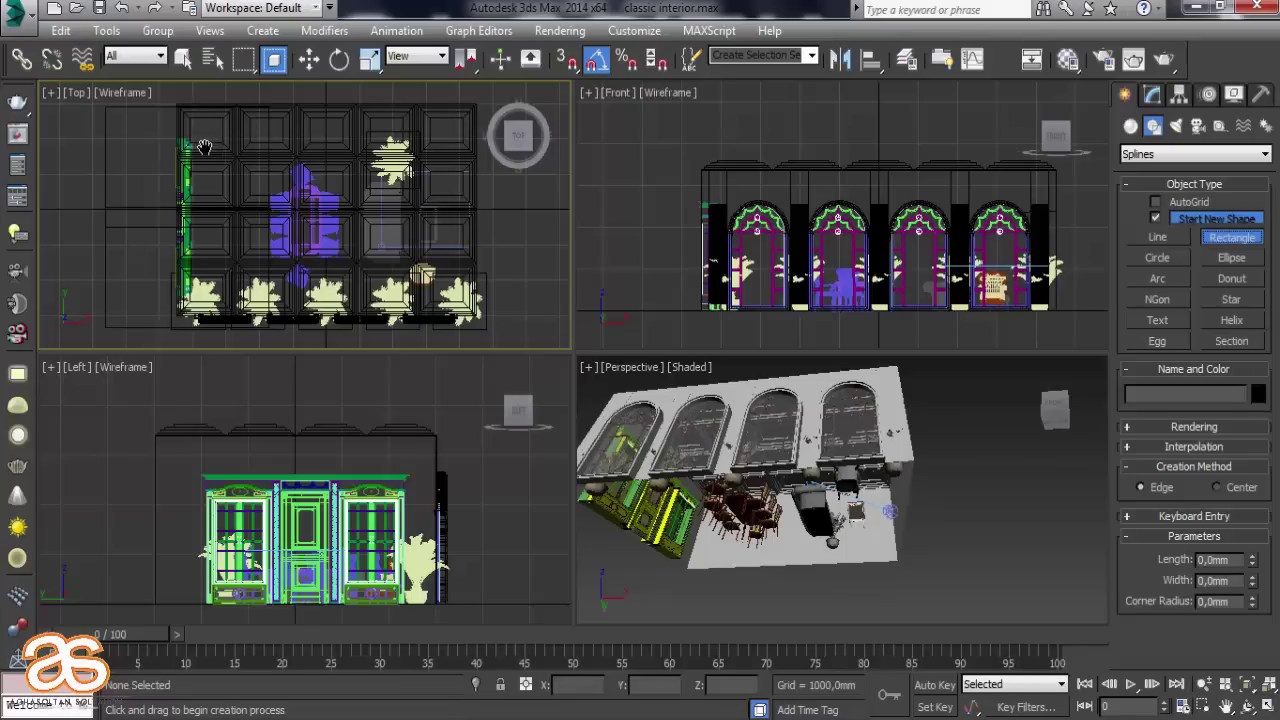
pyautogui.moveTo(203, 147); pyautogui.dragTo(213, 156, button='middle')
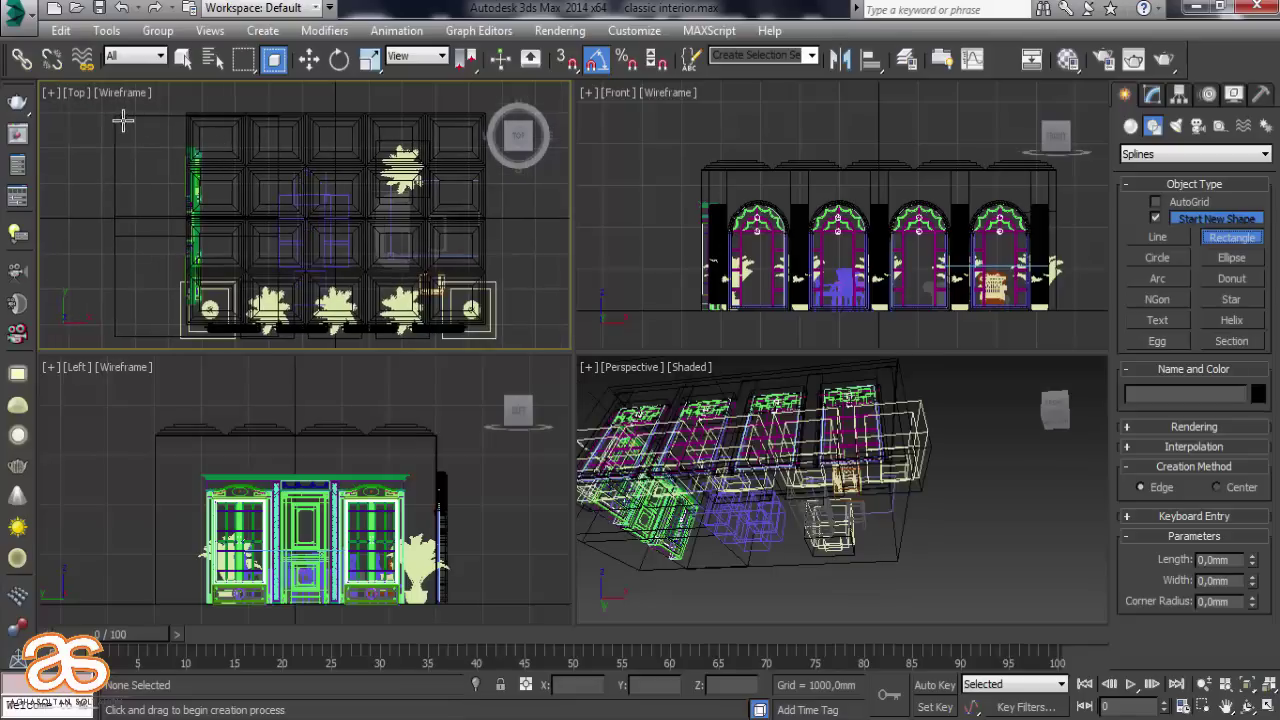
pyautogui.click(909, 534)
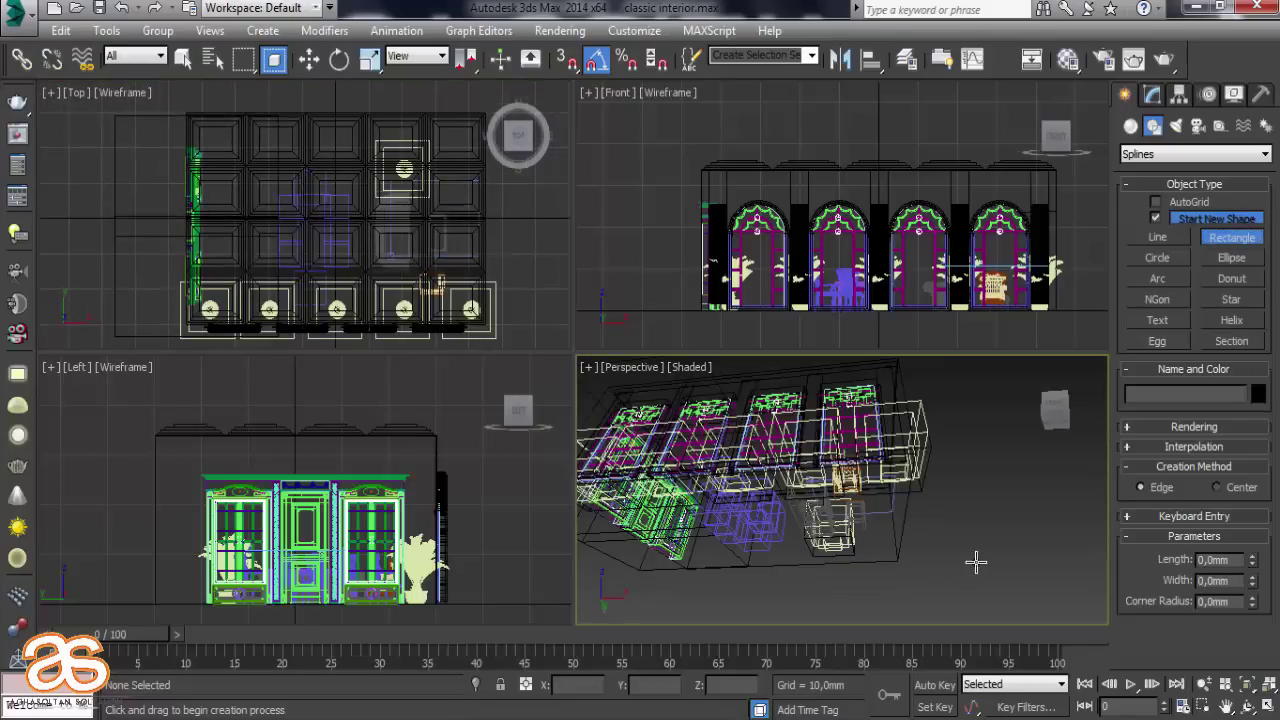
pyautogui.click(1265, 706)
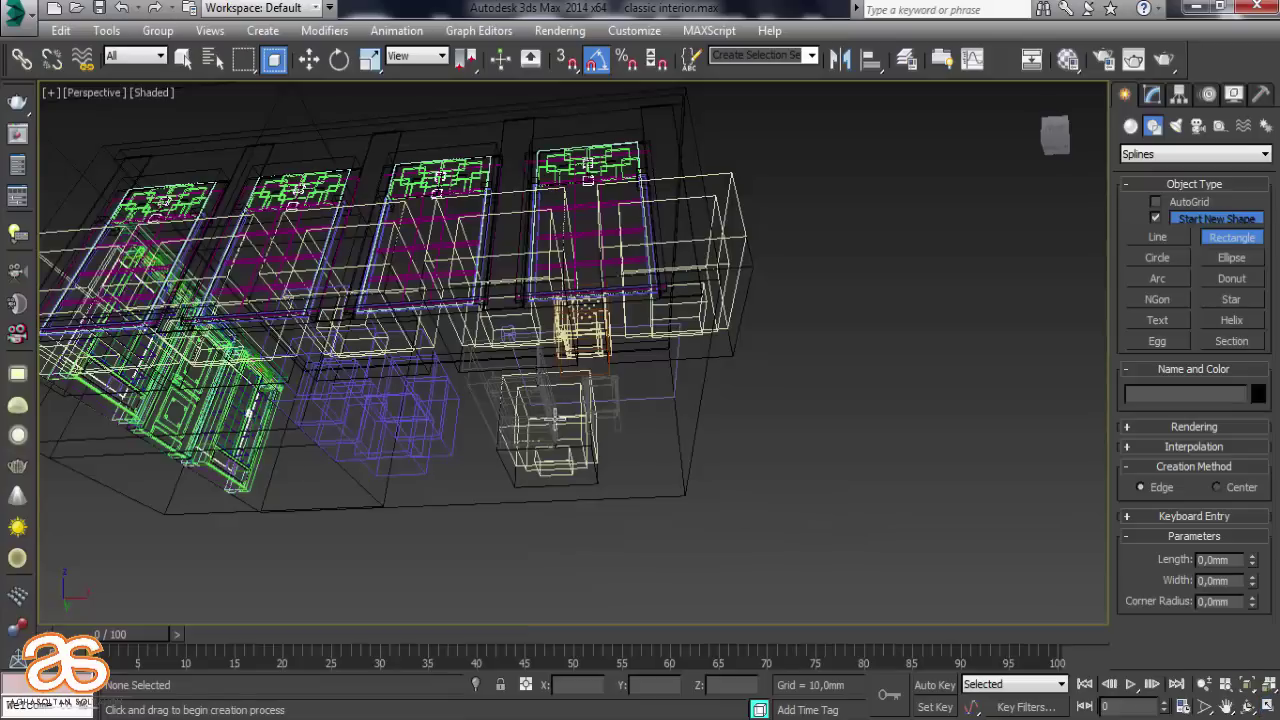
pyautogui.keyDown('alt'); pyautogui.moveTo(553, 415); pyautogui.dragTo(763, 397, button='middle'); pyautogui.keyUp('alt')
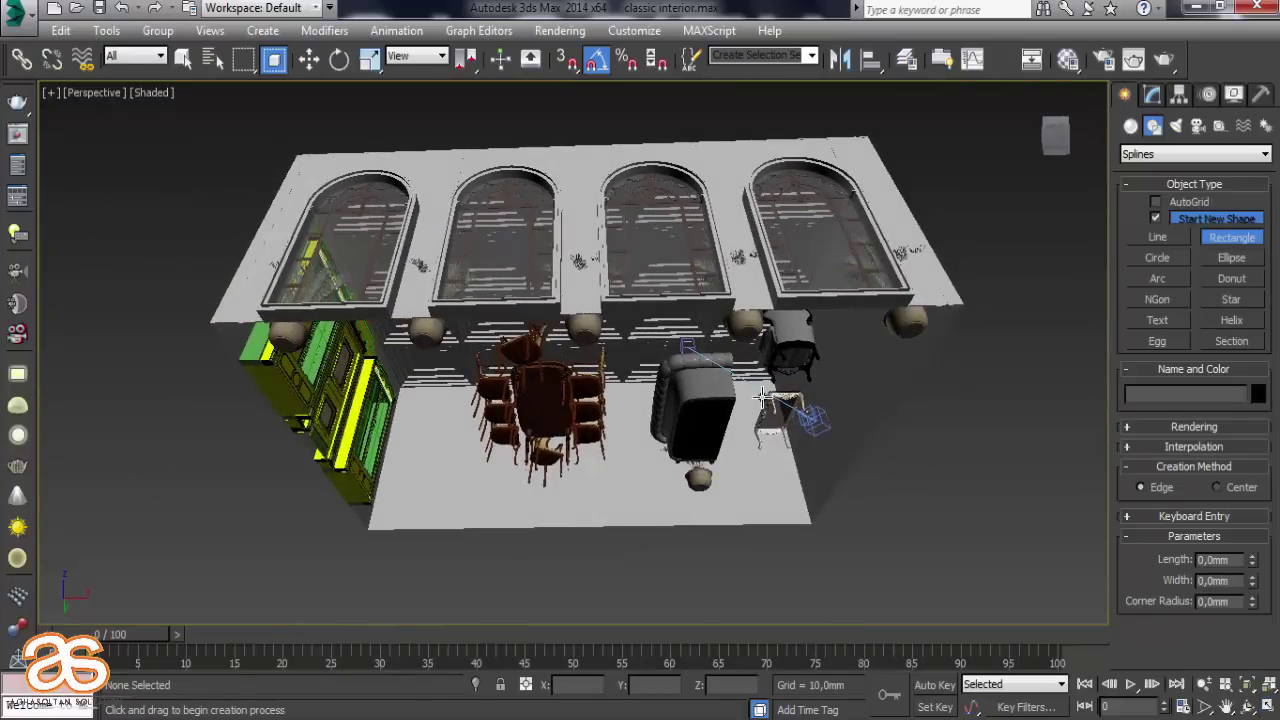
pyautogui.click(568, 59)
pyautogui.press('F3')
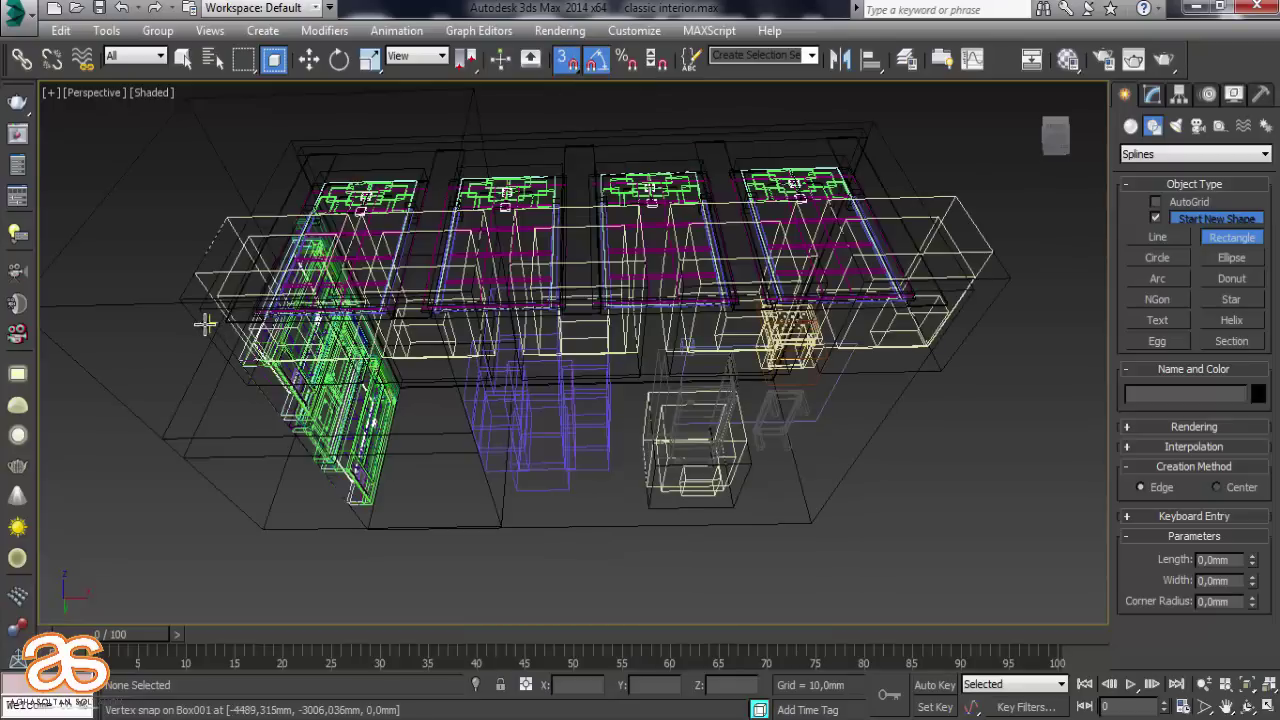
pyautogui.press('F3')
pyautogui.moveTo(190, 314)
pyautogui.mouseDown()
pyautogui.moveTo(228, 343)
pyautogui.moveTo(817, 523)
pyautogui.mouseUp()
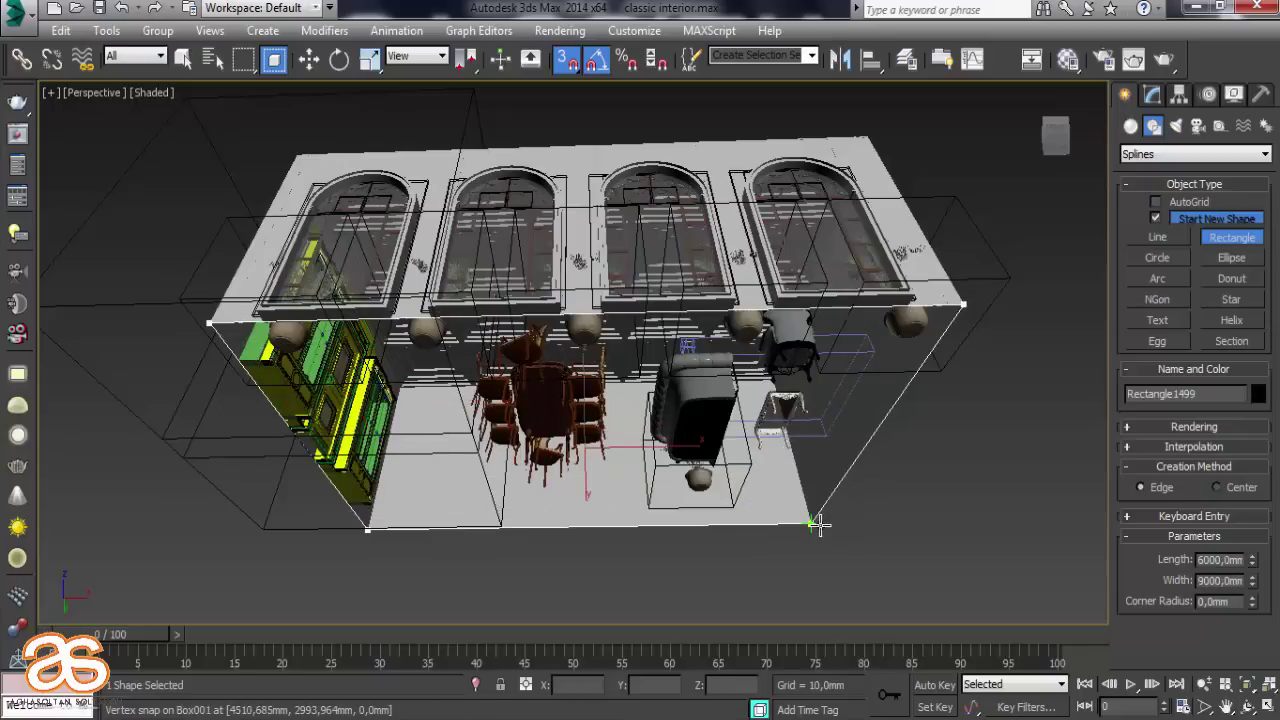
# Turn snapping off and orbit the Perspective view to inspect the rectangle from below
pyautogui.click(309, 60)
pyautogui.keyDown('alt'); pyautogui.moveTo(600, 450); pyautogui.dragTo(442, 483, button='middle'); pyautogui.keyUp('alt')
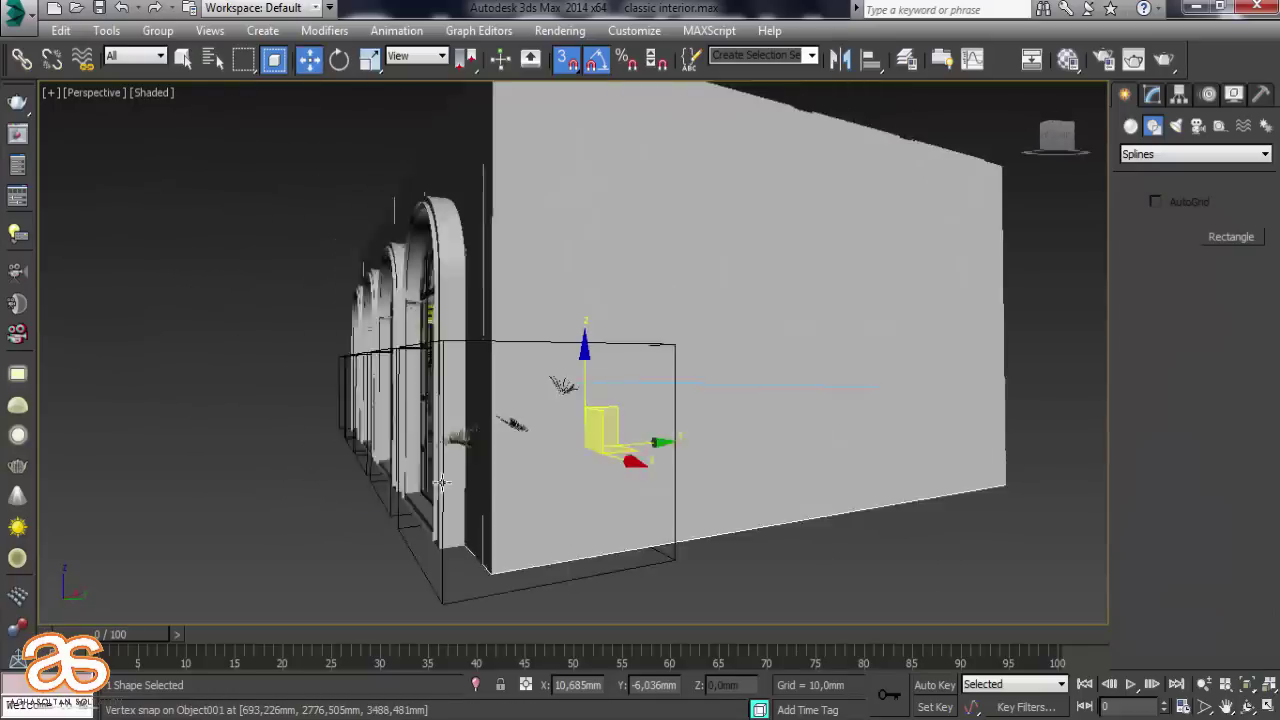
pyautogui.hotkey('shift', 'z')
pyautogui.hotkey('shift', 'z')
pyautogui.hotkey('shift', 'z')
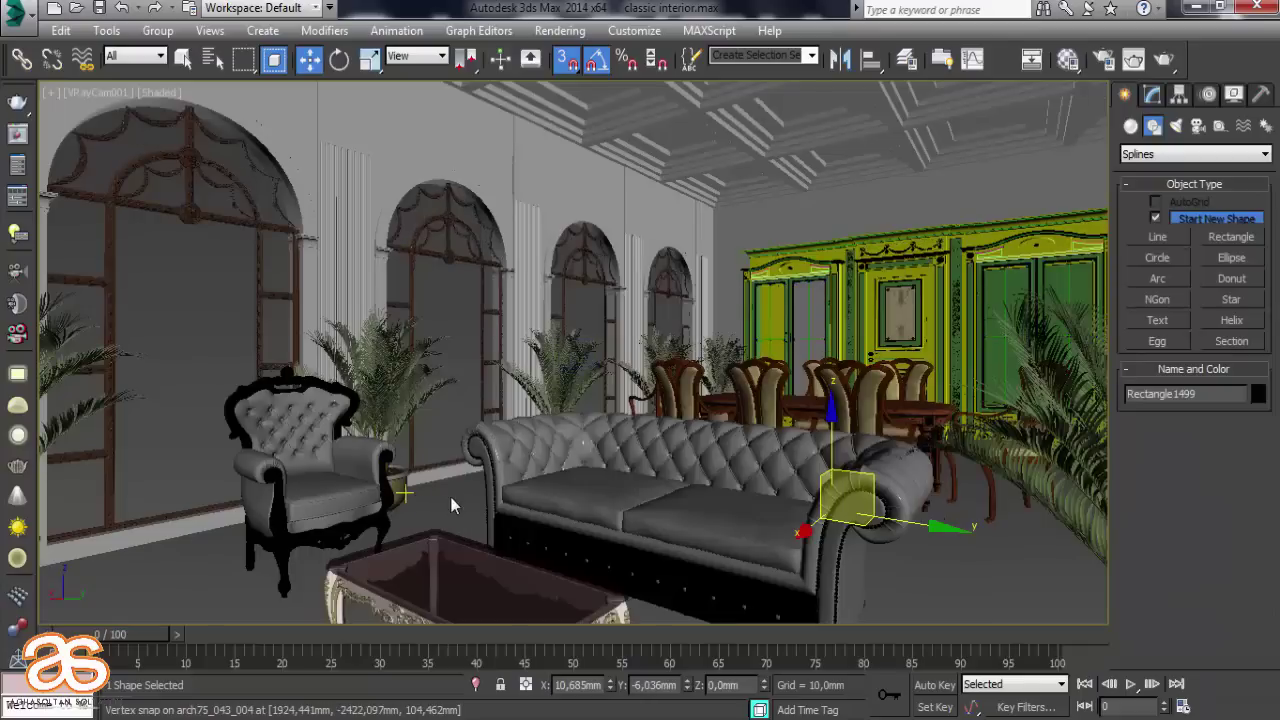
pyautogui.click(566, 60)
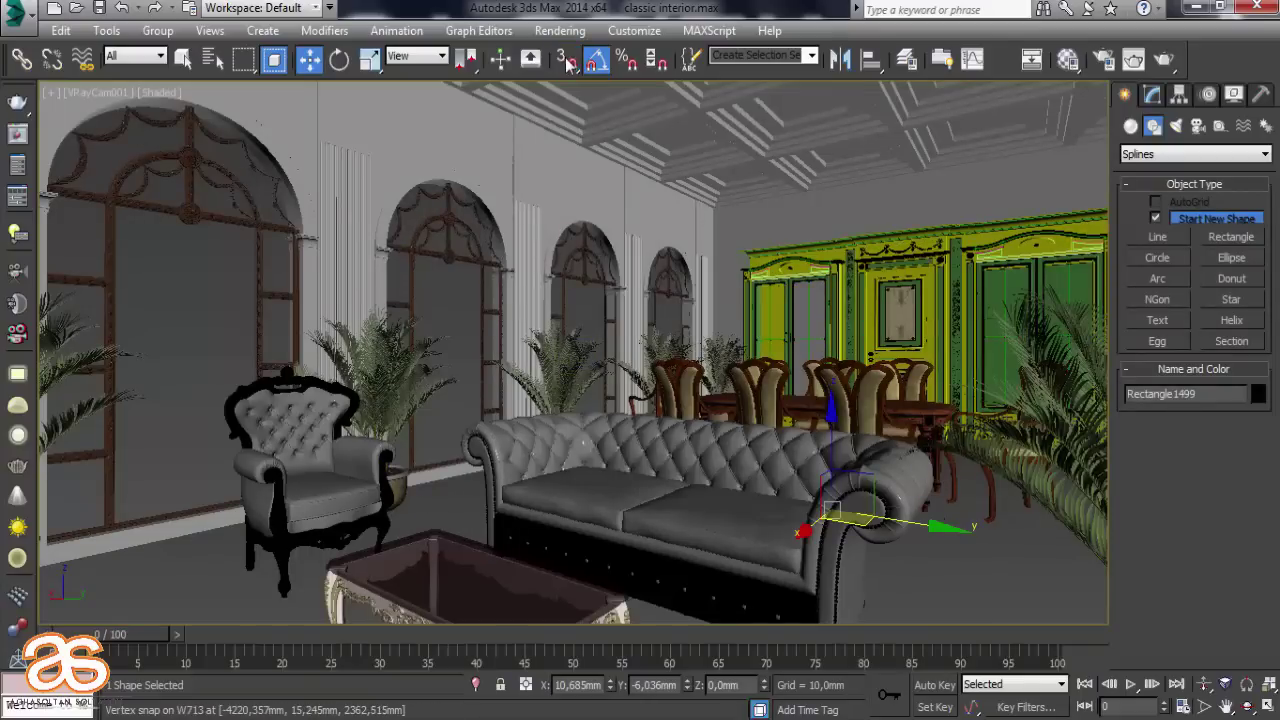
pyautogui.press('p')
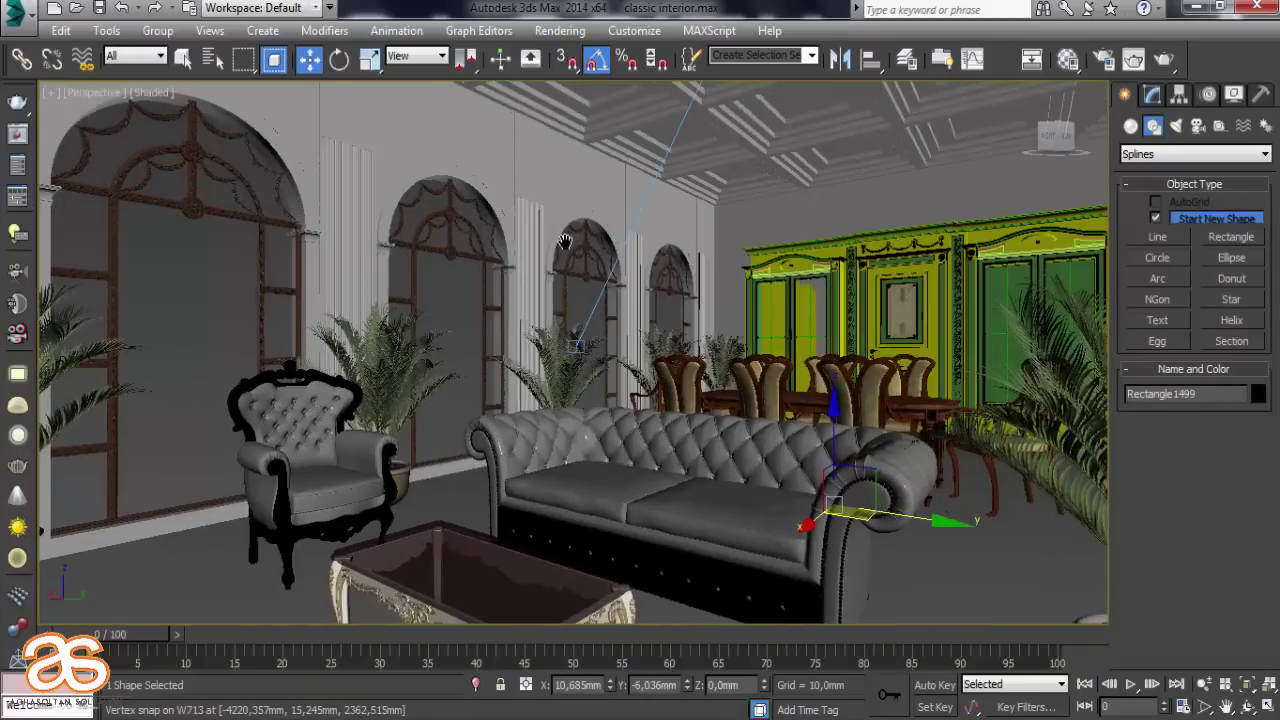
pyautogui.keyDown('alt'); pyautogui.moveTo(562, 245); pyautogui.dragTo(551, 281, button='middle'); pyautogui.keyUp('alt')
pyautogui.moveTo(501, 319)
pyautogui.keyDown('alt'); pyautogui.mouseDown(button='middle')
pyautogui.moveTo(556, 130)
pyautogui.moveTo(628, 70)
pyautogui.moveTo(628, 7)
pyautogui.mouseUp(button='middle'); pyautogui.keyUp('alt')
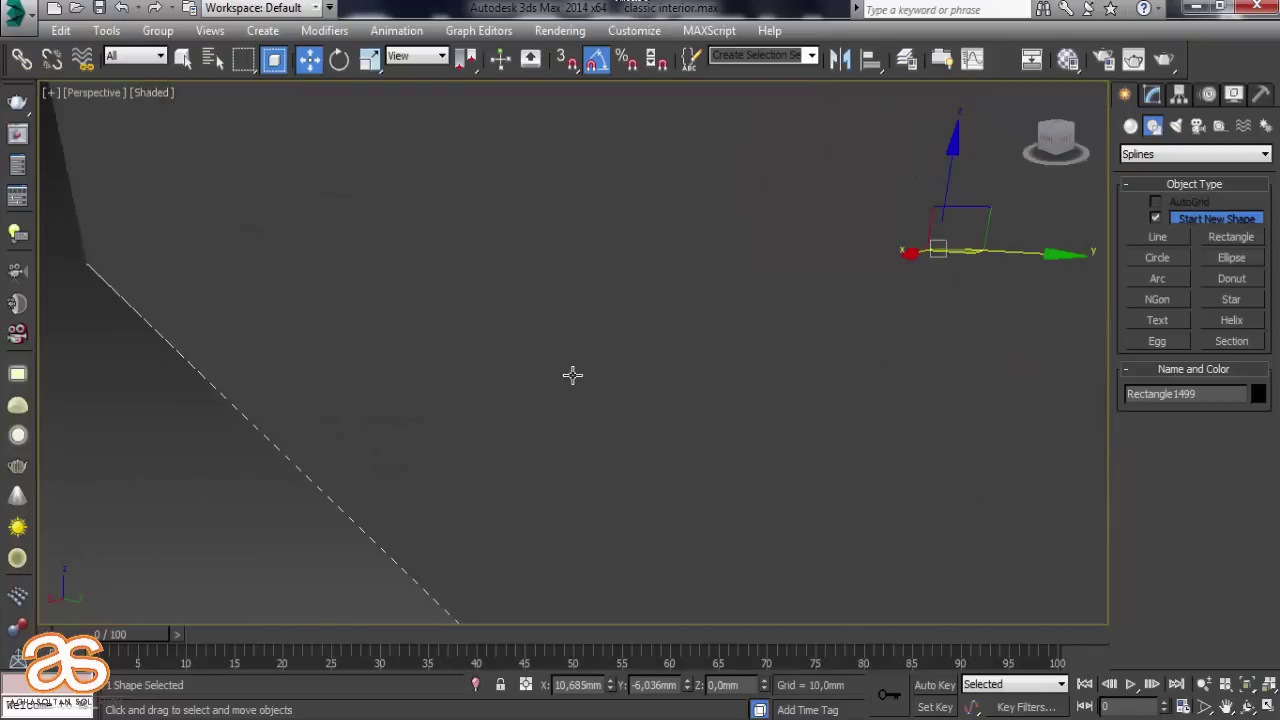
pyautogui.keyDown('alt'); pyautogui.moveTo(571, 374); pyautogui.dragTo(587, 306, button='middle'); pyautogui.keyUp('alt')
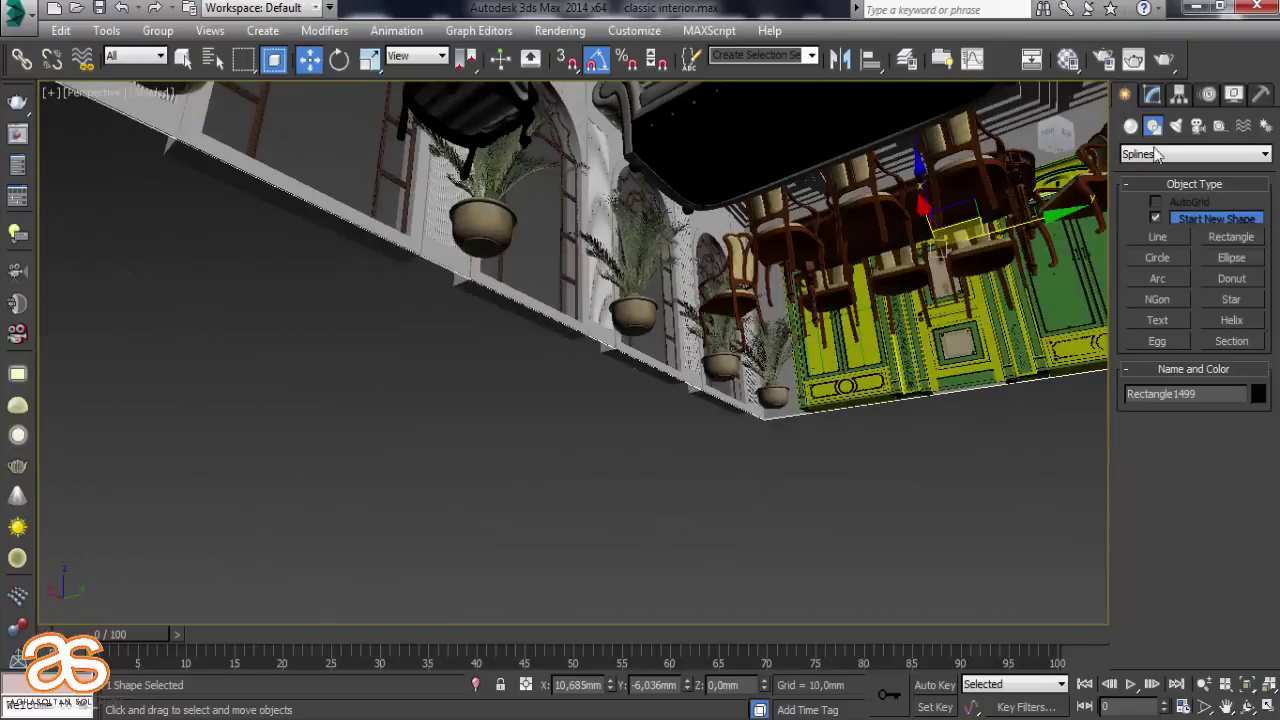
# Apply a FloorGenerator modifier to the rectangle and view it through the camera
pyautogui.click(1152, 93)
pyautogui.click(1265, 149)
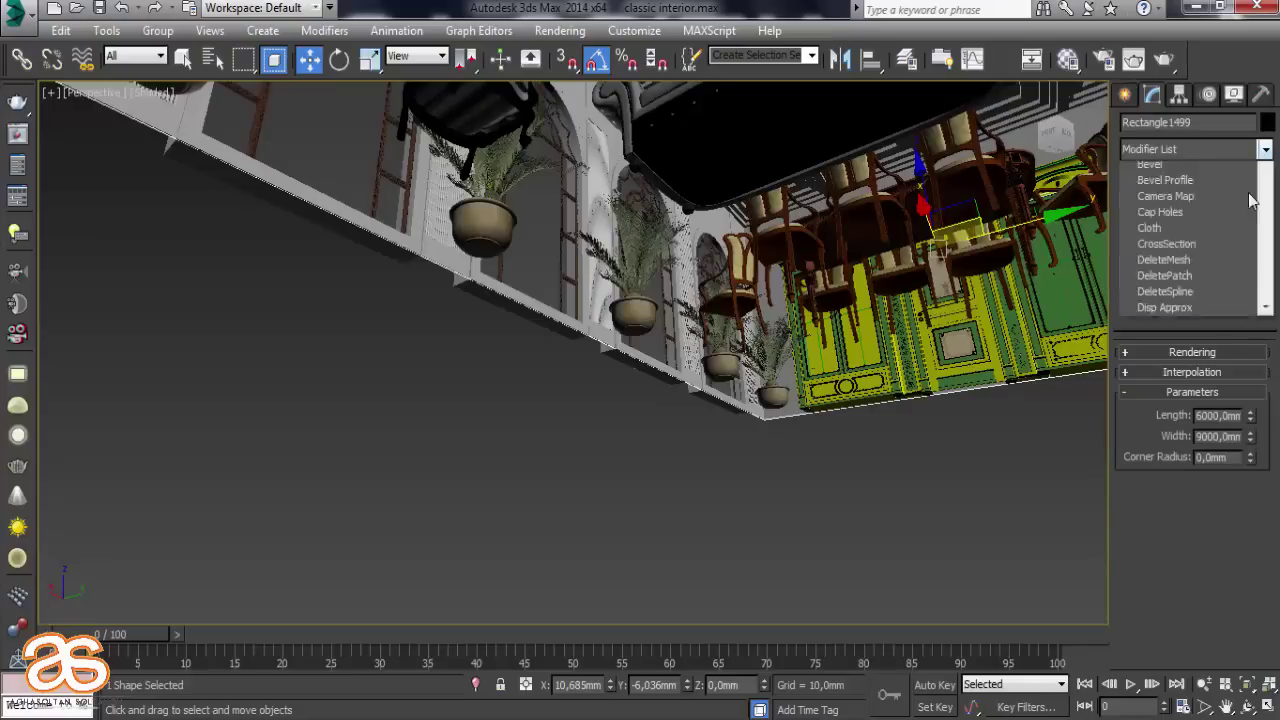
pyautogui.scroll(-1, 1190, 485)
pyautogui.scroll(-4, 1188, 510)
pyautogui.scroll(-3, 1205, 535)
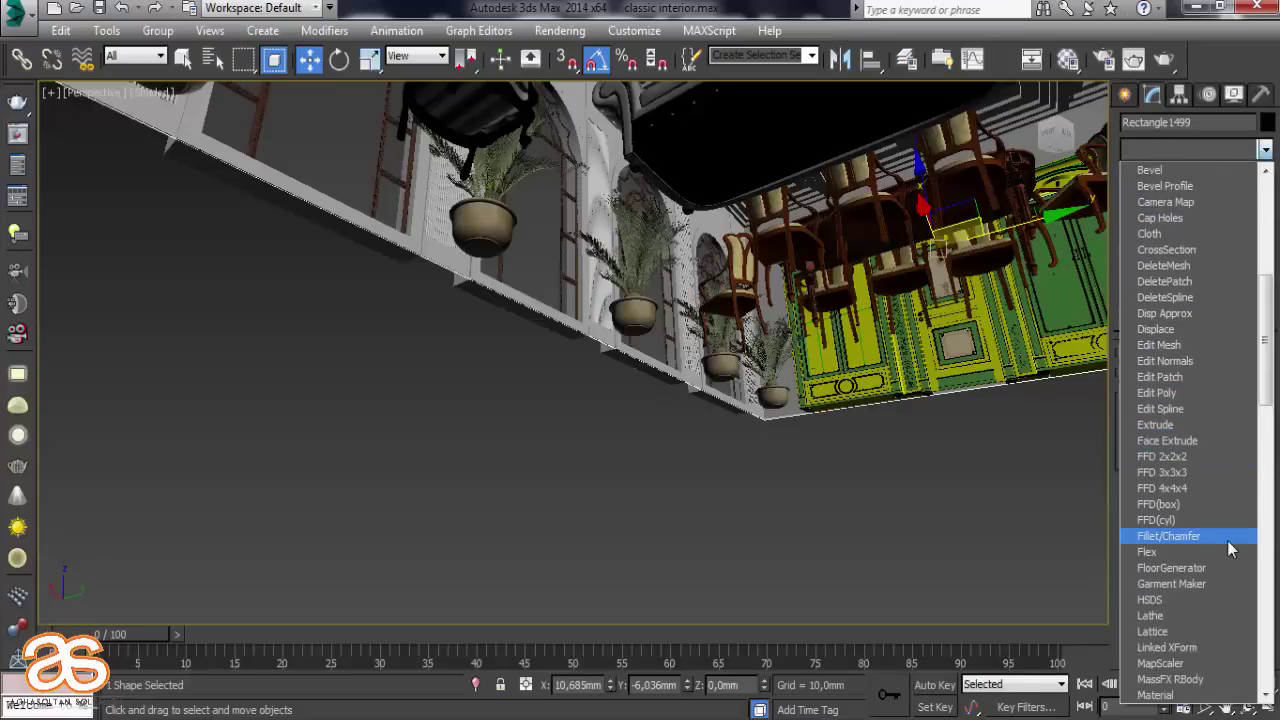
pyautogui.click(1212, 568)
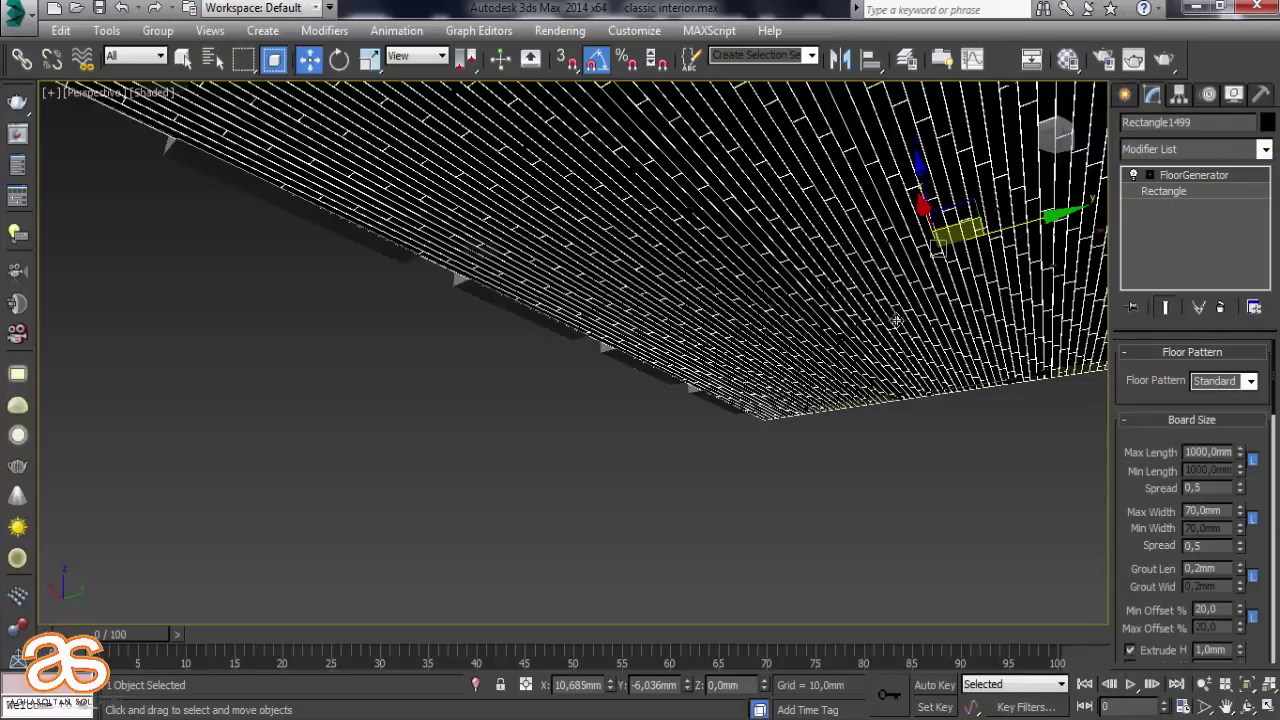
pyautogui.moveTo(897, 322)
pyautogui.keyDown('alt'); pyautogui.mouseDown(button='middle')
pyautogui.moveTo(826, 406)
pyautogui.moveTo(774, 423)
pyautogui.mouseUp(button='middle'); pyautogui.keyUp('alt')
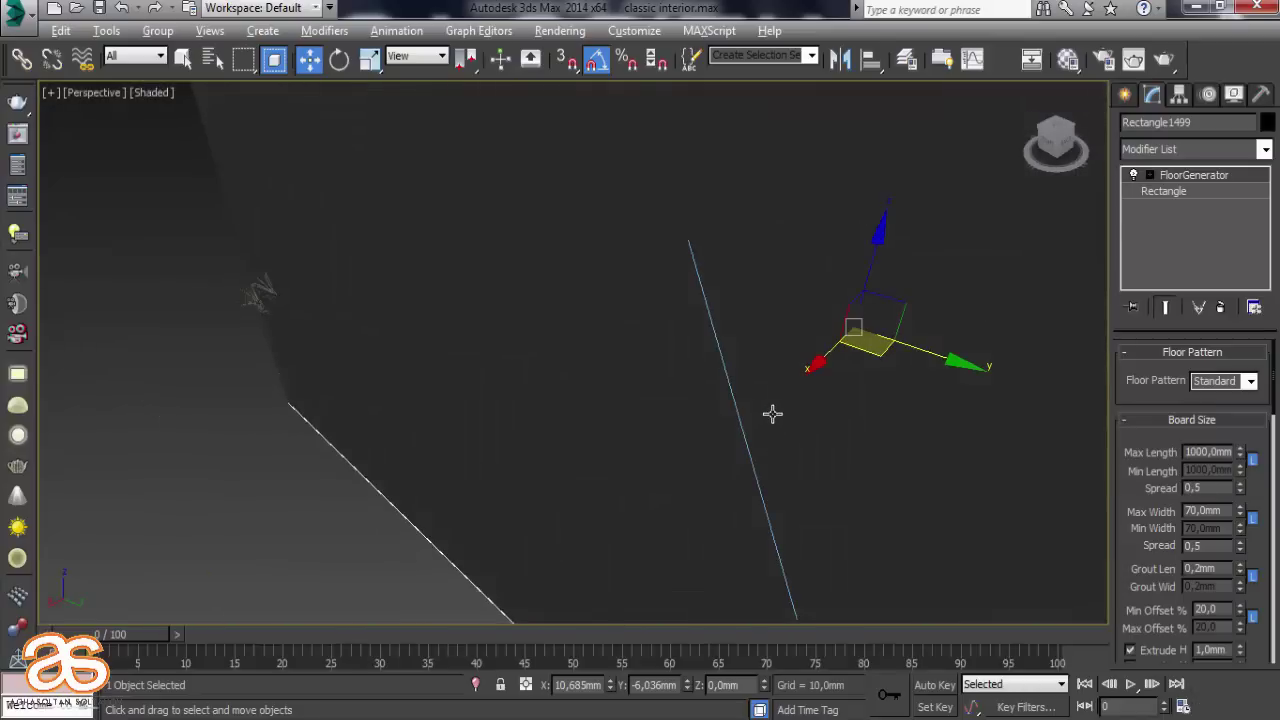
pyautogui.press('c')
pyautogui.hotkey('shift', 'z')
pyautogui.press('c')
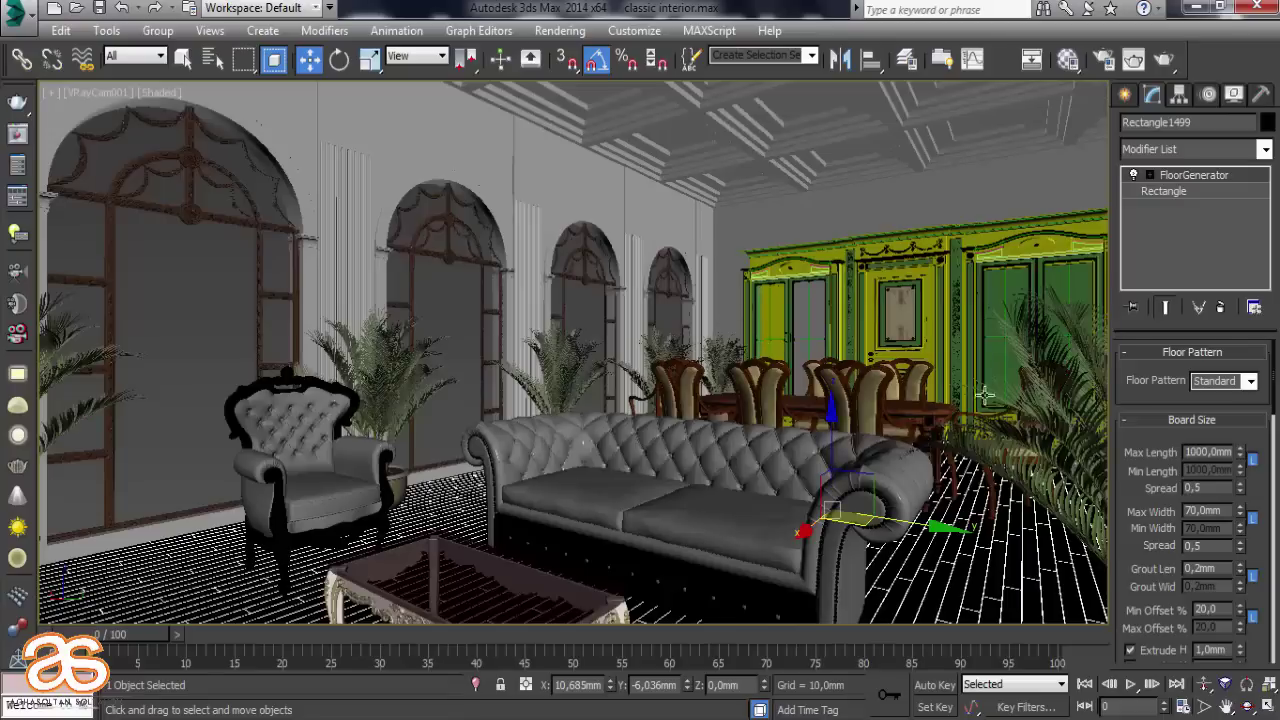
# Keep the Standard pattern and set board Max Length 4390 mm, Max Width 197,4 mm
pyautogui.scroll(-1, 1135, 462)
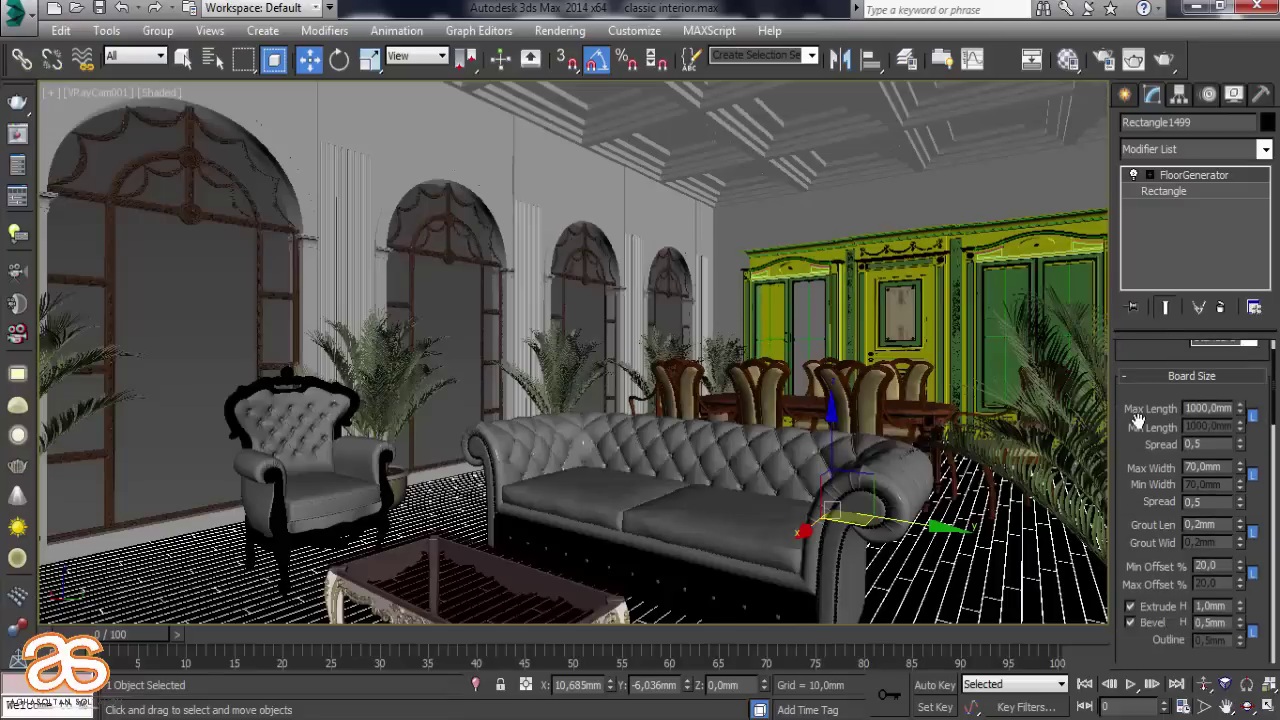
pyautogui.scroll(1, 1150, 430)
pyautogui.click(1250, 381)
pyautogui.click(1224, 399)
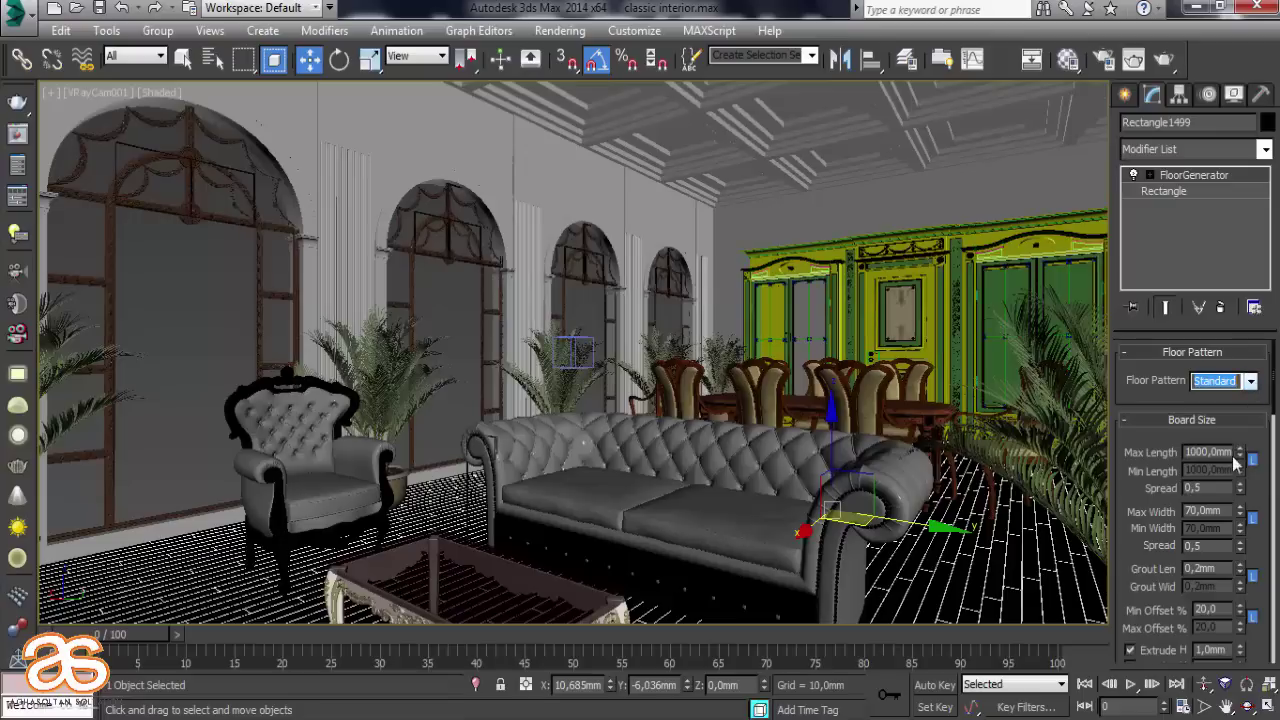
pyautogui.moveTo(1240, 452)
pyautogui.mouseDown()
pyautogui.moveTo(1219, 263)
pyautogui.moveTo(1223, 116)
pyautogui.moveTo(890, 694)
pyautogui.mouseUp()
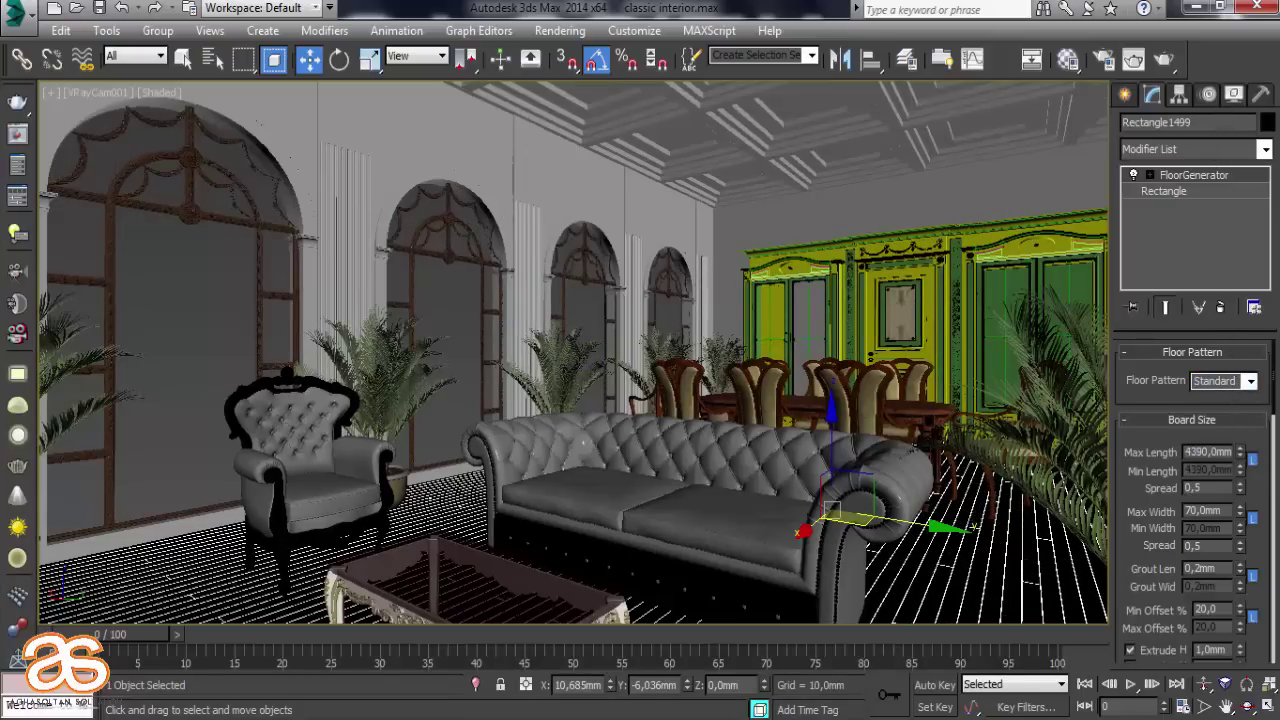
pyautogui.moveTo(1240, 510); pyautogui.dragTo(1214, 324)
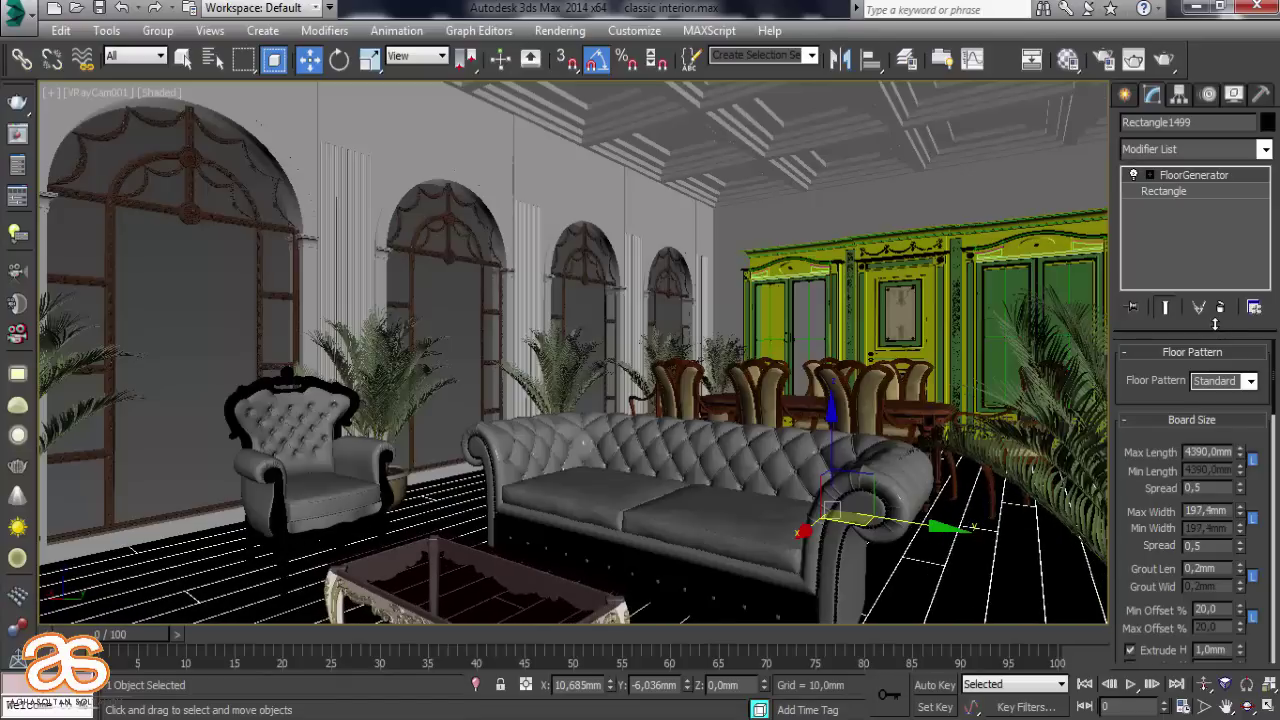
# In the Material Editor, turn slot 07 into a VRayMtl
pyautogui.click(1069, 62)
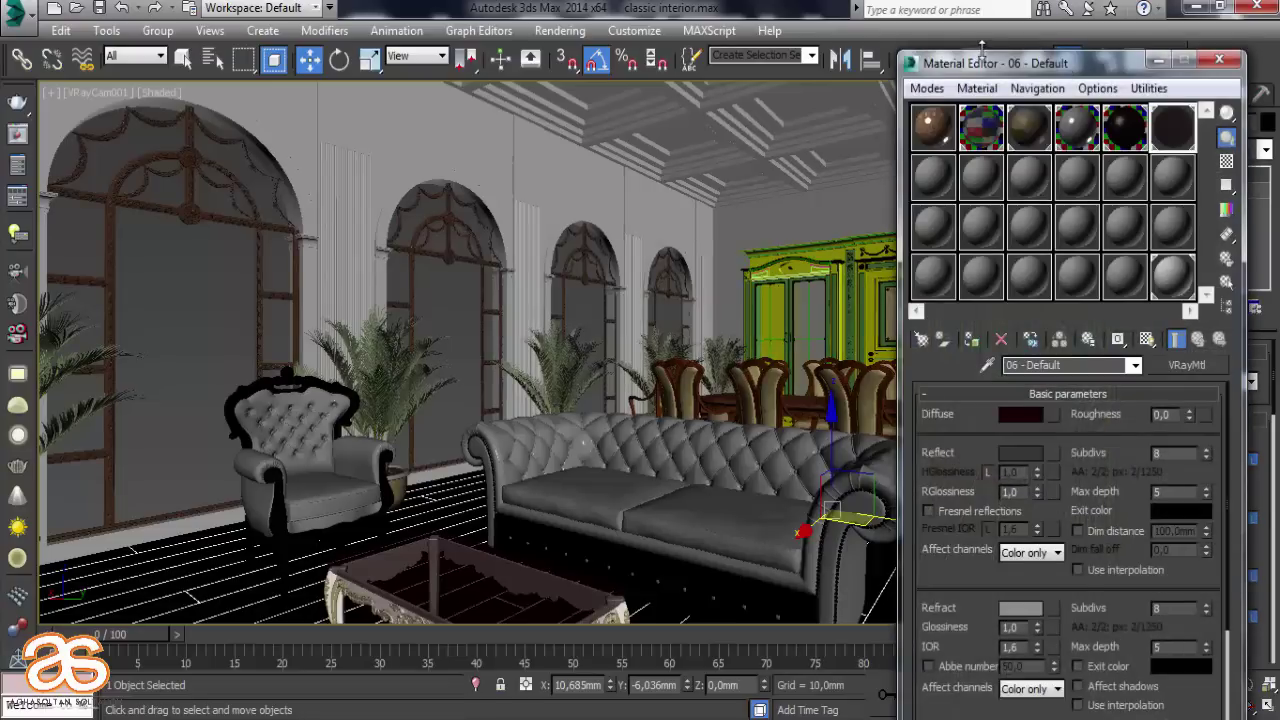
pyautogui.moveTo(1000, 62); pyautogui.dragTo(880, 41)
pyautogui.click(818, 161)
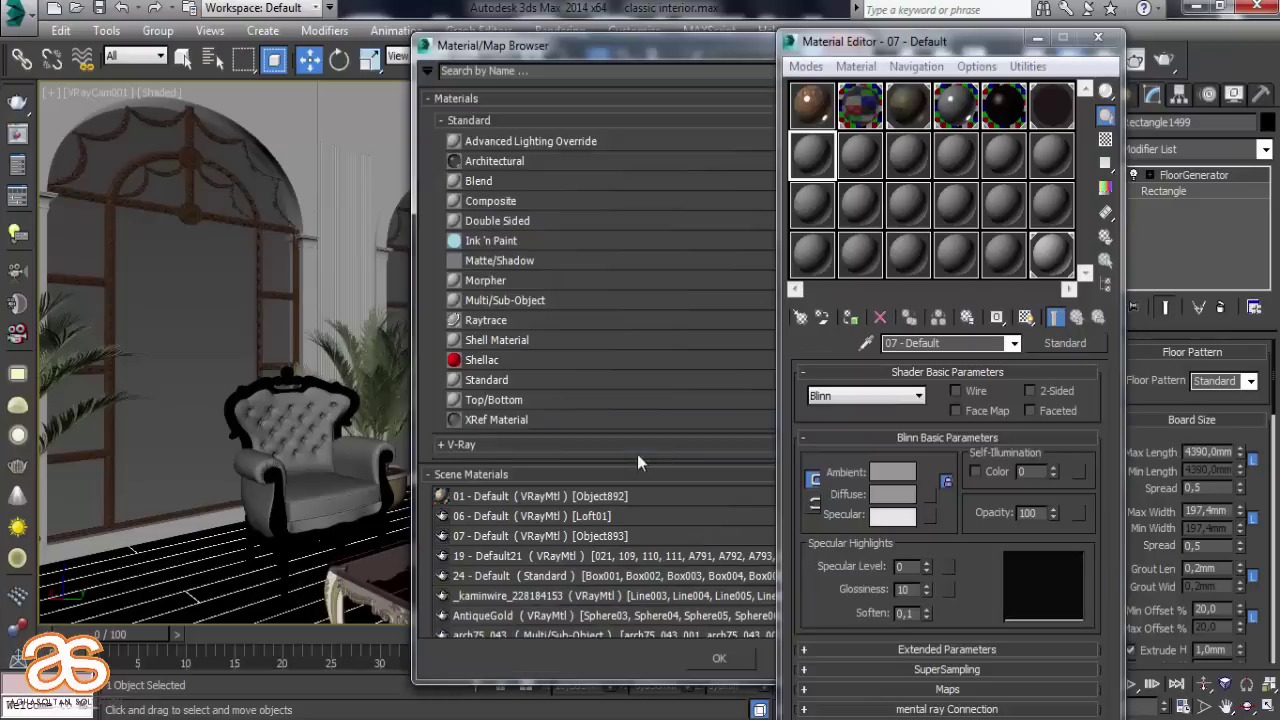
pyautogui.click(548, 449)
pyautogui.scroll(-2, 558, 472)
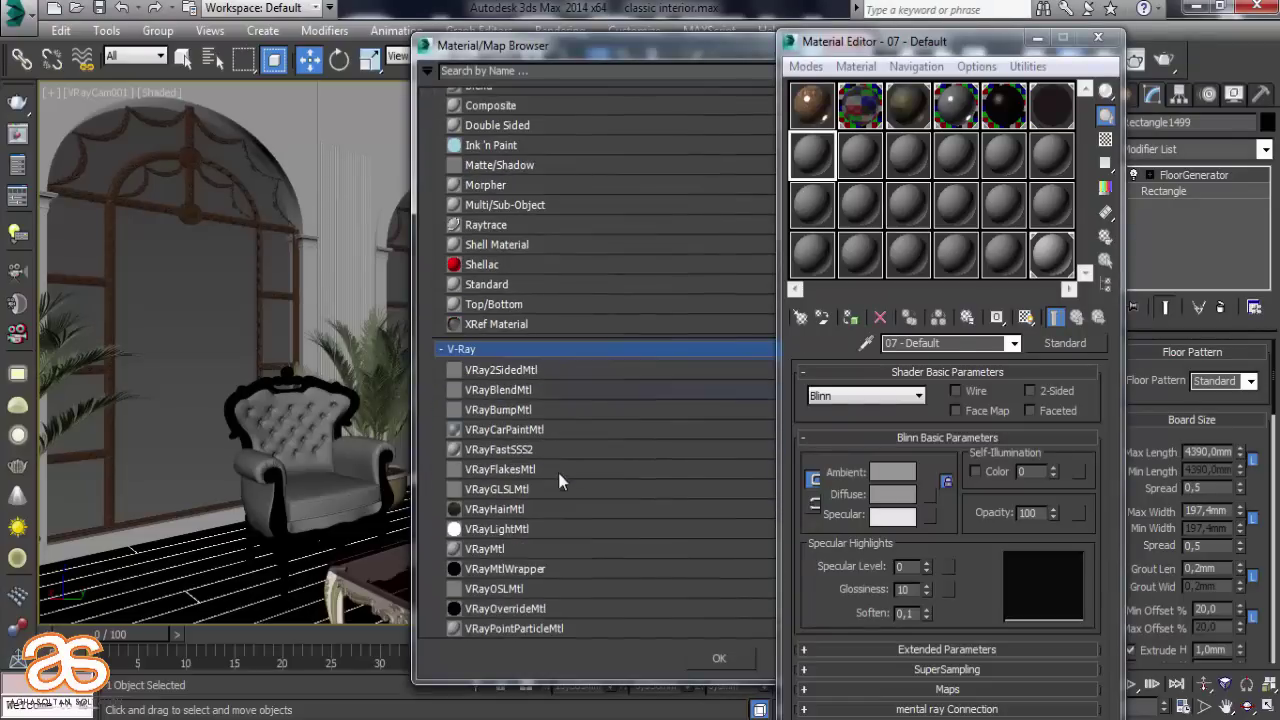
pyautogui.doubleClick(517, 548)
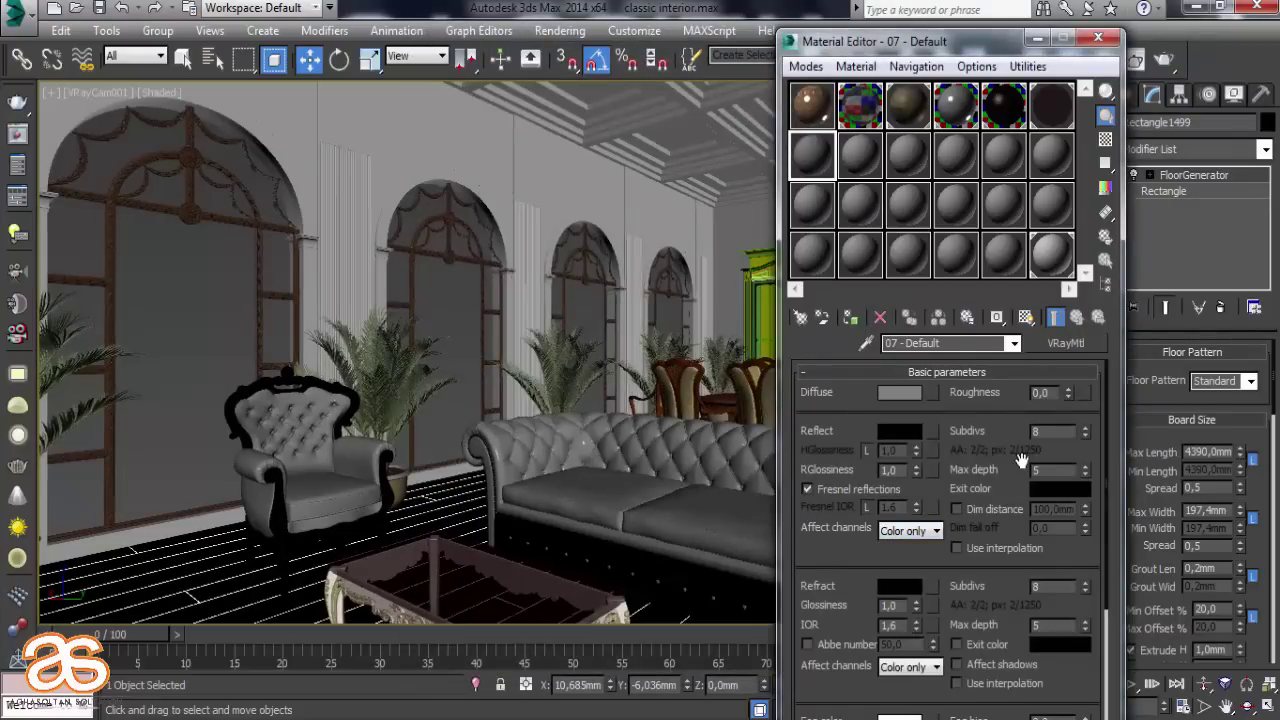
# Assign a MultiTexture map to the diffuse slot, with blur 0,42
pyautogui.click(937, 394)
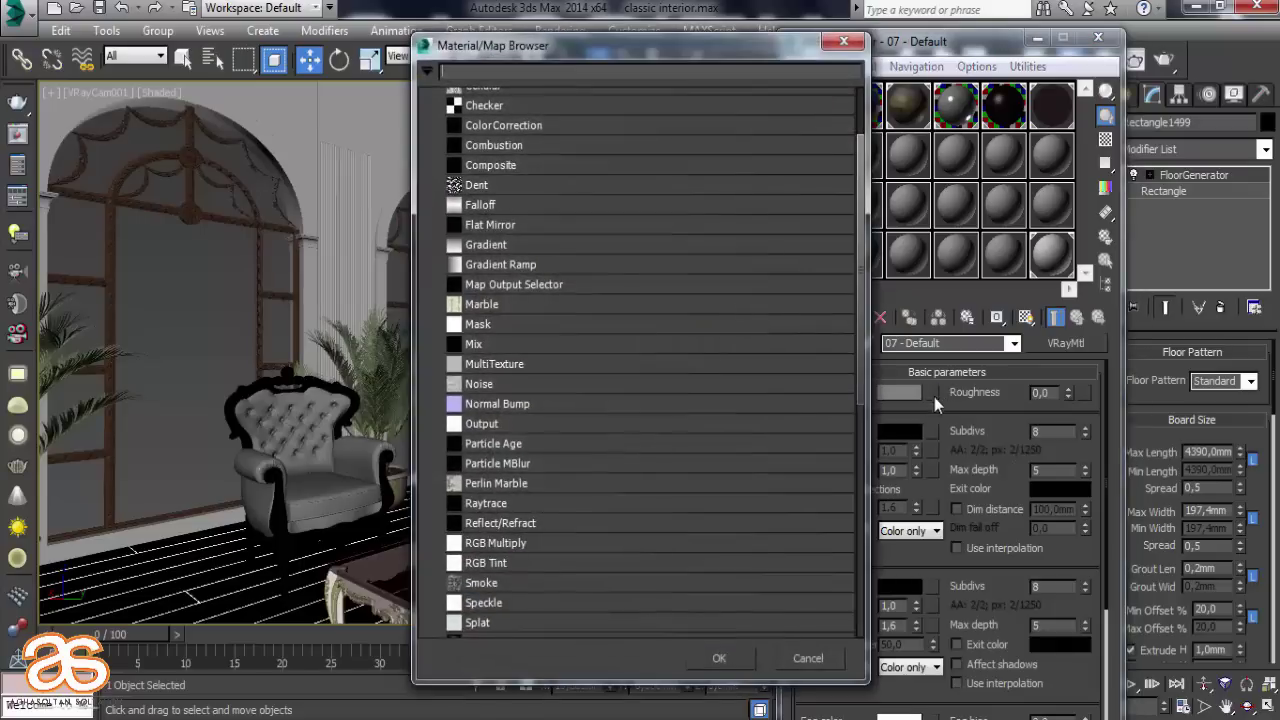
pyautogui.scroll(2, 631, 305)
pyautogui.scroll(-1, 627, 300)
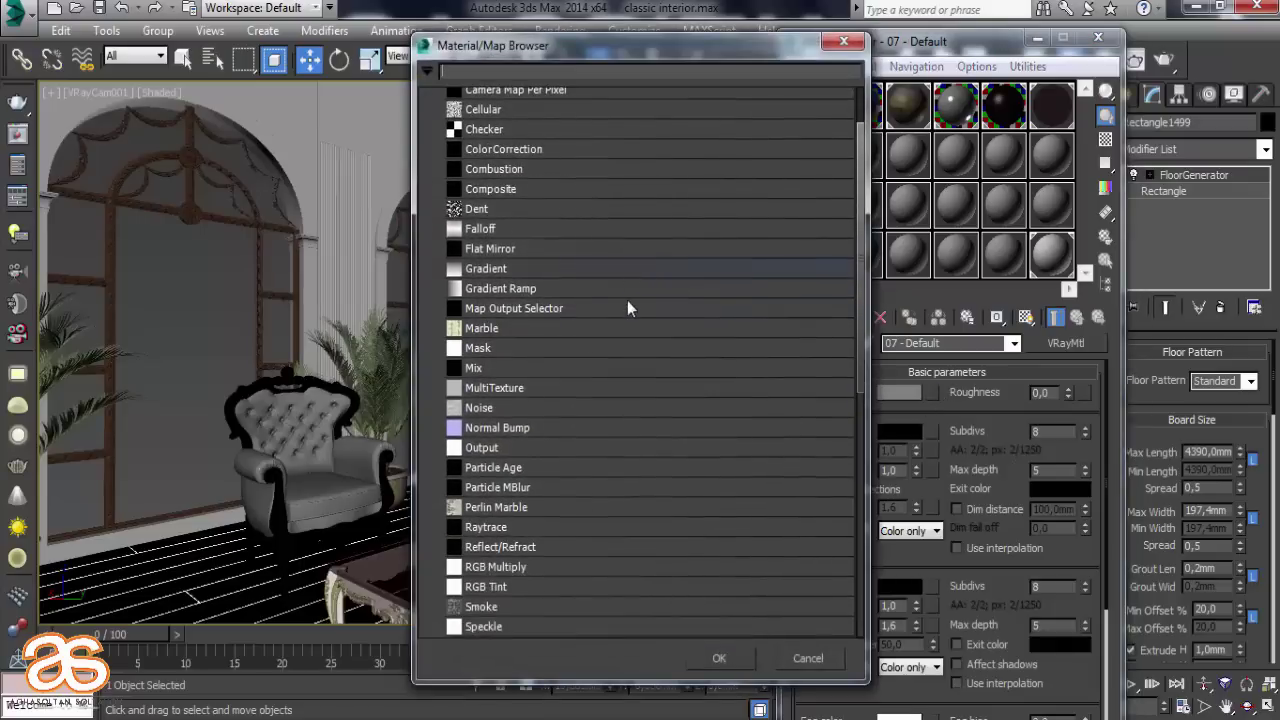
pyautogui.doubleClick(467, 390)
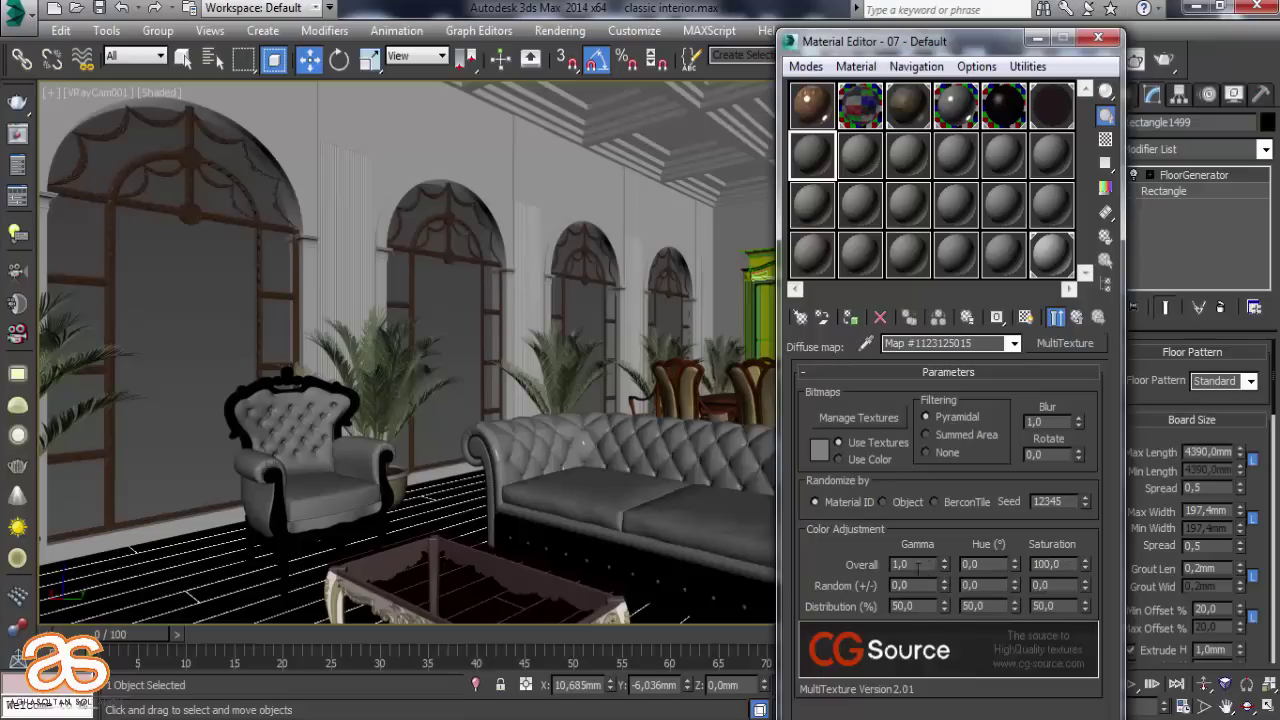
pyautogui.click(985, 567)
pyautogui.click(1055, 564)
pyautogui.click(1052, 606)
pyautogui.click(902, 606)
pyautogui.click(988, 605)
pyautogui.click(908, 550)
# Open enlarged previews of material 06 and then the MultiTexture map, and enlarge the preview window
pyautogui.click(1054, 117)
pyautogui.doubleClick(1054, 117)
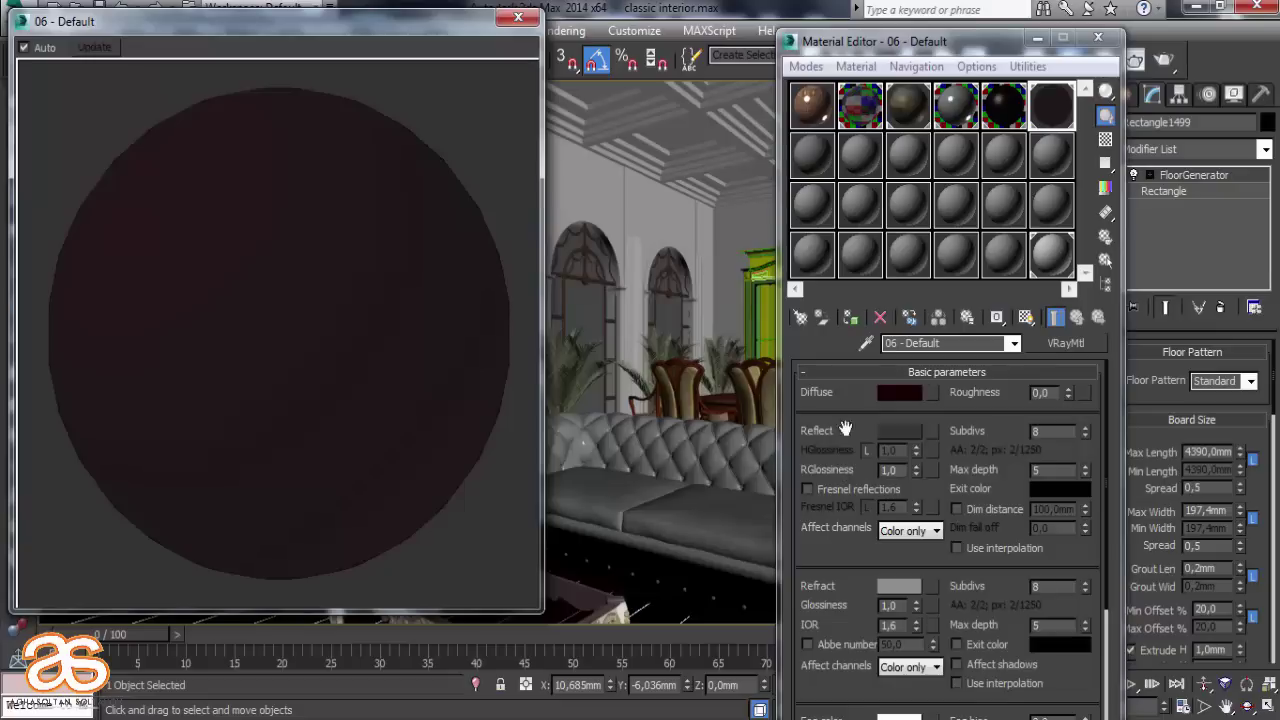
pyautogui.click(819, 158)
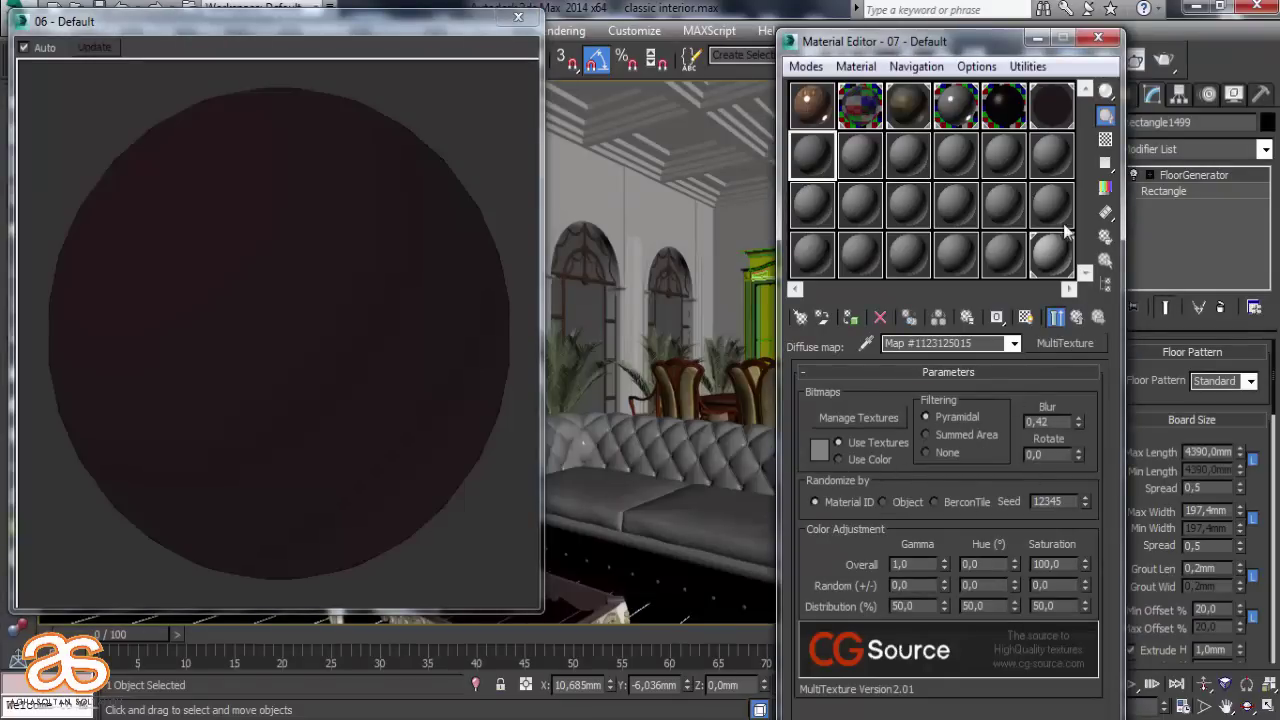
pyautogui.doubleClick(812, 160)
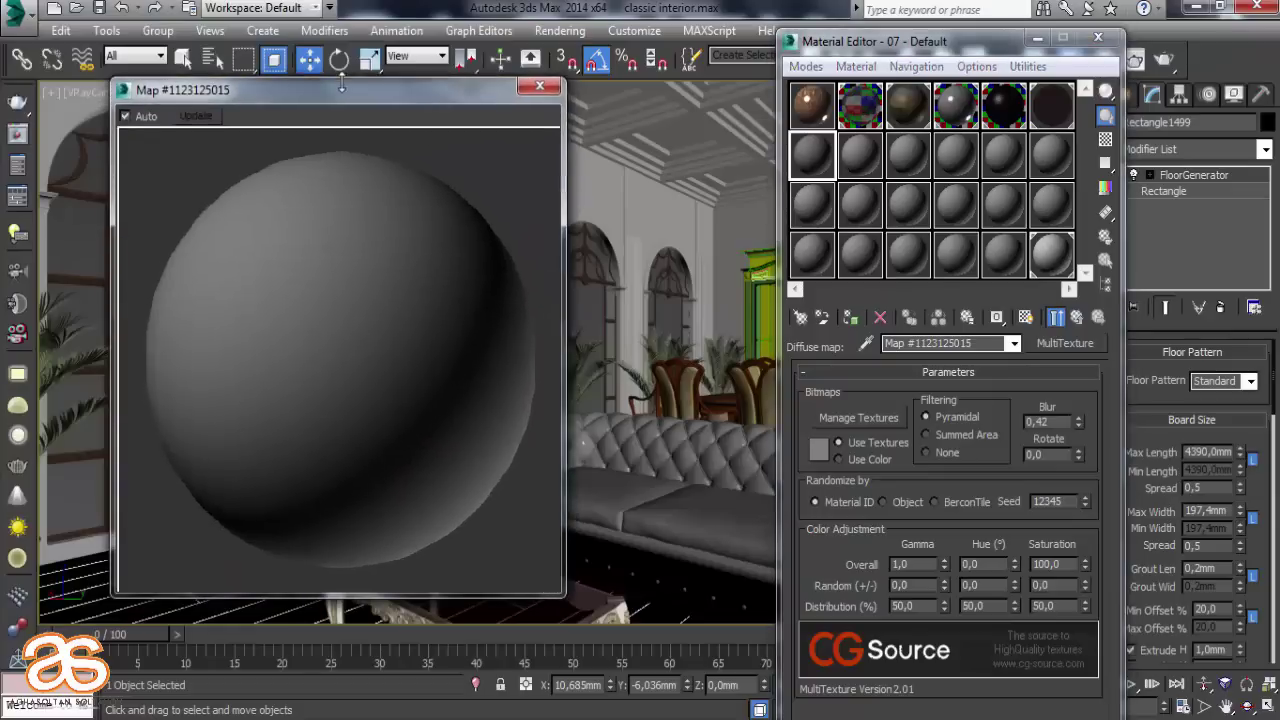
pyautogui.moveTo(536, 111); pyautogui.dragTo(603, 41)
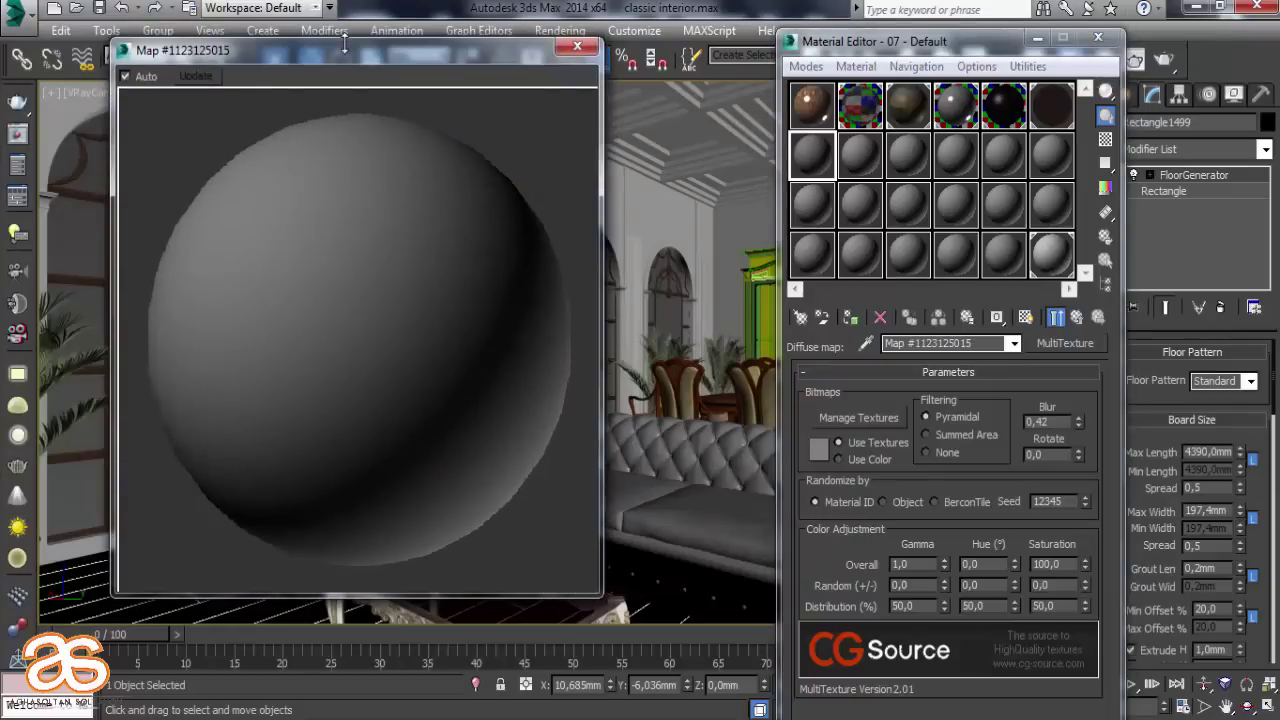
# Add the eight bitmaps texture0–texture7 from Новая папка (4) > wood 2 to the MultiTexture list
pyautogui.click(876, 420)
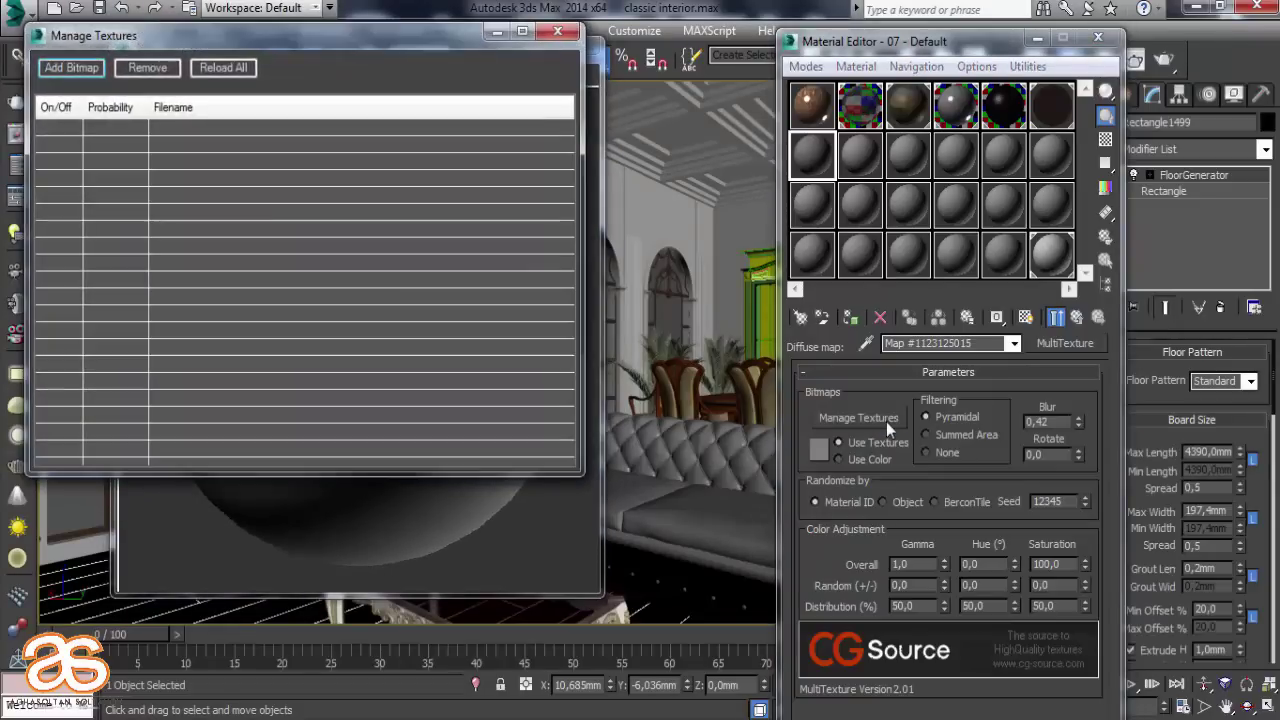
pyautogui.click(78, 70)
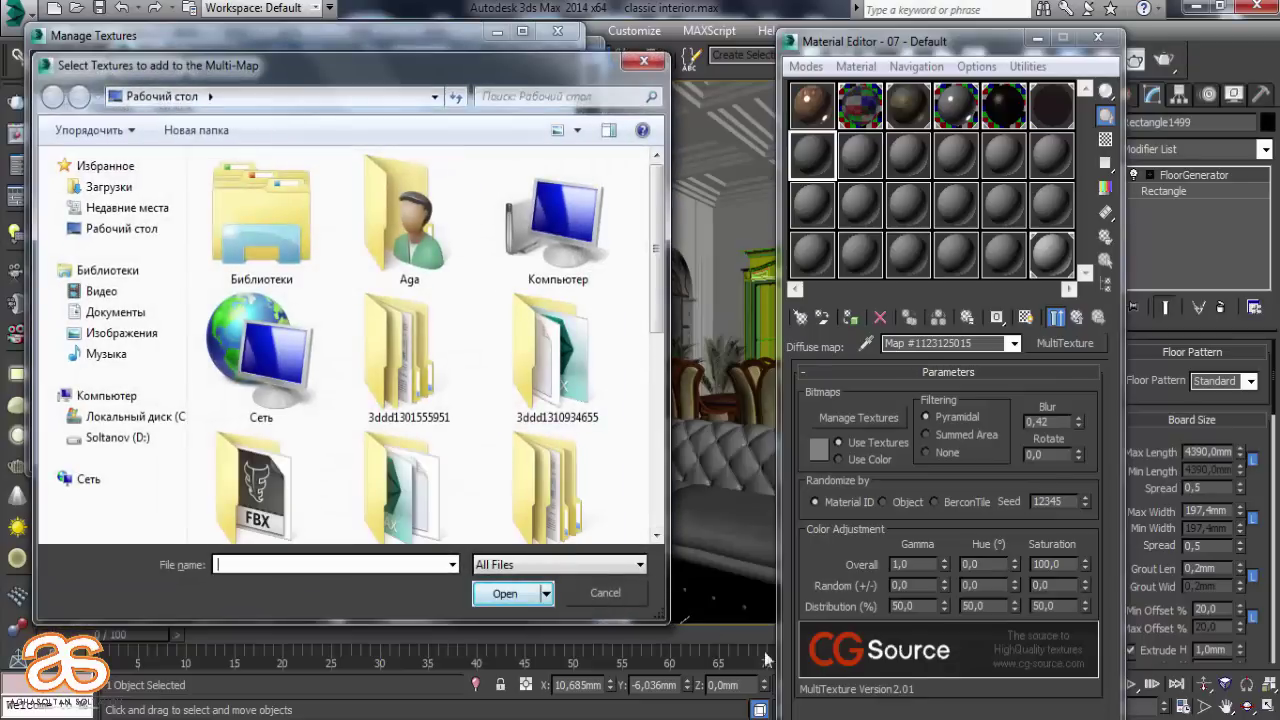
pyautogui.moveTo(660, 617); pyautogui.dragTo(863, 716)
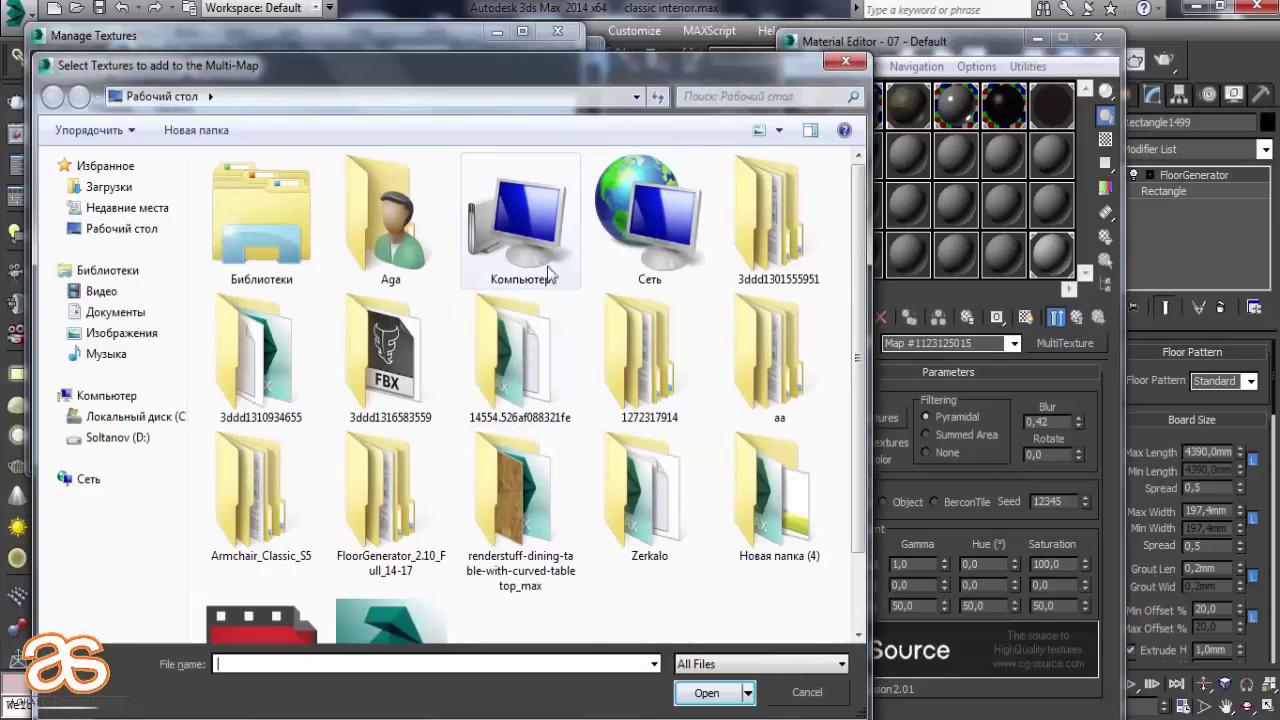
pyautogui.doubleClick(775, 518)
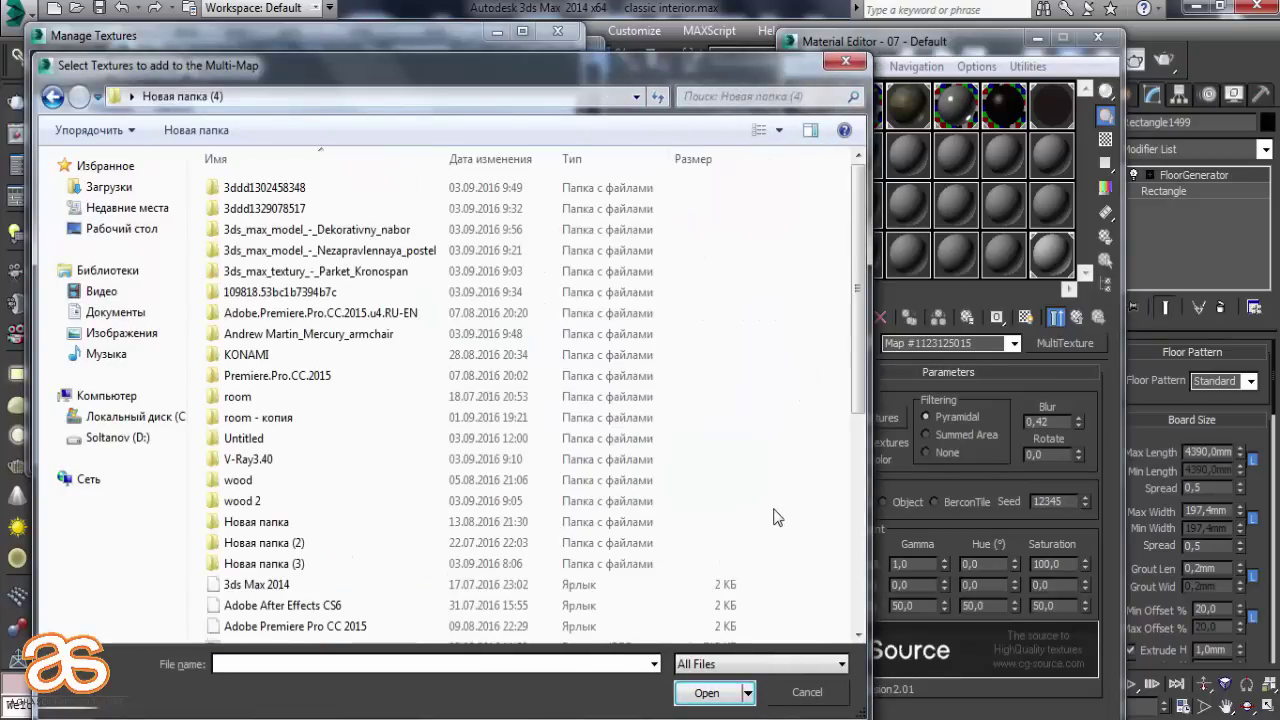
pyautogui.doubleClick(480, 501)
pyautogui.keyDown('ctrl'); pyautogui.scroll(2, 662, 362); pyautogui.keyUp('ctrl')
pyautogui.keyDown('ctrl'); pyautogui.scroll(1, 668, 354); pyautogui.keyUp('ctrl')
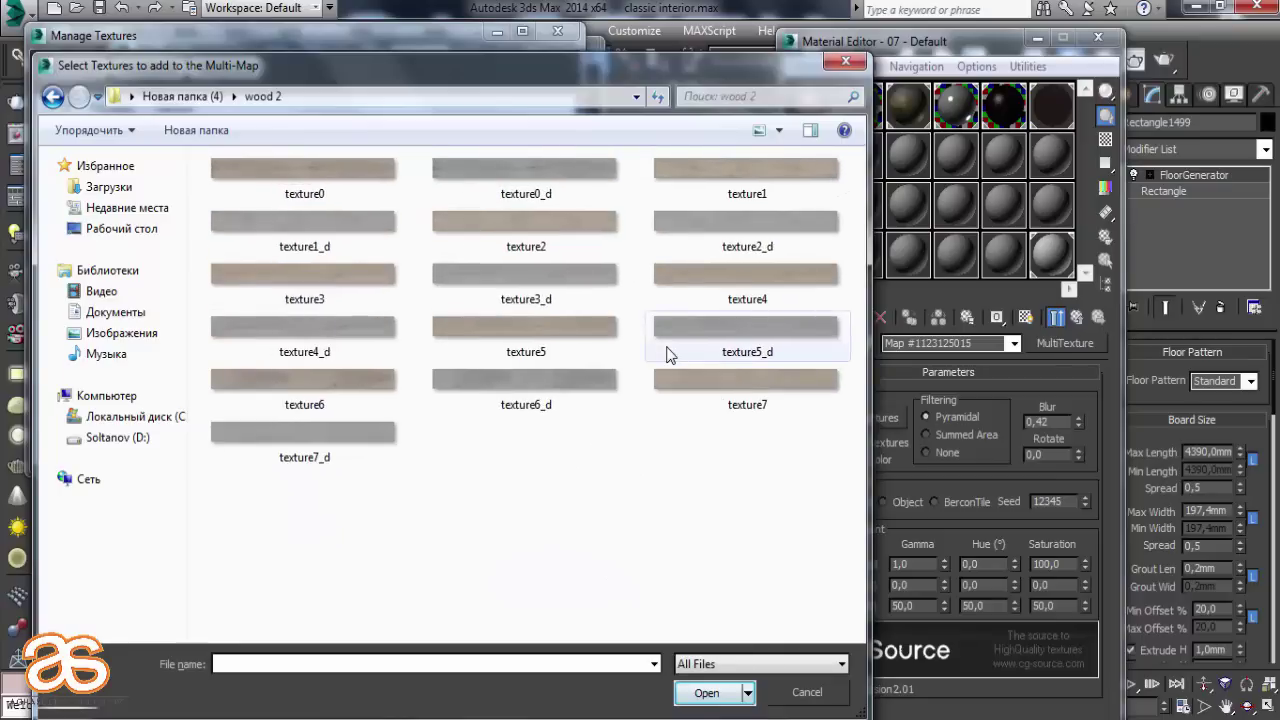
pyautogui.keyDown('ctrl'); pyautogui.scroll(2, 668, 356); pyautogui.keyUp('ctrl')
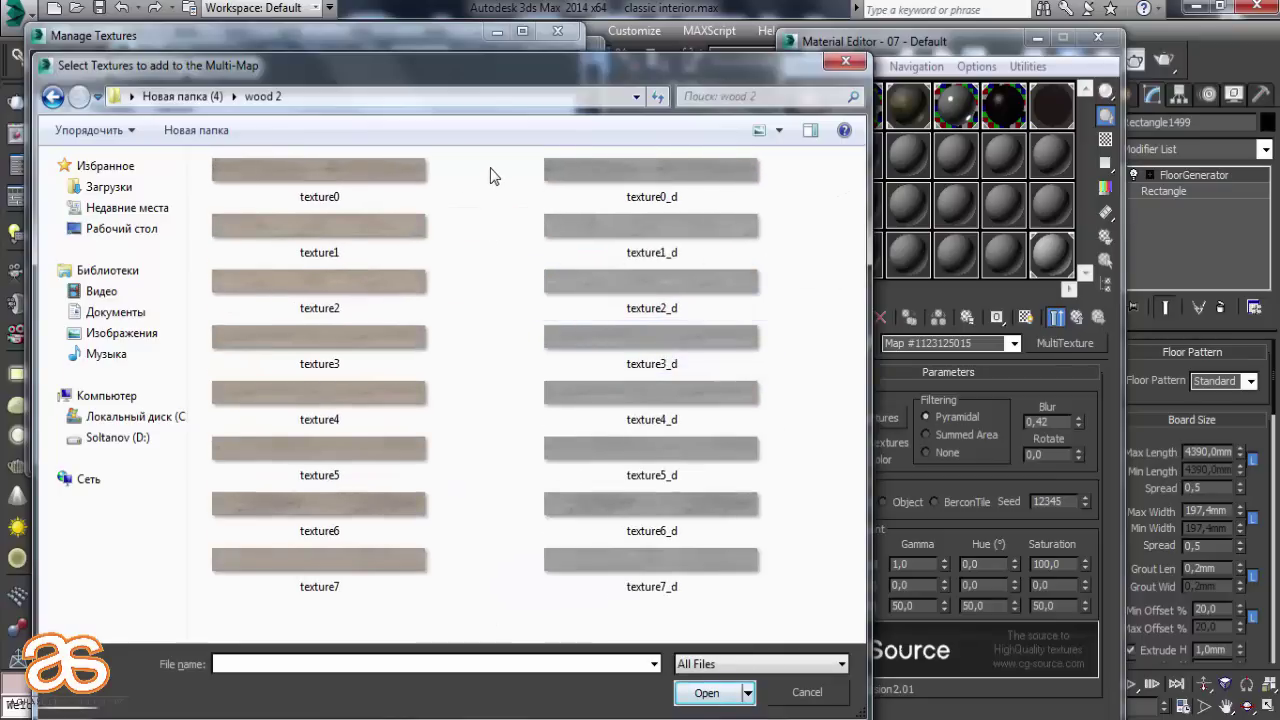
pyautogui.moveTo(490, 167)
pyautogui.mouseDown()
pyautogui.moveTo(225, 375)
pyautogui.moveTo(225, 642)
pyautogui.mouseUp()
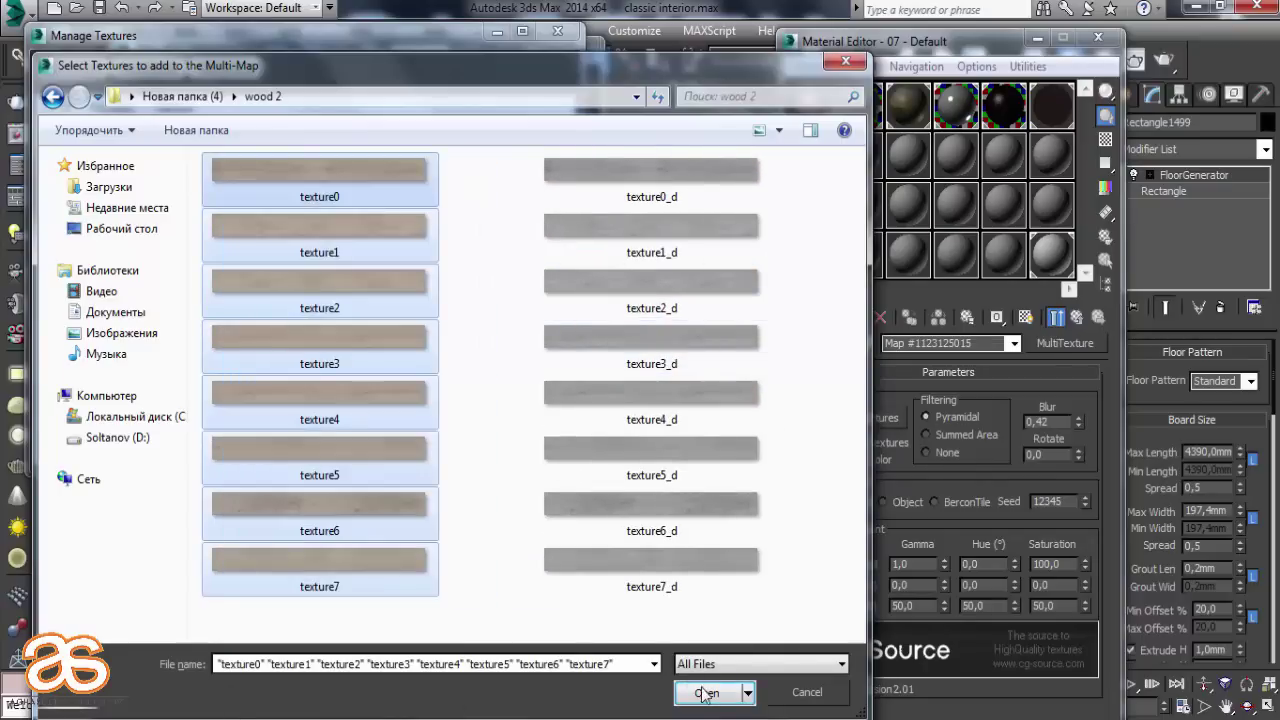
pyautogui.click(705, 692)
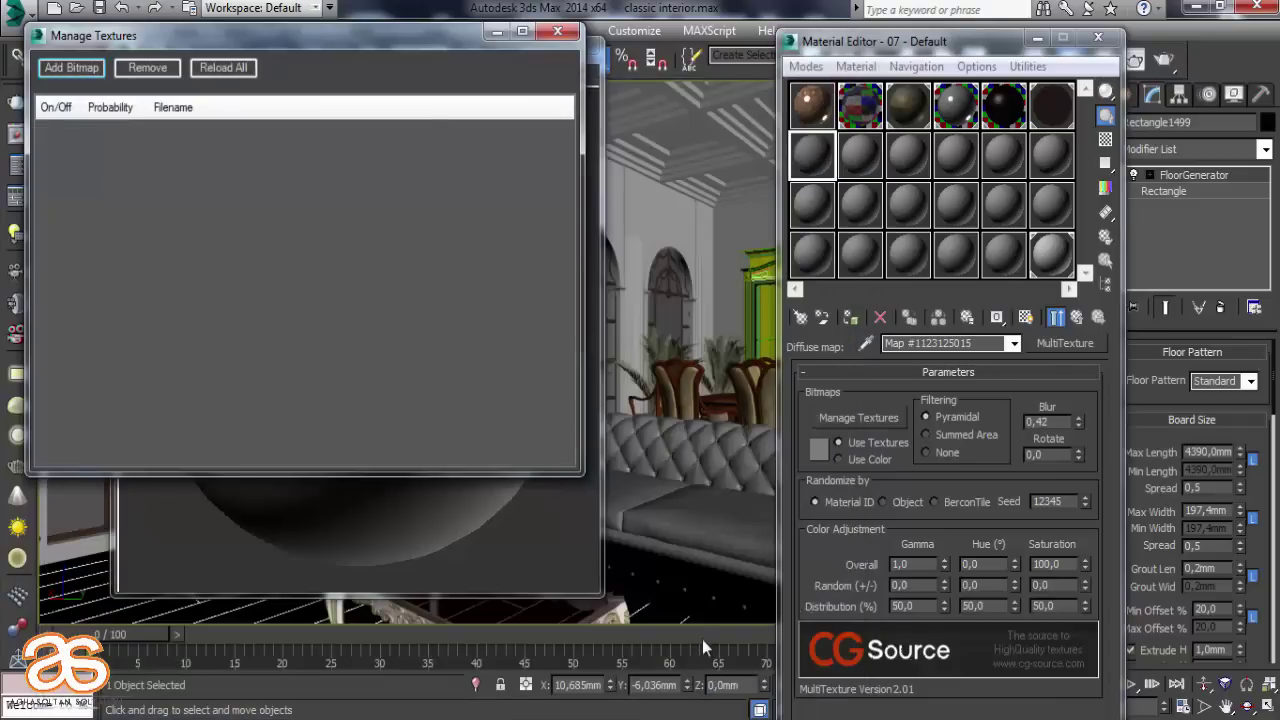
pyautogui.click(557, 34)
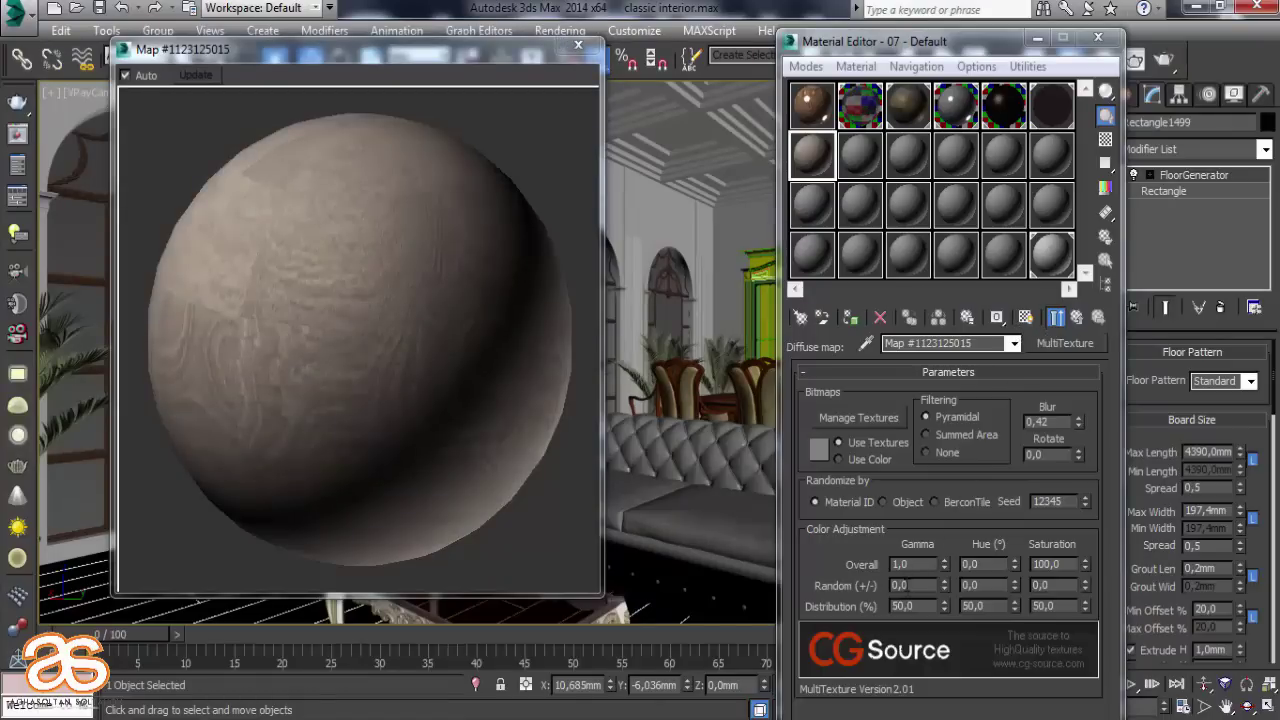
# Set the MultiTexture overall gamma to 3,0 and the VRayMtl reflection glossiness to 0,9
pyautogui.doubleClick(900, 564)
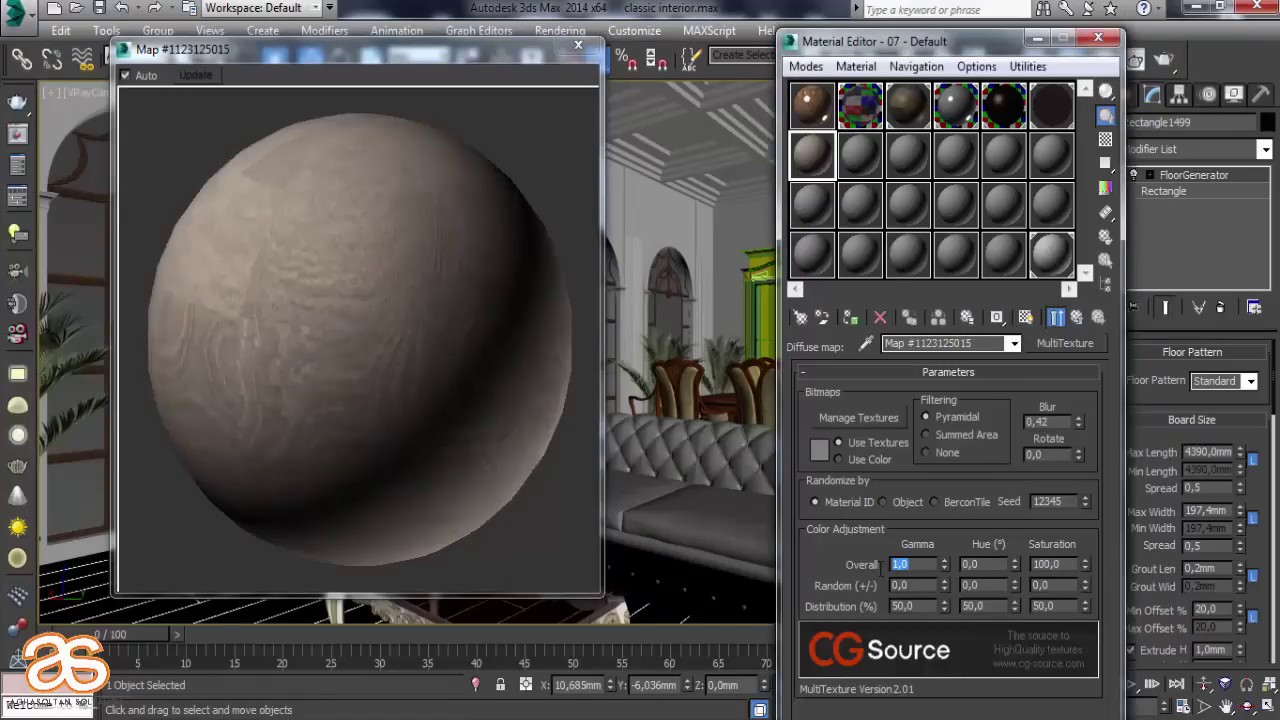
pyautogui.write('3')
pyautogui.press('Return')
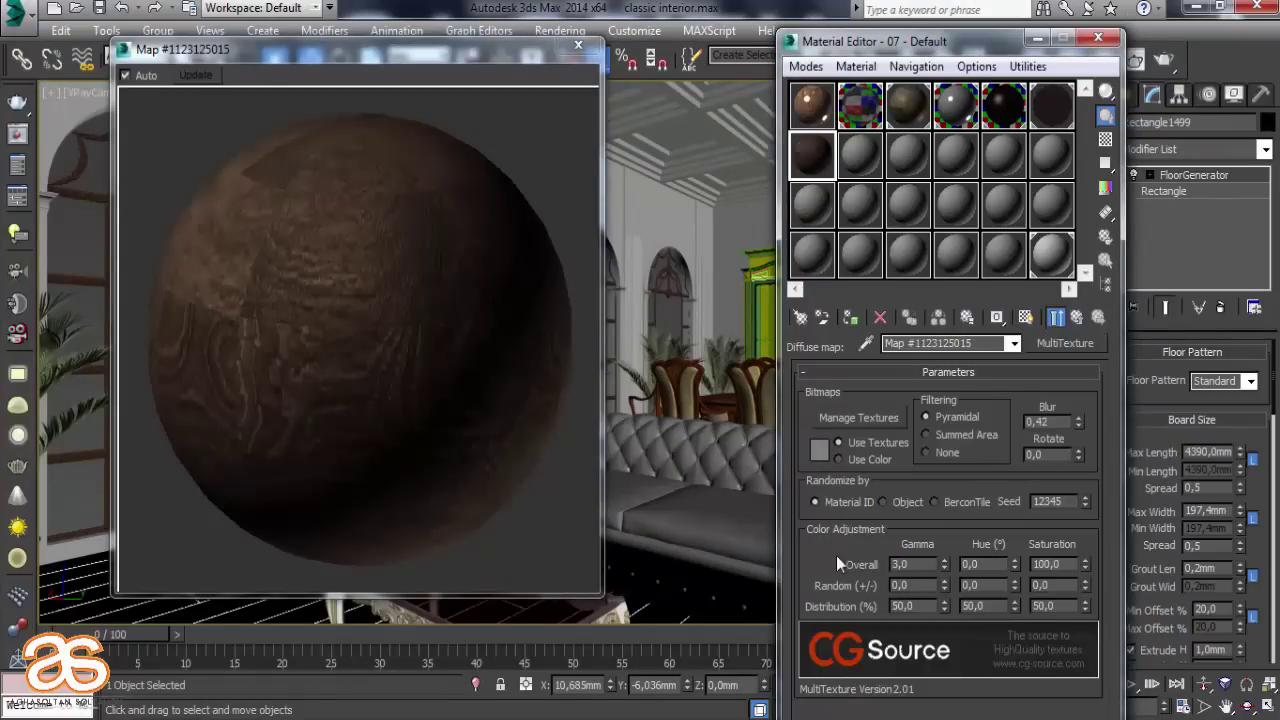
pyautogui.click(1077, 319)
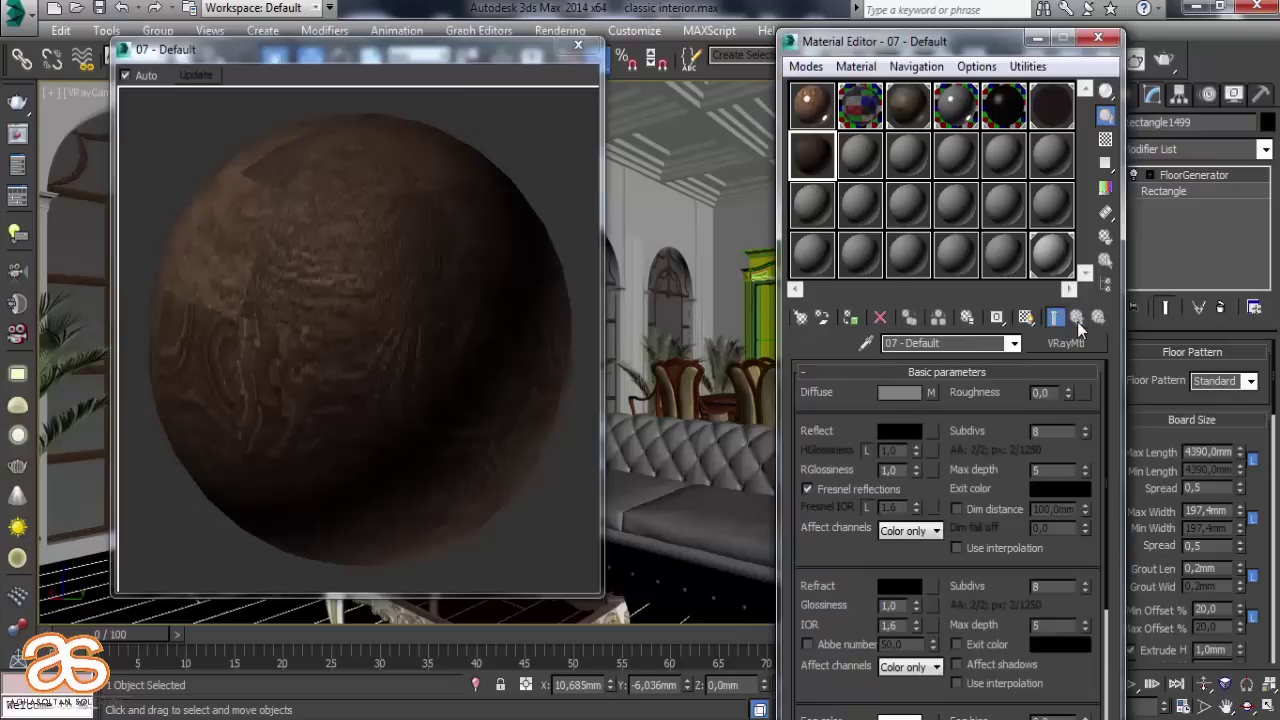
pyautogui.doubleClick(889, 469)
pyautogui.write('0,9')
# Put a MultiTexture map on the Reflect slot, then clear it from the slot again
pyautogui.click(935, 431)
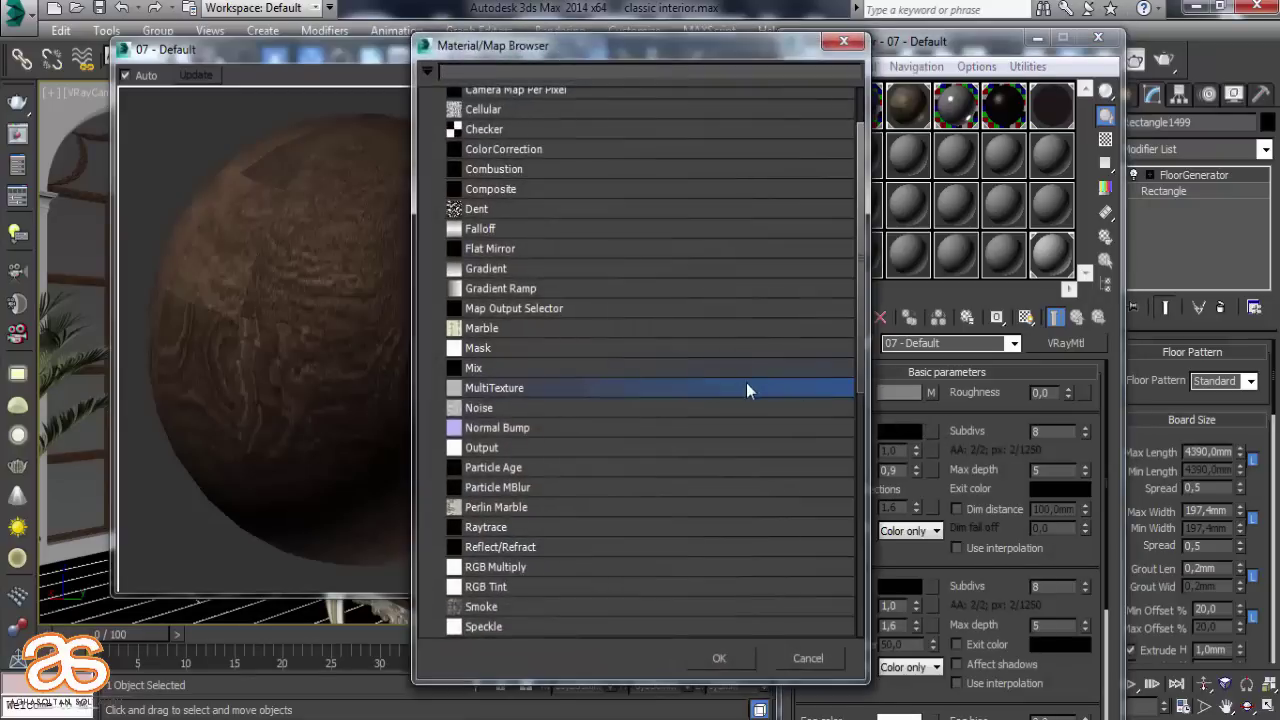
pyautogui.doubleClick(685, 389)
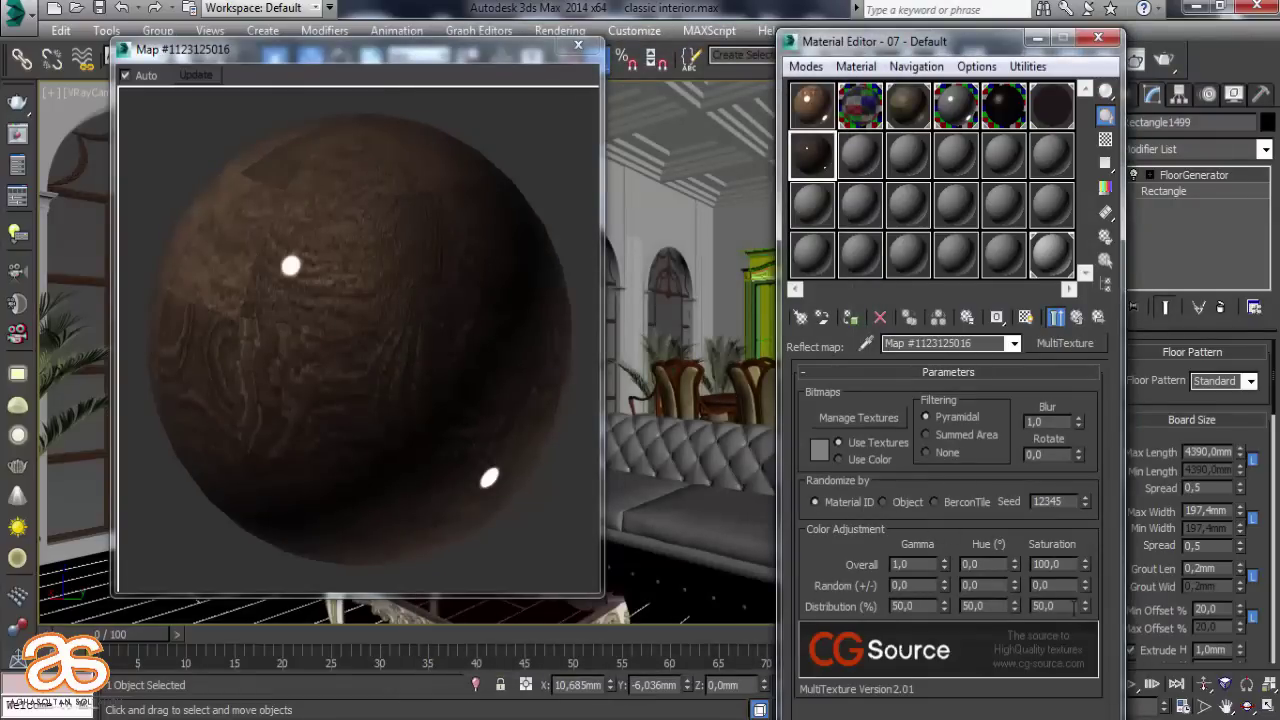
pyautogui.click(891, 417)
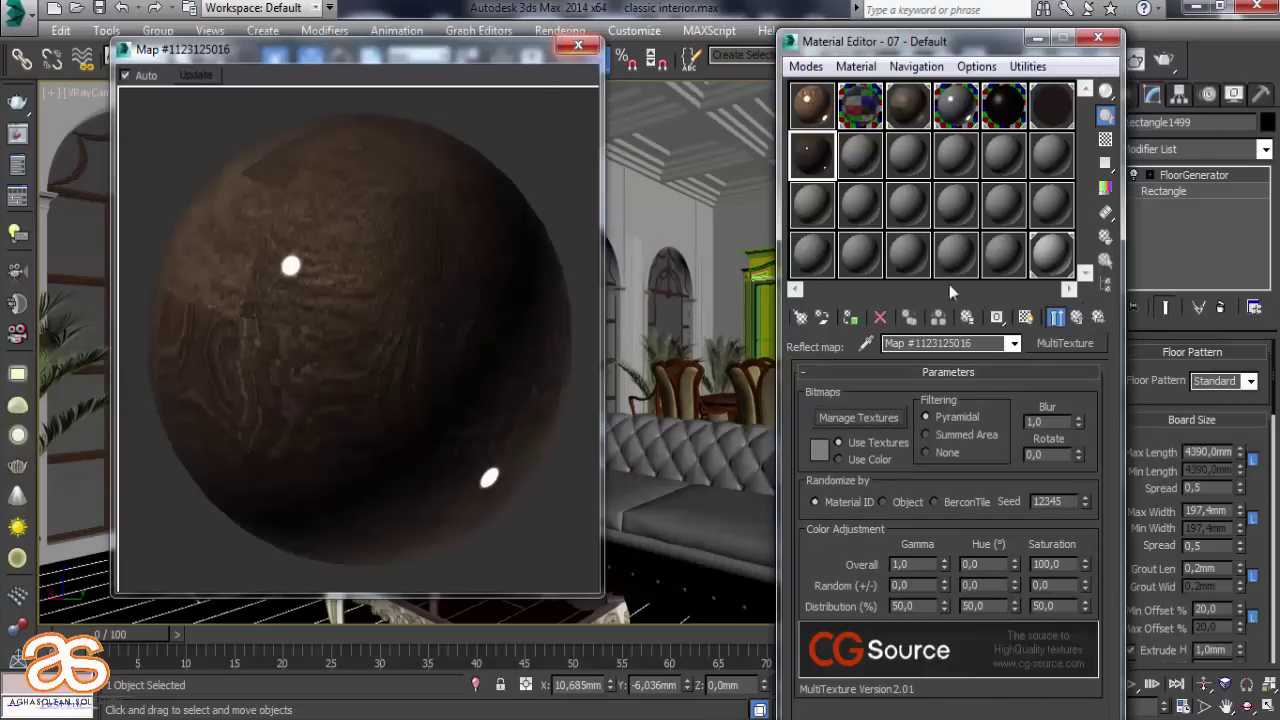
pyautogui.click(1076, 317)
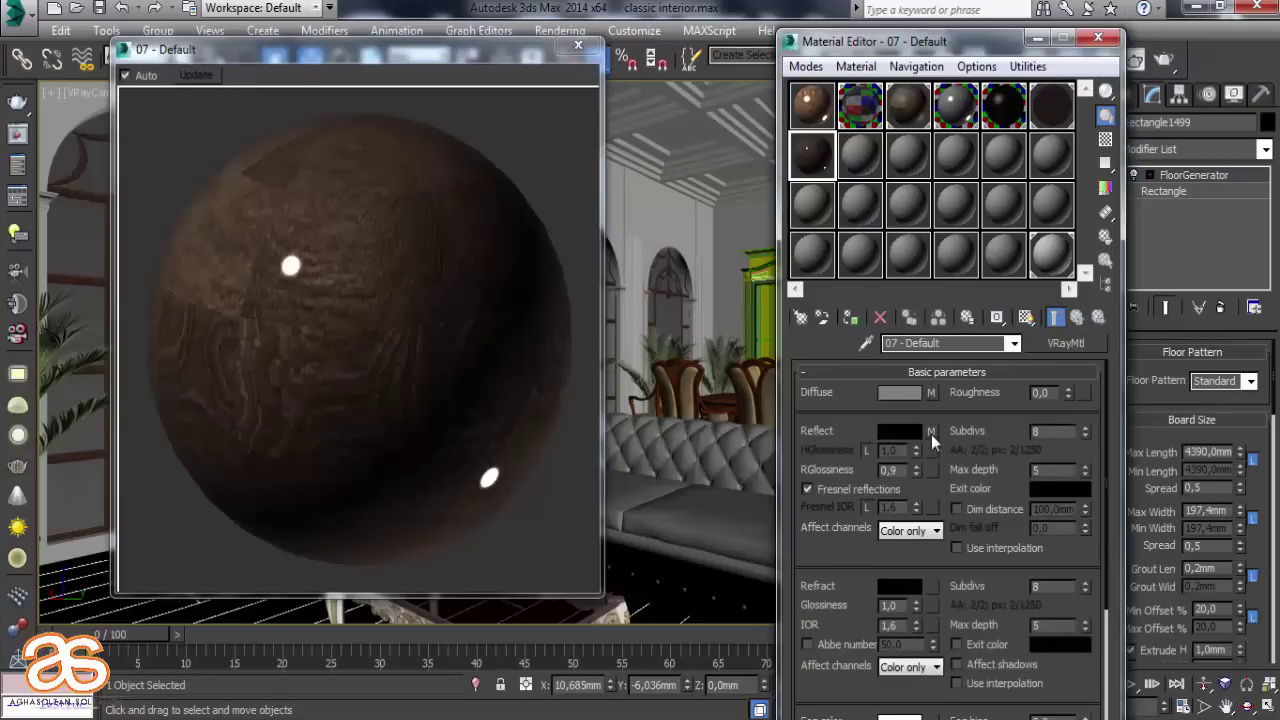
pyautogui.rightClick(931, 434)
pyautogui.click(965, 489)
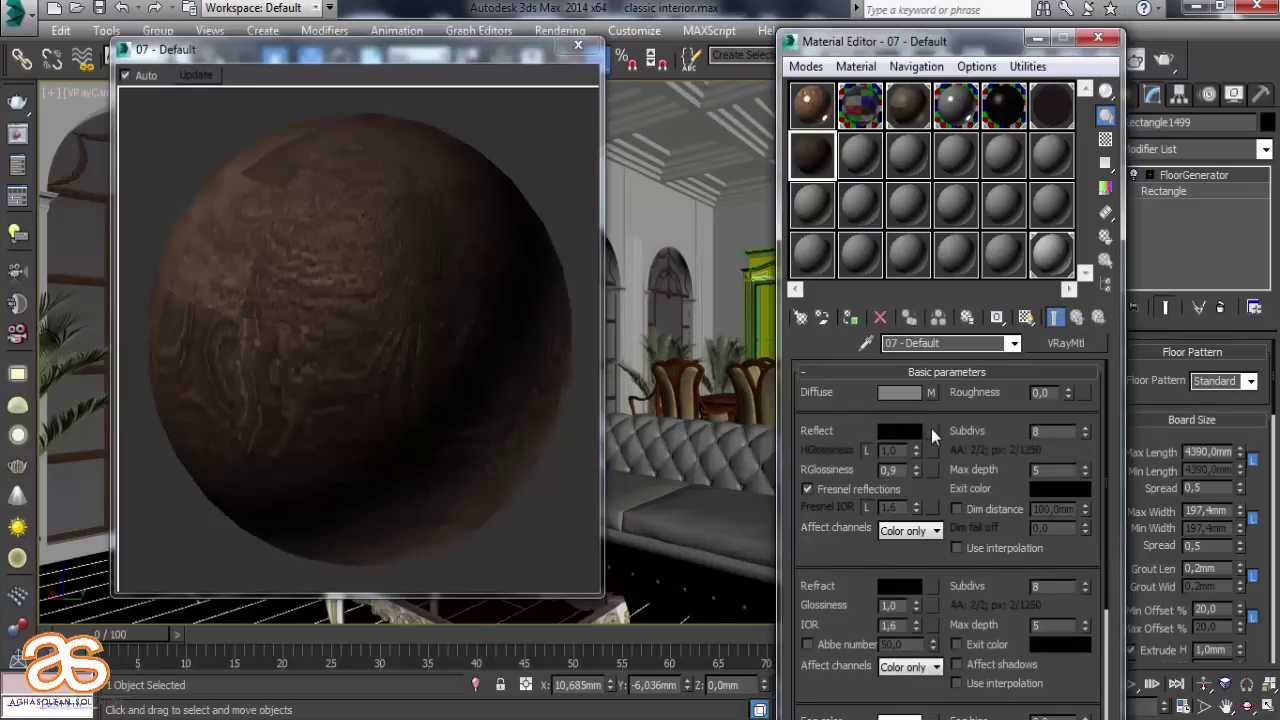
# Assign a ColorCorrection map to Reflect with a MultiTexture as its source map
pyautogui.click(931, 430)
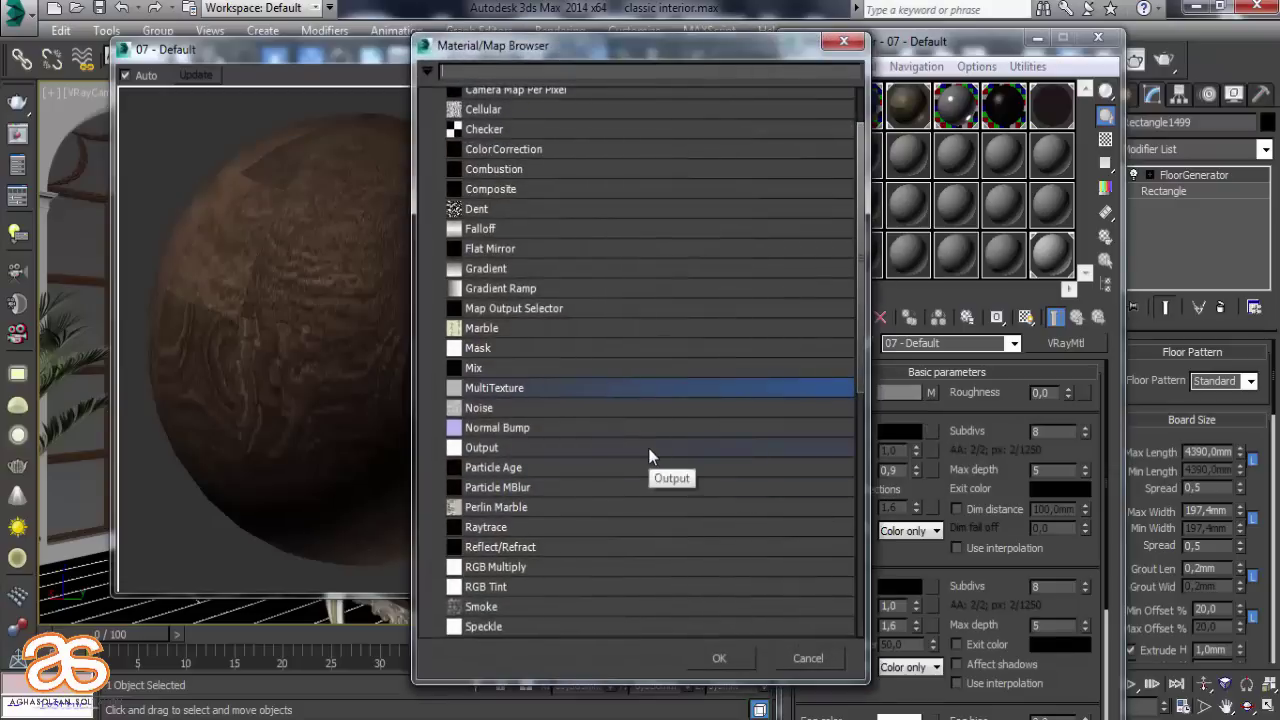
pyautogui.scroll(2, 649, 449)
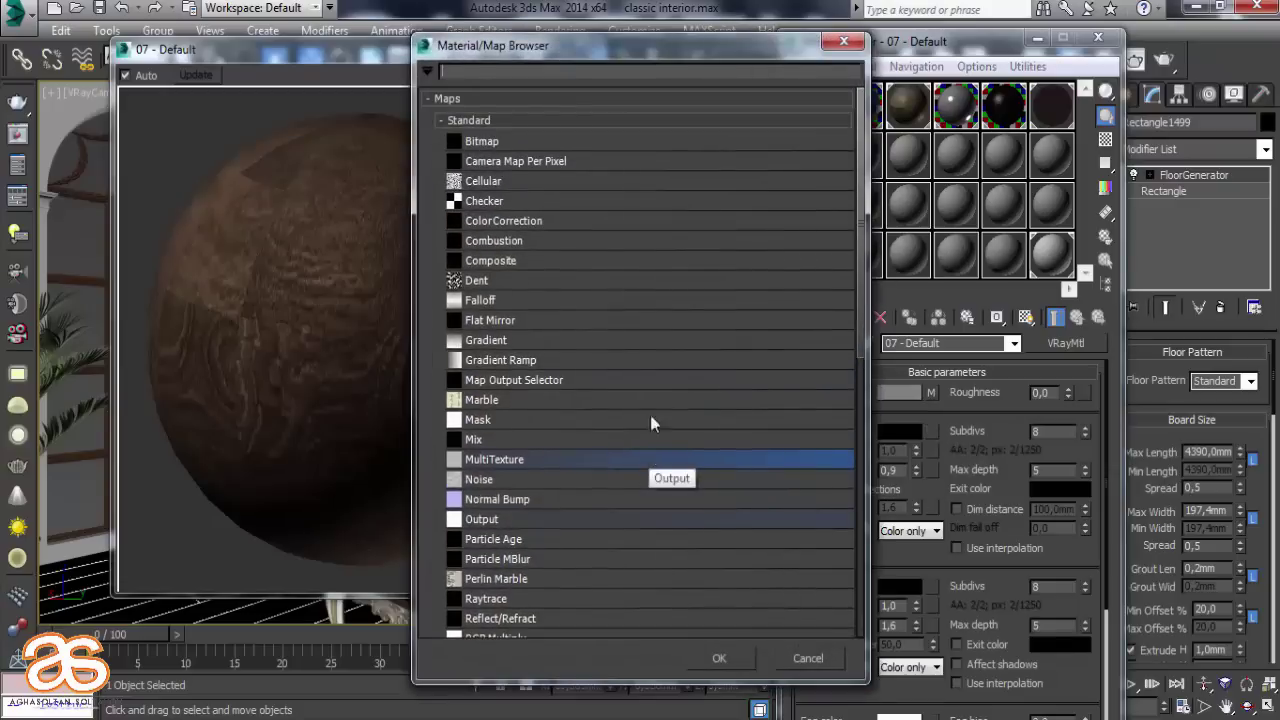
pyautogui.doubleClick(526, 218)
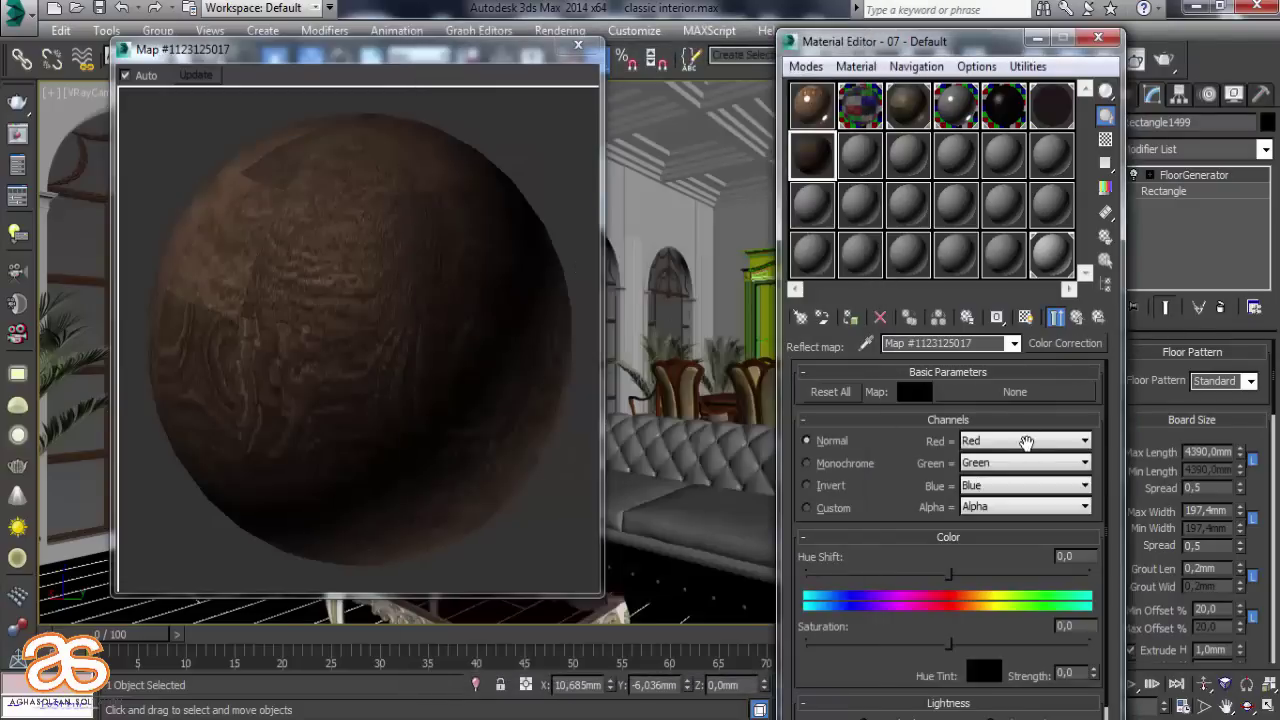
pyautogui.click(1005, 392)
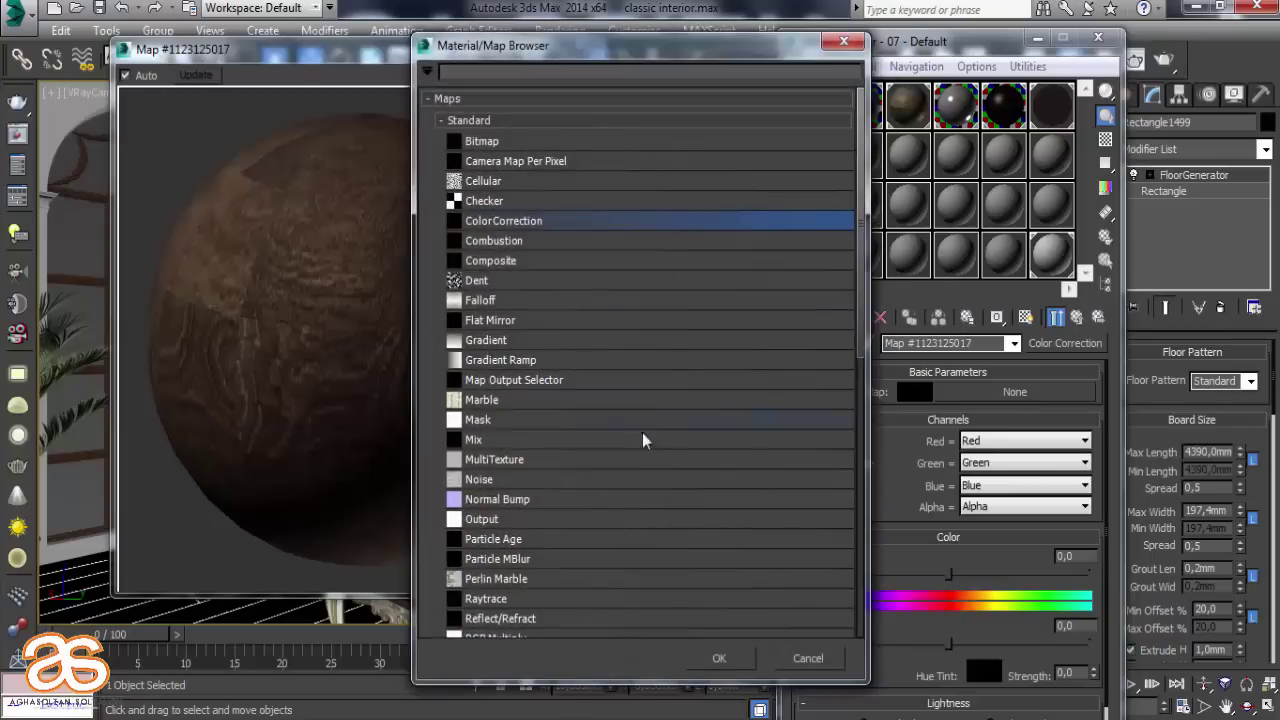
pyautogui.doubleClick(610, 461)
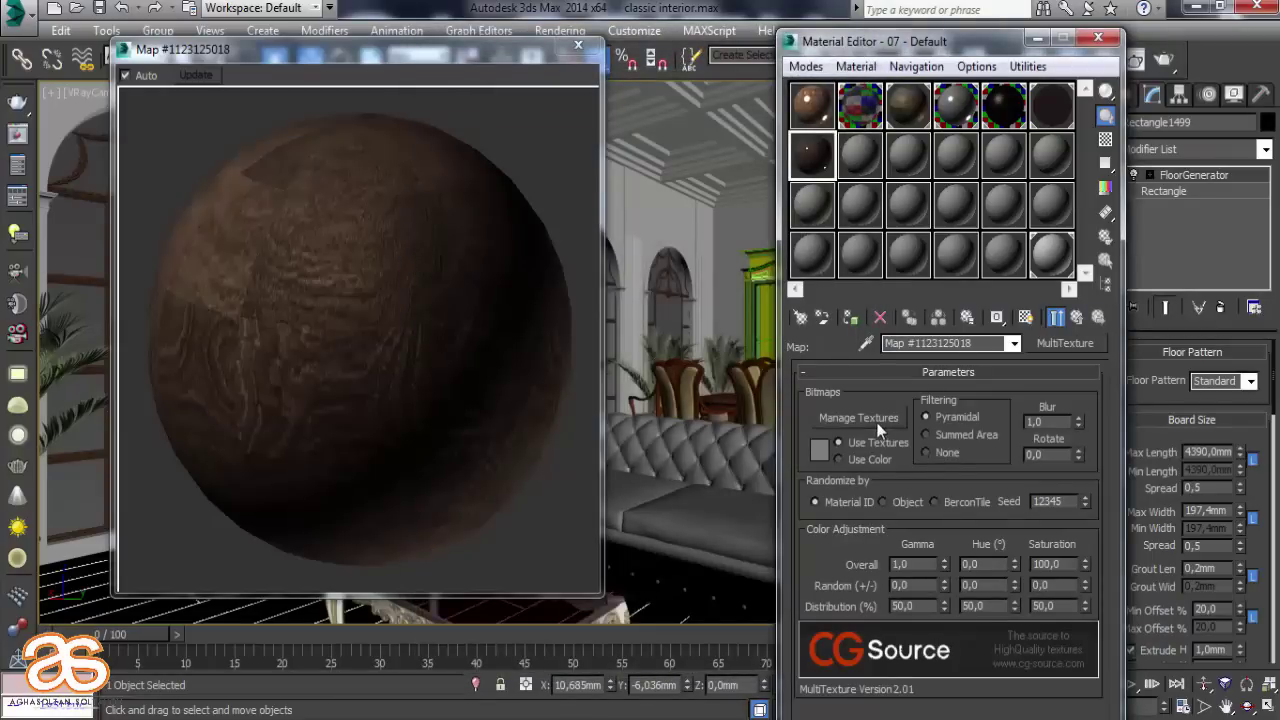
# Load texture0_d–texture7_d into that MultiTexture and return to the Color Correction map
pyautogui.click(876, 420)
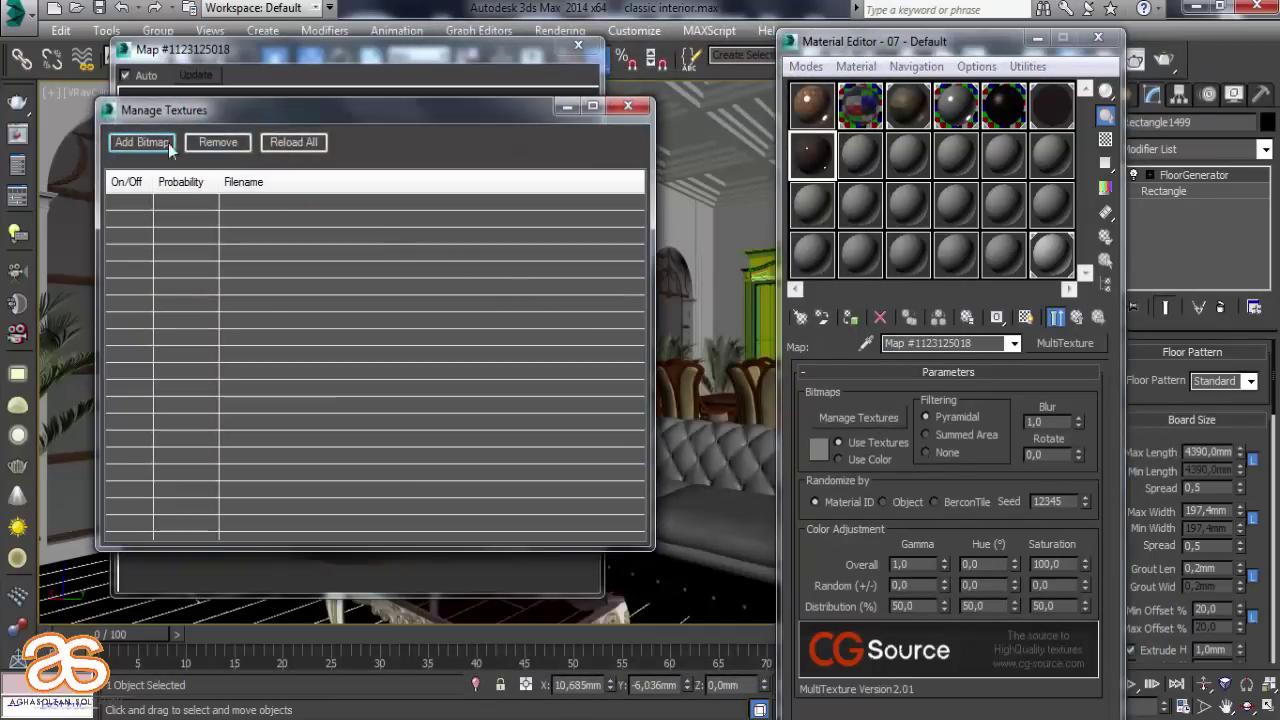
pyautogui.click(168, 143)
pyautogui.moveTo(866, 162)
pyautogui.mouseDown()
pyautogui.moveTo(698, 480)
pyautogui.moveTo(662, 636)
pyautogui.mouseUp()
pyautogui.click(777, 687)
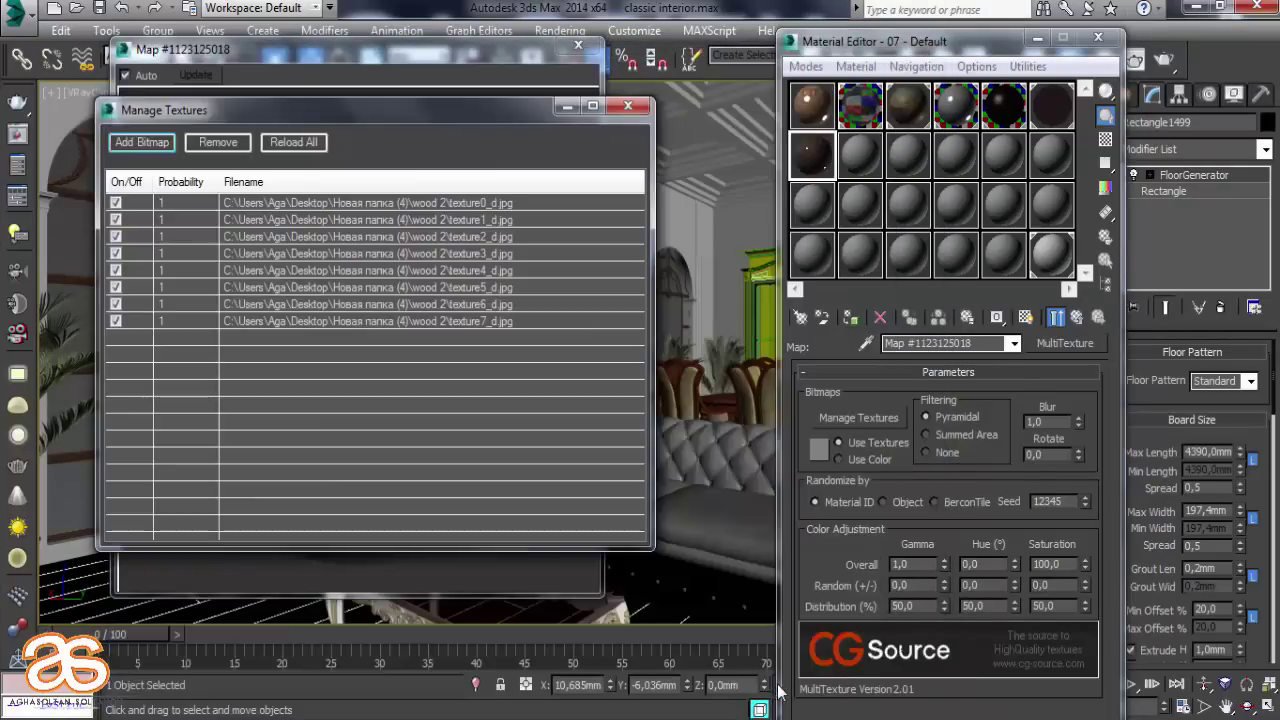
pyautogui.click(628, 106)
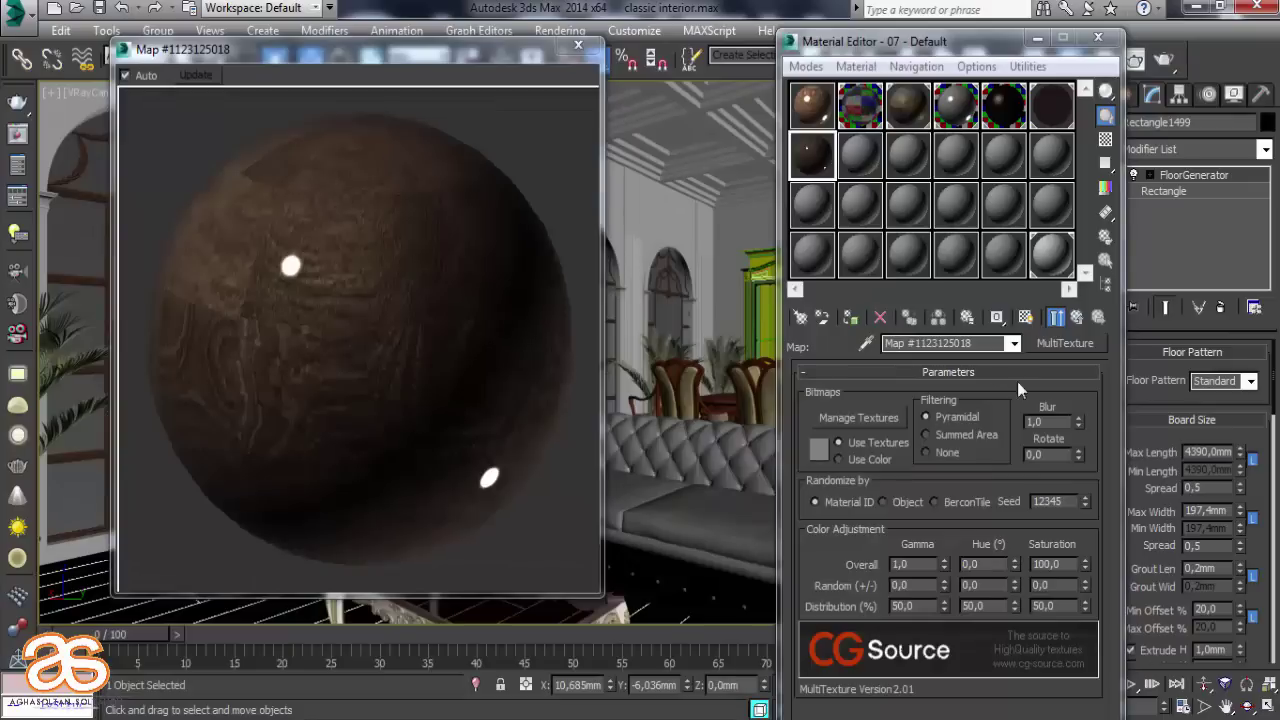
pyautogui.click(1075, 319)
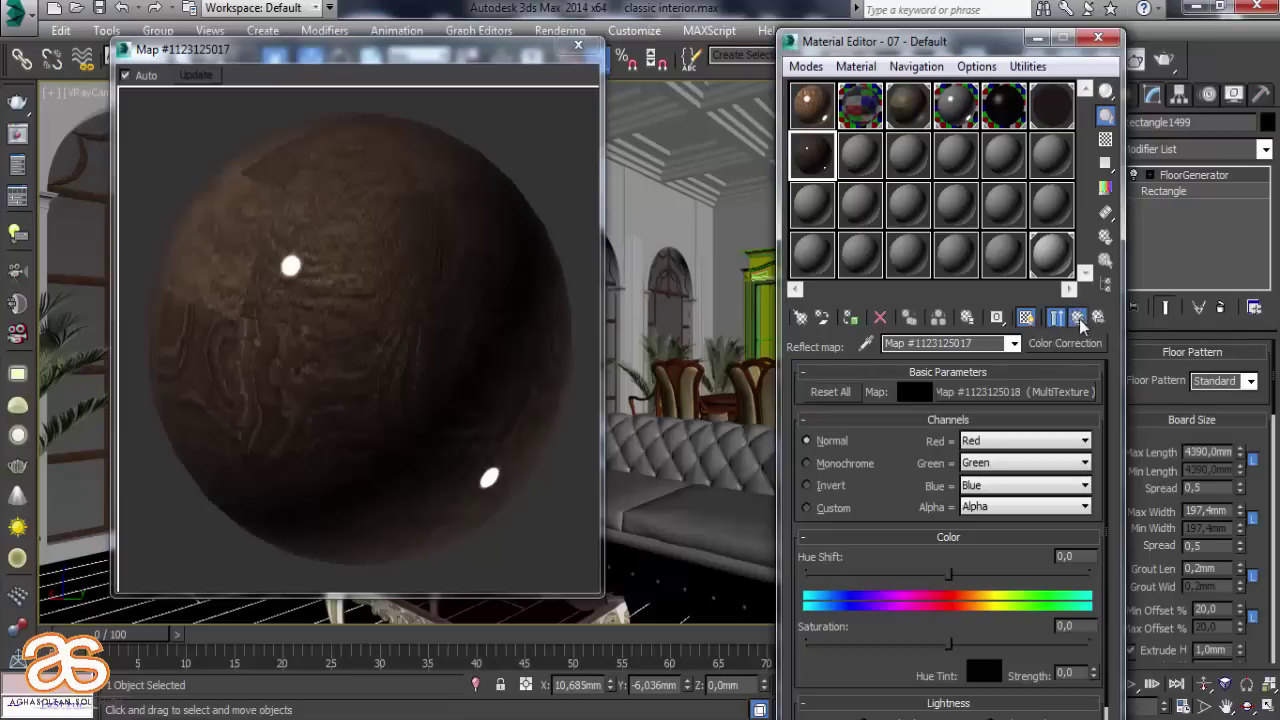
# Preview the Color Correction map and trial hue shift and channel inversion, leaving both at normal
pyautogui.click(1057, 317)
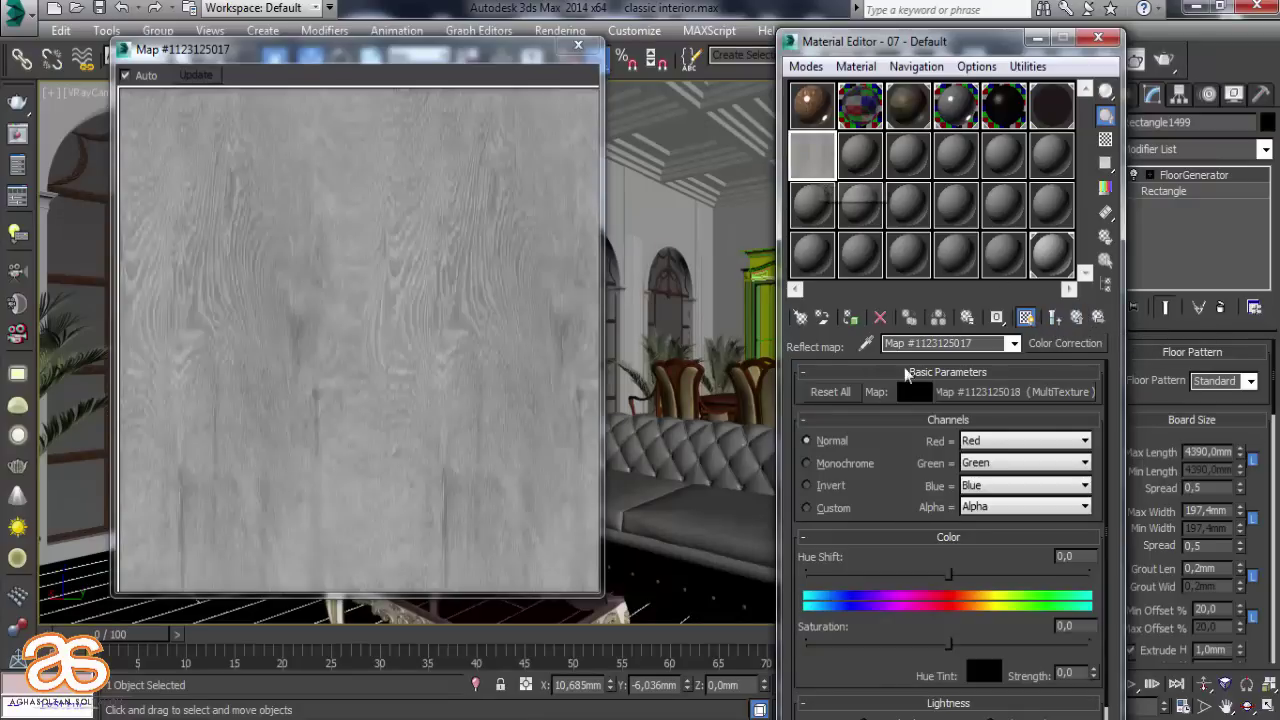
pyautogui.click(447, 316)
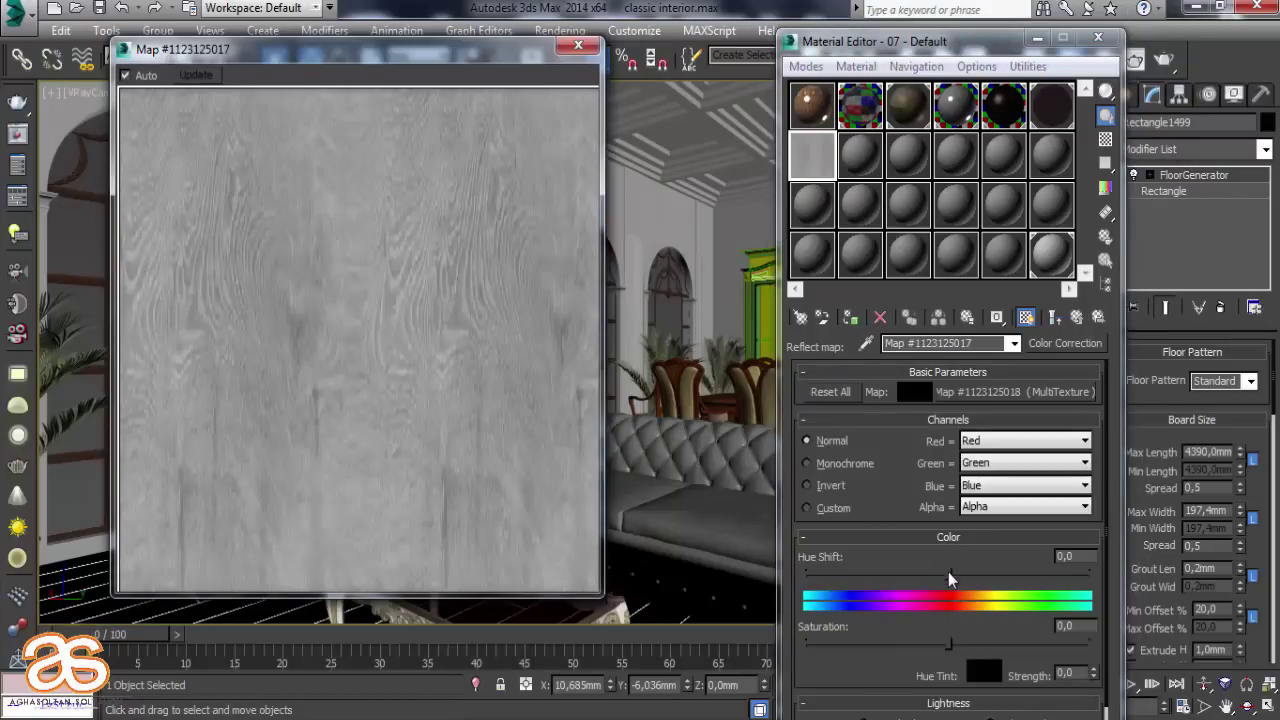
pyautogui.moveTo(950, 578); pyautogui.dragTo(969, 573)
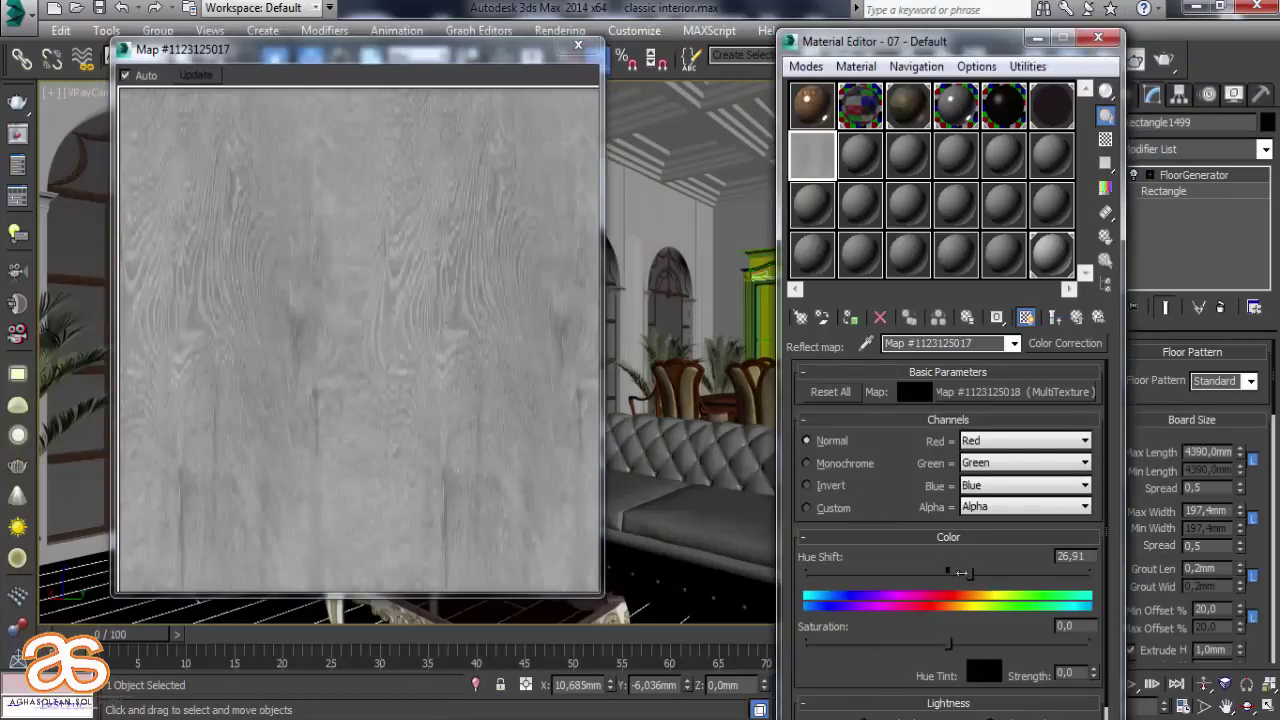
pyautogui.moveTo(877, 573); pyautogui.dragTo(919, 570)
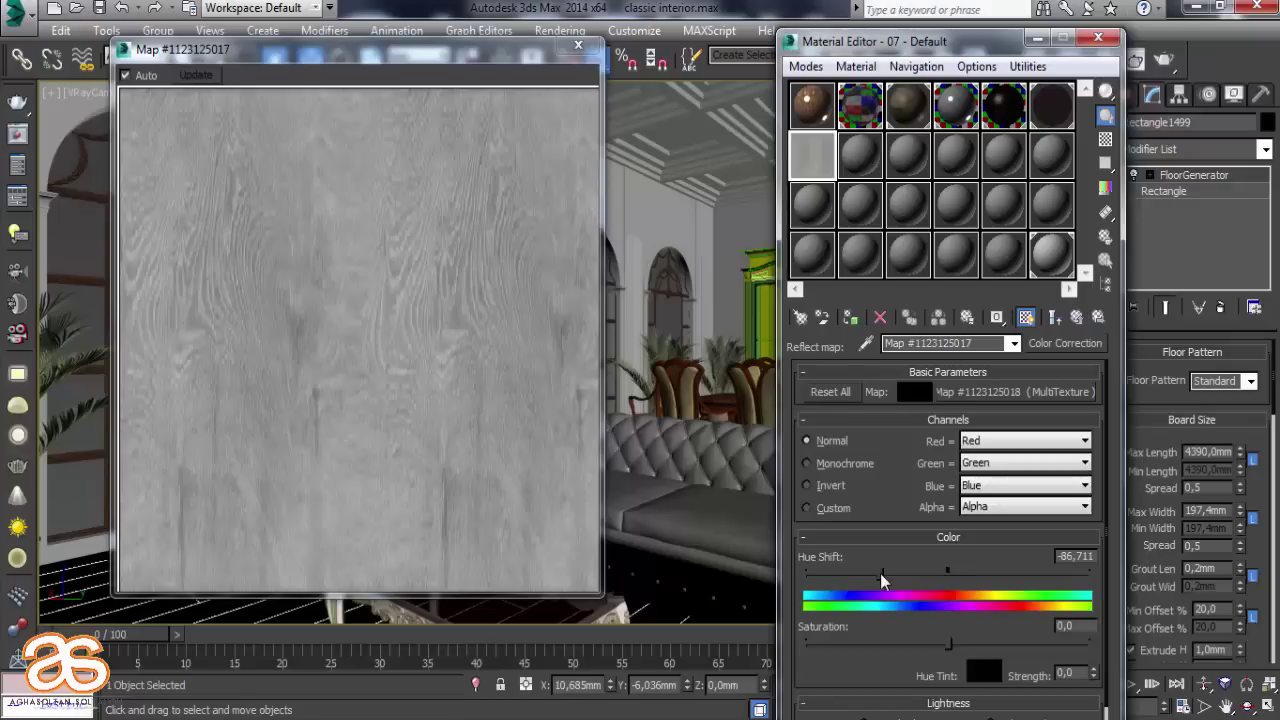
pyautogui.click(944, 574)
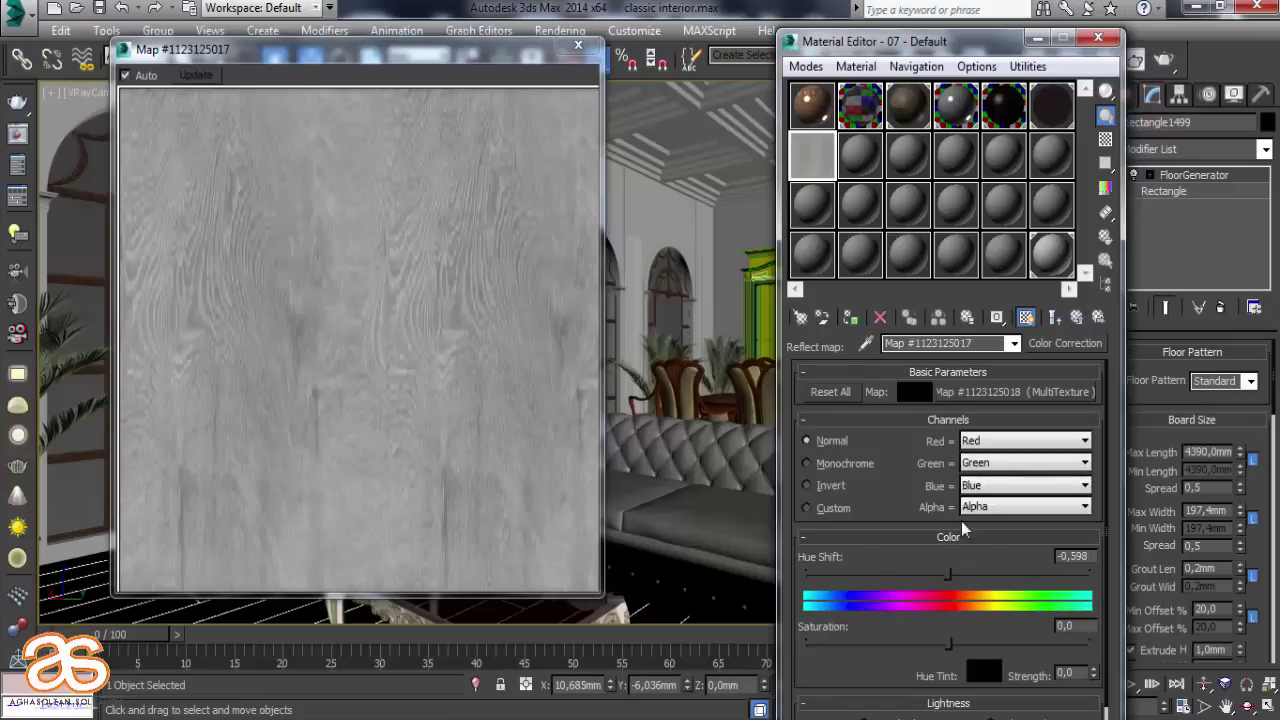
pyautogui.click(817, 481)
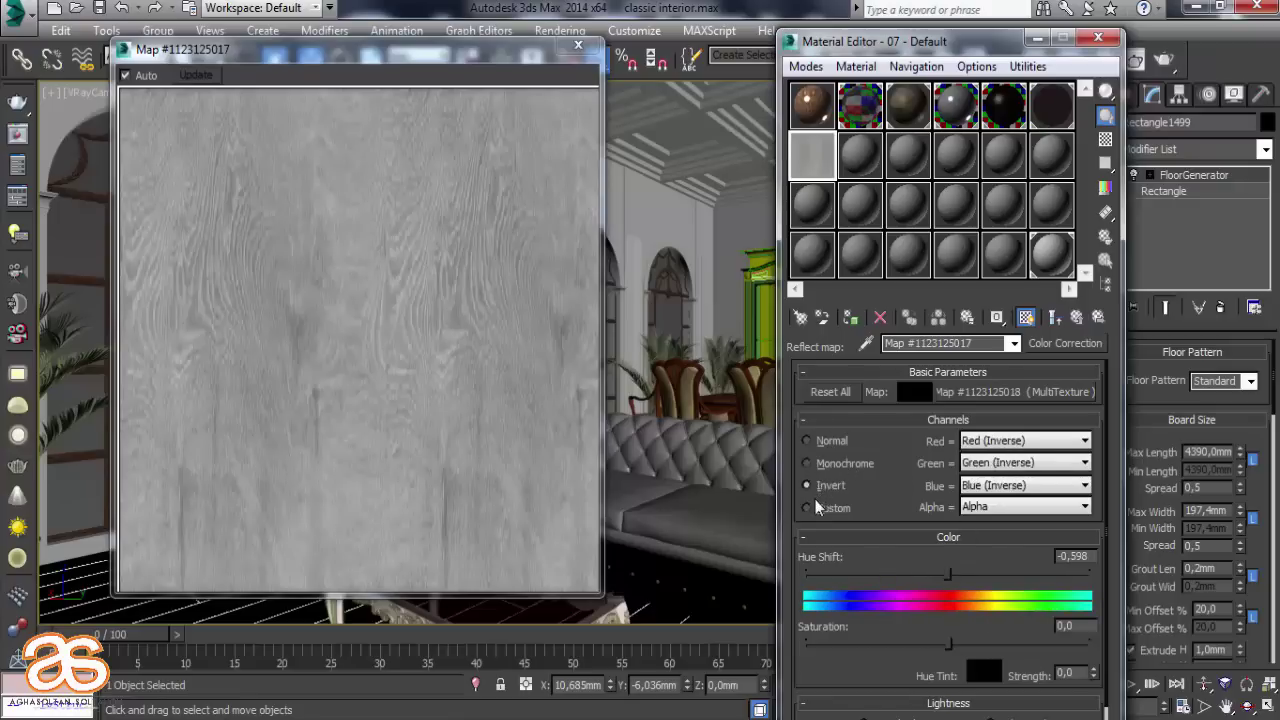
pyautogui.click(822, 448)
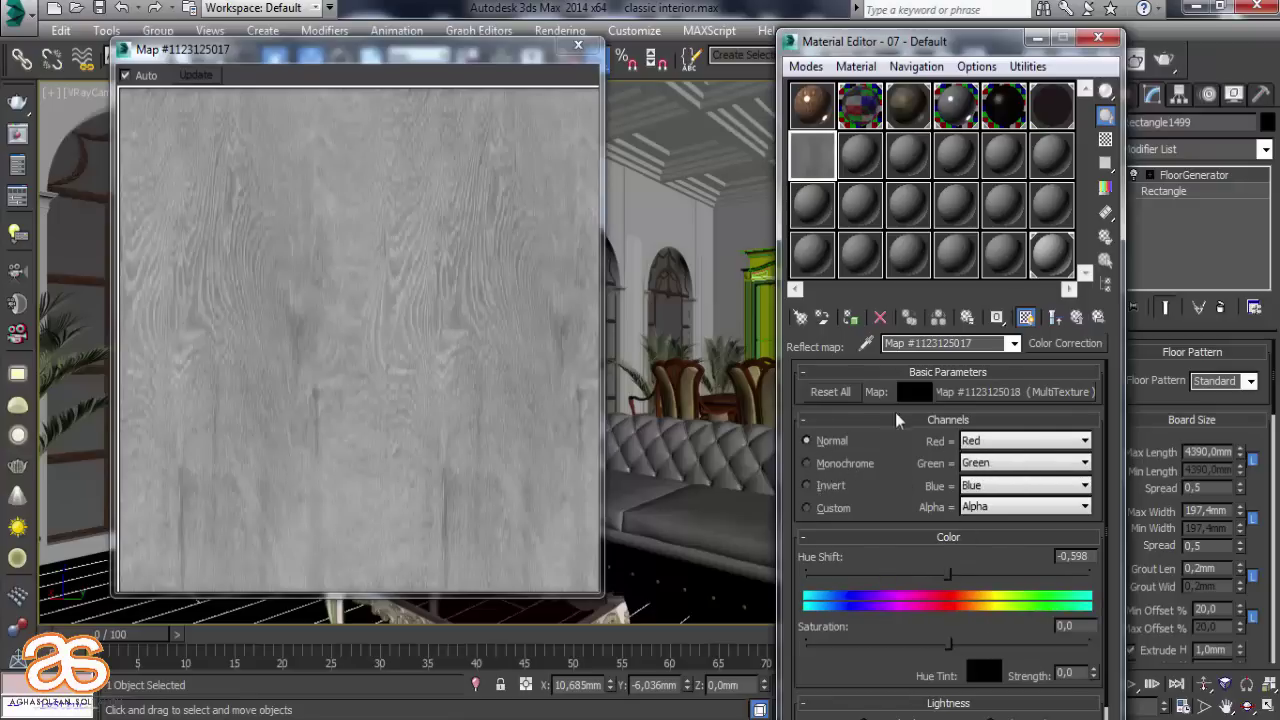
# Set the Color Correction base colour to a dark grey of 0.235 and close the preview
pyautogui.click(914, 392)
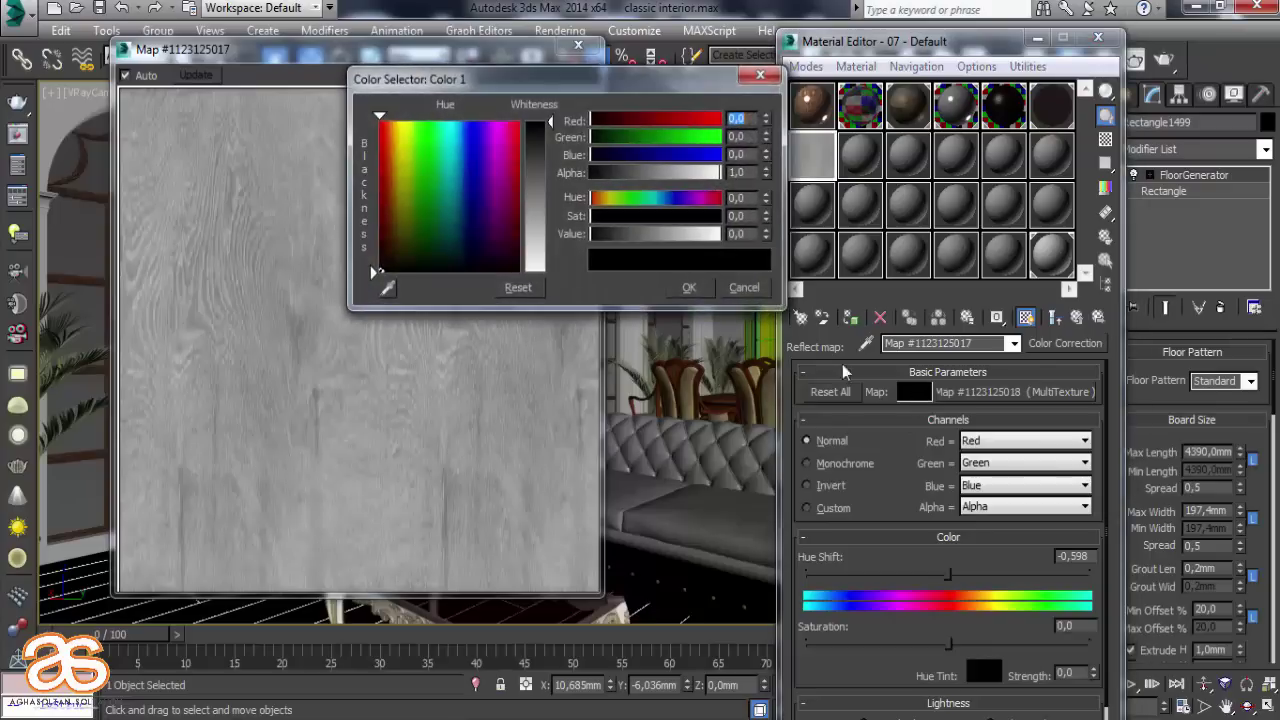
pyautogui.click(549, 218)
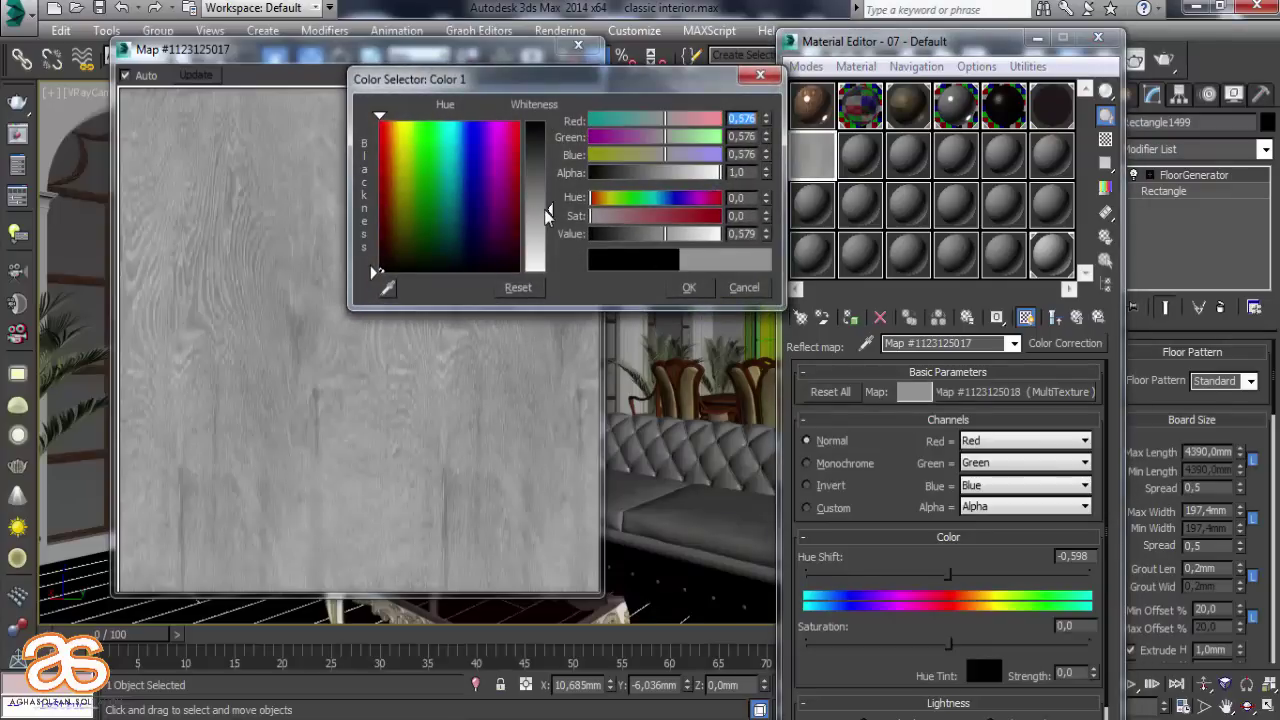
pyautogui.click(689, 287)
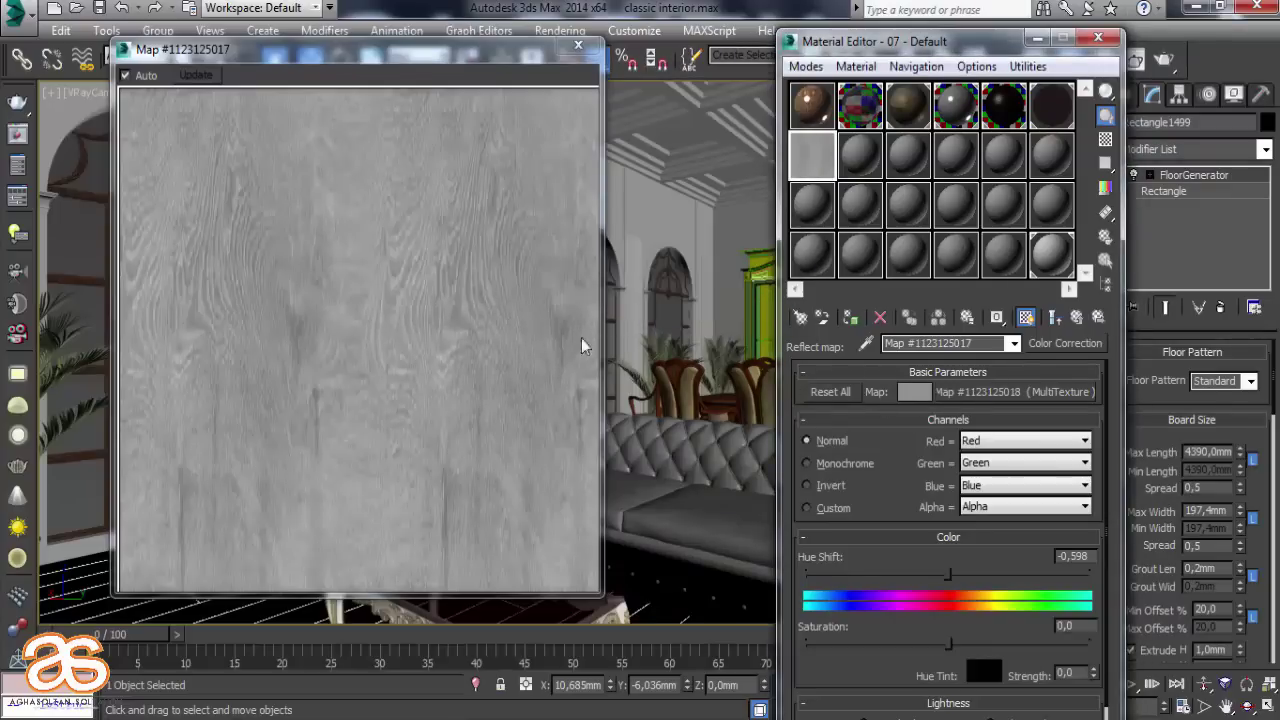
pyautogui.click(898, 394)
pyautogui.moveTo(549, 200); pyautogui.dragTo(549, 157)
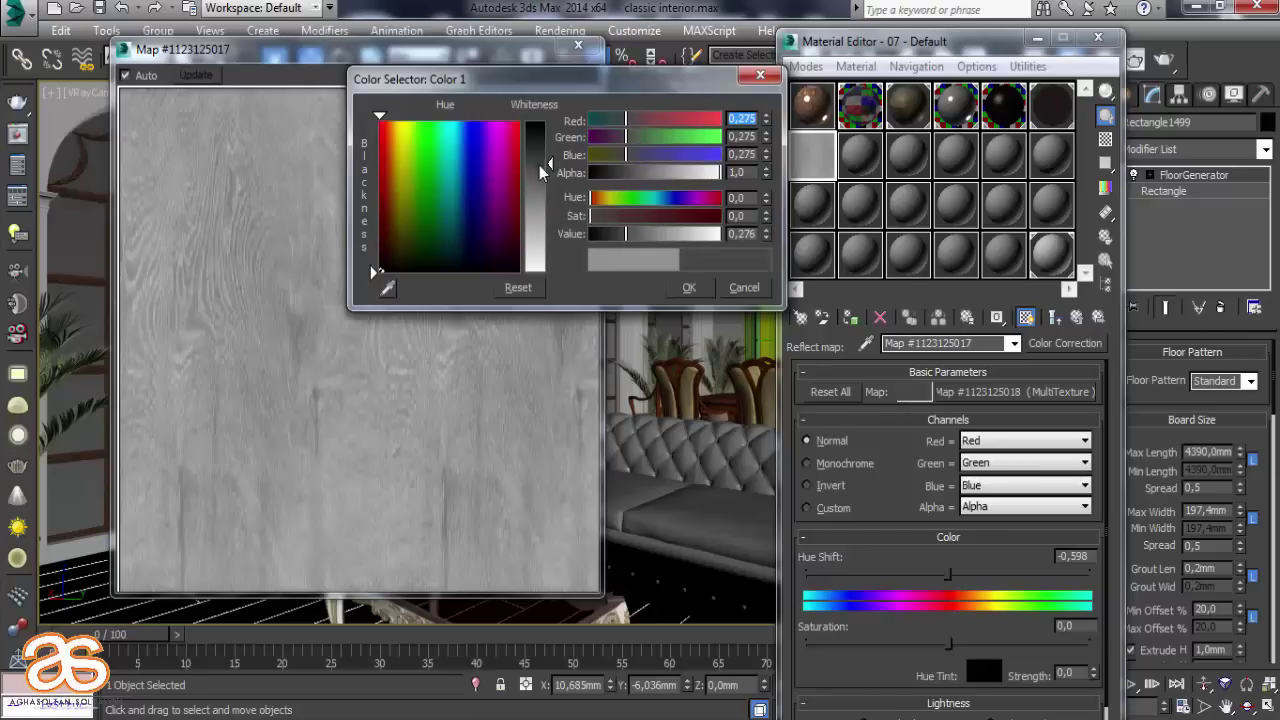
pyautogui.click(689, 287)
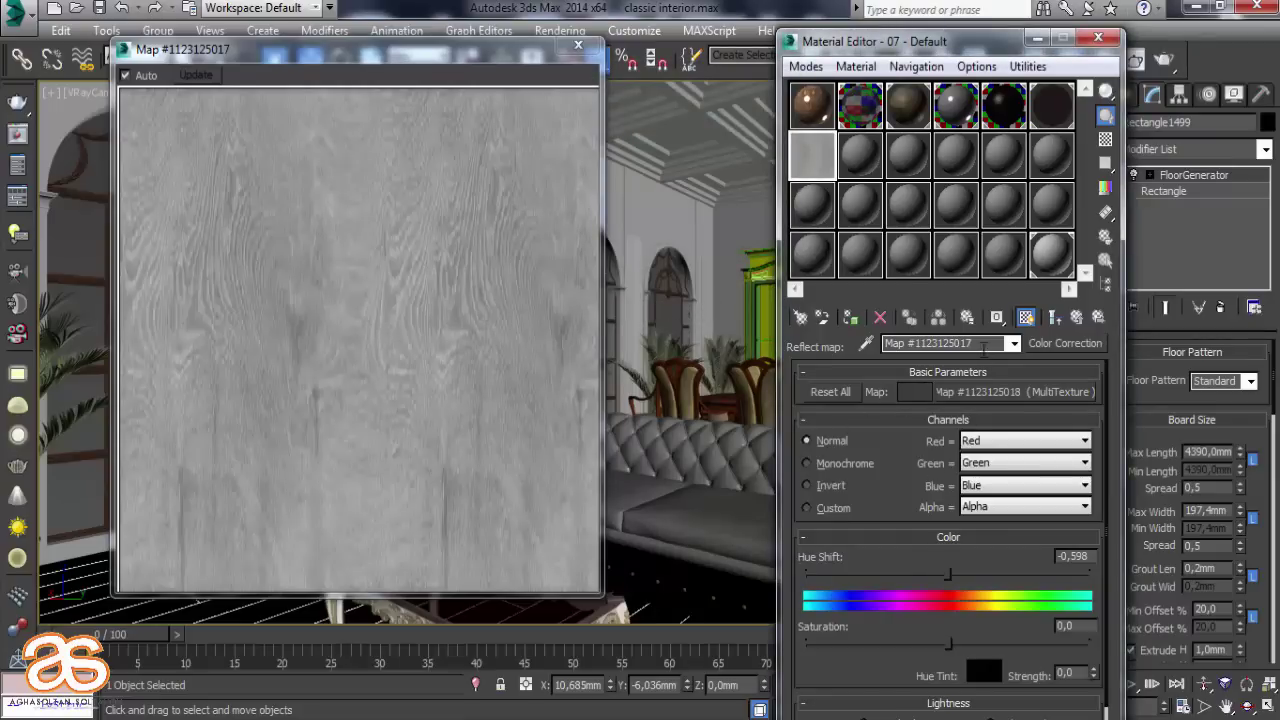
pyautogui.click(578, 45)
# Show the reflect map shaded in the viewport and return to the wood material's Maps rollout
pyautogui.click(1056, 317)
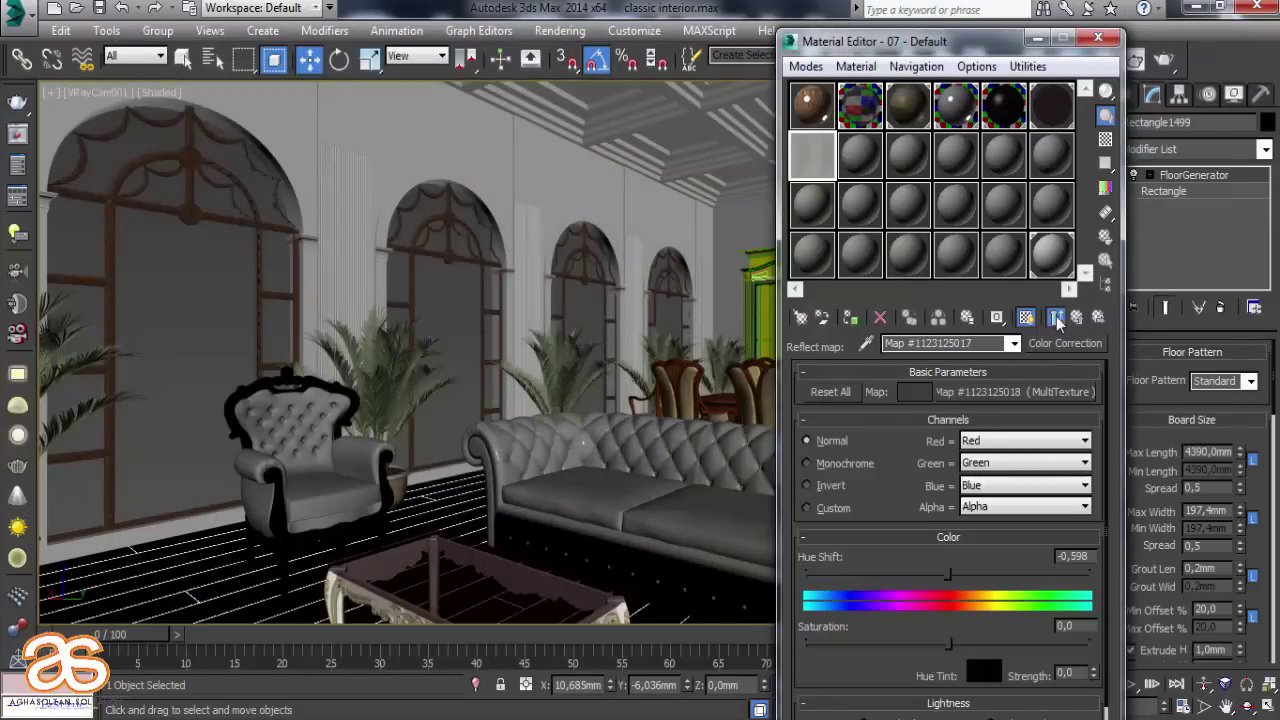
pyautogui.click(1077, 317)
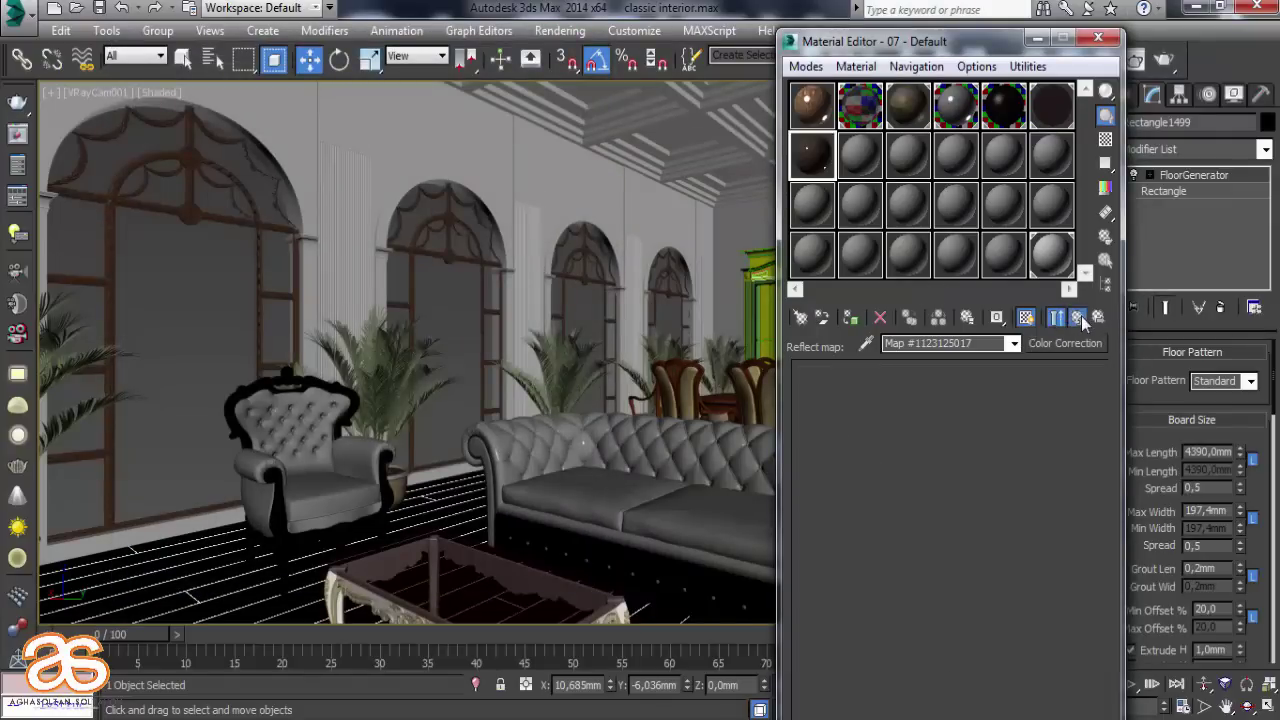
pyautogui.scroll(-2, 852, 565)
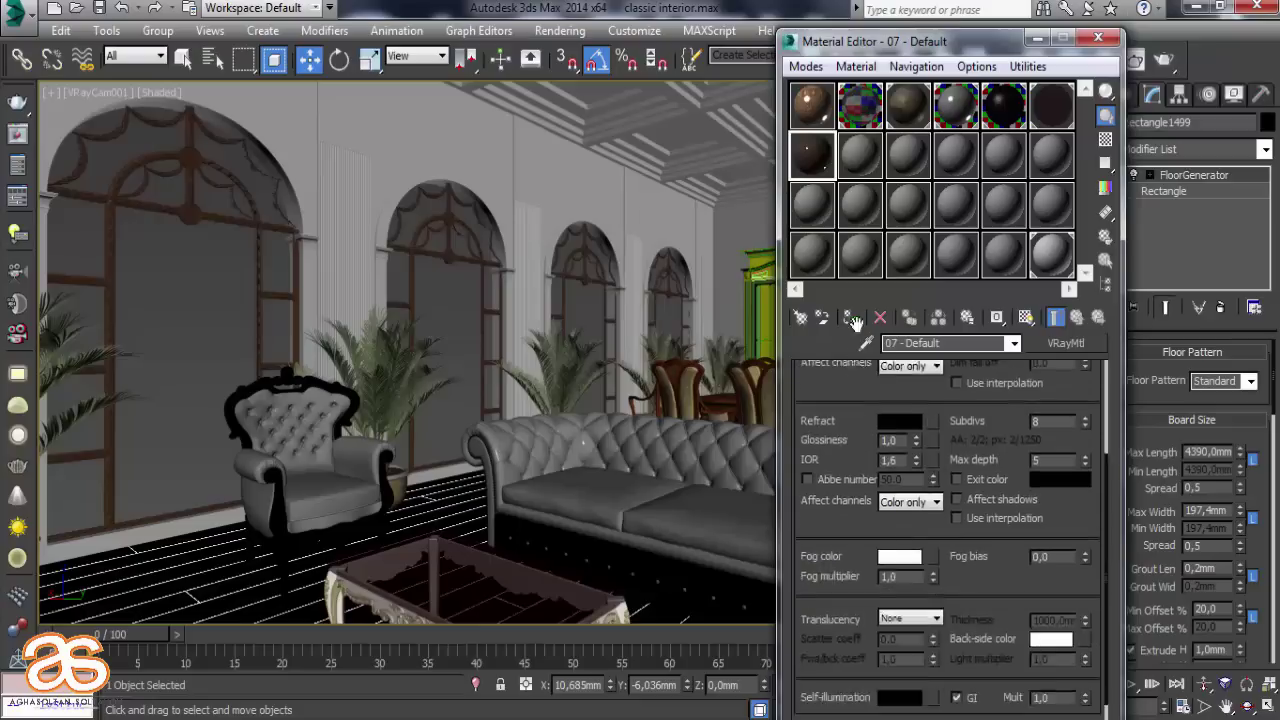
pyautogui.scroll(-3, 852, 565)
pyautogui.moveTo(886, 50); pyautogui.dragTo(877, 19)
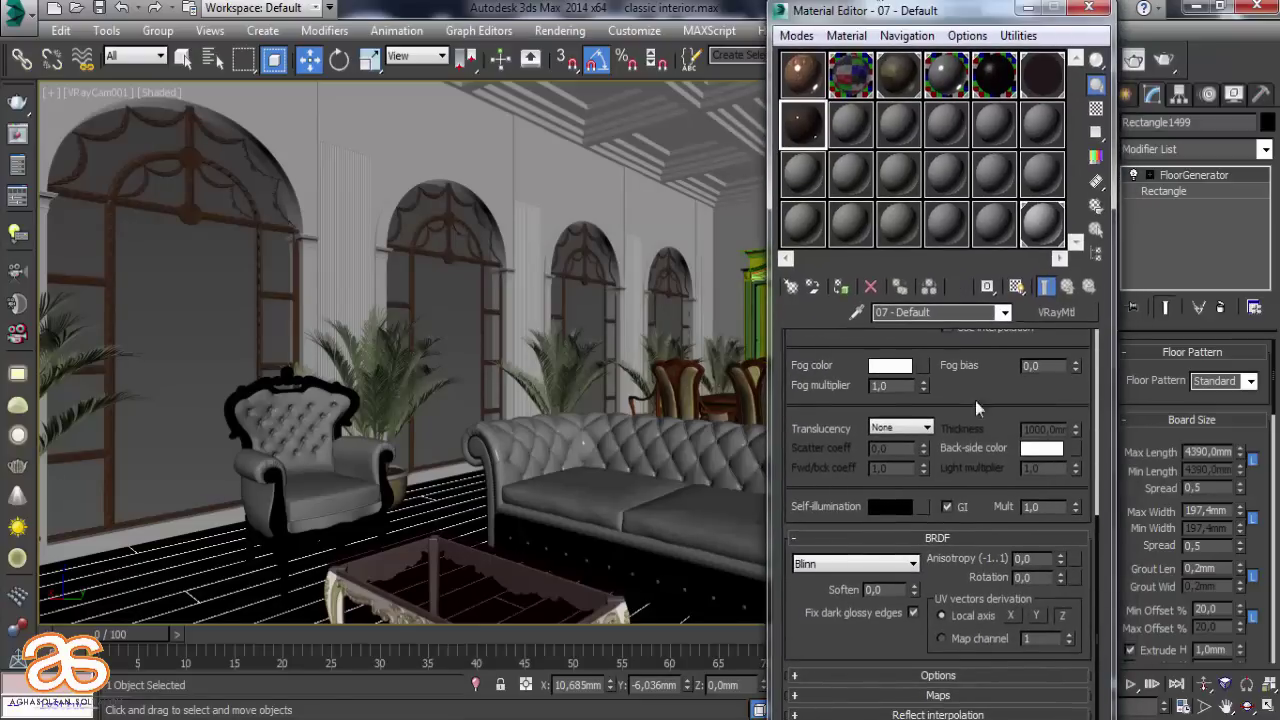
pyautogui.scroll(-4, 948, 698)
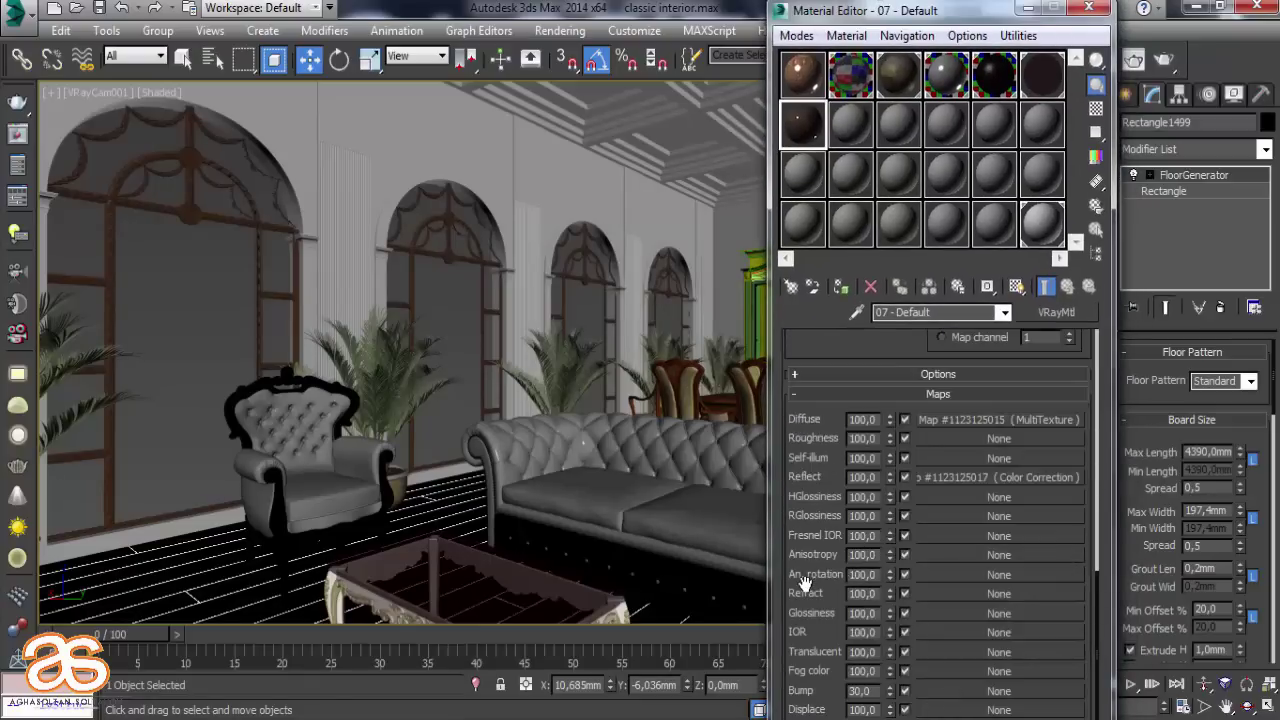
pyautogui.moveTo(806, 582); pyautogui.dragTo(797, 498)
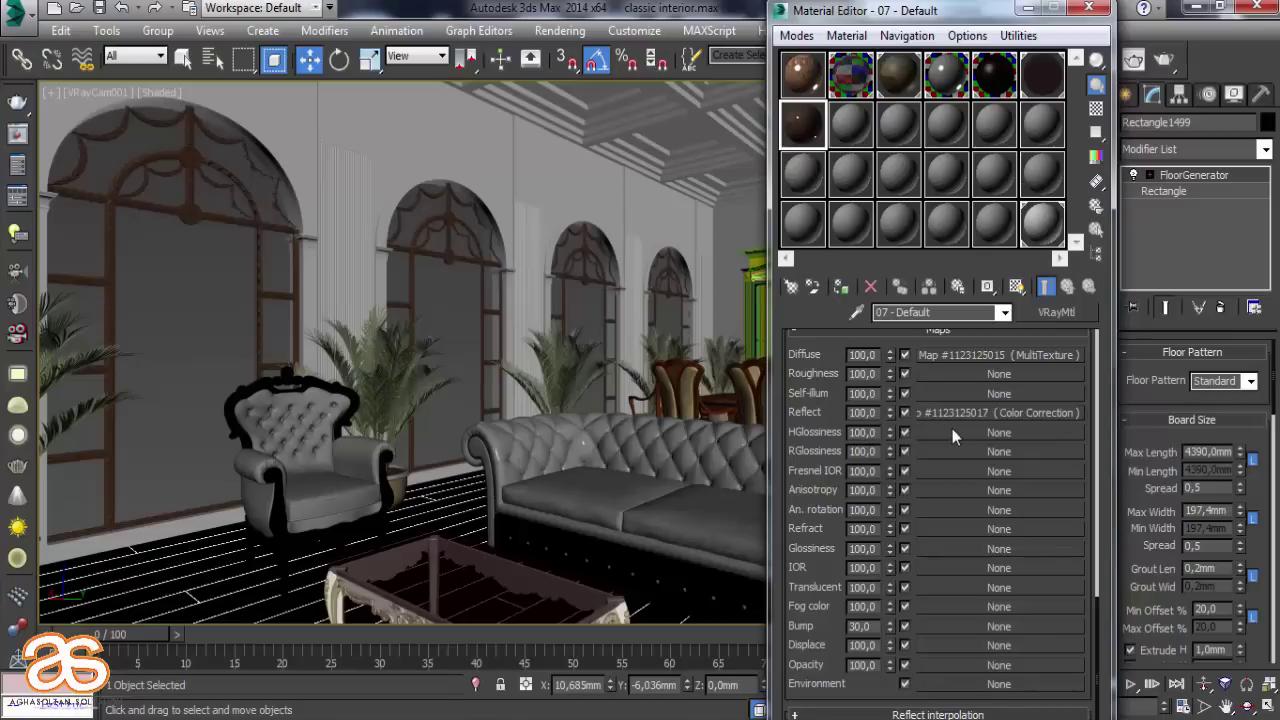
# Load a MultiTexture map of texture0_d through texture7_d into the Bump slot at strength 30
pyautogui.click(965, 626)
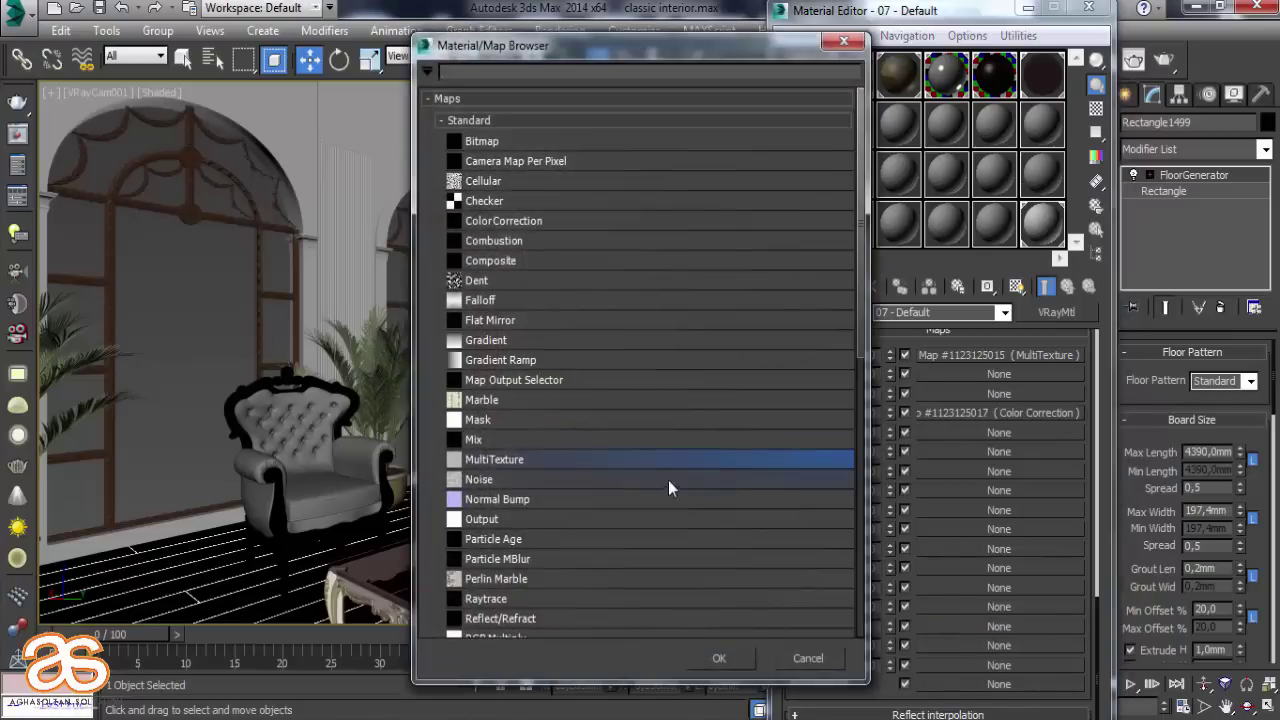
pyautogui.doubleClick(618, 461)
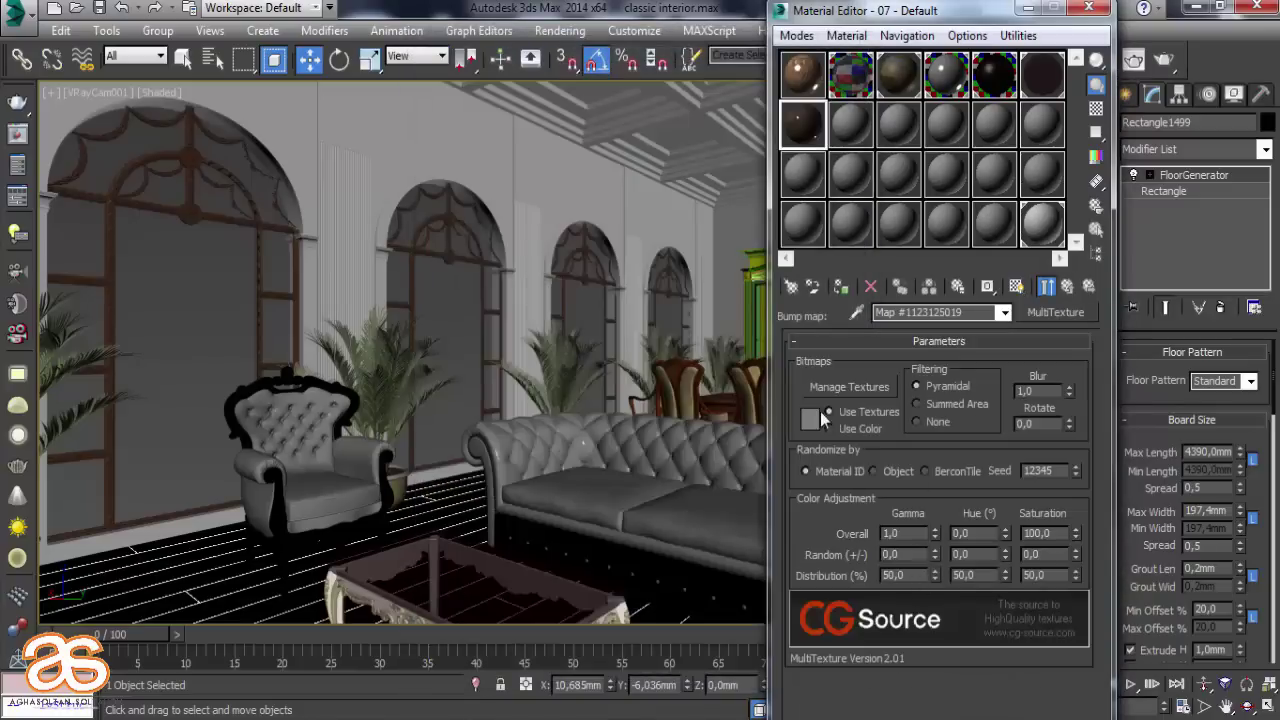
pyautogui.click(833, 388)
pyautogui.click(168, 172)
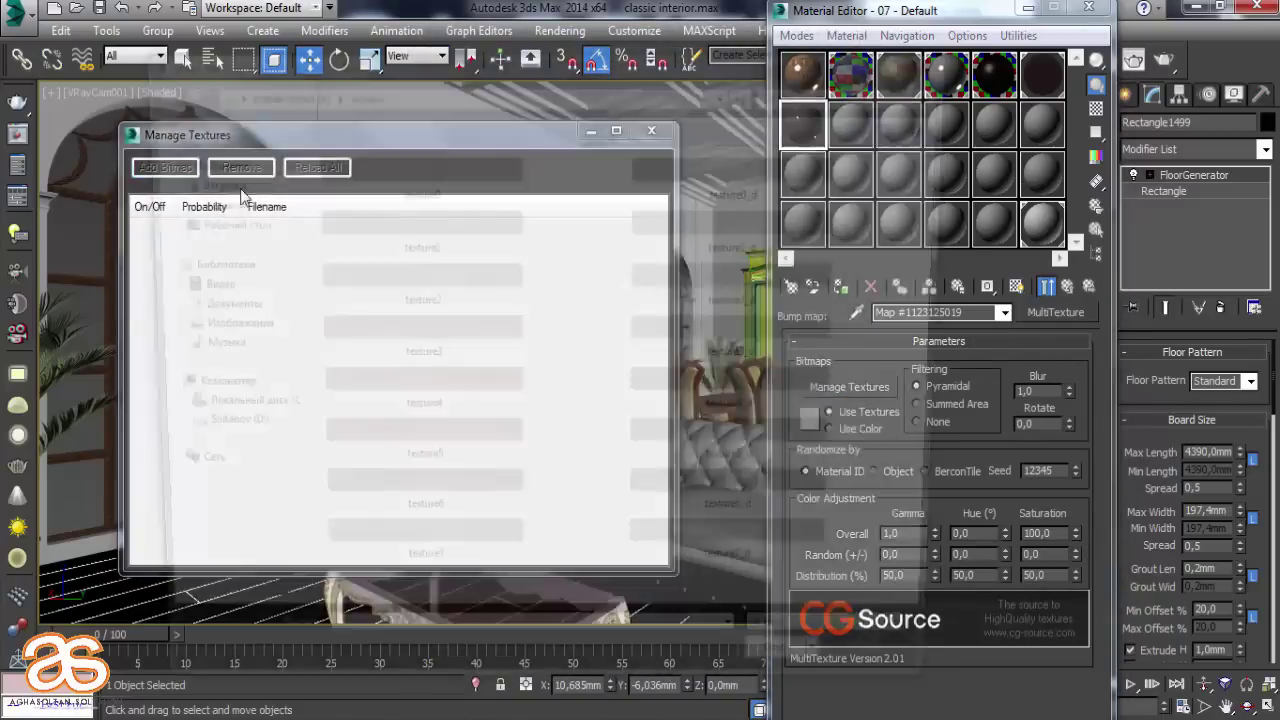
pyautogui.moveTo(887, 158); pyautogui.dragTo(642, 666)
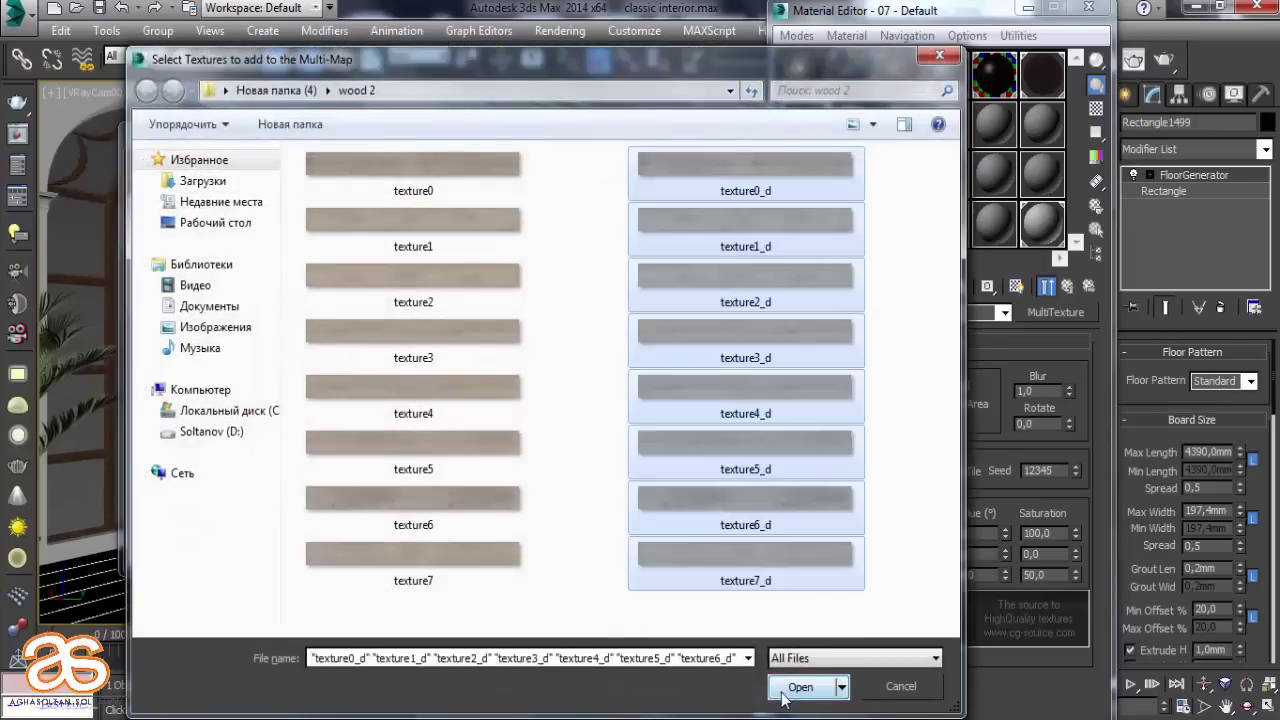
pyautogui.click(805, 688)
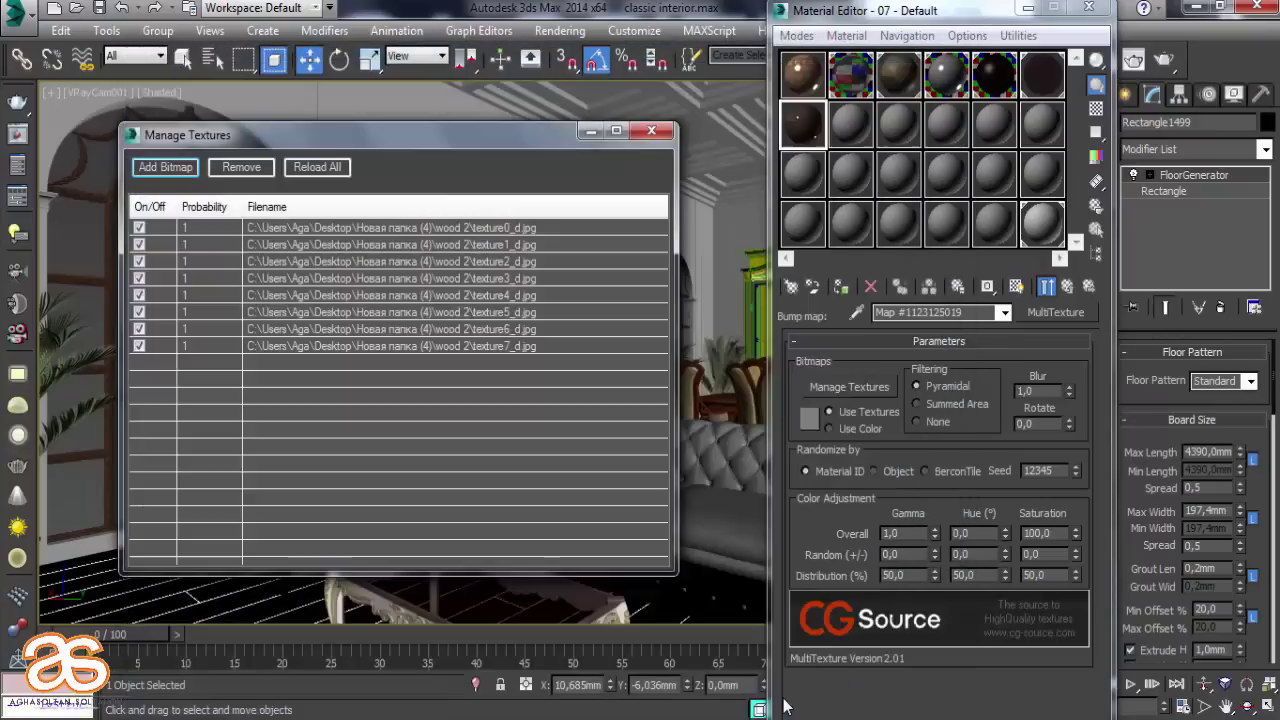
pyautogui.click(651, 131)
pyautogui.doubleClick(800, 113)
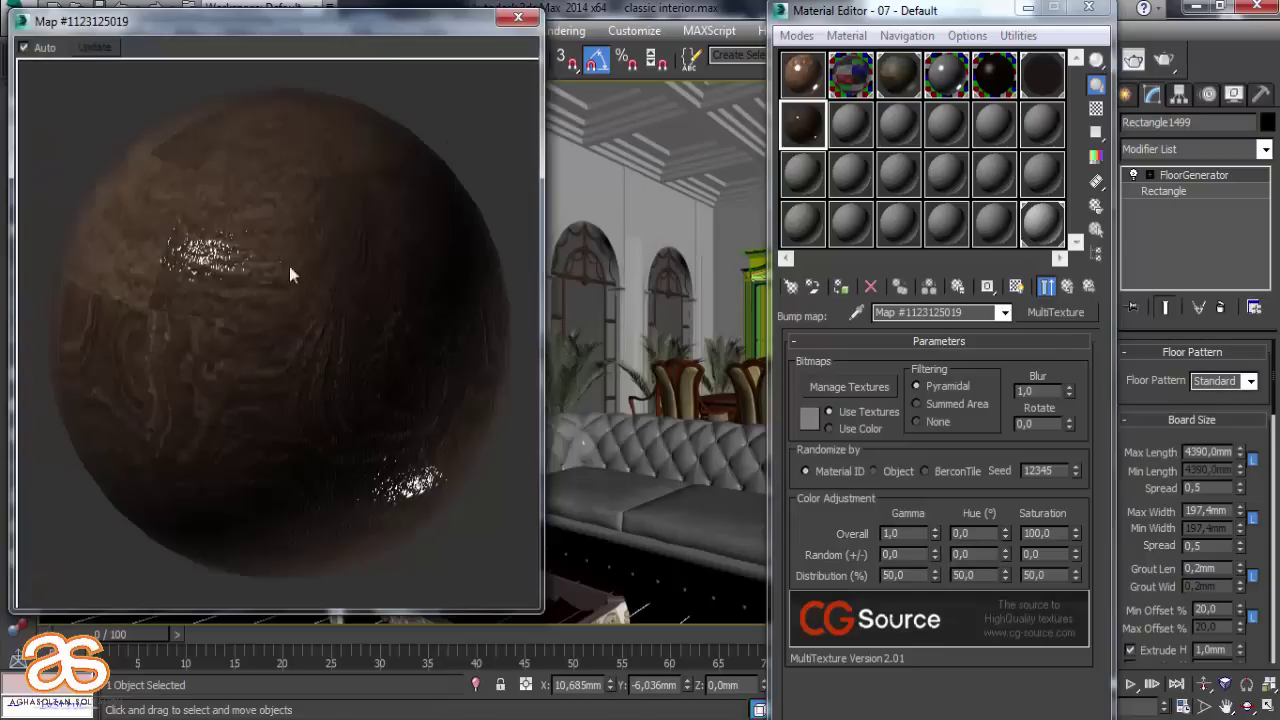
pyautogui.click(1069, 287)
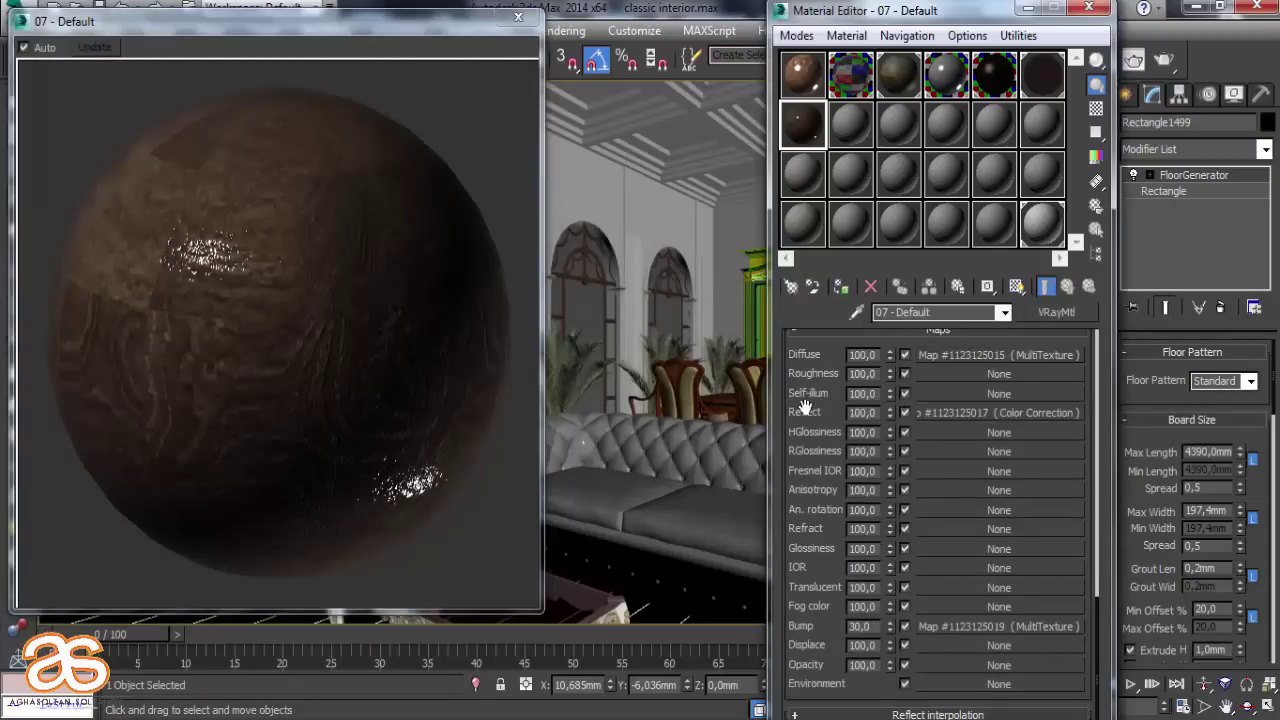
# Unlock the wood material's Fresnel IOR, set it to 3,8, and close the enlarged sphere preview
pyautogui.scroll(5, 831, 333)
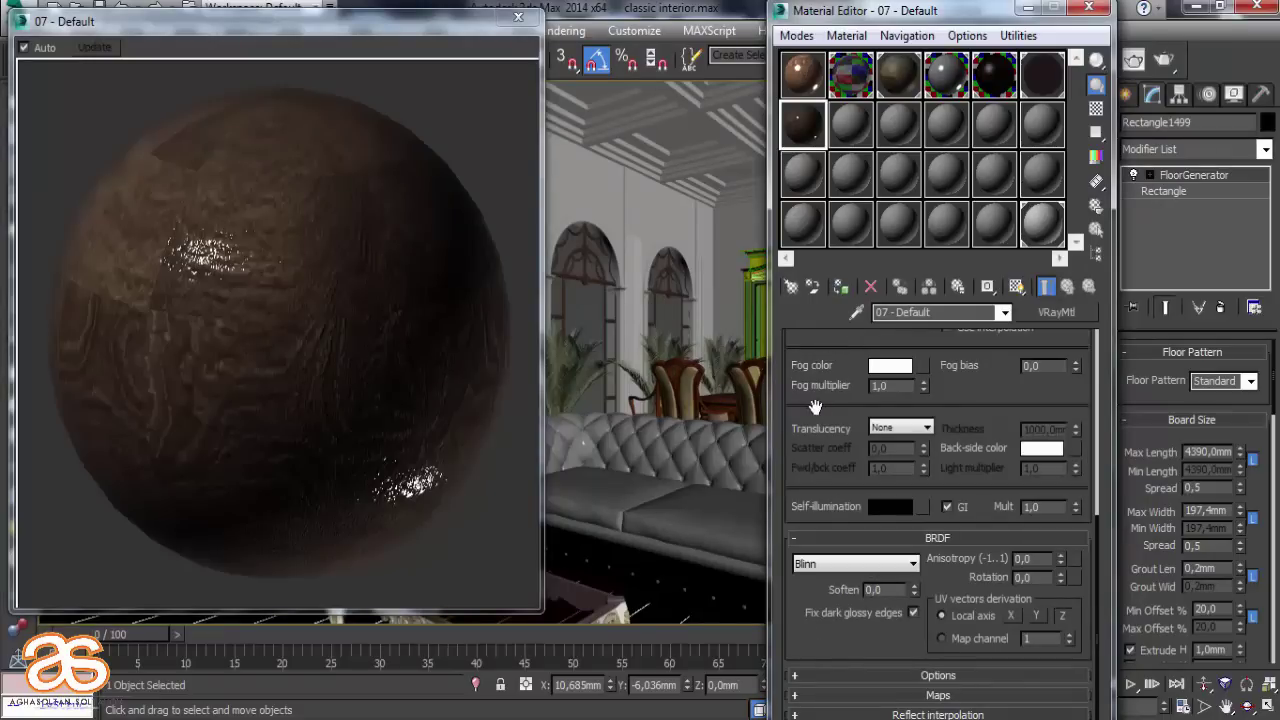
pyautogui.scroll(5, 811, 408)
pyautogui.scroll(1, 935, 548)
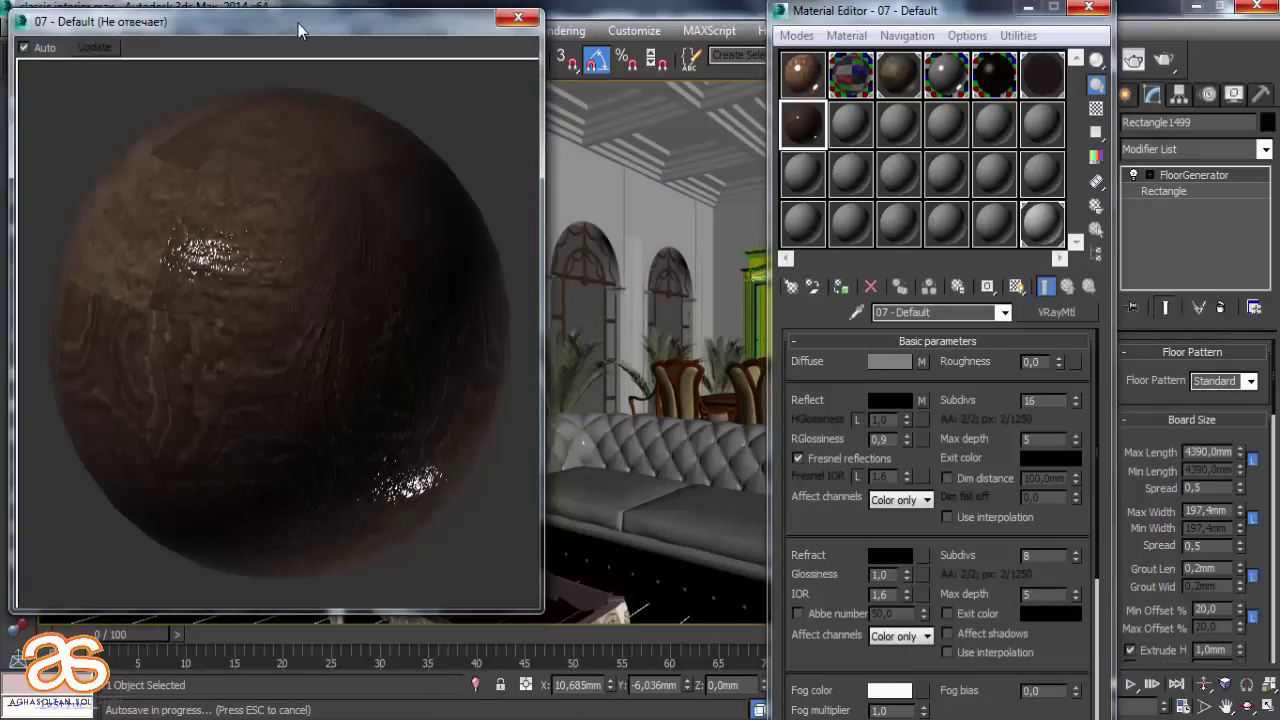
pyautogui.moveTo(313, 25)
pyautogui.mouseDown()
pyautogui.moveTo(348, 34)
pyautogui.moveTo(355, 60)
pyautogui.mouseUp()
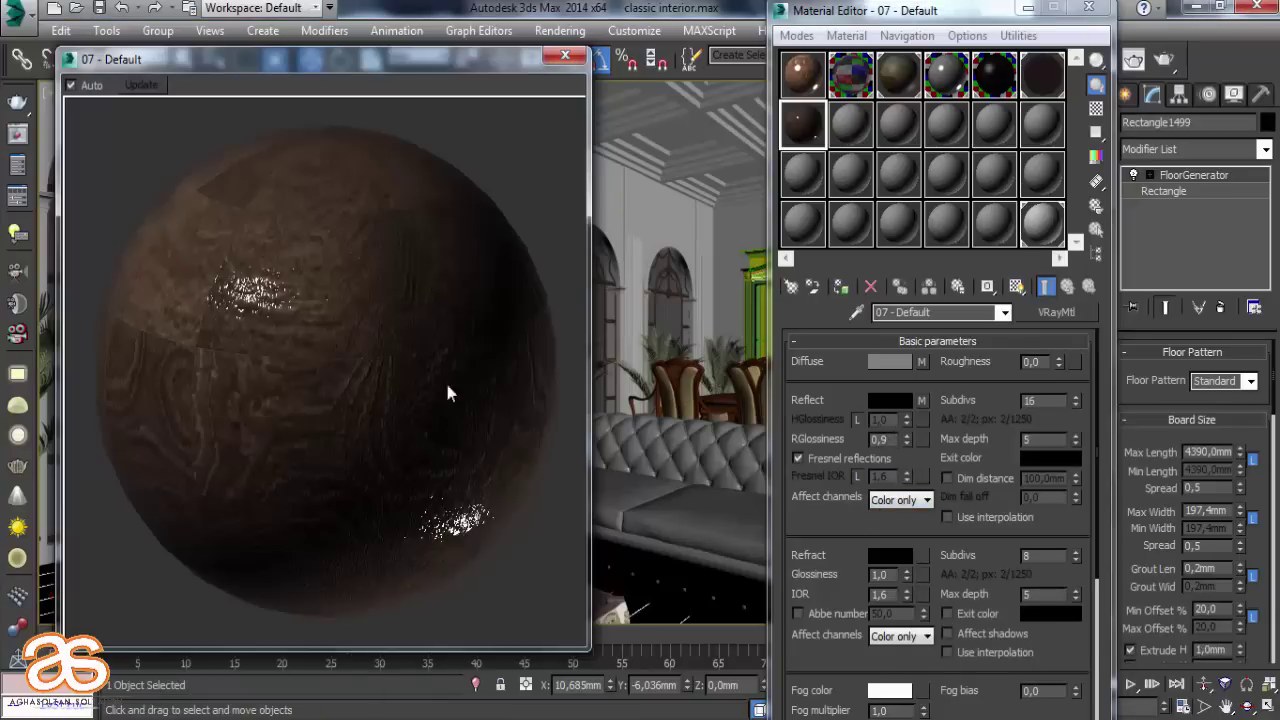
pyautogui.click(857, 477)
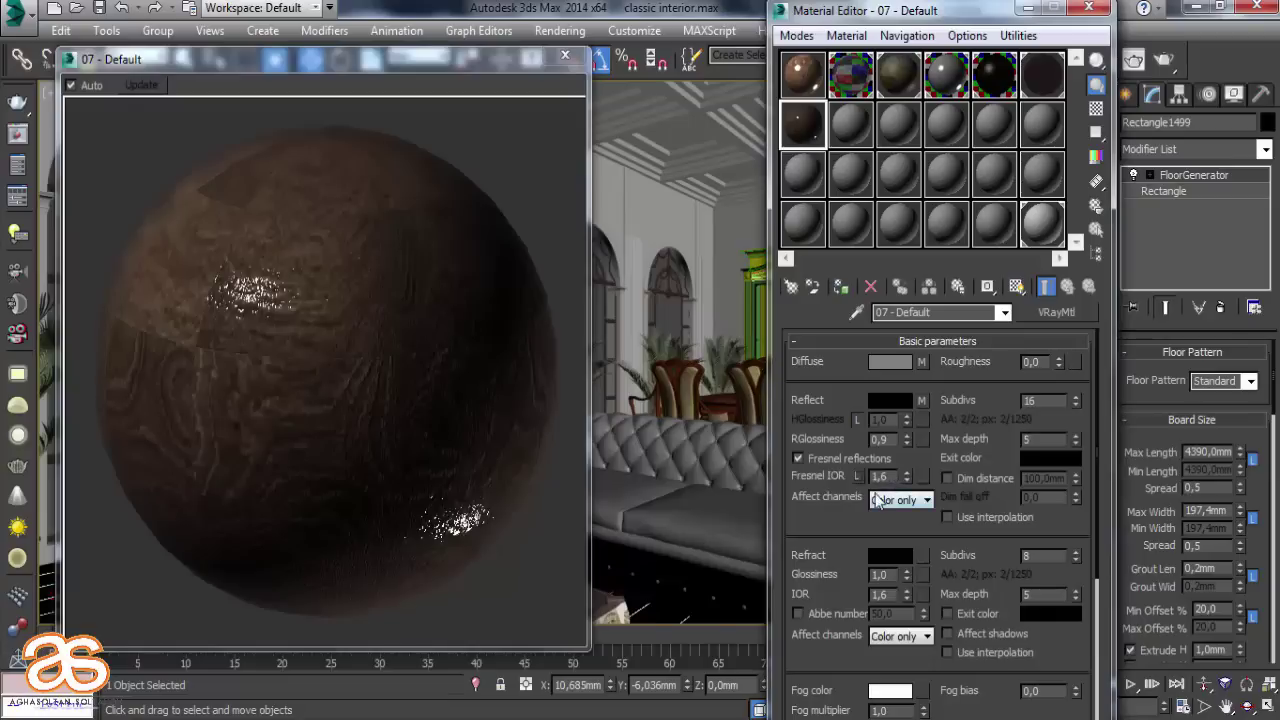
pyautogui.doubleClick(880, 477)
pyautogui.write('8')
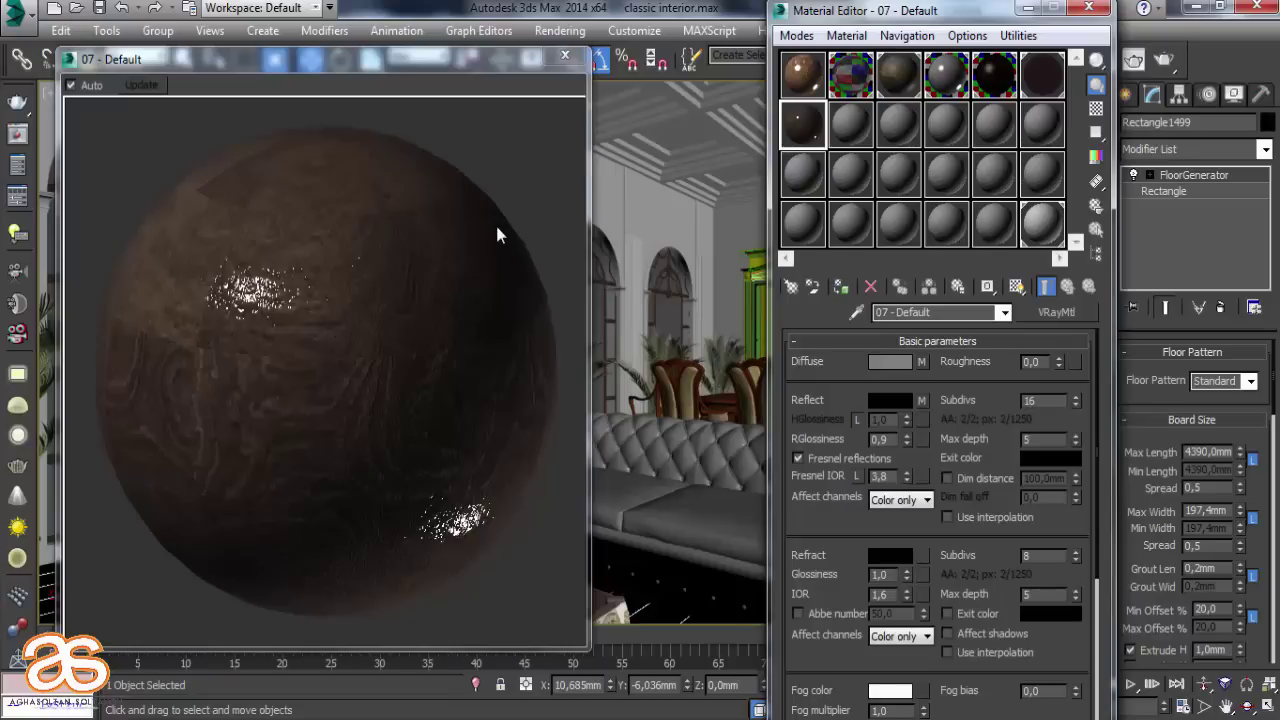
pyautogui.click(565, 55)
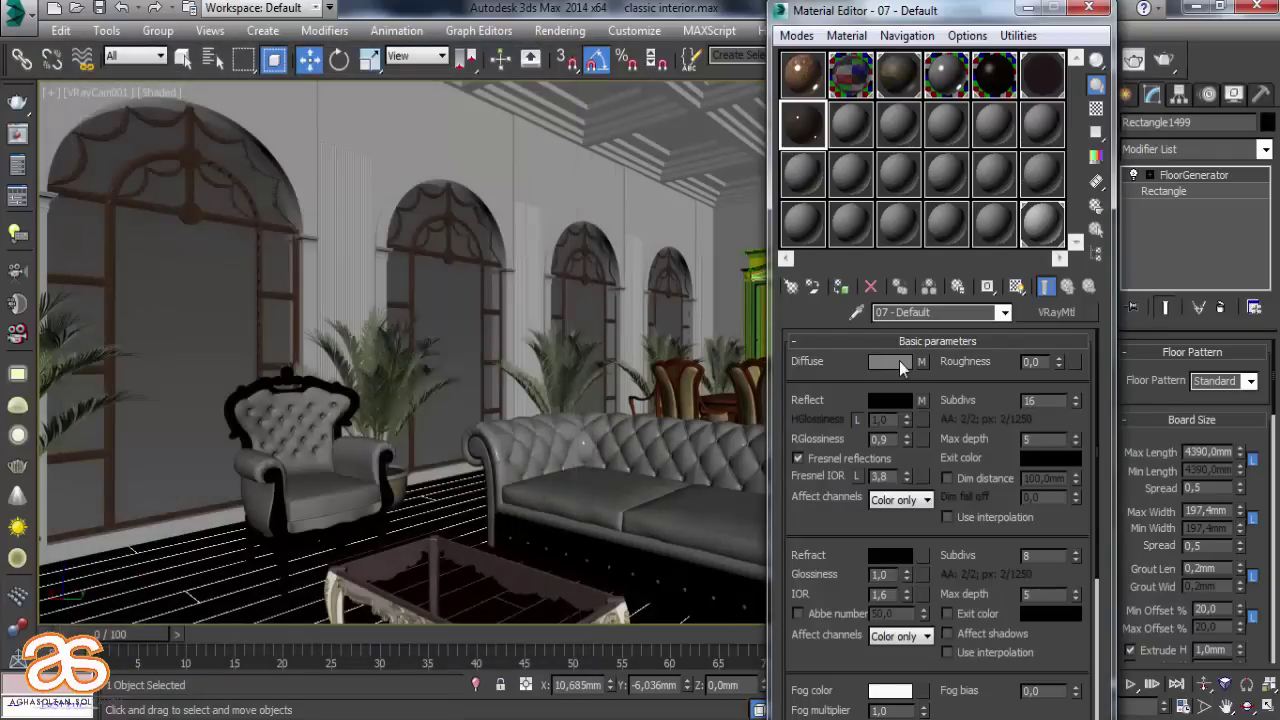
# Assign the wood material to the floor, replacing 07 - Default, and start a production render
pyautogui.click(841, 287)
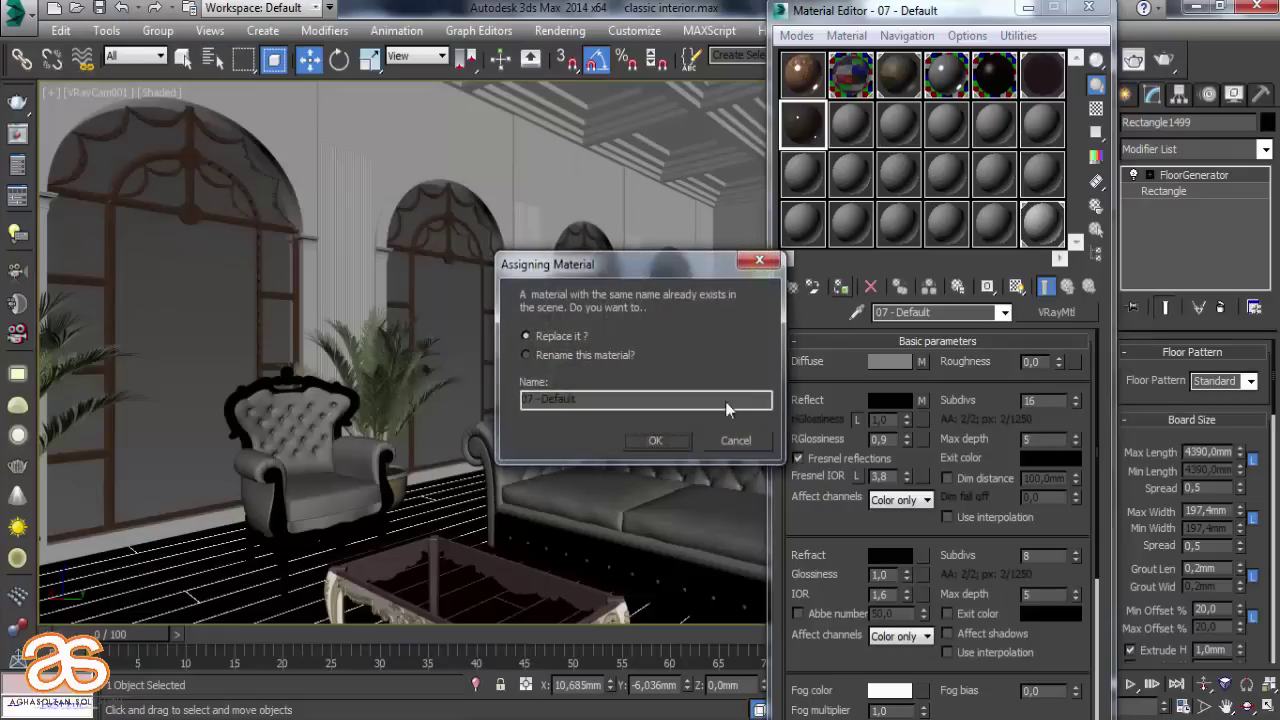
pyautogui.click(650, 441)
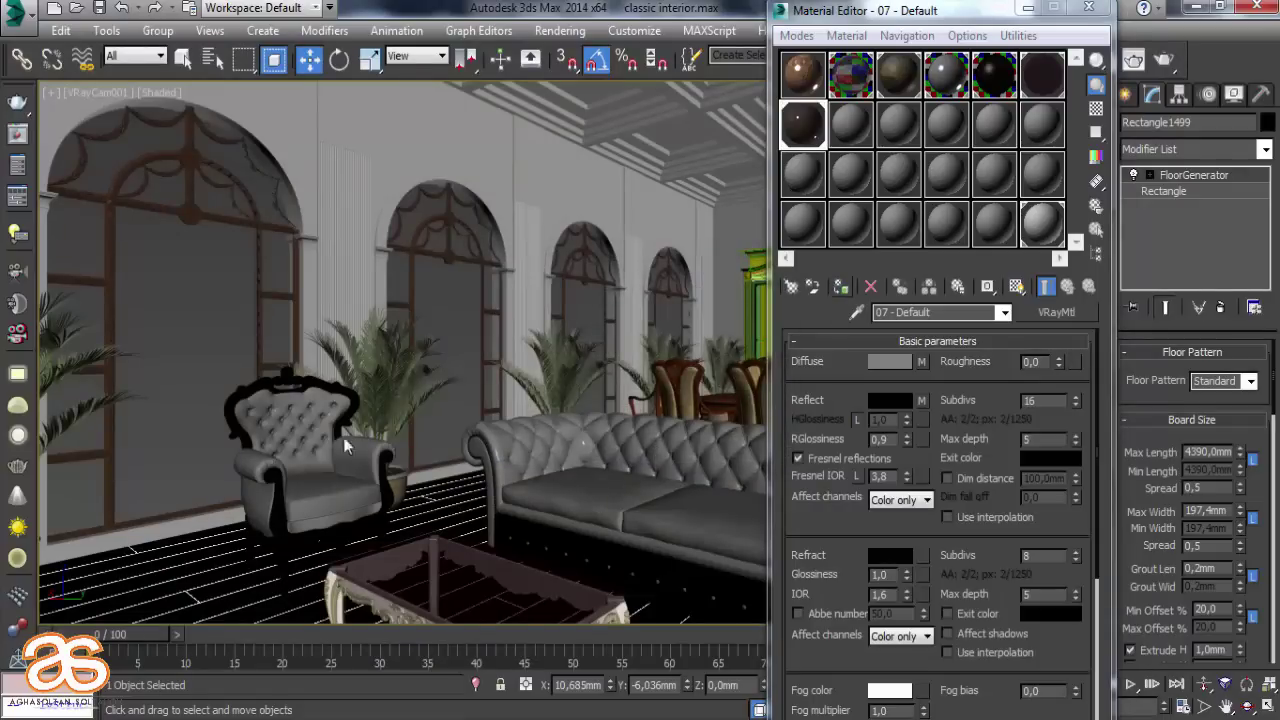
pyautogui.click(333, 404)
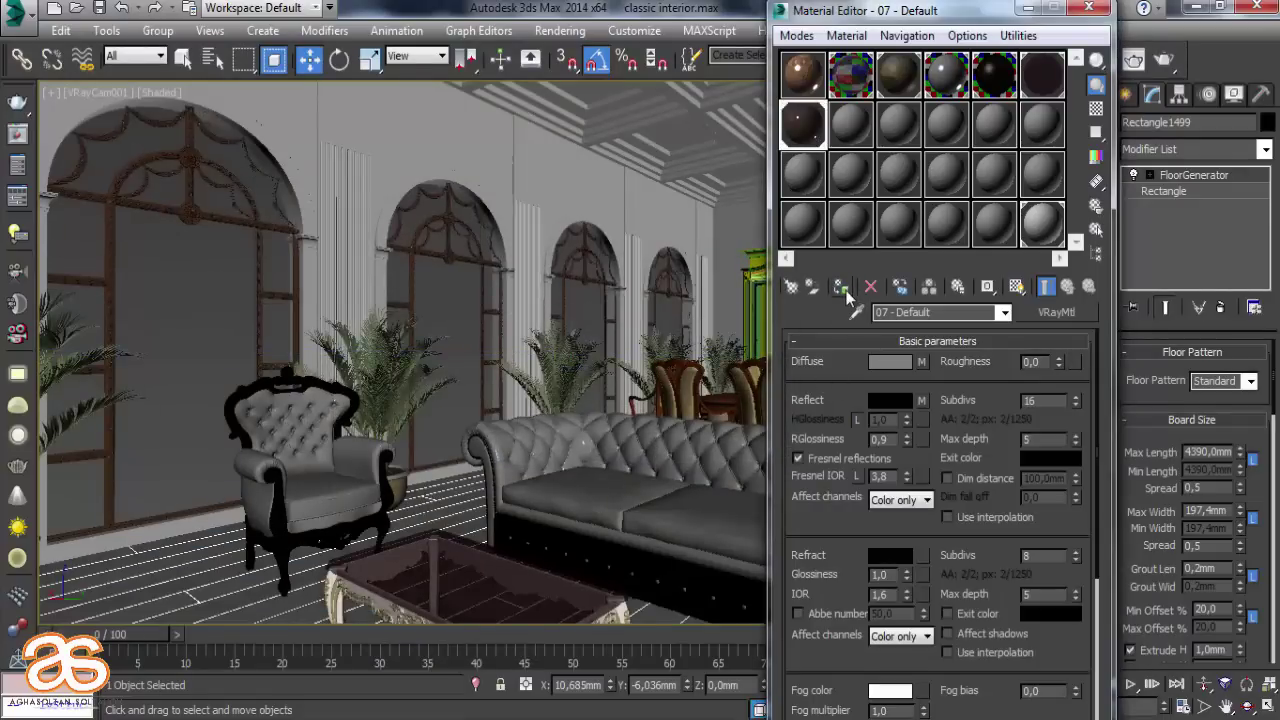
pyautogui.click(1018, 288)
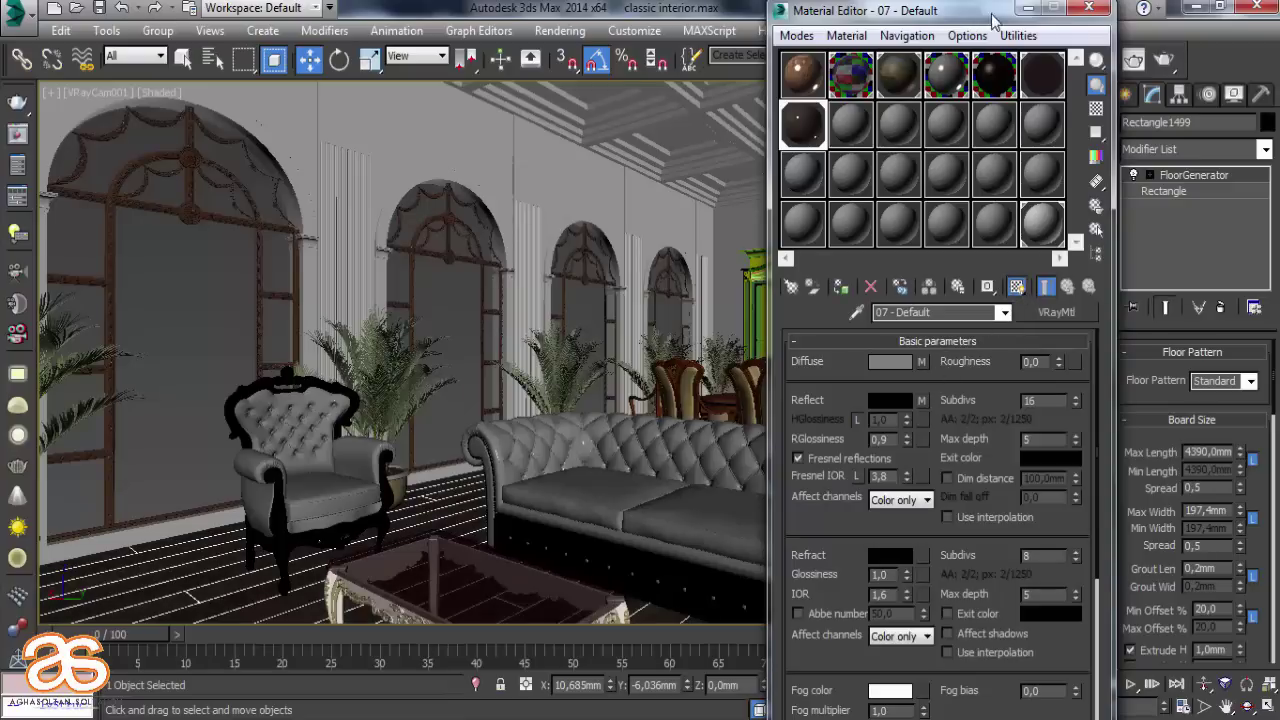
pyautogui.click(1088, 8)
pyautogui.click(1164, 60)
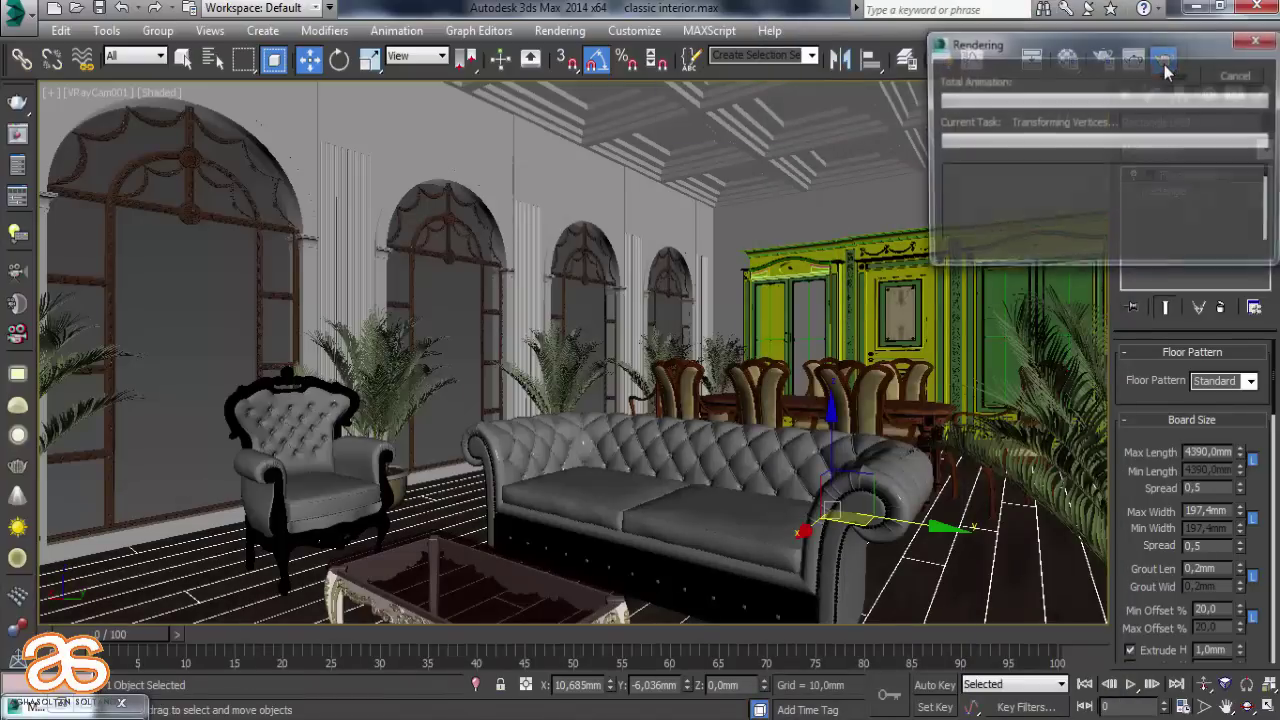
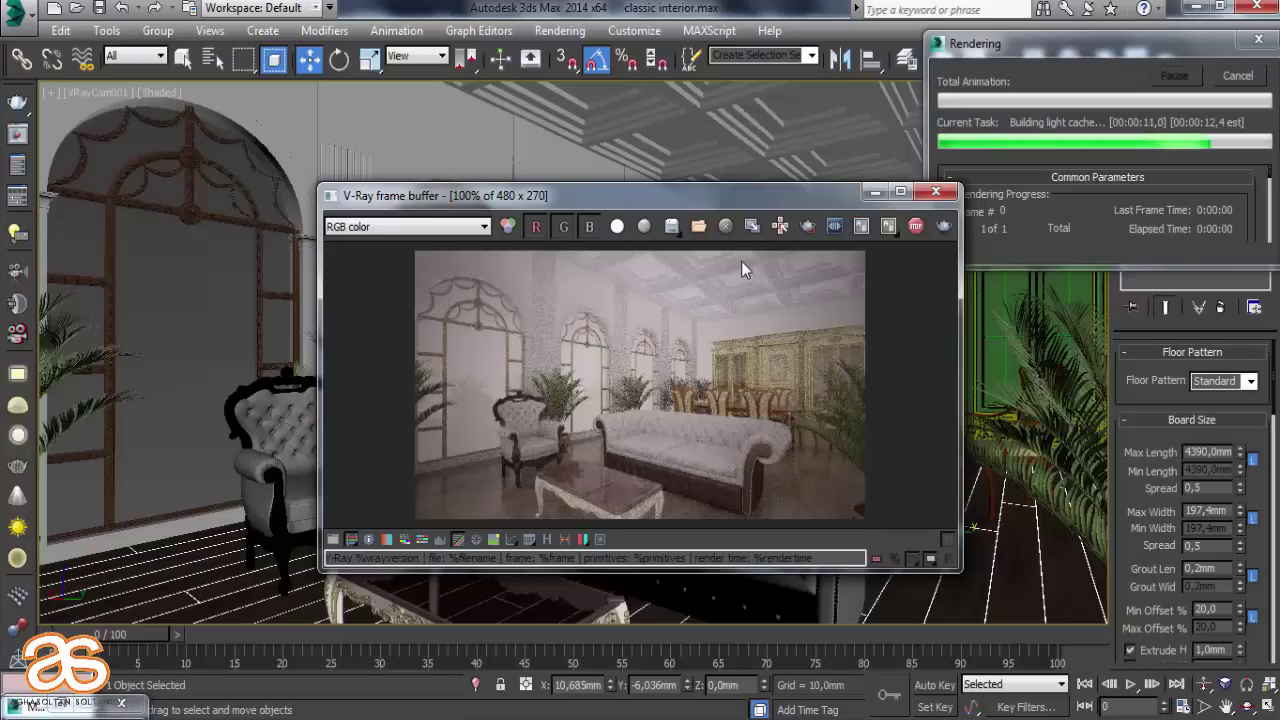
# Stop and close the test render, then open the Material Editor with Box001 selected
pyautogui.click(933, 193)
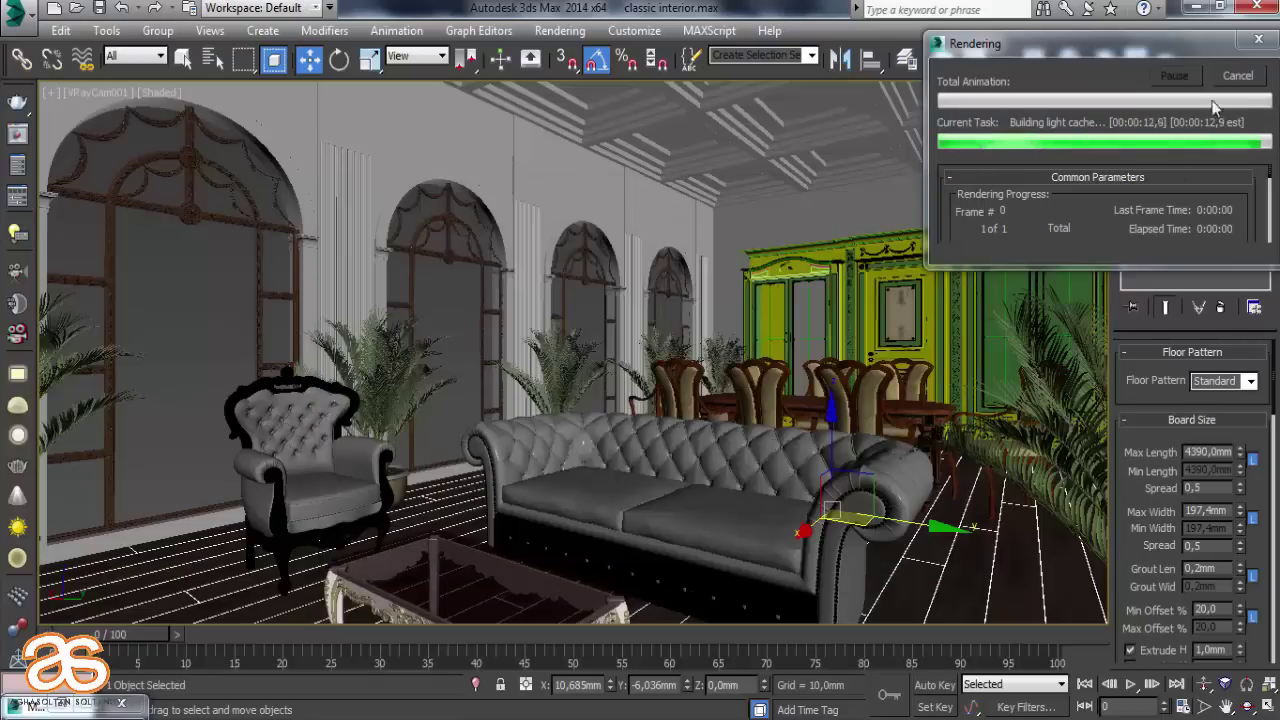
pyautogui.click(1232, 82)
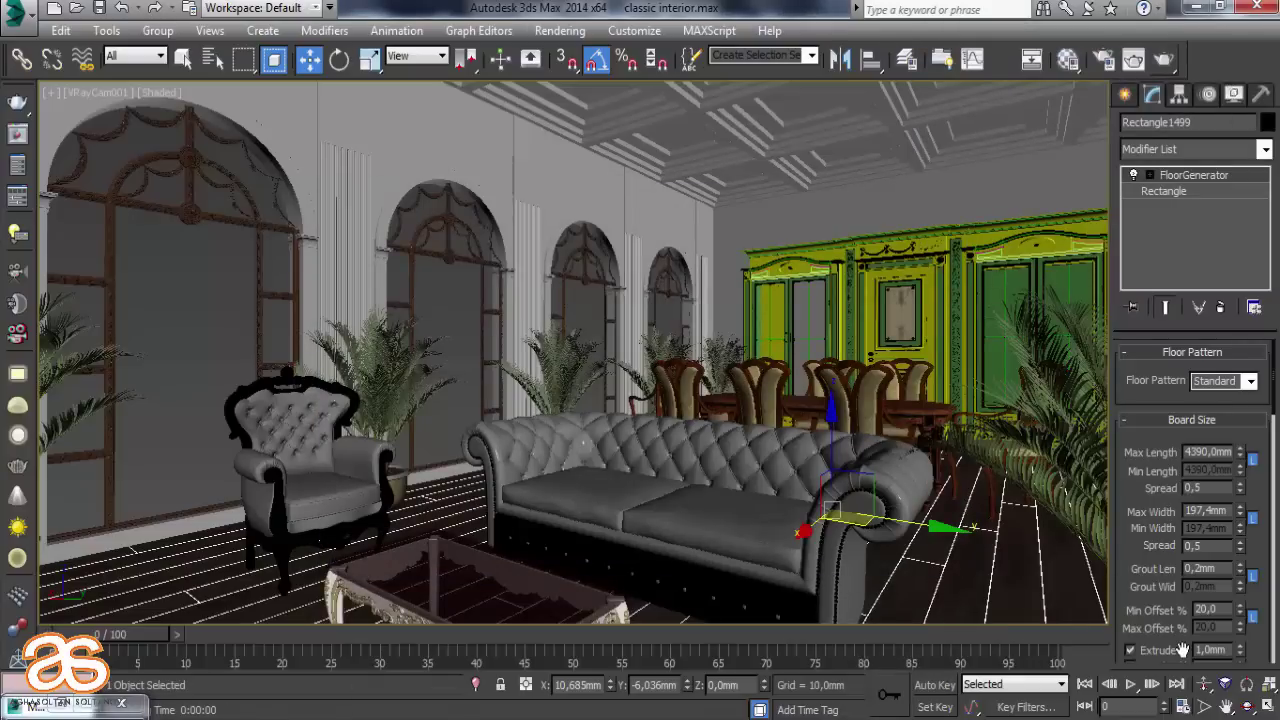
pyautogui.click(448, 133)
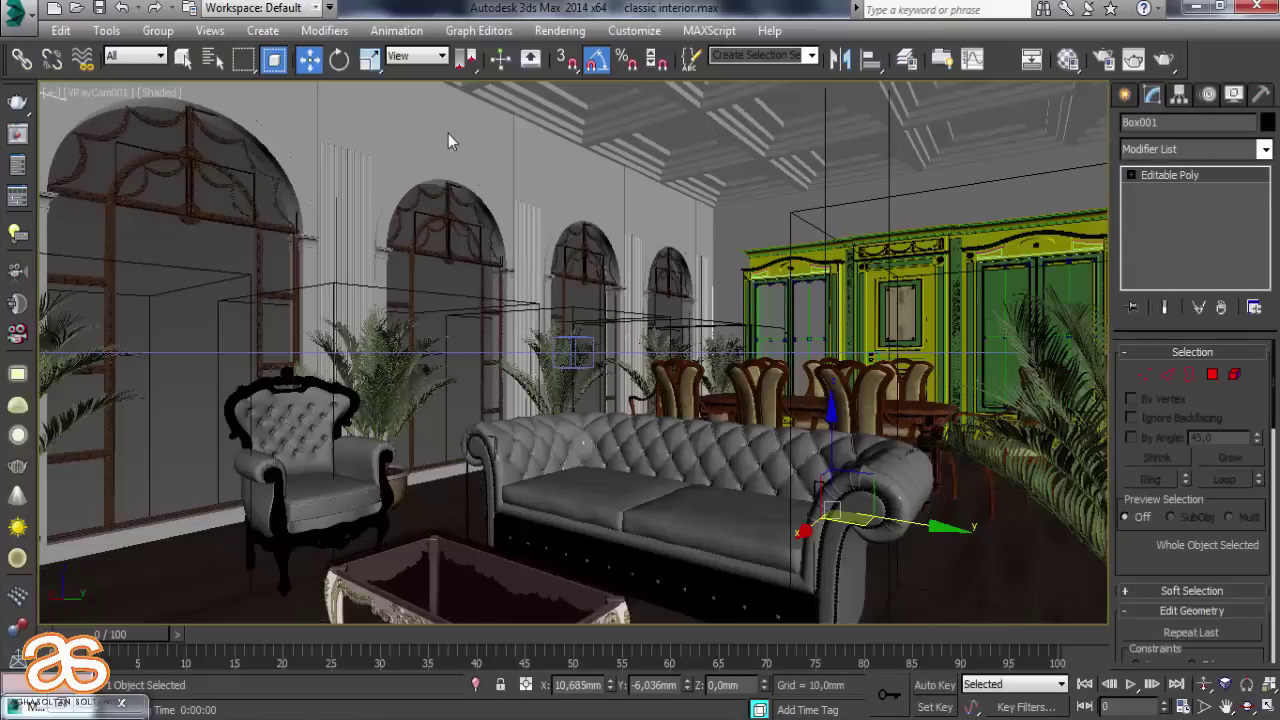
pyautogui.press('m')
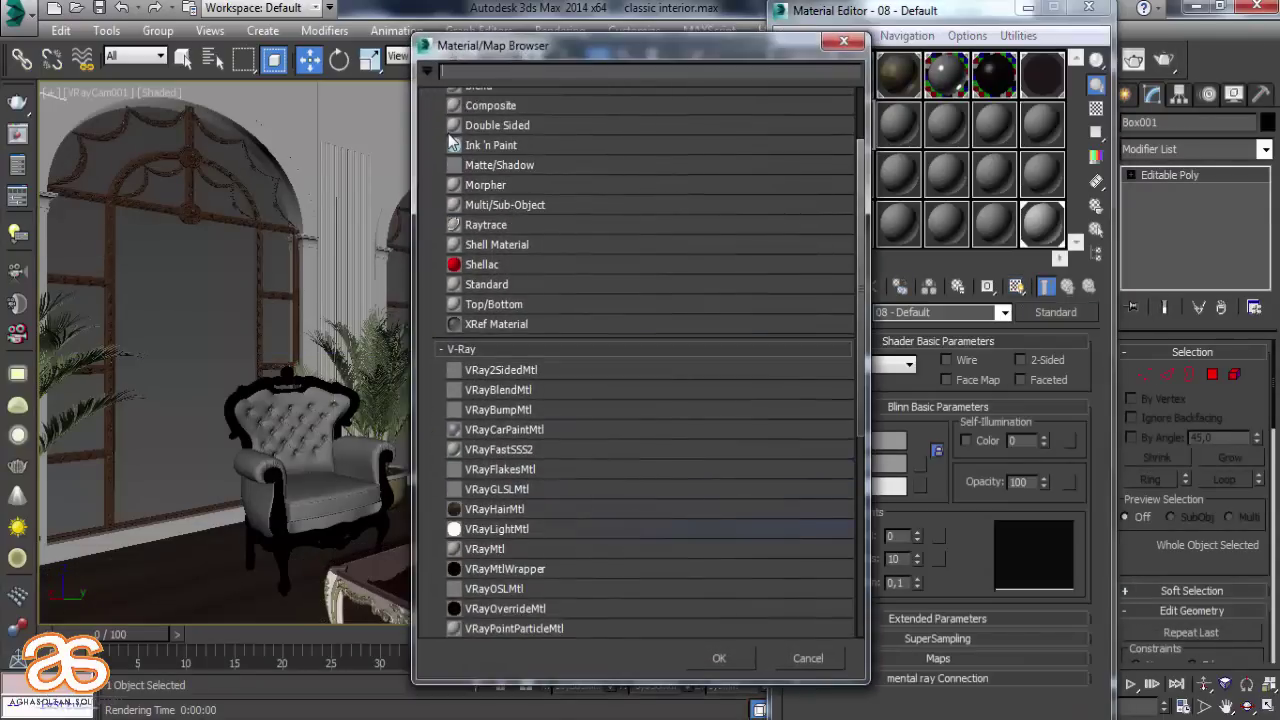
# Make the material slot a VRayMtl and name it 'wall'
pyautogui.press('Down')
pyautogui.press('Return')
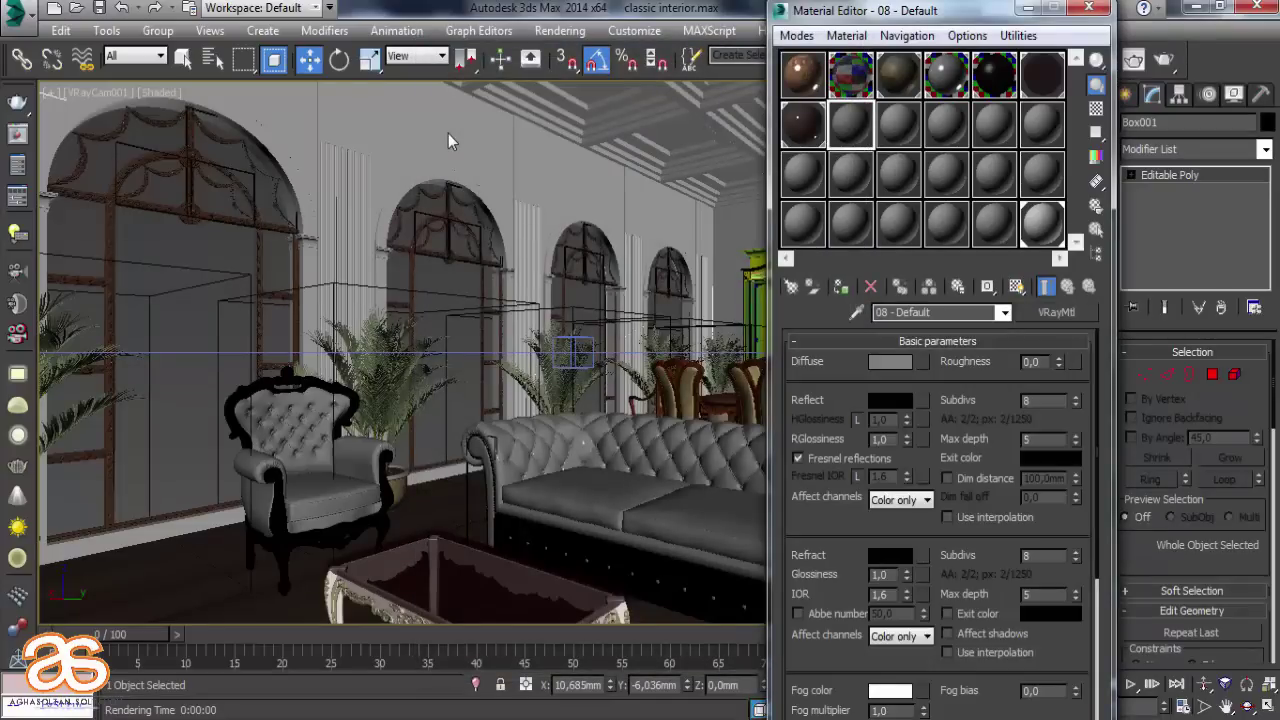
pyautogui.click(890, 361)
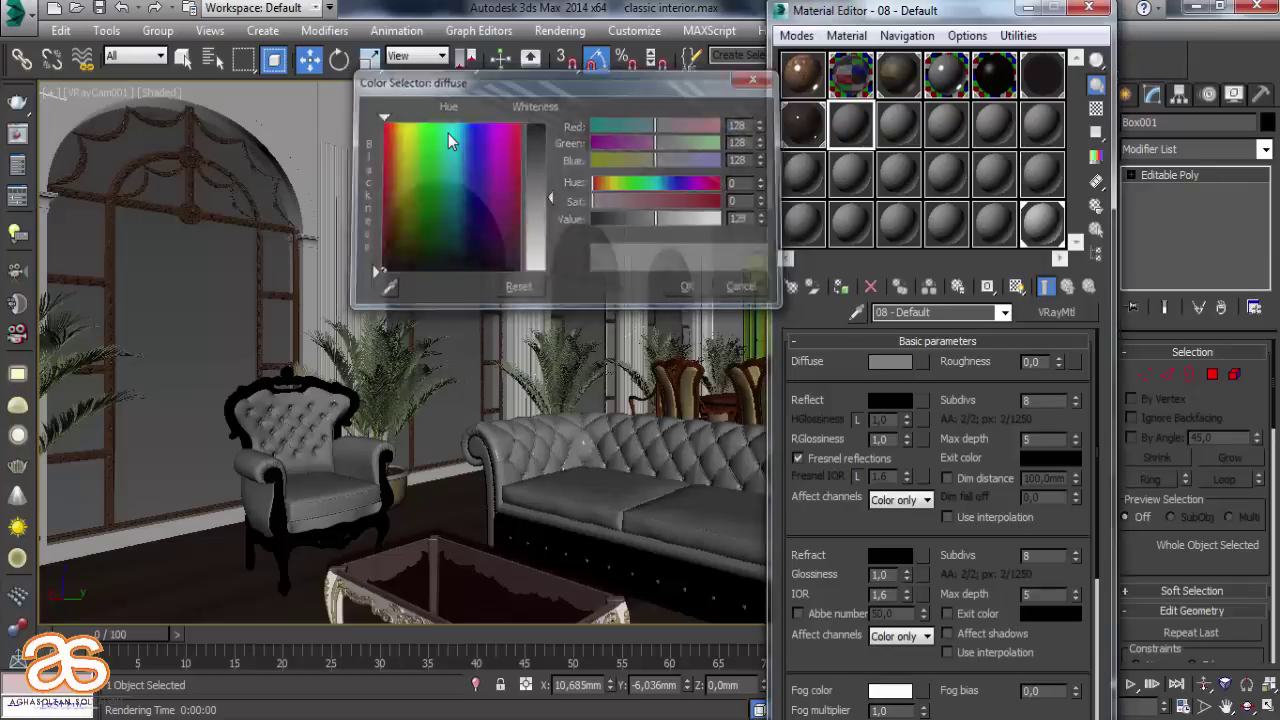
pyautogui.press('Escape')
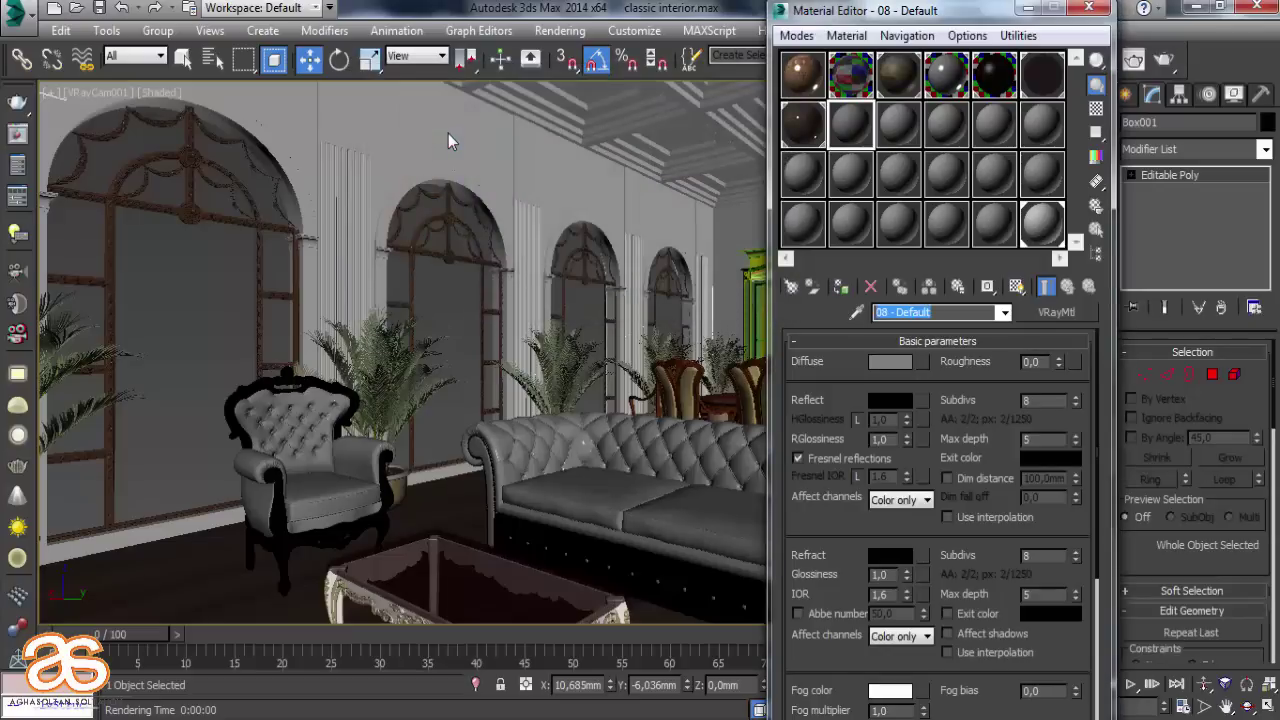
pyautogui.write('wall')
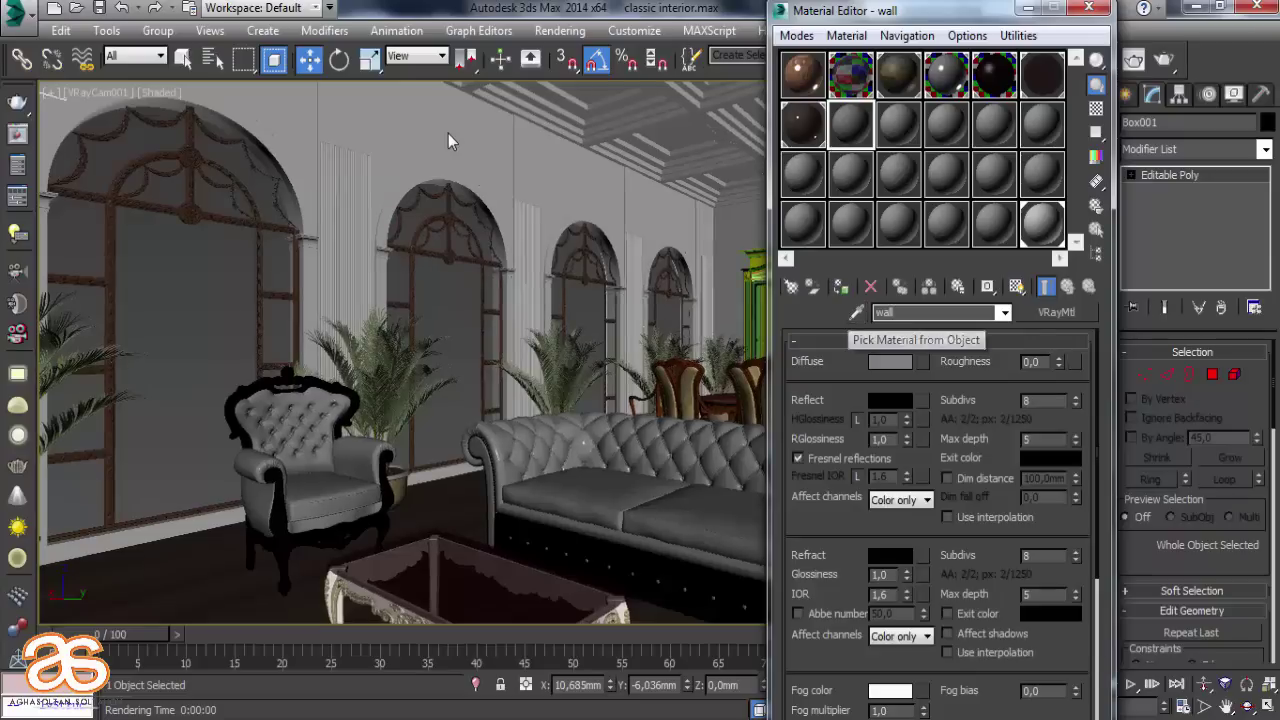
# Load Desktop\3757472.jpg as a Bitmap in the wall material's Diffuse slot
pyautogui.click(922, 361)
pyautogui.scroll(3, 448, 133)
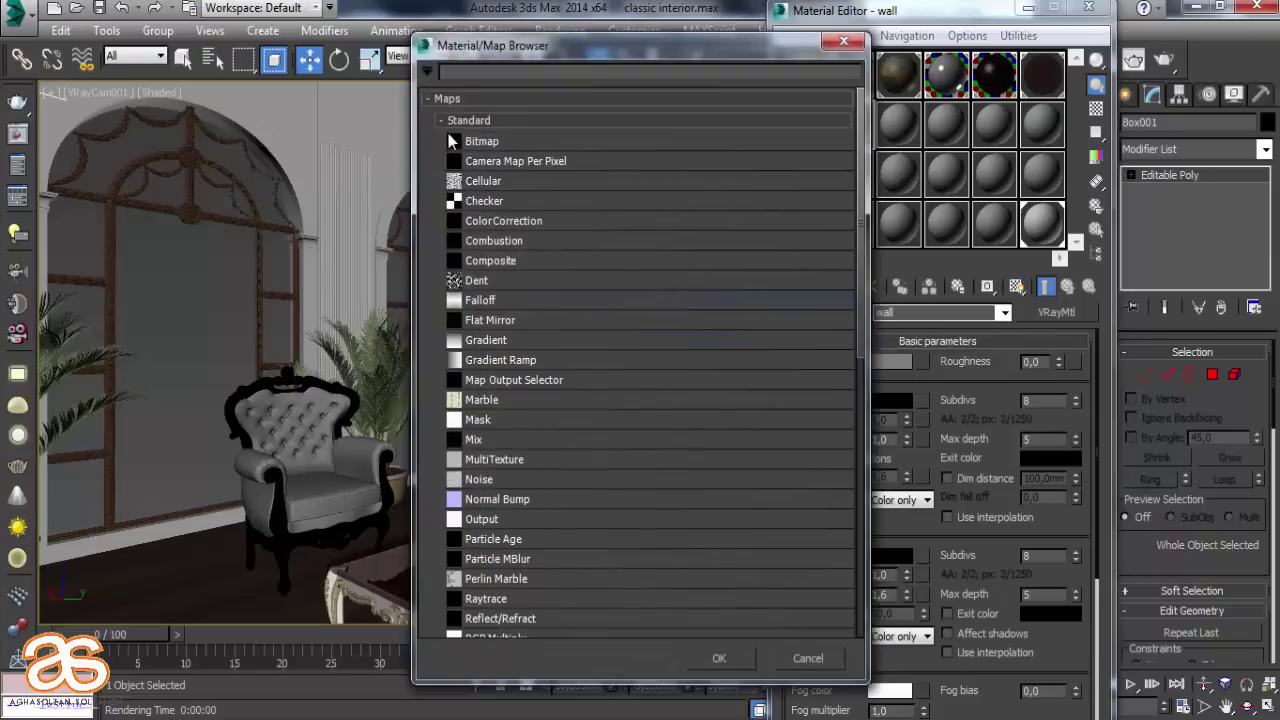
pyautogui.press('Escape')
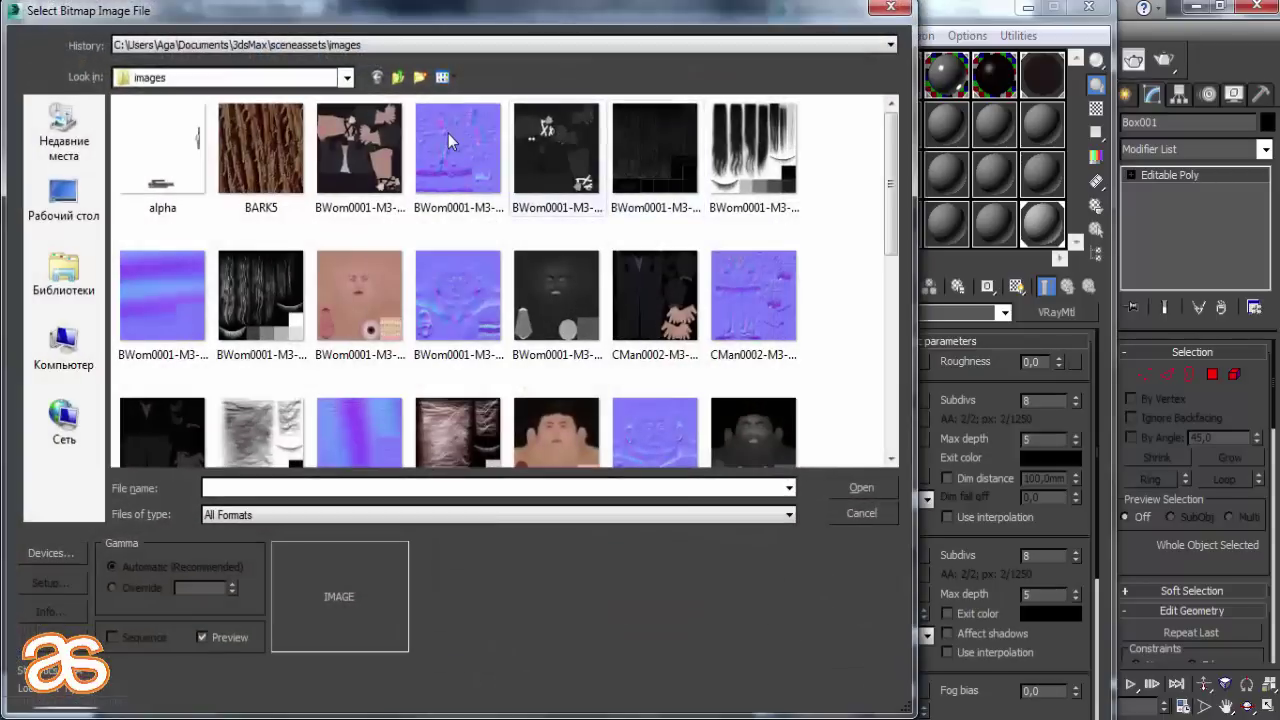
pyautogui.click(63, 196)
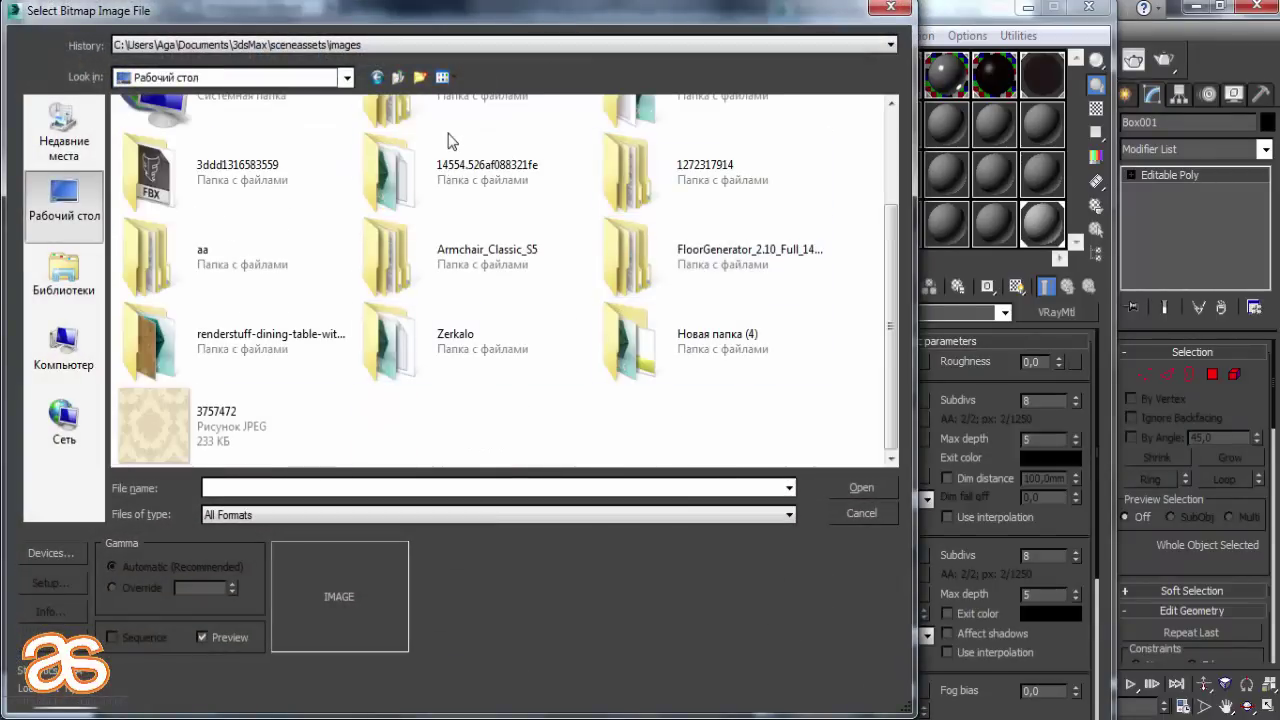
pyautogui.doubleClick(153, 425)
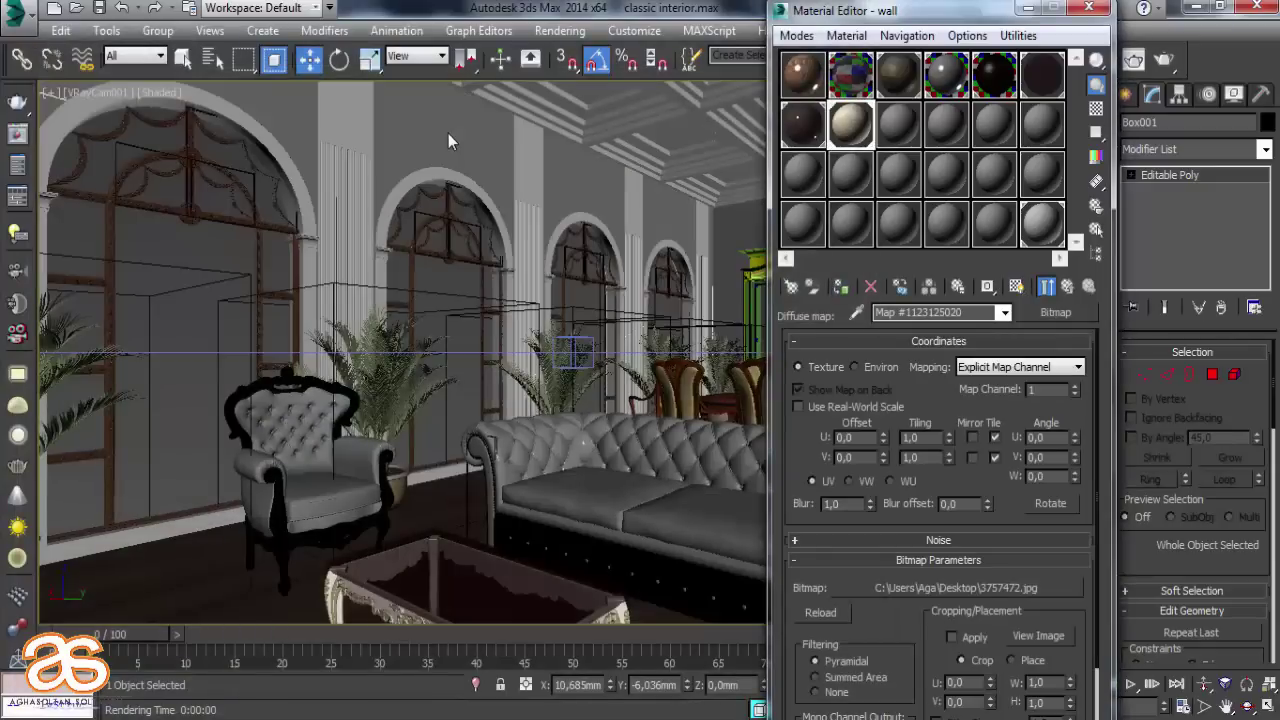
# Show the wallpaper material in the viewport and add a UVW Map modifier to Box001
pyautogui.click(1016, 286)
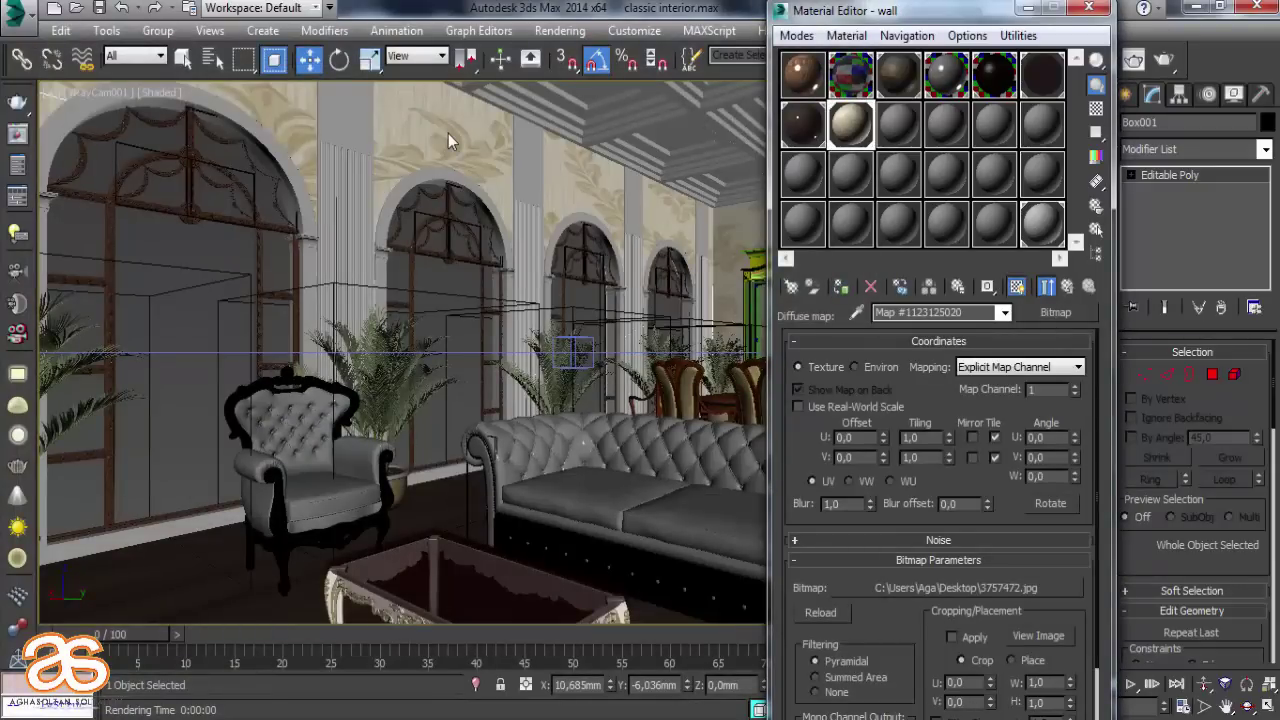
pyautogui.click(1027, 8)
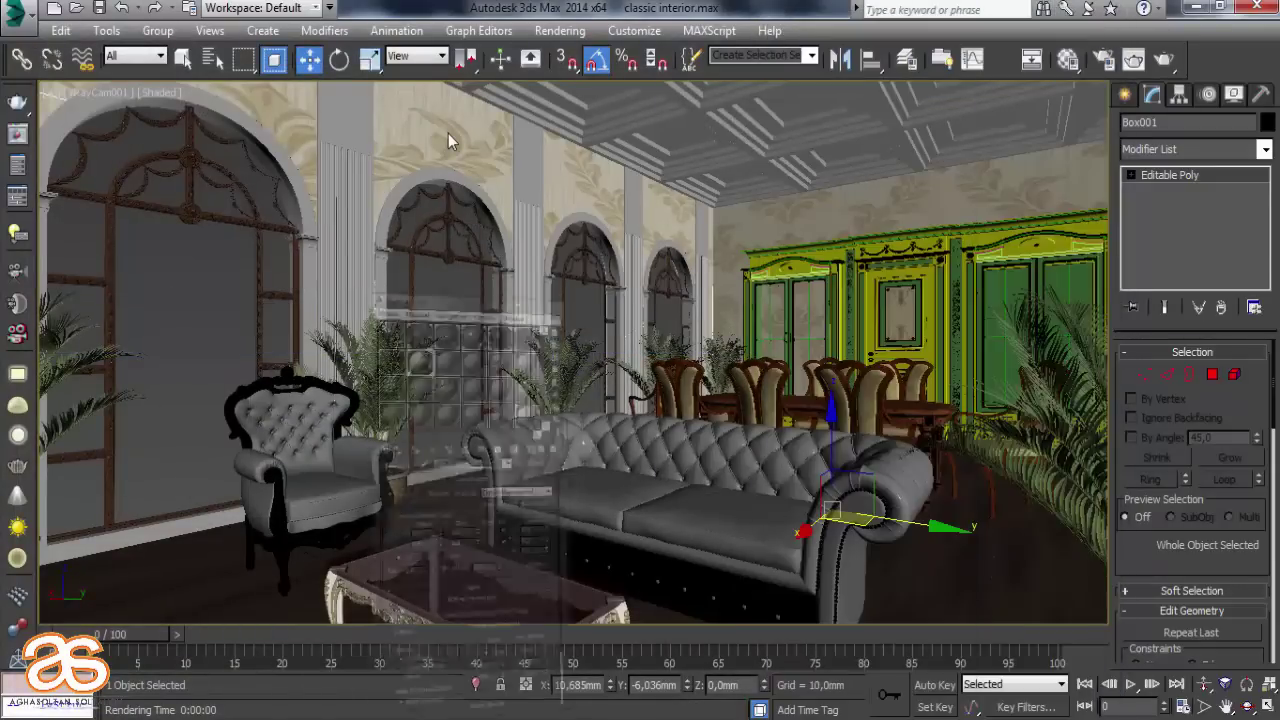
pyautogui.click(1264, 148)
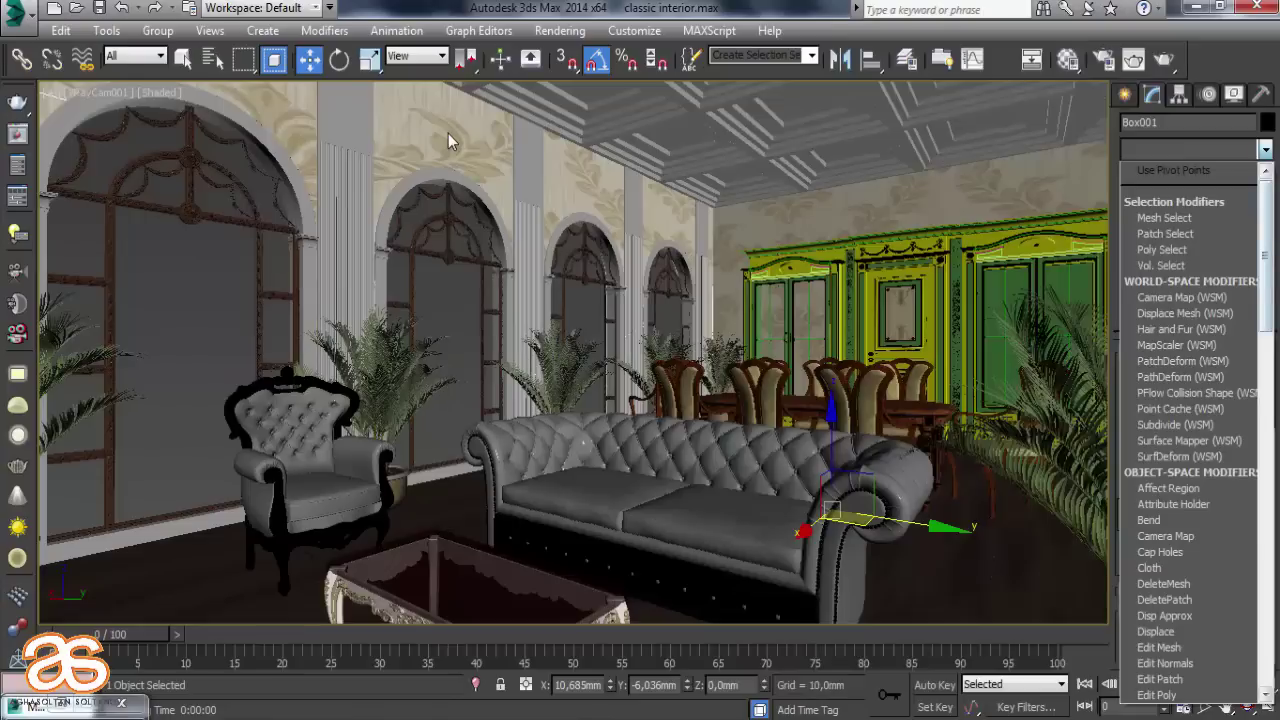
pyautogui.scroll(-15, 1180, 430)
pyautogui.scroll(-5, 1180, 430)
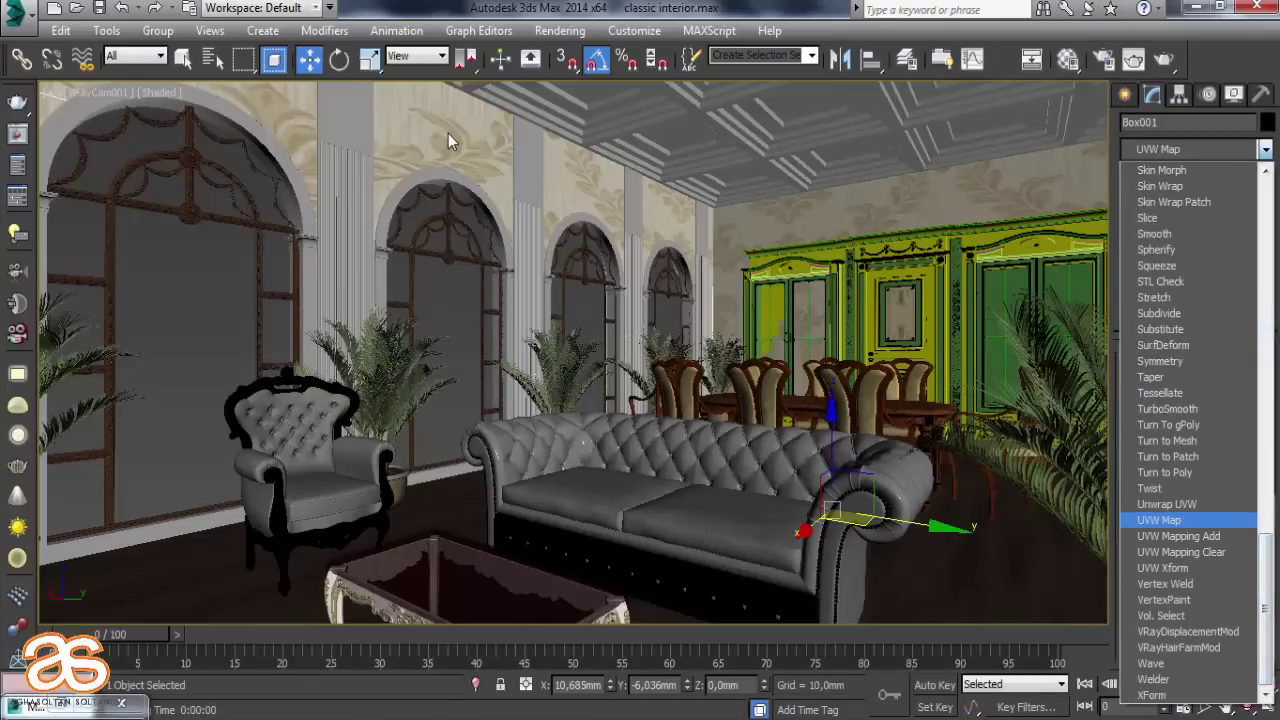
pyautogui.click(1159, 520)
# Set the UVW Map to Box projection with U Tile 3,94 and V Tile 2,98
pyautogui.click(1157, 463)
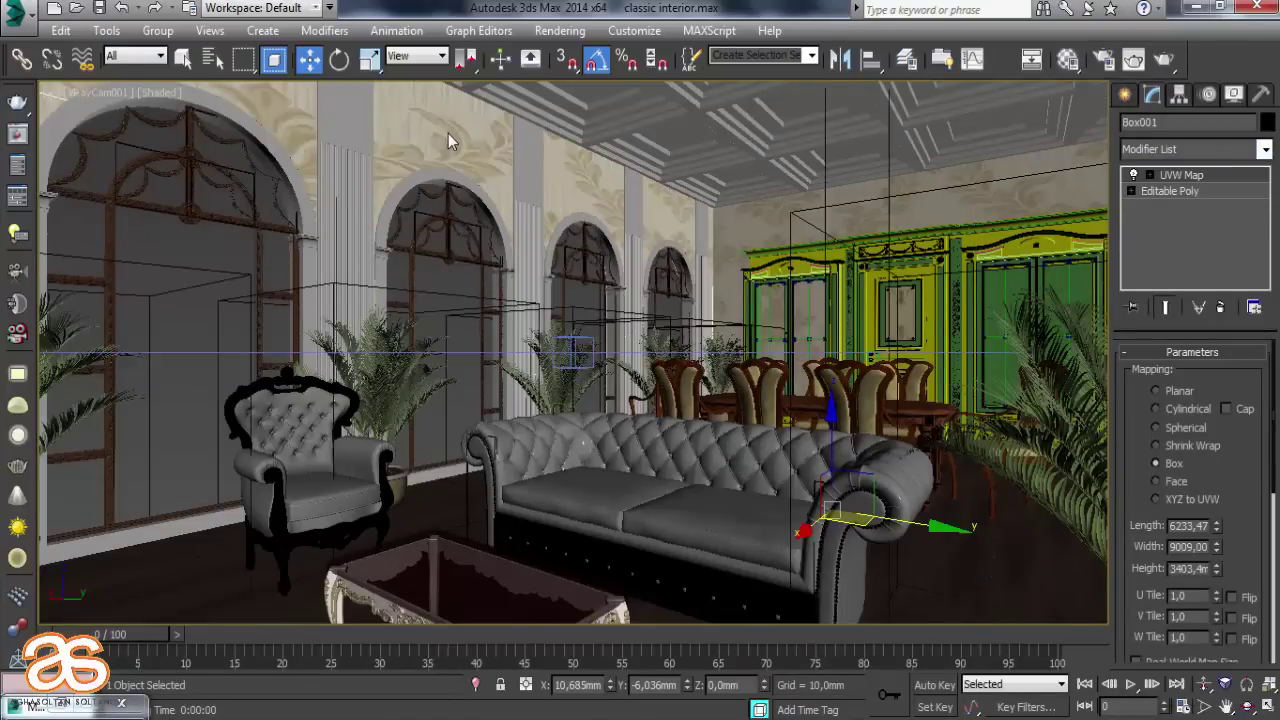
pyautogui.moveTo(1216, 595)
pyautogui.mouseDown()
pyautogui.moveTo(1216, 560)
pyautogui.moveTo(1216, 602)
pyautogui.mouseUp()
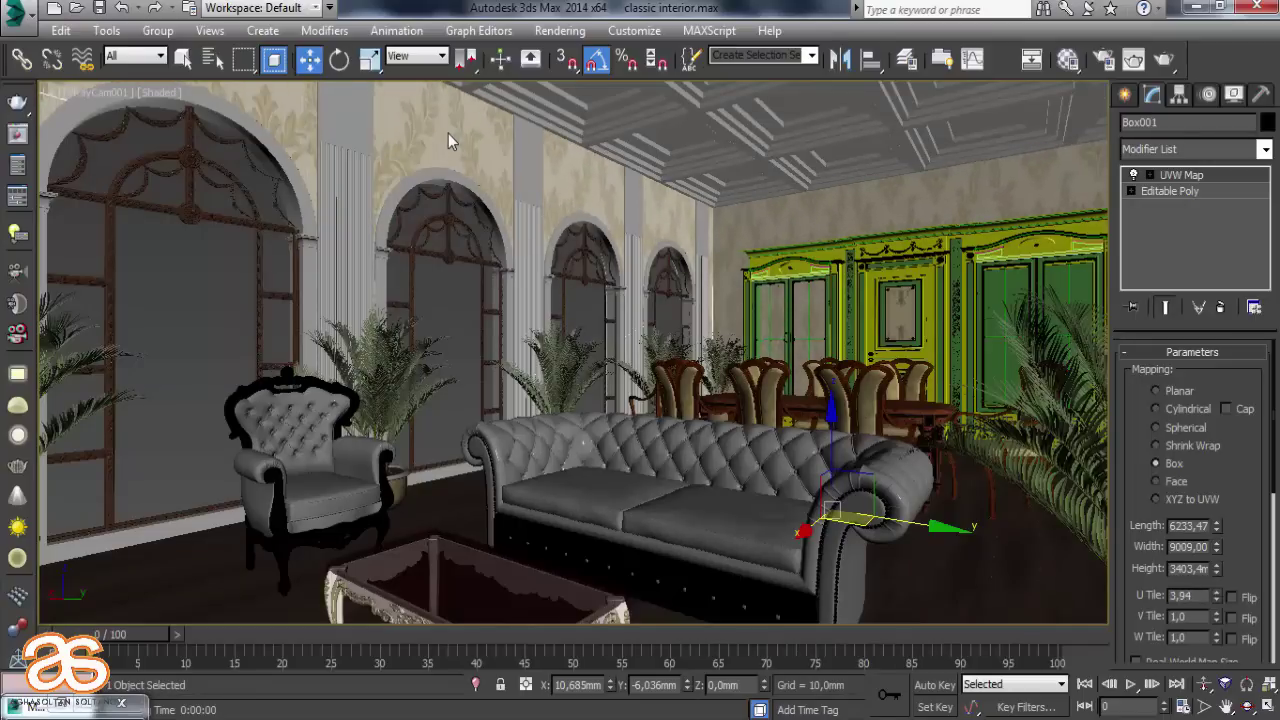
pyautogui.moveTo(1216, 616); pyautogui.dragTo(1216, 596)
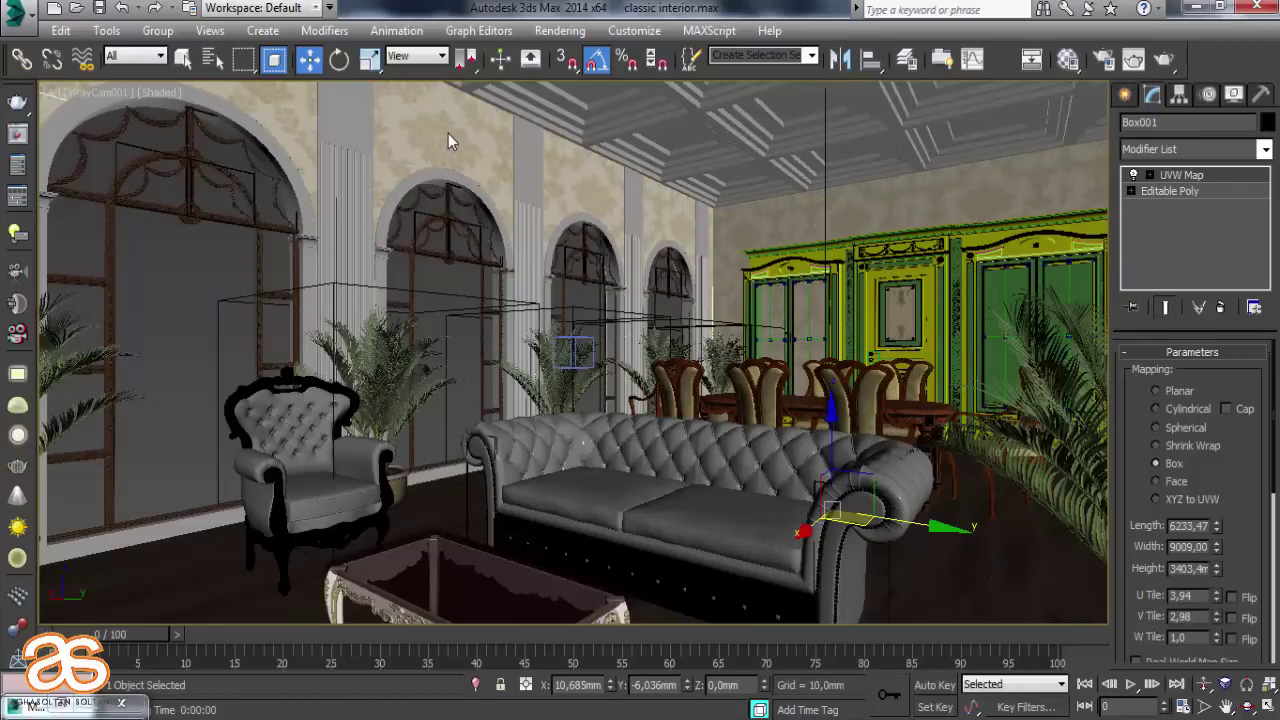
# Return to the wall material's top-level parameters and scroll to its Maps rollout
pyautogui.click(1068, 59)
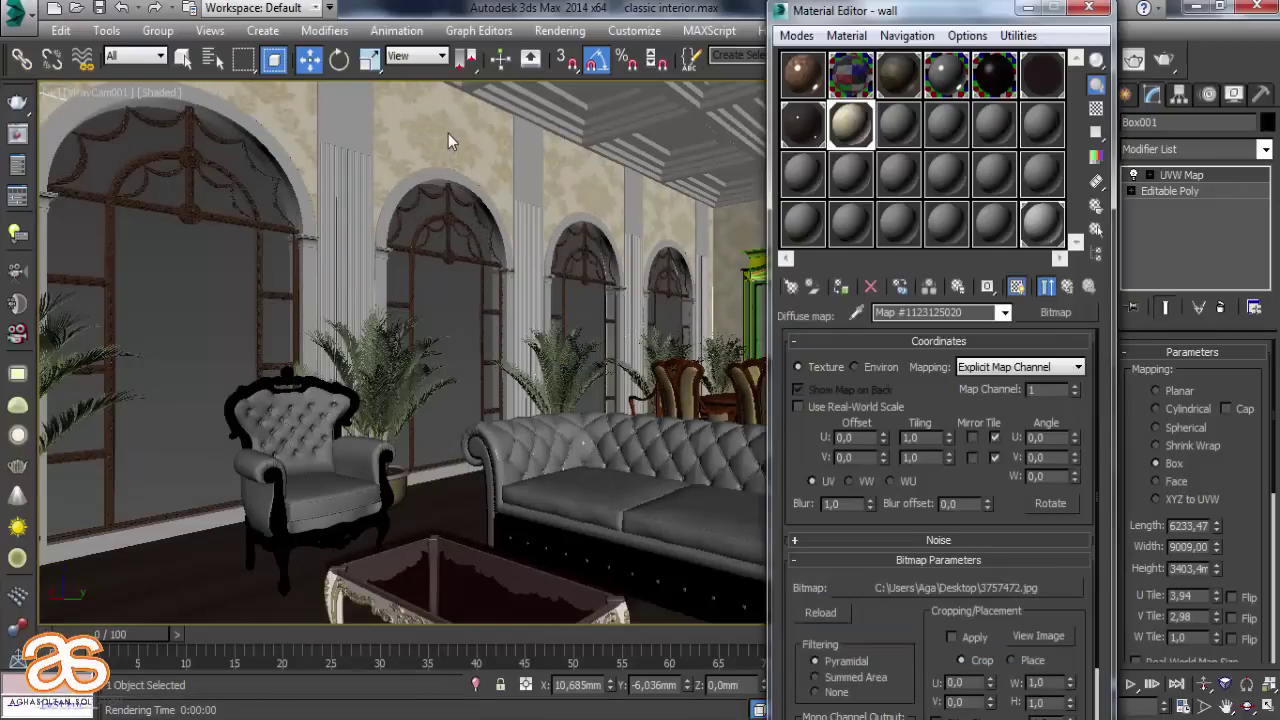
pyautogui.click(1068, 287)
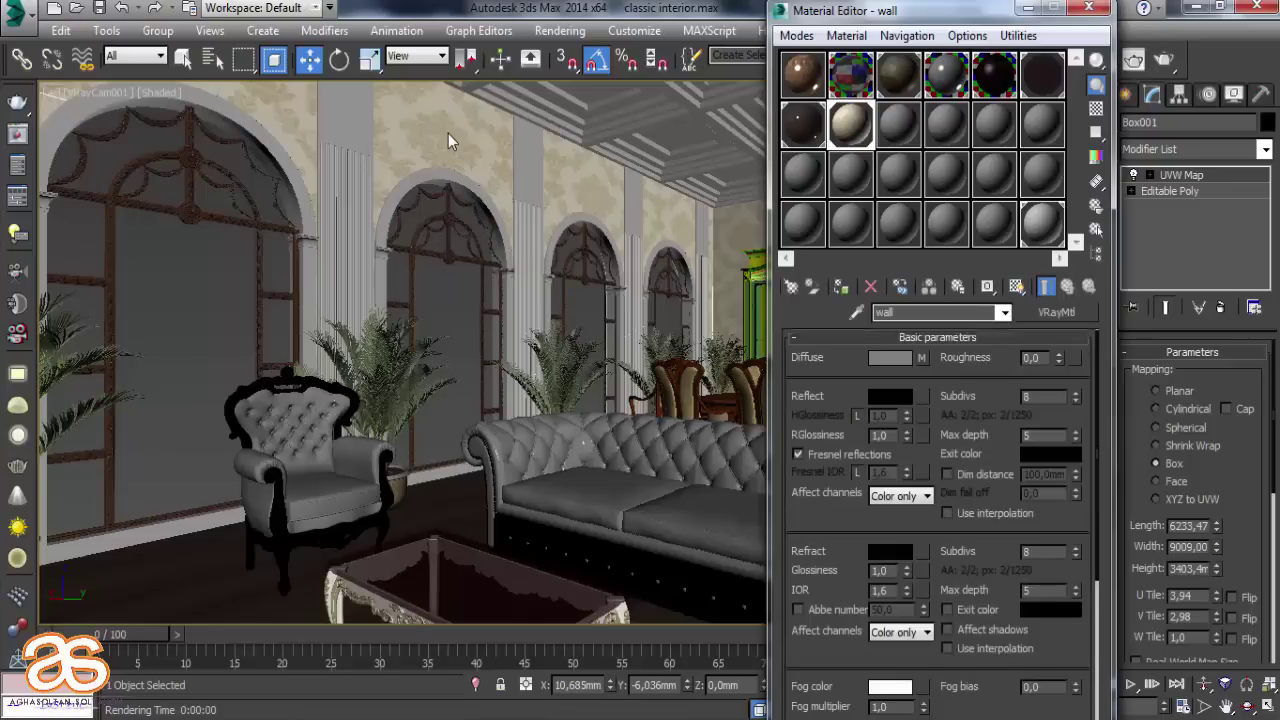
pyautogui.scroll(-5, 938, 500)
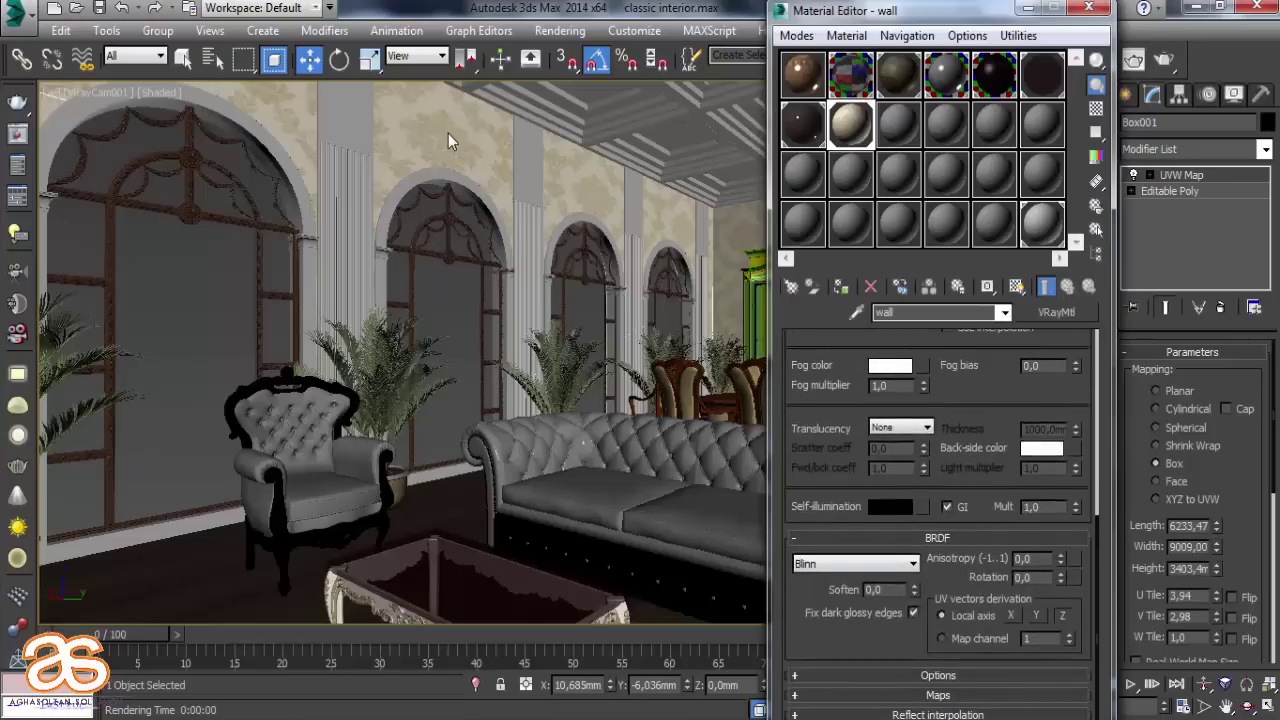
pyautogui.scroll(-5, 938, 500)
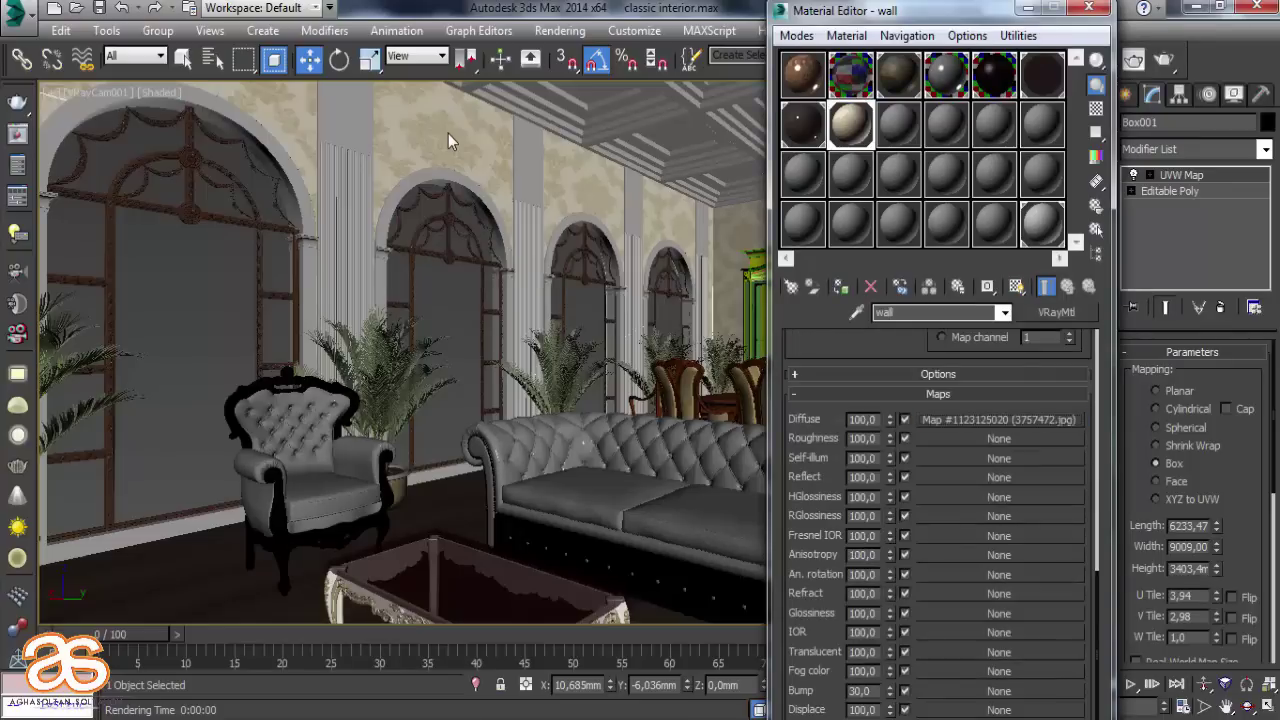
# Copy the 3757472.jpg Diffuse map into Bump at strength 15, and select empty slot 09
pyautogui.moveTo(998, 419); pyautogui.dragTo(998, 690)
pyautogui.click(899, 448)
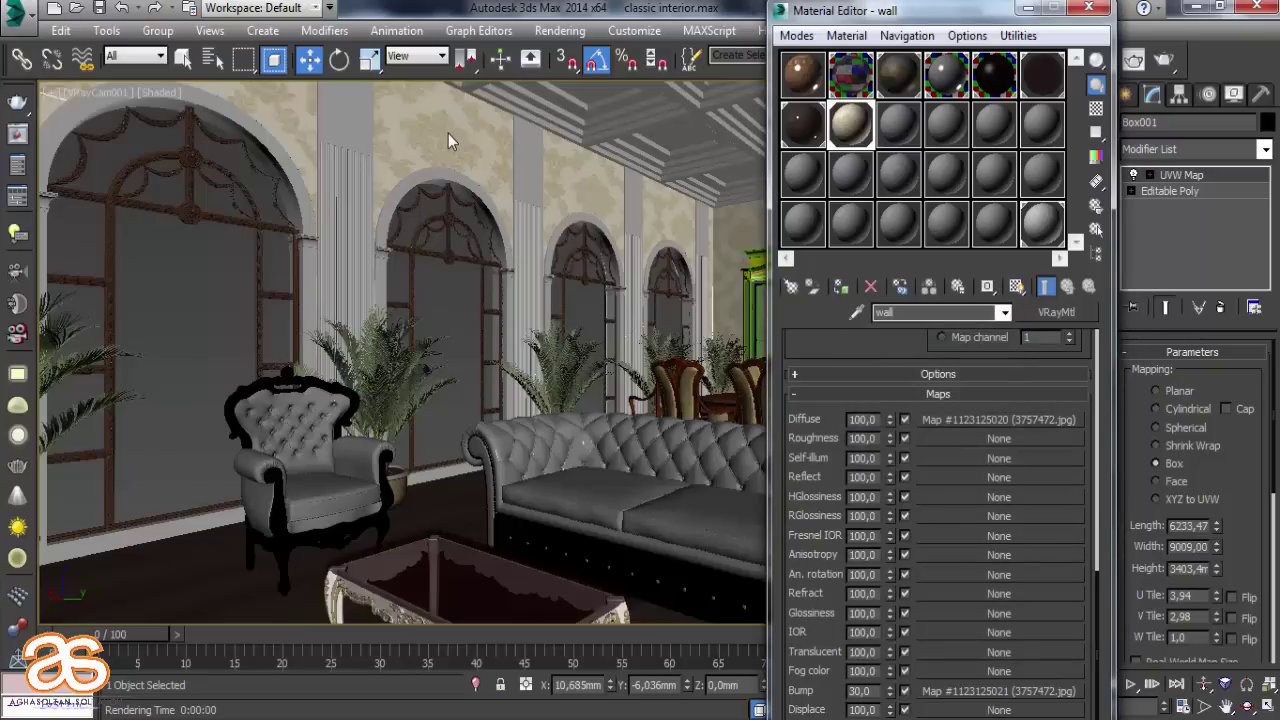
pyautogui.doubleClick(862, 690)
pyautogui.write('15')
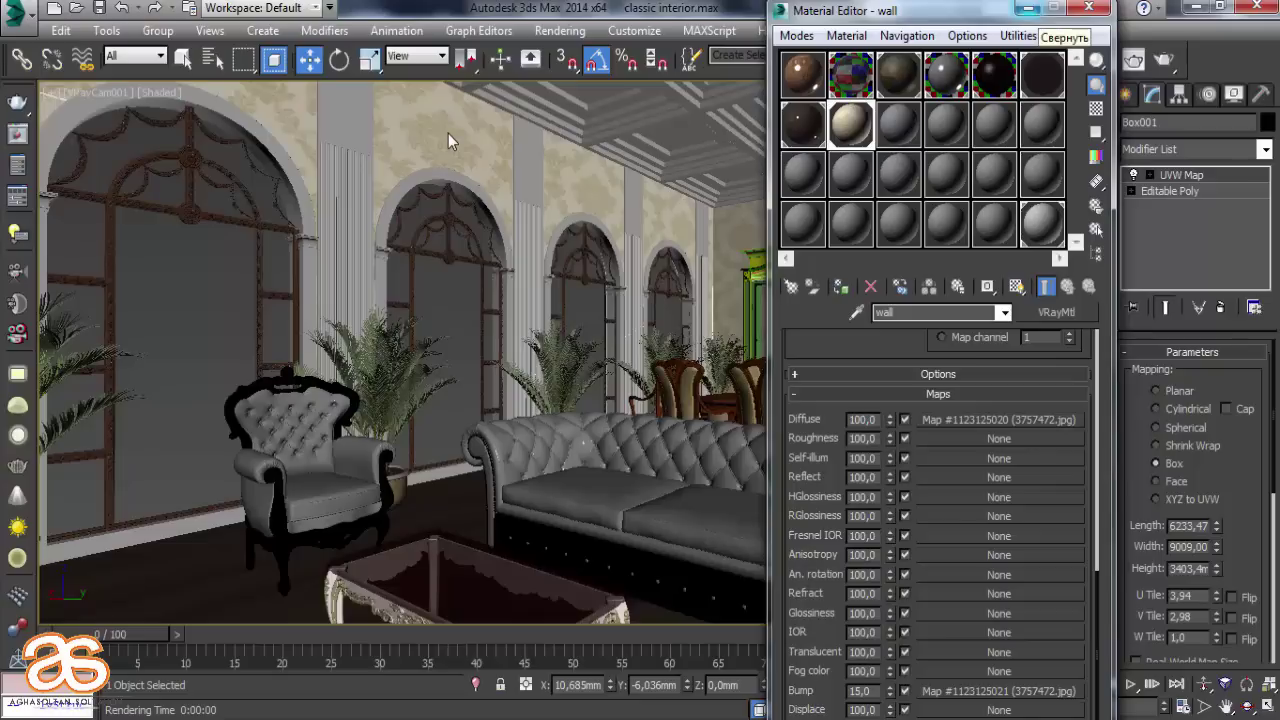
pyautogui.click(898, 124)
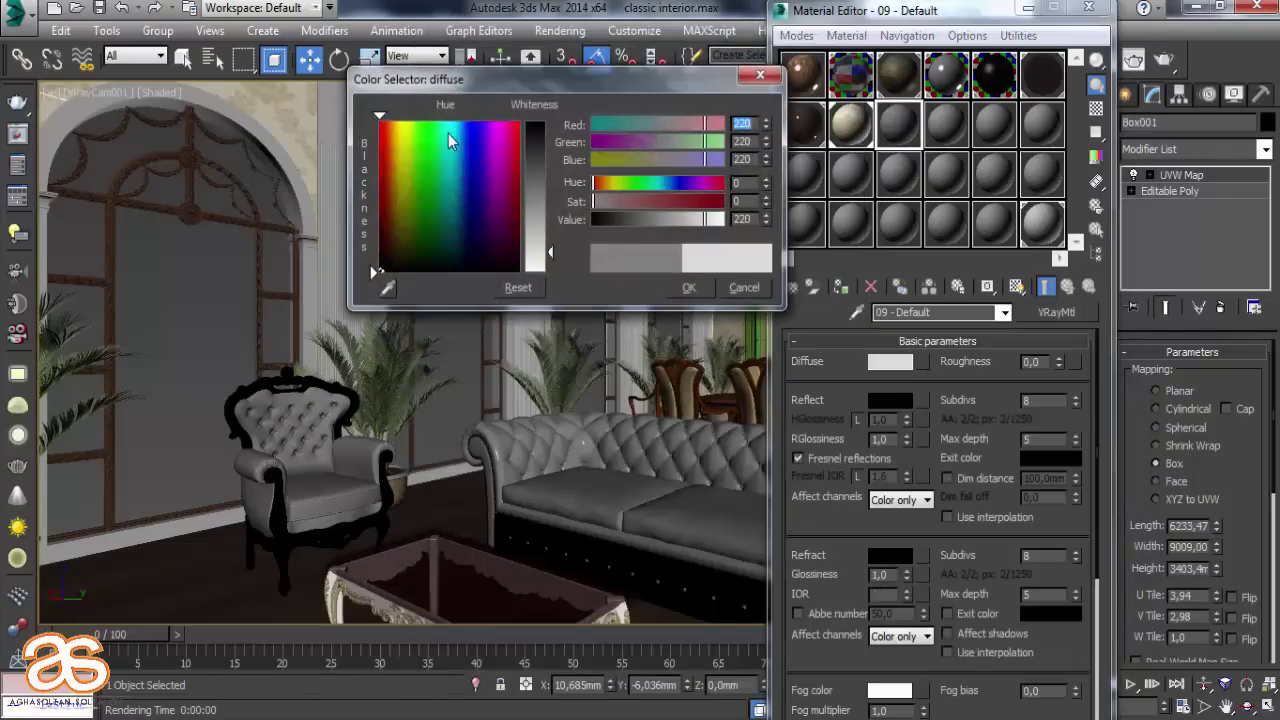
# Set slot 09's Diffuse colour to white (255) and select the arched wall trim to check it
pyautogui.write('255')
pyautogui.press('Return')
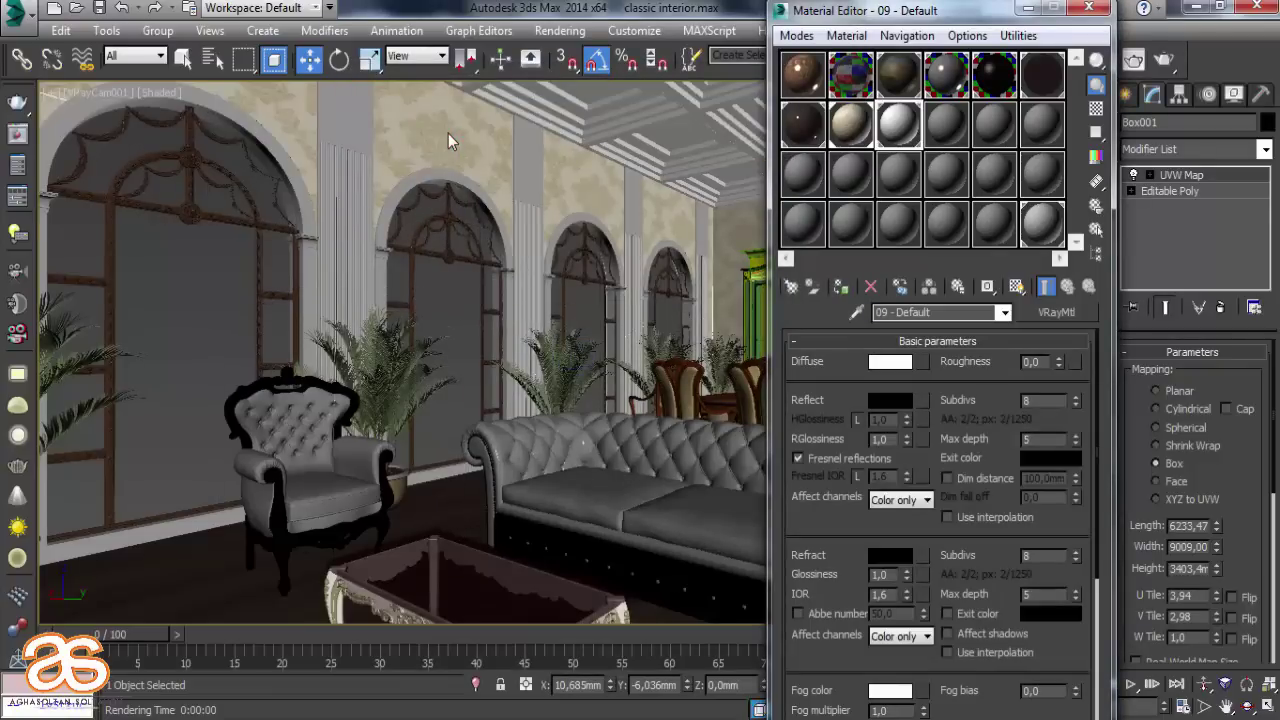
pyautogui.click(448, 135)
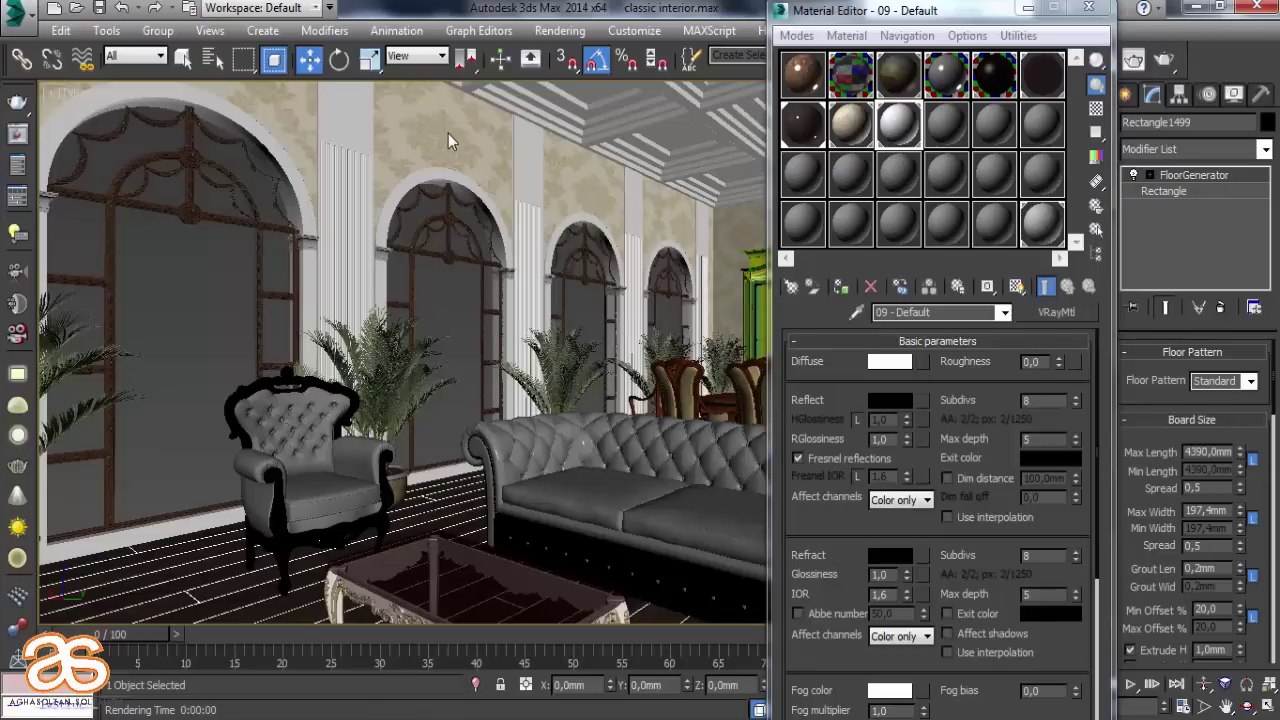
pyautogui.scroll(2, 448, 133)
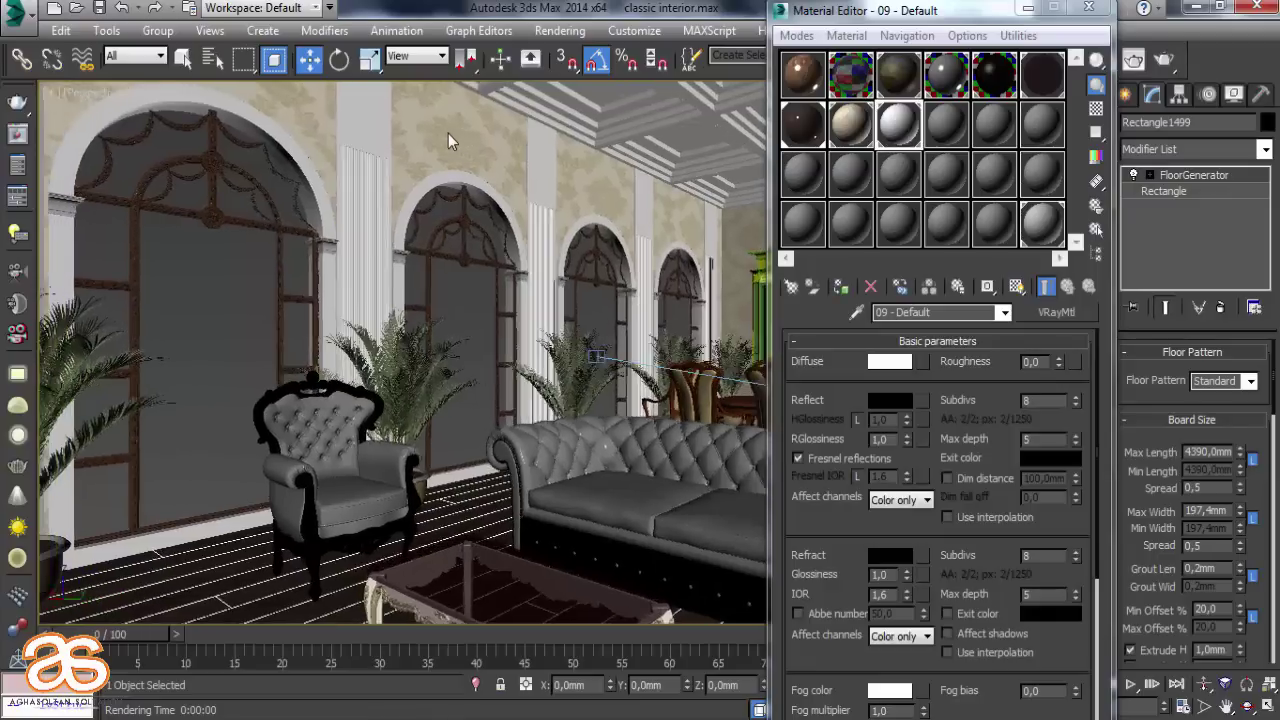
pyautogui.scroll(5, 448, 133)
pyautogui.scroll(-7, 448, 133)
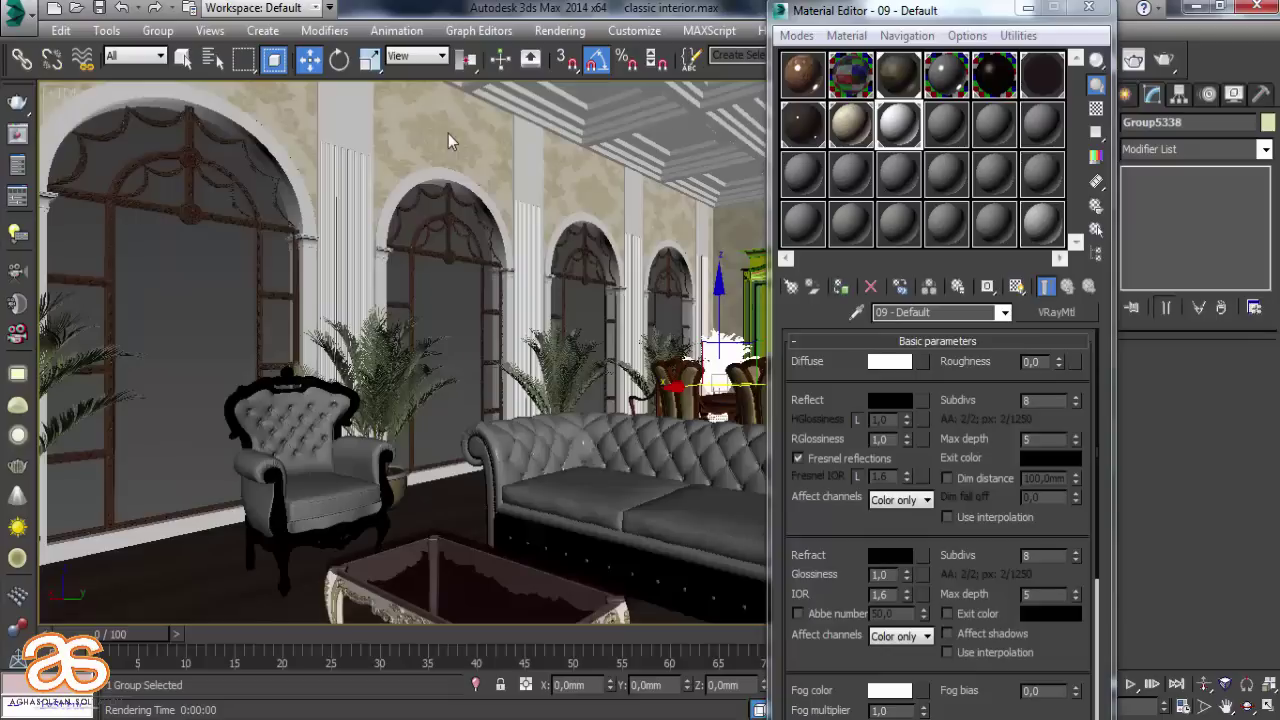
# Run a new test render, inspect the result in the V-Ray frame buffer, then close it
pyautogui.press('m')
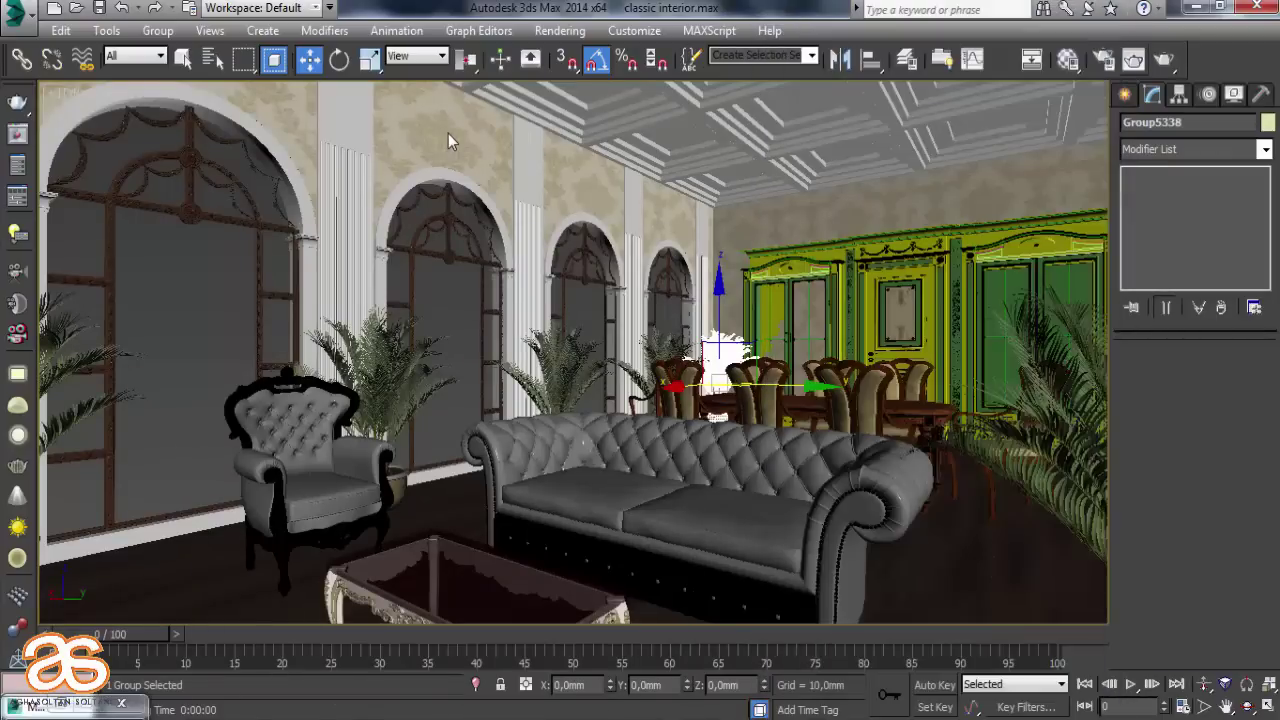
pyautogui.hotkey('shift', 'q')
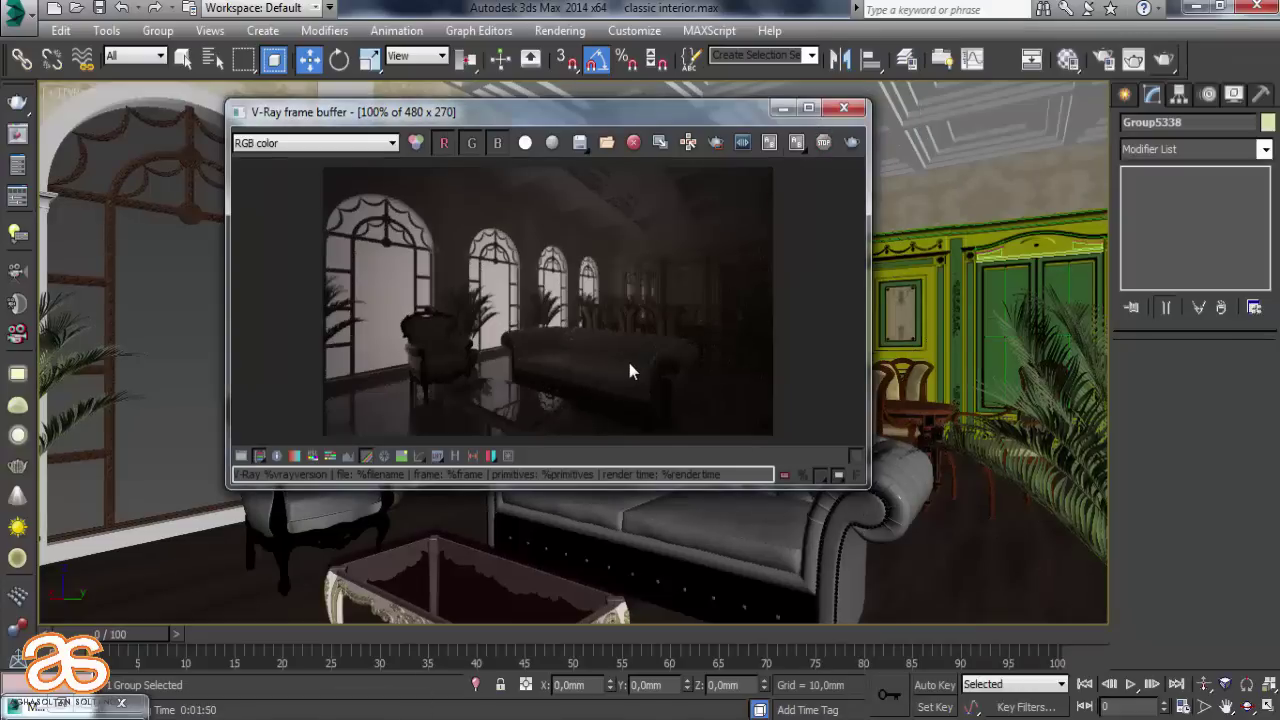
pyautogui.scroll(2, 629, 363)
pyautogui.moveTo(629, 363); pyautogui.dragTo(790, 291, button='middle')
pyautogui.scroll(-2, 799, 238)
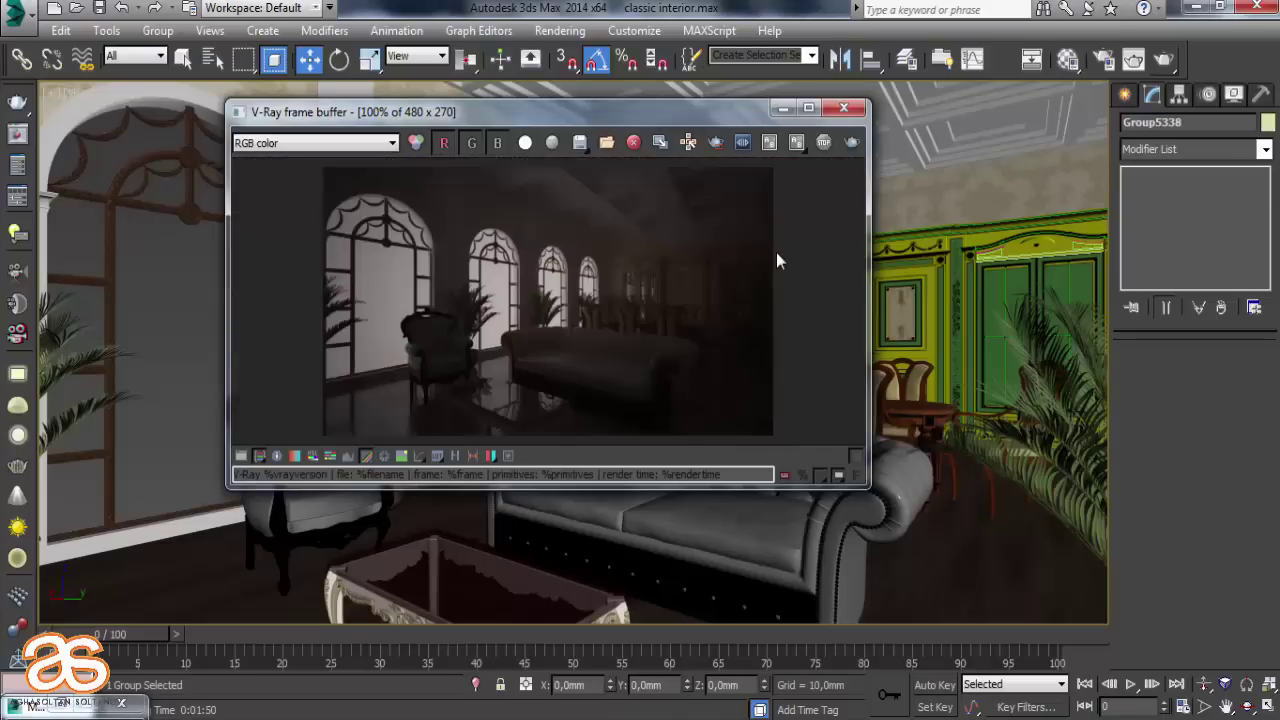
pyautogui.click(843, 108)
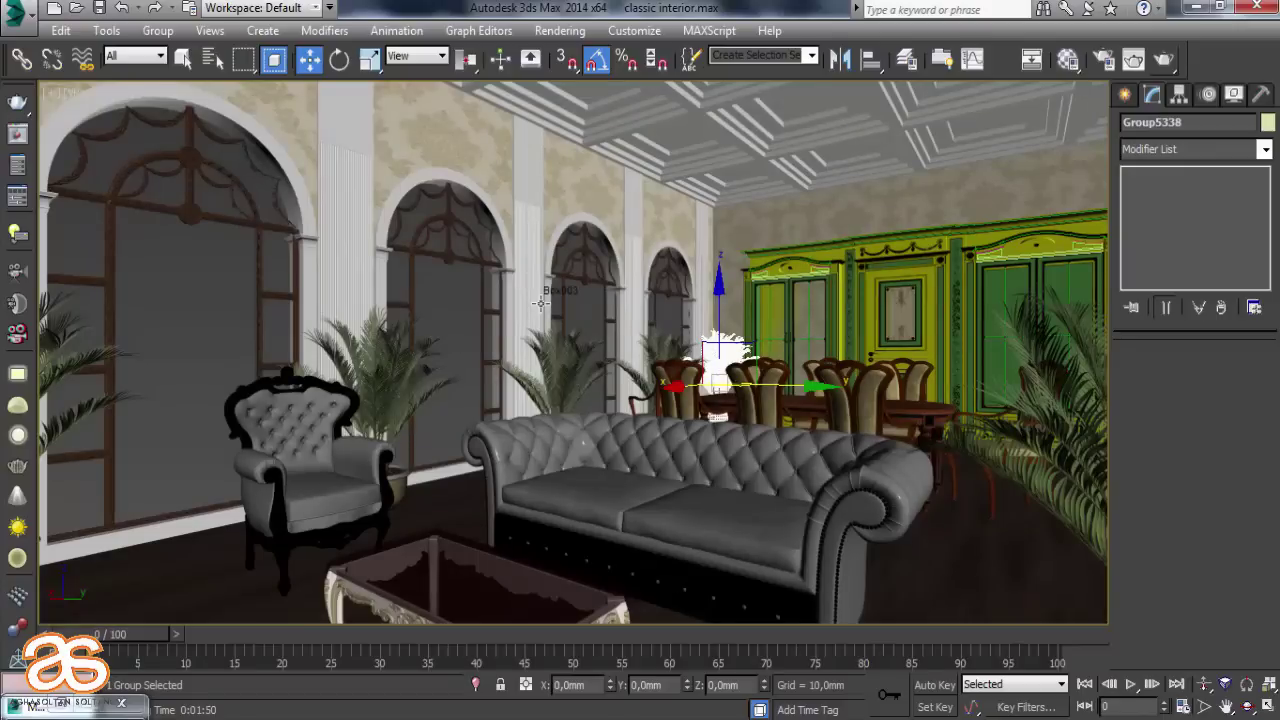
# Merge curtain.max into the scene by dropping it onto the viewport
pyautogui.press('m')
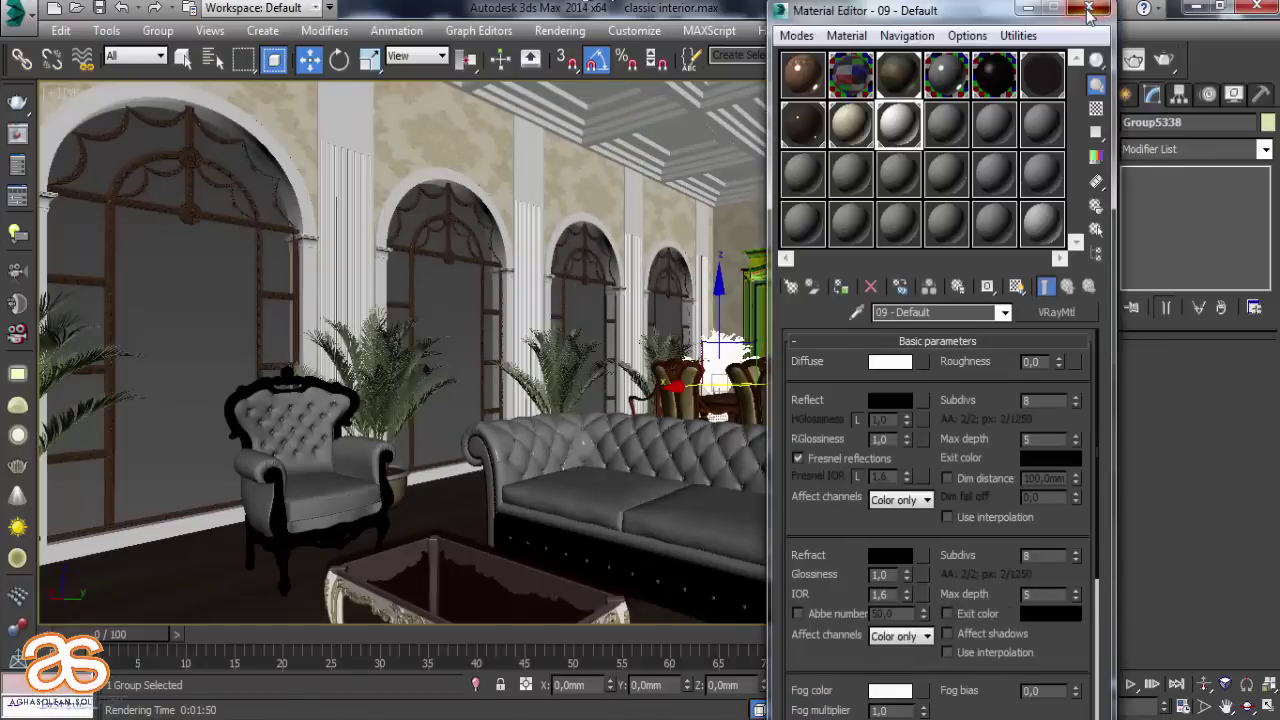
pyautogui.click(1089, 8)
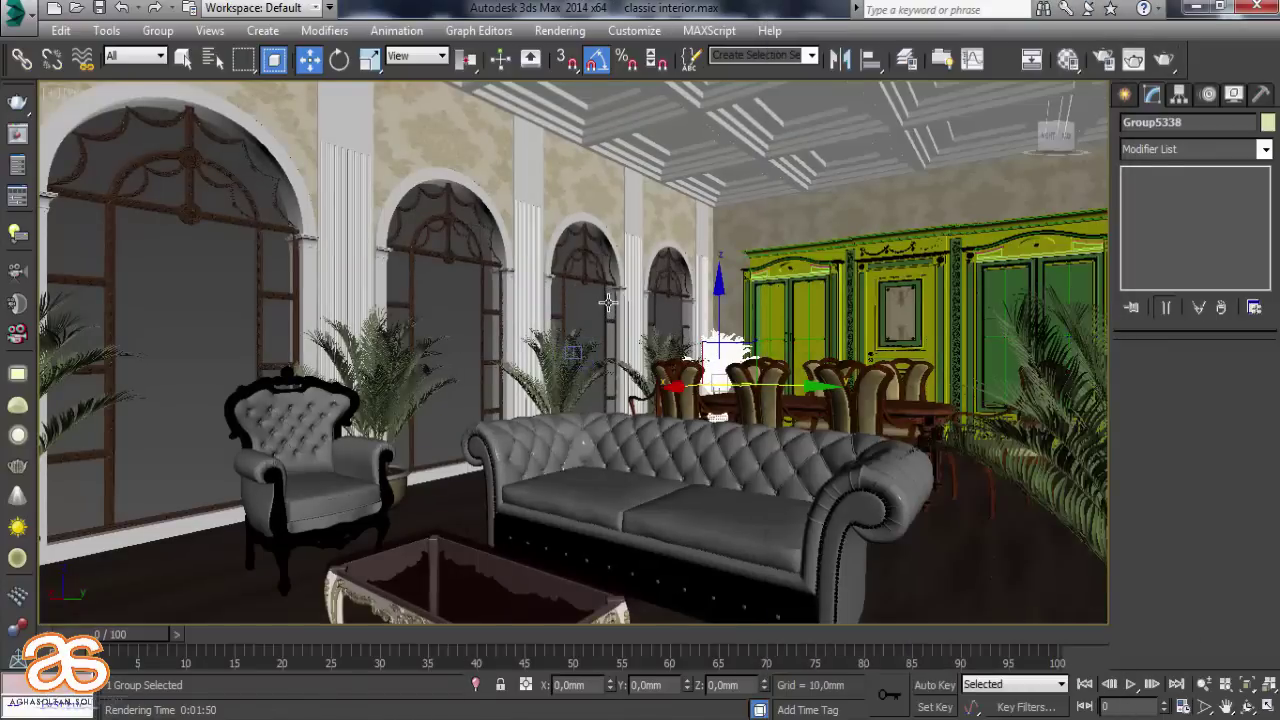
pyautogui.scroll(3, 660, 390)
pyautogui.scroll(5, 671, 413)
pyautogui.scroll(-8, 671, 413)
pyautogui.scroll(8, 700, 400)
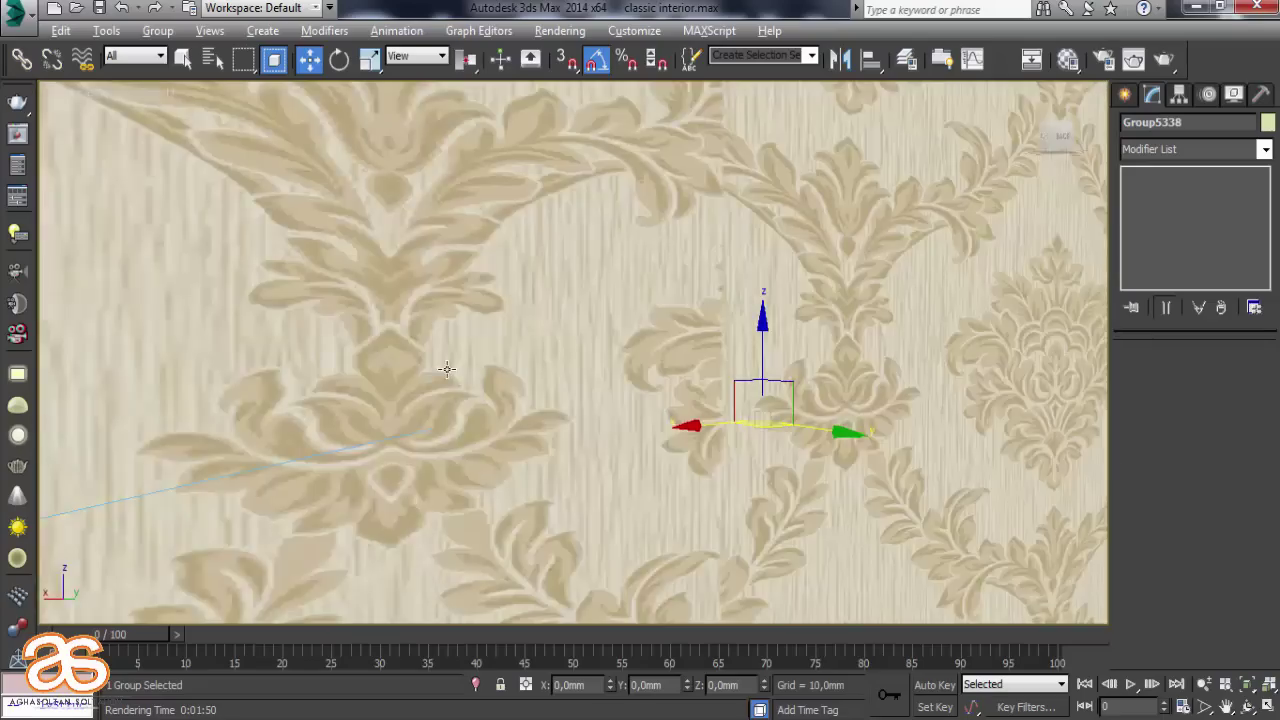
pyautogui.scroll(-8, 760, 400)
pyautogui.moveTo(940, 284)
pyautogui.mouseDown(button='middle')
pyautogui.moveTo(1085, 314)
pyautogui.moveTo(521, 589)
pyautogui.mouseUp(button='middle')
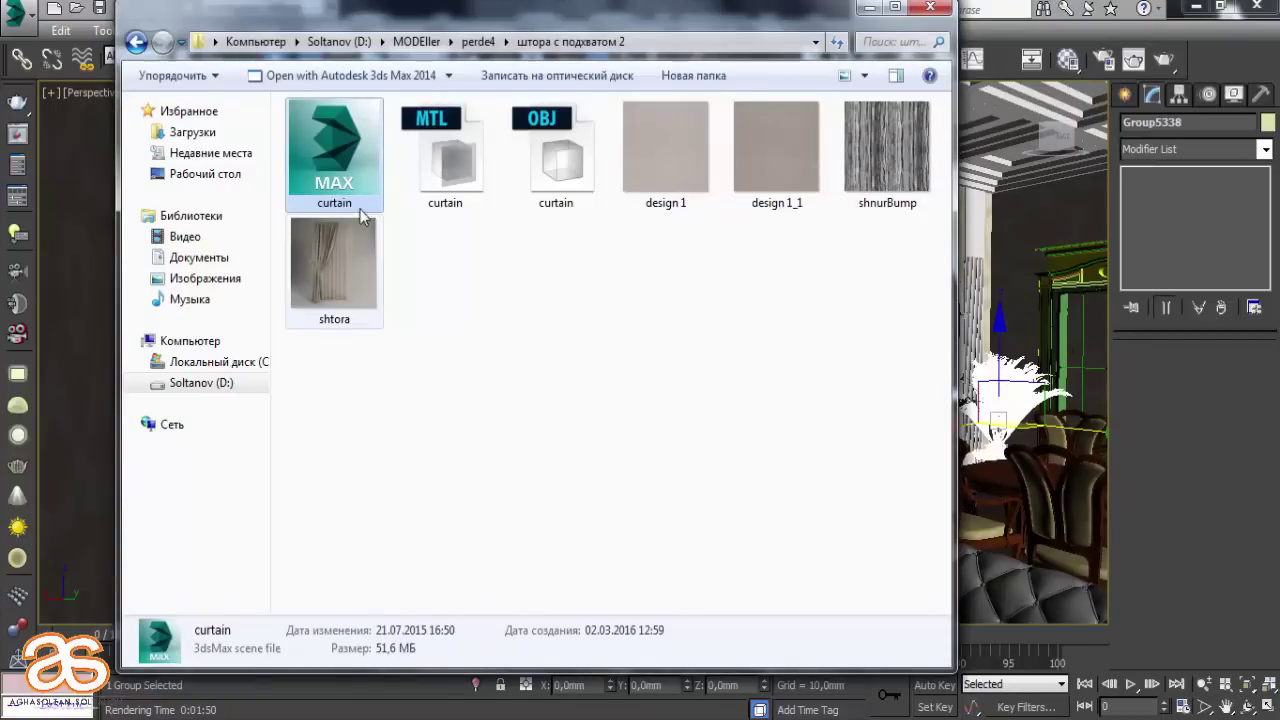
pyautogui.moveTo(346, 198)
pyautogui.mouseDown()
pyautogui.moveTo(915, 401)
pyautogui.moveTo(69, 513)
pyautogui.moveTo(109, 543)
pyautogui.mouseUp()
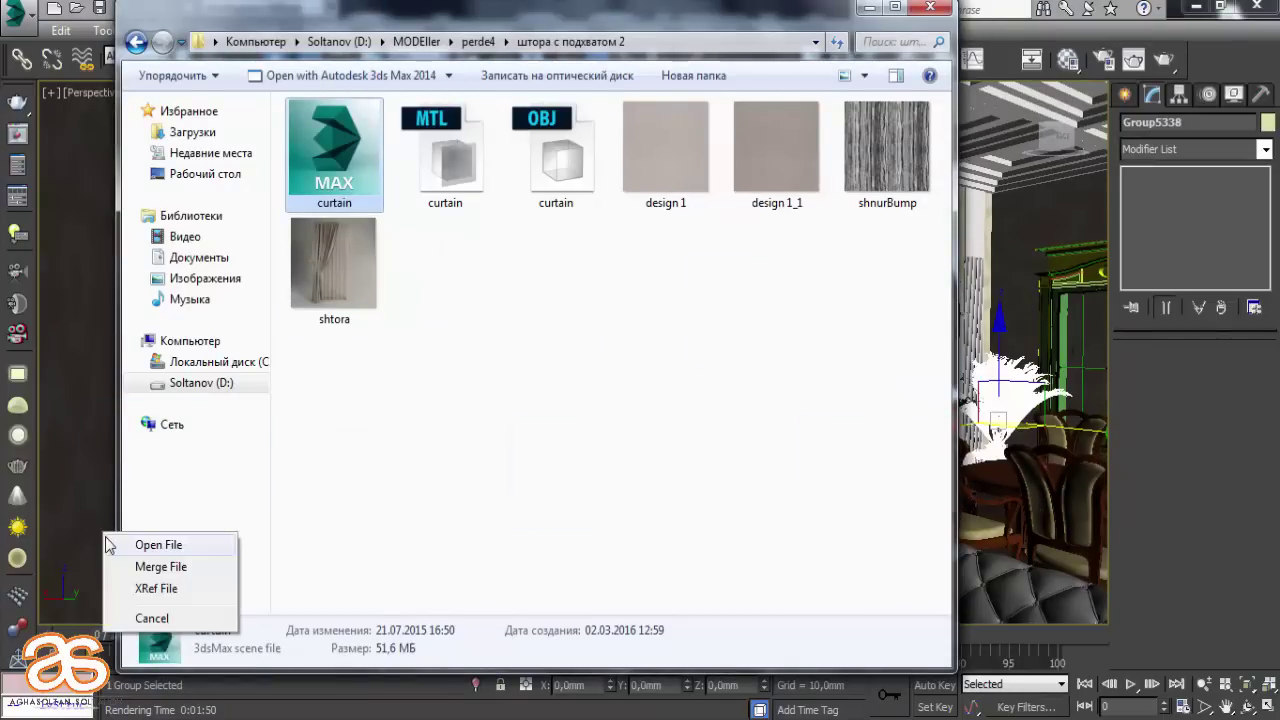
pyautogui.click(122, 565)
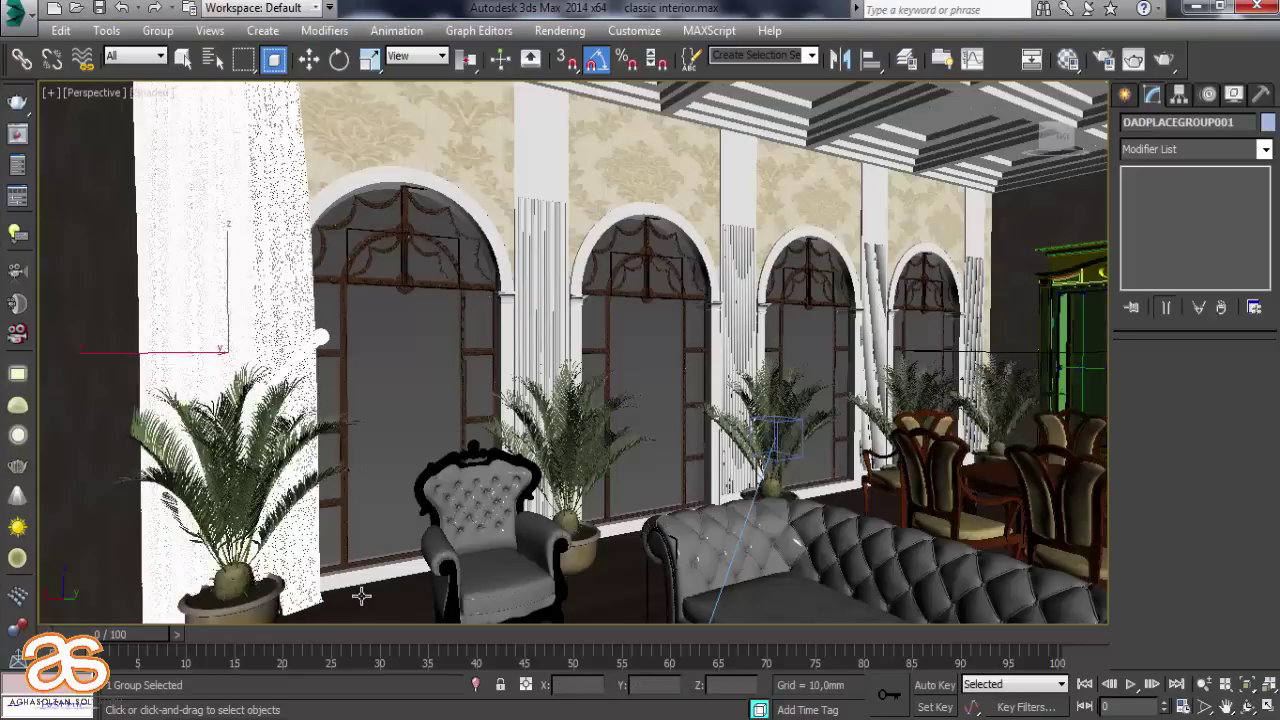
# Move the curtain into the left arched window and delete the white curtain mesh
pyautogui.moveTo(393, 590); pyautogui.dragTo(344, 528)
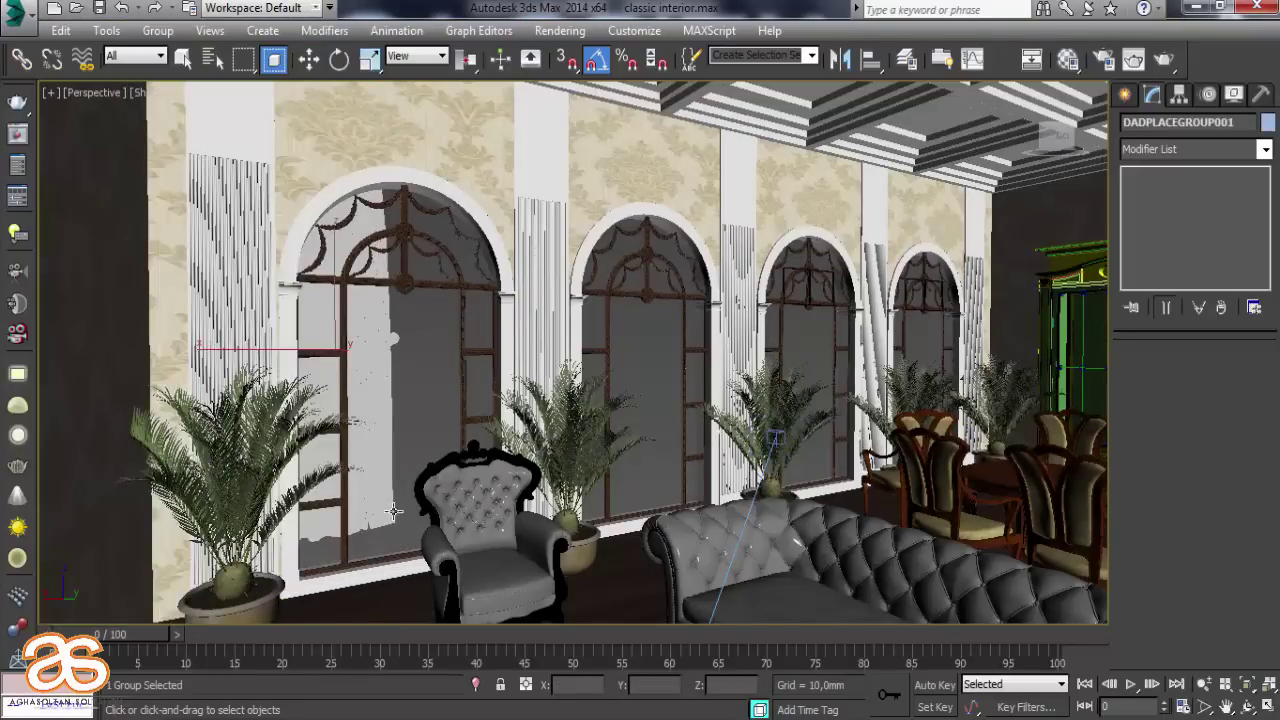
pyautogui.moveTo(344, 528)
pyautogui.keyDown('alt'); pyautogui.mouseDown(button='middle')
pyautogui.moveTo(541, 538)
pyautogui.moveTo(336, 82)
pyautogui.mouseUp(button='middle'); pyautogui.keyUp('alt')
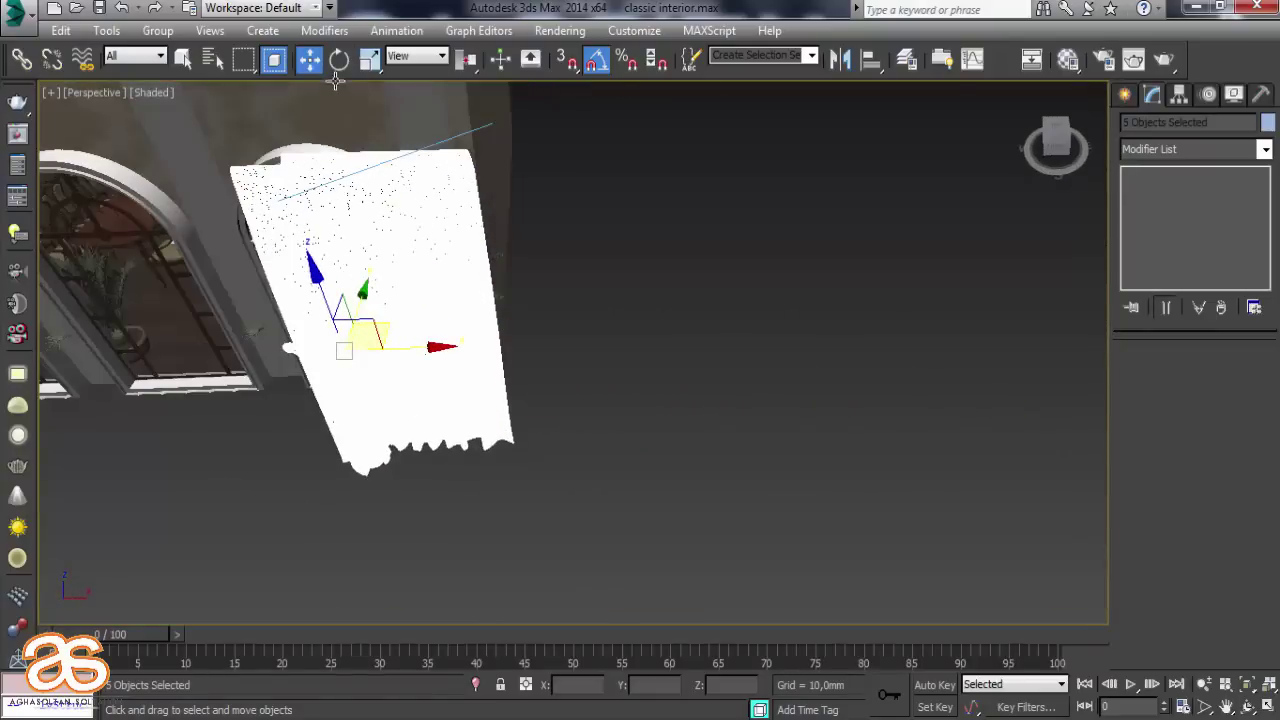
pyautogui.click(460, 387)
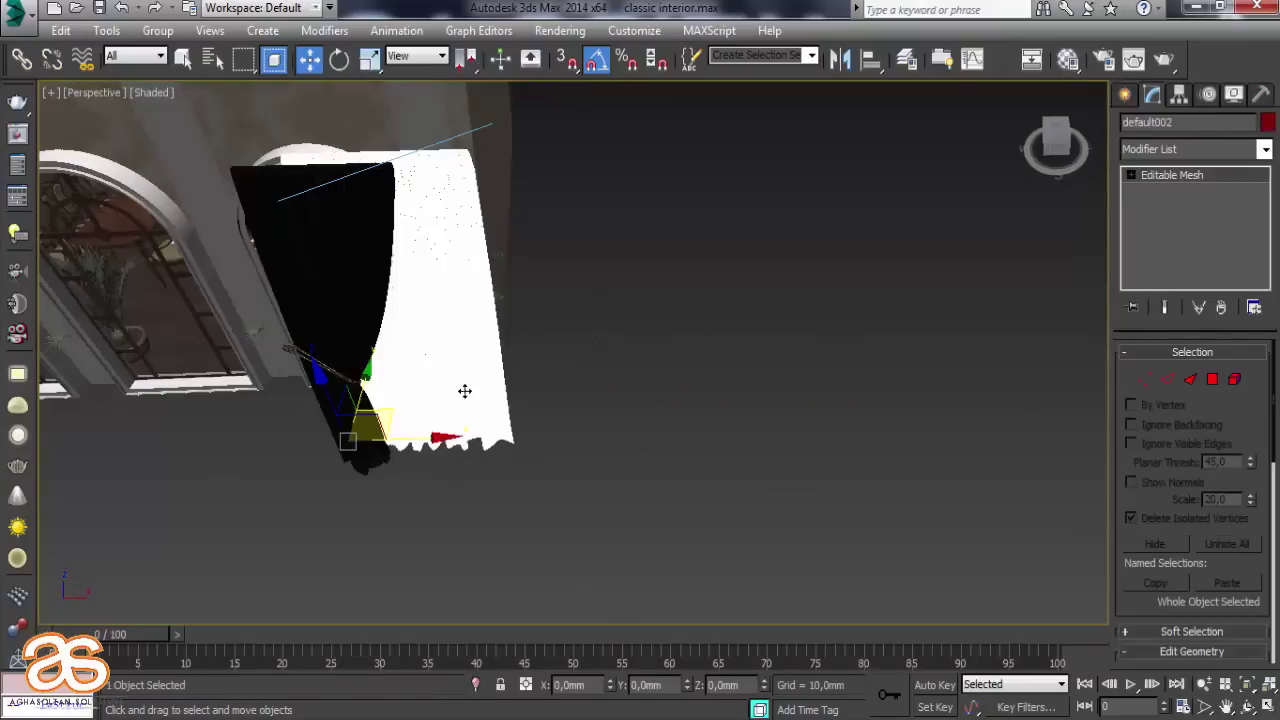
pyautogui.press('Delete')
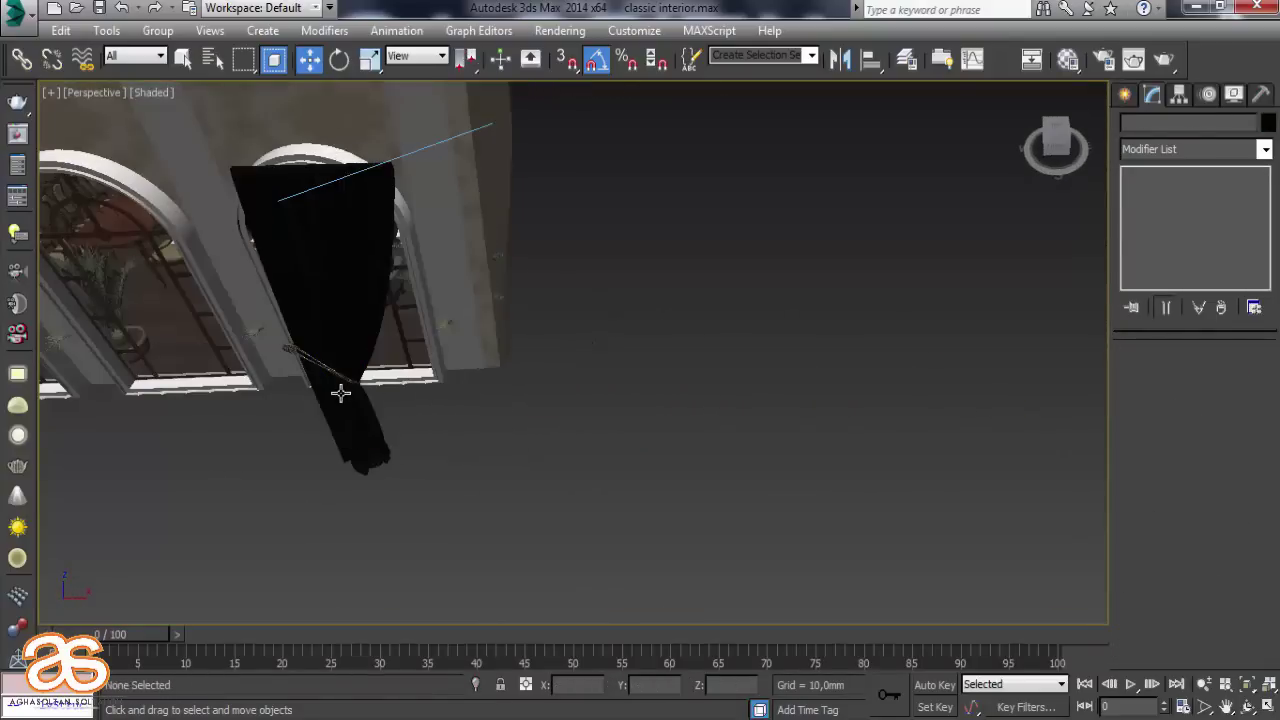
# Select all the remaining curtain pieces, including the cord
pyautogui.click(341, 393)
pyautogui.scroll(1, 305, 347)
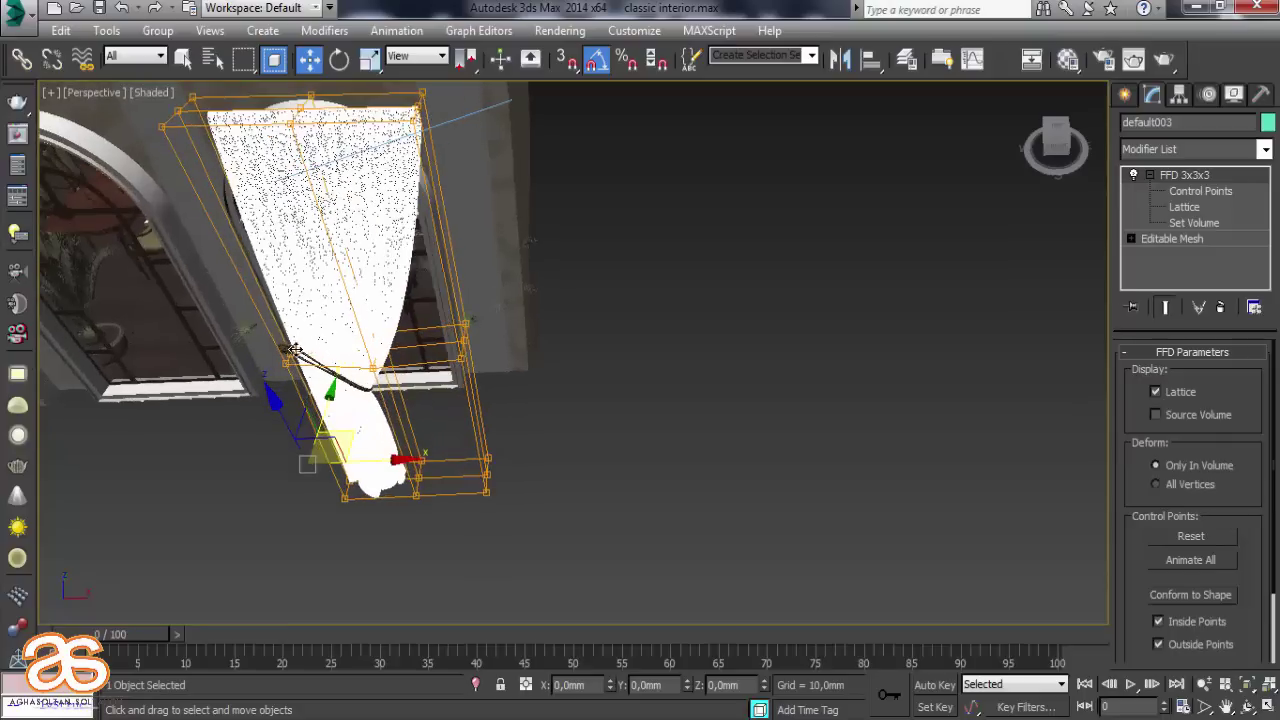
pyautogui.keyDown('ctrl'); pyautogui.click(289, 349); pyautogui.keyUp('ctrl')
pyautogui.keyDown('ctrl'); pyautogui.click(301, 357); pyautogui.keyUp('ctrl')
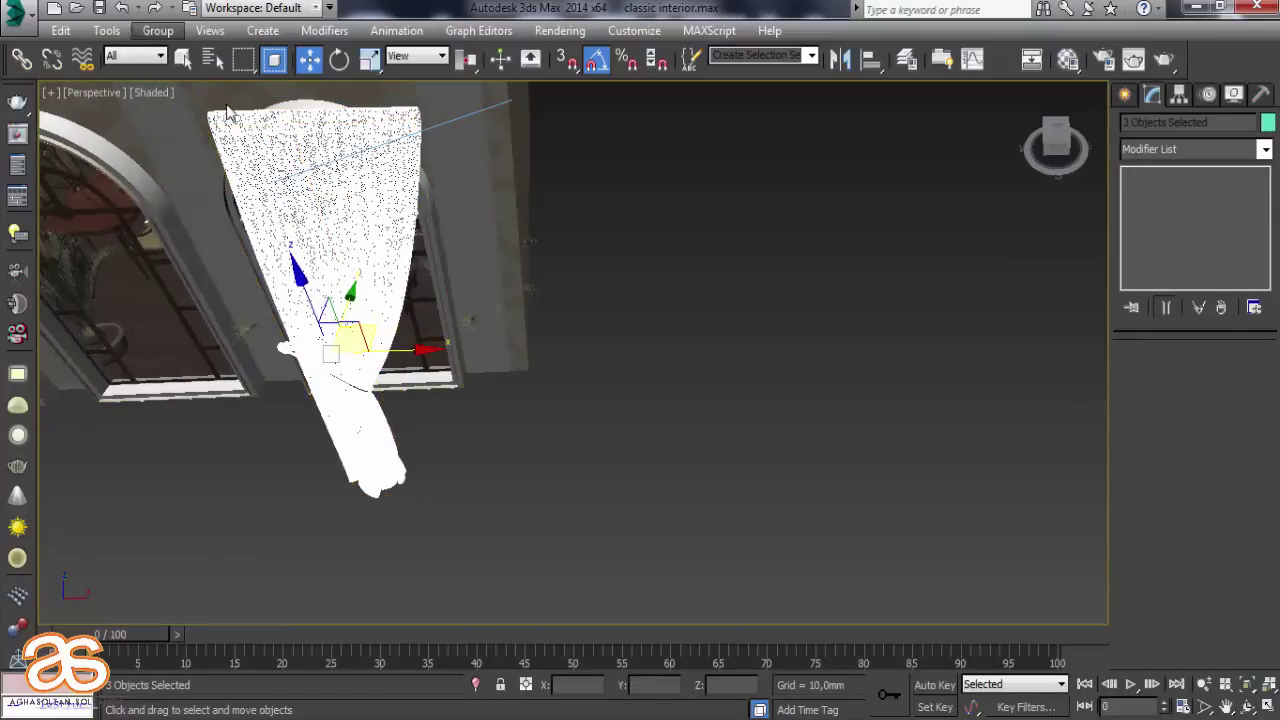
pyautogui.scroll(1, 337, 380)
pyautogui.scroll(2, 355, 395)
pyautogui.scroll(1, 363, 393)
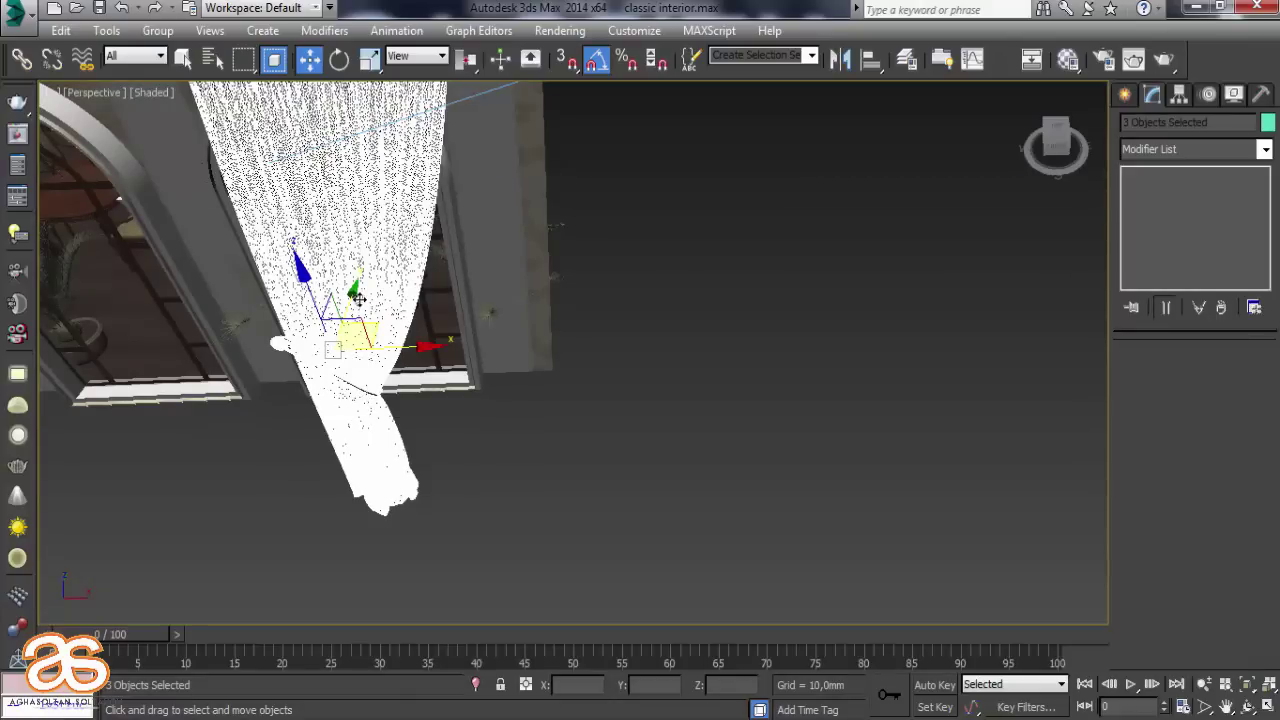
pyautogui.moveTo(407, 351); pyautogui.dragTo(540, 400)
pyautogui.moveTo(415, 390)
pyautogui.keyDown('alt'); pyautogui.mouseDown(button='middle')
pyautogui.moveTo(291, 409)
pyautogui.moveTo(371, 278)
pyautogui.mouseUp(button='middle'); pyautogui.keyUp('alt')
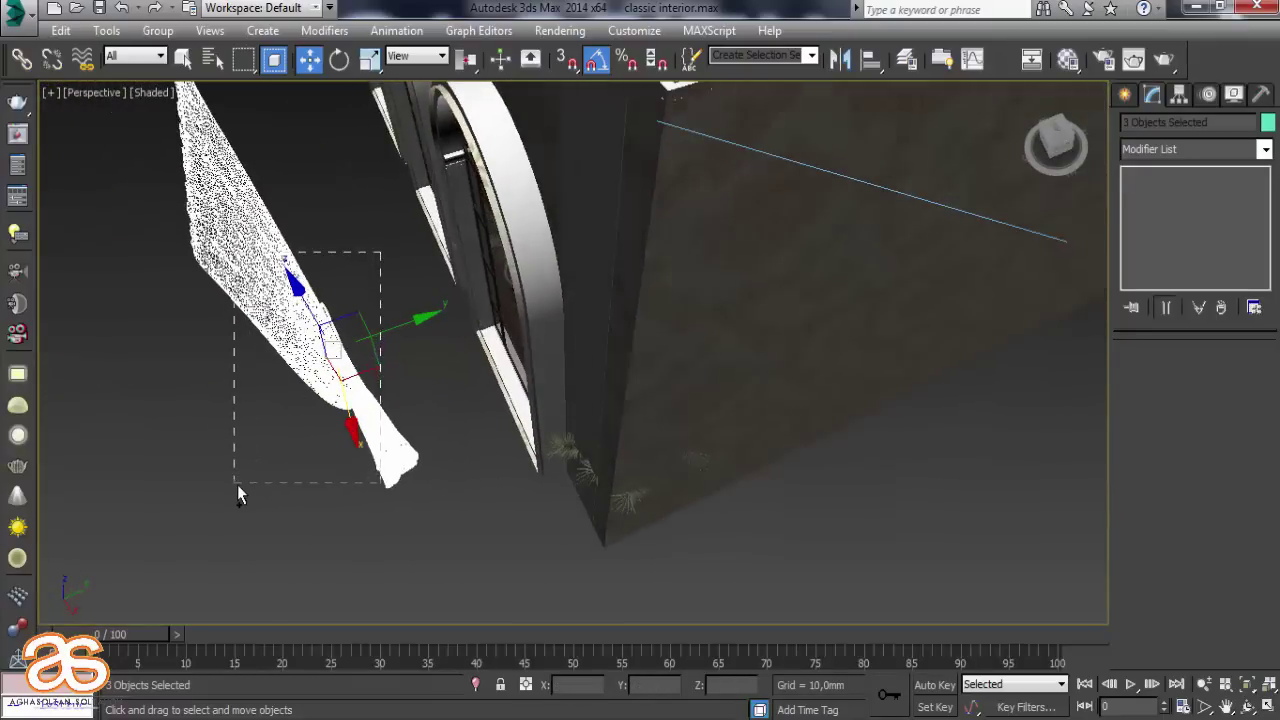
pyautogui.keyDown('ctrl'); pyautogui.moveTo(237, 484); pyautogui.dragTo(237, 483); pyautogui.keyUp('ctrl')
# Group the selected curtain pieces as Group5340
pyautogui.click(158, 30)
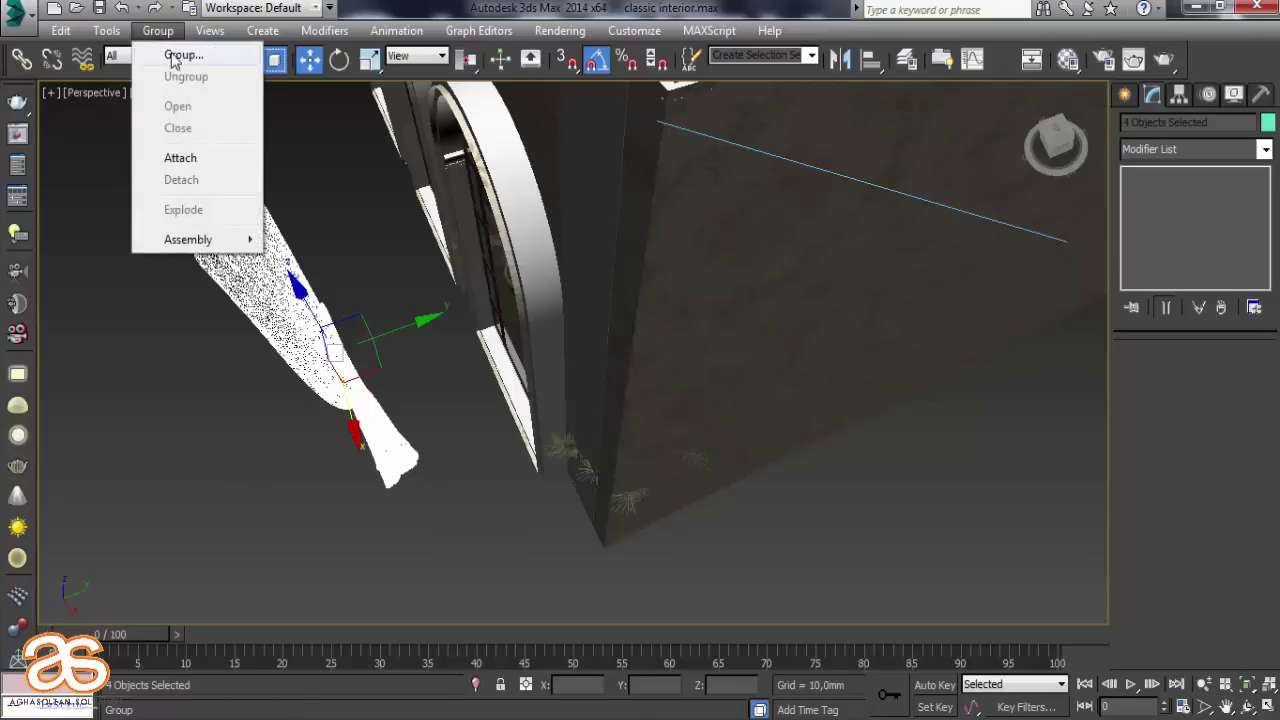
pyautogui.click(178, 51)
pyautogui.click(629, 399)
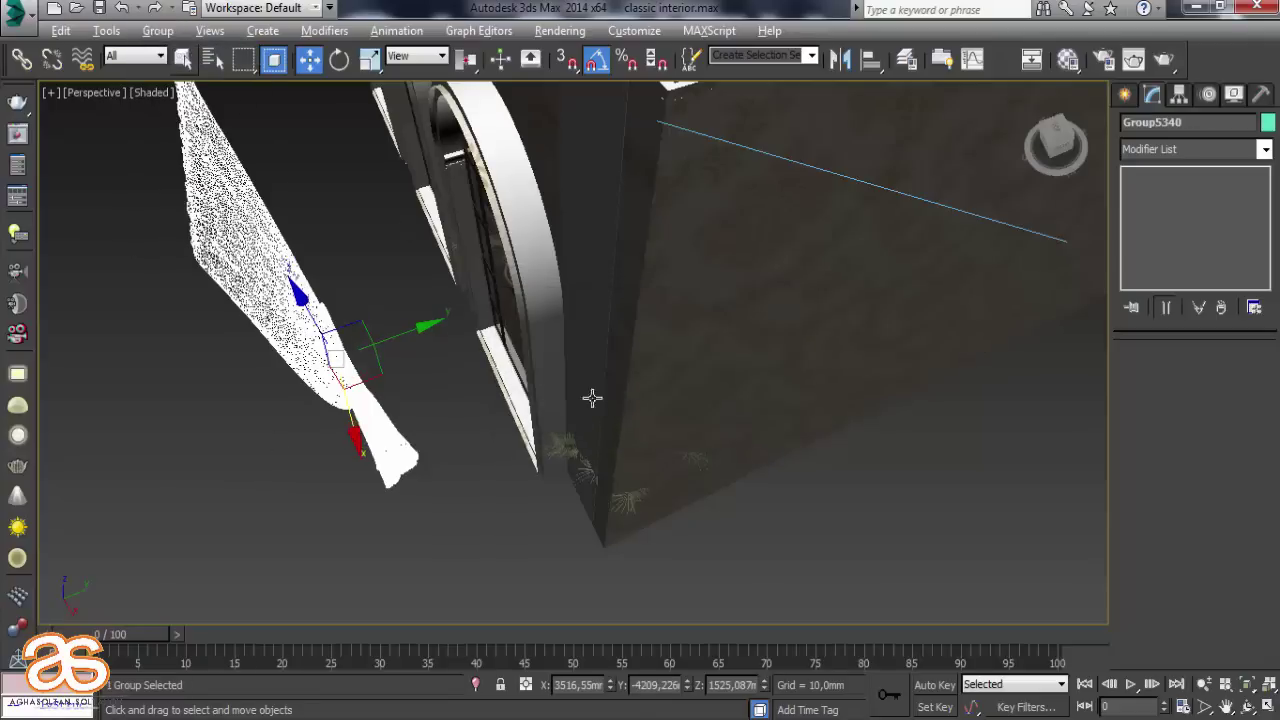
pyautogui.scroll(4, 293, 307)
pyautogui.scroll(3, 293, 307)
pyautogui.scroll(-5, 293, 307)
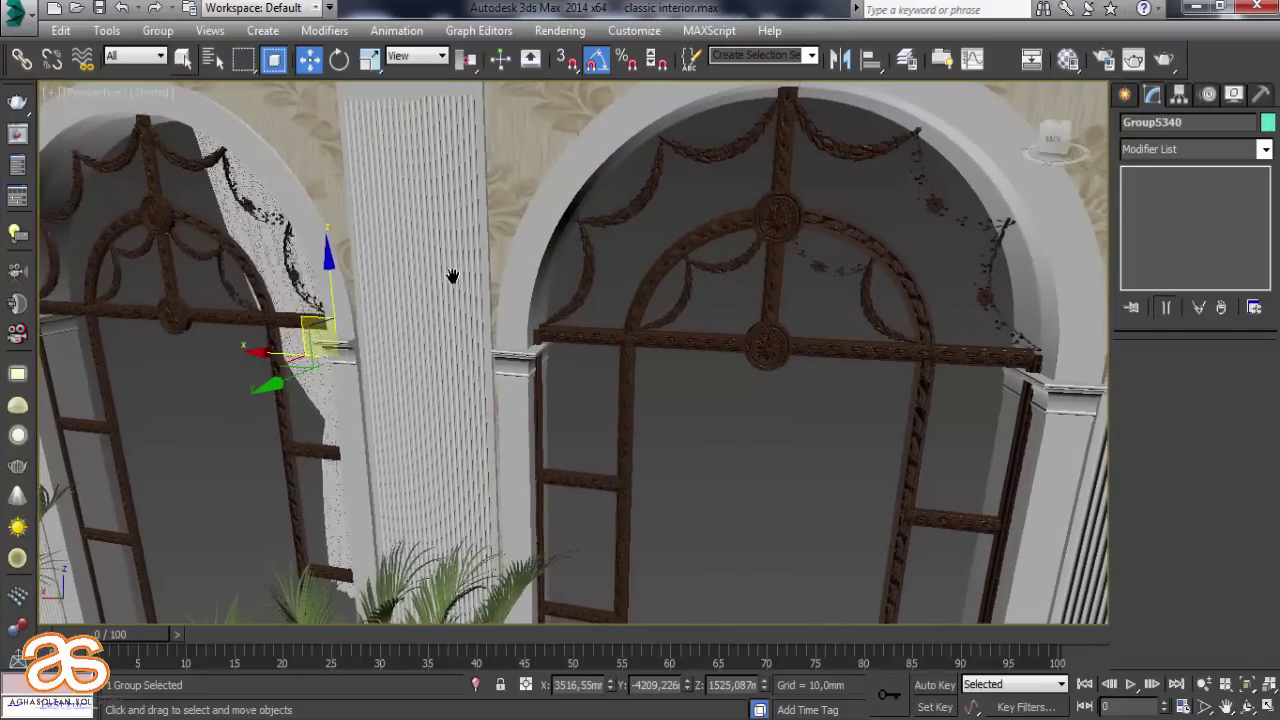
# Move the curtain group to the arch's left side and mirror it
pyautogui.moveTo(777, 243)
pyautogui.mouseDown(button='middle')
pyautogui.moveTo(966, 327)
pyautogui.moveTo(1016, 331)
pyautogui.mouseUp(button='middle')
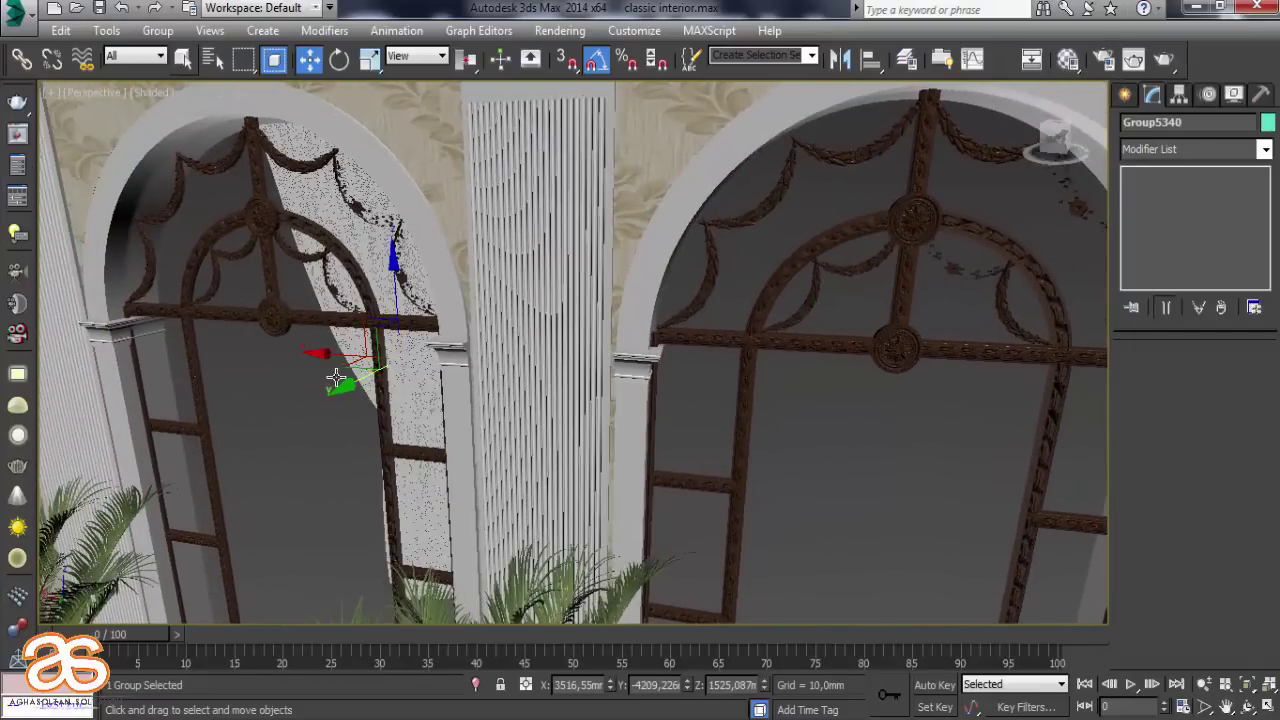
pyautogui.moveTo(348, 386)
pyautogui.mouseDown()
pyautogui.moveTo(219, 531)
pyautogui.moveTo(150, 528)
pyautogui.mouseUp()
pyautogui.moveTo(486, 329)
pyautogui.mouseDown(button='middle')
pyautogui.moveTo(101, 8)
pyautogui.moveTo(127, 0)
pyautogui.mouseUp(button='middle')
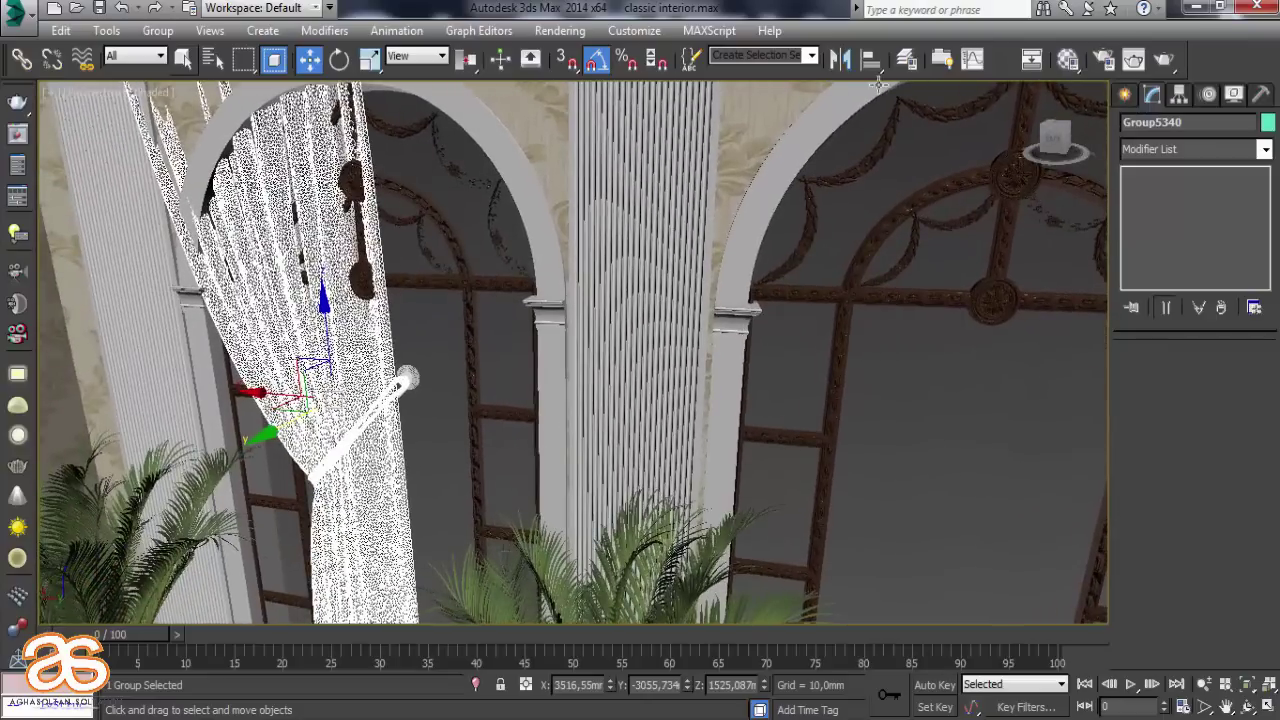
pyautogui.click(840, 58)
pyautogui.click(599, 515)
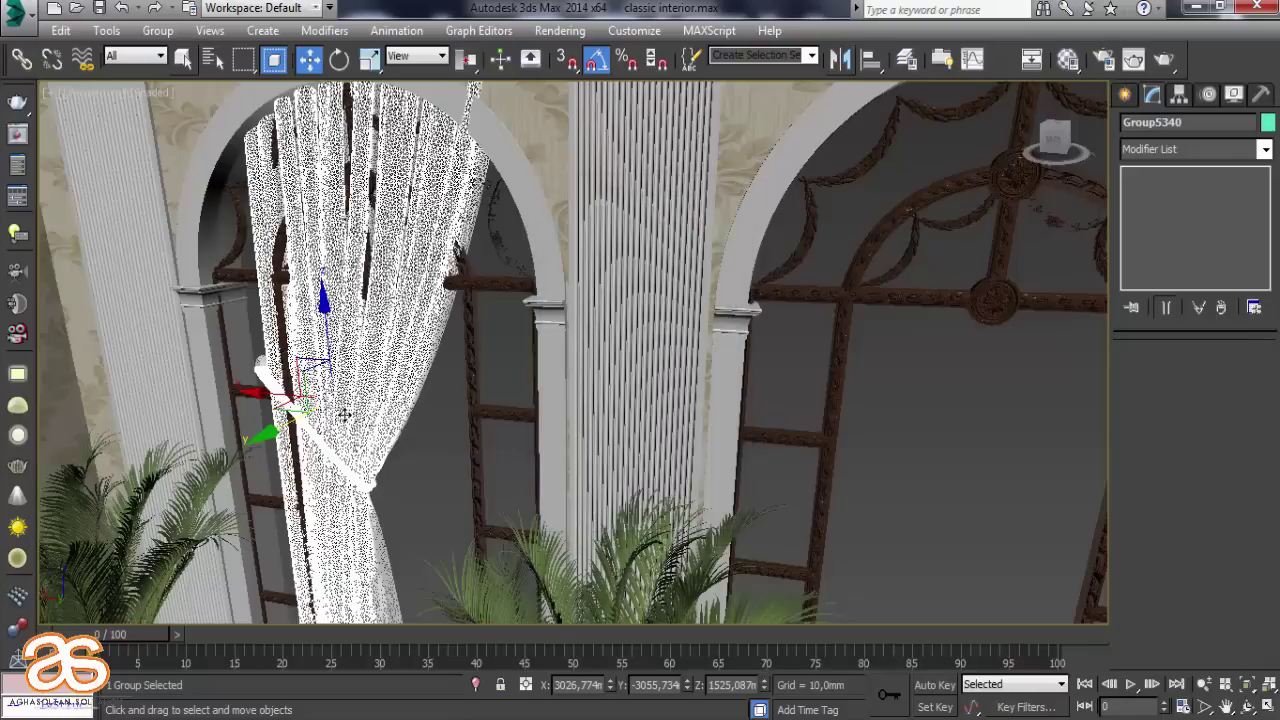
pyautogui.moveTo(284, 426)
pyautogui.mouseDown()
pyautogui.moveTo(273, 432)
pyautogui.moveTo(300, 408)
pyautogui.mouseUp()
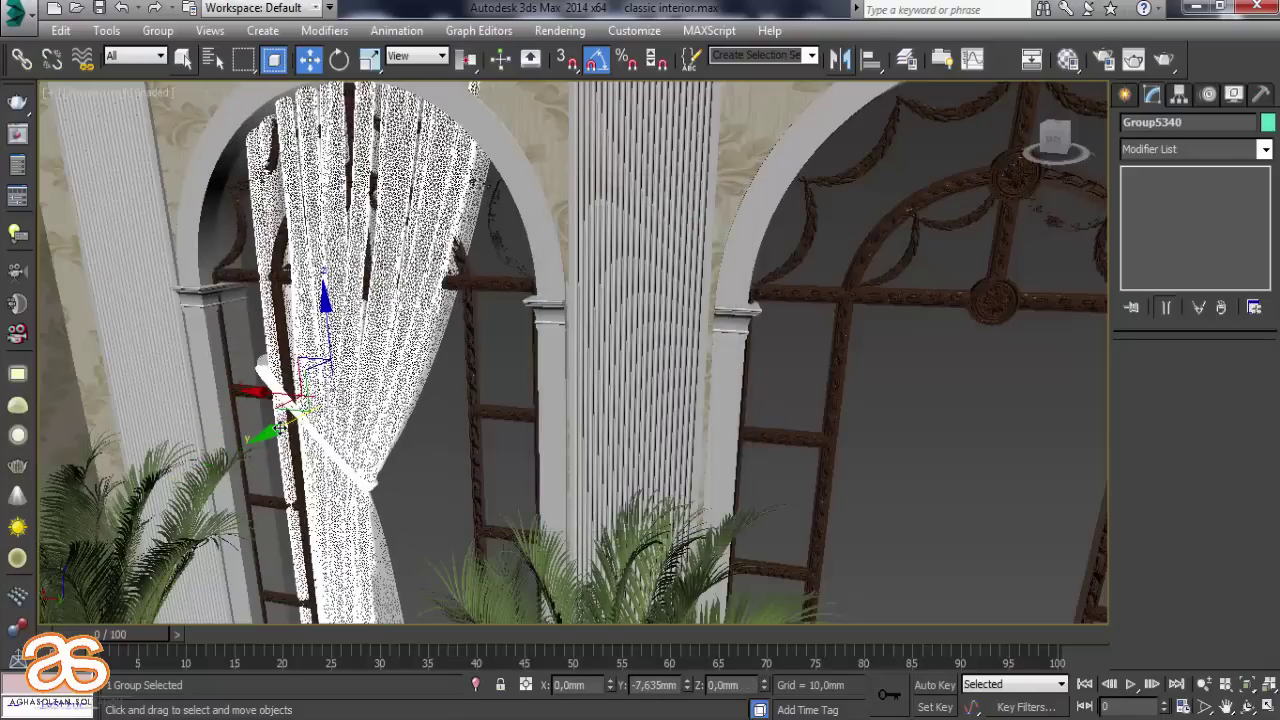
# Uniformly scale the curtain group down to 77.504%
pyautogui.moveTo(300, 408)
pyautogui.keyDown('alt'); pyautogui.mouseDown(button='middle')
pyautogui.moveTo(353, 333)
pyautogui.moveTo(319, 338)
pyautogui.mouseUp(button='middle'); pyautogui.keyUp('alt')
pyautogui.scroll(3, 490, 322)
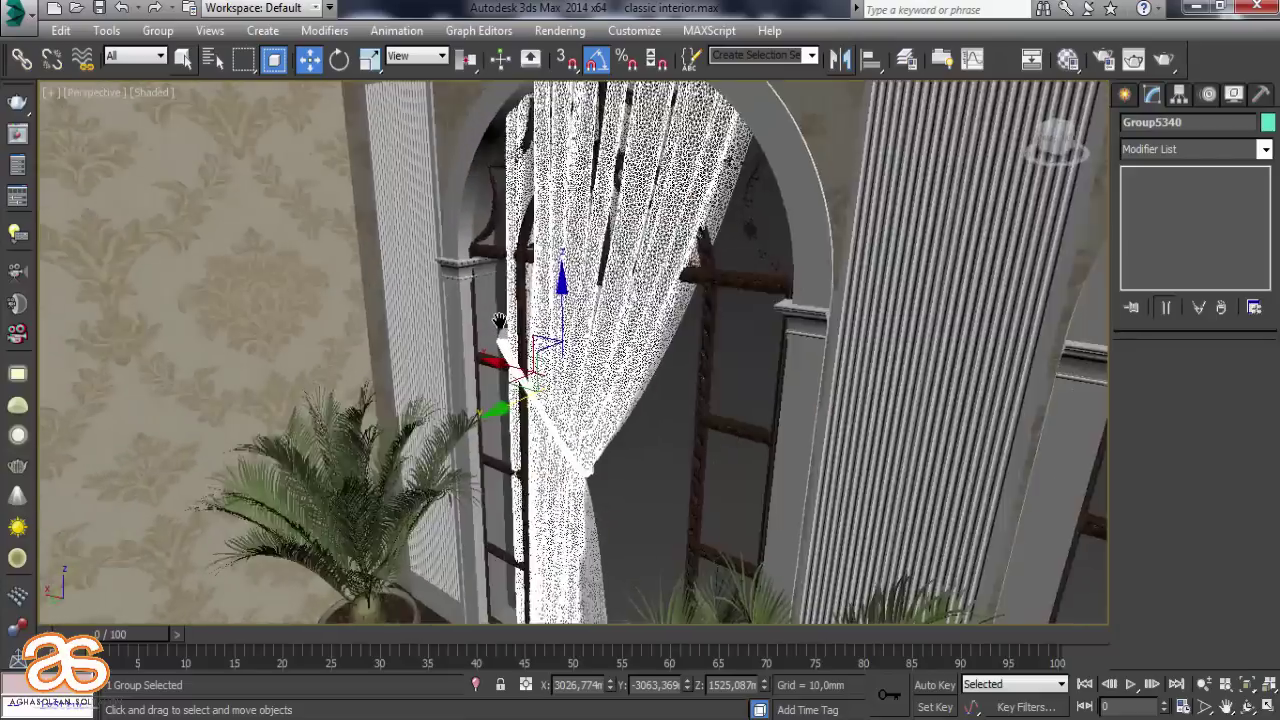
pyautogui.scroll(1, 490, 322)
pyautogui.click(369, 59)
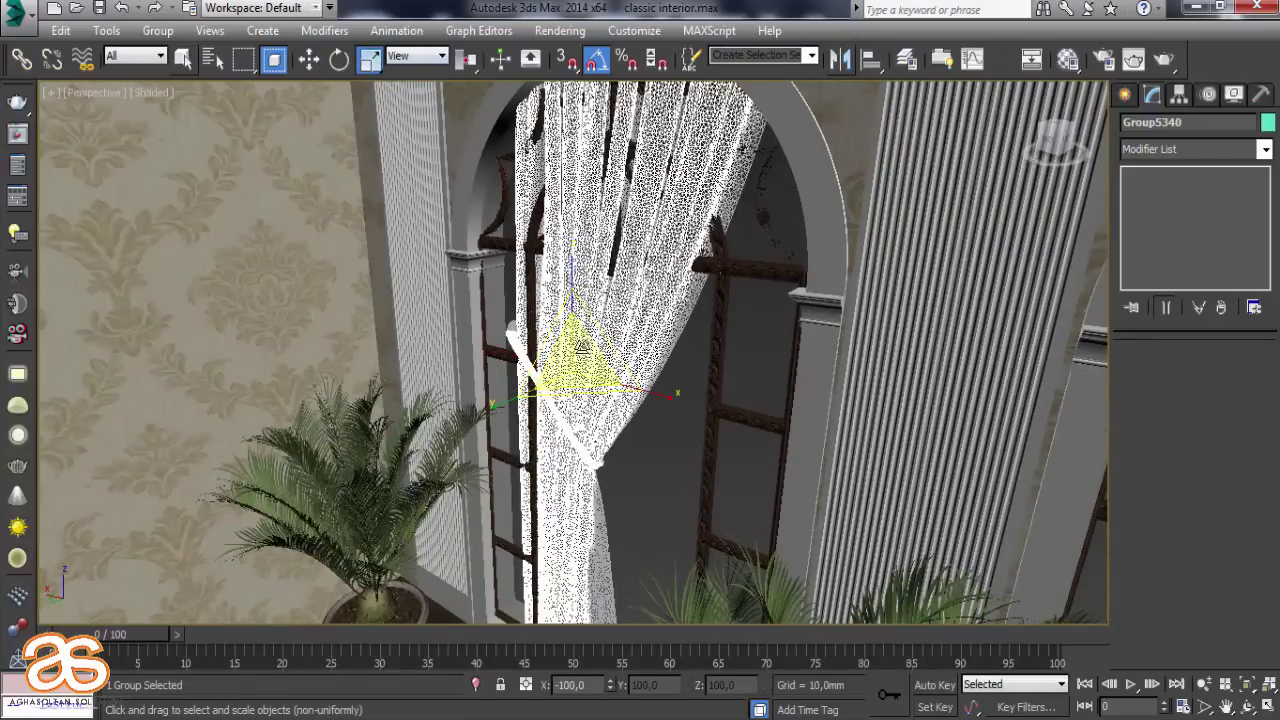
pyautogui.moveTo(598, 398); pyautogui.dragTo(563, 412)
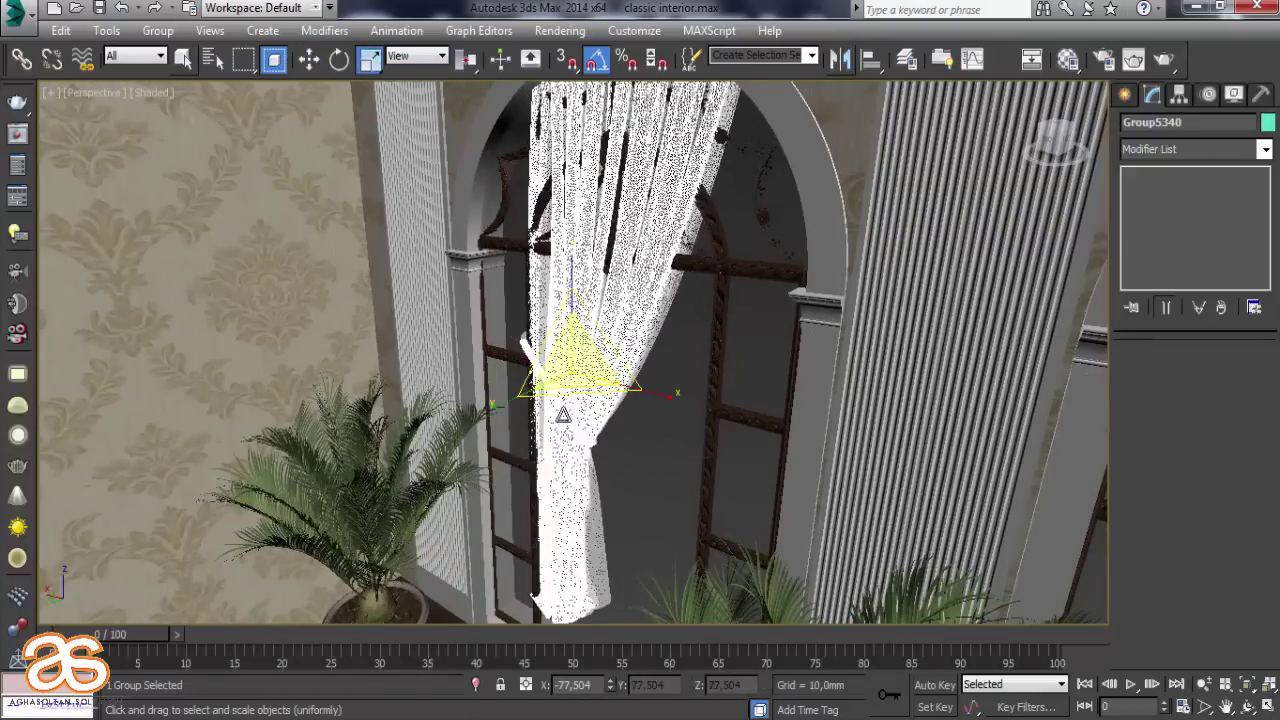
pyautogui.keyDown('alt'); pyautogui.moveTo(563, 412); pyautogui.dragTo(657, 395, button='middle'); pyautogui.keyUp('alt')
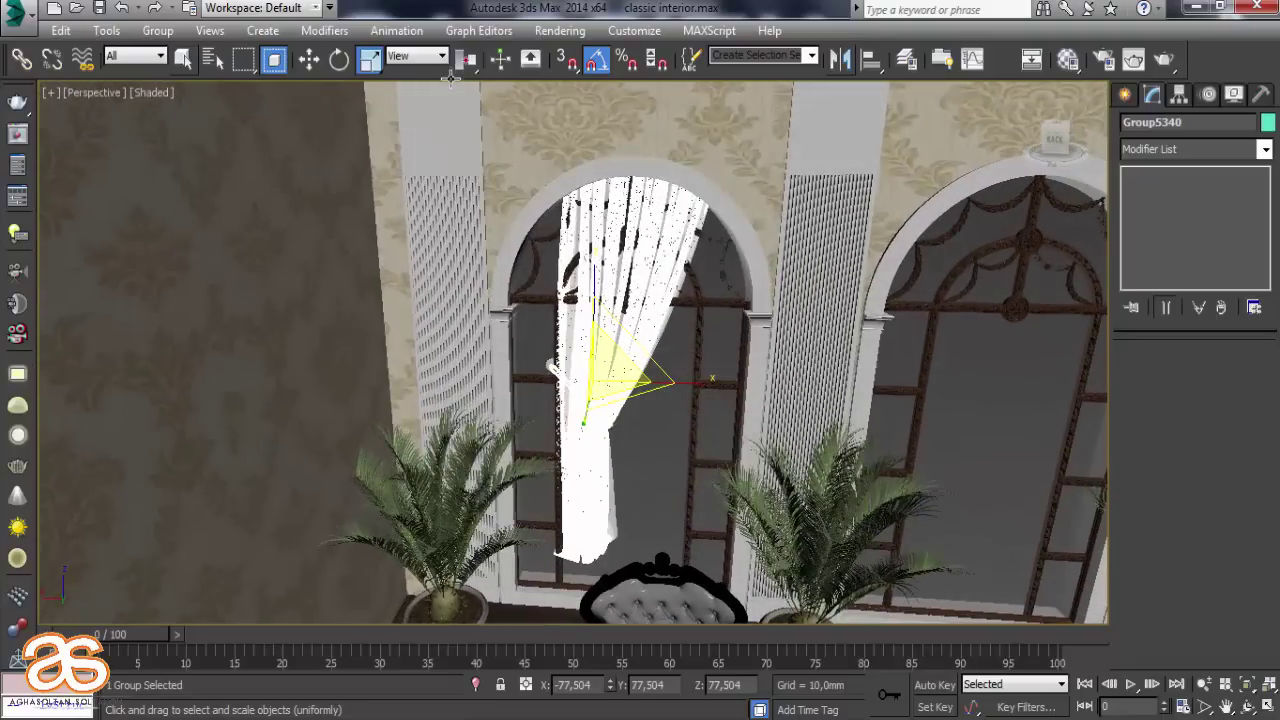
# Slide the curtain along Y and rescale it along its Y axis
pyautogui.click(309, 59)
pyautogui.keyDown('alt'); pyautogui.moveTo(694, 377); pyautogui.dragTo(540, 401, button='middle'); pyautogui.keyUp('alt')
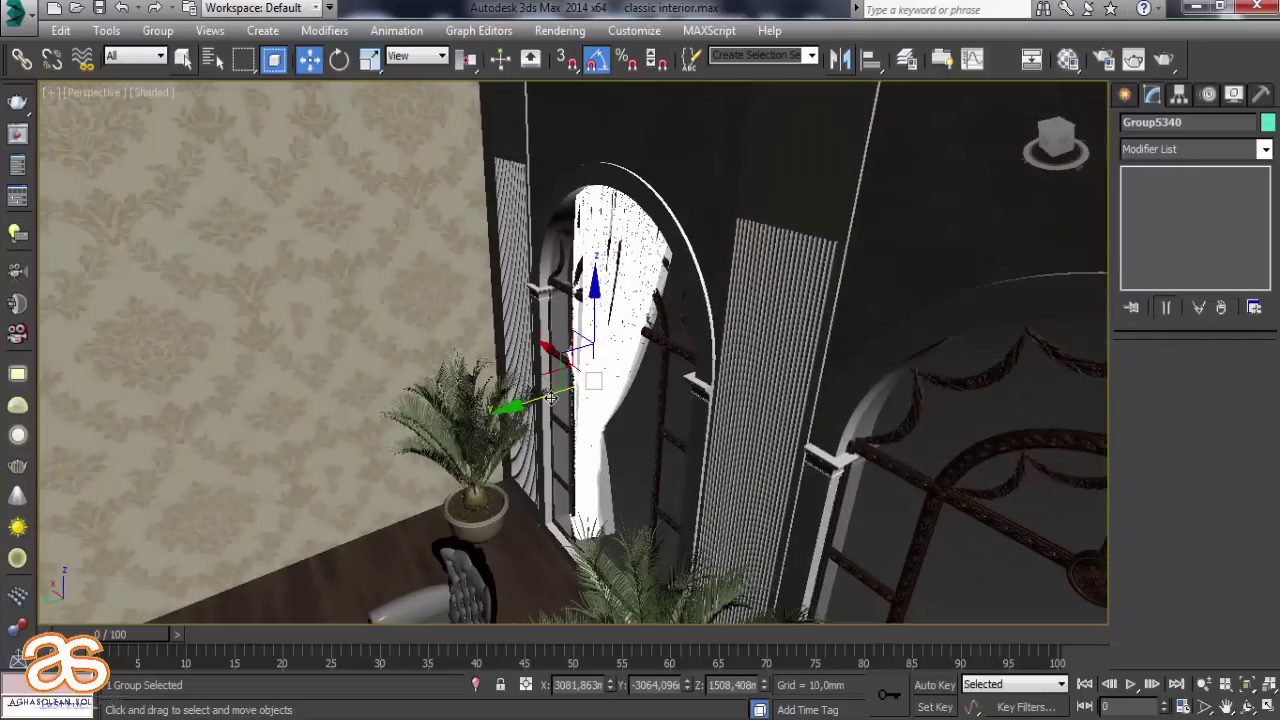
pyautogui.moveTo(540, 401); pyautogui.dragTo(544, 396)
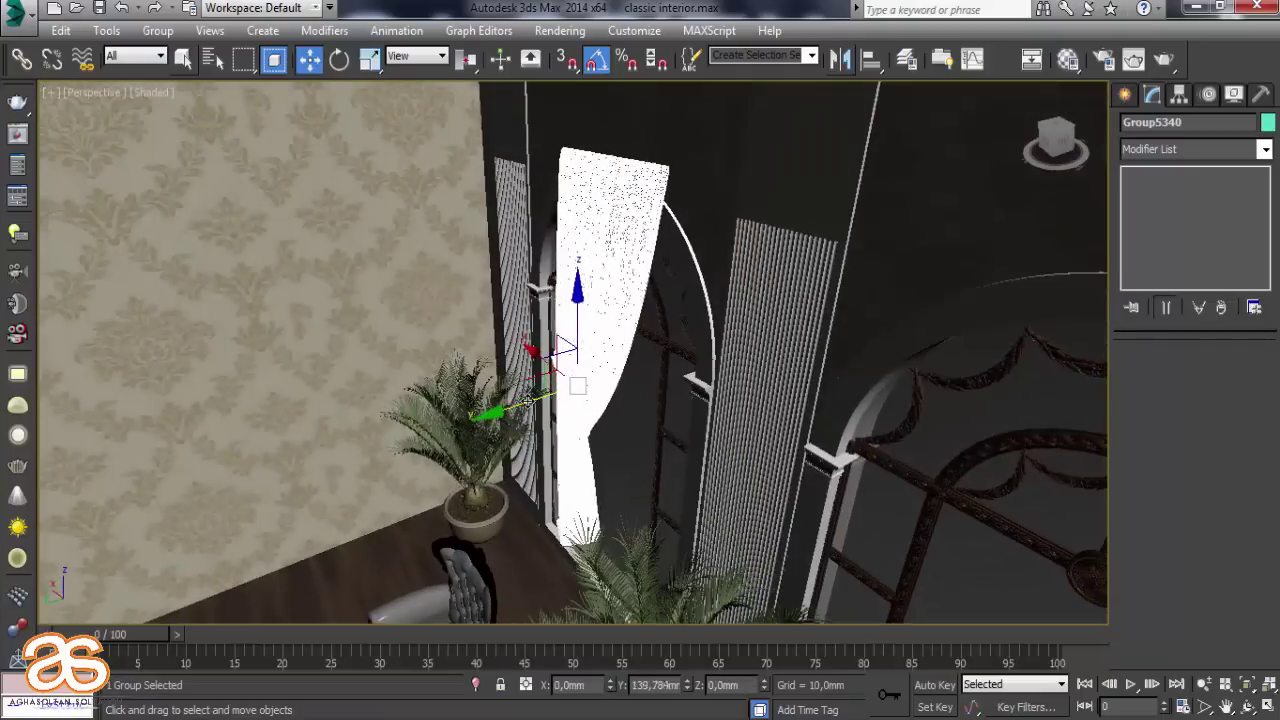
pyautogui.click(369, 59)
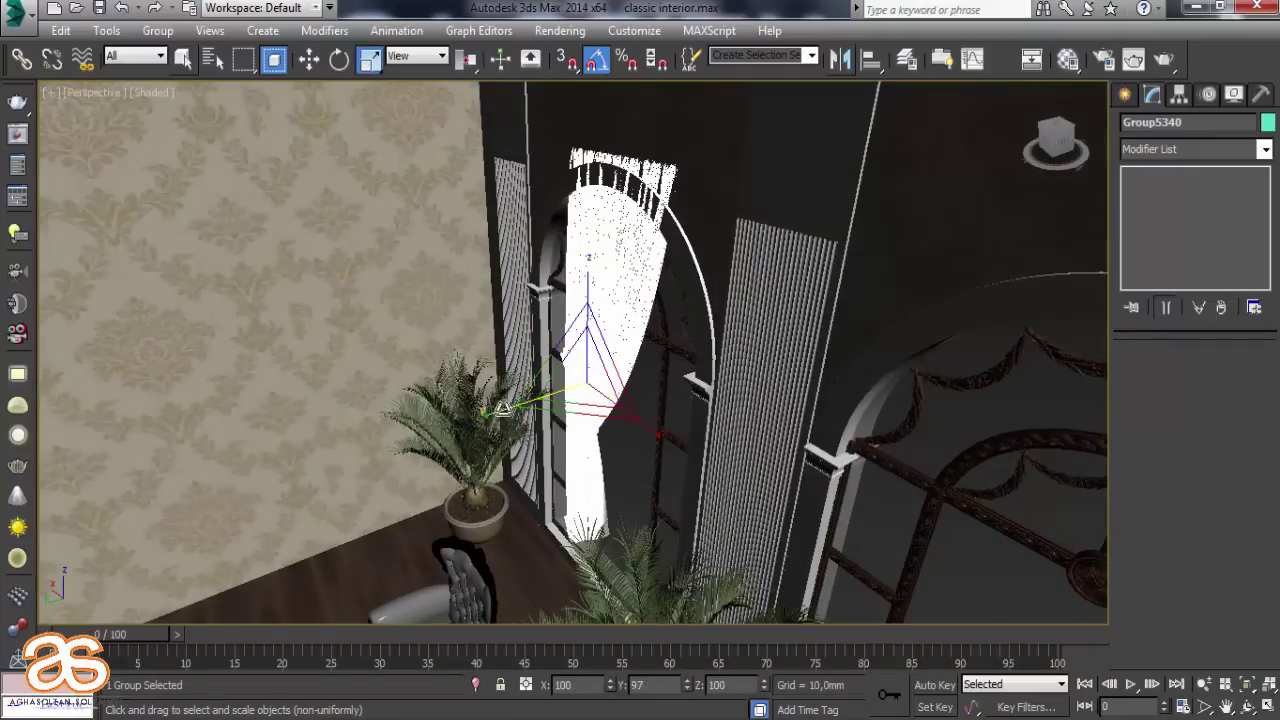
pyautogui.moveTo(500, 410); pyautogui.dragTo(521, 402)
pyautogui.keyDown('alt'); pyautogui.moveTo(521, 402); pyautogui.dragTo(455, 110, button='middle'); pyautogui.keyUp('alt')
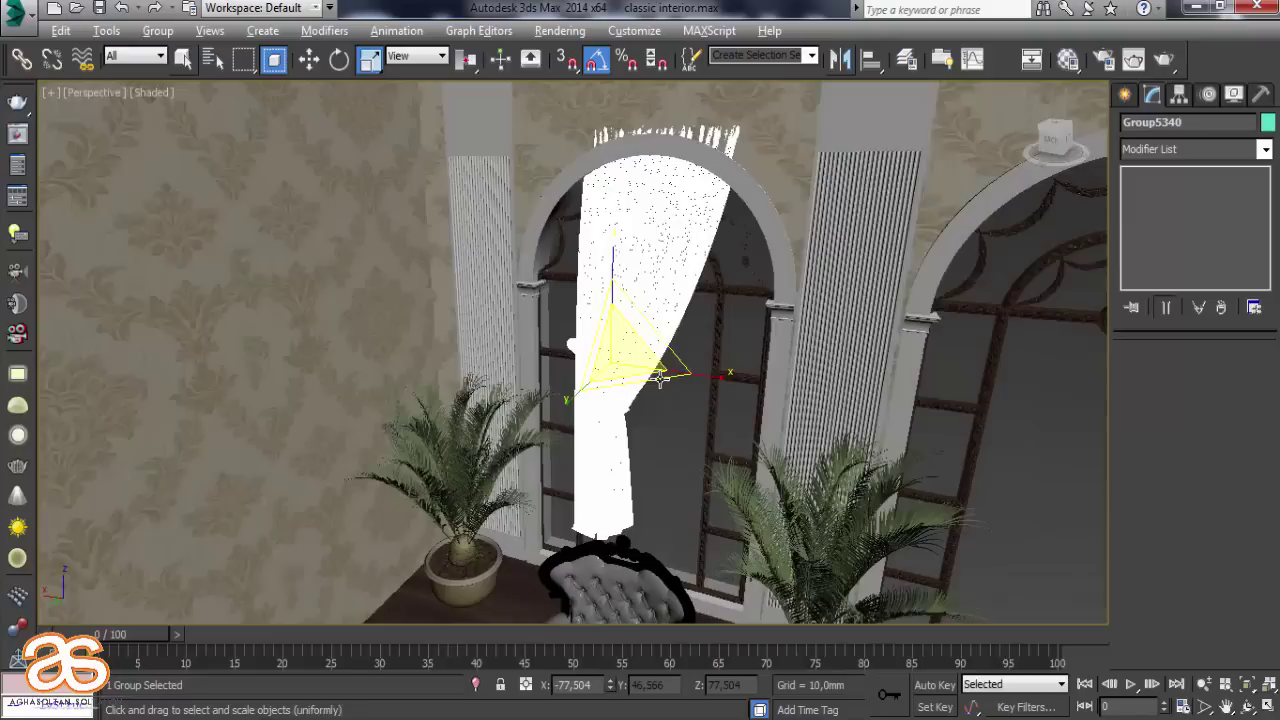
# Move the curtain group along X and lower it along Z
pyautogui.click(309, 59)
pyautogui.keyDown('alt'); pyautogui.moveTo(737, 428); pyautogui.dragTo(634, 406, button='middle'); pyautogui.keyUp('alt')
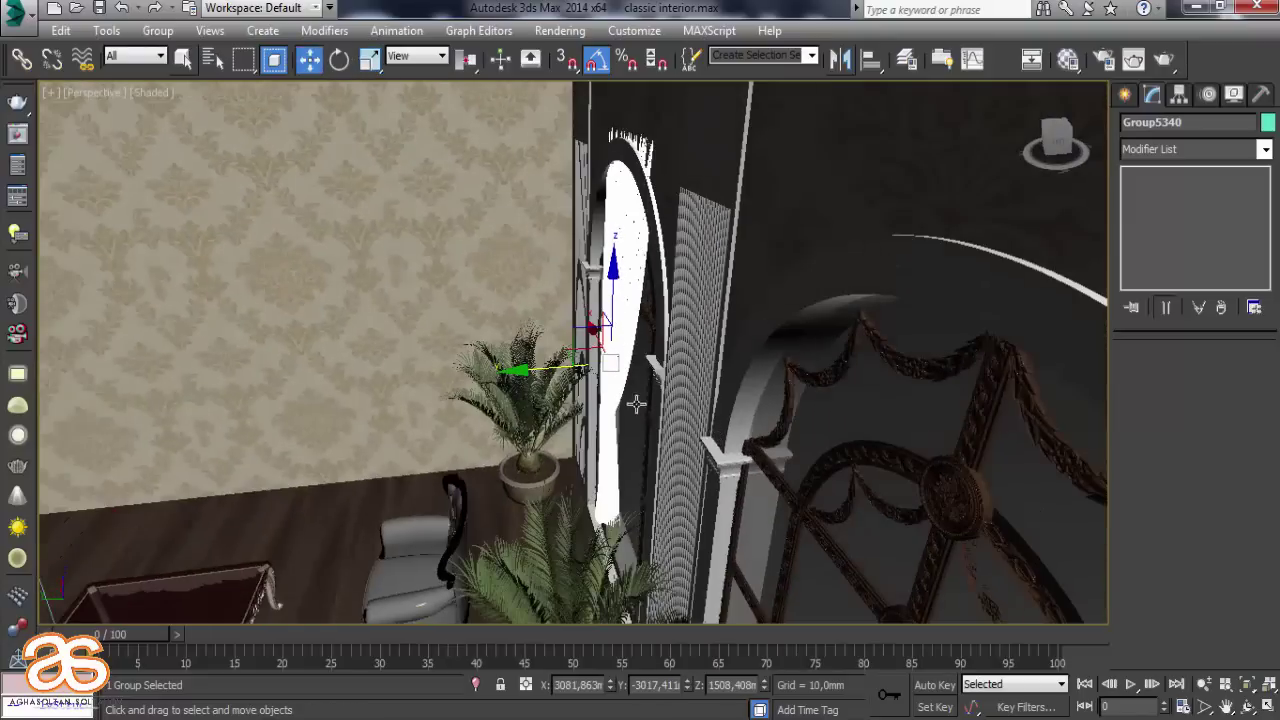
pyautogui.scroll(3, 627, 388)
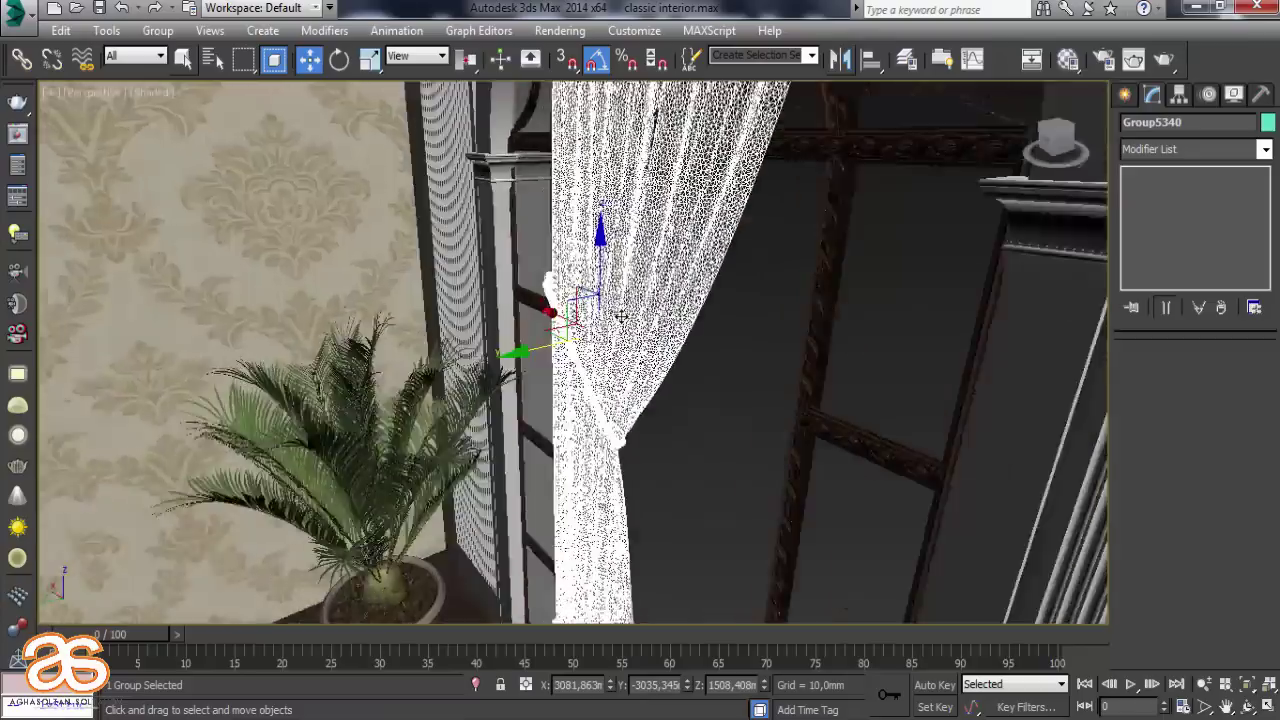
pyautogui.moveTo(515, 343)
pyautogui.keyDown('alt'); pyautogui.mouseDown(button='middle')
pyautogui.moveTo(628, 314)
pyautogui.moveTo(675, 345)
pyautogui.mouseUp(button='middle'); pyautogui.keyUp('alt')
pyautogui.scroll(-5, 628, 314)
pyautogui.moveTo(551, 343); pyautogui.dragTo(508, 341)
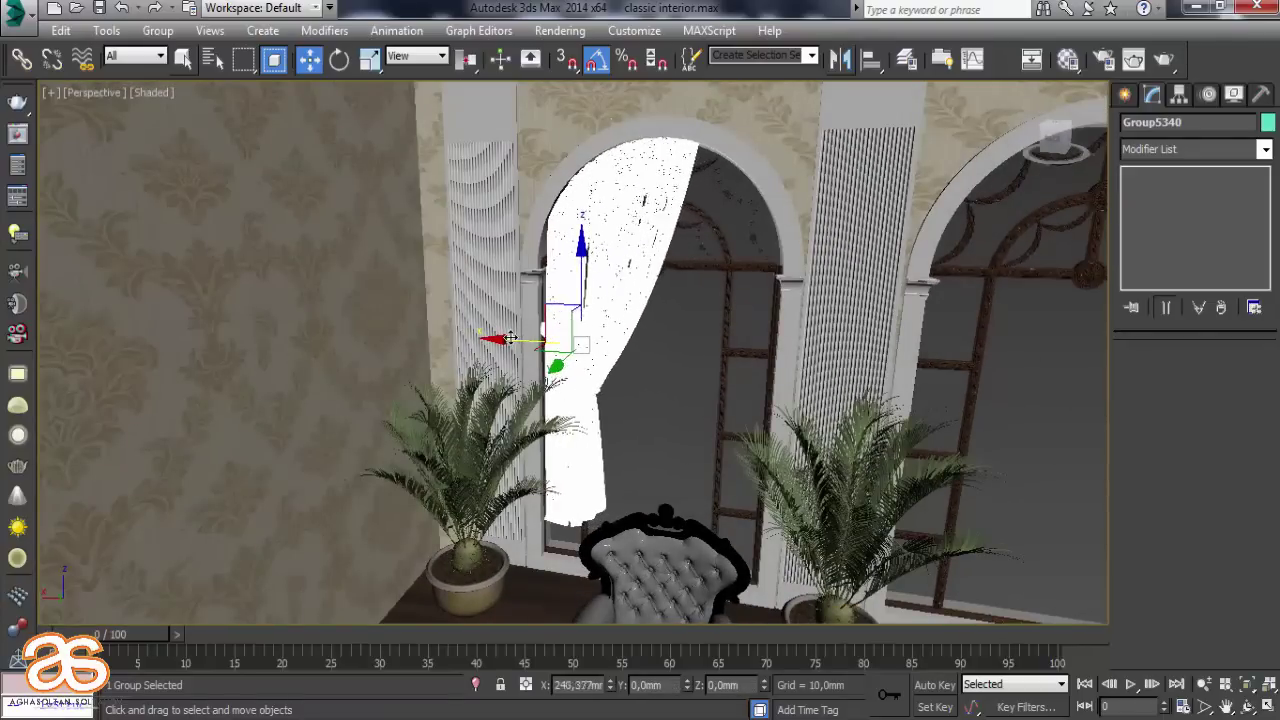
pyautogui.keyDown('alt'); pyautogui.moveTo(568, 387); pyautogui.dragTo(588, 305, button='middle'); pyautogui.keyUp('alt')
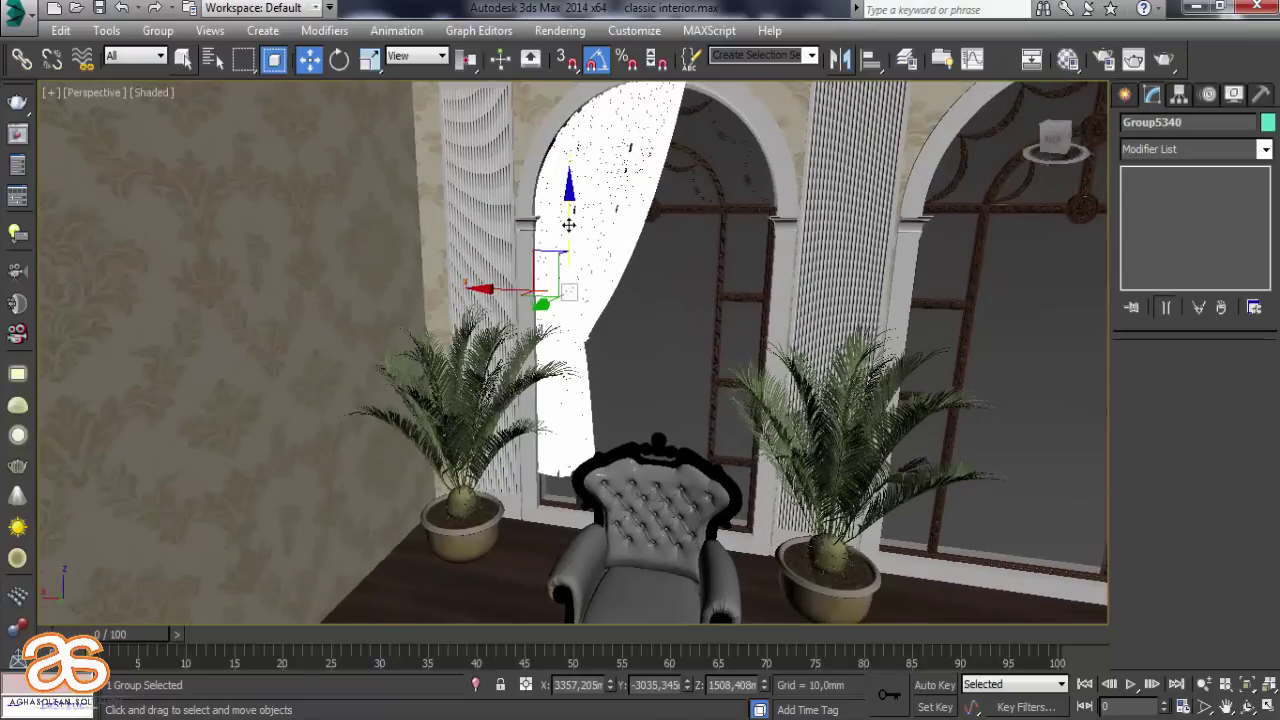
pyautogui.moveTo(568, 225)
pyautogui.mouseDown()
pyautogui.moveTo(557, 270)
pyautogui.moveTo(573, 280)
pyautogui.moveTo(565, 233)
pyautogui.mouseUp()
pyautogui.click(369, 60)
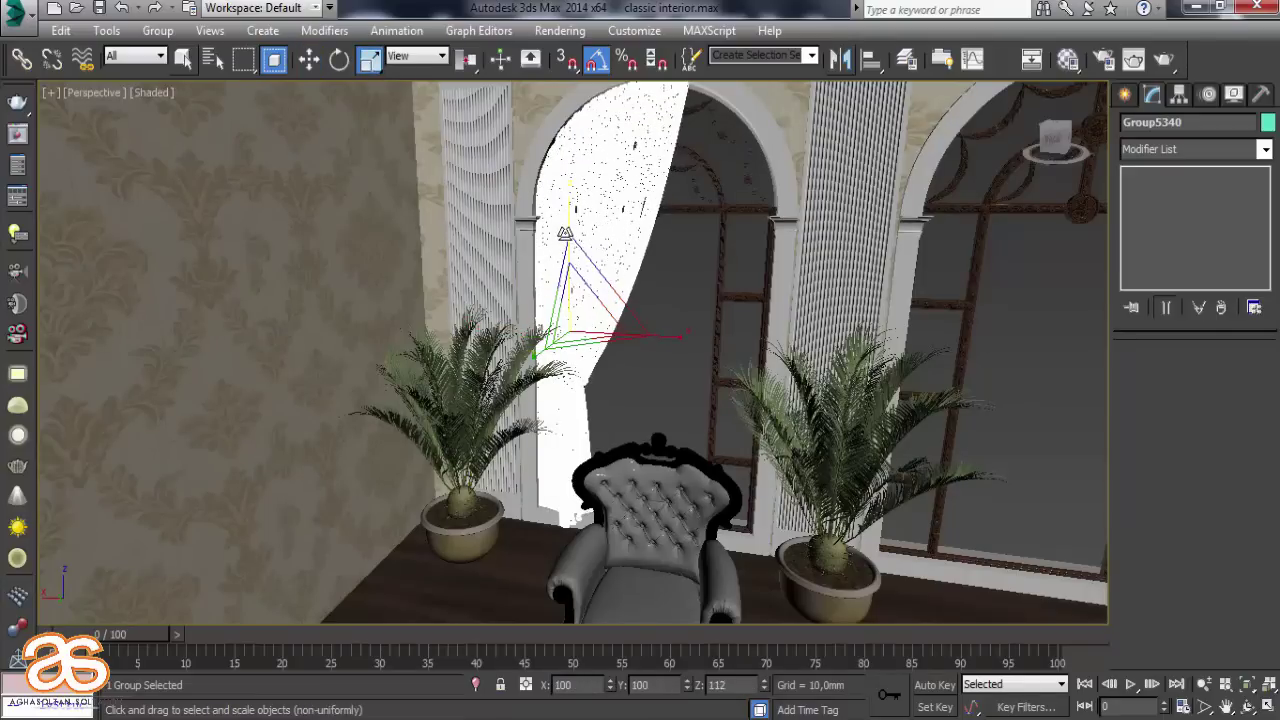
pyautogui.click(309, 60)
# Shift the curtain left so it hangs in front of the leftmost arch
pyautogui.moveTo(662, 262)
pyautogui.mouseDown(button='middle')
pyautogui.moveTo(616, 358)
pyautogui.moveTo(506, 340)
pyautogui.moveTo(512, 372)
pyautogui.mouseUp(button='middle')
pyautogui.scroll(5, 616, 358)
pyautogui.scroll(-5, 603, 360)
pyautogui.scroll(4, 512, 372)
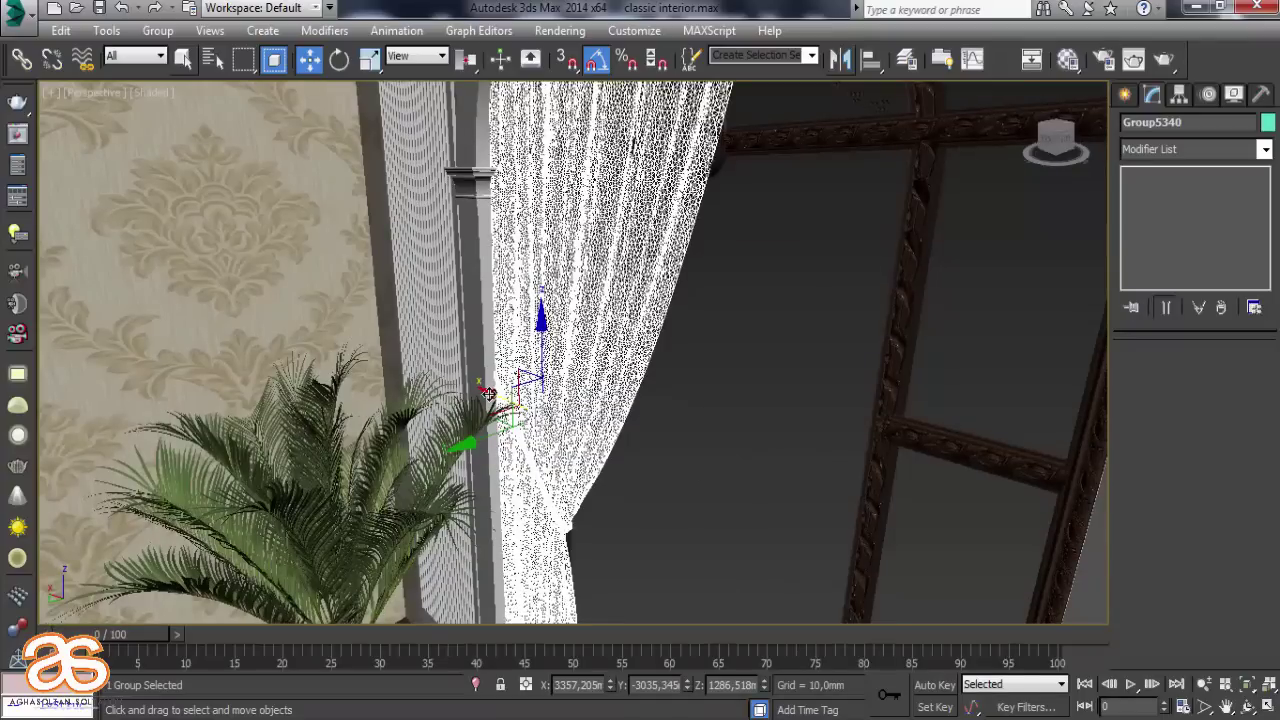
pyautogui.keyDown('alt'); pyautogui.moveTo(488, 393); pyautogui.dragTo(579, 343, button='middle'); pyautogui.keyUp('alt')
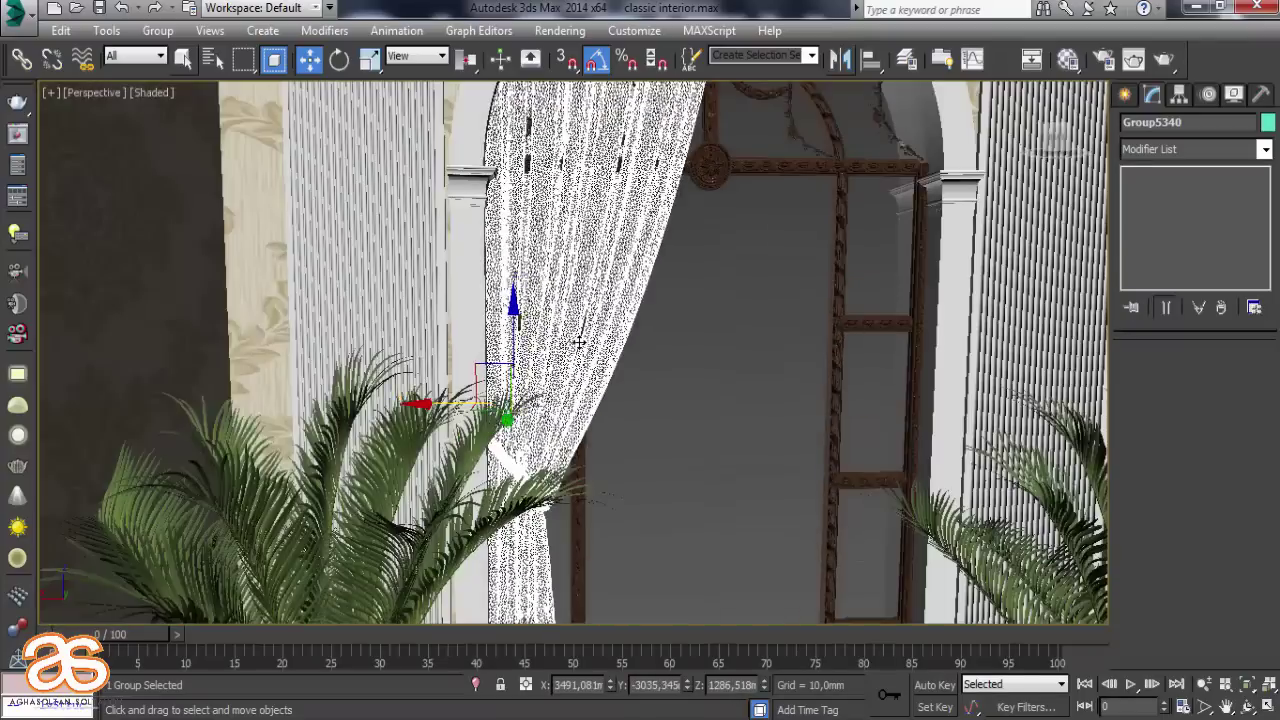
pyautogui.scroll(-3, 579, 343)
pyautogui.scroll(-2, 491, 366)
pyautogui.scroll(-1, 420, 300)
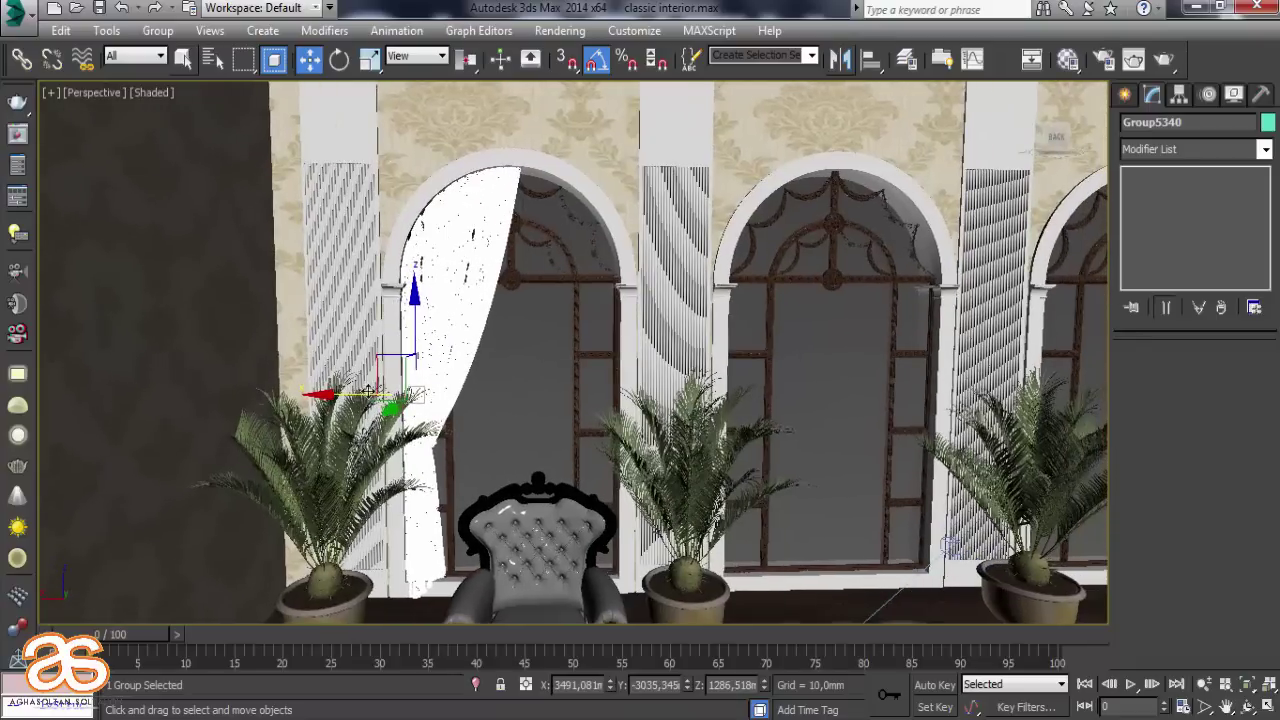
pyautogui.moveTo(351, 396); pyautogui.dragTo(340, 397)
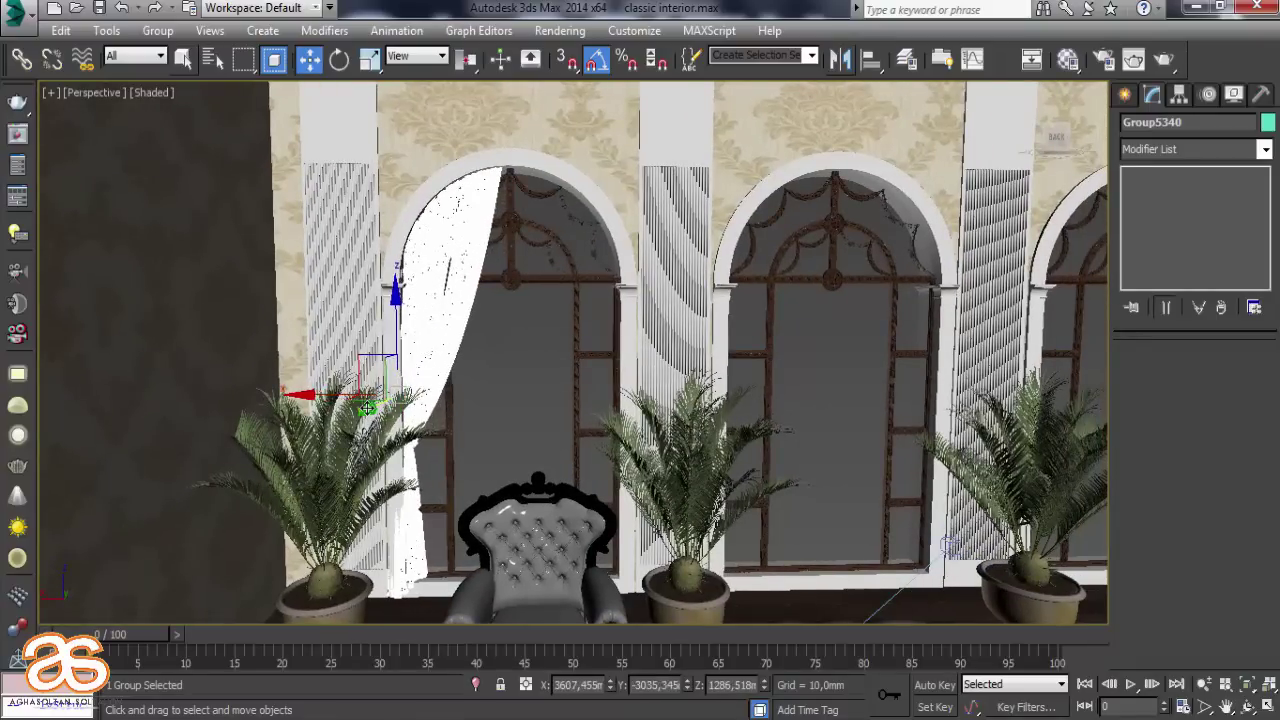
pyautogui.moveTo(367, 408); pyautogui.dragTo(367, 409)
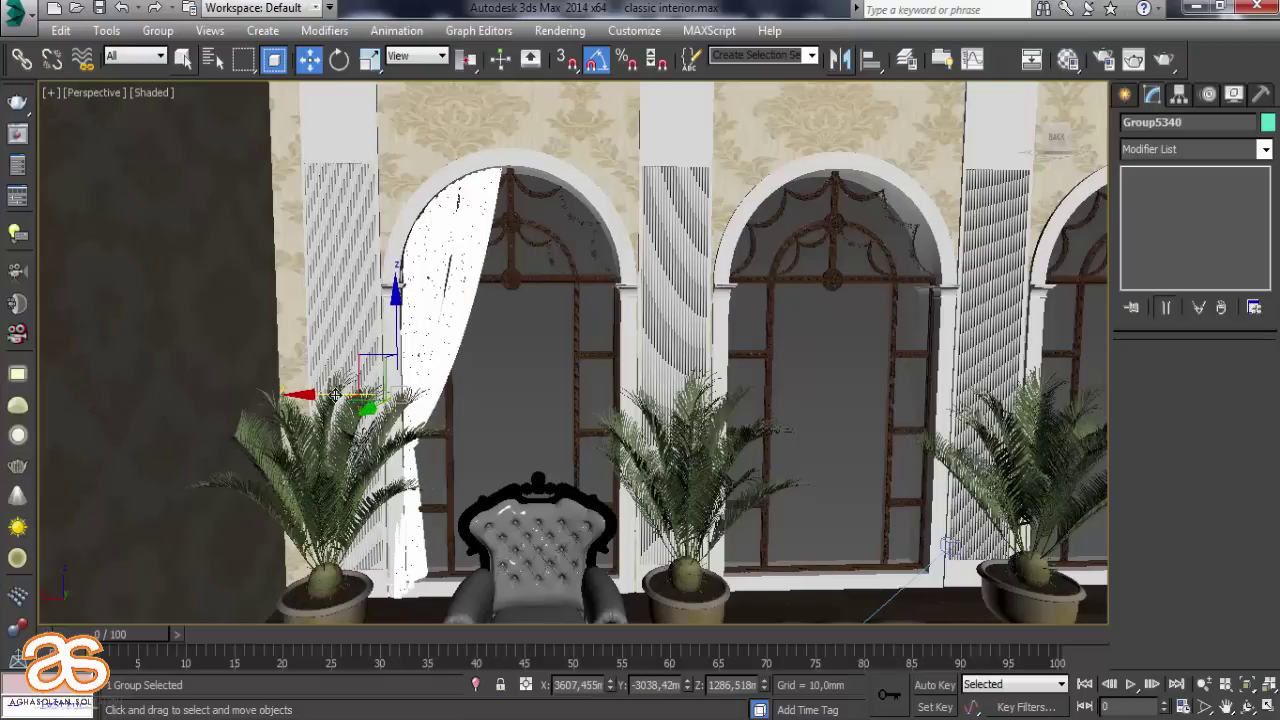
# Clone the curtain, mirror the copy, and move it to the arch's right side
pyautogui.keyDown('shift'); pyautogui.moveTo(340, 393); pyautogui.dragTo(455, 393); pyautogui.keyUp('shift')
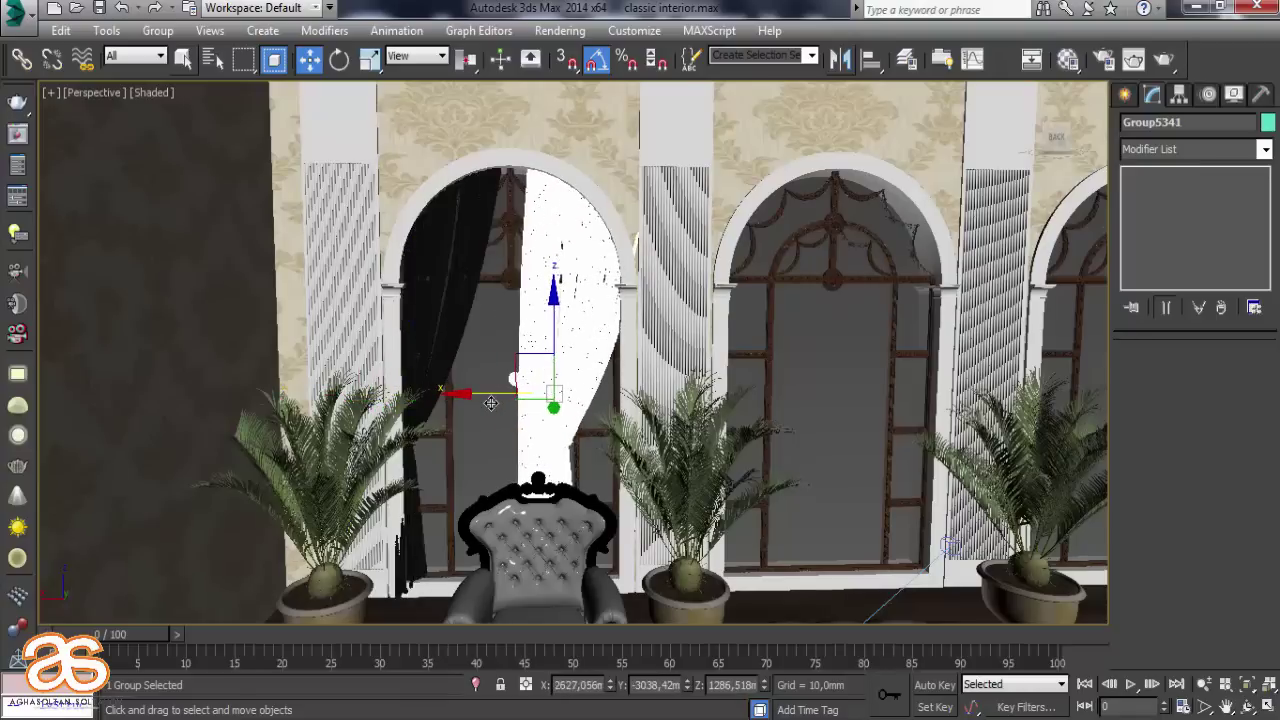
pyautogui.click(642, 451)
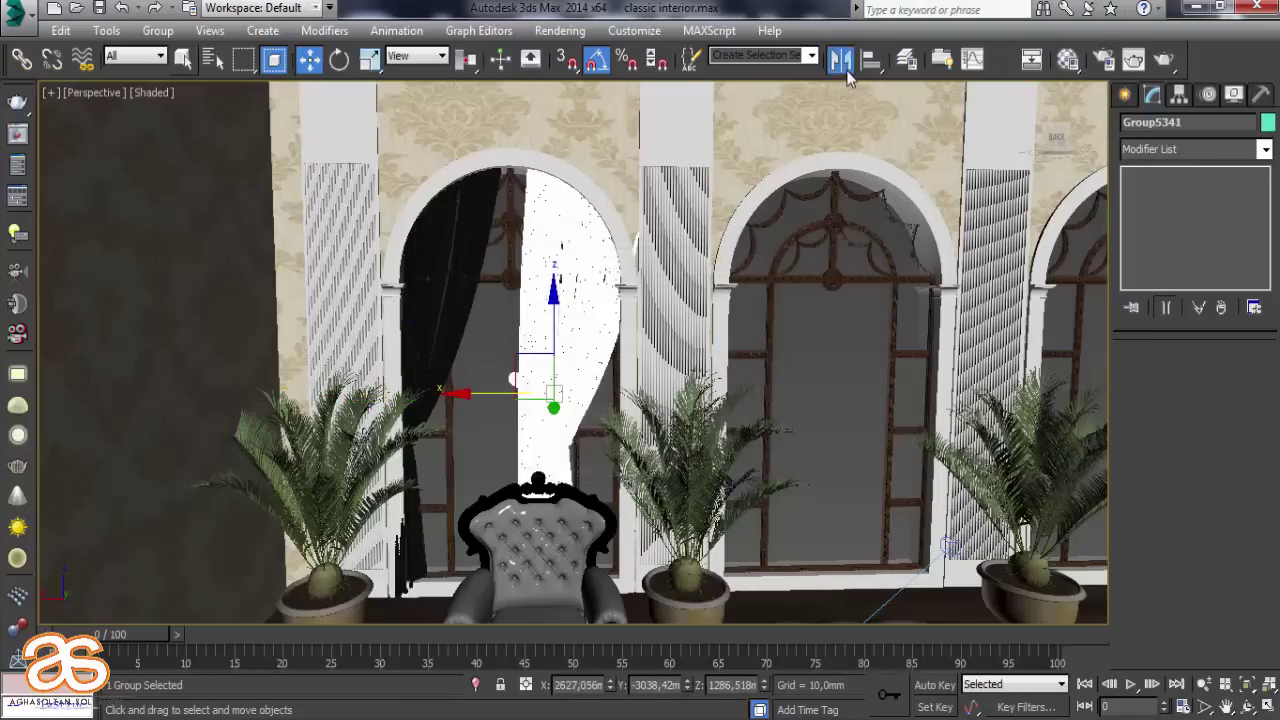
pyautogui.click(840, 59)
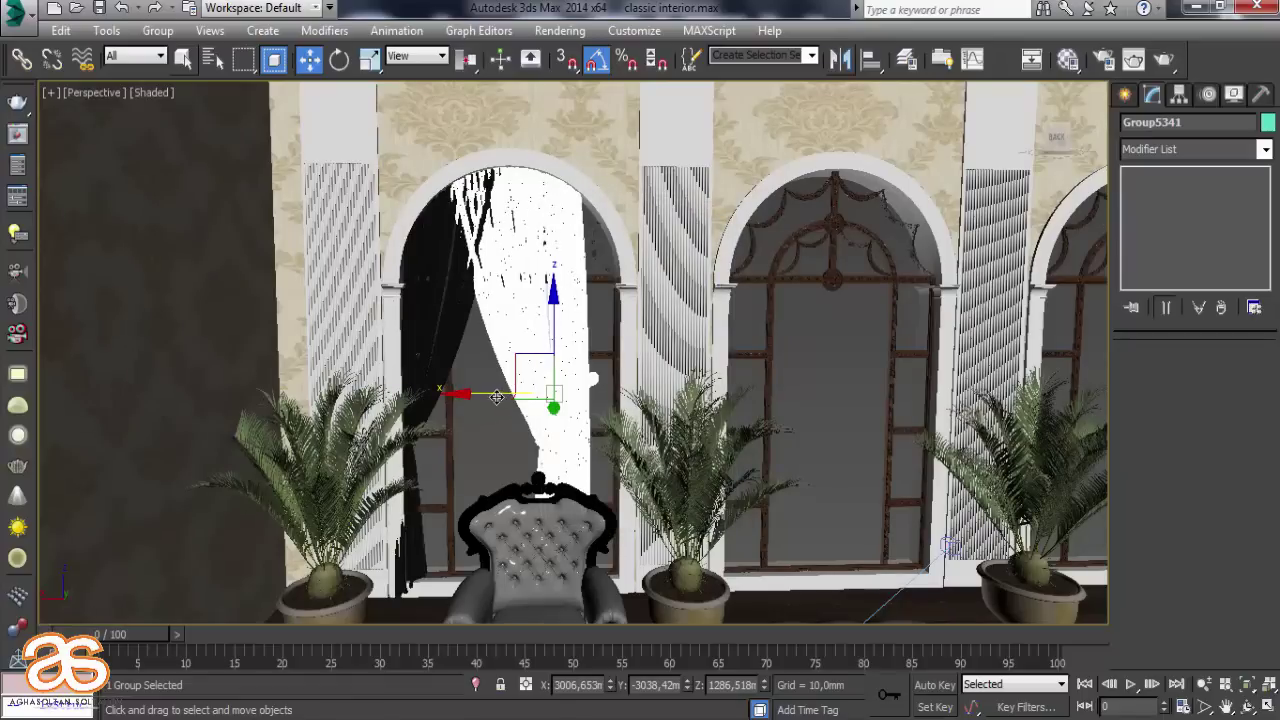
pyautogui.moveTo(497, 401); pyautogui.dragTo(571, 401)
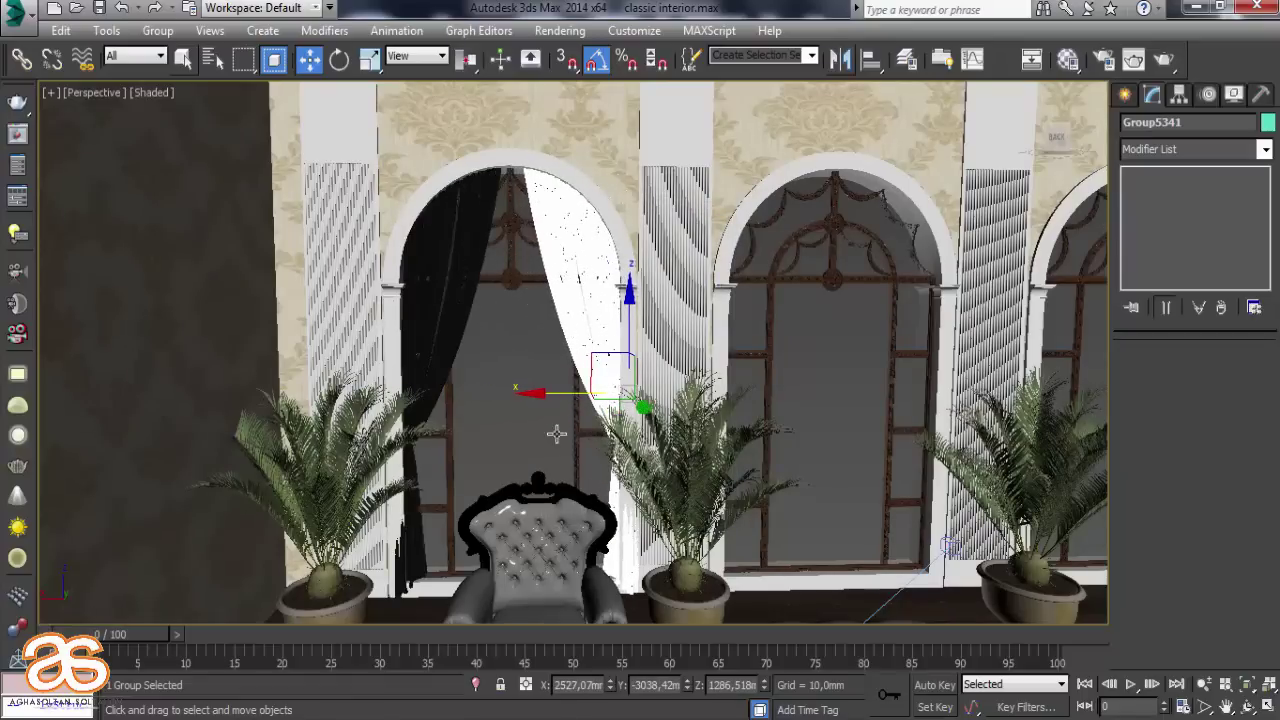
pyautogui.scroll(1, 583, 434)
pyautogui.scroll(3, 600, 440)
pyautogui.scroll(2, 607, 480)
pyautogui.keyDown('alt'); pyautogui.moveTo(608, 491); pyautogui.dragTo(633, 506, button='middle'); pyautogui.keyUp('alt')
# Scale both curtains narrower along their Y axis
pyautogui.click(369, 59)
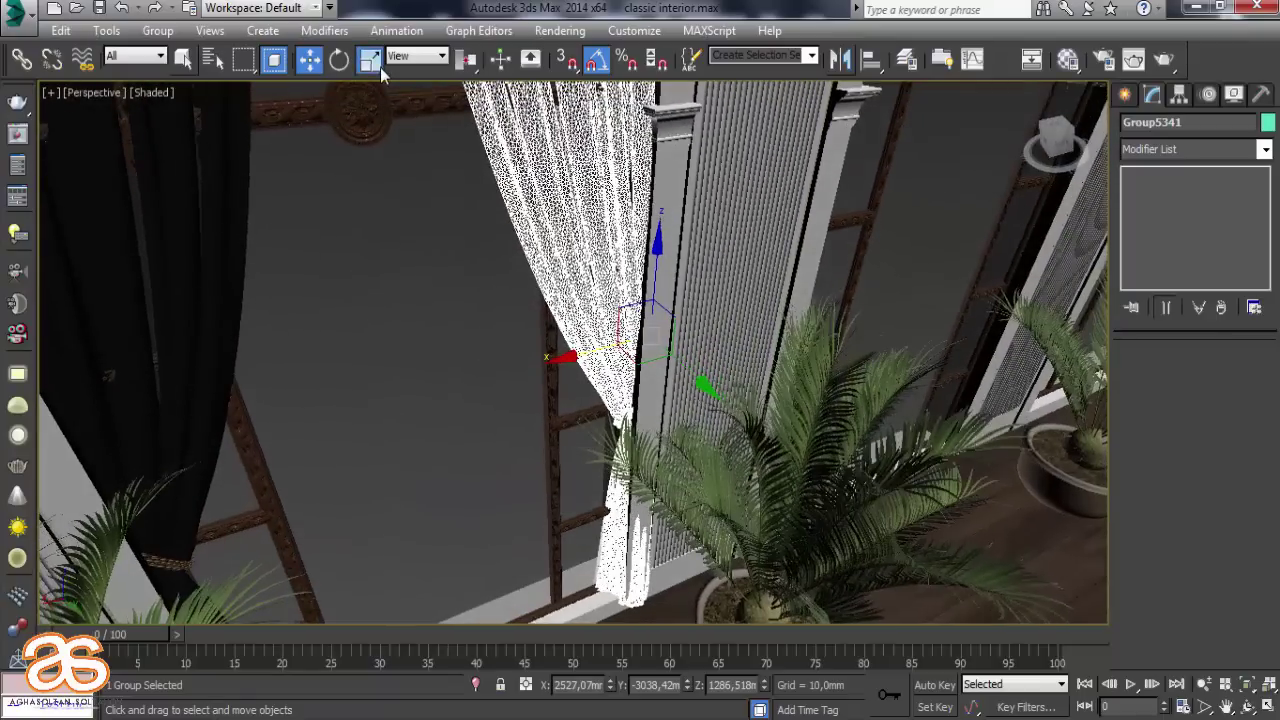
pyautogui.moveTo(717, 393); pyautogui.dragTo(673, 362)
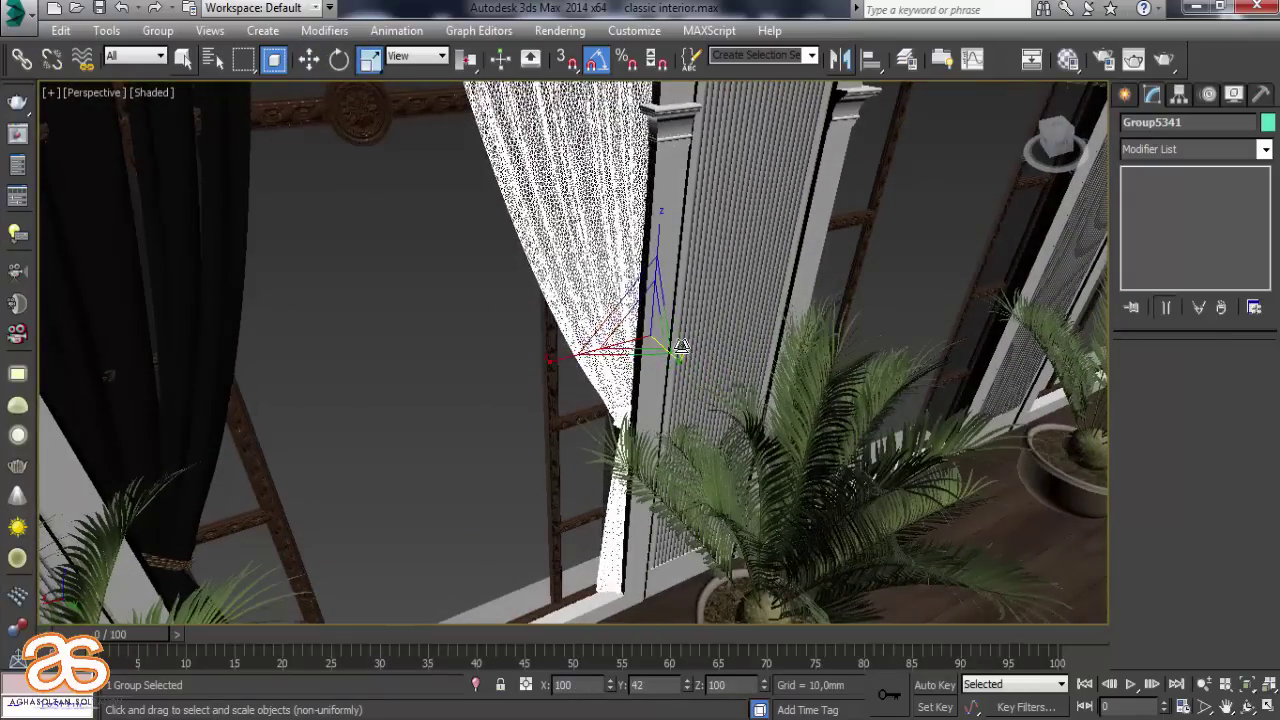
pyautogui.keyDown('alt'); pyautogui.moveTo(673, 362); pyautogui.dragTo(598, 381, button='middle'); pyautogui.keyUp('alt')
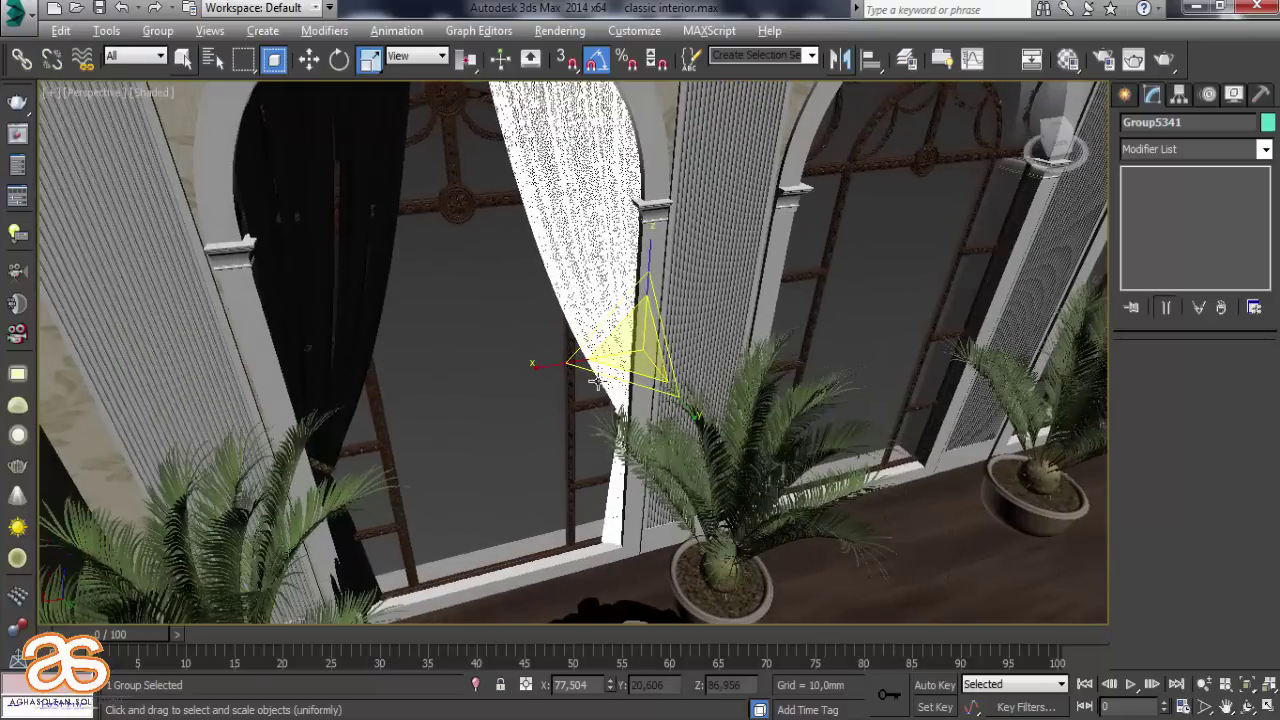
pyautogui.click(352, 330)
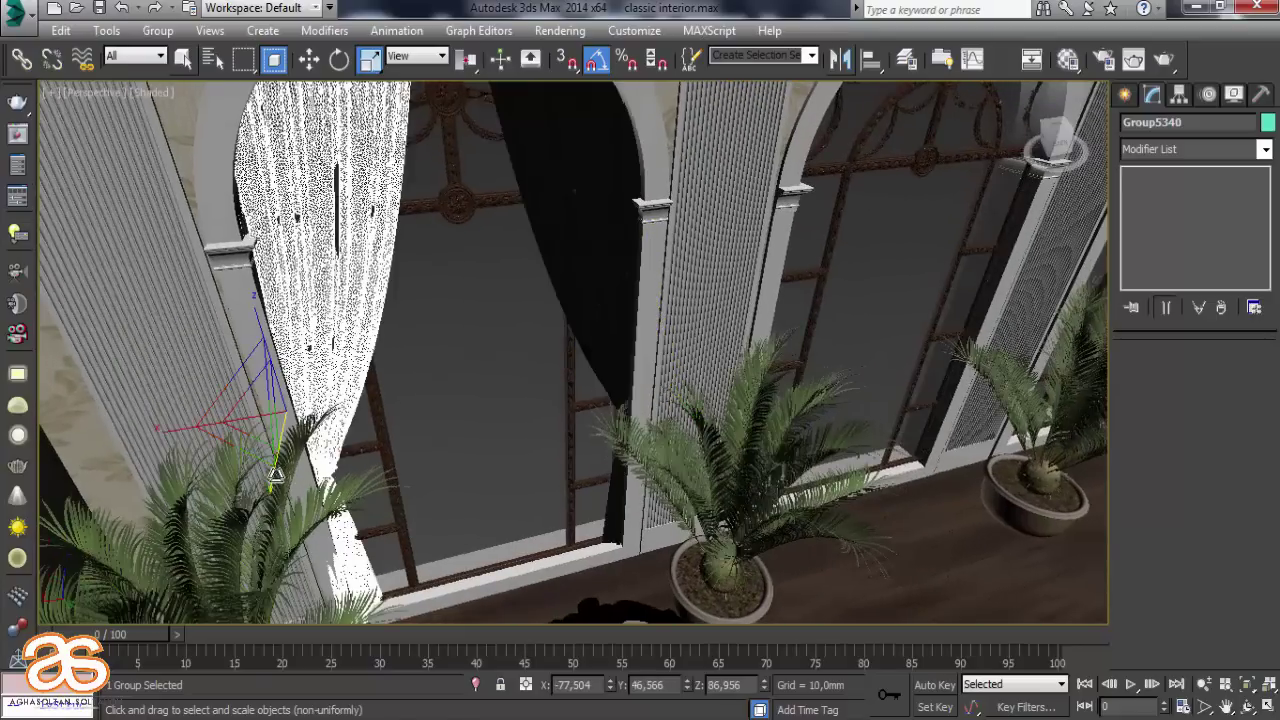
pyautogui.moveTo(277, 472); pyautogui.dragTo(285, 452)
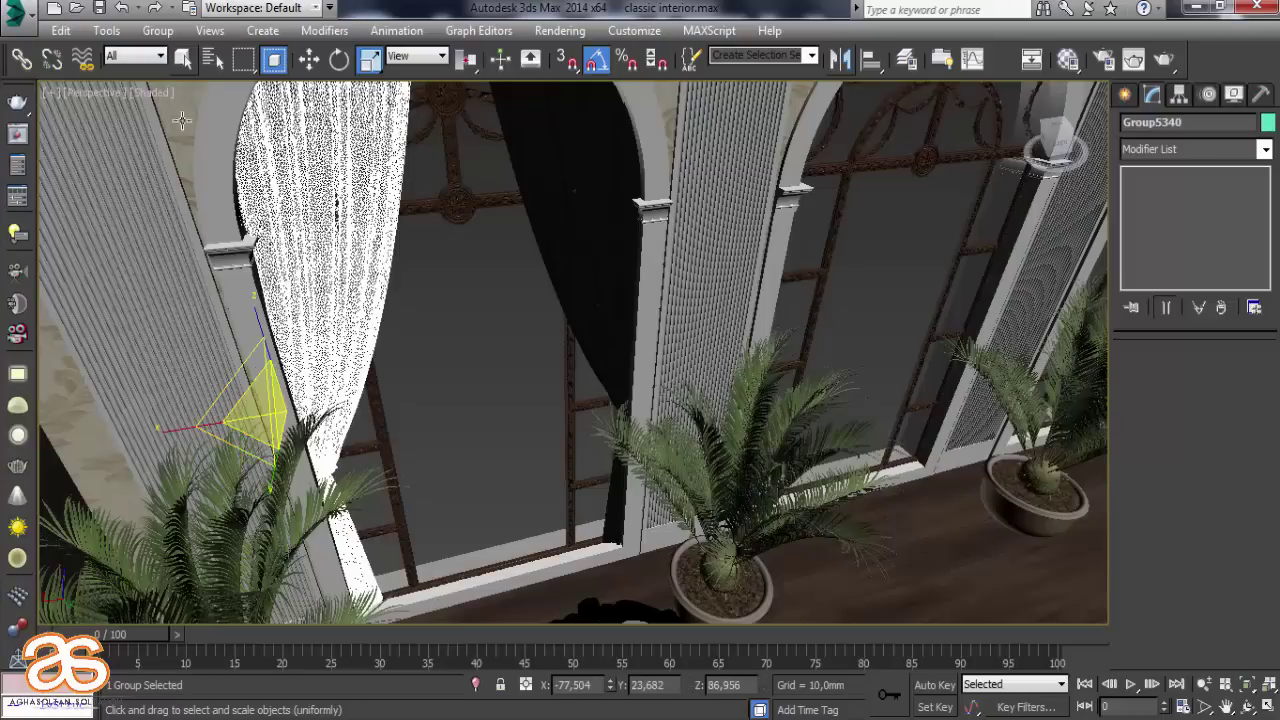
# Shift-drag both curtains along X to the next arch, making 5 copies of the pair
pyautogui.keyDown('ctrl'); pyautogui.click(588, 205); pyautogui.keyUp('ctrl')
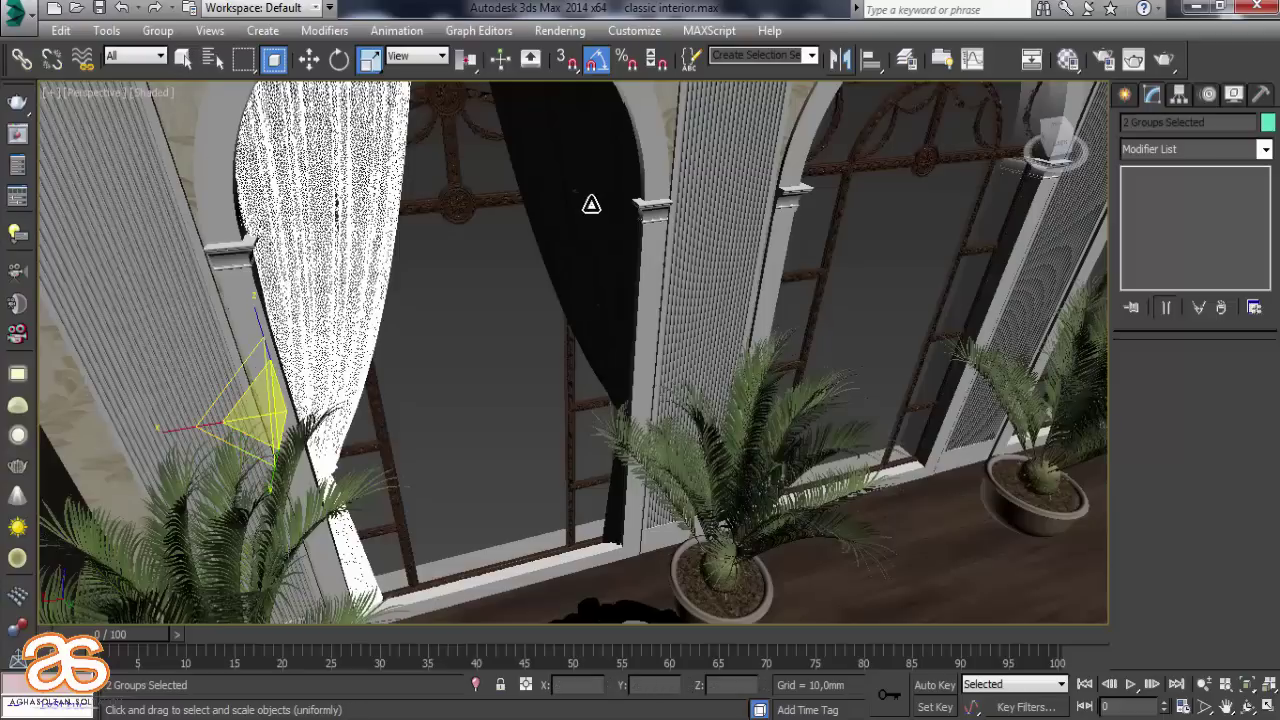
pyautogui.moveTo(588, 262)
pyautogui.keyDown('alt'); pyautogui.mouseDown(button='middle')
pyautogui.moveTo(475, 460)
pyautogui.moveTo(342, 252)
pyautogui.mouseUp(button='middle'); pyautogui.keyUp('alt')
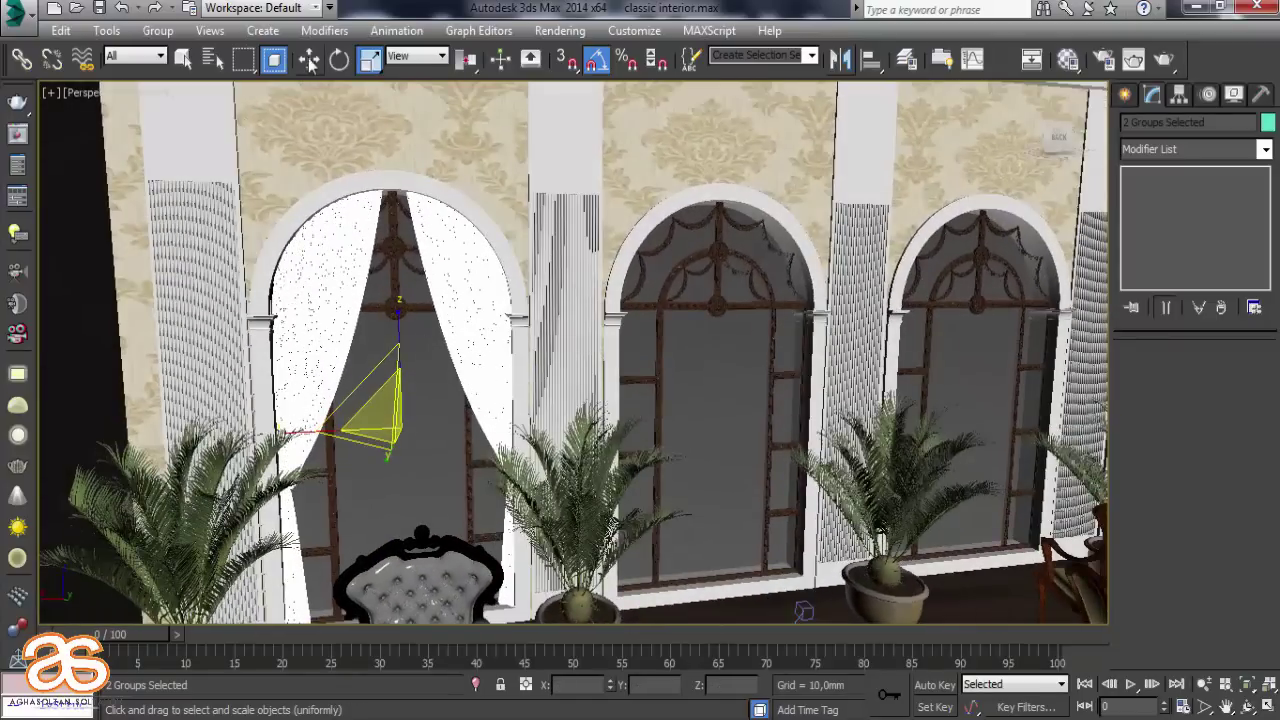
pyautogui.click(309, 59)
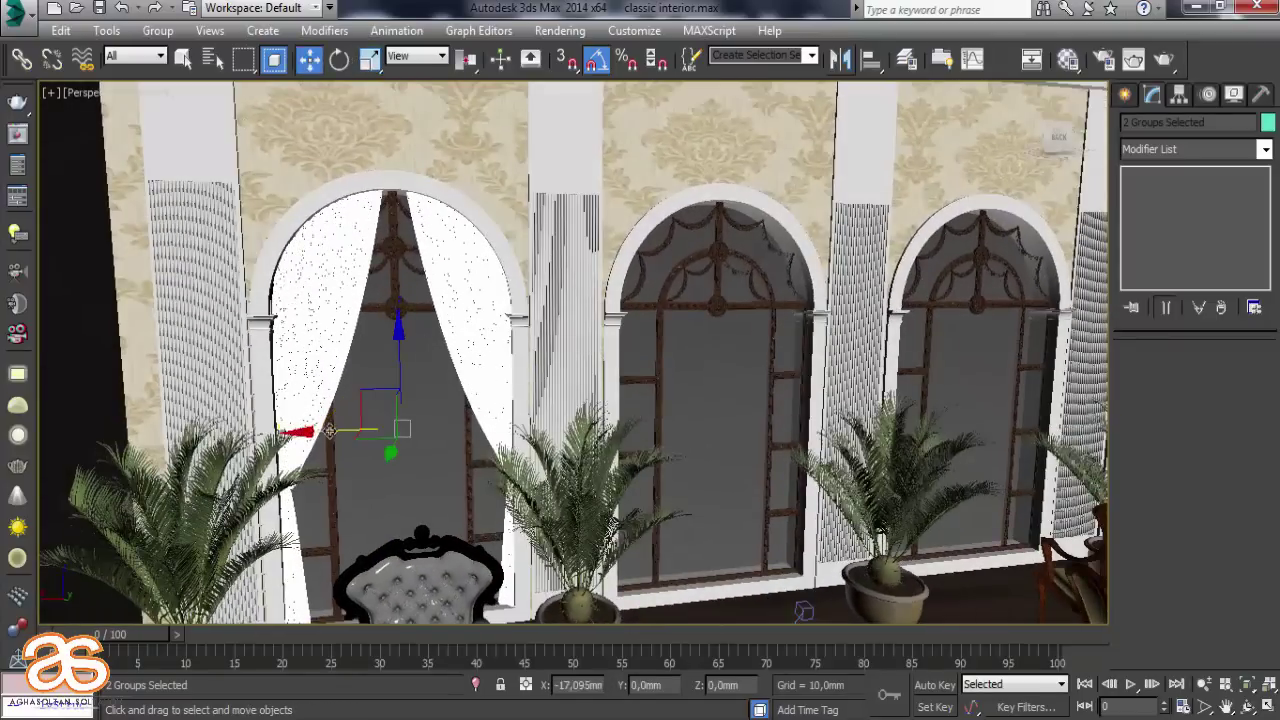
pyautogui.moveTo(316, 431); pyautogui.dragTo(628, 427)
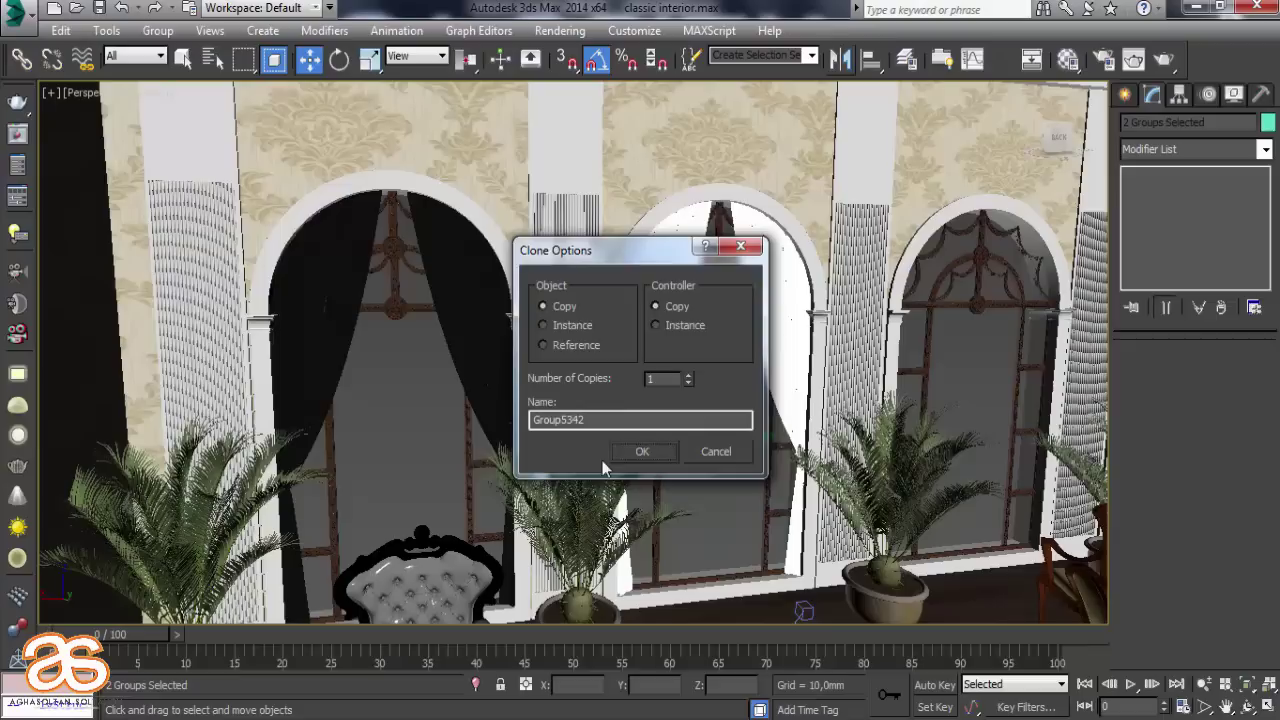
pyautogui.click(689, 373)
pyautogui.click(645, 450)
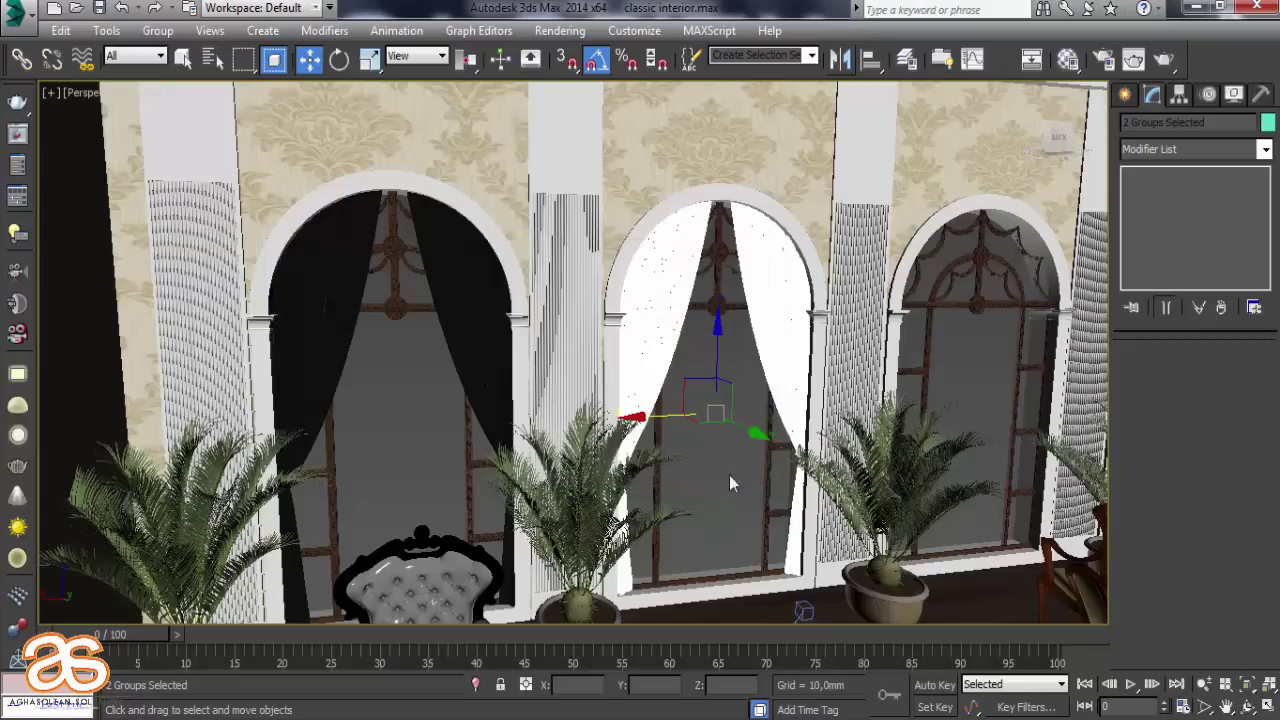
pyautogui.moveTo(751, 480)
pyautogui.mouseDown(button='middle')
pyautogui.moveTo(1247, 487)
pyautogui.moveTo(1054, 509)
pyautogui.moveTo(1063, 434)
pyautogui.moveTo(606, 514)
pyautogui.moveTo(1001, 494)
pyautogui.mouseUp(button='middle')
pyautogui.hotkey('shift', 'z')
pyautogui.hotkey('shift', 'z')
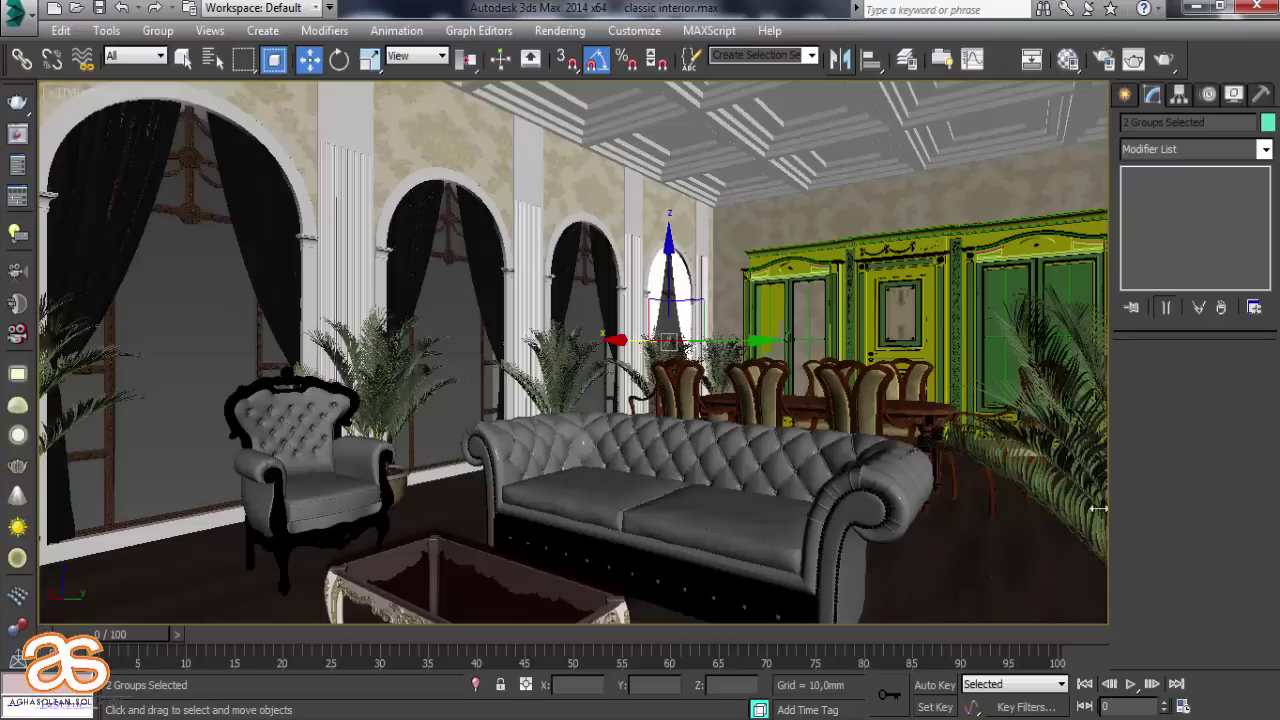
# Select the floor and run a production test render in the V-Ray frame buffer
pyautogui.click(447, 524)
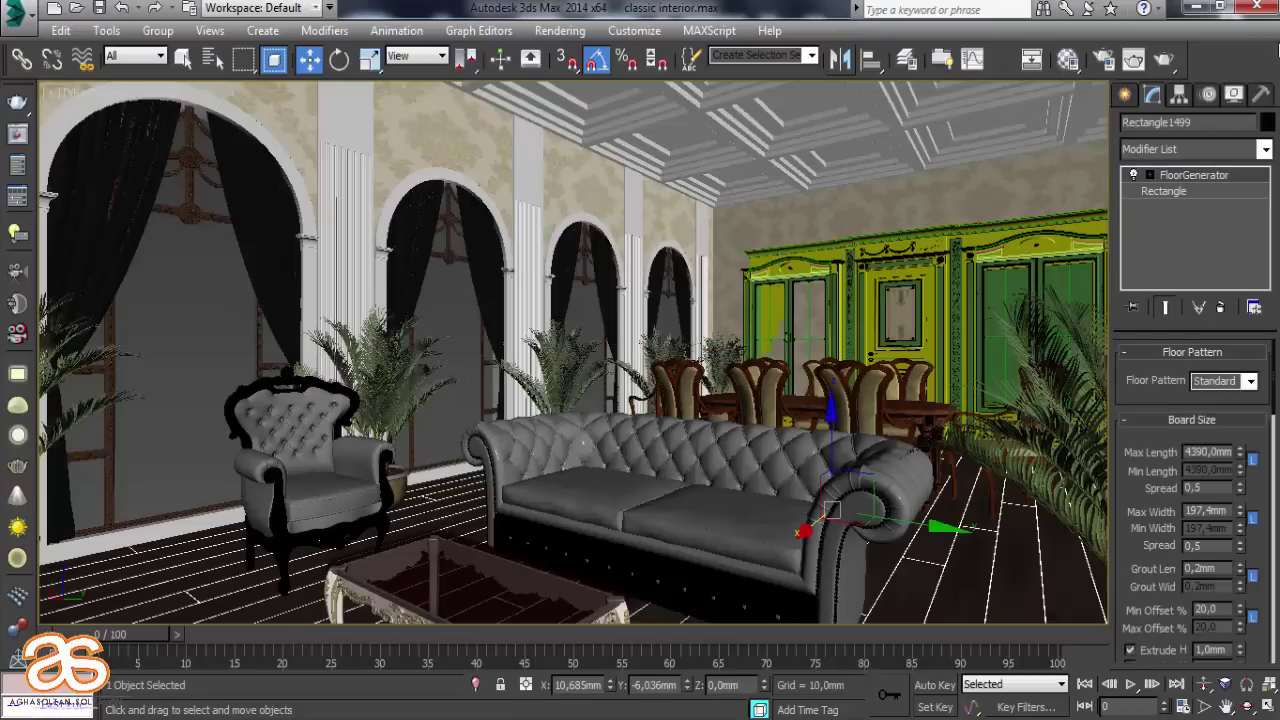
pyautogui.click(1174, 60)
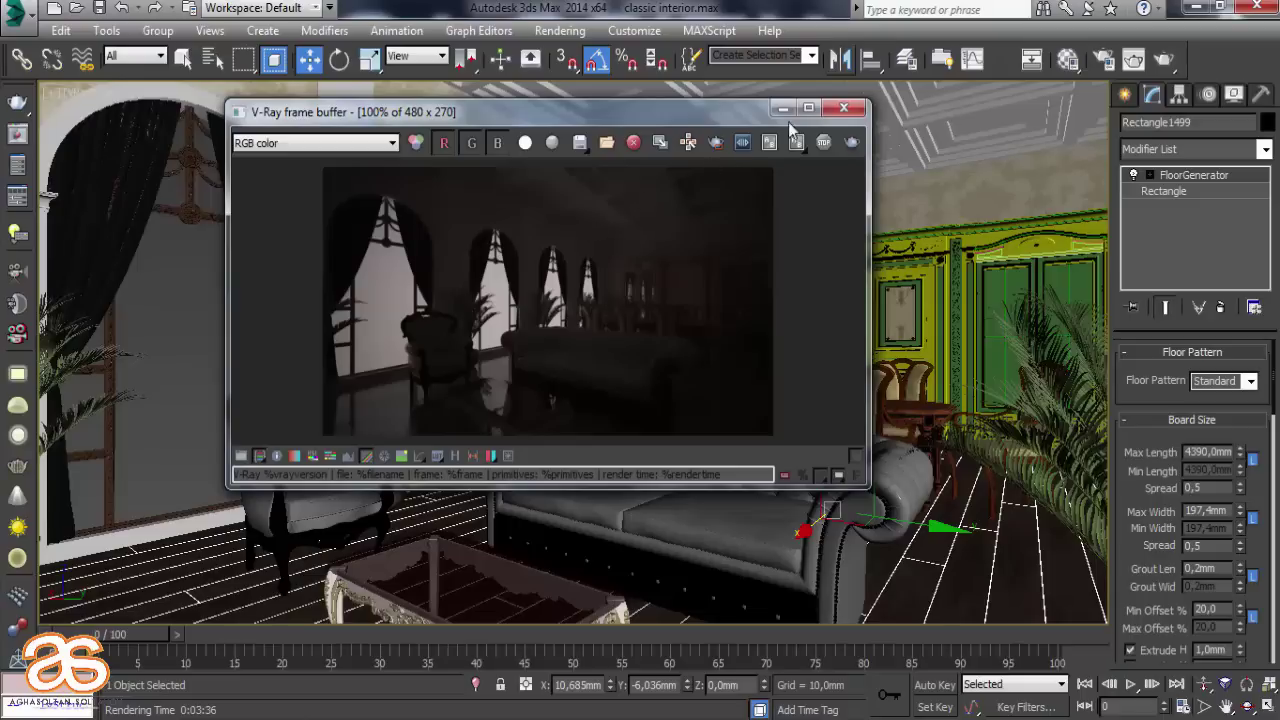
# Close the V-Ray frame buffer and zoom and orbit to view the window wall from outside
pyautogui.click(844, 108)
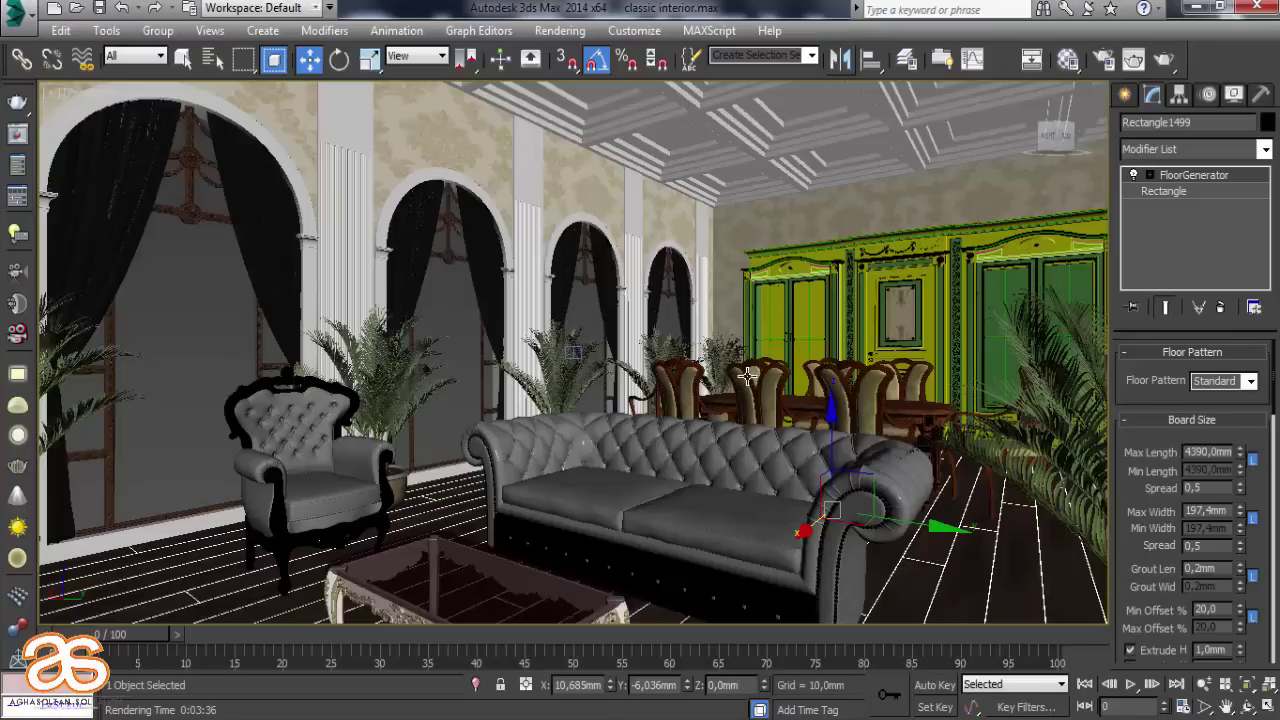
pyautogui.scroll(1, 582, 392)
pyautogui.scroll(2, 582, 392)
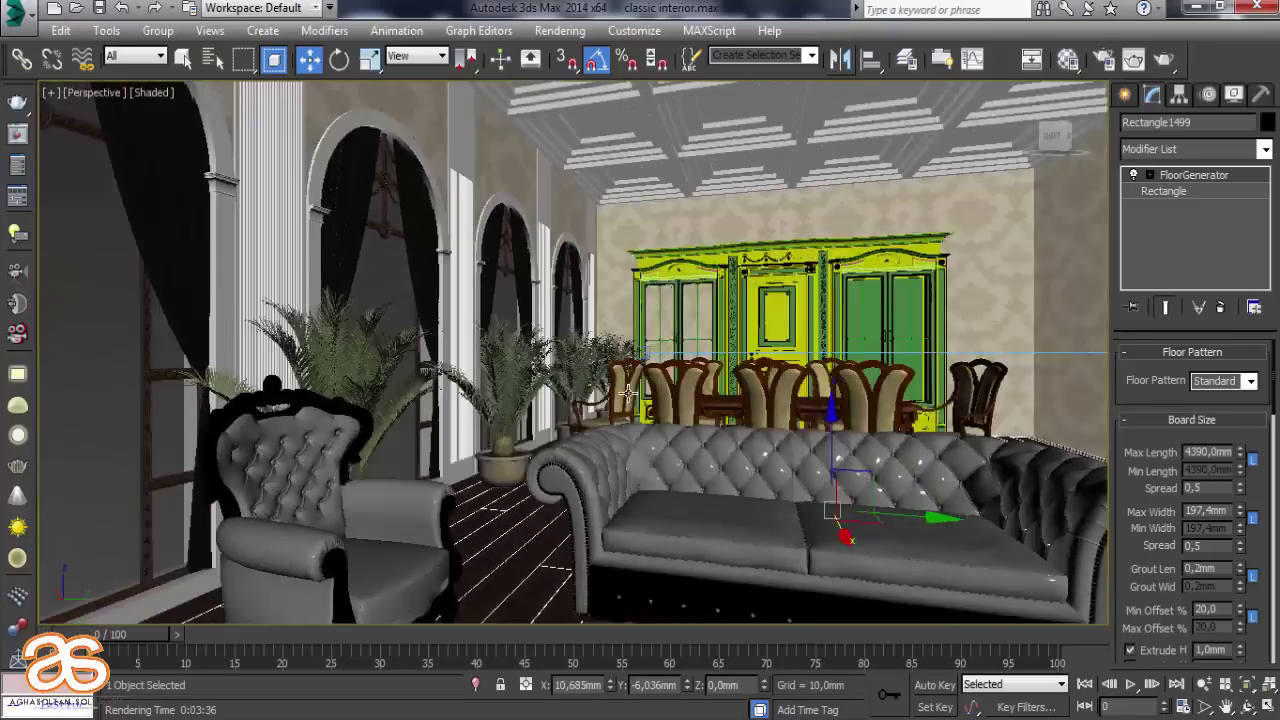
pyautogui.scroll(3, 610, 392)
pyautogui.scroll(2, 647, 393)
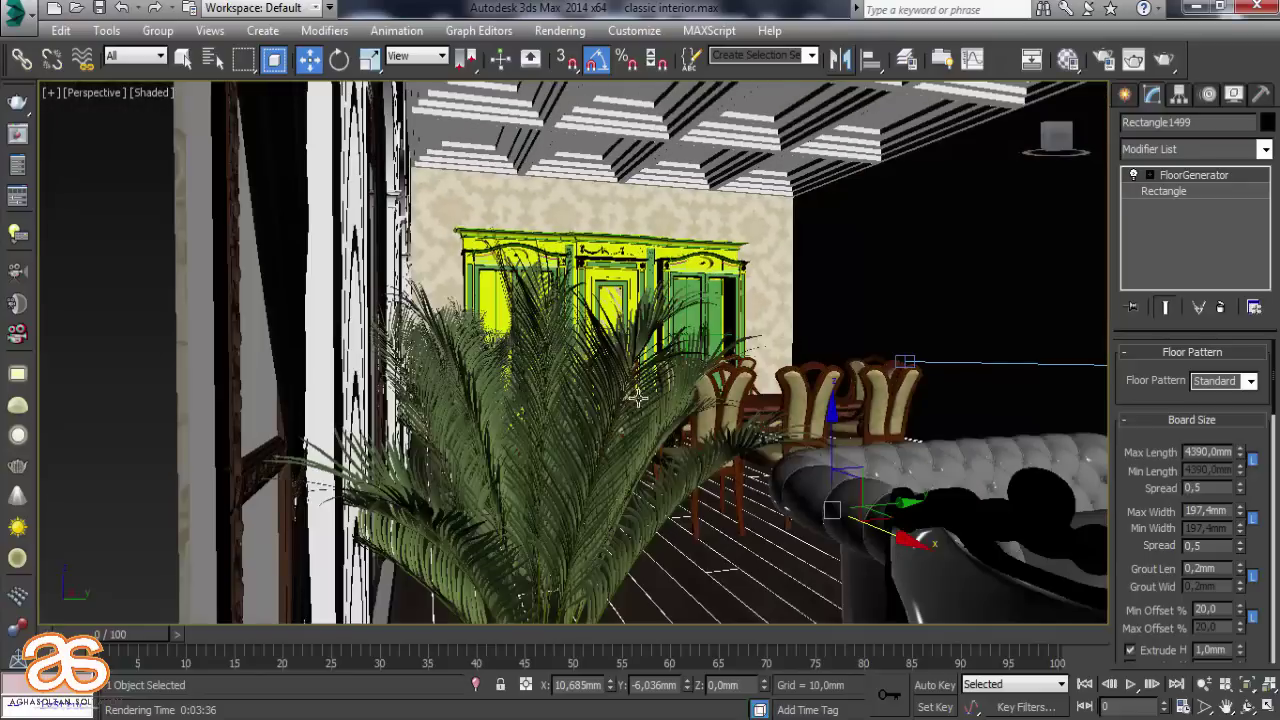
pyautogui.moveTo(538, 387)
pyautogui.keyDown('alt'); pyautogui.mouseDown(button='middle')
pyautogui.moveTo(610, 336)
pyautogui.moveTo(547, 360)
pyautogui.moveTo(576, 398)
pyautogui.moveTo(737, 420)
pyautogui.moveTo(609, 420)
pyautogui.moveTo(828, 376)
pyautogui.moveTo(750, 380)
pyautogui.mouseUp(button='middle'); pyautogui.keyUp('alt')
# Set the Create panel's Lights category to VRay and pick VRayLight
pyautogui.click(1127, 97)
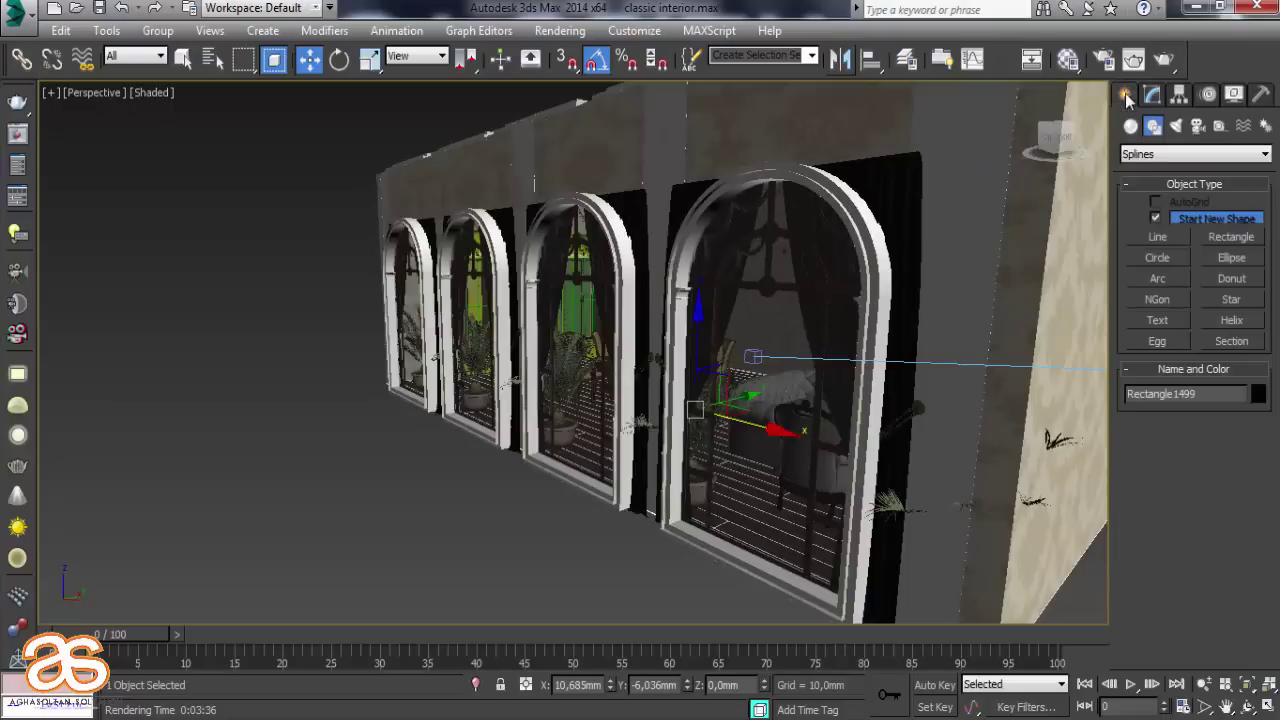
pyautogui.click(1176, 125)
pyautogui.click(1183, 154)
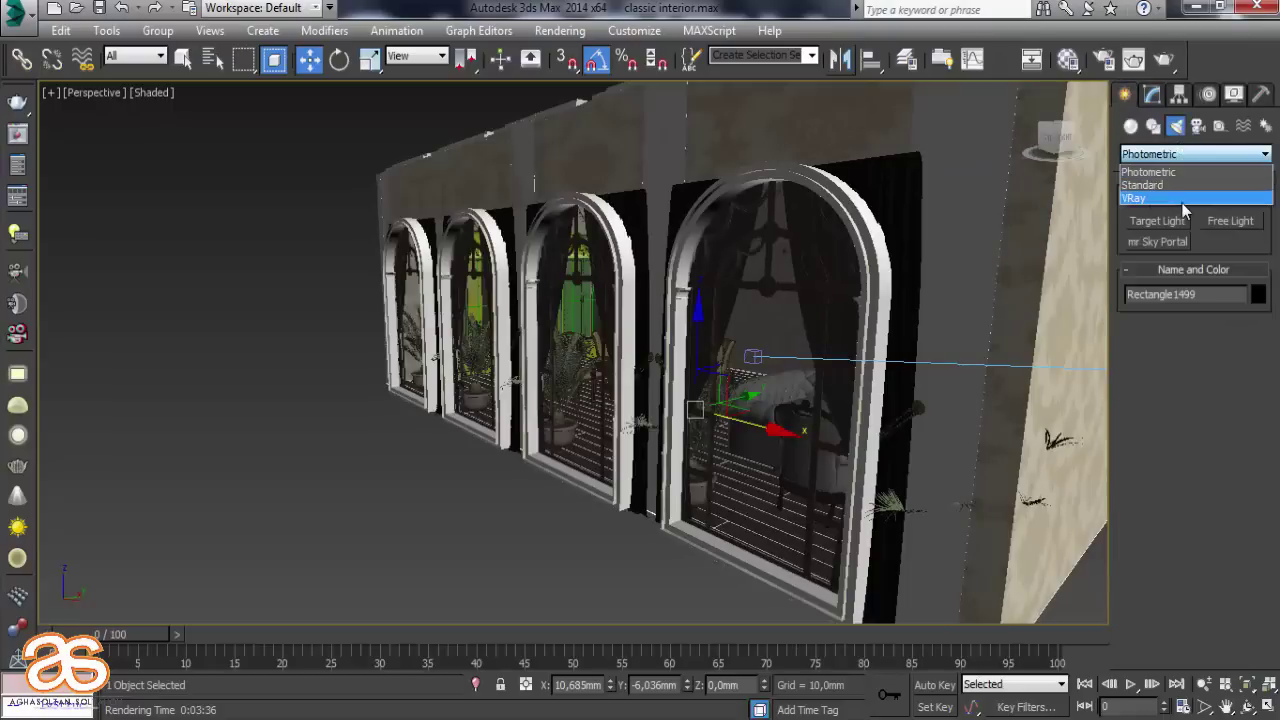
pyautogui.click(1183, 198)
pyautogui.click(1156, 218)
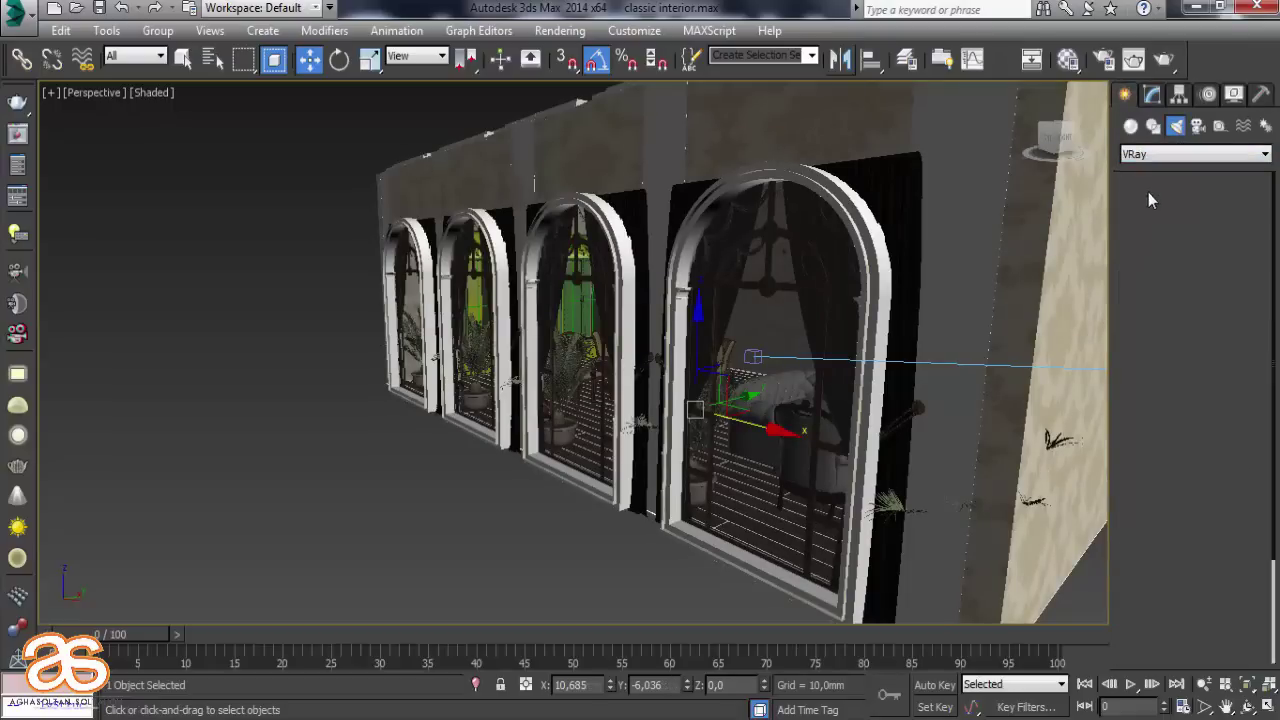
pyautogui.click(1155, 201)
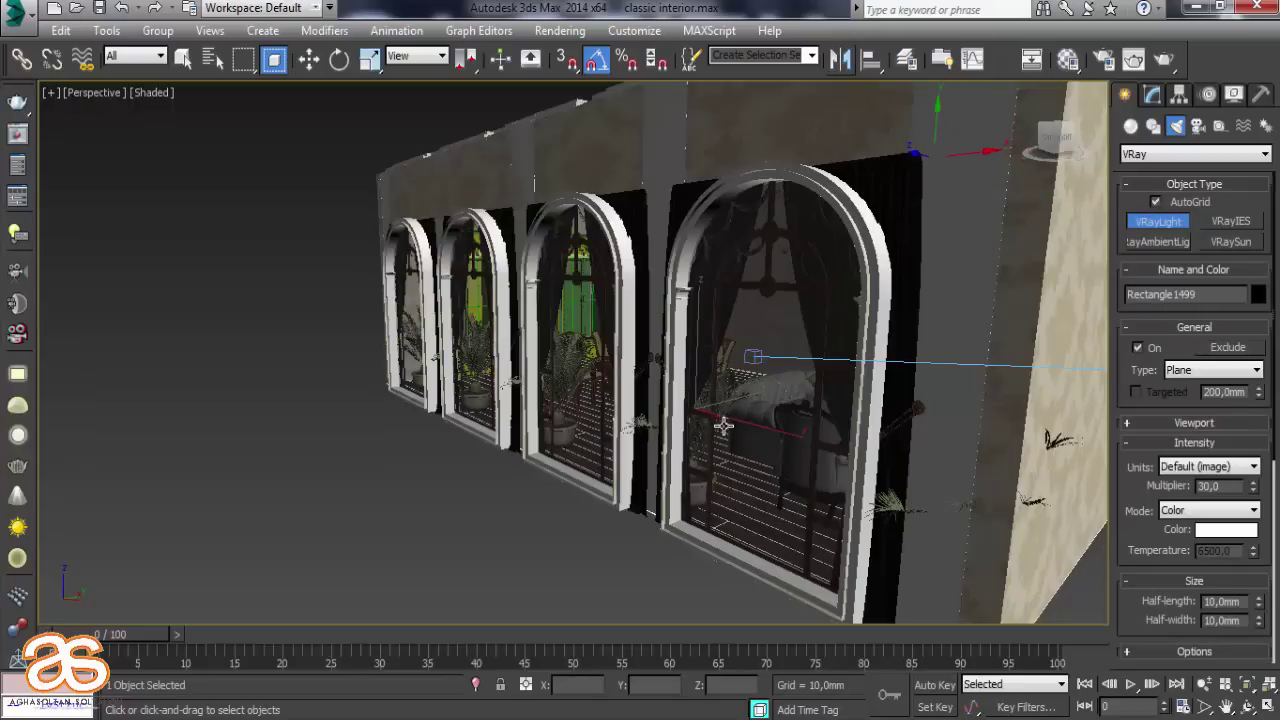
# Draw a VRayLight plane over an arched window and move it onto the opening
pyautogui.moveTo(722, 425); pyautogui.dragTo(662, 541)
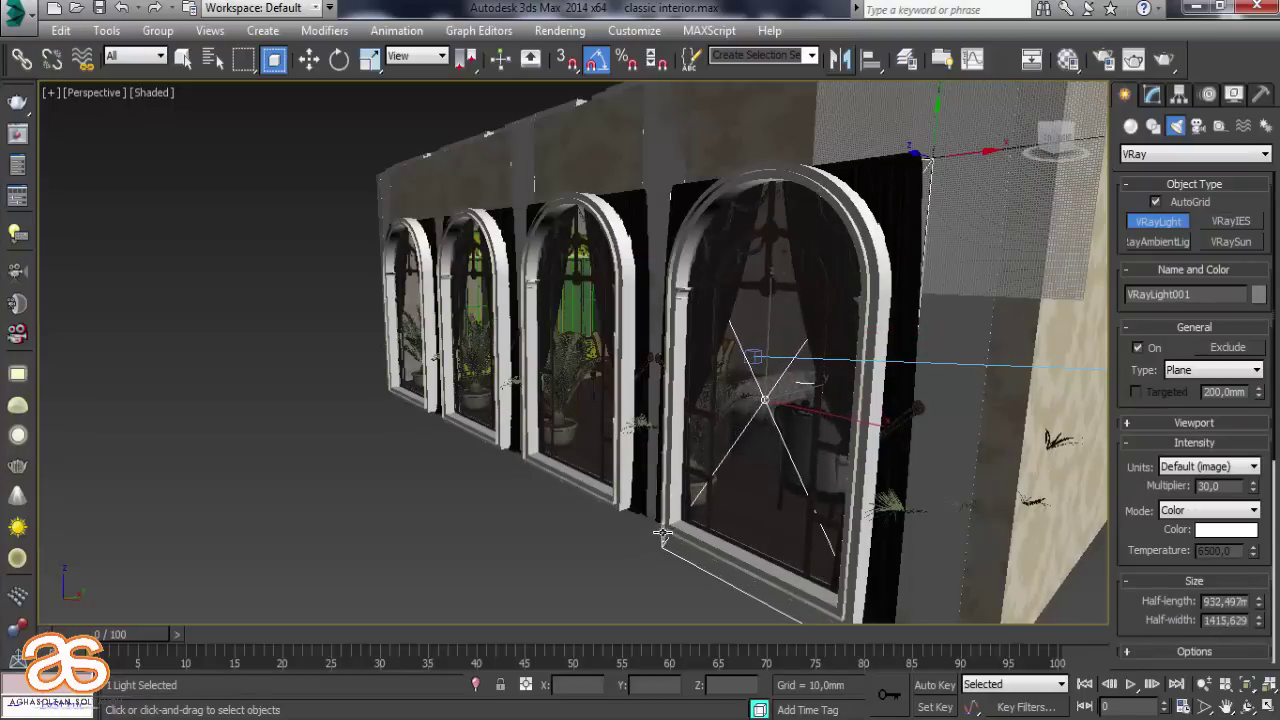
pyautogui.moveTo(662, 541); pyautogui.dragTo(660, 521)
pyautogui.click(308, 59)
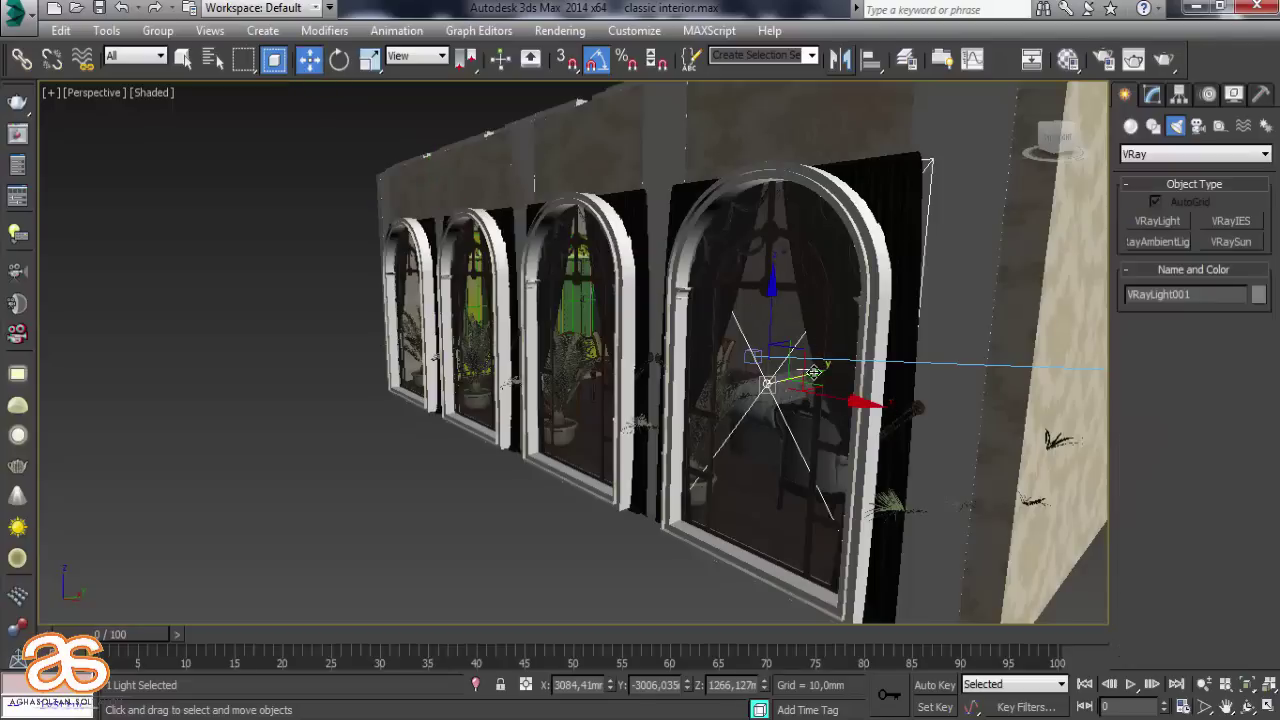
pyautogui.moveTo(816, 372); pyautogui.dragTo(791, 380)
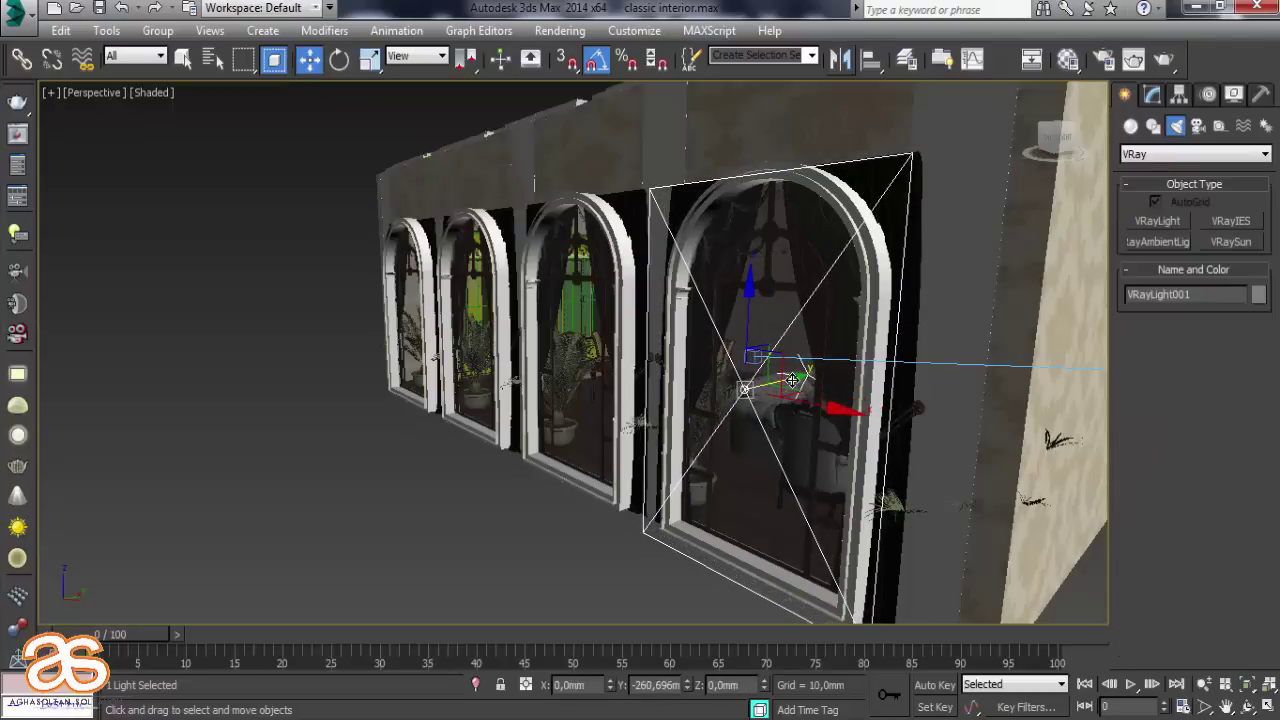
# Set the light's multiplier to 15 and Shift-drag an instance toward the neighbouring window
pyautogui.click(1152, 94)
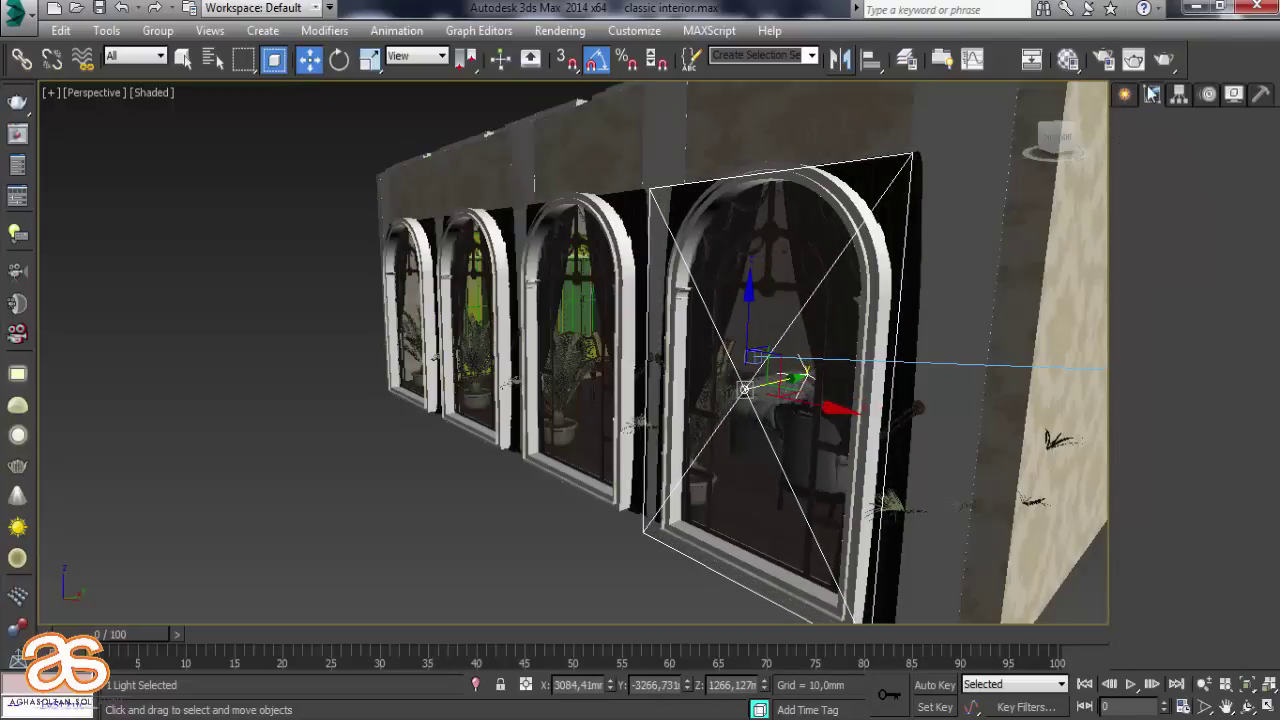
pyautogui.doubleClick(1210, 511)
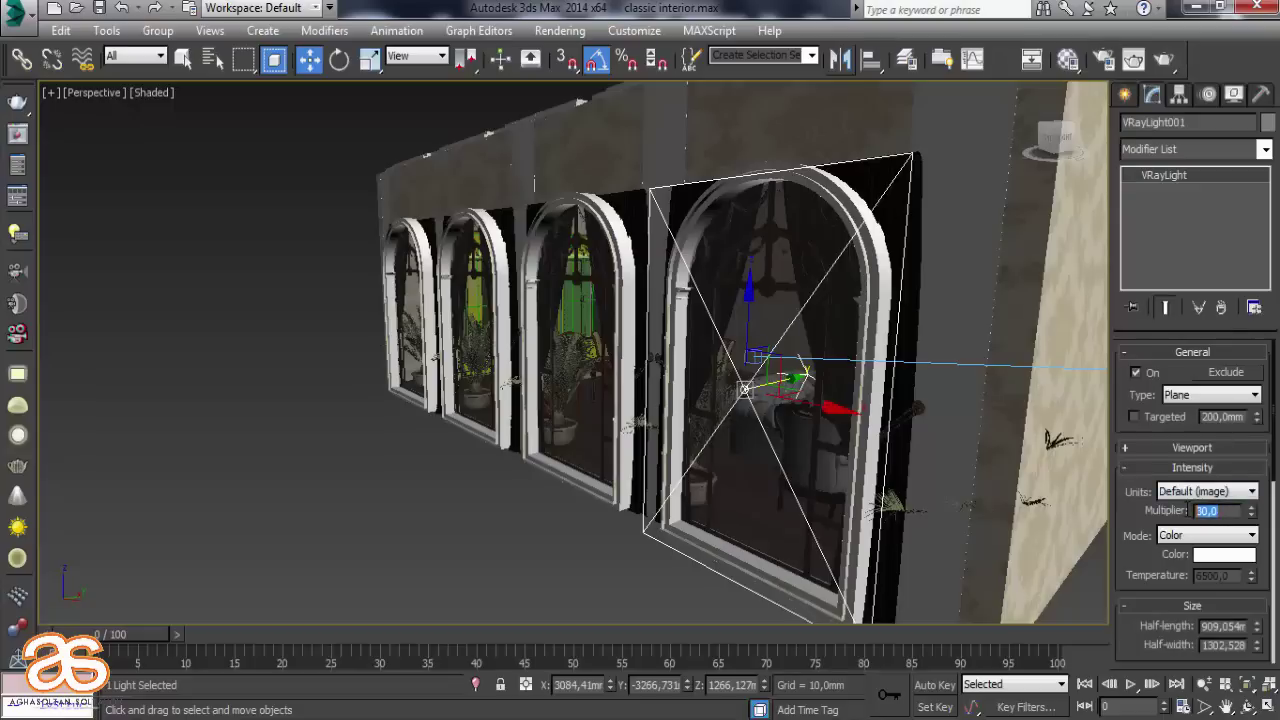
pyautogui.write('15')
pyautogui.press('Return')
pyautogui.moveTo(823, 429)
pyautogui.keyDown('alt'); pyautogui.mouseDown(button='middle')
pyautogui.moveTo(846, 451)
pyautogui.moveTo(916, 470)
pyautogui.moveTo(872, 418)
pyautogui.mouseUp(button='middle'); pyautogui.keyUp('alt')
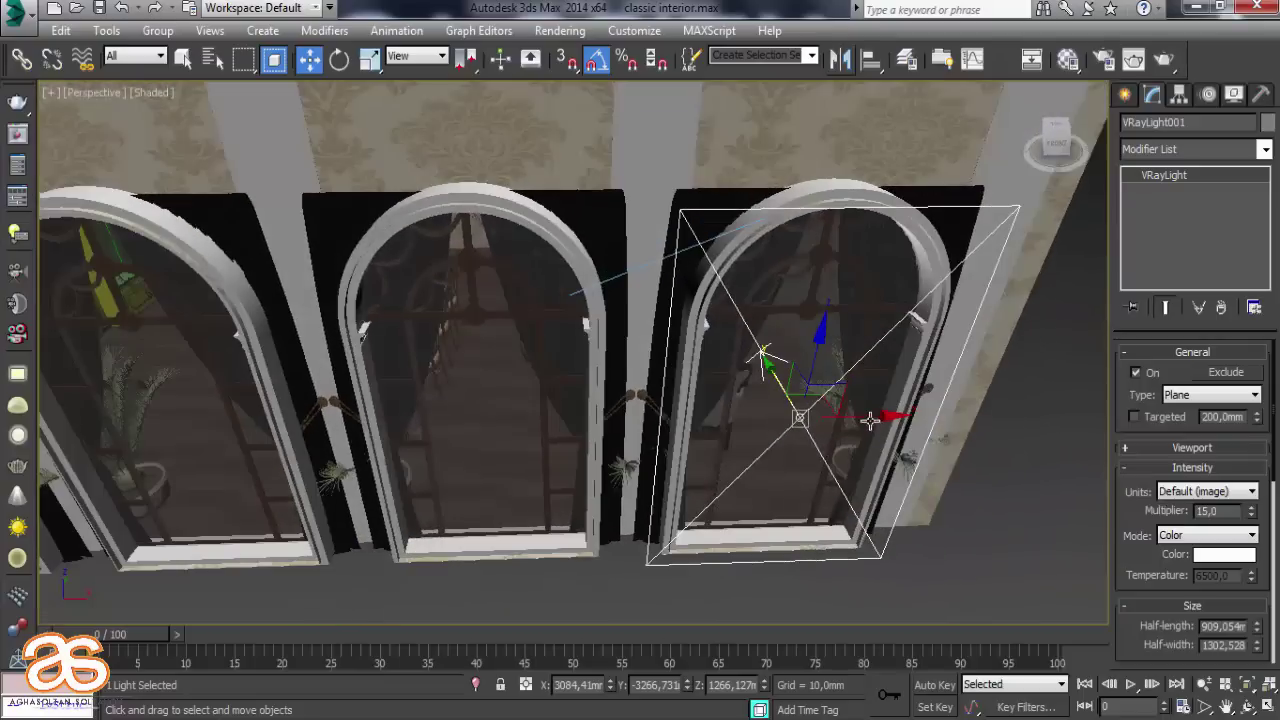
pyautogui.moveTo(872, 418); pyautogui.dragTo(539, 406)
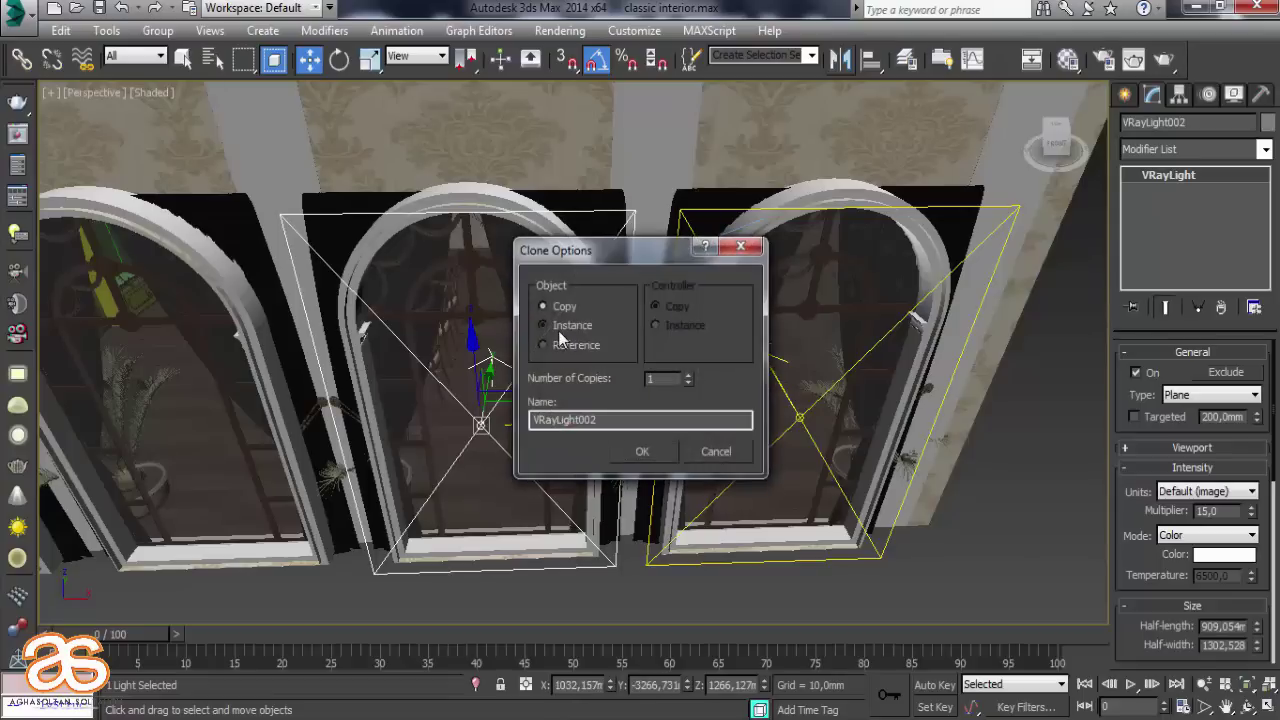
# Create instanced window lights up to VRayLight004, expand Options, and return to the camera view
pyautogui.click(688, 374)
pyautogui.click(645, 451)
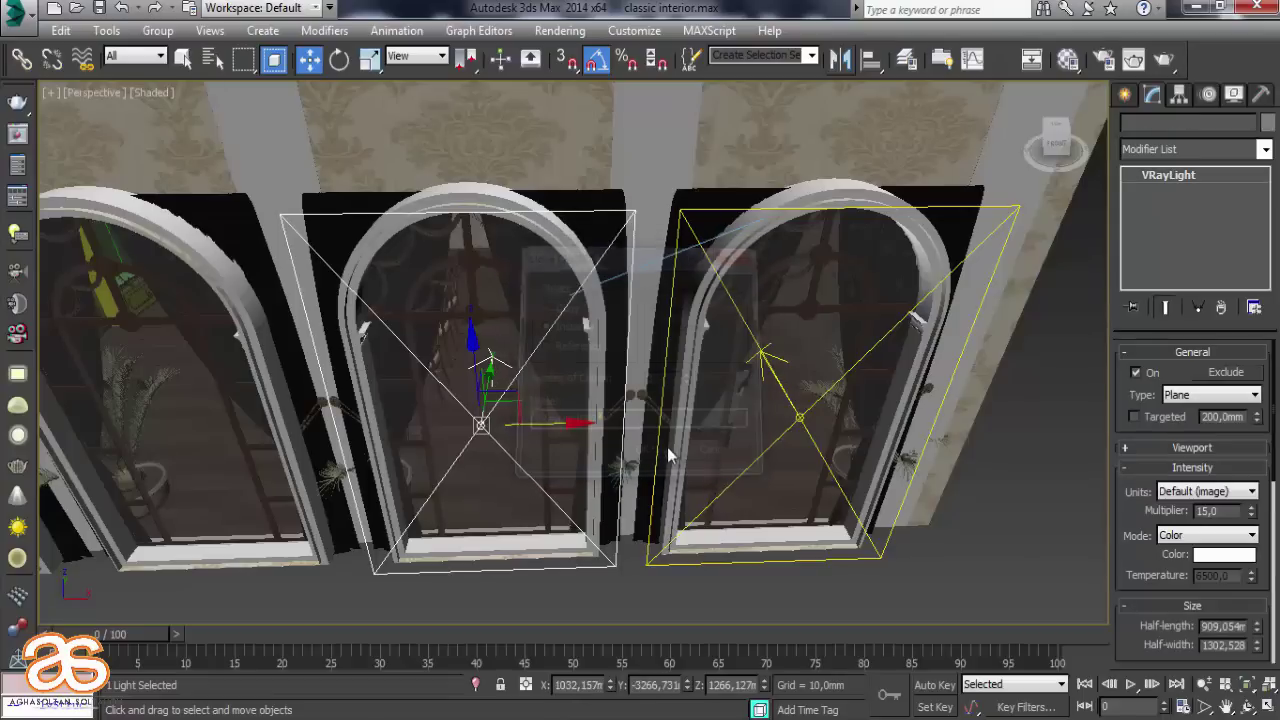
pyautogui.moveTo(724, 374); pyautogui.dragTo(758, 370, button='middle')
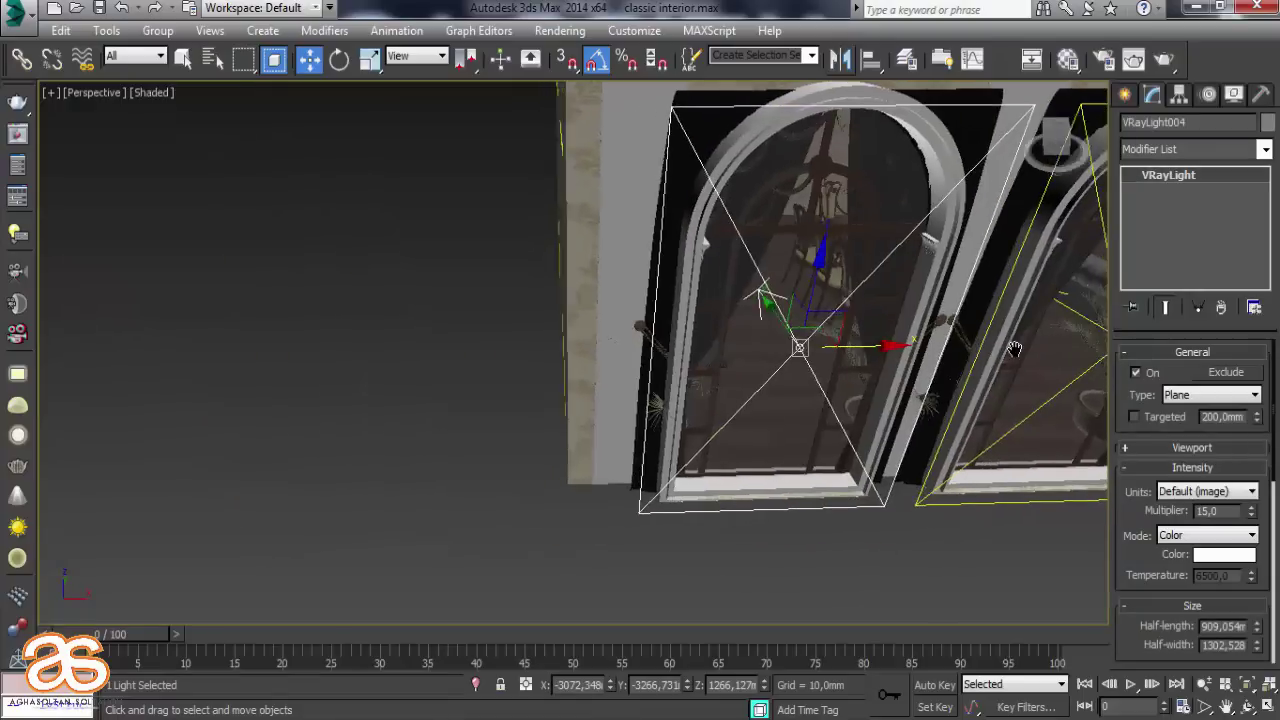
pyautogui.keyDown('alt'); pyautogui.moveTo(1013, 350); pyautogui.dragTo(766, 357, button='middle'); pyautogui.keyUp('alt')
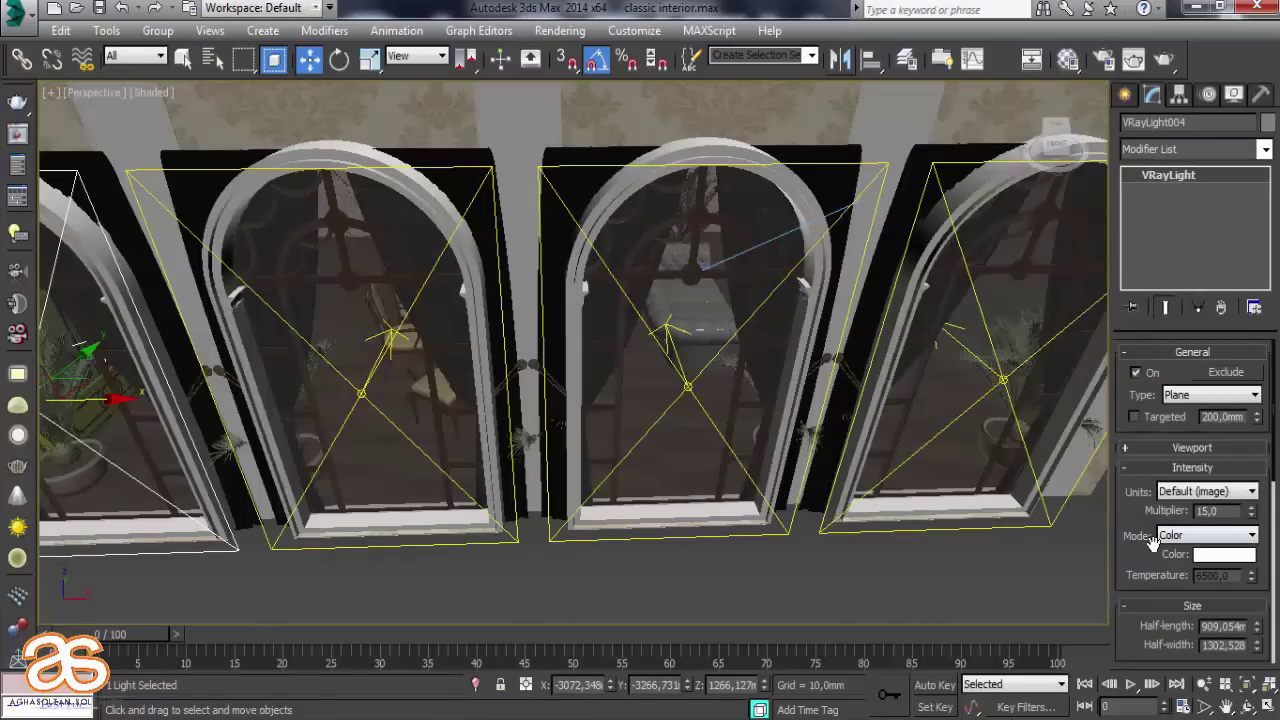
pyautogui.moveTo(1153, 541); pyautogui.dragTo(1192, 282)
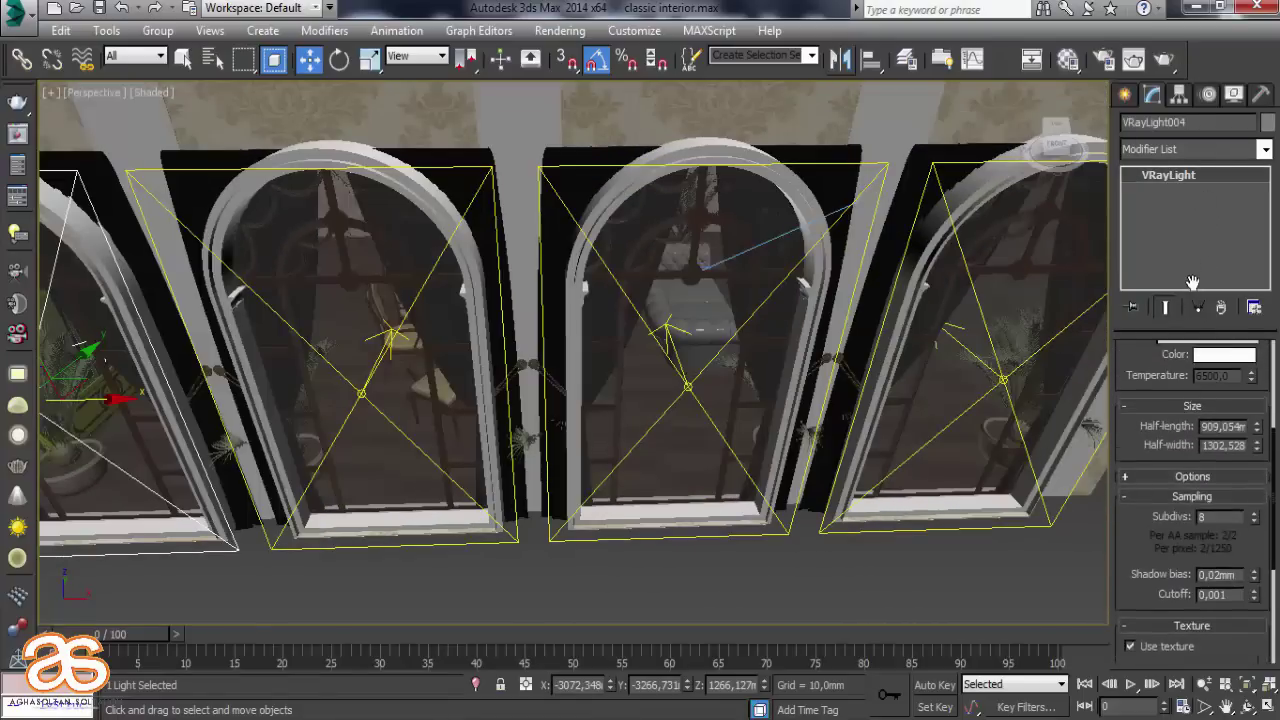
pyautogui.scroll(1, 1188, 380)
pyautogui.click(1178, 490)
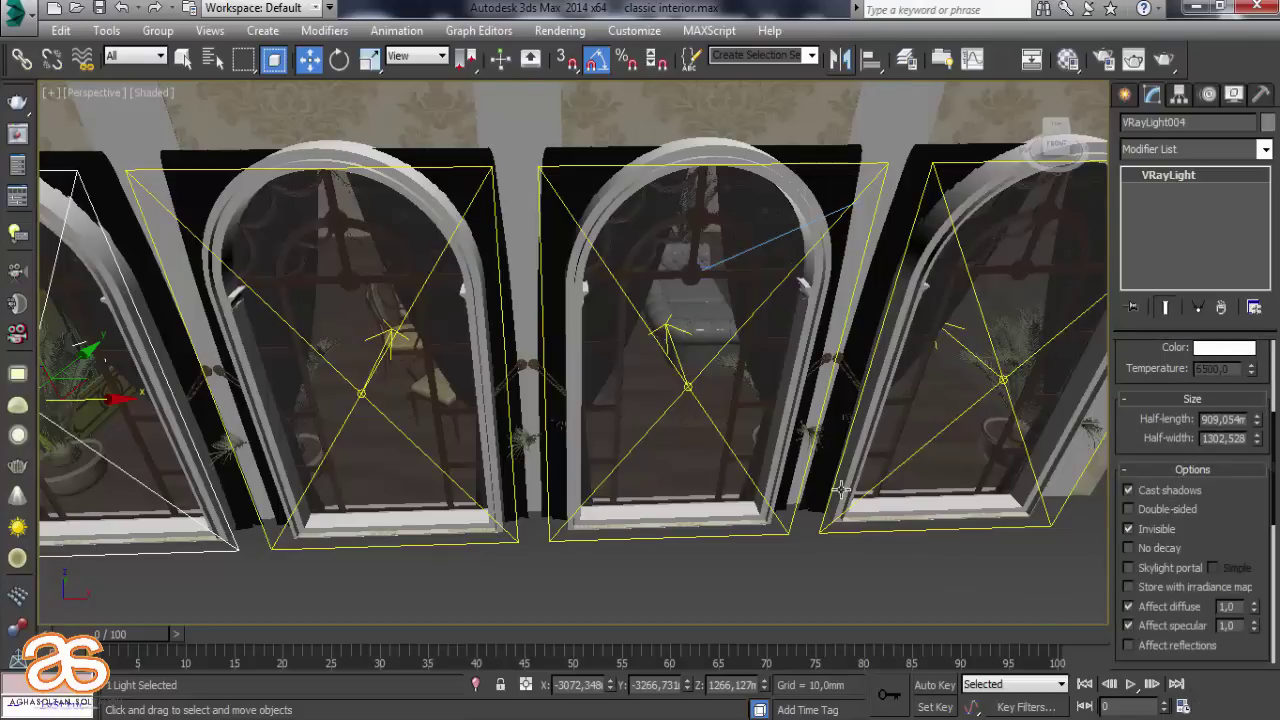
pyautogui.hotkey('shift', 'z')
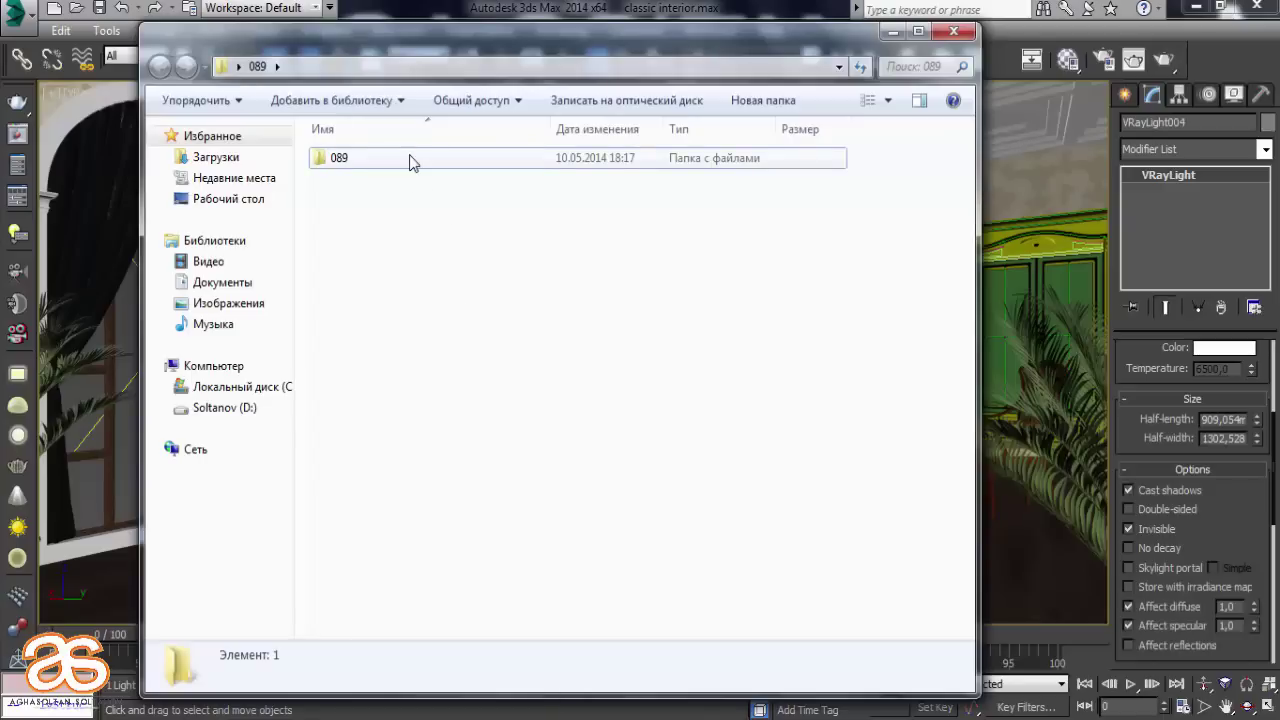
# Merge the 'люстра fine art' chandelier file from folder 089 into the scene
pyautogui.doubleClick(408, 160)
pyautogui.moveTo(368, 200); pyautogui.dragTo(1008, 560)
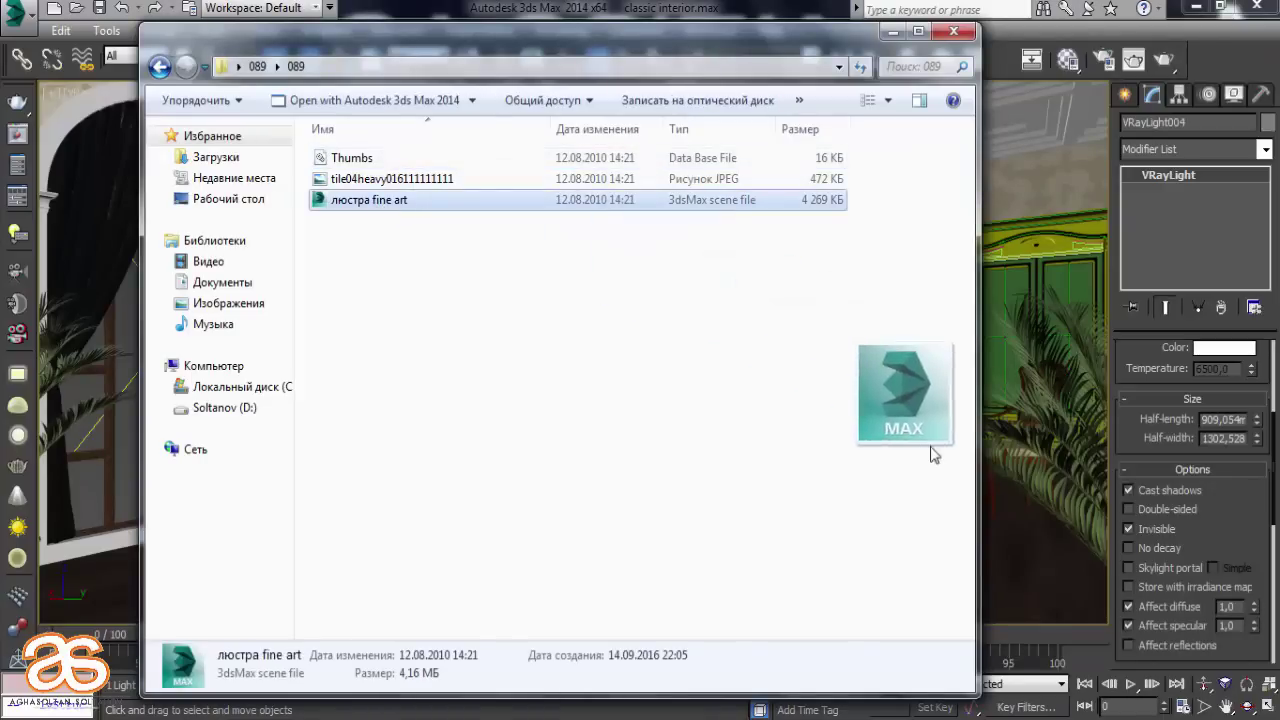
pyautogui.click(1030, 584)
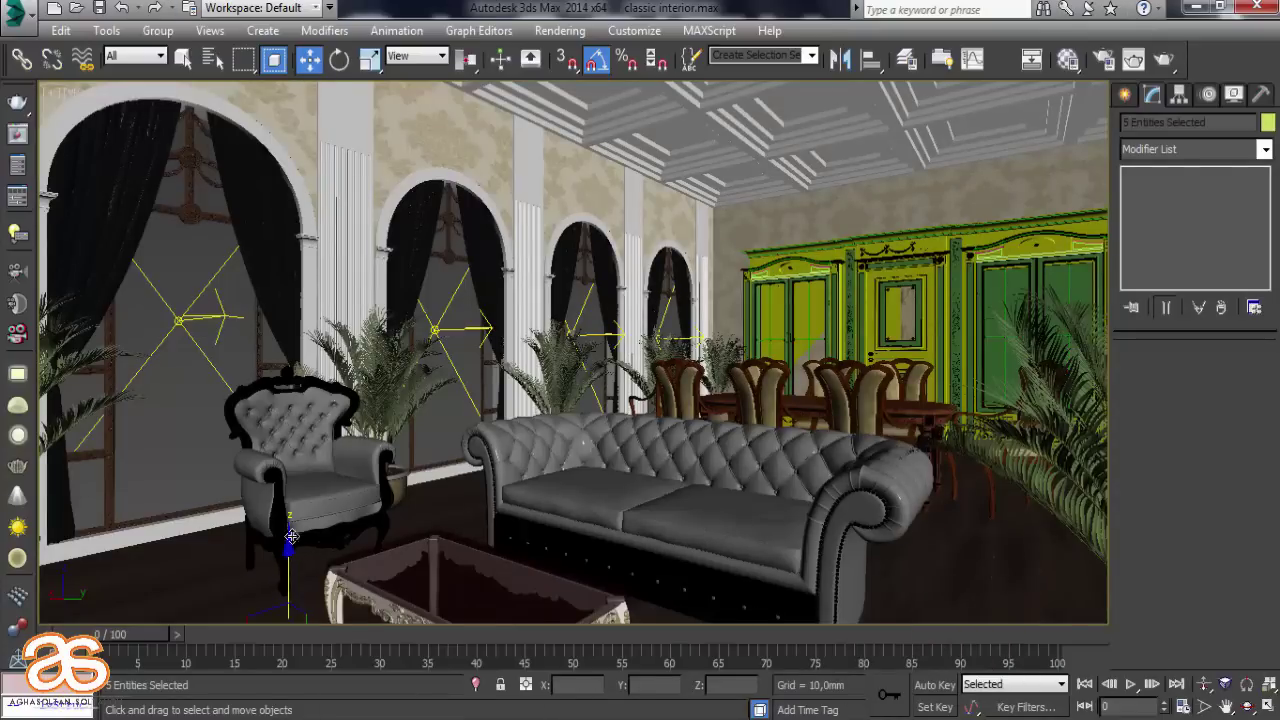
# Raise the chandelier to the ceiling, centre it in the Top view, then maximize the Camera view
pyautogui.moveTo(291, 537)
pyautogui.mouseDown()
pyautogui.moveTo(311, 289)
pyautogui.moveTo(298, 240)
pyautogui.mouseUp()
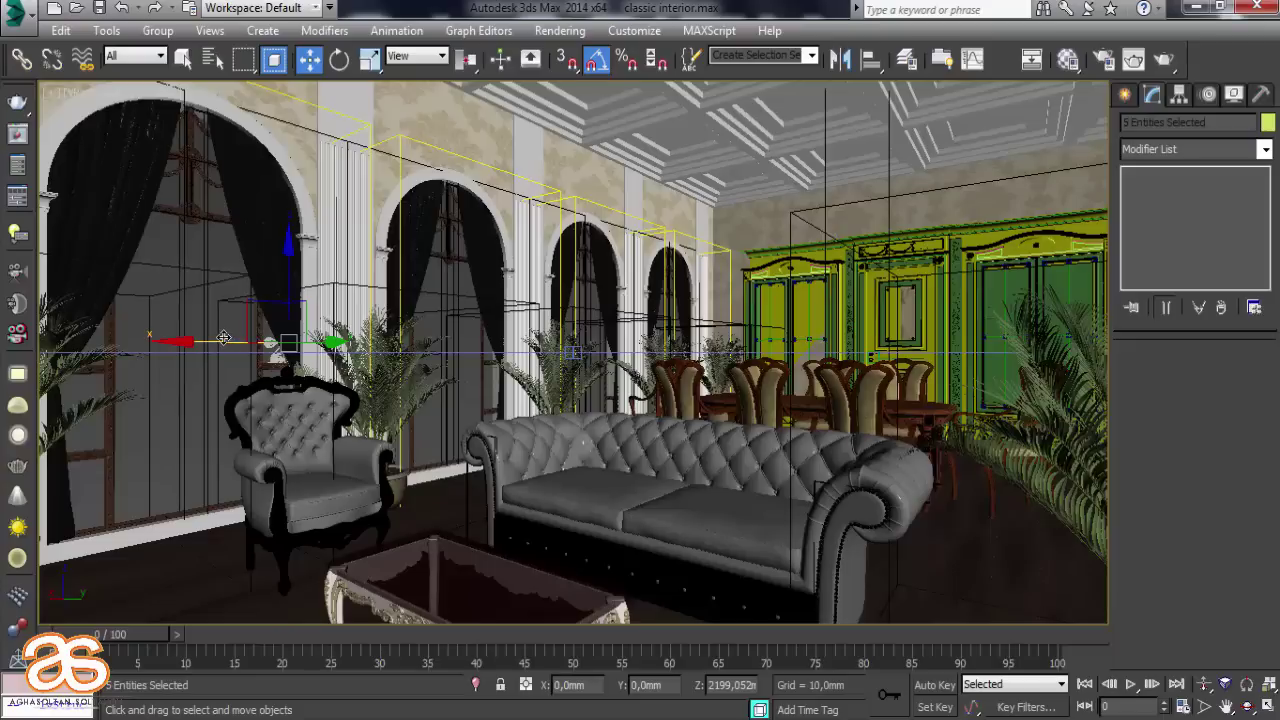
pyautogui.moveTo(210, 343); pyautogui.dragTo(491, 357)
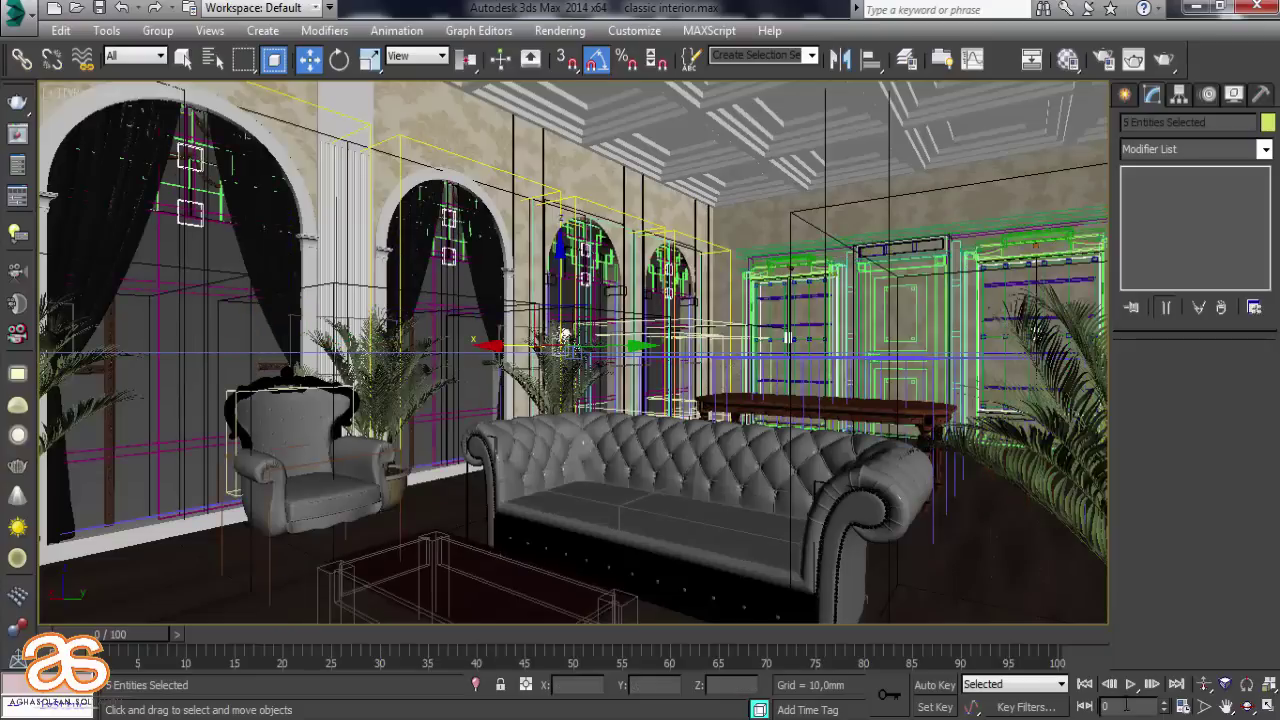
pyautogui.click(1266, 706)
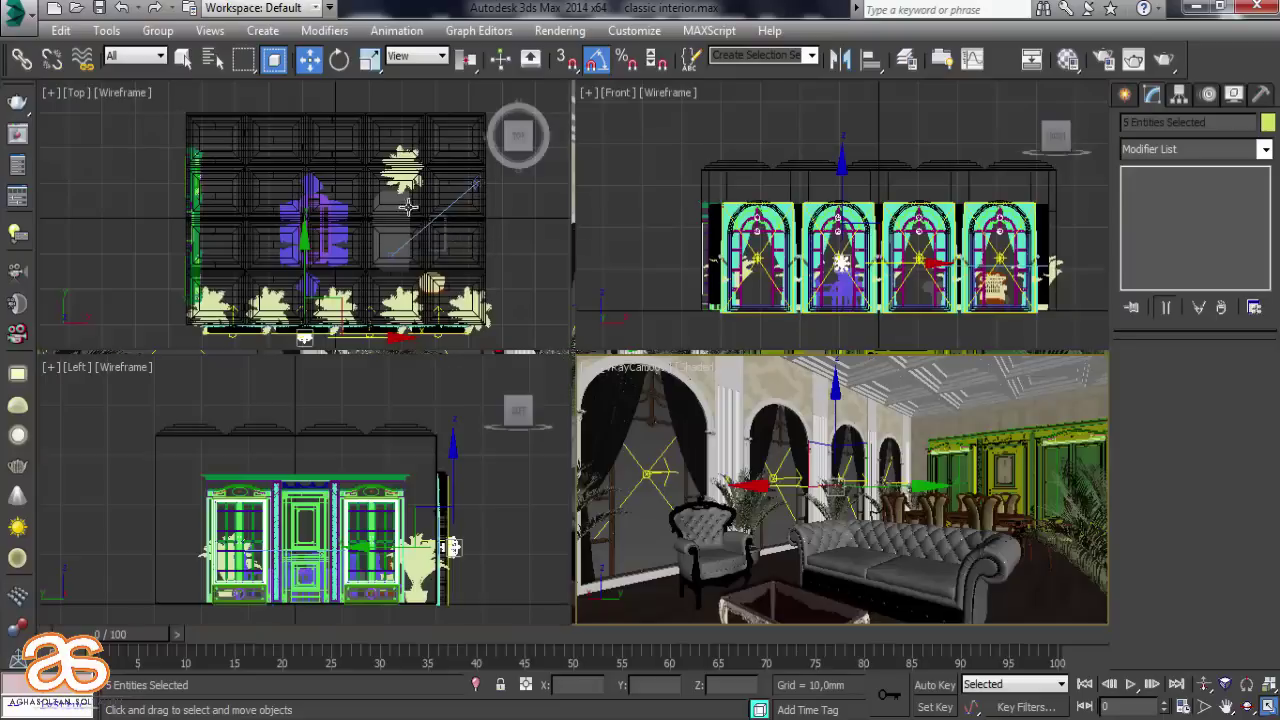
pyautogui.click(402, 188)
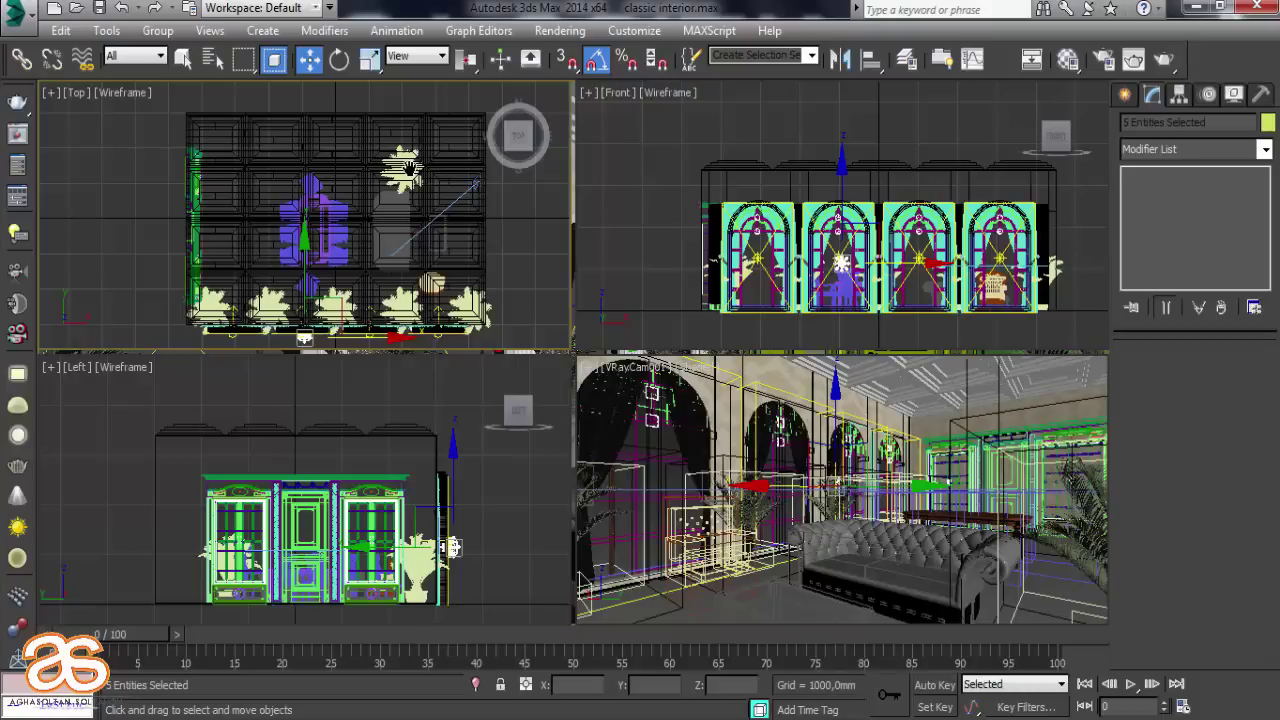
pyautogui.moveTo(405, 168); pyautogui.dragTo(407, 188, button='middle')
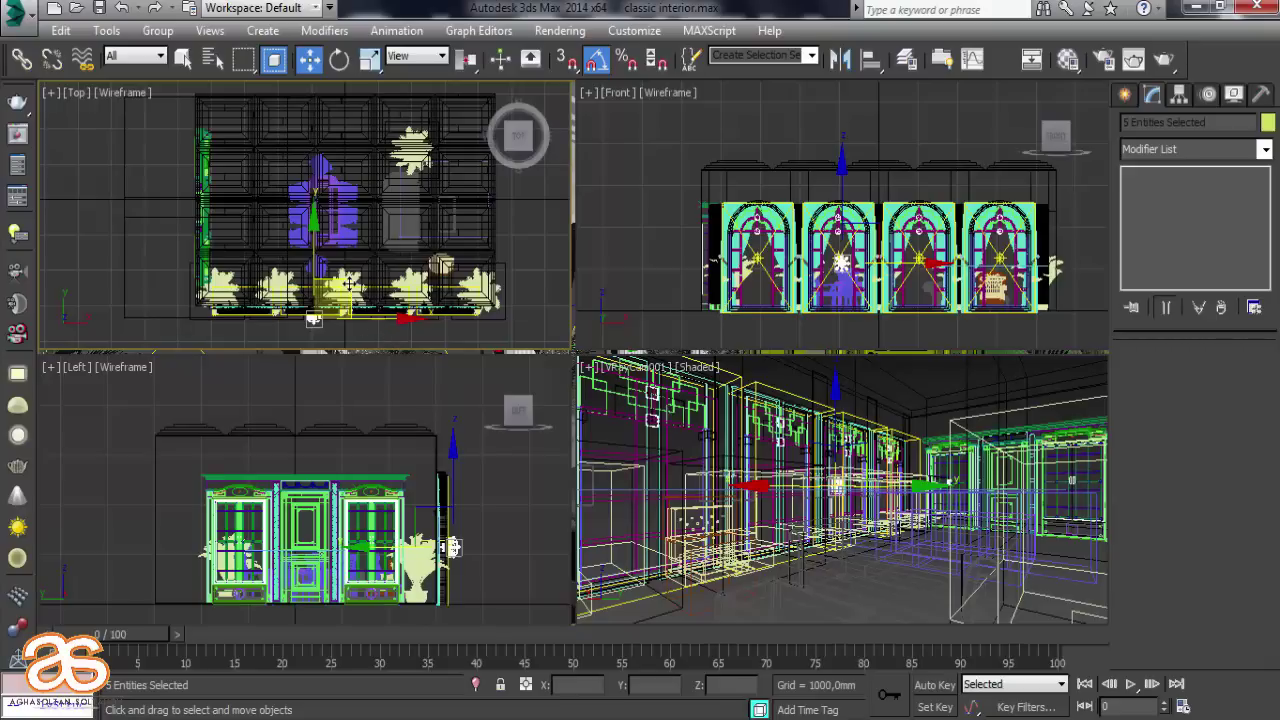
pyautogui.moveTo(318, 216)
pyautogui.mouseDown()
pyautogui.moveTo(413, 197)
pyautogui.moveTo(381, 230)
pyautogui.mouseUp()
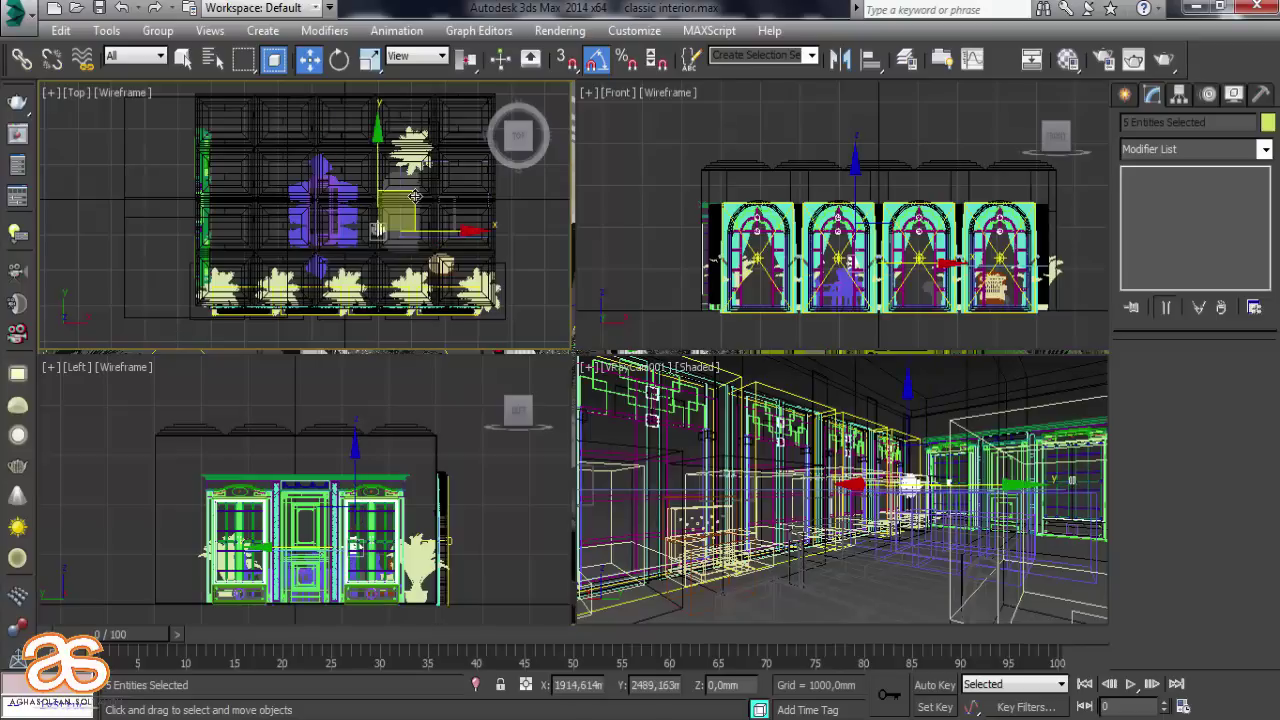
pyautogui.moveTo(381, 230); pyautogui.dragTo(382, 230)
pyautogui.click(749, 460)
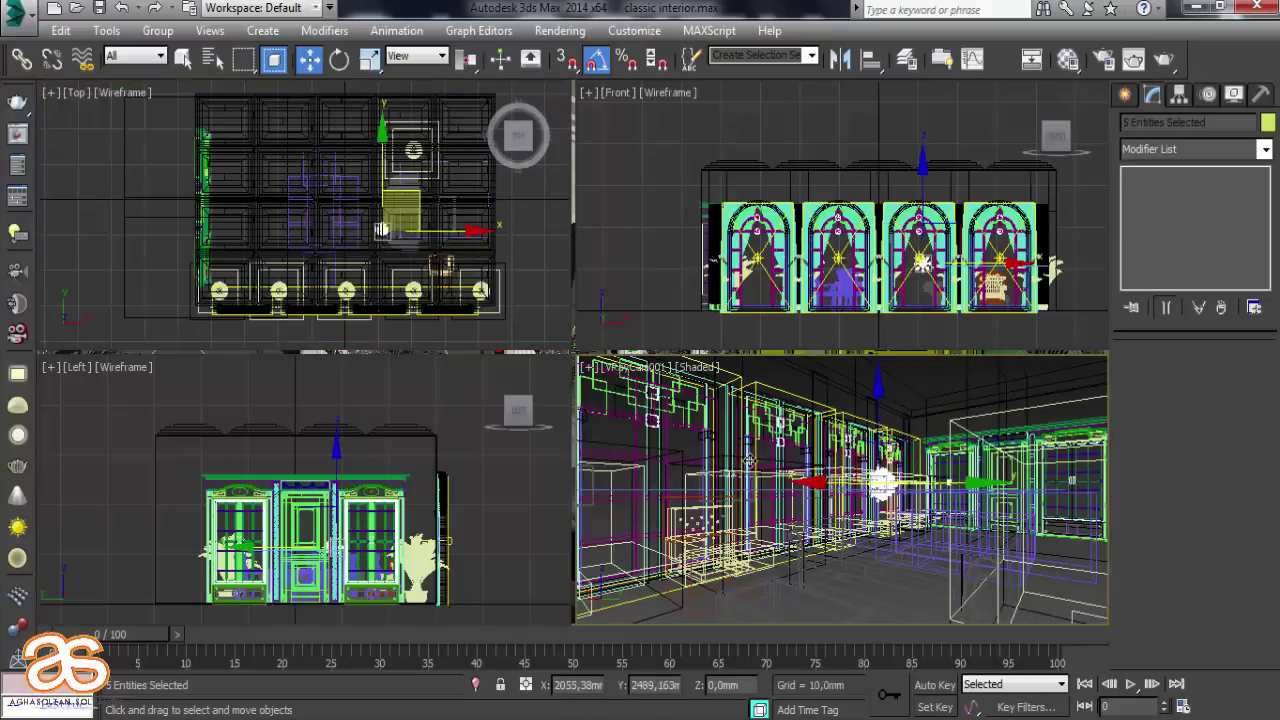
pyautogui.click(1267, 706)
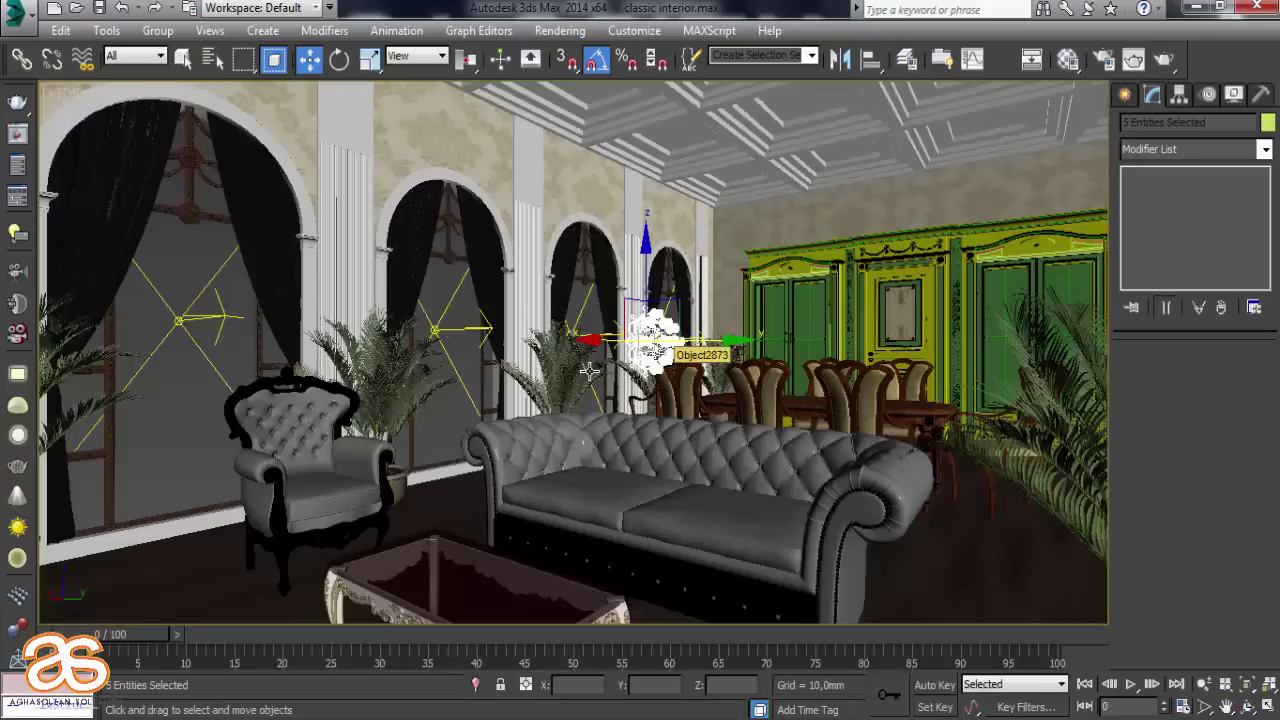
# Rotate the chandelier 90° on X to stand upright and scale it uniformly to about 138%
pyautogui.moveTo(589, 371)
pyautogui.keyDown('alt'); pyautogui.mouseDown(button='middle')
pyautogui.moveTo(597, 414)
pyautogui.moveTo(557, 429)
pyautogui.moveTo(598, 460)
pyautogui.mouseUp(button='middle'); pyautogui.keyUp('alt')
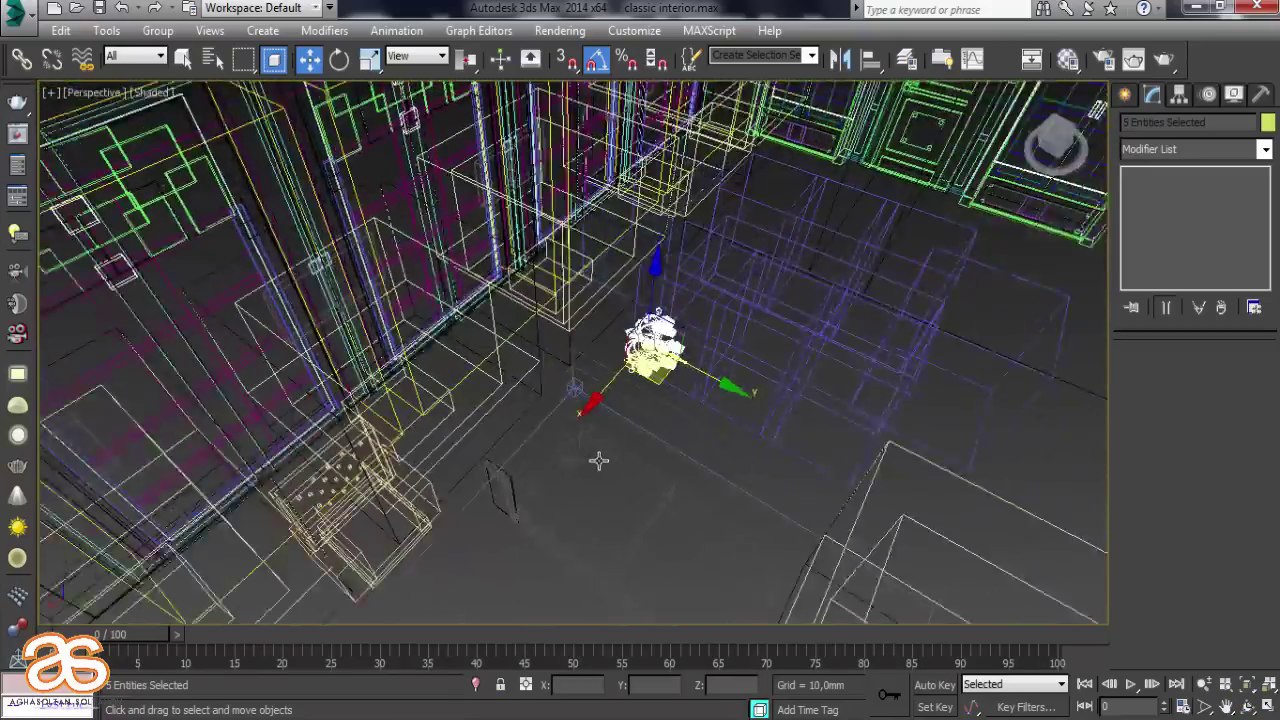
pyautogui.scroll(2, 656, 333)
pyautogui.scroll(2, 656, 333)
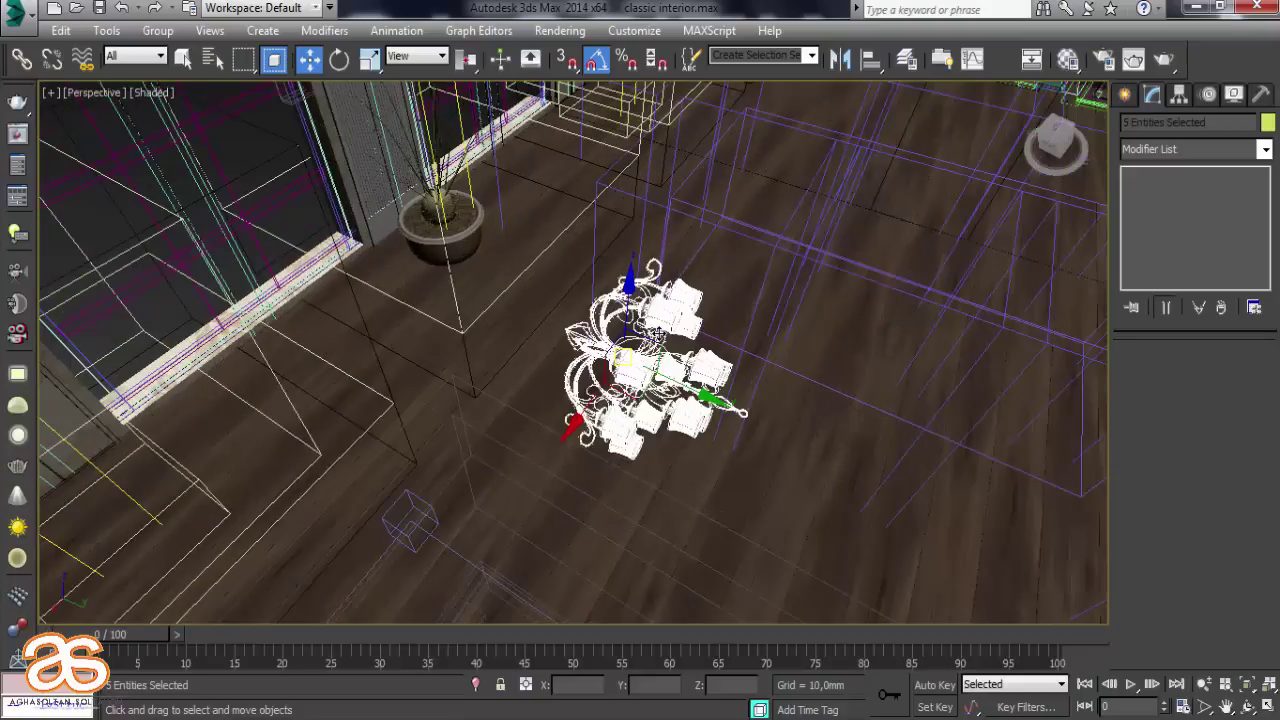
pyautogui.click(340, 59)
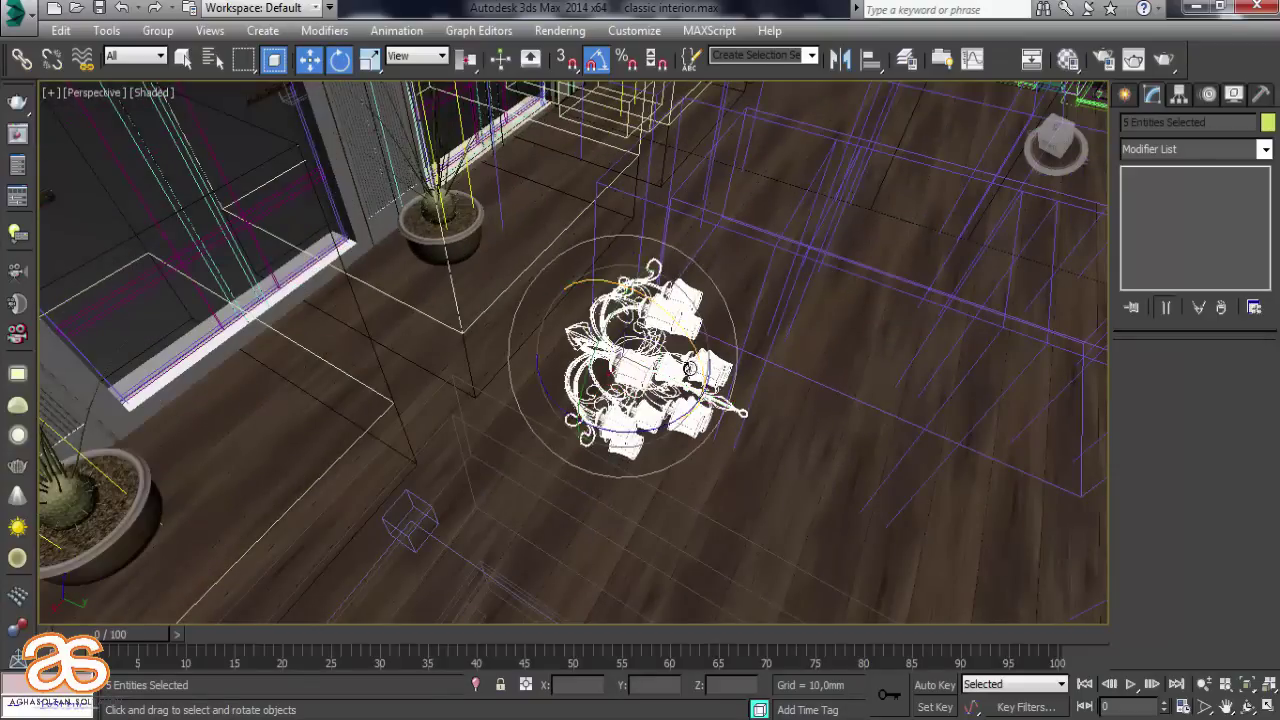
pyautogui.moveTo(682, 328); pyautogui.dragTo(651, 283)
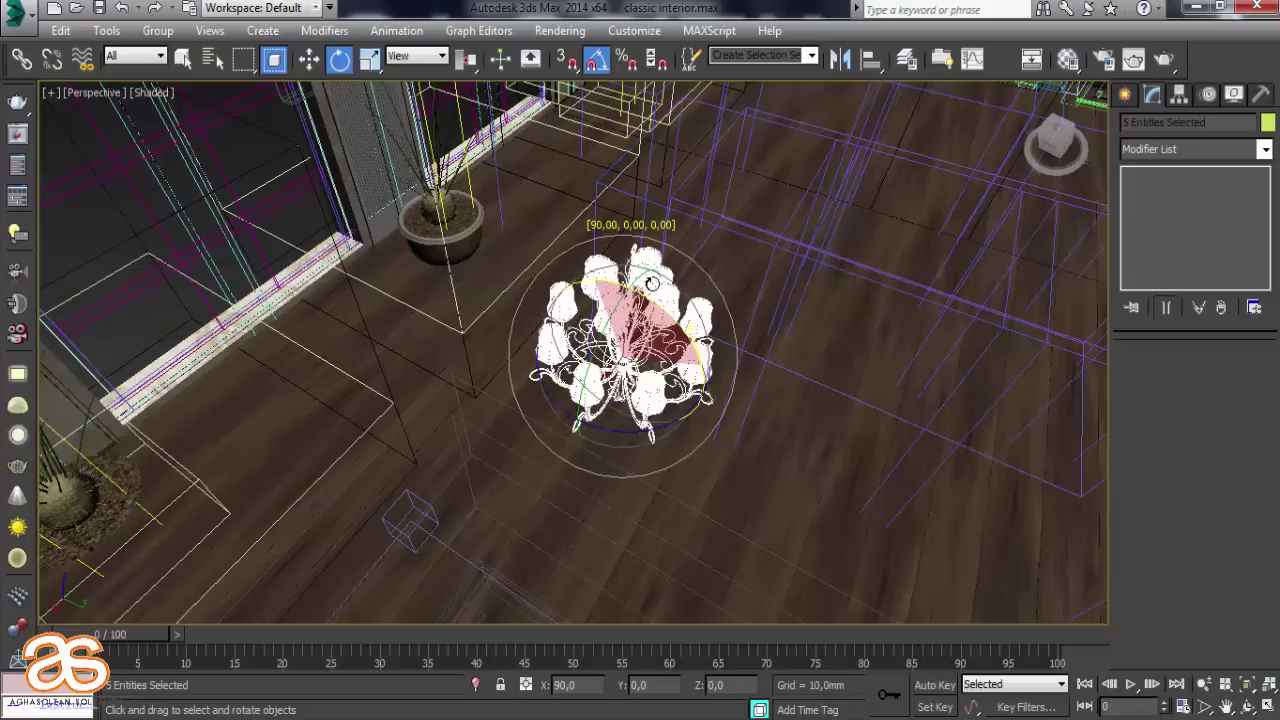
pyautogui.press('r')
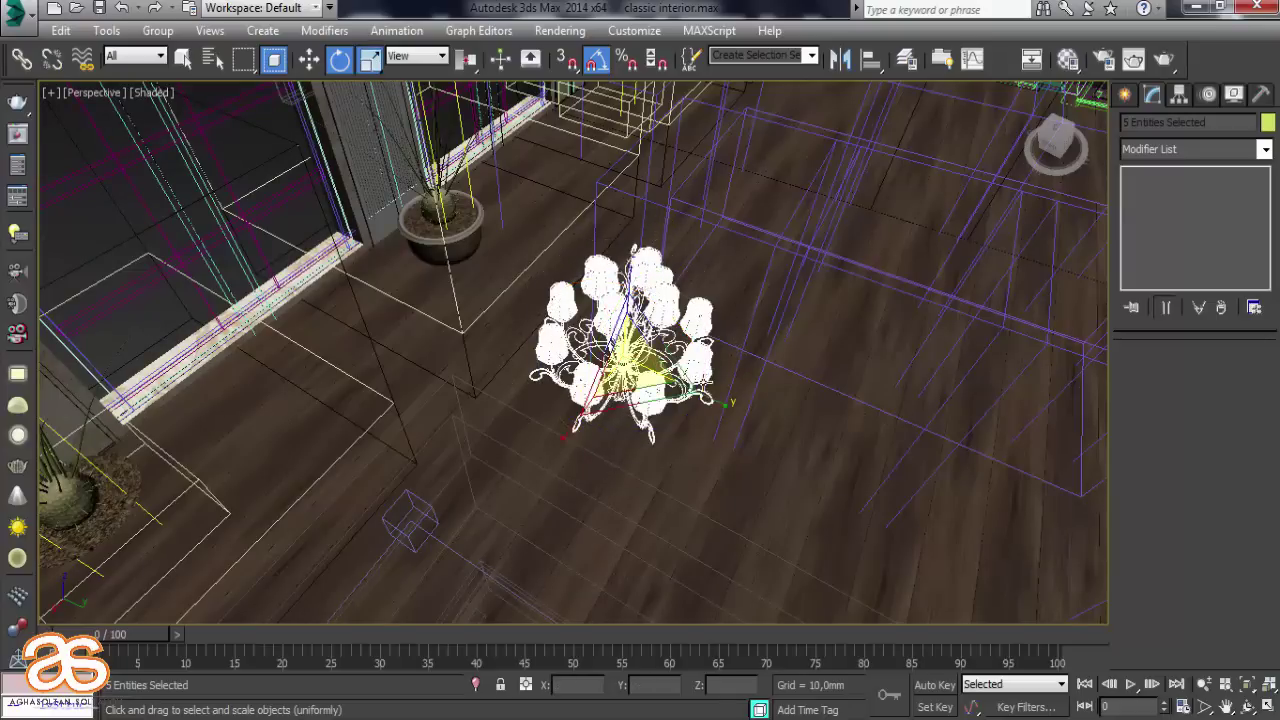
pyautogui.moveTo(640, 370); pyautogui.dragTo(655, 330)
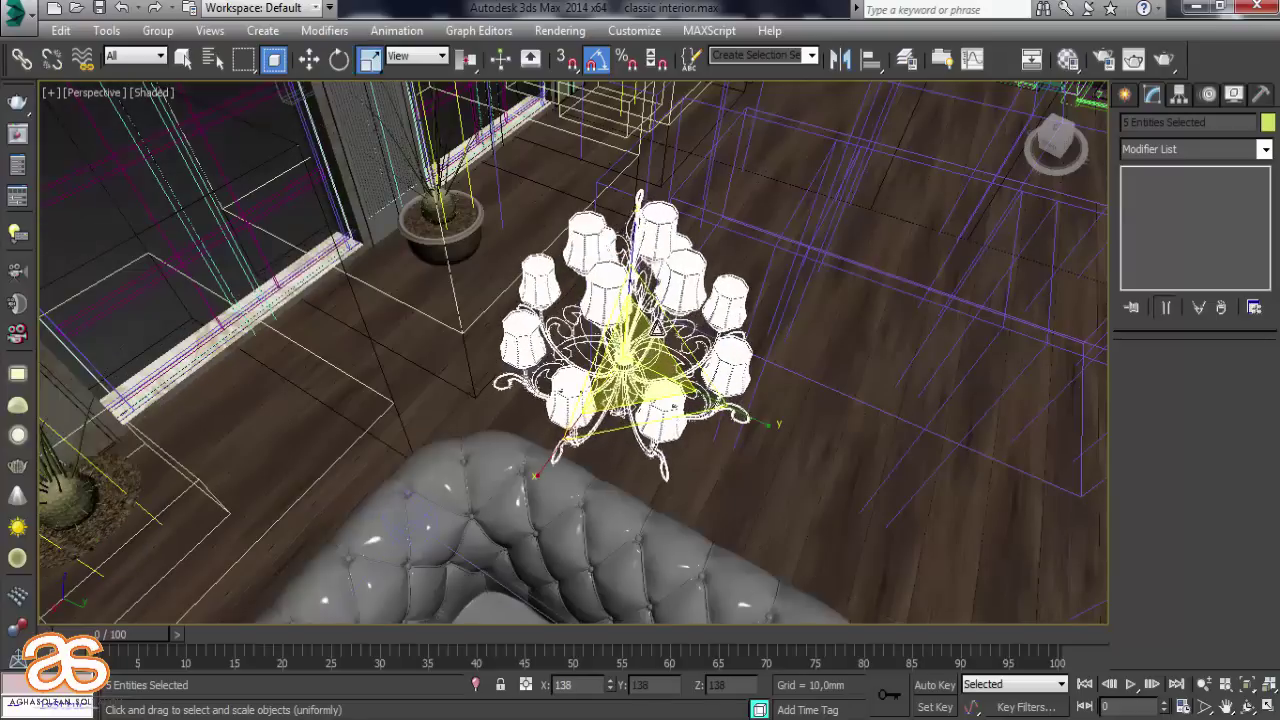
# In the maximized Top view, move the chandelier toward the square ceiling panel and scale it to about 162%
pyautogui.hotkey('alt', 'w')
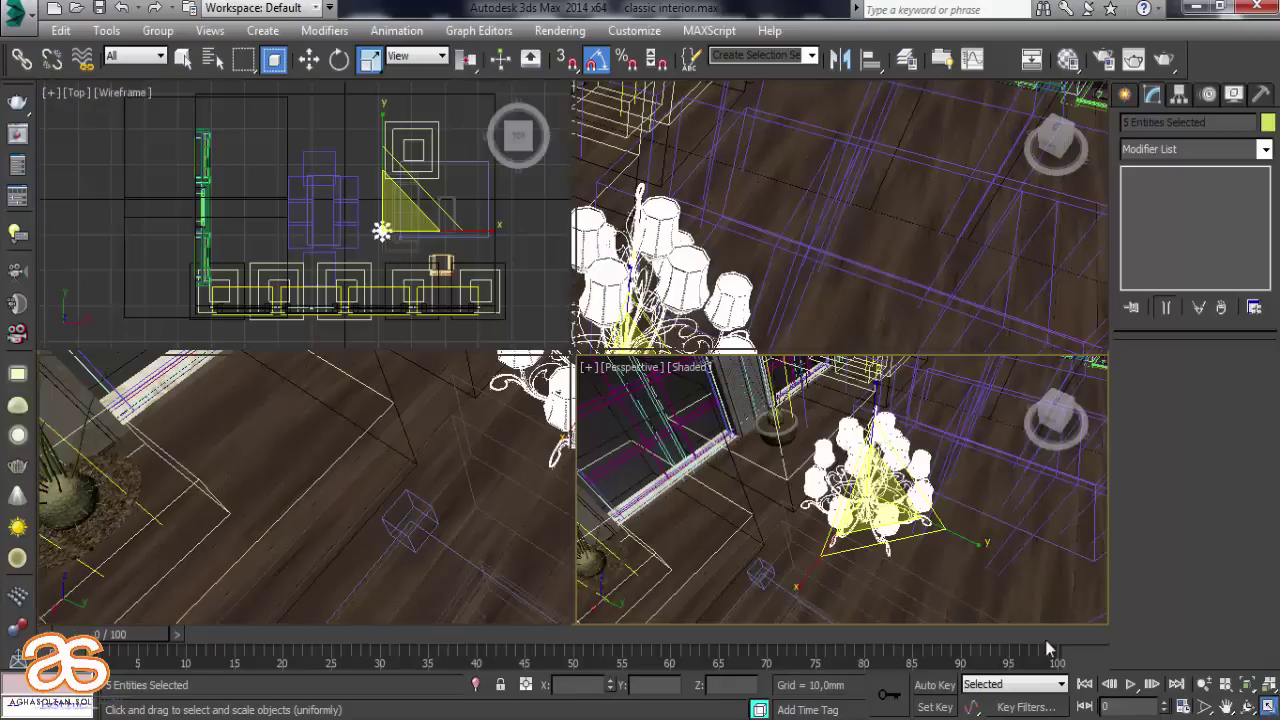
pyautogui.click(450, 297)
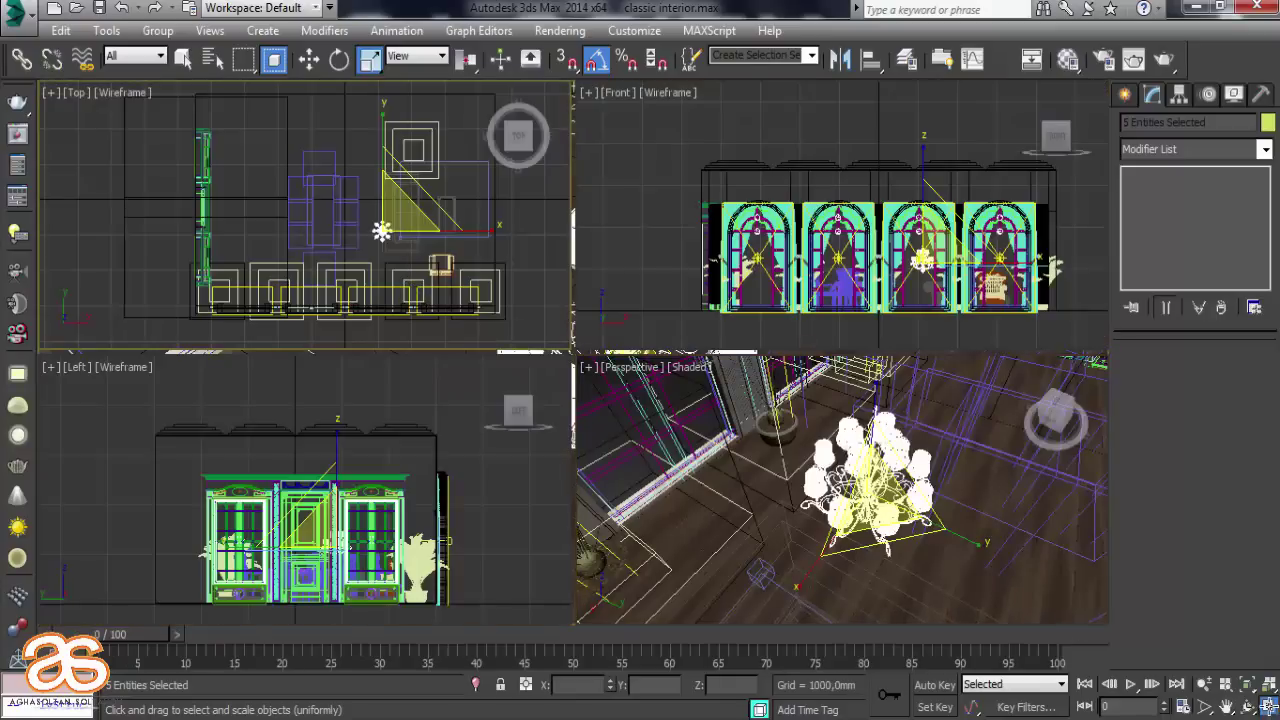
pyautogui.hotkey('alt', 'w')
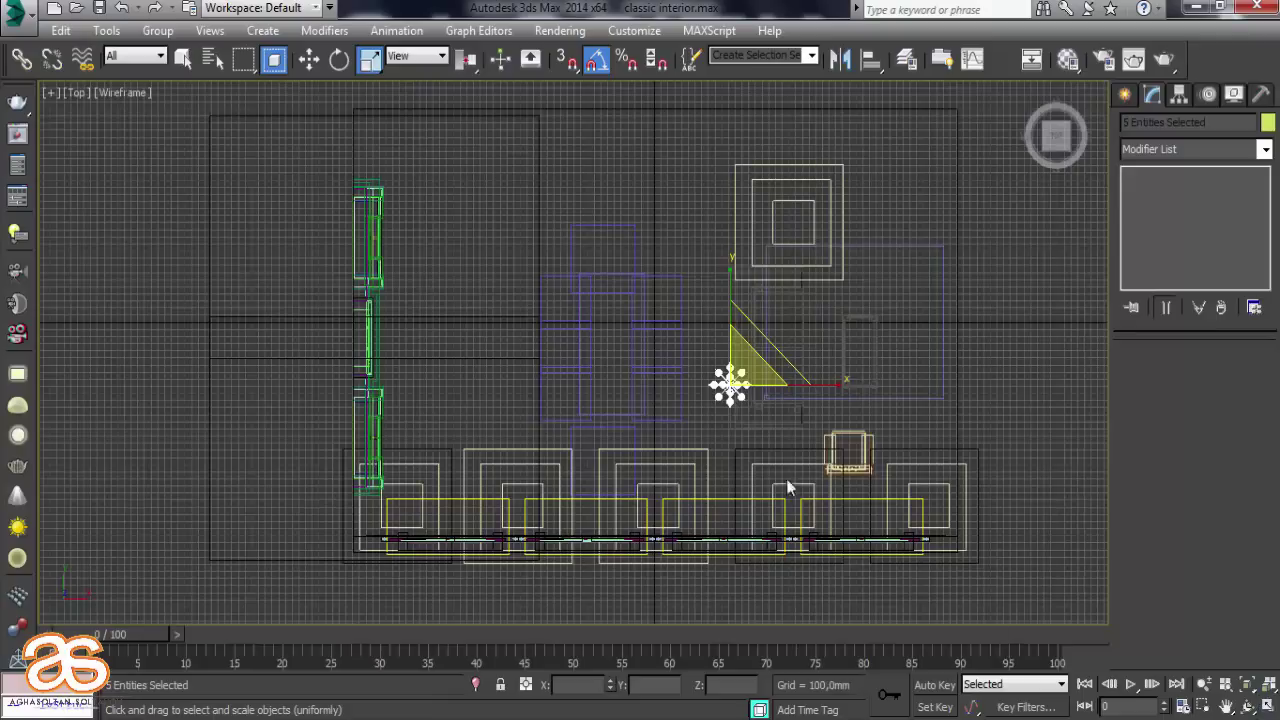
pyautogui.moveTo(738, 450); pyautogui.dragTo(631, 420, button='middle')
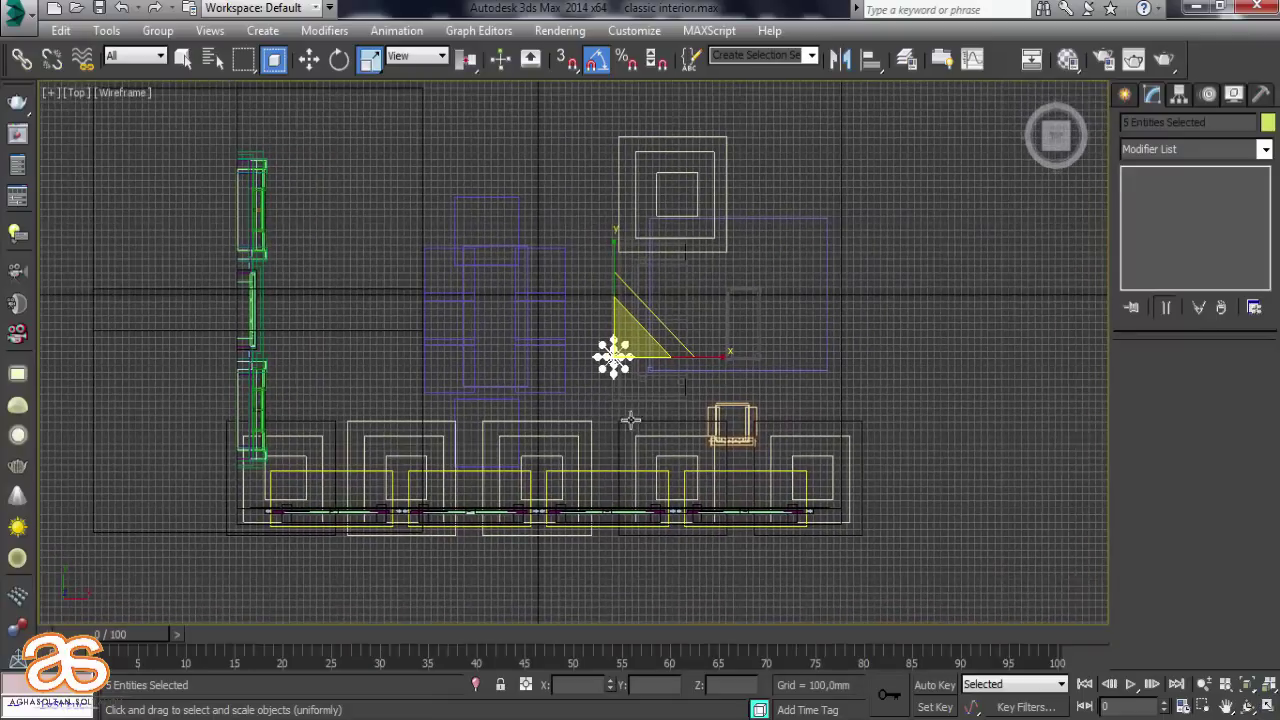
pyautogui.click(312, 62)
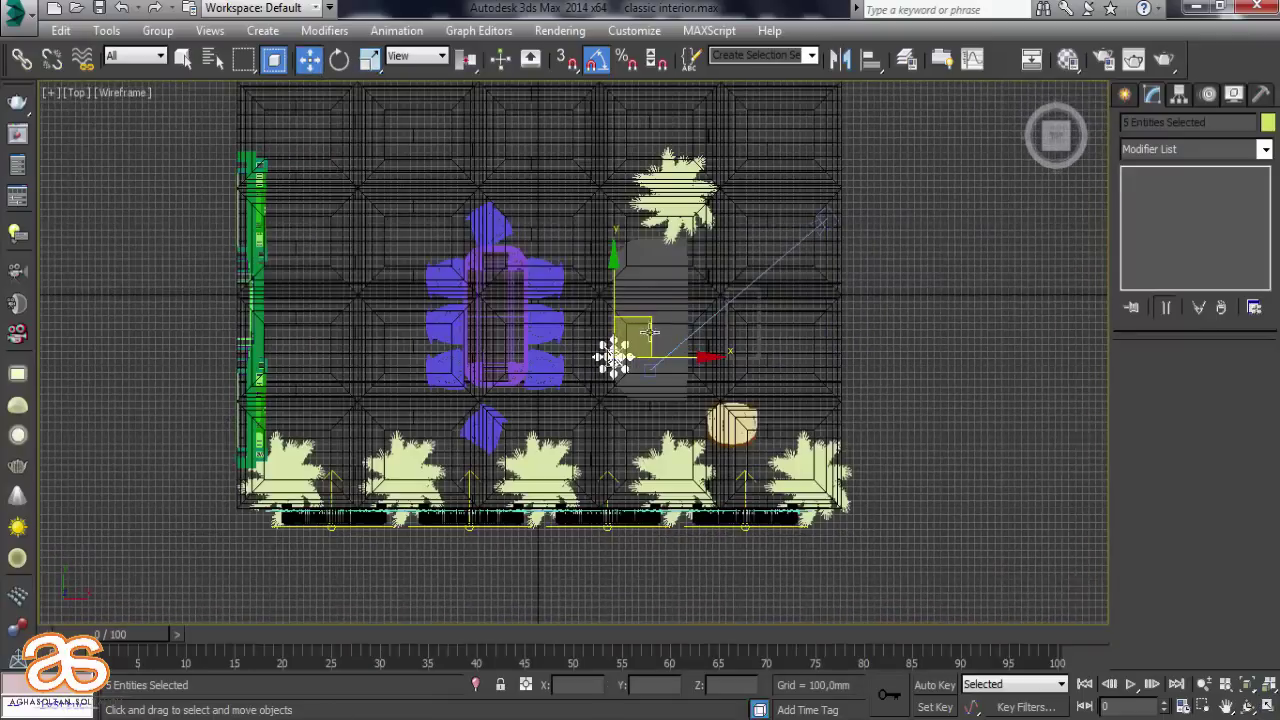
pyautogui.moveTo(648, 326); pyautogui.dragTo(726, 282)
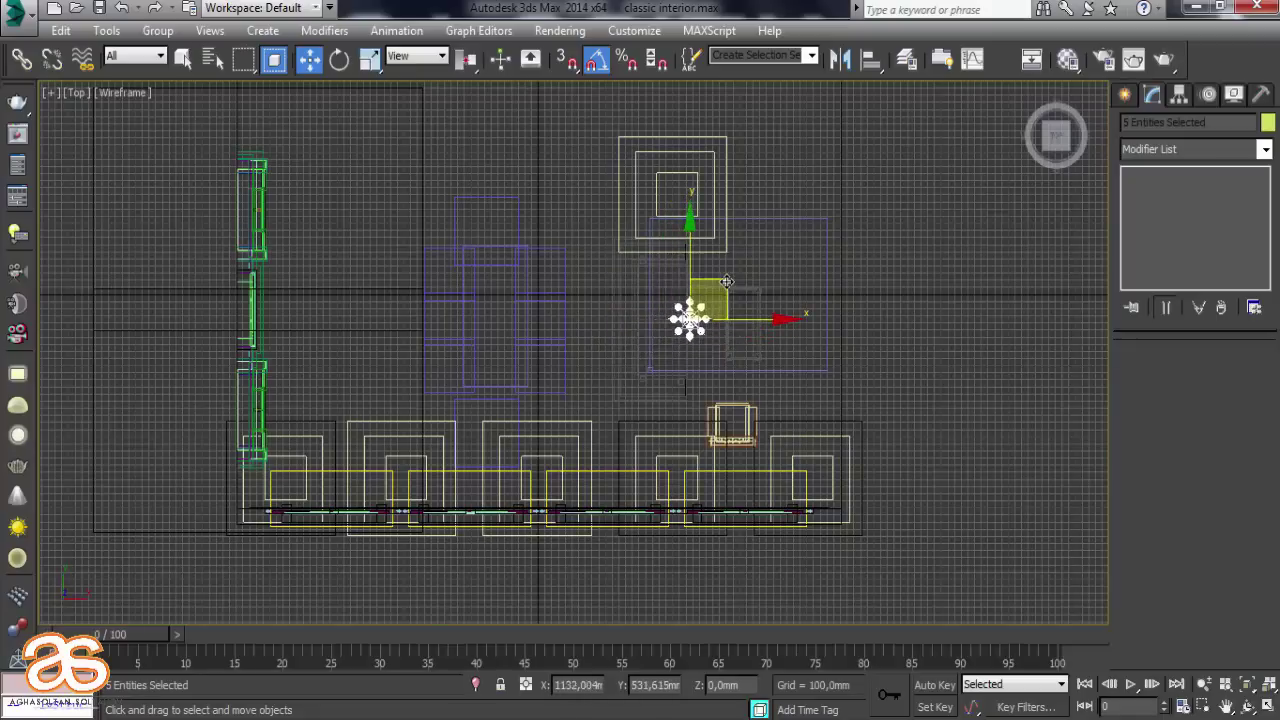
pyautogui.click(370, 58)
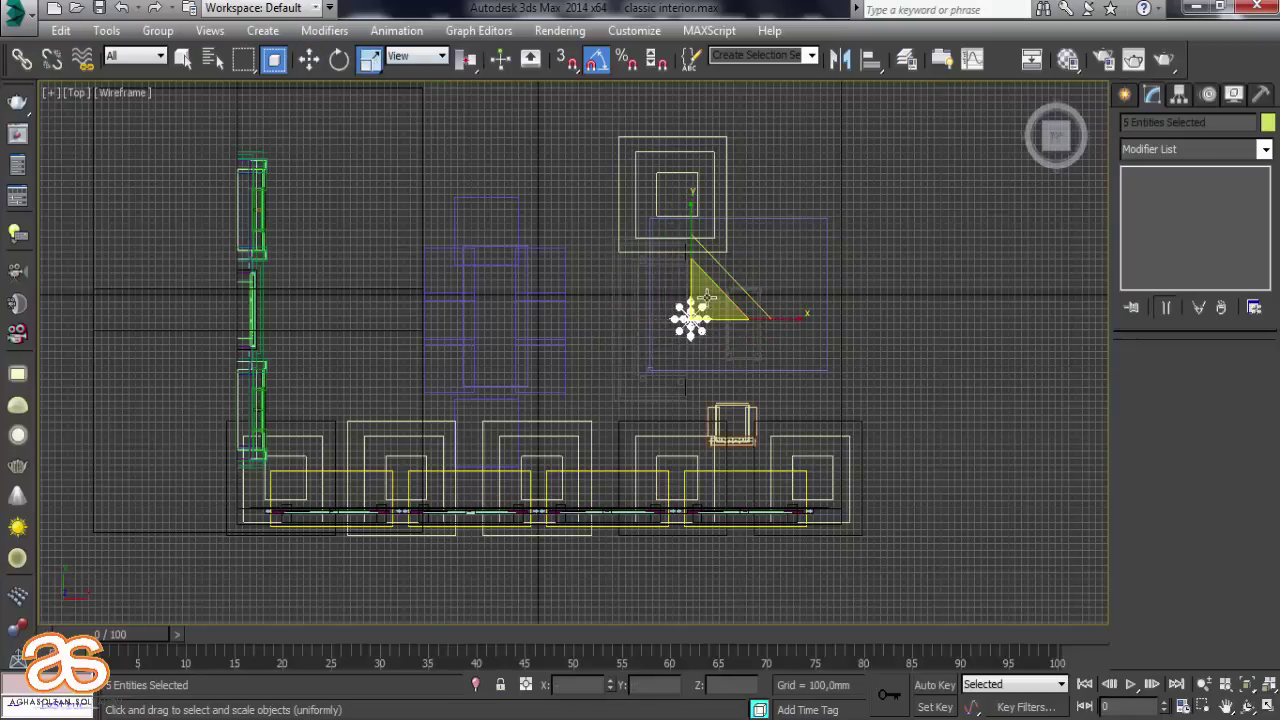
pyautogui.moveTo(718, 272); pyautogui.dragTo(731, 228)
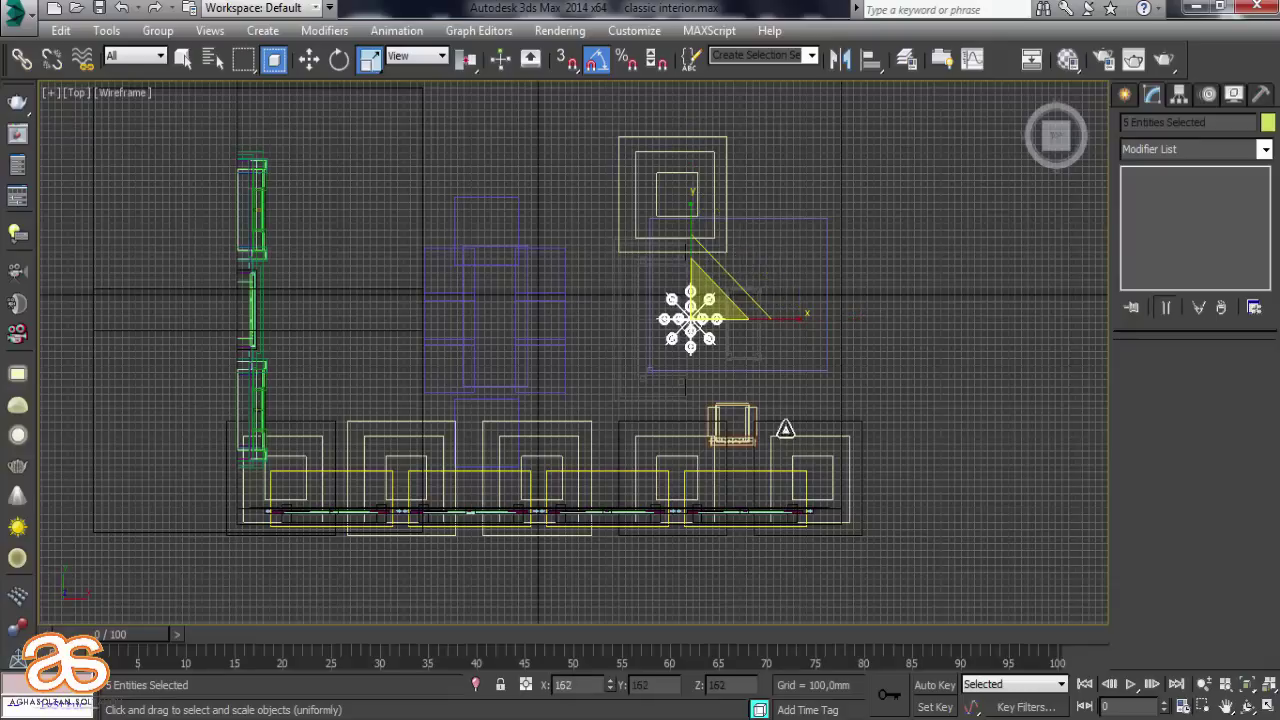
pyautogui.click(1267, 706)
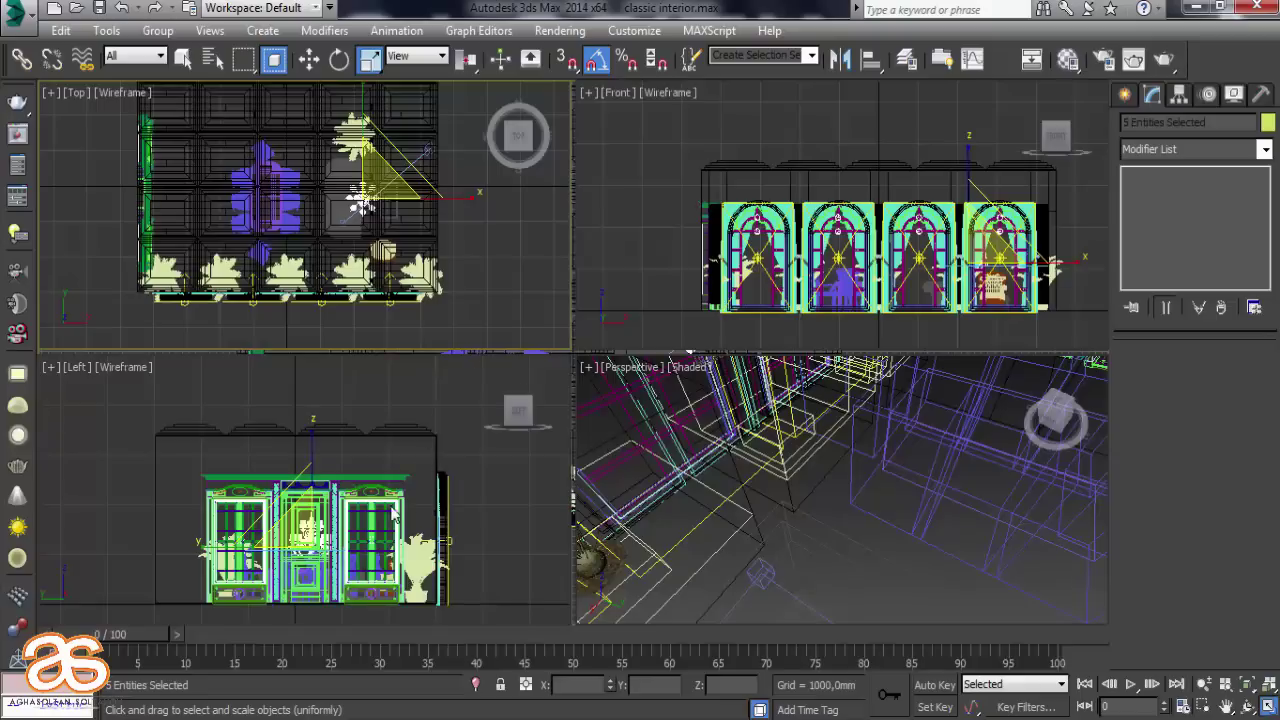
# Raise the chandelier toward the ceiling in the maximized Front view
pyautogui.rightClick(930, 292)
pyautogui.click(1267, 706)
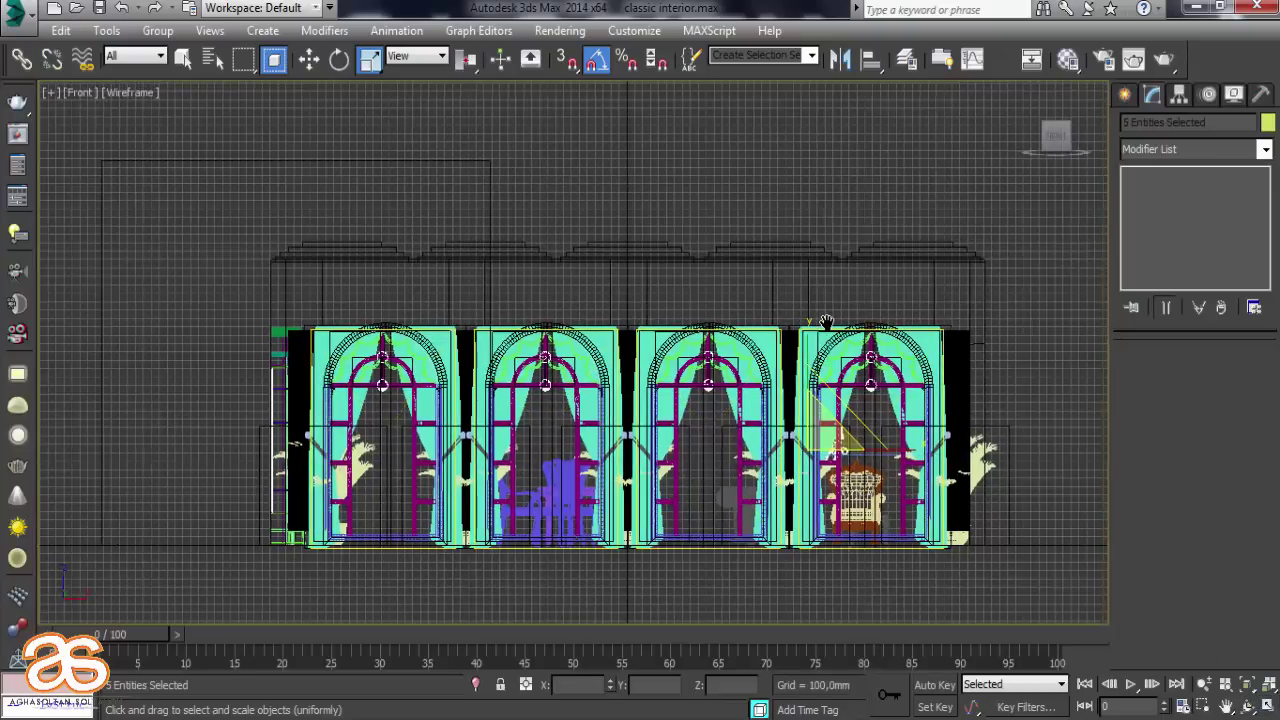
pyautogui.moveTo(830, 322); pyautogui.dragTo(840, 326, button='middle')
pyautogui.scroll(2, 912, 352)
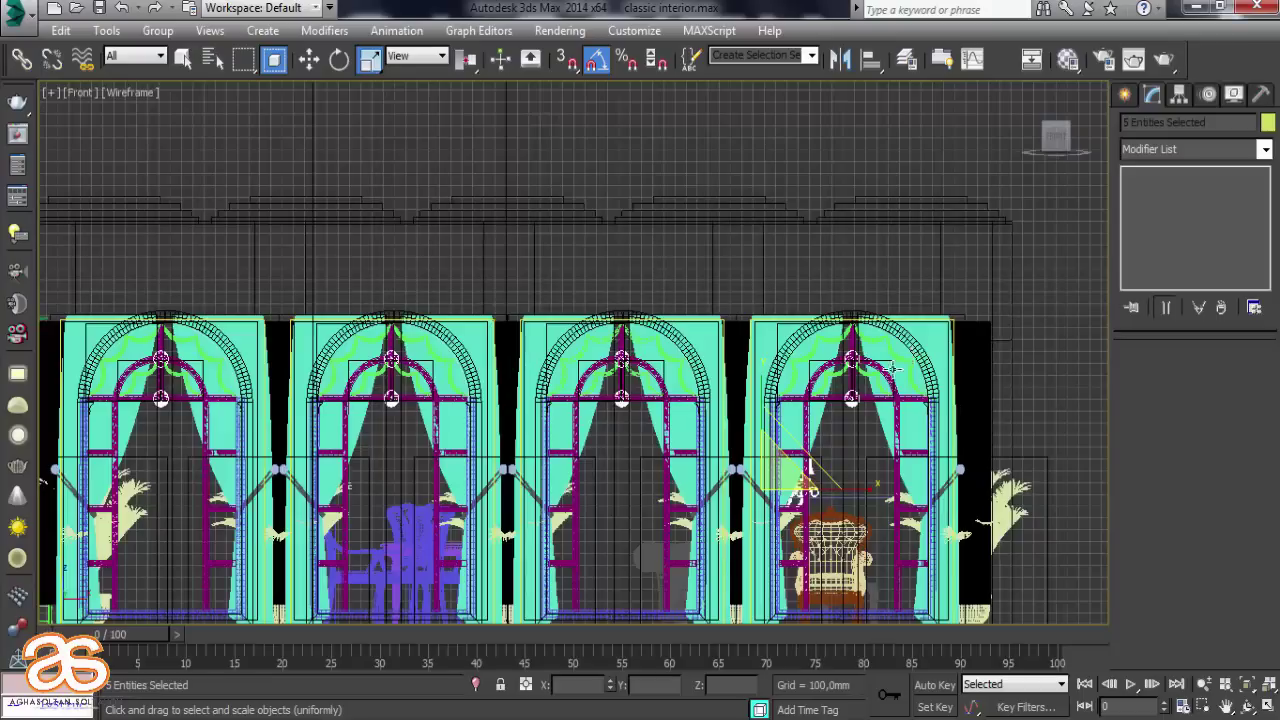
pyautogui.scroll(2, 912, 352)
pyautogui.click(309, 59)
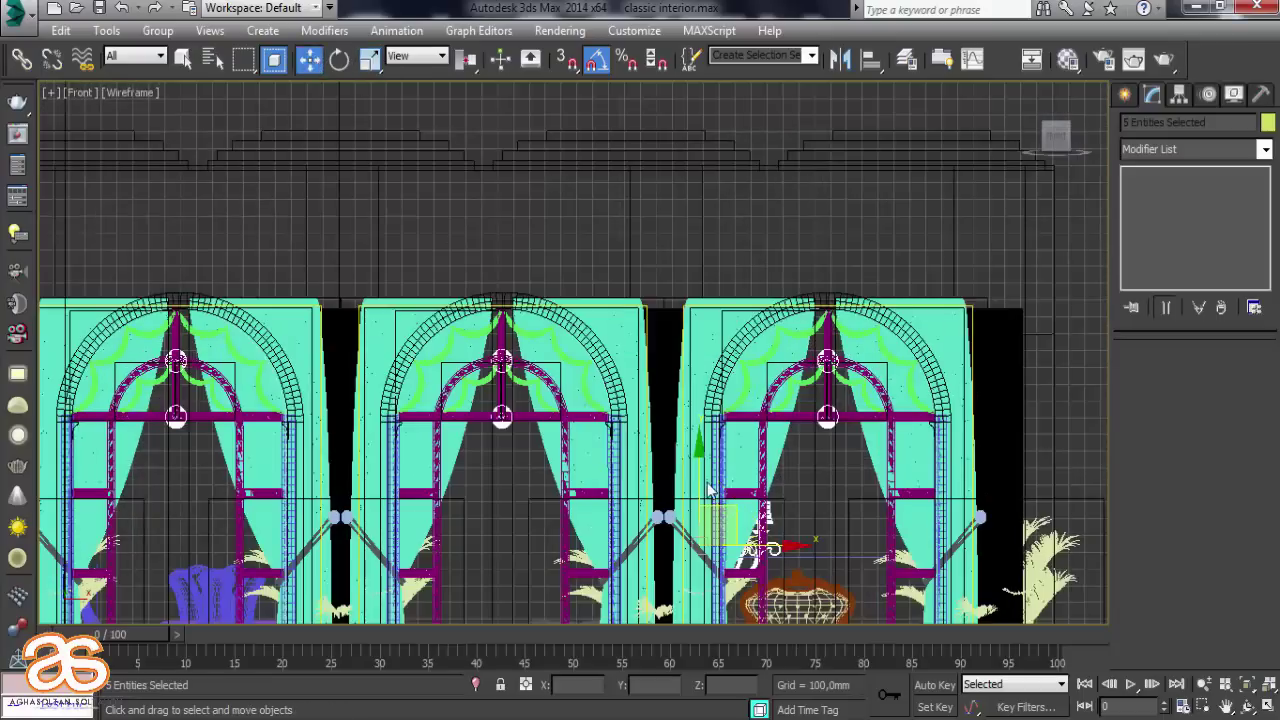
pyautogui.moveTo(700, 465)
pyautogui.mouseDown()
pyautogui.moveTo(728, 312)
pyautogui.moveTo(787, 171)
pyautogui.mouseUp()
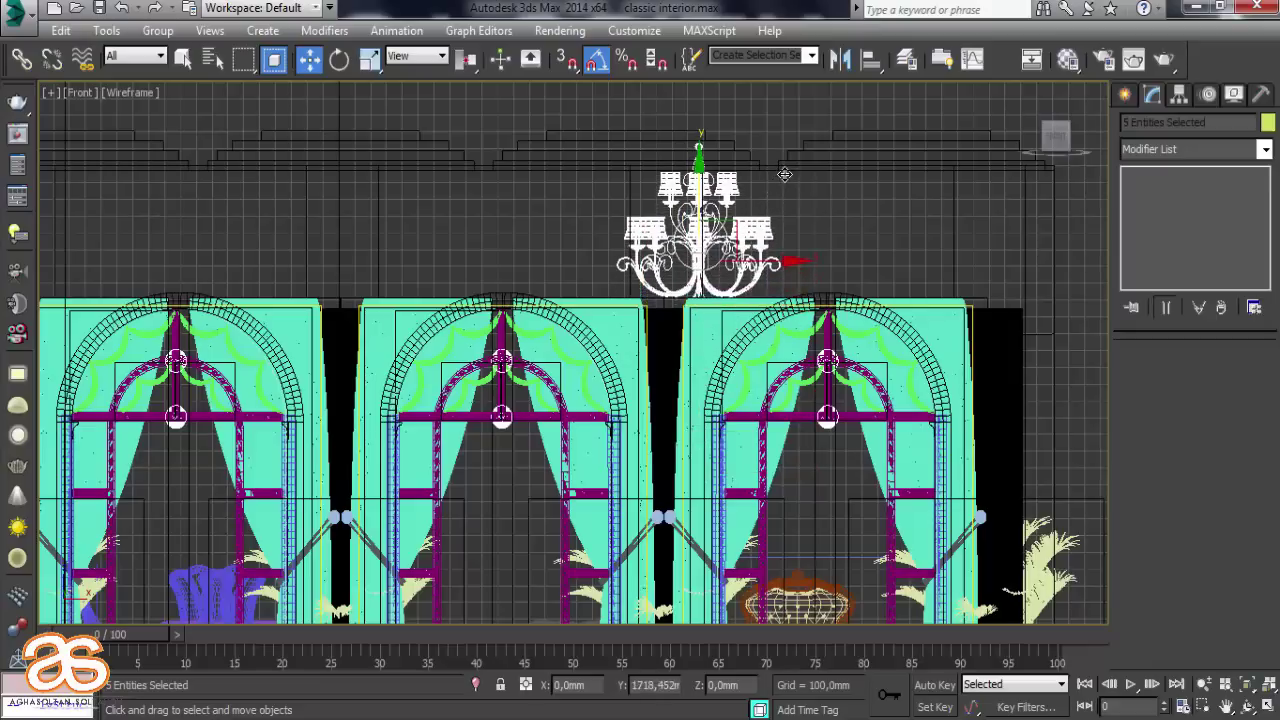
# Slide the chandelier sideways to hang centred above the arched windows, just below the ceiling
pyautogui.scroll(4, 787, 171)
pyautogui.moveTo(762, 196); pyautogui.dragTo(614, 283, button='middle')
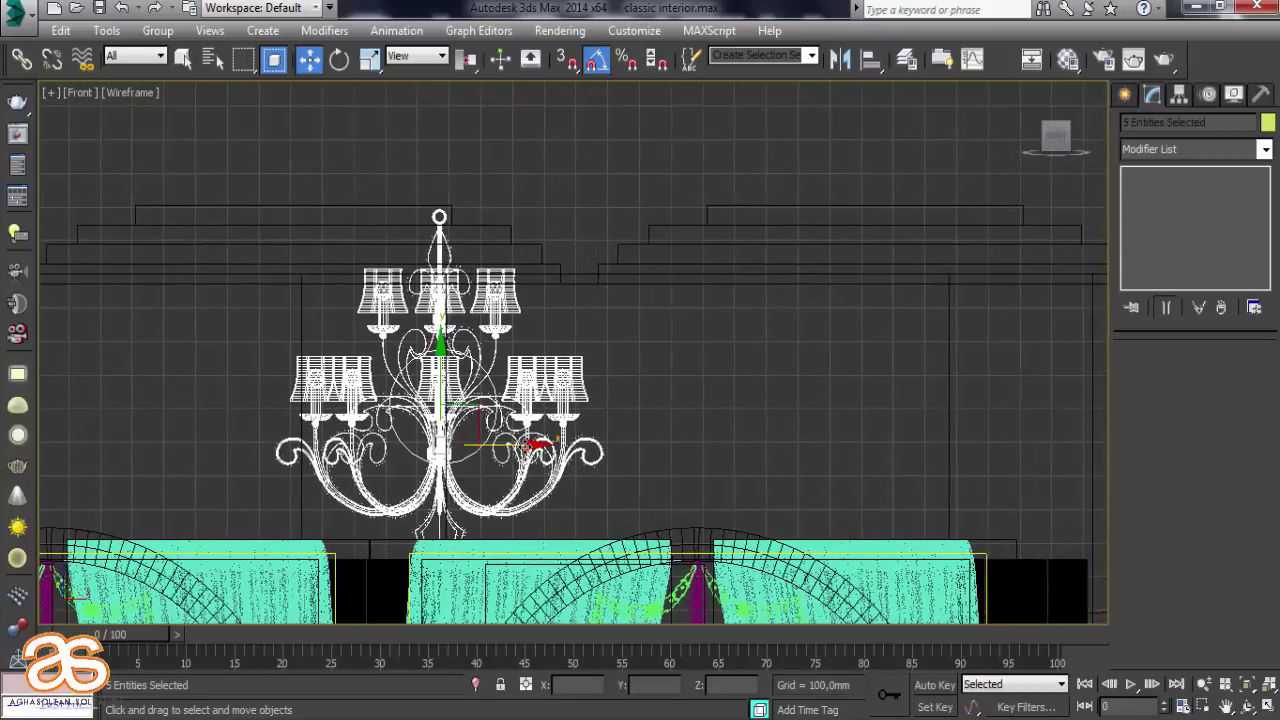
pyautogui.moveTo(550, 440)
pyautogui.mouseDown()
pyautogui.moveTo(730, 440)
pyautogui.moveTo(868, 410)
pyautogui.mouseUp()
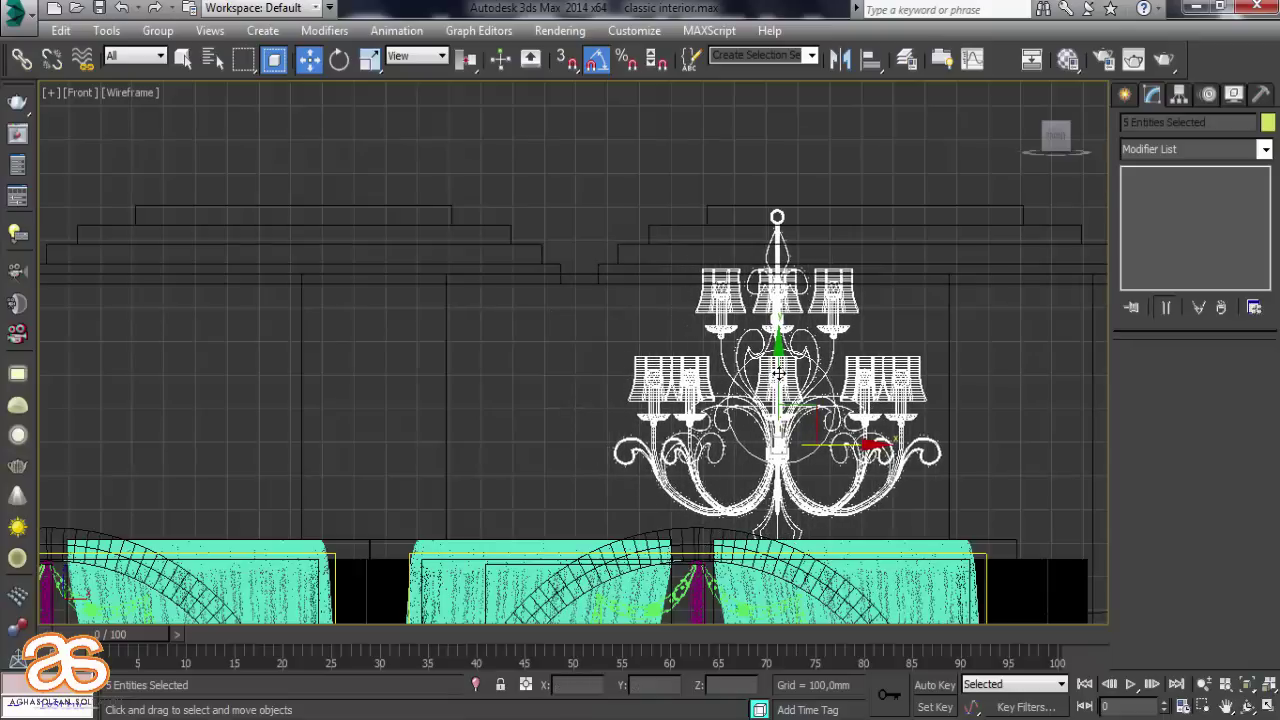
pyautogui.moveTo(778, 368); pyautogui.dragTo(777, 366)
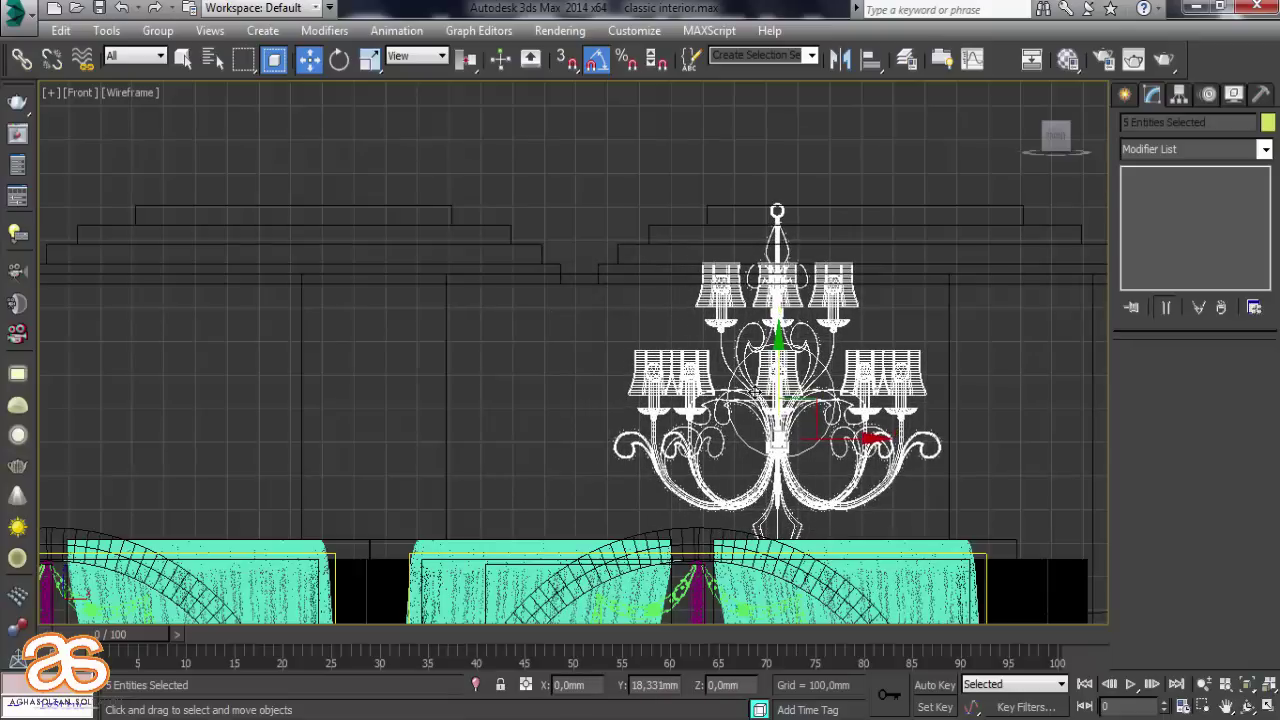
pyautogui.scroll(-2, 770, 360)
pyautogui.scroll(-2, 750, 340)
pyautogui.scroll(-2, 737, 322)
pyautogui.scroll(-2, 738, 322)
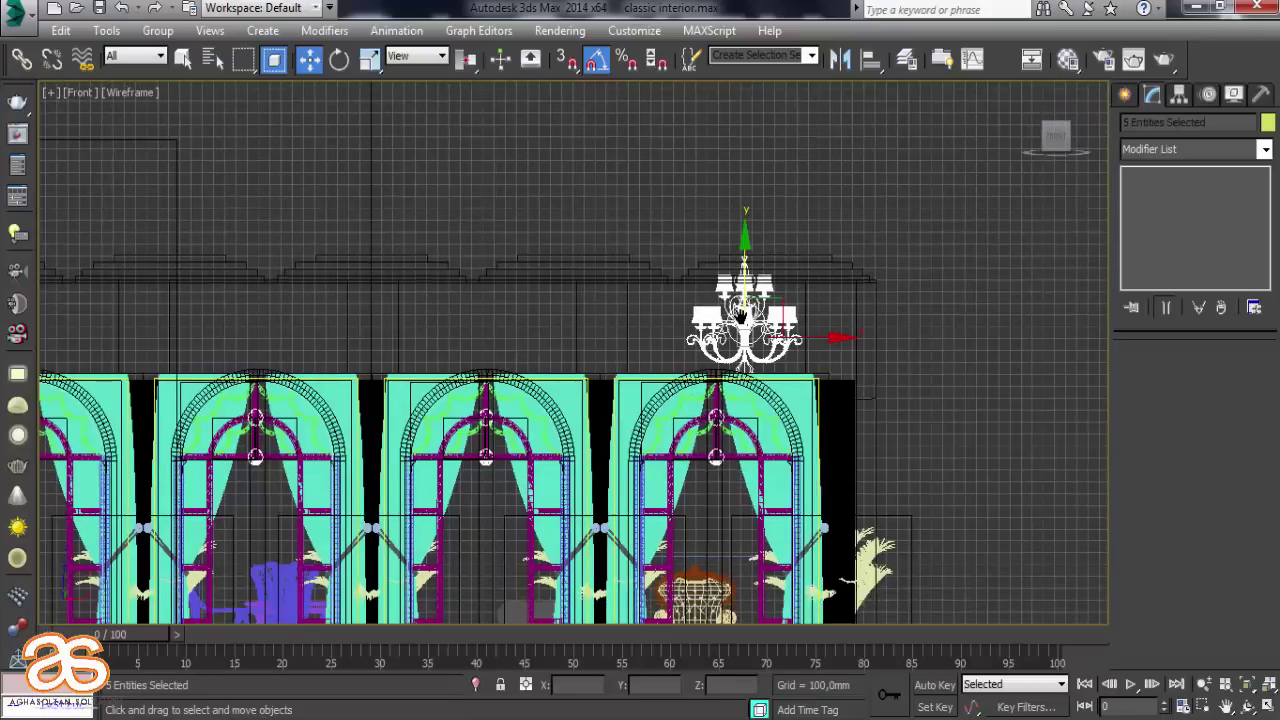
pyautogui.scroll(-1, 740, 318)
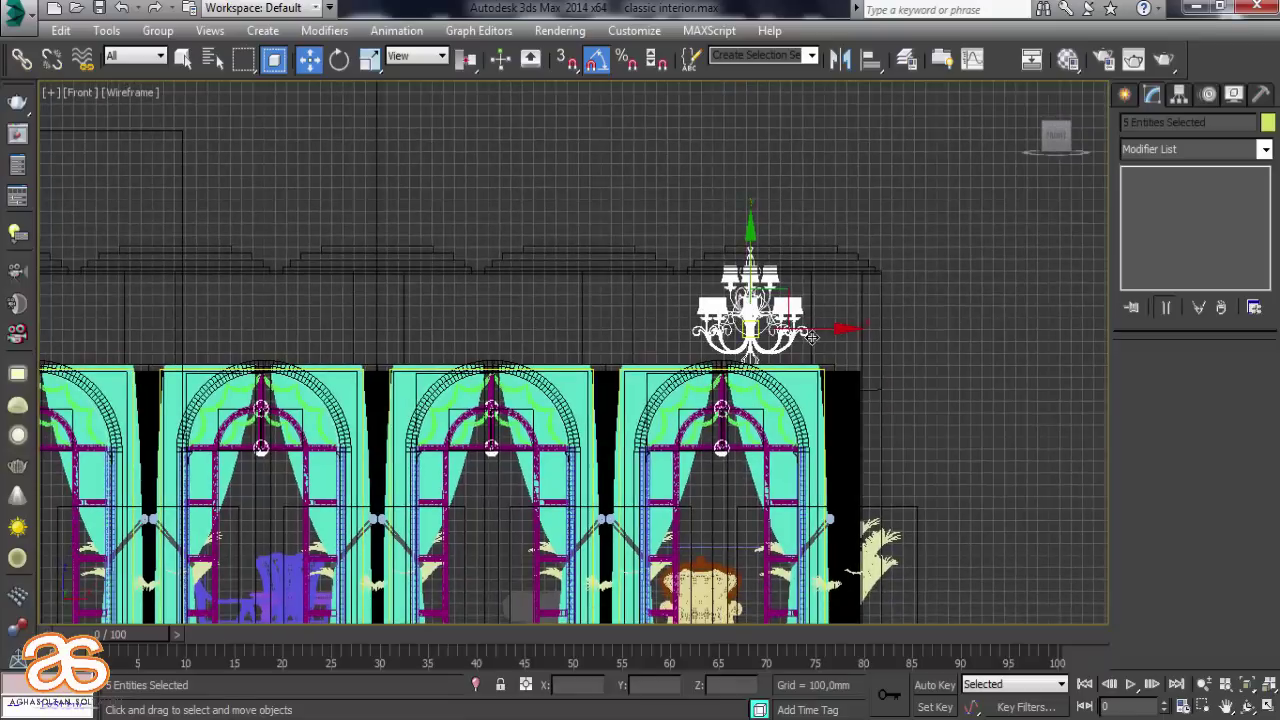
pyautogui.moveTo(811, 338); pyautogui.dragTo(643, 323)
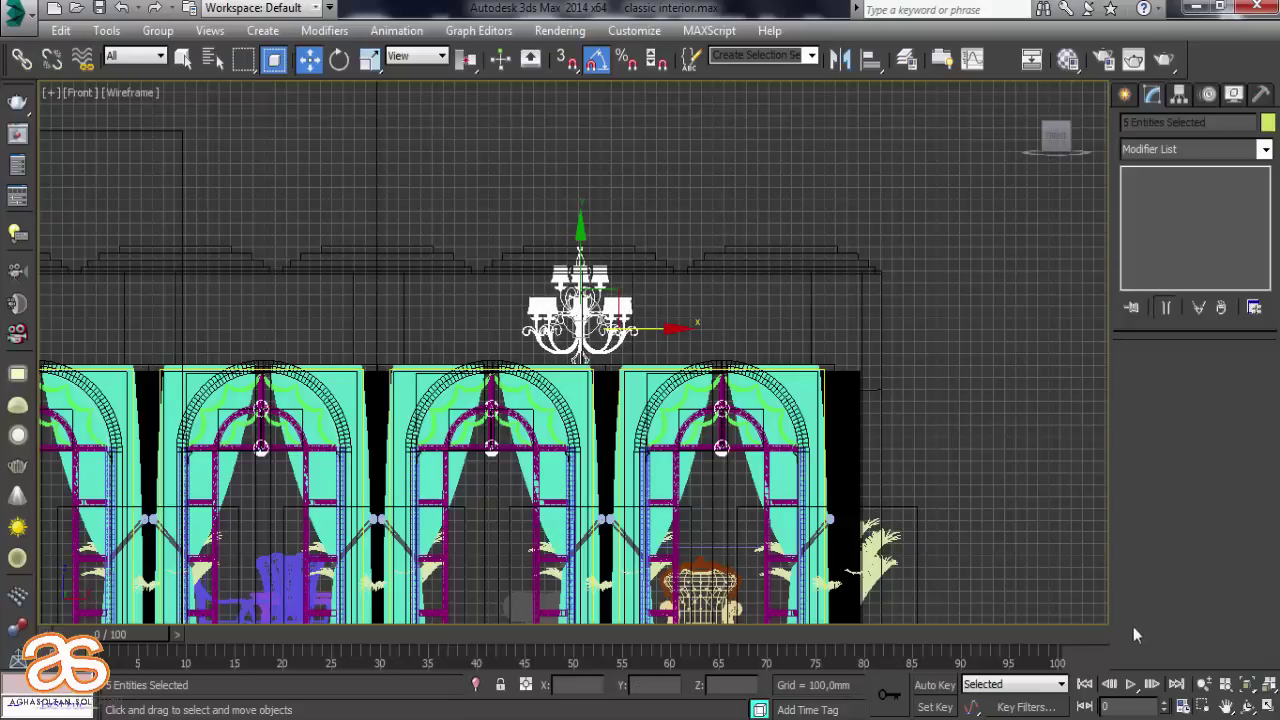
pyautogui.click(1264, 706)
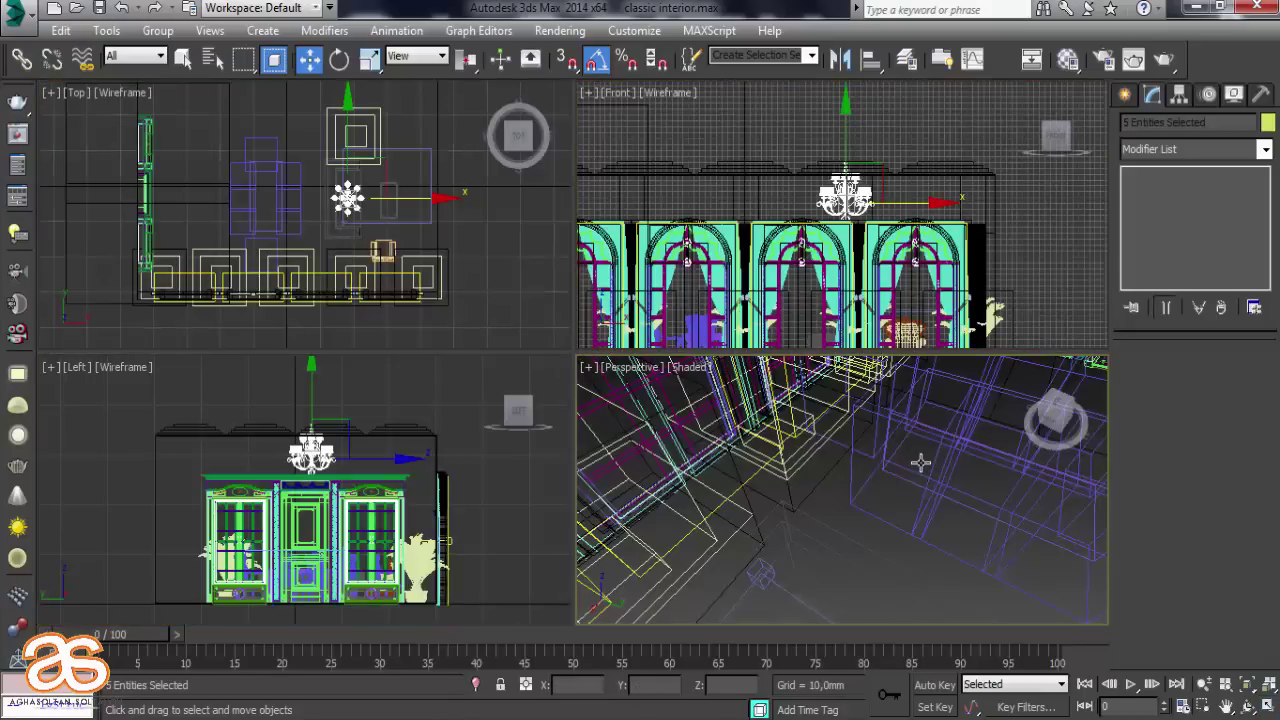
# Orbit the maximized Perspective view up to the coffered ceiling and chandelier
pyautogui.click(1267, 706)
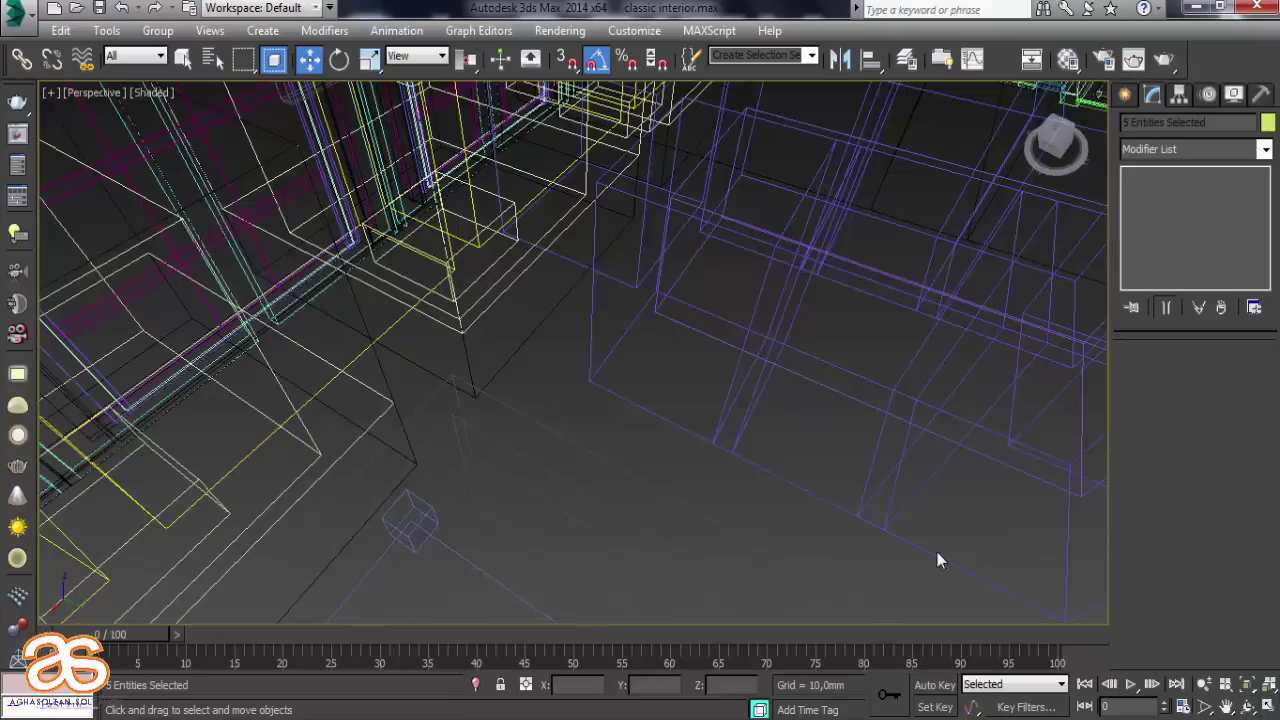
pyautogui.keyDown('alt'); pyautogui.moveTo(937, 552); pyautogui.dragTo(657, 407, button='middle'); pyautogui.keyUp('alt')
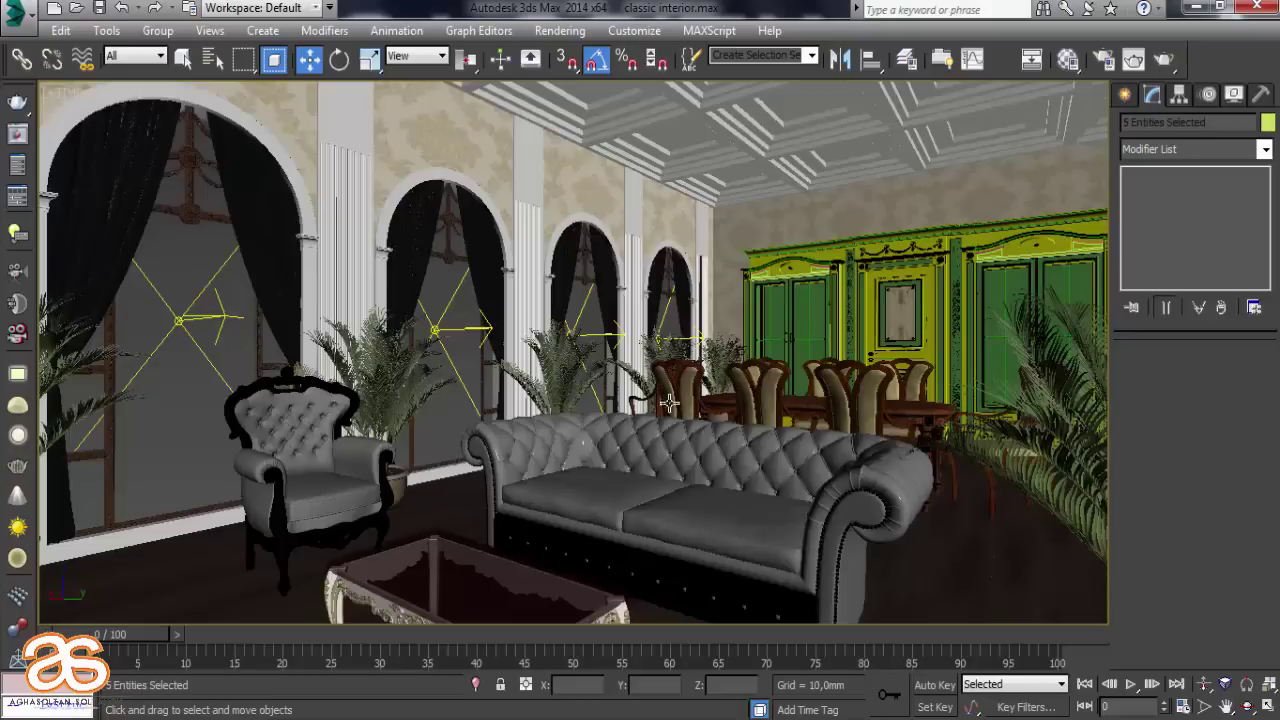
pyautogui.moveTo(575, 328)
pyautogui.keyDown('alt'); pyautogui.mouseDown(button='middle')
pyautogui.moveTo(538, 594)
pyautogui.moveTo(607, 368)
pyautogui.mouseUp(button='middle'); pyautogui.keyUp('alt')
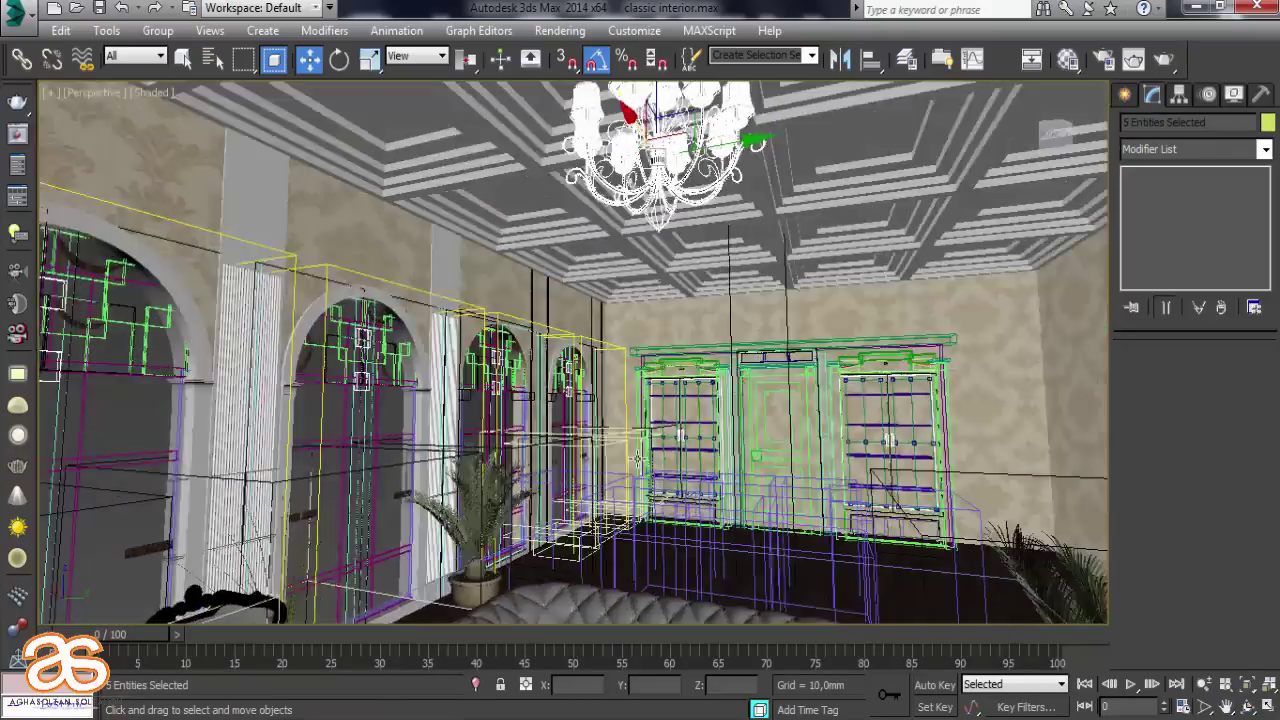
pyautogui.scroll(10, 607, 368)
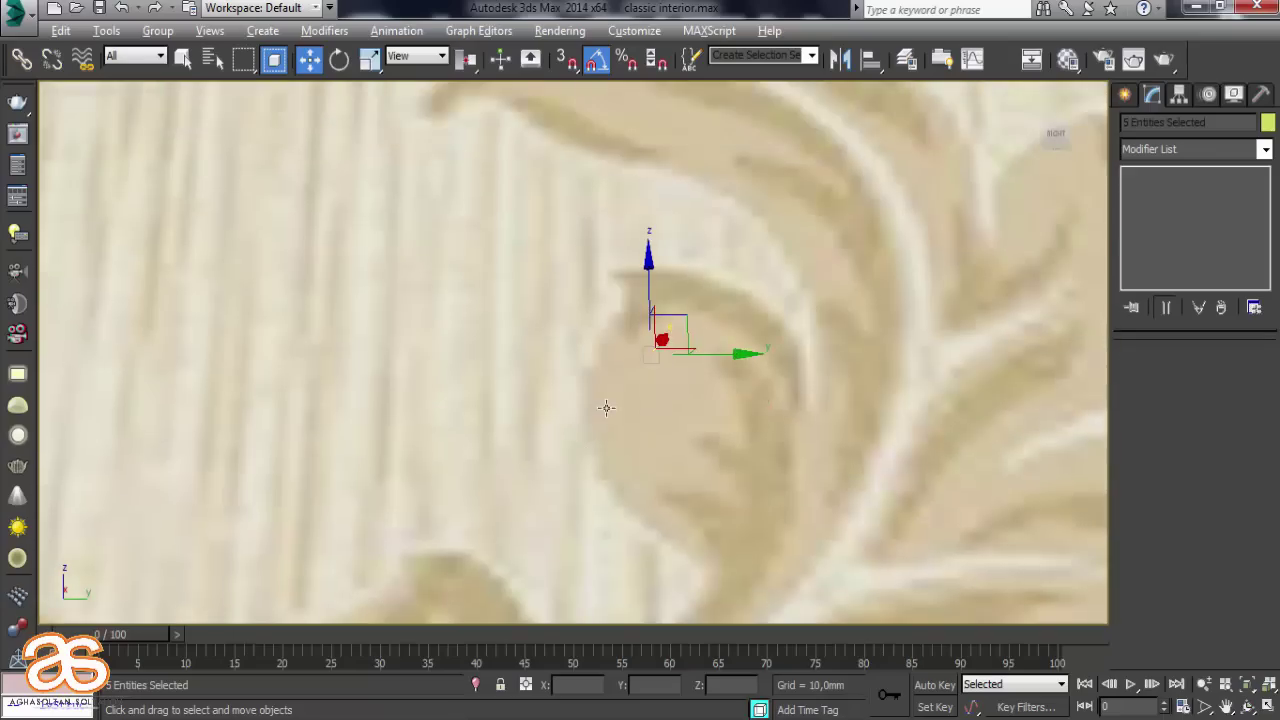
pyautogui.scroll(-8, 606, 403)
pyautogui.keyDown('alt'); pyautogui.moveTo(606, 408); pyautogui.dragTo(600, 560, button='middle'); pyautogui.keyUp('alt')
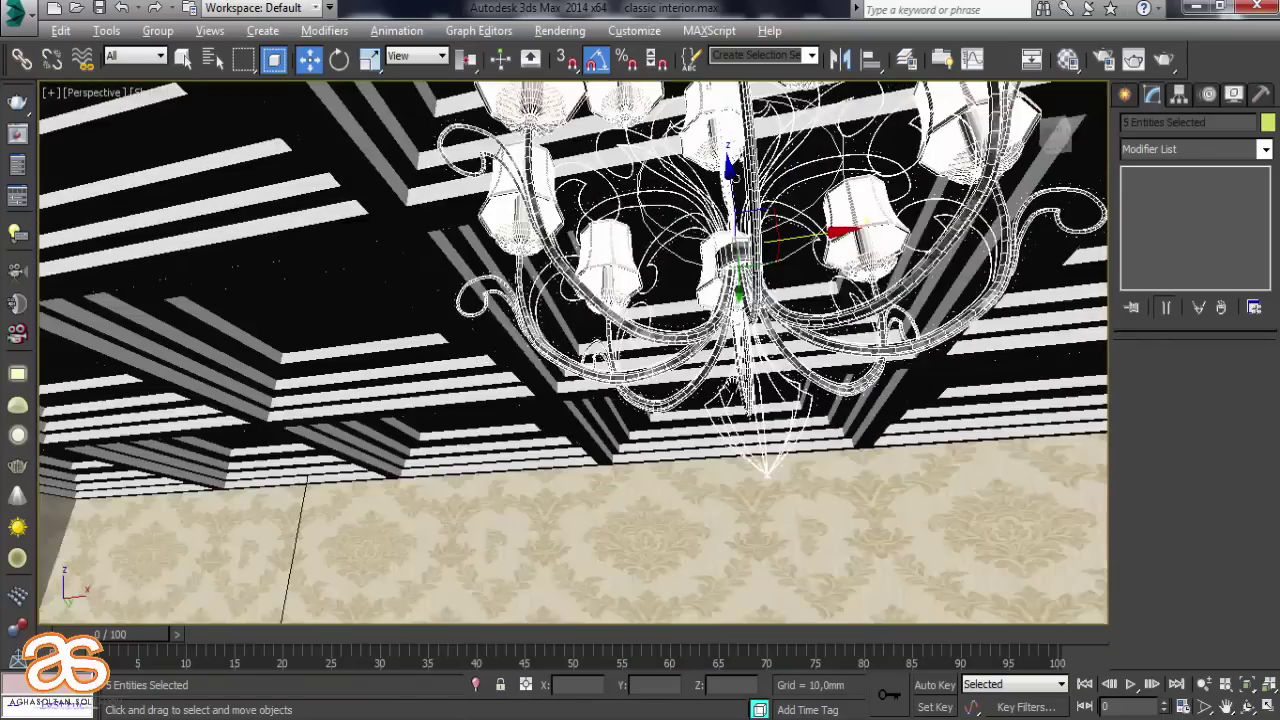
pyautogui.scroll(-10, 560, 433)
pyautogui.keyDown('alt'); pyautogui.moveTo(560, 400); pyautogui.dragTo(560, 433, button='middle'); pyautogui.keyUp('alt')
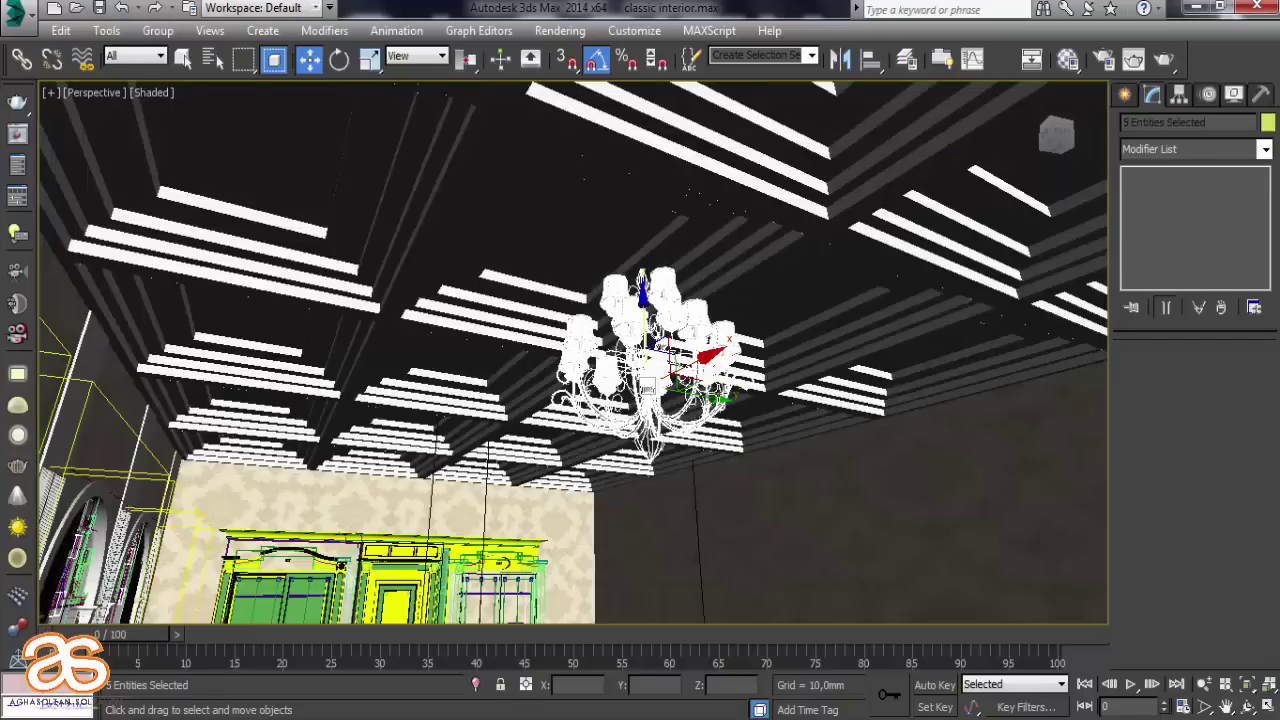
# Shift the chandelier along Y to hang centred under the coffered ceiling grid
pyautogui.moveTo(690, 385); pyautogui.dragTo(643, 362)
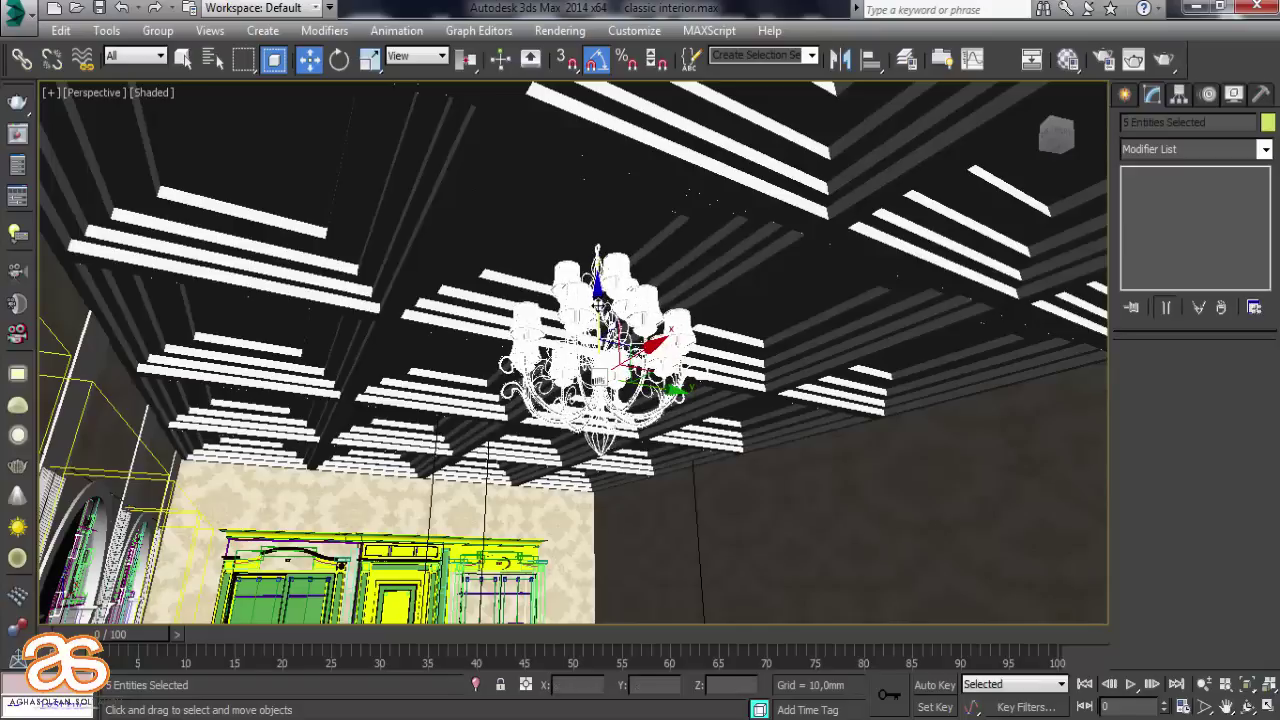
pyautogui.moveTo(600, 300); pyautogui.dragTo(602, 305)
pyautogui.keyDown('alt'); pyautogui.moveTo(602, 305); pyautogui.dragTo(600, 340, button='middle'); pyautogui.keyUp('alt')
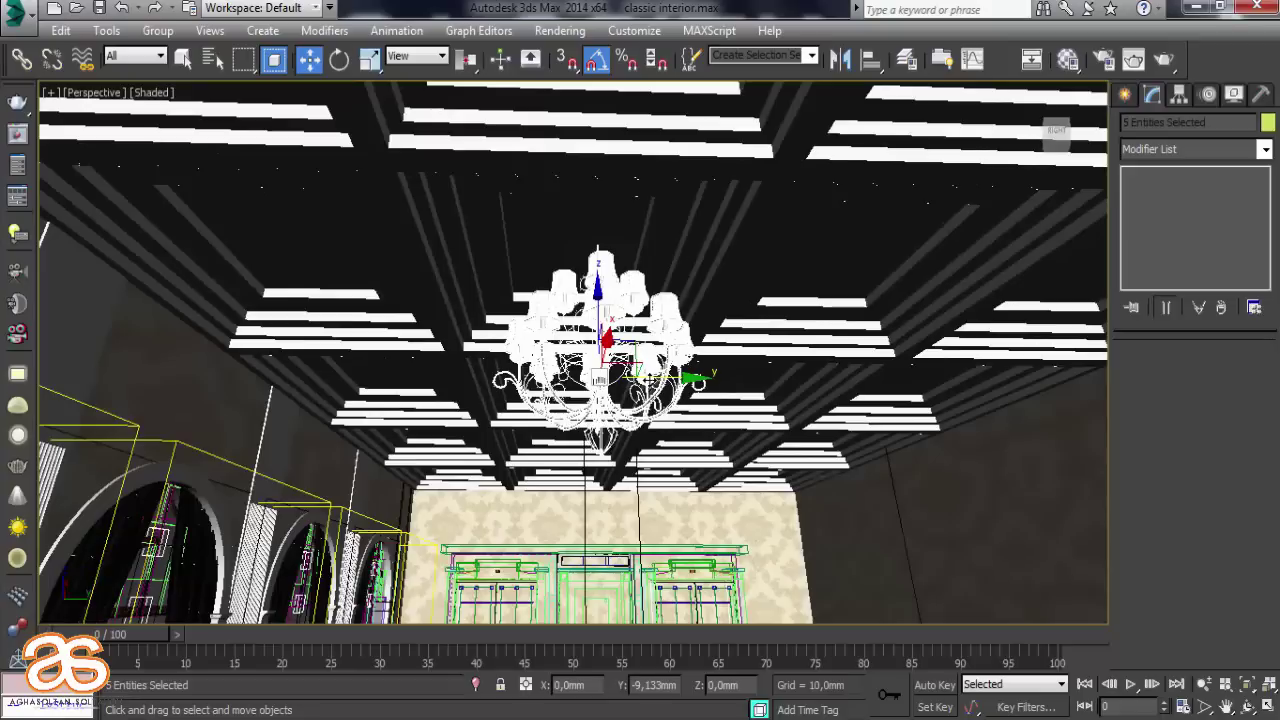
pyautogui.moveTo(661, 377); pyautogui.dragTo(641, 385)
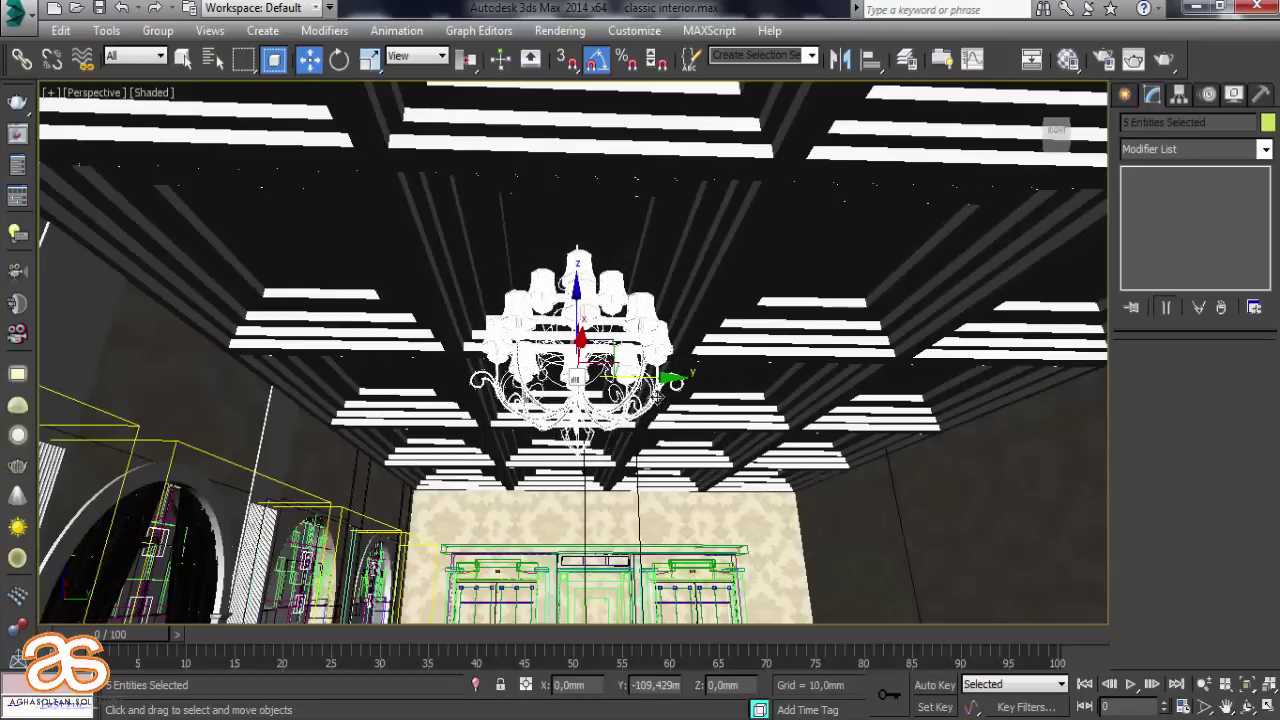
pyautogui.click(1267, 707)
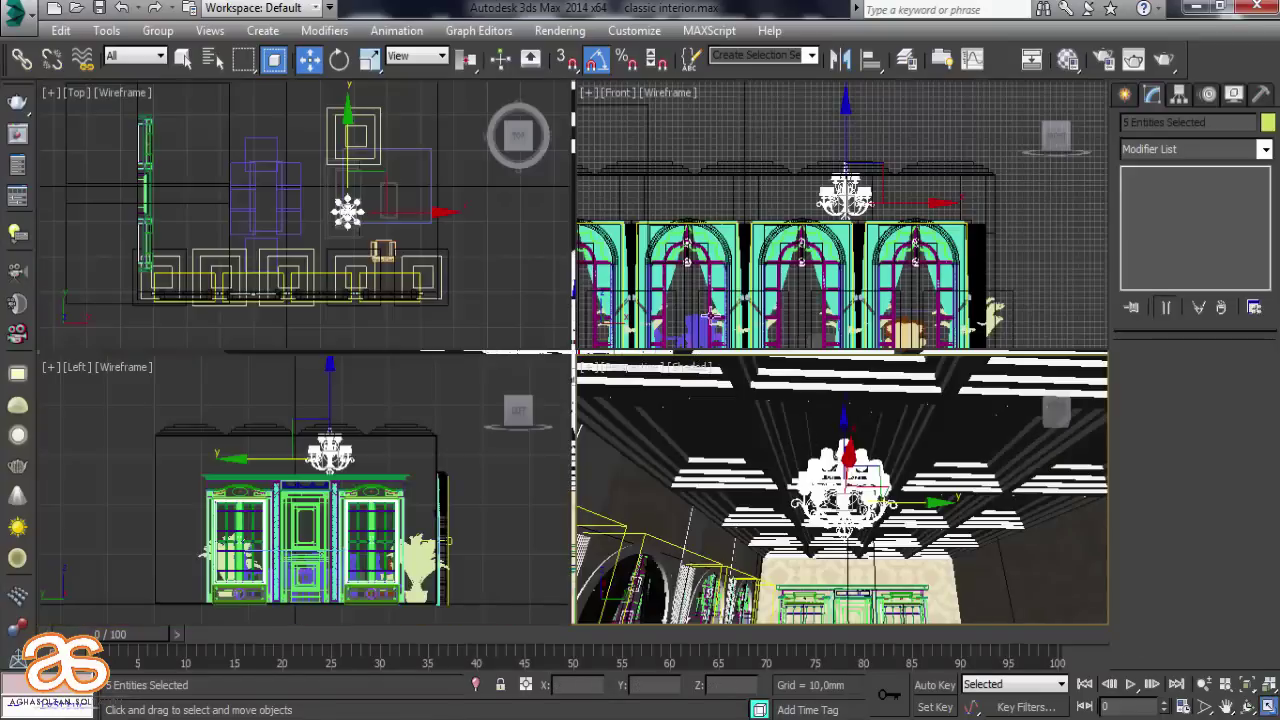
# Shift-drag a copy of the chandelier left along X to about -4773 mm
pyautogui.moveTo(802, 264); pyautogui.dragTo(894, 298, button='middle')
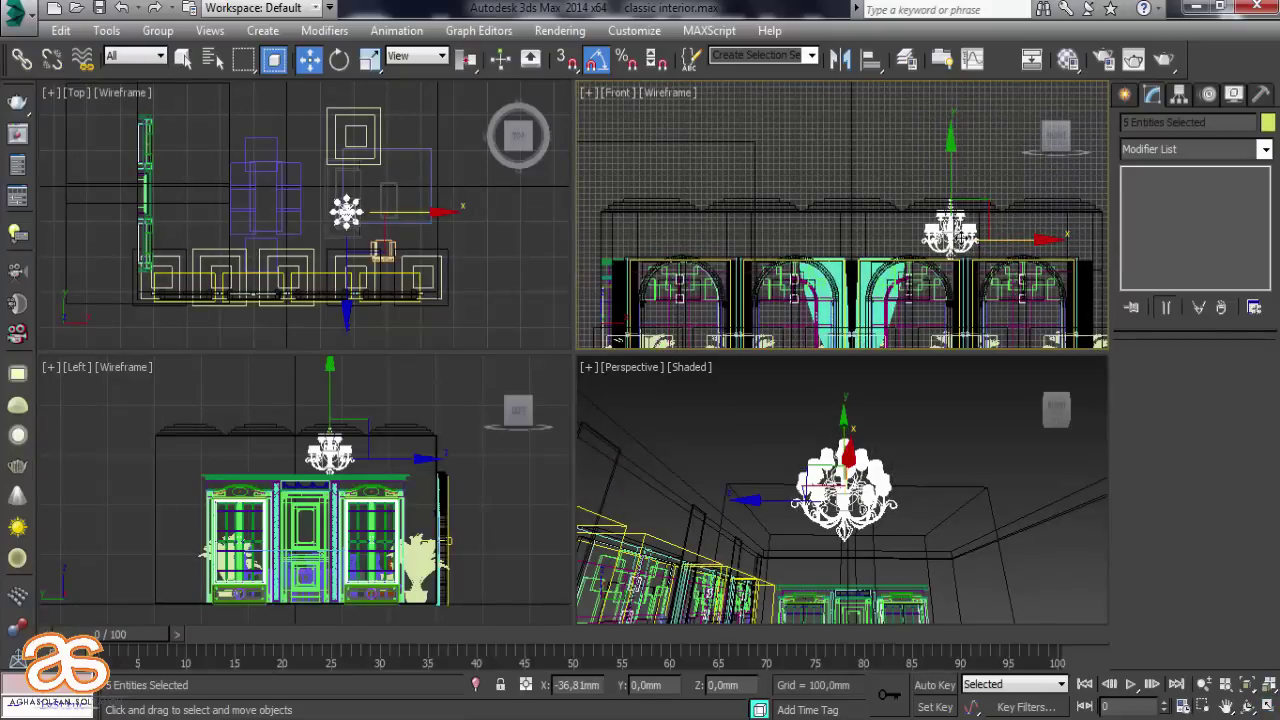
pyautogui.moveTo(1001, 241)
pyautogui.mouseDown()
pyautogui.moveTo(884, 241)
pyautogui.moveTo(988, 239)
pyautogui.mouseUp()
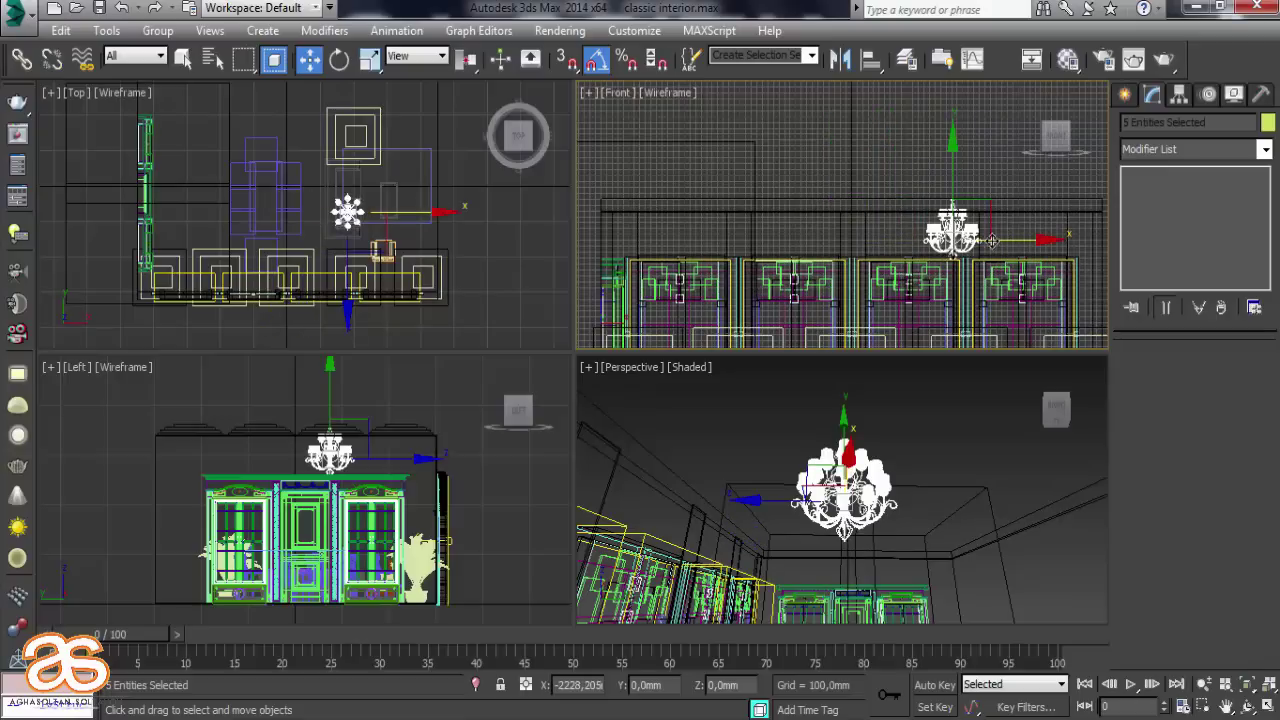
pyautogui.moveTo(812, 247)
pyautogui.keyDown('shift'); pyautogui.mouseDown()
pyautogui.moveTo(739, 248)
pyautogui.moveTo(763, 260)
pyautogui.mouseUp(); pyautogui.keyUp('shift')
# Confirm the clone and slide the chandelier right along X to about 1223 mm
pyautogui.click(648, 450)
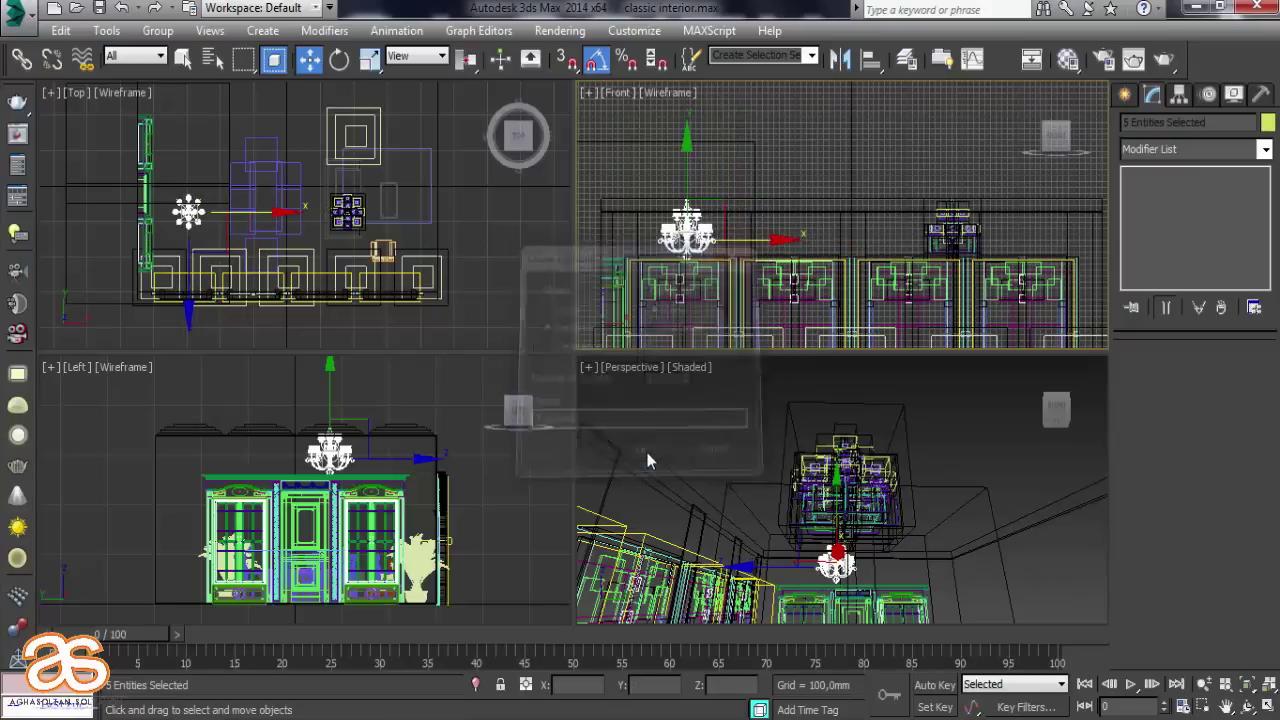
pyautogui.click(1270, 707)
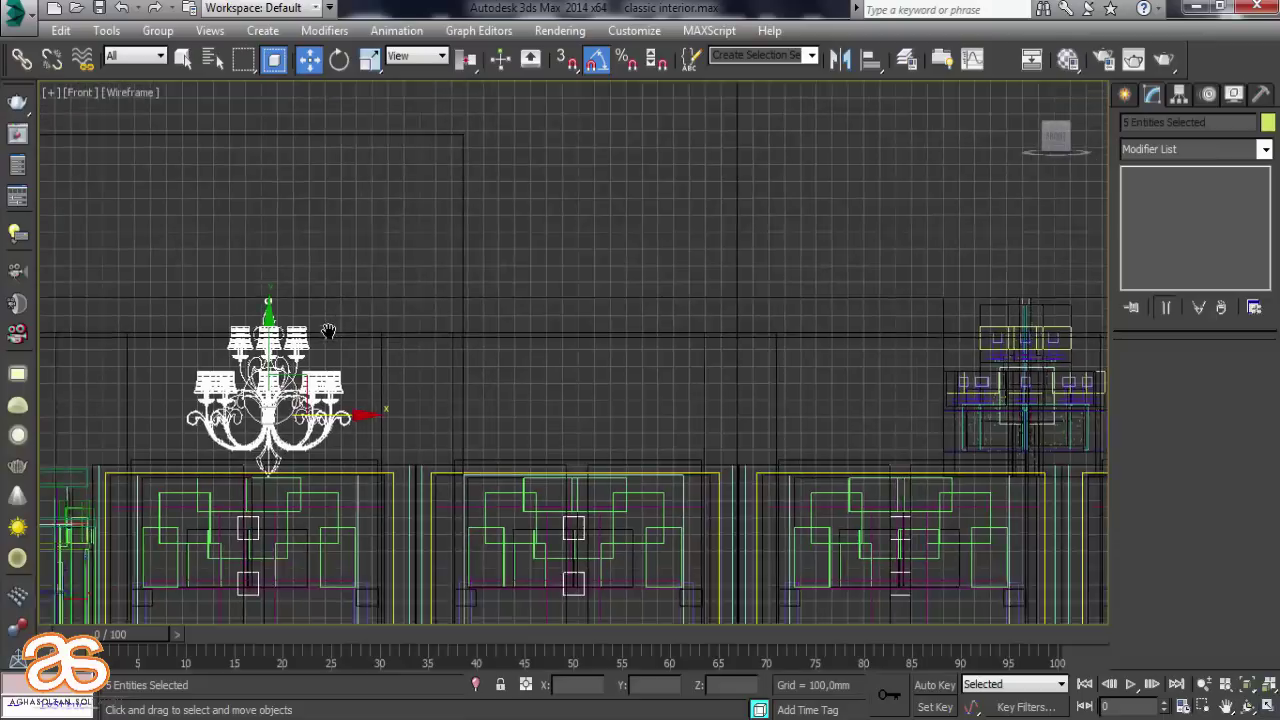
pyautogui.moveTo(284, 348); pyautogui.dragTo(455, 318, button='middle')
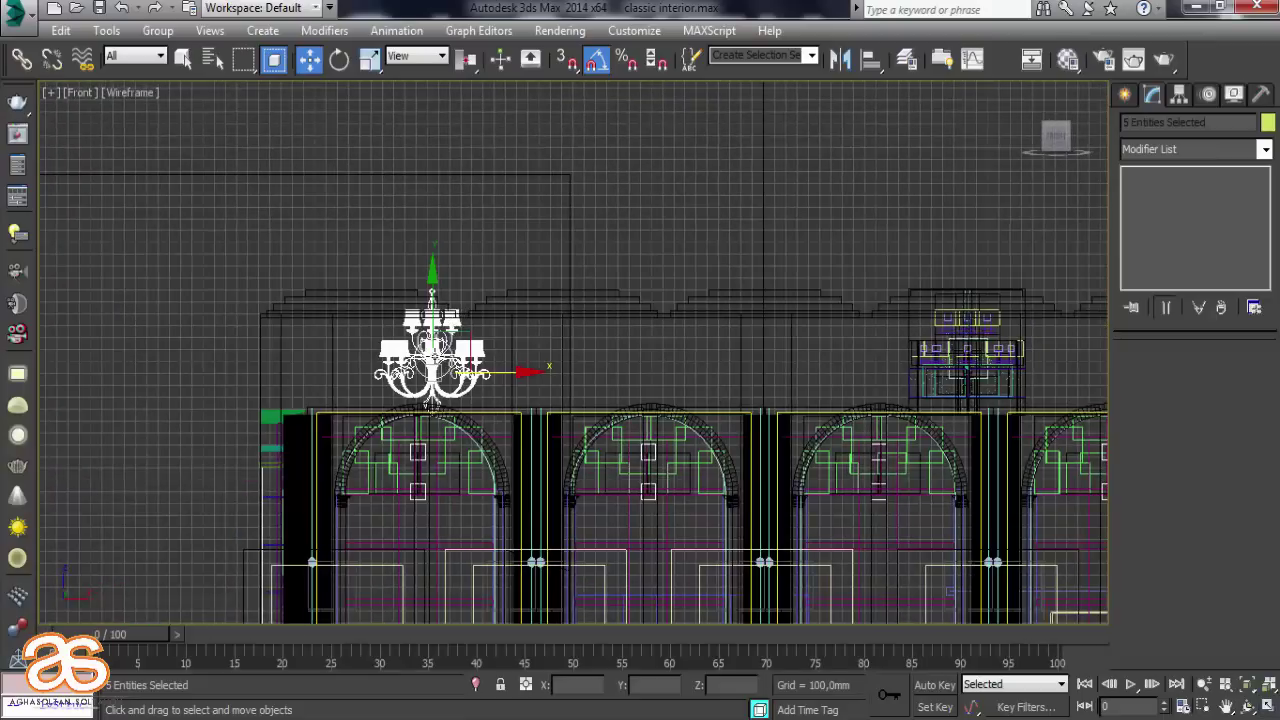
pyautogui.moveTo(455, 373); pyautogui.dragTo(443, 378)
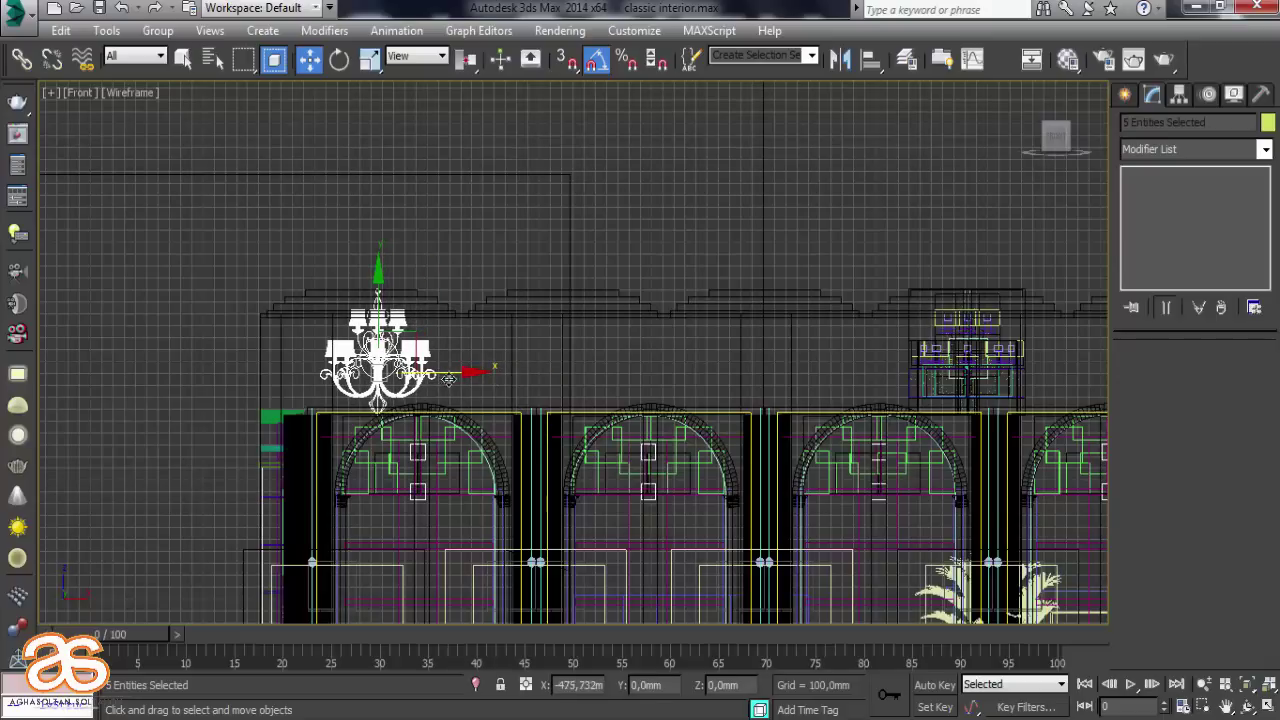
pyautogui.moveTo(443, 378); pyautogui.dragTo(638, 370)
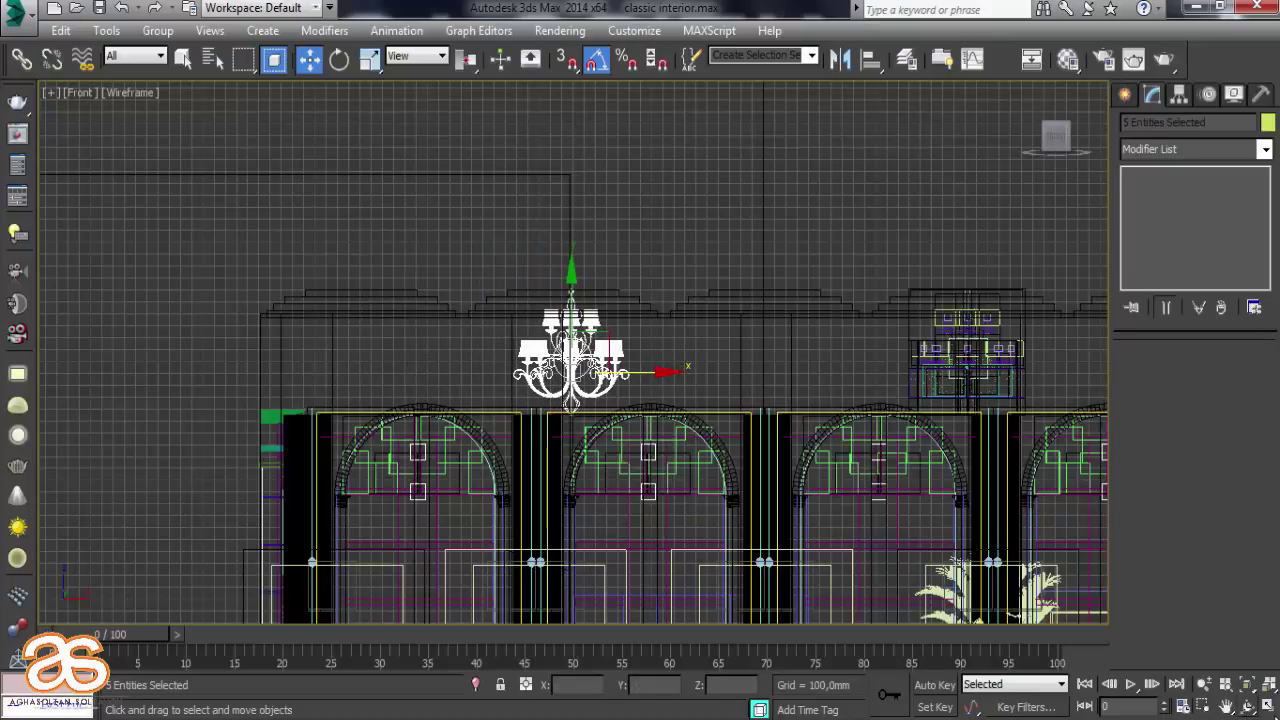
pyautogui.hotkey('alt', 'w')
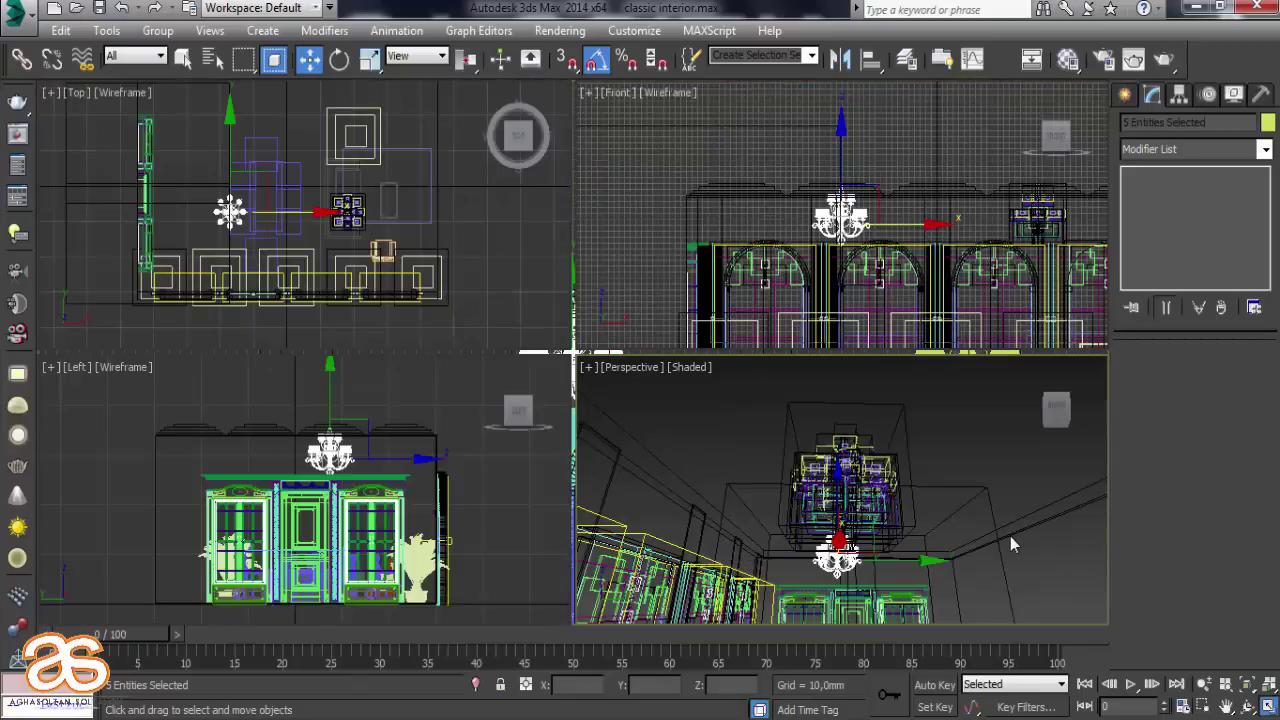
pyautogui.hotkey('alt', 'w')
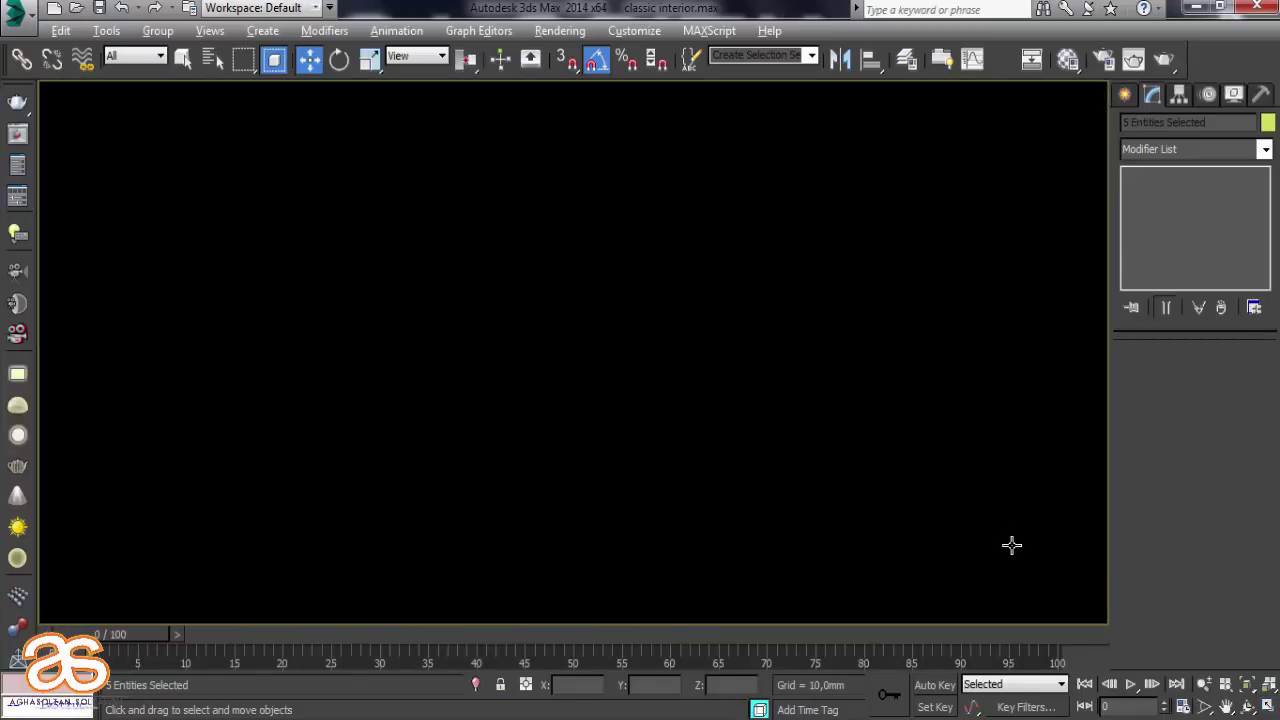
# Switch to the camera view and run a test render, which comes out very dark
pyautogui.hotkey('shift', 'z')
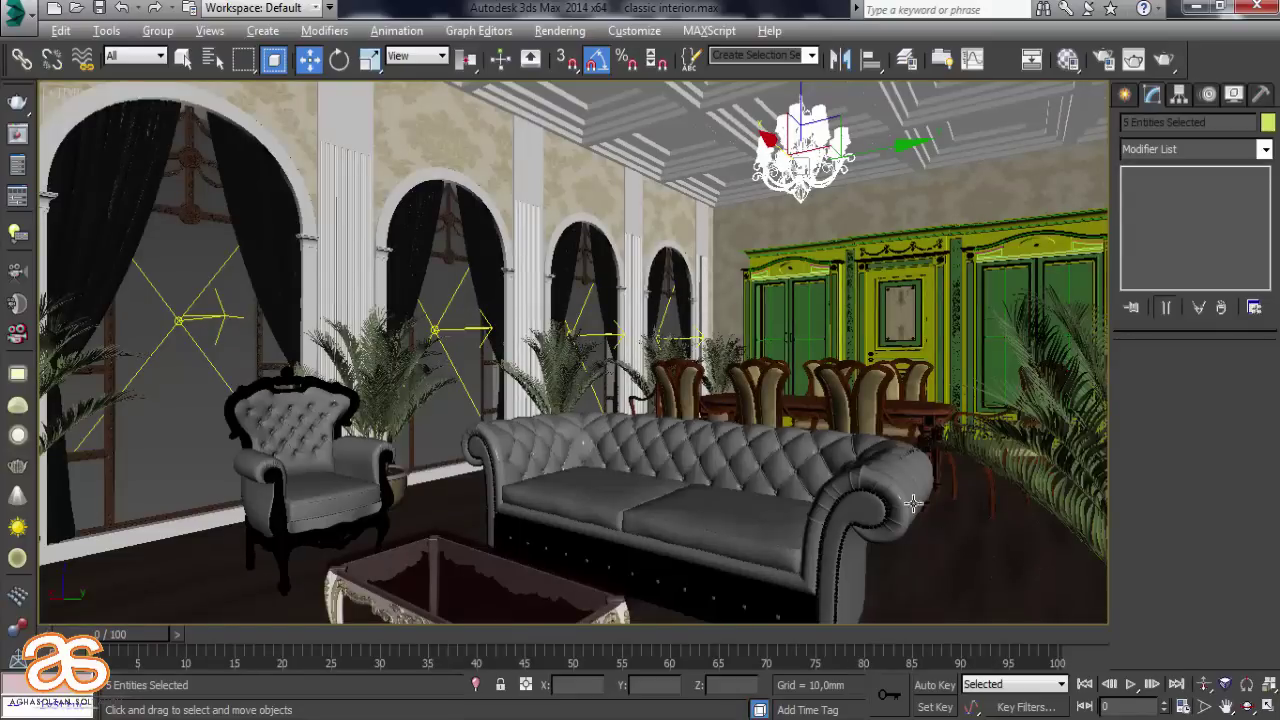
pyautogui.click(953, 546)
pyautogui.press('F3')
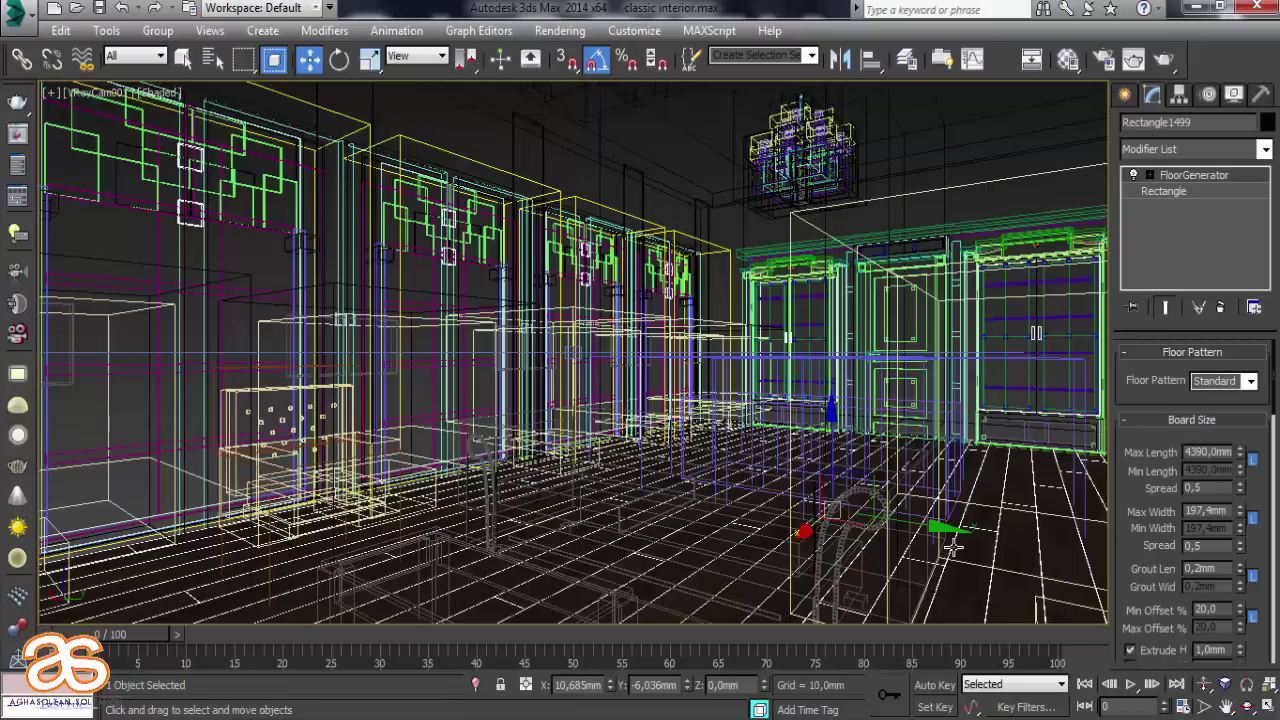
pyautogui.press('F3')
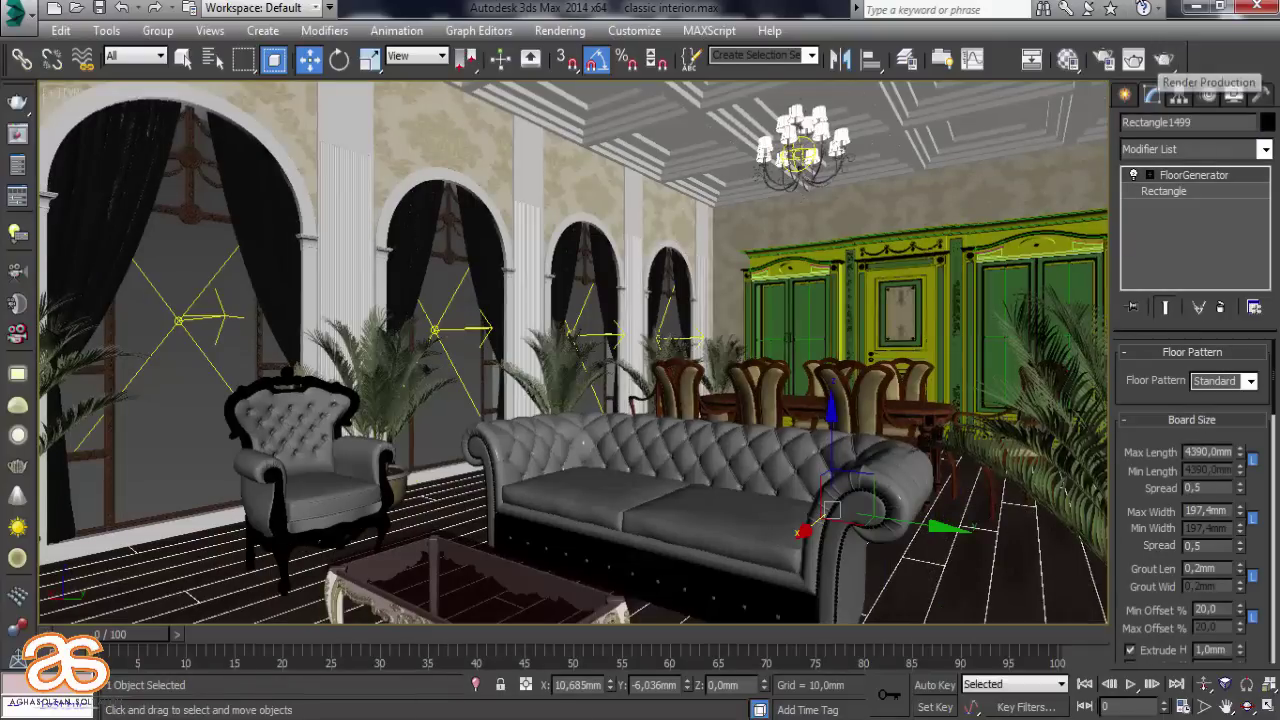
pyautogui.click(1165, 62)
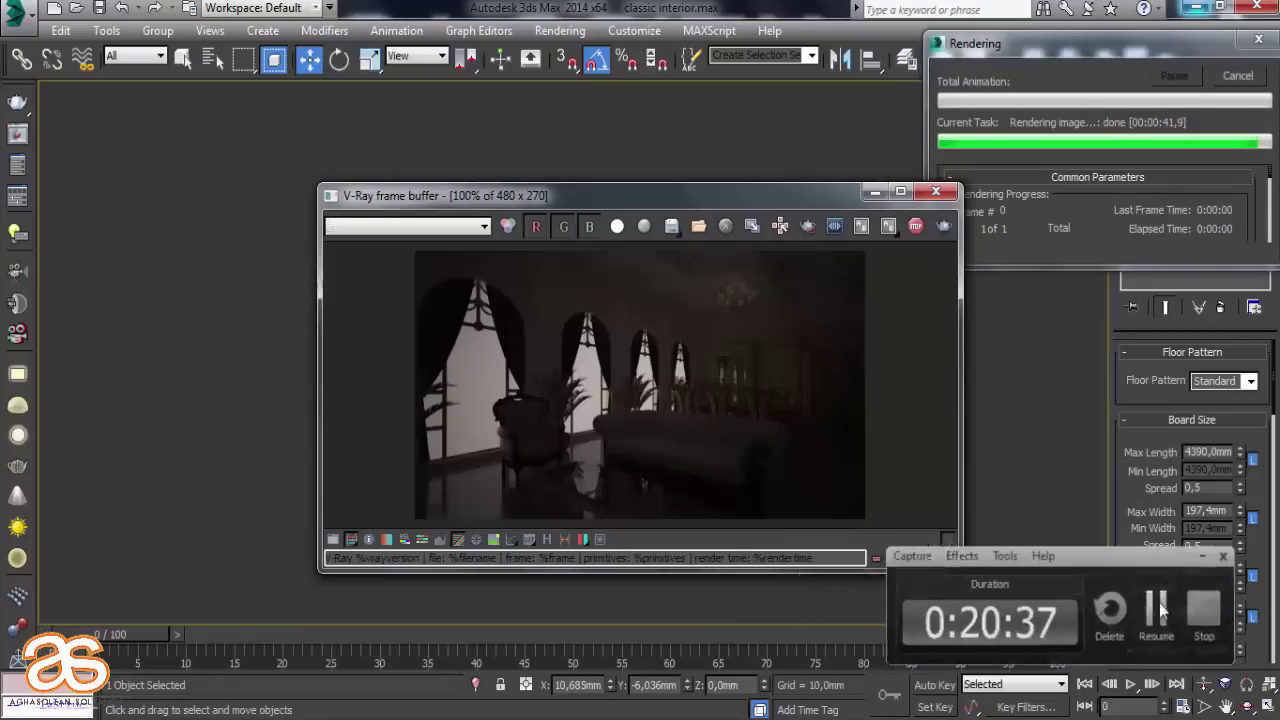
pyautogui.click(1158, 606)
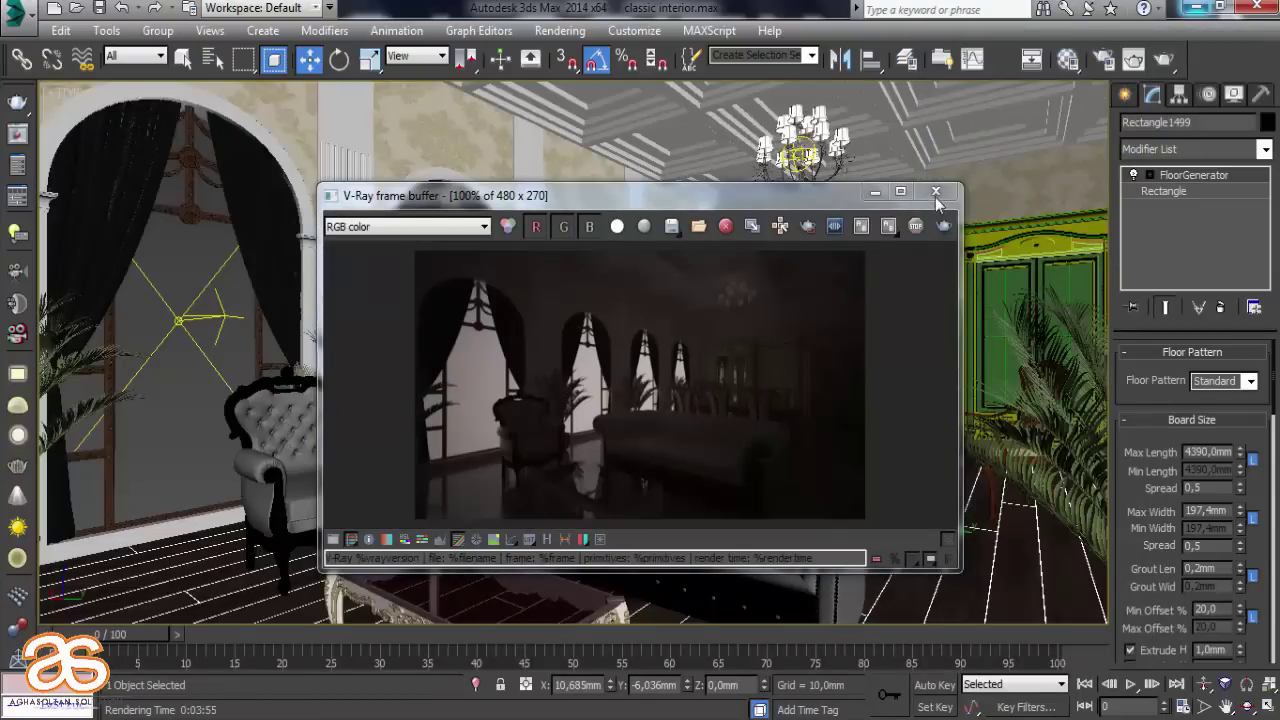
pyautogui.click(936, 192)
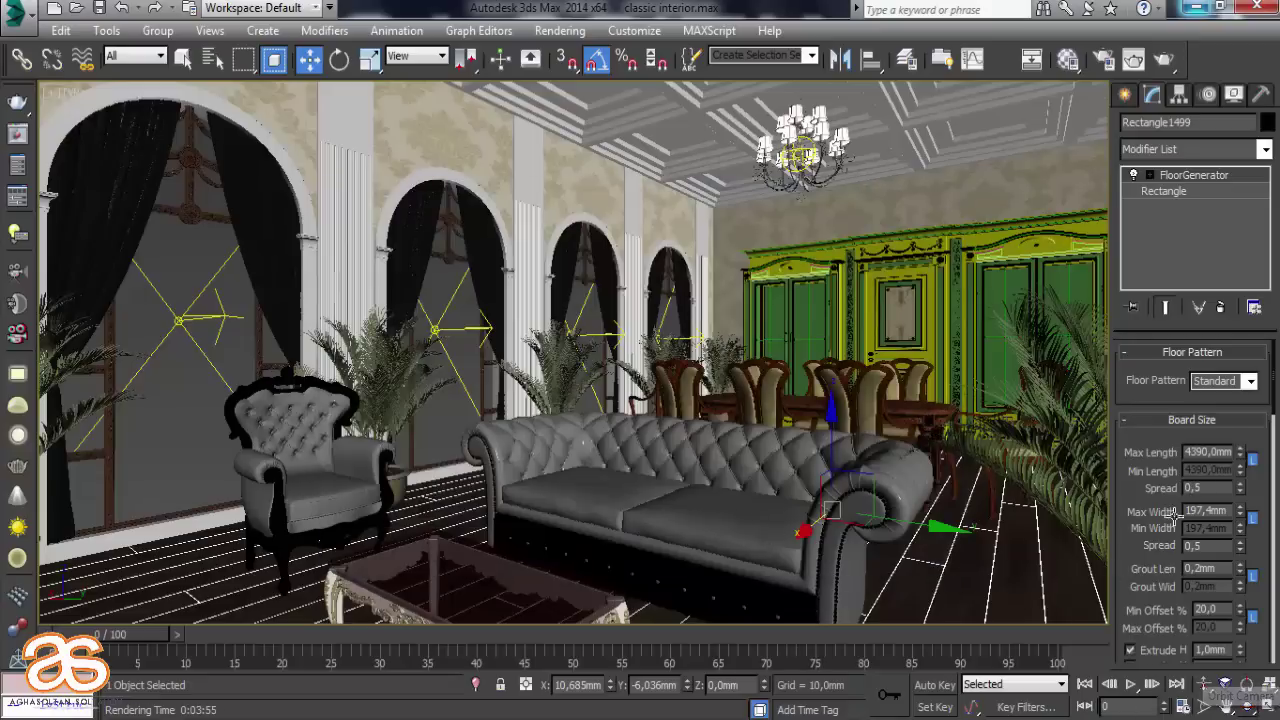
# Draw a VRay plane light across the room and raise it just below the ceiling
pyautogui.click(1126, 95)
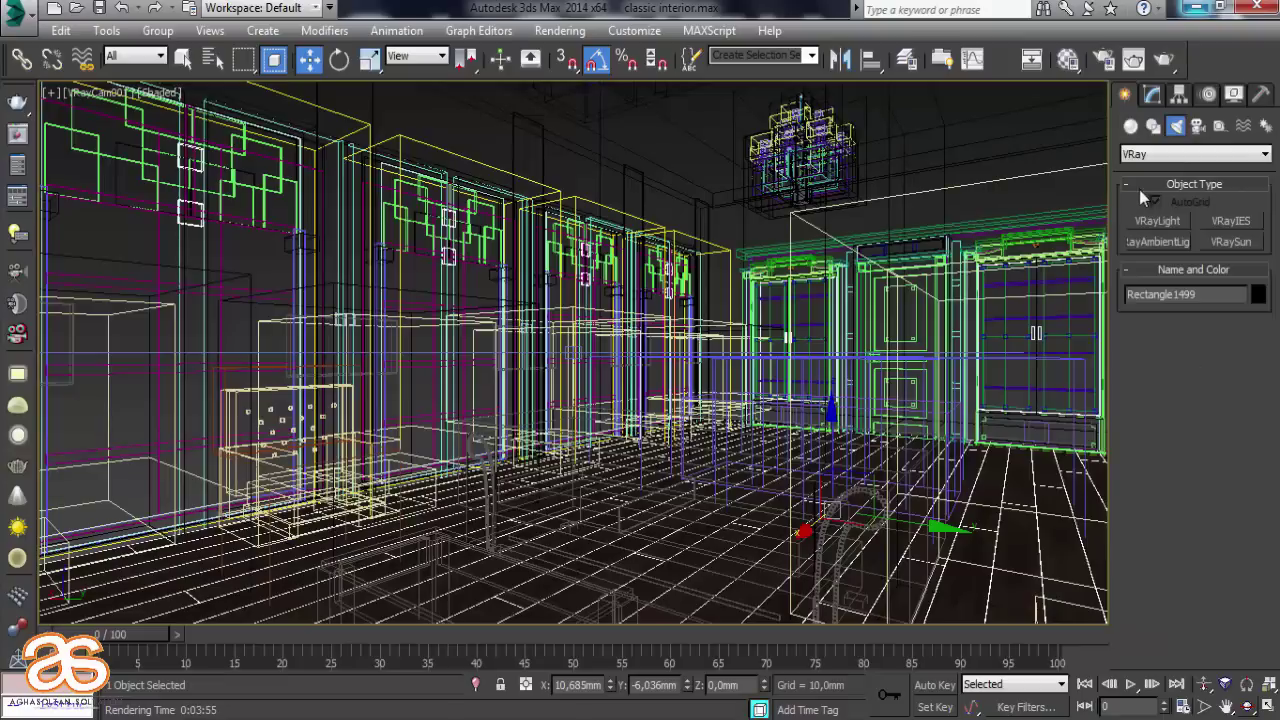
pyautogui.click(1169, 218)
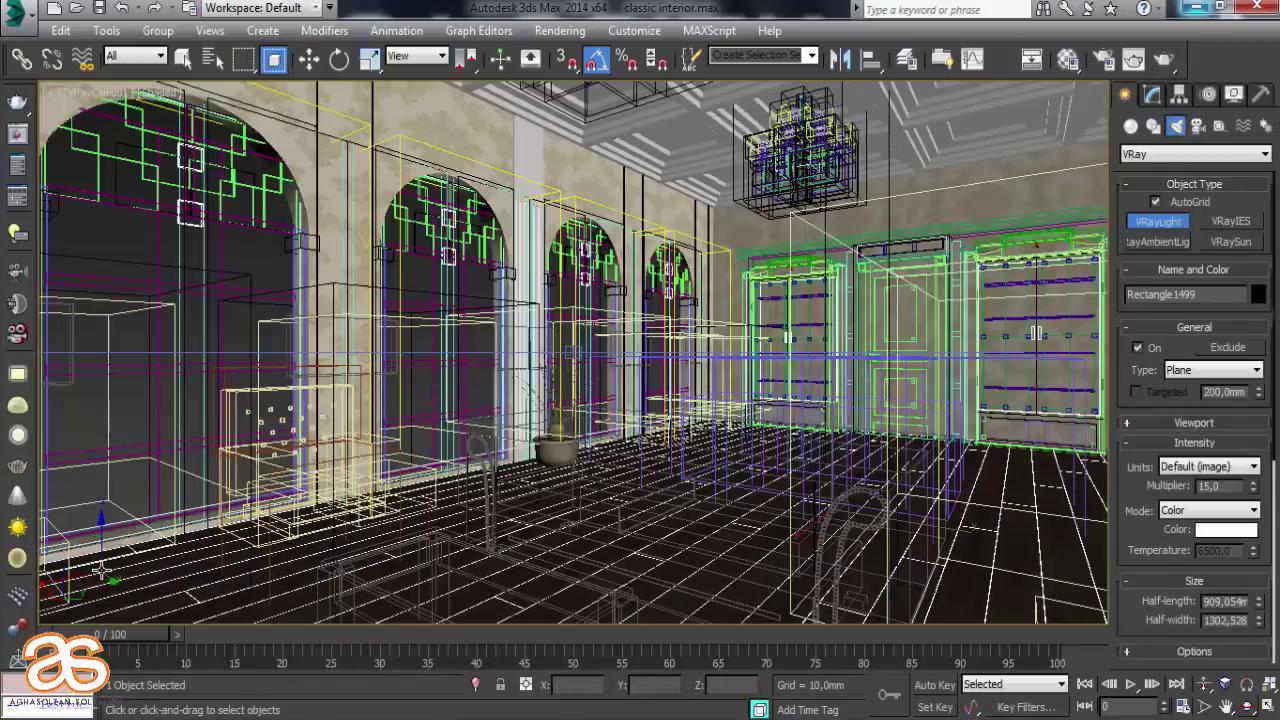
pyautogui.moveTo(382, 582); pyautogui.dragTo(870, 445)
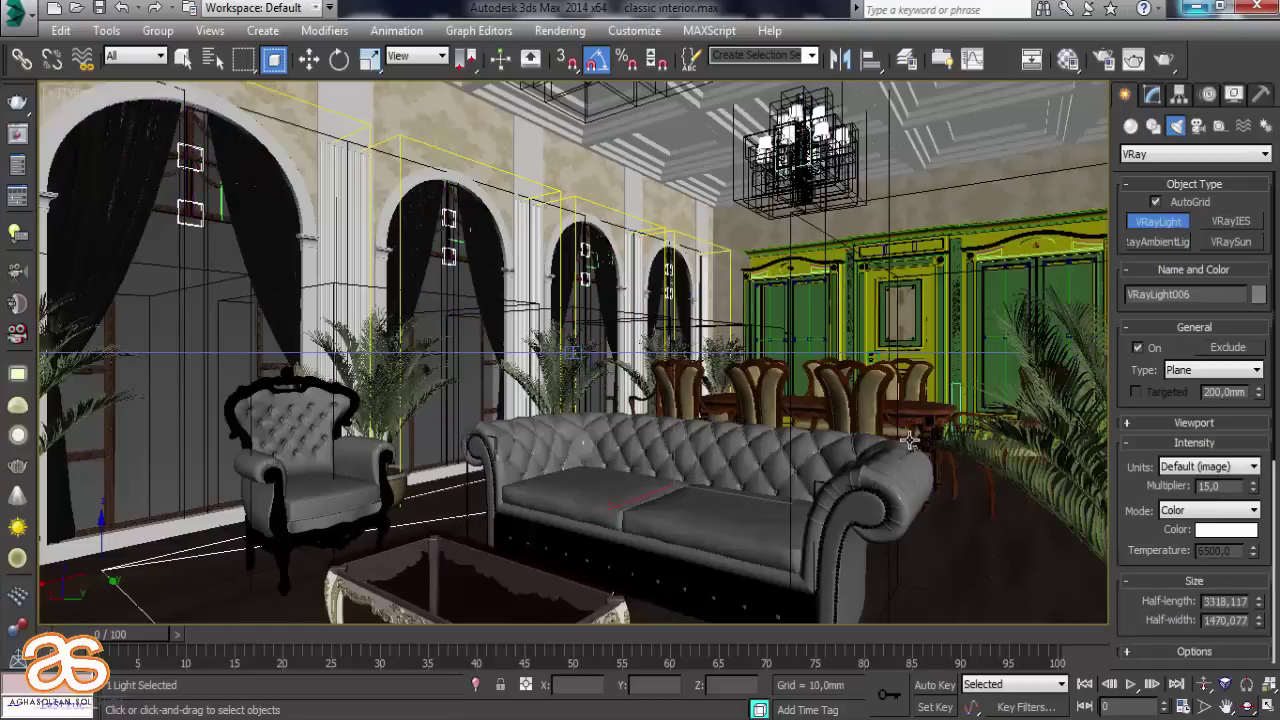
pyautogui.moveTo(901, 454); pyautogui.dragTo(605, 218)
pyautogui.click(309, 59)
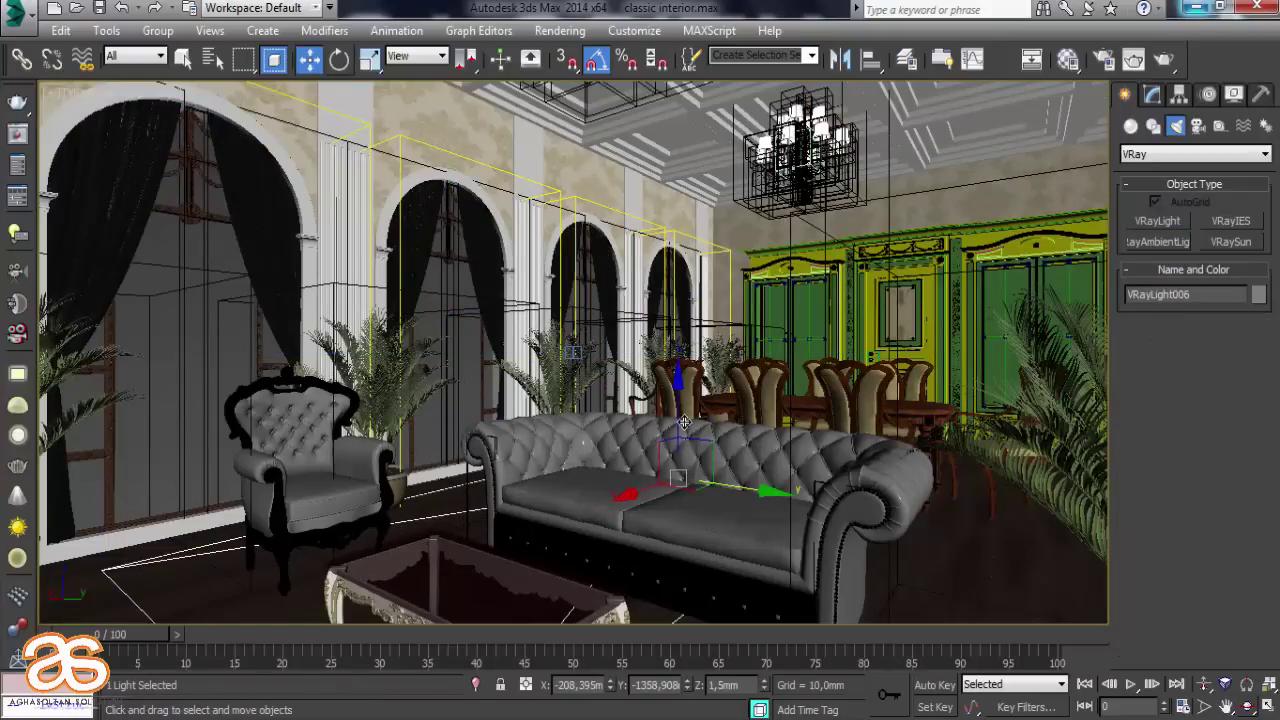
pyautogui.moveTo(681, 403); pyautogui.dragTo(735, 13)
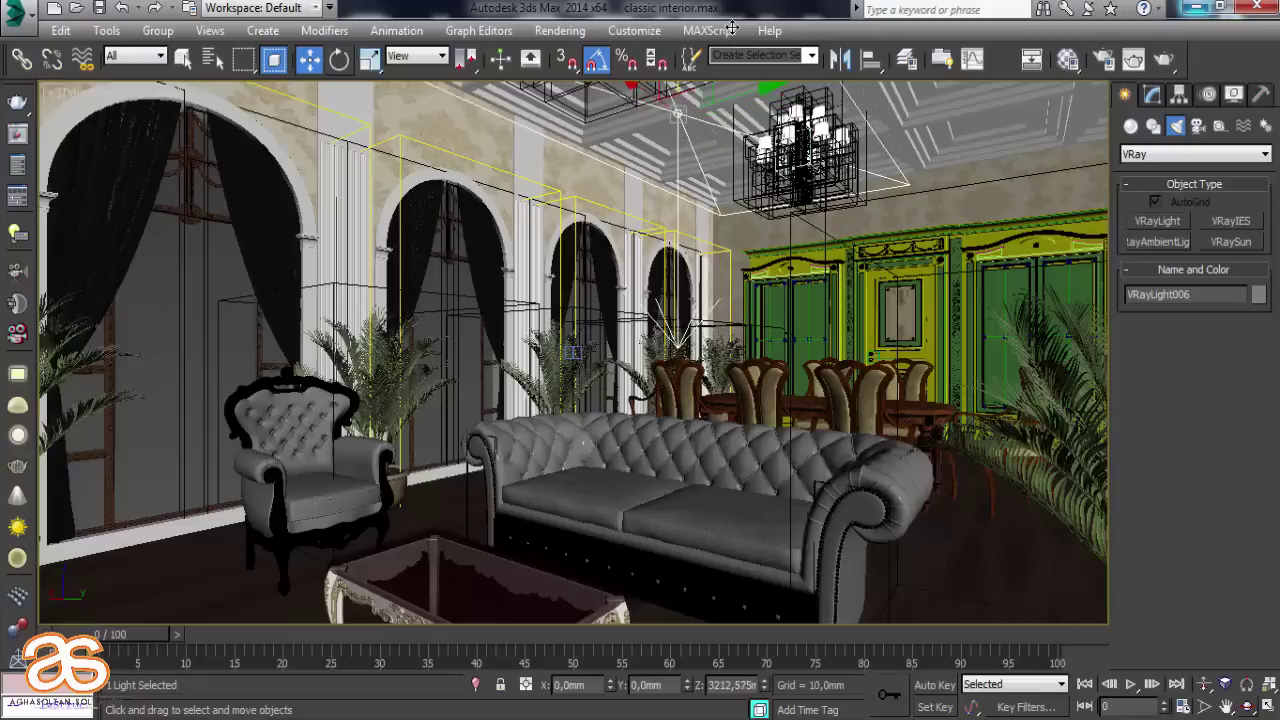
pyautogui.moveTo(735, 13); pyautogui.dragTo(736, 7)
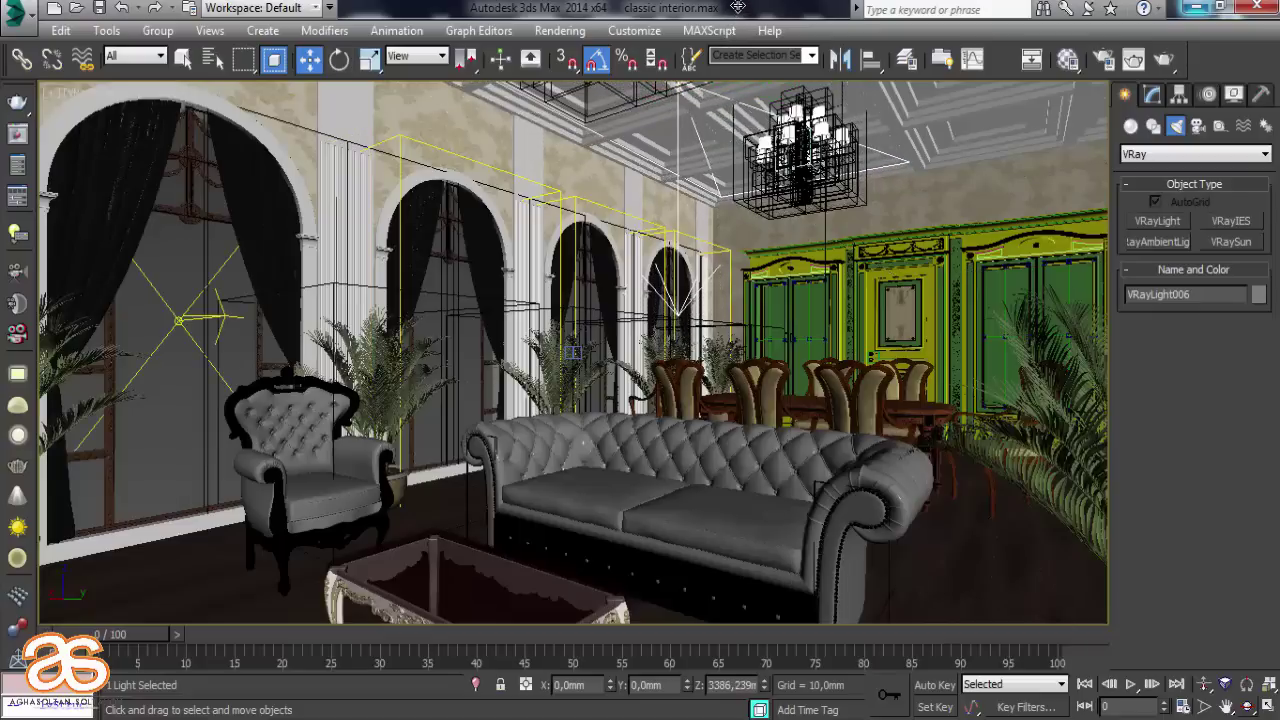
# Set VRayLight006's Multiplier to 20
pyautogui.click(1155, 95)
pyautogui.moveTo(1195, 547); pyautogui.dragTo(1235, 652)
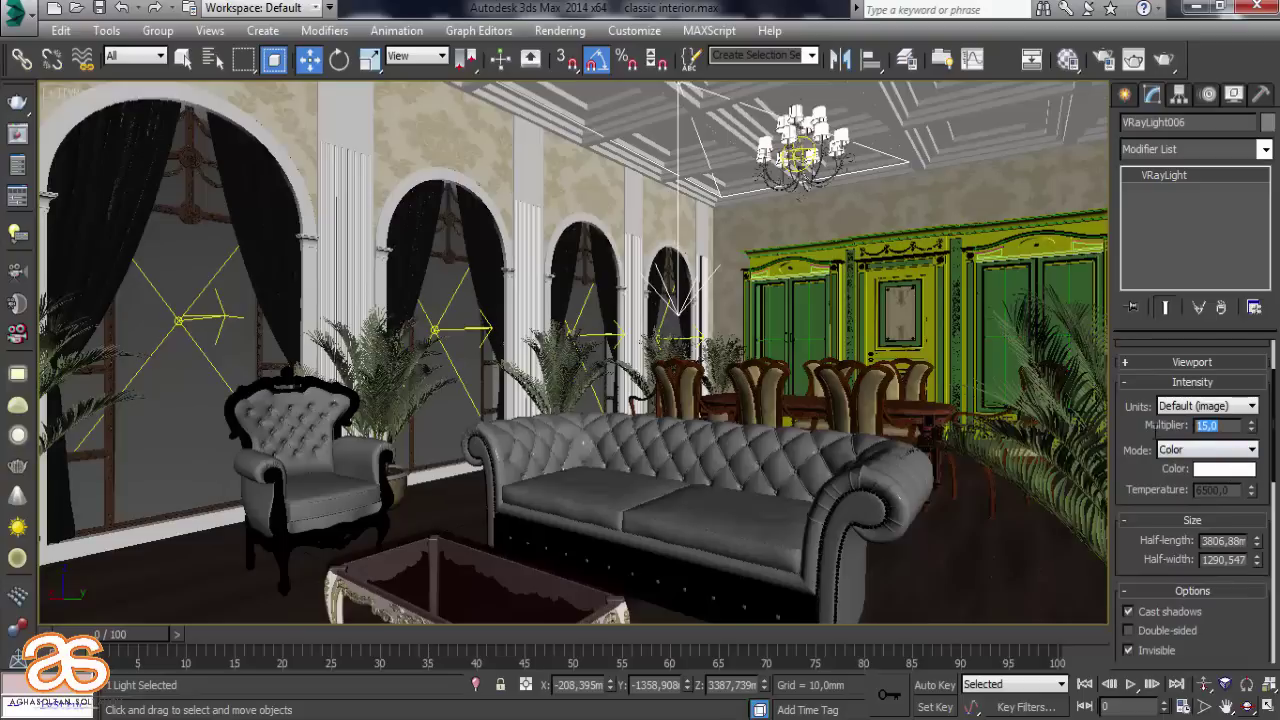
pyautogui.write('0')
pyautogui.click(89, 89)
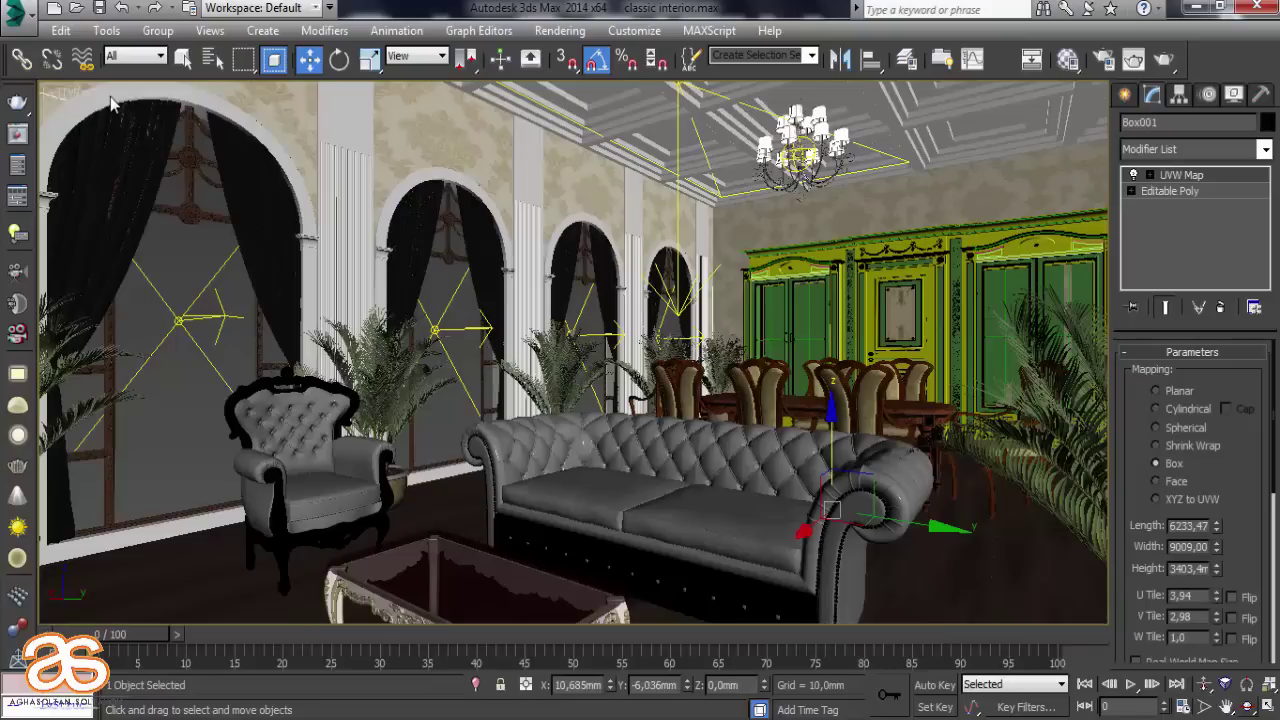
# Select the view's camera and set its White balance to Neutral
pyautogui.click(109, 94)
pyautogui.click(220, 477)
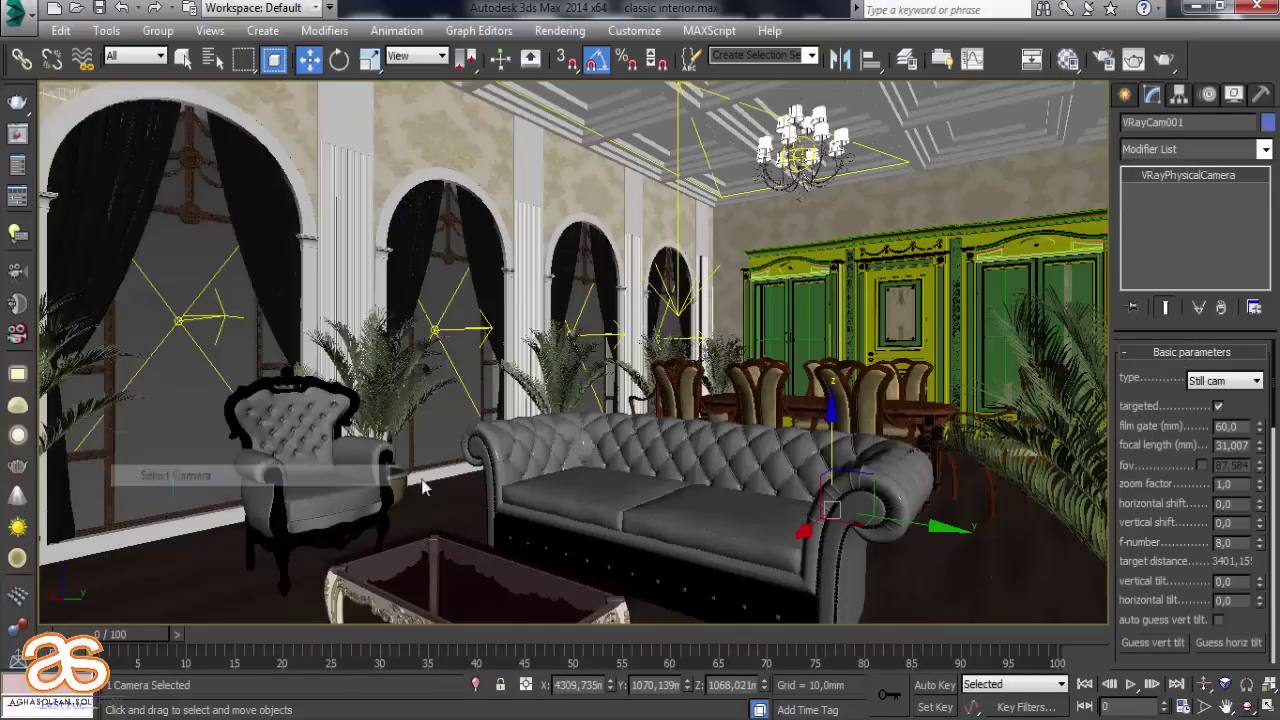
pyautogui.scroll(-1, 1190, 490)
pyautogui.scroll(-2, 1190, 490)
pyautogui.scroll(-1, 1200, 485)
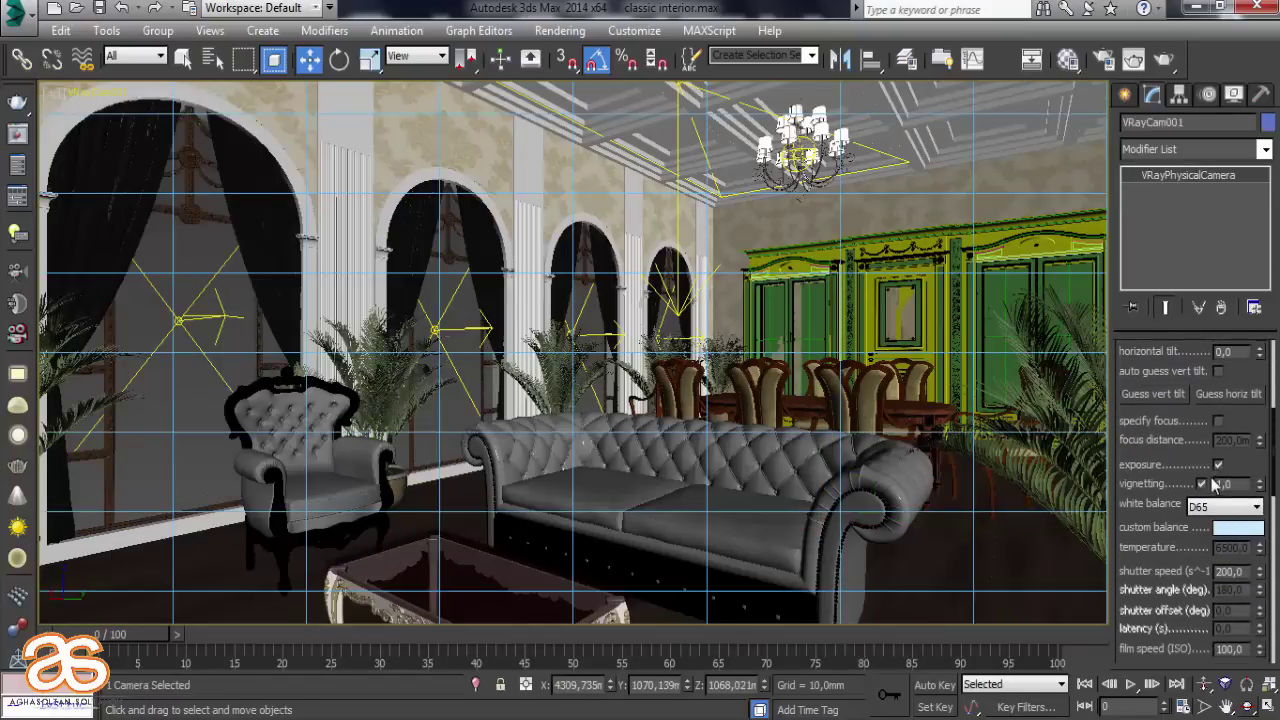
pyautogui.click(1225, 506)
pyautogui.click(1215, 530)
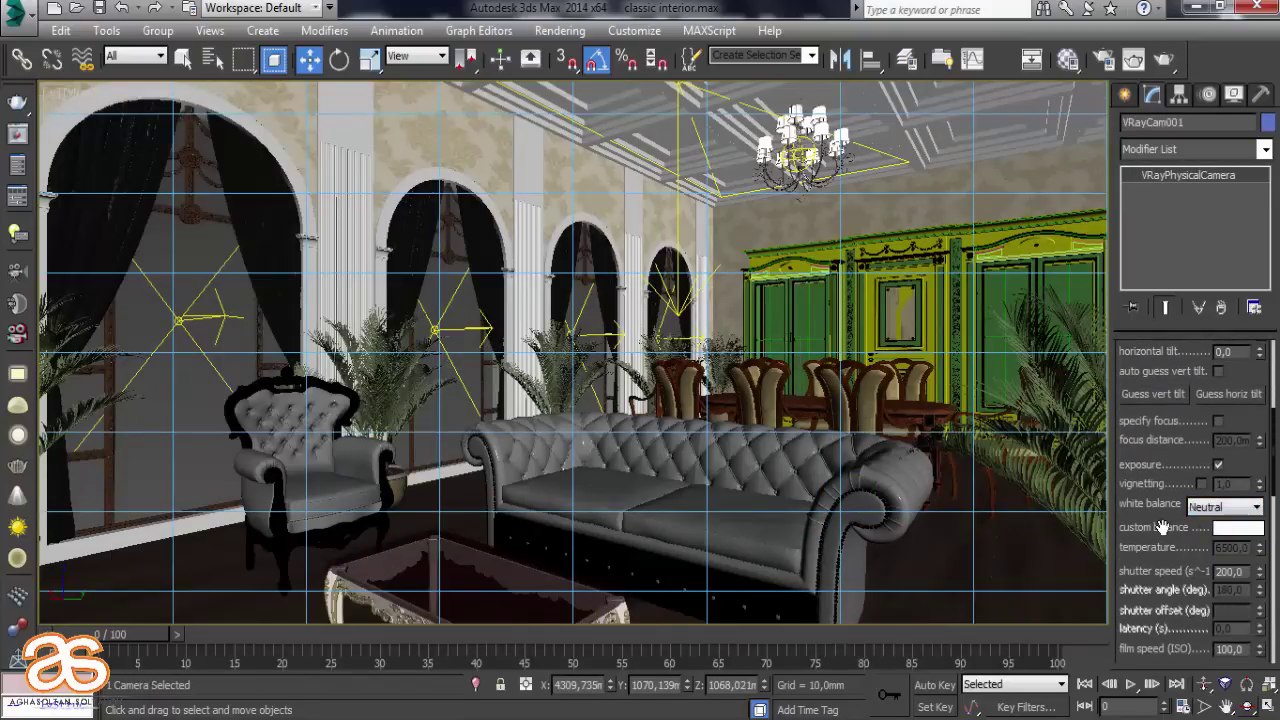
# Render the camera view again for a brighter test, then close the frame buffer
pyautogui.click(888, 370)
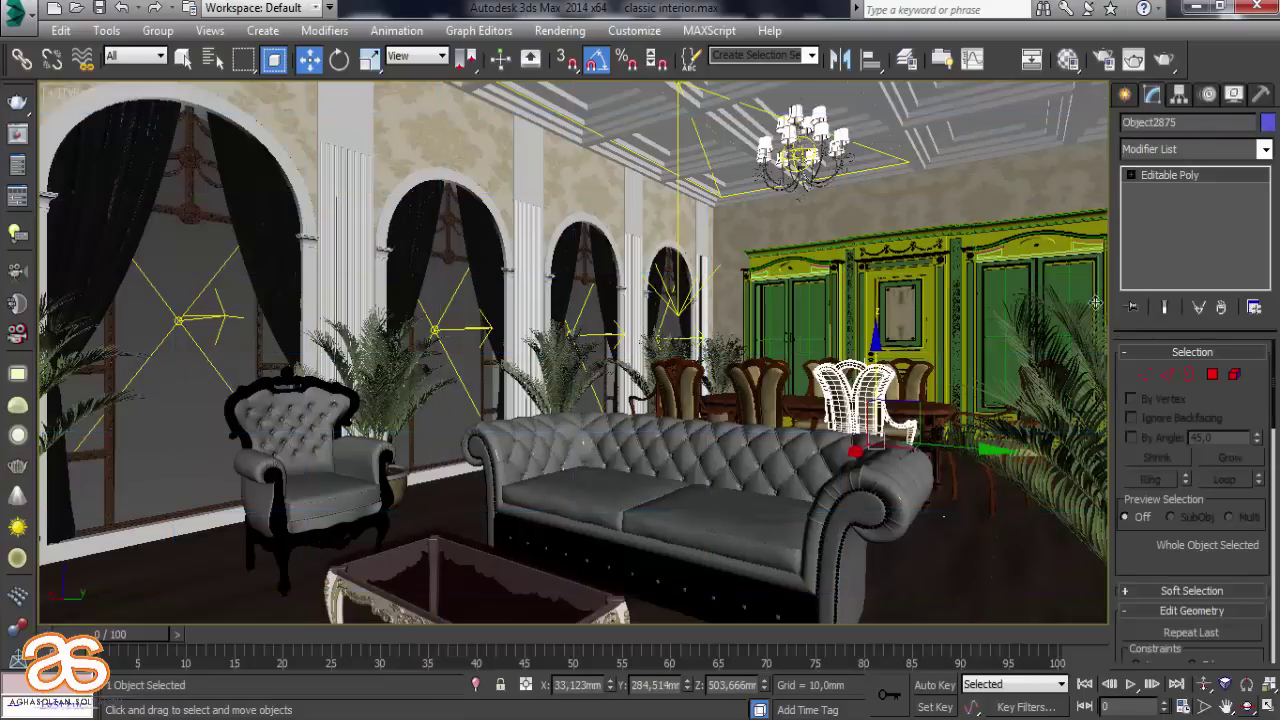
pyautogui.click(1160, 60)
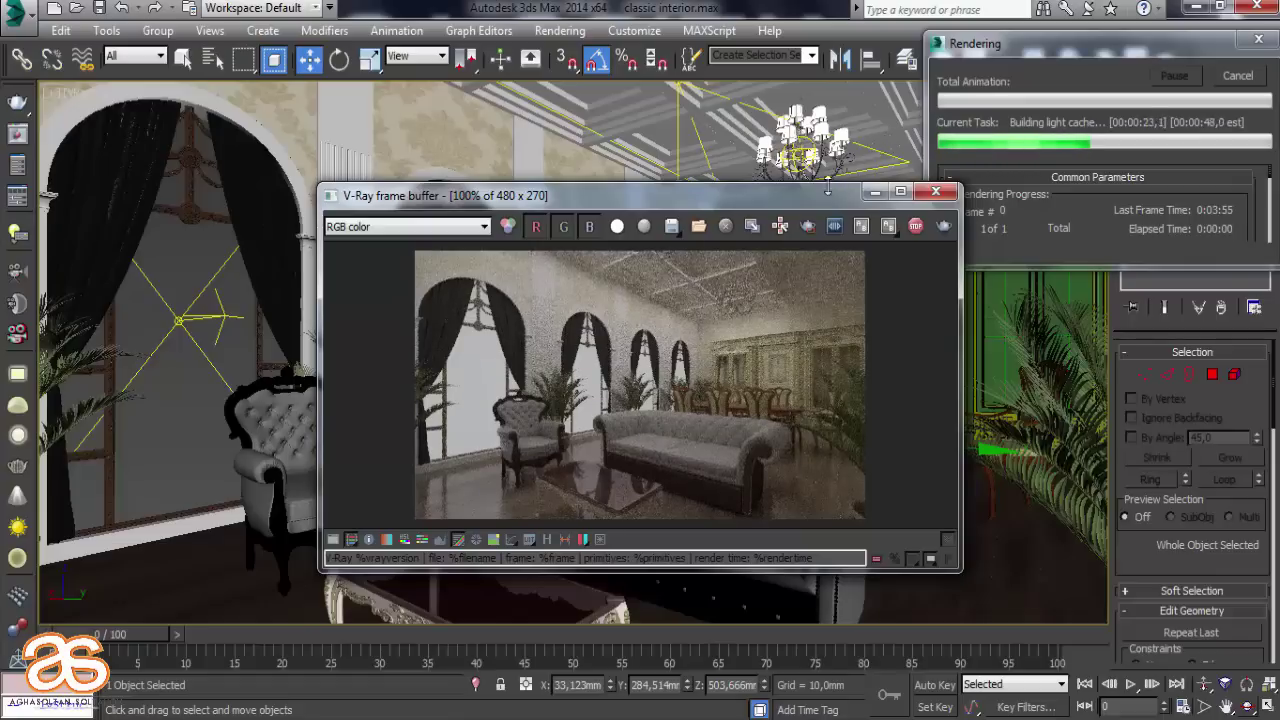
pyautogui.click(936, 191)
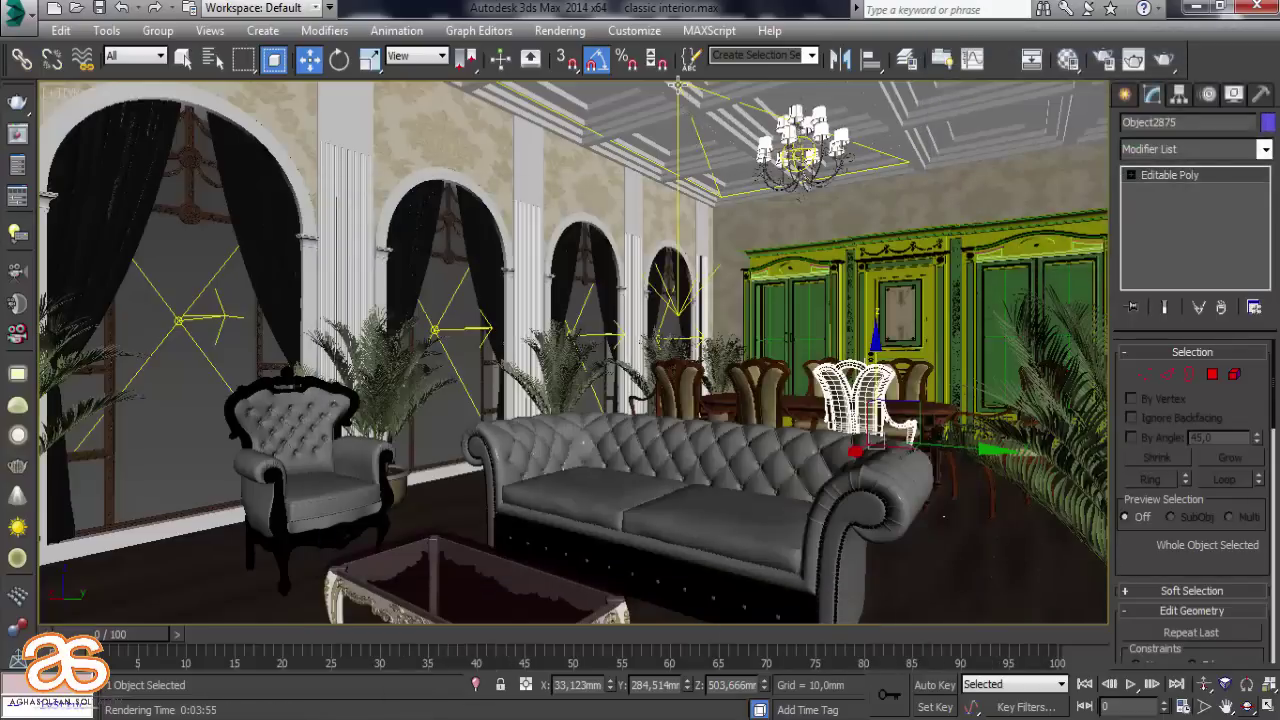
pyautogui.click(678, 300)
# Edit the ceiling plane light's multiplier and lower the light slightly beneath the ceiling
pyautogui.doubleClick(1216, 425)
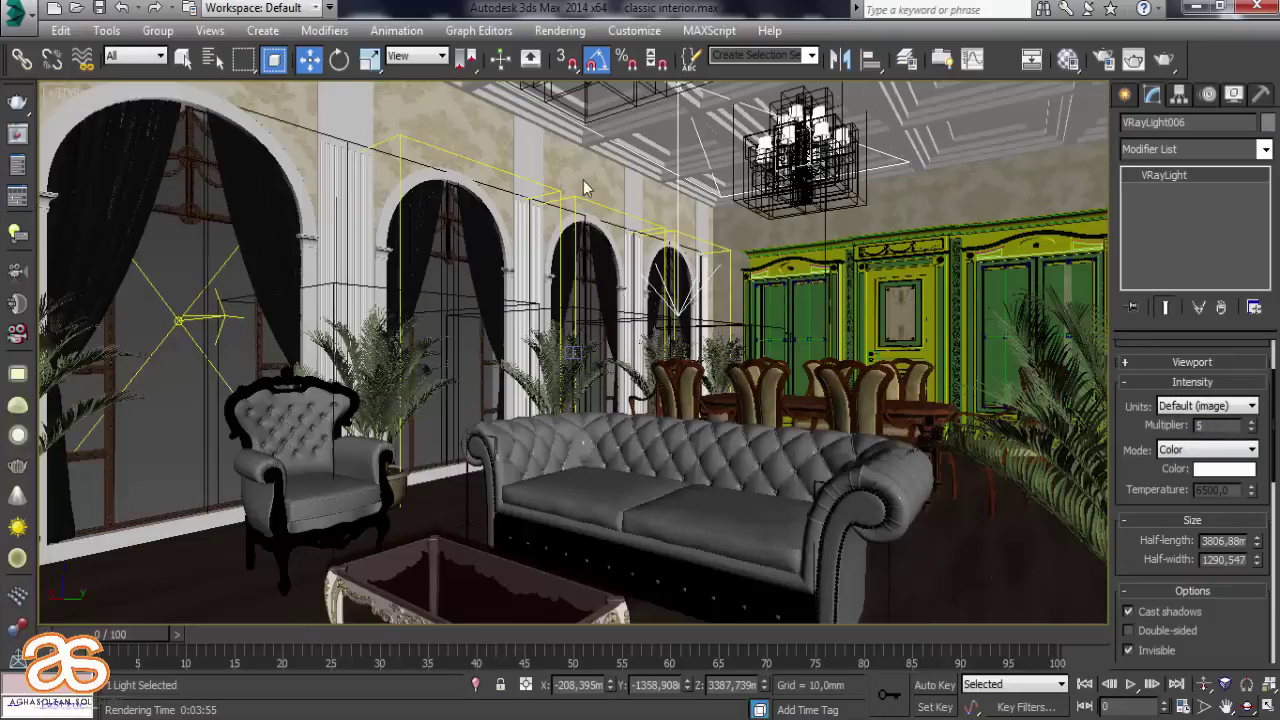
pyautogui.keyDown('alt'); pyautogui.moveTo(650, 148); pyautogui.dragTo(680, 95, button='middle'); pyautogui.keyUp('alt')
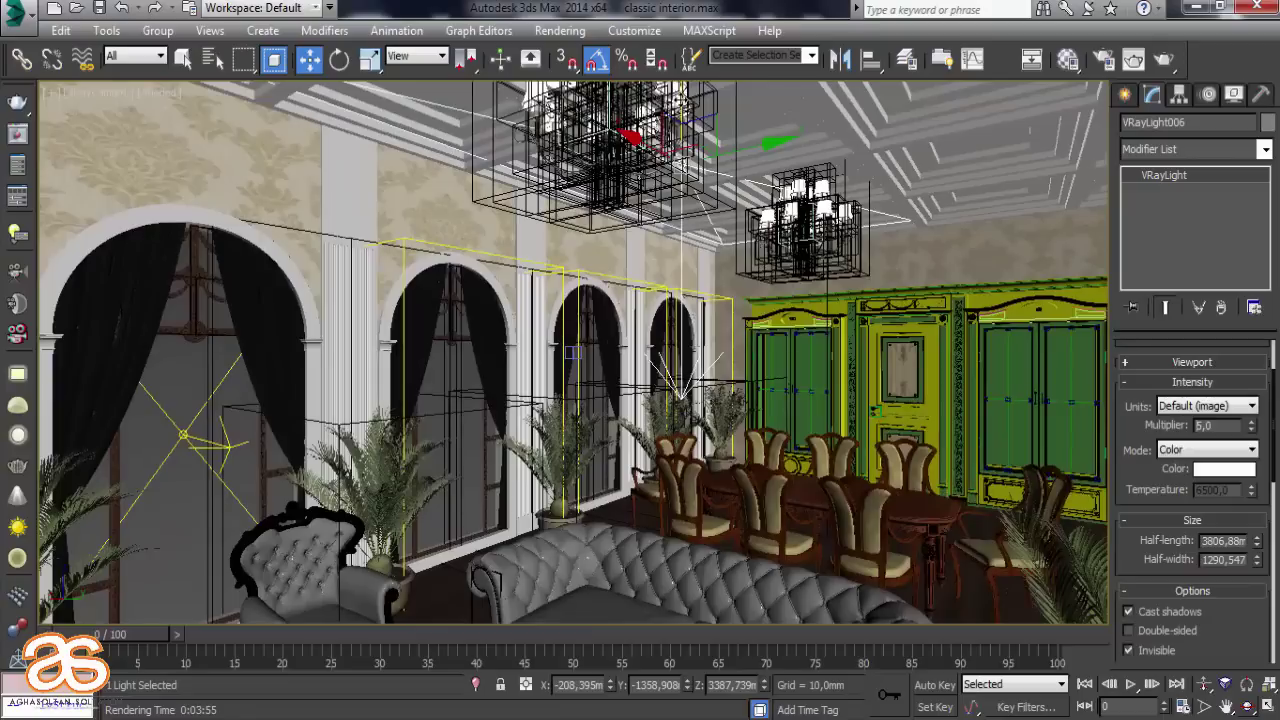
pyautogui.moveTo(680, 95)
pyautogui.mouseDown()
pyautogui.moveTo(707, 173)
pyautogui.moveTo(465, 101)
pyautogui.mouseUp()
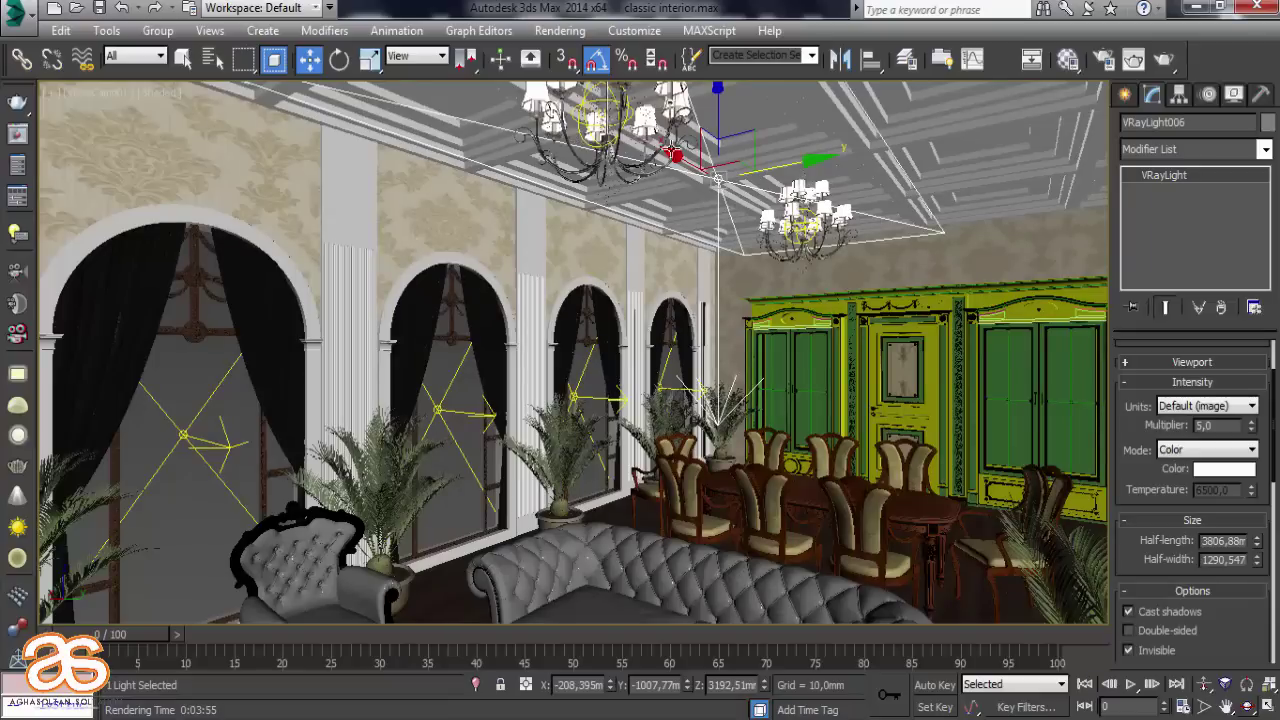
pyautogui.click(872, 231)
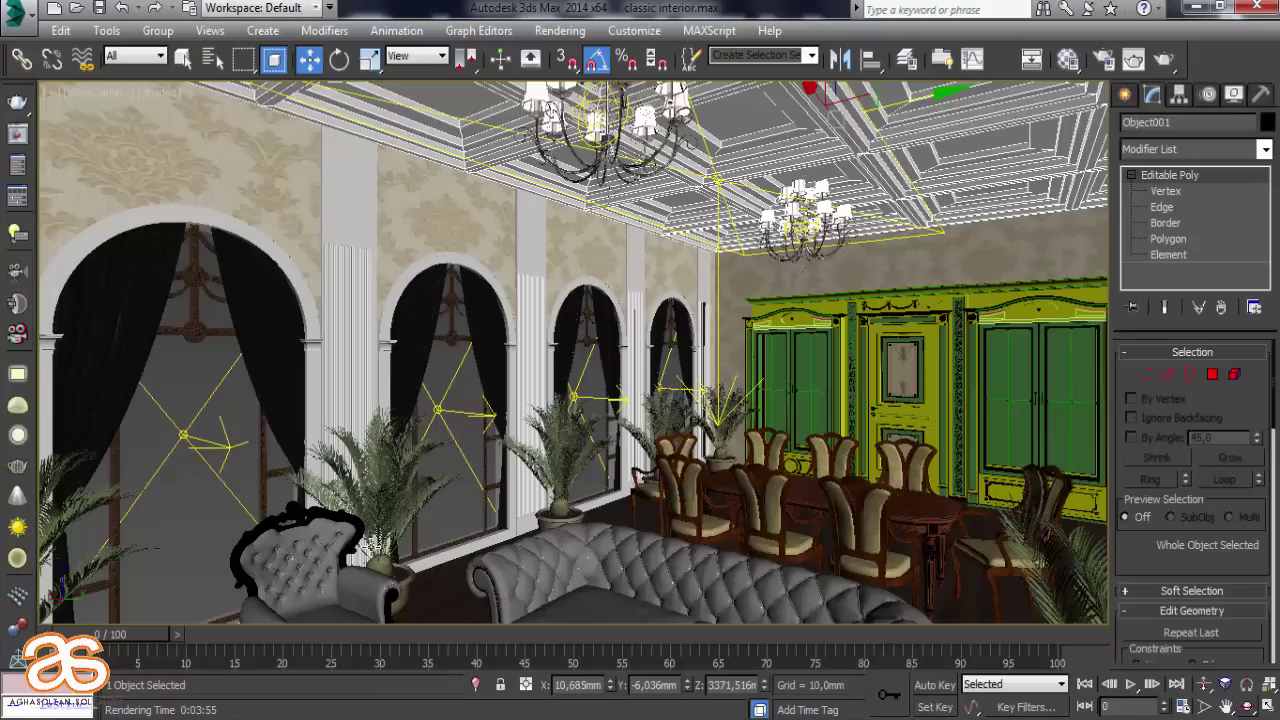
pyautogui.click(345, 571)
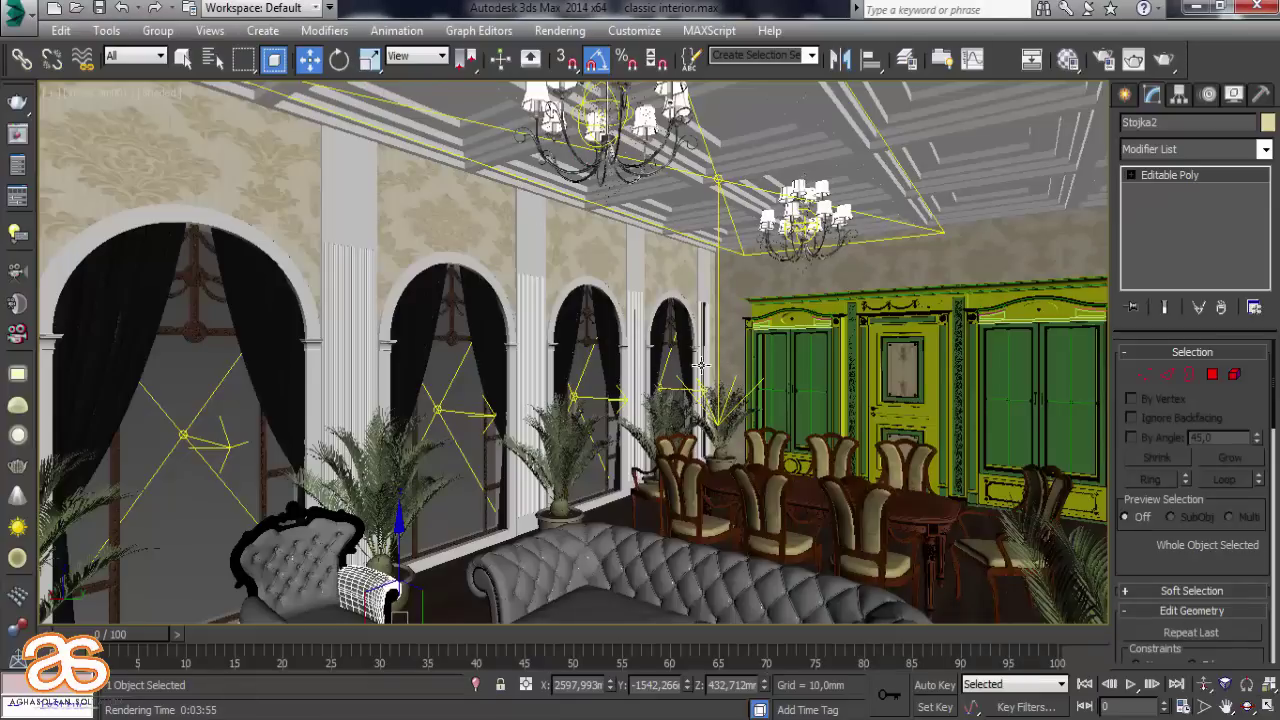
# Orbit the camera to frame the sofa, armchair and glass coffee table before the windows
pyautogui.moveTo(701, 365)
pyautogui.mouseDown(button='middle')
pyautogui.moveTo(678, 276)
pyautogui.moveTo(724, 248)
pyautogui.mouseUp(button='middle')
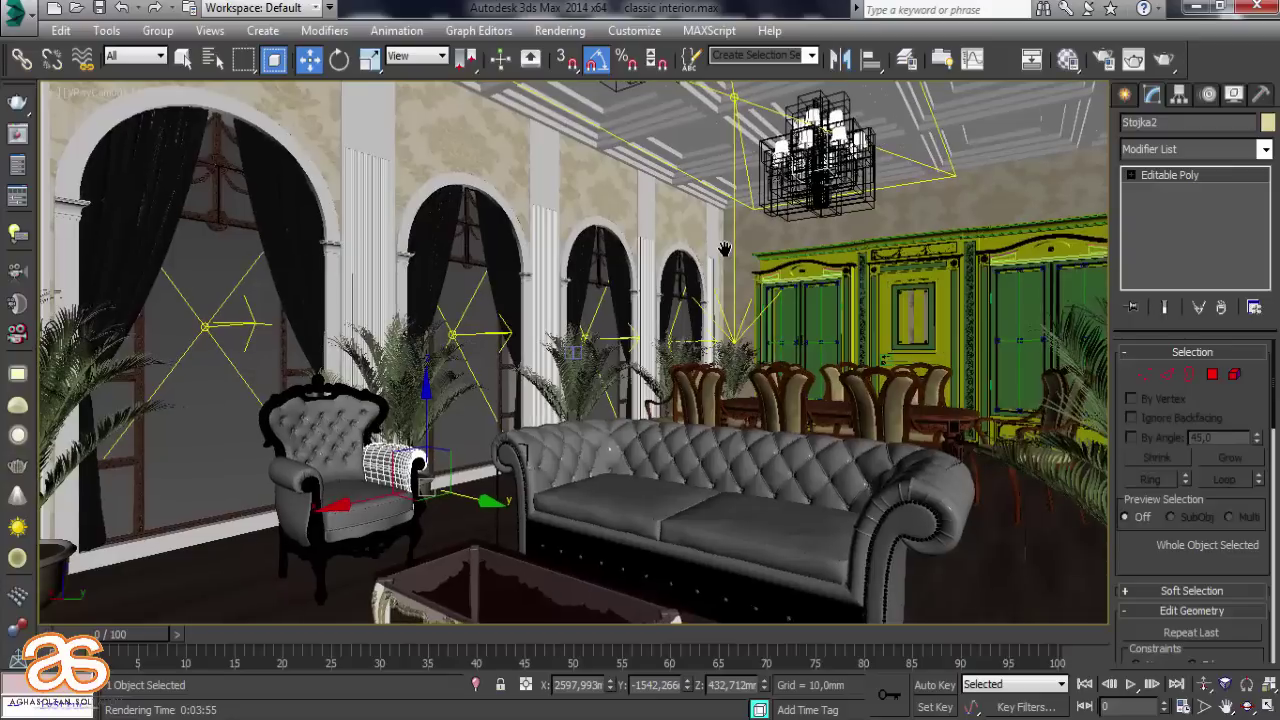
pyautogui.click(1247, 706)
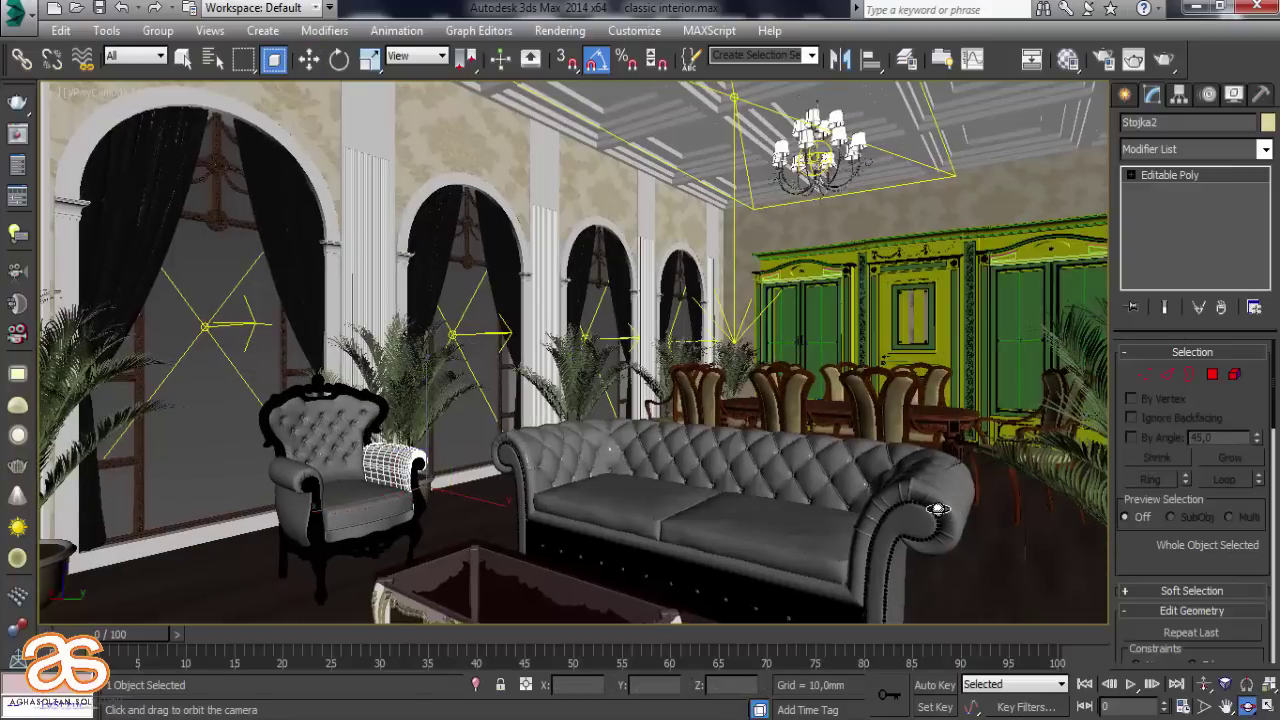
pyautogui.moveTo(945, 512)
pyautogui.mouseDown()
pyautogui.moveTo(933, 509)
pyautogui.moveTo(1002, 477)
pyautogui.mouseUp()
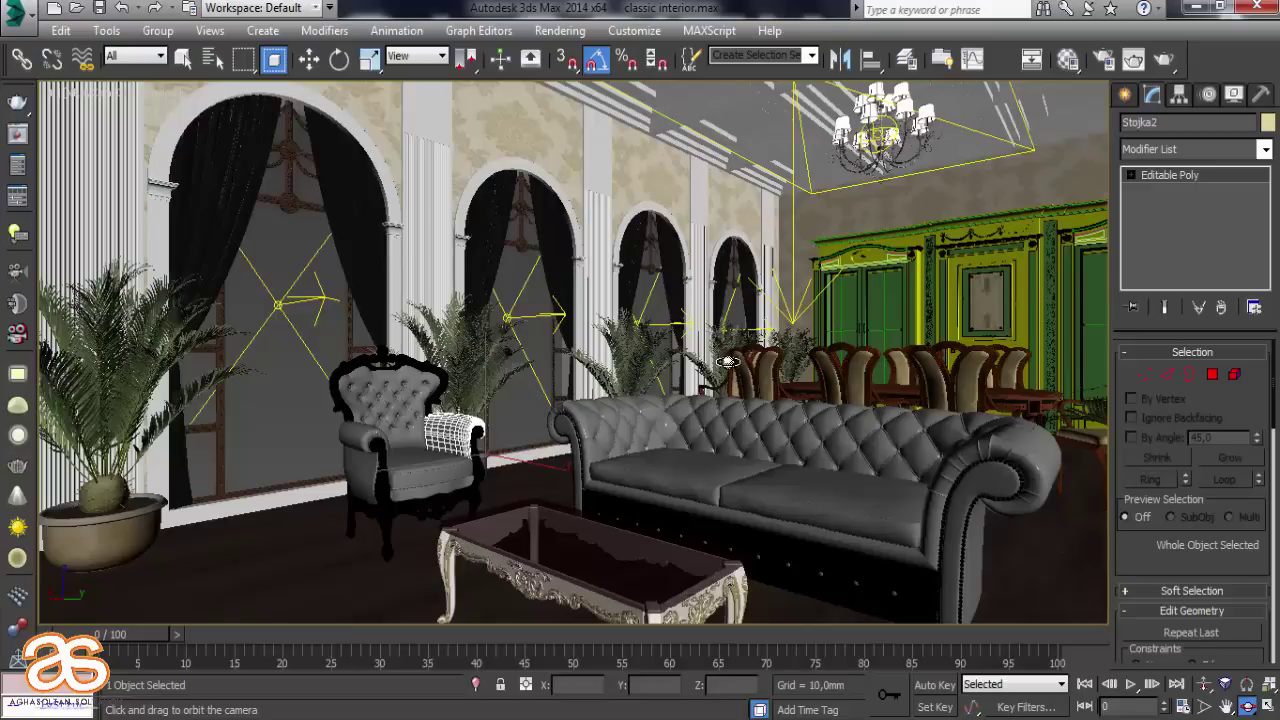
pyautogui.click(308, 59)
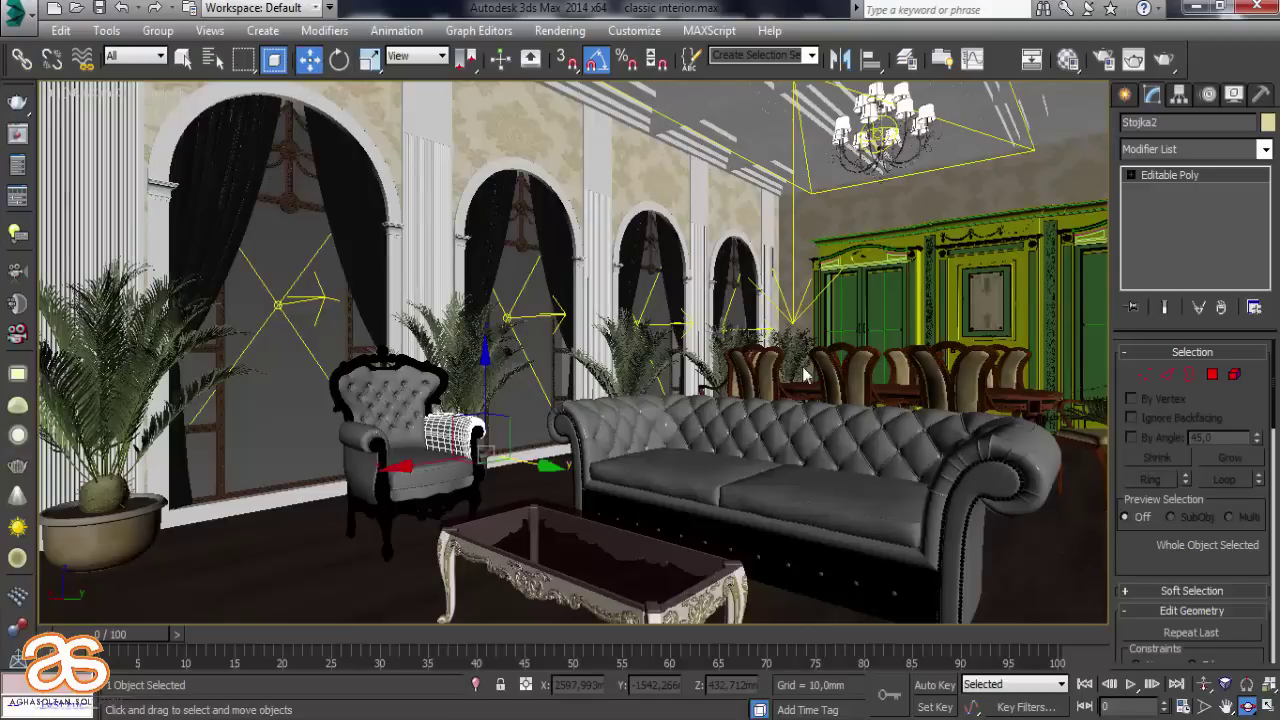
pyautogui.click(802, 368)
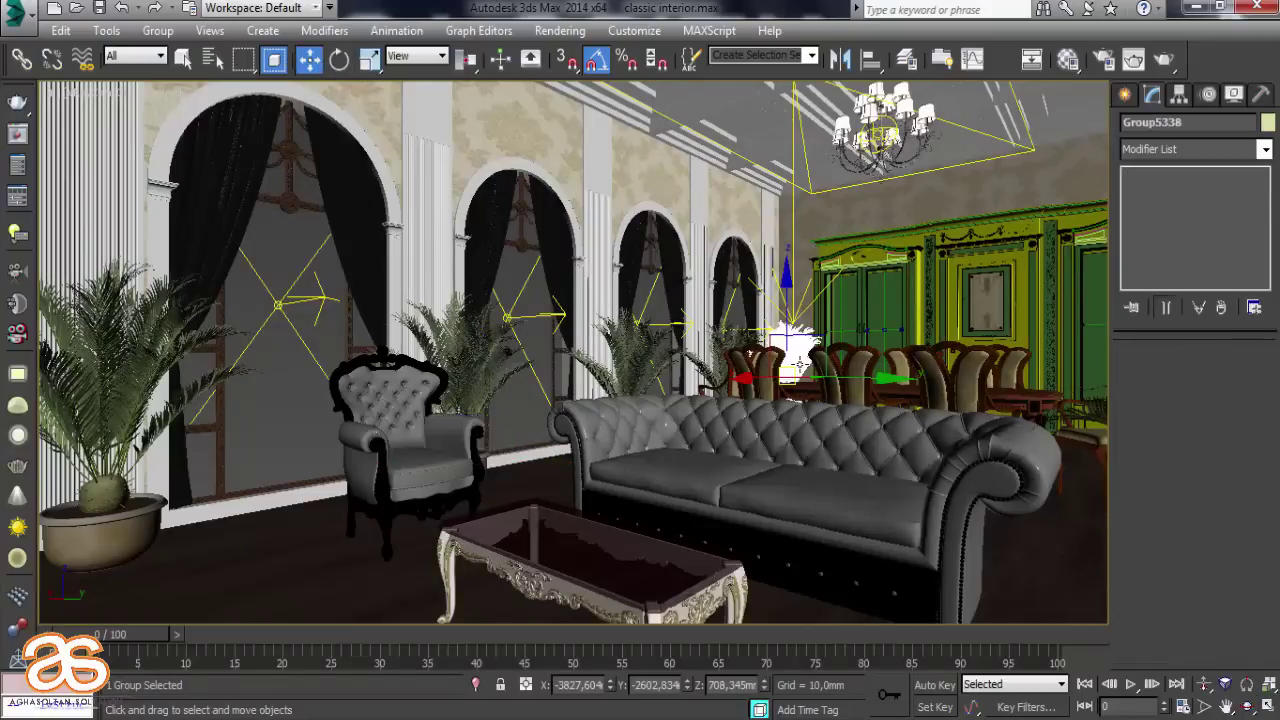
pyautogui.hotkey('ctrl', 'd')
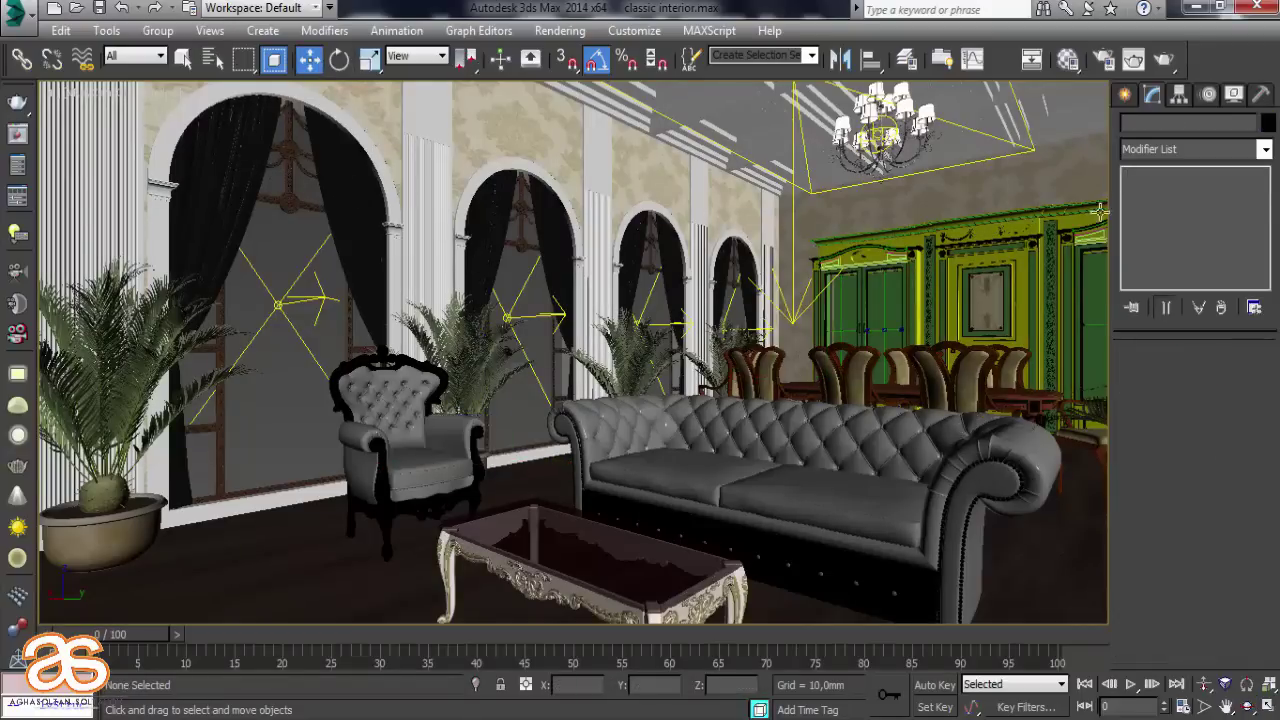
pyautogui.click(1167, 60)
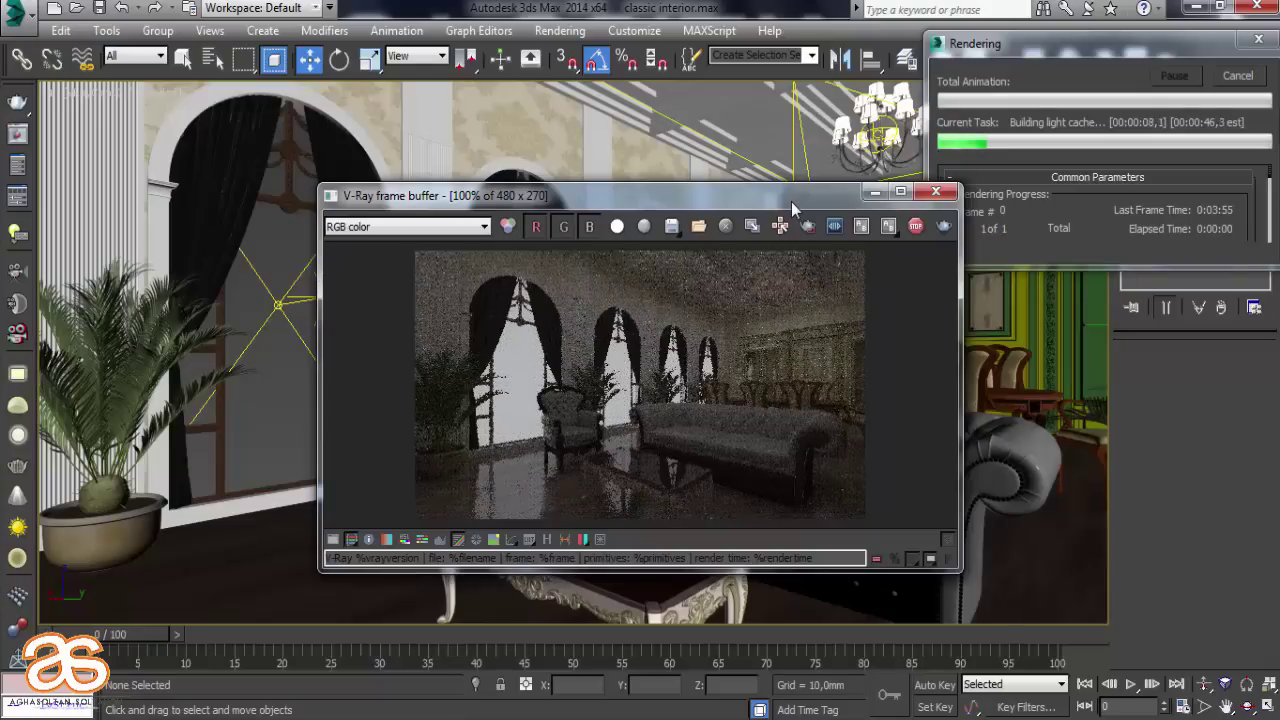
pyautogui.click(934, 192)
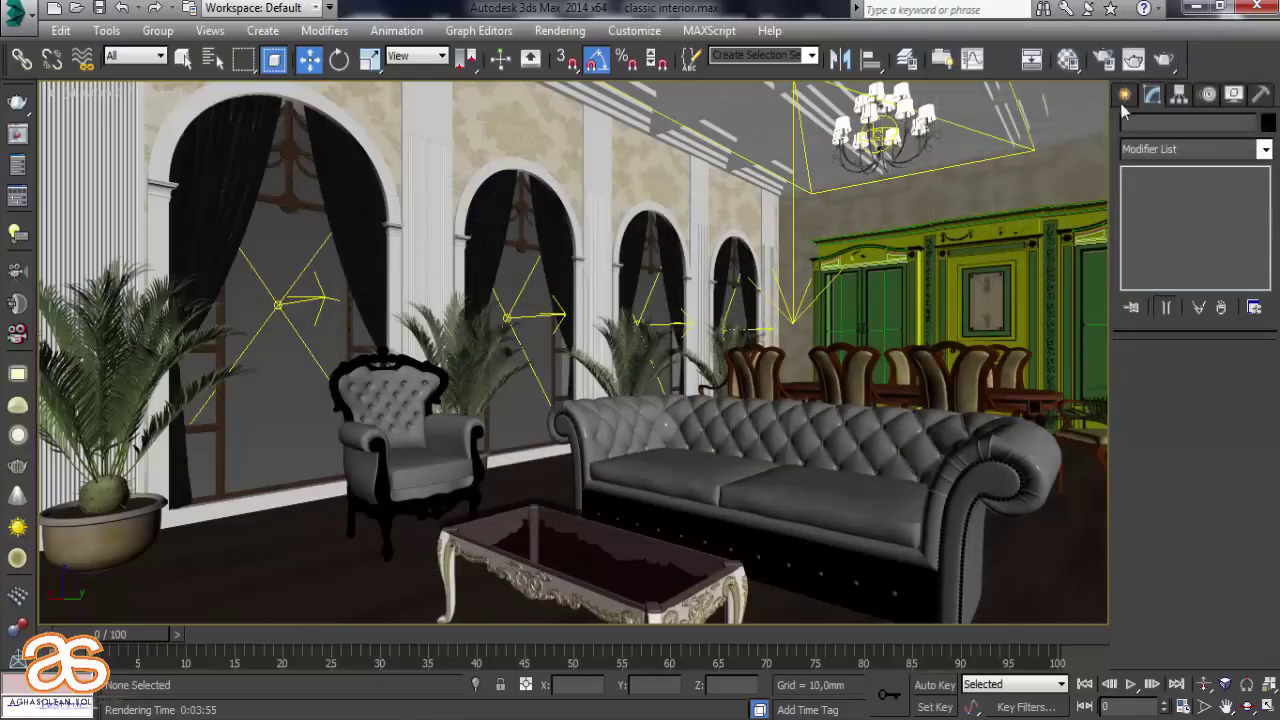
# Start a VRaySun and set the lower-left viewport to a maximized Left view
pyautogui.click(1124, 94)
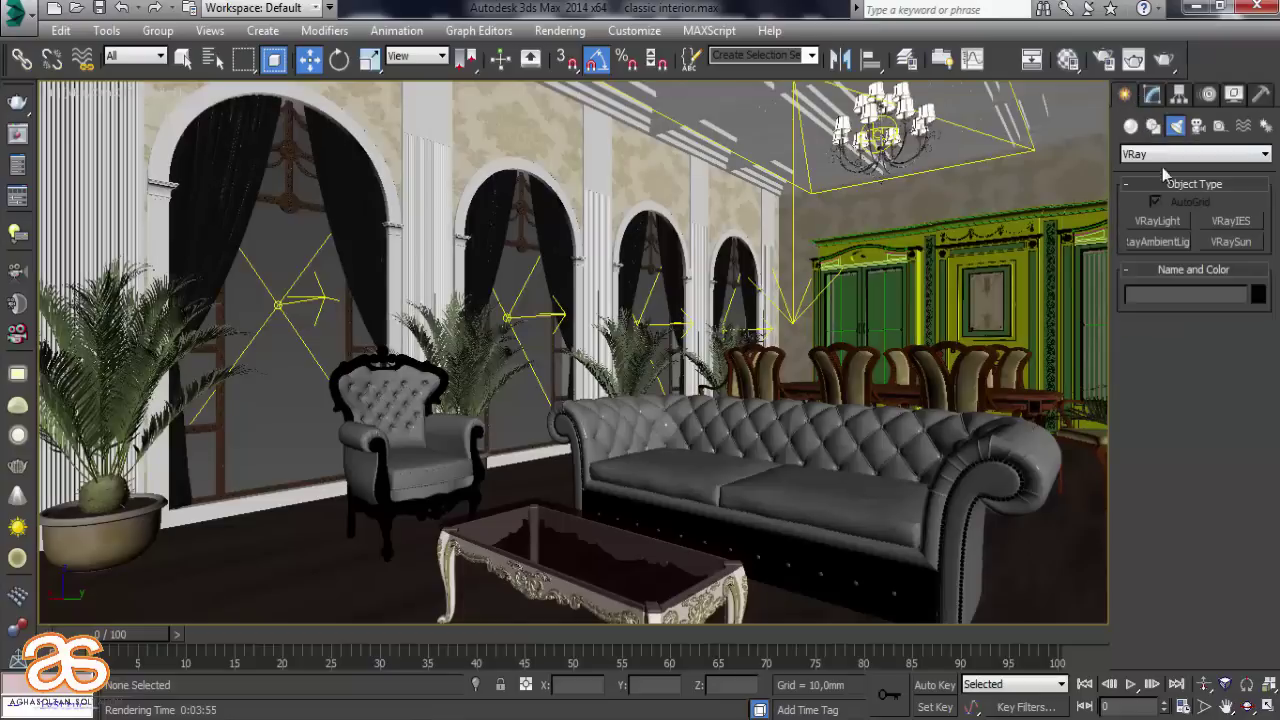
pyautogui.click(1231, 243)
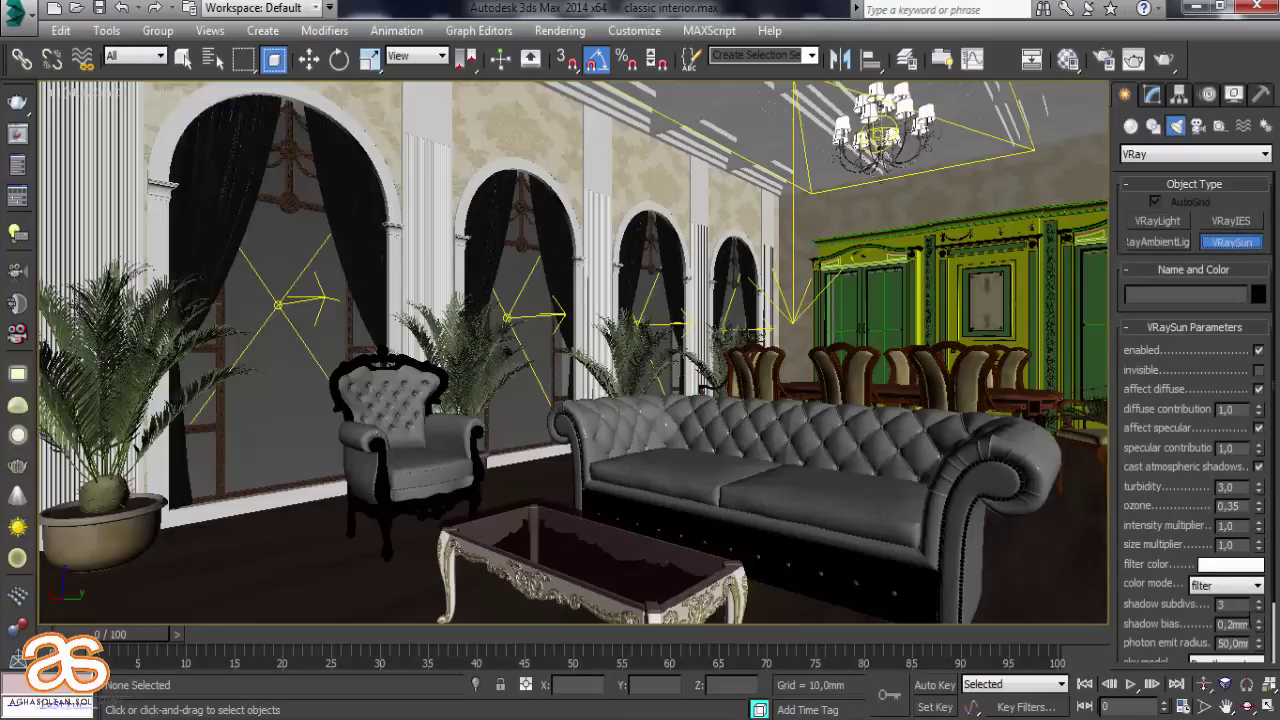
pyautogui.click(1266, 706)
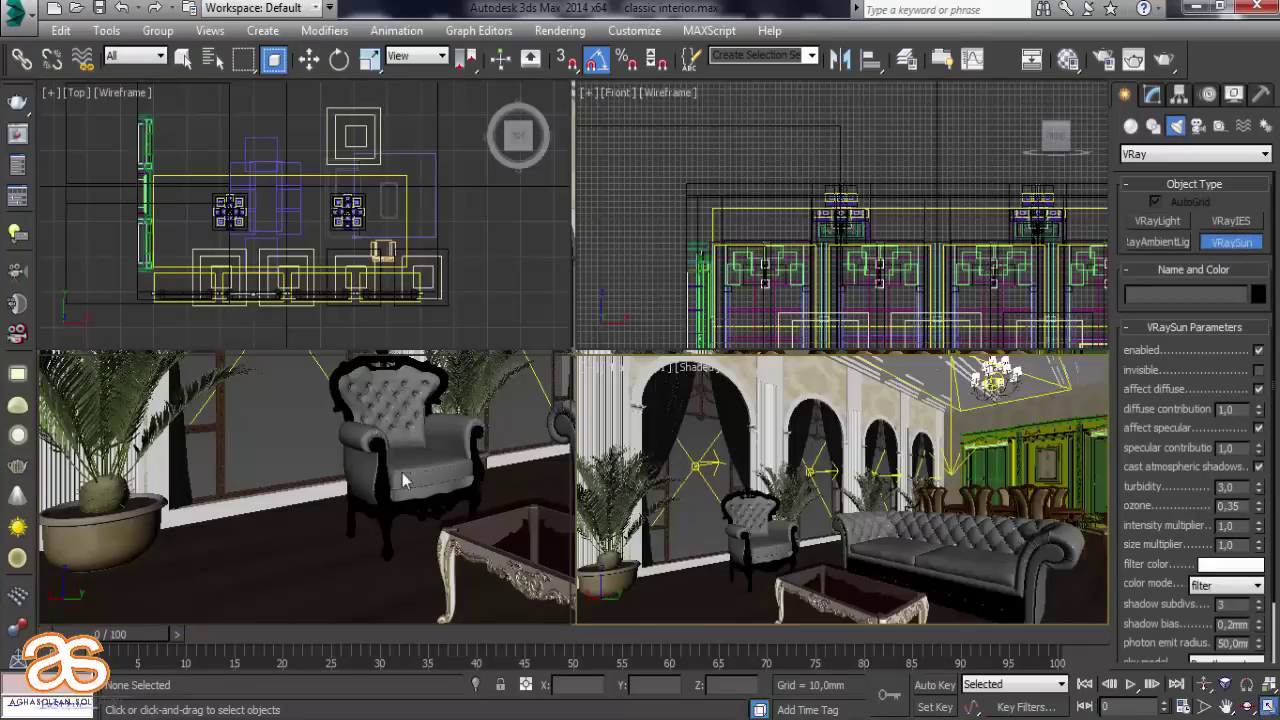
pyautogui.press('l')
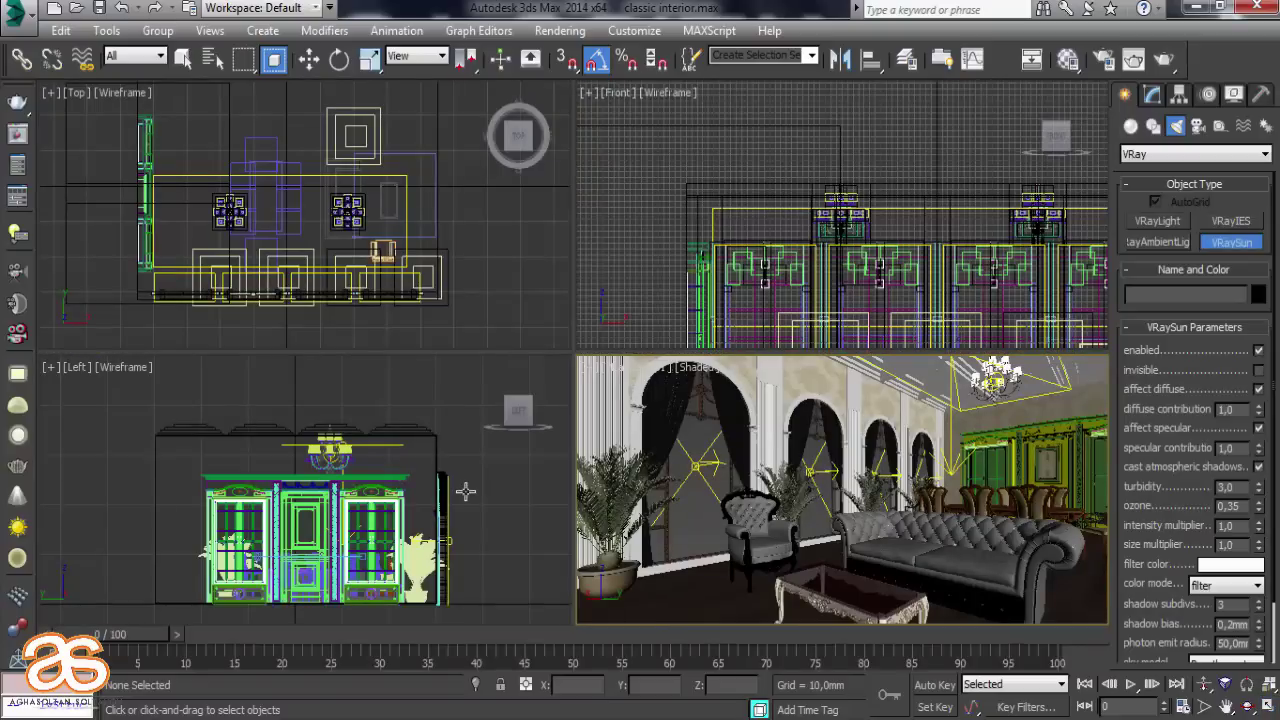
pyautogui.click(382, 487)
pyautogui.moveTo(382, 487); pyautogui.dragTo(325, 490, button='middle')
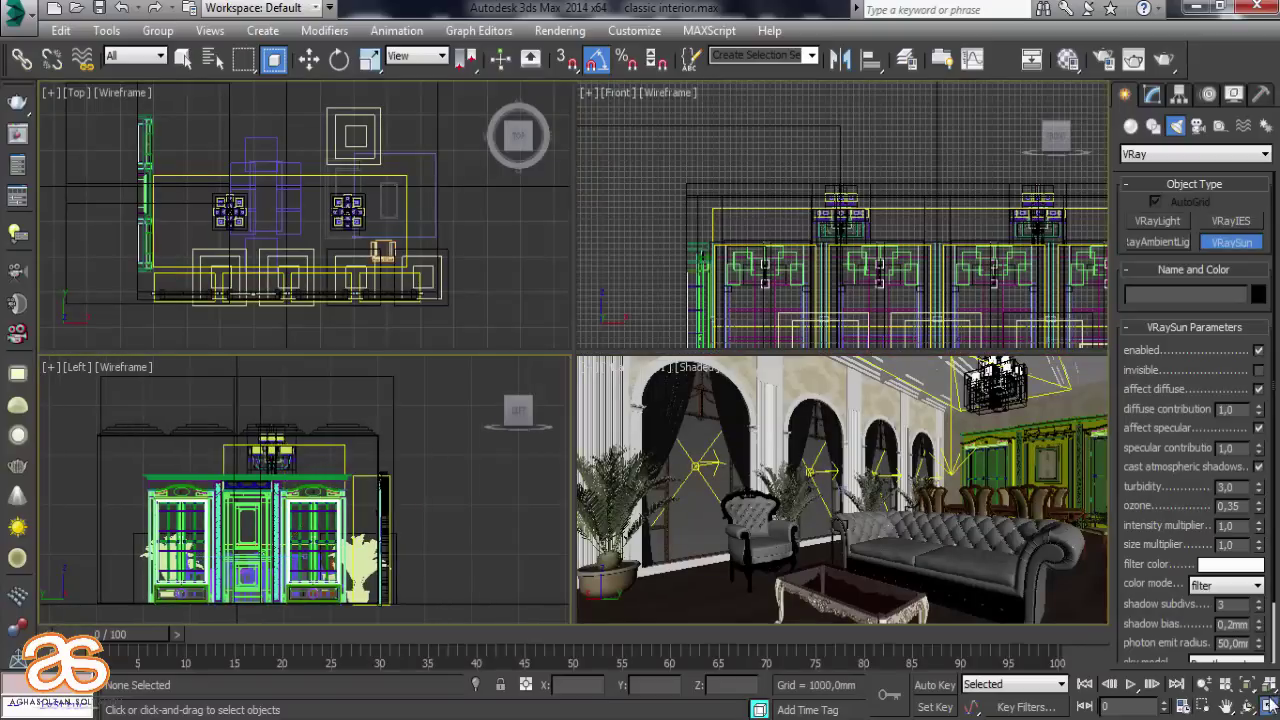
pyautogui.click(1268, 707)
# Drag the sun from high outside down to the room and accept the VRaySky environment map
pyautogui.scroll(-2, 416, 372)
pyautogui.scroll(-2, 416, 372)
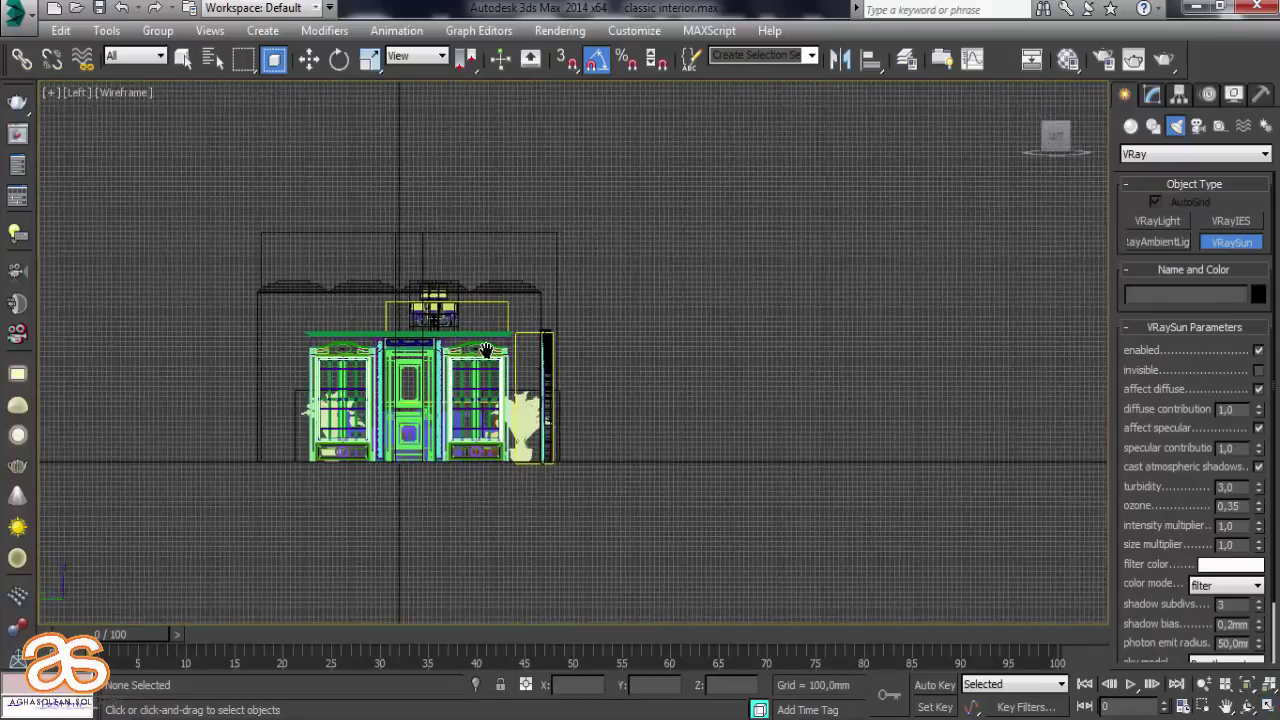
pyautogui.scroll(-1, 416, 372)
pyautogui.moveTo(456, 358); pyautogui.dragTo(416, 372, button='middle')
pyautogui.scroll(-1, 416, 372)
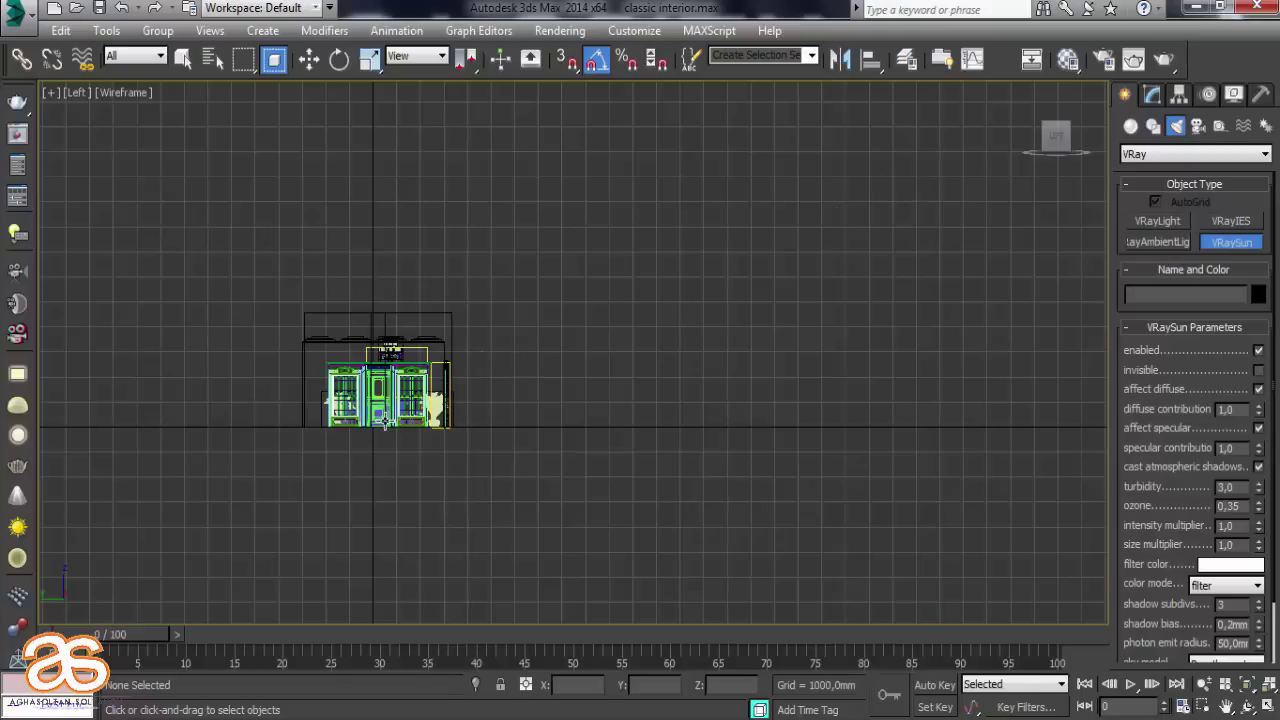
pyautogui.moveTo(383, 420); pyautogui.dragTo(378, 427)
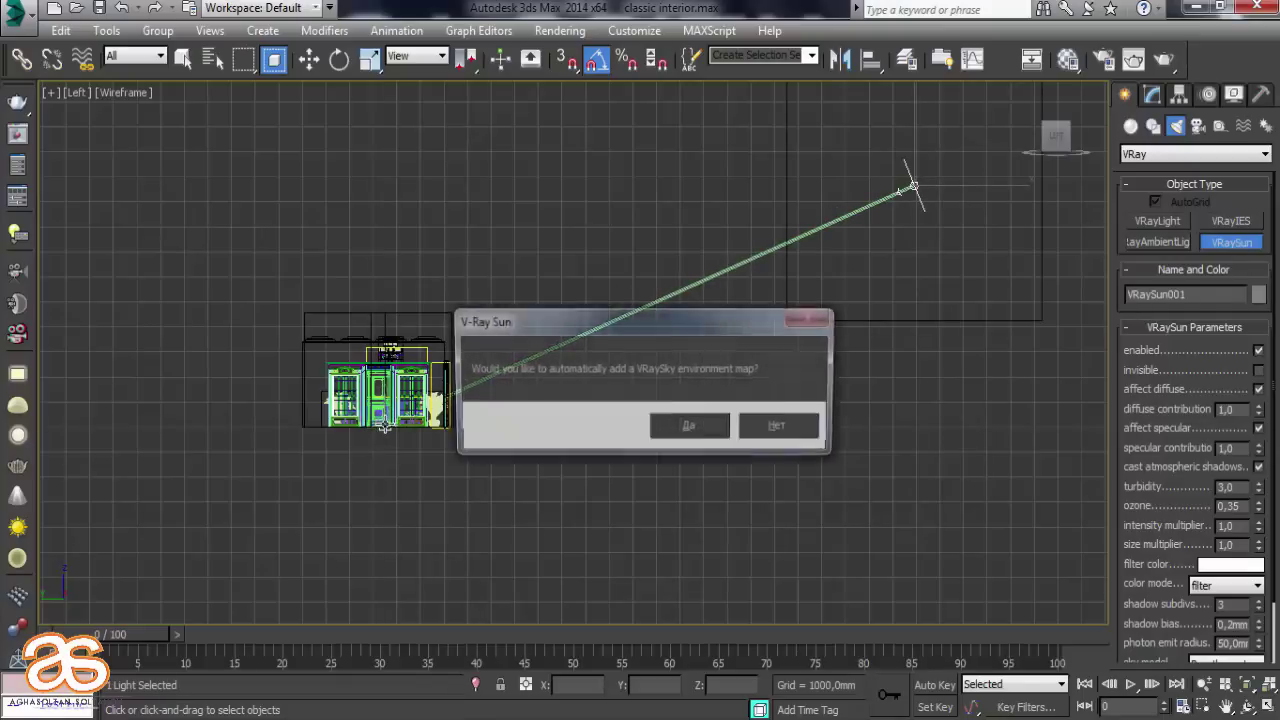
pyautogui.click(671, 427)
pyautogui.click(716, 427)
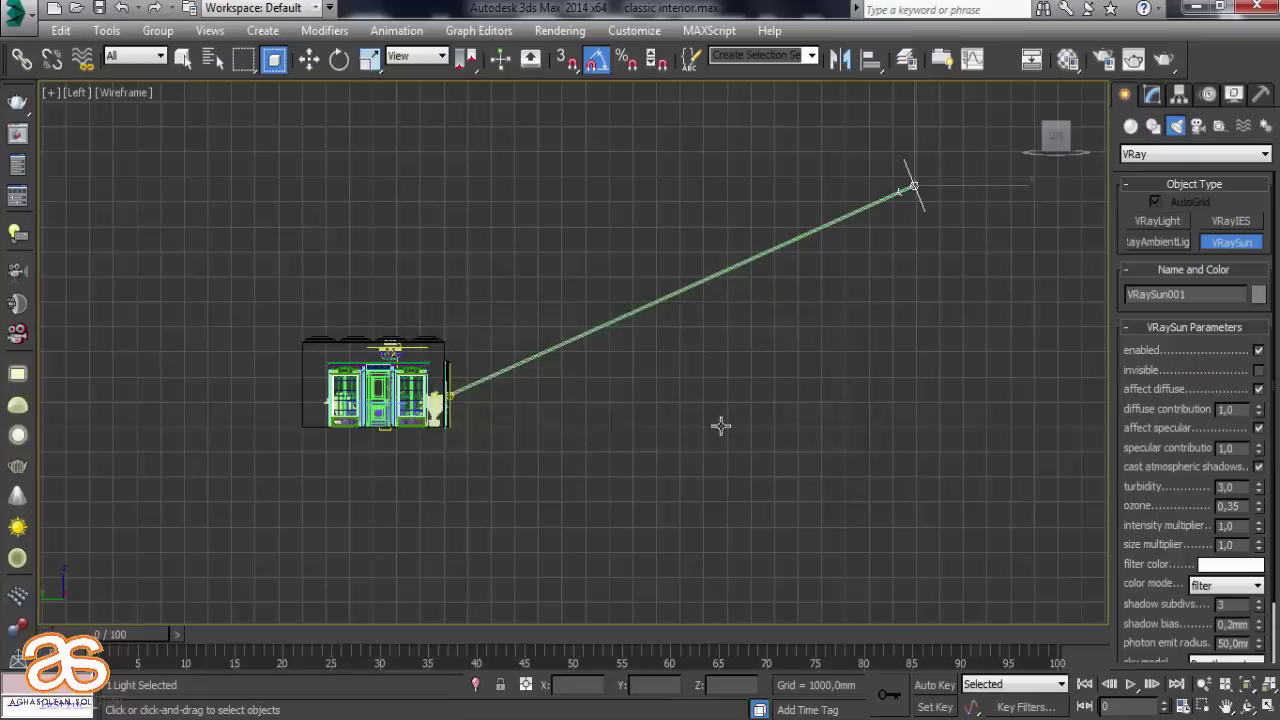
pyautogui.click(1267, 706)
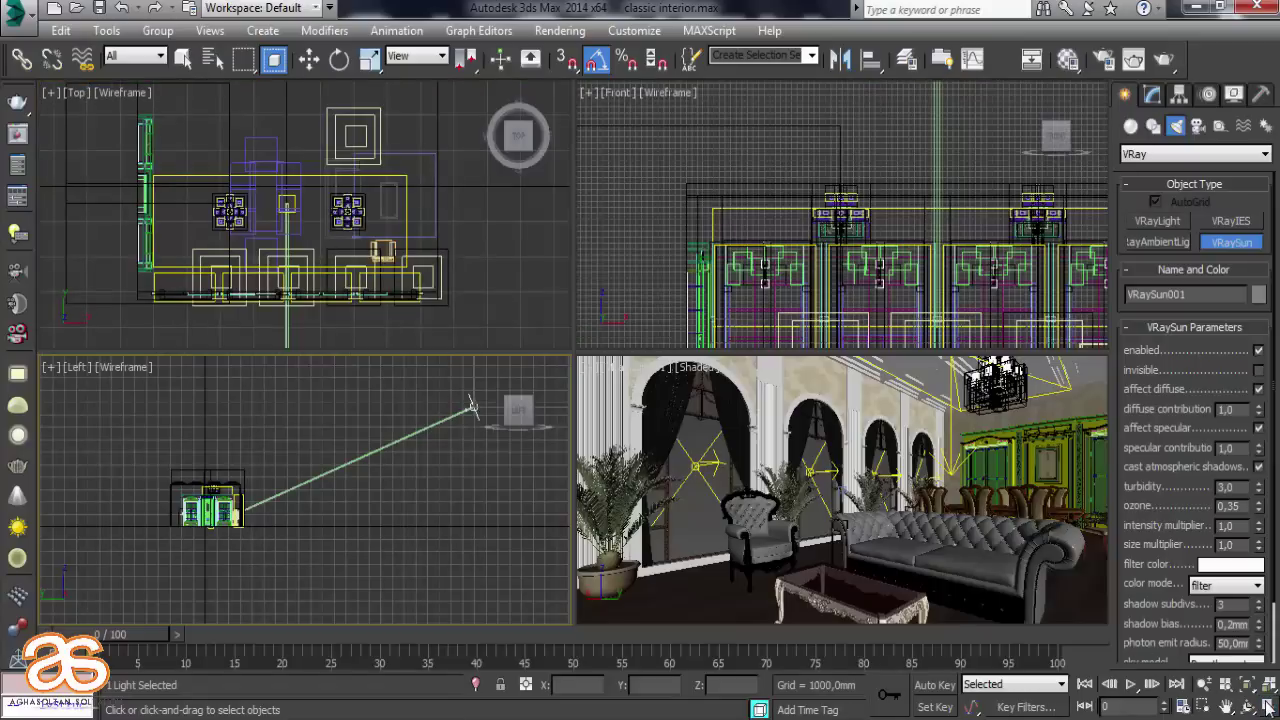
# Move VRaySun001 sideways along X in the maximized Top view
pyautogui.rightClick(946, 493)
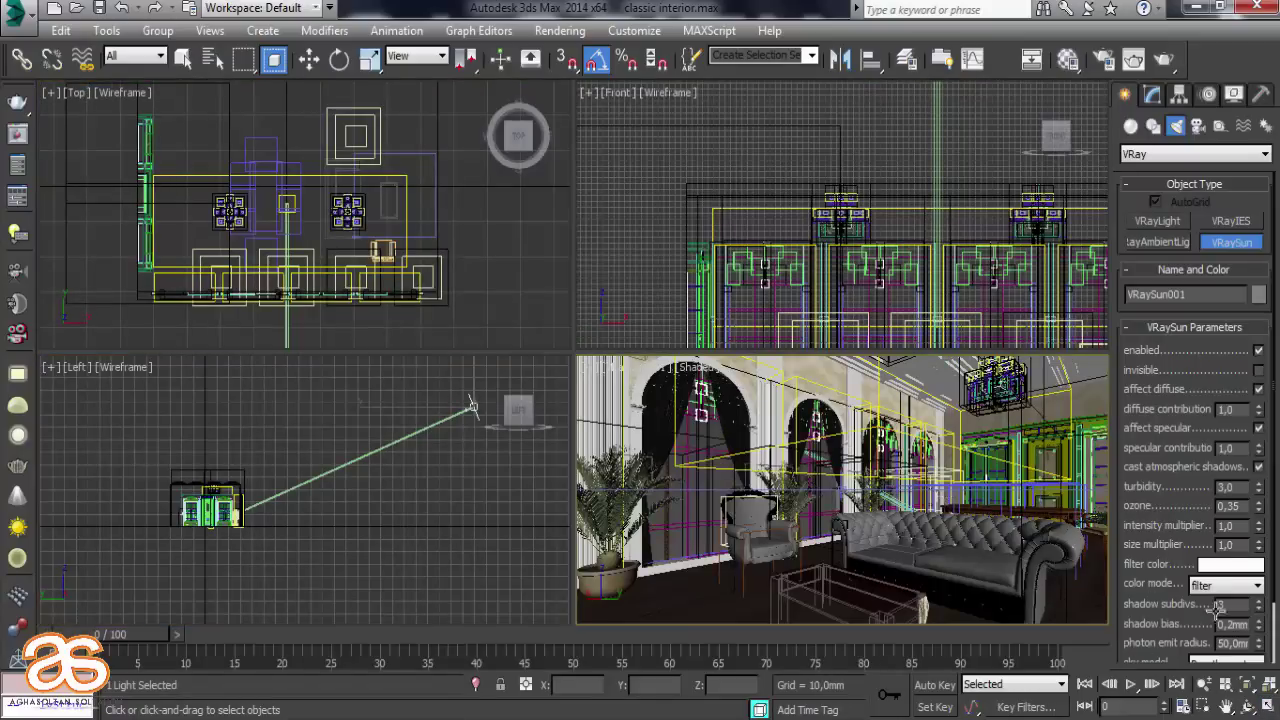
pyautogui.click(1267, 706)
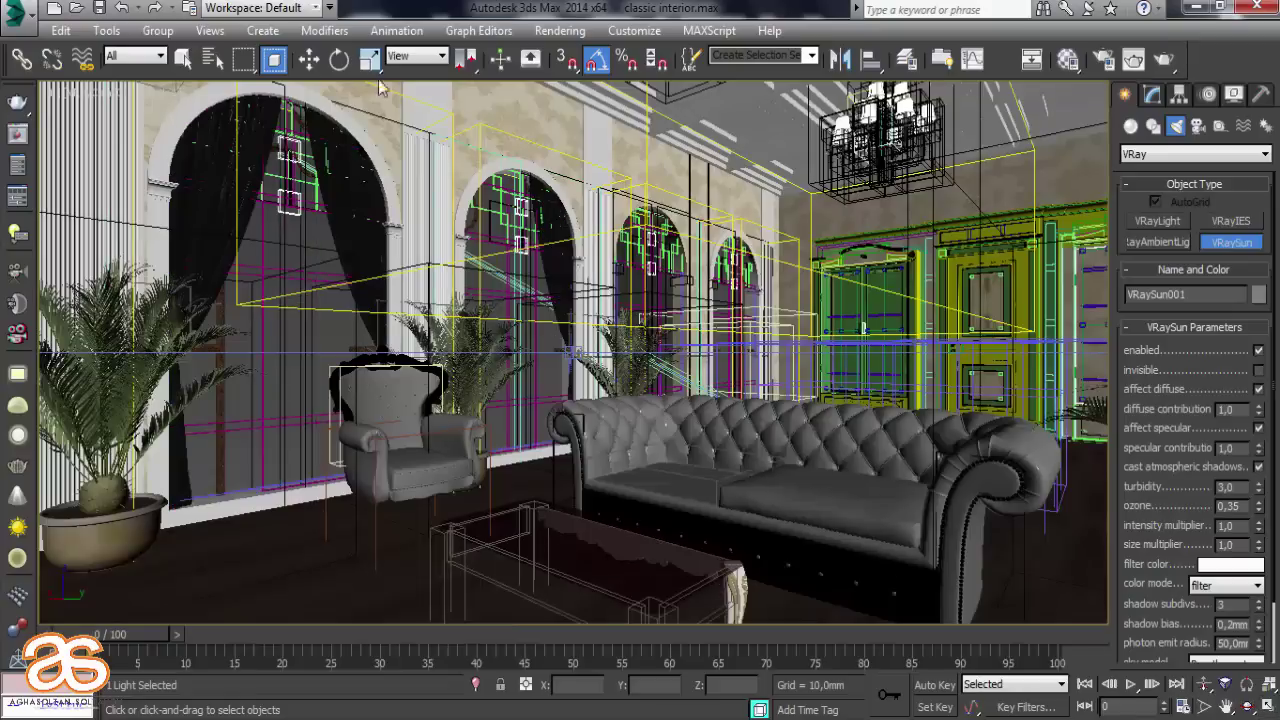
pyautogui.click(309, 59)
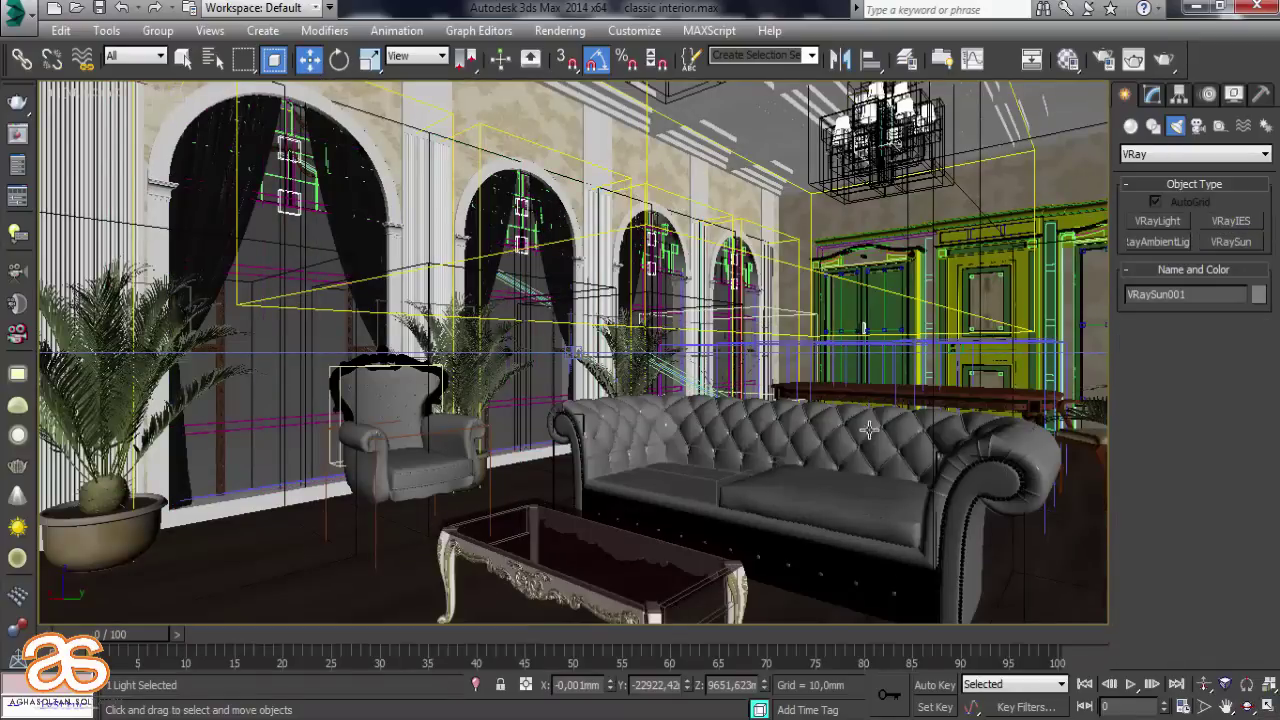
pyautogui.click(1267, 706)
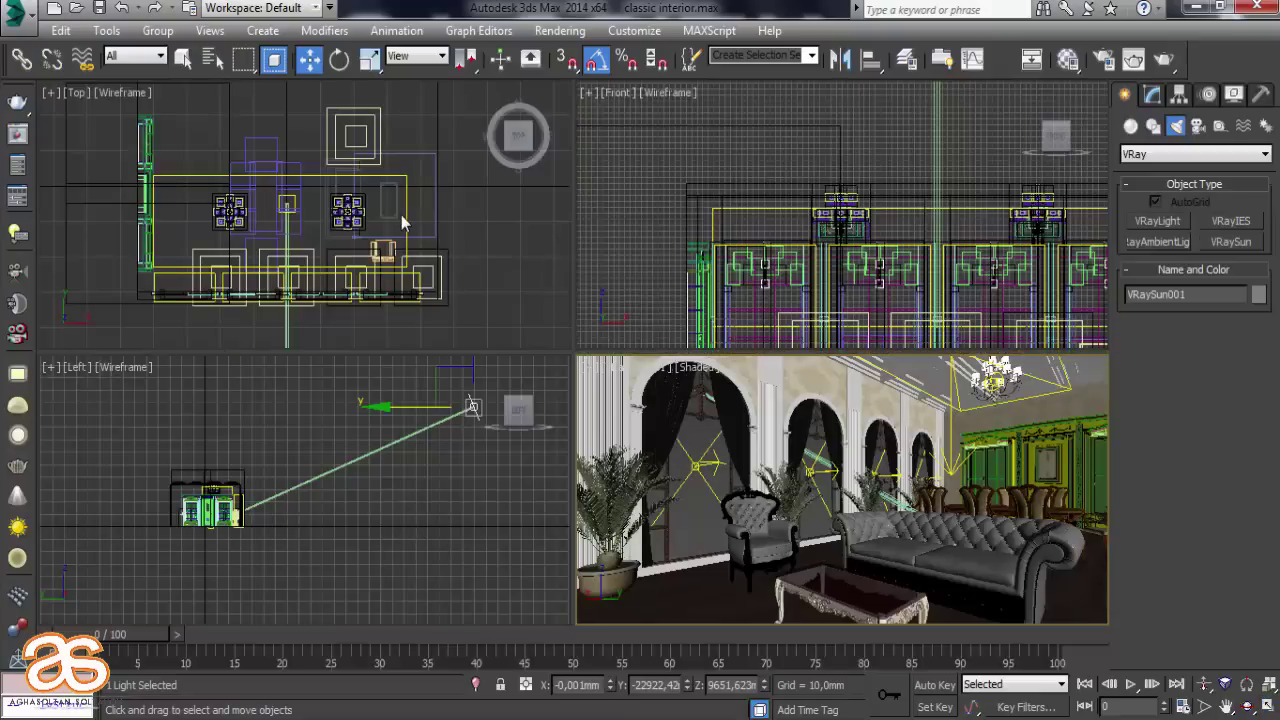
pyautogui.scroll(-2, 401, 215)
pyautogui.moveTo(350, 185); pyautogui.dragTo(302, 91, button='middle')
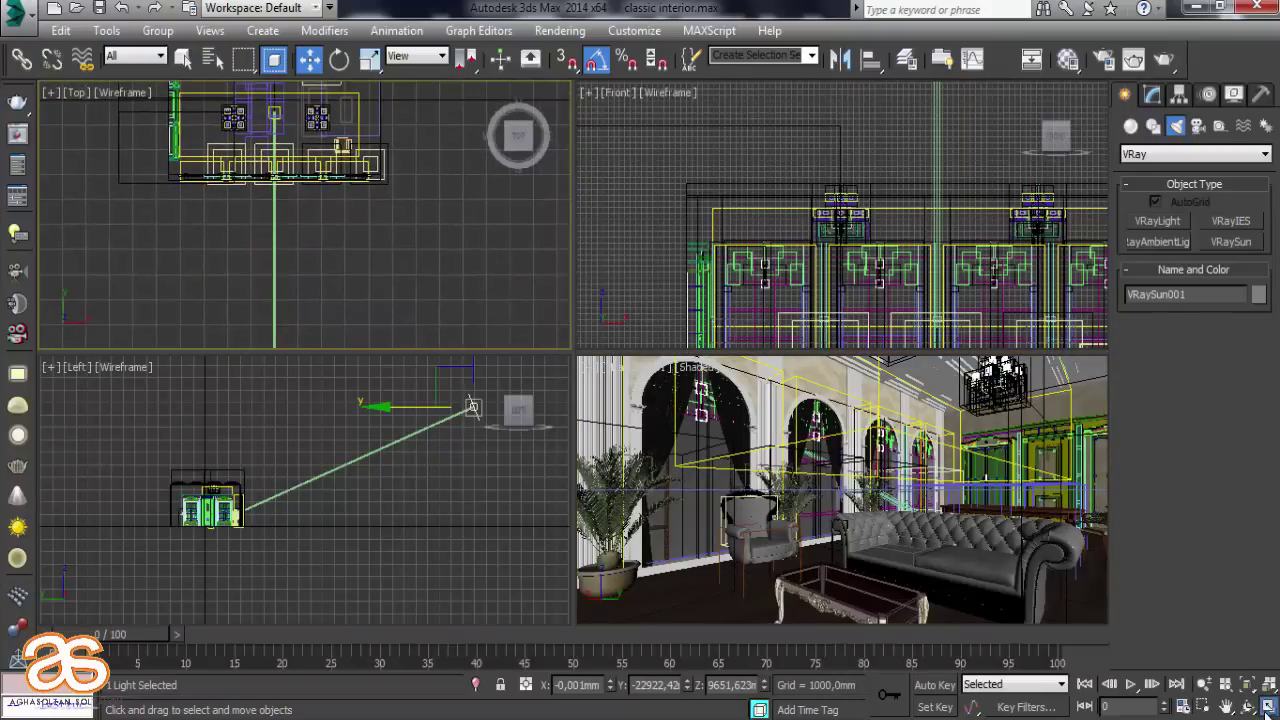
pyautogui.click(1267, 706)
pyautogui.scroll(-2, 532, 263)
pyautogui.scroll(-1, 525, 285)
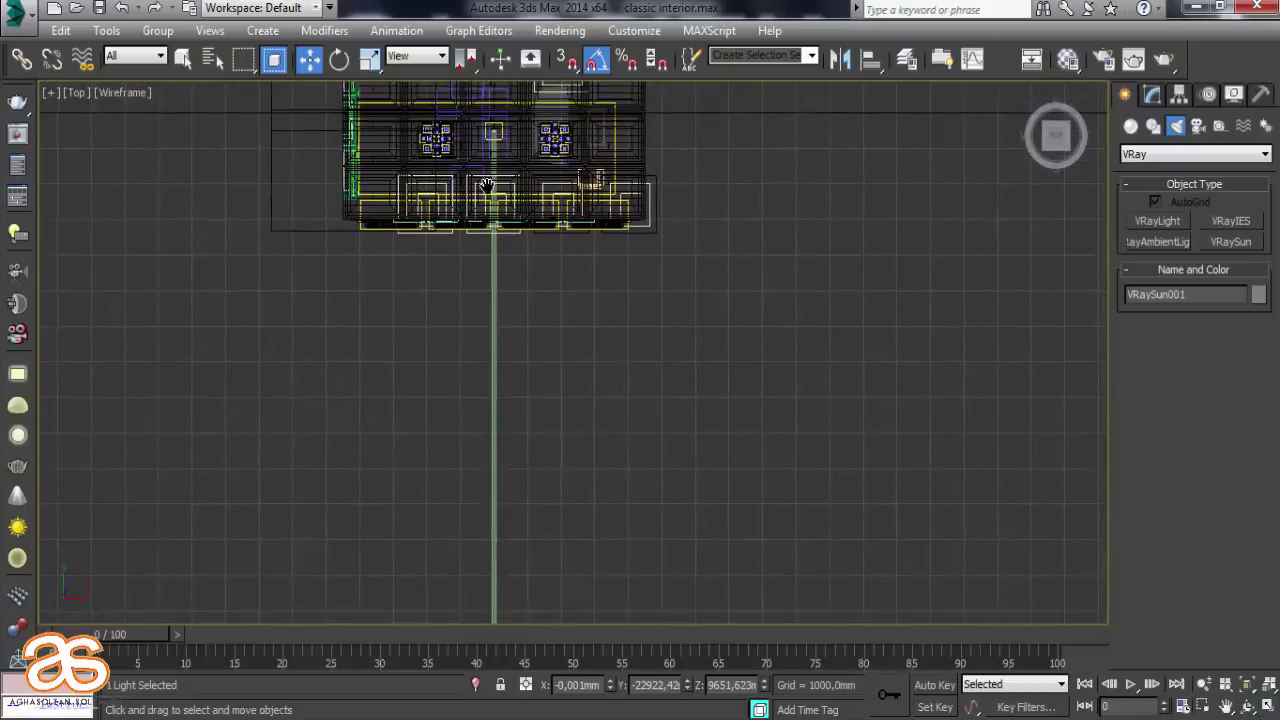
pyautogui.scroll(-2, 515, 315)
pyautogui.scroll(-1, 497, 281)
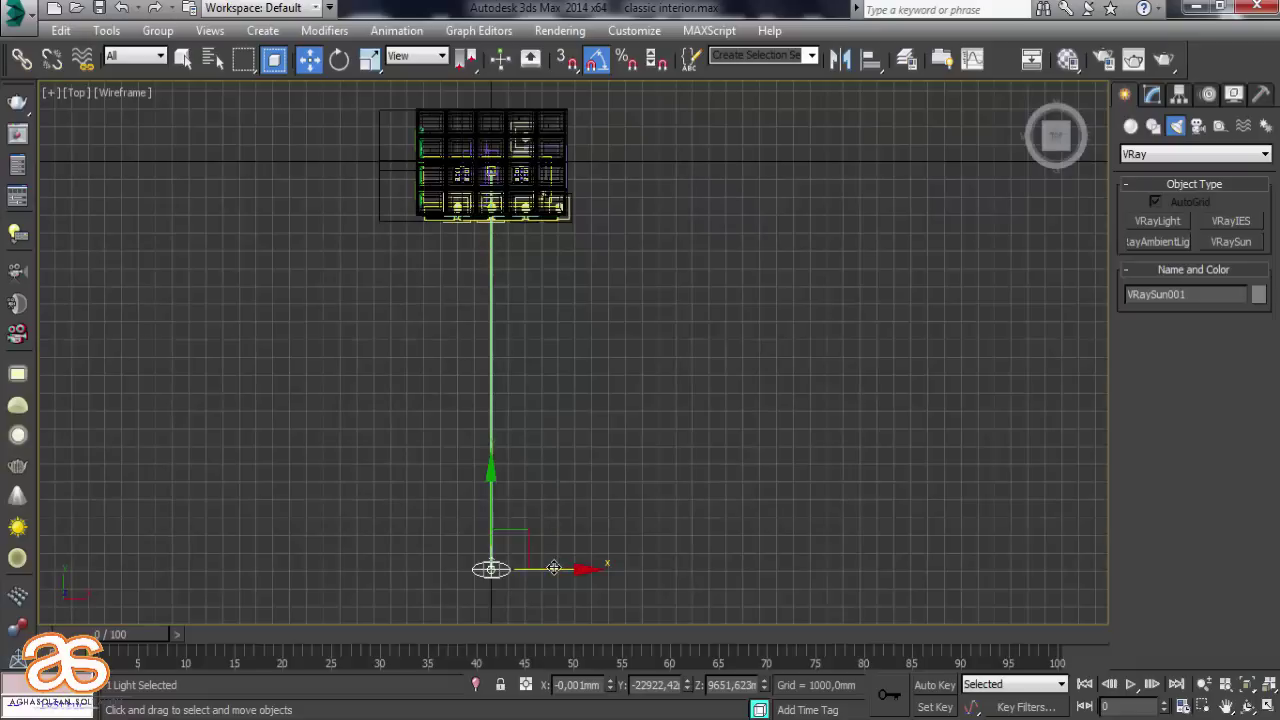
pyautogui.moveTo(554, 568); pyautogui.dragTo(781, 505)
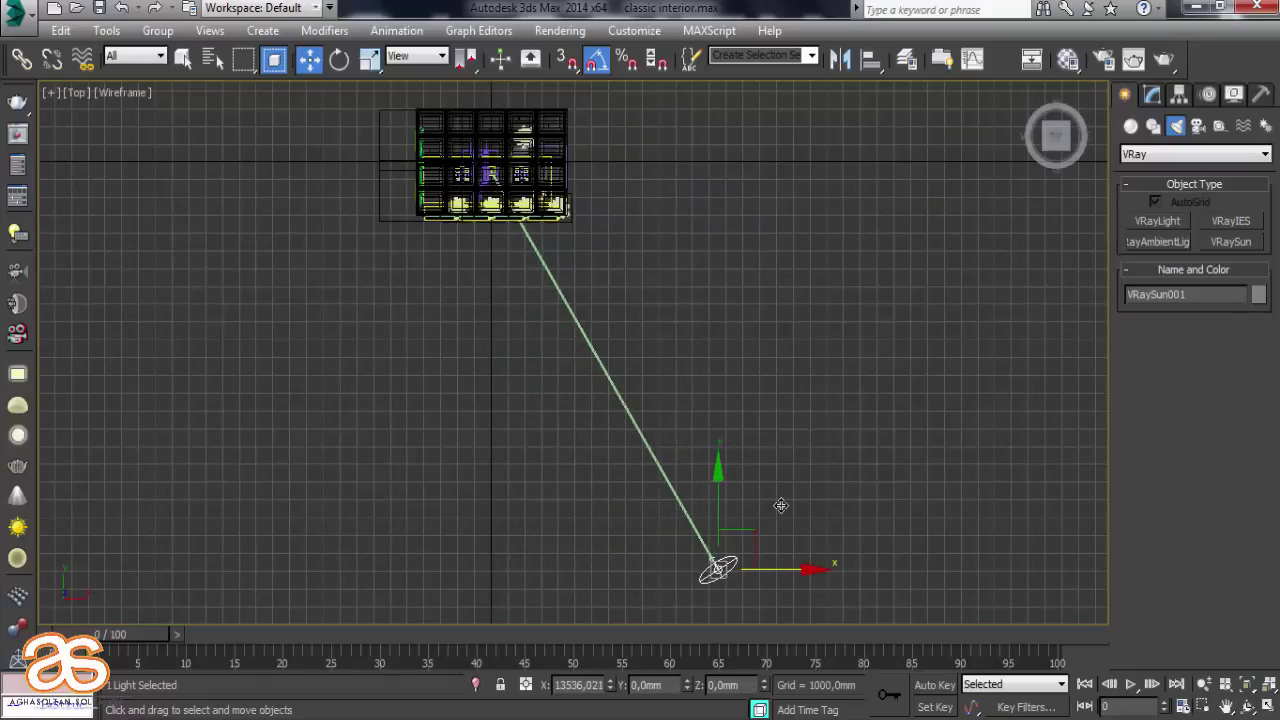
# Move the sun's target right across the room
pyautogui.scroll(1, 488, 172)
pyautogui.scroll(3, 492, 168)
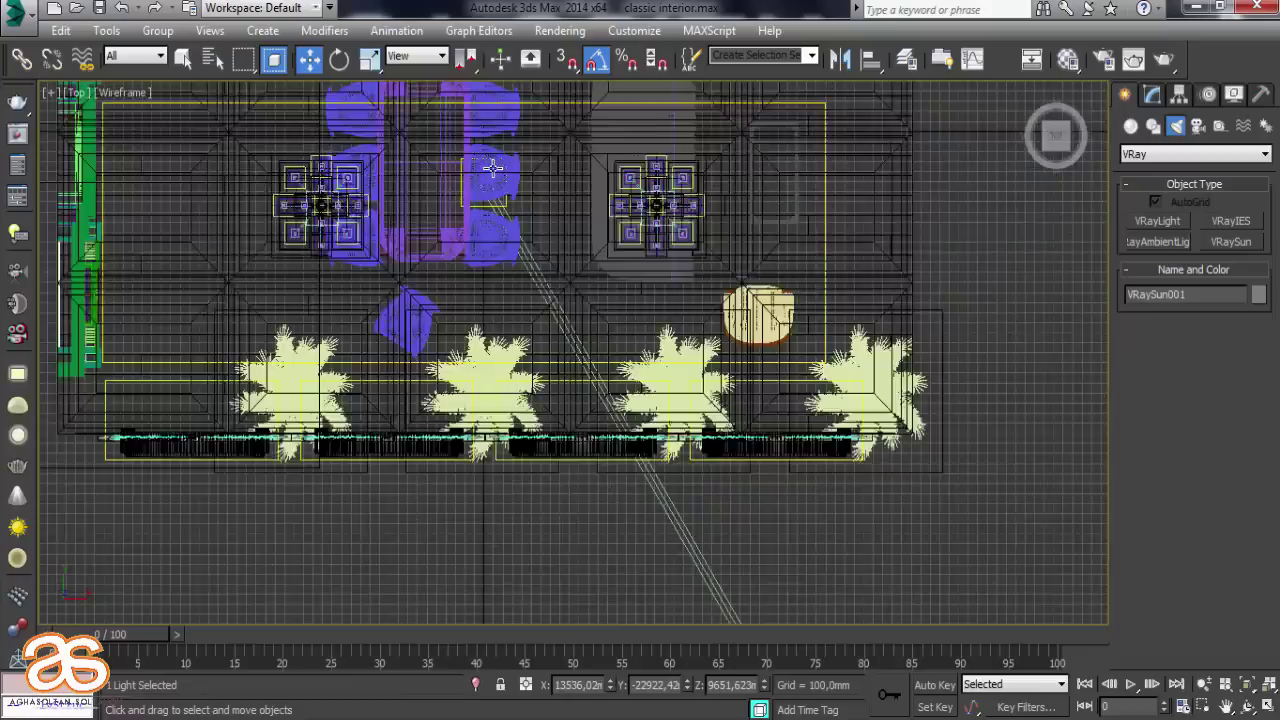
pyautogui.scroll(2, 492, 168)
pyautogui.scroll(1, 470, 200)
pyautogui.scroll(2, 445, 200)
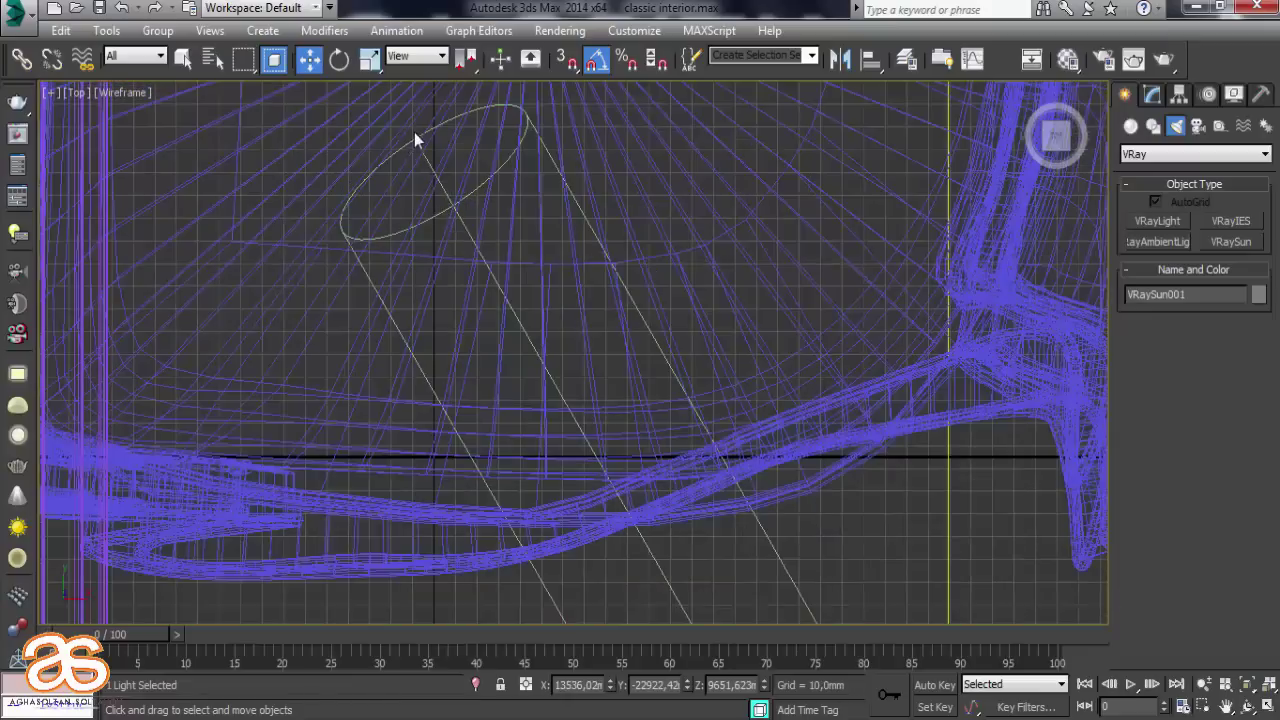
pyautogui.scroll(1, 414, 136)
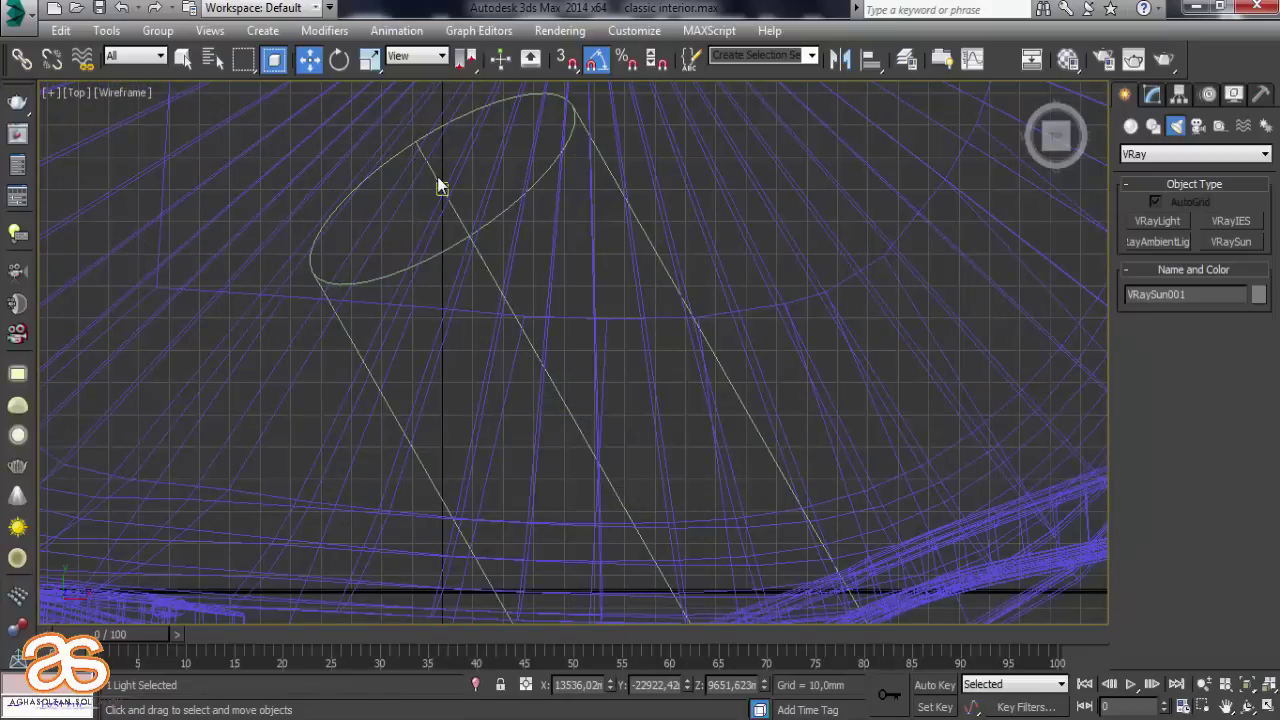
pyautogui.click(441, 185)
pyautogui.scroll(-2, 441, 185)
pyautogui.scroll(-2, 443, 183)
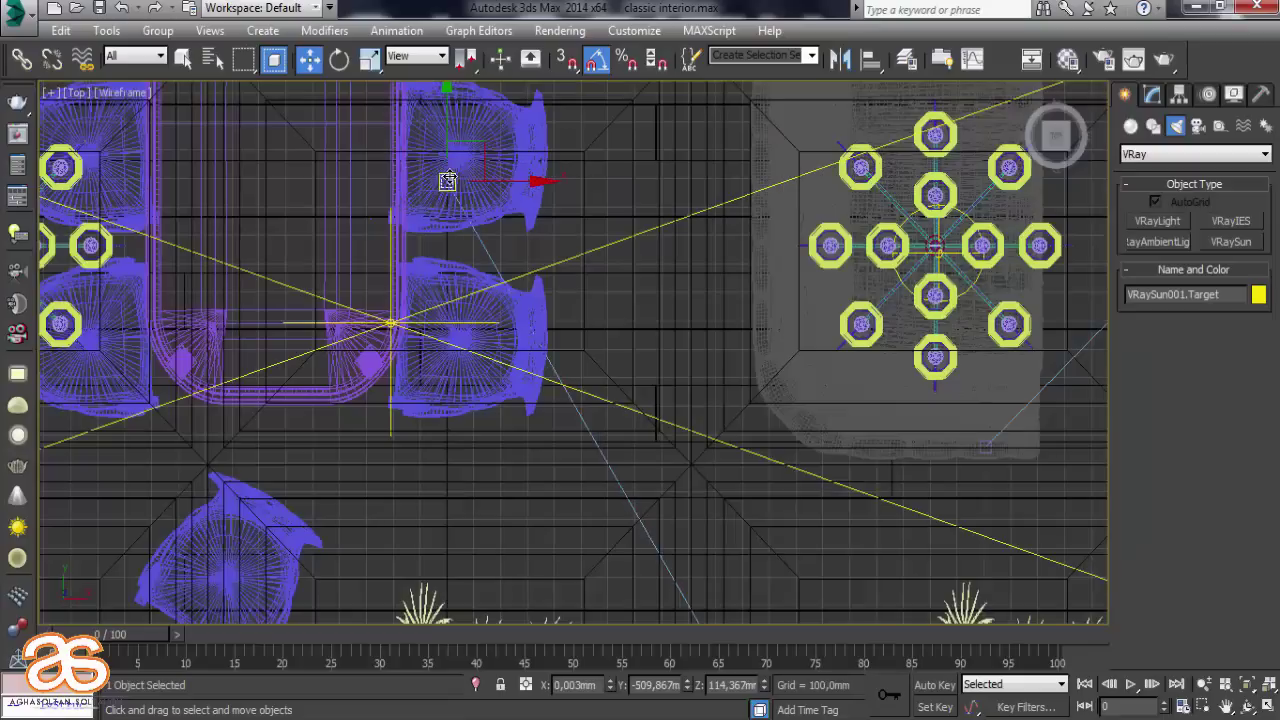
pyautogui.scroll(-2, 445, 182)
pyautogui.scroll(-1, 463, 179)
pyautogui.scroll(-1, 475, 181)
pyautogui.scroll(-1, 488, 184)
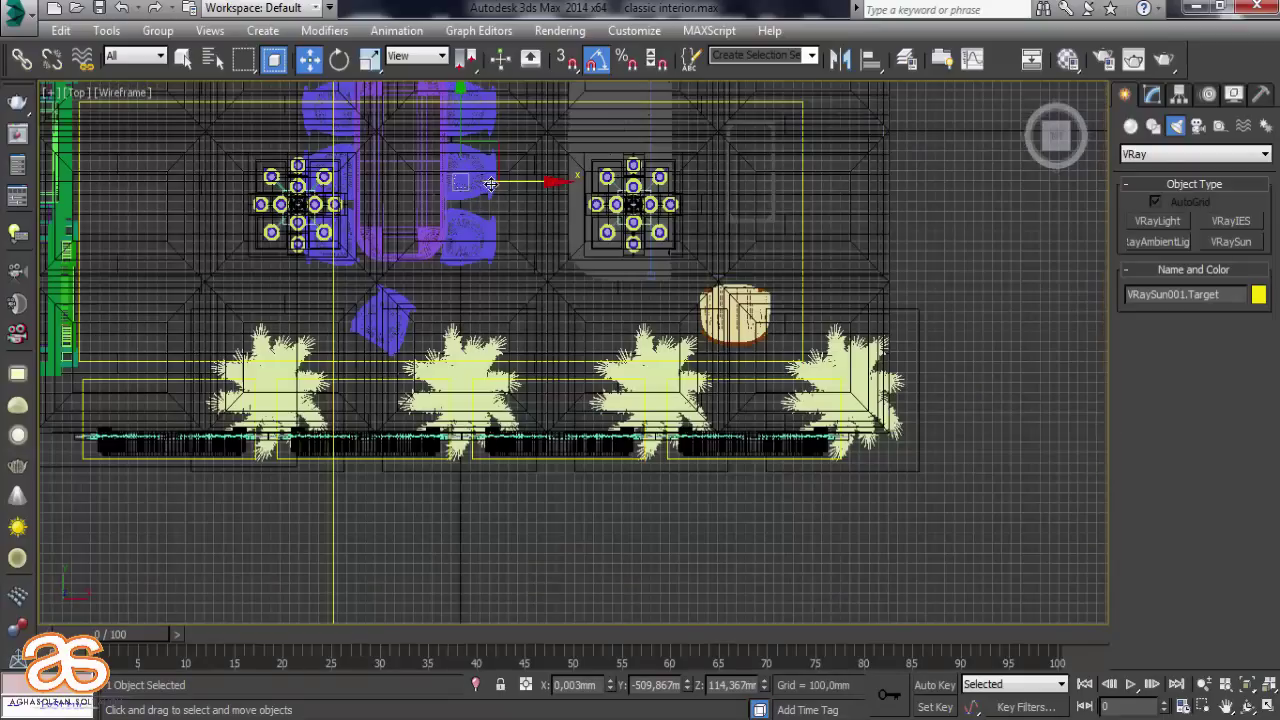
pyautogui.moveTo(692, 190); pyautogui.dragTo(768, 207)
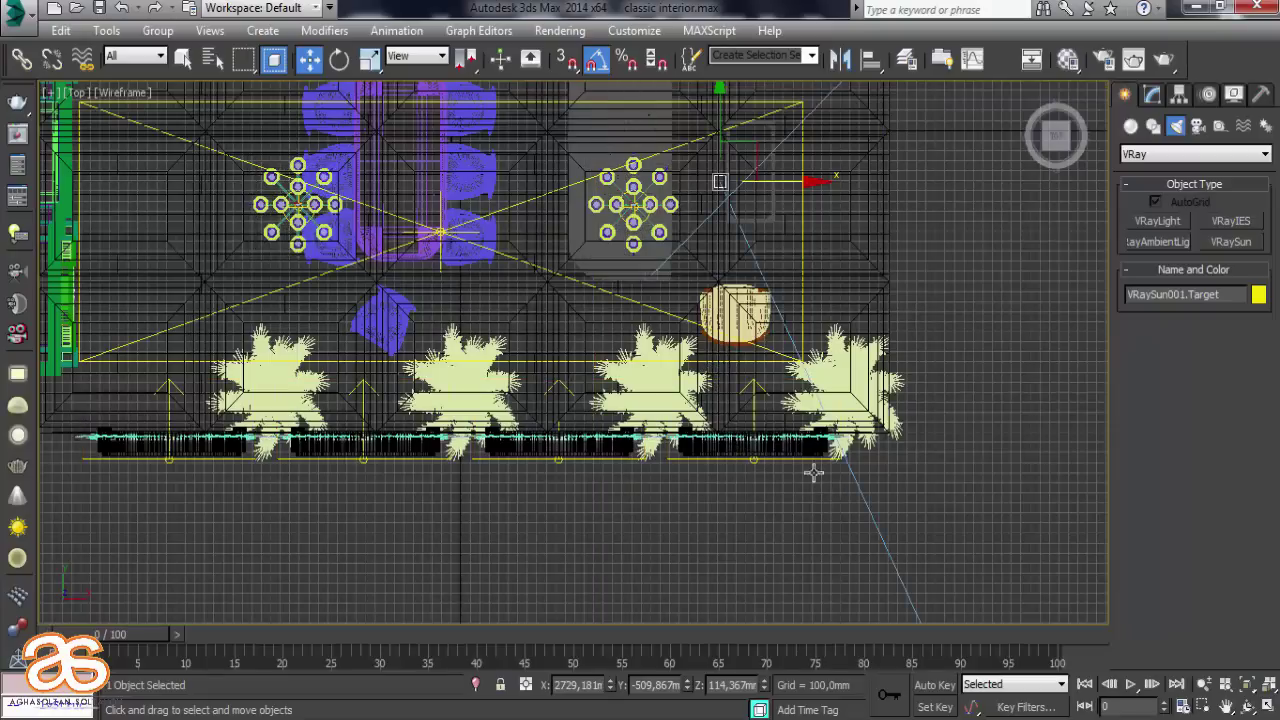
pyautogui.scroll(-3, 732, 360)
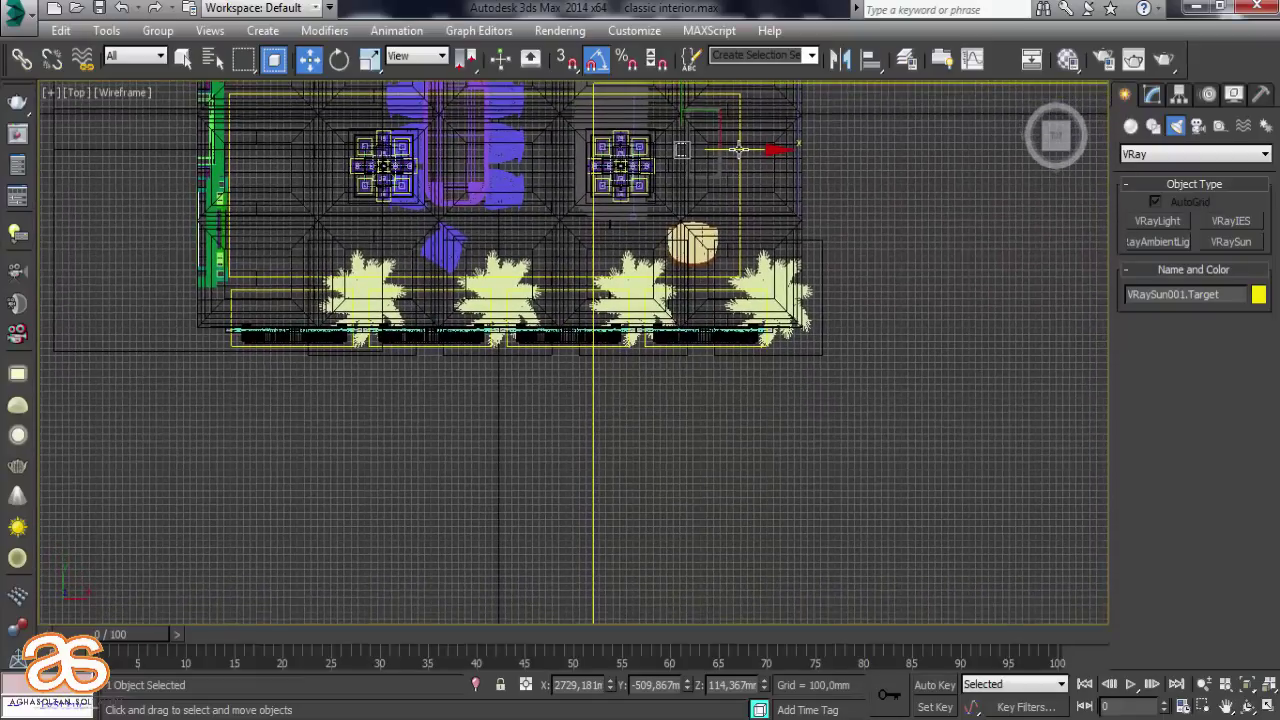
pyautogui.moveTo(741, 149); pyautogui.dragTo(812, 160)
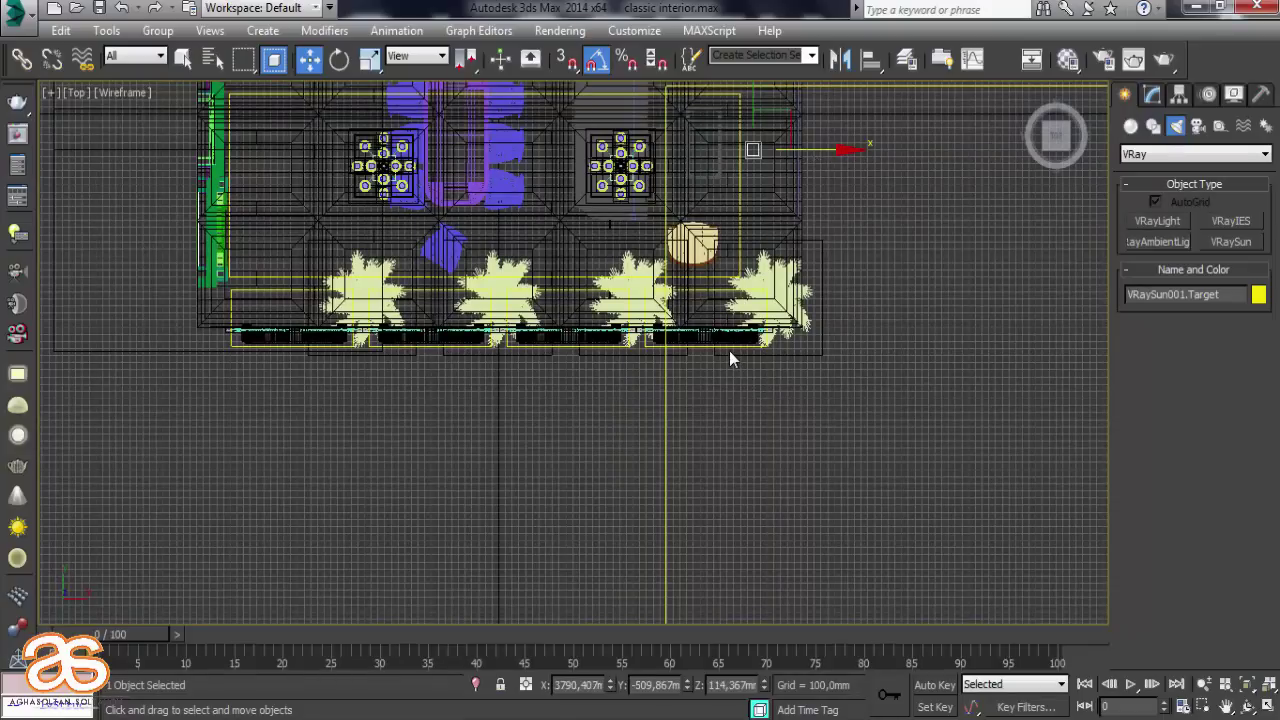
pyautogui.scroll(-3, 729, 351)
pyautogui.scroll(-3, 729, 350)
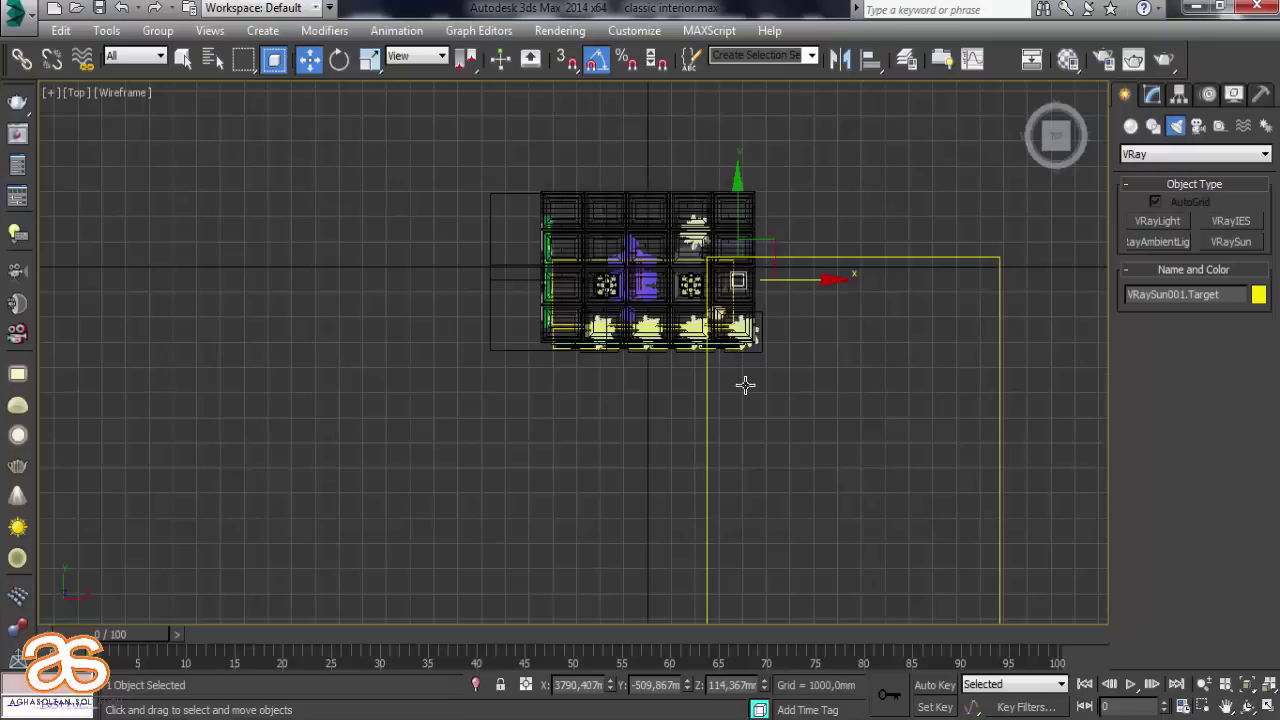
# Slide the sun left to about X -394 mm, Y -22922 mm, and return to the camera view
pyautogui.moveTo(690, 266); pyautogui.dragTo(634, 183, button='middle')
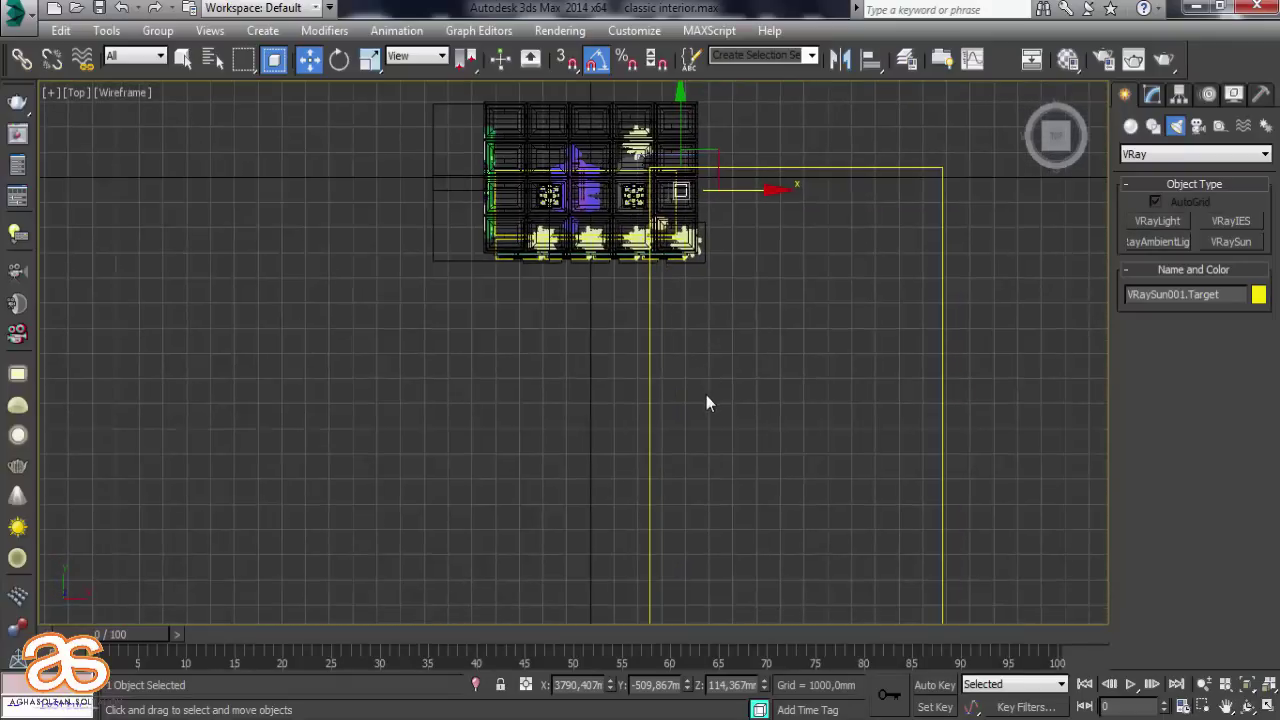
pyautogui.scroll(-2, 680, 372)
pyautogui.scroll(-2, 670, 336)
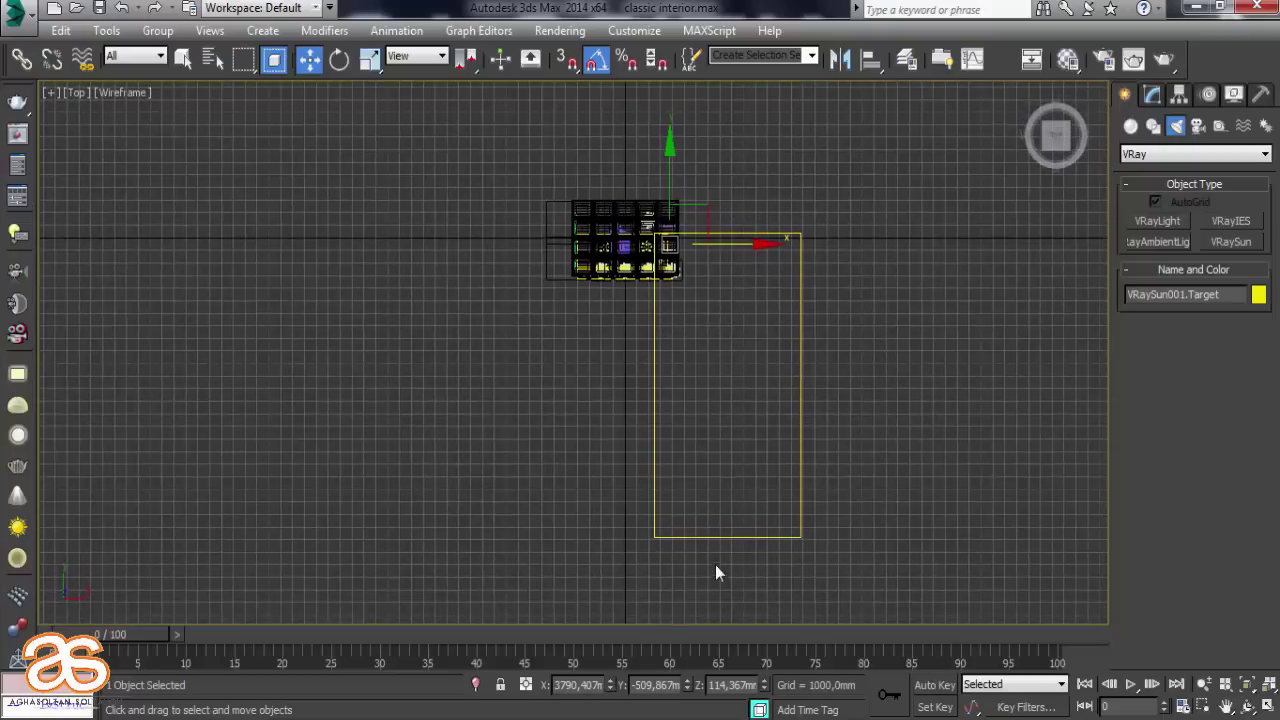
pyautogui.moveTo(571, 474); pyautogui.dragTo(830, 566)
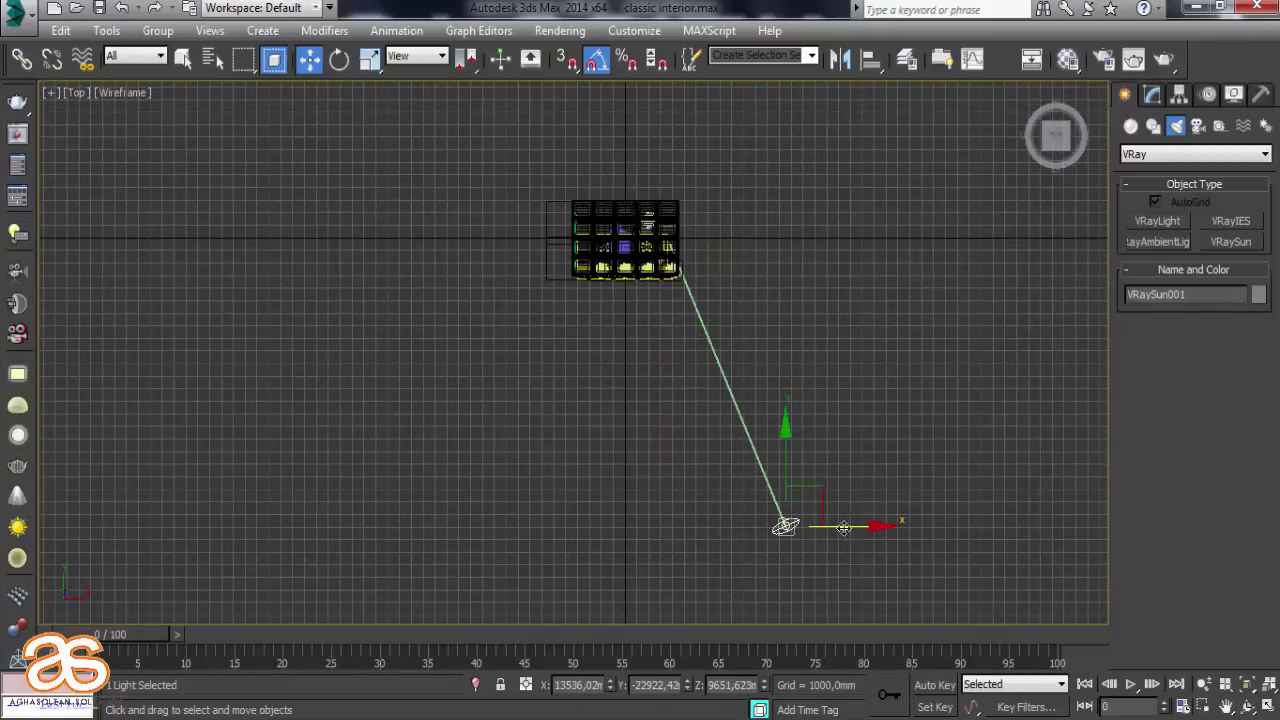
pyautogui.moveTo(772, 528); pyautogui.dragTo(682, 532)
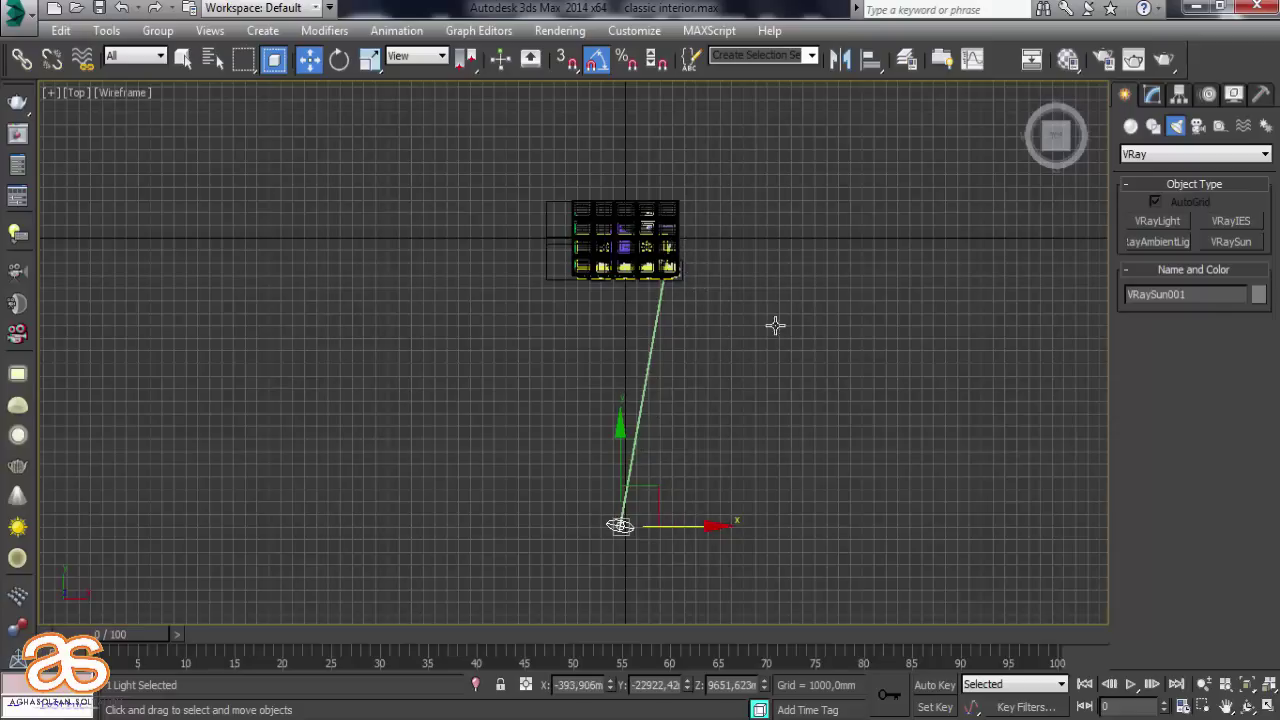
pyautogui.press('c')
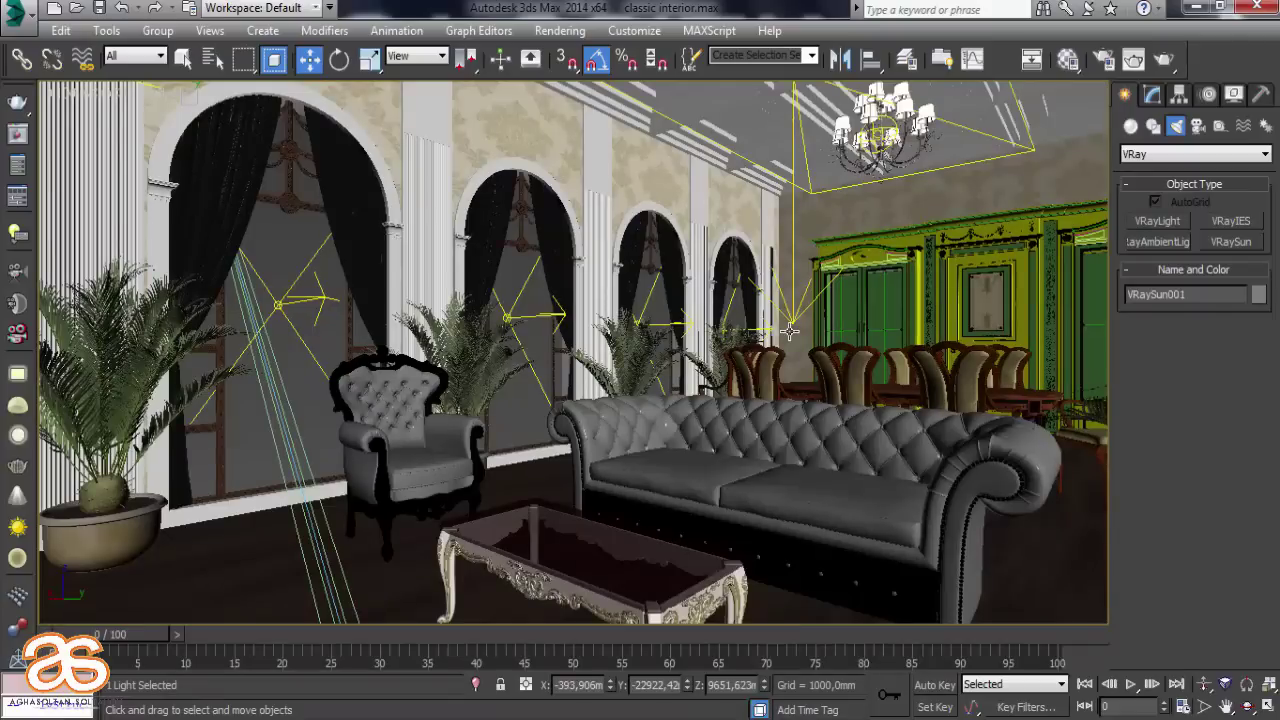
# Return to four viewports and shift VRaySun001 slightly right along X
pyautogui.click(1267, 705)
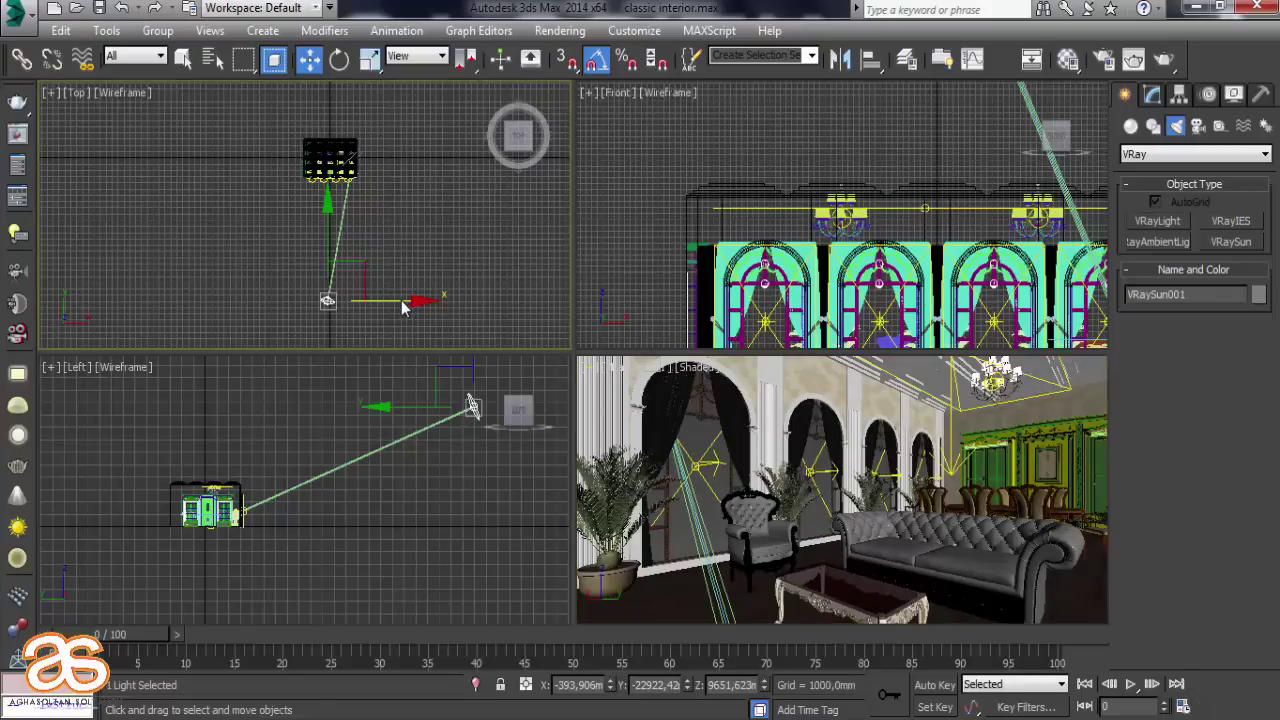
pyautogui.moveTo(404, 307); pyautogui.dragTo(431, 308)
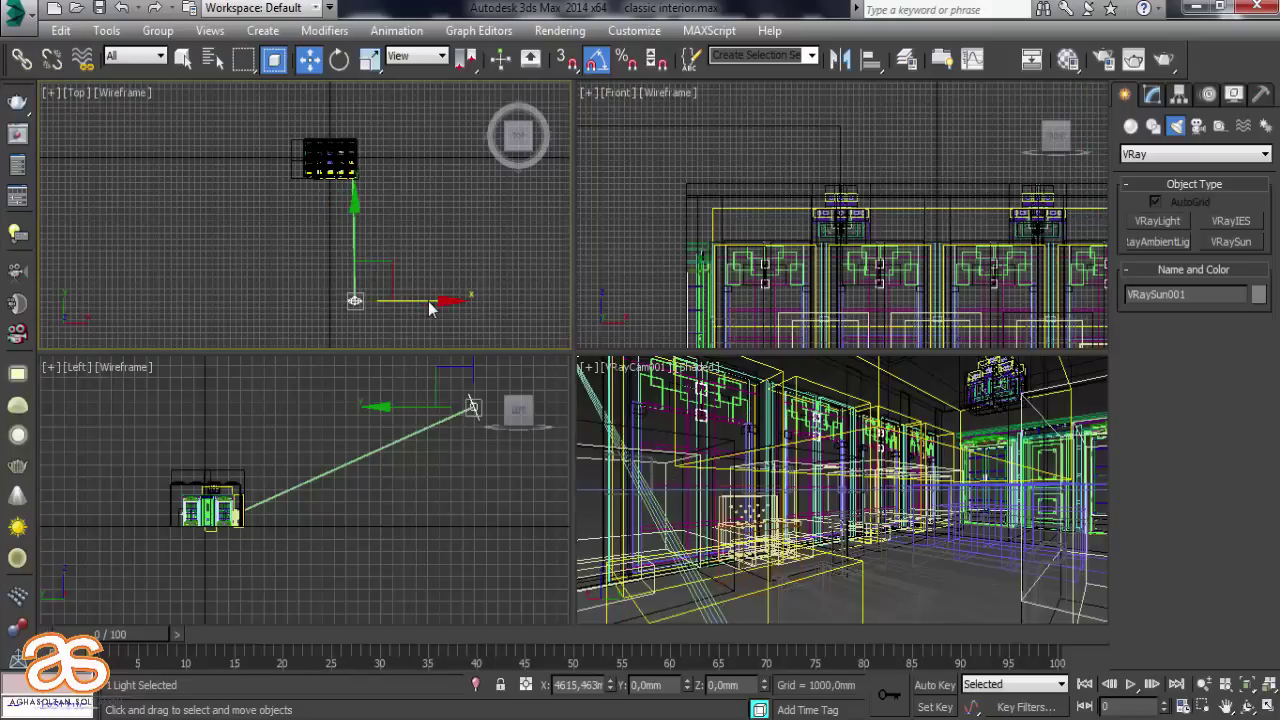
pyautogui.moveTo(428, 301); pyautogui.dragTo(420, 303)
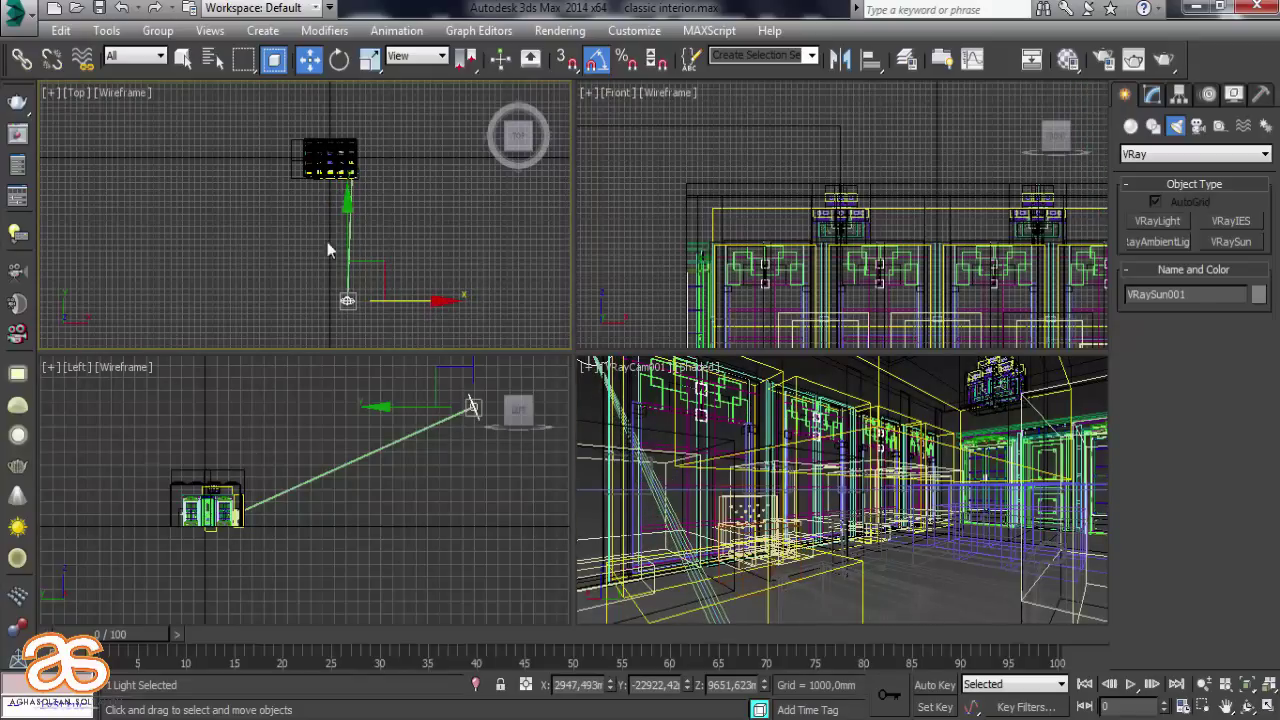
# Zoom the Top view and move VRaySun001.Target left to about X -268, Y 154 mm
pyautogui.scroll(3, 217, 533)
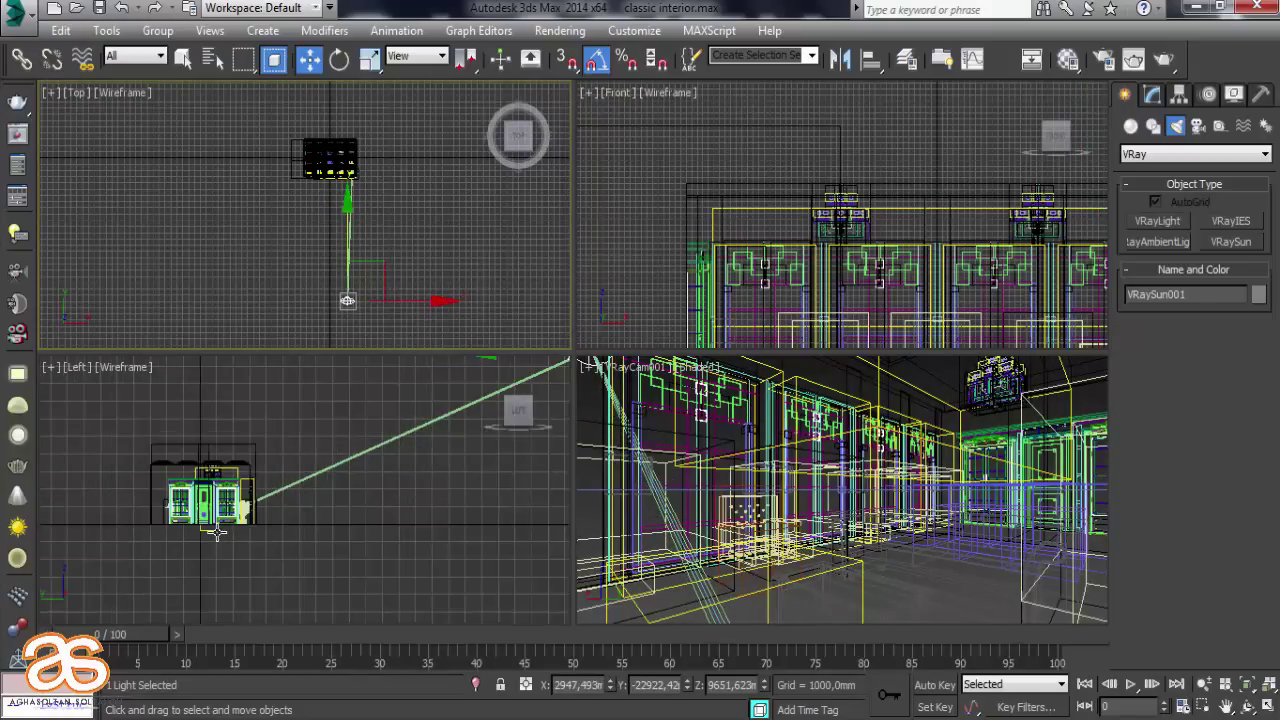
pyautogui.scroll(1, 361, 150)
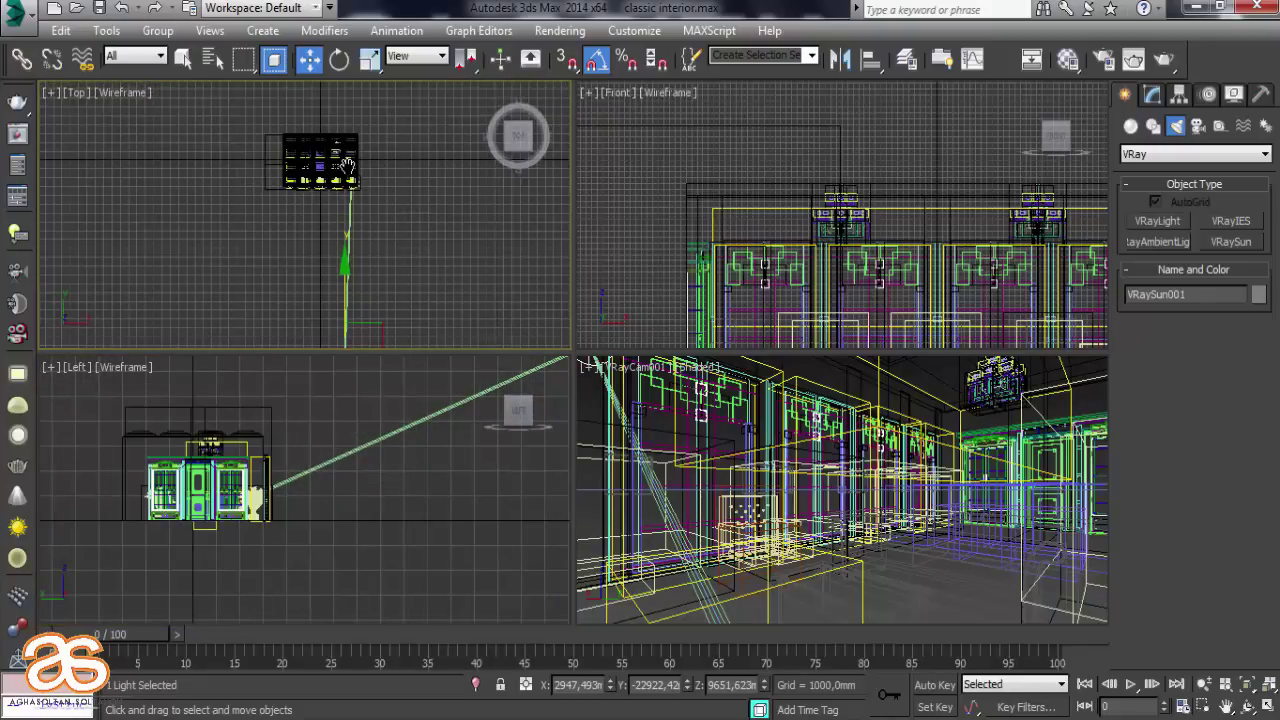
pyautogui.scroll(1, 356, 170)
pyautogui.scroll(1, 355, 195)
pyautogui.scroll(1, 356, 198)
pyautogui.scroll(1, 356, 190)
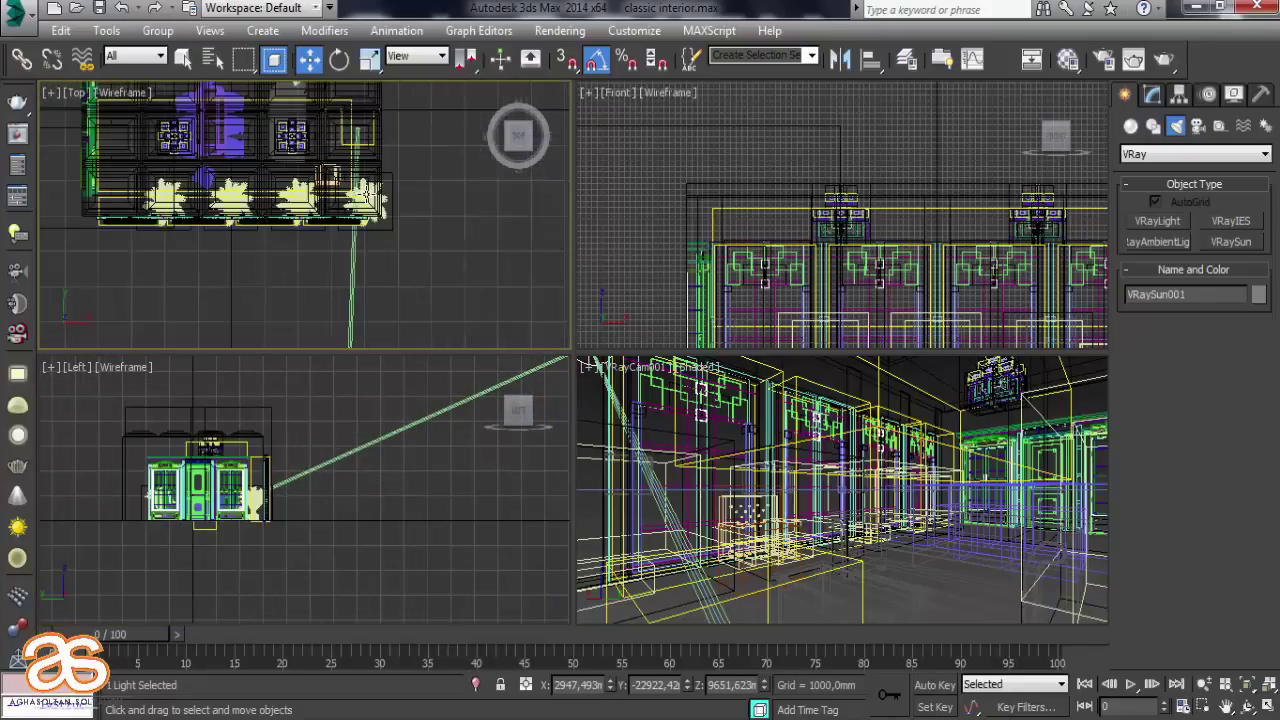
pyautogui.scroll(1, 357, 175)
pyautogui.scroll(1, 357, 163)
pyautogui.scroll(2, 357, 163)
pyautogui.scroll(2, 323, 249)
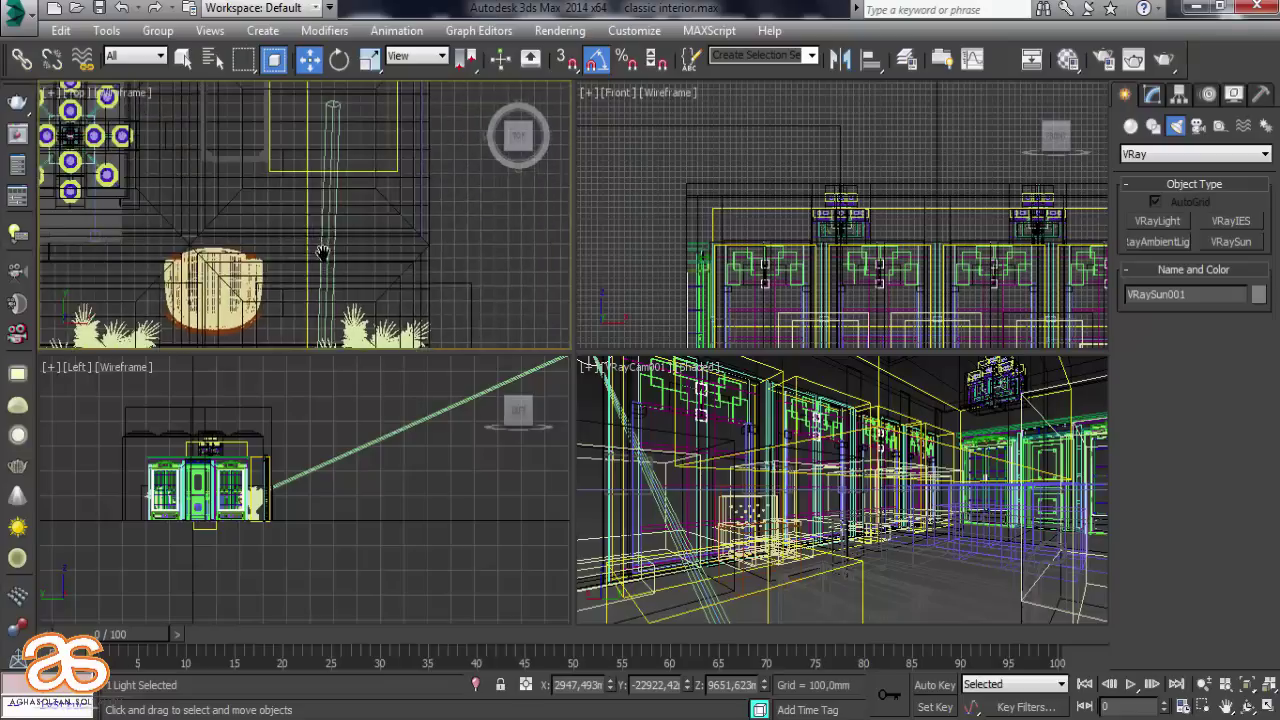
pyautogui.scroll(2, 343, 194)
pyautogui.click(335, 160)
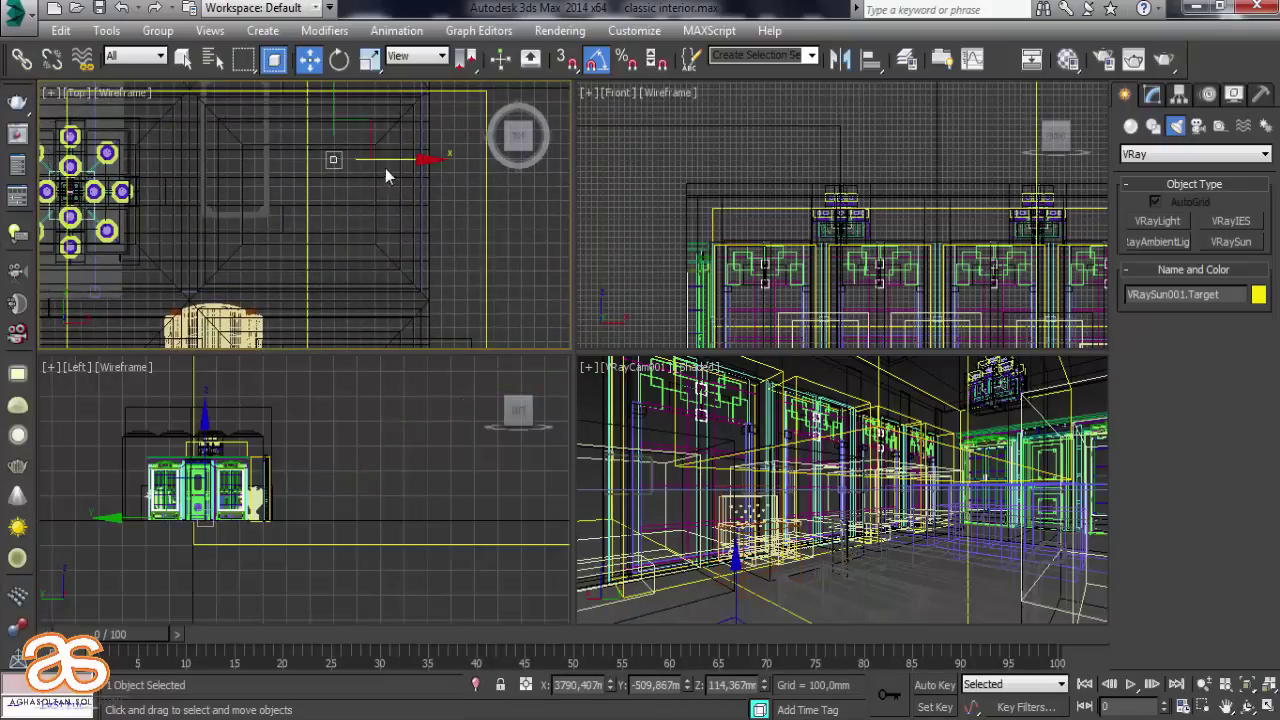
pyautogui.moveTo(390, 163); pyautogui.dragTo(345, 171)
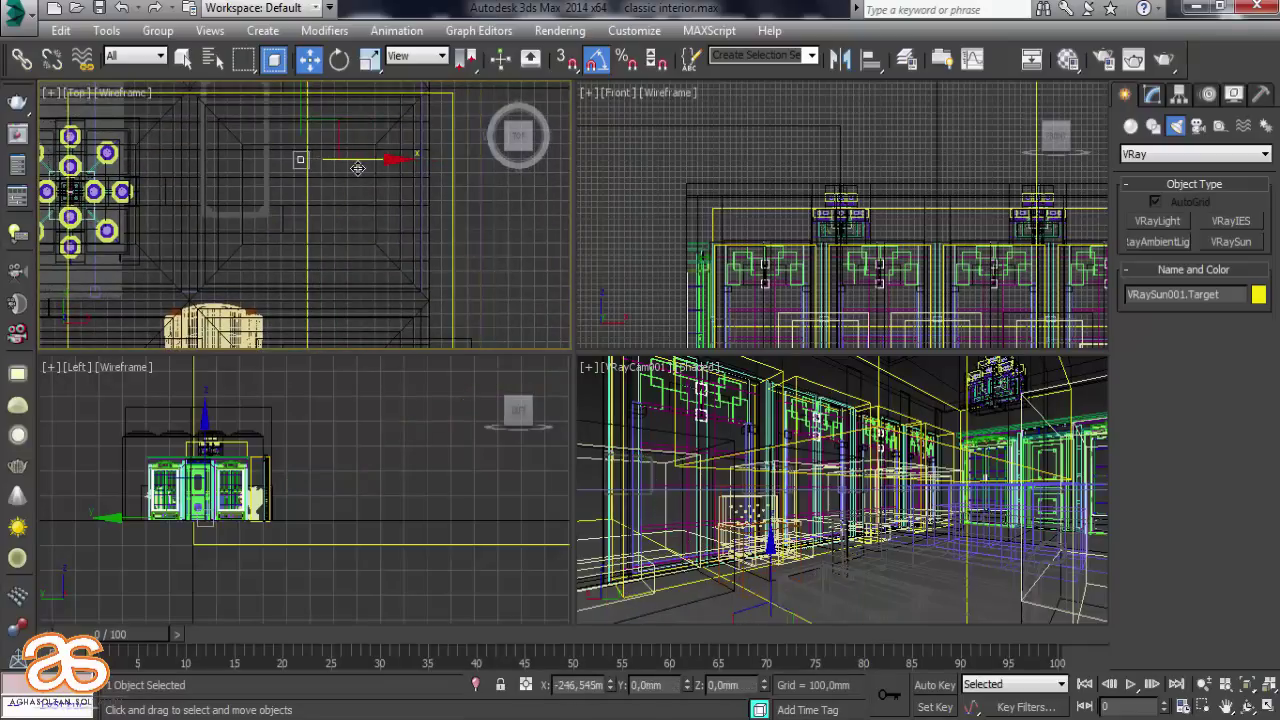
pyautogui.moveTo(345, 171); pyautogui.dragTo(229, 102)
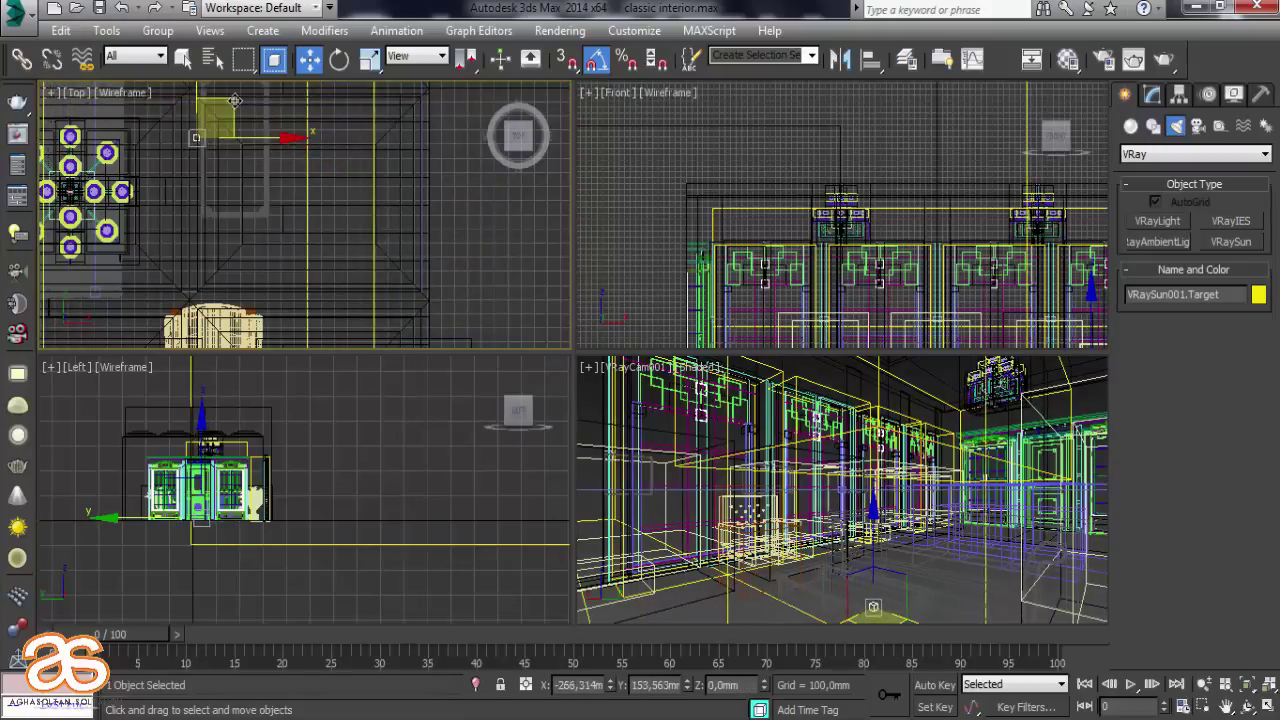
pyautogui.rightClick(760, 457)
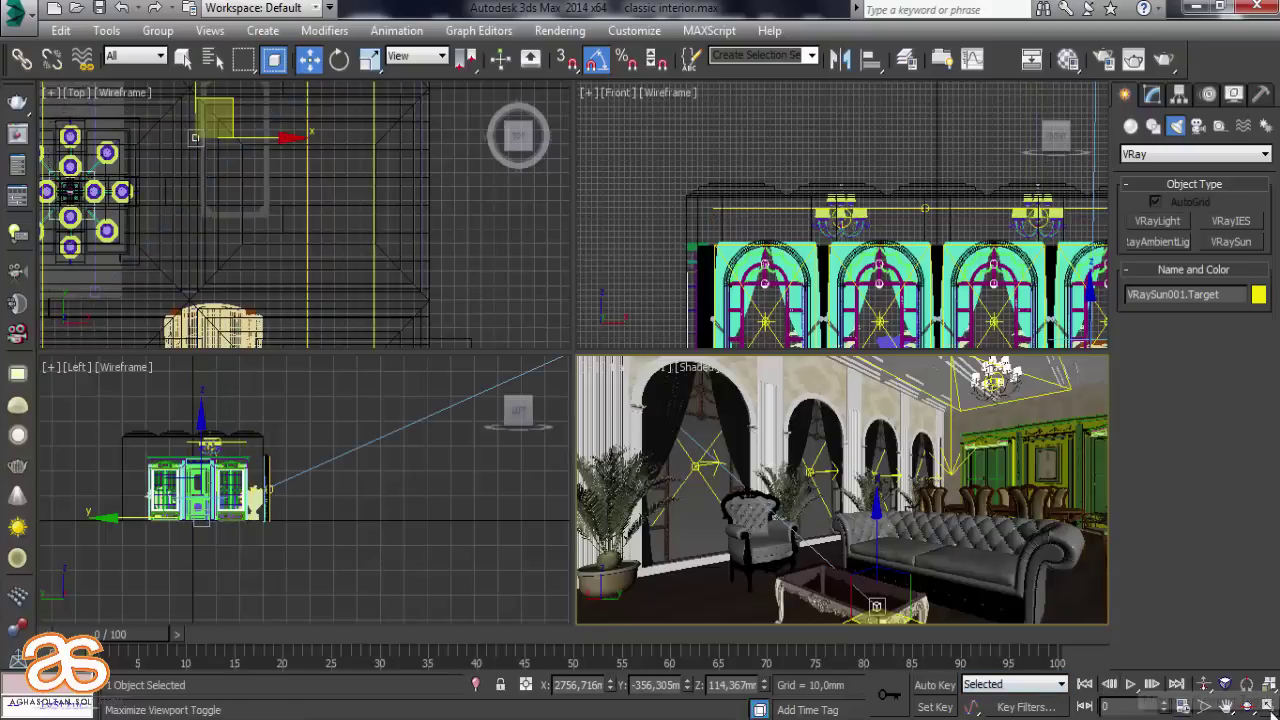
# Maximize the camera viewport and briefly check the _kaminwire_228184153 material in the Material Editor
pyautogui.click(1266, 706)
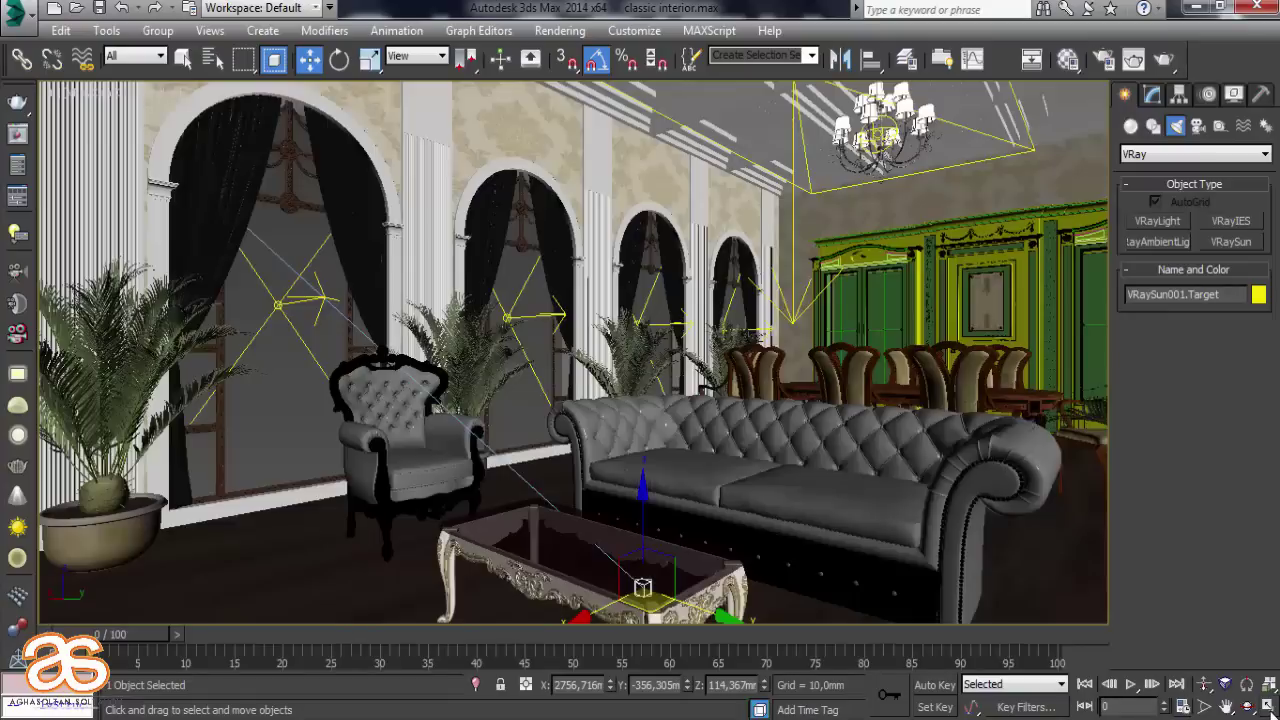
pyautogui.click(1068, 59)
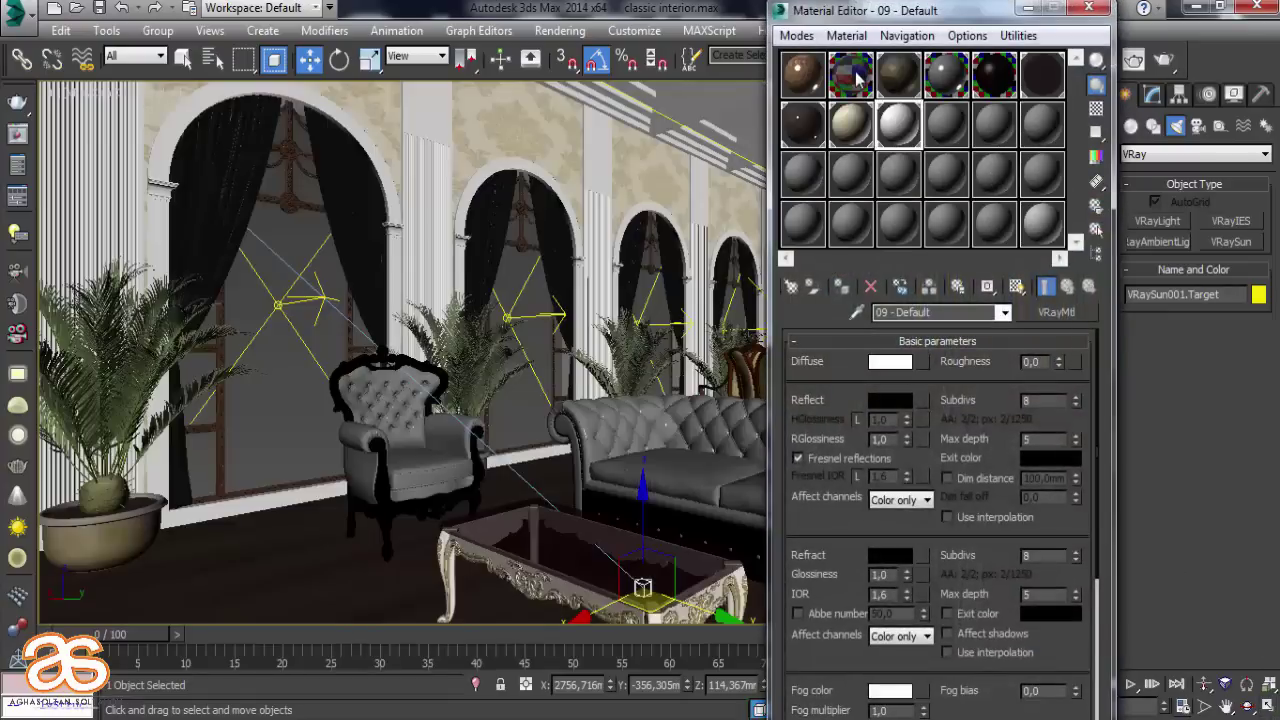
pyautogui.click(942, 183)
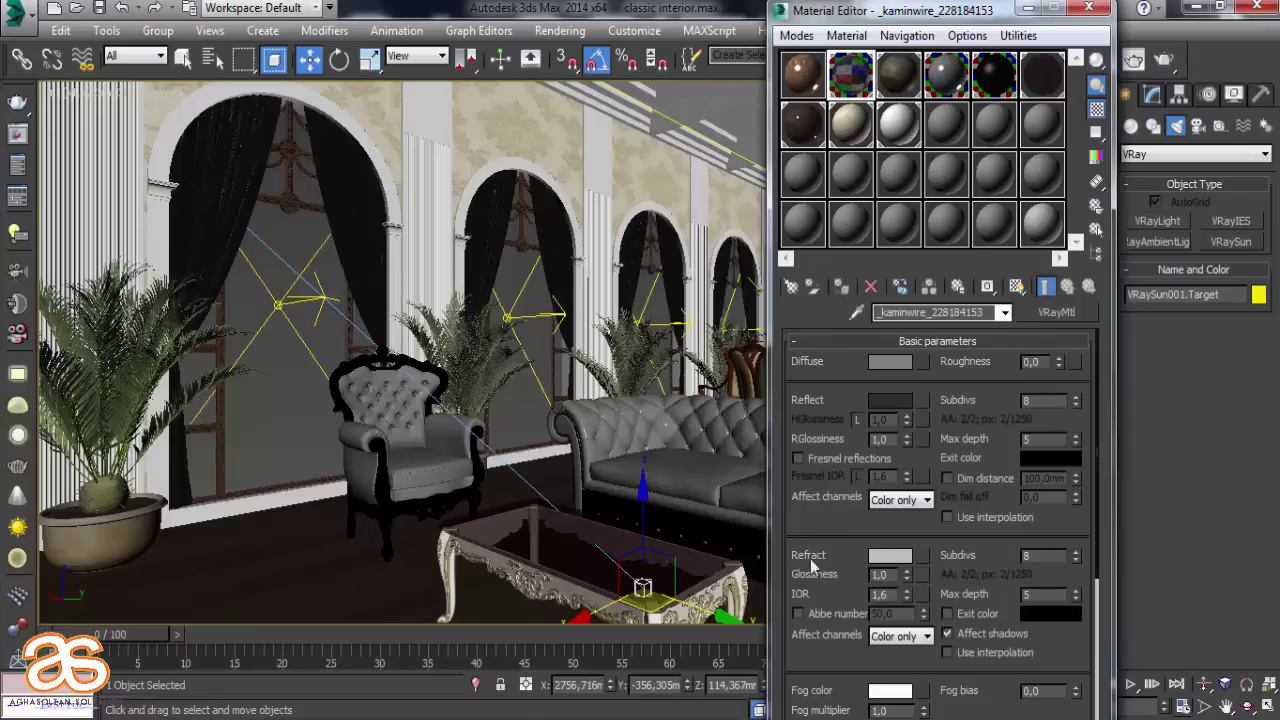
pyautogui.click(1090, 8)
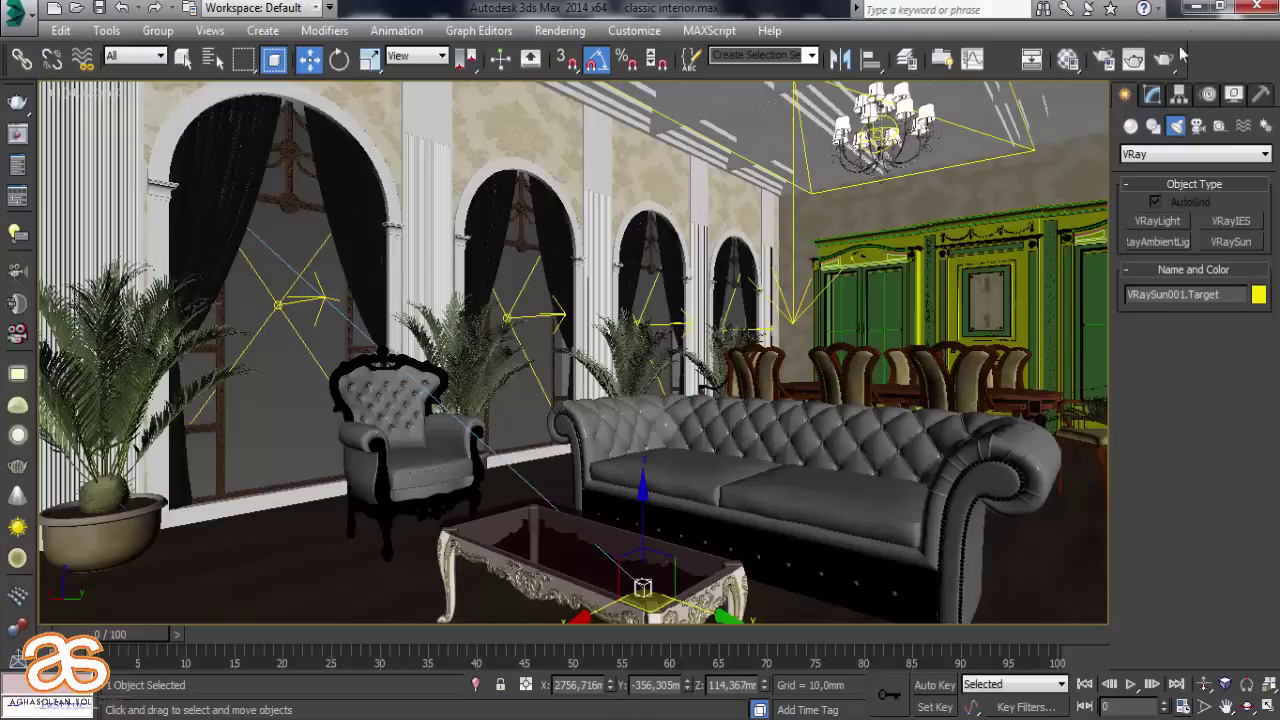
# Start a test render of the camera view, then close the frame buffer and cancel it
pyautogui.click(560, 30)
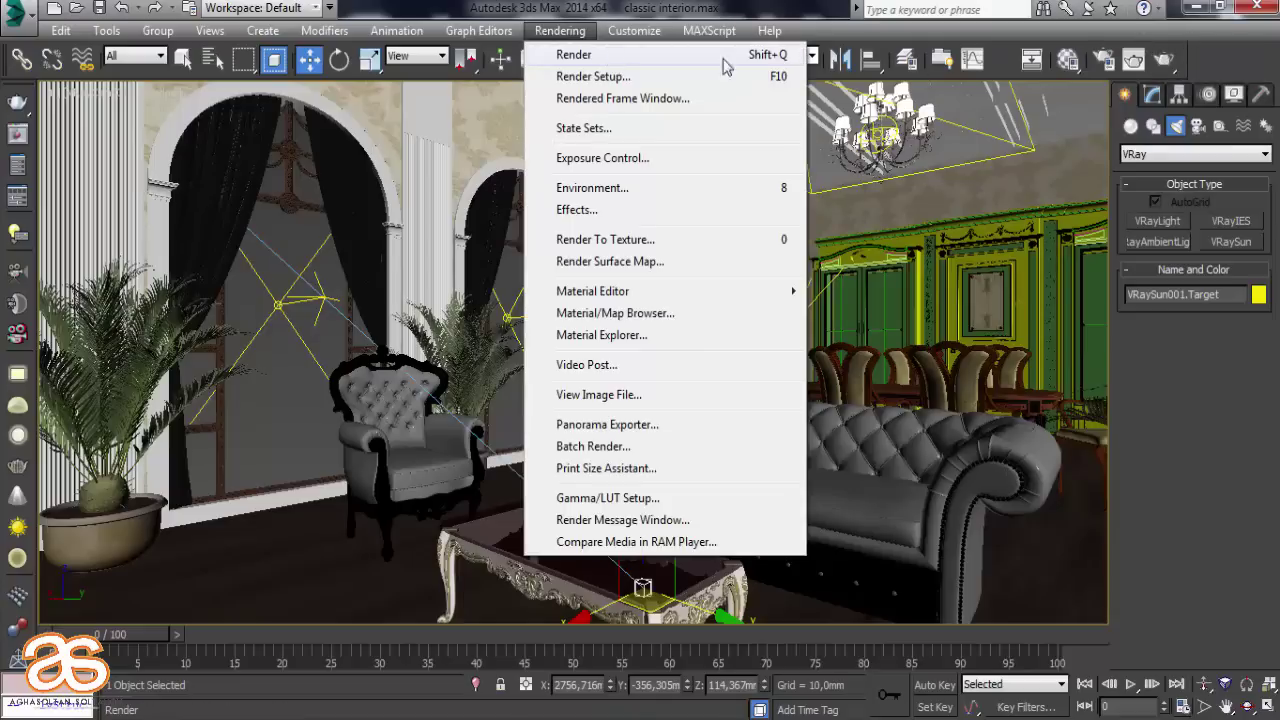
pyautogui.click(1163, 60)
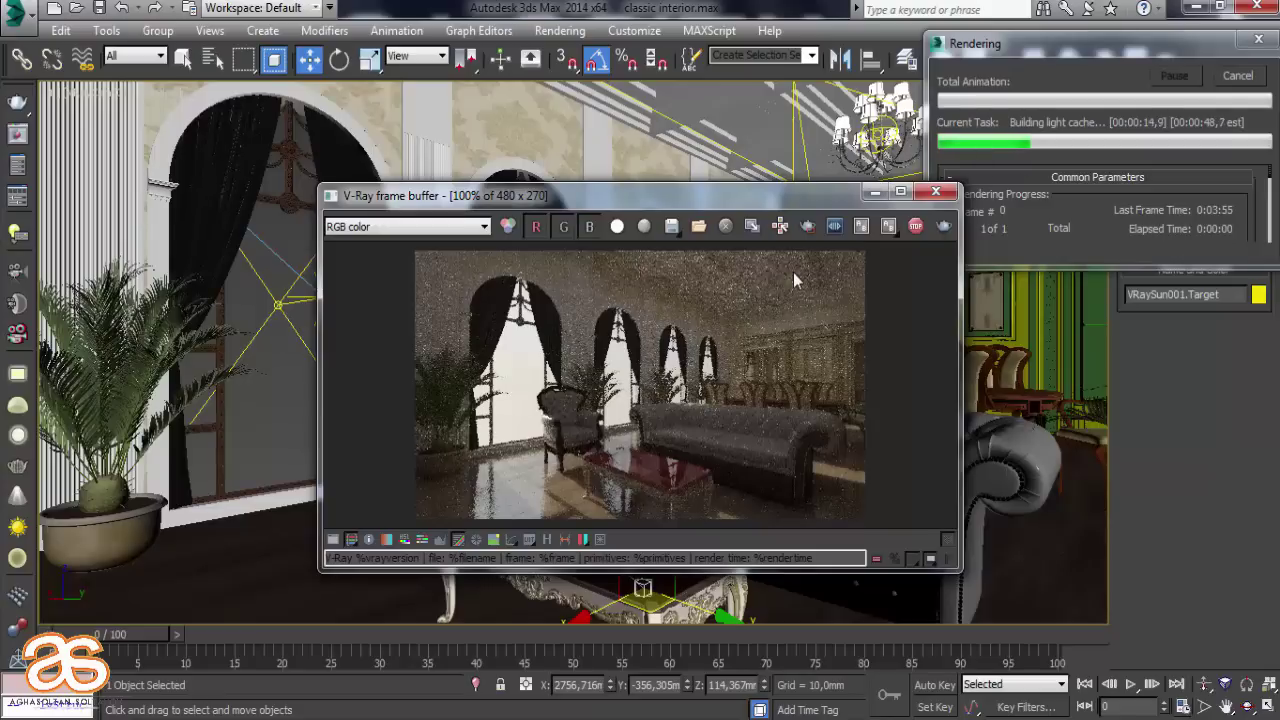
pyautogui.click(935, 191)
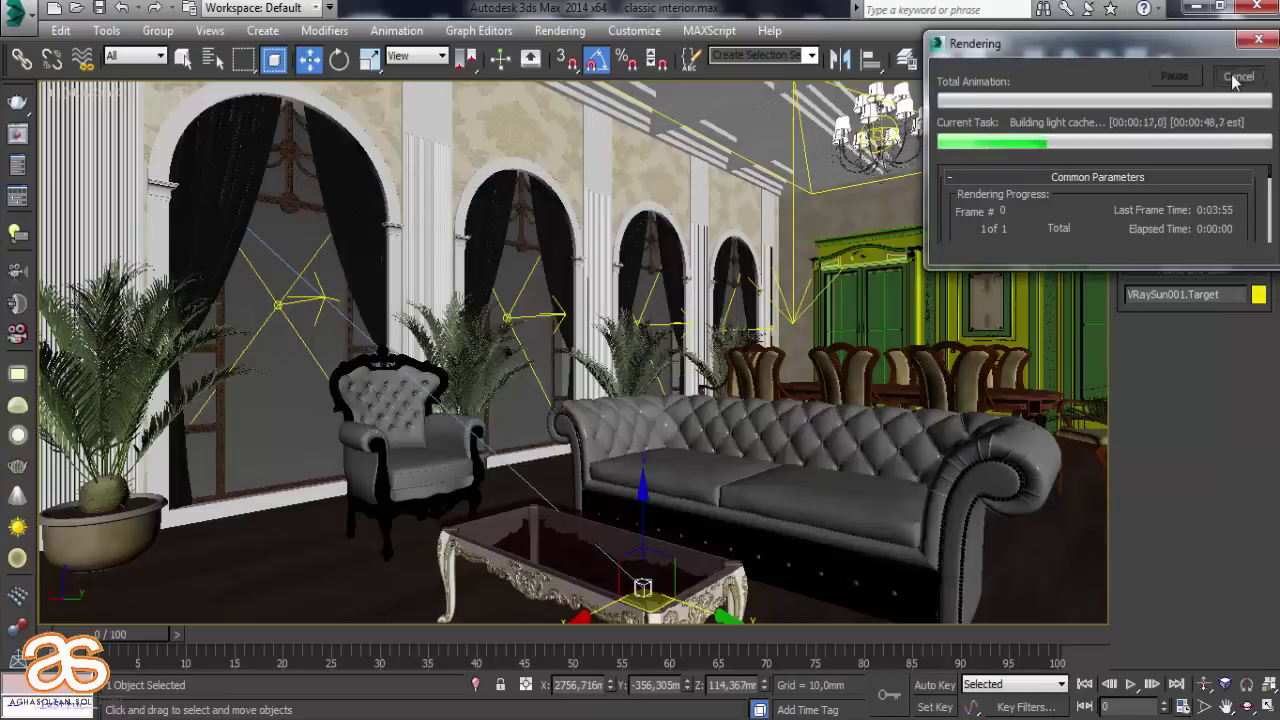
pyautogui.click(1238, 75)
# Set the 07 - Default wood material's reflection glossiness to 0.8, then close the Material Editor
pyautogui.click(1068, 60)
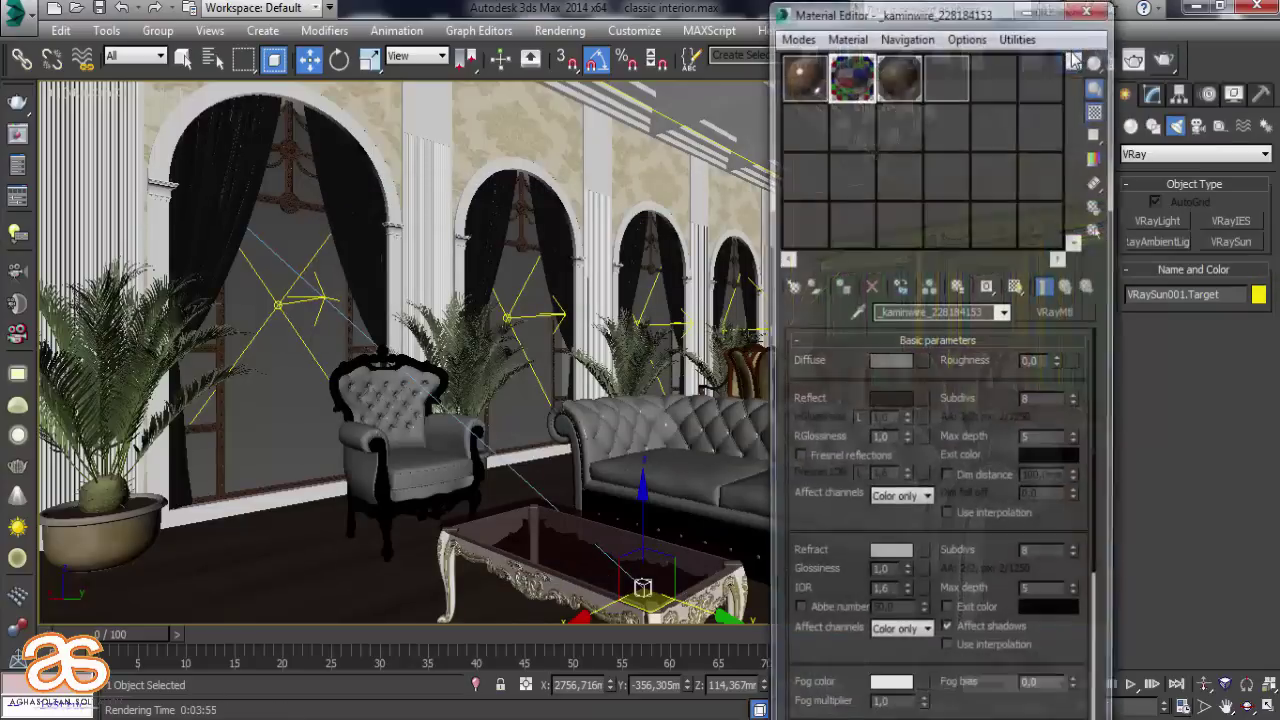
pyautogui.click(812, 132)
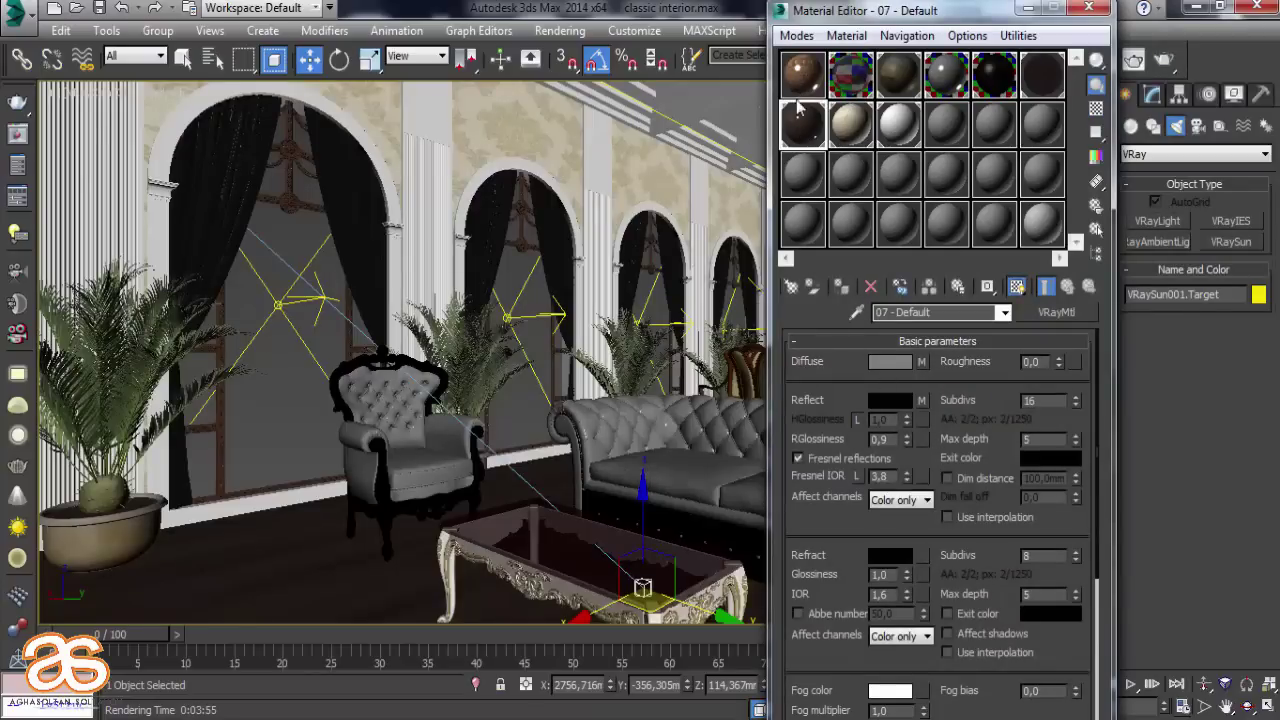
pyautogui.doubleClick(806, 124)
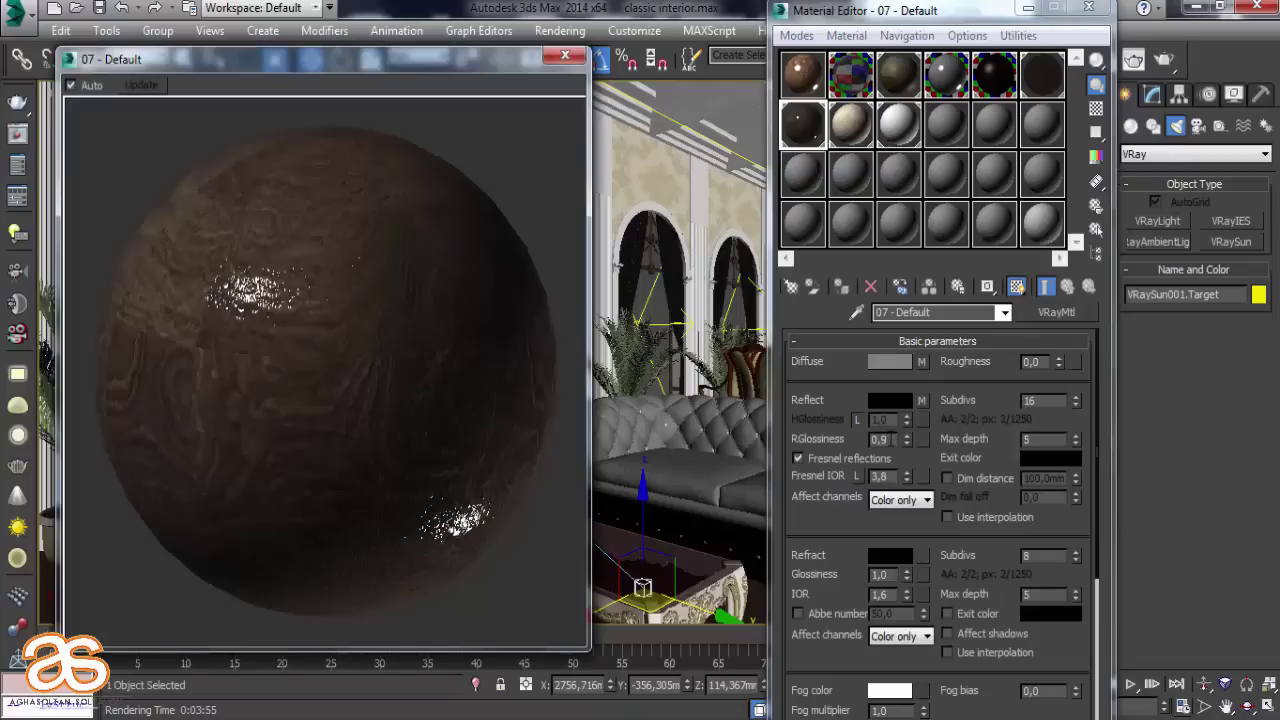
pyautogui.click(880, 440)
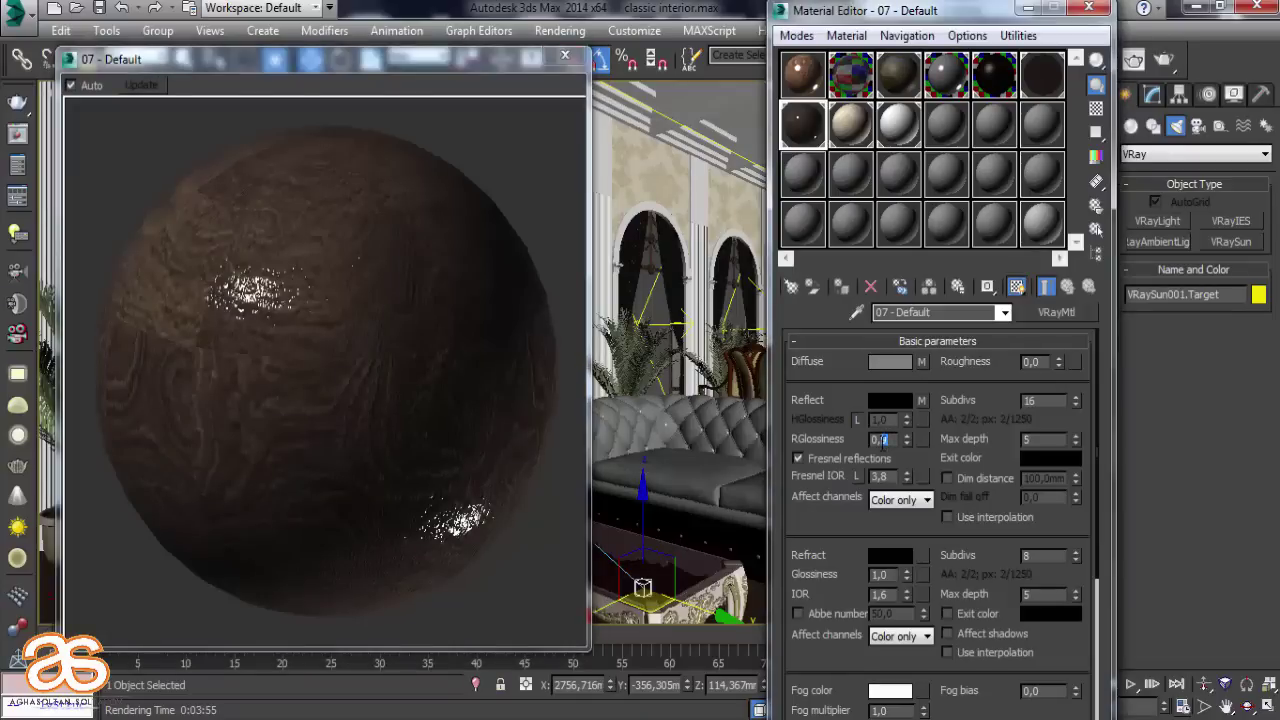
pyautogui.write('8')
pyautogui.press('Return')
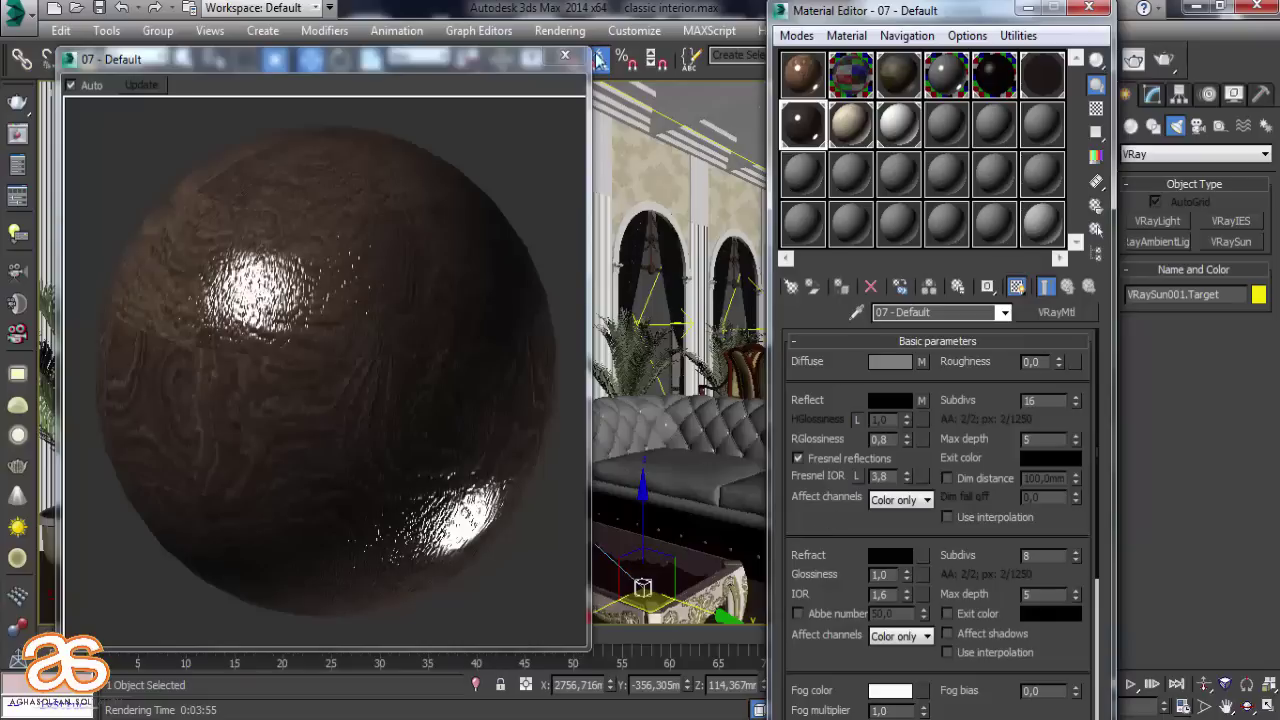
pyautogui.click(566, 57)
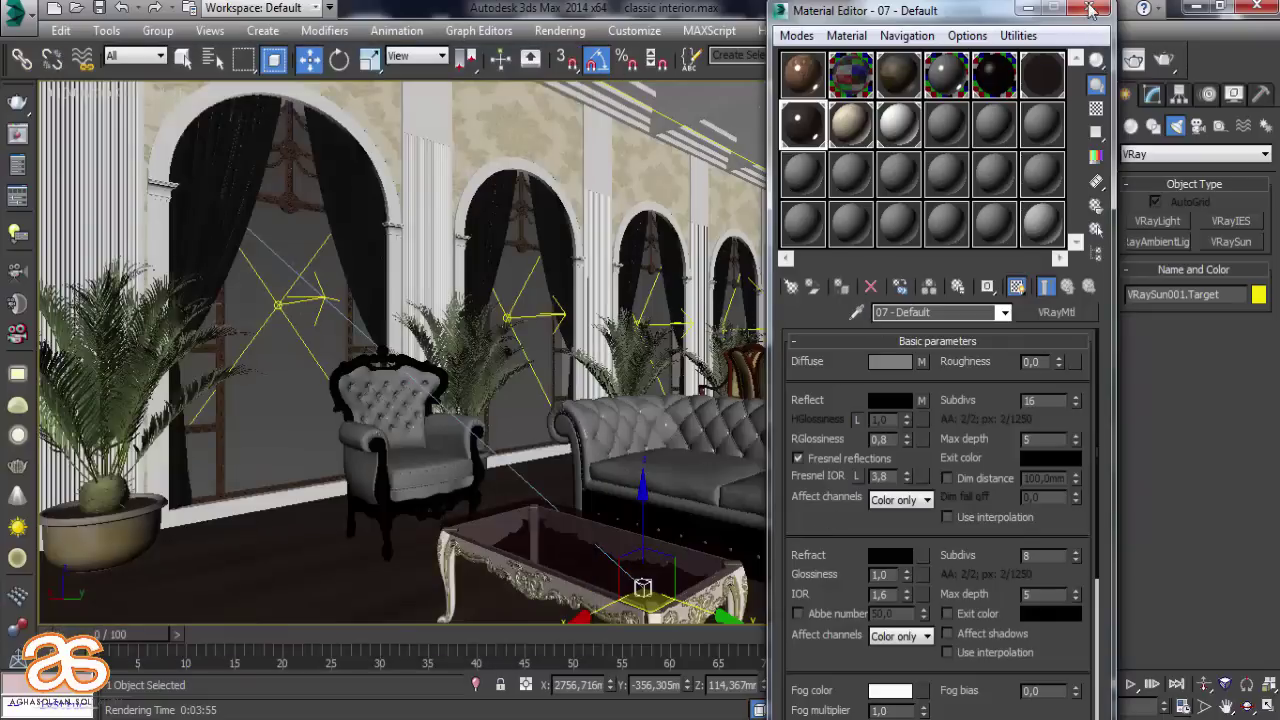
pyautogui.click(1089, 8)
# Set the render output size to the 1920x1080 preset in Render Setup
pyautogui.click(560, 30)
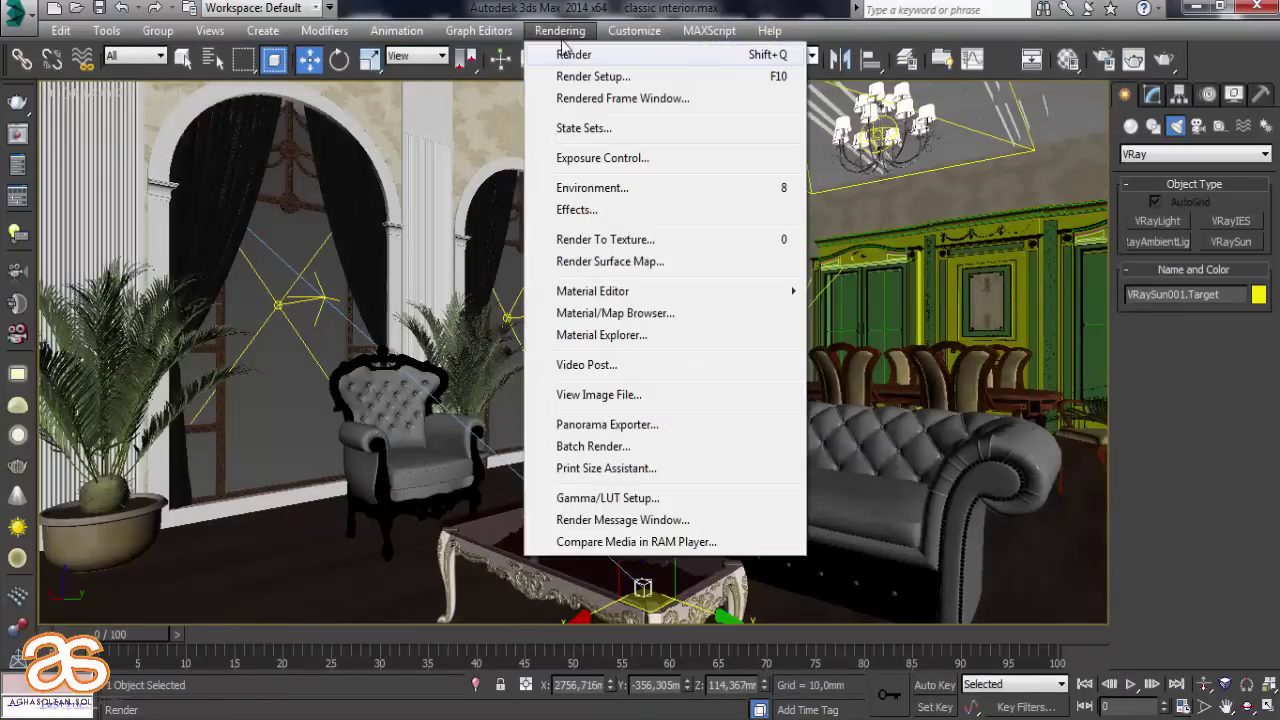
pyautogui.click(578, 78)
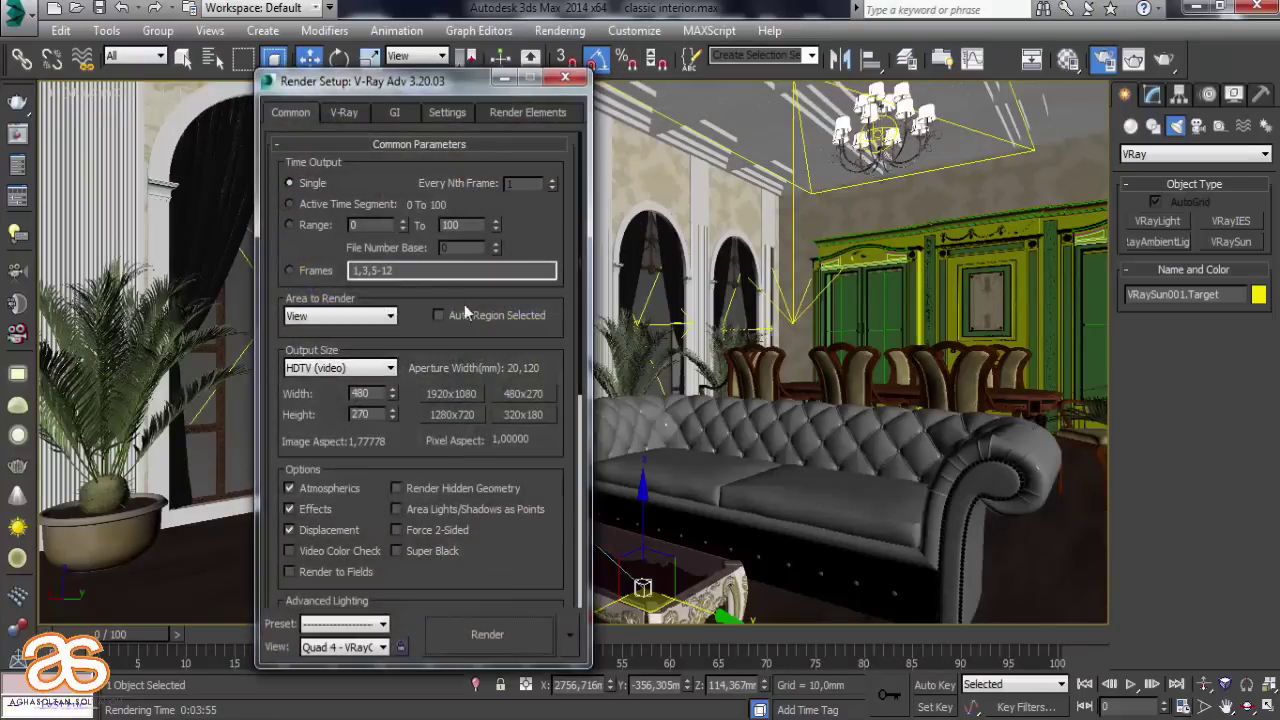
pyautogui.click(455, 399)
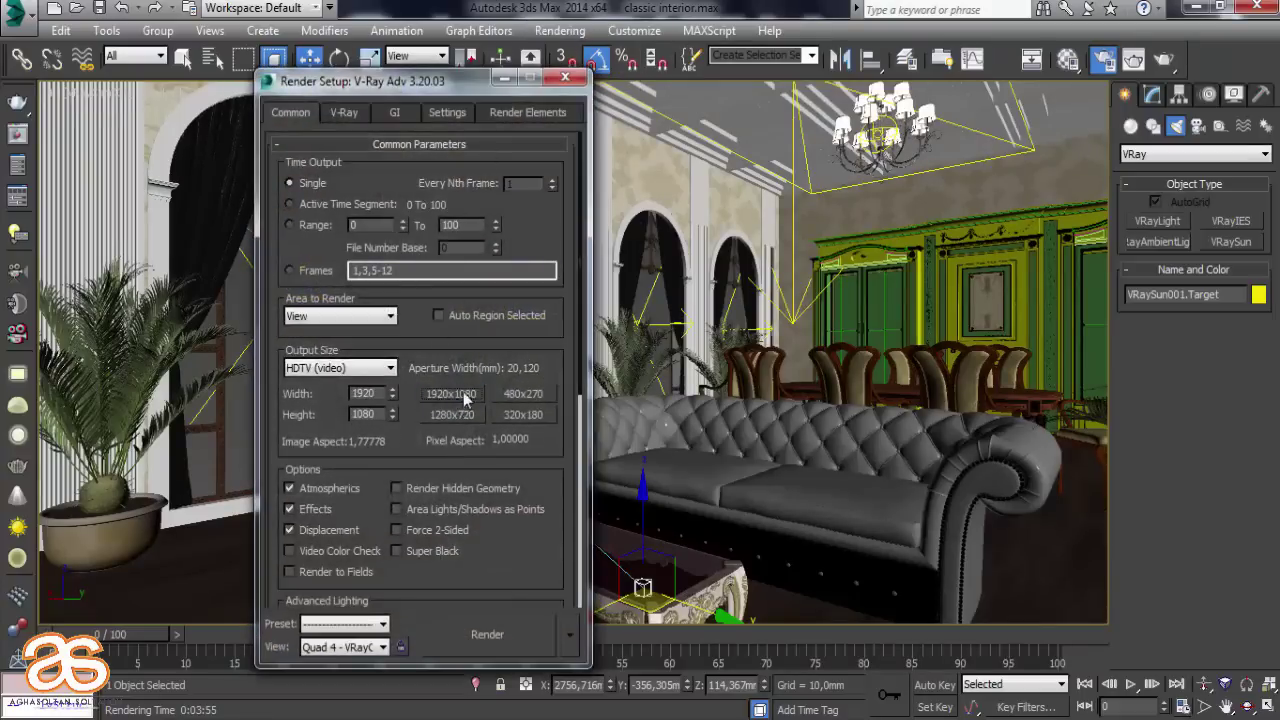
# Open the Render Elements add list and select the run from MultiMatteElement downward
pyautogui.click(447, 113)
pyautogui.click(527, 113)
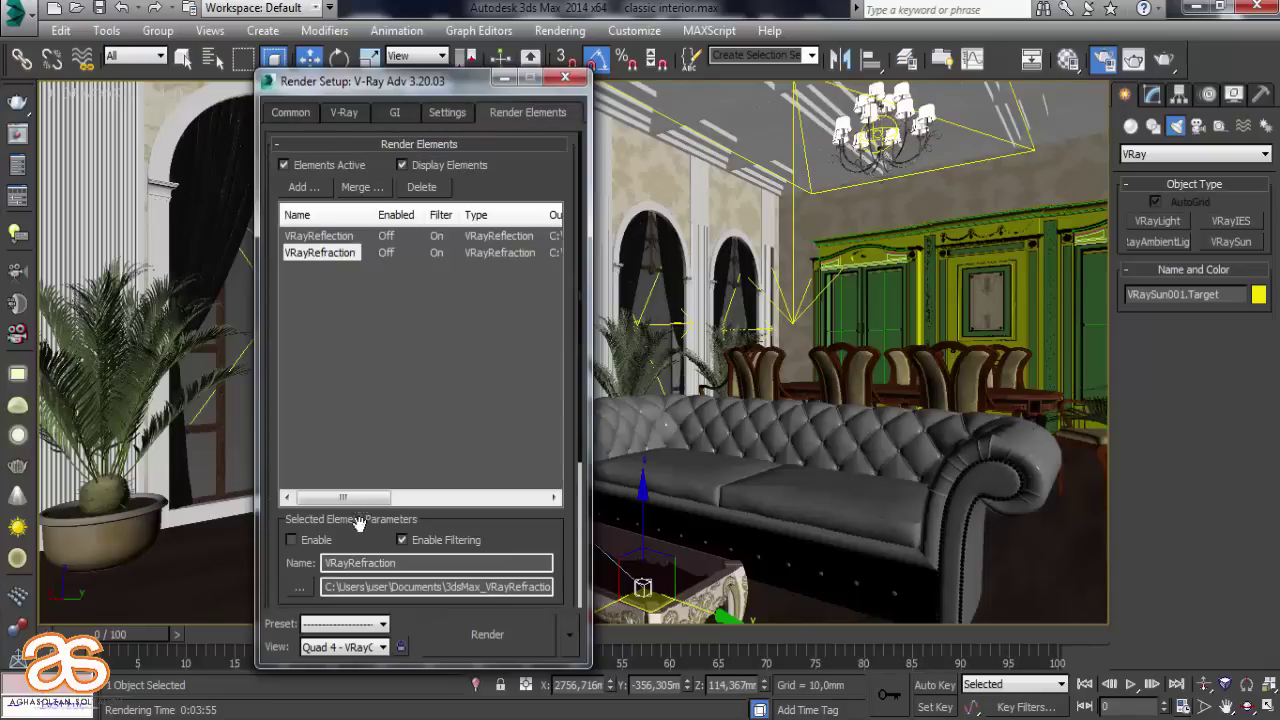
pyautogui.click(300, 187)
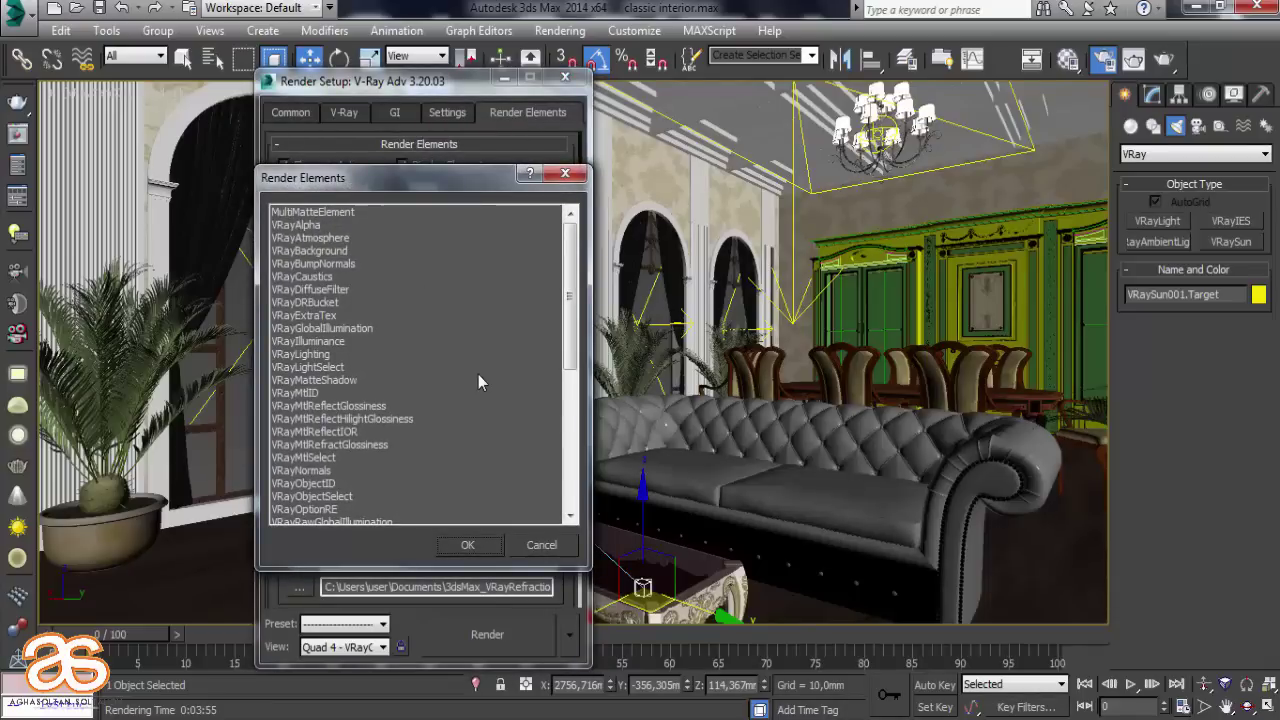
pyautogui.scroll(-3, 566, 345)
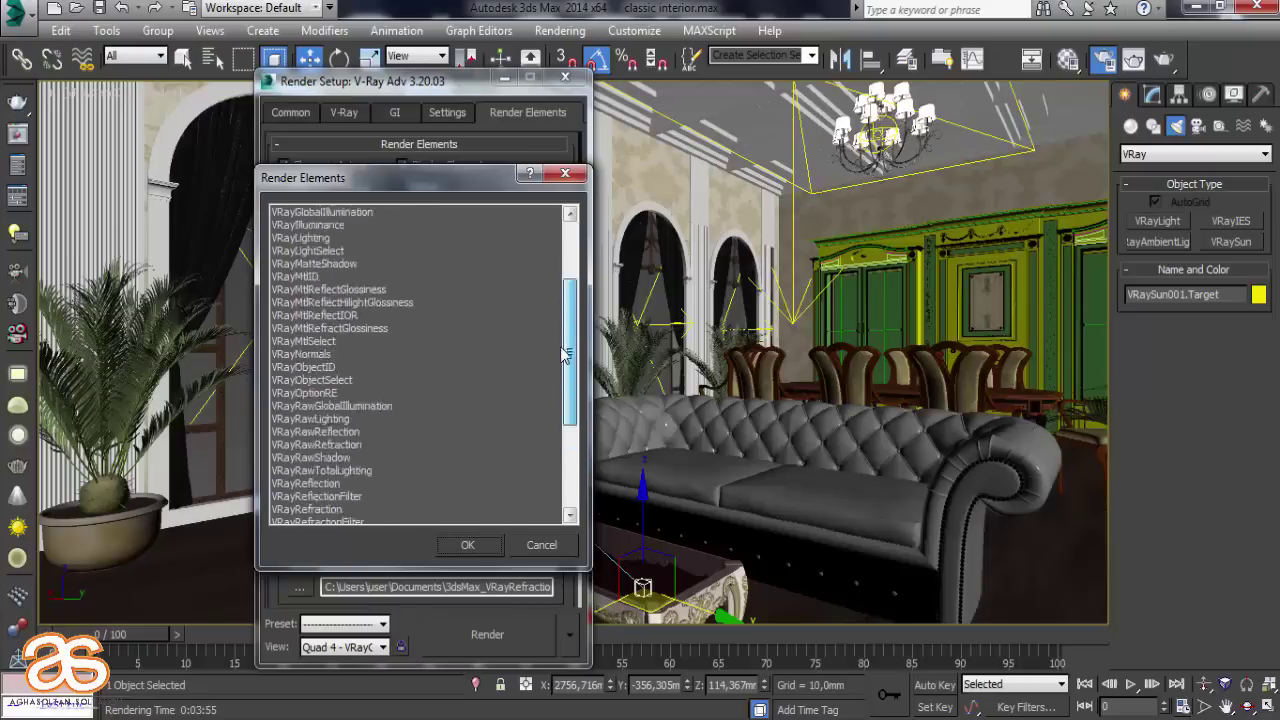
pyautogui.scroll(3, 566, 352)
pyautogui.click(329, 369)
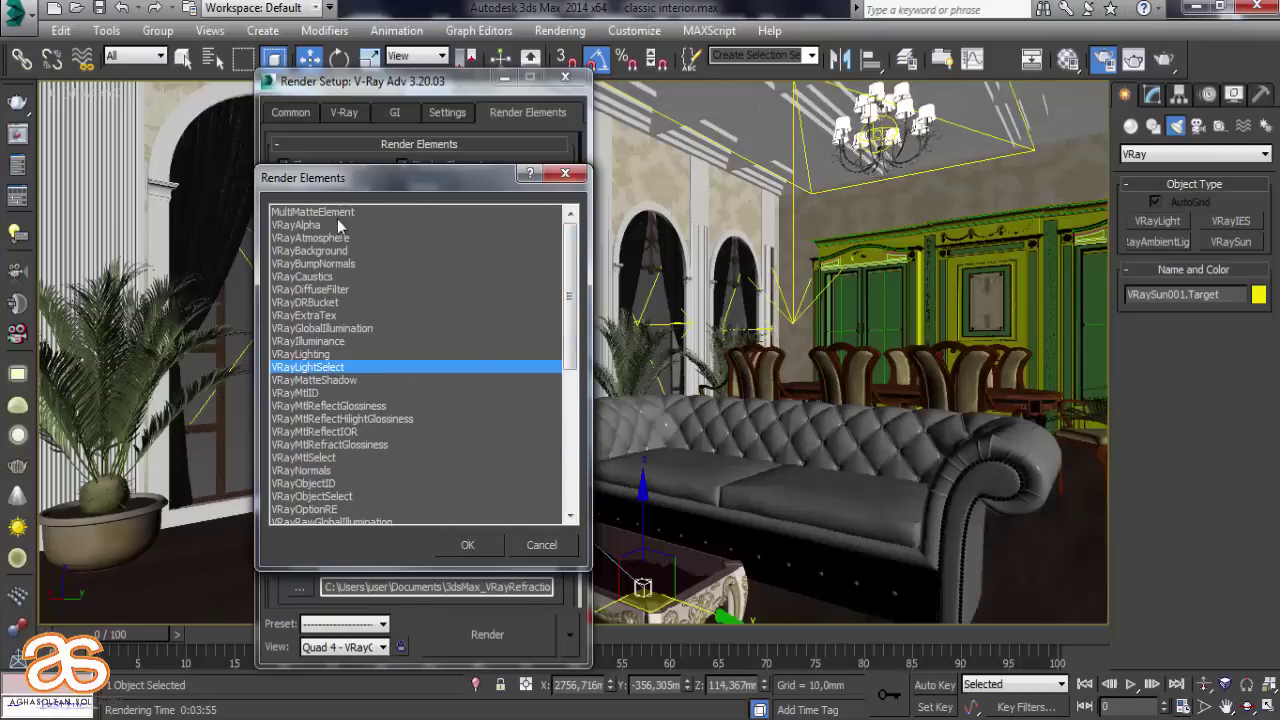
pyautogui.moveTo(338, 213)
pyautogui.mouseDown()
pyautogui.moveTo(320, 512)
pyautogui.moveTo(342, 478)
pyautogui.moveTo(337, 400)
pyautogui.moveTo(330, 512)
pyautogui.moveTo(306, 506)
pyautogui.moveTo(330, 387)
pyautogui.mouseUp()
# Add further V-Ray elements, down to VRayZDepth, to the selection
pyautogui.scroll(-3, 329, 512)
pyautogui.scroll(-5, 330, 510)
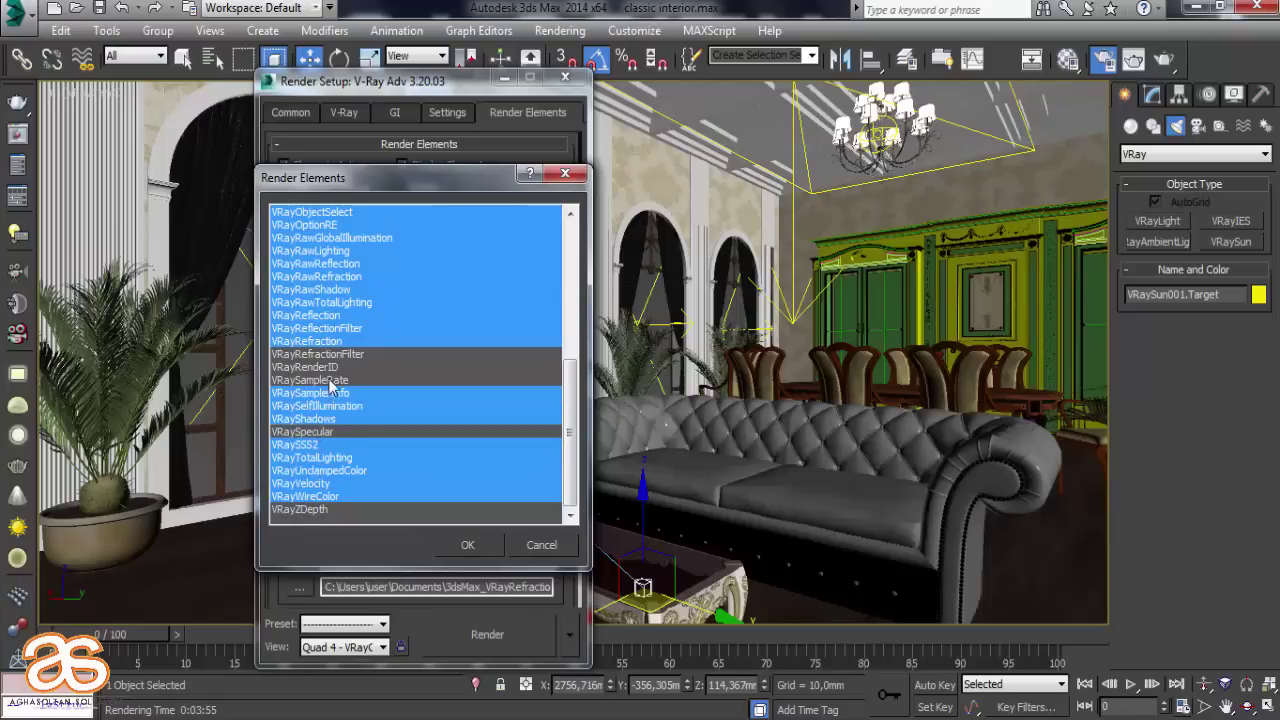
pyautogui.keyDown('ctrl'); pyautogui.click(332, 380); pyautogui.keyUp('ctrl')
pyautogui.keyDown('ctrl'); pyautogui.click(330, 354); pyautogui.keyUp('ctrl')
pyautogui.keyDown('ctrl'); pyautogui.click(328, 367); pyautogui.keyUp('ctrl')
pyautogui.keyDown('ctrl'); pyautogui.click(324, 432); pyautogui.keyUp('ctrl')
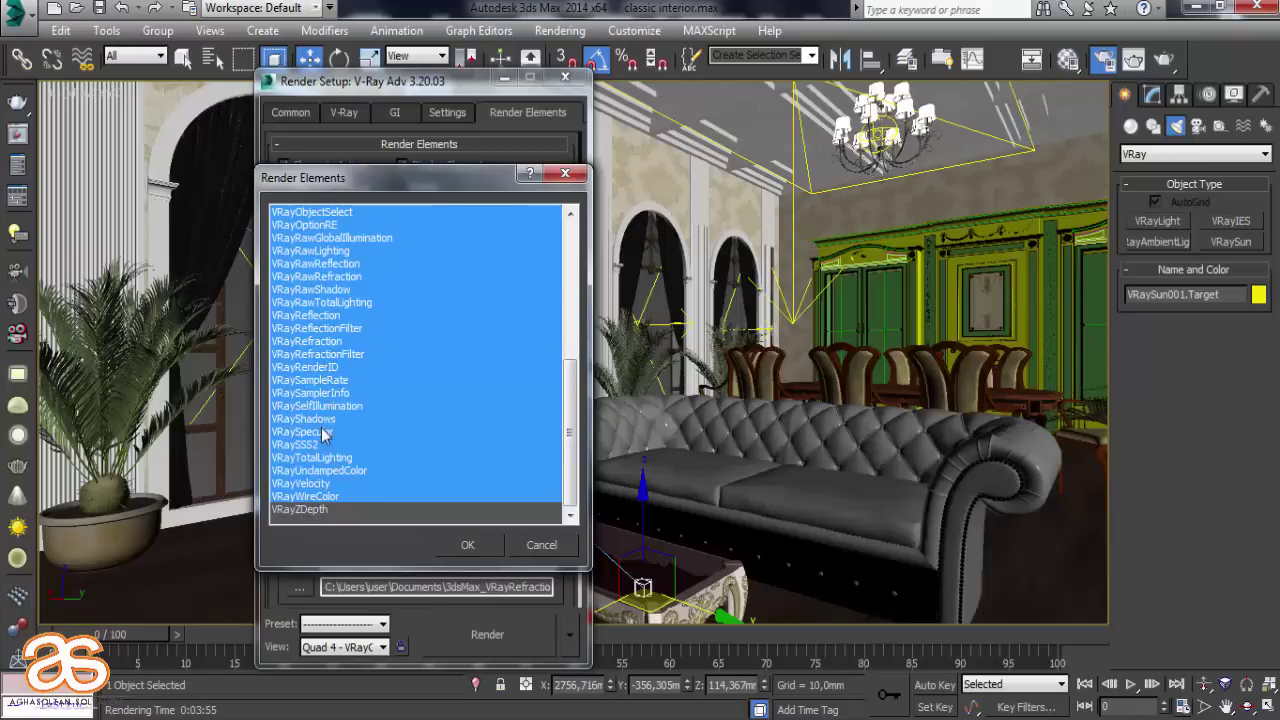
pyautogui.keyDown('ctrl'); pyautogui.click(328, 508); pyautogui.keyUp('ctrl')
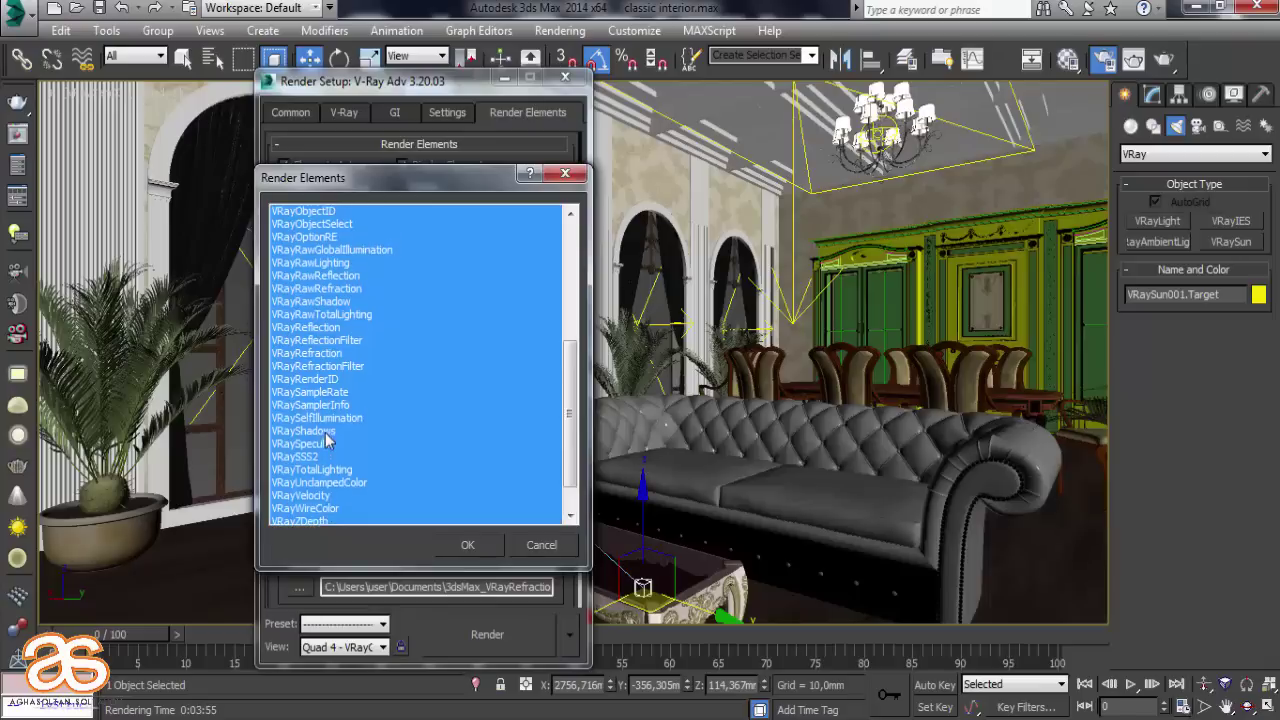
pyautogui.scroll(4, 325, 440)
pyautogui.scroll(3, 325, 440)
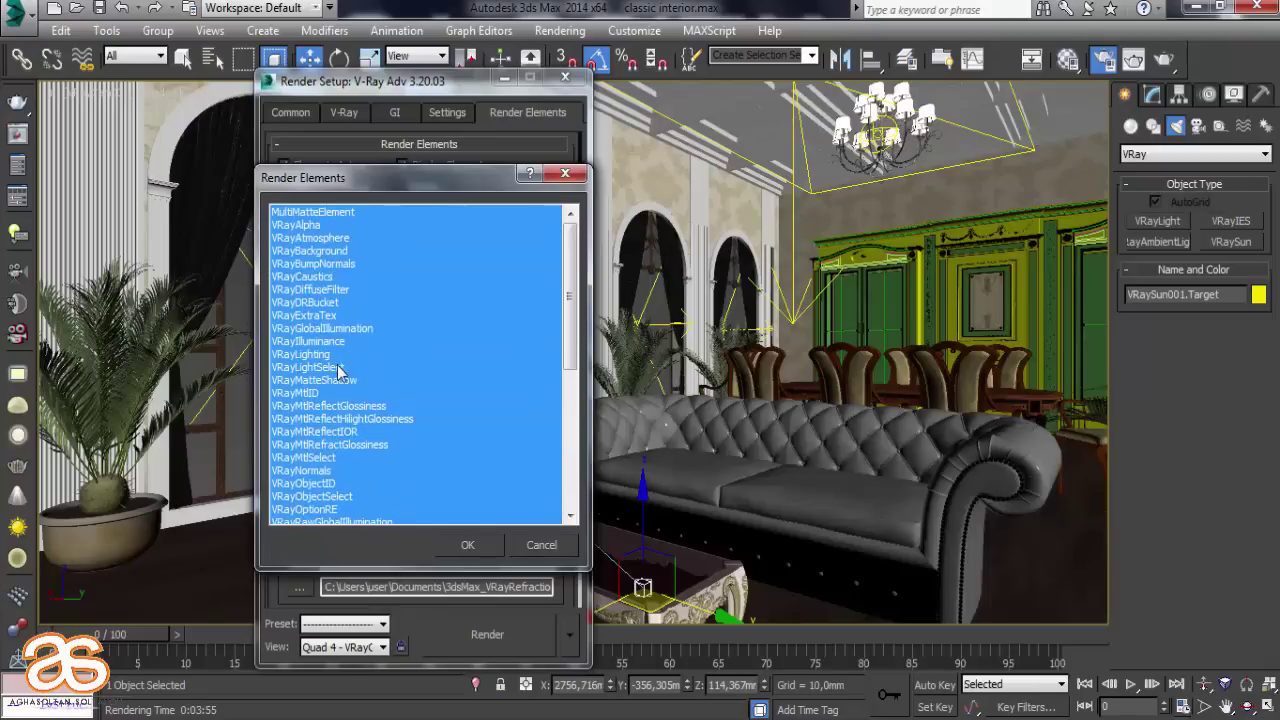
pyautogui.scroll(-1, 365, 378)
pyautogui.scroll(-4, 380, 383)
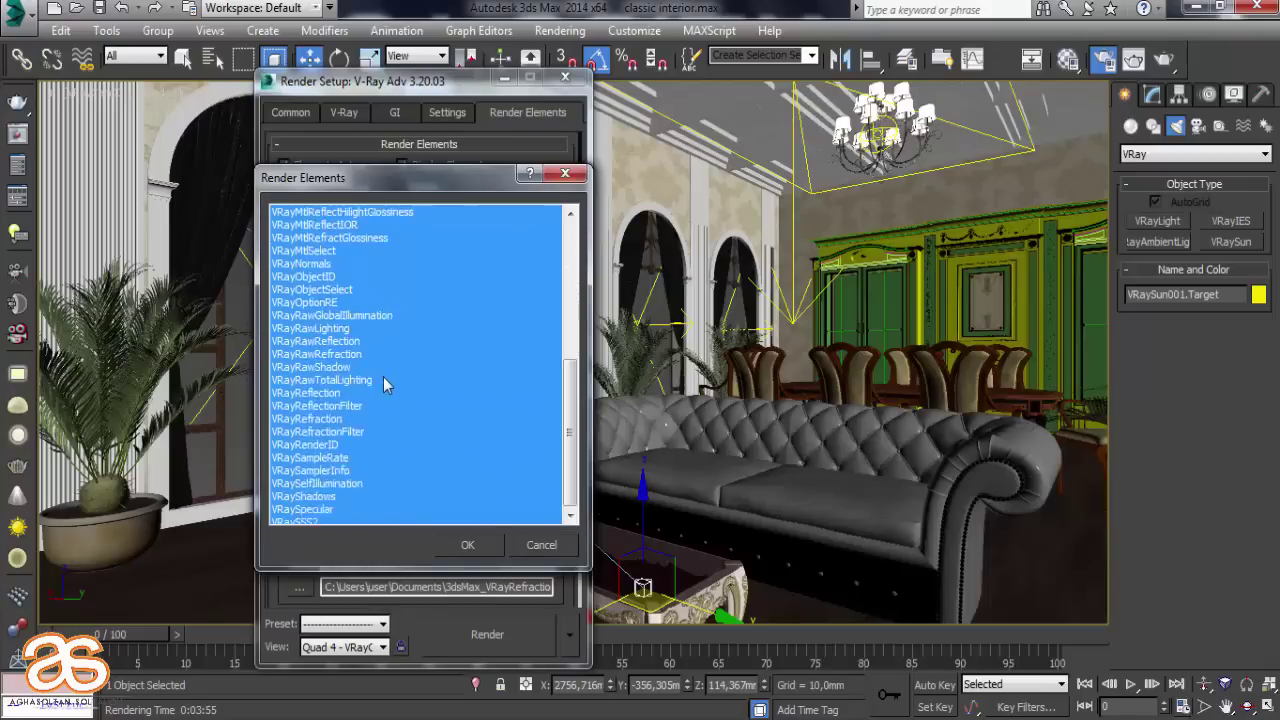
pyautogui.moveTo(569, 432); pyautogui.dragTo(565, 212)
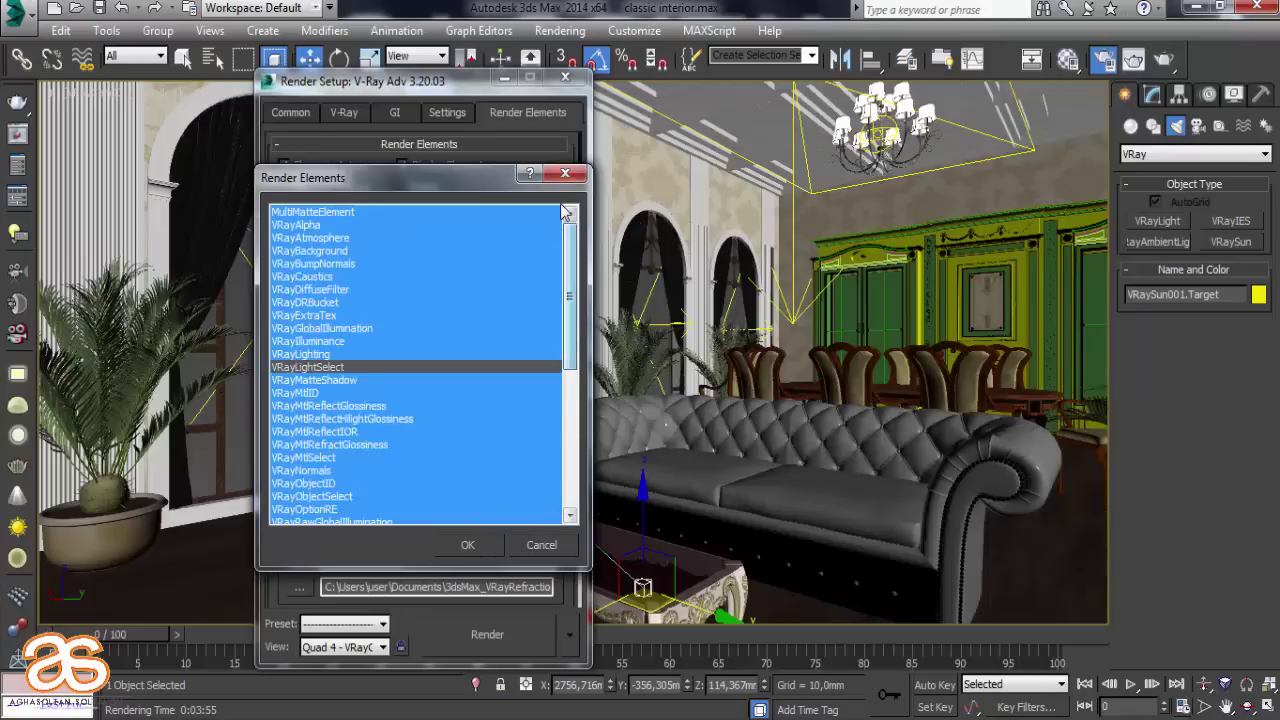
# Add the chosen render elements and select VRayExtraTex for editing
pyautogui.click(467, 544)
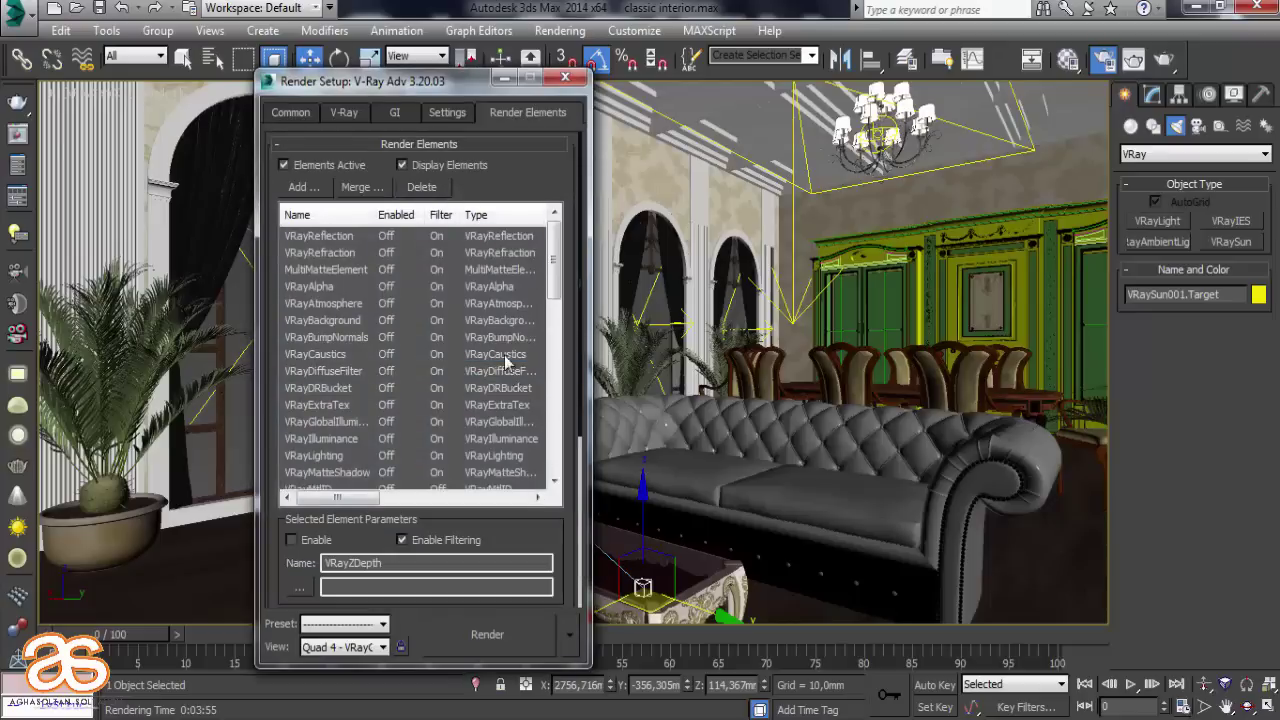
pyautogui.click(339, 404)
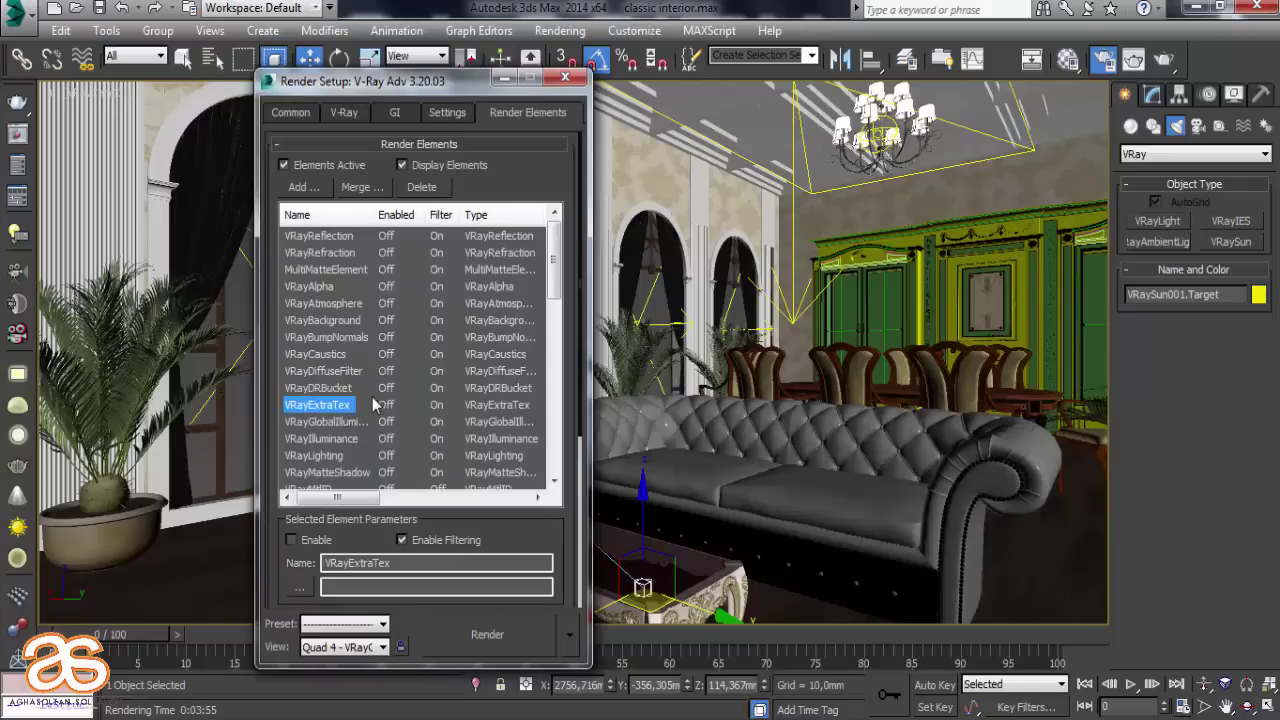
pyautogui.scroll(-4, 378, 374)
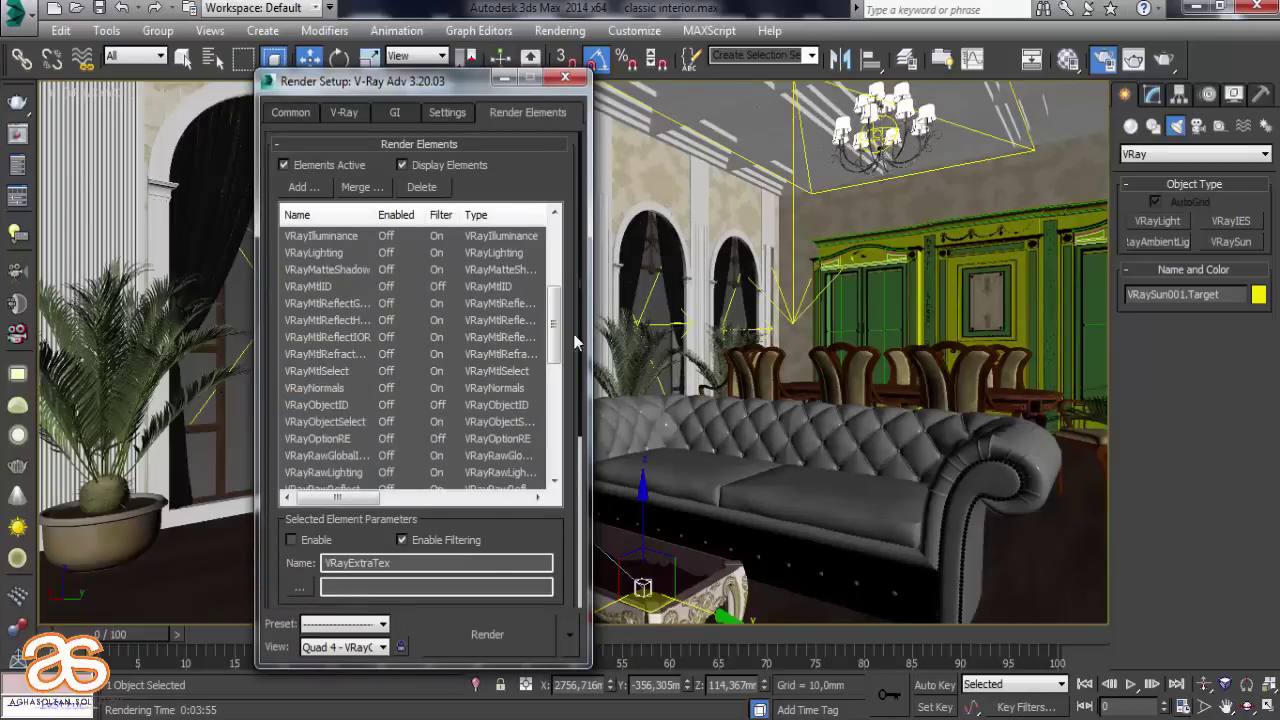
pyautogui.moveTo(557, 323)
pyautogui.mouseDown()
pyautogui.moveTo(550, 446)
pyautogui.moveTo(556, 235)
pyautogui.mouseUp()
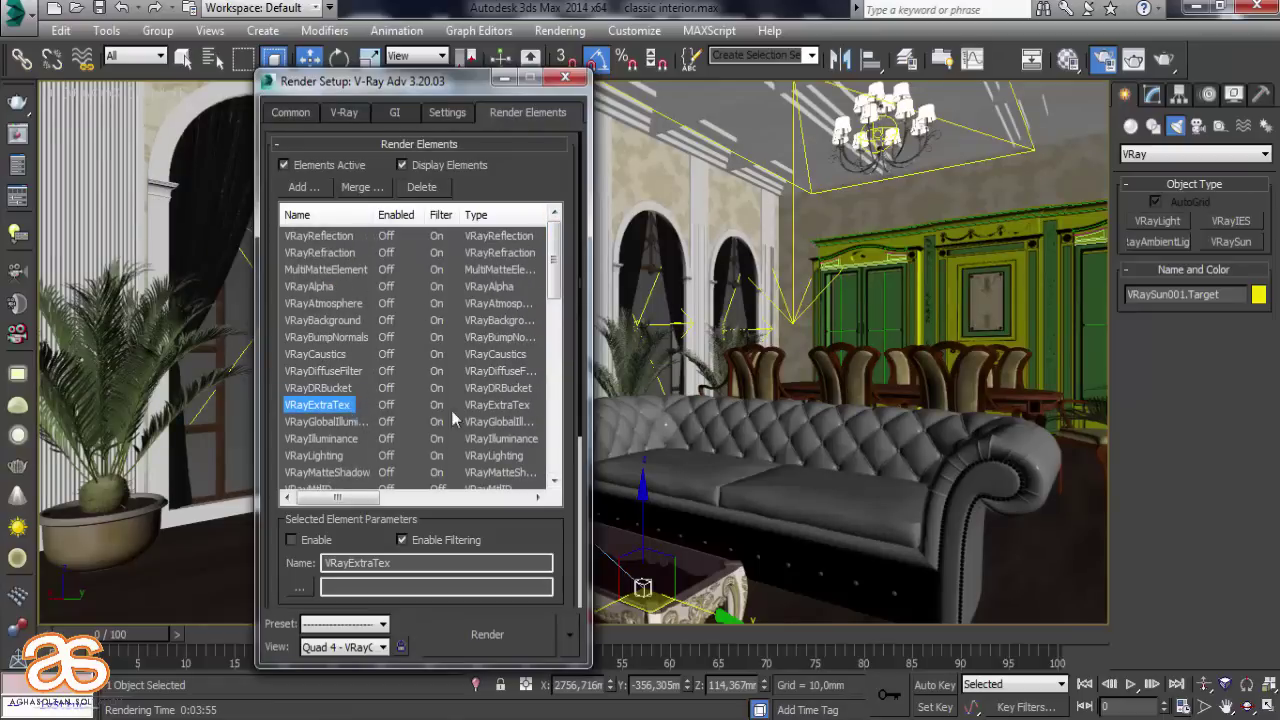
pyautogui.moveTo(553, 262)
pyautogui.mouseDown()
pyautogui.moveTo(541, 443)
pyautogui.moveTo(541, 390)
pyautogui.mouseUp()
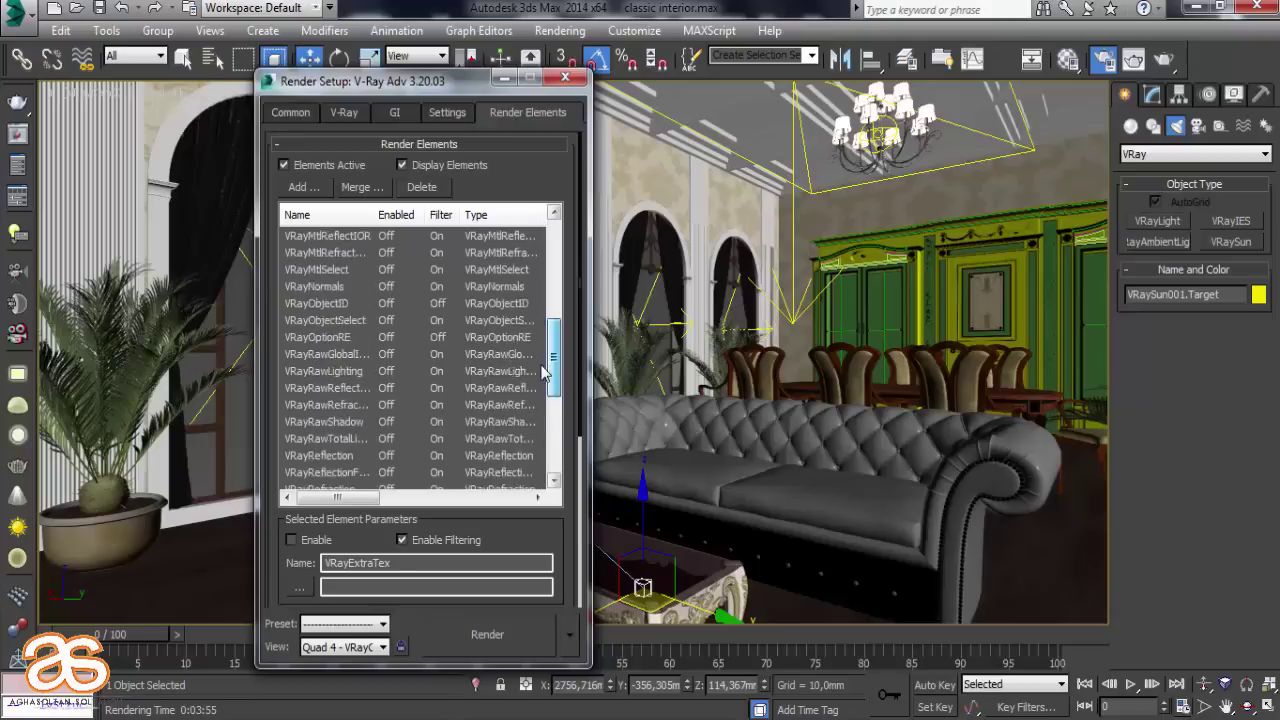
pyautogui.moveTo(514, 509); pyautogui.dragTo(530, 155)
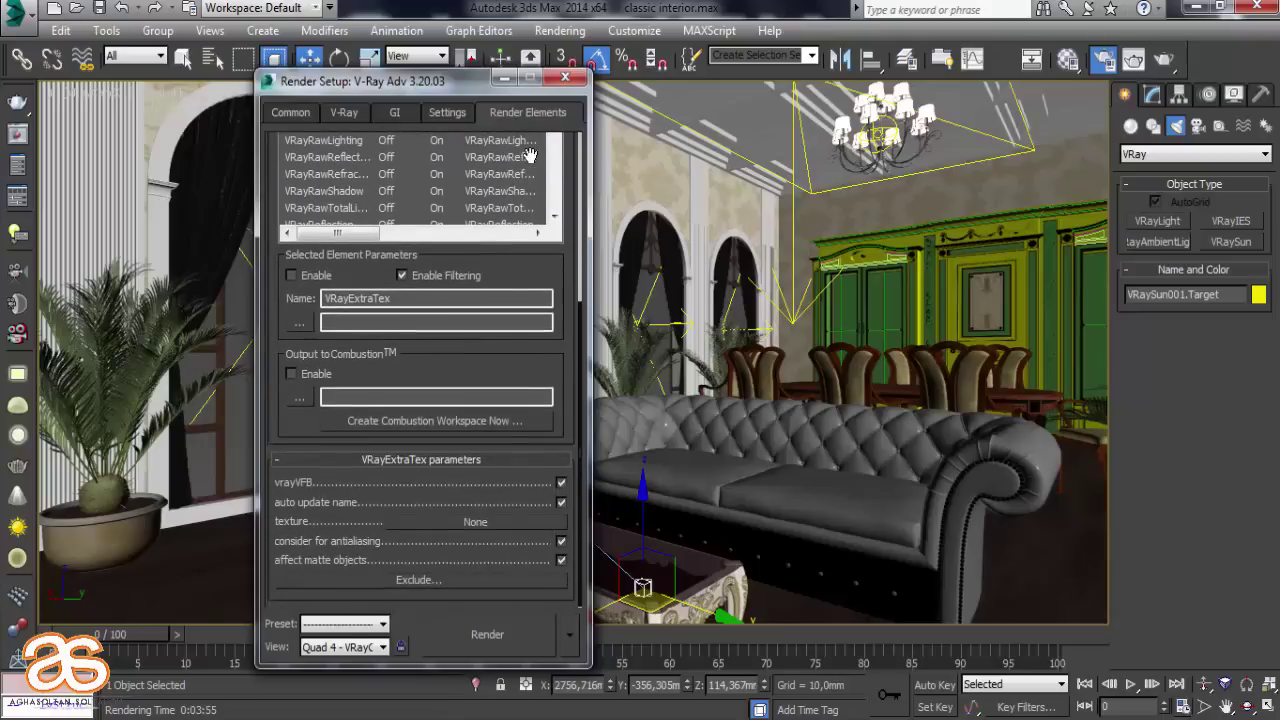
# Assign a VRayDirt map as the VRayExtraTex element's texture
pyautogui.click(511, 520)
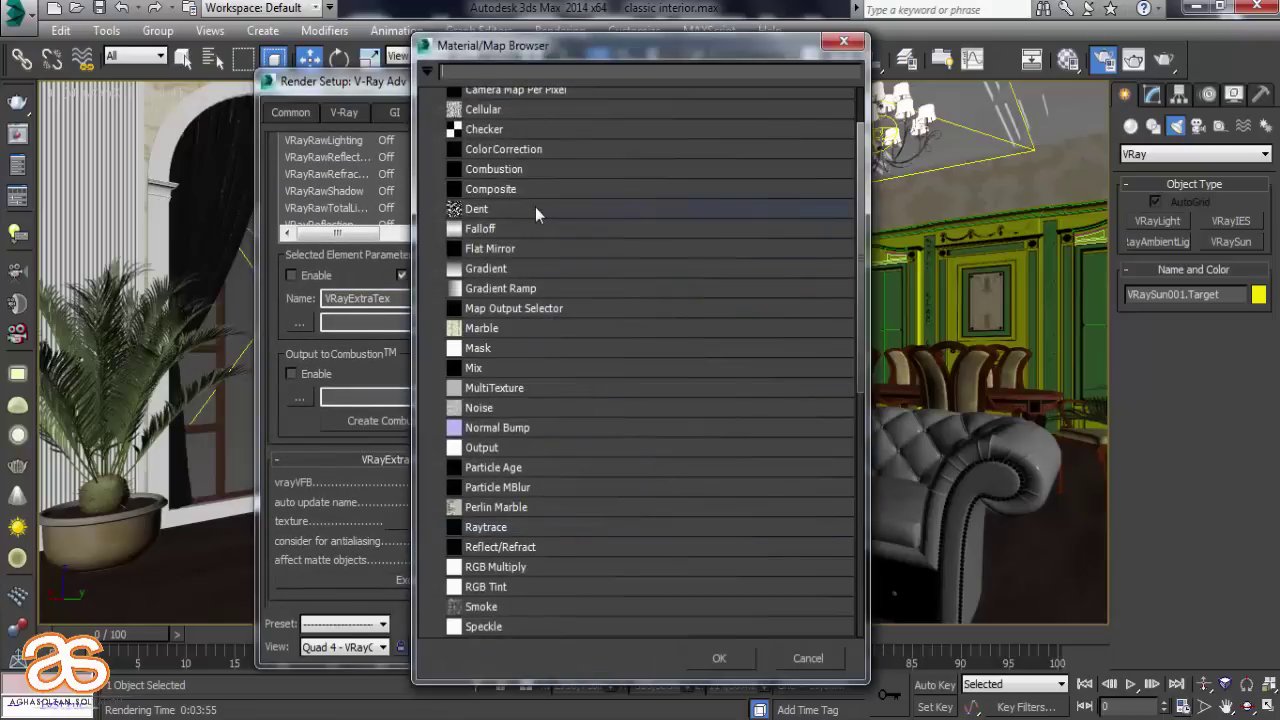
pyautogui.scroll(-1, 535, 207)
pyautogui.scroll(-3, 538, 264)
pyautogui.scroll(-3, 574, 304)
pyautogui.scroll(-1, 569, 317)
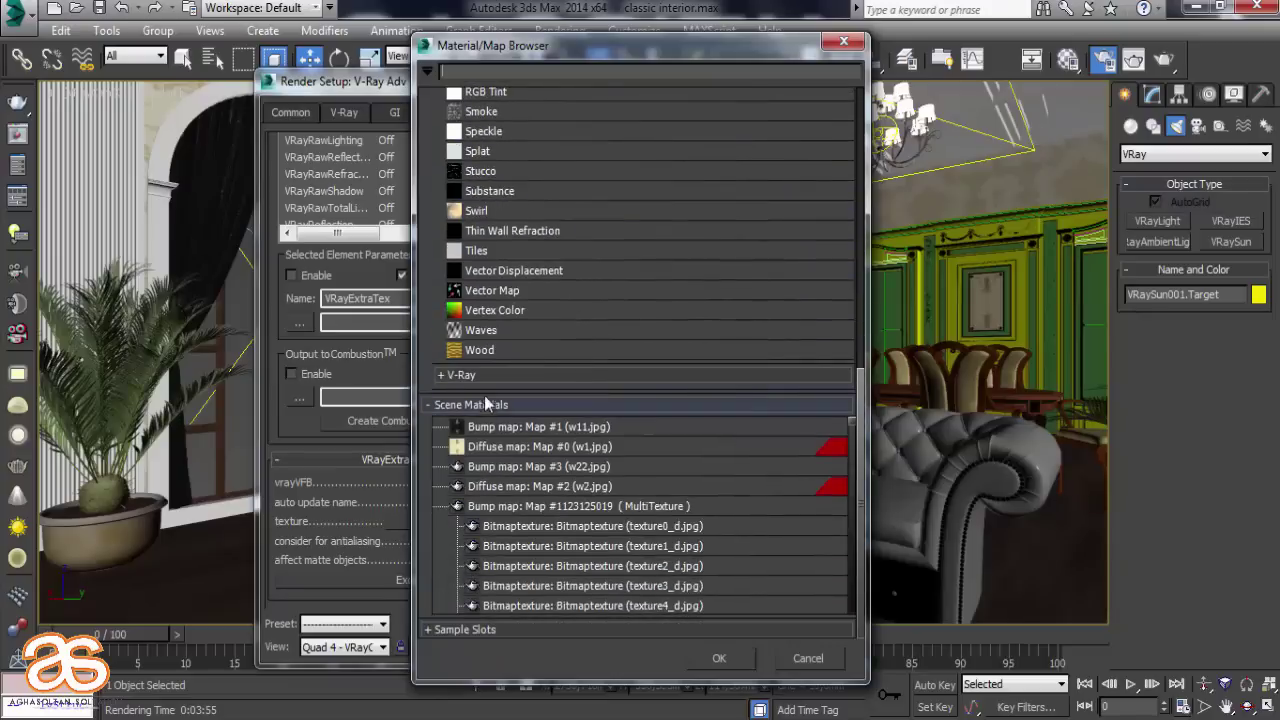
pyautogui.click(483, 378)
pyautogui.scroll(-1, 580, 456)
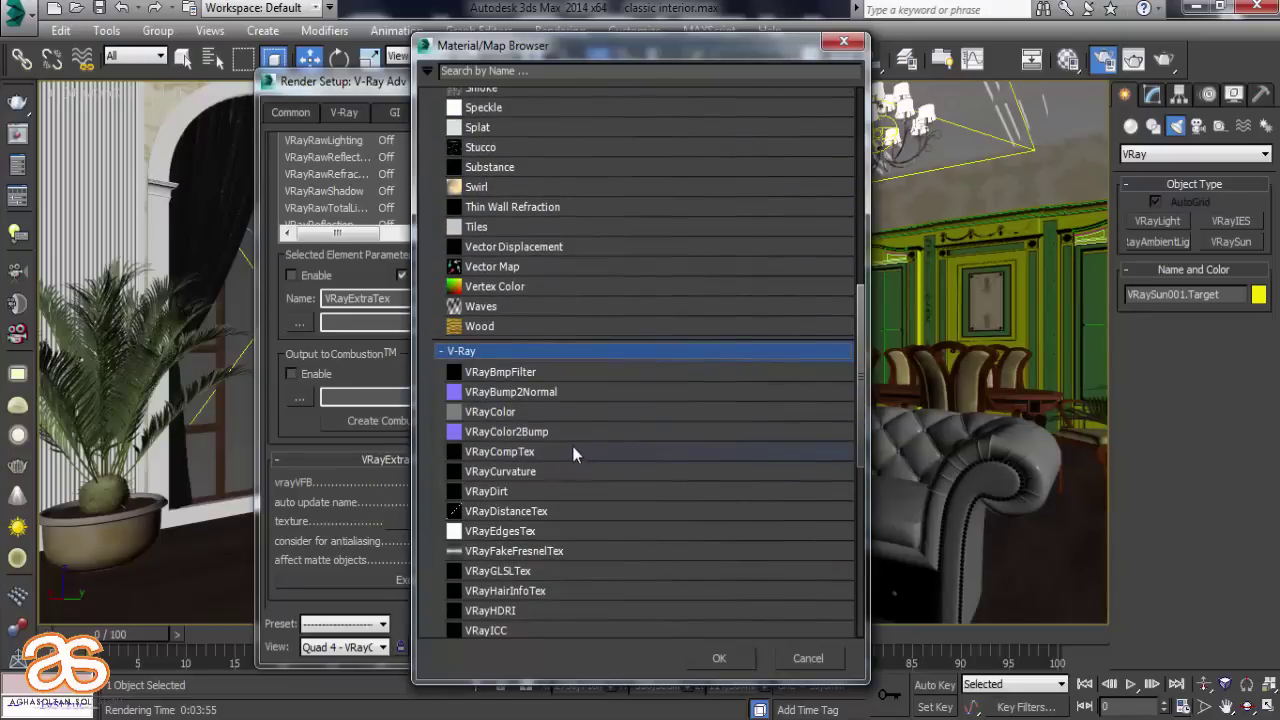
pyautogui.scroll(-2, 574, 448)
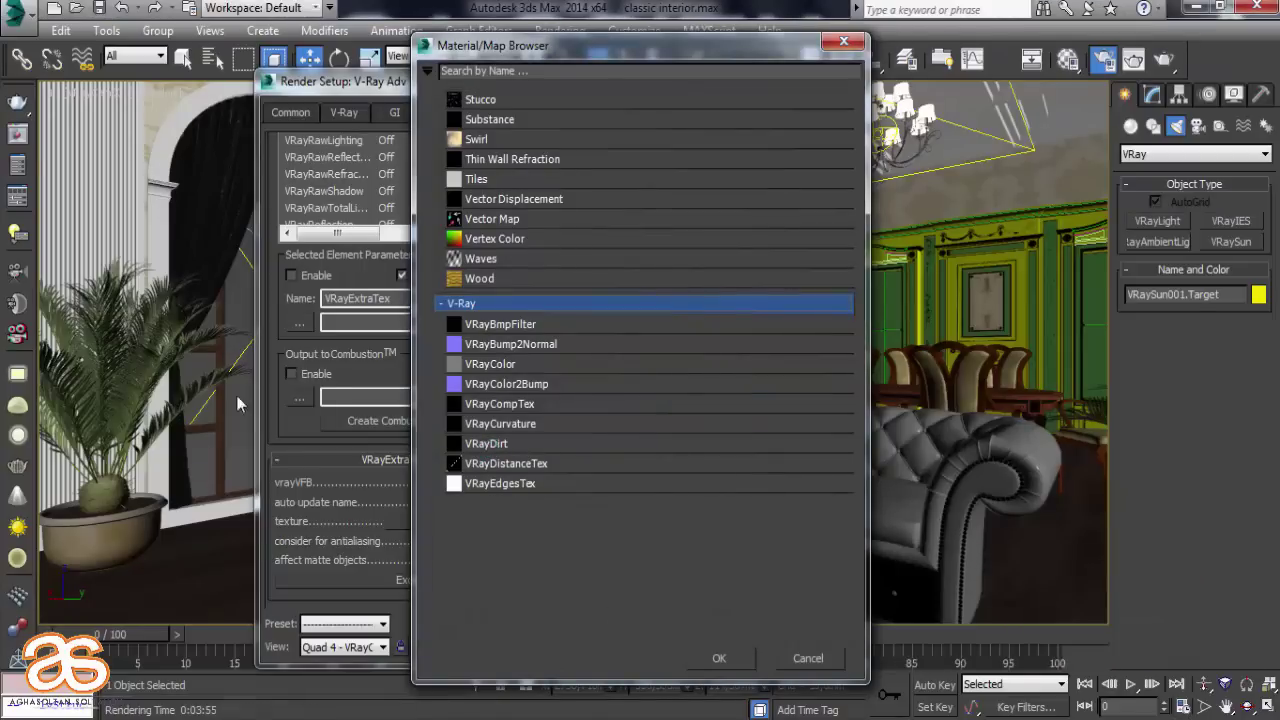
pyautogui.doubleClick(487, 446)
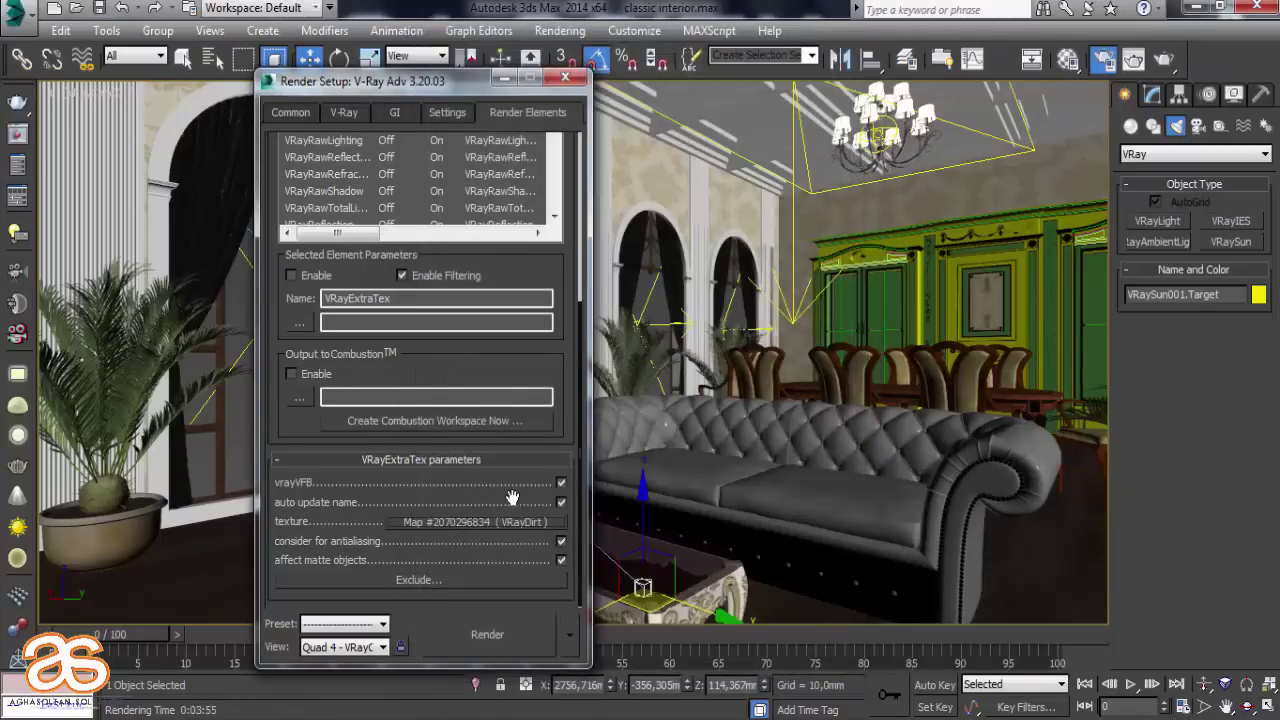
# Render the camera view at 1920x1080 from the Common tab
pyautogui.click(308, 113)
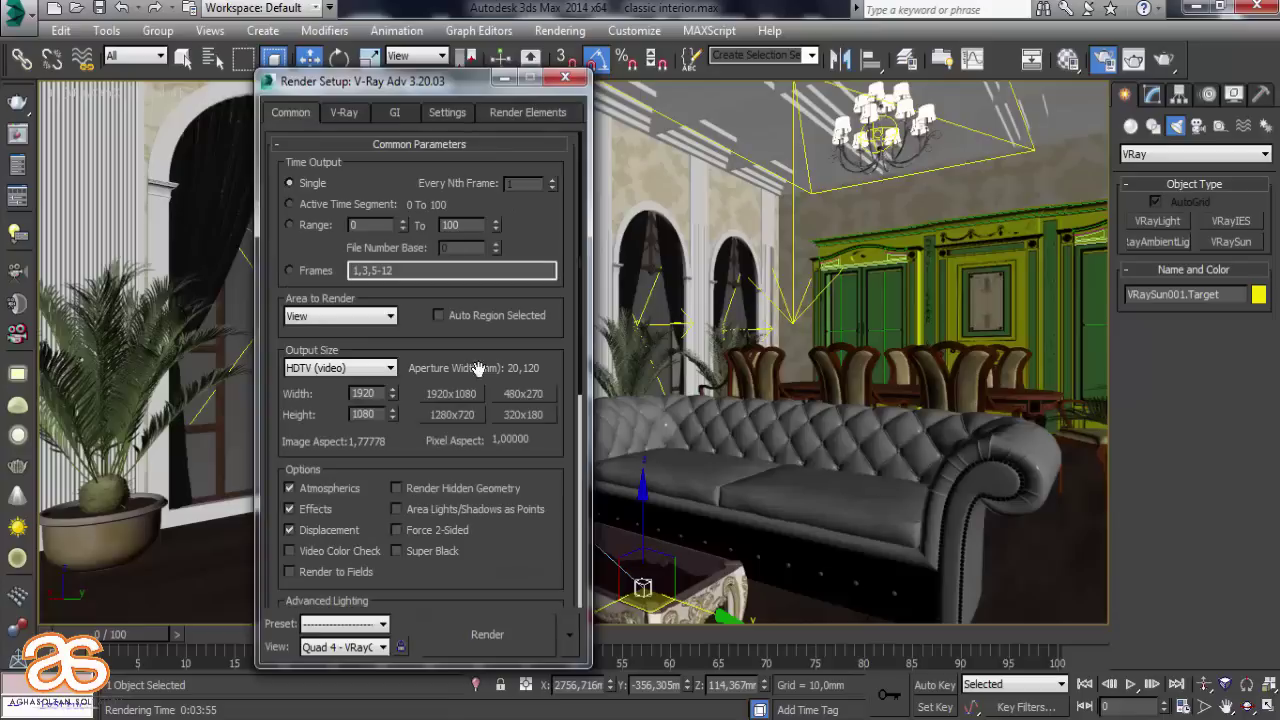
pyautogui.click(497, 634)
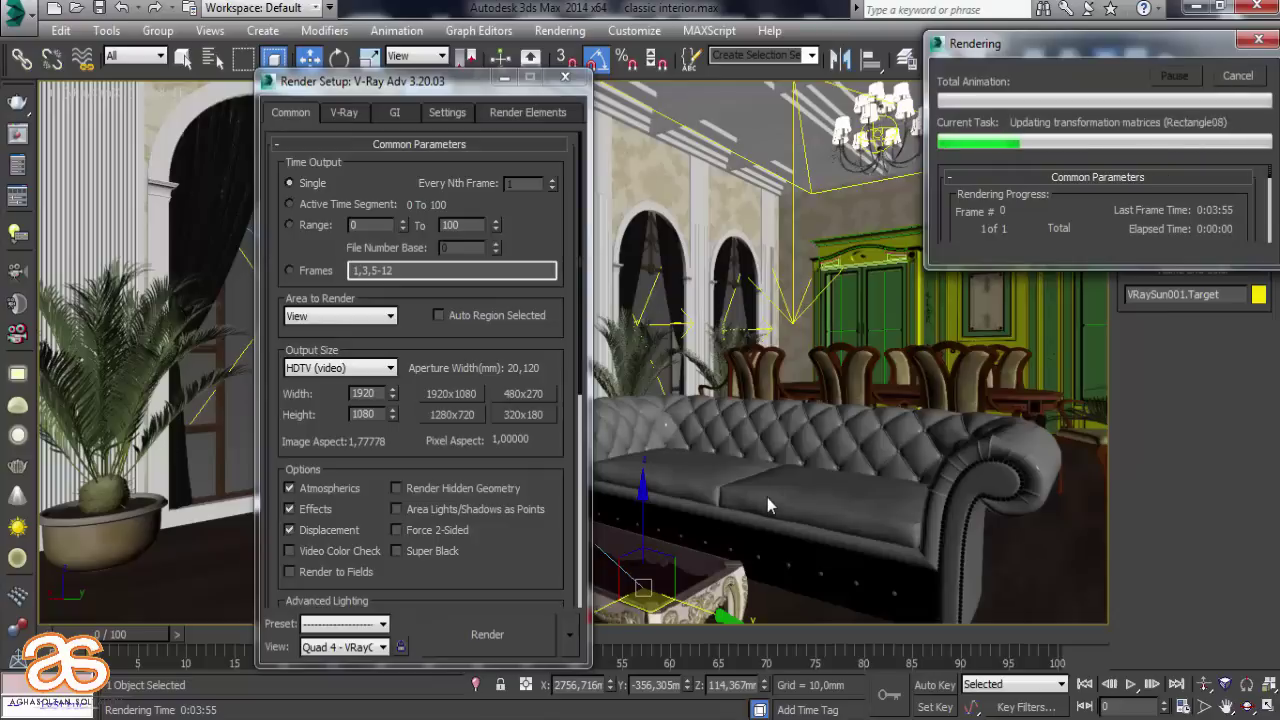
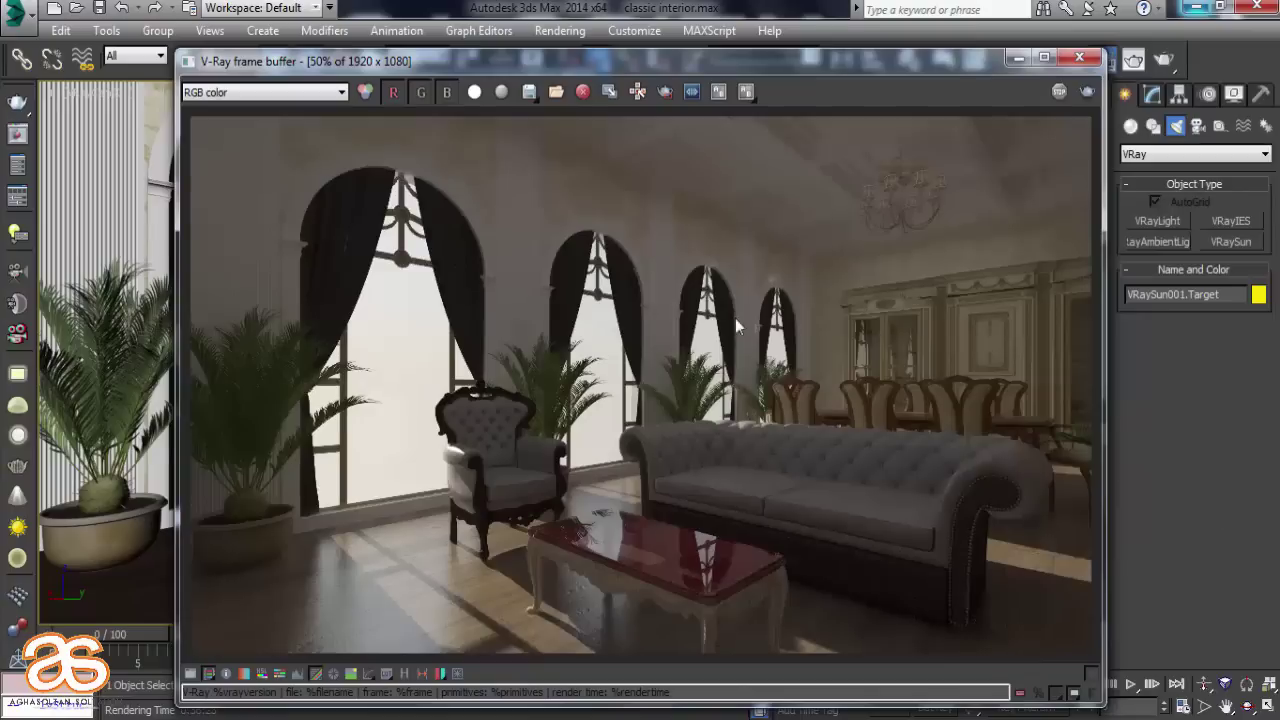
# Choose to save all image channels separately, in a new, opened Desktop folder Новая папка
pyautogui.moveTo(529, 91); pyautogui.dragTo(531, 157)
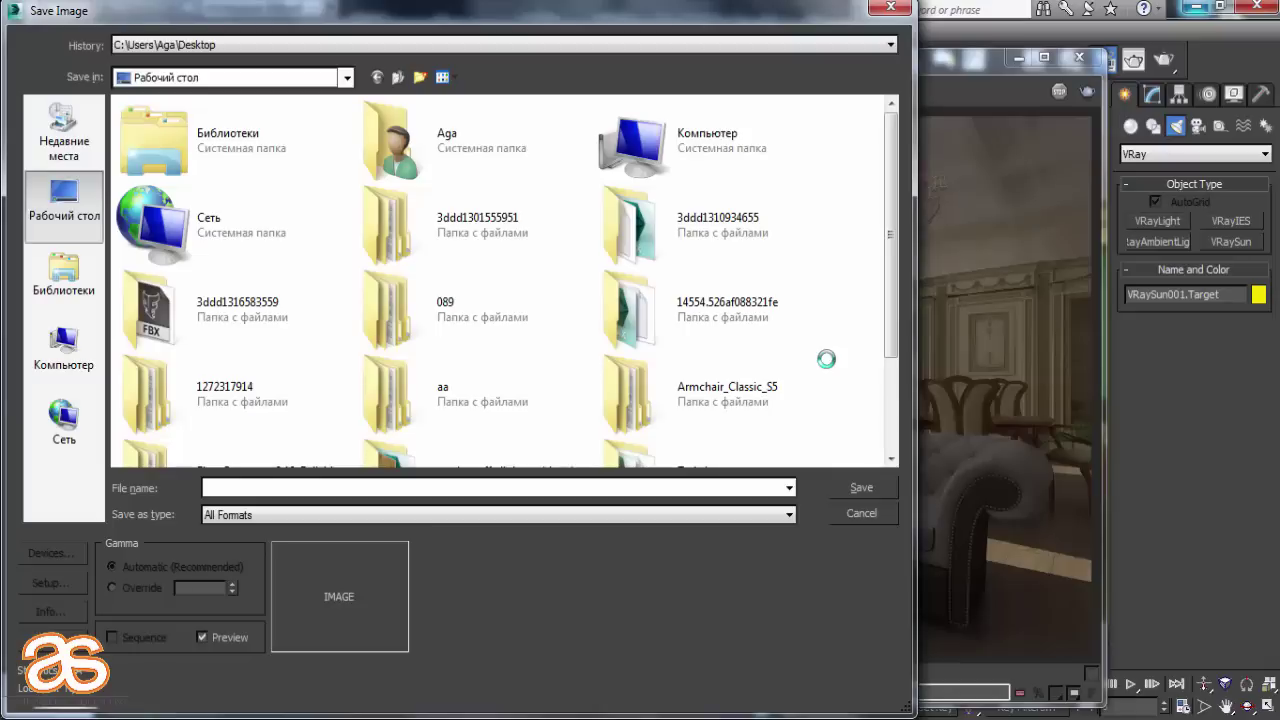
pyautogui.rightClick(830, 358)
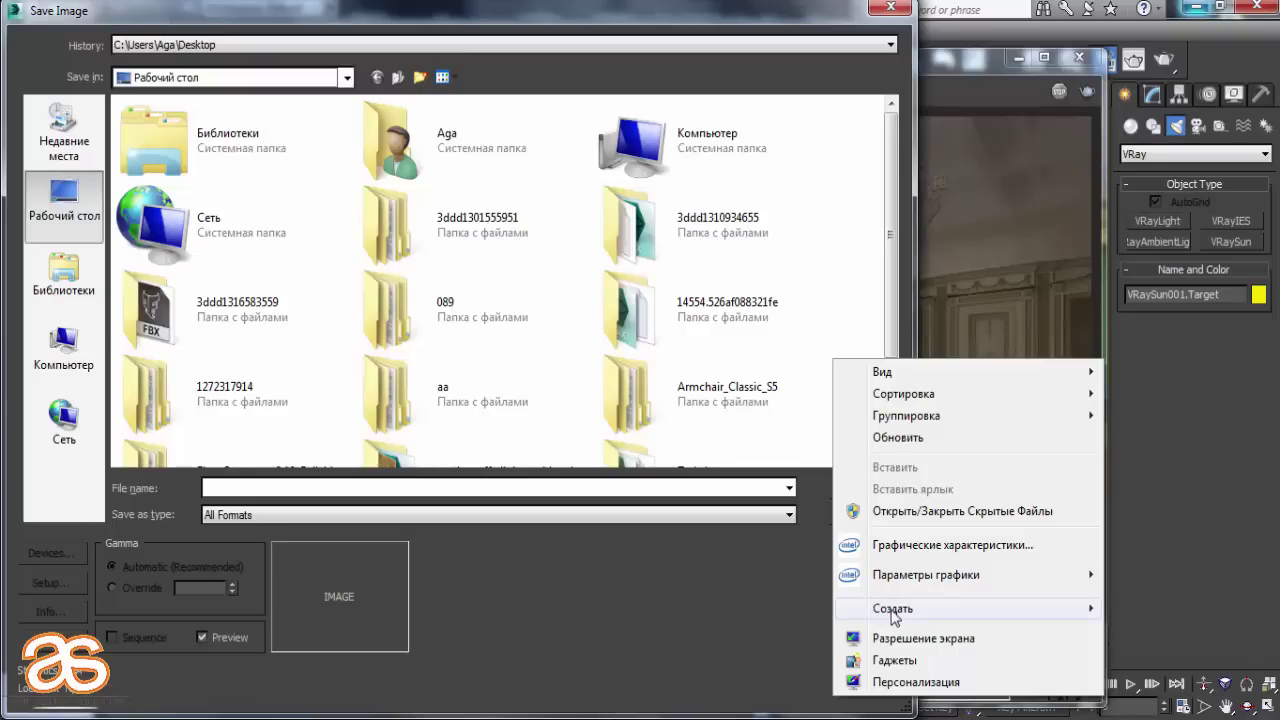
pyautogui.moveTo(893, 608)
pyautogui.click(750, 384)
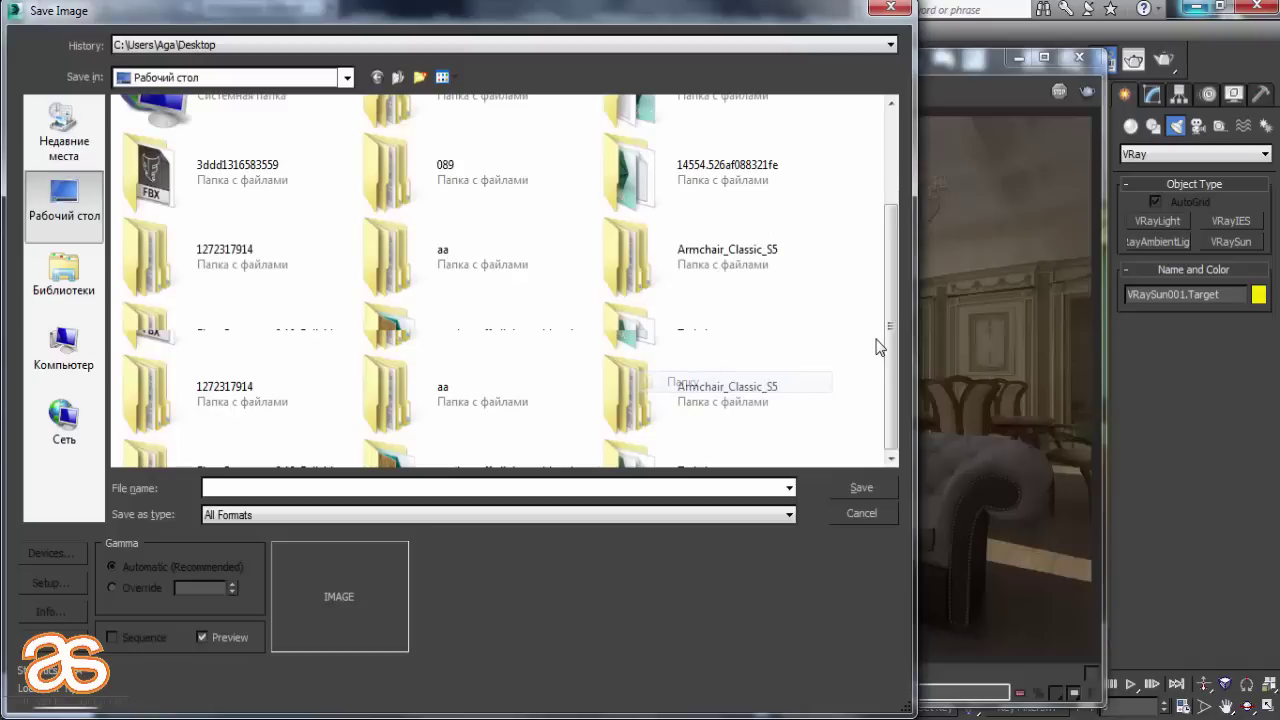
pyautogui.click(634, 414)
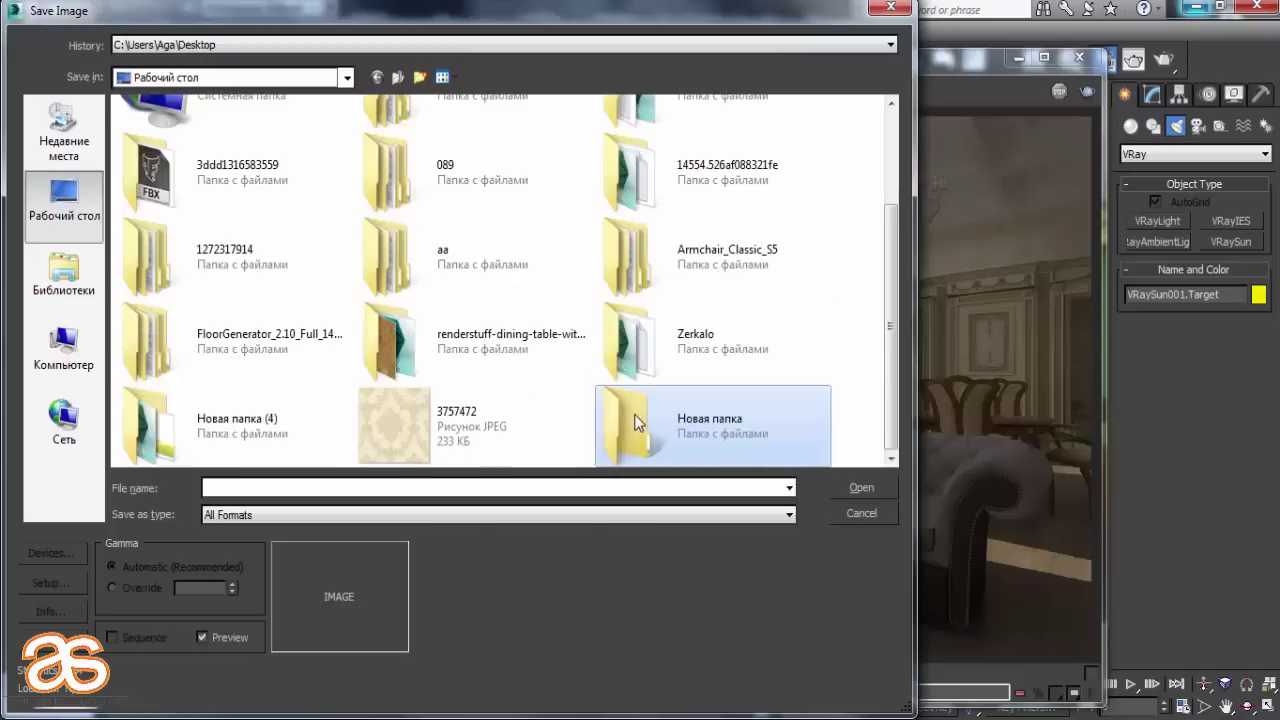
pyautogui.doubleClick(749, 450)
# Save the channel images in JPEG format with the file name 's'
pyautogui.click(666, 514)
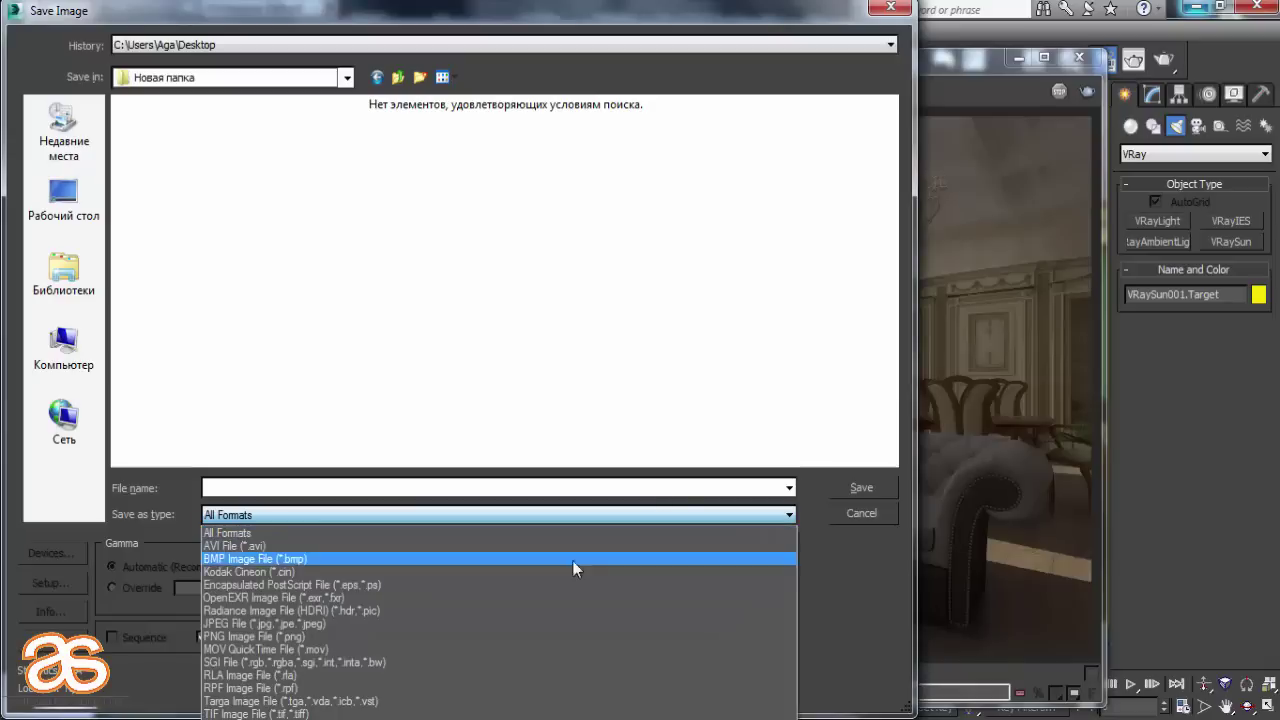
pyautogui.click(502, 624)
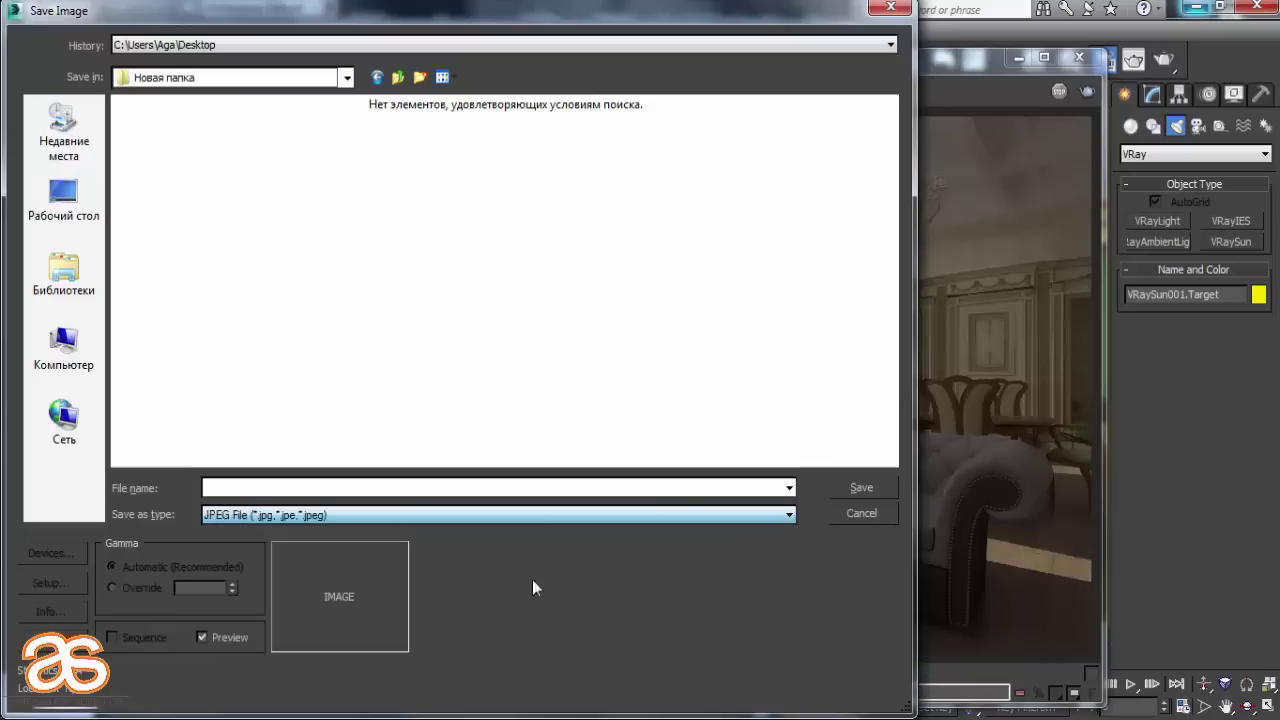
pyautogui.click(566, 490)
pyautogui.write('s')
pyautogui.click(875, 487)
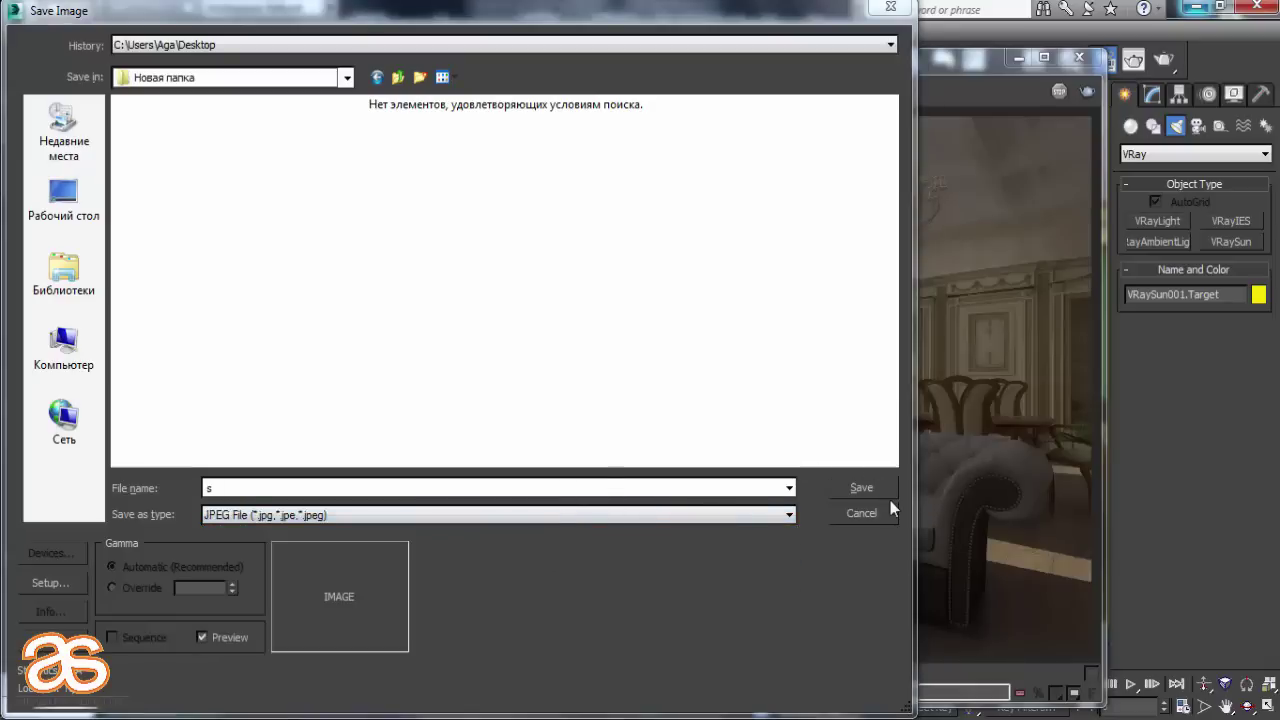
# Accept the JPEG quality settings to finish saving the channel images
pyautogui.click(404, 475)
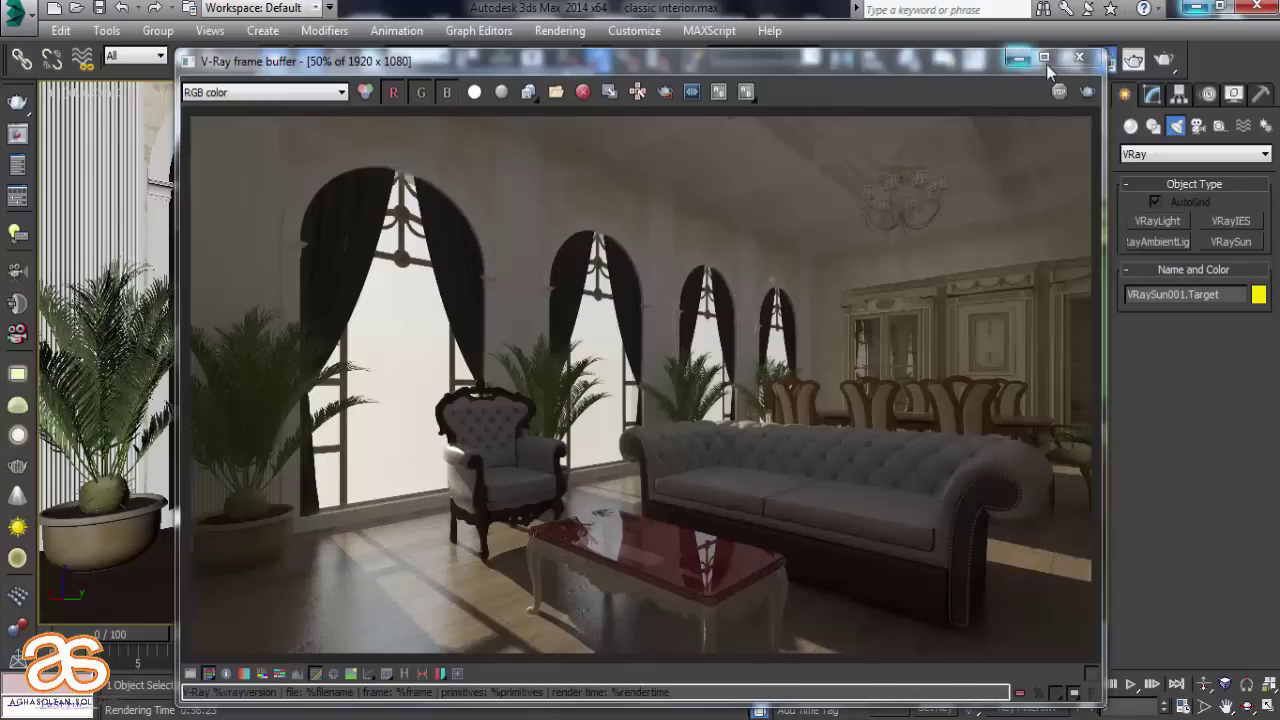
# Close the frame buffer, minimize 3ds Max, and open Новая папка maximized
pyautogui.click(1079, 60)
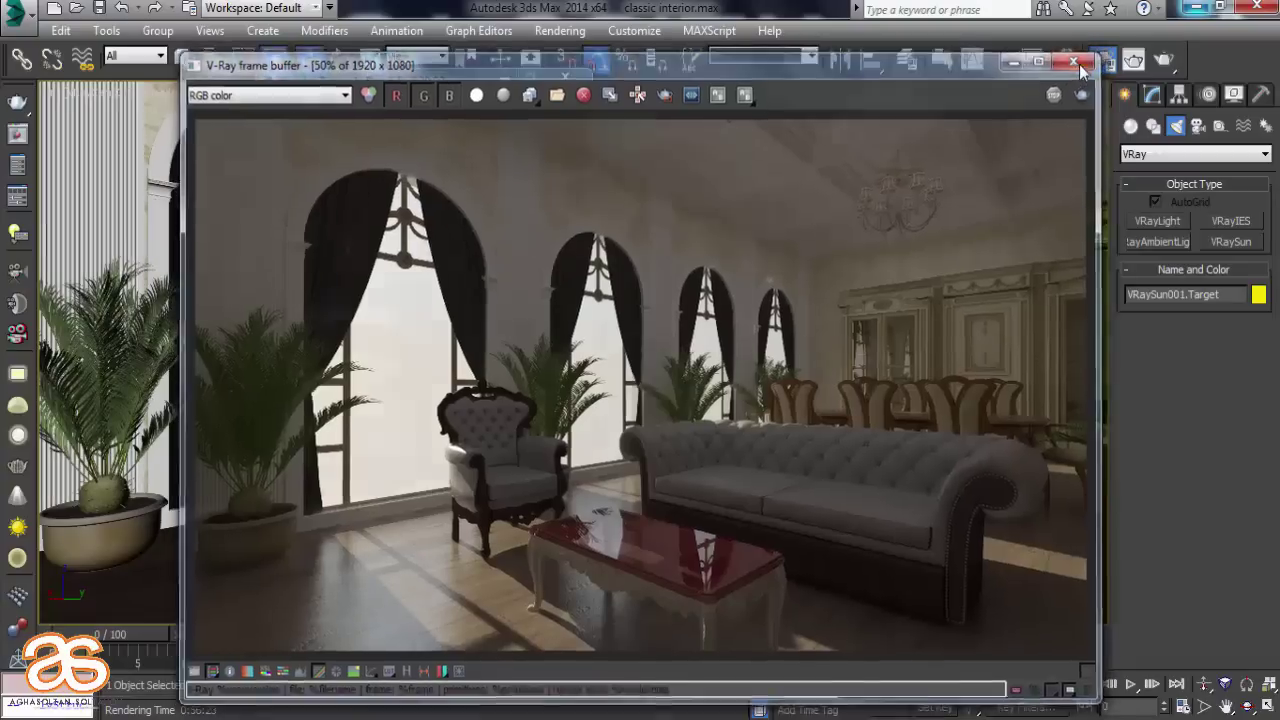
pyautogui.click(1201, 7)
pyautogui.click(962, 38)
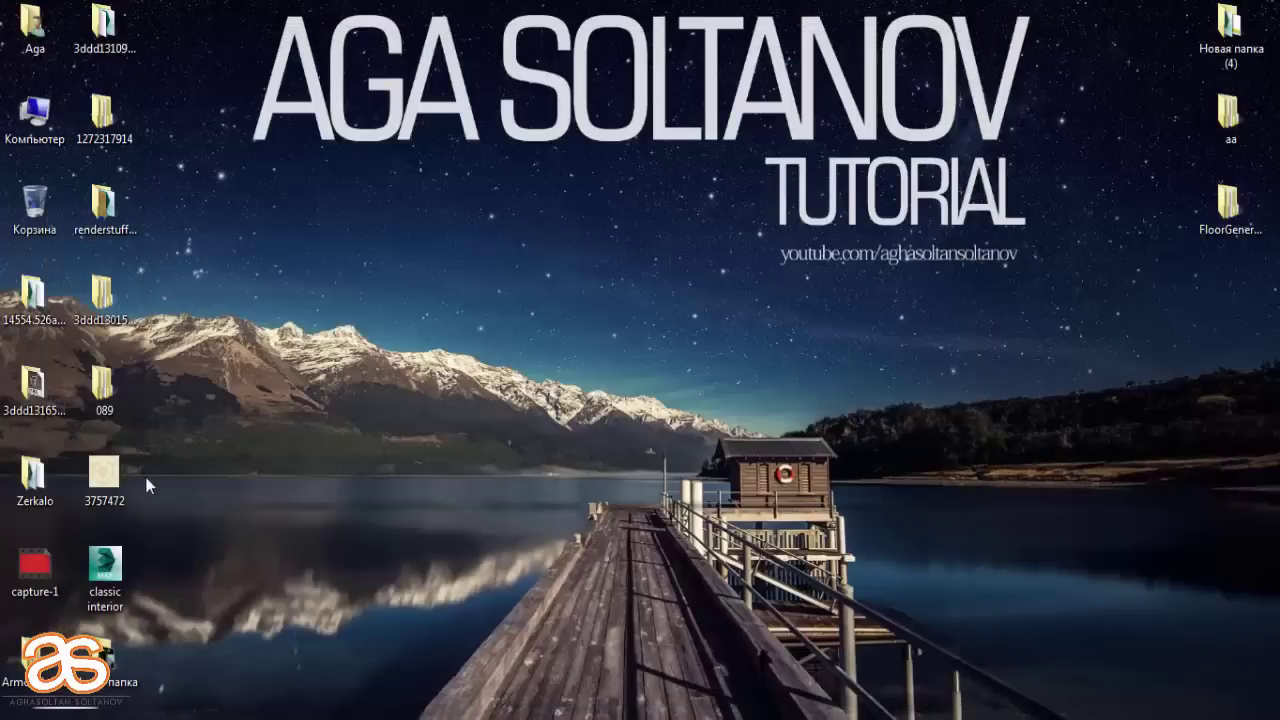
pyautogui.doubleClick(110, 660)
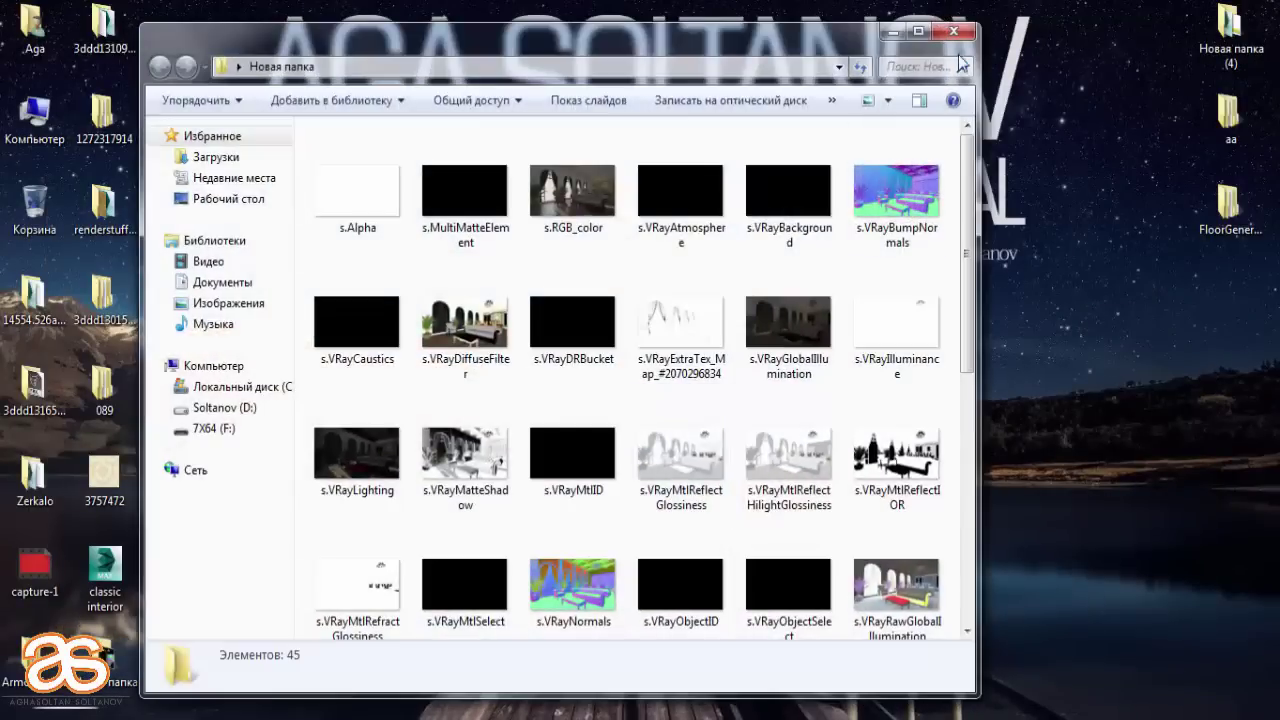
pyautogui.click(918, 31)
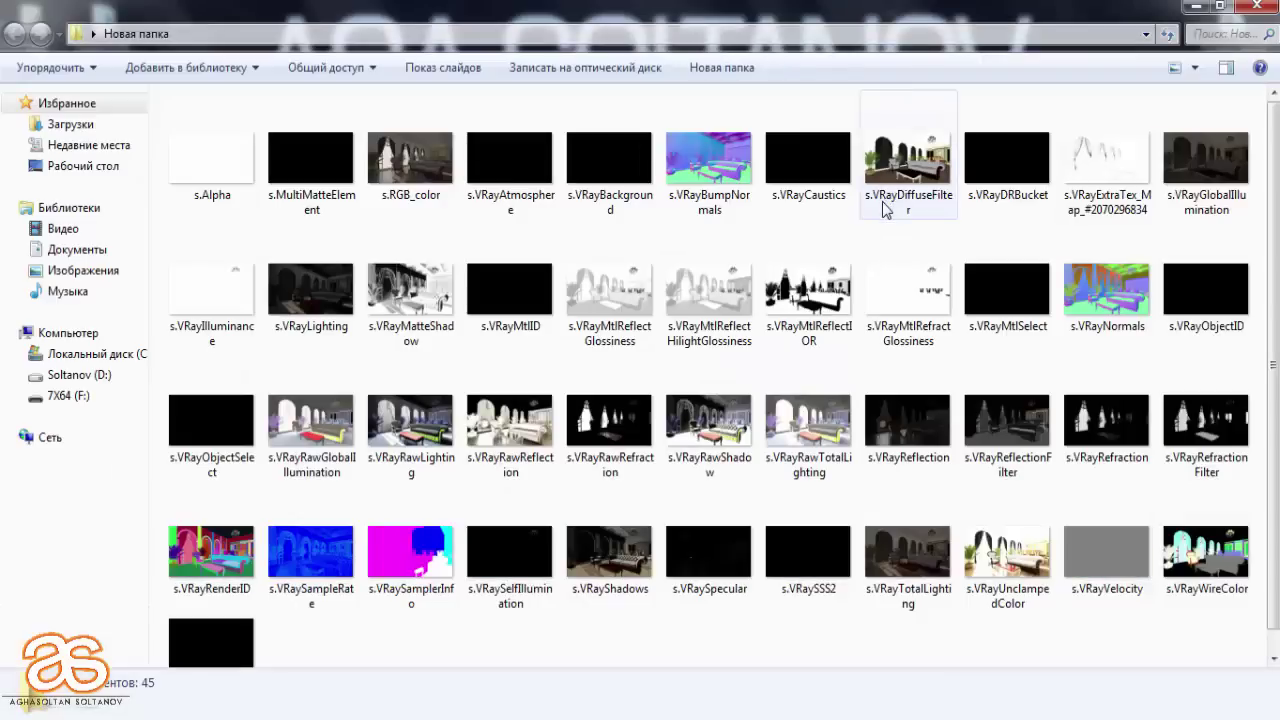
# Preview the Normals, RenderID, UnclampedColor and DiffuseFilter passes, then close the folder
pyautogui.click(1130, 298)
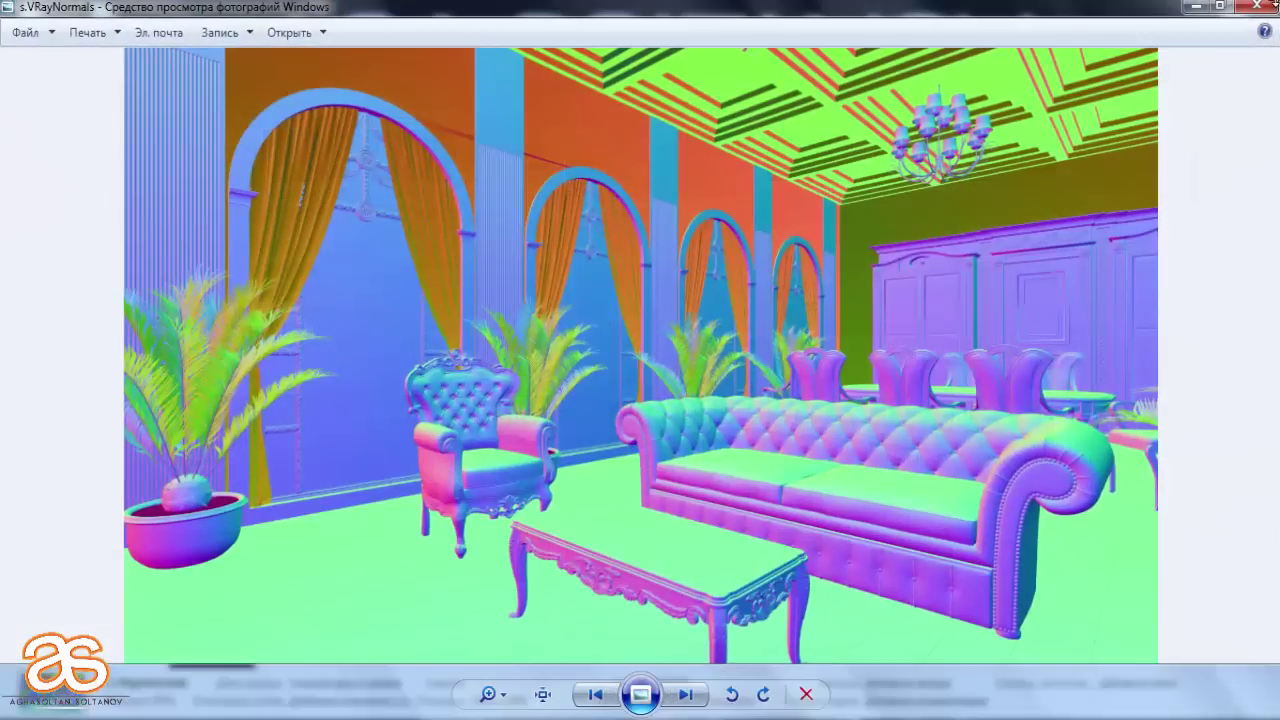
pyautogui.click(1241, 8)
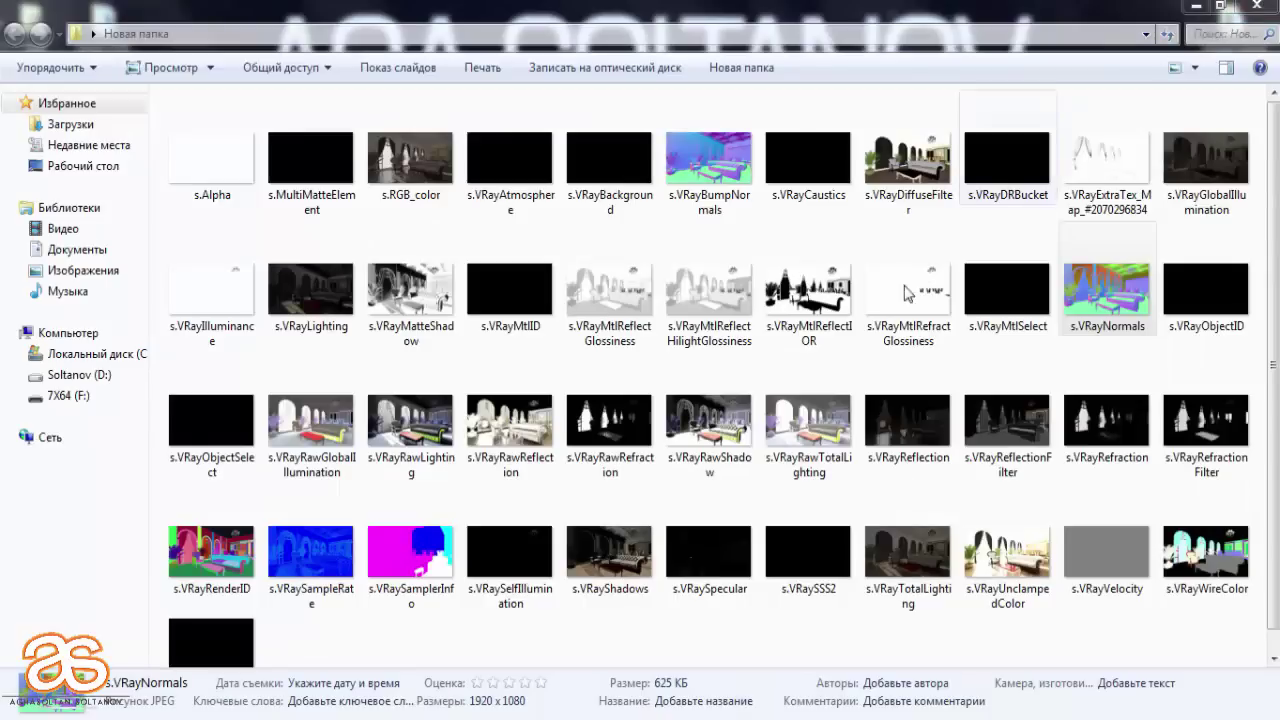
pyautogui.doubleClick(215, 600)
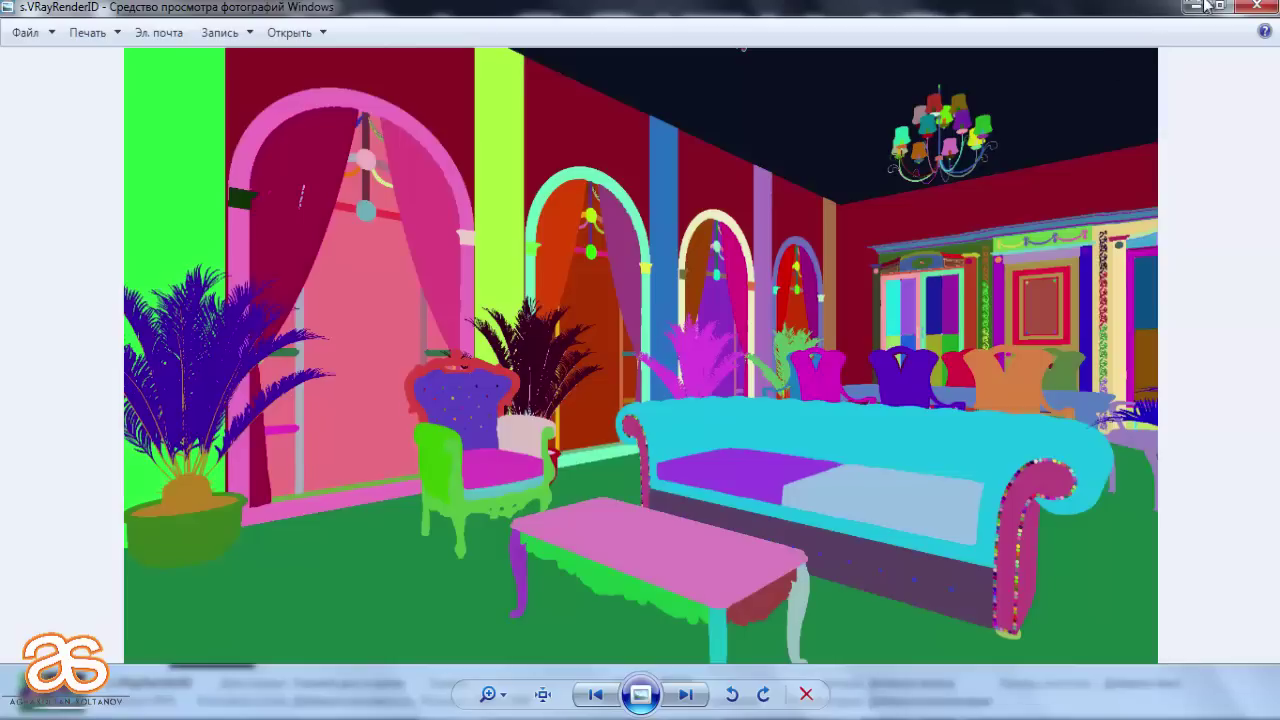
pyautogui.click(1257, 6)
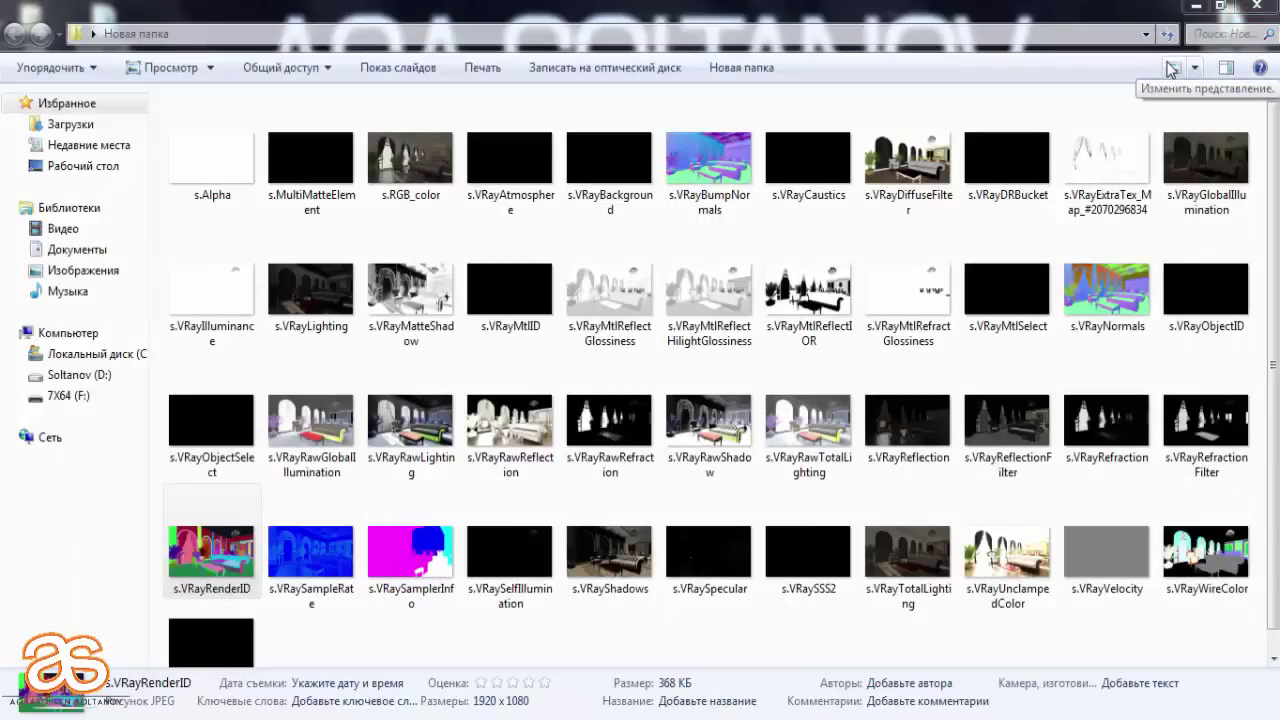
pyautogui.doubleClick(1030, 560)
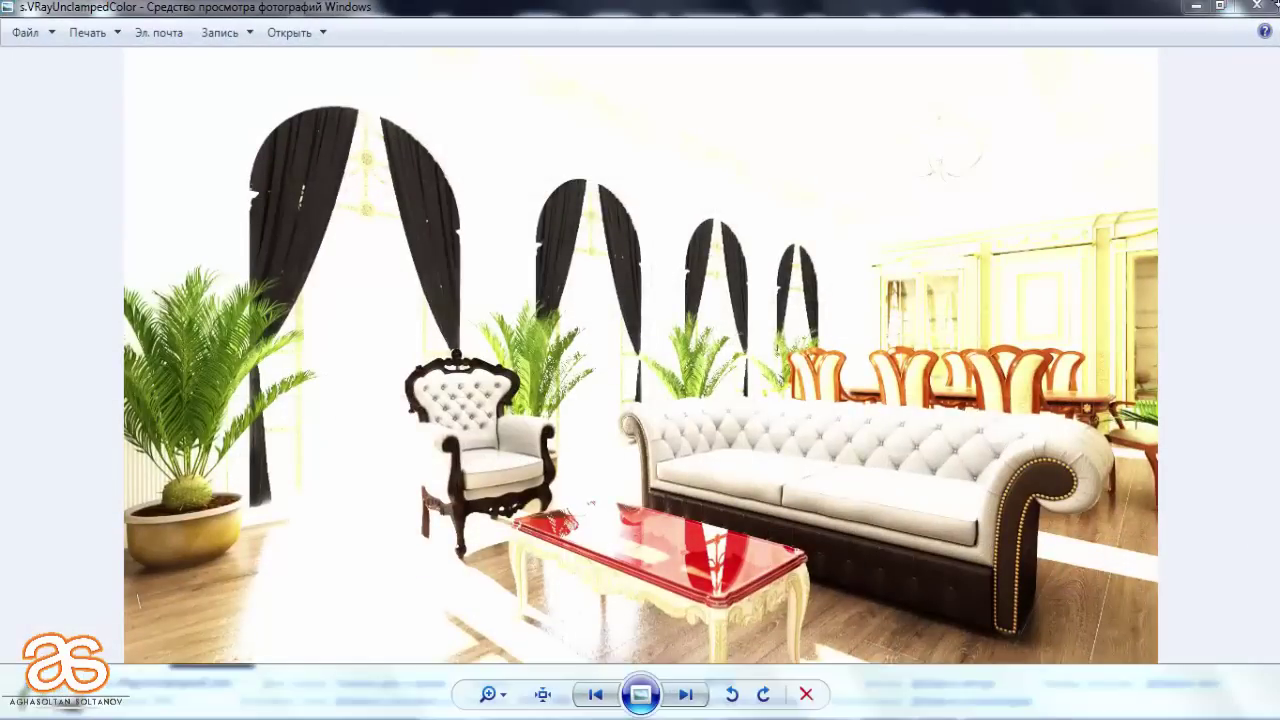
pyautogui.click(1272, 10)
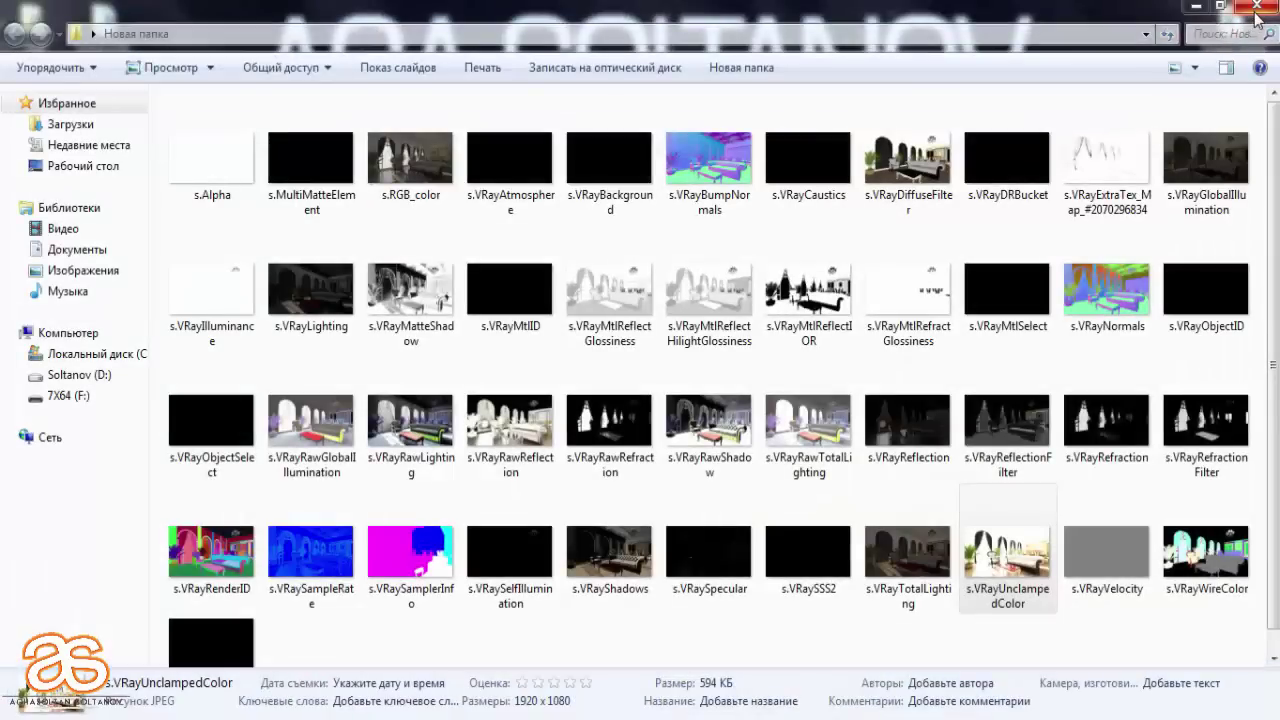
pyautogui.doubleClick(938, 200)
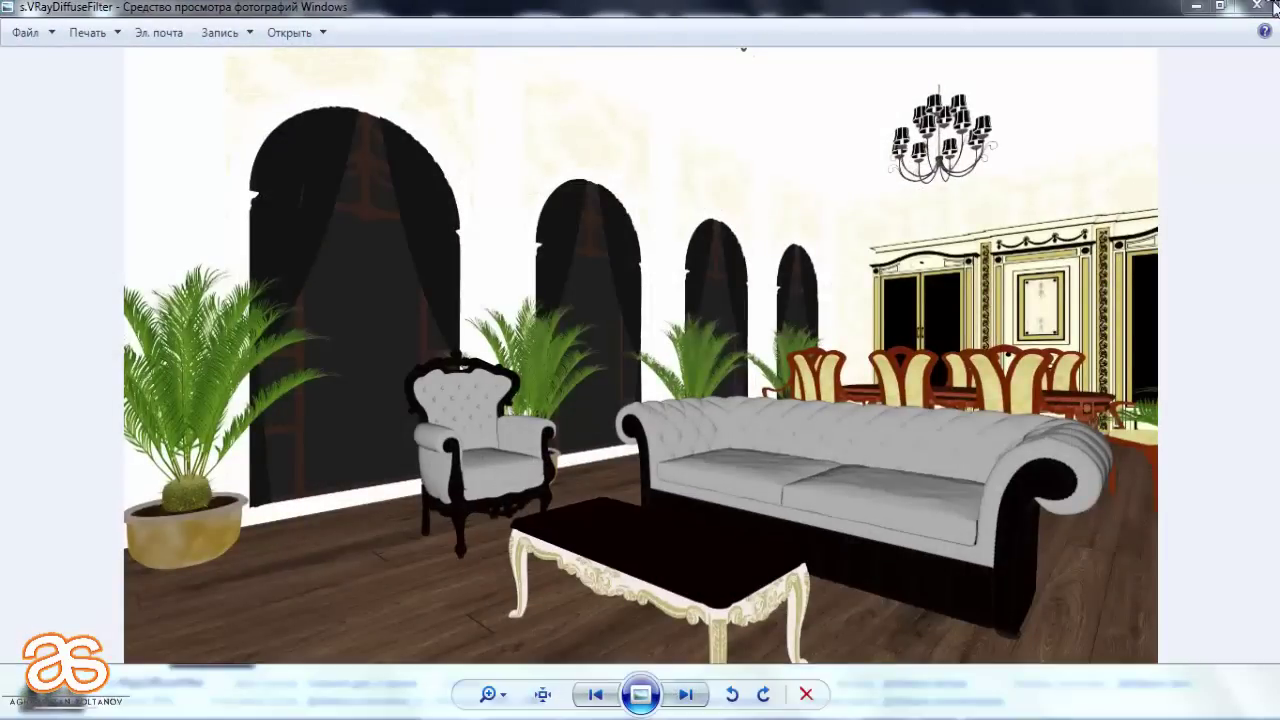
pyautogui.click(1258, 8)
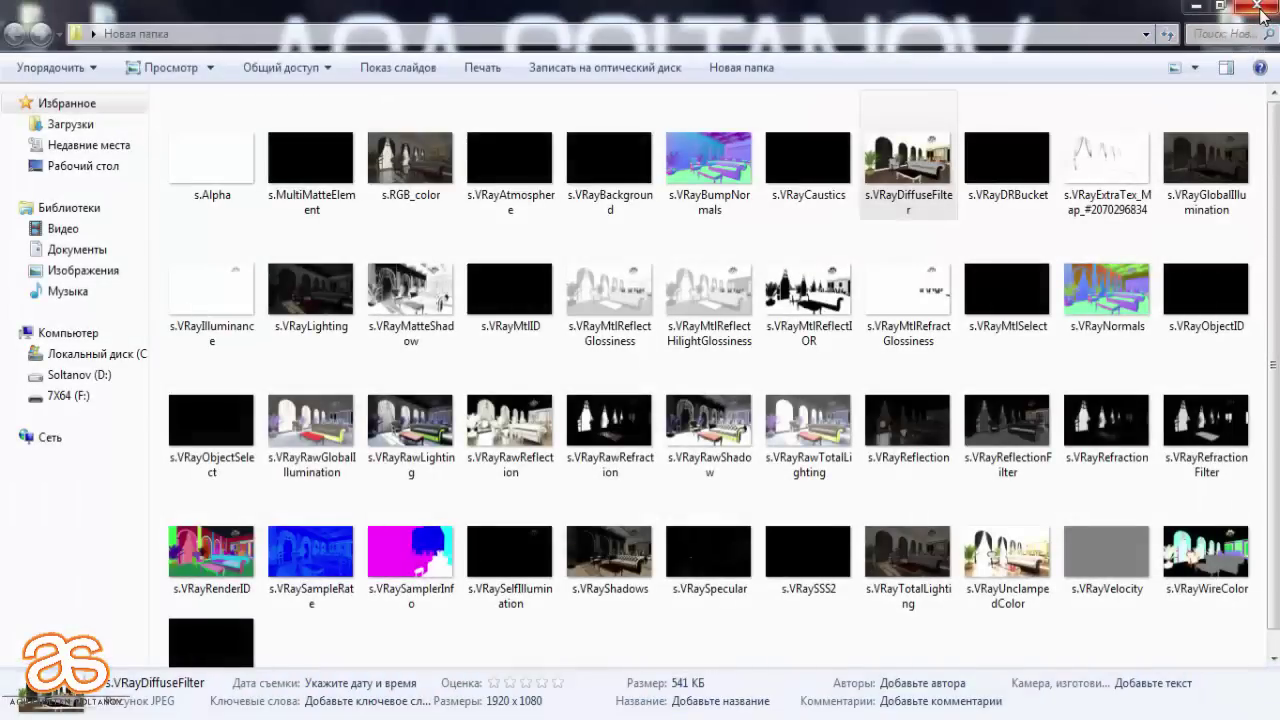
pyautogui.click(1258, 8)
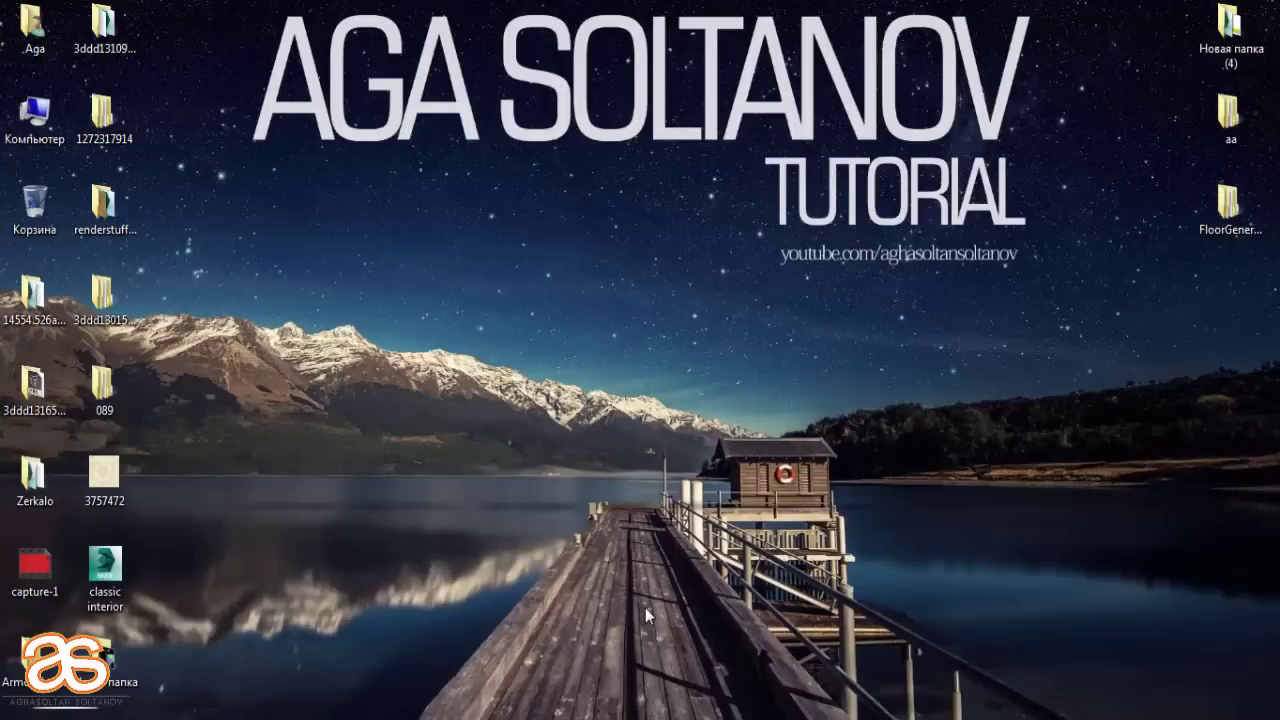
# Move the classic interior icon to the top row and launch Photoshop CC 2015
pyautogui.moveTo(104, 570); pyautogui.dragTo(175, 30)
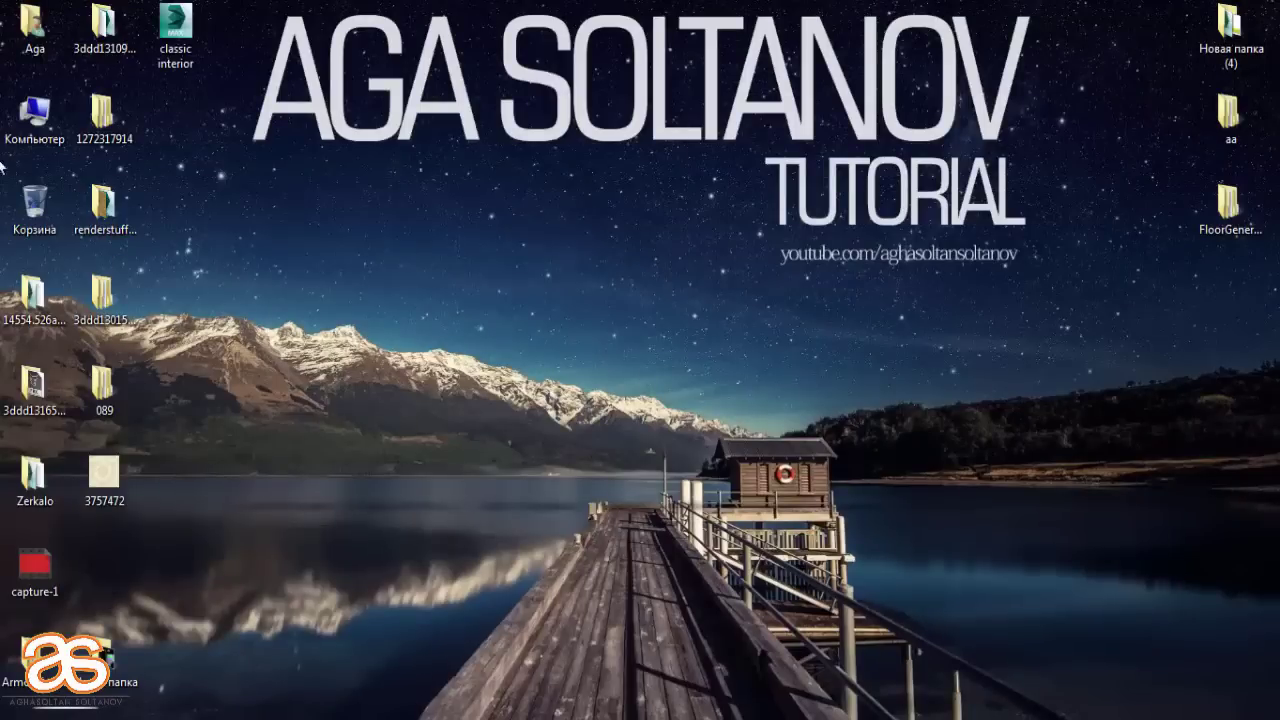
pyautogui.doubleClick(27, 33)
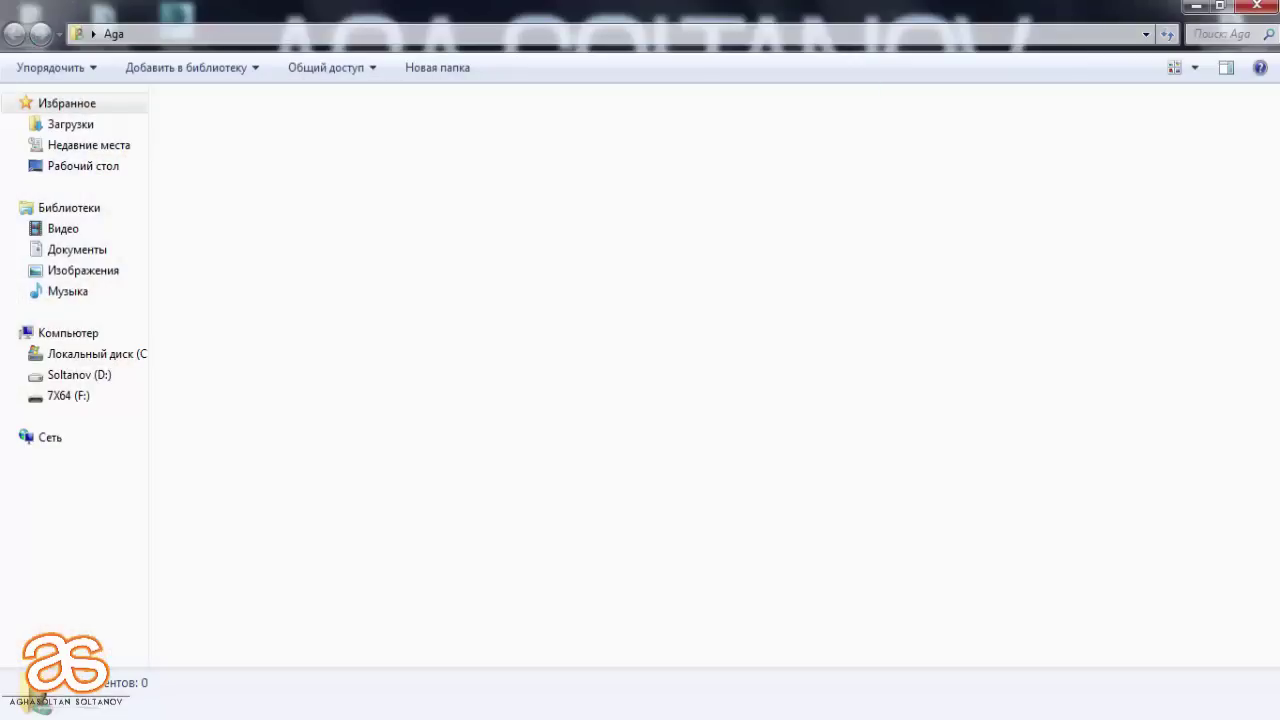
pyautogui.click(587, 232)
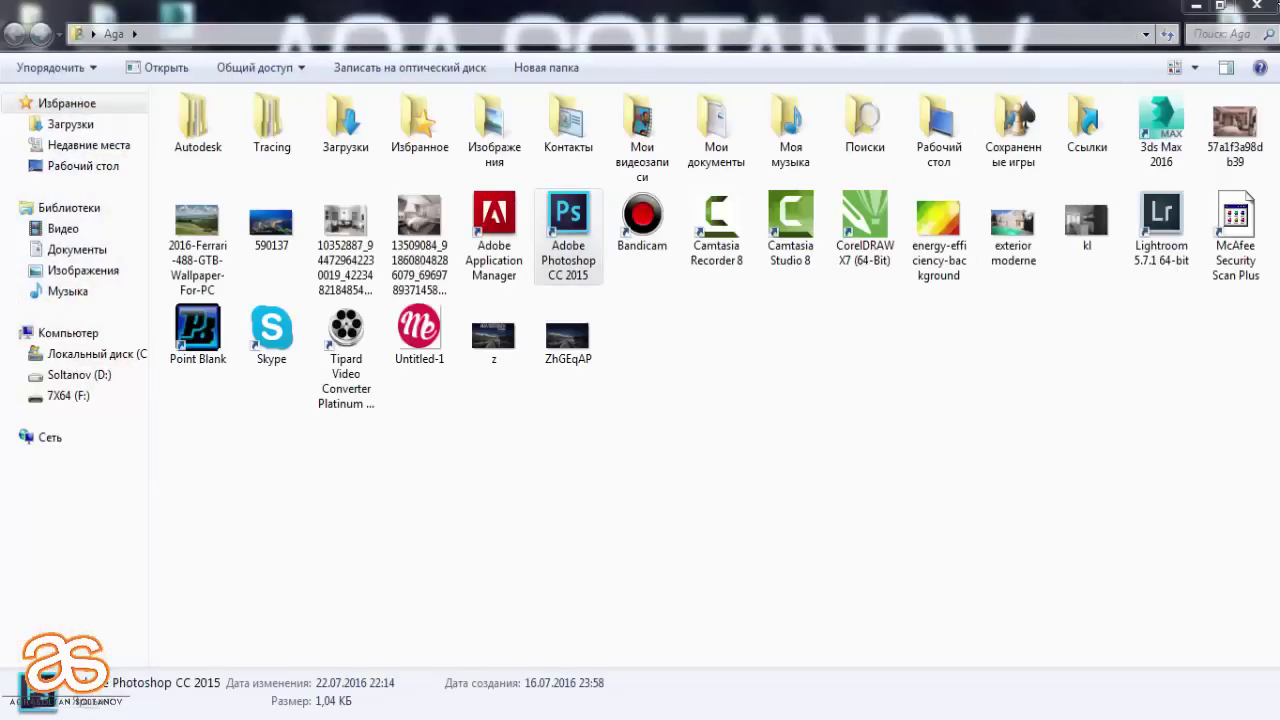
pyautogui.click(1256, 7)
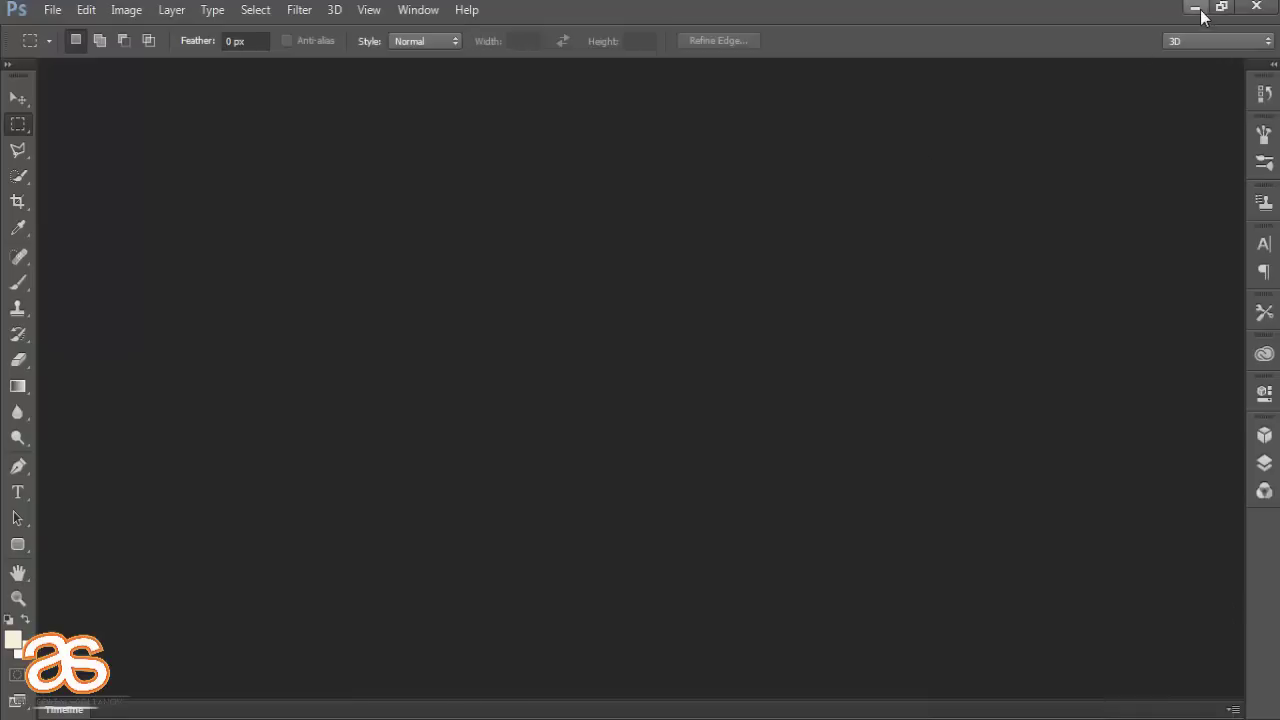
# Open the s.RGB_color render from Новая папка in Photoshop
pyautogui.click(1200, 10)
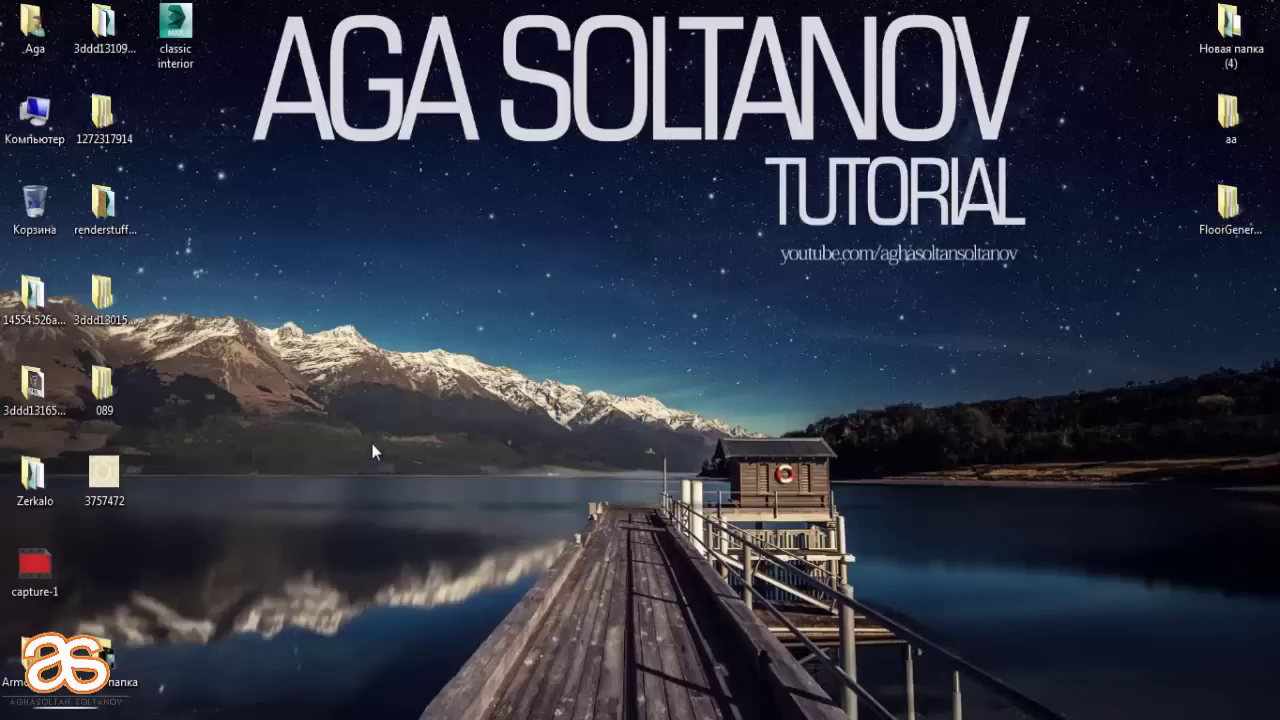
pyautogui.doubleClick(105, 658)
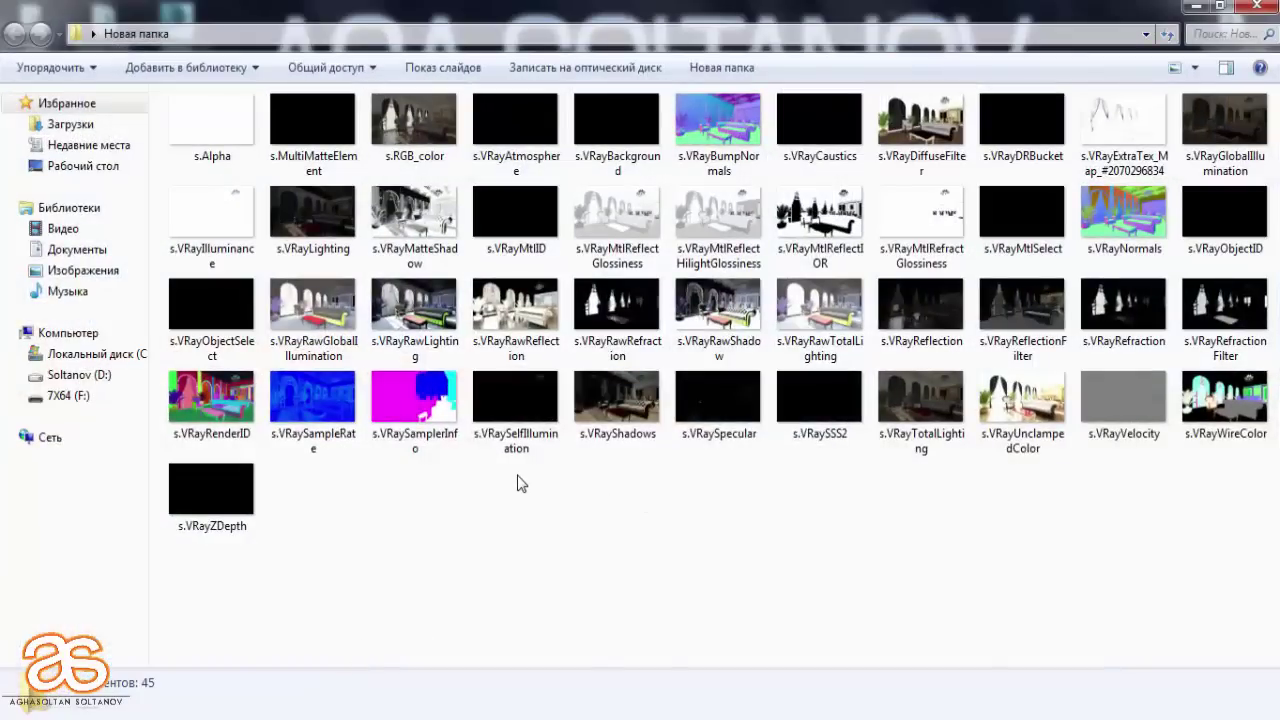
pyautogui.doubleClick(413, 120)
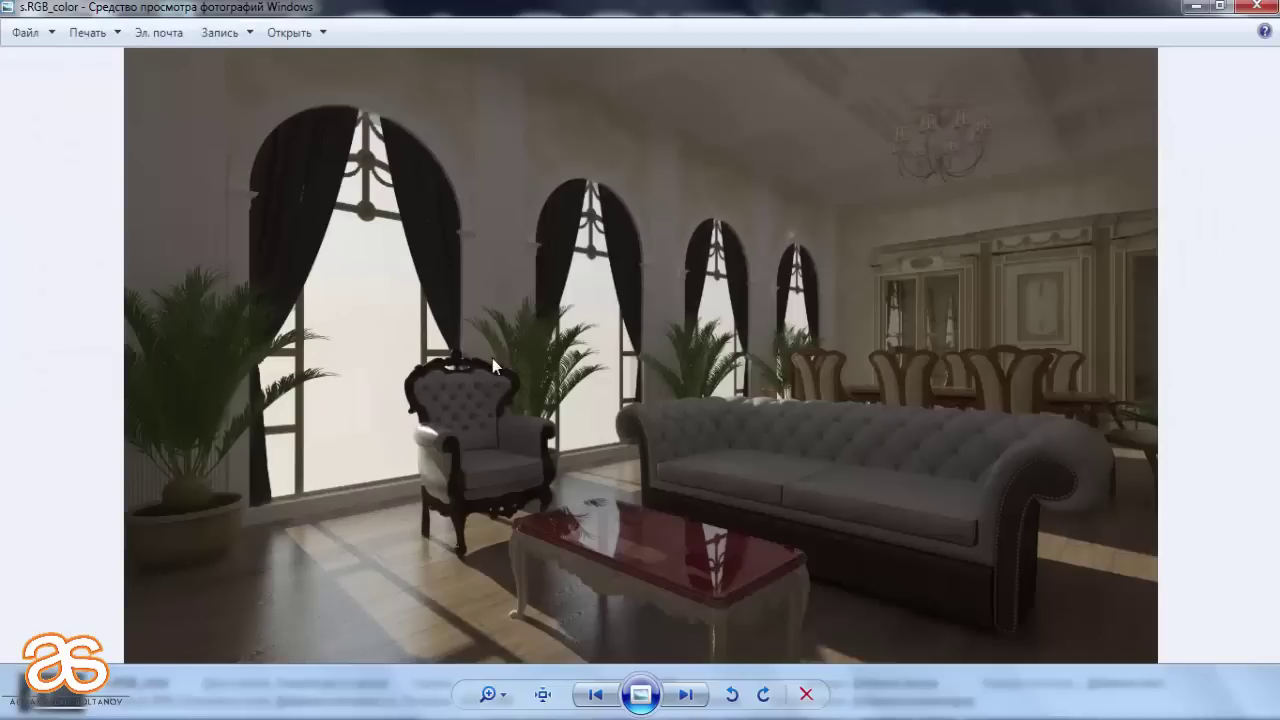
pyautogui.click(1265, 10)
pyautogui.moveTo(420, 138)
pyautogui.mouseDown()
pyautogui.moveTo(465, 410)
pyautogui.moveTo(552, 365)
pyautogui.mouseUp()
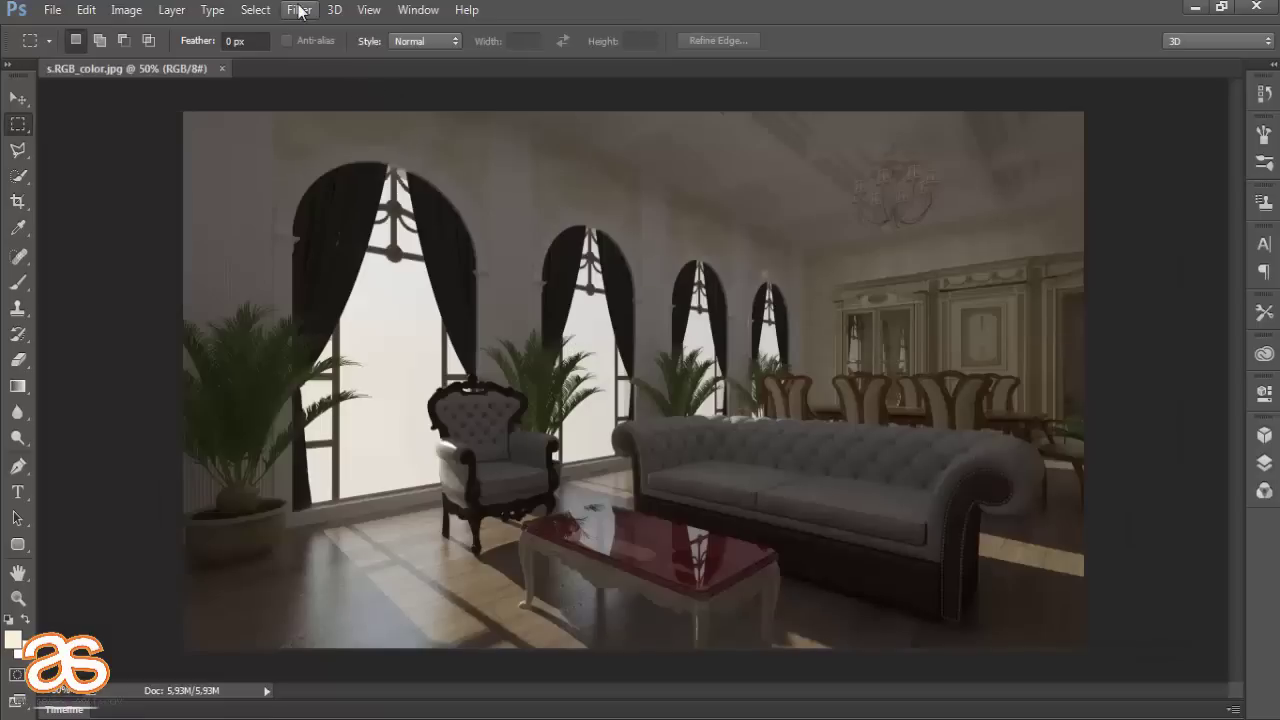
# In Camera Raw Filter set Exposure +1,00, Contrast +20, Shadows +27, Blacks -20, Clarity +13
pyautogui.click(300, 10)
pyautogui.click(337, 124)
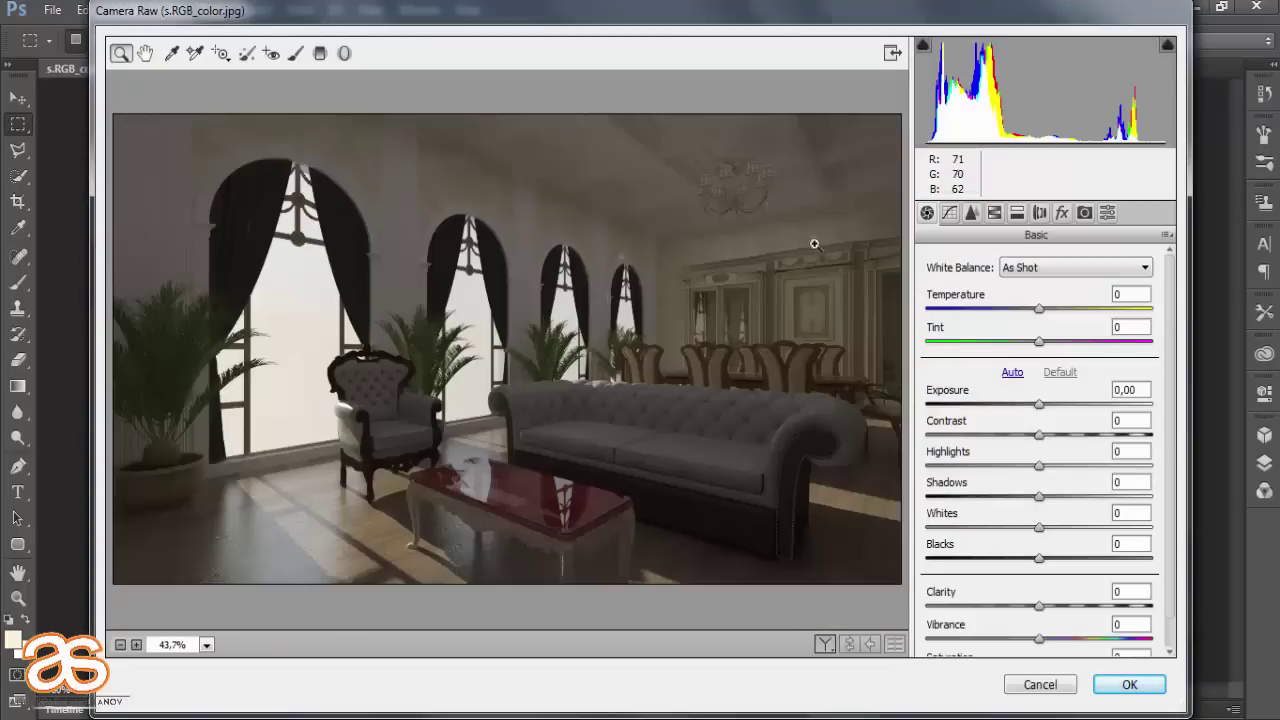
pyautogui.moveTo(1040, 407); pyautogui.dragTo(1066, 410)
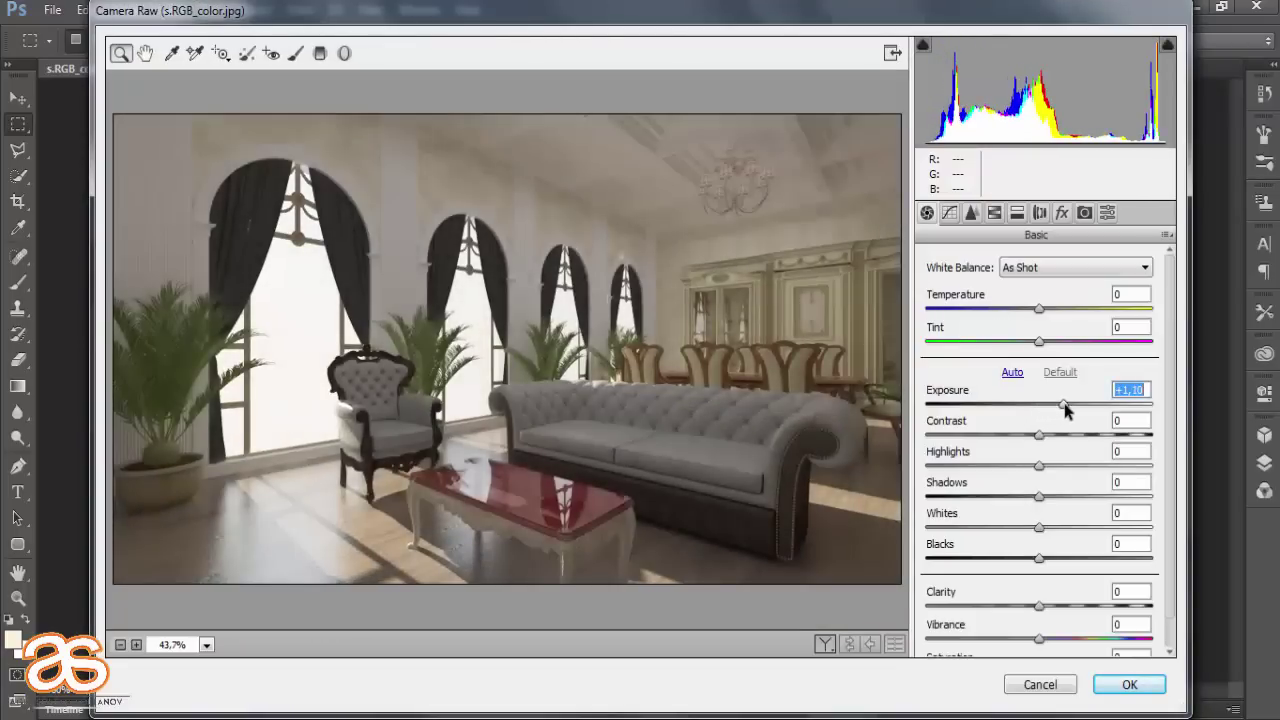
pyautogui.moveTo(1066, 410)
pyautogui.mouseDown()
pyautogui.moveTo(1057, 432)
pyautogui.moveTo(1147, 421)
pyautogui.moveTo(1095, 436)
pyautogui.mouseUp()
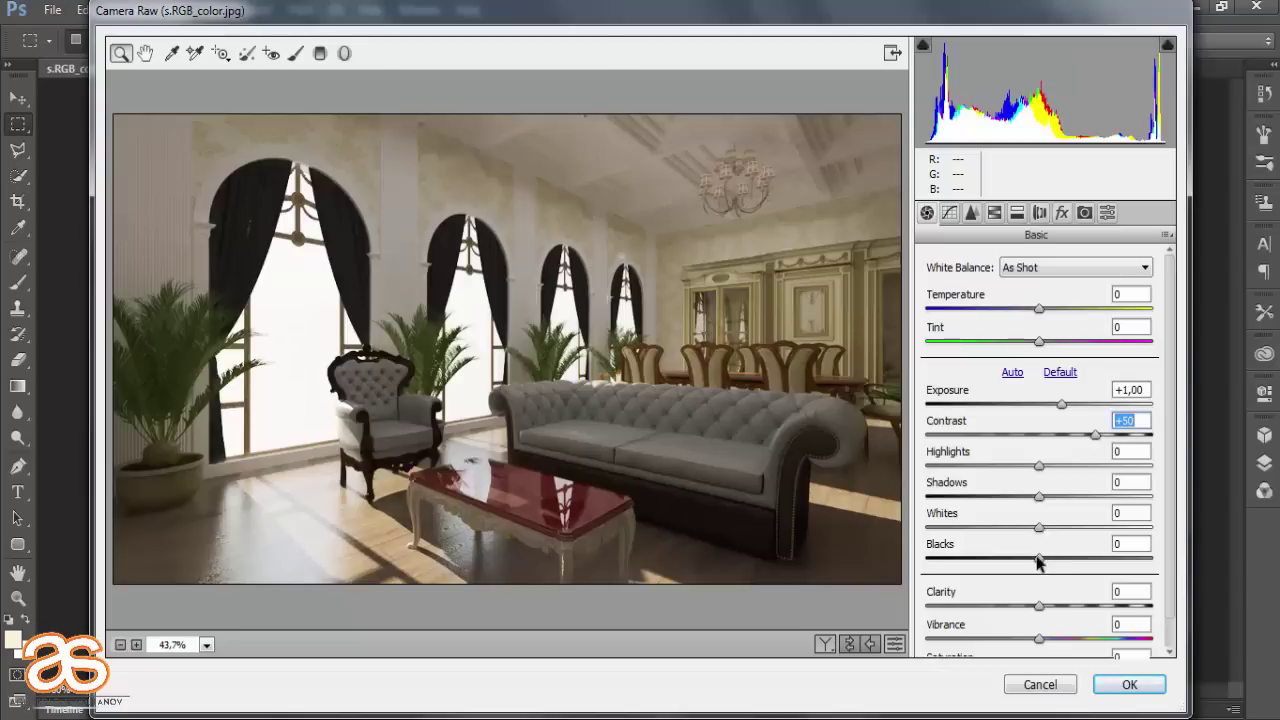
pyautogui.moveTo(1039, 558); pyautogui.dragTo(981, 560)
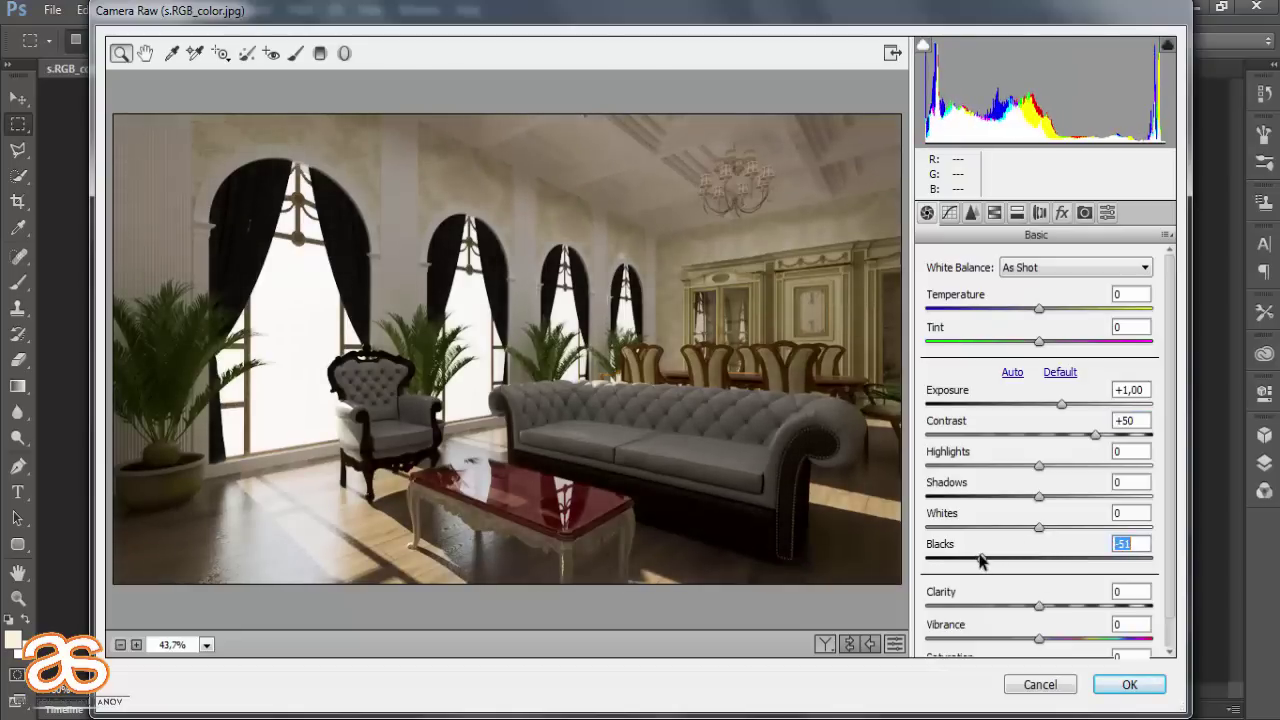
pyautogui.moveTo(1039, 606)
pyautogui.mouseDown()
pyautogui.moveTo(1087, 607)
pyautogui.moveTo(1052, 610)
pyautogui.mouseUp()
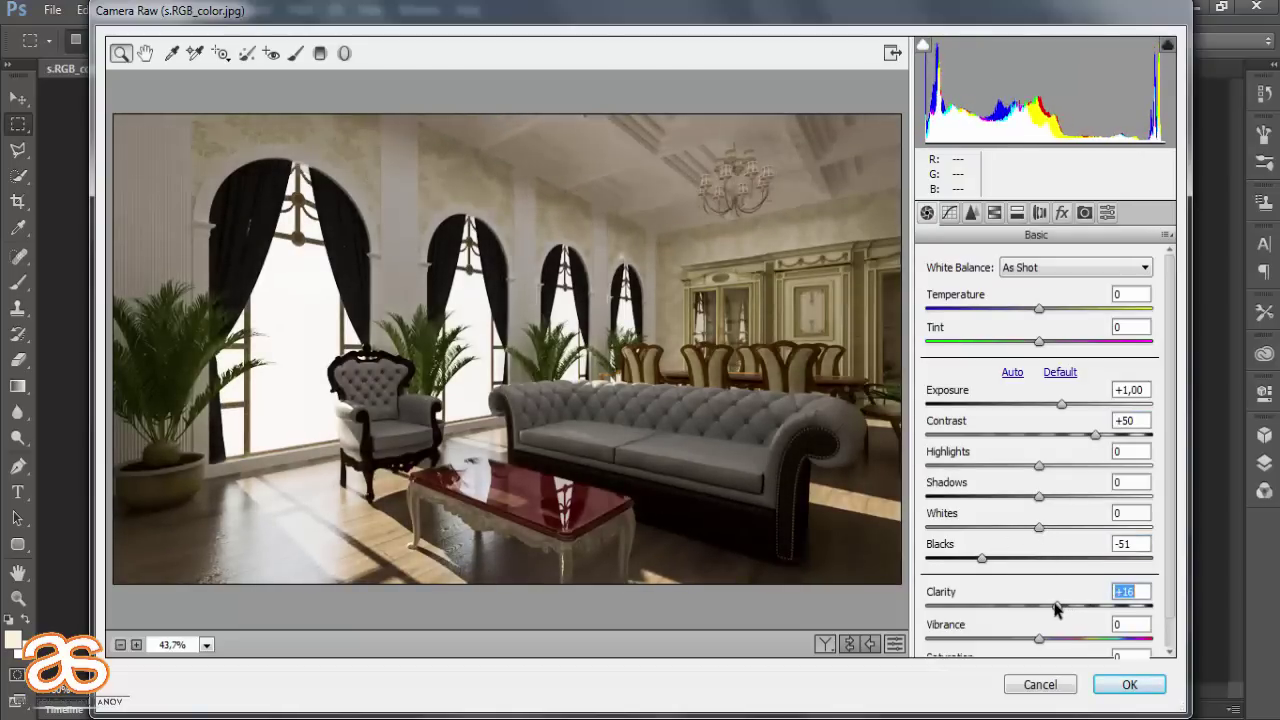
pyautogui.moveTo(1039, 497)
pyautogui.mouseDown()
pyautogui.moveTo(1095, 497)
pyautogui.moveTo(1015, 497)
pyautogui.moveTo(1070, 492)
pyautogui.mouseUp()
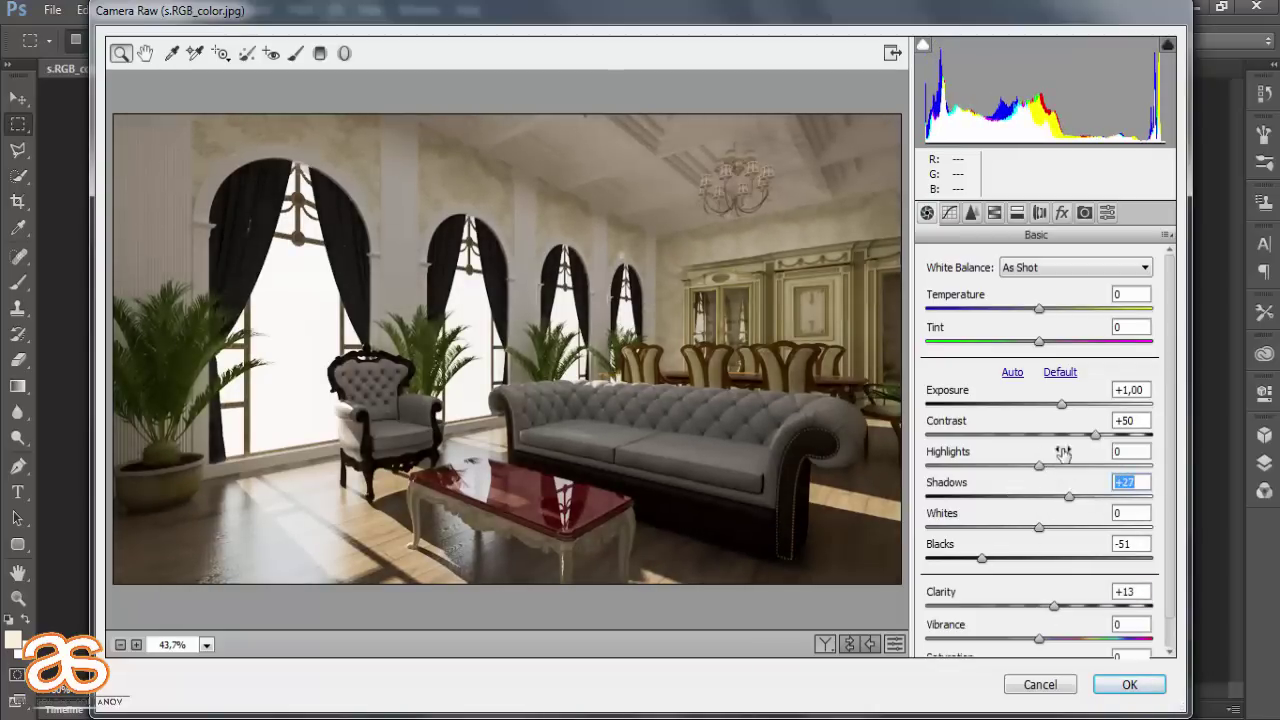
pyautogui.moveTo(1095, 436)
pyautogui.mouseDown()
pyautogui.moveTo(1046, 436)
pyautogui.moveTo(1062, 436)
pyautogui.mouseUp()
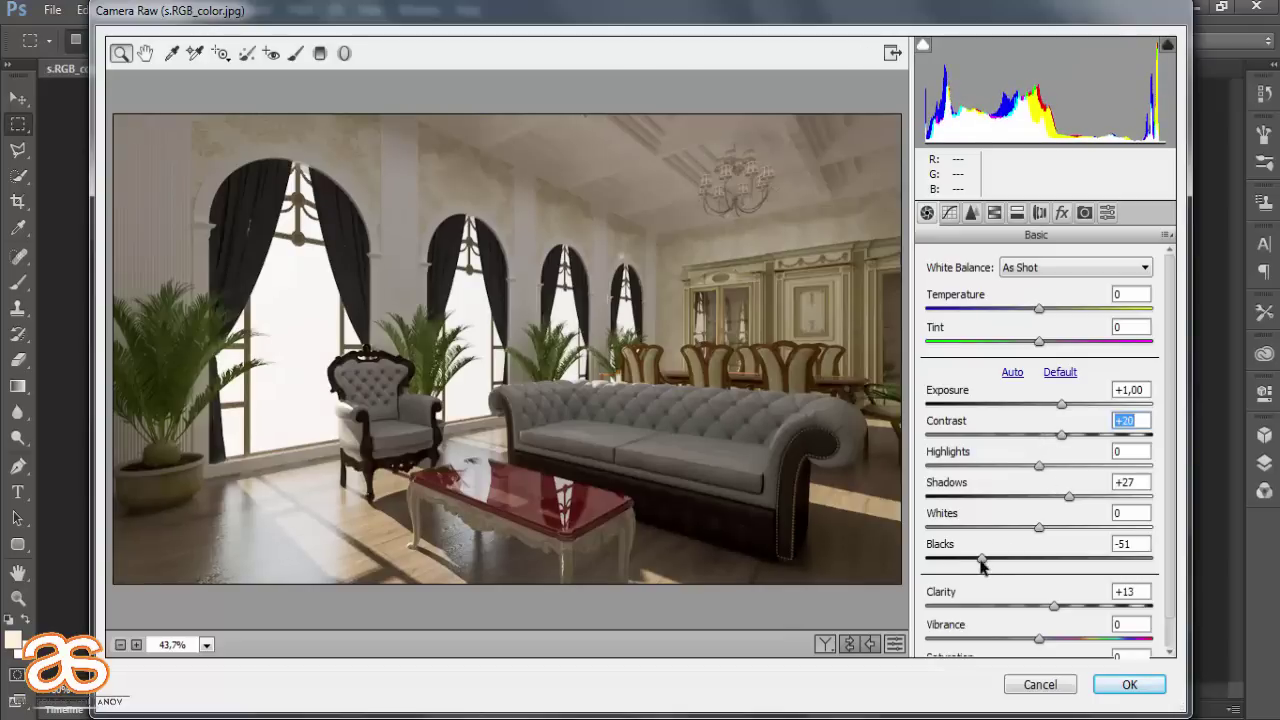
pyautogui.moveTo(982, 558); pyautogui.dragTo(1018, 563)
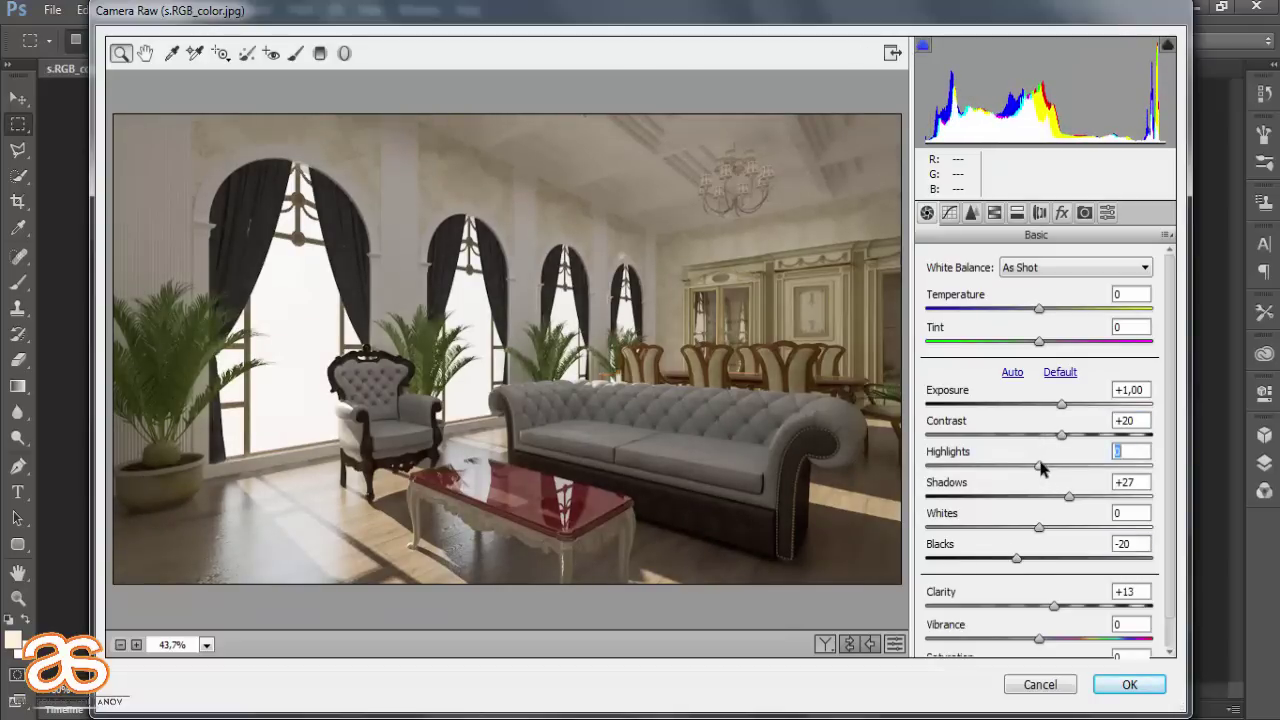
# Set Highlights to +62 and apply the Camera Raw adjustments
pyautogui.click(1115, 451)
pyautogui.write('10032')
pyautogui.press('Return')
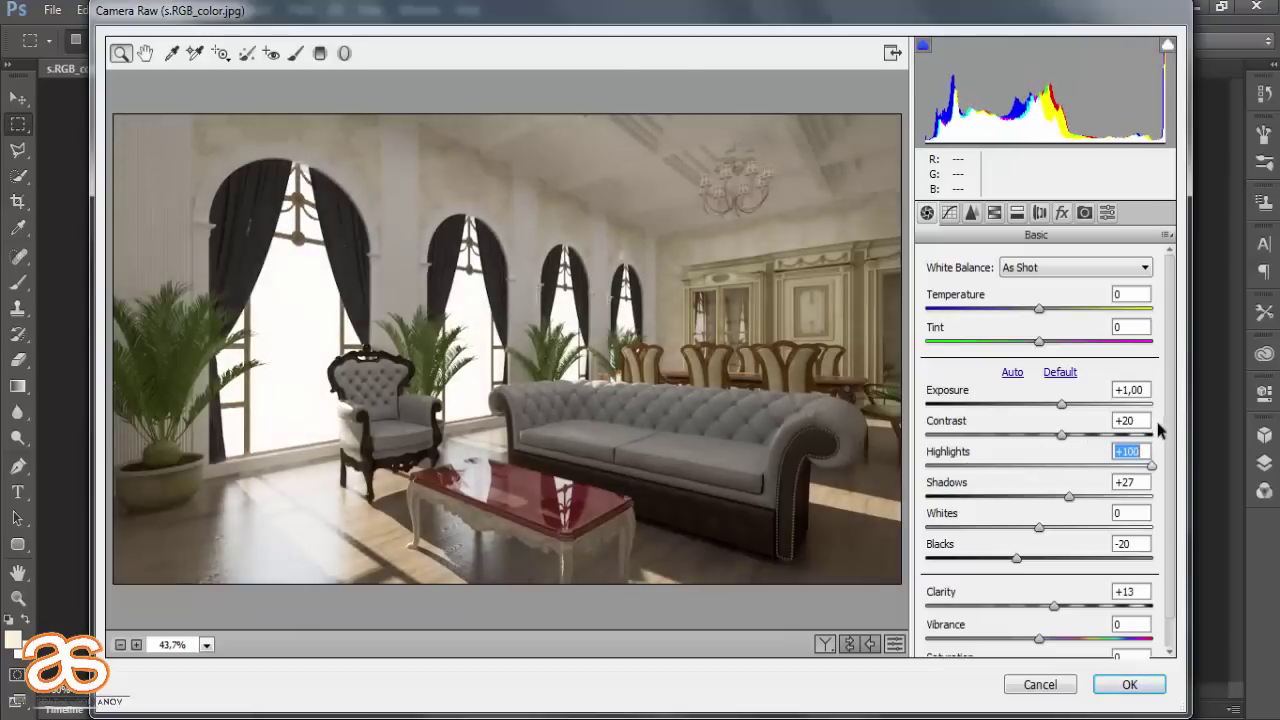
pyautogui.write('68')
pyautogui.press('Return')
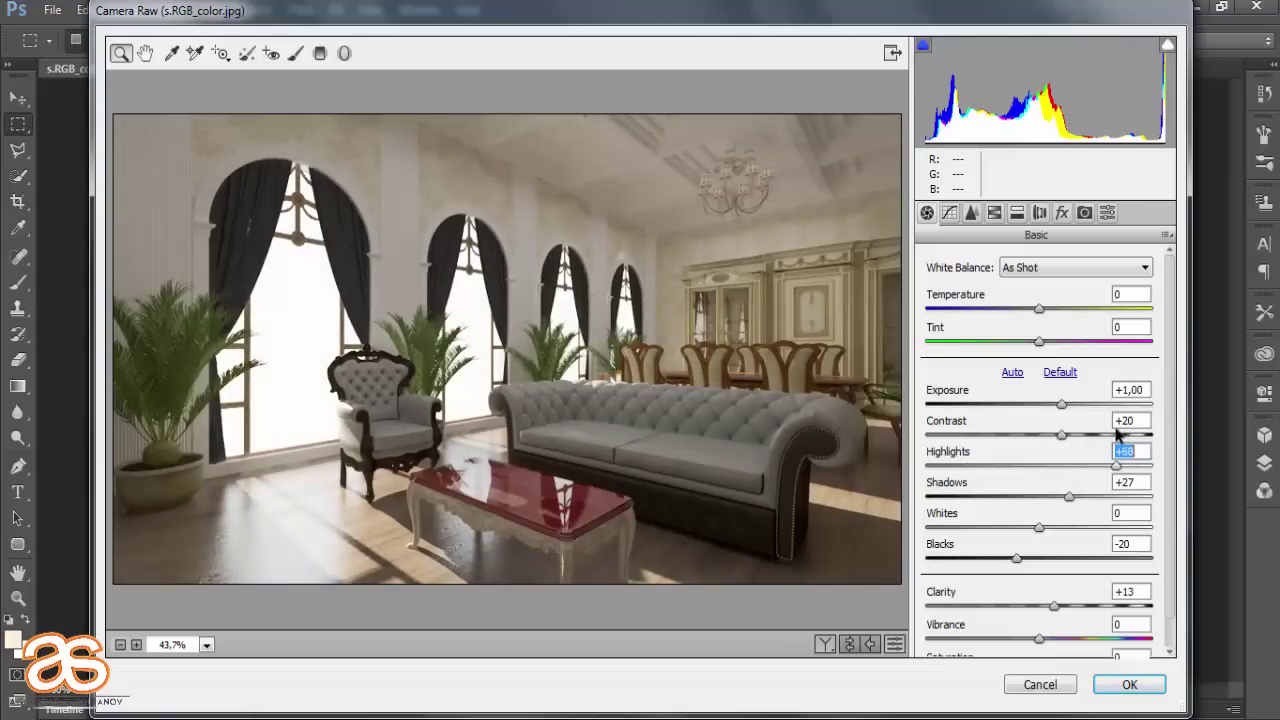
pyautogui.moveTo(1114, 429); pyautogui.dragTo(1107, 432)
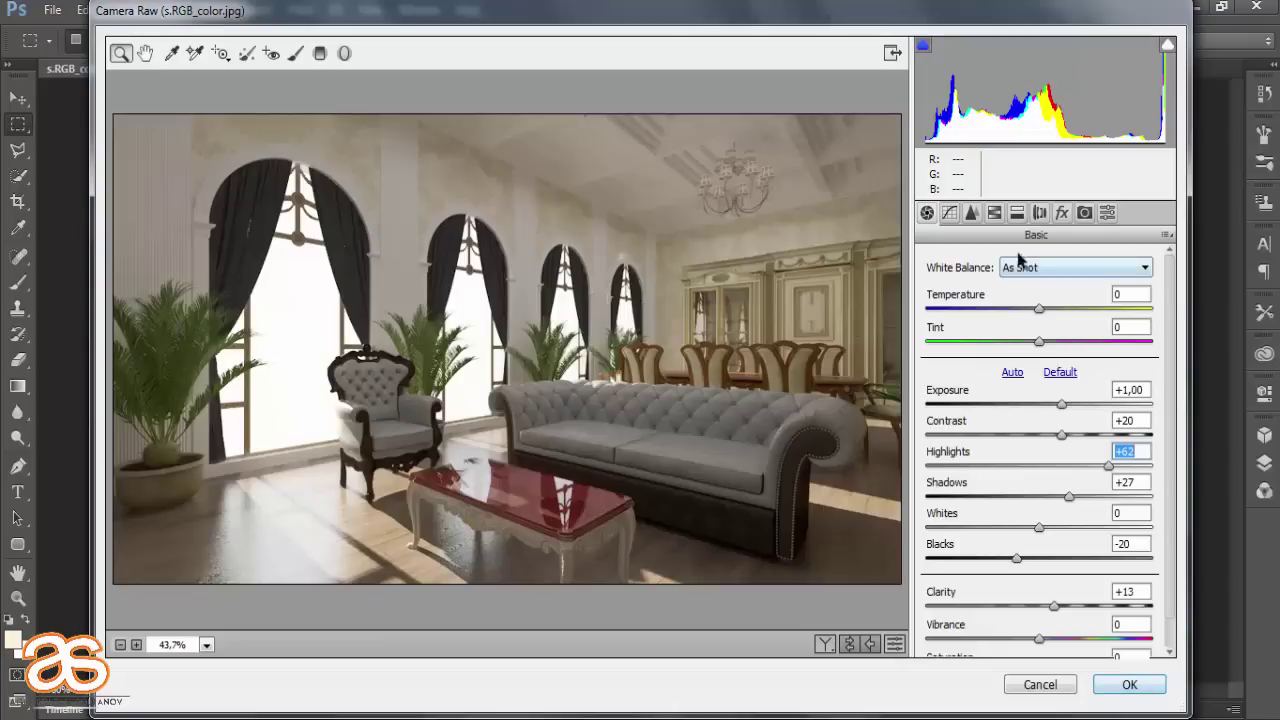
pyautogui.click(1129, 687)
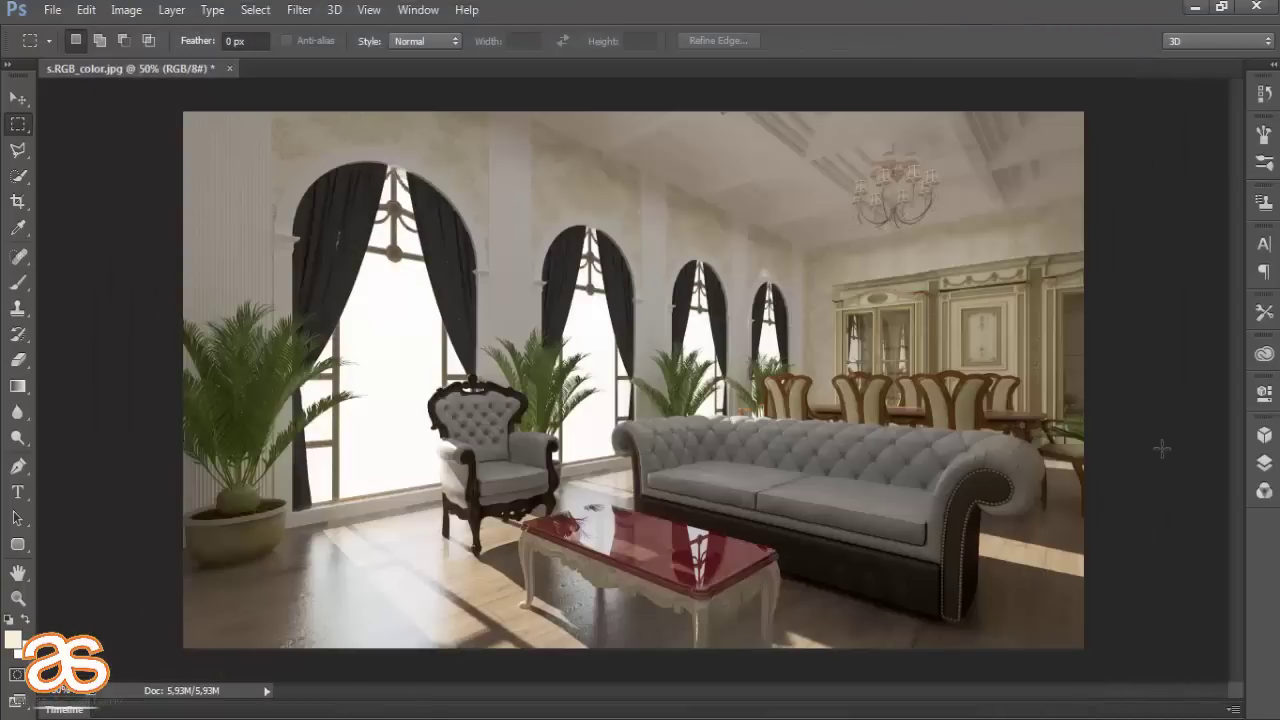
# Preview the MatteShadow, MtlReflectIOR and ExtraTex_Map render passes in Новая папка
pyautogui.click(338, 668)
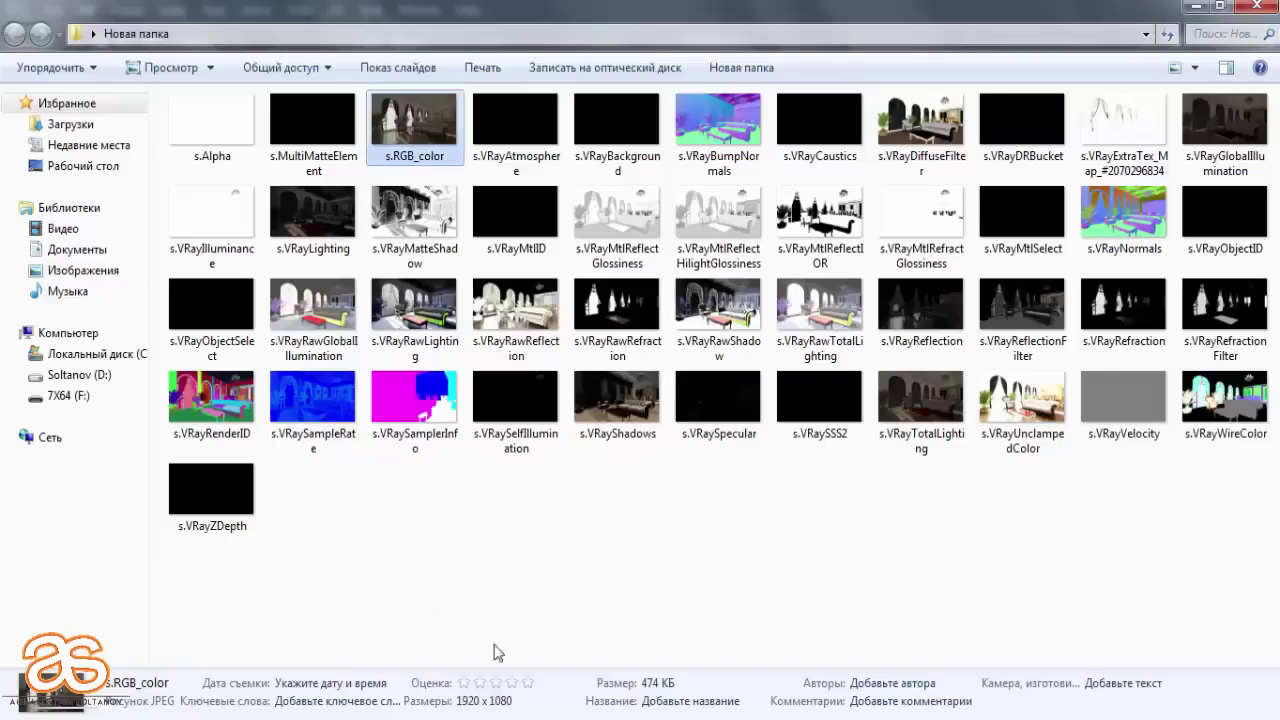
pyautogui.click(708, 544)
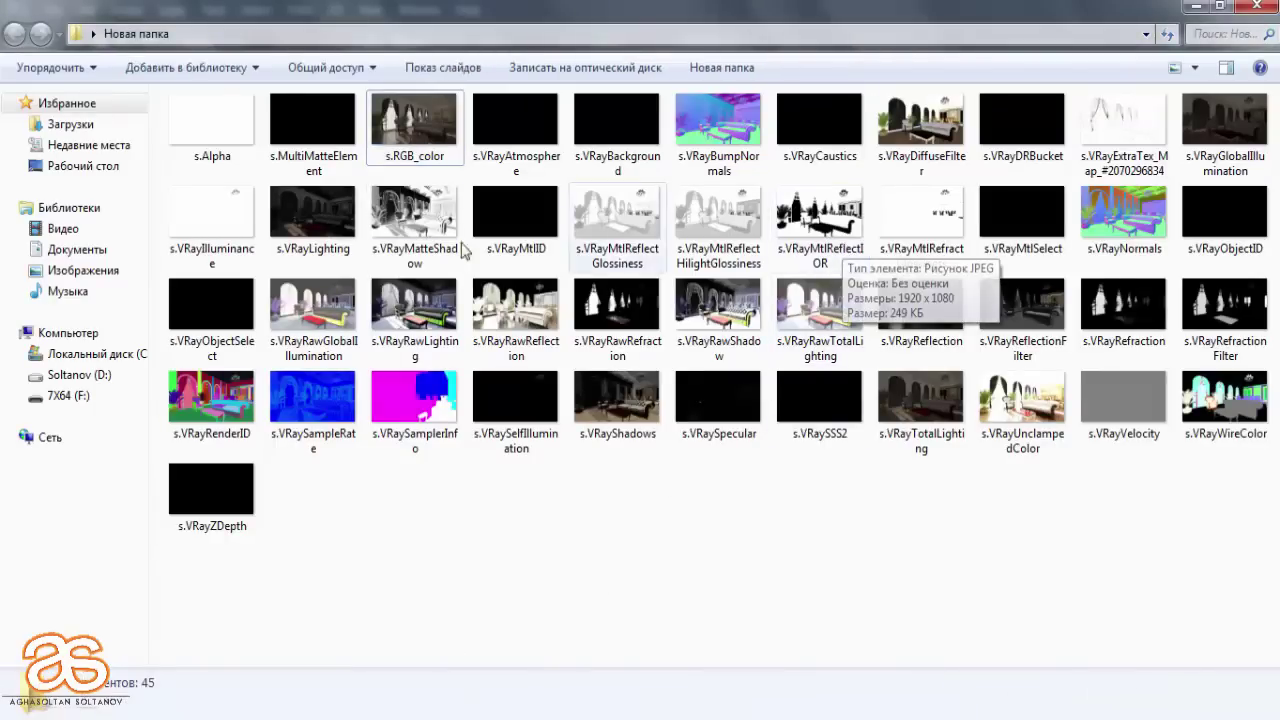
pyautogui.doubleClick(426, 240)
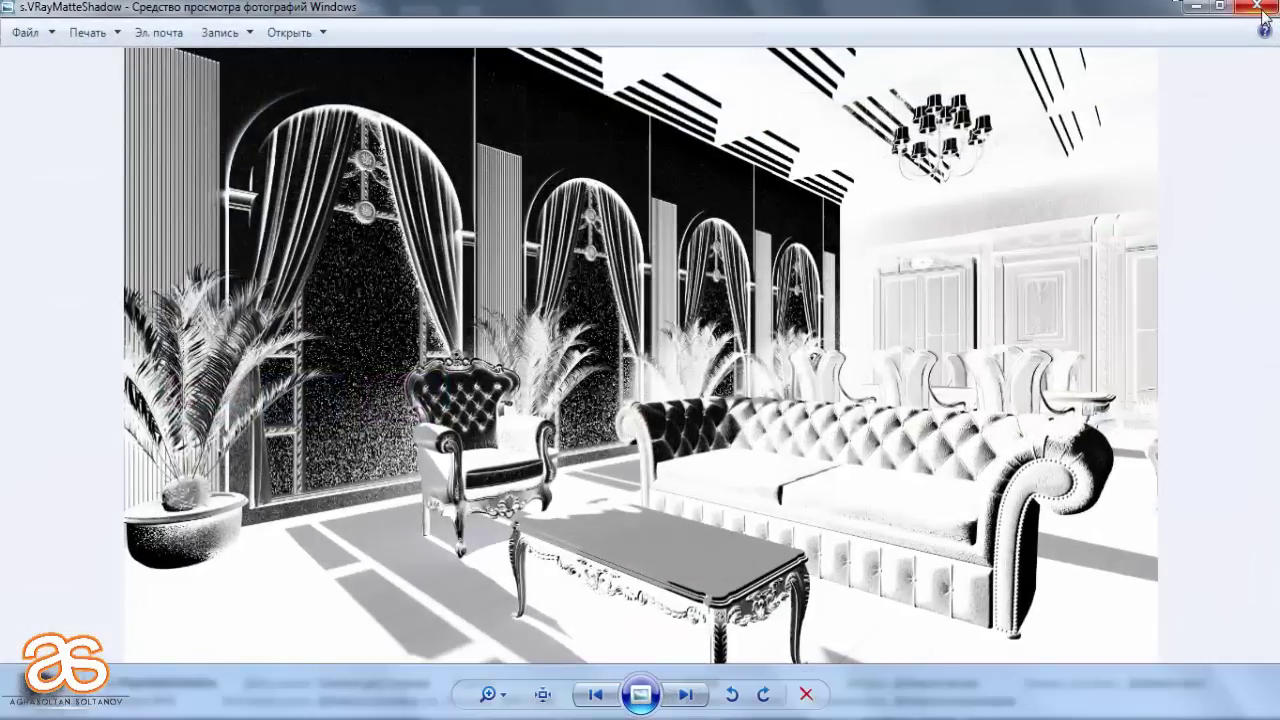
pyautogui.click(1250, 8)
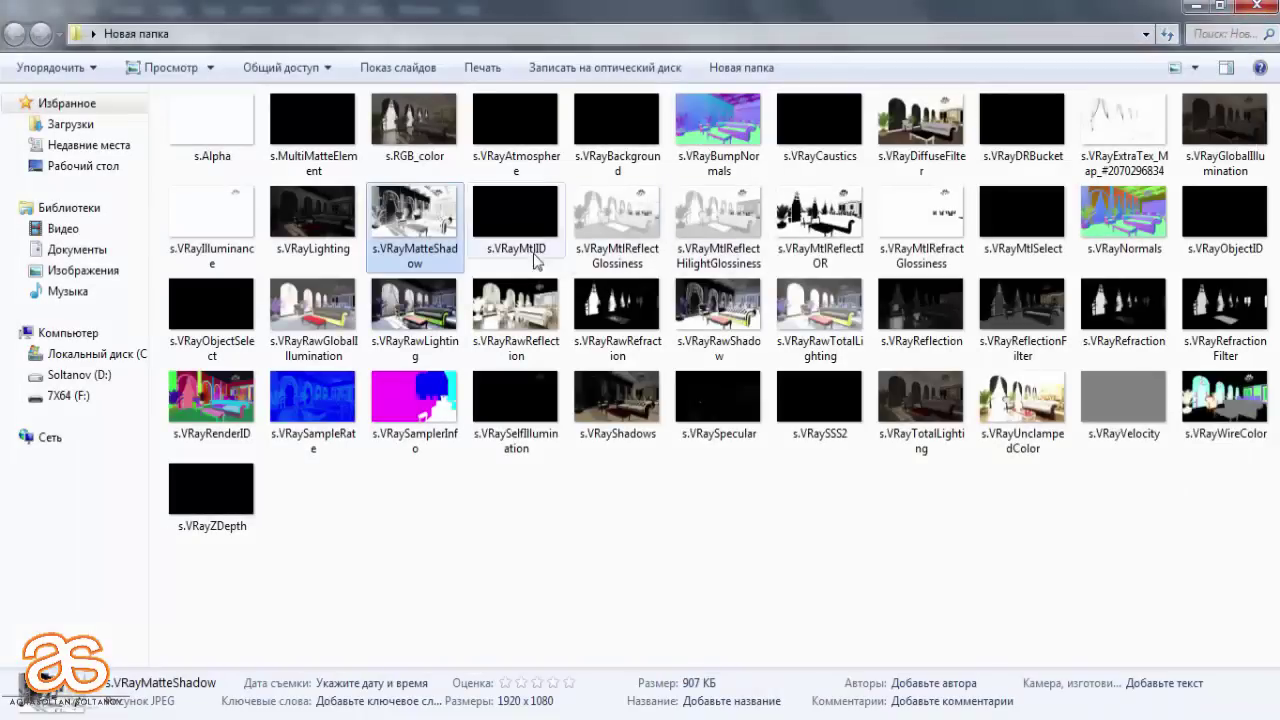
pyautogui.doubleClick(819, 220)
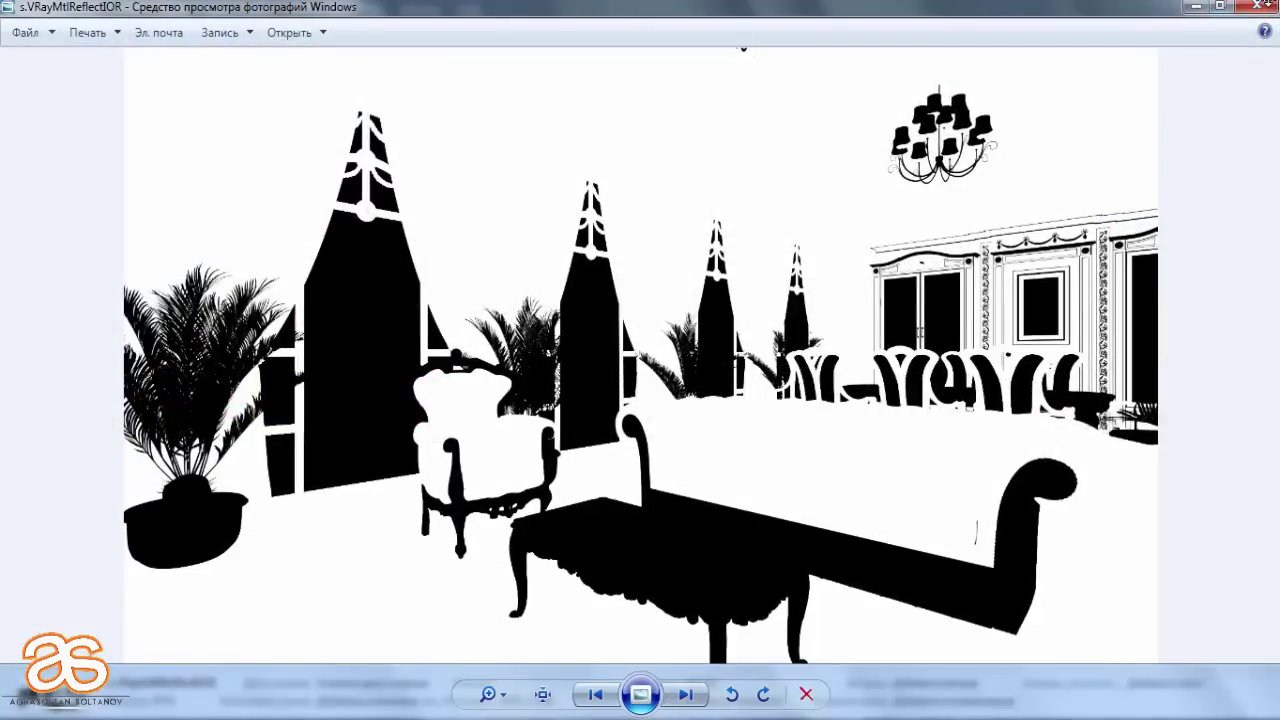
pyautogui.click(1252, 10)
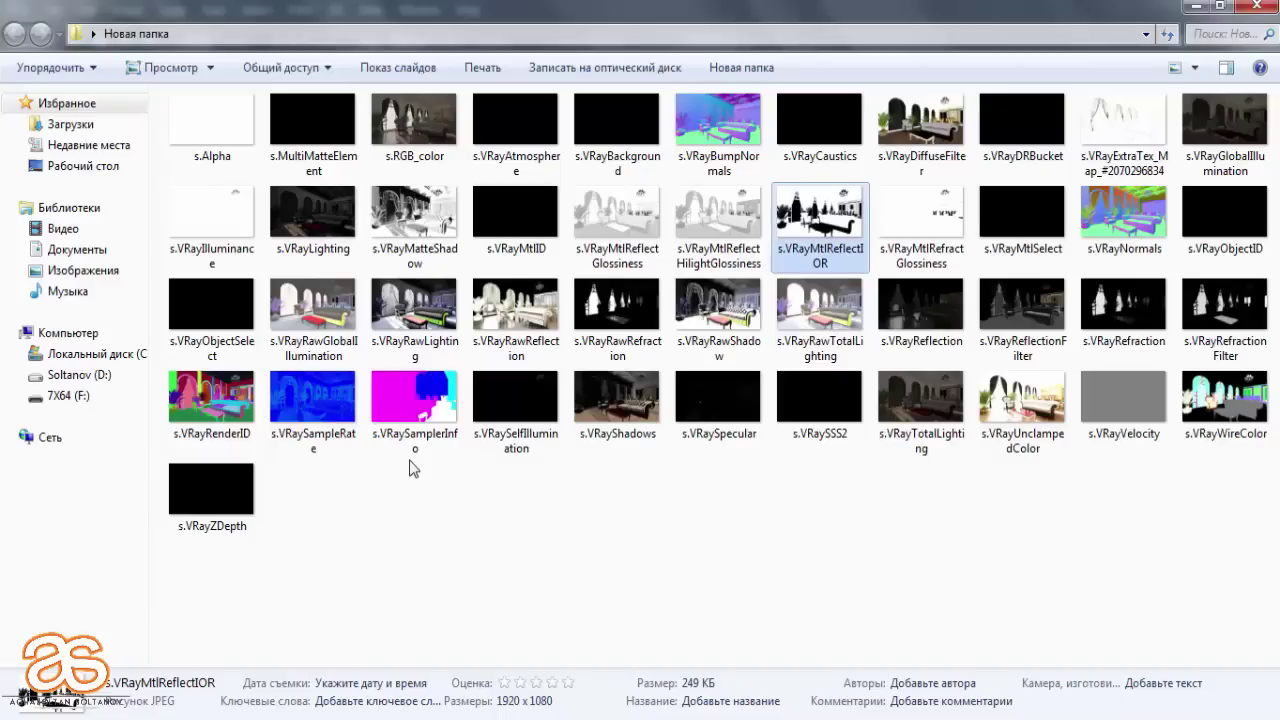
pyautogui.click(1127, 140)
pyautogui.doubleClick(1127, 140)
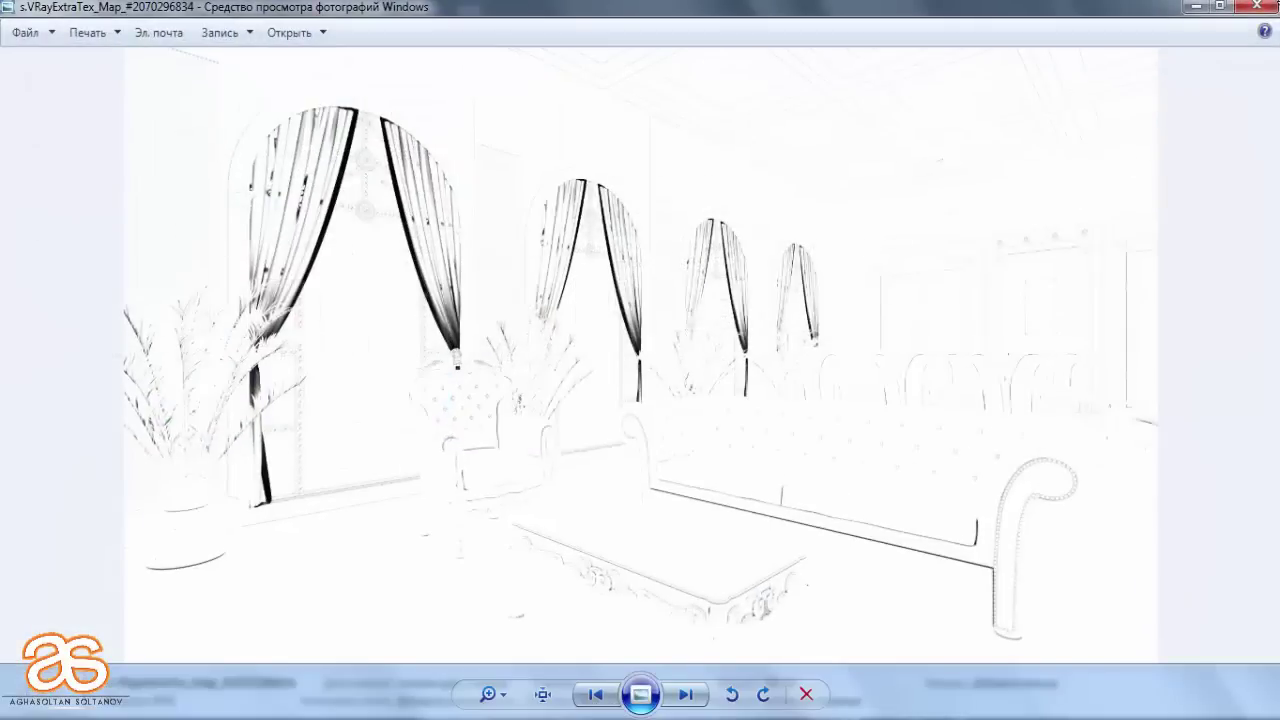
pyautogui.click(1257, 7)
# Place the ExtraTex_Map pass in the document as a Linear Burn layer
pyautogui.moveTo(1127, 140)
pyautogui.mouseDown()
pyautogui.moveTo(286, 692)
pyautogui.moveTo(760, 325)
pyautogui.mouseUp()
pyautogui.click(668, 42)
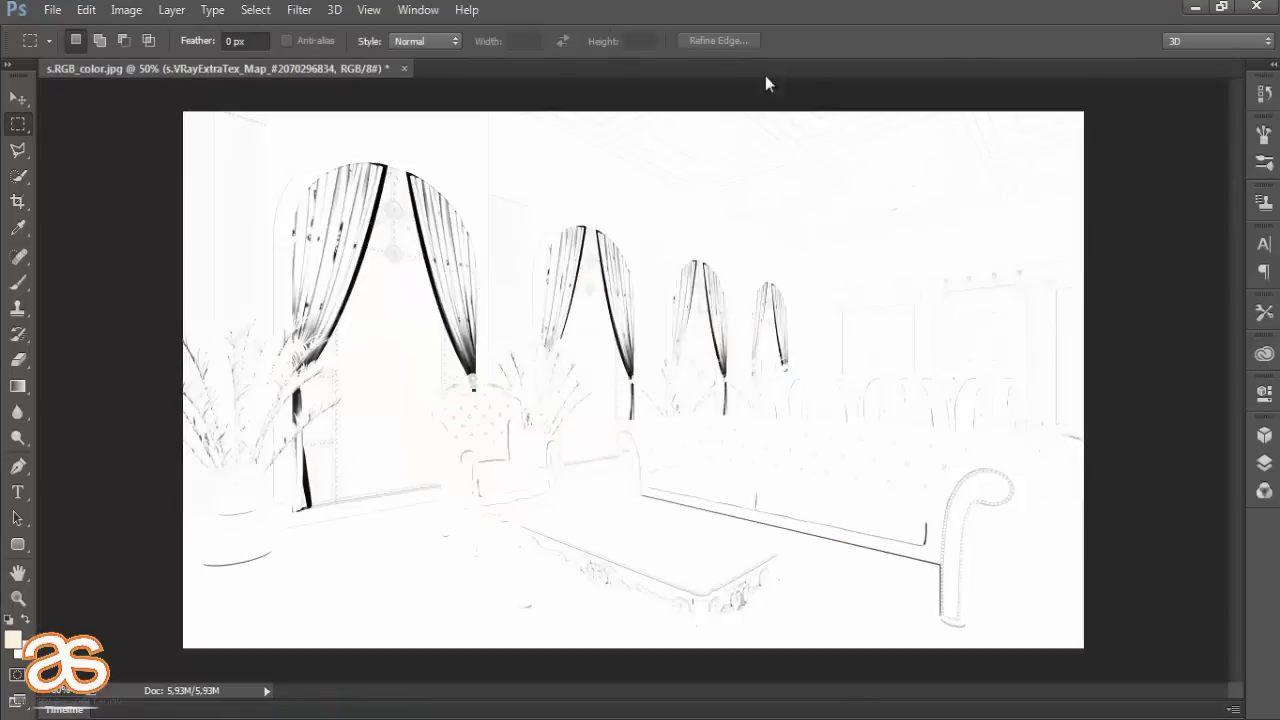
pyautogui.click(1264, 463)
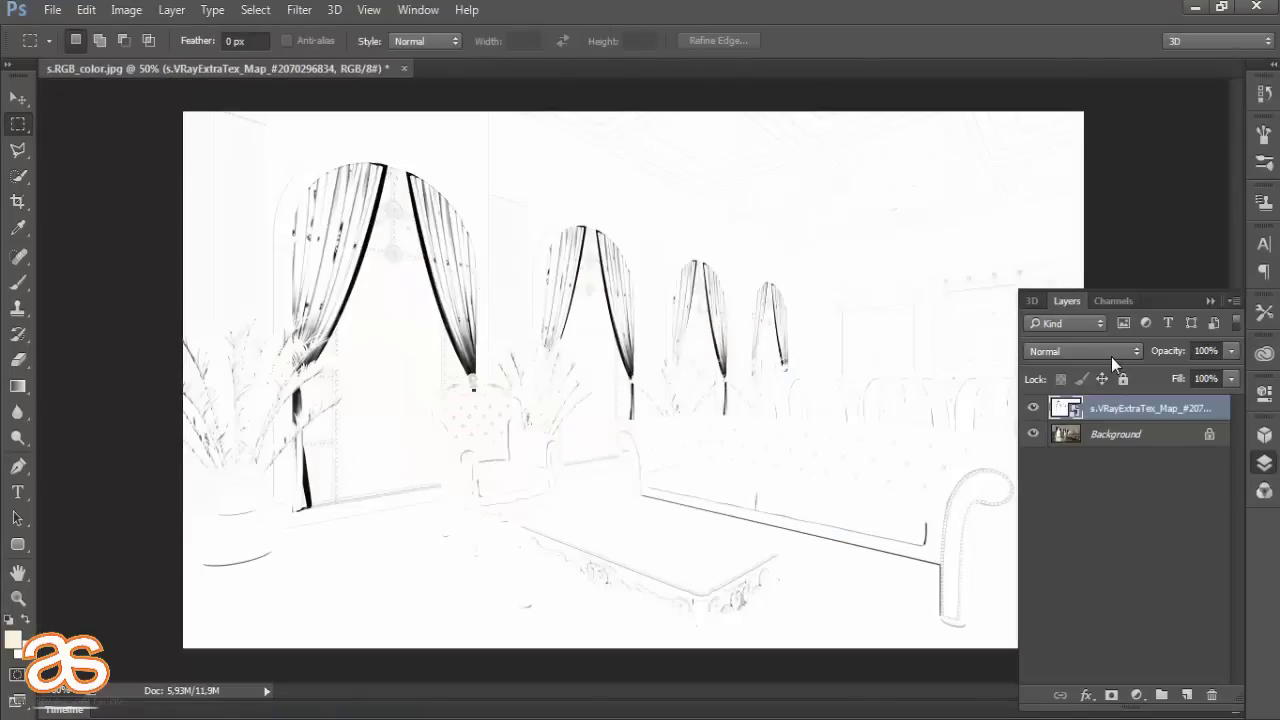
pyautogui.click(1110, 353)
pyautogui.click(1087, 441)
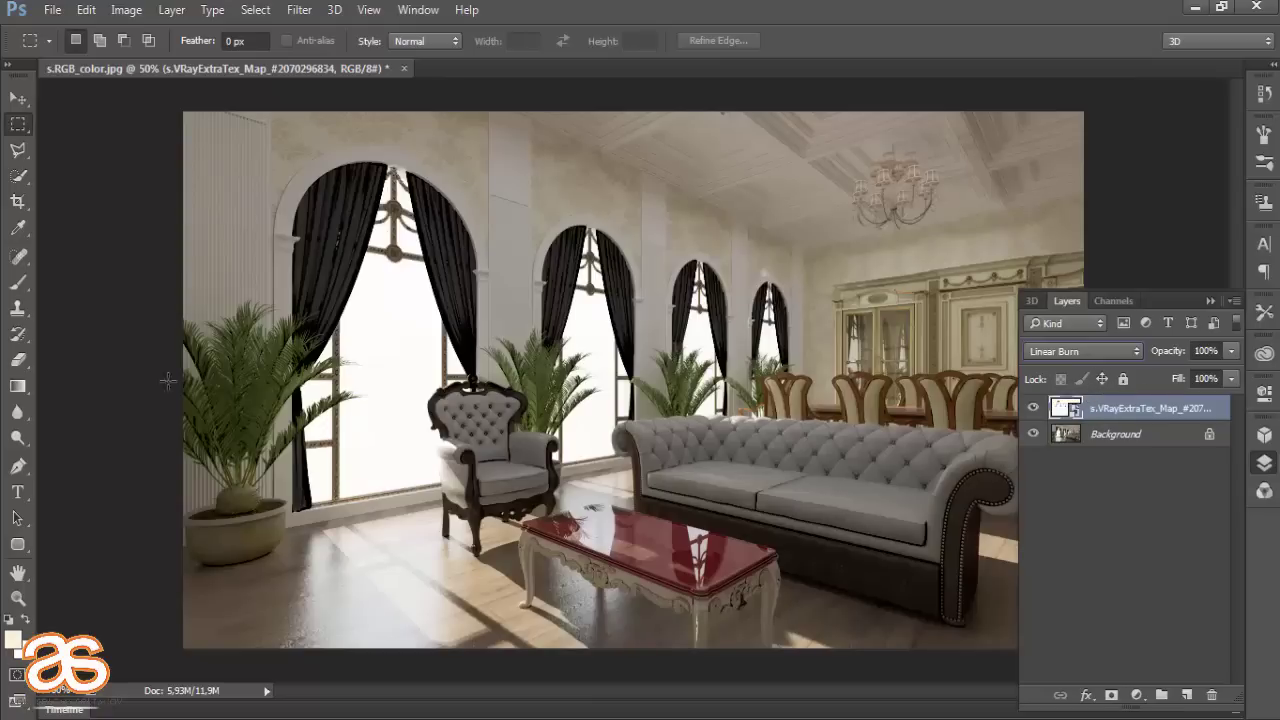
# Rasterize the texture layer and erase its outlines over the left plant and sofa
pyautogui.click(18, 360)
pyautogui.click(352, 378)
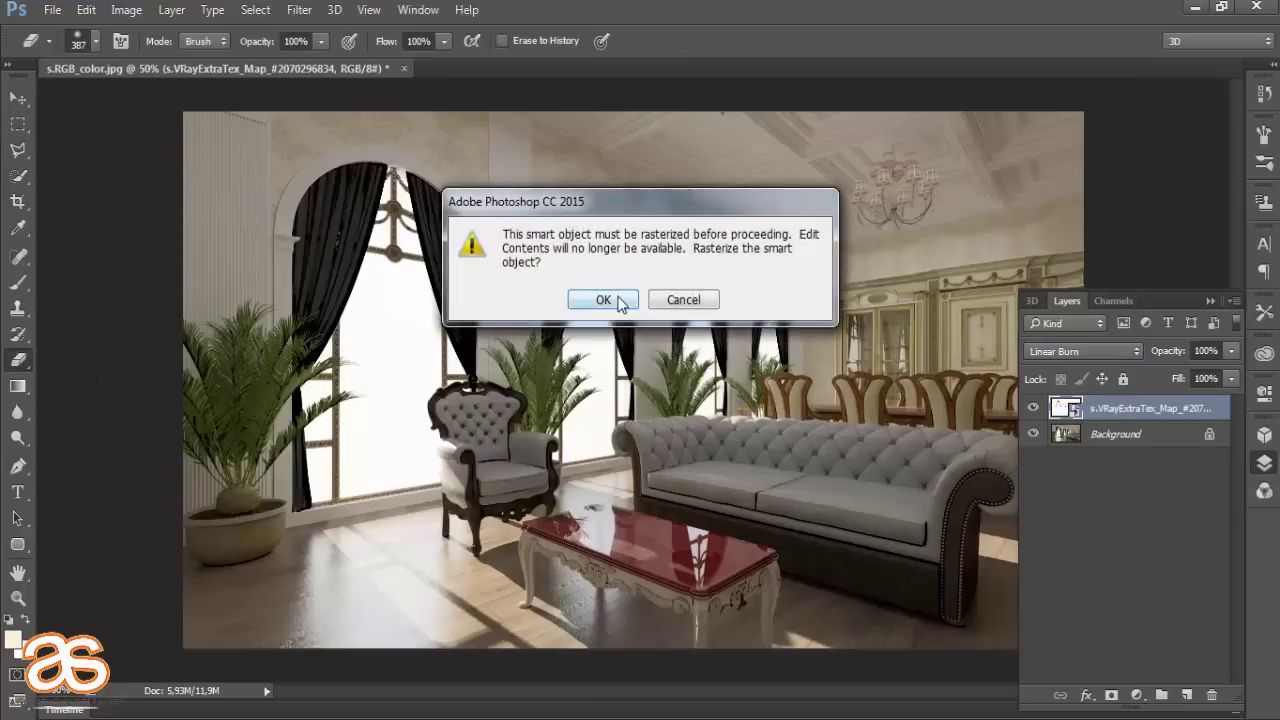
pyautogui.click(620, 302)
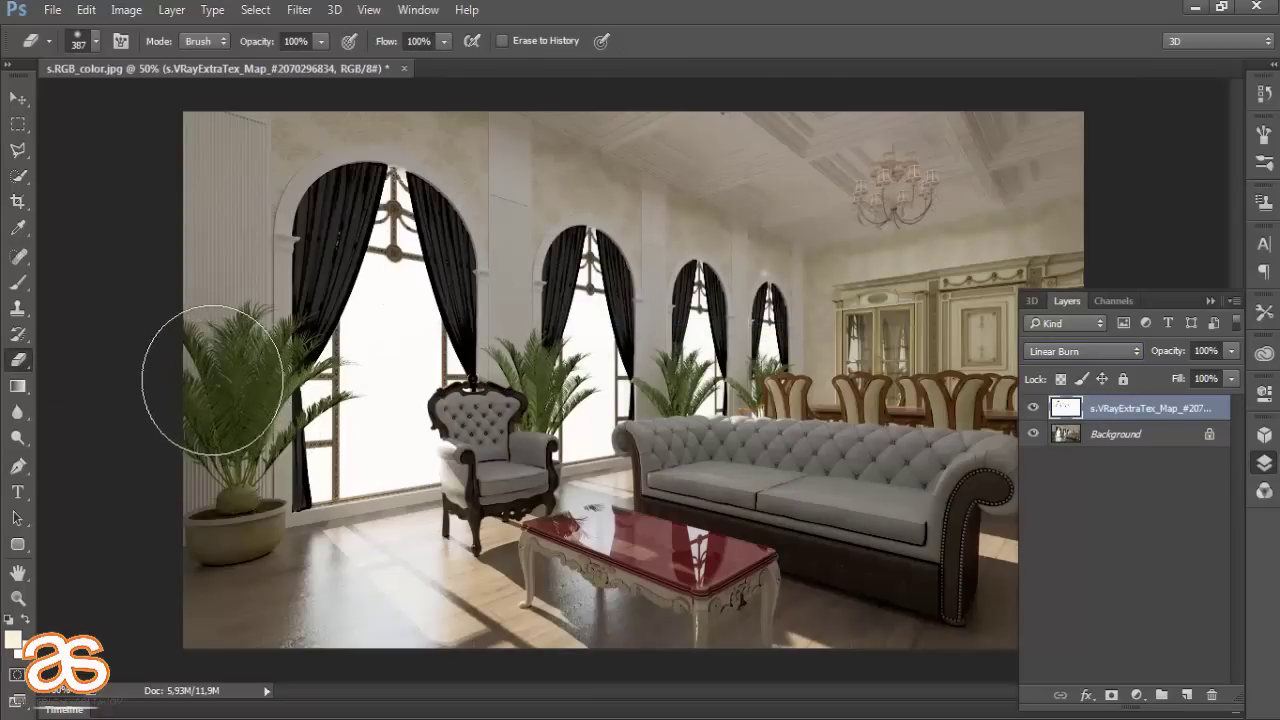
pyautogui.moveTo(212, 380); pyautogui.dragTo(357, 400)
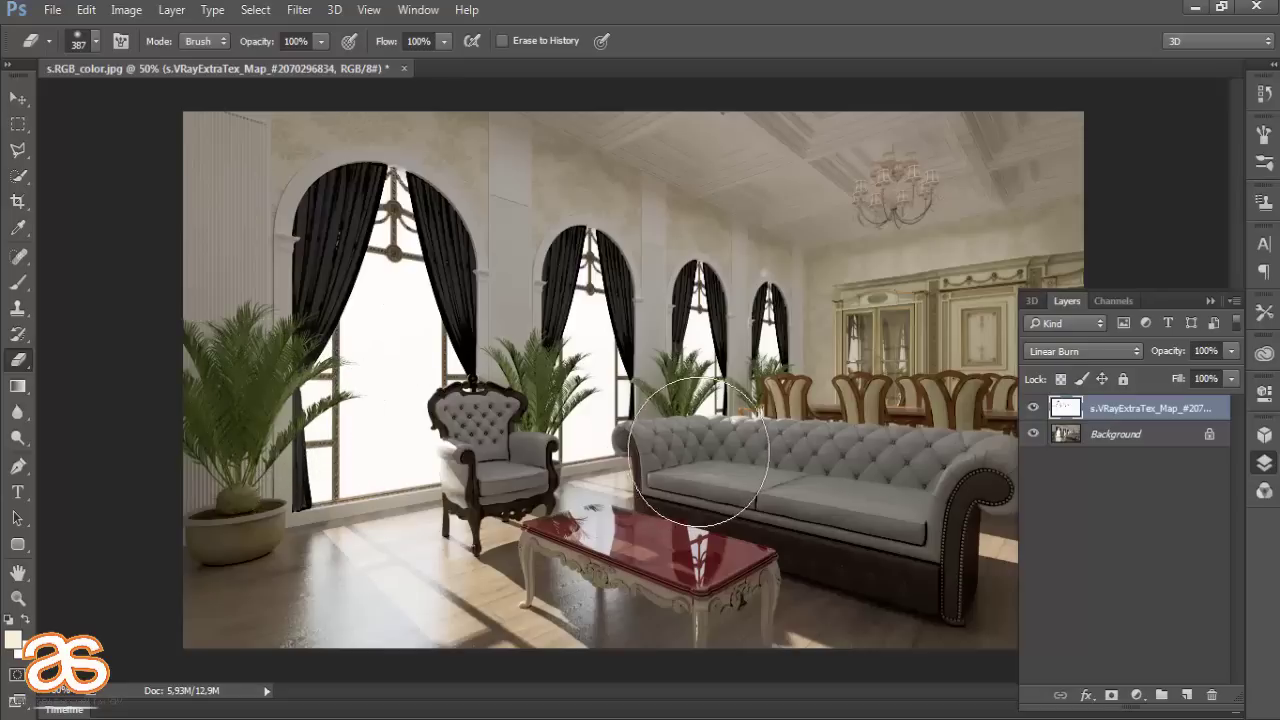
pyautogui.moveTo(698, 453); pyautogui.dragTo(876, 534)
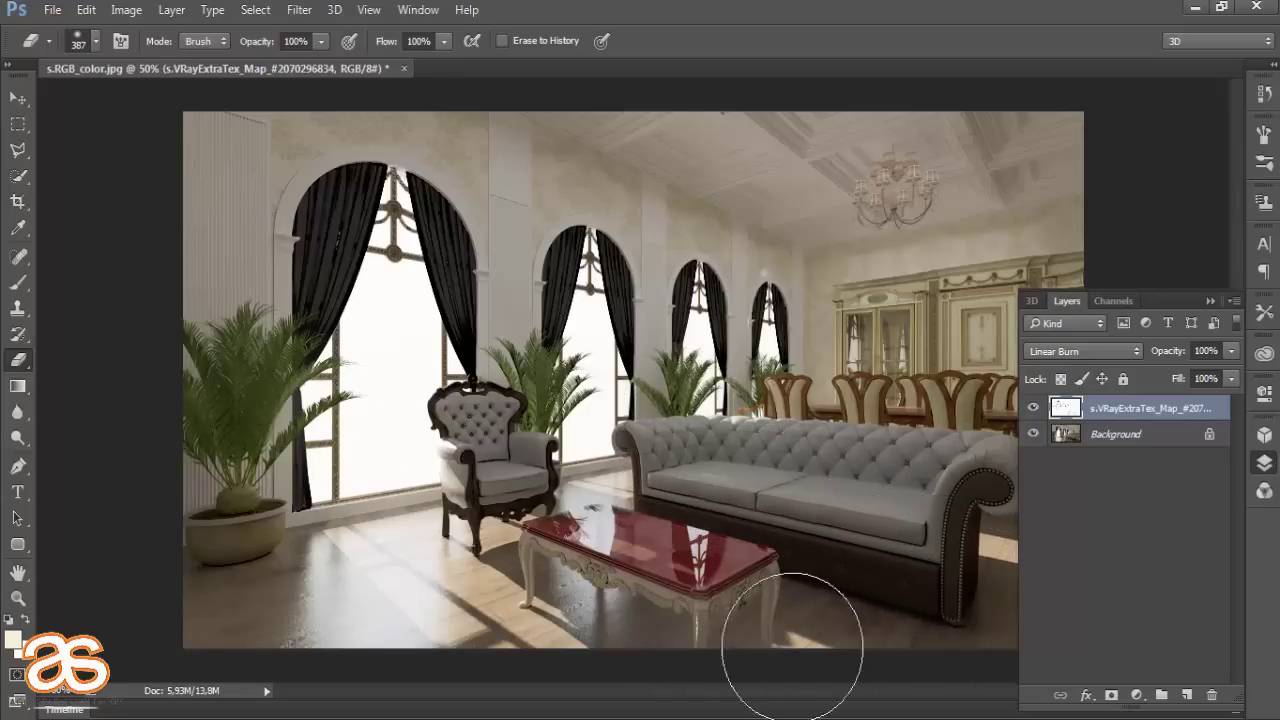
# Lower the ExtraTex layer's opacity to 53%, select the Move tool, and minimize Photoshop
pyautogui.click(1229, 352)
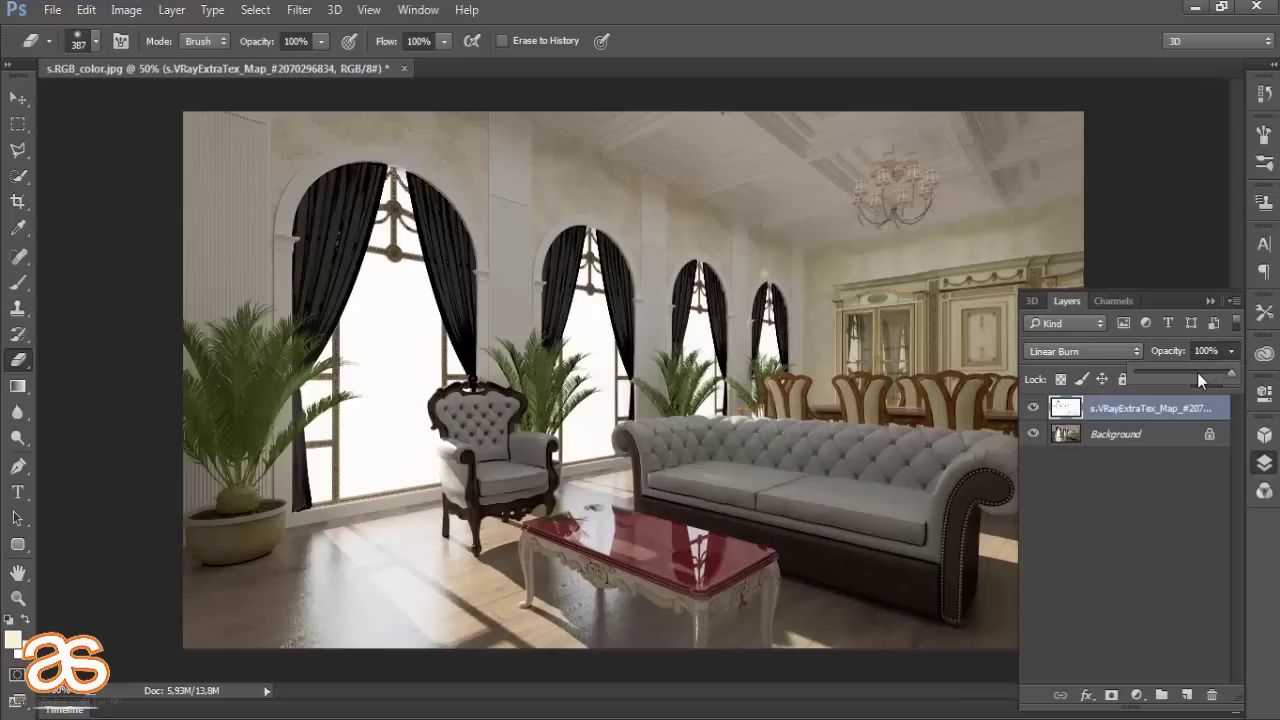
pyautogui.moveTo(1197, 372); pyautogui.dragTo(1189, 373)
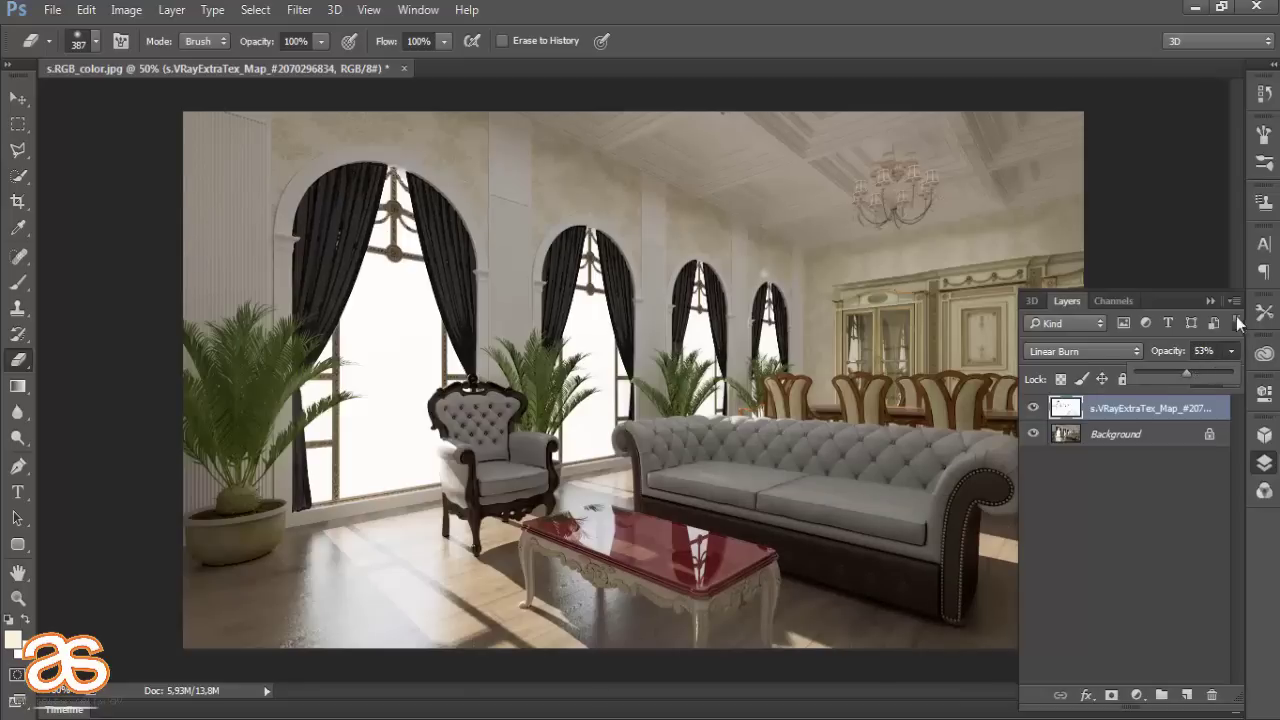
pyautogui.click(1210, 300)
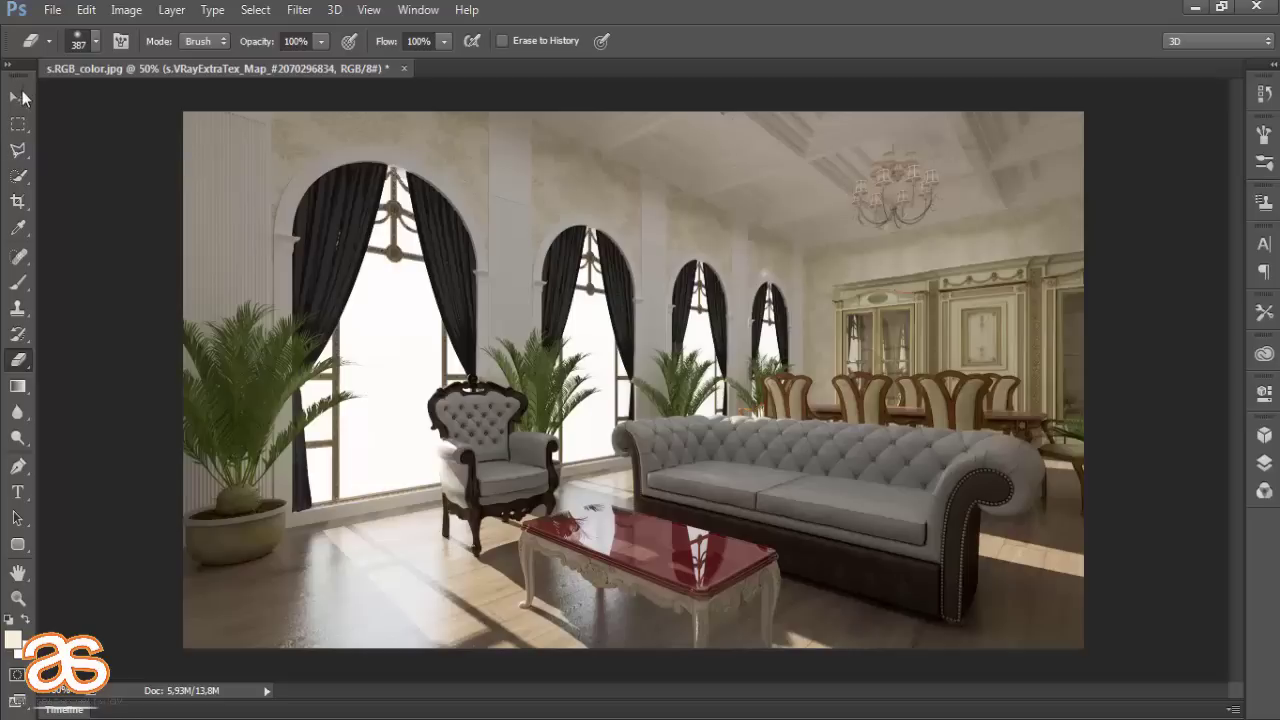
pyautogui.click(18, 97)
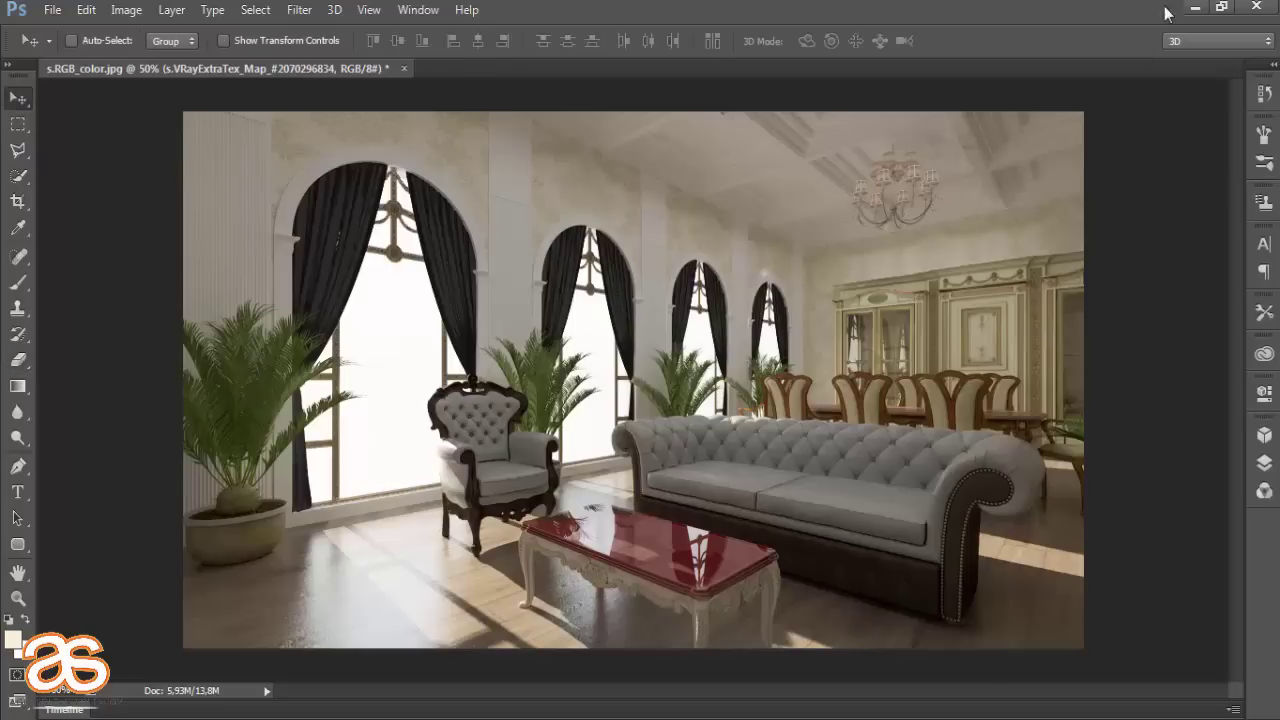
pyautogui.click(1197, 9)
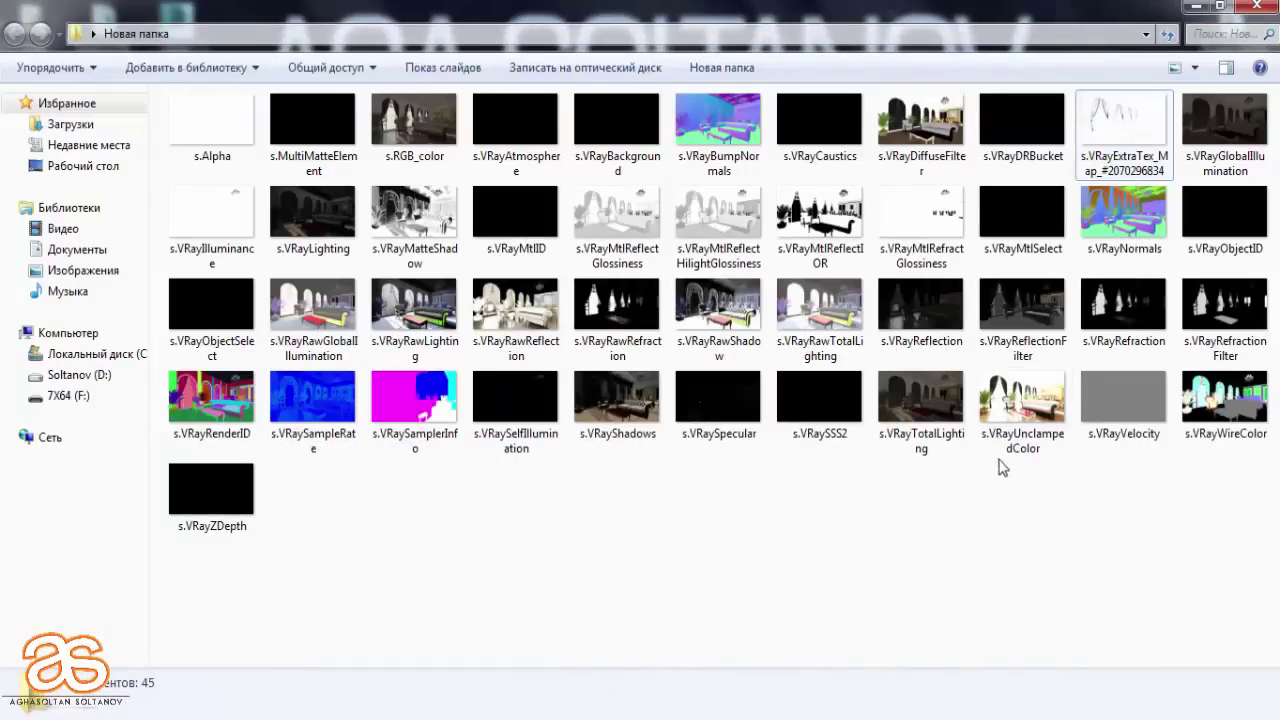
# Place the VRayUnclampedColor pass and try blend modes from Darken through Overlay
pyautogui.moveTo(1025, 425)
pyautogui.mouseDown()
pyautogui.moveTo(255, 712)
pyautogui.moveTo(611, 443)
pyautogui.mouseUp()
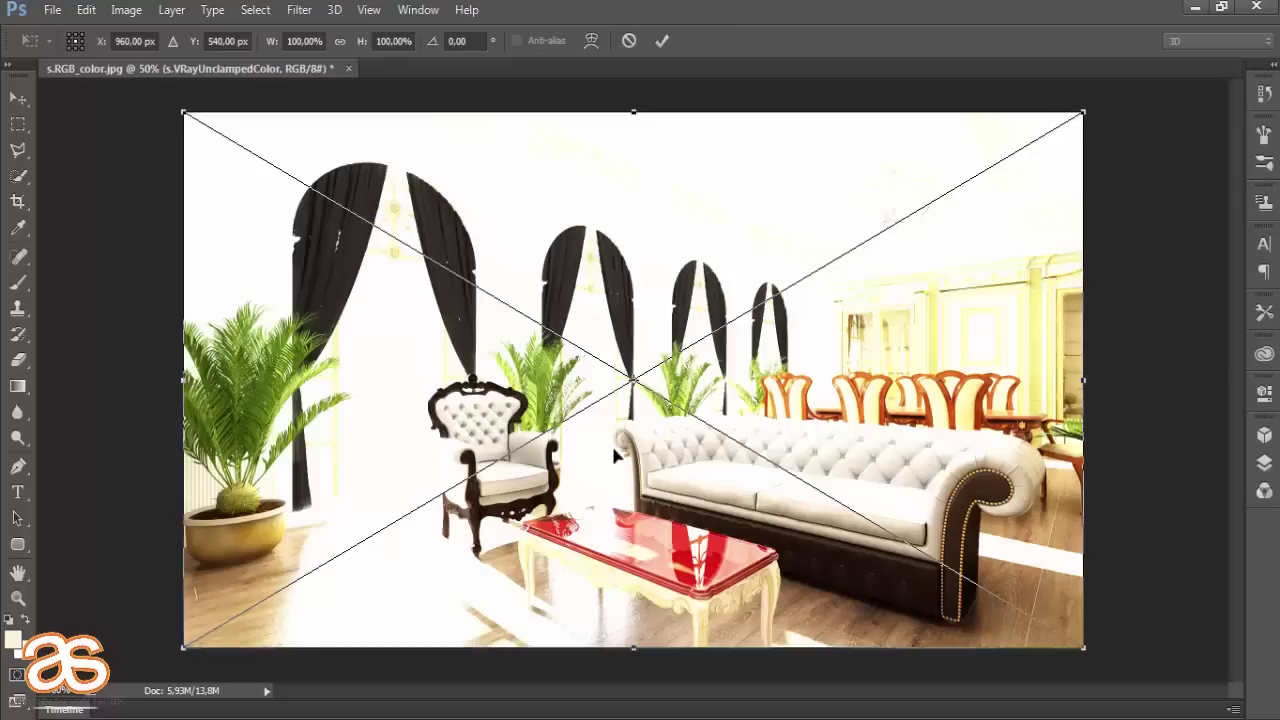
pyautogui.click(661, 42)
pyautogui.click(1264, 461)
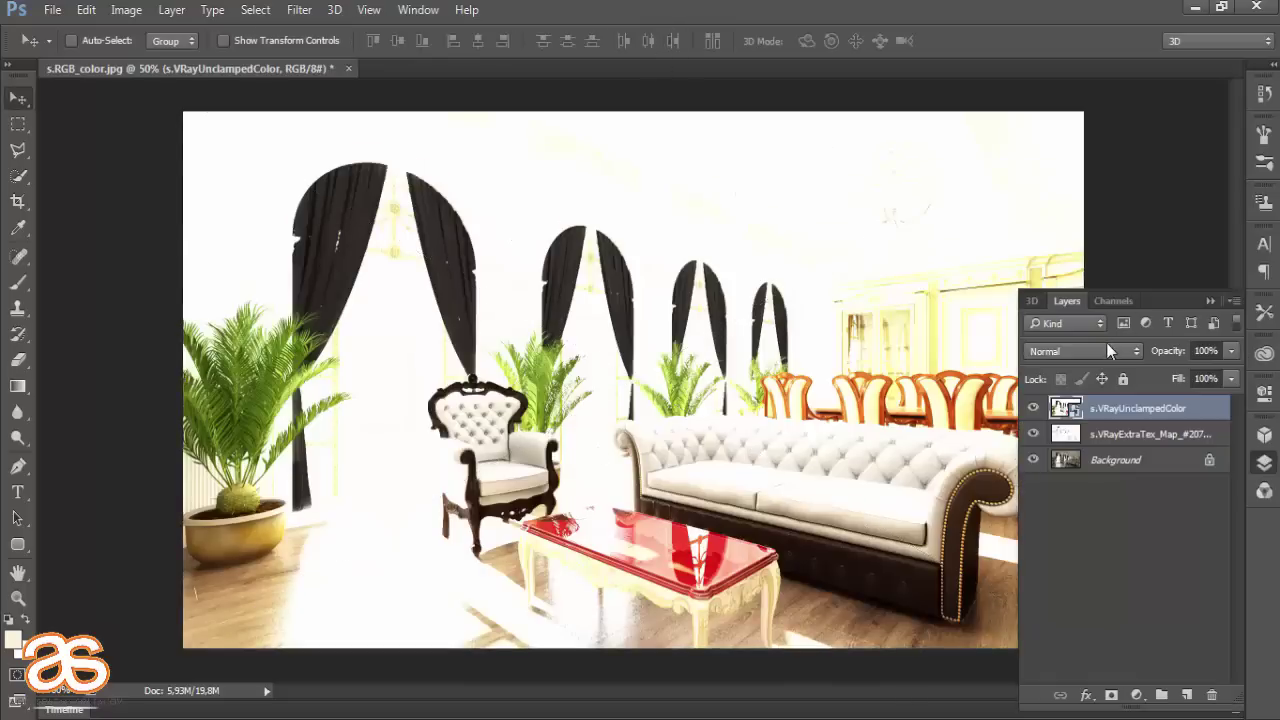
pyautogui.click(1106, 346)
pyautogui.click(1101, 405)
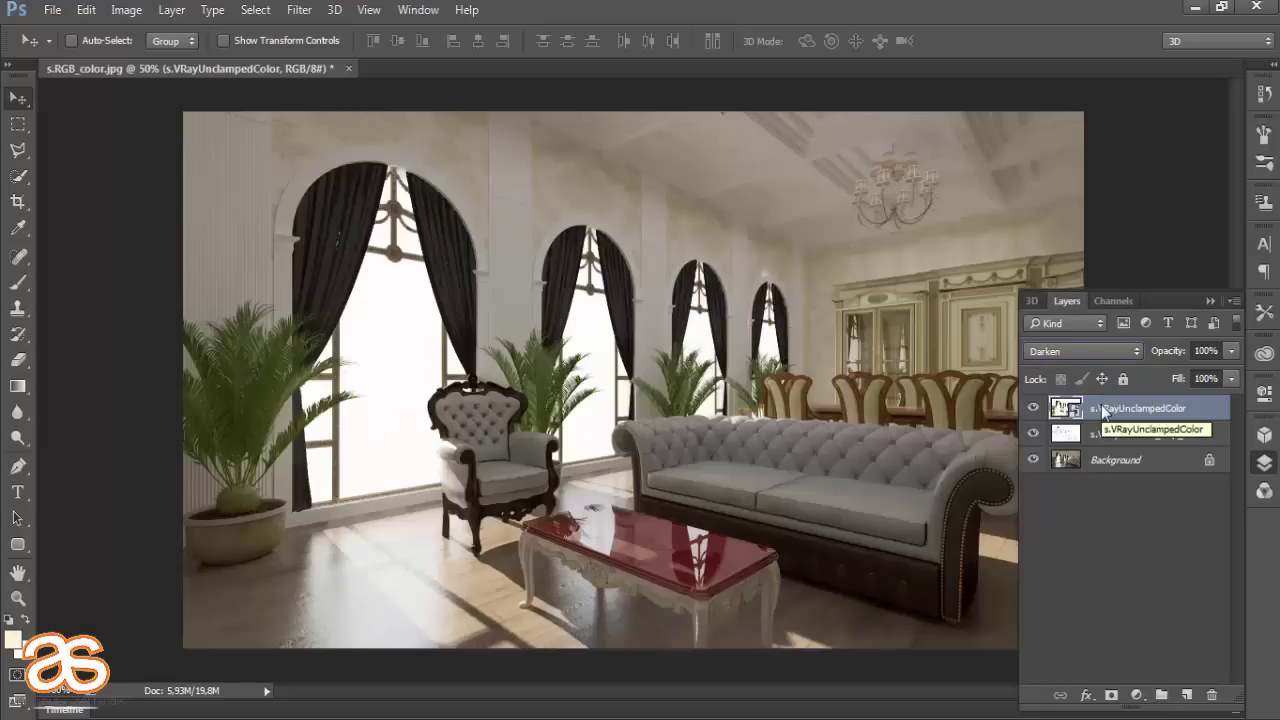
pyautogui.press('Down')
pyautogui.press('Down')
pyautogui.press('Down')
pyautogui.press('Down')
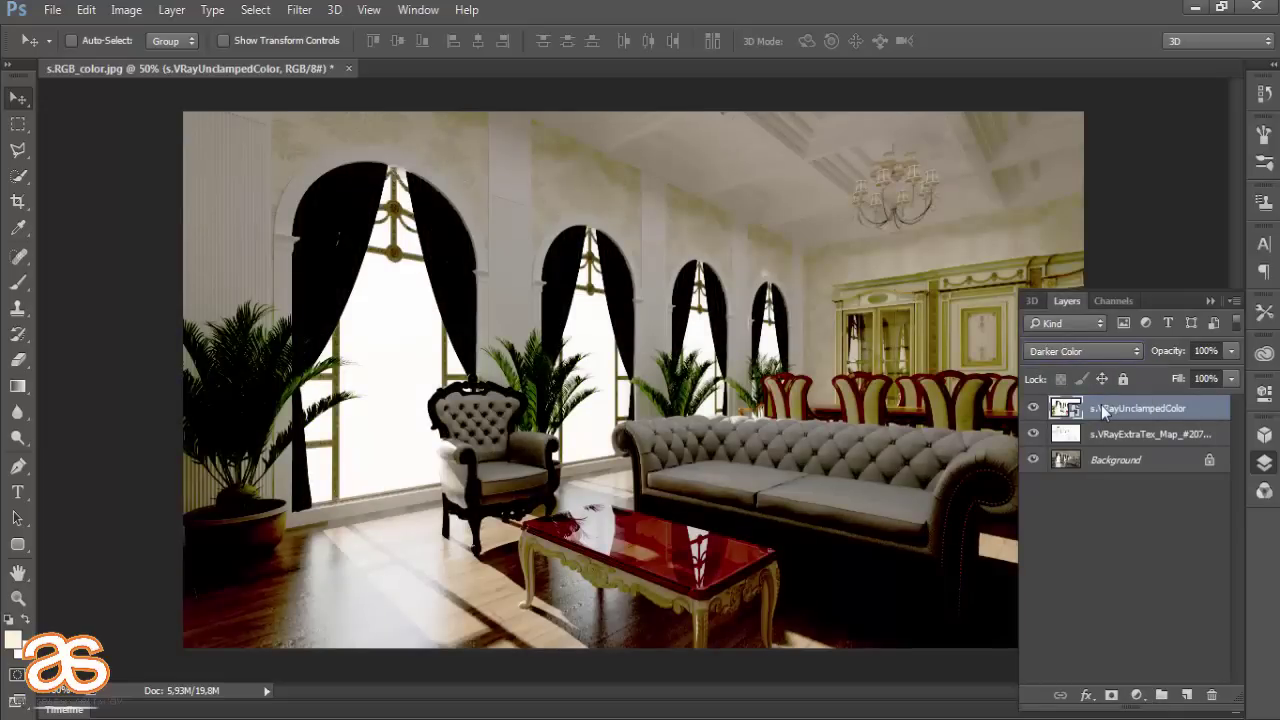
pyautogui.press('Down')
pyautogui.press('Down')
pyautogui.press('Down')
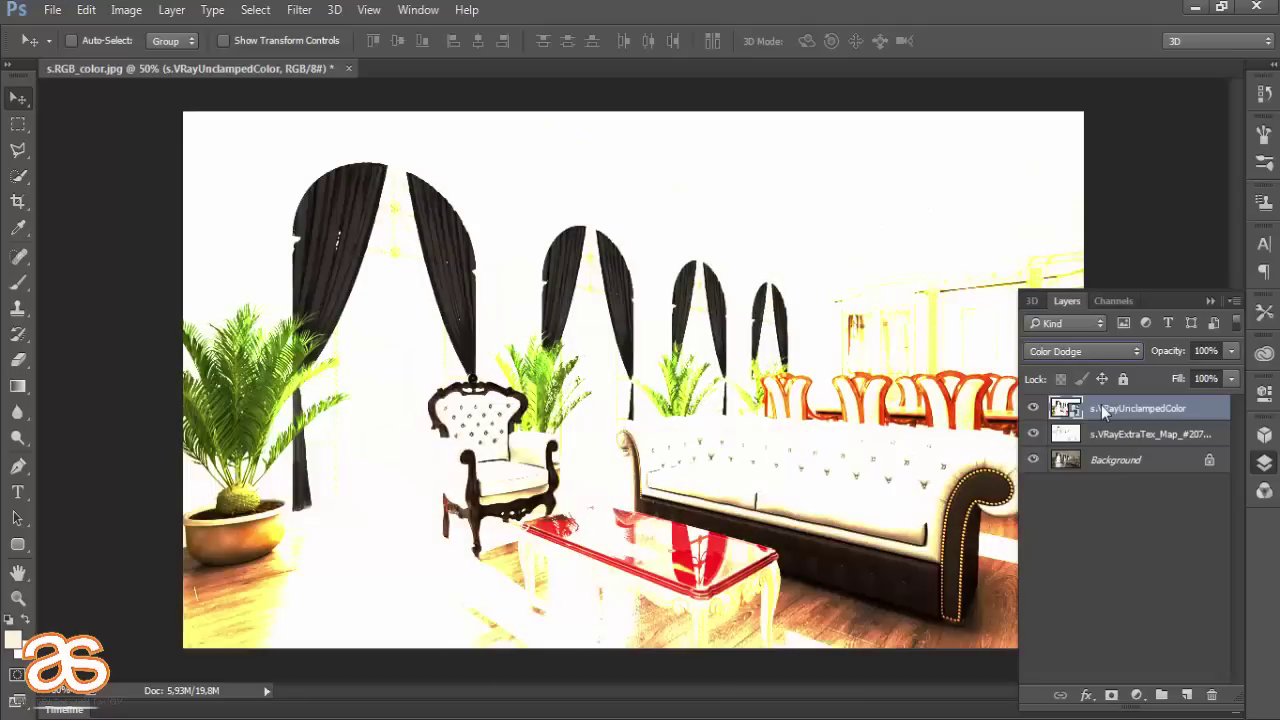
pyautogui.press('Down')
pyautogui.press('Down')
pyautogui.press('Down')
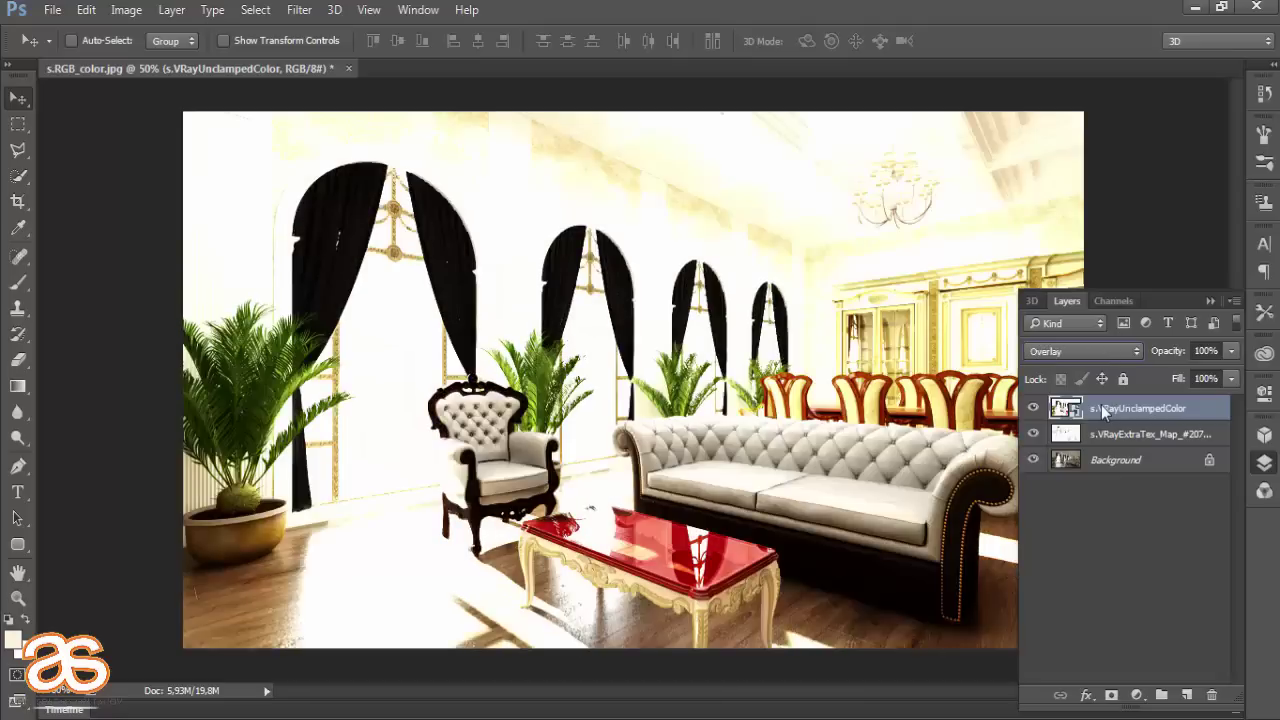
pyautogui.press('Down')
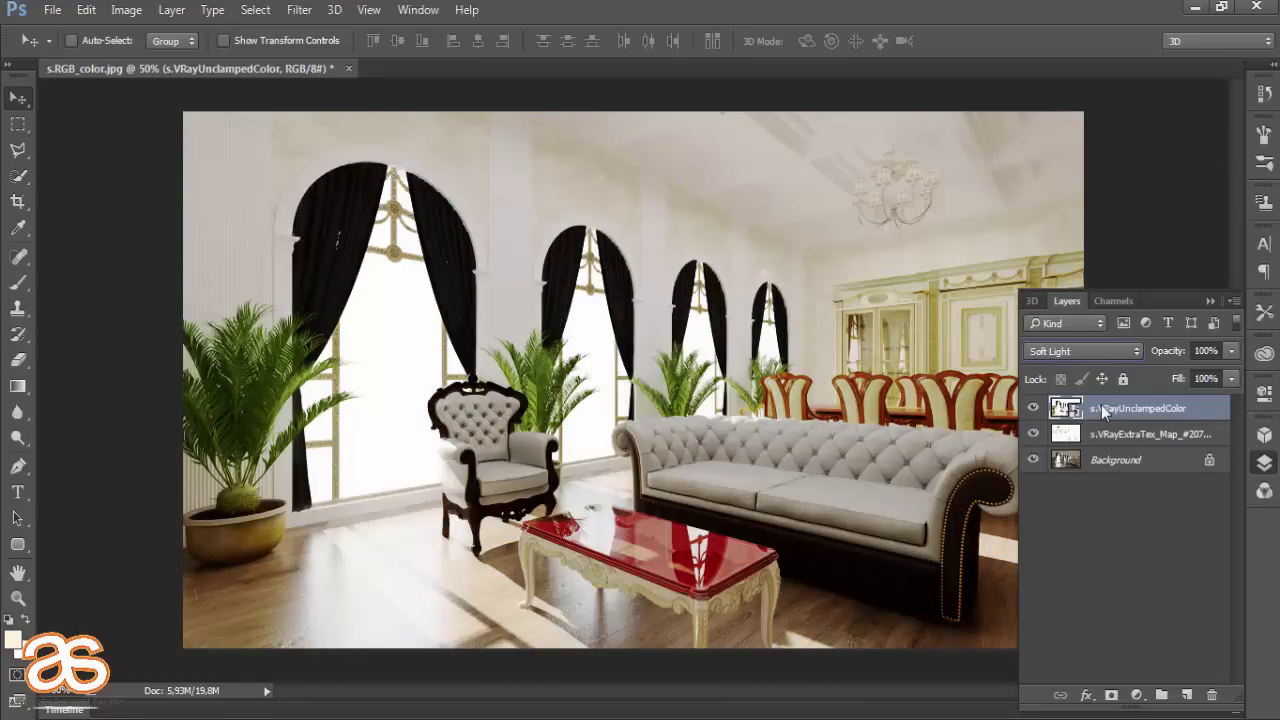
pyautogui.click(1033, 408)
pyautogui.click(1033, 408)
# Set the UnclampedColor layer to Hard Light blending at 30% opacity
pyautogui.click(1083, 351)
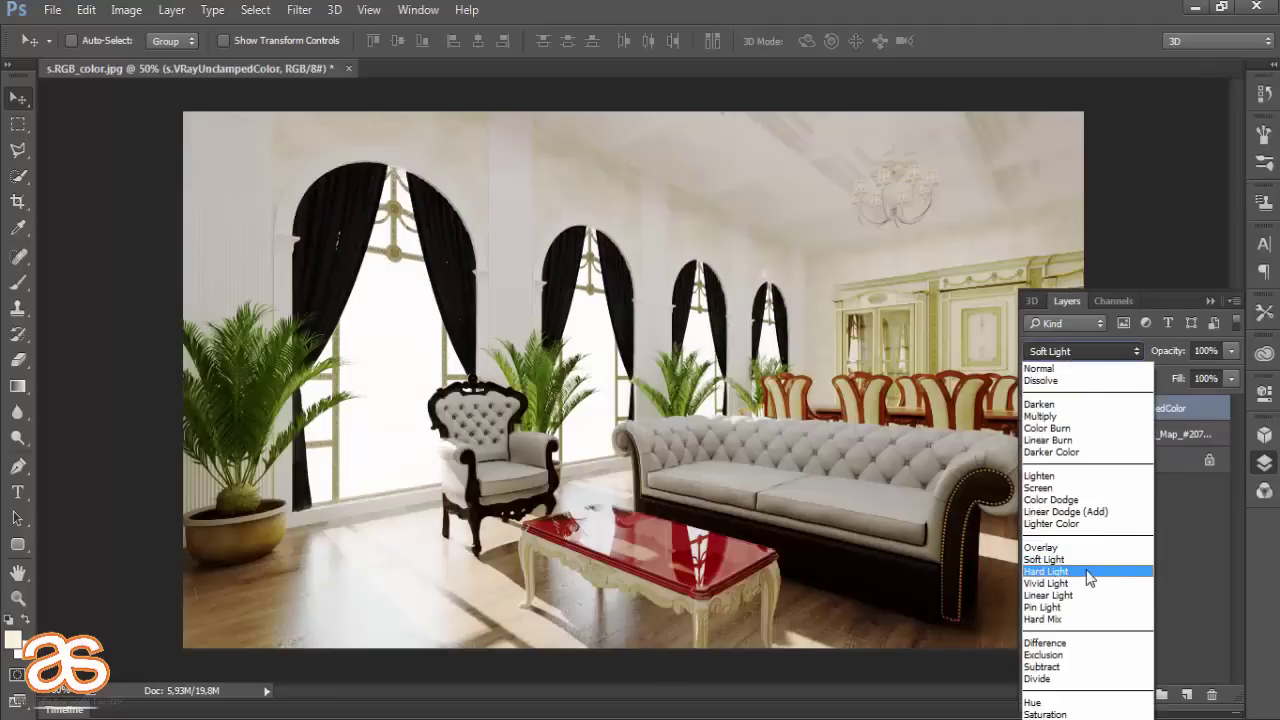
pyautogui.click(1091, 547)
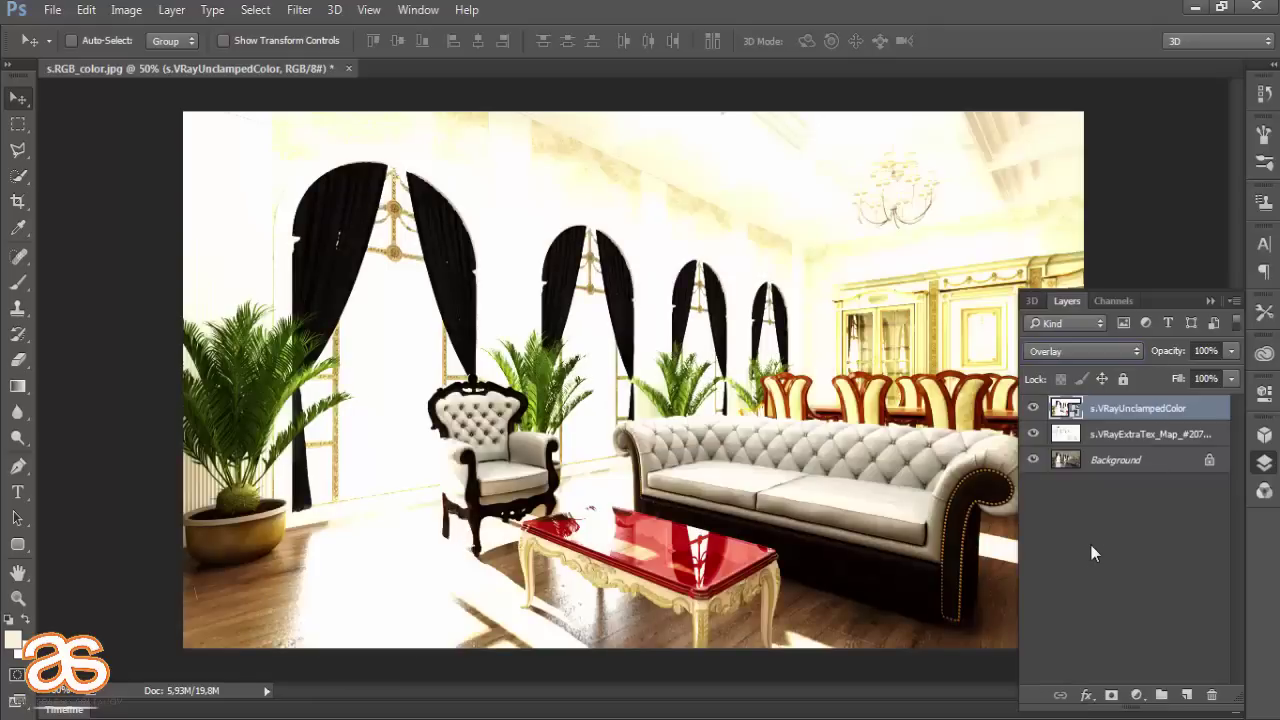
pyautogui.click(1231, 351)
pyautogui.moveTo(1229, 372); pyautogui.dragTo(1172, 377)
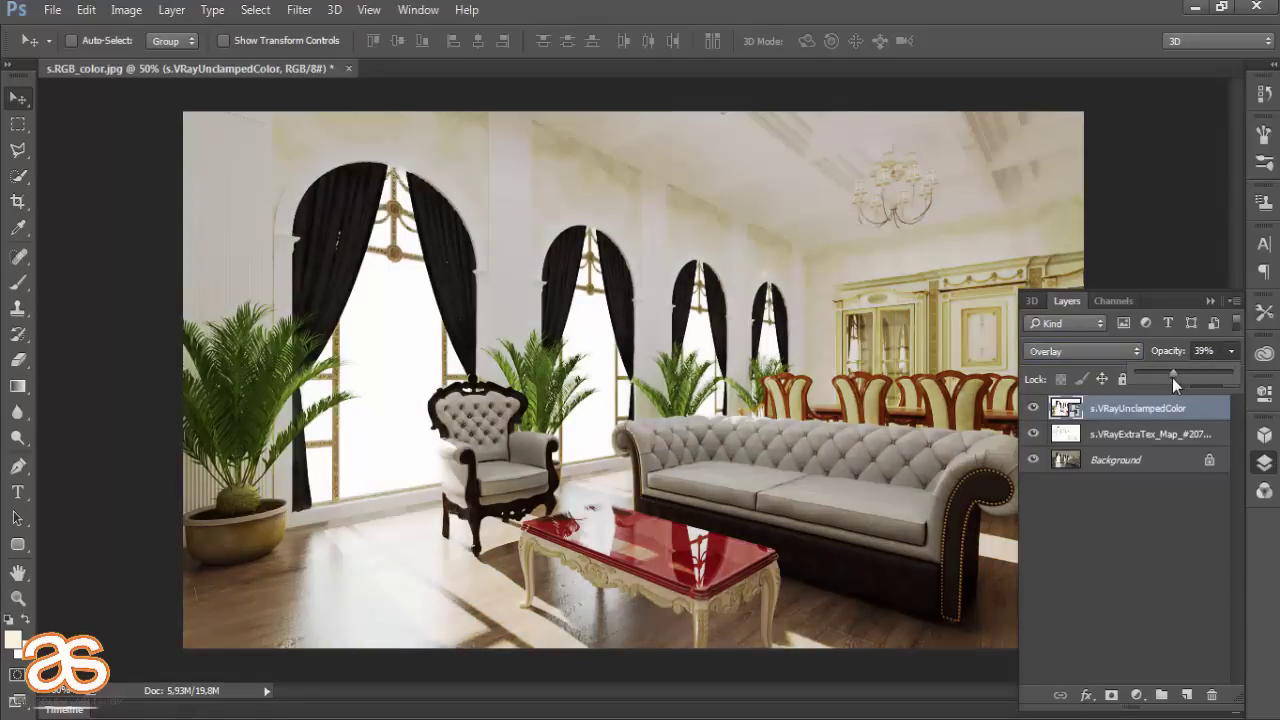
pyautogui.click(1127, 354)
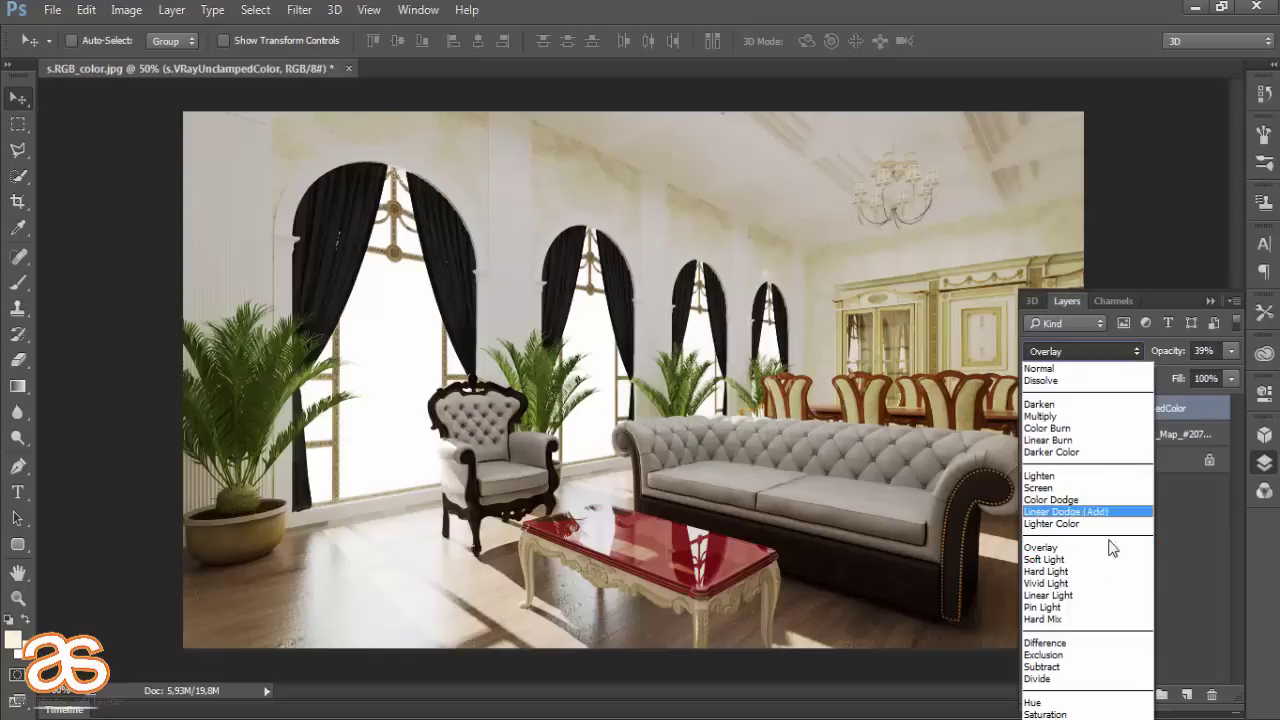
pyautogui.click(1108, 578)
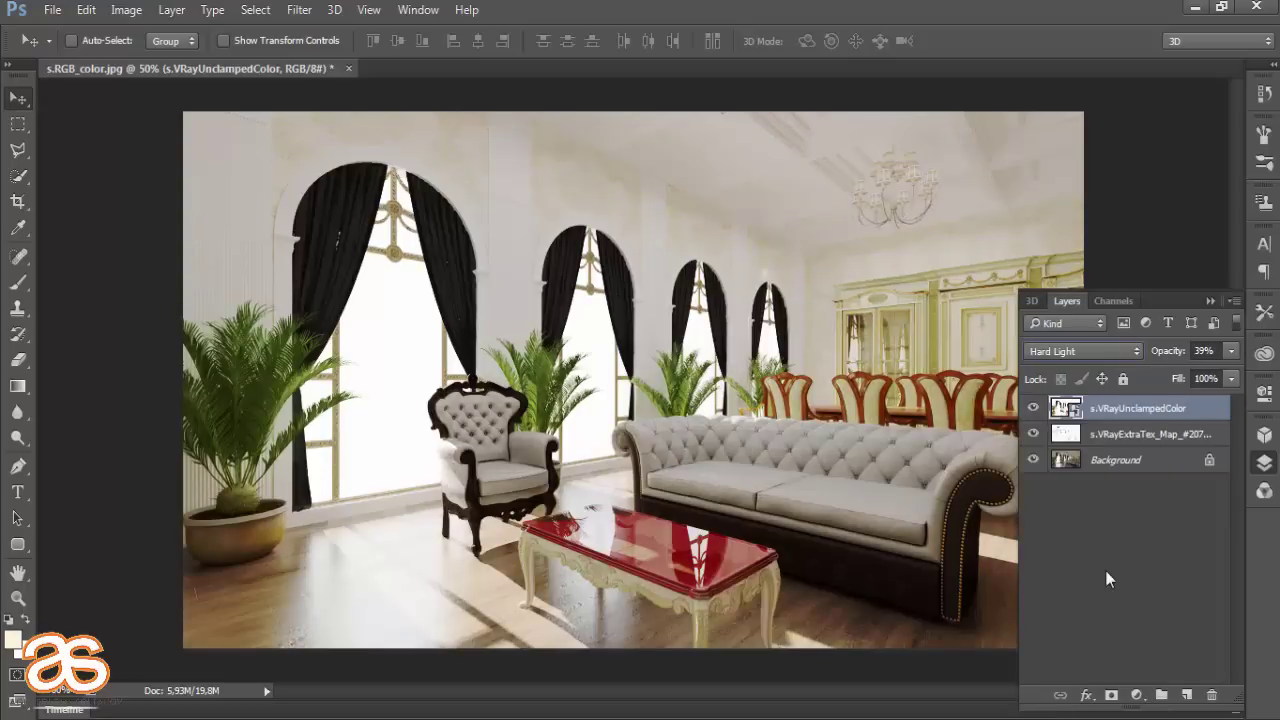
pyautogui.click(1231, 351)
pyautogui.click(1223, 375)
pyautogui.moveTo(1223, 375)
pyautogui.mouseDown()
pyautogui.moveTo(1124, 374)
pyautogui.moveTo(1170, 371)
pyautogui.mouseUp()
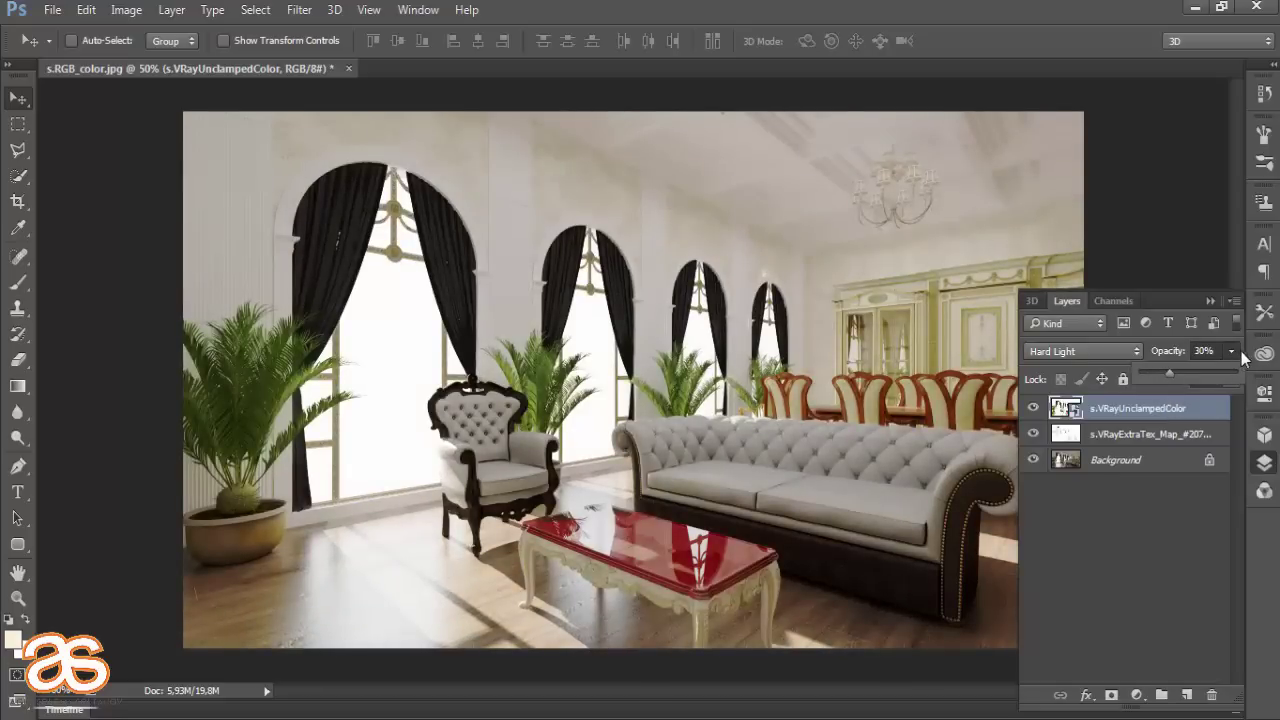
pyautogui.click(1212, 301)
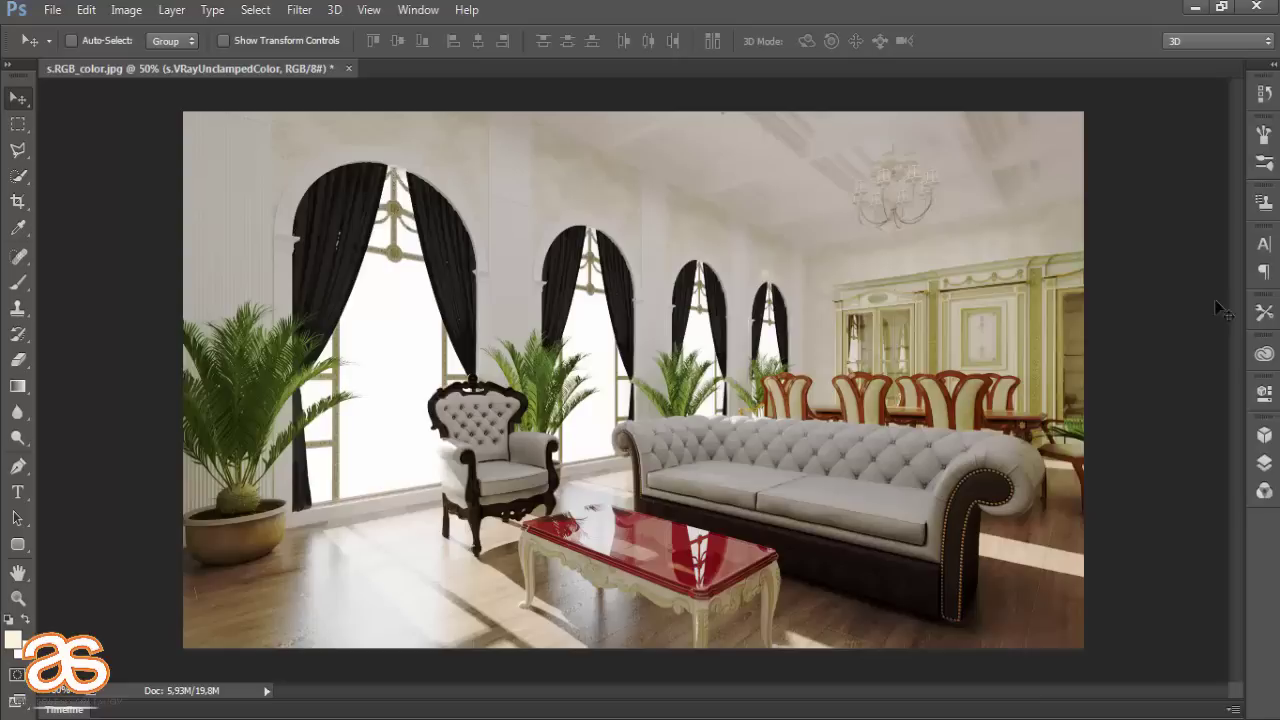
# Select all three layers and merge them into one Background layer
pyautogui.click(1262, 466)
pyautogui.keyDown('shift'); pyautogui.click(1155, 443); pyautogui.keyUp('shift')
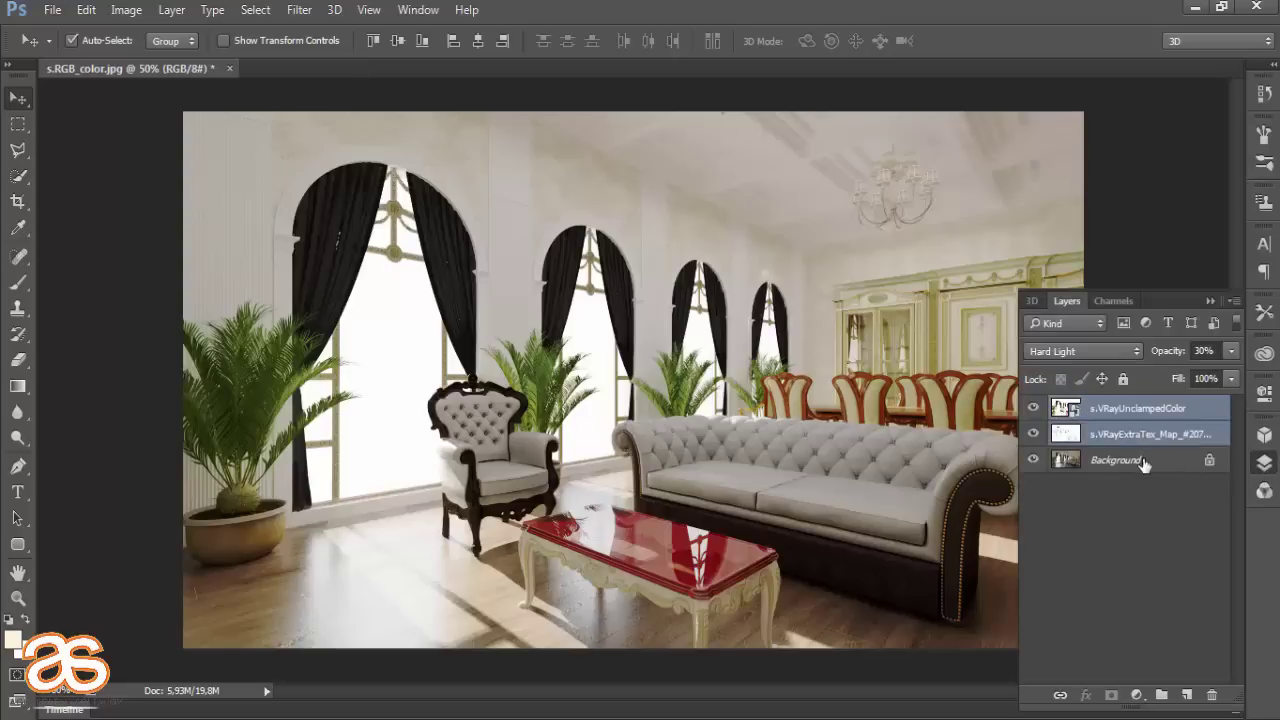
pyautogui.keyDown('shift'); pyautogui.click(1148, 460); pyautogui.keyUp('shift')
pyautogui.hotkey('ctrl', 'e')
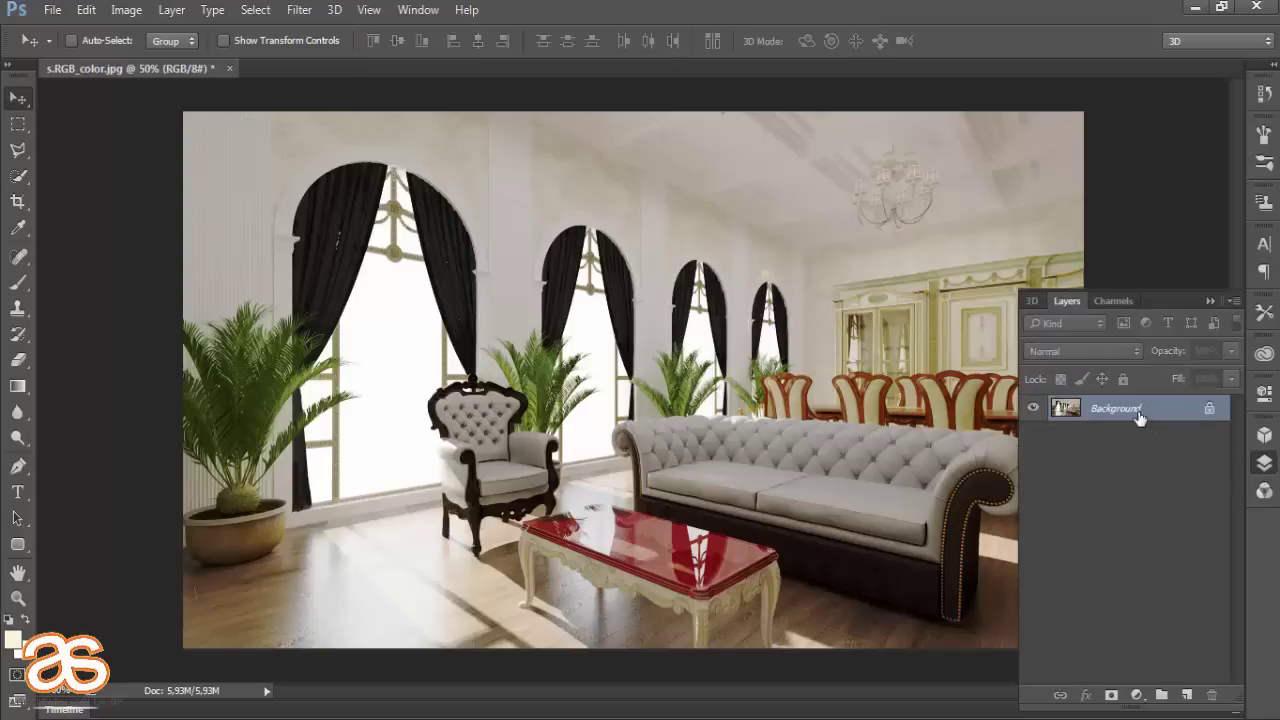
# Add a Curves adjustment, brightening the RGB midtones and raising the Red curve
pyautogui.rightClick(1140, 417)
pyautogui.click(1055, 489)
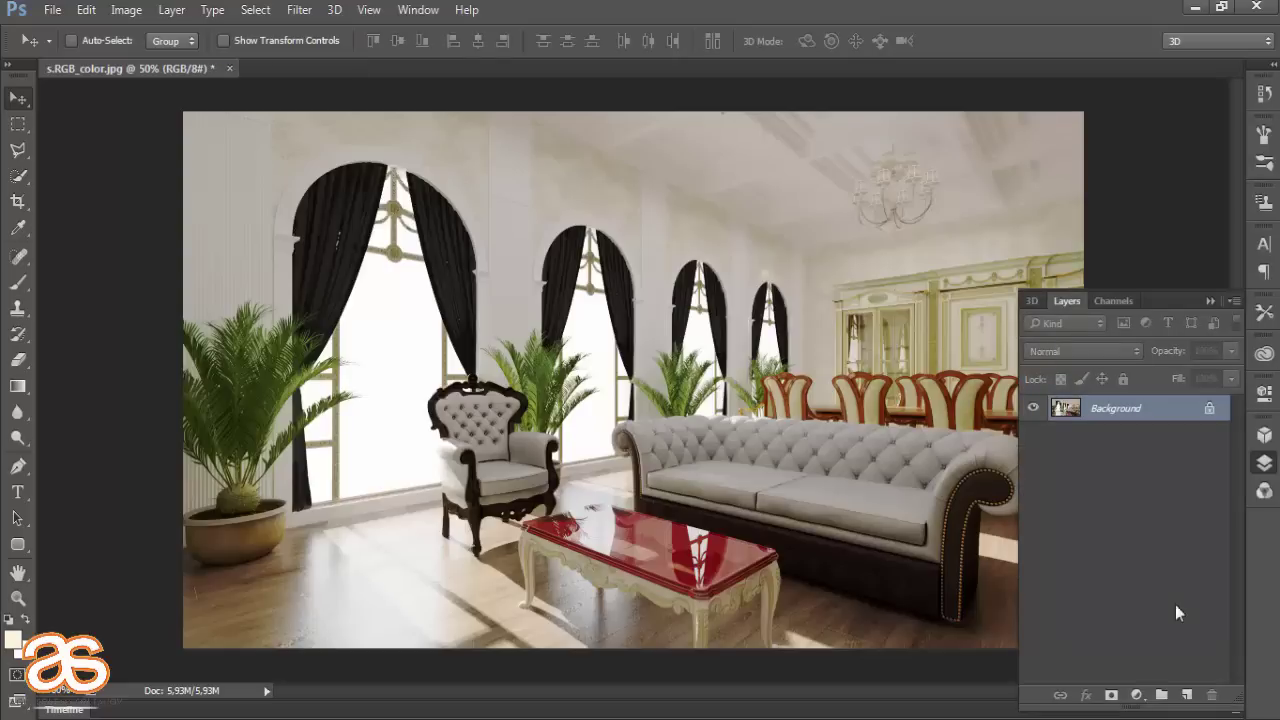
pyautogui.click(1135, 695)
pyautogui.click(1191, 374)
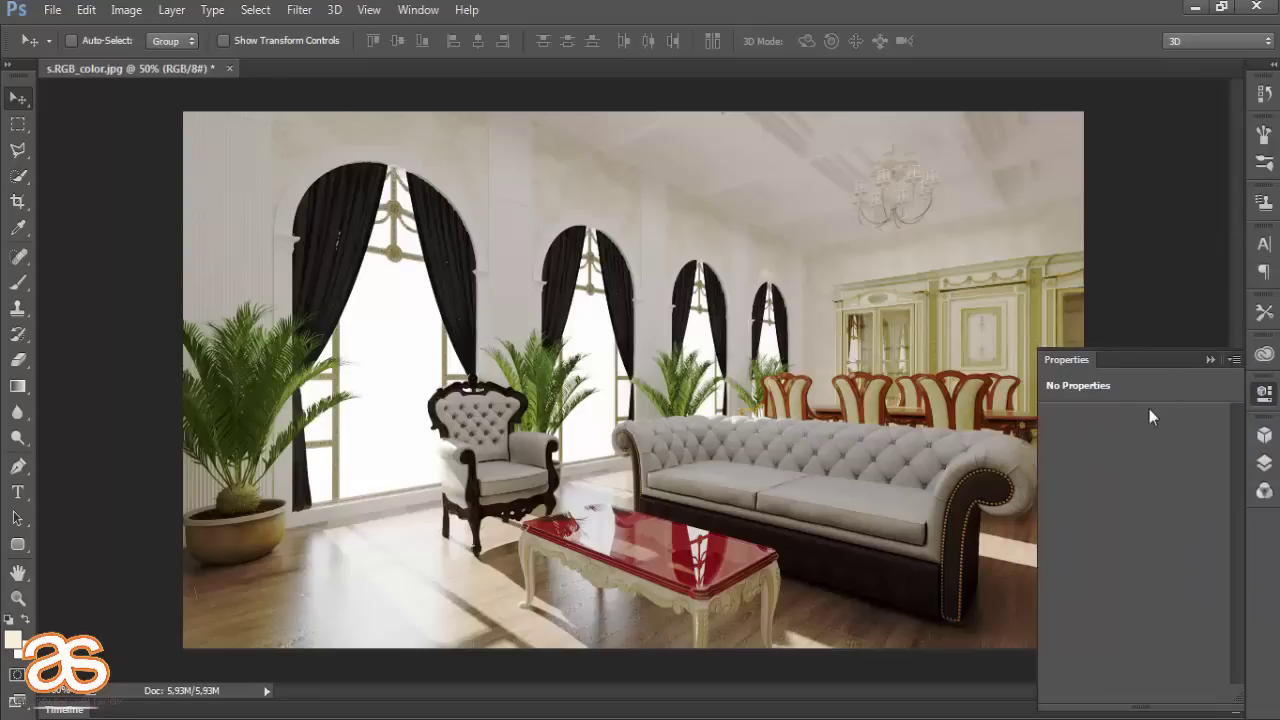
pyautogui.moveTo(1145, 537); pyautogui.dragTo(1146, 531)
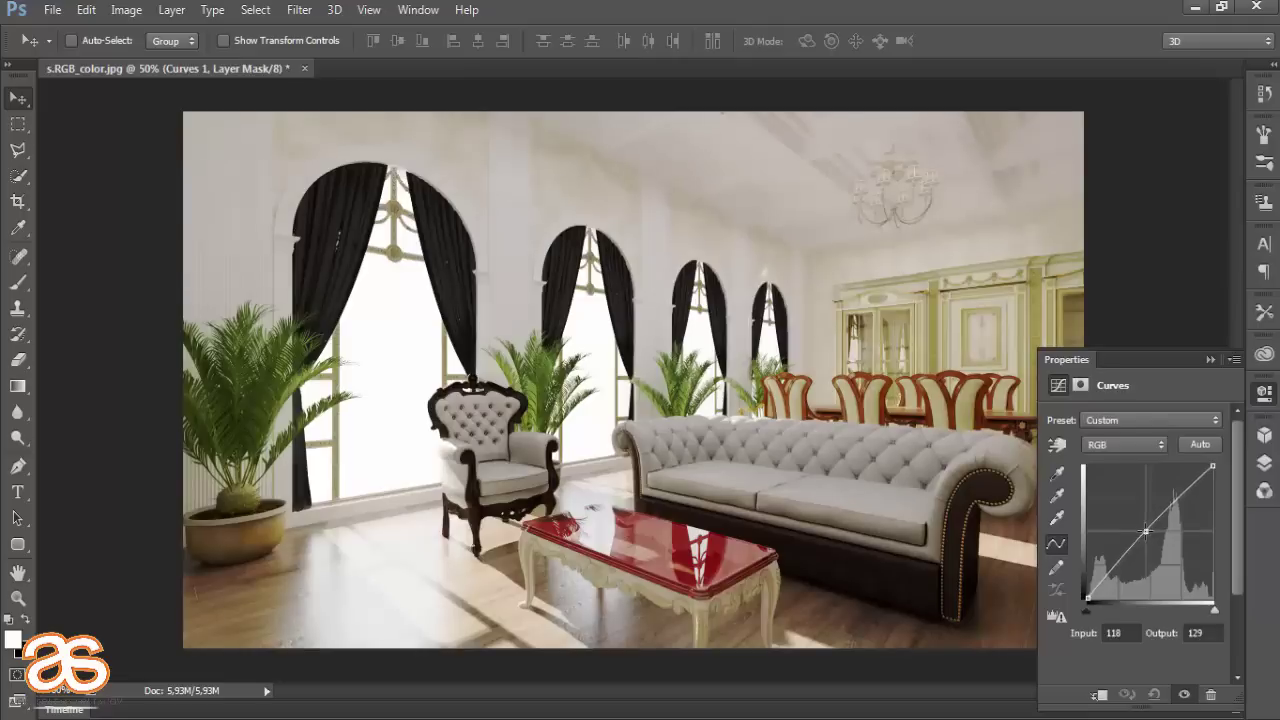
pyautogui.click(1137, 446)
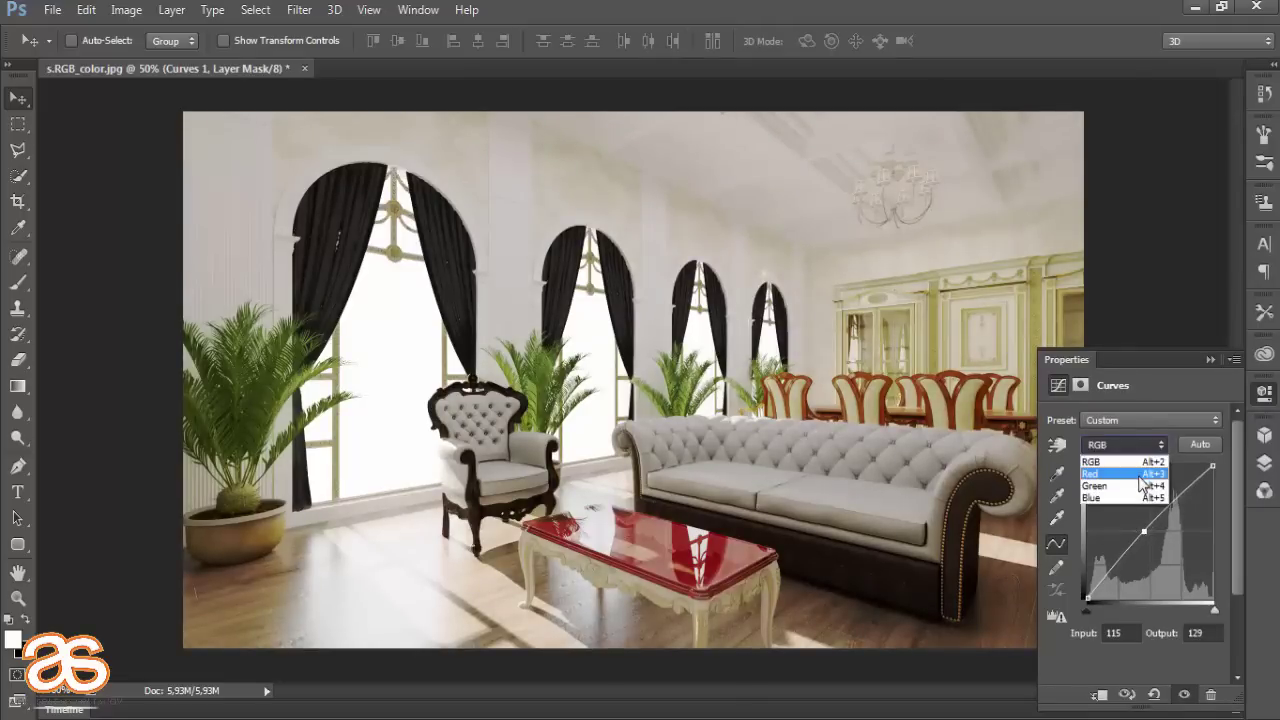
pyautogui.click(1140, 476)
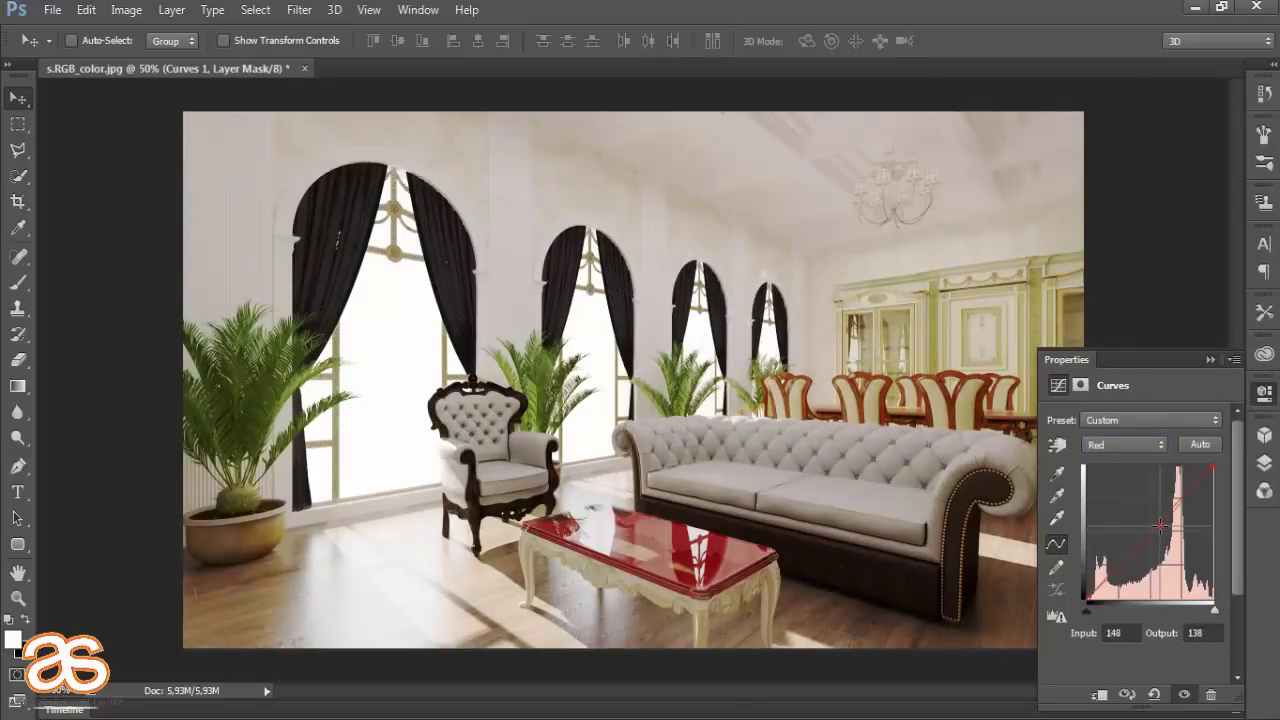
pyautogui.moveTo(1152, 530); pyautogui.dragTo(1154, 515)
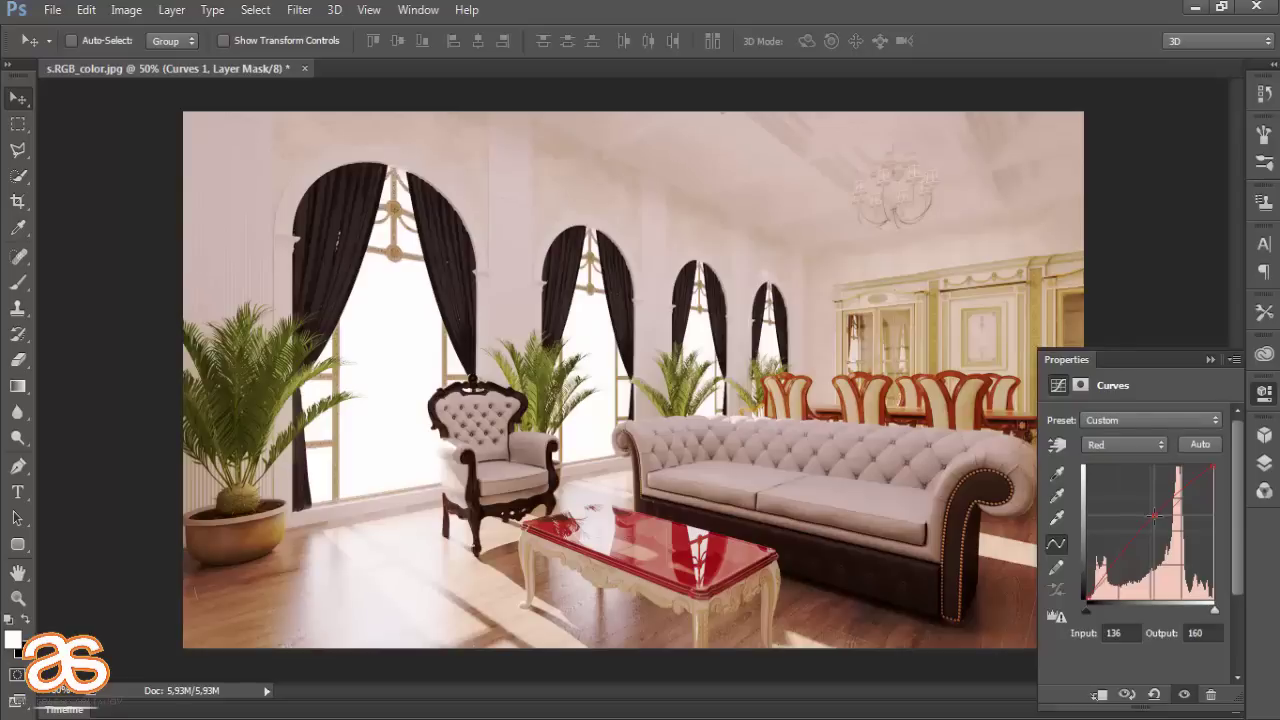
# Lift the Green and Blue midtones to remove magenta, then select Background with Curves 1
pyautogui.click(1137, 447)
pyautogui.click(1140, 486)
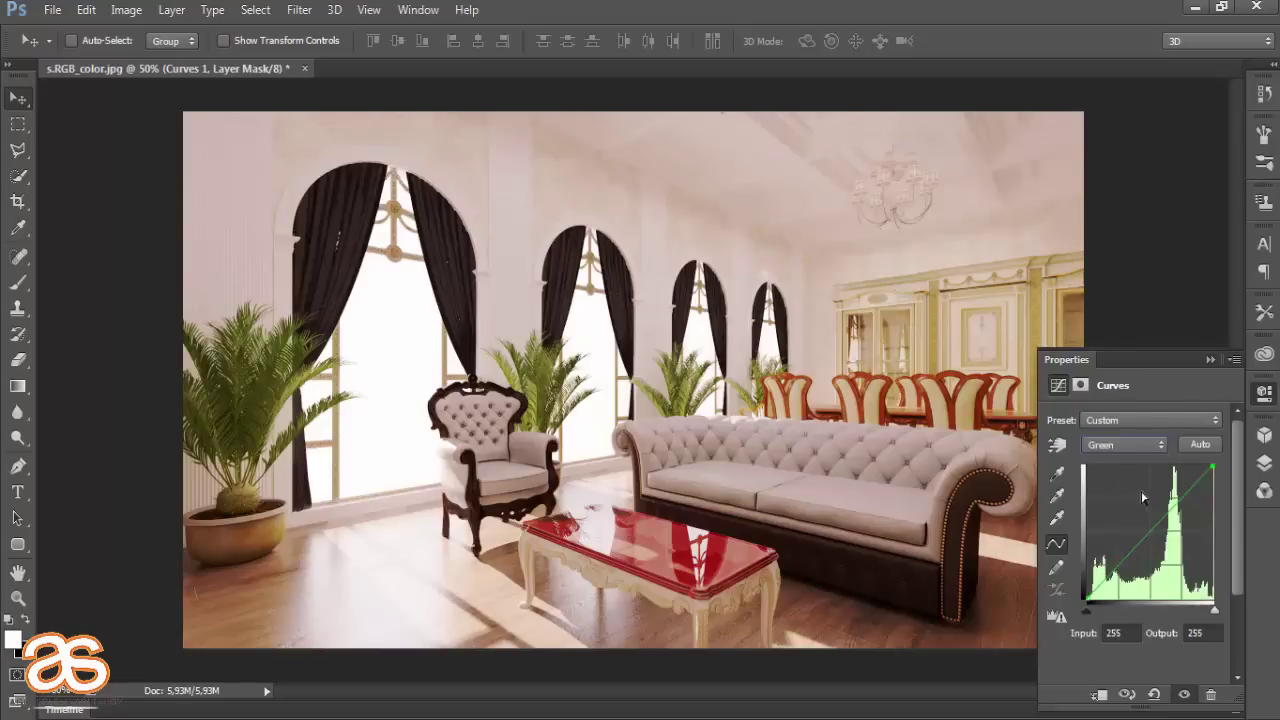
pyautogui.moveTo(1153, 530); pyautogui.dragTo(1152, 522)
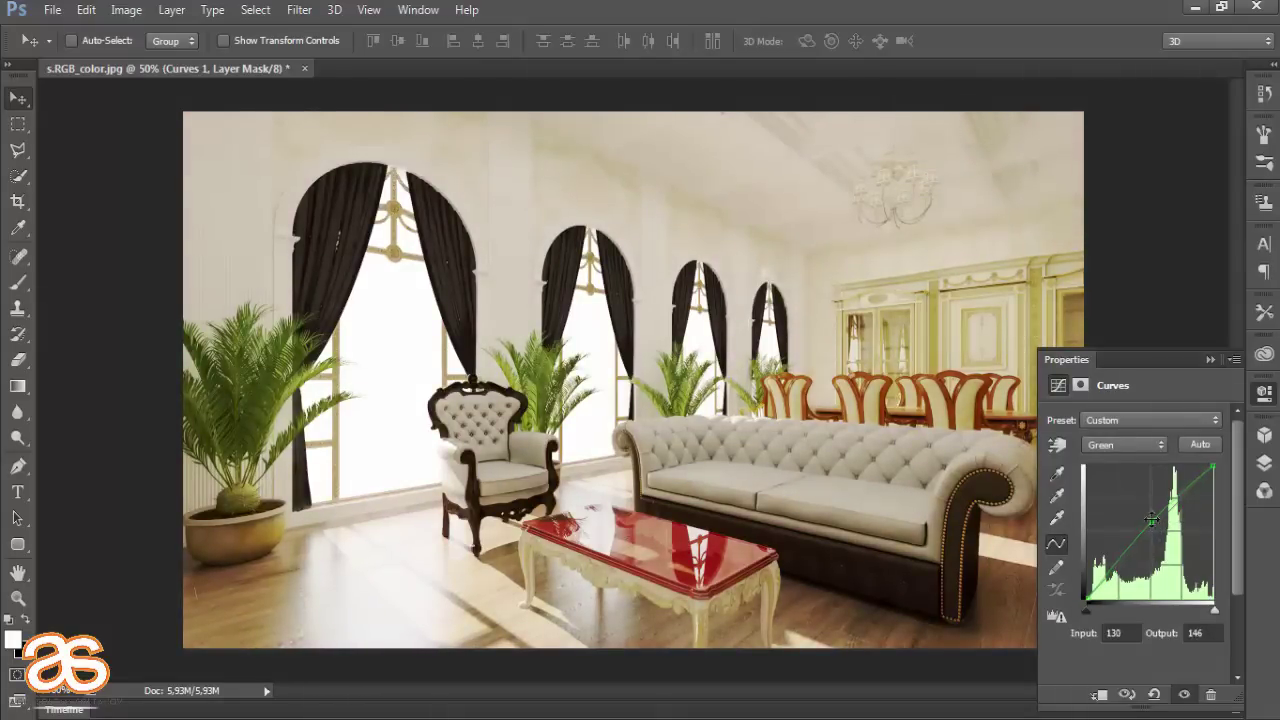
pyautogui.click(1128, 444)
pyautogui.click(1100, 499)
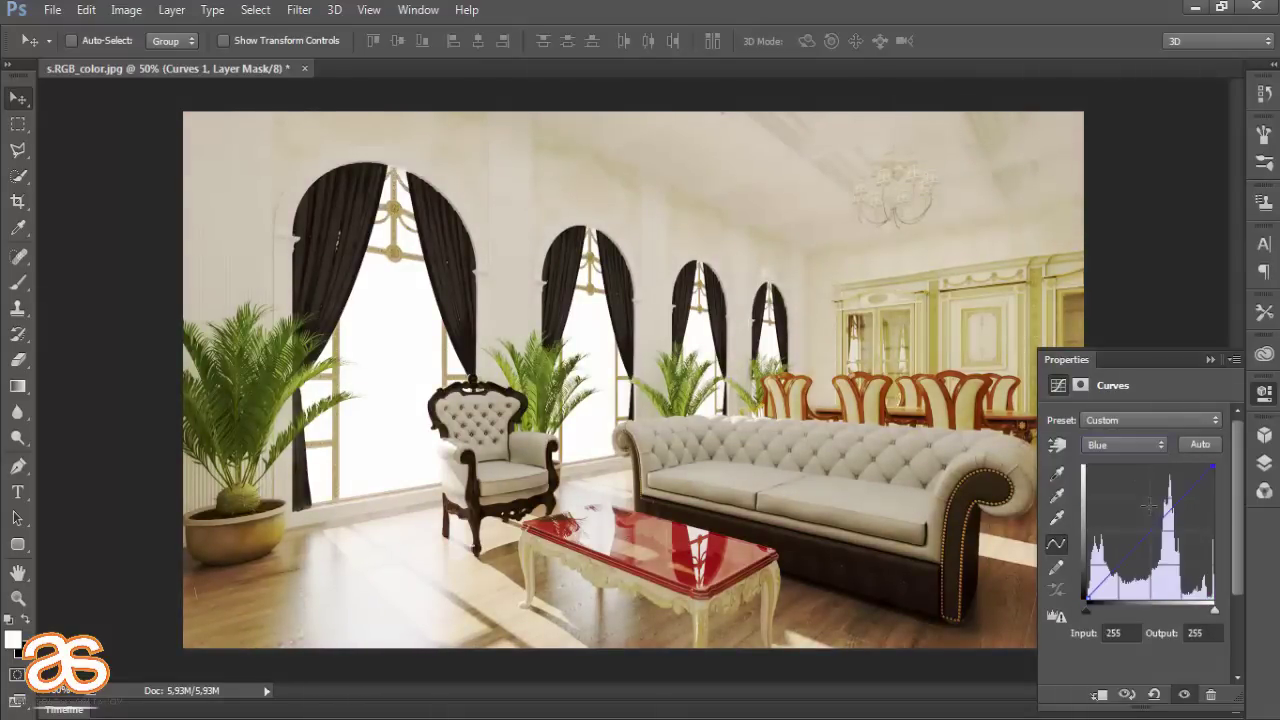
pyautogui.moveTo(1158, 521); pyautogui.dragTo(1158, 522)
pyautogui.click(1110, 452)
pyautogui.click(1111, 448)
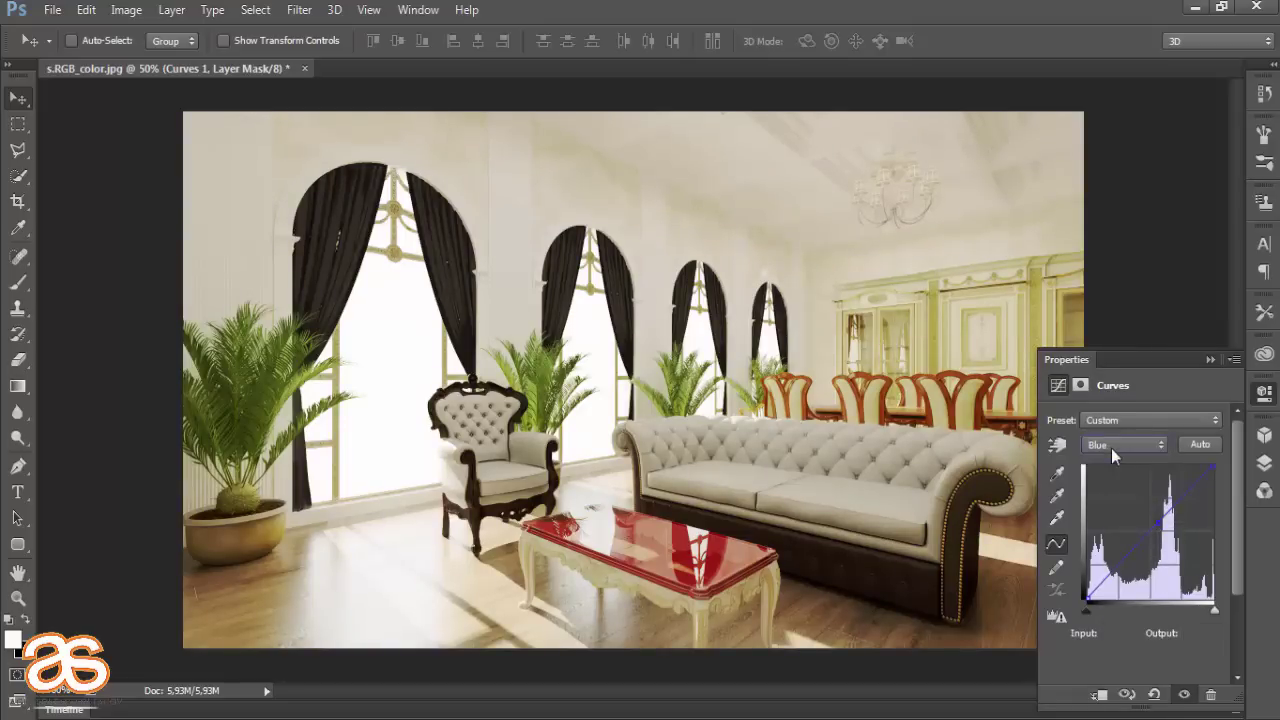
pyautogui.click(1264, 462)
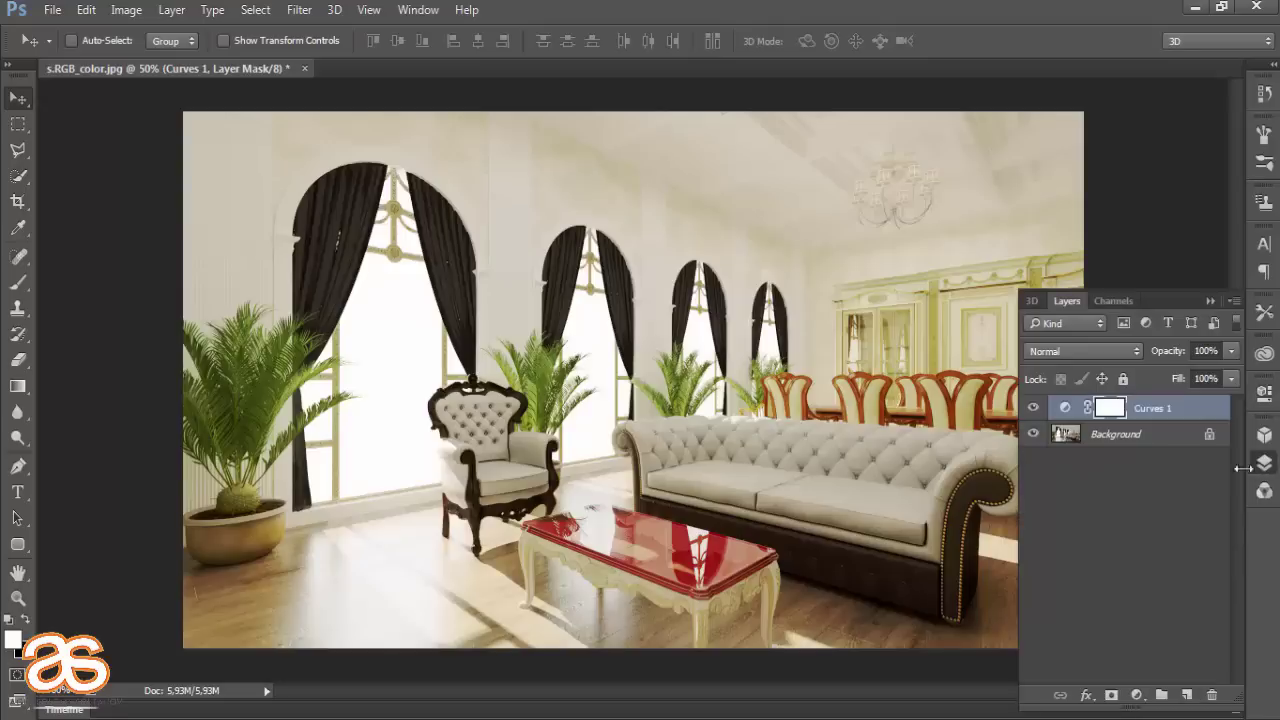
pyautogui.keyDown('ctrl'); pyautogui.click(1145, 443); pyautogui.keyUp('ctrl')
# Flatten Curves 1 and apply a midtone Color Balance of -10, -43, -29
pyautogui.hotkey('ctrl', 'e')
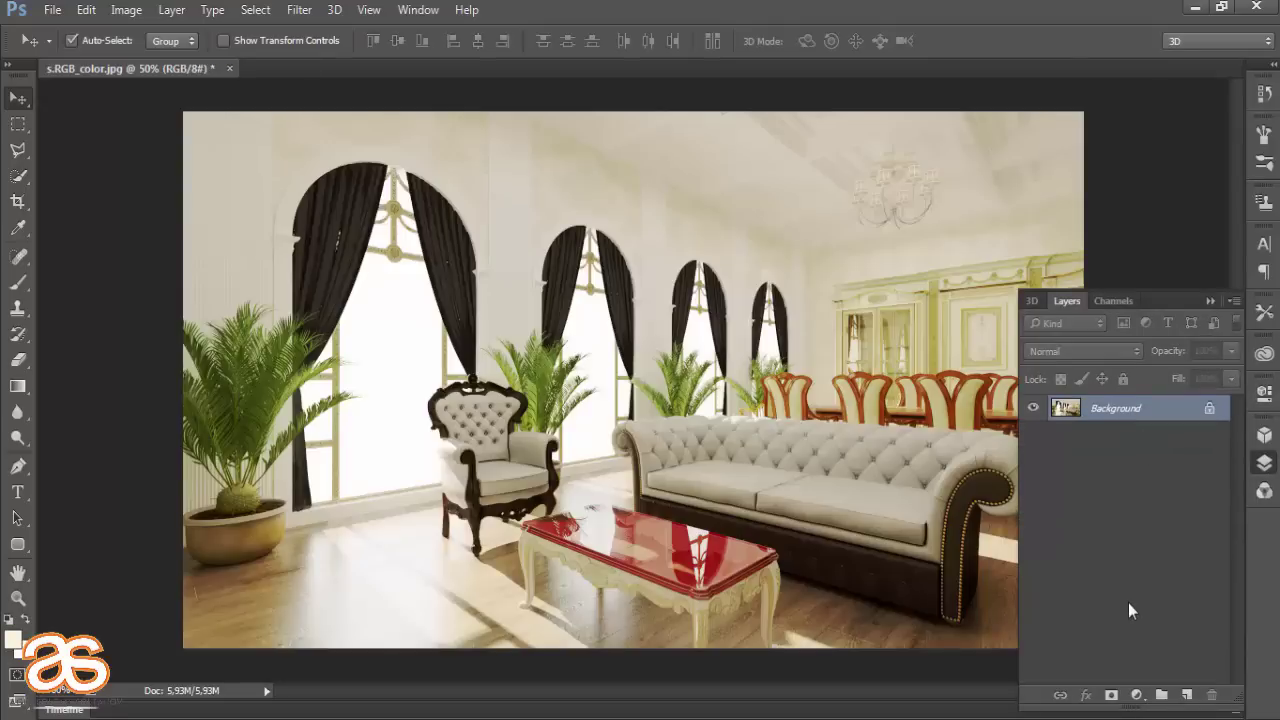
pyautogui.hotkey('ctrl', 'b')
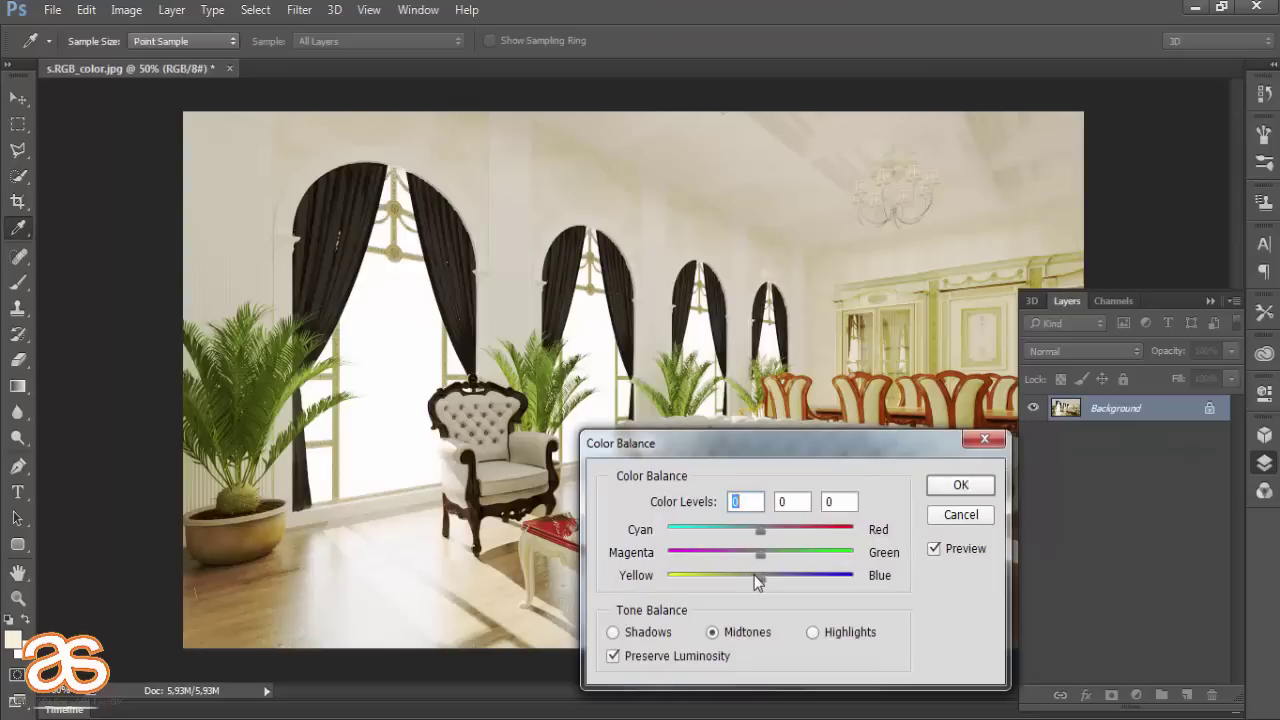
pyautogui.moveTo(757, 577); pyautogui.dragTo(708, 577)
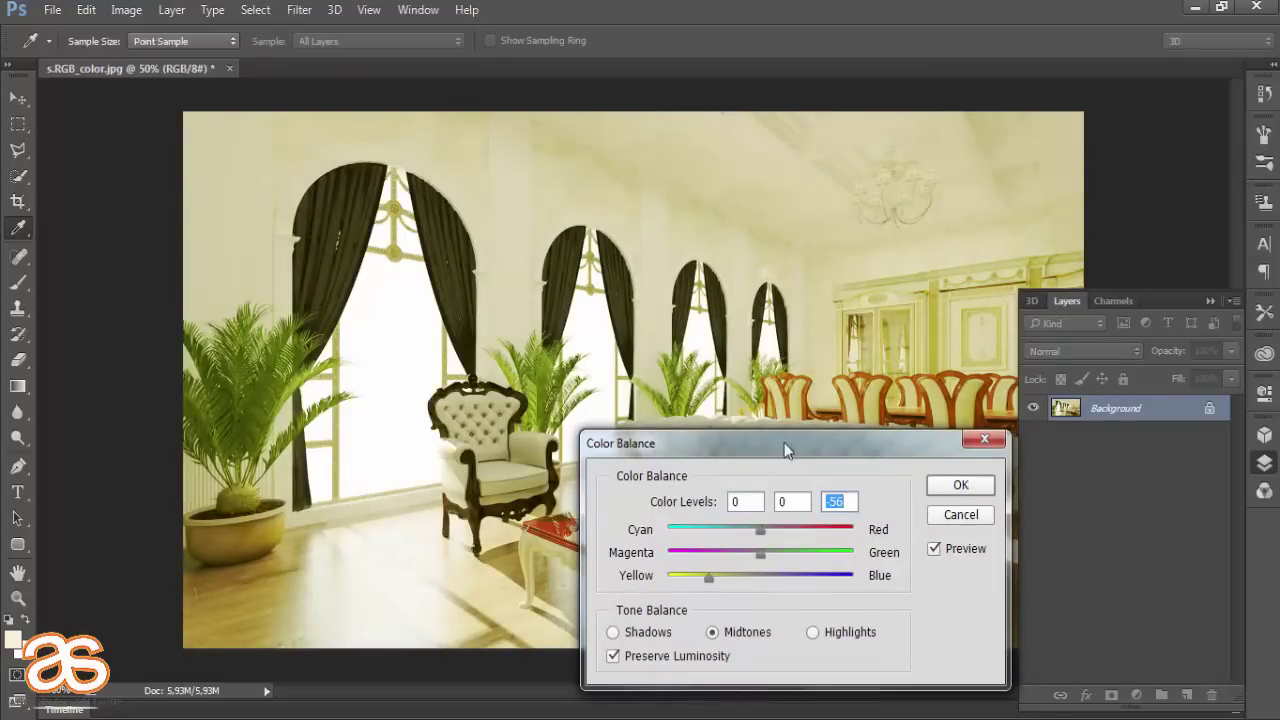
pyautogui.moveTo(784, 442); pyautogui.dragTo(1085, 84)
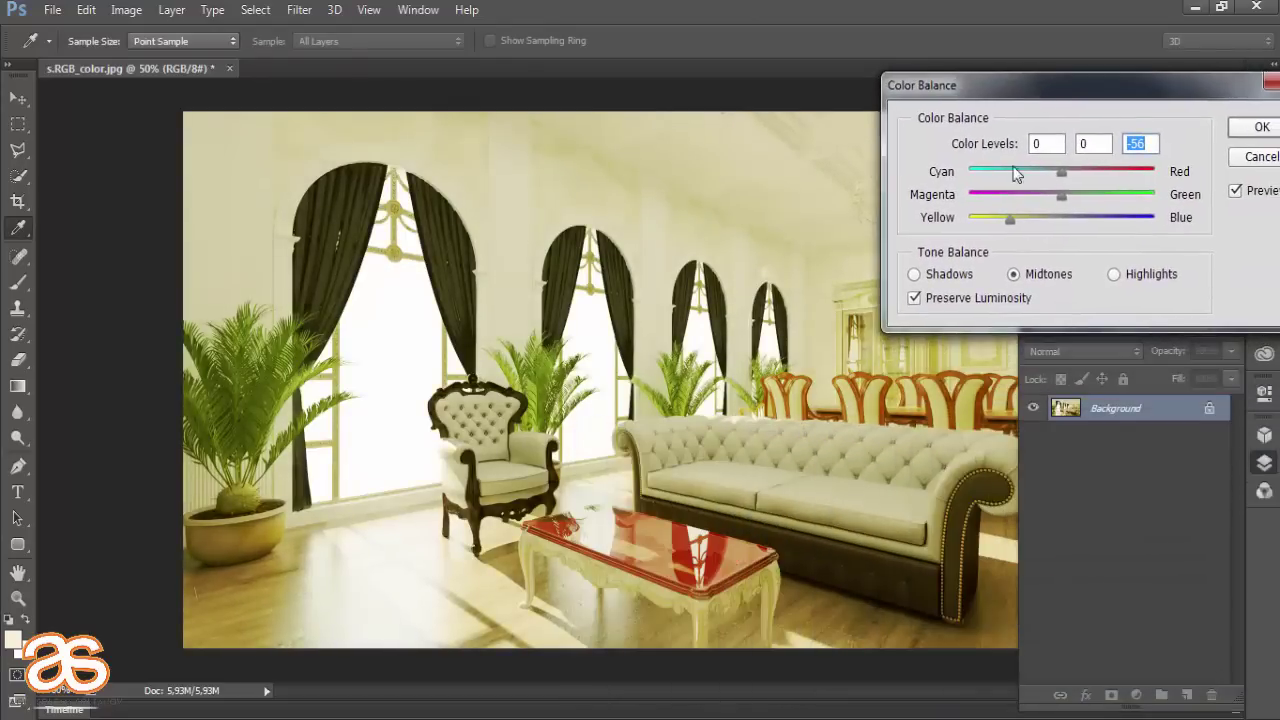
pyautogui.moveTo(1048, 203); pyautogui.dragTo(1041, 201)
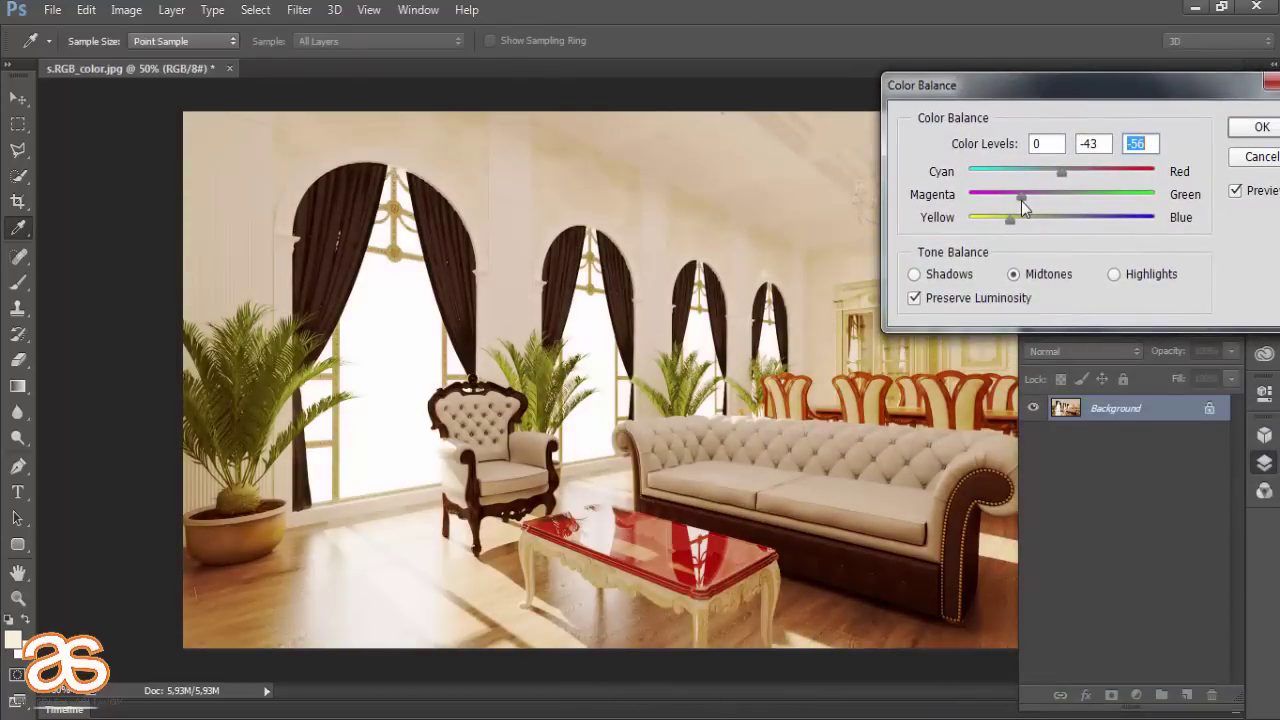
pyautogui.hotkey('shift', 'Tab')
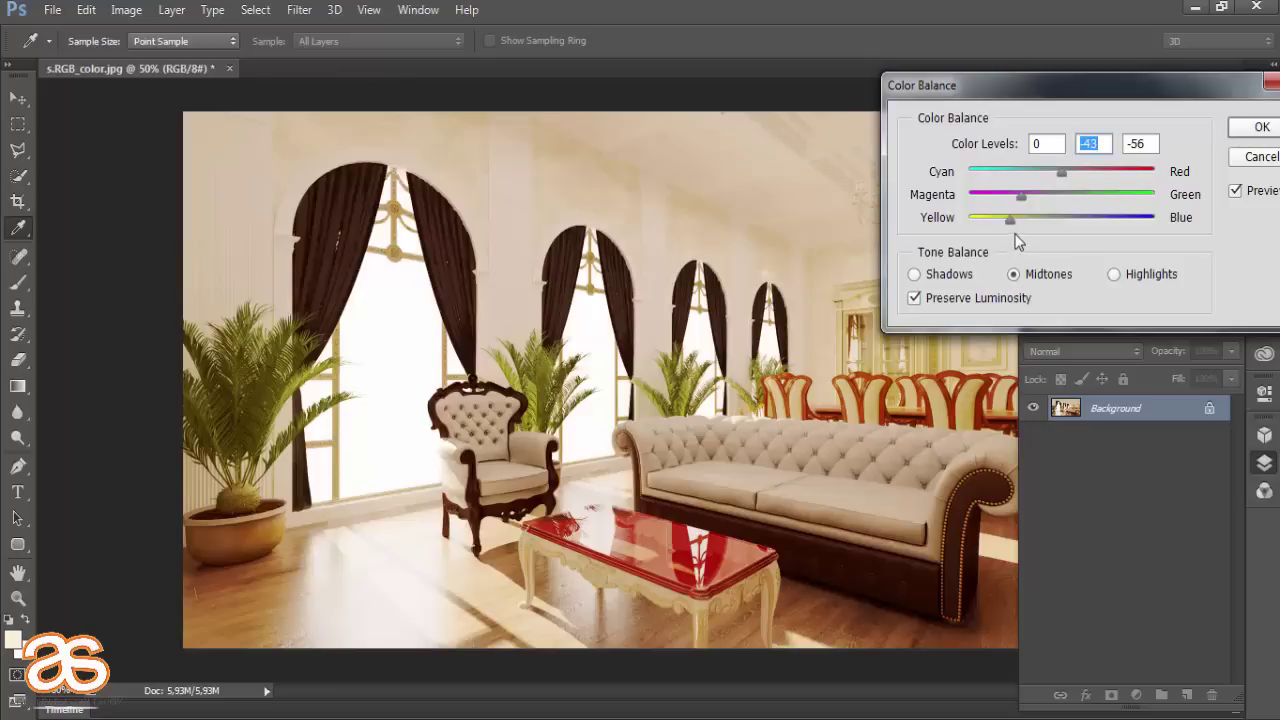
pyautogui.click(1034, 236)
pyautogui.press('Tab')
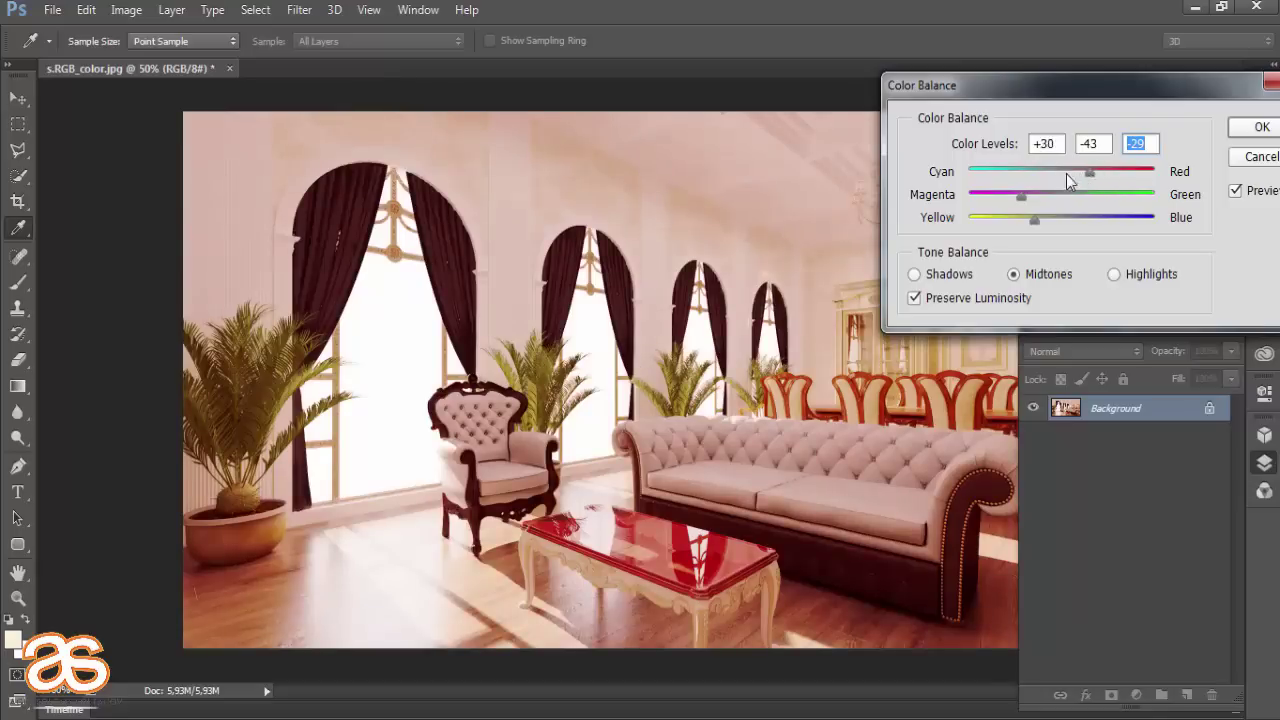
pyautogui.moveTo(1068, 180); pyautogui.dragTo(1040, 171)
pyautogui.click(1260, 128)
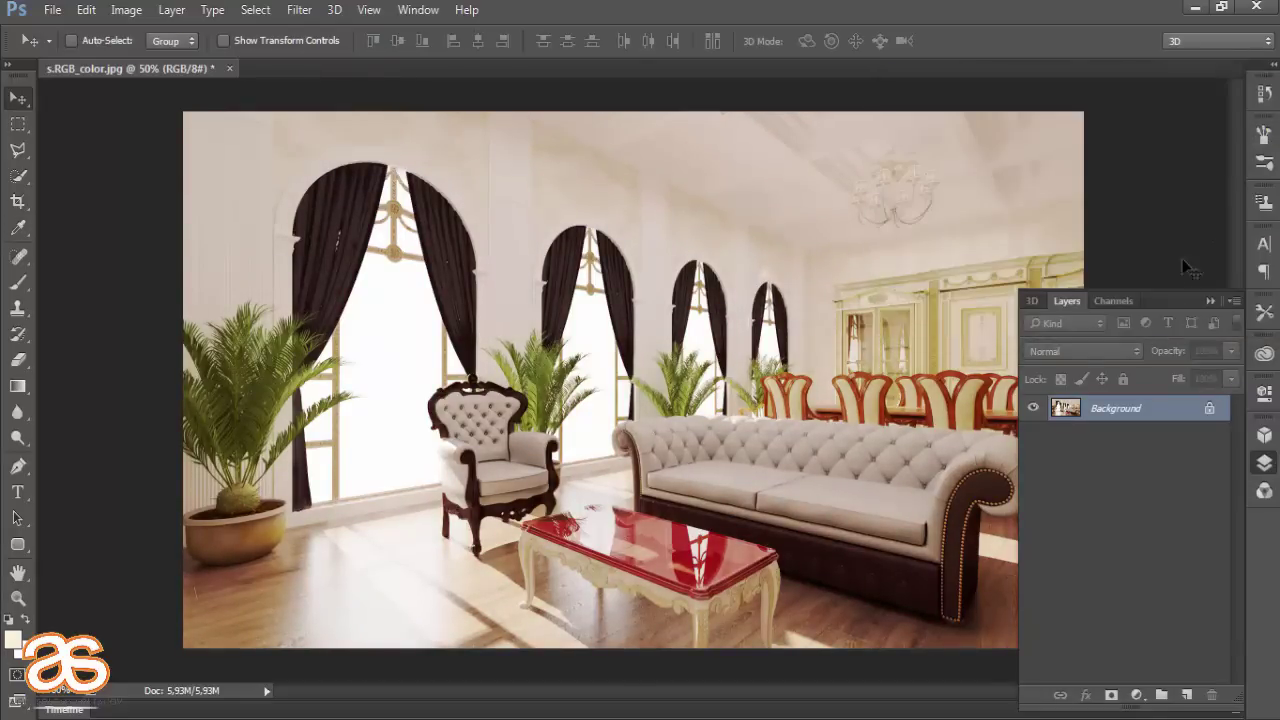
# Save the corrected render to the Desktop as JPEG 'classic.jpg' at Maximum quality 12, Progressive
pyautogui.click(1211, 301)
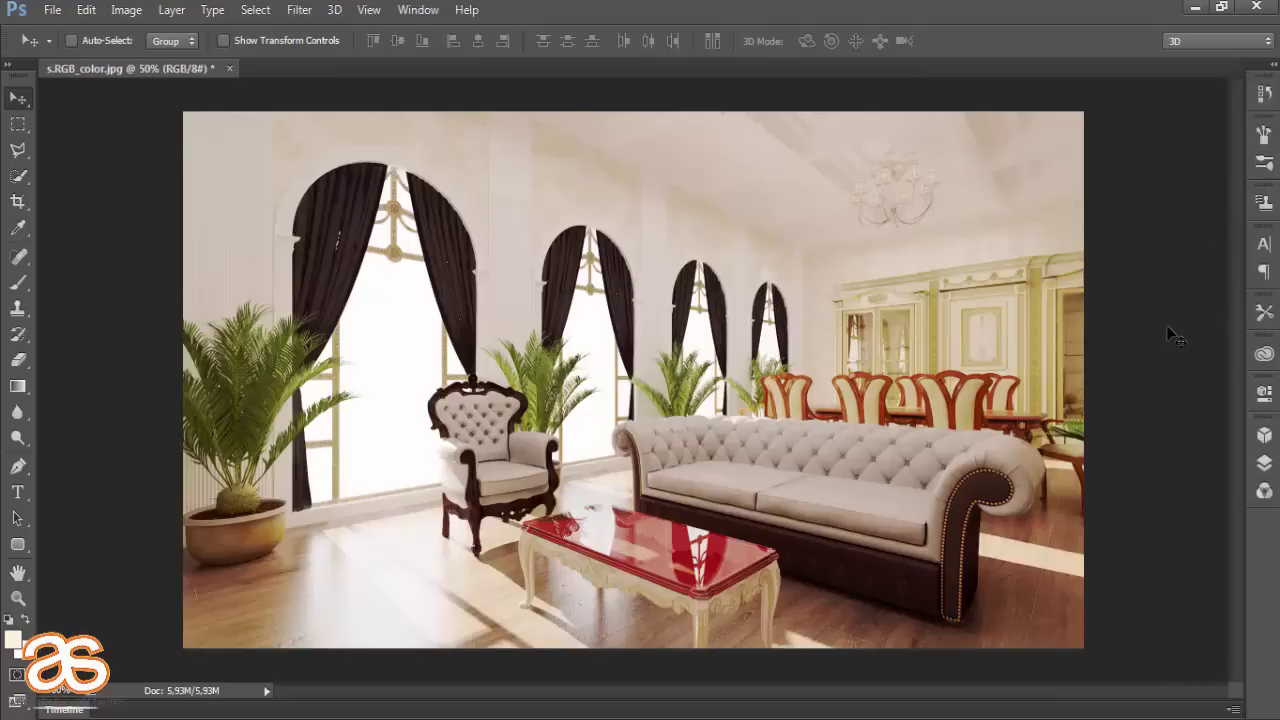
pyautogui.click(52, 10)
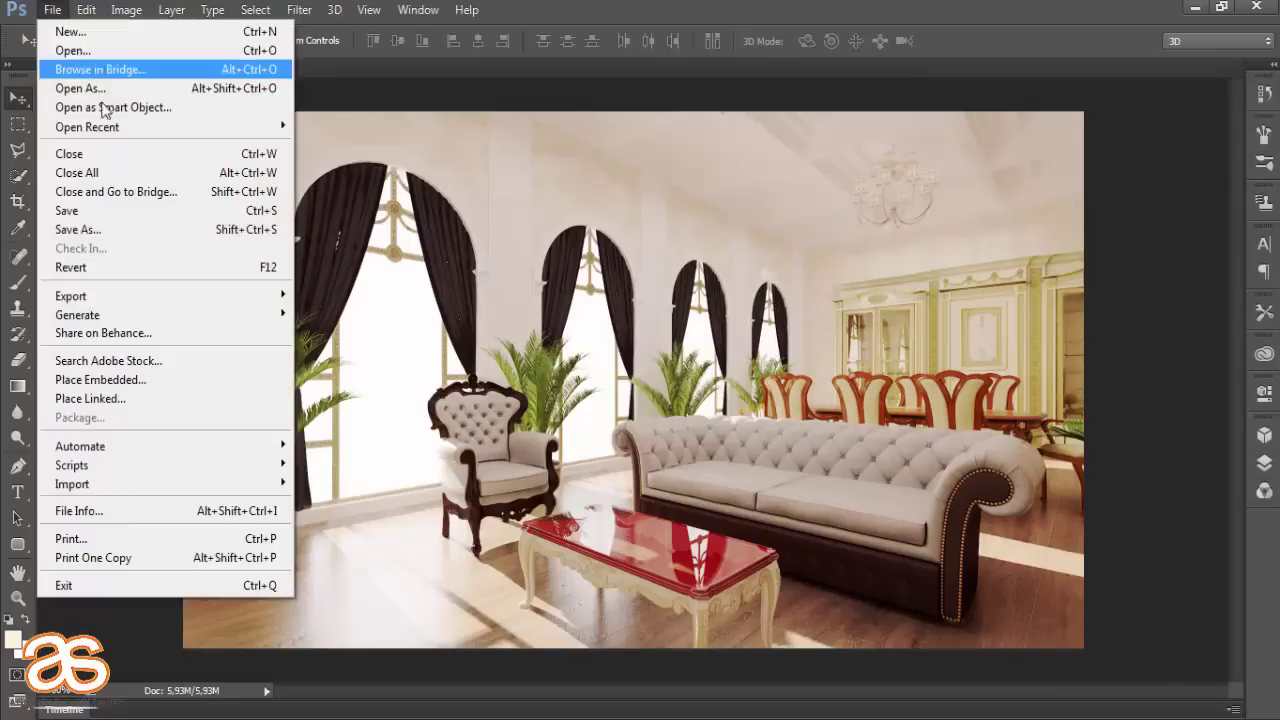
pyautogui.click(140, 229)
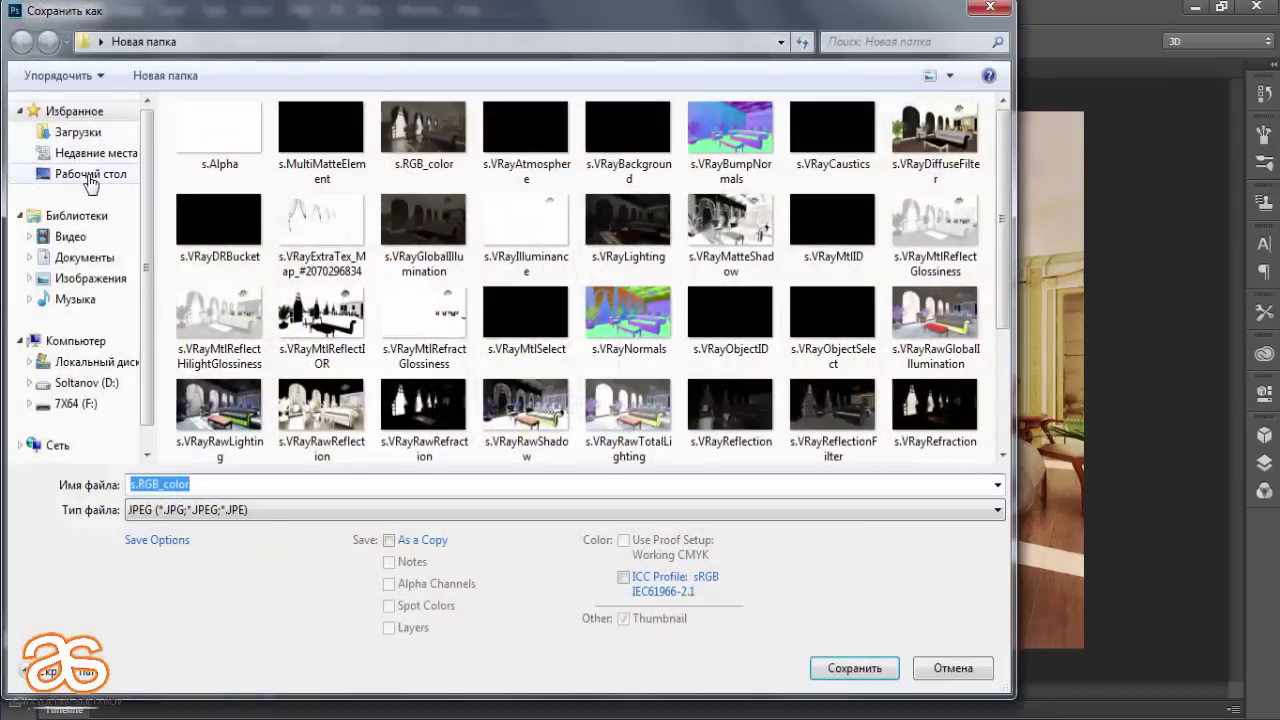
pyautogui.click(90, 174)
pyautogui.click(710, 508)
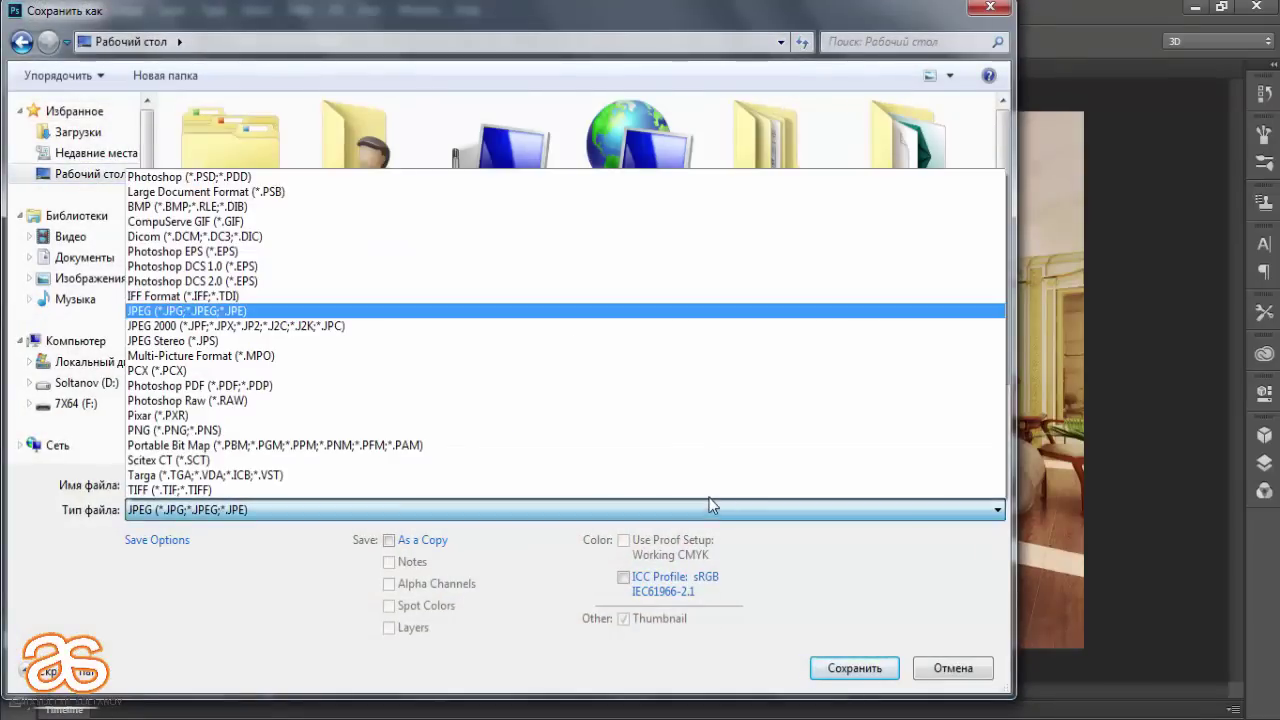
pyautogui.click(709, 505)
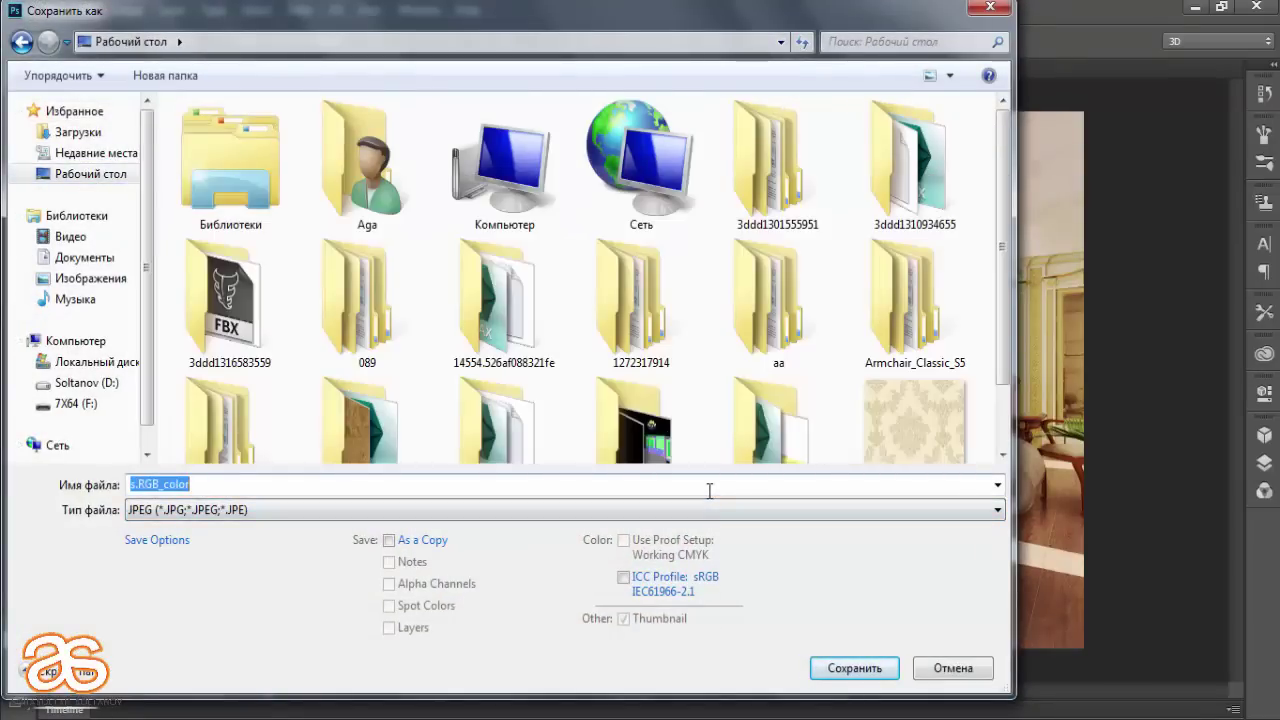
pyautogui.write('clas')
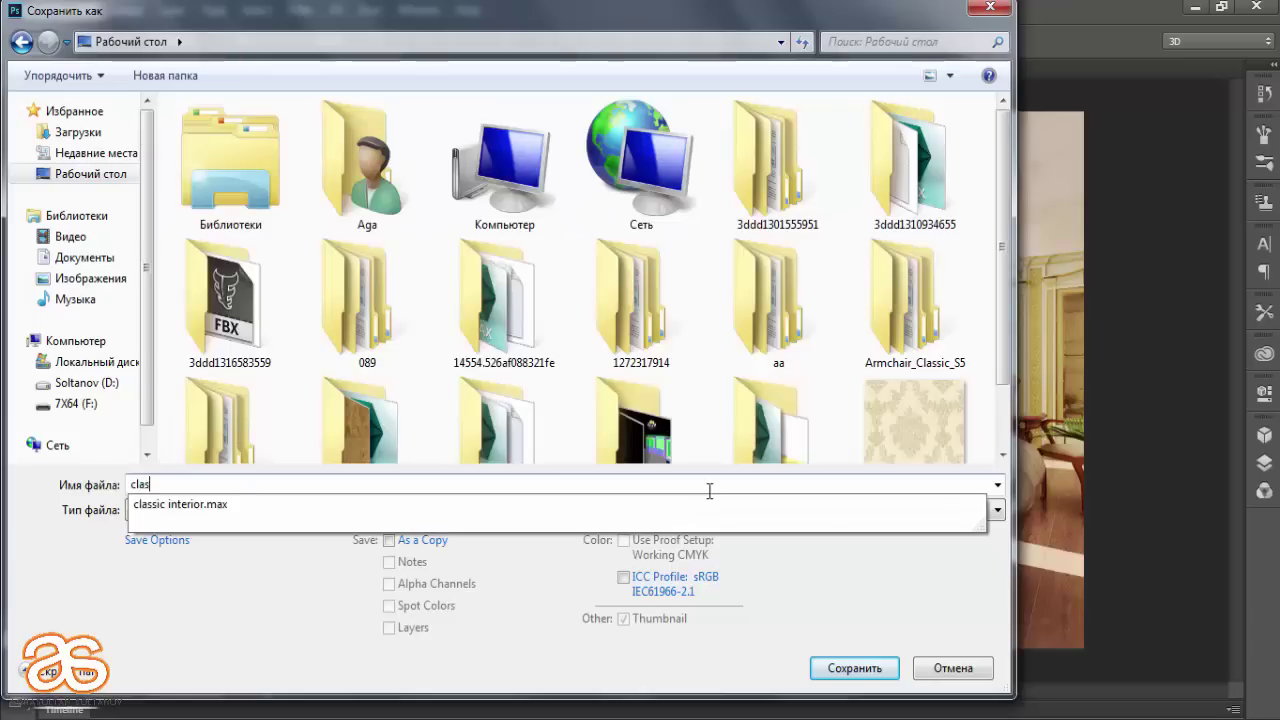
pyautogui.write('sic')
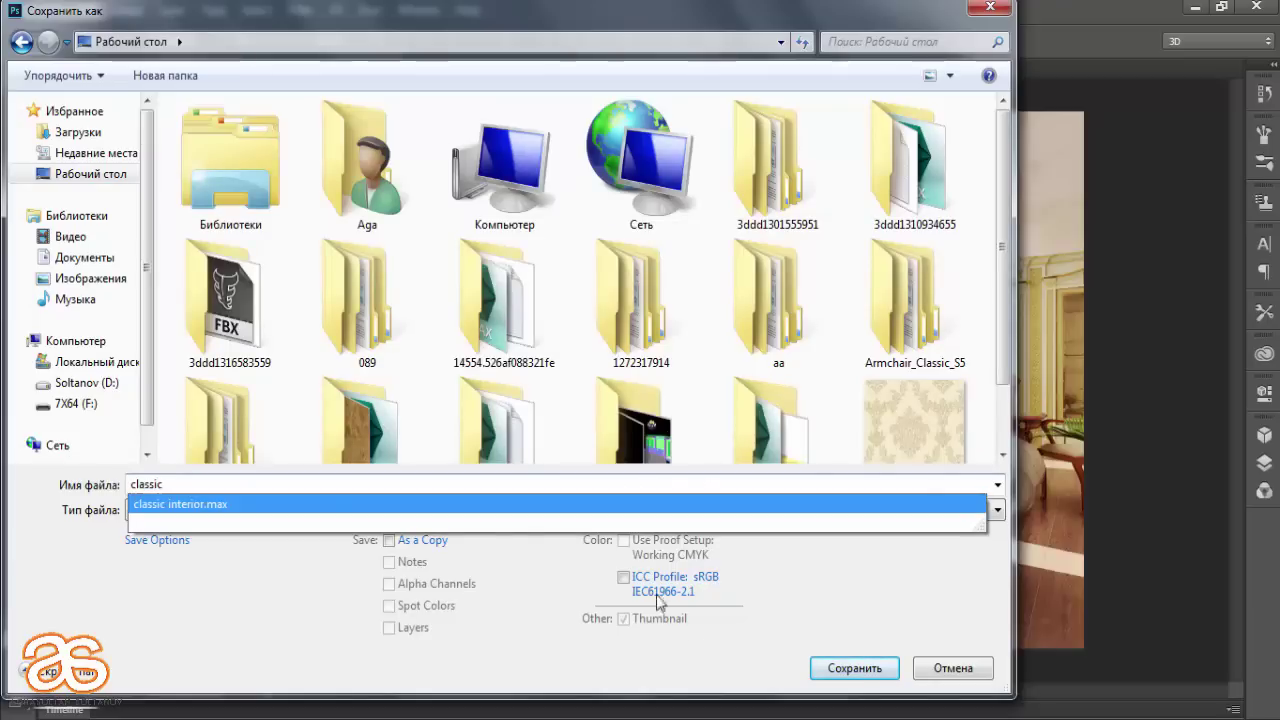
pyautogui.click(860, 668)
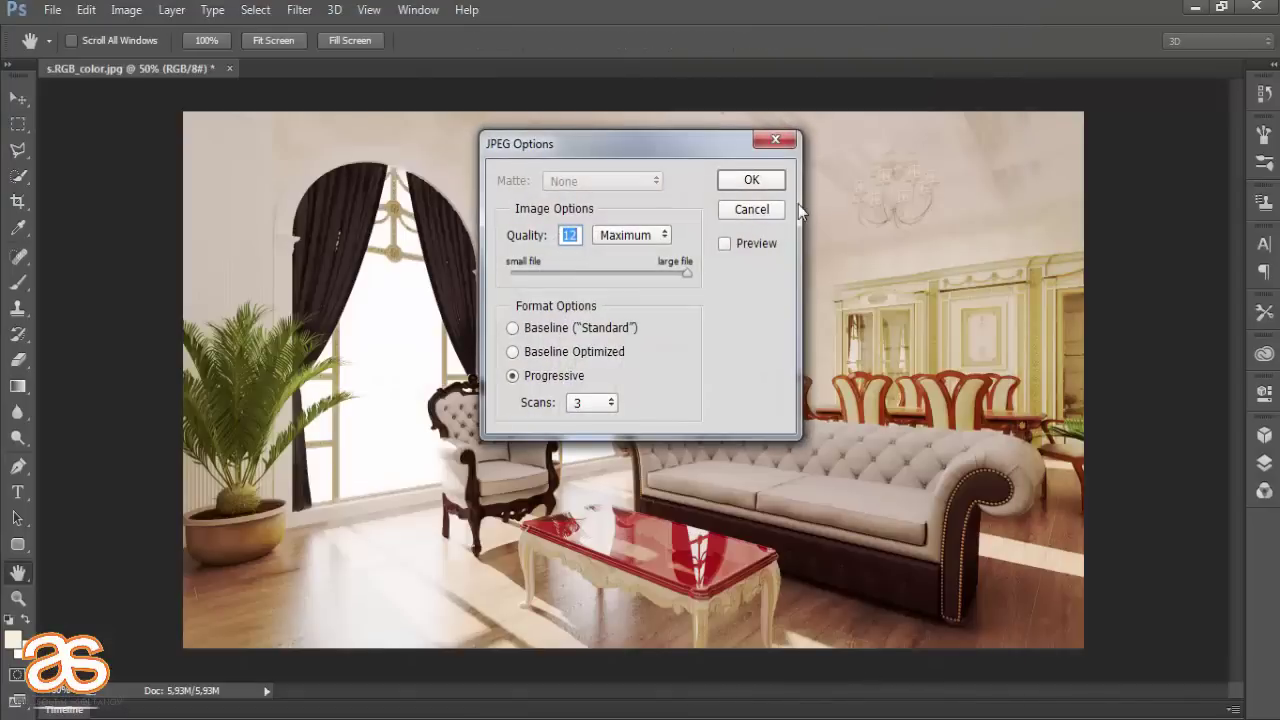
pyautogui.click(766, 183)
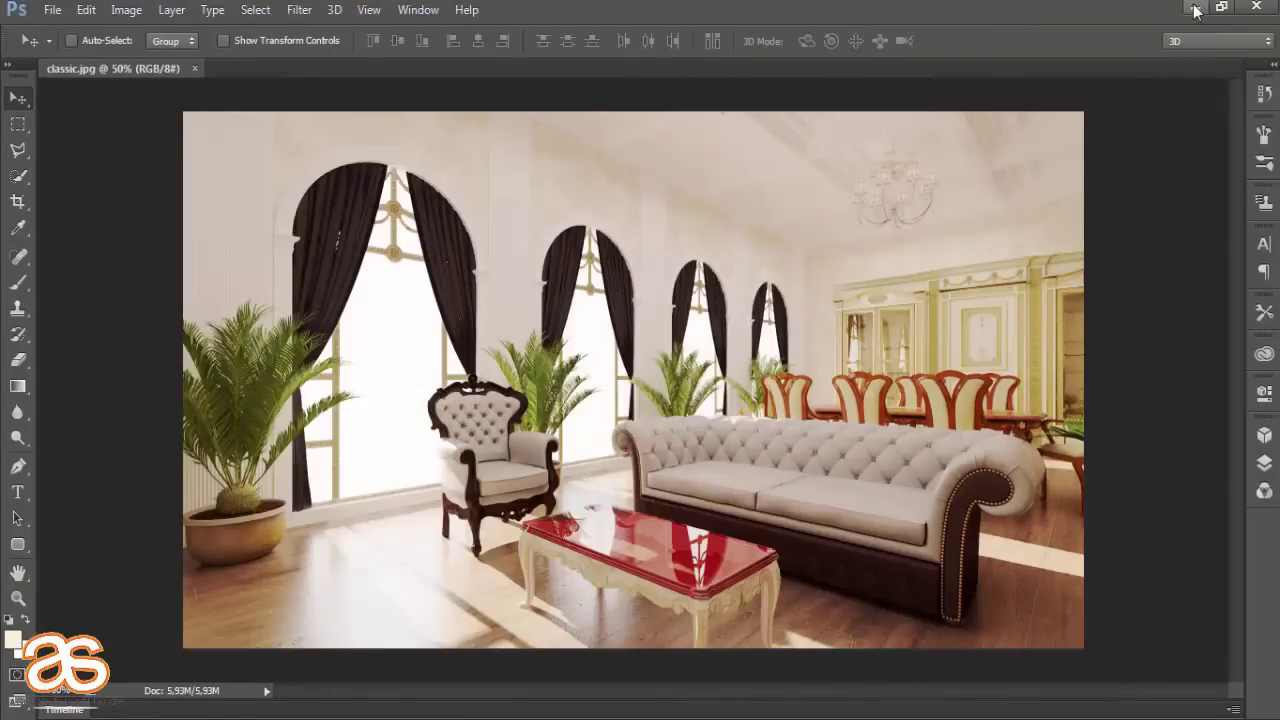
pyautogui.click(1195, 7)
# Open classic.jpg from the desktop in Windows Photo Viewer to check its colours, then close it
pyautogui.click(1205, 8)
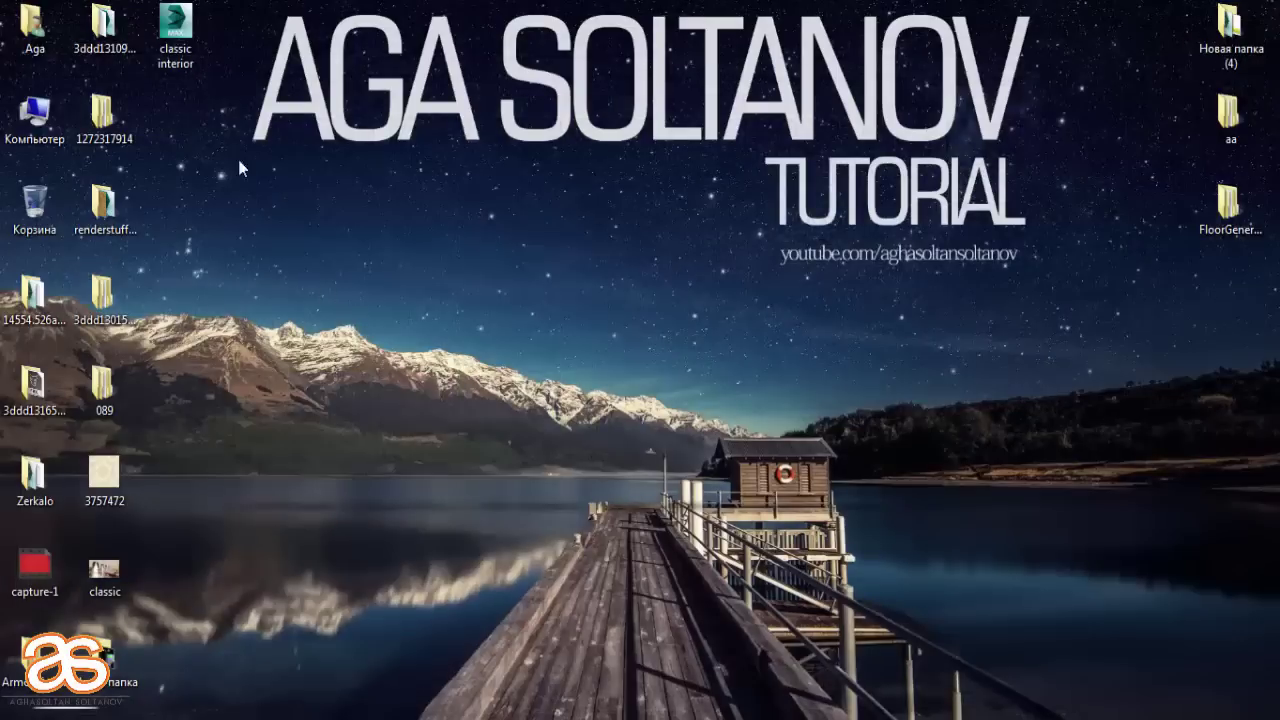
pyautogui.doubleClick(98, 572)
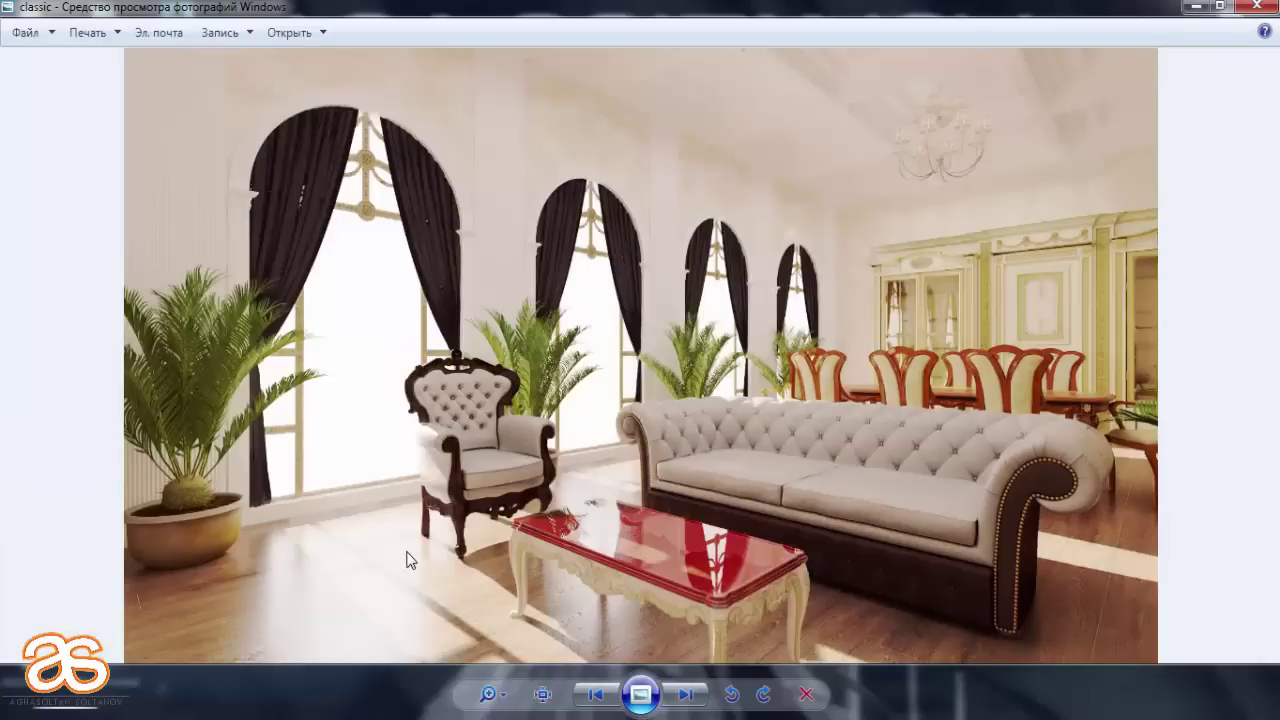
pyautogui.click(1256, 8)
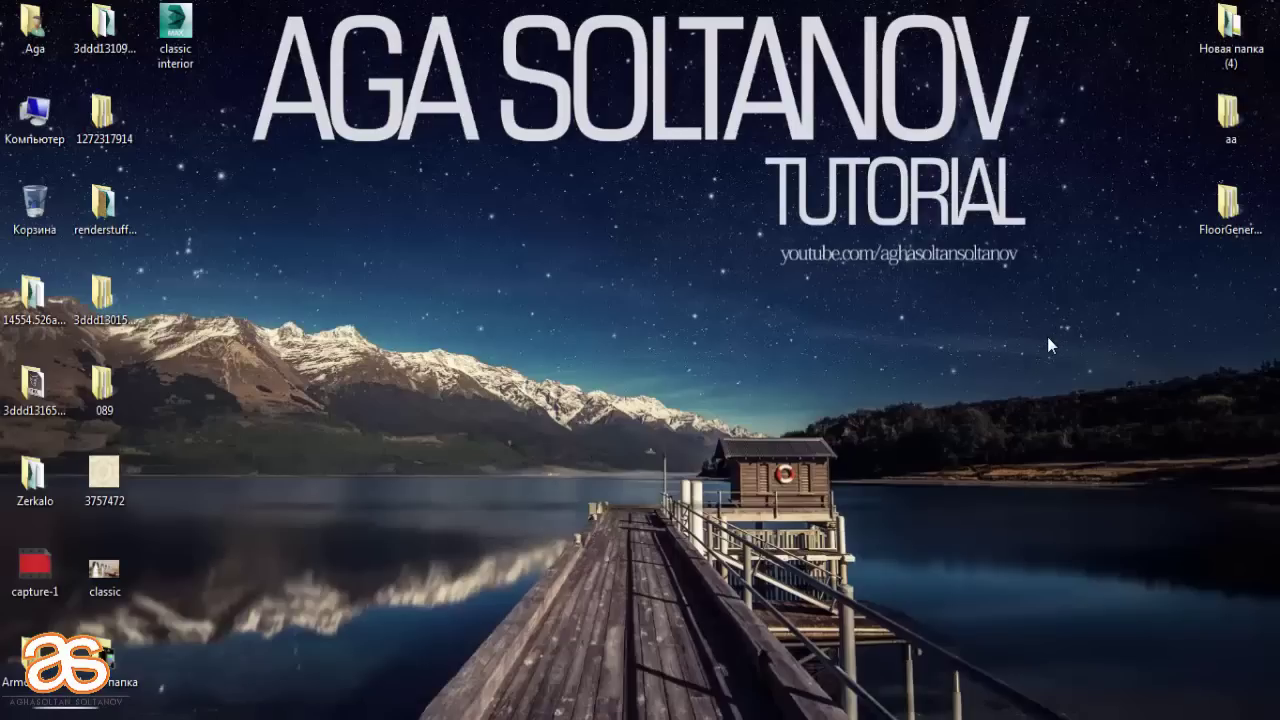